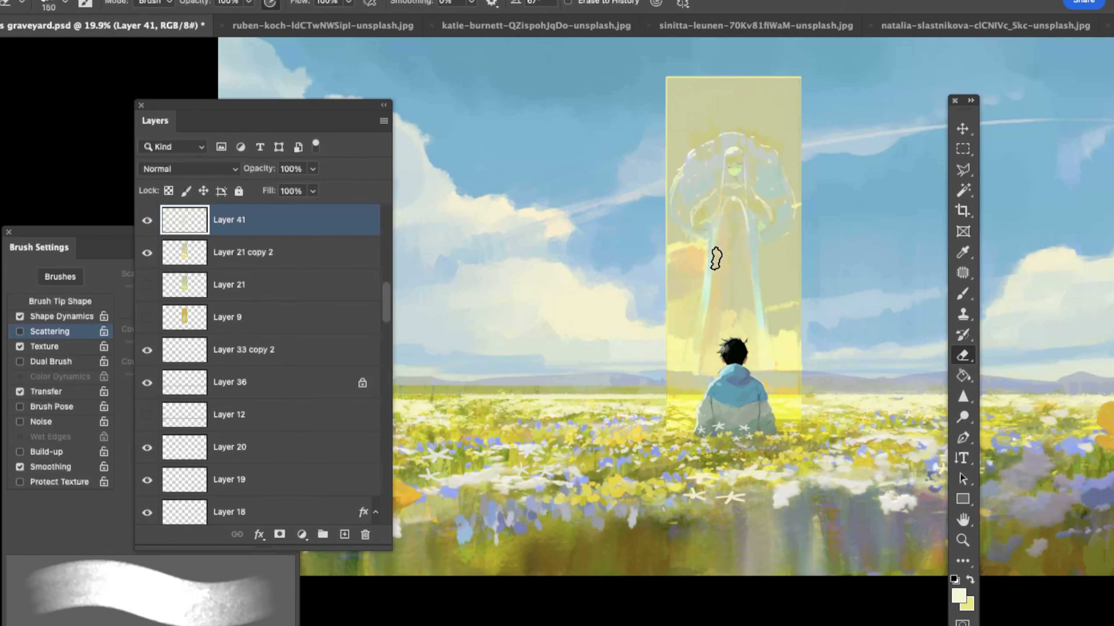
pyautogui.press('b')
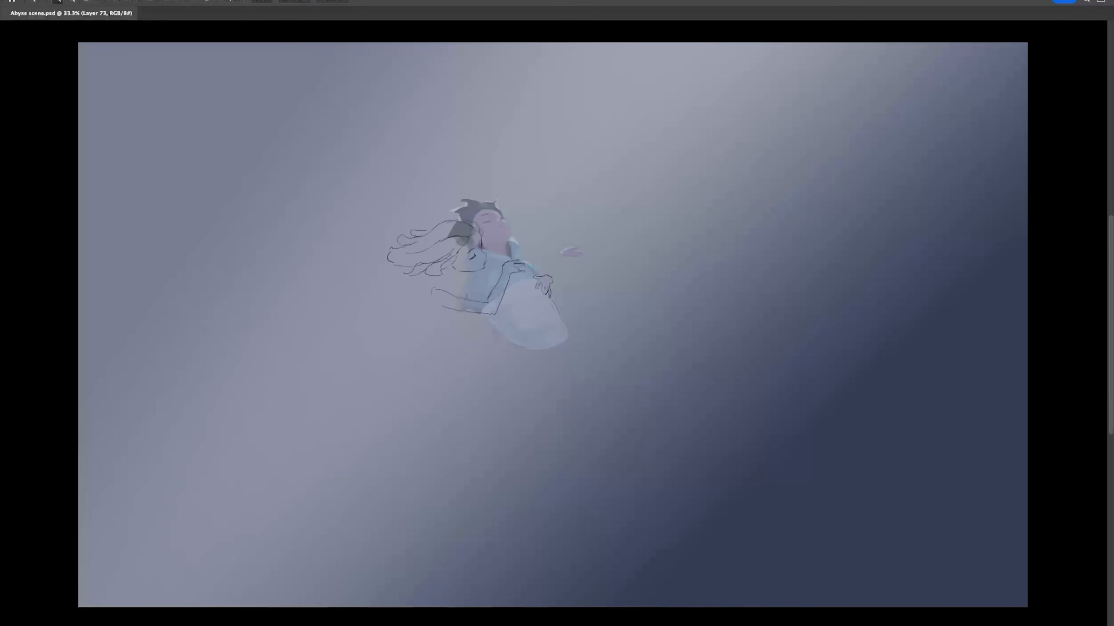
# Step: Duplicate the gradient background layer, reduce the copy's opacity and merge it down
pyautogui.press('Tab')
pyautogui.keyDown('alt'); pyautogui.click(670, 286); pyautogui.keyUp('alt')
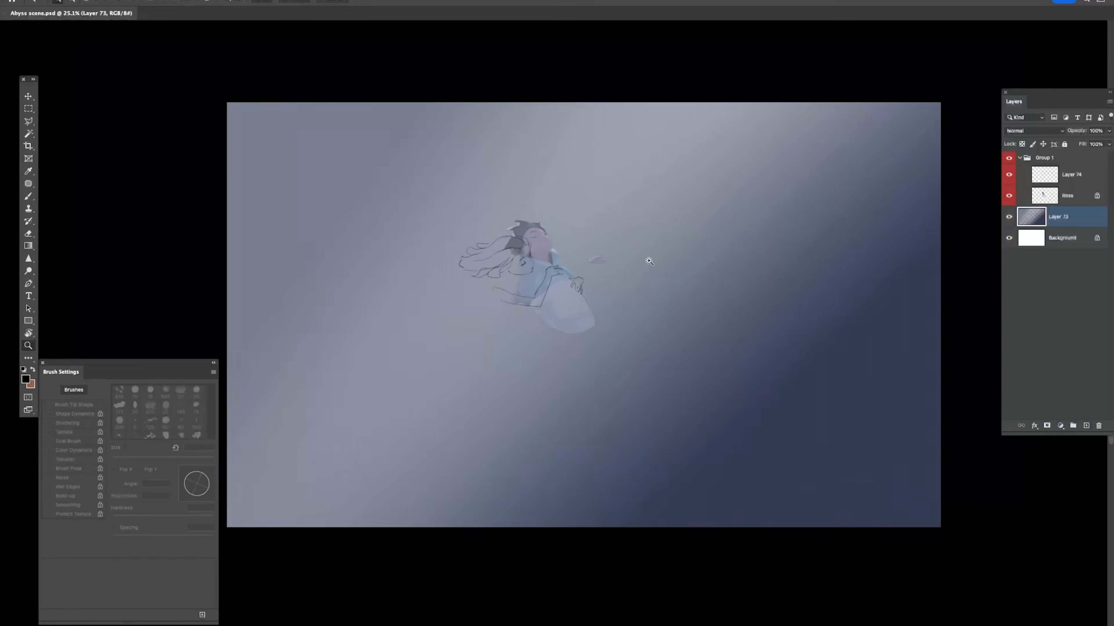
pyautogui.hotkey('ctrl', 'j')
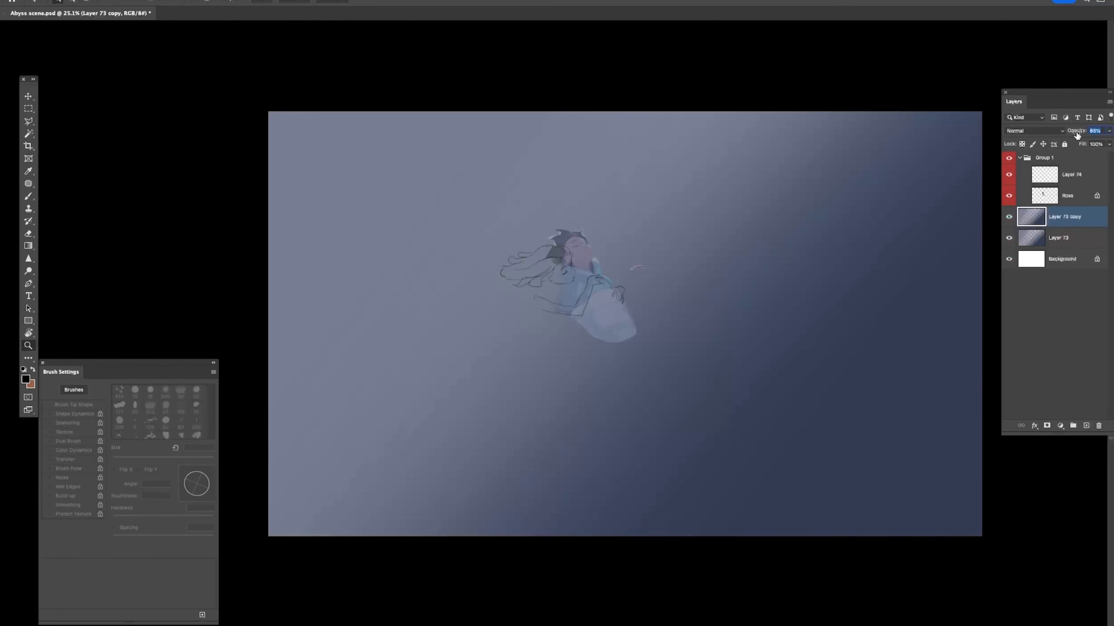
pyautogui.hotkey('ctrl', 'e')
# Step: Add a new layer above the gradient background and sketch a thin tilted ellipse around the figures with a 3 px brush
pyautogui.click(1085, 426)
pyautogui.press('b')
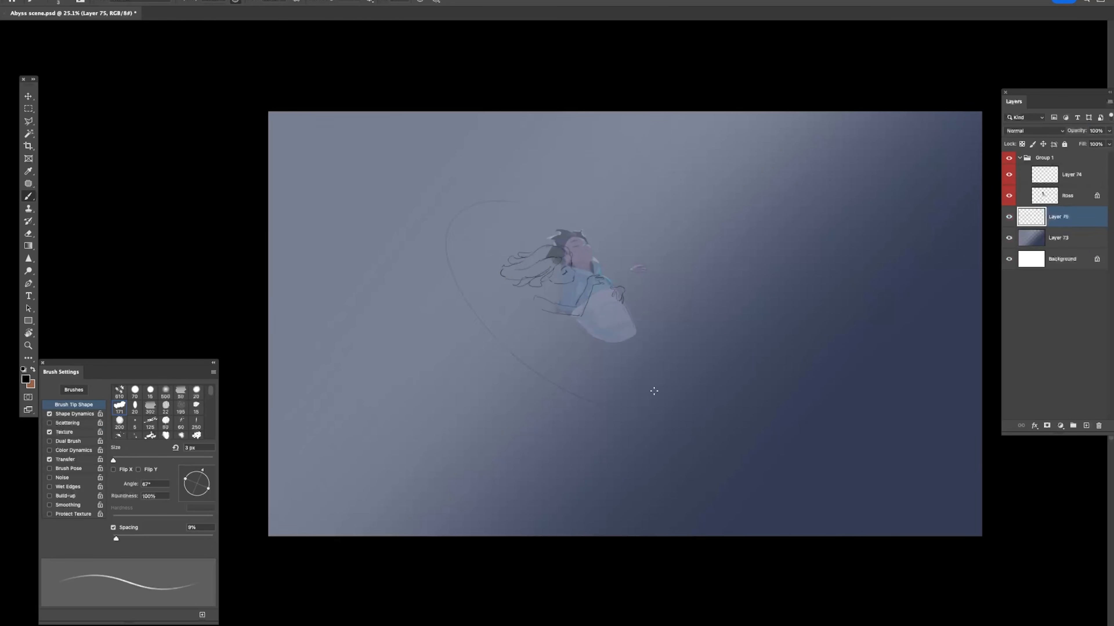
pyautogui.scroll(3, 675, 285)
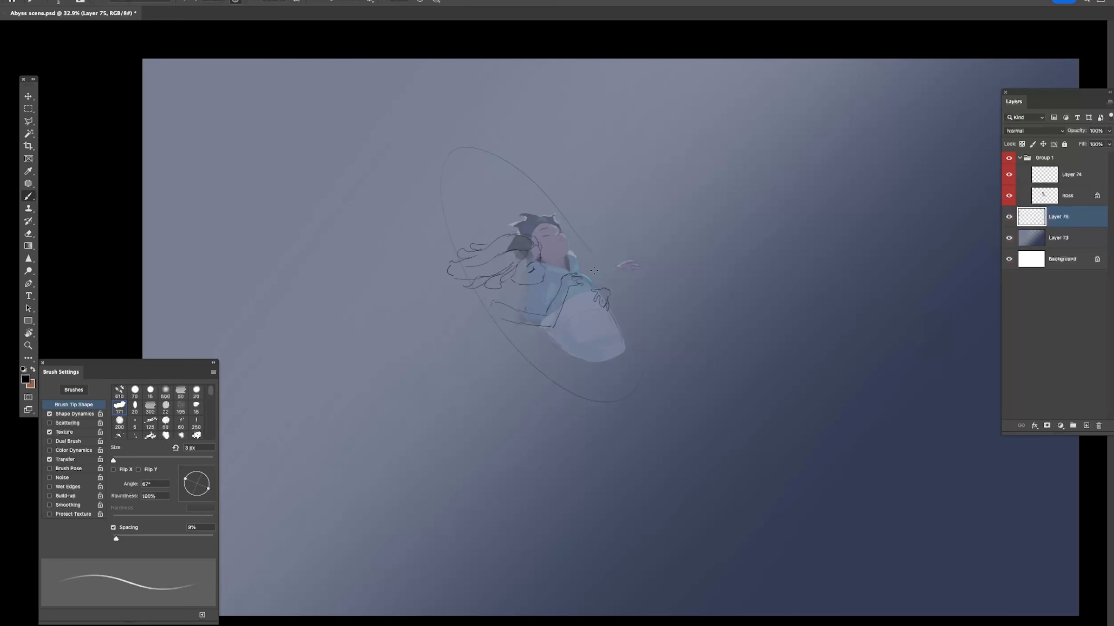
# Step: Free Transform the sketched ellipse, moving and resizing it to frame the two figures
pyautogui.hotkey('ctrl', 't')
pyautogui.moveTo(647, 321)
pyautogui.mouseDown()
pyautogui.moveTo(697, 318)
pyautogui.moveTo(681, 321)
pyautogui.mouseUp()
pyautogui.press('Return')
pyautogui.hotkey('ctrl', 't')
pyautogui.moveTo(694, 205); pyautogui.dragTo(700, 325)
pyautogui.press('Return')
pyautogui.hotkey('ctrl', 't')
pyautogui.moveTo(621, 317)
pyautogui.mouseDown()
pyautogui.moveTo(667, 318)
pyautogui.moveTo(667, 202)
pyautogui.moveTo(653, 201)
pyautogui.mouseUp()
pyautogui.press('Return')
pyautogui.hotkey('ctrl', 't')
pyautogui.press('Escape')
pyautogui.hotkey('ctrl', 'z')
# Step: Refine the ellipse's placement and shape around the figures with further Free Transform adjustments
pyautogui.hotkey('ctrl', 't')
pyautogui.moveTo(627, 320)
pyautogui.mouseDown()
pyautogui.moveTo(643, 322)
pyautogui.moveTo(655, 217)
pyautogui.moveTo(627, 300)
pyautogui.moveTo(597, 316)
pyautogui.mouseUp()
pyautogui.press('Return')
pyautogui.hotkey('ctrl', 't')
pyautogui.press('Return')
pyautogui.hotkey('ctrl', 't')
pyautogui.press('Return')
# Step: Strengthen the woman's line sketch on Layer 74 by duplicating it, lowering the copy's opacity and merging it down
pyautogui.click(1010, 177)
pyautogui.click(1010, 177)
pyautogui.click(1034, 179)
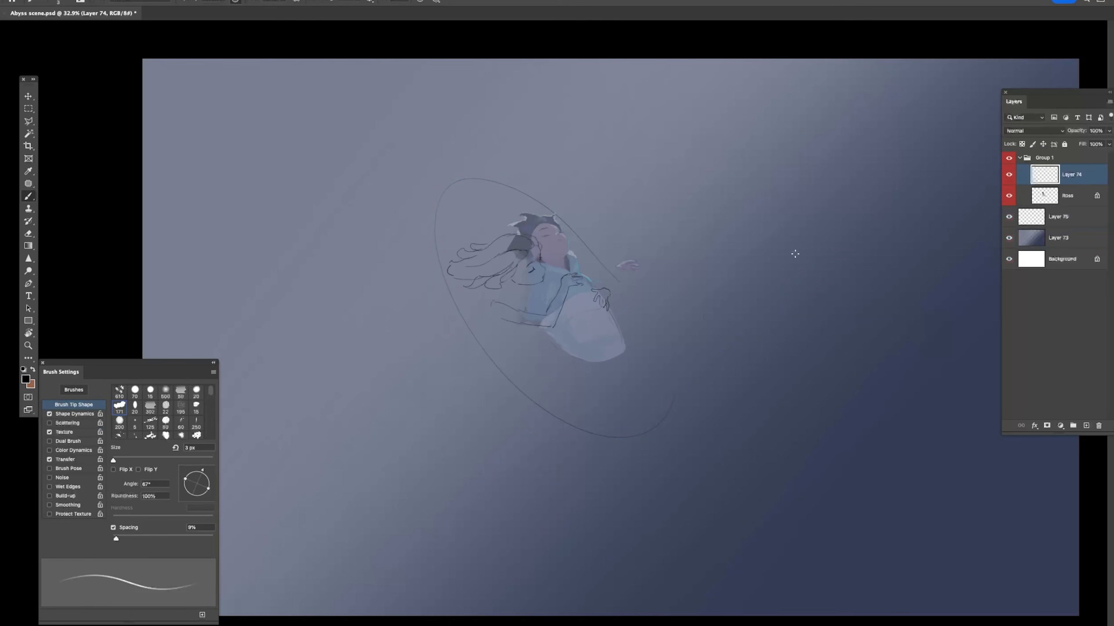
pyautogui.moveTo(506, 289); pyautogui.dragTo(547, 315)
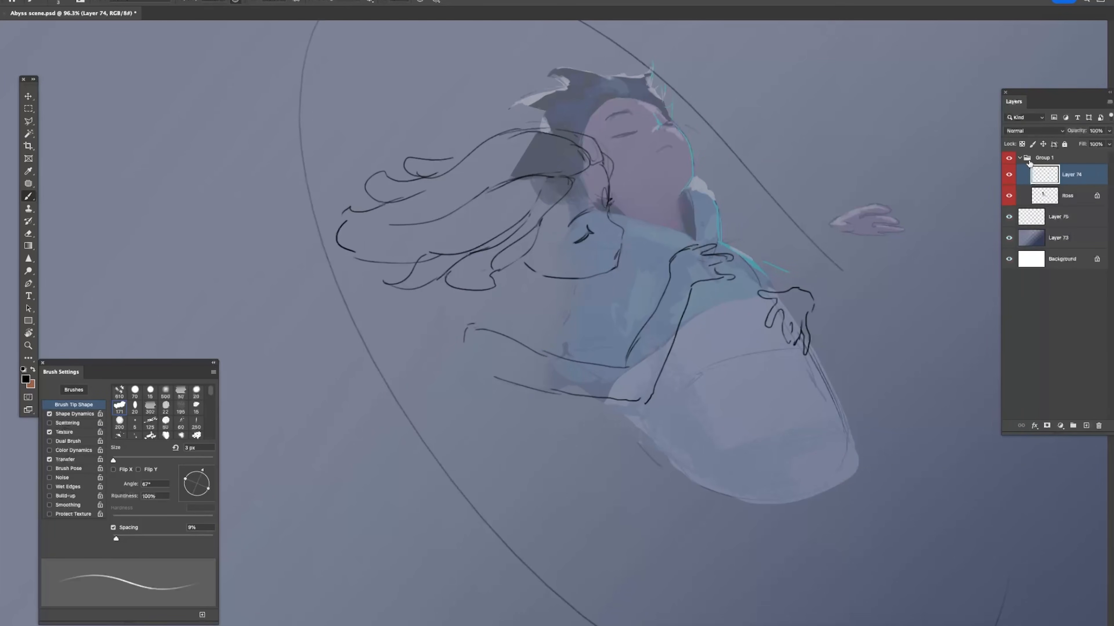
pyautogui.hotkey('ctrl', 'j')
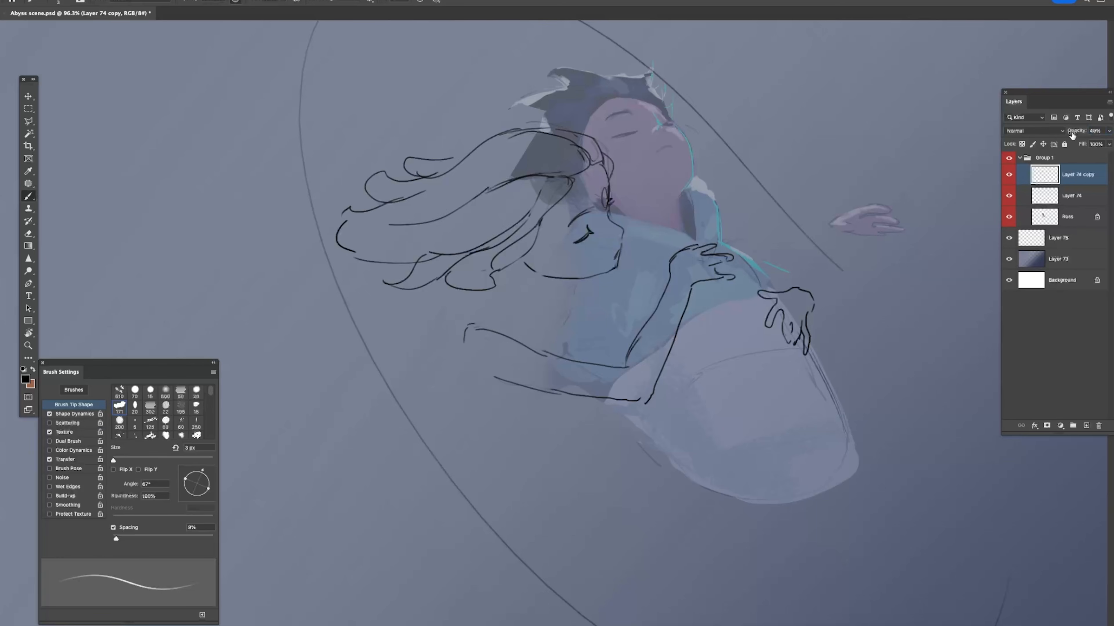
pyautogui.hotkey('ctrl', 'e')
# Step: Erase the hooked end of the woman's upper arm line with a 45 px soft eraser
pyautogui.press('e')
pyautogui.moveTo(475, 325); pyautogui.dragTo(457, 338)
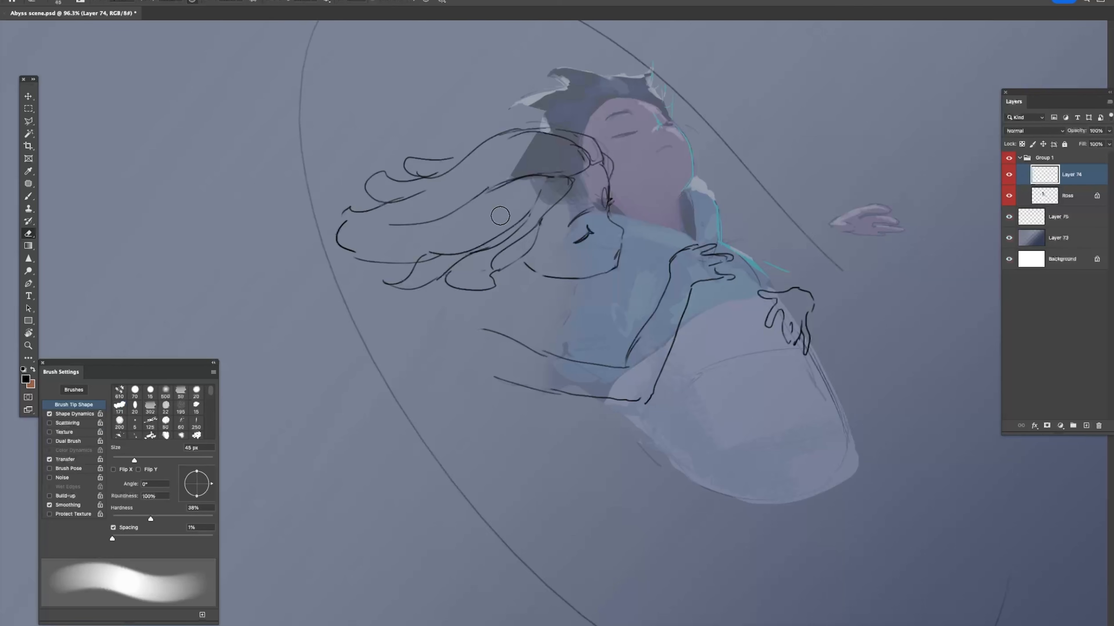
pyautogui.rightClick(612, 269)
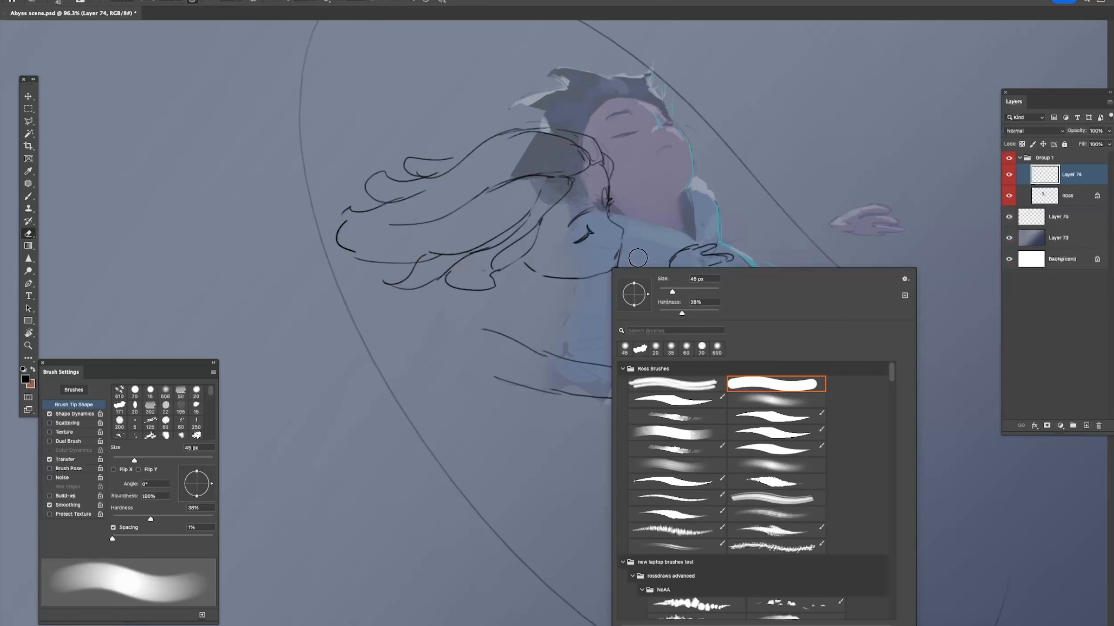
pyautogui.doubleClick(758, 385)
pyautogui.press('b')
pyautogui.press('e')
pyautogui.moveTo(485, 330); pyautogui.dragTo(542, 321)
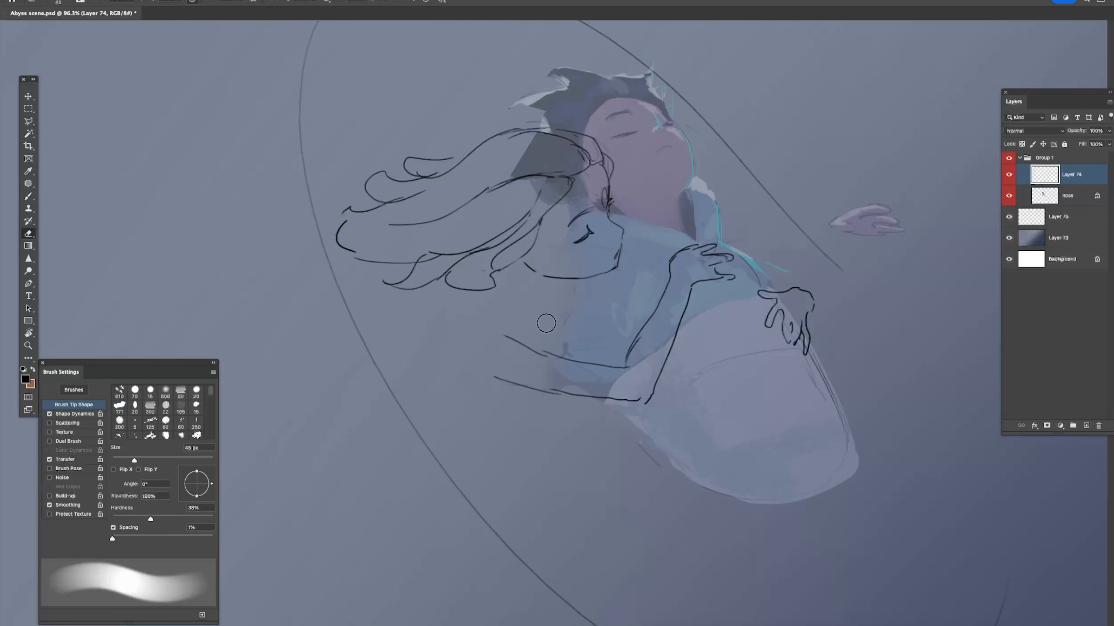
# Step: Erase more of the woman's arm outline and sketch a loose rounded sleeve at her elbow with the 3 px brush
pyautogui.press('b')
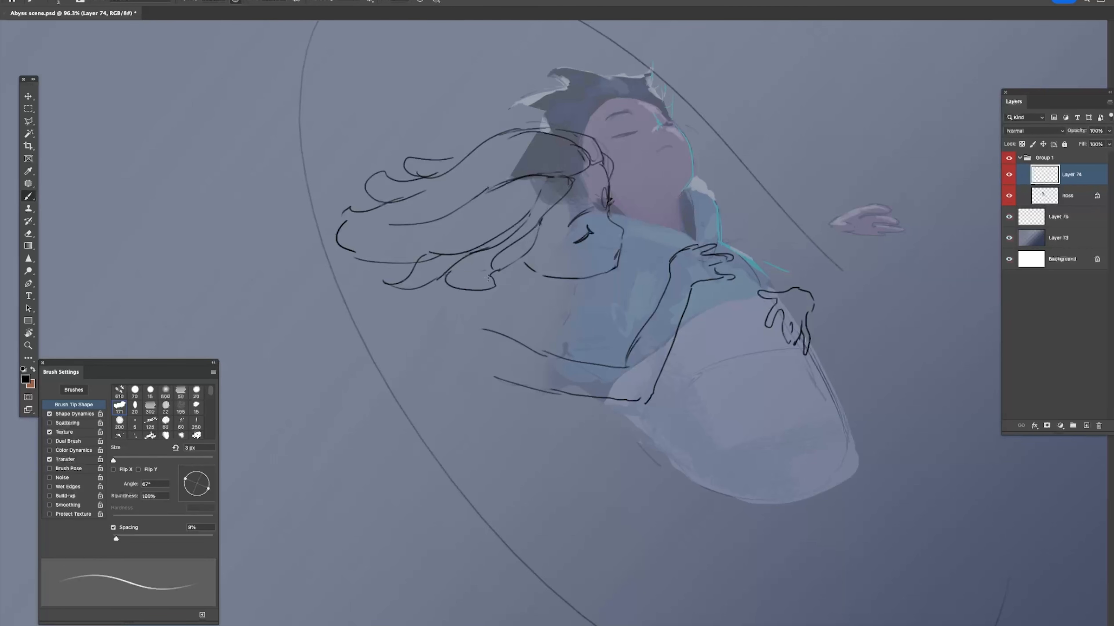
pyautogui.press('e')
pyautogui.press('b')
pyautogui.press('e')
pyautogui.moveTo(551, 352)
pyautogui.mouseDown()
pyautogui.moveTo(490, 331)
pyautogui.moveTo(519, 339)
pyautogui.mouseUp()
pyautogui.press('b')
pyautogui.hotkey('ctrl', 'z')
pyautogui.press('z')
pyautogui.moveTo(528, 337); pyautogui.dragTo(496, 359)
pyautogui.moveTo(543, 302); pyautogui.dragTo(570, 308)
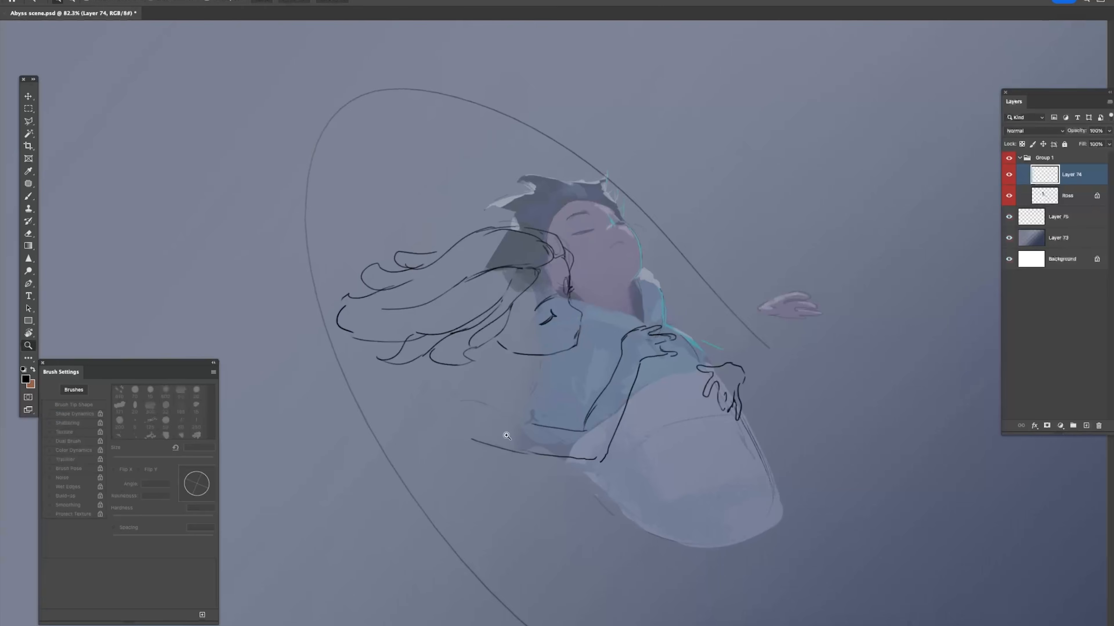
pyautogui.press('b')
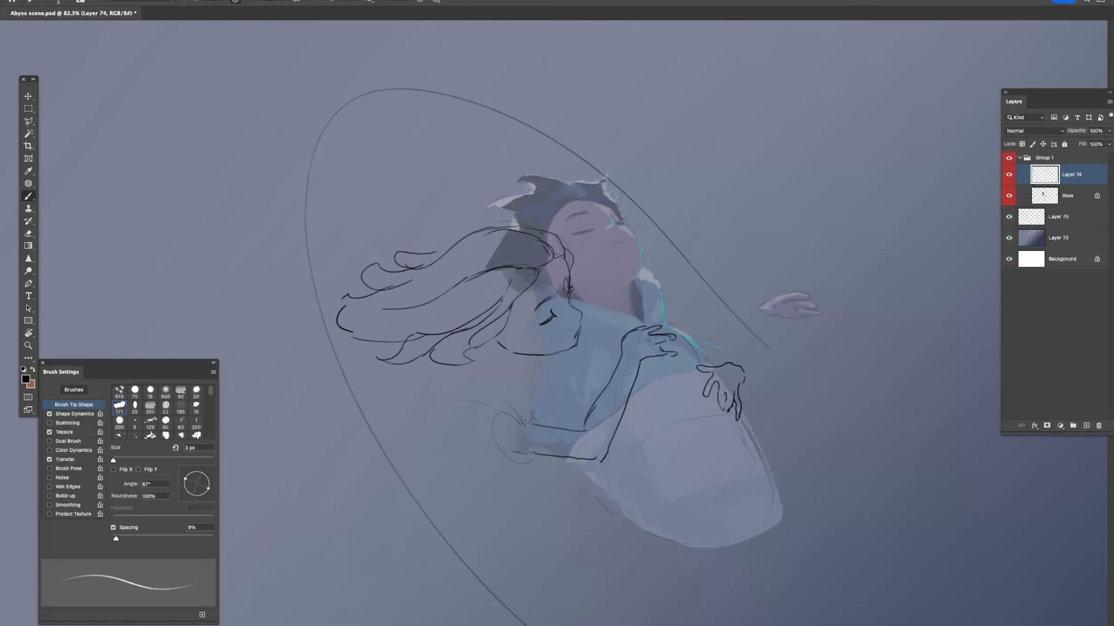
# Step: Add a new layer directly above the gradient background and choose a 500 px soft round brush
pyautogui.press('z')
pyautogui.moveTo(721, 317)
pyautogui.mouseDown()
pyautogui.moveTo(698, 323)
pyautogui.moveTo(723, 345)
pyautogui.moveTo(706, 322)
pyautogui.mouseUp()
pyautogui.moveTo(454, 323); pyautogui.dragTo(504, 336)
pyautogui.moveTo(597, 328); pyautogui.dragTo(585, 330)
pyautogui.moveTo(714, 371); pyautogui.dragTo(678, 326)
pyautogui.moveTo(741, 340); pyautogui.dragTo(722, 318)
pyautogui.click(1030, 242)
pyautogui.click(1086, 426)
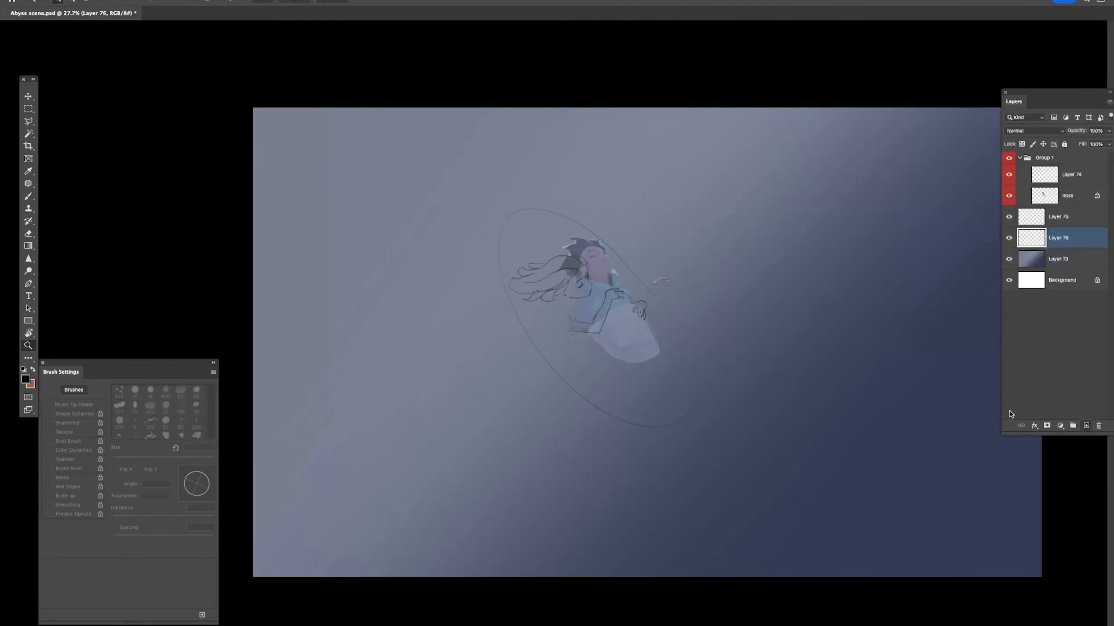
pyautogui.press('b')
pyautogui.rightClick(754, 328)
pyautogui.click(871, 400)
# Step: Try painting a soft dark arc outside the ellipse with a blue sampled from the background
pyautogui.moveTo(462, 241)
pyautogui.mouseDown()
pyautogui.moveTo(729, 473)
pyautogui.moveTo(761, 333)
pyautogui.mouseUp()
pyautogui.hotkey('ctrl', 'z')
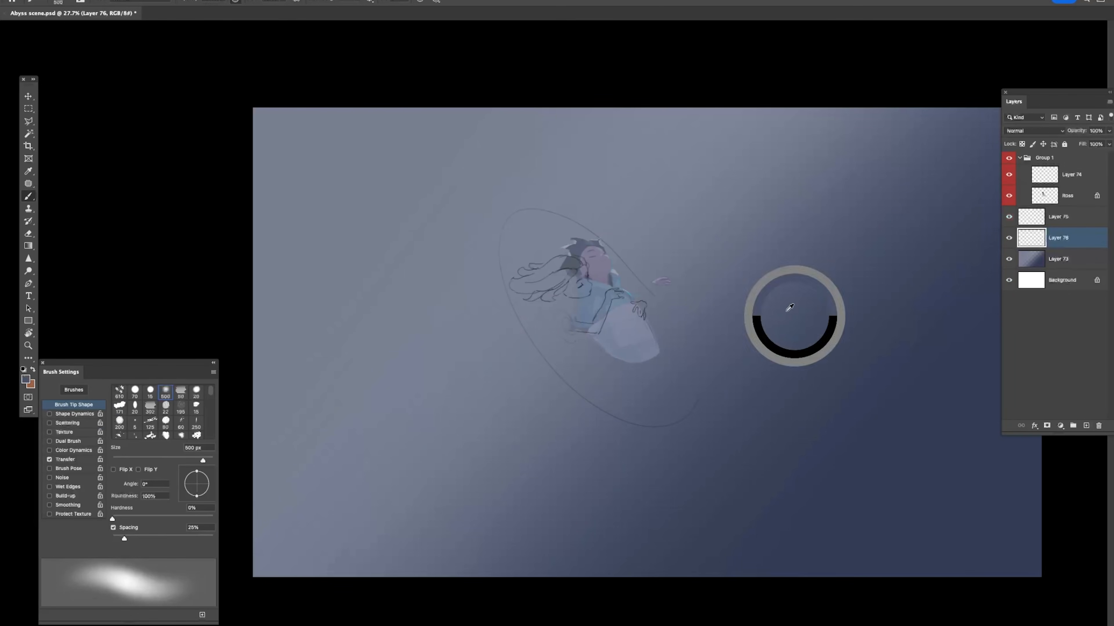
pyautogui.keyDown('alt'); pyautogui.click(797, 311); pyautogui.keyUp('alt')
pyautogui.moveTo(601, 191); pyautogui.dragTo(706, 484)
pyautogui.hotkey('ctrl', 'z')
pyautogui.moveTo(535, 178); pyautogui.dragTo(693, 474)
pyautogui.hotkey('ctrl', 'z')
pyautogui.moveTo(581, 226)
pyautogui.mouseDown()
pyautogui.moveTo(467, 200)
pyautogui.moveTo(614, 436)
pyautogui.mouseUp()
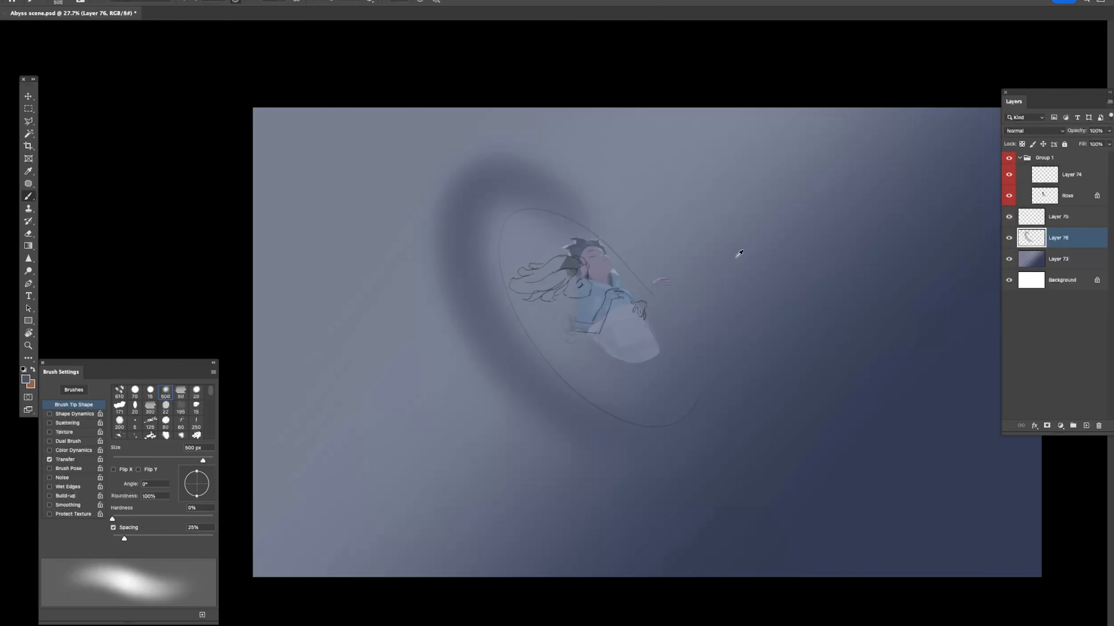
# Step: Sample another background tone, shade the arc's outer edge and try a second arc beyond it
pyautogui.keyDown('alt'); pyautogui.click(756, 109); pyautogui.keyUp('alt')
pyautogui.moveTo(564, 105); pyautogui.dragTo(570, 476)
pyautogui.hotkey('ctrl', 'z')
pyautogui.moveTo(444, 208); pyautogui.dragTo(557, 402)
pyautogui.moveTo(418, 193); pyautogui.dragTo(565, 468)
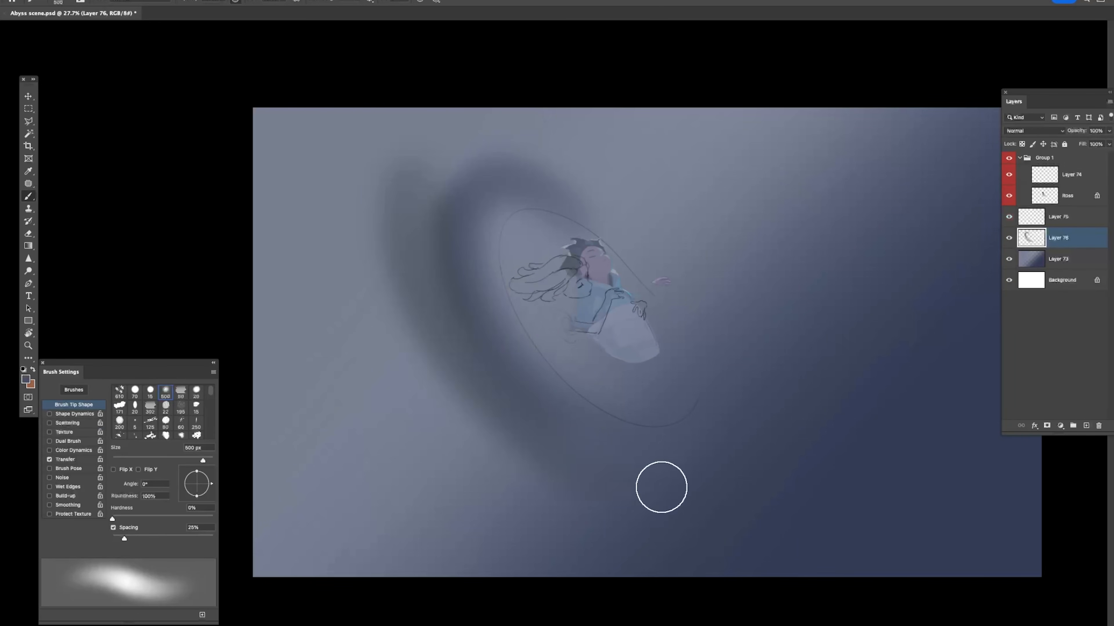
pyautogui.hotkey('ctrl', 'z')
pyautogui.moveTo(552, 120); pyautogui.dragTo(526, 467)
# Step: Try soft dark arcs on the far side of the figures with a deeper sampled blue, and undo them
pyautogui.moveTo(758, 281); pyautogui.dragTo(614, 151)
pyautogui.hotkey('ctrl', 'z')
pyautogui.hotkey('ctrl', 'z')
pyautogui.keyDown('alt'); pyautogui.click(787, 437); pyautogui.keyUp('alt')
pyautogui.moveTo(756, 351); pyautogui.dragTo(639, 191)
pyautogui.hotkey('ctrl', 'z')
pyautogui.moveTo(689, 241); pyautogui.dragTo(711, 445)
pyautogui.moveTo(729, 347); pyautogui.dragTo(673, 245)
pyautogui.moveTo(570, 454); pyautogui.dragTo(461, 367)
pyautogui.moveTo(393, 283)
pyautogui.mouseDown()
pyautogui.moveTo(393, 306)
pyautogui.moveTo(533, 484)
pyautogui.mouseUp()
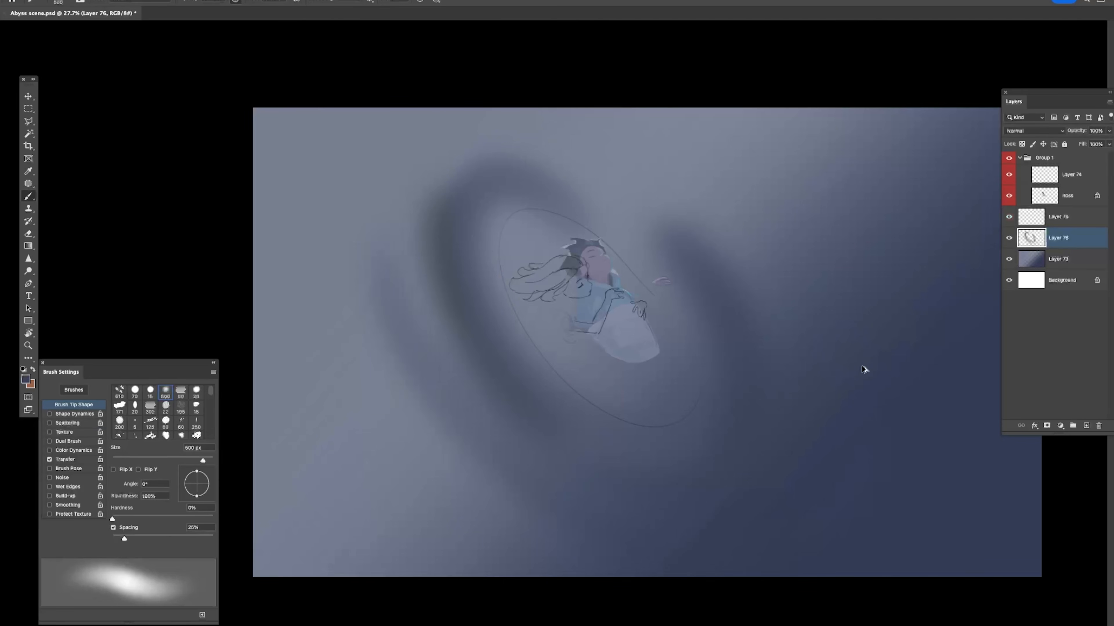
pyautogui.hotkey('ctrl', 'z')
pyautogui.hotkey('ctrl', 'z')
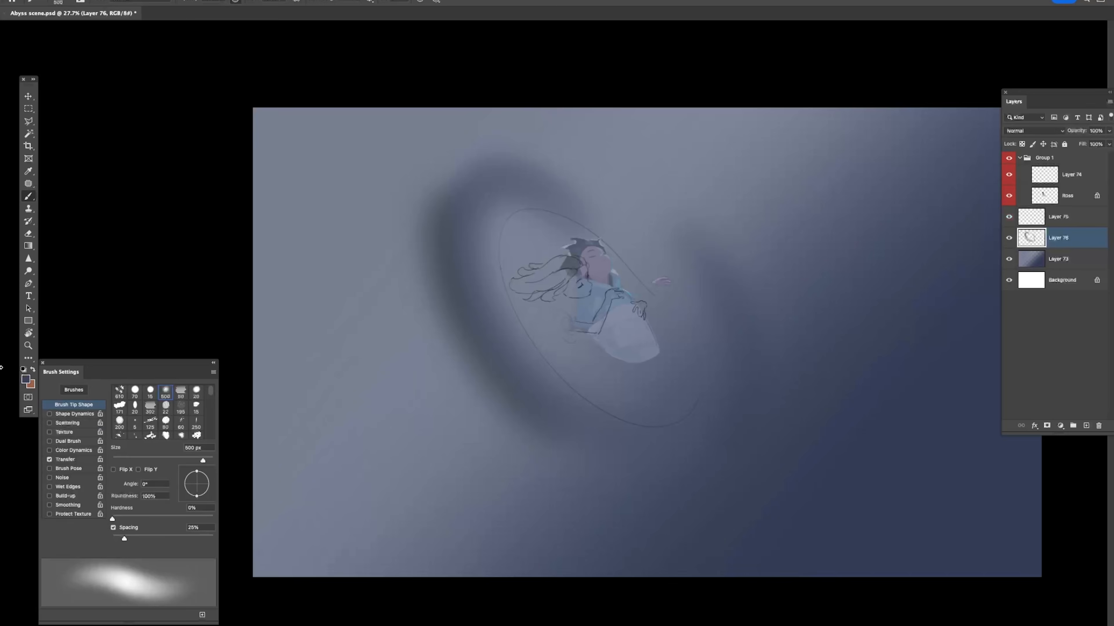
pyautogui.hotkey('ctrl', 'z')
# Step: Set the foreground colour to a darker navy blue
pyautogui.click(26, 381)
pyautogui.click(1015, 345)
pyautogui.press('Return')
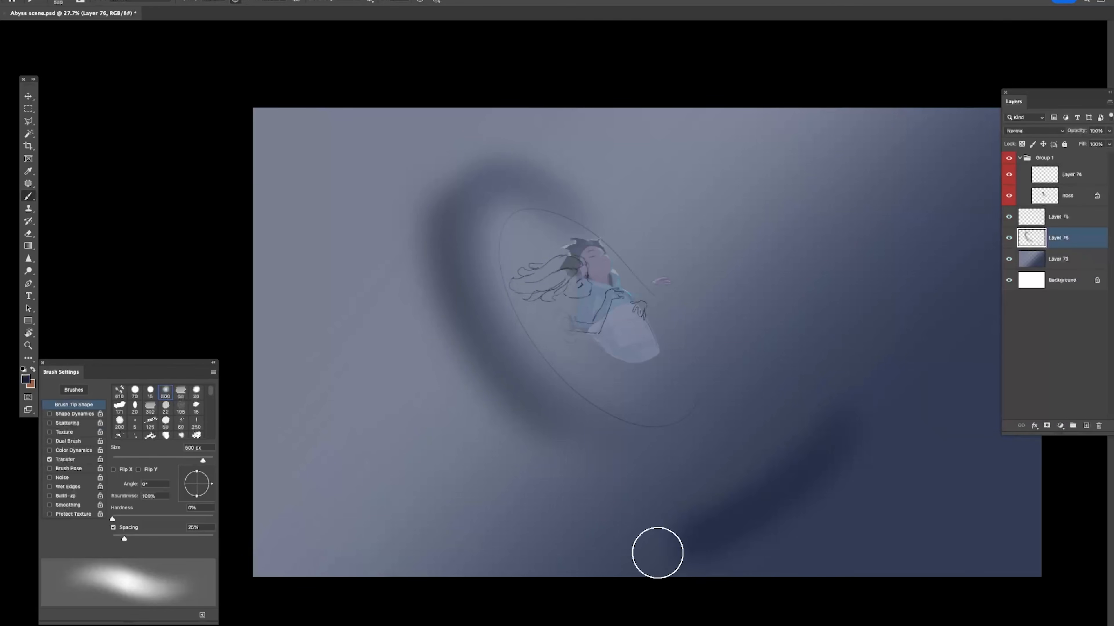
# Step: Clear the earlier stroke and try dark navy strokes across the background's lower-right area
pyautogui.hotkey('ctrl', 'z')
pyautogui.hotkey('ctrl', 'z')
pyautogui.moveTo(840, 376); pyautogui.dragTo(781, 371)
pyautogui.moveTo(822, 367); pyautogui.dragTo(756, 380)
pyautogui.moveTo(566, 481)
pyautogui.mouseDown()
pyautogui.moveTo(823, 495)
pyautogui.moveTo(894, 351)
pyautogui.mouseUp()
pyautogui.hotkey('ctrl', 'z')
# Step: Try sweeping large soft arcs across the canvas around the figures, and undo them
pyautogui.moveTo(349, 310)
pyautogui.mouseDown()
pyautogui.moveTo(859, 347)
pyautogui.moveTo(832, 309)
pyautogui.mouseUp()
pyautogui.hotkey('ctrl', 'z')
pyautogui.moveTo(638, 248); pyautogui.dragTo(733, 314)
pyautogui.hotkey('ctrl', 'z')
pyautogui.moveTo(718, 268); pyautogui.dragTo(950, 472)
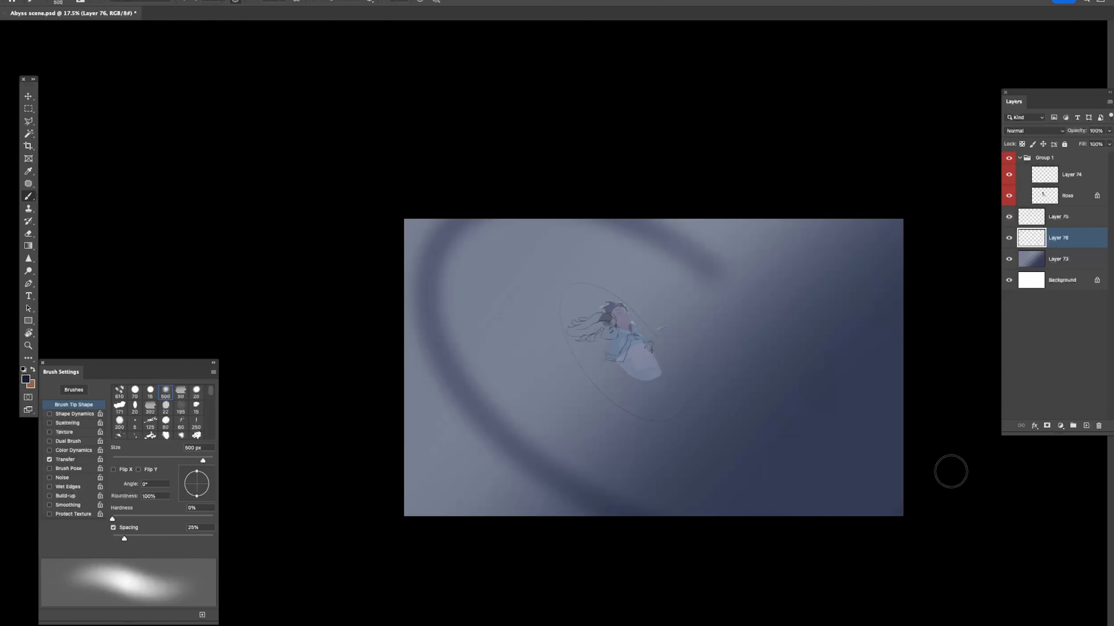
pyautogui.hotkey('ctrl', 'z')
pyautogui.moveTo(708, 277); pyautogui.dragTo(807, 297)
pyautogui.hotkey('ctrl', 'z')
pyautogui.moveTo(719, 276)
pyautogui.mouseDown()
pyautogui.moveTo(573, 459)
pyautogui.moveTo(842, 342)
pyautogui.moveTo(619, 455)
pyautogui.moveTo(741, 417)
pyautogui.mouseUp()
pyautogui.hotkey('ctrl', 'z')
pyautogui.hotkey('ctrl', 'z')
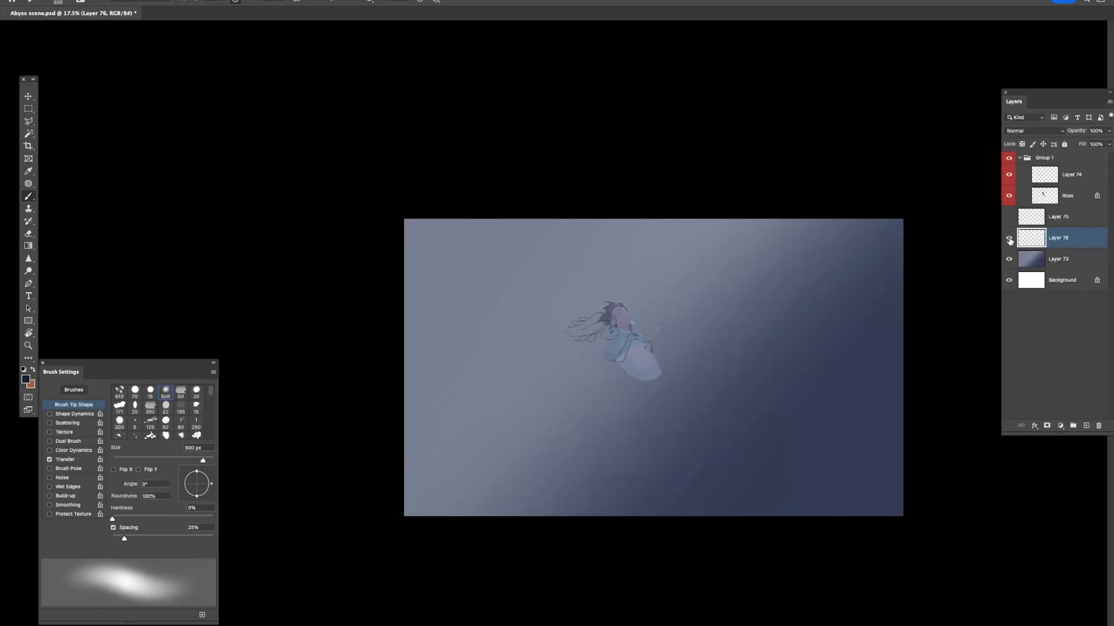
# Step: Paint a soft dark ring closely around the figures and shift it slightly down with Free Transform
pyautogui.moveTo(627, 248); pyautogui.dragTo(697, 386)
pyautogui.hotkey('ctrl', 'z')
pyautogui.moveTo(627, 248); pyautogui.dragTo(702, 388)
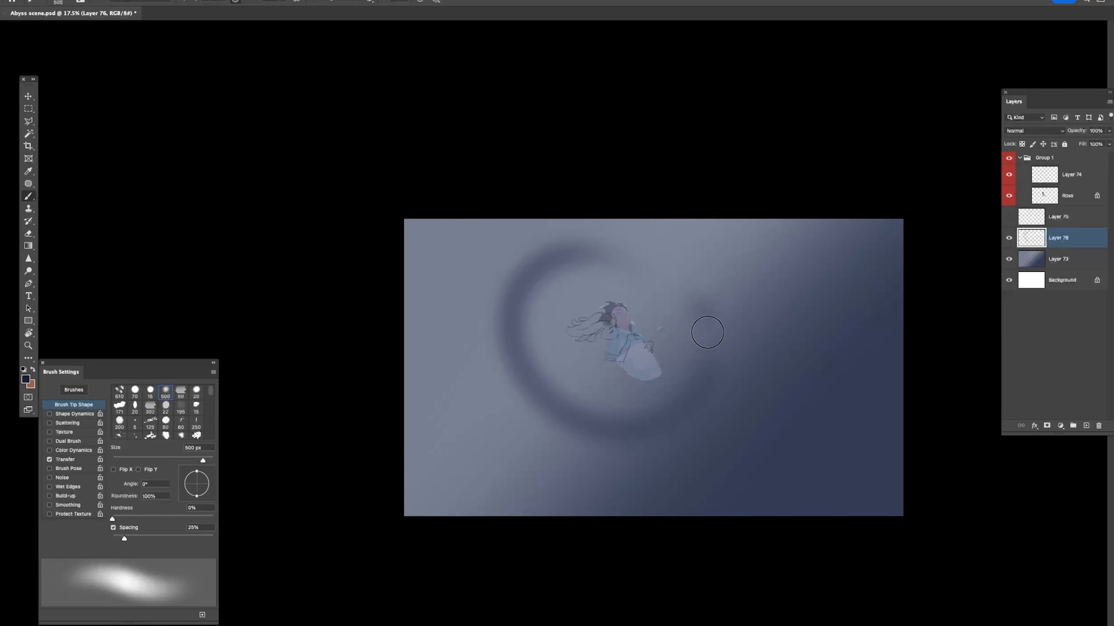
pyautogui.hotkey('ctrl', 't')
pyautogui.moveTo(639, 360); pyautogui.dragTo(655, 379)
pyautogui.press('Return')
pyautogui.moveTo(548, 292); pyautogui.dragTo(546, 423)
pyautogui.hotkey('ctrl', 'z')
pyautogui.moveTo(603, 241)
pyautogui.mouseDown()
pyautogui.moveTo(618, 504)
pyautogui.moveTo(590, 494)
pyautogui.moveTo(614, 505)
pyautogui.mouseUp()
pyautogui.hotkey('ctrl', 'z')
pyautogui.hotkey('ctrl', 'z')
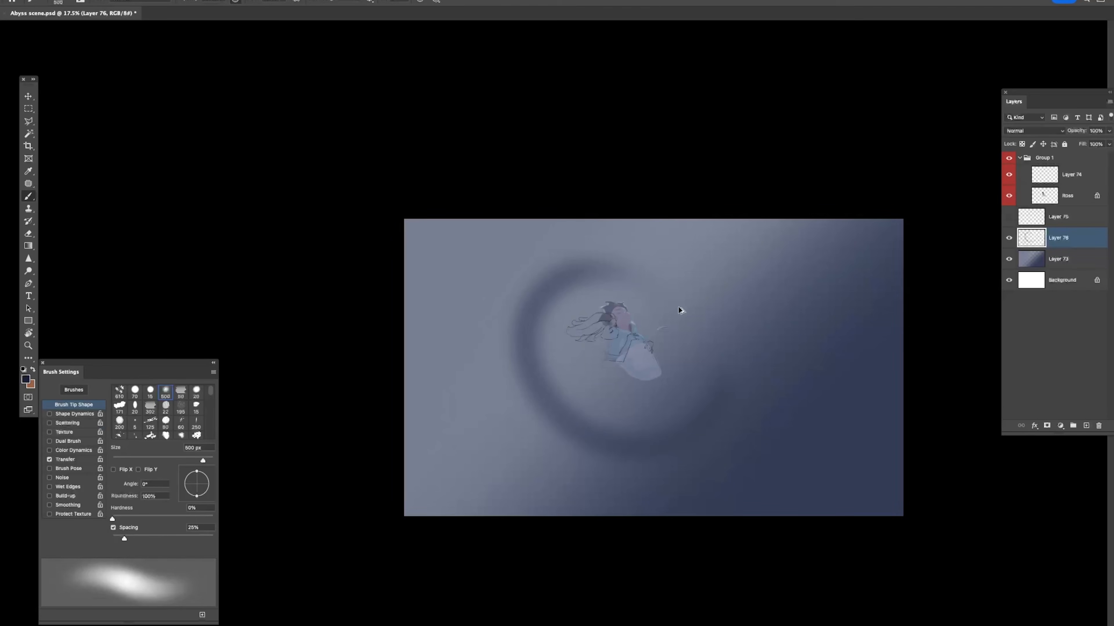
# Step: Transform the soft ring into a narrower, tilted oval framing the figures
pyautogui.hotkey('ctrl', 't')
pyautogui.rightClick(673, 344)
pyautogui.click(770, 360)
pyautogui.moveTo(757, 358); pyautogui.dragTo(725, 358)
pyautogui.moveTo(739, 359); pyautogui.dragTo(738, 345)
pyautogui.moveTo(696, 372); pyautogui.dragTo(713, 375)
pyautogui.press('Return')
pyautogui.press('e')
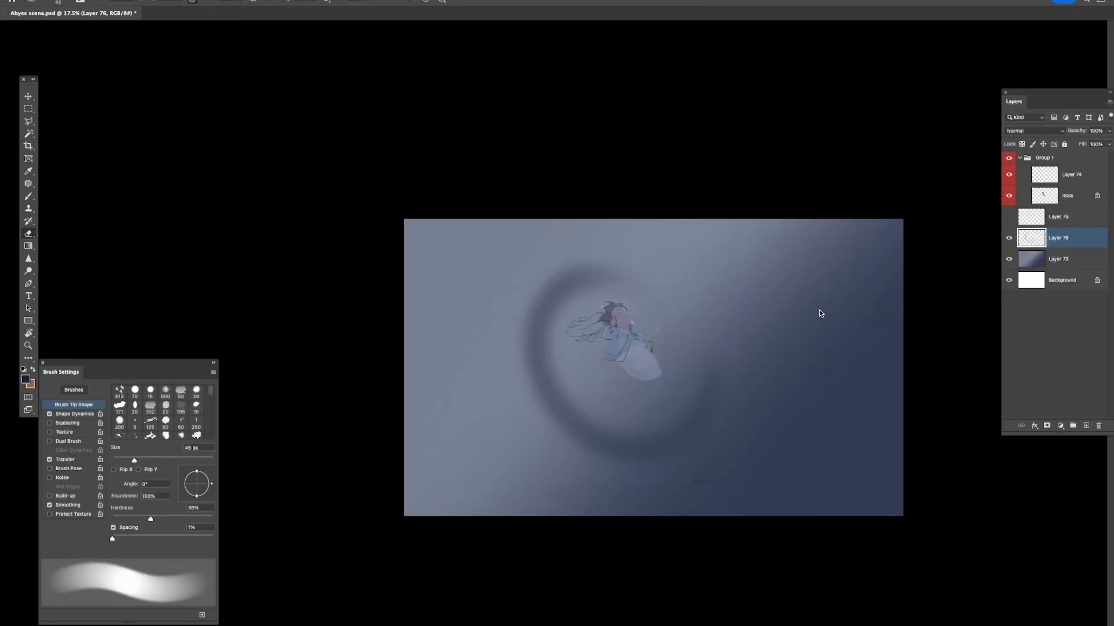
pyautogui.hotkey('ctrl', 't')
pyautogui.moveTo(787, 355); pyautogui.dragTo(792, 315)
pyautogui.press('Return')
# Step: Choose another eraser preset and extend the oval ring over the figures' upper-right side with the 500 px soft brush
pyautogui.rightClick(712, 299)
pyautogui.doubleClick(888, 383)
pyautogui.press('b')
pyautogui.moveTo(564, 281); pyautogui.dragTo(676, 389)
pyautogui.hotkey('ctrl', 'z')
pyautogui.moveTo(570, 283)
pyautogui.mouseDown()
pyautogui.moveTo(631, 294)
pyautogui.moveTo(671, 367)
pyautogui.moveTo(675, 329)
pyautogui.mouseUp()
pyautogui.hotkey('ctrl', 'z')
pyautogui.hotkey('ctrl', 'z')
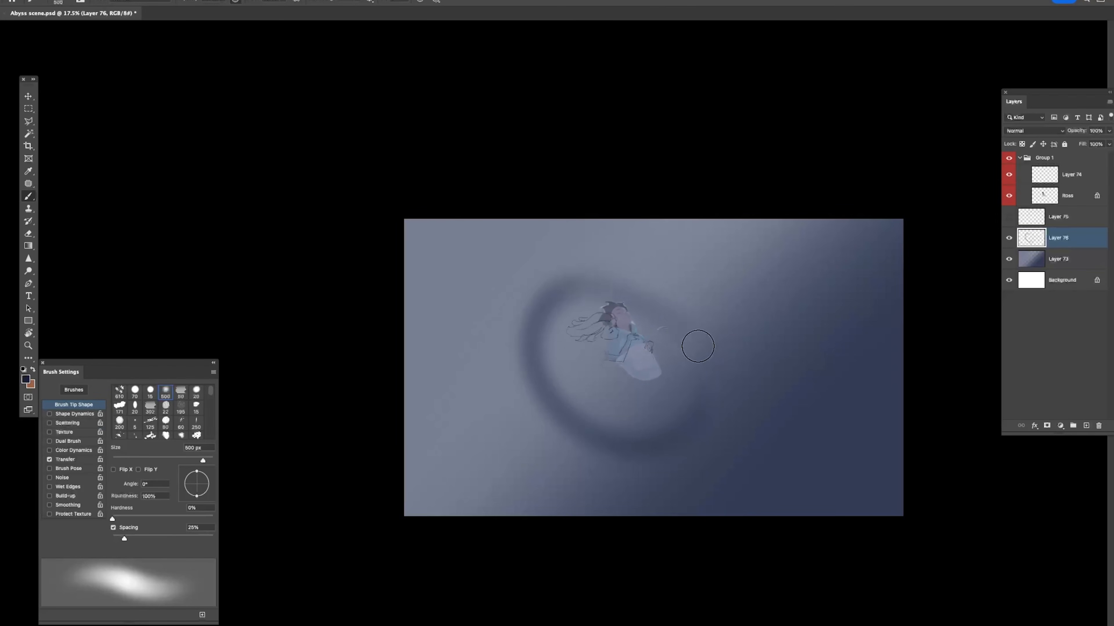
# Step: Paint a second, larger soft ring outside the oval and add soft shading to its right side
pyautogui.moveTo(565, 265); pyautogui.dragTo(710, 500)
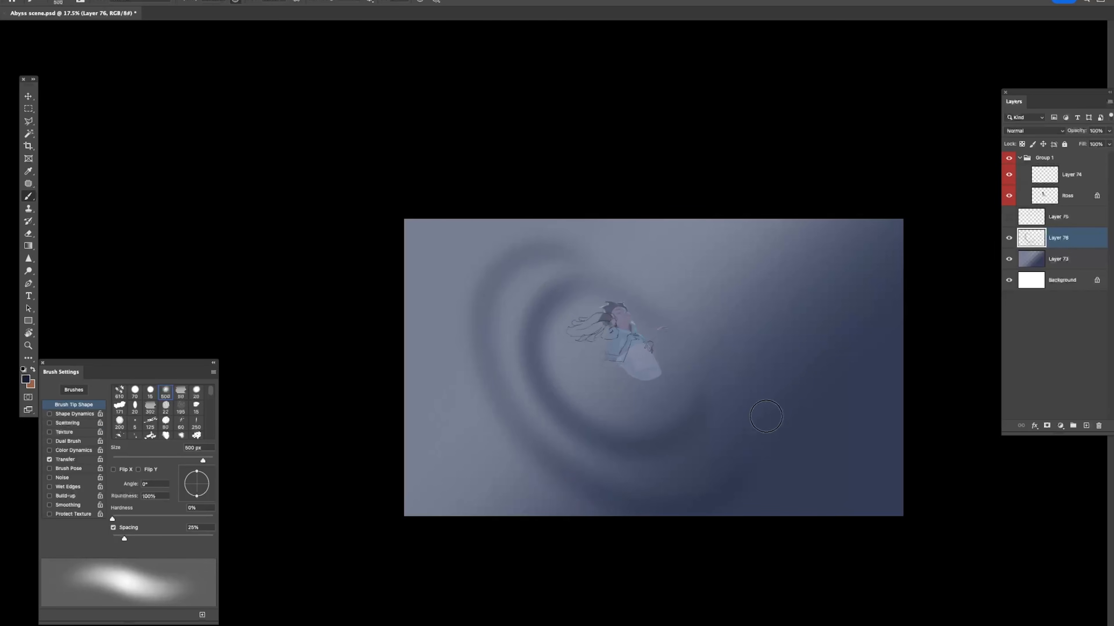
pyautogui.hotkey('ctrl', 'z')
pyautogui.moveTo(609, 287); pyautogui.dragTo(683, 488)
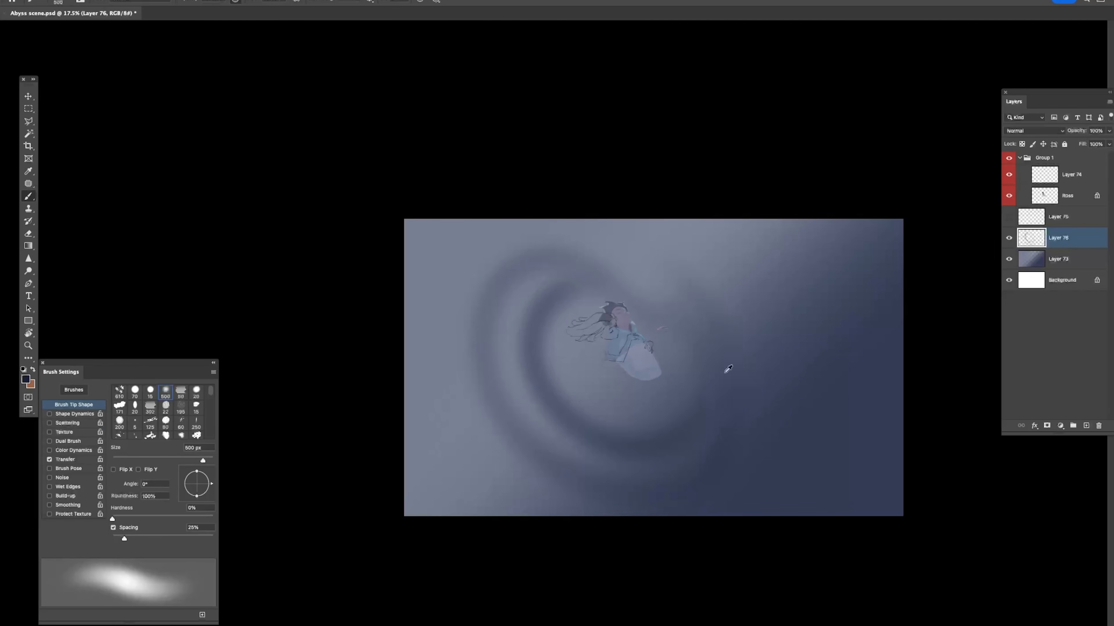
# Step: Paint broad soft dark arcs down the right side of the background, curving towards its lower-right corner
pyautogui.moveTo(776, 246); pyautogui.dragTo(818, 400)
pyautogui.hotkey('ctrl', 'z')
pyautogui.moveTo(750, 218)
pyautogui.mouseDown()
pyautogui.moveTo(868, 390)
pyautogui.moveTo(774, 520)
pyautogui.mouseUp()
pyautogui.hotkey('ctrl', 'z')
pyautogui.moveTo(823, 225); pyautogui.dragTo(760, 530)
pyautogui.moveTo(827, 514)
pyautogui.mouseDown()
pyautogui.moveTo(877, 486)
pyautogui.moveTo(904, 408)
pyautogui.moveTo(895, 428)
pyautogui.mouseUp()
pyautogui.hotkey('ctrl', 'z')
pyautogui.hotkey('ctrl', 'z')
pyautogui.moveTo(860, 509); pyautogui.dragTo(898, 466)
# Step: Darken the background's lower-left corner with a curved soft navy stroke
pyautogui.moveTo(409, 305); pyautogui.dragTo(454, 465)
pyautogui.hotkey('ctrl', 'z')
pyautogui.moveTo(408, 424)
pyautogui.mouseDown()
pyautogui.moveTo(515, 498)
pyautogui.moveTo(517, 522)
pyautogui.moveTo(410, 473)
pyautogui.mouseUp()
pyautogui.hotkey('ctrl', 'z')
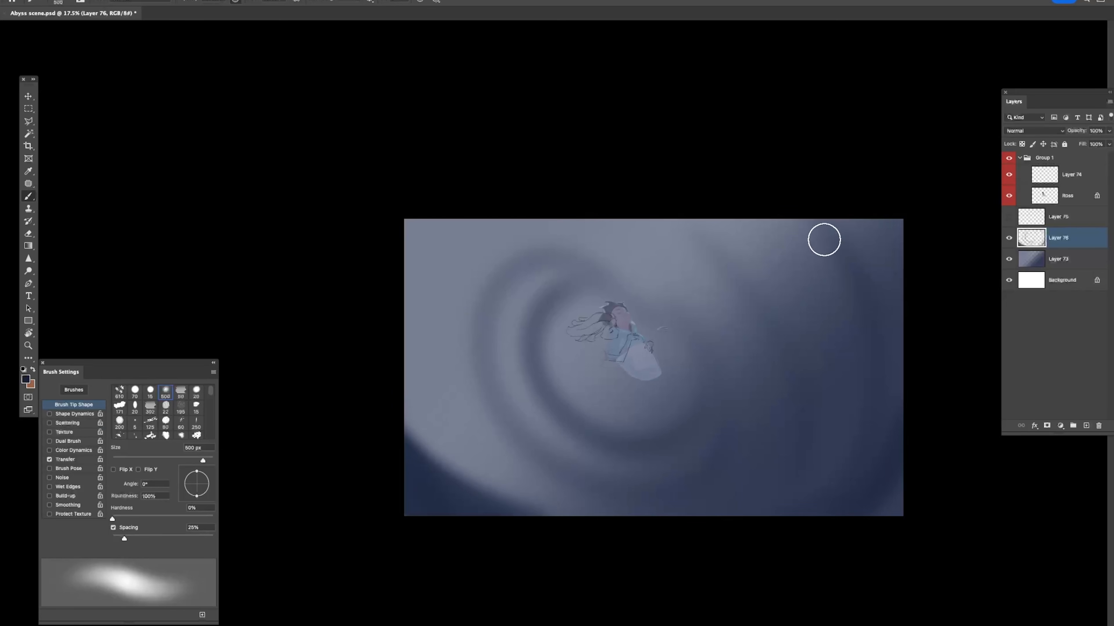
pyautogui.moveTo(781, 230); pyautogui.dragTo(903, 335)
pyautogui.hotkey('ctrl', 'z')
pyautogui.moveTo(788, 236); pyautogui.dragTo(903, 327)
pyautogui.moveTo(846, 228); pyautogui.dragTo(889, 248)
pyautogui.hotkey('ctrl', 'z')
pyautogui.hotkey('ctrl', 'z')
pyautogui.moveTo(761, 210); pyautogui.dragTo(908, 368)
pyautogui.hotkey('ctrl', 'z')
pyautogui.moveTo(801, 223)
pyautogui.mouseDown()
pyautogui.moveTo(907, 360)
pyautogui.moveTo(885, 308)
pyautogui.moveTo(890, 237)
pyautogui.moveTo(835, 221)
pyautogui.mouseUp()
pyautogui.hotkey('ctrl', 'z')
pyautogui.hotkey('ctrl', 'z')
pyautogui.hotkey('ctrl', 'z')
pyautogui.moveTo(548, 210); pyautogui.dragTo(904, 316)
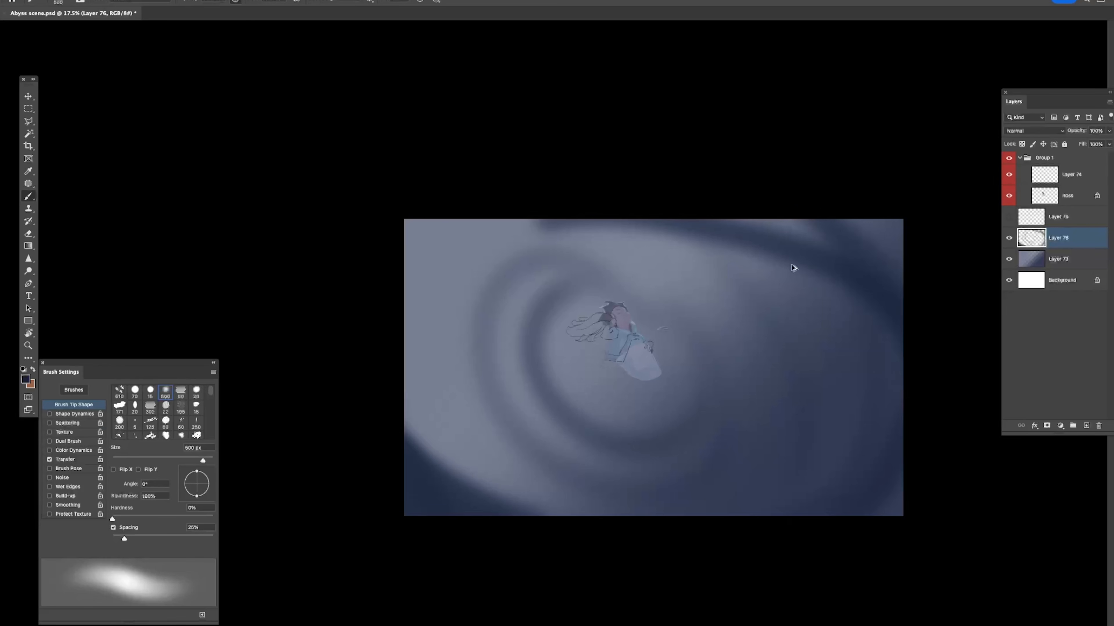
pyautogui.hotkey('ctrl', 'z')
# Step: Darken the background's upper-right corner with a broad curved soft navy stroke
pyautogui.moveTo(772, 211); pyautogui.dragTo(906, 281)
pyautogui.moveTo(849, 230); pyautogui.dragTo(879, 231)
pyautogui.hotkey('ctrl', 'z')
pyautogui.hotkey('ctrl', 'z')
pyautogui.moveTo(771, 195); pyautogui.dragTo(889, 273)
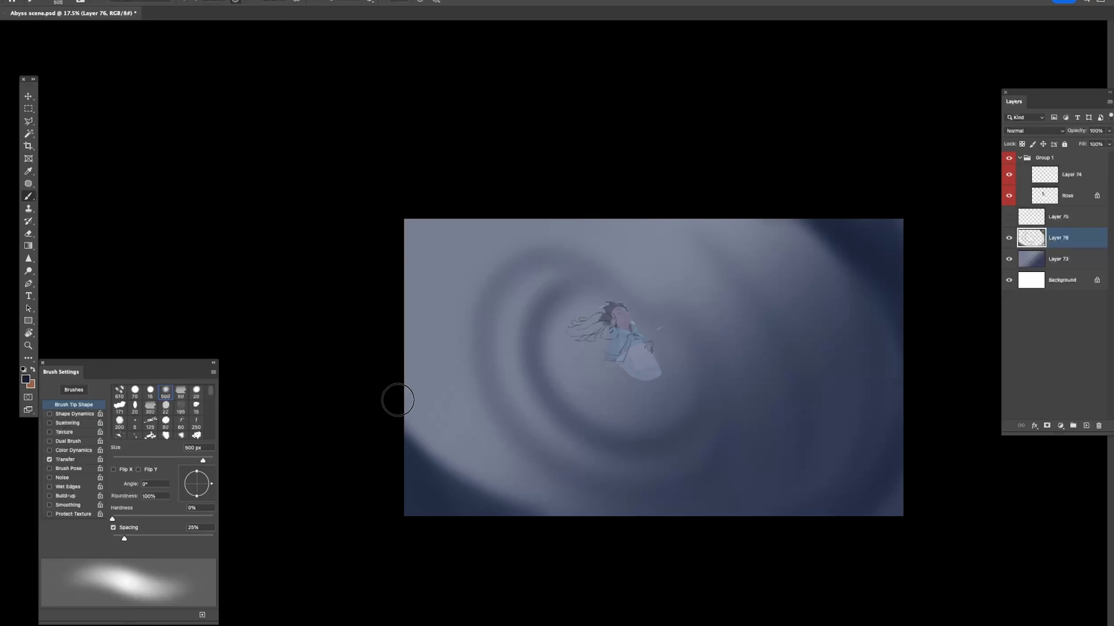
# Step: Sample a colour from the background's lower-left area and blend a soft stroke down its left edge
pyautogui.scroll(-1, 442, 423)
pyautogui.keyDown('alt'); pyautogui.click(440, 408); pyautogui.keyUp('alt')
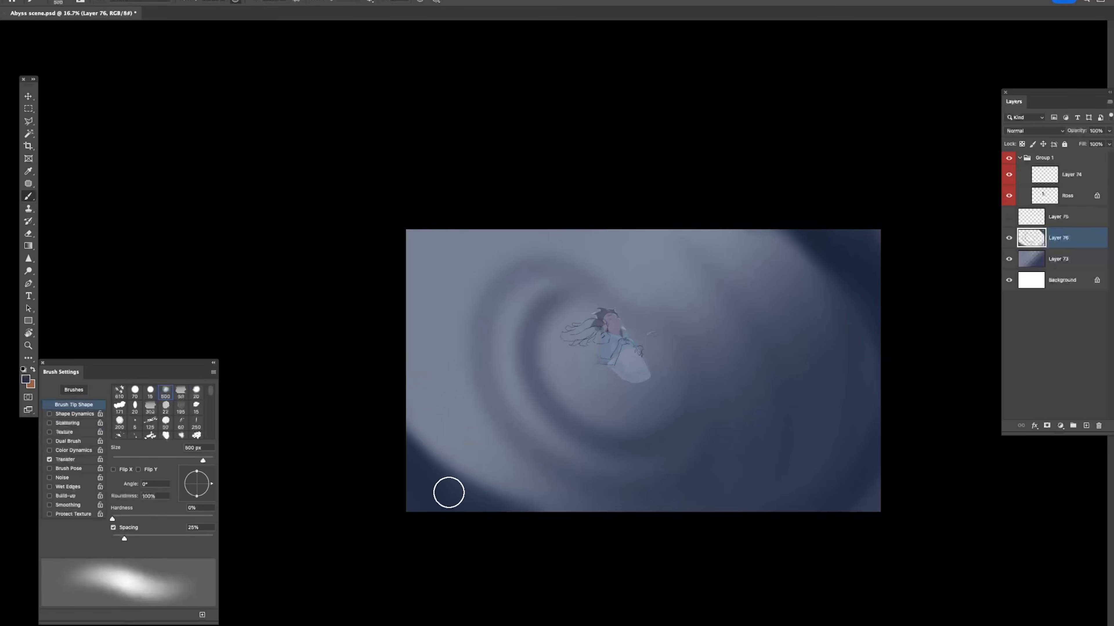
pyautogui.moveTo(387, 316); pyautogui.dragTo(456, 416)
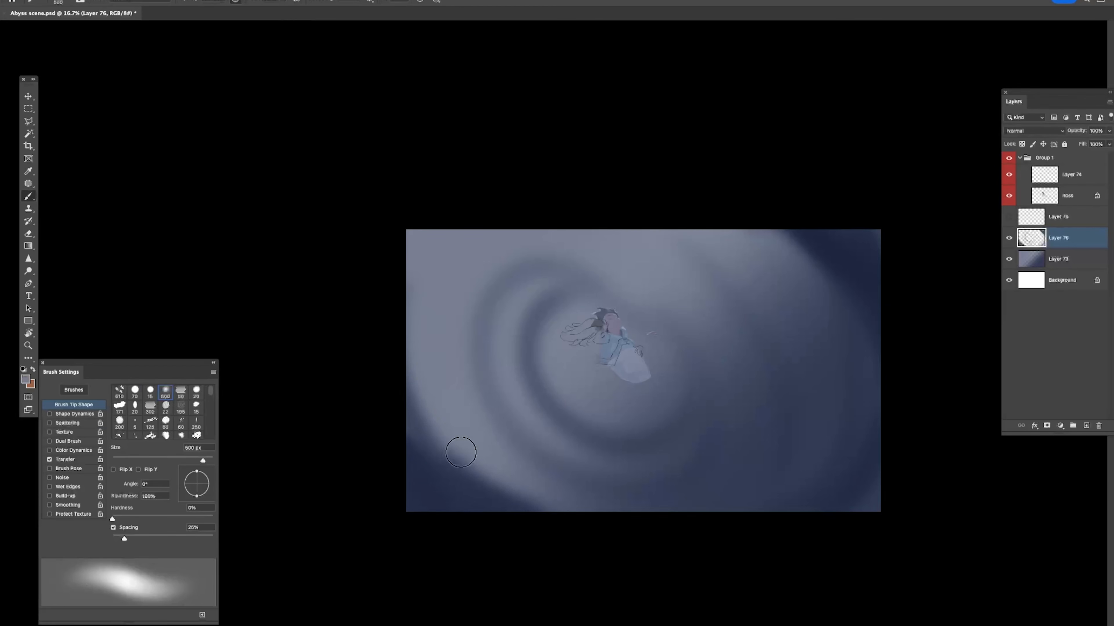
# Step: Enlarge the soft brush to 900 px and blend a sampled colour over the ring's lower-left part and above the figures
pyautogui.press(']')
pyautogui.press(']')
pyautogui.press(']')
pyautogui.press(']')
pyautogui.keyDown('alt'); pyautogui.click(617, 440); pyautogui.keyUp('alt')
pyautogui.moveTo(616, 442)
pyautogui.mouseDown()
pyautogui.moveTo(628, 410)
pyautogui.moveTo(616, 351)
pyautogui.moveTo(564, 334)
pyautogui.moveTo(504, 408)
pyautogui.mouseUp()
pyautogui.moveTo(673, 308); pyautogui.dragTo(622, 296)
# Step: Sample the lighter grey-blue above the figures and sweep broad soft arcs down the swirl's right side
pyautogui.keyDown('alt'); pyautogui.click(659, 275); pyautogui.keyUp('alt')
pyautogui.moveTo(478, 281); pyautogui.dragTo(846, 455)
pyautogui.press('super+z')
pyautogui.moveTo(731, 245)
pyautogui.mouseDown()
pyautogui.moveTo(776, 327)
pyautogui.moveTo(734, 495)
pyautogui.mouseUp()
pyautogui.moveTo(768, 328)
pyautogui.mouseDown()
pyautogui.moveTo(761, 396)
pyautogui.moveTo(728, 461)
pyautogui.mouseUp()
pyautogui.press('super+z')
pyautogui.moveTo(740, 279); pyautogui.dragTo(735, 509)
# Step: Darken the lower-left corner with sampled navy and add a light grey-blue arc to the outer ring's lower-right side
pyautogui.keyDown('alt'); pyautogui.click(855, 239); pyautogui.keyUp('alt')
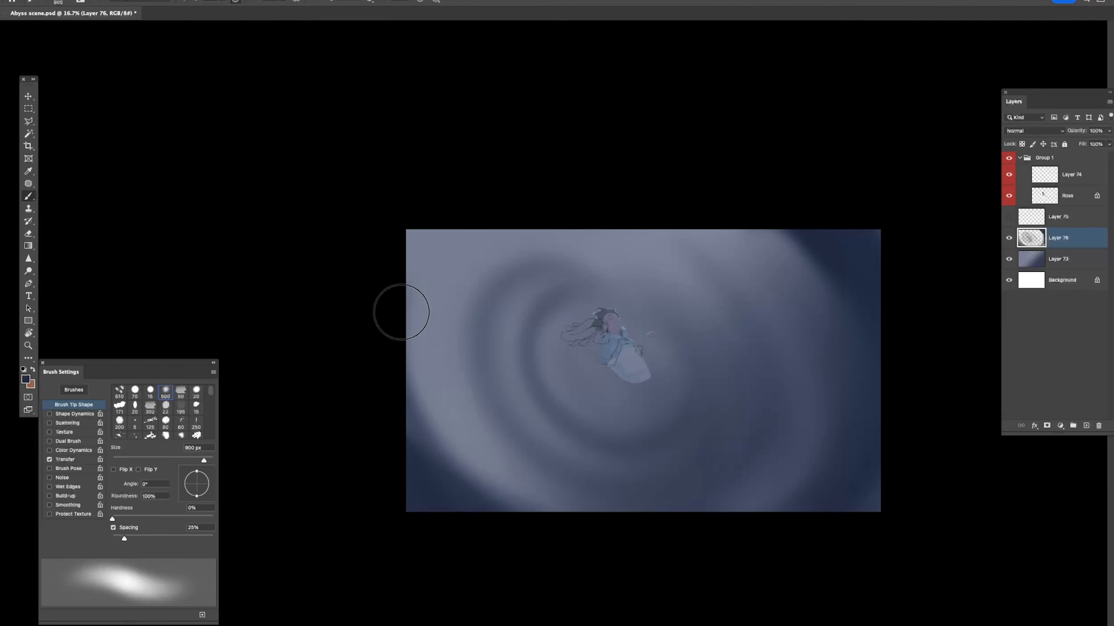
pyautogui.moveTo(440, 380); pyautogui.dragTo(520, 513)
pyautogui.keyDown('alt'); pyautogui.click(457, 272); pyautogui.keyUp('alt')
pyautogui.moveTo(768, 353); pyautogui.dragTo(754, 471)
pyautogui.press('super+z')
pyautogui.moveTo(678, 500)
pyautogui.mouseDown()
pyautogui.moveTo(761, 348)
pyautogui.moveTo(811, 380)
pyautogui.mouseUp()
pyautogui.press('super+z')
# Step: Darken the background's lower-right, upper-right and upper-left corners with soft navy strokes
pyautogui.keyDown('alt'); pyautogui.click(858, 431); pyautogui.keyUp('alt')
pyautogui.moveTo(792, 526); pyautogui.dragTo(890, 434)
pyautogui.keyDown('alt'); pyautogui.click(833, 236); pyautogui.keyUp('alt')
pyautogui.moveTo(723, 237)
pyautogui.mouseDown()
pyautogui.moveTo(803, 266)
pyautogui.moveTo(844, 324)
pyautogui.mouseUp()
pyautogui.moveTo(711, 217)
pyautogui.mouseDown()
pyautogui.moveTo(818, 320)
pyautogui.moveTo(827, 271)
pyautogui.mouseUp()
pyautogui.press('super+z')
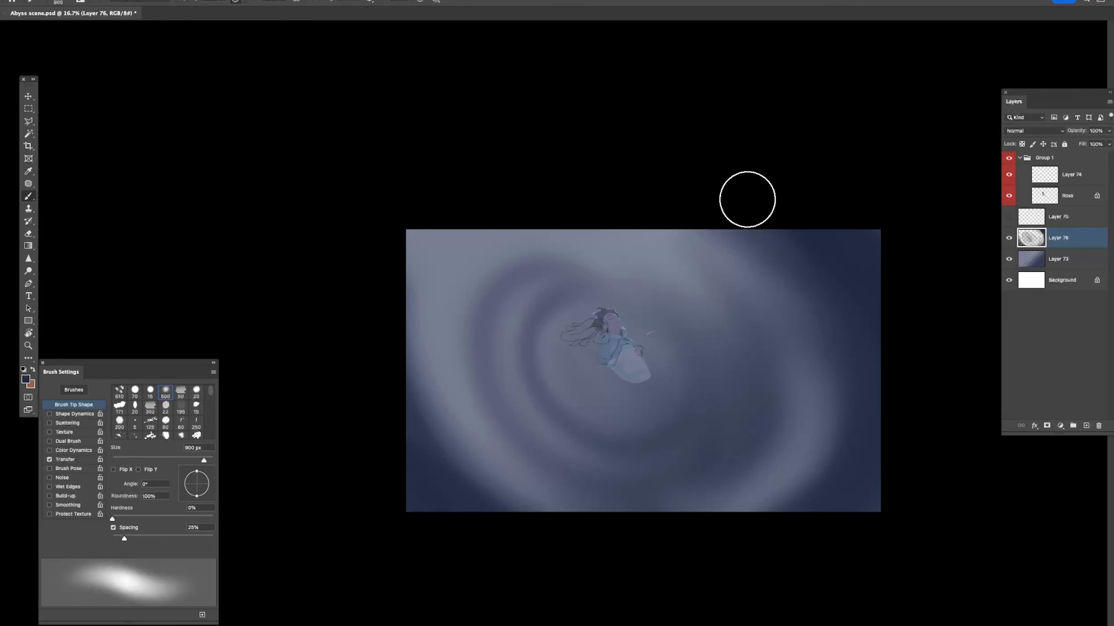
pyautogui.moveTo(416, 290); pyautogui.dragTo(487, 246)
pyautogui.press('super+z')
# Step: Flip the canvas horizontally to check the composition and return to the Brush tool
pyautogui.press('z')
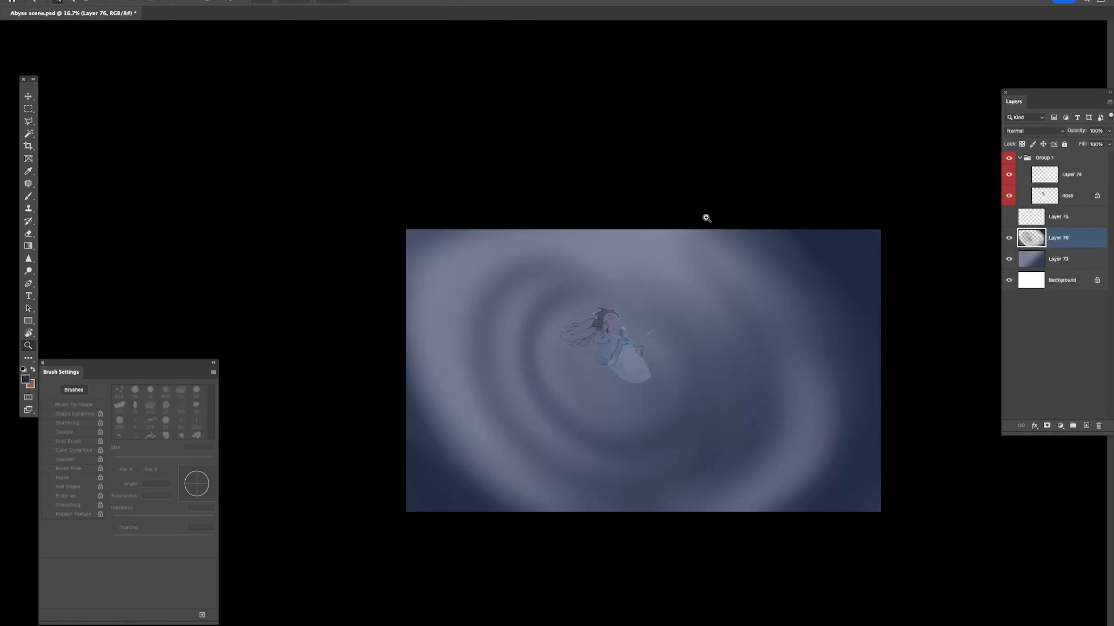
pyautogui.keyDown('alt'); pyautogui.click(705, 217); pyautogui.keyUp('alt')
pyautogui.press('super+shift+h')
pyautogui.press('b')
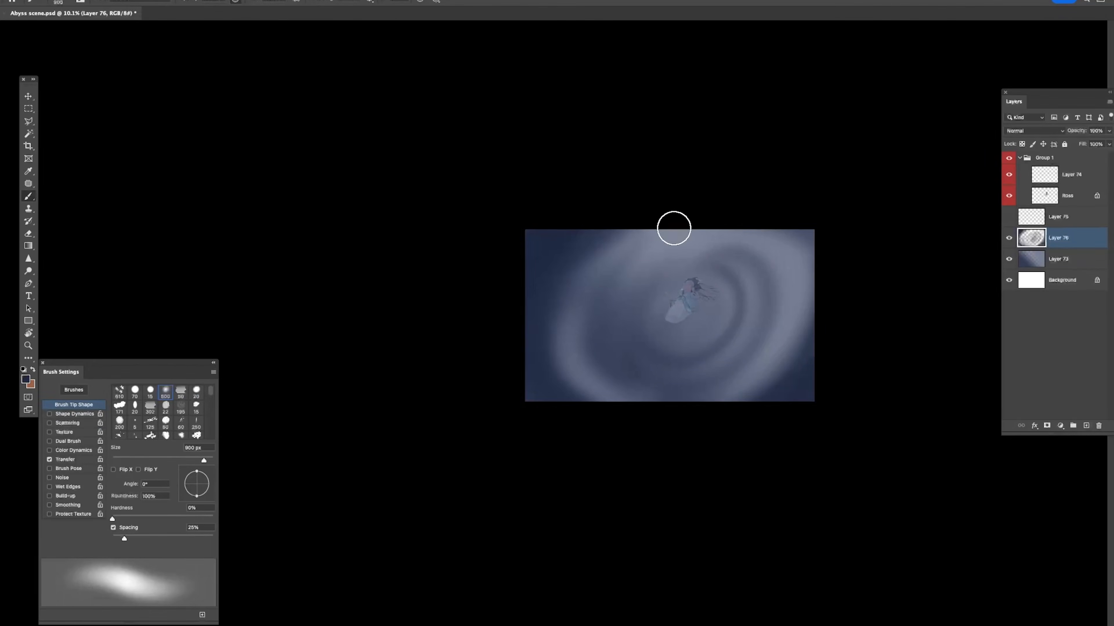
# Step: Reduce the soft brush to 150 px and paint a faint curve beside the figures
pyautogui.scroll(3, 672, 219)
pyautogui.press('[')
pyautogui.press('[')
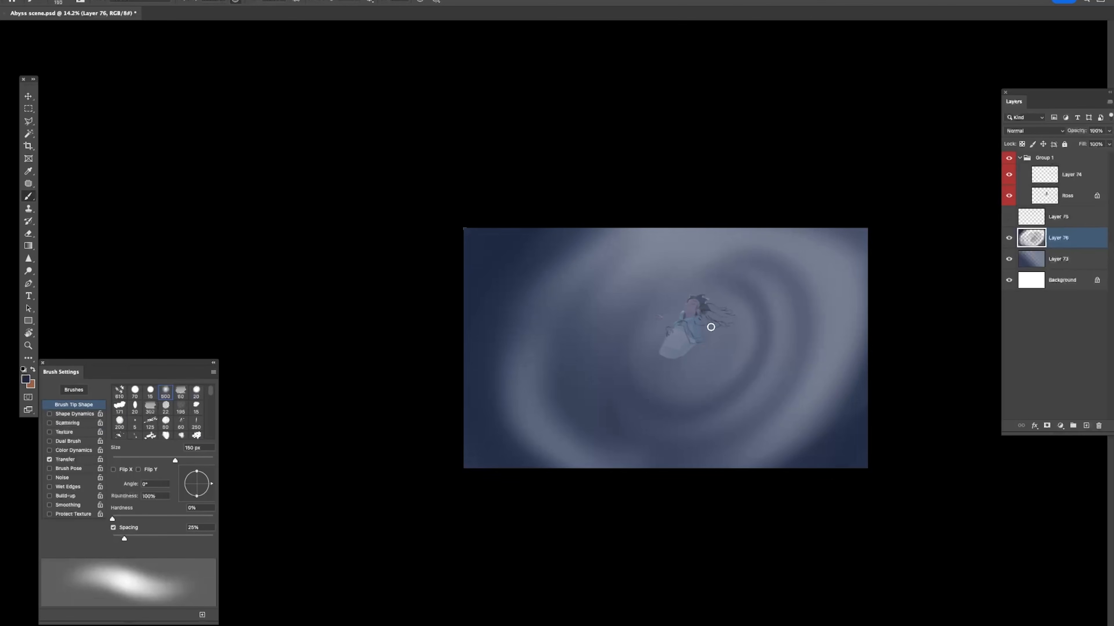
pyautogui.moveTo(697, 305); pyautogui.dragTo(706, 363)
pyautogui.press('super+z')
pyautogui.press('super+z')
pyautogui.moveTo(703, 286); pyautogui.dragTo(718, 367)
# Step: Enlarge the soft brush to 300 px and paint a dark curved fold along the flipped swirl's left side
pyautogui.press(']')
pyautogui.press(']')
pyautogui.press(']')
pyautogui.press(']')
pyautogui.moveTo(569, 392); pyautogui.dragTo(638, 250)
pyautogui.moveTo(578, 334); pyautogui.dragTo(621, 261)
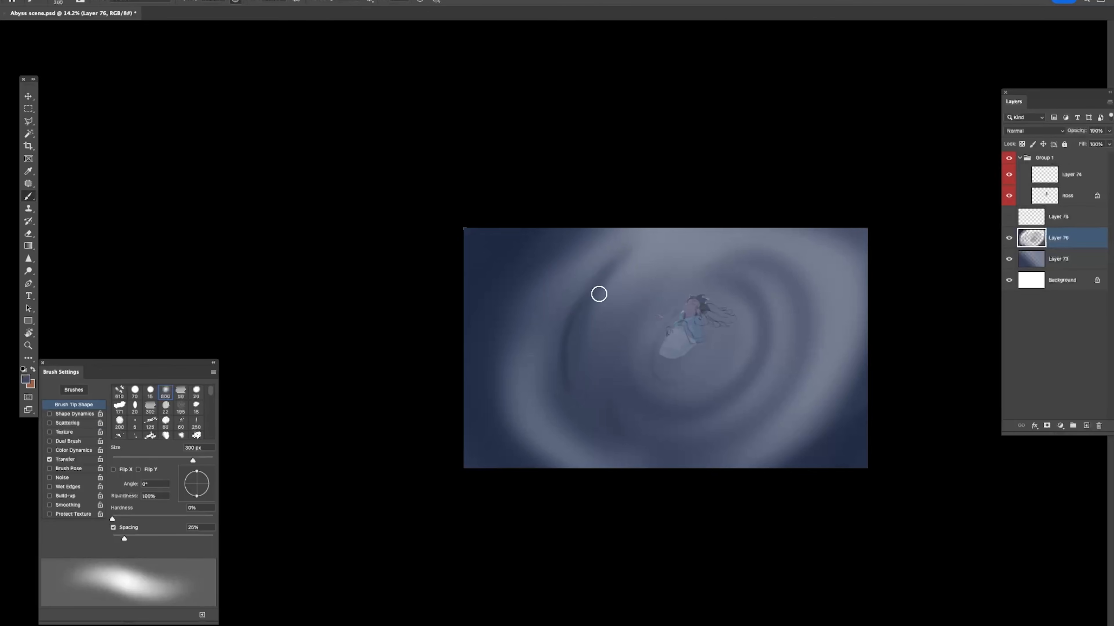
# Step: Add a soft dark stroke along the lower-right curve of the flipped swirl
pyautogui.moveTo(718, 439)
pyautogui.mouseDown()
pyautogui.moveTo(823, 296)
pyautogui.moveTo(715, 442)
pyautogui.mouseUp()
pyautogui.hotkey('ctrl', 'z')
pyautogui.hotkey('ctrl', 'z')
pyautogui.moveTo(761, 413)
pyautogui.mouseDown()
pyautogui.moveTo(794, 298)
pyautogui.moveTo(811, 323)
pyautogui.moveTo(701, 427)
pyautogui.mouseUp()
# Step: Darken the outer ring's upper side with a sampled navy and flip the canvas back horizontally
pyautogui.keyDown('alt'); pyautogui.click(772, 281); pyautogui.keyUp('alt')
pyautogui.moveTo(505, 382); pyautogui.dragTo(570, 262)
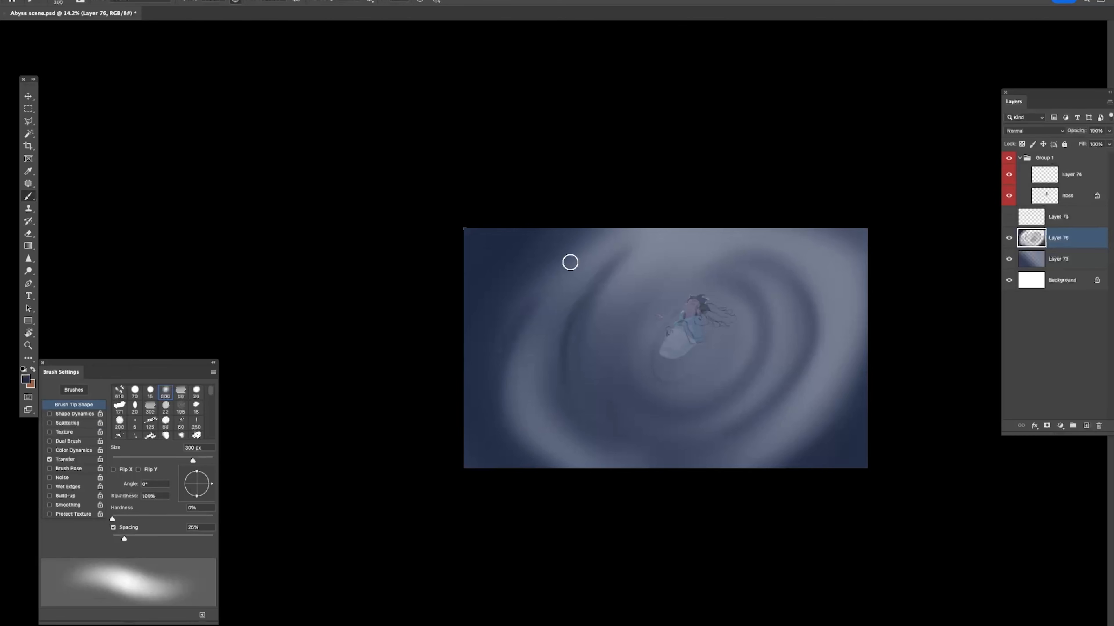
pyautogui.hotkey('ctrl', 'shift', 'h')
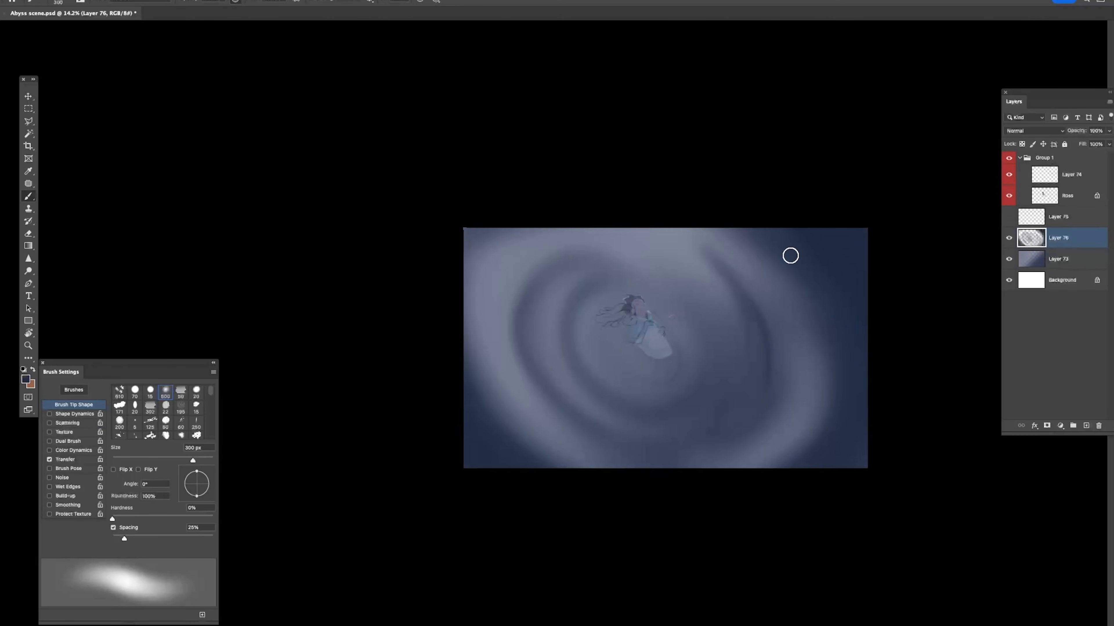
pyautogui.moveTo(736, 253)
pyautogui.mouseDown()
pyautogui.moveTo(735, 233)
pyautogui.moveTo(749, 231)
pyautogui.moveTo(806, 298)
pyautogui.mouseUp()
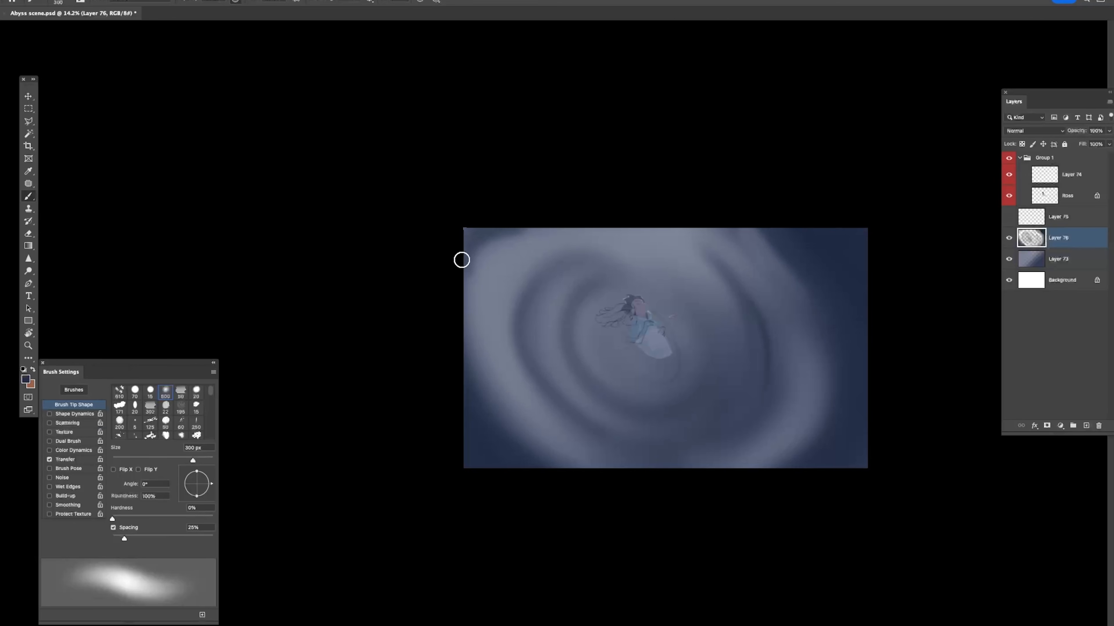
# Step: Enlarge the soft brush to 1000 px and sweep a broad mid-blue band down the background's right side
pyautogui.press(']')
pyautogui.press(']')
pyautogui.press(']')
pyautogui.press(']')
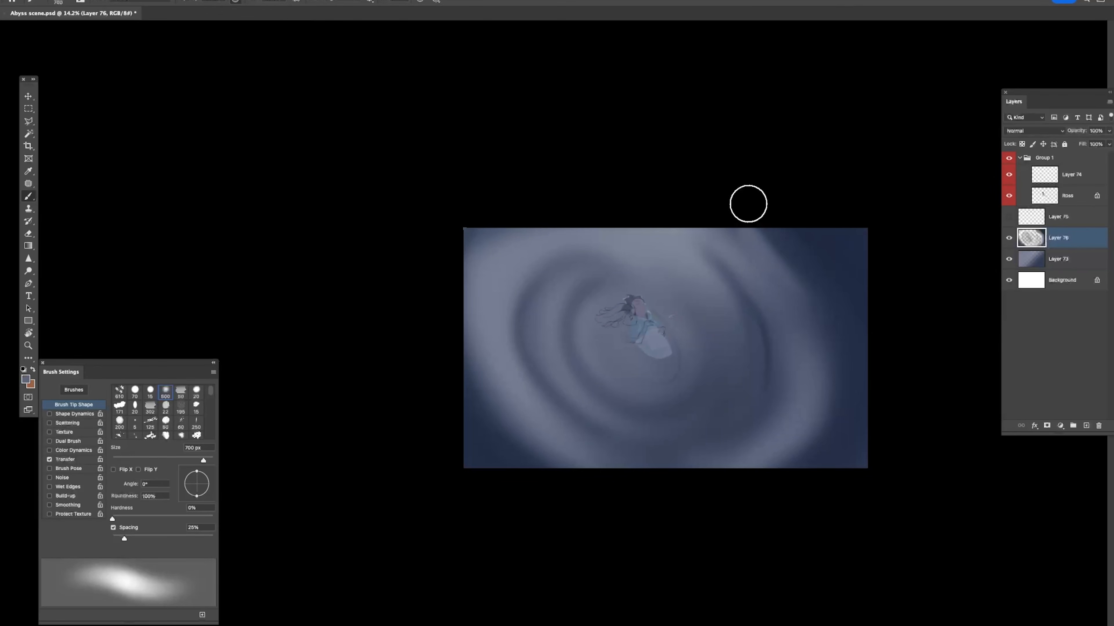
pyautogui.press(']')
pyautogui.press(']')
pyautogui.press(']')
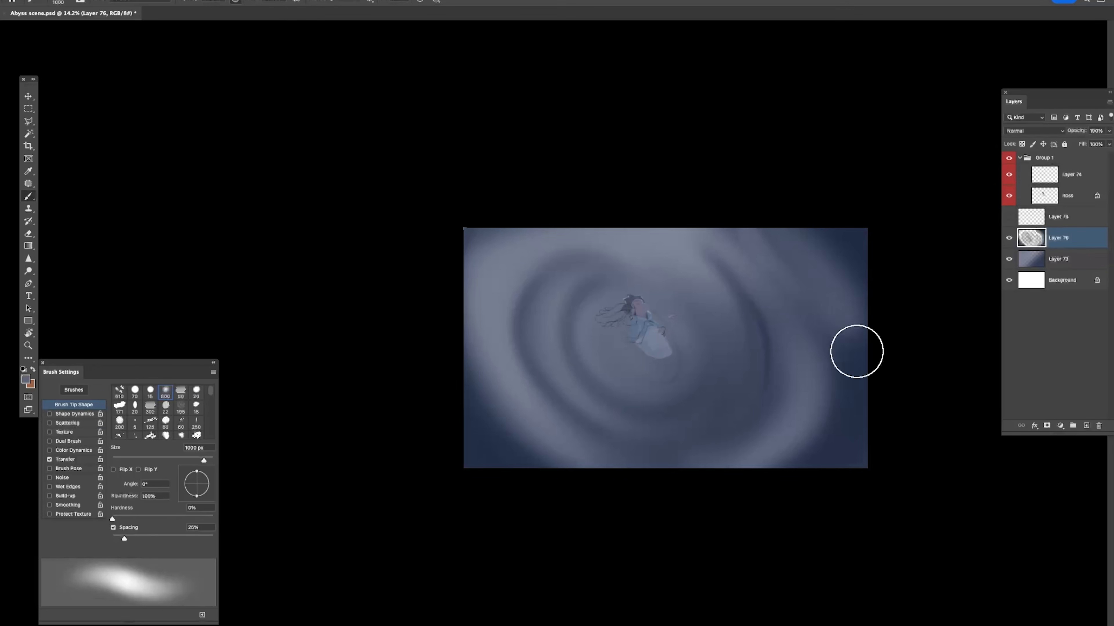
pyautogui.moveTo(823, 403)
pyautogui.mouseDown()
pyautogui.moveTo(739, 211)
pyautogui.moveTo(868, 433)
pyautogui.mouseUp()
pyautogui.press('super+z')
pyautogui.press('super+z')
pyautogui.press('super+z')
pyautogui.moveTo(724, 196); pyautogui.dragTo(819, 455)
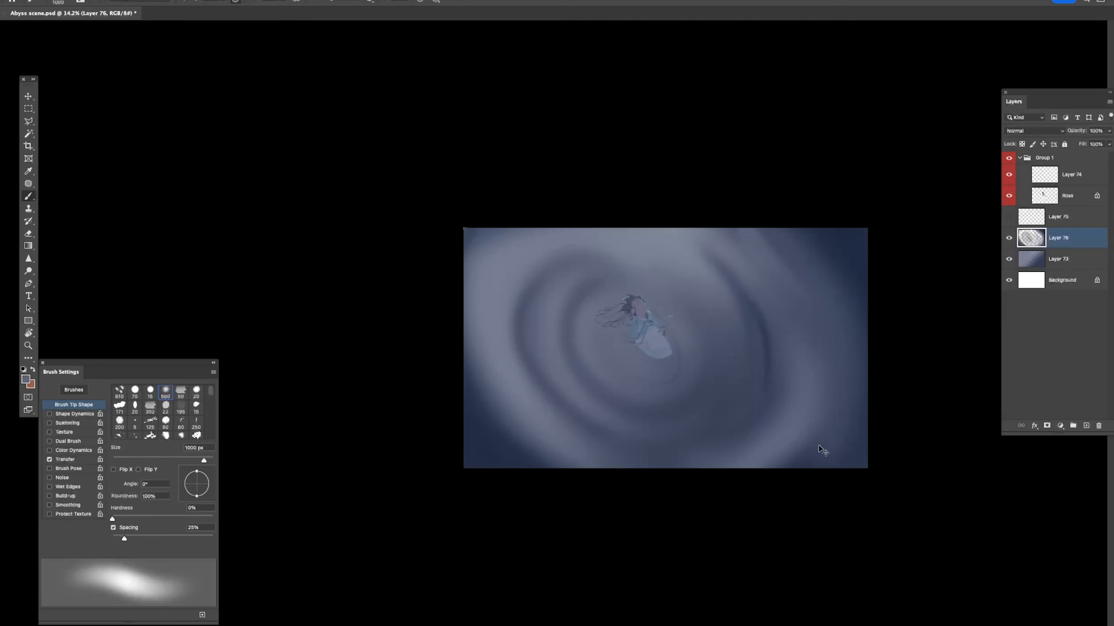
# Step: Blend the swirl's lower-left rings with broad soft strokes in colours sampled from the nearby background
pyautogui.moveTo(738, 216)
pyautogui.mouseDown()
pyautogui.moveTo(823, 368)
pyautogui.moveTo(790, 411)
pyautogui.moveTo(667, 476)
pyautogui.mouseUp()
pyautogui.moveTo(474, 350); pyautogui.dragTo(605, 432)
pyautogui.keyDown('alt'); pyautogui.click(578, 416); pyautogui.keyUp('alt')
pyautogui.moveTo(500, 313)
pyautogui.mouseDown()
pyautogui.moveTo(570, 421)
pyautogui.moveTo(661, 490)
pyautogui.mouseUp()
pyautogui.keyDown('alt'); pyautogui.click(672, 427); pyautogui.keyUp('alt')
pyautogui.moveTo(508, 360); pyautogui.dragTo(614, 452)
# Step: Resample the swirl's colours and soften its bottom and lower-right parts with broad strokes
pyautogui.keyDown('alt'); pyautogui.click(652, 459); pyautogui.keyUp('alt')
pyautogui.moveTo(492, 341)
pyautogui.mouseDown()
pyautogui.moveTo(645, 440)
pyautogui.moveTo(732, 432)
pyautogui.mouseUp()
pyautogui.moveTo(788, 359); pyautogui.dragTo(744, 432)
pyautogui.keyDown('alt'); pyautogui.click(765, 432); pyautogui.keyUp('alt')
pyautogui.moveTo(833, 421)
pyautogui.mouseDown()
pyautogui.moveTo(789, 484)
pyautogui.moveTo(756, 453)
pyautogui.mouseUp()
# Step: Sample the dark navy in the upper-right corner and reduce the soft brush to 200 px
pyautogui.scroll(-5, 810, 308)
pyautogui.scroll(6, 786, 311)
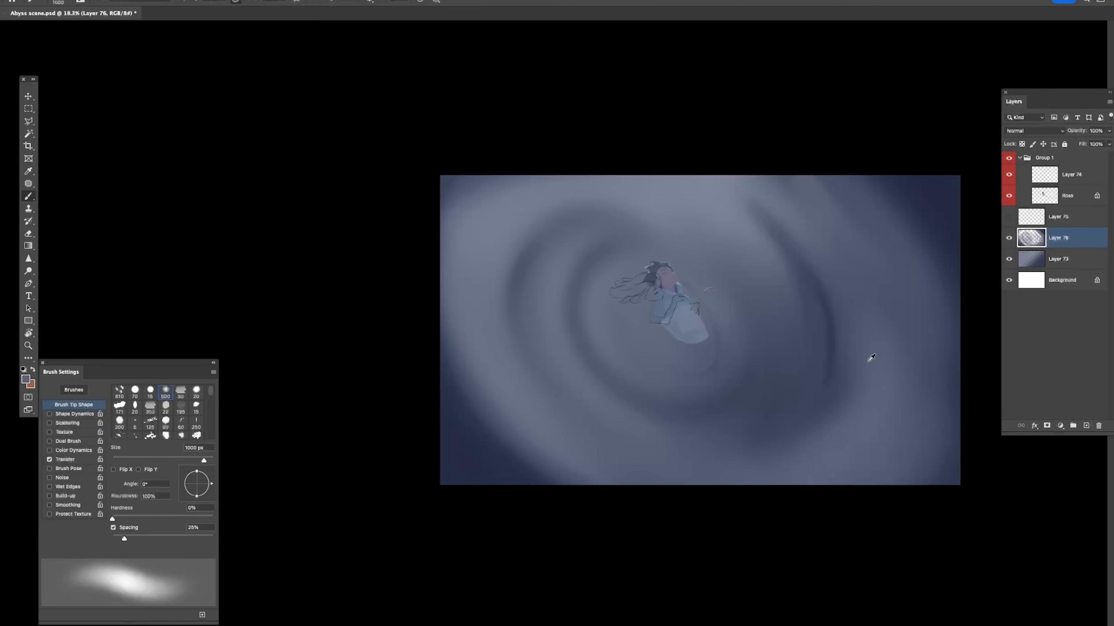
pyautogui.keyDown('alt'); pyautogui.click(927, 199); pyautogui.keyUp('alt')
pyautogui.press('[')
pyautogui.press('[')
pyautogui.press('[')
pyautogui.press('[')
pyautogui.press('[')
pyautogui.press('[')
pyautogui.press('[')
pyautogui.press('[')
pyautogui.press('[')
pyautogui.moveTo(838, 456); pyautogui.dragTo(898, 383)
pyautogui.moveTo(906, 351)
pyautogui.mouseDown()
pyautogui.moveTo(842, 461)
pyautogui.moveTo(909, 391)
pyautogui.mouseUp()
pyautogui.press('super+z')
pyautogui.press('super+z')
pyautogui.press('super+z')
pyautogui.moveTo(904, 434)
pyautogui.mouseDown()
pyautogui.moveTo(874, 466)
pyautogui.moveTo(912, 388)
pyautogui.mouseUp()
pyautogui.press('super+z')
pyautogui.press('super+z')
pyautogui.moveTo(850, 475)
pyautogui.mouseDown()
pyautogui.moveTo(909, 382)
pyautogui.moveTo(906, 408)
pyautogui.mouseUp()
pyautogui.press('super+z')
# Step: Paint dark navy folds curving down through the background's lower-right corner
pyautogui.moveTo(907, 353); pyautogui.dragTo(875, 466)
pyautogui.moveTo(913, 414)
pyautogui.mouseDown()
pyautogui.moveTo(905, 434)
pyautogui.moveTo(876, 436)
pyautogui.mouseUp()
pyautogui.moveTo(892, 443); pyautogui.dragTo(854, 502)
pyautogui.press('super+z')
pyautogui.press('super+z')
pyautogui.moveTo(857, 438)
pyautogui.mouseDown()
pyautogui.moveTo(865, 462)
pyautogui.moveTo(841, 499)
pyautogui.mouseUp()
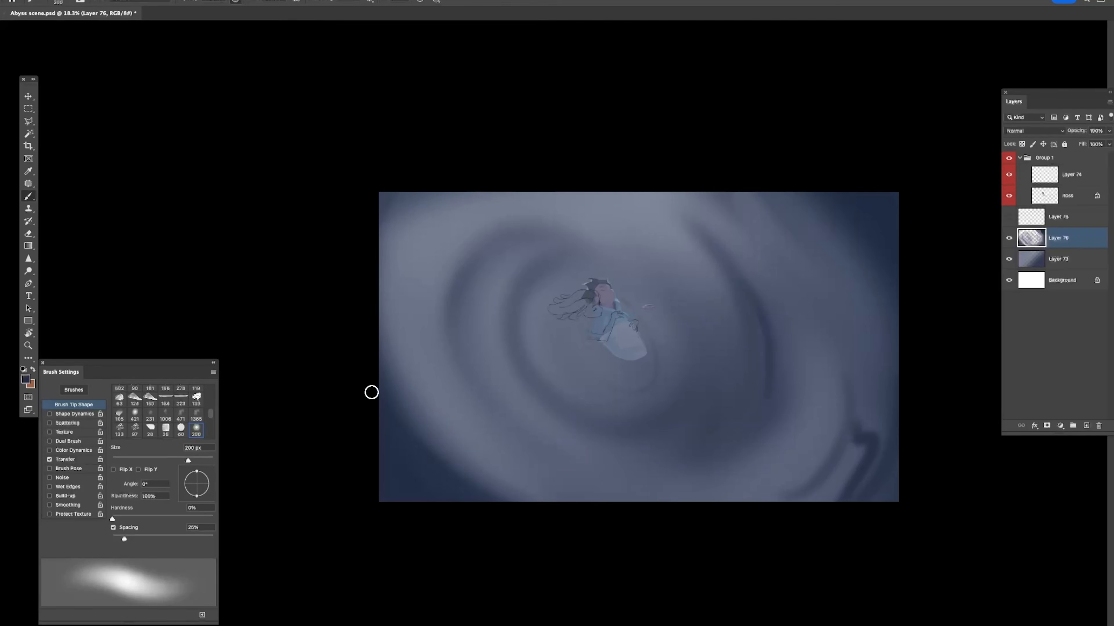
# Step: Duplicate Layer 76 and merge the copy down into it, and duplicate Layer 73
pyautogui.moveTo(646, 315); pyautogui.dragTo(798, 206)
pyautogui.press('super+z')
pyautogui.press('z')
pyautogui.moveTo(850, 337); pyautogui.dragTo(842, 276)
pyautogui.press('super+j')
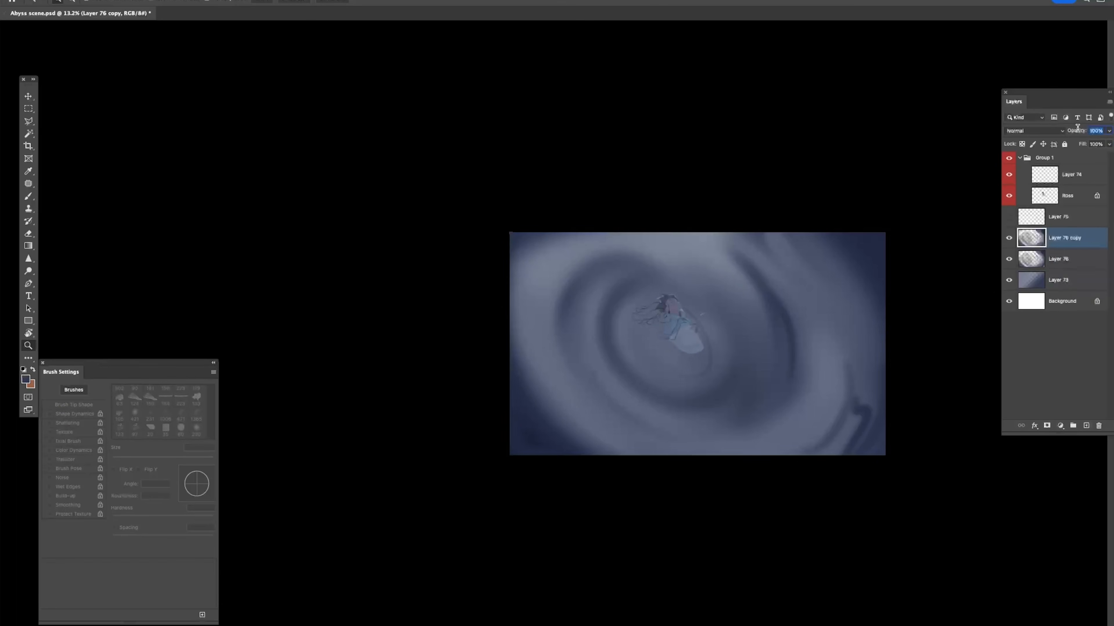
pyautogui.press('super+e')
pyautogui.click(1050, 259)
pyautogui.press('super+j')
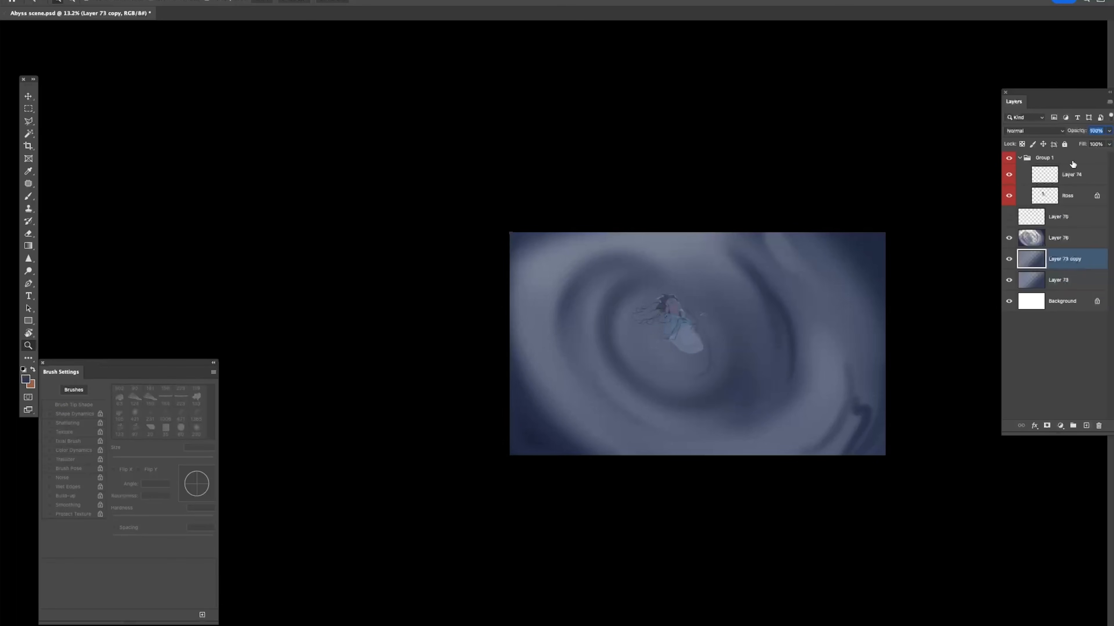
pyautogui.press('super+u')
pyautogui.moveTo(1062, 211); pyautogui.dragTo(1047, 188)
pyautogui.click(1072, 211)
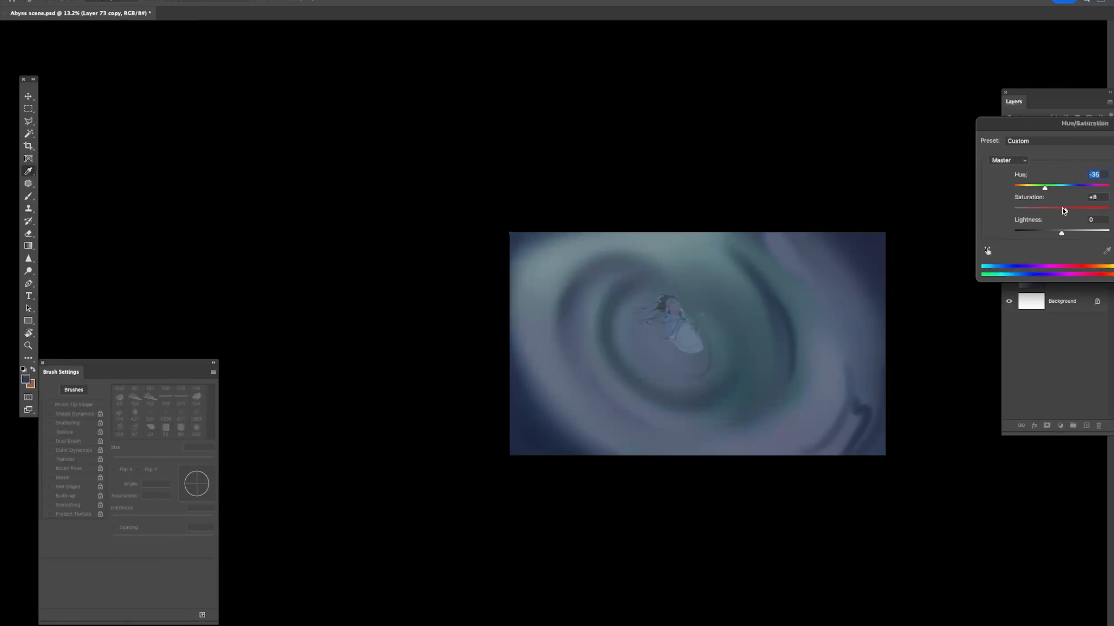
pyautogui.moveTo(1062, 235); pyautogui.dragTo(1045, 234)
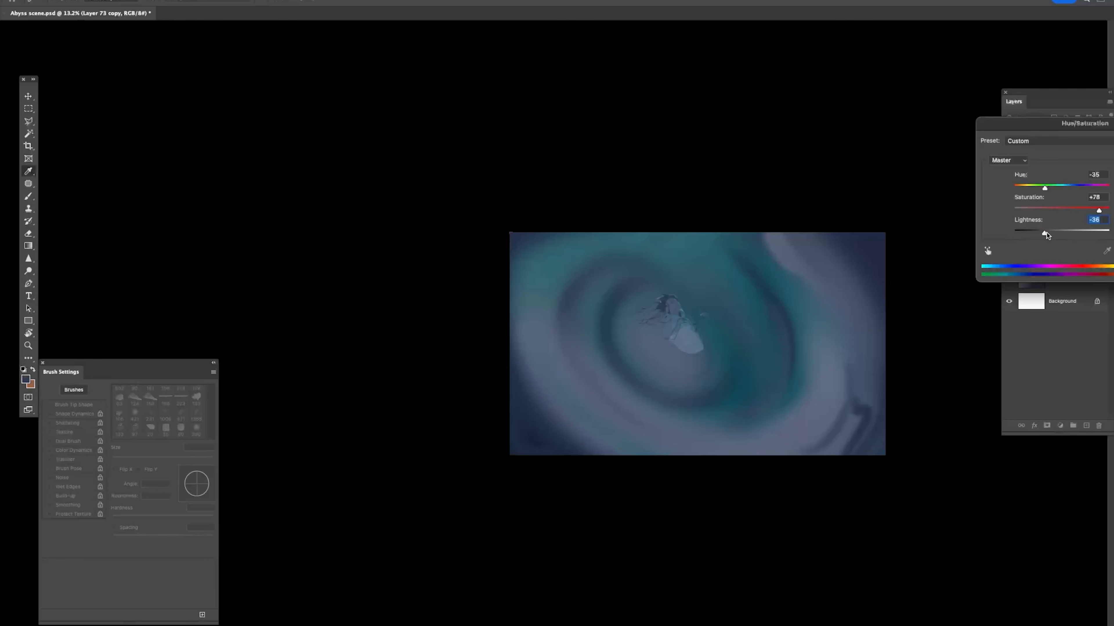
pyautogui.press('Escape')
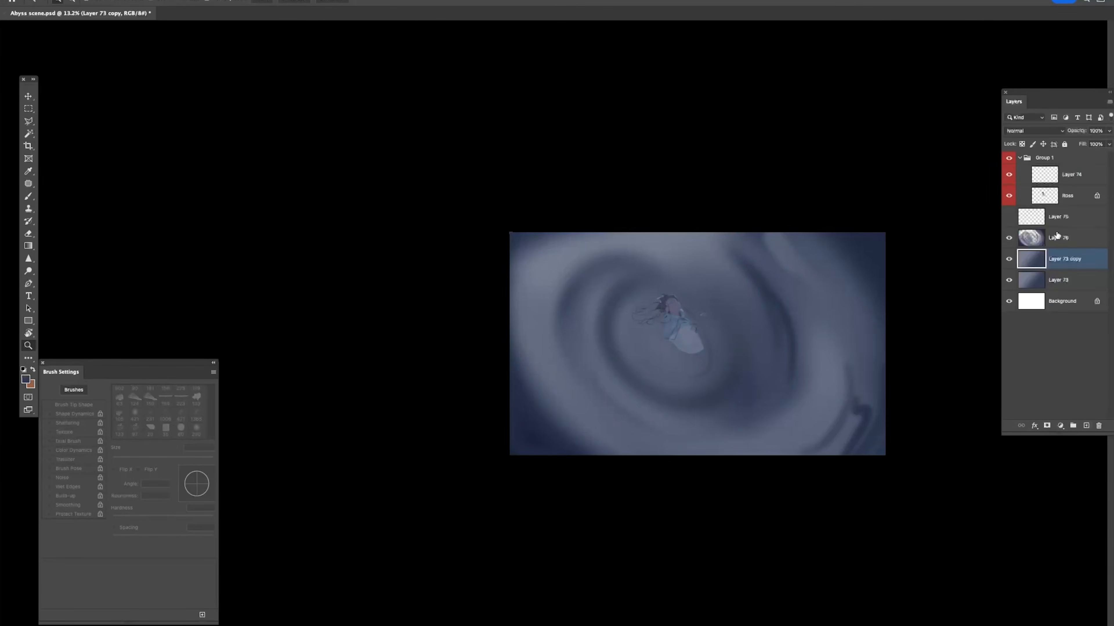
# Step: Apply Hue/Saturation to the Layer 73 copy, shifting the hue to about -41 and strongly raising the saturation
pyautogui.hotkey('ctrl', 'u')
pyautogui.moveTo(1061, 209); pyautogui.dragTo(1042, 191)
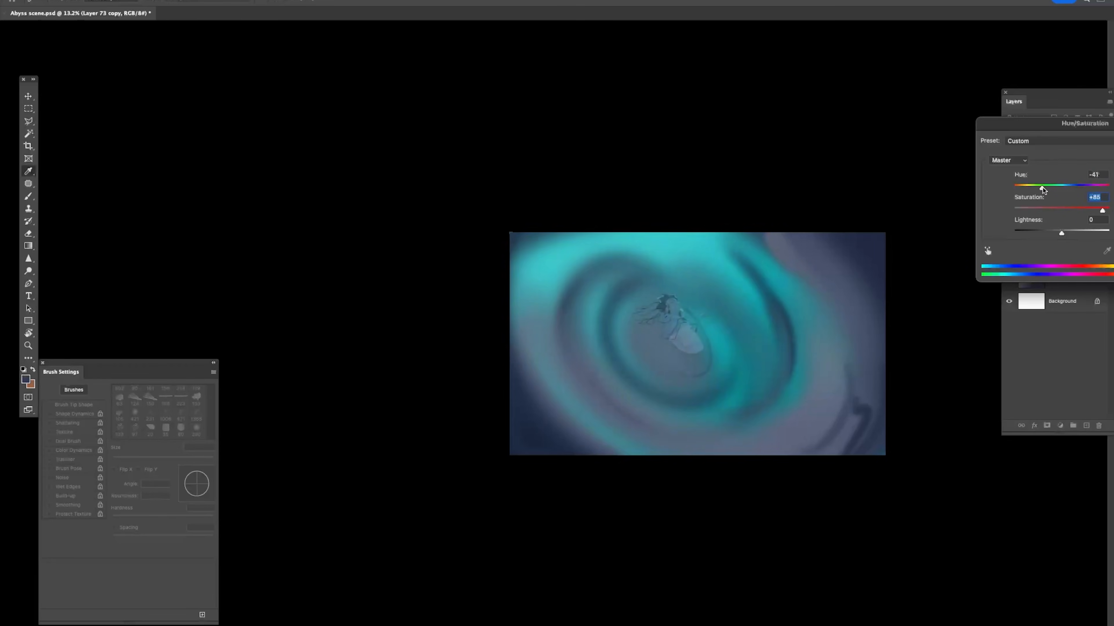
pyautogui.press('Return')
# Step: Darken the Layer 73 copy with a Curves adjustment and compare the painting with and without it
pyautogui.hotkey('ctrl', 'm')
pyautogui.moveTo(1017, 425); pyautogui.dragTo(1018, 458)
pyautogui.press('Return')
pyautogui.hotkey('ctrl', 'z')
pyautogui.hotkey('ctrl', 'shift', 'z')
pyautogui.moveTo(918, 328)
pyautogui.mouseDown()
pyautogui.moveTo(880, 311)
pyautogui.moveTo(920, 320)
pyautogui.mouseUp()
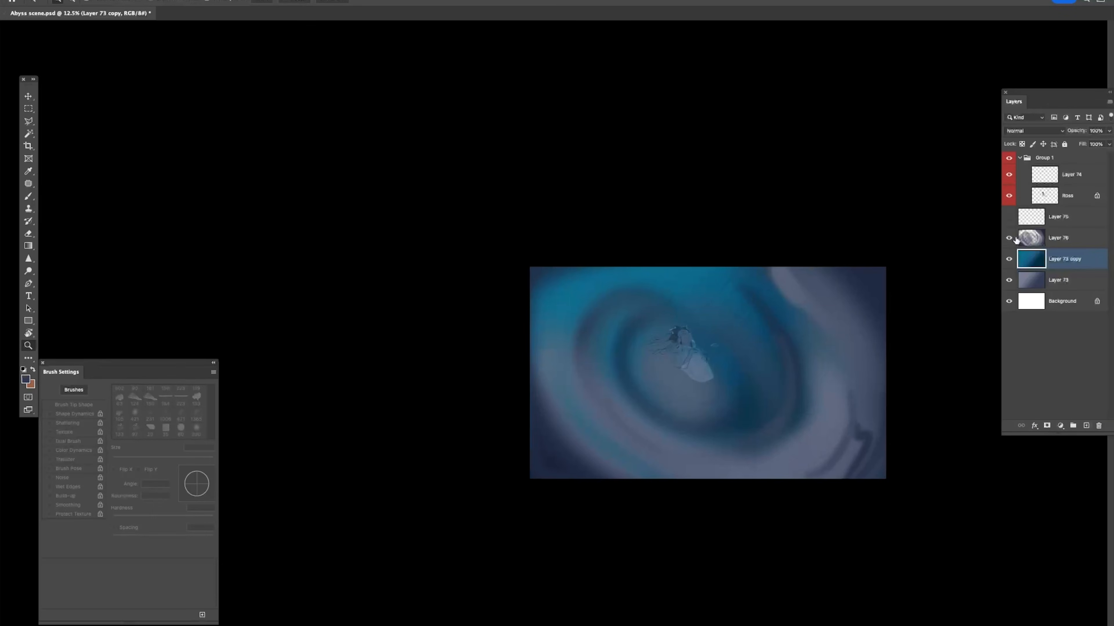
# Step: Duplicate Layer 76, lower the copy's opacity and merge it down into Layer 76
pyautogui.click(1018, 238)
pyautogui.hotkey('ctrl', 'j')
pyautogui.moveTo(1091, 126); pyautogui.dragTo(1051, 136)
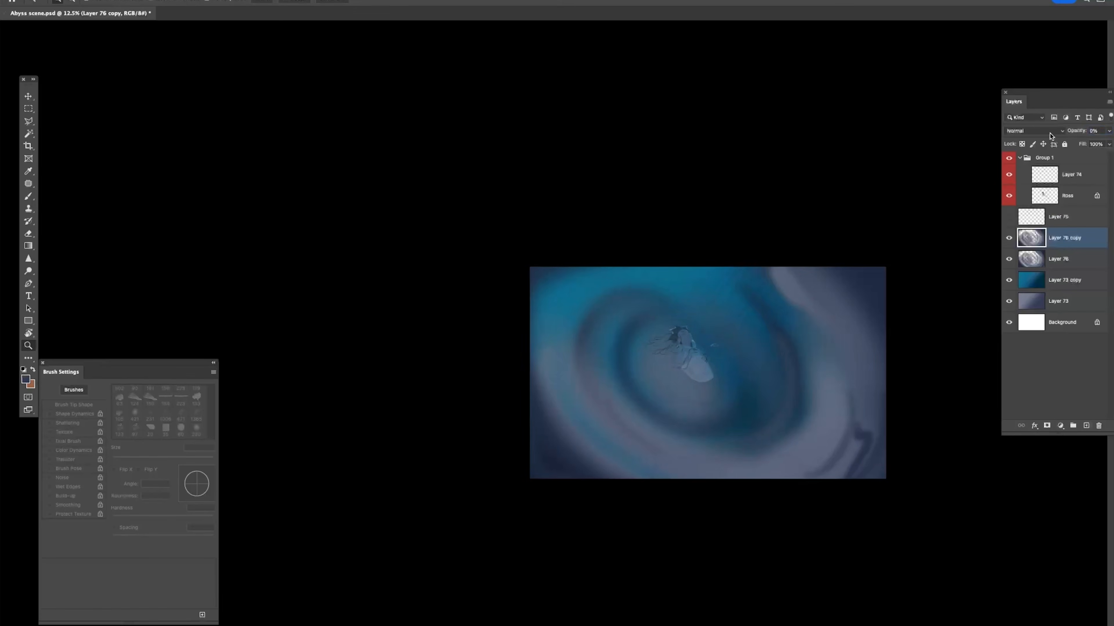
pyautogui.hotkey('ctrl', 'e')
# Step: Brighten Layer 76 with Levels by lowering the white input level, and return to the Brush tool
pyautogui.hotkey('ctrl', 'l')
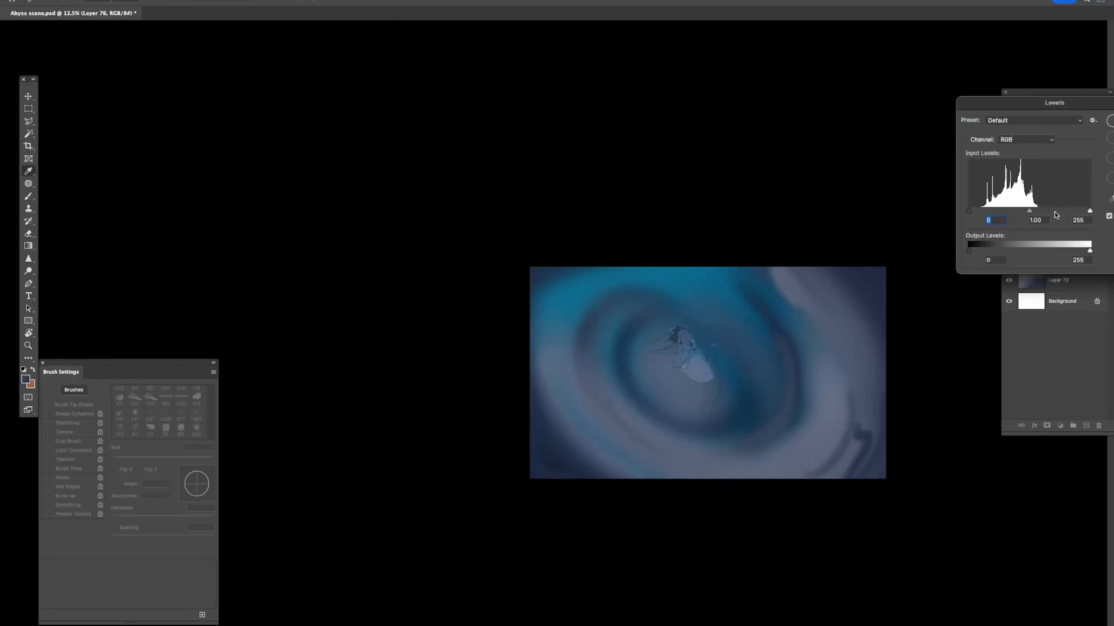
pyautogui.moveTo(1089, 211)
pyautogui.mouseDown()
pyautogui.moveTo(1052, 212)
pyautogui.moveTo(1081, 212)
pyautogui.moveTo(1069, 212)
pyautogui.mouseUp()
pyautogui.press('Return')
pyautogui.press('b')
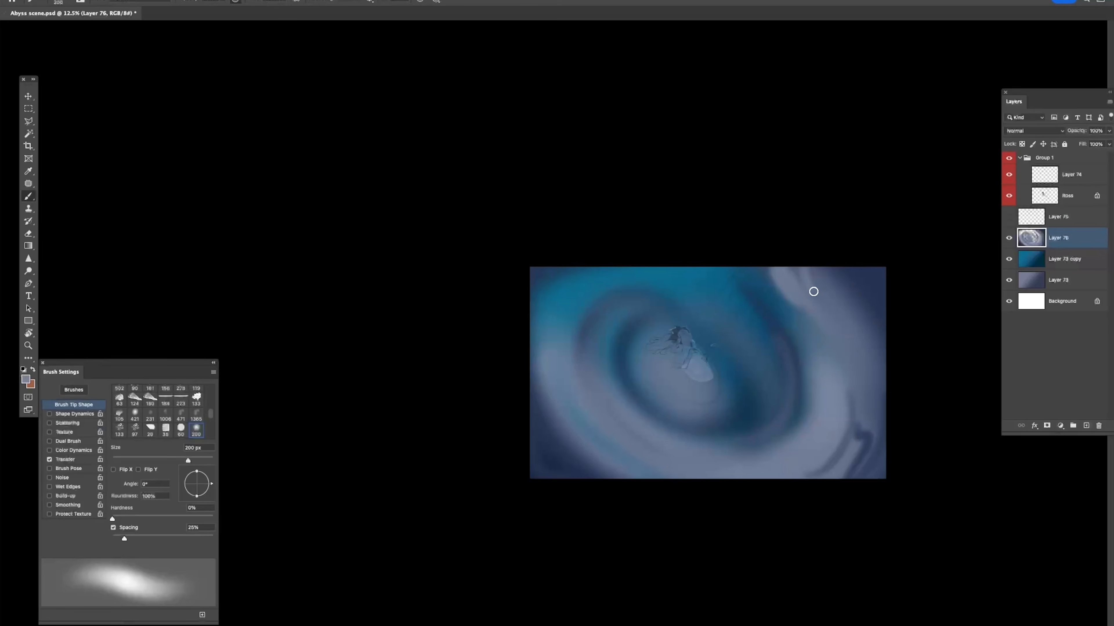
# Step: Try broad, soft grey-blue strokes along the upper-right and upper-left rims of the swirl with an enlarged brush
pyautogui.moveTo(816, 257); pyautogui.dragTo(869, 368)
pyautogui.press(']')
pyautogui.press(']')
pyautogui.hotkey('ctrl', 'z')
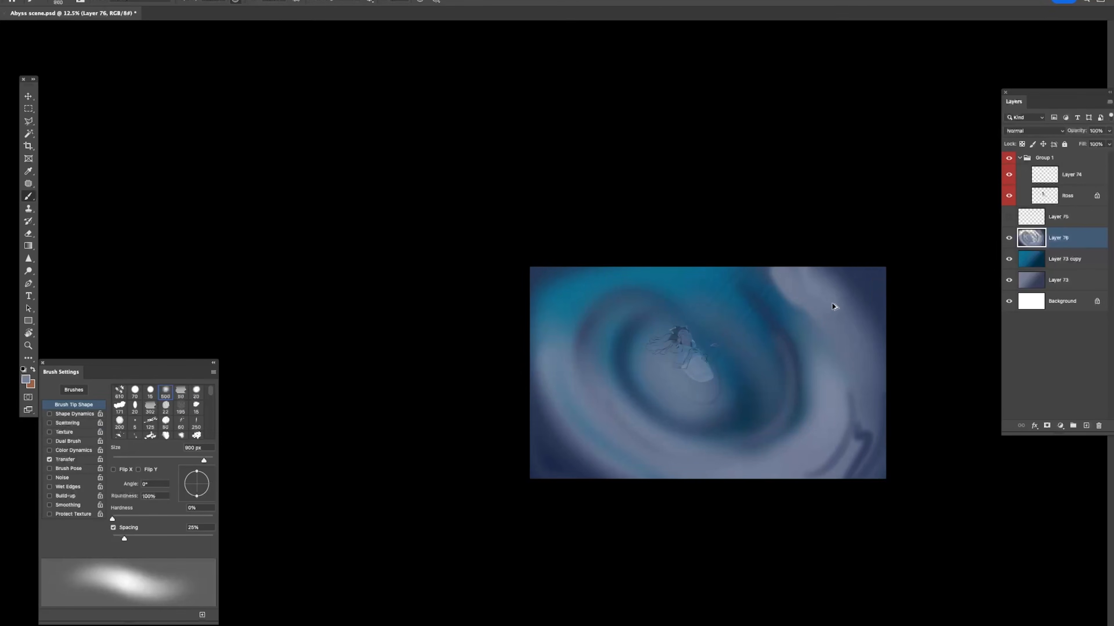
pyautogui.moveTo(545, 307)
pyautogui.mouseDown()
pyautogui.moveTo(607, 260)
pyautogui.moveTo(694, 280)
pyautogui.moveTo(579, 249)
pyautogui.moveTo(759, 274)
pyautogui.mouseUp()
pyautogui.hotkey('ctrl', 'z')
pyautogui.hotkey('ctrl', 'z')
pyautogui.hotkey('ctrl', 'z')
pyautogui.moveTo(522, 354)
pyautogui.mouseDown()
pyautogui.moveTo(551, 281)
pyautogui.moveTo(661, 247)
pyautogui.moveTo(781, 310)
pyautogui.moveTo(671, 266)
pyautogui.mouseUp()
pyautogui.hotkey('ctrl', 'z')
pyautogui.hotkey('ctrl', 'z')
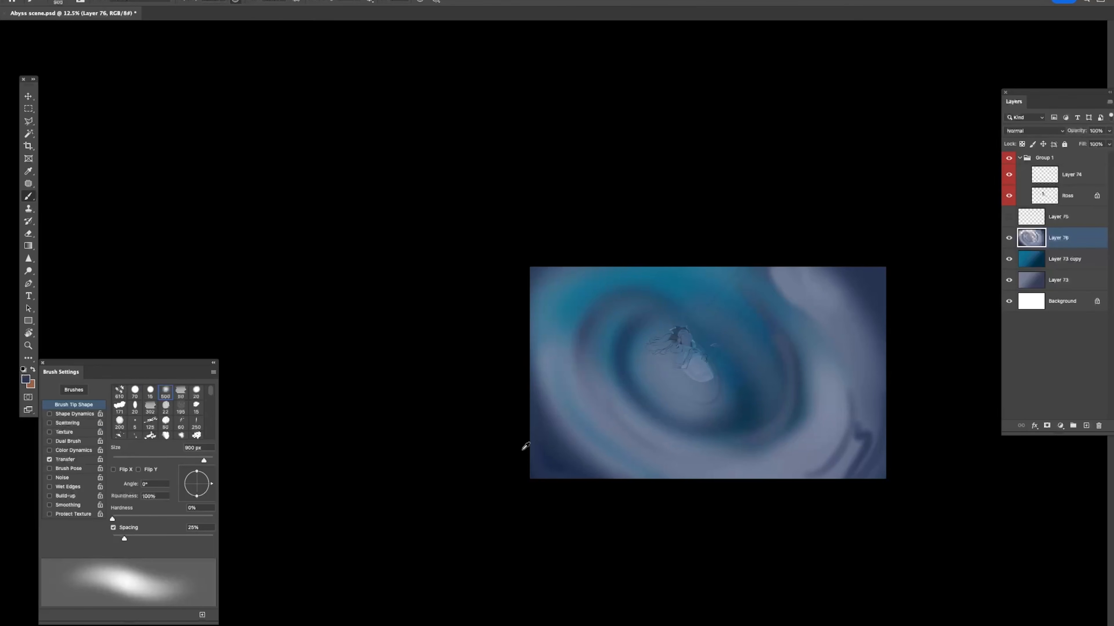
# Step: Choose a darker navy and paint it softly into the lower-left and right-hand corners of Layer 76
pyautogui.click(25, 379)
pyautogui.click(1003, 331)
pyautogui.press('Return')
pyautogui.hotkey('ctrl', 'z')
pyautogui.moveTo(554, 448); pyautogui.dragTo(597, 479)
pyautogui.moveTo(794, 268); pyautogui.dragTo(877, 358)
pyautogui.hotkey('ctrl', 'z')
pyautogui.moveTo(863, 499); pyautogui.dragTo(870, 466)
# Step: Try a navy stroke beneath the couple with a smaller brush, then undo it
pyautogui.press('[')
pyautogui.press('[')
pyautogui.press('[')
pyautogui.press('[')
pyautogui.press('[')
pyautogui.press('[')
pyautogui.press('[')
pyautogui.press('[')
pyautogui.moveTo(683, 373)
pyautogui.mouseDown()
pyautogui.moveTo(733, 388)
pyautogui.moveTo(686, 373)
pyautogui.moveTo(717, 395)
pyautogui.moveTo(677, 350)
pyautogui.moveTo(726, 378)
pyautogui.moveTo(726, 404)
pyautogui.mouseUp()
pyautogui.press(']')
pyautogui.press(']')
pyautogui.press(']')
pyautogui.press(']')
pyautogui.press(']')
pyautogui.hotkey('ctrl', 'z')
# Step: Paint a blue sampled beside the couple over the pale centre of the swirl around them
pyautogui.keyDown('alt'); pyautogui.click(676, 357); pyautogui.keyUp('alt')
pyautogui.hotkey('ctrl', 'z')
pyautogui.hotkey('ctrl', 'z')
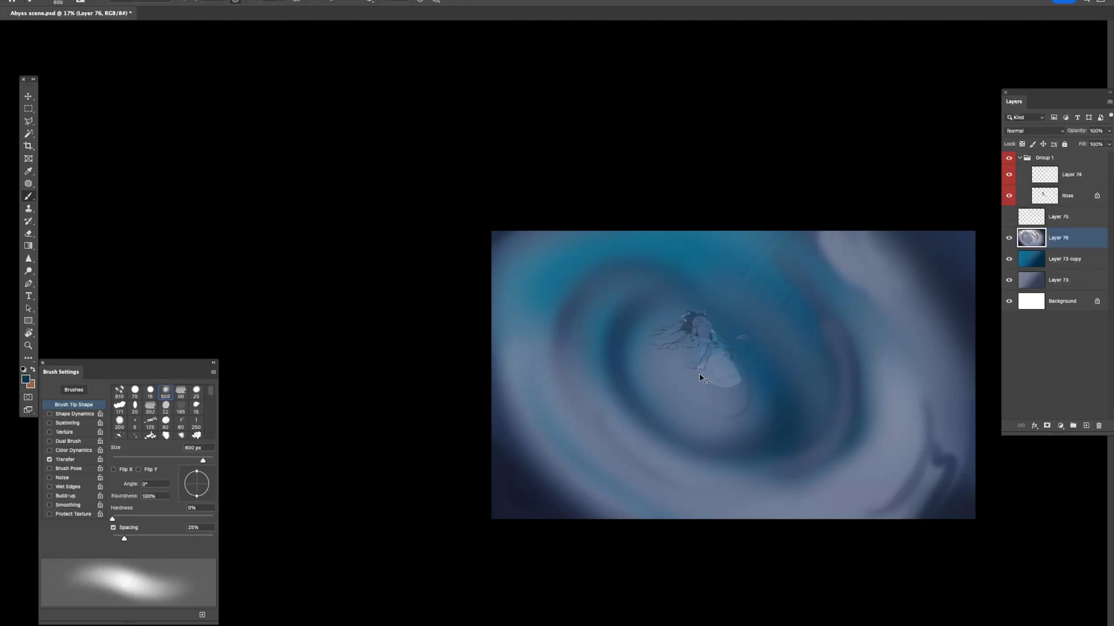
pyautogui.moveTo(693, 371)
pyautogui.mouseDown()
pyautogui.moveTo(676, 346)
pyautogui.moveTo(663, 362)
pyautogui.mouseUp()
pyautogui.hotkey('ctrl', 'z')
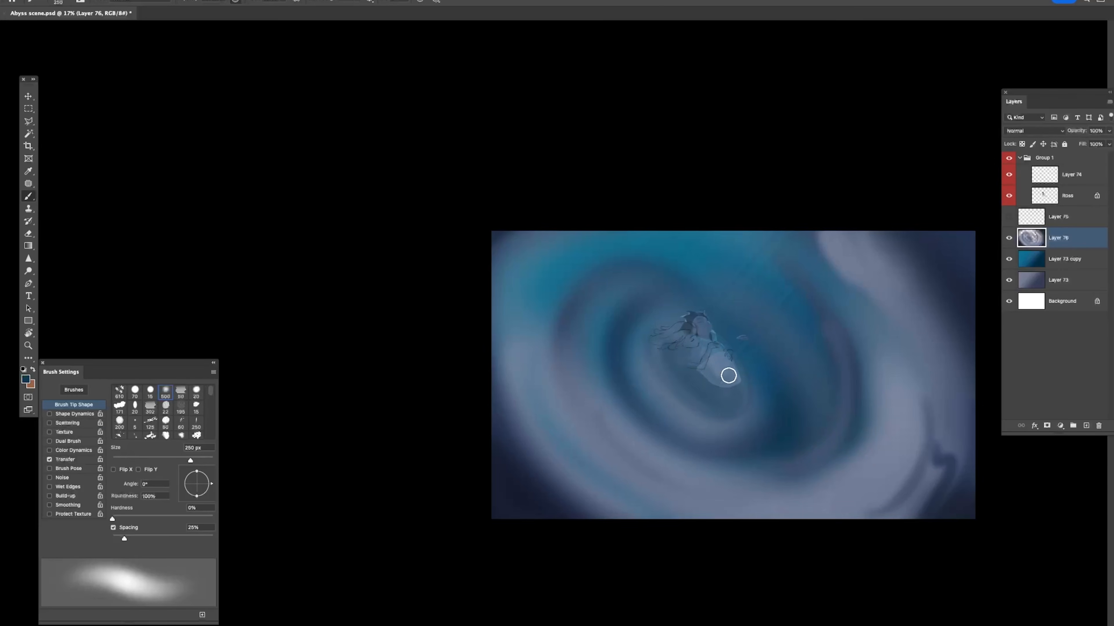
pyautogui.hotkey('ctrl', 'z')
pyautogui.moveTo(662, 359); pyautogui.dragTo(734, 396)
# Step: Blend a sampled blue into the swirl to the right of the couple and check the whole painting
pyautogui.keyDown('alt'); pyautogui.click(768, 309); pyautogui.keyUp('alt')
pyautogui.moveTo(779, 327)
pyautogui.mouseDown()
pyautogui.moveTo(760, 340)
pyautogui.moveTo(802, 385)
pyautogui.mouseUp()
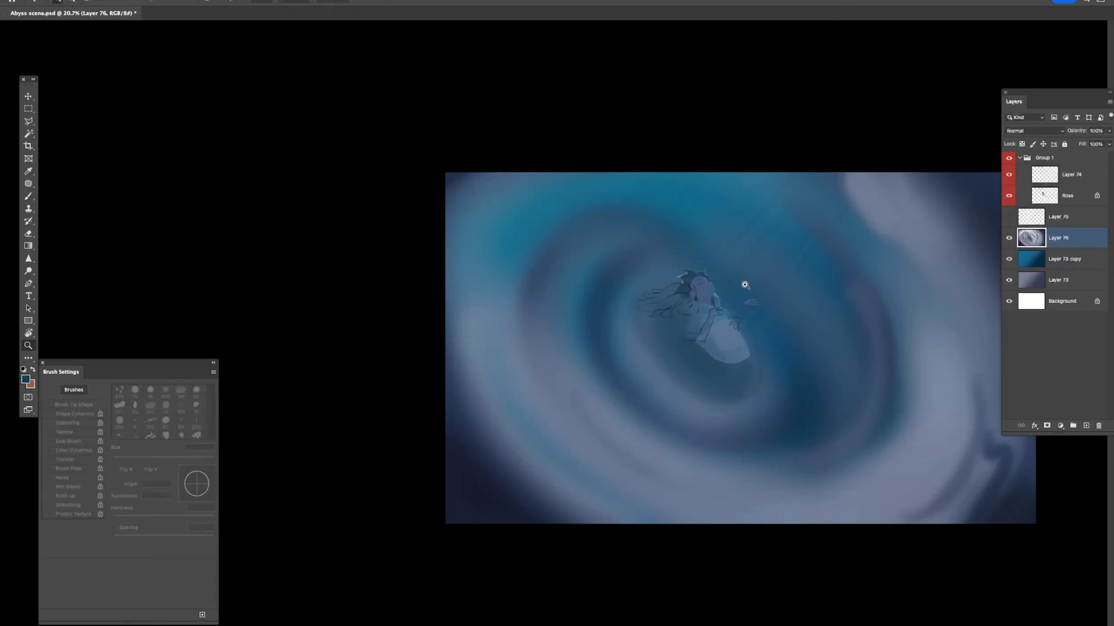
pyautogui.moveTo(745, 287); pyautogui.dragTo(718, 275)
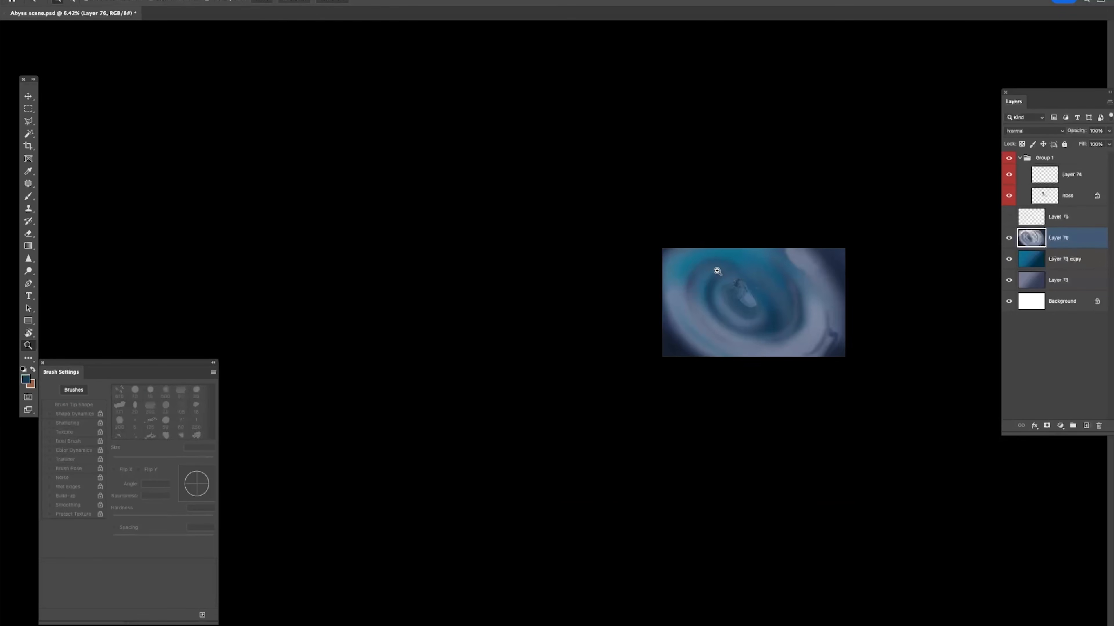
pyautogui.moveTo(794, 344); pyautogui.dragTo(821, 354)
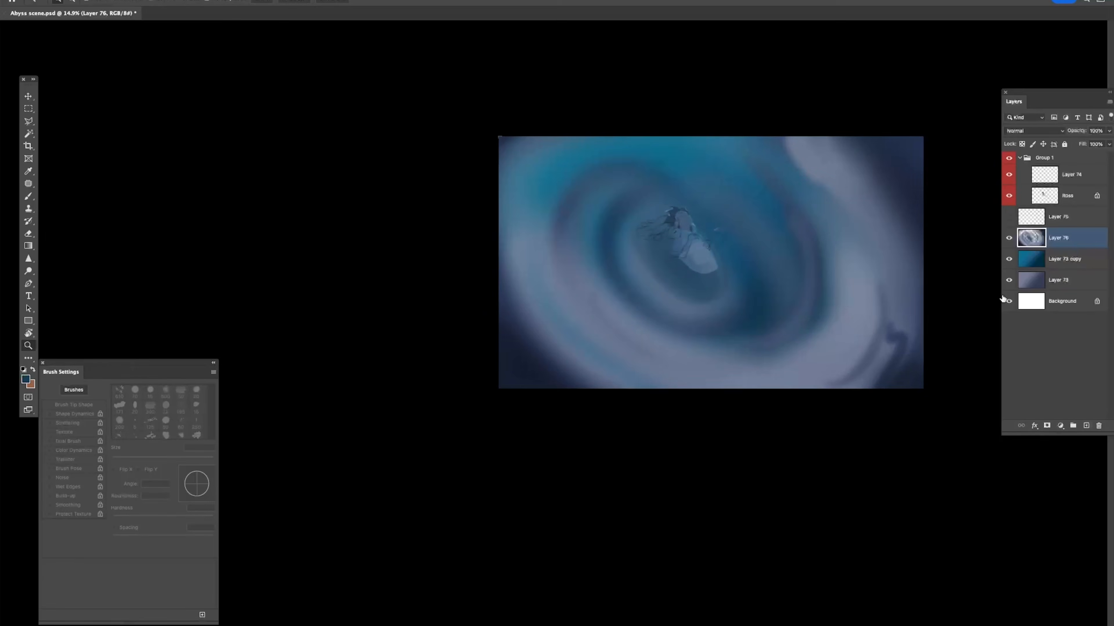
# Step: Paint sampled grey-lavender onto the upper-right rim of the swirl, reducing the soft brush to 200 px
pyautogui.press('b')
pyautogui.keyDown('alt'); pyautogui.click(870, 192); pyautogui.keyUp('alt')
pyautogui.moveTo(858, 145); pyautogui.dragTo(863, 160)
pyautogui.press('[')
pyautogui.press('[')
pyautogui.press('[')
pyautogui.press('[')
pyautogui.press('[')
pyautogui.press('[')
pyautogui.press('[')
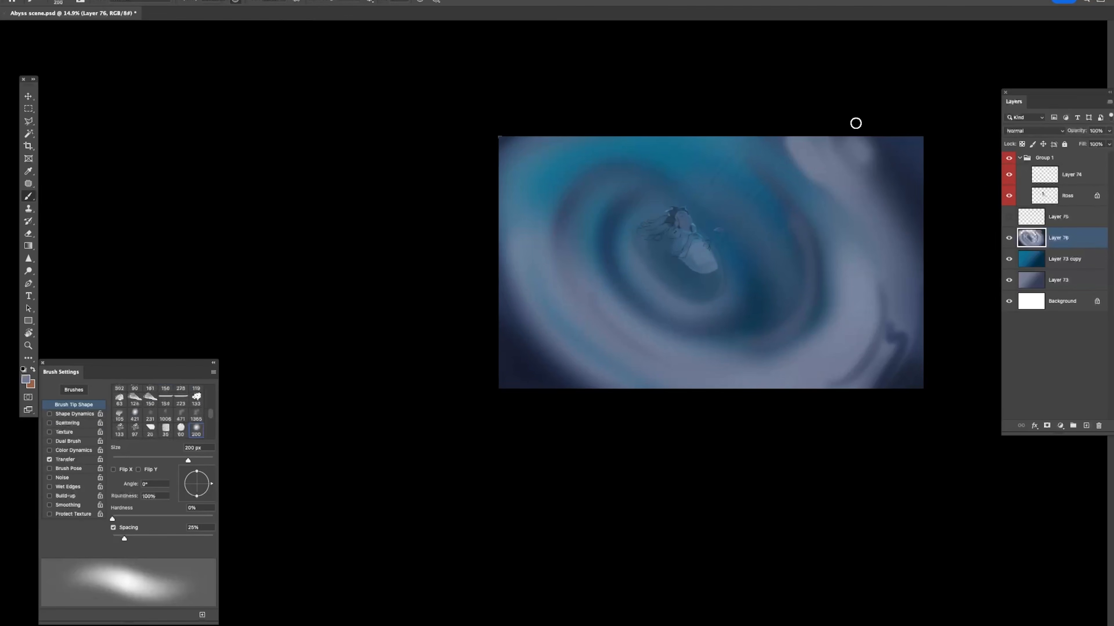
pyautogui.press('super+z')
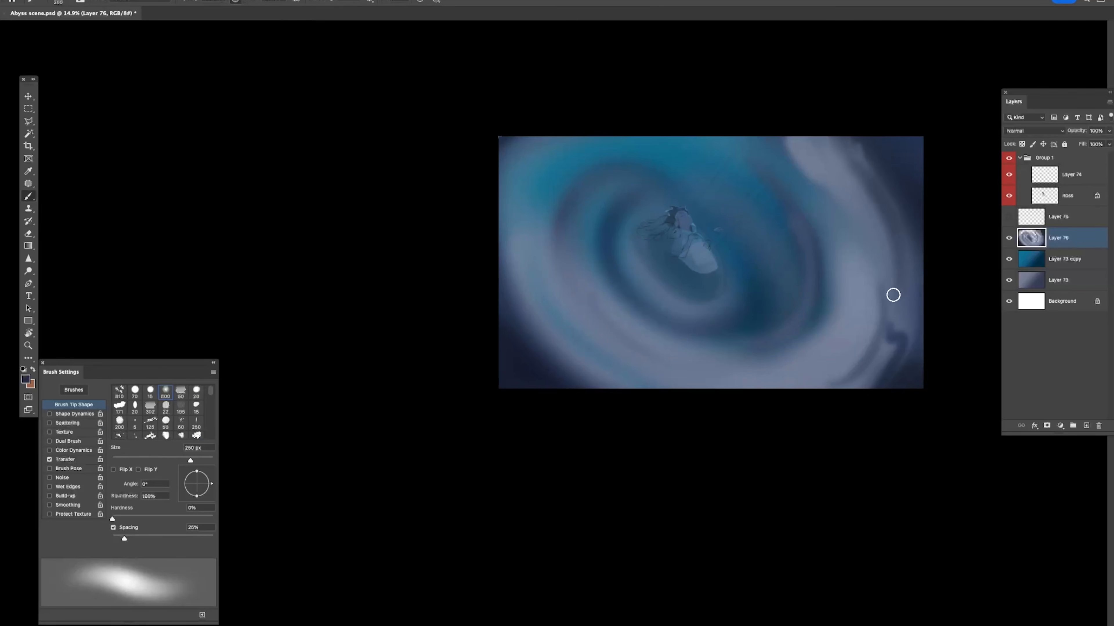
# Step: Paint a navy streak along the right rim and grey-lavender into the upper-left corner with a 300 px brush
pyautogui.press(']')
pyautogui.press(']')
pyautogui.press(']')
pyautogui.press(']')
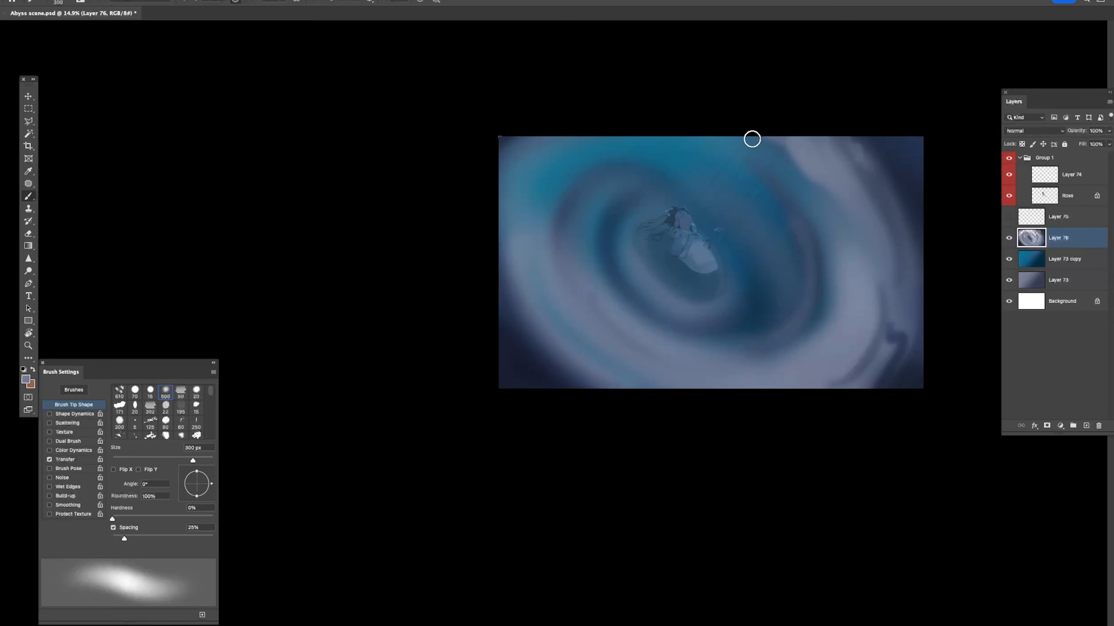
pyautogui.keyDown('alt'); pyautogui.click(898, 355); pyautogui.keyUp('alt')
pyautogui.moveTo(904, 336)
pyautogui.mouseDown()
pyautogui.moveTo(897, 280)
pyautogui.moveTo(867, 216)
pyautogui.mouseUp()
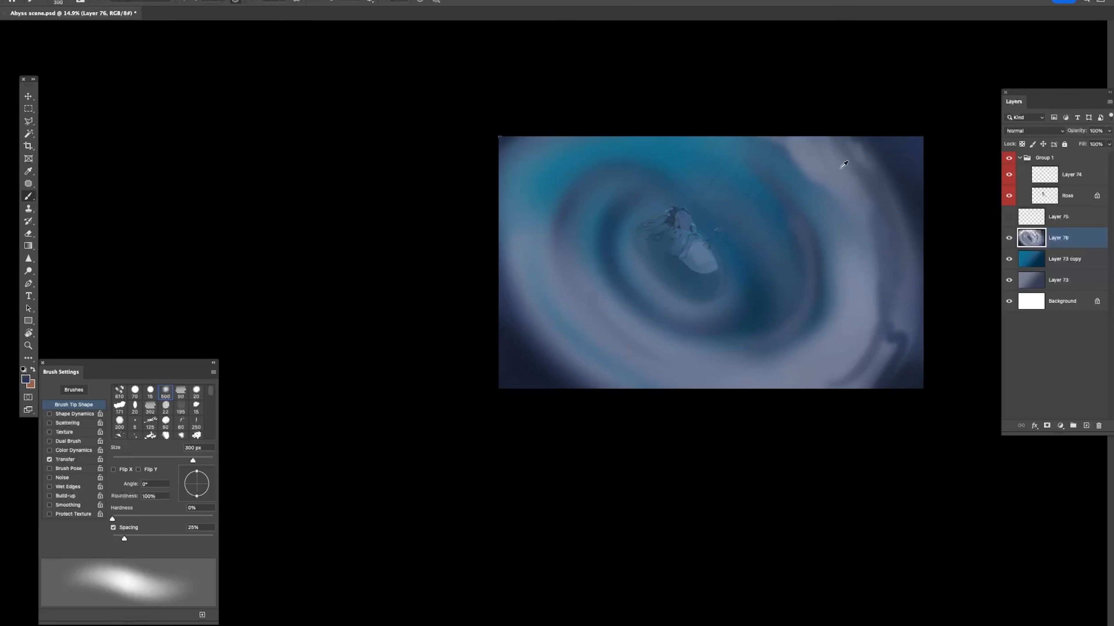
pyautogui.keyDown('alt'); pyautogui.click(514, 140); pyautogui.keyUp('alt')
pyautogui.moveTo(512, 180)
pyautogui.mouseDown()
pyautogui.moveTo(529, 122)
pyautogui.moveTo(644, 130)
pyautogui.mouseUp()
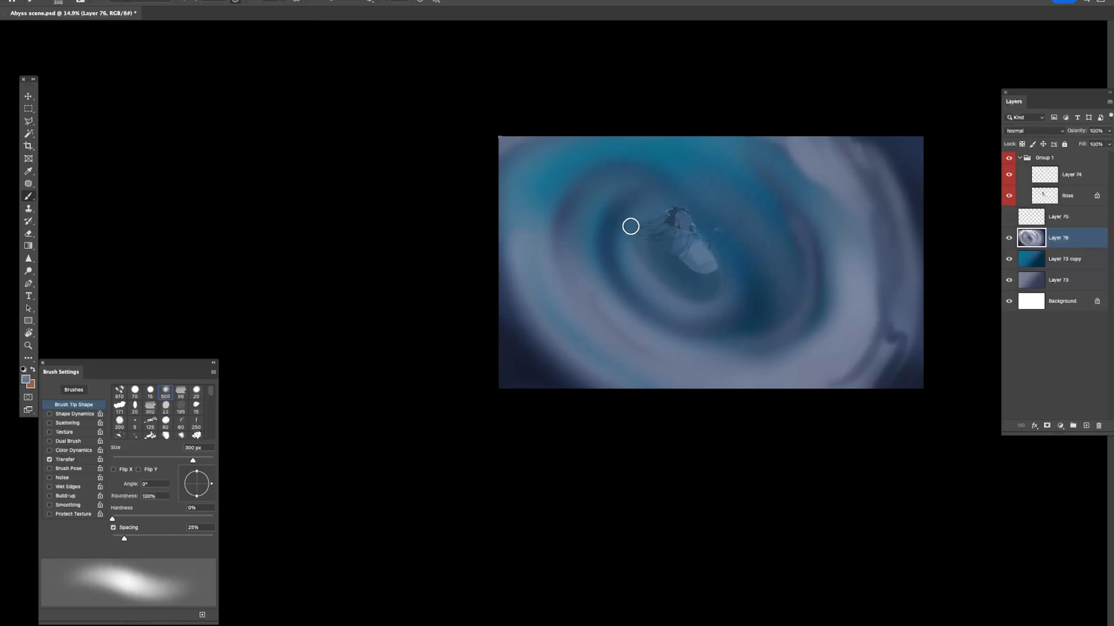
# Step: Choose a paler grey-blue and paint thin highlights along the left and right swirl bands with a 90 px brush
pyautogui.click(26, 379)
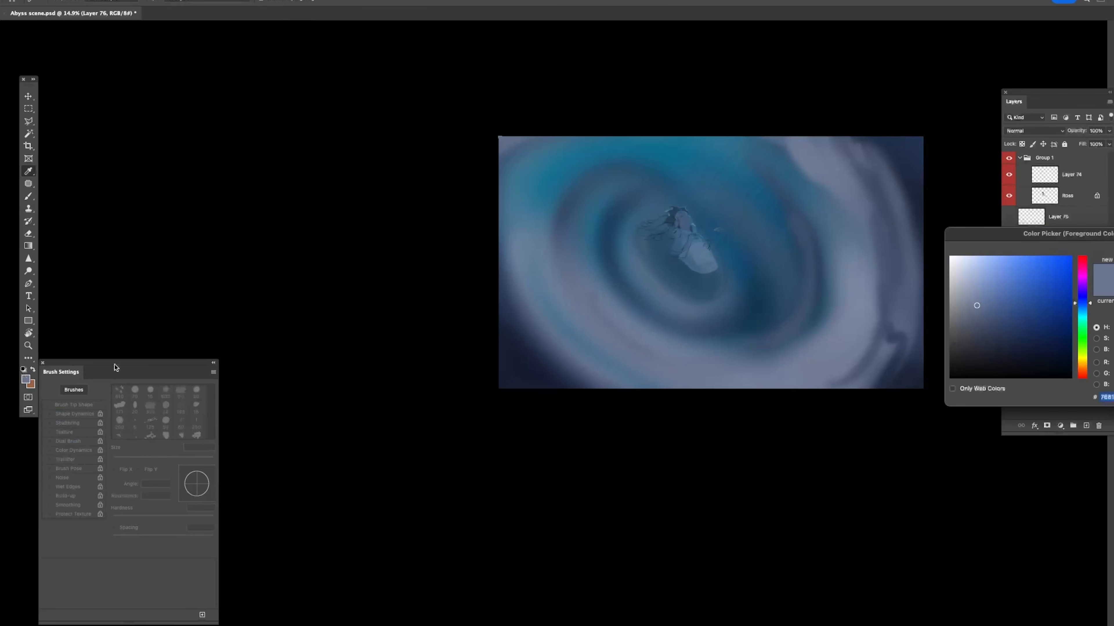
pyautogui.click(967, 281)
pyautogui.press('Return')
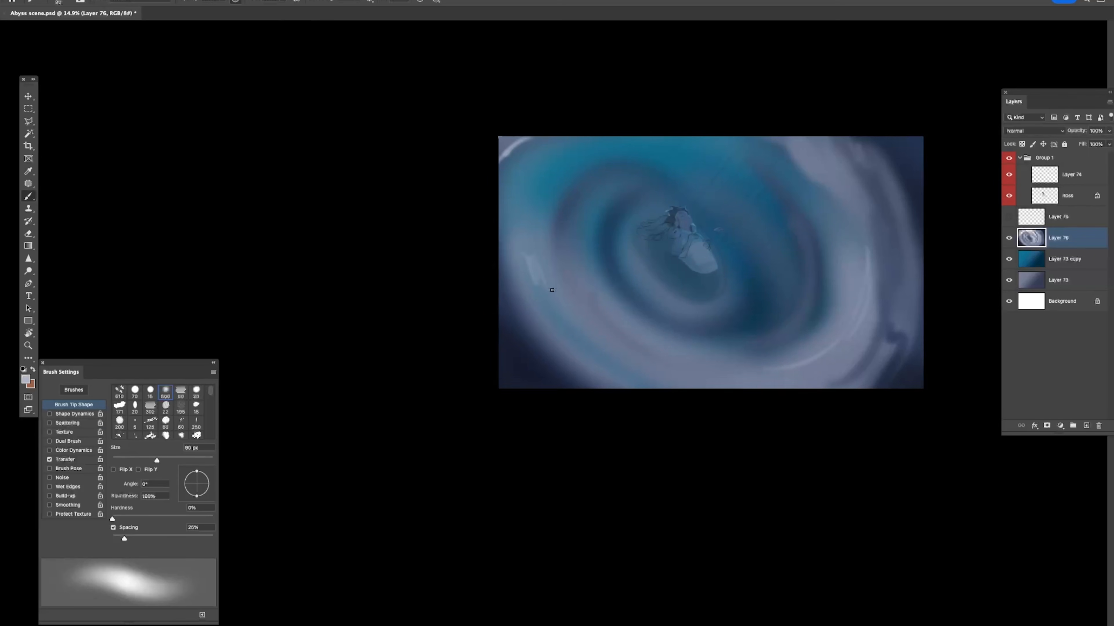
pyautogui.press('super+z')
pyautogui.press('super+z')
pyautogui.press('super+z')
pyautogui.press('super+z')
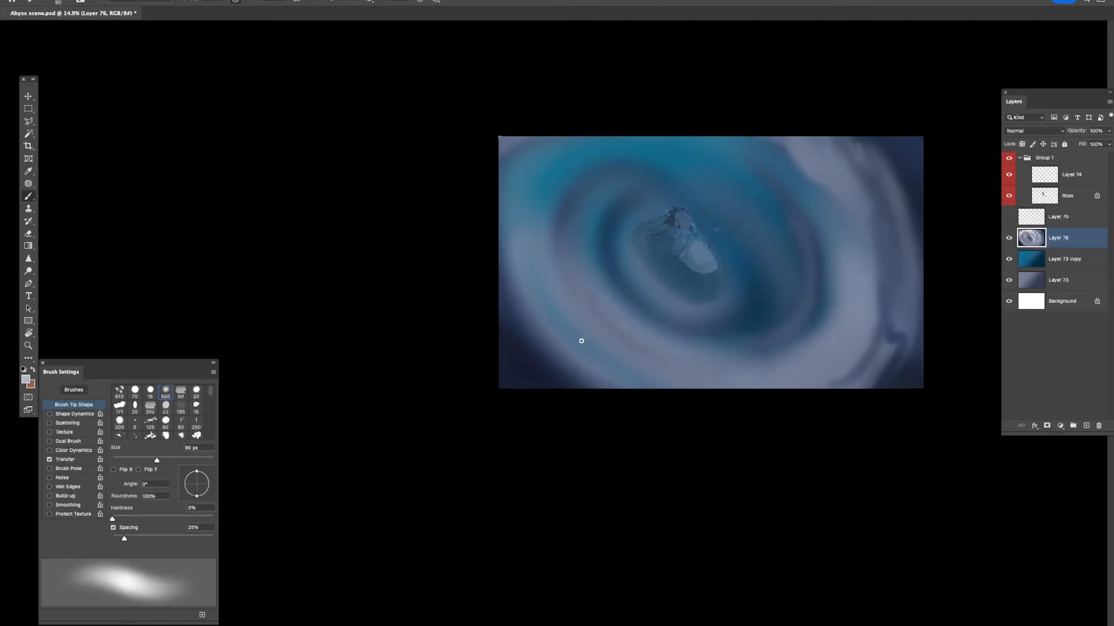
pyautogui.press('super+shift+z')
pyautogui.press('super+shift+z')
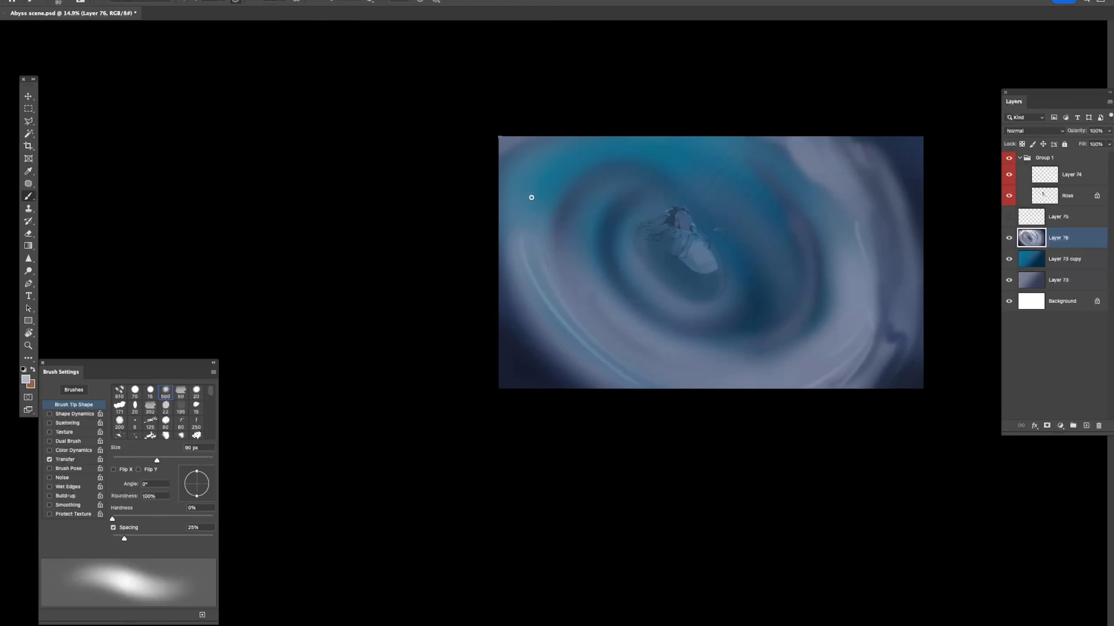
# Step: Paint a thin pale highlight along the innermost ring curving beneath the couple
pyautogui.moveTo(624, 219); pyautogui.dragTo(615, 263)
pyautogui.press('super+z')
pyautogui.moveTo(636, 227)
pyautogui.mouseDown()
pyautogui.moveTo(653, 276)
pyautogui.moveTo(682, 302)
pyautogui.mouseUp()
pyautogui.press('super+z')
pyautogui.press('super+z')
# Step: Paint sampled dark blues over the swirl band to the right of the couple with an enlarged soft brush
pyautogui.press(']')
pyautogui.press(']')
pyautogui.press(']')
pyautogui.press(']')
pyautogui.press(']')
pyautogui.press(']')
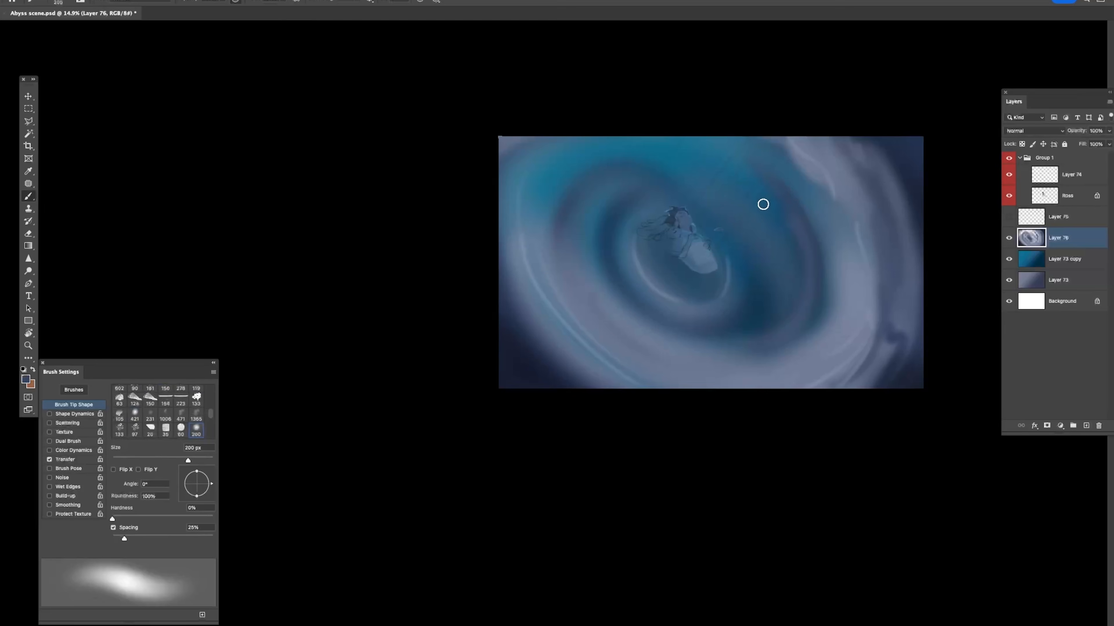
pyautogui.moveTo(743, 183); pyautogui.dragTo(788, 267)
pyautogui.keyDown('alt'); pyautogui.click(721, 157); pyautogui.keyUp('alt')
pyautogui.moveTo(749, 144)
pyautogui.mouseDown()
pyautogui.moveTo(816, 279)
pyautogui.moveTo(818, 318)
pyautogui.moveTo(794, 382)
pyautogui.mouseUp()
# Step: Darken the lower-left corner with sampled navy using a 400 px soft brush
pyautogui.keyDown('alt'); pyautogui.click(847, 314); pyautogui.keyUp('alt')
pyautogui.press('[')
pyautogui.keyDown('alt'); pyautogui.click(544, 380); pyautogui.keyUp('alt')
pyautogui.moveTo(550, 402); pyautogui.dragTo(506, 341)
# Step: Change the area surrounding the canvas from black to a lighter gray
pyautogui.rightClick(446, 241)
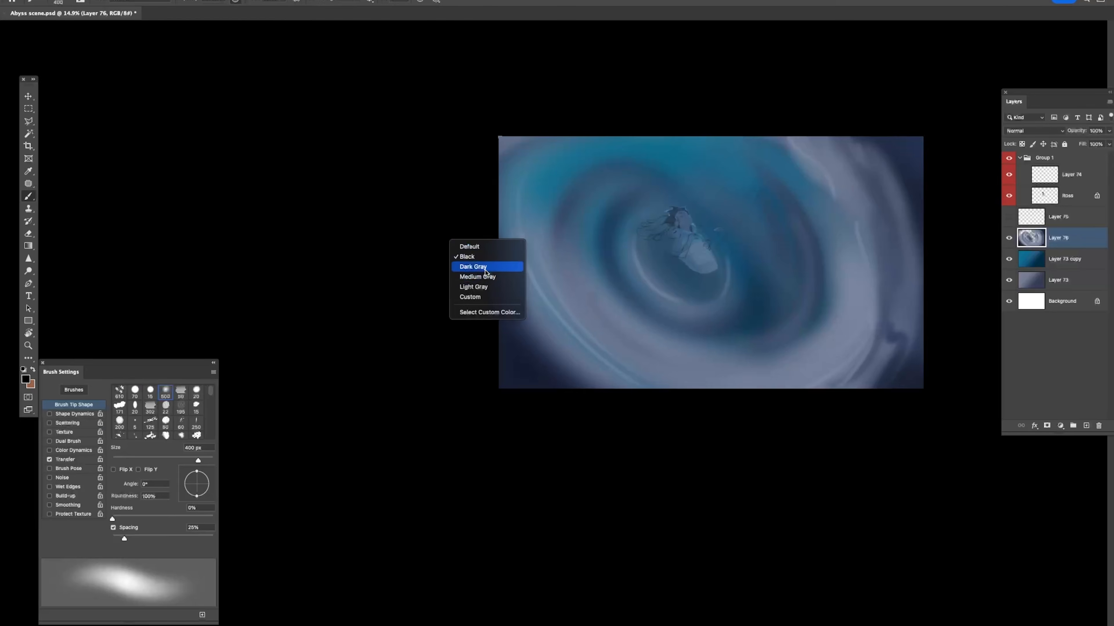
pyautogui.click(537, 265)
pyautogui.hscroll(1, 645, 250)
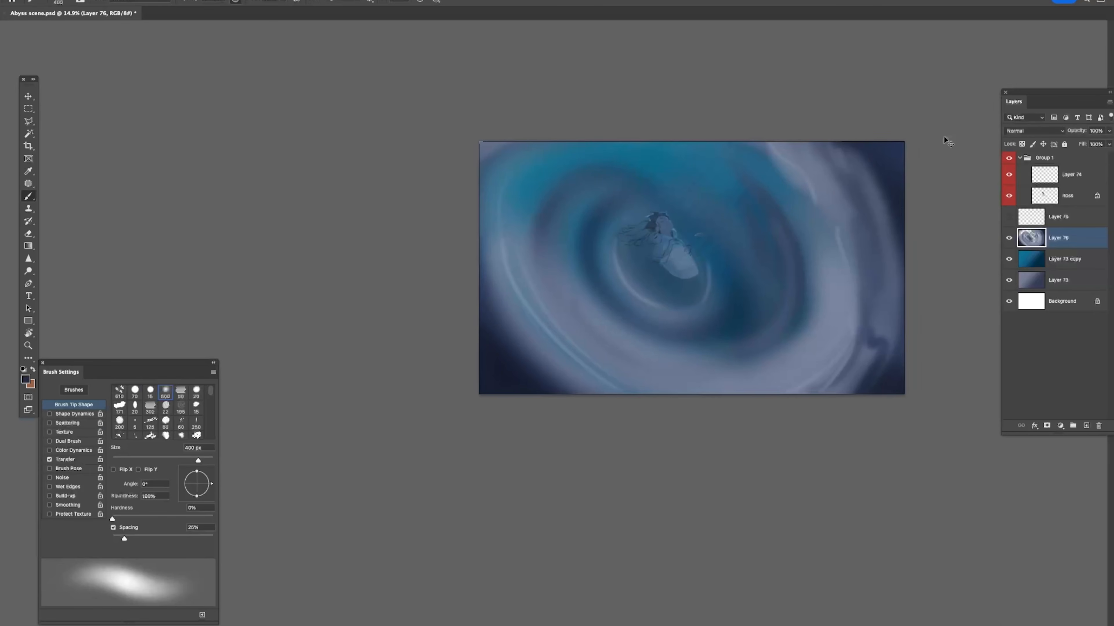
# Step: Duplicate Layer 76, lower the copy's opacity, hide the copy and select the original Layer 76
pyautogui.hotkey('ctrl', 'j')
pyautogui.moveTo(1081, 131); pyautogui.dragTo(1079, 133)
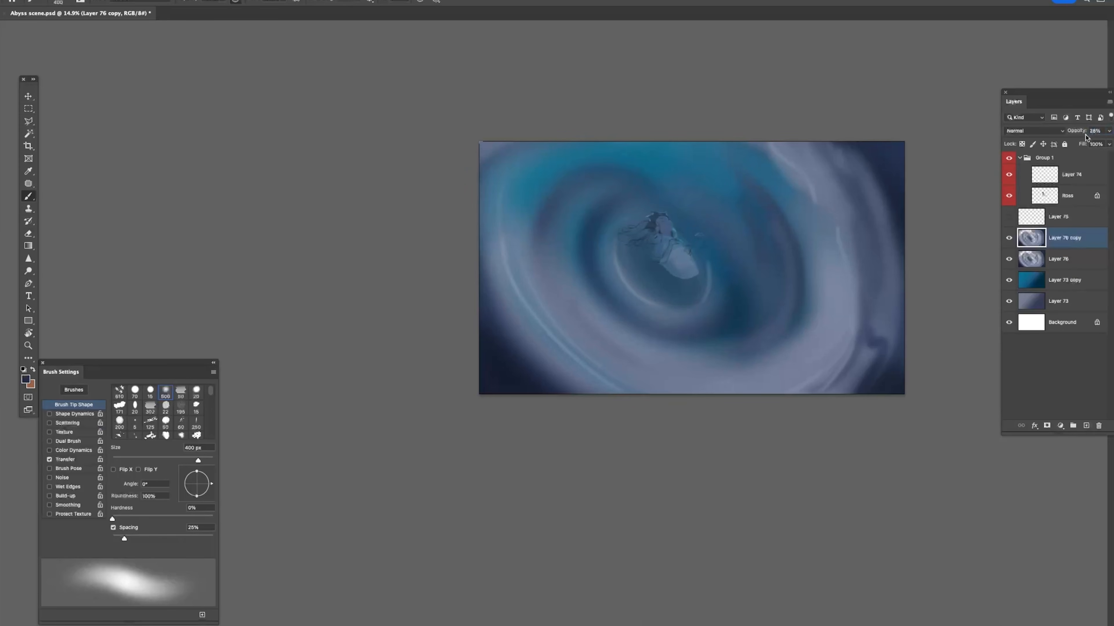
pyautogui.click(1009, 238)
pyautogui.click(1065, 259)
pyautogui.hotkey('ctrl', 'm')
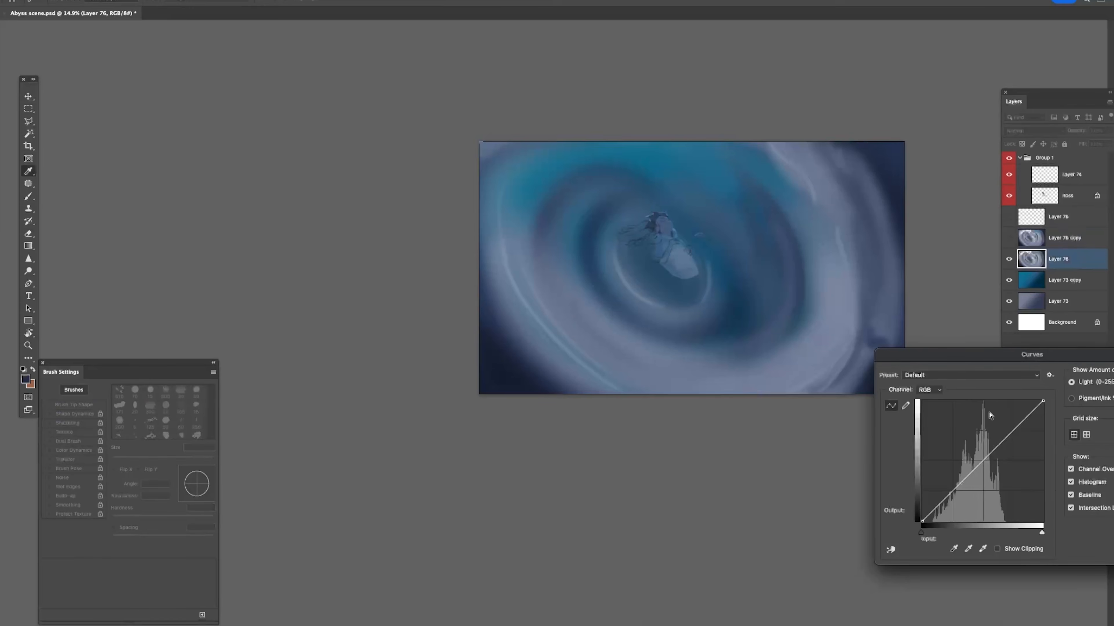
pyautogui.click(1003, 463)
pyautogui.moveTo(983, 474)
pyautogui.mouseDown()
pyautogui.moveTo(969, 481)
pyautogui.moveTo(1007, 409)
pyautogui.mouseUp()
pyautogui.moveTo(1002, 463); pyautogui.dragTo(988, 444)
pyautogui.moveTo(966, 480); pyautogui.dragTo(977, 459)
pyautogui.press('Escape')
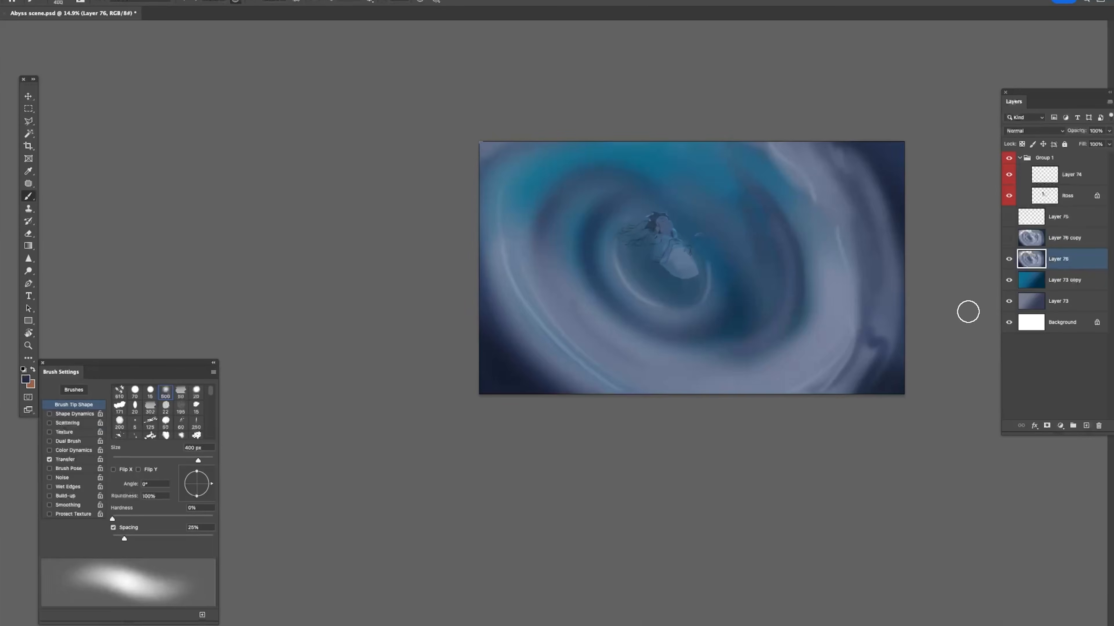
# Step: Set the area surrounding the canvas to a dark gray and return to the Brush tool
pyautogui.press('z')
pyautogui.moveTo(946, 275); pyautogui.dragTo(927, 261)
pyautogui.rightClick(937, 252)
pyautogui.click(966, 280)
pyautogui.moveTo(839, 268)
pyautogui.mouseDown()
pyautogui.moveTo(805, 266)
pyautogui.moveTo(838, 273)
pyautogui.mouseUp()
pyautogui.press('b')
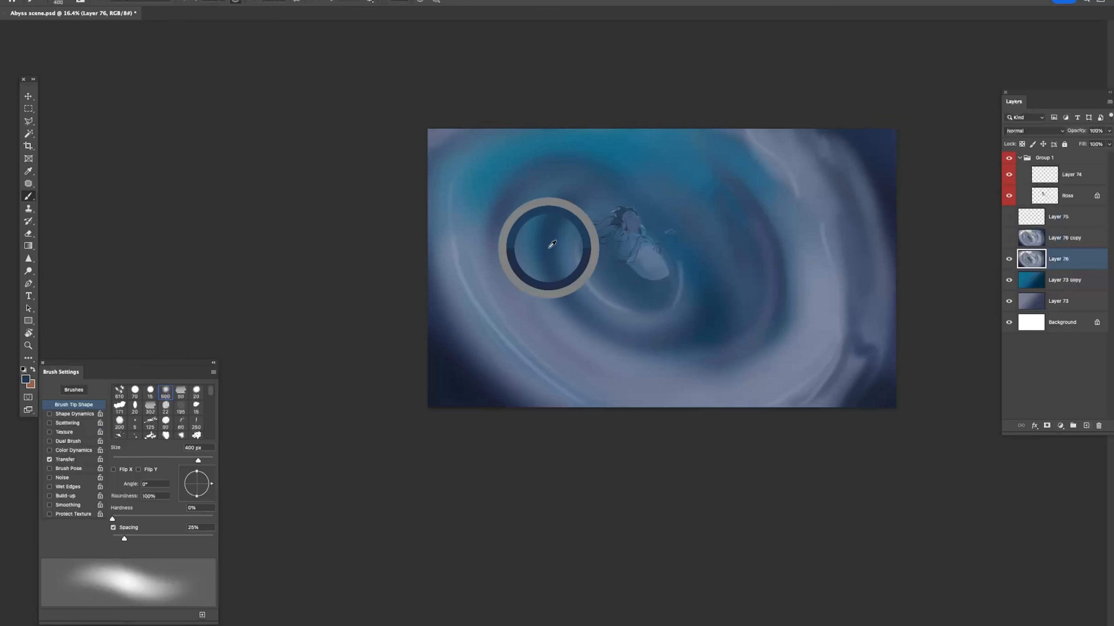
# Step: Paint sampled blue over the inner rings left of the couple with the round Ross brush at 35% hardness and 250 px
pyautogui.rightClick(686, 237)
pyautogui.click(836, 353)
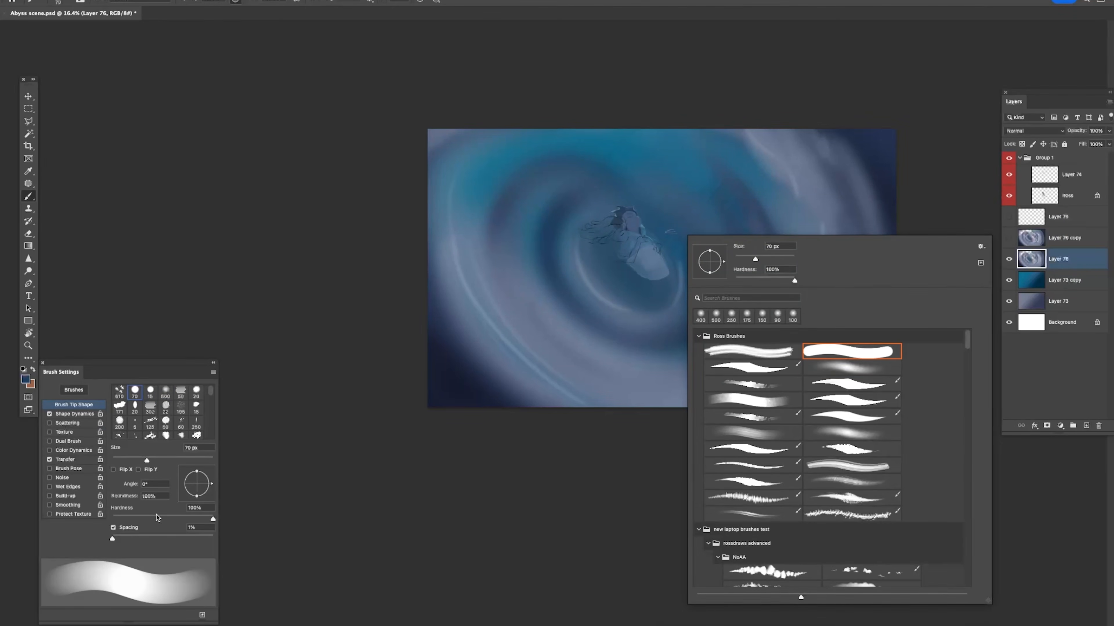
pyautogui.click(148, 518)
pyautogui.press(']')
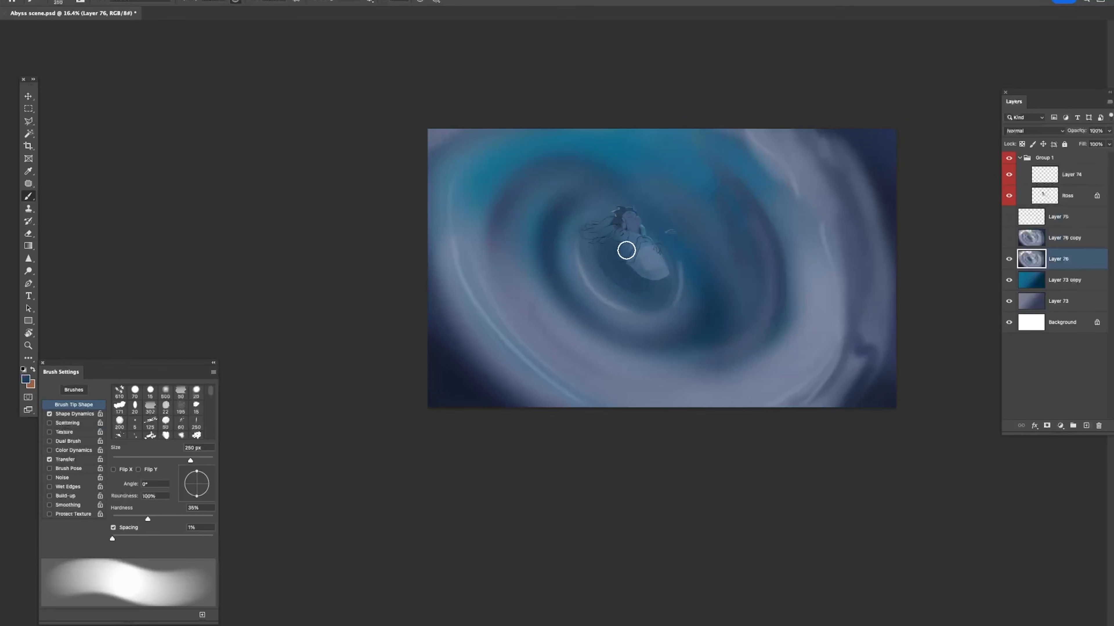
pyautogui.keyDown('alt'); pyautogui.click(561, 227); pyautogui.keyUp('alt')
pyautogui.moveTo(573, 216)
pyautogui.mouseDown()
pyautogui.moveTo(546, 268)
pyautogui.moveTo(563, 293)
pyautogui.mouseUp()
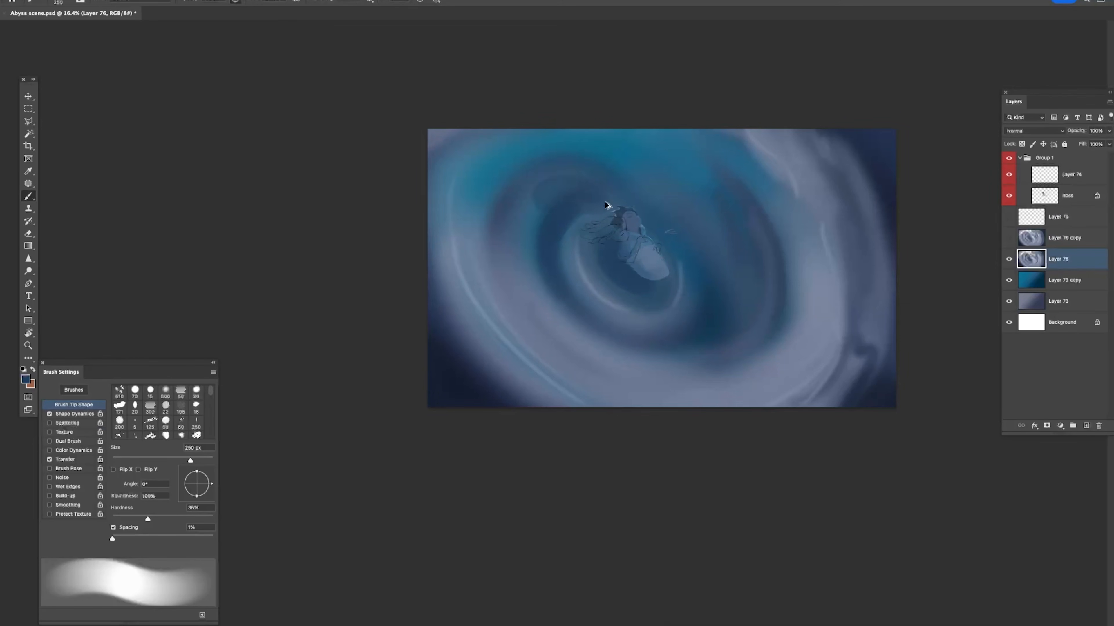
# Step: Reduce the brush hardness to 22% and paint grey-lavender along the pale band at the upper right
pyautogui.keyDown('alt'); pyautogui.click(503, 220); pyautogui.keyUp('alt')
pyautogui.moveTo(148, 519); pyautogui.dragTo(134, 519)
pyautogui.press('super+z')
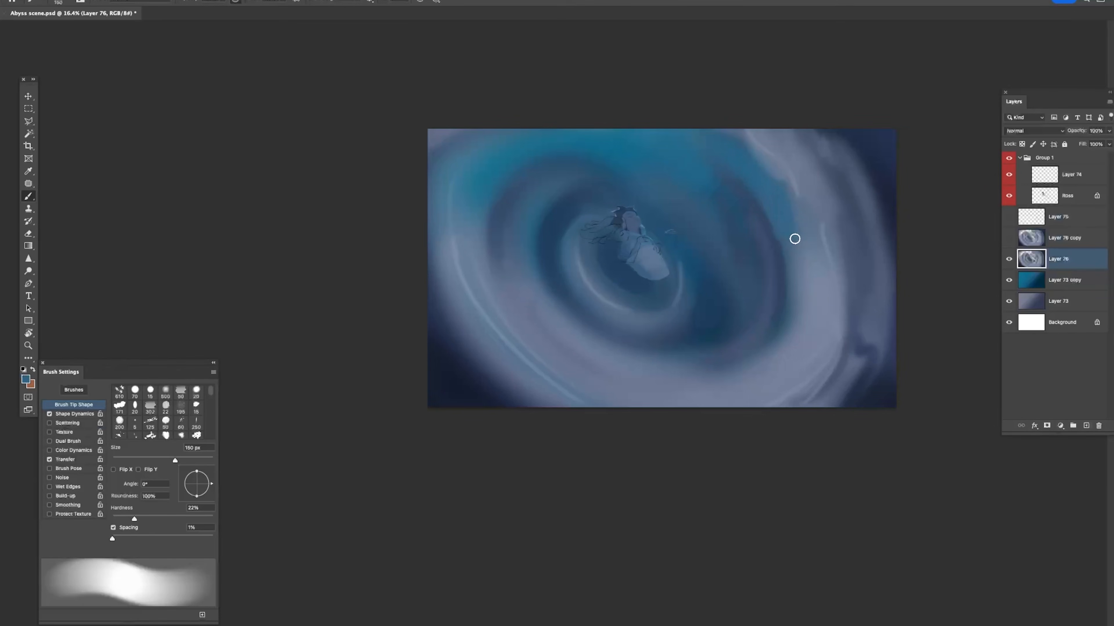
pyautogui.moveTo(823, 259); pyautogui.dragTo(794, 177)
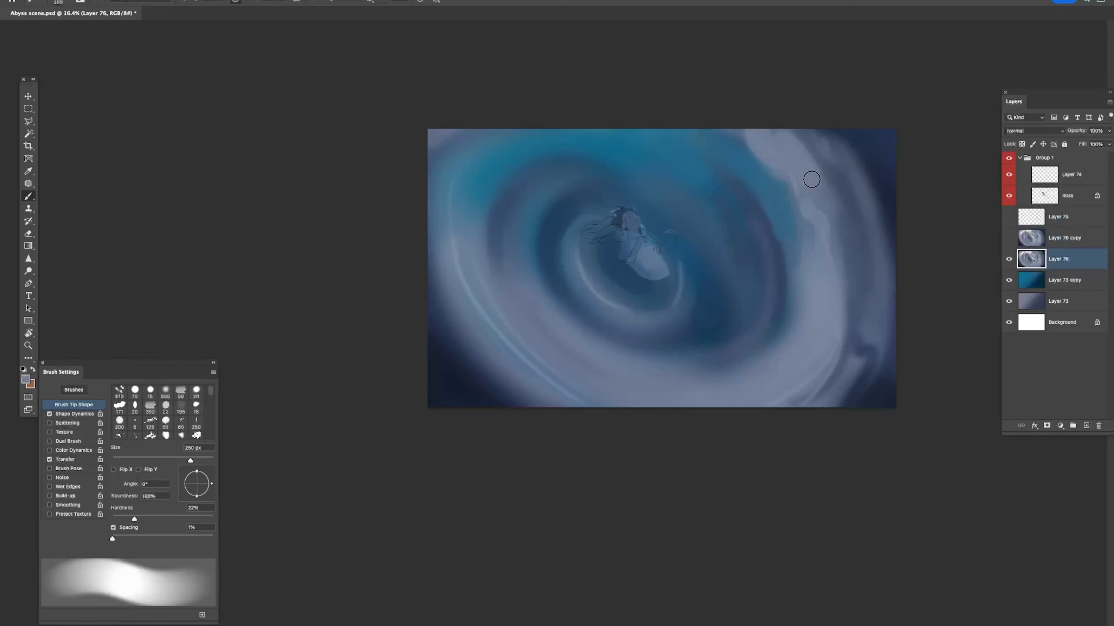
# Step: Deepen the lower-left corner and the right edge of the painting with sampled dark navy
pyautogui.keyDown('alt'); pyautogui.click(867, 389); pyautogui.keyUp('alt')
pyautogui.moveTo(440, 331)
pyautogui.mouseDown()
pyautogui.moveTo(454, 358)
pyautogui.moveTo(559, 405)
pyautogui.mouseUp()
pyautogui.keyDown('alt'); pyautogui.click(463, 376); pyautogui.keyUp('alt')
pyautogui.moveTo(465, 373); pyautogui.dragTo(535, 413)
pyautogui.moveTo(880, 364); pyautogui.dragTo(819, 404)
pyautogui.moveTo(889, 384); pyautogui.dragTo(793, 161)
pyautogui.hotkey('ctrl', 'z')
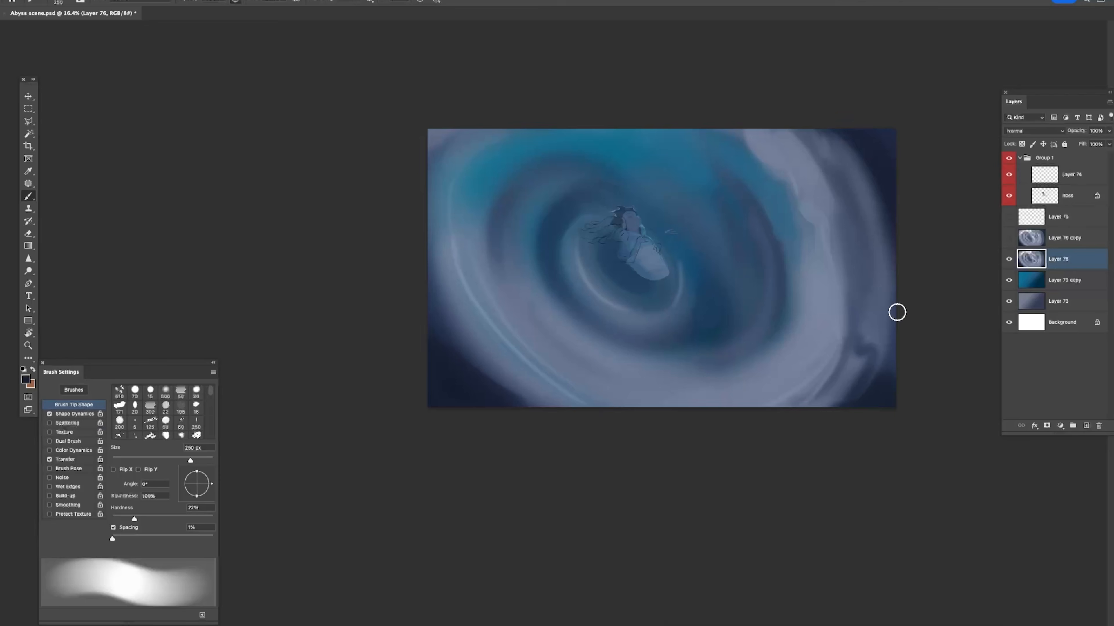
pyautogui.moveTo(879, 376); pyautogui.dragTo(835, 386)
# Step: Flip the canvas horizontally and paint a dark navy streak through the pale band at the upper left
pyautogui.press('super+f')
pyautogui.moveTo(797, 321); pyautogui.dragTo(832, 353)
pyautogui.moveTo(602, 276)
pyautogui.mouseDown()
pyautogui.moveTo(634, 219)
pyautogui.moveTo(666, 223)
pyautogui.moveTo(632, 288)
pyautogui.mouseUp()
pyautogui.moveTo(619, 318); pyautogui.dragTo(476, 279)
pyautogui.moveTo(588, 294); pyautogui.dragTo(584, 292)
pyautogui.press('[')
pyautogui.press('[')
pyautogui.press('[')
pyautogui.moveTo(488, 238); pyautogui.dragTo(531, 179)
pyautogui.moveTo(661, 244); pyautogui.dragTo(702, 244)
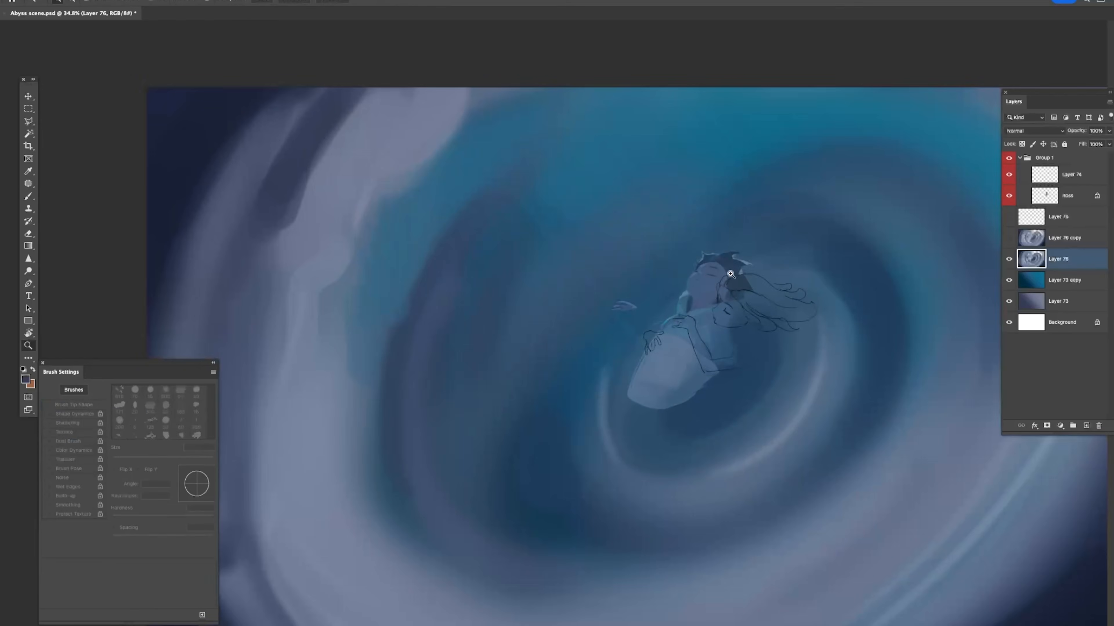
# Step: Make Layer 74 active and outline the sketched hand resting on the figure's waist with a lasso selection
pyautogui.click(1009, 177)
pyautogui.click(1044, 175)
pyautogui.scroll(3, 753, 368)
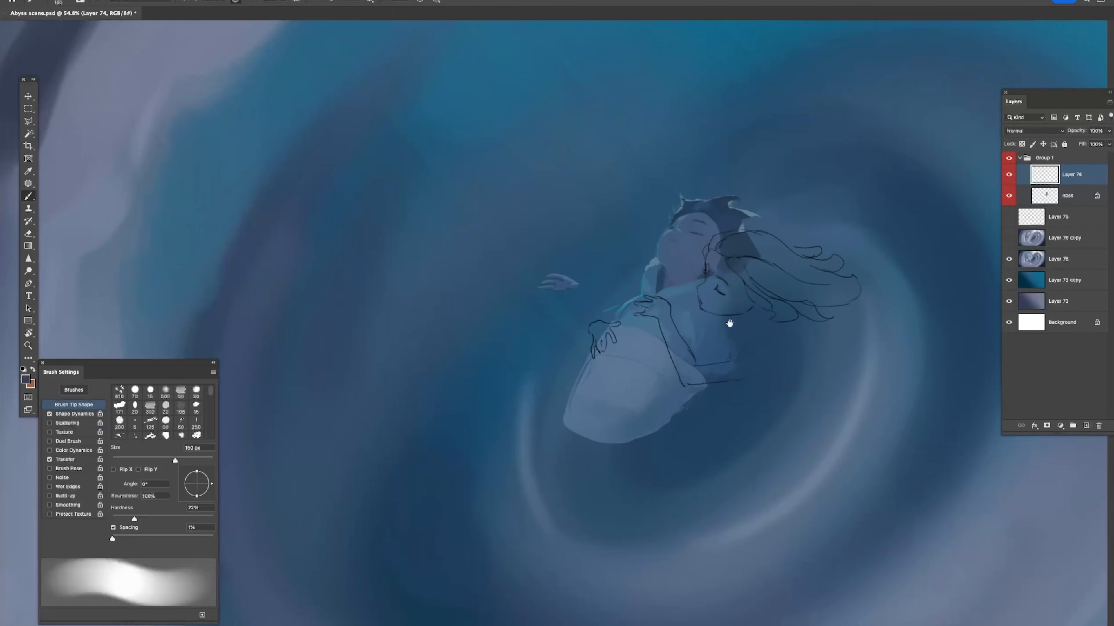
pyautogui.moveTo(724, 325); pyautogui.dragTo(669, 423)
pyautogui.press('l')
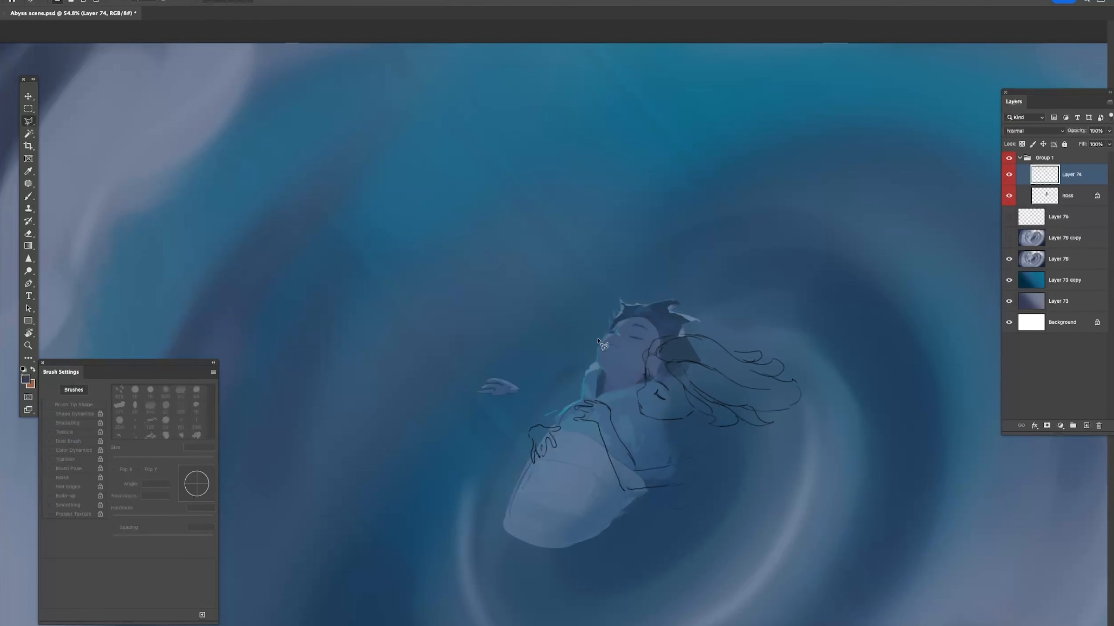
pyautogui.scroll(3, 517, 436)
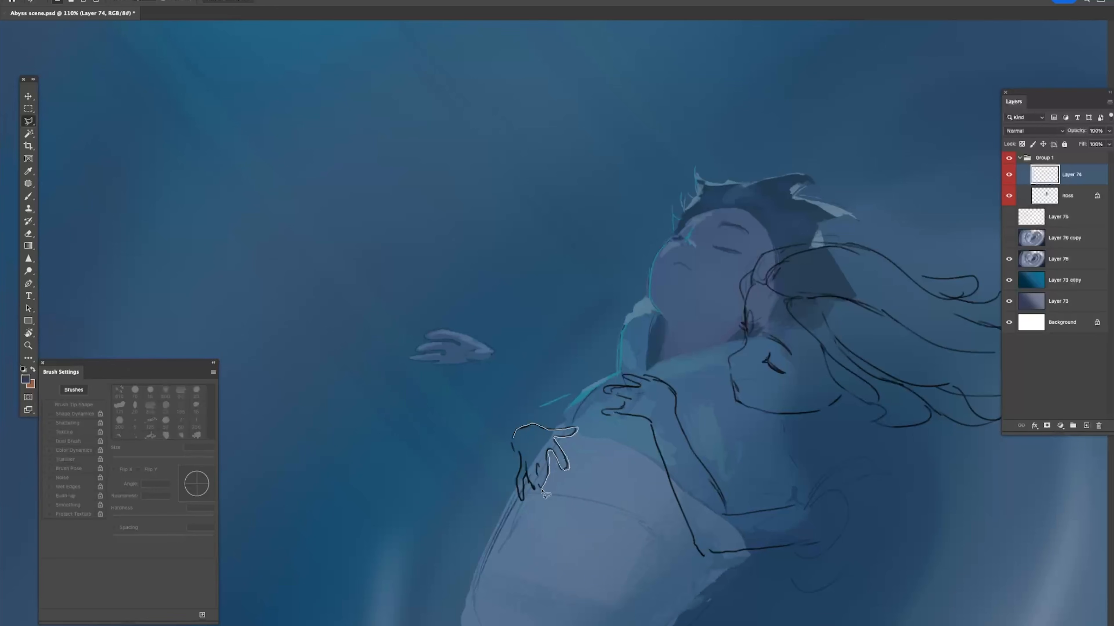
pyautogui.click(514, 445)
pyautogui.click(519, 459)
pyautogui.moveTo(711, 427); pyautogui.dragTo(671, 392)
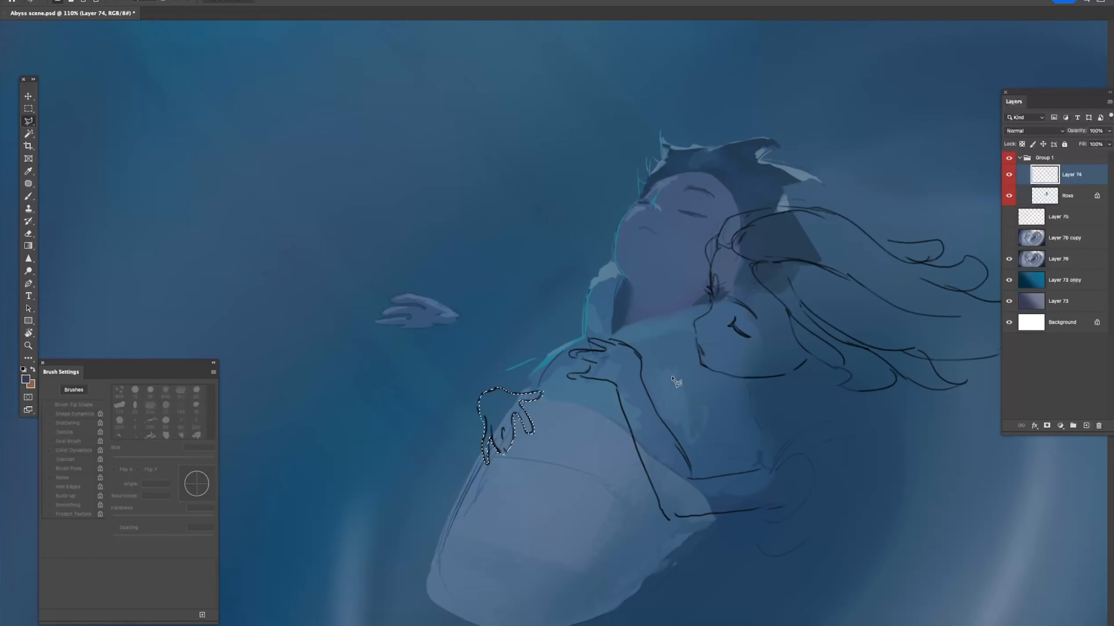
pyautogui.moveTo(690, 326); pyautogui.dragTo(676, 348)
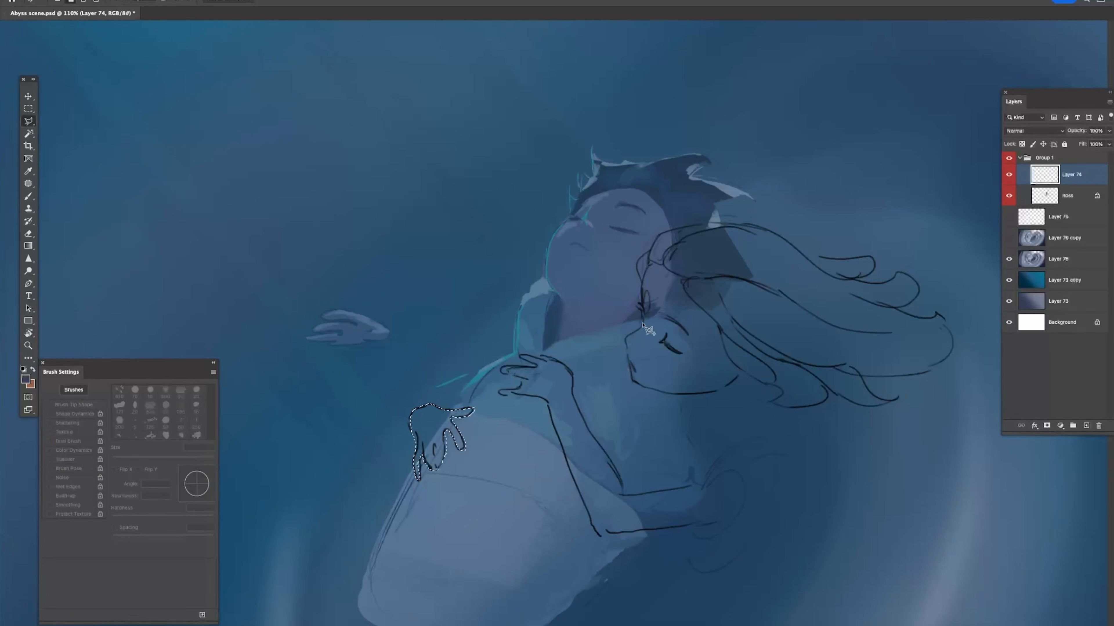
# Step: Add the sketched arm and the hand resting on the chest to the lasso selection
pyautogui.keyDown('shift'); pyautogui.click(501, 367); pyautogui.keyUp('shift')
pyautogui.press('Escape')
pyautogui.press('super+Tab')
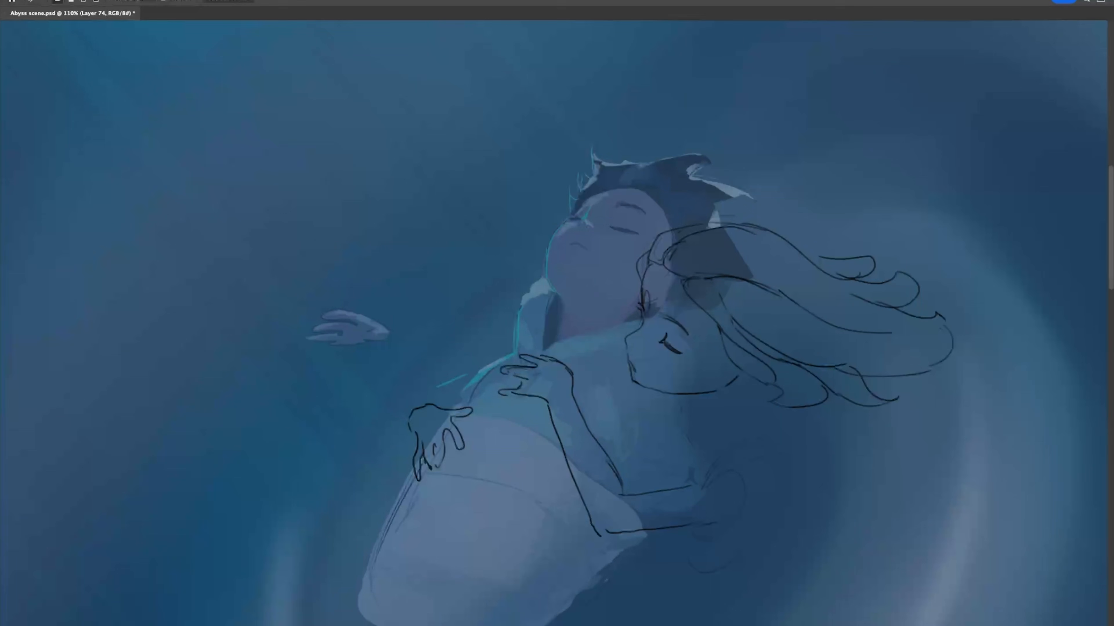
pyautogui.press('Tab')
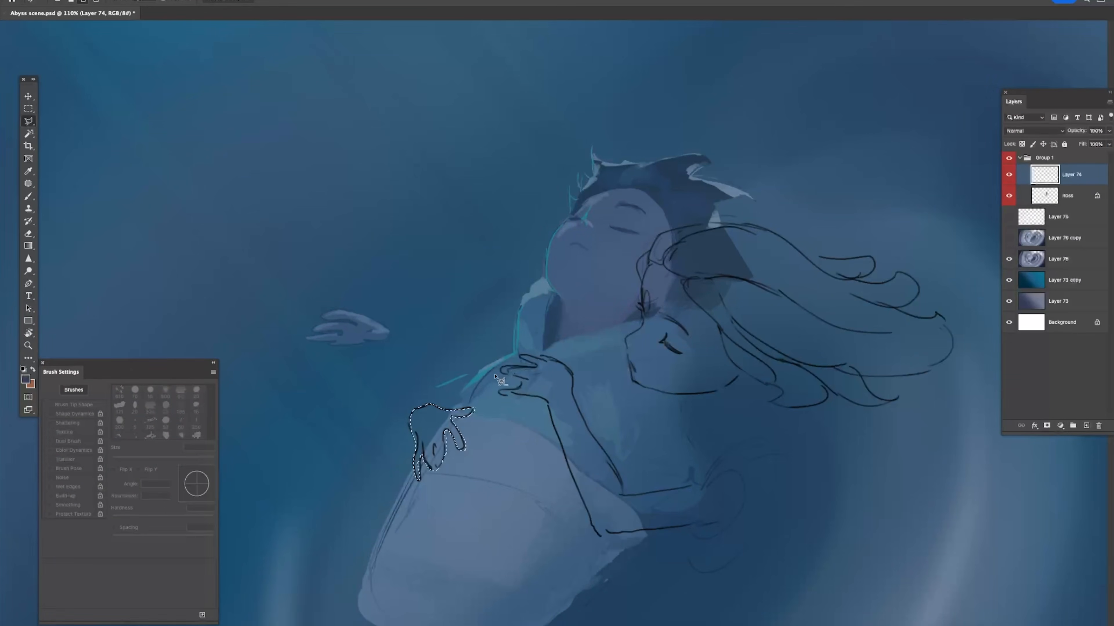
pyautogui.moveTo(510, 366)
pyautogui.mouseDown()
pyautogui.moveTo(537, 364)
pyautogui.moveTo(516, 354)
pyautogui.moveTo(574, 371)
pyautogui.moveTo(574, 400)
pyautogui.moveTo(610, 437)
pyautogui.moveTo(580, 412)
pyautogui.moveTo(601, 445)
pyautogui.mouseUp()
pyautogui.moveTo(625, 492)
pyautogui.mouseDown()
pyautogui.moveTo(740, 477)
pyautogui.moveTo(763, 488)
pyautogui.moveTo(760, 506)
pyautogui.moveTo(732, 516)
pyautogui.moveTo(607, 533)
pyautogui.moveTo(585, 515)
pyautogui.moveTo(510, 372)
pyautogui.moveTo(566, 457)
pyautogui.moveTo(531, 402)
pyautogui.mouseUp()
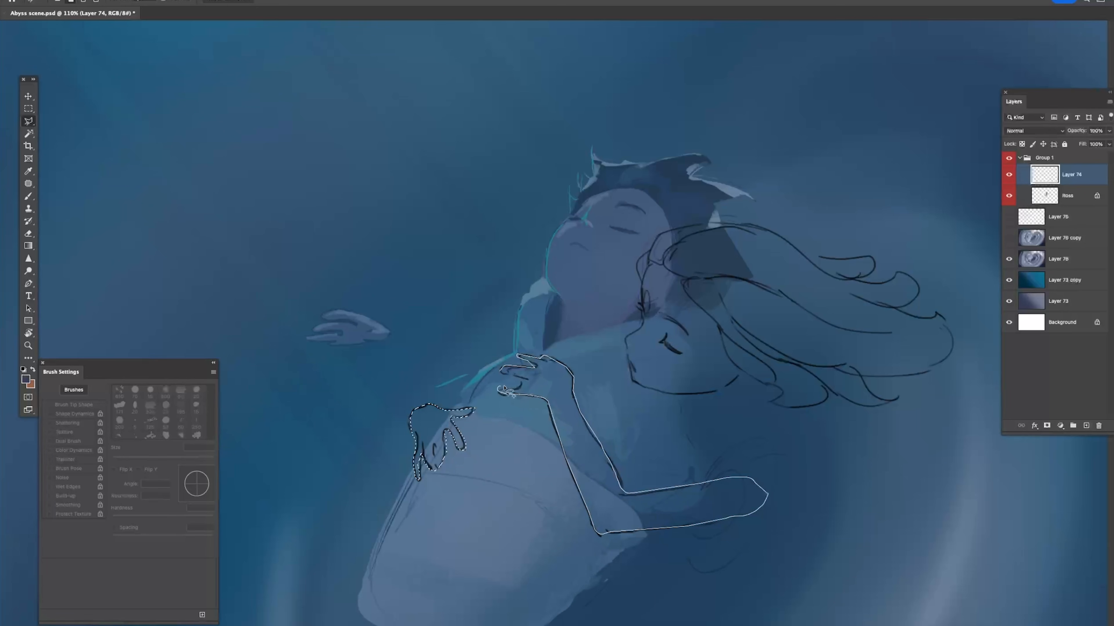
pyautogui.moveTo(502, 373); pyautogui.dragTo(499, 369)
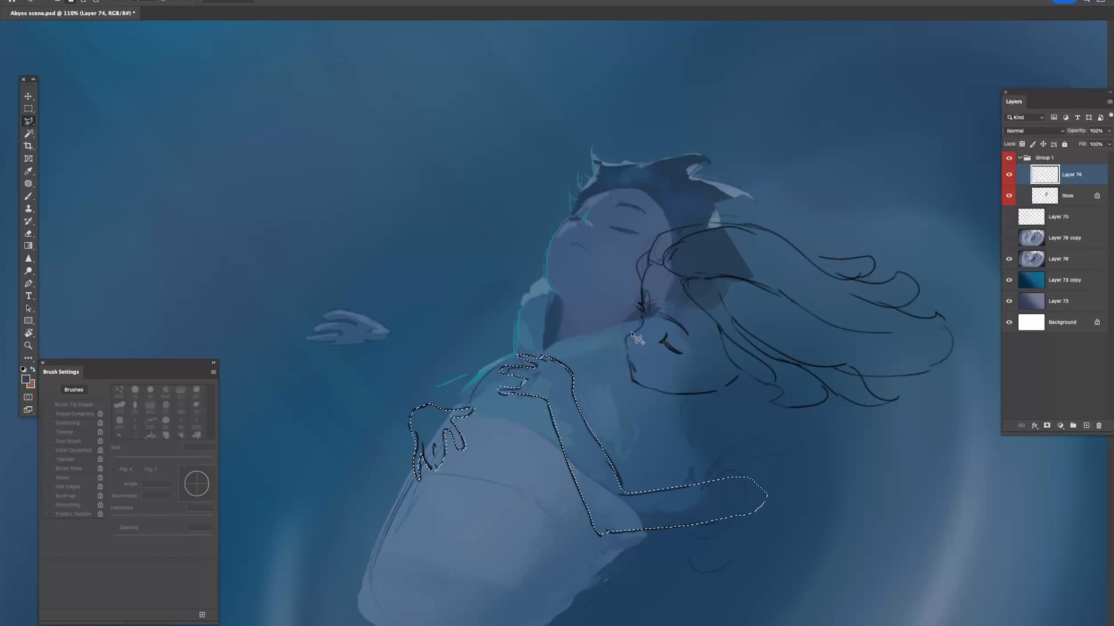
# Step: Add the long-haired figure's head, face and flowing hair to the lasso selection
pyautogui.moveTo(625, 337); pyautogui.dragTo(642, 319)
pyautogui.moveTo(698, 230)
pyautogui.mouseDown()
pyautogui.moveTo(792, 236)
pyautogui.moveTo(748, 225)
pyautogui.moveTo(765, 251)
pyautogui.moveTo(742, 228)
pyautogui.moveTo(770, 247)
pyautogui.moveTo(829, 246)
pyautogui.moveTo(808, 268)
pyautogui.moveTo(878, 280)
pyautogui.moveTo(834, 270)
pyautogui.moveTo(856, 260)
pyautogui.moveTo(873, 282)
pyautogui.moveTo(857, 301)
pyautogui.moveTo(902, 305)
pyautogui.moveTo(912, 330)
pyautogui.moveTo(884, 363)
pyautogui.moveTo(818, 369)
pyautogui.moveTo(857, 392)
pyautogui.moveTo(793, 380)
pyautogui.moveTo(732, 394)
pyautogui.mouseUp()
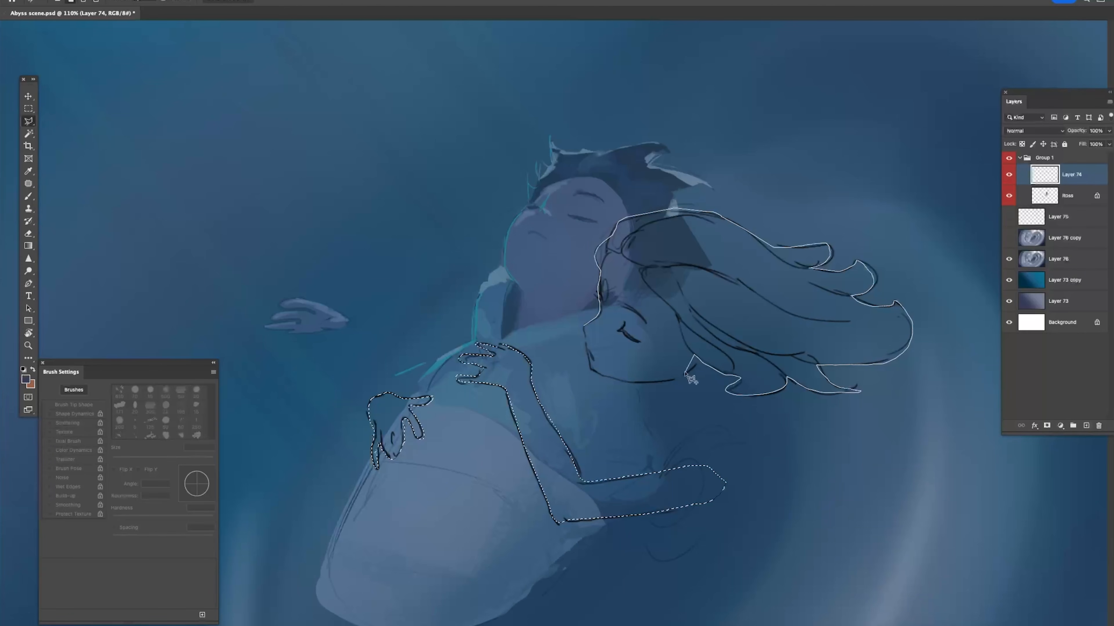
pyautogui.moveTo(647, 382)
pyautogui.mouseDown()
pyautogui.moveTo(591, 366)
pyautogui.moveTo(586, 317)
pyautogui.mouseUp()
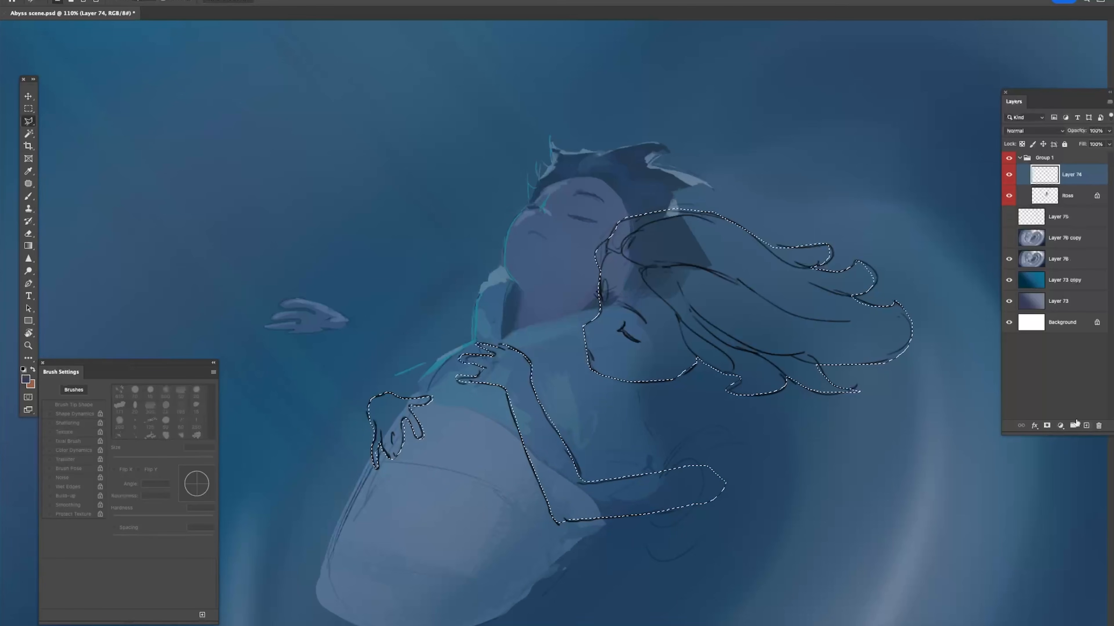
# Step: Create a new layer beneath the Layer 74 sketch and fill the selected figure shapes with dark navy blue
pyautogui.click(1085, 425)
pyautogui.moveTo(1052, 175); pyautogui.dragTo(1052, 206)
pyautogui.hotkey('alt', 'BackSpace')
pyautogui.moveTo(771, 248); pyautogui.dragTo(741, 248)
pyautogui.press('g')
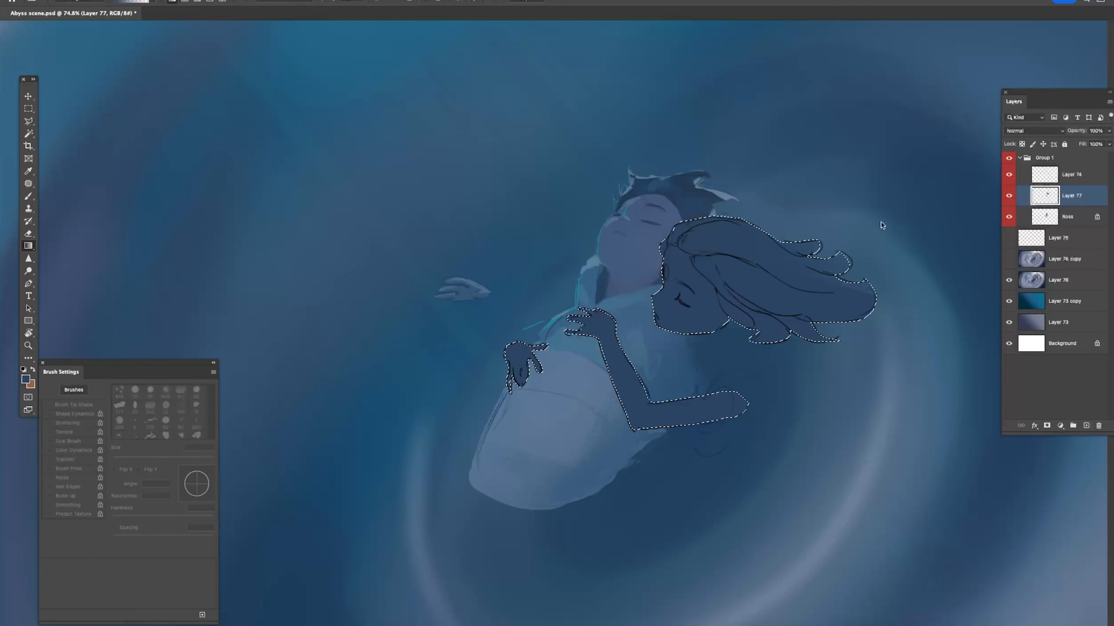
pyautogui.press('b')
pyautogui.press('g')
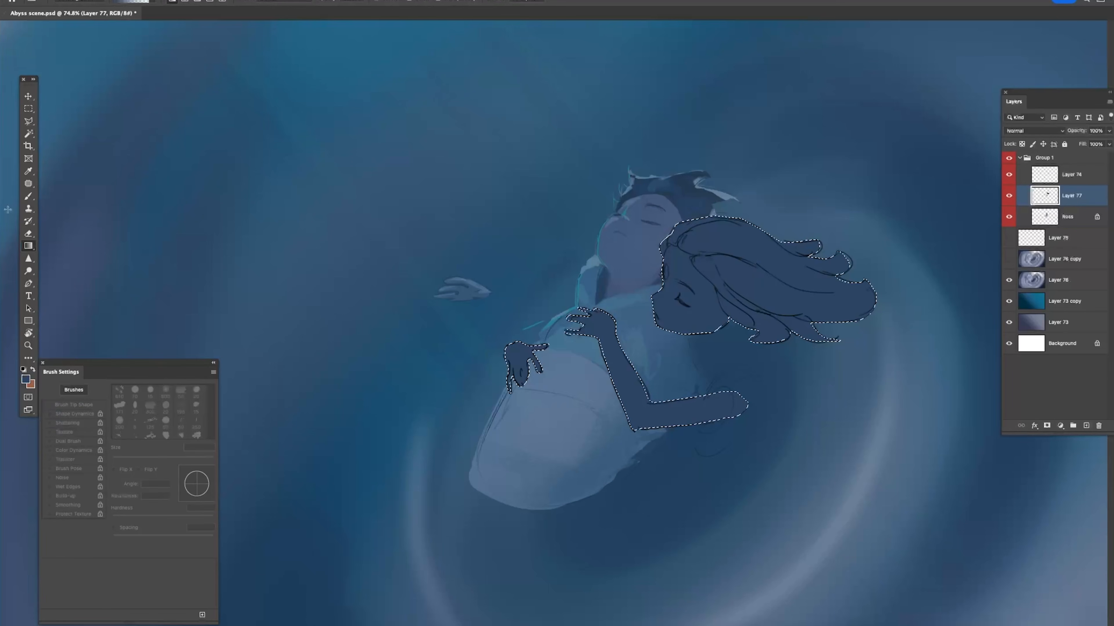
pyautogui.press('m')
# Step: Clear the selection and flip the canvas horizontally
pyautogui.click(789, 324)
pyautogui.press('z')
pyautogui.moveTo(849, 322); pyautogui.dragTo(772, 322)
pyautogui.press('super+shift+h')
pyautogui.hscroll(1, 912, 184)
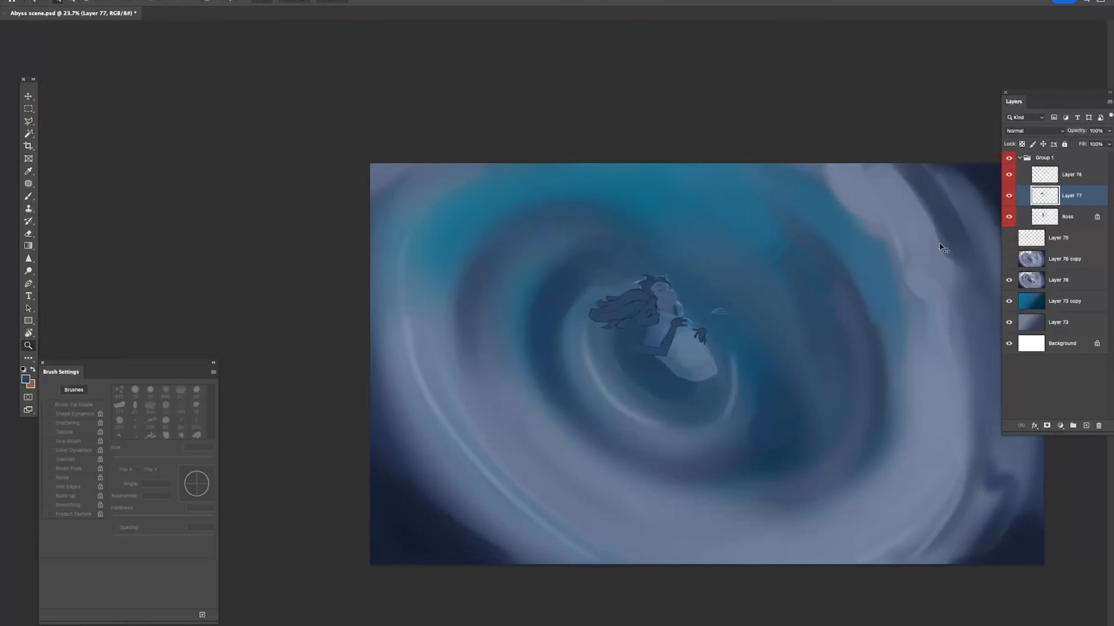
# Step: Recolour the filled figure silhouette on Layer 77 to a pale teal-green with a colour adjustment
pyautogui.press('super+m')
pyautogui.moveTo(992, 448)
pyautogui.mouseDown()
pyautogui.moveTo(999, 466)
pyautogui.moveTo(970, 449)
pyautogui.mouseUp()
pyautogui.press('Return')
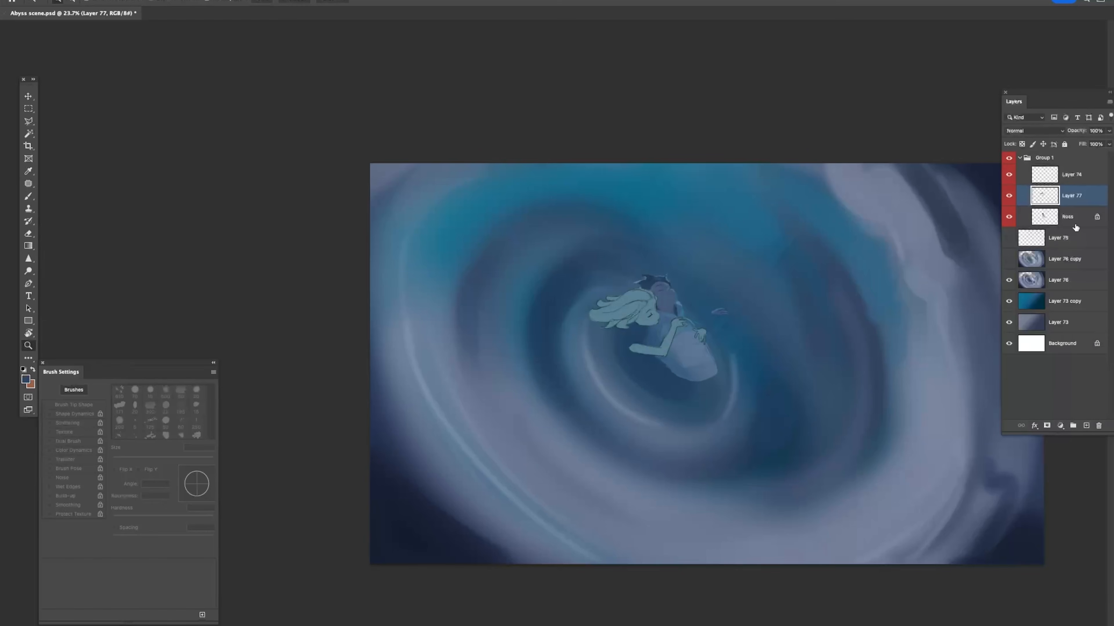
# Step: Adjust the figure layer's opacity and save the document
pyautogui.click(1075, 224)
pyautogui.moveTo(1081, 131); pyautogui.dragTo(1090, 131)
pyautogui.moveTo(964, 242); pyautogui.dragTo(899, 244)
pyautogui.moveTo(890, 271); pyautogui.dragTo(912, 279)
pyautogui.moveTo(1077, 131)
pyautogui.mouseDown()
pyautogui.moveTo(1065, 131)
pyautogui.moveTo(1084, 136)
pyautogui.mouseUp()
pyautogui.hotkey('ctrl', 's')
# Step: Duplicate Layer 76, hide the copy as a backup and make the original Layer 76 active
pyautogui.click(1008, 281)
pyautogui.click(1009, 281)
pyautogui.click(1032, 283)
pyautogui.press('super+j')
pyautogui.click(1009, 283)
pyautogui.click(1035, 304)
# Step: Free-transform the swirl on Layer 76 and shift it slightly up and to the right
pyautogui.moveTo(950, 340); pyautogui.dragTo(805, 351)
pyautogui.moveTo(946, 302); pyautogui.dragTo(822, 291)
pyautogui.press('super+r')
pyautogui.press('super+t')
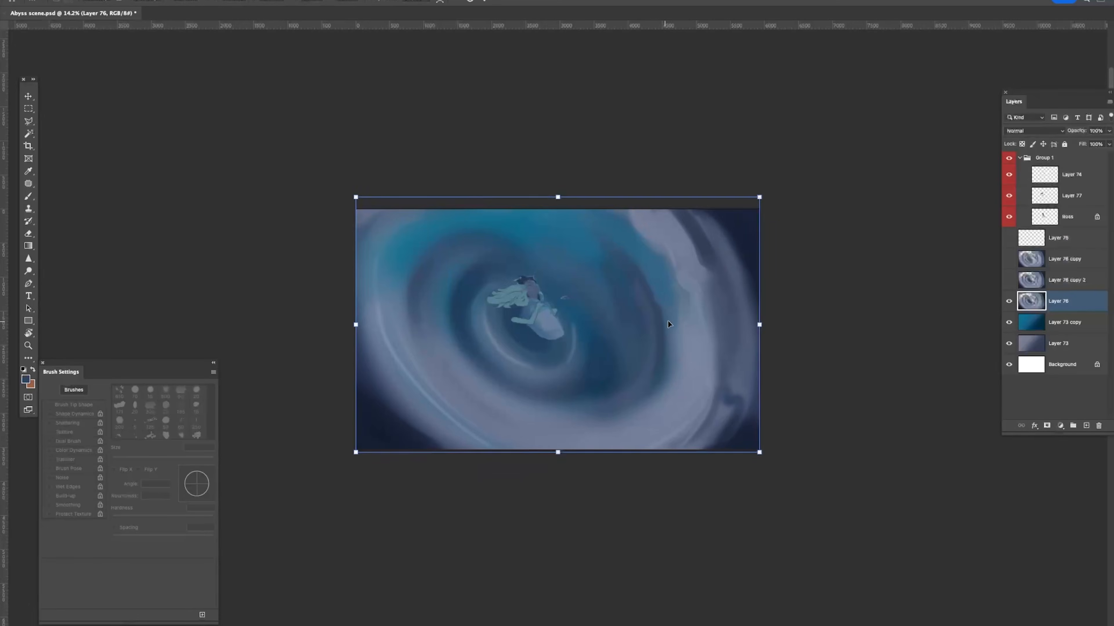
pyautogui.moveTo(683, 307); pyautogui.dragTo(696, 300)
pyautogui.moveTo(760, 271); pyautogui.dragTo(754, 294)
pyautogui.press('Return')
# Step: Nudge the Layer 76 swirl ten steps up and three steps right
pyautogui.press('z')
pyautogui.hotkey('ctrl', 't')
pyautogui.press('Up')
pyautogui.press('Up')
pyautogui.press('Up')
pyautogui.press('Up')
pyautogui.press('Up')
pyautogui.press('Up')
pyautogui.press('Up')
pyautogui.press('Up')
pyautogui.press('Up')
pyautogui.press('Up')
pyautogui.press('Right')
pyautogui.press('Right')
pyautogui.press('Right')
pyautogui.press('Return')
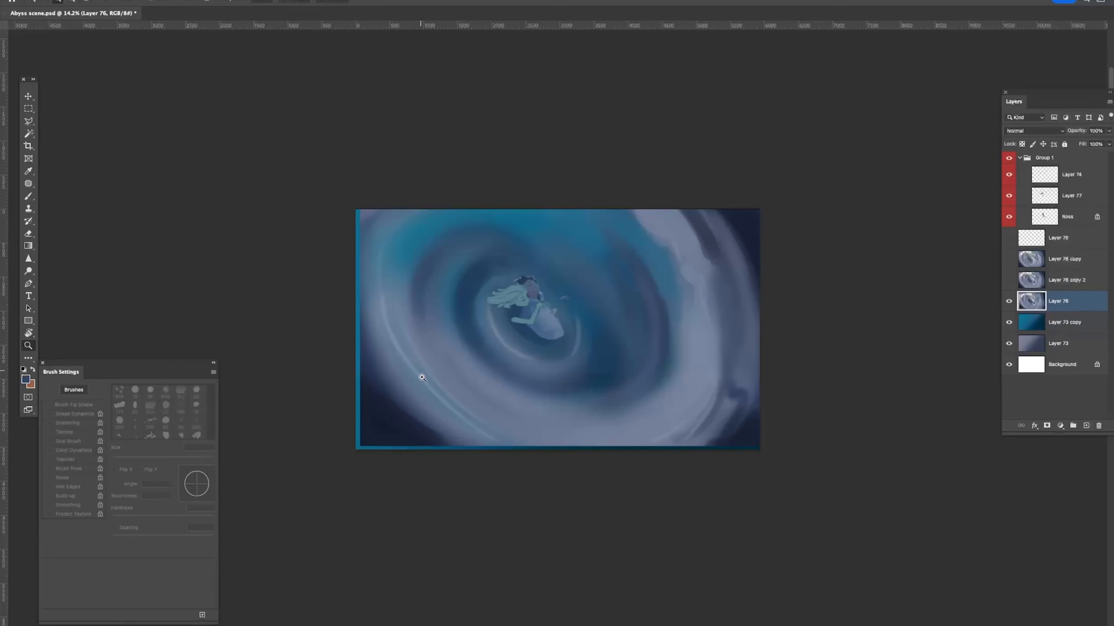
# Step: Select the left strip of Layer 76, stretch it out to the canvas's left edge and deselect
pyautogui.press('b')
pyautogui.press('m')
pyautogui.moveTo(356, 210)
pyautogui.mouseDown()
pyautogui.moveTo(379, 222)
pyautogui.moveTo(466, 449)
pyautogui.mouseUp()
pyautogui.hotkey('ctrl', 't')
pyautogui.moveTo(356, 329)
pyautogui.mouseDown()
pyautogui.moveTo(346, 327)
pyautogui.moveTo(381, 352)
pyautogui.moveTo(357, 325)
pyautogui.mouseUp()
pyautogui.press('Return')
pyautogui.hotkey('ctrl', 't')
pyautogui.press('Return')
pyautogui.press('x')
pyautogui.moveTo(436, 336); pyautogui.dragTo(514, 311)
pyautogui.press('z')
pyautogui.press('m')
pyautogui.hotkey('ctrl', 'd')
pyautogui.hotkey('ctrl', 'shift', 'd')
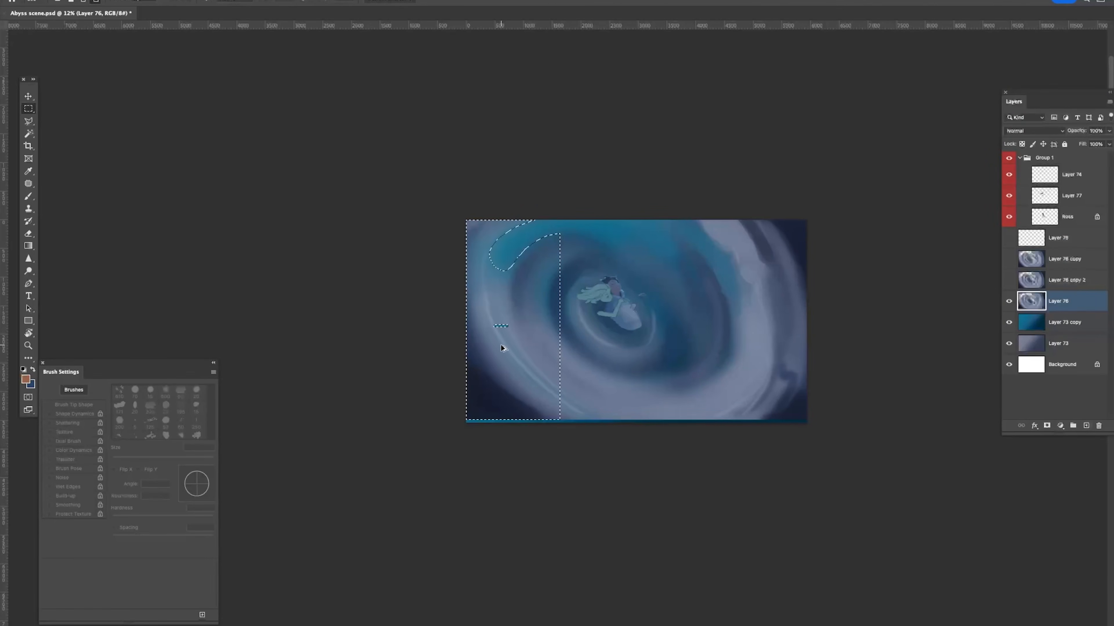
pyautogui.hotkey('ctrl', 'd')
# Step: Select the bottom strip of Layer 76 and stretch it down to the canvas's bottom edge
pyautogui.moveTo(460, 362); pyautogui.dragTo(907, 466)
pyautogui.hotkey('ctrl', 'space')
pyautogui.moveTo(589, 432); pyautogui.dragTo(789, 431)
pyautogui.hotkey('ctrl', 'r')
pyautogui.hotkey('ctrl', 't')
pyautogui.moveTo(780, 414); pyautogui.dragTo(785, 423)
pyautogui.press('Return')
pyautogui.press('z')
pyautogui.moveTo(778, 462); pyautogui.dragTo(610, 460)
pyautogui.press('space')
pyautogui.moveTo(778, 443); pyautogui.dragTo(702, 447)
pyautogui.press('m')
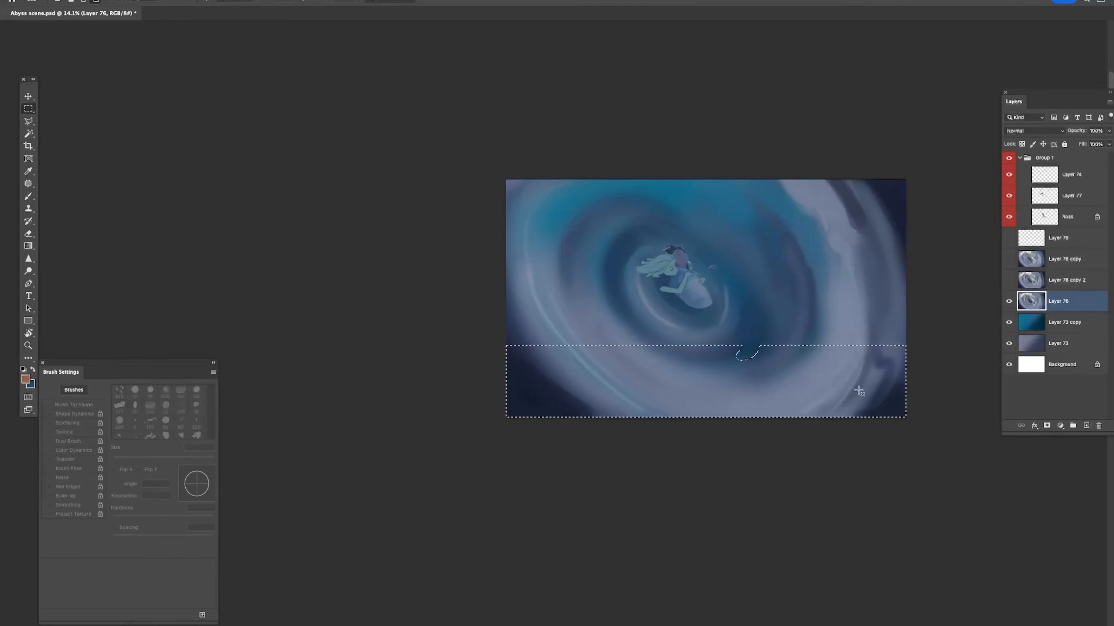
# Step: Enlarge the brush to 700 px and soften the top of the pale band at the upper right with sampled grey-blue
pyautogui.press('b')
pyautogui.hscroll(3, 788, 245)
pyautogui.scroll(2, 788, 245)
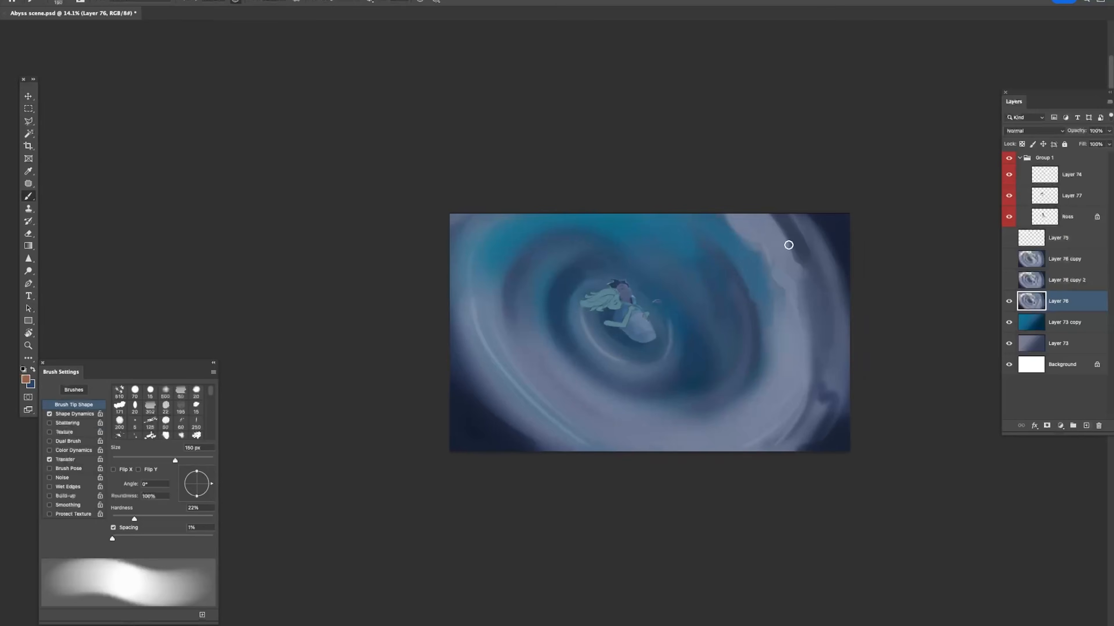
pyautogui.keyDown('alt'); pyautogui.scroll(1, 816, 223); pyautogui.keyUp('alt')
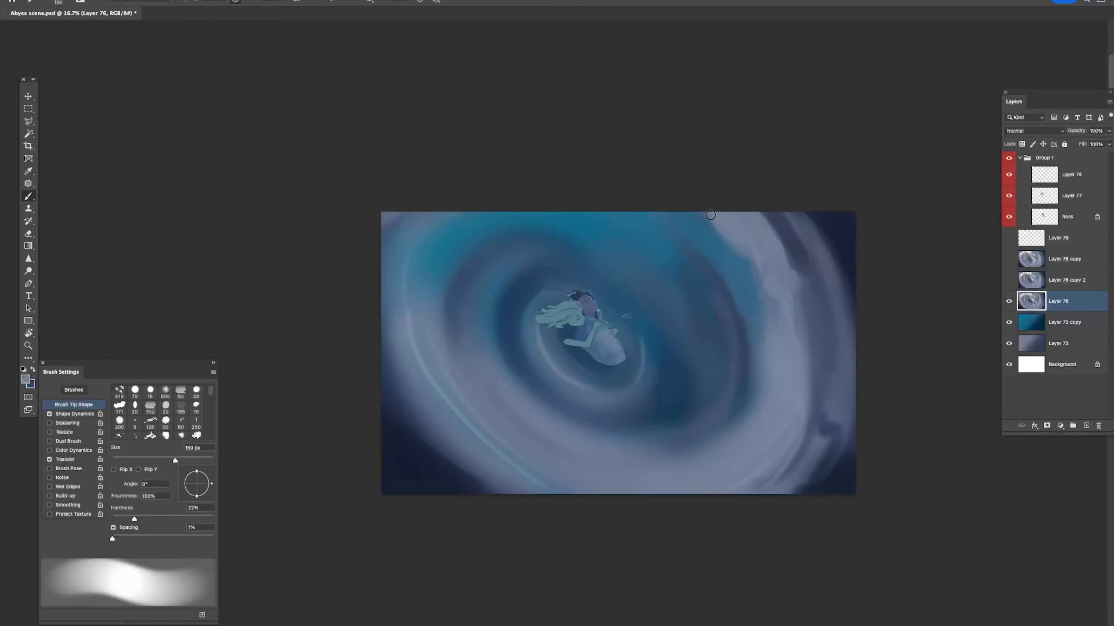
pyautogui.press(']')
pyautogui.press(']')
pyautogui.press(']')
pyautogui.press(']')
pyautogui.press(']')
pyautogui.press(']')
pyautogui.press(']')
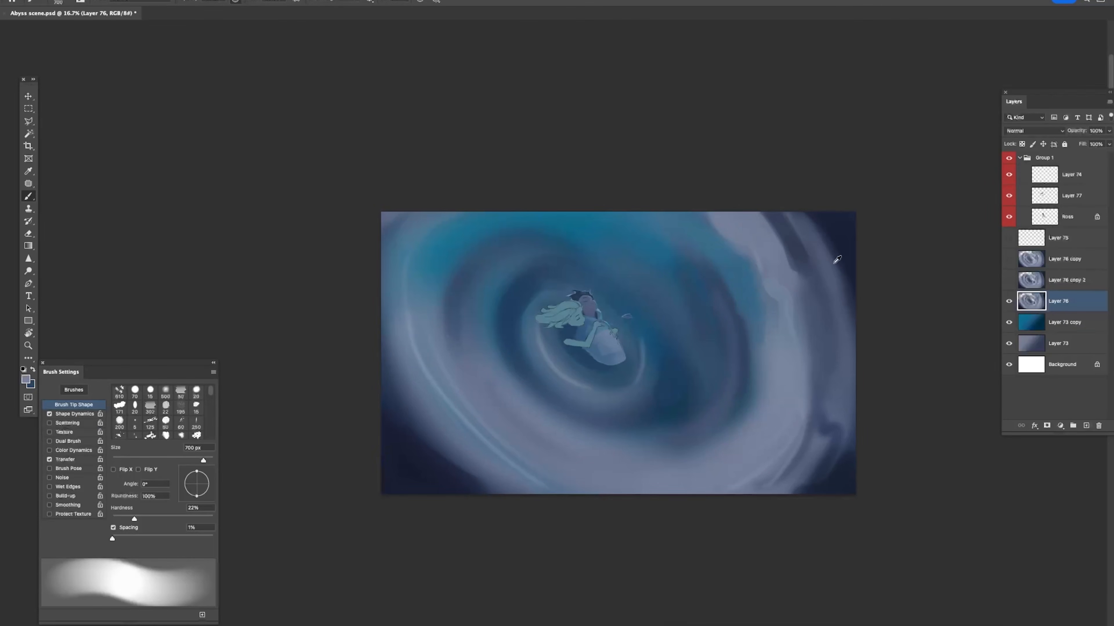
# Step: Reduce the brush to 200 px and darken the right edge of the painting with sampled navy
pyautogui.press('[')
pyautogui.press('[')
pyautogui.press('[')
pyautogui.press('[')
pyautogui.press('[')
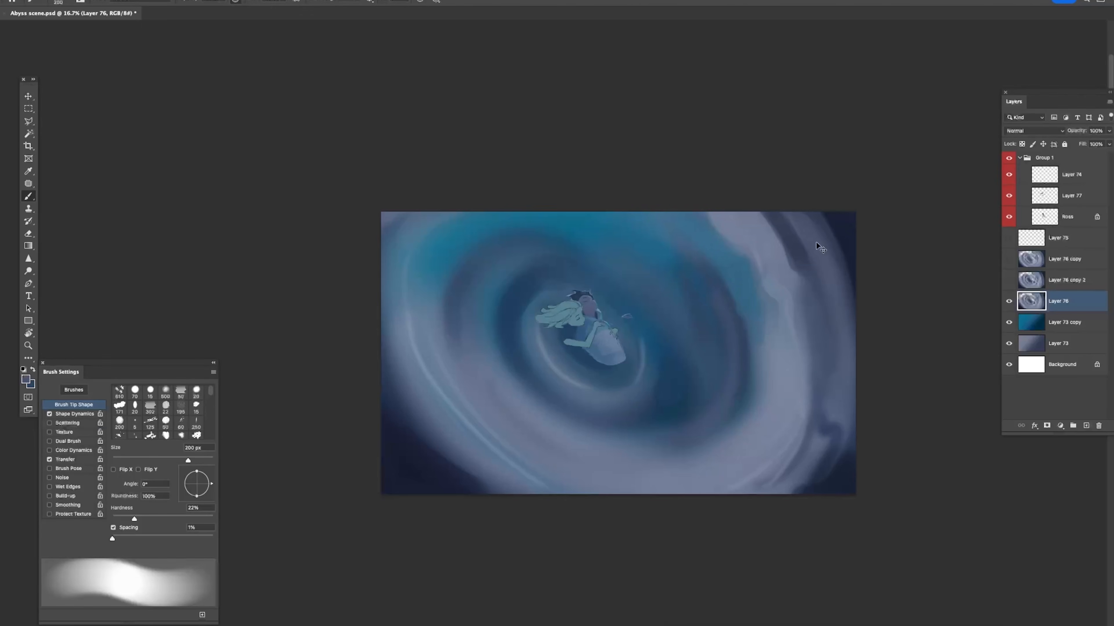
pyautogui.keyDown('alt'); pyautogui.click(839, 244); pyautogui.keyUp('alt')
pyautogui.keyDown('alt'); pyautogui.click(846, 468); pyautogui.keyUp('alt')
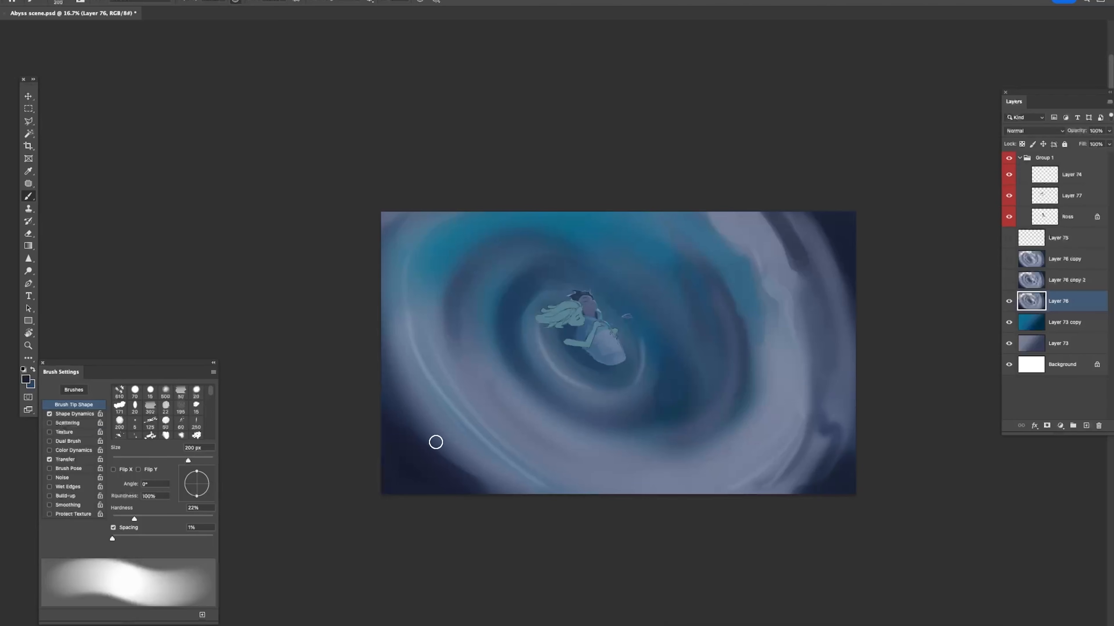
# Step: Rework the lower-left corner of the painting with sampled dark navy strokes
pyautogui.keyDown('alt'); pyautogui.click(446, 460); pyautogui.keyUp('alt')
pyautogui.moveTo(394, 401); pyautogui.dragTo(497, 512)
pyautogui.moveTo(439, 479)
pyautogui.mouseDown()
pyautogui.moveTo(458, 468)
pyautogui.moveTo(477, 481)
pyautogui.mouseUp()
pyautogui.keyDown('alt'); pyautogui.click(417, 435); pyautogui.keyUp('alt')
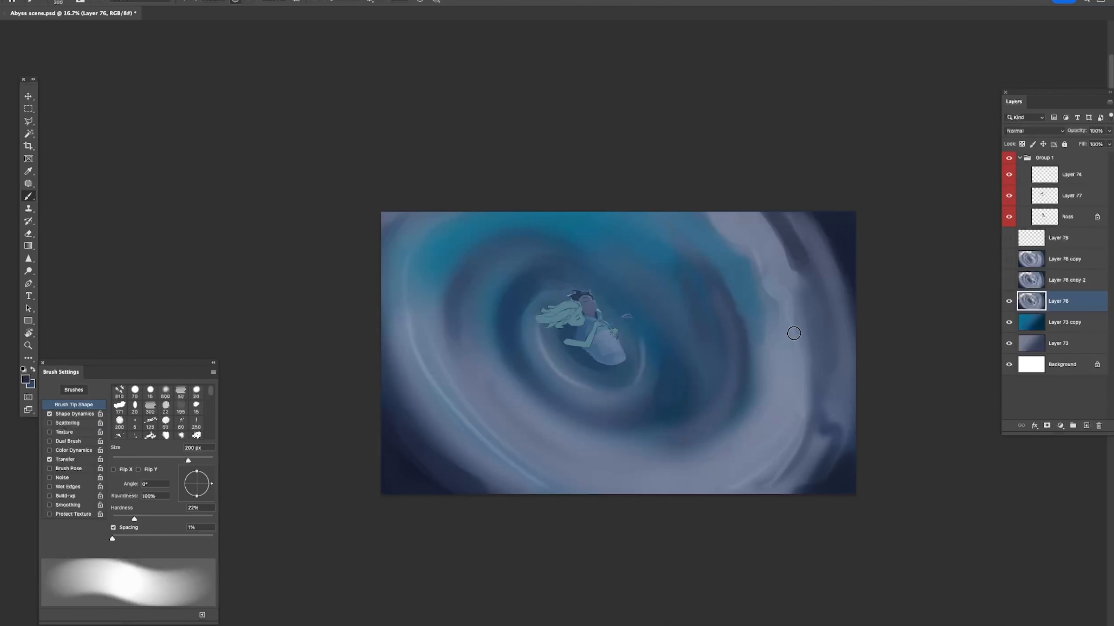
# Step: Apply a Levels adjustment to Layer 76 and compare the painting with and without it
pyautogui.hotkey('ctrl', 'l')
pyautogui.moveTo(978, 212); pyautogui.dragTo(984, 213)
pyautogui.press('Return')
pyautogui.hotkey('ctrl', 'z')
pyautogui.hotkey('ctrl', 'shift', 'z')
pyautogui.moveTo(839, 345)
pyautogui.mouseDown()
pyautogui.moveTo(827, 344)
pyautogui.moveTo(860, 347)
pyautogui.mouseUp()
pyautogui.moveTo(860, 347); pyautogui.dragTo(807, 343)
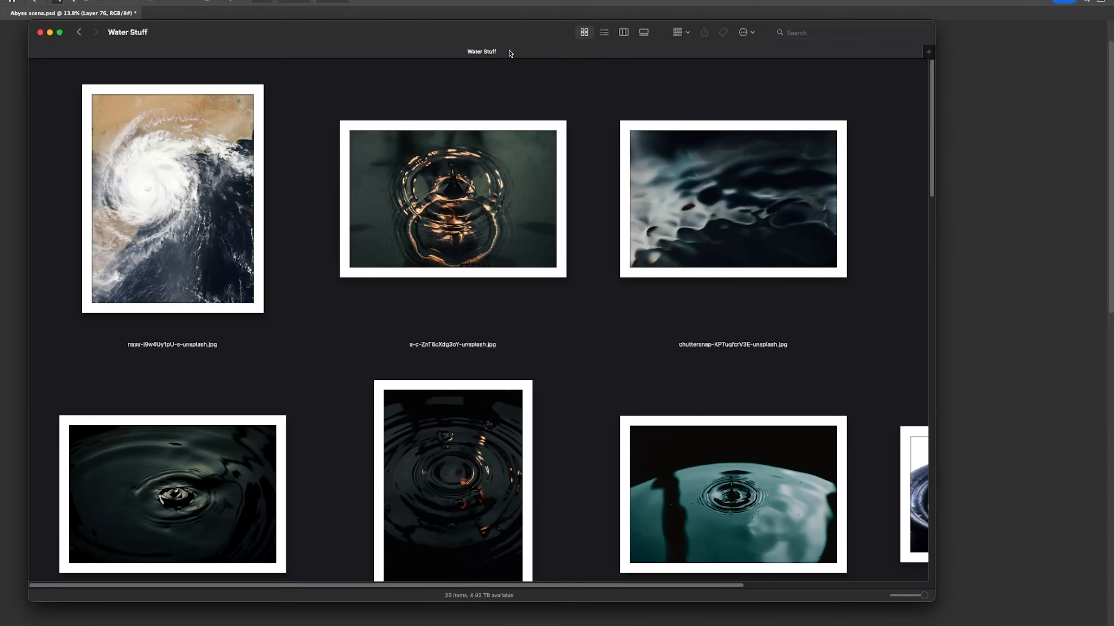
# Step: Switch to the Water Stuff folder in Finder and examine the photos for a water-ripple texture
pyautogui.moveTo(510, 52); pyautogui.dragTo(657, 59)
pyautogui.scroll(-10, 614, 285)
pyautogui.click(361, 192)
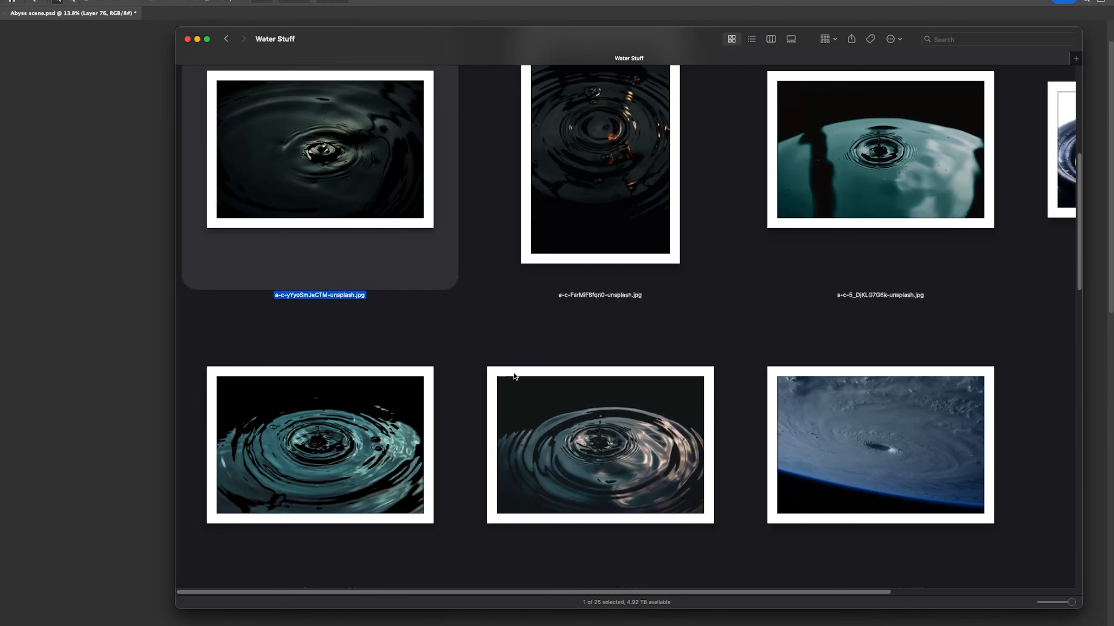
pyautogui.click(514, 376)
pyautogui.press('space')
pyautogui.press('space')
pyautogui.scroll(-10, 548, 464)
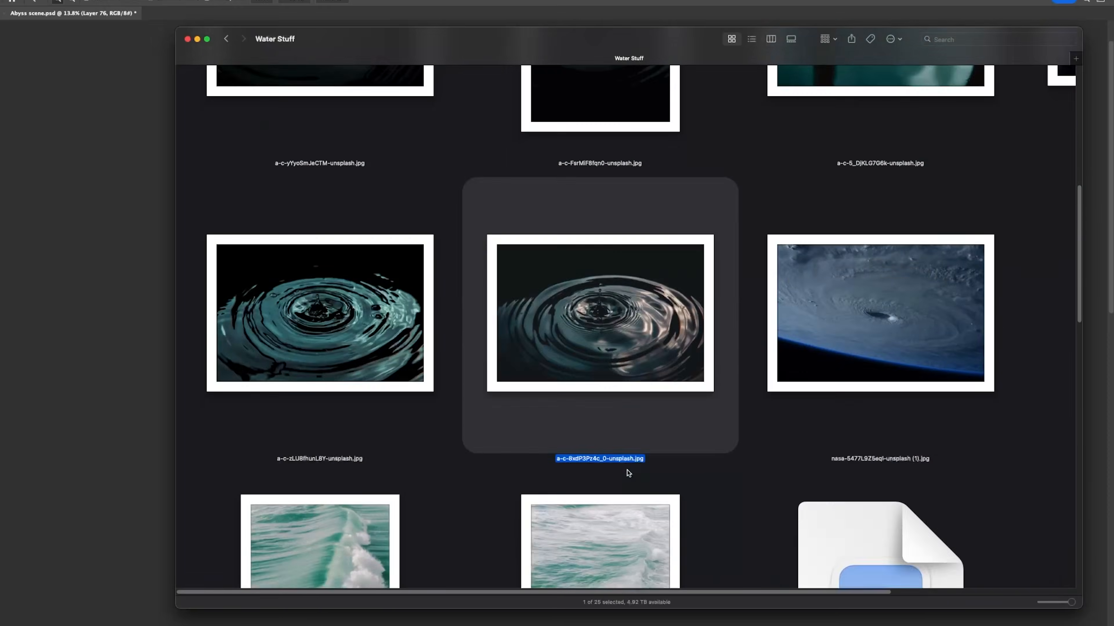
pyautogui.hscroll(10, 679, 526)
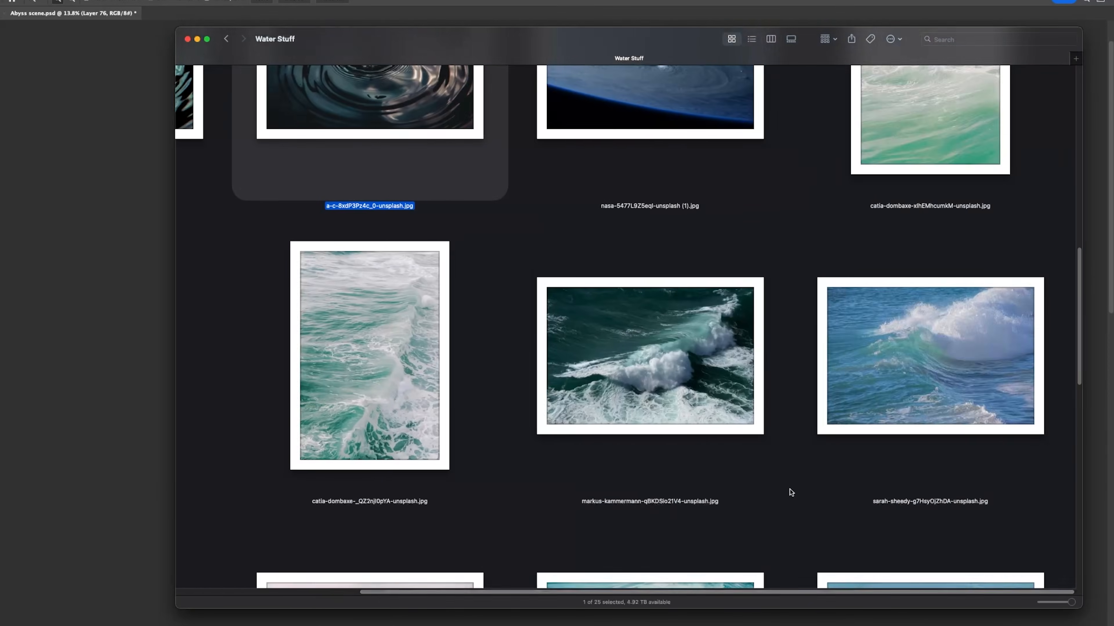
pyautogui.click(925, 534)
pyautogui.press('space')
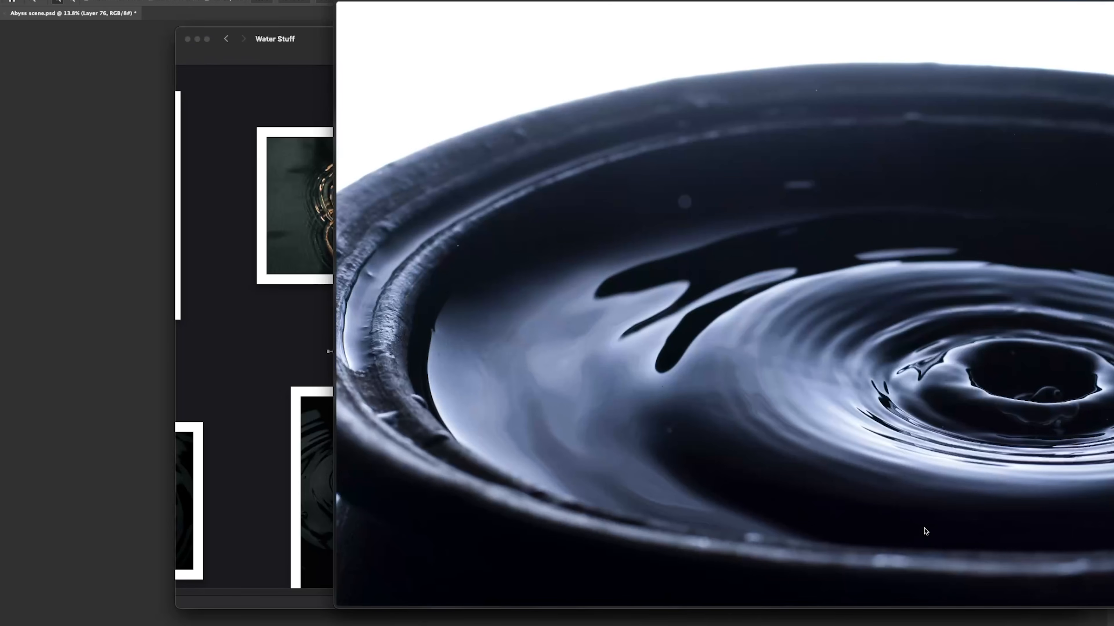
pyautogui.press('space')
# Step: Place the dark blue water-ripple photo above Layer 76 in the Abyss scene and lower its opacity
pyautogui.moveTo(924, 529); pyautogui.dragTo(88, 352)
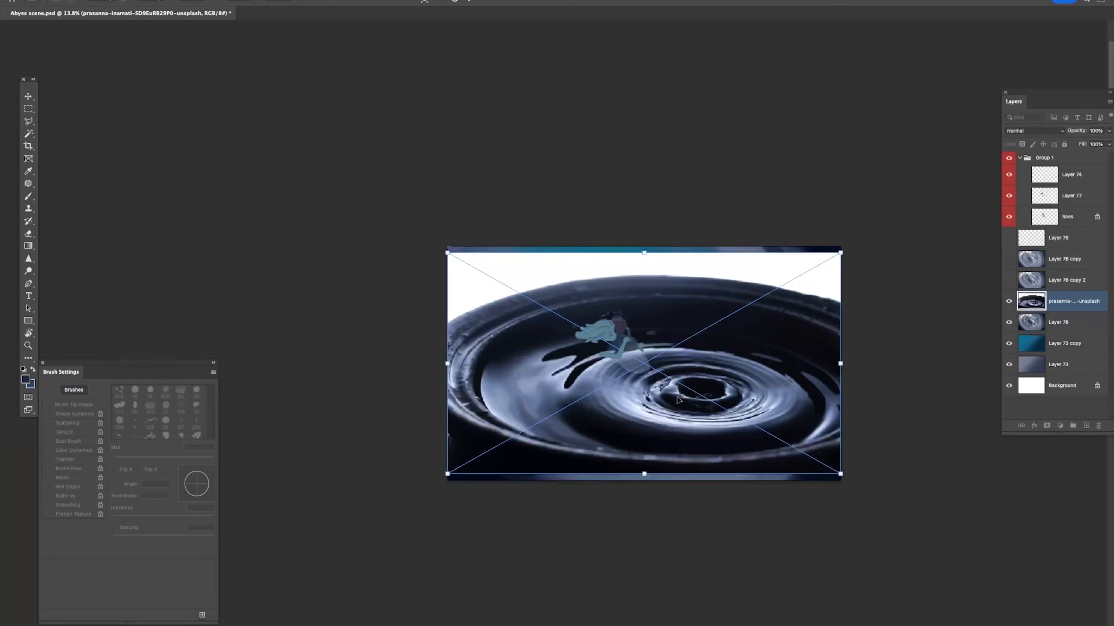
pyautogui.press('Return')
pyautogui.moveTo(1080, 132); pyautogui.dragTo(1041, 121)
pyautogui.press('super+t')
pyautogui.moveTo(719, 234); pyautogui.dragTo(770, 354)
pyautogui.moveTo(689, 359); pyautogui.dragTo(658, 284)
pyautogui.press('Escape')
# Step: Stretch the ripple photo taller, then rotate and move it so its ripples surround the couple
pyautogui.press('super+t')
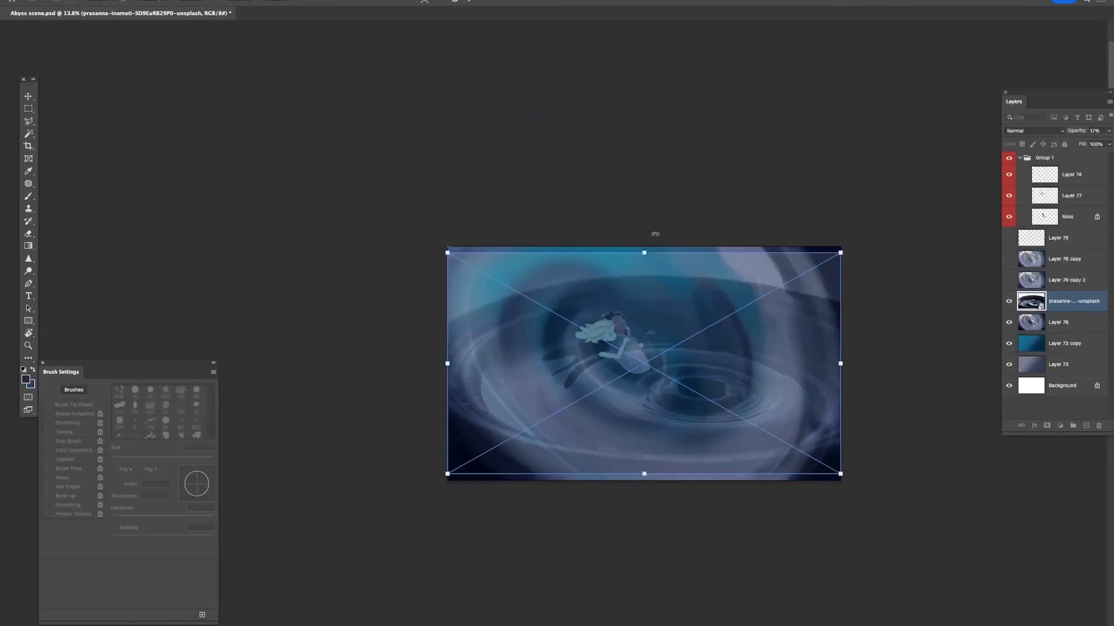
pyautogui.moveTo(649, 242); pyautogui.dragTo(646, 77)
pyautogui.press('Return')
pyautogui.press('z')
pyautogui.press('super+t')
pyautogui.moveTo(865, 280); pyautogui.dragTo(831, 381)
pyautogui.moveTo(778, 345); pyautogui.dragTo(744, 351)
pyautogui.press('Return')
# Step: Set the ripple photo's opacity to 32% and refine its position and rotation around the couple
pyautogui.moveTo(1082, 129); pyautogui.dragTo(1056, 131)
pyautogui.press('super+t')
pyautogui.moveTo(793, 285); pyautogui.dragTo(794, 314)
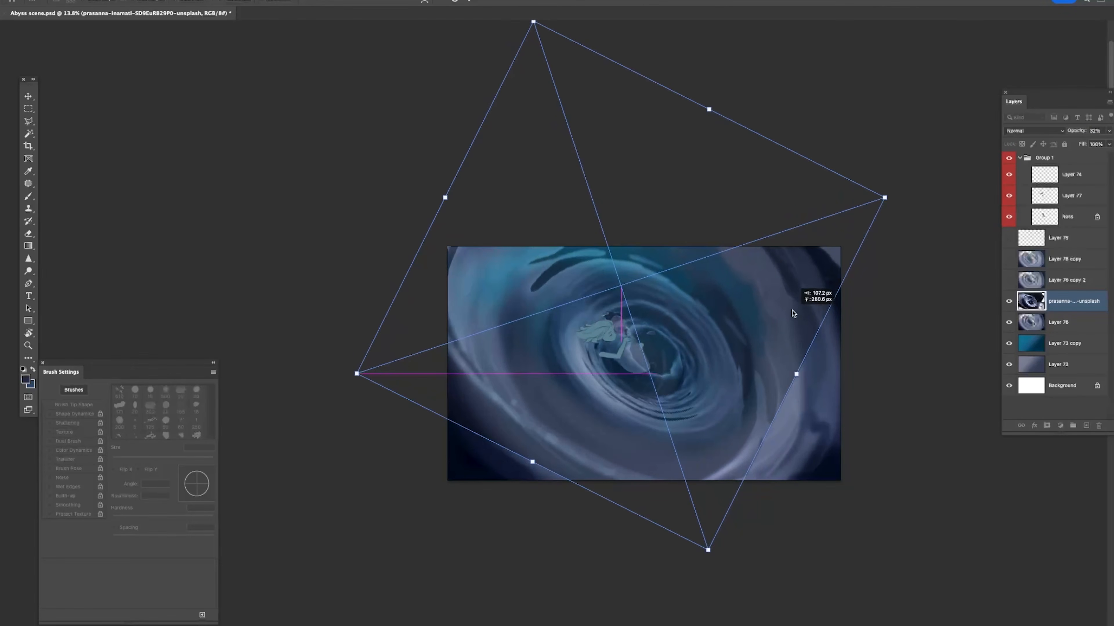
pyautogui.moveTo(889, 327); pyautogui.dragTo(780, 307)
pyautogui.press('Return')
# Step: Warp the lower and left parts of the dark blue ripple photo so its ripples curve around the couple
pyautogui.press('super+t')
pyautogui.rightClick(768, 291)
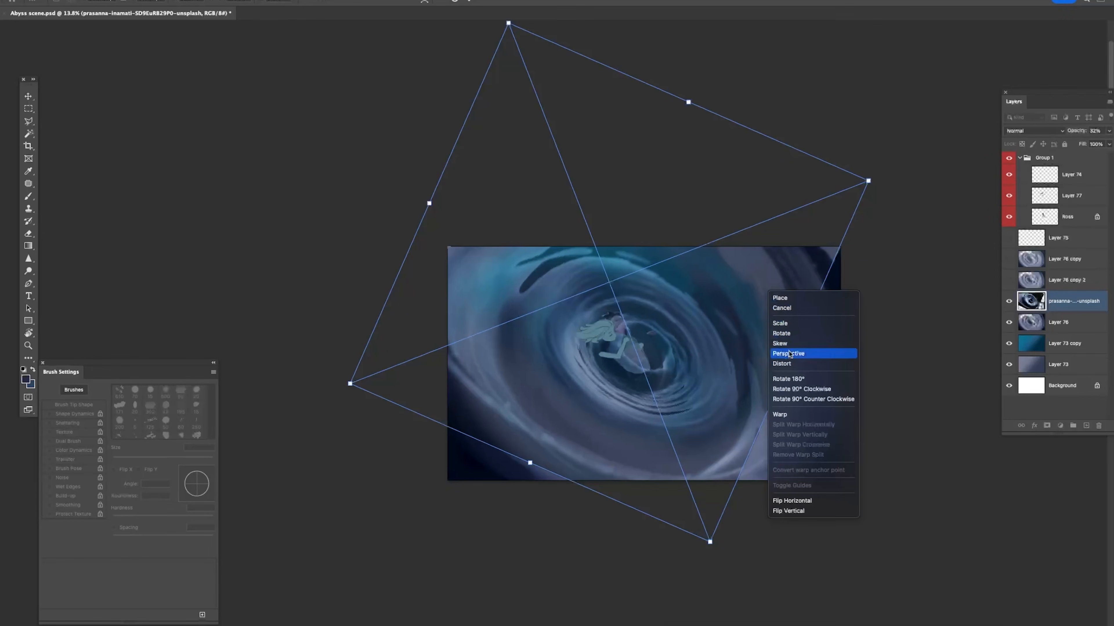
pyautogui.click(781, 414)
pyautogui.moveTo(589, 290); pyautogui.dragTo(592, 283)
pyautogui.moveTo(471, 389)
pyautogui.mouseDown()
pyautogui.moveTo(485, 377)
pyautogui.moveTo(475, 385)
pyautogui.mouseUp()
pyautogui.moveTo(619, 501); pyautogui.dragTo(602, 518)
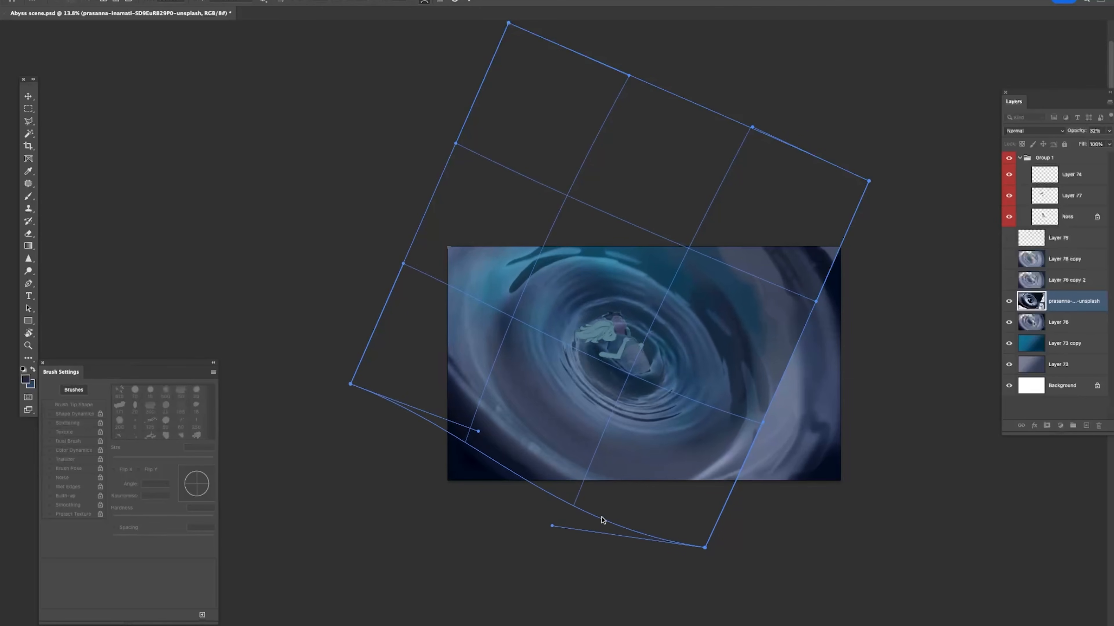
pyautogui.moveTo(415, 337); pyautogui.dragTo(431, 323)
pyautogui.moveTo(529, 464)
pyautogui.mouseDown()
pyautogui.moveTo(484, 476)
pyautogui.moveTo(518, 464)
pyautogui.mouseUp()
pyautogui.moveTo(660, 516); pyautogui.dragTo(665, 498)
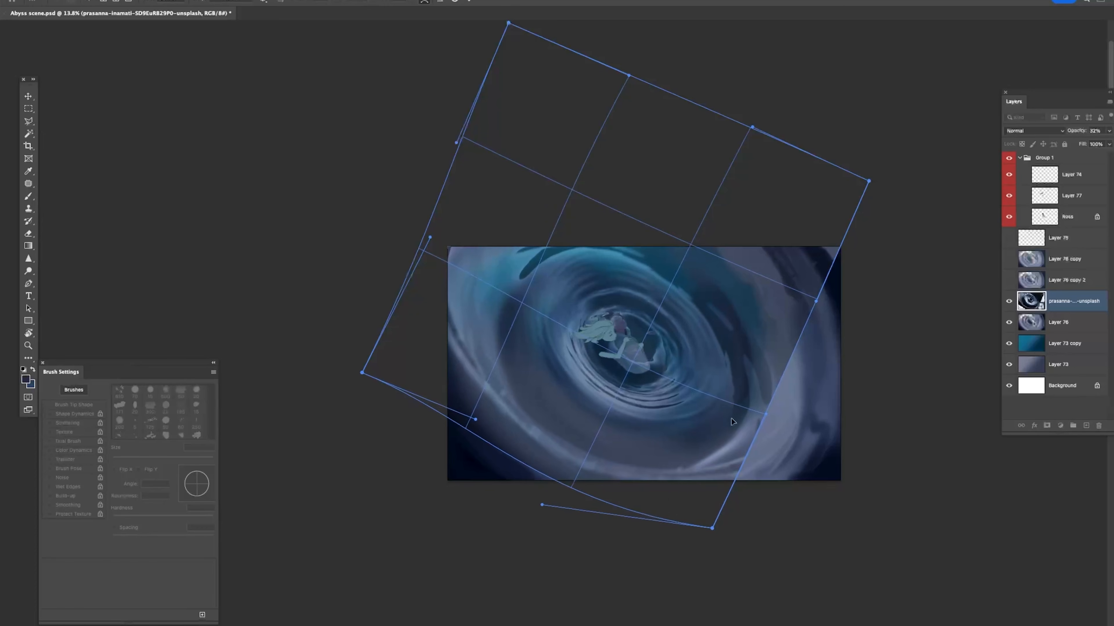
# Step: Continue warping the ripple photo along its right, upper and central areas to follow the painted swirl
pyautogui.moveTo(767, 387); pyautogui.dragTo(762, 402)
pyautogui.moveTo(752, 440); pyautogui.dragTo(756, 447)
pyautogui.moveTo(752, 276)
pyautogui.mouseDown()
pyautogui.moveTo(763, 301)
pyautogui.moveTo(756, 268)
pyautogui.mouseUp()
pyautogui.moveTo(726, 212)
pyautogui.mouseDown()
pyautogui.moveTo(742, 201)
pyautogui.moveTo(727, 206)
pyautogui.mouseUp()
pyautogui.moveTo(625, 308); pyautogui.dragTo(612, 318)
pyautogui.moveTo(536, 198)
pyautogui.mouseDown()
pyautogui.moveTo(535, 228)
pyautogui.moveTo(535, 218)
pyautogui.mouseUp()
pyautogui.moveTo(484, 119); pyautogui.dragTo(481, 142)
pyautogui.moveTo(432, 286)
pyautogui.mouseDown()
pyautogui.moveTo(441, 280)
pyautogui.moveTo(429, 288)
pyautogui.mouseUp()
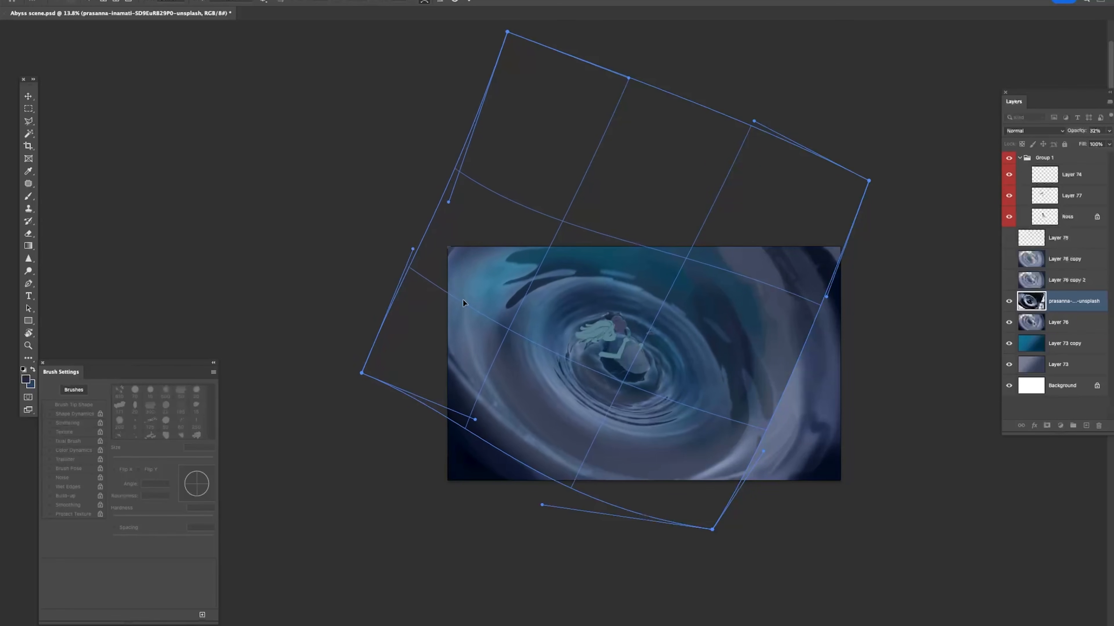
pyautogui.moveTo(697, 373); pyautogui.dragTo(691, 369)
pyautogui.moveTo(797, 346); pyautogui.dragTo(798, 346)
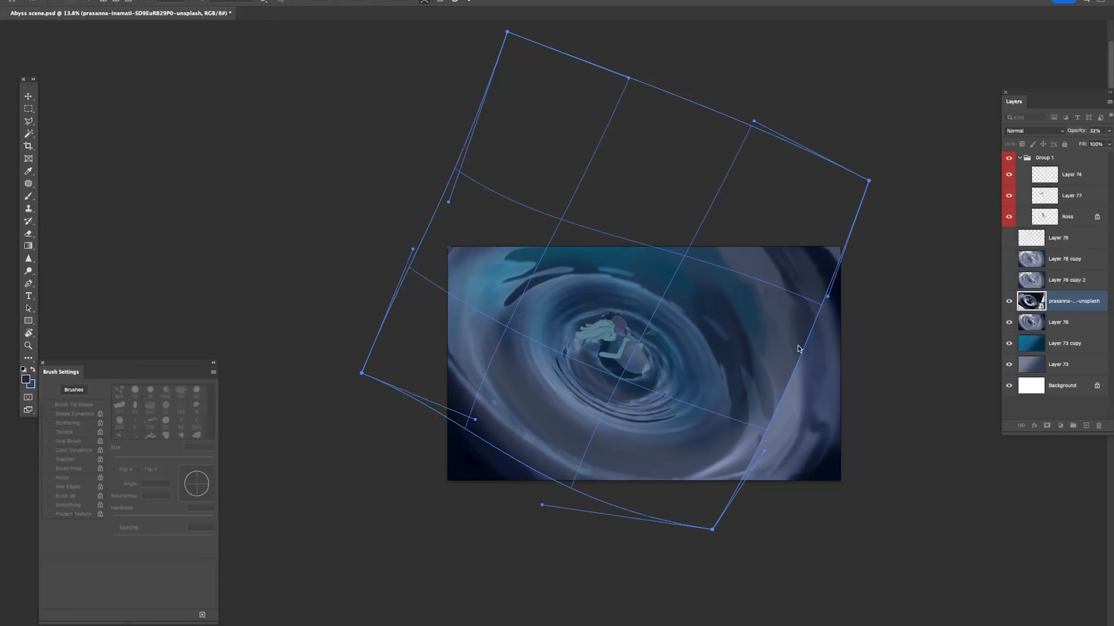
# Step: Apply the warp and slightly enlarge the ripple photo around the couple
pyautogui.press('super+z')
pyautogui.press('super+shift+z')
pyautogui.press('super+t')
pyautogui.moveTo(731, 370); pyautogui.dragTo(729, 364)
pyautogui.press('Return')
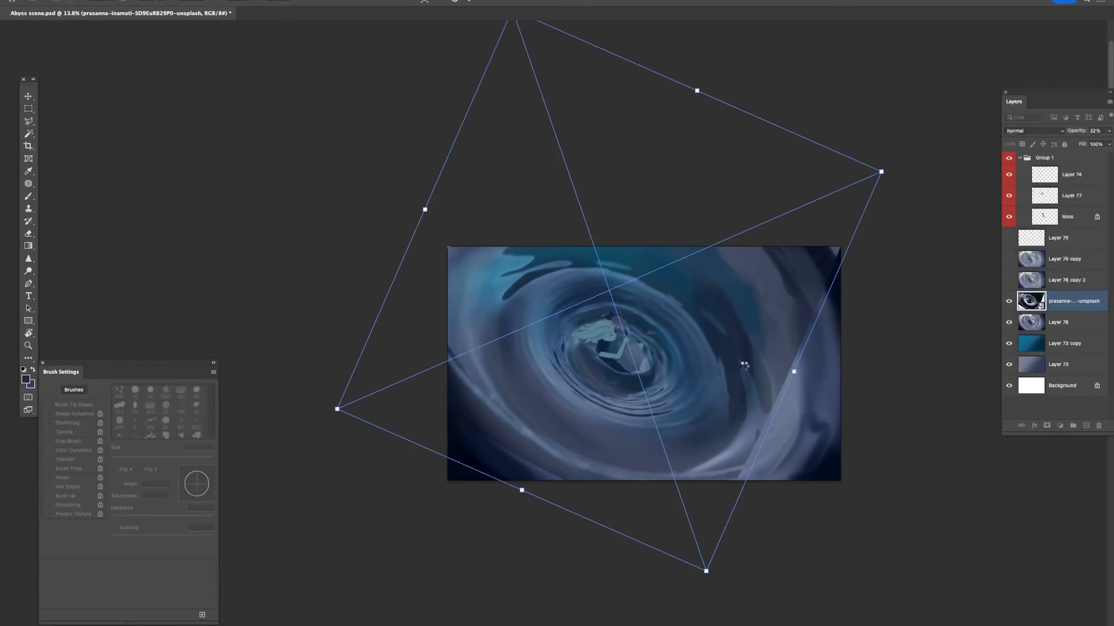
# Step: Blend the dark blue ripple photo in Overlay mode at a higher opacity and hide its layer
pyautogui.click(1040, 132)
pyautogui.click(1040, 274)
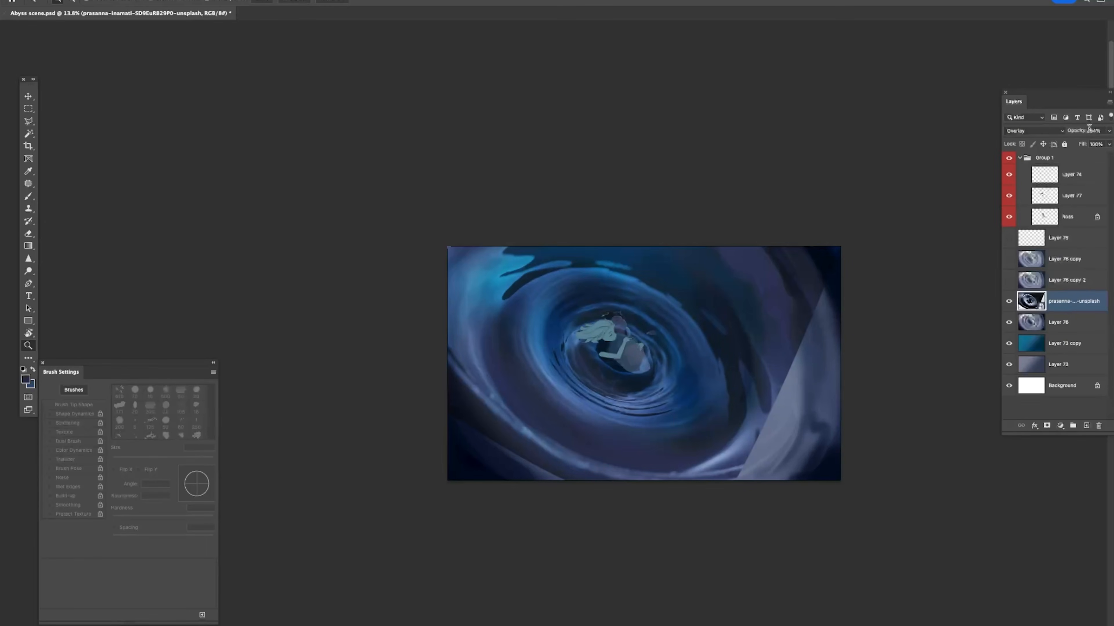
pyautogui.moveTo(831, 277); pyautogui.dragTo(776, 330)
pyautogui.click(1008, 302)
# Step: Switch to the Water Stuff folder in Finder and place the teal water-ripple photo a-c-zLU8fhunL6Y-unsplash into the Abyss scene
pyautogui.click(649, 625)
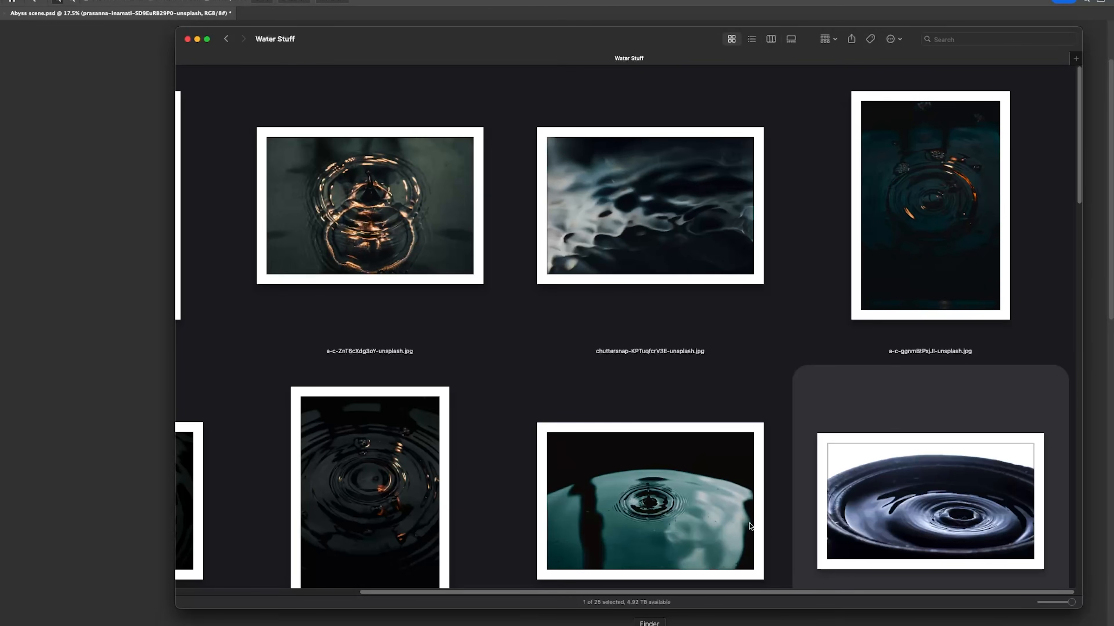
pyautogui.hscroll(-5, 767, 573)
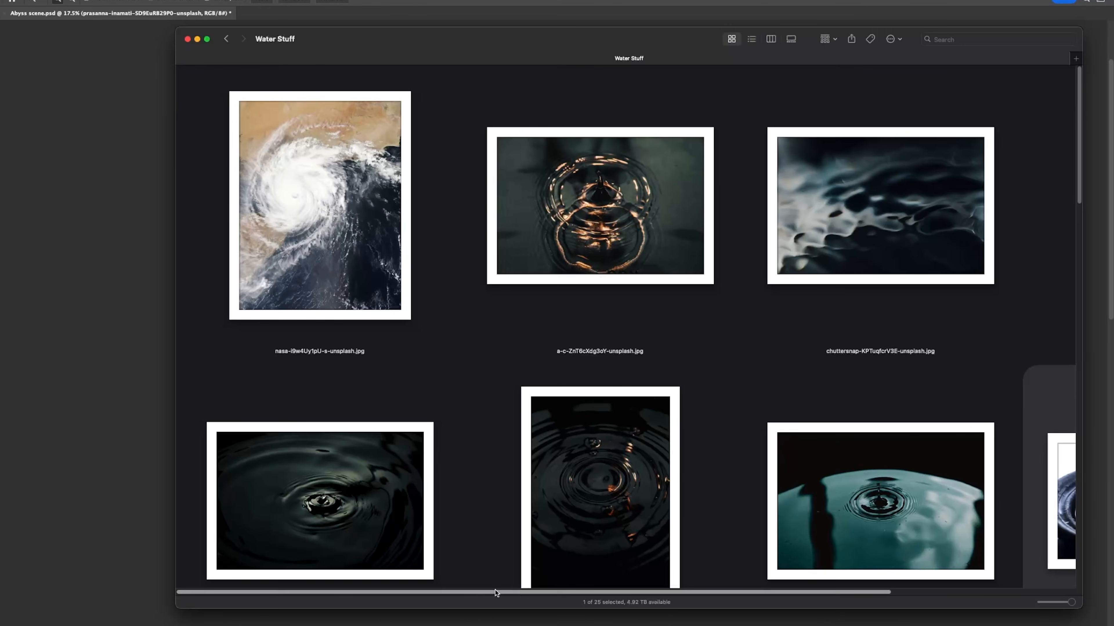
pyautogui.click(431, 474)
pyautogui.scroll(-4, 513, 493)
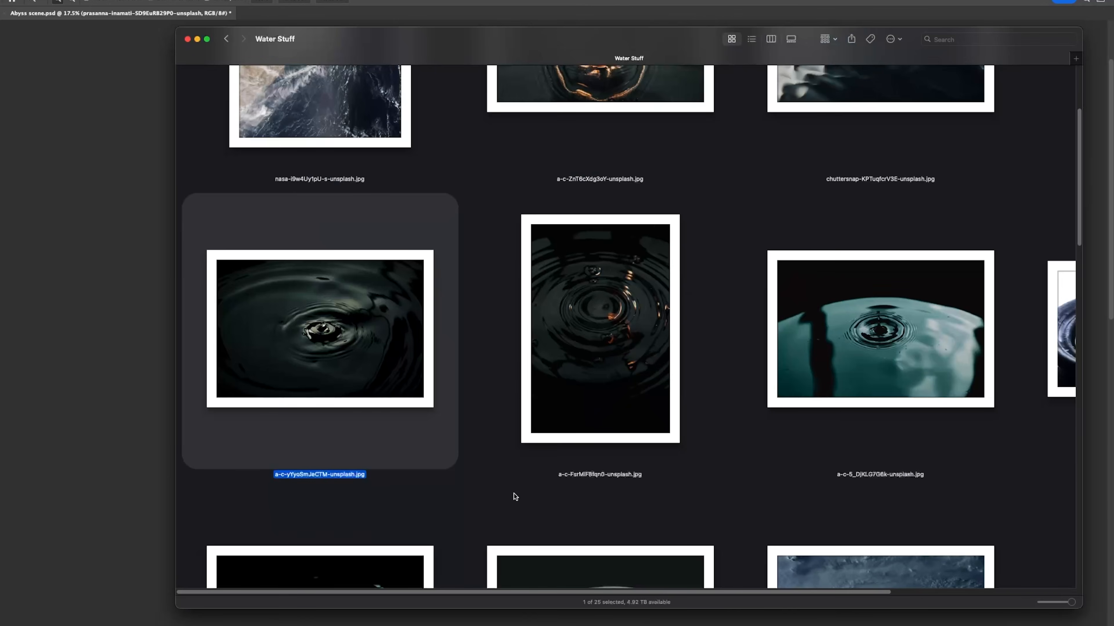
pyautogui.scroll(-5, 589, 428)
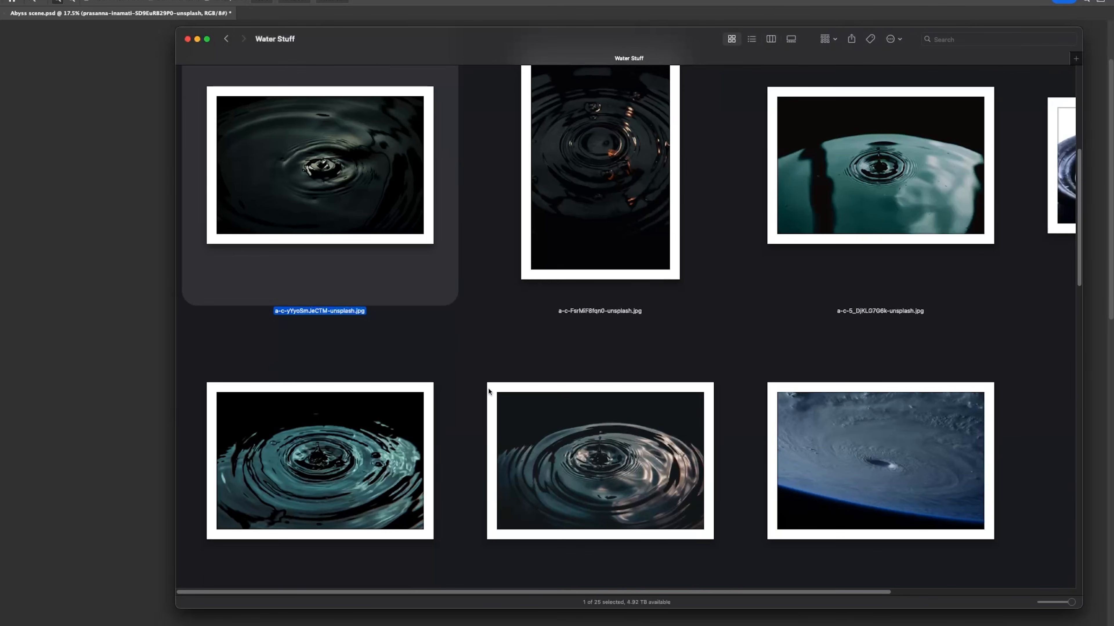
pyautogui.click(429, 469)
pyautogui.moveTo(435, 485); pyautogui.dragTo(385, 478)
# Step: Scale, rotate and move the teal ripple photo diagonally so its ripples surround the couple
pyautogui.moveTo(675, 483); pyautogui.dragTo(726, 483)
pyautogui.moveTo(726, 483); pyautogui.dragTo(692, 489)
pyautogui.moveTo(333, 193); pyautogui.dragTo(385, 194)
pyautogui.moveTo(281, 465); pyautogui.dragTo(157, 448)
pyautogui.moveTo(893, 334); pyautogui.dragTo(714, 377)
pyautogui.moveTo(818, 251); pyautogui.dragTo(820, 255)
pyautogui.press('Return')
# Step: Try a lower opacity on the teal ripple photo
pyautogui.moveTo(1077, 130); pyautogui.dragTo(1038, 131)
pyautogui.press('super+z')
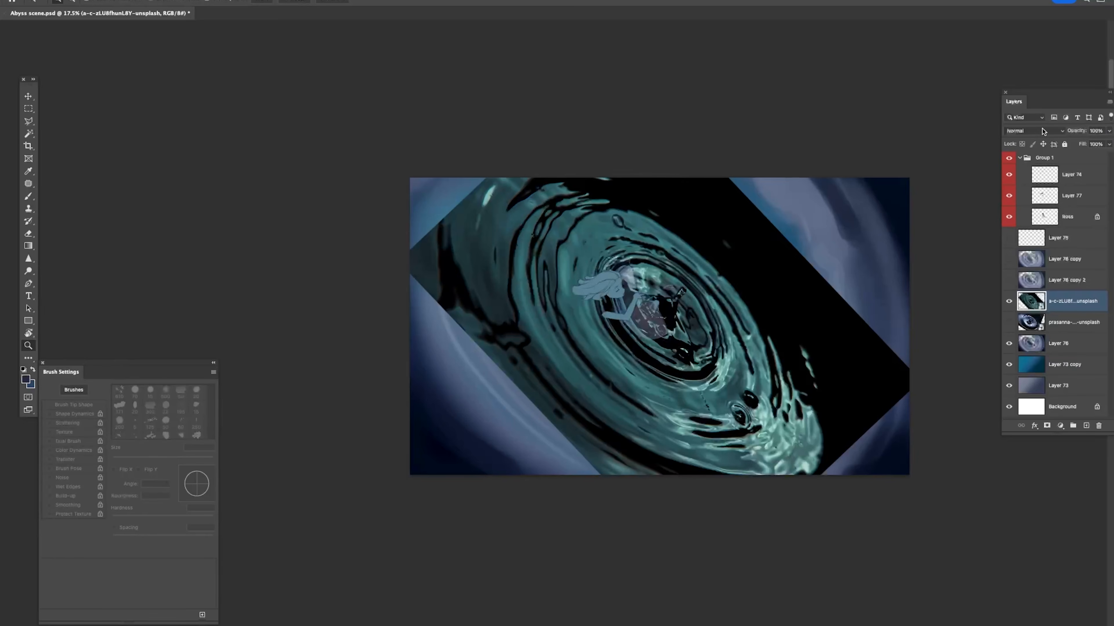
pyautogui.press('super+shift+z')
pyautogui.press('super+z')
# Step: Rotate and reposition the teal ripple photo over the swirl and set its opacity to 22%
pyautogui.press('super+t')
pyautogui.moveTo(771, 205); pyautogui.dragTo(656, 139)
pyautogui.press('Return')
pyautogui.moveTo(1073, 134); pyautogui.dragTo(1039, 133)
pyautogui.press('super+t')
pyautogui.moveTo(758, 107); pyautogui.dragTo(833, 272)
pyautogui.press('Return')
pyautogui.press('z')
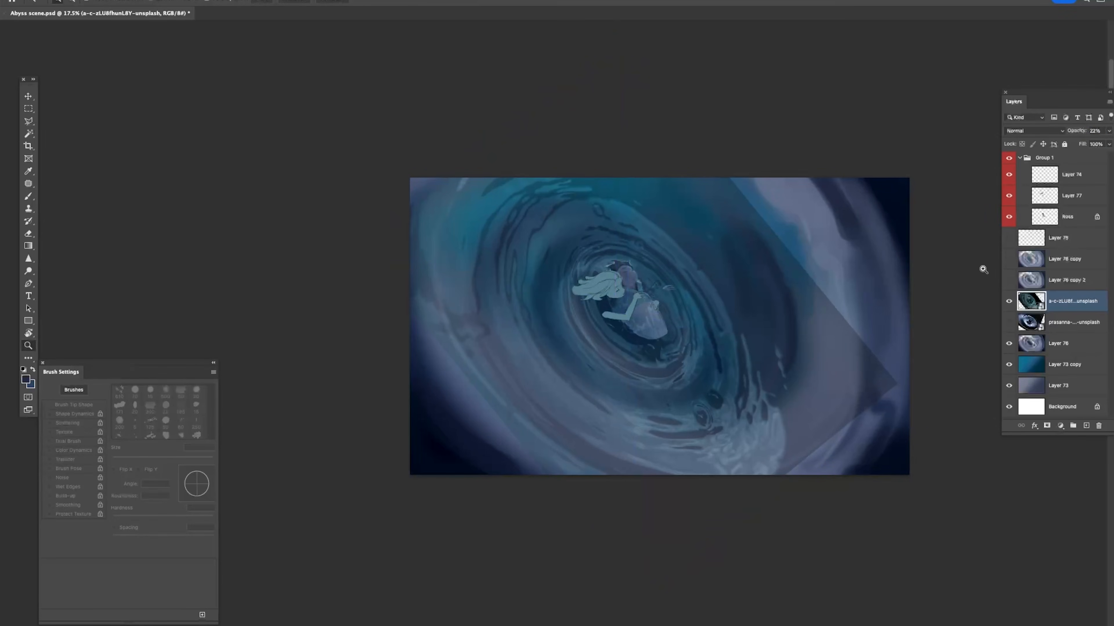
# Step: Compare the background layers, leaving the teal ripple photo hidden and the dark blue ripple photo shown
pyautogui.click(1008, 304)
pyautogui.click(1009, 284)
pyautogui.click(1008, 283)
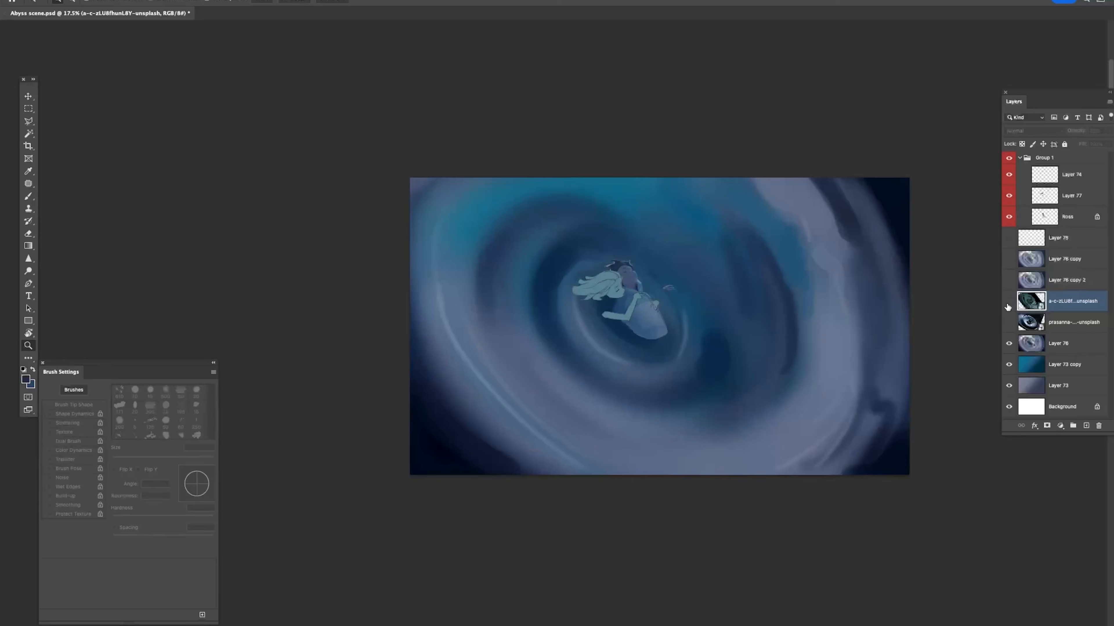
pyautogui.click(1008, 305)
pyautogui.click(1007, 305)
pyautogui.click(1008, 323)
pyautogui.click(1007, 323)
pyautogui.click(1007, 324)
# Step: Rasterize and duplicate the dark blue ripple photo, hiding the original layer
pyautogui.click(1030, 324)
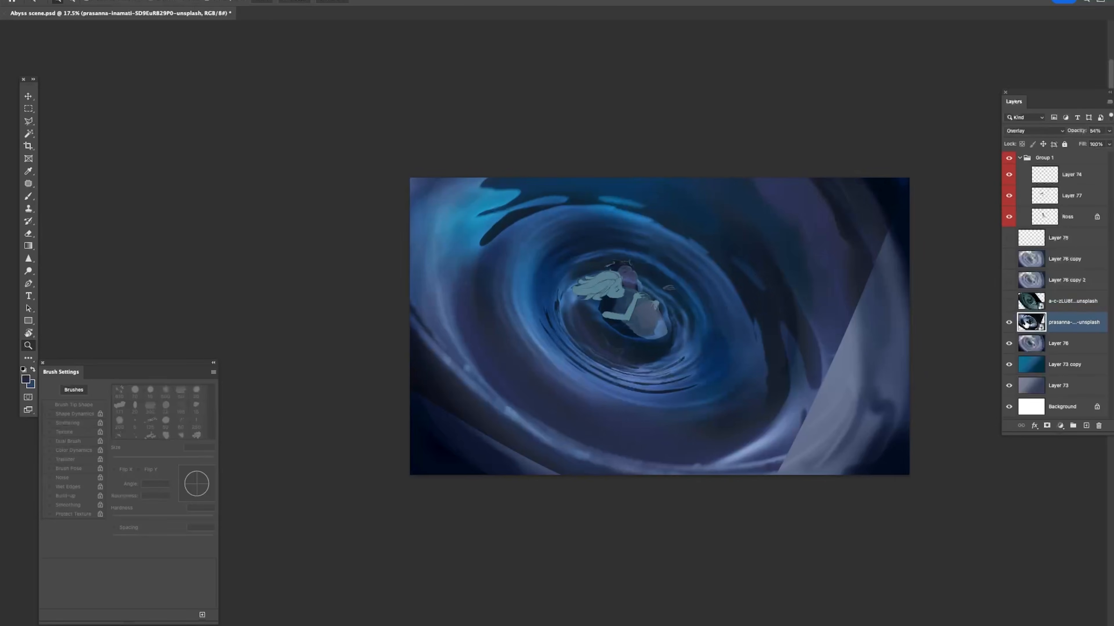
pyautogui.press('e')
pyautogui.click(783, 288)
pyautogui.click(847, 212)
pyautogui.press('super+j')
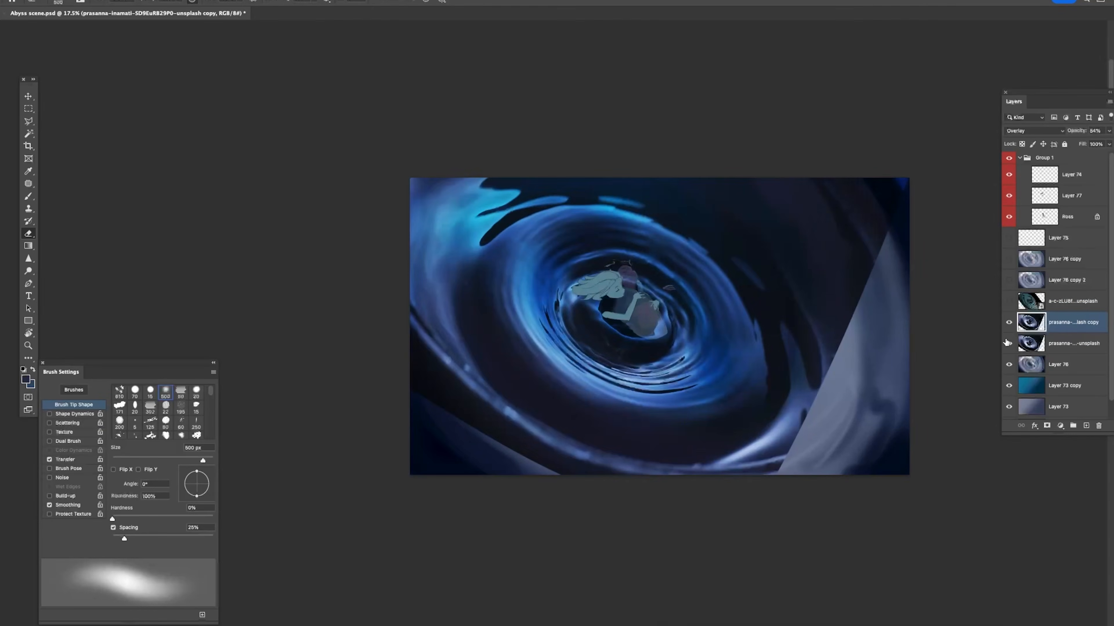
pyautogui.click(1008, 343)
pyautogui.click(1007, 324)
pyautogui.click(1007, 324)
pyautogui.press('z')
pyautogui.moveTo(751, 265)
pyautogui.mouseDown()
pyautogui.moveTo(733, 261)
pyautogui.moveTo(757, 279)
pyautogui.mouseUp()
pyautogui.press('super+m')
pyautogui.moveTo(1005, 435); pyautogui.dragTo(1006, 423)
pyautogui.moveTo(972, 457)
pyautogui.mouseDown()
pyautogui.moveTo(975, 411)
pyautogui.moveTo(983, 467)
pyautogui.mouseUp()
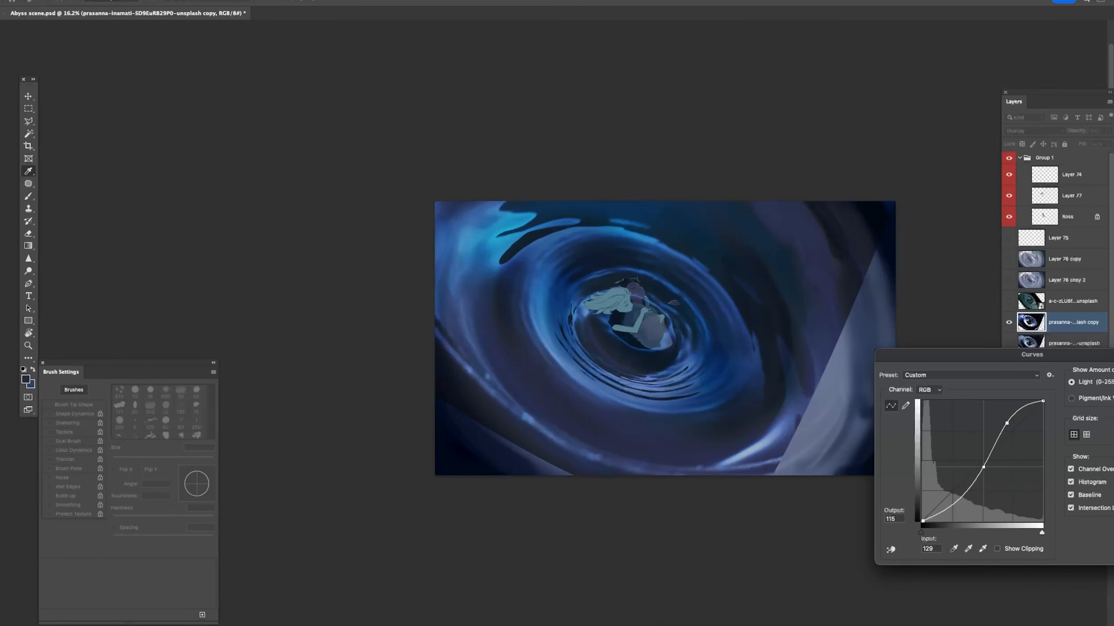
pyautogui.press('Escape')
# Step: Open the Filter Gallery for the ripple copy and fit the whole image in the preview at 12.5%
pyautogui.click(213, 1)
pyautogui.moveTo(239, 1)
pyautogui.click(262, 28)
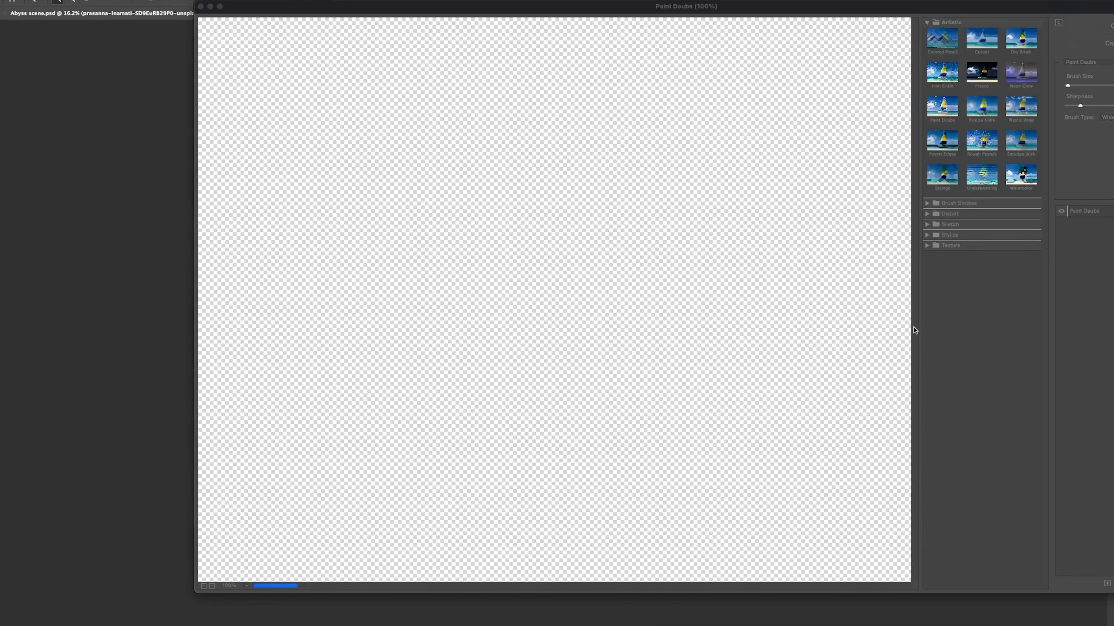
pyautogui.moveTo(789, 320); pyautogui.dragTo(746, 292)
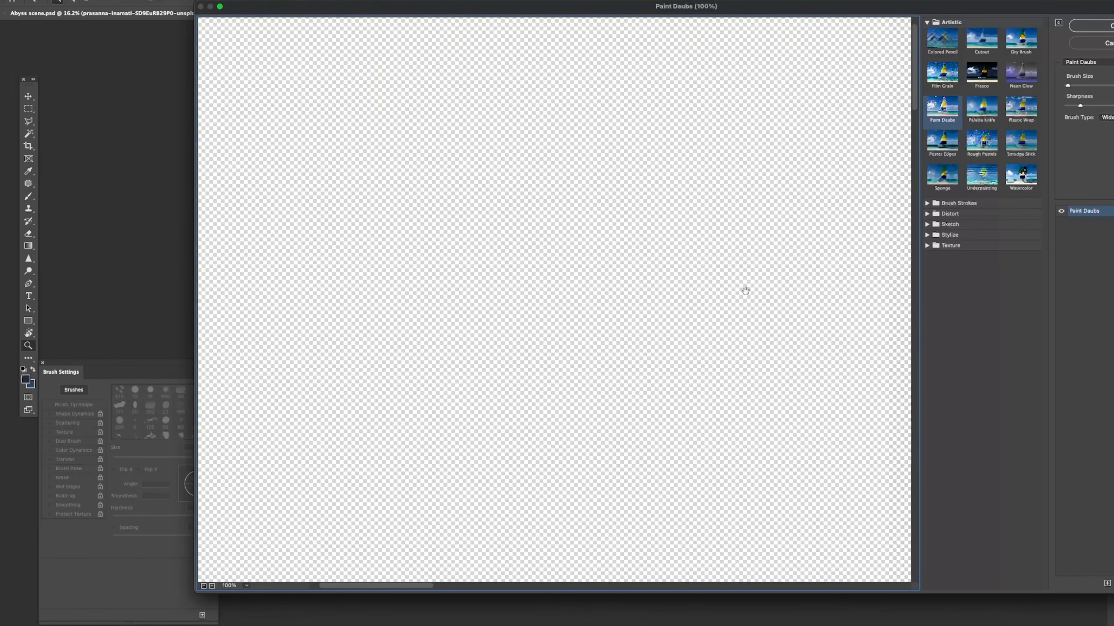
pyautogui.moveTo(757, 357); pyautogui.dragTo(620, 264)
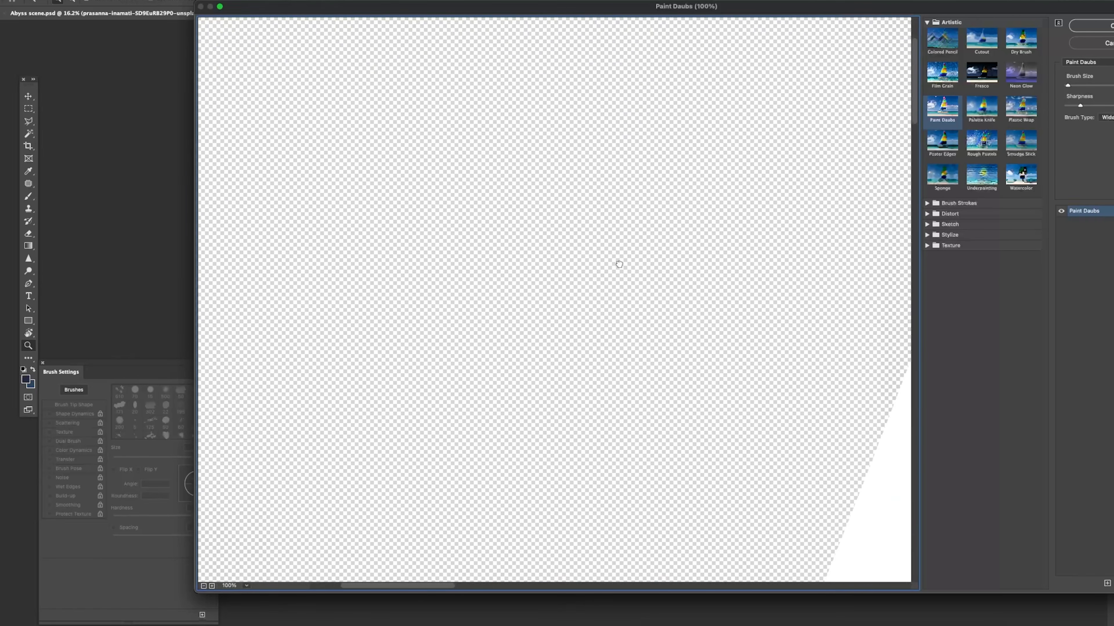
pyautogui.moveTo(833, 362); pyautogui.dragTo(527, 326)
pyautogui.moveTo(859, 469); pyautogui.dragTo(605, 276)
pyautogui.keyDown('alt'); pyautogui.click(627, 282); pyautogui.keyUp('alt')
pyautogui.keyDown('alt'); pyautogui.click(627, 283); pyautogui.keyUp('alt')
pyautogui.keyDown('alt'); pyautogui.click(627, 283); pyautogui.keyUp('alt')
pyautogui.keyDown('alt'); pyautogui.click(626, 282); pyautogui.keyUp('alt')
pyautogui.keyDown('alt'); pyautogui.click(627, 282); pyautogui.keyUp('alt')
pyautogui.keyDown('alt'); pyautogui.click(627, 282); pyautogui.keyUp('alt')
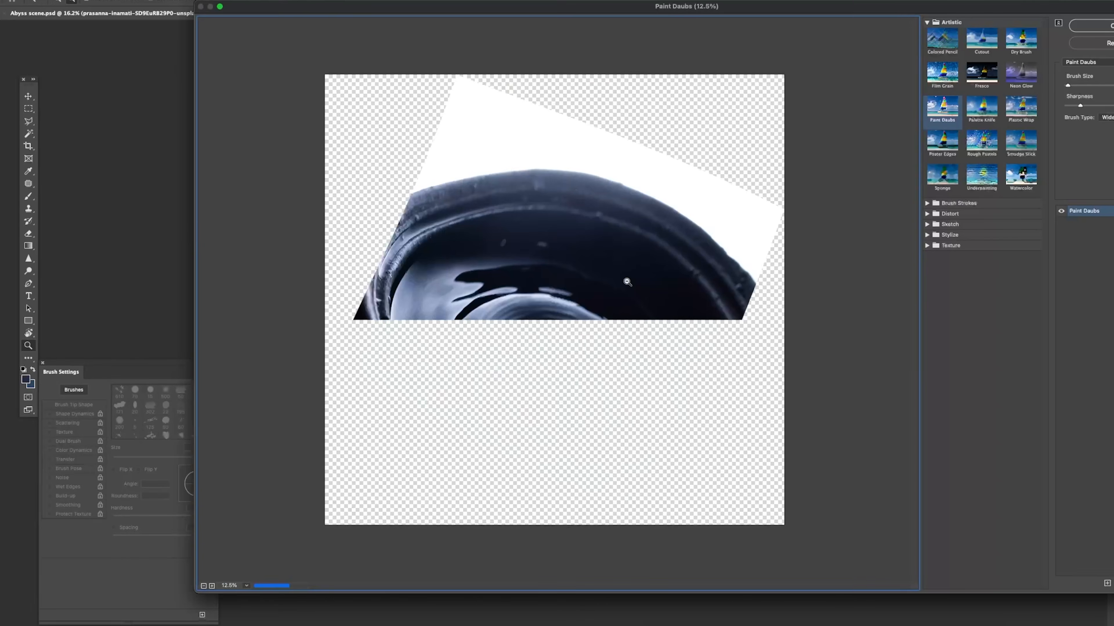
# Step: Try the Paint Daubs filter with different brush size and sharpness settings, and the Dry Brush filter
pyautogui.click(953, 109)
pyautogui.moveTo(1081, 106); pyautogui.dragTo(1113, 106)
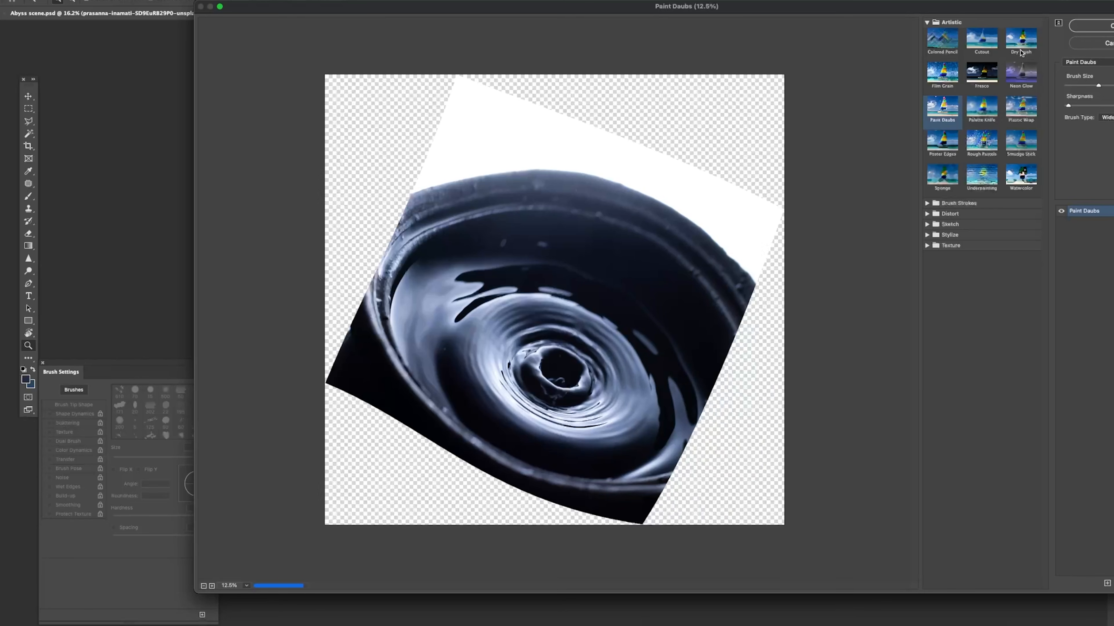
pyautogui.click(1078, 86)
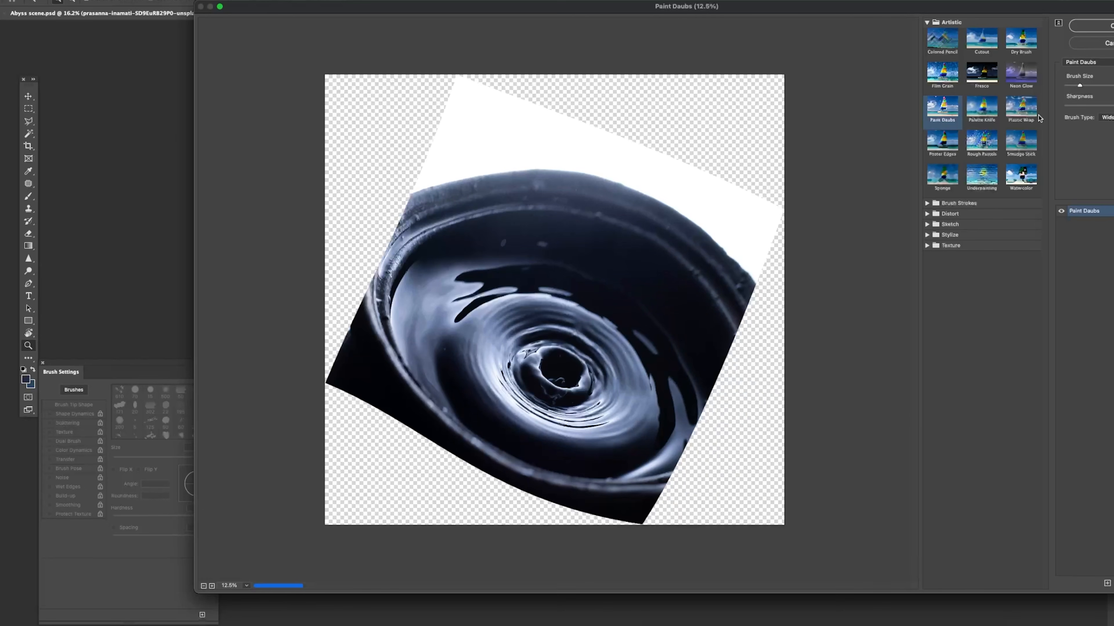
pyautogui.click(1016, 51)
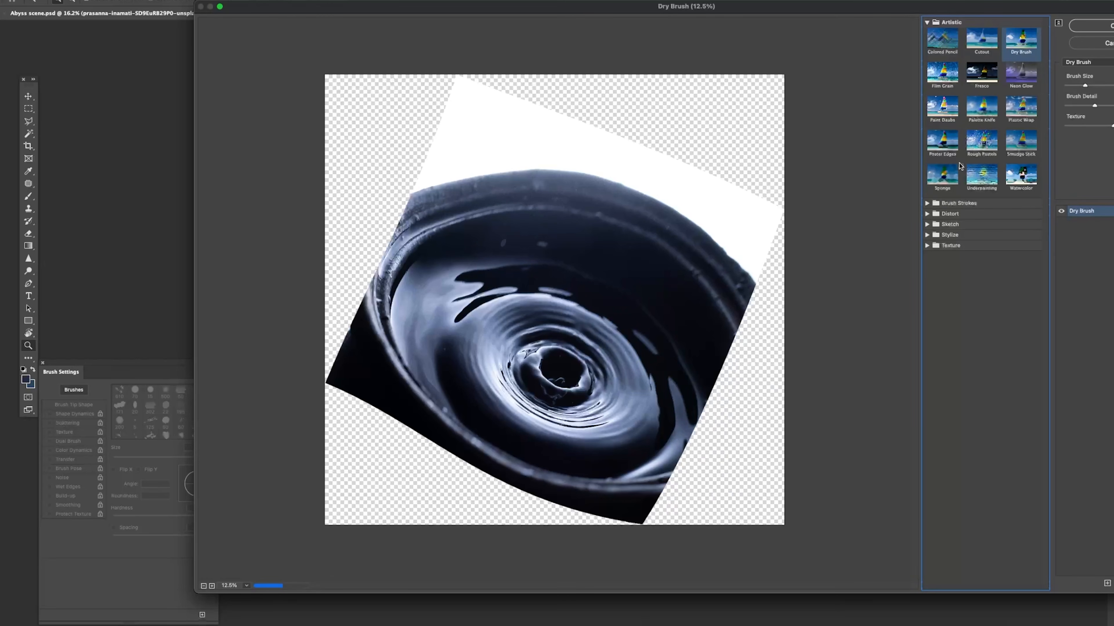
# Step: Apply the Poster Edges filter to the ripple copy and compare the result with the unfiltered version
pyautogui.click(945, 151)
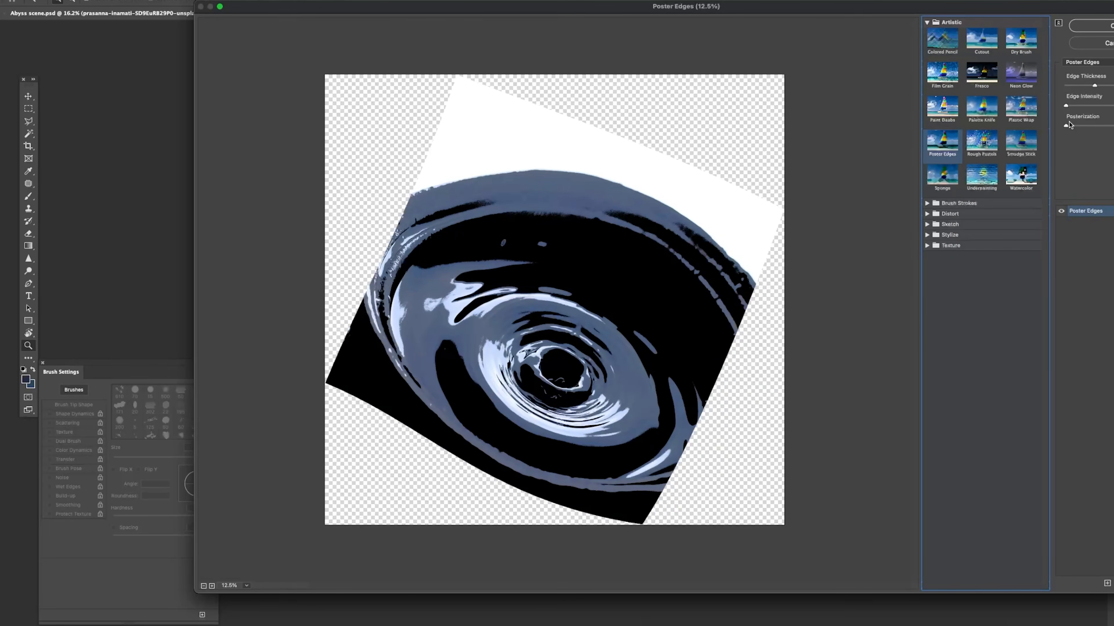
pyautogui.click(1091, 27)
pyautogui.press('super+z')
pyautogui.press('super+shift+z')
pyautogui.press('super+z')
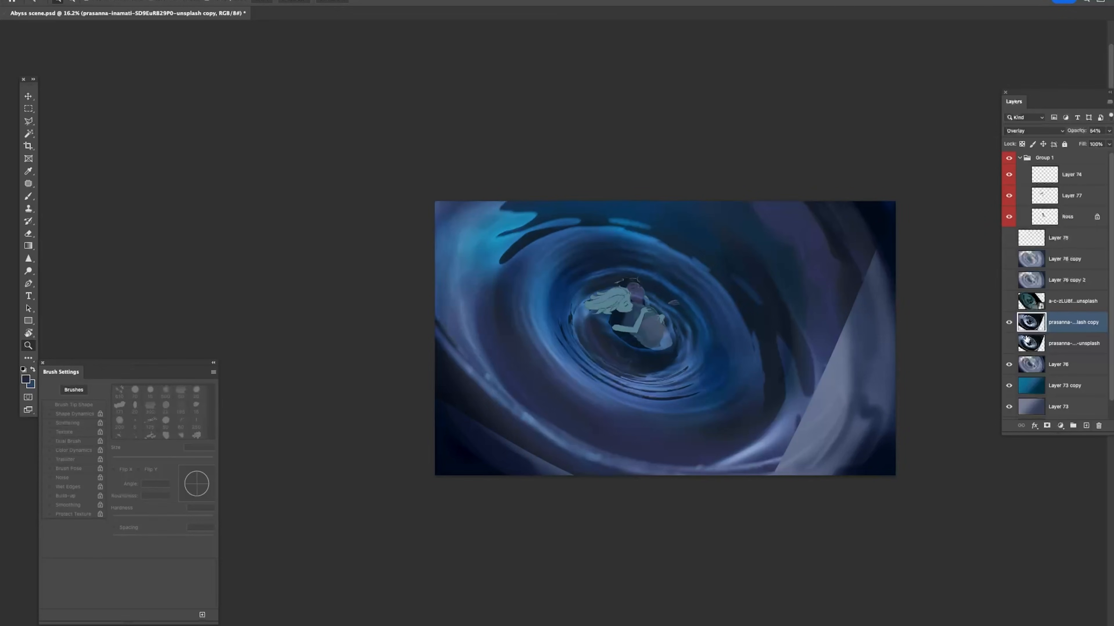
pyautogui.press('super+shift+z')
# Step: Duplicate the original ripple layer twice, leaving only the copy directly above the original visible
pyautogui.click(1033, 348)
pyautogui.press('super+j')
pyautogui.click(1009, 322)
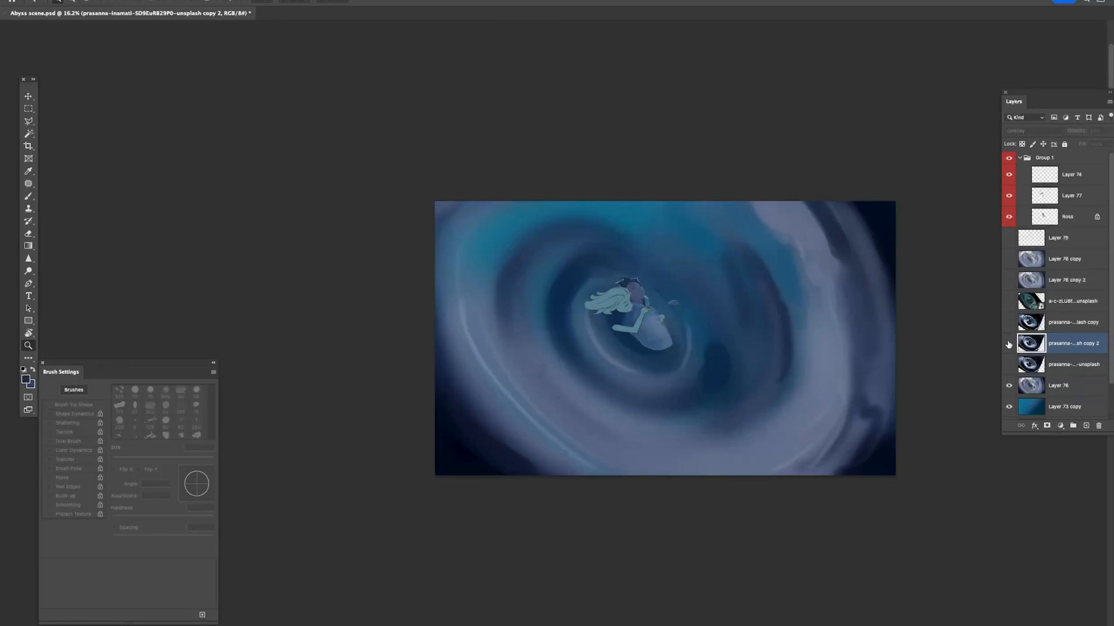
pyautogui.click(1009, 365)
pyautogui.click(1023, 366)
pyautogui.press('super+j')
pyautogui.click(1009, 385)
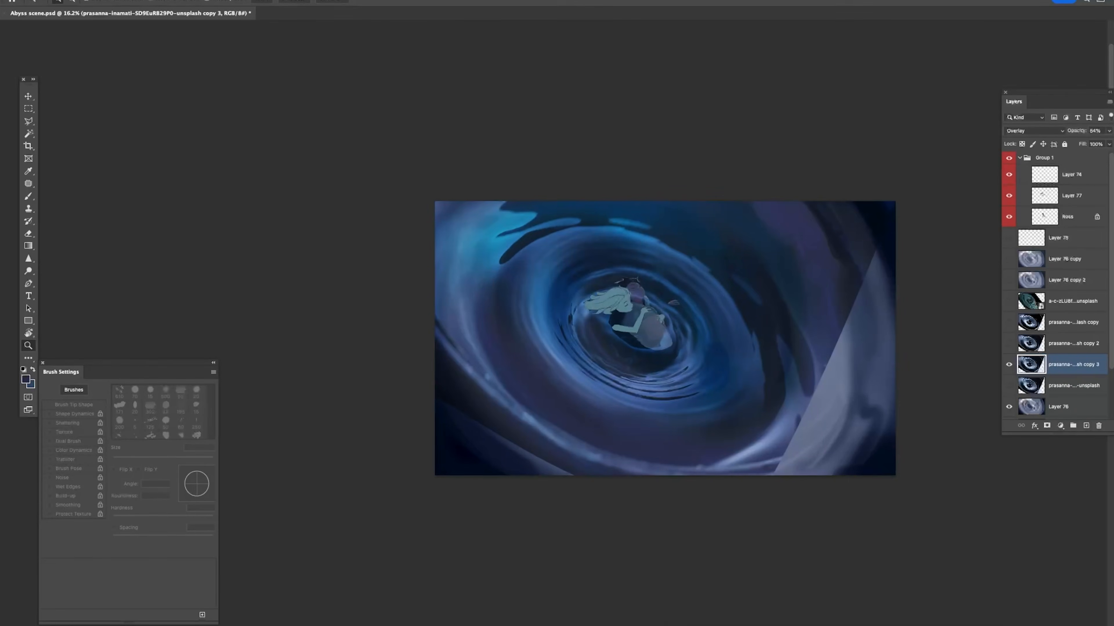
# Step: Posterize the visible ripple copy to 4 levels and flip the canvas horizontally
pyautogui.click(131, 0)
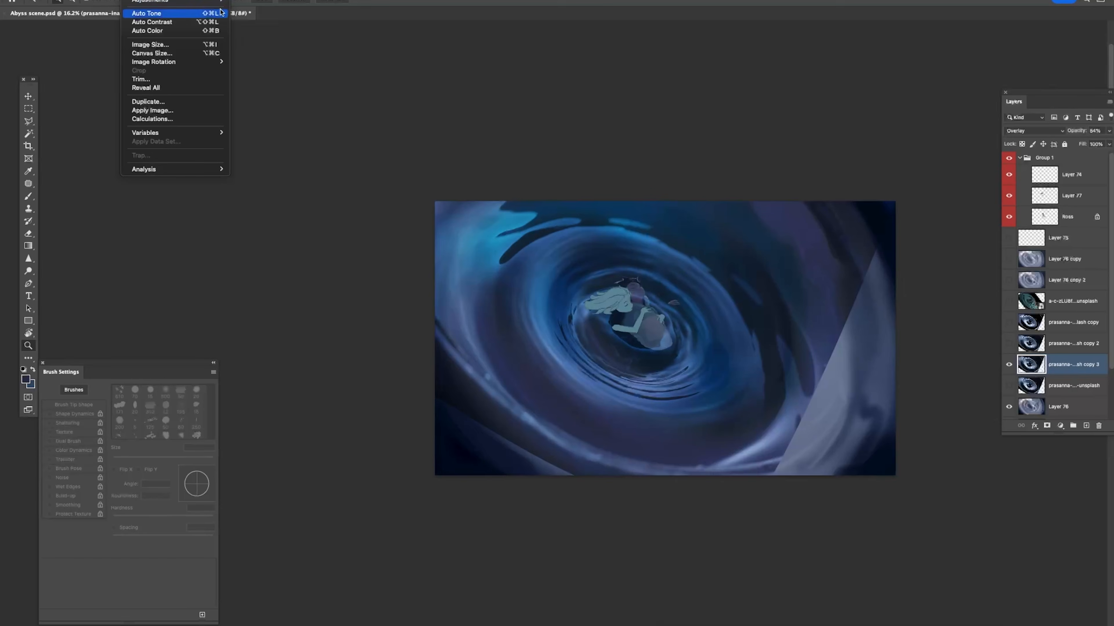
pyautogui.moveTo(175, 1)
pyautogui.click(283, 112)
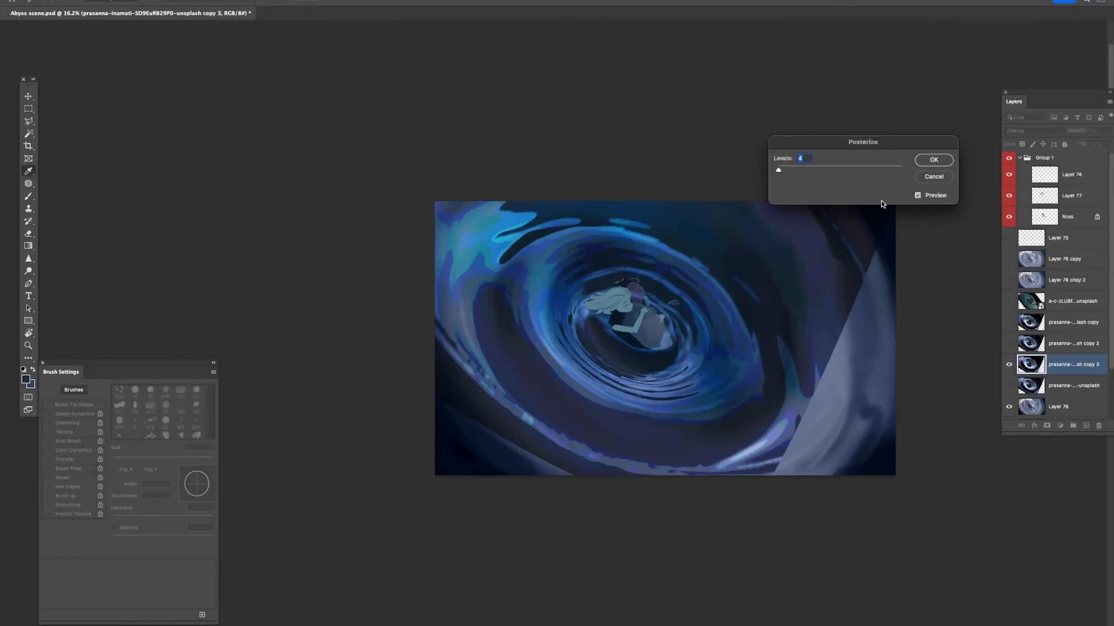
pyautogui.moveTo(779, 171); pyautogui.dragTo(779, 172)
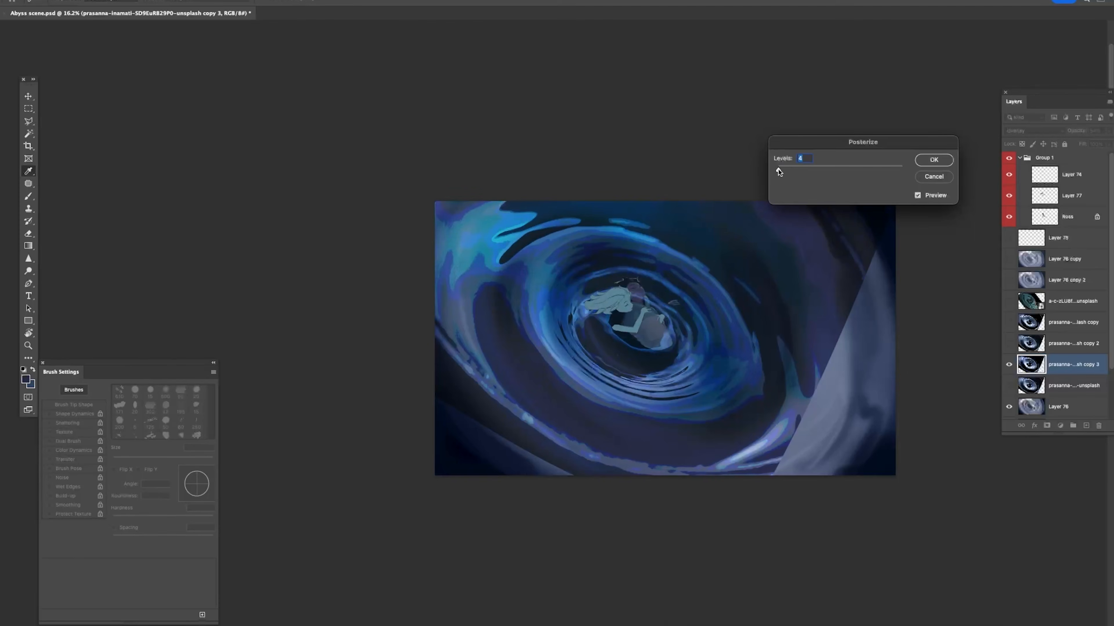
pyautogui.click(933, 160)
pyautogui.press('super+z')
pyautogui.moveTo(908, 183); pyautogui.dragTo(781, 223)
pyautogui.press('super+shift+h')
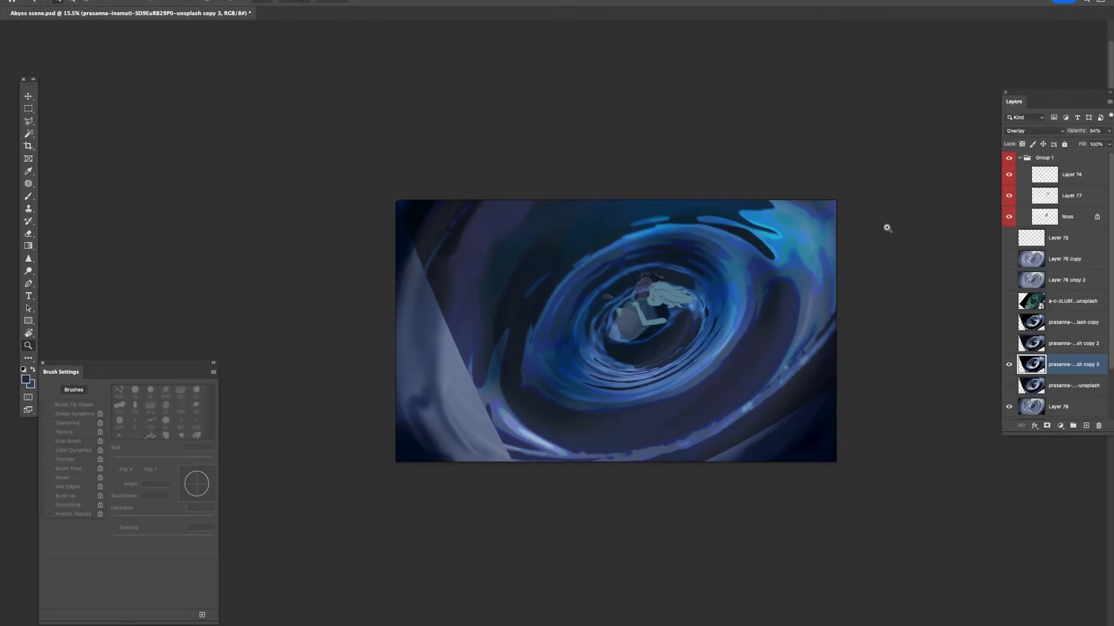
pyautogui.press('super+m')
pyautogui.moveTo(992, 451); pyautogui.dragTo(989, 432)
pyautogui.moveTo(953, 475); pyautogui.dragTo(960, 454)
pyautogui.press('Escape')
# Step: Make two more copies of the original ripple layer above the posterized copy and hide the posterized one
pyautogui.click(1030, 387)
pyautogui.click(1009, 386)
pyautogui.click(1008, 367)
pyautogui.press('super+j')
pyautogui.moveTo(1034, 368); pyautogui.dragTo(1026, 319)
pyautogui.click(1036, 407)
pyautogui.press('super+j')
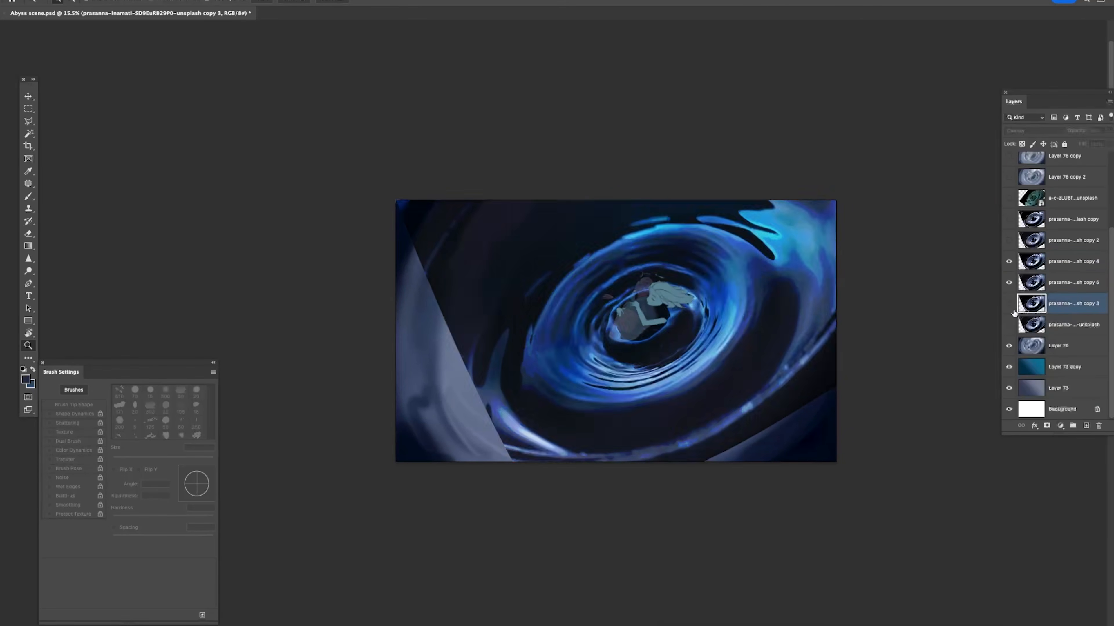
# Step: Compare the two visible ripple copies and set the upper one's opacity to 24%
pyautogui.click(1010, 283)
pyautogui.click(1010, 284)
pyautogui.click(1010, 262)
pyautogui.click(1009, 263)
pyautogui.click(1052, 264)
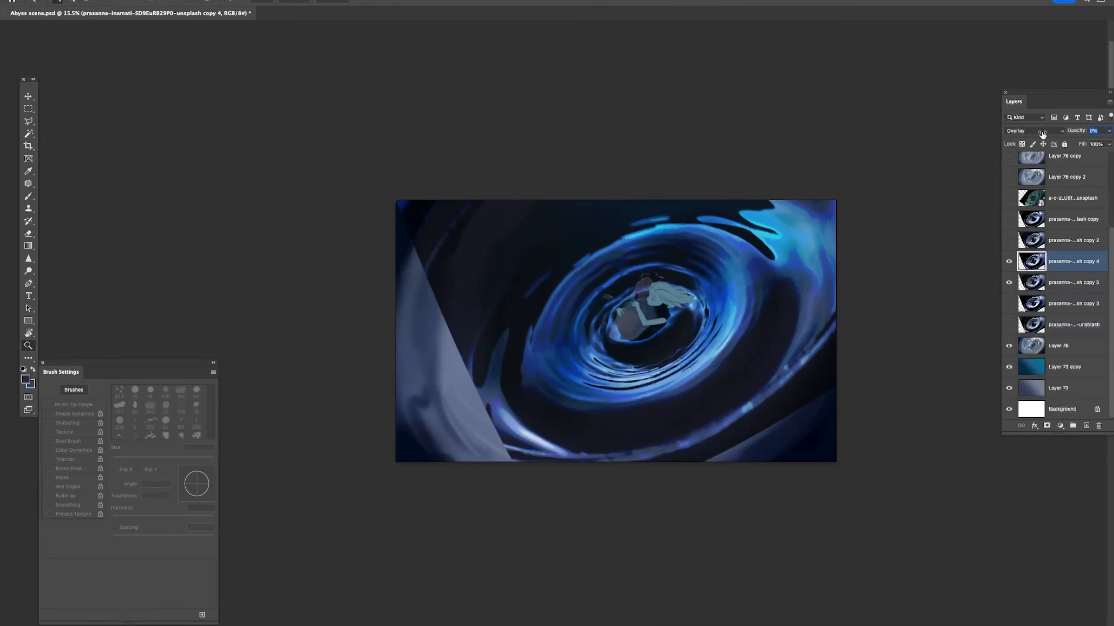
pyautogui.moveTo(961, 134); pyautogui.dragTo(973, 136)
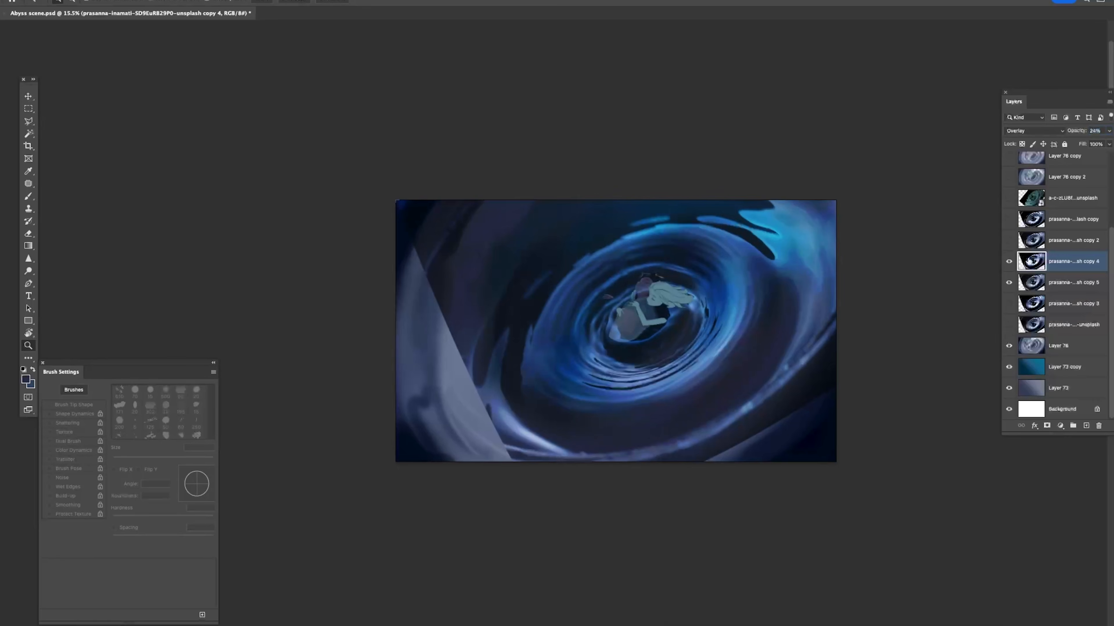
# Step: Hide ripple copies 4 and 5, show the posterized ripple copy 3, and set its opacity to 41%
pyautogui.click(1031, 285)
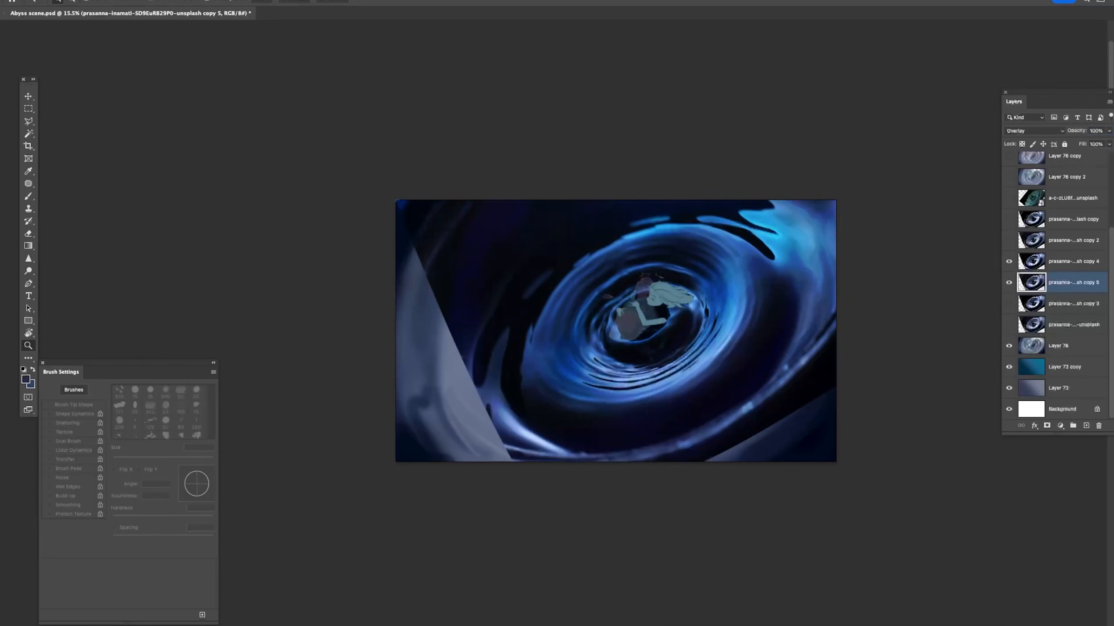
pyautogui.click(1008, 288)
pyautogui.click(1006, 268)
pyautogui.click(1005, 310)
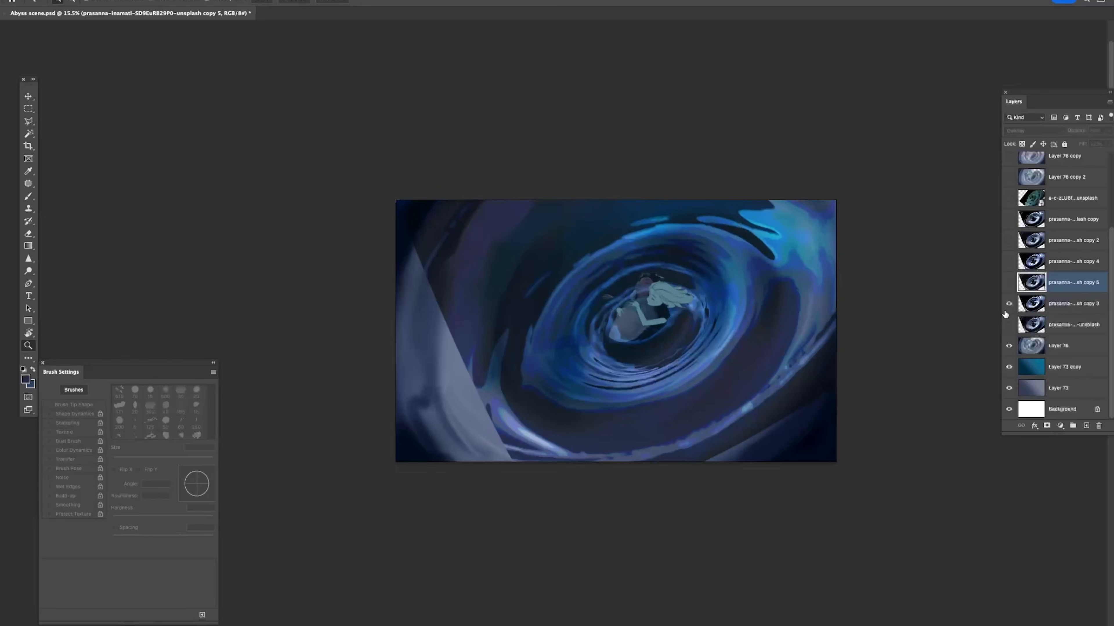
pyautogui.click(1045, 312)
pyautogui.moveTo(1080, 135); pyautogui.dragTo(1075, 132)
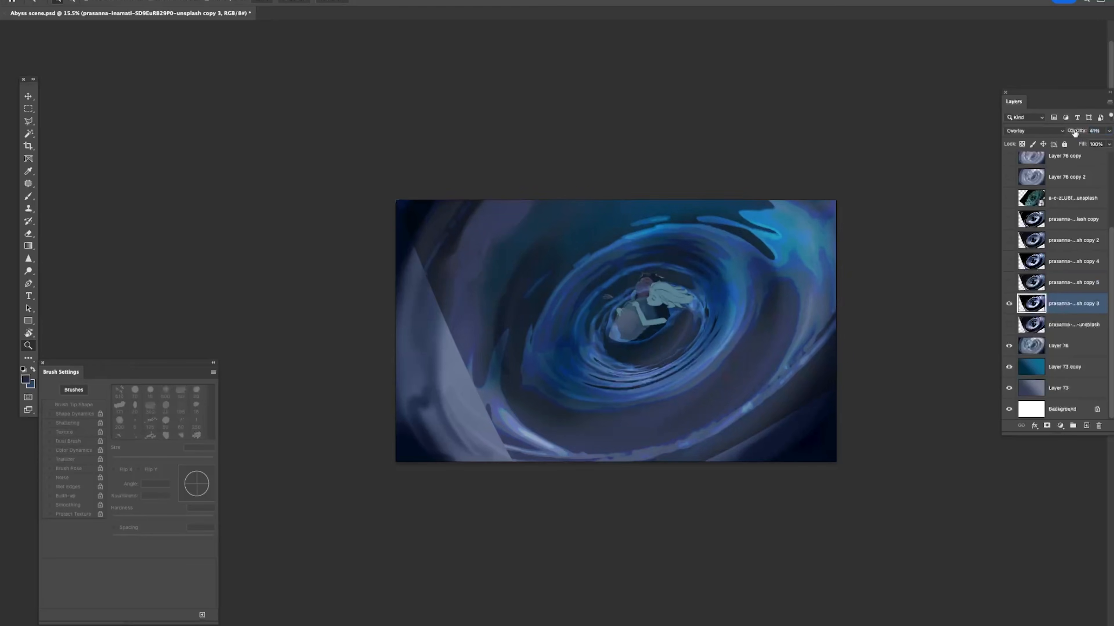
# Step: Try ripple copy 4 over the posterized one at 100% opacity and hide it again
pyautogui.click(1009, 283)
pyautogui.click(1009, 282)
pyautogui.click(1009, 261)
pyautogui.click(1031, 261)
pyautogui.moveTo(1080, 135); pyautogui.dragTo(1113, 134)
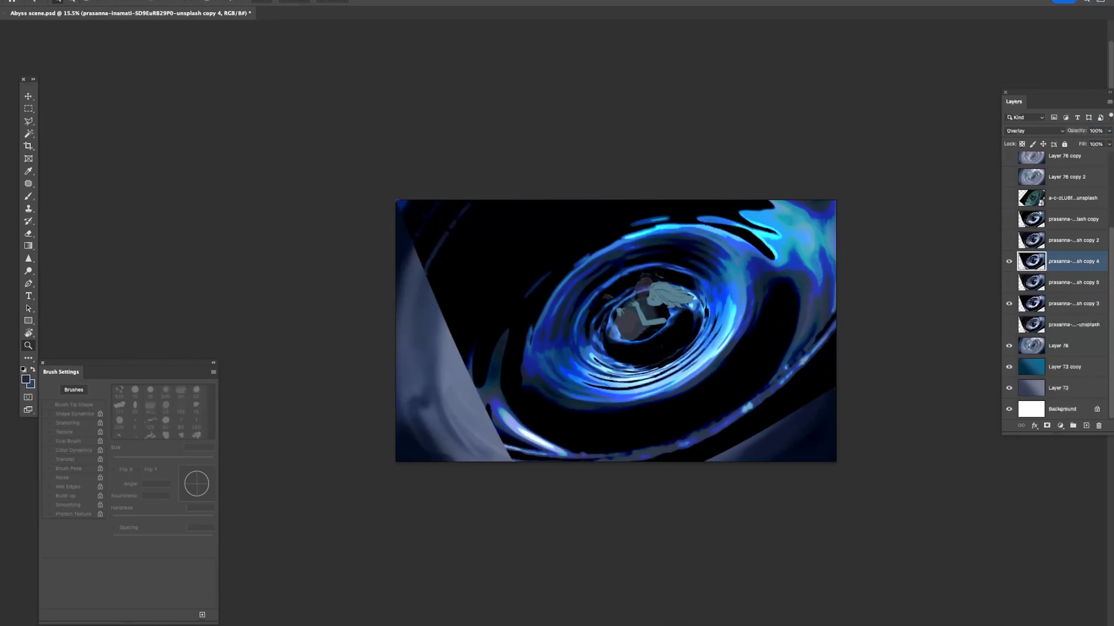
pyautogui.click(1009, 261)
# Step: Show ripple copy 5 above the posterized copy and set its opacity to 46%
pyautogui.click(1009, 282)
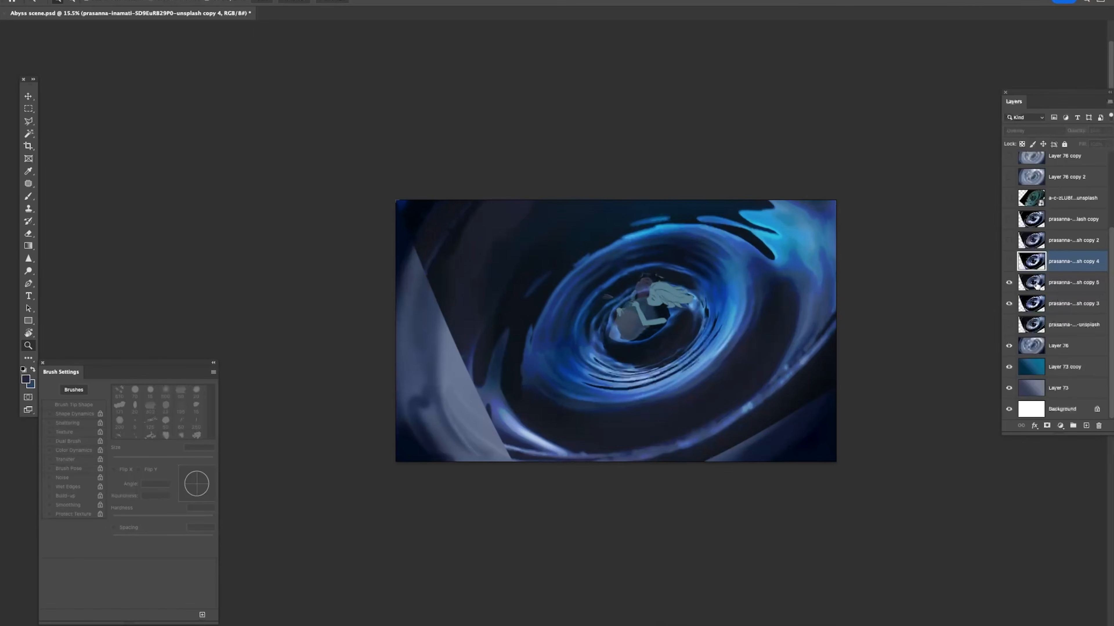
pyautogui.click(1030, 283)
pyautogui.press('5')
pyautogui.press('4')
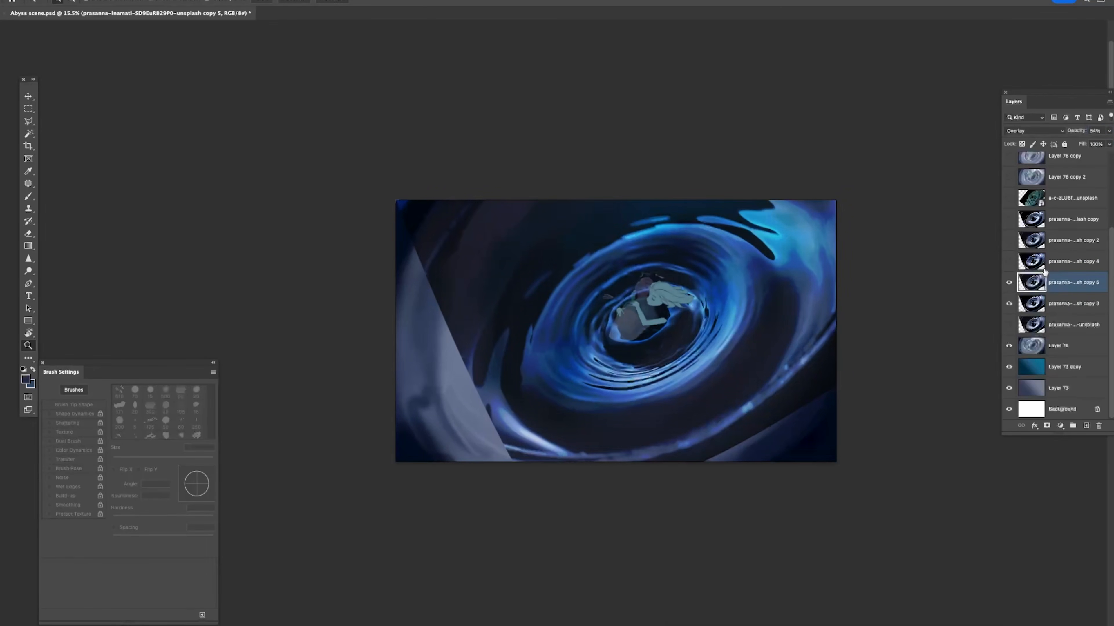
pyautogui.click(1045, 302)
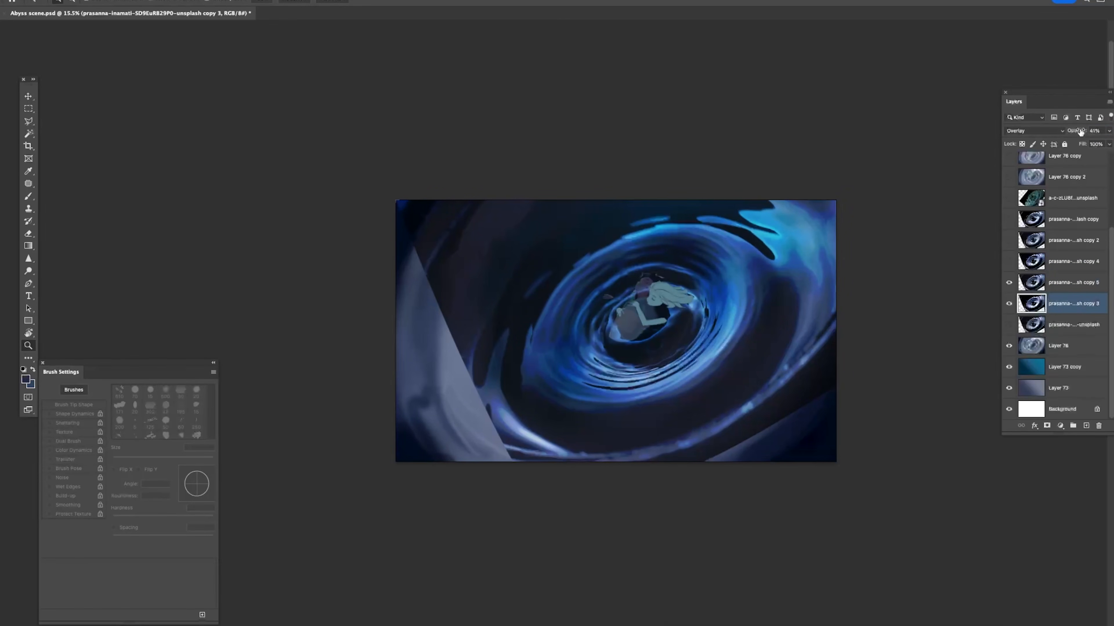
pyautogui.click(1054, 283)
pyautogui.moveTo(1076, 132); pyautogui.dragTo(1071, 134)
# Step: Flip the canvas horizontally and examine the scene with and without ripple copy 5
pyautogui.moveTo(877, 226); pyautogui.dragTo(806, 251)
pyautogui.doubleClick(805, 251)
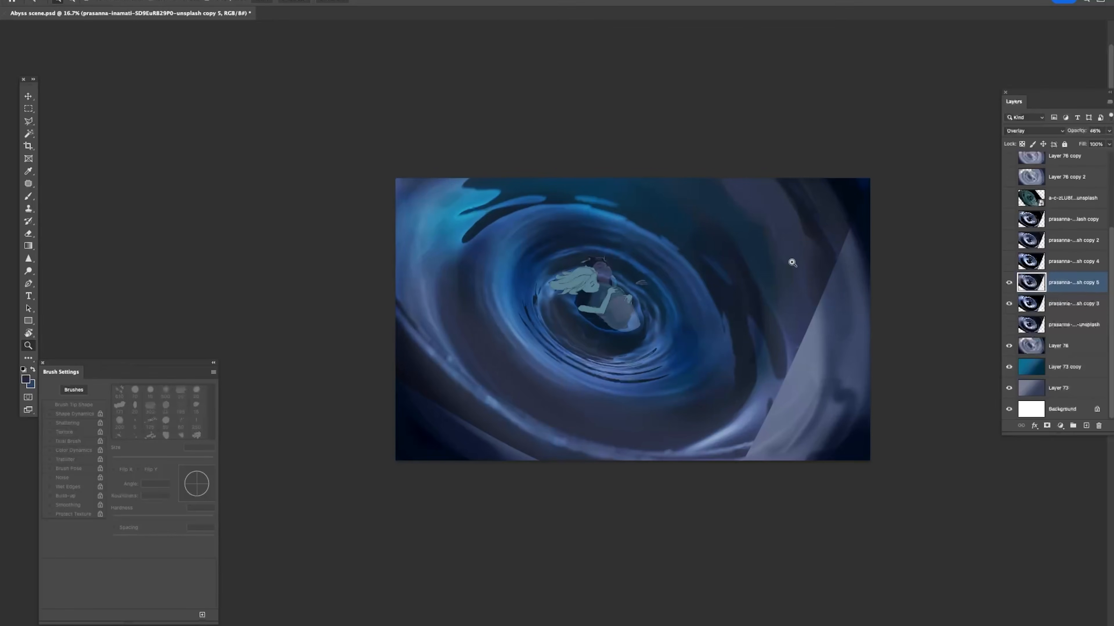
pyautogui.click(1009, 284)
pyautogui.click(1009, 283)
pyautogui.press('Tab')
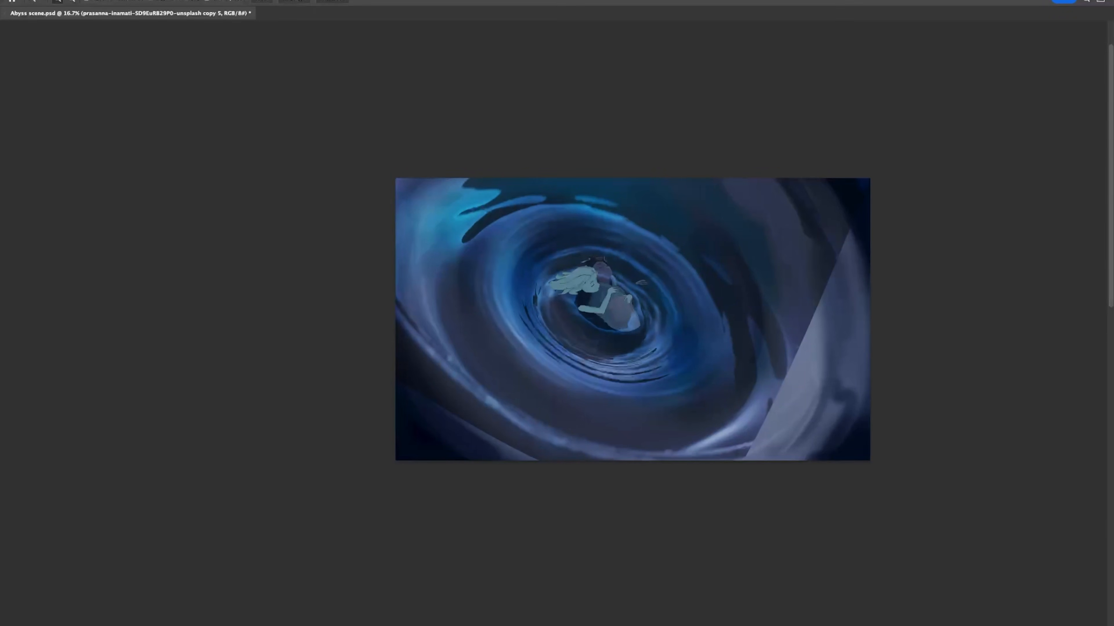
pyautogui.press('Tab')
# Step: Duplicate ripple copy 5, flip the duplicate horizontally and rotate it to follow the swirl
pyautogui.press('super+j')
pyautogui.press('super+t')
pyautogui.rightClick(731, 286)
pyautogui.click(758, 510)
pyautogui.rightClick(673, 258)
pyautogui.click(701, 496)
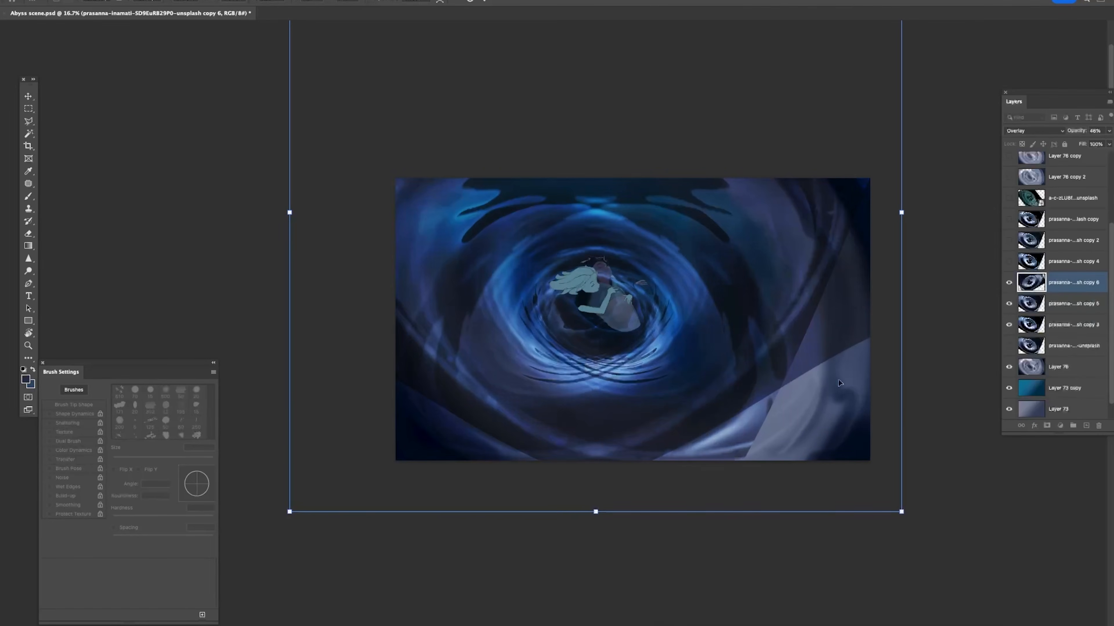
pyautogui.moveTo(905, 387)
pyautogui.mouseDown()
pyautogui.moveTo(820, 607)
pyautogui.moveTo(474, 592)
pyautogui.moveTo(857, 469)
pyautogui.moveTo(833, 447)
pyautogui.moveTo(811, 467)
pyautogui.moveTo(993, 474)
pyautogui.mouseUp()
pyautogui.press('Return')
# Step: Erase the duplicate ripple softly along the scene's upper-left and upper edges, enlarging the eraser to 1300 px
pyautogui.moveTo(717, 323); pyautogui.dragTo(619, 314)
pyautogui.press(']')
pyautogui.press(']')
pyautogui.press(']')
pyautogui.press(']')
pyautogui.press(']')
pyautogui.moveTo(395, 252); pyautogui.dragTo(439, 154)
pyautogui.press(']')
pyautogui.press(']')
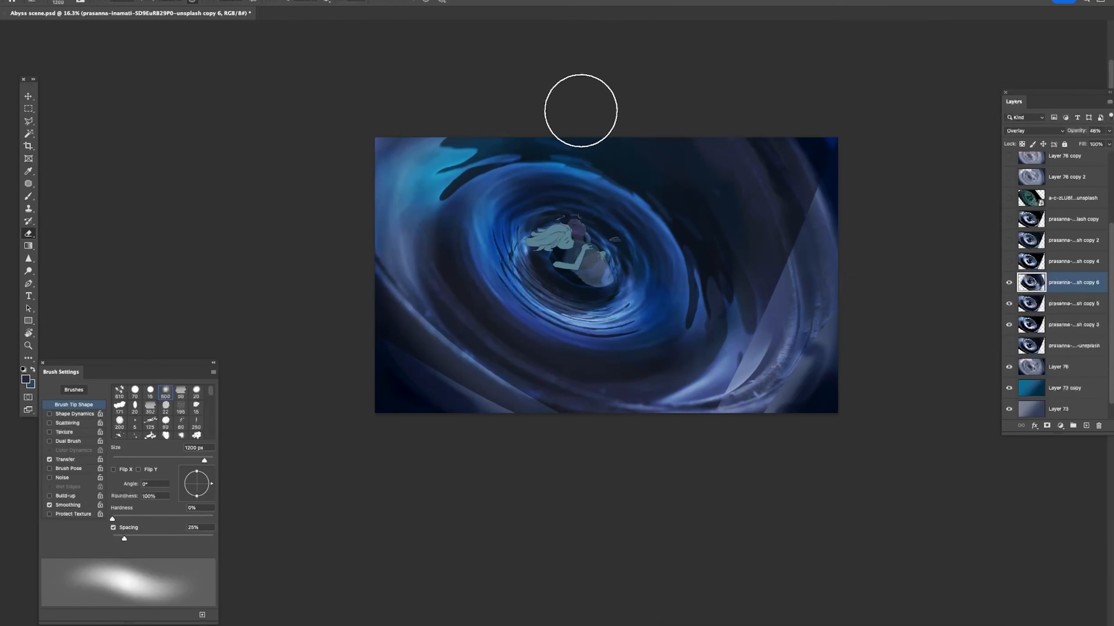
pyautogui.moveTo(671, 149); pyautogui.dragTo(539, 175)
pyautogui.press(']')
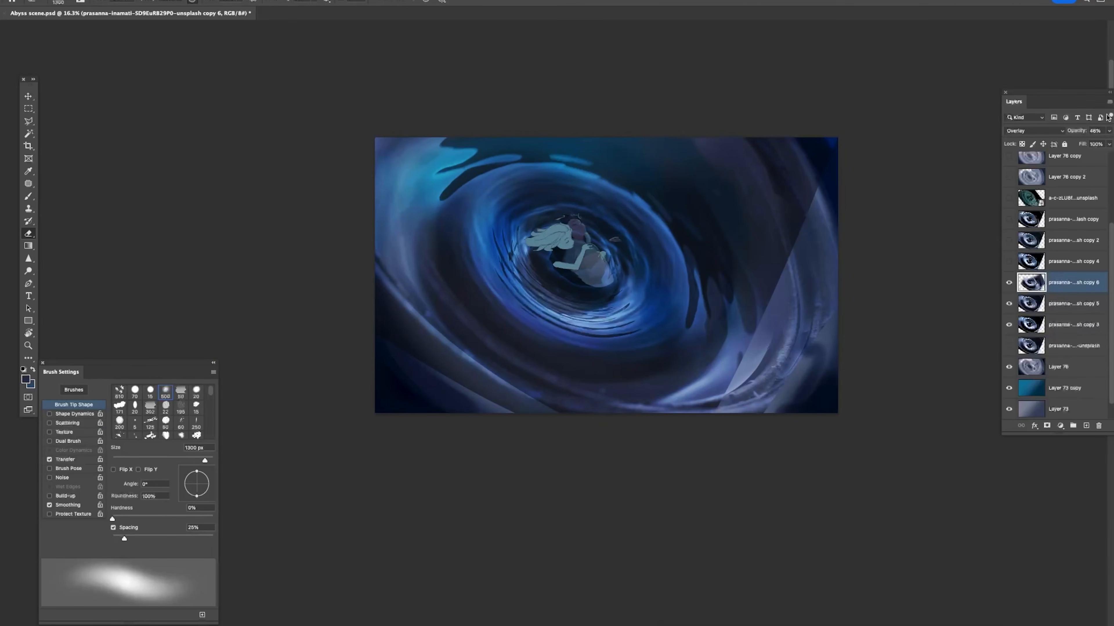
# Step: Try the duplicate ripple layer at 100% opacity and in Normal blend mode
pyautogui.write('100')
pyautogui.hotkey('ctrl', 'z')
pyautogui.click(1052, 131)
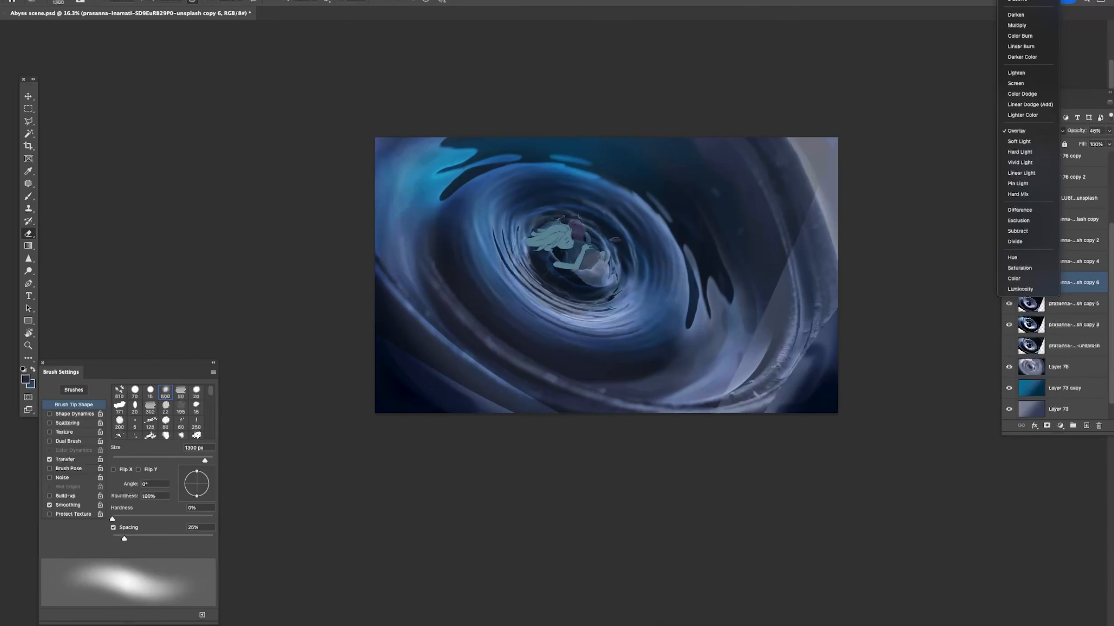
pyautogui.click(1014, 0)
pyautogui.hotkey('ctrl', 'z')
pyautogui.hotkey('ctrl', 'shift', 'z')
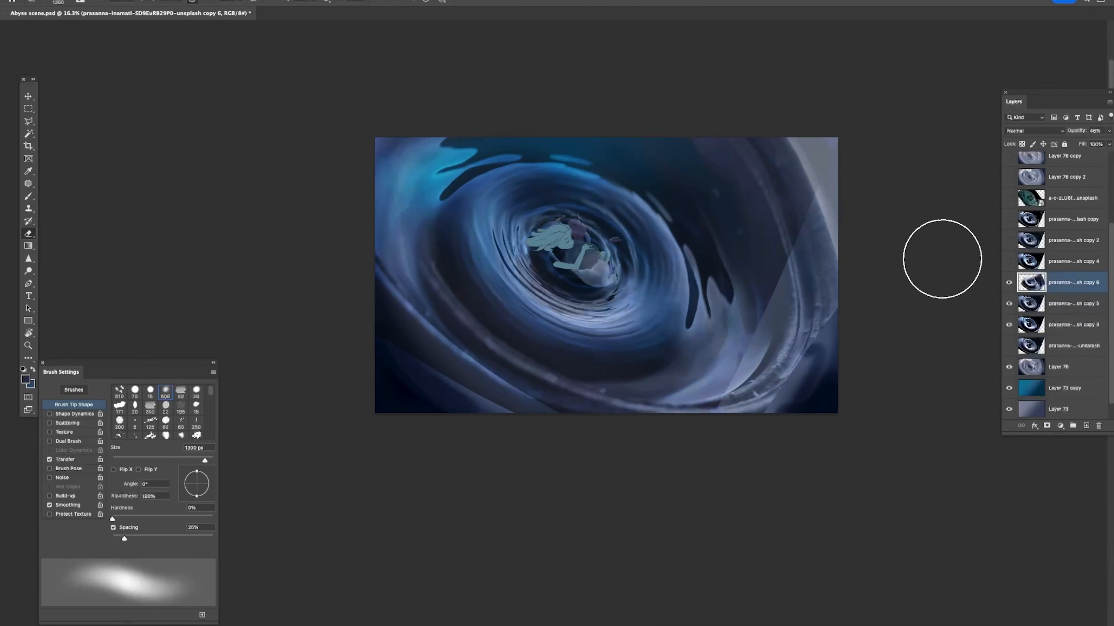
pyautogui.hotkey('ctrl', 'z')
pyautogui.press('Tab')
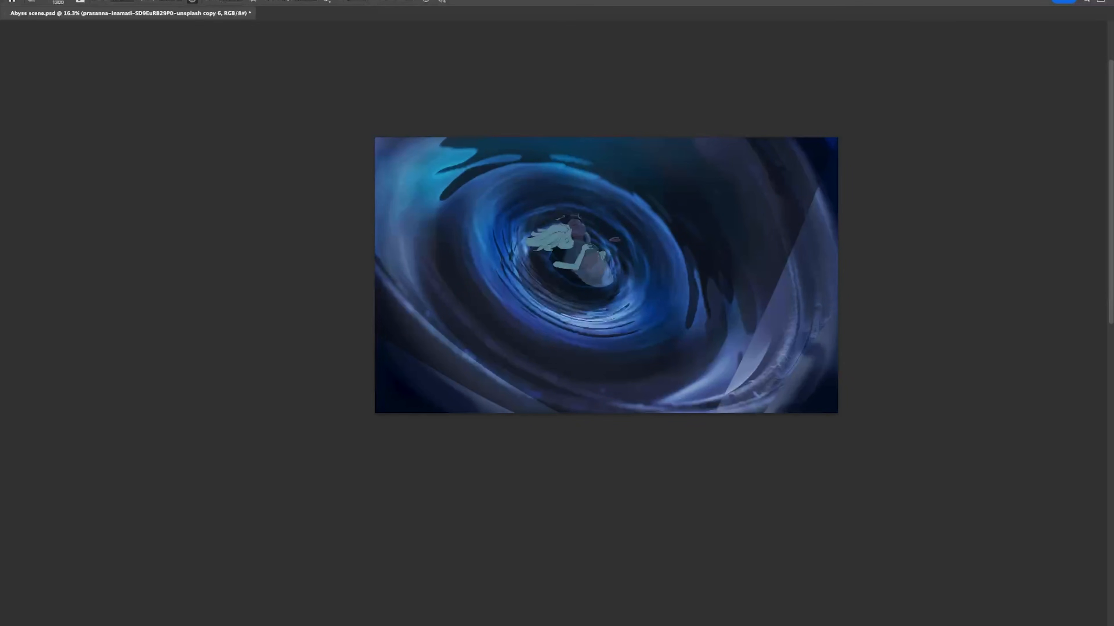
pyautogui.press('Tab')
# Step: Move the duplicate ripple layer slightly to the left over the swirl
pyautogui.hotkey('ctrl', 't')
pyautogui.moveTo(960, 315); pyautogui.dragTo(976, 275)
pyautogui.press('Escape')
pyautogui.hotkey('ctrl', 't')
pyautogui.moveTo(887, 308); pyautogui.dragTo(854, 300)
pyautogui.press('Return')
pyautogui.hotkey('ctrl', 'z')
pyautogui.hotkey('ctrl', 'shift', 'z')
pyautogui.press('z')
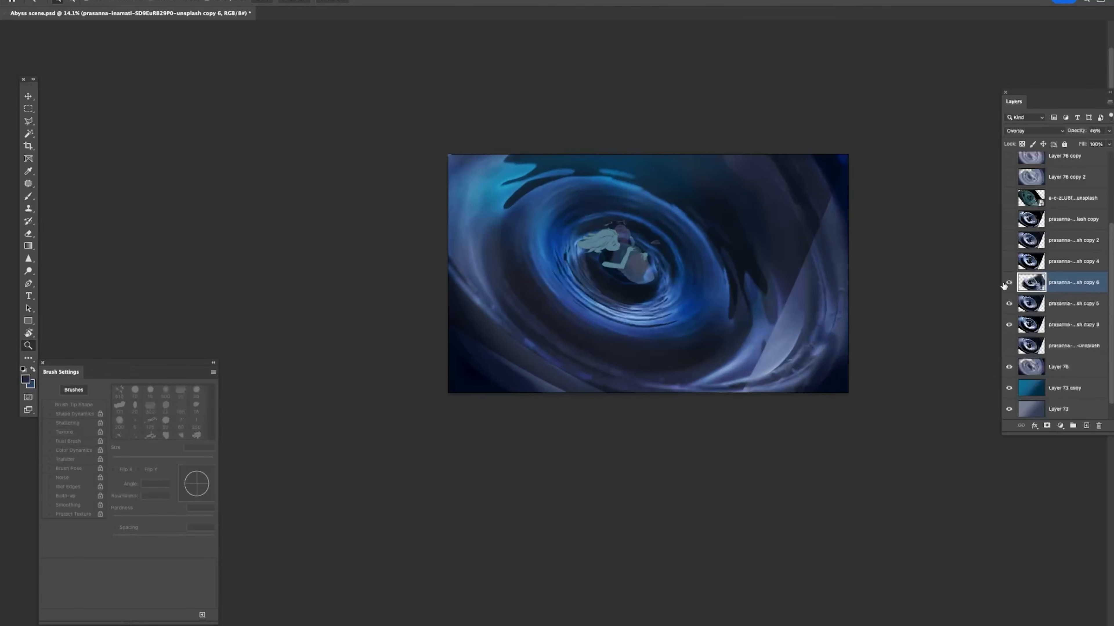
# Step: Check the scene without the duplicate ripple layer and undo the latest changes made to it
pyautogui.click(1008, 283)
pyautogui.press('e')
pyautogui.hotkey('ctrl', 'z')
pyautogui.hotkey('ctrl', 'z')
pyautogui.hotkey('ctrl', 'z')
pyautogui.hotkey('ctrl', 'z')
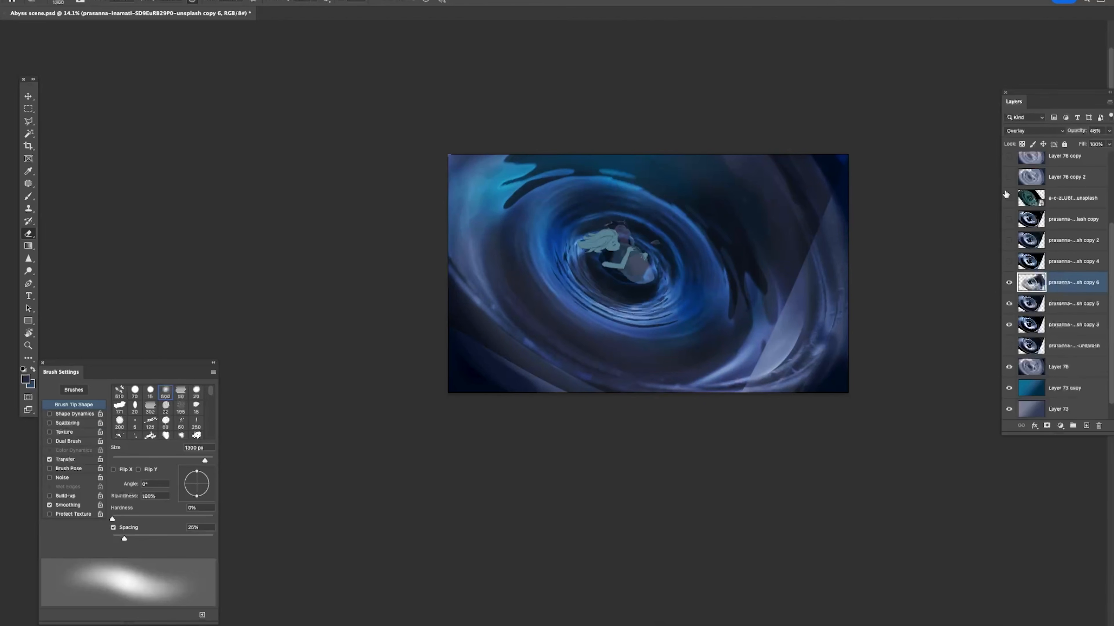
# Step: Nudge the duplicate ripple layer slightly right and compare the scene with and without it
pyautogui.hotkey('ctrl', 't')
pyautogui.press('Right')
pyautogui.press('Right')
pyautogui.press('Right')
pyautogui.press('Right')
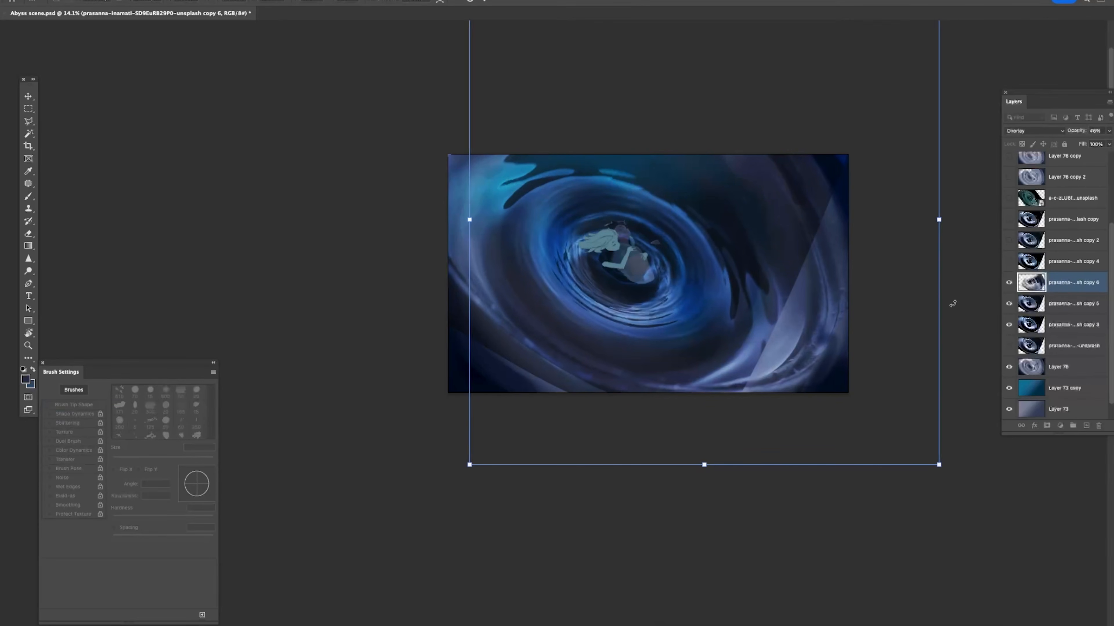
pyautogui.press('Return')
pyautogui.click(1008, 285)
pyautogui.click(1008, 285)
pyautogui.click(1008, 285)
pyautogui.click(1008, 285)
pyautogui.click(1008, 285)
pyautogui.click(1008, 285)
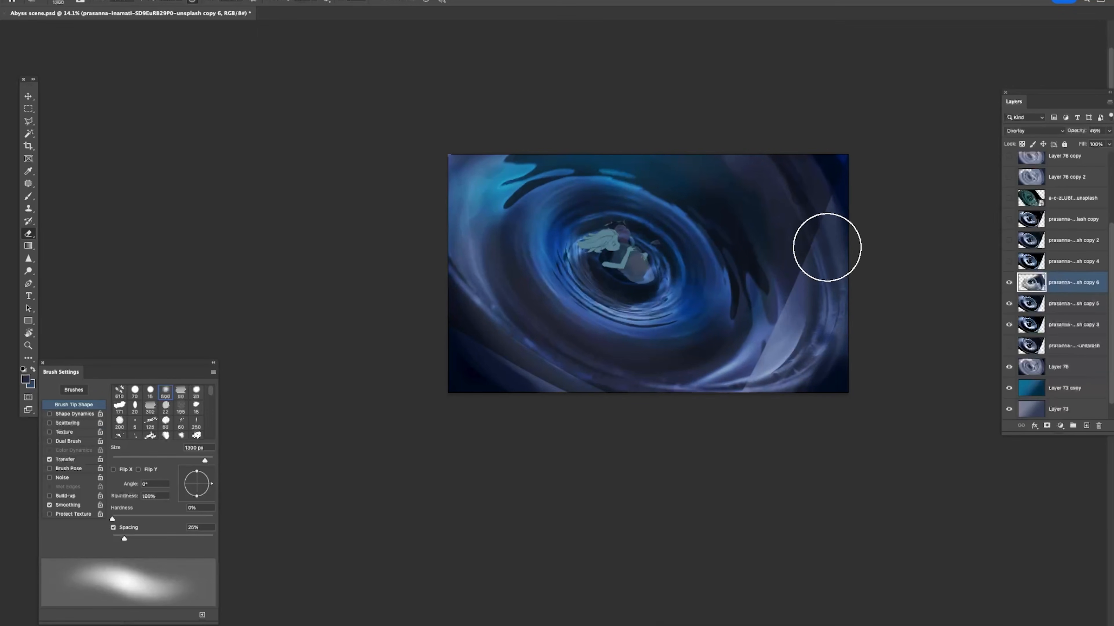
# Step: Save the Abyss scene document
pyautogui.press('[')
pyautogui.press('z')
pyautogui.moveTo(795, 318)
pyautogui.mouseDown()
pyautogui.moveTo(821, 325)
pyautogui.moveTo(804, 325)
pyautogui.mouseUp()
pyautogui.press('super+s')
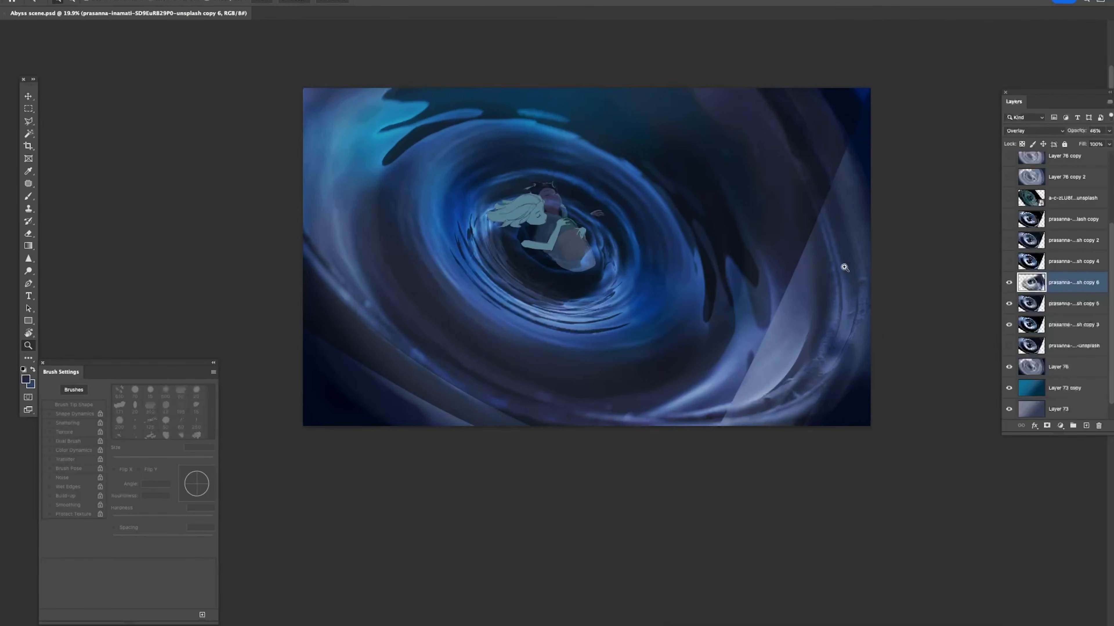
# Step: Add a new layer above Layer 75 for painting with a textured brush in the dark navy sampled from the scene's lower-left corner
pyautogui.moveTo(1110, 235); pyautogui.dragTo(1109, 157)
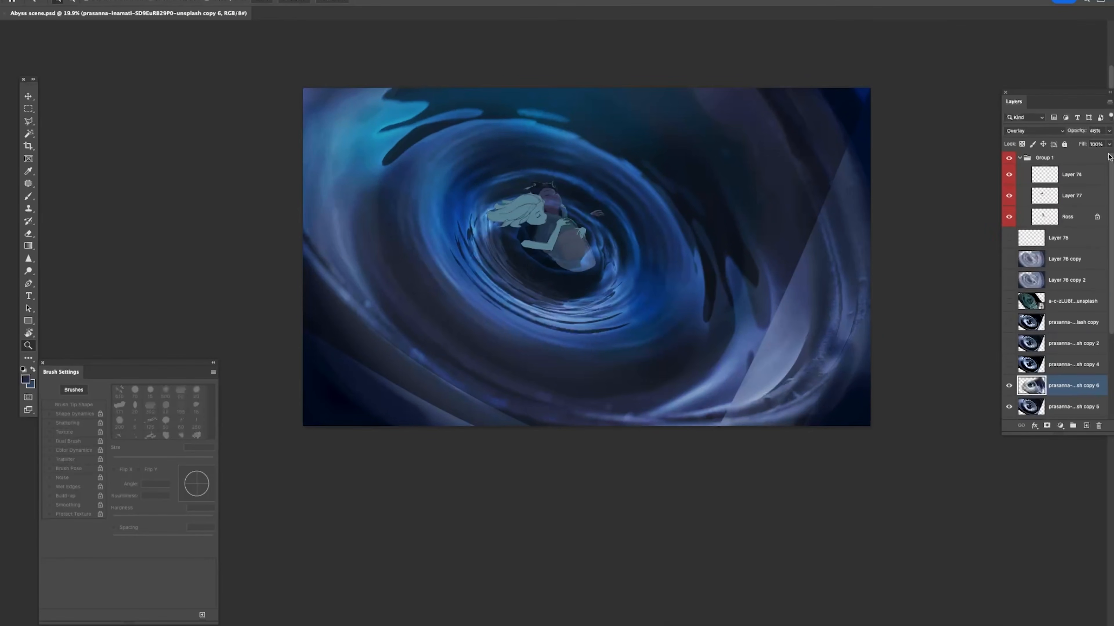
pyautogui.click(1042, 246)
pyautogui.click(1086, 425)
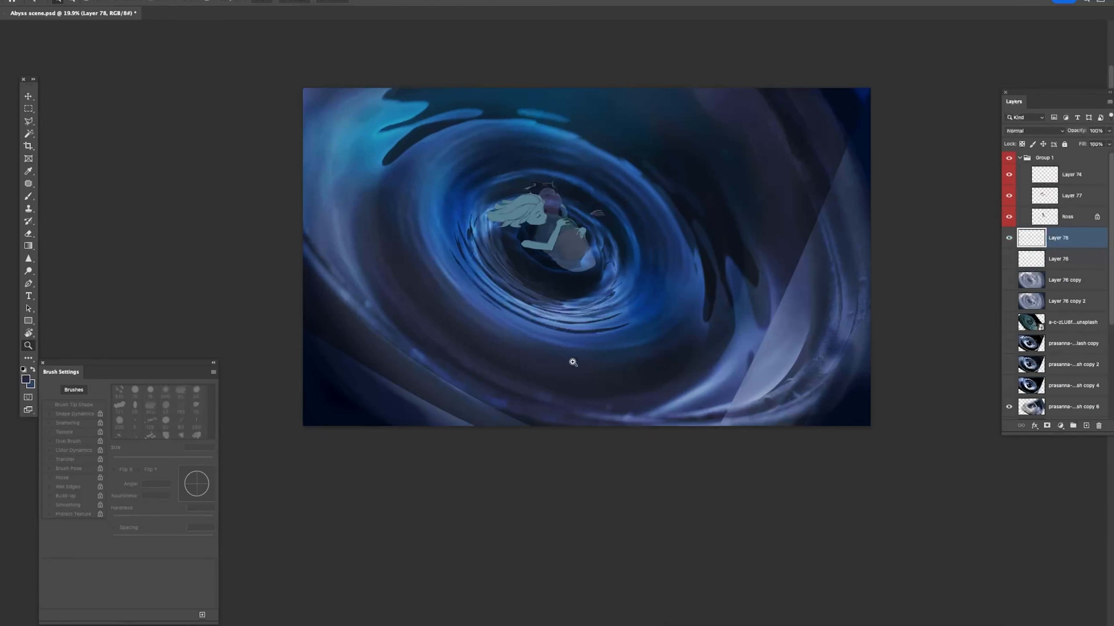
pyautogui.press('b')
pyautogui.rightClick(594, 375)
pyautogui.doubleClick(574, 434)
pyautogui.keyDown('alt'); pyautogui.click(324, 399); pyautogui.keyUp('alt')
# Step: Try a broad dark diagonal streak across the rings to the upper left of the couple
pyautogui.moveTo(362, 288)
pyautogui.mouseDown()
pyautogui.moveTo(428, 236)
pyautogui.moveTo(424, 222)
pyautogui.moveTo(509, 143)
pyautogui.mouseUp()
pyautogui.press('super+z')
pyautogui.press('super+z')
pyautogui.press('[')
pyautogui.moveTo(420, 231); pyautogui.dragTo(494, 164)
pyautogui.moveTo(452, 196); pyautogui.dragTo(414, 225)
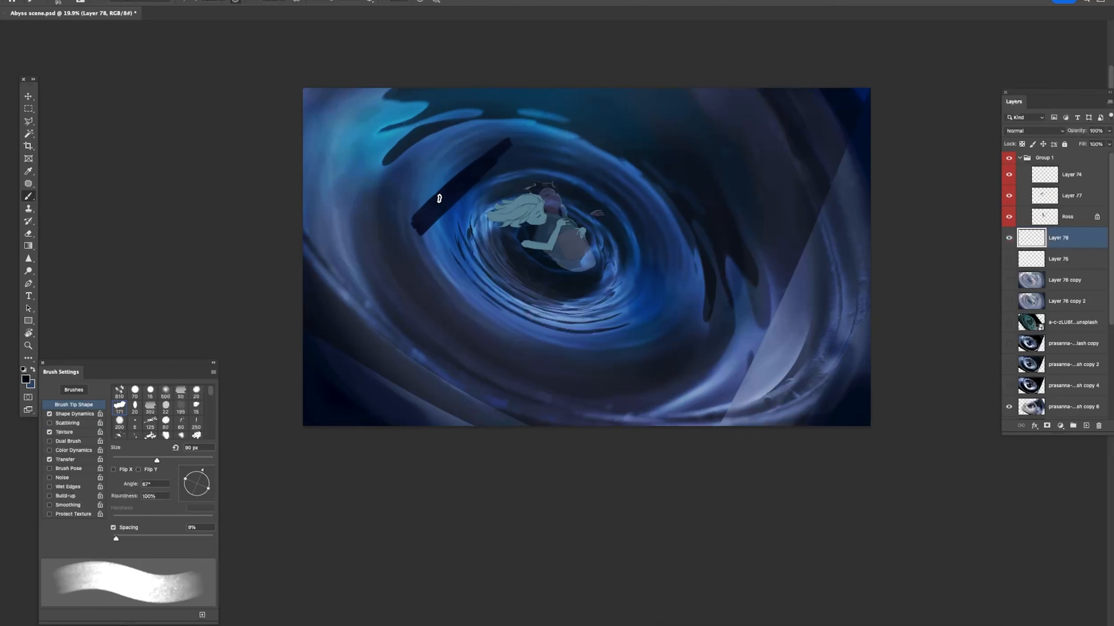
# Step: Set the eraser to the textured brush tip and try thinning the dark diagonal streak
pyautogui.press('e')
pyautogui.rightClick(557, 188)
pyautogui.click(633, 333)
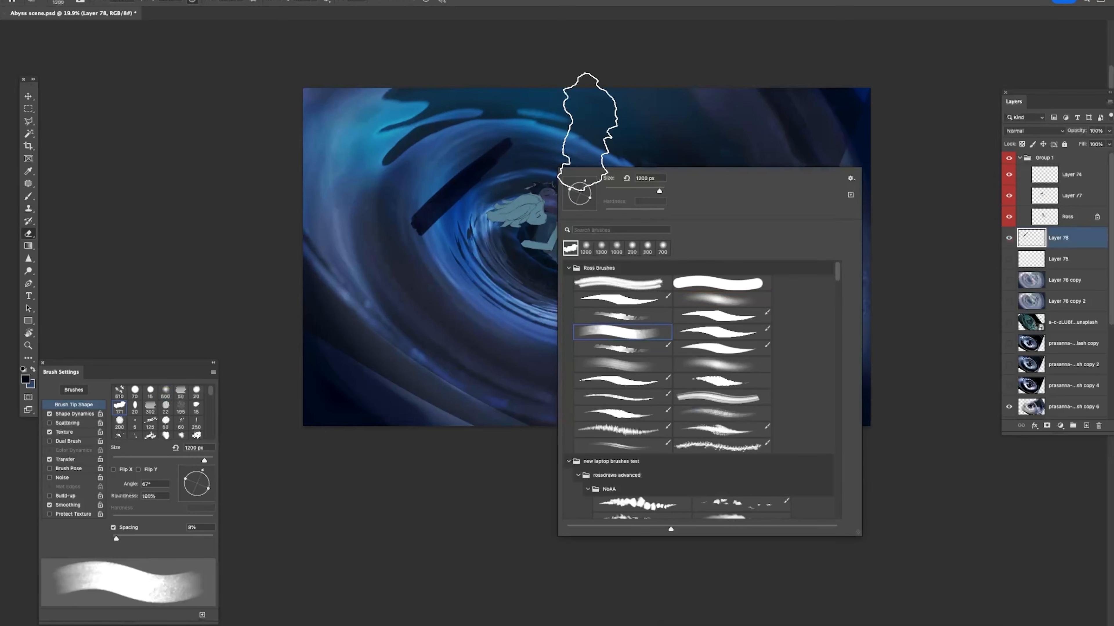
pyautogui.press('Return')
pyautogui.moveTo(520, 154)
pyautogui.mouseDown()
pyautogui.moveTo(524, 117)
pyautogui.moveTo(426, 223)
pyautogui.mouseUp()
pyautogui.press('super+z')
# Step: Repaint the dark streak as a steep spike running from the canvas's upper edge to the rings beside the couple
pyautogui.press('b')
pyautogui.press('[')
pyautogui.press('[')
pyautogui.press('[')
pyautogui.press('[')
pyautogui.press('[')
pyautogui.moveTo(459, 176); pyautogui.dragTo(489, 145)
pyautogui.moveTo(417, 230)
pyautogui.mouseDown()
pyautogui.moveTo(438, 192)
pyautogui.moveTo(460, 171)
pyautogui.mouseUp()
pyautogui.press('super+z')
pyautogui.press('super+z')
pyautogui.moveTo(420, 224)
pyautogui.mouseDown()
pyautogui.moveTo(442, 190)
pyautogui.moveTo(482, 172)
pyautogui.moveTo(431, 237)
pyautogui.mouseUp()
pyautogui.press('super+z')
# Step: Paint a dark curve along the upper vortex rings with a second pointed spike above the couple
pyautogui.moveTo(452, 174)
pyautogui.mouseDown()
pyautogui.moveTo(430, 239)
pyautogui.moveTo(463, 277)
pyautogui.mouseUp()
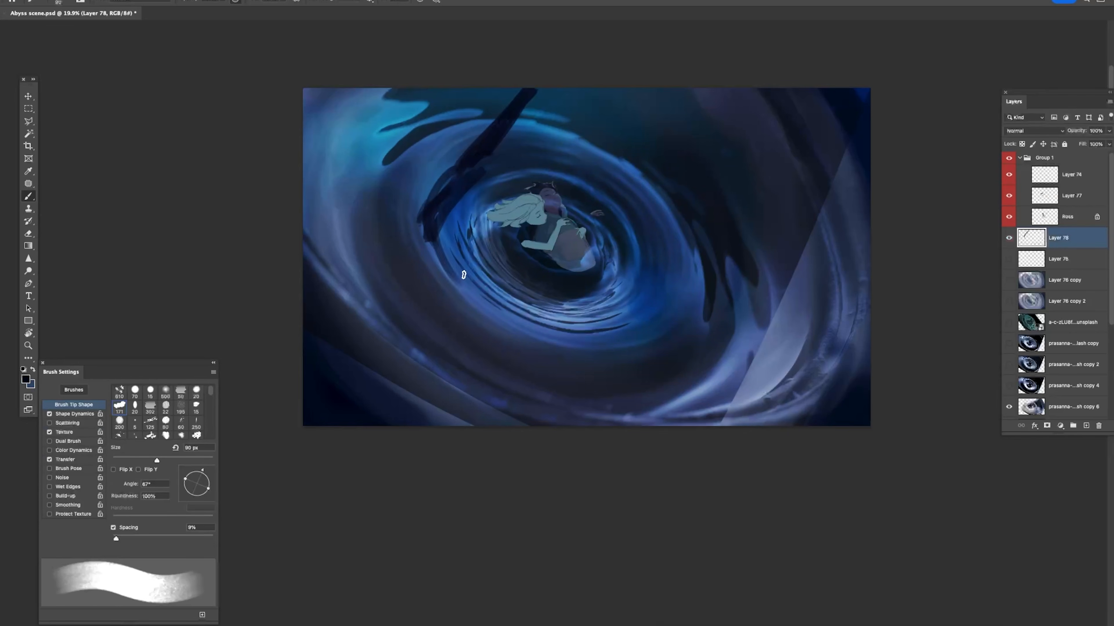
pyautogui.press('super+z')
pyautogui.press('super+z')
pyautogui.press('super+z')
pyautogui.moveTo(454, 173)
pyautogui.mouseDown()
pyautogui.moveTo(448, 248)
pyautogui.moveTo(454, 178)
pyautogui.mouseUp()
pyautogui.moveTo(465, 166)
pyautogui.mouseDown()
pyautogui.moveTo(533, 148)
pyautogui.moveTo(582, 167)
pyautogui.mouseUp()
pyautogui.press('super+z')
pyautogui.moveTo(505, 146)
pyautogui.mouseDown()
pyautogui.moveTo(598, 134)
pyautogui.moveTo(594, 197)
pyautogui.moveTo(616, 109)
pyautogui.moveTo(604, 147)
pyautogui.moveTo(627, 182)
pyautogui.moveTo(610, 168)
pyautogui.moveTo(658, 200)
pyautogui.moveTo(673, 272)
pyautogui.mouseUp()
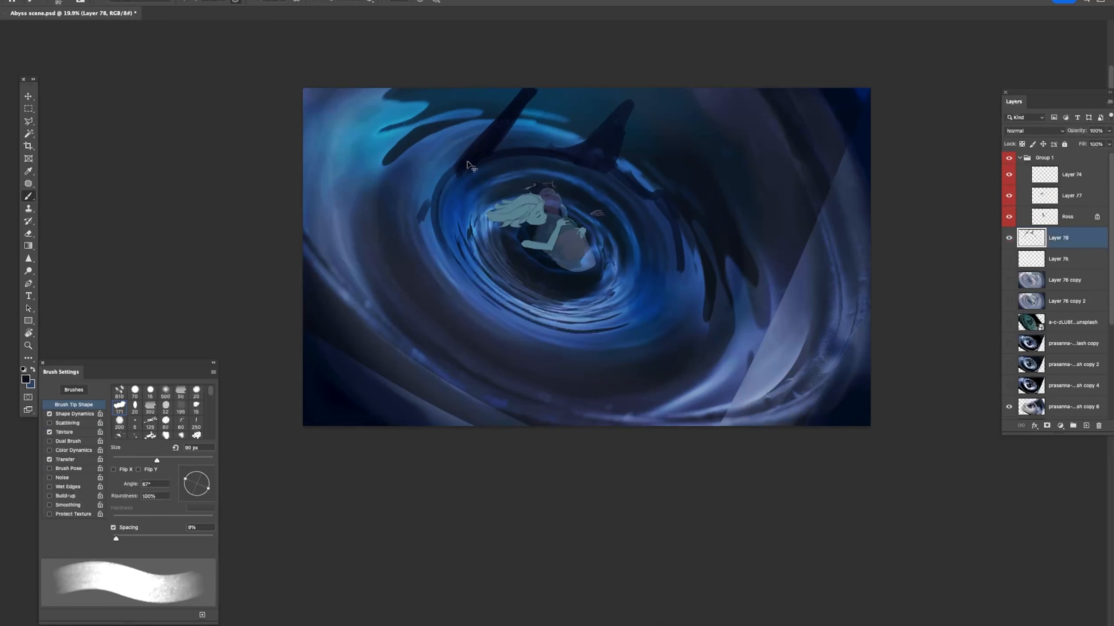
# Step: Thicken the dark band with extra splashes along the rings around the couple and shift the painted layer slightly left
pyautogui.moveTo(464, 154)
pyautogui.mouseDown()
pyautogui.moveTo(455, 194)
pyautogui.moveTo(456, 232)
pyautogui.moveTo(476, 221)
pyautogui.moveTo(463, 207)
pyautogui.moveTo(466, 257)
pyautogui.moveTo(452, 206)
pyautogui.moveTo(482, 176)
pyautogui.moveTo(460, 210)
pyautogui.moveTo(471, 232)
pyautogui.moveTo(448, 190)
pyautogui.mouseUp()
pyautogui.press('super+z')
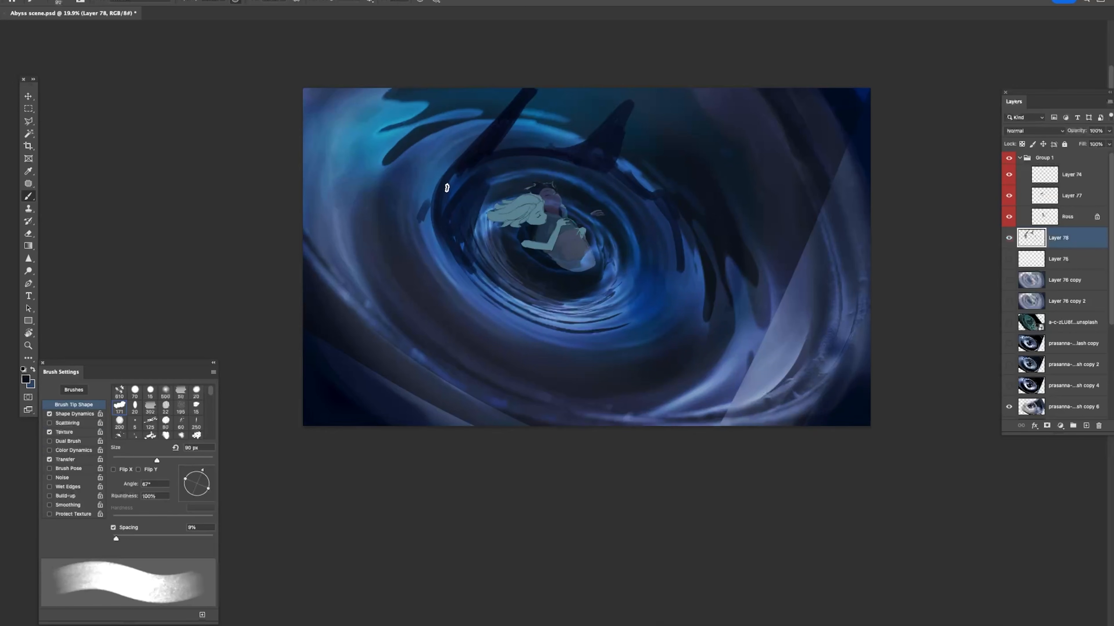
pyautogui.moveTo(478, 272); pyautogui.dragTo(509, 283)
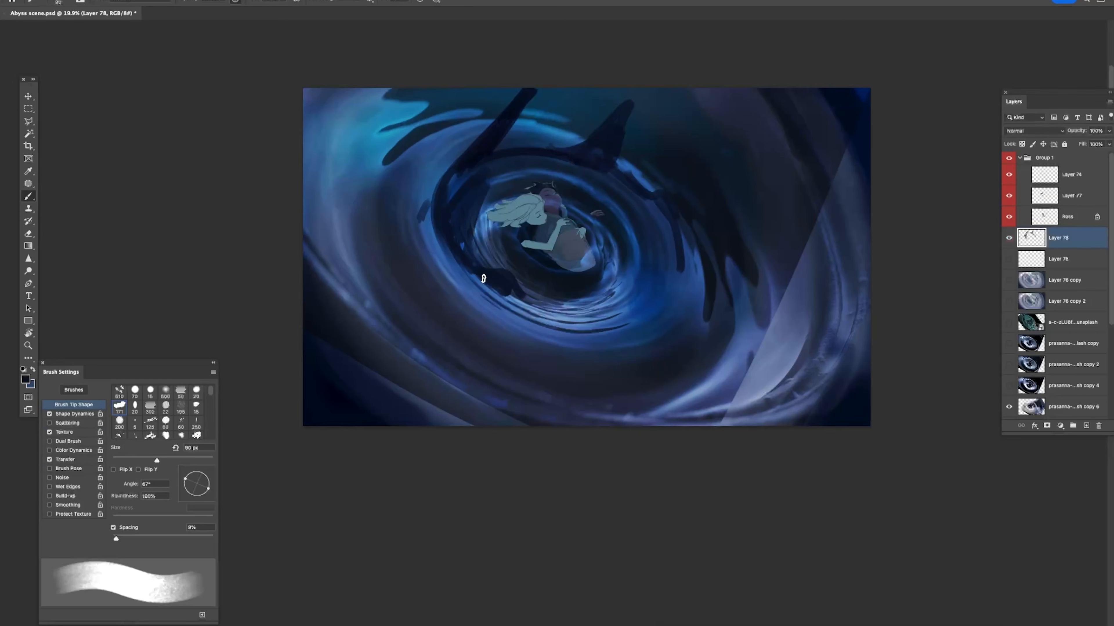
pyautogui.moveTo(685, 254)
pyautogui.mouseDown()
pyautogui.moveTo(690, 311)
pyautogui.moveTo(632, 259)
pyautogui.moveTo(710, 266)
pyautogui.moveTo(717, 276)
pyautogui.mouseUp()
pyautogui.press('super+t')
pyautogui.press('Return')
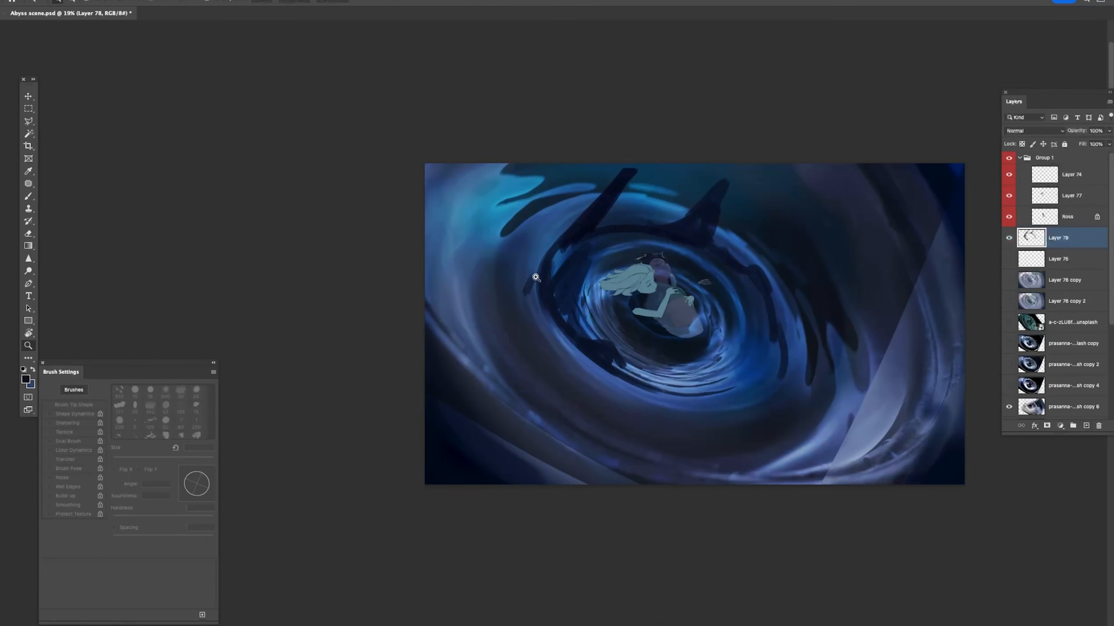
# Step: Erase the stray dark mark outside the left ring with the textured eraser at 200 px
pyautogui.press('e')
pyautogui.press('[')
pyautogui.press('[')
pyautogui.press('[')
pyautogui.press('[')
pyautogui.press('[')
pyautogui.press('[')
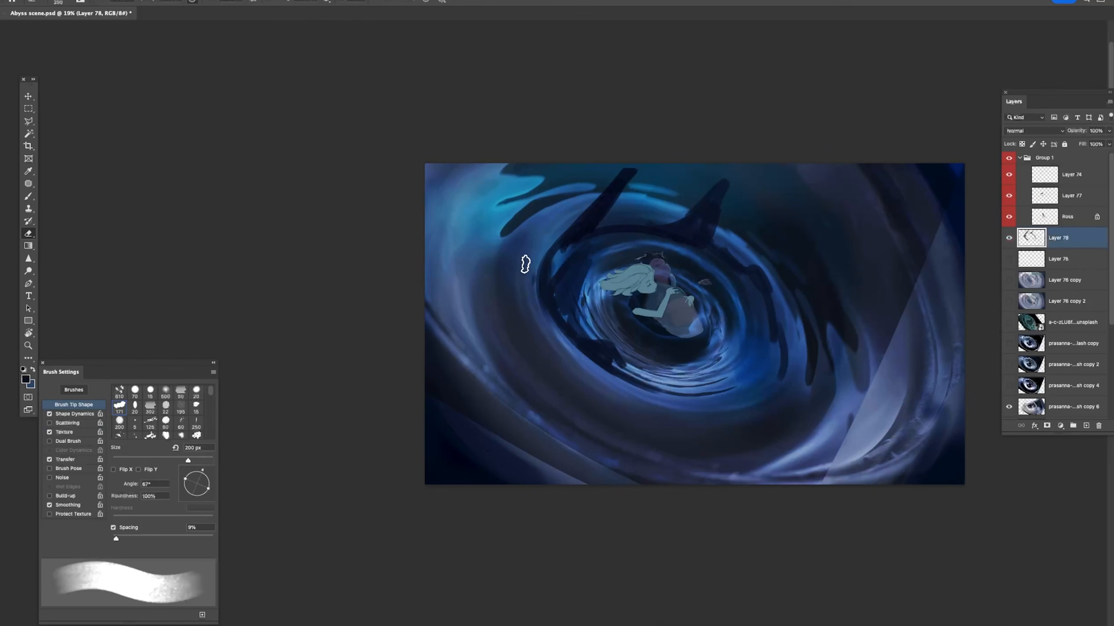
# Step: Widen the left dark spike up to the canvas's upper edge with the 90 px textured brush
pyautogui.press('b')
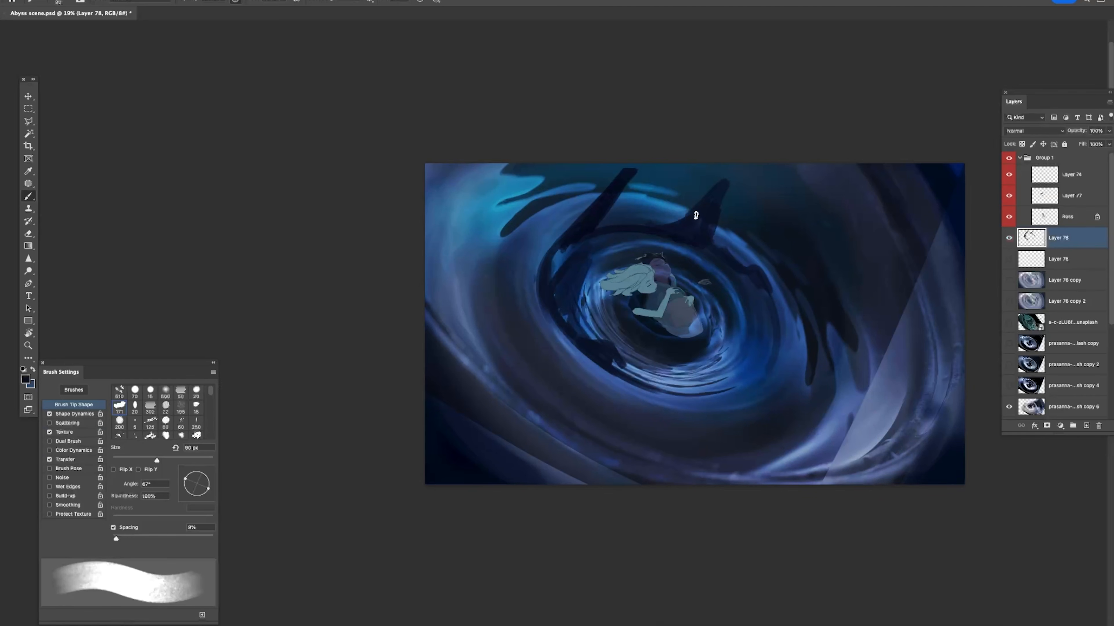
pyautogui.moveTo(633, 167); pyautogui.dragTo(608, 218)
pyautogui.moveTo(644, 155); pyautogui.dragTo(616, 214)
pyautogui.press('e')
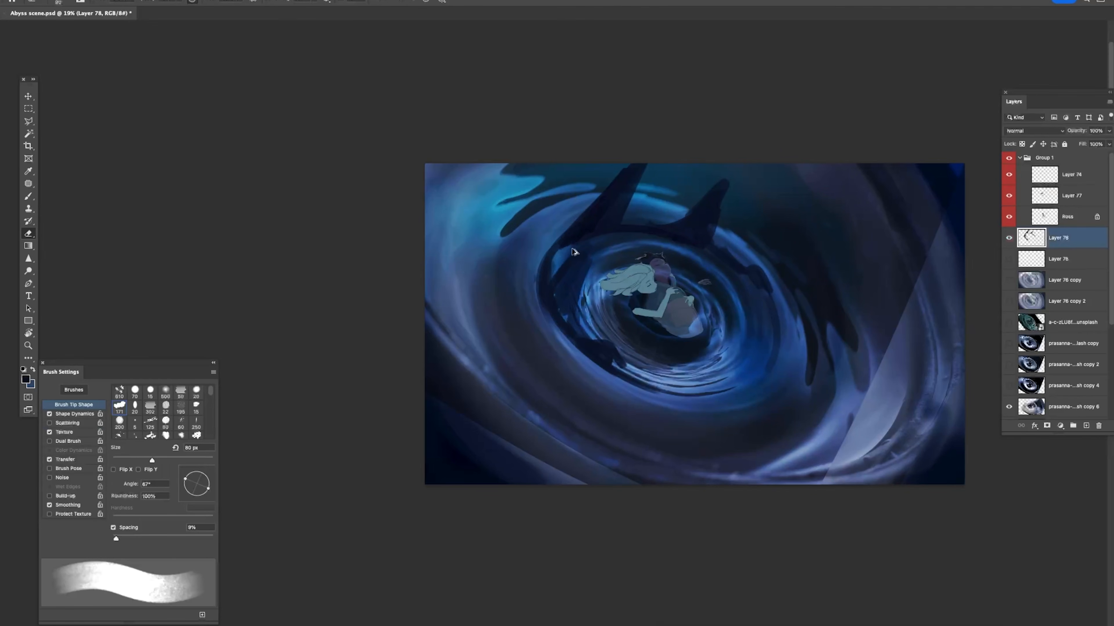
# Step: Paint a blue highlight inside the left dark spike, reducing the textured brush to 60 px
pyautogui.press('b')
pyautogui.moveTo(575, 237)
pyautogui.mouseDown()
pyautogui.moveTo(617, 195)
pyautogui.moveTo(587, 234)
pyautogui.moveTo(600, 222)
pyautogui.moveTo(629, 179)
pyautogui.moveTo(602, 218)
pyautogui.mouseUp()
pyautogui.press('super+z')
pyautogui.press('super+z')
pyautogui.press('super+z')
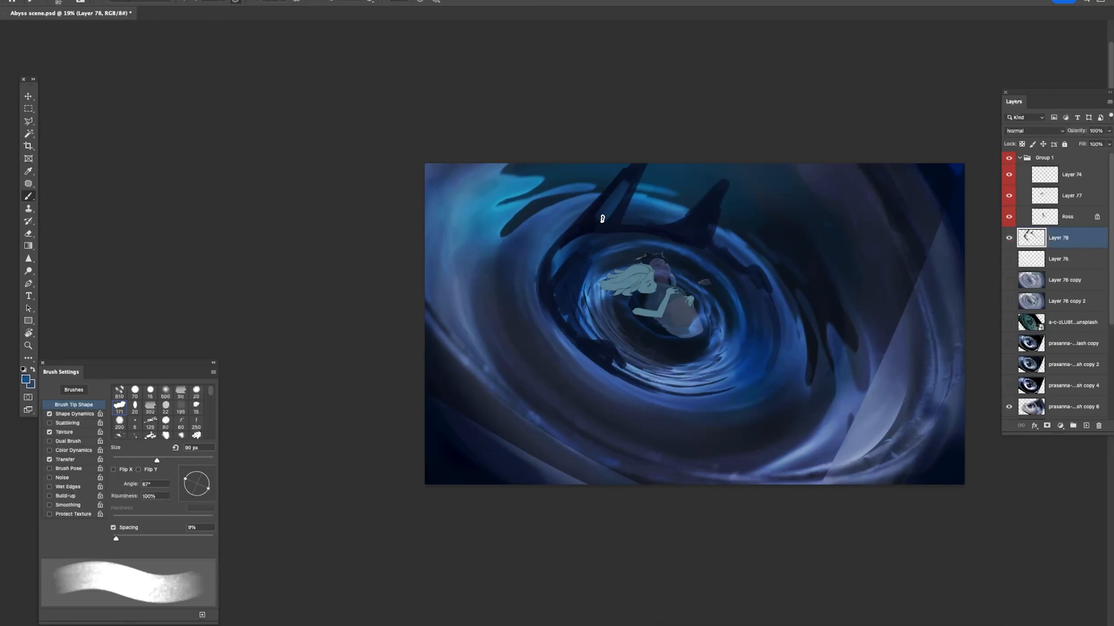
pyautogui.press('super+z')
pyautogui.moveTo(589, 224); pyautogui.dragTo(621, 186)
pyautogui.moveTo(600, 227); pyautogui.dragTo(616, 200)
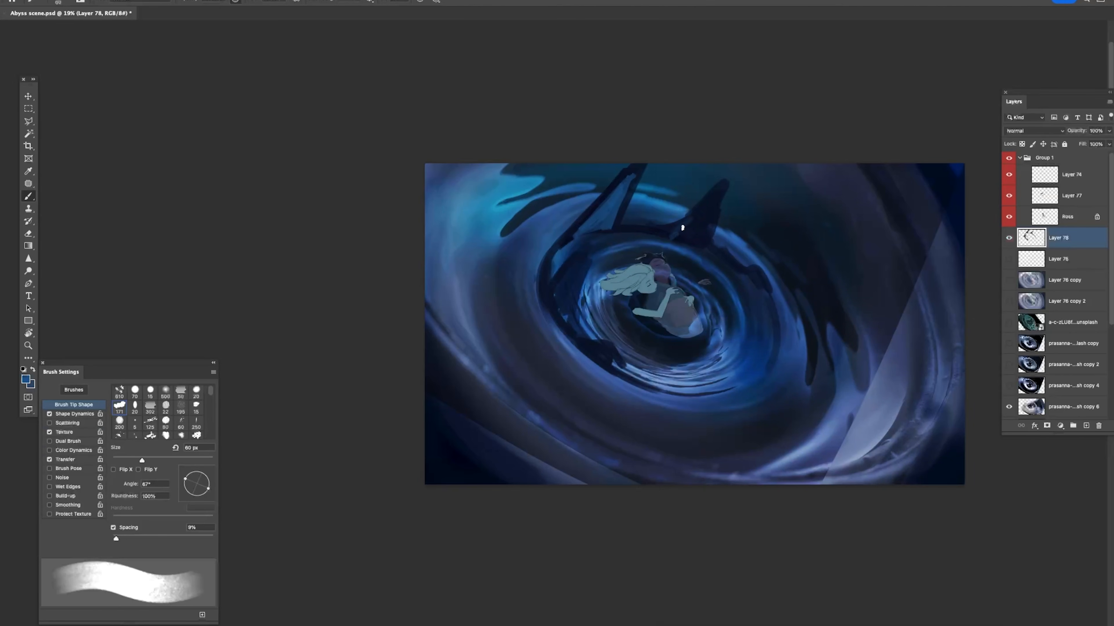
# Step: Paint a blue highlight inside the right dark spike above the couple
pyautogui.press('super+z')
pyautogui.moveTo(711, 207); pyautogui.dragTo(681, 242)
pyautogui.moveTo(714, 202); pyautogui.dragTo(700, 241)
pyautogui.press('super+z')
# Step: Darken the ring left of the couple with a sampled dark colour and erase along its inner edge
pyautogui.keyDown('alt'); pyautogui.click(565, 295); pyautogui.keyUp('alt')
pyautogui.moveTo(557, 296); pyautogui.dragTo(566, 318)
pyautogui.press('e')
pyautogui.moveTo(593, 278); pyautogui.dragTo(573, 321)
pyautogui.press('b')
pyautogui.press('z')
pyautogui.moveTo(715, 342); pyautogui.dragTo(666, 351)
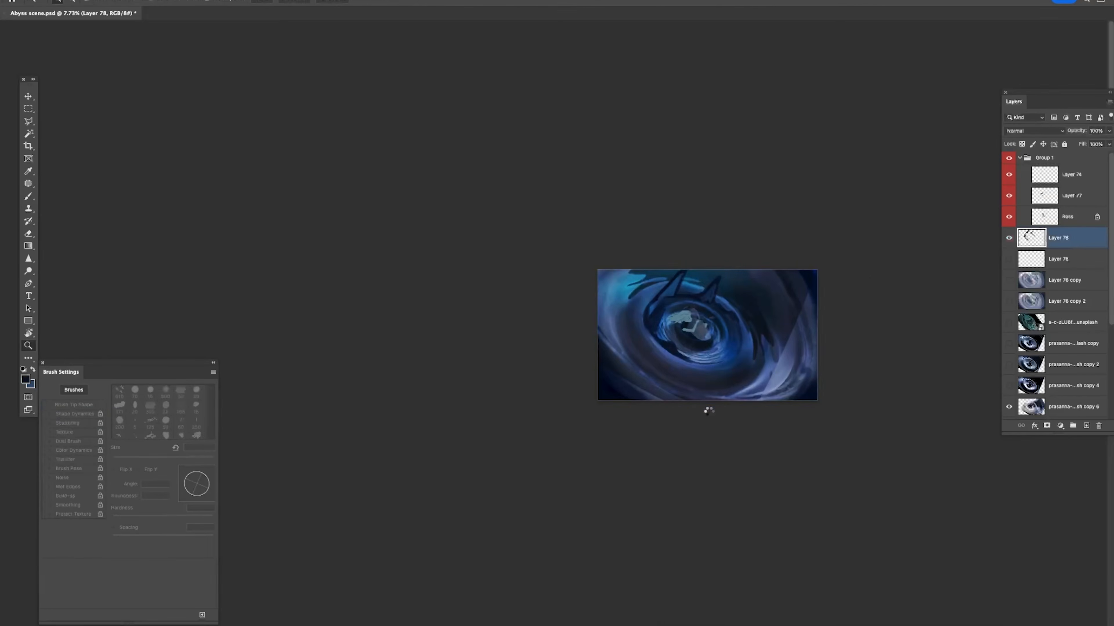
# Step: Touch up the dark splash ring and spikes beside the couple with a sampled blue, erasing stray edges with the textured tip
pyautogui.moveTo(726, 315); pyautogui.dragTo(776, 317)
pyautogui.press('b')
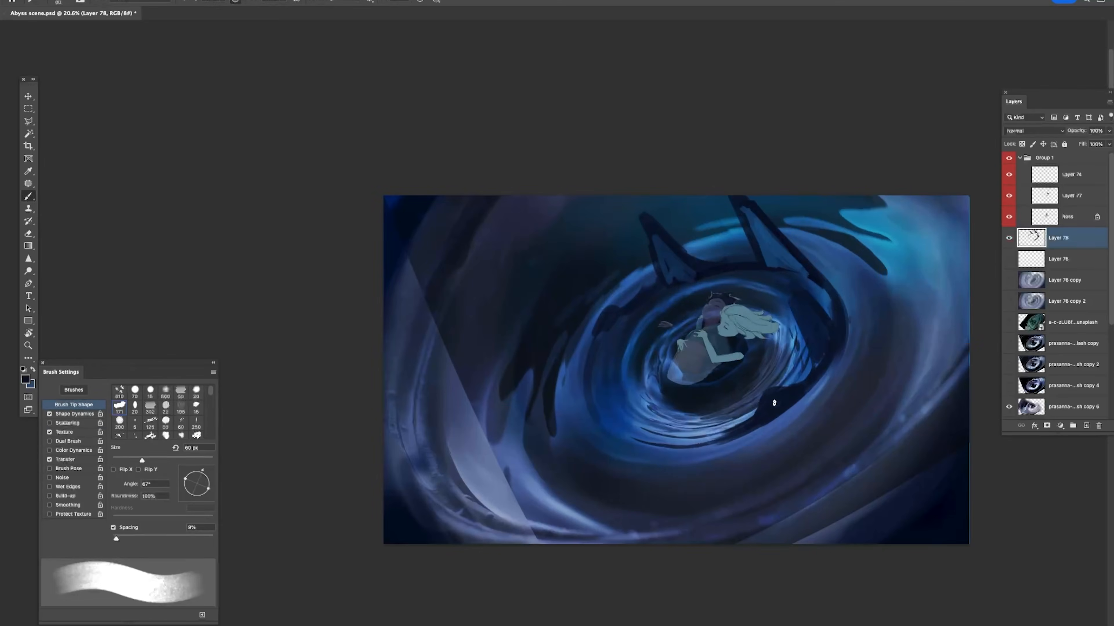
pyautogui.keyDown('alt'); pyautogui.click(785, 393); pyautogui.keyUp('alt')
pyautogui.press('e')
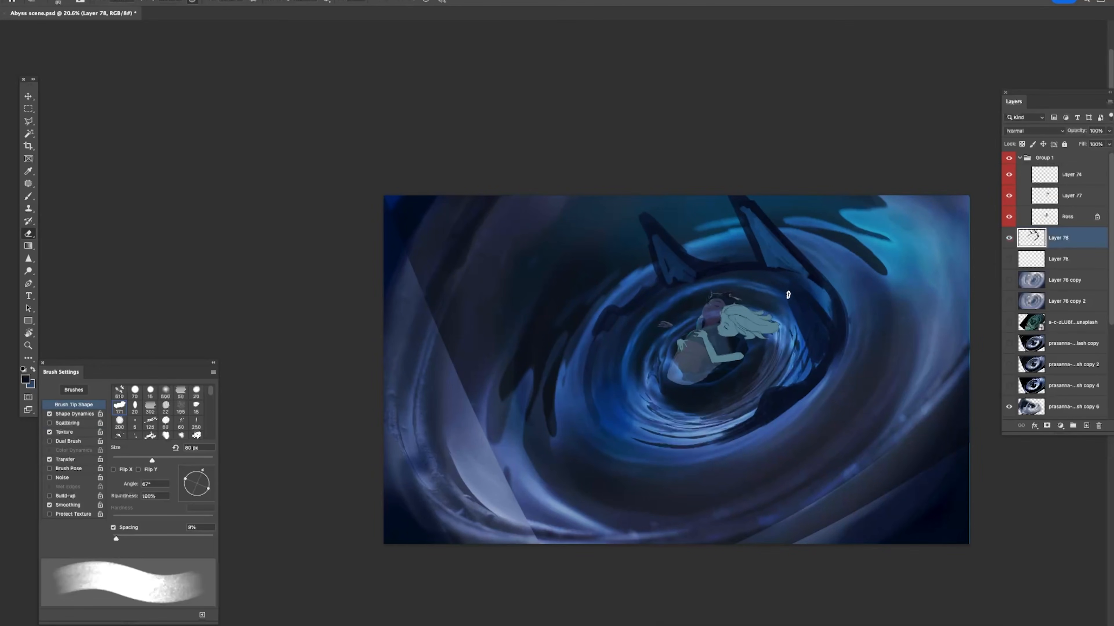
pyautogui.press('b')
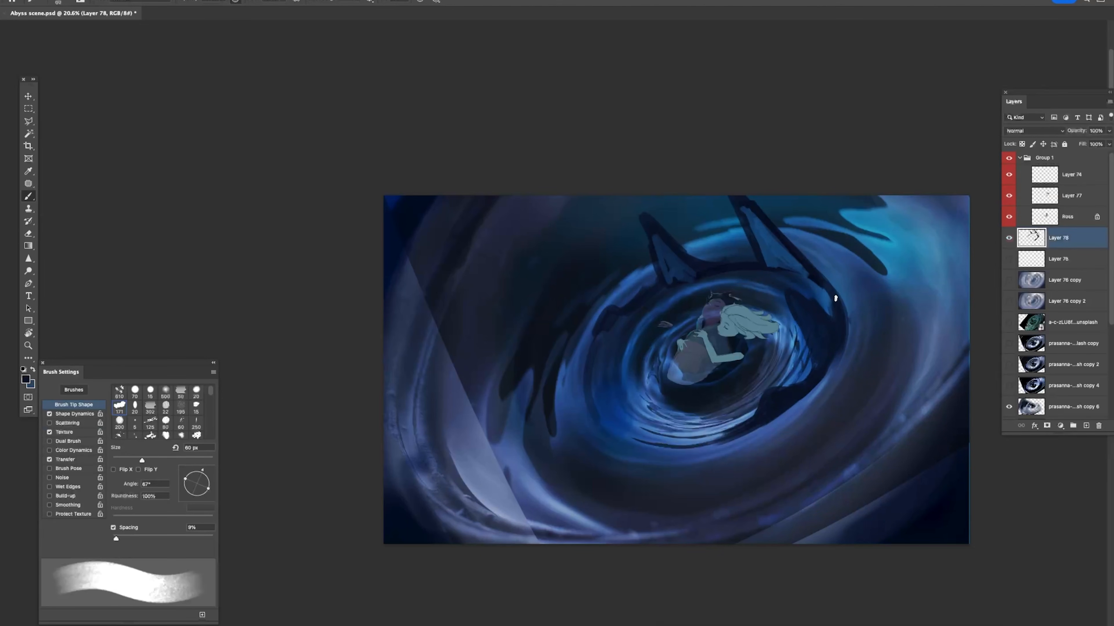
pyautogui.press('e')
pyautogui.press('b')
pyautogui.moveTo(599, 335)
pyautogui.mouseDown()
pyautogui.moveTo(588, 367)
pyautogui.moveTo(610, 393)
pyautogui.moveTo(641, 376)
pyautogui.mouseUp()
pyautogui.press('super+z')
pyautogui.press('z')
pyautogui.moveTo(688, 337); pyautogui.dragTo(738, 377)
pyautogui.press('b')
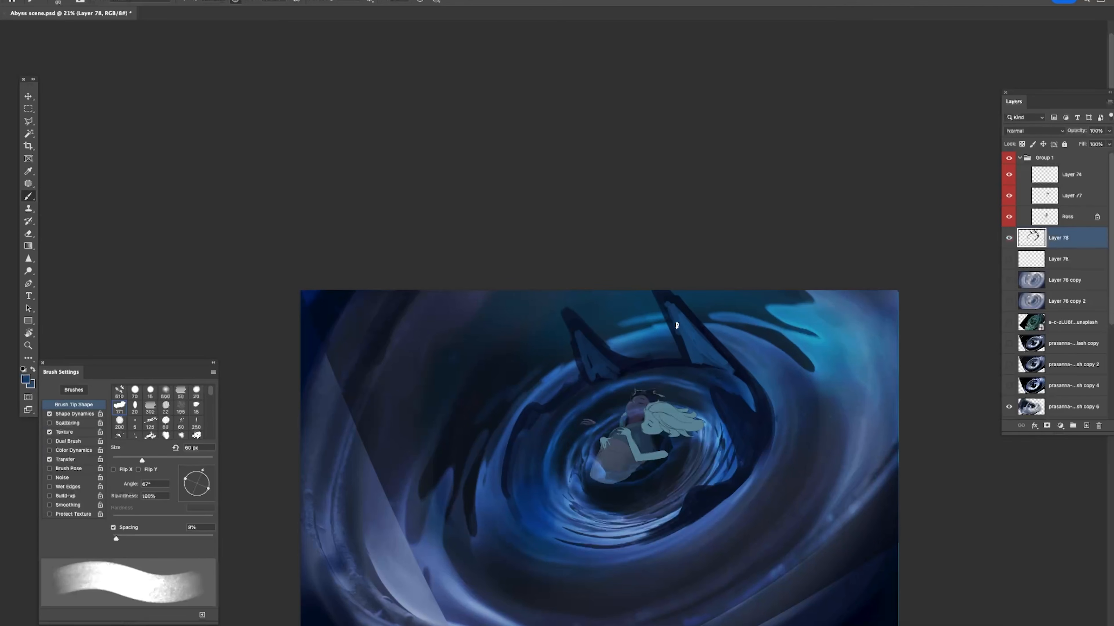
# Step: Compare the composition with Layer 76 copy and the ripple photo copy 6 shown and hidden
pyautogui.press('z')
pyautogui.moveTo(751, 337); pyautogui.dragTo(703, 335)
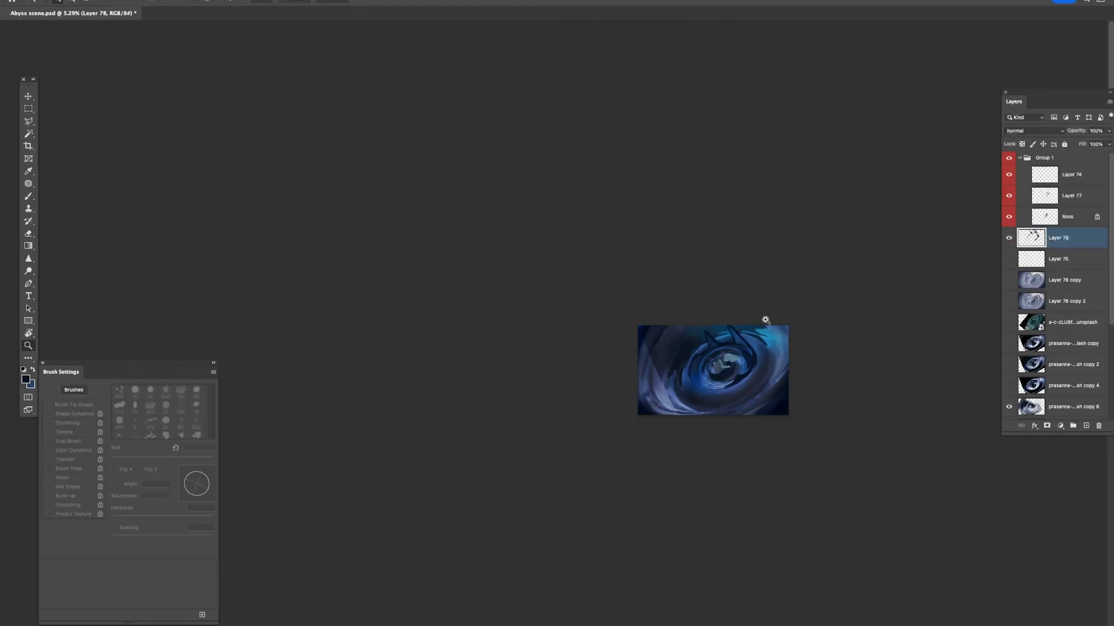
pyautogui.moveTo(793, 355); pyautogui.dragTo(832, 349)
pyautogui.click(1009, 281)
pyautogui.click(1009, 282)
pyautogui.click(1010, 283)
pyautogui.click(1010, 283)
pyautogui.moveTo(1112, 244); pyautogui.dragTo(1111, 283)
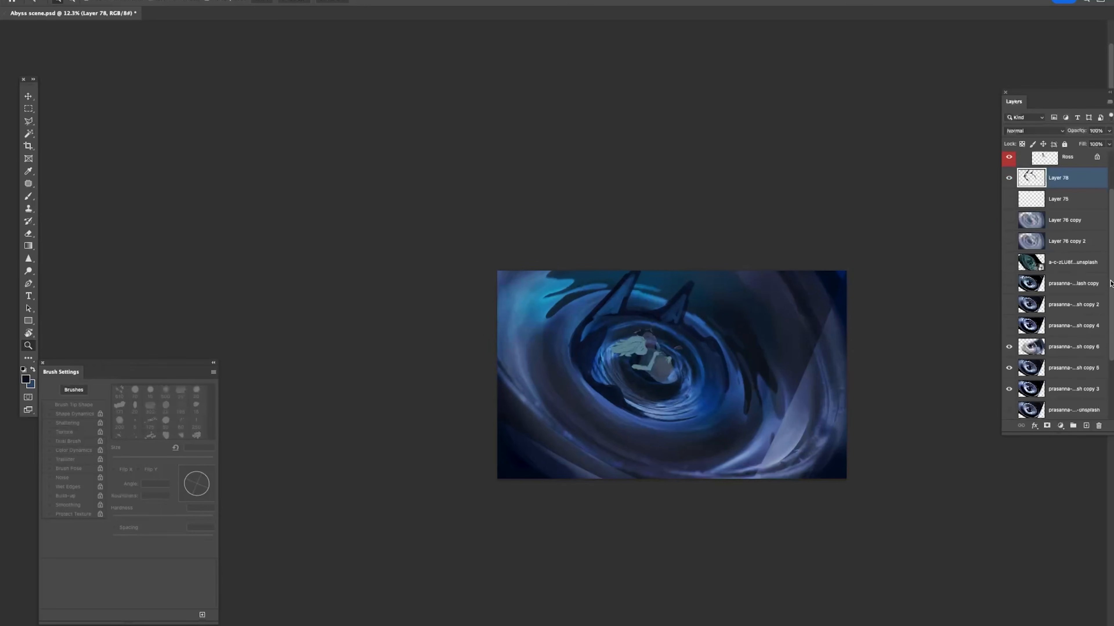
pyautogui.click(1008, 348)
pyautogui.click(1009, 348)
# Step: Erase parts of the ripple photo copy 6 over the centre and lower swirl with a soft round eraser enlarged to 1300 px
pyautogui.click(1021, 344)
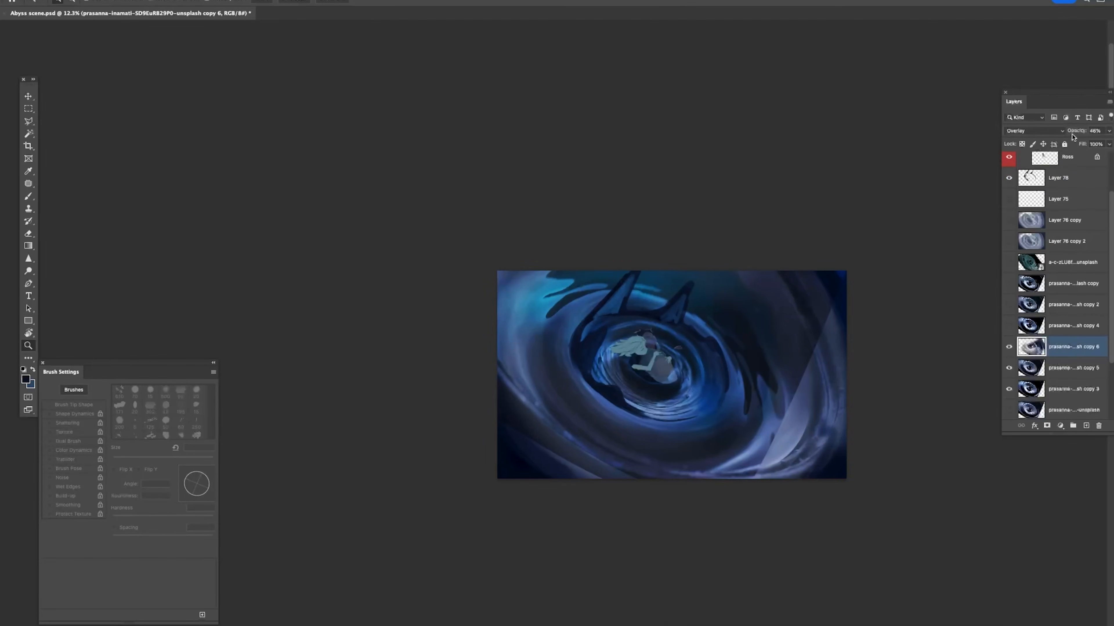
pyautogui.click(1009, 347)
pyautogui.click(1009, 347)
pyautogui.press('e')
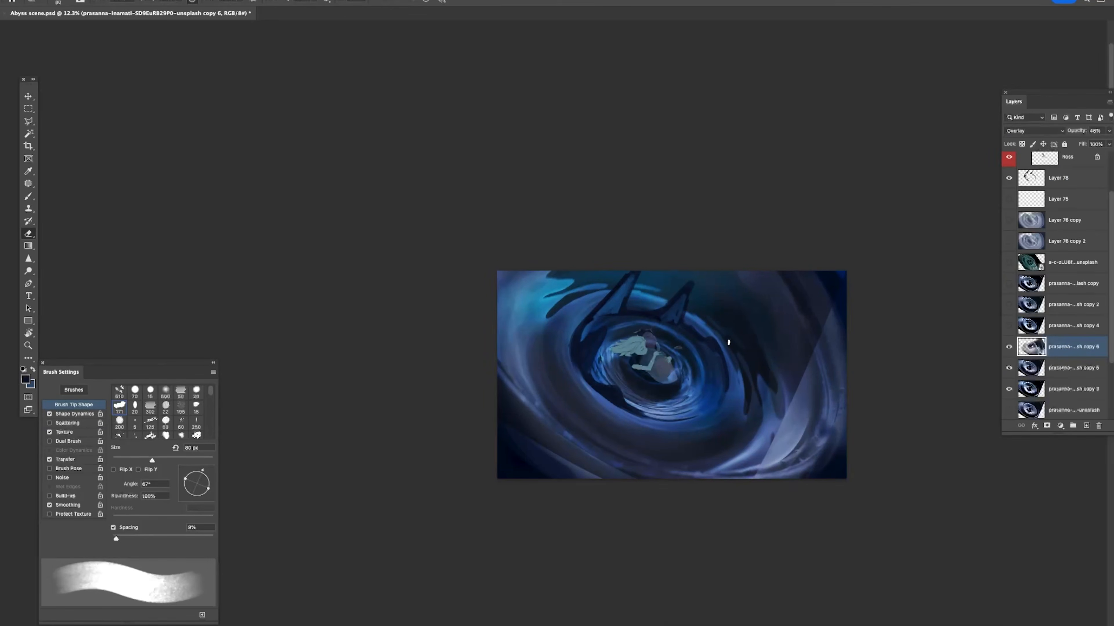
pyautogui.rightClick(726, 346)
pyautogui.click(875, 402)
pyautogui.click(664, 392)
pyautogui.press(']')
pyautogui.press(']')
pyautogui.press(']')
pyautogui.press(']')
pyautogui.press(']')
pyautogui.press(']')
pyautogui.press(']')
pyautogui.press(']')
pyautogui.moveTo(667, 366)
pyautogui.mouseDown()
pyautogui.moveTo(629, 351)
pyautogui.moveTo(680, 422)
pyautogui.moveTo(684, 391)
pyautogui.moveTo(675, 397)
pyautogui.moveTo(649, 329)
pyautogui.mouseUp()
pyautogui.moveTo(790, 425); pyautogui.dragTo(706, 439)
pyautogui.moveTo(737, 325); pyautogui.dragTo(776, 388)
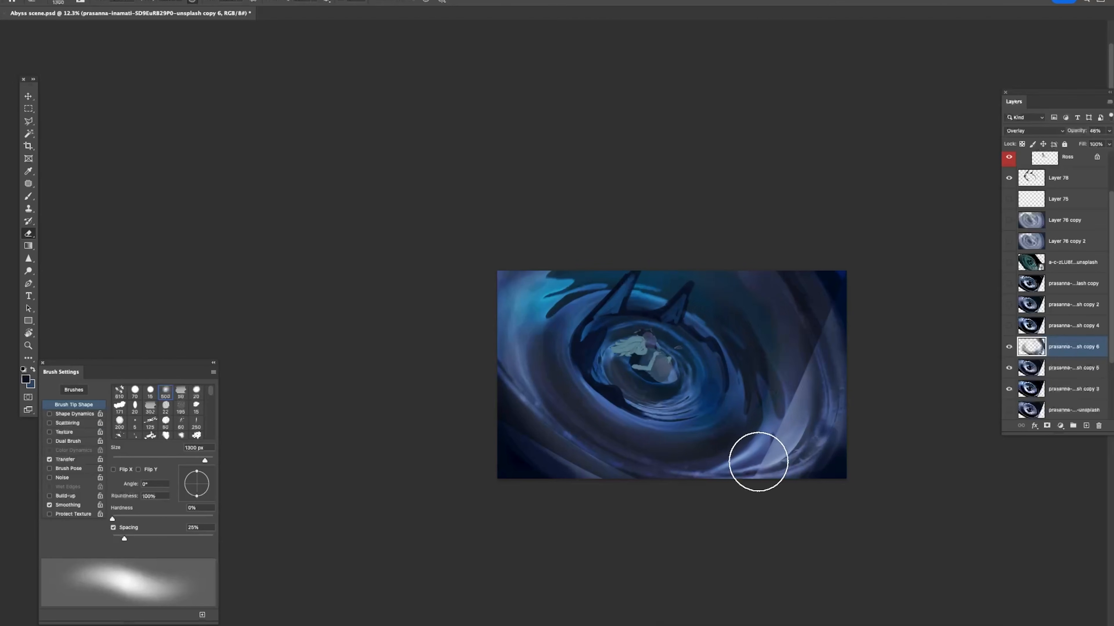
pyautogui.press('super+z')
pyautogui.moveTo(562, 433)
pyautogui.mouseDown()
pyautogui.moveTo(684, 484)
pyautogui.moveTo(500, 387)
pyautogui.mouseUp()
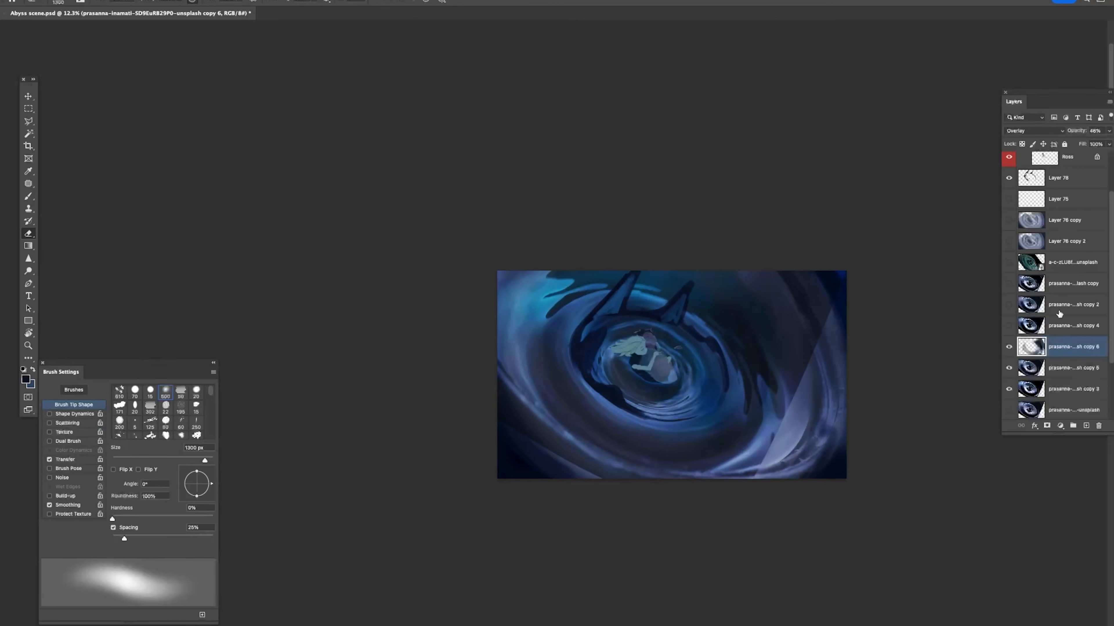
# Step: Erase the hard diagonal photo edge on the right side of ripple photo copy 5 with the soft eraser reduced to 900 px
pyautogui.click(1008, 368)
pyautogui.click(1009, 368)
pyautogui.click(1009, 368)
pyautogui.click(1009, 368)
pyautogui.click(1072, 368)
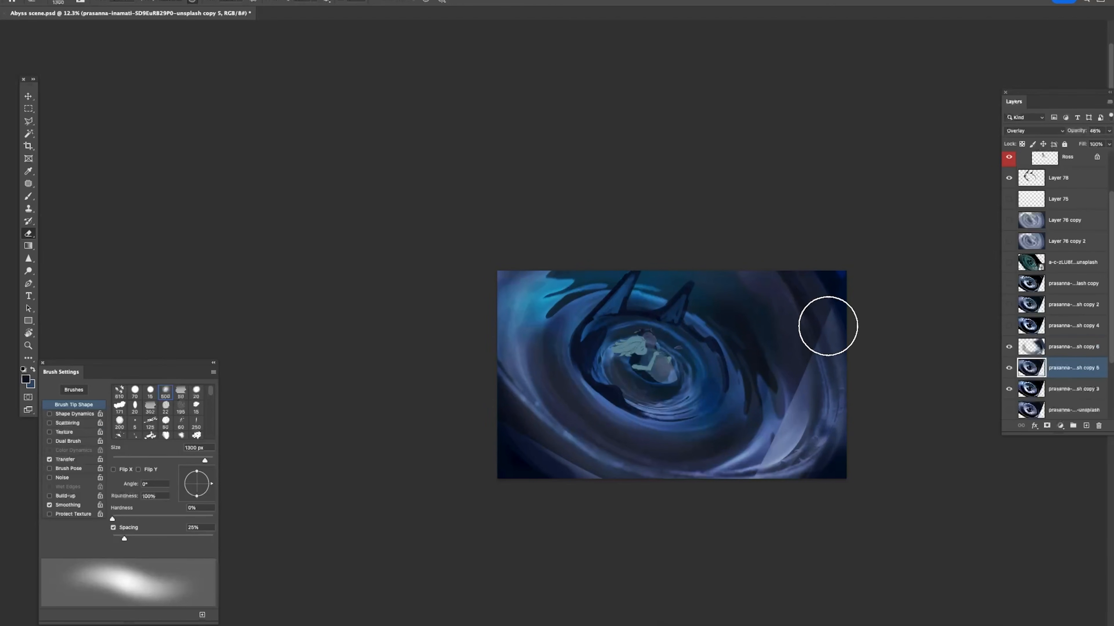
pyautogui.press('[')
pyautogui.press('[')
pyautogui.press('[')
pyautogui.press('[')
pyautogui.moveTo(840, 311); pyautogui.dragTo(795, 404)
pyautogui.moveTo(821, 369); pyautogui.dragTo(760, 492)
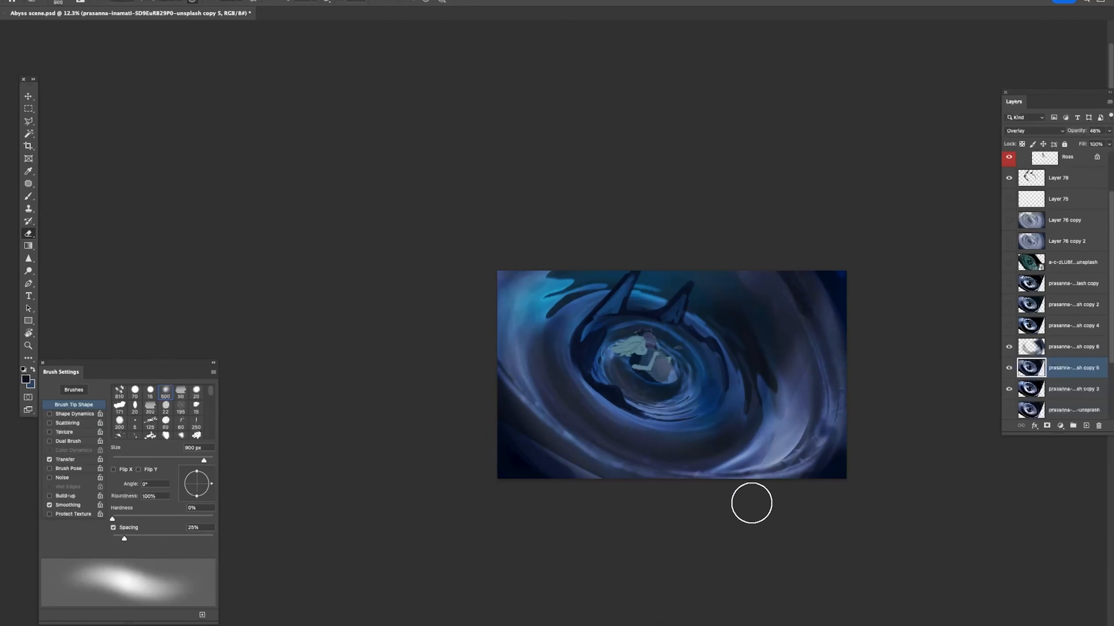
pyautogui.moveTo(851, 303); pyautogui.dragTo(753, 492)
pyautogui.moveTo(831, 435); pyautogui.dragTo(801, 443)
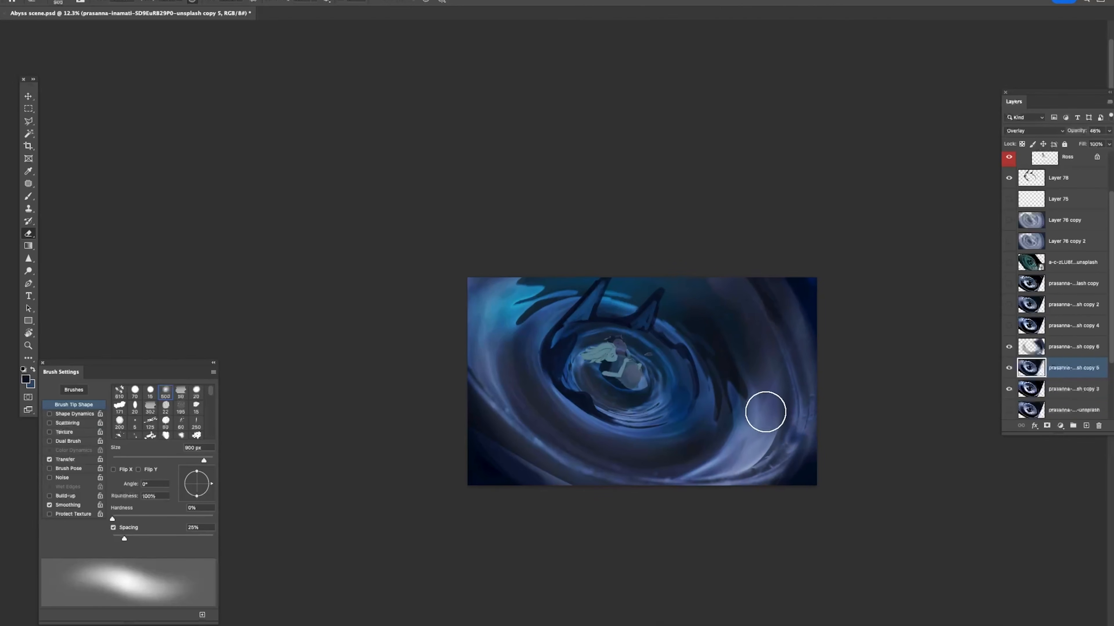
# Step: Add a layer above ripple photo copy 6 and blend the outer right rings with a soft 500 px Mixer Brush
pyautogui.click(1086, 426)
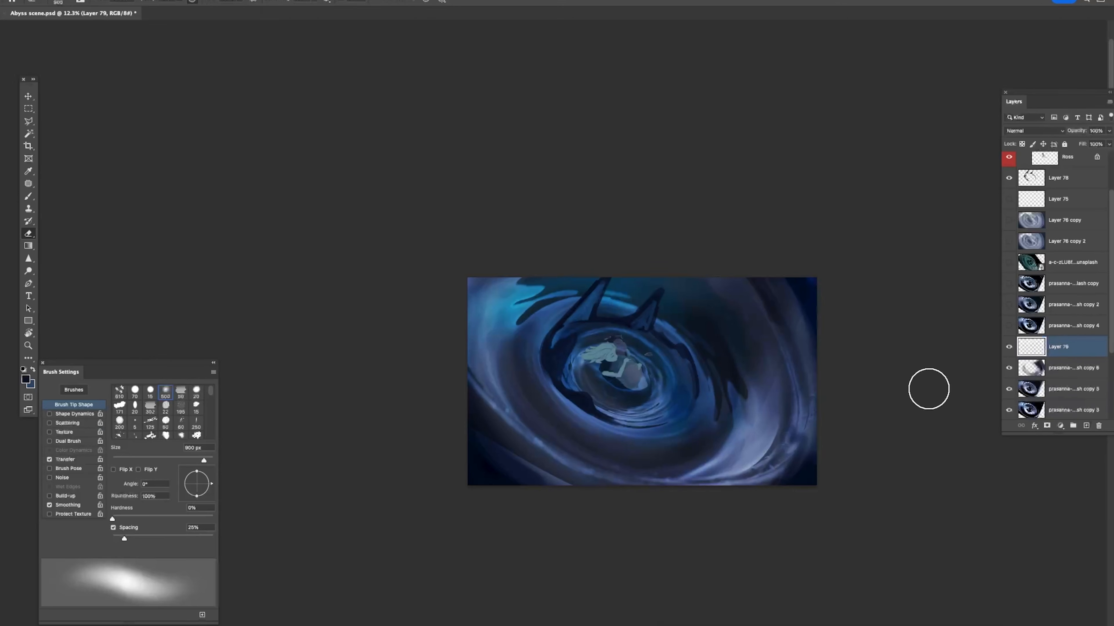
pyautogui.press('b')
pyautogui.rightClick(776, 325)
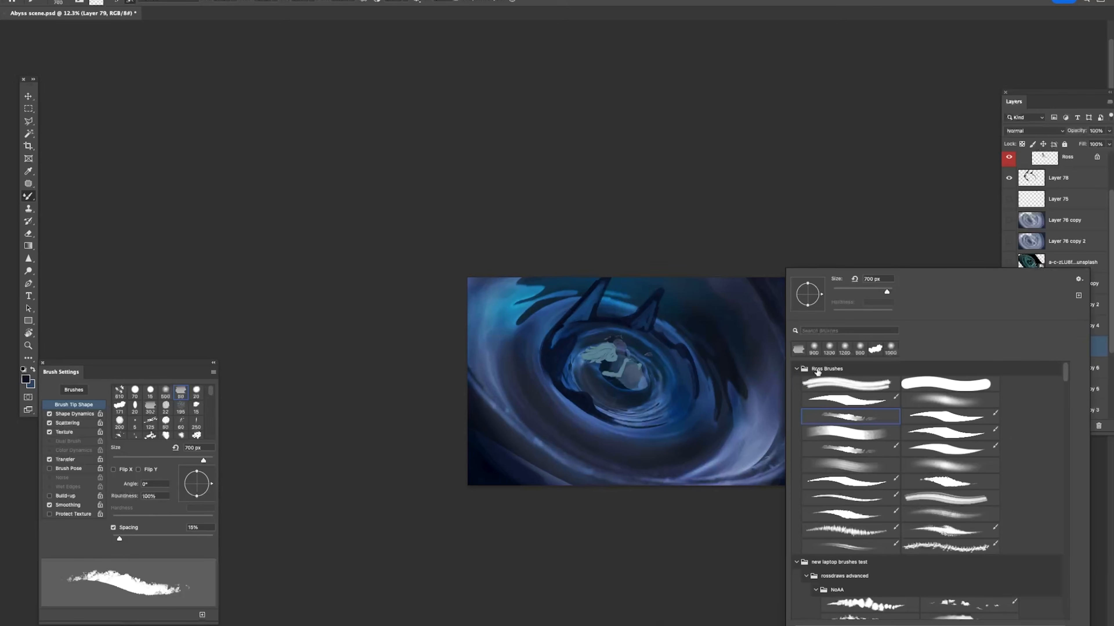
pyautogui.click(935, 403)
pyautogui.press('Return')
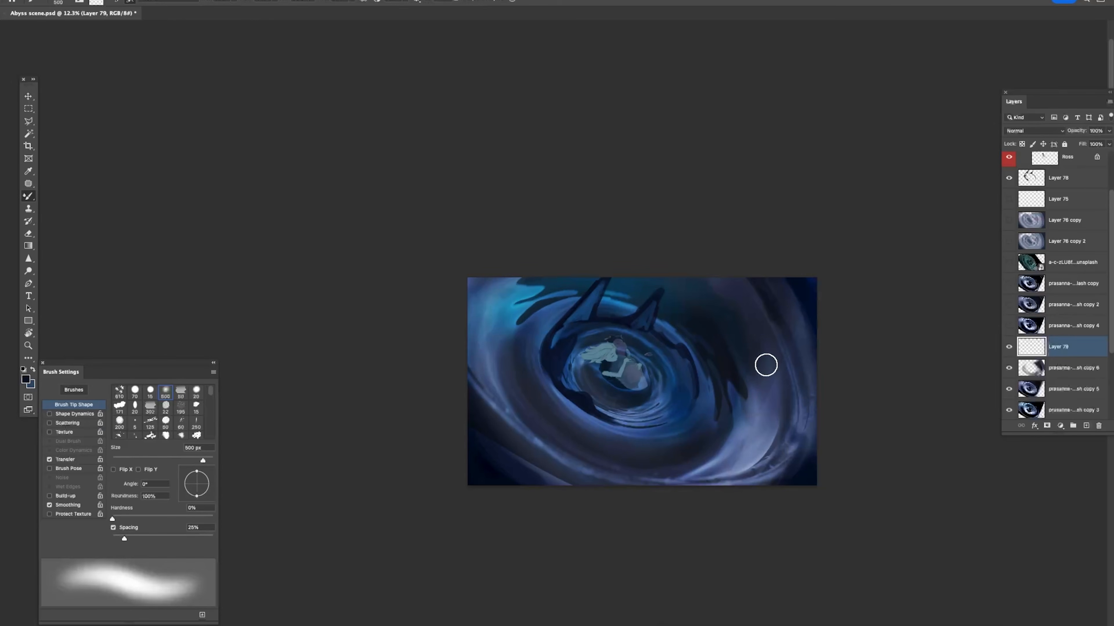
pyautogui.moveTo(770, 392); pyautogui.dragTo(757, 443)
pyautogui.moveTo(778, 310); pyautogui.dragTo(800, 371)
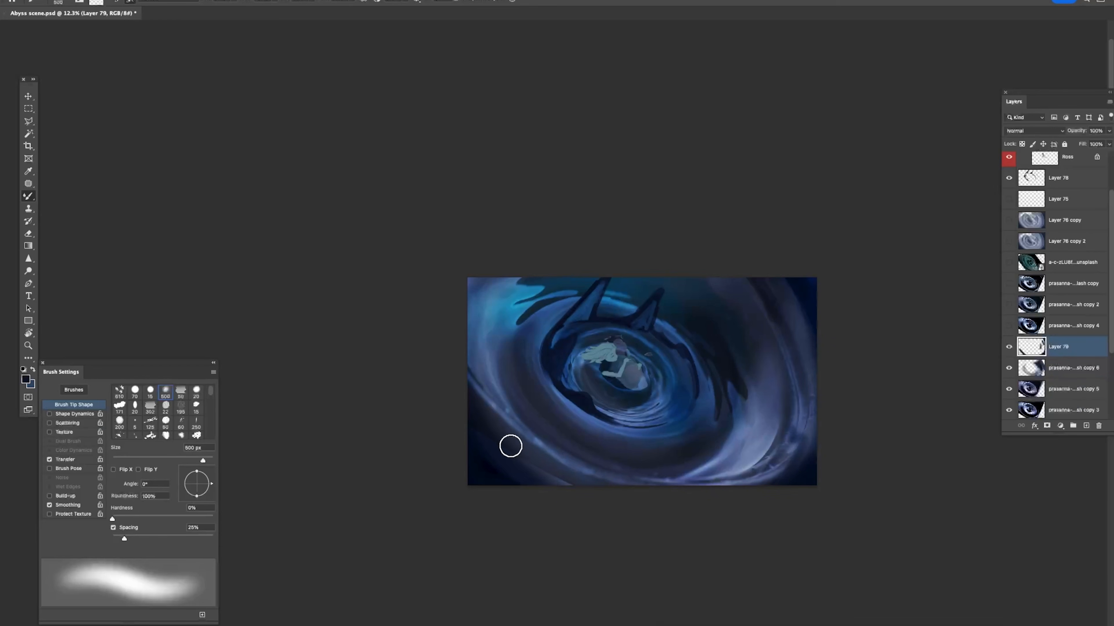
pyautogui.moveTo(769, 437); pyautogui.dragTo(731, 474)
# Step: Smooth the lower-right ripple bands with the Mixer Brush reduced to 200 px
pyautogui.press('[')
pyautogui.press('[')
pyautogui.press('[')
pyautogui.press('[')
pyautogui.moveTo(779, 432); pyautogui.dragTo(756, 460)
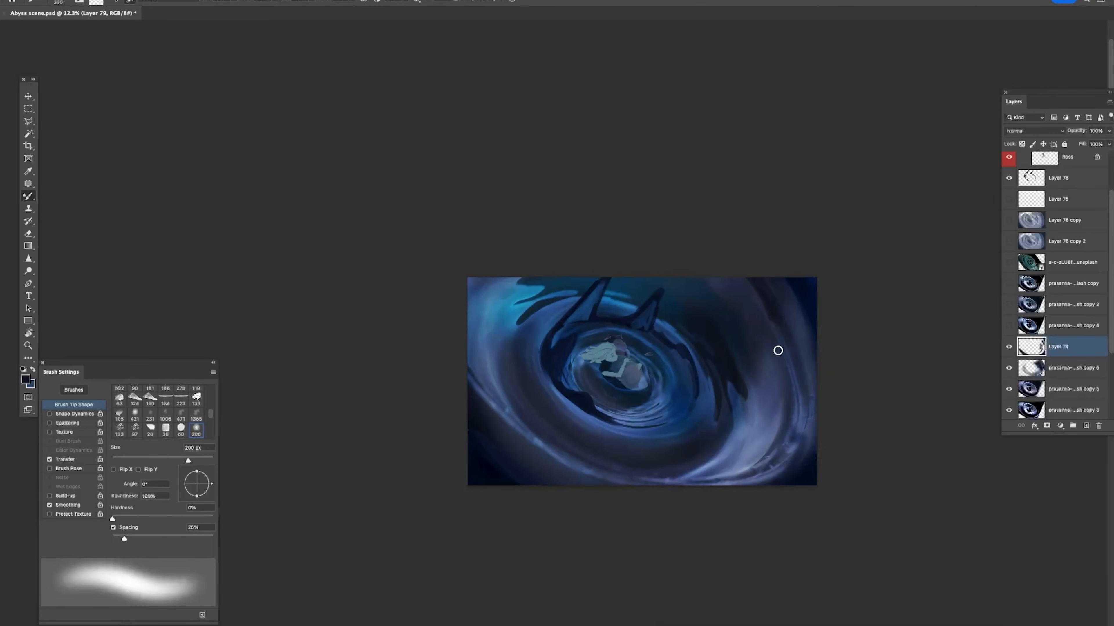
pyautogui.moveTo(758, 422); pyautogui.dragTo(741, 455)
pyautogui.moveTo(742, 405); pyautogui.dragTo(713, 441)
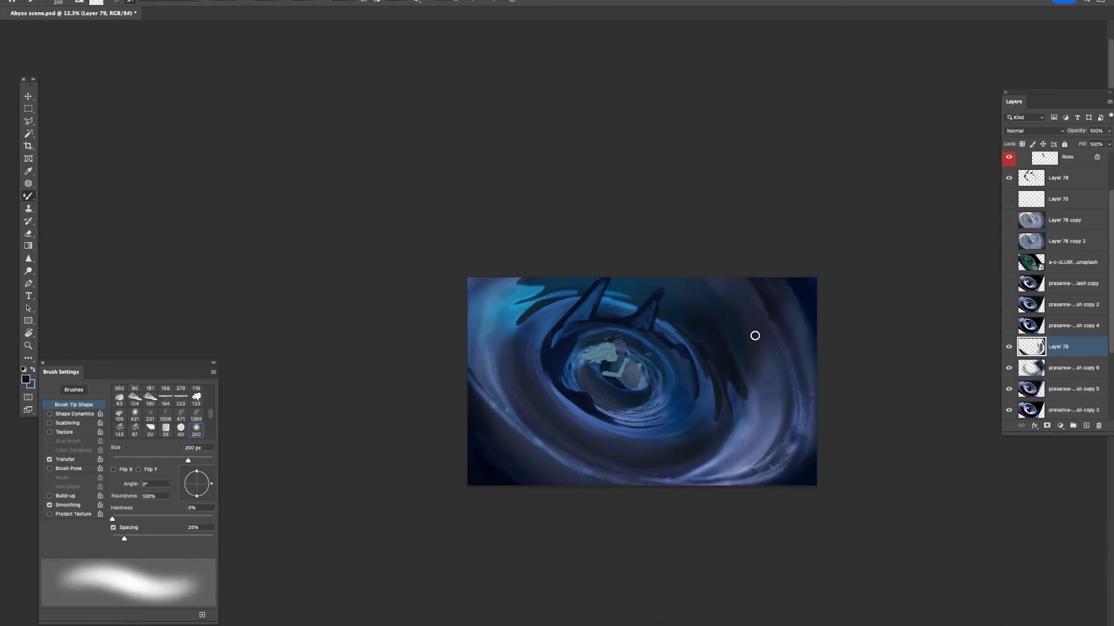
# Step: Switch to a soft round brush, reduce it to 250 px and paint dark shading over the right swirl
pyautogui.press('b')
pyautogui.rightClick(765, 376)
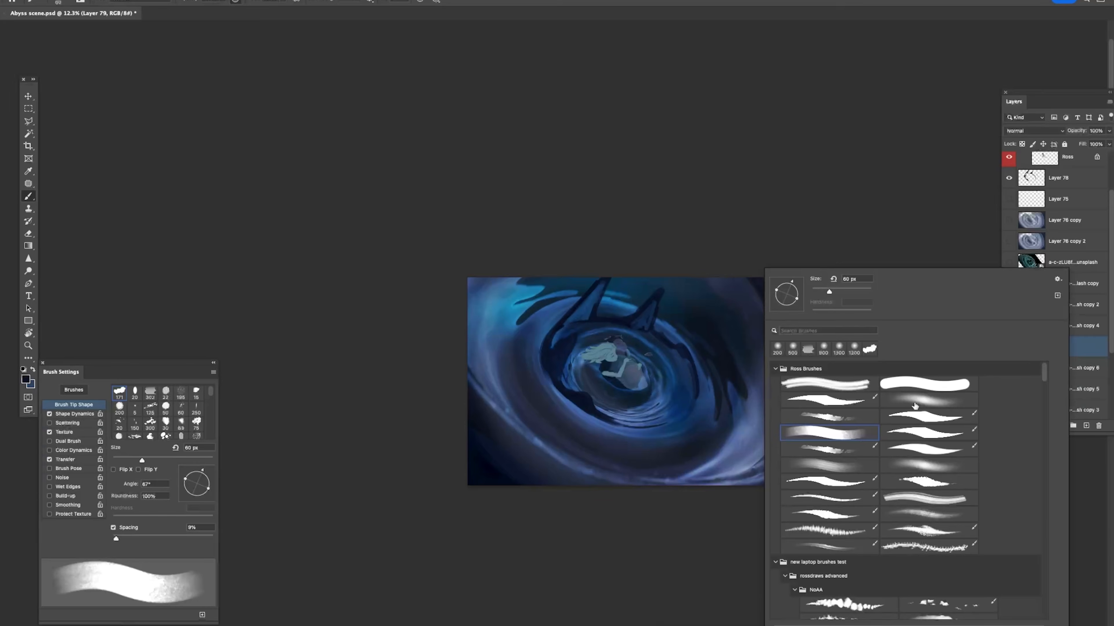
pyautogui.click(905, 404)
pyautogui.moveTo(708, 351)
pyautogui.mouseDown()
pyautogui.moveTo(743, 349)
pyautogui.moveTo(768, 412)
pyautogui.moveTo(756, 419)
pyautogui.mouseUp()
pyautogui.press('[')
pyautogui.press('[')
pyautogui.press('[')
pyautogui.press('super+z')
pyautogui.moveTo(745, 345)
pyautogui.mouseDown()
pyautogui.moveTo(760, 373)
pyautogui.moveTo(758, 426)
pyautogui.mouseUp()
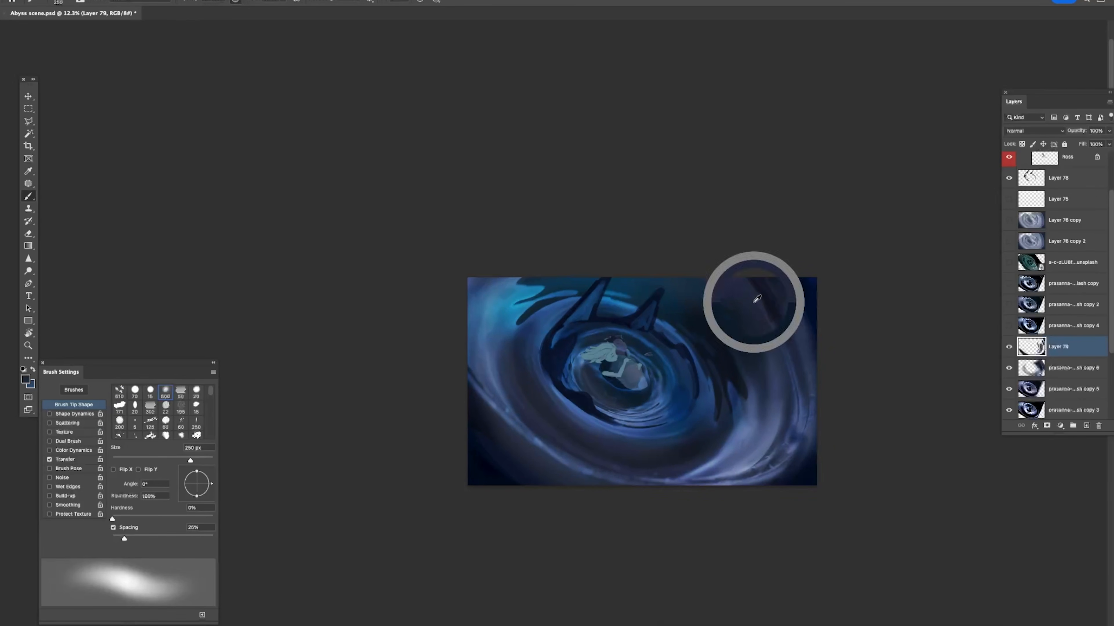
# Step: Sample dark tones from the upper-right swirl to soften its streaks, enlarging the soft brush
pyautogui.keyDown('alt'); pyautogui.click(726, 283); pyautogui.keyUp('alt')
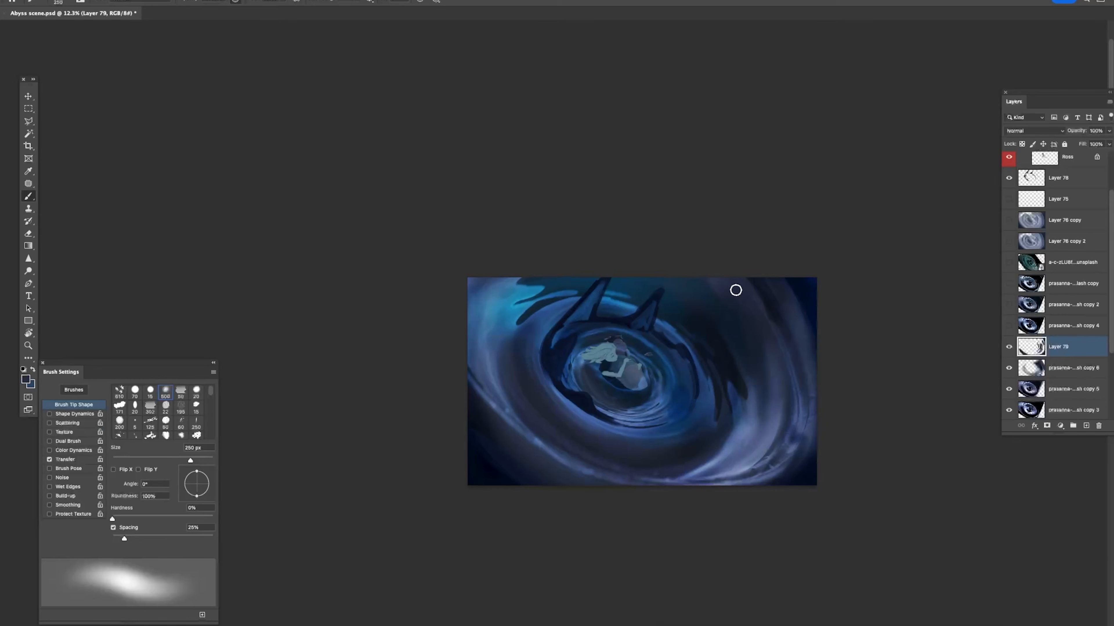
pyautogui.keyDown('alt'); pyautogui.click(758, 306); pyautogui.keyUp('alt')
pyautogui.keyDown('alt'); pyautogui.click(764, 312); pyautogui.keyUp('alt')
pyautogui.keyDown('alt'); pyautogui.click(774, 303); pyautogui.keyUp('alt')
pyautogui.press(']')
pyautogui.press(']')
pyautogui.press(']')
# Step: Sample a blue from the lower swirl and paint a soft glow over the upper-right ring with a 700 px brush
pyautogui.keyDown('alt'); pyautogui.keyDown('super'); pyautogui.click(639, 371); pyautogui.keyUp('super'); pyautogui.keyUp('alt')
pyautogui.keyDown('super'); pyautogui.click(692, 360); pyautogui.keyUp('super')
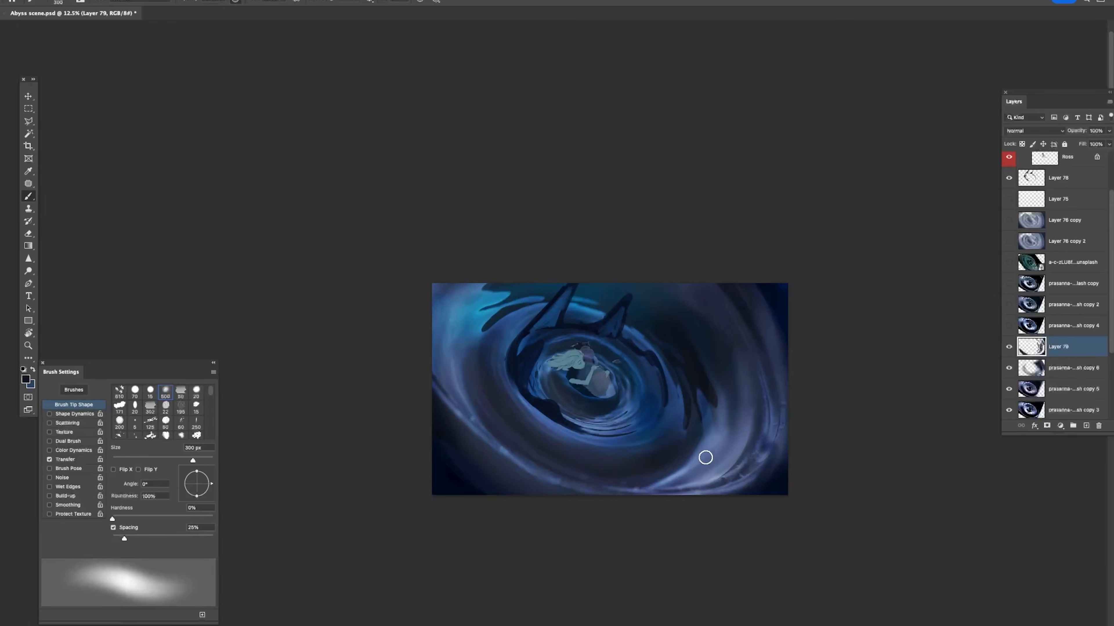
pyautogui.keyDown('alt'); pyautogui.click(676, 480); pyautogui.keyUp('alt')
pyautogui.moveTo(745, 414)
pyautogui.mouseDown()
pyautogui.moveTo(748, 391)
pyautogui.moveTo(706, 308)
pyautogui.mouseUp()
pyautogui.press('super+z')
pyautogui.press(']')
pyautogui.press(']')
pyautogui.press(']')
pyautogui.press(']')
pyautogui.moveTo(632, 281)
pyautogui.mouseDown()
pyautogui.moveTo(710, 342)
pyautogui.moveTo(731, 419)
pyautogui.moveTo(657, 284)
pyautogui.mouseUp()
pyautogui.press('super+z')
pyautogui.press('super+z')
pyautogui.moveTo(731, 410); pyautogui.dragTo(654, 268)
pyautogui.press('super+z')
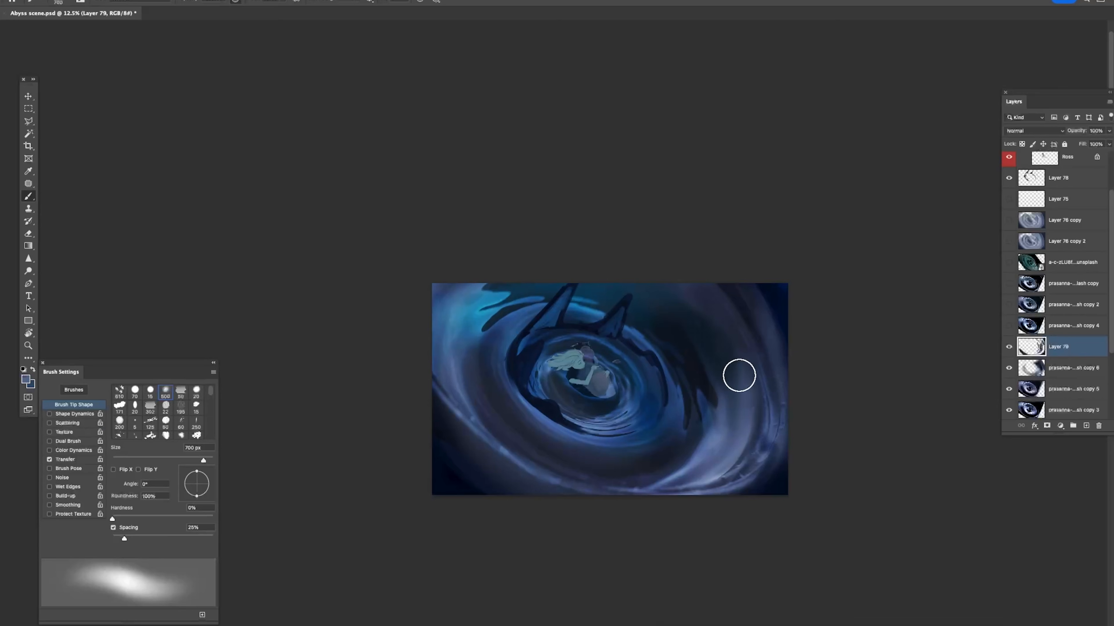
pyautogui.moveTo(739, 373); pyautogui.dragTo(662, 273)
# Step: Brush a sampled blue onto the canvas's upper-left edge and reduce the soft brush to 175 px
pyautogui.keyDown('alt'); pyautogui.click(658, 290); pyautogui.keyUp('alt')
pyautogui.keyDown('alt'); pyautogui.click(441, 326); pyautogui.keyUp('alt')
pyautogui.moveTo(442, 325)
pyautogui.mouseDown()
pyautogui.moveTo(500, 461)
pyautogui.moveTo(443, 317)
pyautogui.mouseUp()
pyautogui.press('[')
pyautogui.press('[')
pyautogui.press('[')
pyautogui.press('[')
pyautogui.press('[')
pyautogui.press('[')
pyautogui.press('[')
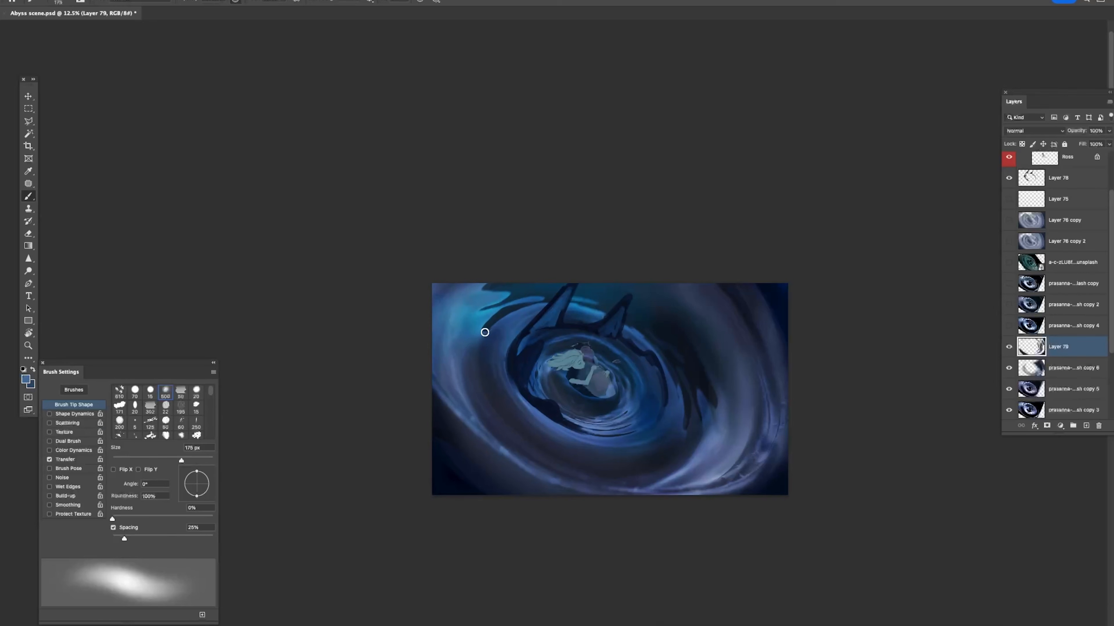
# Step: Paint thin light ripple lines along the upper-right ring with a sampled purplish blue, reducing the soft brush to 80 px
pyautogui.keyDown('alt'); pyautogui.click(693, 300); pyautogui.keyUp('alt')
pyautogui.keyDown('alt'); pyautogui.click(722, 421); pyautogui.keyUp('alt')
pyautogui.moveTo(697, 292); pyautogui.dragTo(758, 389)
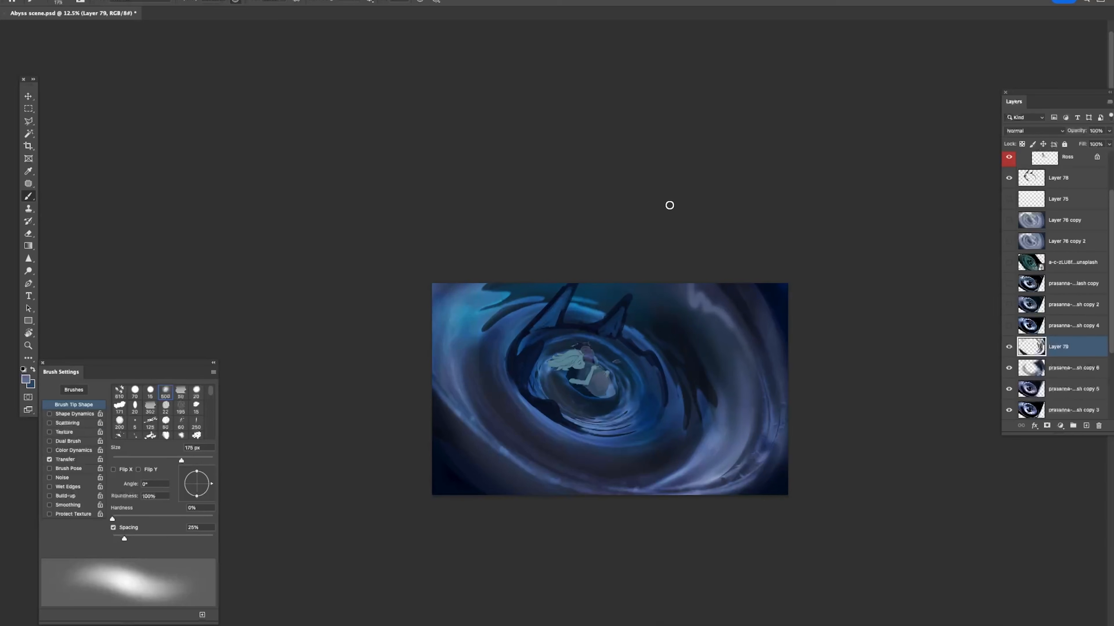
pyautogui.press('[')
pyautogui.press('[')
pyautogui.hotkey('ctrl', 'z')
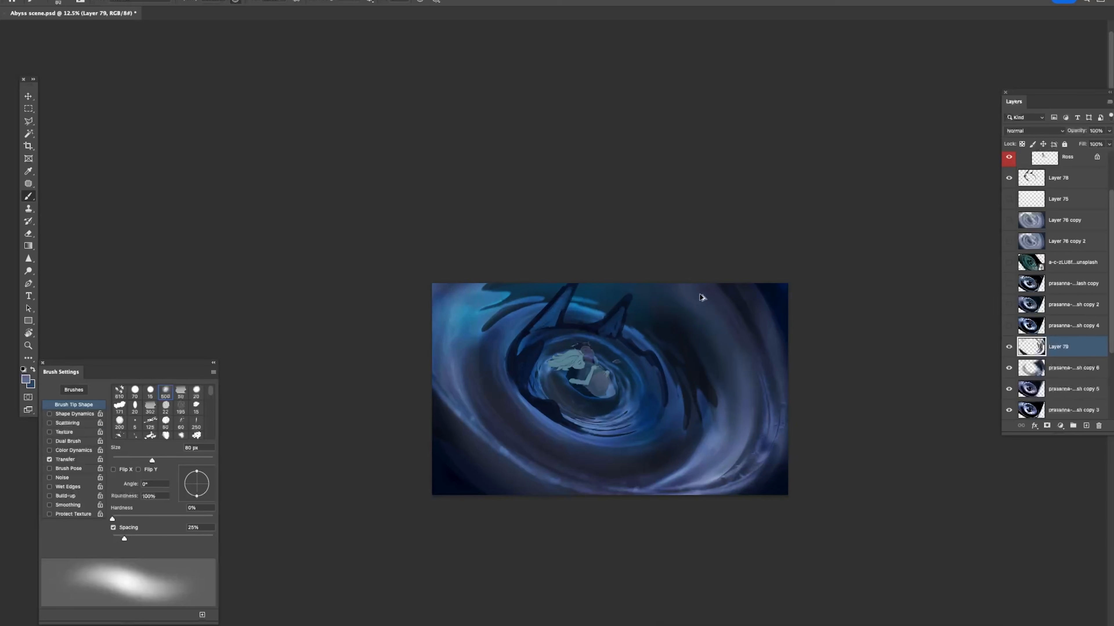
pyautogui.hotkey('ctrl', 'z')
pyautogui.moveTo(732, 359); pyautogui.dragTo(709, 299)
pyautogui.hotkey('ctrl', 'z')
pyautogui.press('z')
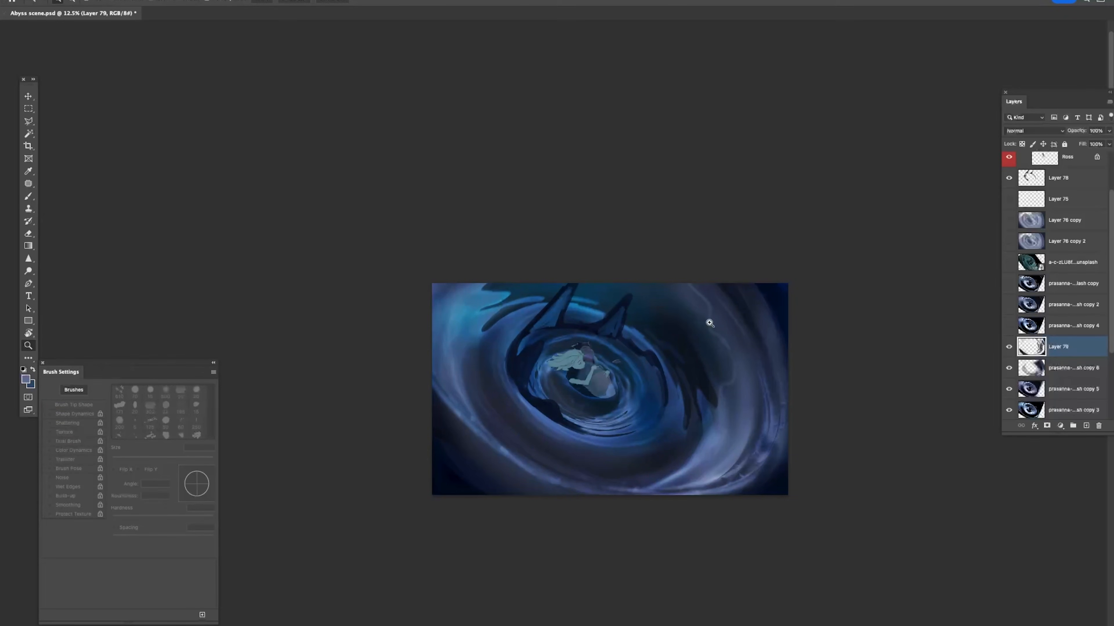
pyautogui.press('b')
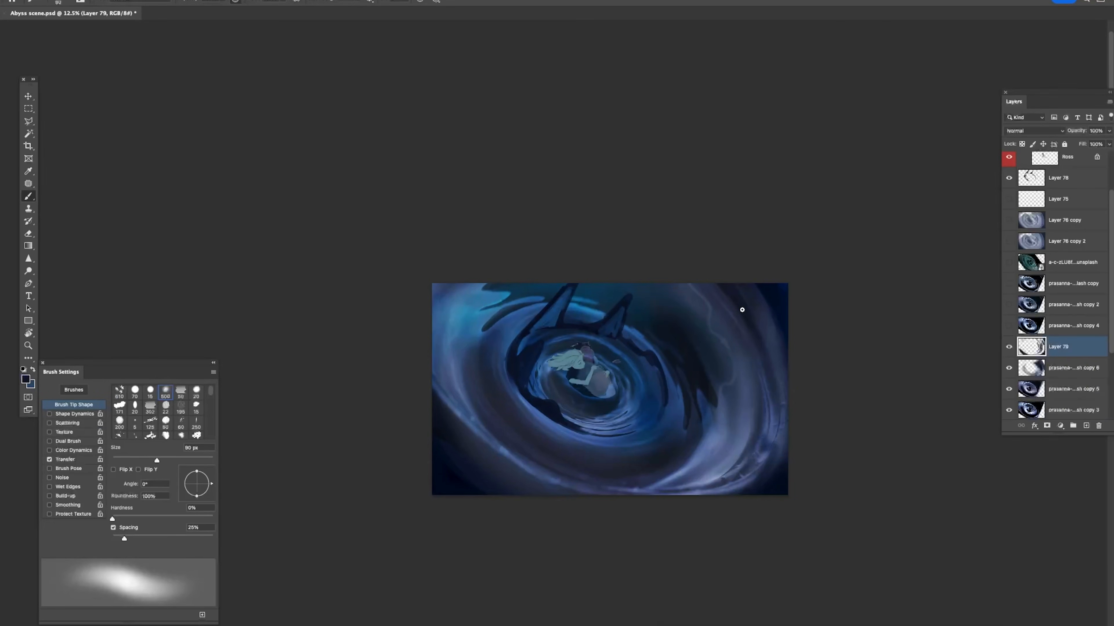
# Step: Glaze sampled blue over the upper-right ring with an enlarged soft brush, finishing at 300 px
pyautogui.press(']')
pyautogui.keyDown('alt'); pyautogui.click(747, 416); pyautogui.keyUp('alt')
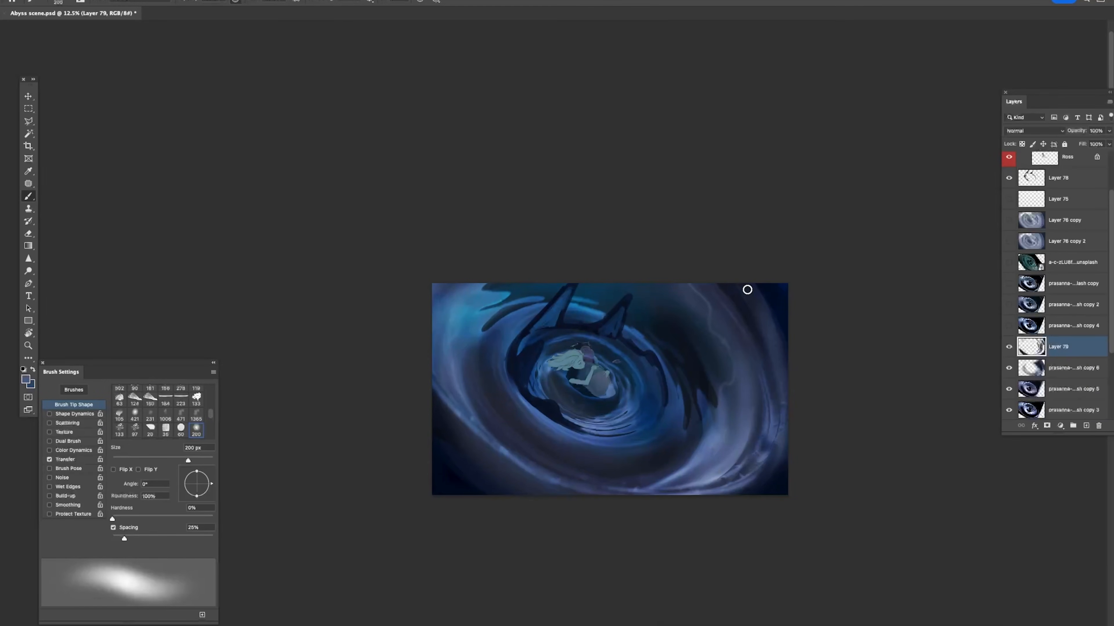
pyautogui.press(']')
pyautogui.press(']')
pyautogui.press(']')
pyautogui.press(']')
pyautogui.moveTo(767, 317)
pyautogui.mouseDown()
pyautogui.moveTo(725, 288)
pyautogui.moveTo(758, 363)
pyautogui.moveTo(747, 463)
pyautogui.moveTo(768, 482)
pyautogui.moveTo(773, 402)
pyautogui.moveTo(701, 294)
pyautogui.mouseUp()
pyautogui.press('[')
pyautogui.press('[')
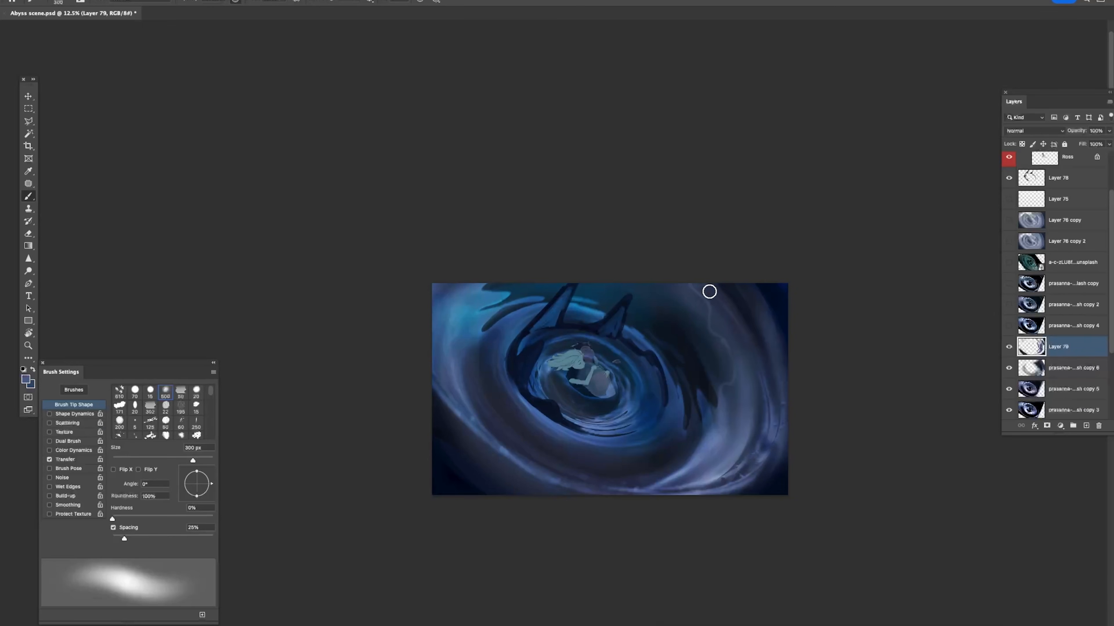
pyautogui.keyDown('alt'); pyautogui.click(768, 327); pyautogui.keyUp('alt')
pyautogui.moveTo(781, 393); pyautogui.dragTo(720, 272)
# Step: Darken the upper-right corner and right canvas edge with a sampled dark blue using the 300 px soft brush
pyautogui.keyDown('alt'); pyautogui.click(779, 293); pyautogui.keyUp('alt')
pyautogui.keyDown('alt'); pyautogui.click(811, 239); pyautogui.keyUp('alt')
pyautogui.keyDown('super'); pyautogui.click(811, 266); pyautogui.keyUp('super')
pyautogui.keyDown('super'); pyautogui.click(811, 266); pyautogui.keyUp('super')
pyautogui.keyDown('alt'); pyautogui.click(781, 304); pyautogui.keyUp('alt')
pyautogui.moveTo(755, 278); pyautogui.dragTo(796, 373)
pyautogui.moveTo(736, 265); pyautogui.dragTo(799, 386)
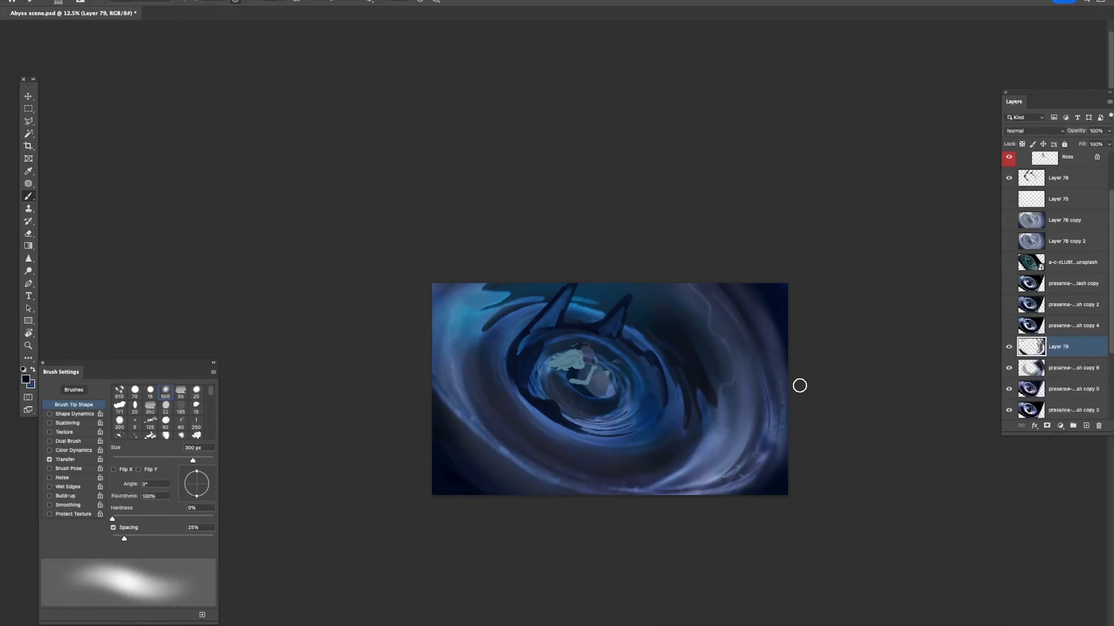
# Step: Darken the lower-left corner with sampled dark tones and a larger soft brush, finishing at 600 px
pyautogui.keyDown('alt'); pyautogui.click(454, 428); pyautogui.keyUp('alt')
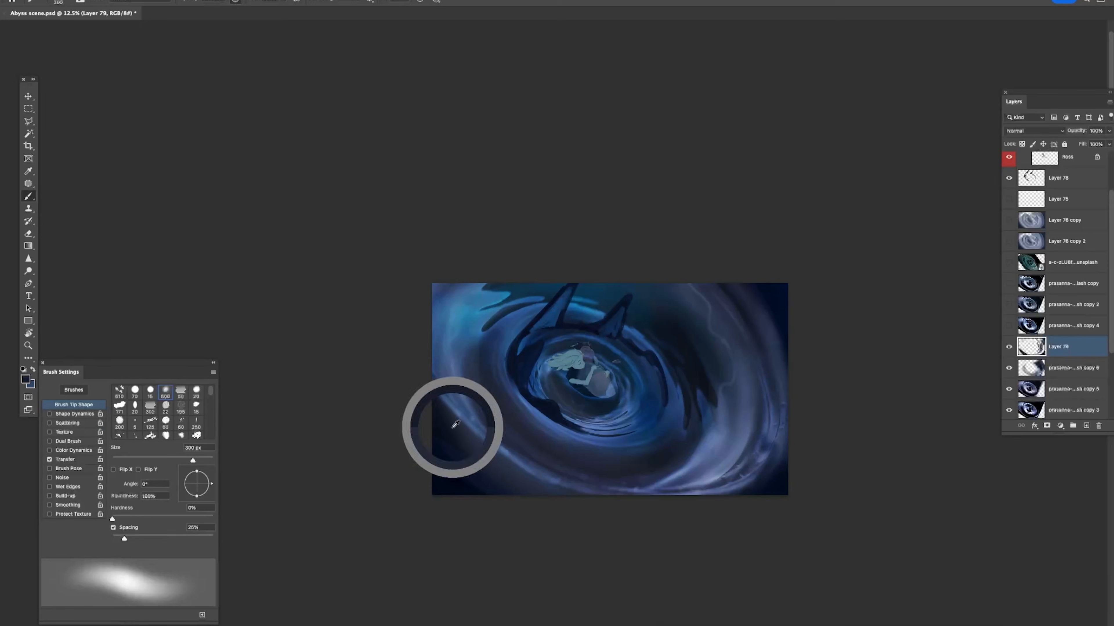
pyautogui.press(']')
pyautogui.press(']')
pyautogui.press(']')
pyautogui.press(']')
pyautogui.moveTo(440, 397)
pyautogui.mouseDown()
pyautogui.moveTo(447, 428)
pyautogui.moveTo(496, 485)
pyautogui.moveTo(436, 396)
pyautogui.mouseUp()
pyautogui.press('[')
pyautogui.keyDown('alt'); pyautogui.click(444, 483); pyautogui.keyUp('alt')
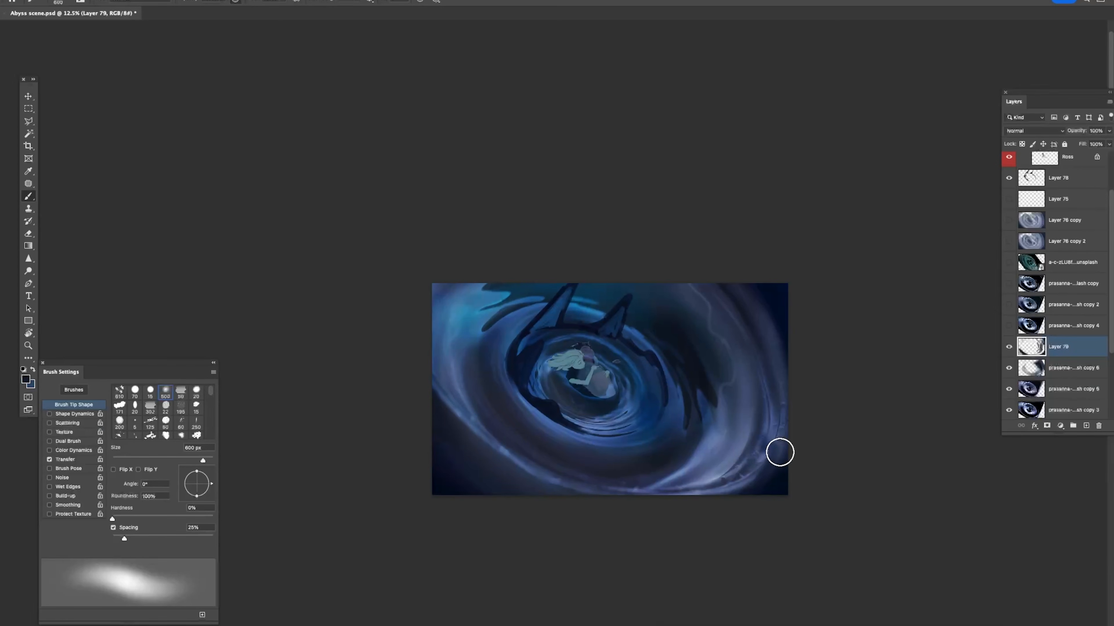
pyautogui.press('e')
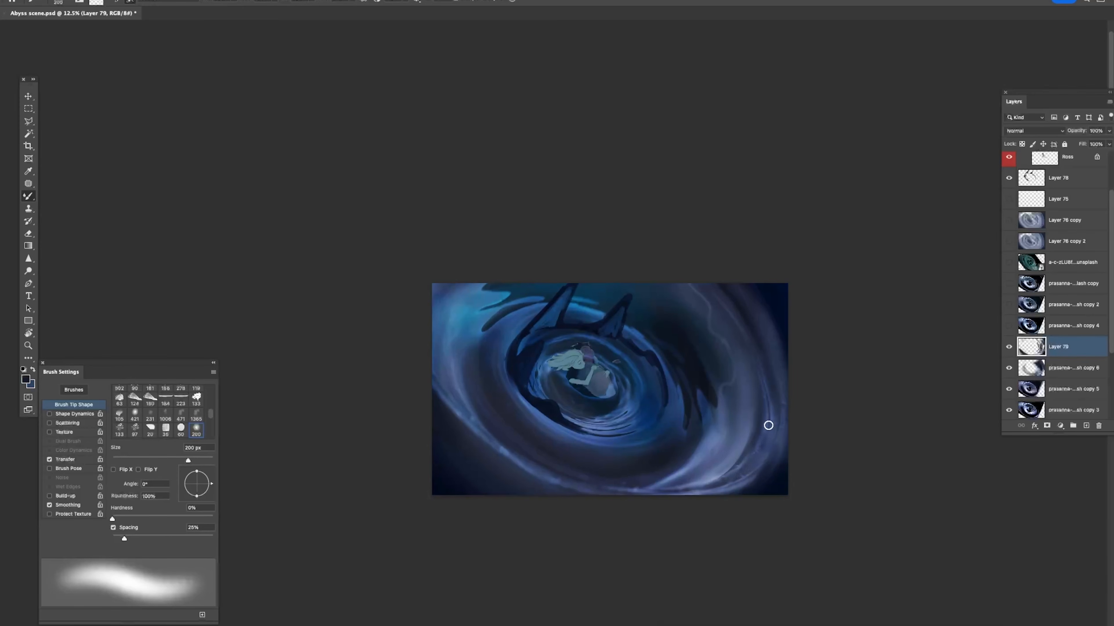
# Step: Reframe the canvas to view the whole painting and save Abyss scene.psd
pyautogui.press('z')
pyautogui.moveTo(807, 305); pyautogui.dragTo(763, 302)
pyautogui.moveTo(837, 296); pyautogui.dragTo(878, 315)
pyautogui.moveTo(745, 324)
pyautogui.mouseDown()
pyautogui.moveTo(666, 327)
pyautogui.moveTo(892, 405)
pyautogui.mouseUp()
pyautogui.moveTo(681, 292)
pyautogui.mouseDown()
pyautogui.moveTo(736, 360)
pyautogui.moveTo(812, 351)
pyautogui.mouseUp()
pyautogui.press('super+s')
# Step: Paint a light blue ripple line down the inner edge of the upper-right ring with the soft brush at 150 px
pyautogui.press('b')
pyautogui.press('[')
pyautogui.press('[')
pyautogui.press('[')
pyautogui.press('[')
pyautogui.press('[')
pyautogui.press('[')
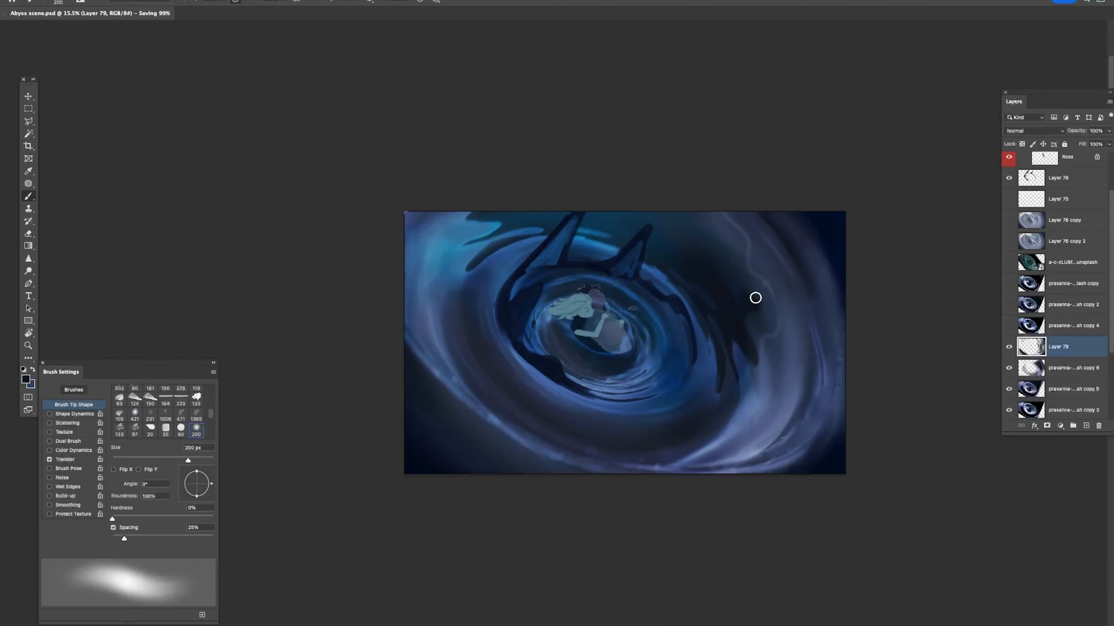
pyautogui.moveTo(721, 223); pyautogui.dragTo(752, 331)
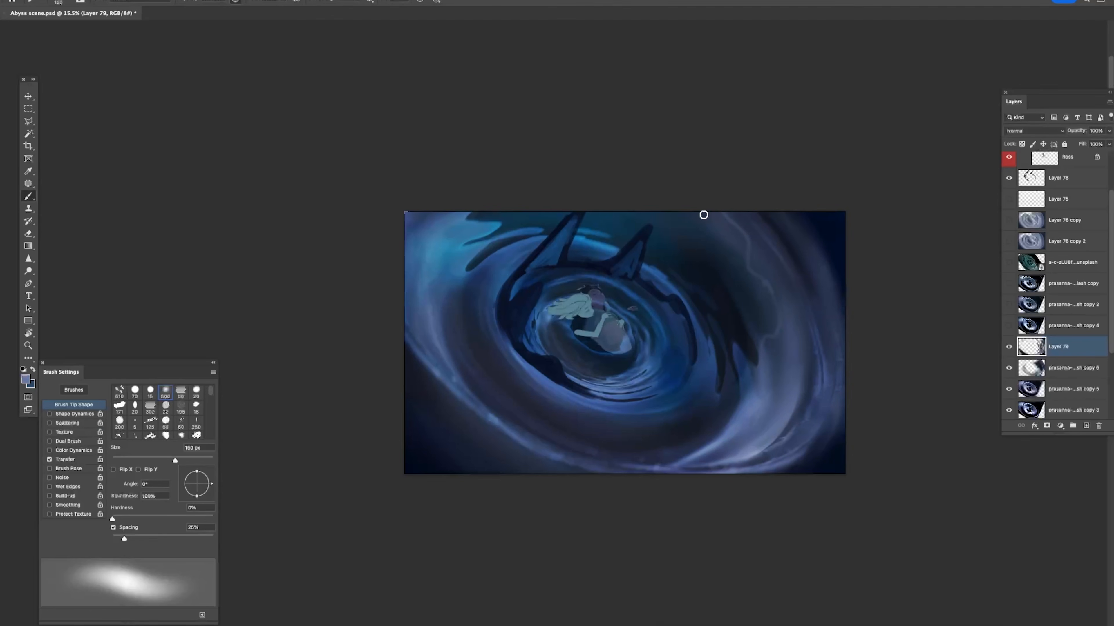
# Step: Compare the painting with and without Layer 79, and soften the upper-right ripple line with the Mixer Brush at 300 px
pyautogui.click(1009, 347)
pyautogui.click(1009, 347)
pyautogui.hotkey('shift', 'b')
pyautogui.press(']')
pyautogui.press(']')
pyautogui.press(']')
pyautogui.press(']')
pyautogui.press(']')
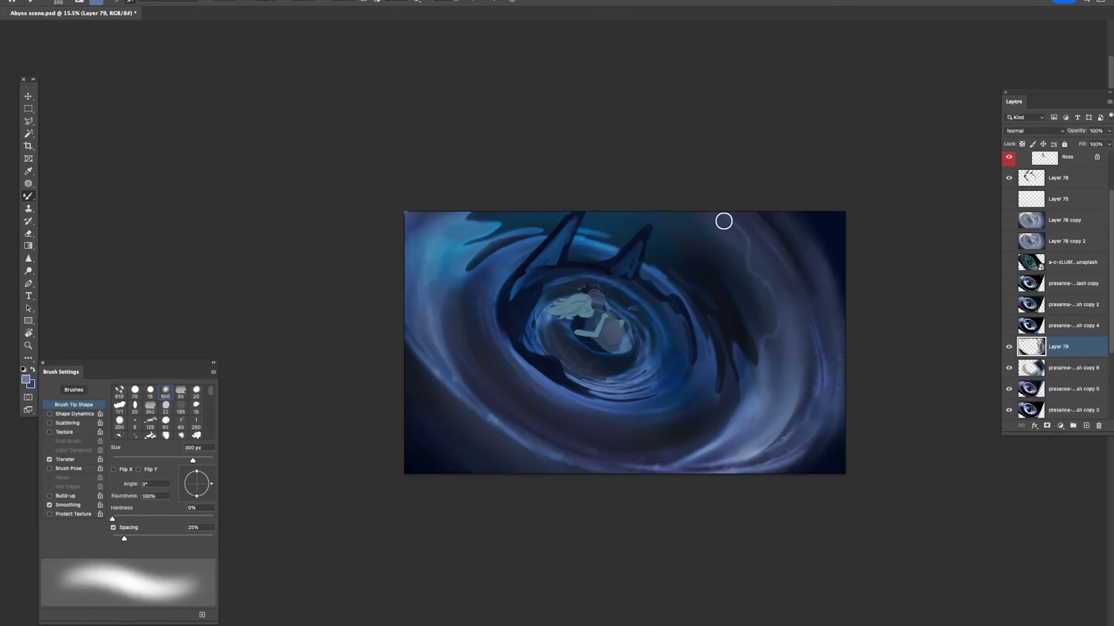
pyautogui.press(']')
pyautogui.press(']')
pyautogui.press('[')
pyautogui.press('[')
pyautogui.hotkey('shift', 'b')
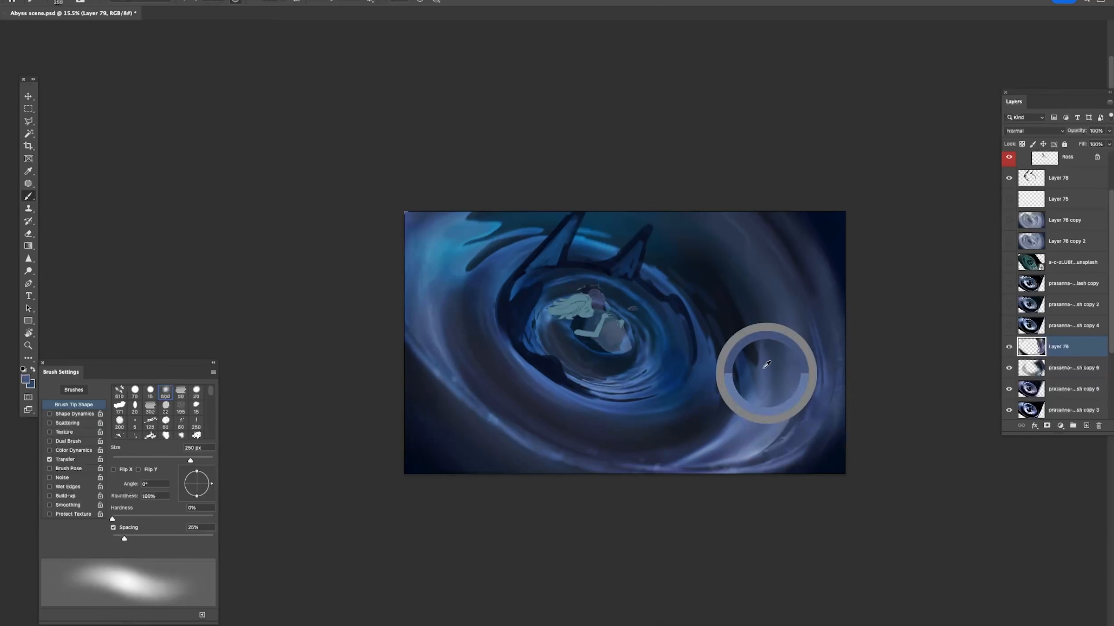
# Step: Work sampled blues into the rings at the canvas's left side with the soft brush, reducing it to 175 px
pyautogui.keyDown('alt'); pyautogui.click(768, 359); pyautogui.keyUp('alt')
pyautogui.press('z')
pyautogui.moveTo(812, 224); pyautogui.dragTo(793, 229)
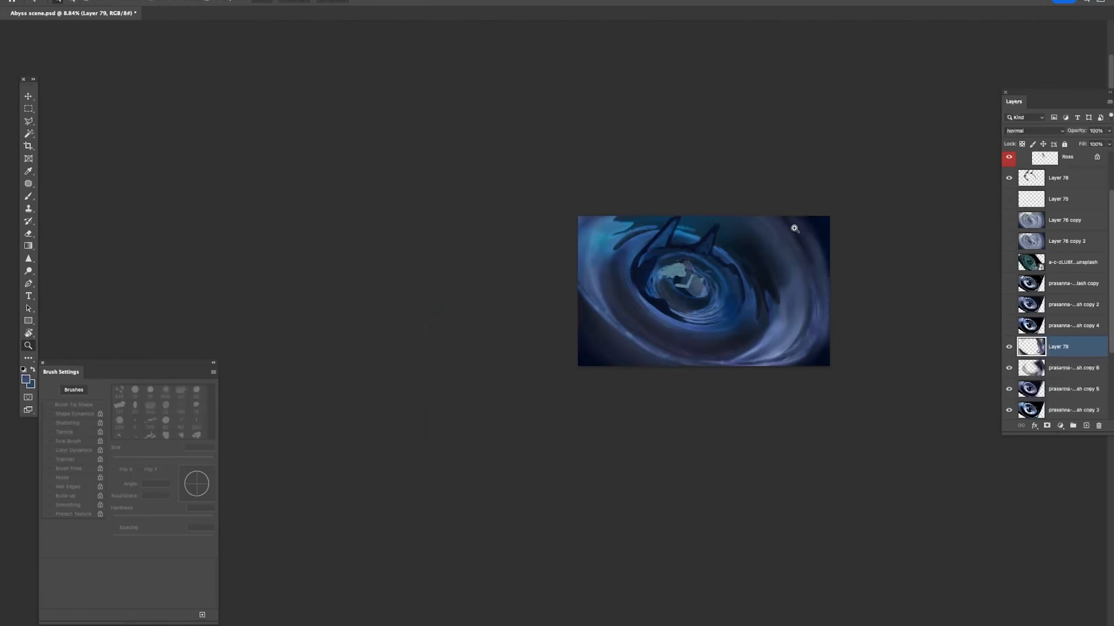
pyautogui.moveTo(720, 246); pyautogui.dragTo(748, 266)
pyautogui.press('b')
pyautogui.keyDown('alt'); pyautogui.click(501, 300); pyautogui.keyUp('alt')
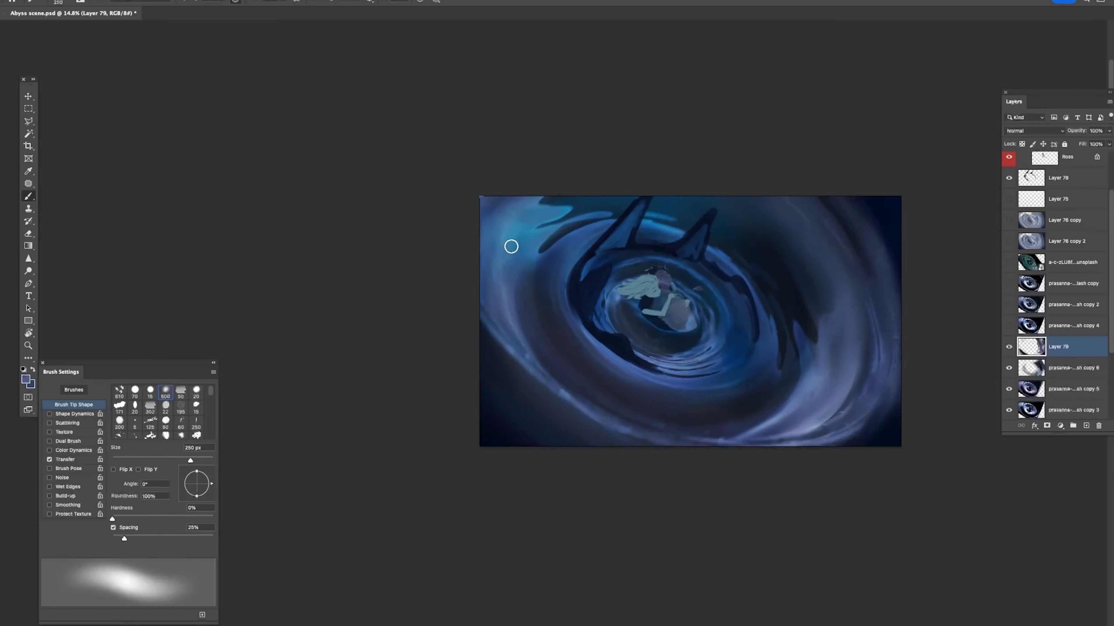
pyautogui.press('[')
pyautogui.press('[')
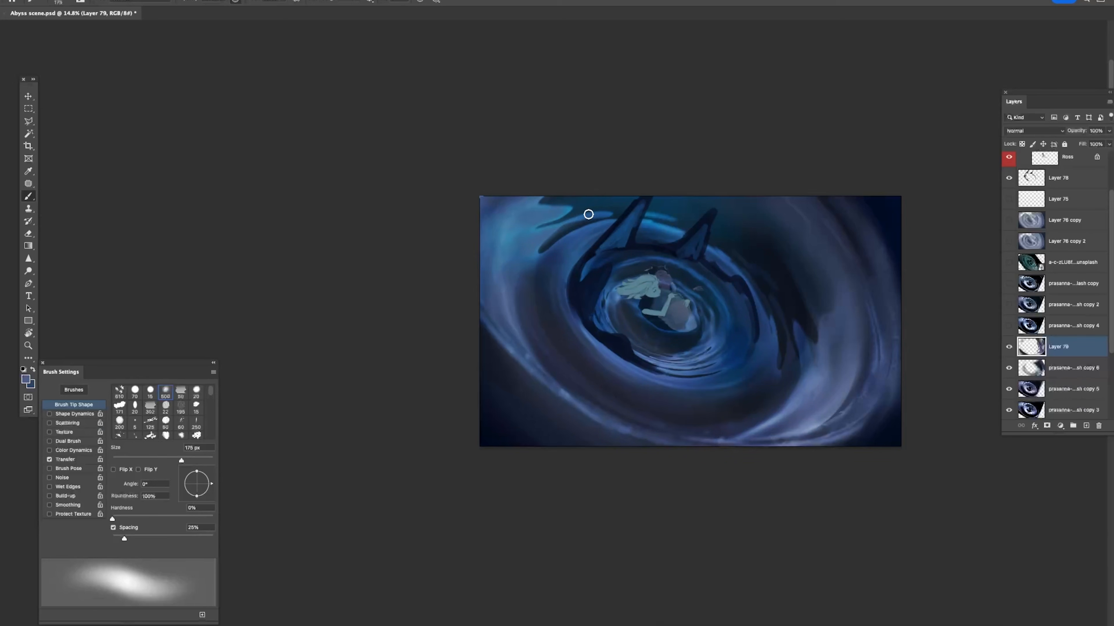
# Step: Paint over the upper-left corner above the teal streaks with sampled tones and the soft brush at 150 px
pyautogui.press('[')
pyautogui.press('[')
pyautogui.keyDown('alt'); pyautogui.click(770, 257); pyautogui.keyUp('alt')
pyautogui.keyDown('alt'); pyautogui.click(532, 208); pyautogui.keyUp('alt')
pyautogui.moveTo(577, 199); pyautogui.dragTo(538, 201)
# Step: Brush a sampled purplish blue upward along the right ring with the 150 px soft brush
pyautogui.keyDown('alt'); pyautogui.click(840, 332); pyautogui.keyUp('alt')
pyautogui.keyDown('alt'); pyautogui.click(820, 346); pyautogui.keyUp('alt')
pyautogui.moveTo(848, 307); pyautogui.dragTo(834, 230)
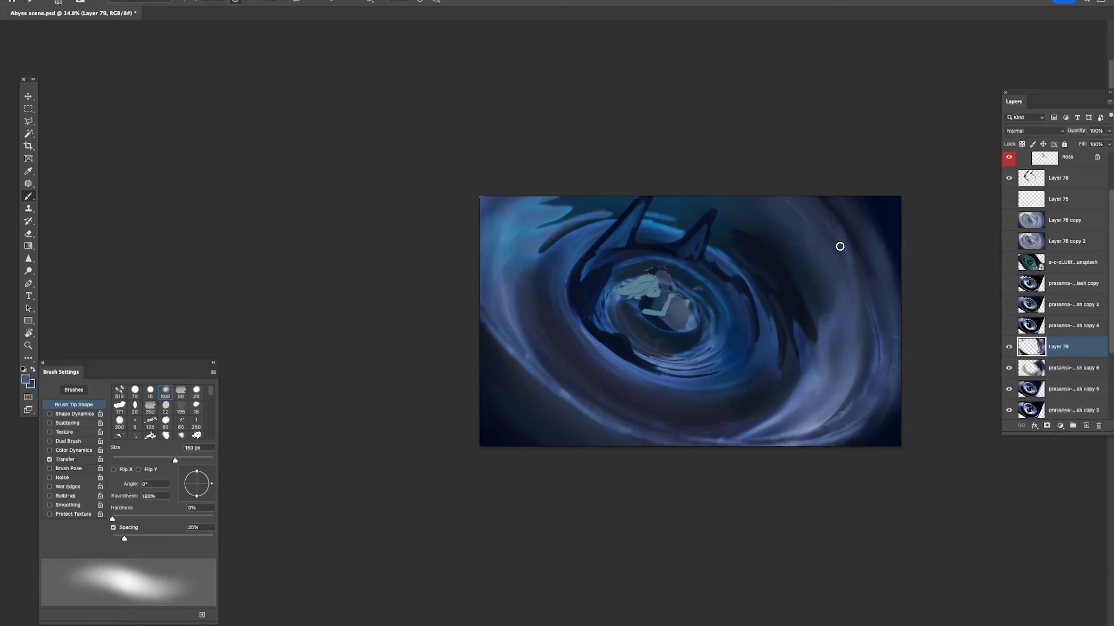
# Step: Darken the right canvas edge down to the lower-right corner with sampled dark blue and the soft brush at 400 px
pyautogui.press(']')
pyautogui.press(']')
pyautogui.press(']')
pyautogui.press(']')
pyautogui.press(']')
pyautogui.keyDown('alt'); pyautogui.click(875, 283); pyautogui.keyUp('alt')
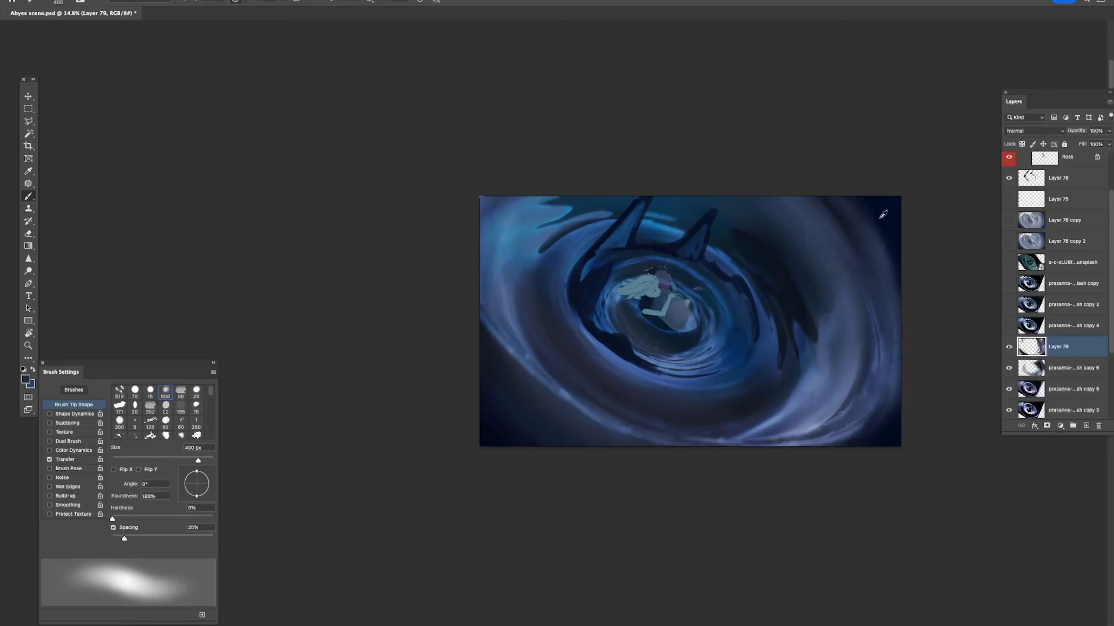
pyautogui.keyDown('alt'); pyautogui.click(892, 378); pyautogui.keyUp('alt')
pyautogui.moveTo(906, 370)
pyautogui.mouseDown()
pyautogui.moveTo(807, 453)
pyautogui.moveTo(855, 431)
pyautogui.moveTo(835, 469)
pyautogui.mouseUp()
# Step: Flip the canvas horizontally and try painting sampled blue along the bottom of the outer ring
pyautogui.press('super+space')
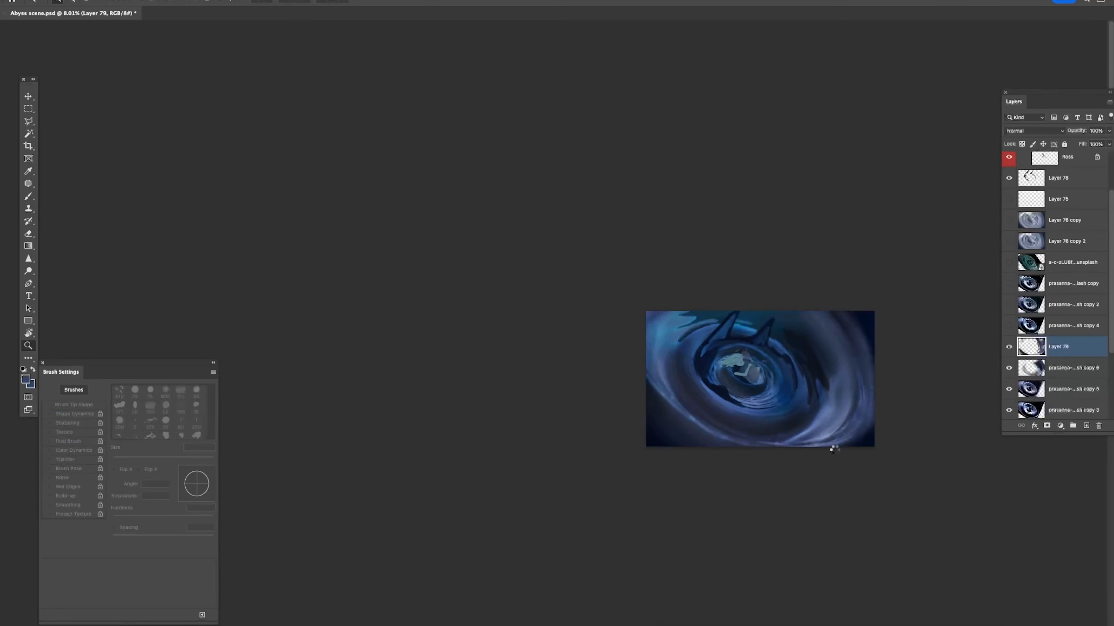
pyautogui.moveTo(695, 384)
pyautogui.mouseDown()
pyautogui.moveTo(685, 386)
pyautogui.moveTo(692, 433)
pyautogui.moveTo(748, 470)
pyautogui.mouseUp()
pyautogui.press('super+space')
pyautogui.keyDown('alt'); pyautogui.click(694, 360); pyautogui.keyUp('alt')
pyautogui.moveTo(699, 410)
pyautogui.mouseDown()
pyautogui.moveTo(719, 451)
pyautogui.moveTo(828, 475)
pyautogui.mouseUp()
pyautogui.keyDown('alt'); pyautogui.click(709, 450); pyautogui.keyUp('alt')
pyautogui.press('super+z')
# Step: Try a thinner light blue ripple line along the flipped canvas's lower ring with the soft brush at 175 px
pyautogui.press('[')
pyautogui.press('[')
pyautogui.press('[')
pyautogui.moveTo(726, 467); pyautogui.dragTo(857, 471)
pyautogui.press('[')
pyautogui.press('super+z')
pyautogui.keyDown('alt'); pyautogui.click(742, 471); pyautogui.keyUp('alt')
pyautogui.moveTo(742, 470)
pyautogui.mouseDown()
pyautogui.moveTo(819, 475)
pyautogui.moveTo(922, 422)
pyautogui.mouseUp()
pyautogui.press('super+z')
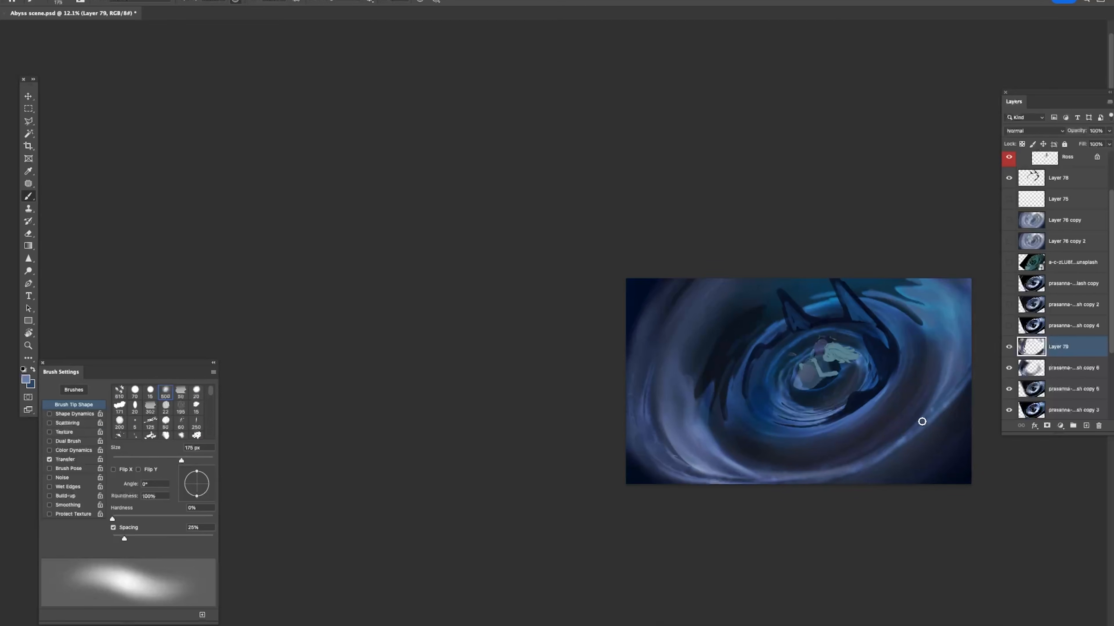
pyautogui.press('super+z')
# Step: Blend the ripple near the flipped canvas's lower-right edge with the Mixer Brush, reducing it to 250 px
pyautogui.keyDown('alt'); pyautogui.click(948, 405); pyautogui.keyUp('alt')
pyautogui.hotkey('shift', 'b')
pyautogui.moveTo(945, 406); pyautogui.dragTo(914, 445)
pyautogui.press('super+z')
pyautogui.press('[')
pyautogui.press('[')
pyautogui.press('[')
pyautogui.press('[')
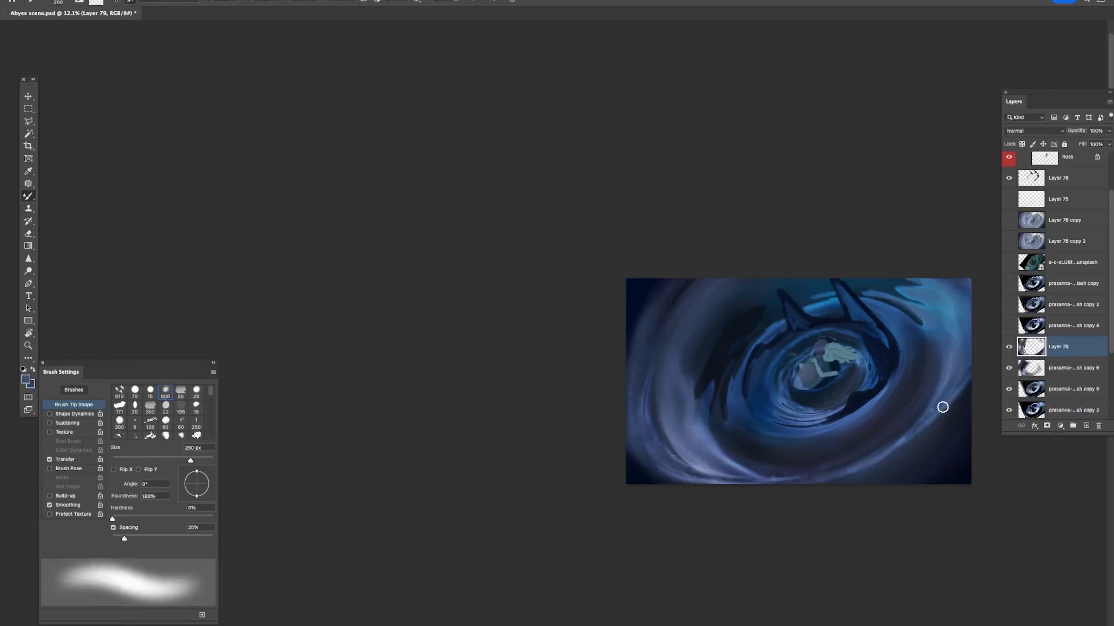
pyautogui.hotkey('shift', 'b')
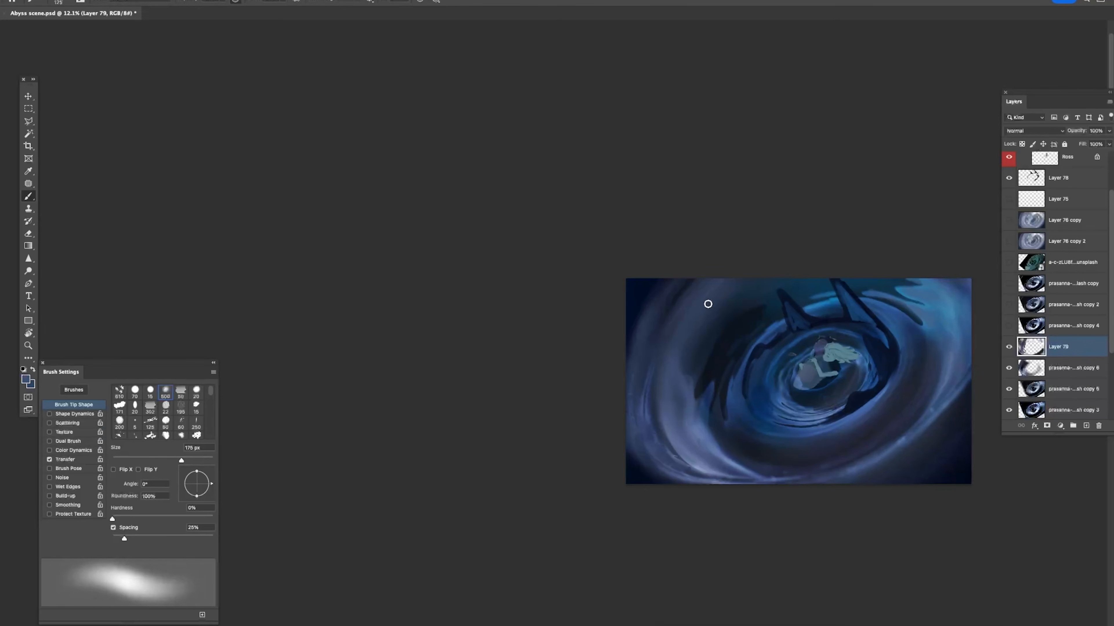
# Step: Paint sampled dark blue beside the outer splash spikes and restore the canvas to its unflipped orientation
pyautogui.keyDown('alt'); pyautogui.click(748, 317); pyautogui.keyUp('alt')
pyautogui.keyDown('alt'); pyautogui.click(710, 395); pyautogui.keyUp('alt')
pyautogui.moveTo(706, 404); pyautogui.dragTo(710, 439)
pyautogui.press('z')
pyautogui.moveTo(761, 382); pyautogui.dragTo(732, 377)
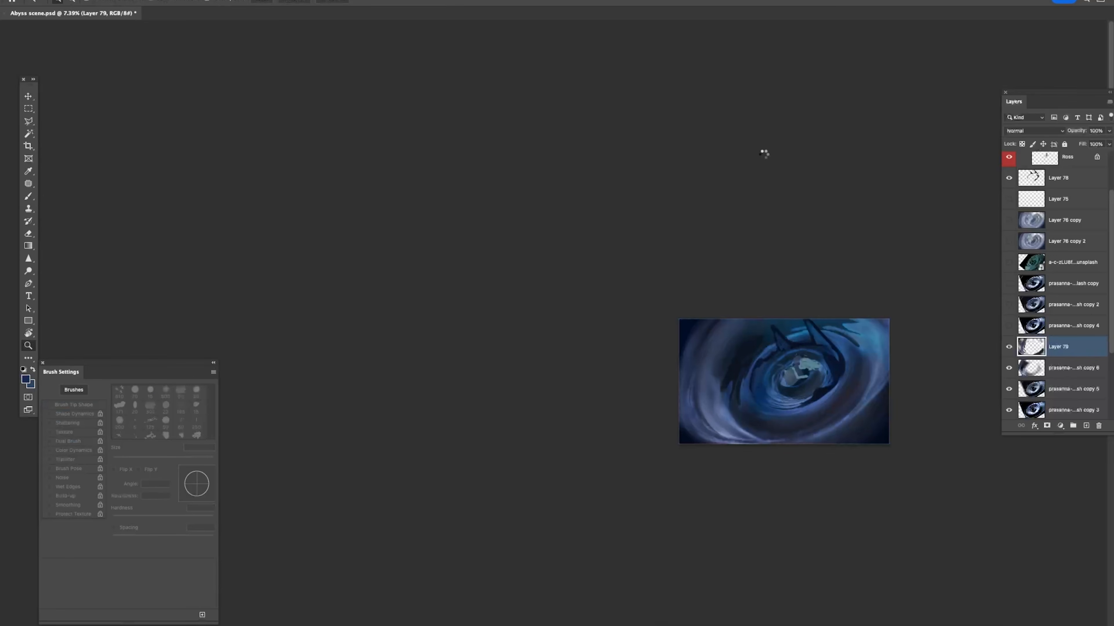
pyautogui.click(837, 347)
# Step: Deepen the area around the dark splash spikes right of the couple with sampled dark tones and the 175 px soft brush
pyautogui.press('b')
pyautogui.keyDown('alt'); pyautogui.click(779, 320); pyautogui.keyUp('alt')
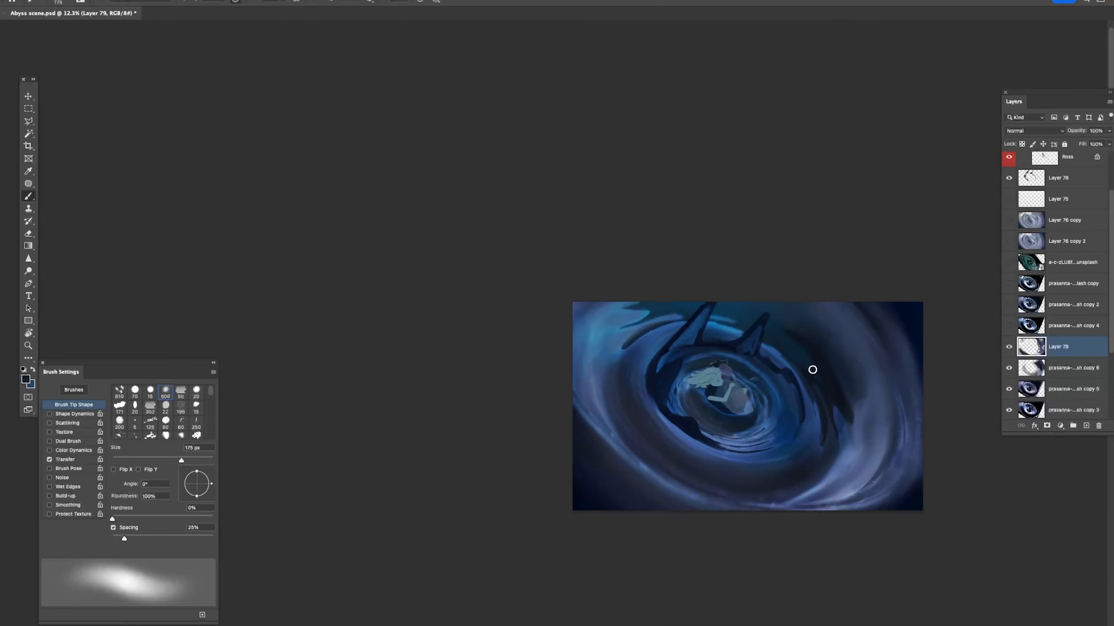
pyautogui.moveTo(827, 403)
pyautogui.mouseDown()
pyautogui.moveTo(819, 365)
pyautogui.moveTo(775, 329)
pyautogui.mouseUp()
pyautogui.keyDown('alt'); pyautogui.click(815, 443); pyautogui.keyUp('alt')
pyautogui.keyDown('alt'); pyautogui.click(839, 423); pyautogui.keyUp('alt')
pyautogui.moveTo(839, 415); pyautogui.dragTo(831, 383)
pyautogui.press('super+z')
pyautogui.keyDown('alt'); pyautogui.click(848, 430); pyautogui.keyUp('alt')
pyautogui.moveTo(843, 422); pyautogui.dragTo(839, 412)
# Step: Glaze sampled blue over the upper-right part of the vortex with the soft brush at 600 px, and save the file
pyautogui.press(']')
pyautogui.press(']')
pyautogui.press(']')
pyautogui.press(']')
pyautogui.press(']')
pyautogui.press(']')
pyautogui.keyDown('alt'); pyautogui.click(737, 308); pyautogui.keyUp('alt')
pyautogui.moveTo(829, 303)
pyautogui.mouseDown()
pyautogui.moveTo(800, 284)
pyautogui.moveTo(824, 283)
pyautogui.mouseUp()
pyautogui.press('super+s')
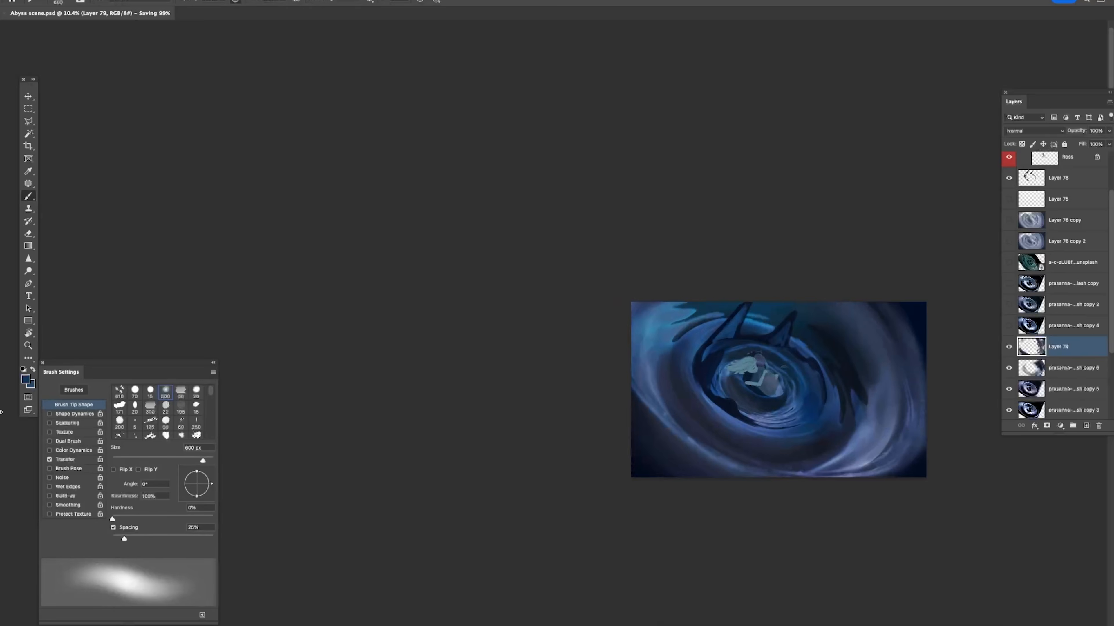
# Step: Set the foreground colour to a dark teal and glaze it over the top of the vortex with the 600 px soft brush
pyautogui.click(22, 383)
pyautogui.click(1085, 313)
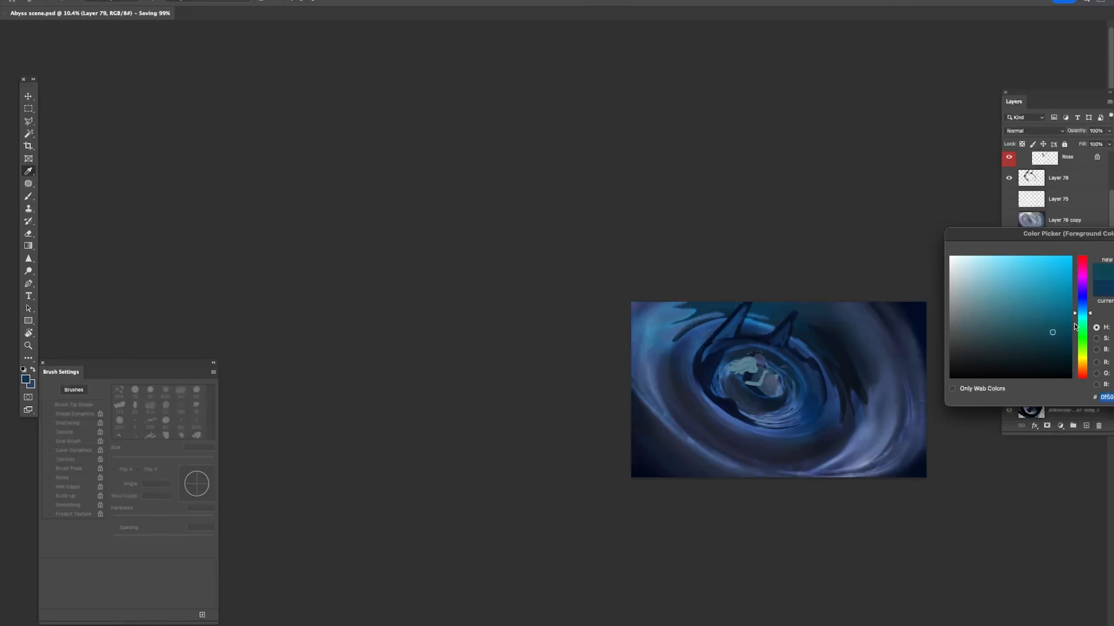
pyautogui.click(1047, 321)
pyautogui.press('Return')
pyautogui.scroll(1, 786, 301)
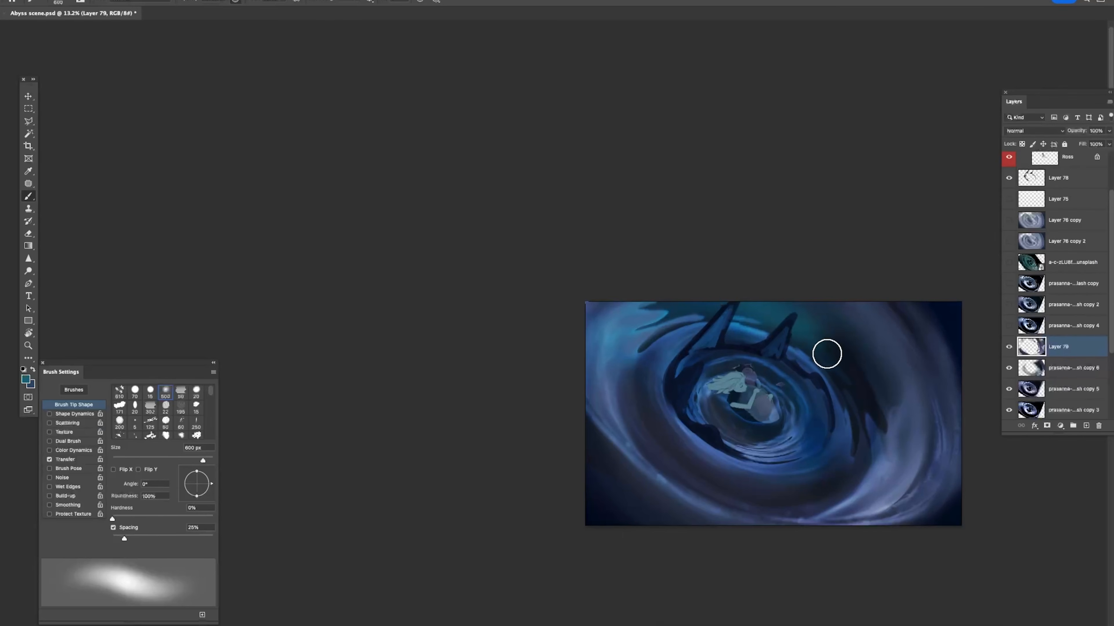
# Step: Try teal glazes along the lower-left ring, first at 600 px and again with a smaller soft brush
pyautogui.moveTo(809, 482); pyautogui.dragTo(701, 465)
pyautogui.press('super+z')
pyautogui.press('[')
pyautogui.press('[')
pyautogui.press('[')
pyautogui.press('[')
pyautogui.press('[')
pyautogui.press('[')
pyautogui.press('[')
pyautogui.moveTo(725, 483); pyautogui.dragTo(662, 424)
pyautogui.press('super+z')
# Step: Check the painting with the panels hidden, and glaze teal along the ring below the couple with the soft brush at 250 px
pyautogui.press('z')
pyautogui.moveTo(876, 414); pyautogui.dragTo(829, 384)
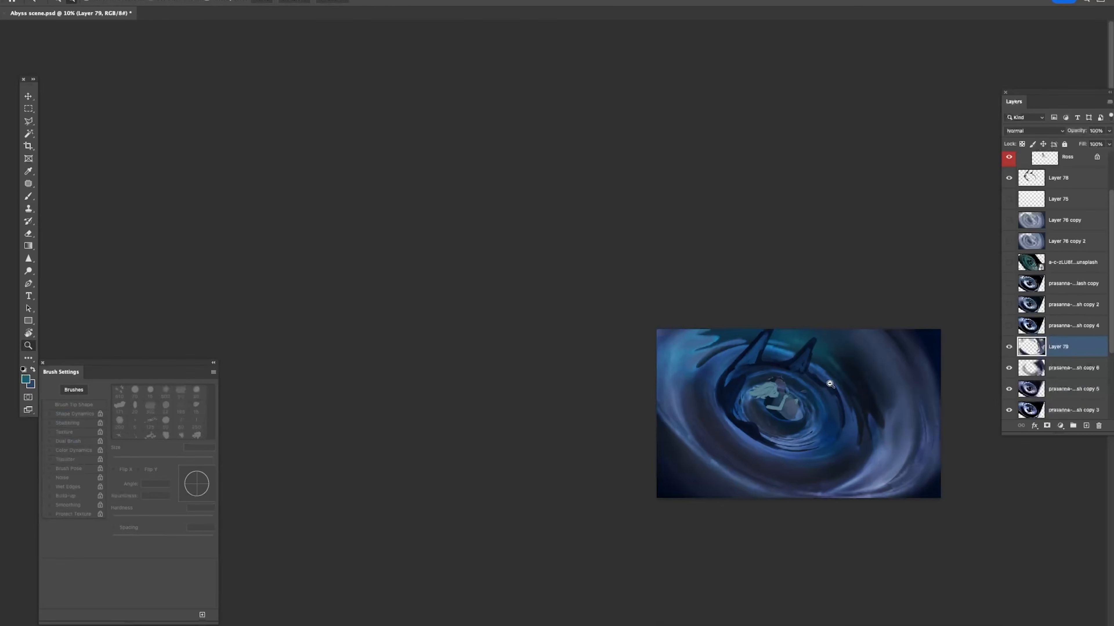
pyautogui.press('Tab')
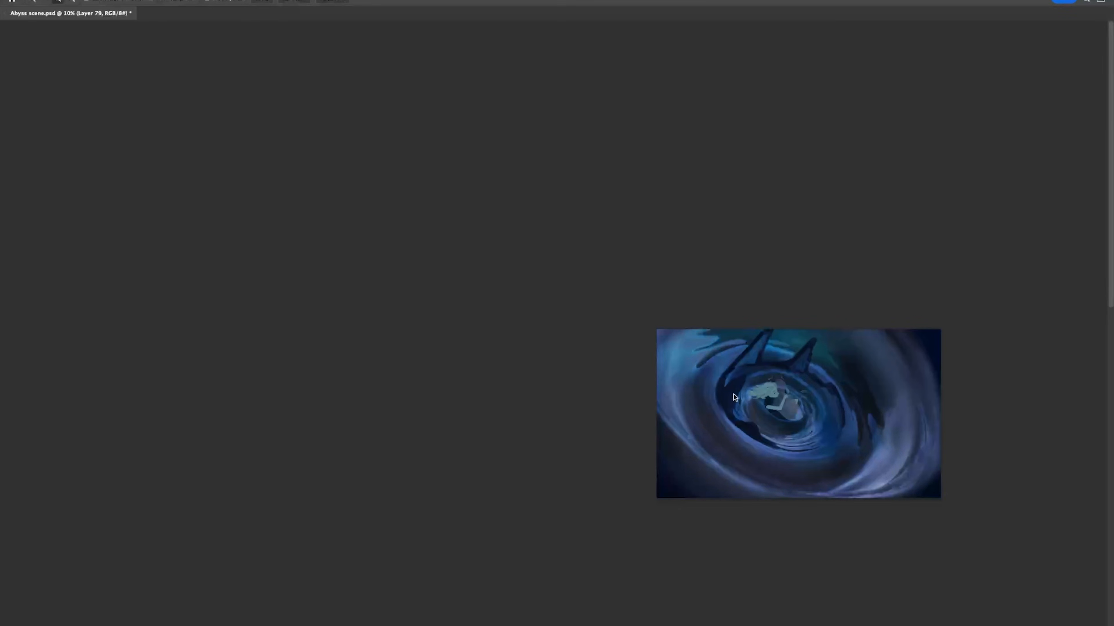
pyautogui.press('Tab')
pyautogui.moveTo(718, 438); pyautogui.dragTo(723, 438)
pyautogui.press('b')
pyautogui.press(']')
pyautogui.press(']')
pyautogui.press(']')
pyautogui.press(']')
pyautogui.moveTo(802, 451); pyautogui.dragTo(718, 420)
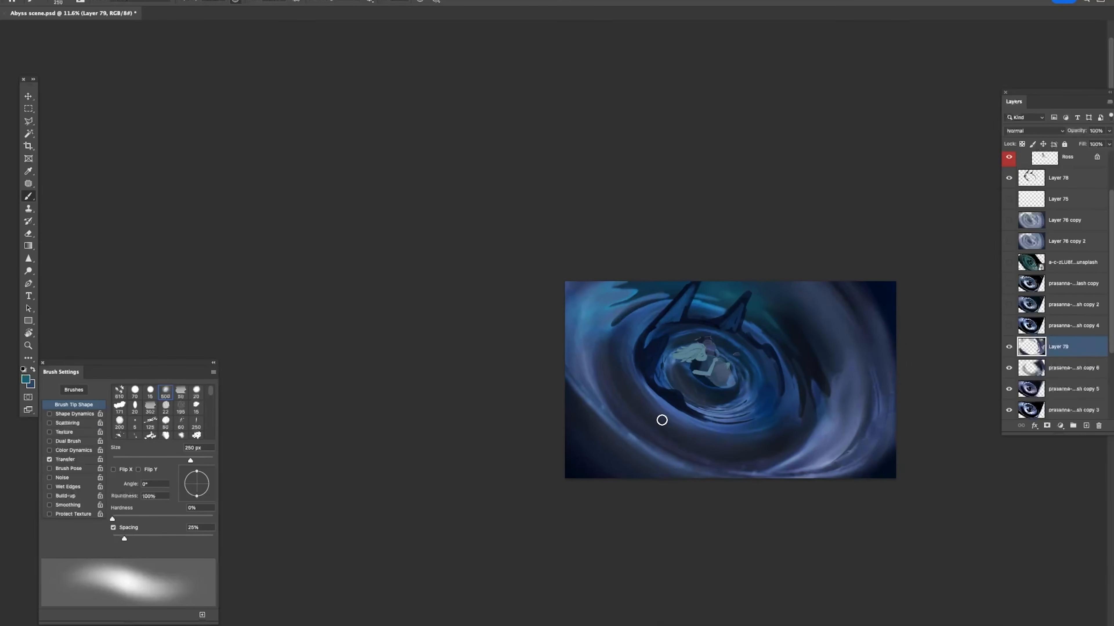
# Step: Touch up the lower-left and right rings with sampled blues using the 250 px soft brush
pyautogui.keyDown('alt'); pyautogui.click(635, 390); pyautogui.keyUp('alt')
pyautogui.keyDown('alt'); pyautogui.click(673, 434); pyautogui.keyUp('alt')
pyautogui.keyDown('alt'); pyautogui.click(825, 421); pyautogui.keyUp('alt')
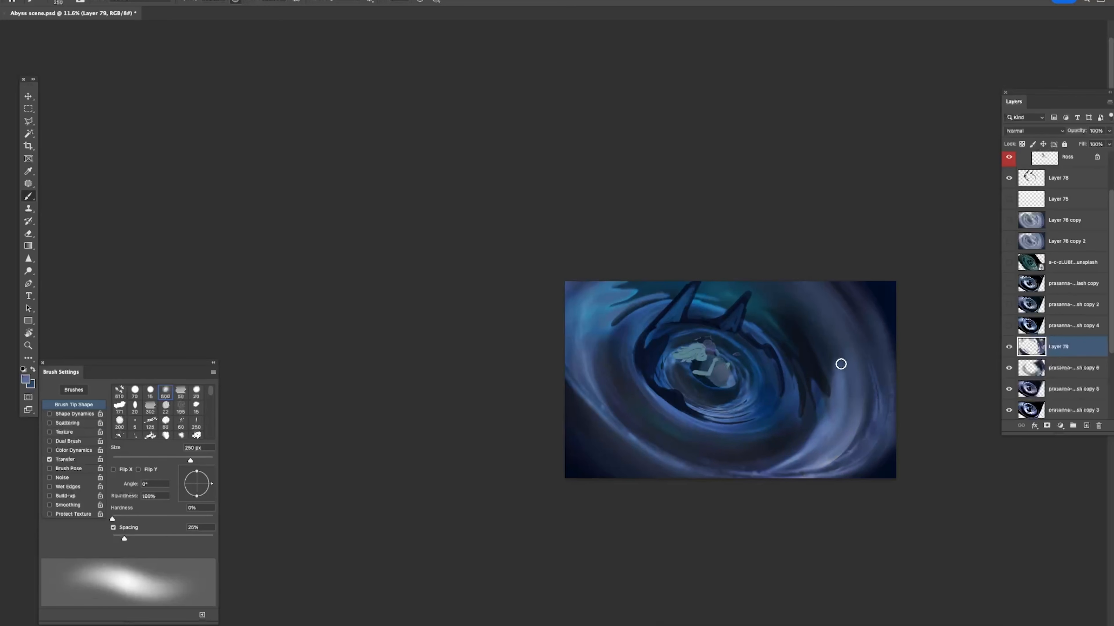
# Step: Try a light ripple line up the right ring to the canvas's top edge with the soft brush at 150 px
pyautogui.keyDown('alt'); pyautogui.click(824, 428); pyautogui.keyUp('alt')
pyautogui.press('[')
pyautogui.press('[')
pyautogui.press('[')
pyautogui.press('[')
pyautogui.moveTo(831, 417); pyautogui.dragTo(802, 281)
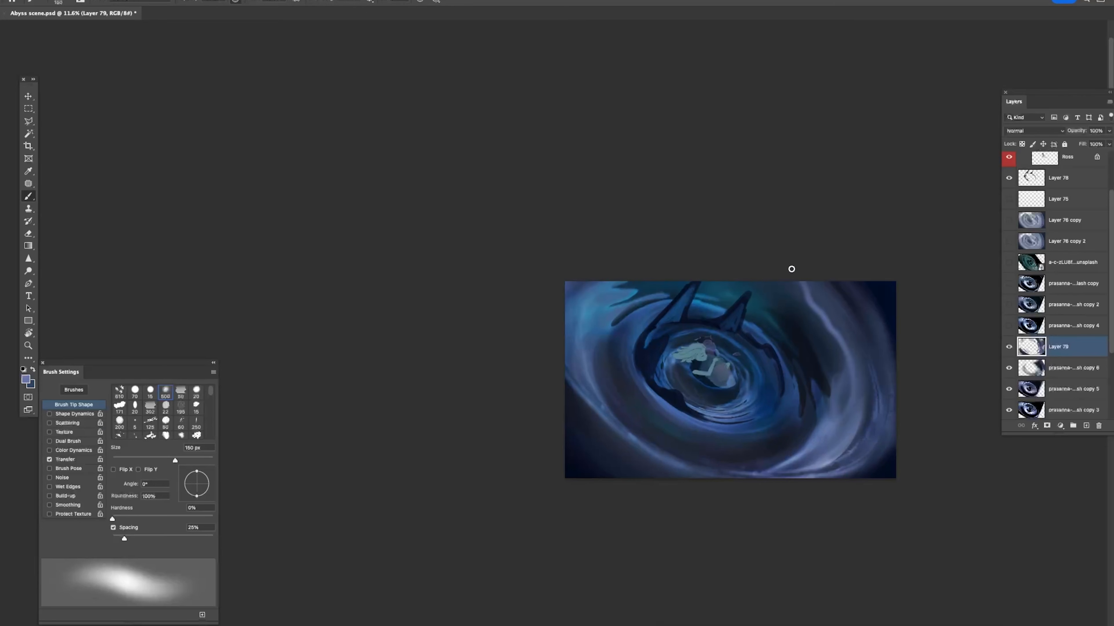
pyautogui.hotkey('ctrl', 'z')
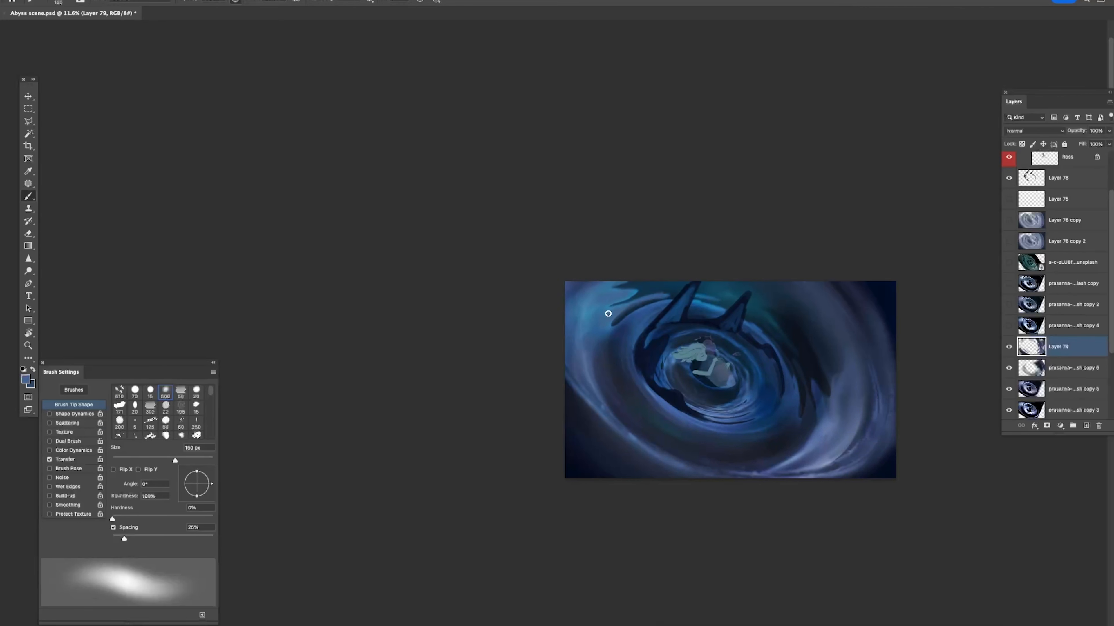
# Step: Sample a blue from the lower-right ring and switch to the Mixer Brush
pyautogui.moveTo(655, 385); pyautogui.dragTo(635, 385)
pyautogui.moveTo(796, 386); pyautogui.dragTo(811, 388)
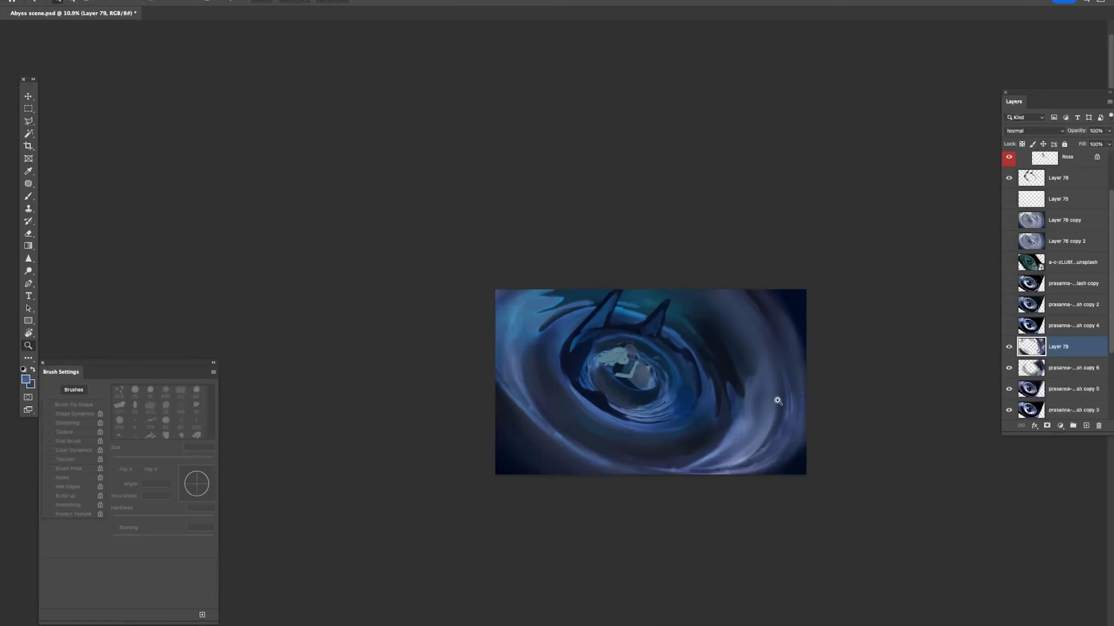
pyautogui.keyDown('alt'); pyautogui.click(763, 433); pyautogui.keyUp('alt')
pyautogui.hotkey('shift', 'b')
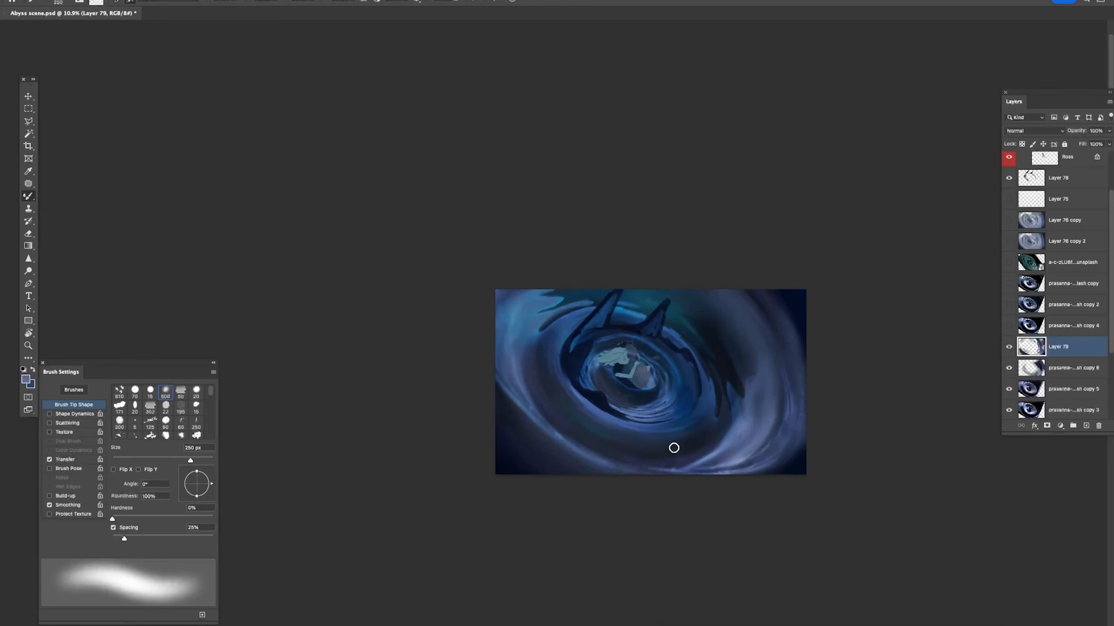
# Step: Choose the textured, scattering 50 px tip for the Mixer Brush, enlarge it, and blend the right side of the rings
pyautogui.rightClick(752, 388)
pyautogui.doubleClick(836, 433)
pyautogui.press(']')
pyautogui.press(']')
pyautogui.press(']')
pyautogui.press(']')
pyautogui.press('[')
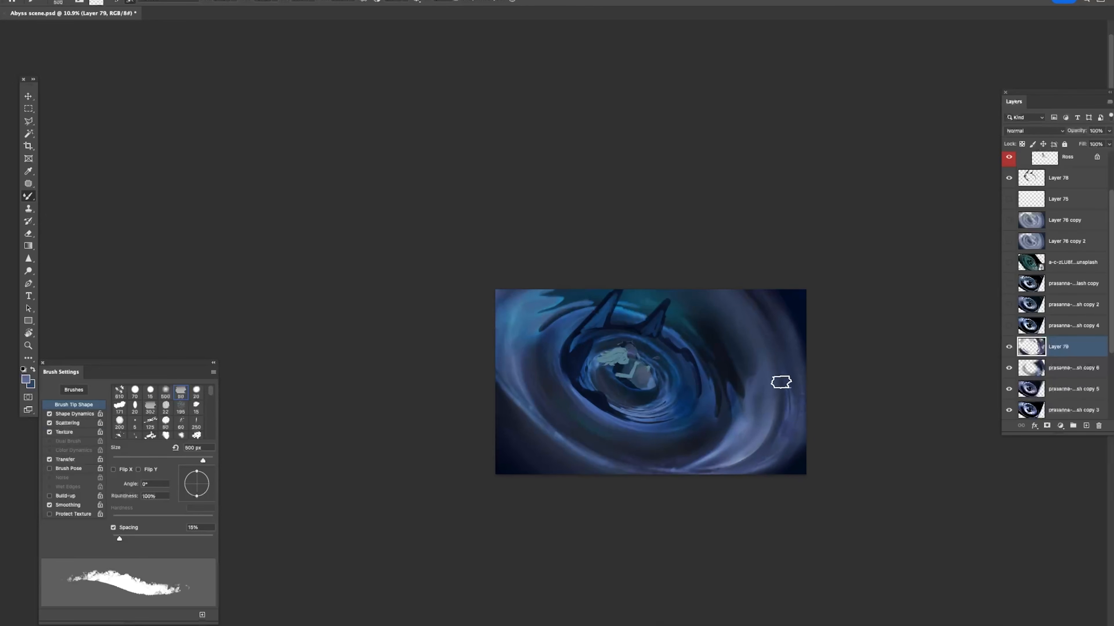
pyautogui.press(']')
pyautogui.press(']')
pyautogui.press(']')
pyautogui.press(']')
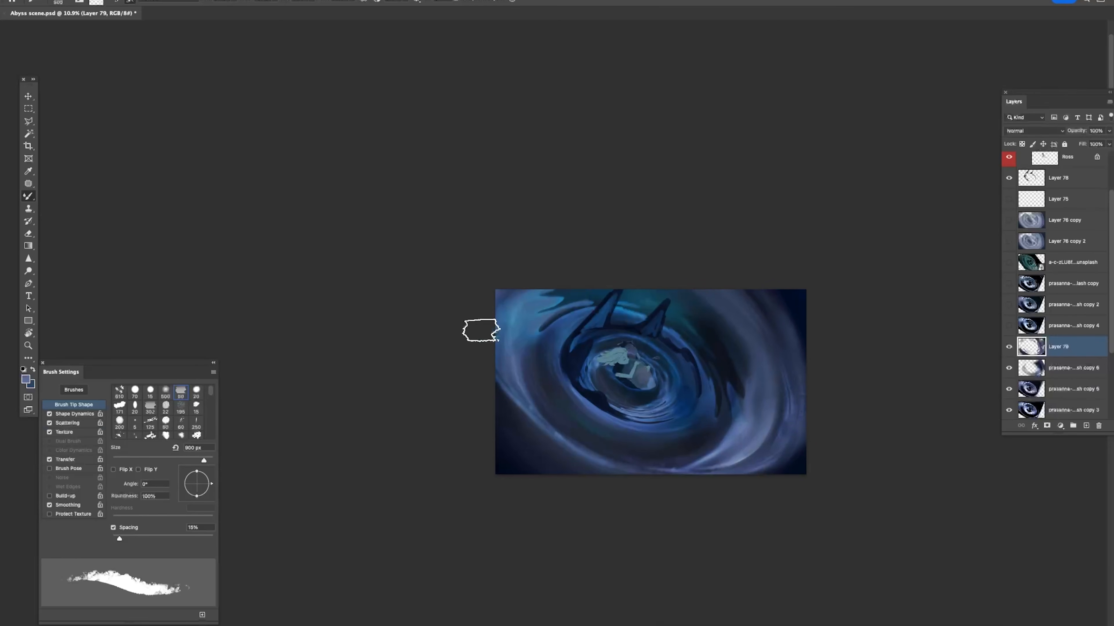
# Step: Sample a dark blue and blend the right edge of the rings with the textured Mixer Brush at 400 px
pyautogui.press(',')
pyautogui.keyDown('super'); pyautogui.click(534, 302); pyautogui.keyUp('super')
pyautogui.keyDown('alt'); pyautogui.click(768, 311); pyautogui.keyUp('alt')
pyautogui.press(']')
pyautogui.press(']')
pyautogui.press(']')
pyautogui.press(']')
pyautogui.moveTo(791, 338); pyautogui.dragTo(797, 384)
pyautogui.press(']')
pyautogui.press('.')
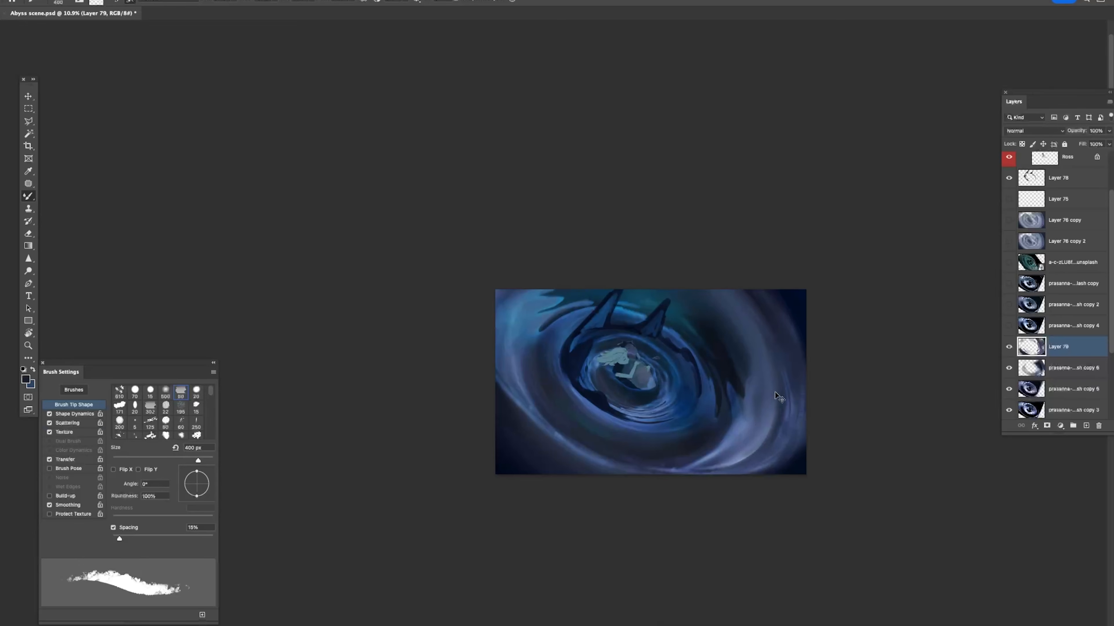
# Step: Compare the painting with and without Layer 79, add a new layer above it and switch to the soft Brush
pyautogui.click(1008, 348)
pyautogui.click(1008, 348)
pyautogui.press('z')
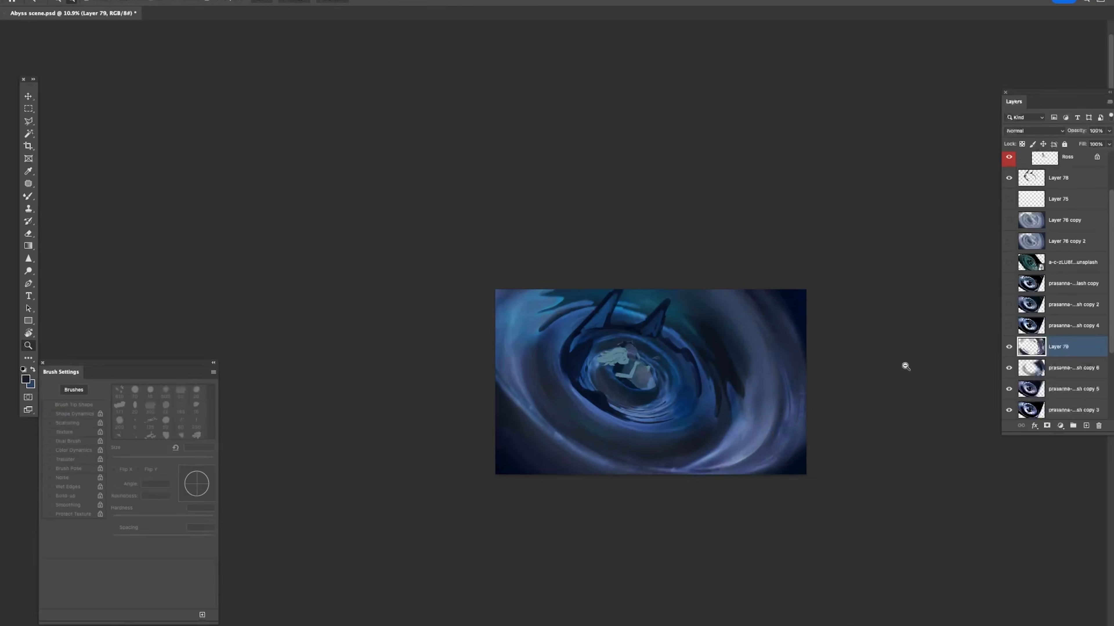
pyautogui.click(852, 385)
pyautogui.click(1086, 426)
pyautogui.press('b')
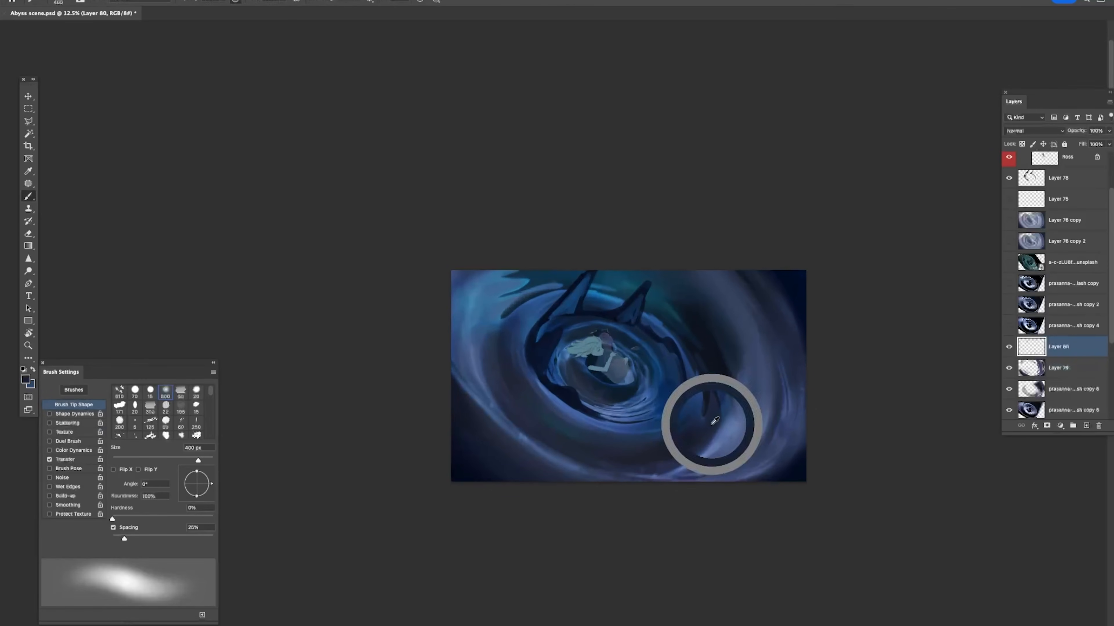
# Step: Try dark strokes along the right and lower rings with the soft brush at 400 px
pyautogui.moveTo(717, 440); pyautogui.dragTo(729, 360)
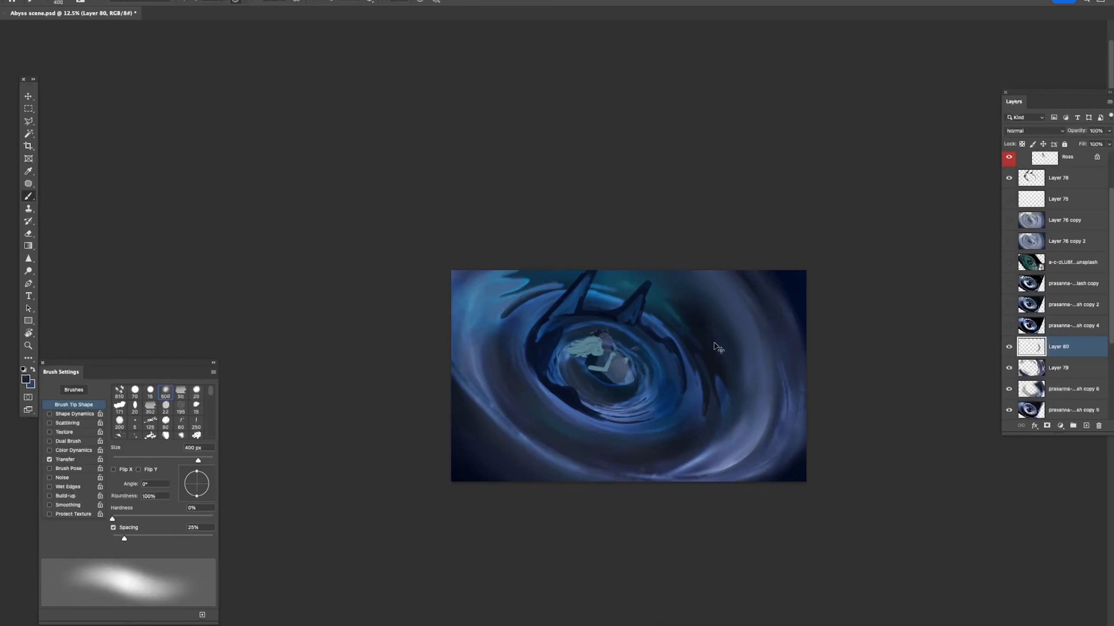
pyautogui.press('super+z')
pyautogui.keyDown('alt'); pyautogui.click(741, 396); pyautogui.keyUp('alt')
pyautogui.moveTo(739, 408); pyautogui.dragTo(617, 462)
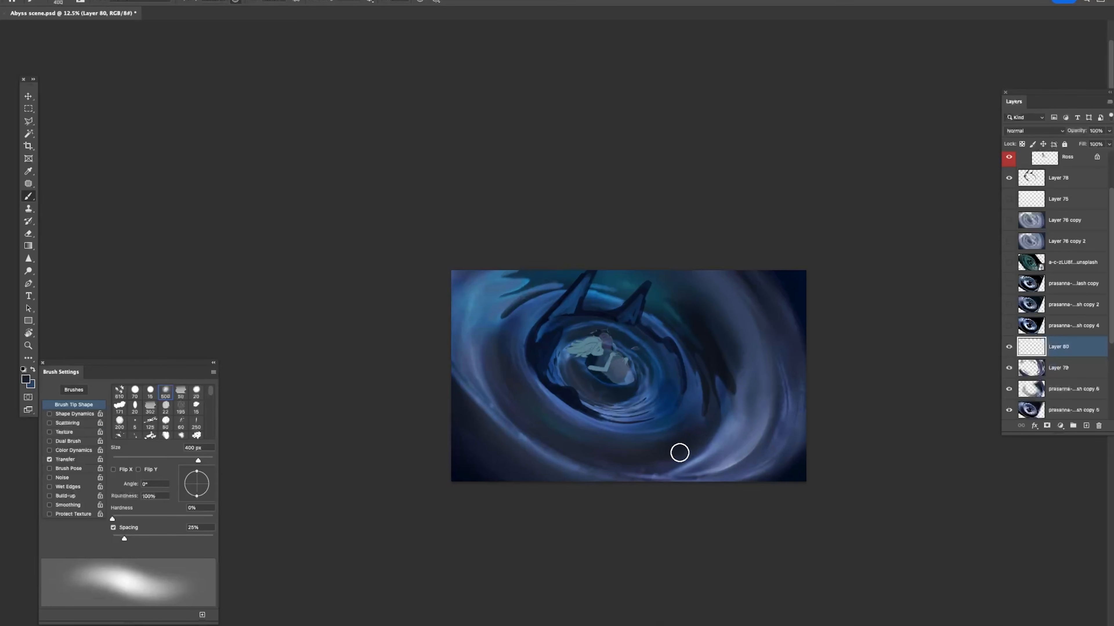
pyautogui.press('z')
pyautogui.moveTo(738, 351); pyautogui.dragTo(650, 216)
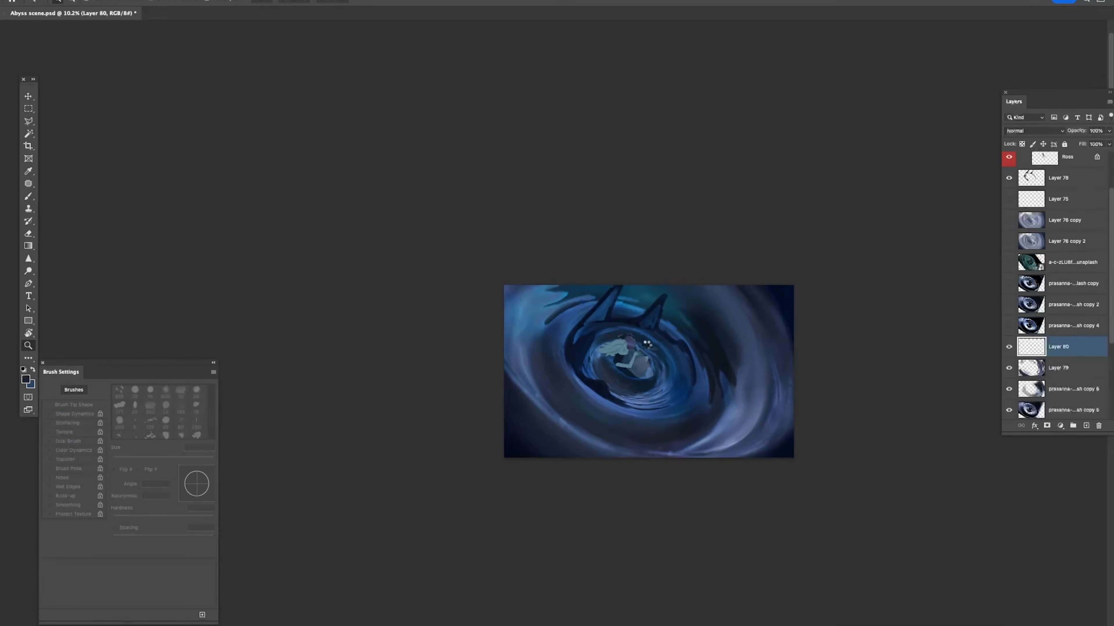
# Step: Mirror the canvas and try dark strokes around the lower rings with the soft brush reduced to 80 px
pyautogui.press('super+shift+h')
pyautogui.moveTo(703, 367); pyautogui.dragTo(741, 366)
pyautogui.press('b')
pyautogui.press('[')
pyautogui.press('[')
pyautogui.press('[')
pyautogui.press('[')
pyautogui.press('[')
pyautogui.moveTo(729, 415); pyautogui.dragTo(679, 466)
pyautogui.press('super+z')
pyautogui.press('super+z')
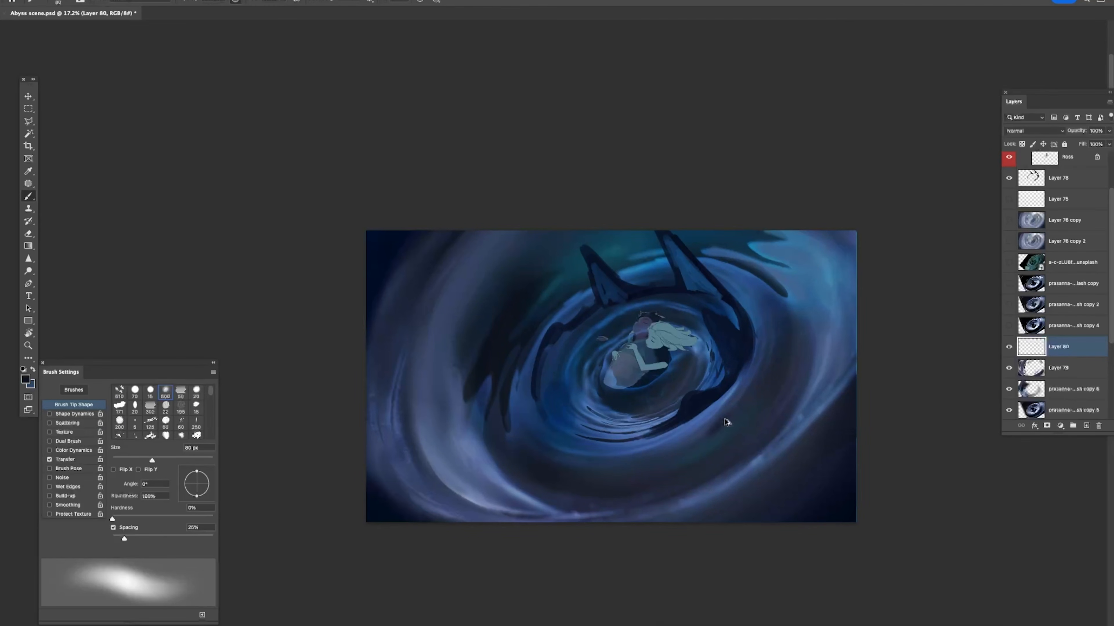
pyautogui.moveTo(720, 424); pyautogui.dragTo(767, 392)
pyautogui.press('super+z')
pyautogui.press('super+z')
pyautogui.press('super+z')
# Step: Flip the canvas back and try dark ripple strokes along the lower-left ring at 80 px
pyautogui.press('super+shift+h')
pyautogui.moveTo(455, 362)
pyautogui.mouseDown()
pyautogui.moveTo(505, 426)
pyautogui.moveTo(479, 412)
pyautogui.mouseUp()
pyautogui.press('super+z')
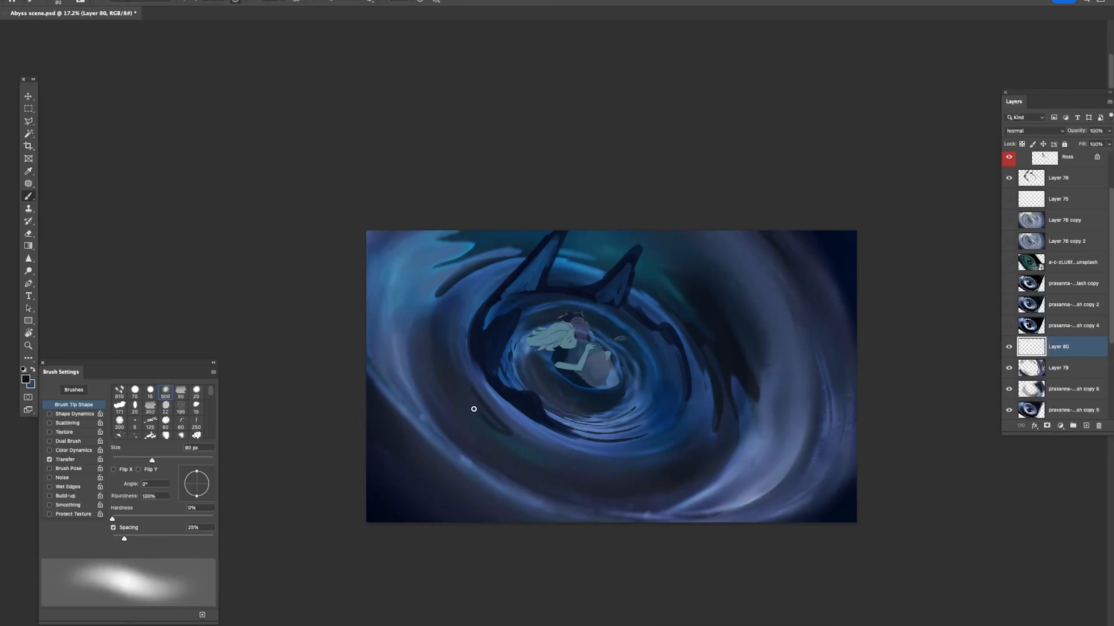
pyautogui.moveTo(517, 445); pyautogui.dragTo(550, 460)
pyautogui.press('super+z')
pyautogui.press('super+z')
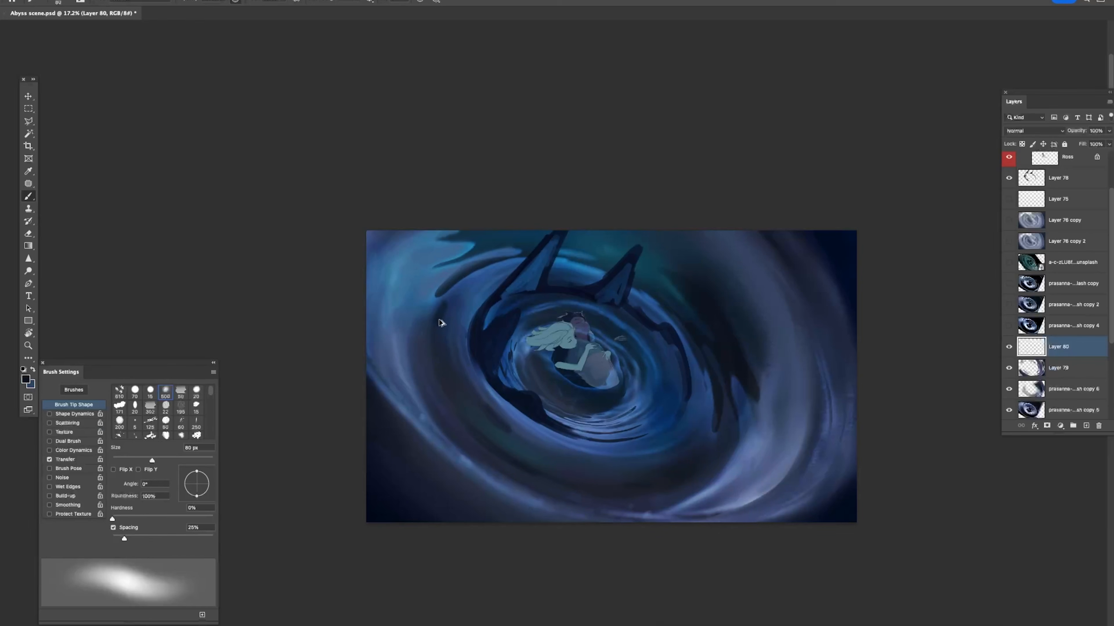
# Step: Sample a blue from the rings left of the couple and switch to the 200 px soft brush tip
pyautogui.moveTo(551, 393); pyautogui.dragTo(519, 416)
pyautogui.moveTo(527, 364); pyautogui.dragTo(494, 375)
pyautogui.keyDown('alt'); pyautogui.click(497, 380); pyautogui.keyUp('alt')
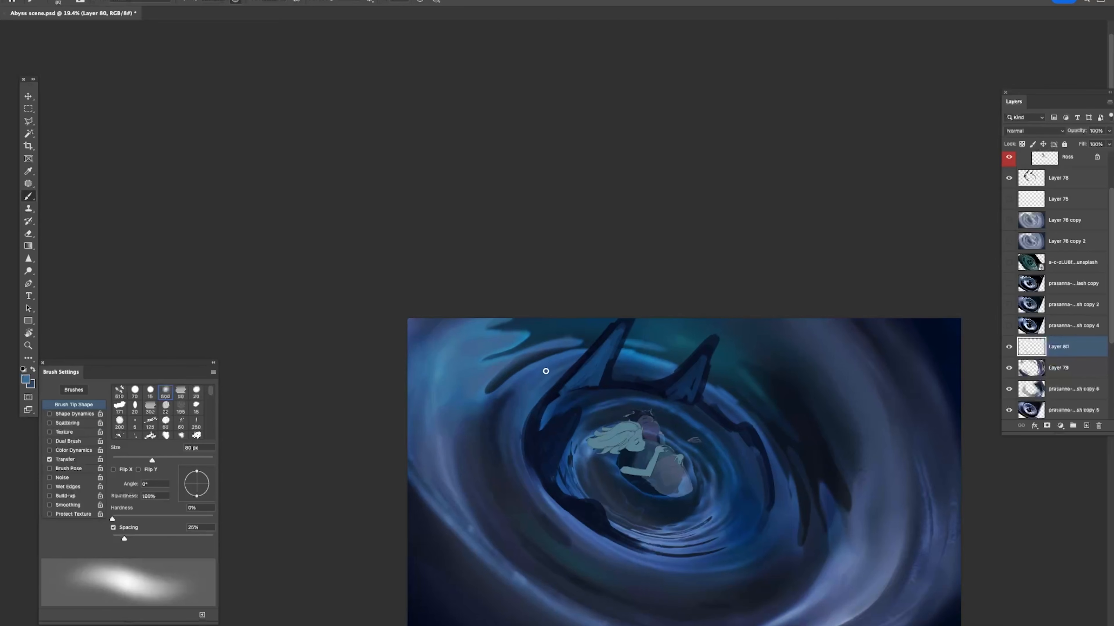
pyautogui.moveTo(673, 334); pyautogui.dragTo(611, 325)
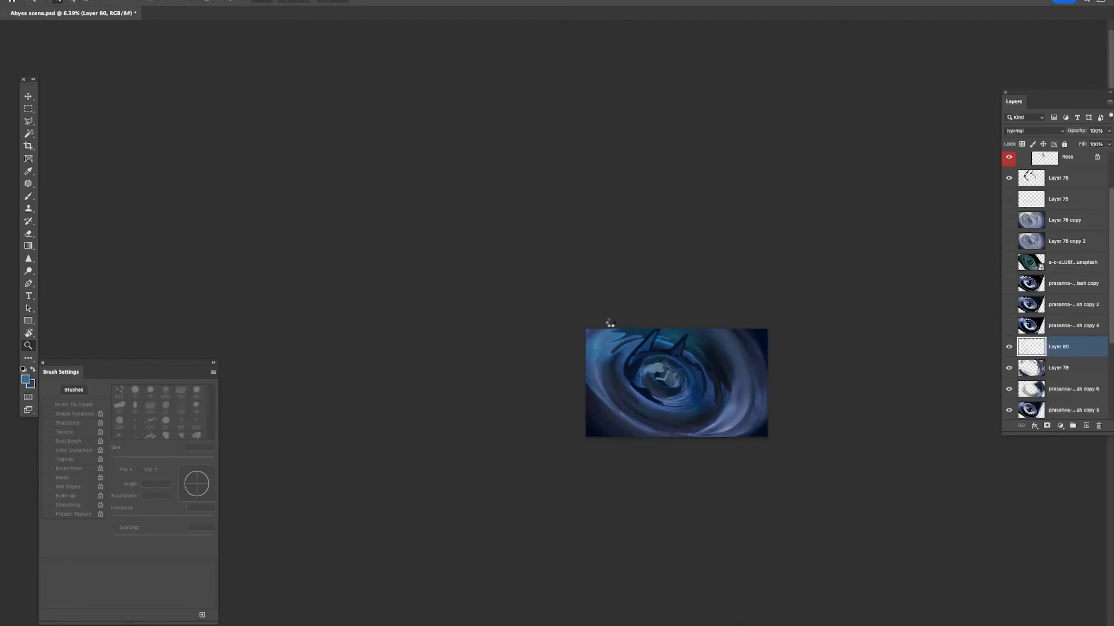
pyautogui.moveTo(691, 323); pyautogui.dragTo(786, 335)
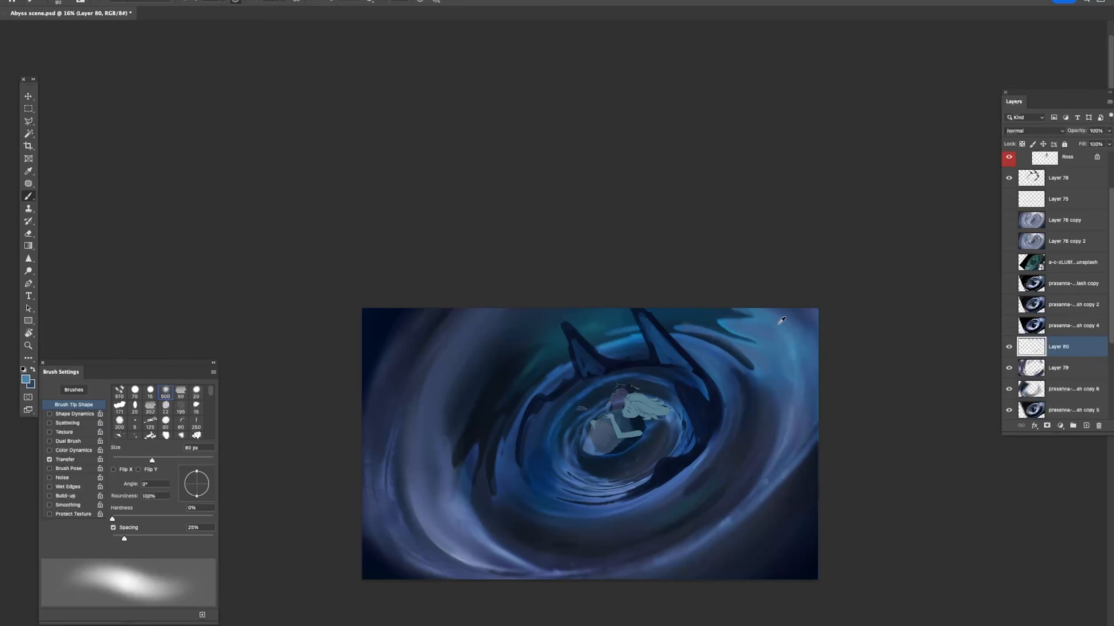
pyautogui.hotkey('shift', '.')
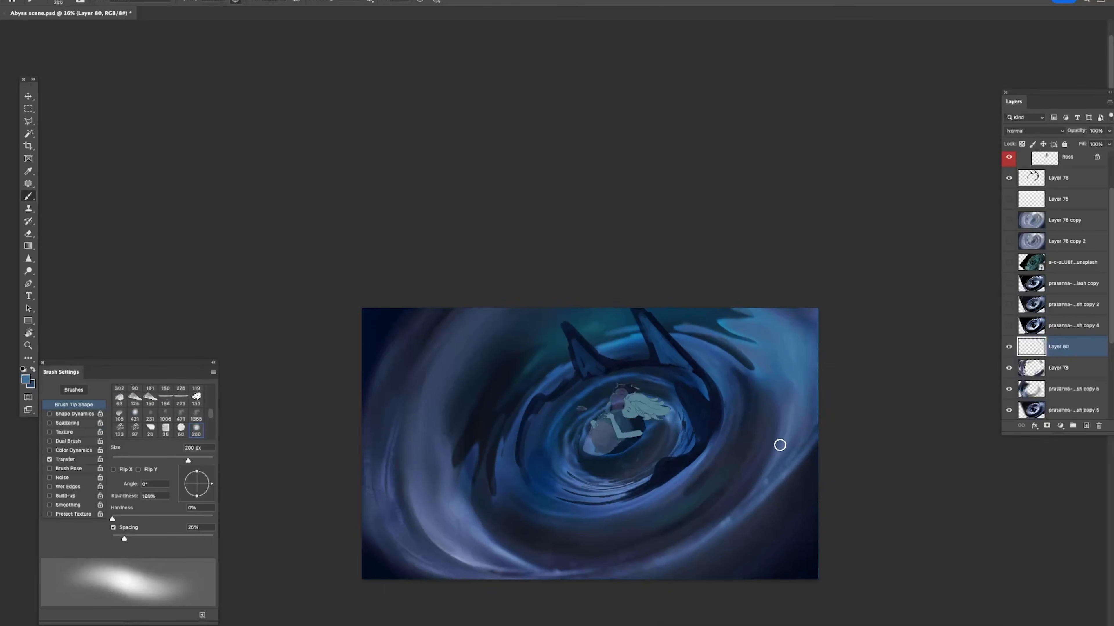
# Step: Try a light blue line along the left ring of the mirrored canvas up to its top edge
pyautogui.moveTo(430, 386); pyautogui.dragTo(503, 303)
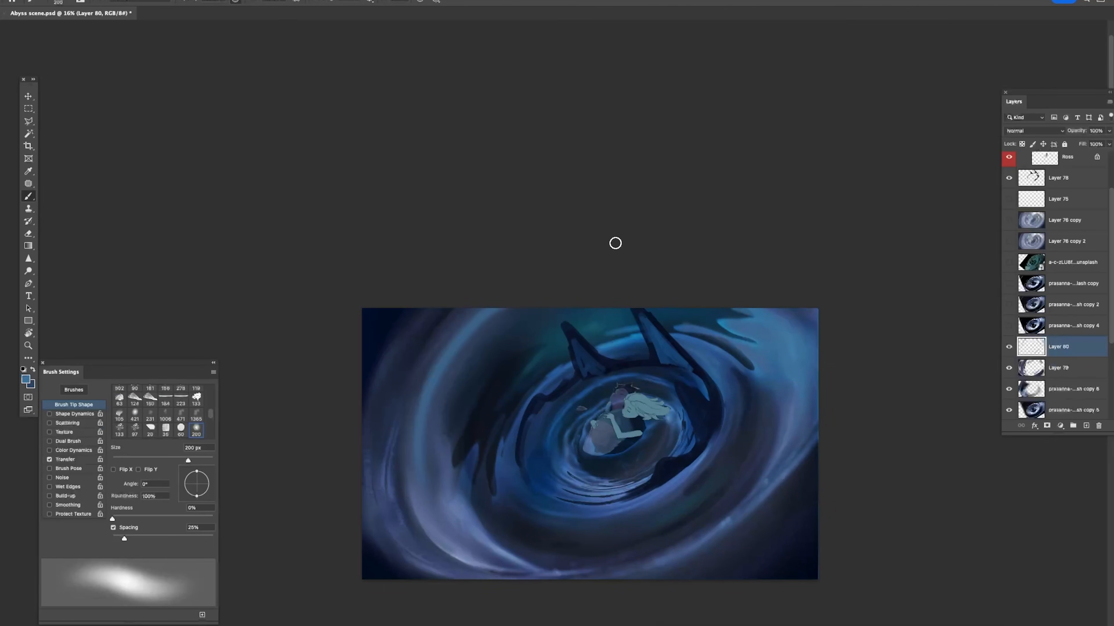
pyautogui.press('super+z')
pyautogui.moveTo(406, 477)
pyautogui.mouseDown()
pyautogui.moveTo(432, 380)
pyautogui.moveTo(510, 314)
pyautogui.mouseUp()
pyautogui.press('super+z')
# Step: Sample dark blues and deepen the inner edge of the left ring with the soft brush at 200 px
pyautogui.keyDown('alt'); pyautogui.click(479, 346); pyautogui.keyUp('alt')
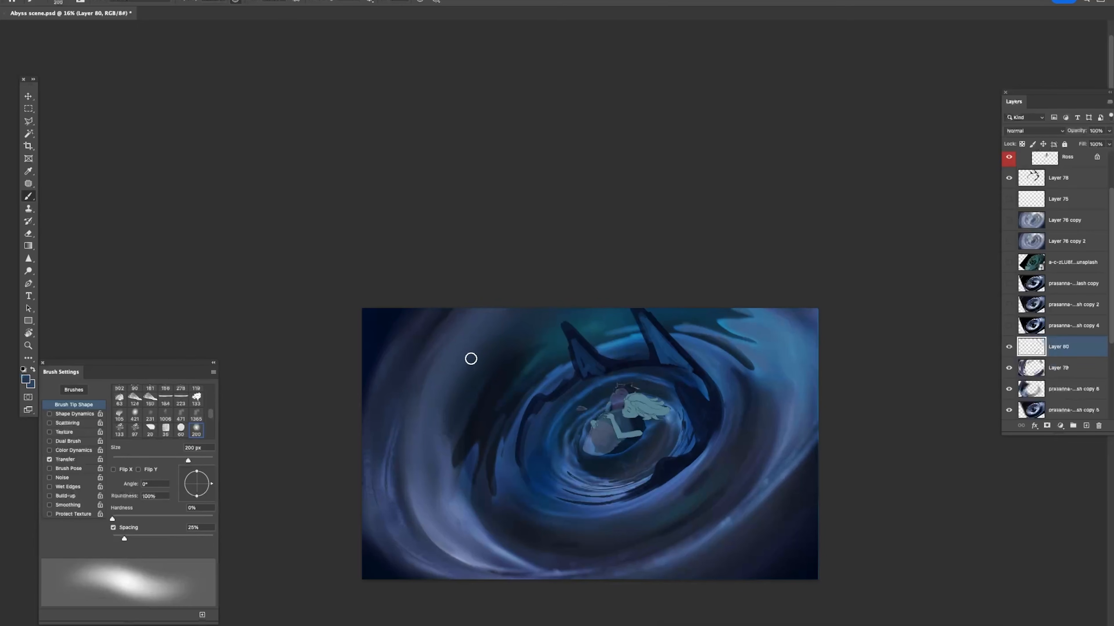
pyautogui.keyDown('alt'); pyautogui.click(516, 359); pyautogui.keyUp('alt')
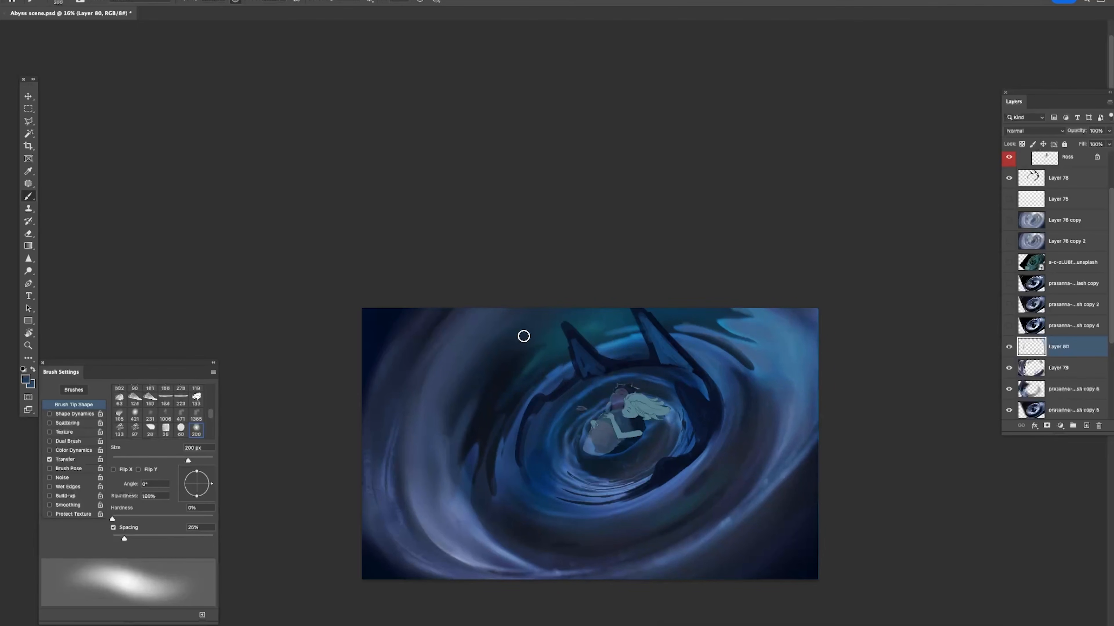
pyautogui.moveTo(472, 405); pyautogui.dragTo(461, 479)
pyautogui.keyDown('alt'); pyautogui.click(467, 476); pyautogui.keyUp('alt')
pyautogui.moveTo(457, 423); pyautogui.dragTo(455, 497)
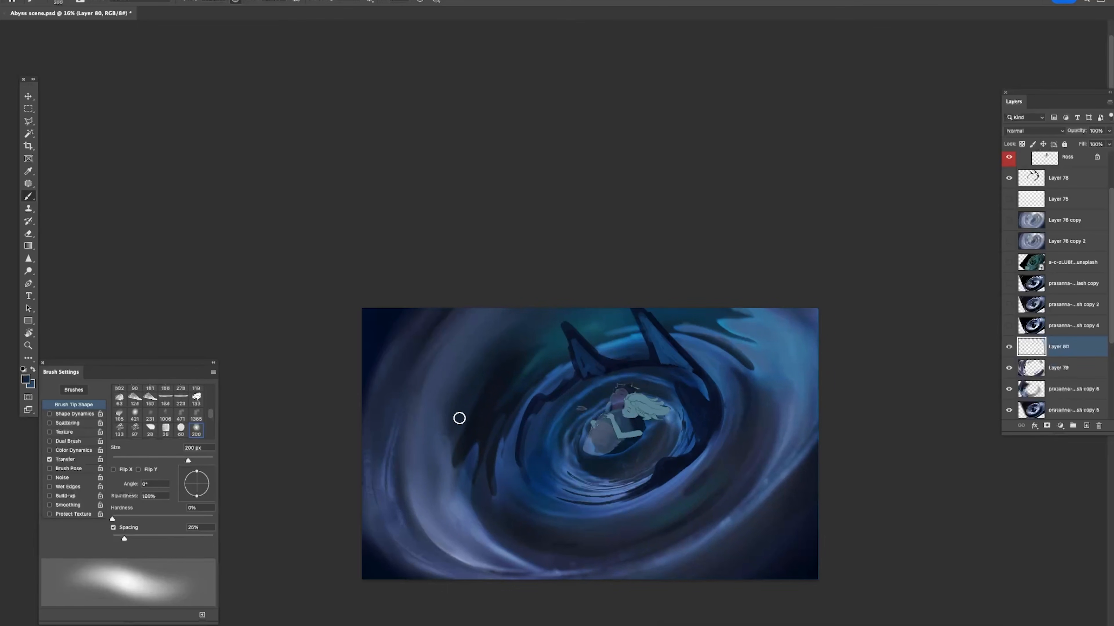
pyautogui.press('super+z')
pyautogui.moveTo(467, 406); pyautogui.dragTo(459, 497)
pyautogui.press('super+space')
pyautogui.moveTo(563, 380); pyautogui.dragTo(521, 352)
pyautogui.moveTo(541, 393); pyautogui.dragTo(598, 393)
pyautogui.moveTo(461, 435)
pyautogui.mouseDown()
pyautogui.moveTo(473, 477)
pyautogui.moveTo(458, 467)
pyautogui.mouseUp()
# Step: Sample the teal near the horns, try a stroke beside the left horn, and reduce the brush to 80 px
pyautogui.keyDown('alt'); pyautogui.click(519, 297); pyautogui.keyUp('alt')
pyautogui.keyDown('alt'); pyautogui.click(659, 267); pyautogui.keyUp('alt')
pyautogui.moveTo(613, 284); pyautogui.dragTo(596, 288)
pyautogui.press('super+z')
pyautogui.press('[')
pyautogui.press('[')
pyautogui.press('[')
pyautogui.press('[')
pyautogui.press('[')
pyautogui.press('[')
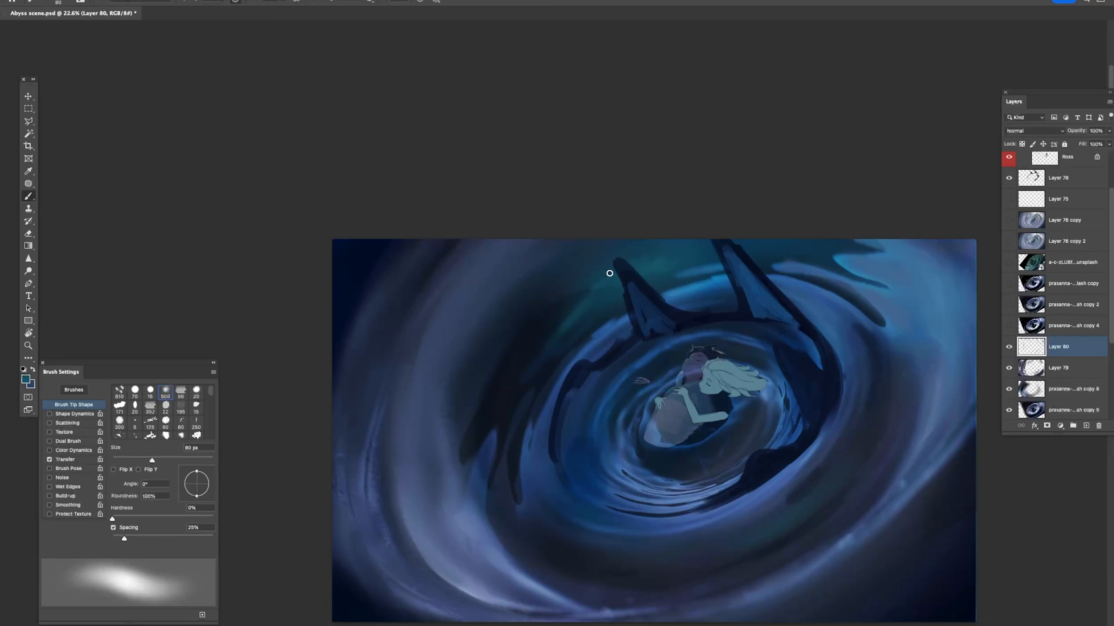
# Step: Enlarge the soft brush to 250 px and darken the area around the right horn and the lower rings
pyautogui.press(']')
pyautogui.press(']')
pyautogui.press(']')
pyautogui.press(']')
pyautogui.press(']')
pyautogui.press(']')
pyautogui.moveTo(780, 284); pyautogui.dragTo(770, 278)
pyautogui.moveTo(793, 346); pyautogui.dragTo(800, 347)
pyautogui.moveTo(805, 415); pyautogui.dragTo(729, 462)
pyautogui.press('super+z')
pyautogui.moveTo(598, 437); pyautogui.dragTo(685, 472)
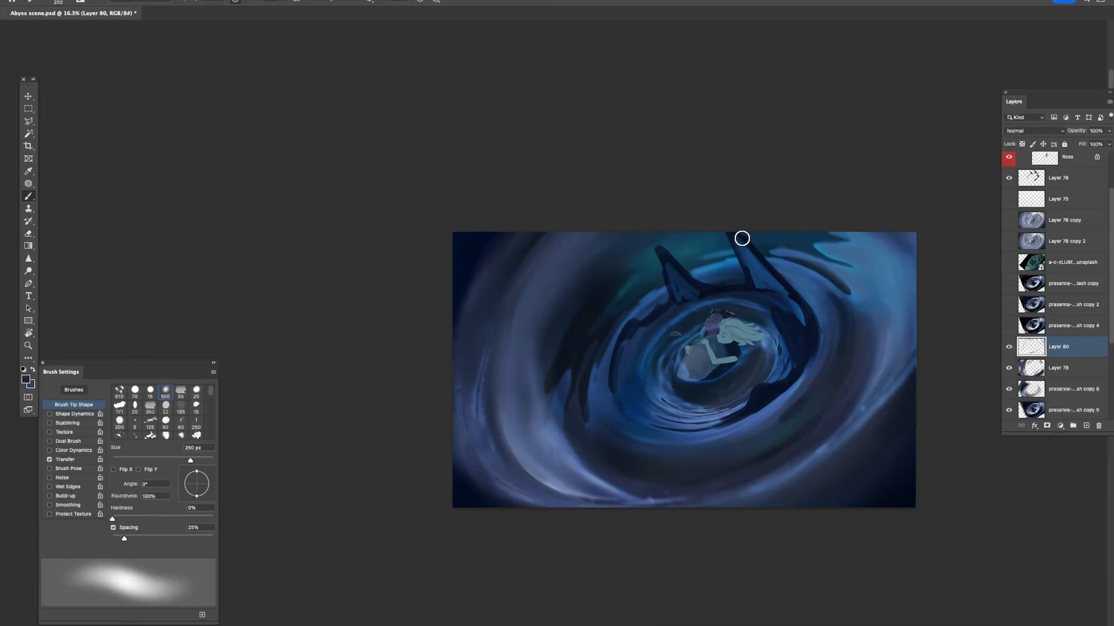
# Step: Refine the side and lower rings with sampled dark blues using the 250 px soft brush
pyautogui.moveTo(875, 393); pyautogui.dragTo(849, 394)
pyautogui.keyDown('alt'); pyautogui.click(622, 481); pyautogui.keyUp('alt')
pyautogui.moveTo(573, 442); pyautogui.dragTo(687, 499)
pyautogui.press('super+z')
pyautogui.keyDown('alt'); pyautogui.click(862, 371); pyautogui.keyUp('alt')
pyautogui.press('z')
pyautogui.moveTo(905, 290)
pyautogui.mouseDown()
pyautogui.moveTo(830, 303)
pyautogui.moveTo(901, 307)
pyautogui.mouseUp()
pyautogui.press('b')
pyautogui.keyDown('alt'); pyautogui.click(658, 406); pyautogui.keyUp('alt')
pyautogui.moveTo(673, 447); pyautogui.dragTo(723, 471)
# Step: Try curved strokes in a newly sampled blue along the lower-left ring
pyautogui.keyDown('alt'); pyautogui.click(740, 470); pyautogui.keyUp('alt')
pyautogui.moveTo(638, 386); pyautogui.dragTo(702, 462)
pyautogui.press('super+z')
pyautogui.moveTo(651, 406); pyautogui.dragTo(707, 464)
pyautogui.press('super+z')
pyautogui.moveTo(640, 381)
pyautogui.mouseDown()
pyautogui.moveTo(664, 440)
pyautogui.moveTo(706, 464)
pyautogui.moveTo(712, 441)
pyautogui.mouseUp()
pyautogui.press('super+z')
# Step: Add small dark ripple spots to the upper-left ring with the soft brush reduced to 90 px
pyautogui.press('z')
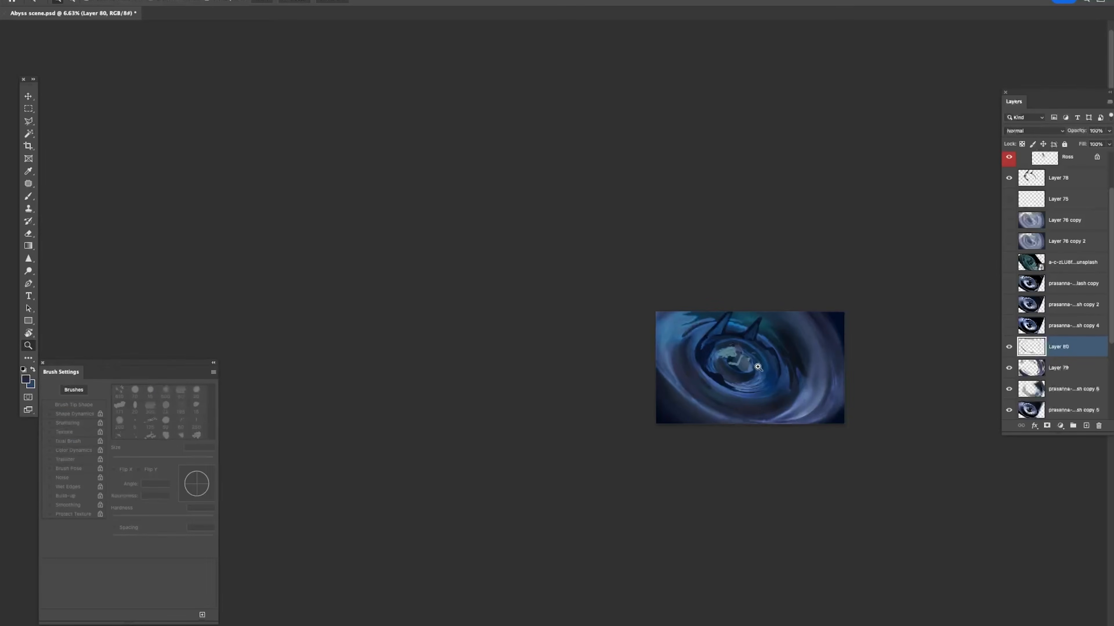
pyautogui.moveTo(770, 333)
pyautogui.mouseDown()
pyautogui.moveTo(712, 327)
pyautogui.moveTo(768, 348)
pyautogui.mouseUp()
pyautogui.press('b')
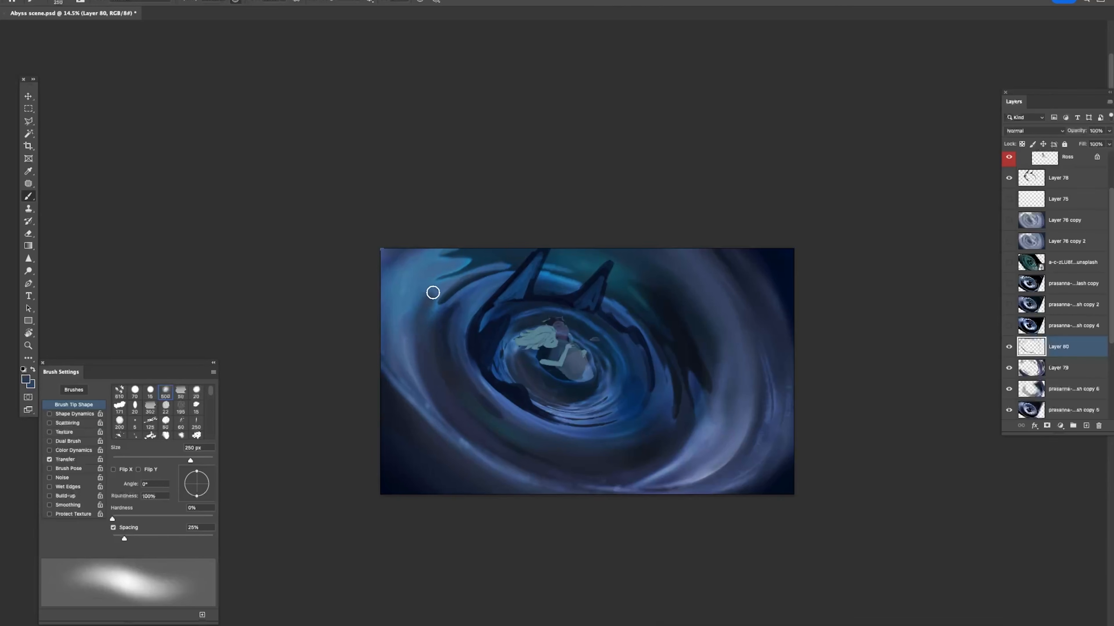
pyautogui.press('[')
pyautogui.press('[')
pyautogui.press('super+z')
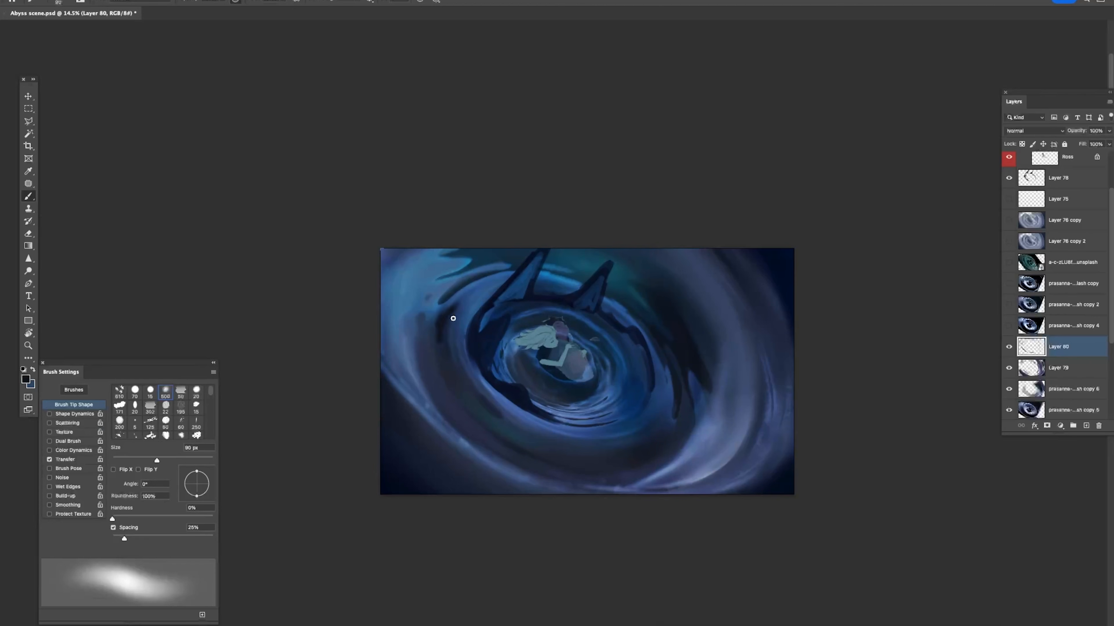
# Step: Sample a blue beside the couple and paint along the dark water edge beneath them at 45 px
pyautogui.keyDown('alt'); pyautogui.click(504, 427); pyautogui.keyUp('alt')
pyautogui.scroll(5, 591, 374)
pyautogui.keyDown('alt'); pyautogui.click(513, 309); pyautogui.keyUp('alt')
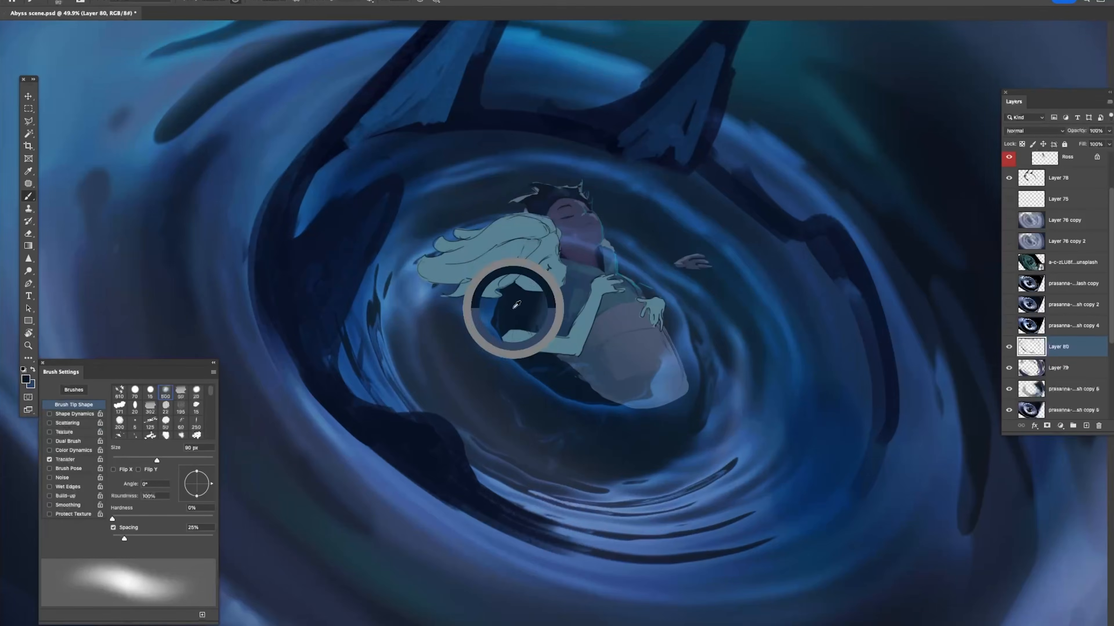
pyautogui.keyDown('alt'); pyautogui.click(485, 307); pyautogui.keyUp('alt')
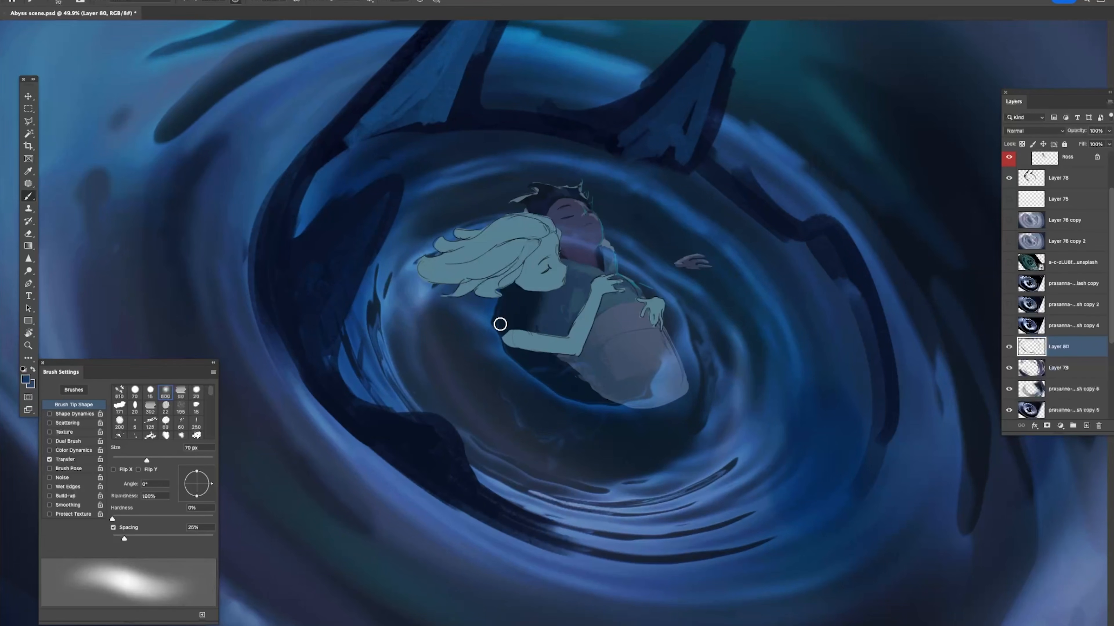
pyautogui.press('[')
pyautogui.press('[')
pyautogui.press('[')
pyautogui.moveTo(497, 306)
pyautogui.mouseDown()
pyautogui.moveTo(517, 372)
pyautogui.moveTo(589, 403)
pyautogui.mouseUp()
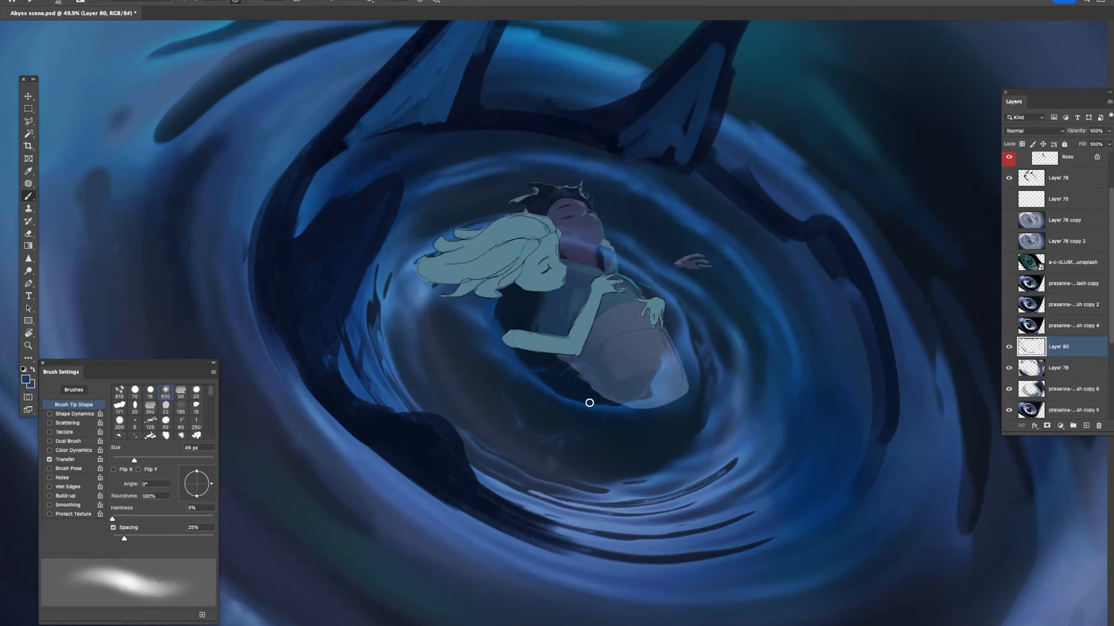
# Step: Check the whole composition and save the document
pyautogui.press('z')
pyautogui.moveTo(609, 361); pyautogui.dragTo(555, 319)
pyautogui.moveTo(619, 352); pyautogui.dragTo(631, 353)
pyautogui.press('z')
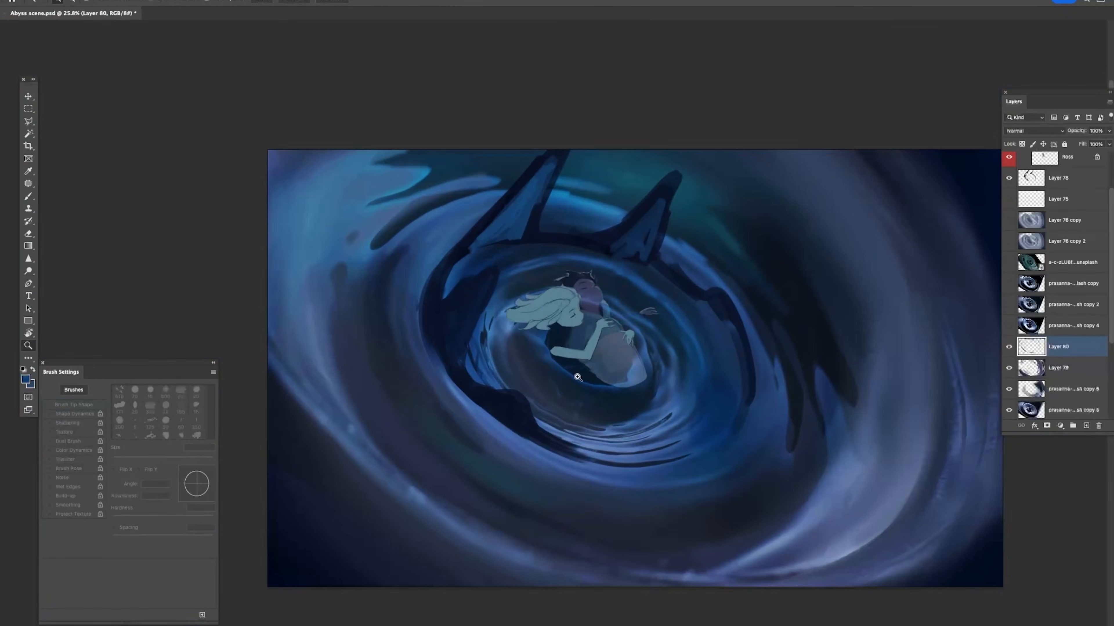
pyautogui.moveTo(577, 379); pyautogui.dragTo(594, 373)
pyautogui.press('z')
pyautogui.moveTo(561, 305)
pyautogui.mouseDown()
pyautogui.moveTo(589, 314)
pyautogui.moveTo(556, 259)
pyautogui.mouseUp()
pyautogui.hotkey('ctrl', 's')
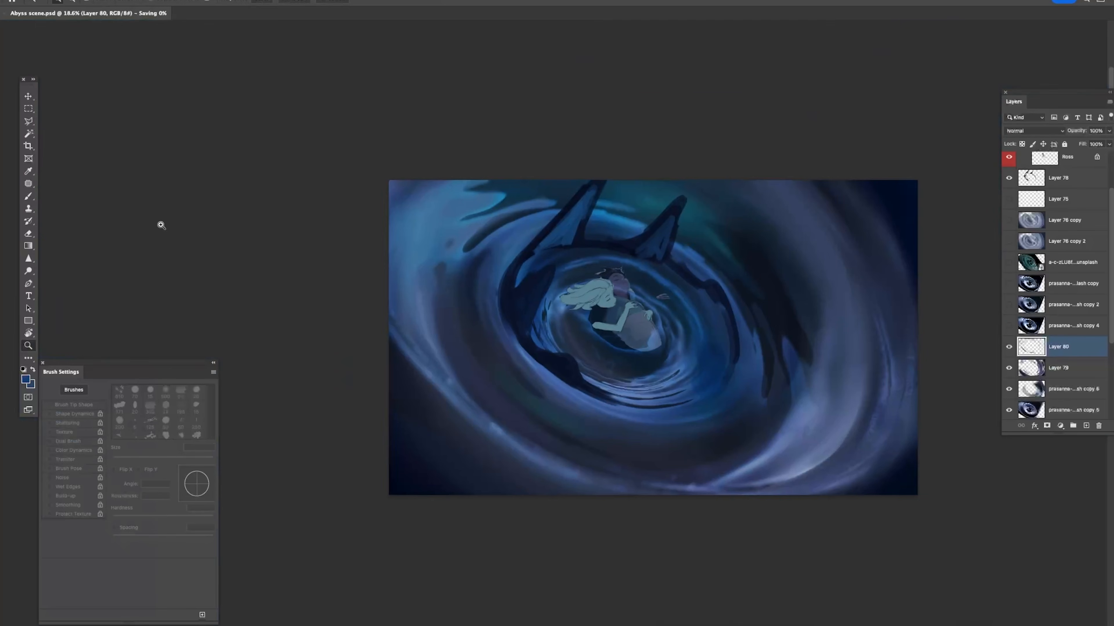
# Step: Select the pale-haired figure's Layer 77, choose the textured 171 brush tip, and lock the layer's transparent pixels
pyautogui.click(28, 101)
pyautogui.press('z')
pyautogui.moveTo(571, 301); pyautogui.dragTo(607, 294)
pyautogui.rightClick(631, 281)
pyautogui.click(641, 300)
pyautogui.press('b')
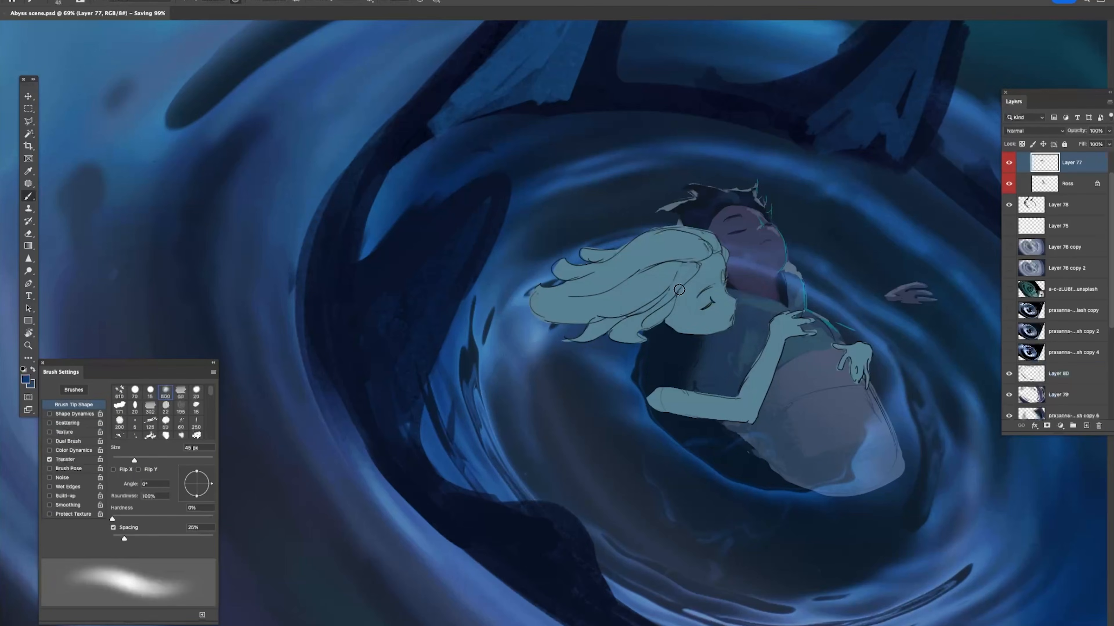
pyautogui.rightClick(686, 267)
pyautogui.click(781, 430)
pyautogui.click(1021, 144)
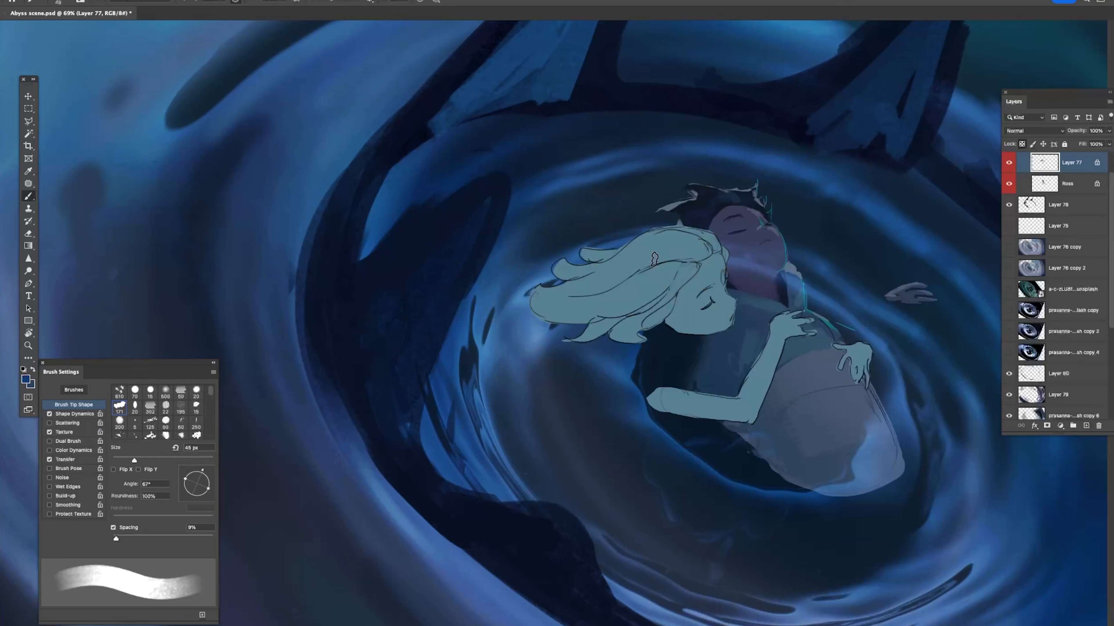
# Step: Set a pale cyan foreground colour and lighten the figure's hair with the textured brush at 100 px
pyautogui.click(22, 380)
pyautogui.click(979, 279)
pyautogui.press('Return')
pyautogui.press(']')
pyautogui.press(']')
pyautogui.press(']')
pyautogui.moveTo(553, 254)
pyautogui.mouseDown()
pyautogui.moveTo(576, 272)
pyautogui.moveTo(611, 342)
pyautogui.moveTo(658, 272)
pyautogui.moveTo(658, 237)
pyautogui.moveTo(672, 257)
pyautogui.moveTo(630, 274)
pyautogui.mouseUp()
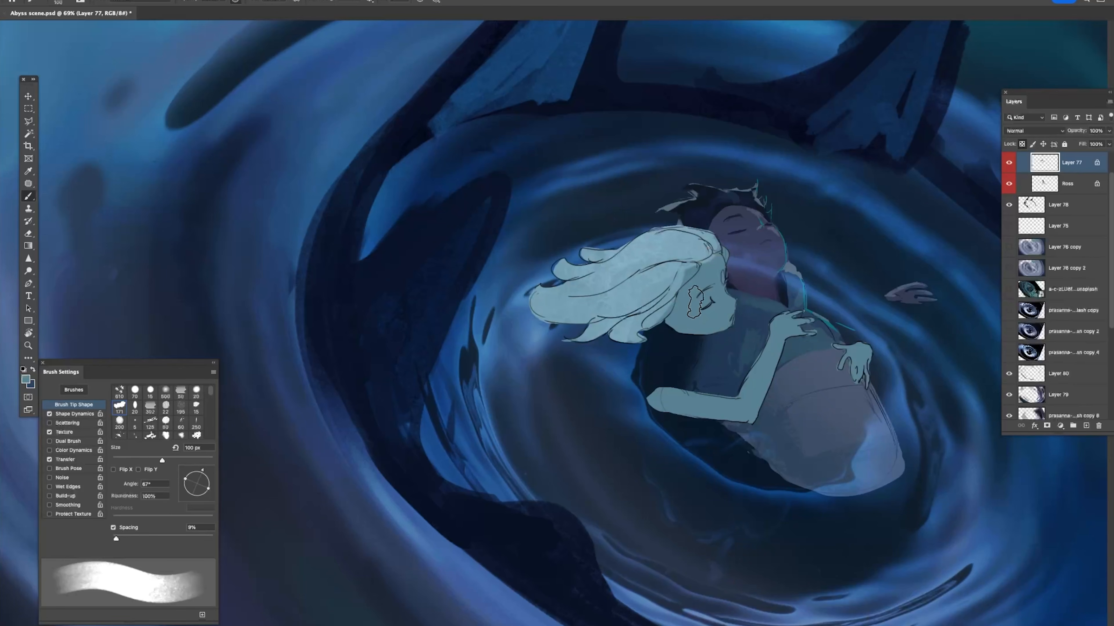
# Step: Pick a muted teal and shade the pale-haired figure's face and forearm, reducing the textured brush to 70 px
pyautogui.click(26, 380)
pyautogui.click(1000, 313)
pyautogui.press('Return')
pyautogui.keyDown('alt'); pyautogui.click(672, 305); pyautogui.keyUp('alt')
pyautogui.moveTo(682, 329); pyautogui.dragTo(713, 350)
pyautogui.press('[')
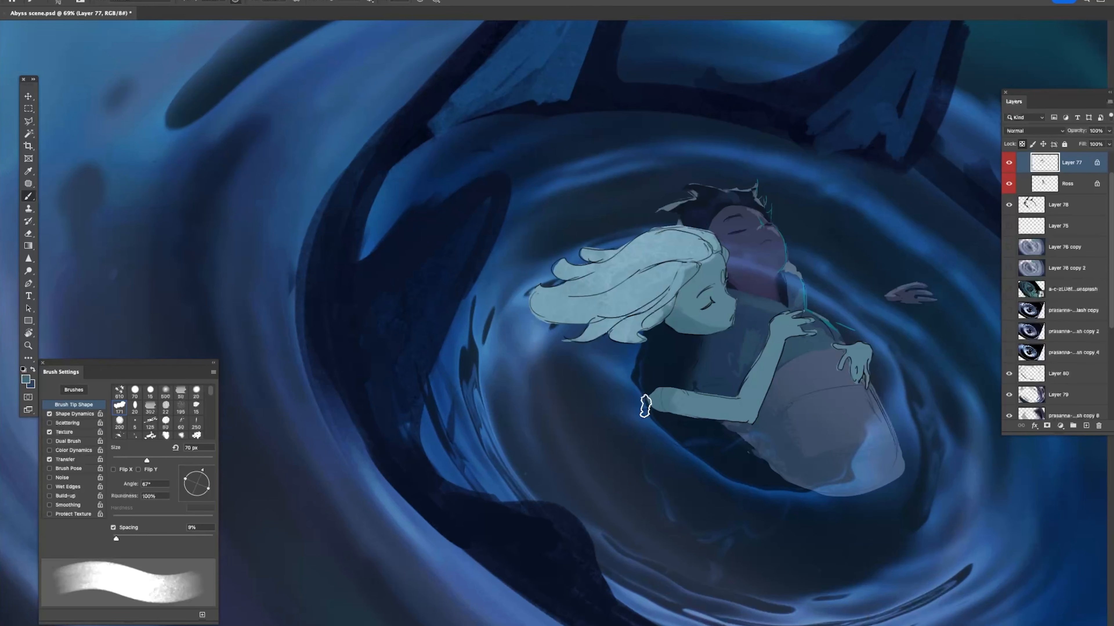
pyautogui.moveTo(733, 417); pyautogui.dragTo(758, 358)
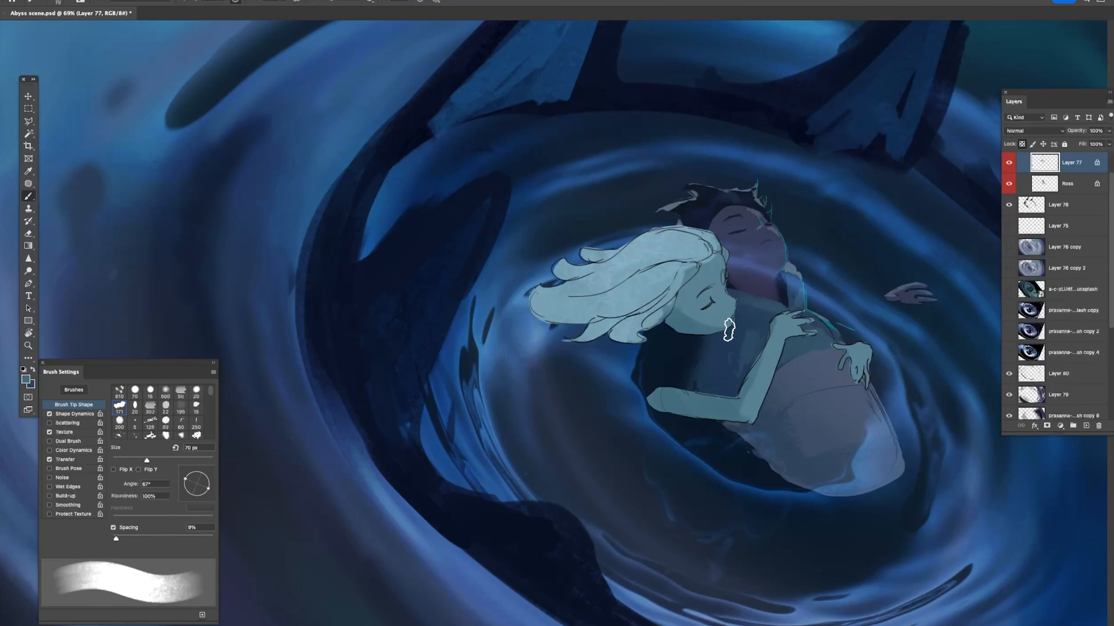
# Step: Touch up the pale-haired figure's hair, face and arm with sampled tones at 70 px
pyautogui.moveTo(686, 272)
pyautogui.mouseDown()
pyautogui.moveTo(650, 281)
pyautogui.moveTo(675, 301)
pyautogui.mouseUp()
pyautogui.moveTo(763, 237); pyautogui.dragTo(704, 223)
pyautogui.moveTo(765, 263); pyautogui.dragTo(828, 286)
pyautogui.keyDown('alt'); pyautogui.click(783, 267); pyautogui.keyUp('alt')
pyautogui.moveTo(781, 328)
pyautogui.mouseDown()
pyautogui.moveTo(730, 319)
pyautogui.moveTo(751, 309)
pyautogui.mouseUp()
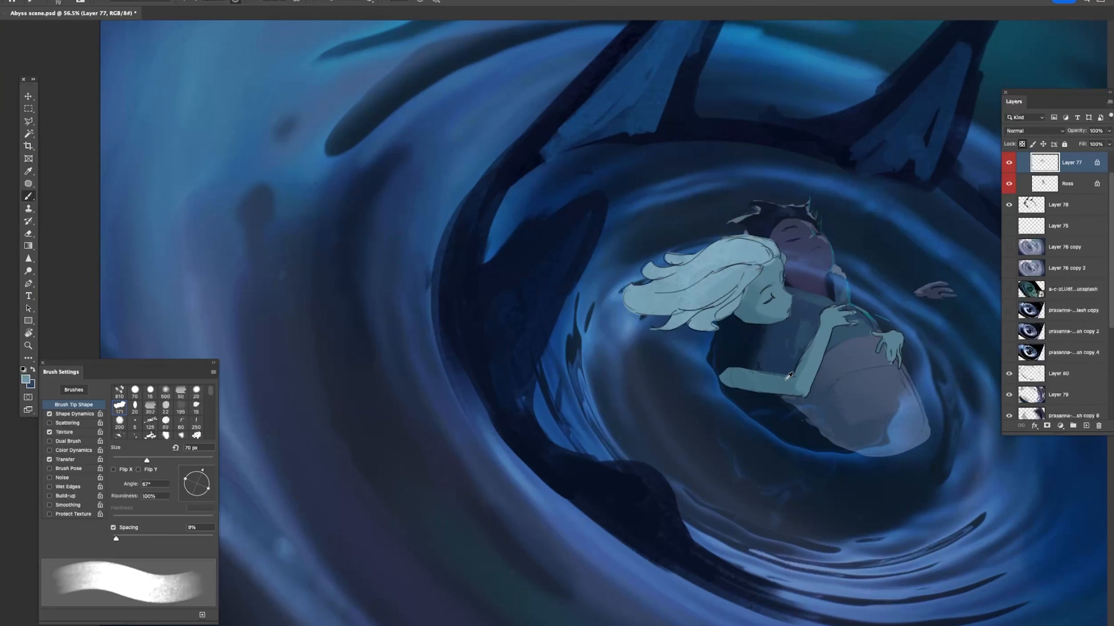
pyautogui.moveTo(806, 391)
pyautogui.mouseDown()
pyautogui.moveTo(798, 383)
pyautogui.moveTo(823, 352)
pyautogui.moveTo(794, 362)
pyautogui.moveTo(832, 363)
pyautogui.mouseUp()
# Step: Darken the pale-haired figure with a Curves adjustment and compare it with the unadjusted version
pyautogui.press('super+m')
pyautogui.moveTo(1006, 439)
pyautogui.mouseDown()
pyautogui.moveTo(1007, 453)
pyautogui.moveTo(978, 472)
pyautogui.moveTo(1018, 415)
pyautogui.moveTo(996, 464)
pyautogui.moveTo(995, 454)
pyautogui.mouseUp()
pyautogui.moveTo(986, 461); pyautogui.dragTo(984, 467)
pyautogui.press('Return')
pyautogui.press('super+z')
pyautogui.press('super+shift+z')
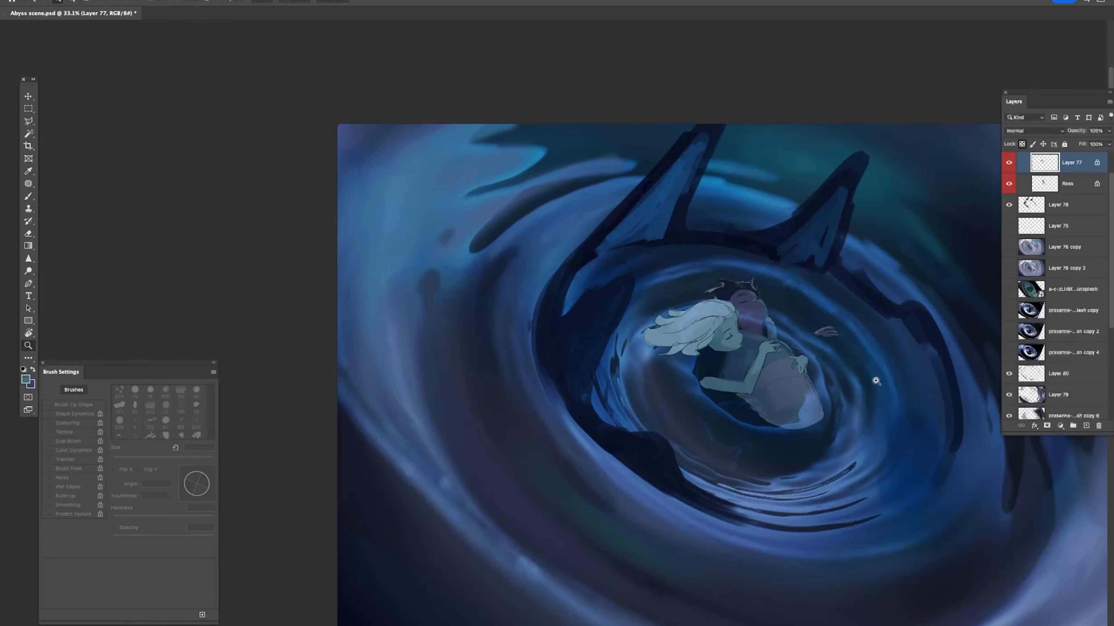
# Step: Flip the canvas horizontally, choose a magenta foreground colour and tint the pale-haired figure's ear, reducing the textured brush to 15 px
pyautogui.moveTo(873, 372); pyautogui.dragTo(851, 295)
pyautogui.press('super+shift+h')
pyautogui.moveTo(890, 366)
pyautogui.mouseDown()
pyautogui.moveTo(921, 385)
pyautogui.moveTo(965, 386)
pyautogui.mouseUp()
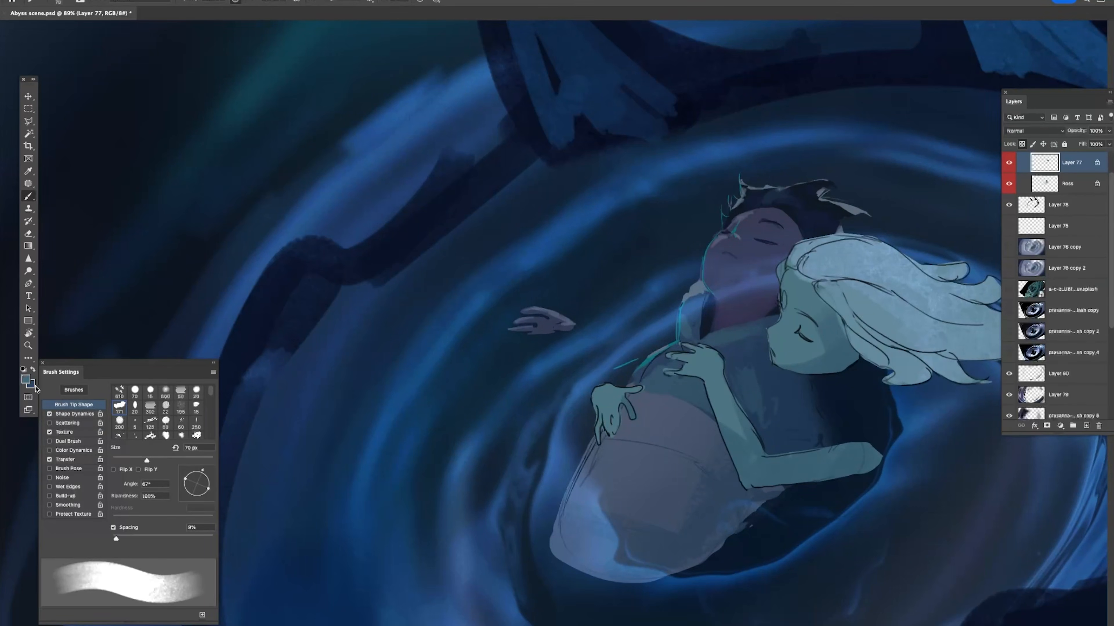
pyautogui.click(27, 380)
pyautogui.moveTo(1086, 271); pyautogui.dragTo(1086, 267)
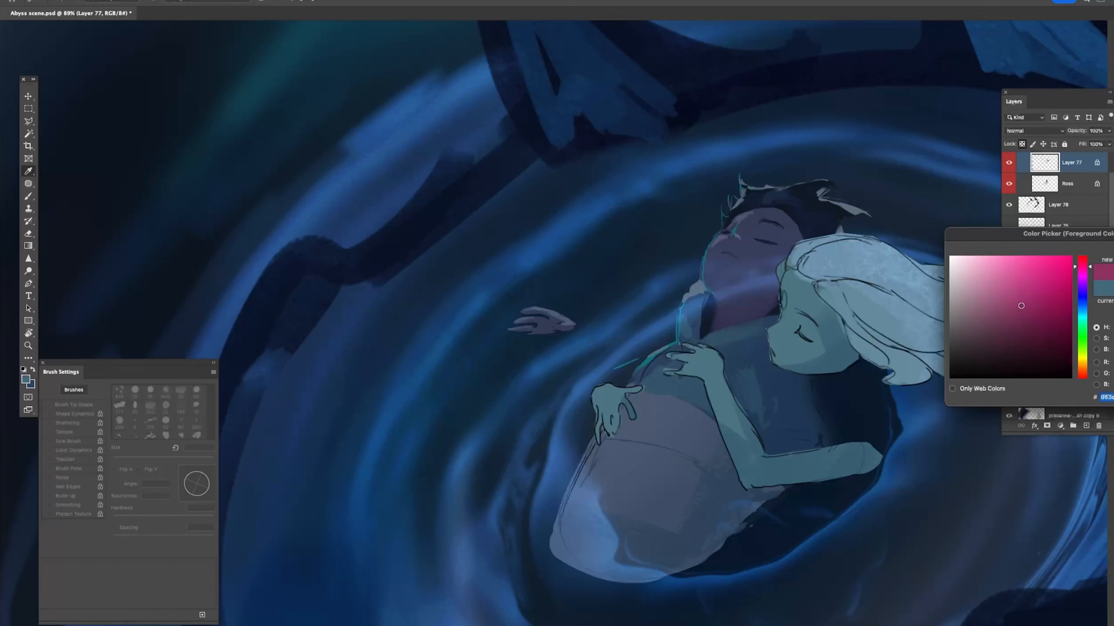
pyautogui.press('Return')
pyautogui.moveTo(786, 299)
pyautogui.mouseDown()
pyautogui.moveTo(829, 299)
pyautogui.moveTo(730, 288)
pyautogui.mouseUp()
pyautogui.moveTo(807, 268); pyautogui.dragTo(849, 271)
pyautogui.keyDown('alt'); pyautogui.click(789, 277); pyautogui.keyUp('alt')
pyautogui.press(']')
pyautogui.press(']')
pyautogui.press(']')
pyautogui.press(']')
pyautogui.press(']')
pyautogui.press(']')
pyautogui.press(']')
pyautogui.press(']')
pyautogui.press(']')
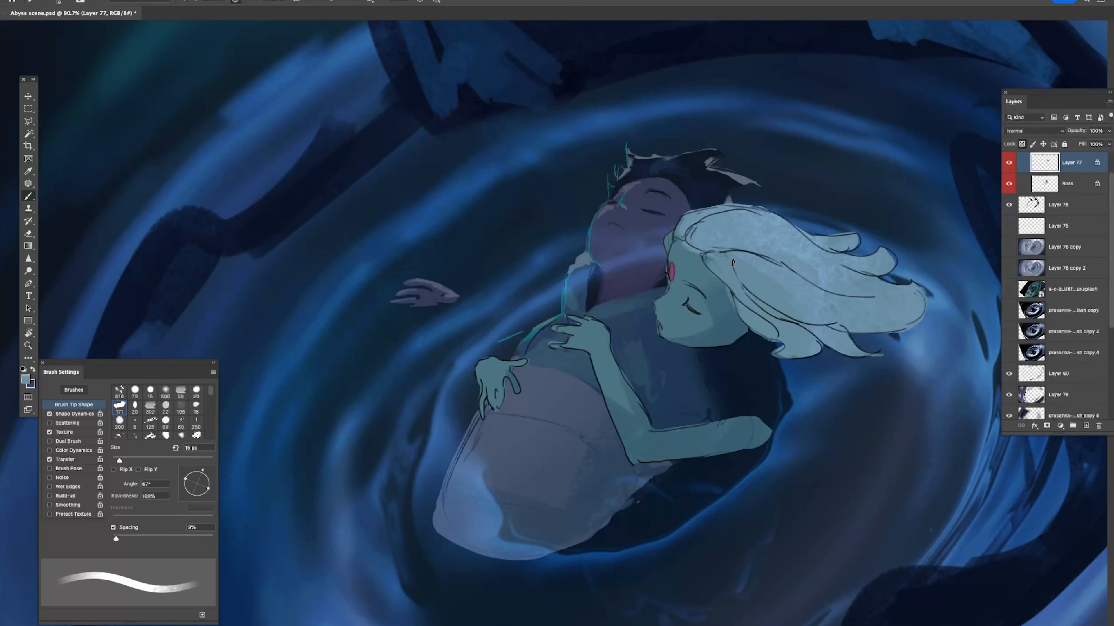
# Step: Check what Layer 74 contributes by hiding and showing it, and return to Layer 77
pyautogui.moveTo(879, 281); pyautogui.dragTo(857, 281)
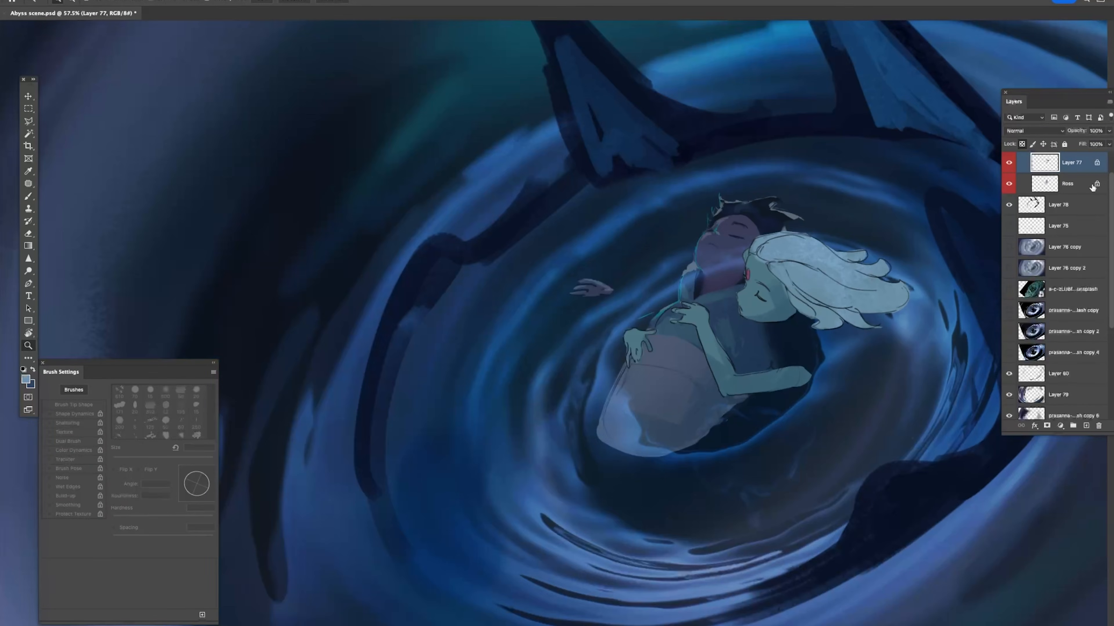
pyautogui.moveTo(1112, 243); pyautogui.dragTo(1112, 223)
pyautogui.click(1009, 174)
pyautogui.click(1009, 174)
pyautogui.click(1070, 175)
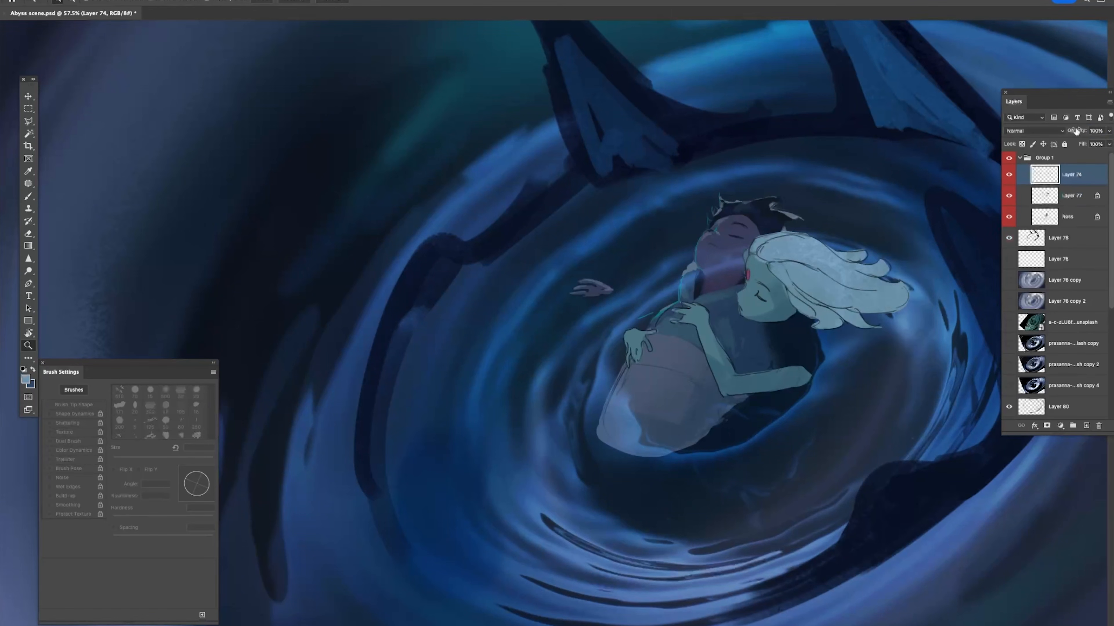
pyautogui.click(1024, 201)
# Step: Refine the lower strands and tips of the pale hair with sampled tones, reducing the textured brush to 20 px
pyautogui.moveTo(805, 322); pyautogui.dragTo(826, 322)
pyautogui.press('b')
pyautogui.keyDown('alt'); pyautogui.click(812, 290); pyautogui.keyUp('alt')
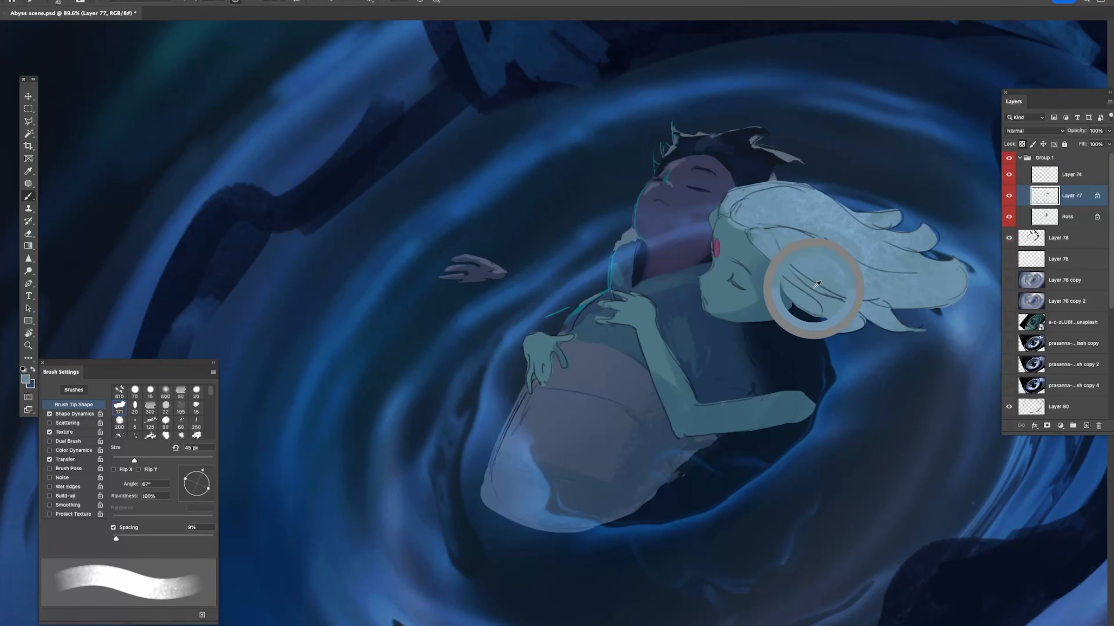
pyautogui.press('[')
pyautogui.press('[')
pyautogui.press('[')
pyautogui.press('[')
pyautogui.moveTo(775, 240); pyautogui.dragTo(787, 267)
pyautogui.press('[')
pyautogui.hotkey('ctrl', 'z')
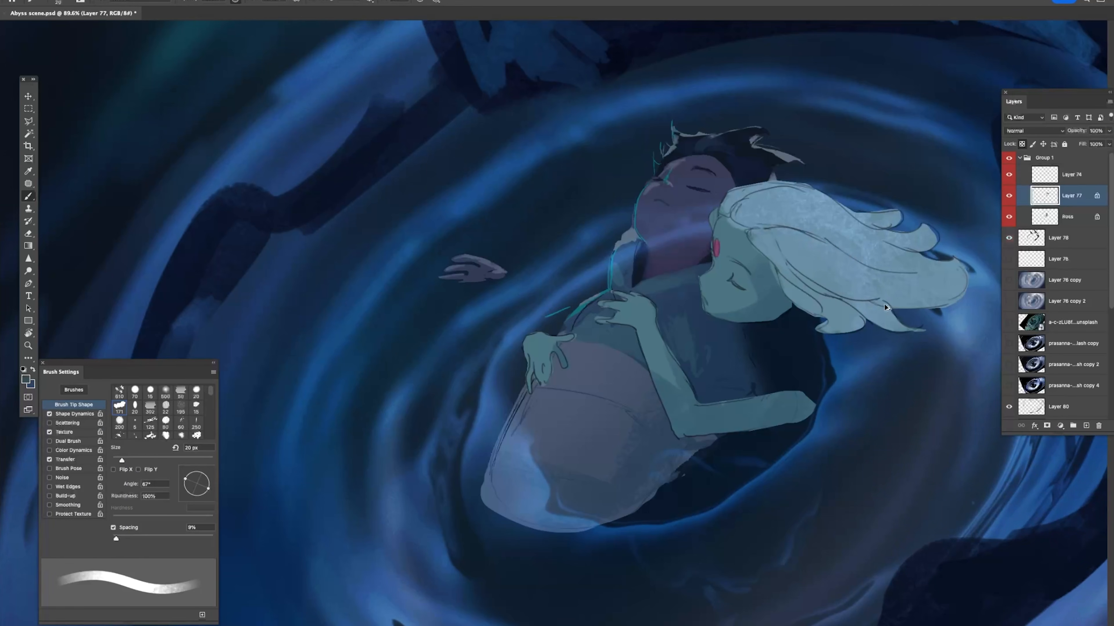
pyautogui.moveTo(884, 305); pyautogui.dragTo(938, 304)
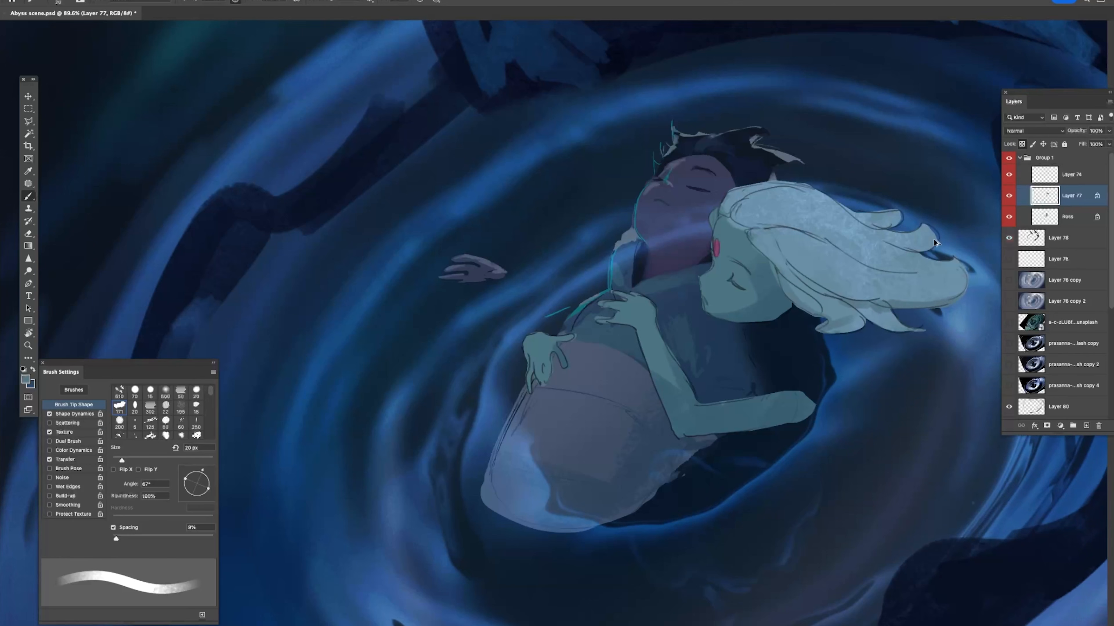
pyautogui.keyDown('alt'); pyautogui.click(760, 205); pyautogui.keyUp('alt')
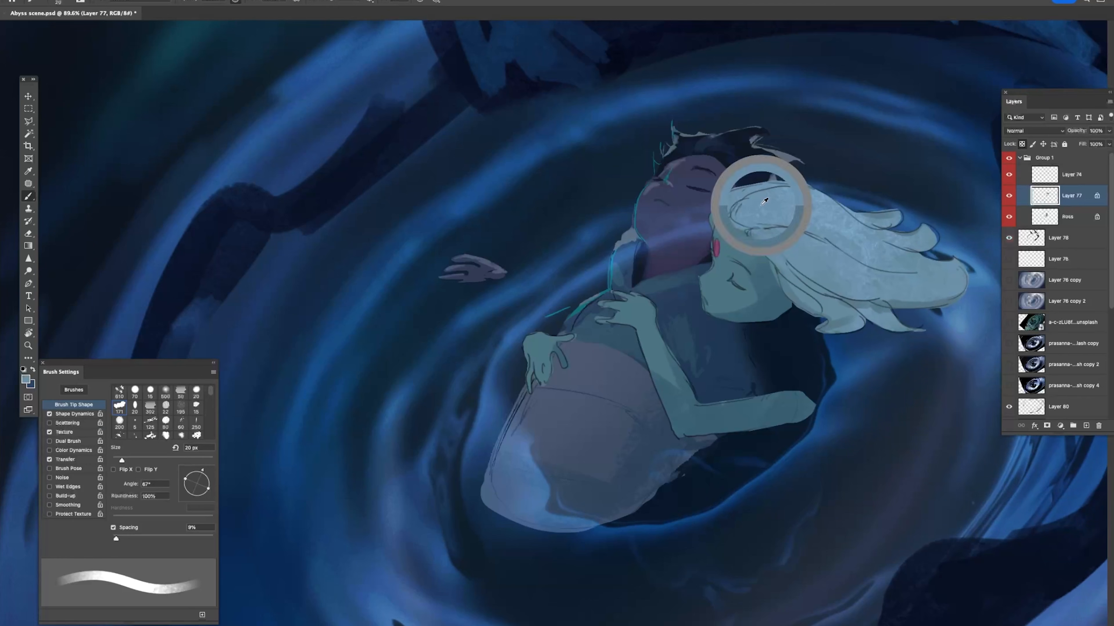
# Step: Touch up the pale-haired figure's face with sampled skin tones, enlarging the textured brush to 50 px
pyautogui.press('z')
pyautogui.moveTo(815, 210); pyautogui.dragTo(748, 222)
pyautogui.moveTo(824, 238); pyautogui.dragTo(860, 239)
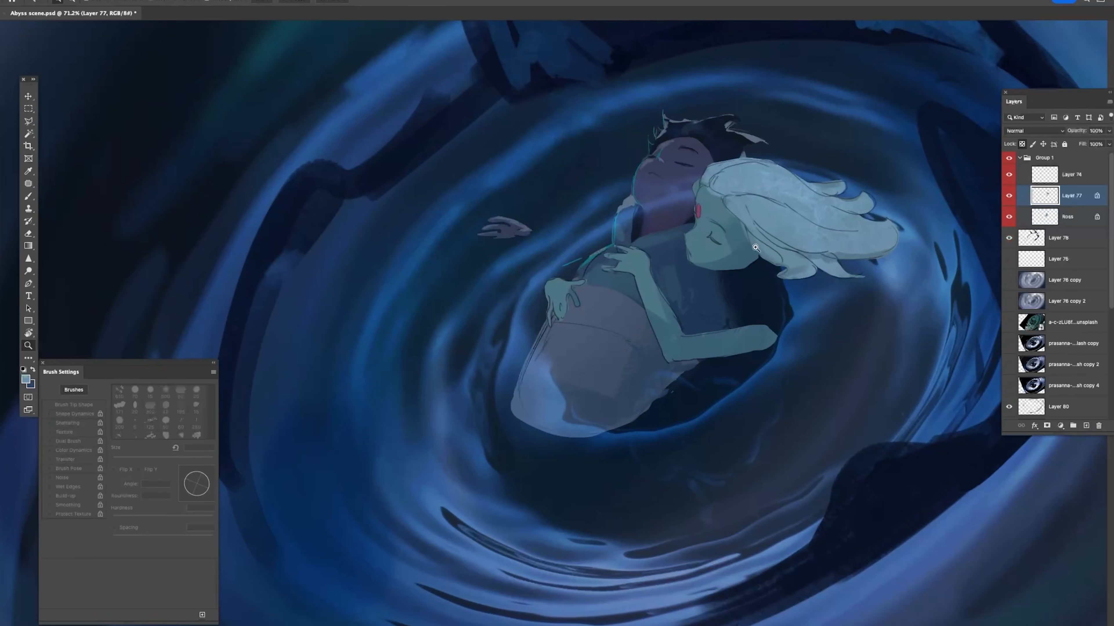
pyautogui.press('b')
pyautogui.press(']')
pyautogui.press(']')
pyautogui.press(']')
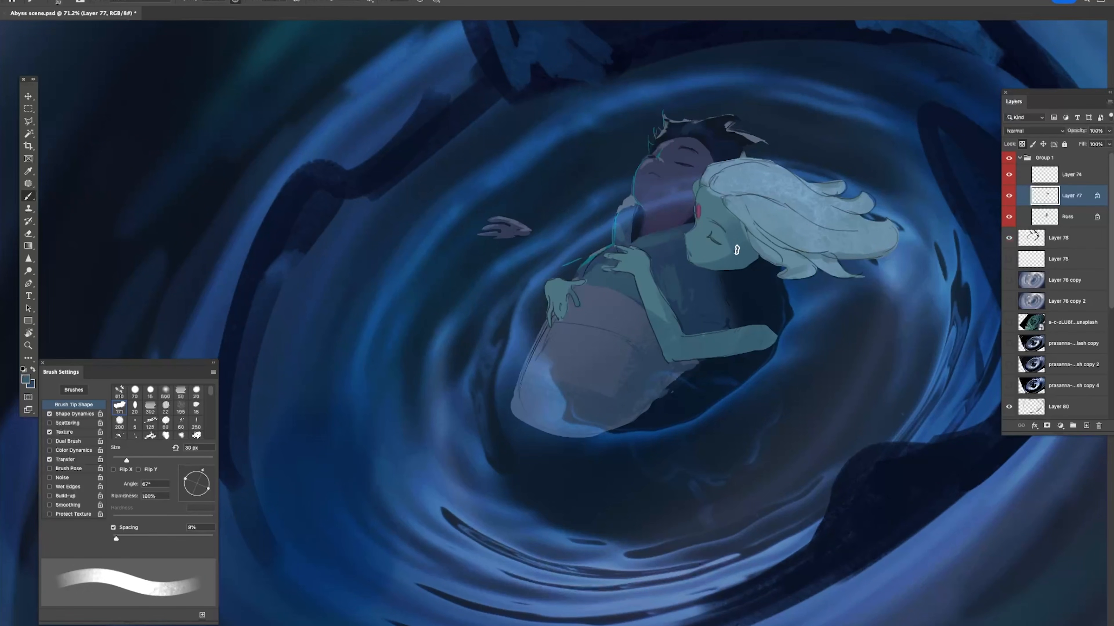
pyautogui.keyDown('alt'); pyautogui.click(721, 253); pyautogui.keyUp('alt')
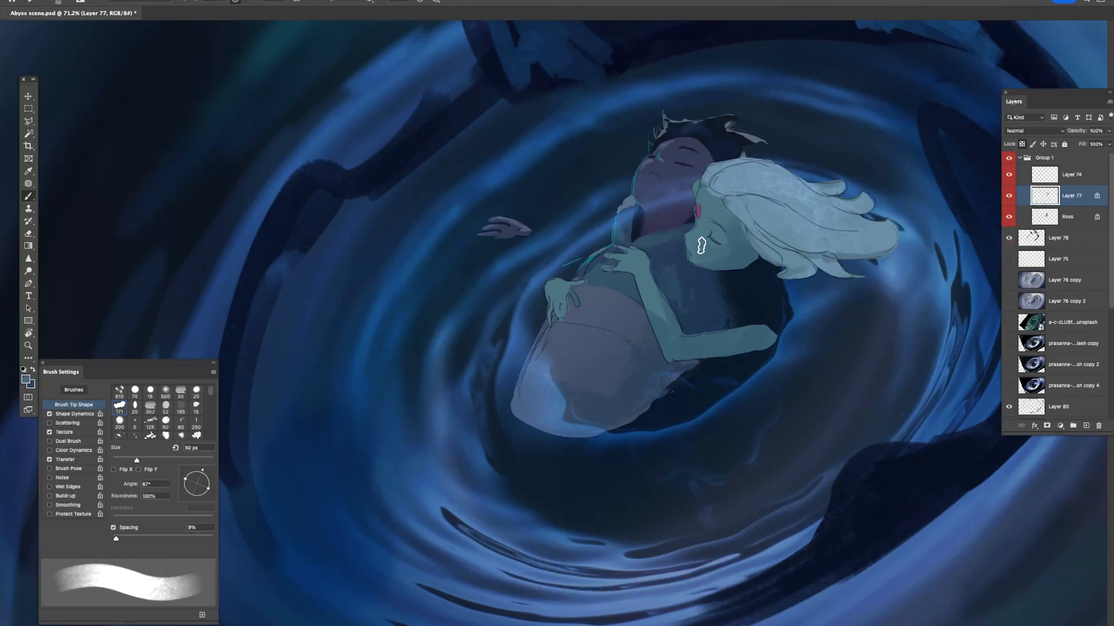
pyautogui.keyDown('alt'); pyautogui.click(709, 255); pyautogui.keyUp('alt')
# Step: Choose a bright cyan and highlight both of the pale-haired figure's hands with the 50 px textured brush
pyautogui.click(31, 381)
pyautogui.click(1012, 294)
pyautogui.click(995, 275)
pyautogui.click(1082, 320)
pyautogui.press('Return')
pyautogui.press('super+z')
pyautogui.moveTo(607, 257)
pyautogui.mouseDown()
pyautogui.moveTo(639, 252)
pyautogui.moveTo(631, 247)
pyautogui.moveTo(614, 268)
pyautogui.mouseUp()
pyautogui.press('super+z')
pyautogui.moveTo(606, 256); pyautogui.dragTo(629, 253)
pyautogui.moveTo(615, 246)
pyautogui.mouseDown()
pyautogui.moveTo(639, 244)
pyautogui.moveTo(634, 254)
pyautogui.mouseUp()
pyautogui.press('super+z')
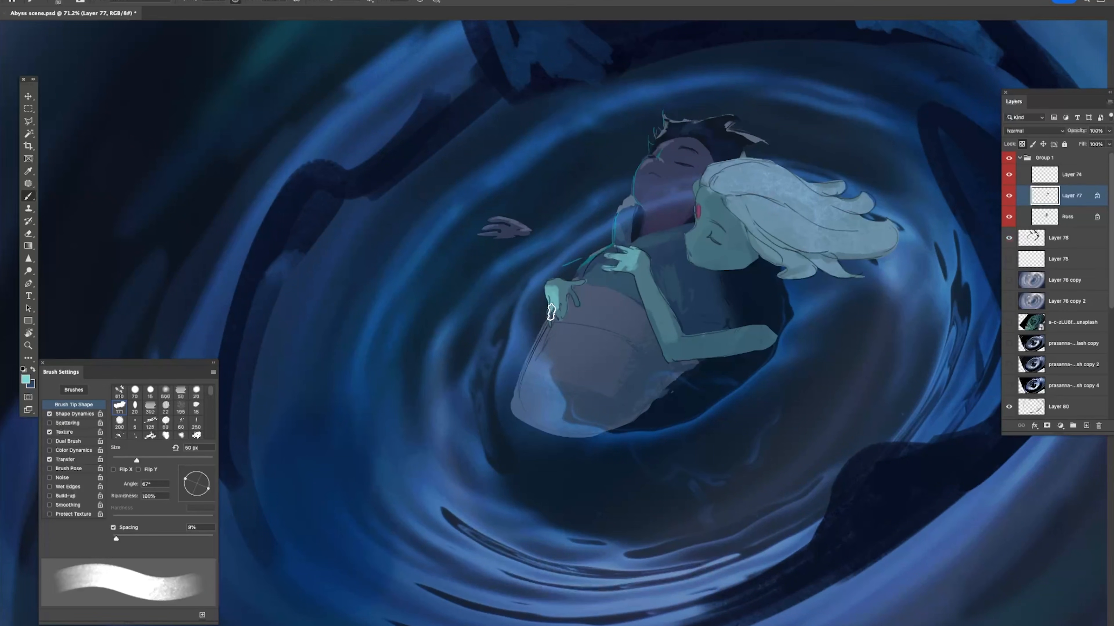
pyautogui.moveTo(549, 295); pyautogui.dragTo(562, 283)
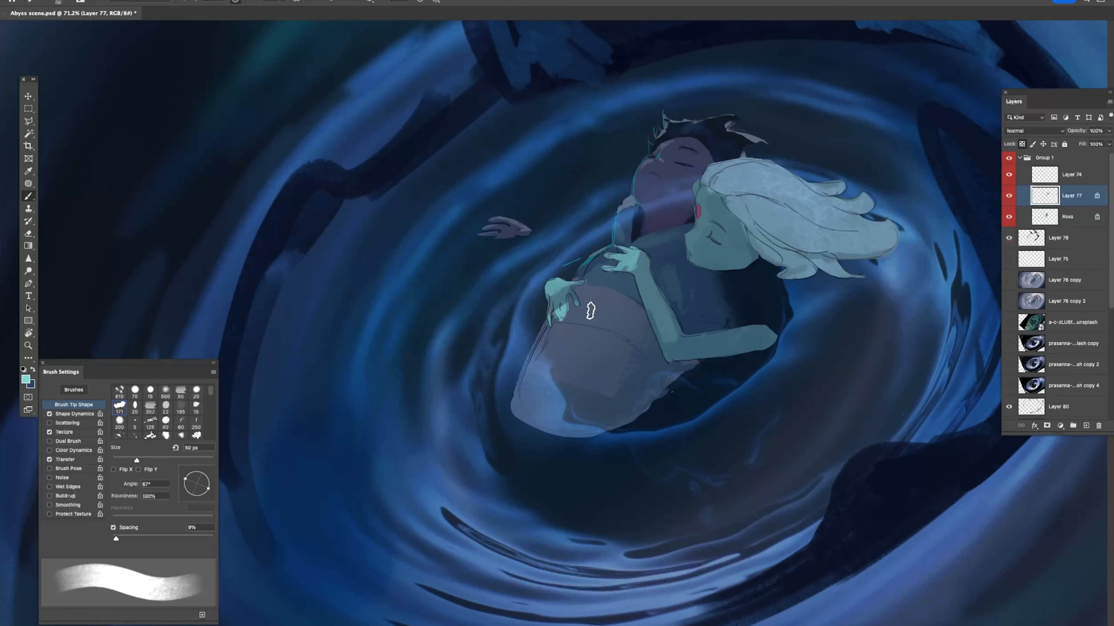
# Step: Choose a pale cyan and highlight the crown of the pale hair with the textured brush
pyautogui.keyDown('alt'); pyautogui.click(742, 175); pyautogui.keyUp('alt')
pyautogui.click(29, 379)
pyautogui.click(982, 273)
pyautogui.moveTo(1085, 311); pyautogui.dragTo(1086, 317)
pyautogui.moveTo(979, 283); pyautogui.dragTo(969, 277)
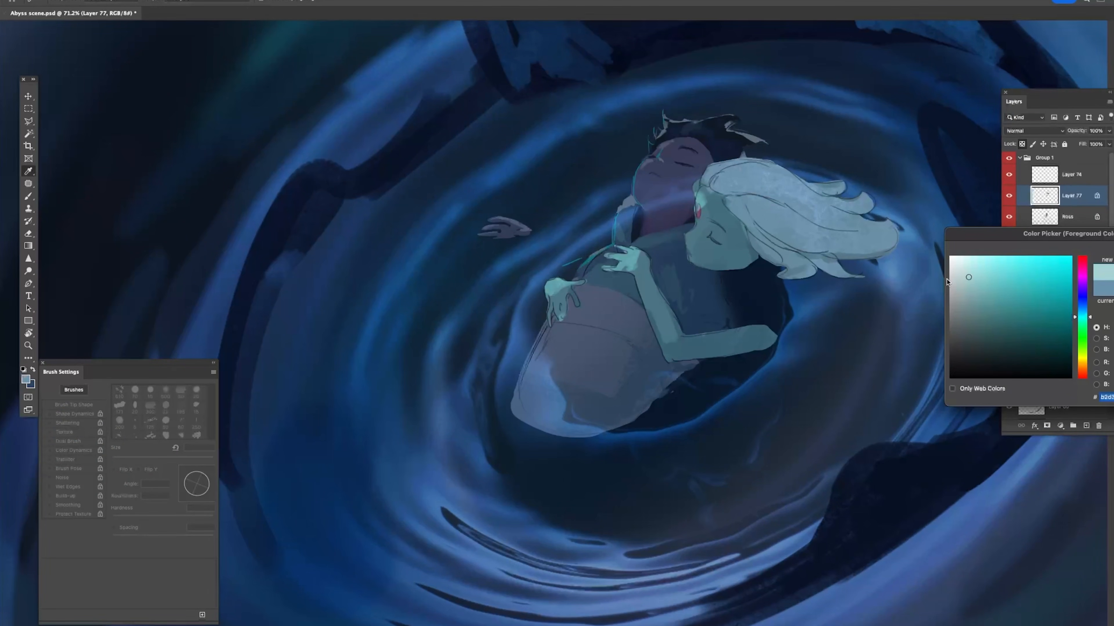
pyautogui.press('Return')
pyautogui.moveTo(792, 172)
pyautogui.mouseDown()
pyautogui.moveTo(704, 180)
pyautogui.moveTo(788, 173)
pyautogui.mouseUp()
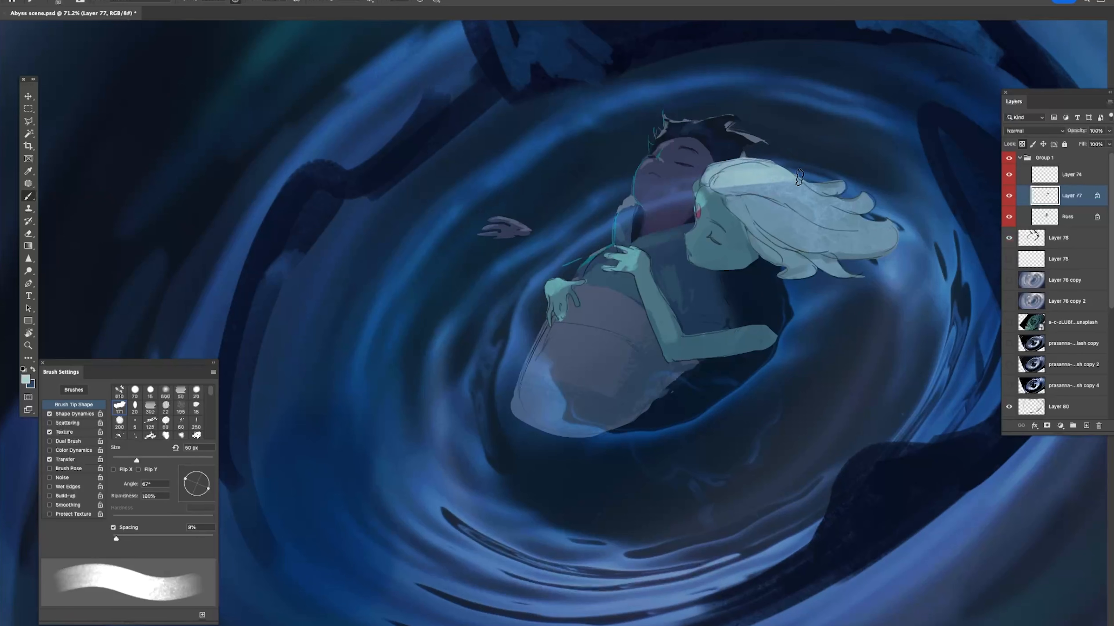
# Step: Blend the pale hair and wrist with sampled tones at 70 px and save the document
pyautogui.keyDown('alt'); pyautogui.click(812, 251); pyautogui.keyUp('alt')
pyautogui.press(']')
pyautogui.press(']')
pyautogui.moveTo(796, 247); pyautogui.dragTo(888, 246)
pyautogui.moveTo(829, 301); pyautogui.dragTo(814, 322)
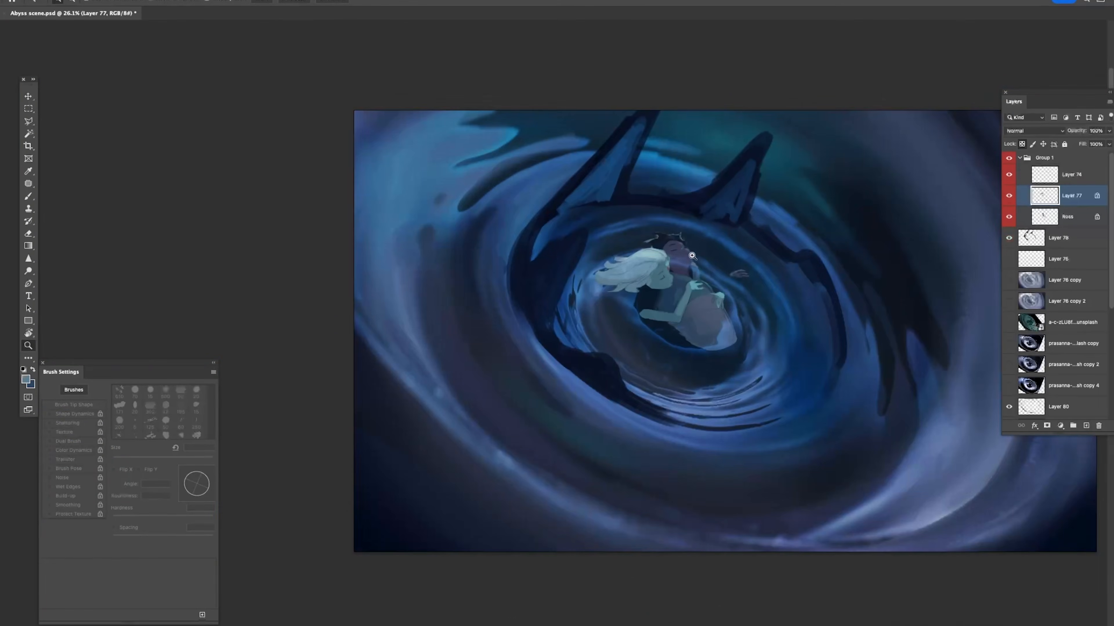
pyautogui.click(663, 262)
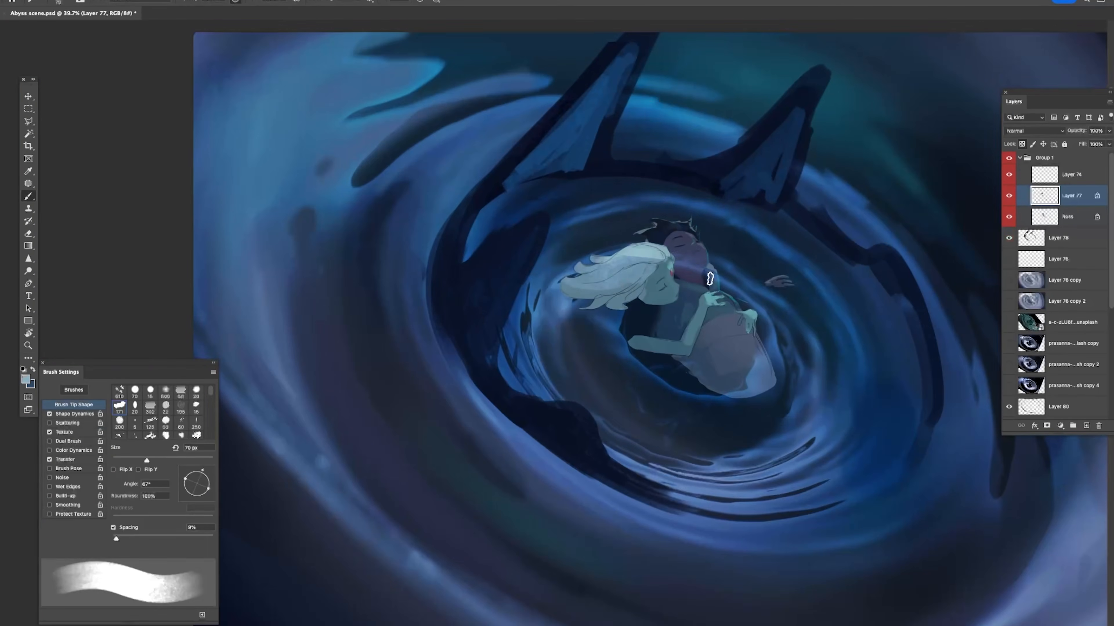
pyautogui.click(705, 312)
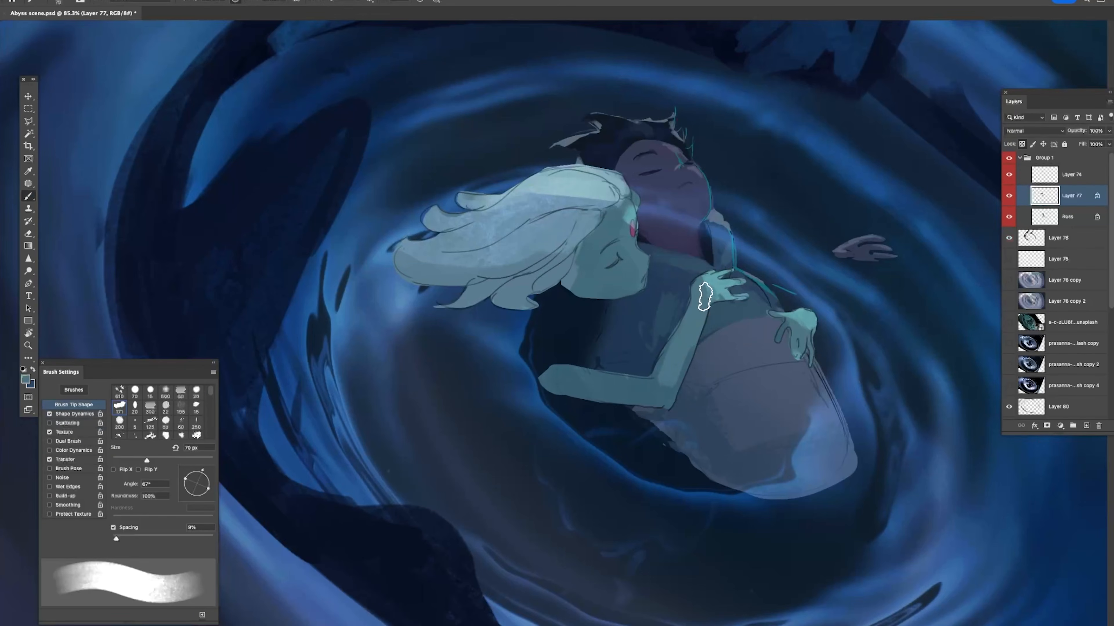
pyautogui.hotkey('ctrl', '0')
pyautogui.hotkey('ctrl', 's')
# Step: Duplicate the dark-haired figure's layer, hide the copy and set the original layer's opacity to 100%
pyautogui.click(29, 96)
pyautogui.click(633, 252)
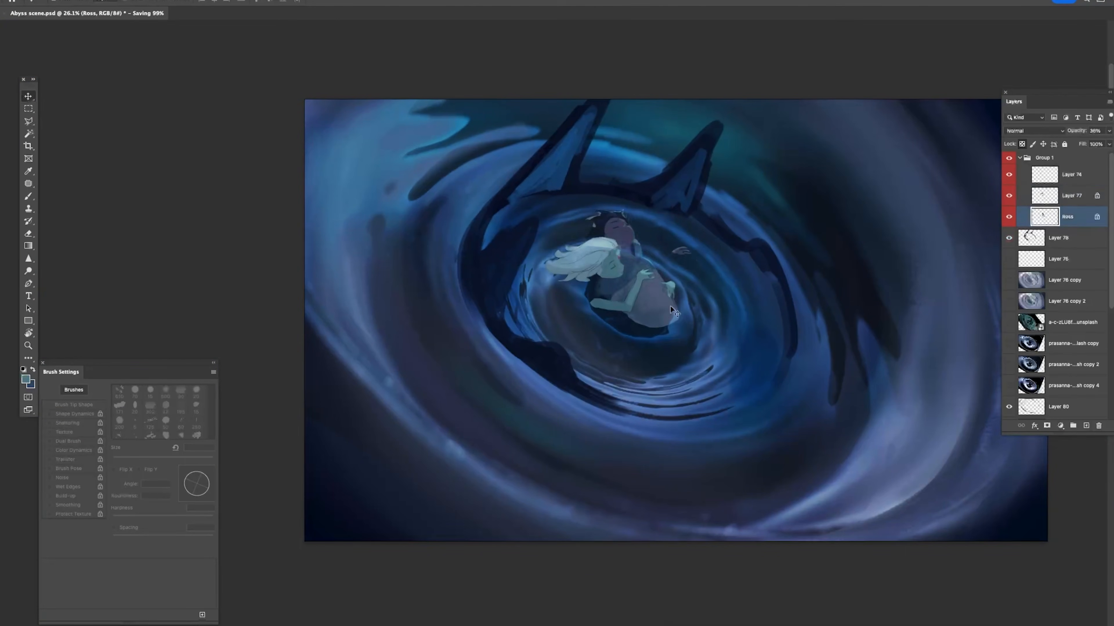
pyautogui.hotkey('ctrl', 'j')
pyautogui.click(1008, 217)
pyautogui.click(1008, 237)
pyautogui.click(1009, 237)
pyautogui.click(1068, 238)
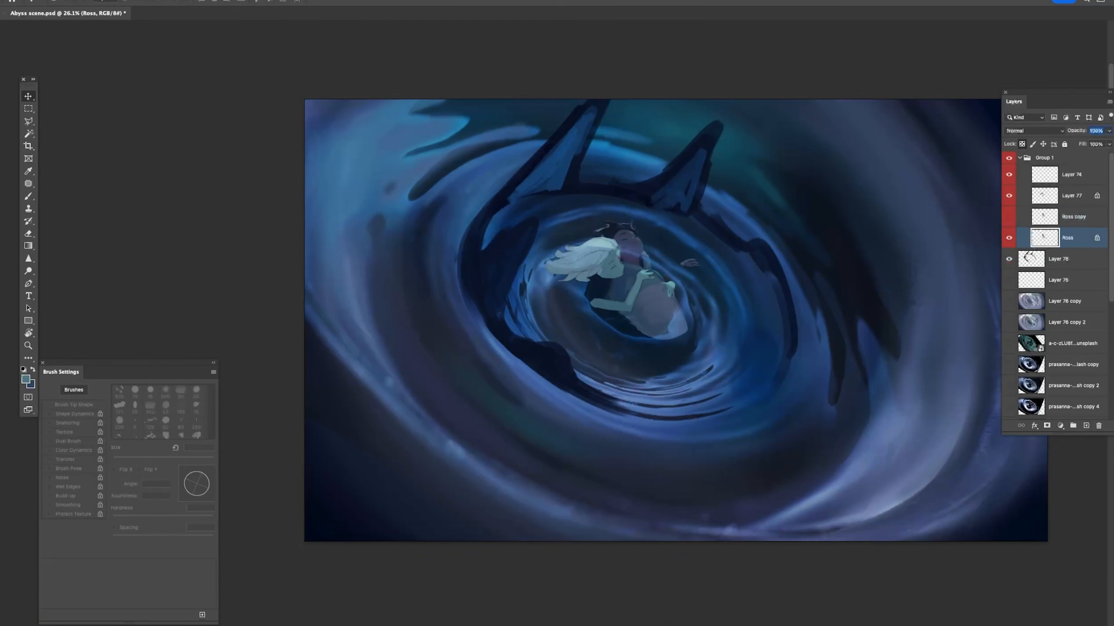
# Step: Dim the dark-haired figure's highlights and midtones with a Curves adjustment
pyautogui.hotkey('ctrl', 'm')
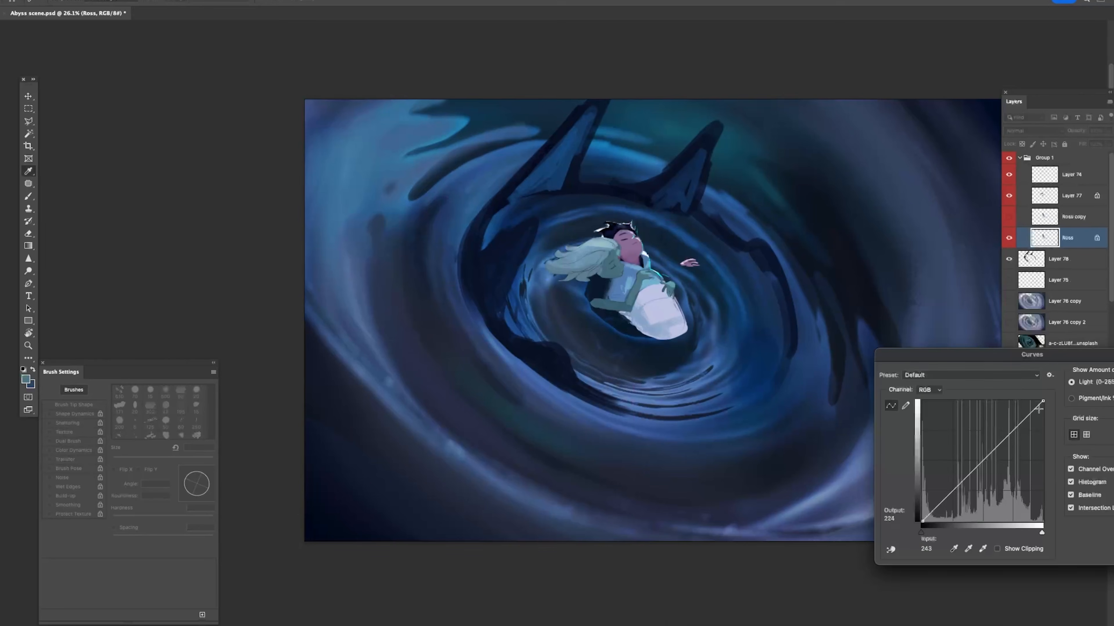
pyautogui.moveTo(1043, 402); pyautogui.dragTo(1042, 412)
pyautogui.moveTo(1004, 446); pyautogui.dragTo(1003, 450)
pyautogui.moveTo(987, 465); pyautogui.dragTo(962, 485)
pyautogui.click(977, 473)
pyautogui.press('Return')
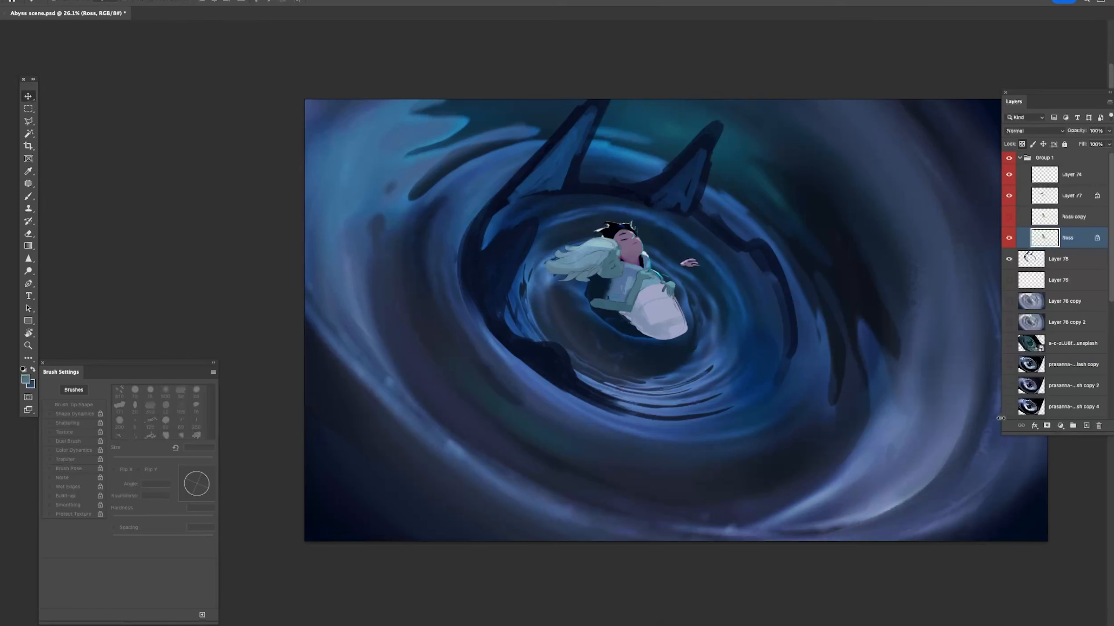
# Step: Smooth the stray marks on the dark-haired figure's shirt and neckline with sampled tones, using the textured brush at 25 px
pyautogui.moveTo(659, 281); pyautogui.dragTo(716, 281)
pyautogui.moveTo(614, 234); pyautogui.dragTo(635, 233)
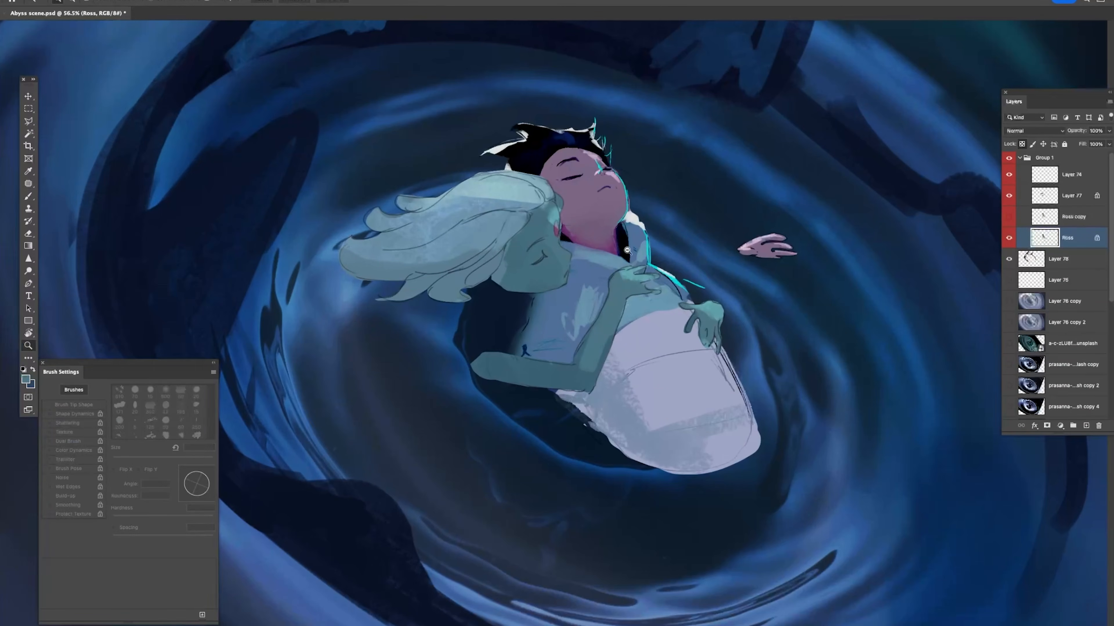
pyautogui.keyDown('alt'); pyautogui.click(567, 235); pyautogui.keyUp('alt')
pyautogui.press('[')
pyautogui.press('[')
pyautogui.press('[')
pyautogui.press('[')
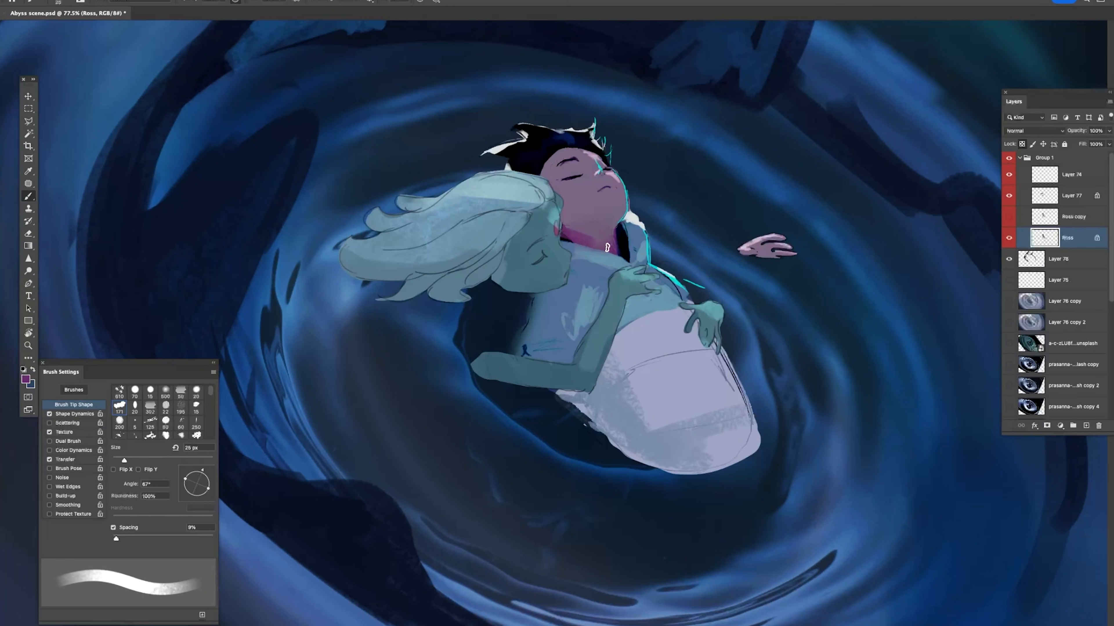
pyautogui.moveTo(562, 328); pyautogui.dragTo(588, 304)
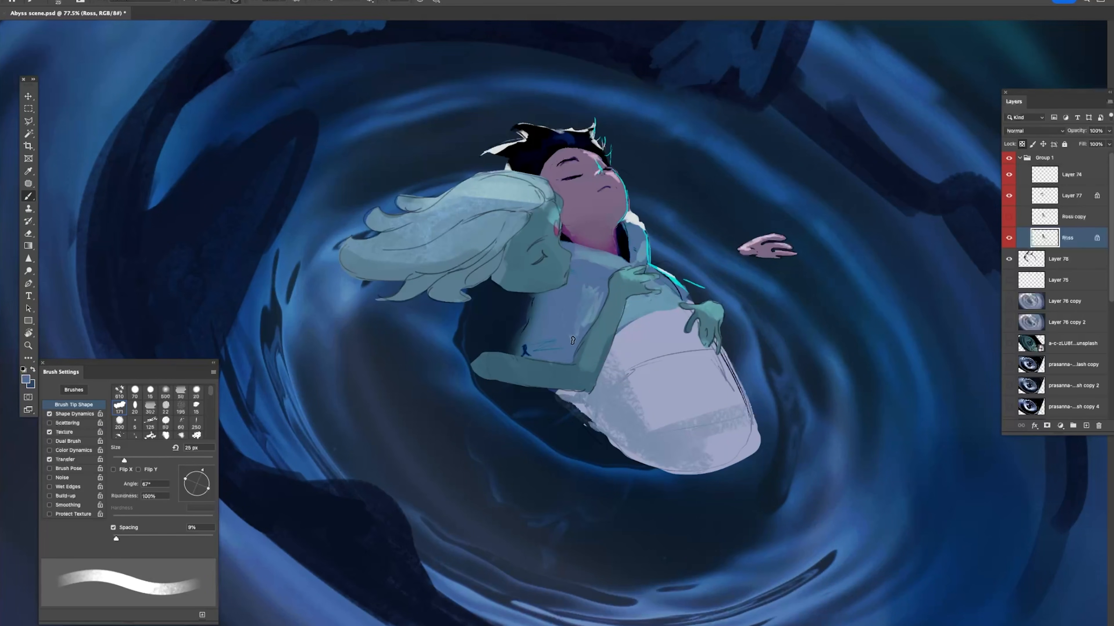
pyautogui.keyDown('alt'); pyautogui.click(594, 258); pyautogui.keyUp('alt')
pyautogui.moveTo(608, 267); pyautogui.dragTo(578, 262)
pyautogui.press('z')
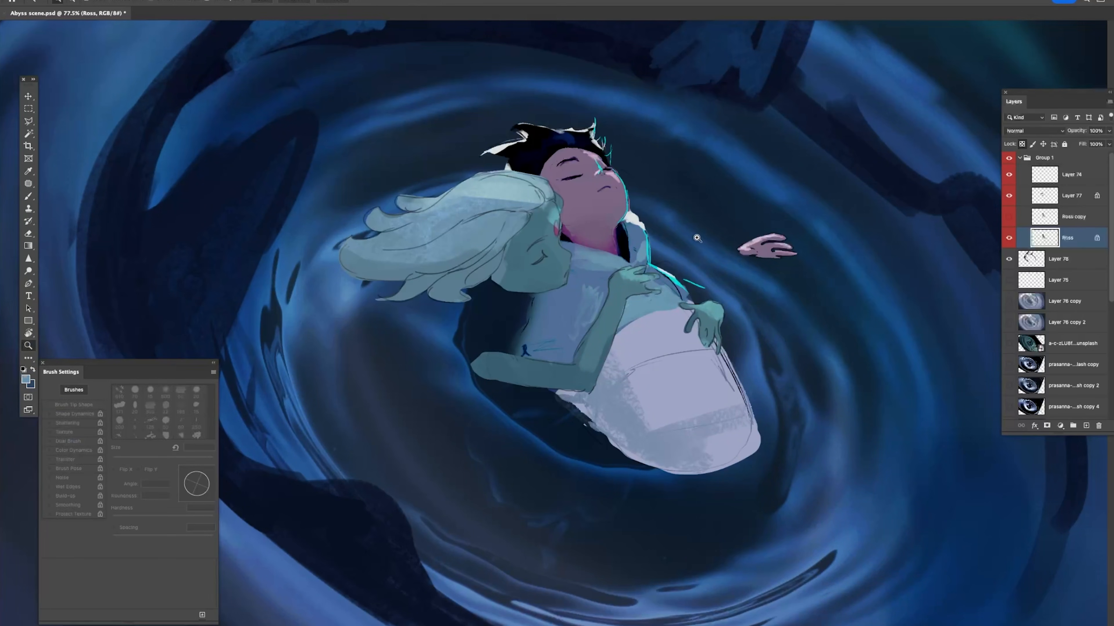
# Step: Unlock the layer's transparent pixels and trim the outer edge of the white lower body with a 45 px textured eraser
pyautogui.moveTo(724, 222); pyautogui.dragTo(670, 178)
pyautogui.moveTo(683, 275); pyautogui.dragTo(702, 304)
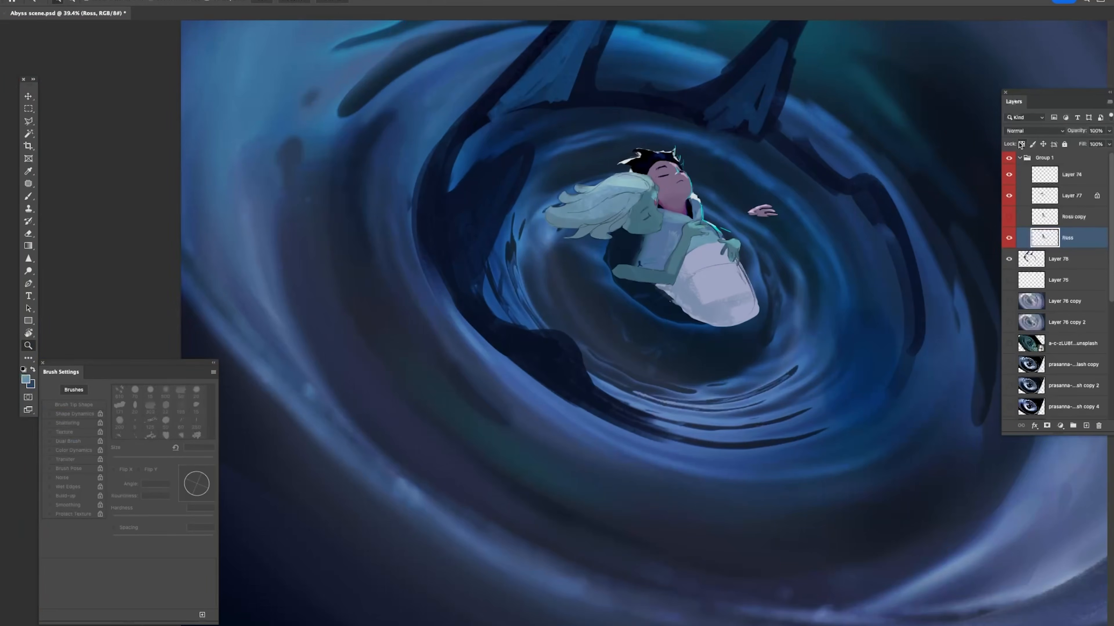
pyautogui.press('e')
pyautogui.rightClick(723, 204)
pyautogui.click(789, 367)
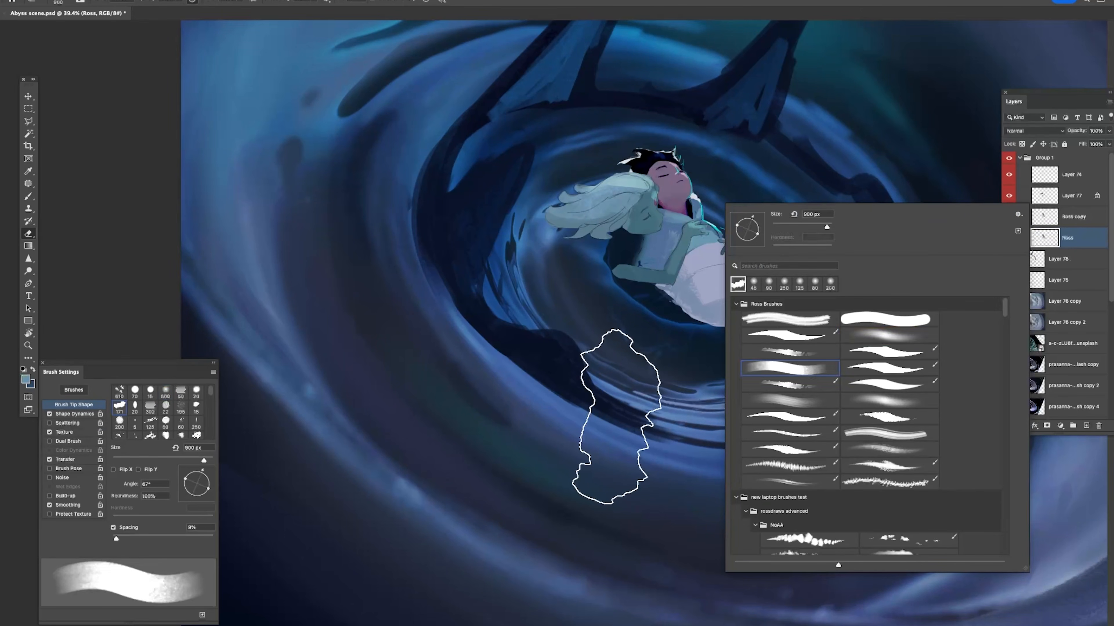
pyautogui.click(631, 412)
pyautogui.press('[')
pyautogui.press('[')
pyautogui.press('[')
pyautogui.press('[')
pyautogui.press('[')
pyautogui.press('[')
pyautogui.press('[')
pyautogui.press('[')
pyautogui.press('[')
pyautogui.press('[')
pyautogui.press('[')
pyautogui.press('[')
pyautogui.press('[')
pyautogui.press('[')
pyautogui.press('[')
pyautogui.press('[')
pyautogui.press('[')
pyautogui.press('[')
pyautogui.press('[')
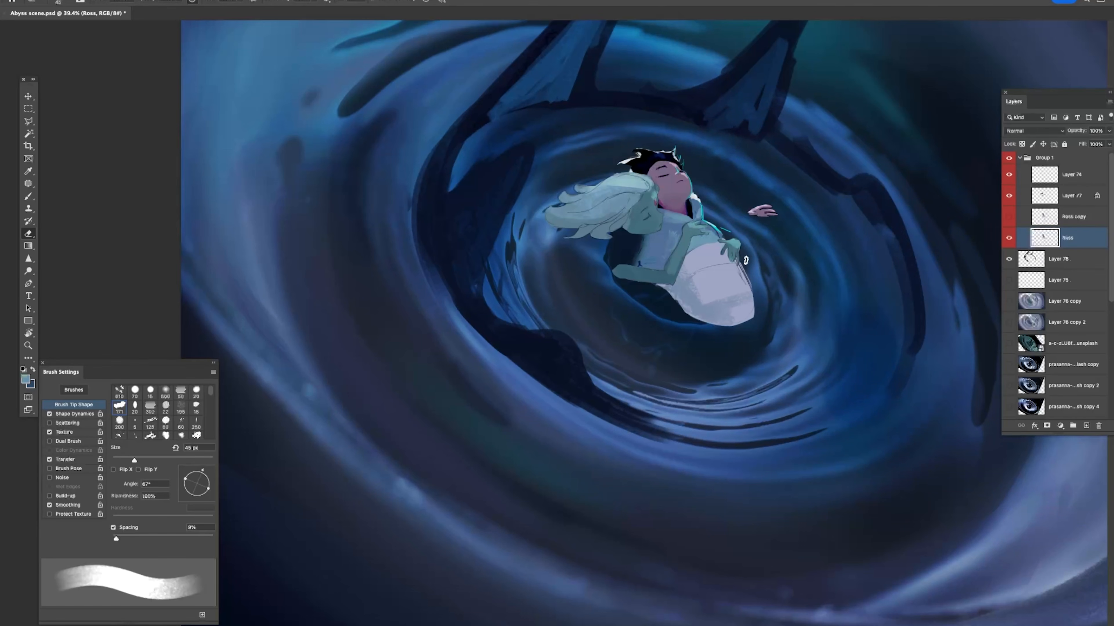
pyautogui.moveTo(758, 302); pyautogui.dragTo(760, 314)
pyautogui.moveTo(763, 301); pyautogui.dragTo(756, 291)
pyautogui.hotkey('ctrl', 'z')
pyautogui.moveTo(728, 328); pyautogui.dragTo(754, 315)
# Step: Flip the canvas horizontally and erase along the lower end of the white body to refine its silhouette
pyautogui.press('z')
pyautogui.moveTo(812, 230); pyautogui.dragTo(774, 211)
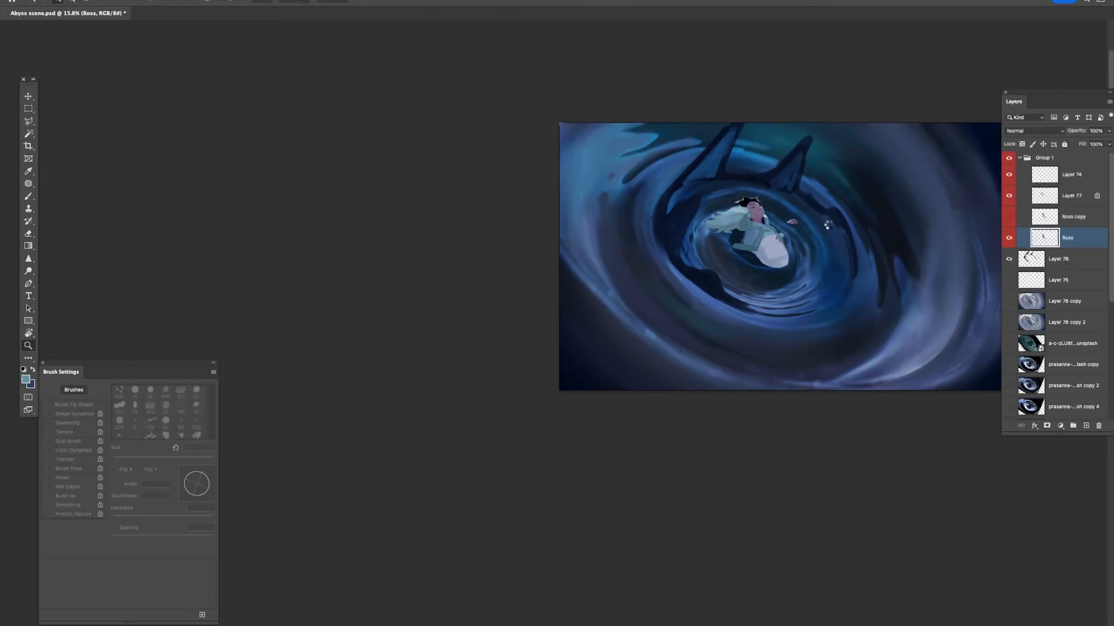
pyautogui.hotkey('ctrl', 'shift', 'h')
pyautogui.moveTo(845, 253); pyautogui.dragTo(797, 268)
pyautogui.moveTo(807, 242); pyautogui.dragTo(830, 254)
pyautogui.press('b')
pyautogui.keyDown('alt'); pyautogui.click(684, 304); pyautogui.keyUp('alt')
pyautogui.press('e')
pyautogui.moveTo(661, 307); pyautogui.dragTo(678, 323)
pyautogui.hotkey('ctrl', 'z')
pyautogui.hotkey('ctrl', 'shift', 'z')
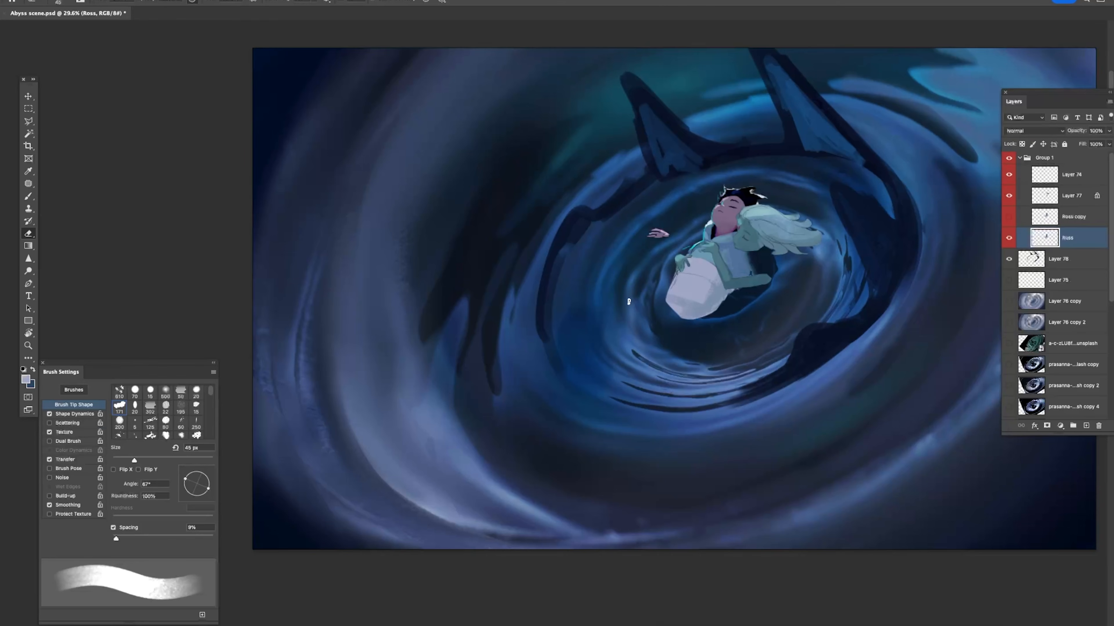
pyautogui.moveTo(667, 321); pyautogui.dragTo(695, 320)
pyautogui.press('z')
pyautogui.moveTo(807, 278)
pyautogui.mouseDown()
pyautogui.moveTo(614, 281)
pyautogui.moveTo(864, 265)
pyautogui.mouseUp()
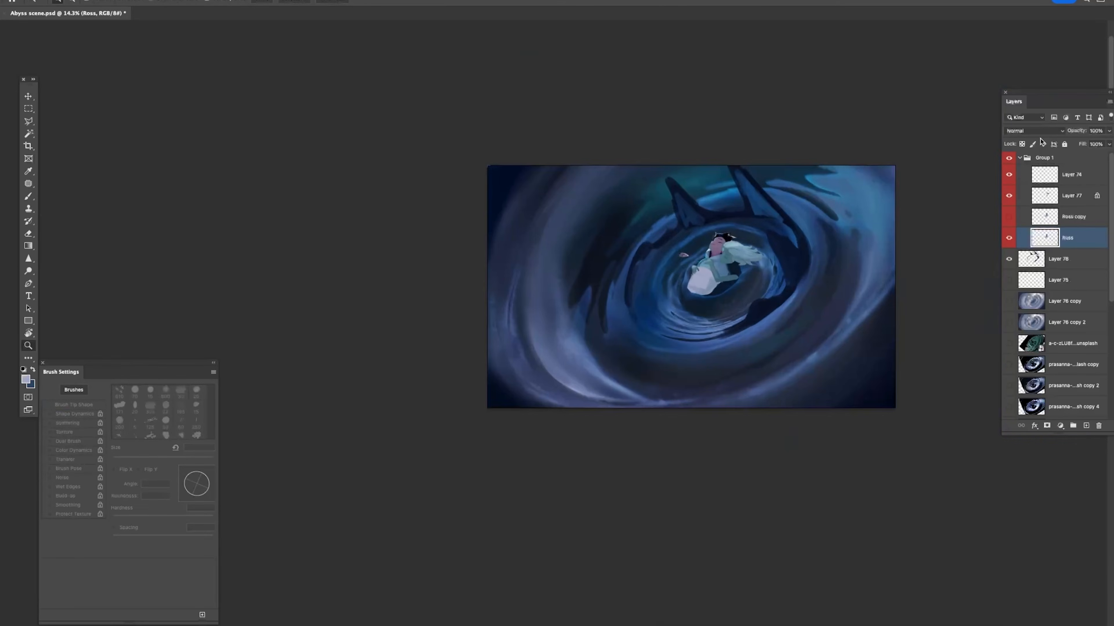
pyautogui.press('super+m')
pyautogui.moveTo(1007, 436); pyautogui.dragTo(996, 413)
pyautogui.press('Escape')
# Step: Flip the canvas back, lock transparent pixels and shade the white body's lower edge with a sampled dark tone and soft 125 px brush
pyautogui.press('super+f')
pyautogui.moveTo(683, 253); pyautogui.dragTo(723, 265)
pyautogui.press('b')
pyautogui.rightClick(750, 268)
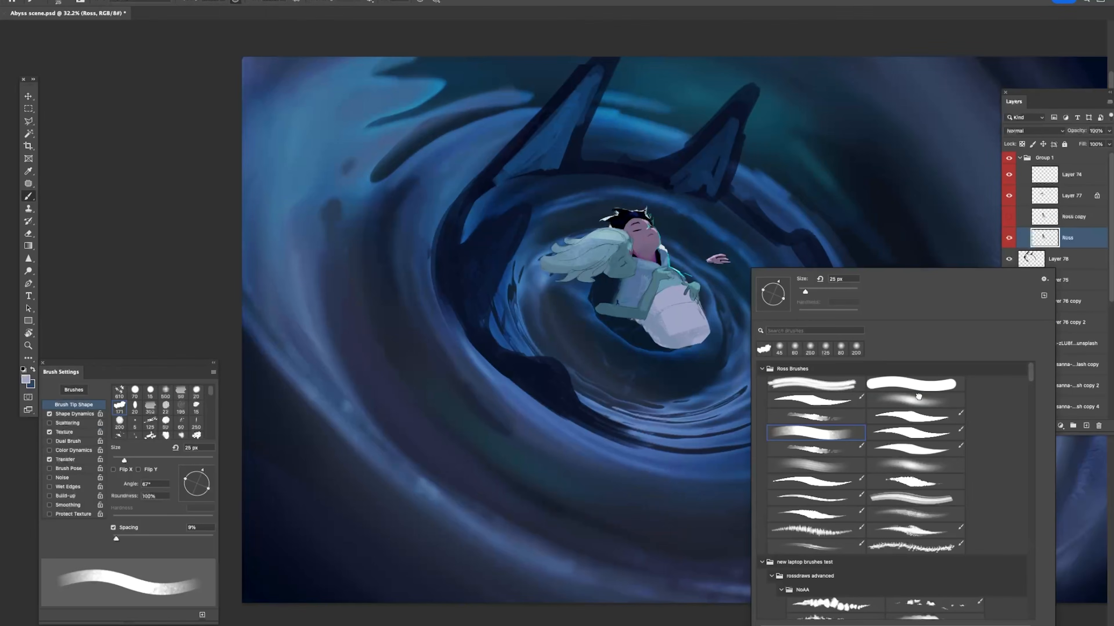
pyautogui.click(913, 402)
pyautogui.click(1022, 144)
pyautogui.keyDown('alt'); pyautogui.click(682, 380); pyautogui.keyUp('alt')
pyautogui.moveTo(634, 351); pyautogui.dragTo(729, 327)
pyautogui.press('[')
pyautogui.press('[')
pyautogui.press('[')
pyautogui.press('[')
pyautogui.press('[')
pyautogui.press('[')
pyautogui.press('[')
pyautogui.moveTo(644, 349)
pyautogui.mouseDown()
pyautogui.moveTo(629, 333)
pyautogui.moveTo(649, 351)
pyautogui.mouseUp()
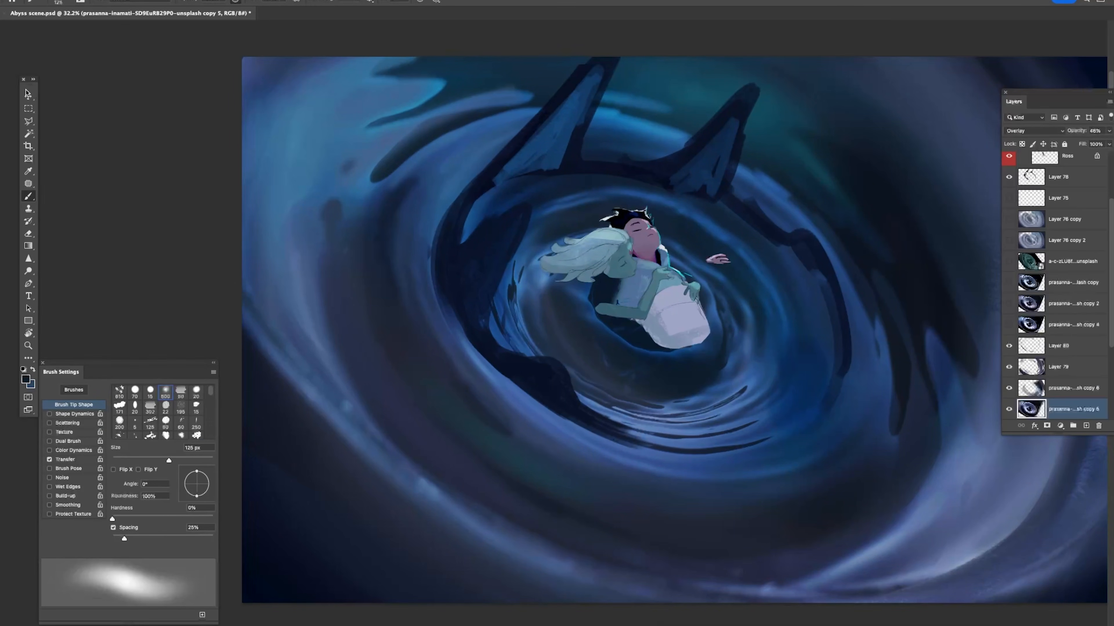
# Step: Select the Ross layer and shade the white body's lower edge with sampled tones, using the soft 125 px brush
pyautogui.press('v')
pyautogui.keyDown('ctrl'); pyautogui.click(690, 339); pyautogui.keyUp('ctrl')
pyautogui.moveTo(690, 339)
pyautogui.mouseDown()
pyautogui.moveTo(699, 352)
pyautogui.moveTo(636, 328)
pyautogui.moveTo(679, 346)
pyautogui.mouseUp()
pyautogui.press('b')
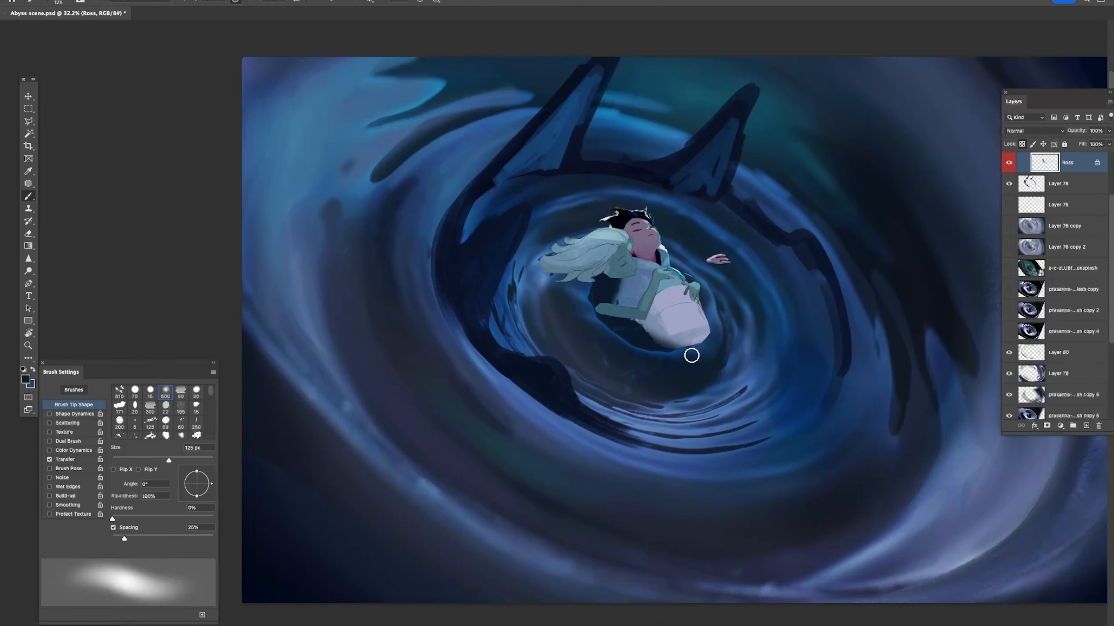
pyautogui.moveTo(612, 298)
pyautogui.mouseDown()
pyautogui.moveTo(693, 348)
pyautogui.moveTo(704, 341)
pyautogui.mouseUp()
pyautogui.hotkey('ctrl', 'z')
pyautogui.moveTo(638, 326)
pyautogui.mouseDown()
pyautogui.moveTo(682, 341)
pyautogui.moveTo(653, 336)
pyautogui.mouseUp()
pyautogui.hotkey('ctrl', 'z')
pyautogui.keyDown('alt'); pyautogui.click(658, 328); pyautogui.keyUp('alt')
pyautogui.keyDown('alt'); pyautogui.click(656, 326); pyautogui.keyUp('alt')
# Step: Flip the canvas horizontally and retouch the edge of the dark-haired figure's face with sampled skin tones, using the textured brush at 9 px
pyautogui.press('z')
pyautogui.hotkey('ctrl', 'shift', 'h')
pyautogui.moveTo(747, 313); pyautogui.dragTo(852, 313)
pyautogui.press('b')
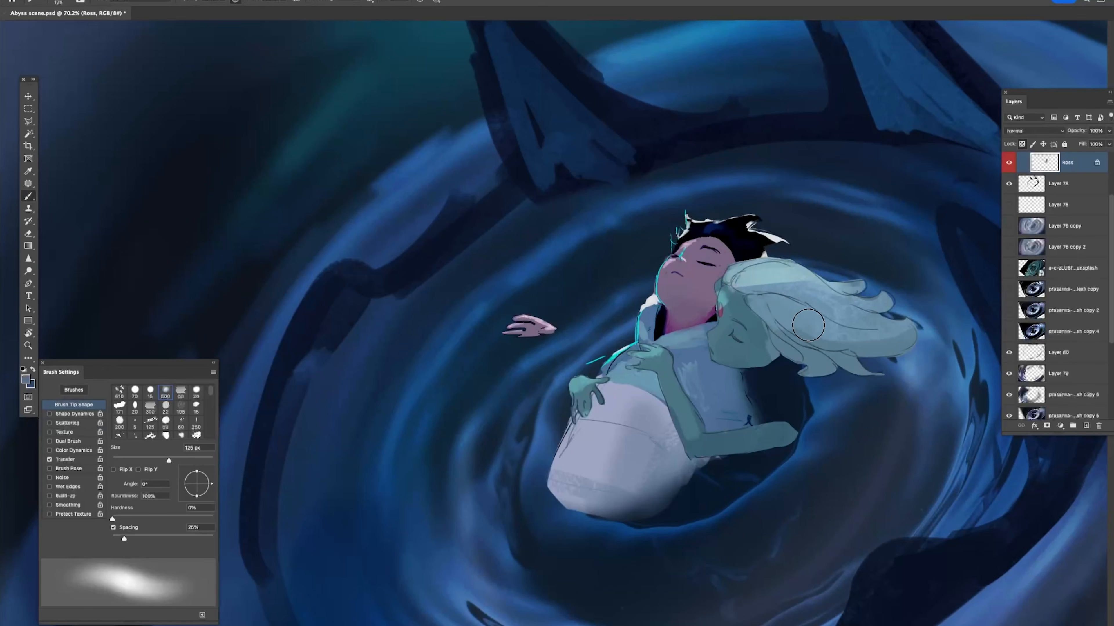
pyautogui.rightClick(807, 325)
pyautogui.click(883, 434)
pyautogui.keyDown('alt'); pyautogui.click(667, 263); pyautogui.keyUp('alt')
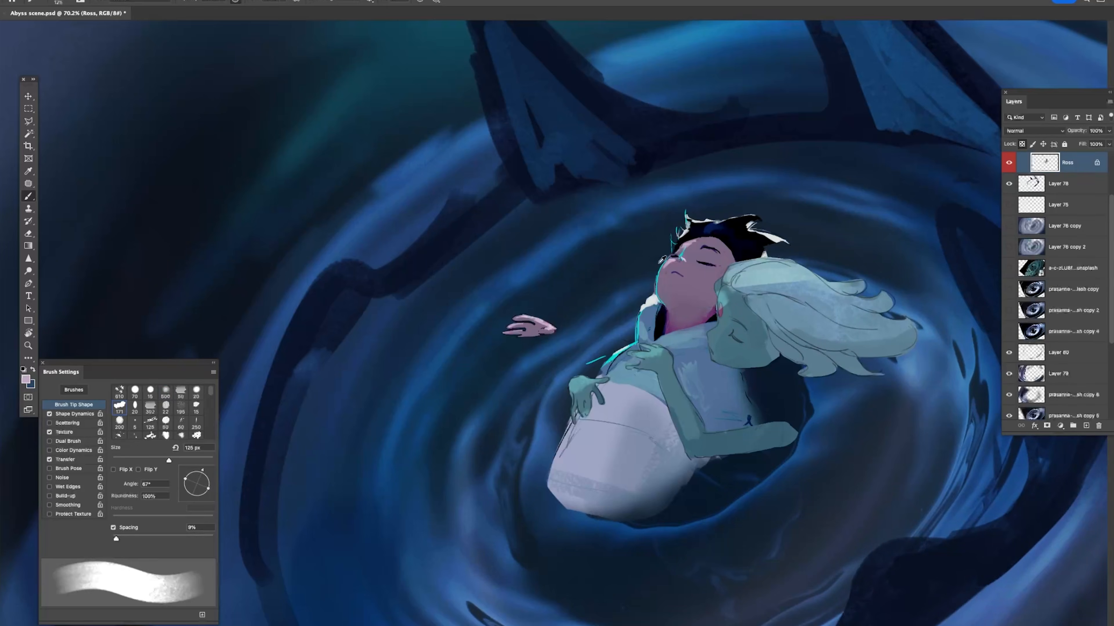
pyautogui.press('z')
pyautogui.moveTo(676, 247); pyautogui.dragTo(700, 247)
pyautogui.press('b')
pyautogui.press('[')
pyautogui.press('[')
pyautogui.press('[')
pyautogui.press('[')
pyautogui.press('[')
pyautogui.press('[')
pyautogui.press('[')
pyautogui.press('[')
pyautogui.press('[')
pyautogui.press('[')
pyautogui.press('[')
pyautogui.press('[')
pyautogui.press('[')
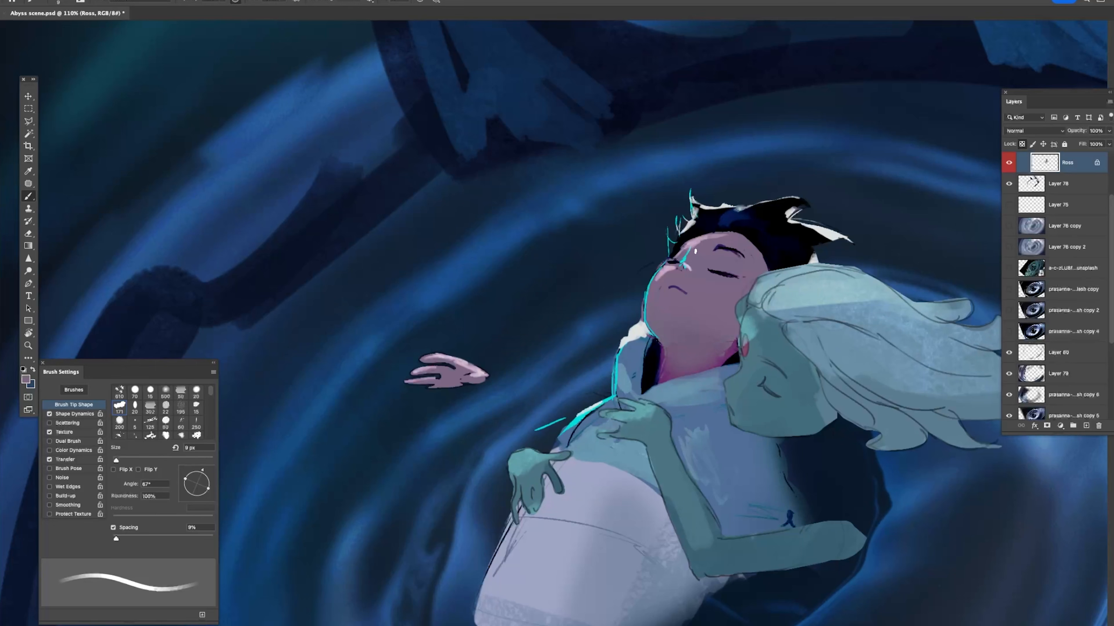
pyautogui.keyDown('alt'); pyautogui.click(663, 273); pyautogui.keyUp('alt')
# Step: Trim the dark-haired figure's jawline with a 20 px textured eraser and touch up the white collar with its sampled tone
pyautogui.press('e')
pyautogui.press('[')
pyautogui.press('[')
pyautogui.press('[')
pyautogui.press('[')
pyautogui.press('[')
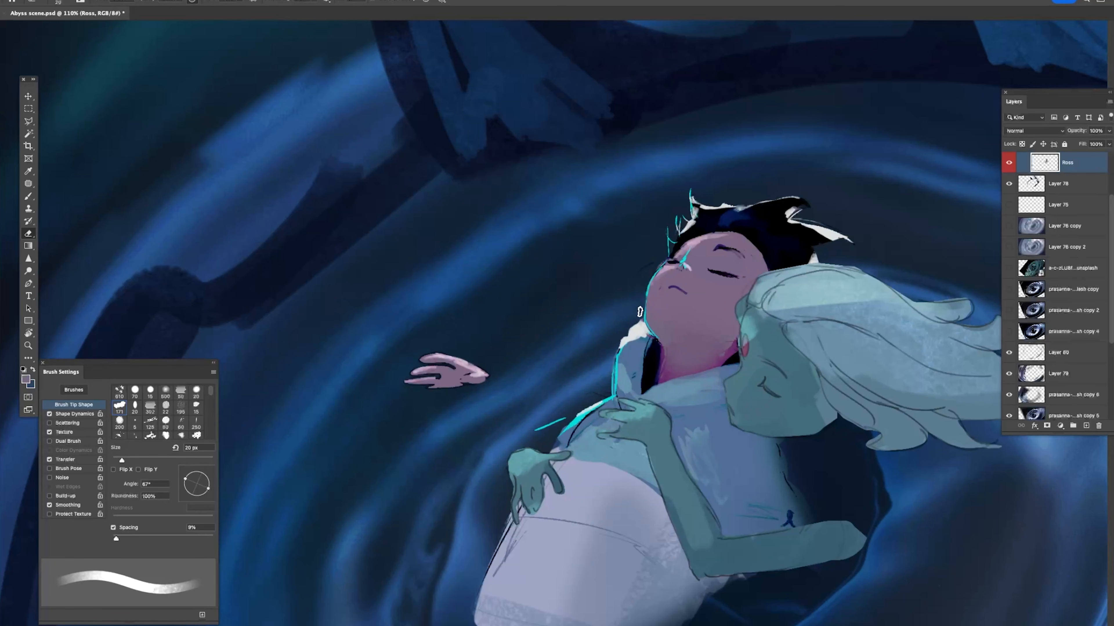
pyautogui.press('b')
pyautogui.keyDown('alt'); pyautogui.click(634, 330); pyautogui.keyUp('alt')
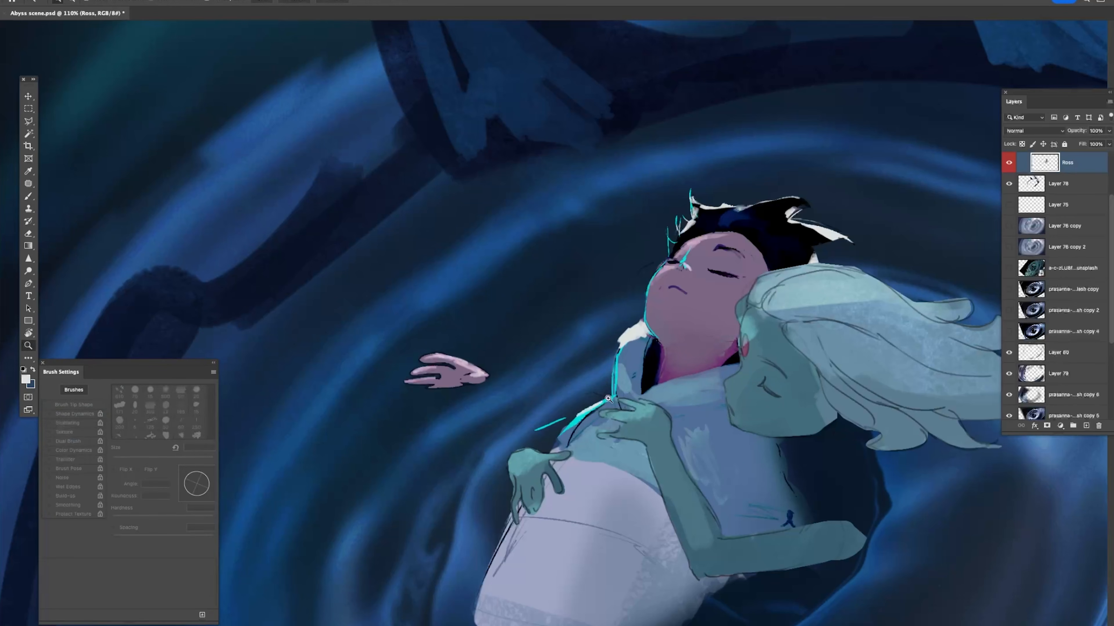
# Step: Flip the canvas back and draw thin dark fold lines on the white lower body with a 6 px textured brush
pyautogui.press('z')
pyautogui.moveTo(616, 391); pyautogui.dragTo(563, 411)
pyautogui.moveTo(659, 377); pyautogui.dragTo(688, 319)
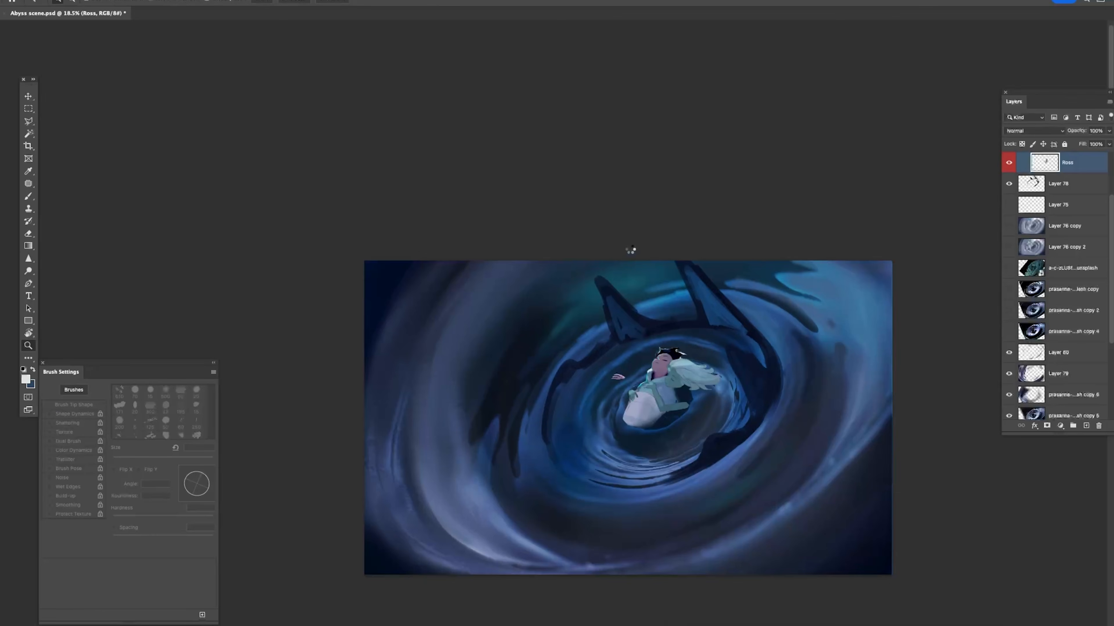
pyautogui.moveTo(639, 416); pyautogui.dragTo(657, 416)
pyautogui.press('b')
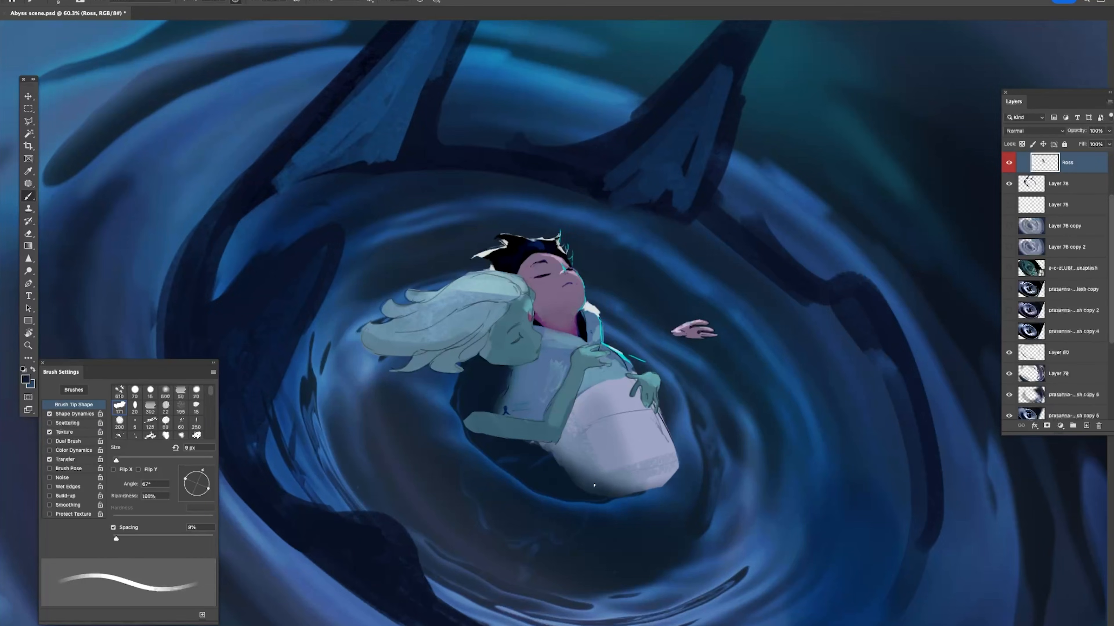
pyautogui.moveTo(580, 433); pyautogui.dragTo(589, 446)
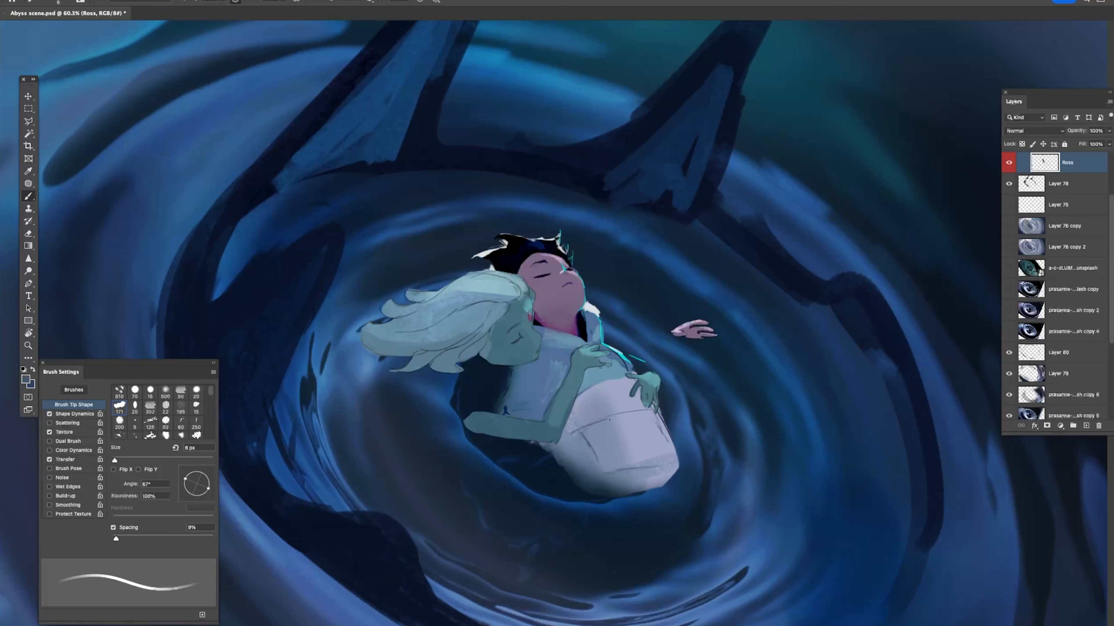
pyautogui.press('z')
pyautogui.moveTo(724, 423); pyautogui.dragTo(681, 402)
pyautogui.press('Tab')
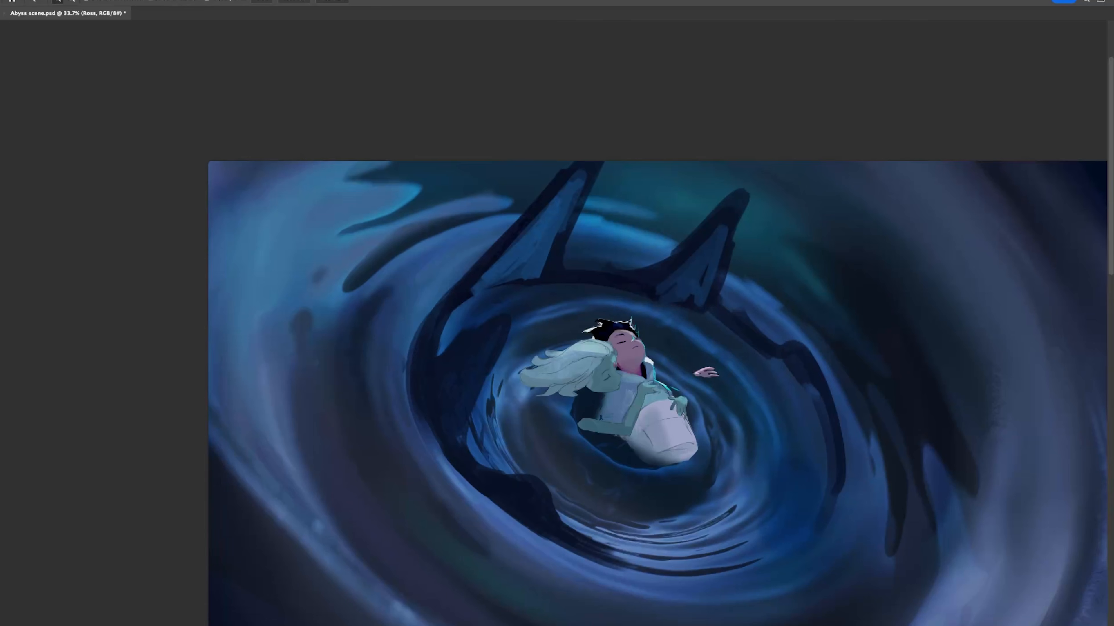
pyautogui.press('Tab')
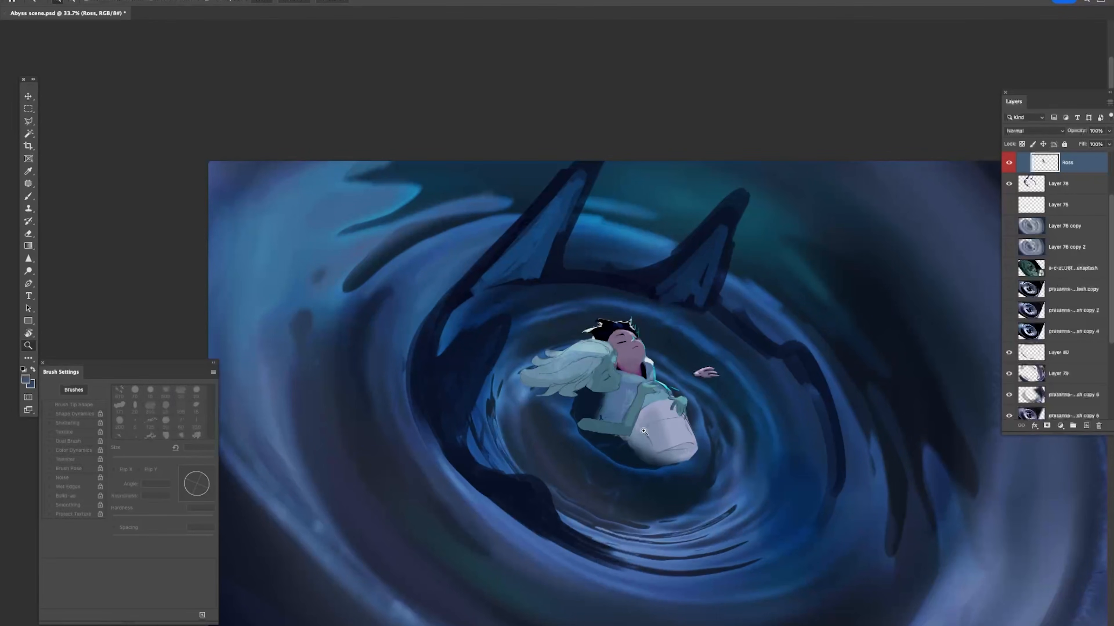
# Step: Select Layer 78 with the dark fins and touch up the shorter fin with a sampled dark tone and 45 px textured brush
pyautogui.moveTo(606, 316); pyautogui.dragTo(414, 246)
pyautogui.click(29, 98)
pyautogui.moveTo(651, 242); pyautogui.dragTo(711, 245)
pyautogui.click(697, 287)
pyautogui.press('b')
pyautogui.keyDown('alt'); pyautogui.click(691, 301); pyautogui.keyUp('alt')
pyautogui.press(']')
pyautogui.press(']')
pyautogui.press(']')
pyautogui.press(']')
pyautogui.press(']')
pyautogui.press(']')
pyautogui.press(']')
pyautogui.press(']')
pyautogui.press(']')
pyautogui.press(']')
pyautogui.press(']')
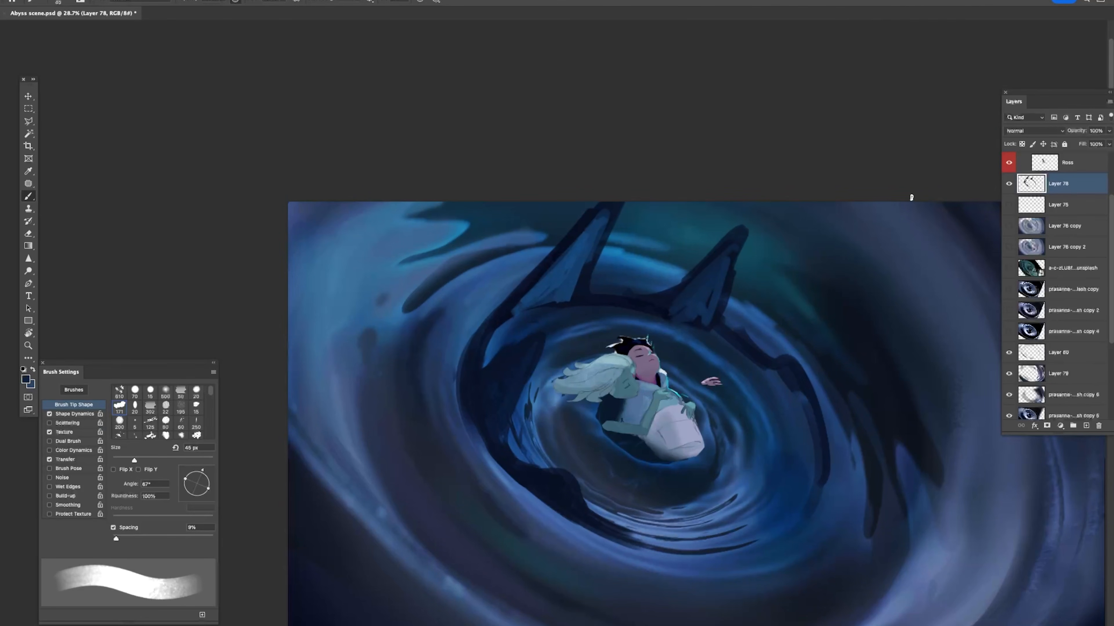
pyautogui.moveTo(866, 255); pyautogui.dragTo(816, 253)
pyautogui.moveTo(894, 239); pyautogui.dragTo(813, 255)
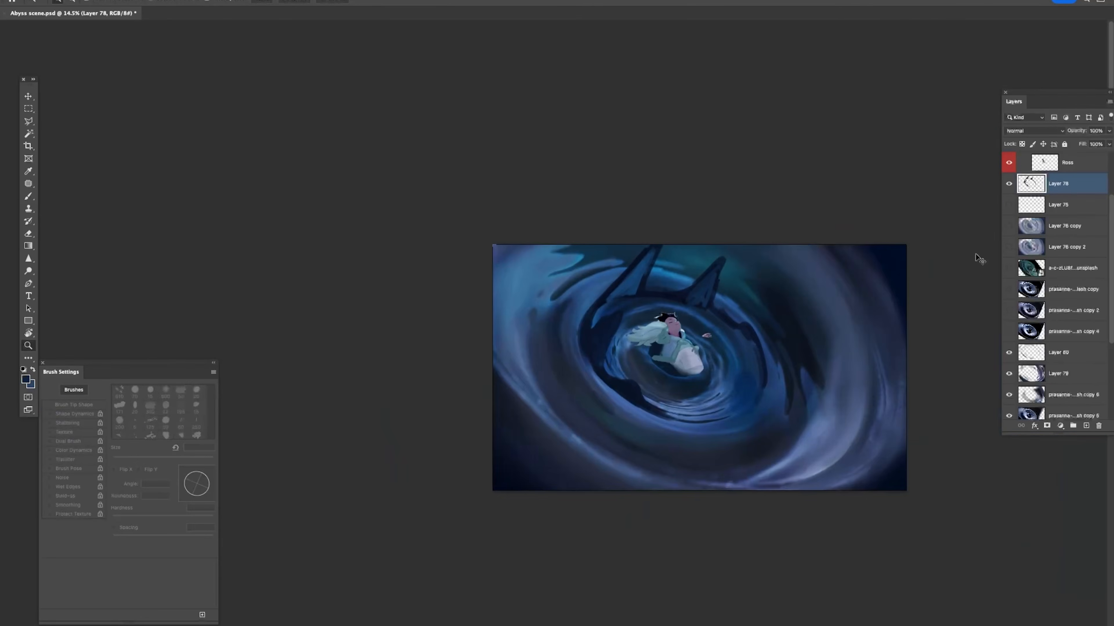
# Step: Increase Layer 78's contrast with Levels by lowering the white input point and slightly raising the black input point
pyautogui.press('super+l')
pyautogui.moveTo(1089, 211); pyautogui.dragTo(1066, 211)
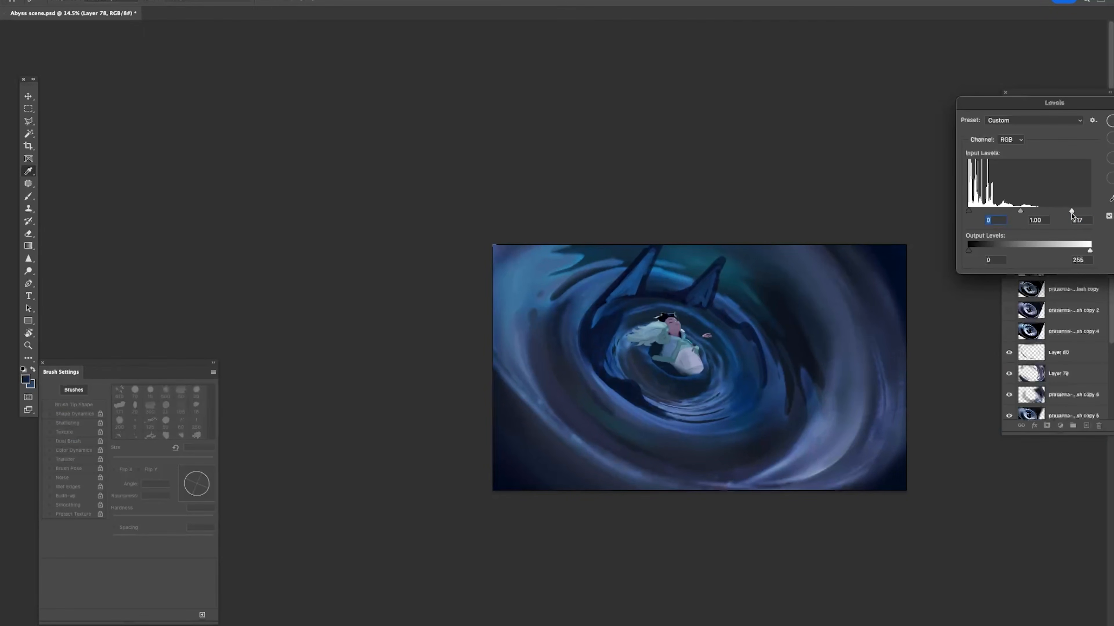
pyautogui.moveTo(969, 212); pyautogui.dragTo(975, 211)
pyautogui.press('Return')
# Step: Shift Layer 78's colour with Hue/Saturation to turn the fin membranes teal
pyautogui.press('super+u')
pyautogui.moveTo(1062, 186); pyautogui.dragTo(1050, 213)
pyautogui.press('Return')
pyautogui.moveTo(696, 293); pyautogui.dragTo(725, 286)
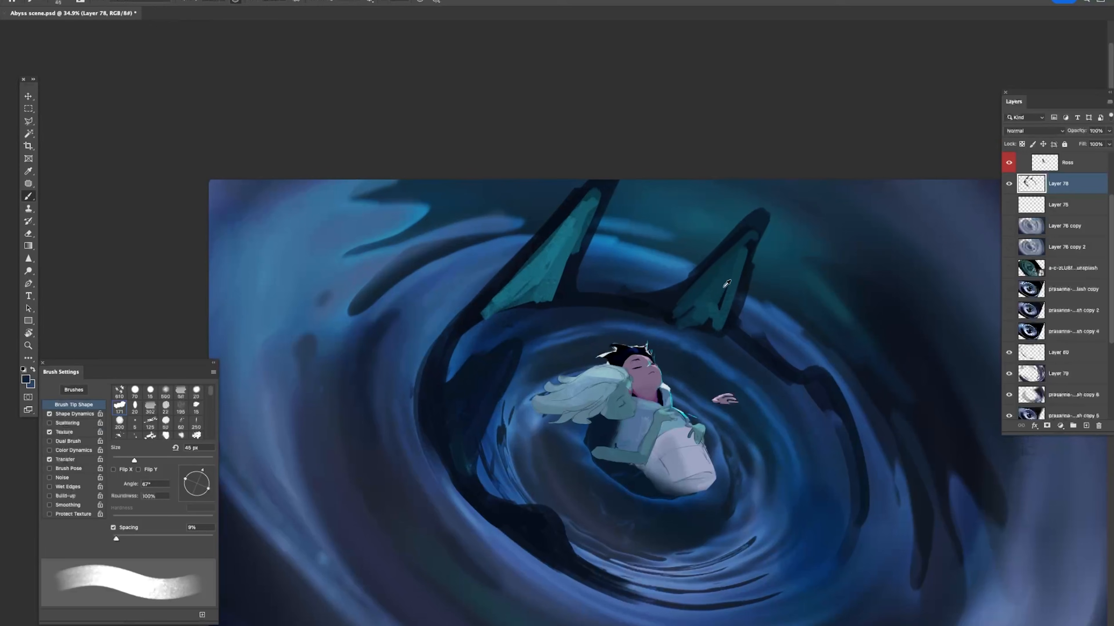
# Step: Paint a dark outline along the base of the shorter fin with a sampled tone and the 45 px textured brush
pyautogui.press('e')
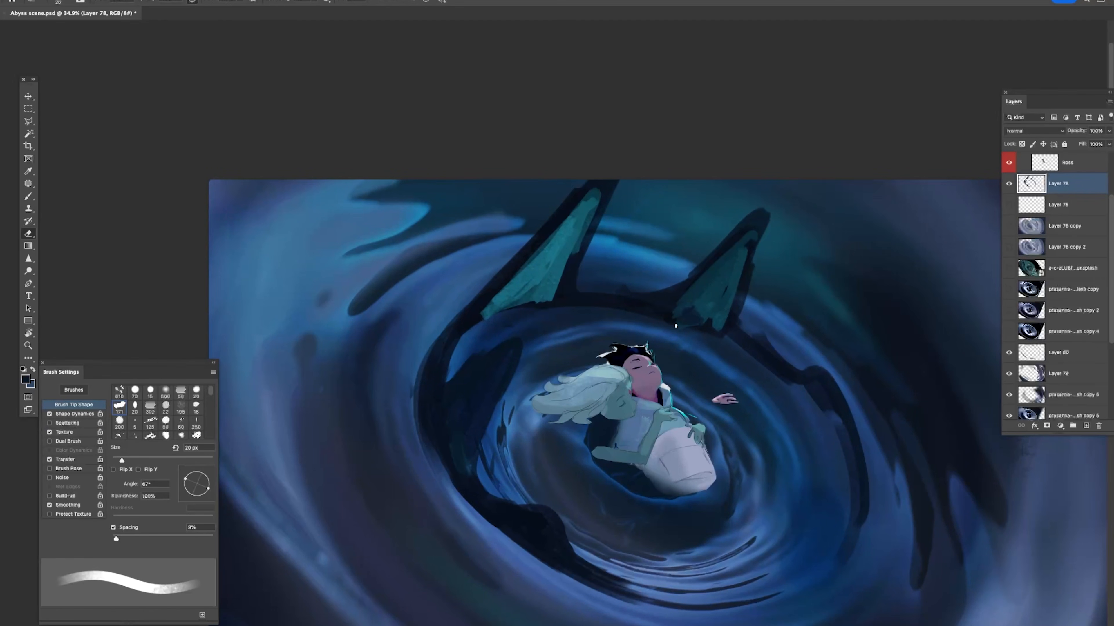
pyautogui.press(']')
pyautogui.press(']')
pyautogui.press(']')
pyautogui.press('super+z')
pyautogui.press('b')
pyautogui.keyDown('alt'); pyautogui.click(669, 316); pyautogui.keyUp('alt')
pyautogui.moveTo(678, 317)
pyautogui.mouseDown()
pyautogui.moveTo(670, 301)
pyautogui.moveTo(720, 332)
pyautogui.mouseUp()
# Step: Trim the dark ridge running down from the shorter fin with a 40 px eraser and touch it up with the 45 px brush
pyautogui.press('e')
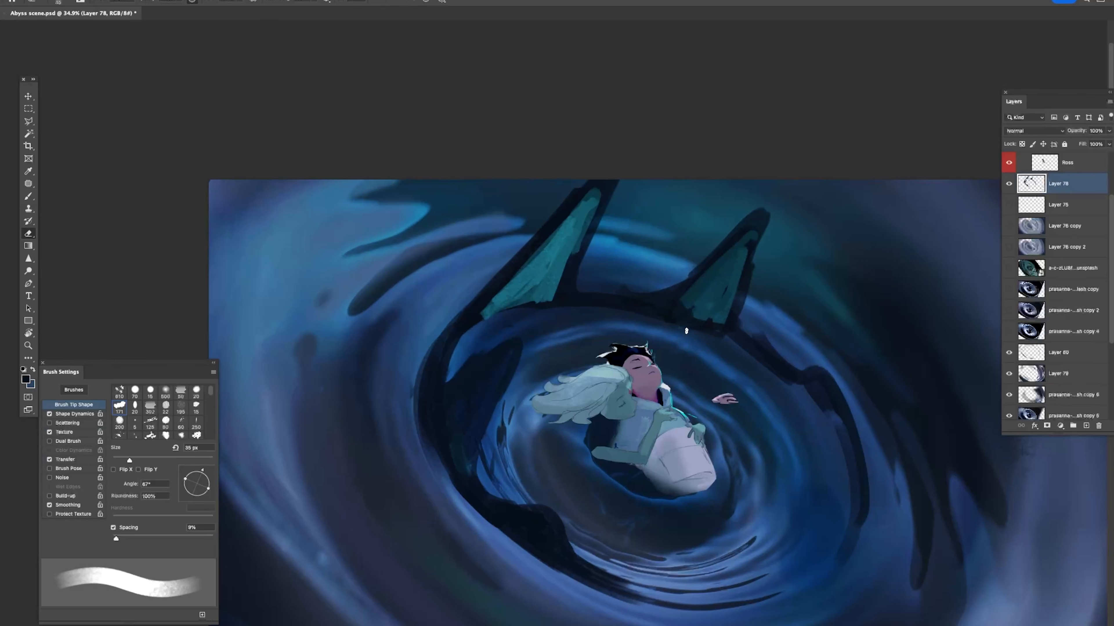
pyautogui.press(']')
pyautogui.press(']')
pyautogui.press(']')
pyautogui.press(']')
pyautogui.press(']')
pyautogui.press(']')
pyautogui.press(']')
pyautogui.press(']')
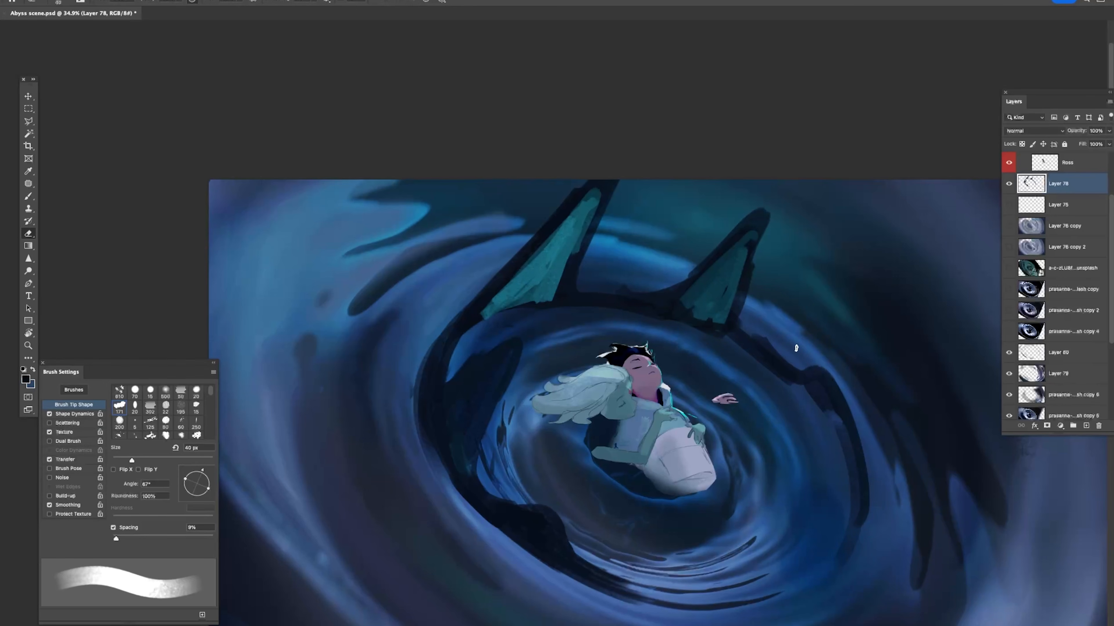
pyautogui.moveTo(799, 356); pyautogui.dragTo(758, 324)
pyautogui.press('b')
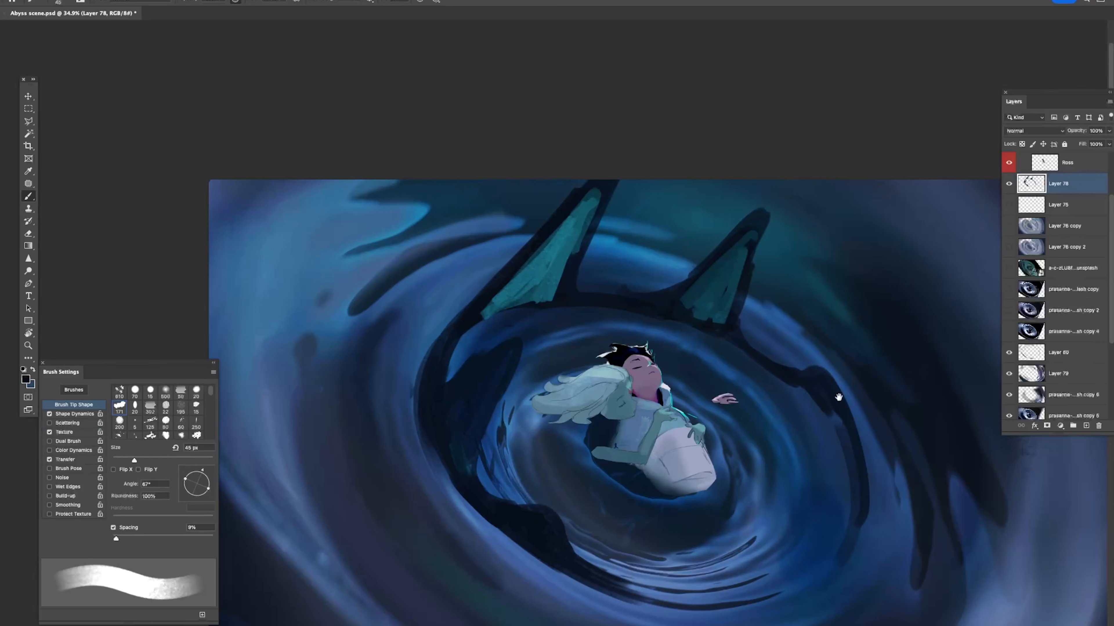
pyautogui.moveTo(839, 407); pyautogui.dragTo(770, 342)
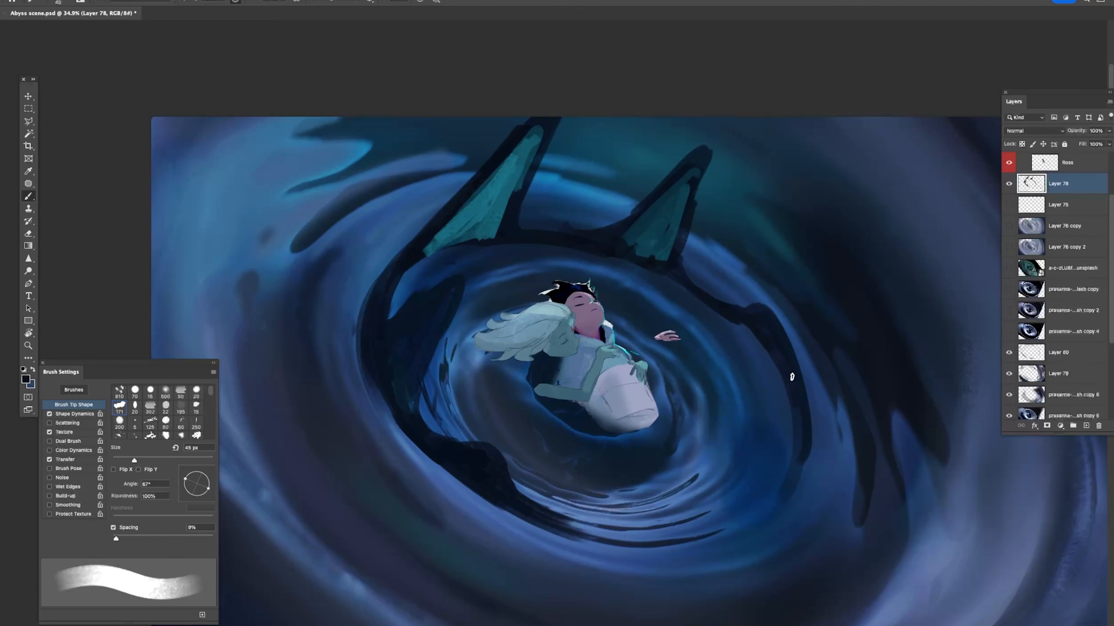
# Step: Reshape the dark crest beside the pale-haired figure, alternating a 100 px eraser with the 45 px textured brush
pyautogui.press('e')
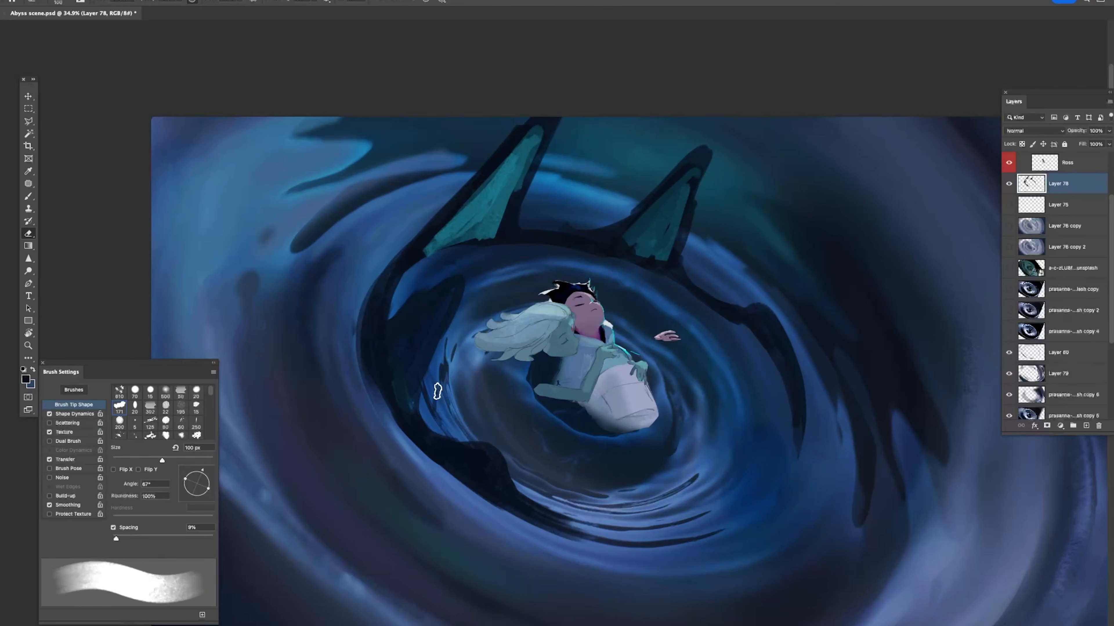
pyautogui.press('b')
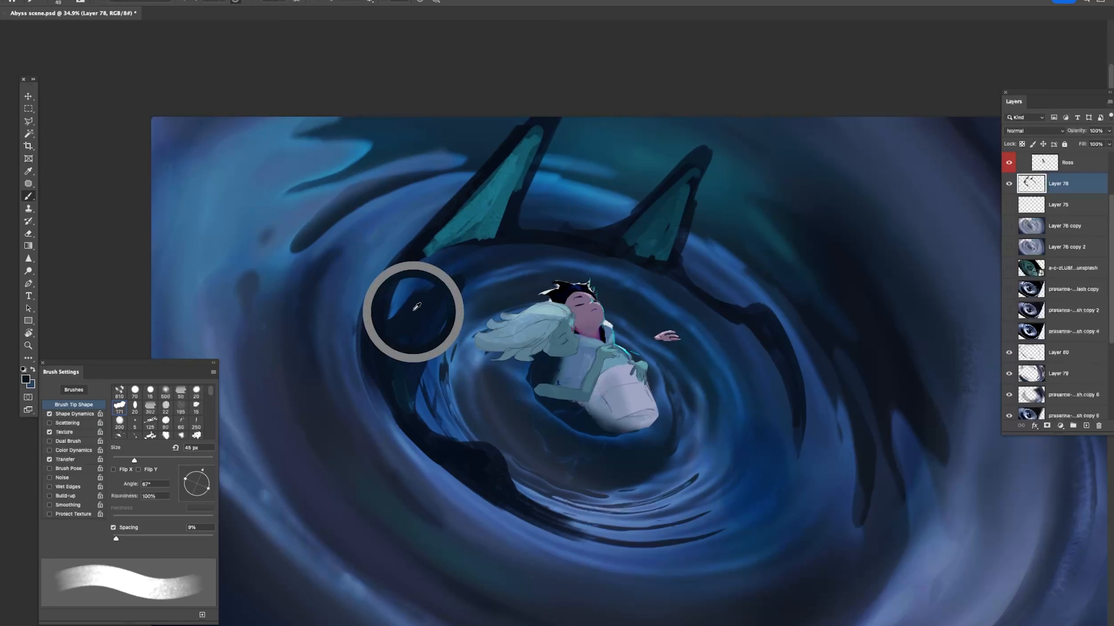
pyautogui.press('e')
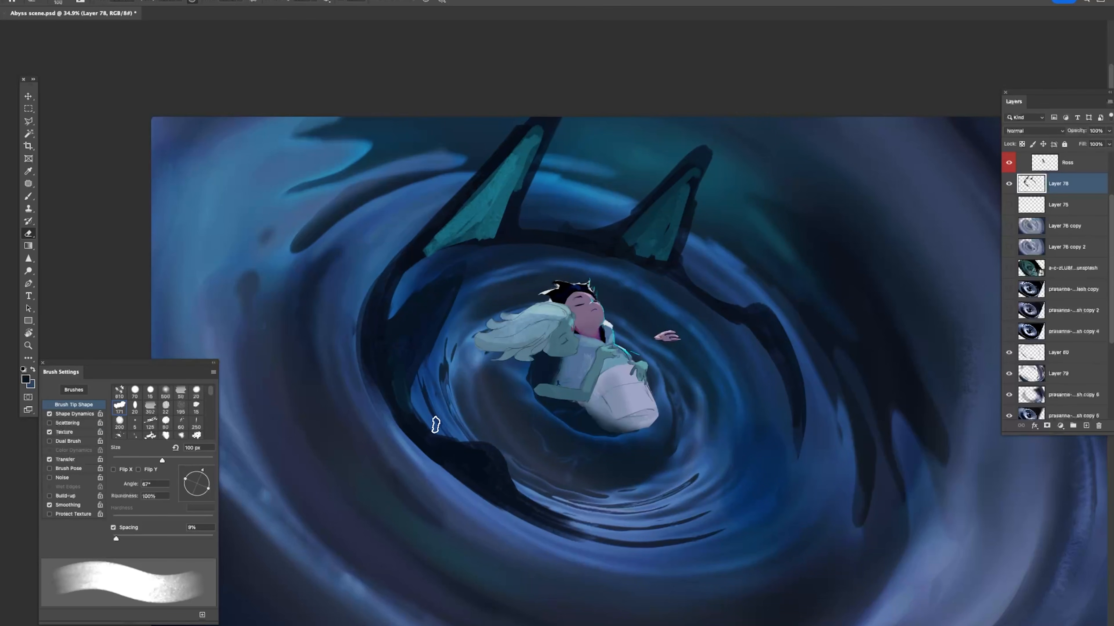
pyautogui.press('b')
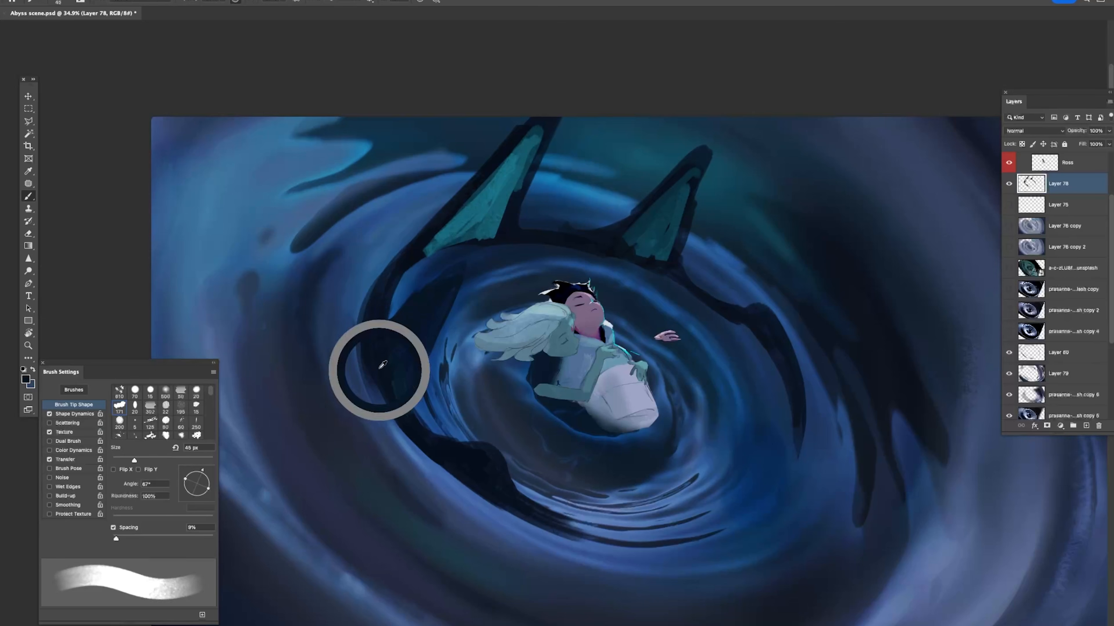
# Step: Flip the canvas horizontally and paint thin highlight lines along the dark crest with a sampled teal and 20 px textured brush
pyautogui.press('z')
pyautogui.moveTo(525, 487); pyautogui.dragTo(473, 237)
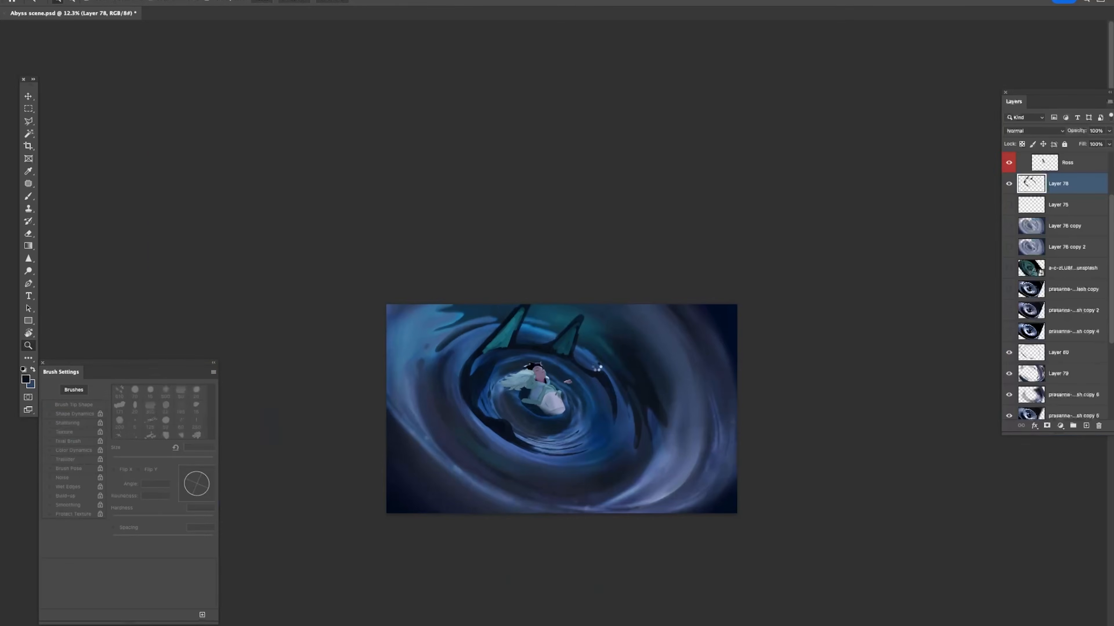
pyautogui.moveTo(643, 391); pyautogui.dragTo(646, 390)
pyautogui.press('b')
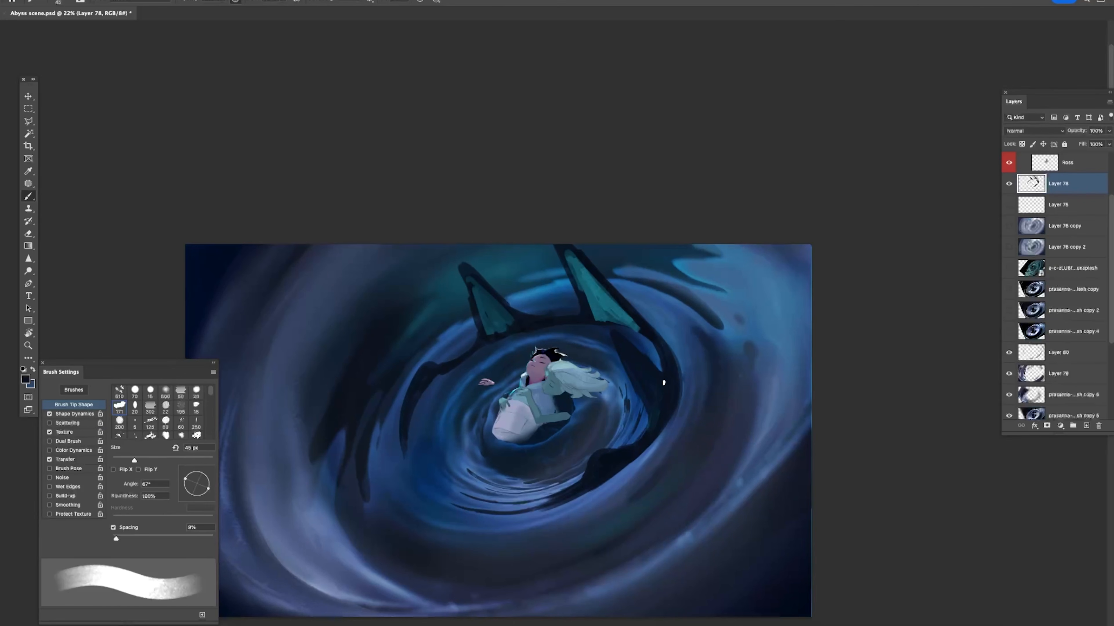
pyautogui.keyDown('alt'); pyautogui.click(608, 303); pyautogui.keyUp('alt')
pyautogui.press('[')
pyautogui.press('[')
pyautogui.press('[')
pyautogui.press('[')
pyautogui.press('[')
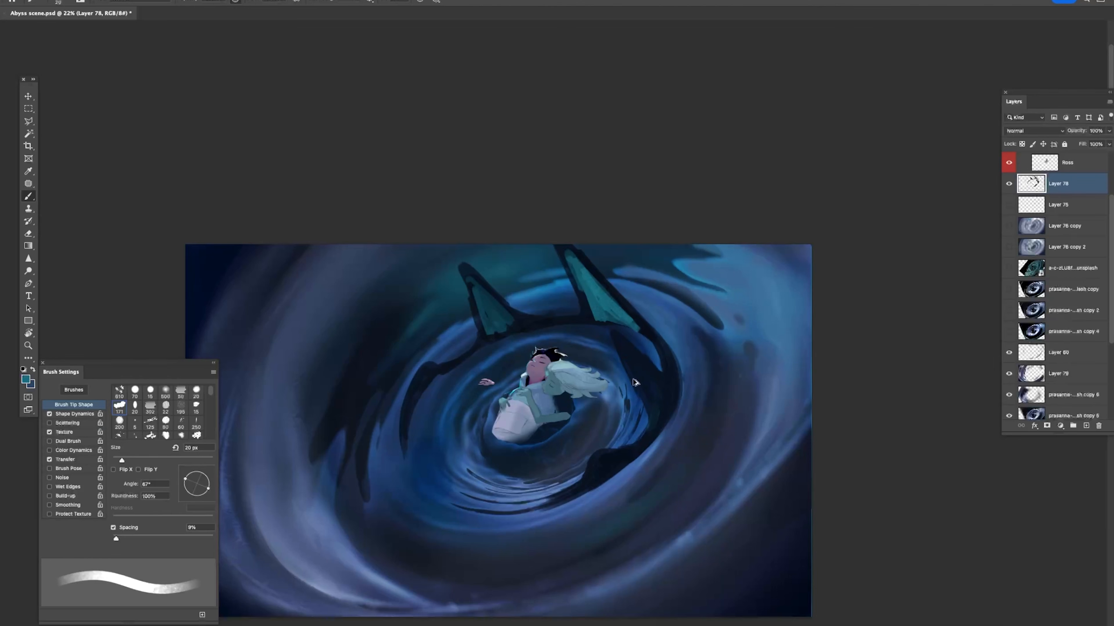
pyautogui.moveTo(641, 399); pyautogui.dragTo(615, 332)
pyautogui.hotkey('ctrl', 'z')
pyautogui.moveTo(661, 369); pyautogui.dragTo(648, 332)
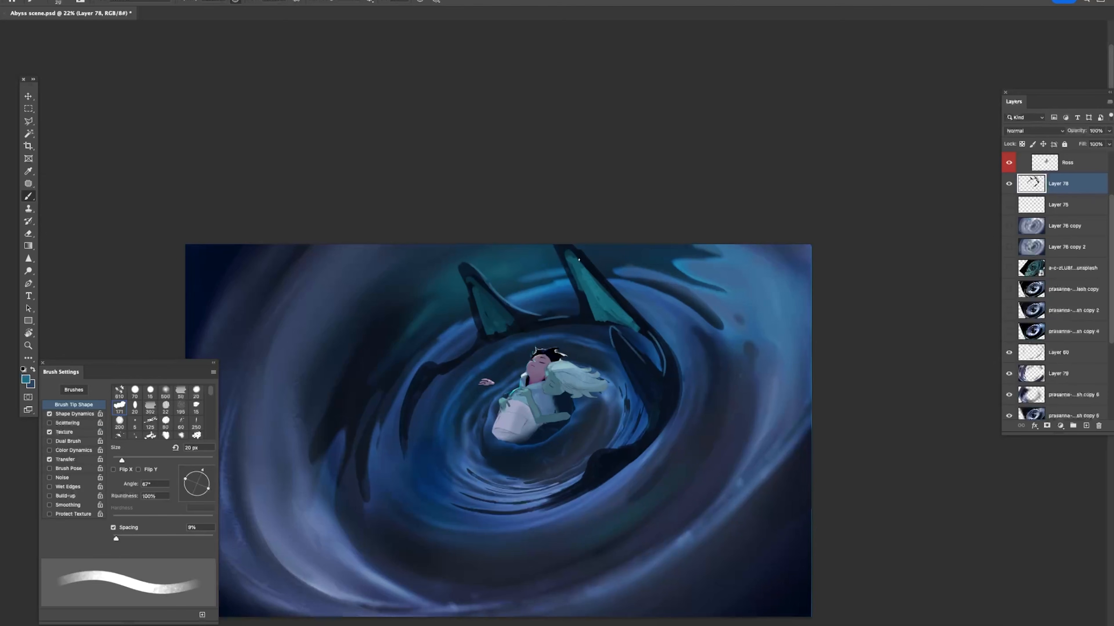
# Step: Smooth the taller fin's membrane with sampled blue tones, enlarging the textured brush to 90 px
pyautogui.press(']')
pyautogui.press(']')
pyautogui.press(']')
pyautogui.keyDown('alt'); pyautogui.click(570, 258); pyautogui.keyUp('alt')
pyautogui.moveTo(569, 255); pyautogui.dragTo(598, 316)
pyautogui.keyDown('alt'); pyautogui.click(593, 302); pyautogui.keyUp('alt')
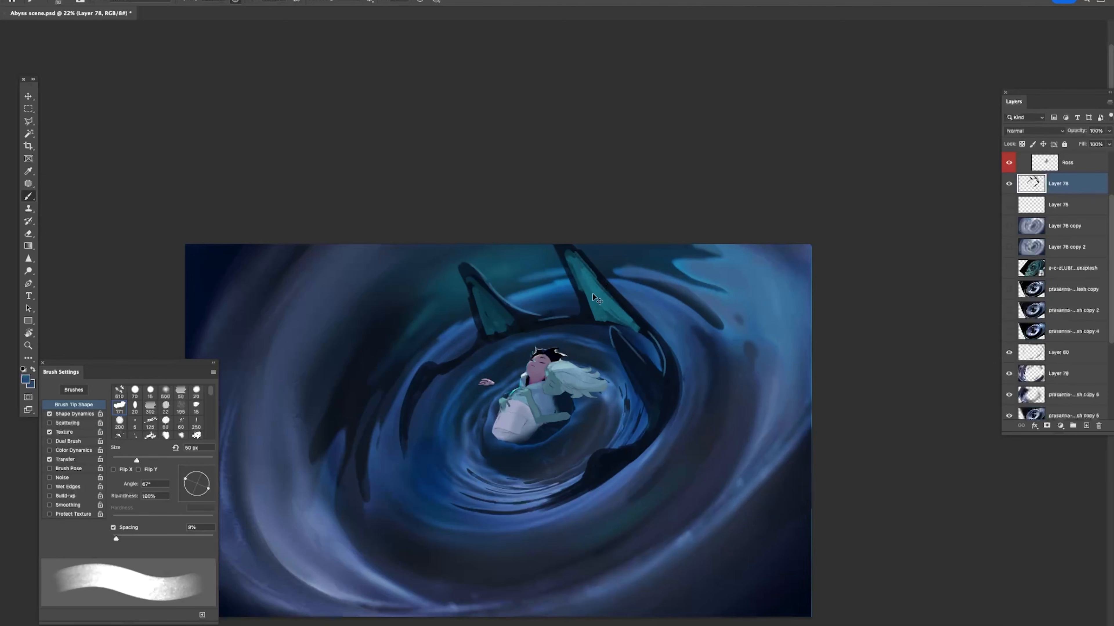
pyautogui.press(']')
pyautogui.press(']')
pyautogui.press(']')
pyautogui.press(']')
pyautogui.moveTo(568, 254); pyautogui.dragTo(595, 312)
pyautogui.moveTo(570, 264)
pyautogui.mouseDown()
pyautogui.moveTo(560, 249)
pyautogui.moveTo(607, 305)
pyautogui.mouseUp()
pyautogui.keyDown('alt'); pyautogui.click(578, 315); pyautogui.keyUp('alt')
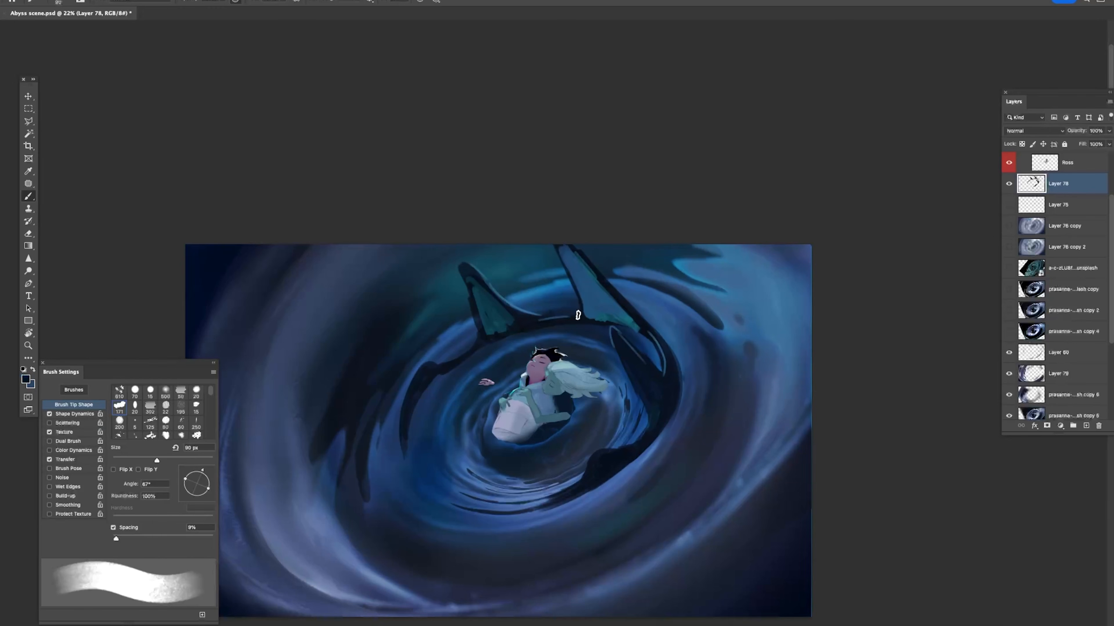
# Step: Fill the taller fin's membrane with a sampled dark teal, replacing the Gradient tool with the Paint Bucket tool
pyautogui.keyDown('alt'); pyautogui.click(500, 312); pyautogui.keyUp('alt')
pyautogui.press('g')
pyautogui.moveTo(586, 291); pyautogui.dragTo(587, 292)
pyautogui.hotkey('ctrl', 'z')
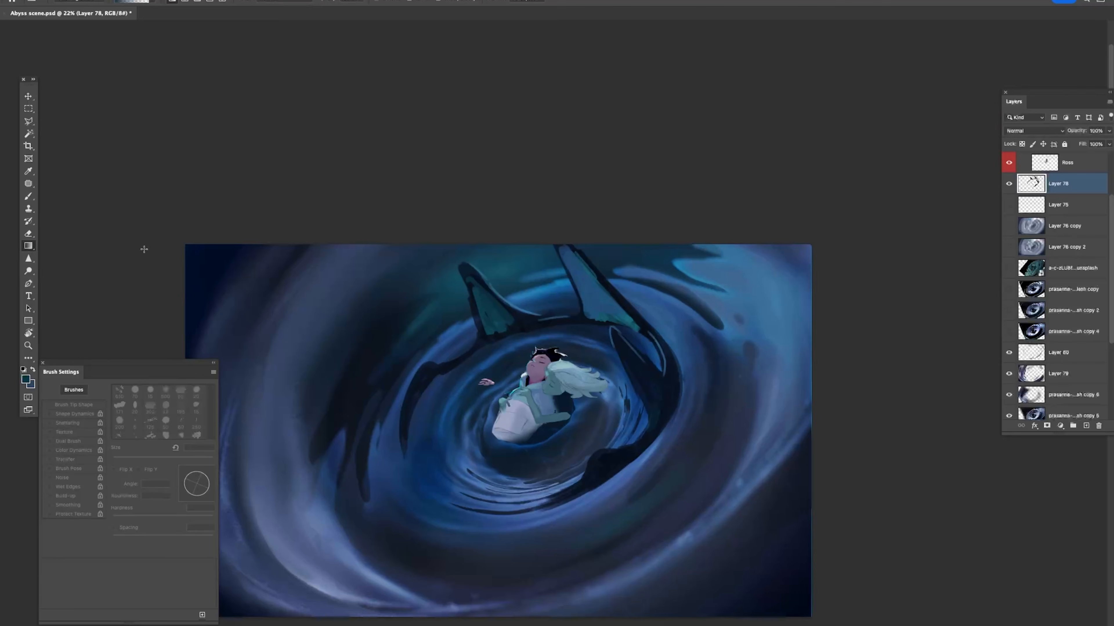
pyautogui.press('b')
pyautogui.press('g')
pyautogui.rightClick(30, 249)
pyautogui.rightClick(67, 247)
pyautogui.click(45, 247)
pyautogui.rightClick(30, 248)
pyautogui.click(54, 254)
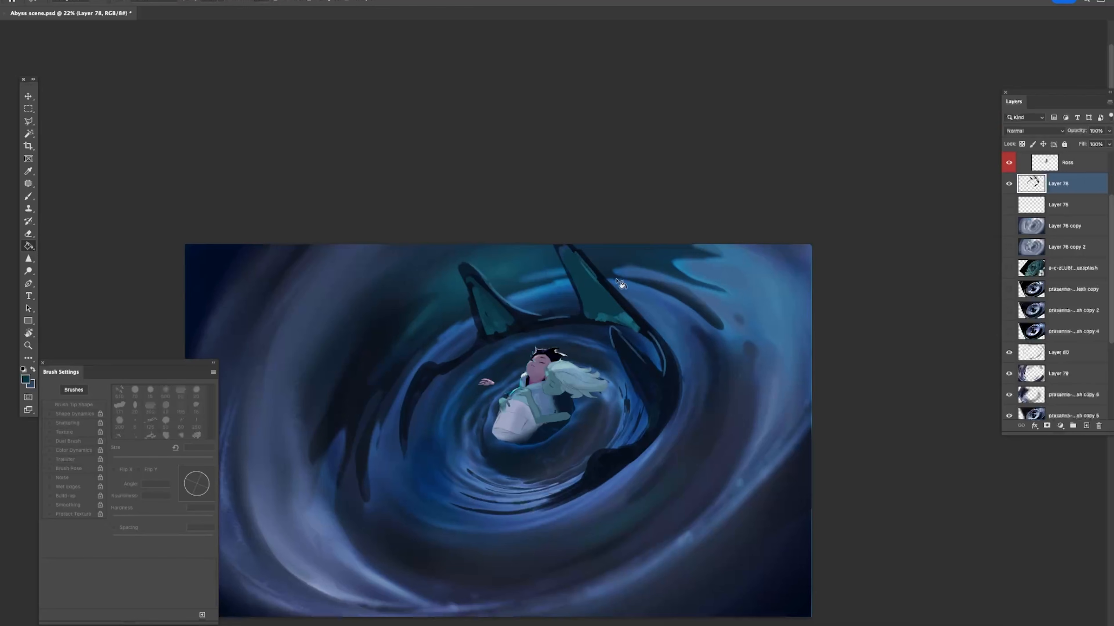
# Step: Cover the light patches left in the fin membranes with dark teal, using the 90 px textured brush
pyautogui.press('b')
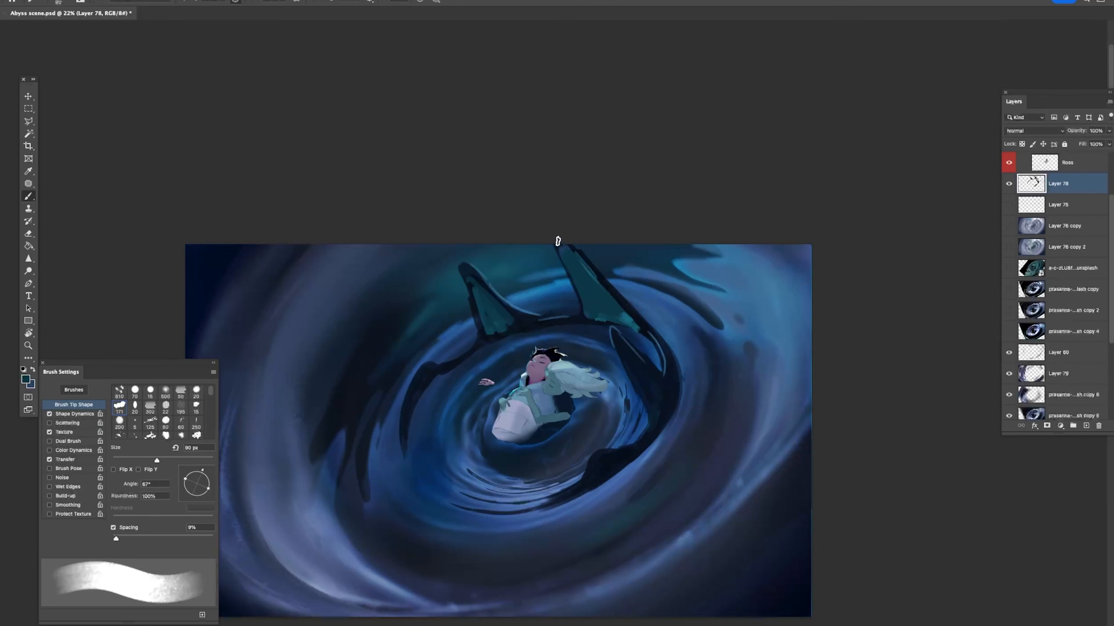
pyautogui.moveTo(591, 259)
pyautogui.mouseDown()
pyautogui.moveTo(635, 327)
pyautogui.moveTo(630, 258)
pyautogui.mouseUp()
pyautogui.press('super+z')
pyautogui.keyDown('alt'); pyautogui.click(627, 318); pyautogui.keyUp('alt')
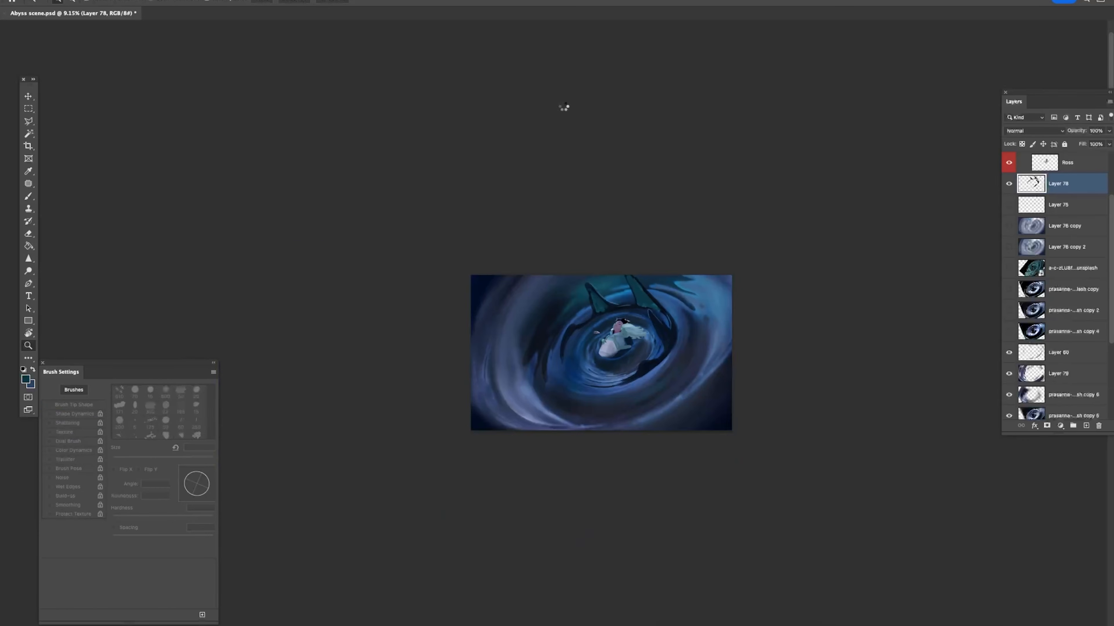
# Step: Flip the canvas back and select the swirling water's Layer 79
pyautogui.moveTo(636, 322); pyautogui.dragTo(642, 348)
pyautogui.press('v')
pyautogui.keyDown('ctrl'); pyautogui.click(748, 432); pyautogui.keyUp('ctrl')
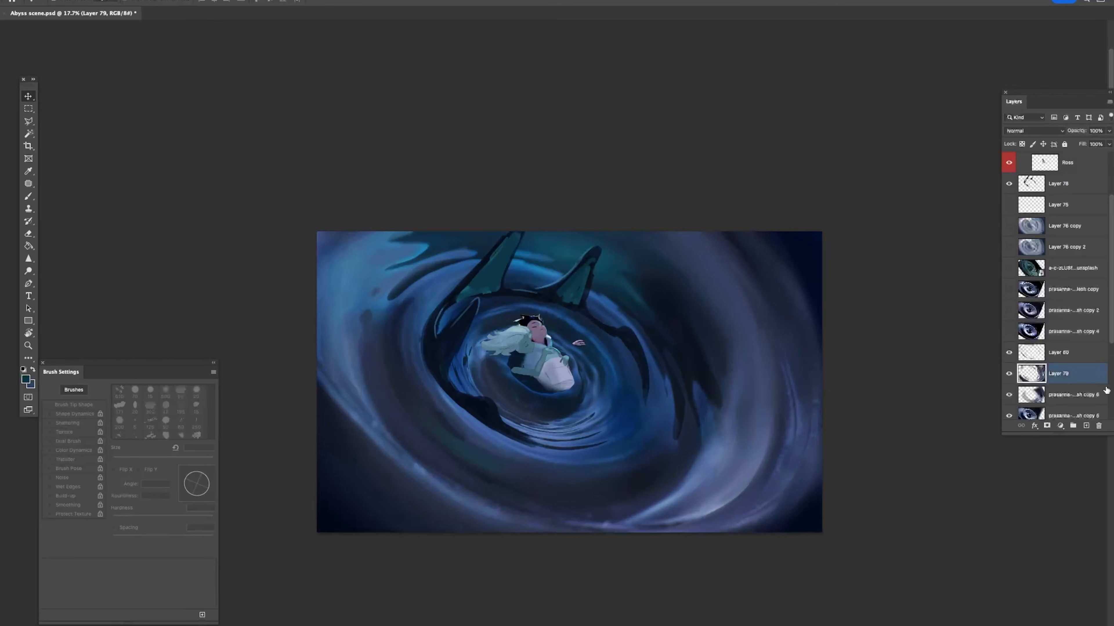
# Step: Select Layer 80, sample a blue from the water and choose the 500 px soft round brush
pyautogui.click(1059, 353)
pyautogui.press('b')
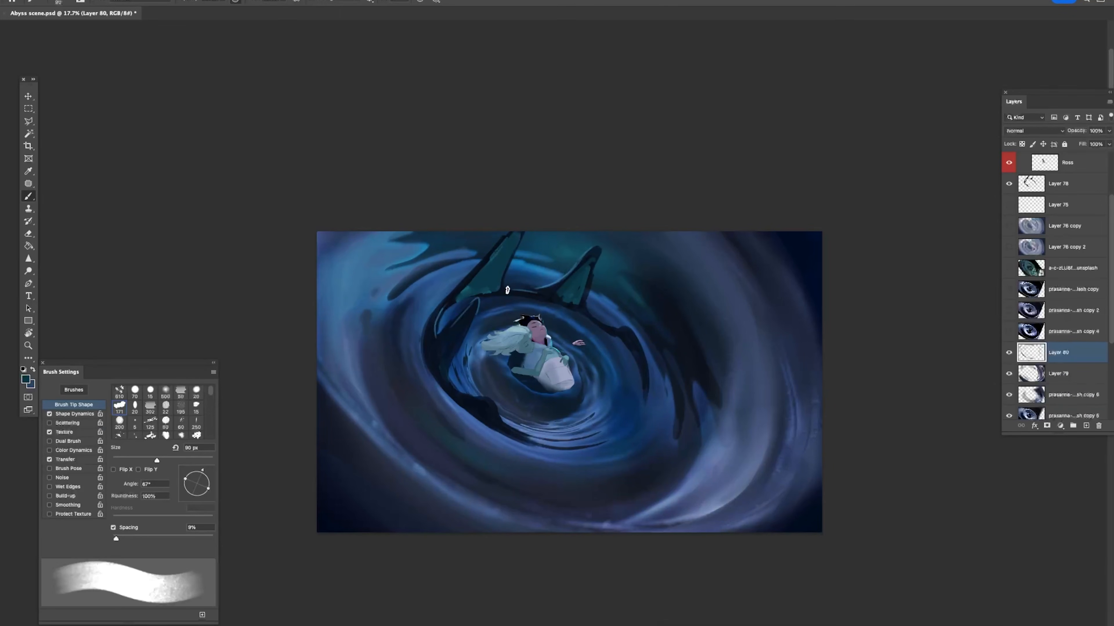
pyautogui.keyDown('alt'); pyautogui.click(699, 368); pyautogui.keyUp('alt')
pyautogui.press('z')
pyautogui.keyDown('alt'); pyautogui.click(681, 442); pyautogui.keyUp('alt')
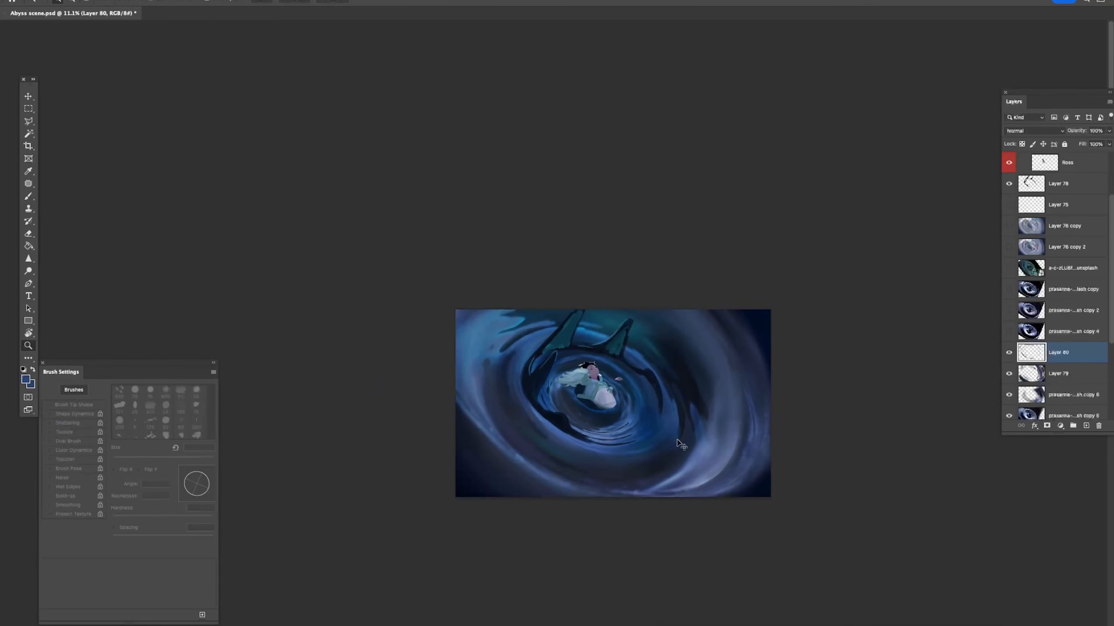
pyautogui.moveTo(682, 421); pyautogui.dragTo(703, 402)
pyautogui.rightClick(705, 400)
pyautogui.doubleClick(893, 403)
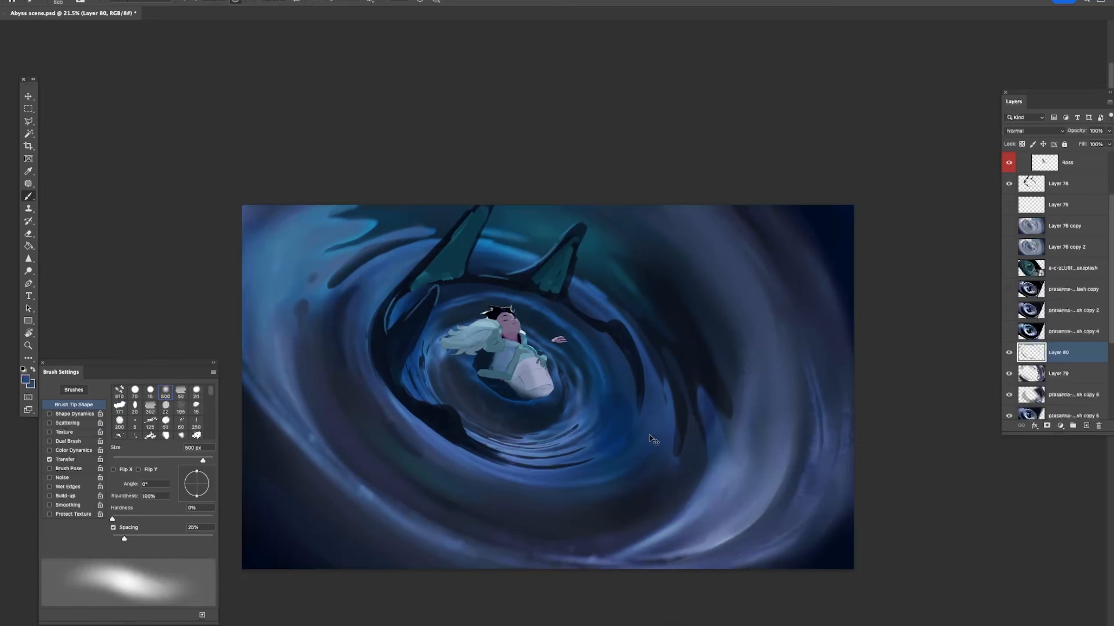
# Step: Paint sampled blues with a smaller soft brush over the tip of the dark streak right of the couple
pyautogui.press('[')
pyautogui.press('[')
pyautogui.press('[')
pyautogui.press('[')
pyautogui.press('[')
pyautogui.press('[')
pyautogui.press('[')
pyautogui.press('[')
pyautogui.press('[')
pyautogui.press('[')
pyautogui.press('[')
pyautogui.moveTo(667, 419); pyautogui.dragTo(652, 482)
pyautogui.keyDown('alt'); pyautogui.click(700, 448); pyautogui.keyUp('alt')
pyautogui.moveTo(671, 431); pyautogui.dragTo(662, 478)
# Step: On the mirrored canvas, paint sampled blue along the water's lower edge with a 175 px soft brush, undoing the unwanted strokes
pyautogui.press('z')
pyautogui.keyDown('alt'); pyautogui.click(658, 498); pyautogui.keyUp('alt')
pyautogui.press('b')
pyautogui.press(']')
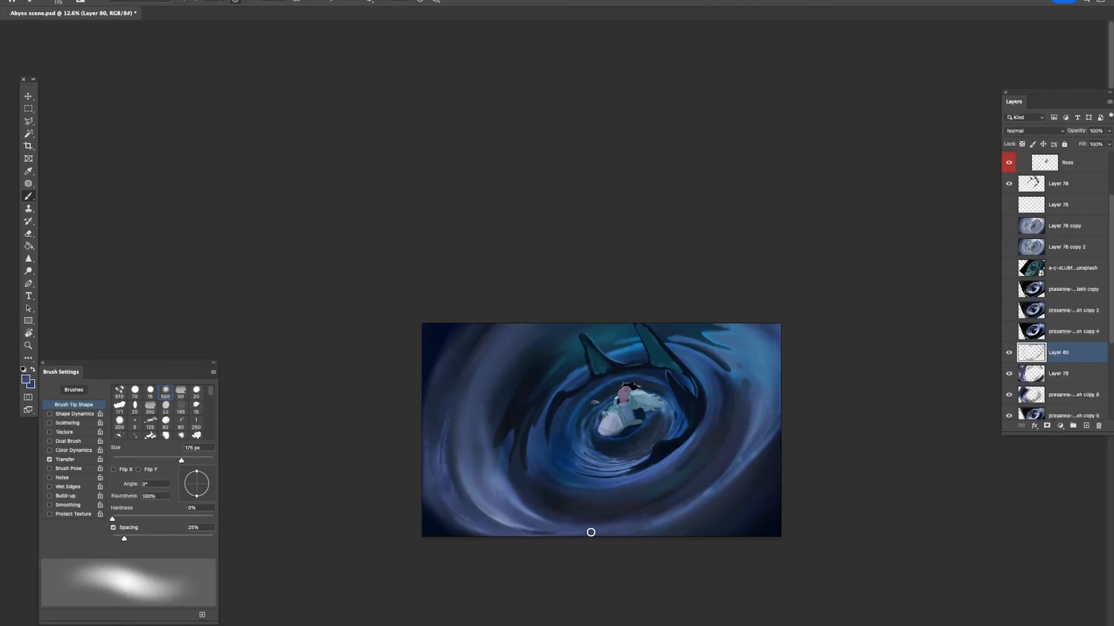
pyautogui.keyDown('alt'); pyautogui.click(504, 491); pyautogui.keyUp('alt')
pyautogui.moveTo(593, 537); pyautogui.dragTo(705, 495)
pyautogui.press('super+z')
pyautogui.press('super+z')
pyautogui.press('super+z')
pyautogui.moveTo(542, 529)
pyautogui.mouseDown()
pyautogui.moveTo(659, 514)
pyautogui.moveTo(657, 526)
pyautogui.mouseUp()
pyautogui.press('super+z')
pyautogui.press('super+z')
pyautogui.moveTo(576, 531); pyautogui.dragTo(658, 526)
pyautogui.moveTo(704, 482); pyautogui.dragTo(696, 470)
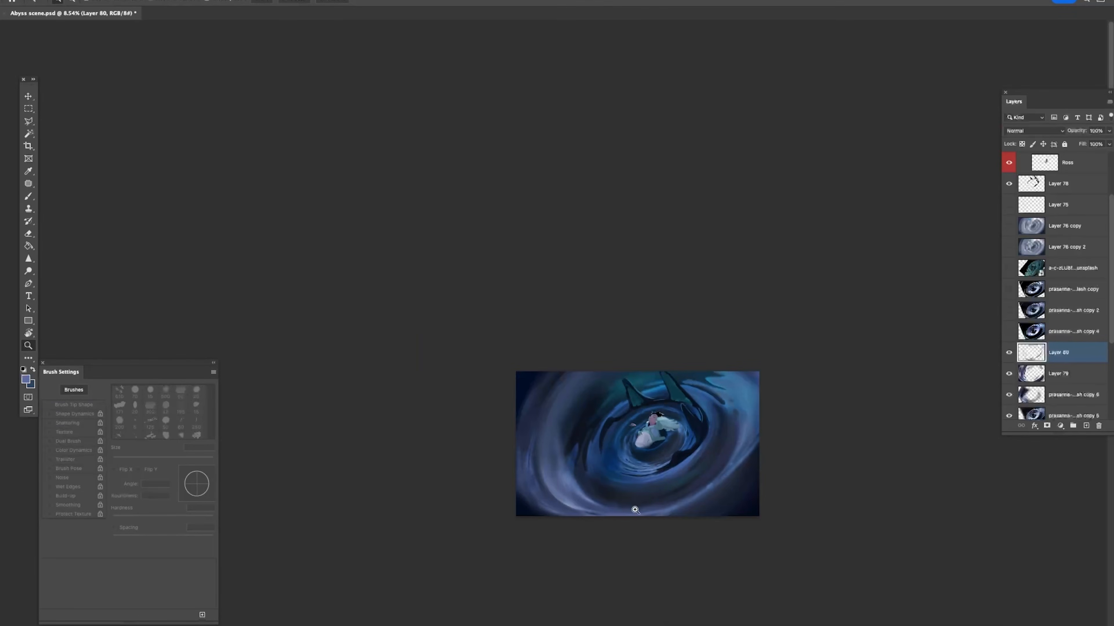
# Step: Blend sampled light blues into the water's lower edge with a 100 px soft brush and flip the canvas back
pyautogui.moveTo(634, 510); pyautogui.dragTo(654, 509)
pyautogui.keyDown('alt'); pyautogui.click(549, 515); pyautogui.keyUp('alt')
pyautogui.keyDown('alt'); pyautogui.click(532, 502); pyautogui.keyUp('alt')
pyautogui.moveTo(545, 514); pyautogui.dragTo(585, 516)
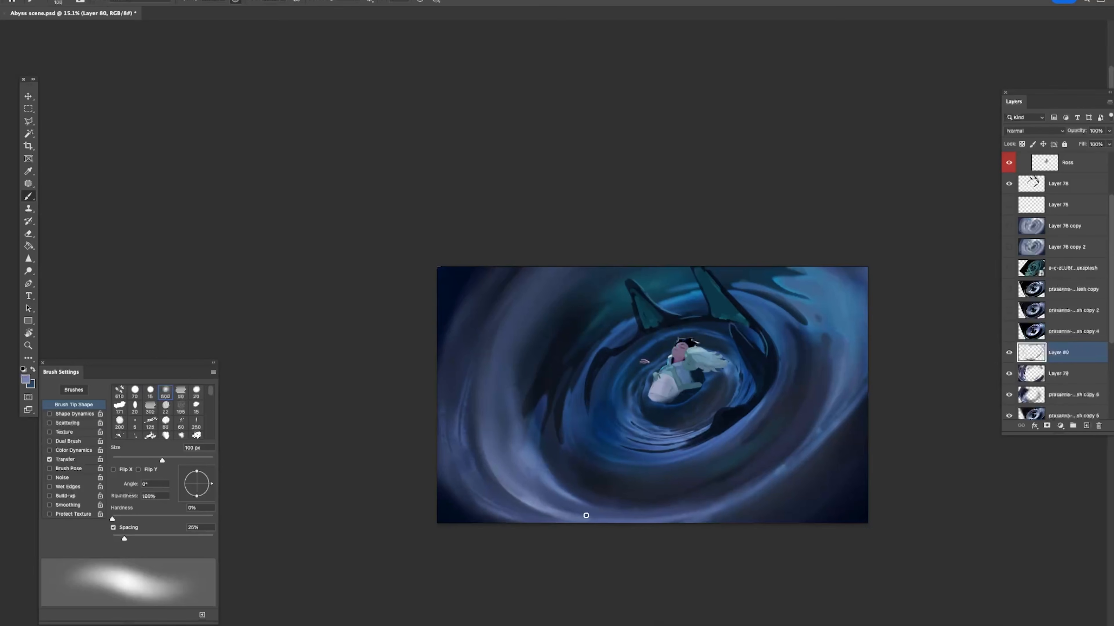
pyautogui.moveTo(689, 467); pyautogui.dragTo(648, 464)
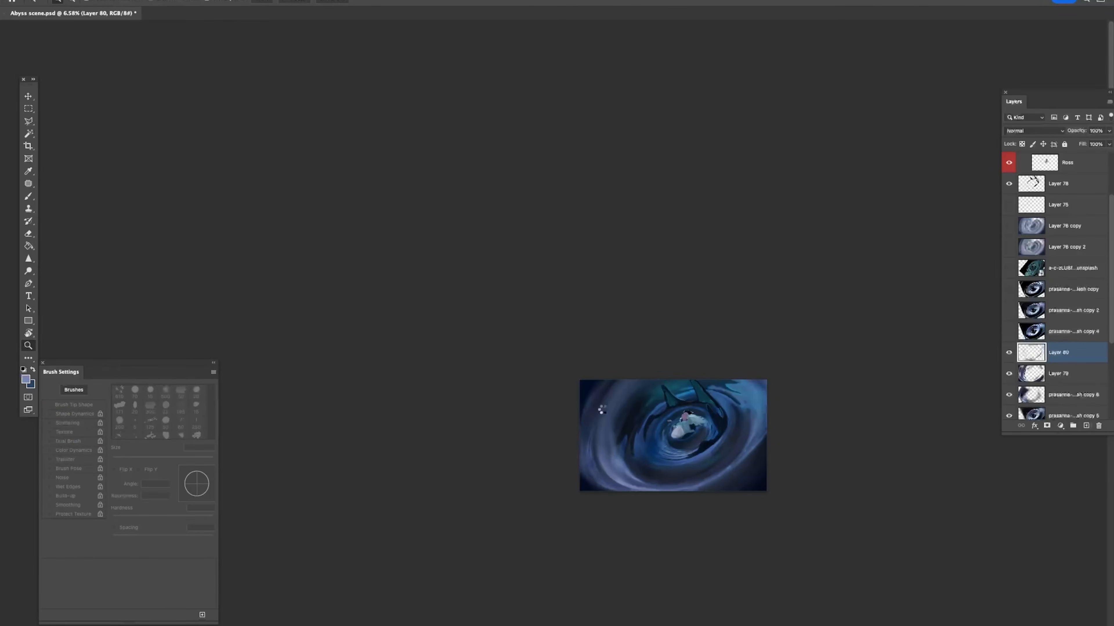
pyautogui.press('super+shift+h')
pyautogui.moveTo(640, 483); pyautogui.dragTo(674, 483)
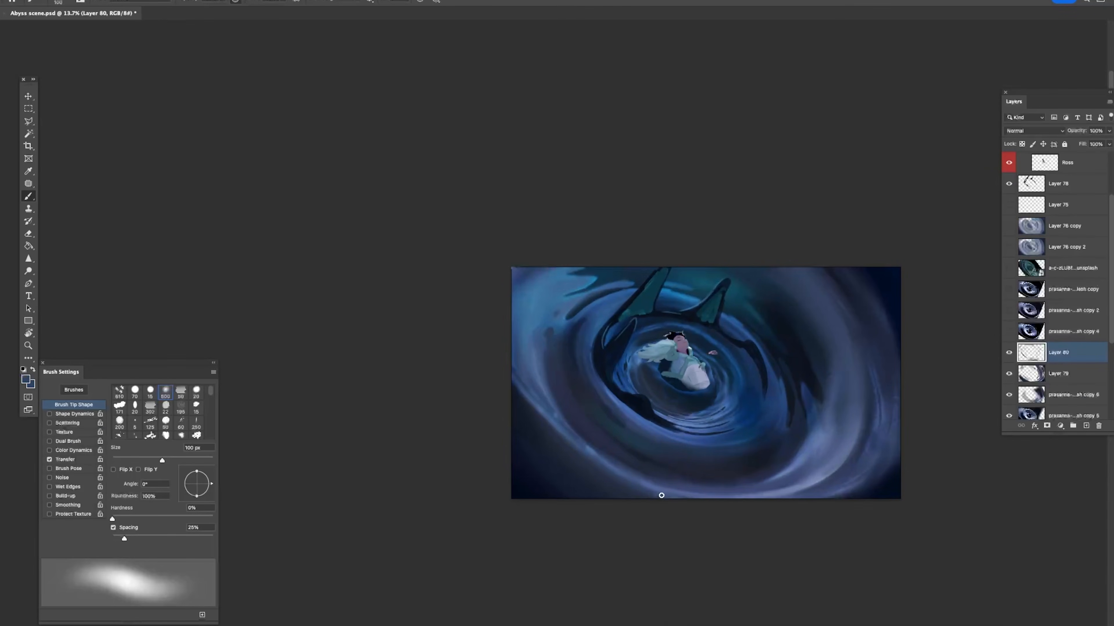
# Step: Undo the stroke on the outer band and blend sampled blues and teals into the water along the painting's upper edge
pyautogui.keyDown('alt'); pyautogui.click(639, 478); pyautogui.keyUp('alt')
pyautogui.moveTo(831, 349); pyautogui.dragTo(790, 266)
pyautogui.press('super+z')
pyautogui.keyDown('alt'); pyautogui.click(605, 273); pyautogui.keyUp('alt')
pyautogui.keyDown('alt'); pyautogui.click(565, 275); pyautogui.keyUp('alt')
pyautogui.keyDown('alt'); pyautogui.click(711, 281); pyautogui.keyUp('alt')
pyautogui.keyDown('alt'); pyautogui.click(767, 299); pyautogui.keyUp('alt')
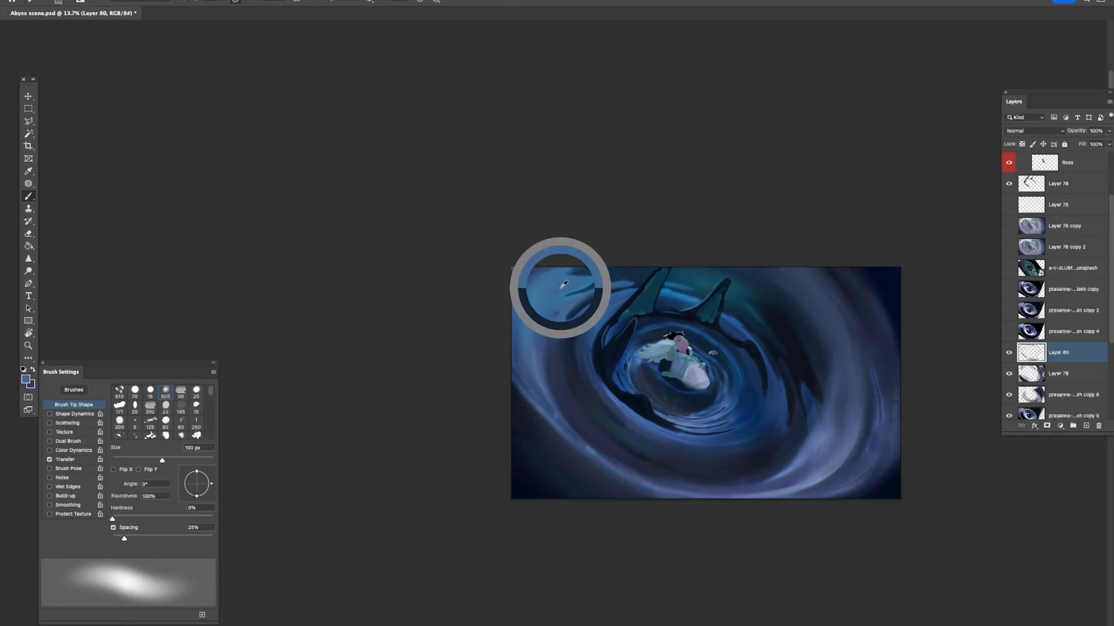
# Step: Soften the dark streaks right of the creature with dark blues sampled from the surrounding water, using the 100 px soft brush
pyautogui.keyDown('alt'); pyautogui.click(811, 409); pyautogui.keyUp('alt')
pyautogui.keyDown('alt'); pyautogui.click(811, 433); pyautogui.keyUp('alt')
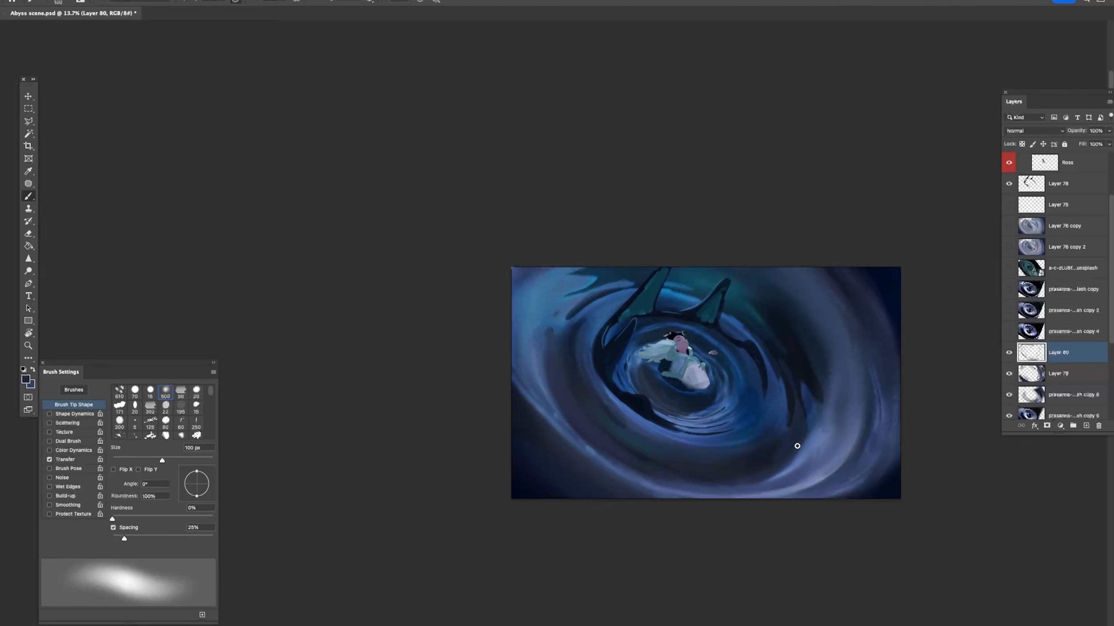
pyautogui.keyDown('alt'); pyautogui.click(836, 393); pyautogui.keyUp('alt')
pyautogui.keyDown('alt'); pyautogui.click(822, 400); pyautogui.keyUp('alt')
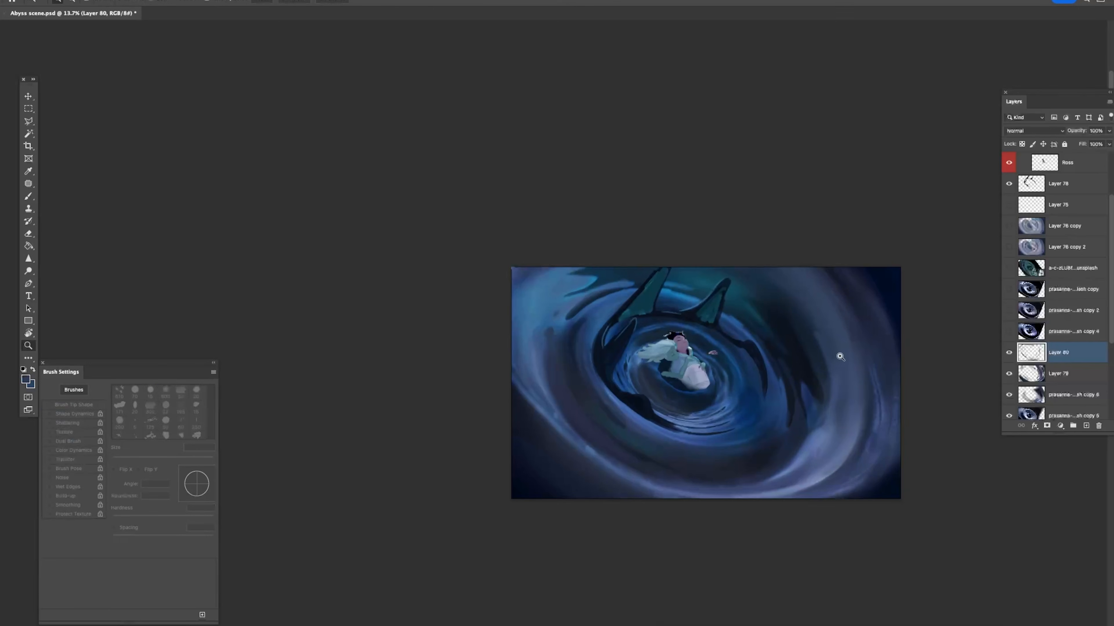
pyautogui.keyDown('alt'); pyautogui.click(823, 380); pyautogui.keyUp('alt')
pyautogui.keyDown('alt'); pyautogui.click(823, 404); pyautogui.keyUp('alt')
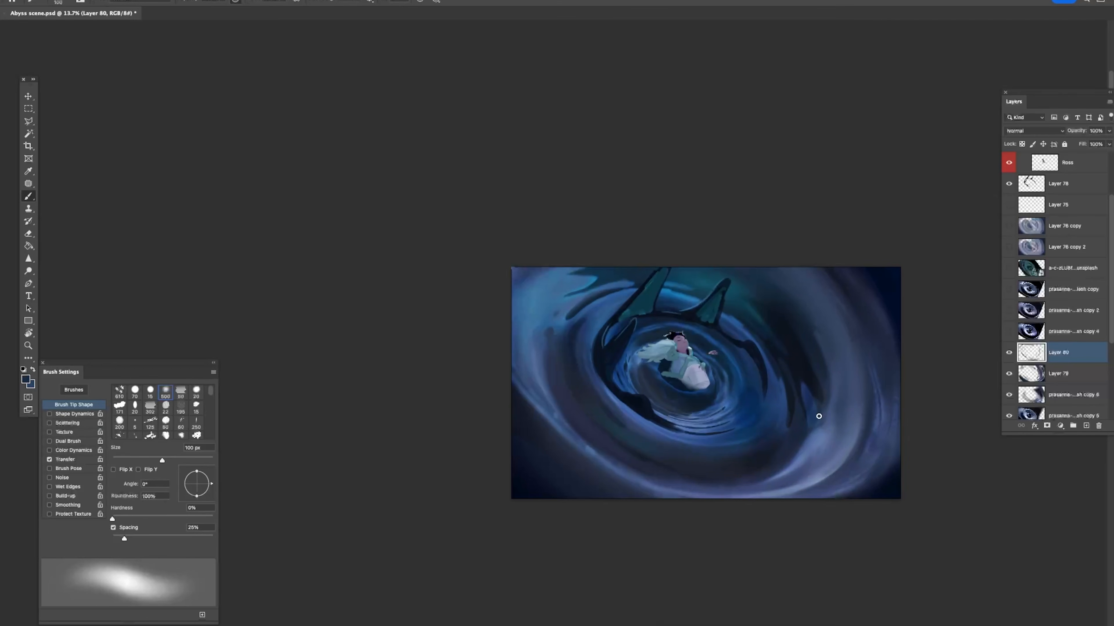
pyautogui.keyDown('alt'); pyautogui.click(815, 331); pyautogui.keyUp('alt')
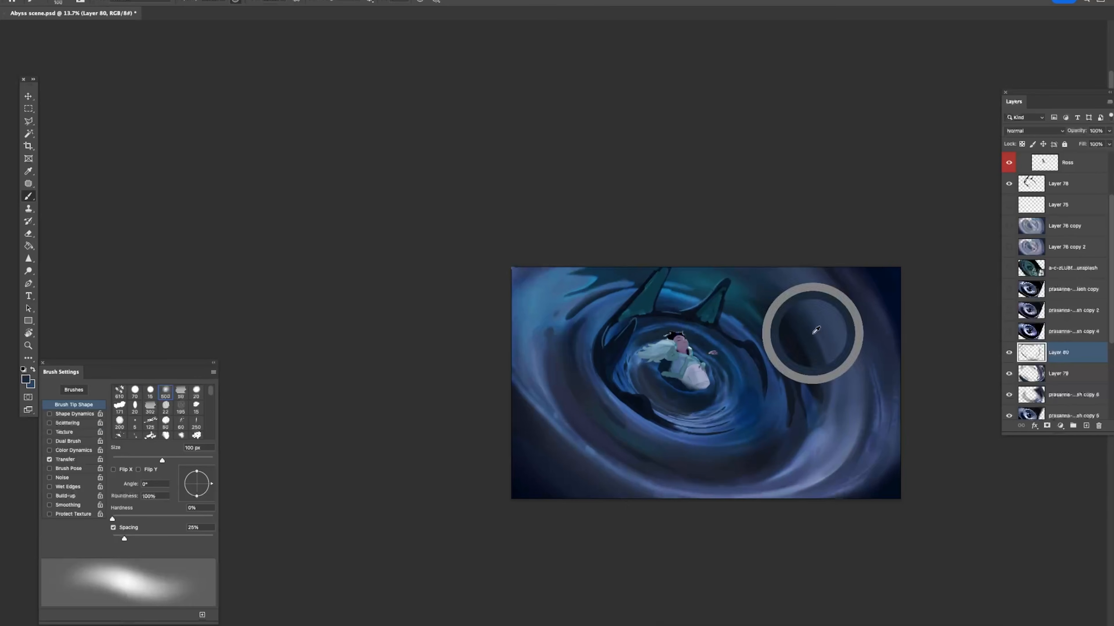
# Step: Try a dark blue stroke along the mirrored water's outer band on Layer 80 with a 200 px soft brush
pyautogui.press('z')
pyautogui.keyDown('alt'); pyautogui.click(853, 298); pyautogui.keyUp('alt')
pyautogui.click(1008, 353)
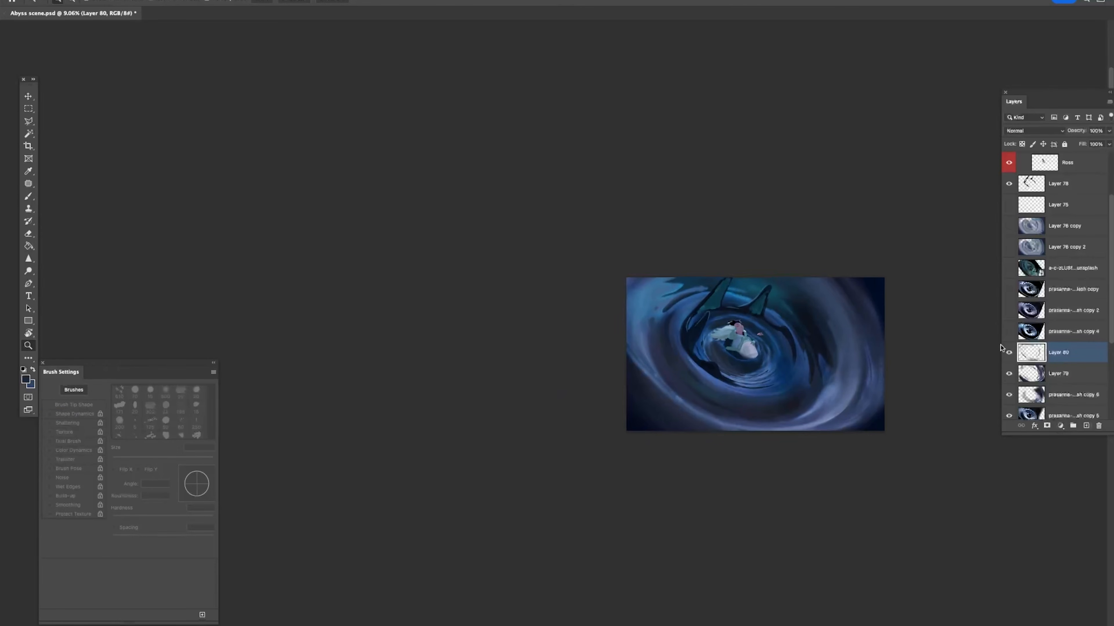
pyautogui.press('b')
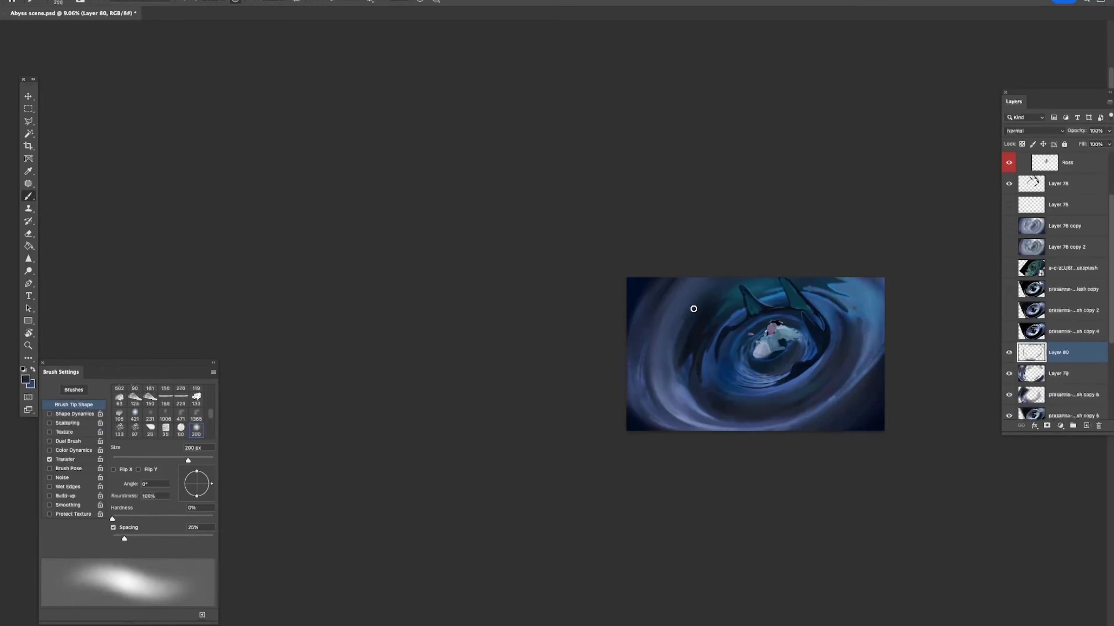
pyautogui.scroll(1, 701, 318)
pyautogui.moveTo(657, 332); pyautogui.dragTo(682, 274)
pyautogui.press('super+z')
# Step: Blend sampled blues along the mirrored water's bright outer edge, reducing the soft brush to 100 px
pyautogui.keyDown('alt'); pyautogui.click(655, 341); pyautogui.keyUp('alt')
pyautogui.moveTo(840, 321); pyautogui.dragTo(747, 316)
pyautogui.keyDown('alt'); pyautogui.click(842, 322); pyautogui.keyUp('alt')
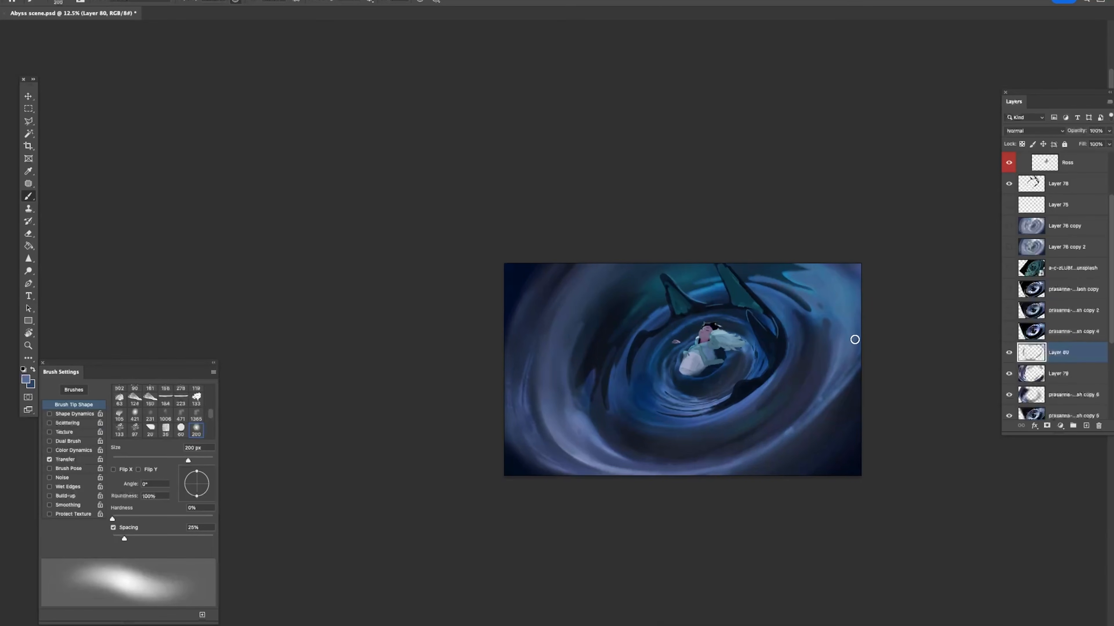
pyautogui.keyDown('alt'); pyautogui.click(845, 364); pyautogui.keyUp('alt')
pyautogui.keyDown('alt'); pyautogui.click(859, 290); pyautogui.keyUp('alt')
pyautogui.moveTo(859, 292); pyautogui.dragTo(860, 352)
pyautogui.press('[')
pyautogui.press('[')
pyautogui.press('[')
pyautogui.keyDown('alt'); pyautogui.click(850, 366); pyautogui.keyUp('alt')
pyautogui.keyDown('alt'); pyautogui.click(849, 421); pyautogui.keyUp('alt')
# Step: With the canvas flipped back, soften the water's left edge with sampled blues, enlarging the soft brush to 400 px
pyautogui.keyDown('alt'); pyautogui.click(522, 281); pyautogui.keyUp('alt')
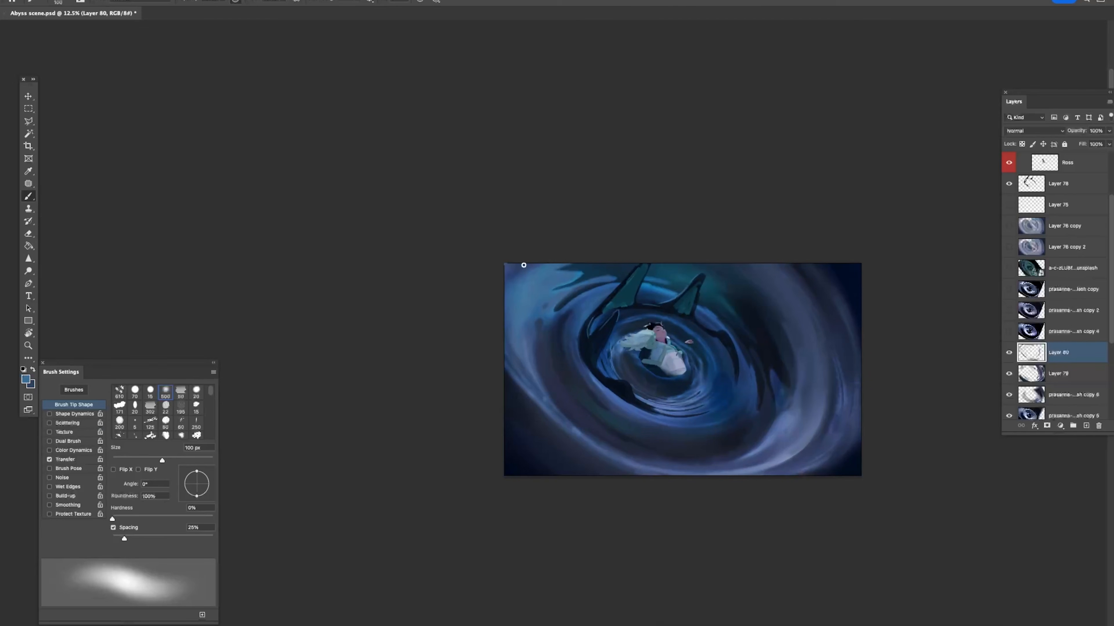
pyautogui.keyDown('alt'); pyautogui.click(518, 398); pyautogui.keyUp('alt')
pyautogui.press(']')
pyautogui.press(']')
pyautogui.press(']')
pyautogui.press(']')
pyautogui.press(']')
pyautogui.press(']')
pyautogui.press(']')
pyautogui.keyDown('alt'); pyautogui.click(543, 315); pyautogui.keyUp('alt')
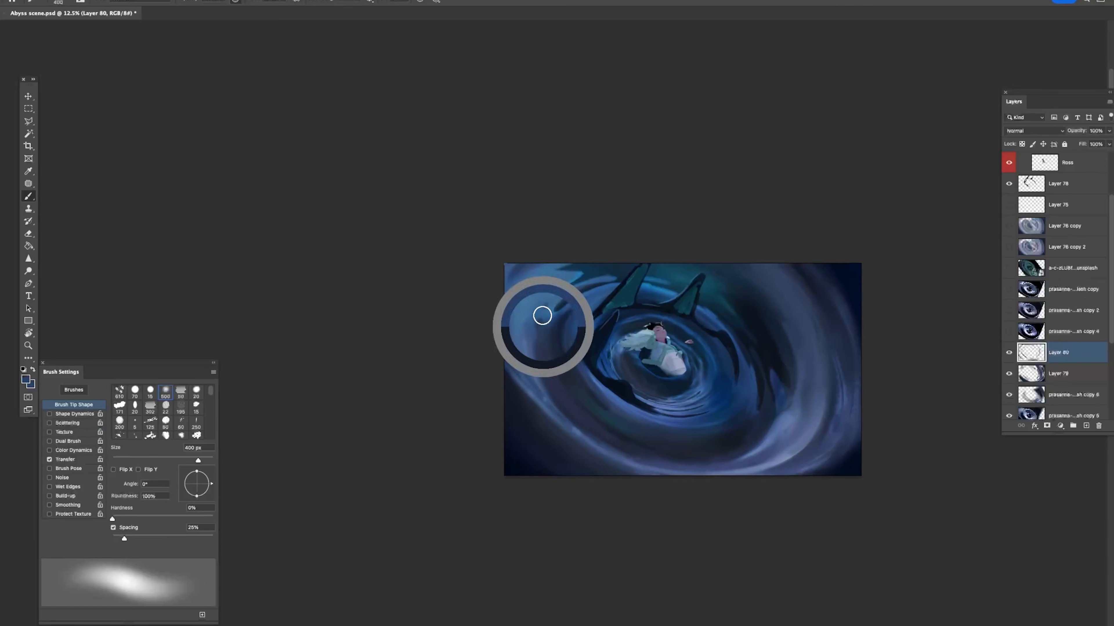
# Step: Blend sampled blues around the dark streaks right of the couple with the soft brush reduced to 100 px
pyautogui.press('[')
pyautogui.press('[')
pyautogui.press('[')
pyautogui.press('[')
pyautogui.press('[')
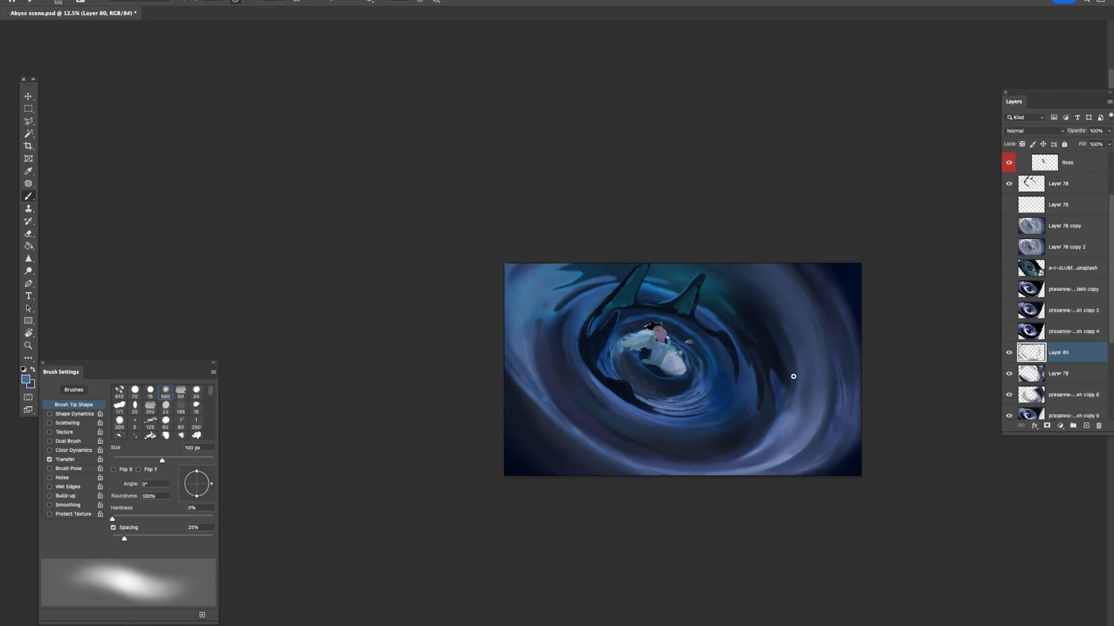
pyautogui.keyDown('alt'); pyautogui.click(772, 388); pyautogui.keyUp('alt')
pyautogui.keyDown('alt'); pyautogui.click(766, 406); pyautogui.keyUp('alt')
pyautogui.moveTo(703, 375)
pyautogui.mouseDown()
pyautogui.moveTo(751, 405)
pyautogui.moveTo(706, 390)
pyautogui.mouseUp()
pyautogui.keyDown('alt'); pyautogui.click(707, 394); pyautogui.keyUp('alt')
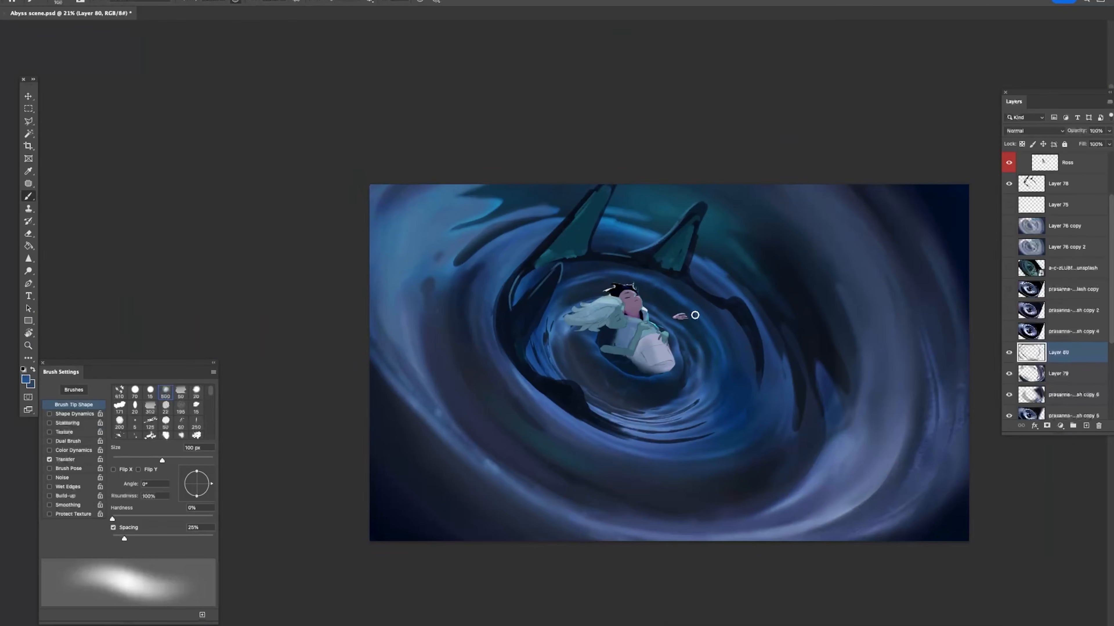
# Step: Duplicate the overlay water photo layer "copy 5", hide the duplicate as a backup and reselect the original
pyautogui.scroll(-5, 1034, 373)
pyautogui.click(1008, 282)
pyautogui.click(1008, 283)
pyautogui.click(1032, 285)
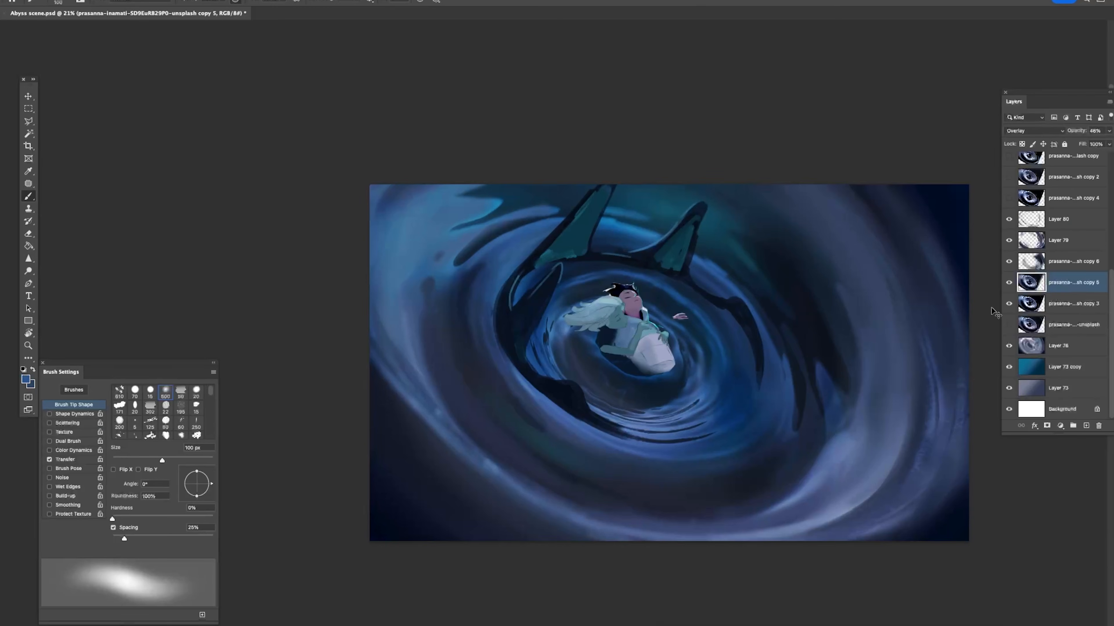
pyautogui.hotkey('ctrl', 'j')
pyautogui.click(1008, 282)
pyautogui.click(1042, 303)
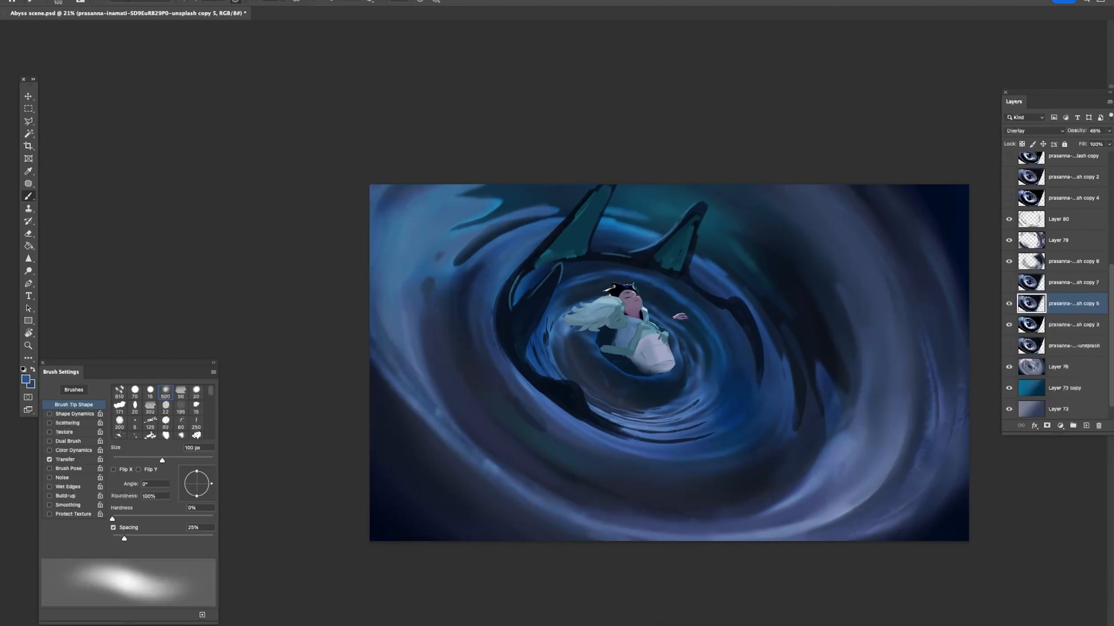
# Step: Try the Filter Gallery's Poster Edges and Dry Brush effects on the water photo layer "copy 5"
pyautogui.click(239, 0)
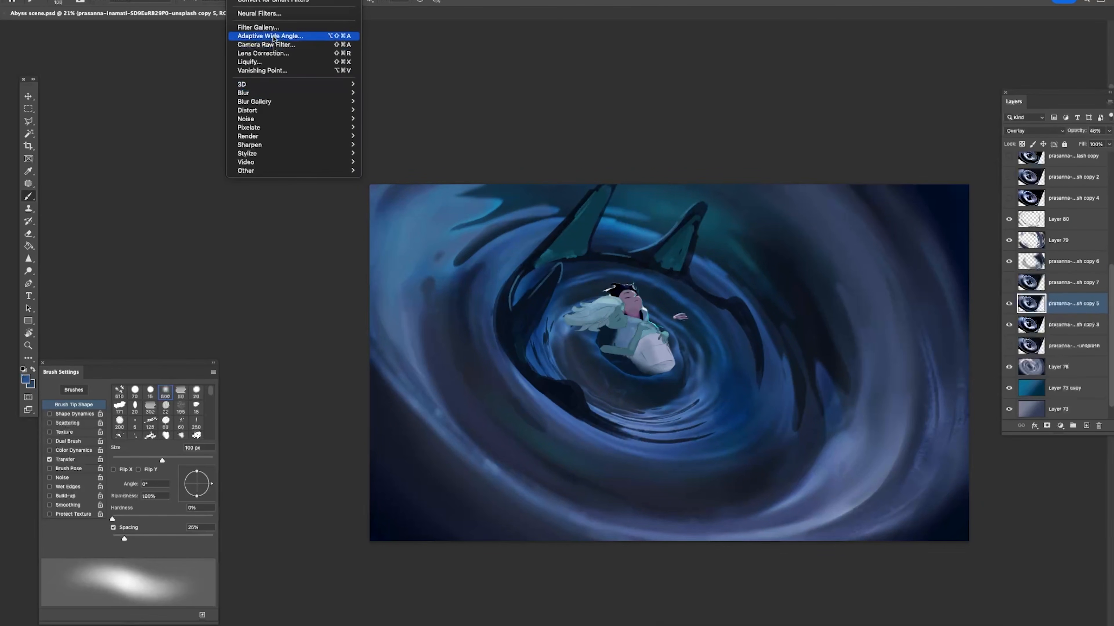
pyautogui.click(278, 29)
pyautogui.keyDown('alt'); pyautogui.click(731, 170); pyautogui.keyUp('alt')
pyautogui.keyDown('alt'); pyautogui.click(745, 170); pyautogui.keyUp('alt')
pyautogui.keyDown('alt'); pyautogui.click(743, 170); pyautogui.keyUp('alt')
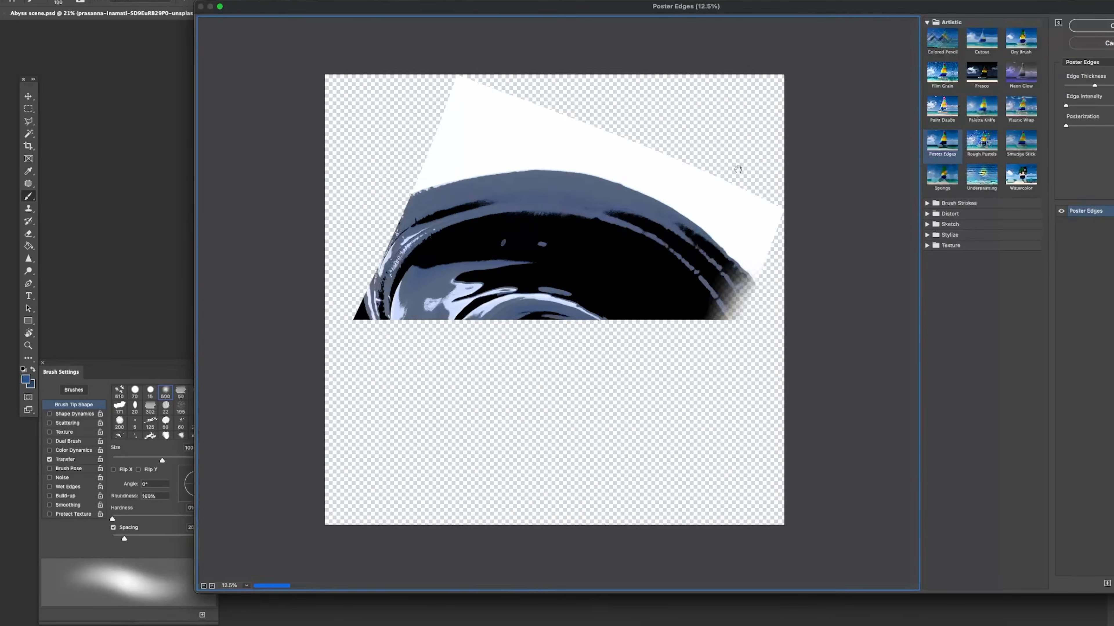
pyautogui.click(1016, 44)
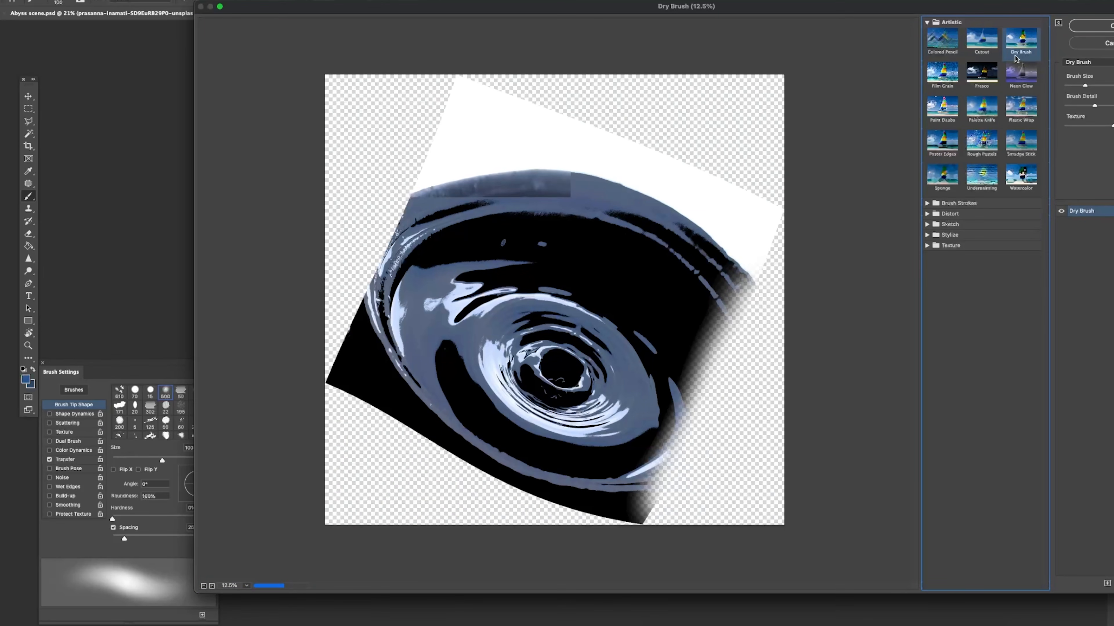
pyautogui.click(1074, 46)
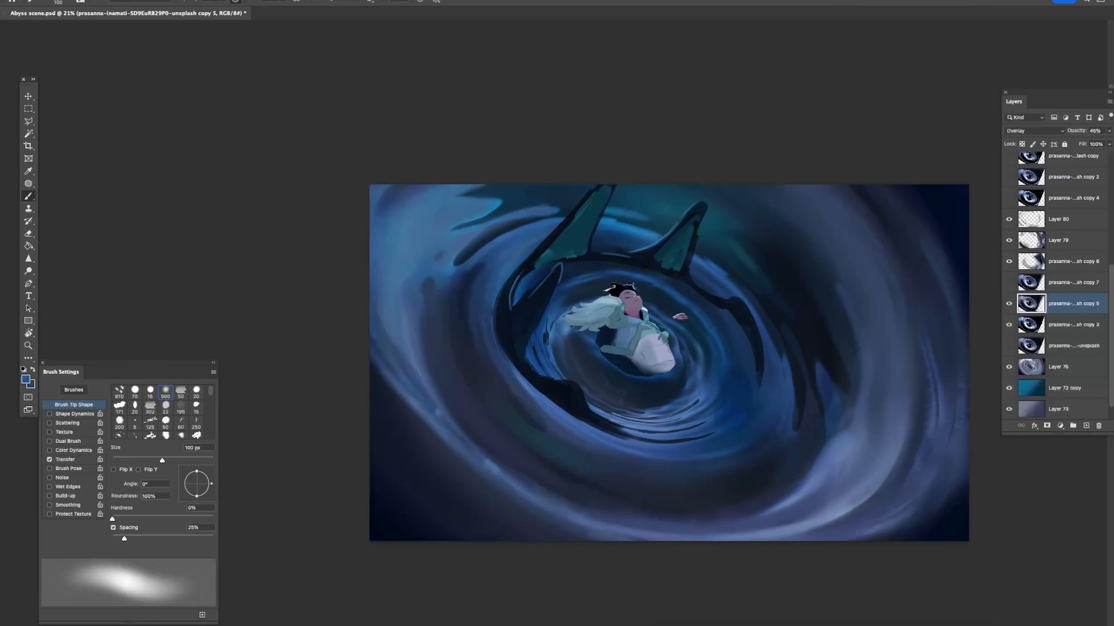
# Step: Apply a Surface Blur to the water photo layer "copy 5" with a radius of 17 pixels and a threshold of 86 levels
pyautogui.click(239, 1)
pyautogui.moveTo(263, 94)
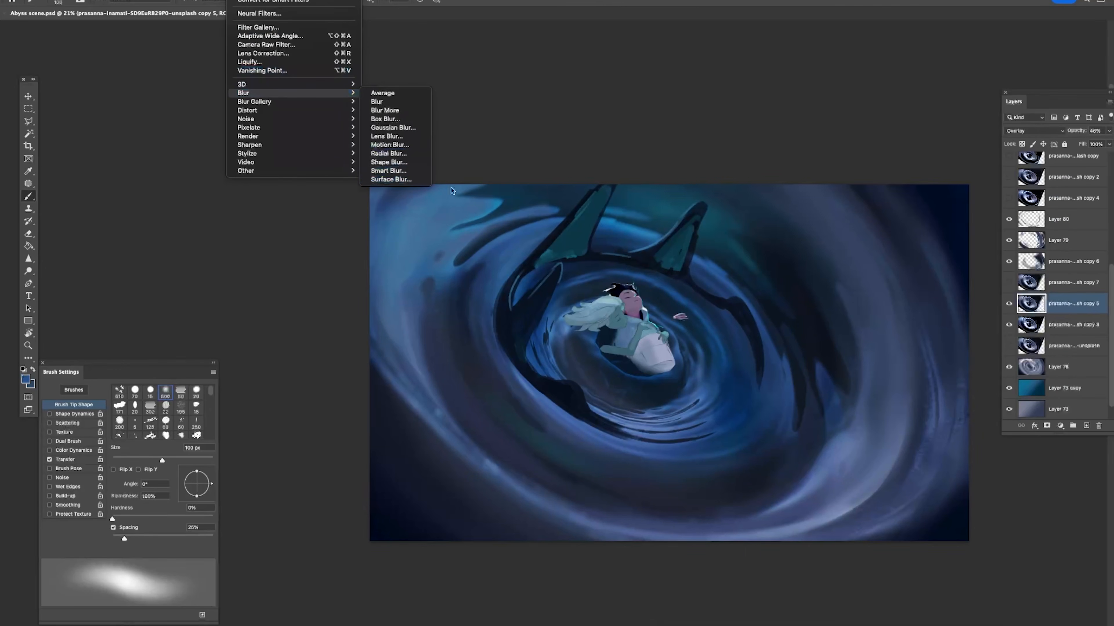
pyautogui.click(412, 181)
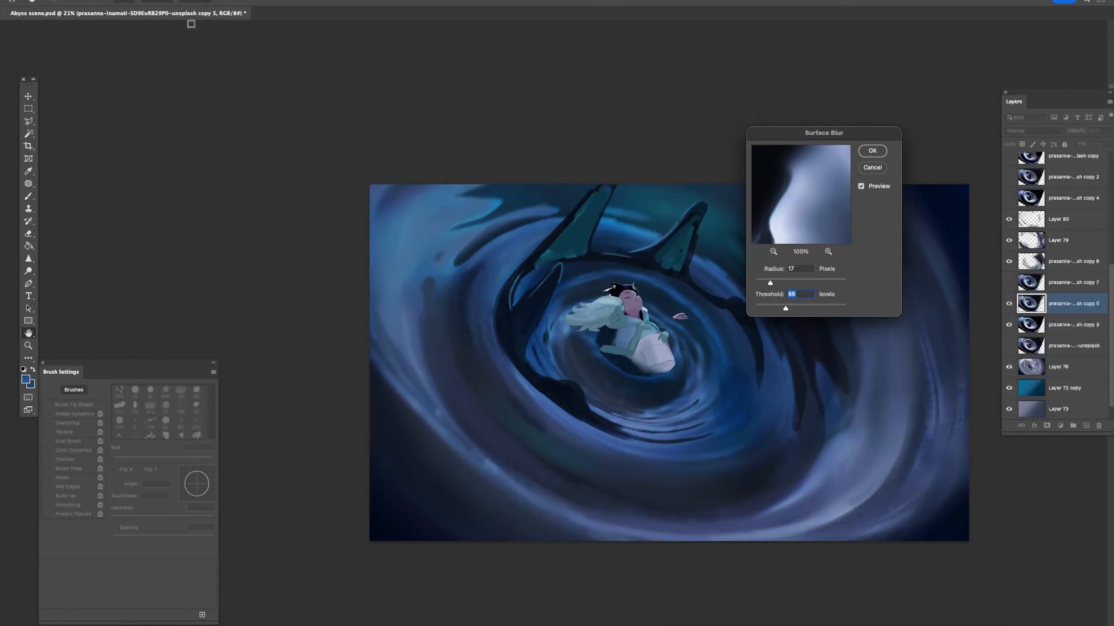
pyautogui.press('Return')
# Step: Lower the Texture of the water photo layer "copy 5" to -100 with the Camera Raw Filter
pyautogui.click(239, 2)
pyautogui.click(280, 44)
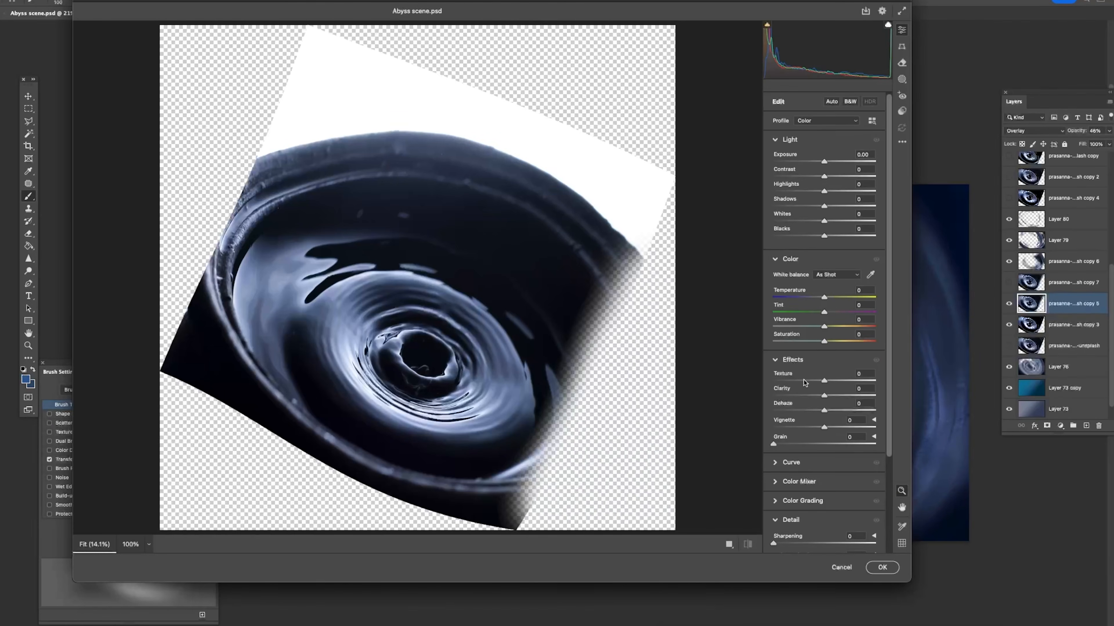
pyautogui.moveTo(804, 382); pyautogui.dragTo(712, 381)
pyautogui.click(772, 464)
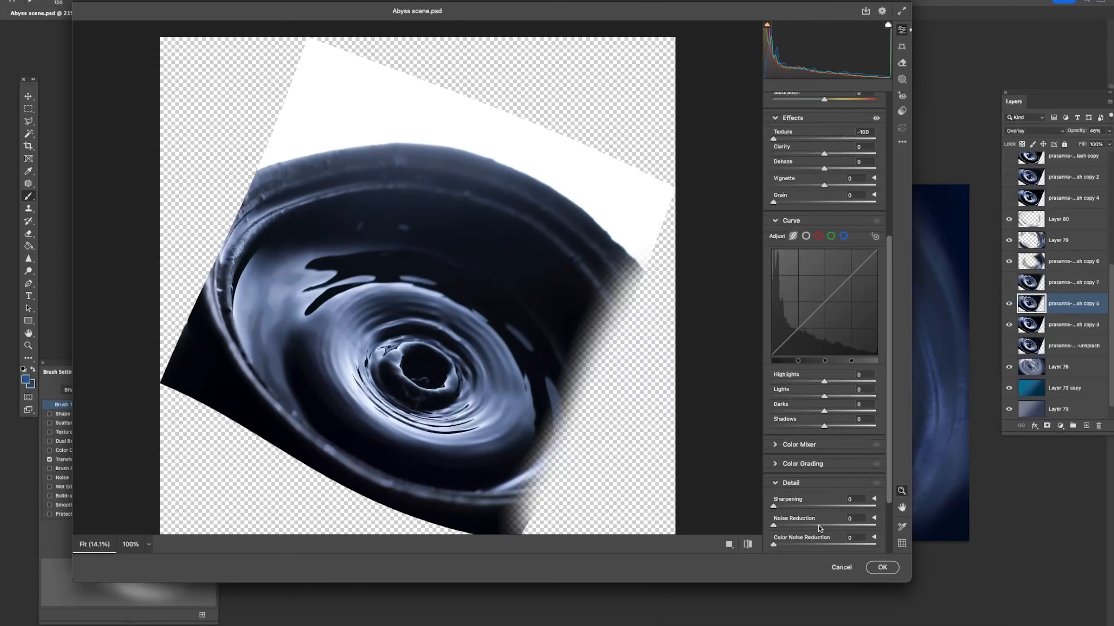
pyautogui.click(889, 563)
# Step: Set up another Surface Blur on the water photo layer "copy 5" with a 17-pixel radius and a threshold of 2 levels
pyautogui.press('super+equal')
pyautogui.press('super+equal')
pyautogui.press('super+equal')
pyautogui.press('super+equal')
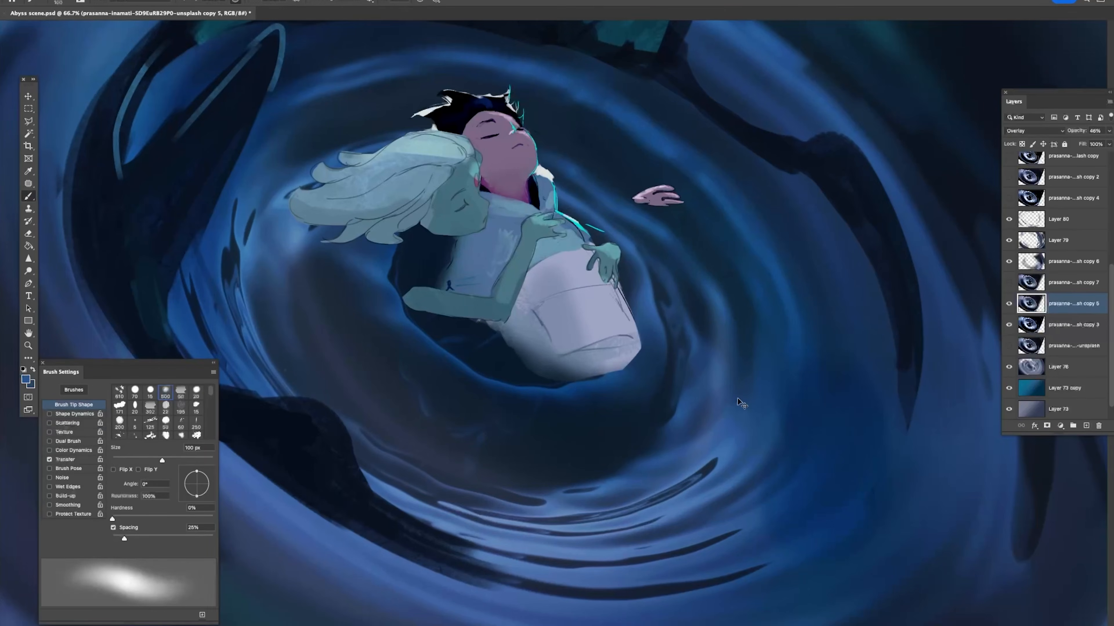
pyautogui.moveTo(738, 398); pyautogui.dragTo(559, 344)
pyautogui.click(237, 0)
pyautogui.moveTo(256, 100)
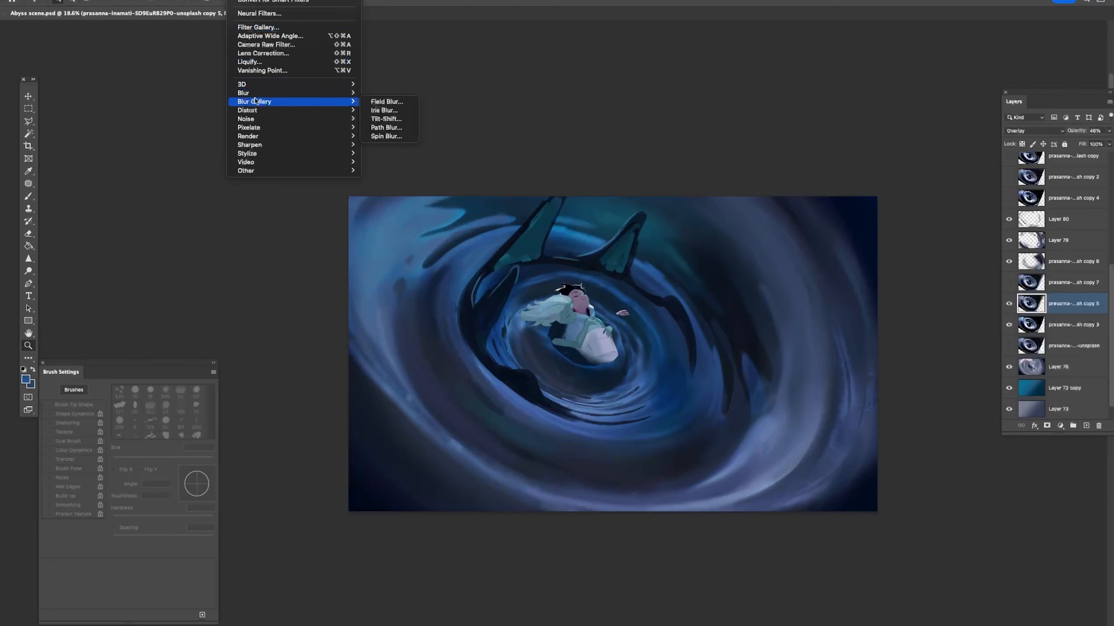
pyautogui.click(396, 181)
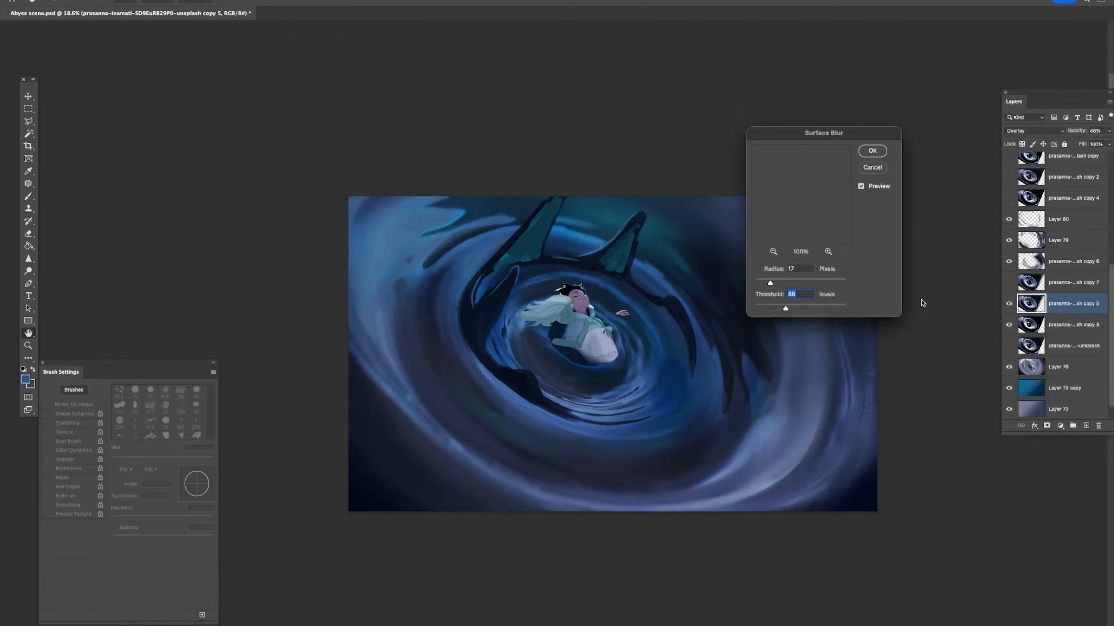
pyautogui.moveTo(785, 308); pyautogui.dragTo(754, 309)
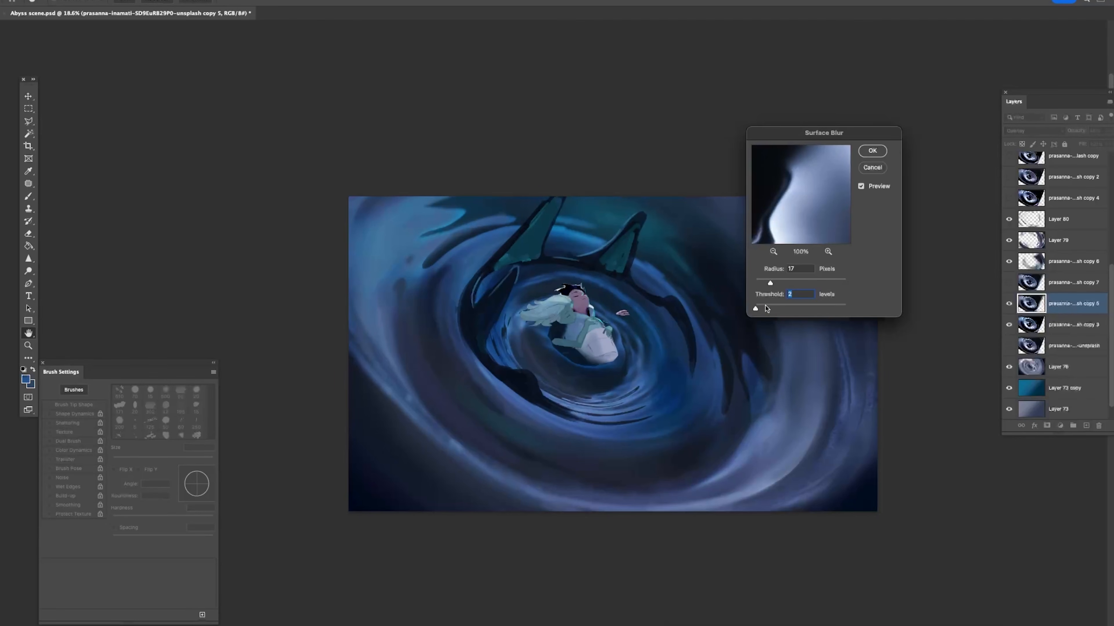
# Step: Apply a Surface Blur with a 17-pixel radius to the whirlpool photo layer ending in "copy 5"
pyautogui.moveTo(761, 306); pyautogui.dragTo(760, 309)
pyautogui.moveTo(639, 370)
pyautogui.mouseDown()
pyautogui.moveTo(689, 401)
pyautogui.moveTo(635, 388)
pyautogui.mouseUp()
# Step: Make Layer 80 active and pick a smooth solid-stroke brush from the Ross Brushes group for the Mixer Brush
pyautogui.click(1009, 220)
pyautogui.click(1009, 221)
pyautogui.click(1060, 220)
pyautogui.moveTo(443, 326); pyautogui.dragTo(498, 331)
pyautogui.press('b')
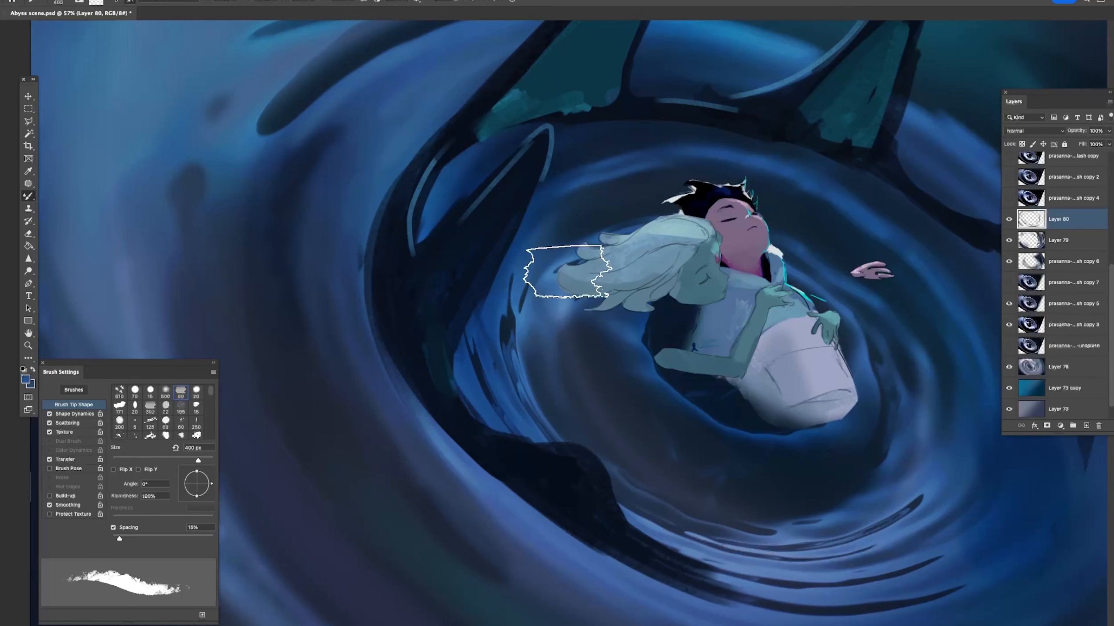
pyautogui.rightClick(653, 275)
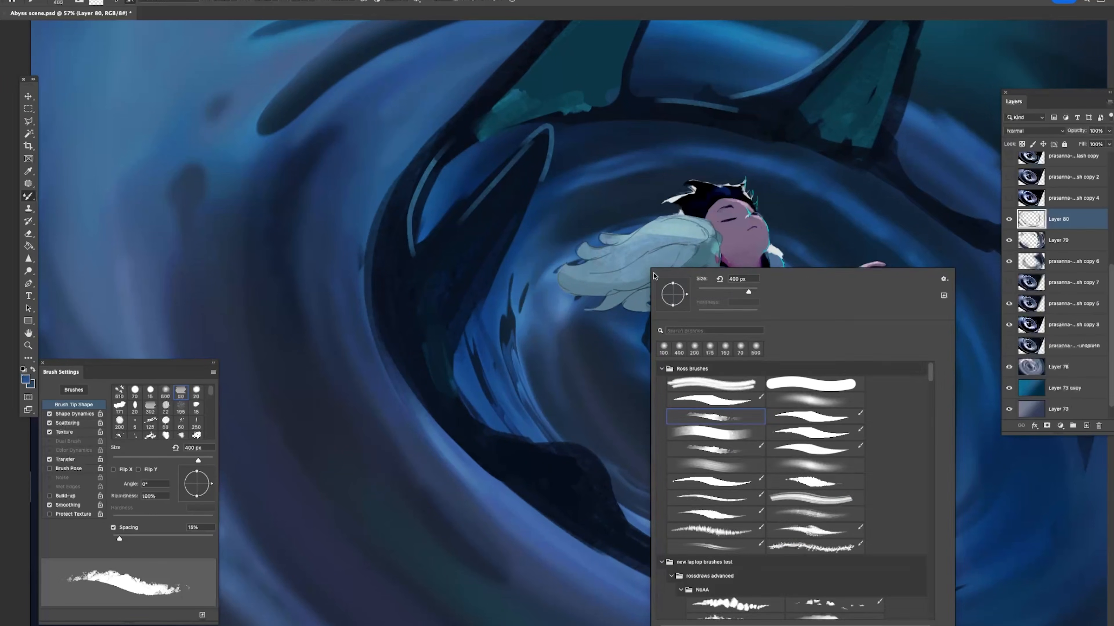
pyautogui.click(802, 382)
pyautogui.press('Return')
# Step: Blend the inner ripples to the left of and below the couple with the Mixer Brush at 25 px
pyautogui.moveTo(521, 308)
pyautogui.mouseDown()
pyautogui.moveTo(537, 405)
pyautogui.moveTo(515, 324)
pyautogui.moveTo(504, 351)
pyautogui.moveTo(552, 460)
pyautogui.mouseUp()
pyautogui.press('[')
pyautogui.press('[')
pyautogui.press('[')
pyautogui.press('[')
pyautogui.press('[')
pyautogui.press('[')
pyautogui.press('[')
pyautogui.moveTo(512, 345); pyautogui.dragTo(549, 442)
pyautogui.moveTo(477, 342)
pyautogui.mouseDown()
pyautogui.moveTo(522, 442)
pyautogui.moveTo(543, 456)
pyautogui.mouseUp()
pyautogui.moveTo(516, 311)
pyautogui.mouseDown()
pyautogui.moveTo(526, 396)
pyautogui.moveTo(552, 439)
pyautogui.moveTo(507, 385)
pyautogui.mouseUp()
pyautogui.moveTo(429, 303)
pyautogui.mouseDown()
pyautogui.moveTo(467, 379)
pyautogui.moveTo(452, 366)
pyautogui.mouseUp()
pyautogui.moveTo(605, 478)
pyautogui.mouseDown()
pyautogui.moveTo(659, 493)
pyautogui.moveTo(602, 475)
pyautogui.mouseUp()
pyautogui.moveTo(636, 487)
pyautogui.mouseDown()
pyautogui.moveTo(575, 460)
pyautogui.moveTo(628, 483)
pyautogui.mouseUp()
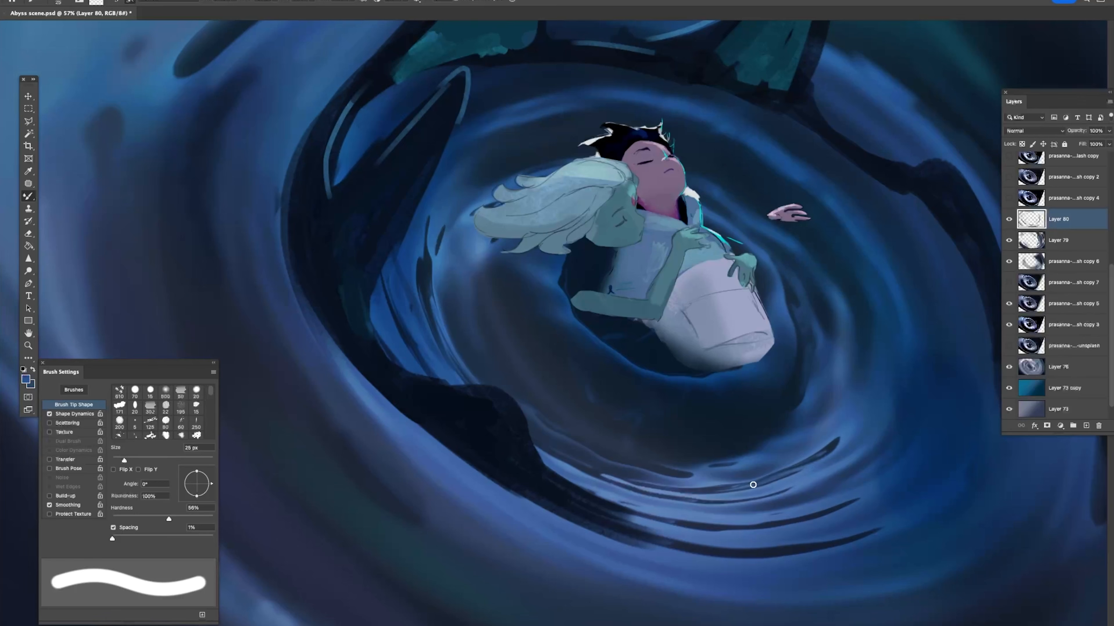
# Step: Enlarge the Mixer Brush to 90 px and smooth the blue water to the right of the couple
pyautogui.press(']')
pyautogui.press(']')
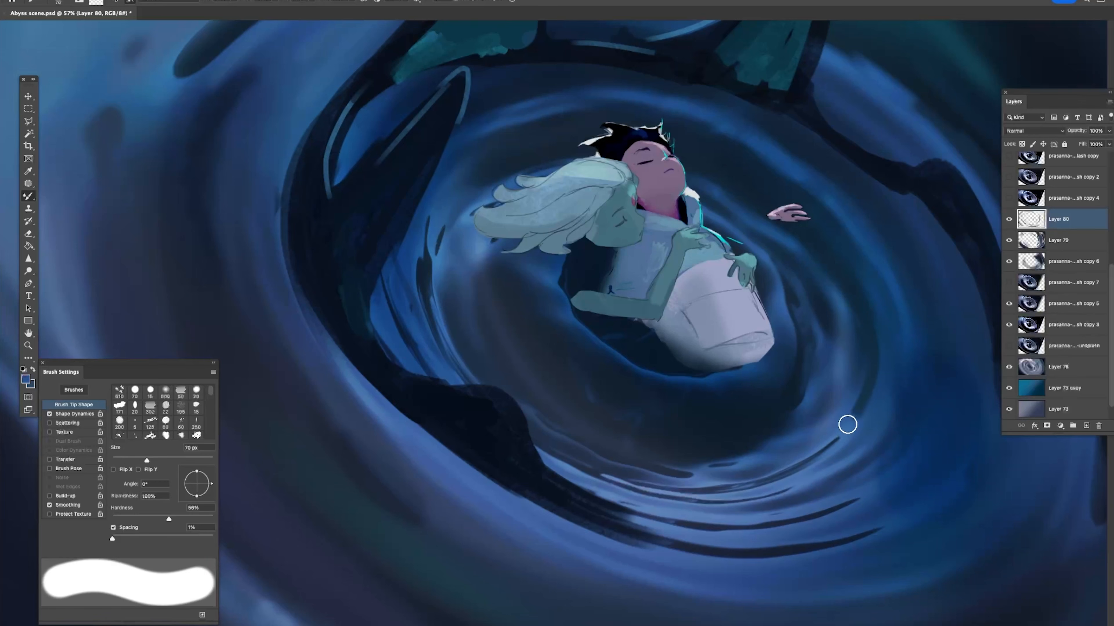
pyautogui.press('z')
pyautogui.keyDown('alt'); pyautogui.click(868, 373); pyautogui.keyUp('alt')
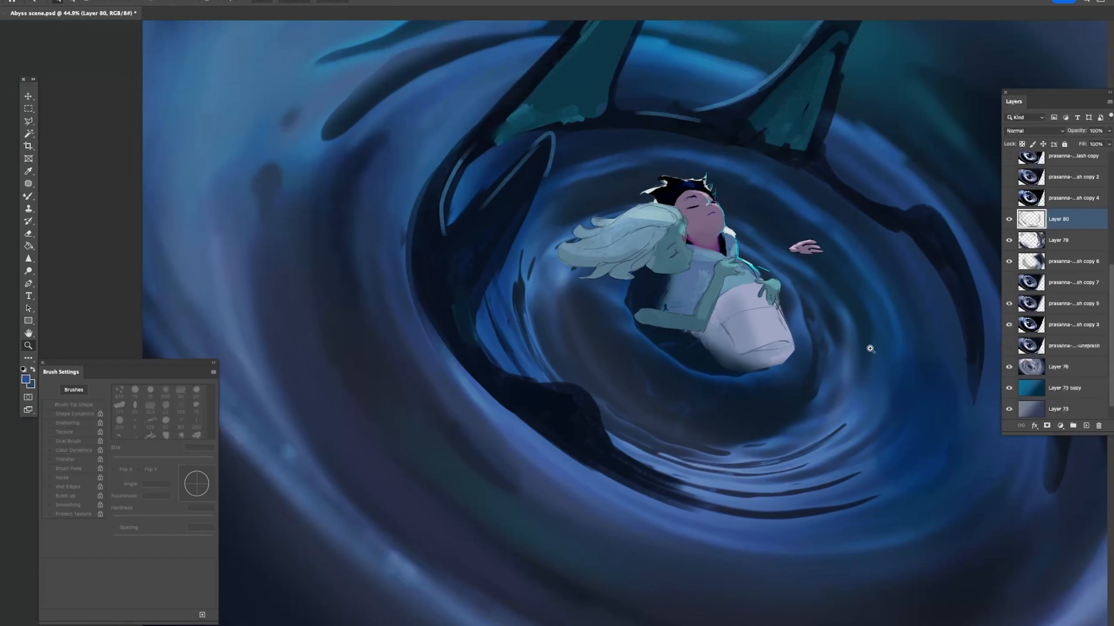
pyautogui.press('b')
pyautogui.moveTo(870, 324); pyautogui.dragTo(868, 394)
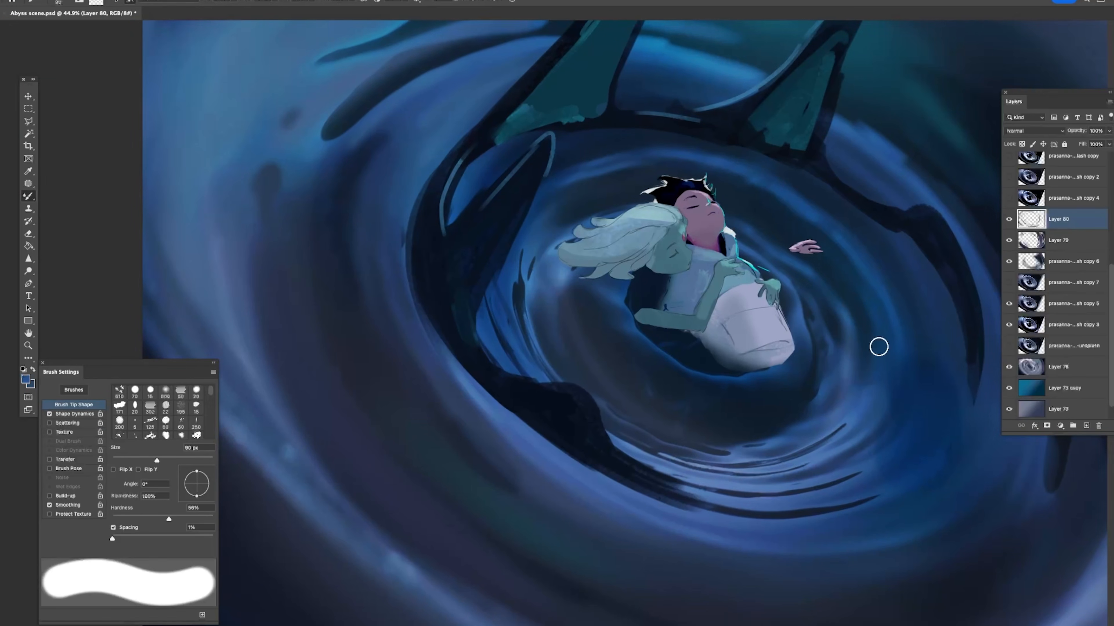
pyautogui.moveTo(878, 346); pyautogui.dragTo(874, 378)
pyautogui.moveTo(892, 288); pyautogui.dragTo(857, 303)
pyautogui.moveTo(841, 352)
pyautogui.mouseDown()
pyautogui.moveTo(833, 415)
pyautogui.moveTo(819, 430)
pyautogui.mouseUp()
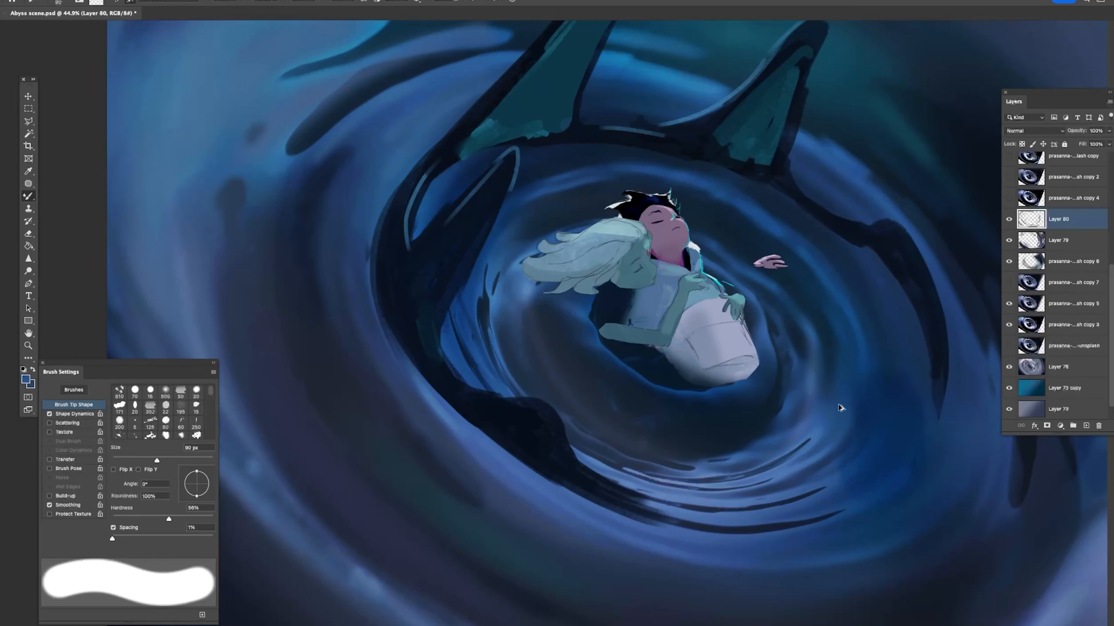
# Step: Soften the dark ripple lines below the couple with the Mixer Brush, reducing its size to 45 px
pyautogui.press('[')
pyautogui.press('[')
pyautogui.press('[')
pyautogui.moveTo(777, 452)
pyautogui.mouseDown()
pyautogui.moveTo(703, 465)
pyautogui.moveTo(704, 475)
pyautogui.moveTo(631, 466)
pyautogui.moveTo(731, 474)
pyautogui.mouseUp()
pyautogui.moveTo(635, 466); pyautogui.dragTo(778, 460)
pyautogui.press('[')
pyautogui.press('[')
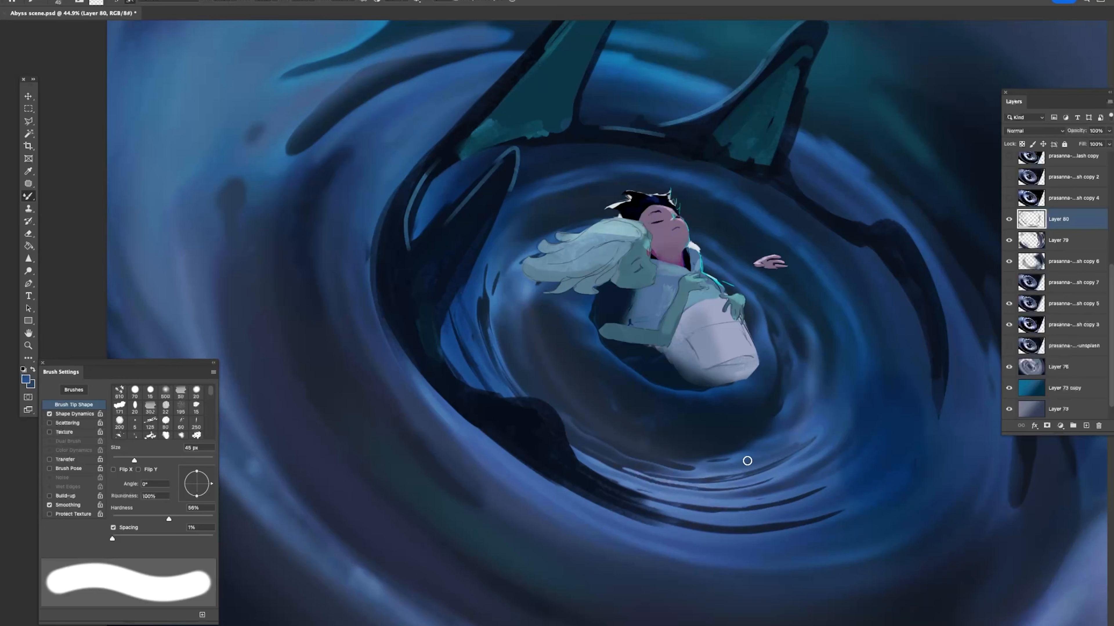
# Step: Blend the ripple just left of the pale hair with the Mixer Brush at 60 px
pyautogui.press(']')
pyautogui.press(']')
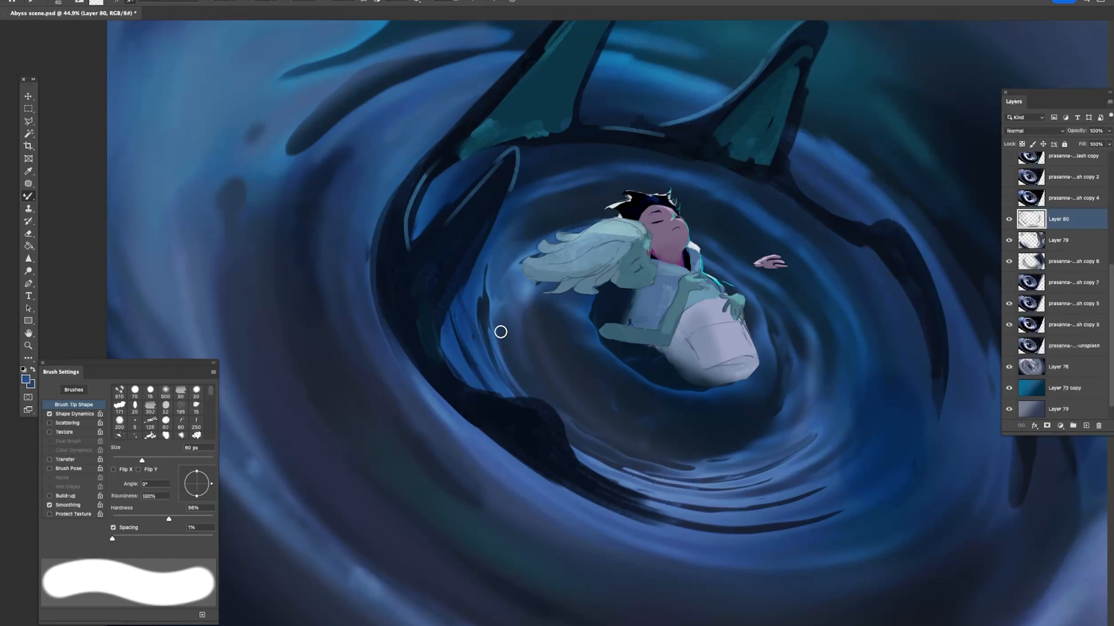
pyautogui.moveTo(498, 272); pyautogui.dragTo(492, 294)
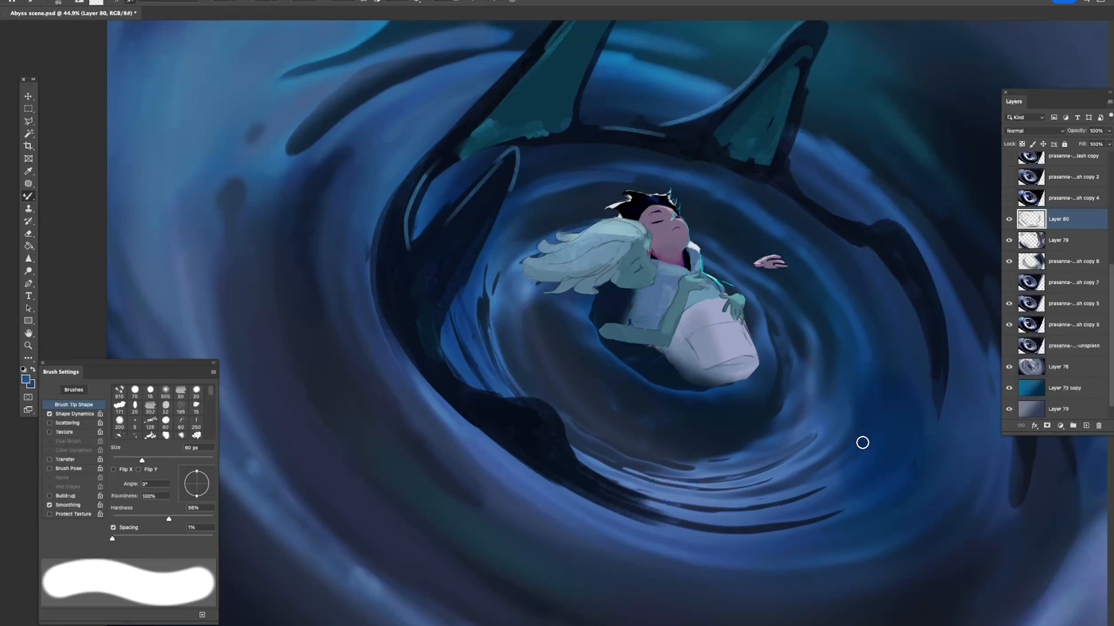
# Step: Smooth the dark water beneath the couple with the Mixer Brush at 100 px
pyautogui.press(']')
pyautogui.press(']')
pyautogui.press(']')
pyautogui.press(']')
pyautogui.moveTo(769, 435); pyautogui.dragTo(646, 443)
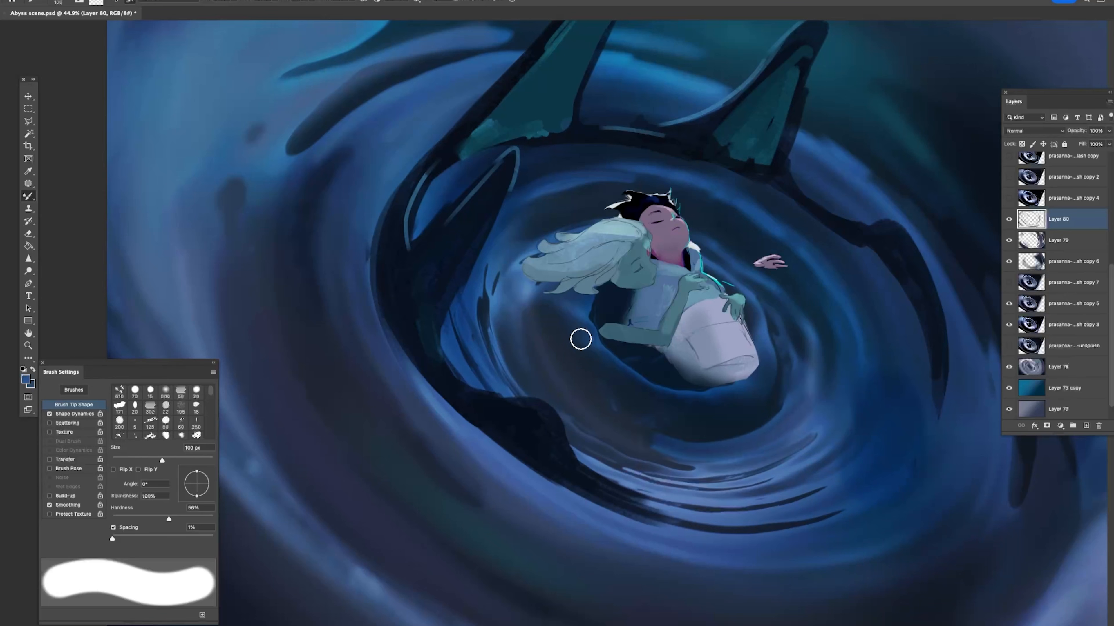
# Step: Blend the inner whirlpool water around and beneath the couple with Mixer Brush strokes, undoing one unwanted stroke
pyautogui.press('z')
pyautogui.moveTo(751, 304); pyautogui.dragTo(684, 307)
pyautogui.moveTo(769, 297); pyautogui.dragTo(800, 299)
pyautogui.press('b')
pyautogui.moveTo(653, 381); pyautogui.dragTo(655, 363)
pyautogui.press('super+z')
pyautogui.moveTo(773, 373)
pyautogui.mouseDown()
pyautogui.moveTo(728, 399)
pyautogui.moveTo(616, 361)
pyautogui.mouseUp()
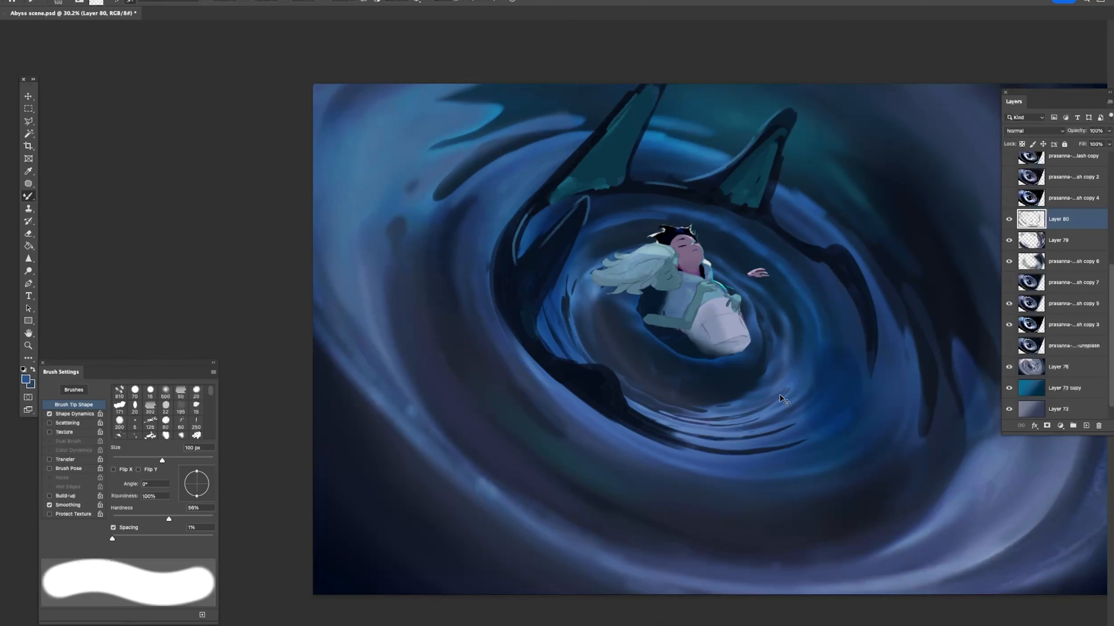
pyautogui.moveTo(653, 377)
pyautogui.mouseDown()
pyautogui.moveTo(775, 388)
pyautogui.moveTo(667, 393)
pyautogui.moveTo(751, 384)
pyautogui.moveTo(644, 376)
pyautogui.moveTo(769, 376)
pyautogui.moveTo(728, 398)
pyautogui.moveTo(617, 363)
pyautogui.moveTo(787, 376)
pyautogui.moveTo(631, 368)
pyautogui.moveTo(619, 345)
pyautogui.moveTo(773, 380)
pyautogui.moveTo(613, 370)
pyautogui.moveTo(601, 358)
pyautogui.moveTo(779, 383)
pyautogui.moveTo(606, 380)
pyautogui.moveTo(784, 385)
pyautogui.moveTo(616, 360)
pyautogui.moveTo(761, 397)
pyautogui.moveTo(620, 356)
pyautogui.moveTo(756, 383)
pyautogui.moveTo(708, 402)
pyautogui.moveTo(614, 358)
pyautogui.moveTo(627, 351)
pyautogui.mouseUp()
pyautogui.press('[')
# Step: Flip the canvas horizontally and blend the inner water ring around the couple, starting with a 90 px Mixer Brush
pyautogui.press('z')
pyautogui.moveTo(762, 332); pyautogui.dragTo(740, 321)
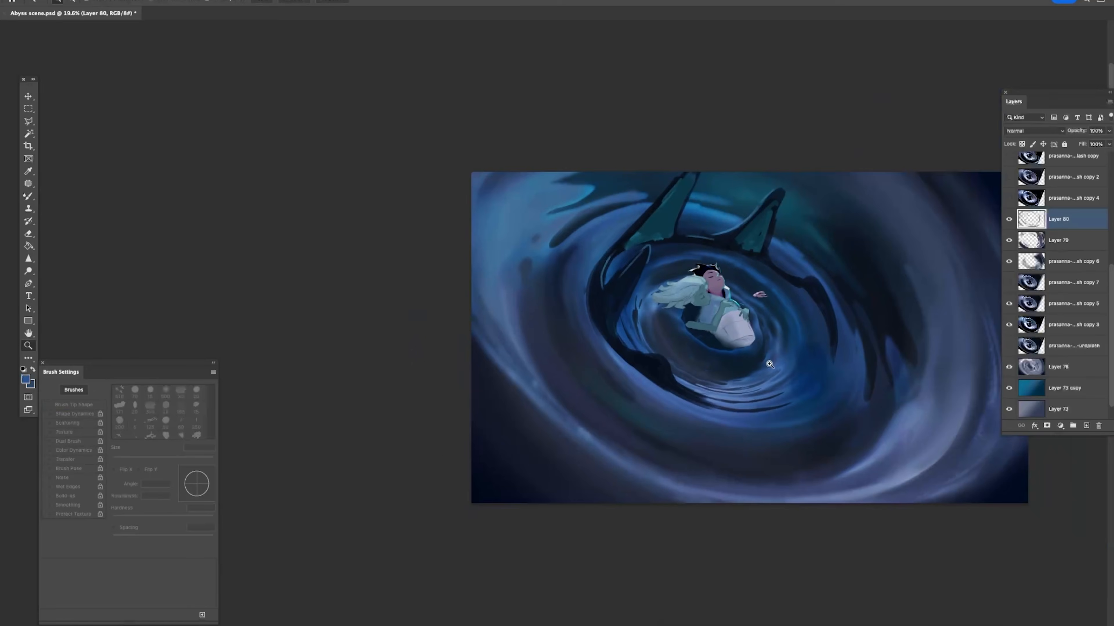
pyautogui.moveTo(769, 372); pyautogui.dragTo(781, 374)
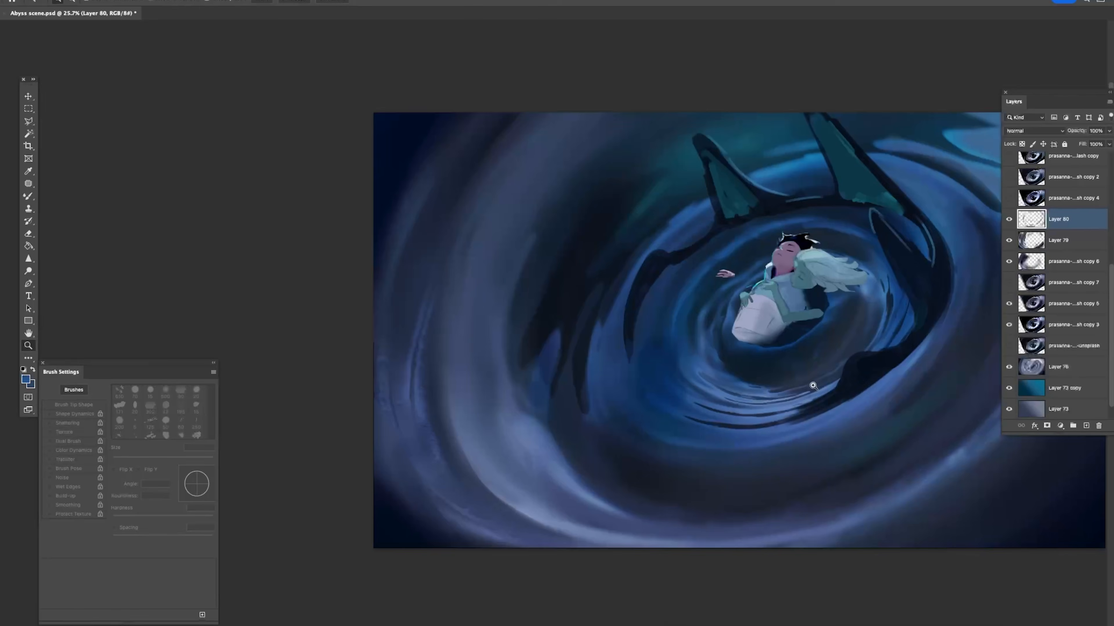
pyautogui.press('b')
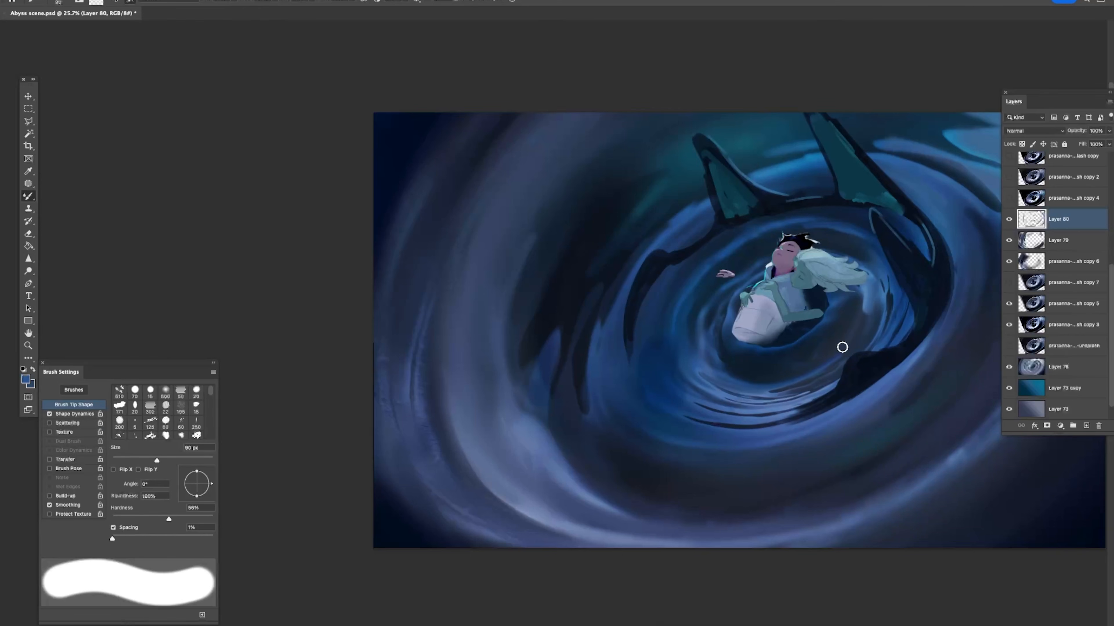
pyautogui.moveTo(845, 346); pyautogui.dragTo(859, 308)
pyautogui.moveTo(738, 341); pyautogui.dragTo(788, 347)
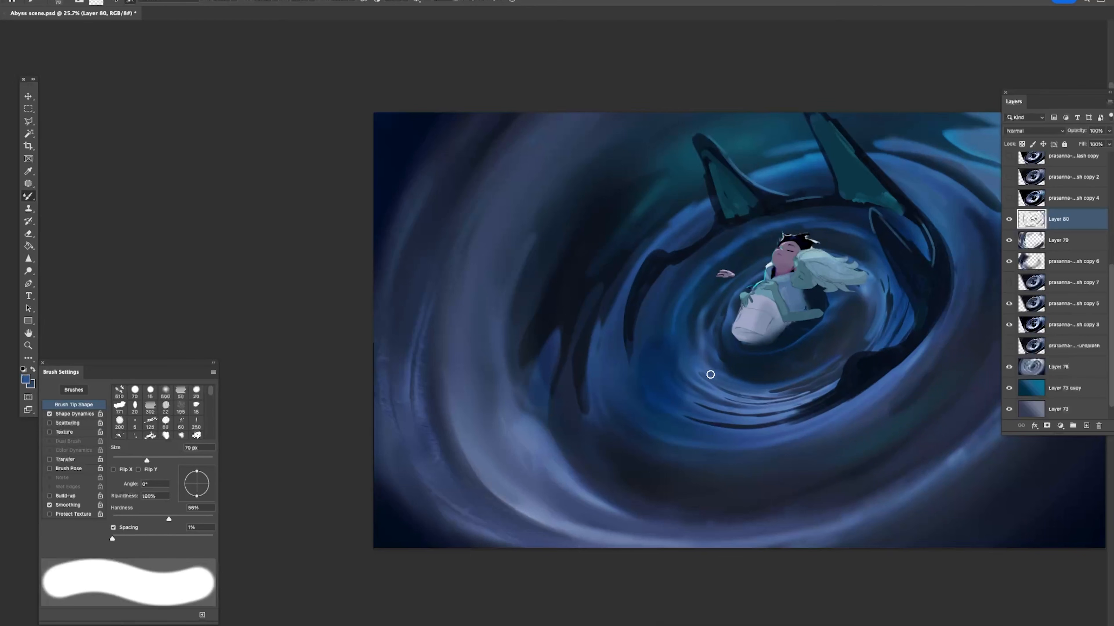
# Step: Smear the curved ripples below the couple, reduce the Mixer Brush to 45 px and undo the last stroke
pyautogui.moveTo(802, 384); pyautogui.dragTo(727, 381)
pyautogui.press('[')
pyautogui.press('[')
pyautogui.press('[')
pyautogui.press('super+z')
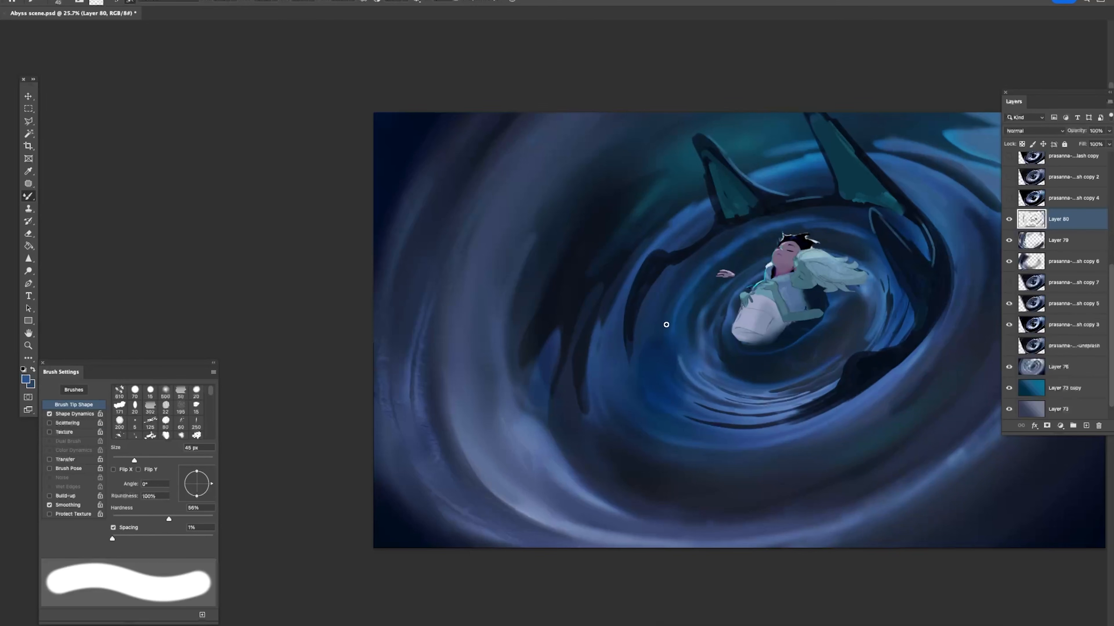
# Step: Try to smear the tip of the dark tentacle down into the blue water with a 200 px Mixer Brush
pyautogui.press(']')
pyautogui.press(']')
pyautogui.press(']')
pyautogui.press(']')
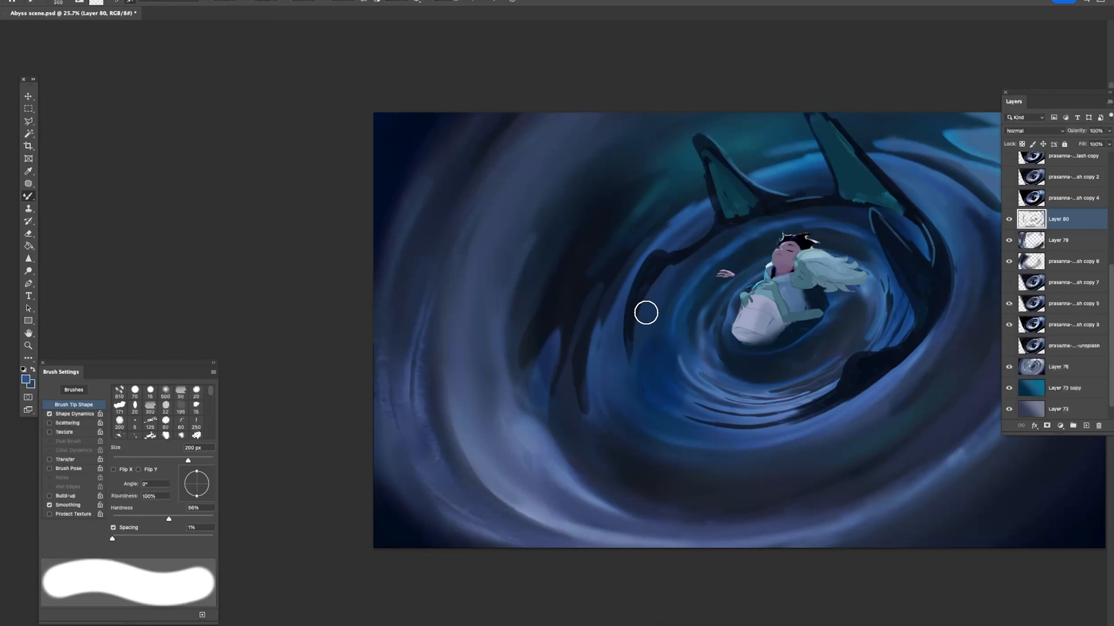
pyautogui.press(']')
pyautogui.press(']')
pyautogui.press(']')
pyautogui.press(']')
pyautogui.press('[')
pyautogui.press('[')
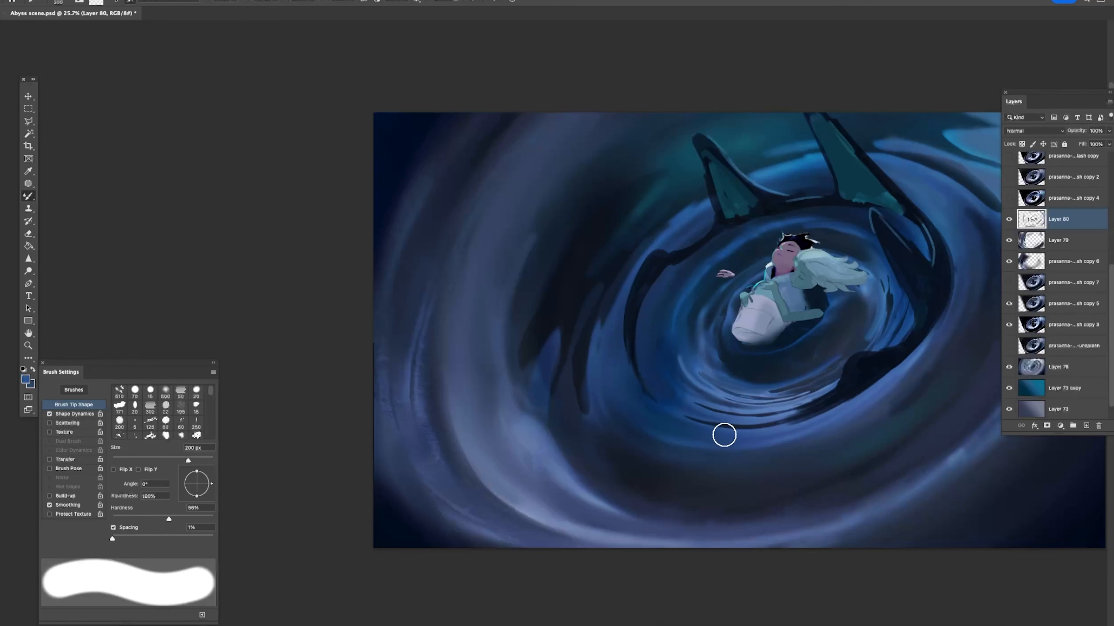
# Step: Blend the blue water between the dark tentacle and the inner ripples, undoing strokes and settling on a 100 px Mixer Brush
pyautogui.press('[')
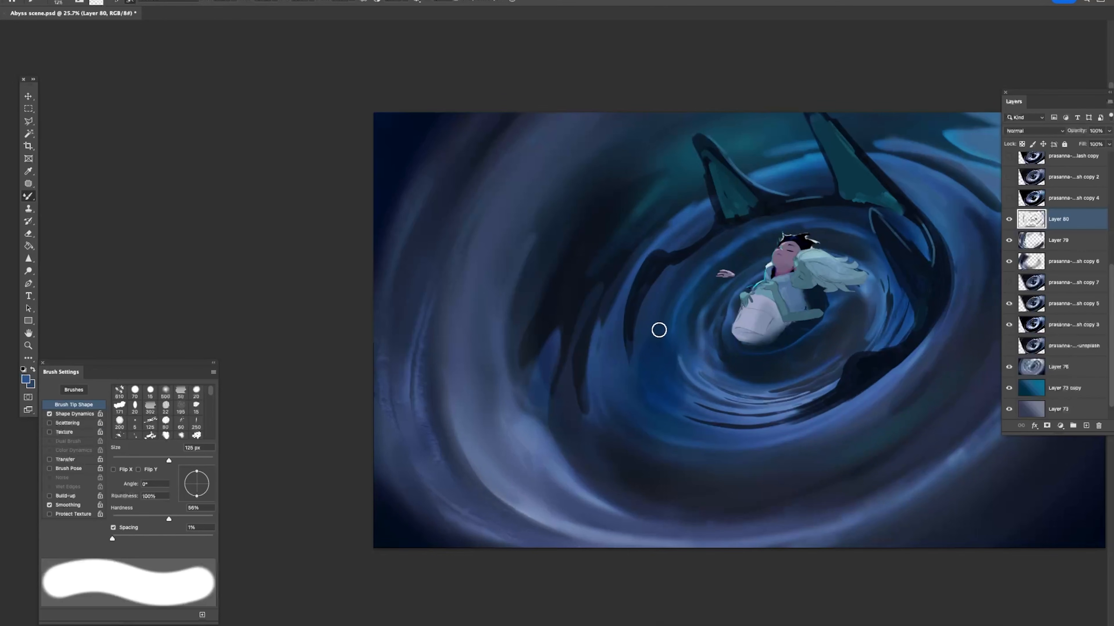
pyautogui.moveTo(680, 391); pyautogui.dragTo(655, 327)
pyautogui.press('super+z')
pyautogui.moveTo(696, 397); pyautogui.dragTo(662, 327)
pyautogui.press(']')
pyautogui.press(']')
pyautogui.press('super+z')
pyautogui.press('[')
pyautogui.moveTo(694, 392); pyautogui.dragTo(664, 340)
pyautogui.press('super+z')
pyautogui.moveTo(694, 394)
pyautogui.mouseDown()
pyautogui.moveTo(671, 369)
pyautogui.moveTo(672, 328)
pyautogui.mouseUp()
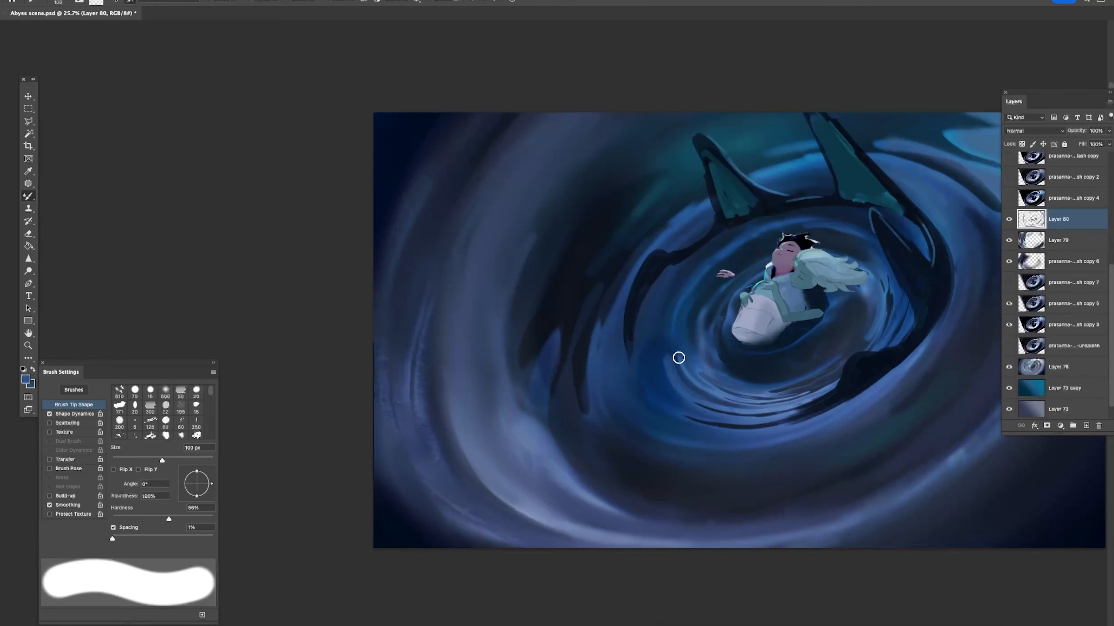
# Step: Flip the canvas back and sample dark blue from the lower water for a soft round brush at 250 px
pyautogui.press('super+space')
pyautogui.moveTo(752, 384)
pyautogui.mouseDown()
pyautogui.moveTo(711, 386)
pyautogui.moveTo(729, 393)
pyautogui.mouseUp()
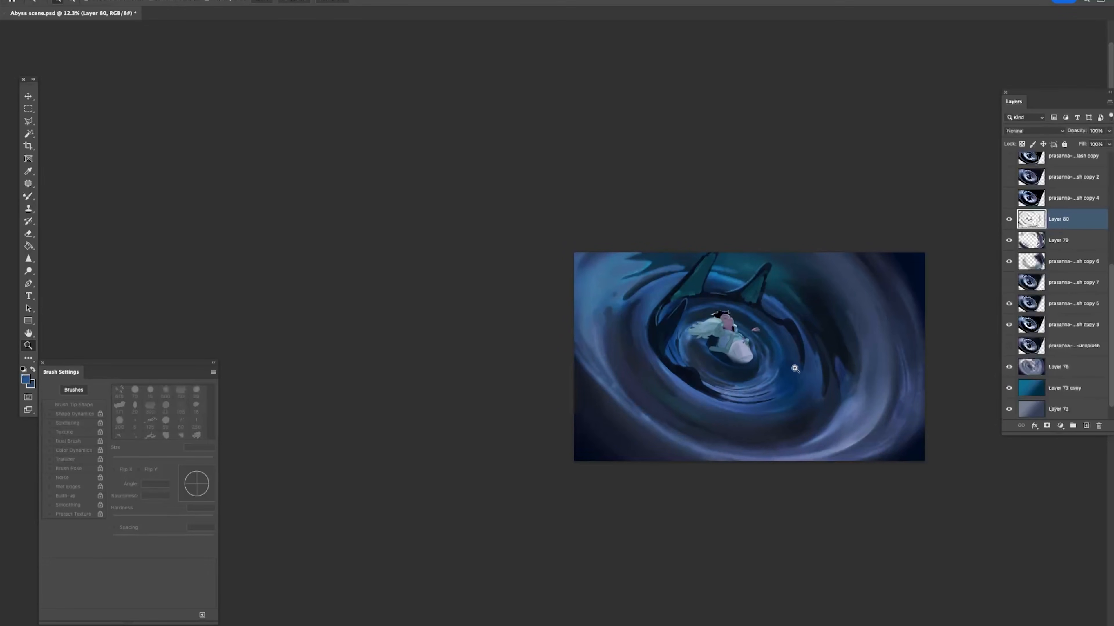
pyautogui.moveTo(801, 368); pyautogui.dragTo(826, 369)
pyautogui.moveTo(761, 361); pyautogui.dragTo(752, 388)
pyautogui.keyDown('alt'); pyautogui.click(793, 344); pyautogui.keyUp('alt')
pyautogui.press(']')
pyautogui.press(']')
pyautogui.press(']')
pyautogui.press(']')
pyautogui.press(']')
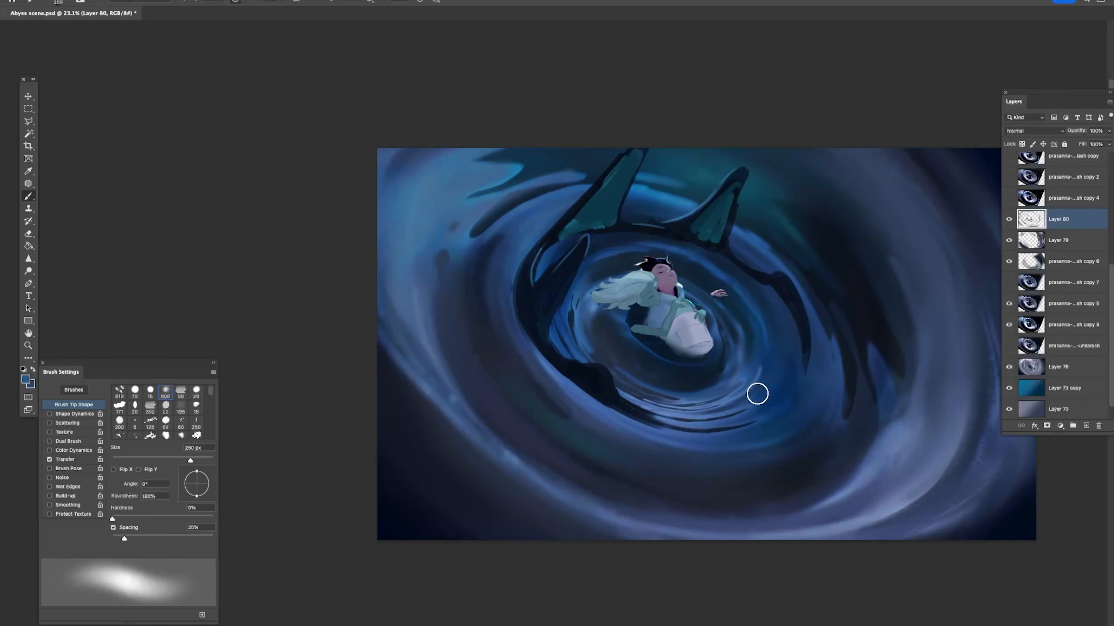
pyautogui.keyDown('alt'); pyautogui.click(779, 430); pyautogui.keyUp('alt')
# Step: Paint soft dark blue over the water near the top edge beside the right fin and save the document
pyautogui.press('z')
pyautogui.moveTo(860, 332); pyautogui.dragTo(817, 315)
pyautogui.moveTo(834, 333); pyautogui.dragTo(875, 361)
pyautogui.press('b')
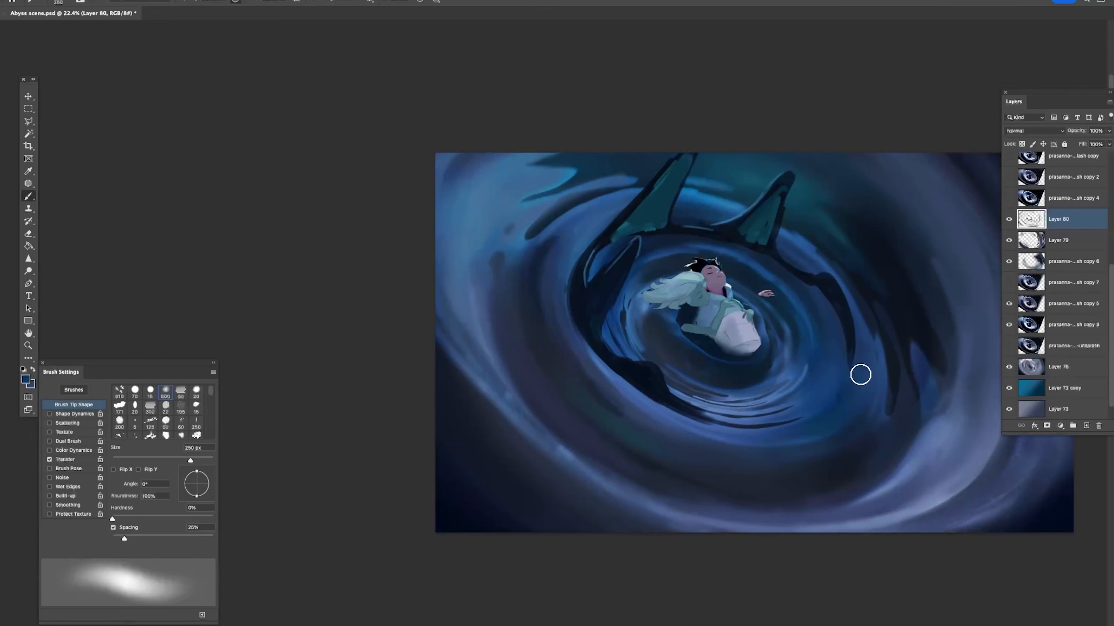
pyautogui.press('z')
pyautogui.moveTo(857, 429); pyautogui.dragTo(853, 450)
pyautogui.press('b')
pyautogui.moveTo(804, 224); pyautogui.dragTo(727, 217)
pyautogui.hotkey('ctrl', 's')
# Step: Sample a dark colour from the shadowed water, reduce the soft brush to 80 px and preview the painting without panels
pyautogui.keyDown('alt'); pyautogui.click(578, 224); pyautogui.keyUp('alt')
pyautogui.keyDown('alt'); pyautogui.click(793, 285); pyautogui.keyUp('alt')
pyautogui.press('[')
pyautogui.press('[')
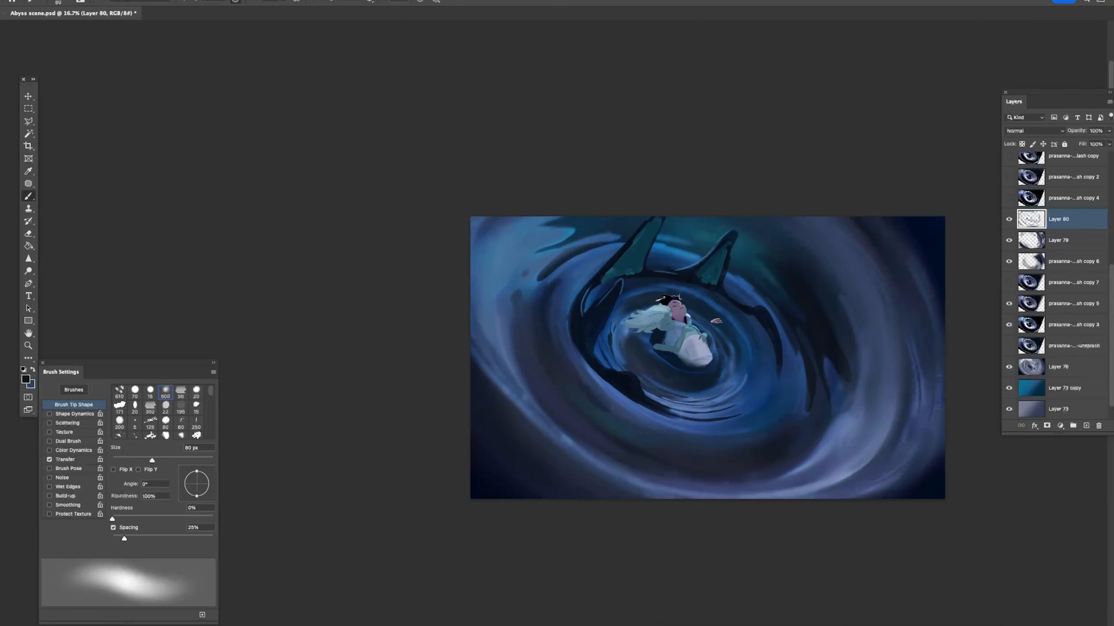
pyautogui.press('Tab')
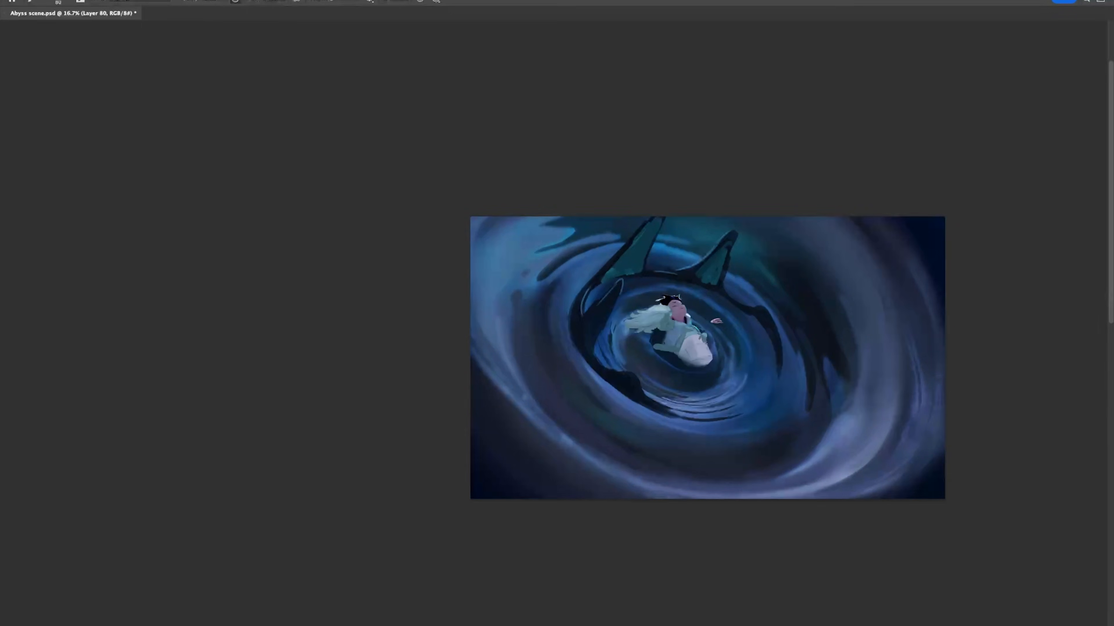
pyautogui.press('Tab')
# Step: Blend the outer edge of the bright lower-right swirl with the Mixer Brush at 100 px
pyautogui.hscroll(3, 798, 276)
pyautogui.hotkey('shift', 'b')
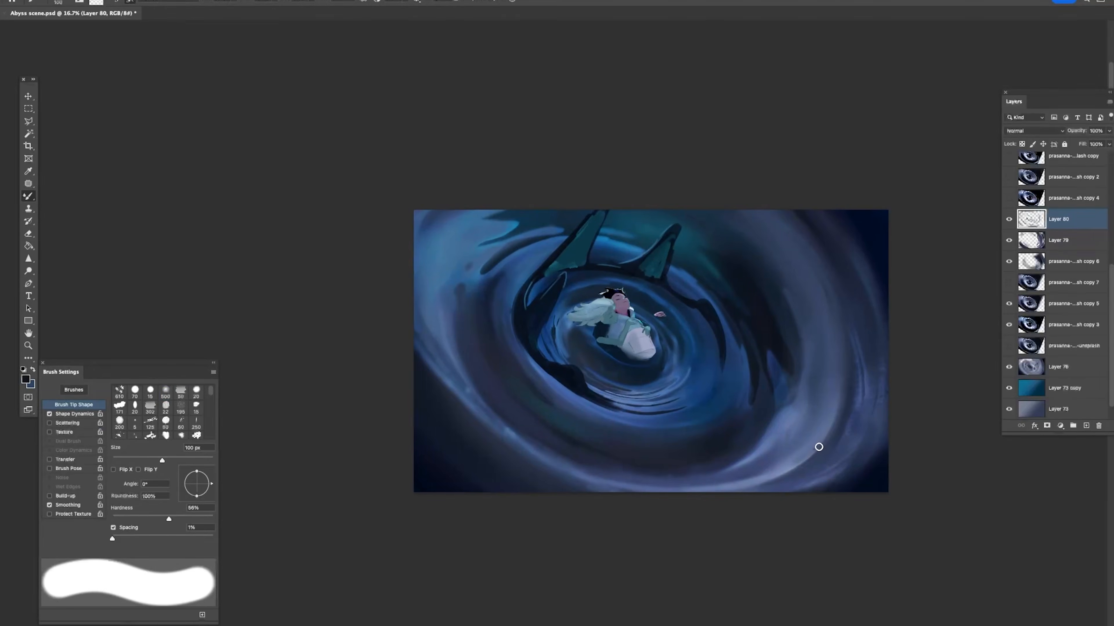
pyautogui.moveTo(795, 472); pyautogui.dragTo(853, 391)
pyautogui.hotkey('ctrl', 'z')
pyautogui.moveTo(794, 466); pyautogui.dragTo(846, 398)
# Step: Sample a dark tone from the lower-left water and paint it over the lower swirl with an enlarged soft brush
pyautogui.hotkey('shift', 'b')
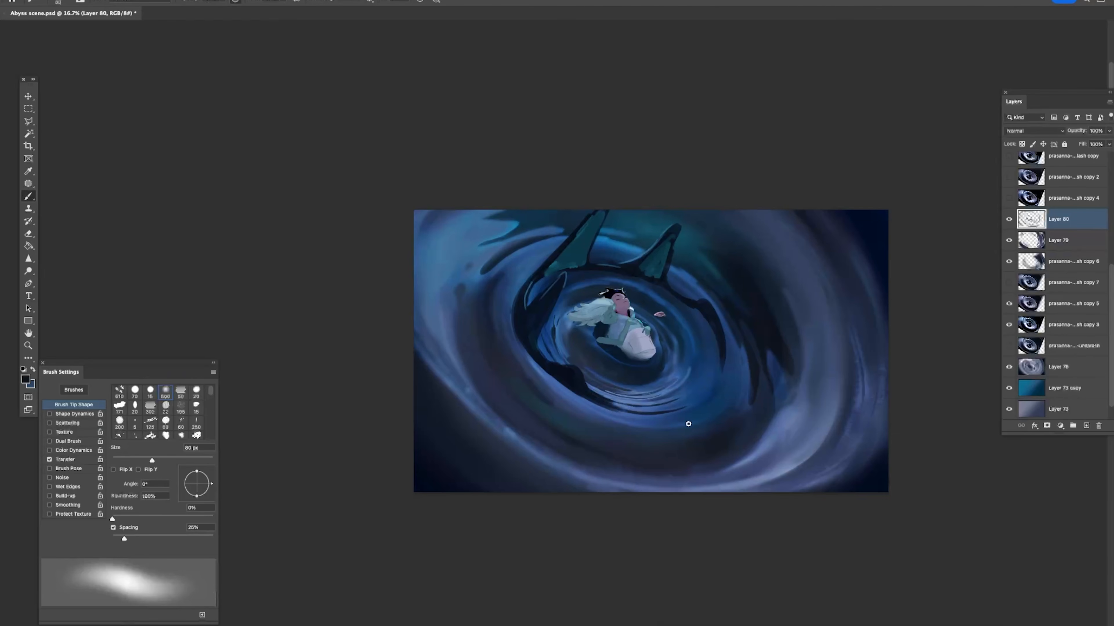
pyautogui.keyDown('alt'); pyautogui.click(568, 438); pyautogui.keyUp('alt')
pyautogui.press(']')
pyautogui.press(']')
pyautogui.press(']')
pyautogui.press(']')
pyautogui.press('z')
pyautogui.moveTo(719, 420); pyautogui.dragTo(692, 414)
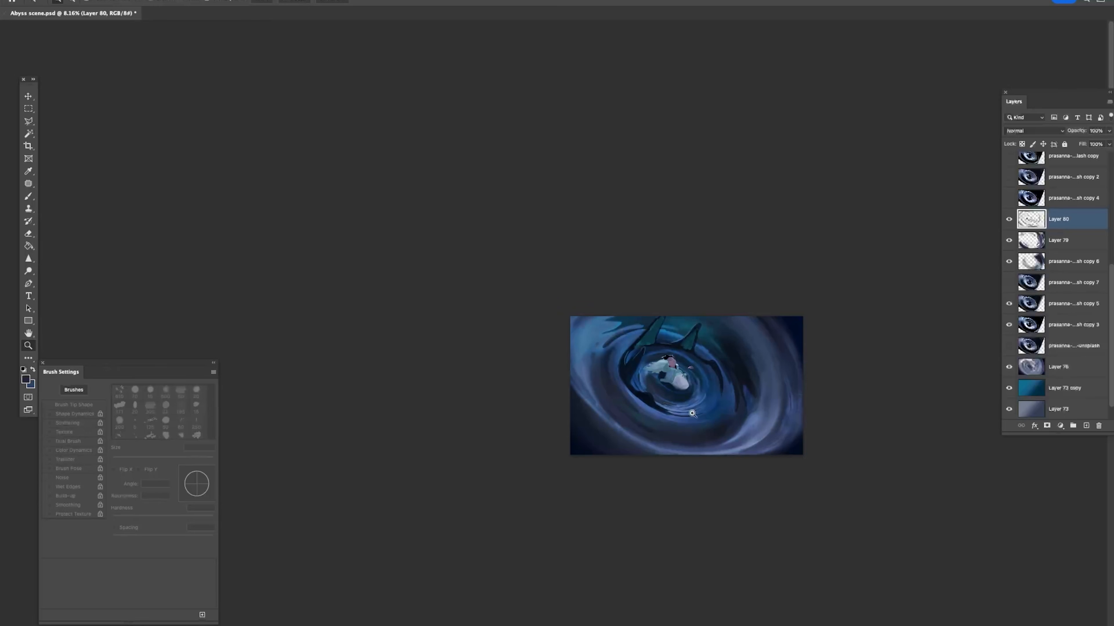
pyautogui.press('b')
pyautogui.moveTo(575, 396)
pyautogui.mouseDown()
pyautogui.moveTo(597, 386)
pyautogui.moveTo(399, 295)
pyautogui.moveTo(513, 414)
pyautogui.mouseUp()
# Step: Try broad strokes of sampled blue along the whirlpool's lower-left rim with a 400 px soft brush
pyautogui.keyDown('alt'); pyautogui.click(590, 373); pyautogui.keyUp('alt')
pyautogui.press(']')
pyautogui.press(']')
pyautogui.hotkey('ctrl', 'z')
pyautogui.keyDown('alt'); pyautogui.click(413, 283); pyautogui.keyUp('alt')
pyautogui.moveTo(410, 292)
pyautogui.mouseDown()
pyautogui.moveTo(544, 432)
pyautogui.moveTo(588, 428)
pyautogui.mouseUp()
pyautogui.hotkey('ctrl', 'z')
pyautogui.hotkey('ctrl', 'z')
pyautogui.moveTo(382, 292); pyautogui.dragTo(594, 426)
pyautogui.hotkey('ctrl', 'z')
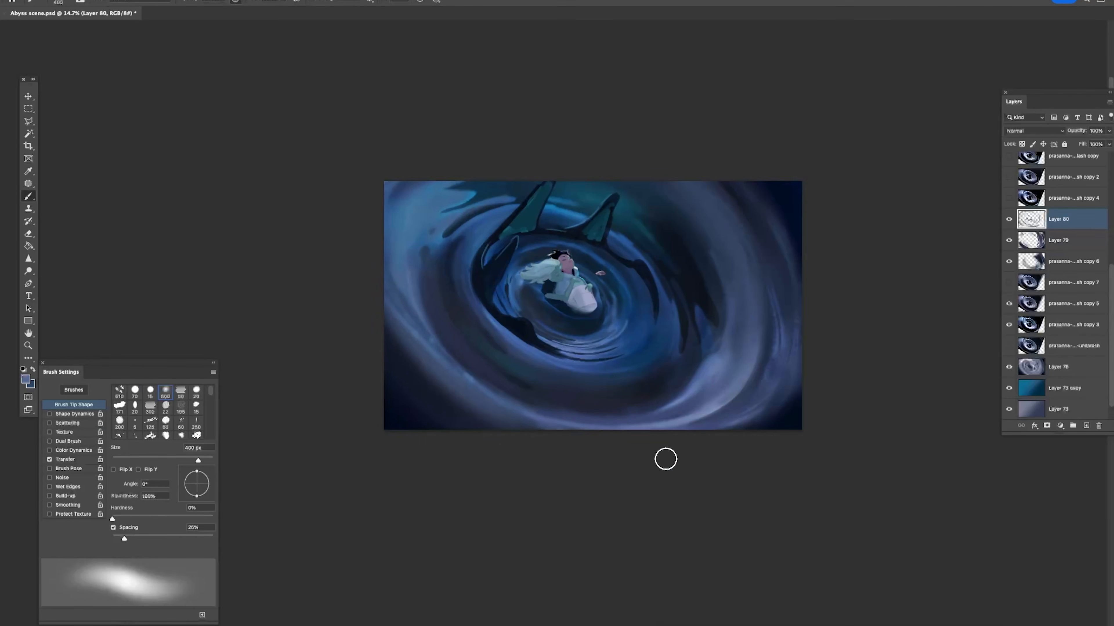
pyautogui.hotkey('ctrl', 'z')
# Step: Try another sweeping 400 px soft stroke from the left edge down to the bottom edge, undoing the result
pyautogui.press('[')
pyautogui.press('[')
pyautogui.press('[')
pyautogui.press('[')
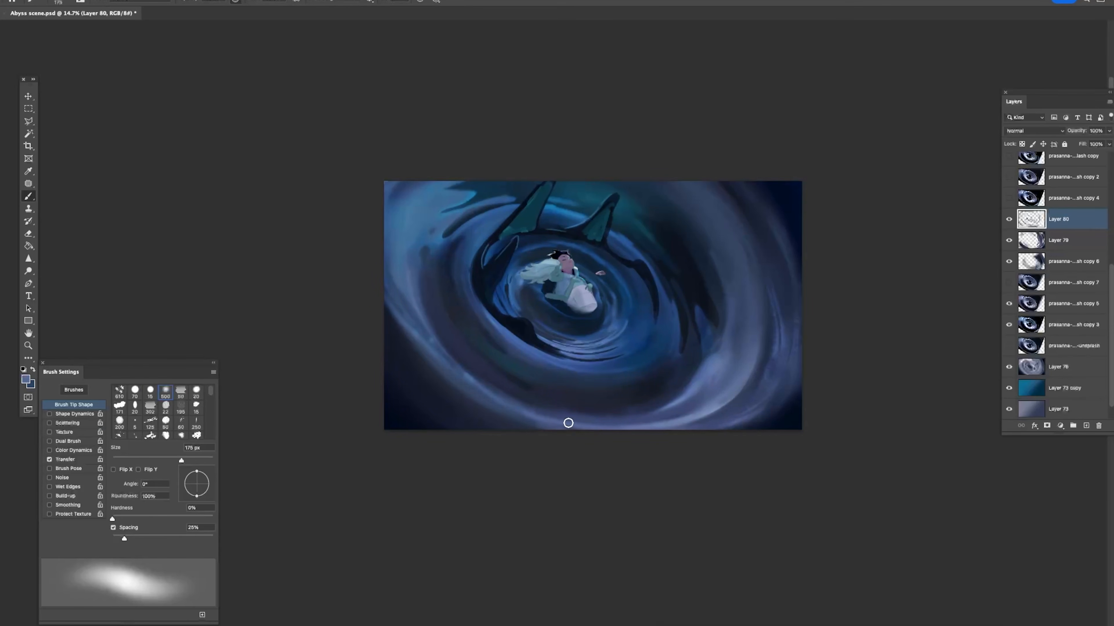
pyautogui.press(']')
pyautogui.press(']')
pyautogui.press(']')
pyautogui.press(']')
pyautogui.moveTo(388, 302); pyautogui.dragTo(573, 429)
pyautogui.hotkey('ctrl', 'z')
pyautogui.hotkey('ctrl', 'z')
pyautogui.hotkey('ctrl', 'shift', 'z')
pyautogui.moveTo(391, 283); pyautogui.dragTo(424, 348)
pyautogui.hotkey('ctrl', 'z')
# Step: Touch up the upper-left ripples beside the left fin with the soft brush reduced to 80 px
pyautogui.scroll(2, 557, 187)
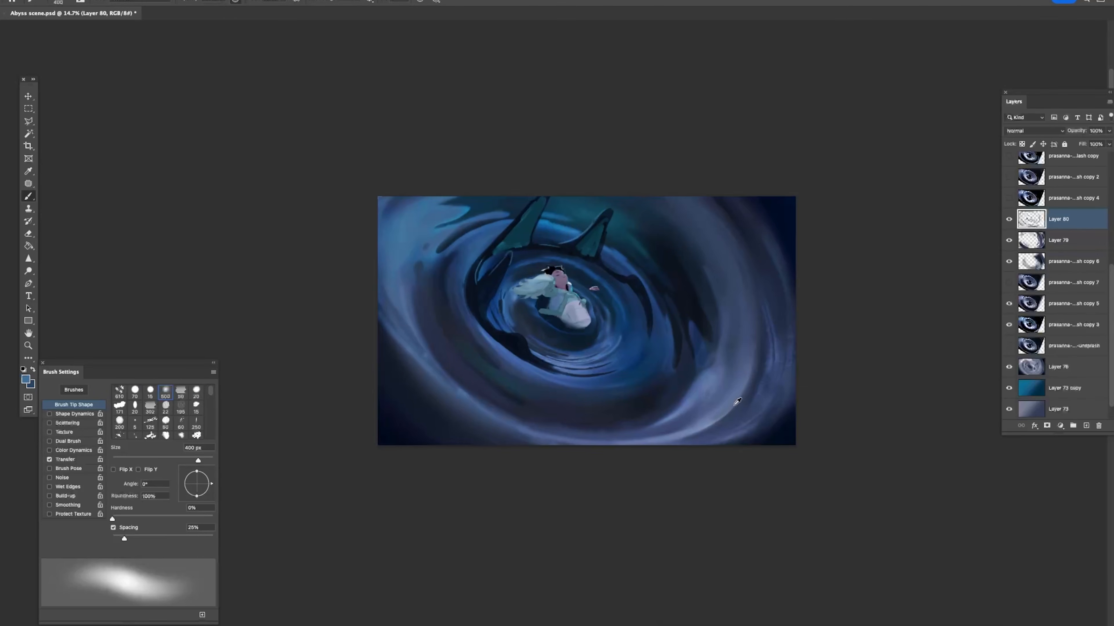
pyautogui.press('[')
pyautogui.press('[')
pyautogui.press('[')
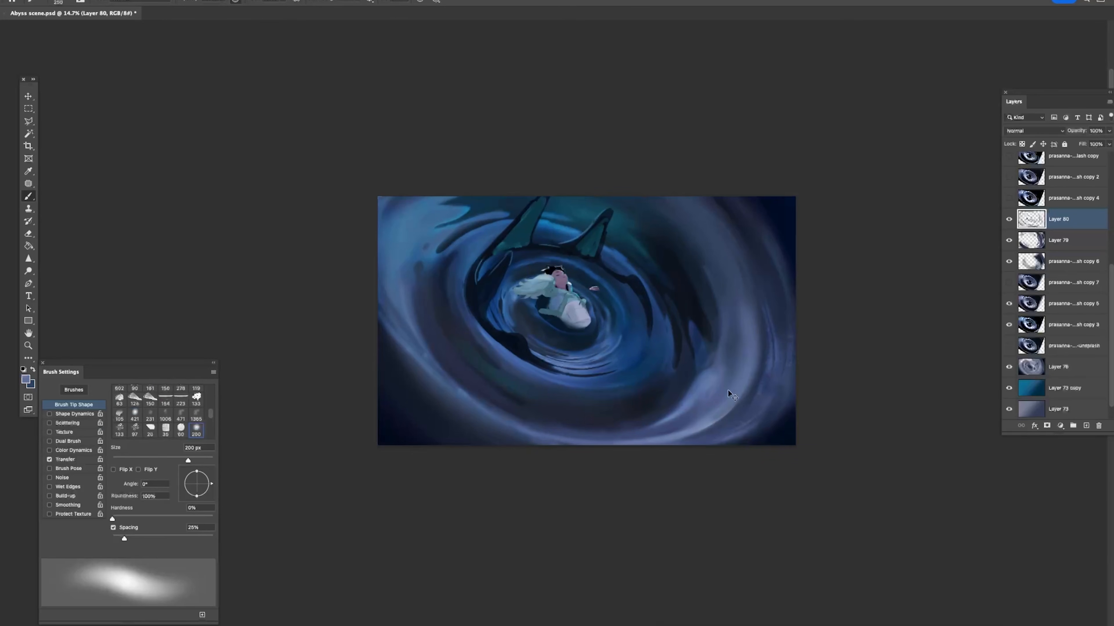
pyautogui.scroll(2, 456, 262)
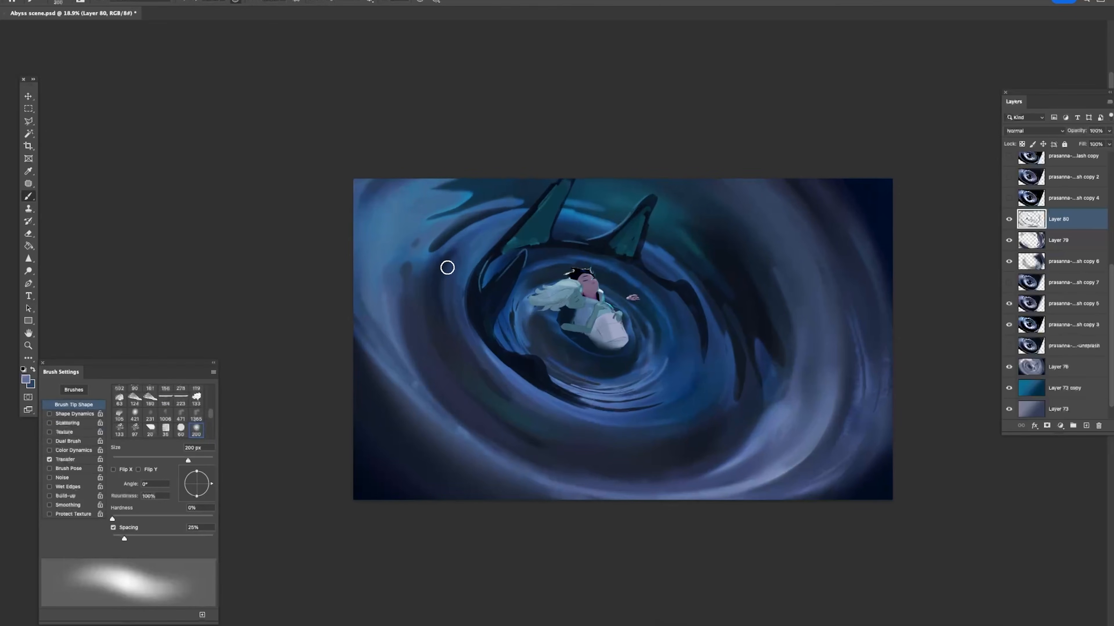
pyautogui.press('[')
pyautogui.press('[')
pyautogui.press('[')
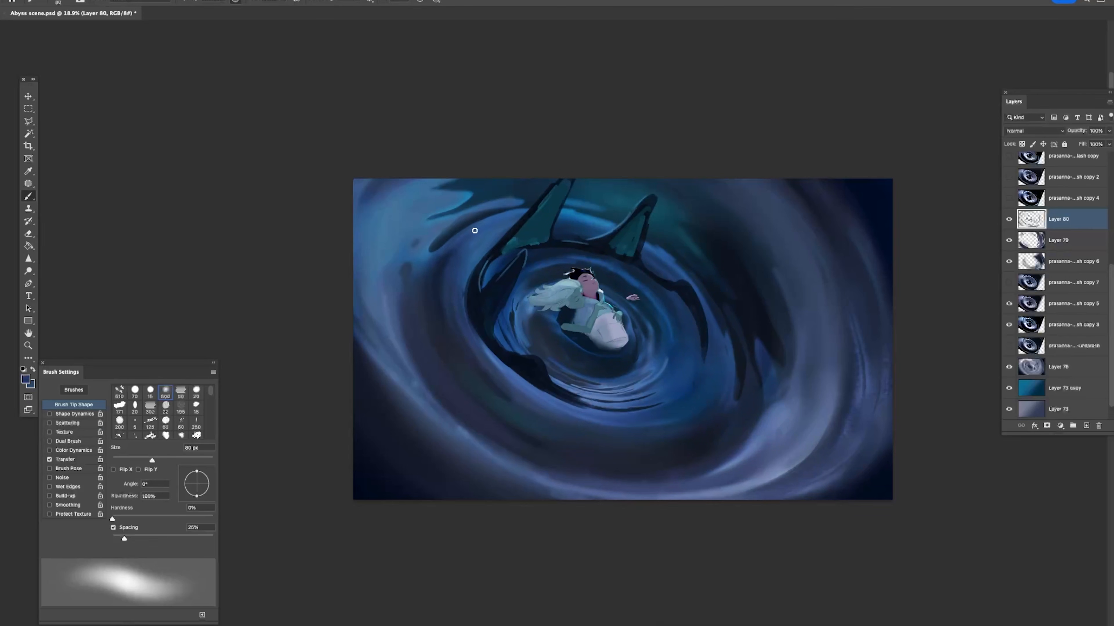
# Step: Sample dark blue and teal tones around the right fin and blend them into the nearby water with a 150 px soft brush
pyautogui.keyDown('alt'); pyautogui.click(738, 359); pyautogui.keyUp('alt')
pyautogui.keyDown('alt'); pyautogui.click(743, 331); pyautogui.keyUp('alt')
pyautogui.keyDown('alt'); pyautogui.click(694, 258); pyautogui.keyUp('alt')
pyautogui.keyDown('alt'); pyautogui.click(665, 222); pyautogui.keyUp('alt')
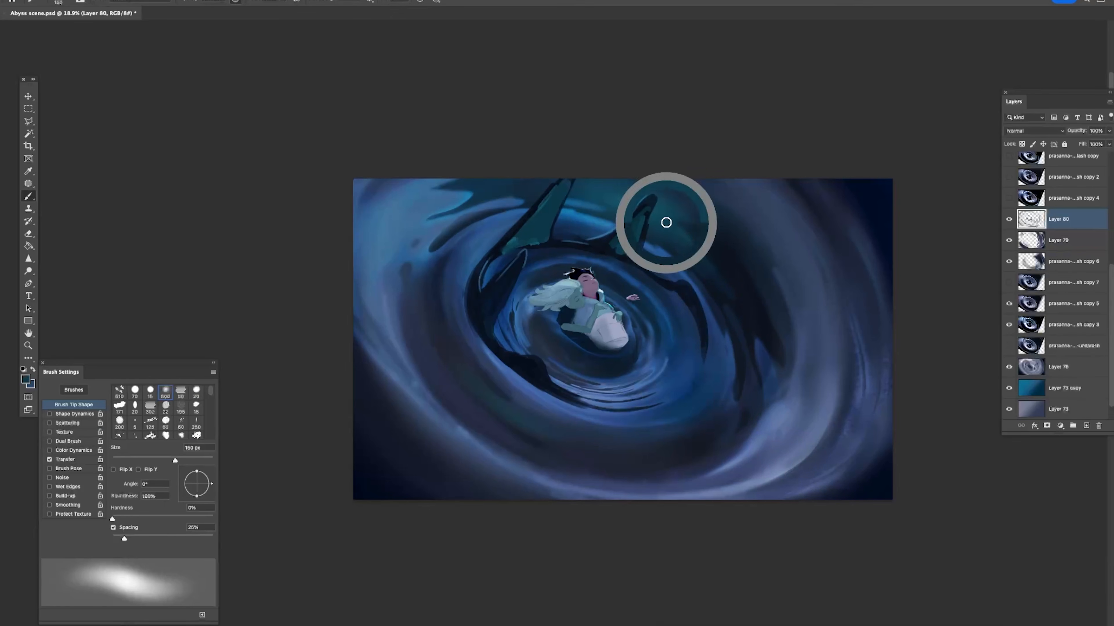
pyautogui.keyDown('alt'); pyautogui.click(710, 252); pyautogui.keyUp('alt')
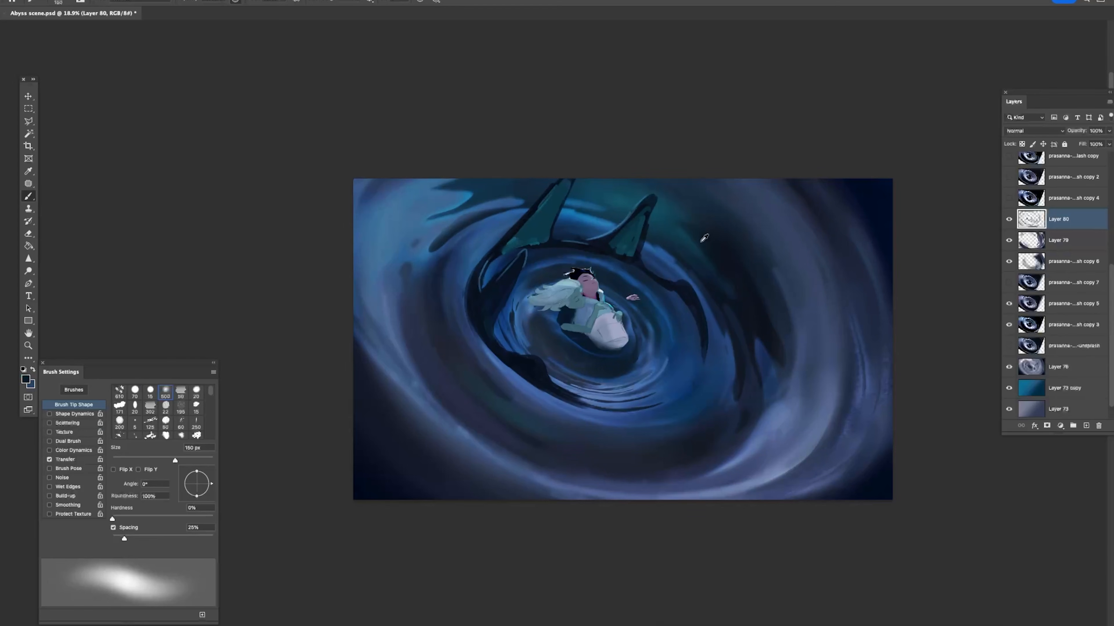
pyautogui.keyDown('alt'); pyautogui.click(666, 229); pyautogui.keyUp('alt')
pyautogui.keyDown('alt'); pyautogui.click(669, 238); pyautogui.keyUp('alt')
pyautogui.moveTo(683, 240)
pyautogui.mouseDown()
pyautogui.moveTo(730, 301)
pyautogui.moveTo(693, 252)
pyautogui.mouseUp()
pyautogui.keyDown('alt'); pyautogui.click(728, 304); pyautogui.keyUp('alt')
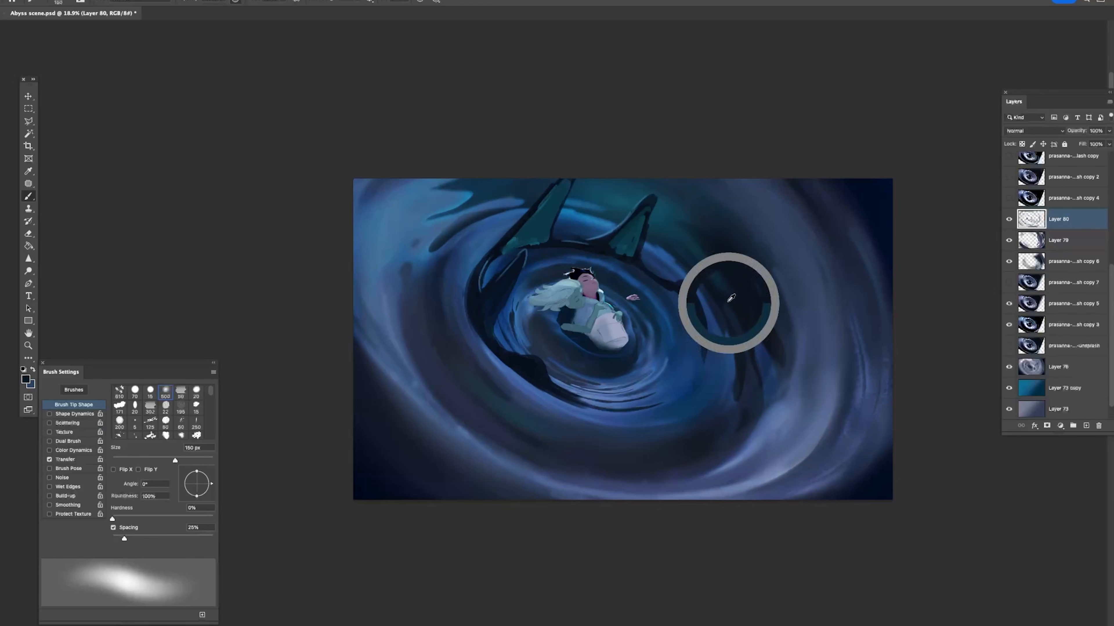
pyautogui.keyDown('alt'); pyautogui.click(675, 215); pyautogui.keyUp('alt')
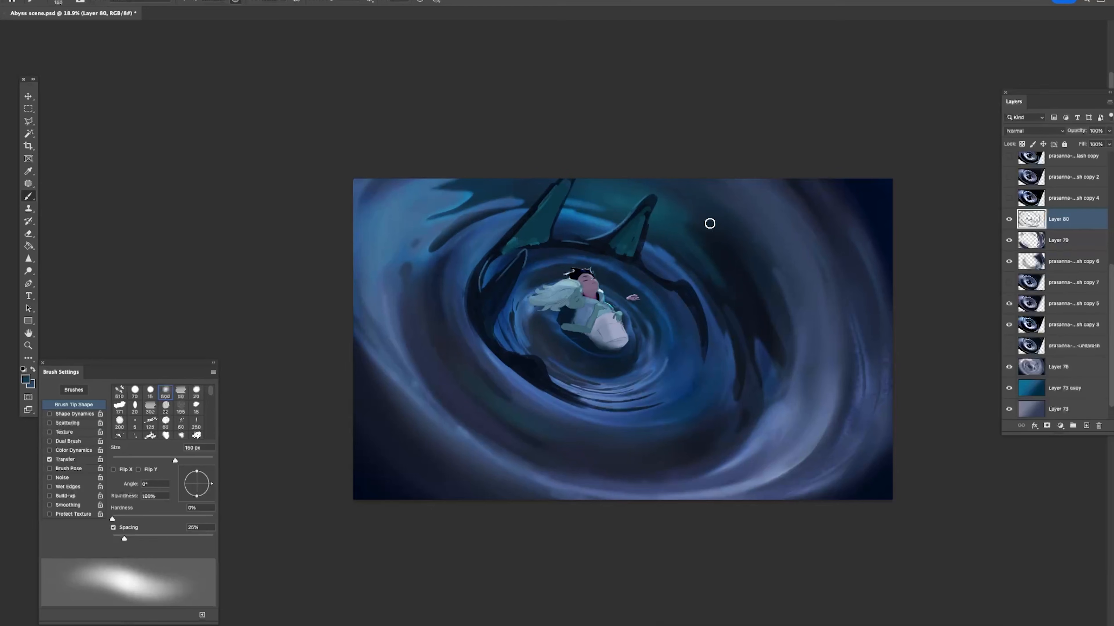
# Step: Sample dark tones from the water and softly paint the lower-right ripples with an 80 px brush
pyautogui.keyDown('alt'); pyautogui.click(784, 354); pyautogui.keyUp('alt')
pyautogui.keyDown('alt'); pyautogui.click(442, 227); pyautogui.keyUp('alt')
pyautogui.moveTo(663, 358); pyautogui.dragTo(636, 362)
pyautogui.moveTo(704, 390); pyautogui.dragTo(718, 383)
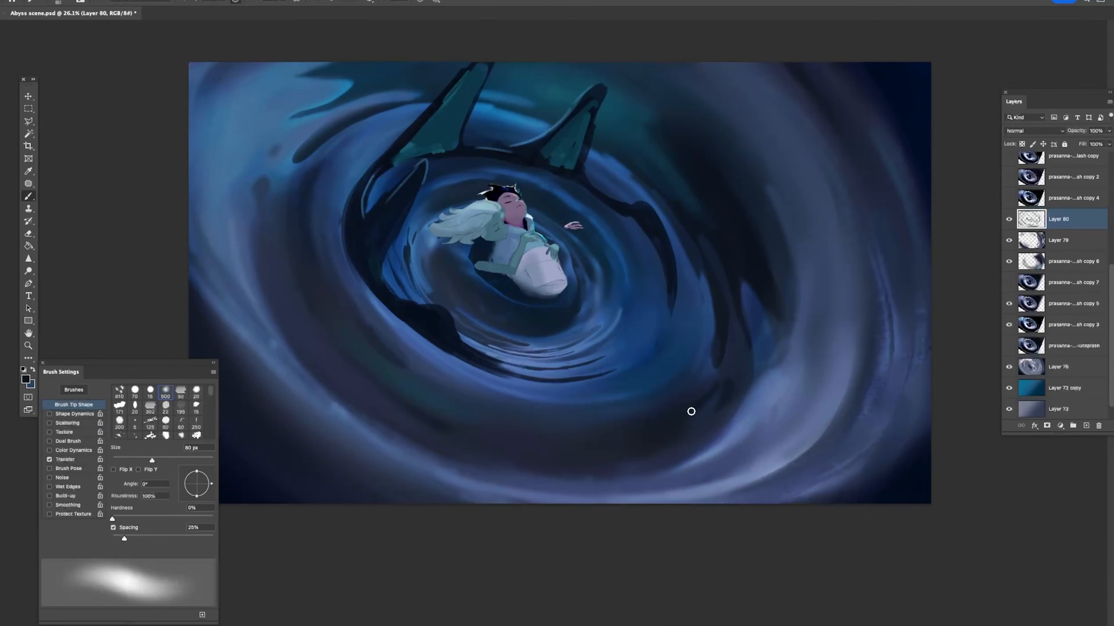
# Step: Sample the dark water beside the couple and paint broad soft strokes beneath them with an enlarged brush
pyautogui.keyDown('alt'); pyautogui.click(462, 296); pyautogui.keyUp('alt')
pyautogui.press(']')
pyautogui.press(']')
pyautogui.press(']')
pyautogui.press(']')
pyautogui.moveTo(460, 281); pyautogui.dragTo(532, 316)
pyautogui.press(']')
pyautogui.moveTo(469, 290); pyautogui.dragTo(542, 313)
# Step: Try a thin stroke of sampled blue along the ripple above the couple's heads with a reduced soft brush
pyautogui.press('[')
pyautogui.press('[')
pyautogui.press('[')
pyautogui.press('[')
pyautogui.press('[')
pyautogui.keyDown('alt'); pyautogui.click(451, 261); pyautogui.keyUp('alt')
pyautogui.keyDown('alt'); pyautogui.click(429, 245); pyautogui.keyUp('alt')
pyautogui.press('[')
pyautogui.press('[')
pyautogui.press('[')
pyautogui.moveTo(433, 186); pyautogui.dragTo(503, 183)
pyautogui.press('[')
pyautogui.hotkey('ctrl', 'z')
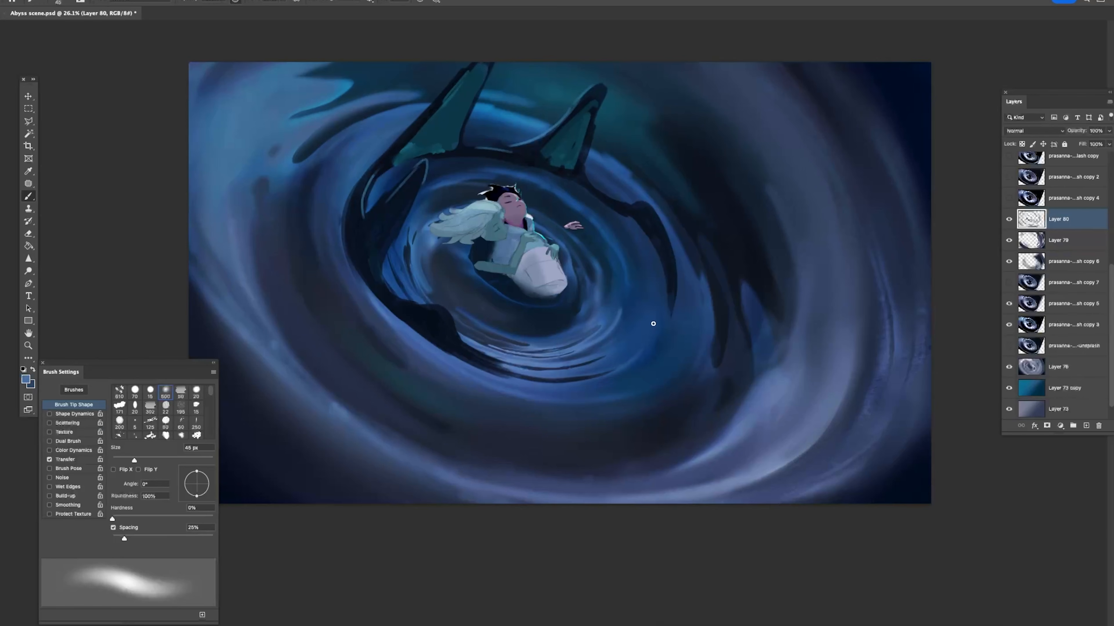
# Step: Flip the canvas horizontally and enlarge the soft brush to 300 px
pyautogui.press('z')
pyautogui.moveTo(703, 258); pyautogui.dragTo(690, 268)
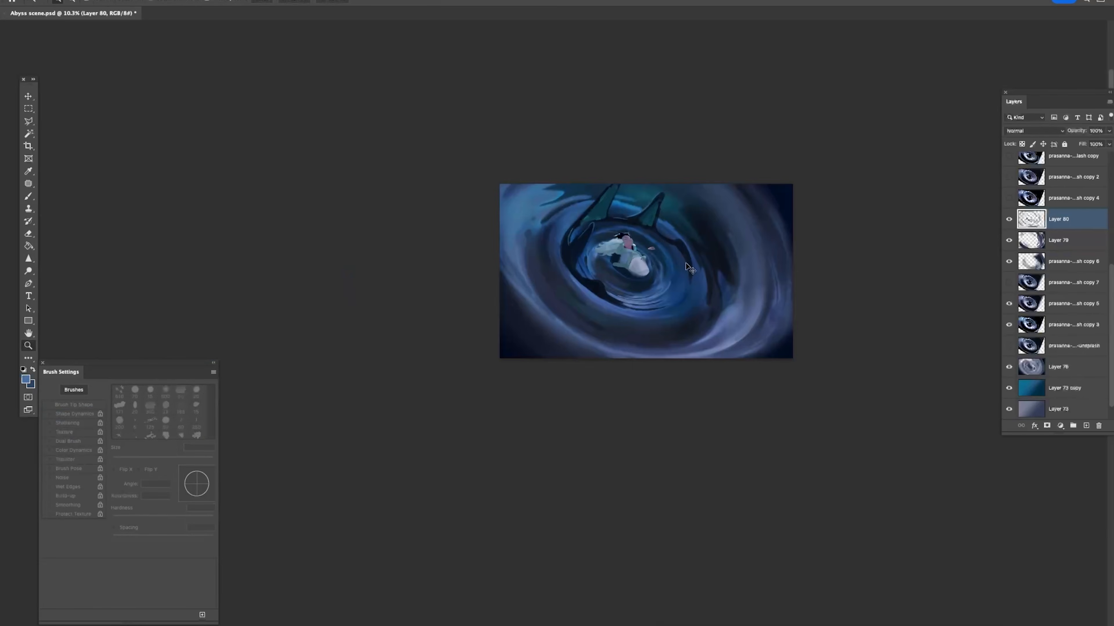
pyautogui.hotkey('ctrl', 'shift', 'h')
pyautogui.press('b')
pyautogui.press(']')
pyautogui.press(']')
pyautogui.press(']')
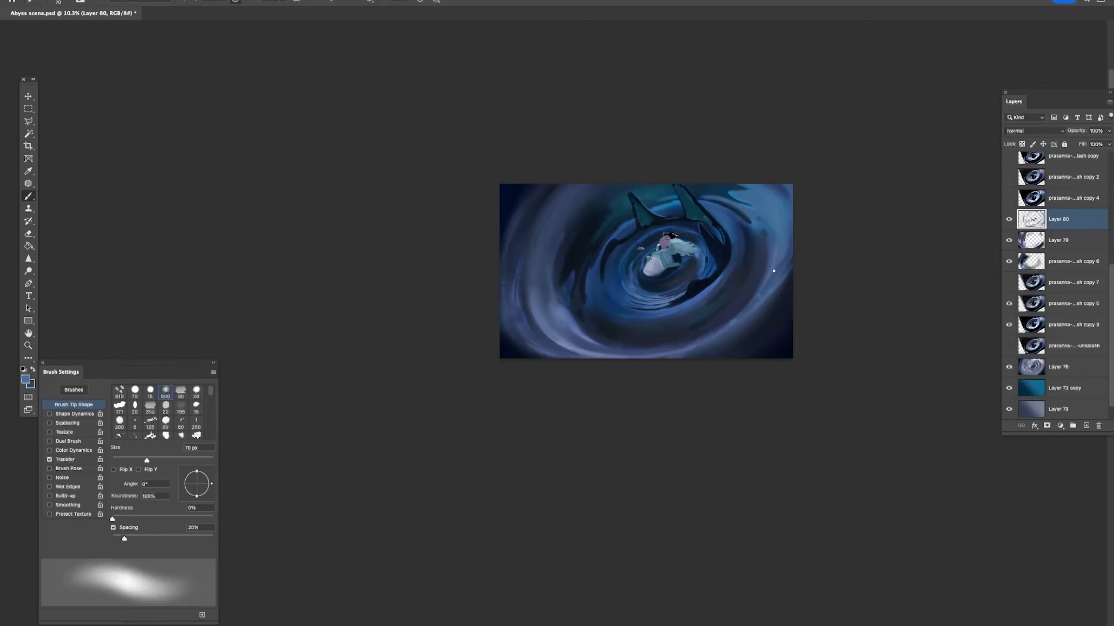
pyautogui.press('z')
pyautogui.moveTo(752, 207); pyautogui.dragTo(782, 220)
pyautogui.press('b')
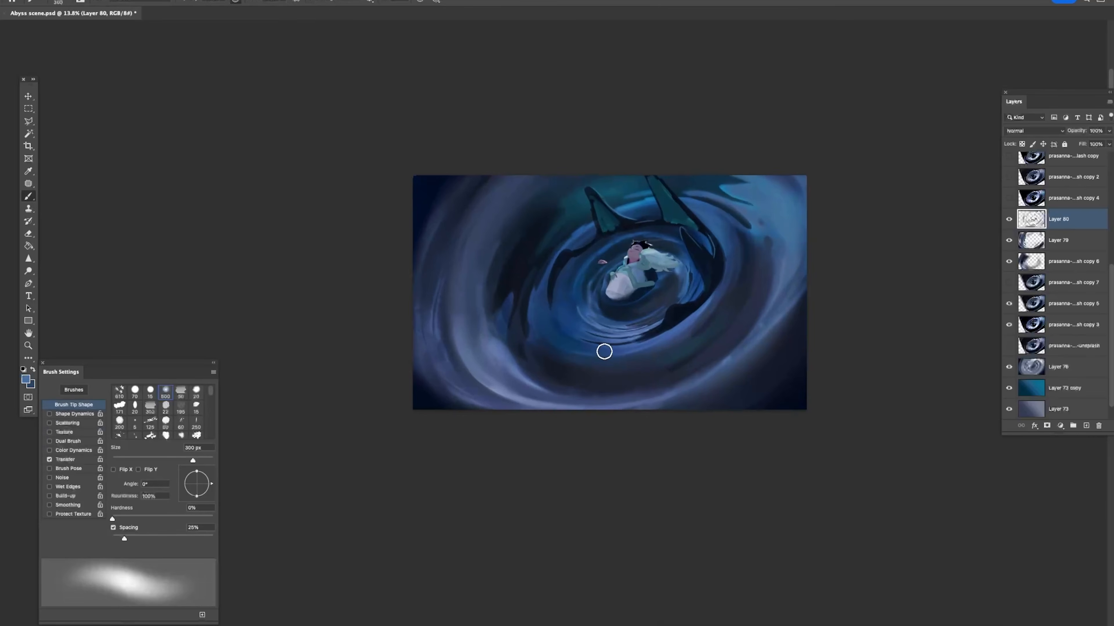
# Step: Sample dark blue at the inner edge of the bright swirl and switch to the Mixer Brush at 200 px
pyautogui.keyDown('alt'); pyautogui.click(501, 326); pyautogui.keyUp('alt')
pyautogui.hotkey('shift', 'b')
pyautogui.press(']')
pyautogui.press(']')
pyautogui.press(']')
pyautogui.press(']')
# Step: Try several curved 200 px Mixer Brush strokes along the inner edge of the bright swirl
pyautogui.moveTo(497, 331)
pyautogui.mouseDown()
pyautogui.moveTo(524, 378)
pyautogui.moveTo(577, 391)
pyautogui.mouseUp()
pyautogui.press('super+z')
pyautogui.moveTo(504, 330)
pyautogui.mouseDown()
pyautogui.moveTo(499, 353)
pyautogui.moveTo(572, 403)
pyautogui.mouseUp()
pyautogui.press('super+z')
pyautogui.moveTo(504, 311)
pyautogui.mouseDown()
pyautogui.moveTo(530, 378)
pyautogui.moveTo(563, 390)
pyautogui.mouseUp()
pyautogui.press('super+z')
pyautogui.moveTo(506, 323)
pyautogui.mouseDown()
pyautogui.moveTo(518, 371)
pyautogui.moveTo(577, 398)
pyautogui.mouseUp()
pyautogui.press('super+z')
pyautogui.moveTo(506, 318)
pyautogui.mouseDown()
pyautogui.moveTo(535, 386)
pyautogui.moveTo(584, 409)
pyautogui.mouseUp()
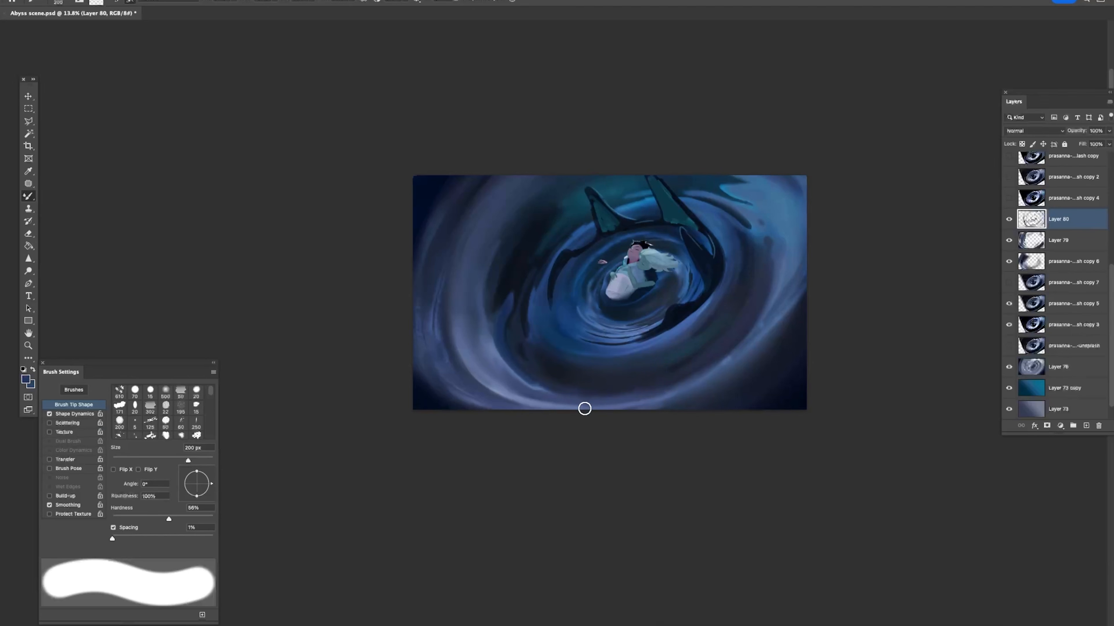
pyautogui.press('super+z')
pyautogui.moveTo(504, 326); pyautogui.dragTo(583, 398)
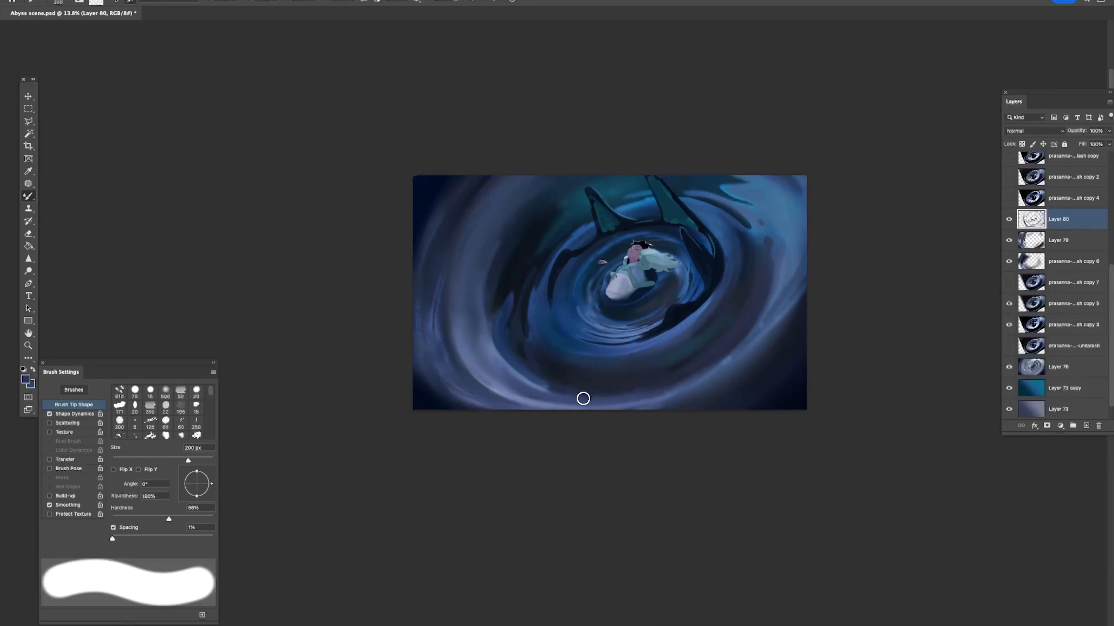
pyautogui.press('super+z')
pyautogui.moveTo(504, 328)
pyautogui.mouseDown()
pyautogui.moveTo(548, 386)
pyautogui.moveTo(579, 395)
pyautogui.mouseUp()
pyautogui.press('super+z')
pyautogui.moveTo(506, 319)
pyautogui.mouseDown()
pyautogui.moveTo(547, 385)
pyautogui.moveTo(577, 396)
pyautogui.mouseUp()
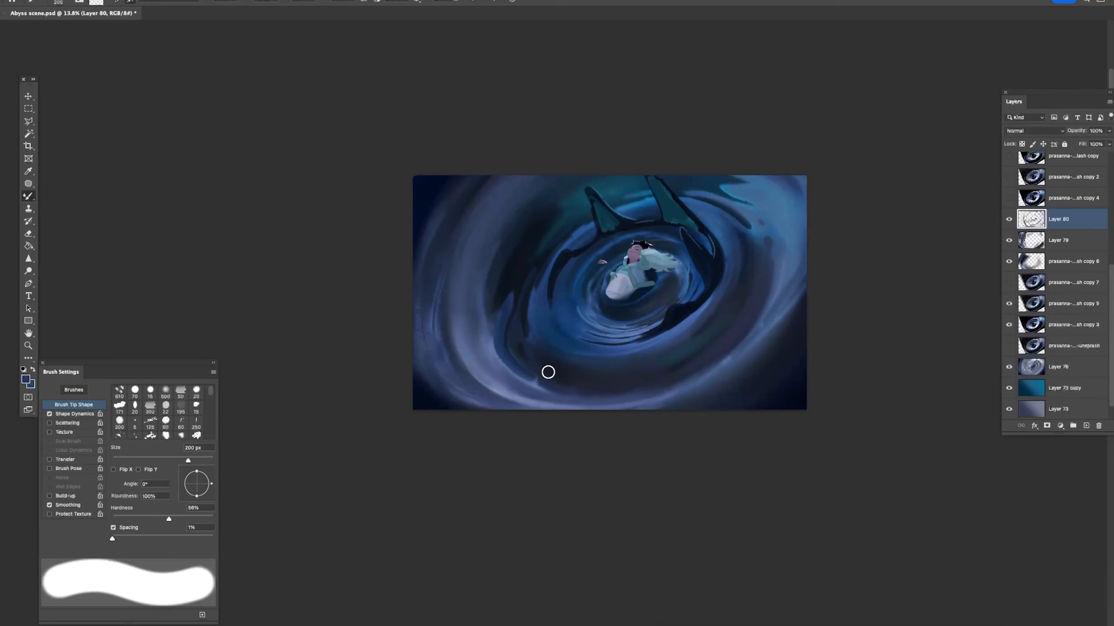
pyautogui.press('super+z')
# Step: Blend the inner edge of the bright swirl toward the canvas bottom with a 300 px Mixer Brush stroke
pyautogui.press(']')
pyautogui.moveTo(505, 323)
pyautogui.mouseDown()
pyautogui.moveTo(546, 372)
pyautogui.moveTo(590, 376)
pyautogui.mouseUp()
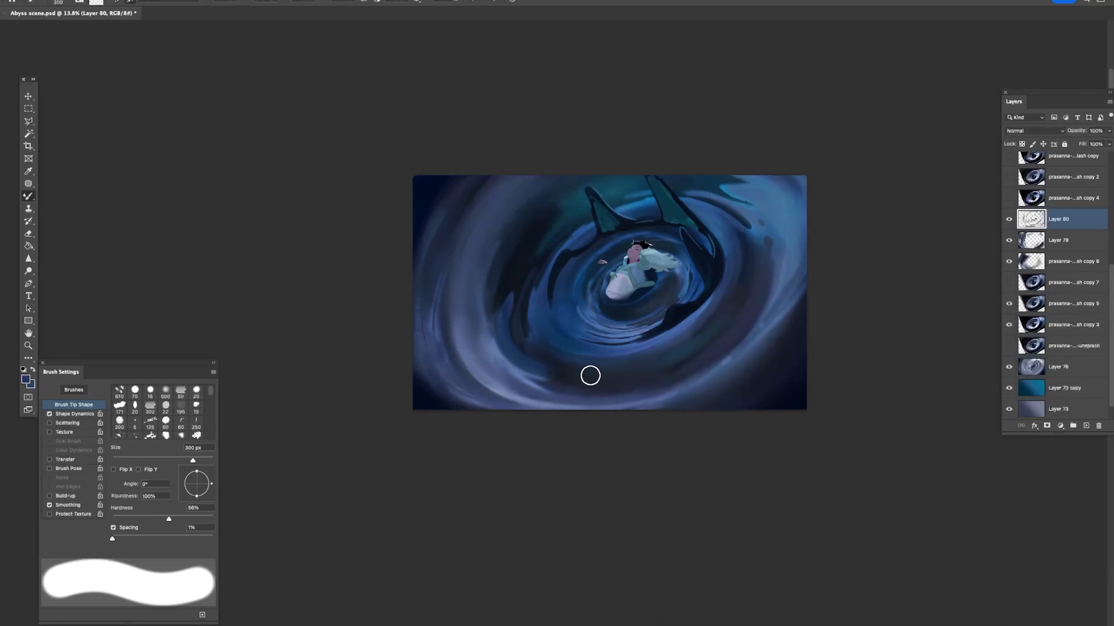
pyautogui.press('super+z')
pyautogui.moveTo(501, 327); pyautogui.dragTo(611, 403)
pyautogui.keyDown('alt'); pyautogui.click(611, 403); pyautogui.keyUp('alt')
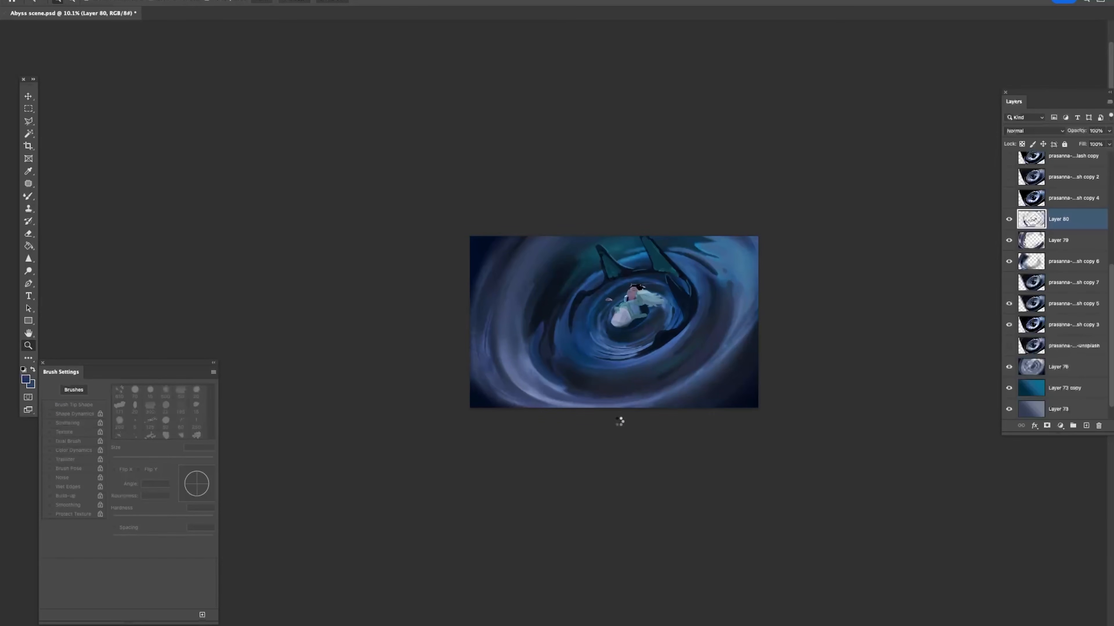
# Step: Flip the canvas back and paint sampled dark blue inside the right-hand swirl with a 200 px soft brush
pyautogui.moveTo(687, 364); pyautogui.dragTo(718, 391)
pyautogui.press('b')
pyautogui.keyDown('alt'); pyautogui.click(627, 413); pyautogui.keyUp('alt')
pyautogui.moveTo(653, 407)
pyautogui.mouseDown()
pyautogui.moveTo(627, 408)
pyautogui.moveTo(674, 400)
pyautogui.mouseUp()
pyautogui.keyDown('alt'); pyautogui.click(681, 287); pyautogui.keyUp('alt')
pyautogui.keyDown('alt'); pyautogui.click(681, 328); pyautogui.keyUp('alt')
pyautogui.moveTo(691, 299); pyautogui.dragTo(699, 318)
pyautogui.press('[')
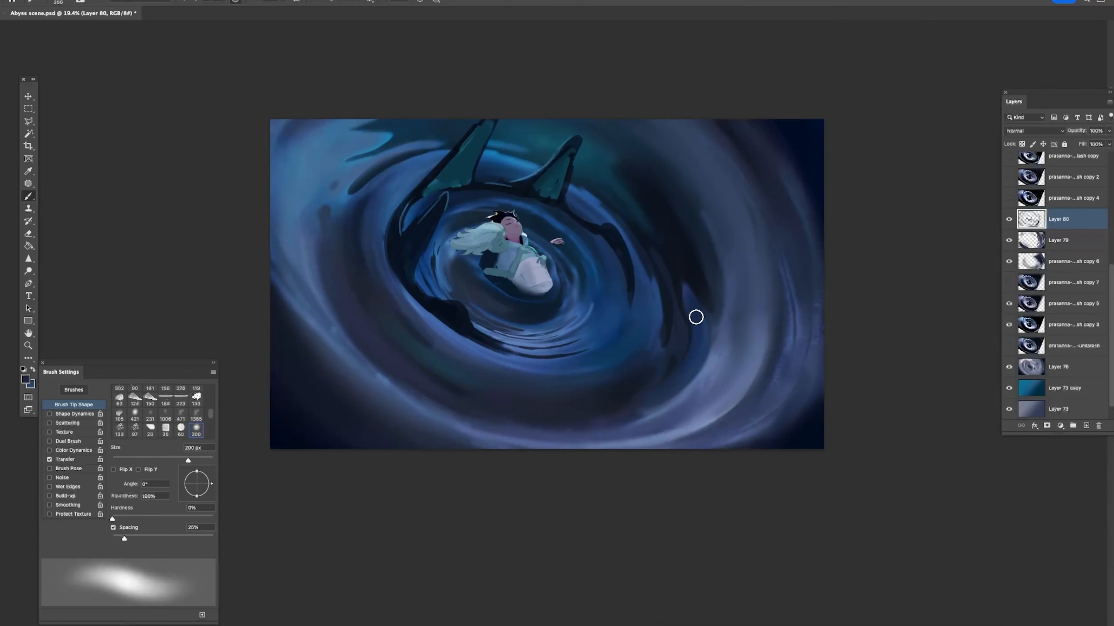
# Step: Try long dark strokes down the inner edge of the right-hand swirl with progressively smaller soft brushes
pyautogui.keyDown('alt'); pyautogui.click(678, 272); pyautogui.keyUp('alt')
pyautogui.moveTo(680, 281); pyautogui.dragTo(669, 427)
pyautogui.press('super+z')
pyautogui.press('[')
pyautogui.press('[')
pyautogui.moveTo(681, 281); pyautogui.dragTo(693, 353)
pyautogui.press('[')
pyautogui.press('[')
pyautogui.press('[')
pyautogui.press('super+z')
# Step: Paint sampled dark blue over the pointed ripple inside the right-hand swirl with a 90 px soft brush
pyautogui.keyDown('alt'); pyautogui.click(697, 301); pyautogui.keyUp('alt')
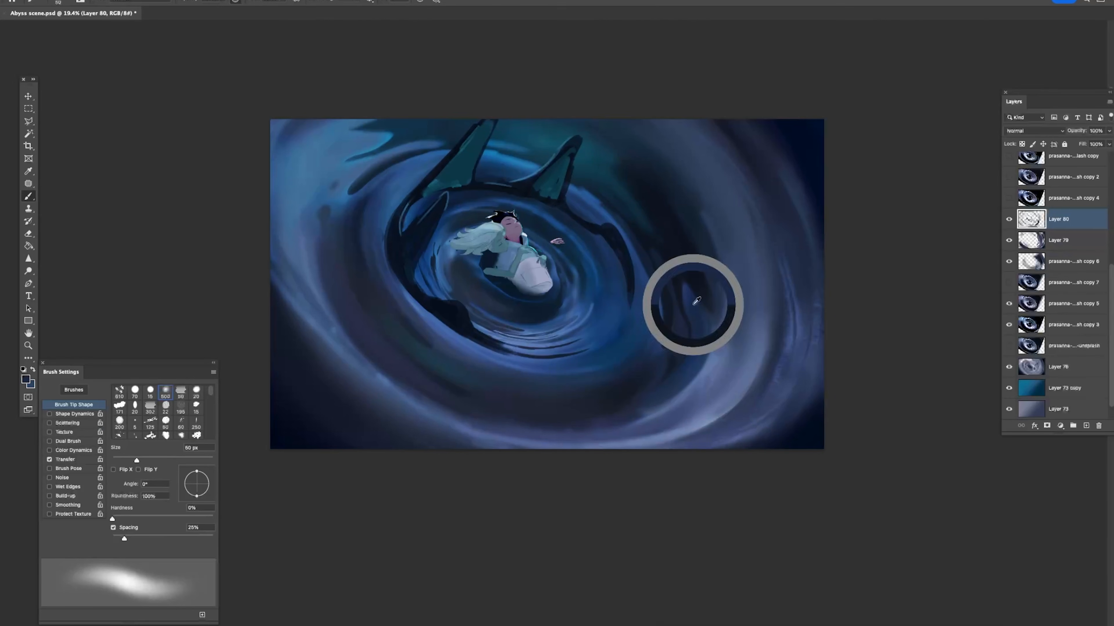
pyautogui.keyDown('alt'); pyautogui.click(468, 375); pyautogui.keyUp('alt')
pyautogui.press(']')
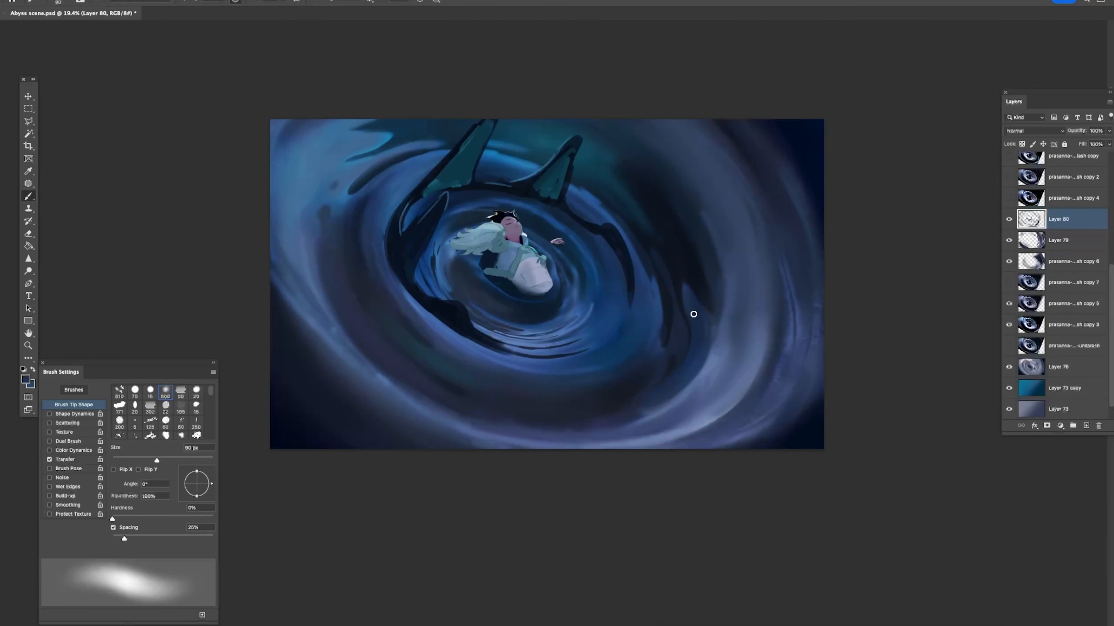
pyautogui.moveTo(706, 342); pyautogui.dragTo(719, 307)
pyautogui.press('super+z')
pyautogui.moveTo(716, 265); pyautogui.dragTo(699, 357)
pyautogui.press('super+z')
pyautogui.keyDown('alt'); pyautogui.click(698, 344); pyautogui.keyUp('alt')
# Step: Toggle Layer 80's visibility off and on to compare the painting, and save the file
pyautogui.press('z')
pyautogui.moveTo(726, 233); pyautogui.dragTo(686, 213)
pyautogui.click(1007, 224)
pyautogui.click(1007, 223)
pyautogui.press('super+s')
pyautogui.moveTo(841, 300); pyautogui.dragTo(838, 311)
pyautogui.moveTo(735, 283); pyautogui.dragTo(783, 303)
# Step: Undo the last stroke and paint a soft sampled-blue stroke up the inner edge of the right-hand swirl
pyautogui.press('b')
pyautogui.keyDown('alt'); pyautogui.click(628, 394); pyautogui.keyUp('alt')
pyautogui.press('super+z')
pyautogui.moveTo(664, 366); pyautogui.dragTo(697, 318)
# Step: Sample blue and near-black tones and soften the dark streaks inside the right-hand swirl with a 175 px soft brush
pyautogui.press('z')
pyautogui.moveTo(744, 217); pyautogui.dragTo(703, 215)
pyautogui.moveTo(728, 253); pyautogui.dragTo(747, 280)
pyautogui.press('b')
pyautogui.keyDown('alt'); pyautogui.click(709, 274); pyautogui.keyUp('alt')
pyautogui.keyDown('alt'); pyautogui.click(737, 259); pyautogui.keyUp('alt')
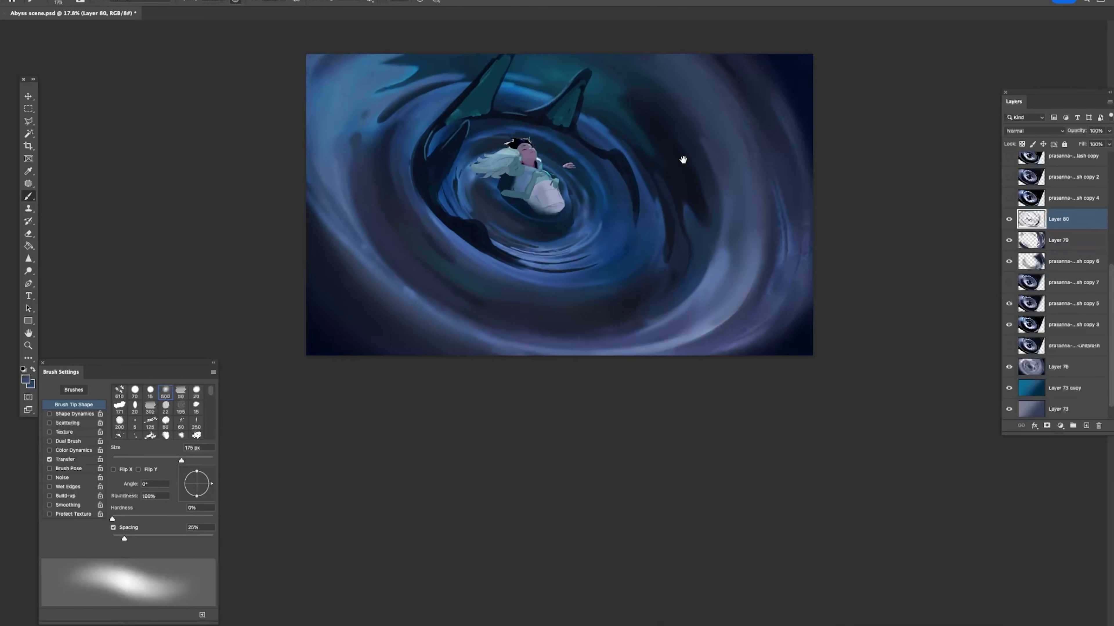
pyautogui.moveTo(683, 160); pyautogui.dragTo(658, 176)
pyautogui.keyDown('alt'); pyautogui.click(629, 283); pyautogui.keyUp('alt')
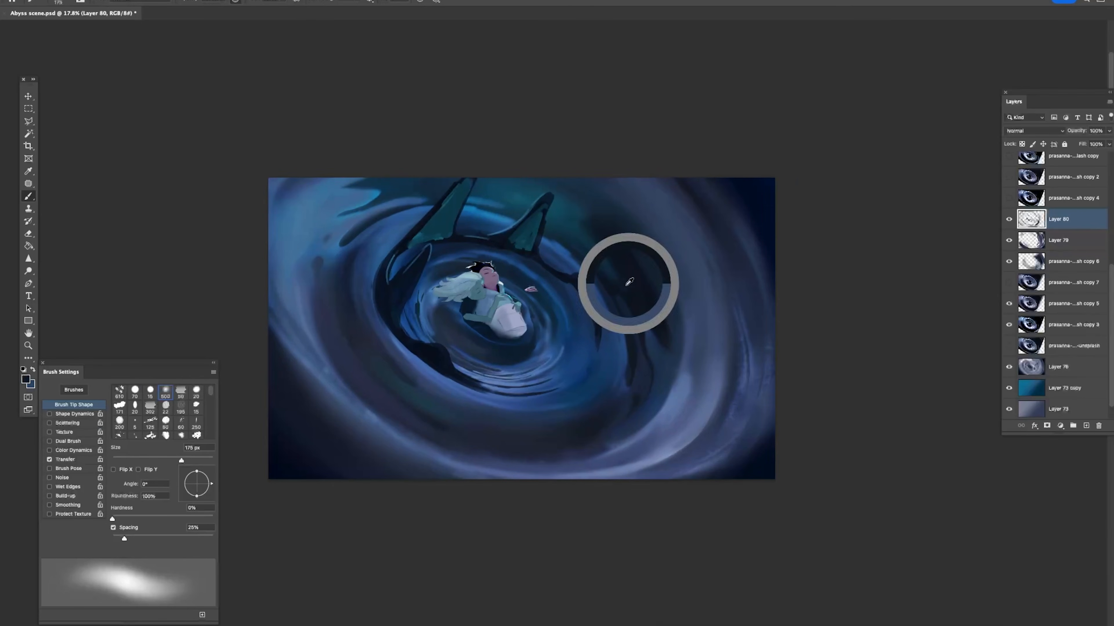
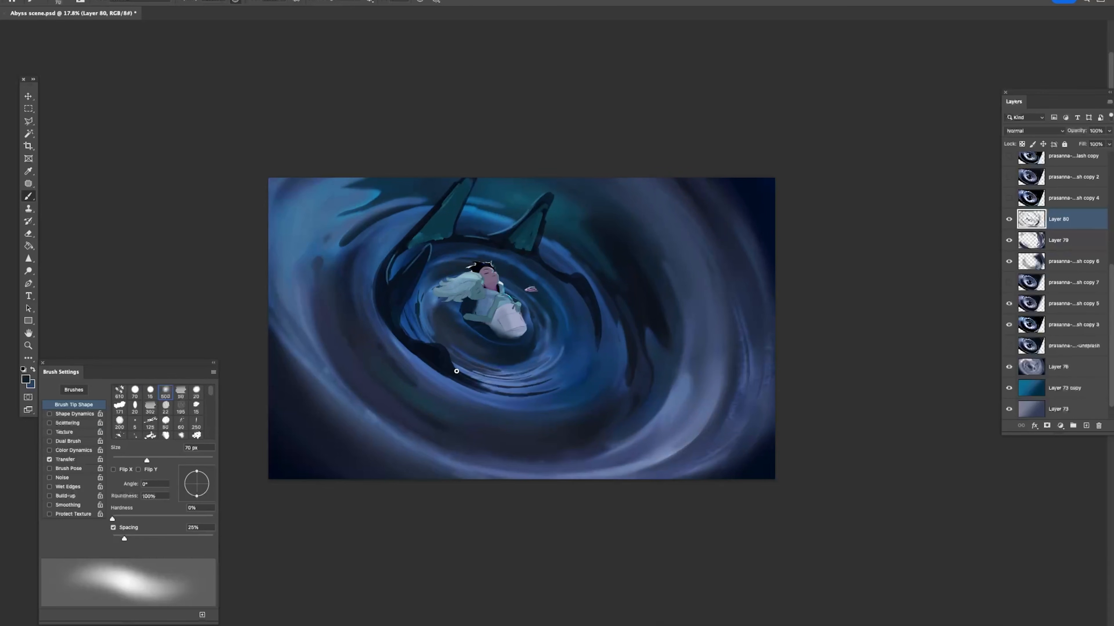
# Step: Paint a broad stroke of sampled blue over the outer water rings on Layer 80 with an enlarged soft brush
pyautogui.moveTo(464, 358)
pyautogui.mouseDown()
pyautogui.moveTo(580, 396)
pyautogui.moveTo(550, 259)
pyautogui.mouseUp()
pyautogui.press(']')
pyautogui.press(']')
pyautogui.press(']')
pyautogui.press(']')
pyautogui.press(']')
pyautogui.press(']')
pyautogui.press(']')
pyautogui.press(']')
pyautogui.press(']')
pyautogui.press(']')
pyautogui.press(']')
pyautogui.keyDown('alt'); pyautogui.click(334, 238); pyautogui.keyUp('alt')
pyautogui.press('[')
pyautogui.press('[')
pyautogui.press('[')
pyautogui.press('[')
pyautogui.moveTo(566, 401)
pyautogui.mouseDown()
pyautogui.moveTo(604, 401)
pyautogui.moveTo(632, 375)
pyautogui.mouseUp()
pyautogui.press('super+z')
pyautogui.keyDown('alt'); pyautogui.click(669, 370); pyautogui.keyUp('alt')
pyautogui.moveTo(611, 467); pyautogui.dragTo(691, 400)
pyautogui.press('[')
pyautogui.press('[')
pyautogui.press('[')
pyautogui.press('[')
# Step: Flip the canvas horizontally and toggle Layer 80's visibility off and on to compare the painting
pyautogui.moveTo(631, 481); pyautogui.dragTo(610, 515)
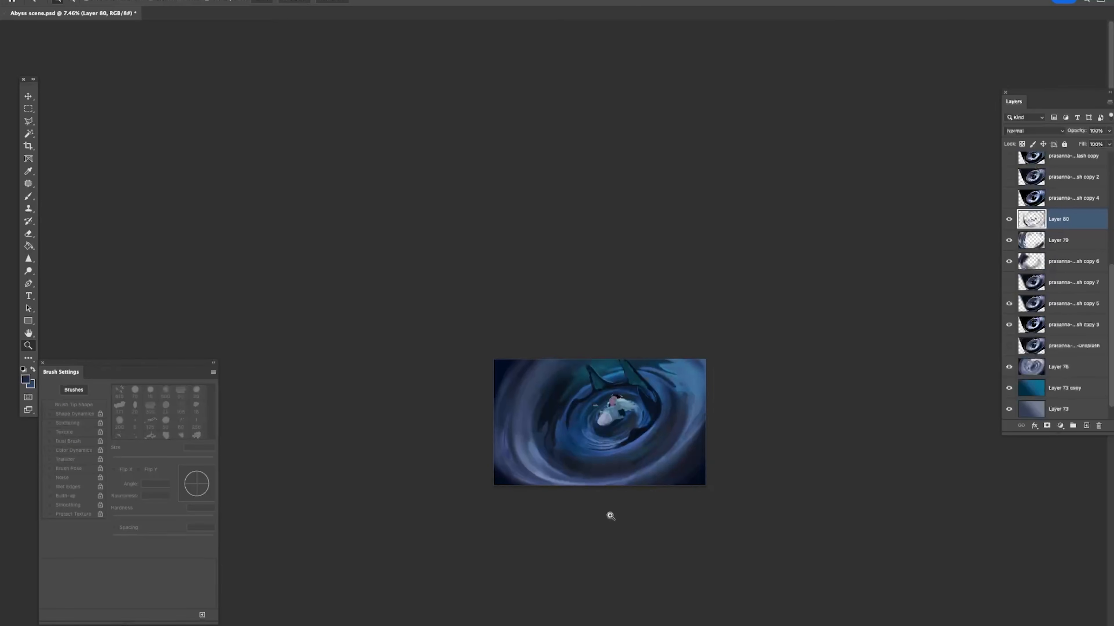
pyautogui.moveTo(663, 389); pyautogui.dragTo(690, 390)
pyautogui.press('super+shift+h')
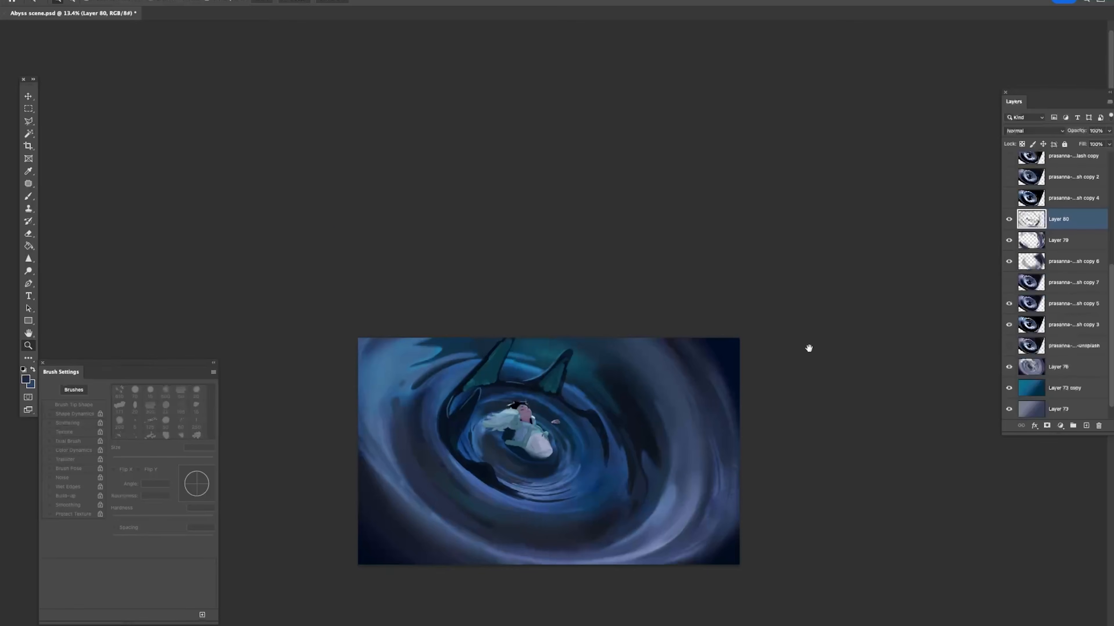
pyautogui.moveTo(812, 365); pyautogui.dragTo(788, 254)
pyautogui.click(1004, 226)
pyautogui.click(1004, 226)
pyautogui.moveTo(906, 294); pyautogui.dragTo(1021, 335)
pyautogui.moveTo(644, 269); pyautogui.dragTo(663, 293)
pyautogui.press('b')
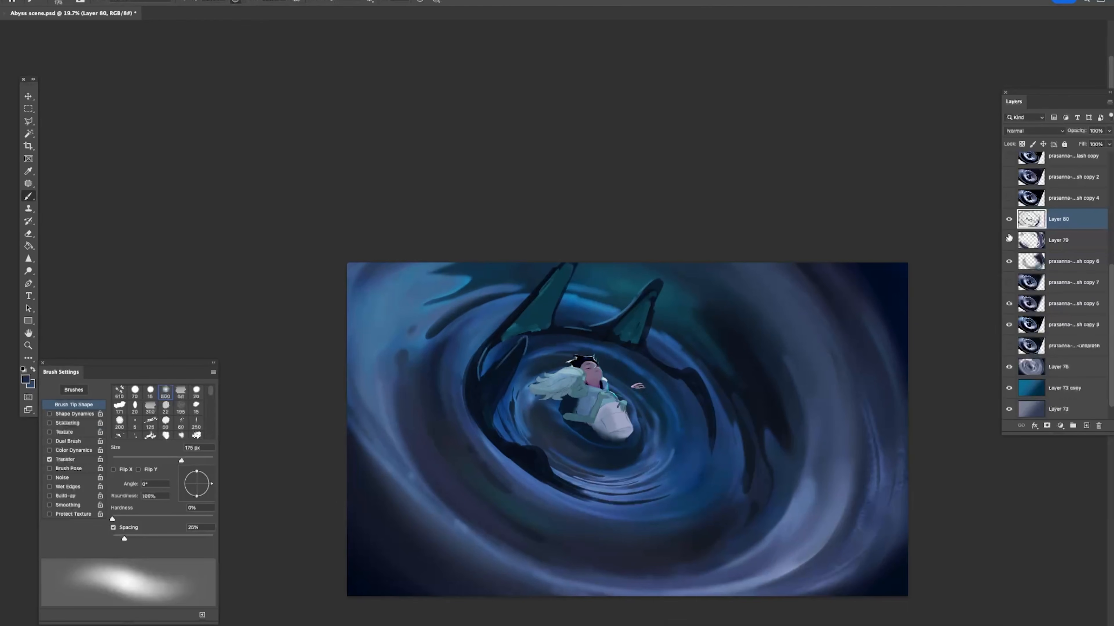
# Step: Duplicate Layer 78 with the dark fin shapes and hide the duplicate as a backup
pyautogui.scroll(5, 1107, 187)
pyautogui.scroll(1, 1079, 192)
pyautogui.click(1008, 248)
pyautogui.click(1027, 251)
pyautogui.press('super+j')
pyautogui.click(1008, 248)
# Step: Try adjusting the tones of the fin shapes on Layer 78 with a multi-point Curves adjustment
pyautogui.click(1037, 269)
pyautogui.press('super+m')
pyautogui.moveTo(1009, 436); pyautogui.dragTo(1011, 448)
pyautogui.moveTo(965, 485); pyautogui.dragTo(975, 460)
pyautogui.moveTo(985, 458)
pyautogui.mouseDown()
pyautogui.moveTo(980, 443)
pyautogui.moveTo(986, 459)
pyautogui.moveTo(959, 486)
pyautogui.moveTo(977, 476)
pyautogui.moveTo(987, 443)
pyautogui.moveTo(991, 513)
pyautogui.moveTo(992, 455)
pyautogui.mouseUp()
pyautogui.click(975, 495)
pyautogui.moveTo(978, 476)
pyautogui.mouseDown()
pyautogui.moveTo(978, 465)
pyautogui.moveTo(966, 479)
pyautogui.moveTo(963, 465)
pyautogui.mouseUp()
pyautogui.press('Escape')
pyautogui.moveTo(811, 383); pyautogui.dragTo(777, 327)
pyautogui.moveTo(1108, 224); pyautogui.dragTo(1110, 243)
pyautogui.press('super+z')
# Step: Try merging a duplicate of the Overlay swirl layer unsplash copy 5 with unsplash copy 6
pyautogui.scroll(-10, 1075, 285)
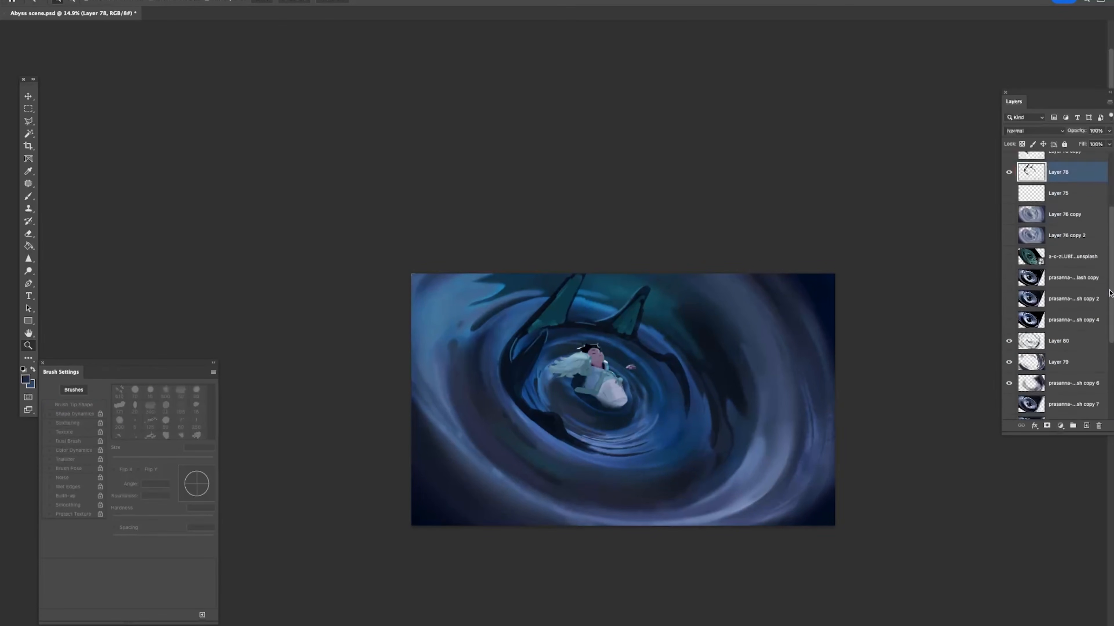
pyautogui.click(1042, 303)
pyautogui.press('BackSpace')
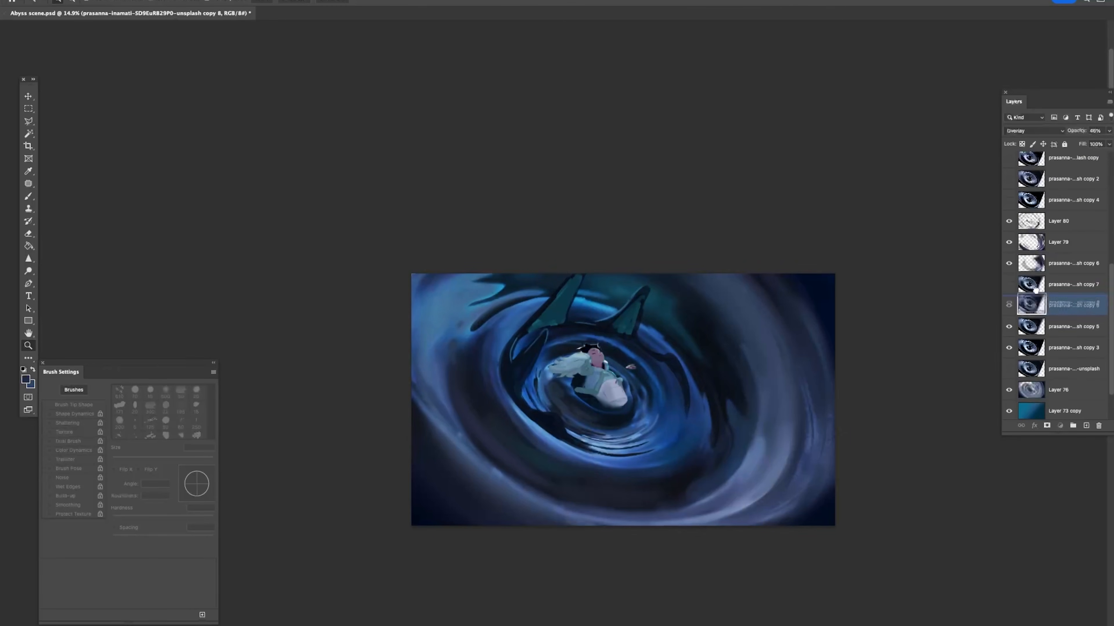
pyautogui.click(1040, 265)
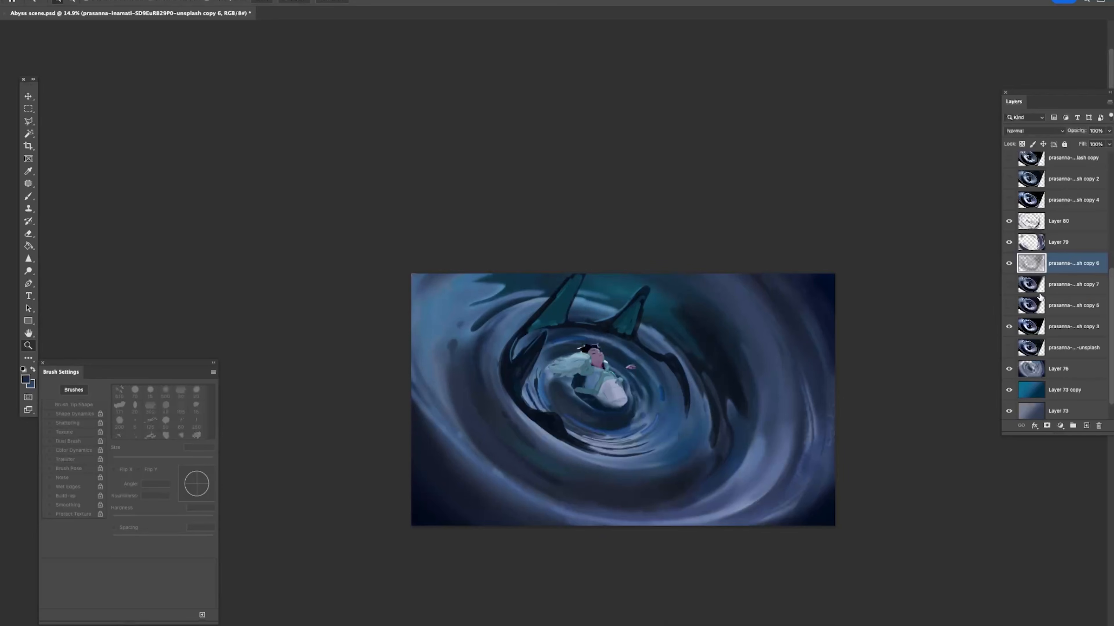
pyautogui.hotkey('ctrl', 'z')
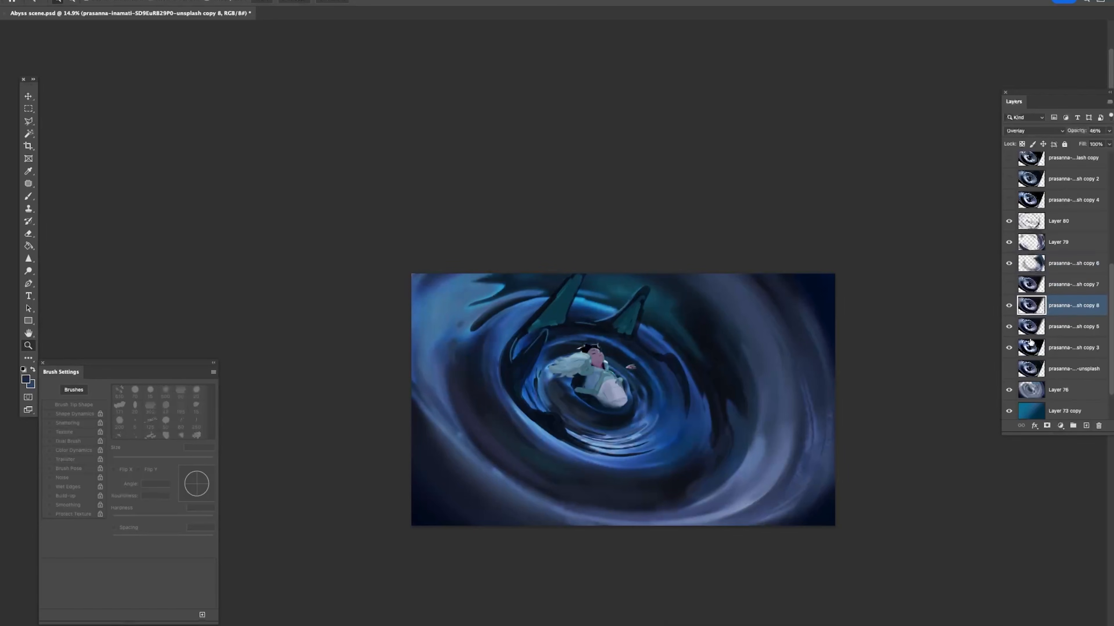
# Step: Toggle the duplicated Overlay swirl layer on and off to compare its effect, and leave it hidden
pyautogui.click(1008, 305)
pyautogui.click(1008, 305)
pyautogui.click(1008, 306)
pyautogui.click(1008, 306)
pyautogui.click(1008, 306)
# Step: Duplicate the swirl layer unsplash copy 3
pyautogui.click(1035, 332)
pyautogui.click(1034, 349)
pyautogui.hotkey('ctrl', 'j')
# Step: Try merging the duplicated swirl layer with unsplash copy 5, and undo the merge
pyautogui.click(1009, 369)
pyautogui.keyDown('shift'); pyautogui.click(1041, 331); pyautogui.keyUp('shift')
pyautogui.hotkey('ctrl', 'e')
pyautogui.hotkey('ctrl', 'z')
pyautogui.hotkey('ctrl', 'z')
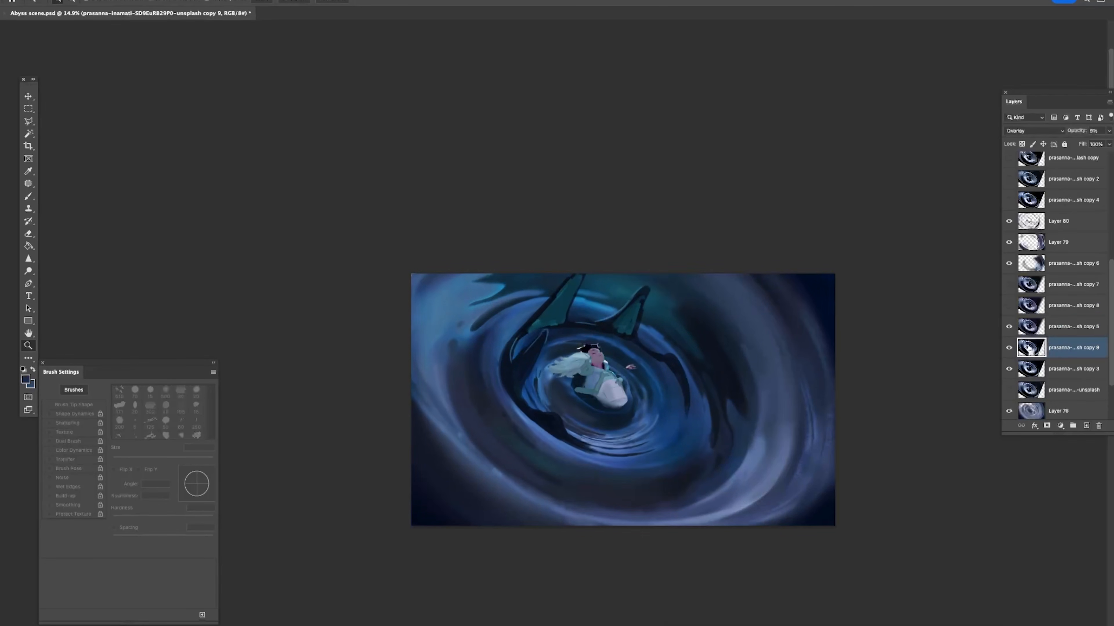
# Step: Duplicate Layer 76, move the duplicate up the layer stack, and merge it with the swirl layer unsplash copy 3
pyautogui.click(1034, 409)
pyautogui.hotkey('ctrl', 'j')
pyautogui.moveTo(1034, 409); pyautogui.dragTo(1036, 379)
pyautogui.keyDown('shift'); pyautogui.click(1039, 368); pyautogui.keyUp('shift')
pyautogui.hotkey('ctrl', 'e')
# Step: Try flattening the remaining Overlay swirl layers up to unsplash copy 6 into merged copies, and undo those merges
pyautogui.click(1030, 349)
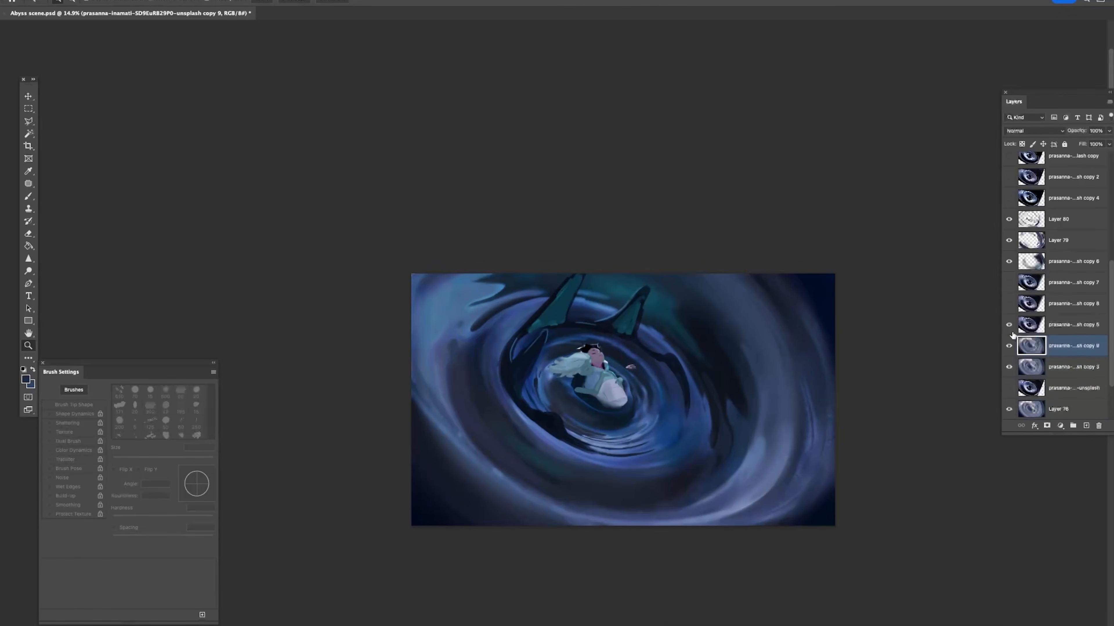
pyautogui.click(1009, 325)
pyautogui.click(1009, 325)
pyautogui.moveTo(1034, 328); pyautogui.dragTo(1038, 263)
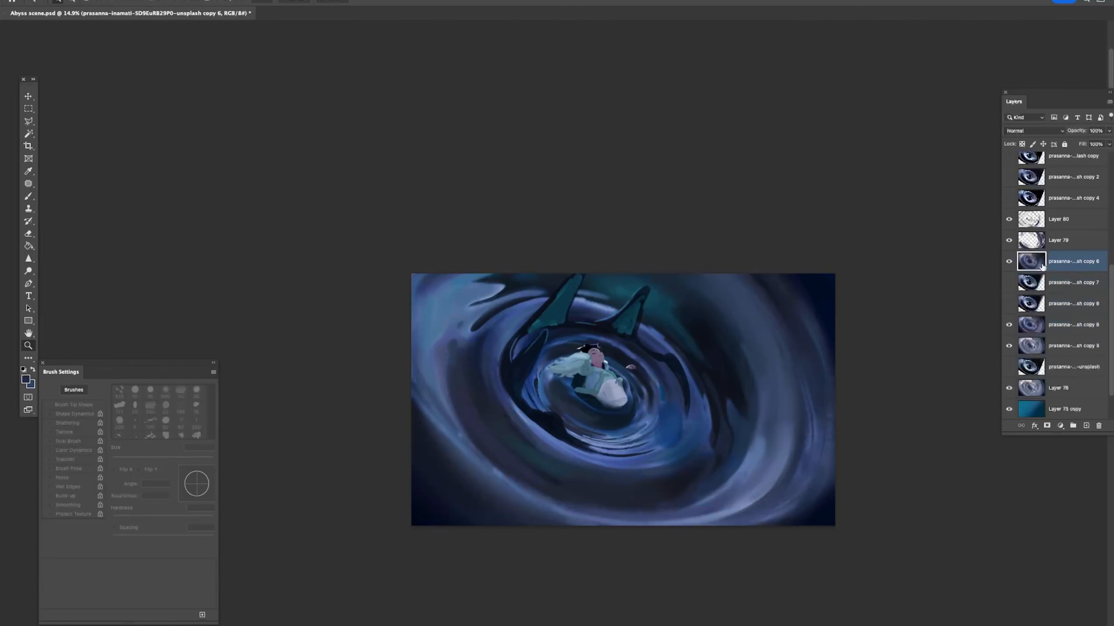
pyautogui.hotkey('ctrl', 'alt', 'z')
pyautogui.hotkey('ctrl', 'alt', 'z')
pyautogui.hotkey('ctrl', 'alt', 'z')
pyautogui.hotkey('ctrl', 'alt', 'z')
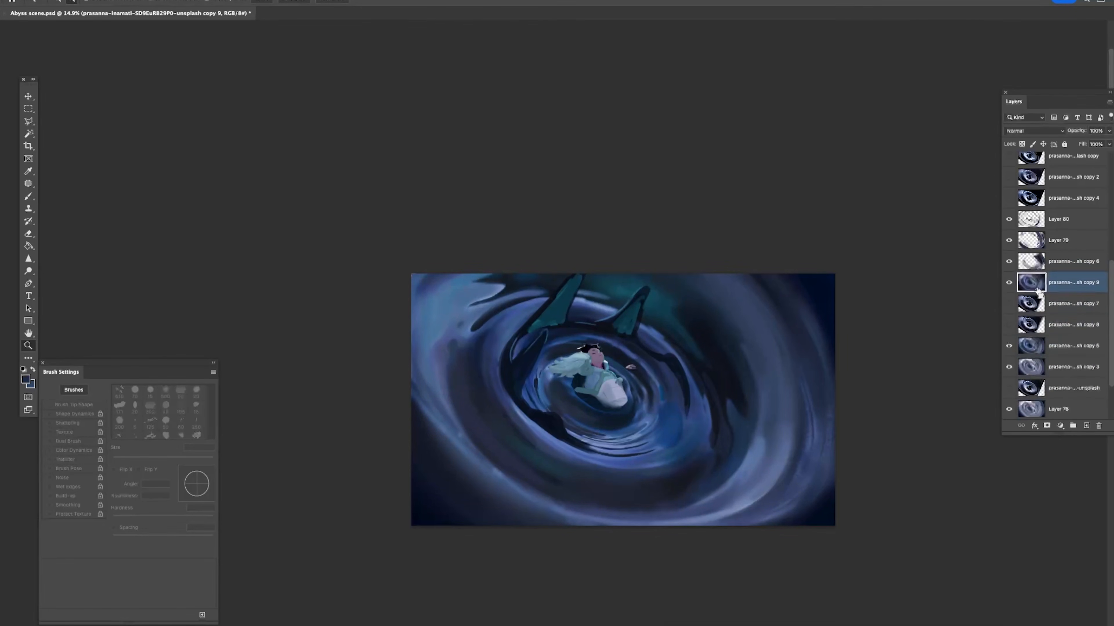
pyautogui.hotkey('ctrl', 'alt', 'z')
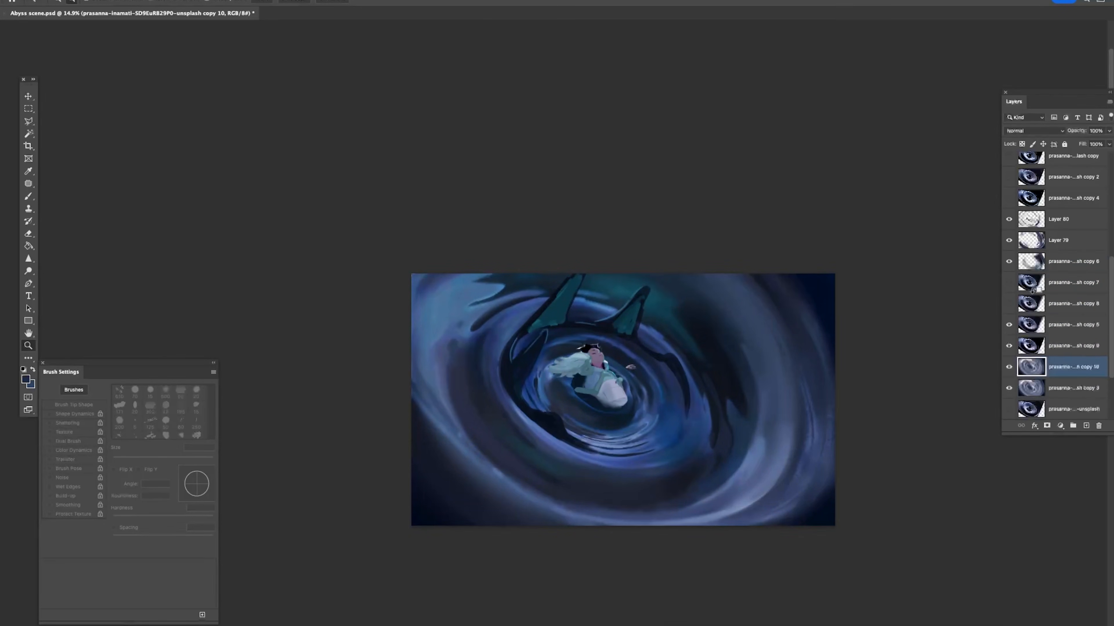
# Step: Hide Group 1 with the couple and Layer 78 with the fins so only the water shows
pyautogui.scroll(5, 1111, 254)
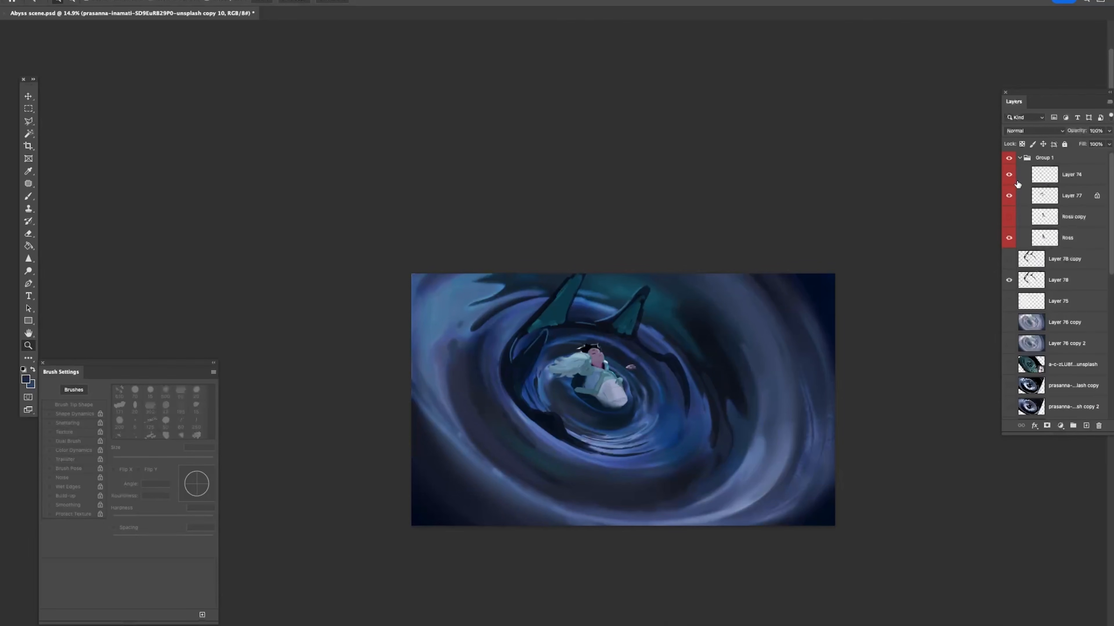
pyautogui.click(1008, 161)
pyautogui.scroll(-1, 1111, 215)
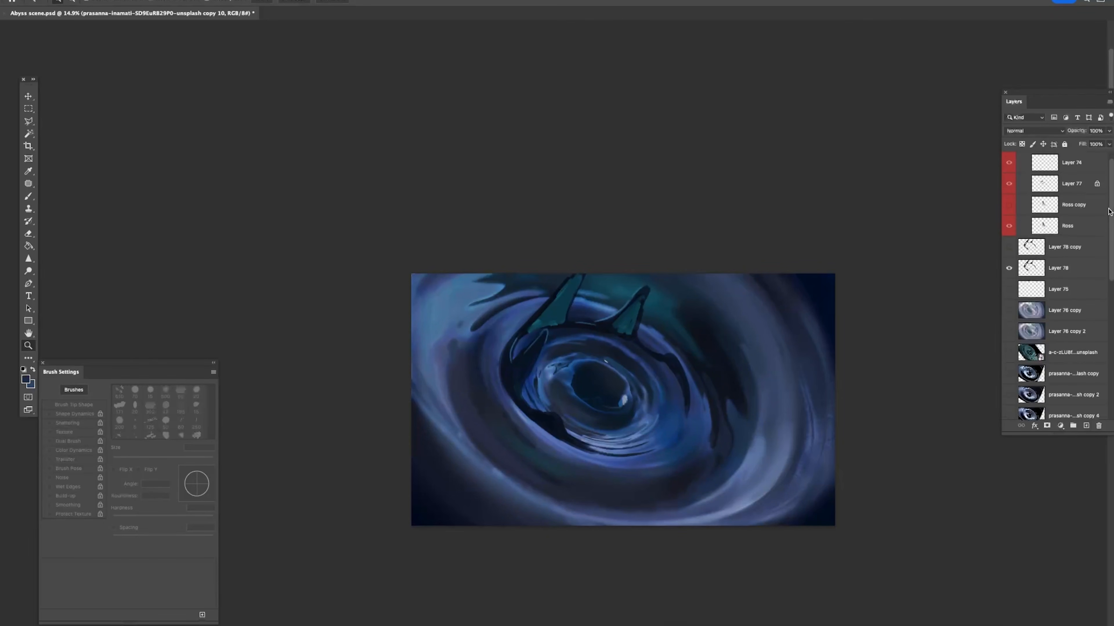
pyautogui.click(1008, 268)
pyautogui.scroll(-9, 1112, 231)
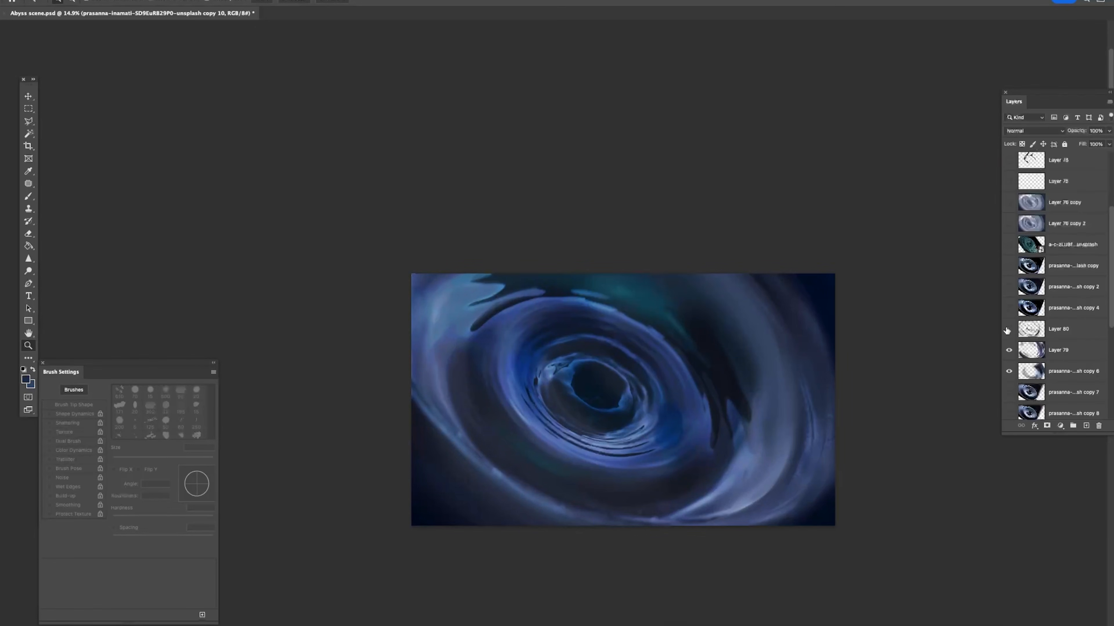
# Step: Select the whole canvas, copy the visible layers merged, and paste them as a new layer above Layer 80
pyautogui.press('m')
pyautogui.moveTo(410, 255); pyautogui.dragTo(978, 531)
pyautogui.press('super+shift+c')
pyautogui.click(1026, 329)
pyautogui.press('super+v')
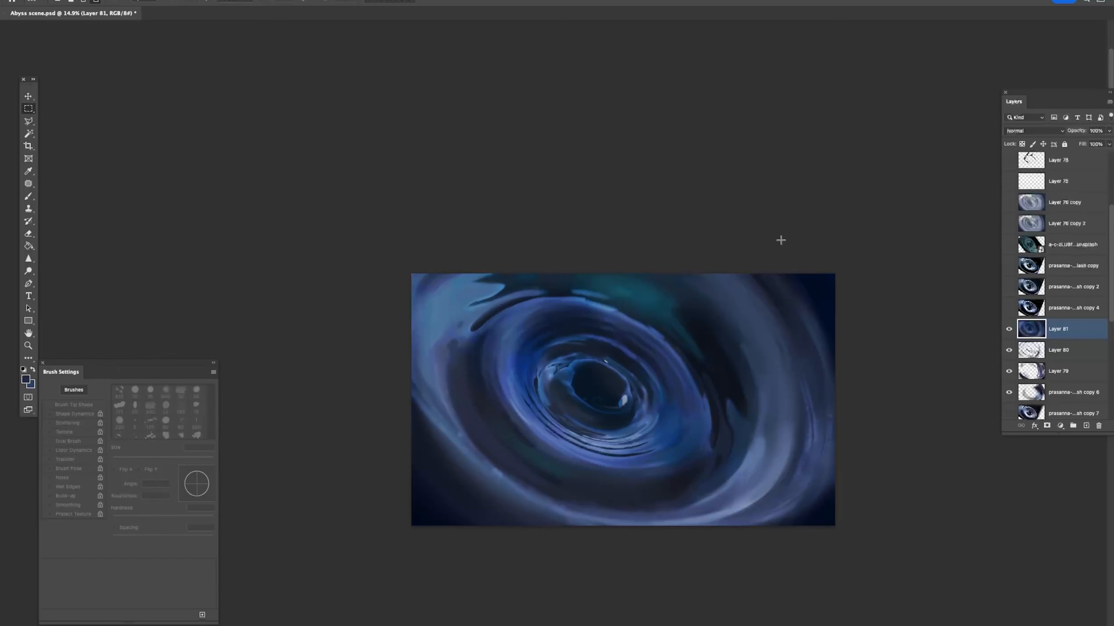
pyautogui.click(131, 0)
pyautogui.click(141, 31)
pyautogui.moveTo(744, 265); pyautogui.dragTo(715, 256)
pyautogui.press('super+z')
# Step: Duplicate the pasted swirl layer
pyautogui.press('super+j')
# Step: Try raising the contrast of Layer 81 copy with a multi-point RGB Curves adjustment
pyautogui.press('super+m')
pyautogui.moveTo(1000, 443)
pyautogui.mouseDown()
pyautogui.moveTo(938, 507)
pyautogui.moveTo(979, 473)
pyautogui.moveTo(1001, 406)
pyautogui.moveTo(1004, 442)
pyautogui.mouseUp()
pyautogui.click(974, 466)
pyautogui.click(990, 453)
pyautogui.moveTo(979, 472); pyautogui.dragTo(973, 466)
pyautogui.moveTo(972, 462); pyautogui.dragTo(945, 487)
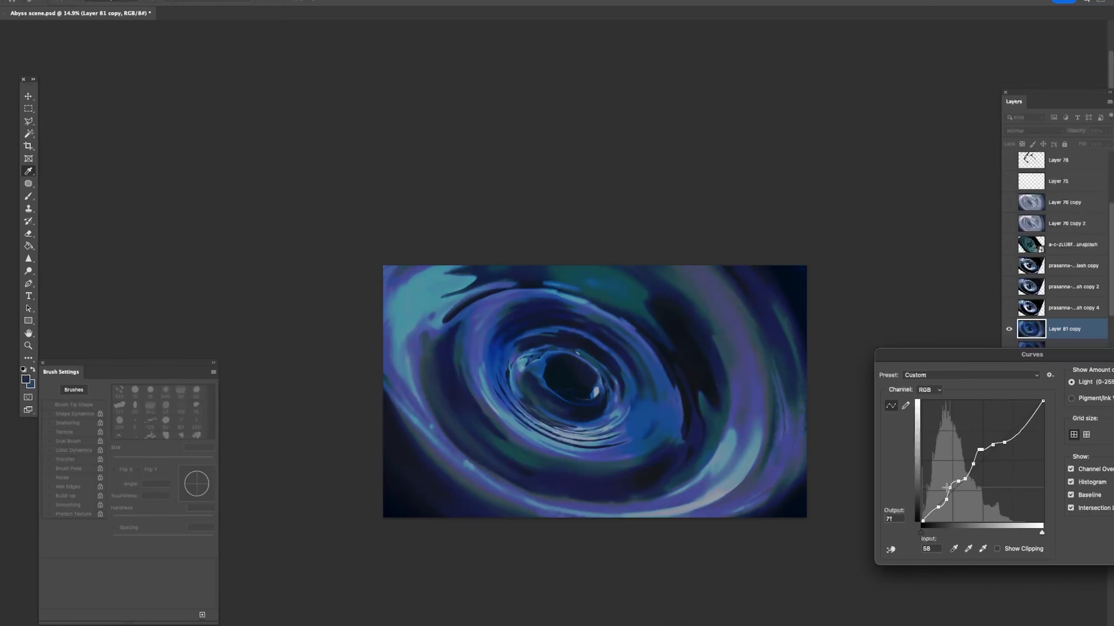
pyautogui.moveTo(938, 507)
pyautogui.mouseDown()
pyautogui.moveTo(927, 520)
pyautogui.moveTo(963, 478)
pyautogui.moveTo(945, 491)
pyautogui.mouseUp()
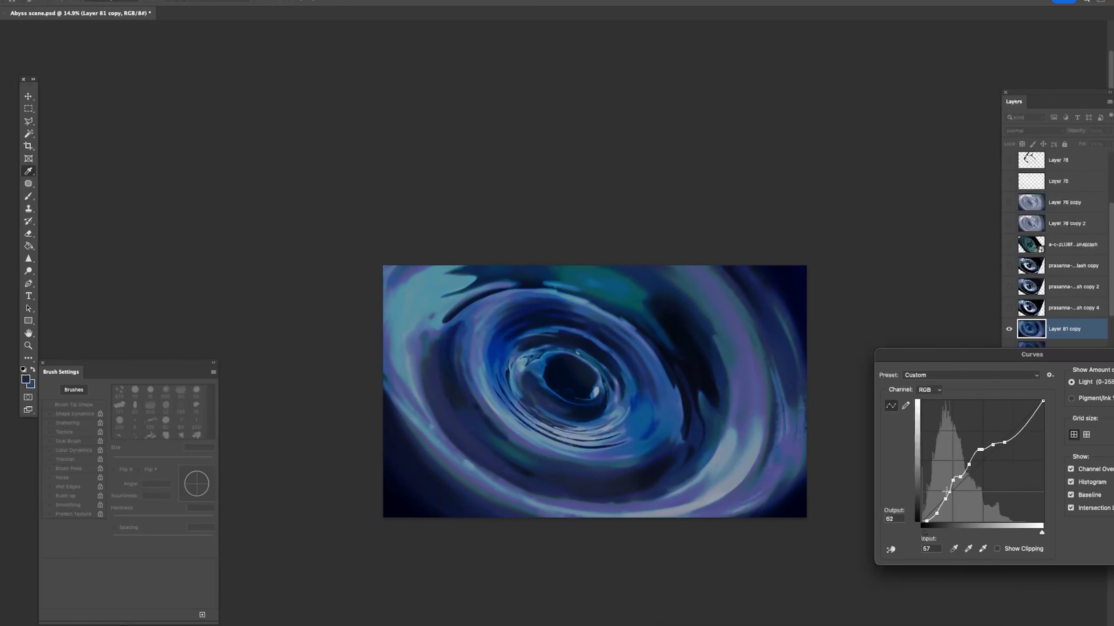
pyautogui.moveTo(992, 445); pyautogui.dragTo(980, 453)
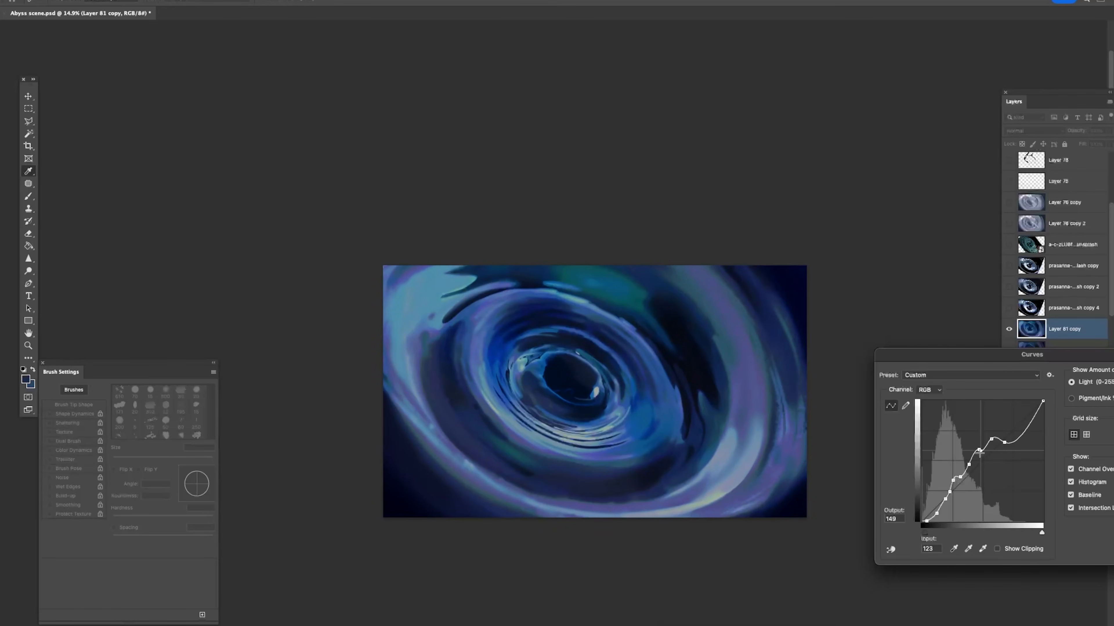
pyautogui.press('Return')
# Step: Compare the swirl before and after the Curves adjustment at a smaller view size, and revert the adjustment
pyautogui.press('super+z')
pyautogui.press('super+shift+z')
pyautogui.press('z')
pyautogui.keyDown('alt'); pyautogui.click(877, 370); pyautogui.keyUp('alt')
pyautogui.keyDown('alt'); pyautogui.click(877, 369); pyautogui.keyUp('alt')
pyautogui.press('super+z')
pyautogui.press('super+shift+z')
pyautogui.click(823, 368)
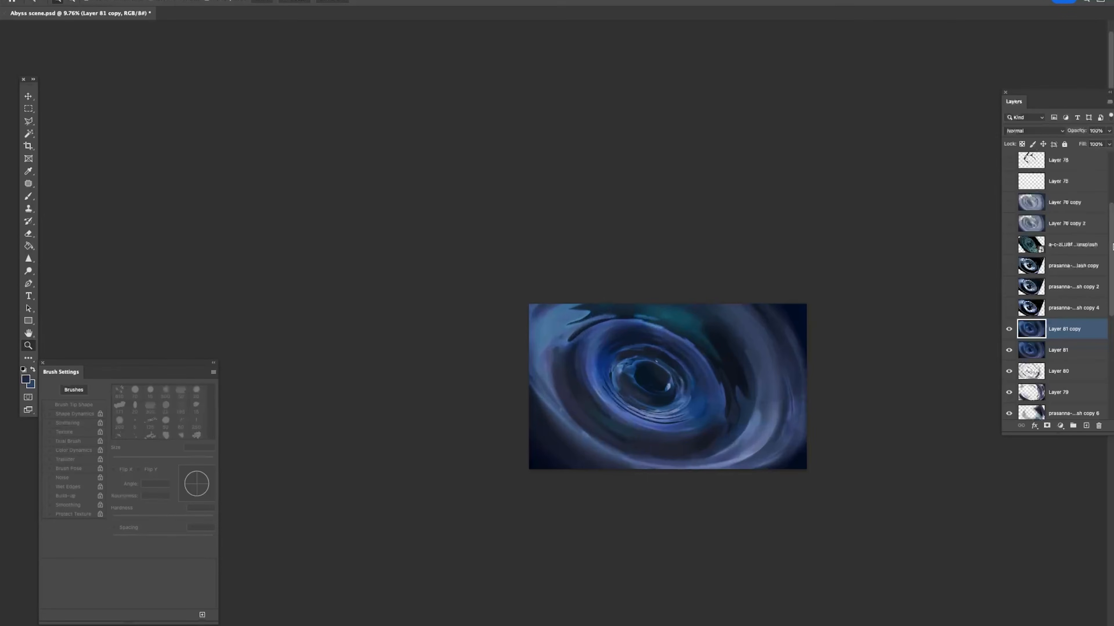
# Step: Show Group 1 with the couple again and flip the canvas horizontally
pyautogui.scroll(3, 1103, 168)
pyautogui.click(1009, 159)
pyautogui.scroll(-2, 959, 318)
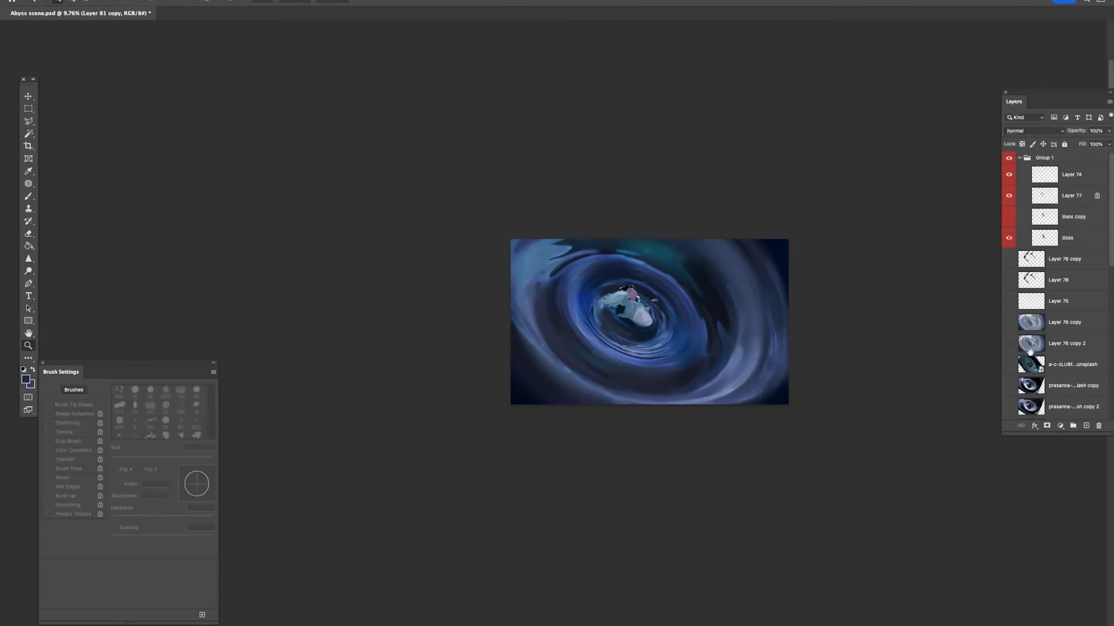
pyautogui.scroll(-2, 1111, 207)
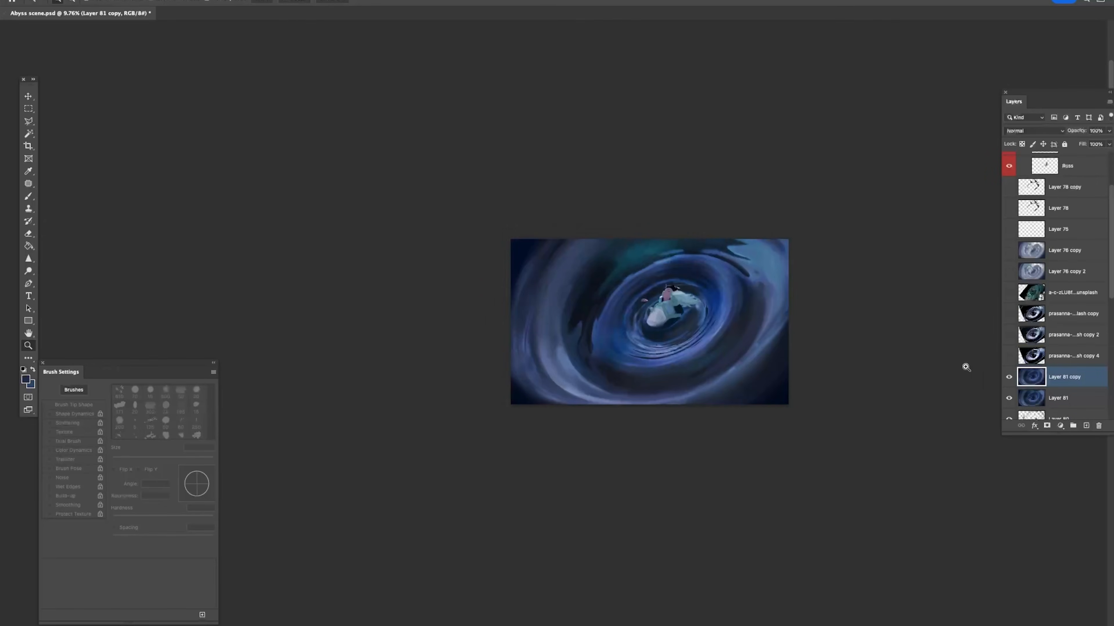
pyautogui.scroll(2, 906, 369)
pyautogui.hscroll(1, 862, 376)
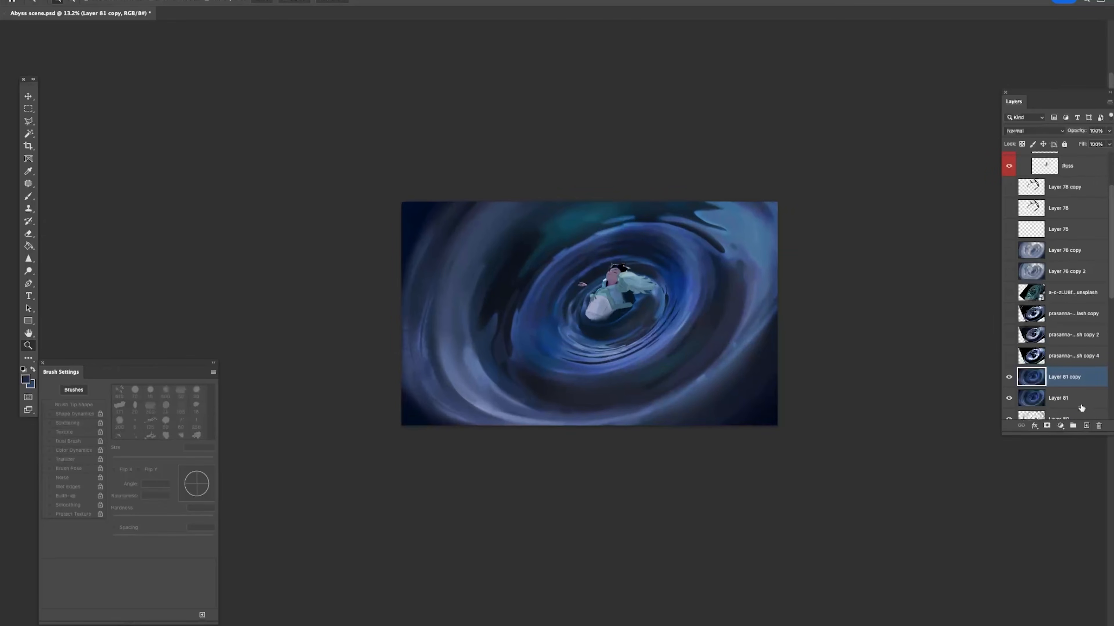
pyautogui.click(1060, 427)
pyautogui.click(763, 386)
pyautogui.press('super+u')
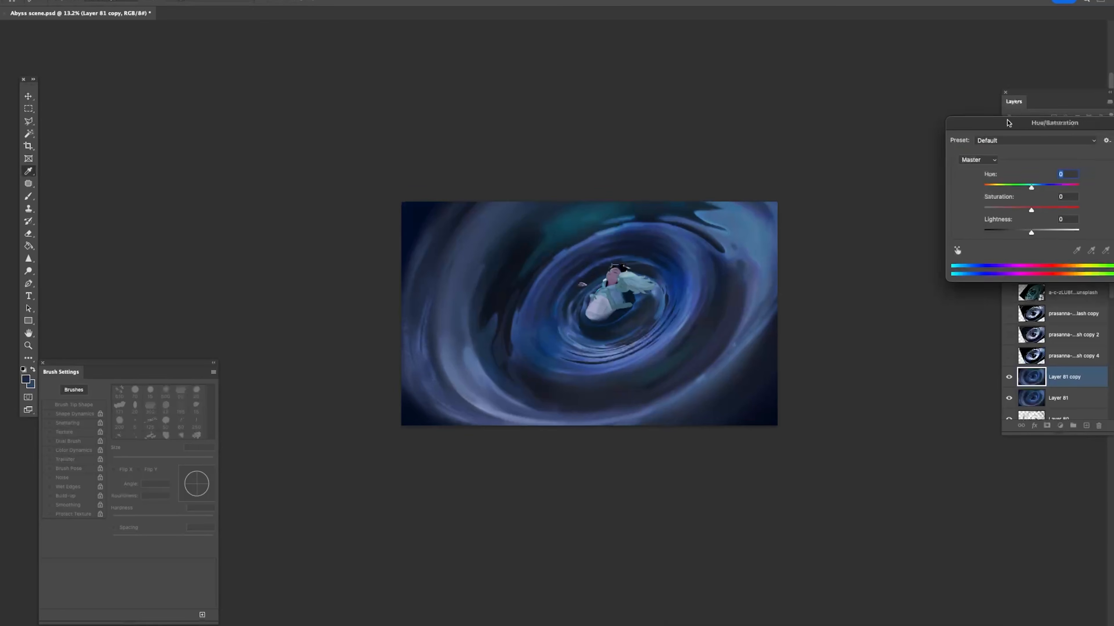
pyautogui.moveTo(1036, 123); pyautogui.dragTo(767, 97)
pyautogui.click(738, 135)
pyautogui.click(743, 186)
pyautogui.moveTo(792, 161); pyautogui.dragTo(785, 163)
pyautogui.press('Escape')
# Step: Shift the hue of Layer 81 copy to -11 with Hue/Saturation
pyautogui.press('z')
pyautogui.moveTo(791, 214); pyautogui.dragTo(849, 216)
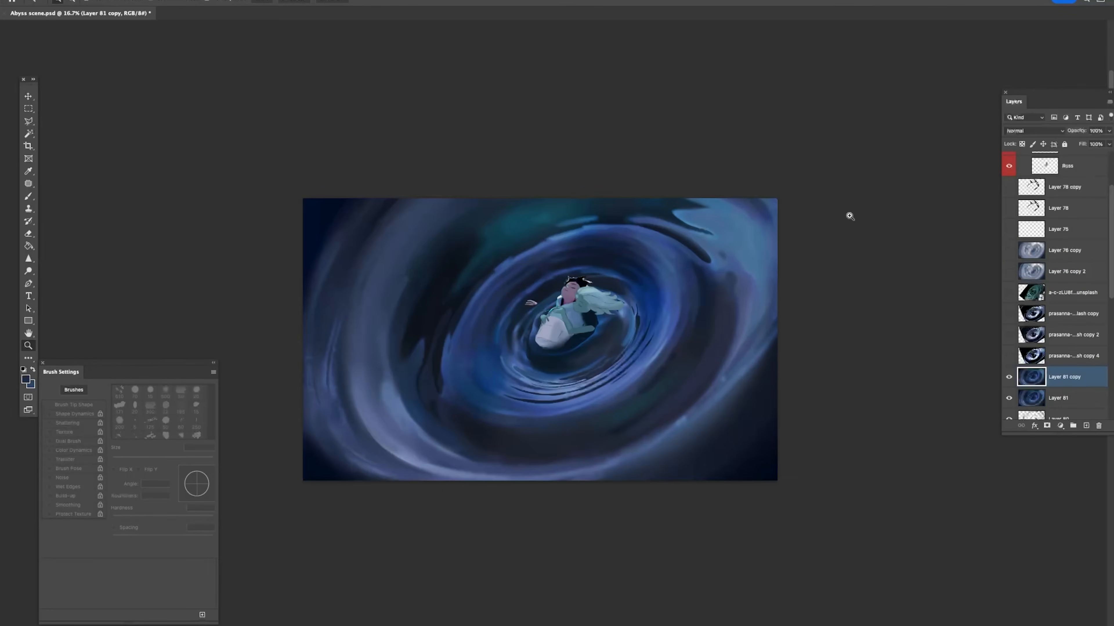
pyautogui.press('super+u')
pyautogui.moveTo(793, 163); pyautogui.dragTo(787, 164)
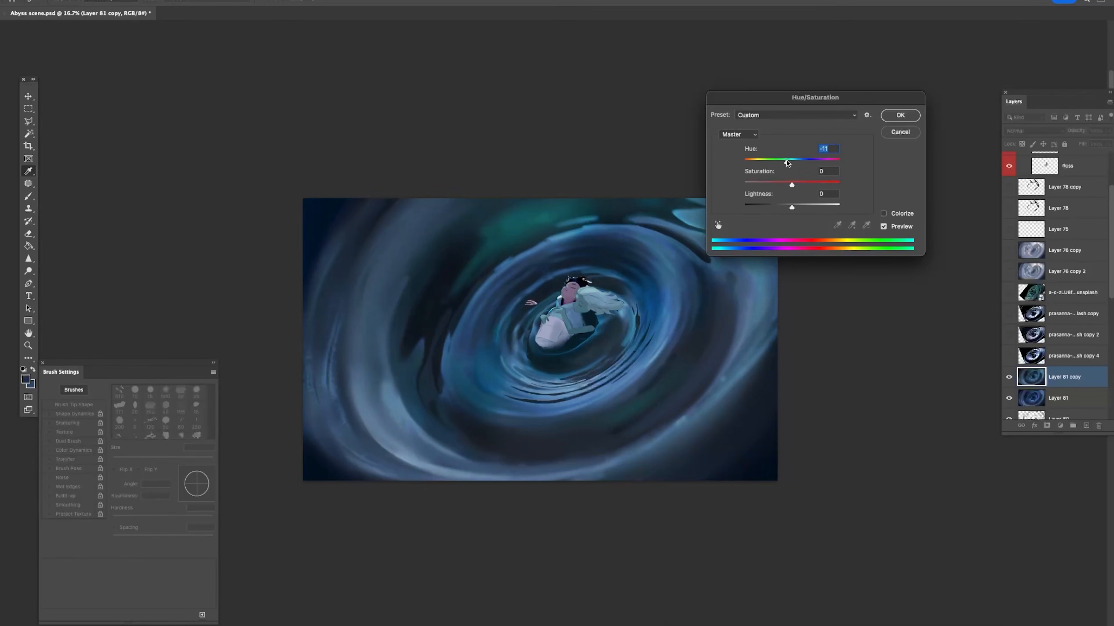
pyautogui.press('Return')
# Step: Hide Group 1 so the swirl shows without the couple
pyautogui.scroll(3, 1012, 230)
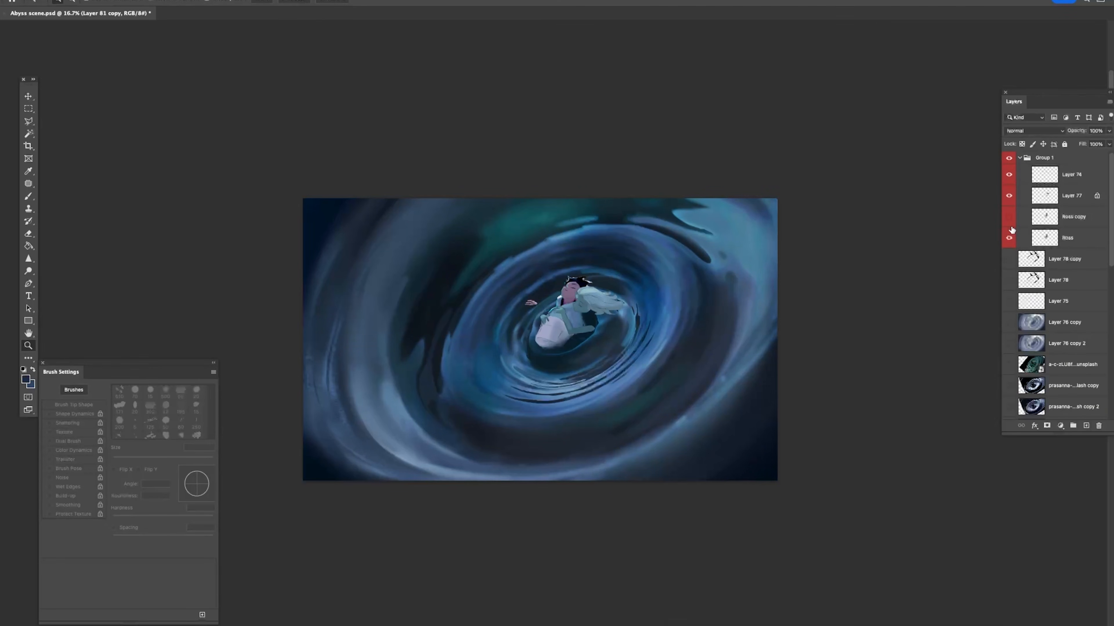
pyautogui.click(1009, 162)
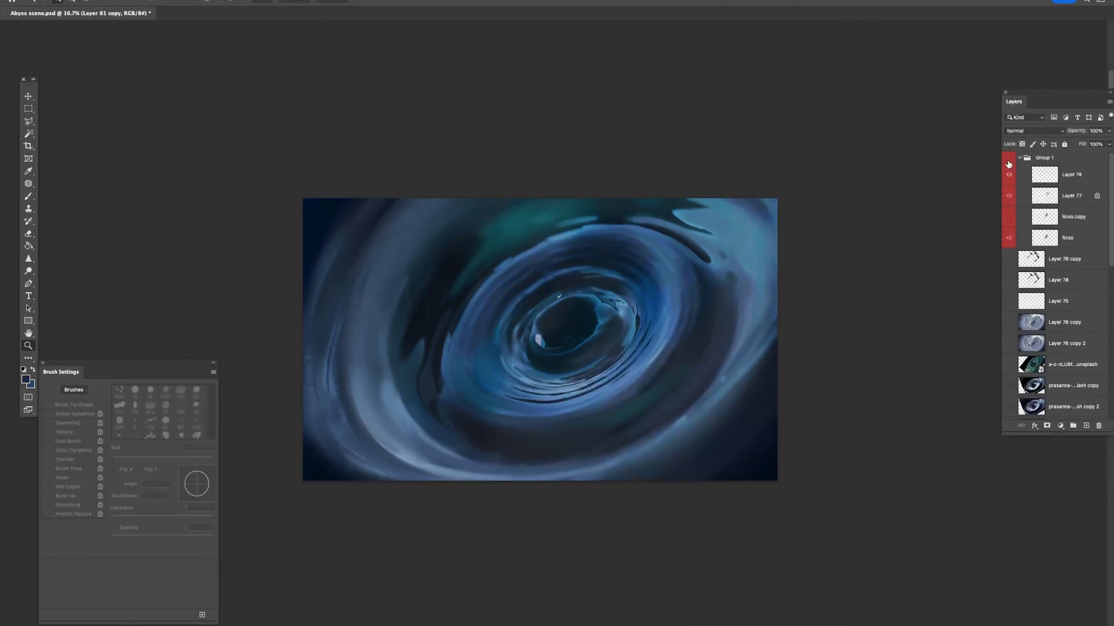
pyautogui.scroll(-3, 1032, 322)
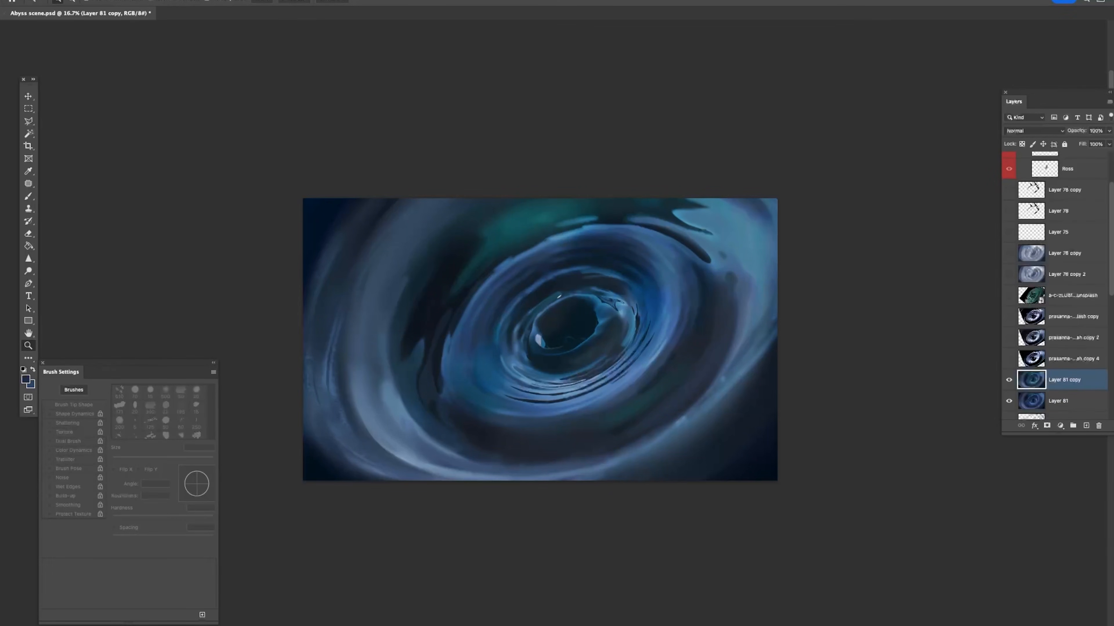
# Step: Select the mid-blue ripple tones around the swirl's centre with Color Range at a reduced fuzziness, and copy them to a new layer
pyautogui.click(237, 0)
pyautogui.moveTo(211, 0)
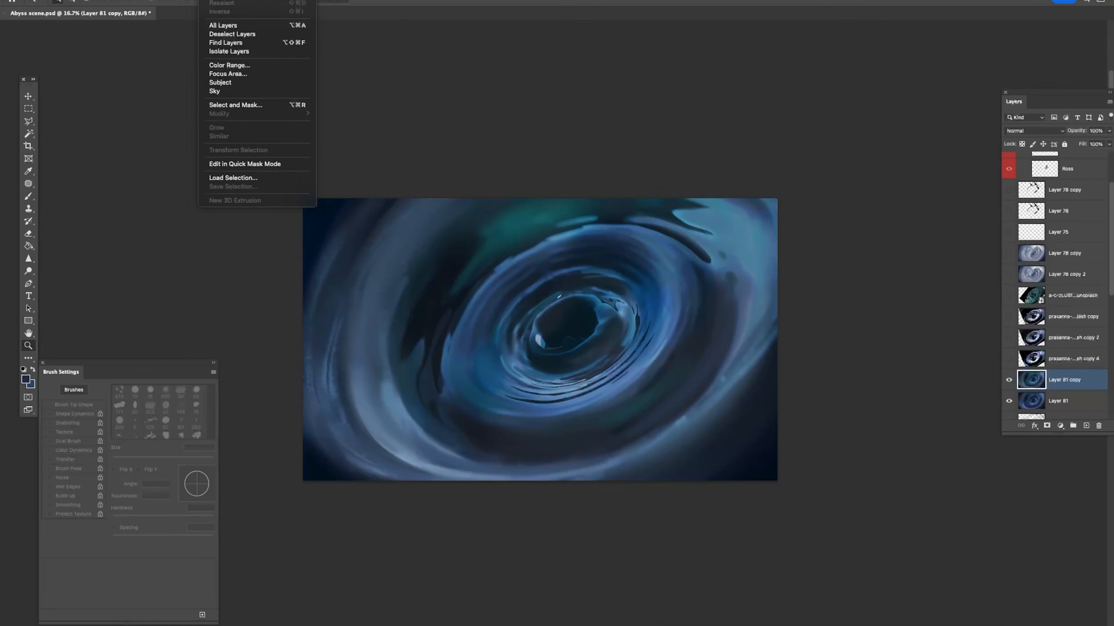
pyautogui.click(235, 66)
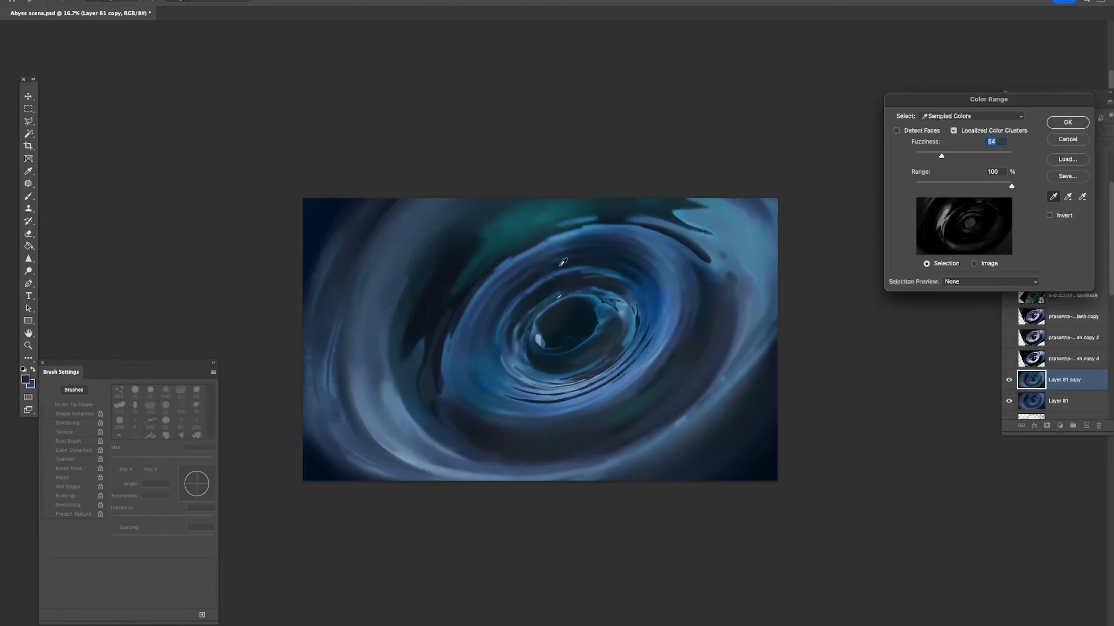
pyautogui.click(490, 372)
pyautogui.keyDown('shift'); pyautogui.click(497, 352); pyautogui.keyUp('shift')
pyautogui.keyDown('shift'); pyautogui.click(657, 297); pyautogui.keyUp('shift')
pyautogui.click(497, 368)
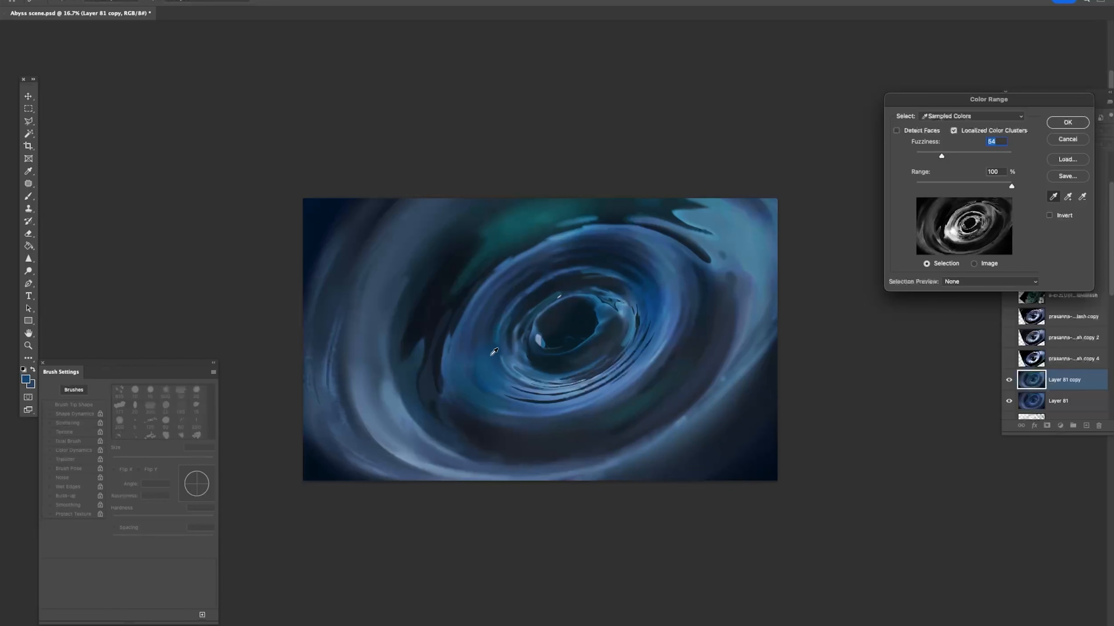
pyautogui.click(487, 358)
pyautogui.keyDown('shift'); pyautogui.click(475, 382); pyautogui.keyUp('shift')
pyautogui.keyDown('shift'); pyautogui.click(655, 295); pyautogui.keyUp('shift')
pyautogui.moveTo(941, 156); pyautogui.dragTo(927, 157)
pyautogui.press('Return')
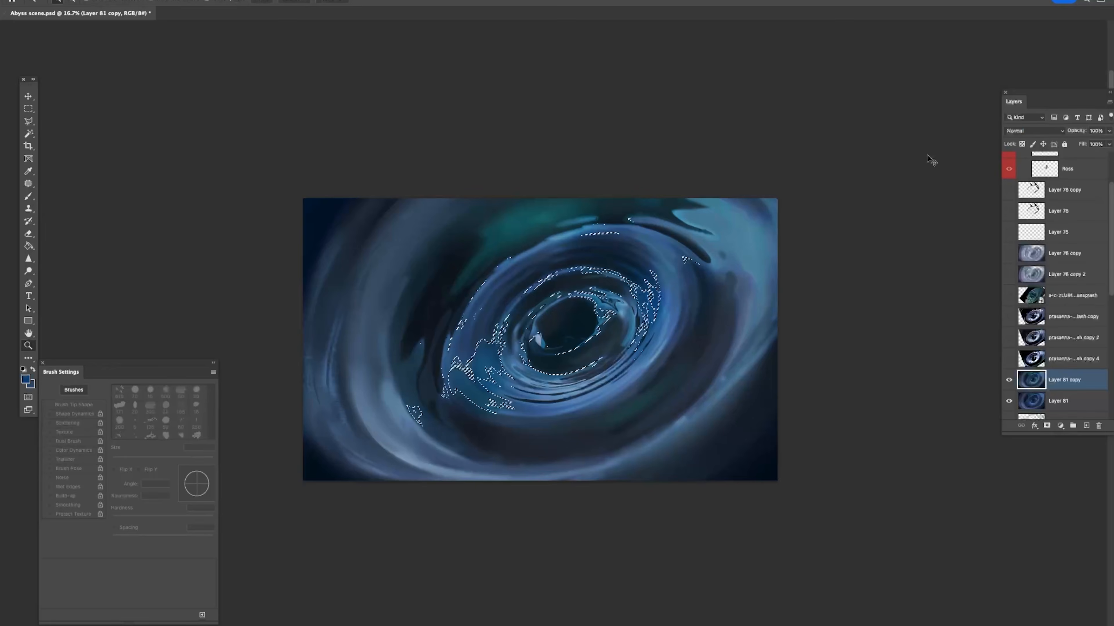
pyautogui.hotkey('ctrl', 'j')
# Step: Try shifting the hue and lowering the lightness of the copied ripple tones on Layer 82 with Hue/Saturation
pyautogui.hotkey('ctrl', 'u')
pyautogui.moveTo(792, 162); pyautogui.dragTo(788, 164)
pyautogui.hotkey('ctrl', 'z')
pyautogui.moveTo(786, 206); pyautogui.dragTo(690, 212)
pyautogui.hotkey('ctrl', 'z')
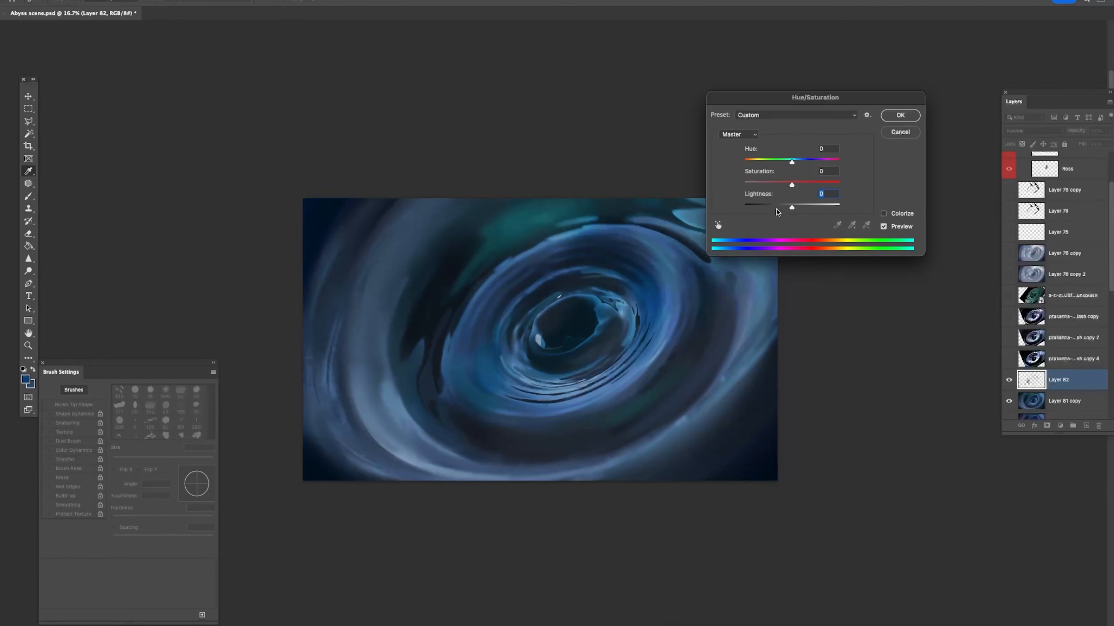
pyautogui.moveTo(787, 207); pyautogui.dragTo(648, 209)
pyautogui.press('Escape')
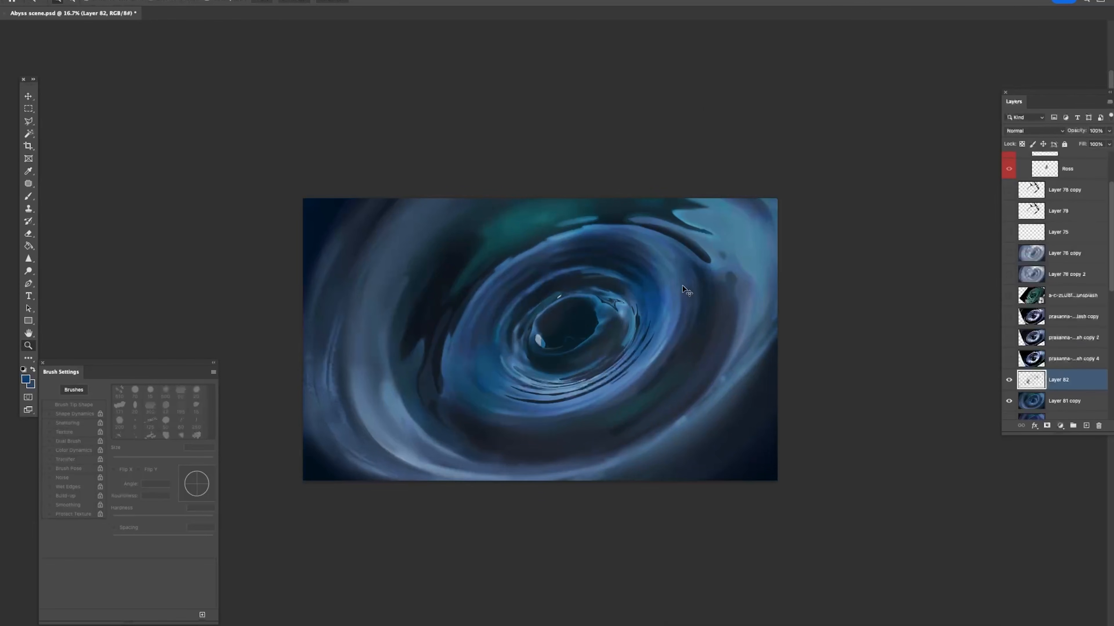
# Step: Hide Layer 82 and make Layer 81 copy the active layer
pyautogui.click(1009, 401)
pyautogui.click(1008, 401)
pyautogui.click(1063, 402)
pyautogui.moveTo(595, 253); pyautogui.dragTo(595, 261)
pyautogui.moveTo(521, 193)
pyautogui.mouseDown()
pyautogui.moveTo(498, 168)
pyautogui.moveTo(513, 189)
pyautogui.mouseUp()
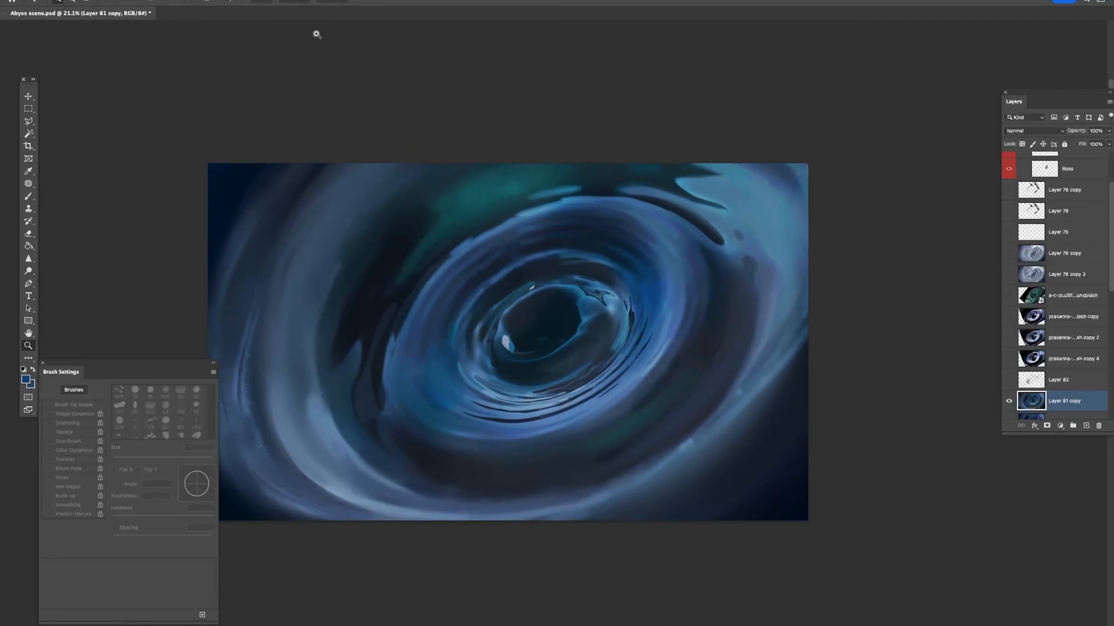
# Step: Select the dark ripple tones of Layer 81 copy with Color Range at fuzziness 13, and copy them to a new layer
pyautogui.click(210, 0)
pyautogui.click(246, 63)
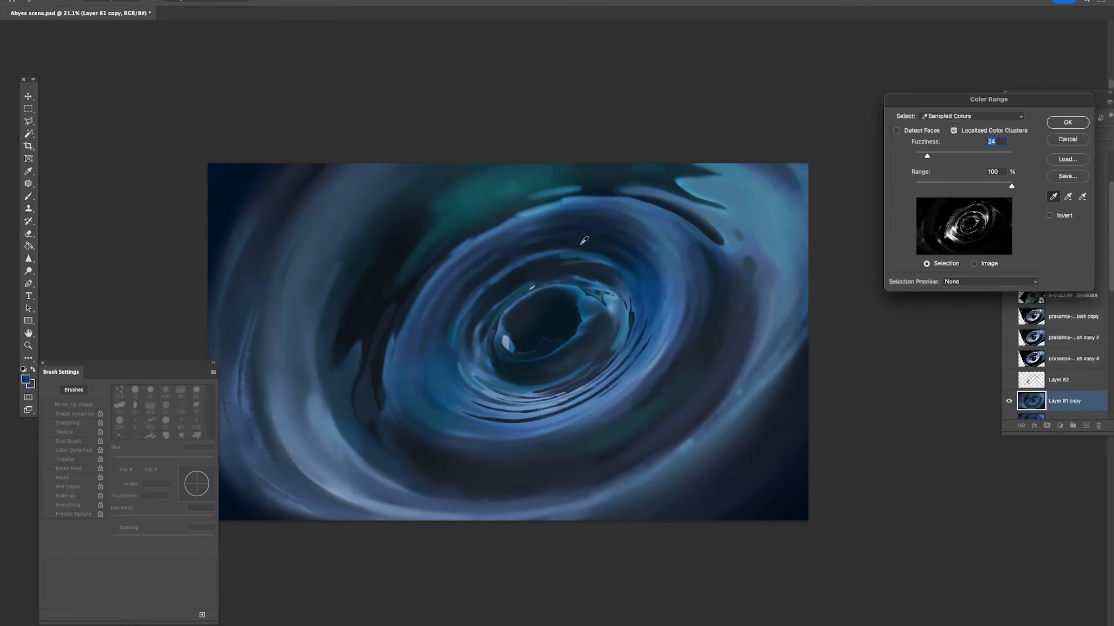
pyautogui.click(539, 263)
pyautogui.moveTo(926, 156); pyautogui.dragTo(922, 156)
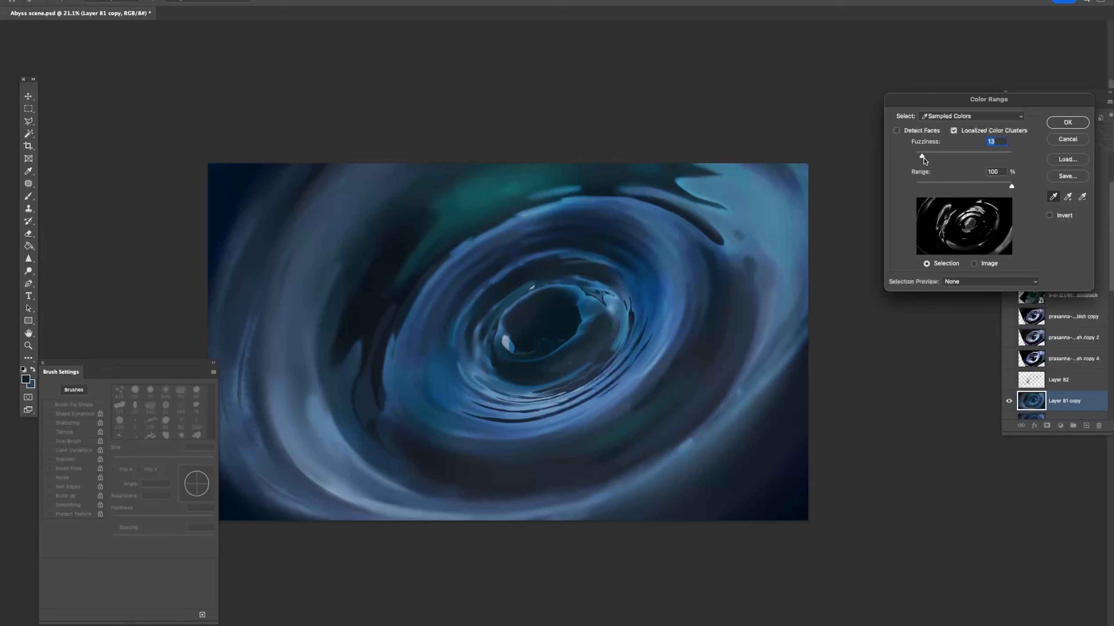
pyautogui.press('Return')
pyautogui.hotkey('ctrl', 'j')
# Step: Darken the copied tones on Layer 83 with Levels by raising the black input level to 62
pyautogui.hotkey('ctrl', 'l')
pyautogui.moveTo(969, 211); pyautogui.dragTo(999, 213)
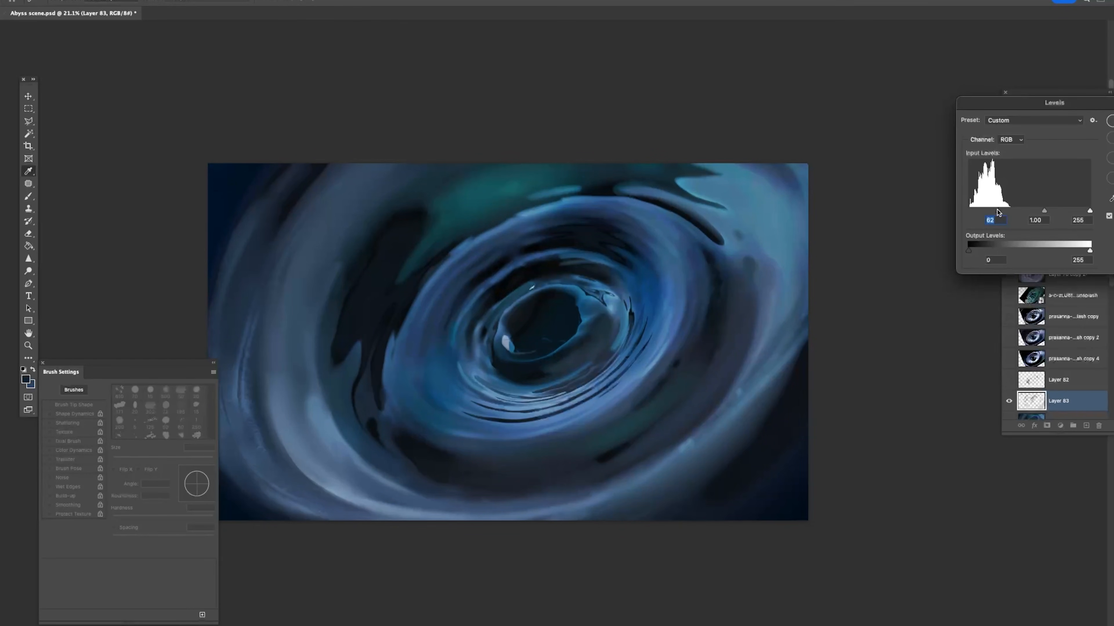
pyautogui.press('Return')
pyautogui.scroll(-3, 835, 264)
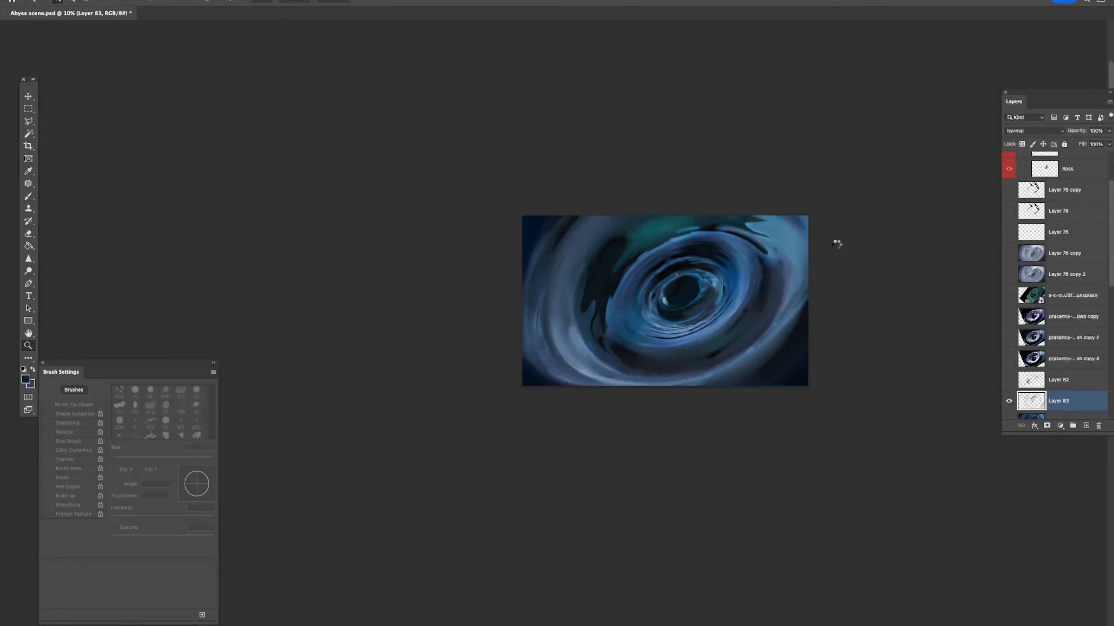
pyautogui.scroll(4, 753, 281)
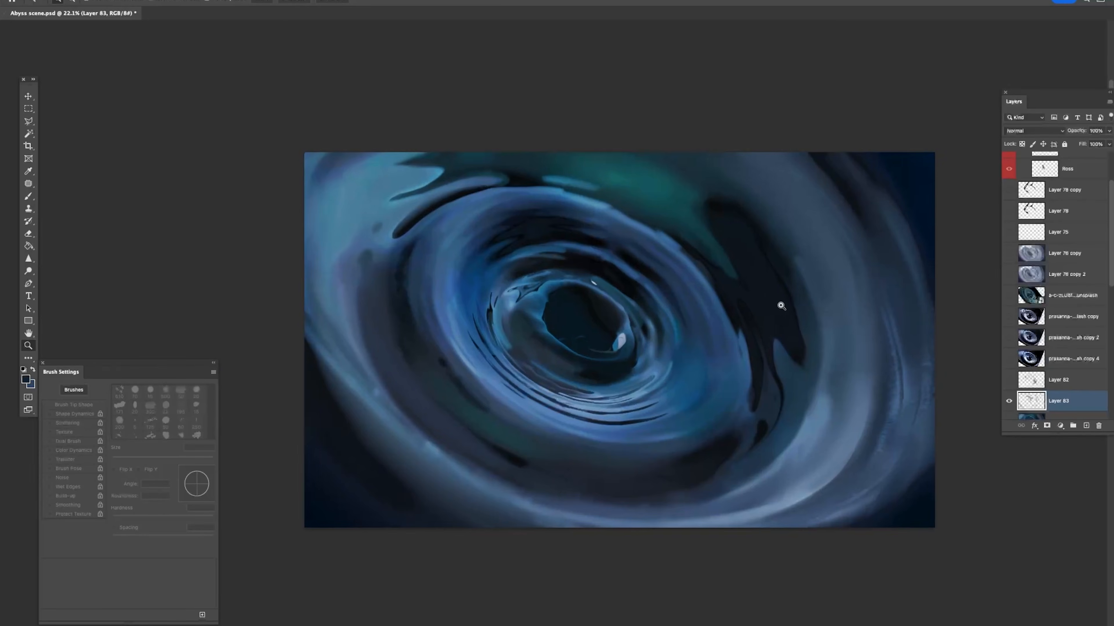
pyautogui.scroll(-1, 828, 302)
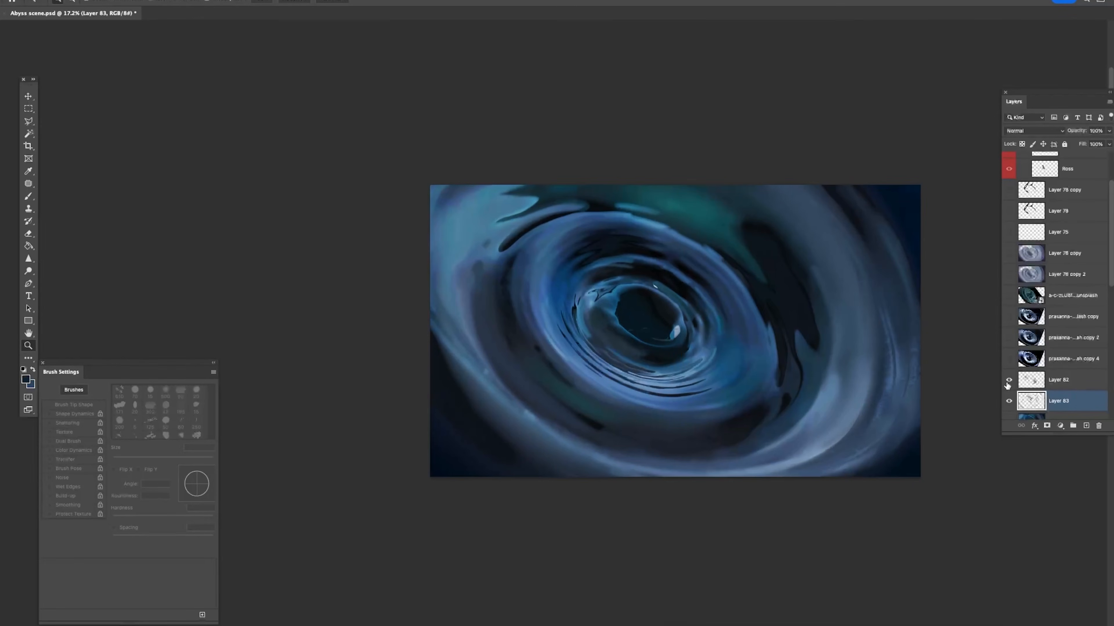
# Step: Try brightening the ripples on Layer 82 with Levels by lowering the white input level
pyautogui.click(1040, 381)
pyautogui.hotkey('ctrl', 'l')
pyautogui.moveTo(1090, 211); pyautogui.dragTo(1040, 212)
pyautogui.press('Escape')
# Step: Duplicate Layer 82, hide the original, and compare the swirl with and without the duplicate
pyautogui.hotkey('ctrl', 'j')
pyautogui.click(1010, 401)
pyautogui.click(1009, 380)
pyautogui.click(1009, 380)
pyautogui.click(1009, 380)
pyautogui.click(1009, 380)
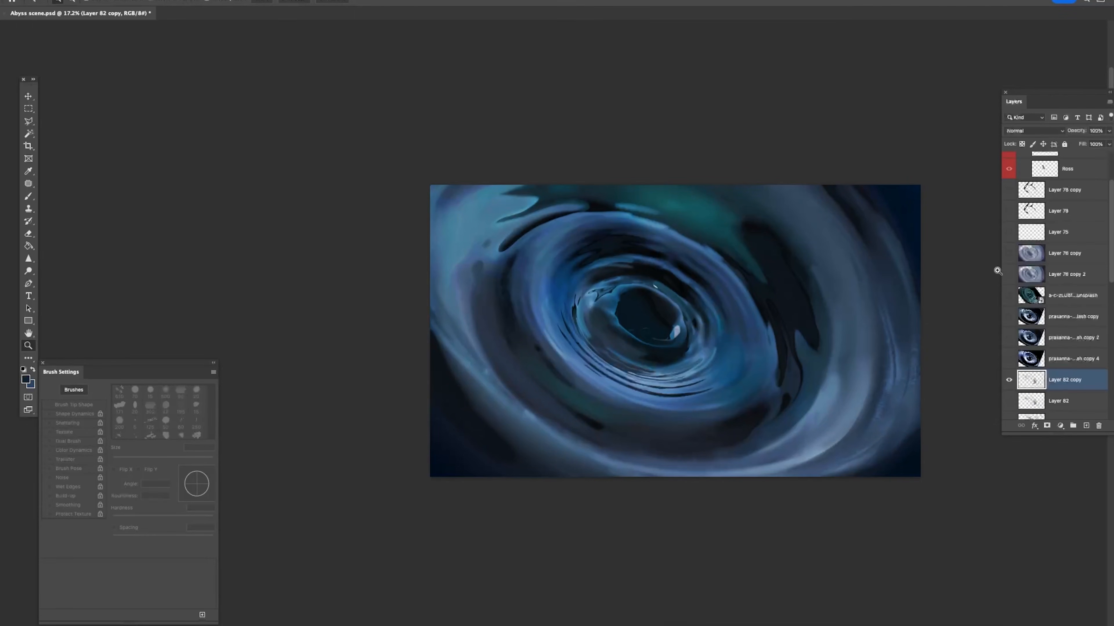
# Step: Brighten Layer 82 copy with a raised Curves adjustment and compare it against the earlier state
pyautogui.hotkey('ctrl', 'm')
pyautogui.moveTo(981, 502); pyautogui.dragTo(959, 496)
pyautogui.press('Return')
pyautogui.hotkey('ctrl', 'z')
pyautogui.hotkey('ctrl', 'shift', 'z')
# Step: Shift the ripples on Layer 82 copy towards teal with Hue/Saturation
pyautogui.moveTo(844, 378)
pyautogui.mouseDown()
pyautogui.moveTo(824, 346)
pyautogui.moveTo(843, 358)
pyautogui.mouseUp()
pyautogui.hotkey('ctrl', 'u')
pyautogui.moveTo(781, 187); pyautogui.dragTo(786, 210)
pyautogui.hotkey('shift', 'Tab')
pyautogui.click(890, 116)
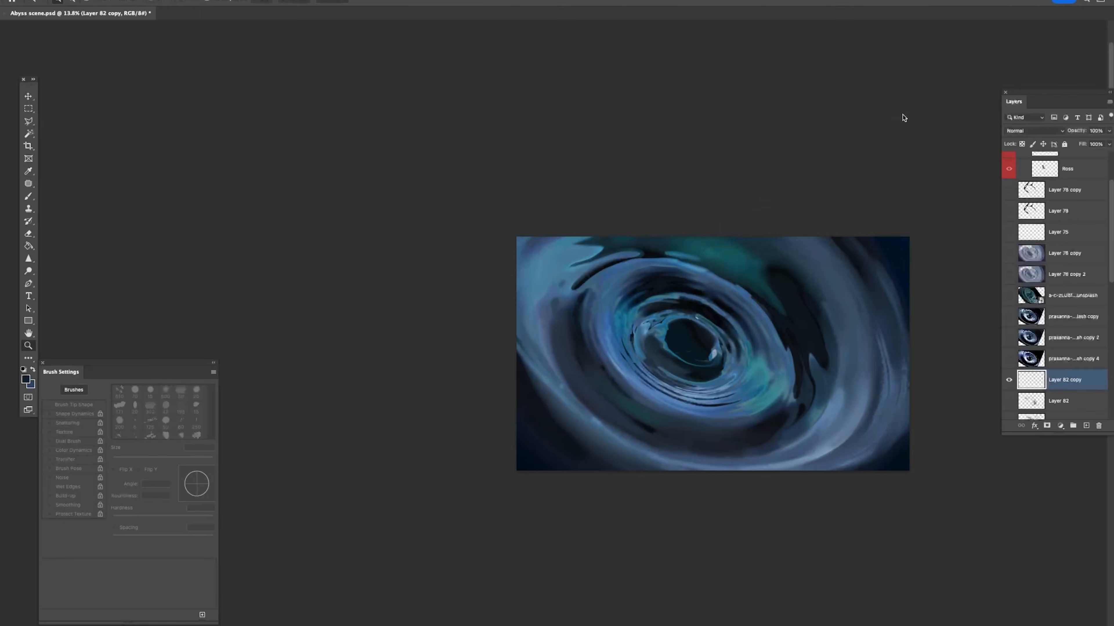
# Step: Show Group 1 again so the couple appears in the swirl, keeping Layer 82 copy on
pyautogui.scroll(3, 1011, 180)
pyautogui.click(1008, 159)
pyautogui.scroll(-1, 917, 230)
pyautogui.scroll(-3, 1032, 329)
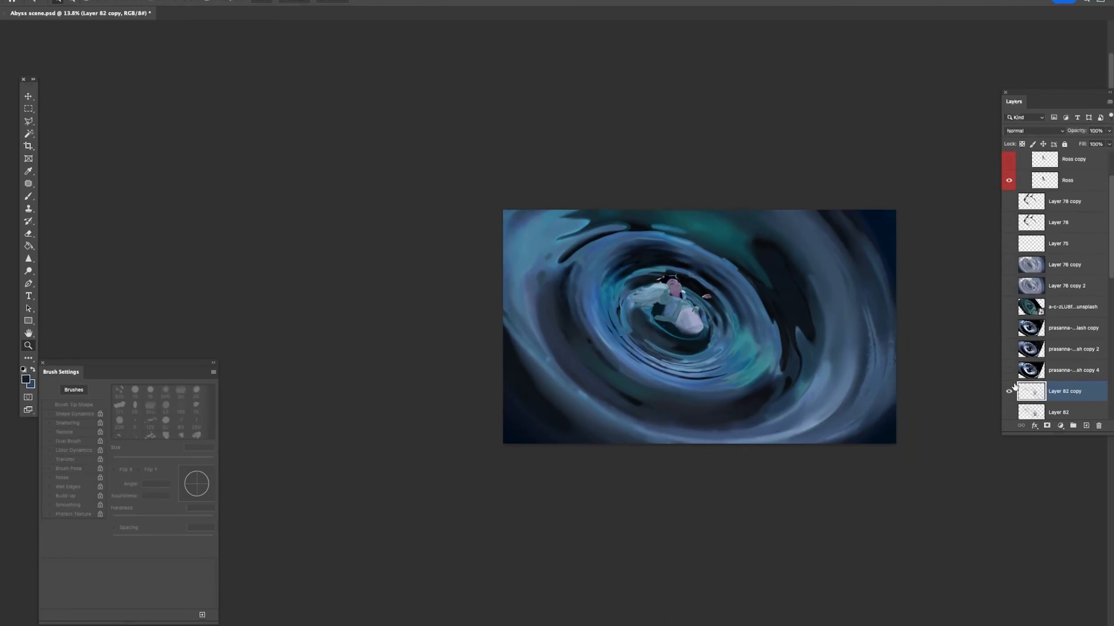
pyautogui.click(1008, 397)
# Step: Try shifting the hue of Layer 82 copy to -180 with Hue/Saturation
pyautogui.hotkey('ctrl', 'u')
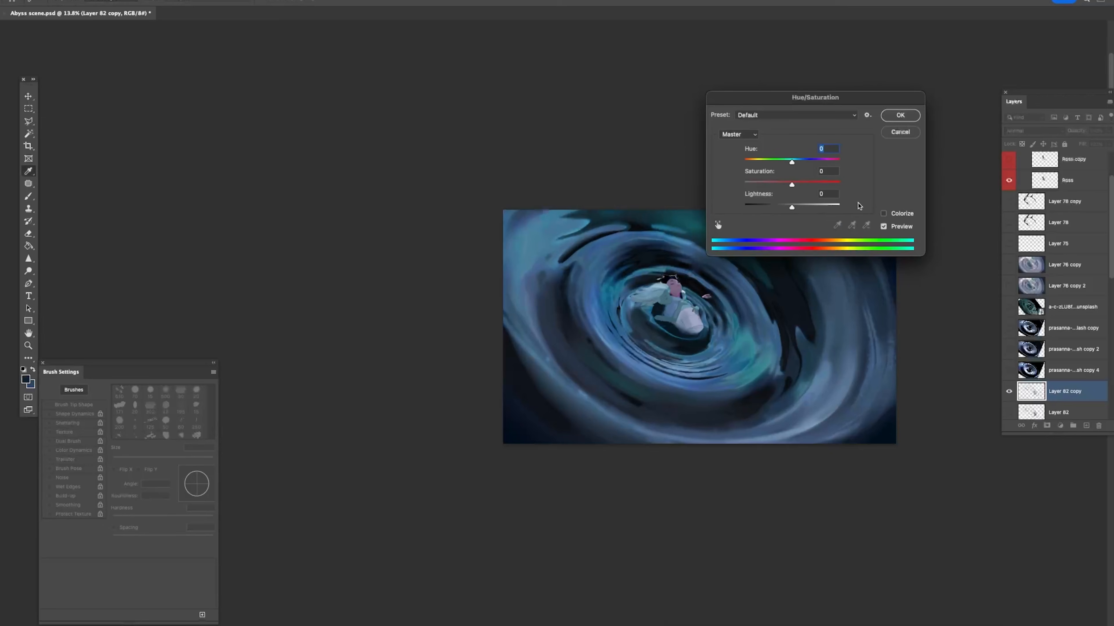
pyautogui.moveTo(792, 161); pyautogui.dragTo(731, 159)
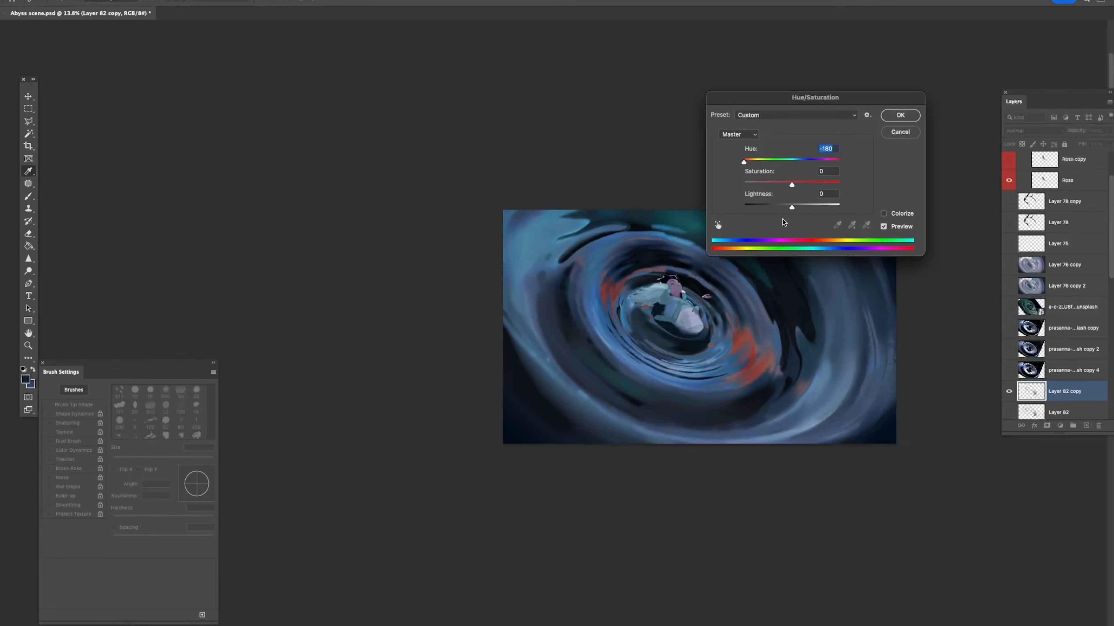
pyautogui.press('Escape')
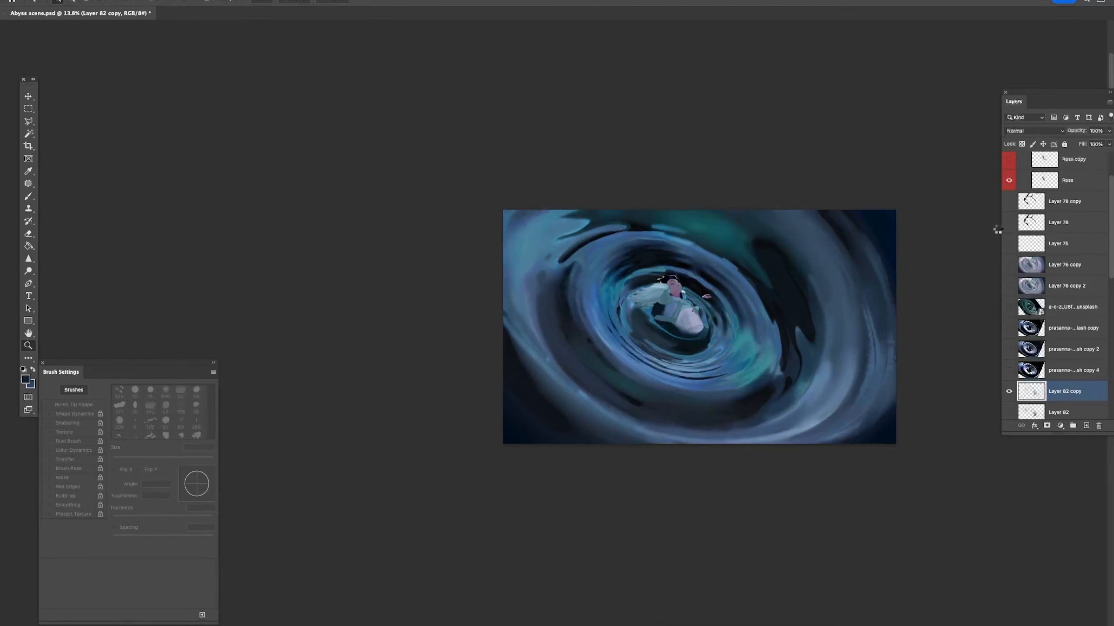
pyautogui.hotkey('ctrl', 'u')
pyautogui.press('Escape')
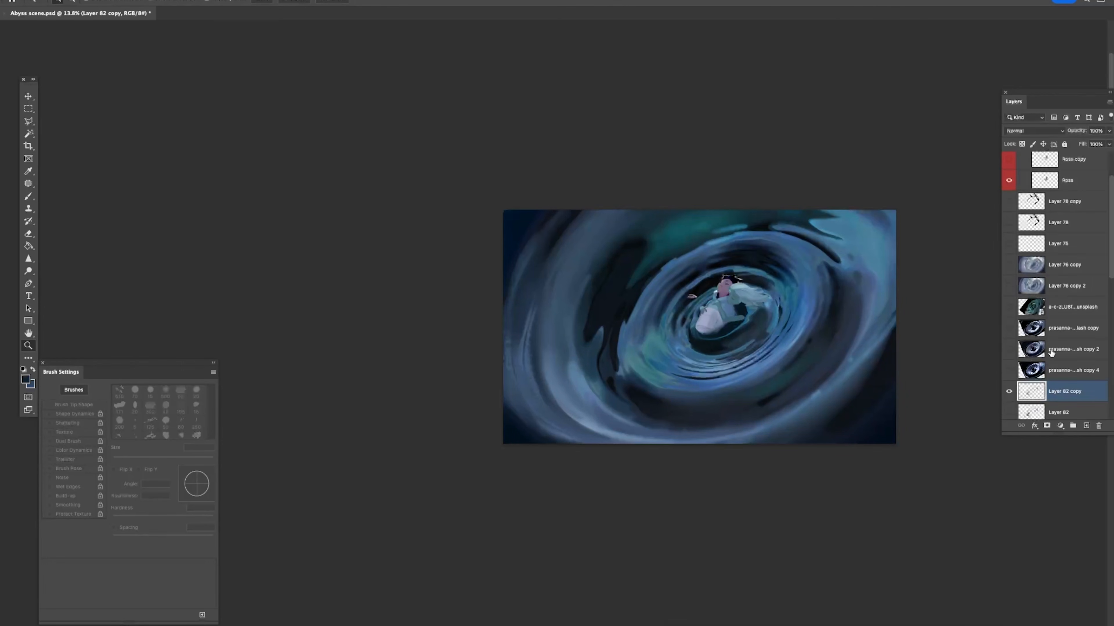
# Step: Show Layer 83 and lower its opacity to 42%
pyautogui.scroll(-5, 1017, 346)
pyautogui.click(1009, 215)
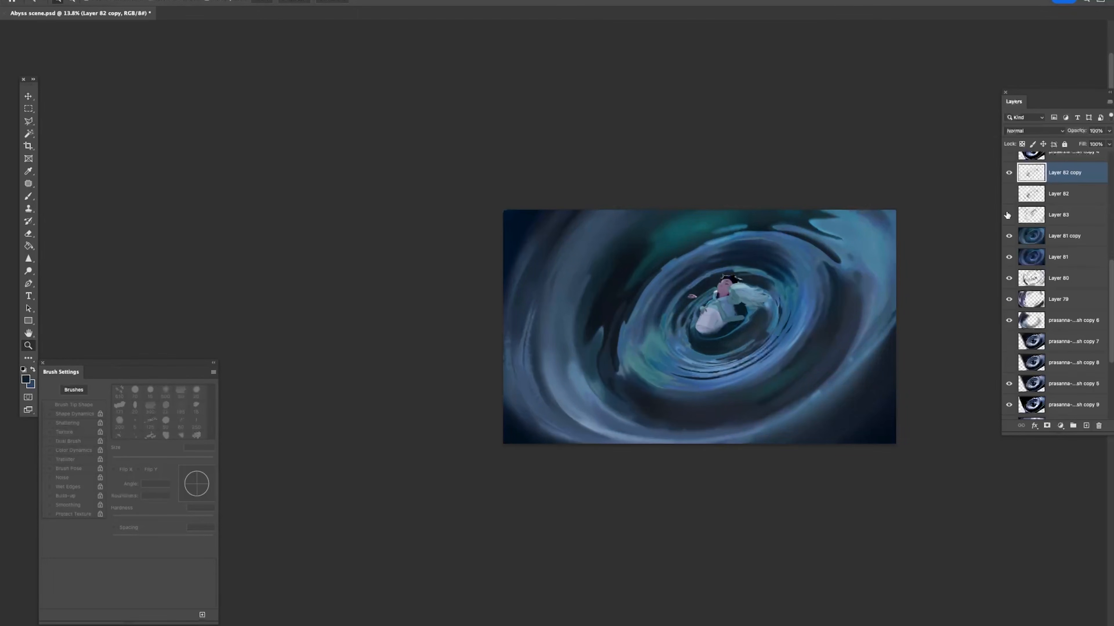
pyautogui.click(1046, 215)
pyautogui.moveTo(1076, 130); pyautogui.dragTo(1065, 134)
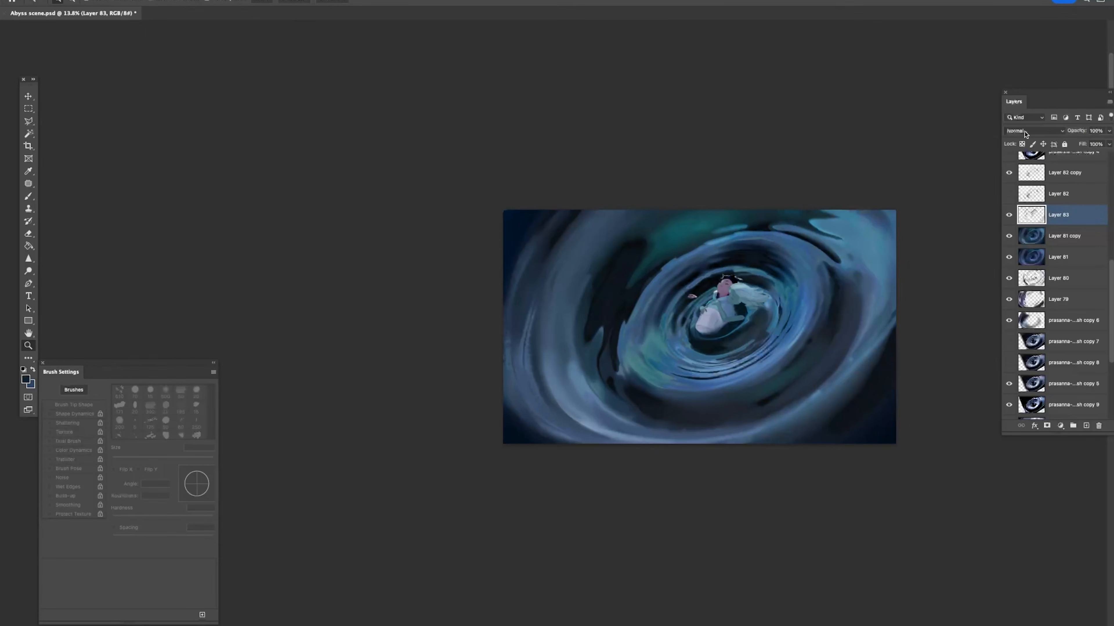
pyautogui.moveTo(1092, 130)
pyautogui.mouseDown()
pyautogui.moveTo(1055, 132)
pyautogui.moveTo(1067, 131)
pyautogui.mouseUp()
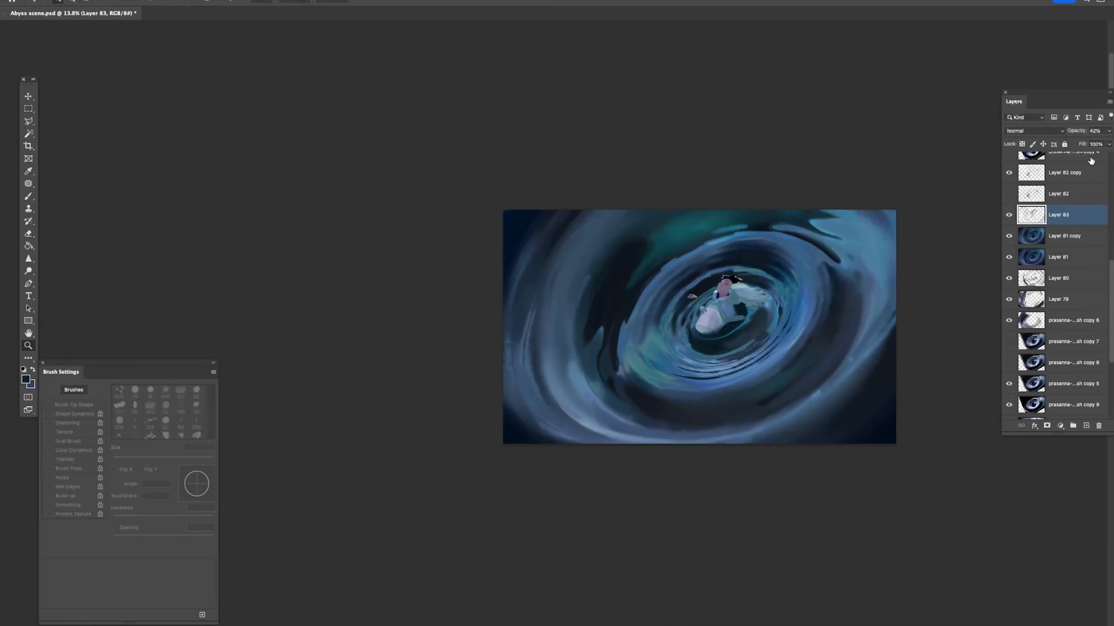
# Step: Duplicate Layer 81 copy and merge the duplicate with Layer 83
pyautogui.click(1031, 239)
pyautogui.press('super+j')
pyautogui.keyDown('shift'); pyautogui.click(1039, 221); pyautogui.keyUp('shift')
pyautogui.press('super+e')
# Step: Try lowering the opacity of Layer 82 copy, and undo the change
pyautogui.click(1031, 173)
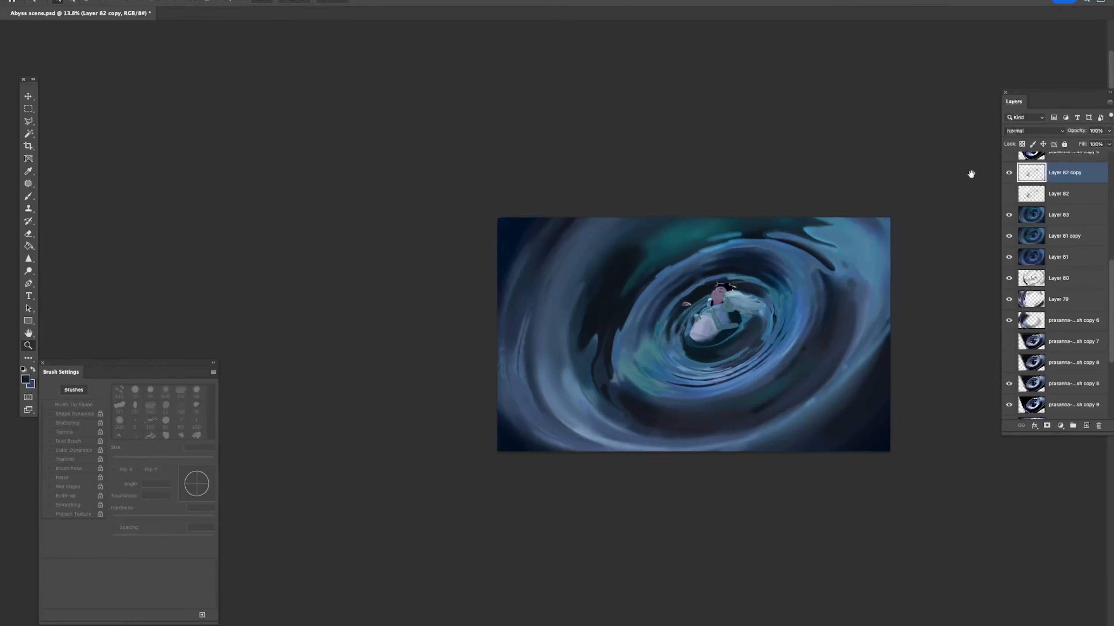
pyautogui.moveTo(1076, 130); pyautogui.dragTo(905, 132)
pyautogui.press('super+z')
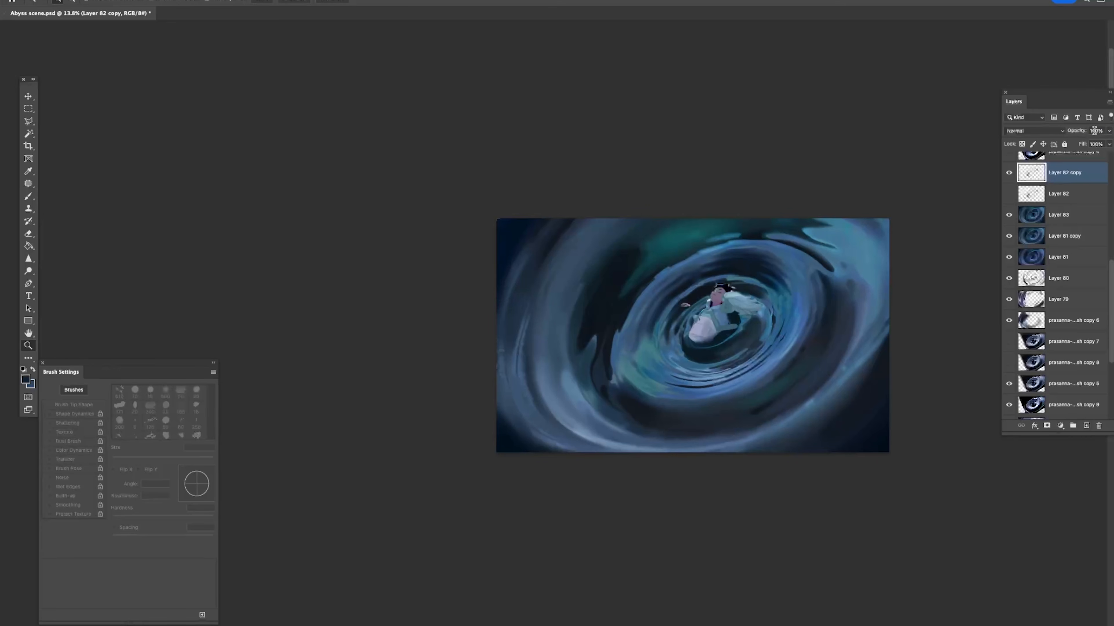
# Step: Darken Layer 82 copy with Curves by pulling input 174 down to output 29
pyautogui.press('super+m')
pyautogui.moveTo(991, 501); pyautogui.dragTo(991, 576)
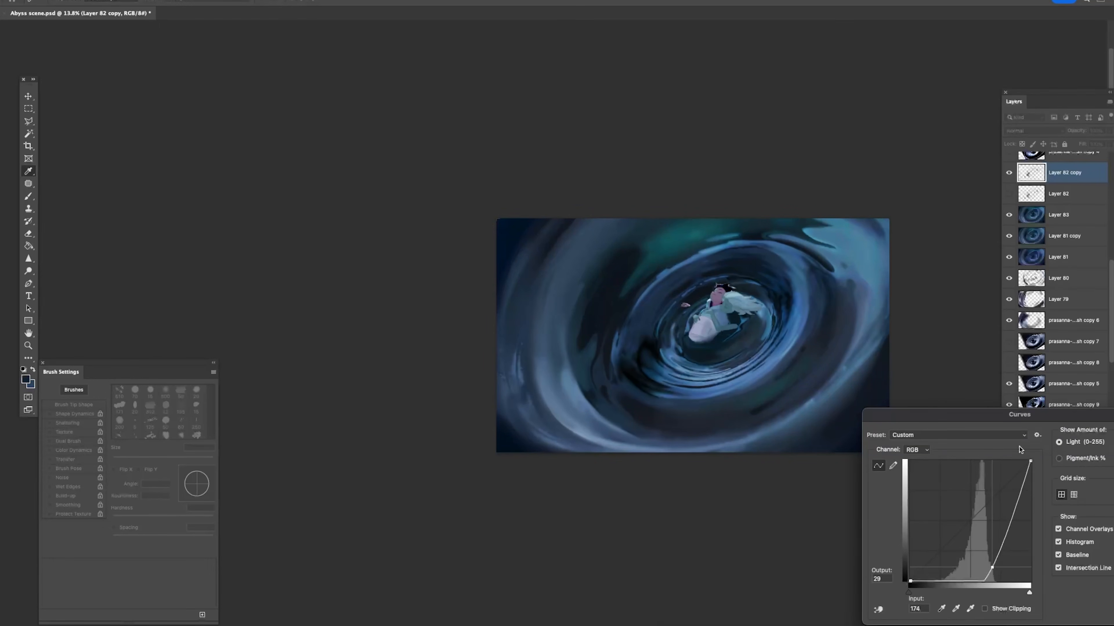
pyautogui.press('Return')
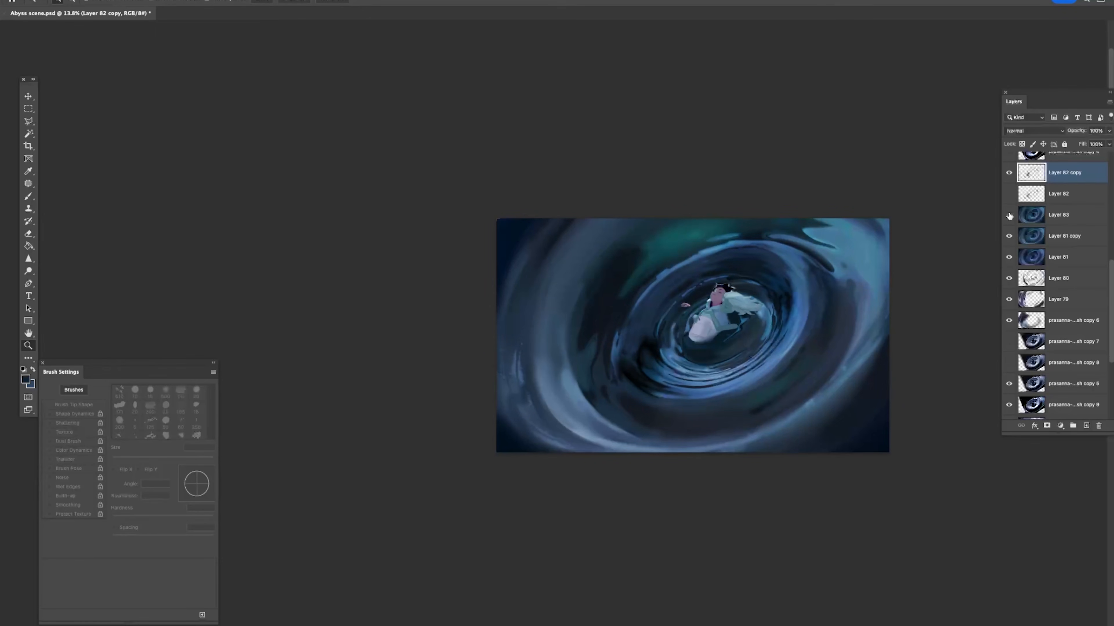
# Step: Undo the Curves darkening and the Layer 83 merge, and hide Layer 83
pyautogui.press('alt+super+z')
pyautogui.press('alt+super+z')
pyautogui.press('alt+super+z')
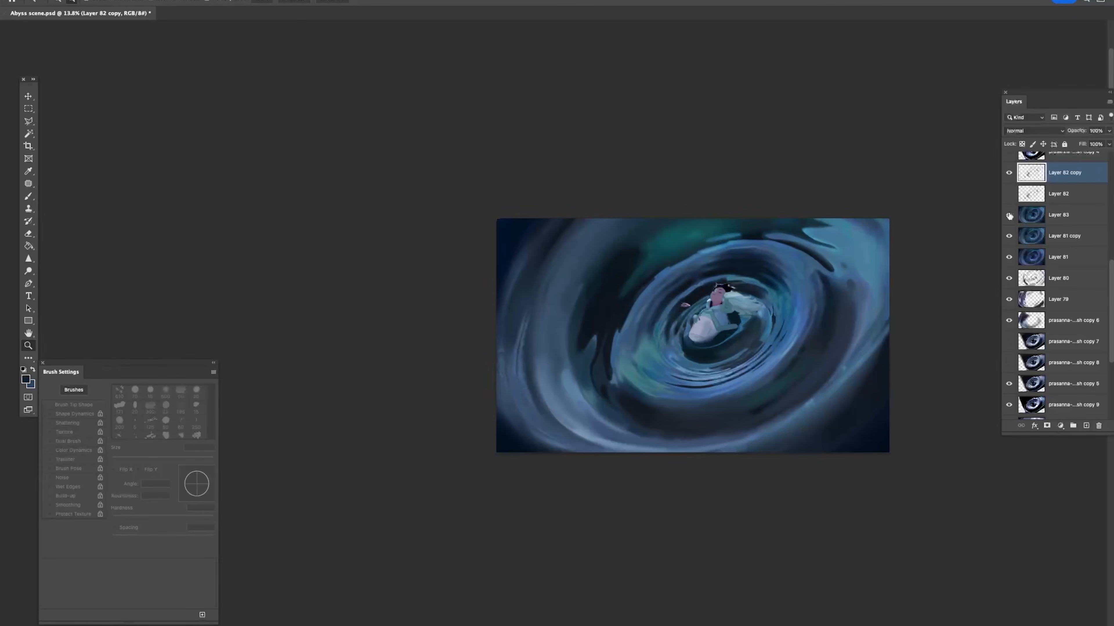
pyautogui.click(1010, 215)
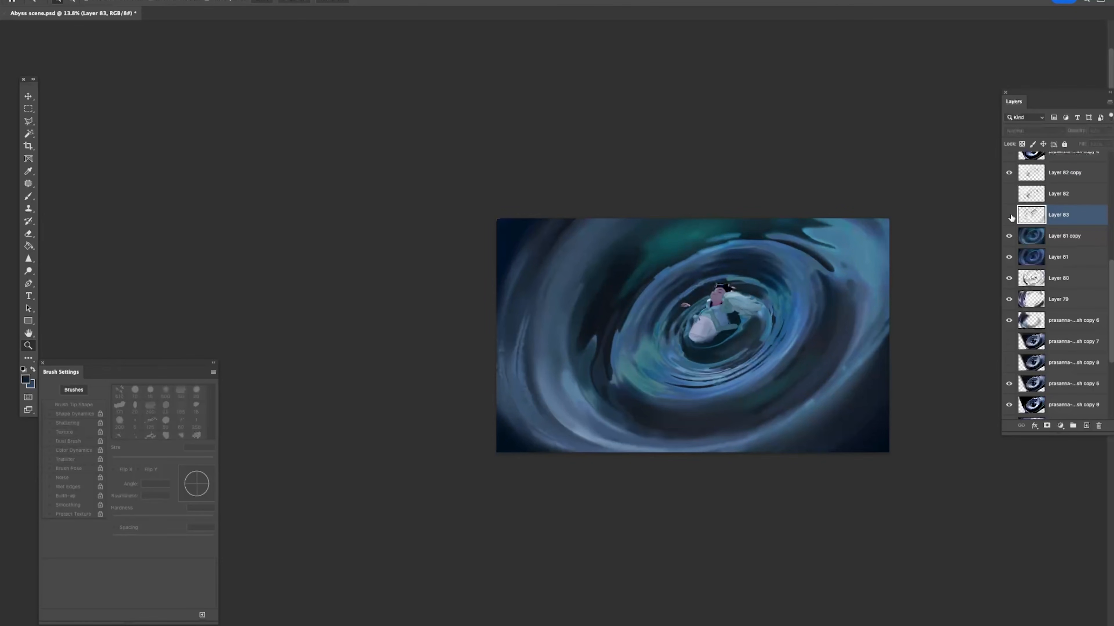
# Step: Duplicate Layer 82 copy and hide the duplicate as a backup
pyautogui.click(1011, 174)
pyautogui.click(1035, 179)
pyautogui.press('super+j')
pyautogui.click(1011, 175)
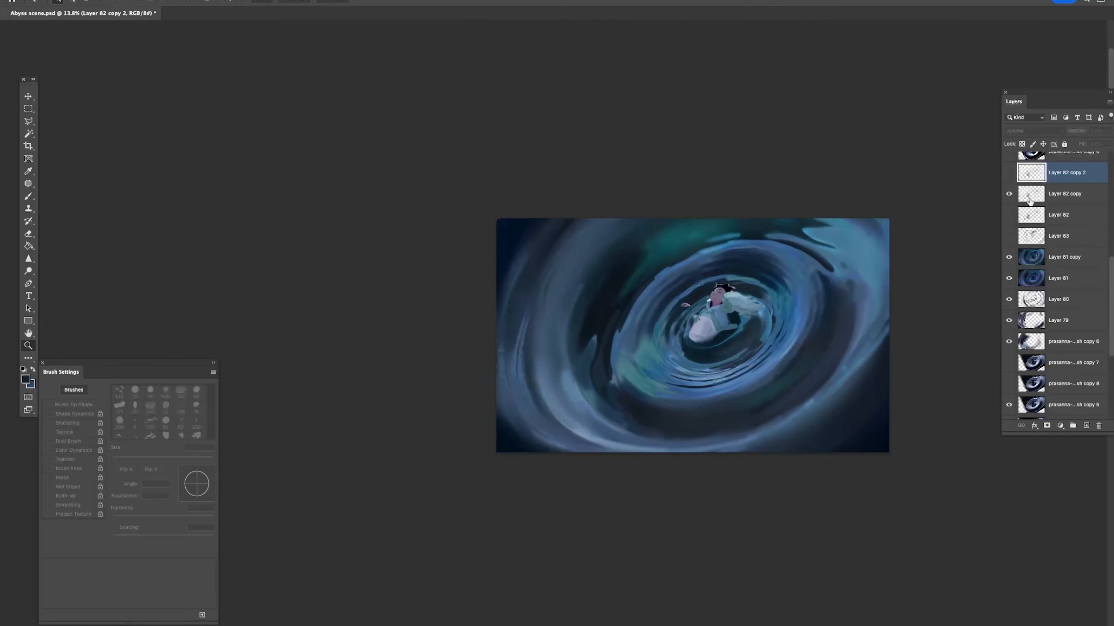
# Step: Darken Layer 82 copy with a near-vertical Curves adjustment placed in the highlights
pyautogui.click(1030, 200)
pyautogui.press('super+m')
pyautogui.moveTo(1003, 495)
pyautogui.mouseDown()
pyautogui.moveTo(1007, 554)
pyautogui.moveTo(984, 525)
pyautogui.moveTo(1008, 578)
pyautogui.moveTo(1003, 492)
pyautogui.mouseUp()
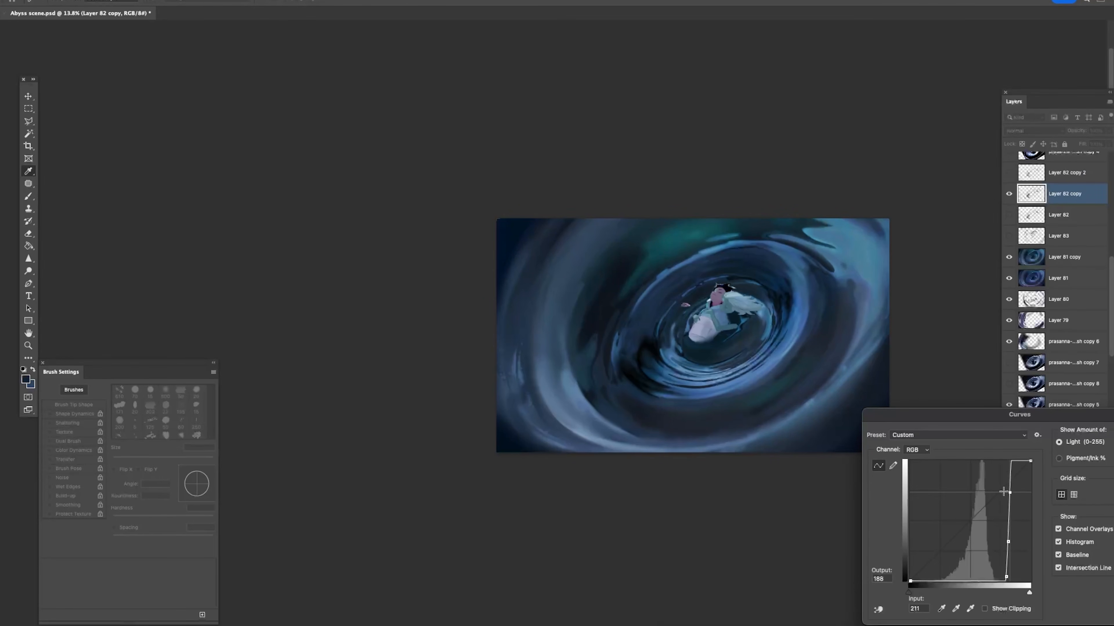
pyautogui.press('Return')
pyautogui.moveTo(930, 353); pyautogui.dragTo(855, 346)
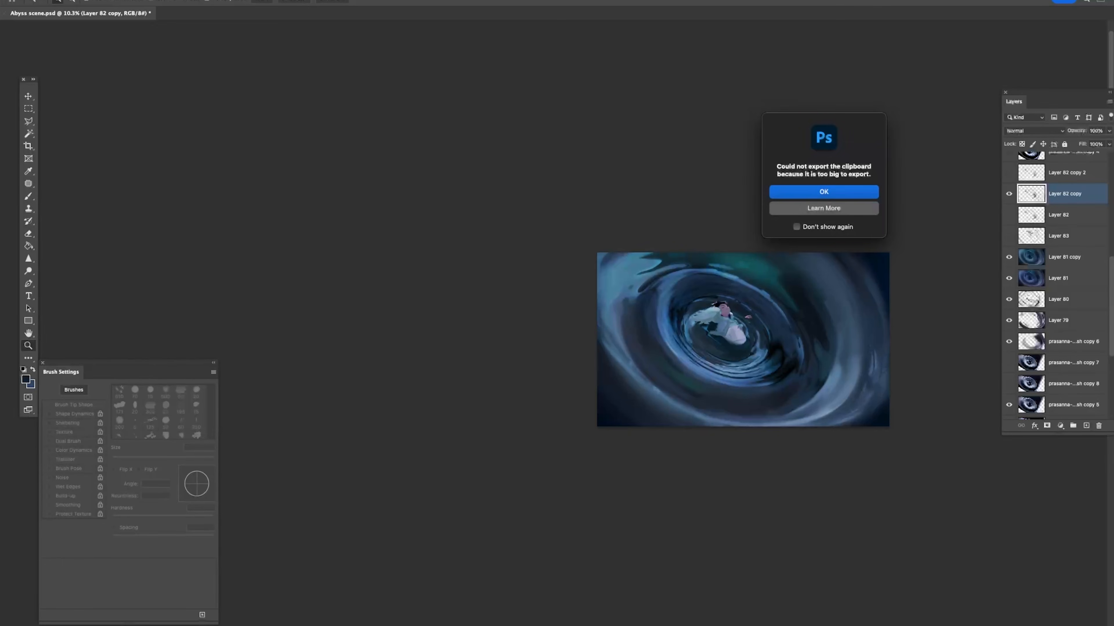
pyautogui.click(848, 193)
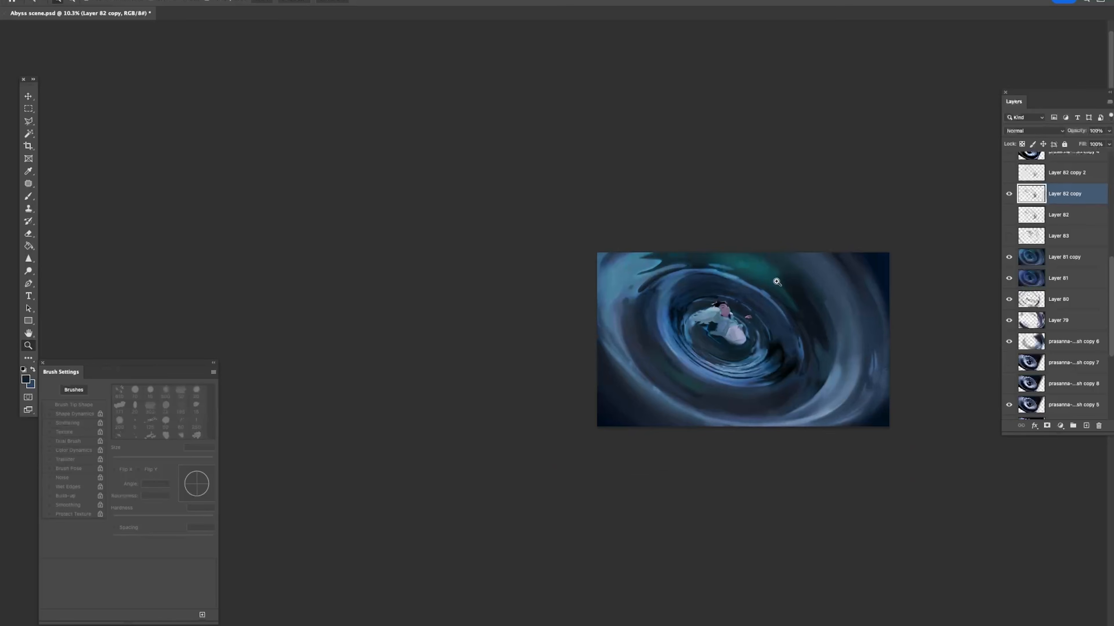
# Step: Check the ripples around the couple with the darkened Layer 82 copy hidden and shown
pyautogui.scroll(3, 777, 289)
pyautogui.press('e')
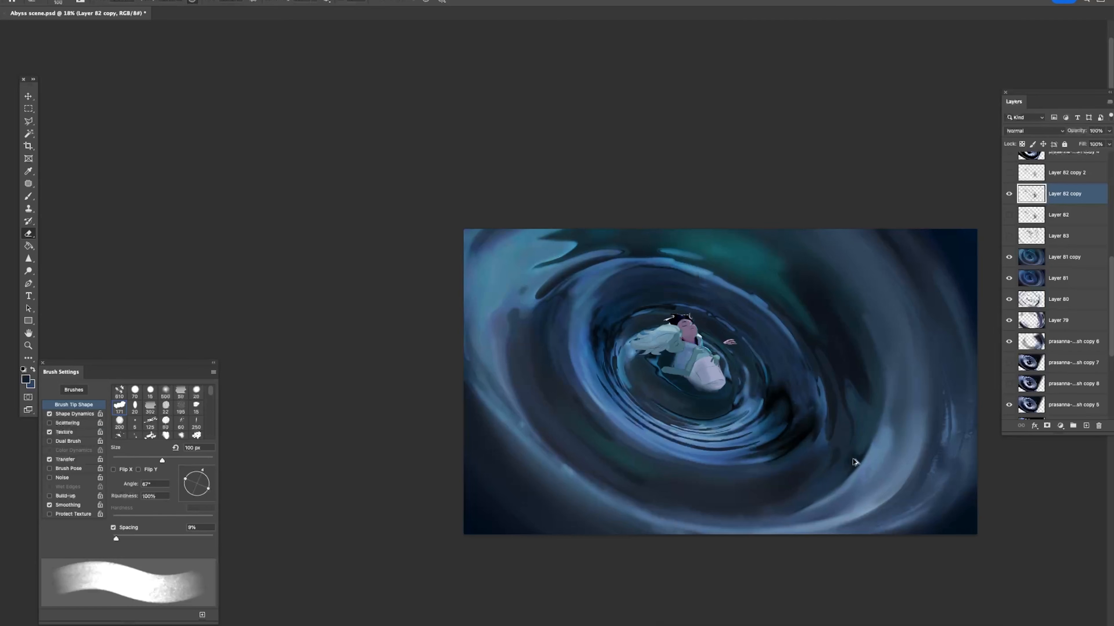
pyautogui.press('z')
pyautogui.moveTo(870, 457)
pyautogui.mouseDown()
pyautogui.moveTo(843, 455)
pyautogui.moveTo(902, 410)
pyautogui.mouseUp()
pyautogui.click(1009, 194)
pyautogui.click(1009, 193)
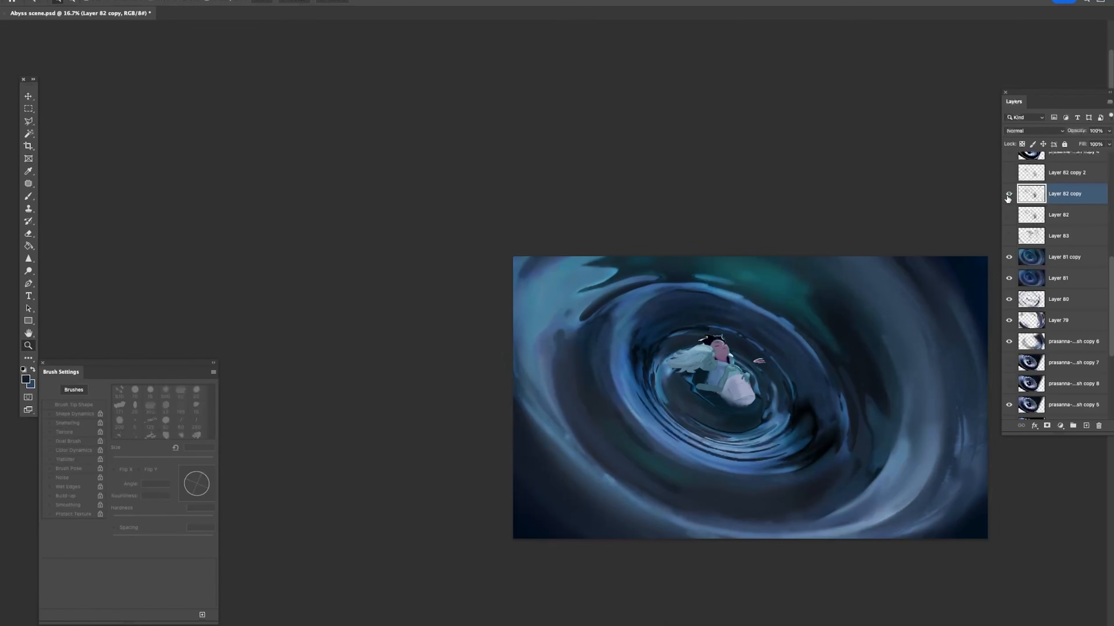
# Step: Enlarge the Eraser brush to 300 px
pyautogui.press('e')
pyautogui.press(']')
pyautogui.press(']')
pyautogui.press(']')
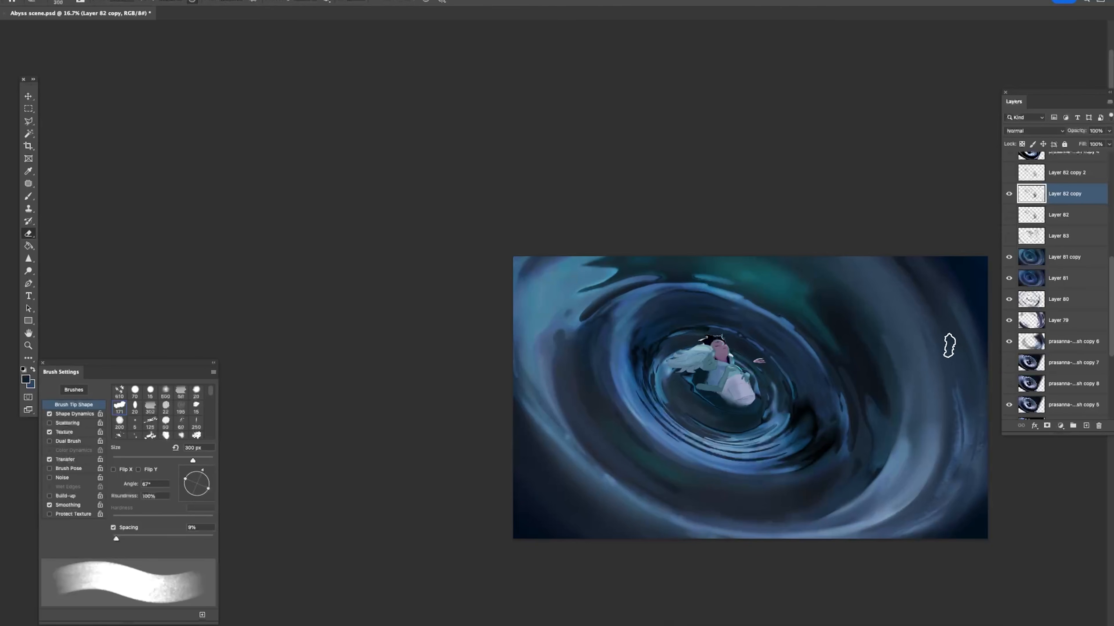
# Step: Toggle Layer 82 copy's visibility repeatedly to compare the dark ripple accents with the underlying swirl
pyautogui.click(1011, 197)
pyautogui.click(1010, 197)
pyautogui.click(1011, 197)
pyautogui.click(1010, 198)
pyautogui.click(1010, 198)
pyautogui.click(1010, 197)
pyautogui.click(1010, 198)
pyautogui.click(1010, 198)
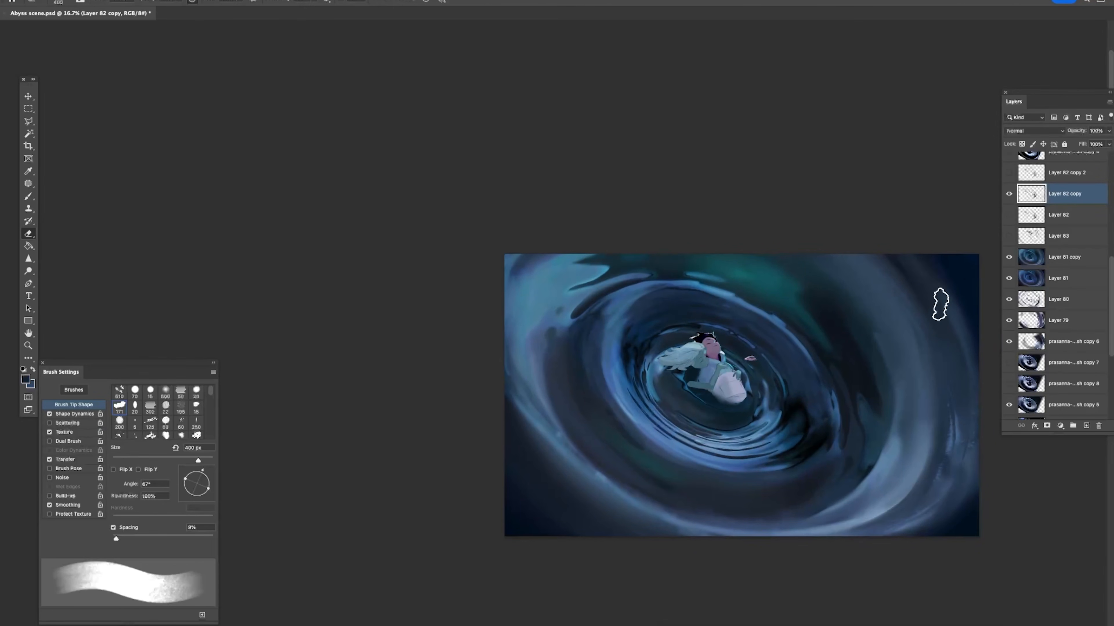
# Step: Lower the opacity of Layer 82 copy to about 79% and desaturate it with Hue/Saturation
pyautogui.press('z')
pyautogui.moveTo(925, 382)
pyautogui.mouseDown()
pyautogui.moveTo(885, 382)
pyautogui.moveTo(910, 391)
pyautogui.mouseUp()
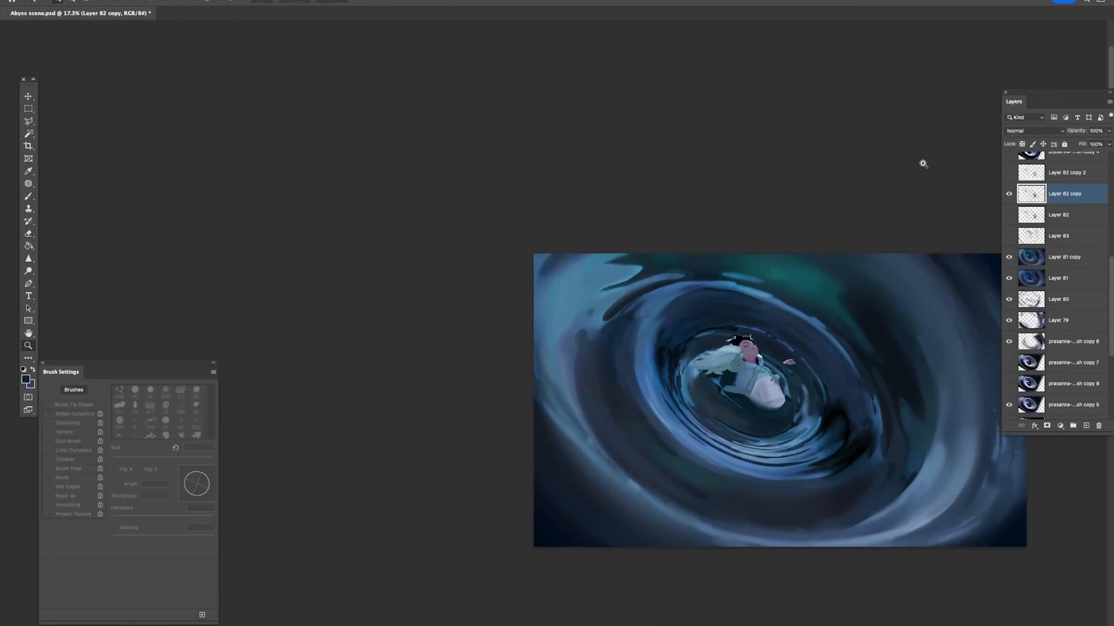
pyautogui.moveTo(1076, 131); pyautogui.dragTo(1071, 133)
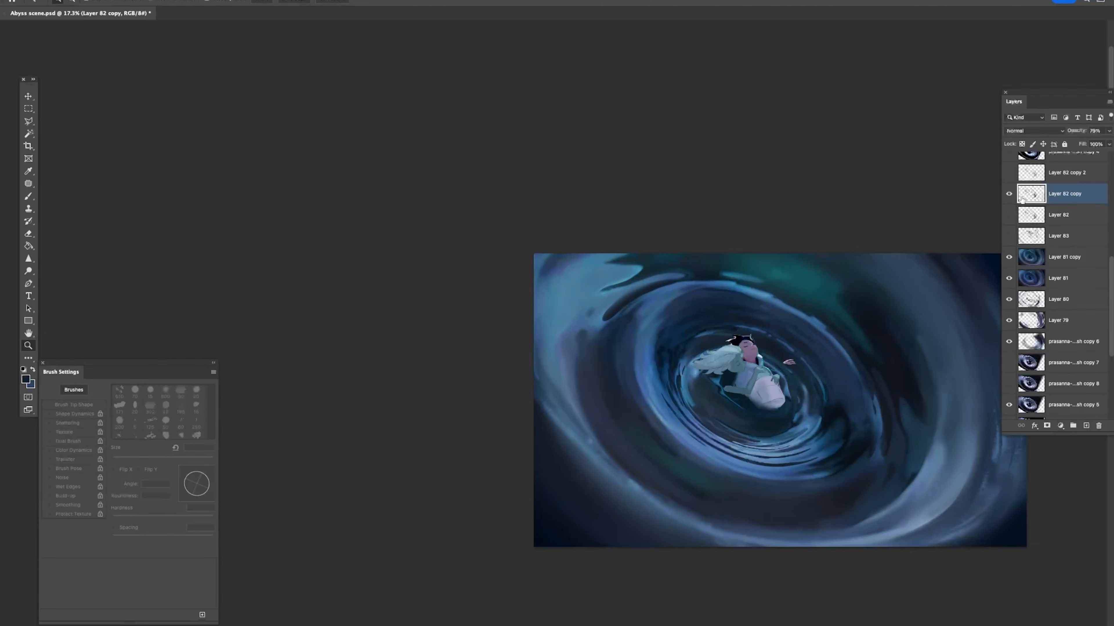
pyautogui.press('super+u')
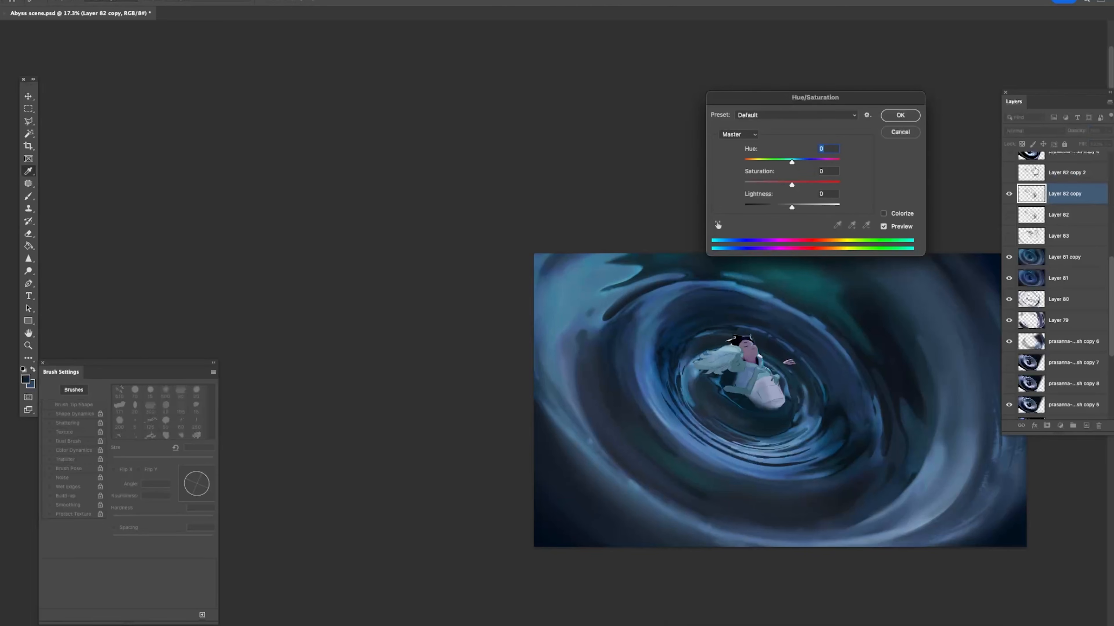
pyautogui.moveTo(792, 185); pyautogui.dragTo(745, 187)
pyautogui.press('Return')
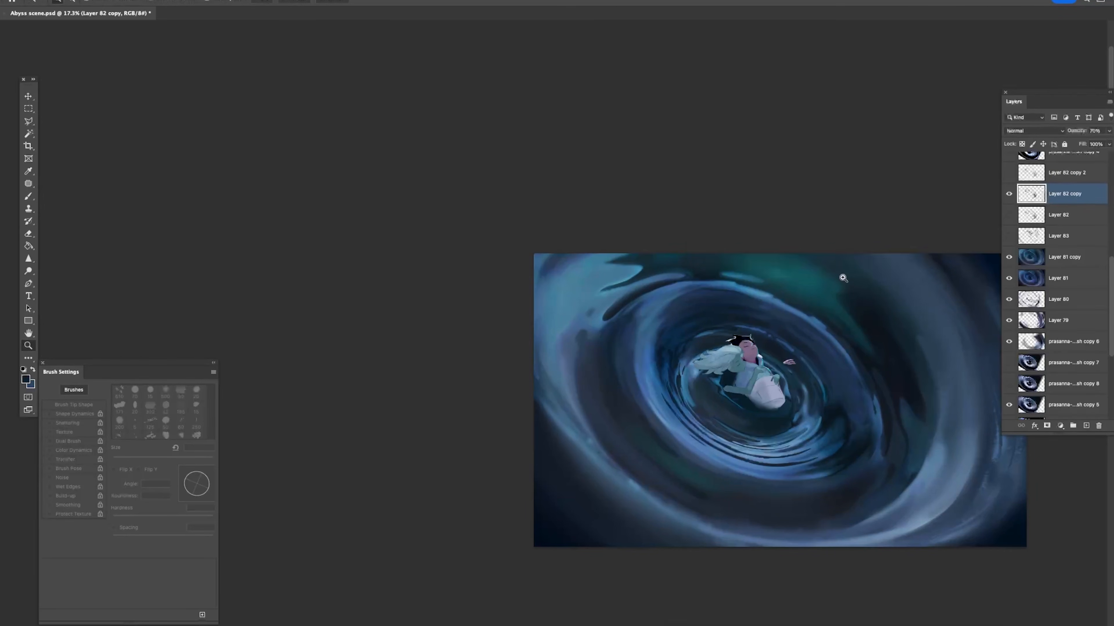
# Step: Duplicate Layer 81 copy and add a new empty layer directly beneath Layer 82 copy for brushwork
pyautogui.keyDown('alt'); pyautogui.click(876, 313); pyautogui.keyUp('alt')
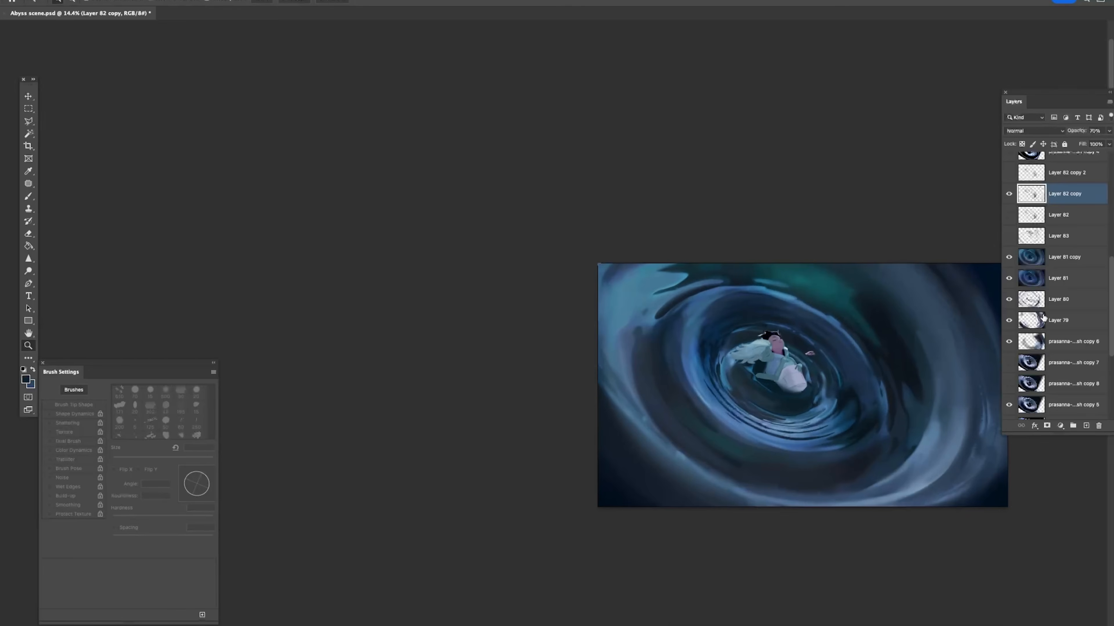
pyautogui.moveTo(1026, 258); pyautogui.dragTo(1086, 426)
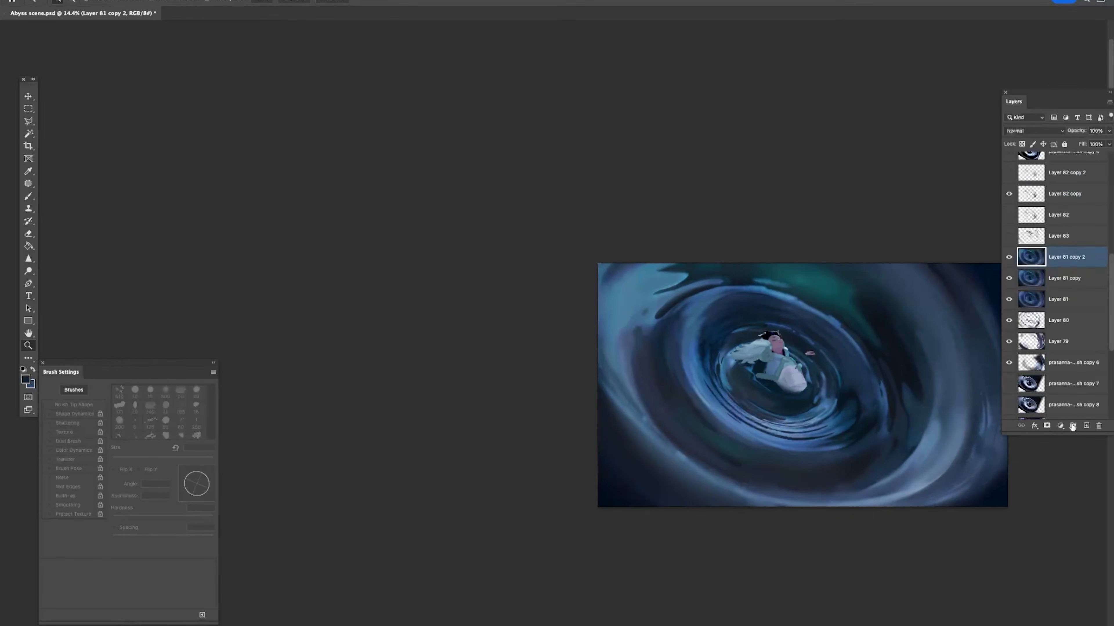
pyautogui.click(1086, 425)
pyautogui.scroll(5, 812, 395)
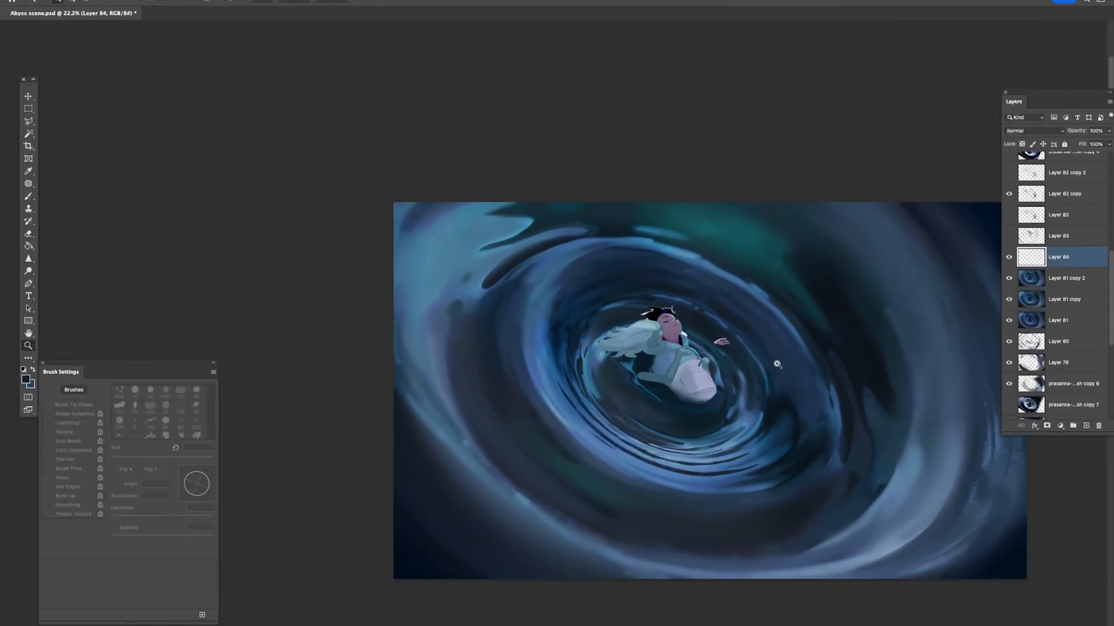
pyautogui.press('b')
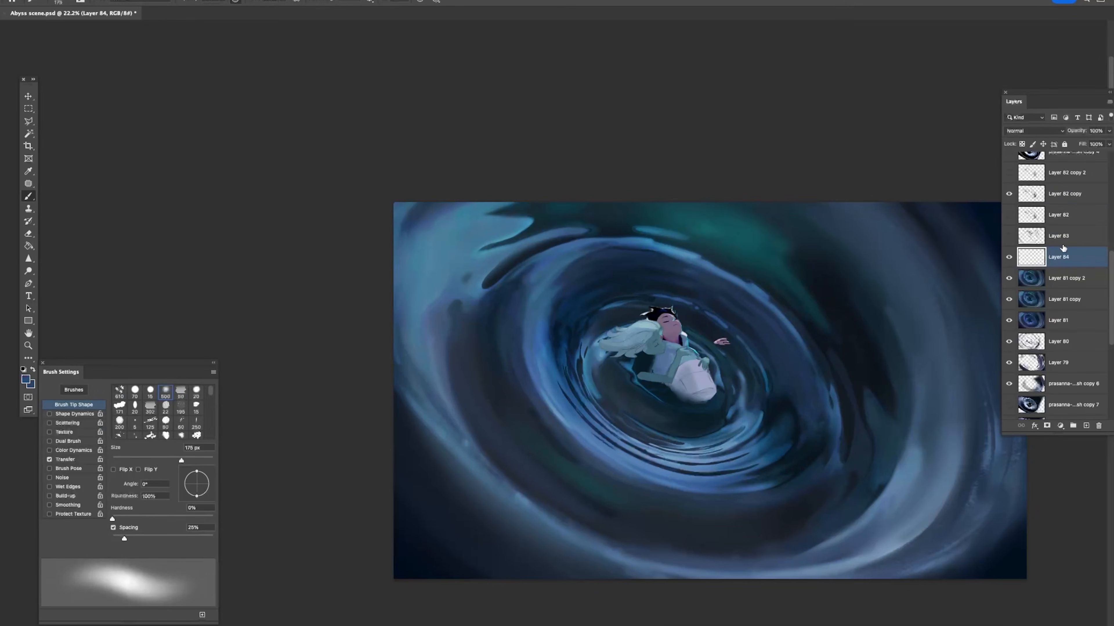
pyautogui.moveTo(1066, 248); pyautogui.dragTo(1063, 226)
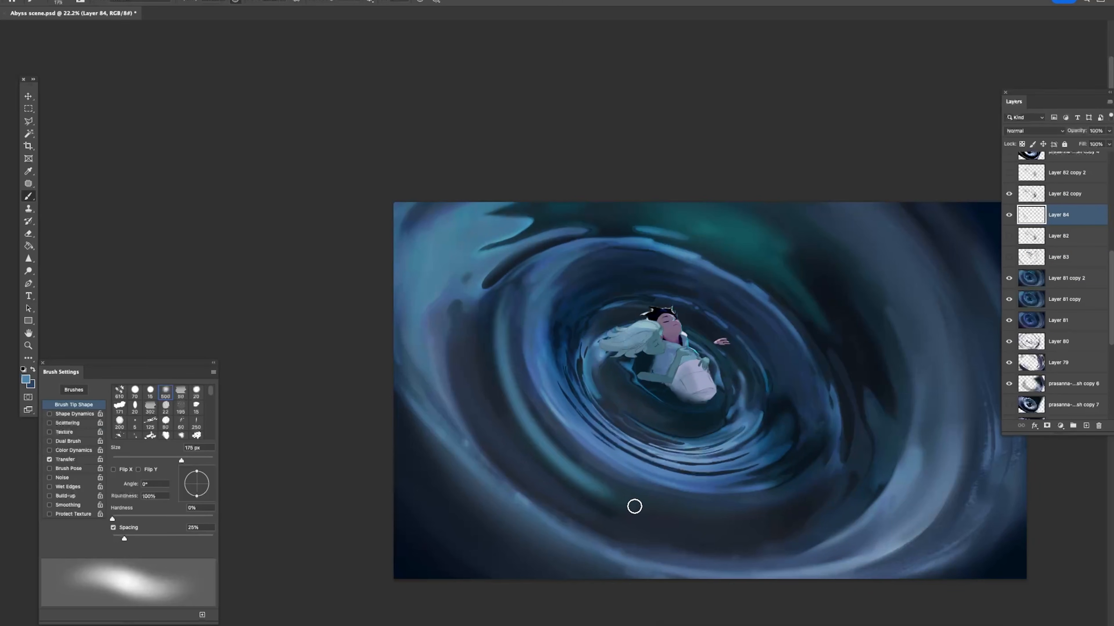
# Step: Try painting sampled blue and dark tones over the upper ripples on Layer 84 with a 125 px soft brush
pyautogui.keyDown('alt'); pyautogui.click(610, 516); pyautogui.keyUp('alt')
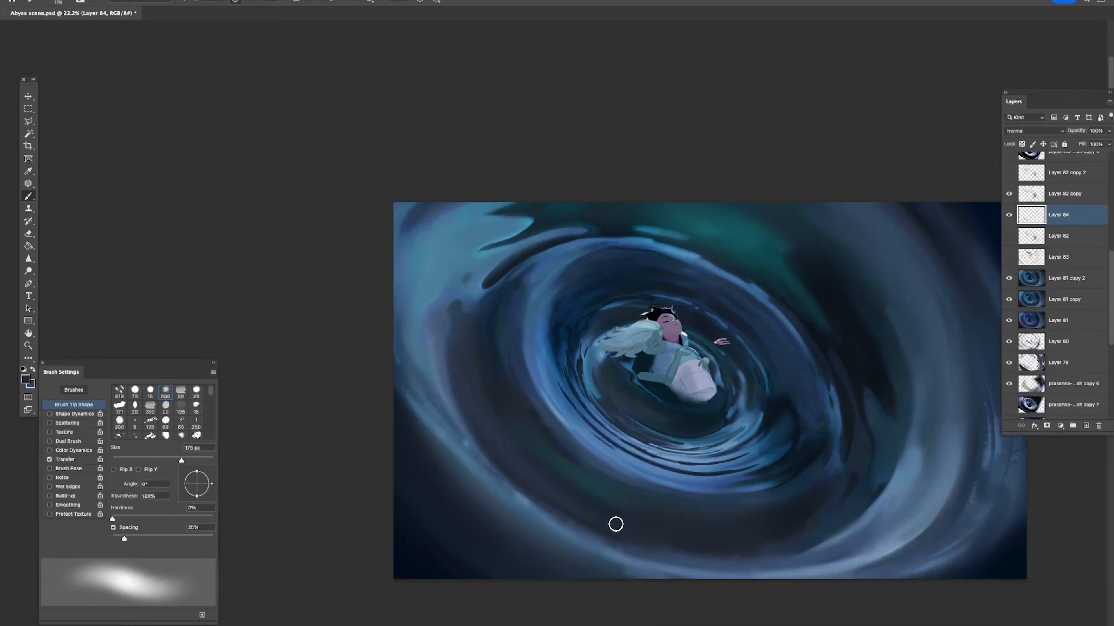
pyautogui.keyDown('alt'); pyautogui.click(807, 279); pyautogui.keyUp('alt')
pyautogui.press('[')
pyautogui.press('[')
pyautogui.moveTo(829, 314); pyautogui.dragTo(828, 266)
pyautogui.moveTo(535, 223)
pyautogui.mouseDown()
pyautogui.moveTo(480, 250)
pyautogui.moveTo(592, 228)
pyautogui.mouseUp()
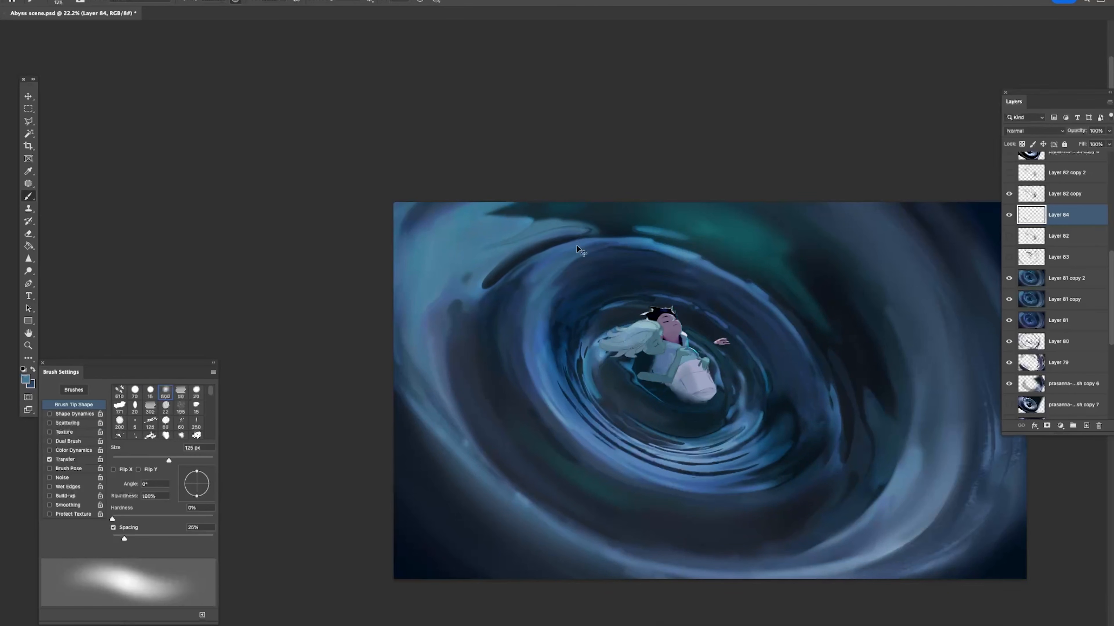
pyautogui.press('super+z')
pyautogui.keyDown('alt'); pyautogui.click(507, 212); pyautogui.keyUp('alt')
pyautogui.moveTo(536, 208)
pyautogui.mouseDown()
pyautogui.moveTo(477, 220)
pyautogui.moveTo(440, 254)
pyautogui.mouseUp()
pyautogui.press('super+z')
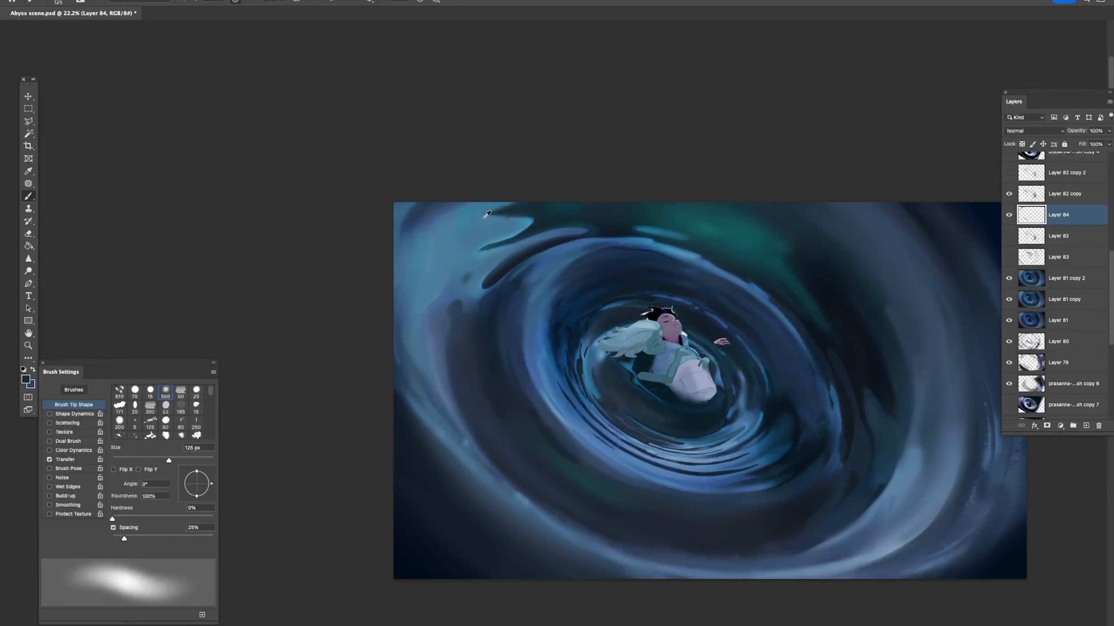
# Step: Try painting sampled swirl tones along the outer band of the mirrored whirlpool with a 200 px soft brush
pyautogui.keyDown('alt'); pyautogui.click(904, 450); pyautogui.keyUp('alt')
pyautogui.press('z')
pyautogui.moveTo(944, 364); pyautogui.dragTo(931, 327)
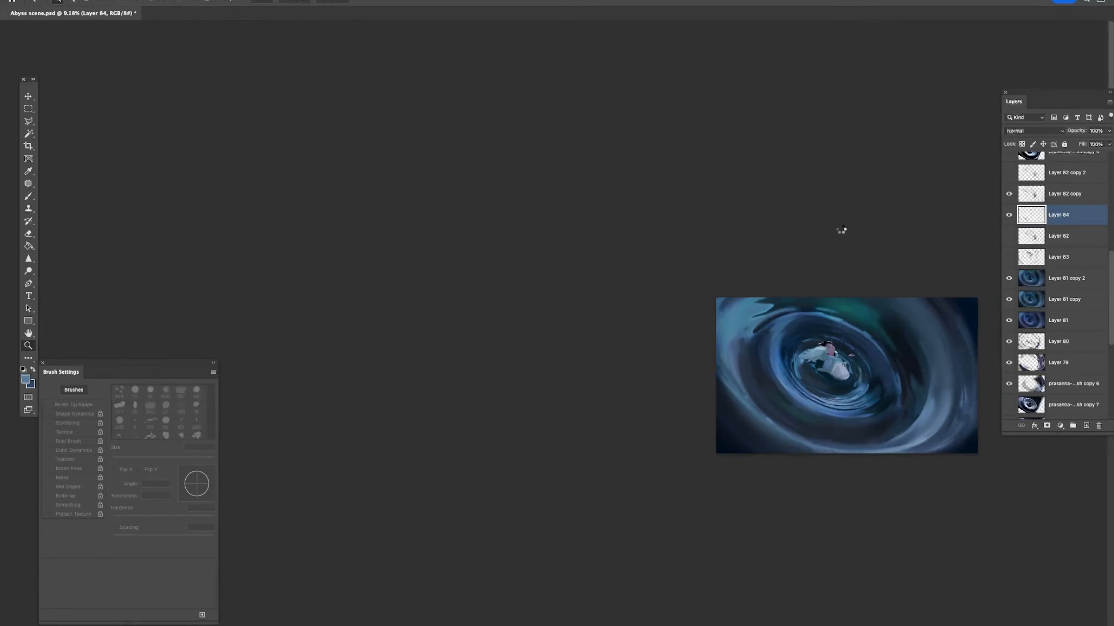
pyautogui.press('b')
pyautogui.moveTo(779, 390)
pyautogui.mouseDown()
pyautogui.moveTo(800, 391)
pyautogui.moveTo(745, 358)
pyautogui.mouseUp()
pyautogui.press(']')
pyautogui.keyDown('alt'); pyautogui.click(753, 428); pyautogui.keyUp('alt')
pyautogui.moveTo(752, 433); pyautogui.dragTo(665, 451)
pyautogui.press('super+z')
pyautogui.keyDown('alt'); pyautogui.click(656, 364); pyautogui.keyUp('alt')
pyautogui.moveTo(657, 373); pyautogui.dragTo(693, 477)
pyautogui.press('super+z')
pyautogui.keyDown('alt'); pyautogui.click(688, 340); pyautogui.keyUp('alt')
pyautogui.moveTo(679, 326)
pyautogui.mouseDown()
pyautogui.moveTo(672, 415)
pyautogui.moveTo(705, 481)
pyautogui.mouseUp()
pyautogui.press('super+z')
pyautogui.press('super+z')
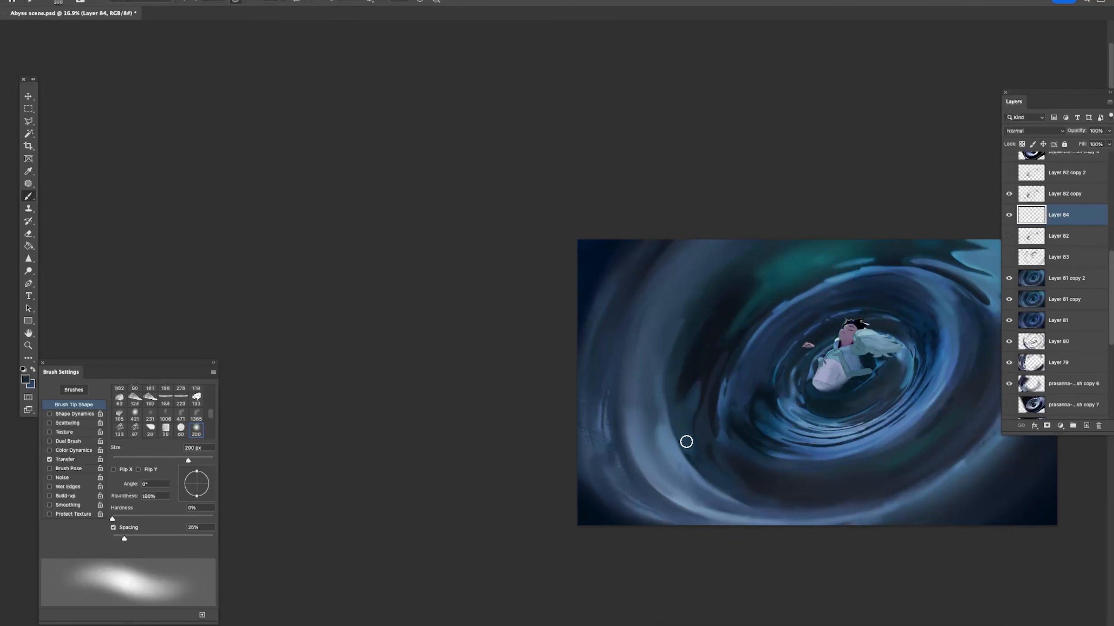
# Step: Try finer strokes along the mirrored whirlpool's outer band with a 125 px soft brush, undoing each attempt
pyautogui.press('[')
pyautogui.press('super+z')
pyautogui.moveTo(676, 404)
pyautogui.mouseDown()
pyautogui.moveTo(673, 448)
pyautogui.moveTo(701, 480)
pyautogui.mouseUp()
pyautogui.press('super+z')
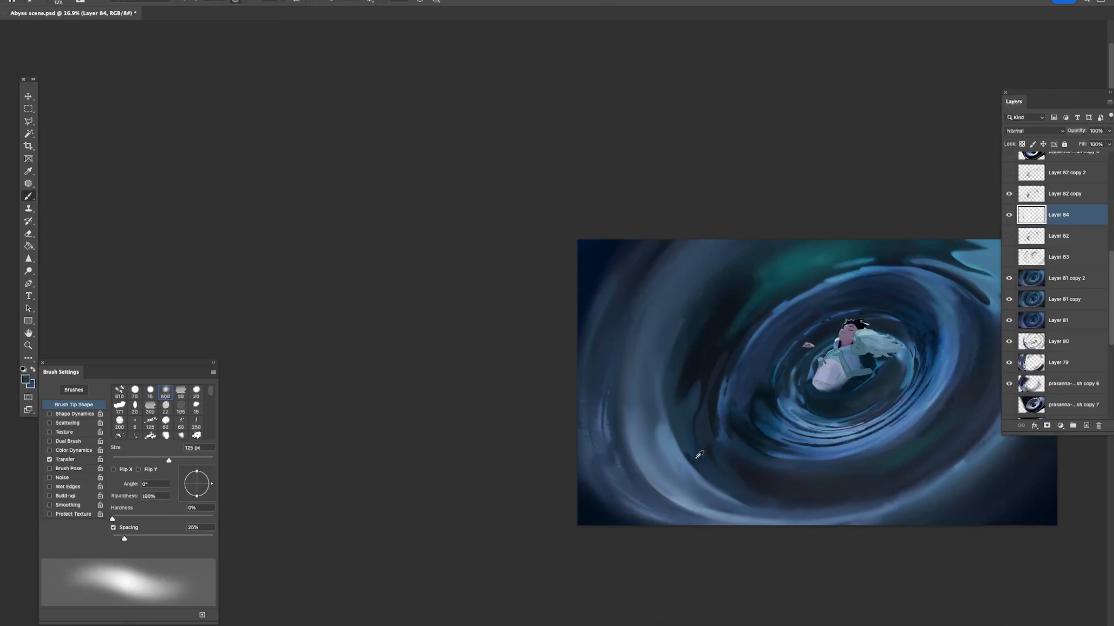
pyautogui.moveTo(668, 401); pyautogui.dragTo(686, 458)
pyautogui.press('super+z')
pyautogui.moveTo(670, 374)
pyautogui.mouseDown()
pyautogui.moveTo(678, 445)
pyautogui.moveTo(696, 460)
pyautogui.mouseUp()
pyautogui.press('super+z')
# Step: Paint soft dark tones over the lower swirl on Layer 84 with a 500 px brush
pyautogui.press('z')
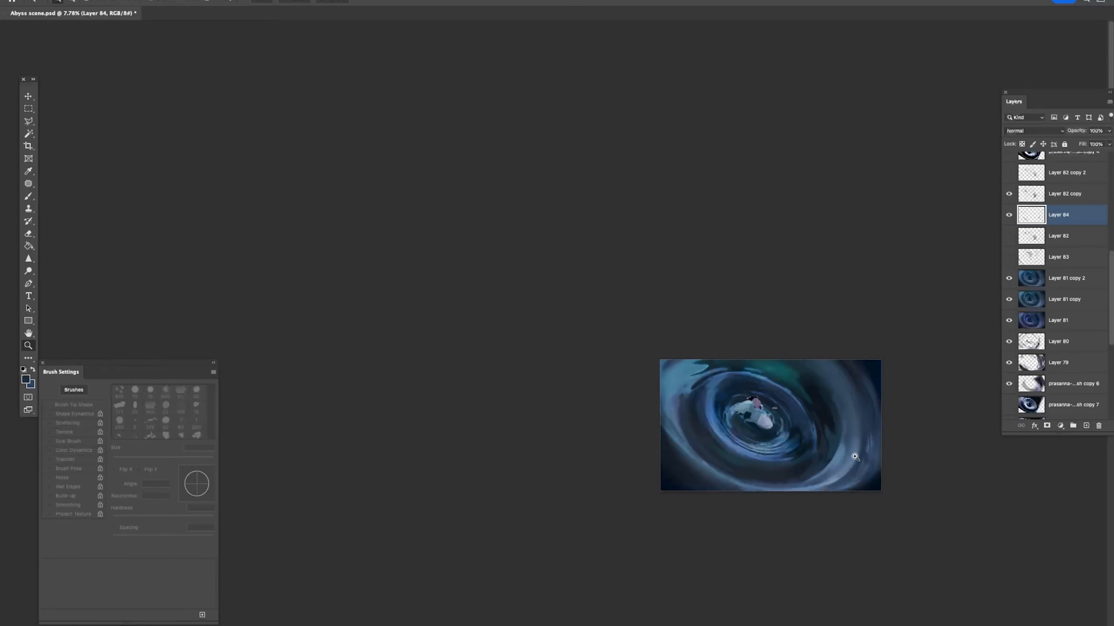
pyautogui.moveTo(855, 456); pyautogui.dragTo(875, 454)
pyautogui.press('b')
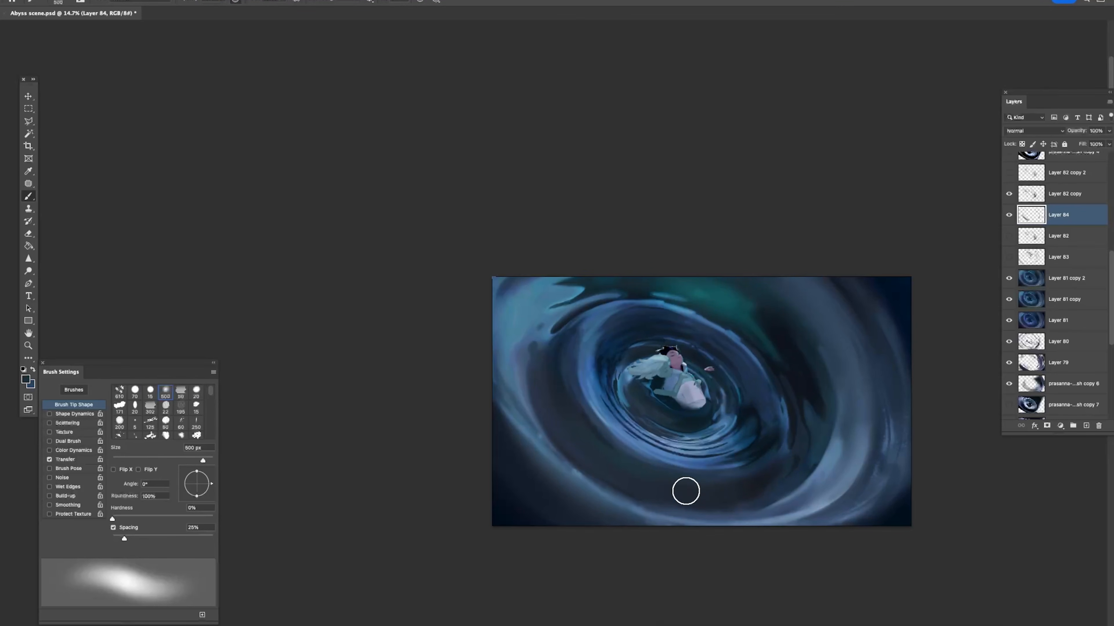
pyautogui.scroll(-1, 604, 462)
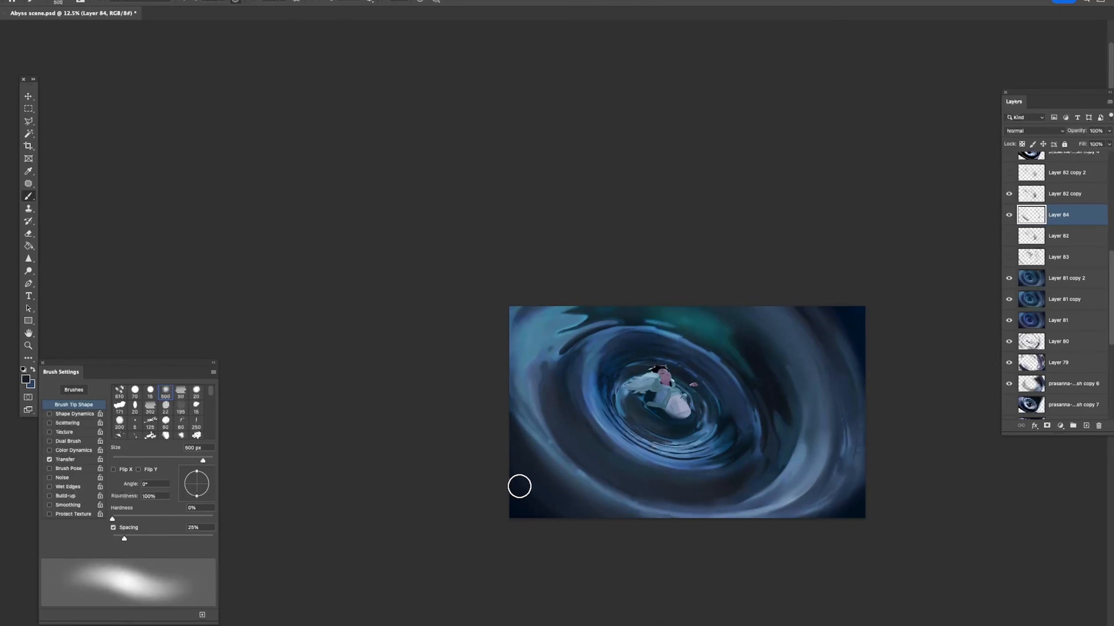
# Step: Compare the swirl with Layer 84 hidden and shown, and save the painting
pyautogui.scroll(-2, 803, 287)
pyautogui.scroll(2, 774, 298)
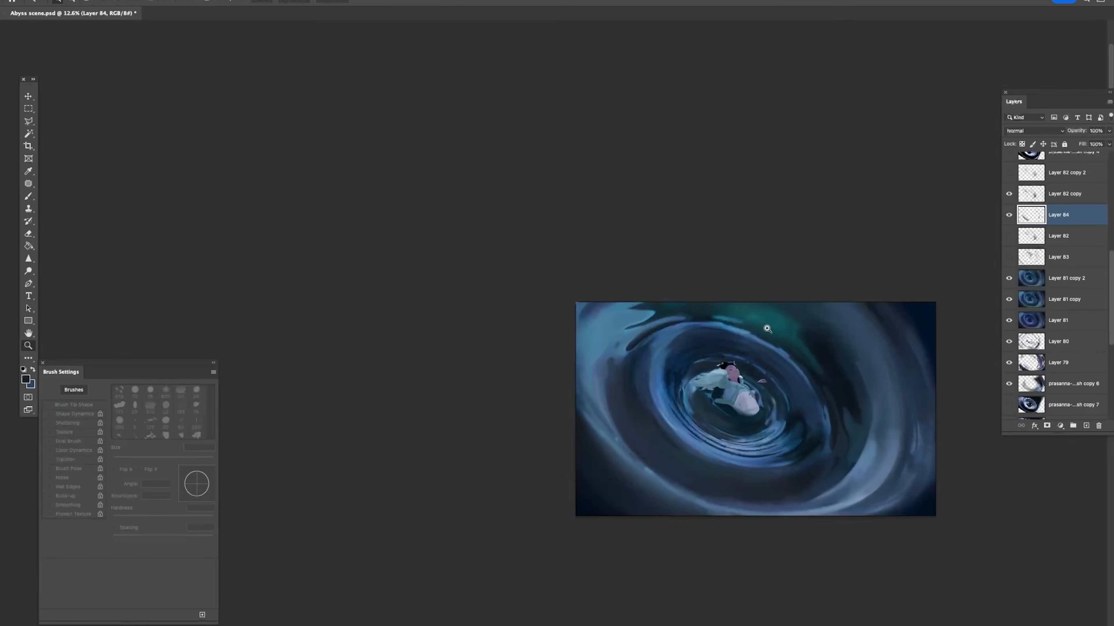
pyautogui.click(1008, 214)
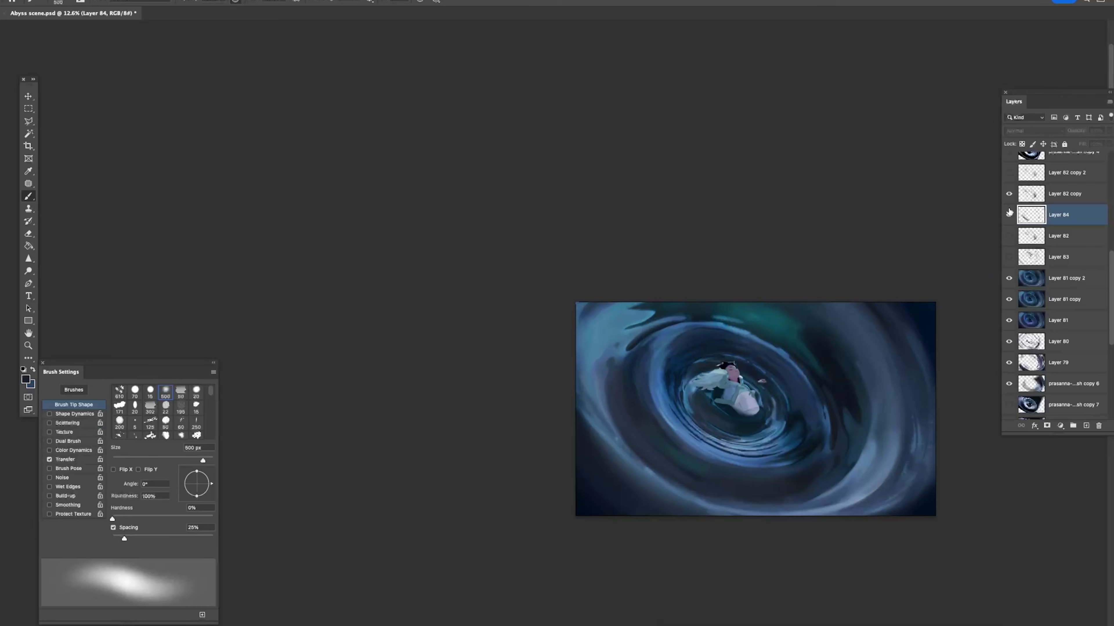
pyautogui.hotkey('ctrl', 's')
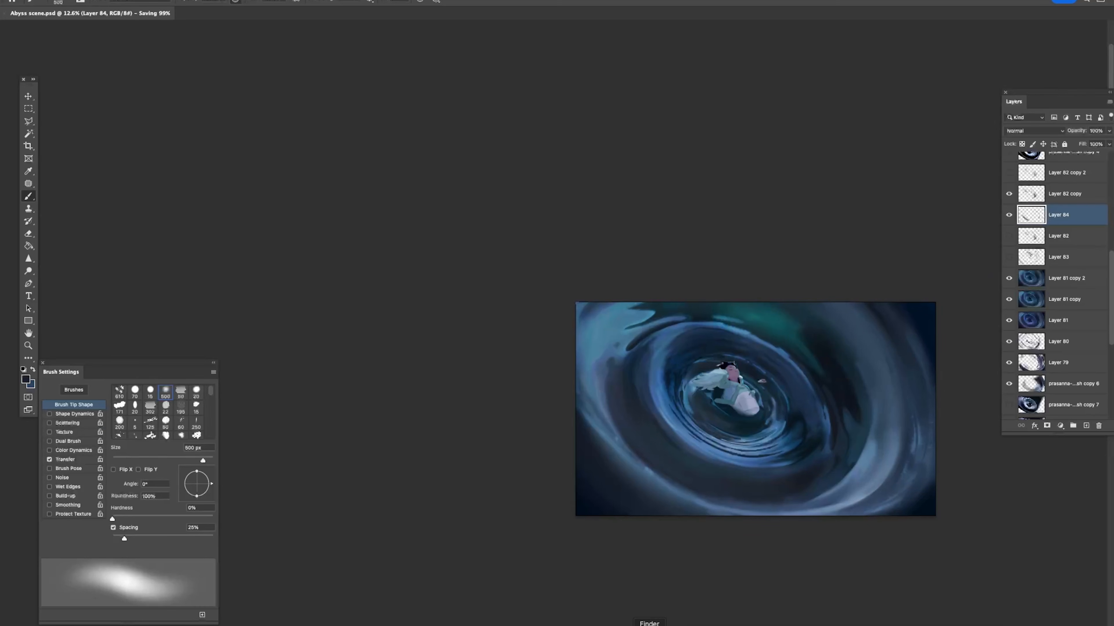
# Step: Switch to Finder, browse the Water Stuff folder and open the wesley-shen photo of the foaming teal whirlpool
pyautogui.click(649, 625)
pyautogui.scroll(5, 726, 515)
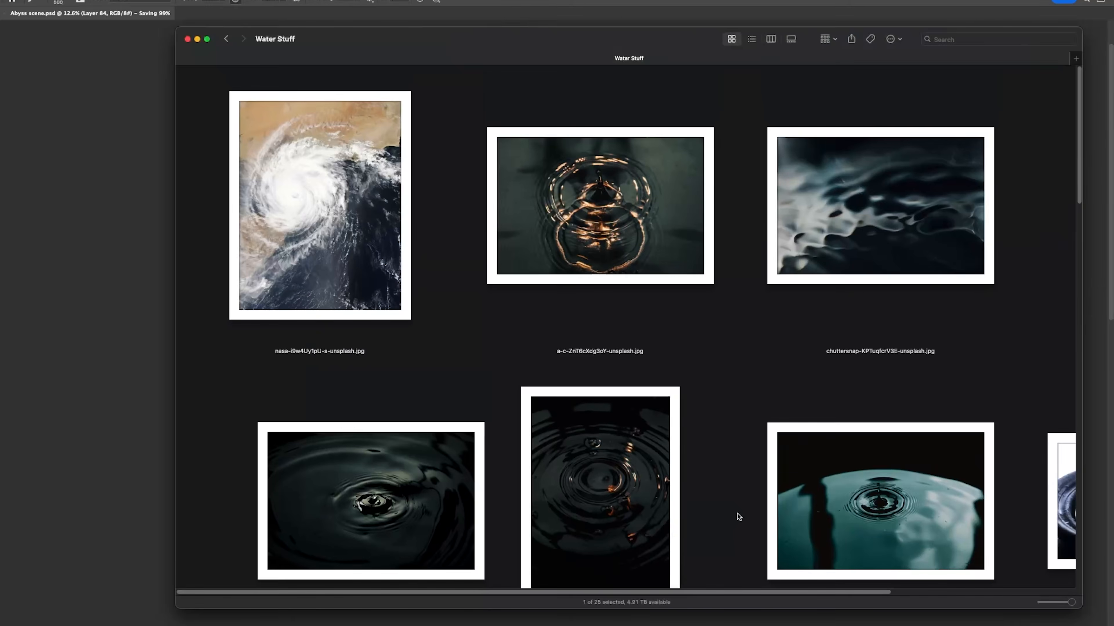
pyautogui.hscroll(10, 666, 583)
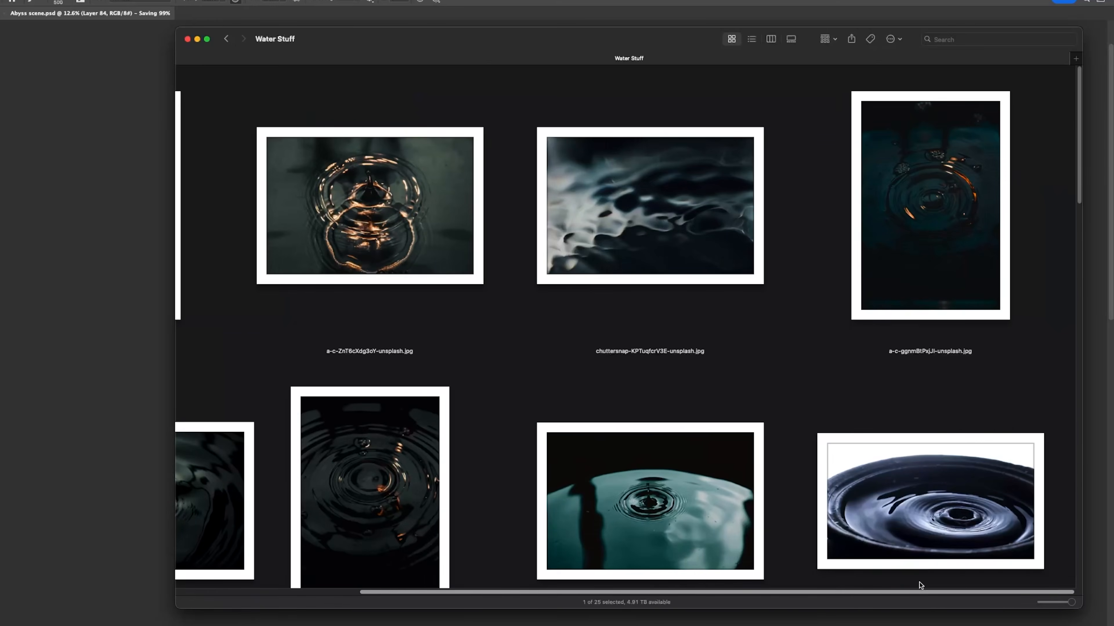
pyautogui.scroll(-10, 883, 535)
pyautogui.scroll(-5, 882, 535)
pyautogui.hscroll(-1, 883, 535)
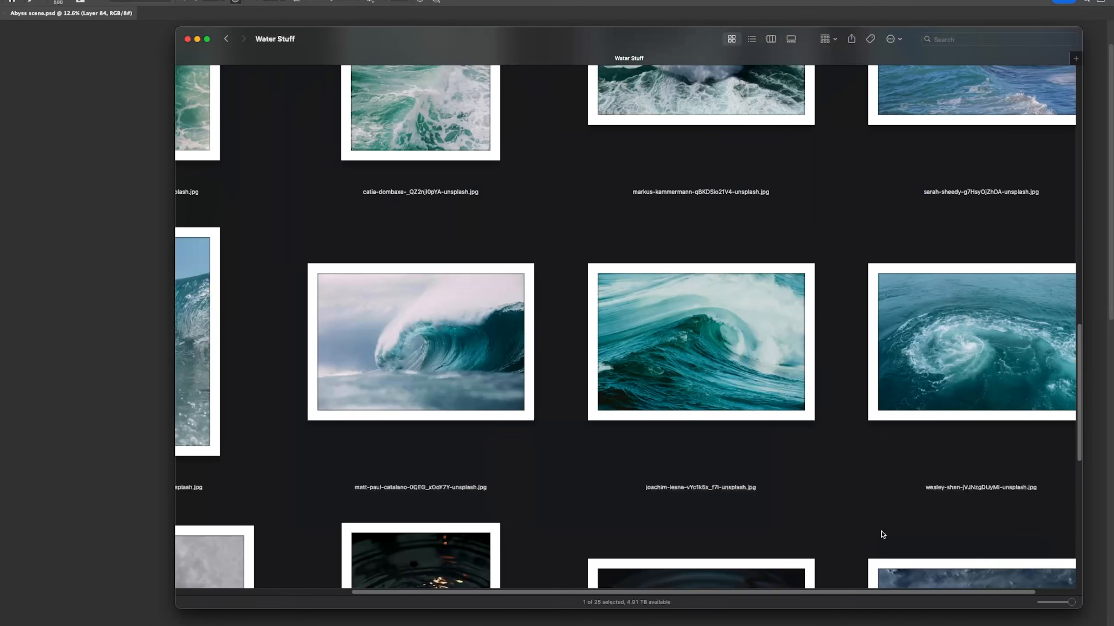
pyautogui.scroll(-3, 883, 535)
pyautogui.rightClick(996, 300)
pyautogui.rightClick(977, 277)
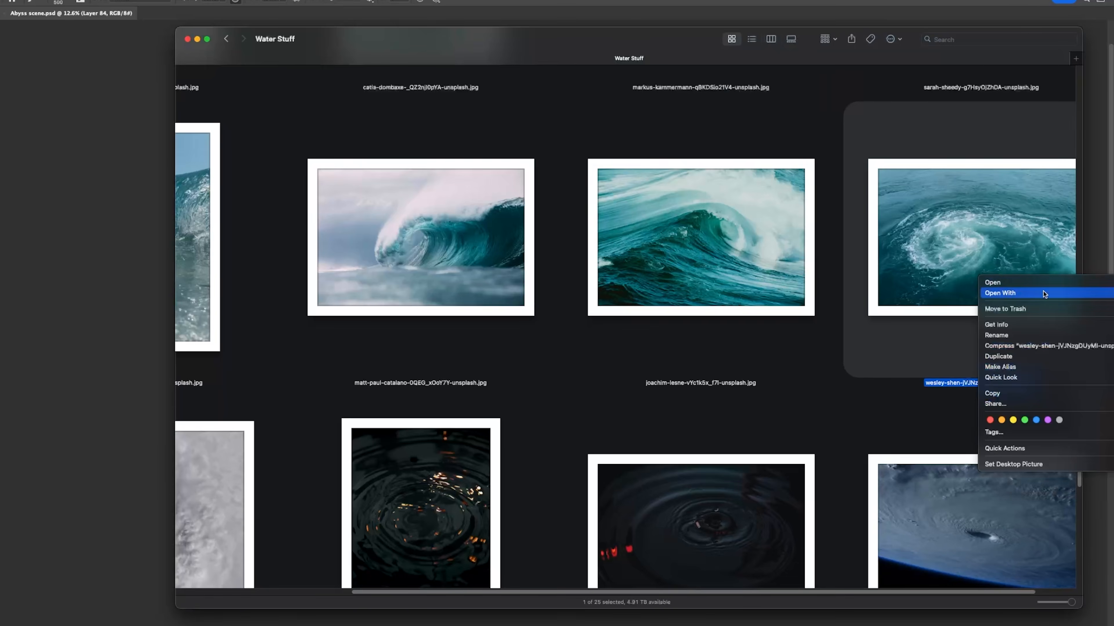
pyautogui.click(992, 282)
# Step: Duplicate the photo's background layer and select its white foam with Color Range at a Fuzziness of about 35
pyautogui.moveTo(536, 352)
pyautogui.mouseDown()
pyautogui.moveTo(614, 349)
pyautogui.moveTo(532, 347)
pyautogui.moveTo(546, 342)
pyautogui.mouseUp()
pyautogui.press('super+j')
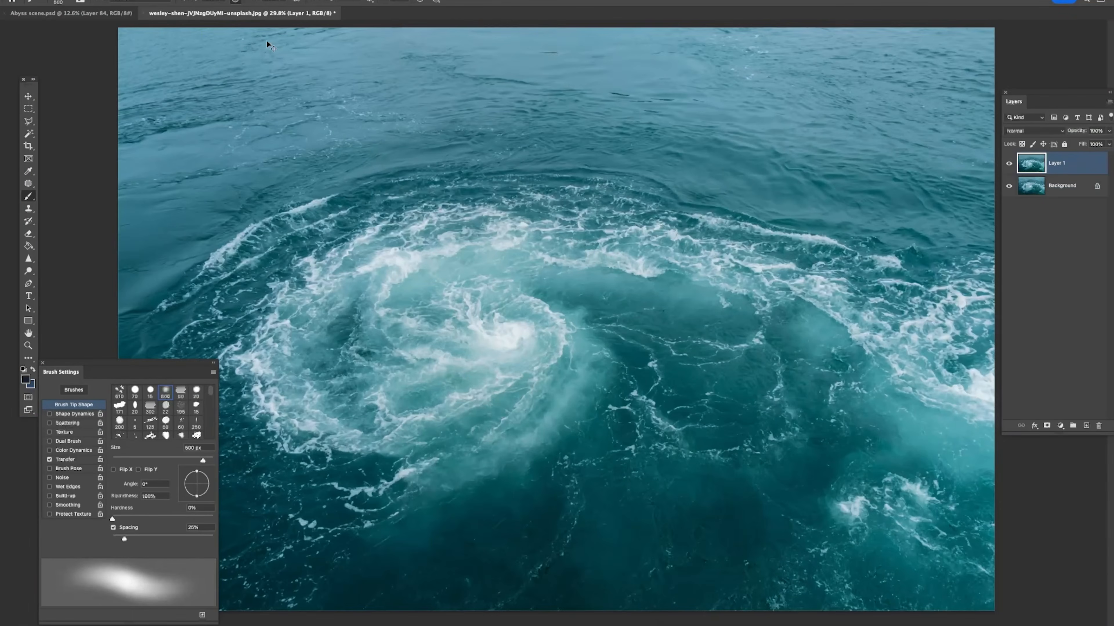
pyautogui.click(209, 0)
pyautogui.click(230, 67)
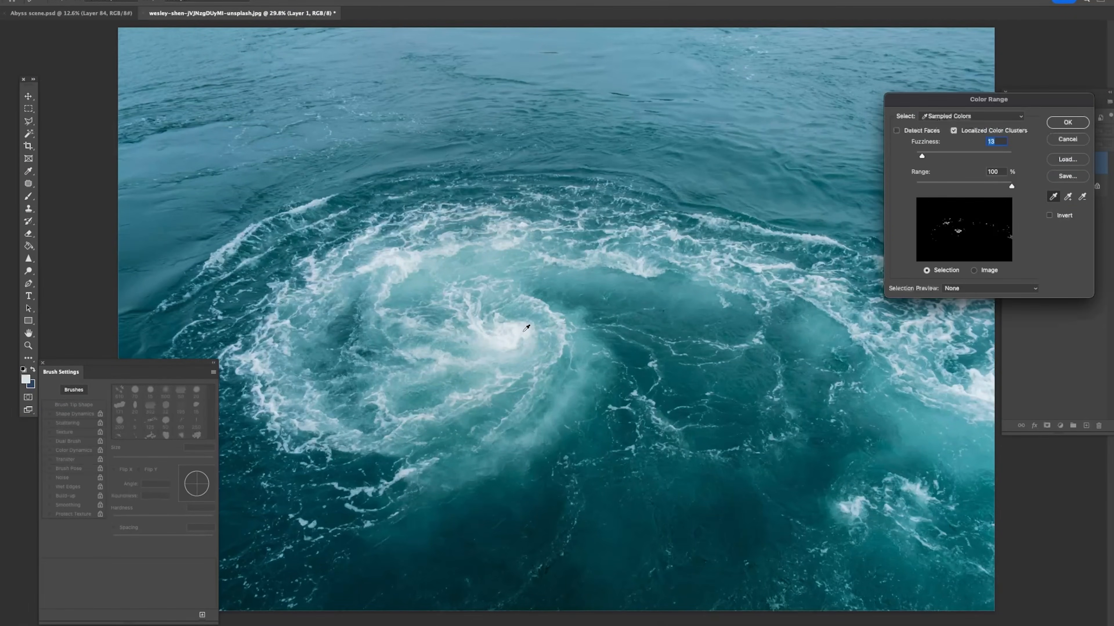
pyautogui.click(407, 258)
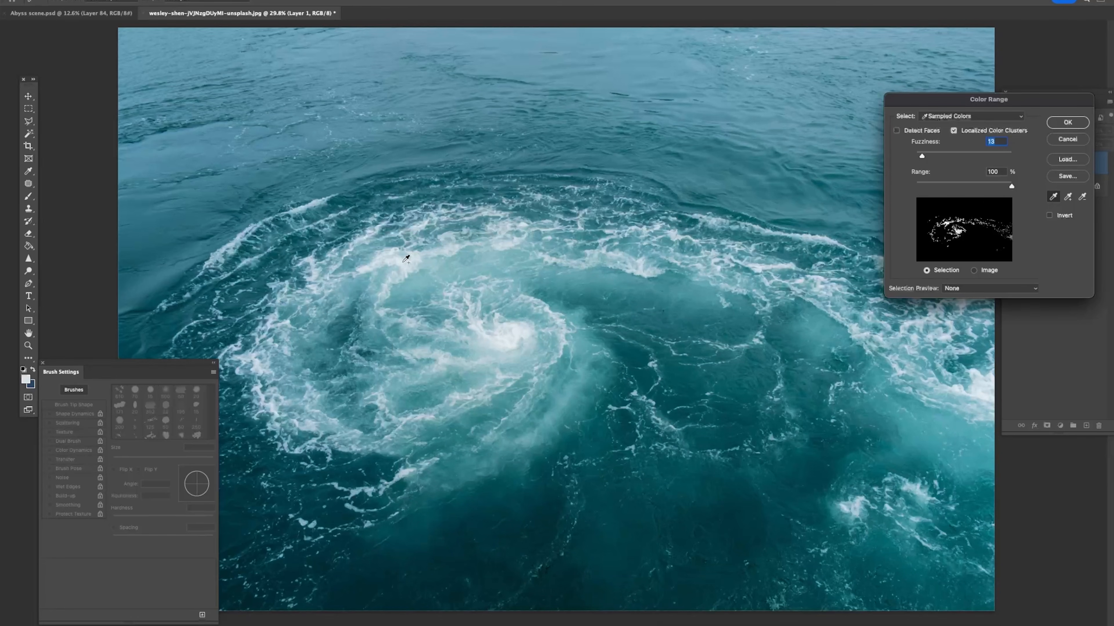
pyautogui.click(936, 152)
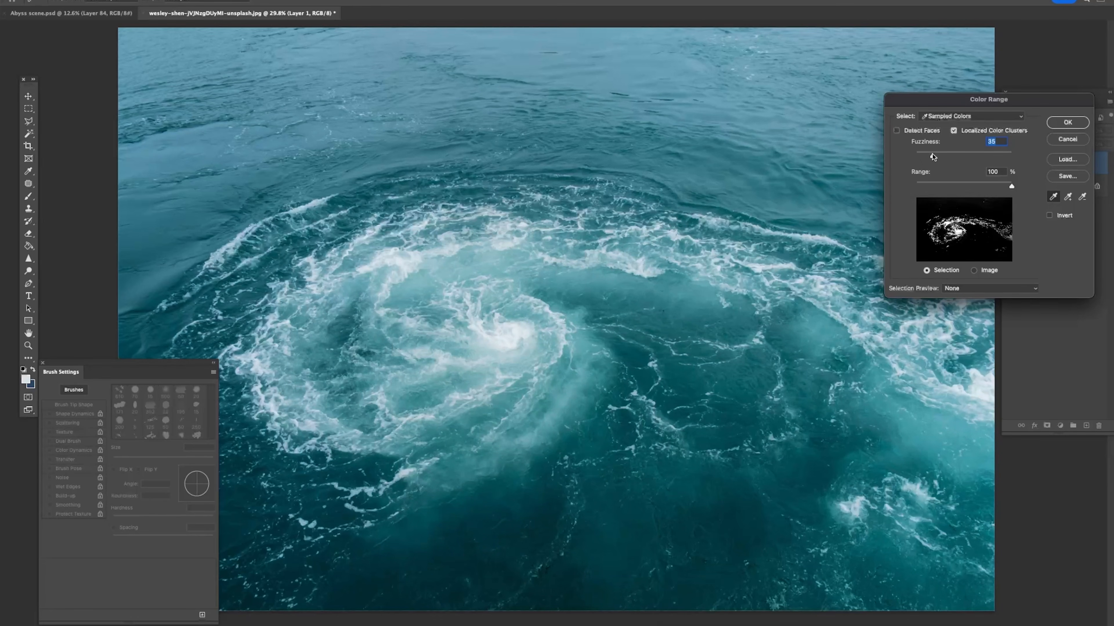
pyautogui.press('Return')
# Step: Copy the selected foam and paste it as a new layer into Abyss scene.psd
pyautogui.press('super+c')
pyautogui.click(71, 13)
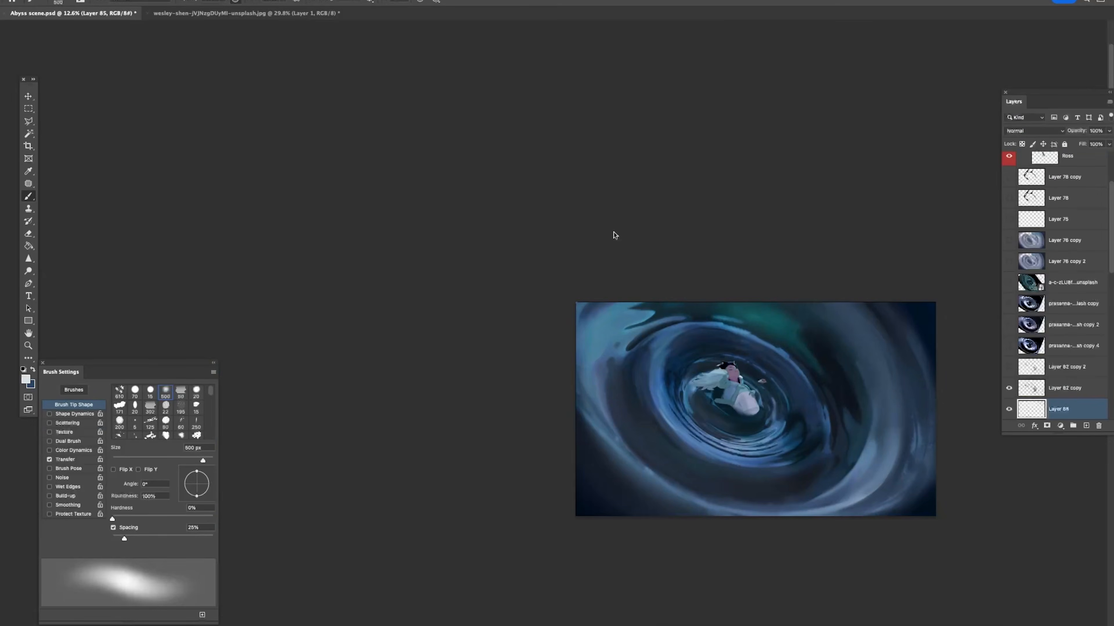
pyautogui.press('super+v')
pyautogui.hotkey('alt', 'space')
pyautogui.moveTo(751, 344); pyautogui.dragTo(758, 344)
# Step: Free-transform the pasted foam, enlarging and rotating it diagonally to follow the whirlpool around the couple
pyautogui.press('super+t')
pyautogui.moveTo(752, 262); pyautogui.dragTo(910, 327)
pyautogui.moveTo(880, 362); pyautogui.dragTo(997, 285)
pyautogui.moveTo(873, 339); pyautogui.dragTo(779, 407)
pyautogui.moveTo(803, 244); pyautogui.dragTo(853, 204)
pyautogui.rightClick(822, 328)
pyautogui.click(825, 270)
pyautogui.moveTo(912, 235); pyautogui.dragTo(689, 582)
pyautogui.moveTo(848, 474); pyautogui.dragTo(828, 499)
pyautogui.moveTo(914, 369); pyautogui.dragTo(824, 280)
pyautogui.moveTo(767, 341); pyautogui.dragTo(837, 316)
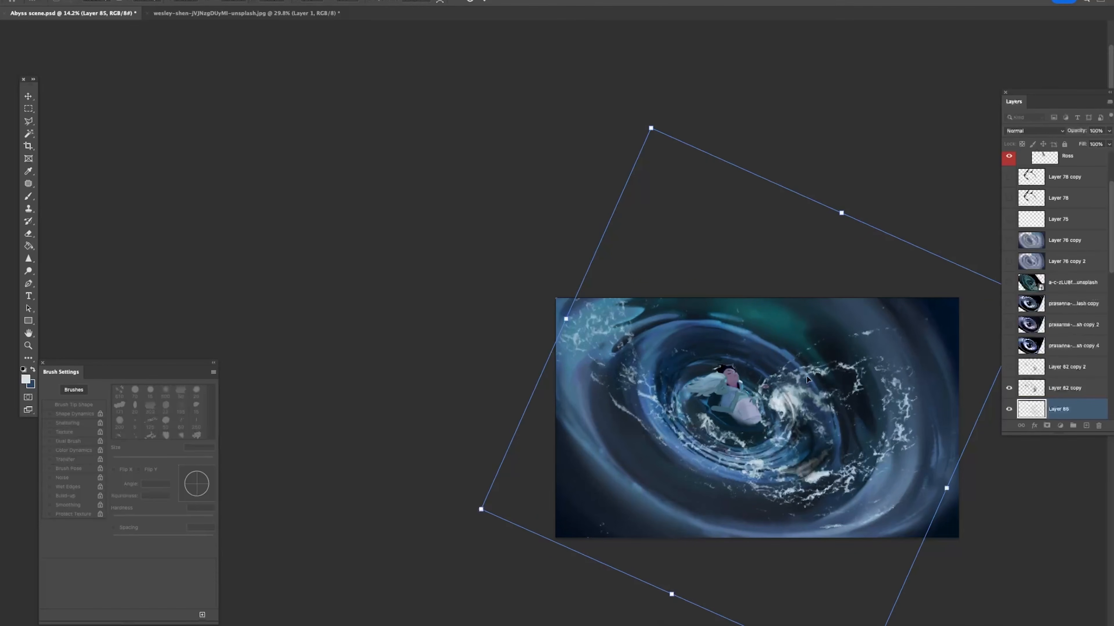
# Step: Distort the foam layer by its corners into a large diamond so the foam wraps around the swirl's lower bands
pyautogui.moveTo(807, 376); pyautogui.dragTo(790, 391)
pyautogui.rightClick(791, 391)
pyautogui.click(817, 443)
pyautogui.moveTo(634, 143); pyautogui.dragTo(587, 200)
pyautogui.moveTo(848, 307); pyautogui.dragTo(692, 219)
pyautogui.moveTo(857, 223); pyautogui.dragTo(858, 319)
pyautogui.moveTo(433, 117); pyautogui.dragTo(546, 126)
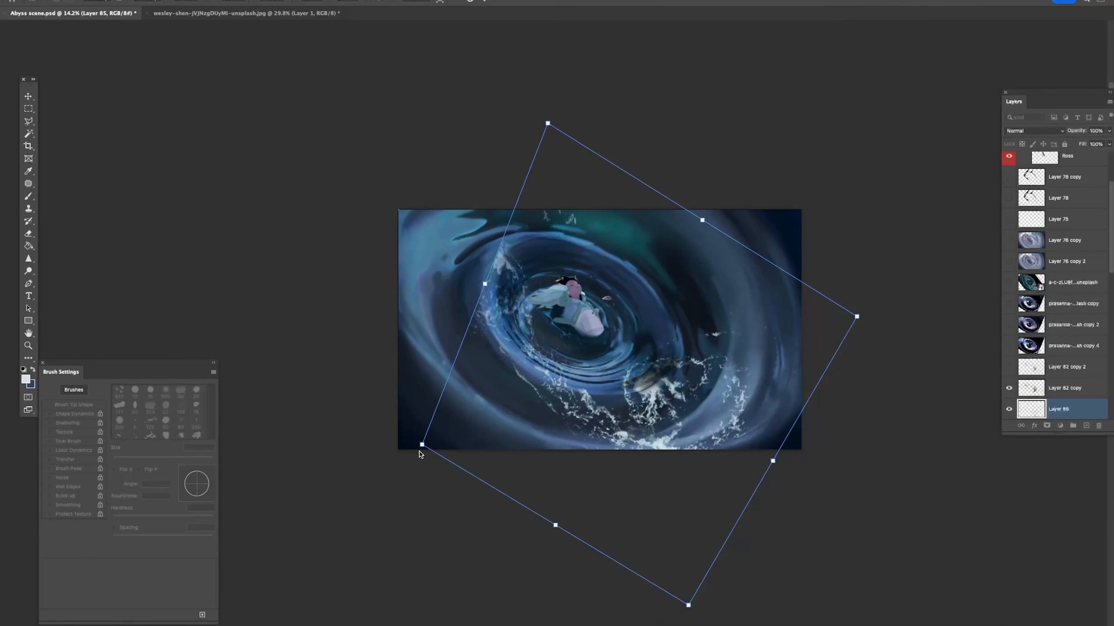
pyautogui.moveTo(422, 444); pyautogui.dragTo(144, 285)
pyautogui.moveTo(651, 218); pyautogui.dragTo(723, 207)
pyautogui.moveTo(569, 110); pyautogui.dragTo(549, 44)
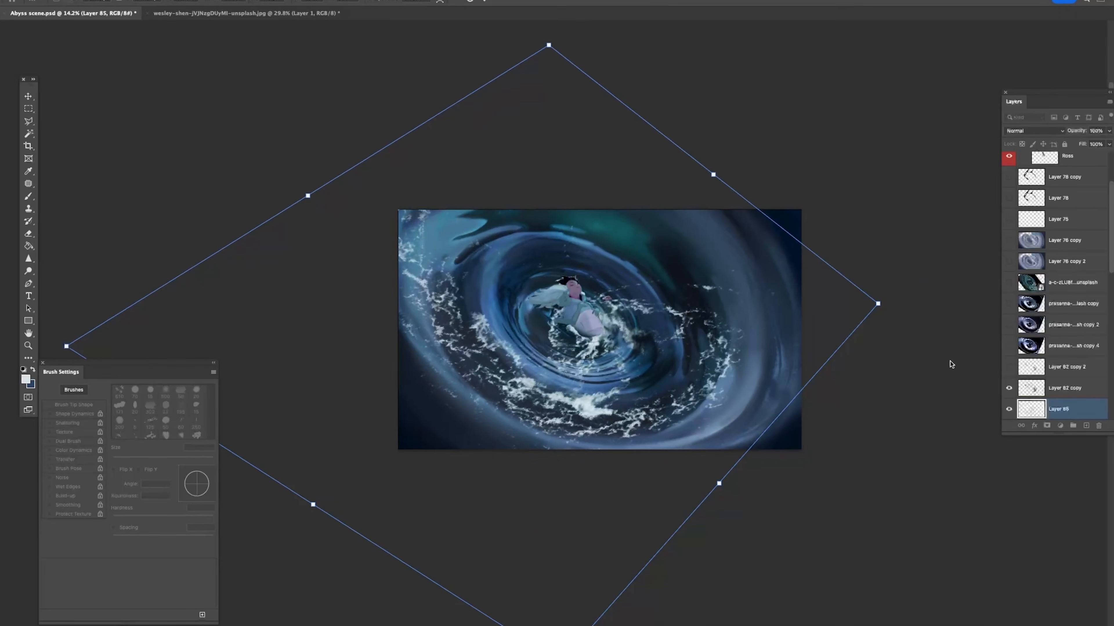
pyautogui.moveTo(878, 305); pyautogui.dragTo(893, 367)
pyautogui.moveTo(786, 389); pyautogui.dragTo(776, 314)
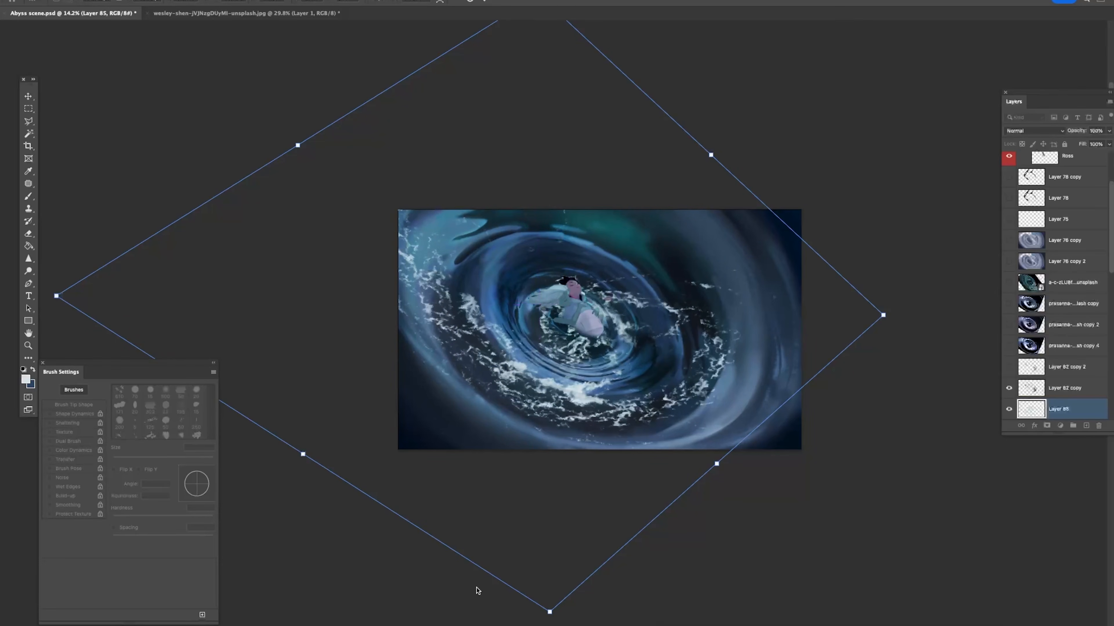
# Step: Reshape the foam's remaining corners and reposition it to match the whirlpool's elliptical perspective
pyautogui.moveTo(572, 544); pyautogui.dragTo(644, 472)
pyautogui.moveTo(906, 237); pyautogui.dragTo(897, 435)
pyautogui.moveTo(600, 121); pyautogui.dragTo(638, 150)
pyautogui.moveTo(672, 216); pyautogui.dragTo(549, 45)
pyautogui.moveTo(822, 269); pyautogui.dragTo(841, 275)
pyautogui.moveTo(701, 415); pyautogui.dragTo(803, 319)
pyautogui.moveTo(590, 471); pyautogui.dragTo(581, 567)
# Step: Stretch the foam's outer corner farther past the canvas, adjust its opposite corner and apply the distortion
pyautogui.scroll(5, 564, 531)
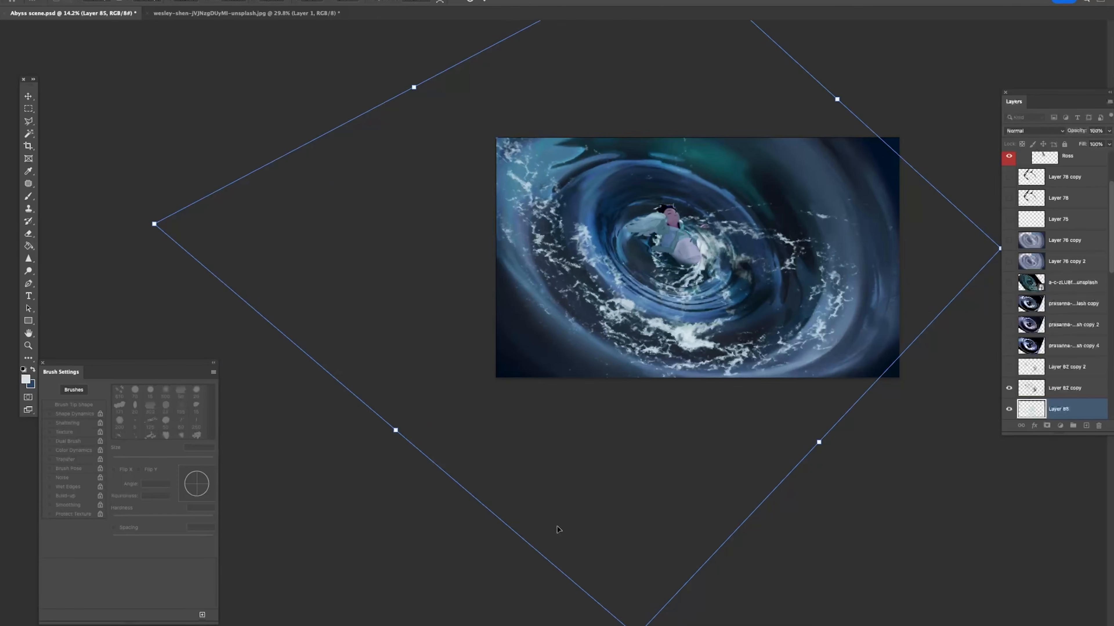
pyautogui.moveTo(154, 224); pyautogui.dragTo(55, 147)
pyautogui.moveTo(785, 250); pyautogui.dragTo(672, 276)
pyautogui.moveTo(671, 276); pyautogui.dragTo(670, 315)
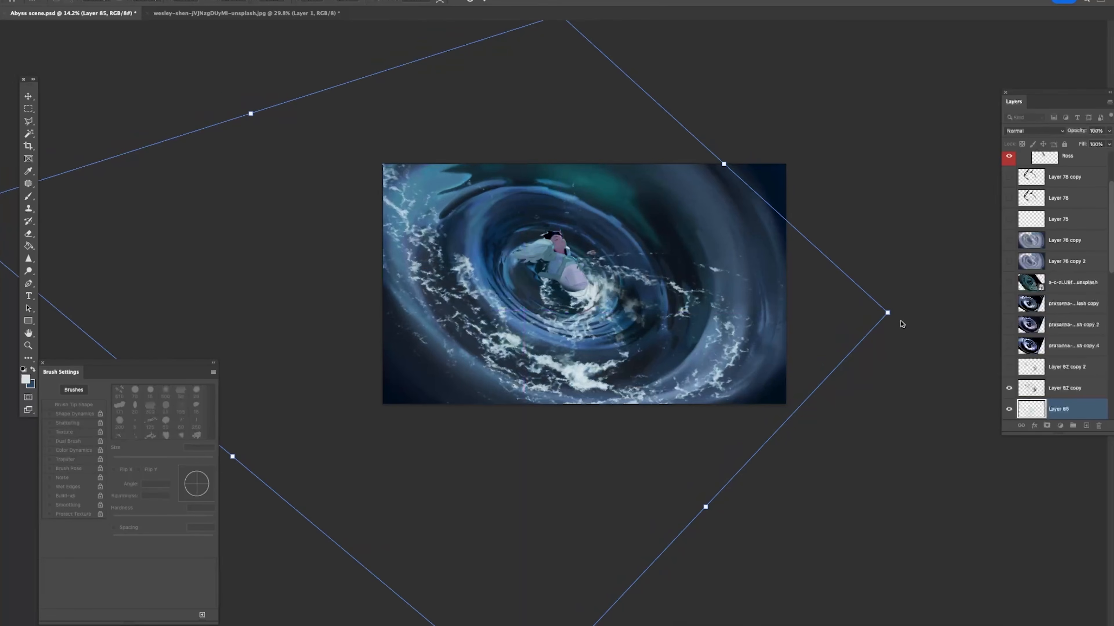
pyautogui.moveTo(901, 324); pyautogui.dragTo(779, 324)
pyautogui.press('Return')
# Step: Transform the foam layer once more, adjusting its upper corner to refine the fit around the swirl, and apply it
pyautogui.keyDown('alt'); pyautogui.click(750, 327); pyautogui.keyUp('alt')
pyautogui.keyDown('alt'); pyautogui.click(750, 328); pyautogui.keyUp('alt')
pyautogui.keyDown('alt'); pyautogui.click(750, 327); pyautogui.keyUp('alt')
pyautogui.press('super+t')
pyautogui.press('super+r')
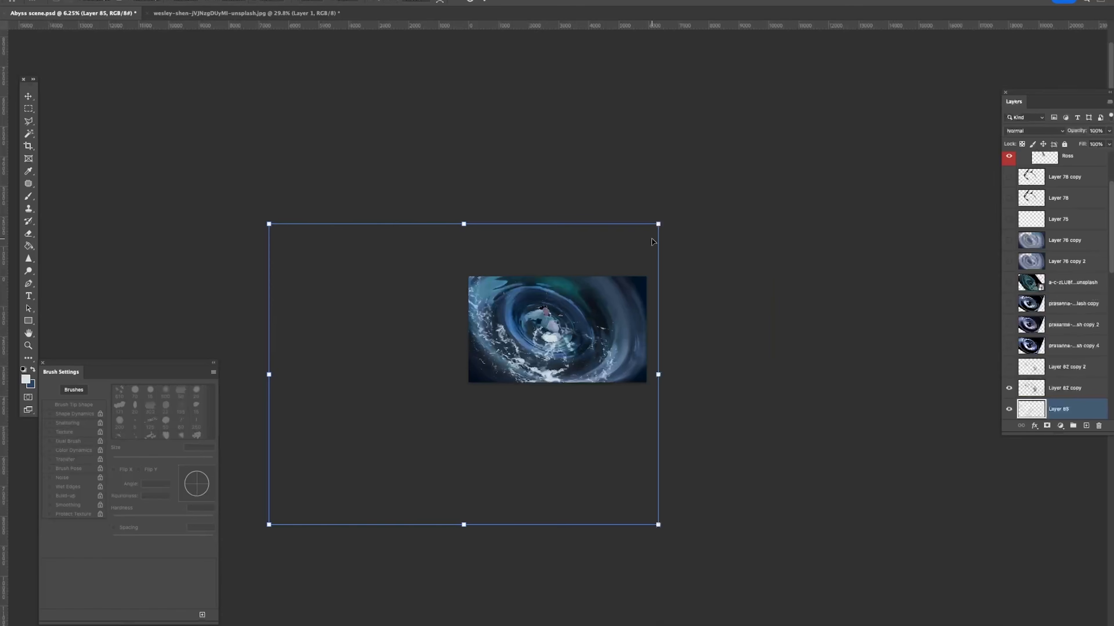
pyautogui.moveTo(653, 220); pyautogui.dragTo(631, 245)
pyautogui.scroll(3, 552, 299)
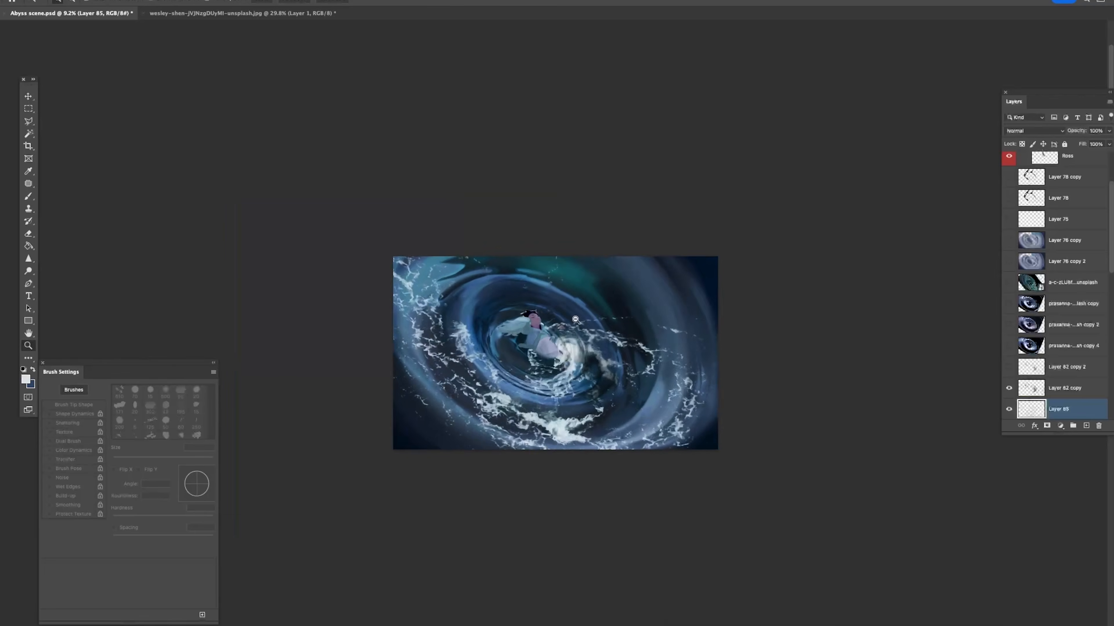
pyautogui.press('Return')
# Step: Erase some of the foam around the couple and the inner swirl on the foam layer
pyautogui.press('e')
pyautogui.moveTo(539, 351)
pyautogui.mouseDown()
pyautogui.moveTo(601, 408)
pyautogui.moveTo(569, 429)
pyautogui.moveTo(523, 423)
pyautogui.moveTo(616, 390)
pyautogui.moveTo(604, 323)
pyautogui.moveTo(650, 350)
pyautogui.mouseUp()
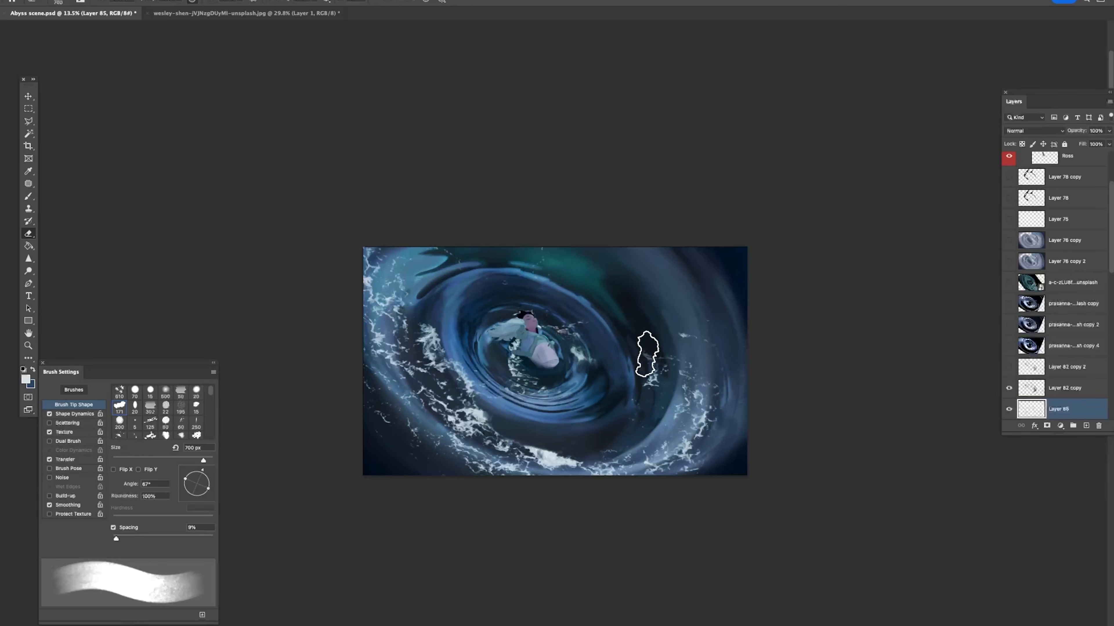
pyautogui.moveTo(485, 382); pyautogui.dragTo(458, 359)
# Step: Transform the foam layer, repositioning it and pulling its upper corner outward to fit the whirlpool, and apply it
pyautogui.press('super+t')
pyautogui.moveTo(511, 310); pyautogui.dragTo(500, 325)
pyautogui.moveTo(810, 89); pyautogui.dragTo(882, 32)
pyautogui.moveTo(754, 156); pyautogui.dragTo(709, 157)
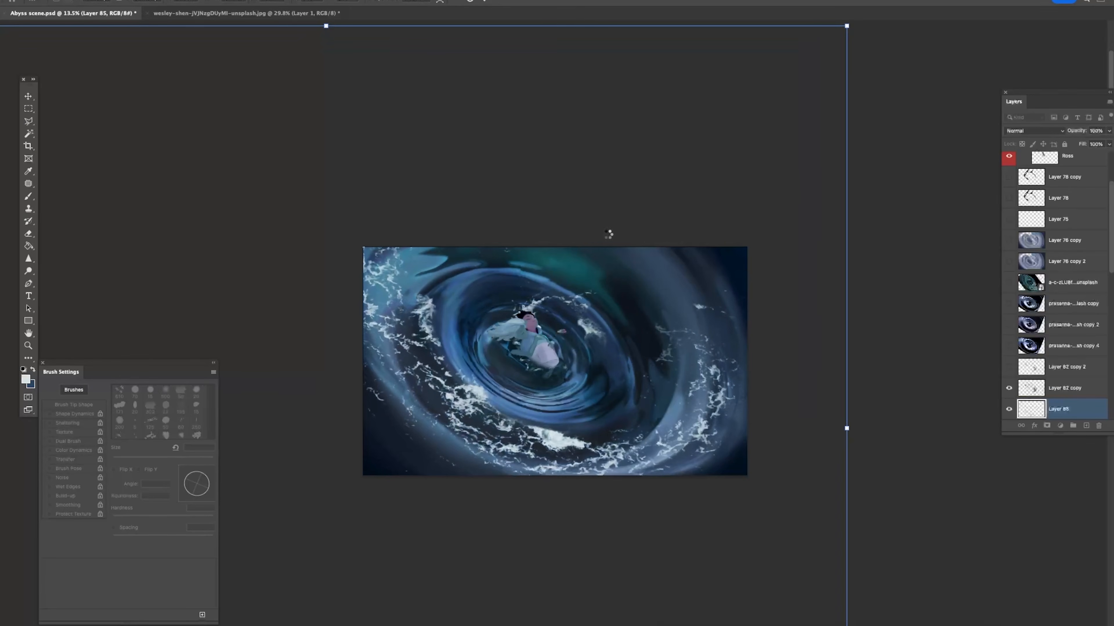
pyautogui.press('Return')
pyautogui.press('e')
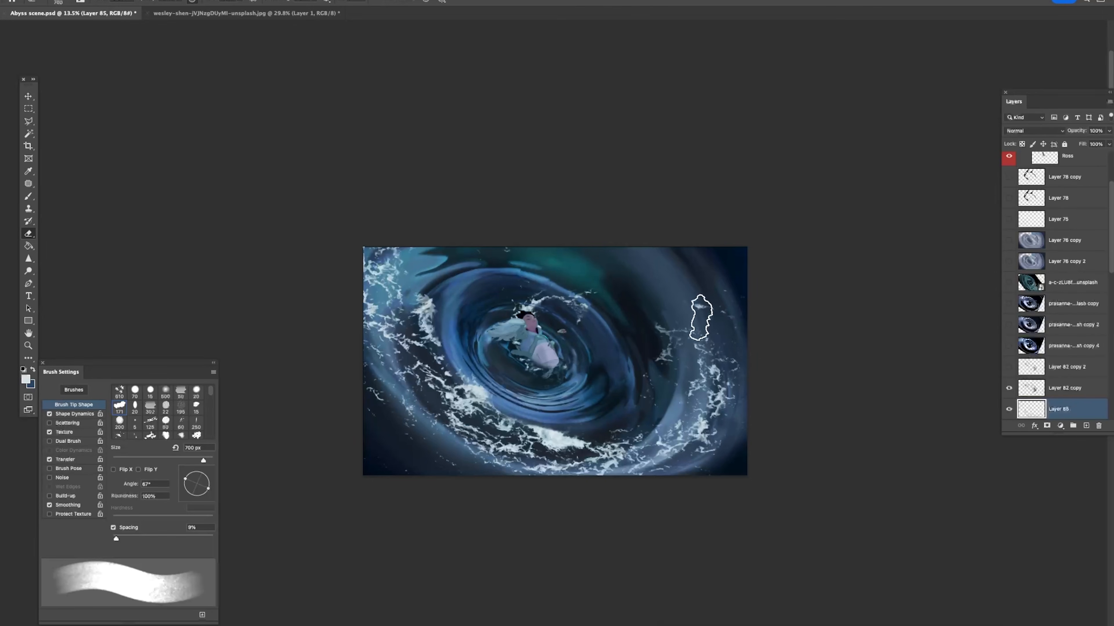
# Step: Enlarge the foam layer by its upper corner, shift it back over the swirl and apply the transformation
pyautogui.press('z')
pyautogui.moveTo(719, 294)
pyautogui.mouseDown()
pyautogui.moveTo(695, 290)
pyautogui.moveTo(715, 296)
pyautogui.mouseUp()
pyautogui.press('v')
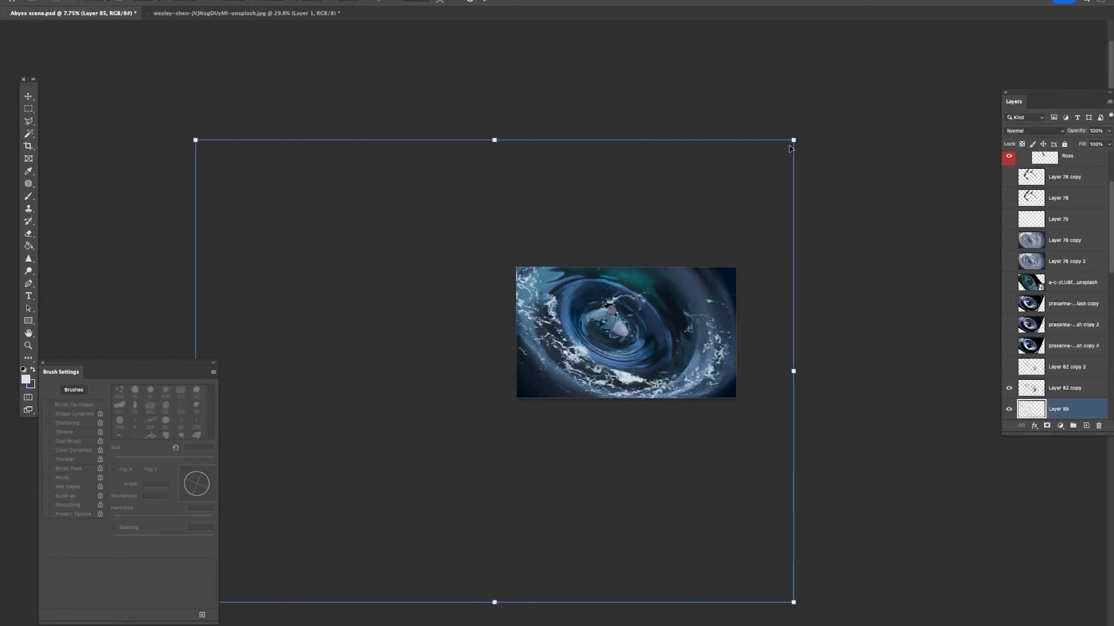
pyautogui.moveTo(790, 140); pyautogui.dragTo(815, 49)
pyautogui.moveTo(770, 181); pyautogui.dragTo(732, 224)
pyautogui.press('Return')
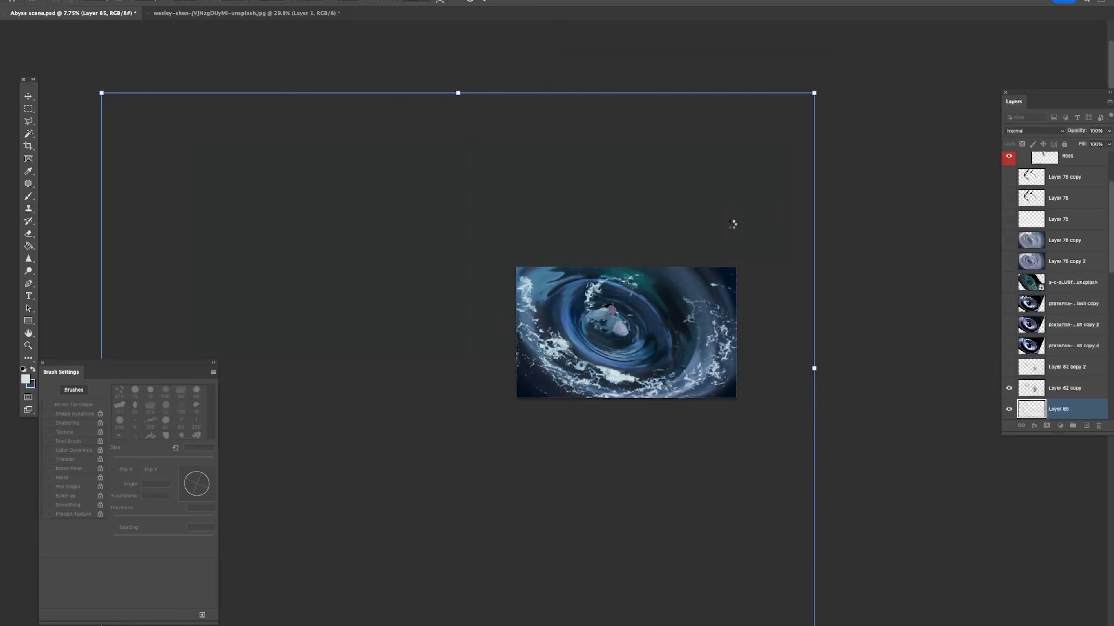
pyautogui.press('z')
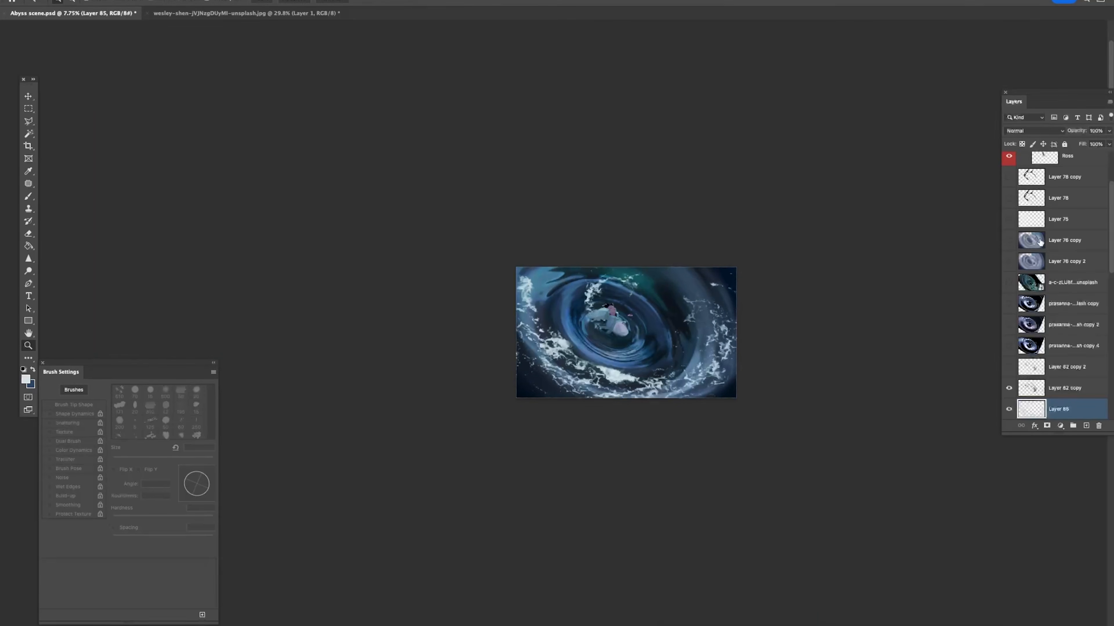
pyautogui.press('super+m')
pyautogui.moveTo(1003, 490); pyautogui.dragTo(953, 496)
pyautogui.press('Escape')
# Step: Duplicate the foam layer, hide the copy as a backup and select the original Layer 85
pyautogui.press('super+j')
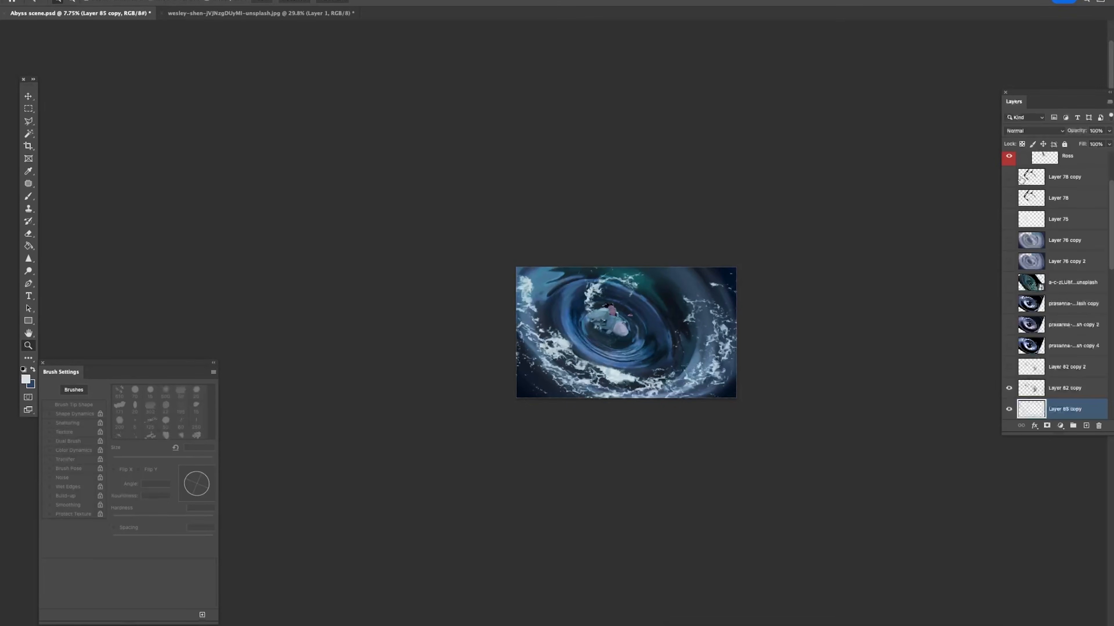
pyautogui.scroll(-5, 1035, 355)
pyautogui.click(1008, 285)
pyautogui.click(1052, 304)
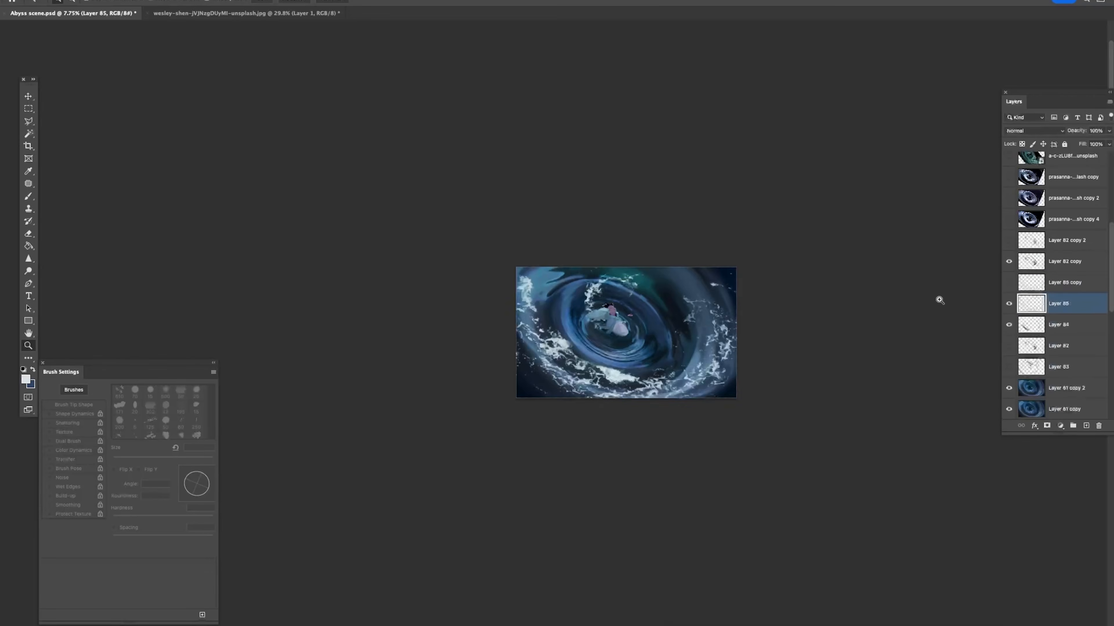
# Step: Soften the foam on Layer 85 with a Gaussian Blur radius of about 1 pixel
pyautogui.doubleClick(733, 274)
pyautogui.click(289, 3)
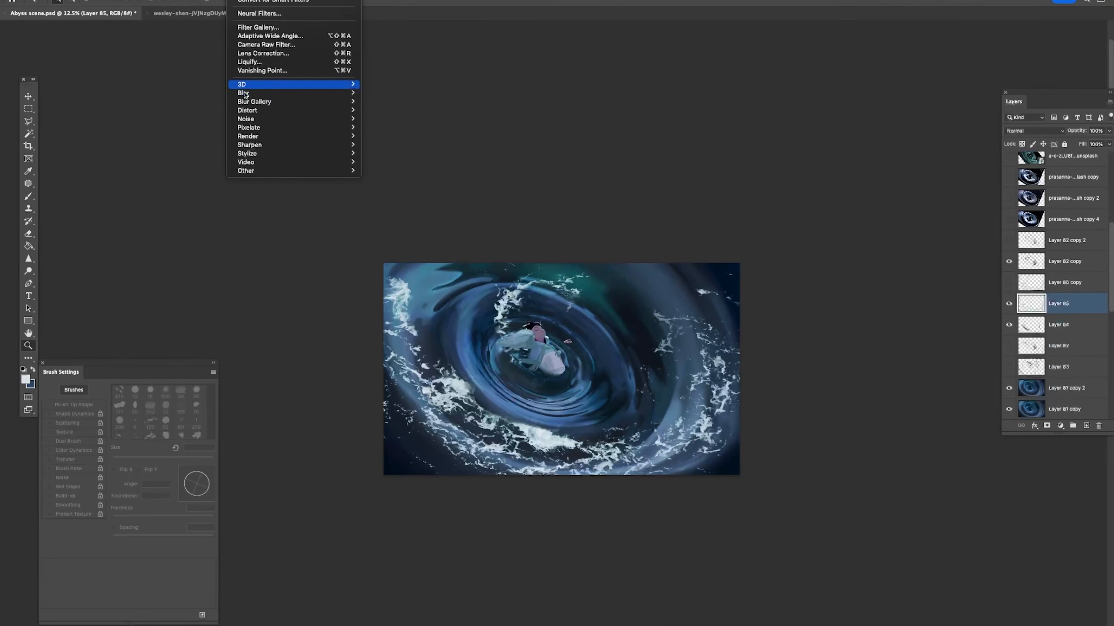
pyautogui.moveTo(351, 93)
pyautogui.click(395, 127)
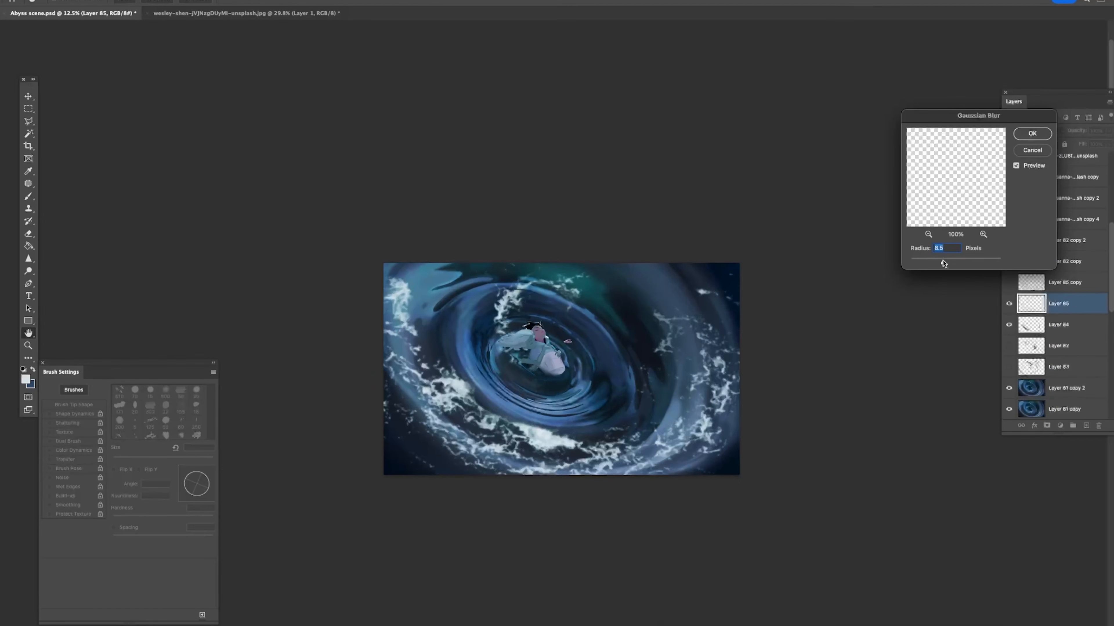
pyautogui.moveTo(936, 262); pyautogui.dragTo(911, 260)
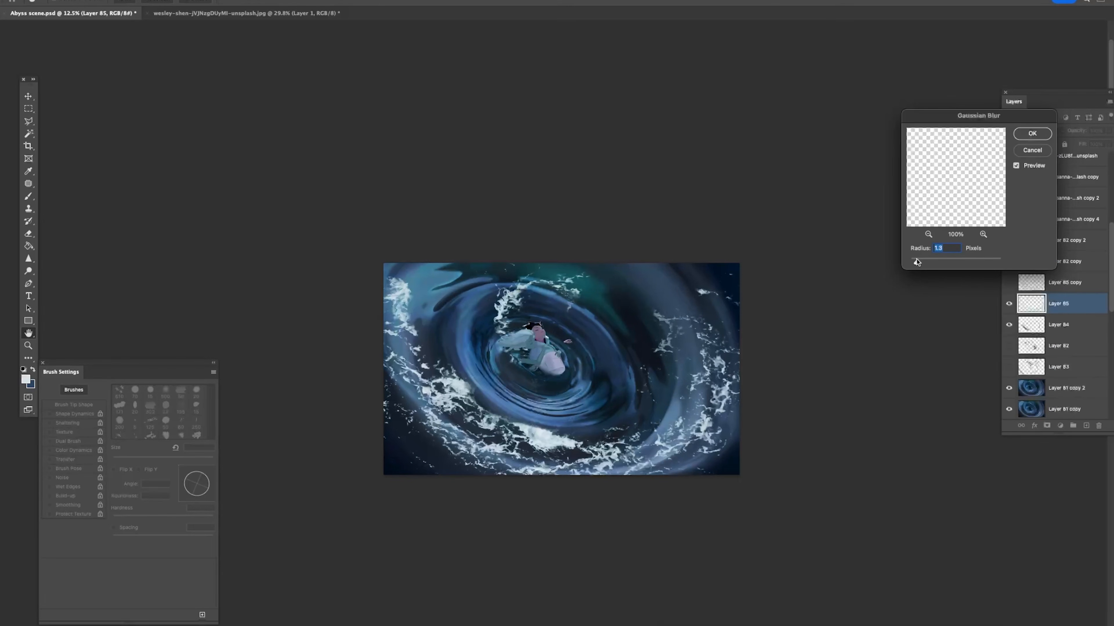
pyautogui.click(1031, 134)
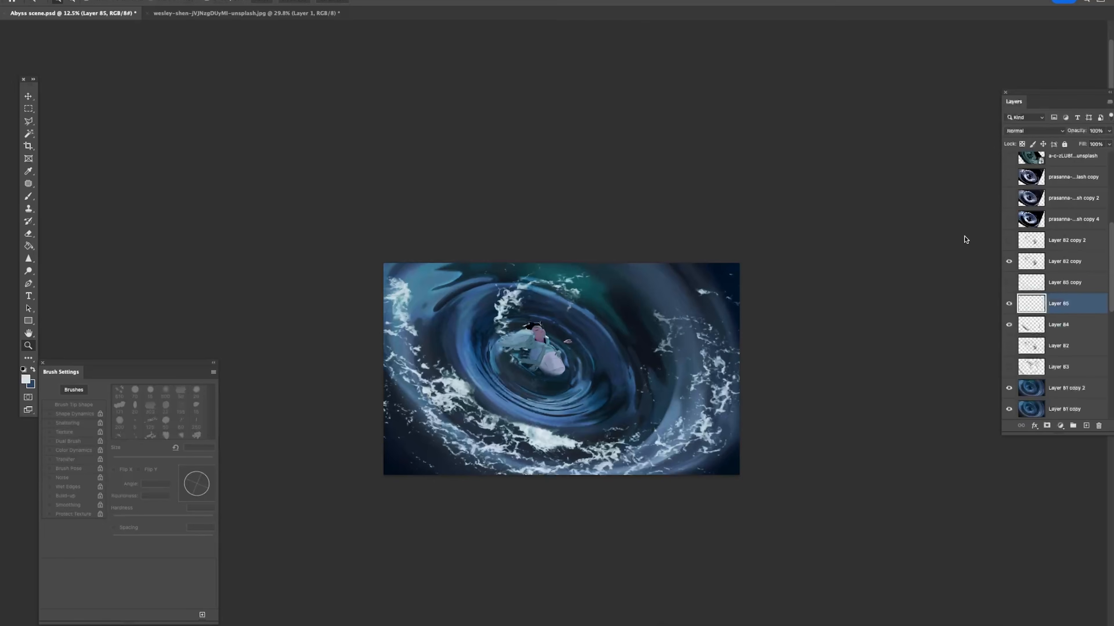
# Step: Darken the foam with Curves by pulling down the midtones and lowering the white end of the curve
pyautogui.press('super+m')
pyautogui.moveTo(989, 502); pyautogui.dragTo(996, 529)
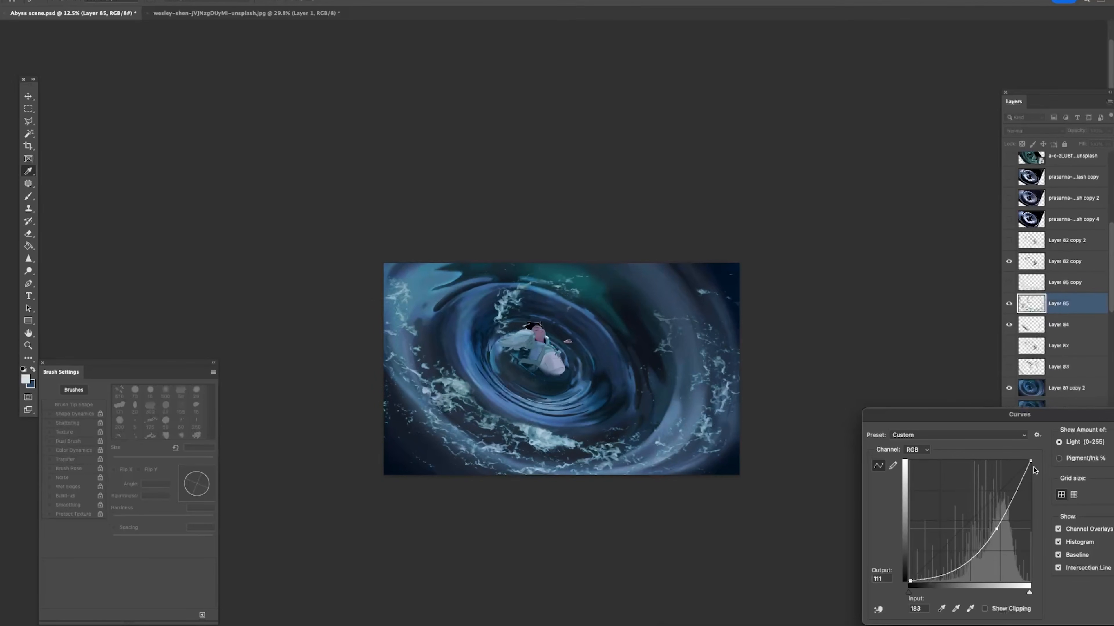
pyautogui.moveTo(1029, 462); pyautogui.dragTo(1032, 492)
pyautogui.moveTo(996, 529); pyautogui.dragTo(990, 534)
pyautogui.press('Return')
# Step: Transform the darkened foam layer, moving it down across the whirlpool
pyautogui.press('super+t')
pyautogui.moveTo(711, 330); pyautogui.dragTo(694, 354)
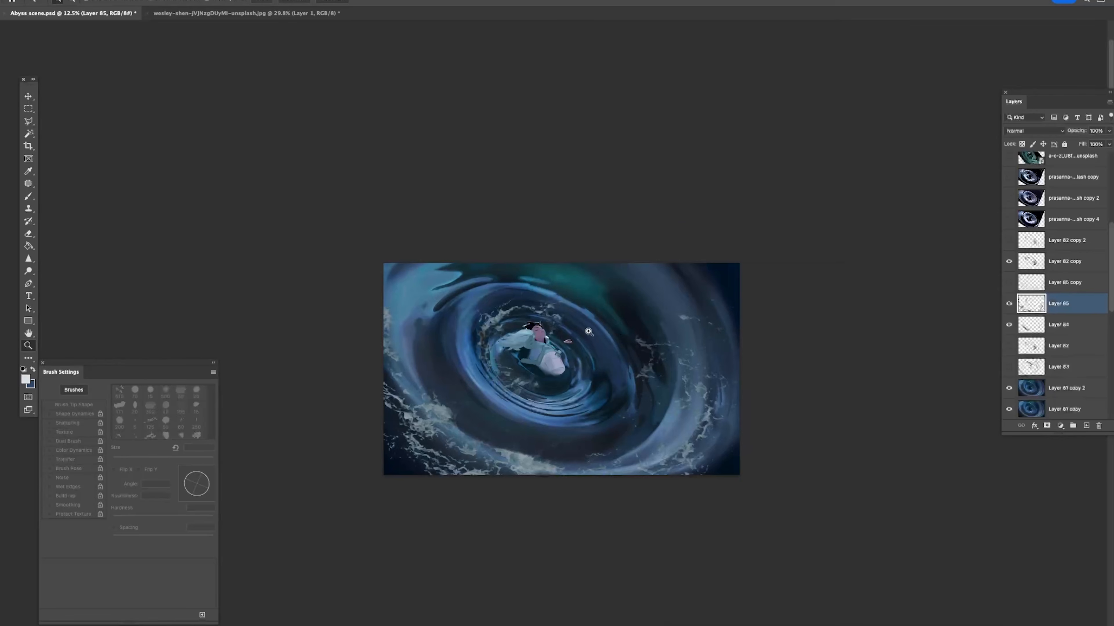
pyautogui.moveTo(522, 326); pyautogui.dragTo(544, 326)
# Step: Select the foam around the swirl's center and reshape it with a transform so it follows the inner ring
pyautogui.moveTo(422, 269); pyautogui.dragTo(648, 461)
pyautogui.press('super+t')
pyautogui.moveTo(616, 419); pyautogui.dragTo(587, 391)
pyautogui.rightClick(612, 282)
pyautogui.click(617, 339)
pyautogui.moveTo(620, 241); pyautogui.dragTo(608, 262)
pyautogui.press('Return')
pyautogui.press('e')
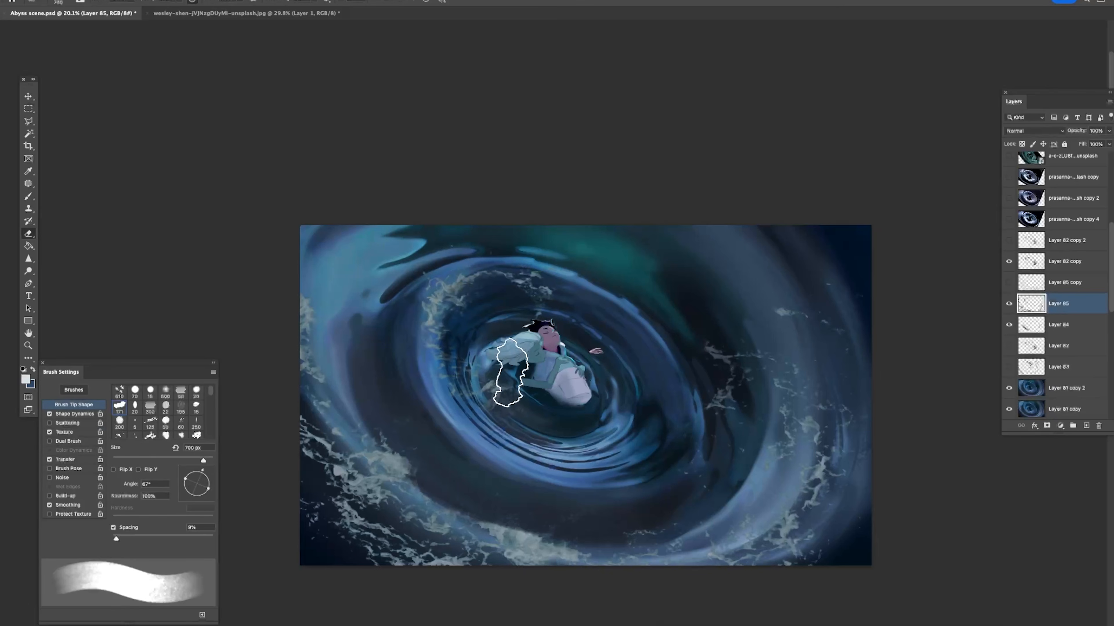
# Step: Select the foam on the inner ring, transform it once more, deselect it and check Layer 85 by toggling its visibility
pyautogui.press('z')
pyautogui.moveTo(596, 393); pyautogui.dragTo(572, 373)
pyautogui.press('m')
pyautogui.moveTo(460, 280); pyautogui.dragTo(607, 436)
pyautogui.press('super+t')
pyautogui.moveTo(588, 393); pyautogui.dragTo(578, 372)
pyautogui.press('Return')
pyautogui.press('super+d')
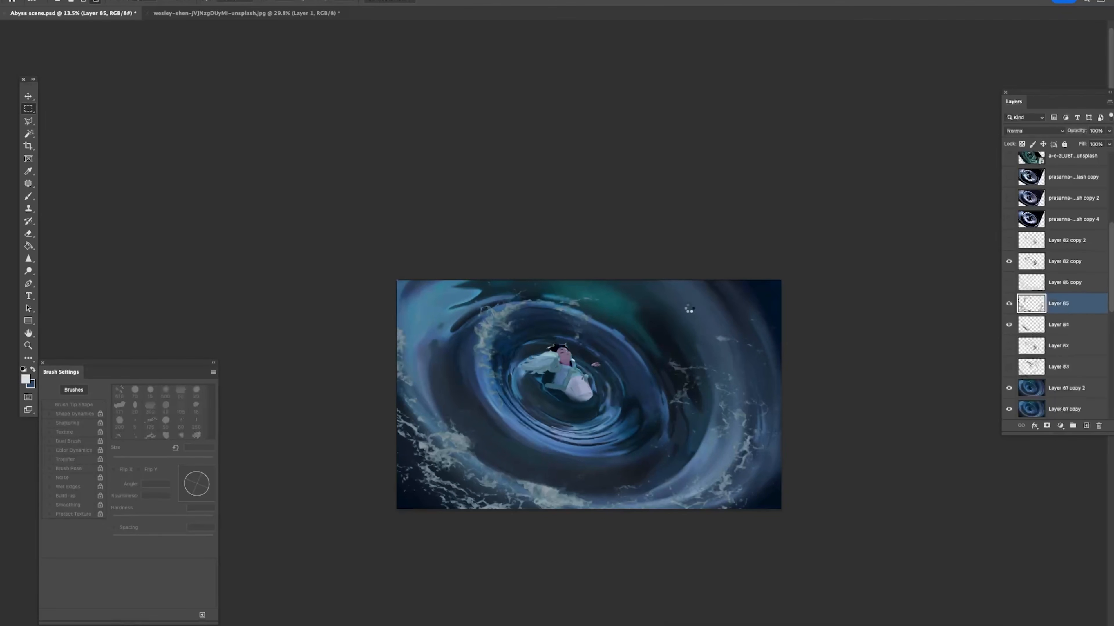
pyautogui.click(1009, 303)
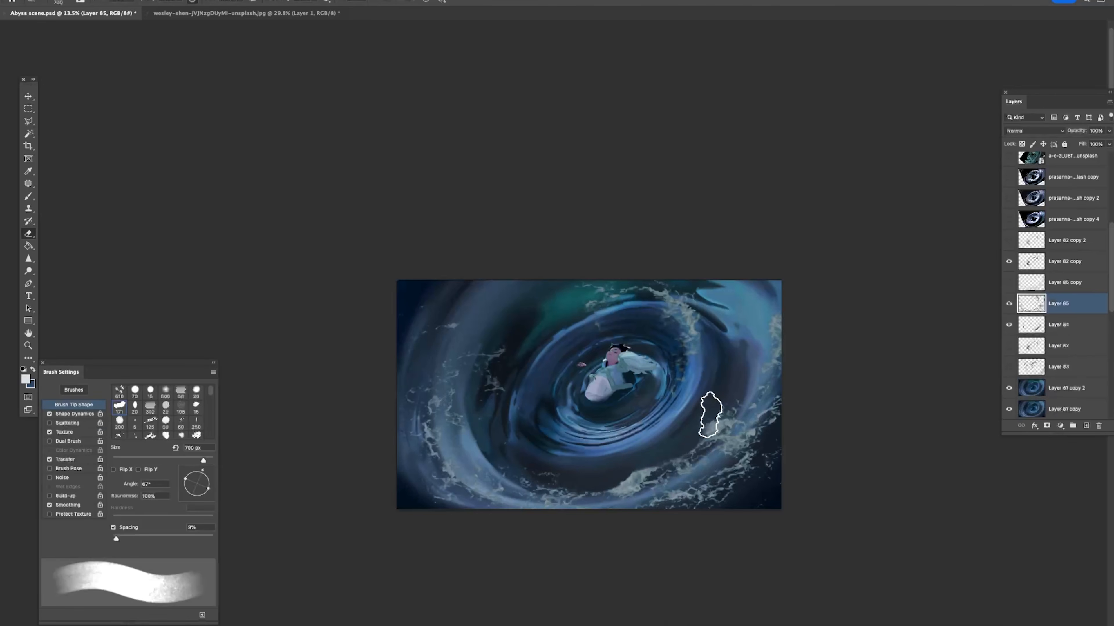
# Step: Choose a broken, splattered cloud brush from the presets and enlarge it to 1000 px
pyautogui.press('b')
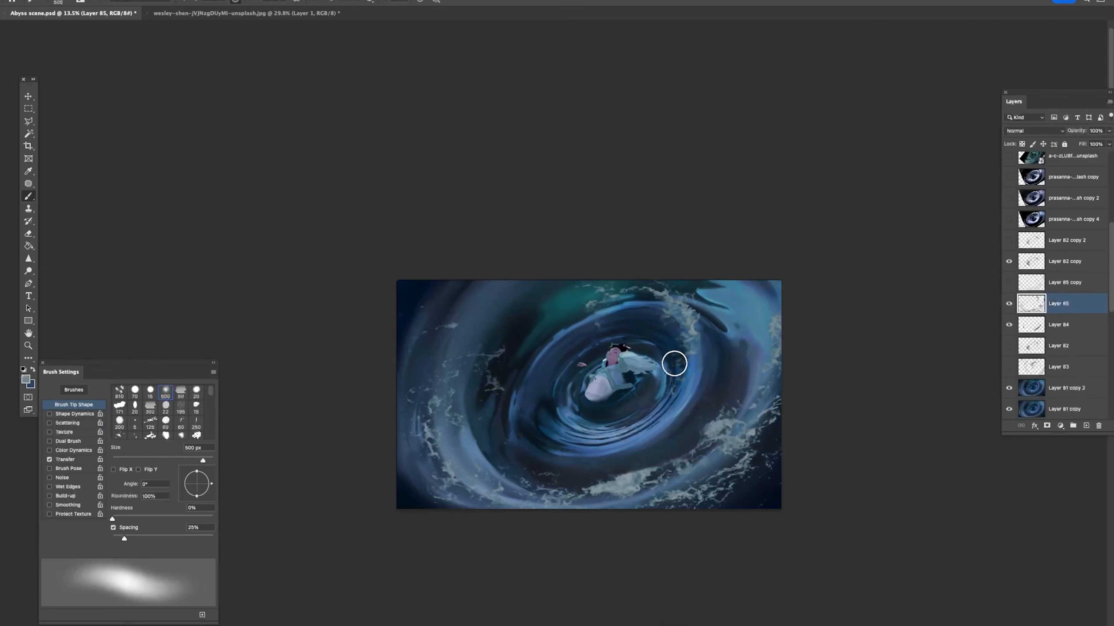
pyautogui.rightClick(702, 351)
pyautogui.moveTo(988, 382); pyautogui.dragTo(992, 463)
pyautogui.moveTo(992, 460)
pyautogui.mouseDown()
pyautogui.moveTo(989, 495)
pyautogui.moveTo(993, 466)
pyautogui.mouseUp()
pyautogui.press('z')
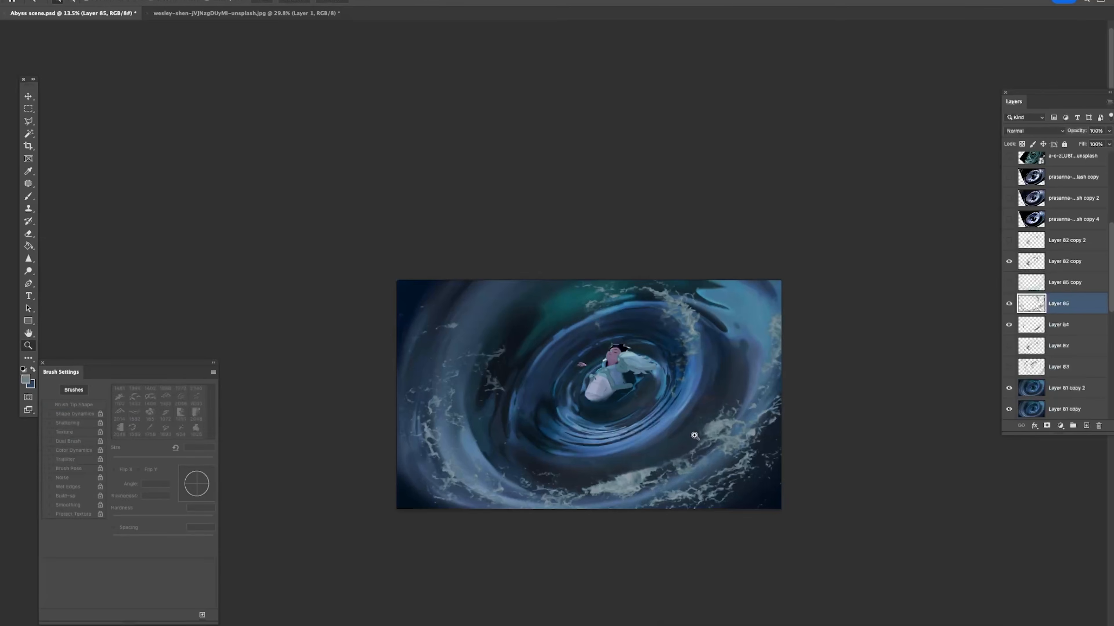
pyautogui.press('b')
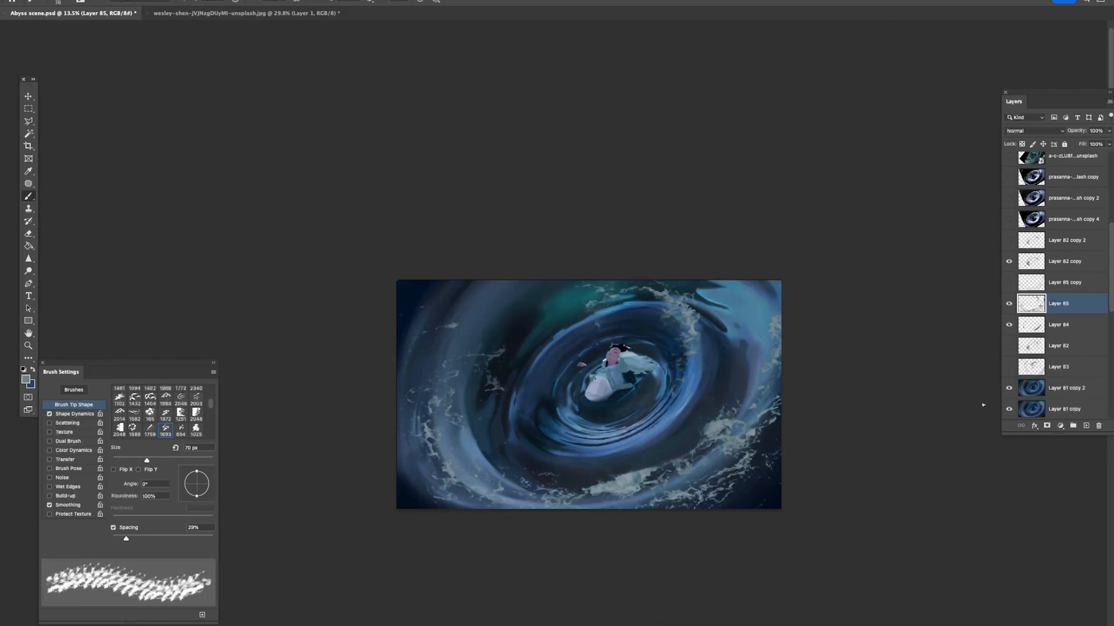
pyautogui.press(']')
pyautogui.press(']')
pyautogui.press(']')
pyautogui.press(']')
pyautogui.press(']')
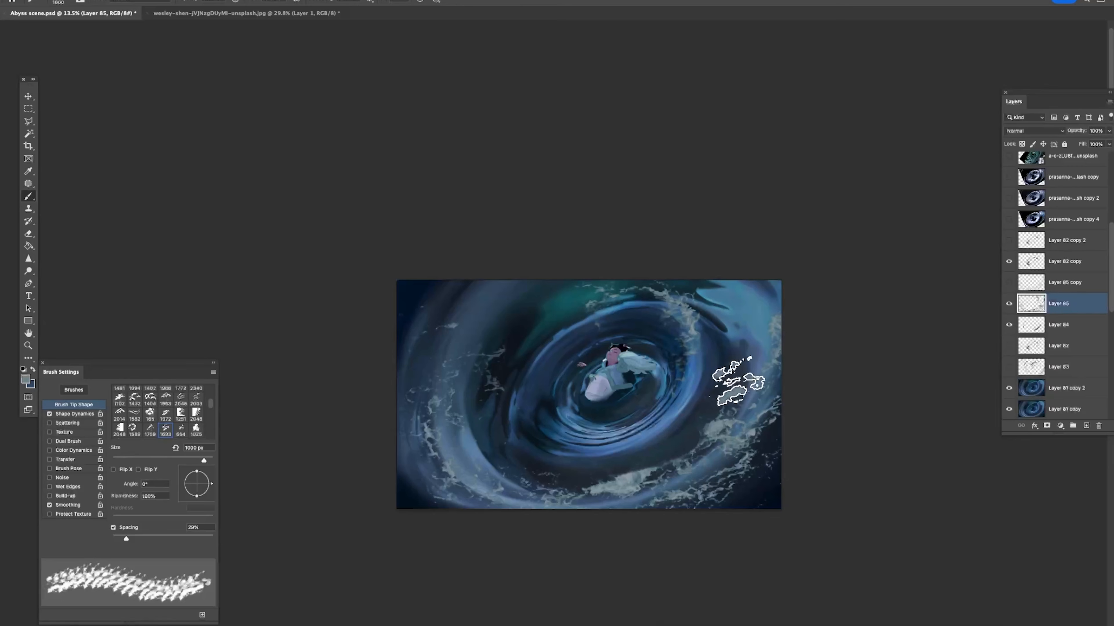
# Step: Add a new layer, hide Layer 85 and stamp foam clumps beside the inner rings below the couple
pyautogui.click(1084, 427)
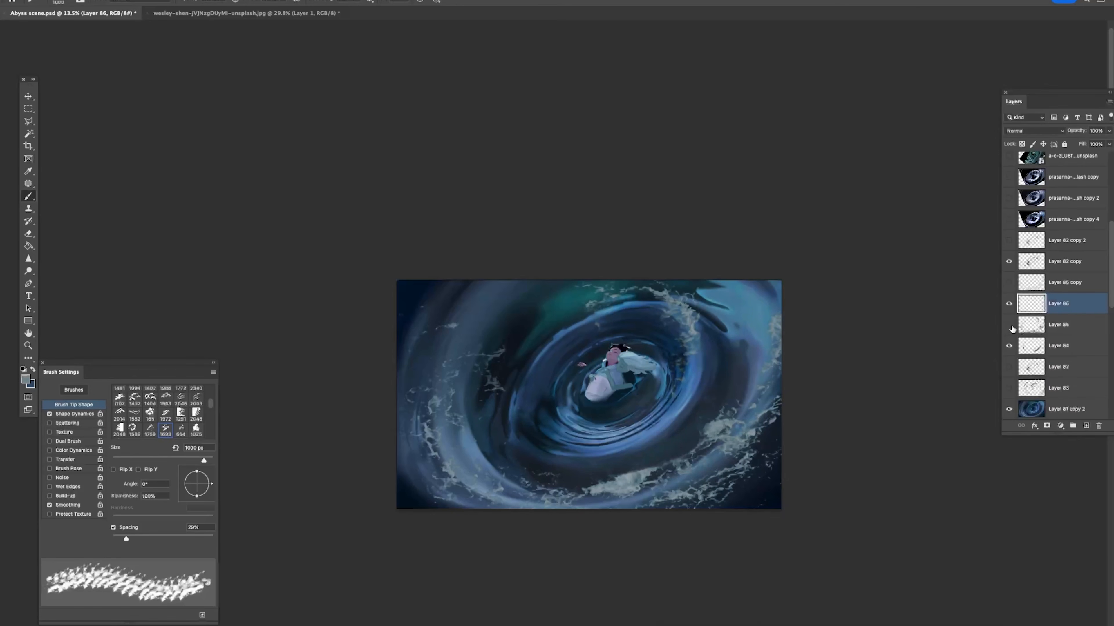
pyautogui.click(1009, 305)
pyautogui.click(1008, 305)
pyautogui.click(672, 414)
pyautogui.keyDown('super'); pyautogui.click(684, 449); pyautogui.keyUp('super')
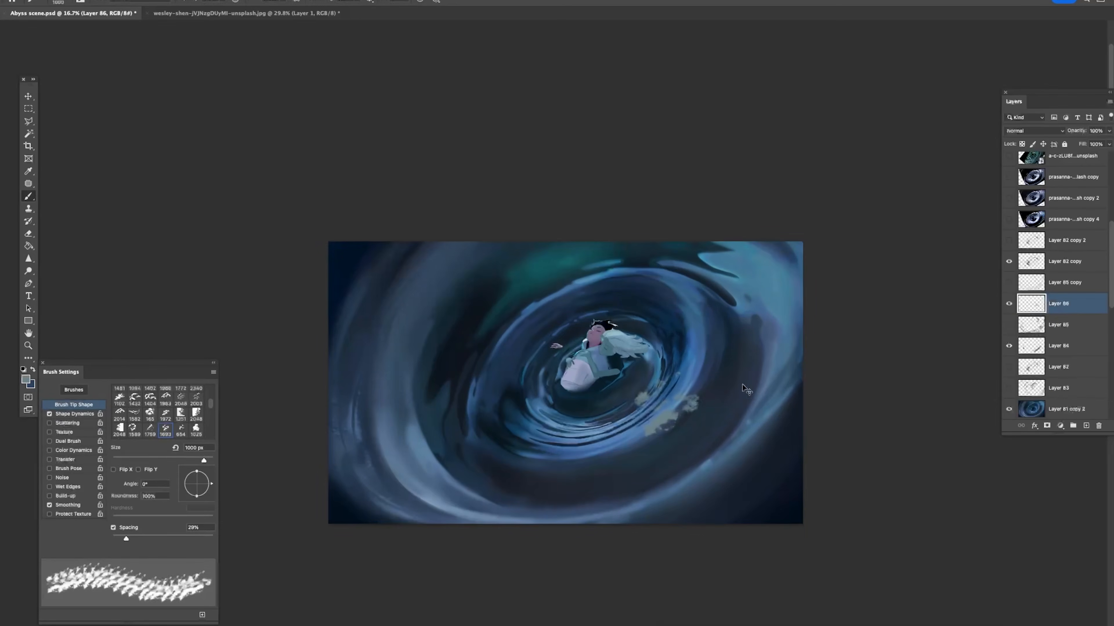
# Step: Brighten the stamped foam with Levels by lowering the input white point, and sample its lightened color for painting
pyautogui.press('super+l')
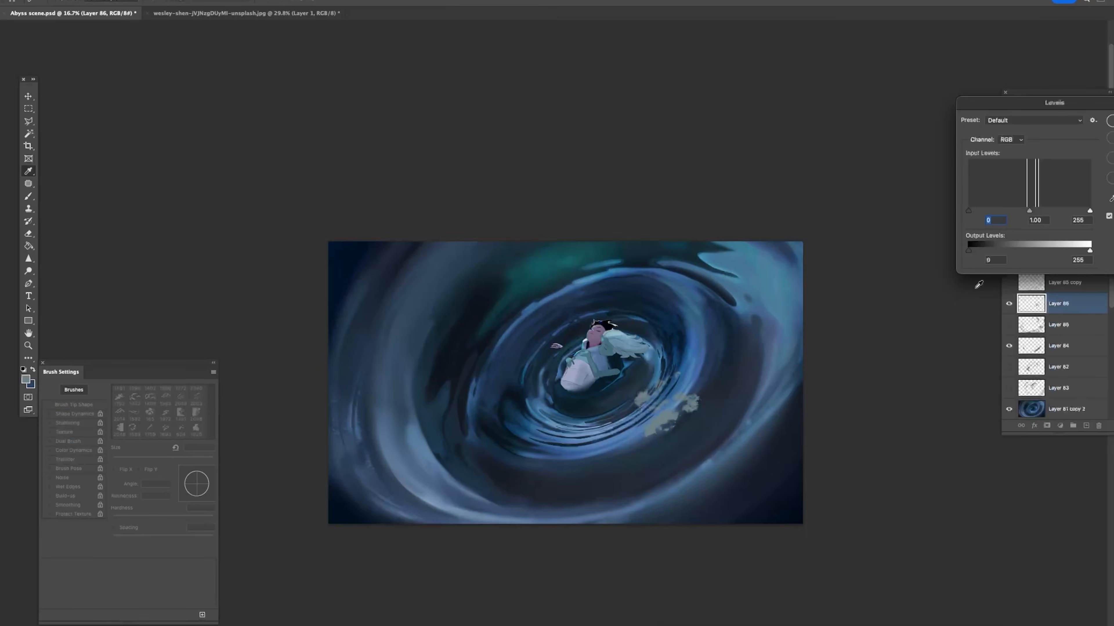
pyautogui.moveTo(1090, 211); pyautogui.dragTo(1067, 212)
pyautogui.press('Return')
pyautogui.keyDown('alt'); pyautogui.click(661, 414); pyautogui.keyUp('alt')
# Step: Try a soft brush from the Details set along the lower swirl and an eraser pass over the stamped foam
pyautogui.rightClick(712, 385)
pyautogui.click(814, 522)
pyautogui.moveTo(493, 477); pyautogui.dragTo(611, 465)
pyautogui.press('super+z')
pyautogui.press('e')
pyautogui.moveTo(661, 415); pyautogui.dragTo(702, 403)
pyautogui.press('super+z')
pyautogui.press('b')
pyautogui.moveTo(425, 483); pyautogui.dragTo(746, 414)
pyautogui.press('super+z')
# Step: Try a thin, puffy Extra Cloud Brushes preset in two sweeping strokes along the swirl's lower right curve
pyautogui.rightClick(706, 380)
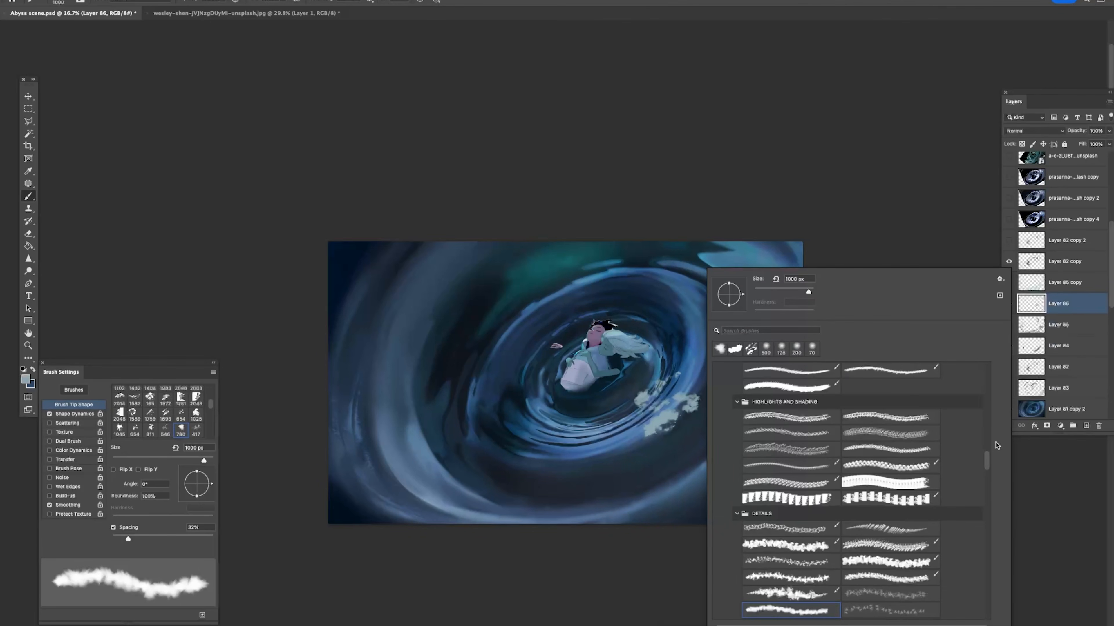
pyautogui.moveTo(986, 460)
pyautogui.mouseDown()
pyautogui.moveTo(987, 525)
pyautogui.moveTo(990, 439)
pyautogui.mouseUp()
pyautogui.click(829, 496)
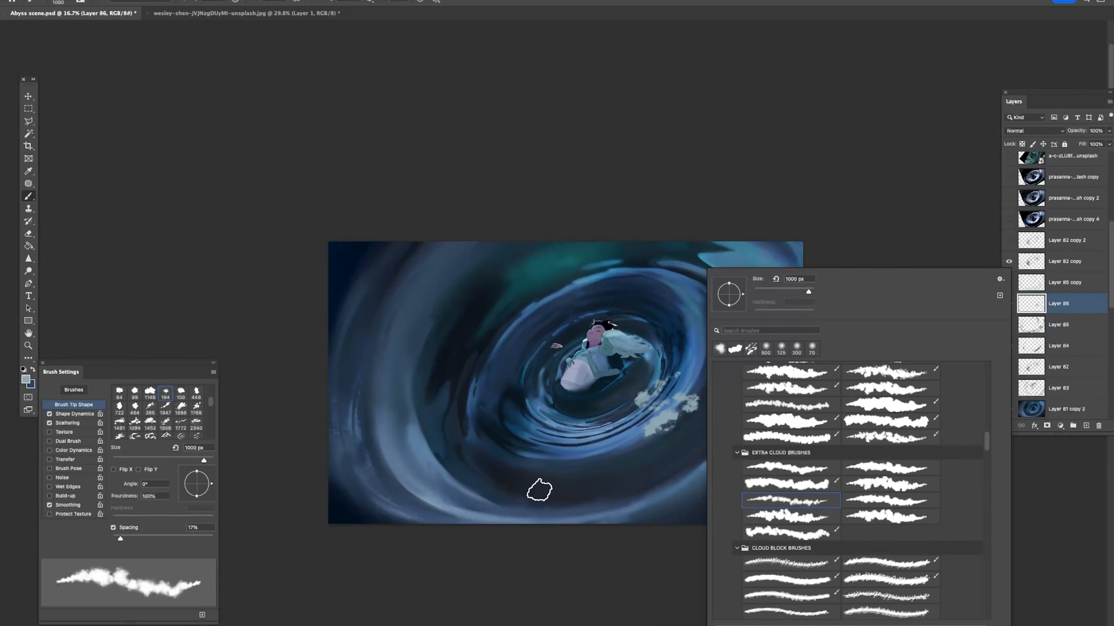
pyautogui.moveTo(540, 491); pyautogui.dragTo(789, 390)
pyautogui.press('super+z')
pyautogui.moveTo(511, 513); pyautogui.dragTo(813, 350)
pyautogui.press('super+z')
# Step: Try a textured wet-edge brush from the NEW group in one stroke along the swirl's lower right curve
pyautogui.rightClick(677, 378)
pyautogui.moveTo(945, 438); pyautogui.dragTo(945, 421)
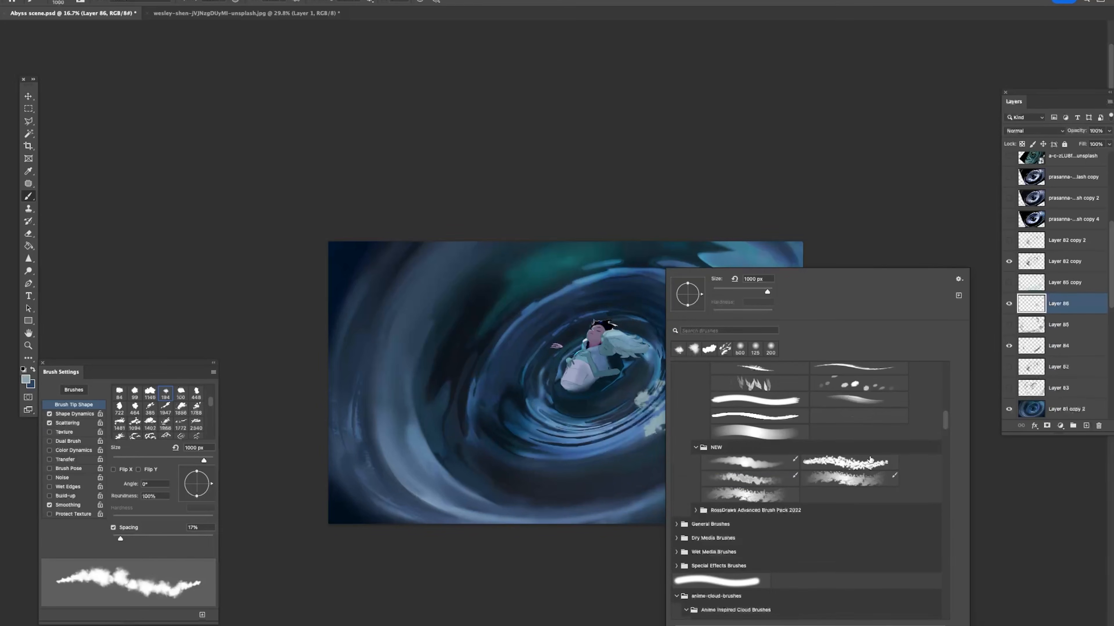
pyautogui.click(747, 478)
pyautogui.moveTo(507, 505); pyautogui.dragTo(824, 371)
pyautogui.press('super+z')
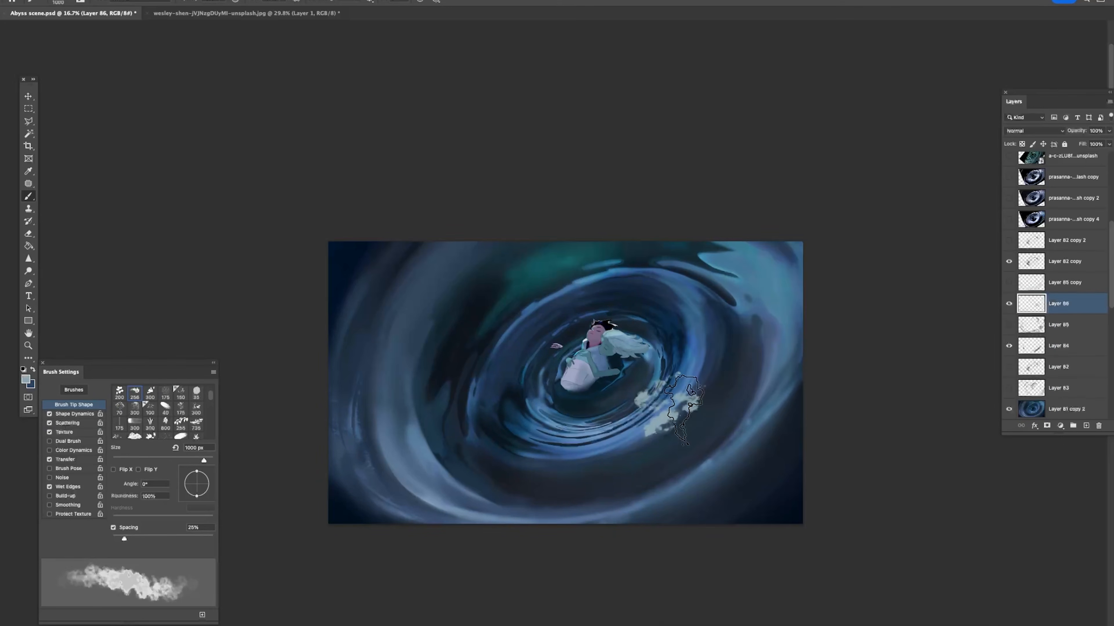
# Step: Look through the Cloud Block Brushes, return to the thin Extra Cloud Brushes preset, and try two more foam strokes along the outer band
pyautogui.rightClick(708, 411)
pyautogui.moveTo(964, 419); pyautogui.dragTo(964, 445)
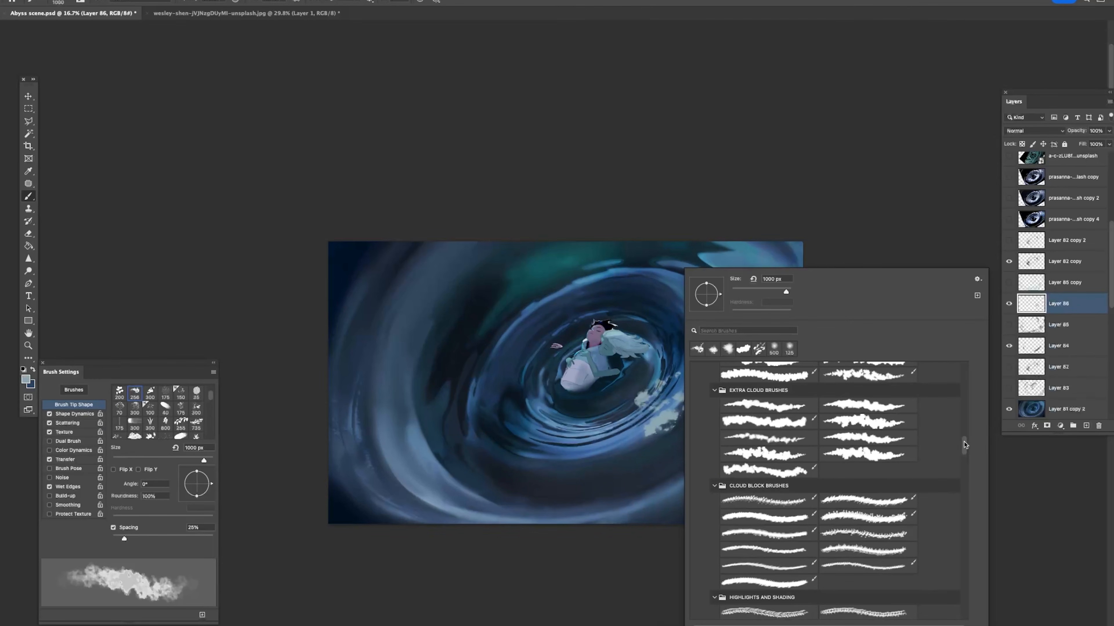
pyautogui.click(791, 550)
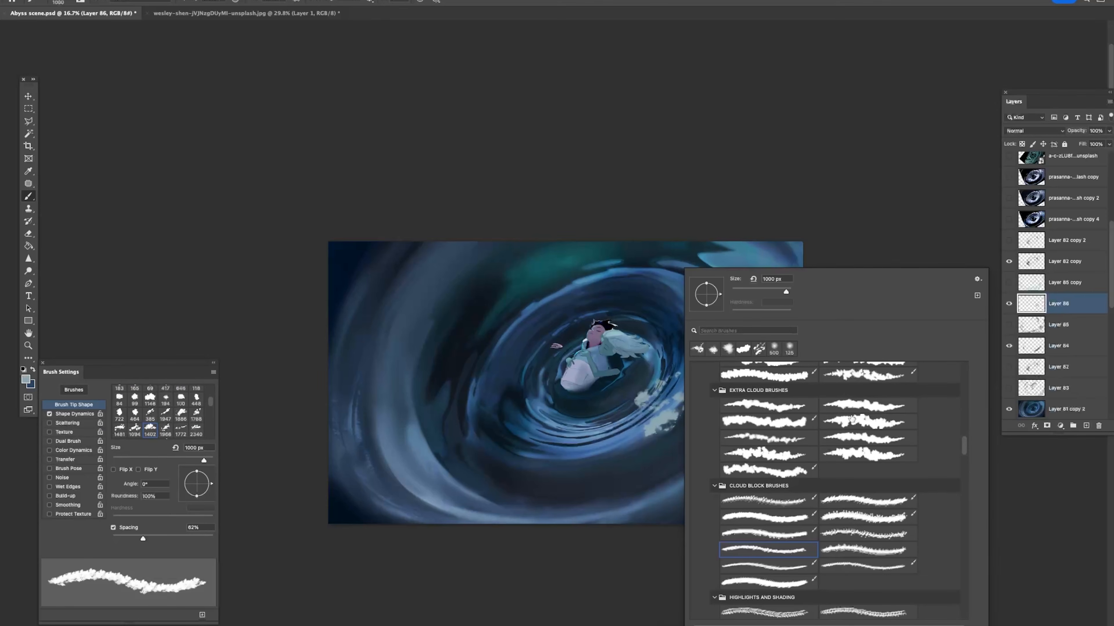
pyautogui.moveTo(963, 447); pyautogui.dragTo(964, 440)
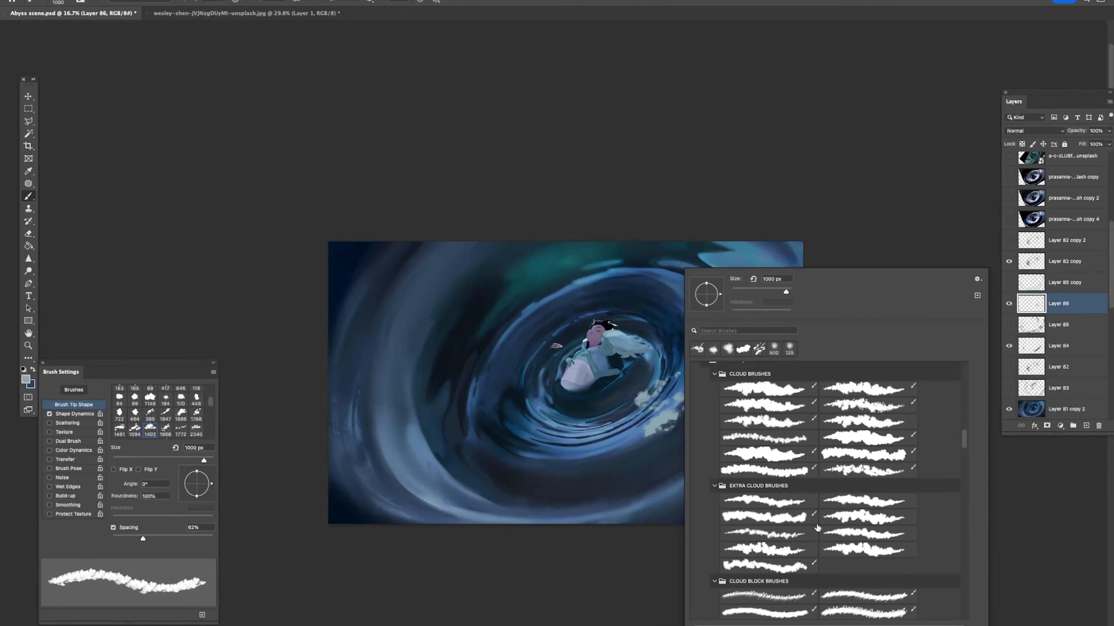
pyautogui.click(776, 538)
pyautogui.moveTo(505, 504); pyautogui.dragTo(701, 440)
pyautogui.press('super+z')
pyautogui.moveTo(570, 511)
pyautogui.mouseDown()
pyautogui.moveTo(709, 442)
pyautogui.moveTo(782, 294)
pyautogui.mouseUp()
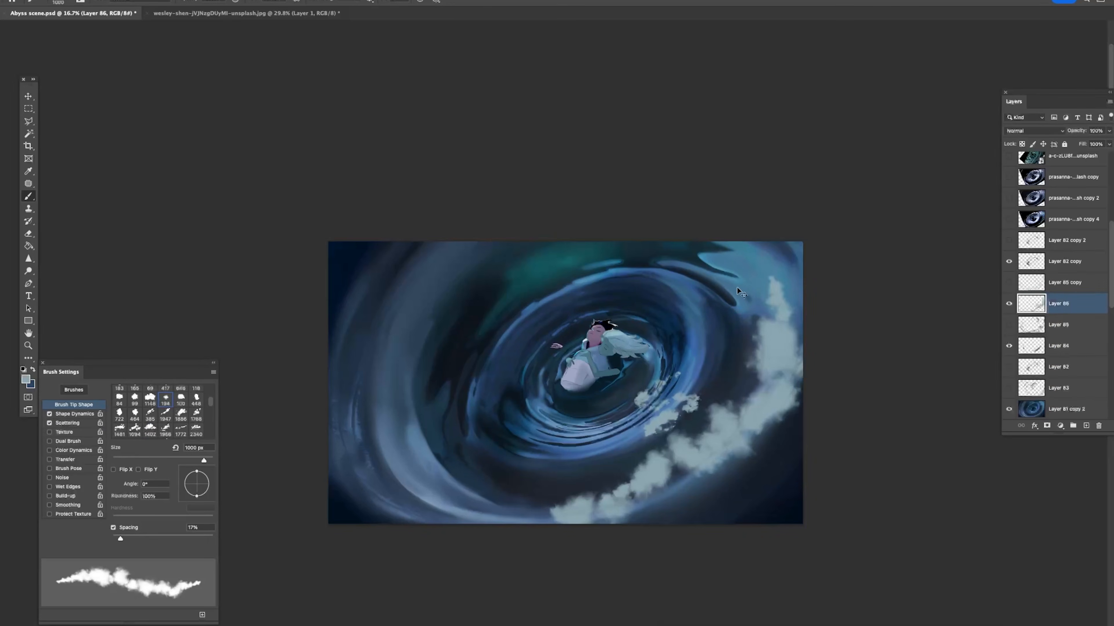
pyautogui.press('super+z')
# Step: Choose the thick, solid LONG_CLOUDS brush and paint a broad foam band along the lower right of the whirlpool
pyautogui.rightClick(679, 356)
pyautogui.press('Escape')
pyautogui.rightClick(883, 430)
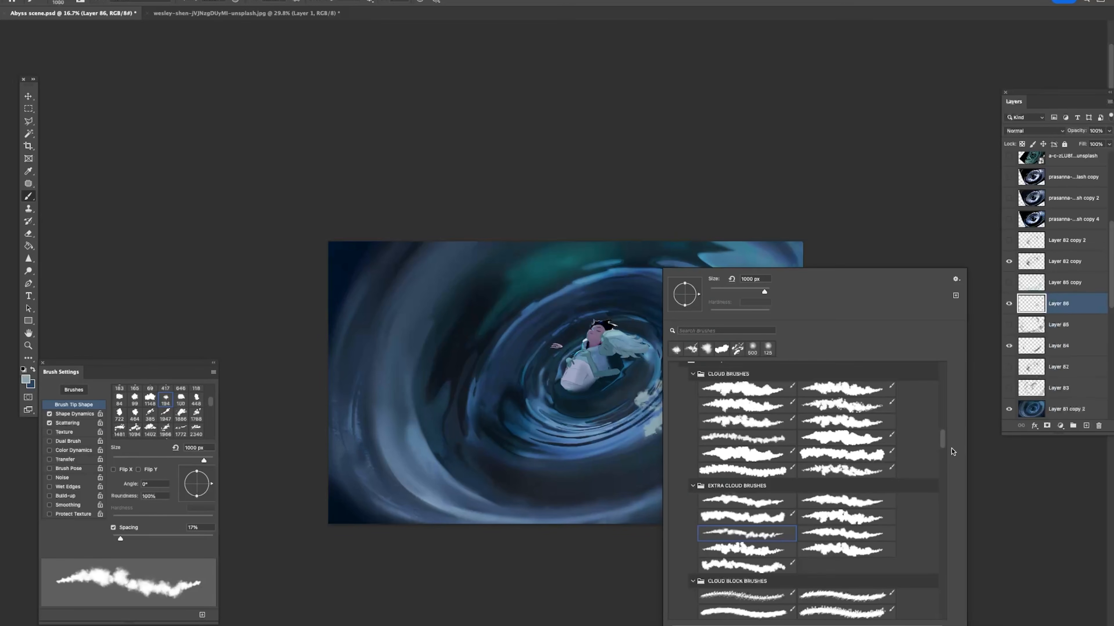
pyautogui.moveTo(943, 444); pyautogui.dragTo(949, 518)
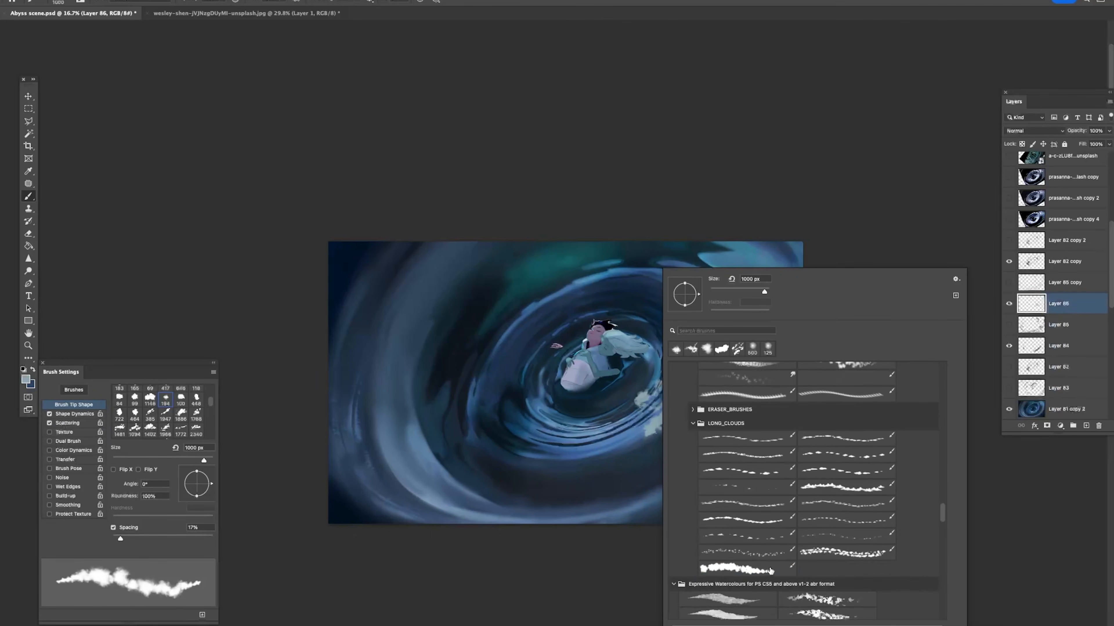
pyautogui.click(743, 571)
pyautogui.moveTo(447, 487); pyautogui.dragTo(583, 456)
pyautogui.press('super+z')
pyautogui.moveTo(487, 514); pyautogui.dragTo(637, 496)
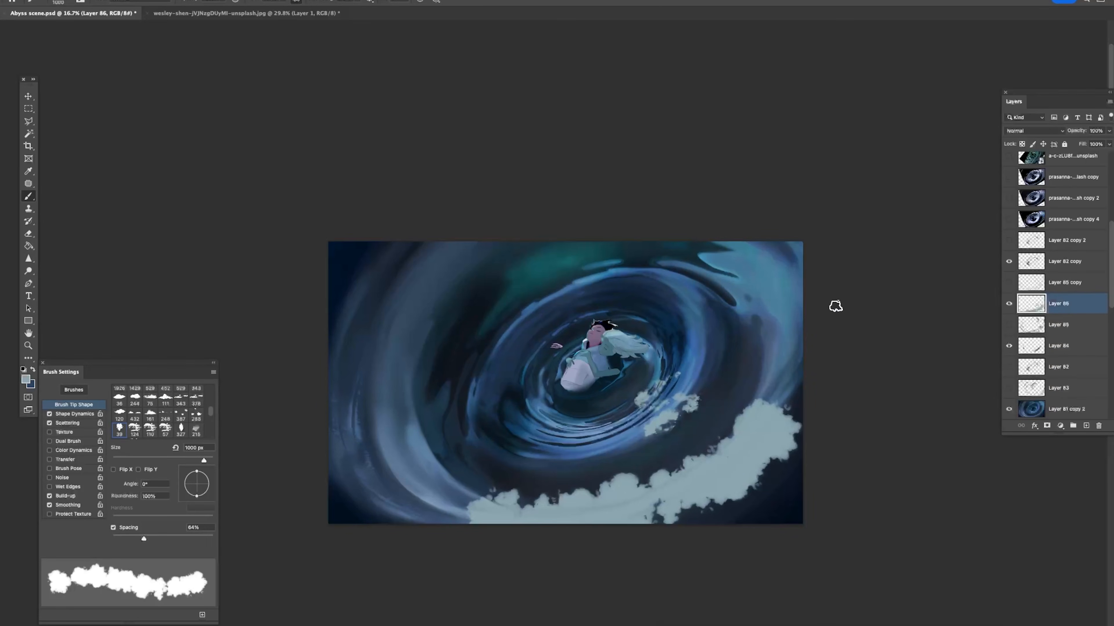
# Step: Undo the broad foam band and try a soft, fluffy cloud brush at 1000 px in one stroke below the couple
pyautogui.press('super+z')
pyautogui.rightClick(750, 383)
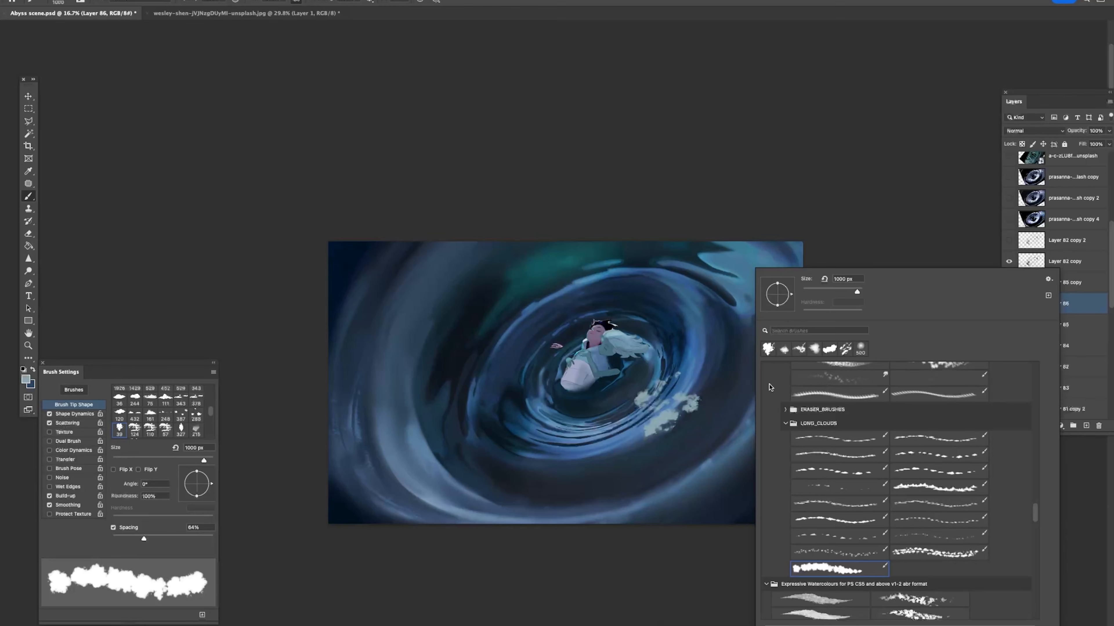
pyautogui.moveTo(1038, 515); pyautogui.dragTo(1031, 472)
pyautogui.click(822, 488)
pyautogui.moveTo(551, 452); pyautogui.dragTo(636, 439)
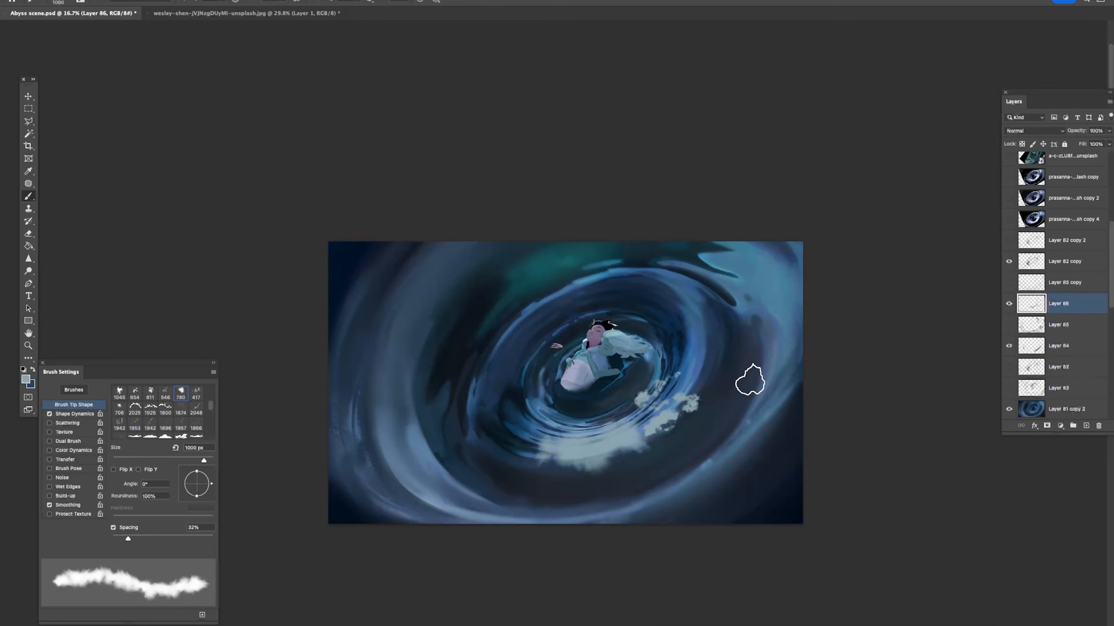
pyautogui.press('super+z')
# Step: Try another cloud brush preset with a colour sampled near the couple in three foam strokes along the swirl's lower right
pyautogui.rightClick(723, 434)
pyautogui.click(942, 455)
pyautogui.moveTo(616, 487); pyautogui.dragTo(719, 438)
pyautogui.press('super+z')
pyautogui.keyDown('alt'); pyautogui.click(645, 396); pyautogui.keyUp('alt')
pyautogui.moveTo(622, 472); pyautogui.dragTo(715, 439)
pyautogui.press('super+z')
pyautogui.moveTo(654, 479)
pyautogui.mouseDown()
pyautogui.moveTo(771, 377)
pyautogui.moveTo(780, 287)
pyautogui.moveTo(771, 224)
pyautogui.mouseUp()
pyautogui.press('super+z')
# Step: Try a Highlights and Shading brush with 43% spacing at 1000 px and stamp one foam cluster at the whirlpool's lower right
pyautogui.rightClick(742, 323)
pyautogui.moveTo(1029, 473); pyautogui.dragTo(1027, 462)
pyautogui.doubleClick(858, 474)
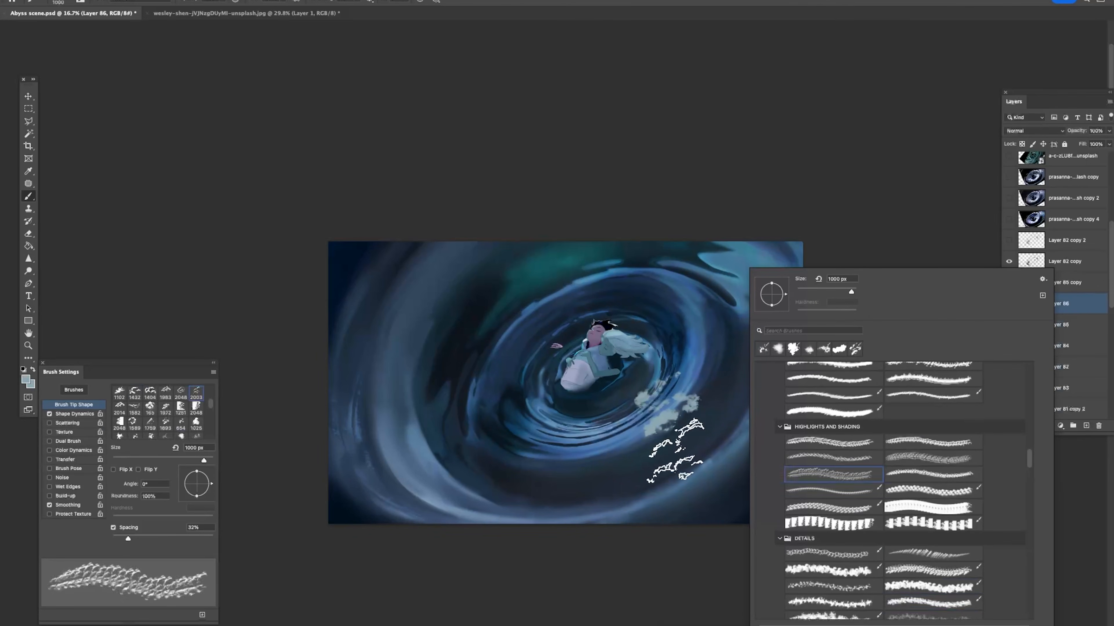
pyautogui.rightClick(782, 378)
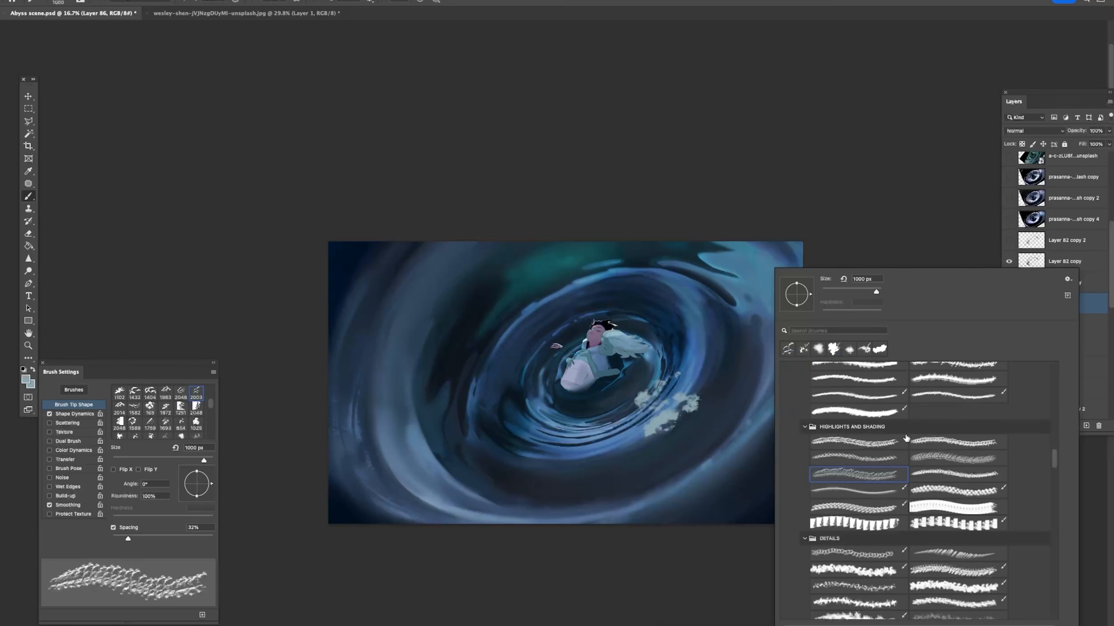
pyautogui.doubleClick(888, 510)
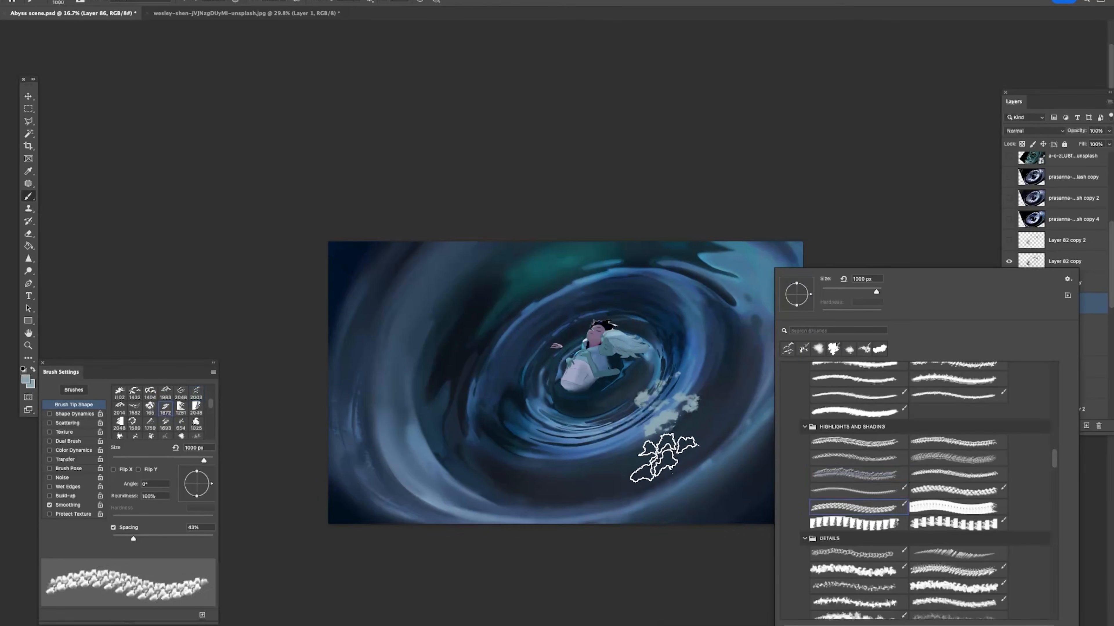
pyautogui.click(723, 443)
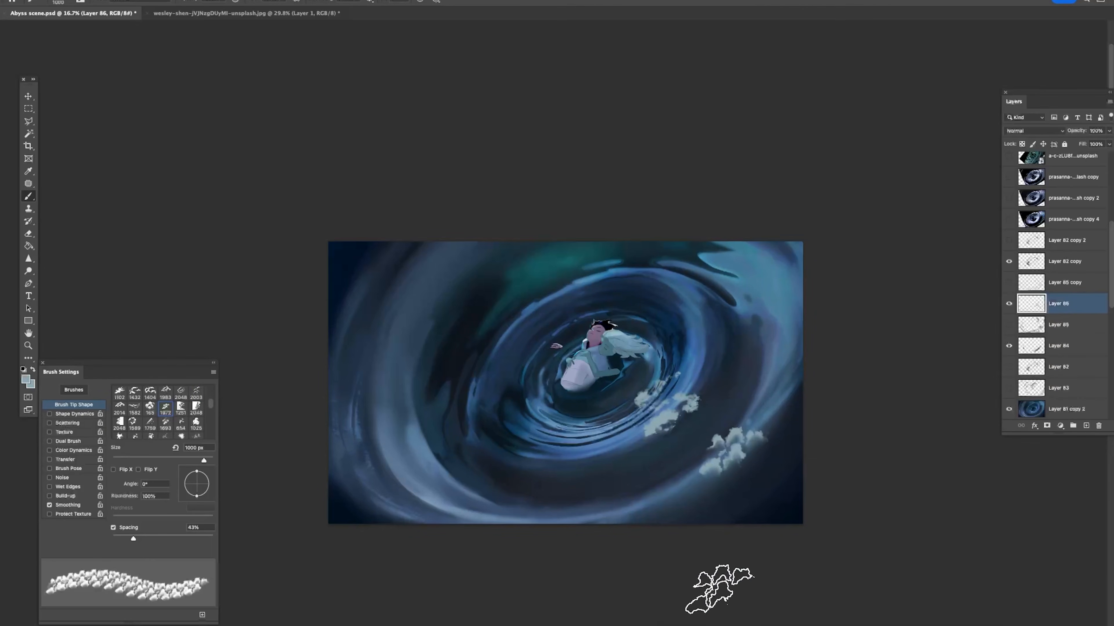
# Step: Try enlarging and stretching the foam layer with Free Transform
pyautogui.hotkey('ctrl', 't')
pyautogui.moveTo(771, 367); pyautogui.dragTo(842, 220)
pyautogui.moveTo(833, 305); pyautogui.dragTo(791, 320)
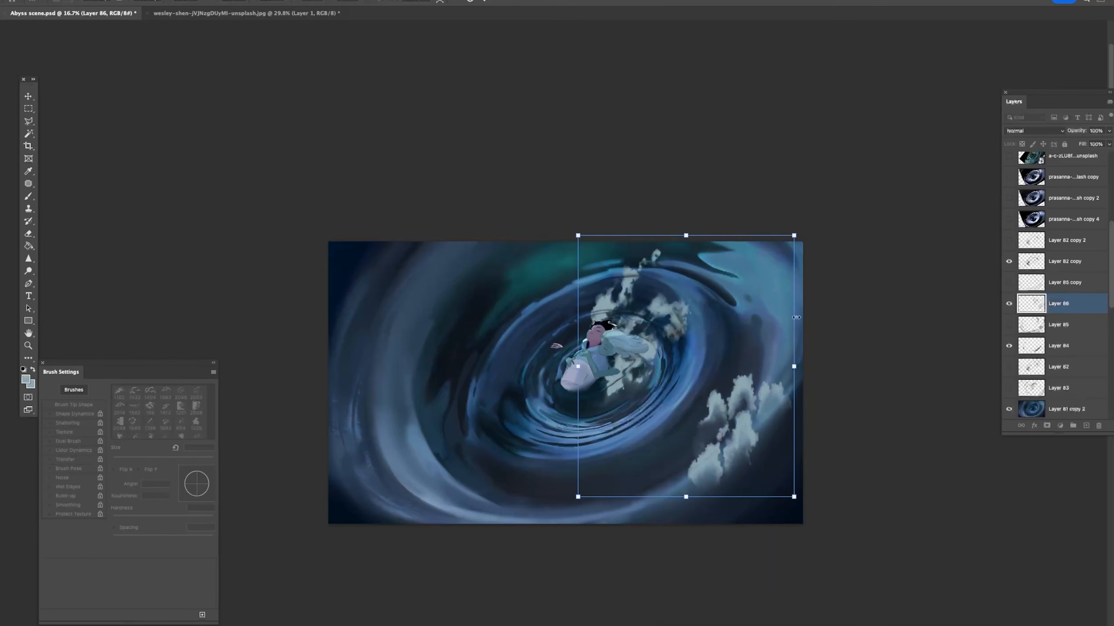
pyautogui.press('Escape')
# Step: Try a Cloud Block Brushes preset at 1000 px along the lower right outer band, plus one sweeping eraser stroke
pyautogui.rightClick(728, 358)
pyautogui.scroll(3, 1008, 458)
pyautogui.click(826, 475)
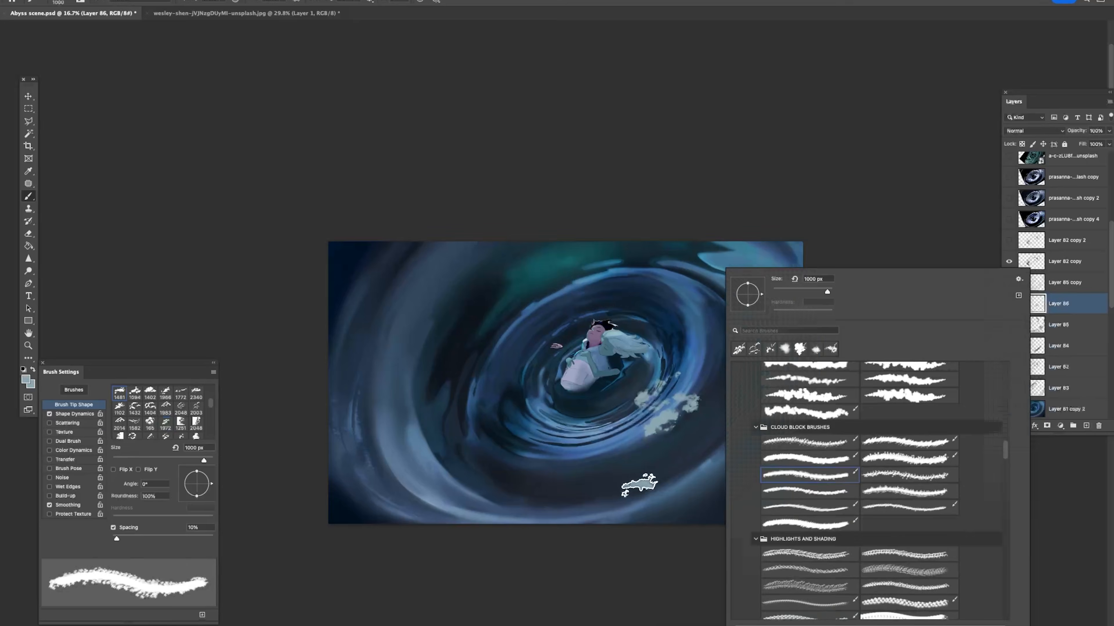
pyautogui.moveTo(640, 486); pyautogui.dragTo(773, 410)
pyautogui.hotkey('ctrl', 'z')
pyautogui.moveTo(613, 511)
pyautogui.mouseDown()
pyautogui.moveTo(774, 406)
pyautogui.moveTo(578, 523)
pyautogui.mouseUp()
pyautogui.hotkey('ctrl', 'z')
pyautogui.press('e')
pyautogui.moveTo(666, 524)
pyautogui.mouseDown()
pyautogui.moveTo(795, 397)
pyautogui.moveTo(811, 351)
pyautogui.mouseUp()
pyautogui.hotkey('ctrl', 'z')
pyautogui.hotkey('ctrl', 'z')
# Step: Check the painting without panels, flip the canvas view horizontally, and try one cloud brush stroke along the lower left band
pyautogui.press('Tab')
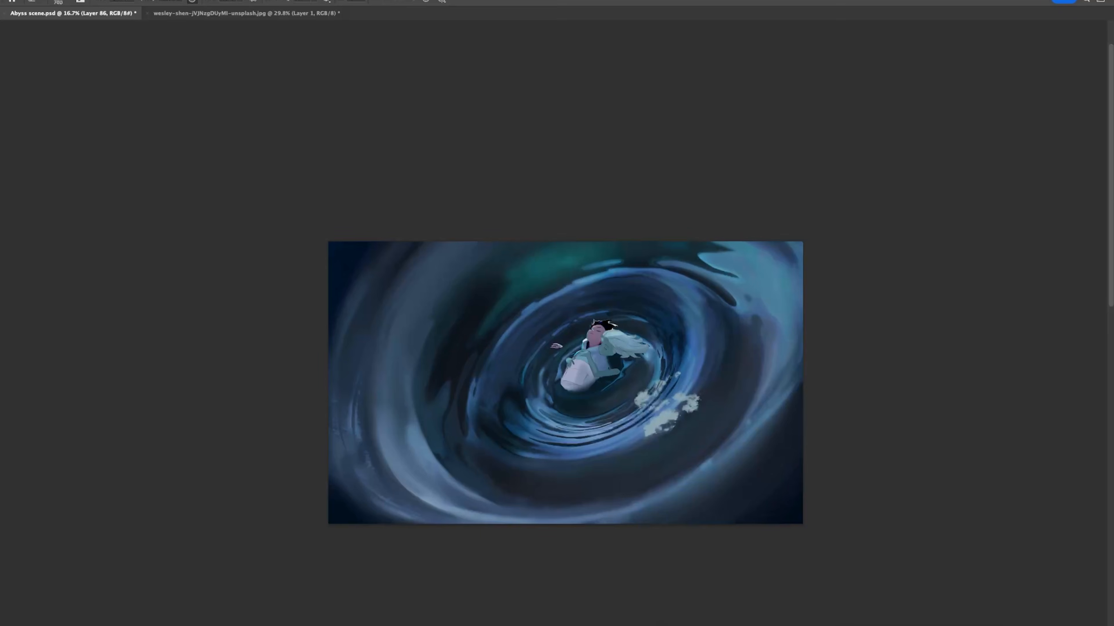
pyautogui.press('Tab')
pyautogui.hotkey('ctrl', 'shift', 'h')
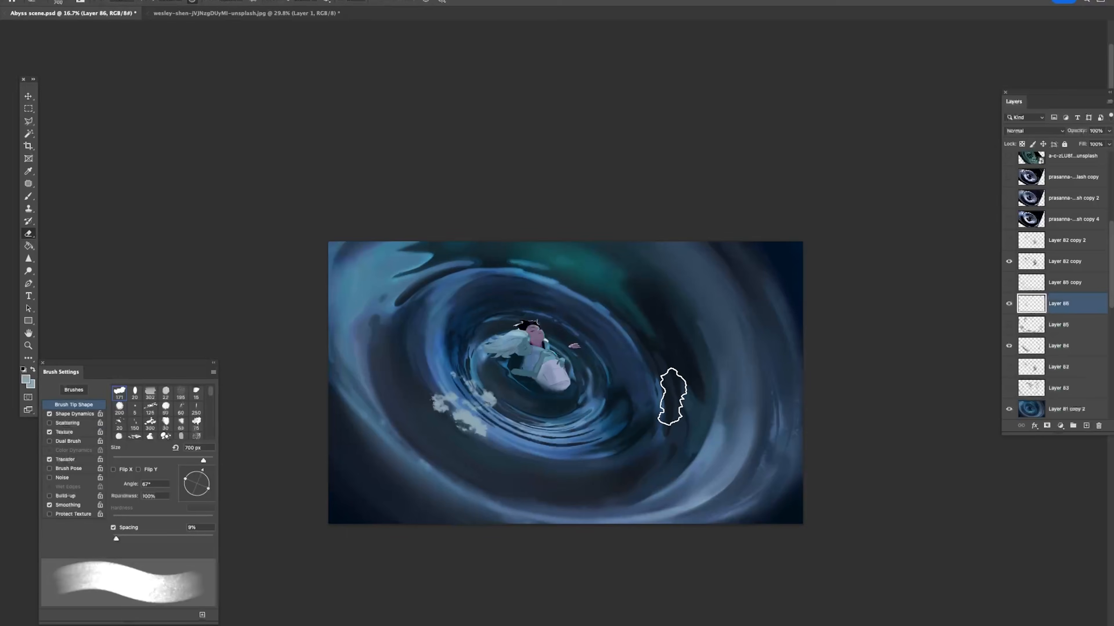
pyautogui.press('b')
pyautogui.moveTo(386, 363); pyautogui.dragTo(461, 469)
pyautogui.hotkey('ctrl', 'z')
# Step: Choose a thick, jagged cloud brush, reduce it to 800 px, and paint a foam band down the flipped view's left side
pyautogui.rightClick(481, 397)
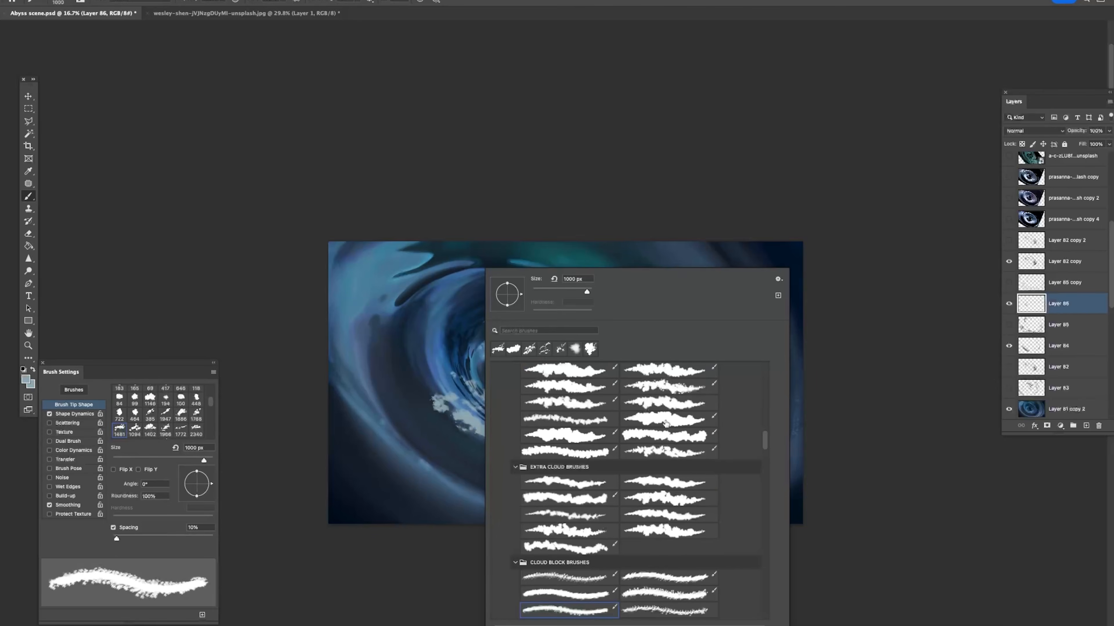
pyautogui.click(653, 450)
pyautogui.moveTo(361, 375); pyautogui.dragTo(438, 485)
pyautogui.hotkey('ctrl', 'z')
pyautogui.moveTo(375, 353)
pyautogui.mouseDown()
pyautogui.moveTo(420, 458)
pyautogui.moveTo(601, 528)
pyautogui.mouseUp()
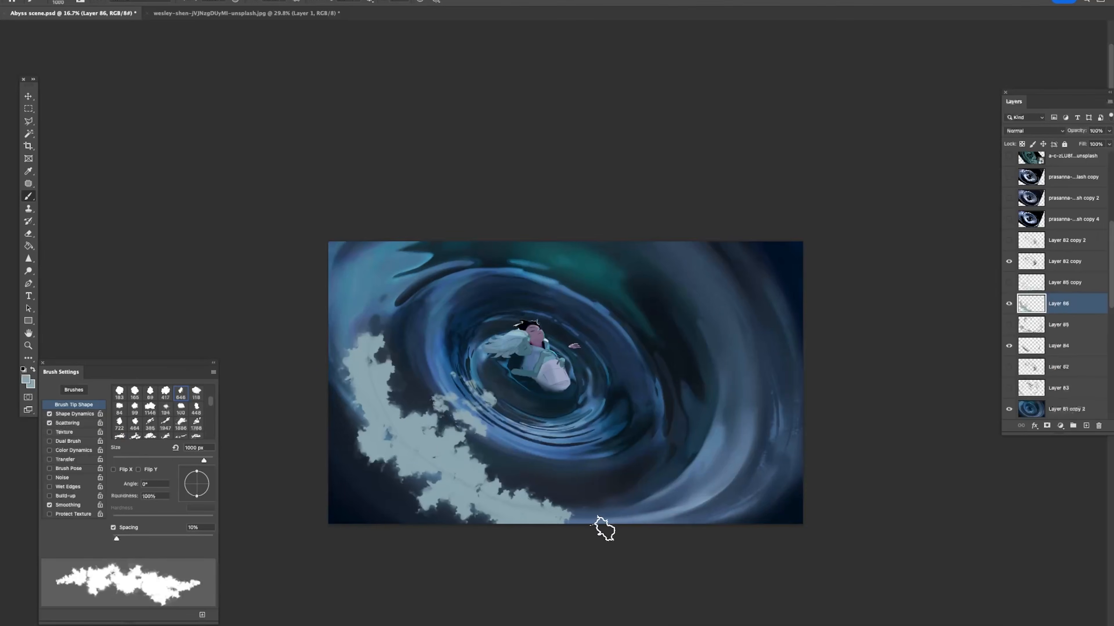
pyautogui.hotkey('ctrl', 'z')
pyautogui.press('[')
pyautogui.press('[')
pyautogui.moveTo(348, 288)
pyautogui.mouseDown()
pyautogui.moveTo(366, 384)
pyautogui.moveTo(460, 482)
pyautogui.mouseUp()
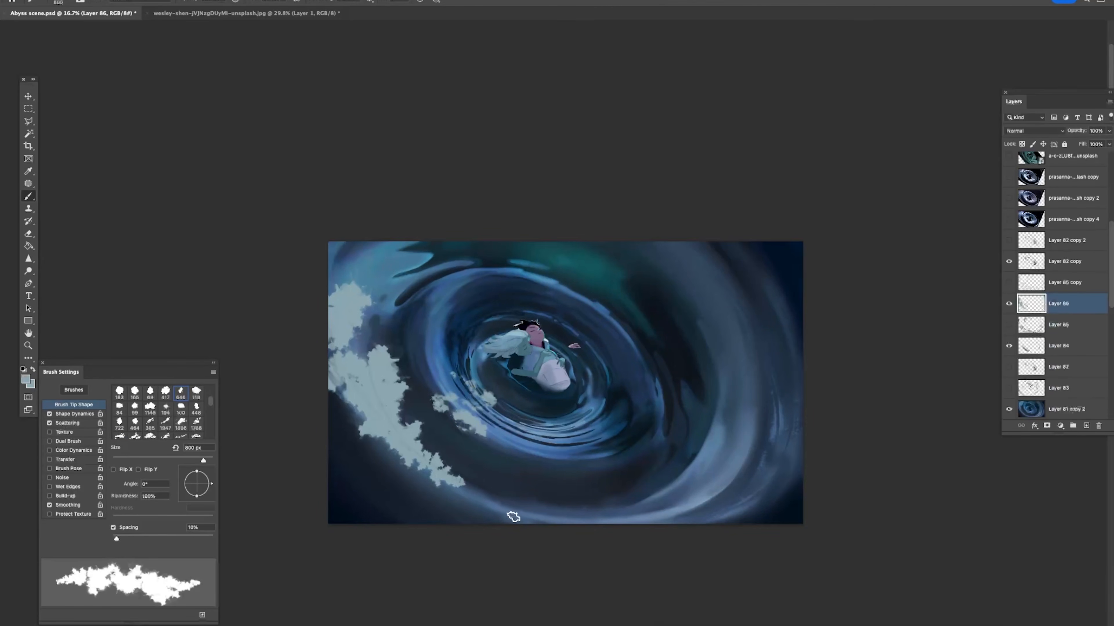
# Step: Choose the speckled scatter brush with 51% spacing for painting and the soft NoAA cloud tip at 200 px for erasing
pyautogui.press('e')
pyautogui.rightClick(480, 368)
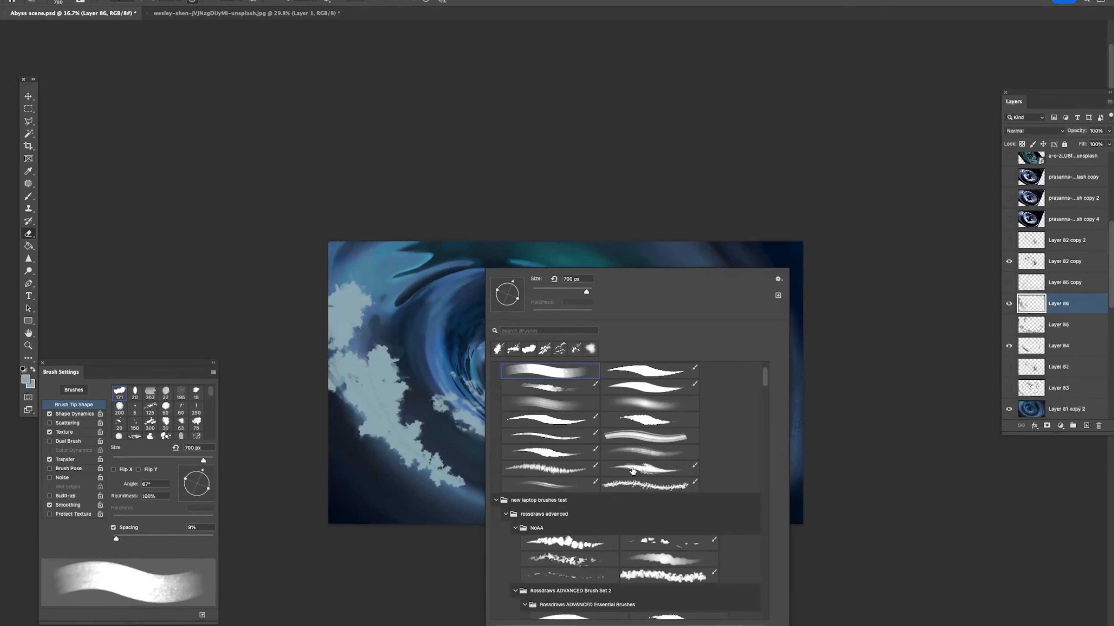
pyautogui.click(643, 488)
pyautogui.click(408, 461)
pyautogui.moveTo(488, 401); pyautogui.dragTo(483, 370)
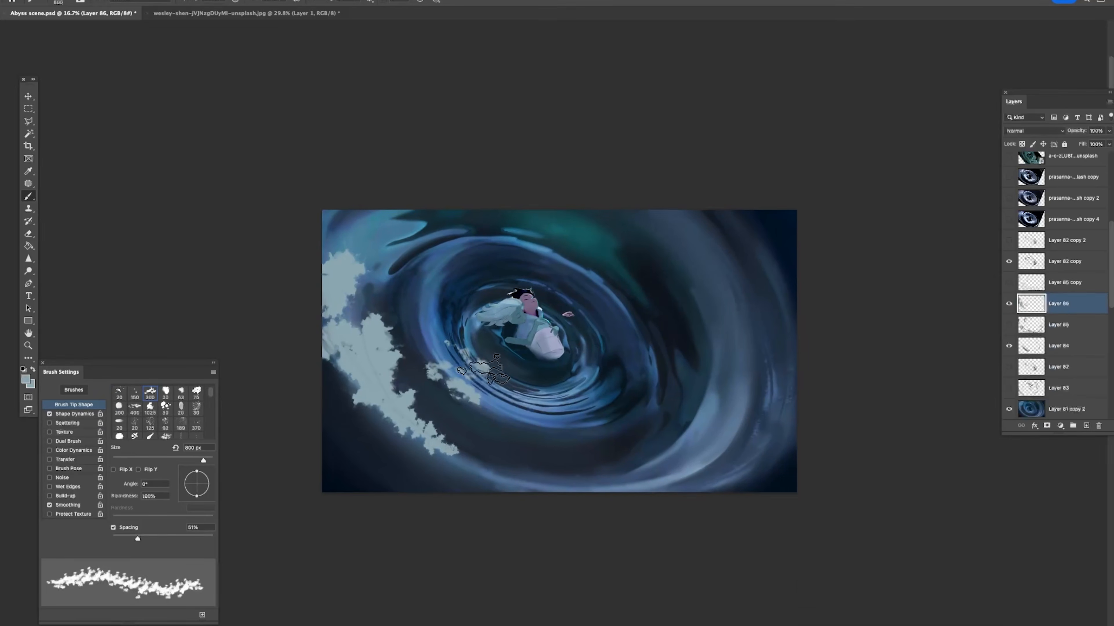
pyautogui.press('e')
pyautogui.rightClick(486, 368)
pyautogui.doubleClick(705, 568)
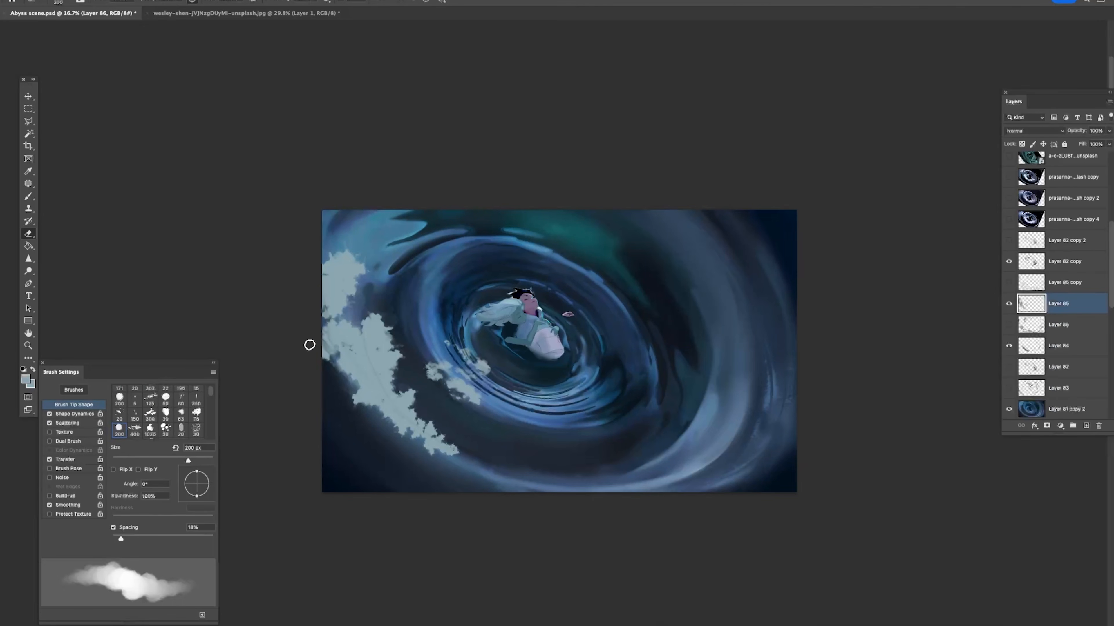
# Step: Adjust the speckled scatter brush's size and paint a broken foam tail extending the band along the swirl's lower curve
pyautogui.press('b')
pyautogui.moveTo(421, 424); pyautogui.dragTo(506, 485)
pyautogui.press('super+z')
pyautogui.press('[')
pyautogui.press('[')
pyautogui.press('[')
pyautogui.press('[')
pyautogui.press('[')
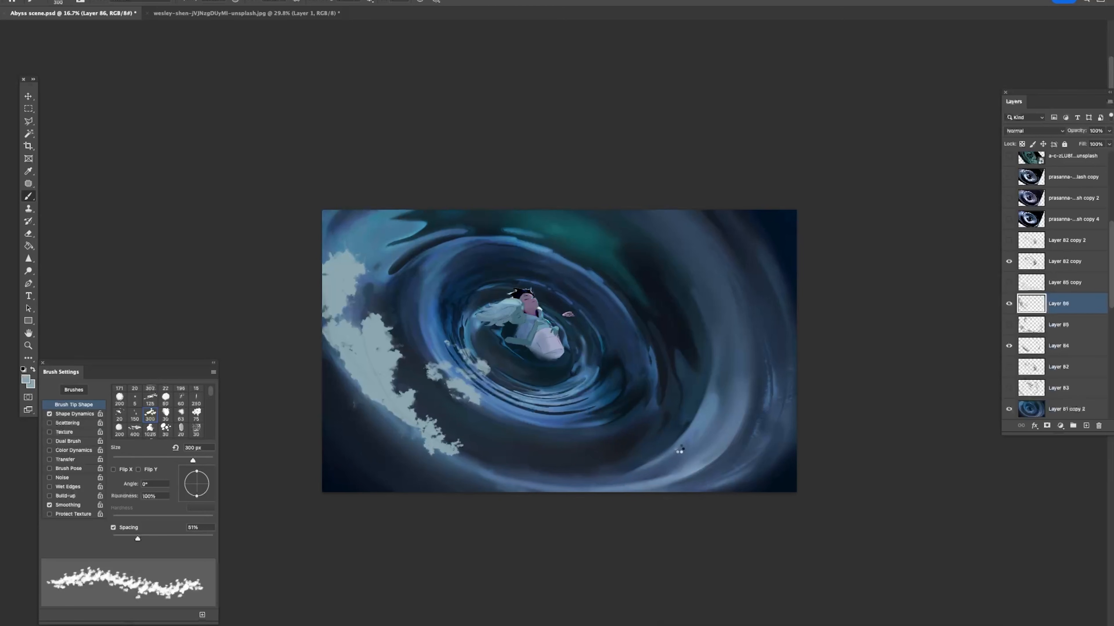
pyautogui.press(']')
pyautogui.press(']')
pyautogui.press(']')
pyautogui.press(']')
pyautogui.press(']')
pyautogui.moveTo(682, 444)
pyautogui.mouseDown()
pyautogui.moveTo(554, 517)
pyautogui.moveTo(647, 477)
pyautogui.mouseUp()
# Step: Erase into the inner edge of the foam band and break its upper part into scattered specks reaching the top right corner
pyautogui.press('e')
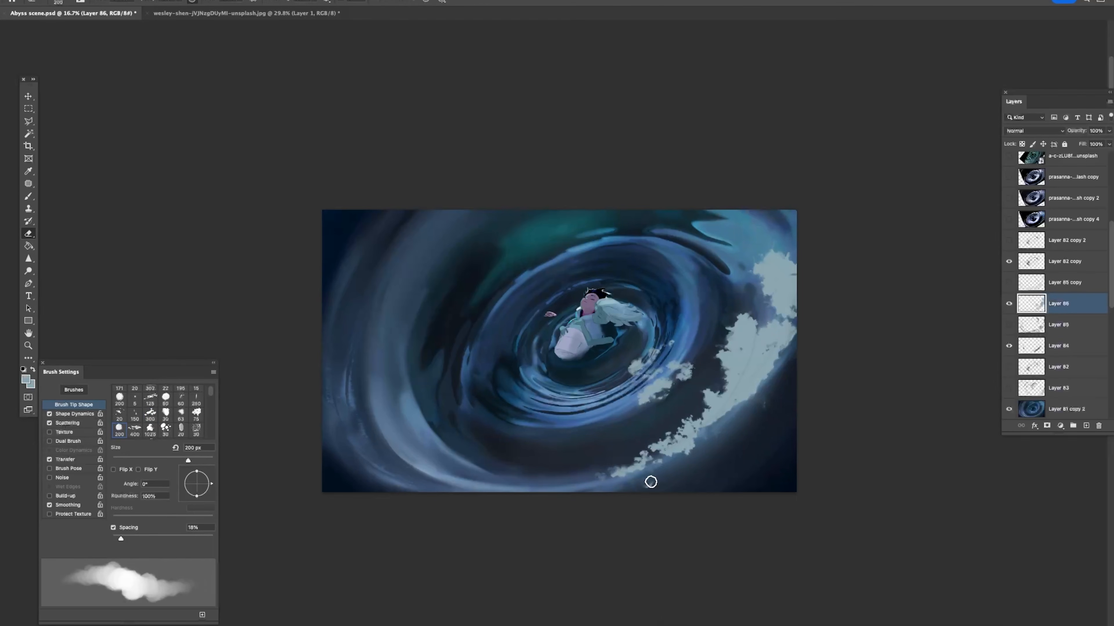
pyautogui.press('b')
pyautogui.press('e')
pyautogui.moveTo(735, 320)
pyautogui.mouseDown()
pyautogui.moveTo(719, 364)
pyautogui.moveTo(769, 289)
pyautogui.moveTo(779, 223)
pyautogui.mouseUp()
pyautogui.press(']')
pyautogui.press(']')
pyautogui.press(']')
pyautogui.press(']')
pyautogui.press('b')
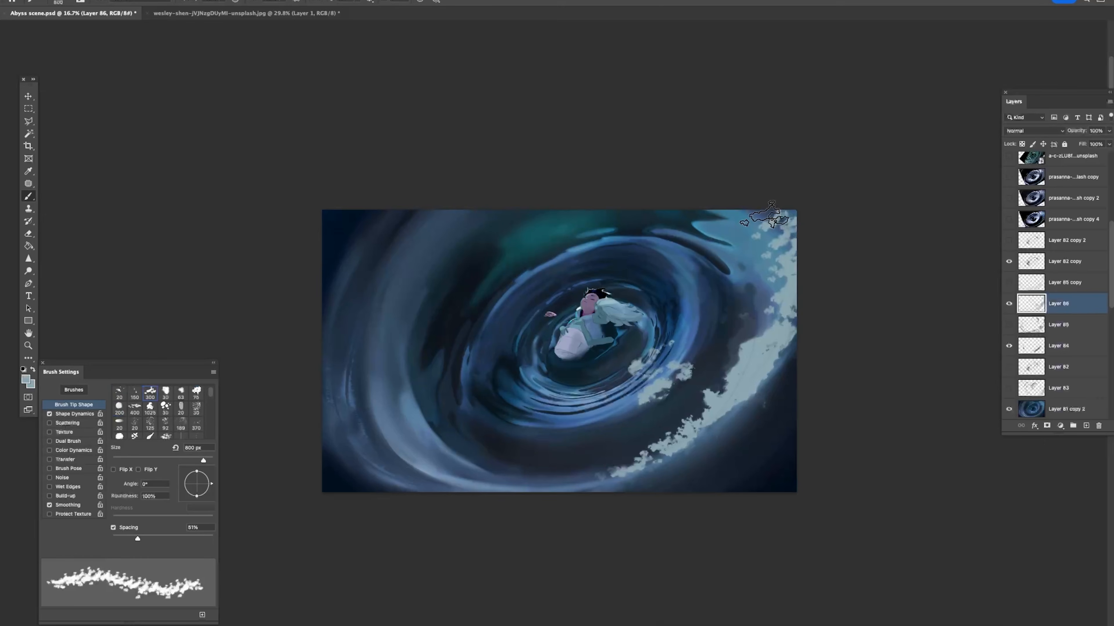
# Step: Switch the painting brush to the soft NoAA cloud tip and erase the upper right foam down to a thin strip
pyautogui.rightClick(750, 321)
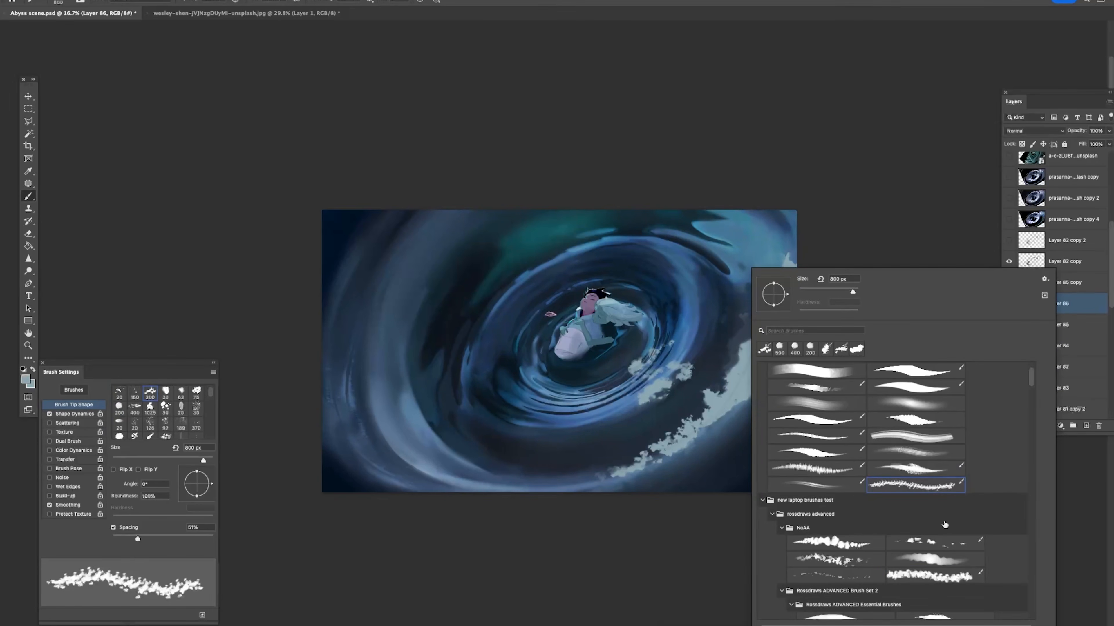
pyautogui.doubleClick(936, 560)
pyautogui.press('e')
pyautogui.moveTo(779, 237)
pyautogui.mouseDown()
pyautogui.moveTo(808, 249)
pyautogui.moveTo(772, 274)
pyautogui.mouseUp()
pyautogui.press('[')
pyautogui.press('[')
pyautogui.press('[')
pyautogui.press('[')
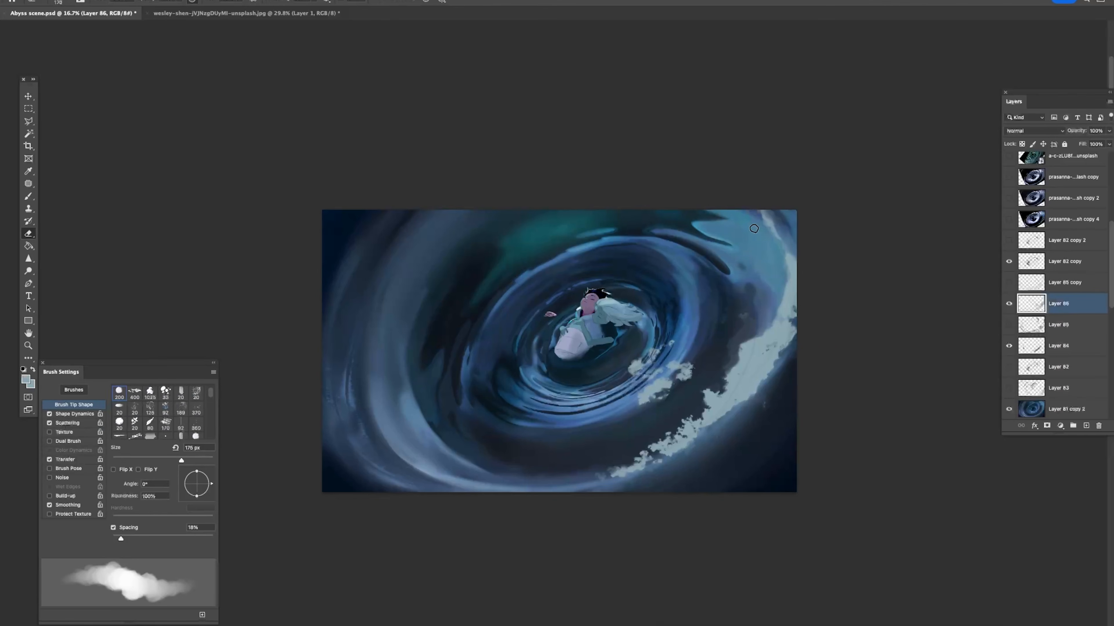
# Step: Erase the small foam patch beside the couple's inner ring and trim the foam along the right canvas edge at 175 px
pyautogui.press('b')
pyautogui.press('e')
pyautogui.moveTo(693, 368)
pyautogui.mouseDown()
pyautogui.moveTo(643, 403)
pyautogui.moveTo(662, 371)
pyautogui.moveTo(635, 366)
pyautogui.mouseUp()
pyautogui.press('b')
pyautogui.press('e')
pyautogui.press('[')
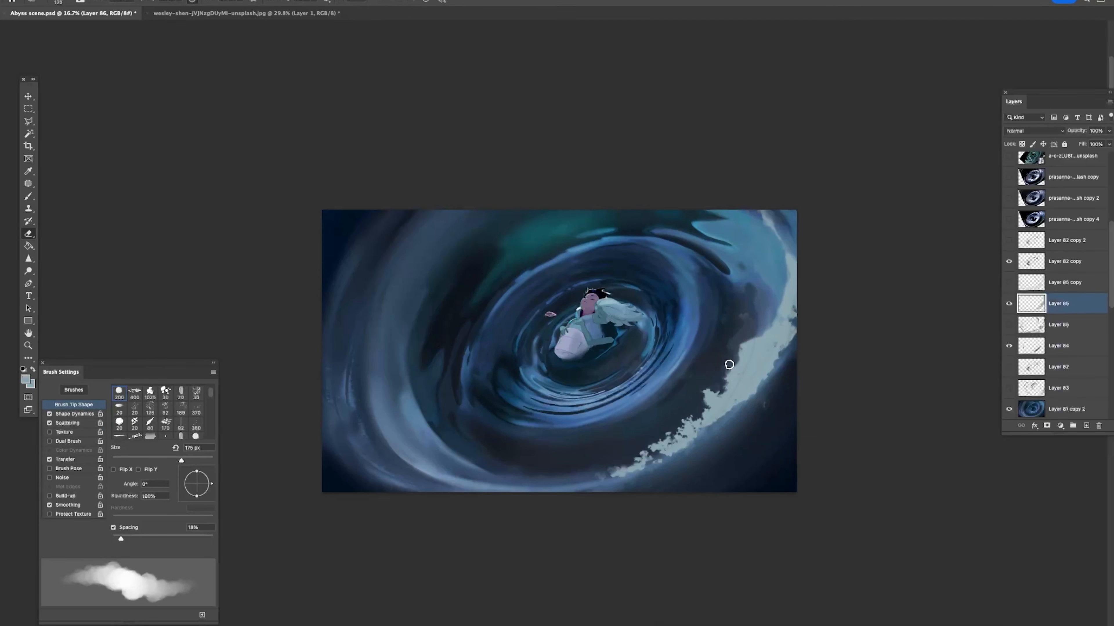
pyautogui.moveTo(800, 277); pyautogui.dragTo(797, 275)
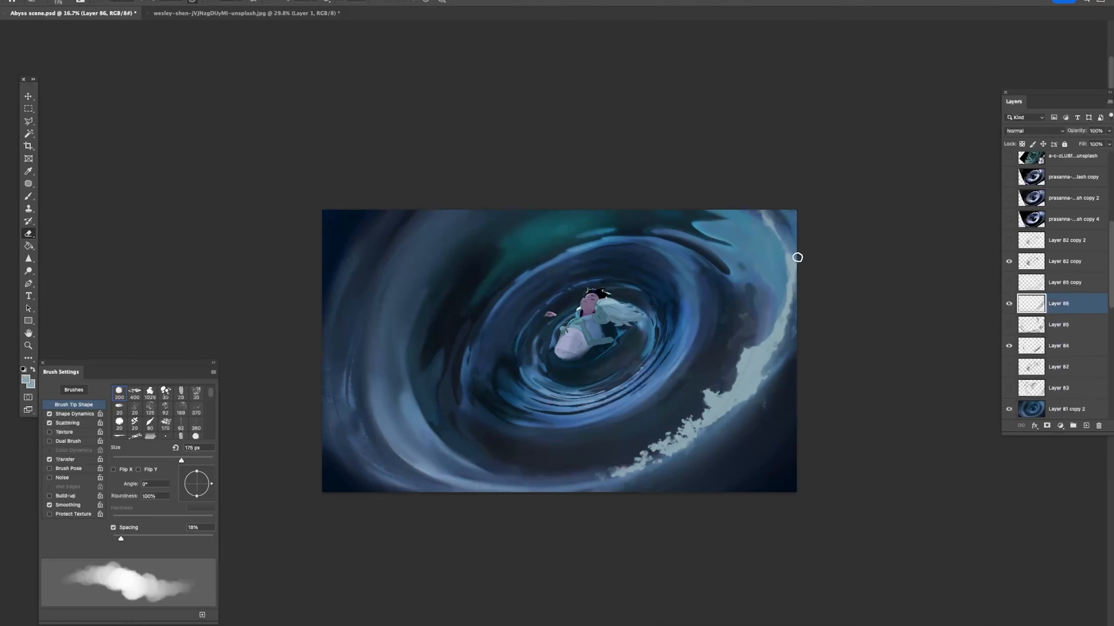
# Step: Paint a smooth foam tail along the lower right curve with the 200 px soft cloud brush and taper it with the eraser
pyautogui.press('b')
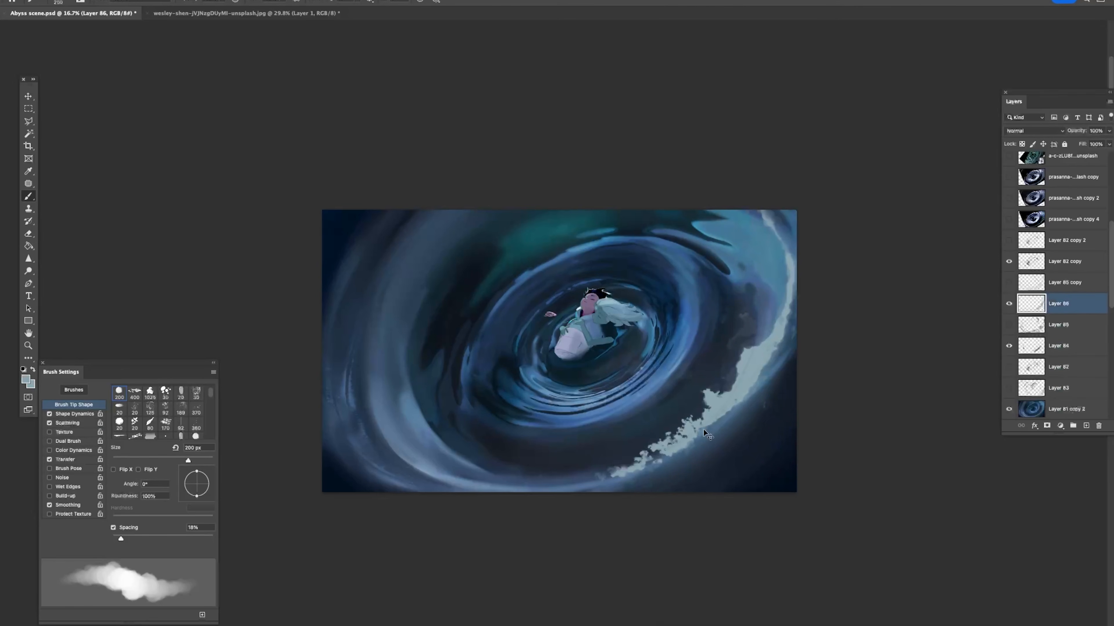
pyautogui.moveTo(633, 466); pyautogui.dragTo(563, 481)
pyautogui.press('e')
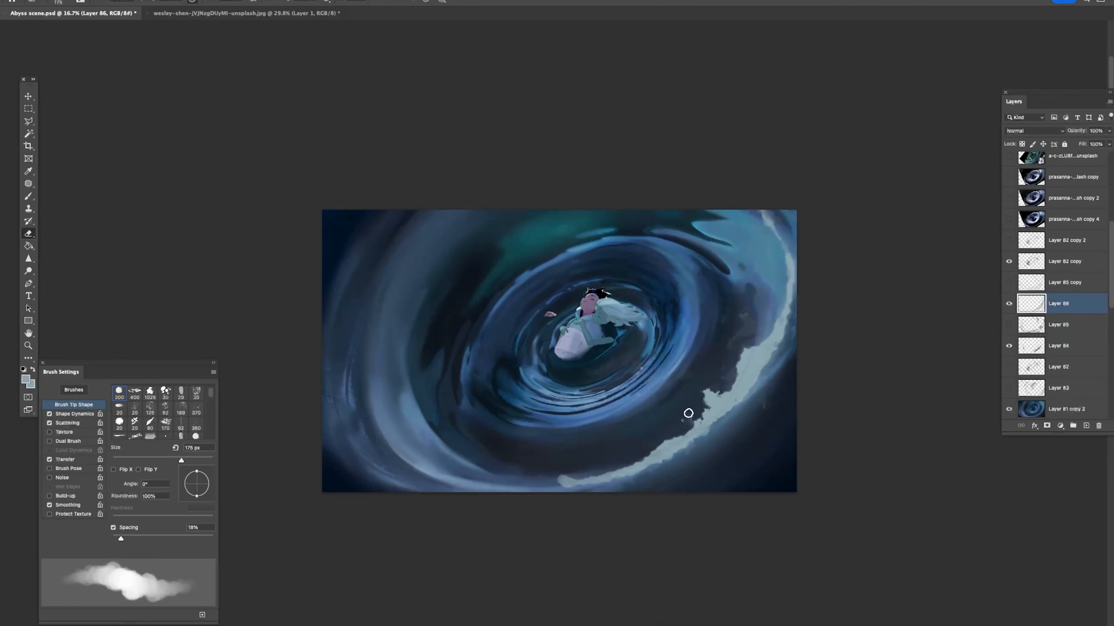
pyautogui.moveTo(553, 478); pyautogui.dragTo(634, 468)
# Step: Sample the foam's colours in the flipped view and extend a soft foam line along the swirl's lower left and bottom curve
pyautogui.press('z')
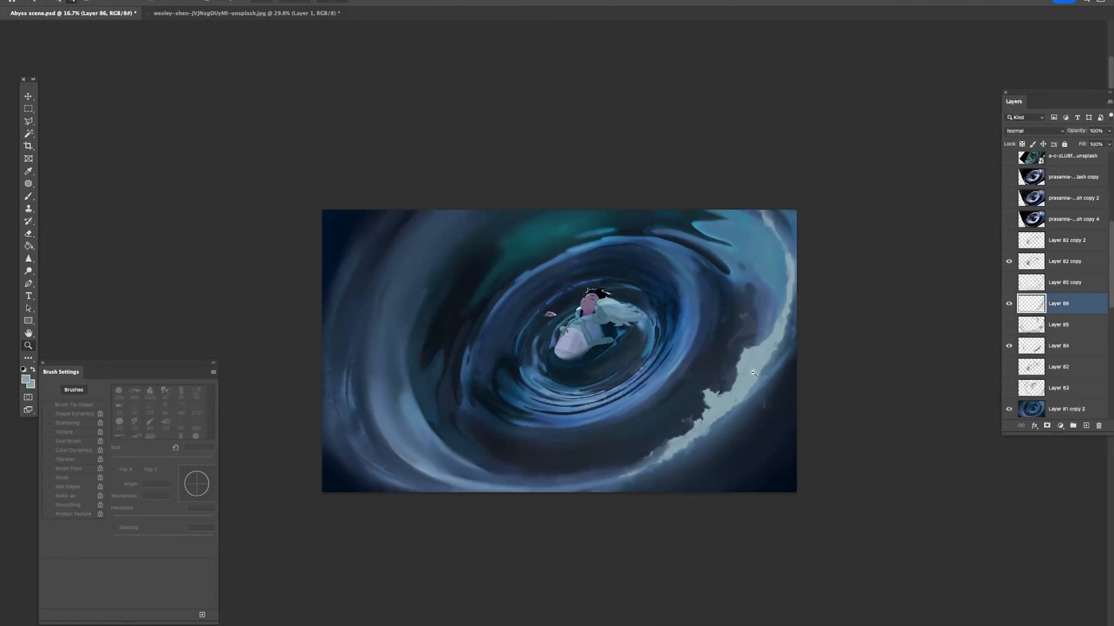
pyautogui.moveTo(751, 369); pyautogui.dragTo(729, 341)
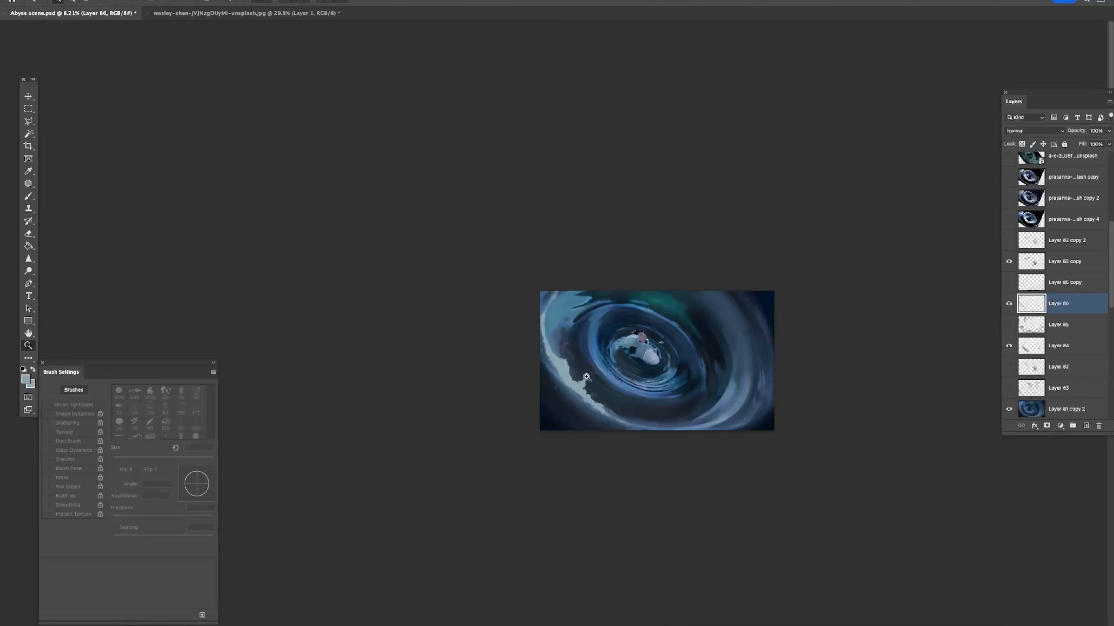
pyautogui.moveTo(560, 367); pyautogui.dragTo(582, 364)
pyautogui.press('b')
pyautogui.keyDown('alt'); pyautogui.click(552, 357); pyautogui.keyUp('alt')
pyautogui.press('e')
pyautogui.press('b')
pyautogui.moveTo(608, 409); pyautogui.dragTo(631, 429)
pyautogui.keyDown('alt'); pyautogui.click(575, 382); pyautogui.keyUp('alt')
pyautogui.moveTo(578, 387); pyautogui.dragTo(688, 463)
pyautogui.moveTo(629, 435); pyautogui.dragTo(723, 471)
pyautogui.press('e')
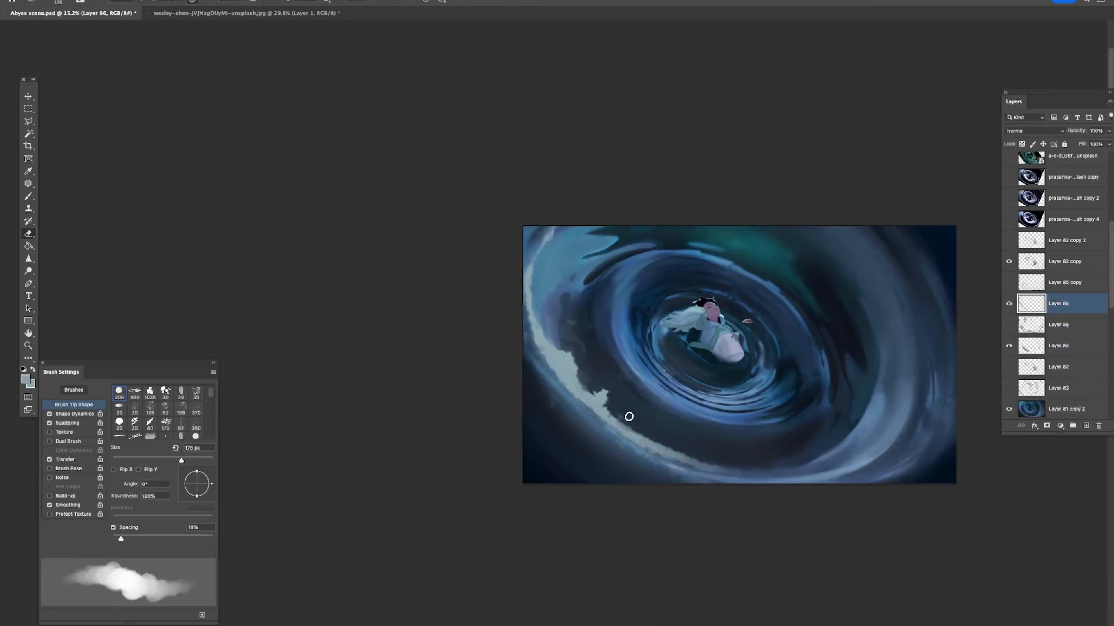
# Step: Try two strokes in a newly sampled colour along the outer edge of the lower left foam
pyautogui.press('b')
pyautogui.keyDown('alt'); pyautogui.click(592, 406); pyautogui.keyUp('alt')
pyautogui.moveTo(589, 411); pyautogui.dragTo(770, 484)
pyautogui.press('super+z')
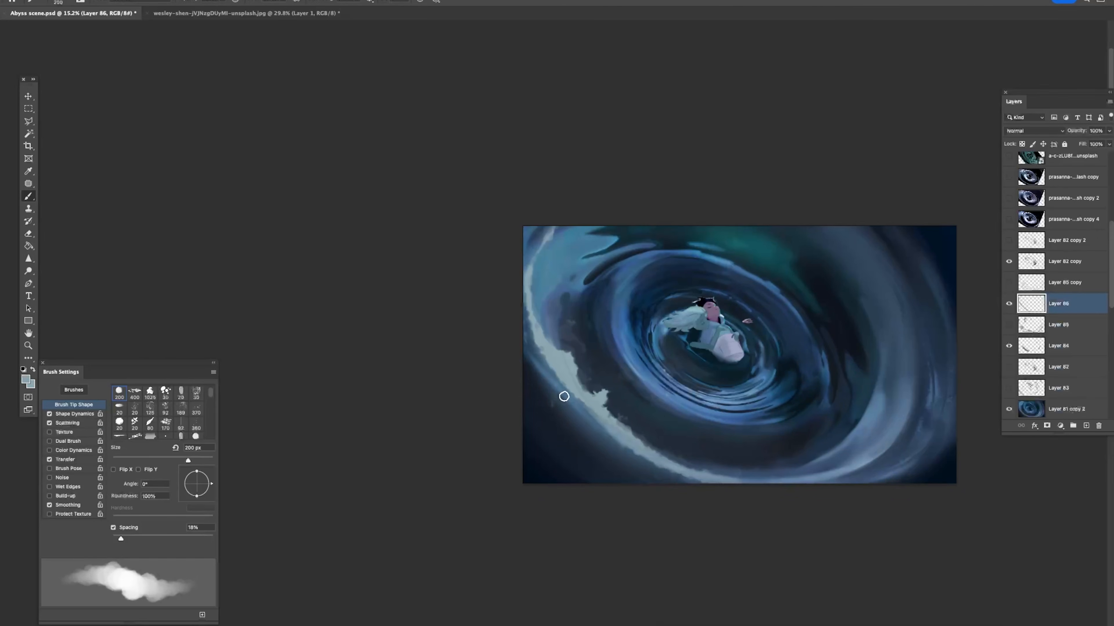
pyautogui.moveTo(524, 327); pyautogui.dragTo(583, 413)
pyautogui.press('super+z')
# Step: Try repositioning the foam layer slightly with Free Transform
pyautogui.press('super+t')
pyautogui.moveTo(789, 387); pyautogui.dragTo(788, 373)
pyautogui.moveTo(703, 413); pyautogui.dragTo(710, 411)
pyautogui.press('Return')
pyautogui.press('super+z')
# Step: Try two more sweeping brush strokes over the lower left foam band
pyautogui.moveTo(603, 410); pyautogui.dragTo(515, 321)
pyautogui.press('super+z')
pyautogui.moveTo(559, 376); pyautogui.dragTo(678, 471)
pyautogui.press('super+z')
# Step: Clean the lower left foam's outer edge with the 300 px eraser and repaint its tail along the bottom curve at 200 px
pyautogui.press('e')
pyautogui.moveTo(608, 431); pyautogui.dragTo(678, 473)
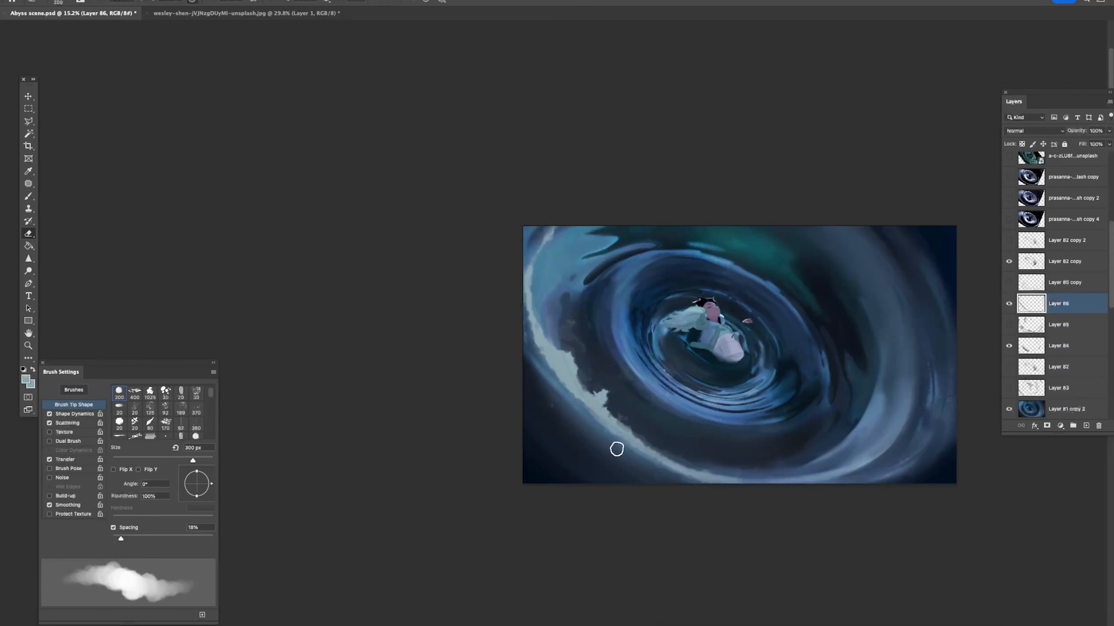
pyautogui.moveTo(586, 411); pyautogui.dragTo(716, 481)
pyautogui.press('b')
pyautogui.moveTo(606, 418); pyautogui.dragTo(767, 475)
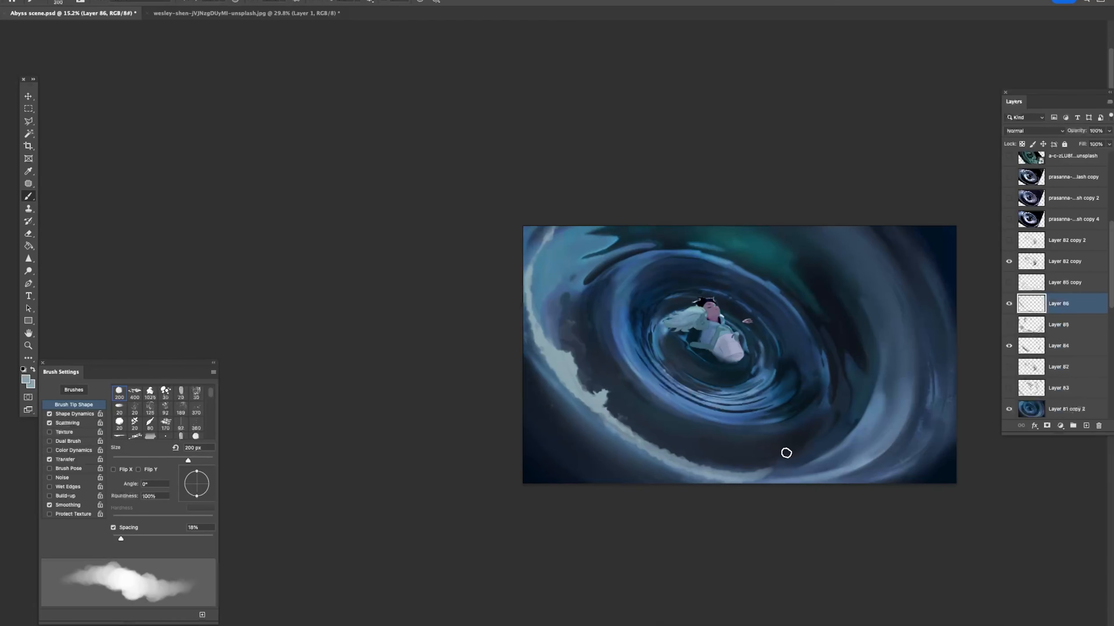
# Step: Paint a curved foam strand down the right side of the swirl and thin its outer edge with the eraser
pyautogui.moveTo(779, 367); pyautogui.dragTo(727, 375)
pyautogui.press('e')
pyautogui.press('b')
pyautogui.moveTo(832, 344); pyautogui.dragTo(831, 312)
pyautogui.press('super+z')
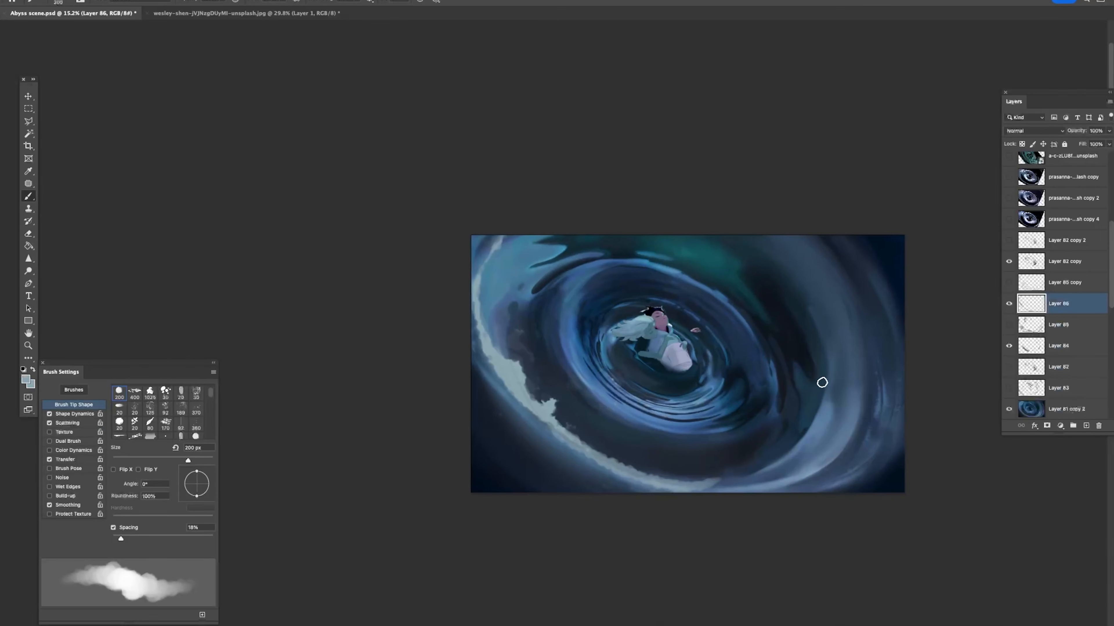
pyautogui.moveTo(822, 391); pyautogui.dragTo(830, 307)
pyautogui.moveTo(809, 262); pyautogui.dragTo(835, 307)
pyautogui.press('e')
pyautogui.moveTo(814, 378)
pyautogui.mouseDown()
pyautogui.moveTo(802, 256)
pyautogui.moveTo(843, 336)
pyautogui.mouseUp()
pyautogui.press('b')
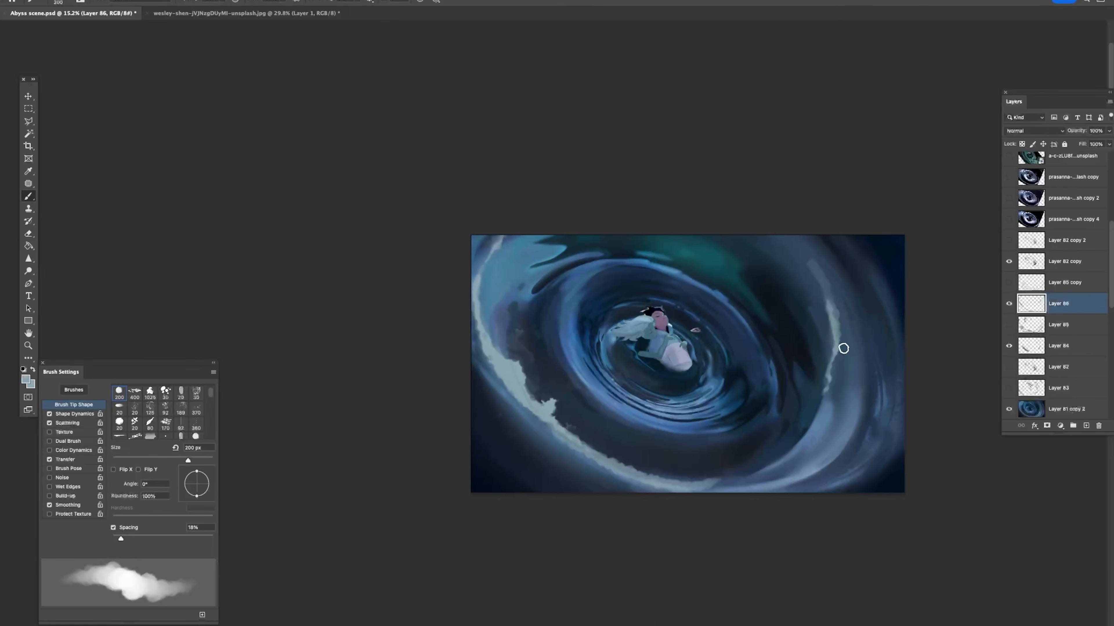
# Step: Try extending the right-hand foam strand downward with a smaller soft cloud brush
pyautogui.press('[')
pyautogui.moveTo(834, 292); pyautogui.dragTo(839, 434)
pyautogui.press('e')
pyautogui.hotkey('ctrl', 'z')
pyautogui.press('b')
pyautogui.moveTo(836, 353)
pyautogui.mouseDown()
pyautogui.moveTo(846, 301)
pyautogui.moveTo(845, 359)
pyautogui.mouseUp()
pyautogui.hotkey('ctrl', 'z')
pyautogui.hotkey('ctrl', 'z')
# Step: Erase the upper part of the right-hand foam strand to taper it
pyautogui.press('e')
pyautogui.moveTo(828, 320)
pyautogui.mouseDown()
pyautogui.moveTo(829, 344)
pyautogui.moveTo(853, 325)
pyautogui.mouseUp()
pyautogui.press('b')
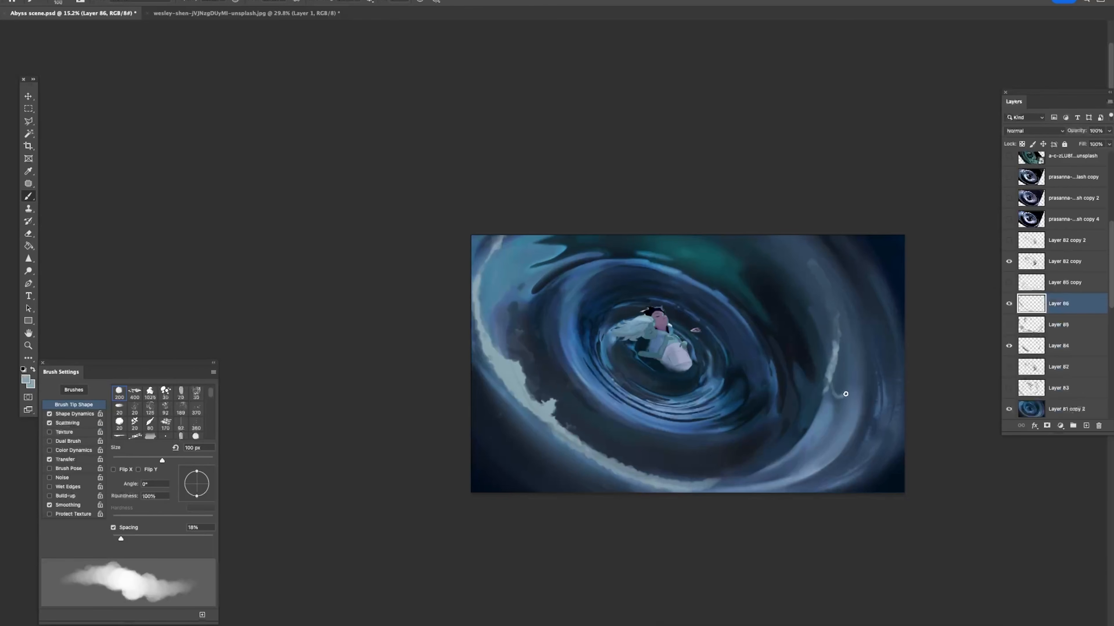
pyautogui.hotkey('ctrl', 'z')
pyautogui.press('e')
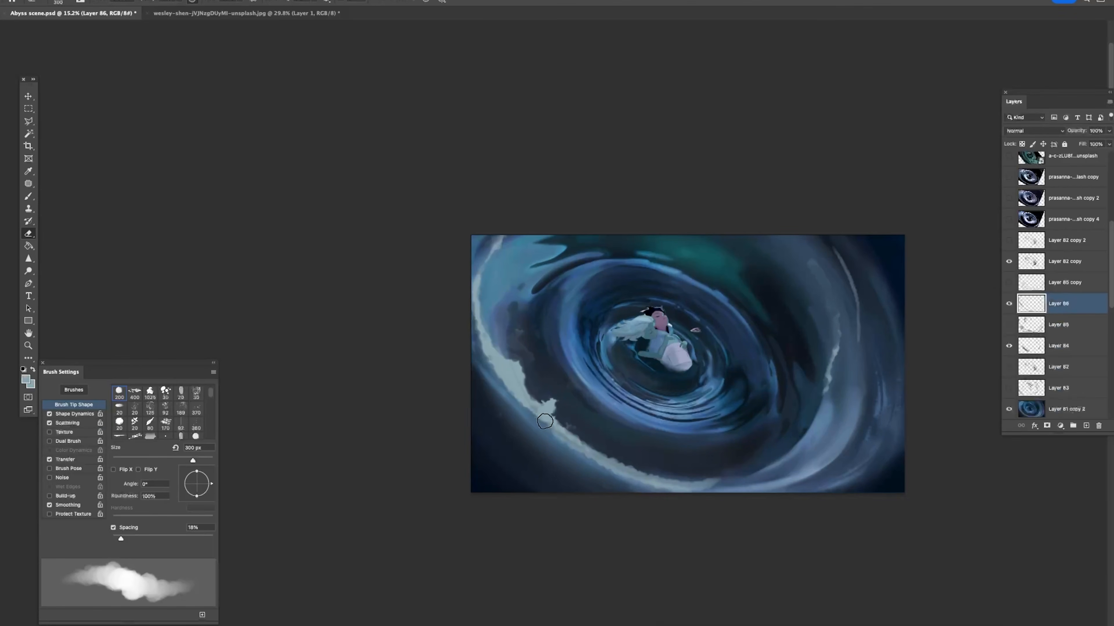
# Step: Try a thin foam stroke inside the left foam band with the 100 px cloud brush
pyautogui.press('b')
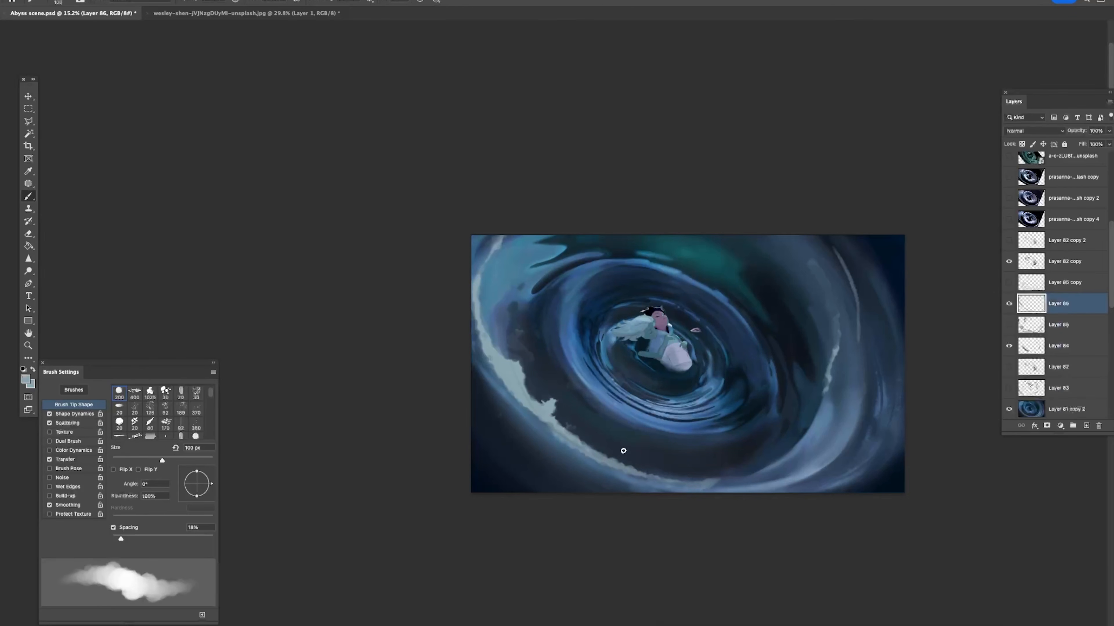
pyautogui.press('e')
pyautogui.press('b')
pyautogui.moveTo(513, 320); pyautogui.dragTo(527, 351)
pyautogui.press('super+z')
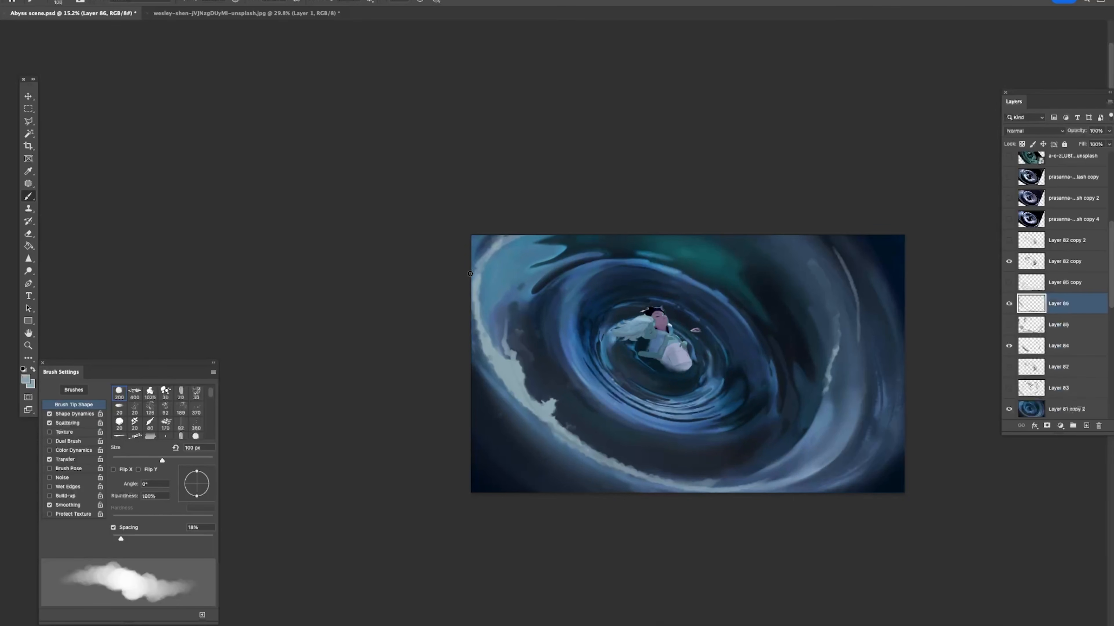
# Step: Try trimming the lower-left foam band along its curve with the 300 px eraser
pyautogui.press(']')
pyautogui.press(']')
pyautogui.press(']')
pyautogui.press(']')
pyautogui.press('e')
pyautogui.moveTo(535, 262)
pyautogui.mouseDown()
pyautogui.moveTo(487, 323)
pyautogui.moveTo(580, 450)
pyautogui.mouseUp()
pyautogui.press('super+z')
pyautogui.press('super+z')
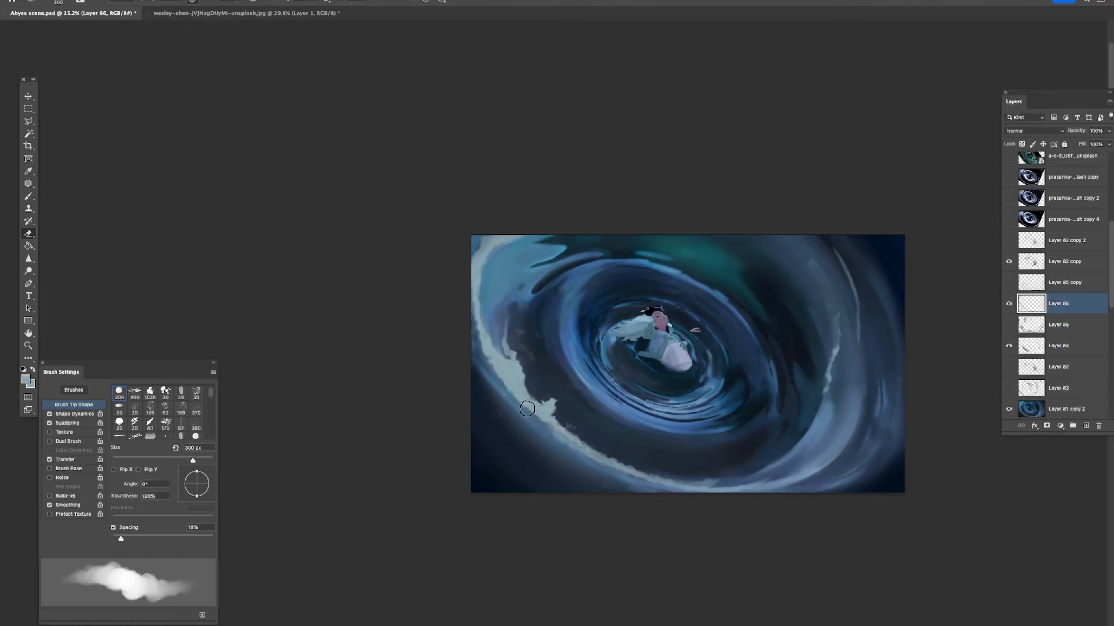
pyautogui.moveTo(484, 348); pyautogui.dragTo(589, 453)
pyautogui.press('super+z')
# Step: Paint foam along the lower-left band and trim its outer edge near the bottom curve with the eraser
pyautogui.press('b')
pyautogui.moveTo(526, 401); pyautogui.dragTo(657, 471)
pyautogui.moveTo(632, 408); pyautogui.dragTo(617, 373)
pyautogui.moveTo(669, 405); pyautogui.dragTo(701, 410)
pyautogui.press('e')
pyautogui.moveTo(525, 472)
pyautogui.mouseDown()
pyautogui.moveTo(584, 506)
pyautogui.moveTo(683, 508)
pyautogui.mouseUp()
pyautogui.press('b')
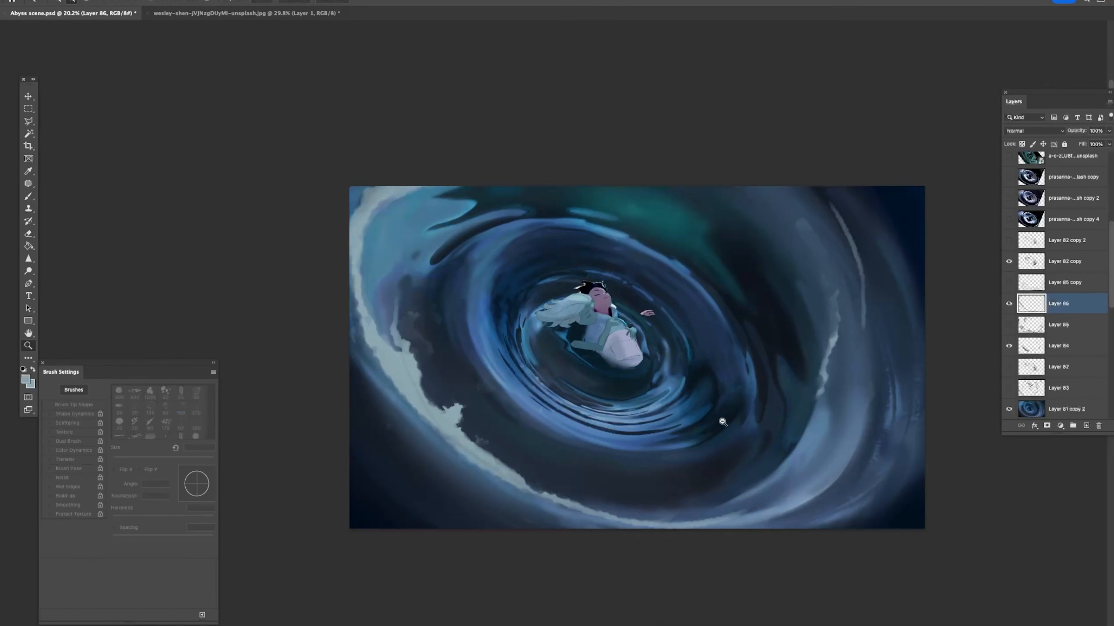
# Step: Try a broad foam stroke across the upper left of the swirl with the brush at 1000 px
pyautogui.scroll(-3, 720, 418)
pyautogui.scroll(2, 752, 416)
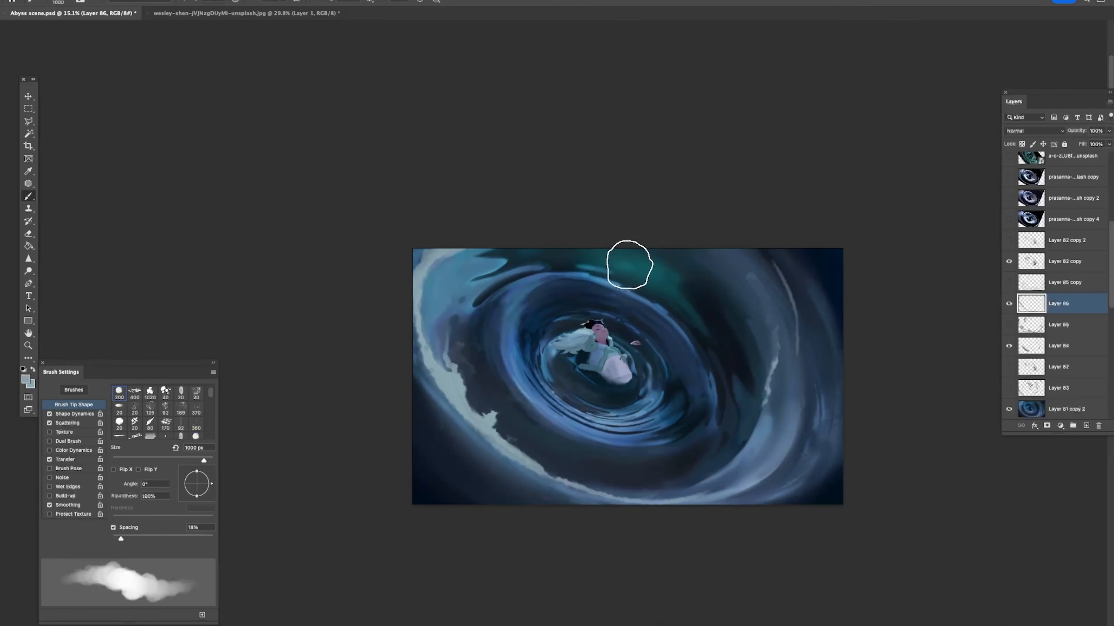
pyautogui.moveTo(497, 301); pyautogui.dragTo(599, 269)
pyautogui.press('[')
pyautogui.press('[')
pyautogui.press('[')
pyautogui.press('[')
pyautogui.press('[')
pyautogui.press('[')
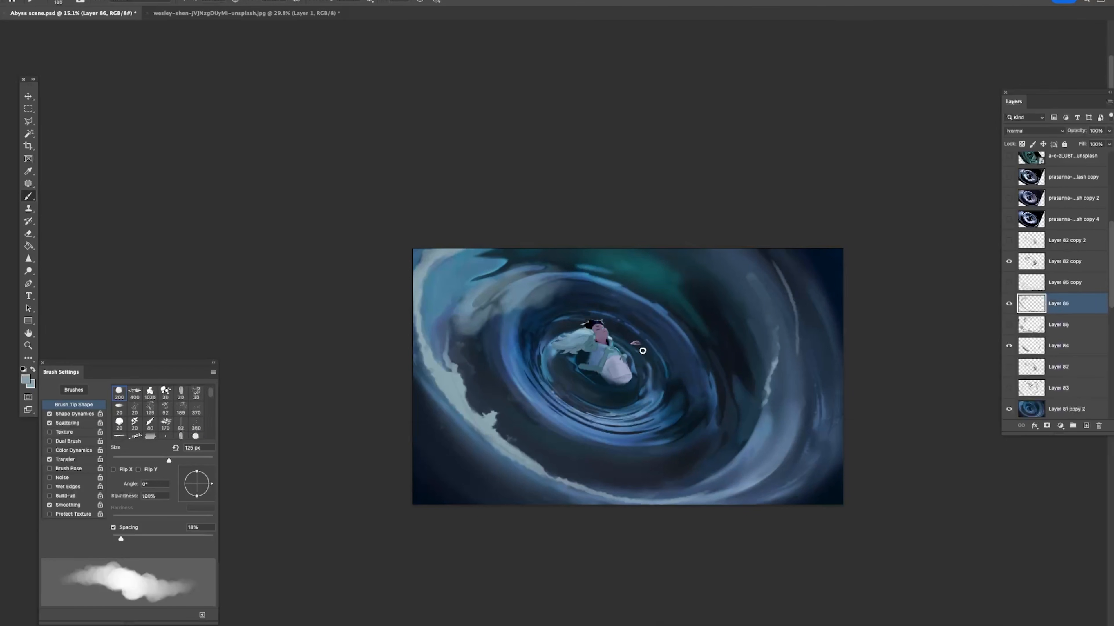
pyautogui.hotkey('ctrl', 'z')
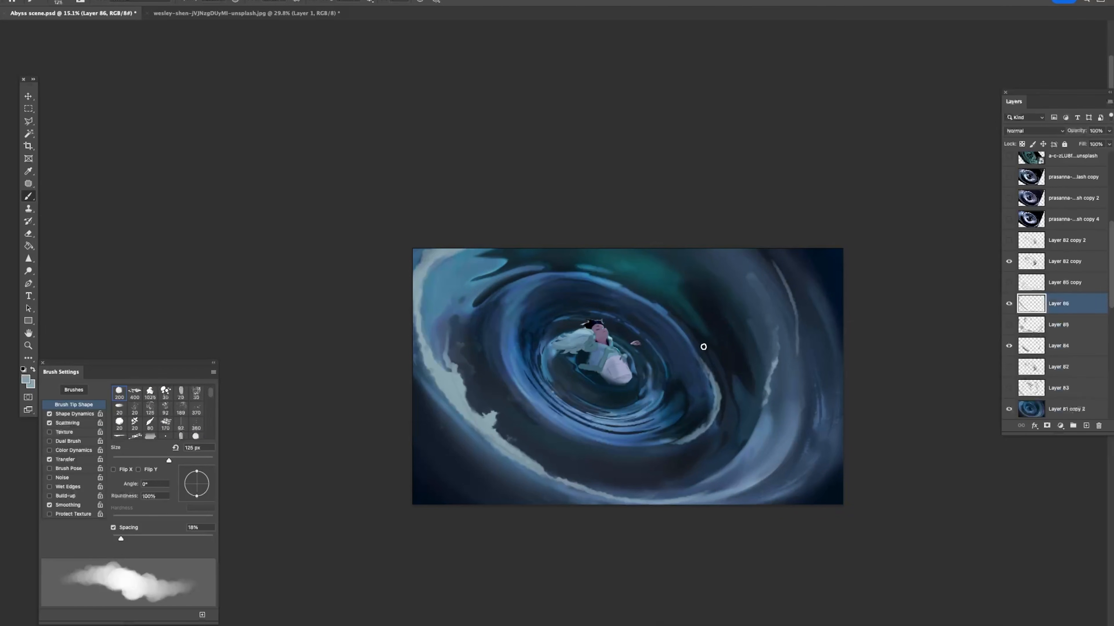
# Step: Try a 125 px foam stroke up the inner side of the left foam band
pyautogui.press('e')
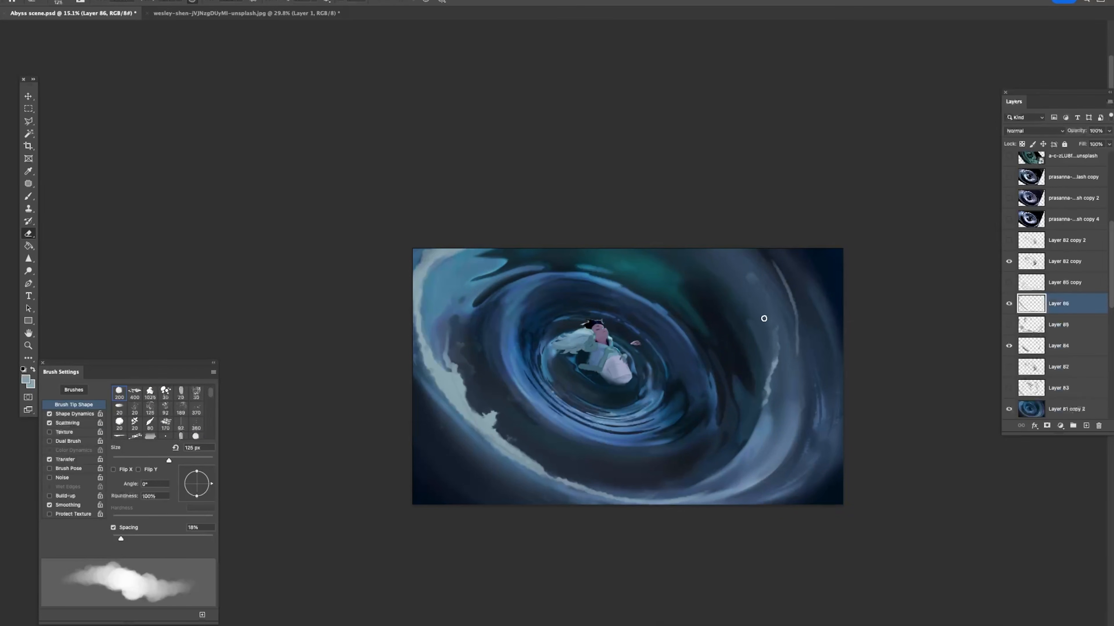
pyautogui.press('b')
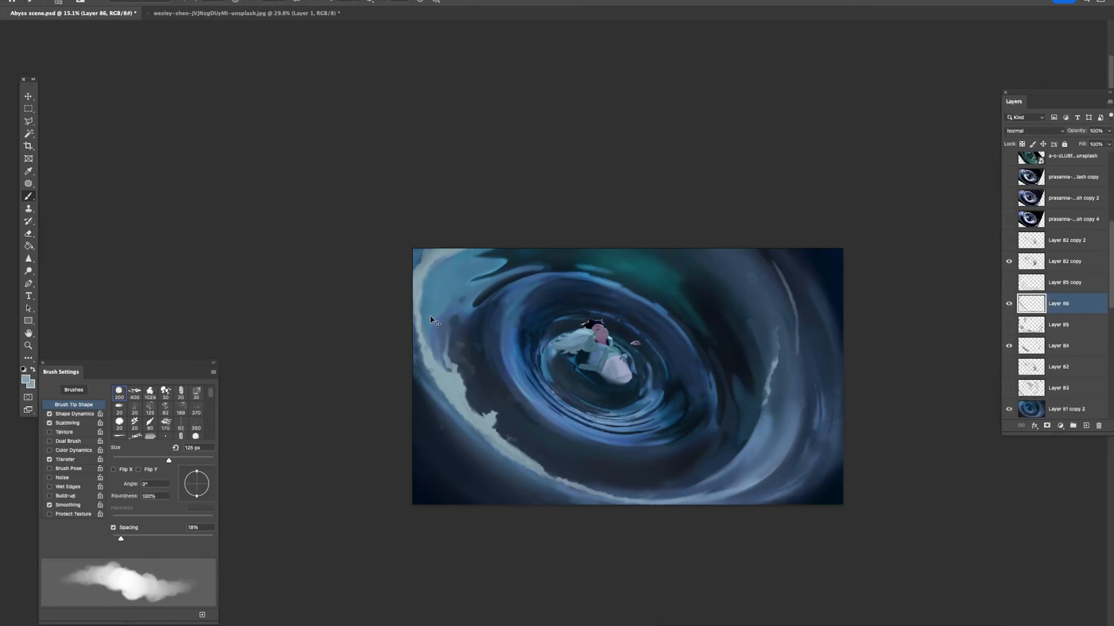
pyautogui.moveTo(448, 363)
pyautogui.mouseDown()
pyautogui.moveTo(440, 313)
pyautogui.moveTo(454, 247)
pyautogui.mouseUp()
pyautogui.hotkey('ctrl', 'z')
# Step: Erase the spike from the left foam's inner edge and touch up the bottom foam strand at 125 px
pyautogui.press('e')
pyautogui.moveTo(450, 334); pyautogui.dragTo(470, 373)
pyautogui.press('[')
pyautogui.press('[')
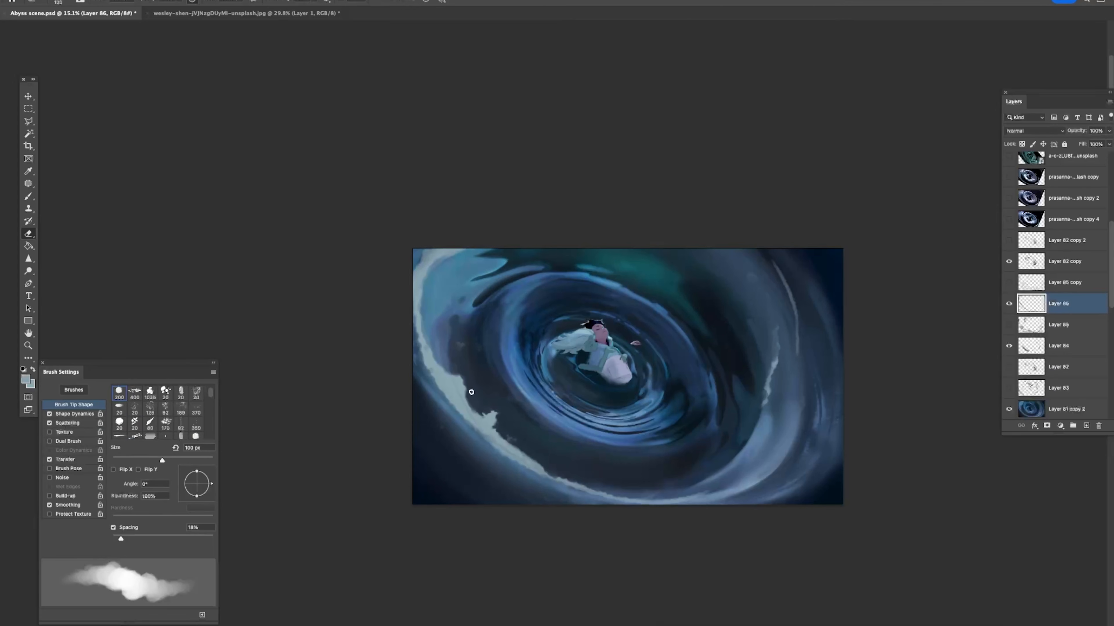
pyautogui.press('[')
pyautogui.moveTo(473, 399); pyautogui.dragTo(498, 424)
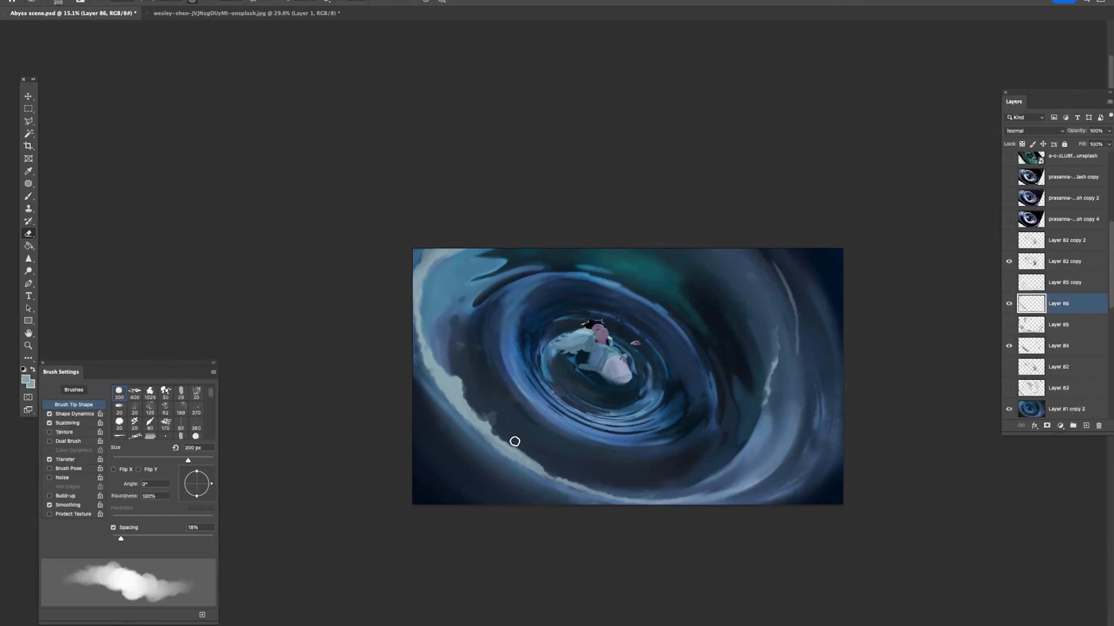
pyautogui.press('b')
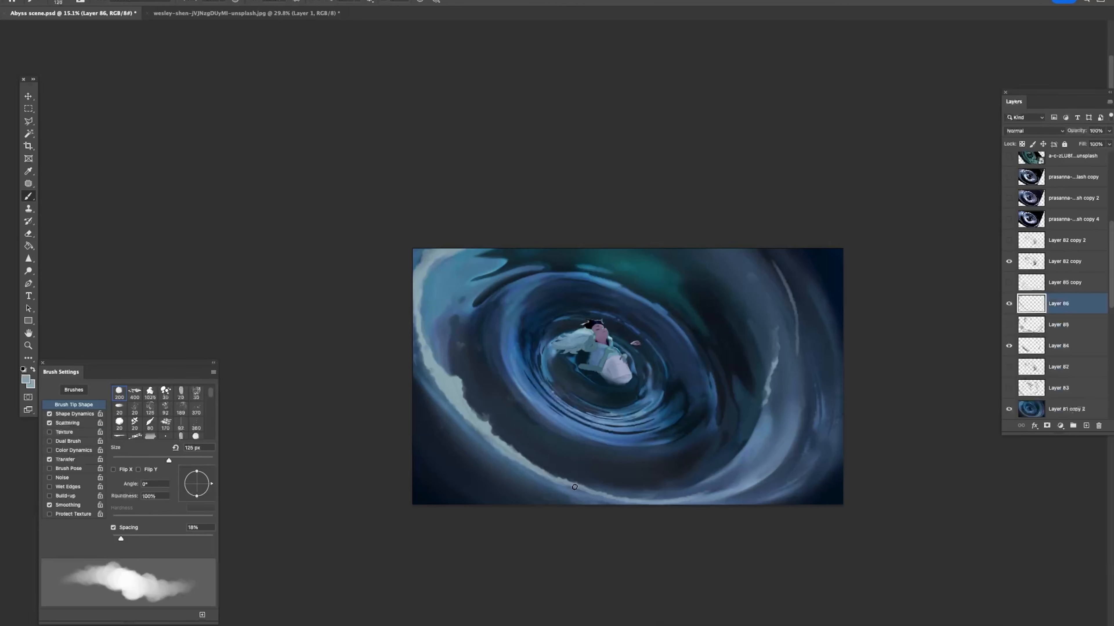
pyautogui.press('e')
pyautogui.press('b')
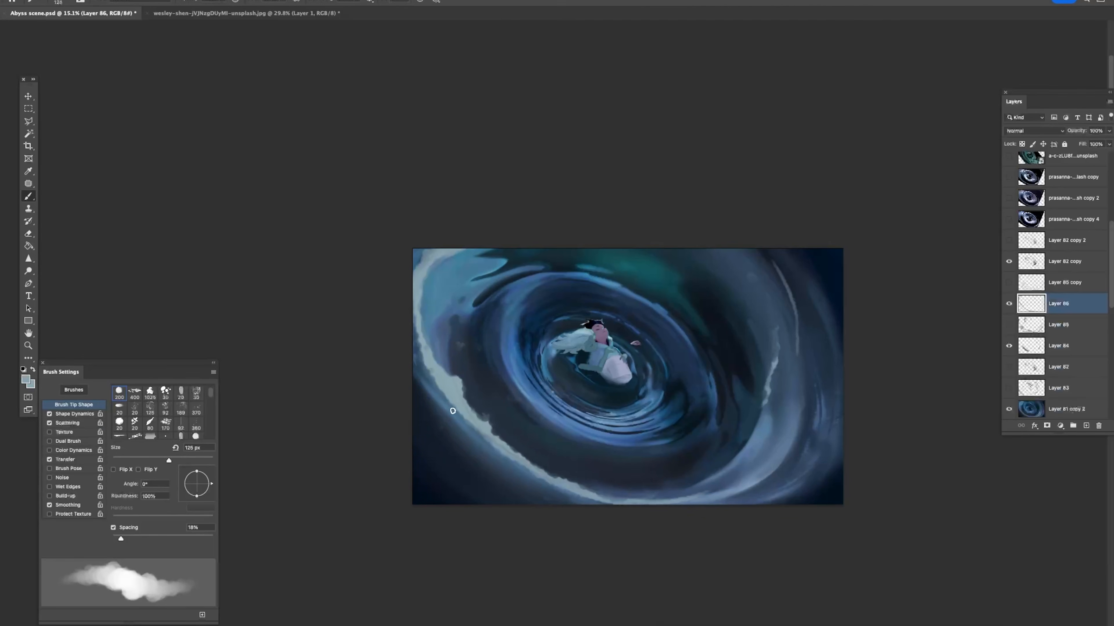
# Step: Try painting a second foam band outside the lower-left foam, first with a large brush and then a smaller one
pyautogui.press(']')
pyautogui.press(']')
pyautogui.press(']')
pyautogui.press(']')
pyautogui.press(']')
pyautogui.press(']')
pyautogui.press(']')
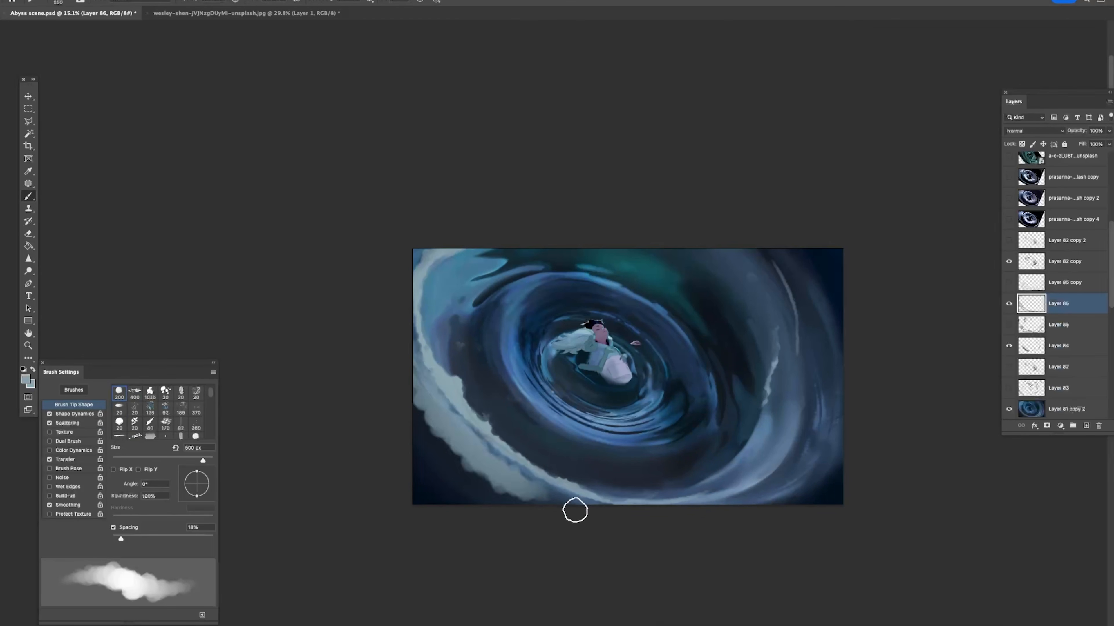
pyautogui.press('[')
pyautogui.press('[')
pyautogui.press('[')
pyautogui.press('[')
pyautogui.press('[')
pyautogui.moveTo(415, 381); pyautogui.dragTo(515, 476)
pyautogui.moveTo(416, 390)
pyautogui.mouseDown()
pyautogui.moveTo(497, 463)
pyautogui.moveTo(616, 524)
pyautogui.mouseUp()
pyautogui.press('super+z')
pyautogui.press('super+z')
# Step: Paint foam outside the lower-left band and thin it along the curve with the eraser
pyautogui.moveTo(495, 460)
pyautogui.mouseDown()
pyautogui.moveTo(544, 493)
pyautogui.moveTo(499, 473)
pyautogui.mouseUp()
pyautogui.press('e')
pyautogui.moveTo(424, 388); pyautogui.dragTo(551, 490)
pyautogui.press(']')
pyautogui.press(']')
pyautogui.press(']')
pyautogui.press(']')
pyautogui.press('b')
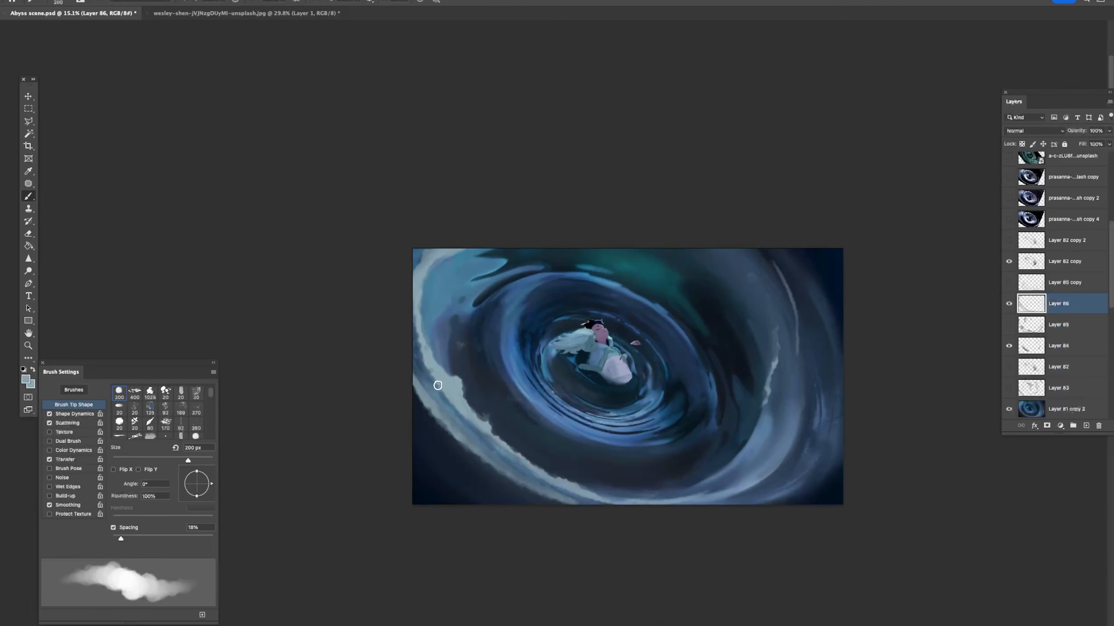
# Step: Try sweeping an outer foam band along the lower-left curve with the 200 px brush
pyautogui.moveTo(408, 378)
pyautogui.mouseDown()
pyautogui.moveTo(439, 424)
pyautogui.moveTo(515, 487)
pyautogui.mouseUp()
pyautogui.press('super+z')
pyautogui.moveTo(415, 382)
pyautogui.mouseDown()
pyautogui.moveTo(495, 475)
pyautogui.moveTo(526, 484)
pyautogui.mouseUp()
pyautogui.press('super+z')
pyautogui.press('super+z')
pyautogui.press('super+shift+z')
pyautogui.press('super+z')
# Step: Paint the outer foam band below the lower-left foam and work a sampled darker blue into its gaps
pyautogui.moveTo(476, 458); pyautogui.dragTo(532, 487)
pyautogui.keyDown('alt'); pyautogui.click(467, 431); pyautogui.keyUp('alt')
pyautogui.moveTo(462, 436); pyautogui.dragTo(428, 396)
pyautogui.moveTo(490, 461); pyautogui.dragTo(564, 500)
# Step: Flip the canvas horizontally and brush along the swirl's lower-left curve
pyautogui.press('z')
pyautogui.moveTo(555, 391); pyautogui.dragTo(526, 373)
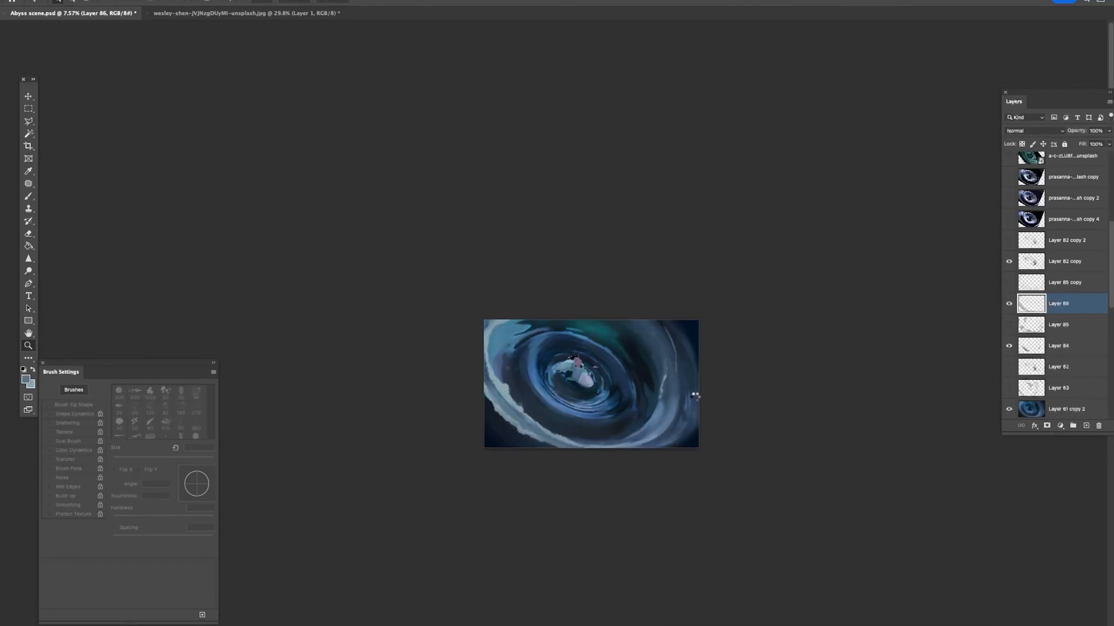
pyautogui.click(673, 403)
pyautogui.press('b')
pyautogui.moveTo(678, 398)
pyautogui.mouseDown()
pyautogui.moveTo(708, 358)
pyautogui.moveTo(696, 370)
pyautogui.mouseUp()
pyautogui.moveTo(362, 477); pyautogui.dragTo(474, 489)
# Step: Paint a thin foam strand along the swirl's lower-left curve at 70 px in a pale colour sampled from the foam
pyautogui.press('[')
pyautogui.press('[')
pyautogui.press('[')
pyautogui.press('[')
pyautogui.press('[')
pyautogui.press('[')
pyautogui.press('[')
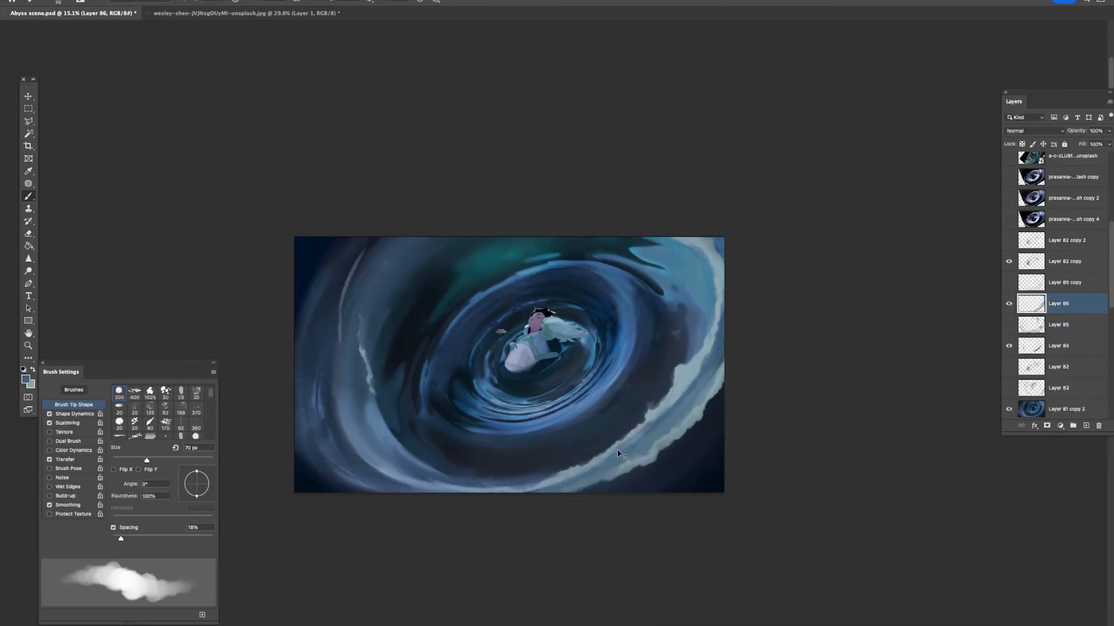
pyautogui.keyDown('alt'); pyautogui.click(716, 356); pyautogui.keyUp('alt')
pyautogui.keyDown('alt'); pyautogui.click(712, 245); pyautogui.keyUp('alt')
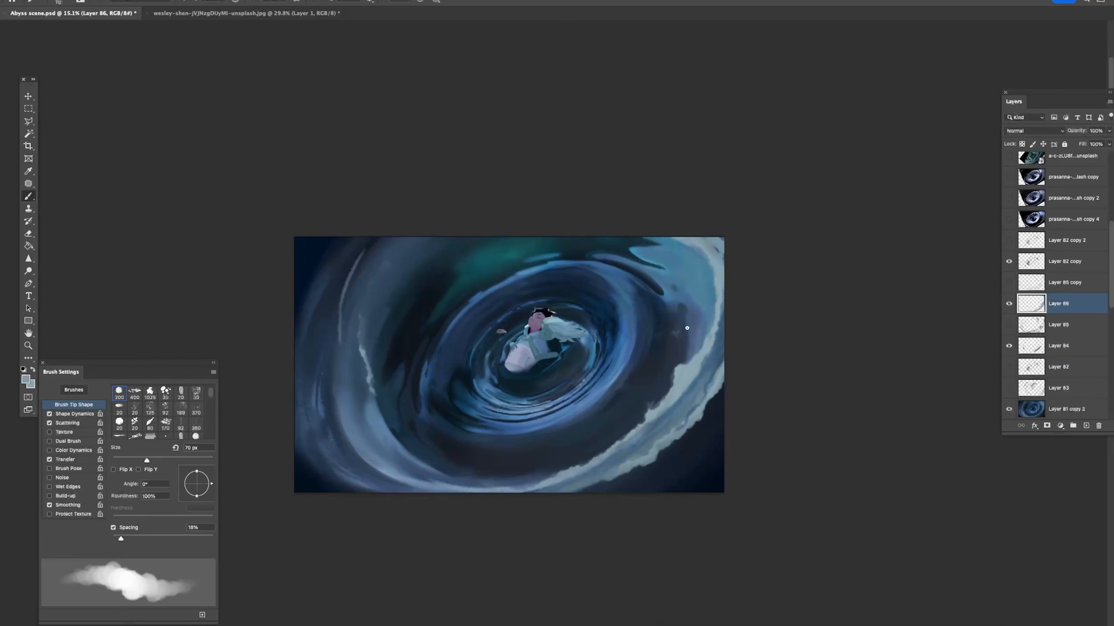
pyautogui.moveTo(336, 408); pyautogui.dragTo(372, 459)
# Step: Try a 70 px foam stroke between the inner rings and the right-hand foam
pyautogui.scroll(3, 391, 444)
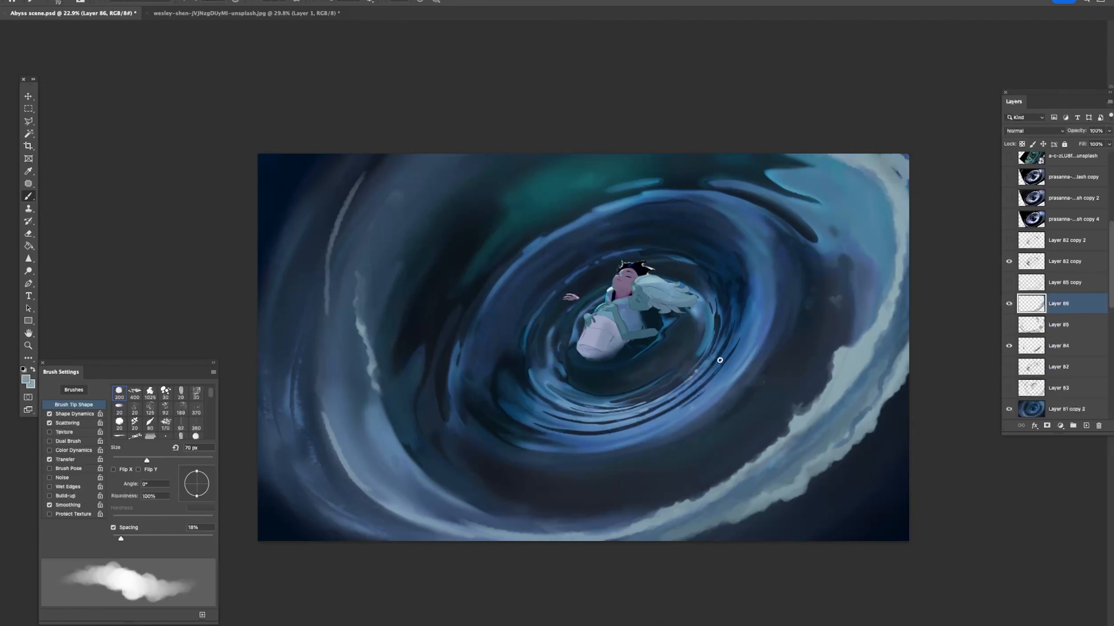
pyautogui.moveTo(787, 322); pyautogui.dragTo(816, 229)
pyautogui.hotkey('ctrl', 'z')
pyautogui.press('e')
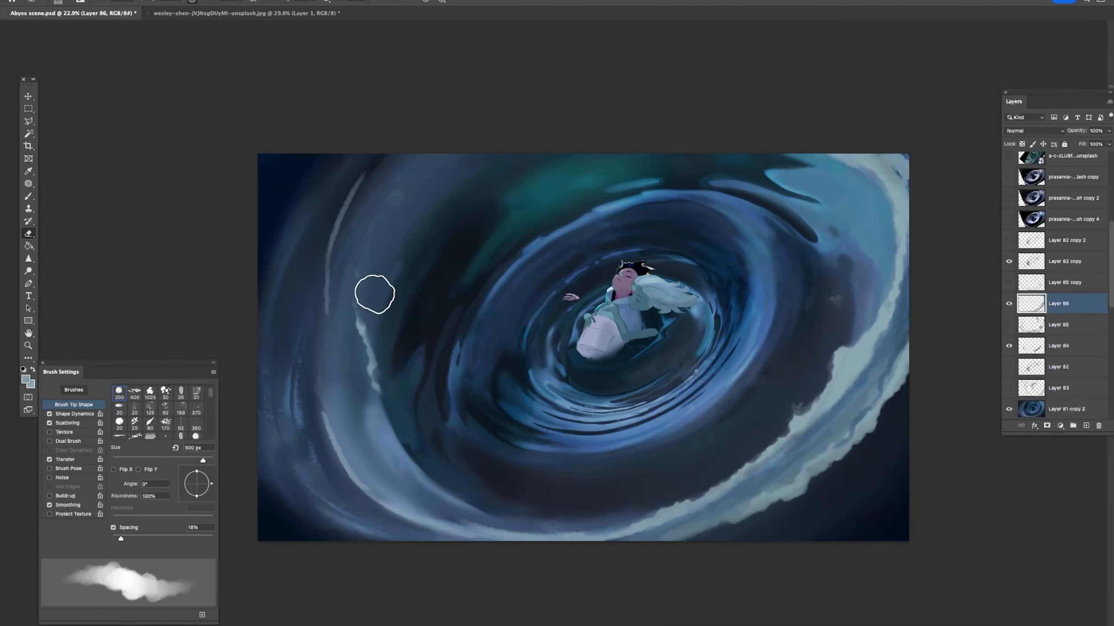
# Step: Show Layer 85 copy and shift its foam texture to the right with Free Transform
pyautogui.click(1008, 283)
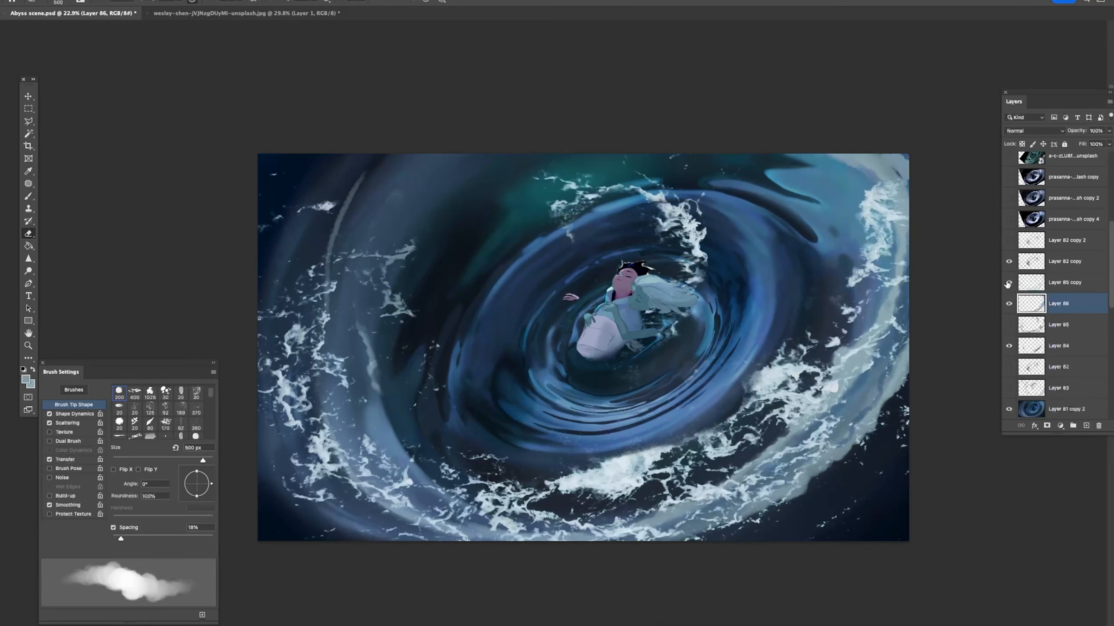
pyautogui.click(1039, 285)
pyautogui.press('super+t')
pyautogui.moveTo(420, 253); pyautogui.dragTo(462, 257)
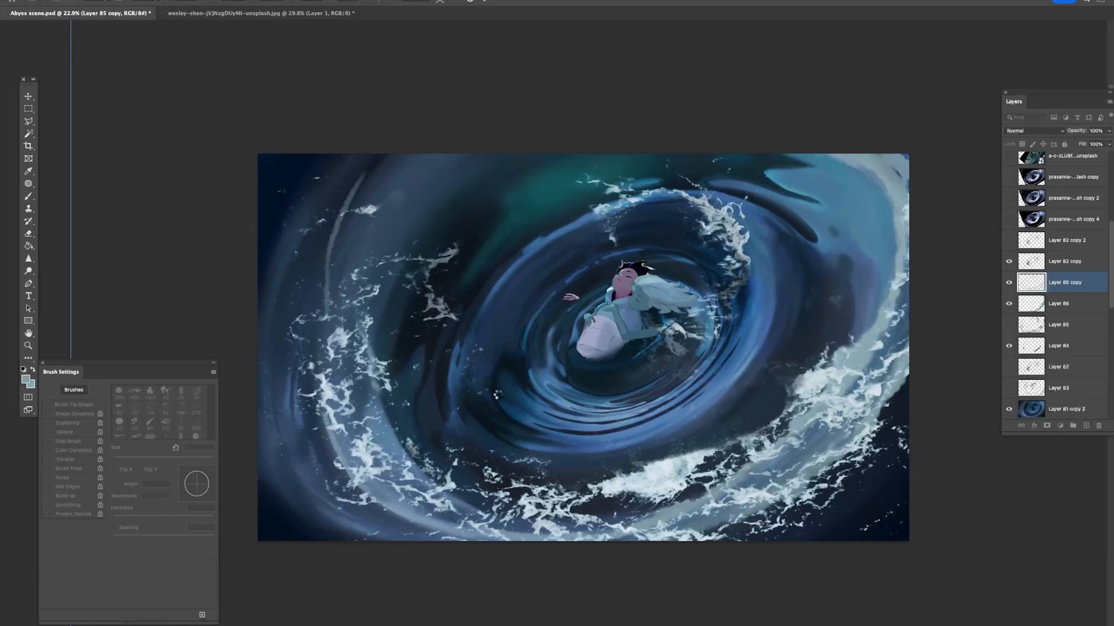
pyautogui.press('Escape')
pyautogui.moveTo(386, 294); pyautogui.dragTo(492, 283)
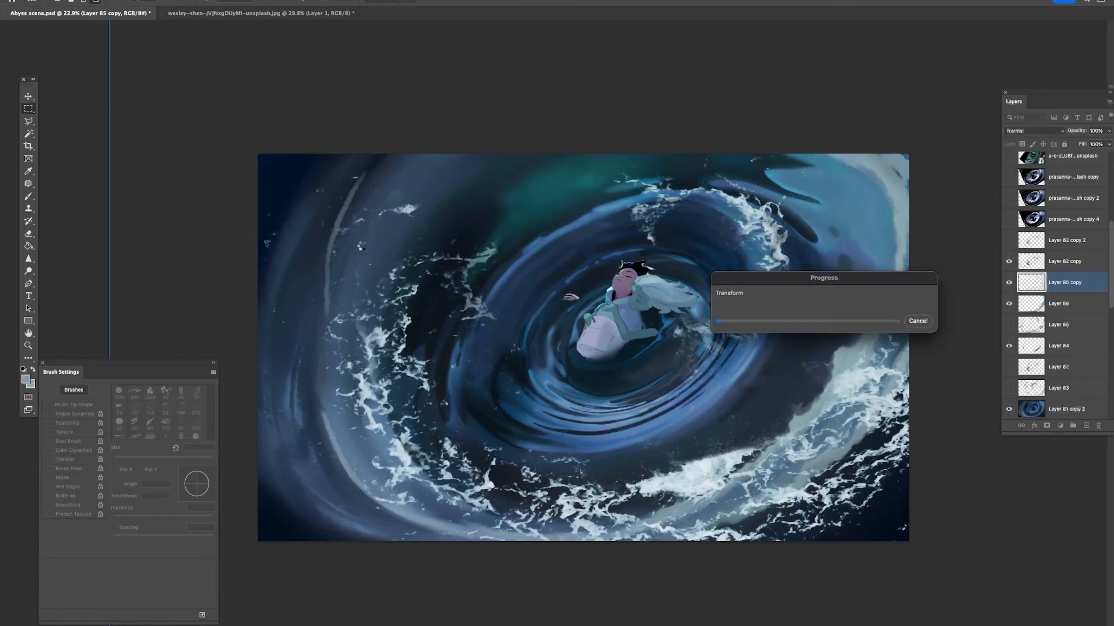
# Step: Lasso the foam splashes left of the figures, copy them to a new layer and show only that copy
pyautogui.press('l')
pyautogui.moveTo(519, 291)
pyautogui.mouseDown()
pyautogui.moveTo(513, 317)
pyautogui.moveTo(388, 434)
pyautogui.moveTo(299, 441)
pyautogui.moveTo(209, 227)
pyautogui.moveTo(535, 245)
pyautogui.moveTo(519, 344)
pyautogui.moveTo(471, 365)
pyautogui.mouseUp()
pyautogui.press('super+j')
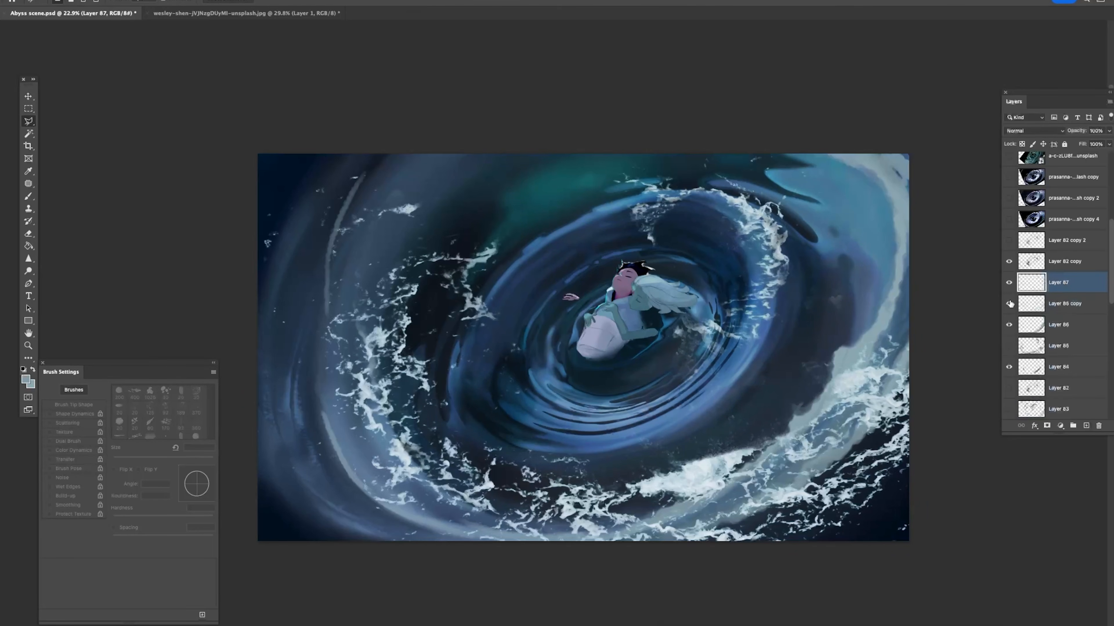
pyautogui.click(1009, 304)
pyautogui.click(1009, 284)
pyautogui.click(1009, 284)
pyautogui.click(1008, 289)
pyautogui.click(1008, 290)
# Step: Rotate the copied splashes and move them onto the lower-right foam band
pyautogui.press('super+t')
pyautogui.moveTo(577, 240); pyautogui.dragTo(414, 359)
pyautogui.moveTo(414, 359); pyautogui.dragTo(791, 512)
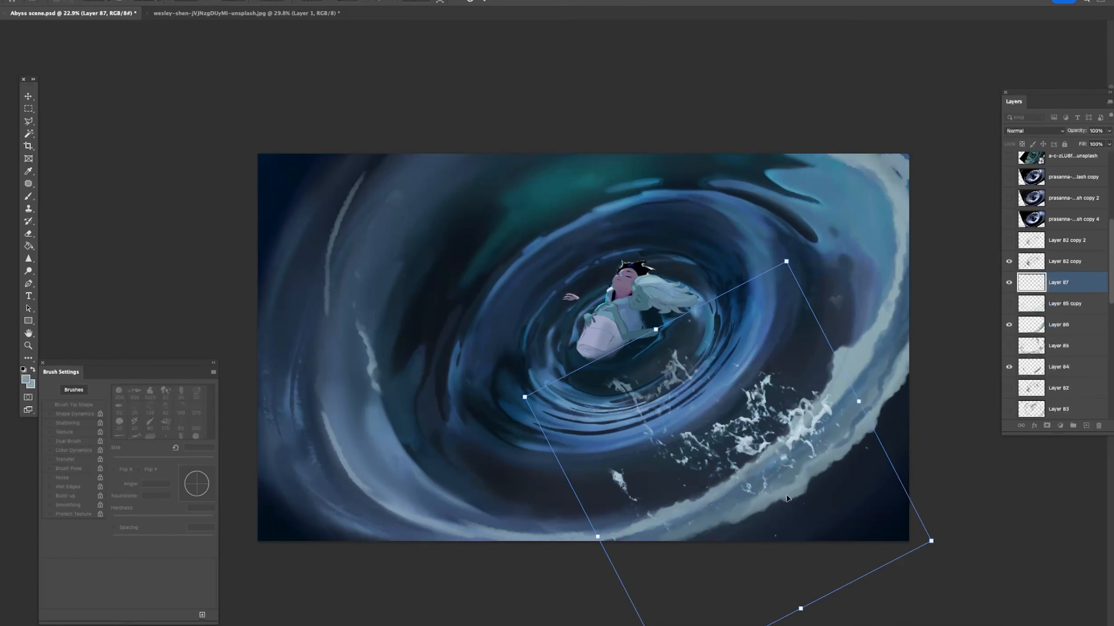
pyautogui.moveTo(782, 247); pyautogui.dragTo(867, 468)
pyautogui.press('Return')
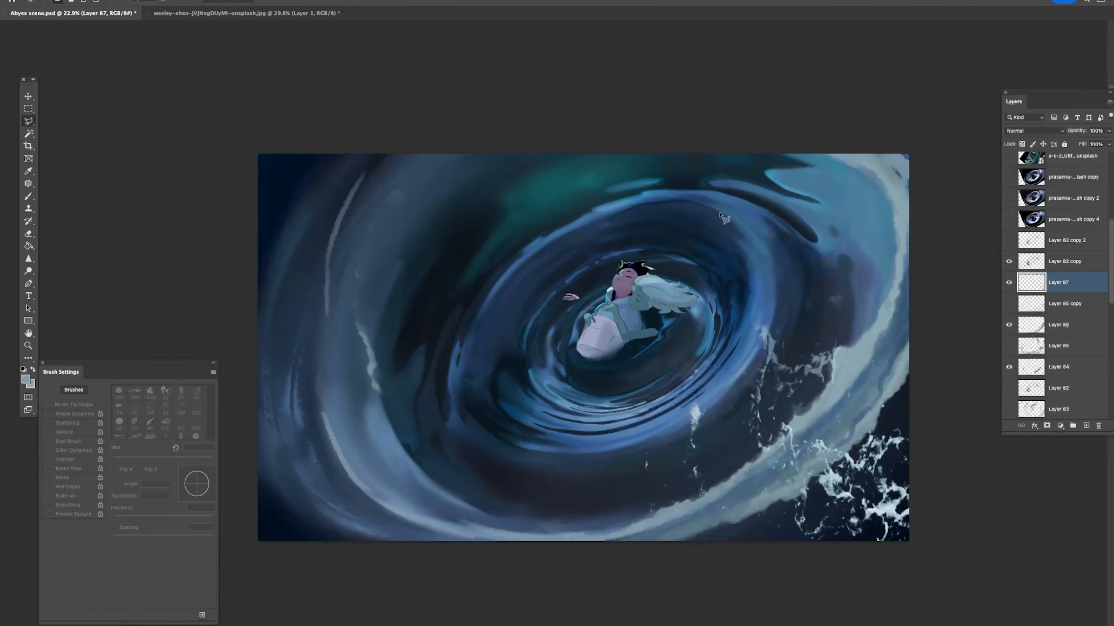
# Step: Duplicate Layer 87 as a hidden backup and select the original splash layer
pyautogui.press('super+j')
pyautogui.click(1008, 282)
pyautogui.click(1008, 304)
pyautogui.click(1058, 304)
# Step: Transform the Layer 87 splashes so they follow the curve of the lower-right foam band
pyautogui.press('super+t')
pyautogui.moveTo(865, 379); pyautogui.dragTo(860, 392)
pyautogui.moveTo(832, 297); pyautogui.dragTo(902, 329)
pyautogui.moveTo(884, 392); pyautogui.dragTo(878, 402)
pyautogui.moveTo(904, 332); pyautogui.dragTo(888, 320)
pyautogui.moveTo(865, 398)
pyautogui.mouseDown()
pyautogui.moveTo(880, 384)
pyautogui.moveTo(849, 397)
pyautogui.moveTo(767, 476)
pyautogui.moveTo(722, 358)
pyautogui.moveTo(916, 316)
pyautogui.mouseUp()
pyautogui.press('Return')
# Step: Copy the splashes from Layer 87 to a new layer and hide Layer 87
pyautogui.press('super+j')
pyautogui.click(1008, 325)
pyautogui.click(1008, 306)
pyautogui.click(1009, 305)
# Step: Reshape the newly copied splashes and place them along the inner edge of the lower-right foam
pyautogui.press('super+t')
pyautogui.moveTo(846, 310); pyautogui.dragTo(820, 370)
pyautogui.moveTo(896, 285); pyautogui.dragTo(905, 295)
pyautogui.moveTo(834, 360); pyautogui.dragTo(822, 369)
pyautogui.press('Return')
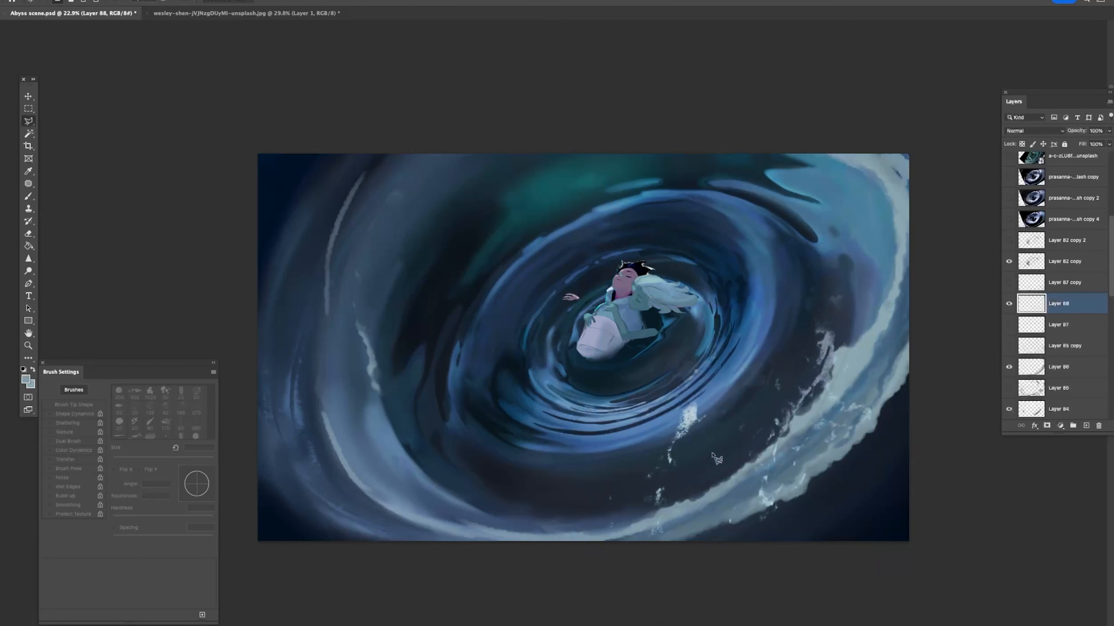
# Step: Select the isolated splash patch below the inner rings and transform it closer to the foam band
pyautogui.press('m')
pyautogui.moveTo(639, 386); pyautogui.dragTo(723, 475)
pyautogui.press('super+t')
pyautogui.moveTo(707, 433); pyautogui.dragTo(722, 479)
pyautogui.moveTo(745, 434); pyautogui.dragTo(729, 450)
pyautogui.moveTo(724, 455); pyautogui.dragTo(746, 462)
pyautogui.press('Return')
pyautogui.press('super+d')
# Step: Flip the canvas horizontally back to its original orientation
pyautogui.press('z')
pyautogui.moveTo(808, 372); pyautogui.dragTo(778, 381)
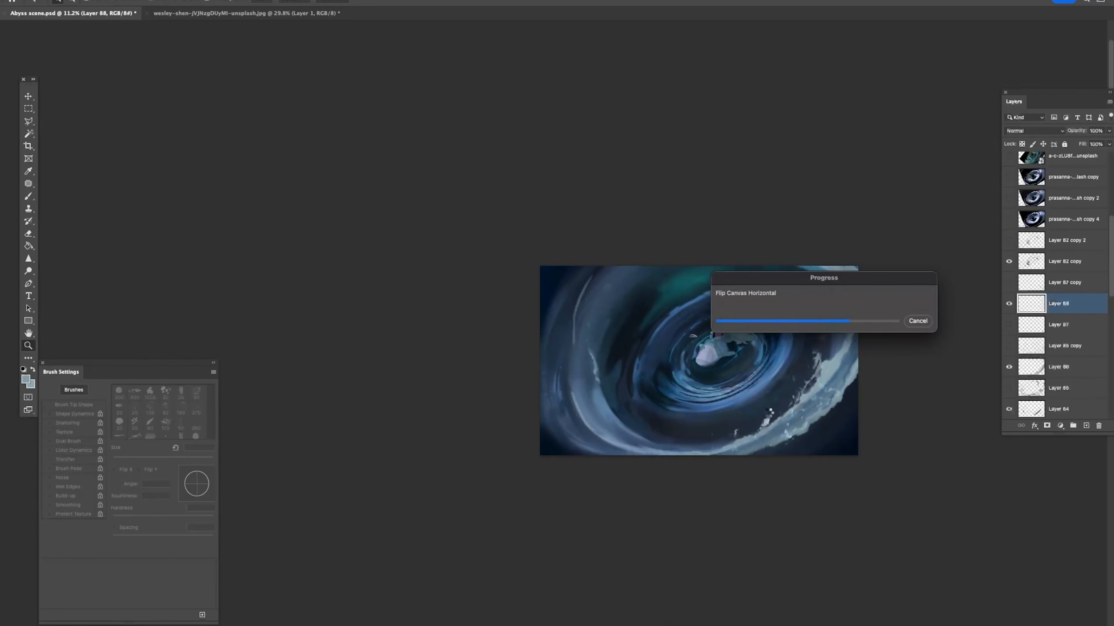
pyautogui.moveTo(769, 413); pyautogui.dragTo(773, 413)
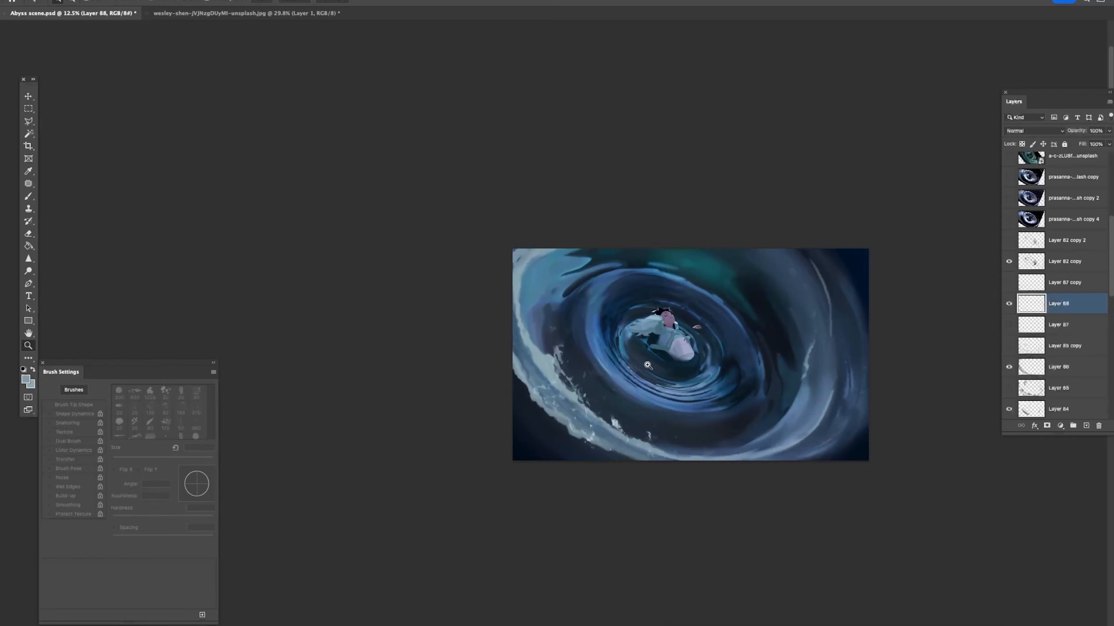
pyautogui.moveTo(611, 353); pyautogui.dragTo(633, 354)
# Step: Nudge the Layer 88 splashes with Free Transform so they sit along the lower-left foam's inner edge
pyautogui.press('super+t')
pyautogui.moveTo(604, 402); pyautogui.dragTo(603, 393)
pyautogui.press('Return')
pyautogui.press('z')
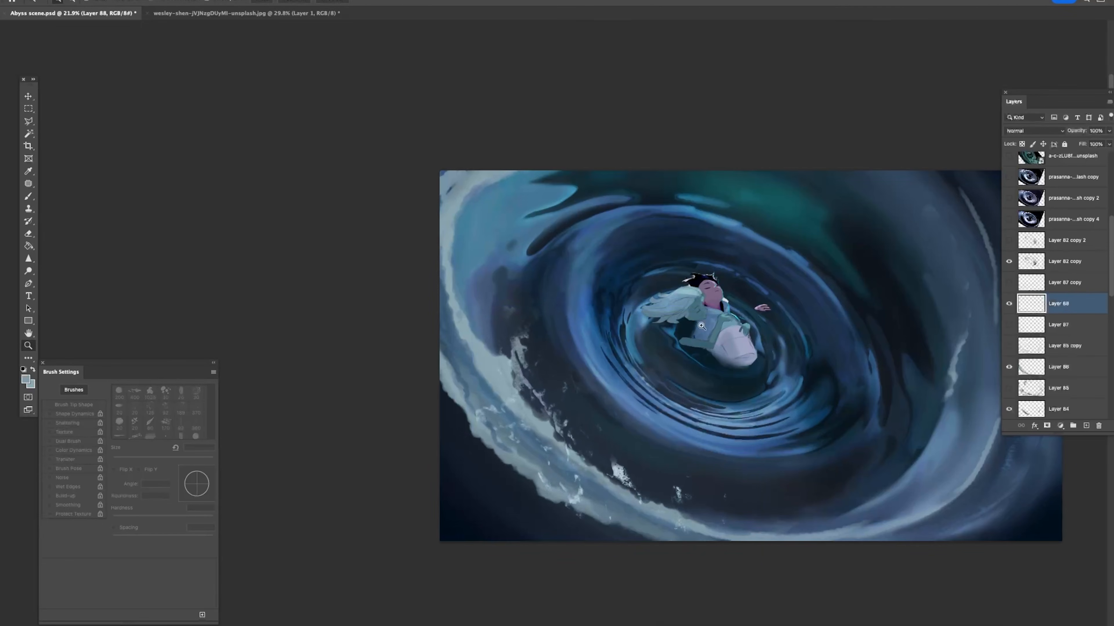
pyautogui.press('super+t')
pyautogui.moveTo(682, 425); pyautogui.dragTo(686, 432)
pyautogui.press('Return')
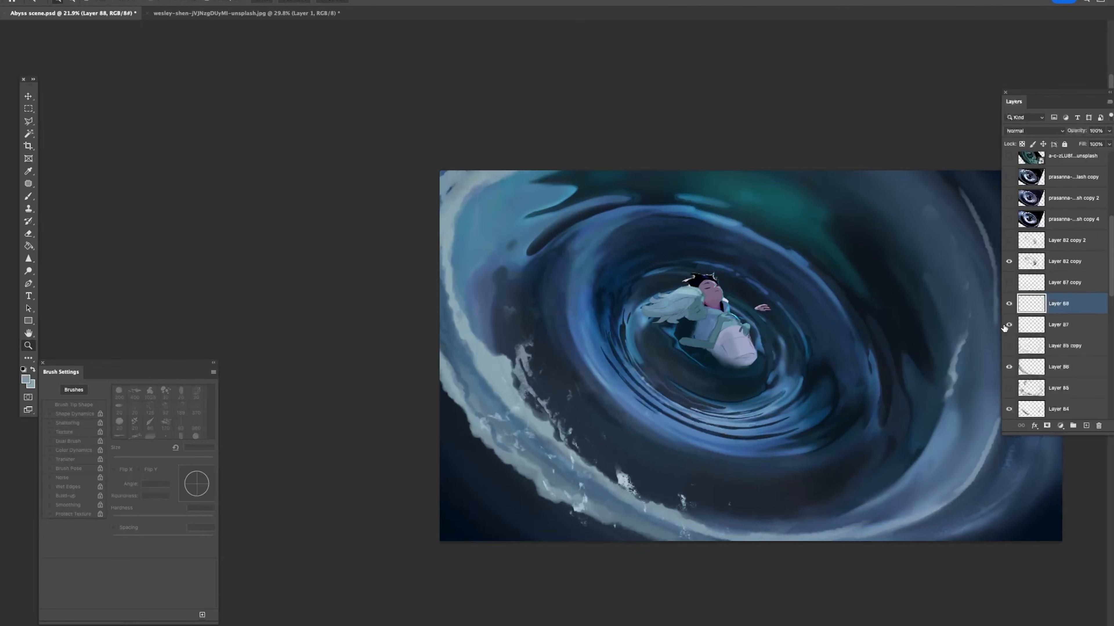
# Step: Select Layer 87 and use Free Transform to enlarge, rotate and position its splashes along the upper-left foam's inner edge
pyautogui.click(1007, 326)
pyautogui.click(1008, 327)
pyautogui.click(1008, 327)
pyautogui.click(1061, 325)
pyautogui.press('super+t')
pyautogui.moveTo(540, 447); pyautogui.dragTo(682, 267)
pyautogui.moveTo(879, 287); pyautogui.dragTo(864, 239)
pyautogui.moveTo(858, 366); pyautogui.dragTo(721, 209)
pyautogui.moveTo(667, 261); pyautogui.dragTo(621, 181)
pyautogui.moveTo(739, 169); pyautogui.dragTo(441, 193)
pyautogui.moveTo(491, 224); pyautogui.dragTo(398, 288)
pyautogui.moveTo(463, 296); pyautogui.dragTo(455, 302)
pyautogui.moveTo(590, 243); pyautogui.dragTo(623, 298)
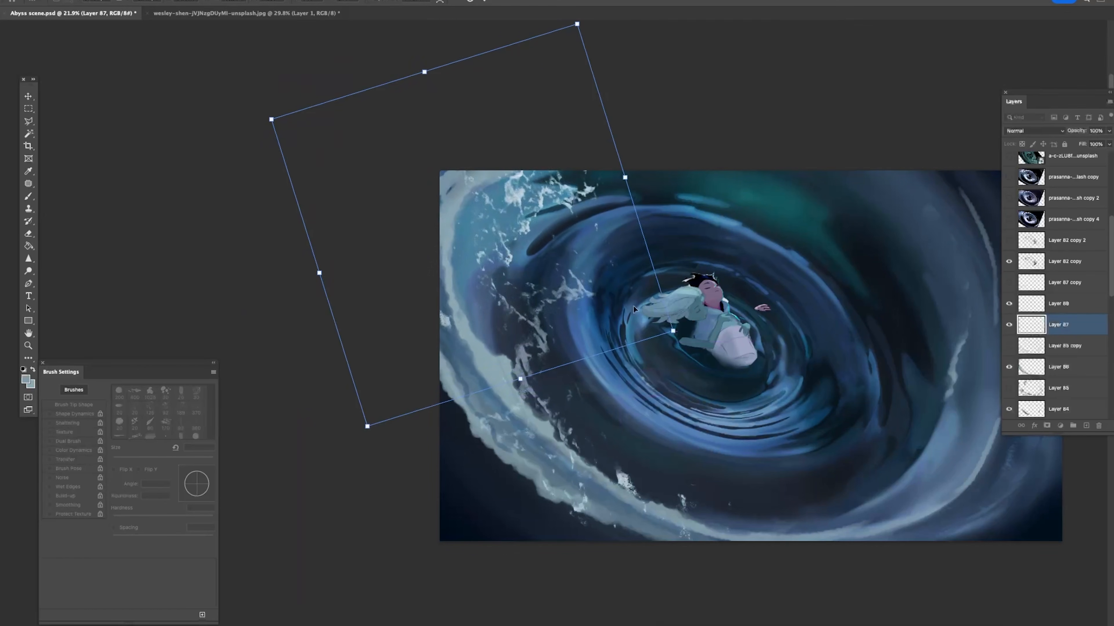
pyautogui.moveTo(674, 331); pyautogui.dragTo(942, 462)
pyautogui.moveTo(825, 395); pyautogui.dragTo(647, 264)
pyautogui.press('Return')
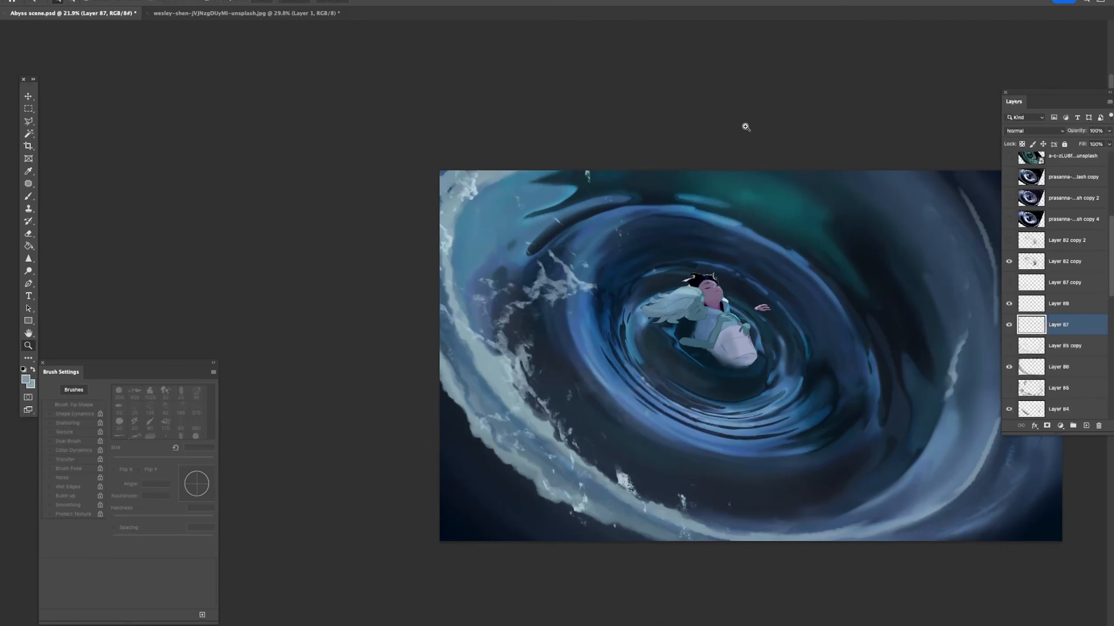
# Step: Enlarge the Layer 87 splashes further and move them onto the foam at the painting's left edge
pyautogui.keyDown('alt'); pyautogui.click(772, 290); pyautogui.keyUp('alt')
pyautogui.keyDown('alt'); pyautogui.click(772, 291); pyautogui.keyUp('alt')
pyautogui.click(794, 295)
pyautogui.press('super+t')
pyautogui.moveTo(665, 335); pyautogui.dragTo(843, 532)
pyautogui.moveTo(828, 423); pyautogui.dragTo(606, 463)
pyautogui.press('Return')
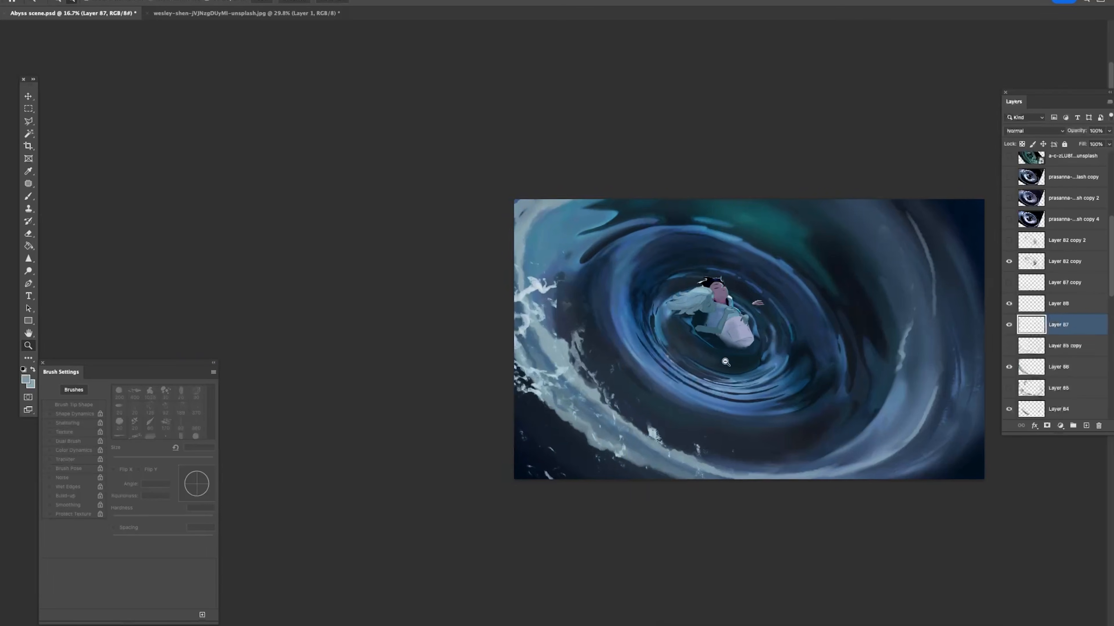
# Step: Scale up the Layer 87 splashes again so they span from the upper-left corner down to the lower-left foam
pyautogui.keyDown('alt'); pyautogui.click(732, 366); pyautogui.keyUp('alt')
pyautogui.click(752, 296)
pyautogui.press('super+t')
pyautogui.moveTo(615, 227); pyautogui.dragTo(781, 72)
pyautogui.moveTo(637, 215); pyautogui.dragTo(548, 244)
pyautogui.moveTo(614, 272); pyautogui.dragTo(604, 270)
pyautogui.press('Return')
pyautogui.press('z')
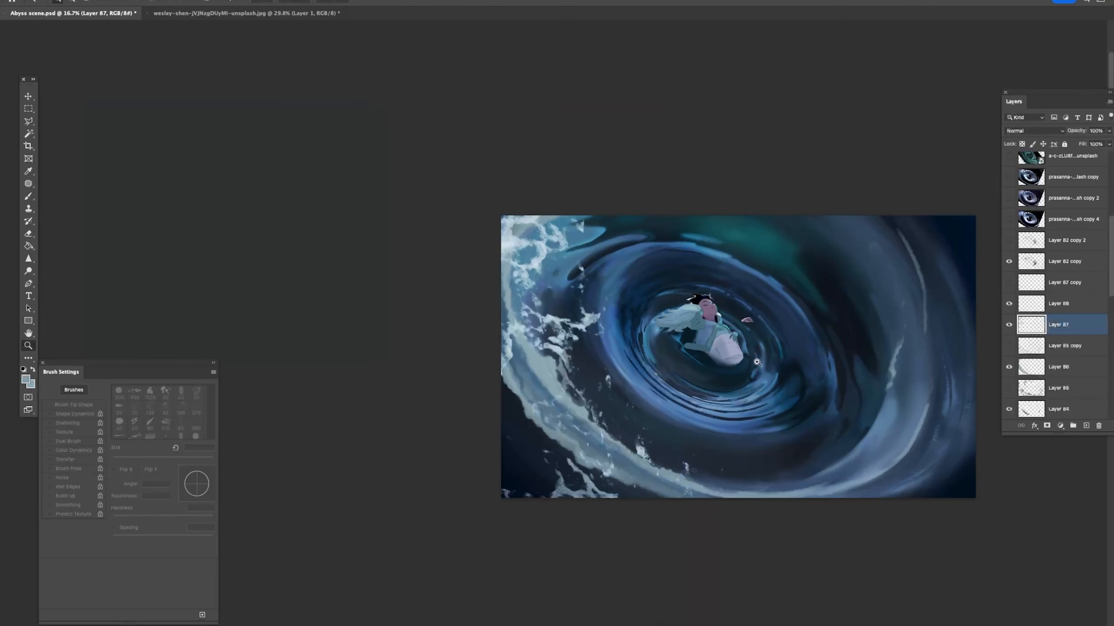
# Step: Duplicate Layer 87 as a hidden backup and make the original layer ready for erasing
pyautogui.click(1009, 325)
pyautogui.click(1009, 325)
pyautogui.hotkey('ctrl', 'j')
pyautogui.click(1009, 324)
pyautogui.click(1030, 346)
pyautogui.press('e')
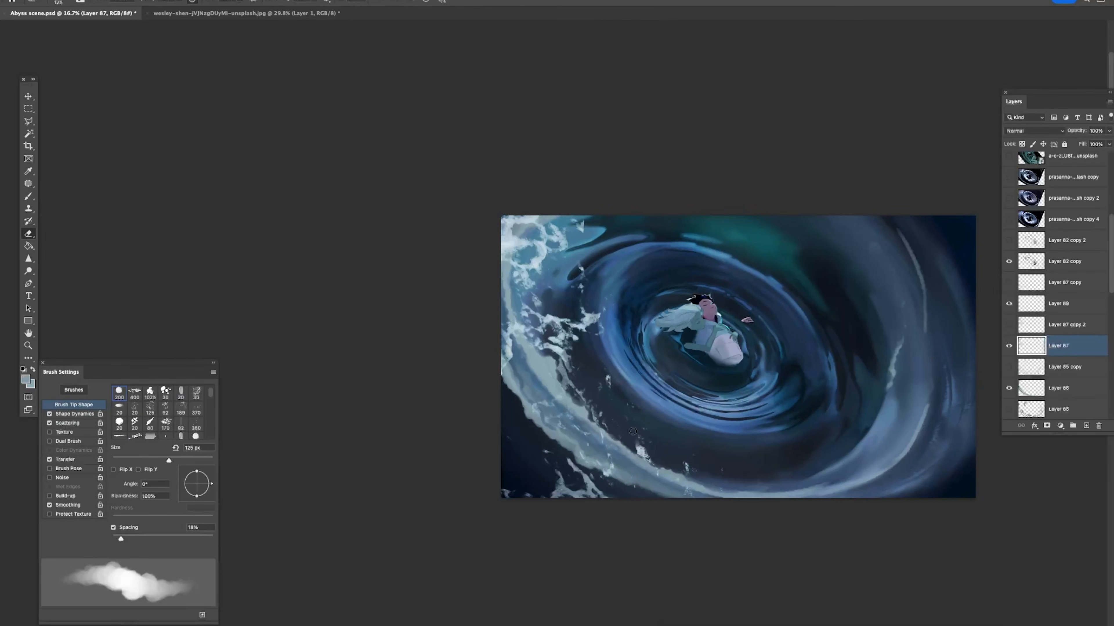
# Step: Lightly erase stray parts of the Layer 87 splashes and flip the canvas horizontally
pyautogui.press('[')
pyautogui.press(']')
pyautogui.press('z')
pyautogui.moveTo(716, 272); pyautogui.dragTo(691, 273)
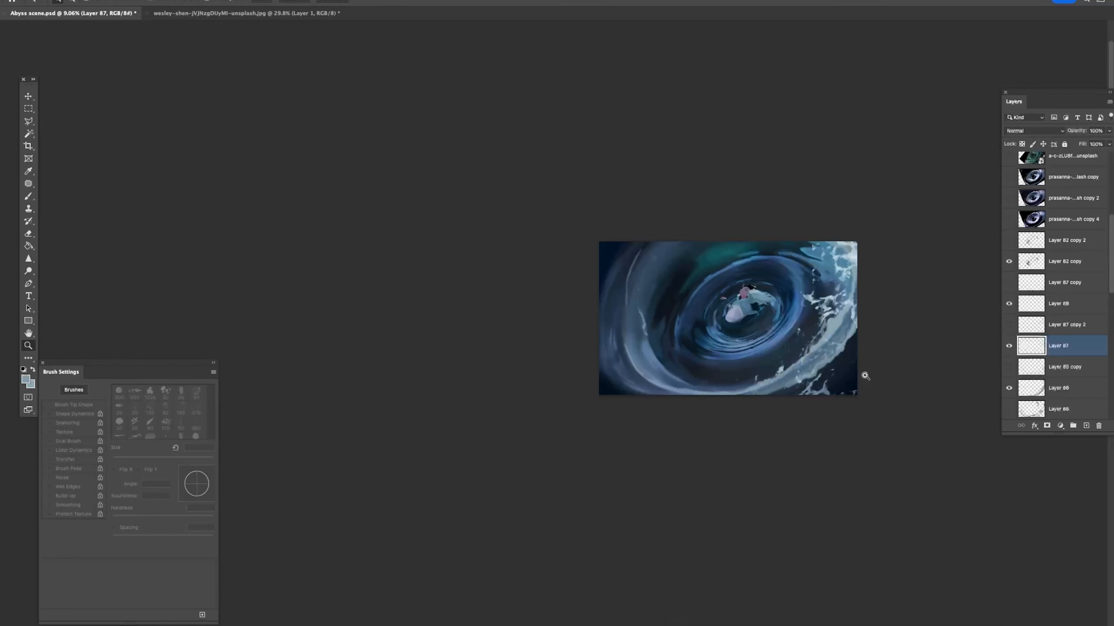
pyautogui.moveTo(866, 256); pyautogui.dragTo(850, 261)
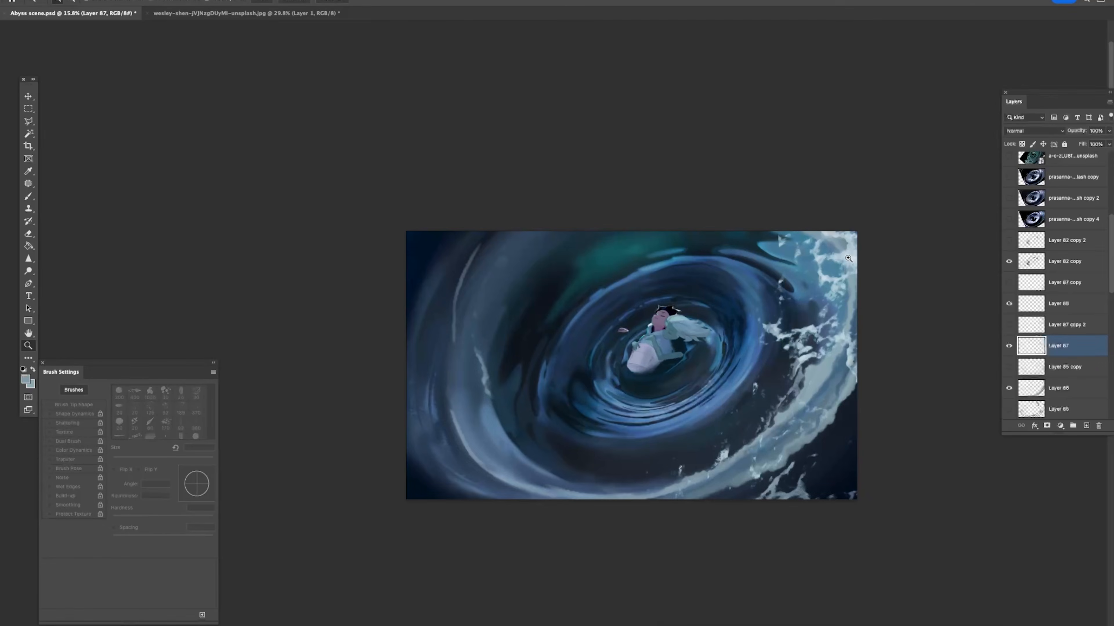
# Step: Alternate brush and eraser to blend the upper-right splashes, painting foam strokes down the right foam edge at 50 px
pyautogui.press('b')
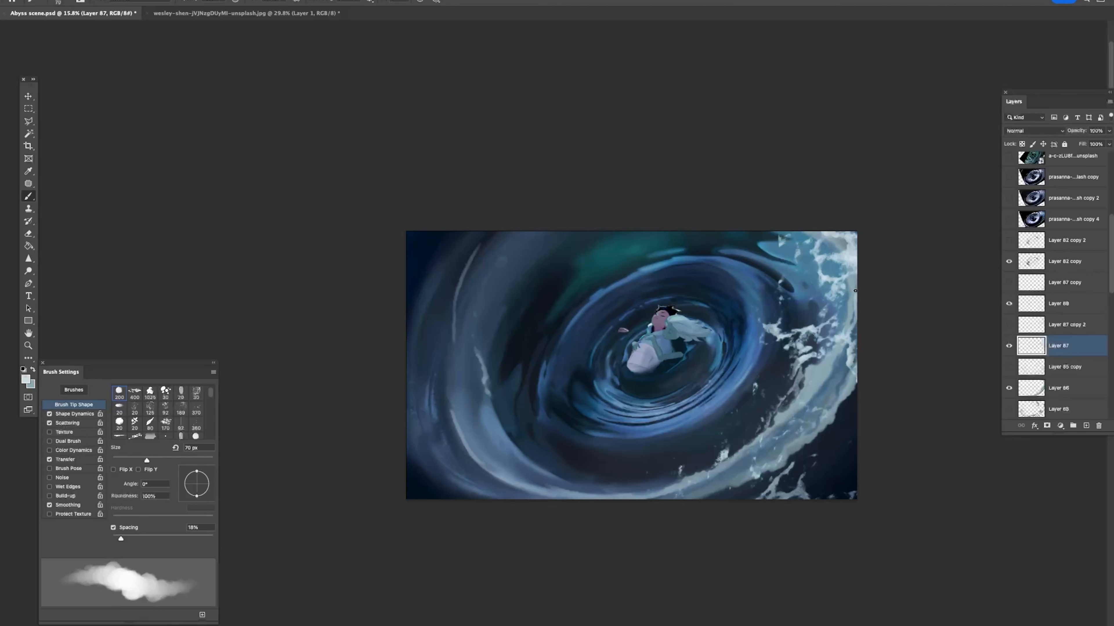
pyautogui.press('e')
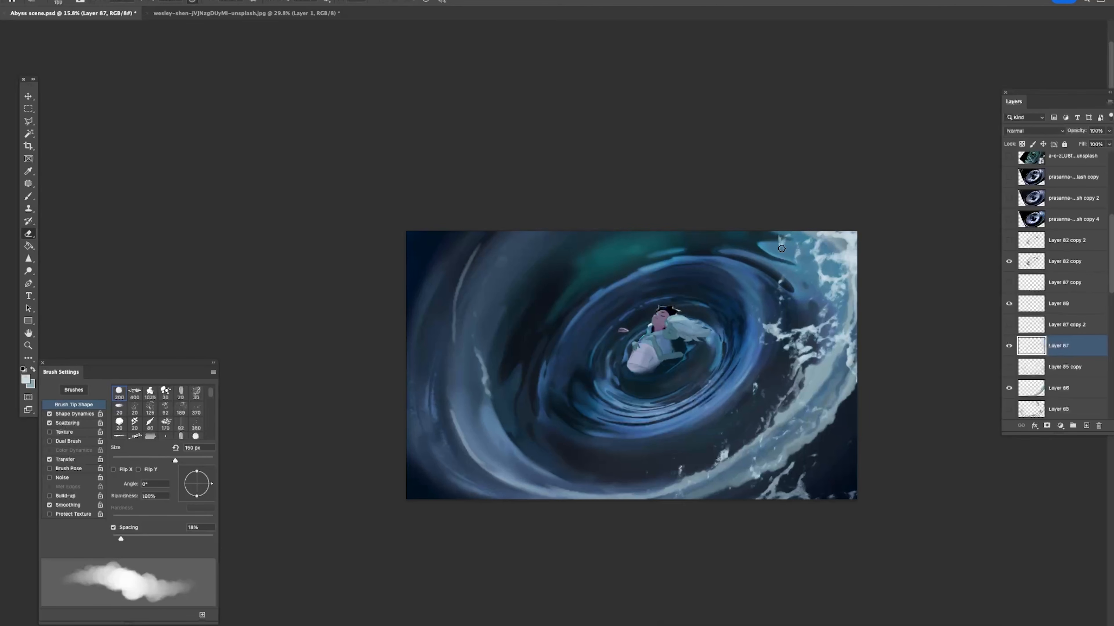
pyautogui.press('b')
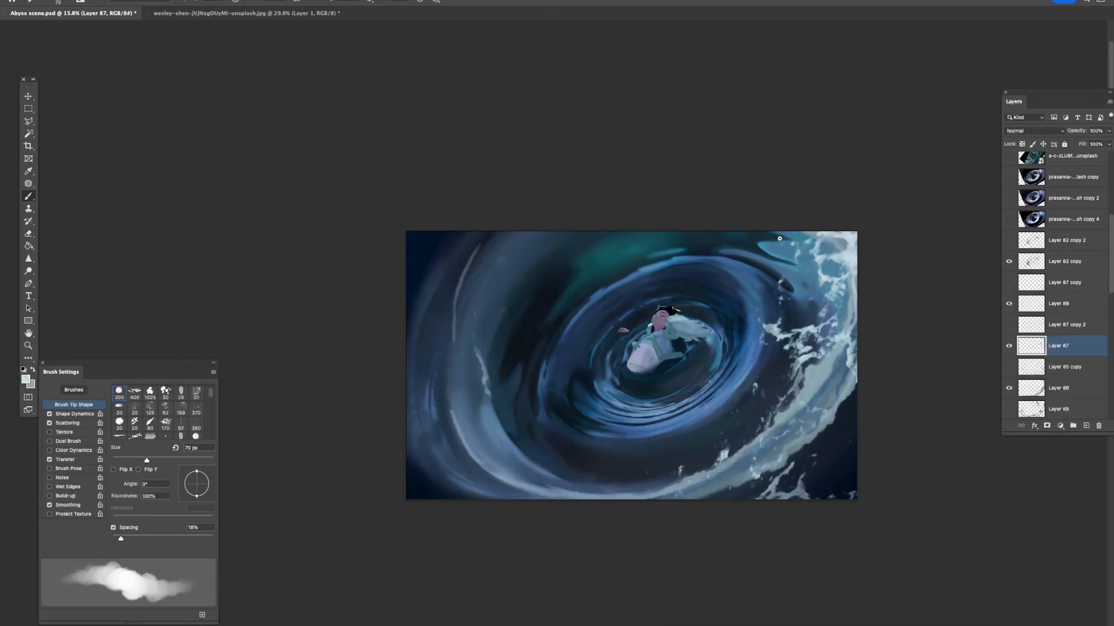
pyautogui.press('e')
pyautogui.press('b')
pyautogui.press('e')
pyautogui.press('b')
pyautogui.press('[')
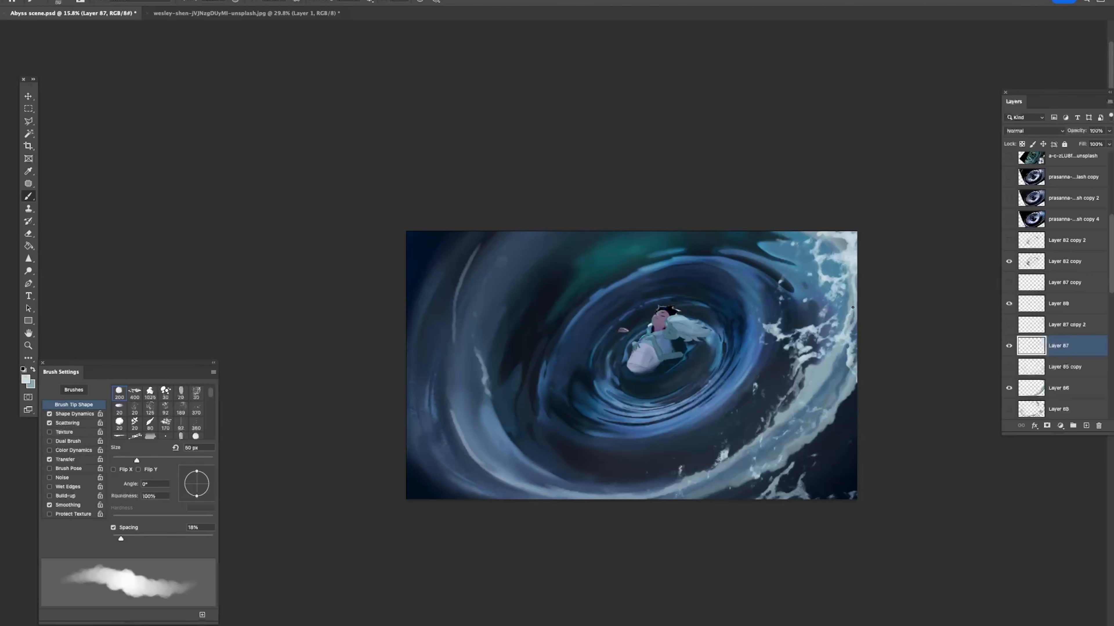
pyautogui.moveTo(852, 297); pyautogui.dragTo(838, 347)
pyautogui.moveTo(823, 360); pyautogui.dragTo(813, 379)
# Step: Trim the Layer 87 splashes along the right foam with a 60 px eraser, comparing them with the layer hidden
pyautogui.press('e')
pyautogui.scroll(1, 822, 337)
pyautogui.press('[')
pyautogui.press('[')
pyautogui.press('[')
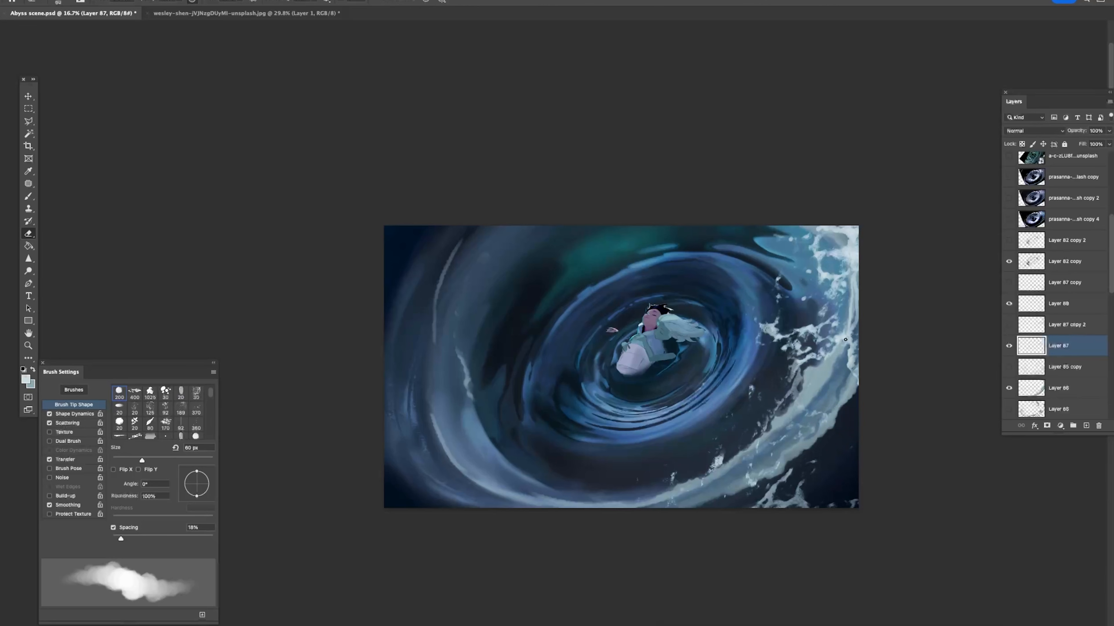
pyautogui.click(1009, 346)
pyautogui.click(1009, 346)
pyautogui.scroll(3, 771, 381)
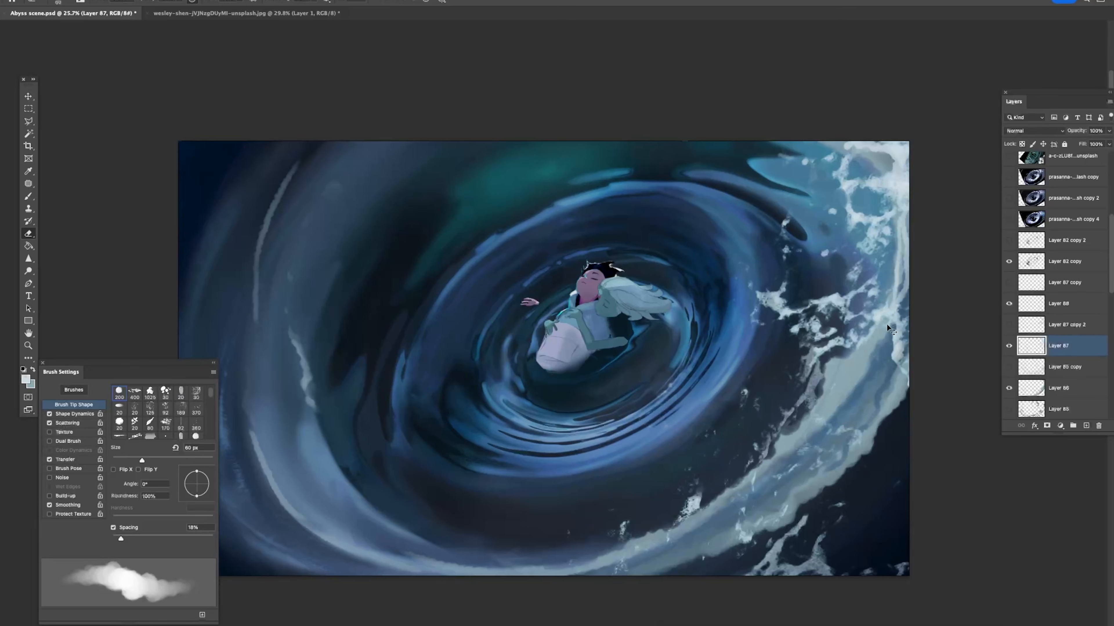
# Step: Refine the splashes between the rings and the right foam band with the 60 px eraser
pyautogui.press('z')
pyautogui.scroll(-3, 883, 313)
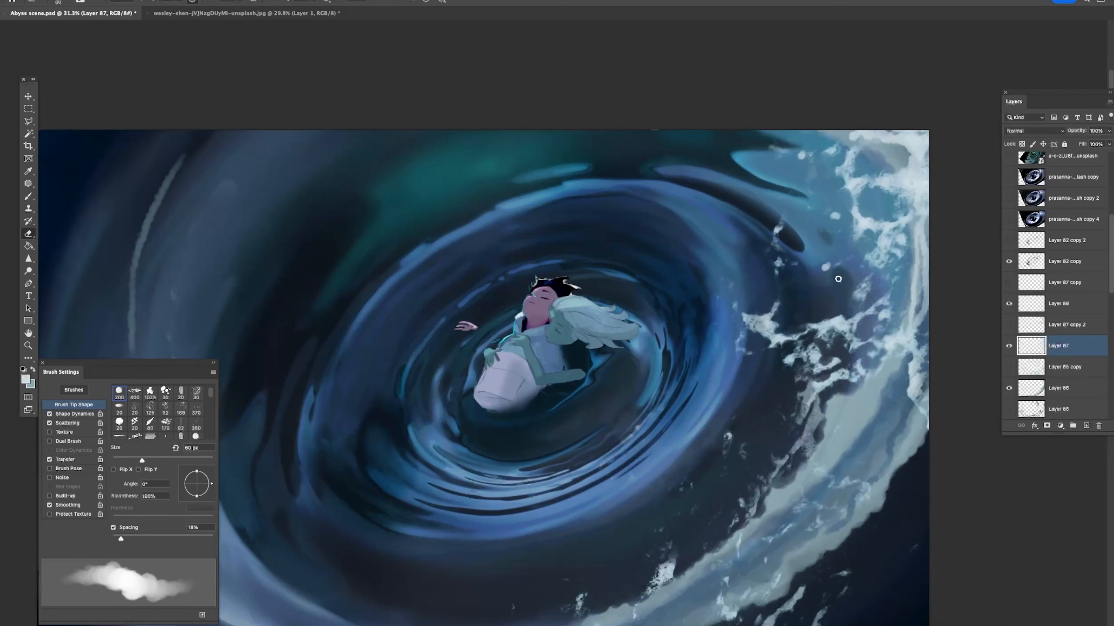
pyautogui.press('super+Tab')
pyautogui.click(823, 191)
pyautogui.moveTo(772, 316)
pyautogui.mouseDown()
pyautogui.moveTo(736, 312)
pyautogui.moveTo(738, 302)
pyautogui.mouseUp()
pyautogui.moveTo(789, 249); pyautogui.dragTo(757, 251)
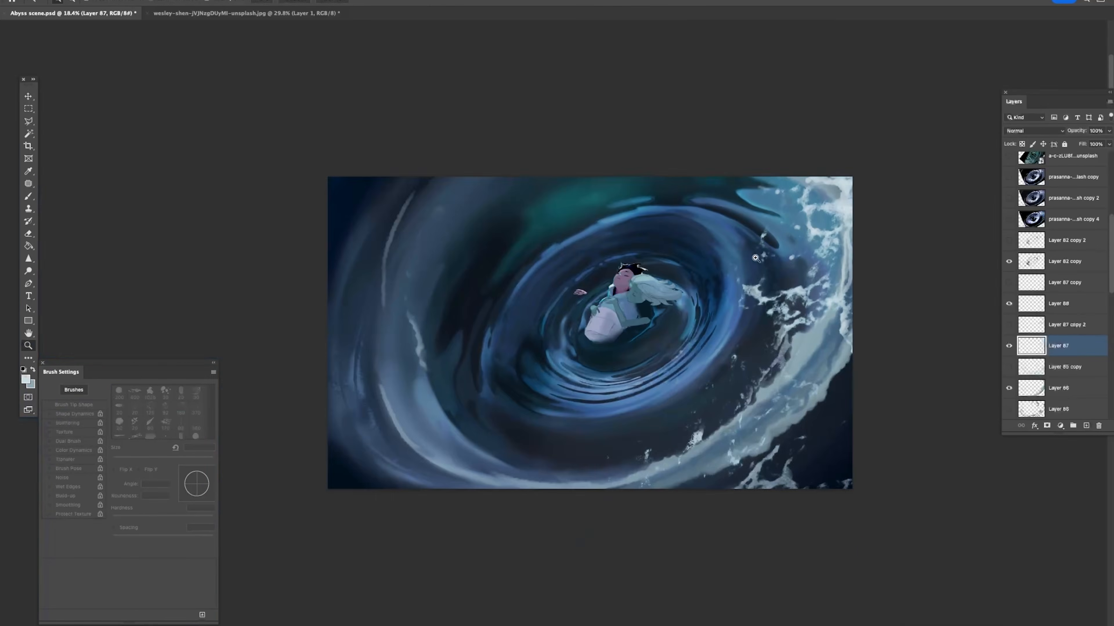
pyautogui.moveTo(739, 400); pyautogui.dragTo(752, 402)
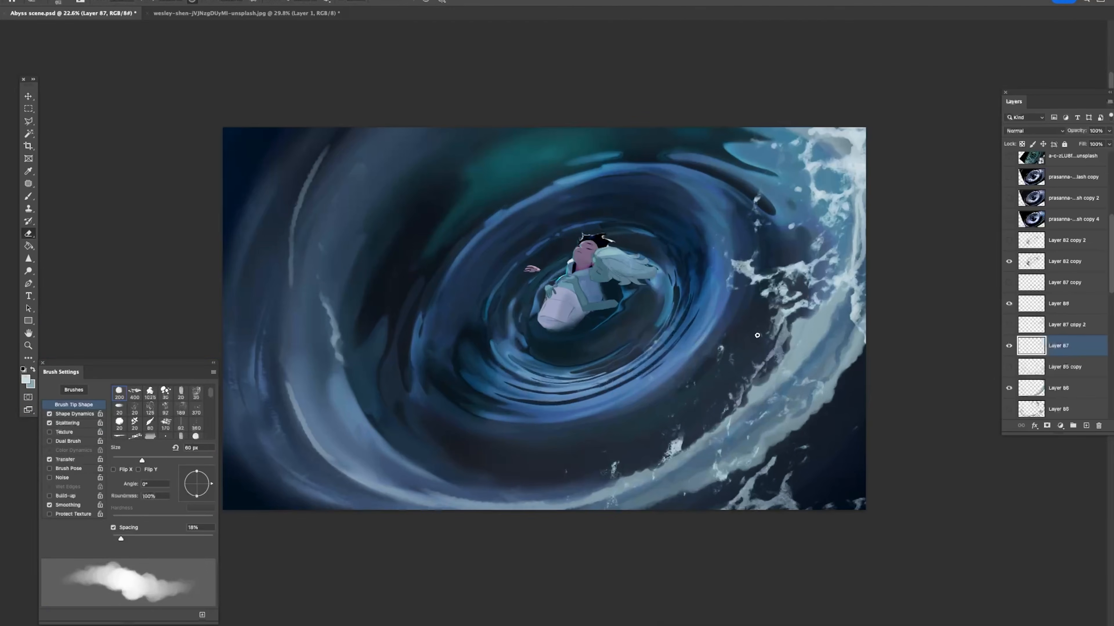
pyautogui.moveTo(795, 337); pyautogui.dragTo(765, 341)
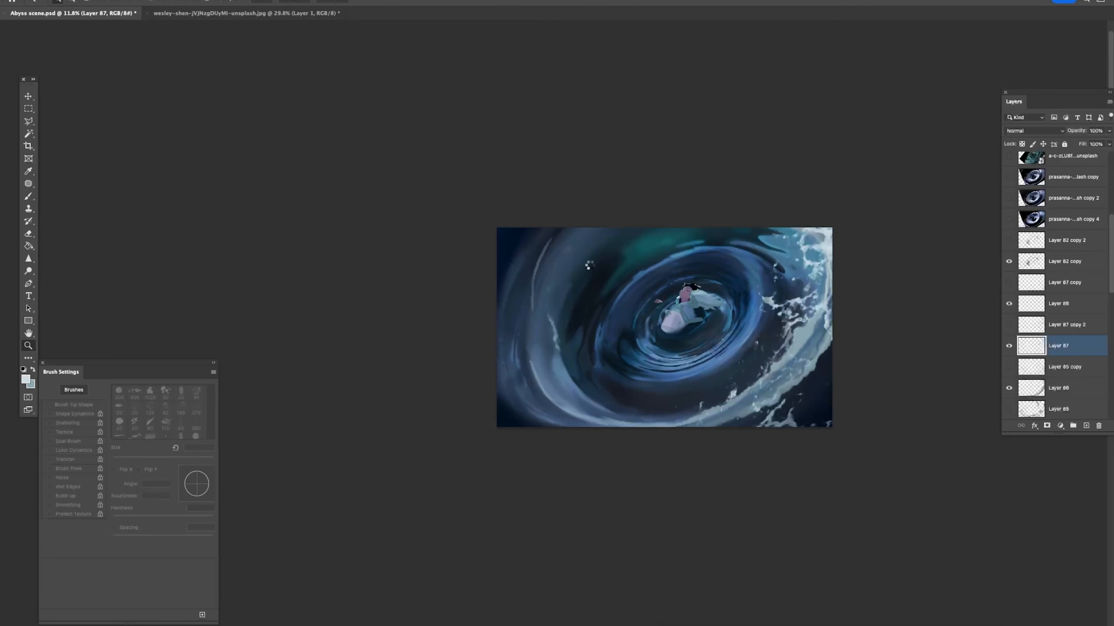
# Step: Flip the canvas back to its original orientation and clean up the splash edges along the left foam
pyautogui.moveTo(535, 334); pyautogui.dragTo(544, 309)
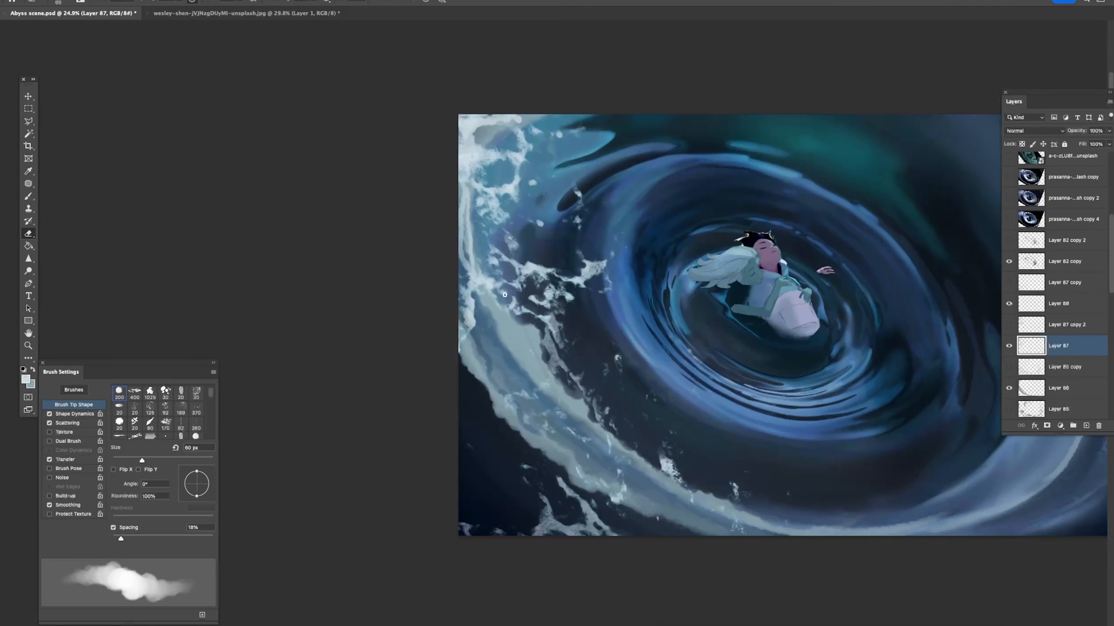
pyautogui.moveTo(625, 263); pyautogui.dragTo(606, 274)
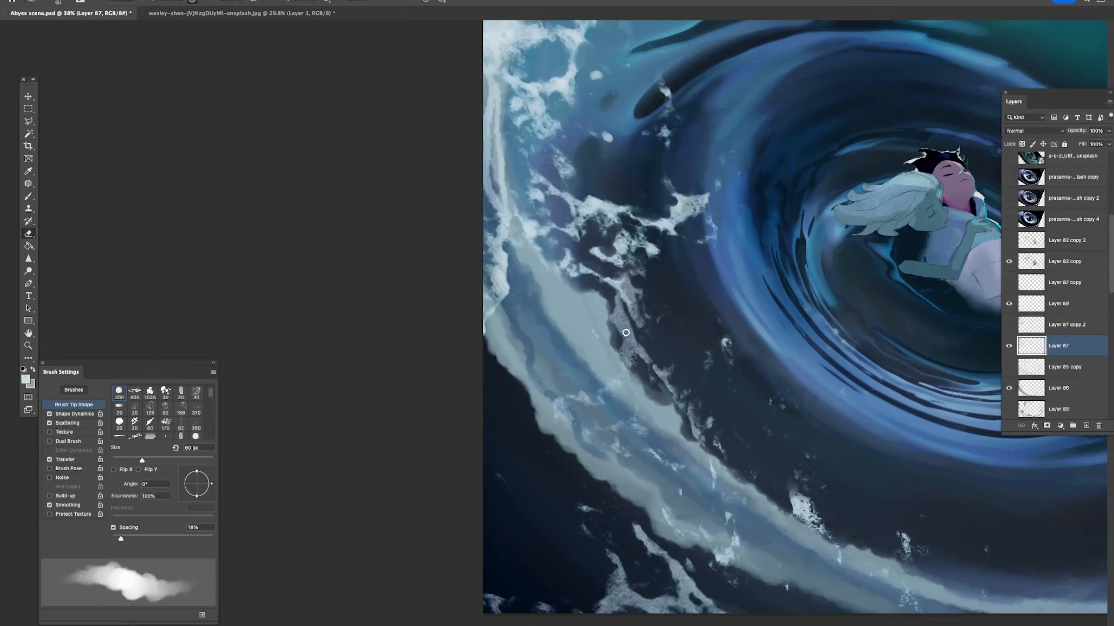
pyautogui.moveTo(702, 277); pyautogui.dragTo(685, 279)
# Step: Compare the edited Layer 87 splashes with the backup copy and duplicate Layer 87
pyautogui.click(1009, 347)
pyautogui.click(1008, 347)
pyautogui.click(1008, 326)
pyautogui.click(1009, 326)
pyautogui.moveTo(988, 331); pyautogui.dragTo(921, 370)
pyautogui.moveTo(860, 335); pyautogui.dragTo(801, 329)
pyautogui.hotkey('ctrl', 'j')
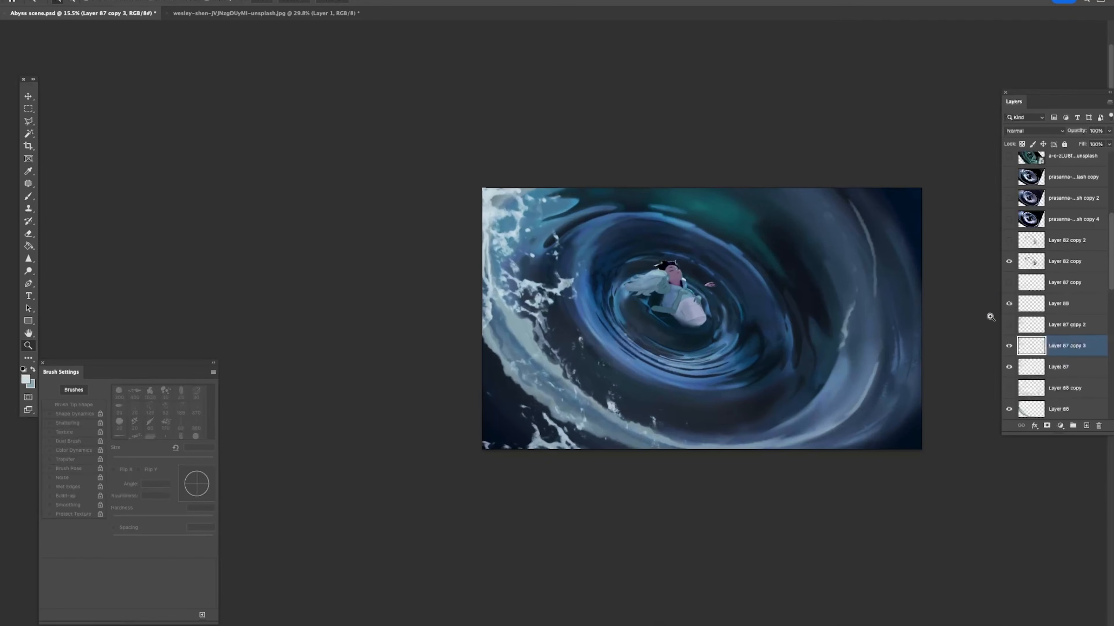
# Step: Enlarge the Layer 87 copy 3 splashes with Free Transform so they spread over the left half of the whirlpool
pyautogui.moveTo(841, 364); pyautogui.dragTo(828, 361)
pyautogui.moveTo(1075, 132)
pyautogui.mouseDown()
pyautogui.moveTo(961, 130)
pyautogui.moveTo(1093, 133)
pyautogui.mouseUp()
pyautogui.hotkey('ctrl', 'z')
pyautogui.hotkey('ctrl', 'shift', 'z')
pyautogui.moveTo(734, 328); pyautogui.dragTo(719, 329)
pyautogui.moveTo(827, 344); pyautogui.dragTo(662, 391)
pyautogui.press('super+t')
pyautogui.moveTo(480, 284); pyautogui.dragTo(541, 352)
pyautogui.moveTo(560, 246); pyautogui.dragTo(526, 276)
pyautogui.press('Return')
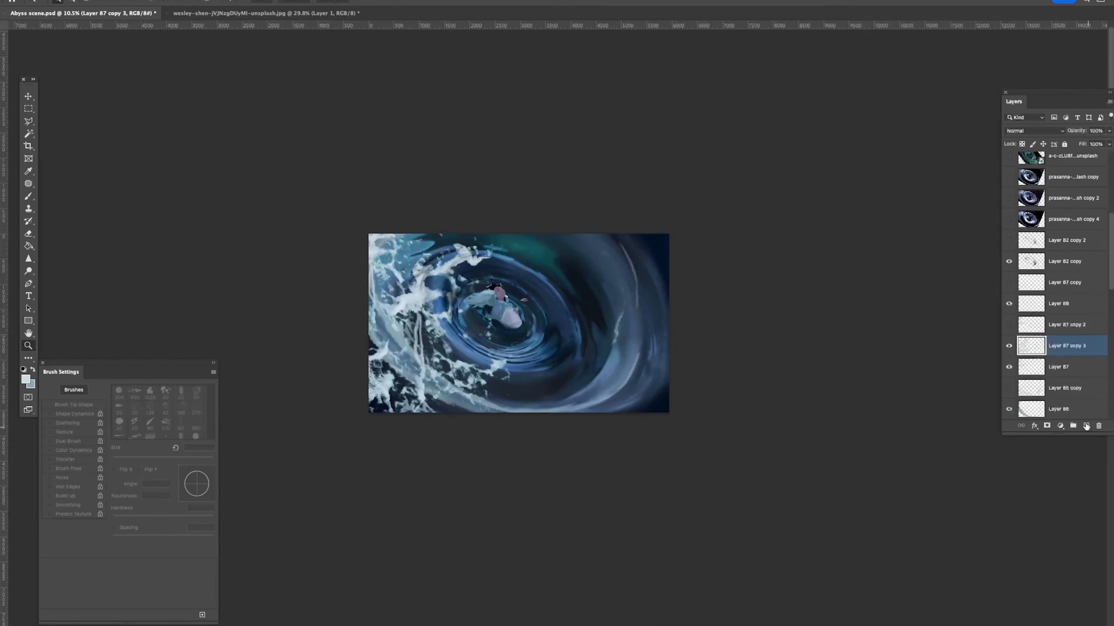
# Step: Apply a Motion Blur to Layer 87 copy 3 with an angle of -29° and a distance of 50 pixels
pyautogui.click(239, 1)
pyautogui.moveTo(253, 95)
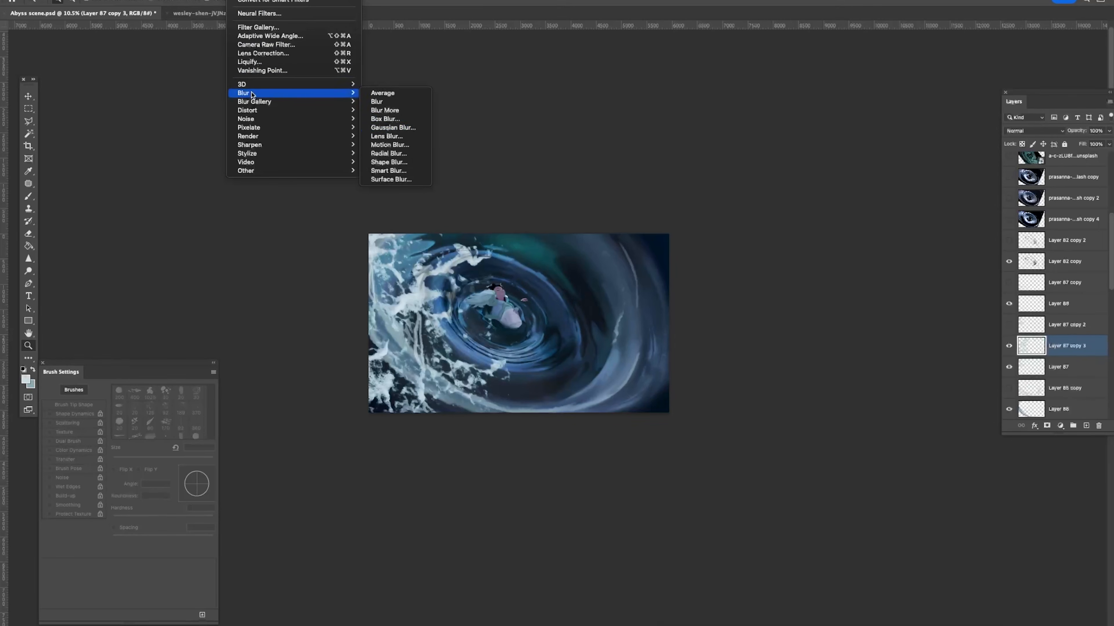
pyautogui.click(420, 146)
pyautogui.click(836, 206)
pyautogui.moveTo(845, 205); pyautogui.dragTo(845, 205)
pyautogui.click(790, 230)
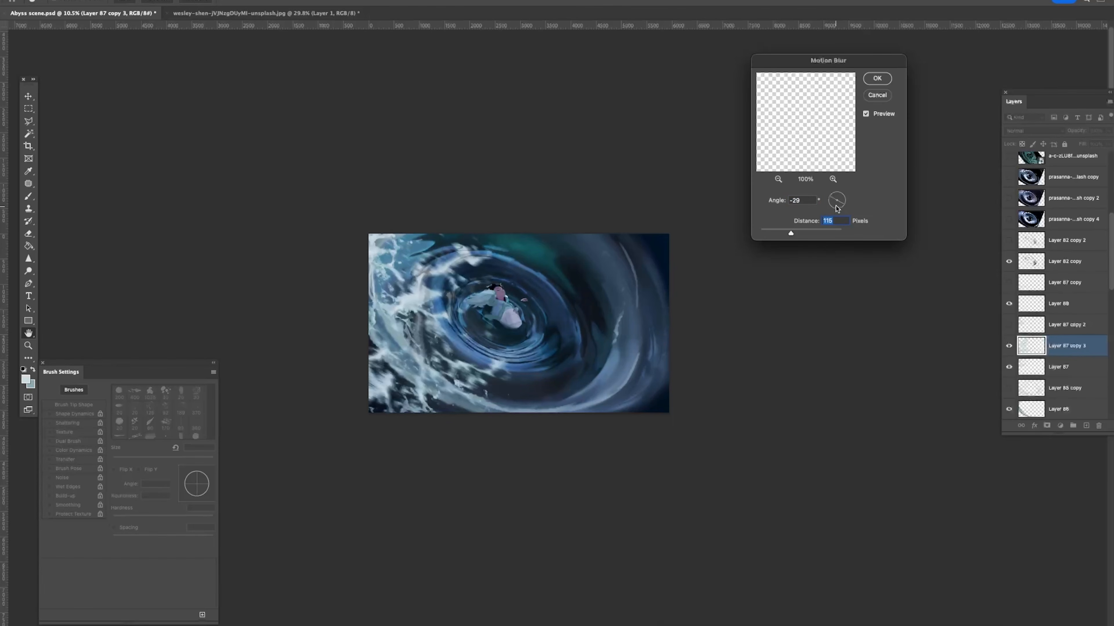
pyautogui.click(776, 232)
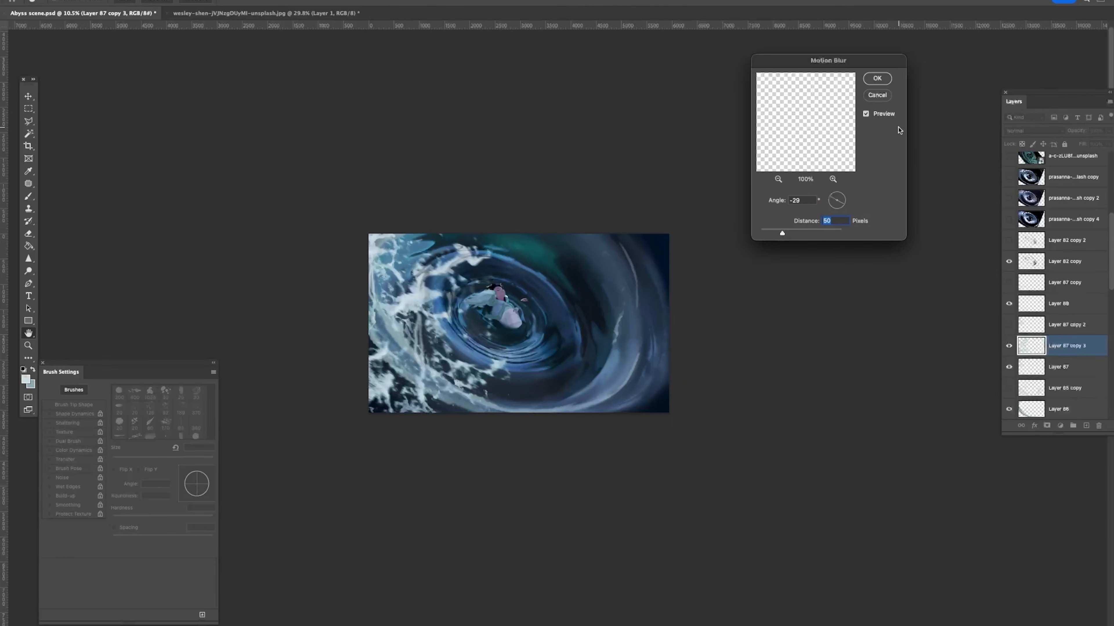
pyautogui.click(881, 78)
# Step: Scale up and tilt the blurred splashes with Free Transform, trying positions over the left side of the whirlpool
pyautogui.hotkey('ctrl', 't')
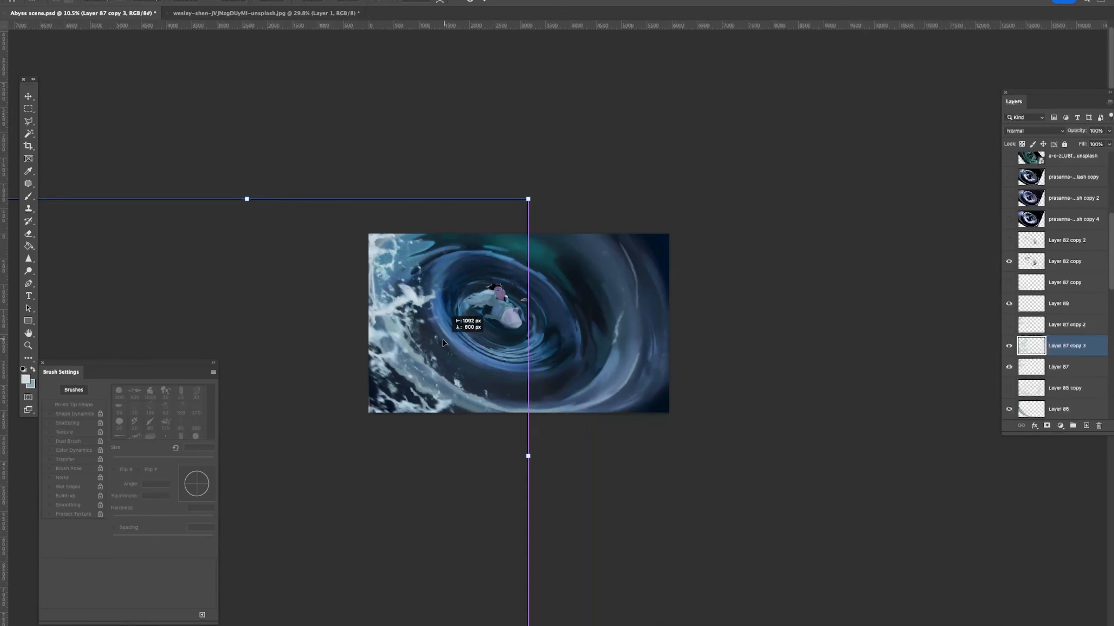
pyautogui.moveTo(528, 200); pyautogui.dragTo(549, 128)
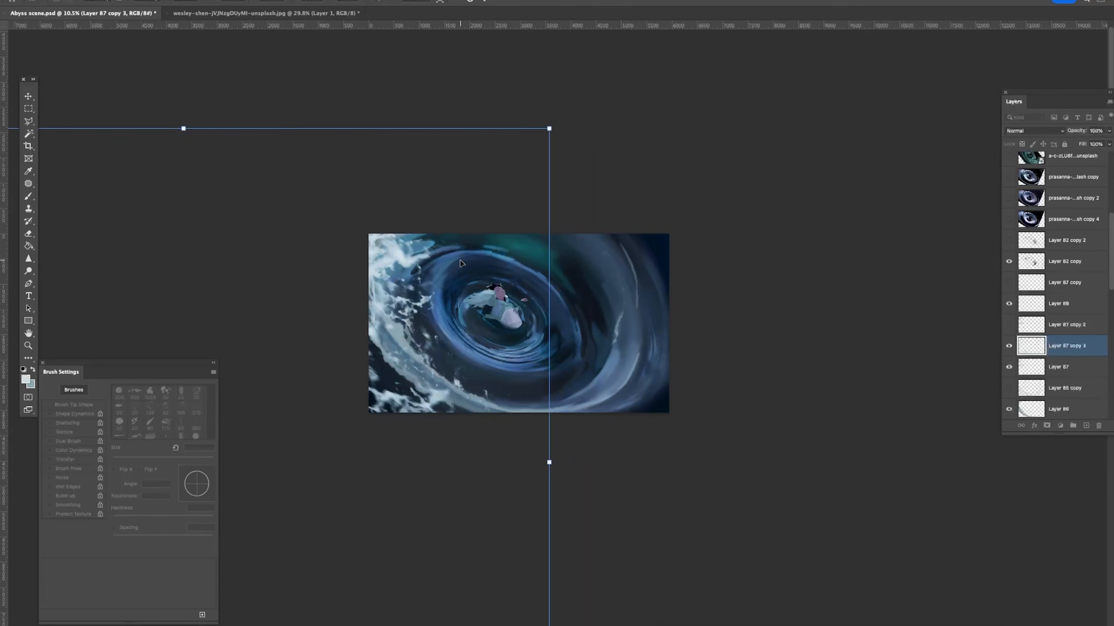
pyautogui.moveTo(472, 256); pyautogui.dragTo(564, 312)
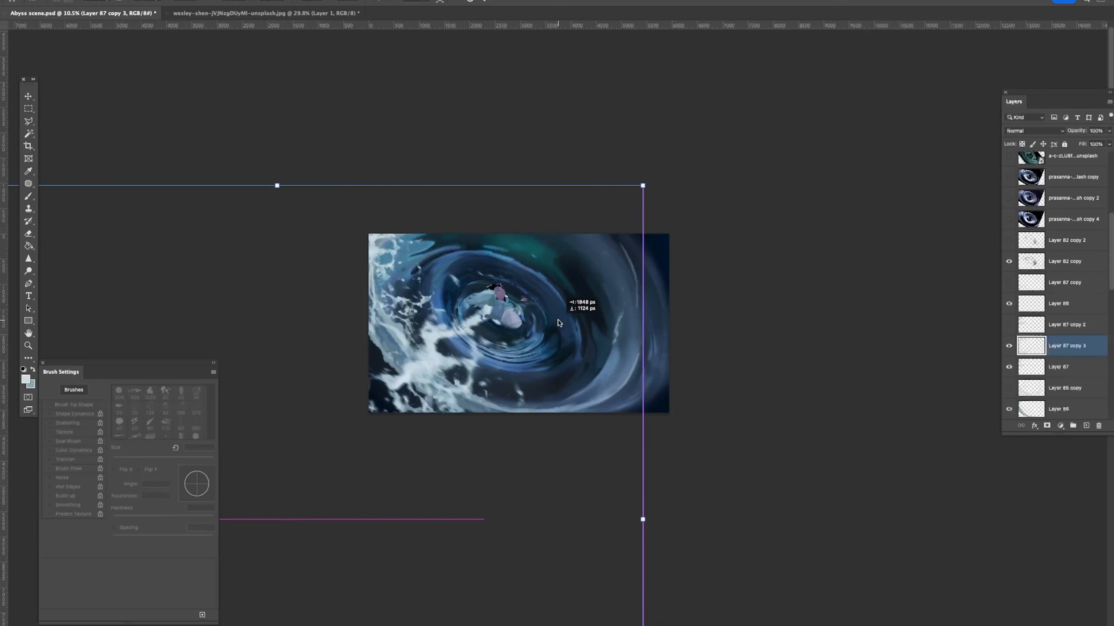
pyautogui.moveTo(687, 256); pyautogui.dragTo(638, 191)
pyautogui.moveTo(526, 204); pyautogui.dragTo(698, 35)
pyautogui.moveTo(699, 35); pyautogui.dragTo(698, 214)
pyautogui.moveTo(642, 298); pyautogui.dragTo(394, 463)
pyautogui.moveTo(524, 416); pyautogui.dragTo(549, 280)
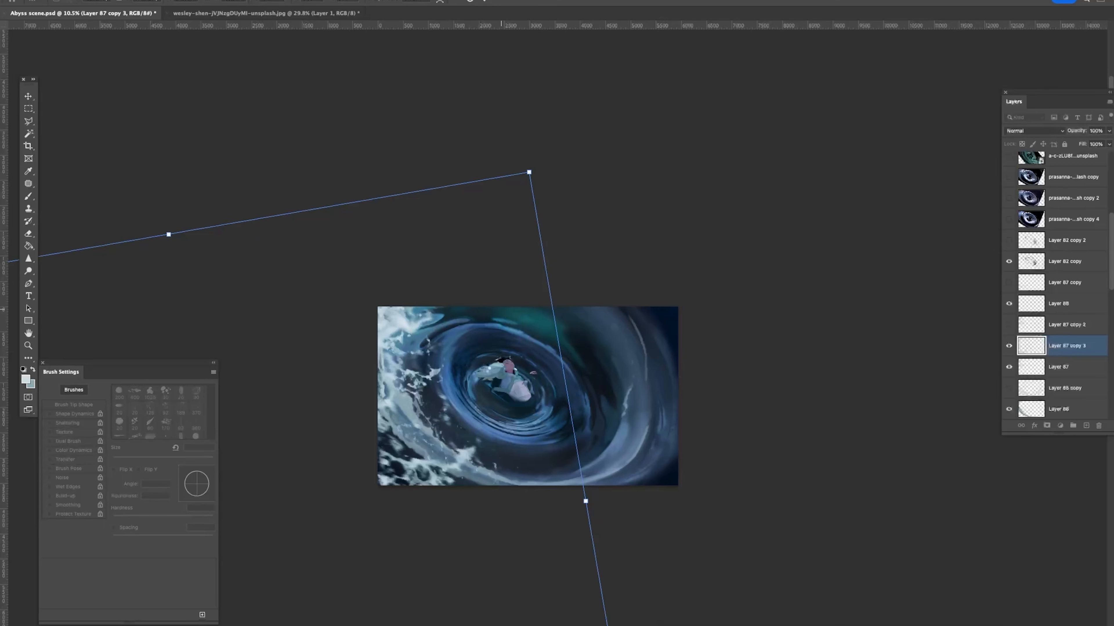
# Step: Rotate and move the blurred splashes so their streaks follow the swirl along the right side of the rings
pyautogui.press('super+t')
pyautogui.moveTo(493, 403); pyautogui.dragTo(897, 452)
pyautogui.moveTo(657, 356); pyautogui.dragTo(527, 383)
pyautogui.moveTo(597, 317); pyautogui.dragTo(809, 474)
pyautogui.moveTo(705, 512); pyautogui.dragTo(431, 285)
pyautogui.moveTo(566, 279); pyautogui.dragTo(586, 492)
pyautogui.moveTo(512, 462); pyautogui.dragTo(508, 430)
pyautogui.moveTo(628, 358); pyautogui.dragTo(564, 477)
pyautogui.moveTo(500, 438); pyautogui.dragTo(511, 394)
pyautogui.moveTo(606, 399); pyautogui.dragTo(539, 155)
pyautogui.moveTo(367, 399); pyautogui.dragTo(661, 495)
pyautogui.moveTo(633, 439); pyautogui.dragTo(643, 473)
pyautogui.moveTo(852, 254); pyautogui.dragTo(689, 620)
pyautogui.moveTo(621, 537); pyautogui.dragTo(527, 498)
pyautogui.moveTo(857, 568); pyautogui.dragTo(867, 492)
pyautogui.moveTo(745, 468); pyautogui.dragTo(762, 490)
pyautogui.moveTo(857, 525); pyautogui.dragTo(861, 490)
pyautogui.moveTo(725, 452); pyautogui.dragTo(740, 484)
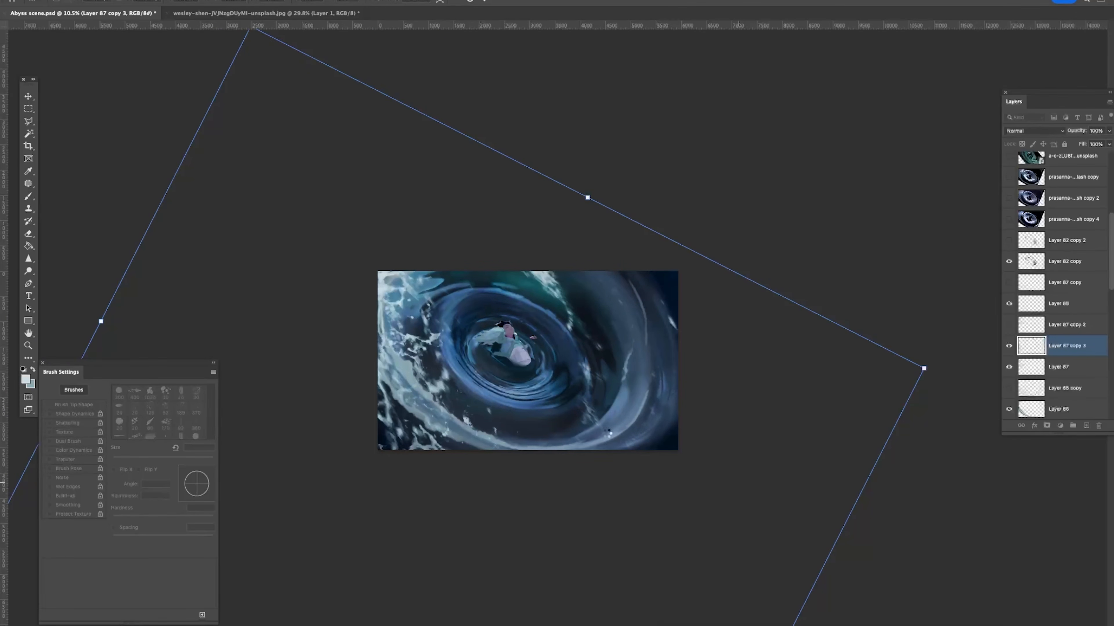
pyautogui.press('Return')
# Step: Compare the painting with Layer 87 copy 3 hidden and shown, and erase excess blurred streaks on the right side
pyautogui.moveTo(573, 399); pyautogui.dragTo(582, 367)
pyautogui.press('z')
pyautogui.click(1009, 345)
pyautogui.click(1009, 346)
pyautogui.click(1009, 347)
pyautogui.click(1009, 347)
pyautogui.press('e')
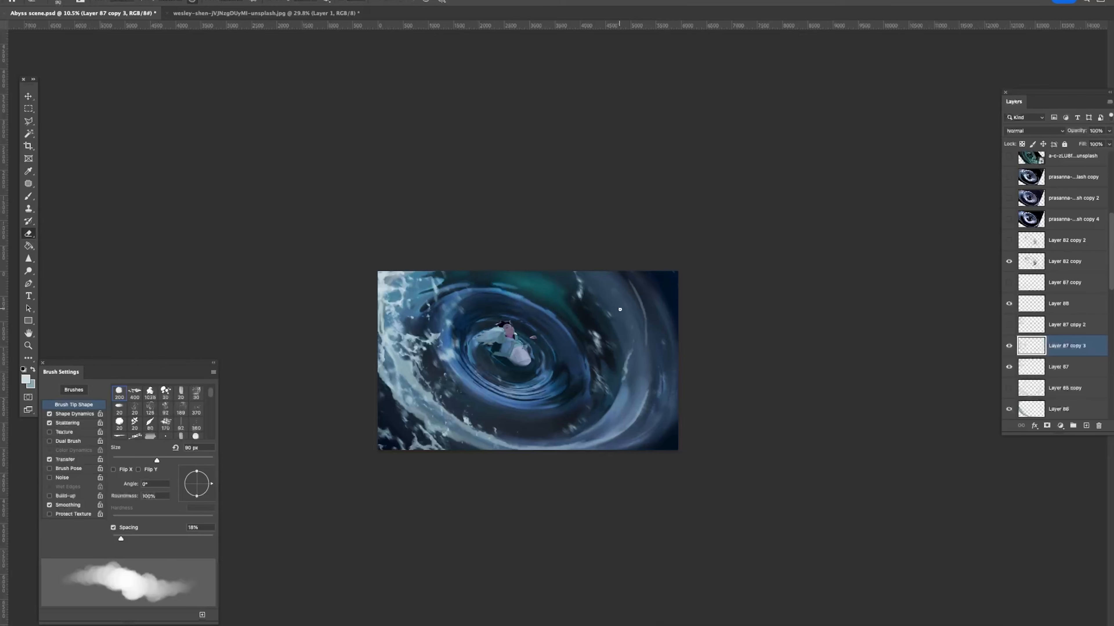
pyautogui.press(']')
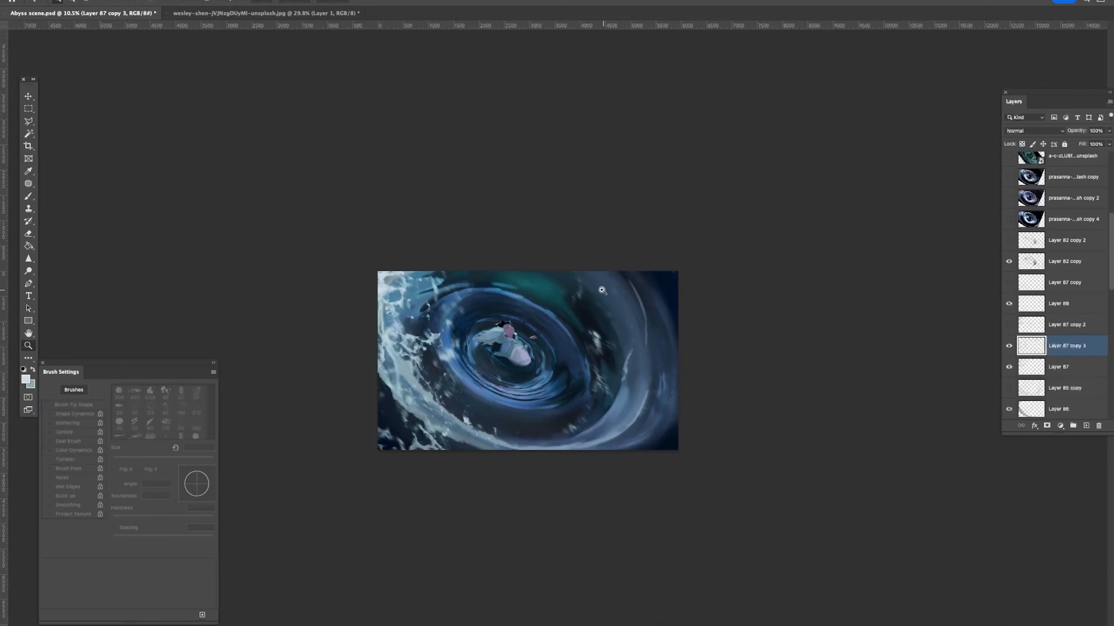
# Step: Flip the canvas horizontally and check the composition with Layer 87 copy 3 hidden and shown
pyautogui.press('z')
pyautogui.keyDown('alt'); pyautogui.click(623, 291); pyautogui.keyUp('alt')
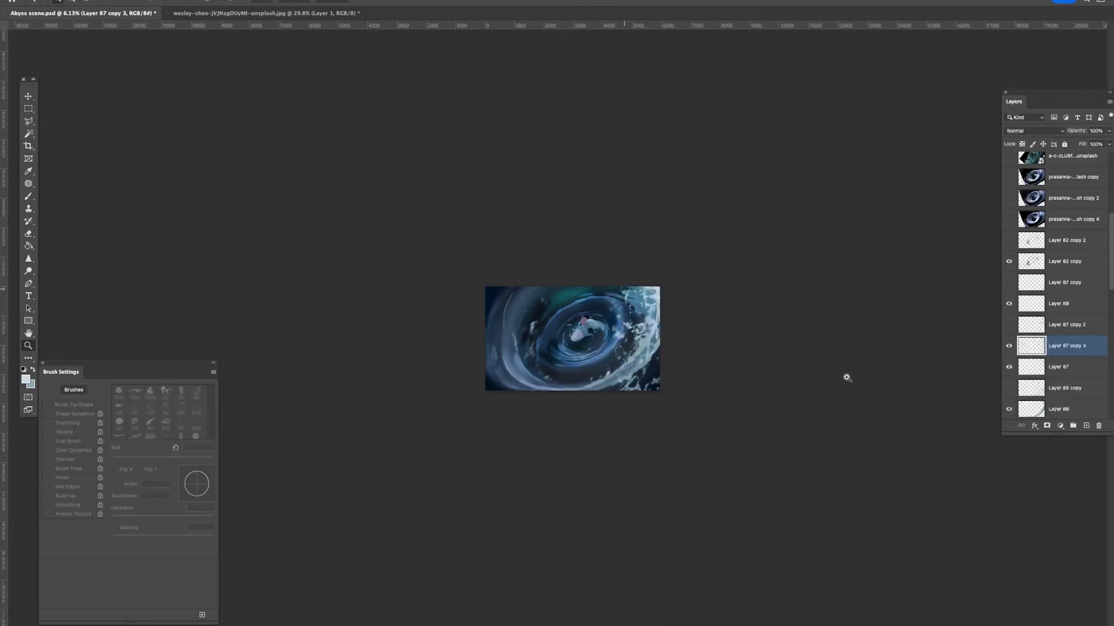
pyautogui.moveTo(852, 393); pyautogui.dragTo(908, 386)
pyautogui.click(1009, 346)
pyautogui.click(1009, 346)
# Step: Erase excess blurred streaks on Layer 87 copy 3 around the left side of the whirlpool's rings
pyautogui.press('e')
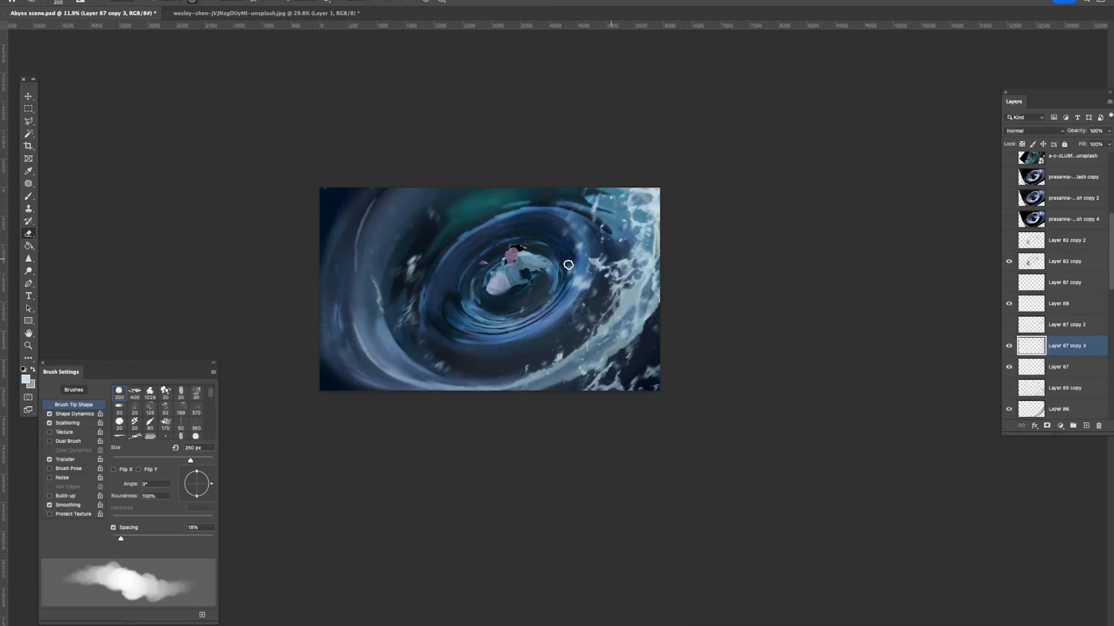
pyautogui.press('z')
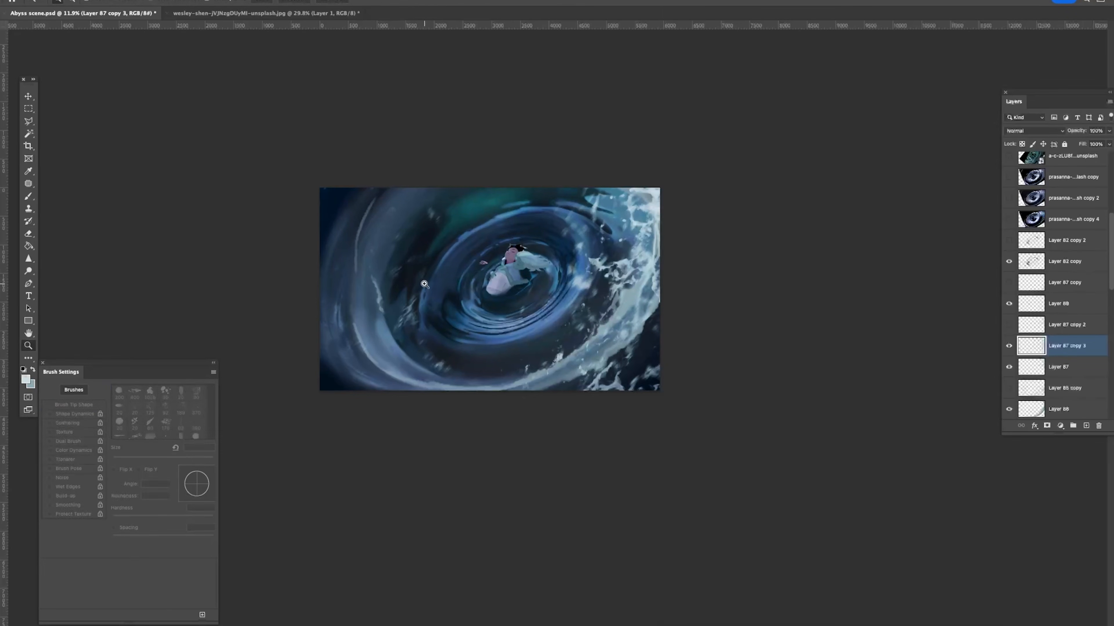
pyautogui.press('e')
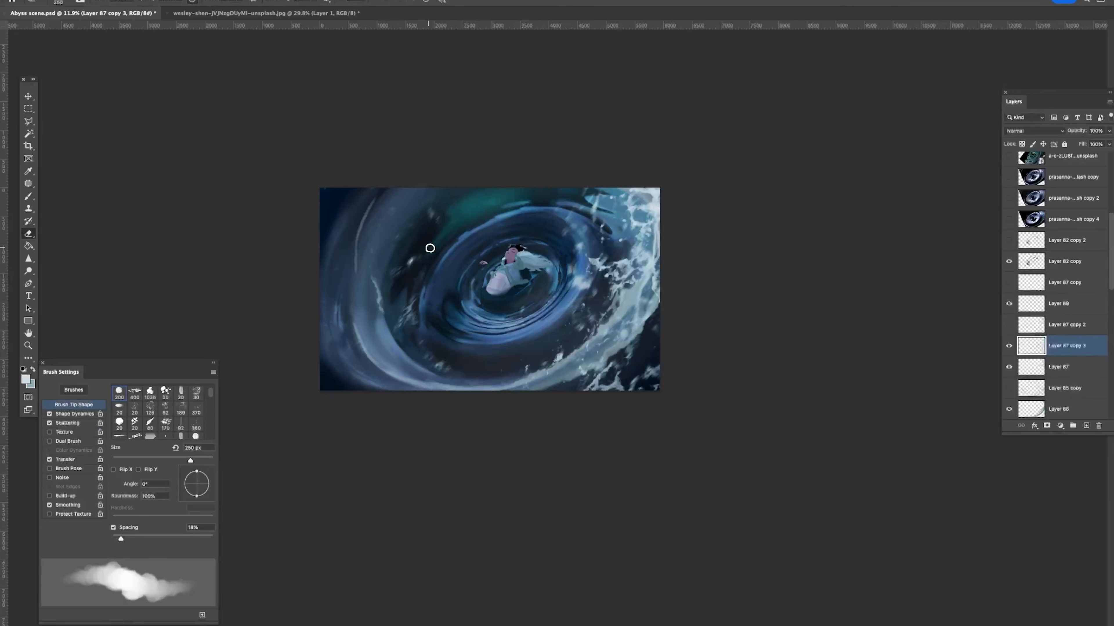
pyautogui.moveTo(403, 308); pyautogui.dragTo(421, 272)
pyautogui.moveTo(403, 321); pyautogui.dragTo(418, 220)
pyautogui.moveTo(460, 368); pyautogui.dragTo(386, 332)
pyautogui.moveTo(484, 214)
pyautogui.mouseDown()
pyautogui.moveTo(460, 211)
pyautogui.moveTo(438, 255)
pyautogui.mouseUp()
pyautogui.moveTo(446, 261); pyautogui.dragTo(469, 273)
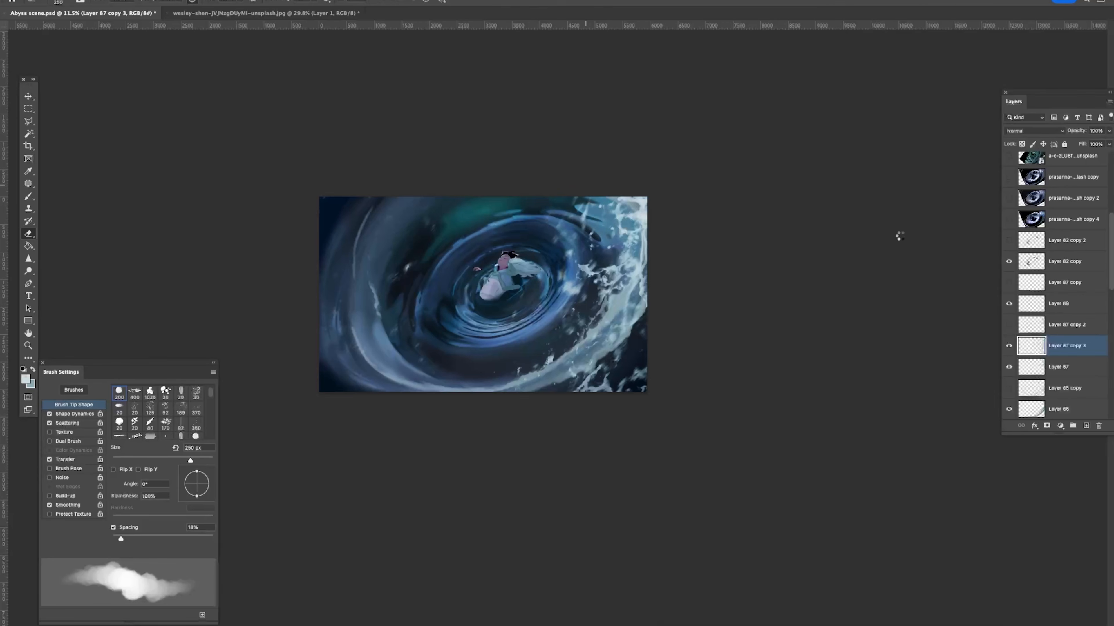
# Step: Flip the canvas horizontally and save the document
pyautogui.press('super+shift+h')
pyautogui.moveTo(670, 400); pyautogui.dragTo(779, 407)
pyautogui.moveTo(707, 398)
pyautogui.mouseDown()
pyautogui.moveTo(780, 412)
pyautogui.moveTo(793, 426)
pyautogui.mouseUp()
pyautogui.press('super+s')
# Step: Add a new layer for painting and place it directly below Layer 82 copy
pyautogui.click(1086, 425)
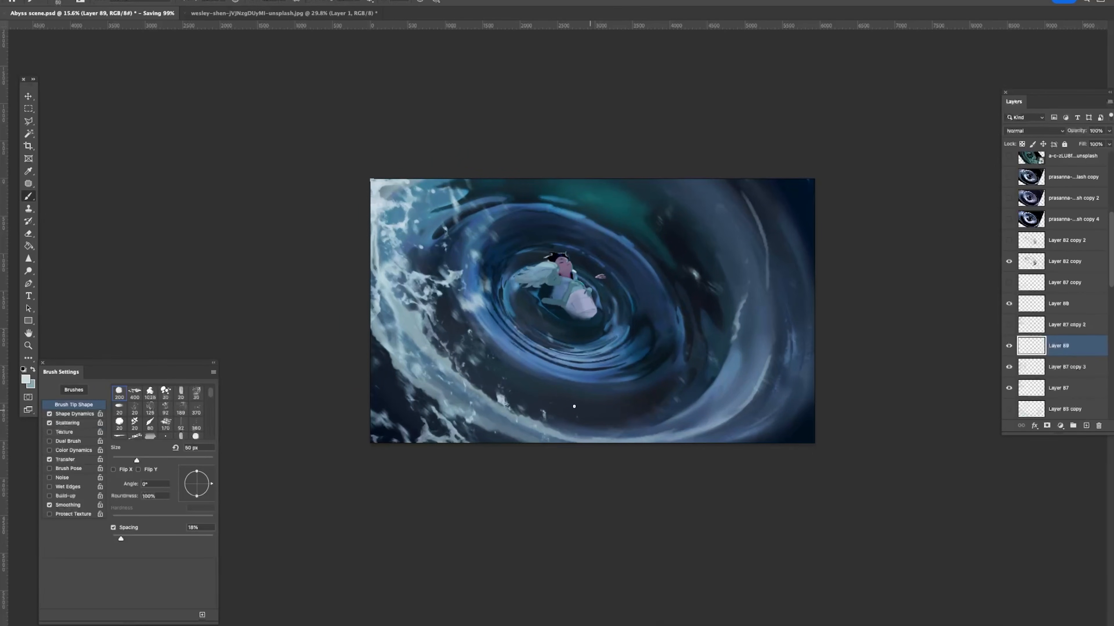
pyautogui.press('b')
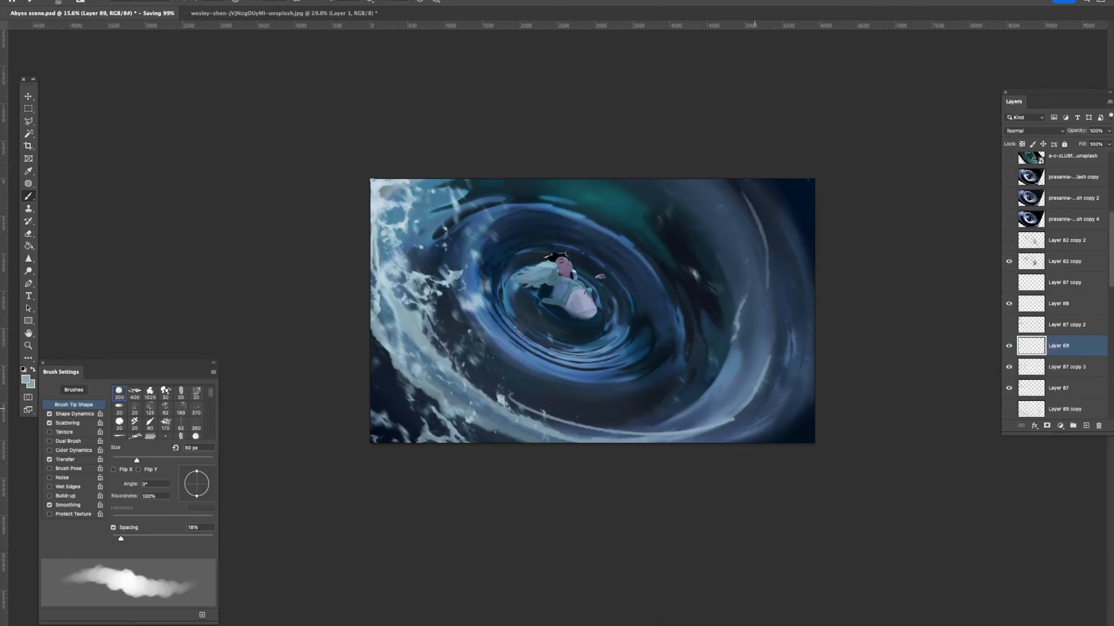
pyautogui.moveTo(1032, 346); pyautogui.dragTo(1030, 268)
# Step: Try painting thin foam lines down the whirlpool's right wall with a sampled pale blue and a 40 to 50 px brush
pyautogui.press(']')
pyautogui.press(']')
pyautogui.press(']')
pyautogui.press(']')
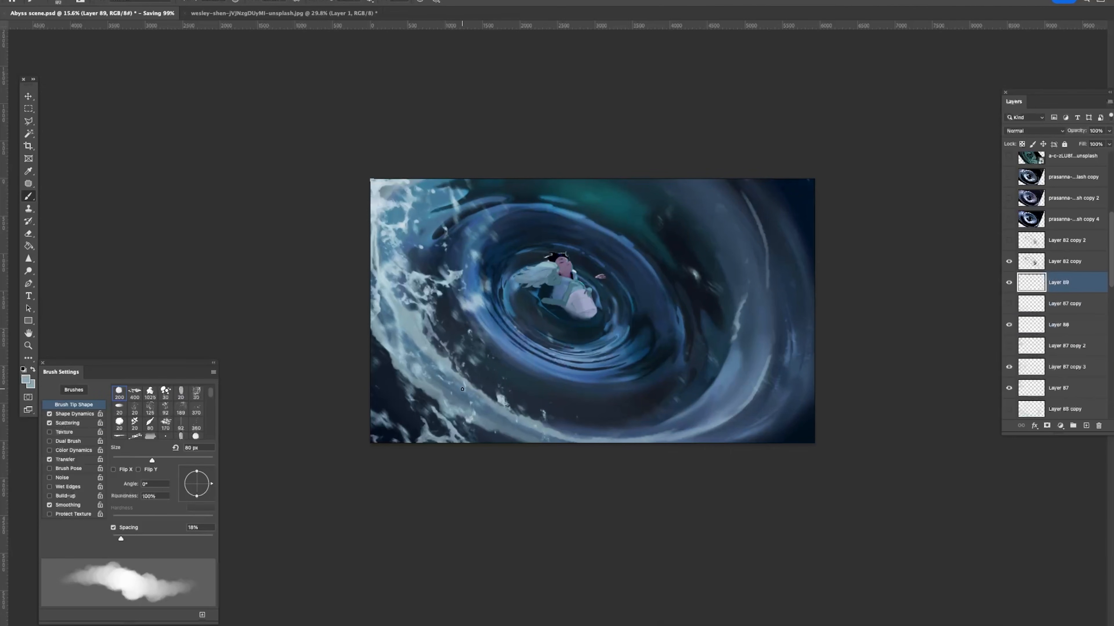
pyautogui.keyDown('alt'); pyautogui.click(386, 280); pyautogui.keyUp('alt')
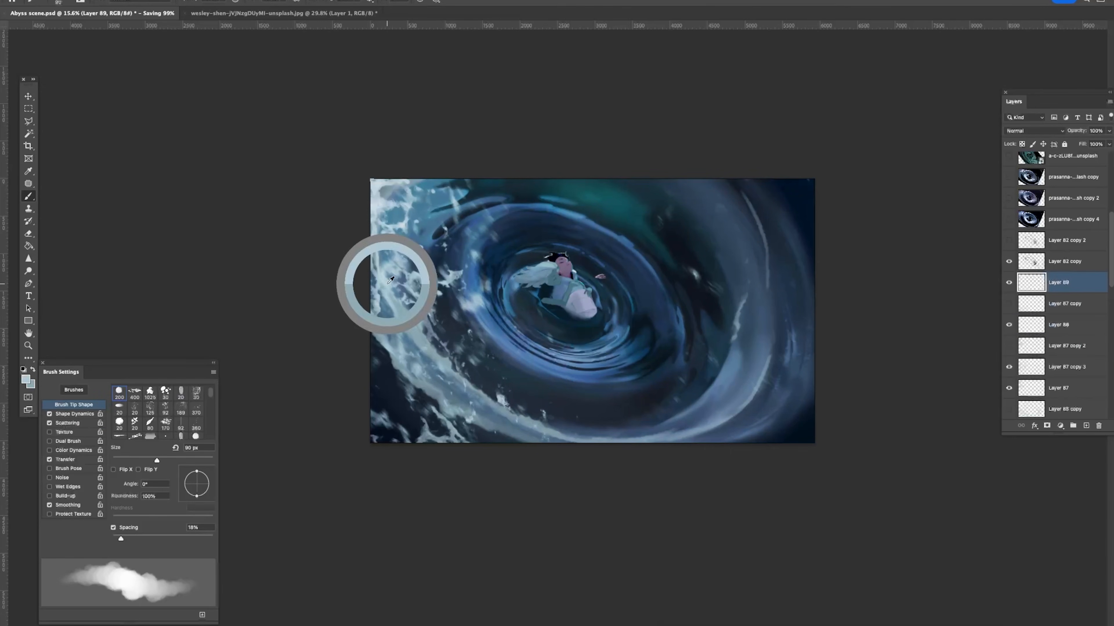
pyautogui.press('[')
pyautogui.press('[')
pyautogui.press('[')
pyautogui.press('[')
pyautogui.moveTo(688, 183); pyautogui.dragTo(724, 257)
pyautogui.press('super+z')
pyautogui.moveTo(741, 314)
pyautogui.mouseDown()
pyautogui.moveTo(690, 194)
pyautogui.moveTo(709, 251)
pyautogui.mouseUp()
pyautogui.press('super+z')
pyautogui.press('super+z')
pyautogui.press('super+z')
pyautogui.press('[')
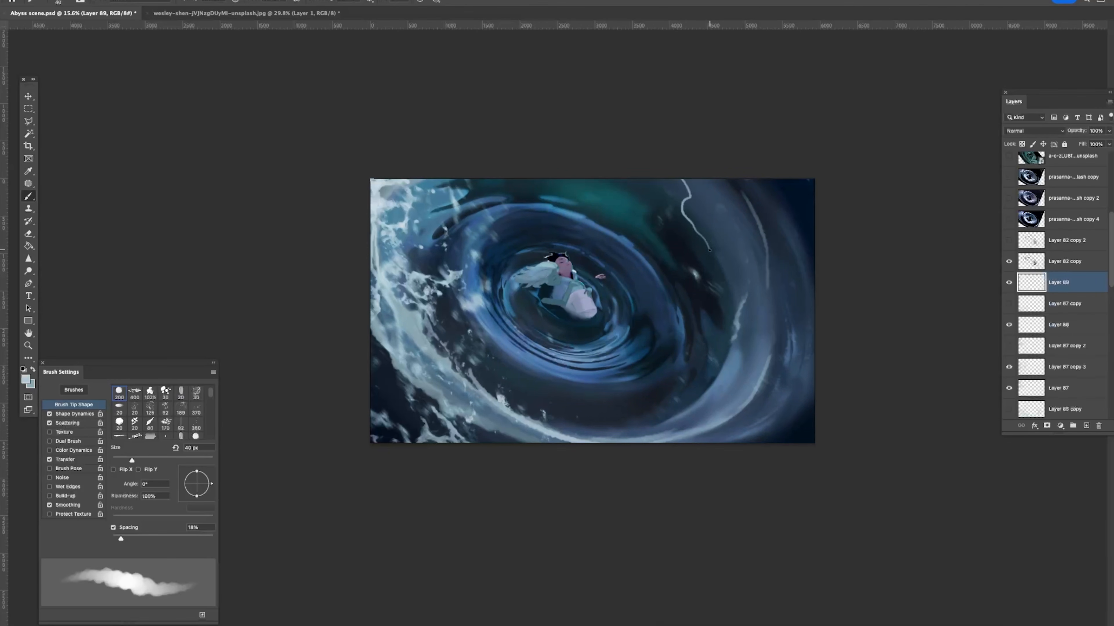
pyautogui.press('super+z')
pyautogui.moveTo(731, 318); pyautogui.dragTo(727, 285)
pyautogui.press('super+z')
pyautogui.press(']')
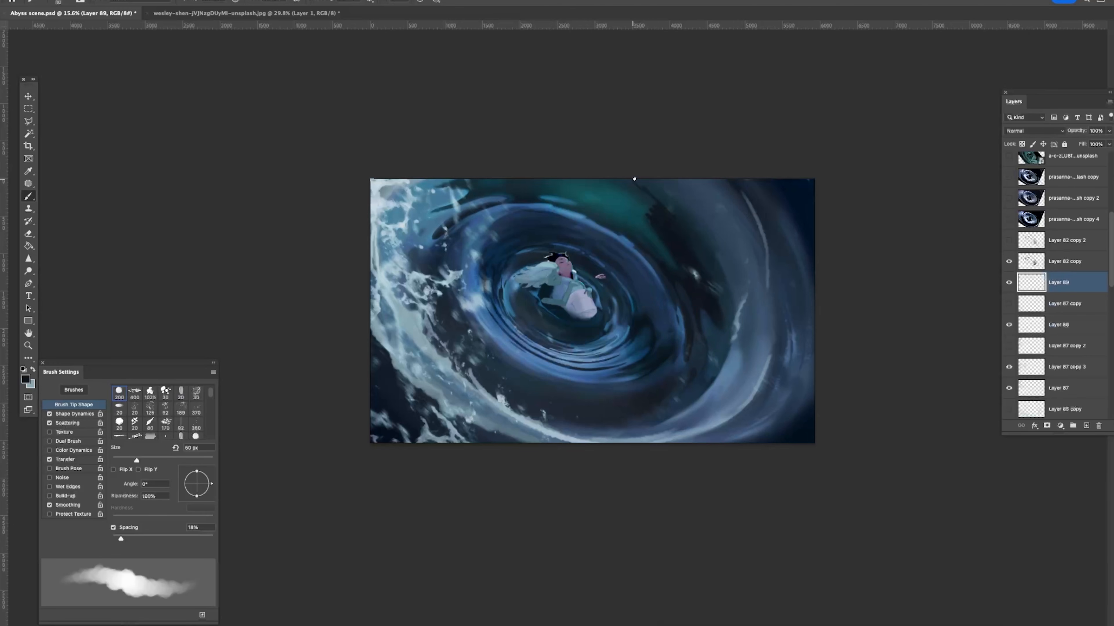
pyautogui.press('super+z')
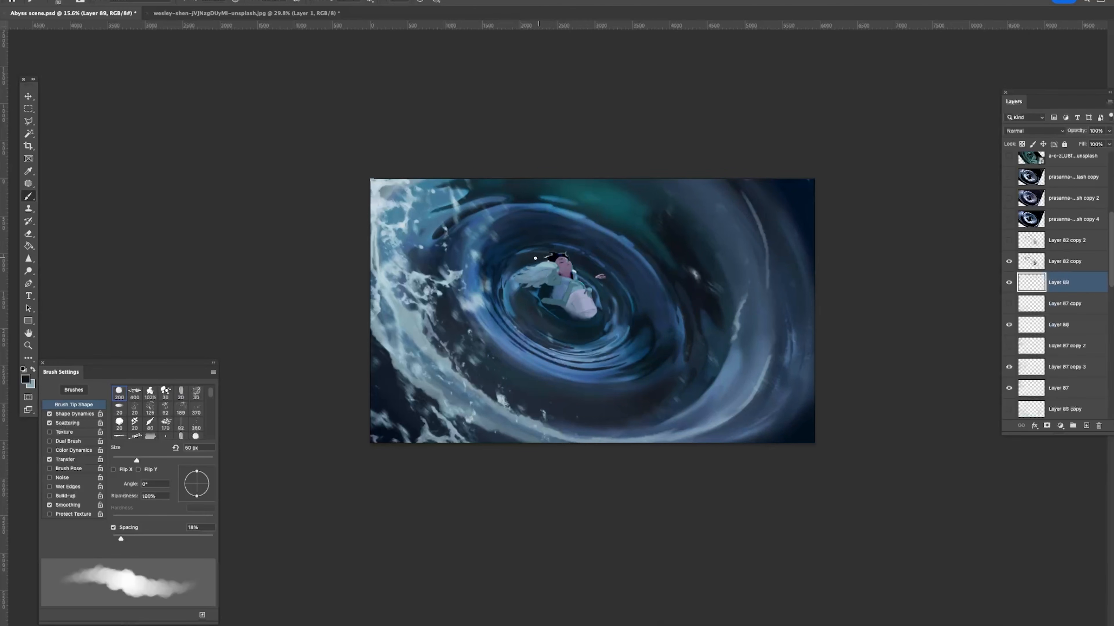
# Step: Find which layer holds the splashes, hide and show Layer 87 to compare, and reselect Layer 89
pyautogui.click(29, 98)
pyautogui.moveTo(456, 205)
pyautogui.mouseDown()
pyautogui.moveTo(444, 212)
pyautogui.moveTo(447, 203)
pyautogui.mouseUp()
pyautogui.press('super+z')
pyautogui.press('e')
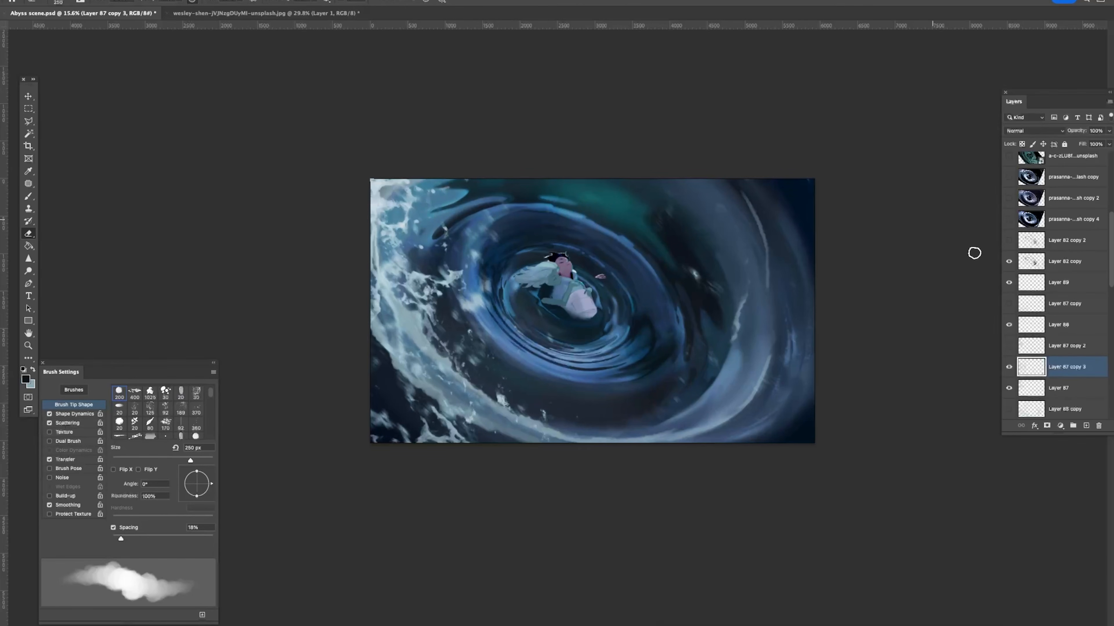
pyautogui.click(1008, 387)
pyautogui.click(1008, 387)
pyautogui.click(1025, 387)
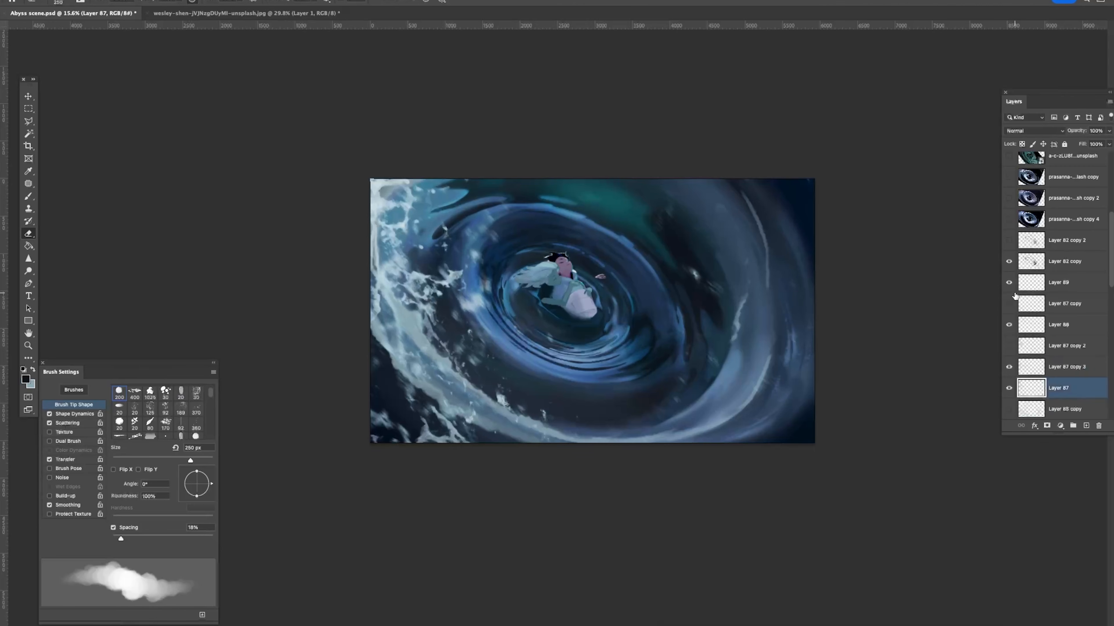
pyautogui.click(1022, 284)
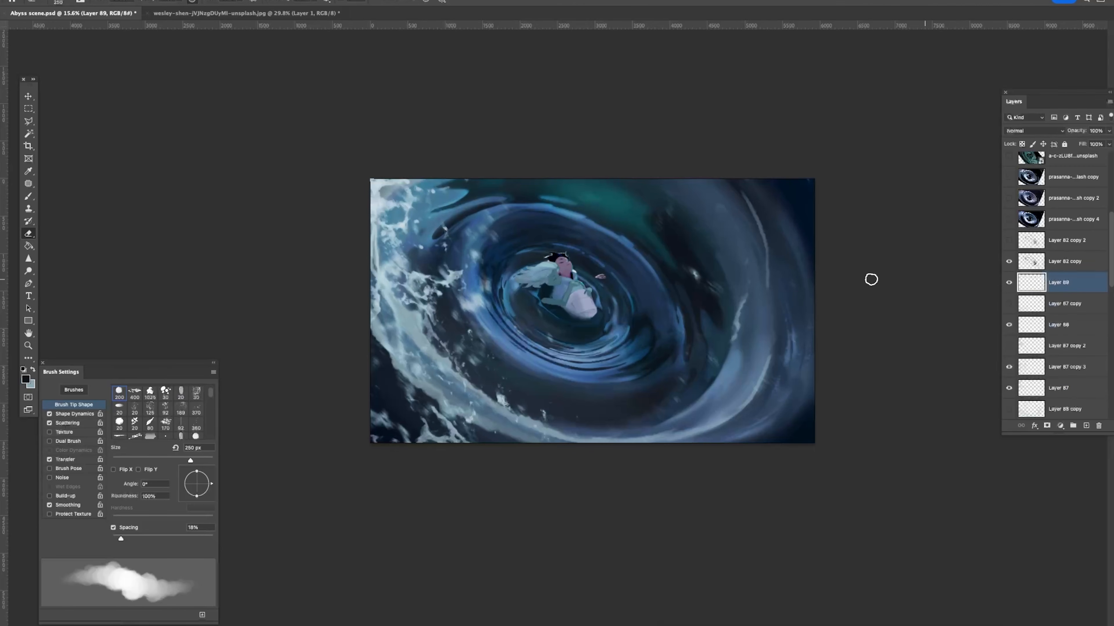
# Step: Try narrow 50 px strokes in sampled blues along the inner right wall of the whirlpool
pyautogui.press('b')
pyautogui.keyDown('alt'); pyautogui.click(712, 262); pyautogui.keyUp('alt')
pyautogui.moveTo(725, 222); pyautogui.dragTo(709, 193)
pyautogui.press('super+z')
pyautogui.keyDown('alt'); pyautogui.click(728, 363); pyautogui.keyUp('alt')
pyautogui.moveTo(735, 326); pyautogui.dragTo(720, 219)
pyautogui.press('super+z')
pyautogui.moveTo(720, 268); pyautogui.dragTo(714, 244)
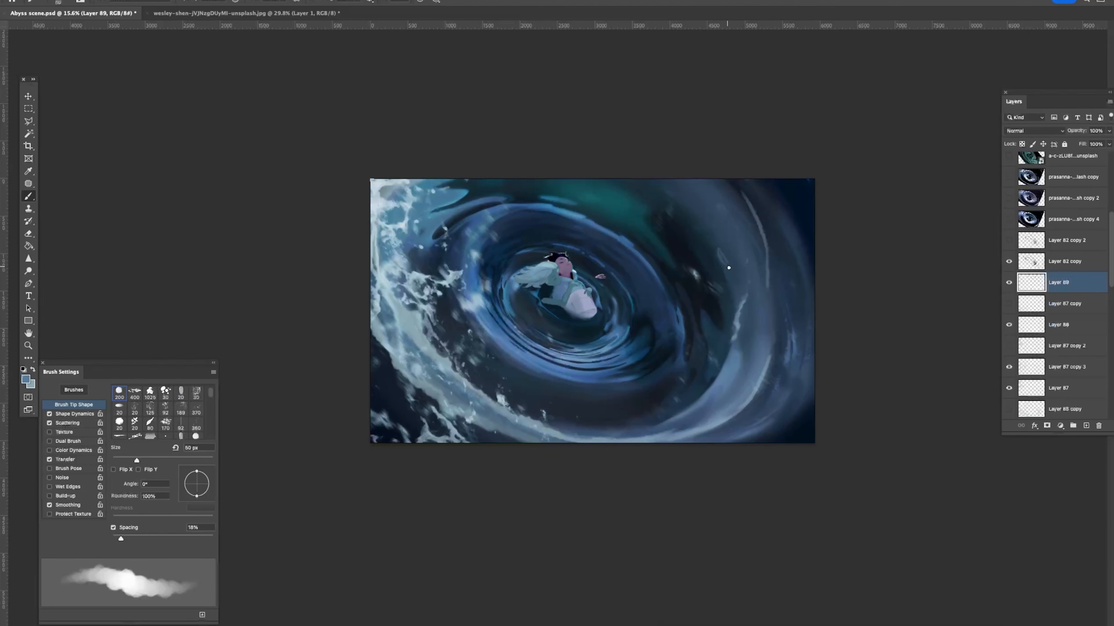
# Step: Paint broad blue strokes down the whirlpool's upper right wall on Layer 89 with a 250 px brush
pyautogui.press(']')
pyautogui.press(']')
pyautogui.press(']')
pyautogui.press(']')
pyautogui.press(']')
pyautogui.press(']')
pyautogui.press(']')
pyautogui.press(']')
pyautogui.press(']')
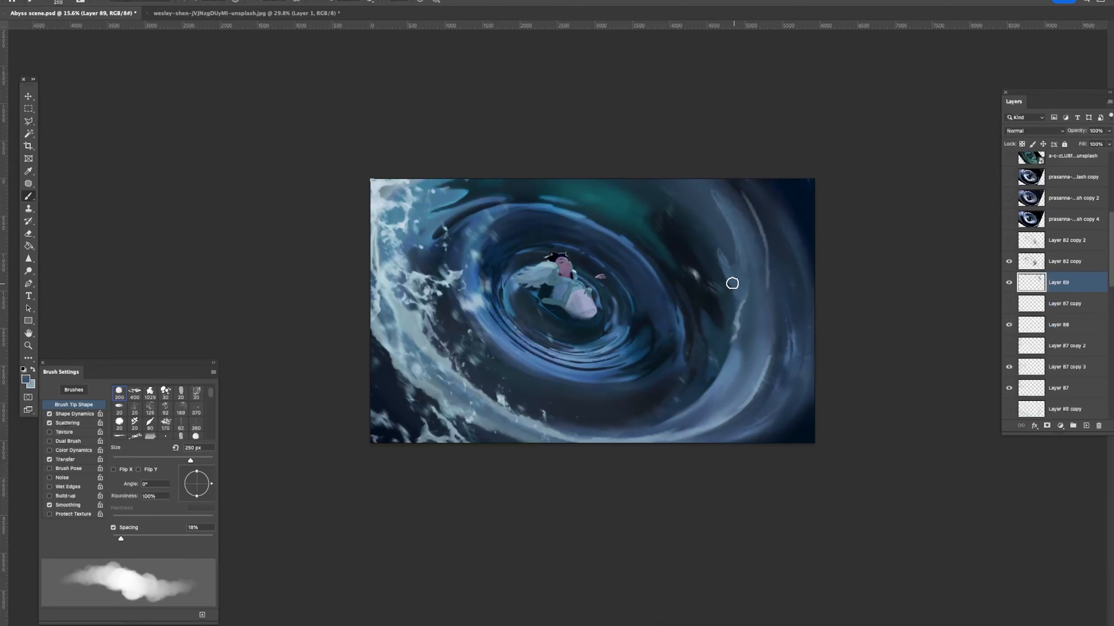
pyautogui.moveTo(702, 169); pyautogui.dragTo(771, 286)
pyautogui.keyDown('alt'); pyautogui.click(717, 249); pyautogui.keyUp('alt')
pyautogui.moveTo(716, 241); pyautogui.dragTo(763, 324)
pyautogui.keyDown('alt'); pyautogui.click(709, 231); pyautogui.keyUp('alt')
pyautogui.moveTo(727, 252)
pyautogui.mouseDown()
pyautogui.moveTo(692, 165)
pyautogui.moveTo(767, 274)
pyautogui.mouseUp()
pyautogui.hotkey('ctrl', 'z')
pyautogui.hotkey('ctrl', 'z')
pyautogui.keyDown('alt'); pyautogui.click(745, 218); pyautogui.keyUp('alt')
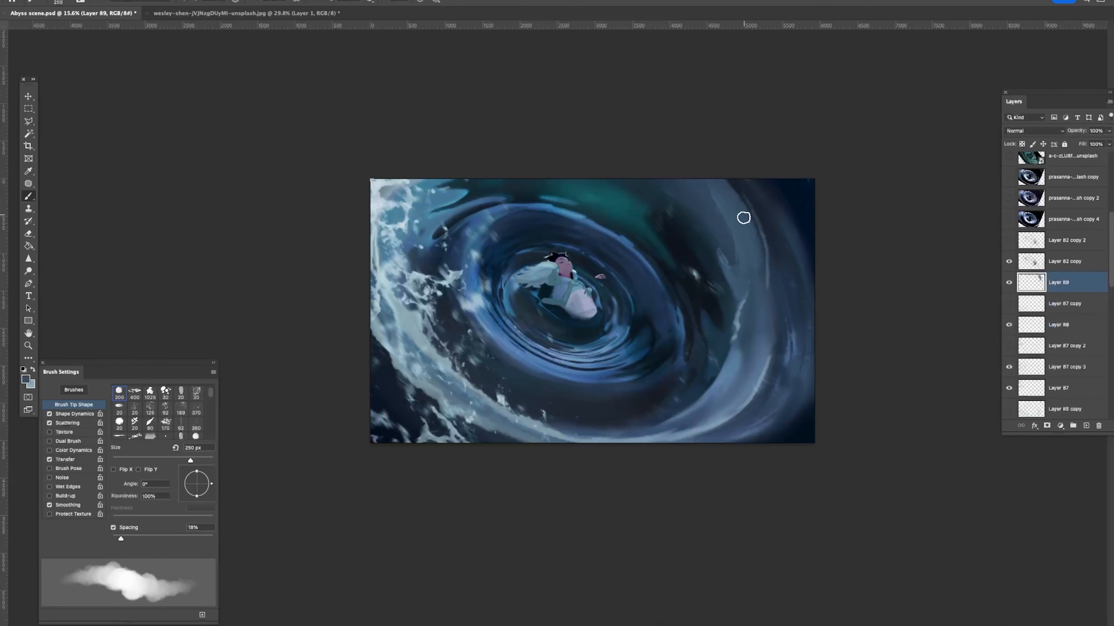
# Step: Blend the right wall's inner edge by layering strokes in dark and mid blues sampled from the surrounding water
pyautogui.keyDown('alt'); pyautogui.click(715, 252); pyautogui.keyUp('alt')
pyautogui.moveTo(711, 259); pyautogui.dragTo(733, 296)
pyautogui.hotkey('ctrl', 'z')
pyautogui.keyDown('alt'); pyautogui.click(738, 254); pyautogui.keyUp('alt')
pyautogui.keyDown('alt'); pyautogui.click(712, 260); pyautogui.keyUp('alt')
pyautogui.moveTo(733, 246); pyautogui.dragTo(731, 295)
pyautogui.moveTo(719, 255); pyautogui.dragTo(733, 291)
pyautogui.keyDown('alt'); pyautogui.click(748, 266); pyautogui.keyUp('alt')
pyautogui.moveTo(716, 197); pyautogui.dragTo(737, 273)
# Step: Compare the whole painting with Layer 89 hidden and shown
pyautogui.press('z')
pyautogui.keyDown('alt'); pyautogui.click(786, 234); pyautogui.keyUp('alt')
pyautogui.click(773, 219)
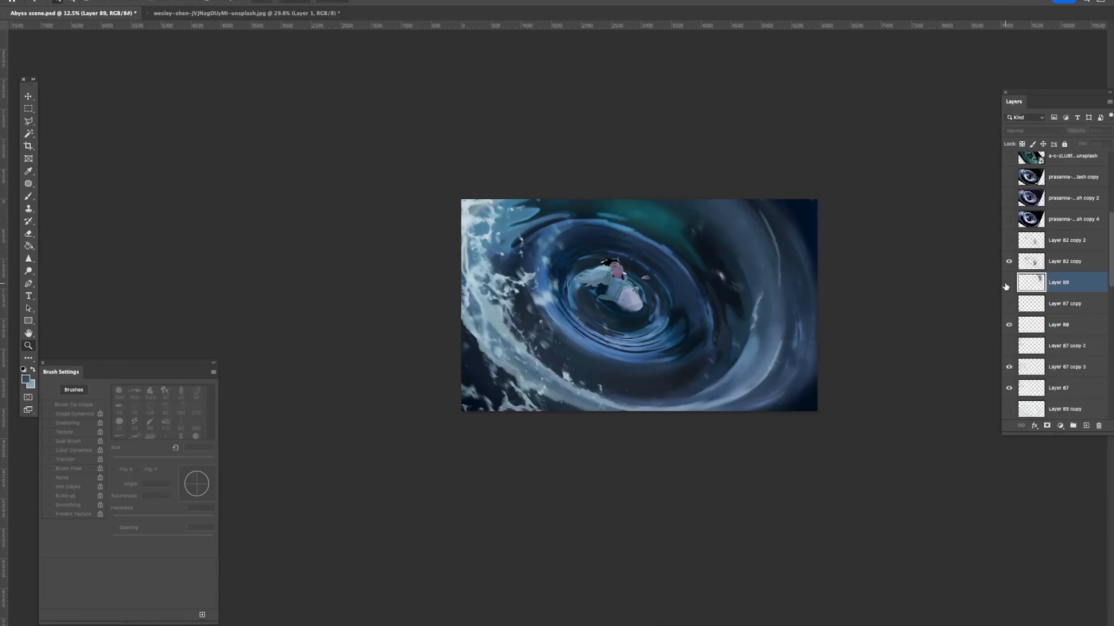
pyautogui.press('e')
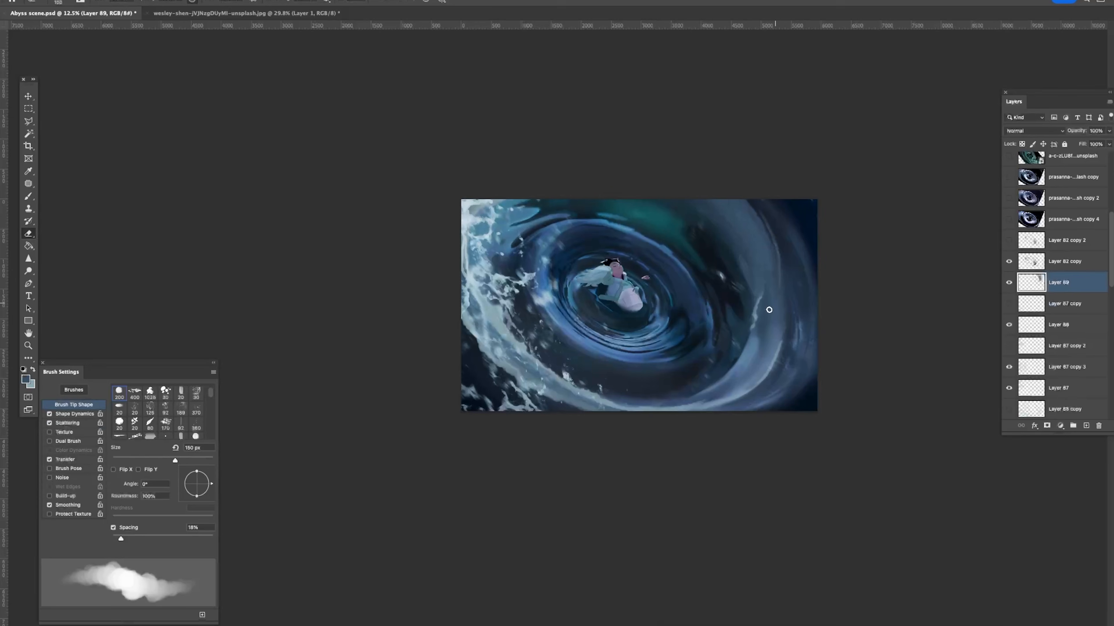
pyautogui.press(']')
# Step: Paint a lighter blue streak up the right wall with a 125 px brush, using a colour sampled from the swirl
pyautogui.press('b')
pyautogui.keyDown('alt'); pyautogui.click(748, 358); pyautogui.keyUp('alt')
pyautogui.moveTo(769, 290); pyautogui.dragTo(748, 199)
pyautogui.press('super+z')
pyautogui.press('[')
pyautogui.press('[')
pyautogui.press('[')
pyautogui.press('[')
pyautogui.moveTo(772, 346); pyautogui.dragTo(761, 211)
pyautogui.press('super+z')
pyautogui.moveTo(768, 359); pyautogui.dragTo(774, 316)
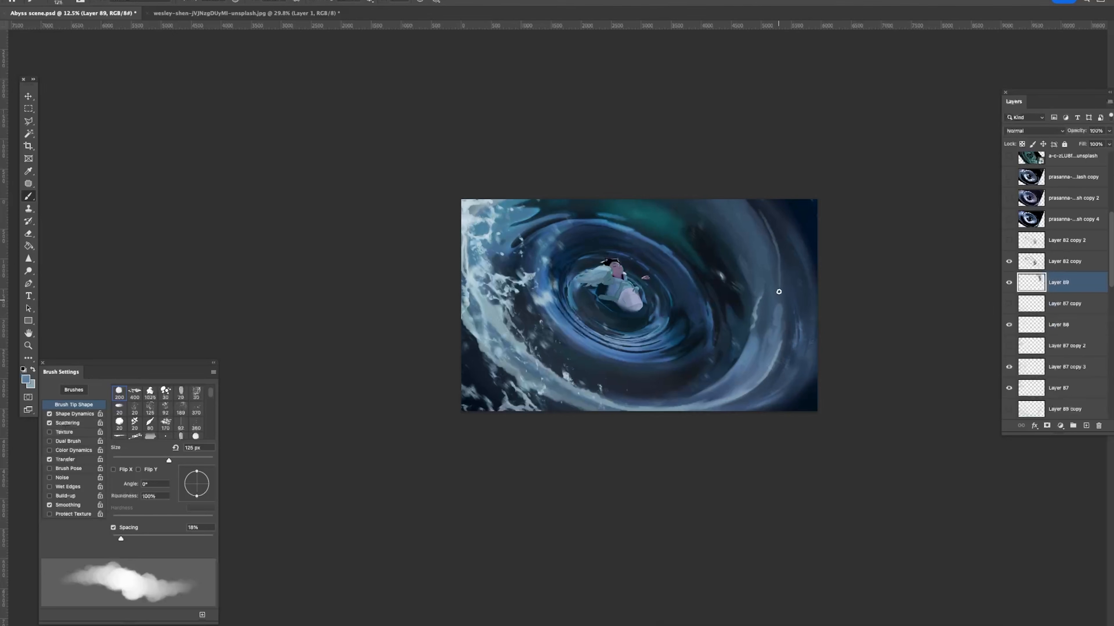
# Step: Soften the right wall's streaks with a 250 px brush and try a lighter 125 px stroke over them
pyautogui.press('e')
pyautogui.press('b')
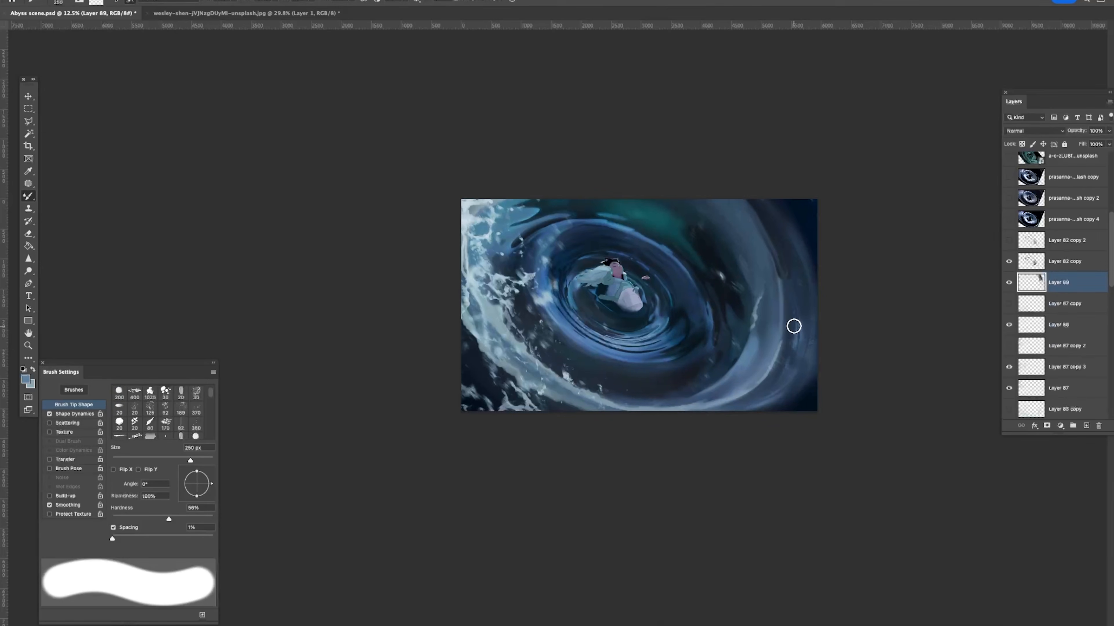
pyautogui.hotkey('shift', 'b')
pyautogui.moveTo(779, 281)
pyautogui.mouseDown()
pyautogui.moveTo(763, 233)
pyautogui.moveTo(778, 295)
pyautogui.mouseUp()
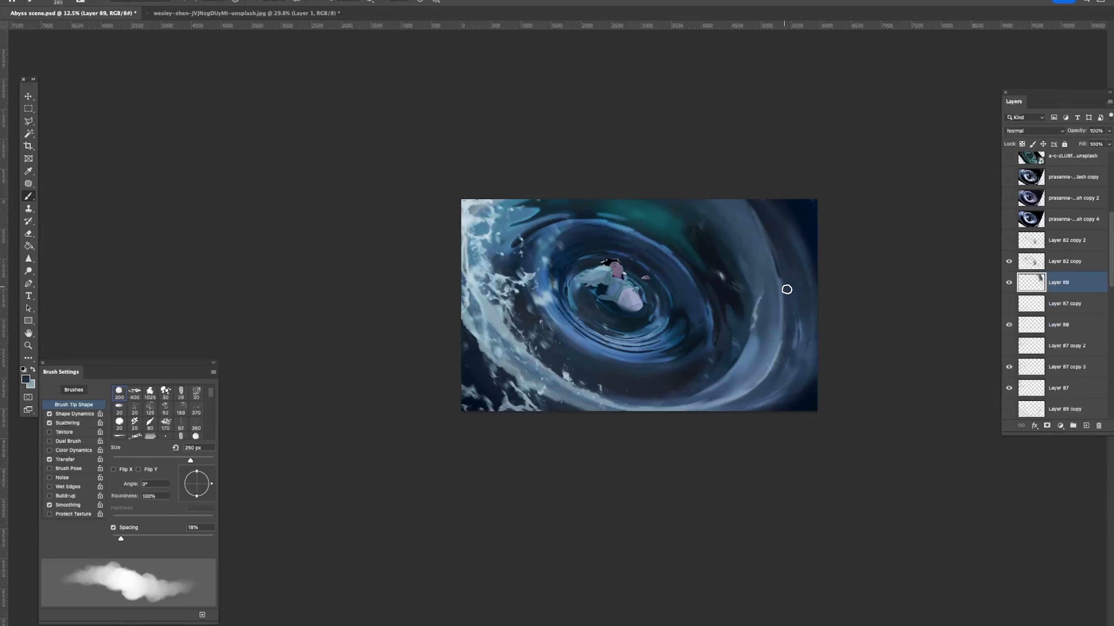
pyautogui.keyDown('alt'); pyautogui.click(786, 256); pyautogui.keyUp('alt')
pyautogui.keyDown('alt'); pyautogui.click(769, 318); pyautogui.keyUp('alt')
pyautogui.keyDown('alt'); pyautogui.click(748, 359); pyautogui.keyUp('alt')
pyautogui.press('[')
pyautogui.moveTo(778, 277); pyautogui.dragTo(761, 231)
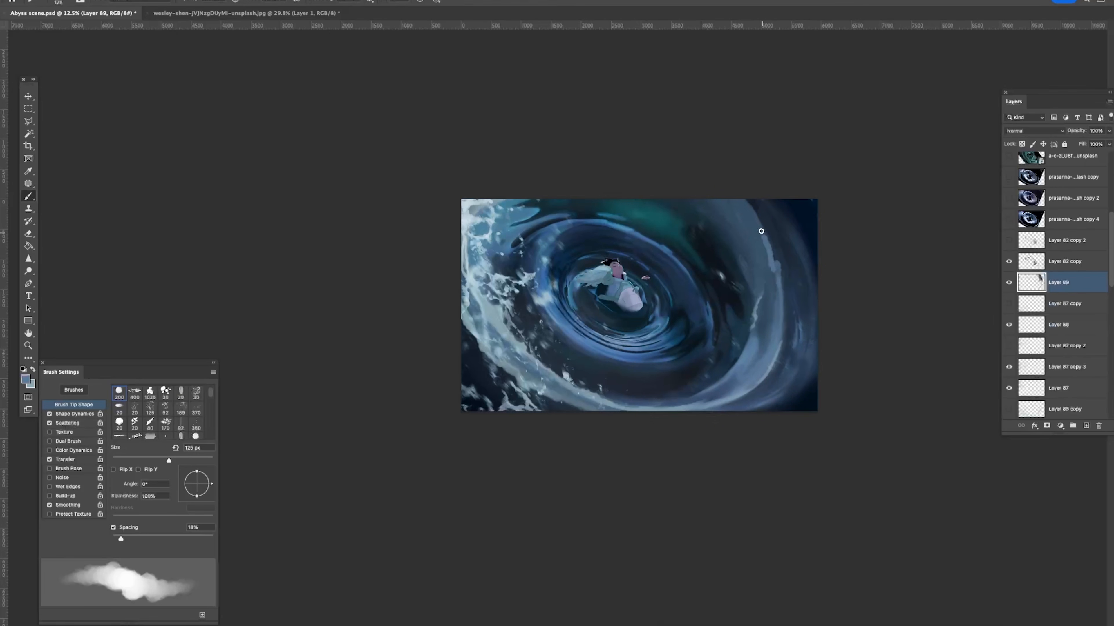
pyautogui.hotkey('ctrl', 'z')
# Step: Work sampled dark blue and teal tones into the upper right water with large brushes up to 700 px
pyautogui.keyDown('alt'); pyautogui.click(757, 206); pyautogui.keyUp('alt')
pyautogui.press(']')
pyautogui.press(']')
pyautogui.press(']')
pyautogui.press(']')
pyautogui.press(']')
pyautogui.press(']')
pyautogui.press(']')
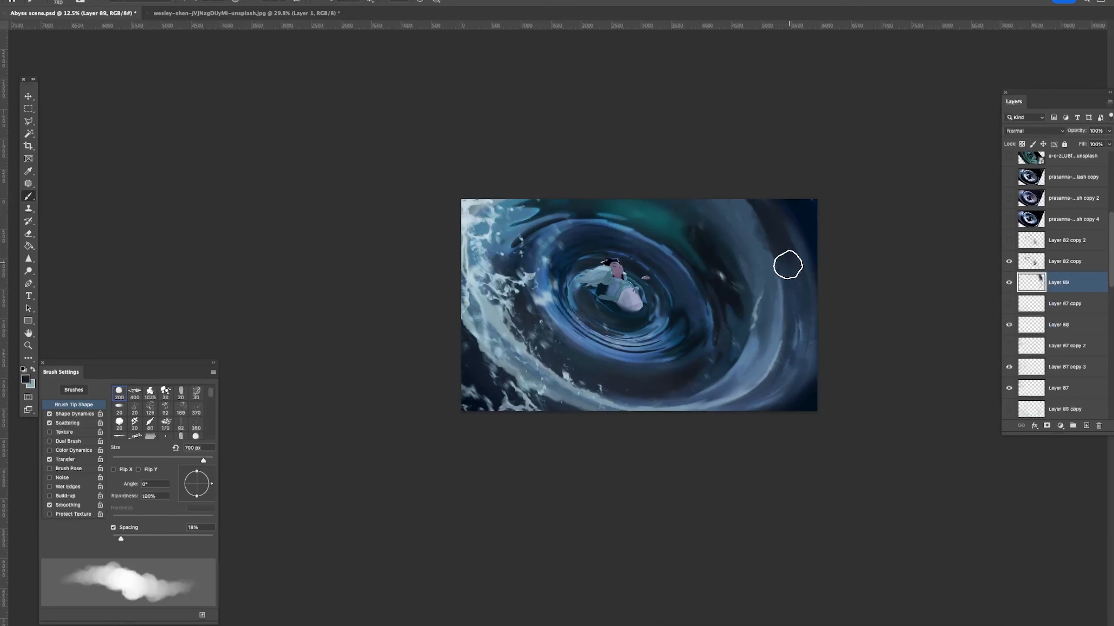
pyautogui.keyDown('alt'); pyautogui.click(673, 224); pyautogui.keyUp('alt')
pyautogui.press('[')
pyautogui.press('[')
pyautogui.press('[')
pyautogui.press('[')
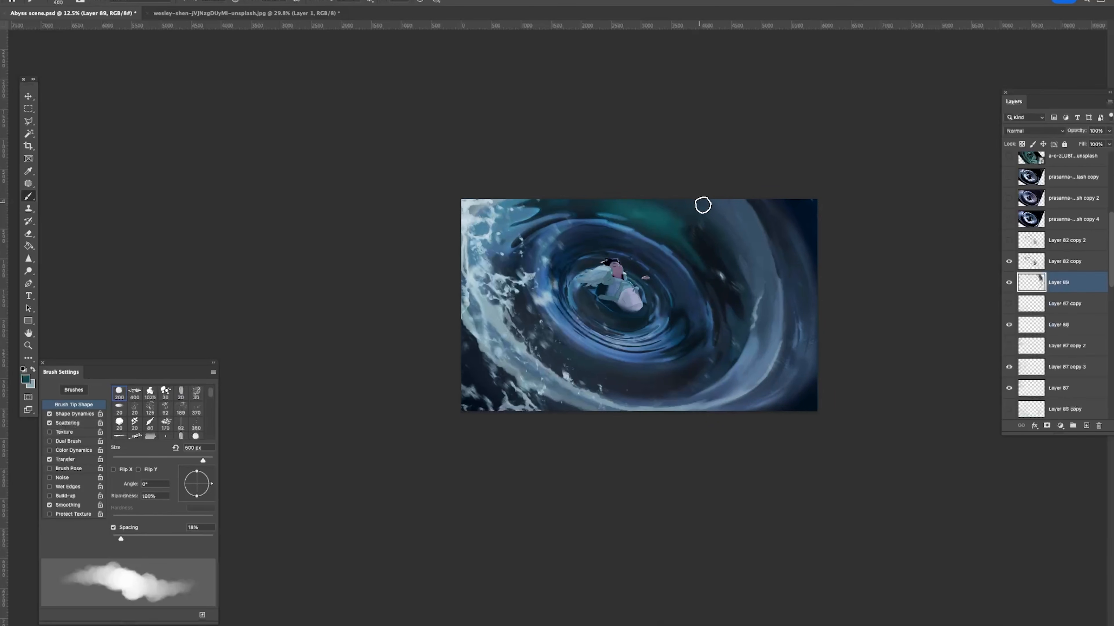
pyautogui.keyDown('alt'); pyautogui.click(773, 225); pyautogui.keyUp('alt')
# Step: Flip the canvas horizontally and inspect the reworked whirlpool wall with the painting zoomed out and in
pyautogui.press('z')
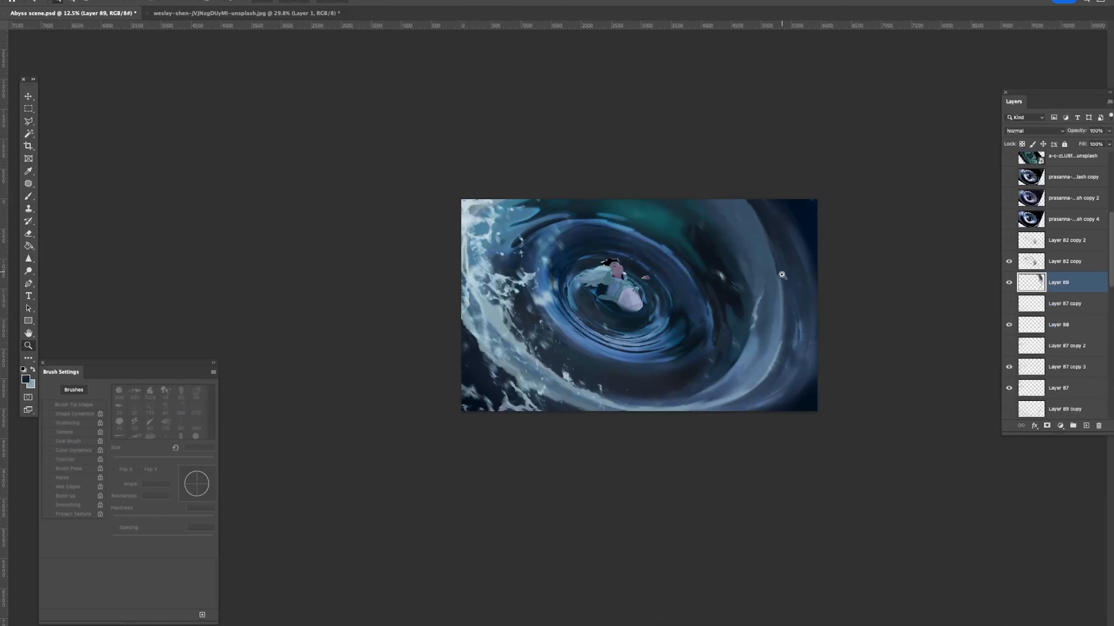
pyautogui.moveTo(785, 286); pyautogui.dragTo(765, 294)
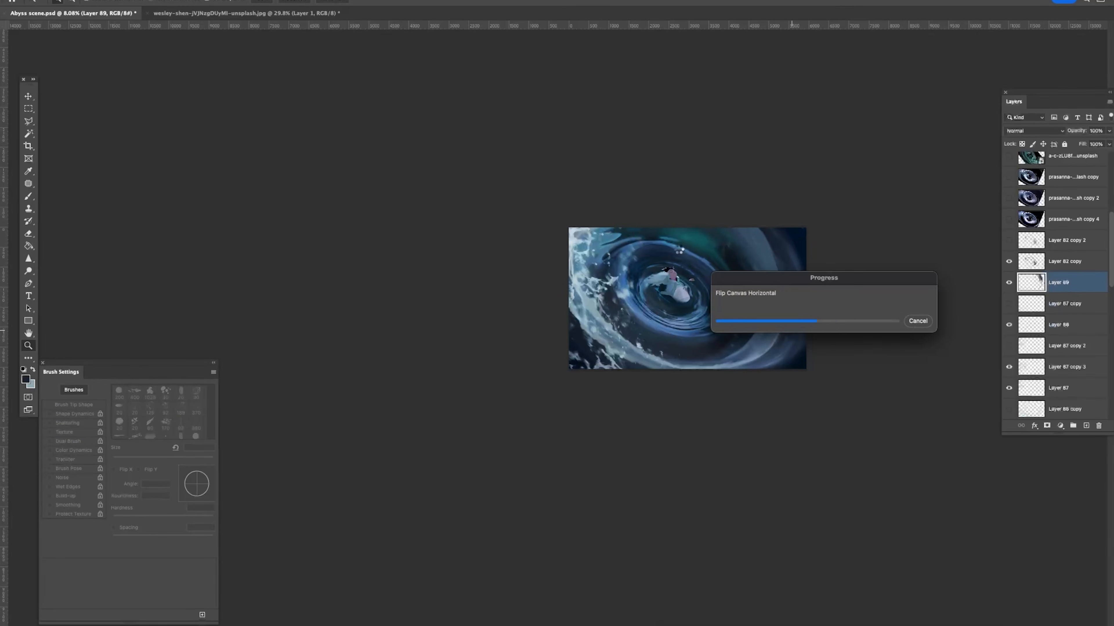
pyautogui.moveTo(664, 300); pyautogui.dragTo(682, 310)
pyautogui.moveTo(669, 229); pyautogui.dragTo(702, 226)
pyautogui.moveTo(631, 282); pyautogui.dragTo(648, 278)
pyautogui.press('b')
pyautogui.moveTo(647, 278); pyautogui.dragTo(600, 274)
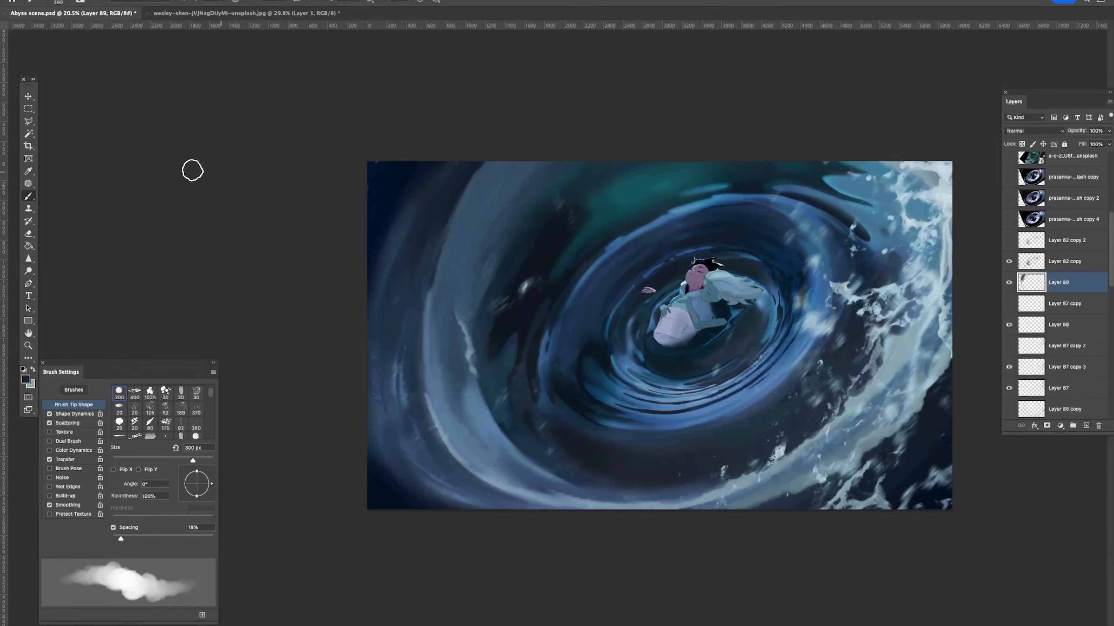
pyautogui.click(29, 97)
pyautogui.click(744, 296)
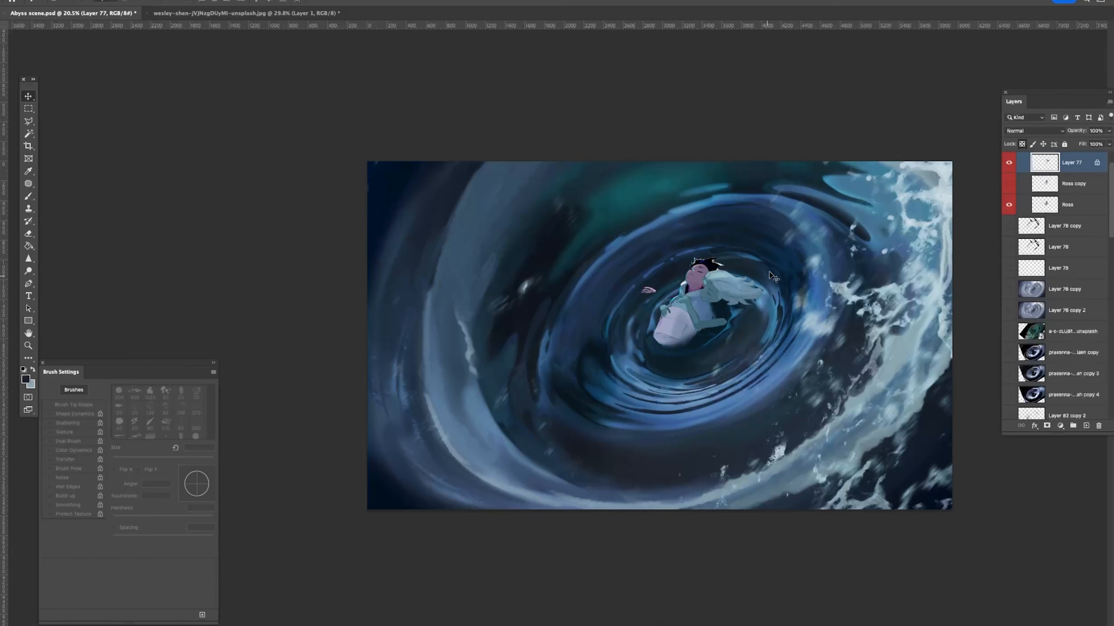
pyautogui.hotkey('ctrl', 'j')
pyautogui.hotkey('ctrl', 'm')
pyautogui.moveTo(992, 502)
pyautogui.mouseDown()
pyautogui.moveTo(973, 515)
pyautogui.moveTo(983, 514)
pyautogui.mouseUp()
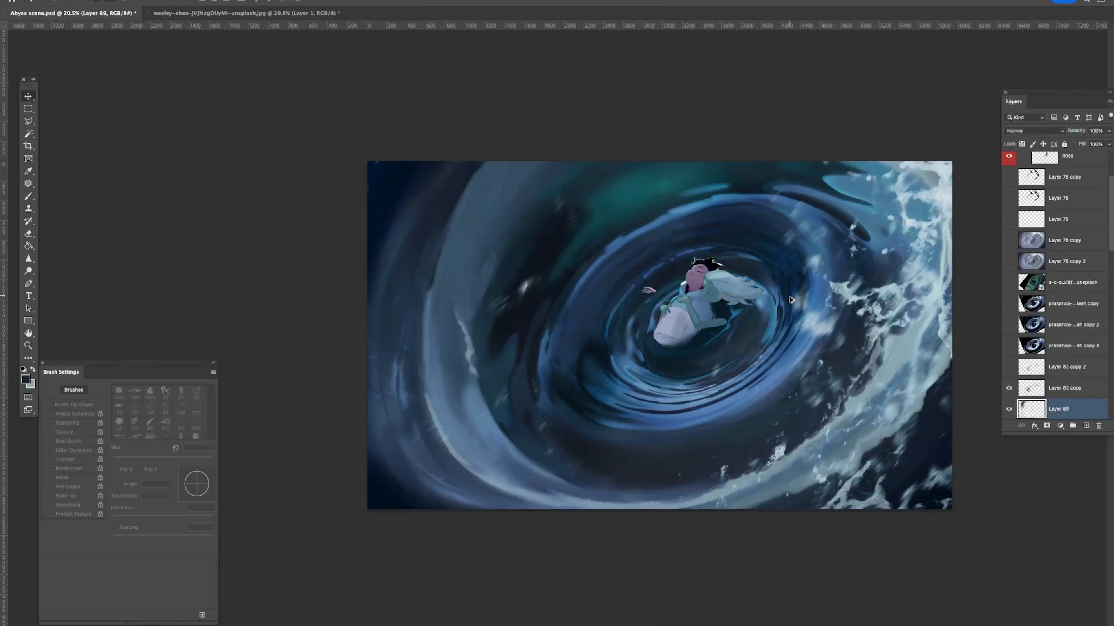
pyautogui.press('z')
pyautogui.scroll(-3, 757, 319)
pyautogui.scroll(2, 756, 319)
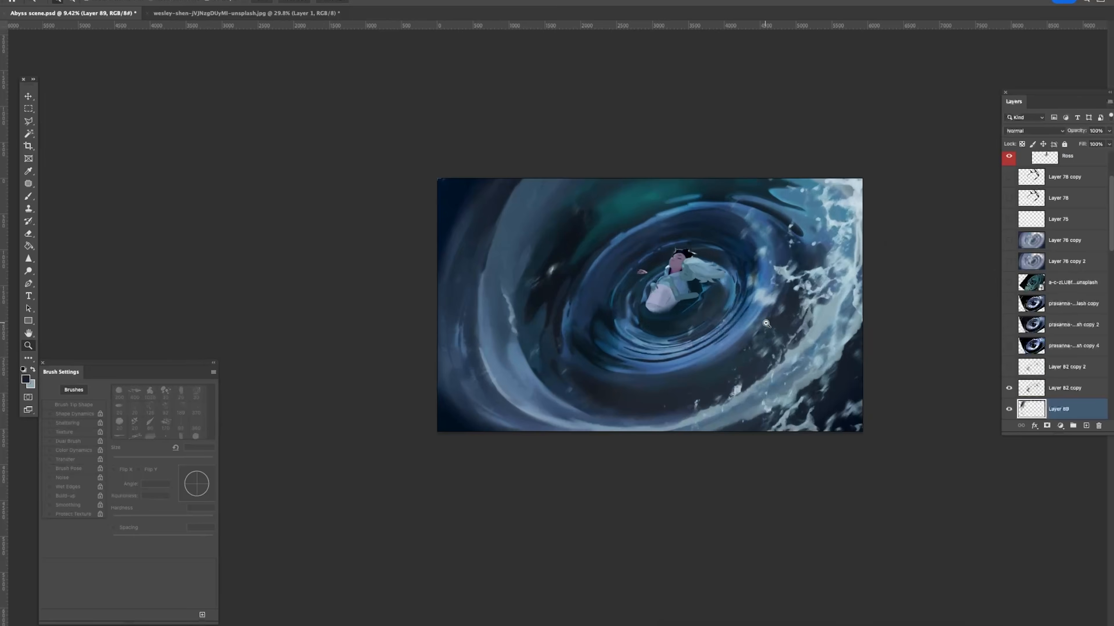
# Step: Select the couple's painted layer, Layer 77, from the figures at the centre of the whirlpool
pyautogui.click(29, 98)
pyautogui.press('z')
pyautogui.moveTo(652, 269); pyautogui.dragTo(741, 279)
pyautogui.press('v')
pyautogui.rightClick(748, 283)
pyautogui.click(761, 290)
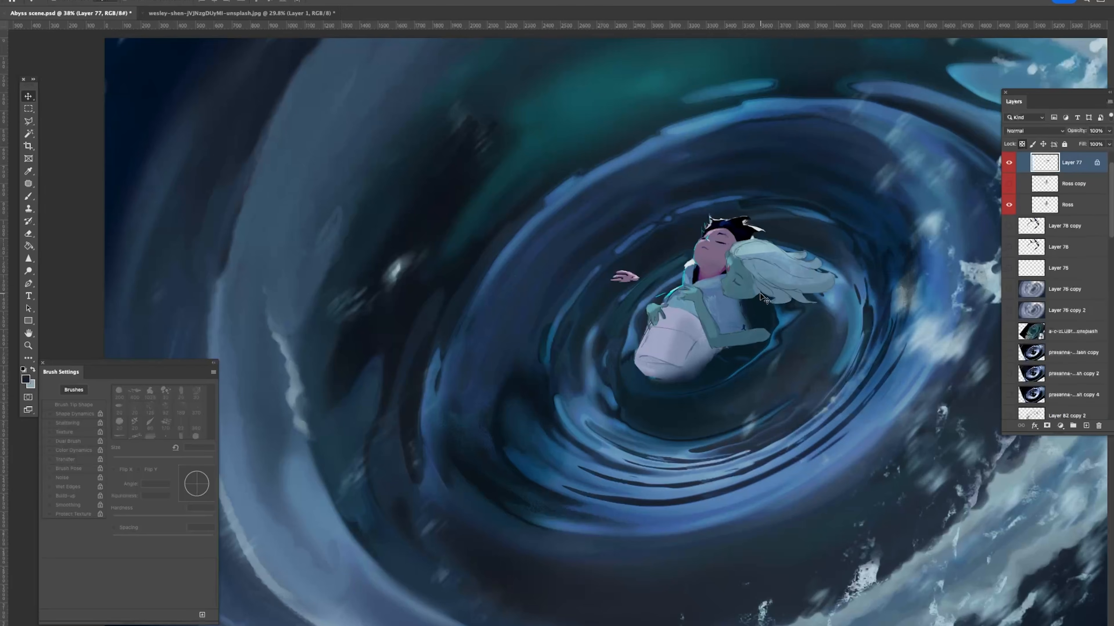
# Step: Choose a soft textured brush preset and clean up the woman's forearm and wrist with a sampled teal at 35 px
pyautogui.press('b')
pyautogui.rightClick(740, 281)
pyautogui.click(842, 419)
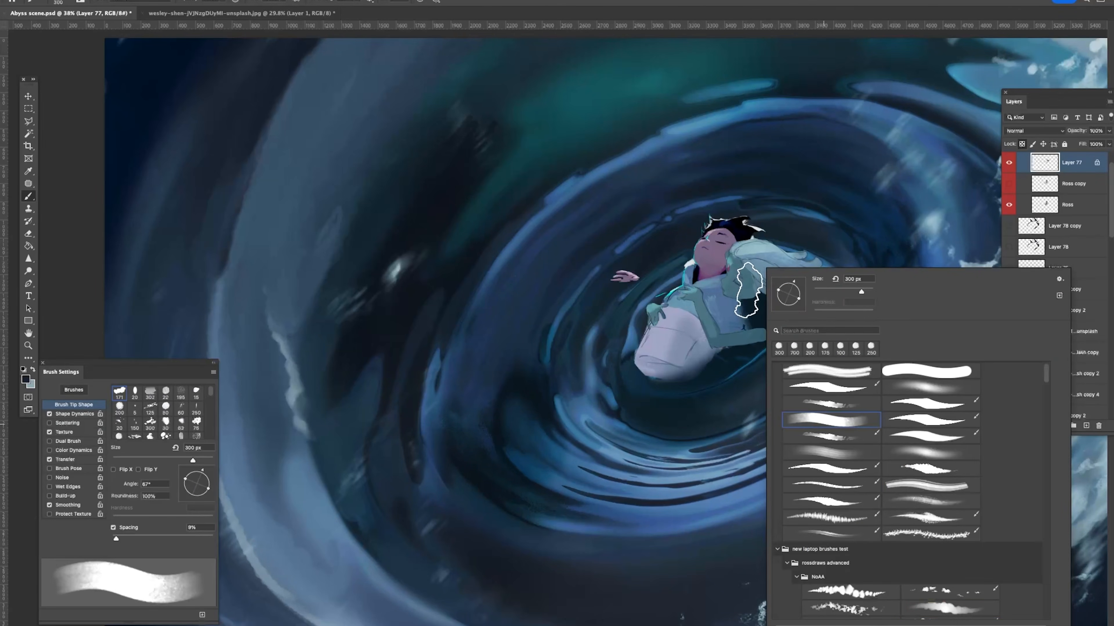
pyautogui.keyDown('alt'); pyautogui.click(742, 290); pyautogui.keyUp('alt')
pyautogui.scroll(3, 747, 280)
pyautogui.press('[')
pyautogui.press('[')
pyautogui.press('[')
pyautogui.press('[')
pyautogui.press('[')
pyautogui.press('[')
pyautogui.press('[')
pyautogui.press('[')
pyautogui.press('[')
pyautogui.press('[')
pyautogui.press('[')
pyautogui.press('[')
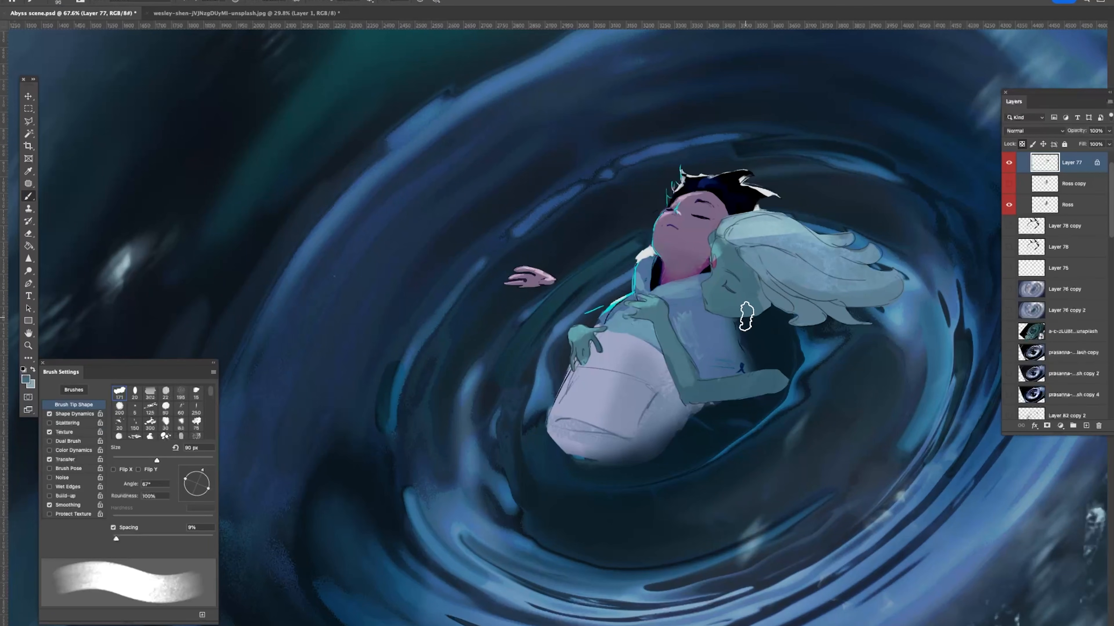
pyautogui.press('[')
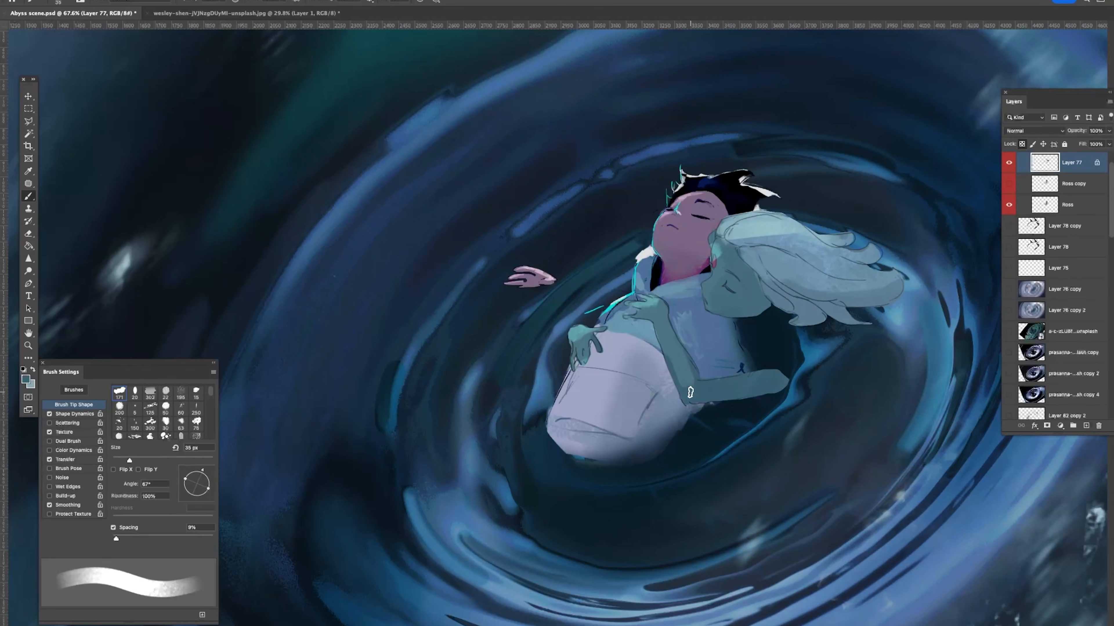
pyautogui.moveTo(680, 376); pyautogui.dragTo(687, 376)
pyautogui.moveTo(782, 389)
pyautogui.mouseDown()
pyautogui.moveTo(788, 373)
pyautogui.moveTo(784, 387)
pyautogui.mouseUp()
# Step: Try small strokes on the woman's face, undo them, and refine her temple and hairline with sampled tones at 10 px
pyautogui.keyDown('alt'); pyautogui.click(727, 259); pyautogui.keyUp('alt')
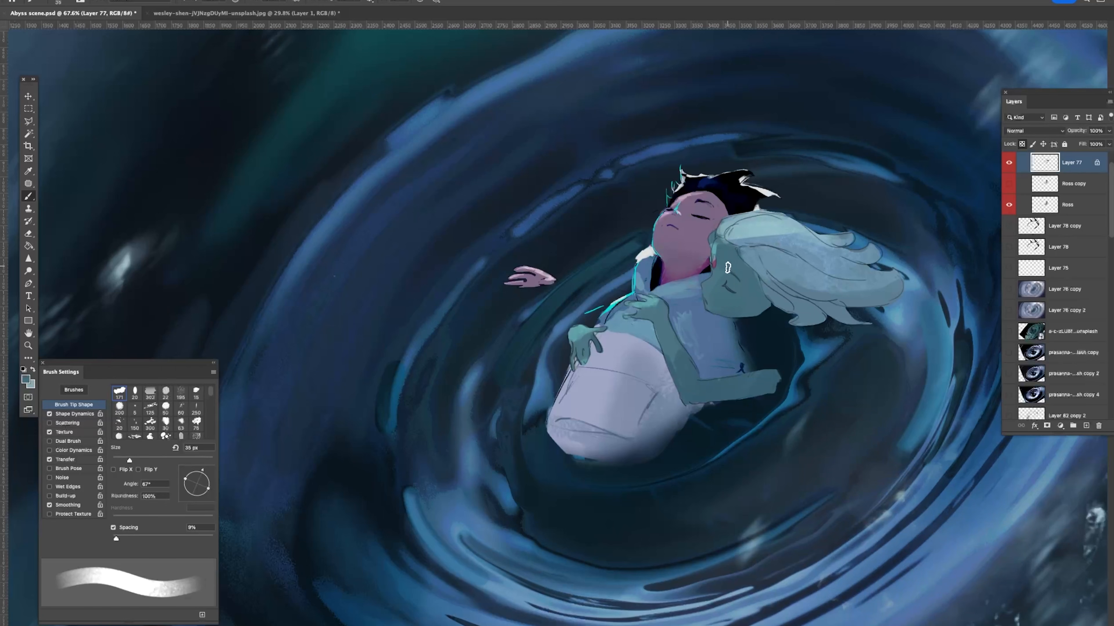
pyautogui.moveTo(720, 263); pyautogui.dragTo(752, 262)
pyautogui.keyDown('alt'); pyautogui.click(706, 247); pyautogui.keyUp('alt')
pyautogui.press('[')
pyautogui.press('[')
pyautogui.press('[')
pyautogui.press('[')
pyautogui.press('[')
pyautogui.moveTo(691, 306)
pyautogui.mouseDown()
pyautogui.moveTo(715, 287)
pyautogui.moveTo(688, 310)
pyautogui.mouseUp()
pyautogui.press('super+z')
pyautogui.press('super+z')
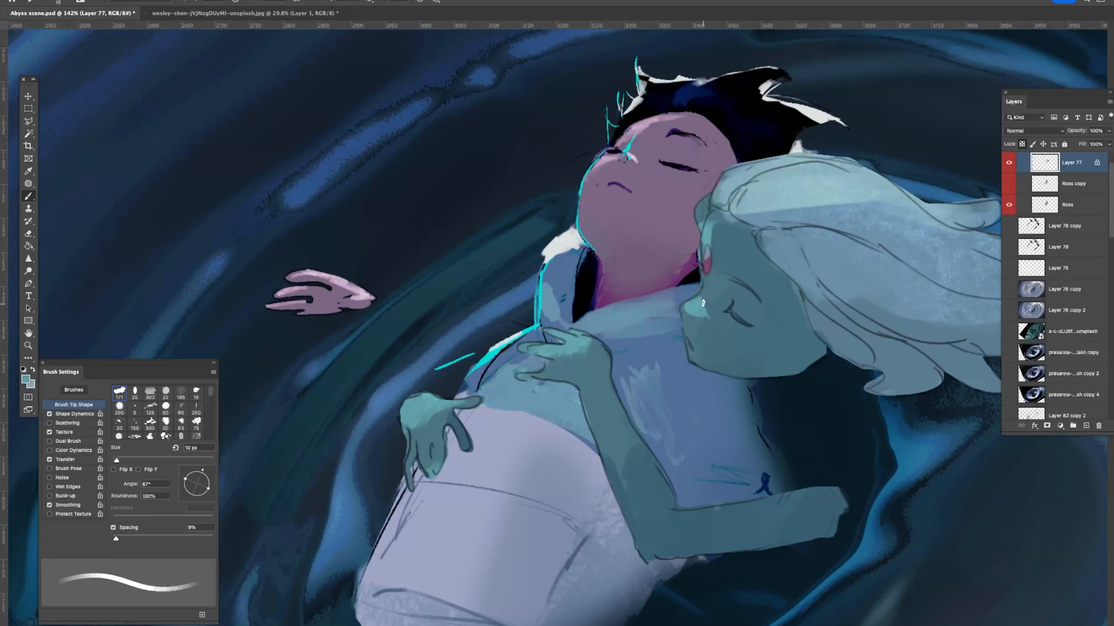
pyautogui.keyDown('alt'); pyautogui.click(715, 210); pyautogui.keyUp('alt')
pyautogui.moveTo(706, 206)
pyautogui.mouseDown()
pyautogui.moveTo(703, 231)
pyautogui.moveTo(736, 223)
pyautogui.mouseUp()
pyautogui.keyDown('alt'); pyautogui.click(730, 234); pyautogui.keyUp('alt')
pyautogui.keyDown('alt'); pyautogui.click(759, 213); pyautogui.keyUp('alt')
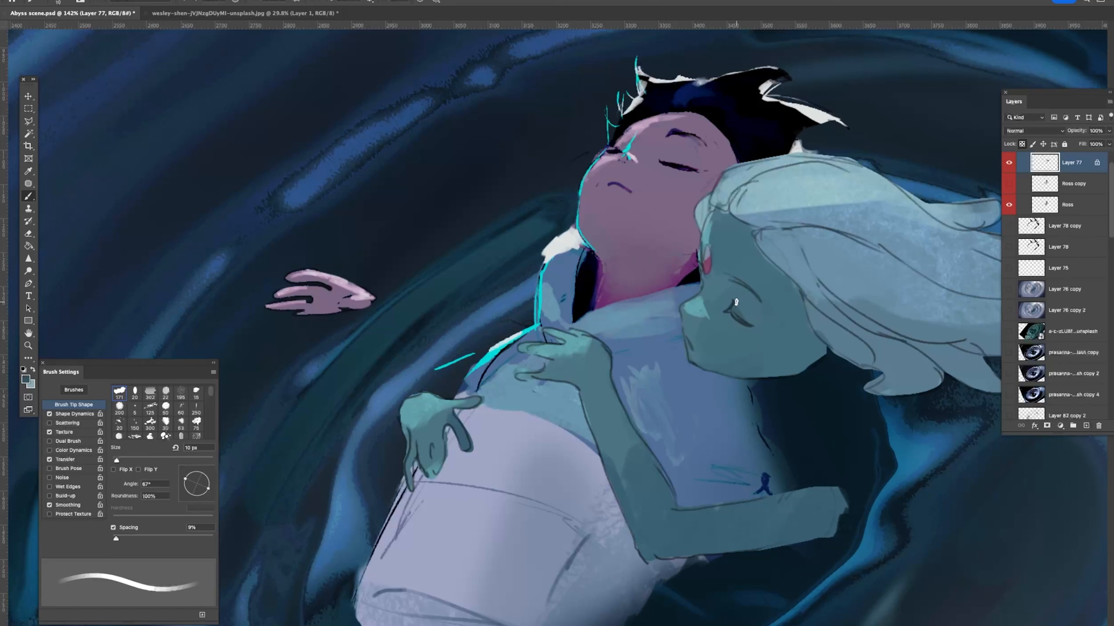
# Step: Refine the woman's nose, cheek and closed eye with fine strokes of sampled skin tones
pyautogui.keyDown('alt'); pyautogui.click(732, 350); pyautogui.keyUp('alt')
pyautogui.press(']')
pyautogui.press(']')
pyautogui.press('[')
pyautogui.press('[')
pyautogui.keyDown('alt'); pyautogui.click(712, 305); pyautogui.keyUp('alt')
pyautogui.keyDown('alt'); pyautogui.click(695, 321); pyautogui.keyUp('alt')
pyautogui.keyDown('alt'); pyautogui.click(814, 328); pyautogui.keyUp('alt')
pyautogui.keyDown('alt'); pyautogui.click(578, 343); pyautogui.keyUp('alt')
pyautogui.moveTo(697, 324)
pyautogui.mouseDown()
pyautogui.moveTo(643, 293)
pyautogui.moveTo(699, 324)
pyautogui.mouseUp()
pyautogui.keyDown('alt'); pyautogui.click(704, 295); pyautogui.keyUp('alt')
pyautogui.keyDown('alt'); pyautogui.click(724, 255); pyautogui.keyUp('alt')
pyautogui.moveTo(710, 299)
pyautogui.mouseDown()
pyautogui.moveTo(649, 294)
pyautogui.moveTo(751, 344)
pyautogui.moveTo(703, 303)
pyautogui.mouseUp()
pyautogui.moveTo(748, 332)
pyautogui.mouseDown()
pyautogui.moveTo(701, 346)
pyautogui.moveTo(683, 318)
pyautogui.mouseUp()
# Step: Try broader strokes along the woman's jaw and nose, undo them, and shade her chin with a sampled tone
pyautogui.press(']')
pyautogui.press(']')
pyautogui.press(']')
pyautogui.press(']')
pyautogui.press(']')
pyautogui.moveTo(740, 407); pyautogui.dragTo(807, 391)
pyautogui.press('super+z')
pyautogui.moveTo(675, 332); pyautogui.dragTo(700, 332)
pyautogui.press('super+z')
pyautogui.keyDown('alt'); pyautogui.click(703, 371); pyautogui.keyUp('alt')
pyautogui.moveTo(711, 380)
pyautogui.mouseDown()
pyautogui.moveTo(731, 409)
pyautogui.moveTo(715, 404)
pyautogui.mouseUp()
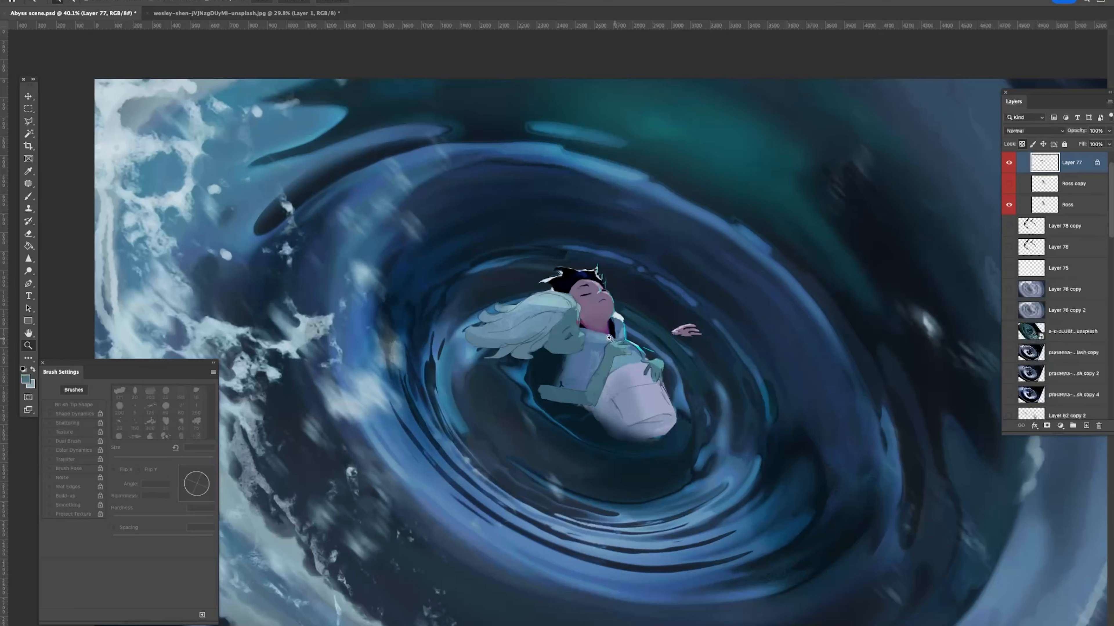
# Step: Touch up the woman's forehead and hairline with a sampled tone and a fine brush of up to 15 px
pyautogui.moveTo(526, 344); pyautogui.dragTo(589, 324)
pyautogui.keyDown('alt'); pyautogui.click(559, 319); pyautogui.keyUp('alt')
pyautogui.press('[')
pyautogui.press('[')
pyautogui.press('[')
pyautogui.press('[')
pyautogui.press('[')
pyautogui.press('[')
pyautogui.press('[')
pyautogui.press('[')
pyautogui.press('[')
pyautogui.moveTo(504, 365)
pyautogui.mouseDown()
pyautogui.moveTo(492, 389)
pyautogui.moveTo(558, 322)
pyautogui.mouseUp()
pyautogui.press(']')
pyautogui.press(']')
pyautogui.press(']')
pyautogui.press(']')
pyautogui.press(']')
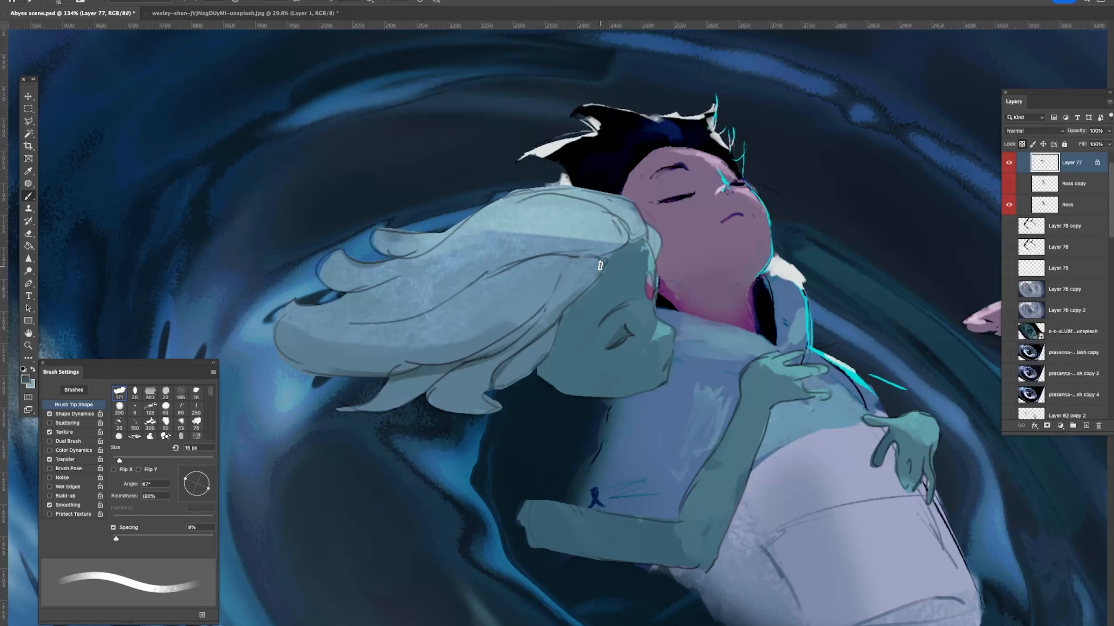
# Step: Shade the lower strands of the woman's hair with a larger brush, undoing a misplaced stroke and resampling the hair colour
pyautogui.press(']')
pyautogui.press(']')
pyautogui.press(']')
pyautogui.press(']')
pyautogui.press(']')
pyautogui.press(']')
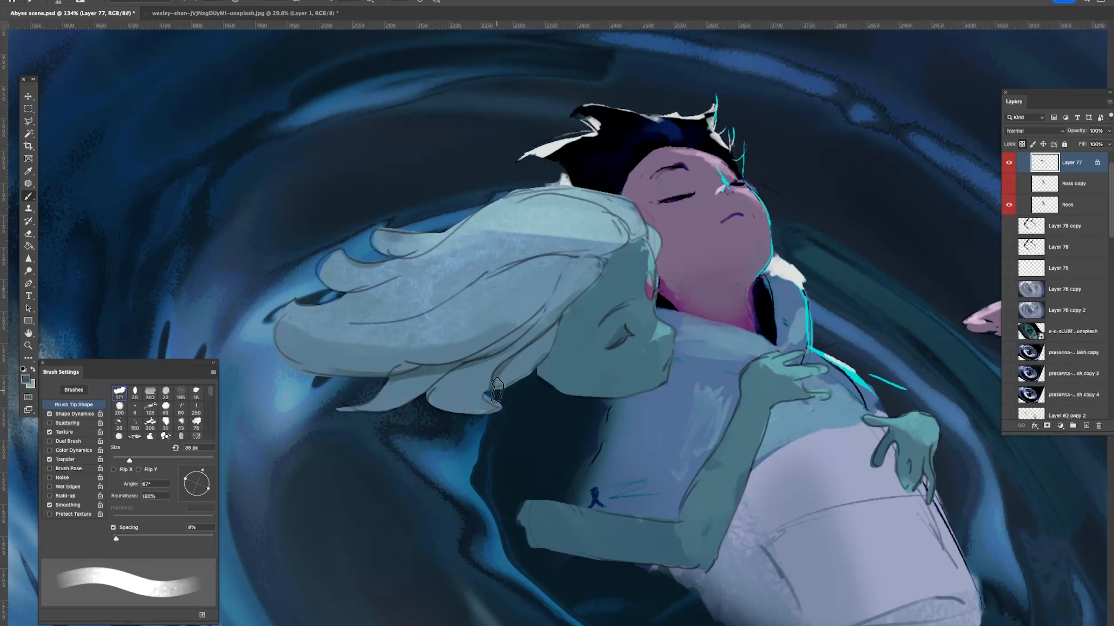
pyautogui.press('super+z')
pyautogui.moveTo(501, 387); pyautogui.dragTo(518, 360)
pyautogui.keyDown('alt'); pyautogui.click(509, 371); pyautogui.keyUp('alt')
pyautogui.moveTo(479, 400)
pyautogui.mouseDown()
pyautogui.moveTo(486, 426)
pyautogui.moveTo(427, 395)
pyautogui.mouseUp()
pyautogui.moveTo(391, 404)
pyautogui.mouseDown()
pyautogui.moveTo(362, 410)
pyautogui.moveTo(416, 390)
pyautogui.mouseUp()
pyautogui.press('z')
pyautogui.moveTo(579, 329)
pyautogui.mouseDown()
pyautogui.moveTo(522, 327)
pyautogui.moveTo(564, 340)
pyautogui.mouseUp()
pyautogui.press('b')
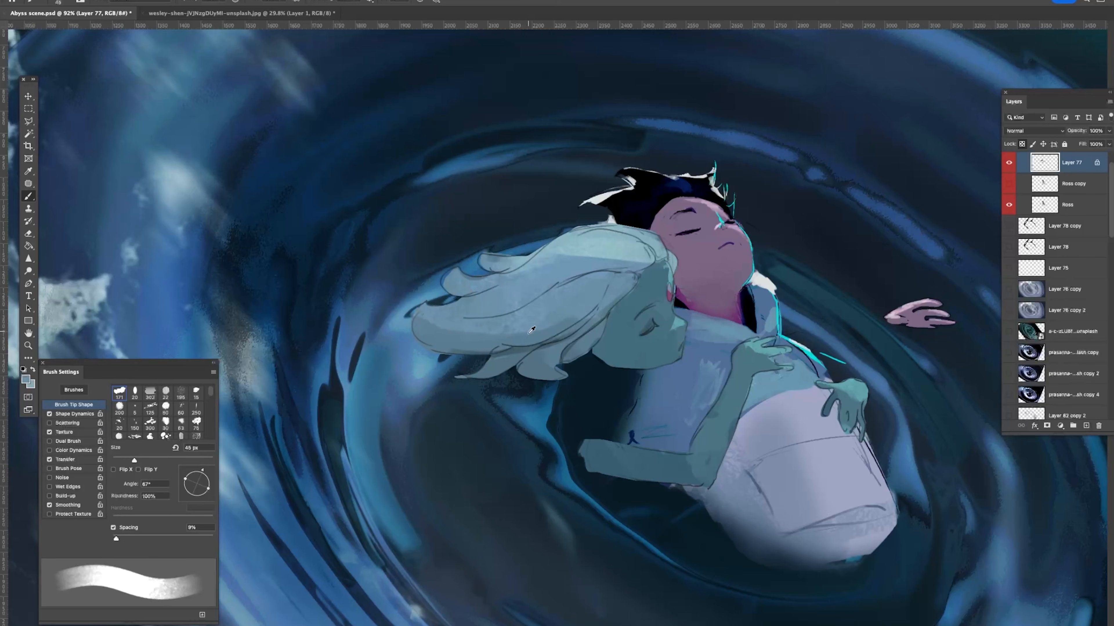
# Step: Define the curled strands at the back of the woman's hair with a 10 px brush
pyautogui.press('[')
pyautogui.press('[')
pyautogui.press('[')
pyautogui.press('[')
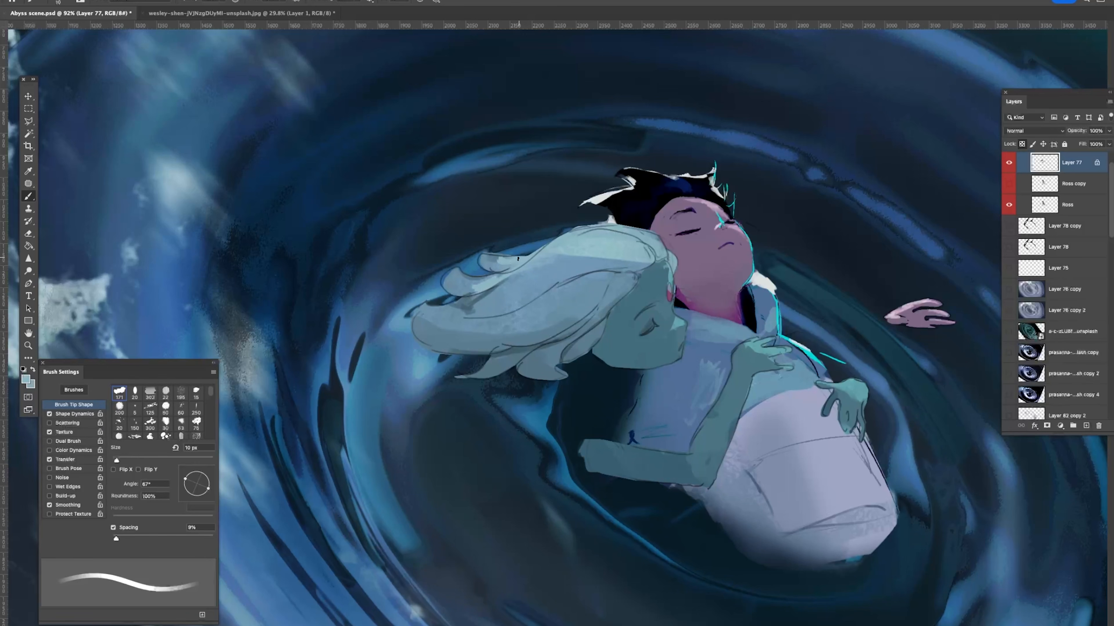
pyautogui.hotkey('alt', 'space')
pyautogui.moveTo(708, 280)
pyautogui.mouseDown()
pyautogui.moveTo(686, 269)
pyautogui.moveTo(715, 285)
pyautogui.moveTo(697, 295)
pyautogui.moveTo(689, 284)
pyautogui.mouseUp()
pyautogui.hotkey('alt', 'space')
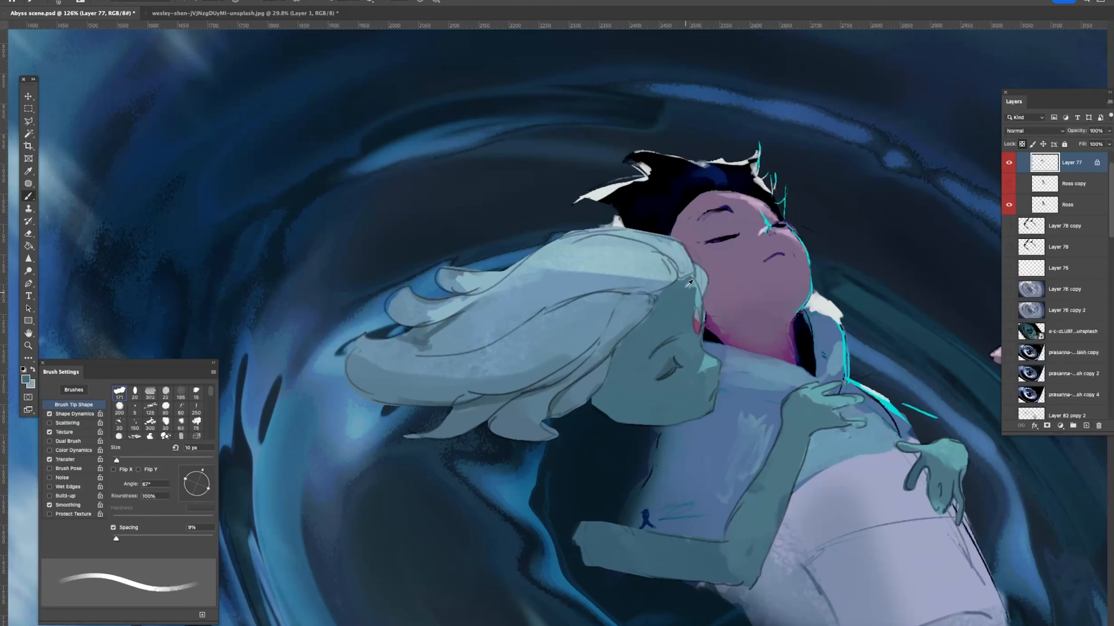
# Step: Select Layer 74, toggle the visibility of Layer 77 to compare the painted figure, and return to Layer 77
pyautogui.press('z')
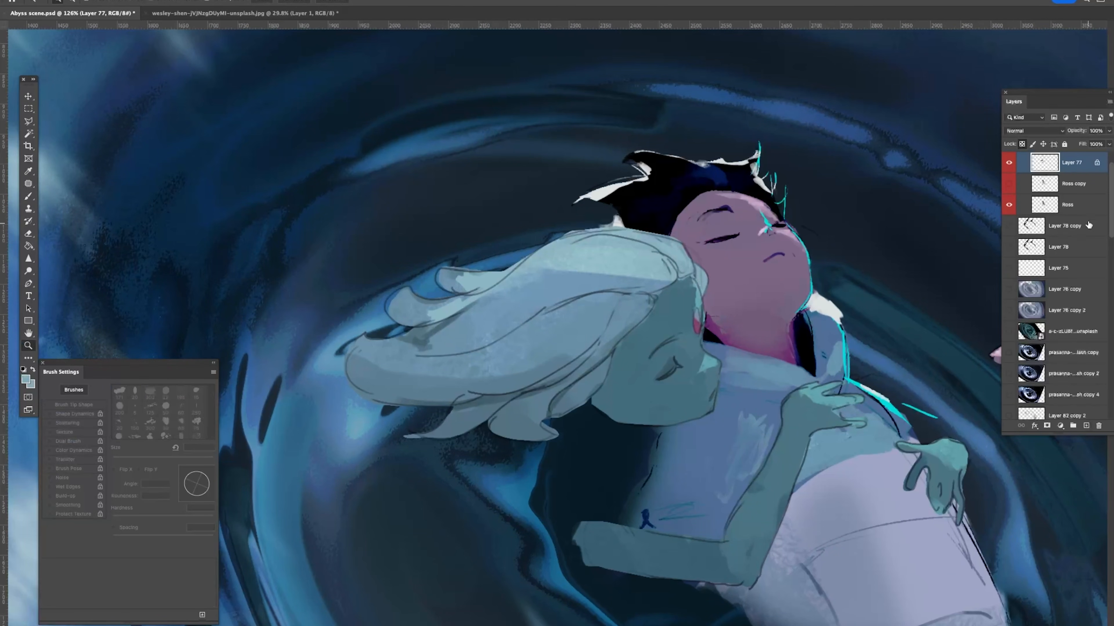
pyautogui.scroll(2, 1111, 204)
pyautogui.click(1079, 174)
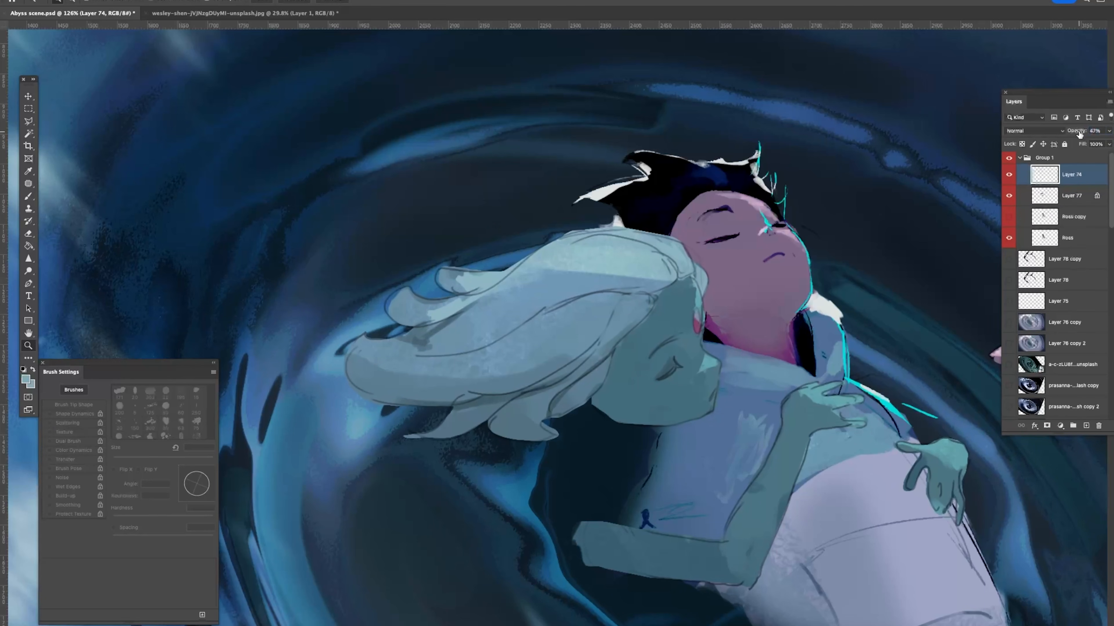
pyautogui.click(1010, 200)
pyautogui.click(1011, 200)
pyautogui.click(1020, 200)
# Step: Blend the lower and back strands of the woman's hair with sampled tones using 25 to 40 px brushes
pyautogui.moveTo(897, 278); pyautogui.dragTo(779, 347)
pyautogui.click(845, 315)
pyautogui.click(811, 327)
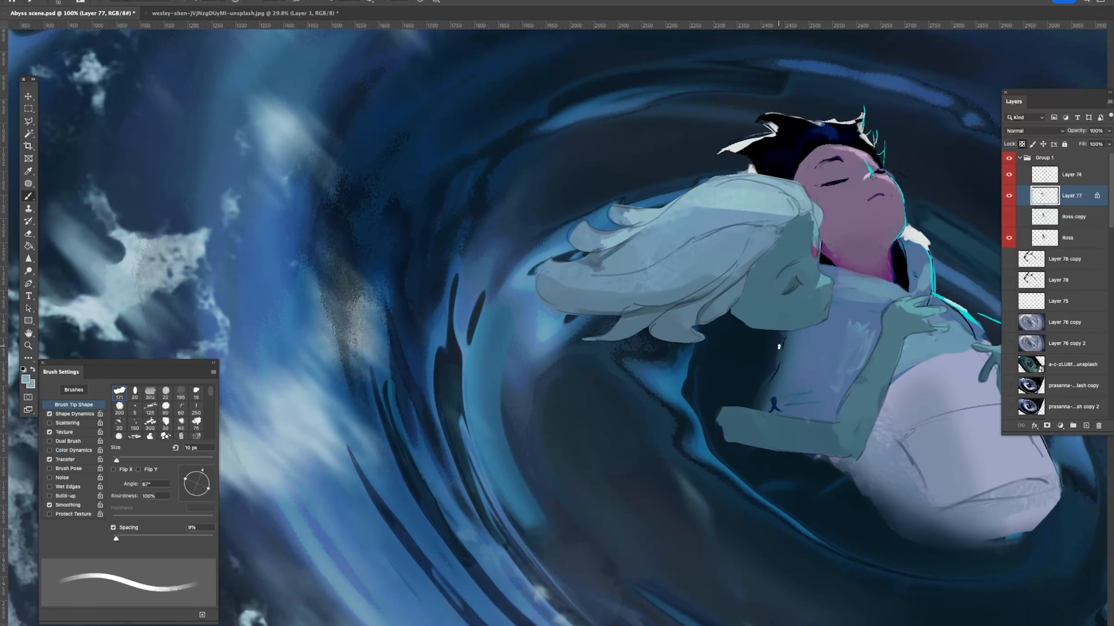
pyautogui.press(']')
pyautogui.press(']')
pyautogui.press(']')
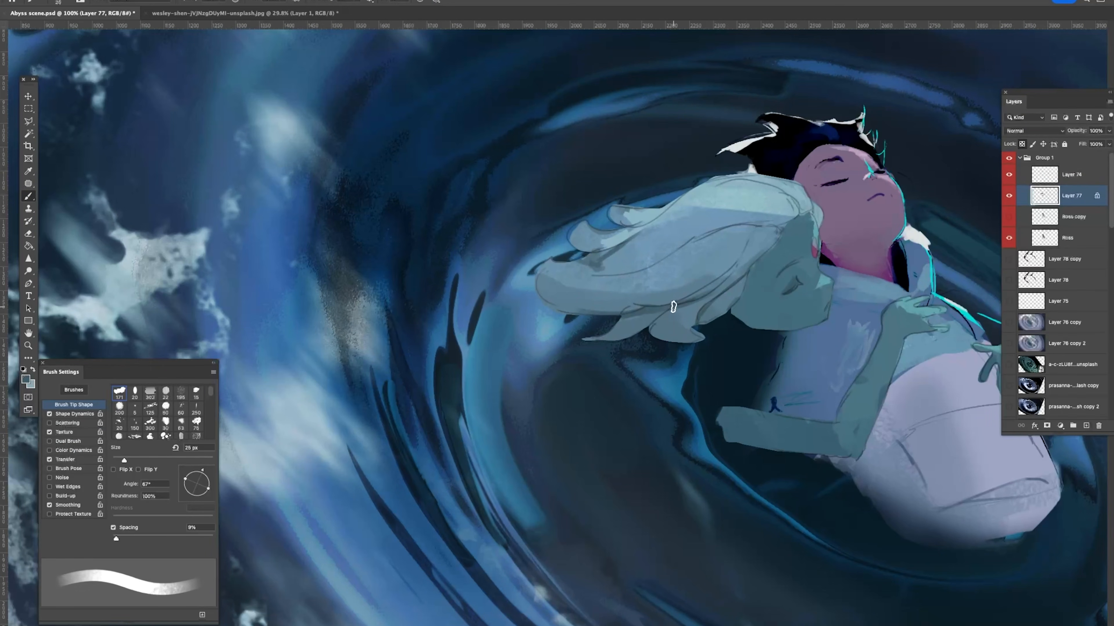
pyautogui.keyDown('alt'); pyautogui.click(737, 298); pyautogui.keyUp('alt')
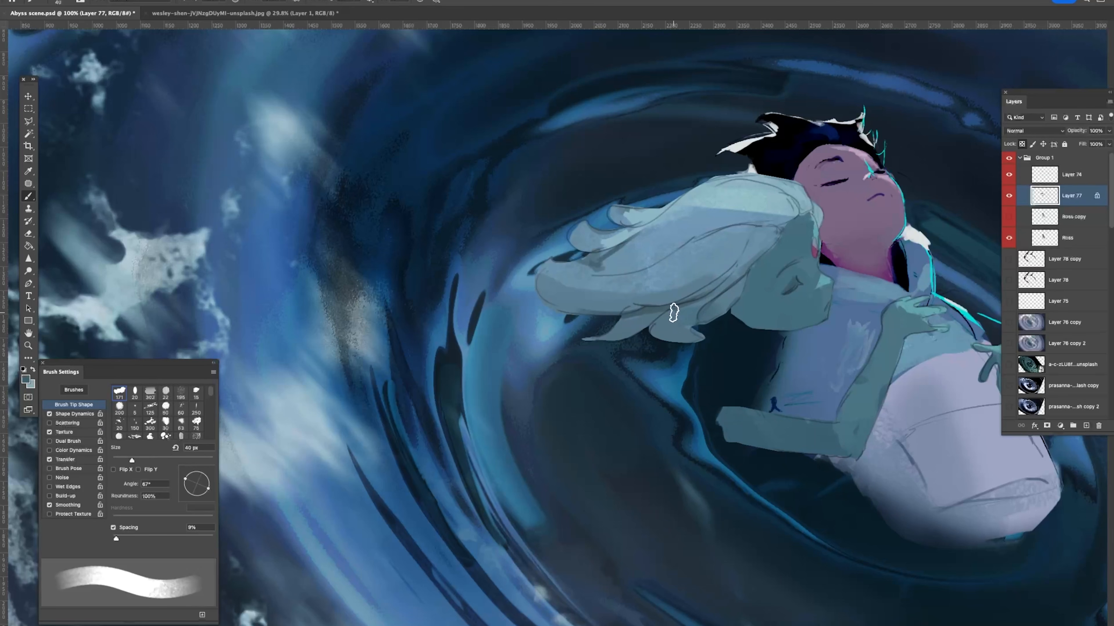
pyautogui.keyDown('alt'); pyautogui.click(696, 310); pyautogui.keyUp('alt')
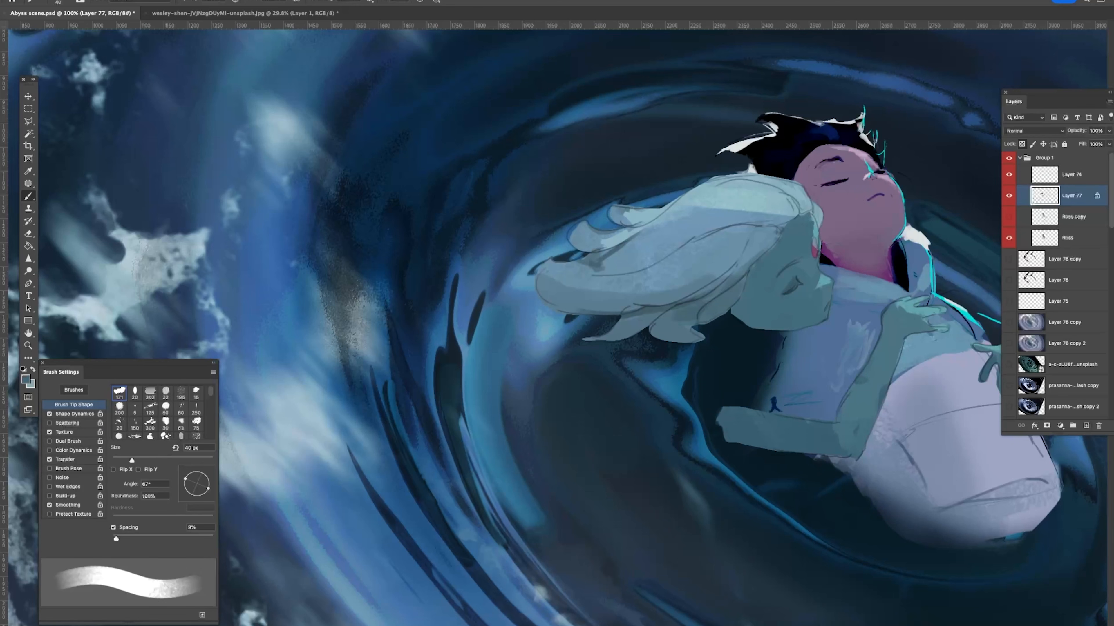
pyautogui.keyDown('alt'); pyautogui.click(591, 258); pyautogui.keyUp('alt')
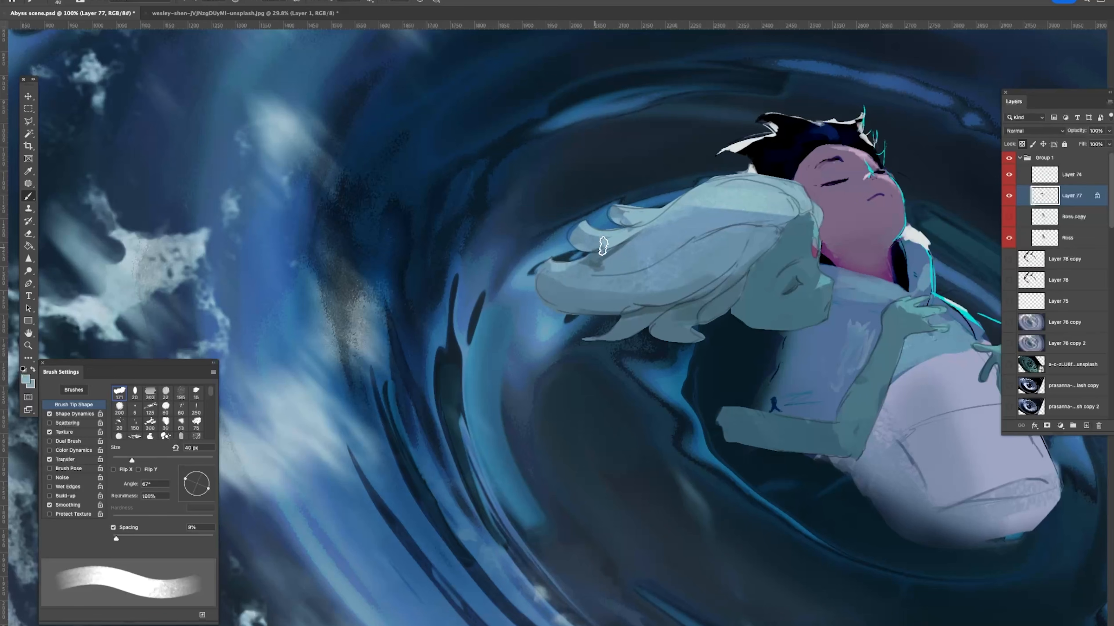
# Step: Review the whole painting and flip the canvas horizontally to check the couple mirrored
pyautogui.scroll(-5, 566, 258)
pyautogui.scroll(3, 652, 283)
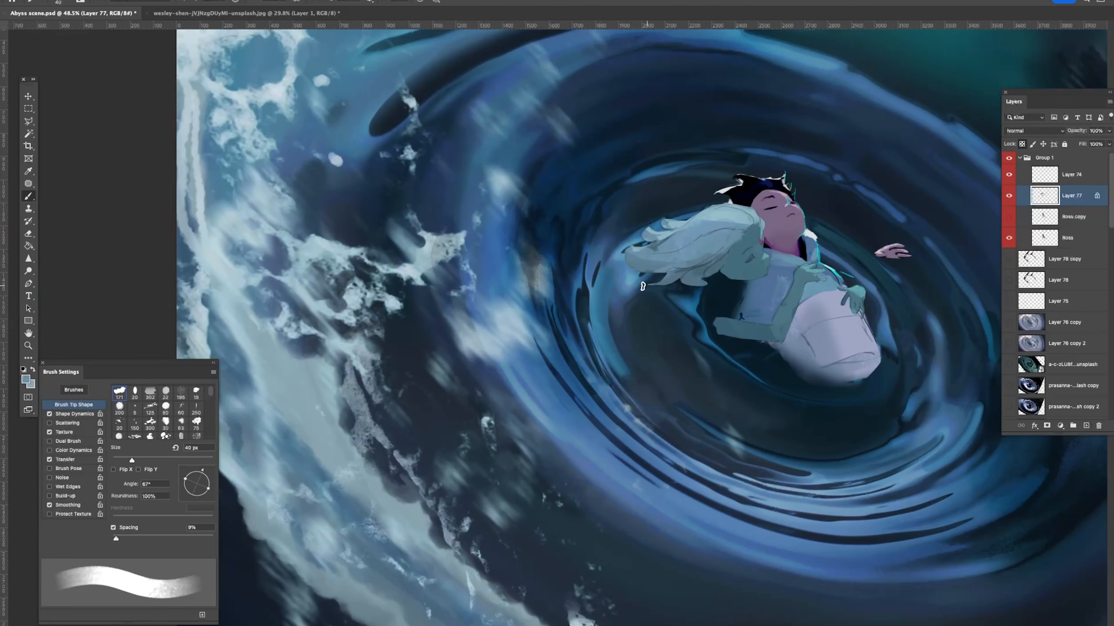
pyautogui.press('super+space')
pyautogui.moveTo(739, 278); pyautogui.dragTo(698, 367)
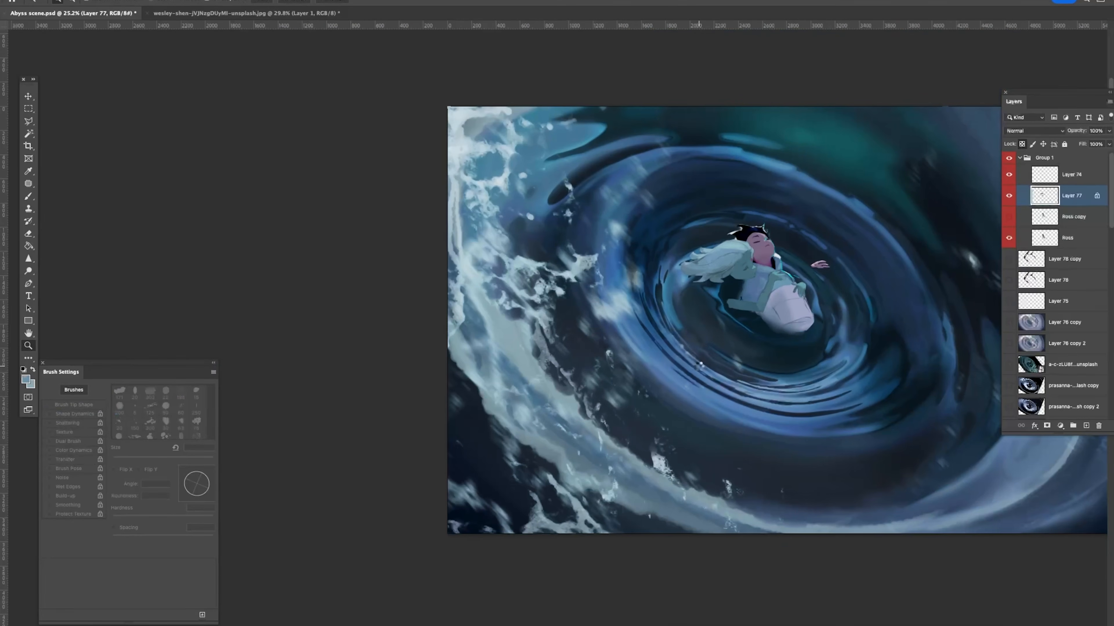
pyautogui.press('super+shift+h')
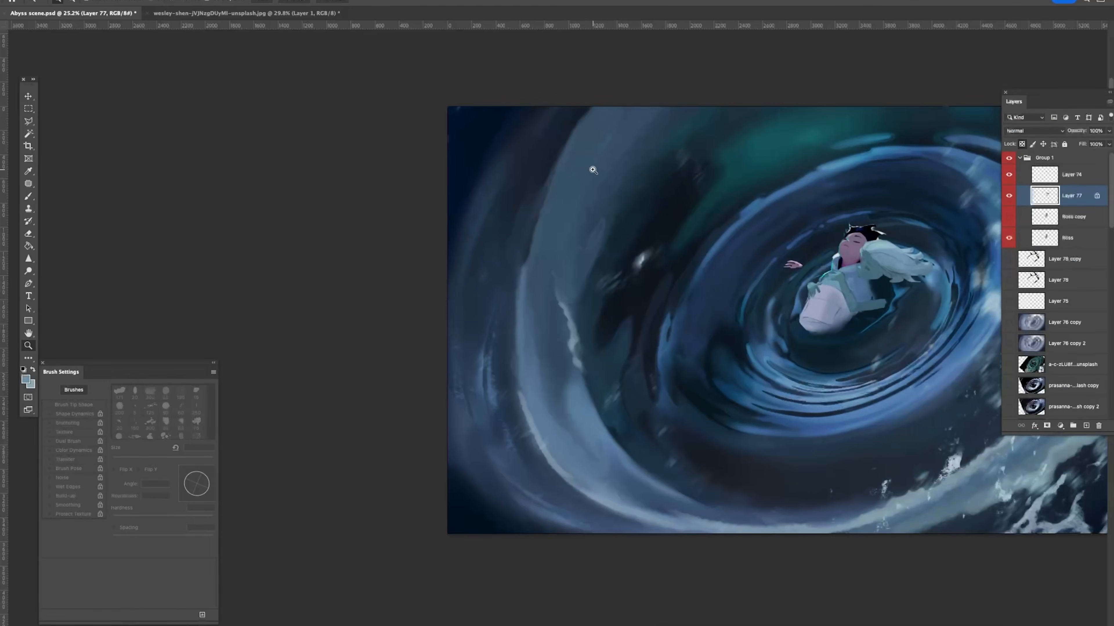
pyautogui.moveTo(717, 233); pyautogui.dragTo(894, 289)
pyautogui.moveTo(726, 285); pyautogui.dragTo(778, 291)
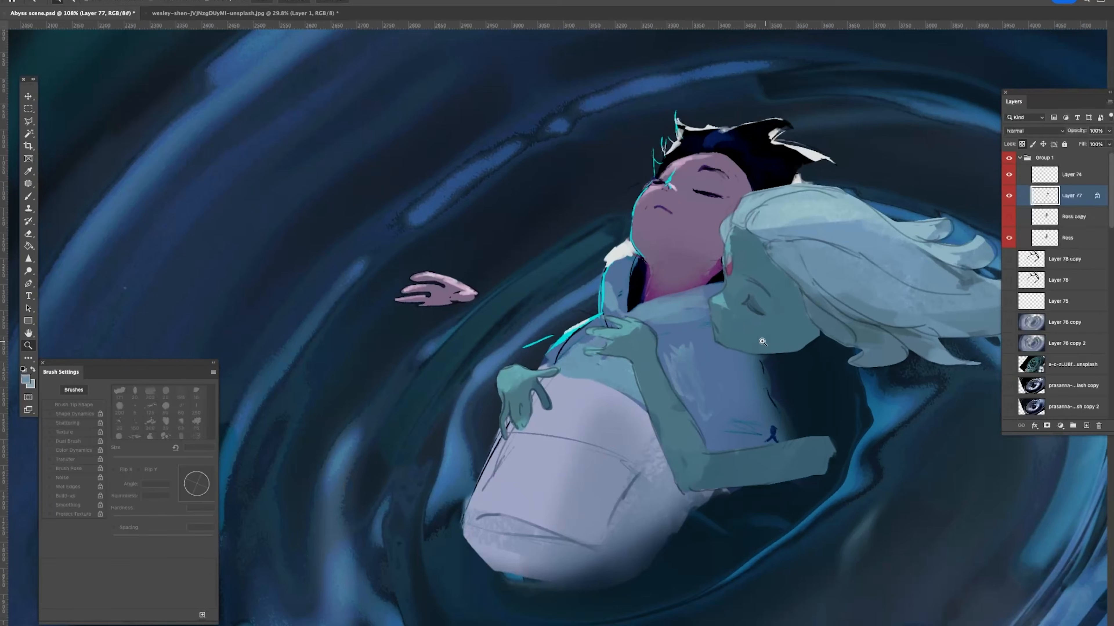
# Step: Smooth the woman's face and clean up her arm edges with sampled teal tones at 40 px
pyautogui.press('b')
pyautogui.keyDown('alt'); pyautogui.click(734, 333); pyautogui.keyUp('alt')
pyautogui.press('z')
pyautogui.moveTo(738, 365)
pyautogui.mouseDown()
pyautogui.moveTo(718, 386)
pyautogui.moveTo(770, 393)
pyautogui.mouseUp()
pyautogui.moveTo(760, 303); pyautogui.dragTo(784, 309)
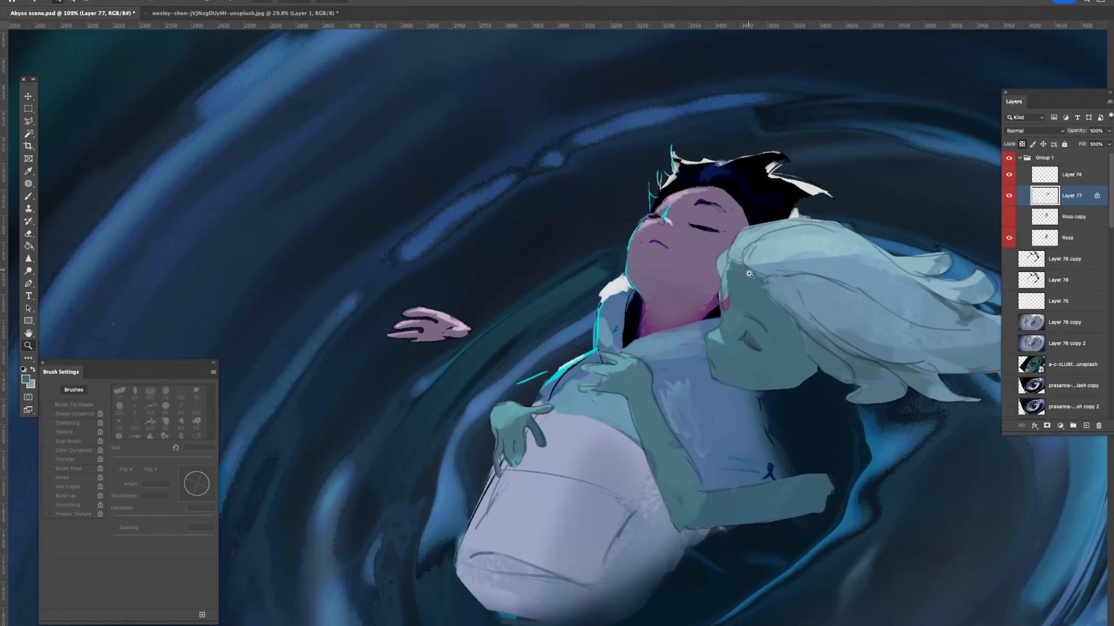
pyautogui.press('b')
pyautogui.keyDown('alt'); pyautogui.click(754, 346); pyautogui.keyUp('alt')
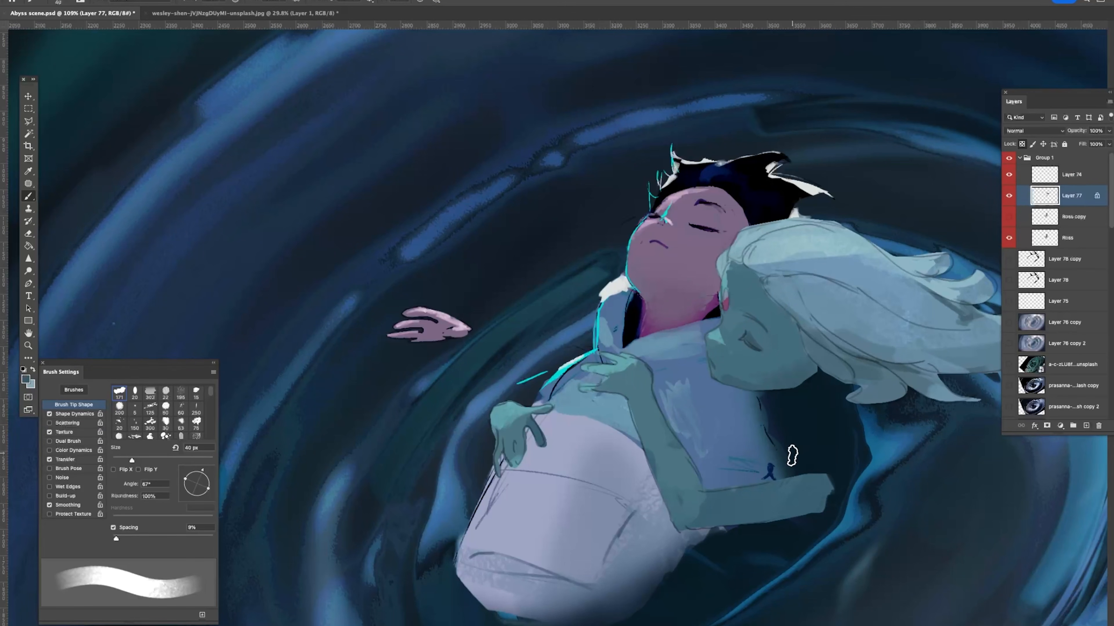
pyautogui.keyDown('alt'); pyautogui.click(814, 470); pyautogui.keyUp('alt')
pyautogui.keyDown('alt'); pyautogui.click(658, 433); pyautogui.keyUp('alt')
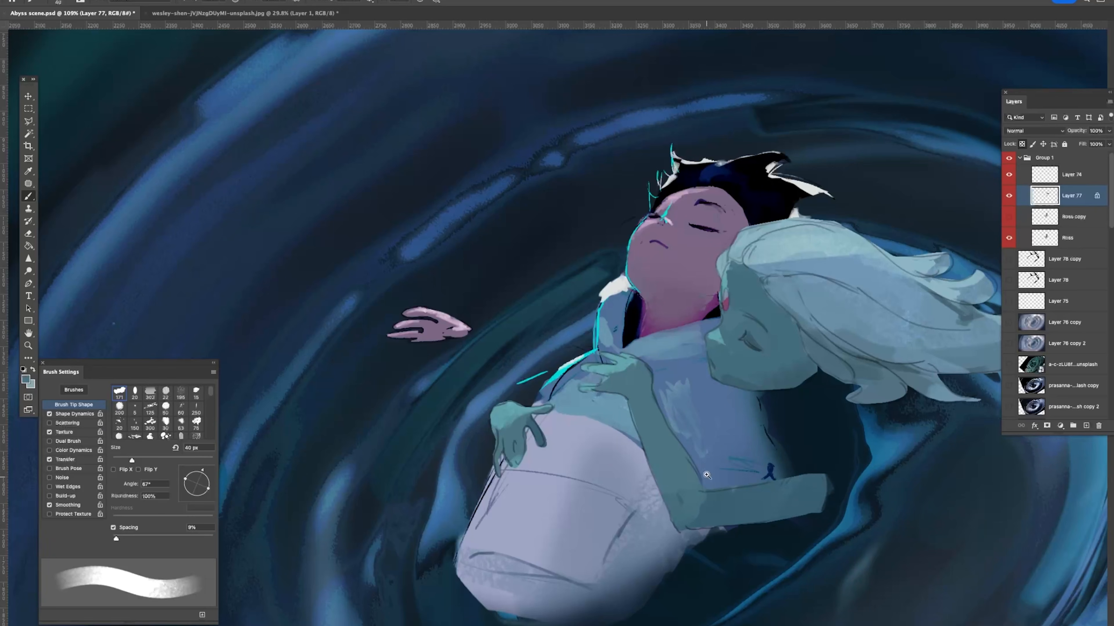
# Step: Select the man's base layer from the figure and sample his shirt's blue with the Paint Bucket active
pyautogui.press('z')
pyautogui.moveTo(749, 394); pyautogui.dragTo(730, 344)
pyautogui.click(730, 344)
pyautogui.click(25, 99)
pyautogui.click(751, 405)
pyautogui.press('g')
pyautogui.keyDown('alt'); pyautogui.click(740, 405); pyautogui.keyUp('alt')
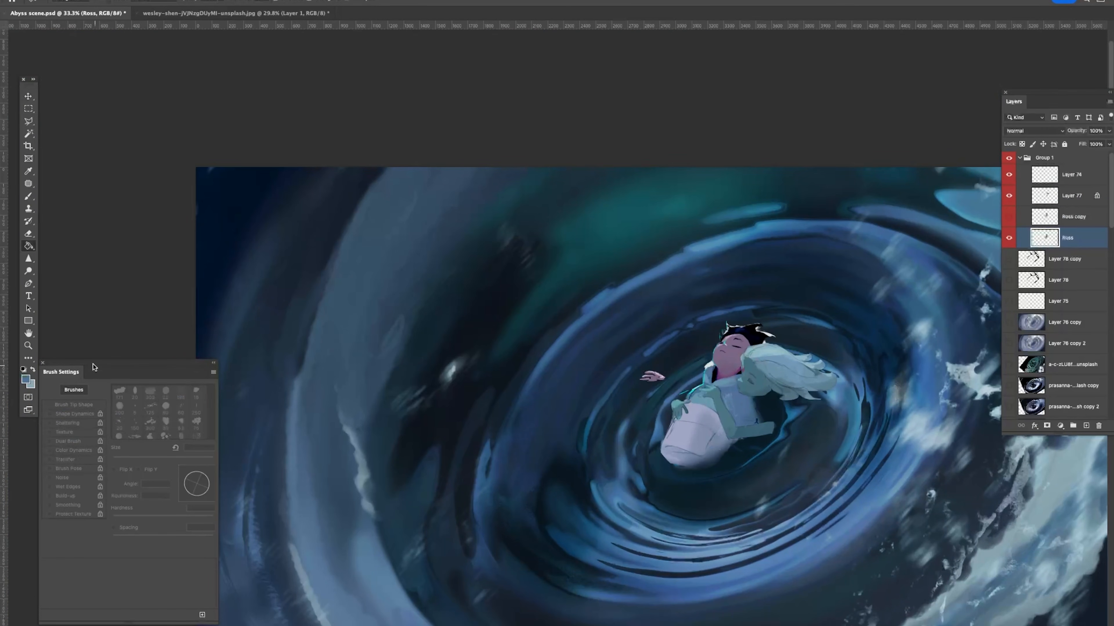
# Step: Shift the foreground colour's hue towards cyan and recolour the man's shirt in teal-blue
pyautogui.click(26, 380)
pyautogui.moveTo(1077, 304); pyautogui.dragTo(1076, 310)
pyautogui.moveTo(1001, 301)
pyautogui.mouseDown()
pyautogui.moveTo(998, 291)
pyautogui.moveTo(1002, 300)
pyautogui.mouseUp()
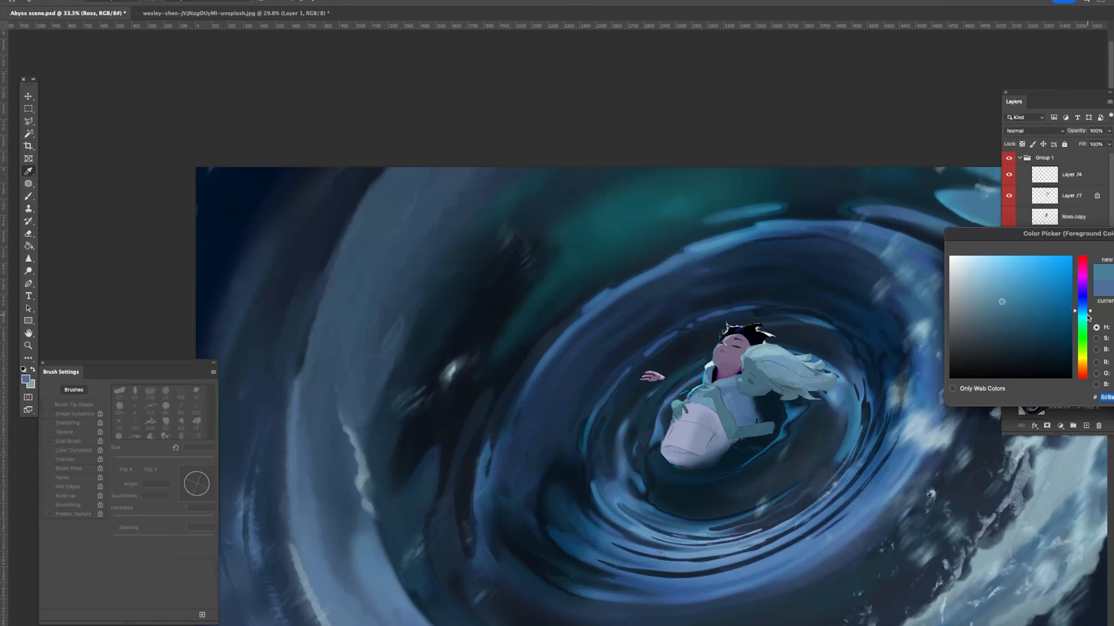
pyautogui.press('Return')
pyautogui.press('z')
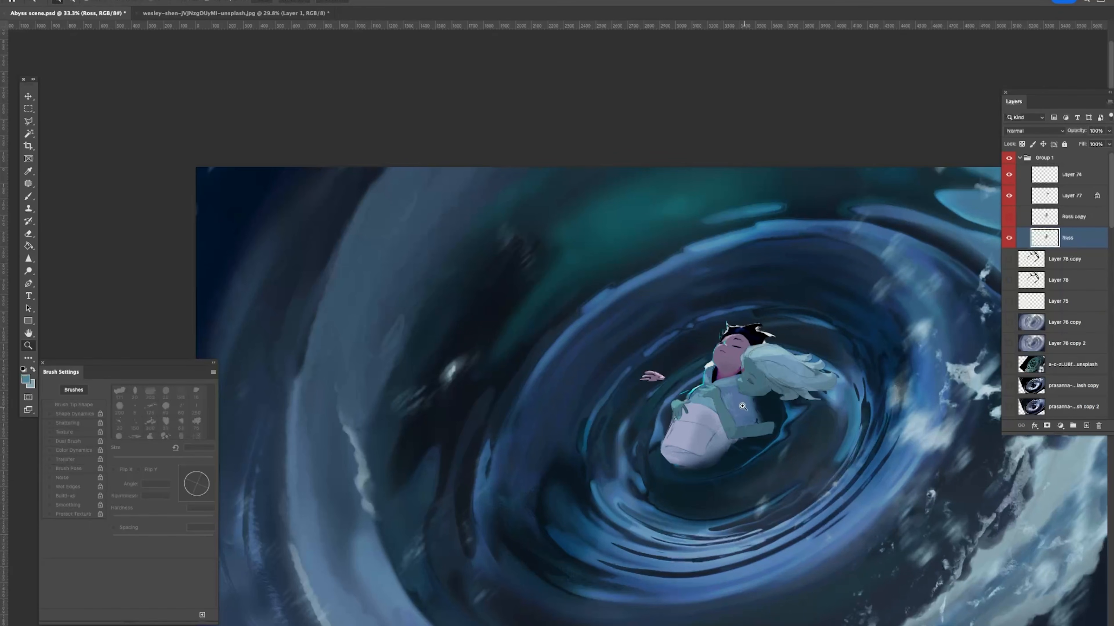
pyautogui.moveTo(742, 406); pyautogui.dragTo(751, 408)
pyautogui.press('b')
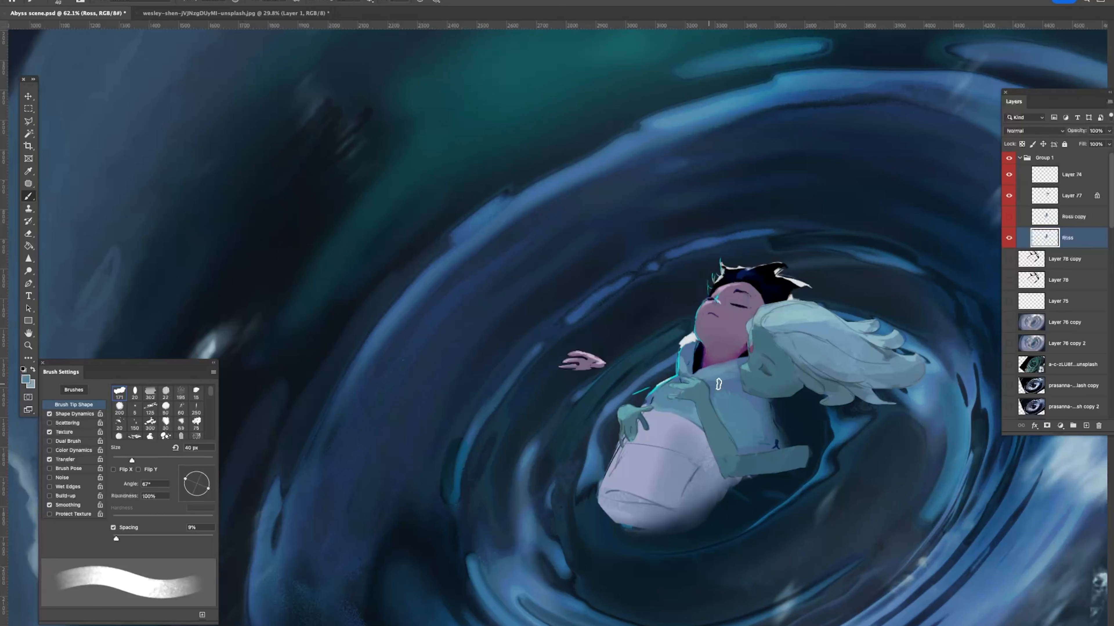
pyautogui.keyDown('alt'); pyautogui.click(690, 358); pyautogui.keyUp('alt')
pyautogui.moveTo(776, 386)
pyautogui.mouseDown()
pyautogui.moveTo(727, 386)
pyautogui.moveTo(790, 396)
pyautogui.mouseUp()
# Step: Draw the fold of the man's shirt collar in a sampled dark tone with a finer brush
pyautogui.keyDown('alt'); pyautogui.click(803, 403); pyautogui.keyUp('alt')
pyautogui.press('[')
pyautogui.press('[')
pyautogui.press('[')
pyautogui.press('[')
pyautogui.press('[')
pyautogui.press('[')
pyautogui.press('[')
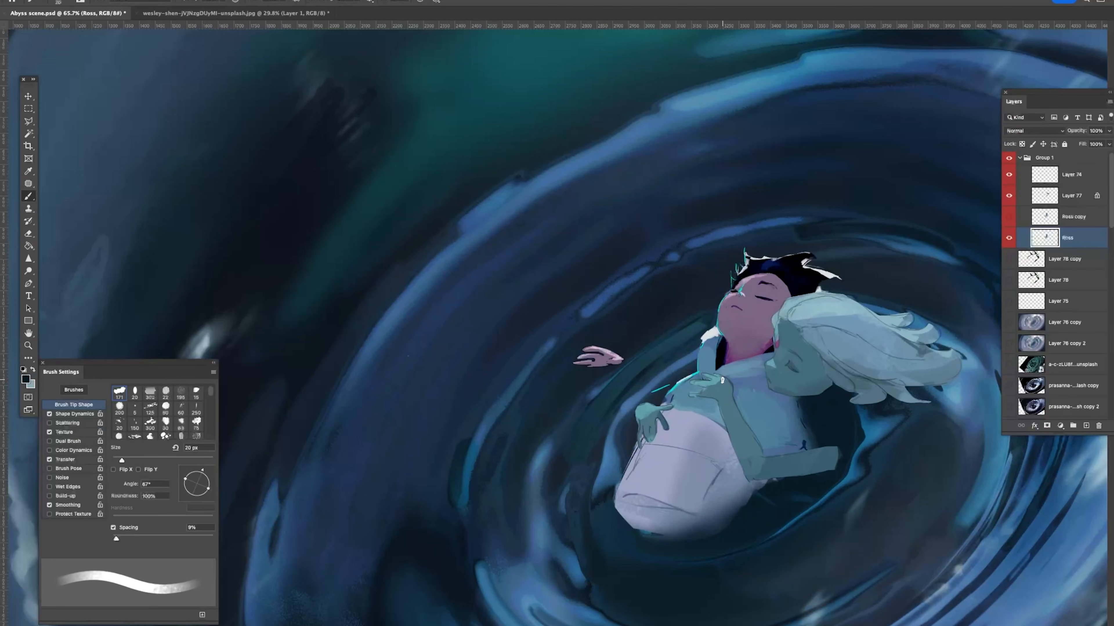
# Step: Fill in the man's collar and upper shirt with sampled blues, enlarging the brush to 40 px
pyautogui.keyDown('alt'); pyautogui.click(743, 370); pyautogui.keyUp('alt')
pyautogui.press(']')
pyautogui.press(']')
pyautogui.press(']')
pyautogui.press(']')
pyautogui.press(']')
pyautogui.press(']')
pyautogui.press(']')
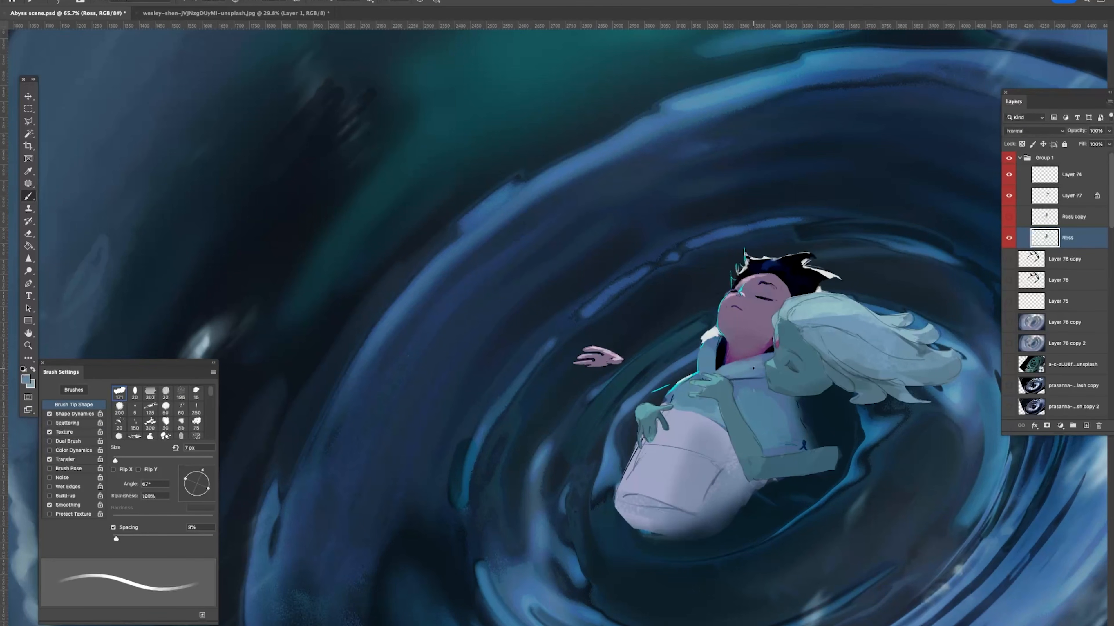
pyautogui.keyDown('alt'); pyautogui.click(759, 360); pyautogui.keyUp('alt')
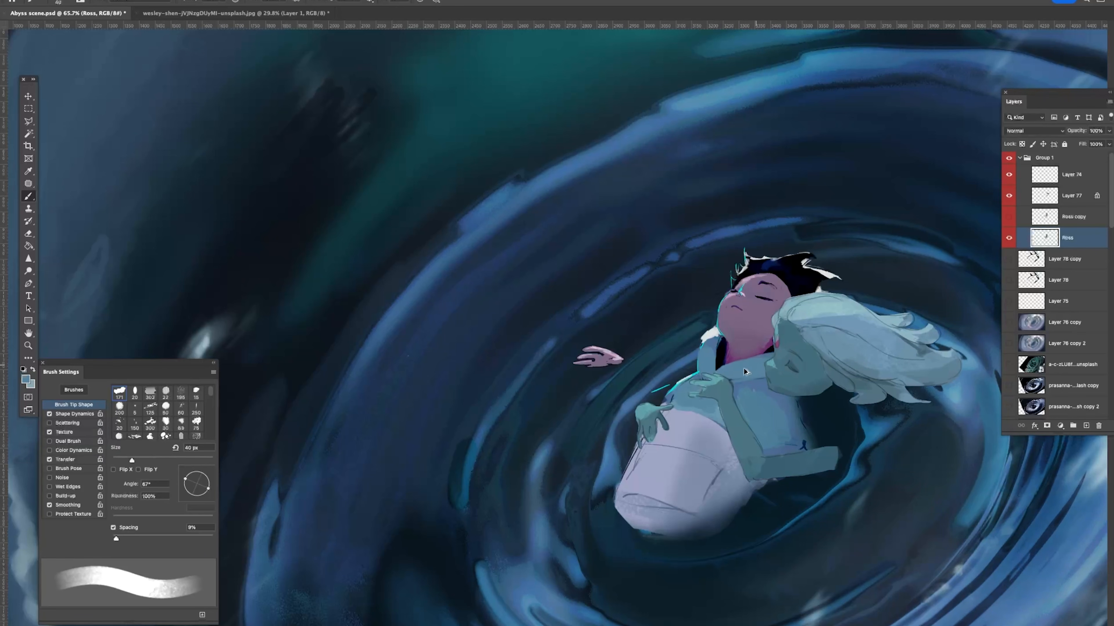
pyautogui.press('p')
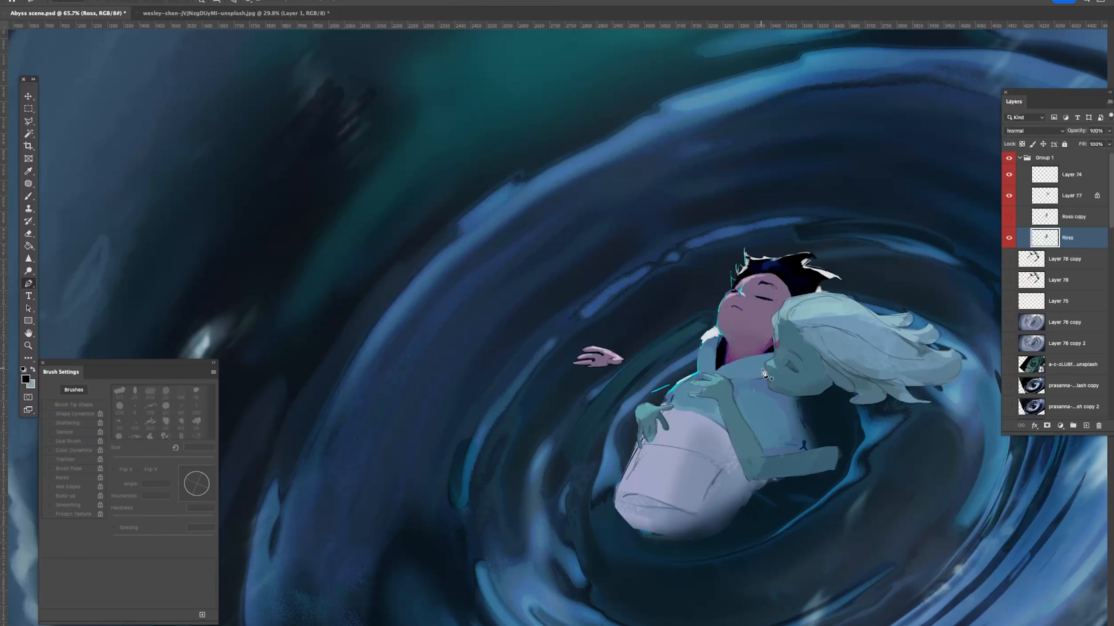
pyautogui.press('b')
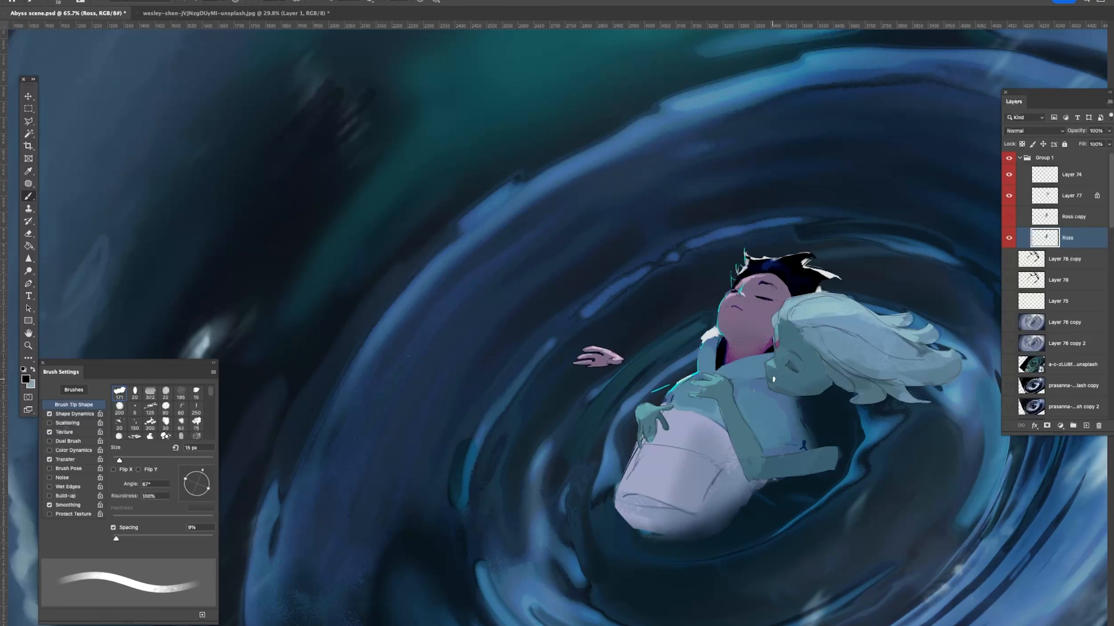
pyautogui.keyDown('super'); pyautogui.click(783, 375); pyautogui.keyUp('super')
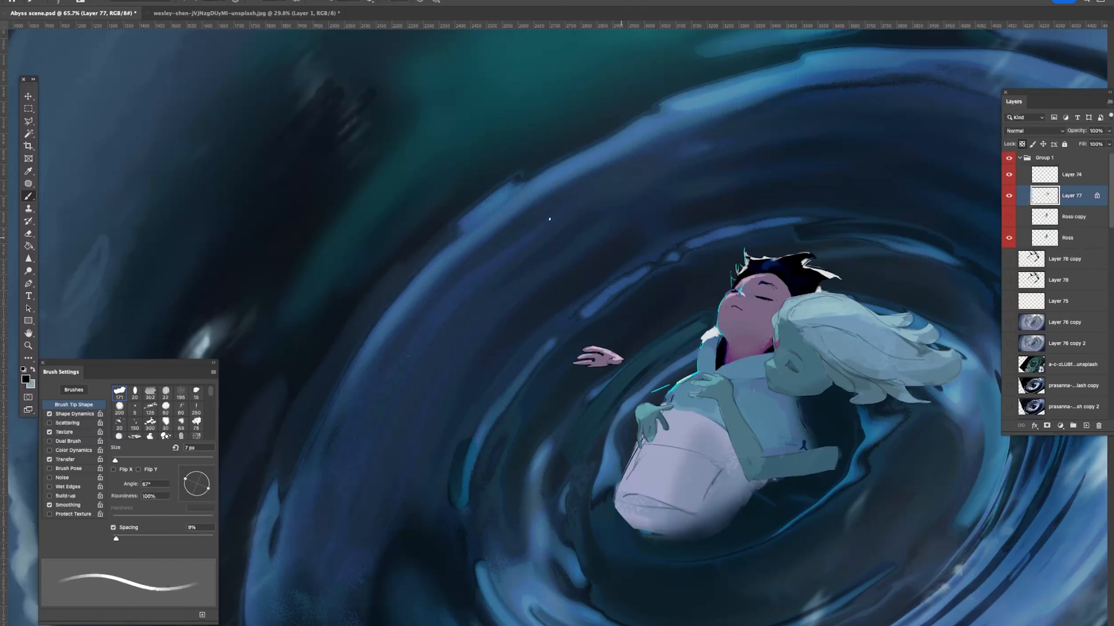
pyautogui.click(28, 97)
pyautogui.keyDown('super'); pyautogui.click(772, 378); pyautogui.keyUp('super')
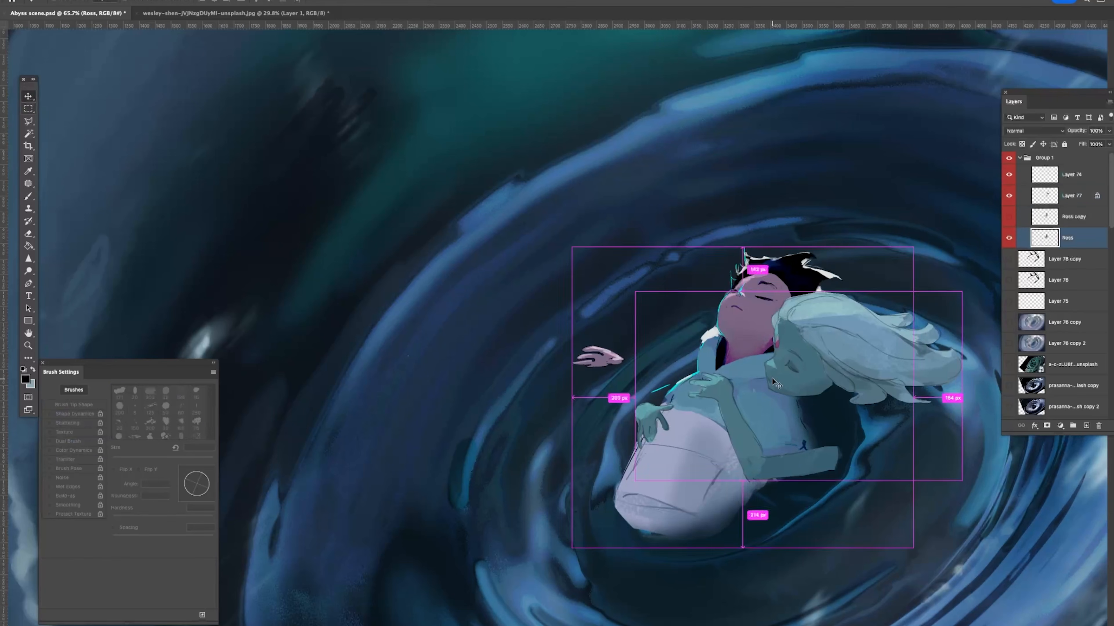
pyautogui.press('b')
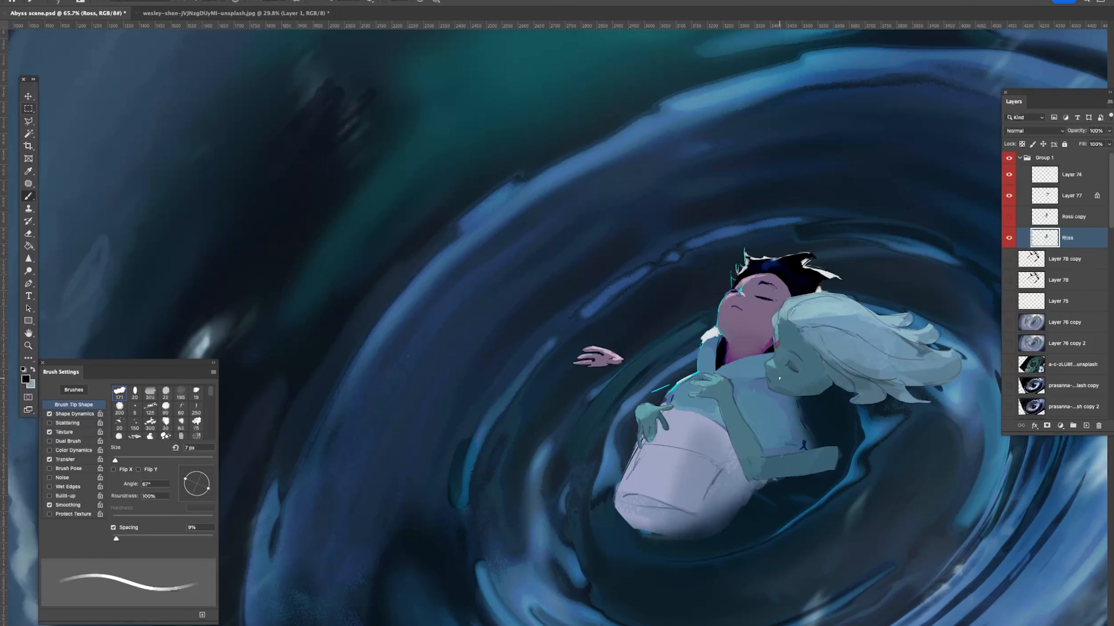
# Step: Flip the canvas horizontally and smooth the man's lavender lower body with sampled tones at 45 px
pyautogui.press('super+space')
pyautogui.moveTo(759, 397); pyautogui.dragTo(726, 401)
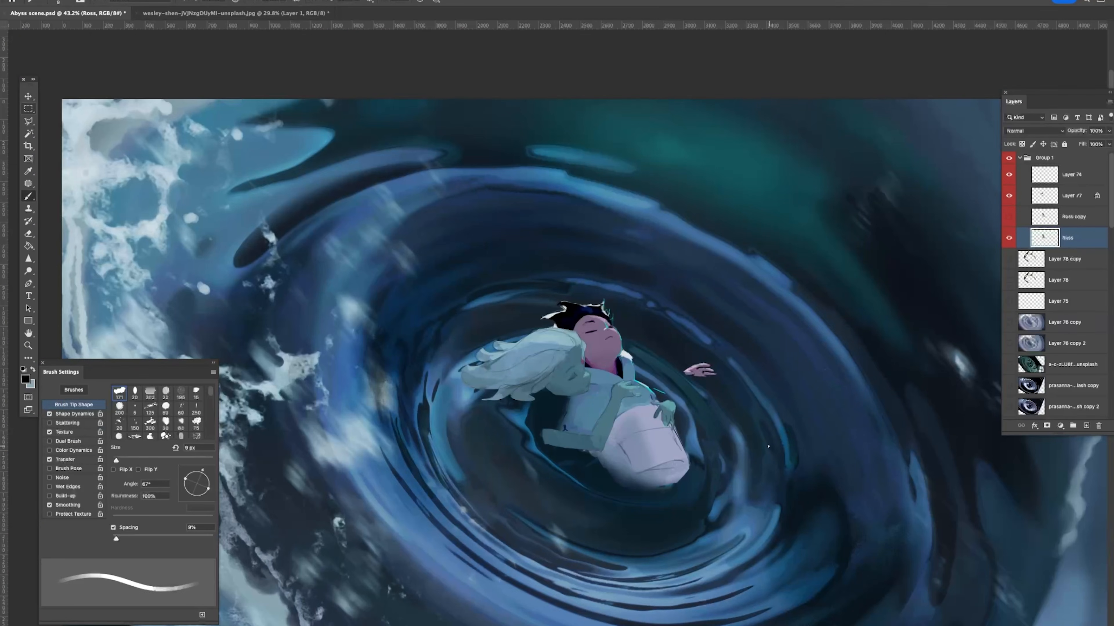
pyautogui.press(']')
pyautogui.press(']')
pyautogui.press(']')
pyautogui.press(']')
pyautogui.press(']')
pyautogui.press(']')
pyautogui.press(']')
pyautogui.press(']')
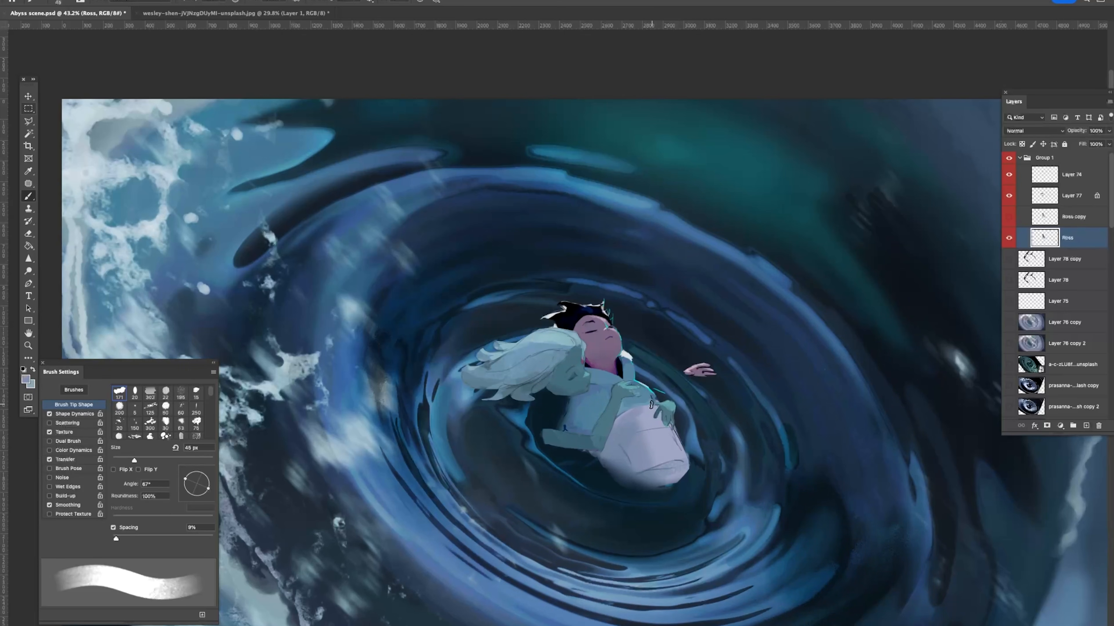
pyautogui.moveTo(635, 473)
pyautogui.mouseDown()
pyautogui.moveTo(678, 471)
pyautogui.moveTo(654, 485)
pyautogui.moveTo(682, 473)
pyautogui.mouseUp()
pyautogui.keyDown('alt'); pyautogui.click(671, 474); pyautogui.keyUp('alt')
pyautogui.keyDown('alt'); pyautogui.click(657, 483); pyautogui.keyUp('alt')
pyautogui.keyDown('alt'); pyautogui.click(646, 467); pyautogui.keyUp('alt')
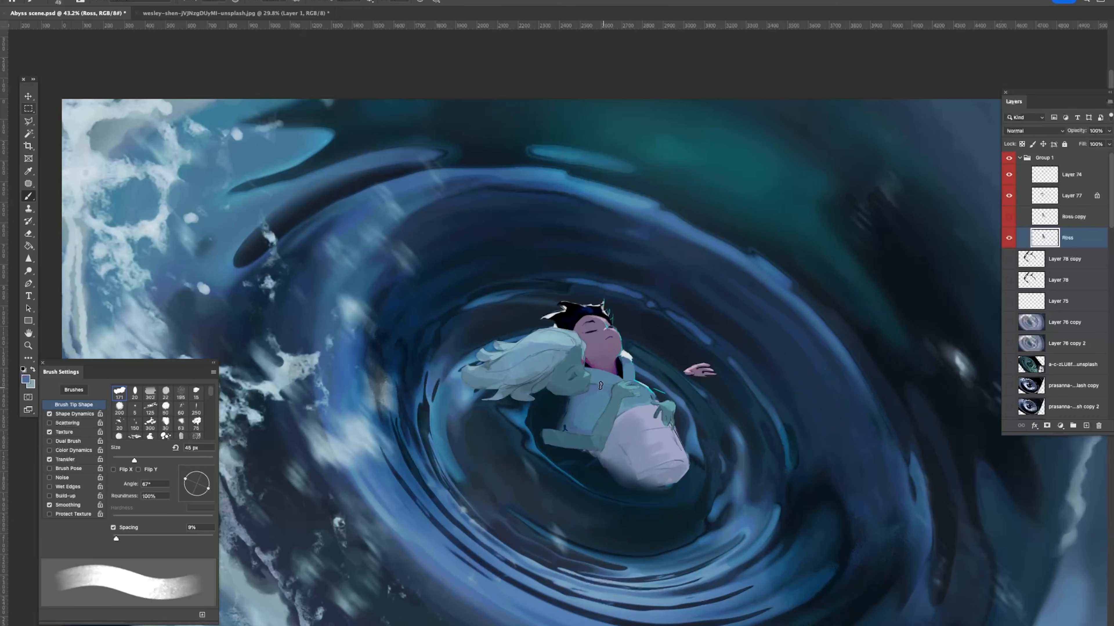
# Step: Even out the man's shirt below the collar with its sampled blue and save the document
pyautogui.scroll(3, 605, 388)
pyautogui.keyDown('alt'); pyautogui.click(591, 380); pyautogui.keyUp('alt')
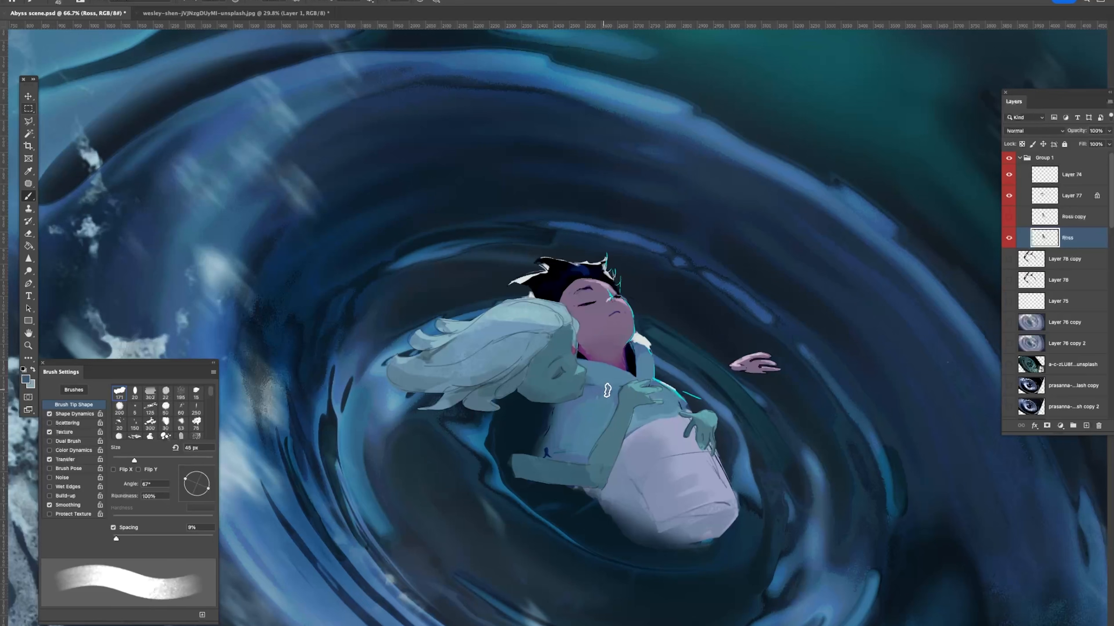
pyautogui.press('z')
pyautogui.moveTo(644, 382); pyautogui.dragTo(600, 372)
pyautogui.moveTo(693, 380); pyautogui.dragTo(650, 347)
pyautogui.hotkey('ctrl', 's')
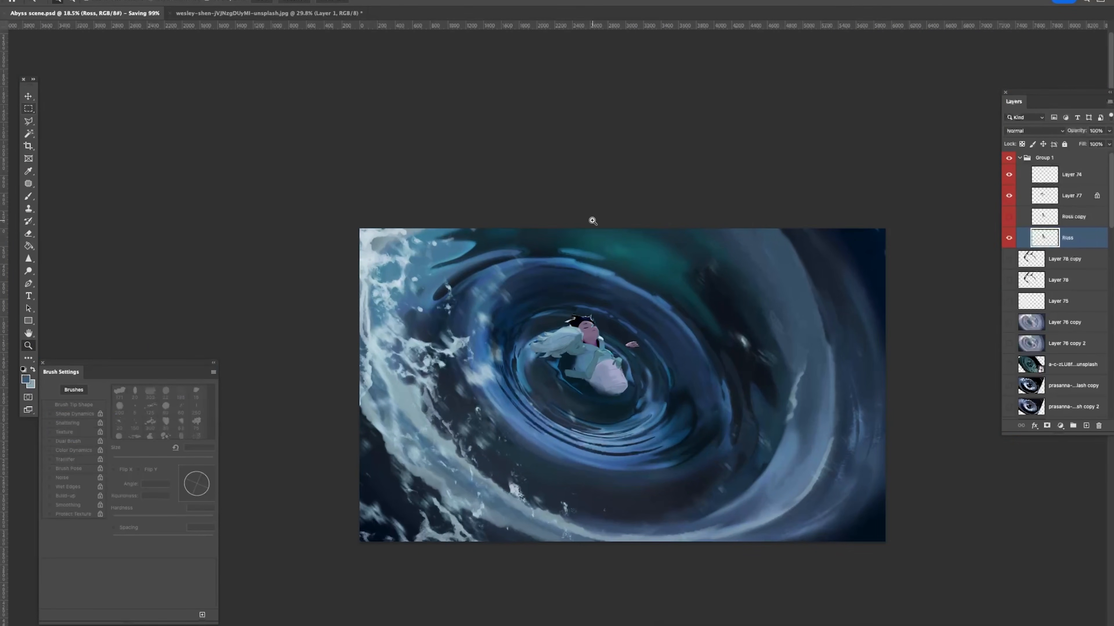
# Step: Paint the shadow between the man's neck and collar with sampled purple tones at 15 px
pyautogui.moveTo(641, 330); pyautogui.dragTo(644, 339)
pyautogui.moveTo(542, 336); pyautogui.dragTo(566, 372)
pyautogui.press('b')
pyautogui.keyDown('alt'); pyautogui.click(523, 388); pyautogui.keyUp('alt')
pyautogui.press('[')
pyautogui.press('[')
pyautogui.press('[')
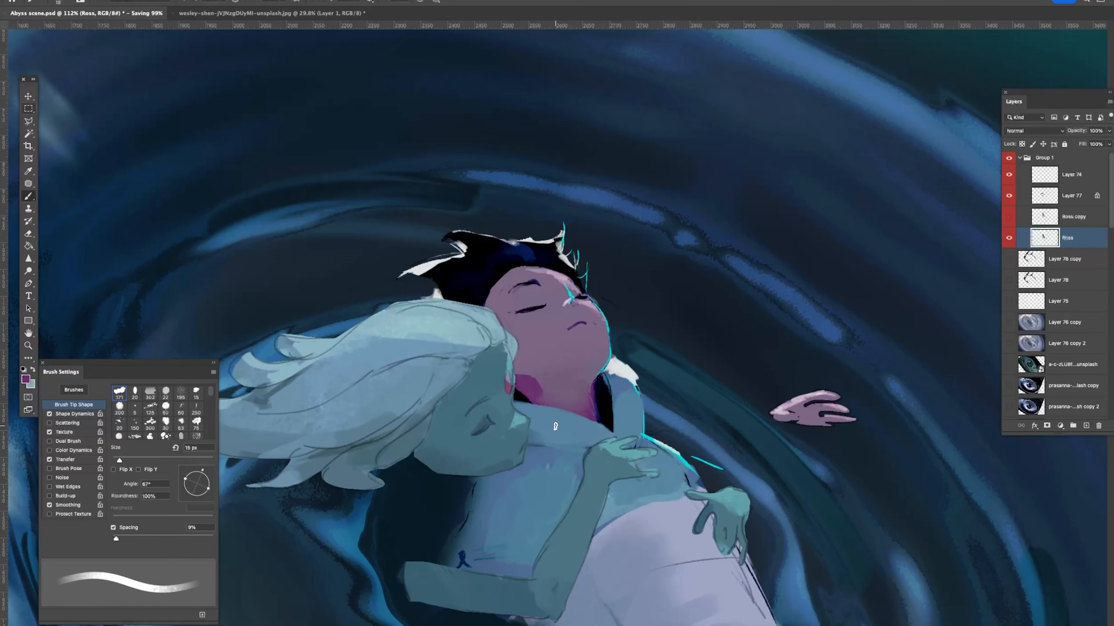
pyautogui.moveTo(525, 387); pyautogui.dragTo(531, 397)
pyautogui.keyDown('alt'); pyautogui.click(532, 384); pyautogui.keyUp('alt')
# Step: Add a white highlight along the man's outer shoulder at 9 px and sample his face's pink for touch-ups
pyautogui.moveTo(525, 286); pyautogui.dragTo(644, 384)
pyautogui.keyDown('alt'); pyautogui.click(607, 357); pyautogui.keyUp('alt')
pyautogui.press('[')
pyautogui.press('[')
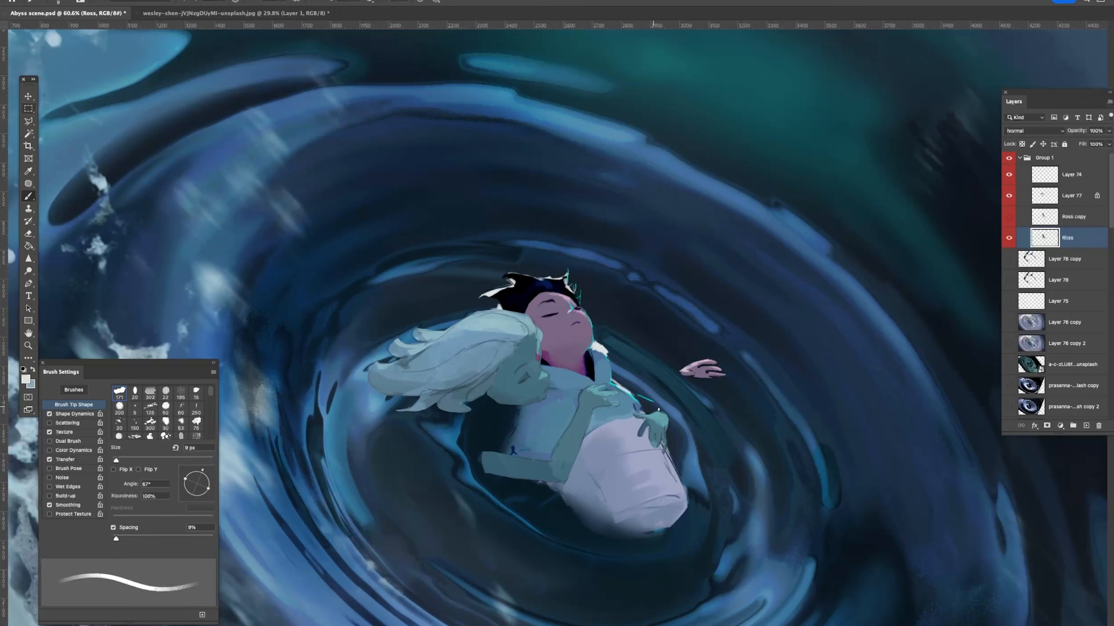
pyautogui.moveTo(563, 301); pyautogui.dragTo(596, 303)
pyautogui.keyDown('alt'); pyautogui.click(583, 329); pyautogui.keyUp('alt')
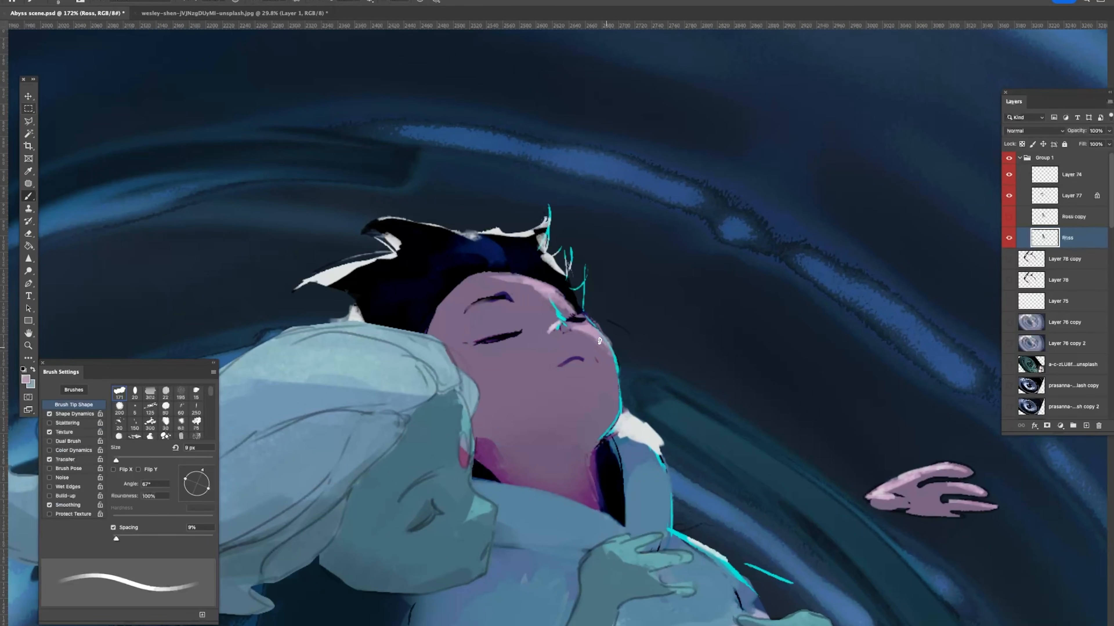
# Step: Switch the Eraser to the same textured 171 brush tip used for painting
pyautogui.press('e')
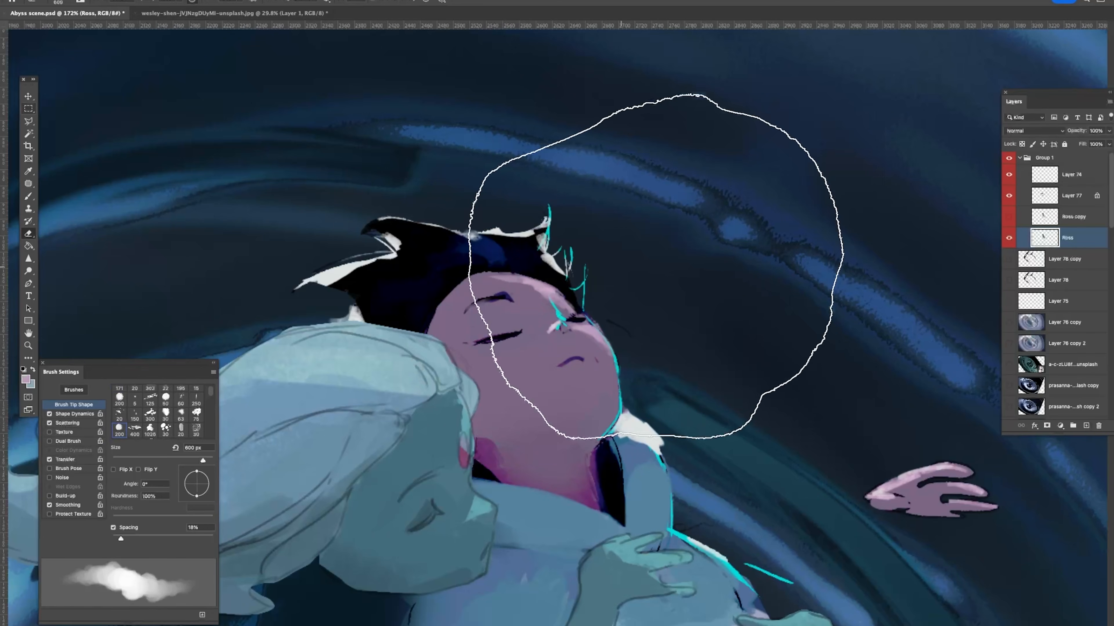
pyautogui.rightClick(754, 226)
pyautogui.click(735, 306)
pyautogui.press('Return')
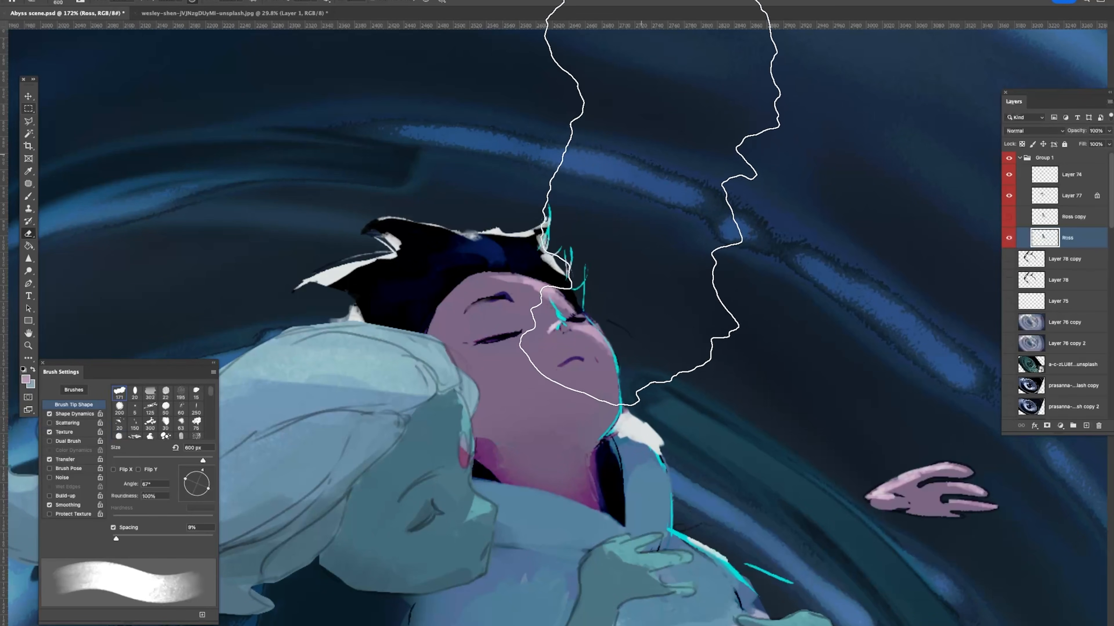
# Step: Shrink the eraser to 45 px and erase the stray lines beside the man's nose
pyautogui.press('[')
pyautogui.press('[')
pyautogui.press('[')
pyautogui.press('[')
pyautogui.press('[')
pyautogui.press('[')
pyautogui.press('[')
pyautogui.press('[')
pyautogui.press('[')
pyautogui.press('[')
pyautogui.press('[')
pyautogui.press('[')
pyautogui.press('[')
pyautogui.press('[')
pyautogui.press('[')
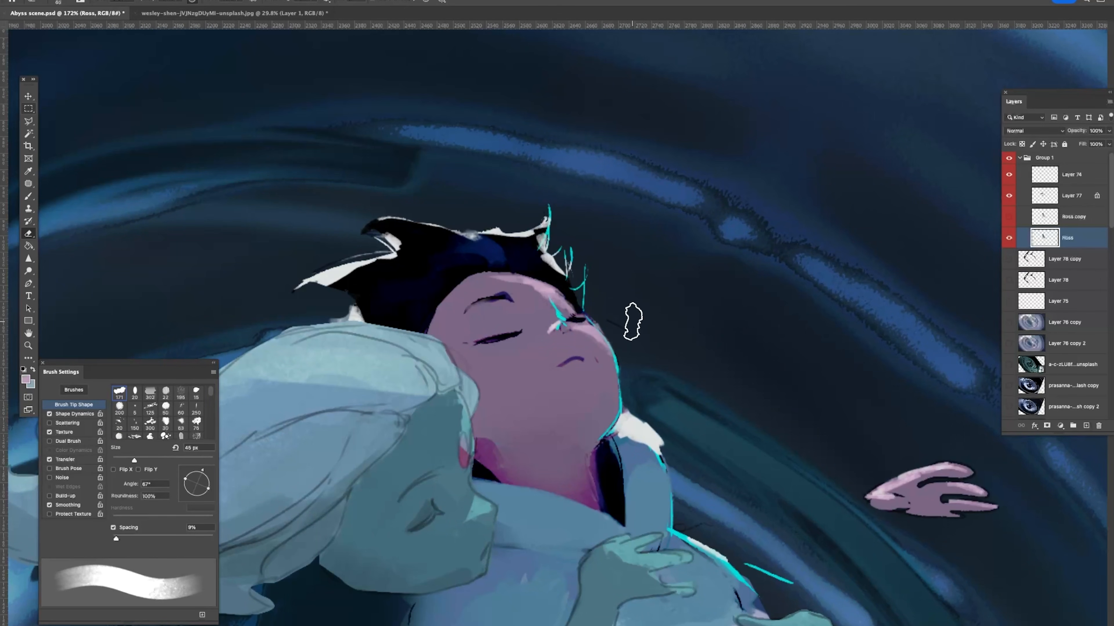
pyautogui.moveTo(615, 318); pyautogui.dragTo(611, 310)
# Step: Try more white highlight strokes around the man's collar at 9 px and undo them
pyautogui.press('z')
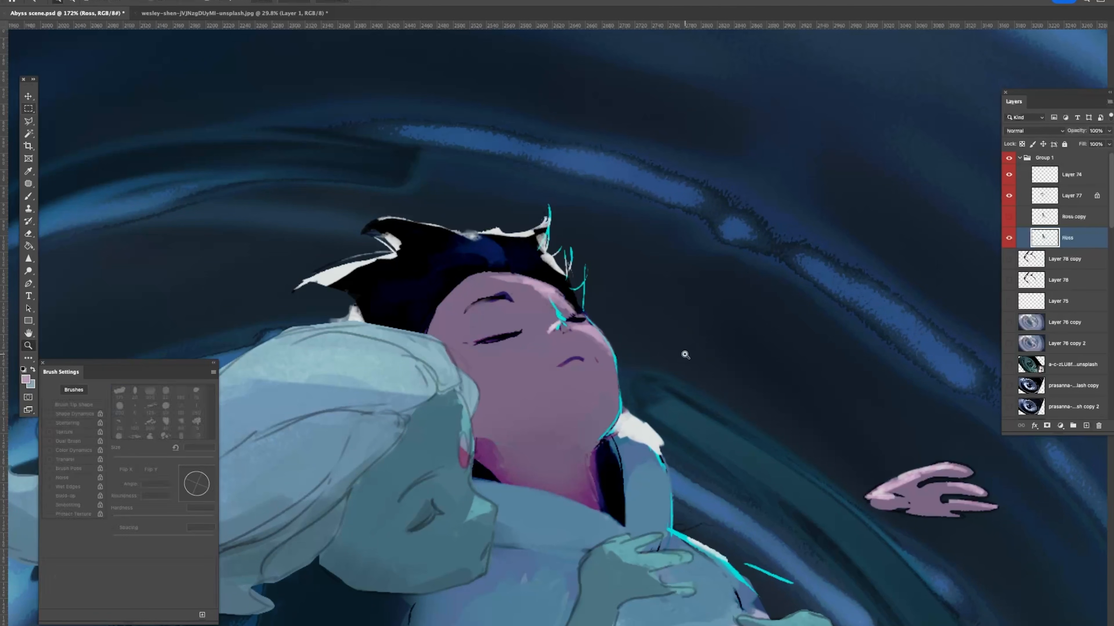
pyautogui.moveTo(693, 332); pyautogui.dragTo(627, 314)
pyautogui.moveTo(689, 352)
pyautogui.mouseDown()
pyautogui.moveTo(727, 352)
pyautogui.moveTo(706, 351)
pyautogui.mouseUp()
pyautogui.press('b')
pyautogui.keyDown('alt'); pyautogui.click(683, 332); pyautogui.keyUp('alt')
pyautogui.press('z')
pyautogui.press('b')
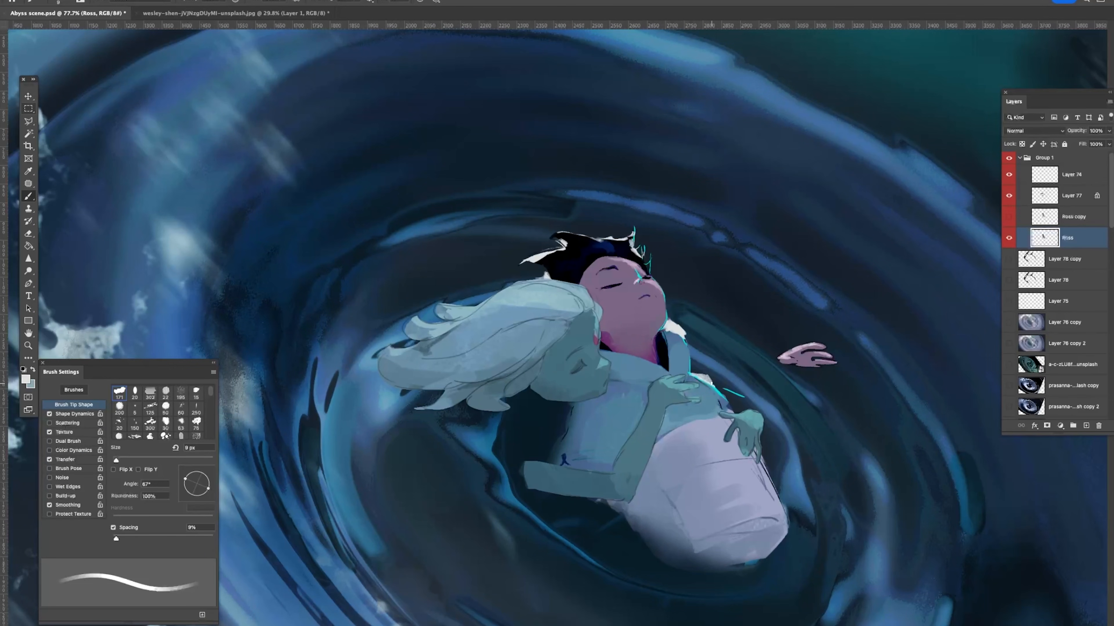
pyautogui.press('super+z')
pyautogui.press('super+z')
# Step: Select the woman's Layer 77 and paint near-white highlights on the upper strands of her hair at 9 px
pyautogui.press('z')
pyautogui.moveTo(726, 441)
pyautogui.mouseDown()
pyautogui.moveTo(684, 440)
pyautogui.moveTo(640, 404)
pyautogui.moveTo(669, 369)
pyautogui.moveTo(647, 380)
pyautogui.mouseUp()
pyautogui.click(28, 96)
pyautogui.click(559, 438)
pyautogui.press('b')
pyautogui.moveTo(553, 437)
pyautogui.mouseDown()
pyautogui.moveTo(552, 428)
pyautogui.moveTo(584, 429)
pyautogui.mouseUp()
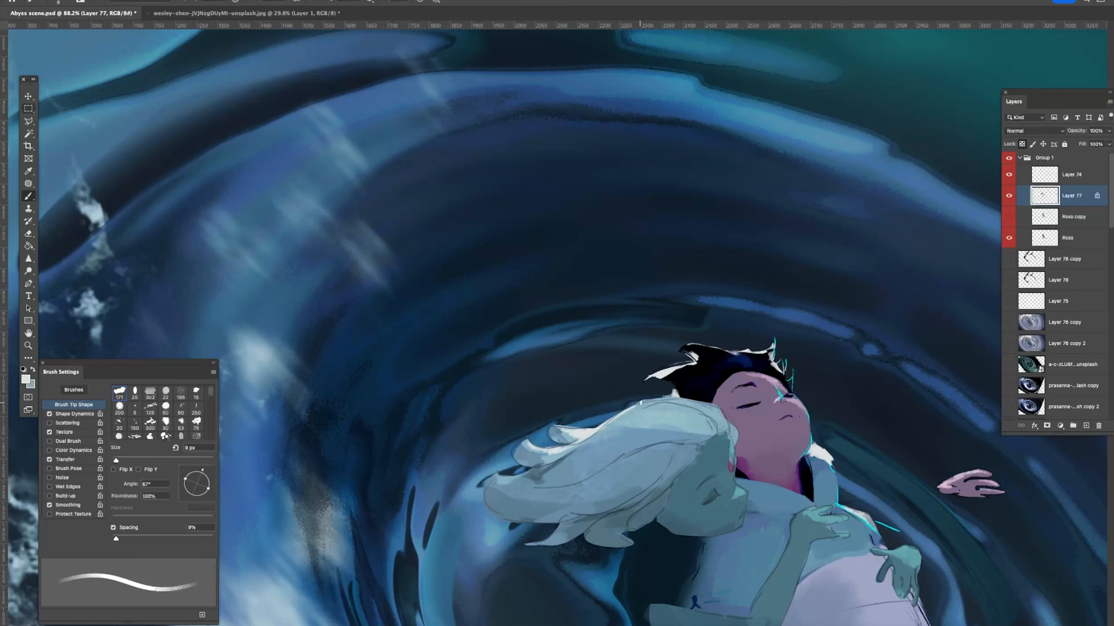
# Step: Unlock transparent pixels on Layer 77, duplicate Layer 74 and hide the copy
pyautogui.press('z')
pyautogui.moveTo(725, 397); pyautogui.dragTo(682, 383)
pyautogui.moveTo(763, 388); pyautogui.dragTo(737, 369)
pyautogui.moveTo(653, 383); pyautogui.dragTo(670, 357)
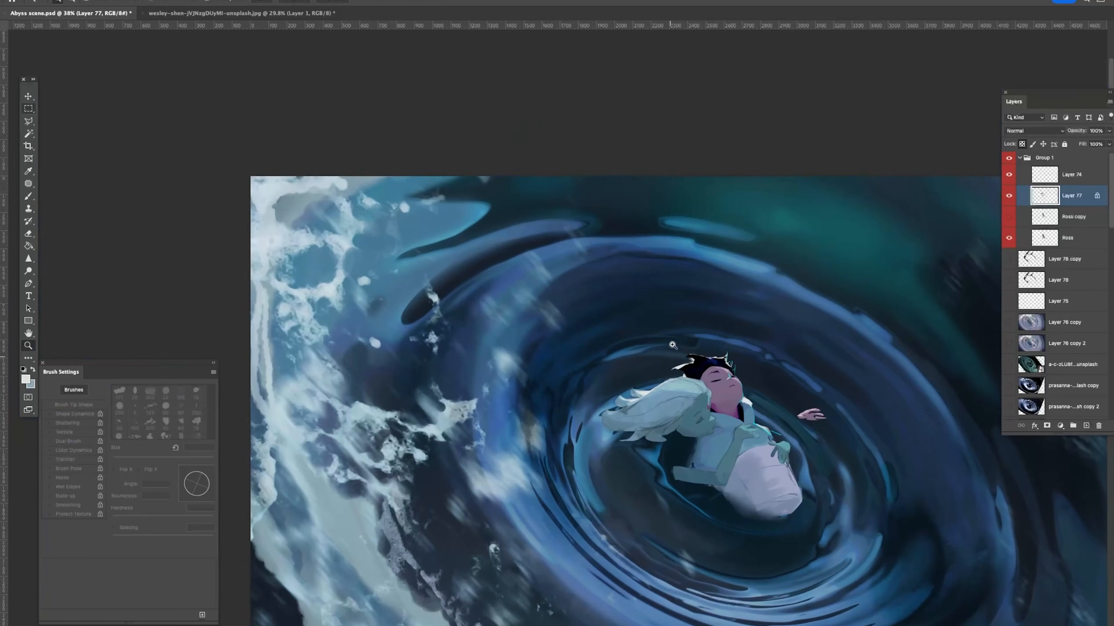
pyautogui.click(1022, 144)
pyautogui.click(1008, 181)
pyautogui.click(1009, 182)
pyautogui.click(1035, 180)
pyautogui.press('super+j')
pyautogui.click(1008, 181)
# Step: Merge Layer 77 with the original Layer 74 into one layer
pyautogui.click(1009, 196)
pyautogui.click(1041, 196)
pyautogui.keyDown('shift'); pyautogui.click(1047, 216); pyautogui.keyUp('shift')
pyautogui.press('super+e')
# Step: Try trimming the woman's hair tips with the Eraser and undo the strokes
pyautogui.moveTo(582, 416); pyautogui.dragTo(657, 438)
pyautogui.press('e')
pyautogui.press('super+z')
pyautogui.press('super+z')
pyautogui.press('super+z')
pyautogui.press('b')
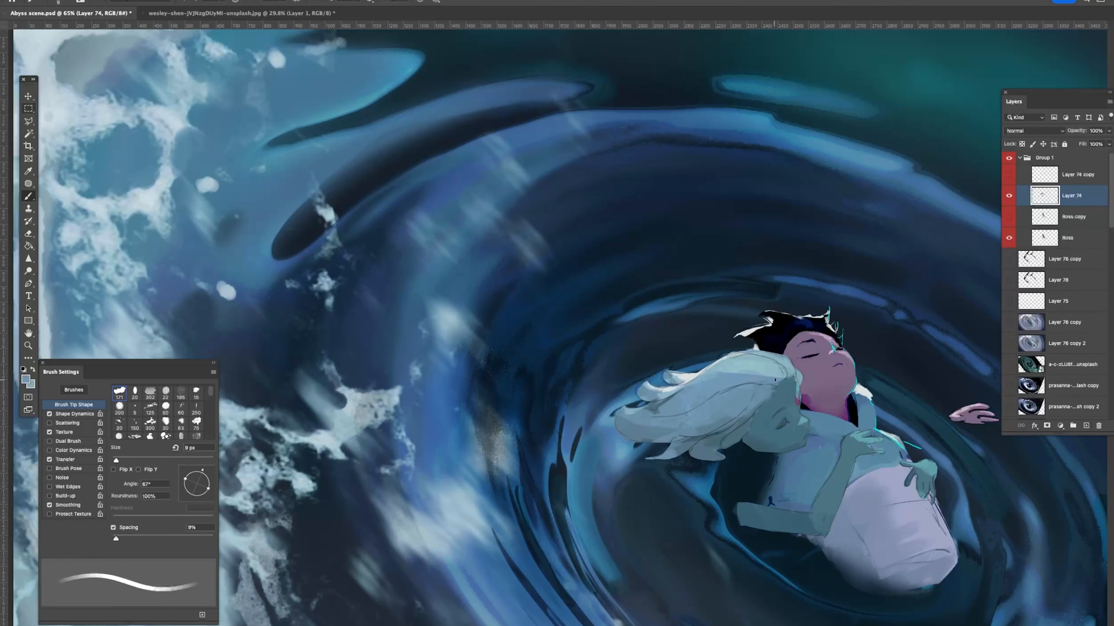
pyautogui.moveTo(785, 405)
pyautogui.mouseDown()
pyautogui.moveTo(657, 415)
pyautogui.moveTo(706, 416)
pyautogui.mouseUp()
pyautogui.press('e')
pyautogui.moveTo(610, 422); pyautogui.dragTo(675, 421)
pyautogui.press('super+z')
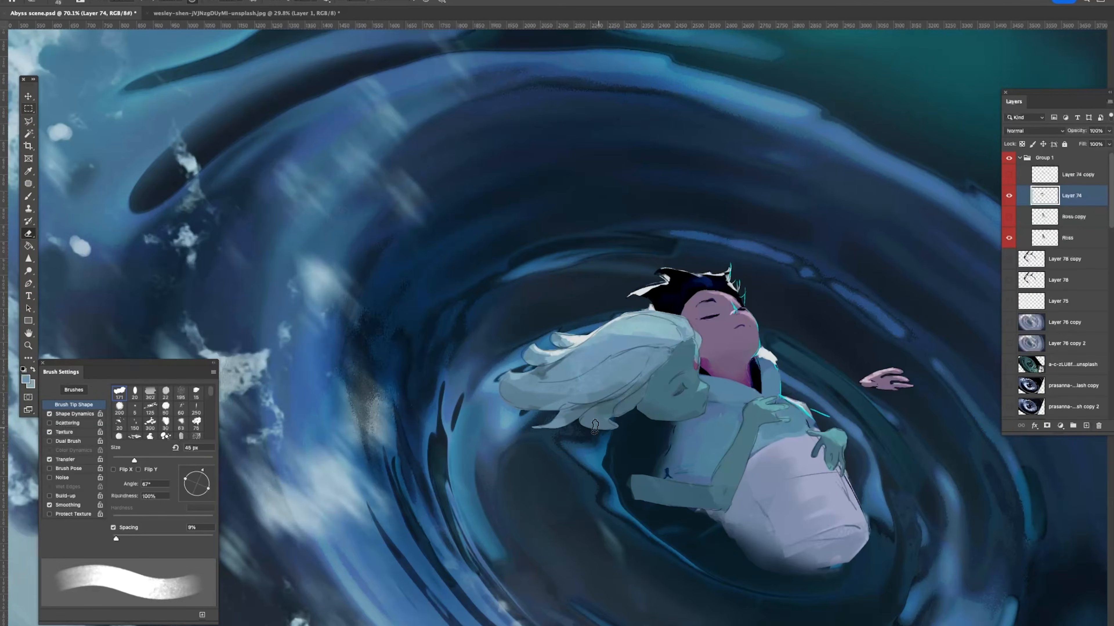
# Step: Reshape the lower strands of the woman's hair, alternating a 10 px brush with the Eraser
pyautogui.press('b')
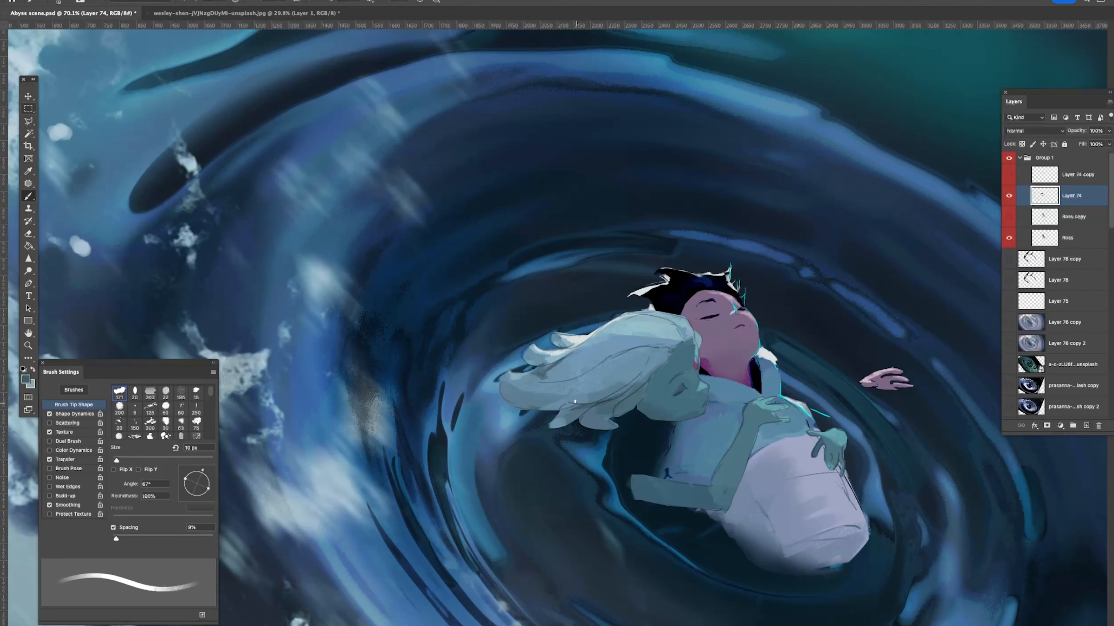
pyautogui.press('[')
pyautogui.press('e')
pyautogui.press('[')
pyautogui.press('[')
pyautogui.press('[')
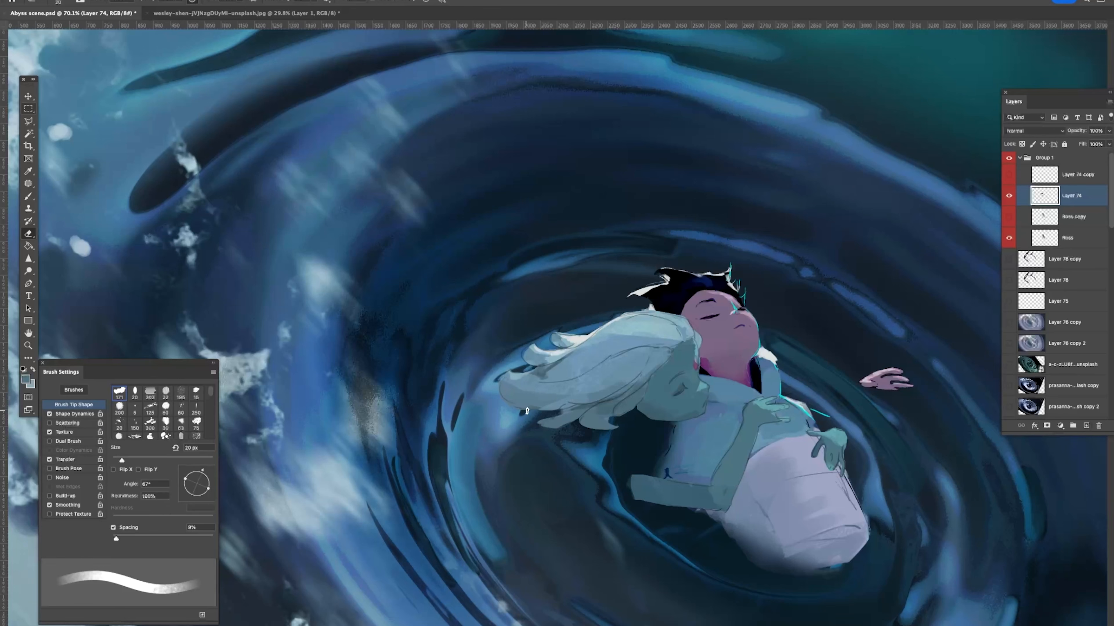
pyautogui.press(']')
pyautogui.press(']')
pyautogui.press(']')
pyautogui.press(']')
pyautogui.moveTo(507, 382)
pyautogui.mouseDown()
pyautogui.moveTo(509, 403)
pyautogui.moveTo(528, 373)
pyautogui.moveTo(542, 441)
pyautogui.mouseUp()
# Step: Paint the underside strands of the woman's hair with sampled tones at 20 px
pyautogui.press('z')
pyautogui.moveTo(614, 396); pyautogui.dragTo(666, 378)
pyautogui.press('b')
pyautogui.keyDown('alt'); pyautogui.click(567, 427); pyautogui.keyUp('alt')
pyautogui.press('[')
pyautogui.press('[')
pyautogui.press('[')
pyautogui.press('[')
pyautogui.keyDown('alt'); pyautogui.click(567, 422); pyautogui.keyUp('alt')
pyautogui.moveTo(568, 414); pyautogui.dragTo(557, 427)
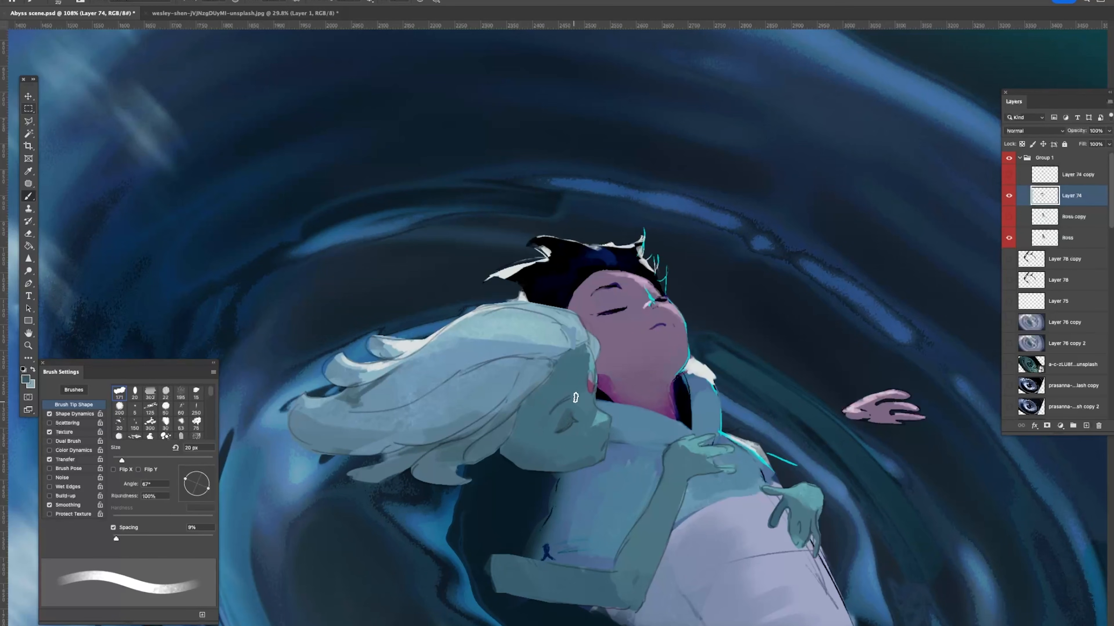
# Step: Define the hairline along the woman's cheek and temple with a sampled darker tone at 9 px
pyautogui.keyDown('alt'); pyautogui.click(521, 412); pyautogui.keyUp('alt')
pyautogui.press('[')
pyautogui.press('[')
pyautogui.press('[')
pyautogui.moveTo(514, 414); pyautogui.dragTo(549, 380)
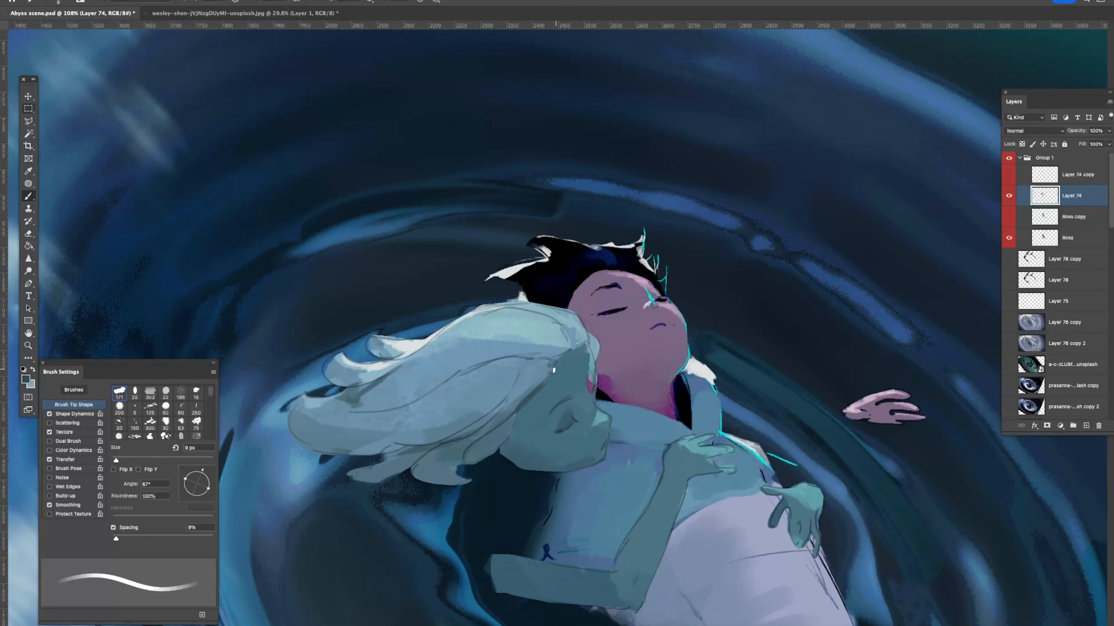
# Step: Refine the top of the woman's hair and her face with sampled teal tones at 9 px
pyautogui.keyDown('alt'); pyautogui.click(579, 444); pyautogui.keyUp('alt')
pyautogui.moveTo(701, 426); pyautogui.dragTo(627, 421)
pyautogui.moveTo(630, 378); pyautogui.dragTo(702, 395)
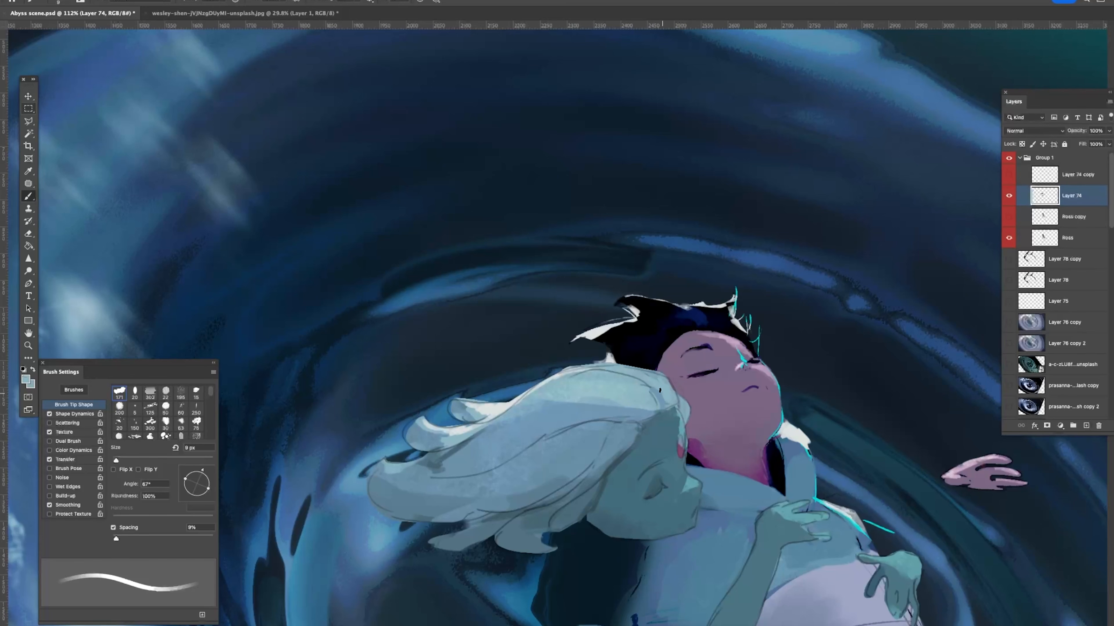
pyautogui.moveTo(668, 461)
pyautogui.mouseDown()
pyautogui.moveTo(614, 459)
pyautogui.moveTo(643, 409)
pyautogui.moveTo(726, 451)
pyautogui.mouseUp()
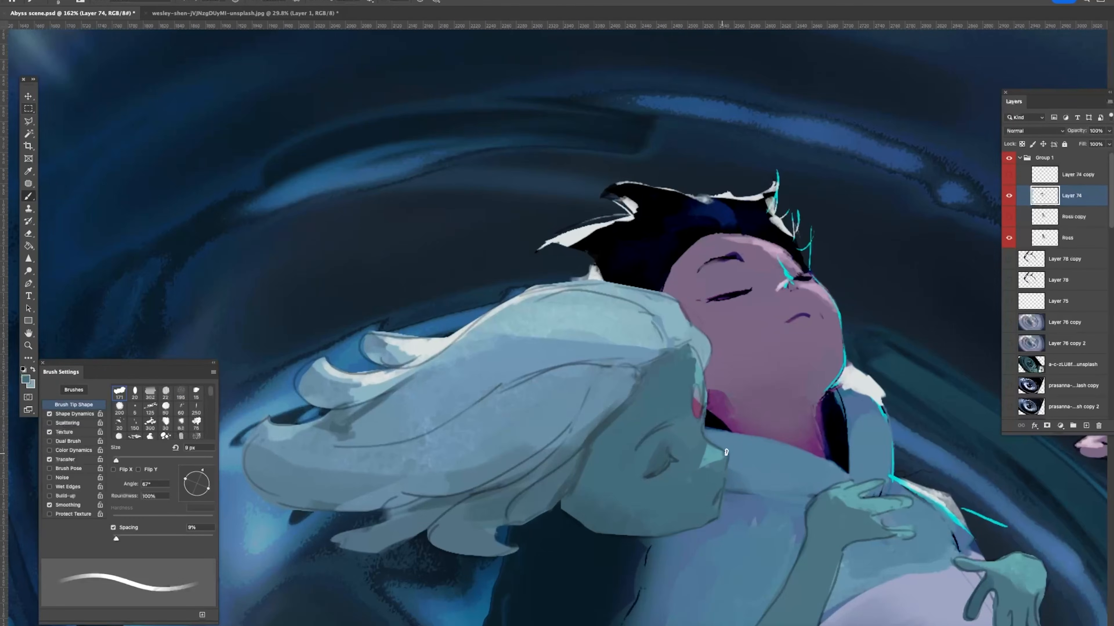
# Step: Darken the lash line of the woman's closed eye with black at 6 px
pyautogui.press('[')
pyautogui.press('[')
pyautogui.press('[')
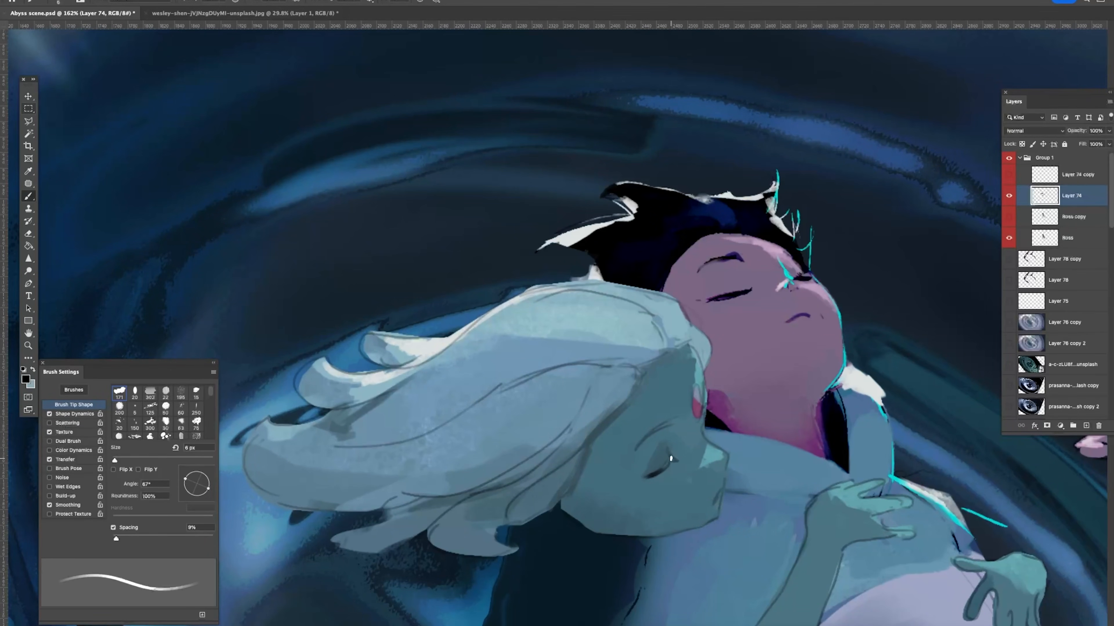
pyautogui.moveTo(694, 480); pyautogui.dragTo(679, 440)
pyautogui.moveTo(706, 440)
pyautogui.mouseDown()
pyautogui.moveTo(772, 461)
pyautogui.moveTo(715, 440)
pyautogui.mouseUp()
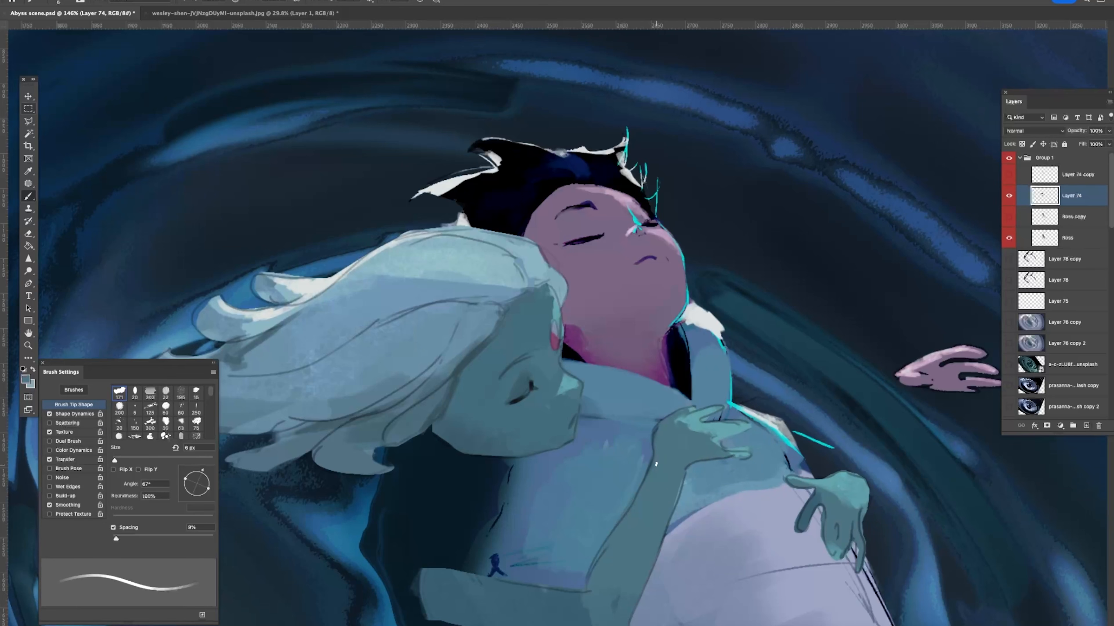
# Step: Enlarge the brush to 20 px and paint a teal stroke along the woman's bent arm near the elbow
pyautogui.scroll(-3, 657, 452)
pyautogui.hscroll(-1, 657, 451)
pyautogui.press(']')
pyautogui.press(']')
pyautogui.press(']')
pyautogui.press(']')
pyautogui.press(']')
pyautogui.press(']')
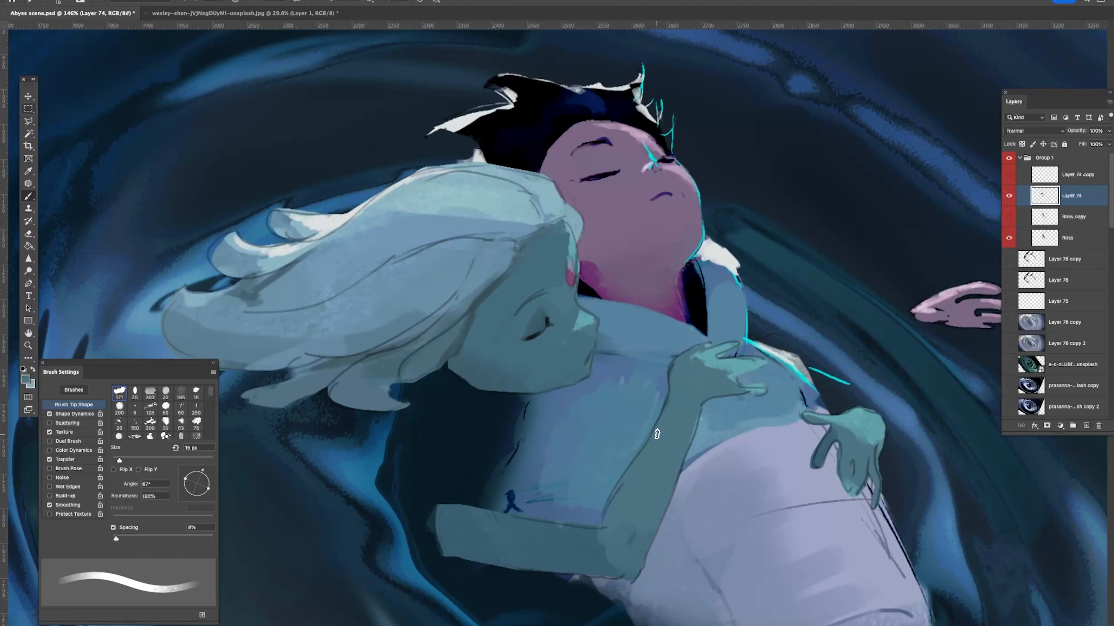
pyautogui.moveTo(584, 544)
pyautogui.mouseDown()
pyautogui.moveTo(625, 558)
pyautogui.moveTo(619, 509)
pyautogui.moveTo(612, 519)
pyautogui.moveTo(624, 550)
pyautogui.moveTo(624, 531)
pyautogui.moveTo(621, 561)
pyautogui.moveTo(657, 483)
pyautogui.mouseUp()
# Step: Flip the whole canvas horizontally to check the couple and whirlpool composition in mirror image
pyautogui.press('super+space')
pyautogui.moveTo(756, 334); pyautogui.dragTo(716, 297)
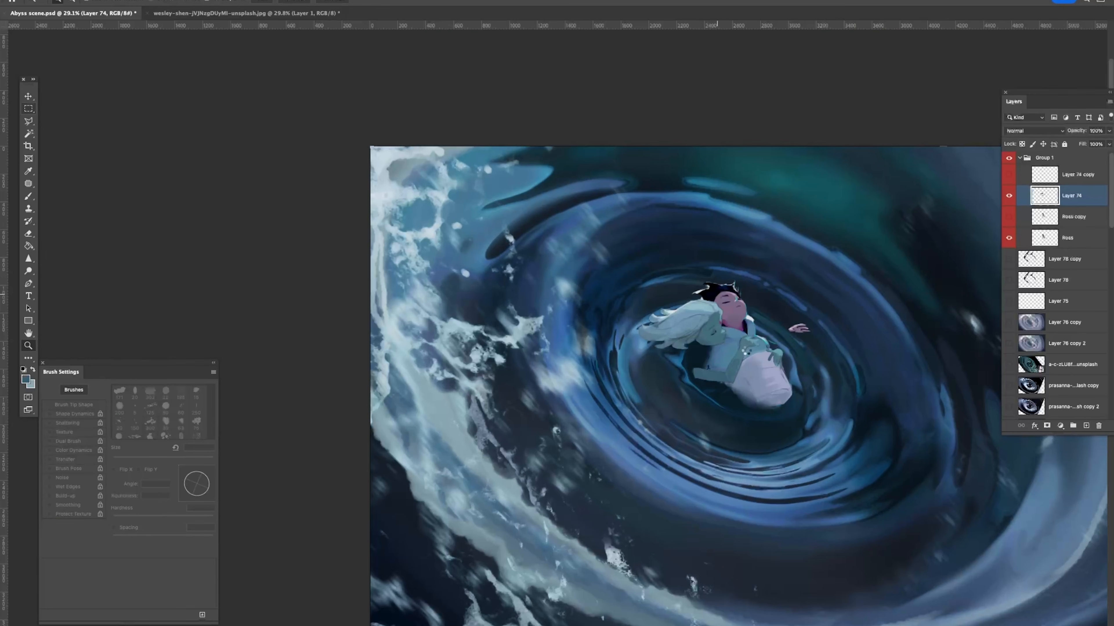
pyautogui.press('super+shift+h')
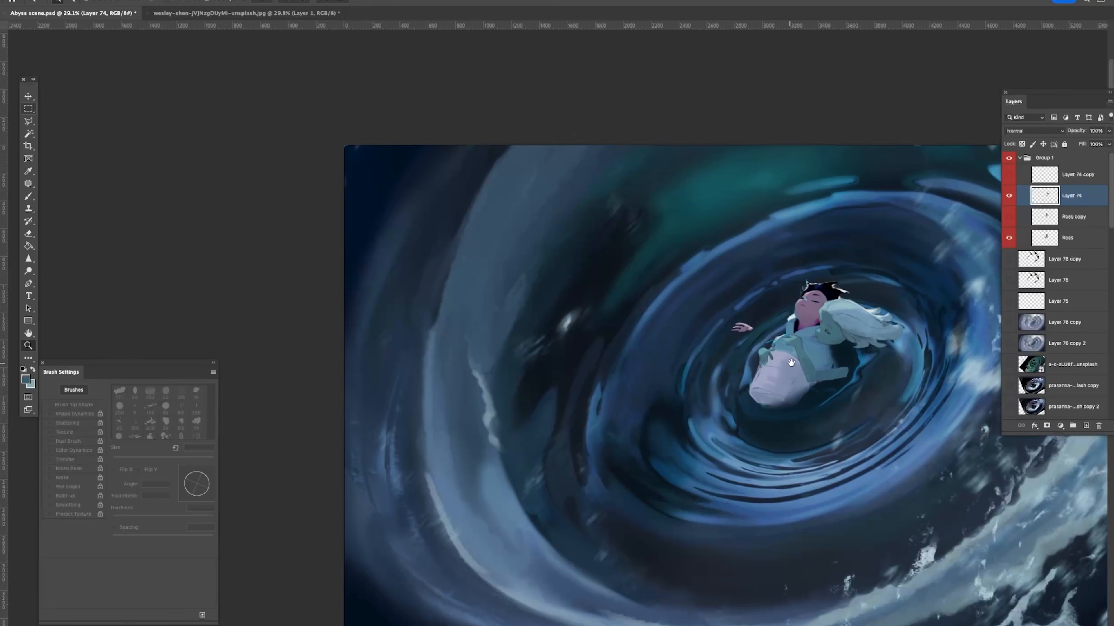
pyautogui.press('super+space')
pyautogui.moveTo(886, 364); pyautogui.dragTo(906, 368)
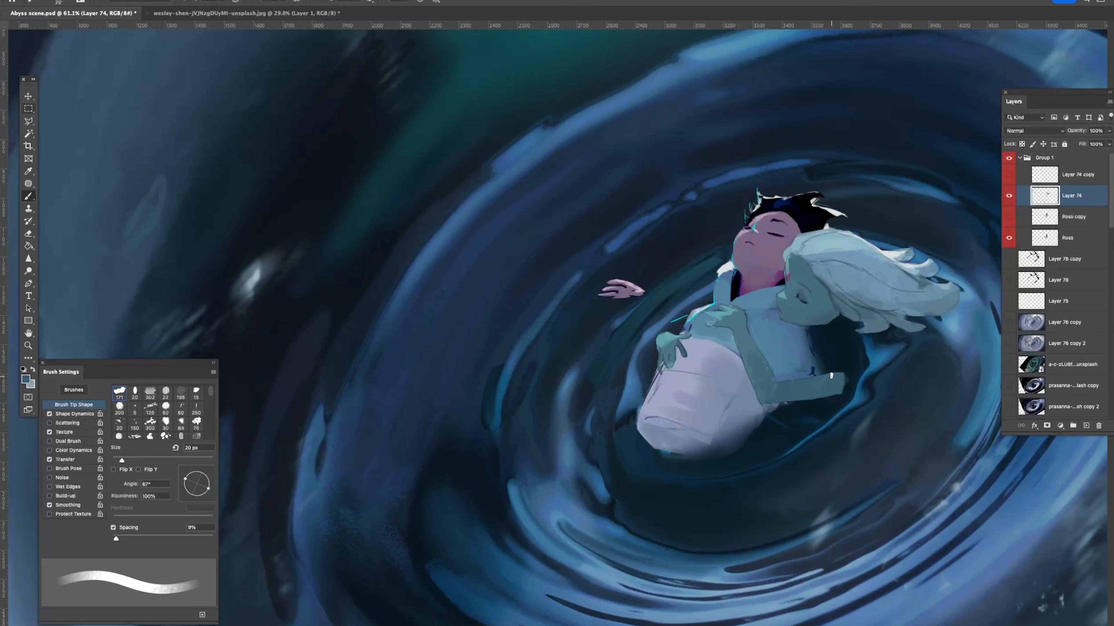
# Step: Retouch the end of the pale-haired figure's outstretched arm on Layer 74 with a 20 px brush
pyautogui.press(']')
pyautogui.press('[')
pyautogui.moveTo(845, 371); pyautogui.dragTo(842, 393)
pyautogui.press('super+space')
pyautogui.moveTo(835, 392)
pyautogui.mouseDown()
pyautogui.moveTo(788, 458)
pyautogui.moveTo(810, 422)
pyautogui.moveTo(809, 385)
pyautogui.mouseUp()
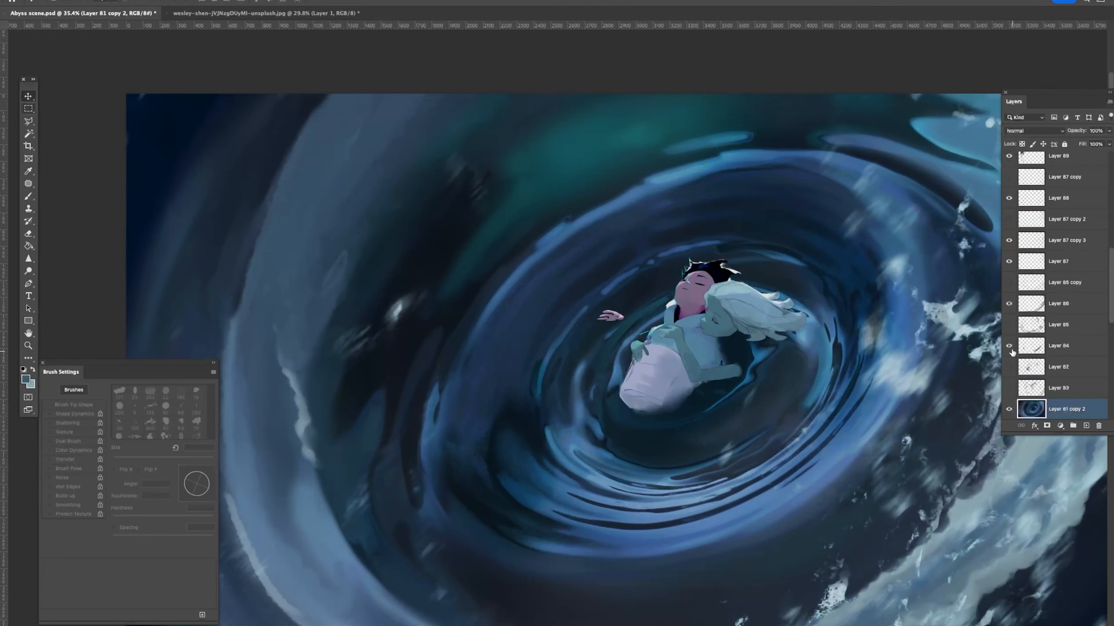
# Step: Compare the painting with Layer 84 and Layer 82 copy 2 hidden and shown
pyautogui.click(1009, 347)
pyautogui.click(1009, 347)
pyautogui.click(1010, 347)
pyautogui.click(1009, 347)
pyautogui.click(1010, 347)
pyautogui.click(1009, 347)
pyautogui.press('z')
pyautogui.moveTo(922, 374); pyautogui.dragTo(747, 330)
pyautogui.click(29, 98)
pyautogui.press('z')
pyautogui.moveTo(690, 379); pyautogui.dragTo(775, 345)
pyautogui.press('v')
pyautogui.press('super+z')
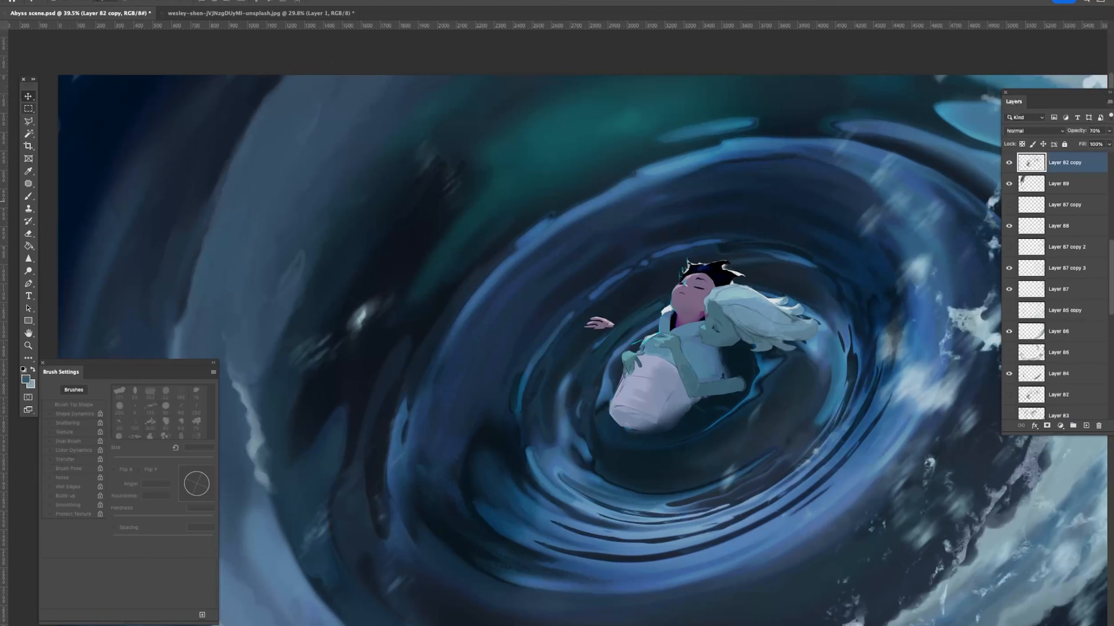
pyautogui.scroll(6, 1037, 268)
pyautogui.click(1008, 270)
pyautogui.click(1008, 269)
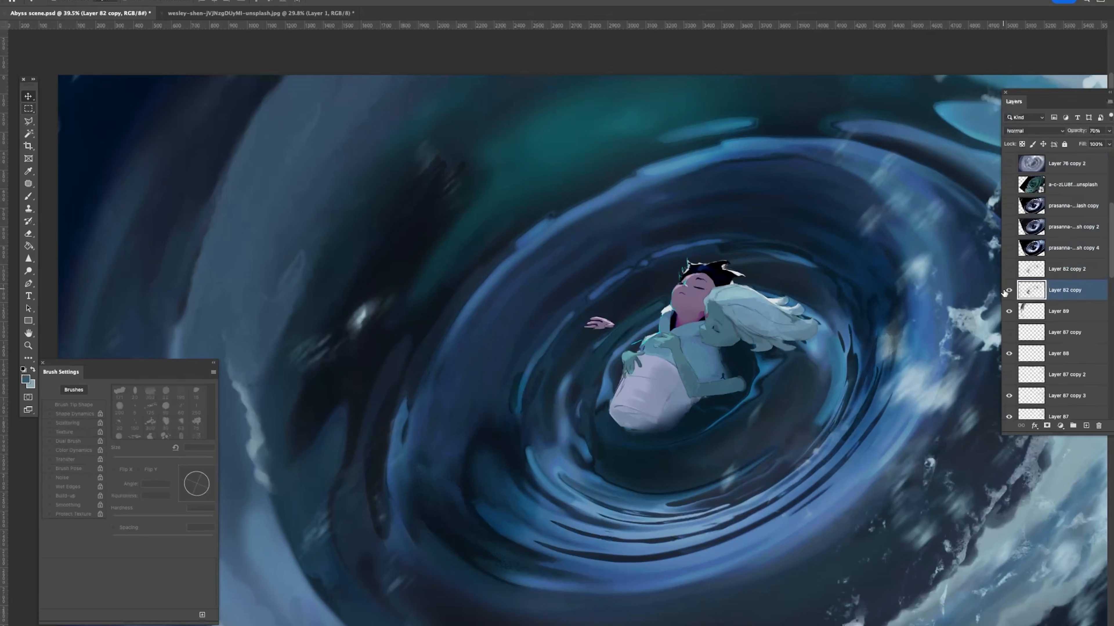
# Step: Check the effect of Layer 89 by hiding and showing it, and move it above Layer 82 copy
pyautogui.click(1004, 314)
pyautogui.click(1005, 315)
pyautogui.click(1005, 314)
pyautogui.click(1005, 314)
pyautogui.moveTo(1034, 310); pyautogui.dragTo(1033, 283)
pyautogui.press('space')
pyautogui.moveTo(860, 374); pyautogui.dragTo(698, 390)
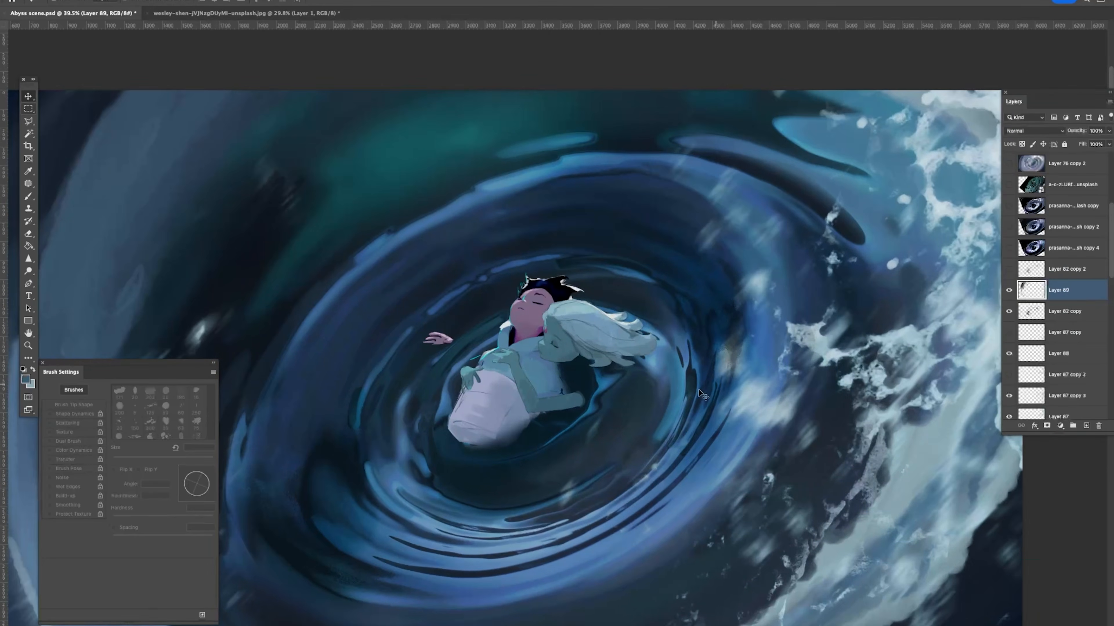
# Step: Blend the dark water beside and below the pale hair on Layer 89 with the Mixer Brush, reducing its size to 50 px
pyautogui.press('b')
pyautogui.press('[')
pyautogui.press('[')
pyautogui.press('[')
pyautogui.press('[')
pyautogui.press('[')
pyautogui.press('[')
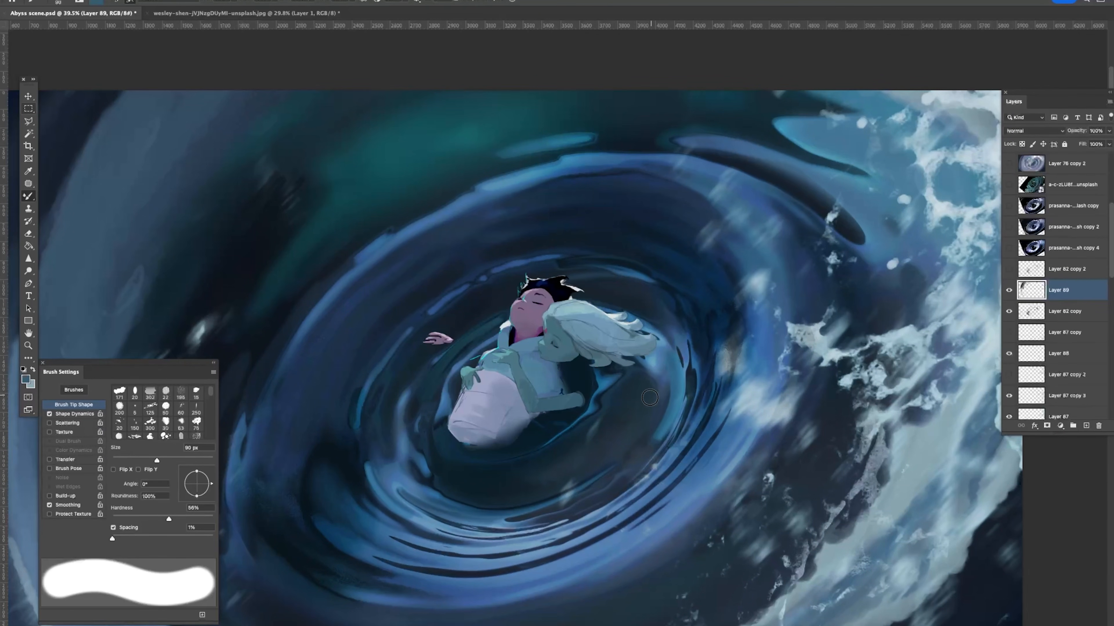
pyautogui.press(']')
pyautogui.press('[')
pyautogui.press('[')
pyautogui.press('[')
pyautogui.moveTo(600, 403); pyautogui.dragTo(625, 377)
pyautogui.press('[')
pyautogui.press('[')
pyautogui.moveTo(666, 381)
pyautogui.mouseDown()
pyautogui.moveTo(644, 444)
pyautogui.moveTo(603, 478)
pyautogui.mouseUp()
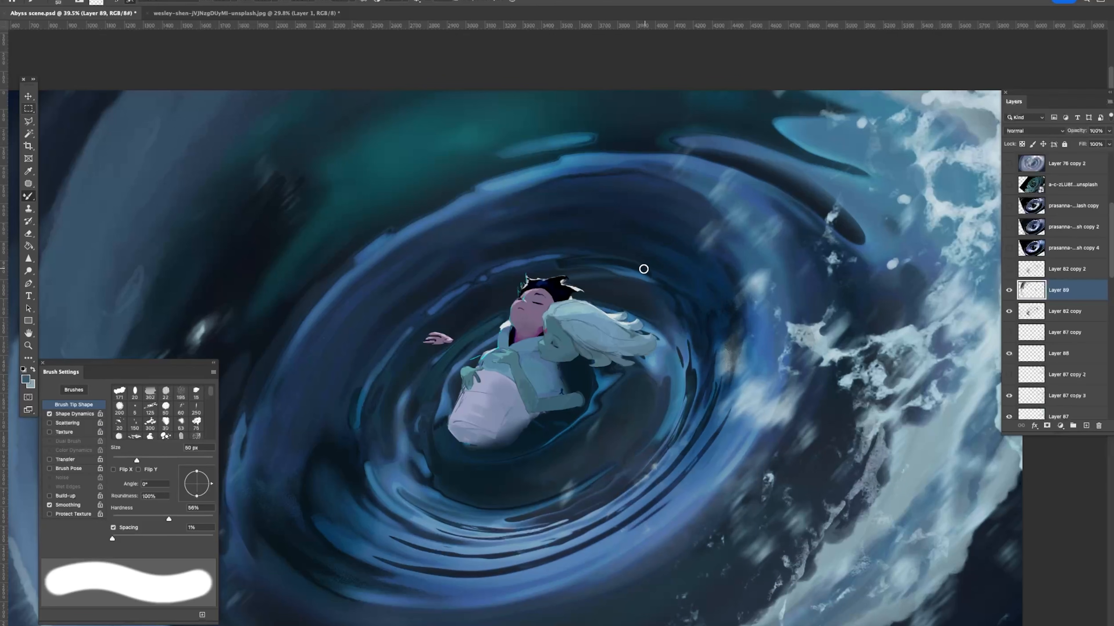
# Step: Paint sampled dark blue over the ripple to the right of the pale hair with a 100 px textured brush
pyautogui.hotkey('shift', 'b')
pyautogui.keyDown('alt'); pyautogui.click(656, 277); pyautogui.keyUp('alt')
pyautogui.press(']')
pyautogui.press(']')
pyautogui.press(']')
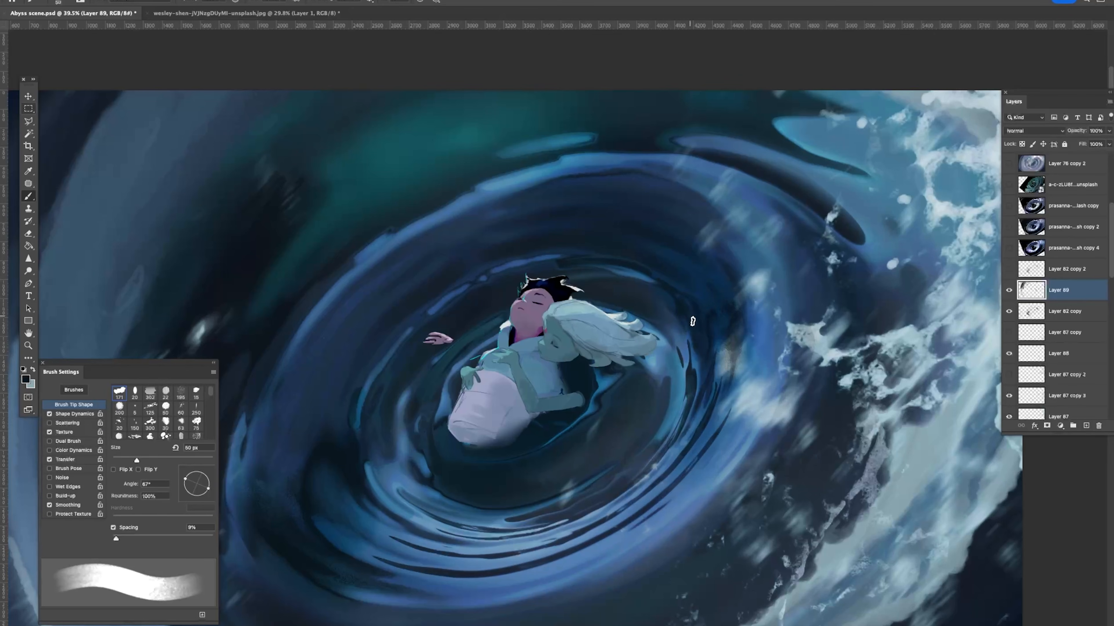
pyautogui.press(']')
pyautogui.press(']')
pyautogui.press(']')
pyautogui.press(']')
pyautogui.press(']')
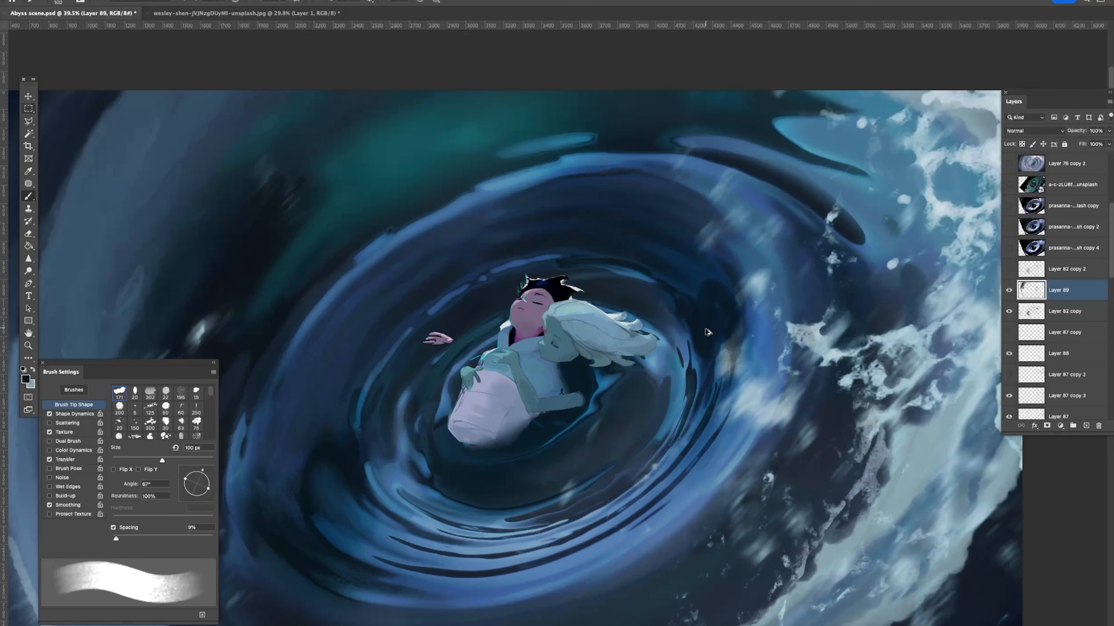
pyautogui.moveTo(683, 300)
pyautogui.mouseDown()
pyautogui.moveTo(712, 331)
pyautogui.moveTo(723, 304)
pyautogui.moveTo(737, 323)
pyautogui.moveTo(734, 351)
pyautogui.mouseUp()
pyautogui.keyDown('alt'); pyautogui.click(731, 333); pyautogui.keyUp('alt')
# Step: Sample dark blue water tones from the lower-left outer ring of the whirlpool for painting
pyautogui.press('z')
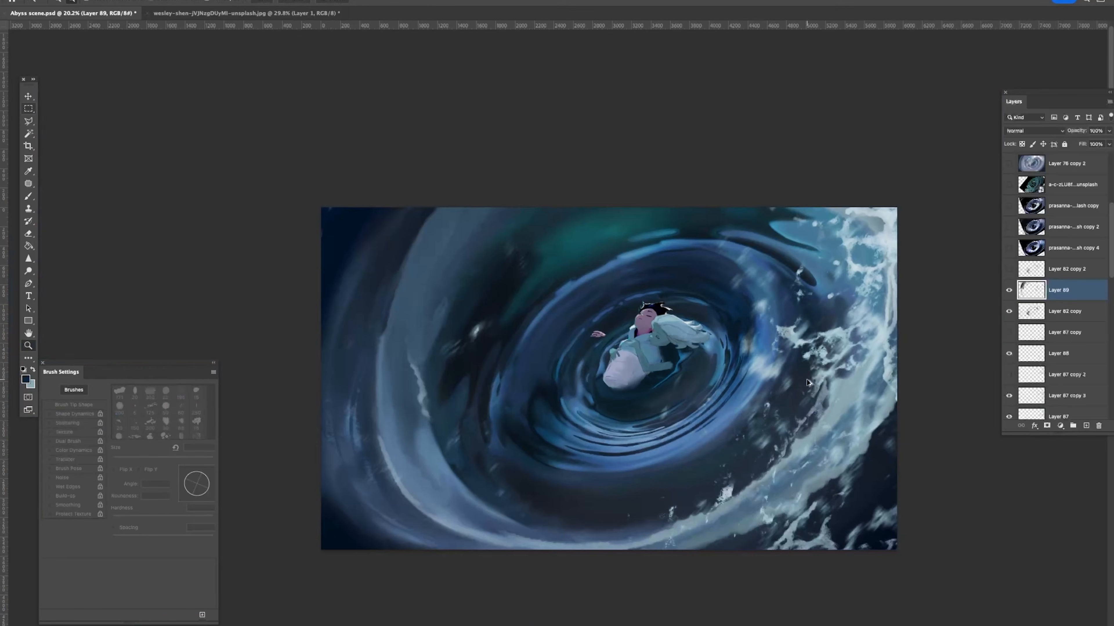
pyautogui.moveTo(572, 416); pyautogui.dragTo(585, 414)
pyautogui.press('b')
pyautogui.keyDown('alt'); pyautogui.click(536, 386); pyautogui.keyUp('alt')
pyautogui.keyDown('alt'); pyautogui.click(507, 441); pyautogui.keyUp('alt')
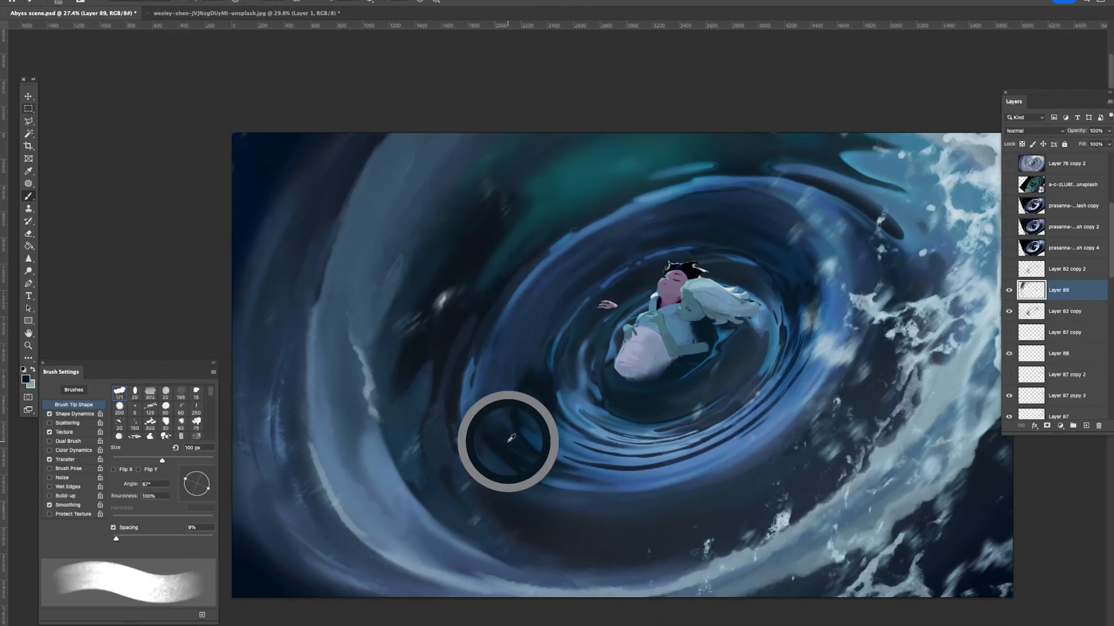
# Step: Flip the canvas horizontally to check the composition, and undo the last brush stroke
pyautogui.press('z')
pyautogui.moveTo(509, 366); pyautogui.dragTo(515, 404)
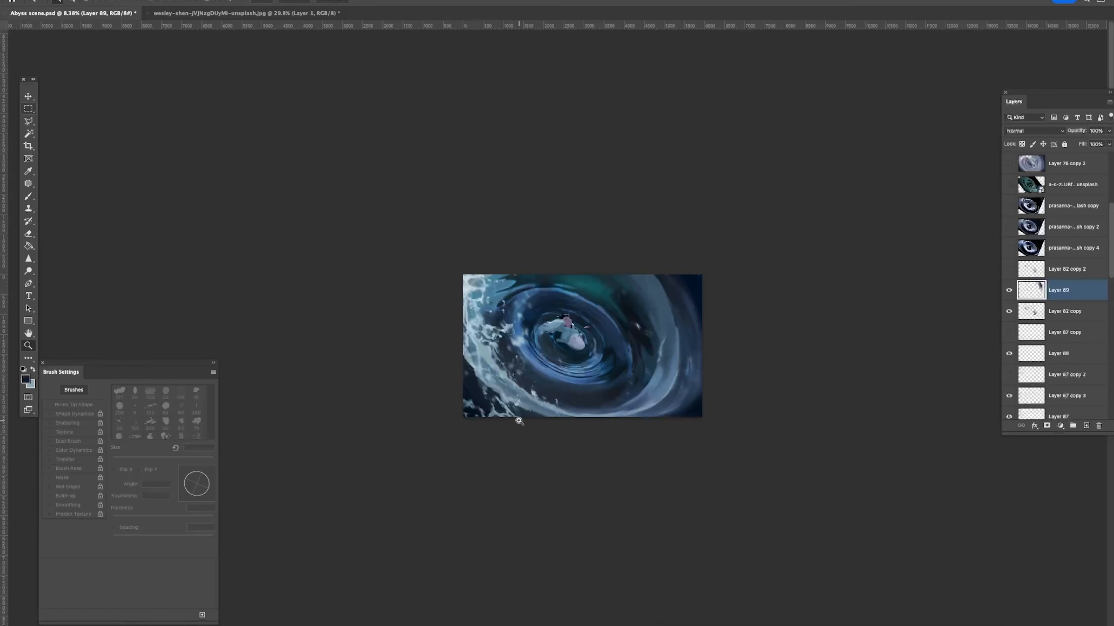
pyautogui.moveTo(540, 336)
pyautogui.mouseDown()
pyautogui.moveTo(574, 355)
pyautogui.moveTo(535, 355)
pyautogui.mouseUp()
pyautogui.press('b')
pyautogui.keyDown('alt'); pyautogui.click(610, 380); pyautogui.keyUp('alt')
pyautogui.press('super+z')
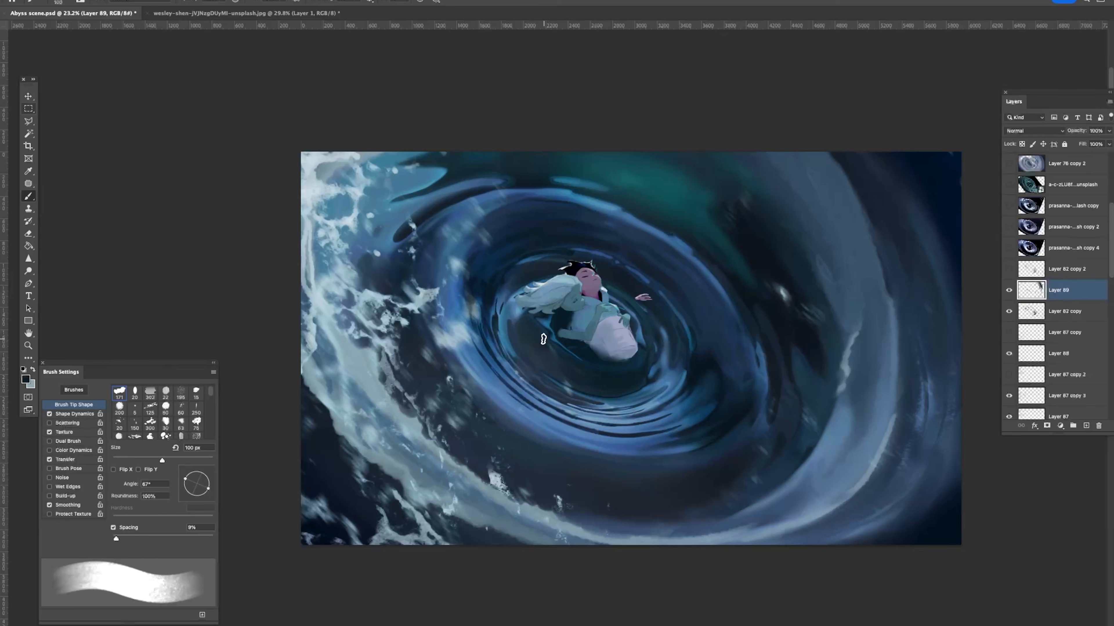
# Step: Retouch the light blue inner ripple beside the pale hair with sampled blues, reducing the brush to 15 px
pyautogui.keyDown('alt'); pyautogui.click(506, 323); pyautogui.keyUp('alt')
pyautogui.press('[')
pyautogui.press('[')
pyautogui.press('[')
pyautogui.press('[')
pyautogui.press('[')
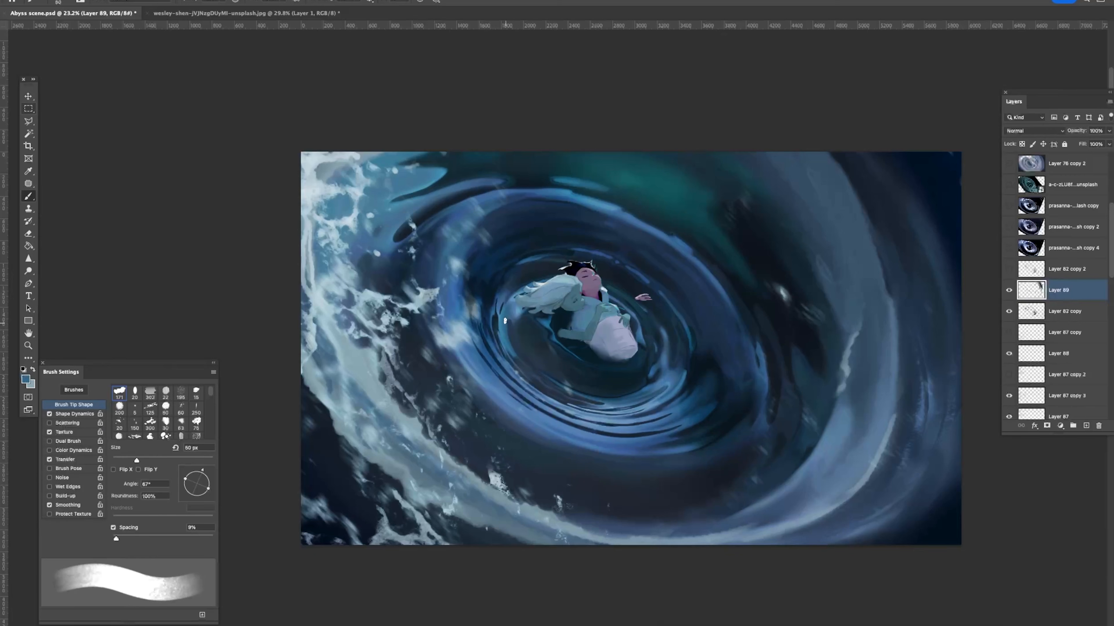
pyautogui.scroll(3, 505, 334)
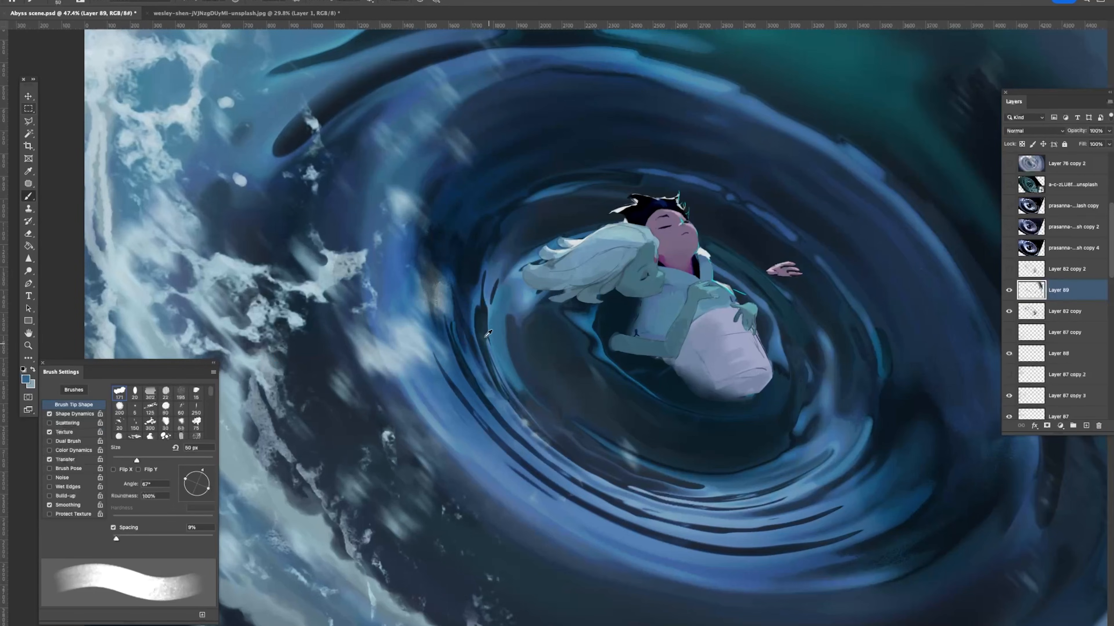
pyautogui.press('[')
pyautogui.press('[')
pyautogui.press('[')
pyautogui.press('[')
pyautogui.press('[')
pyautogui.press('[')
pyautogui.press('[')
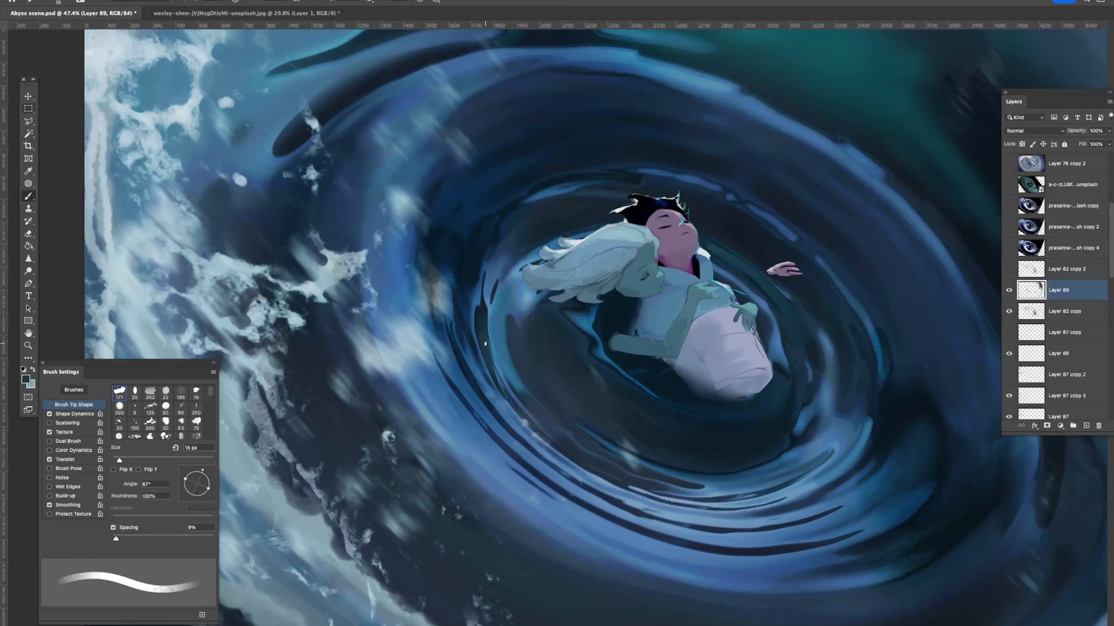
pyautogui.keyDown('alt'); pyautogui.click(490, 301); pyautogui.keyUp('alt')
pyautogui.keyDown('alt'); pyautogui.click(490, 303); pyautogui.keyUp('alt')
pyautogui.moveTo(495, 363)
pyautogui.mouseDown()
pyautogui.moveTo(531, 417)
pyautogui.moveTo(496, 361)
pyautogui.mouseUp()
# Step: Extend the light blue inner ripple downward in a tapering curve using colours sampled from the water
pyautogui.keyDown('alt'); pyautogui.click(520, 409); pyautogui.keyUp('alt')
pyautogui.keyDown('alt'); pyautogui.click(500, 350); pyautogui.keyUp('alt')
pyautogui.moveTo(497, 364); pyautogui.dragTo(528, 399)
pyautogui.keyDown('alt'); pyautogui.click(524, 387); pyautogui.keyUp('alt')
pyautogui.keyDown('alt'); pyautogui.click(523, 394); pyautogui.keyUp('alt')
pyautogui.scroll(2, 551, 412)
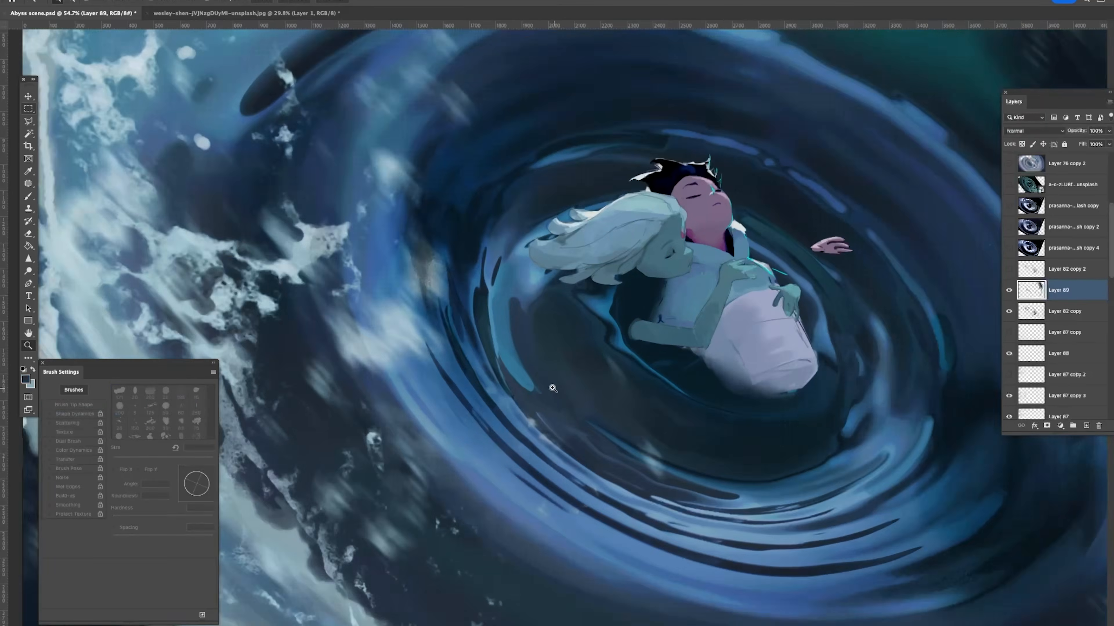
# Step: Compare the whole painting with Layer 89 hidden and shown
pyautogui.press('z')
pyautogui.moveTo(569, 412); pyautogui.dragTo(548, 435)
pyautogui.click(1013, 288)
pyautogui.click(1011, 287)
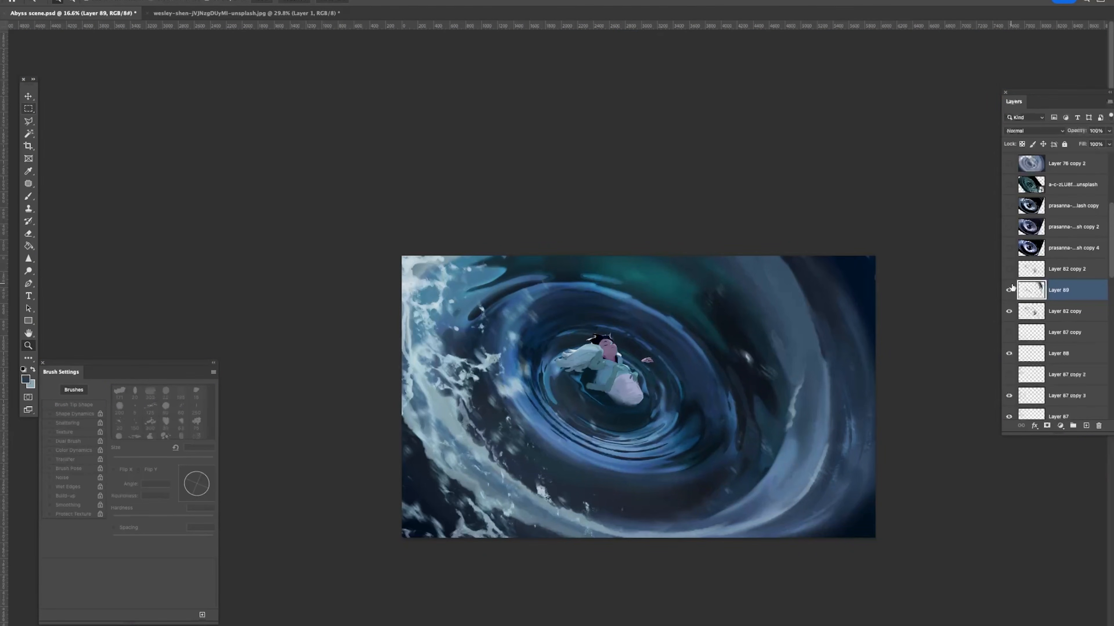
# Step: Paint sampled dark water tones below the light inner ripple with a 60 px brush
pyautogui.moveTo(550, 408); pyautogui.dragTo(647, 420)
pyautogui.press('b')
pyautogui.press(']')
pyautogui.press(']')
pyautogui.press(']')
pyautogui.press(']')
pyautogui.press(']')
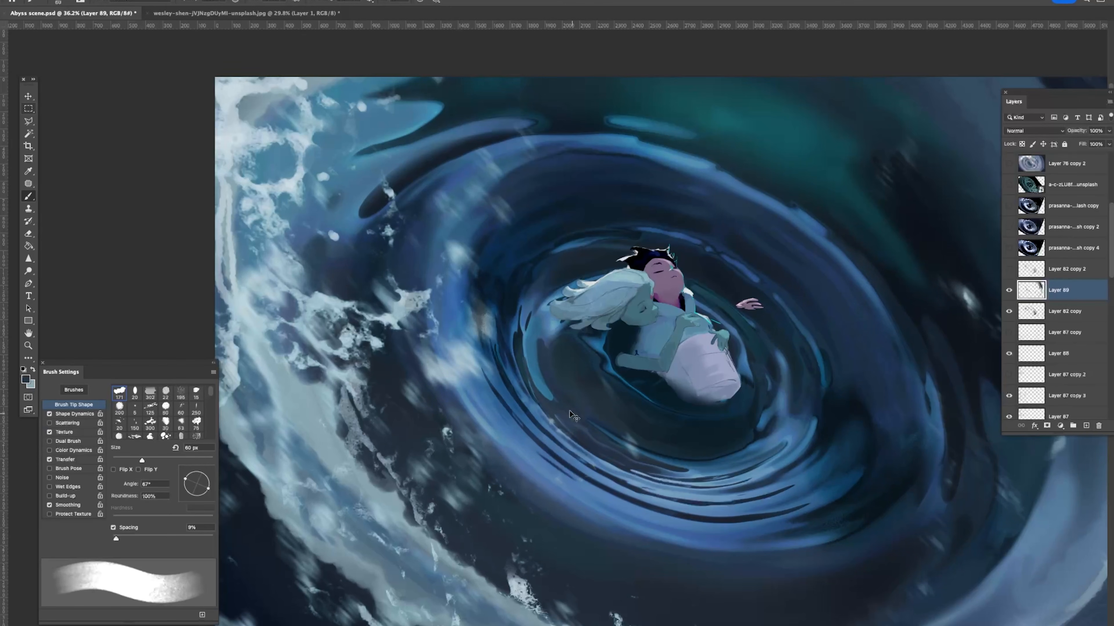
pyautogui.keyDown('alt'); pyautogui.click(558, 412); pyautogui.keyUp('alt')
pyautogui.moveTo(551, 413)
pyautogui.mouseDown()
pyautogui.moveTo(629, 462)
pyautogui.moveTo(570, 434)
pyautogui.mouseUp()
pyautogui.press('z')
pyautogui.moveTo(658, 427); pyautogui.dragTo(692, 449)
pyautogui.press('b')
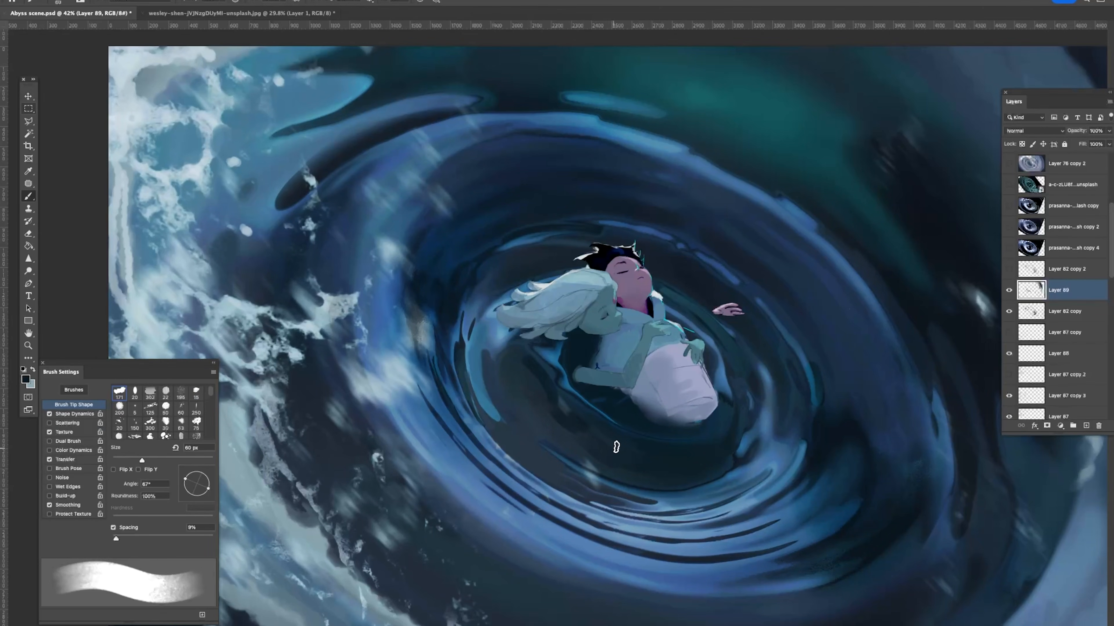
pyautogui.keyDown('alt'); pyautogui.click(738, 376); pyautogui.keyUp('alt')
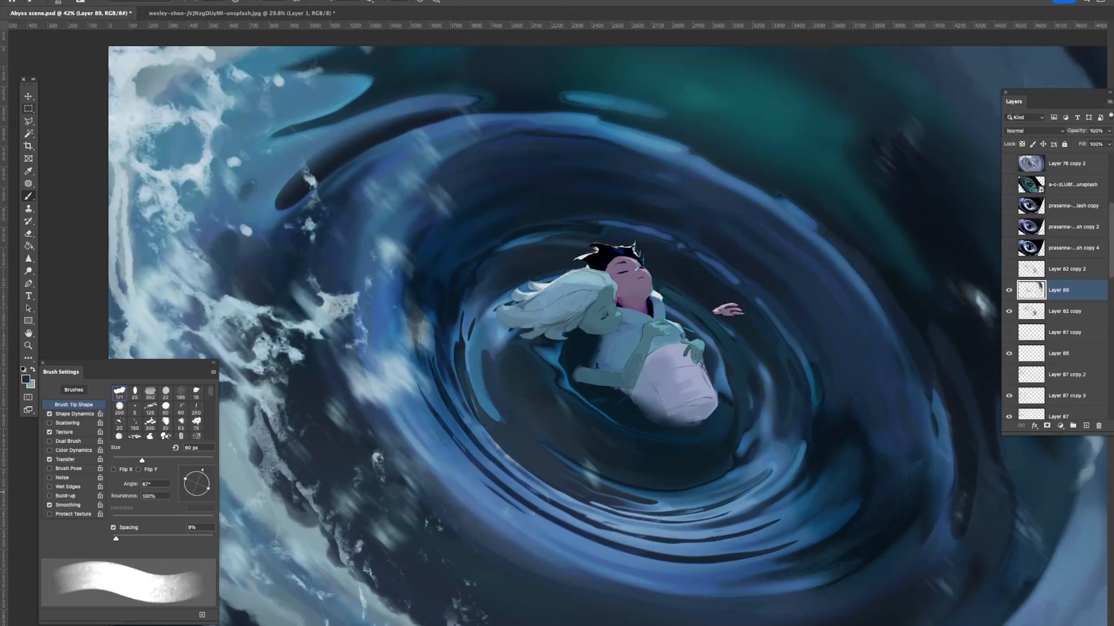
# Step: Review the whole painting without the interface panels and with Layer 89 hidden and shown
pyautogui.press('Tab')
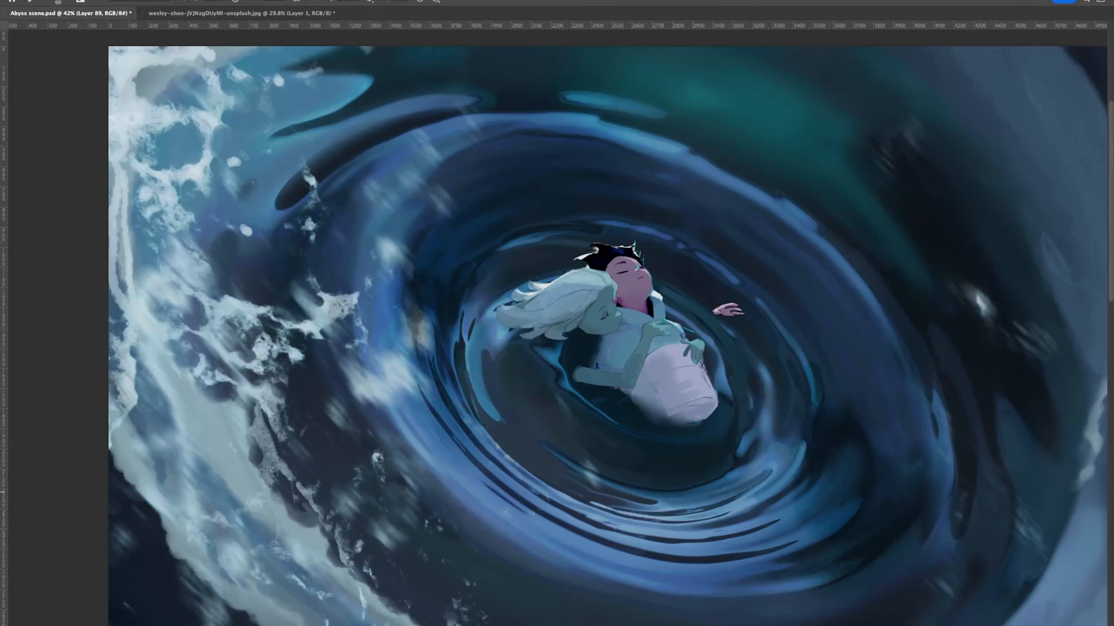
pyautogui.press('Tab')
pyautogui.press('m')
pyautogui.moveTo(873, 319); pyautogui.dragTo(842, 316)
pyautogui.moveTo(843, 315); pyautogui.dragTo(708, 301)
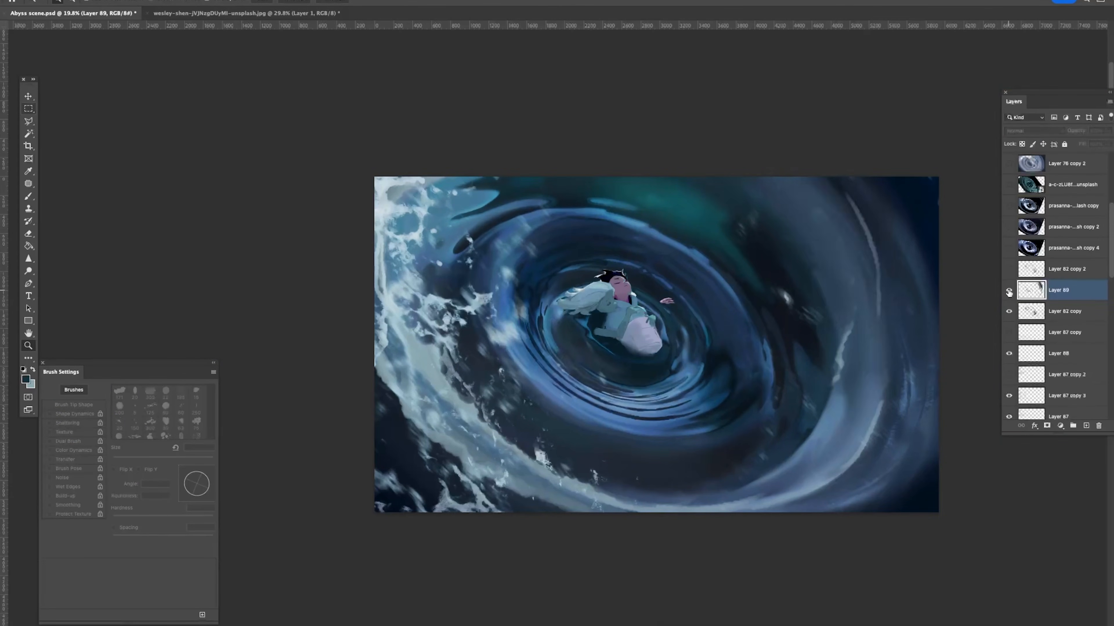
# Step: Blend the blue ripples below and to the right of the figures with the Mixer Brush, enlarging it to 125 px
pyautogui.moveTo(705, 365); pyautogui.dragTo(739, 376)
pyautogui.press('b')
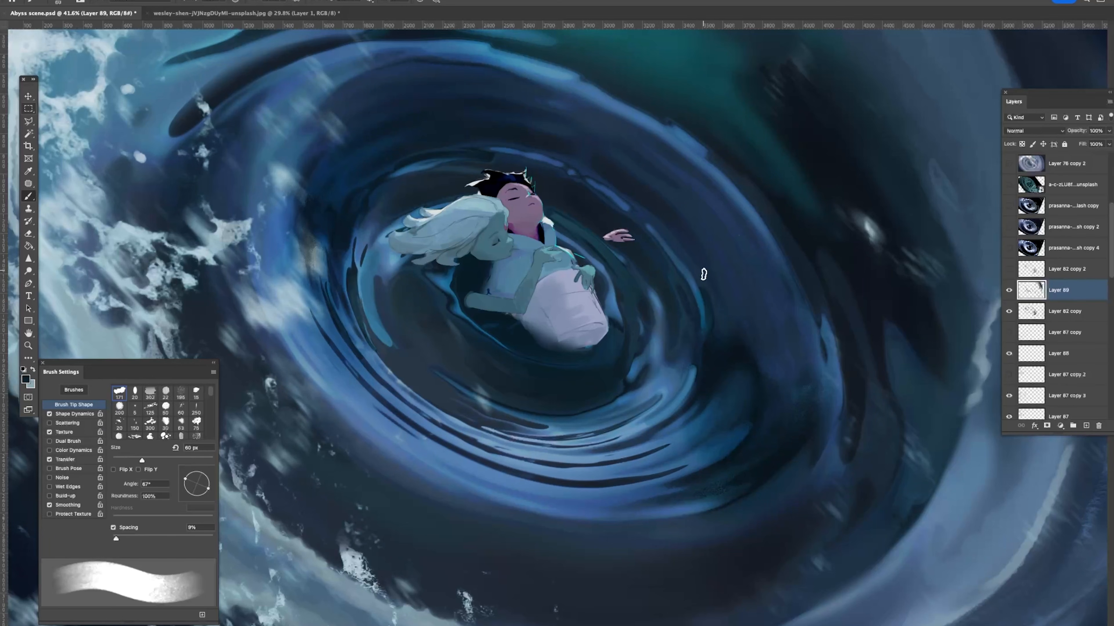
pyautogui.scroll(-3, 548, 342)
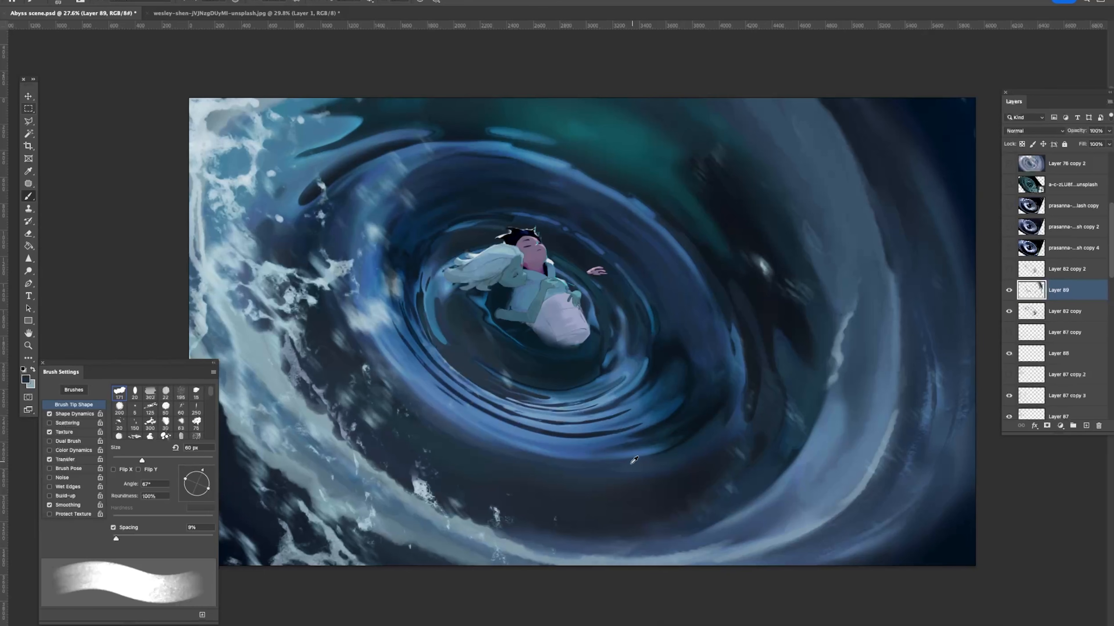
pyautogui.hotkey('shift', 'b')
pyautogui.moveTo(654, 414); pyautogui.dragTo(581, 436)
pyautogui.press(']')
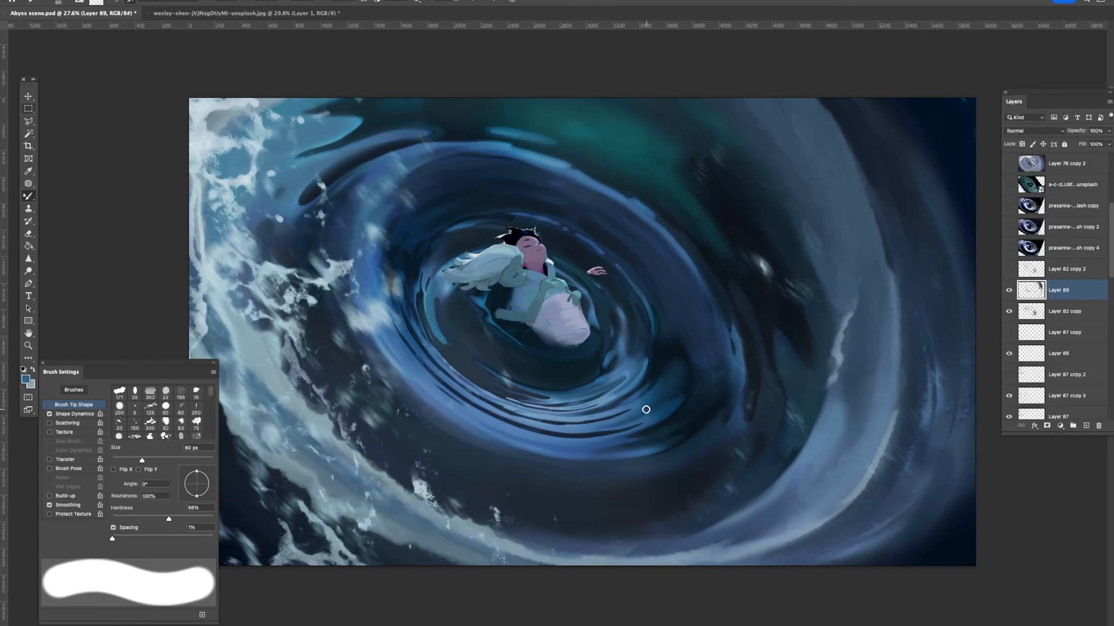
pyautogui.press(']')
pyautogui.press(']')
pyautogui.press(']')
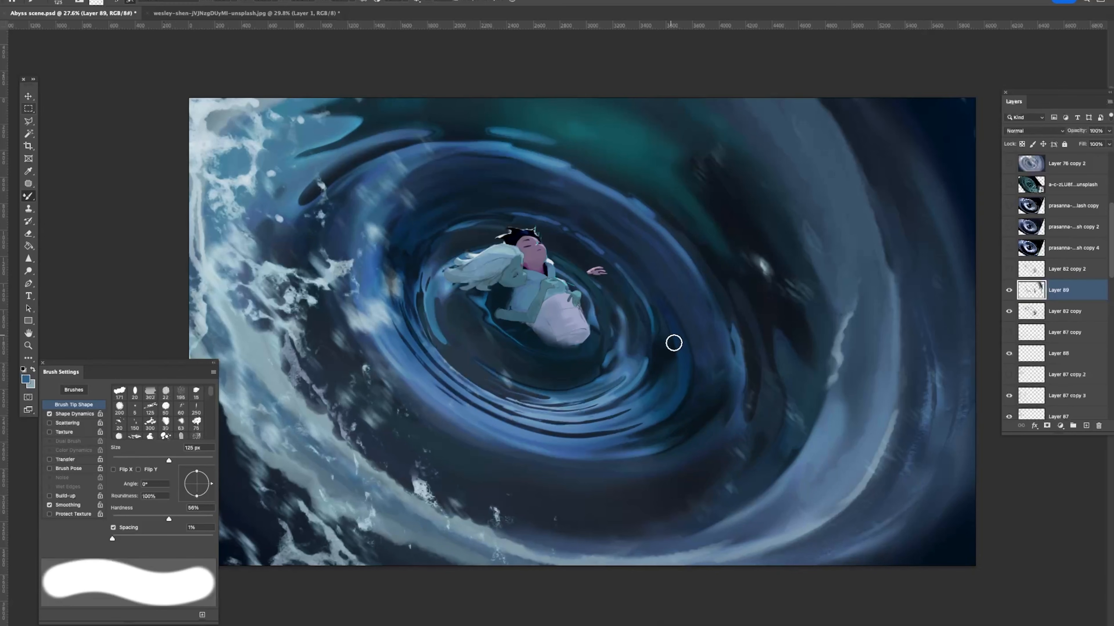
# Step: Soften the ripple rings to the right of the figures with the Mixer Brush at 100 px
pyautogui.press('z')
pyautogui.moveTo(708, 263); pyautogui.dragTo(677, 273)
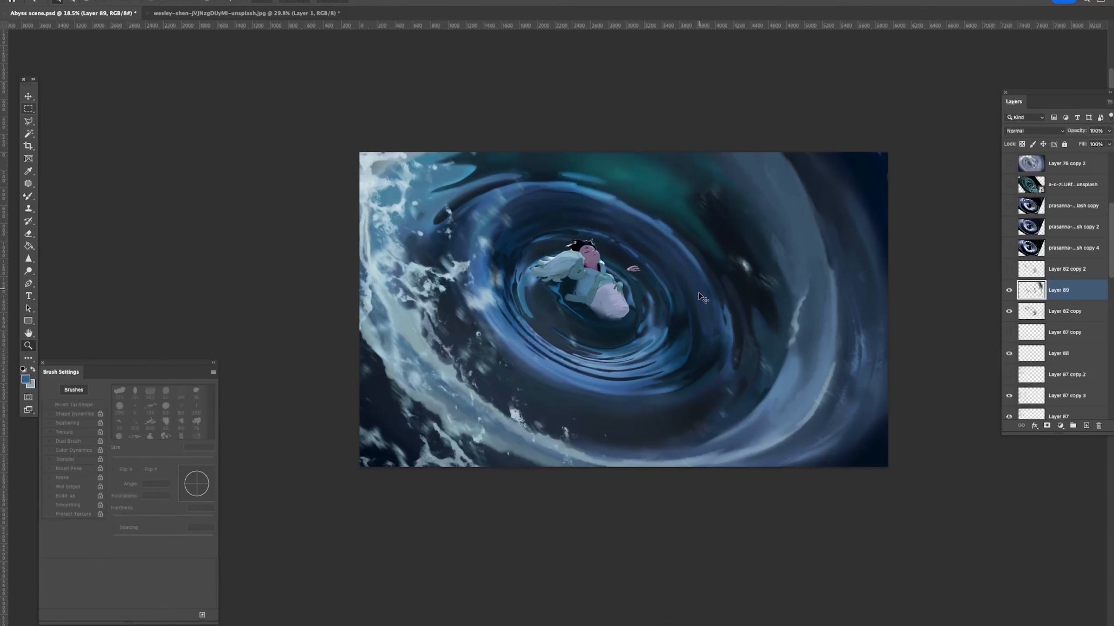
pyautogui.press('b')
pyautogui.press(']')
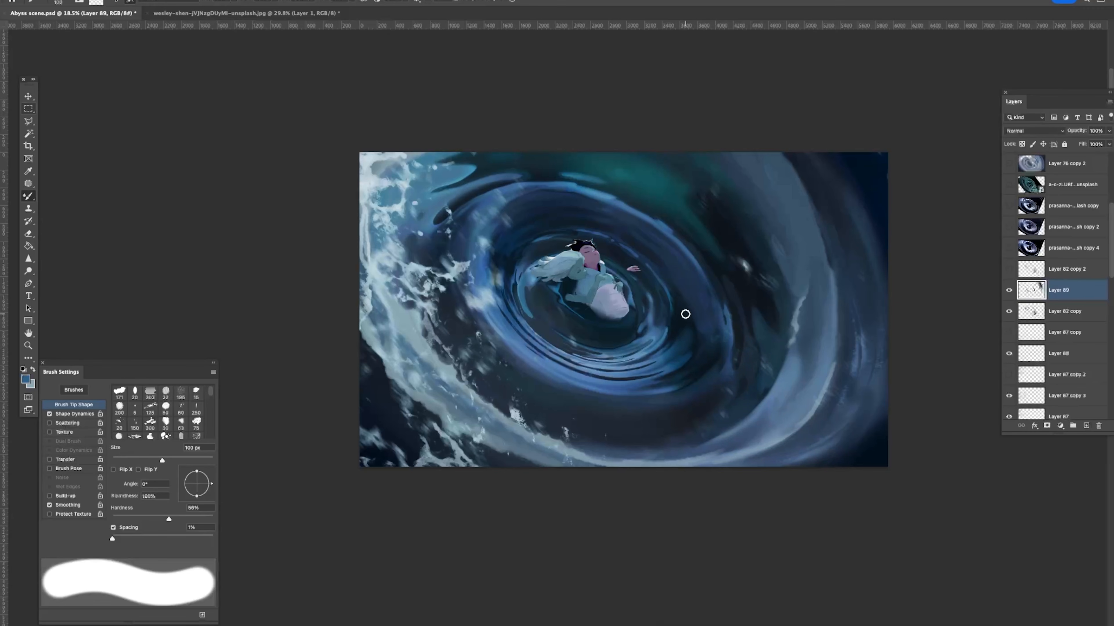
# Step: Flip the canvas back horizontally, and touch up the ripples left of the figures with a sampled dark blue
pyautogui.press('z')
pyautogui.keyDown('alt'); pyautogui.click(709, 395); pyautogui.keyUp('alt')
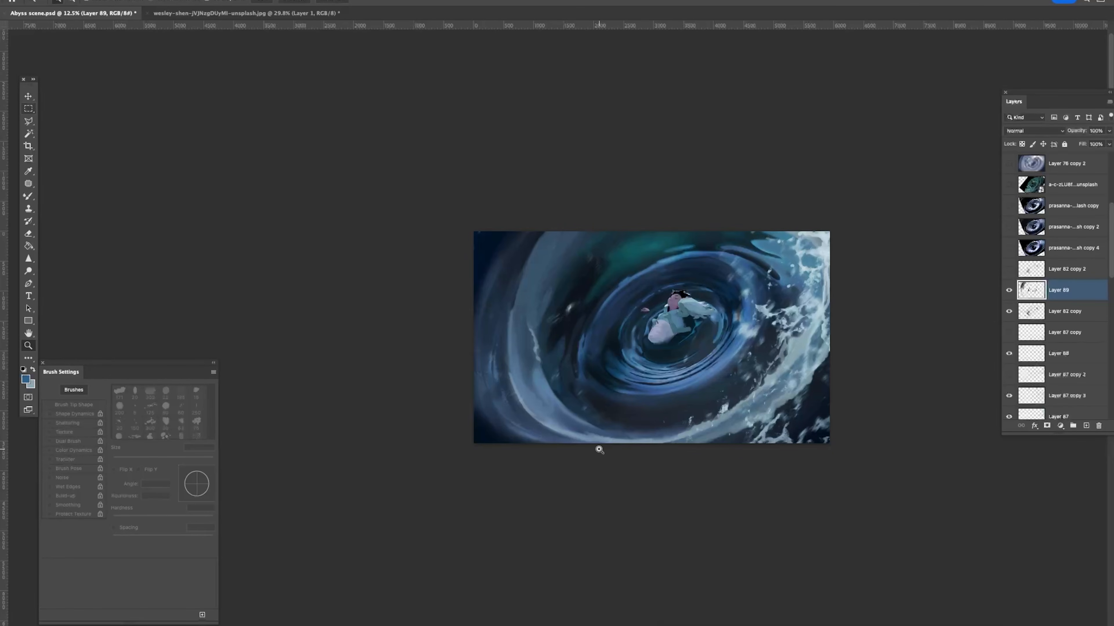
pyautogui.moveTo(640, 373); pyautogui.dragTo(656, 390)
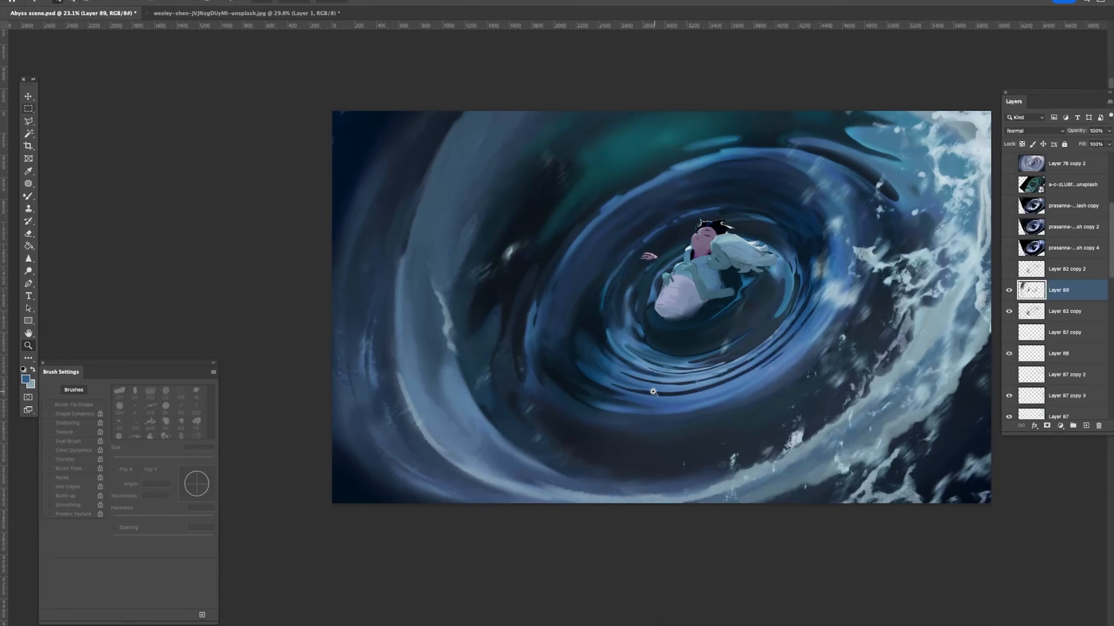
pyautogui.press('b')
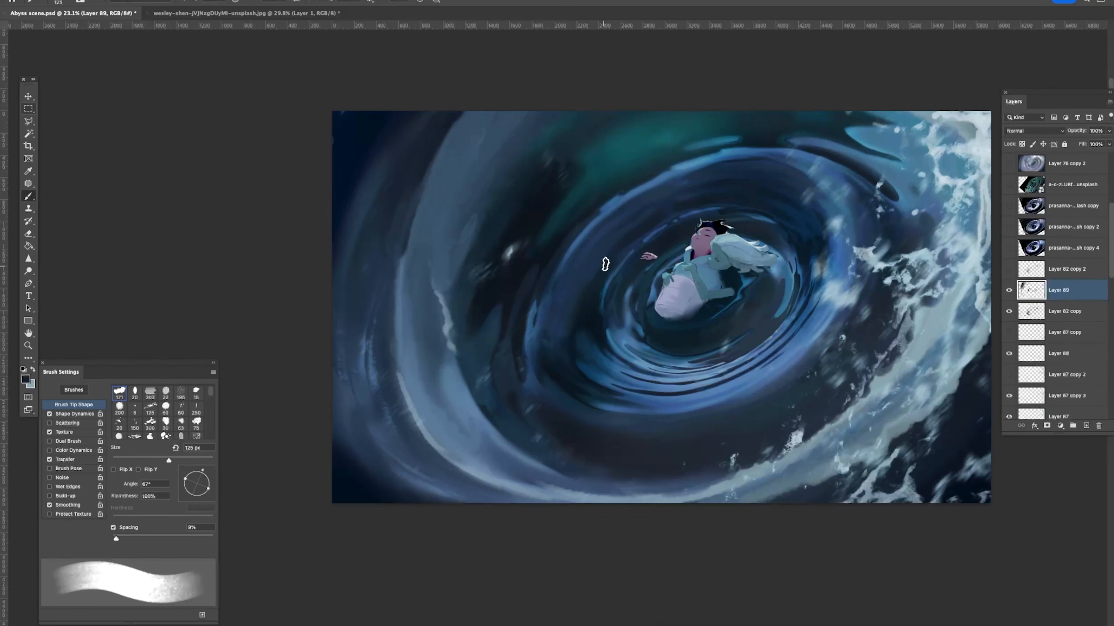
pyautogui.press(']')
pyautogui.press(']')
# Step: Hide and show Layer 89 to judge the retouched ripples across the whole painting
pyautogui.press('z')
pyautogui.moveTo(600, 387); pyautogui.dragTo(576, 387)
pyautogui.click(1011, 291)
pyautogui.click(1010, 291)
# Step: Refine the ripple ring above and left of the figures with sampled blues and the textured brush
pyautogui.moveTo(605, 335); pyautogui.dragTo(633, 336)
pyautogui.press('b')
pyautogui.keyDown('alt'); pyautogui.click(582, 340); pyautogui.keyUp('alt')
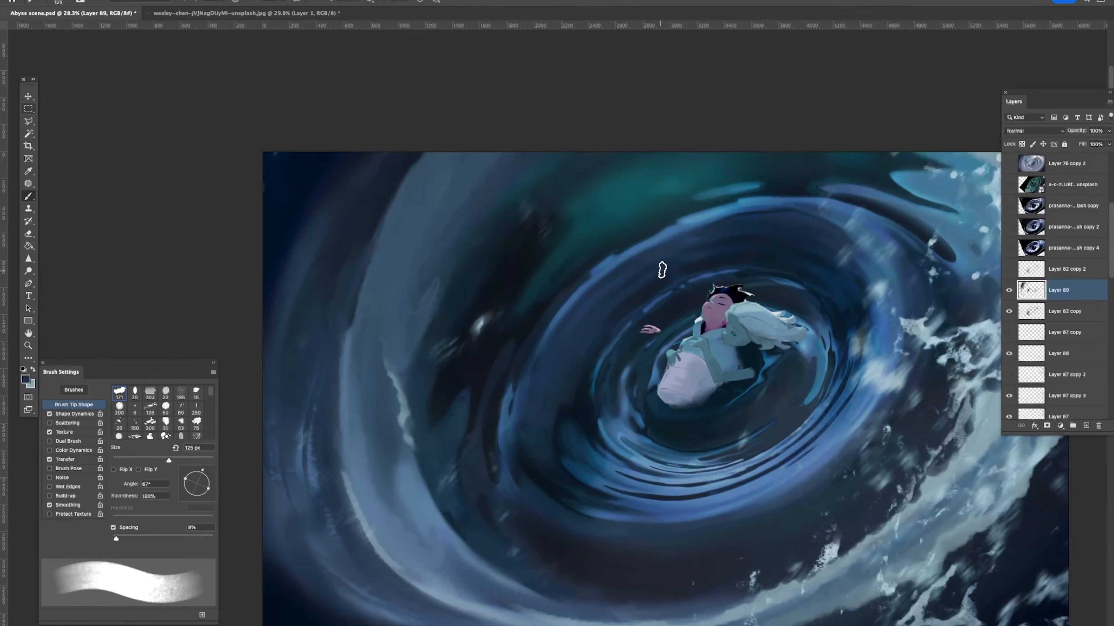
pyautogui.keyDown('alt'); pyautogui.click(666, 232); pyautogui.keyUp('alt')
pyautogui.press('[')
# Step: Paint over the teal water at the painting's upper edge with sampled teal and dark tones at 250 px
pyautogui.press('z')
pyautogui.moveTo(644, 247); pyautogui.dragTo(609, 248)
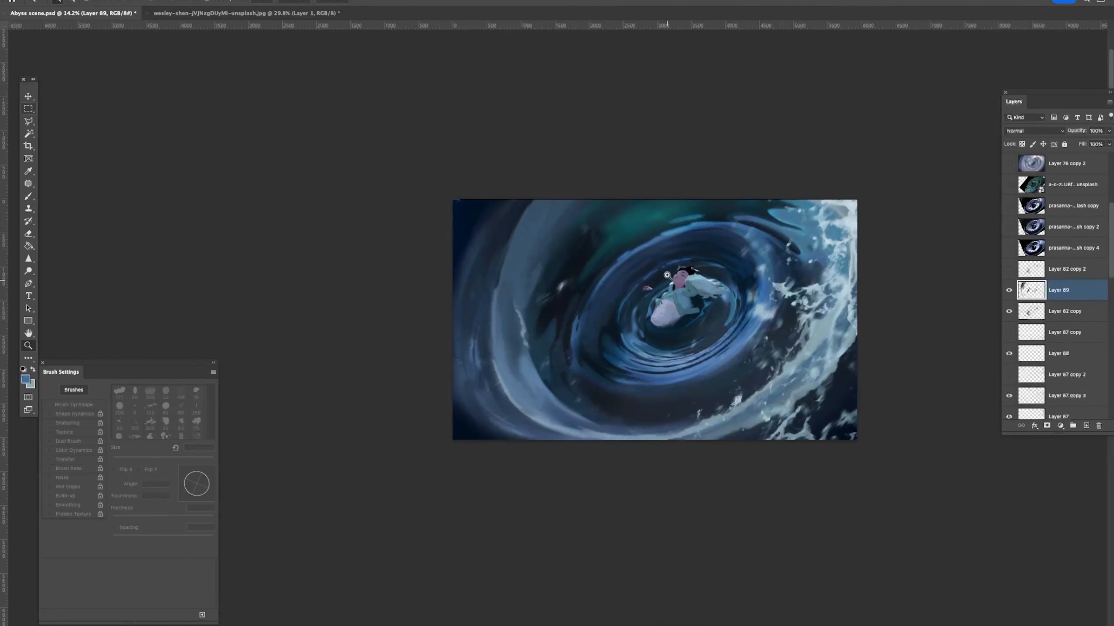
pyautogui.press('b')
pyautogui.keyDown('alt'); pyautogui.click(627, 222); pyautogui.keyUp('alt')
pyautogui.press(']')
pyautogui.press(']')
pyautogui.press(']')
pyautogui.press(']')
pyautogui.press(']')
pyautogui.press(']')
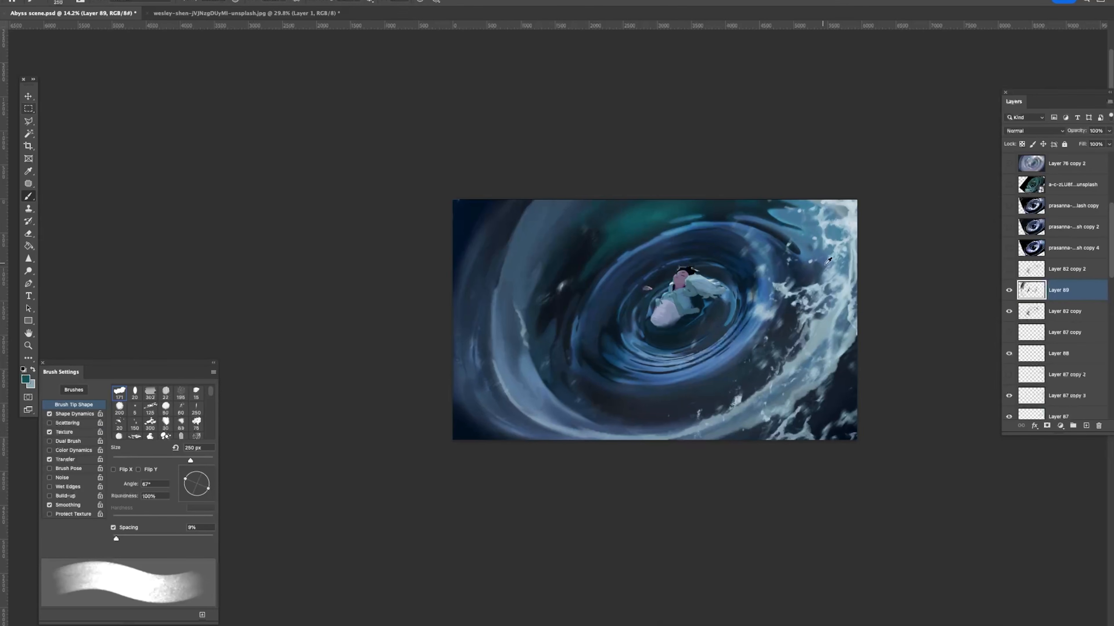
pyautogui.keyDown('alt'); pyautogui.click(554, 305); pyautogui.keyUp('alt')
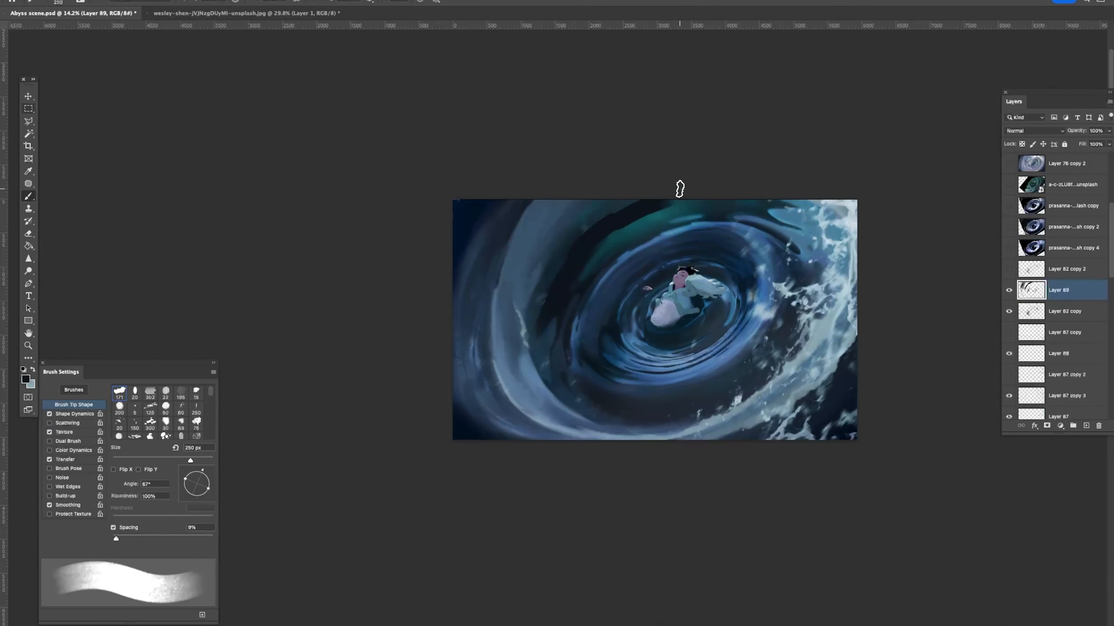
# Step: Try a dark stroke in the water below the figures with the textured brush at 90 px
pyautogui.press('[')
pyautogui.press('[')
pyautogui.press('[')
pyautogui.press('[')
pyautogui.press('[')
pyautogui.press('[')
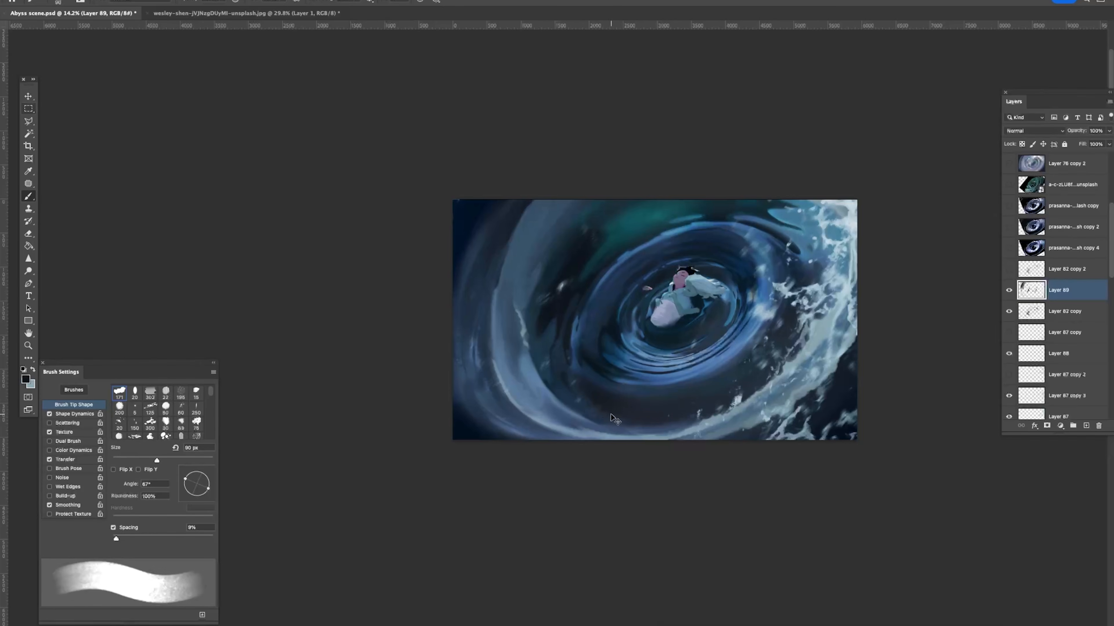
pyautogui.moveTo(614, 424); pyautogui.dragTo(726, 389)
pyautogui.press('super+z')
# Step: Try a soft 500 px brush stroke over the ripples above the figures
pyautogui.moveTo(750, 272)
pyautogui.mouseDown()
pyautogui.moveTo(703, 270)
pyautogui.moveTo(716, 267)
pyautogui.mouseUp()
pyautogui.rightClick(784, 273)
pyautogui.click(914, 390)
pyautogui.moveTo(624, 319); pyautogui.dragTo(704, 239)
pyautogui.press('super+z')
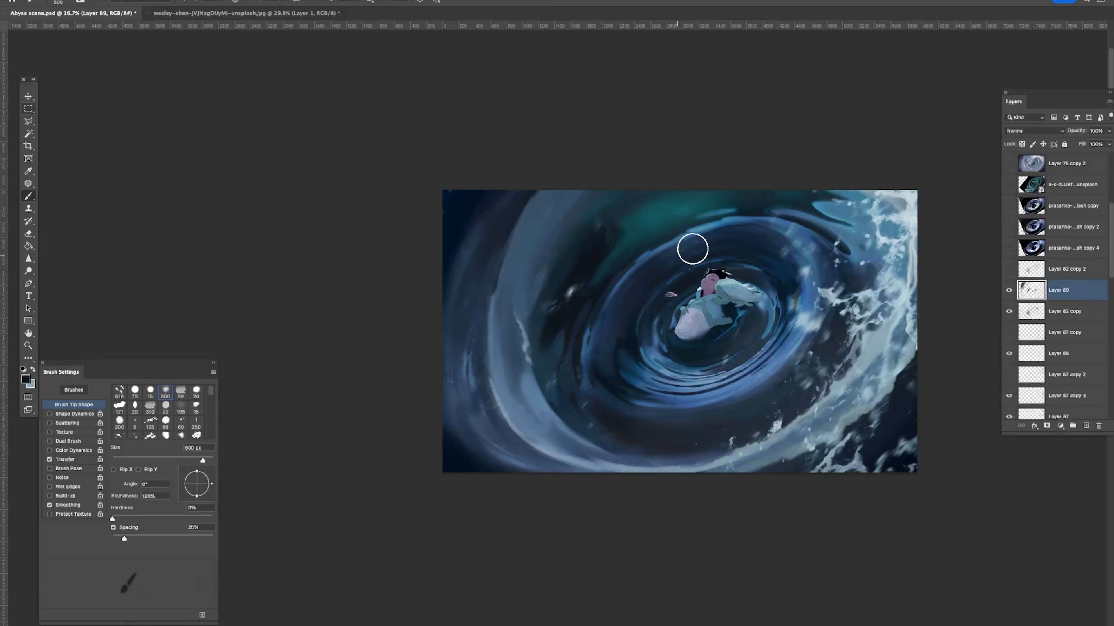
# Step: Flip the canvas horizontally to check the whole composition in mirror view
pyautogui.moveTo(774, 382)
pyautogui.mouseDown()
pyautogui.moveTo(748, 418)
pyautogui.moveTo(774, 396)
pyautogui.mouseUp()
pyautogui.click(775, 395)
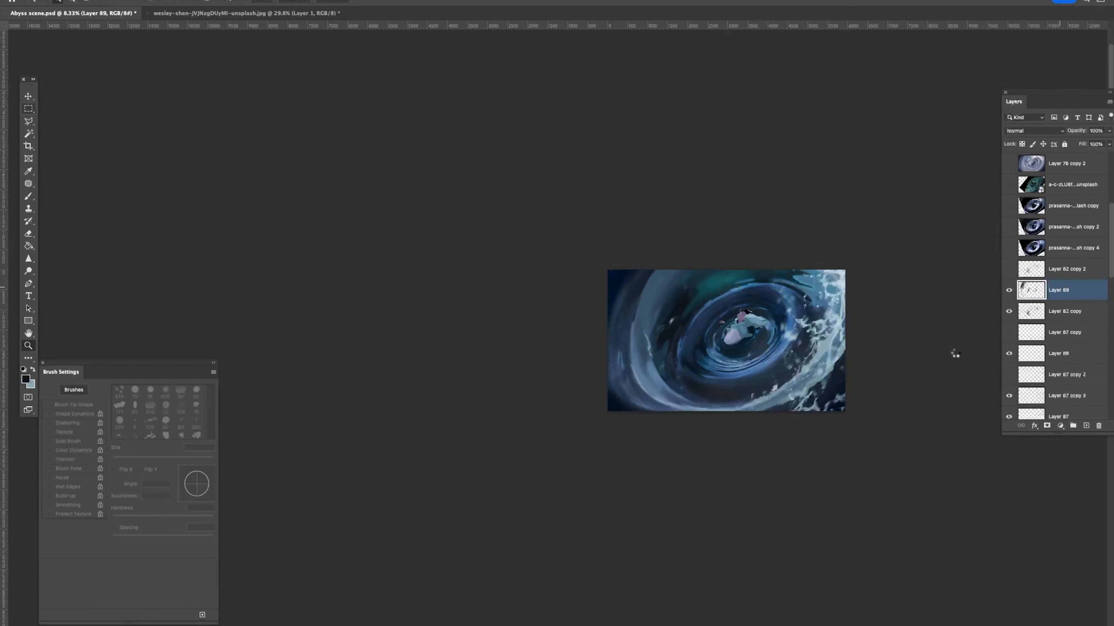
pyautogui.click(885, 398)
pyautogui.click(885, 398)
pyautogui.keyDown('alt'); pyautogui.click(705, 353); pyautogui.keyUp('alt')
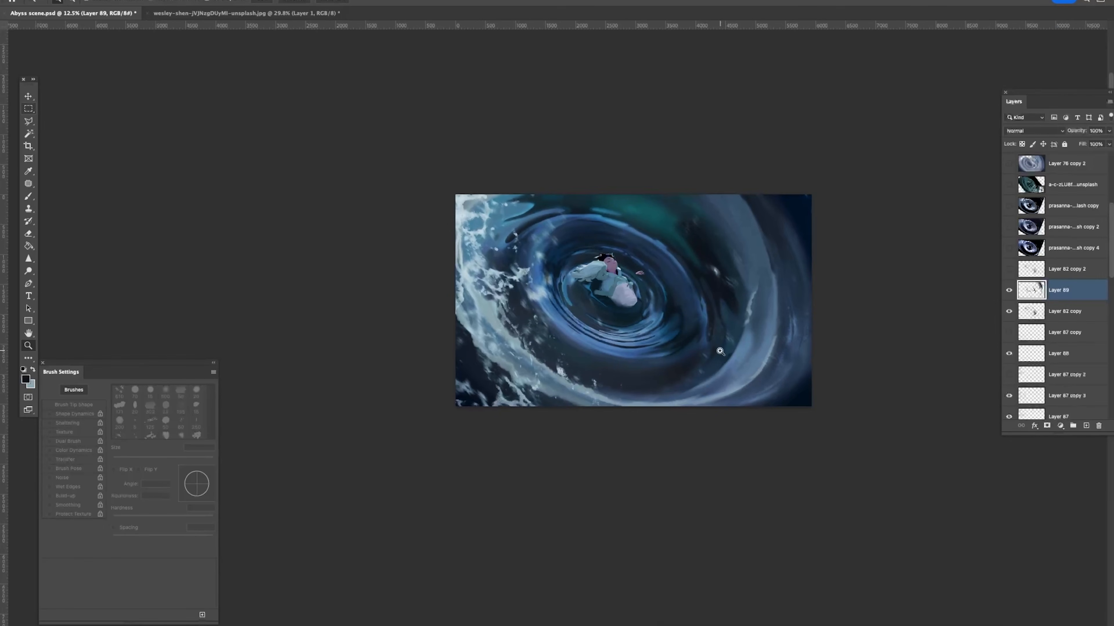
pyautogui.click(757, 339)
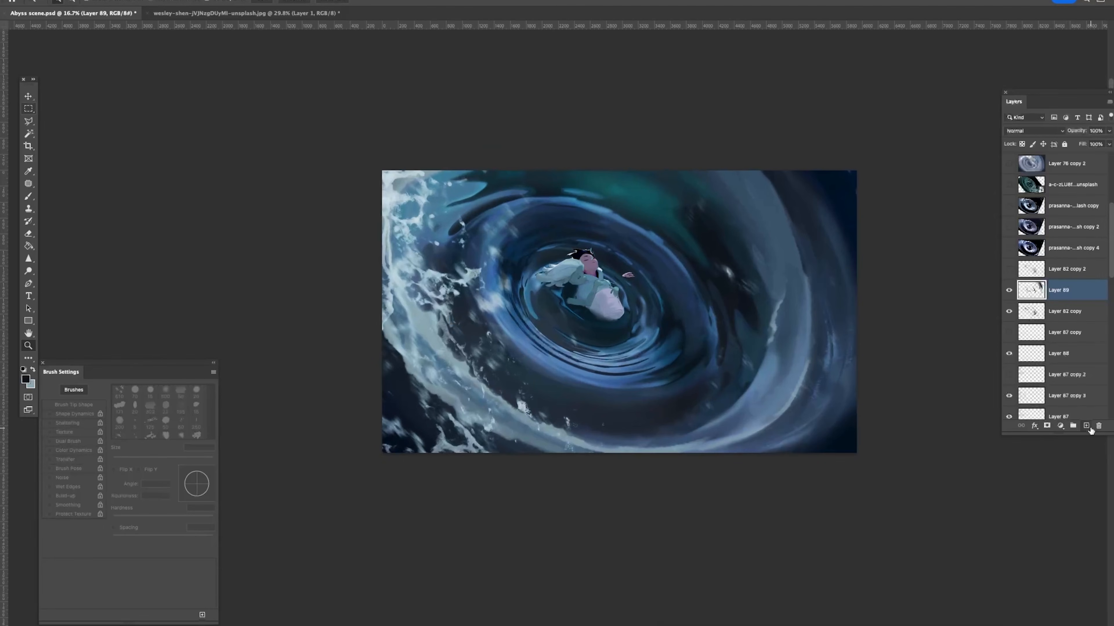
# Step: Draw a straight line from the figures to the painting's upper edge on a new layer, using a hard 35 px brush and sampled pale blue
pyautogui.click(1086, 425)
pyautogui.press('b')
pyautogui.rightClick(716, 335)
pyautogui.doubleClick(835, 370)
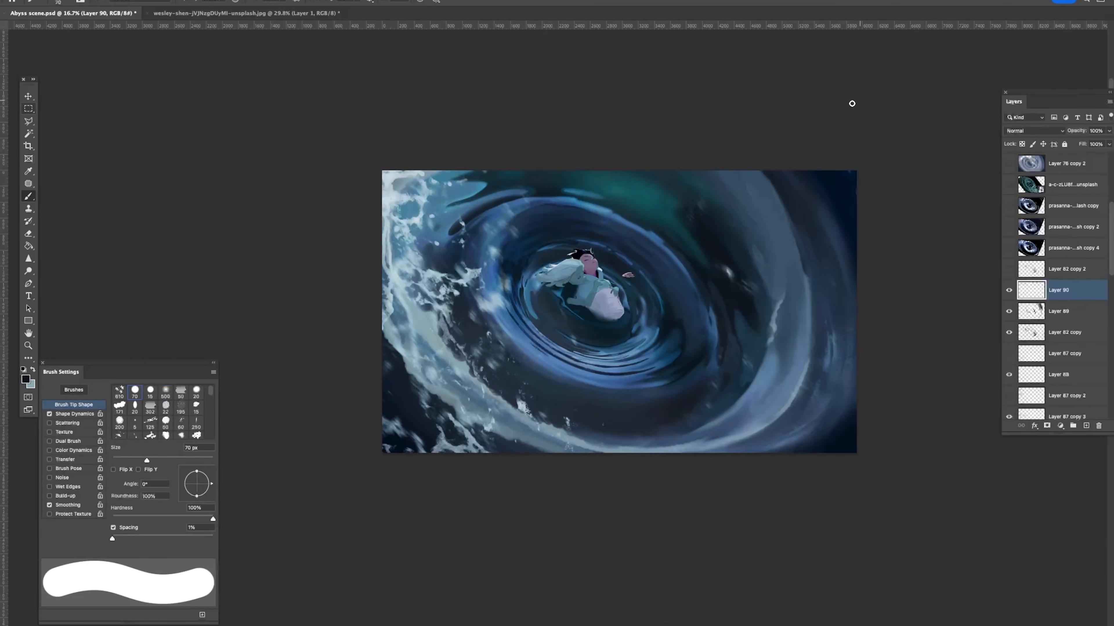
pyautogui.keyDown('alt'); pyautogui.click(577, 258); pyautogui.keyUp('alt')
pyautogui.press('[')
pyautogui.press('[')
pyautogui.press('[')
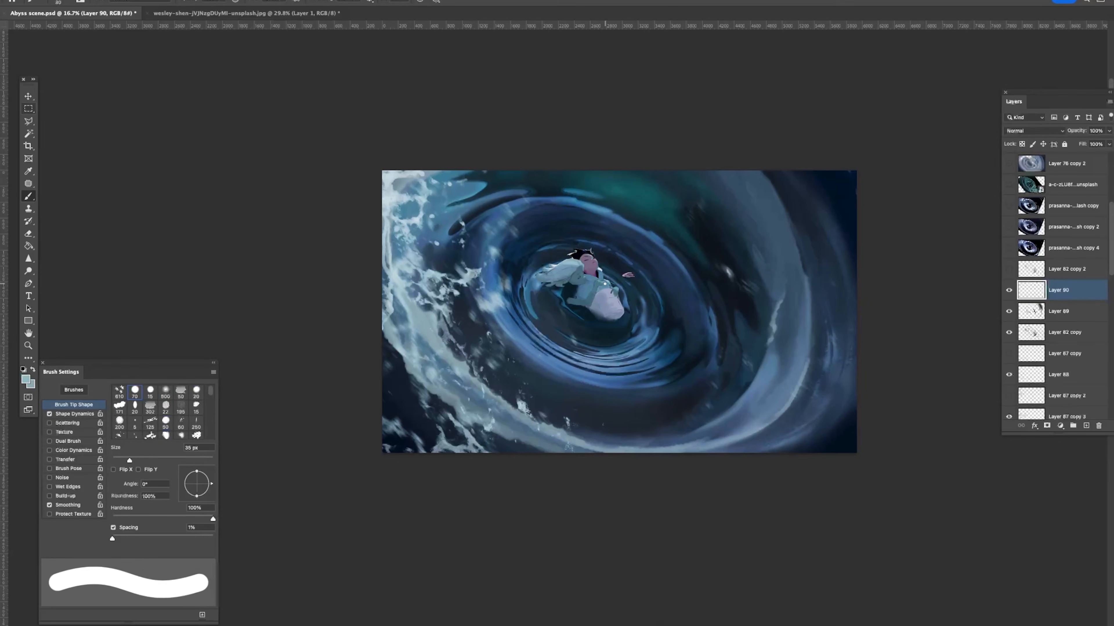
pyautogui.click(609, 284)
pyautogui.keyDown('shift'); pyautogui.click(736, 154); pyautogui.keyUp('shift')
# Step: Adjust the line slightly with Free Transform, and move Layer 90 above Group 1 in the layer stack
pyautogui.press('super+t')
pyautogui.moveTo(677, 223); pyautogui.dragTo(671, 218)
pyautogui.press('Return')
pyautogui.moveTo(1047, 290); pyautogui.dragTo(1037, 130)
# Step: Recolour the line to a bright cyan with Hue/Saturation
pyautogui.press('super+u')
pyautogui.moveTo(795, 185); pyautogui.dragTo(865, 187)
pyautogui.moveTo(792, 162); pyautogui.dragTo(787, 163)
pyautogui.moveTo(791, 207); pyautogui.dragTo(788, 207)
pyautogui.press('Return')
# Step: Try thinning the cyan line with the textured eraser at 90 px
pyautogui.scroll(5, 741, 238)
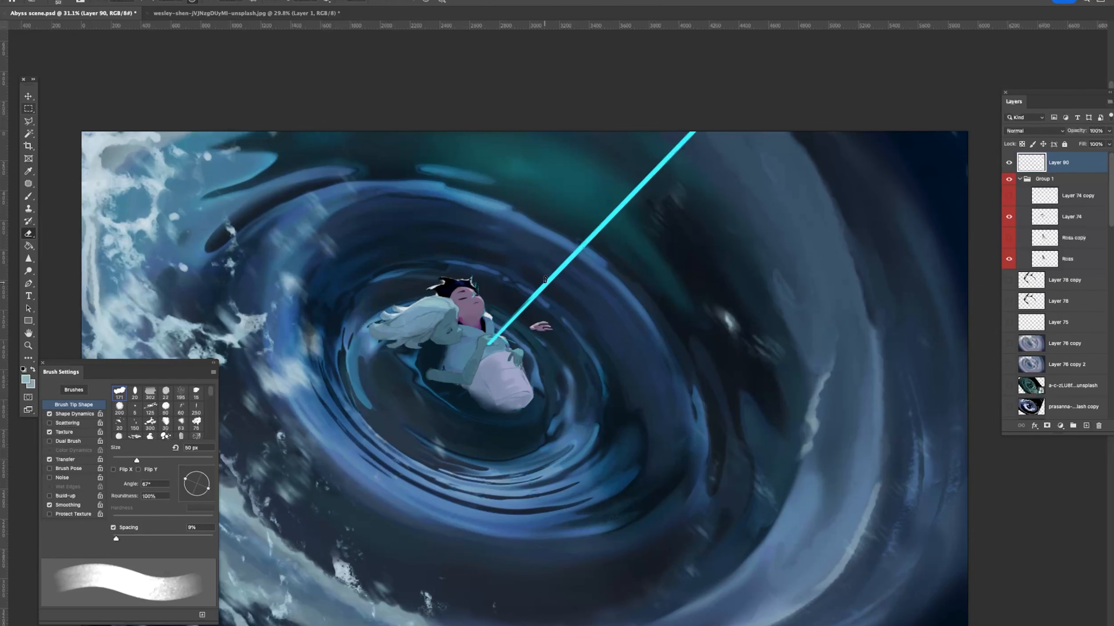
pyautogui.press(']')
pyautogui.press(']')
pyautogui.press(']')
pyautogui.press(']')
pyautogui.moveTo(644, 172); pyautogui.dragTo(470, 351)
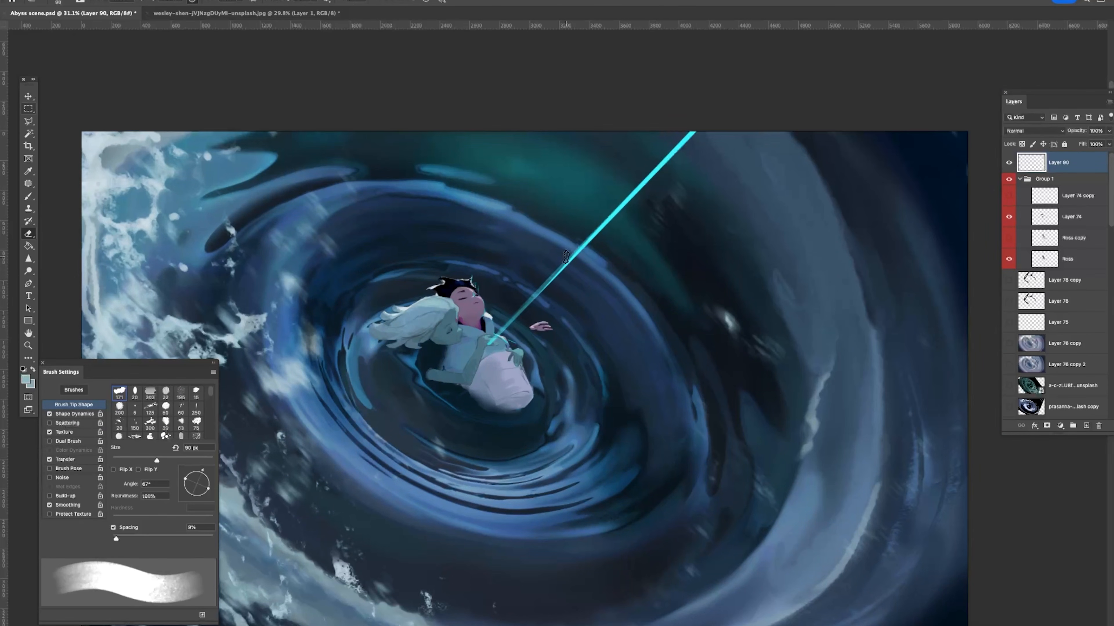
pyautogui.press('super+z')
# Step: Taper the cyan line toward the figures with the textured eraser, undoing the strokes that cut too much
pyautogui.moveTo(543, 283)
pyautogui.mouseDown()
pyautogui.moveTo(666, 160)
pyautogui.moveTo(690, 118)
pyautogui.mouseUp()
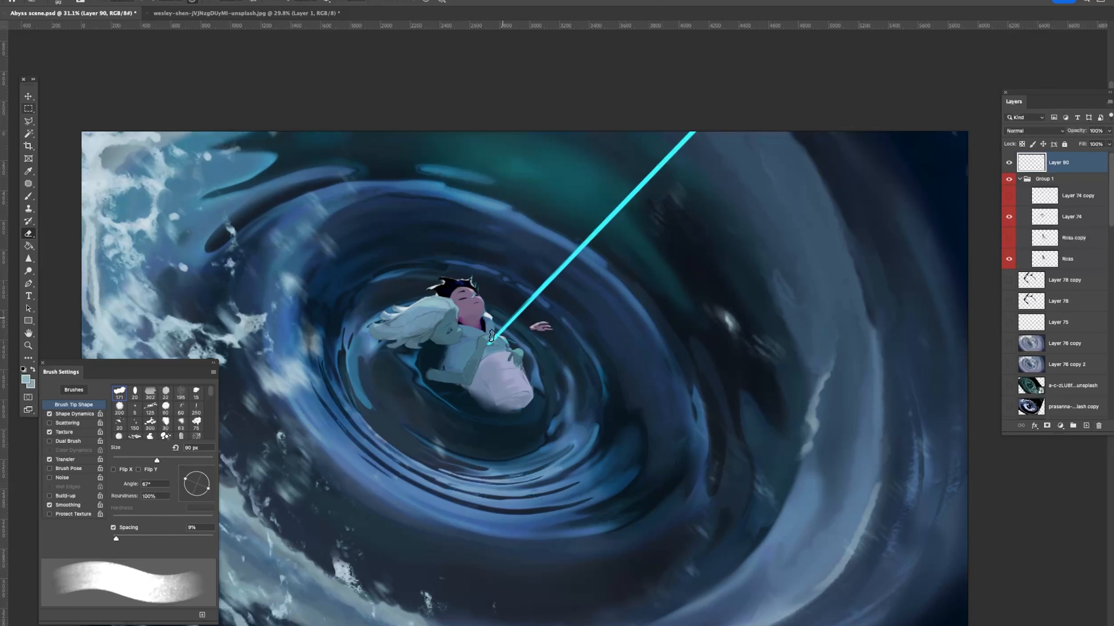
pyautogui.moveTo(540, 292); pyautogui.dragTo(739, 116)
pyautogui.moveTo(607, 222); pyautogui.dragTo(481, 341)
pyautogui.press('super+z')
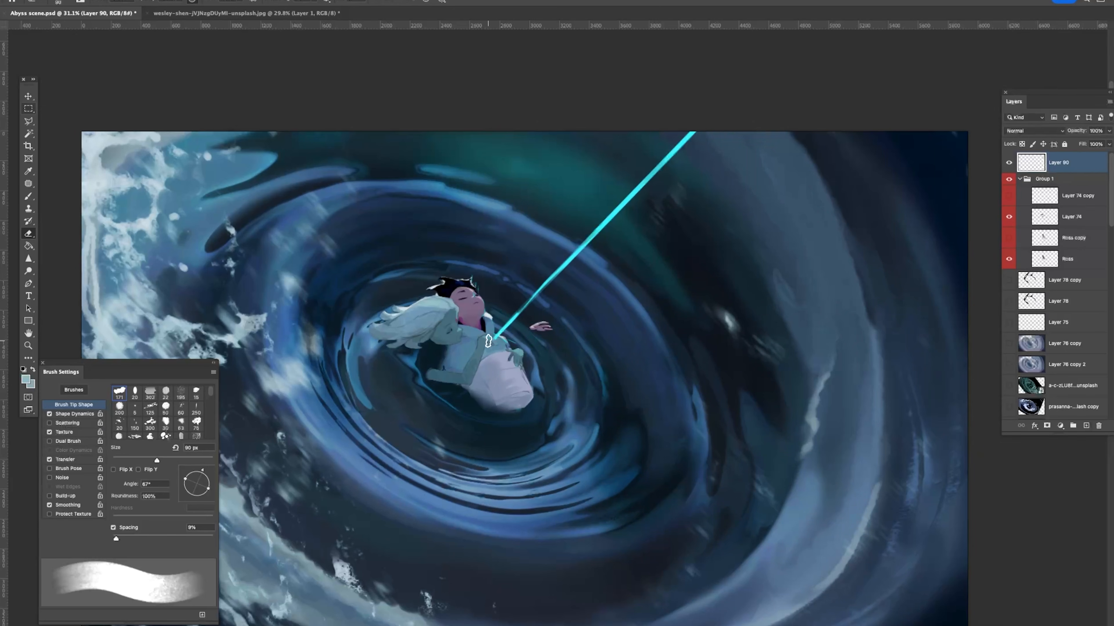
pyautogui.moveTo(496, 331); pyautogui.dragTo(540, 280)
pyautogui.press('super+z')
pyautogui.press('super+z')
pyautogui.moveTo(487, 341); pyautogui.dragTo(653, 154)
pyautogui.press('super+z')
pyautogui.moveTo(489, 342); pyautogui.dragTo(545, 277)
pyautogui.press('super+z')
# Step: Flip the canvas horizontally to review the cyan line against the whirlpool
pyautogui.press('z')
pyautogui.moveTo(552, 386); pyautogui.dragTo(520, 399)
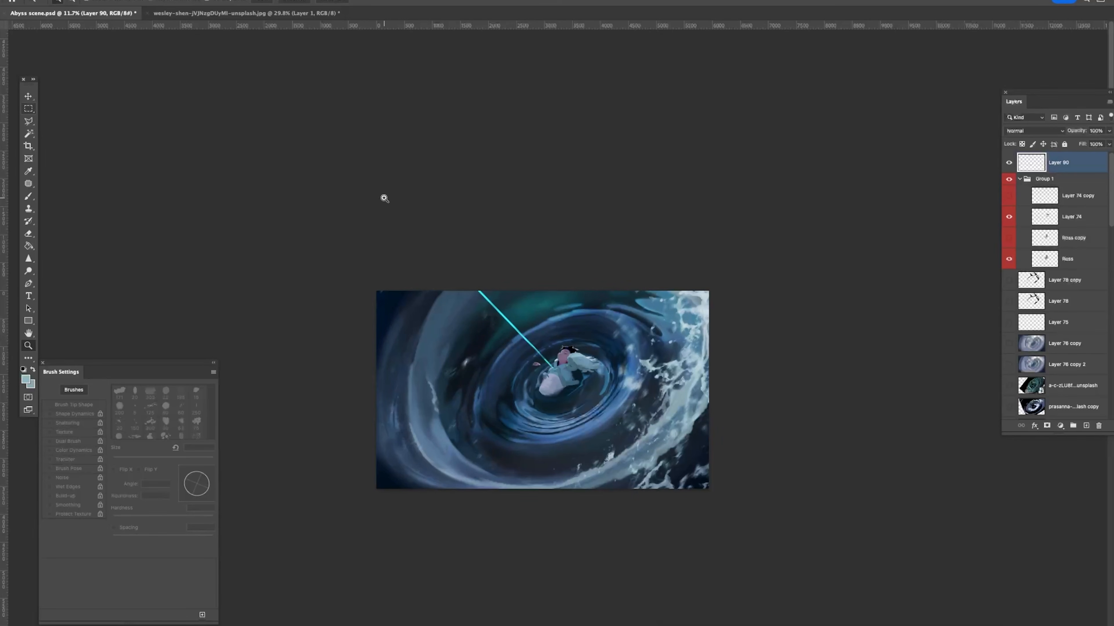
pyautogui.press('v')
pyautogui.scroll(2, 594, 397)
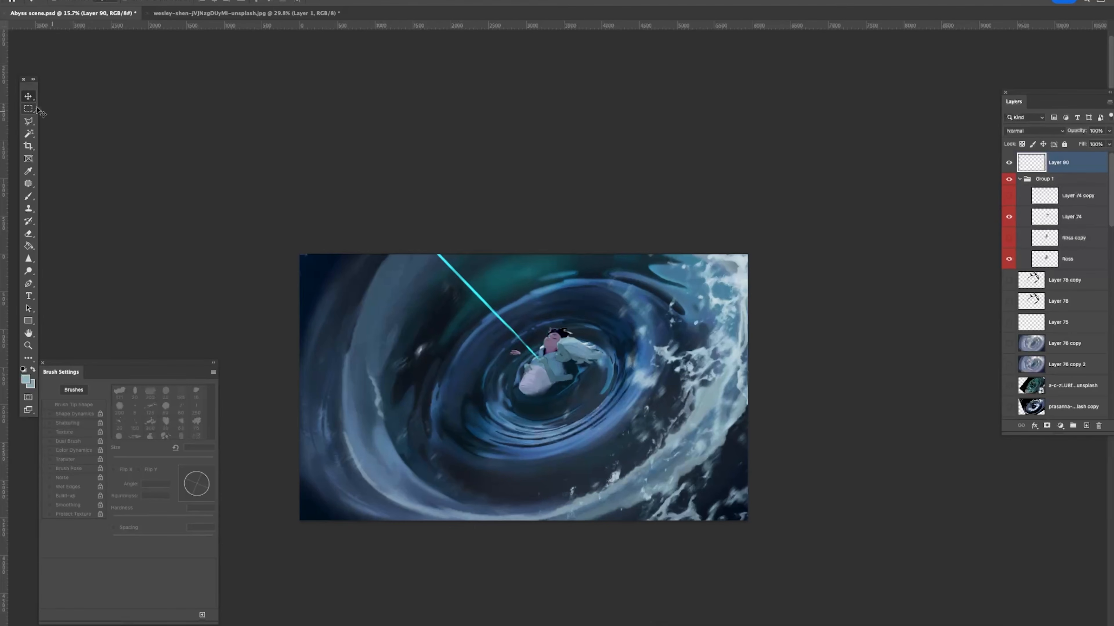
# Step: Make Layer 86 active from the wave left of the figures, and enlarge the hard round brush to 90 px
pyautogui.keyDown('ctrl'); pyautogui.click(391, 400); pyautogui.keyUp('ctrl')
pyautogui.press('b')
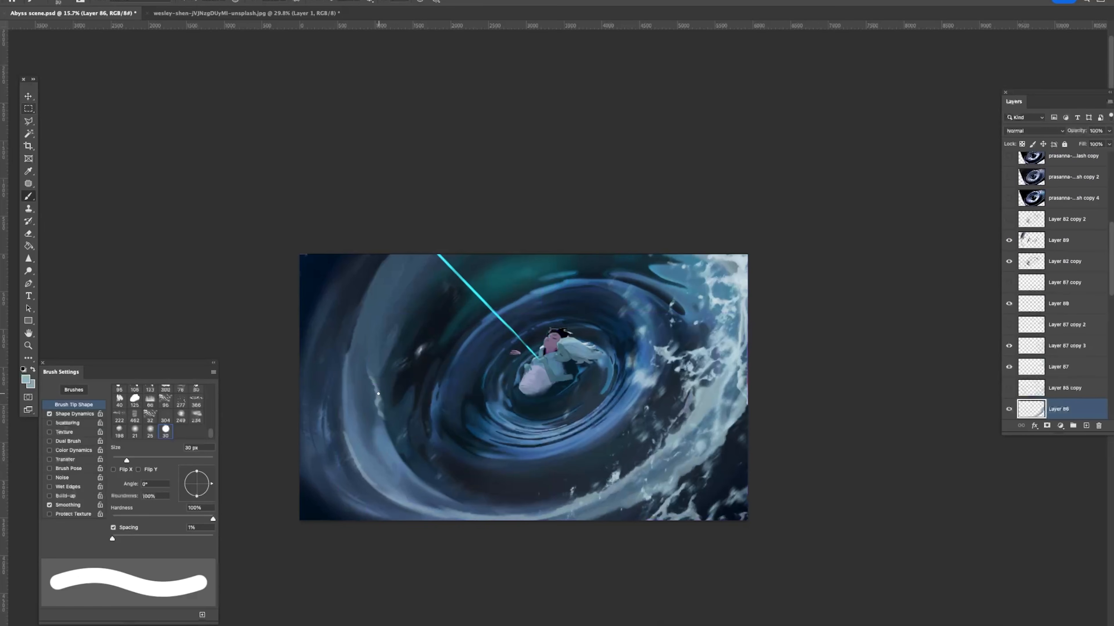
pyautogui.press(']')
pyautogui.press(']')
pyautogui.press(']')
pyautogui.press(']')
pyautogui.press(']')
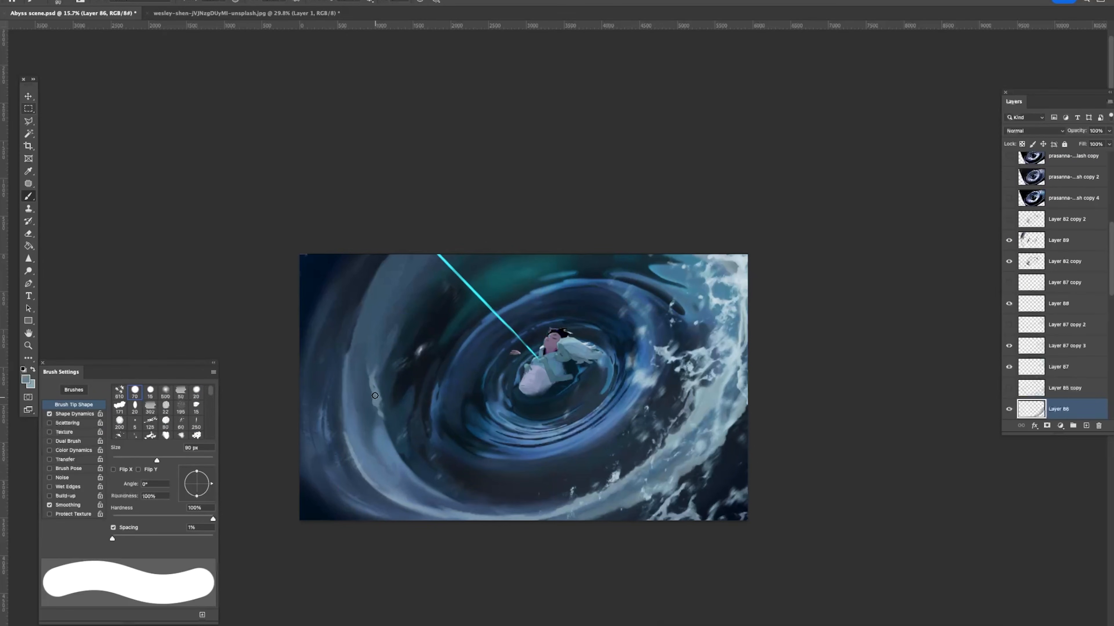
# Step: Hide and show Layer 89 to compare the wave, and make Layer 89 the active layer
pyautogui.click(1010, 241)
pyautogui.click(1010, 241)
pyautogui.click(1009, 241)
pyautogui.click(1009, 240)
pyautogui.click(1058, 240)
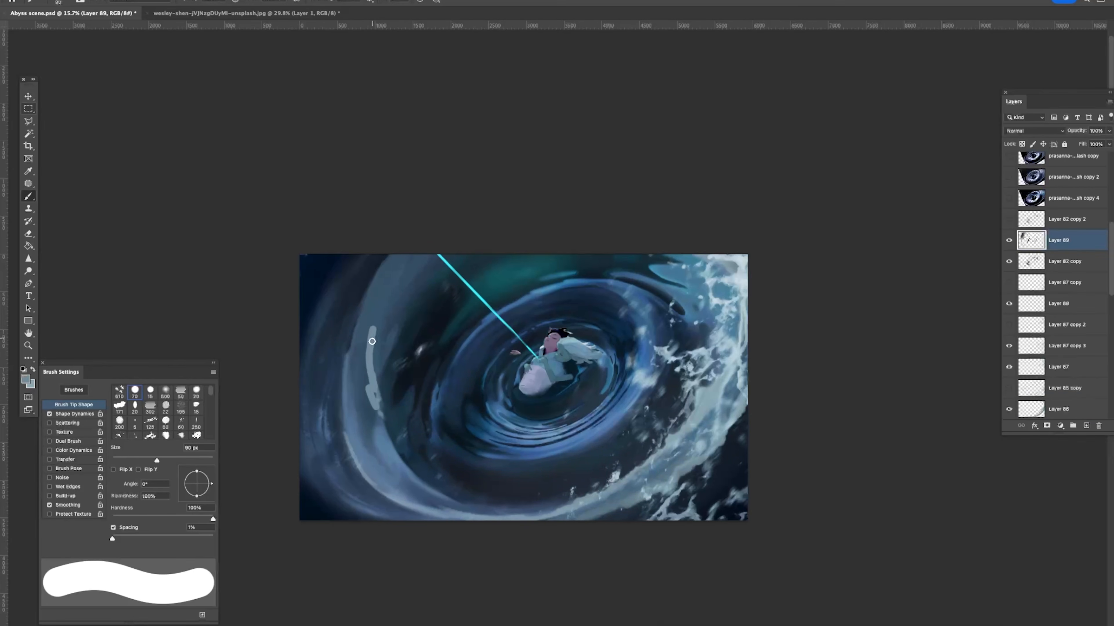
# Step: Switch to the scattering brush at 200 px for painting the inner edge of the left wave
pyautogui.click(175, 518)
pyautogui.rightClick(528, 308)
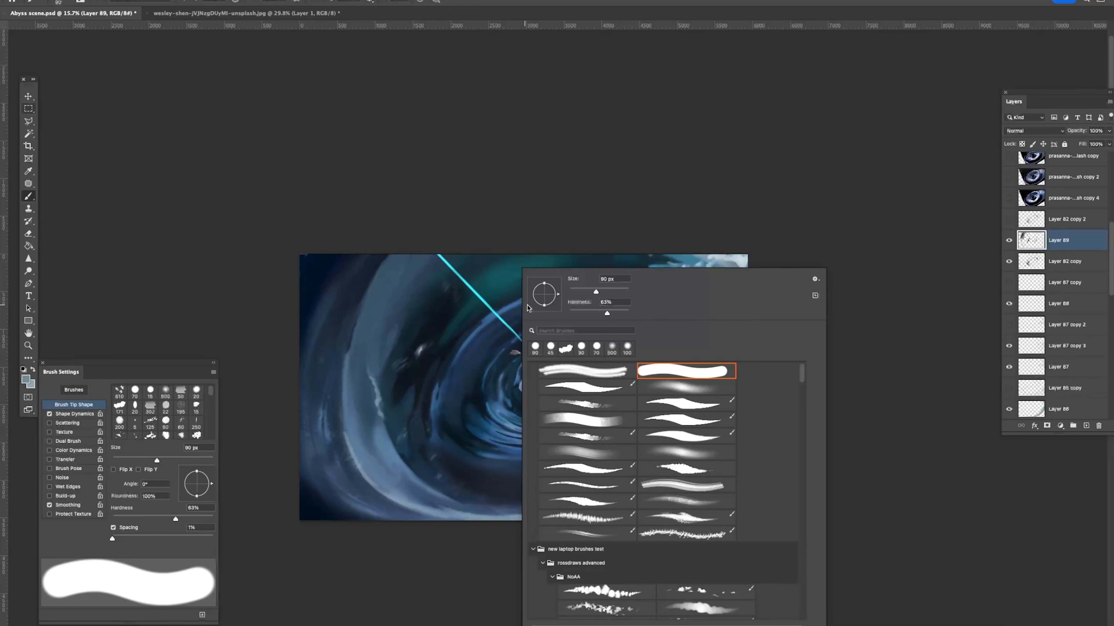
pyautogui.doubleClick(705, 613)
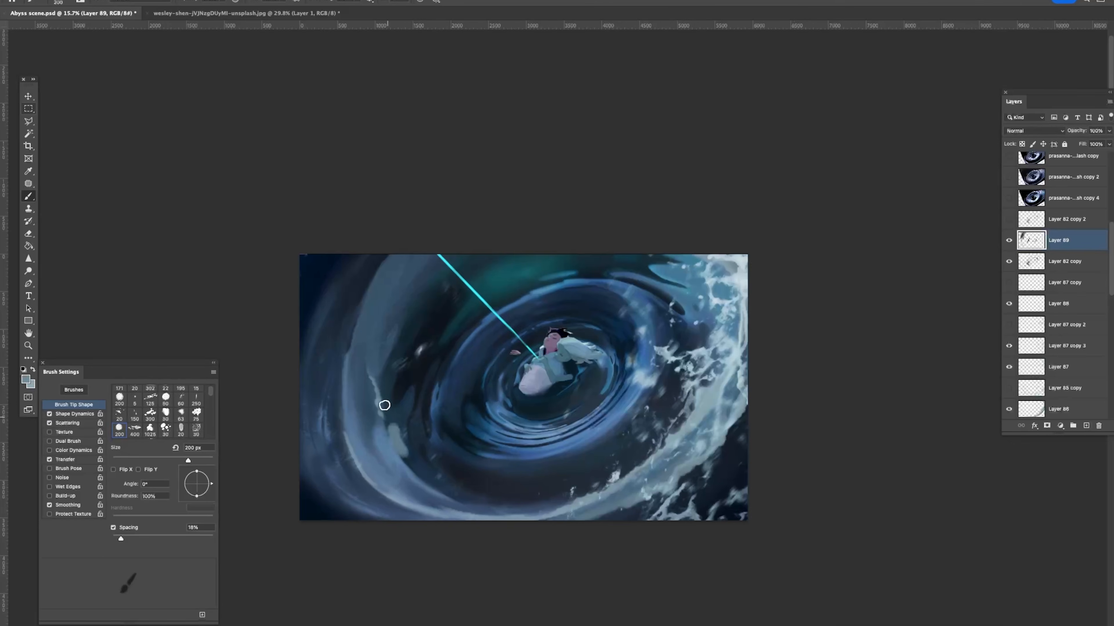
# Step: Try softening the pale streak on the left wave with the textured eraser at 300 px, and undo the trial strokes
pyautogui.press('e')
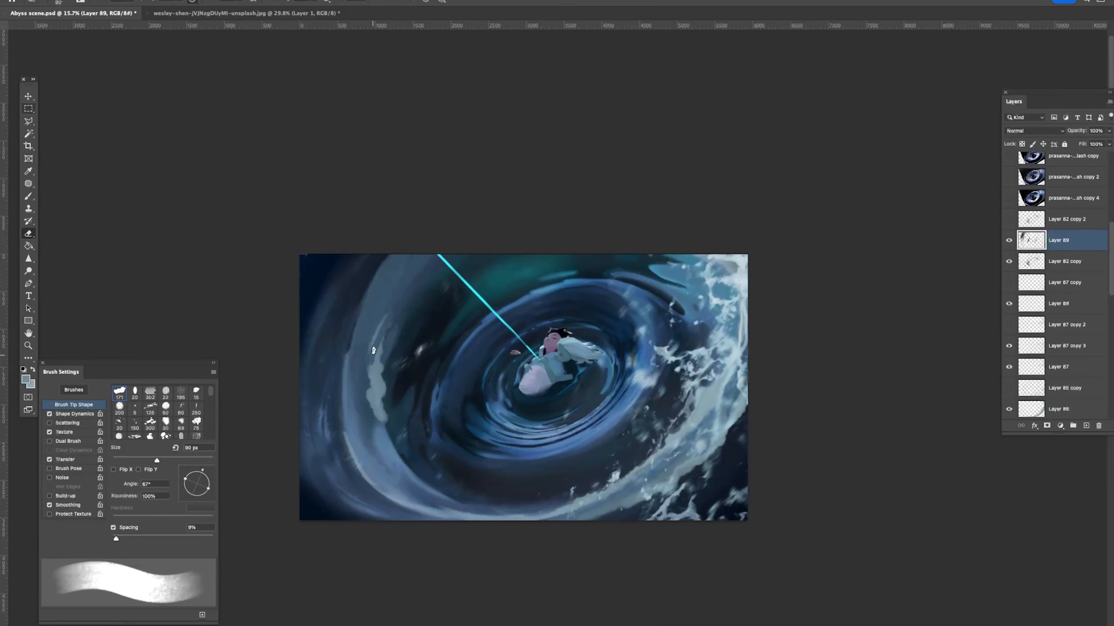
pyautogui.rightClick(434, 317)
pyautogui.doubleClick(524, 422)
pyautogui.moveTo(392, 314); pyautogui.dragTo(390, 410)
pyautogui.press('super+z')
pyautogui.press('super+z')
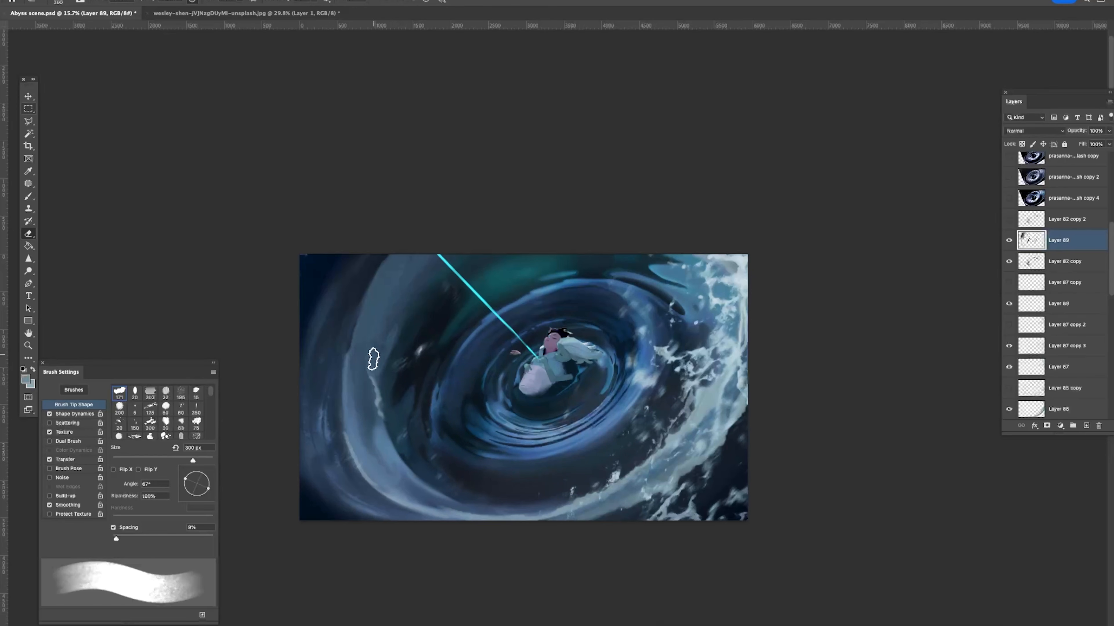
# Step: Paint over the left wave's bright inner edge with sampled blues and a smaller scattering brush
pyautogui.press('b')
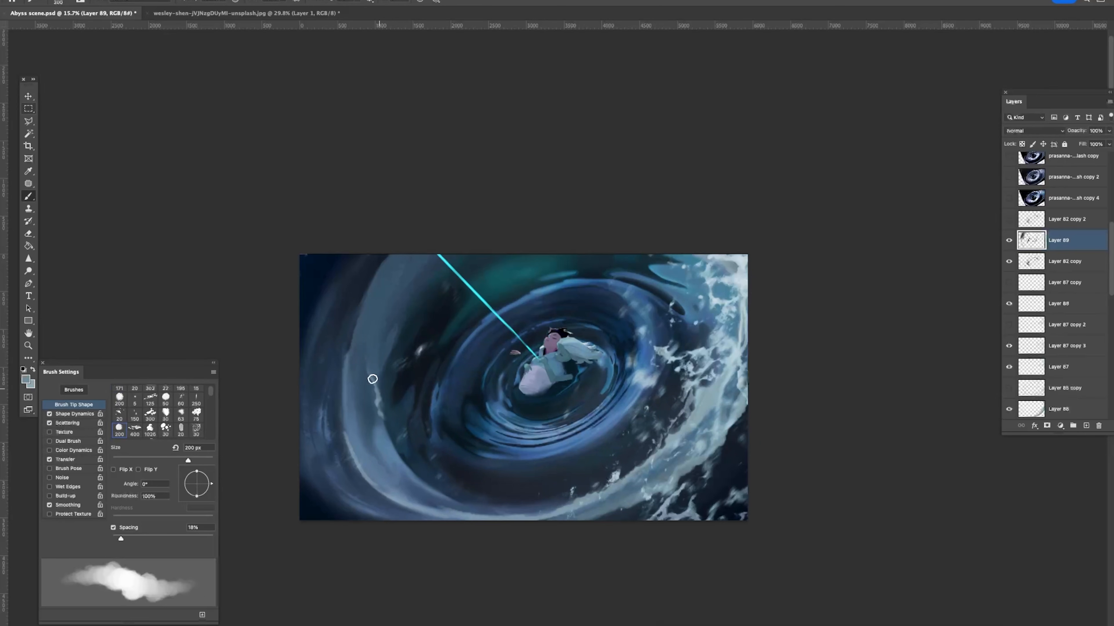
pyautogui.keyDown('alt'); pyautogui.click(380, 401); pyautogui.keyUp('alt')
pyautogui.press('[')
pyautogui.moveTo(370, 406); pyautogui.dragTo(372, 361)
pyautogui.hotkey('ctrl', 'z')
pyautogui.moveTo(385, 358); pyautogui.dragTo(383, 421)
pyautogui.keyDown('alt'); pyautogui.click(386, 391); pyautogui.keyUp('alt')
pyautogui.keyDown('alt'); pyautogui.click(377, 406); pyautogui.keyUp('alt')
# Step: Flip the canvas horizontally, and toggle Layer 89's visibility to judge the repainted wave
pyautogui.moveTo(433, 455); pyautogui.dragTo(427, 519)
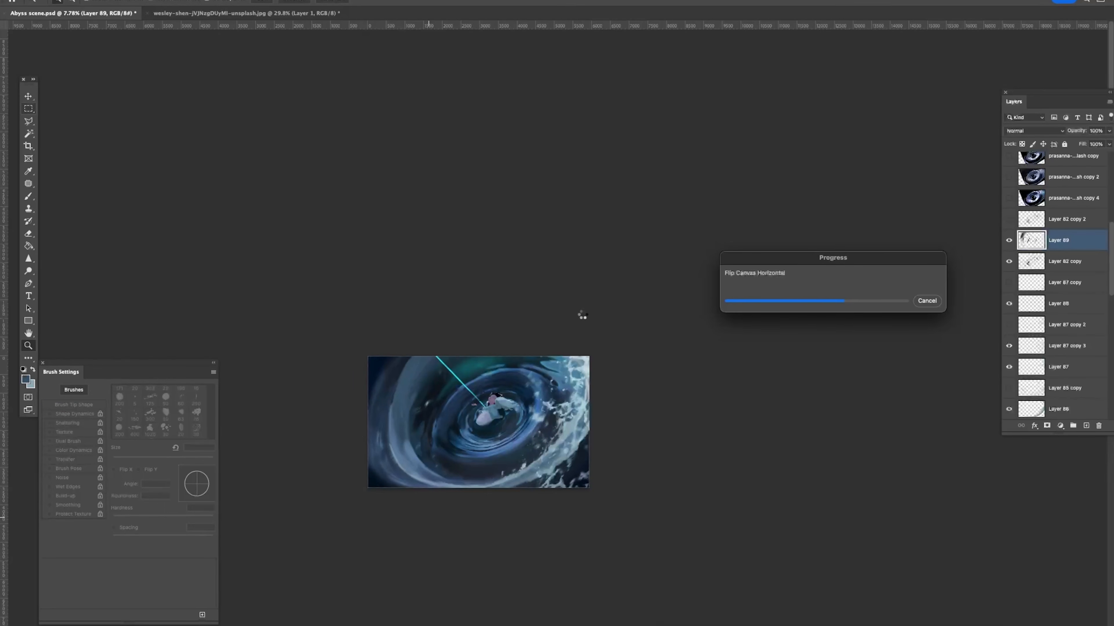
pyautogui.moveTo(557, 413); pyautogui.dragTo(647, 372)
pyautogui.click(1009, 241)
# Step: Blend the wave right of the figures with sampled blues and the scattering brush
pyautogui.press('e')
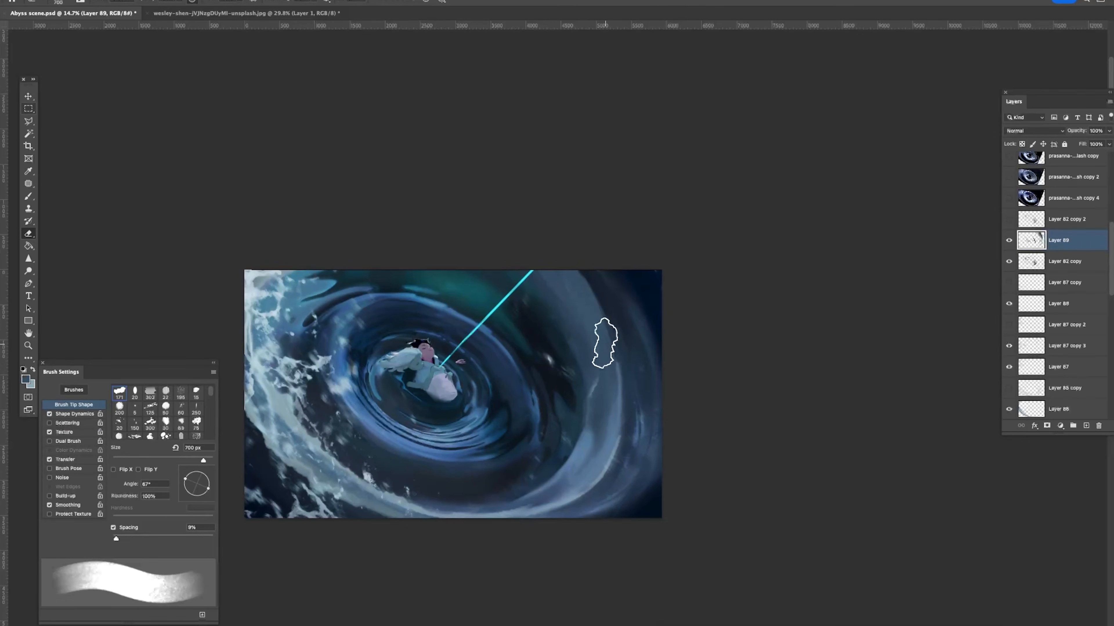
pyautogui.press('b')
pyautogui.moveTo(629, 414)
pyautogui.mouseDown()
pyautogui.moveTo(623, 351)
pyautogui.moveTo(624, 401)
pyautogui.moveTo(579, 438)
pyautogui.mouseUp()
pyautogui.keyDown('alt'); pyautogui.click(610, 324); pyautogui.keyUp('alt')
pyautogui.keyDown('alt'); pyautogui.click(594, 375); pyautogui.keyUp('alt')
pyautogui.moveTo(598, 395); pyautogui.dragTo(594, 381)
# Step: Brush broader strokes over the right wave with the scattering brush at 500 px and 400 px
pyautogui.press('z')
pyautogui.moveTo(592, 448)
pyautogui.mouseDown()
pyautogui.moveTo(576, 471)
pyautogui.moveTo(596, 437)
pyautogui.mouseUp()
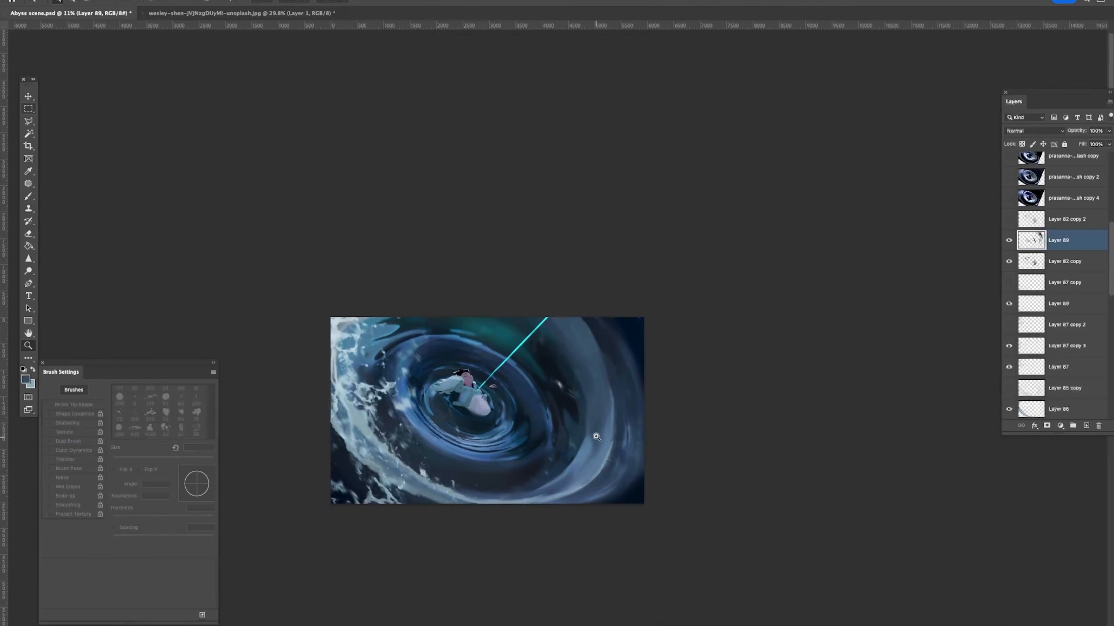
pyautogui.press('b')
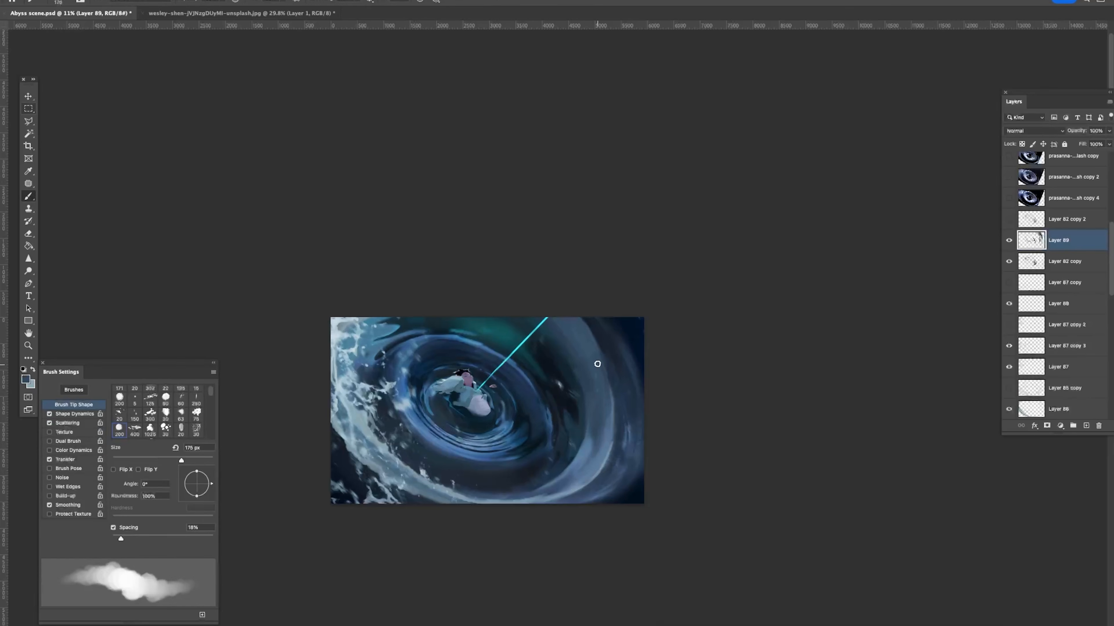
pyautogui.press(']')
pyautogui.press(']')
pyautogui.press(']')
pyautogui.press(']')
pyautogui.press(']')
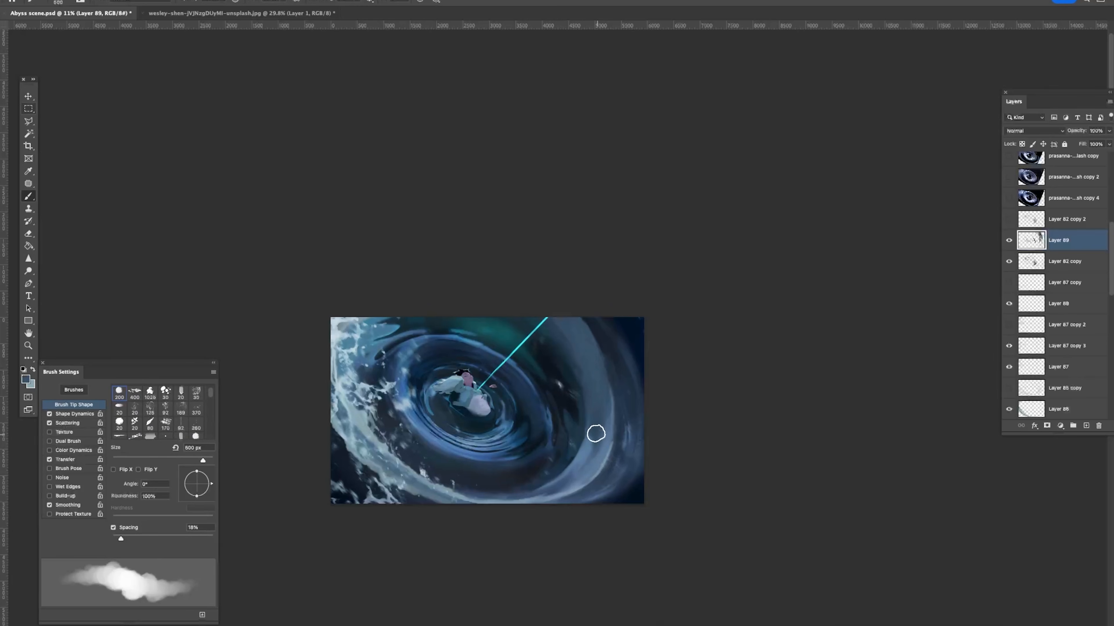
pyautogui.press('[')
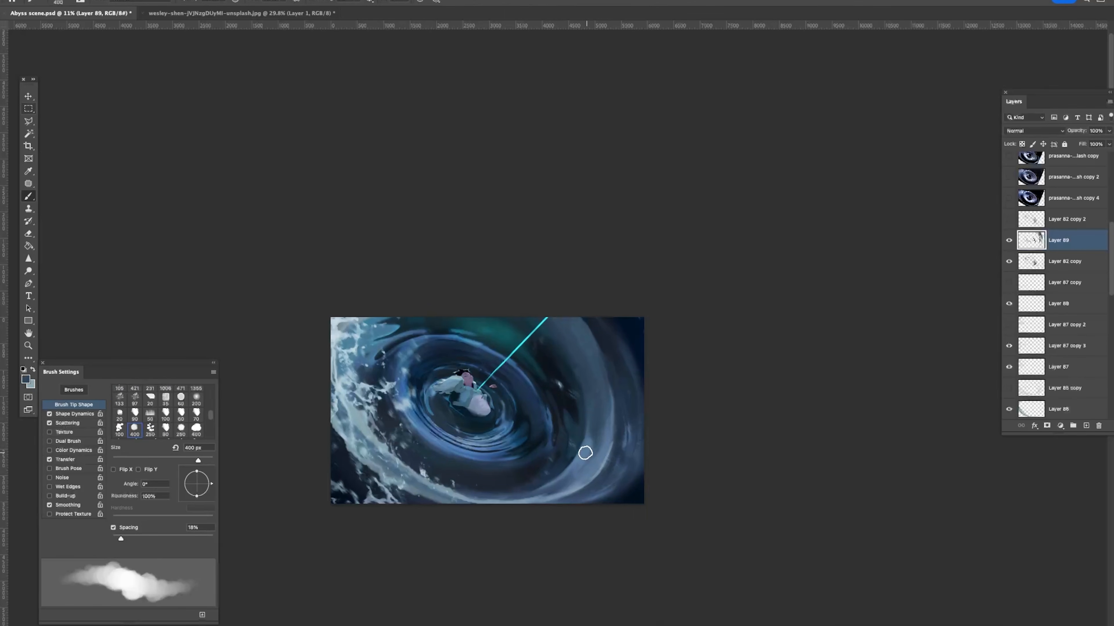
# Step: Refine the lower curve of the right wave with sampled blues and the scattering brush at 150 px
pyautogui.keyDown('alt'); pyautogui.click(608, 442); pyautogui.keyUp('alt')
pyautogui.press('[')
pyautogui.press('[')
pyautogui.press('[')
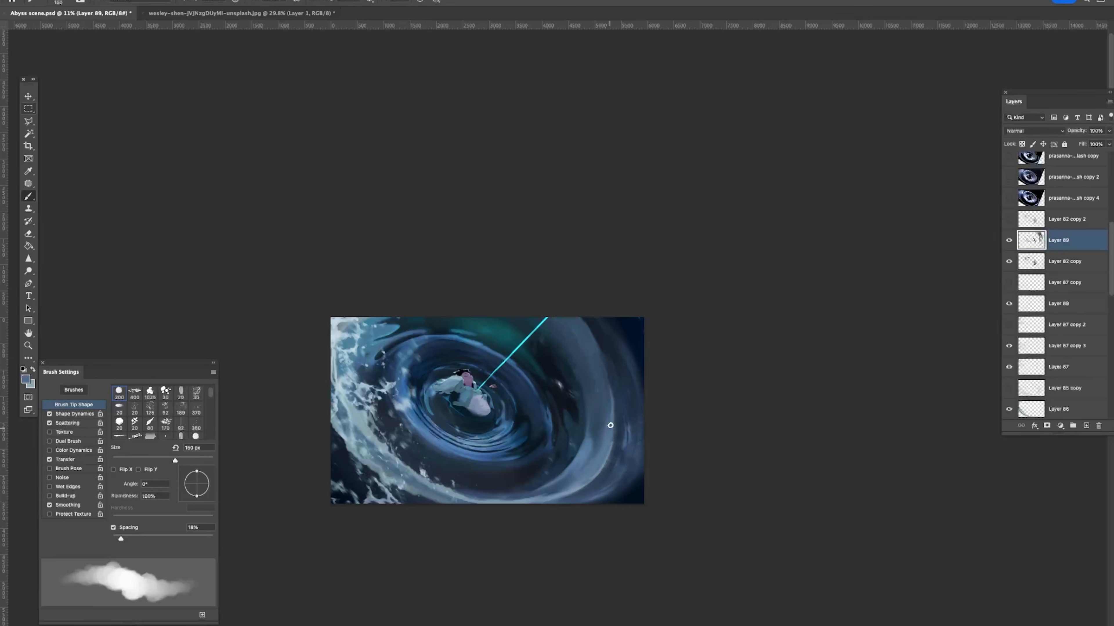
pyautogui.keyDown('alt'); pyautogui.click(623, 430); pyautogui.keyUp('alt')
pyautogui.keyDown('alt'); pyautogui.click(592, 470); pyautogui.keyUp('alt')
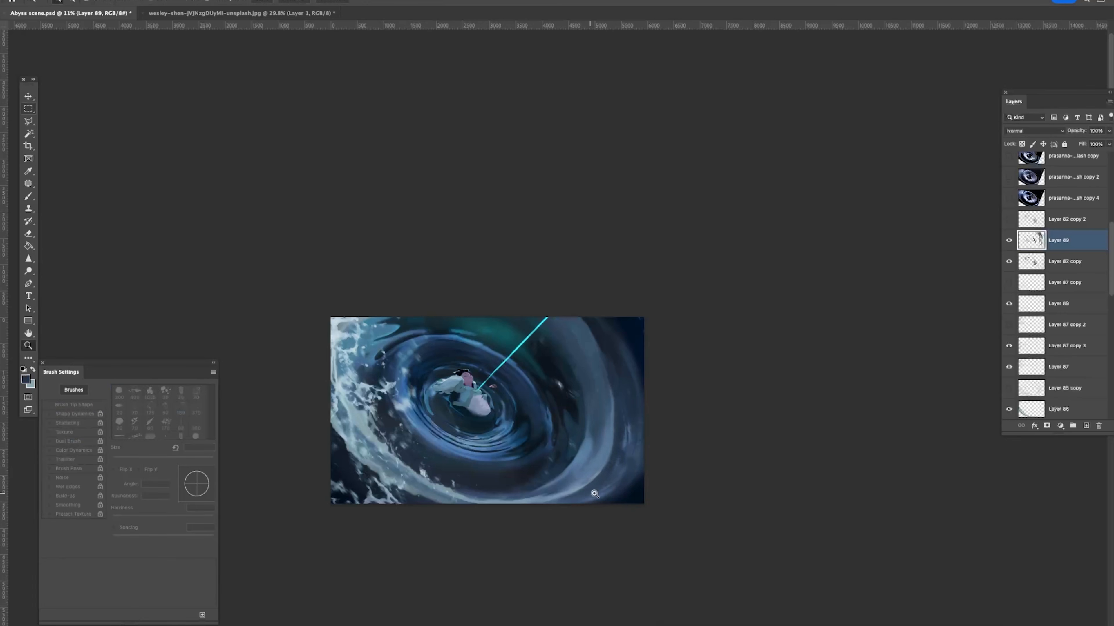
pyautogui.moveTo(596, 494); pyautogui.dragTo(560, 509)
pyautogui.moveTo(589, 463); pyautogui.dragTo(622, 458)
pyautogui.keyDown('alt'); pyautogui.click(617, 497); pyautogui.keyUp('alt')
# Step: Flip the canvas horizontally, and test strokes along the left wave's inner edge with a smaller brush
pyautogui.moveTo(641, 402); pyautogui.dragTo(616, 393)
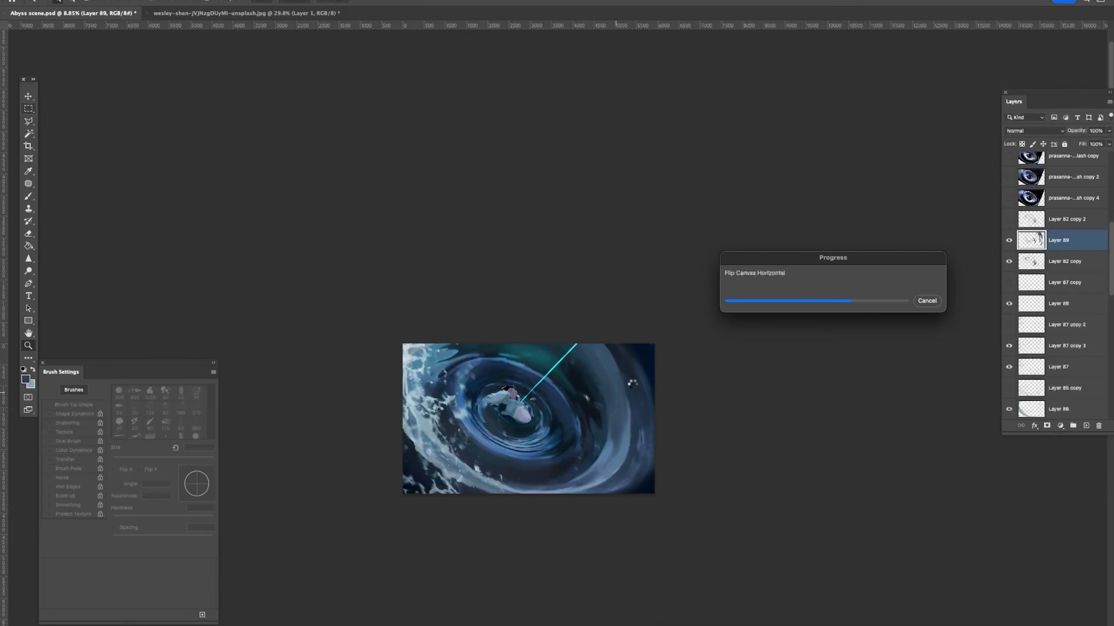
pyautogui.moveTo(434, 432); pyautogui.dragTo(442, 432)
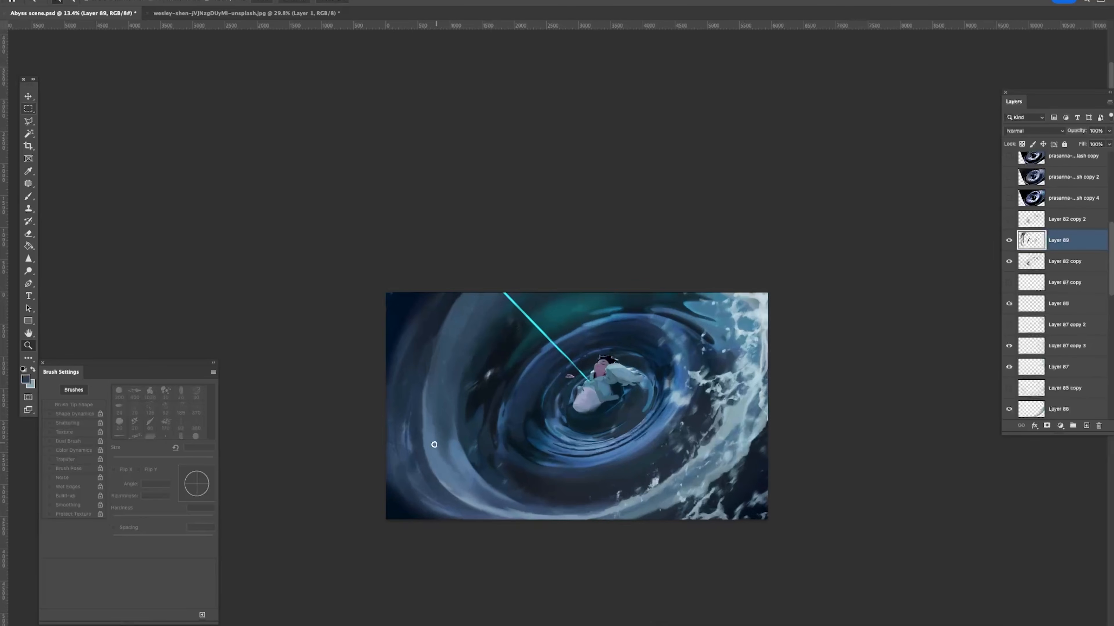
pyautogui.press('b')
pyautogui.press('[')
pyautogui.moveTo(419, 432); pyautogui.dragTo(427, 439)
pyautogui.moveTo(428, 376)
pyautogui.mouseDown()
pyautogui.moveTo(430, 461)
pyautogui.moveTo(435, 362)
pyautogui.moveTo(426, 388)
pyautogui.mouseUp()
pyautogui.hotkey('ctrl', 'z')
pyautogui.moveTo(429, 444); pyautogui.dragTo(431, 359)
pyautogui.hotkey('ctrl', 'z')
pyautogui.hotkey('ctrl', 'z')
# Step: Try several long curved strokes up the left wave's inner edge, undoing each one
pyautogui.moveTo(422, 445); pyautogui.dragTo(441, 333)
pyautogui.hotkey('ctrl', 'z')
pyautogui.moveTo(433, 439); pyautogui.dragTo(433, 353)
pyautogui.hotkey('ctrl', 'z')
pyautogui.hotkey('ctrl', 'z')
pyautogui.hotkey('ctrl', 'z')
pyautogui.moveTo(431, 463)
pyautogui.mouseDown()
pyautogui.moveTo(424, 391)
pyautogui.moveTo(445, 329)
pyautogui.mouseUp()
pyautogui.hotkey('ctrl', 'z')
pyautogui.moveTo(429, 455)
pyautogui.mouseDown()
pyautogui.moveTo(420, 405)
pyautogui.moveTo(442, 314)
pyautogui.moveTo(479, 346)
pyautogui.mouseUp()
pyautogui.hotkey('ctrl', 'z')
# Step: Flip the canvas horizontally to compare the wave's shape in mirror view
pyautogui.press('z')
pyautogui.hotkey('ctrl', 'shift', 'h')
pyautogui.hotkey('ctrl', 'shift', 'h')
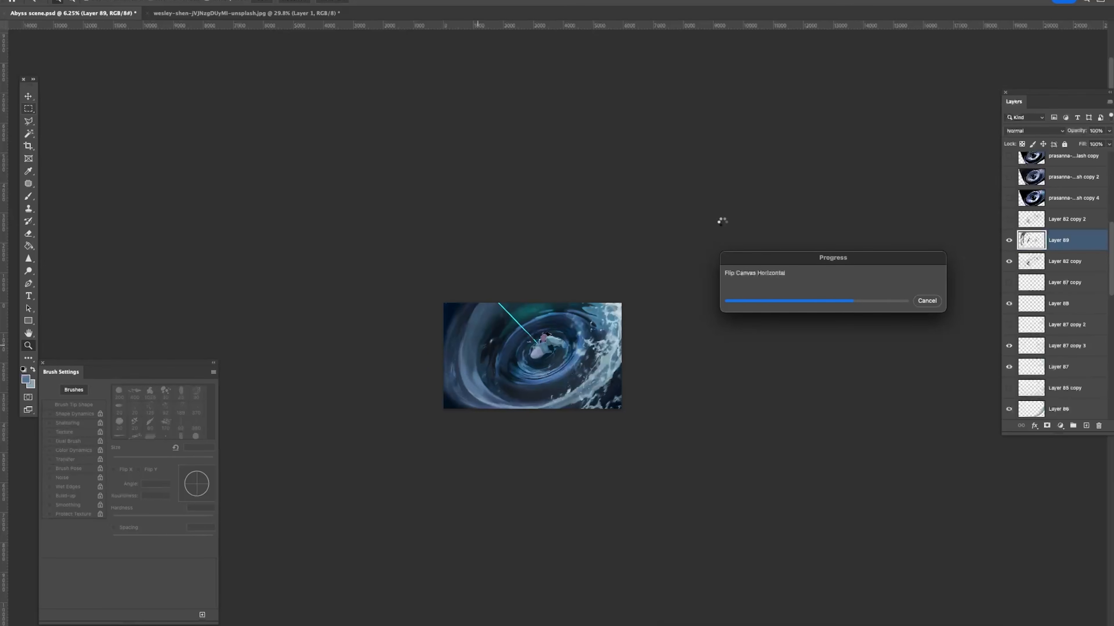
pyautogui.moveTo(621, 365); pyautogui.dragTo(628, 366)
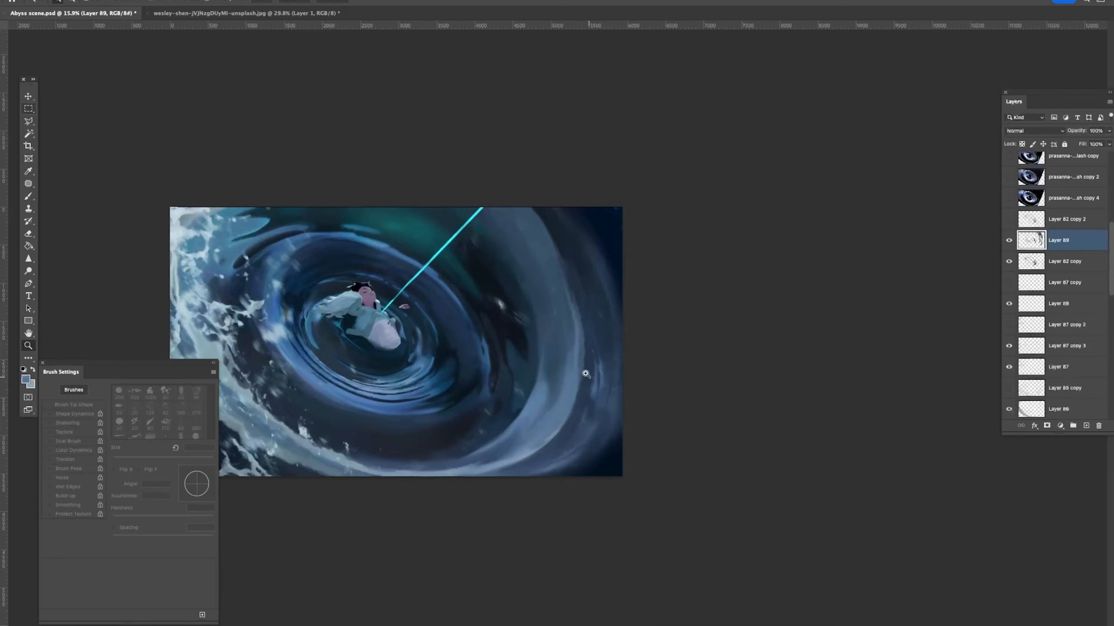
# Step: Paint over the right wave's band and outer edge with sampled blues at 125 px
pyautogui.press('b')
pyautogui.keyDown('alt'); pyautogui.click(572, 346); pyautogui.keyUp('alt')
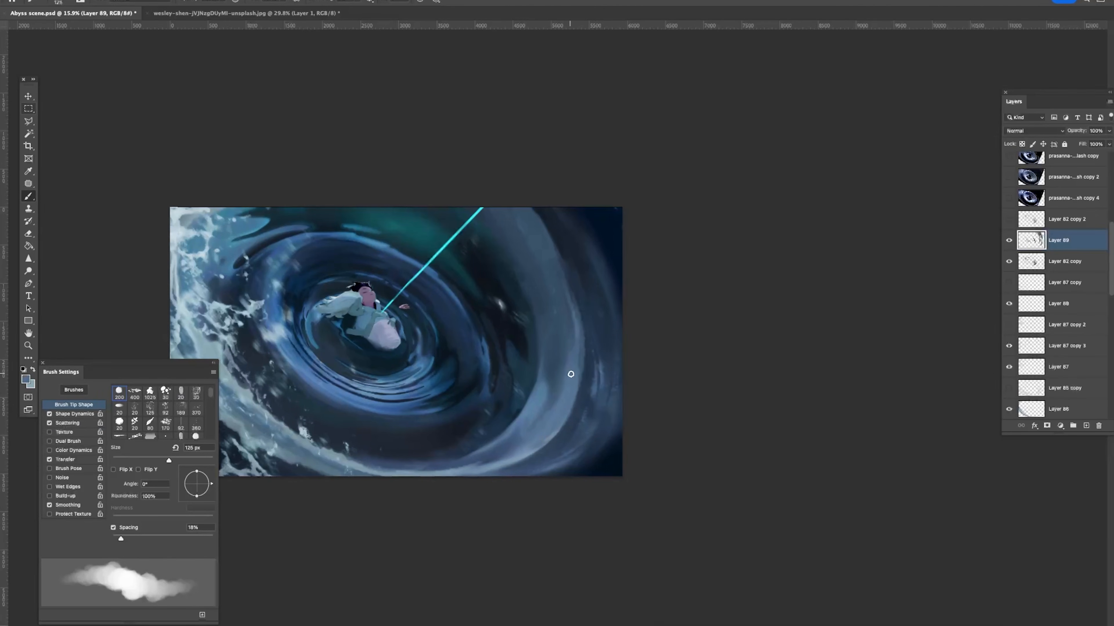
pyautogui.keyDown('alt'); pyautogui.click(584, 309); pyautogui.keyUp('alt')
pyautogui.keyDown('alt'); pyautogui.click(572, 245); pyautogui.keyUp('alt')
pyautogui.moveTo(597, 346); pyautogui.dragTo(590, 332)
pyautogui.keyDown('alt'); pyautogui.click(551, 248); pyautogui.keyUp('alt')
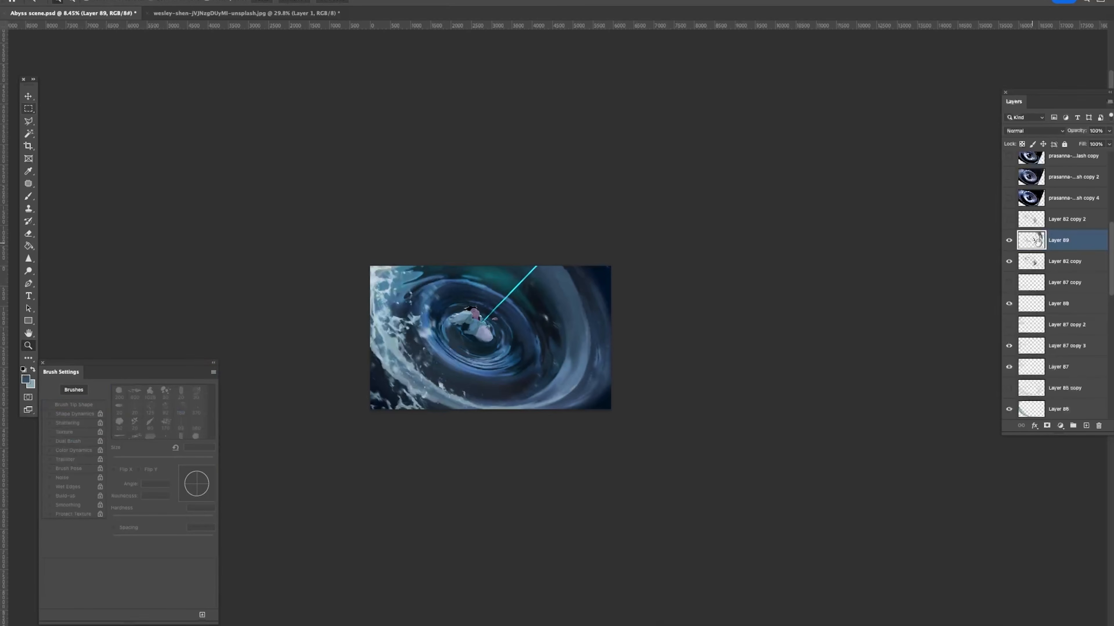
# Step: Compare the wave with Layer 89 hidden and shown, then try a pale stroke down the right wave's band and undo it
pyautogui.click(1008, 241)
pyautogui.click(1008, 241)
pyautogui.press('e')
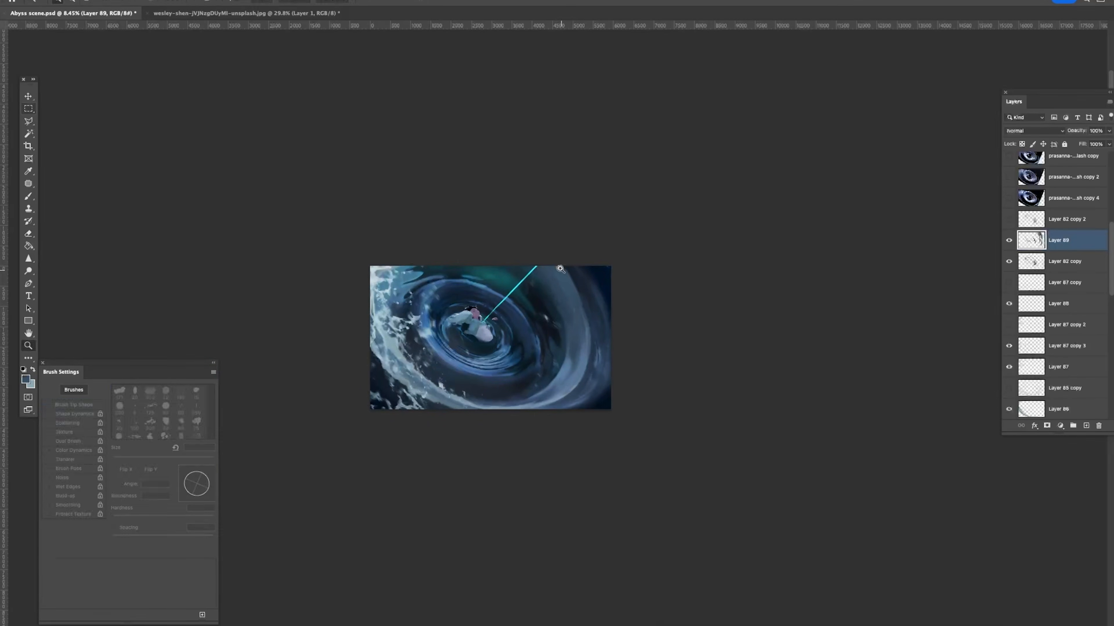
pyautogui.press('z')
pyautogui.moveTo(558, 266); pyautogui.dragTo(564, 268)
pyautogui.press('b')
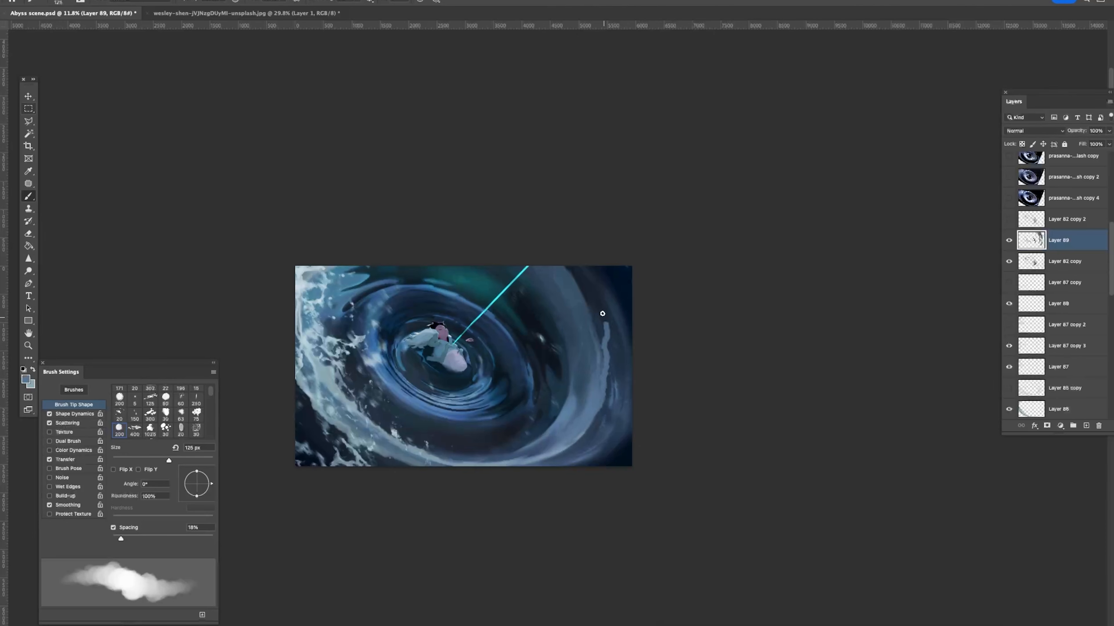
pyautogui.moveTo(570, 263)
pyautogui.mouseDown()
pyautogui.moveTo(595, 317)
pyautogui.moveTo(578, 312)
pyautogui.moveTo(596, 382)
pyautogui.mouseUp()
pyautogui.press('super+z')
pyautogui.press('super+z')
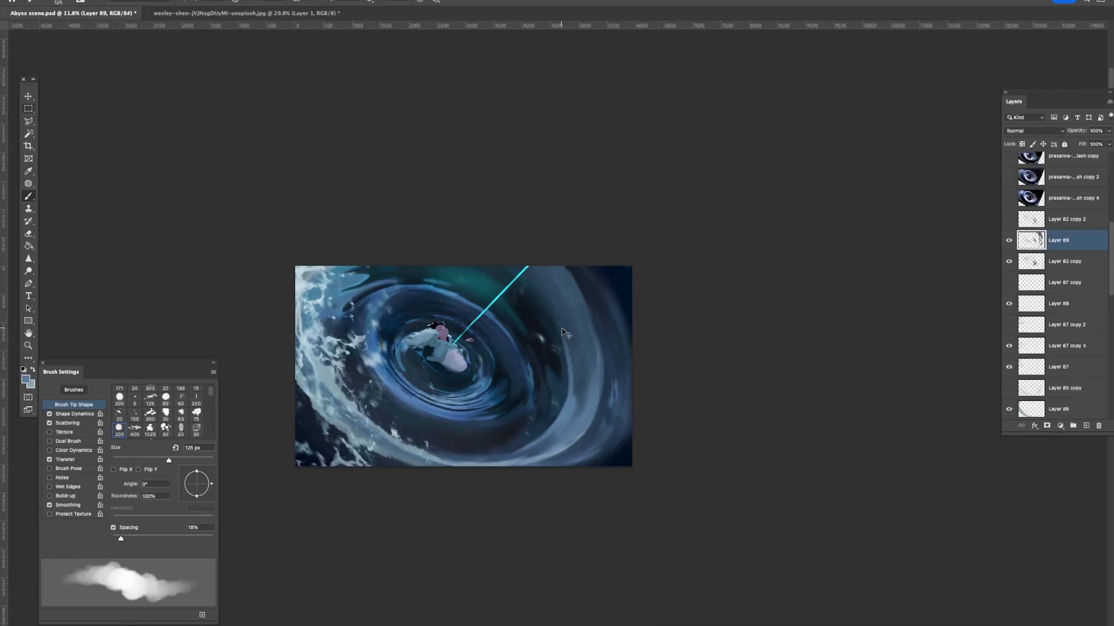
pyautogui.press('super+z')
# Step: Add a new layer above Layer 89 and paint a pale foam streak down the right wave's upper inner band
pyautogui.click(1086, 425)
pyautogui.moveTo(519, 283); pyautogui.dragTo(566, 302)
pyautogui.moveTo(577, 352); pyautogui.dragTo(569, 336)
pyautogui.press('e')
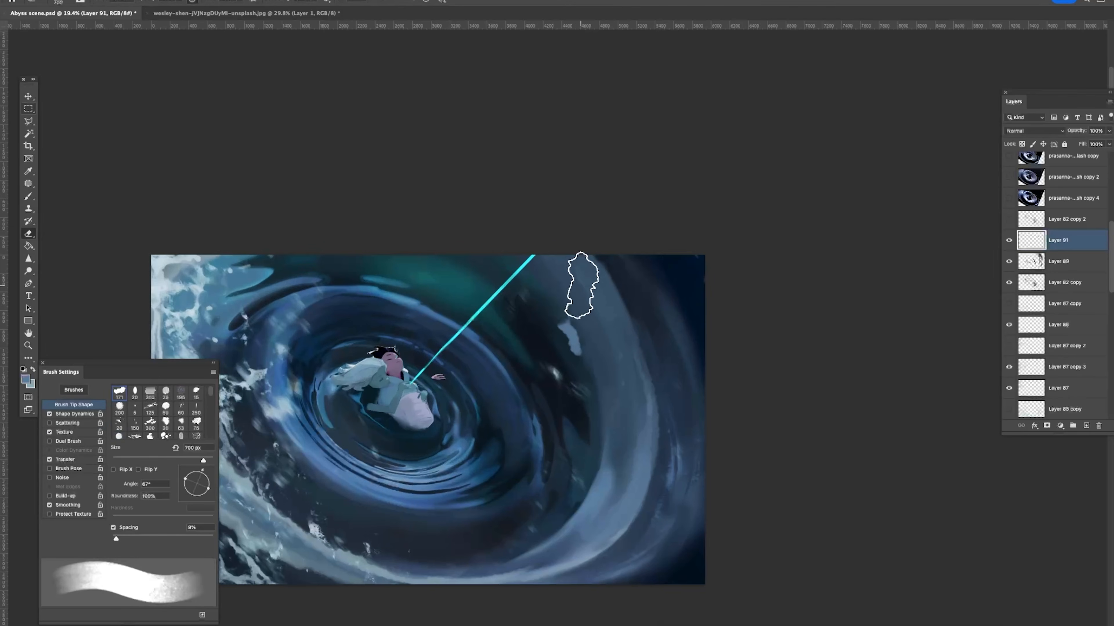
pyautogui.moveTo(562, 298)
pyautogui.mouseDown()
pyautogui.moveTo(562, 354)
pyautogui.moveTo(574, 359)
pyautogui.moveTo(545, 318)
pyautogui.moveTo(547, 285)
pyautogui.moveTo(571, 317)
pyautogui.moveTo(538, 310)
pyautogui.moveTo(562, 353)
pyautogui.moveTo(585, 357)
pyautogui.mouseUp()
pyautogui.press('b')
pyautogui.moveTo(518, 258)
pyautogui.mouseDown()
pyautogui.moveTo(574, 310)
pyautogui.moveTo(545, 268)
pyautogui.moveTo(584, 324)
pyautogui.moveTo(612, 393)
pyautogui.mouseUp()
# Step: Erase the foam streak's edges into a ragged shape, reducing the textured eraser from 175 px to 80 px
pyautogui.press('e')
pyautogui.press('b')
pyautogui.press('e')
pyautogui.moveTo(579, 302)
pyautogui.mouseDown()
pyautogui.moveTo(617, 410)
pyautogui.moveTo(609, 373)
pyautogui.moveTo(569, 343)
pyautogui.moveTo(577, 351)
pyautogui.moveTo(563, 327)
pyautogui.moveTo(585, 359)
pyautogui.moveTo(596, 340)
pyautogui.moveTo(612, 395)
pyautogui.mouseUp()
pyautogui.press('b')
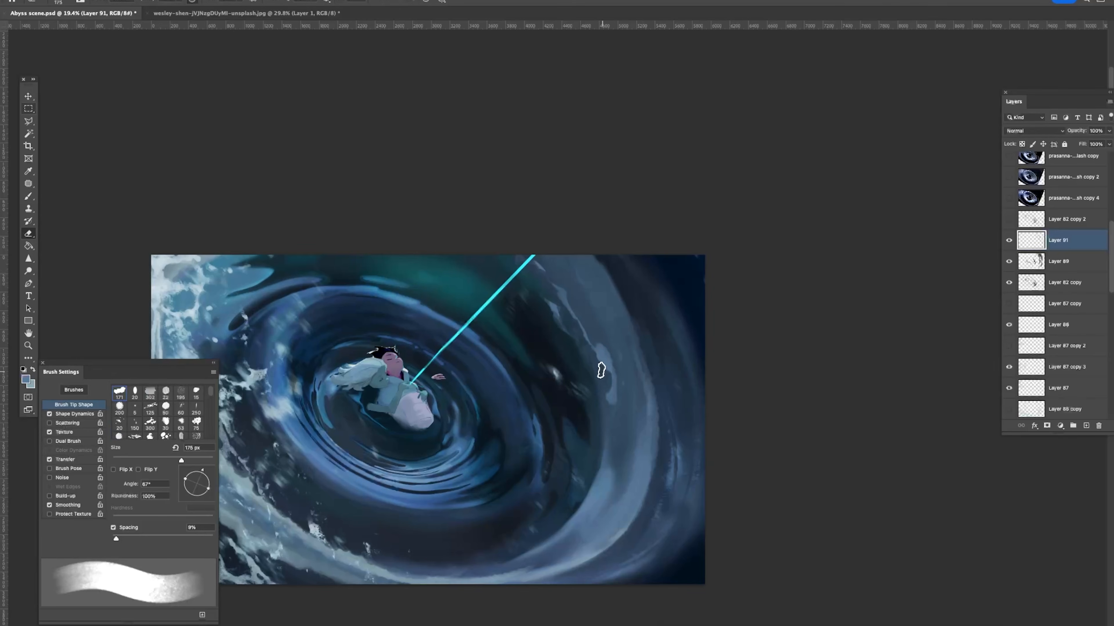
pyautogui.press('b')
pyautogui.press('e')
pyautogui.press('[')
pyautogui.press('[')
pyautogui.press('[')
pyautogui.press('[')
pyautogui.press('[')
pyautogui.press('b')
# Step: Paint thin foam outlines around the right wave's streak with the brush reduced to 30 px
pyautogui.press('[')
pyautogui.press('[')
pyautogui.press('[')
pyautogui.press('[')
pyautogui.press('[')
pyautogui.press('[')
pyautogui.press('[')
pyautogui.press('[')
pyautogui.press('[')
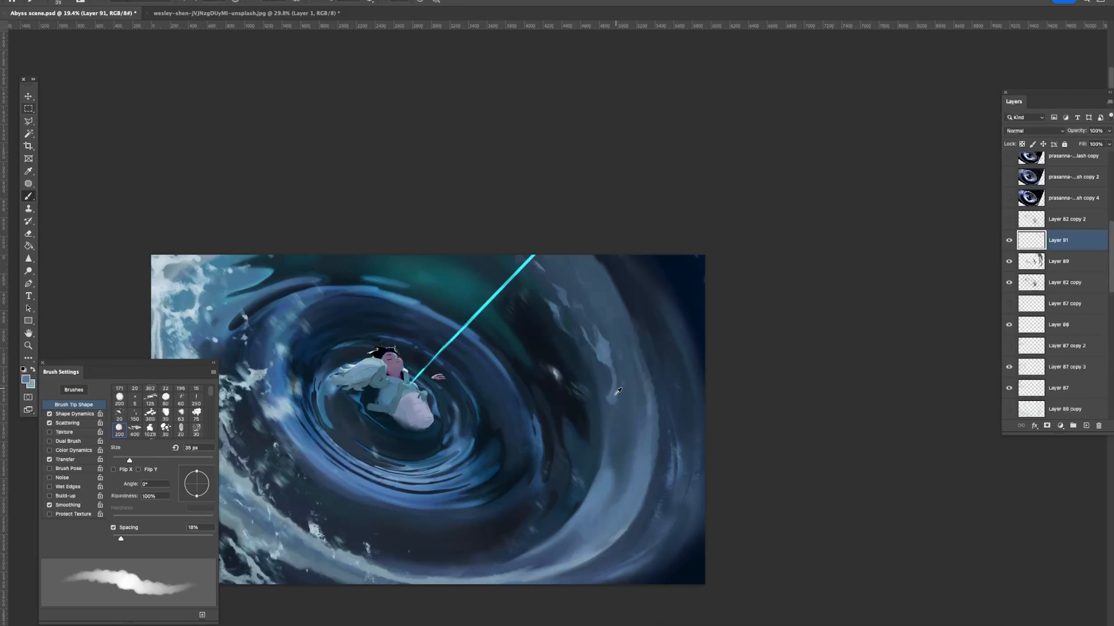
pyautogui.moveTo(571, 299); pyautogui.dragTo(583, 306)
pyautogui.press('[')
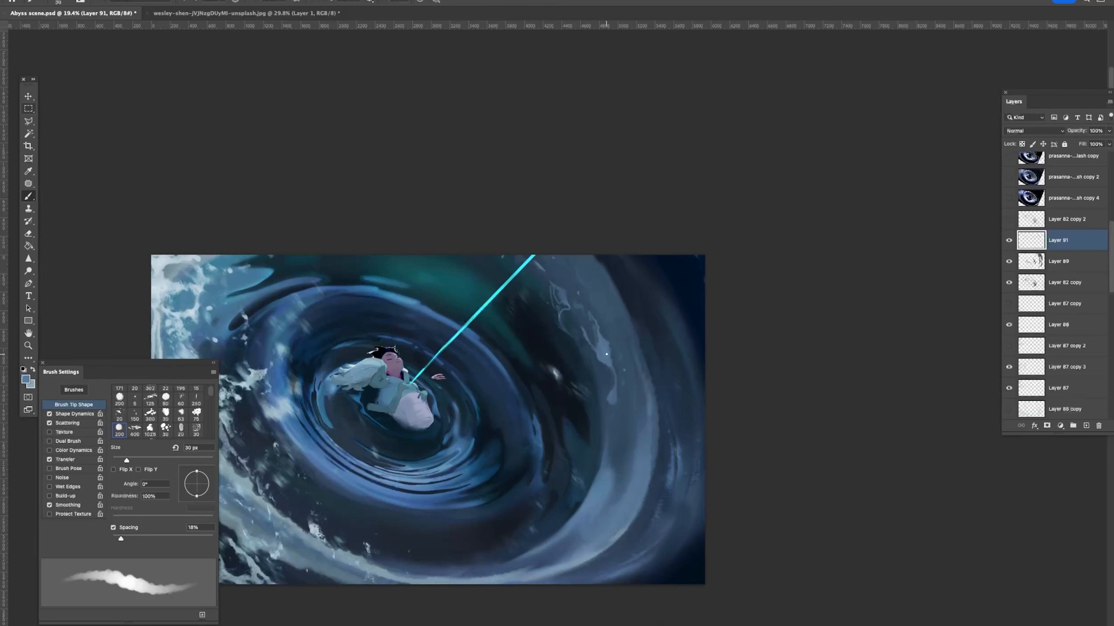
# Step: Touch up the foam with a larger brush in a darker blue, and flip the canvas horizontally
pyautogui.press(']')
pyautogui.press(']')
pyautogui.press(']')
pyautogui.press(']')
pyautogui.press(']')
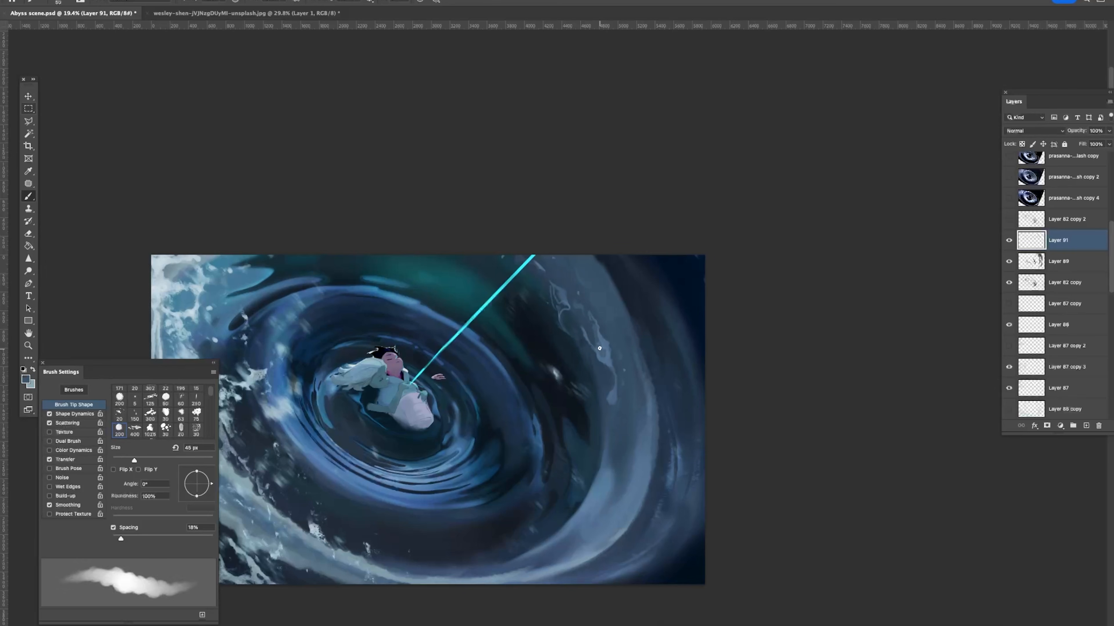
pyautogui.press('z')
pyautogui.moveTo(616, 388)
pyautogui.mouseDown()
pyautogui.moveTo(591, 392)
pyautogui.moveTo(583, 458)
pyautogui.mouseUp()
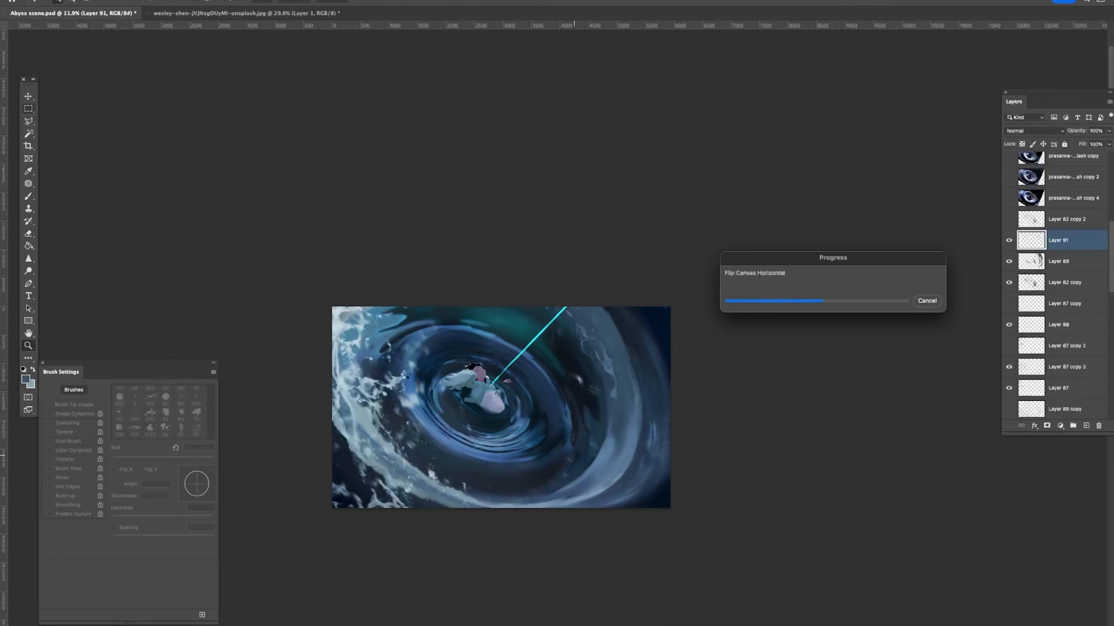
# Step: Refine the foam's lower tail on the left wave with sampled blues at 35 px and an 80 px eraser
pyautogui.click(413, 378)
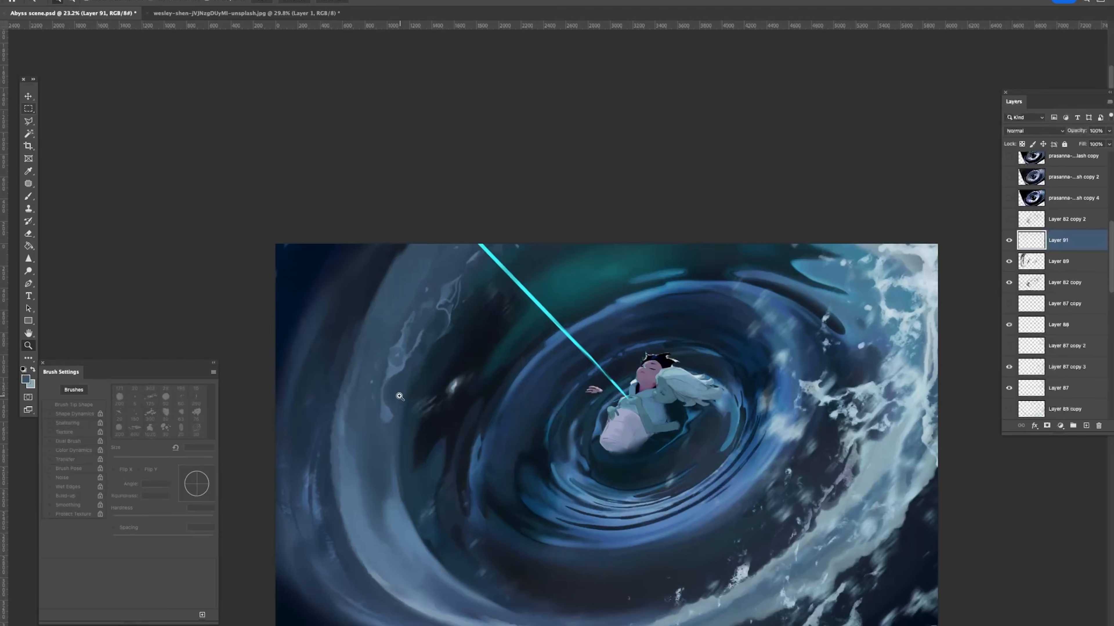
pyautogui.press('b')
pyautogui.press('[')
pyautogui.press('[')
pyautogui.press('[')
pyautogui.press('[')
pyautogui.press('[')
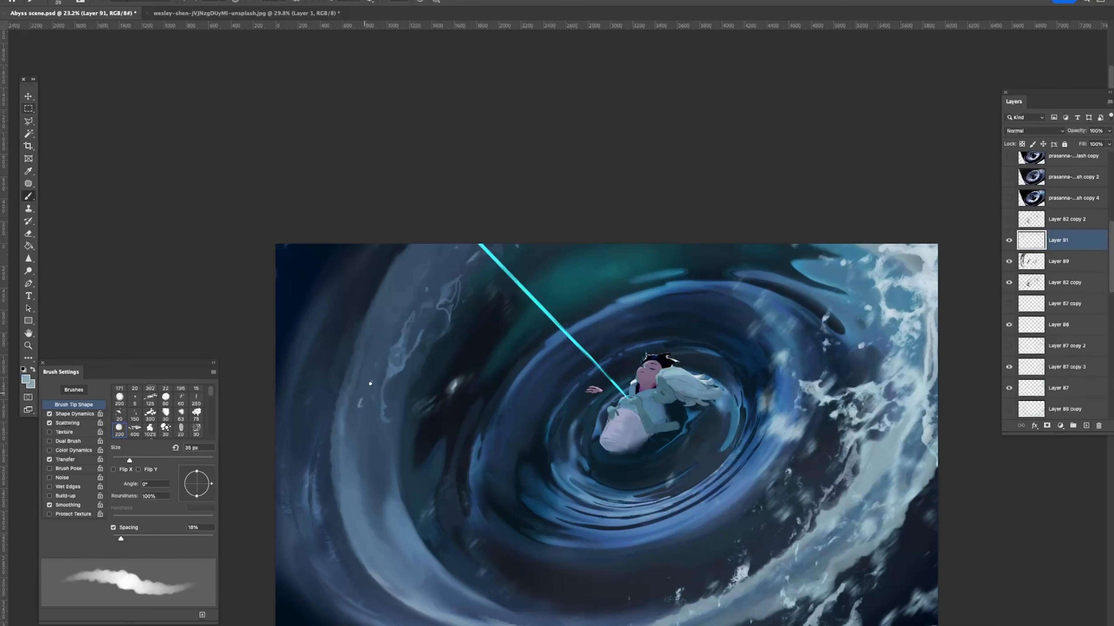
pyautogui.keyDown('alt'); pyautogui.click(391, 371); pyautogui.keyUp('alt')
pyautogui.keyDown('alt'); pyautogui.click(394, 369); pyautogui.keyUp('alt')
pyautogui.moveTo(394, 365); pyautogui.dragTo(384, 374)
pyautogui.keyDown('alt'); pyautogui.click(398, 532); pyautogui.keyUp('alt')
pyautogui.press('e')
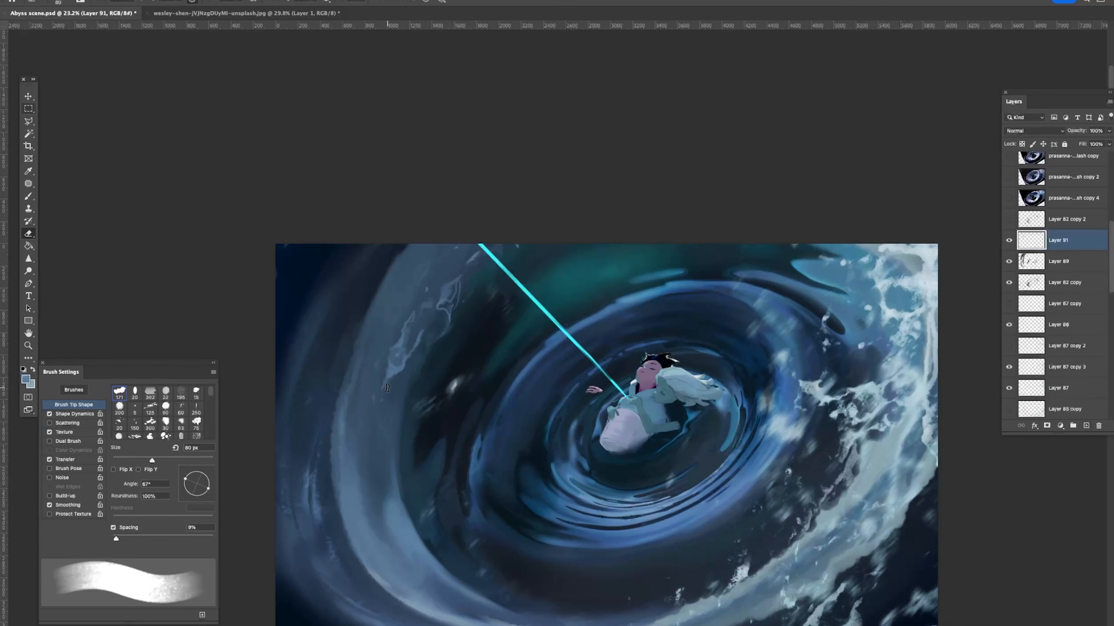
pyautogui.moveTo(419, 342)
pyautogui.mouseDown()
pyautogui.moveTo(407, 340)
pyautogui.moveTo(410, 354)
pyautogui.mouseUp()
pyautogui.press('b')
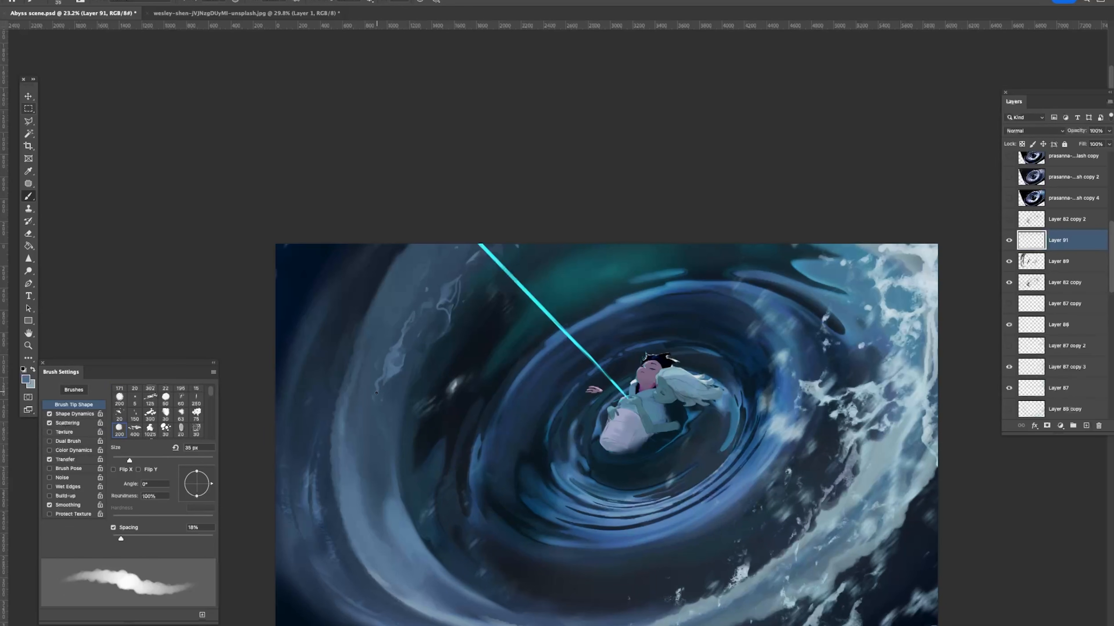
# Step: Examine the left wave's foam within the whole composition, with the panels hidden and shown
pyautogui.press('e')
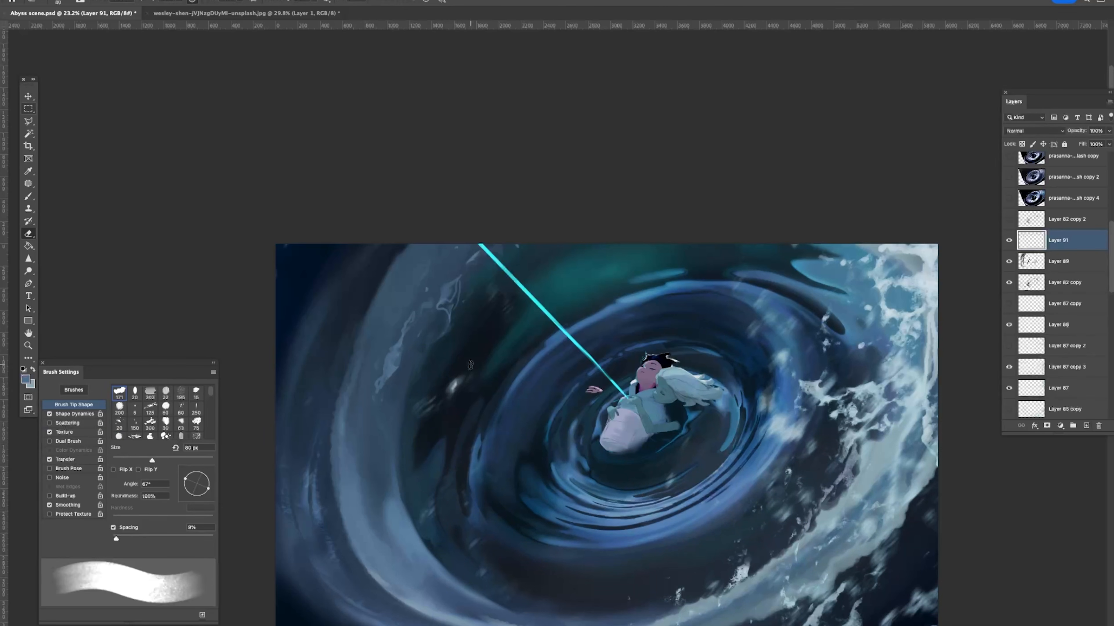
pyautogui.press('z')
pyautogui.moveTo(496, 365); pyautogui.dragTo(467, 347)
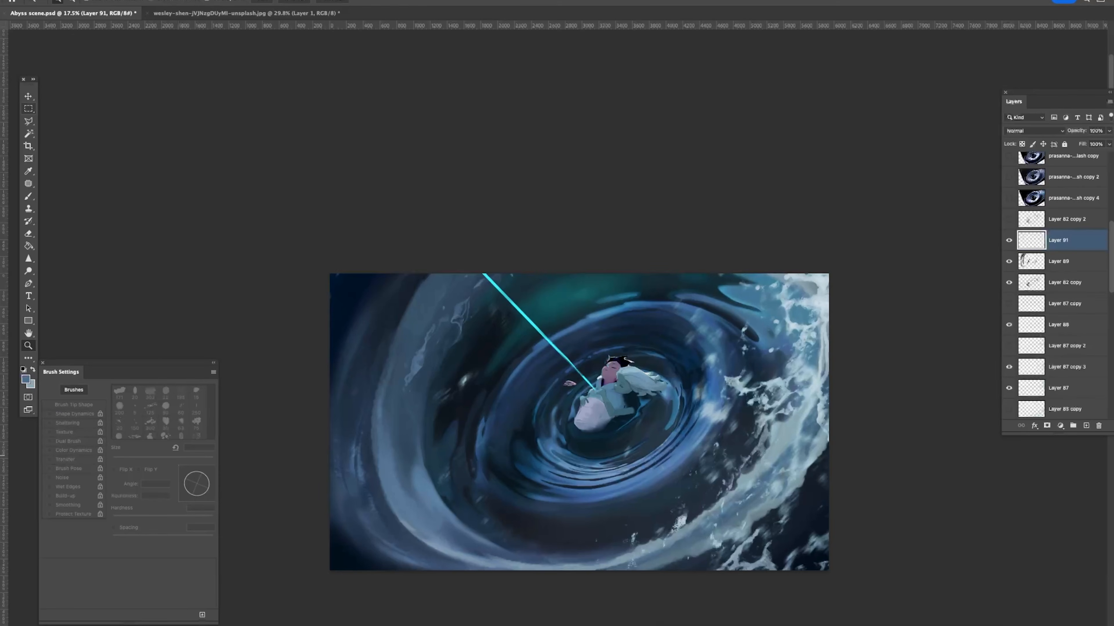
pyautogui.press('Tab')
pyautogui.press('Tab')
pyautogui.press('b')
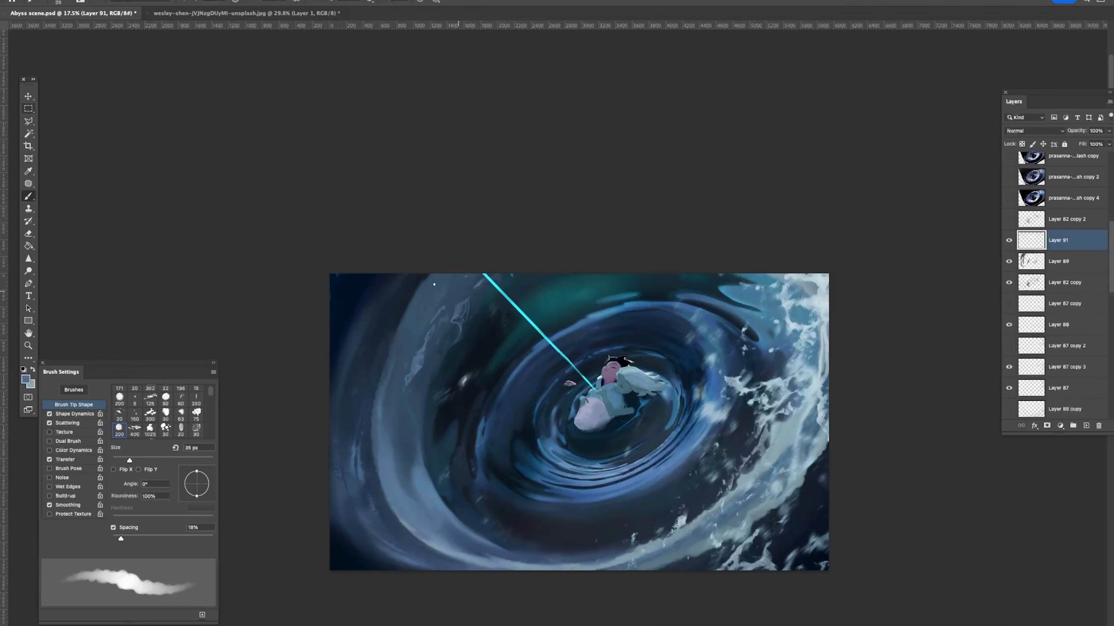
pyautogui.press('Tab')
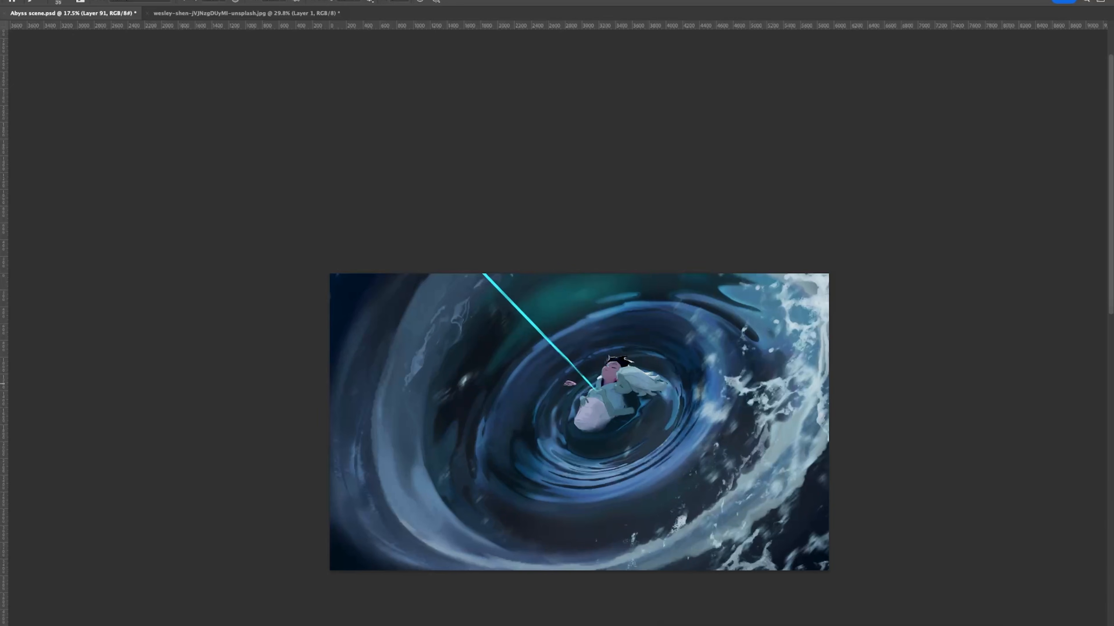
pyautogui.press('Tab')
# Step: Try 35 px strokes along the left wave's inner foam edge, undoing each one
pyautogui.moveTo(403, 406)
pyautogui.mouseDown()
pyautogui.moveTo(450, 299)
pyautogui.moveTo(474, 289)
pyautogui.mouseUp()
pyautogui.press('super+z')
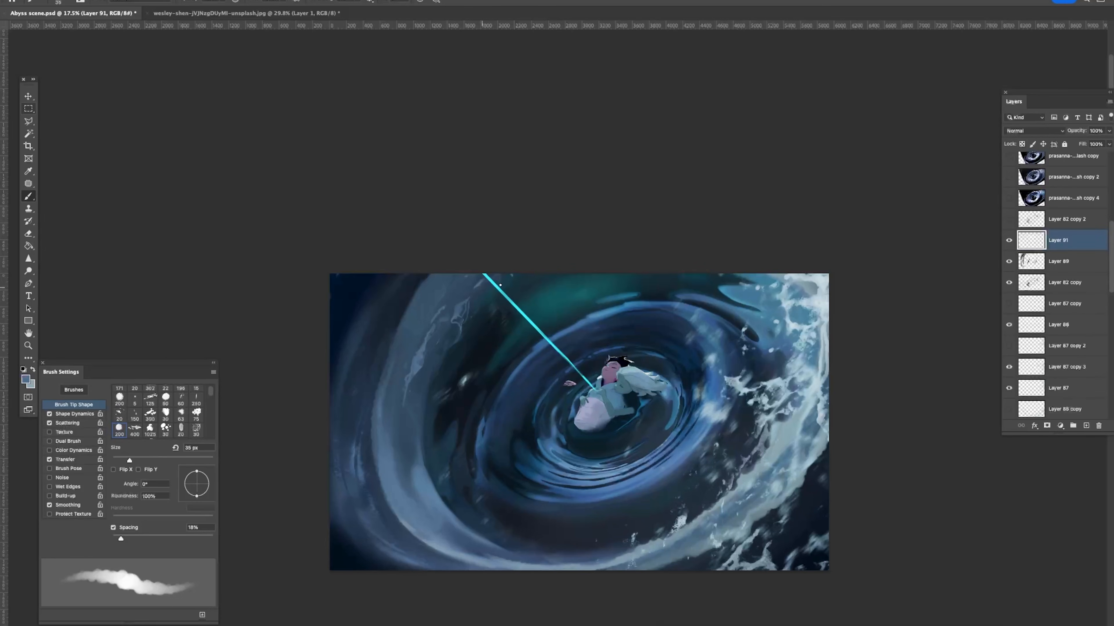
pyautogui.moveTo(408, 388)
pyautogui.mouseDown()
pyautogui.moveTo(403, 413)
pyautogui.moveTo(406, 383)
pyautogui.mouseUp()
pyautogui.press('super+z')
# Step: Flip the canvas horizontally to check the foam in the original orientation
pyautogui.press('e')
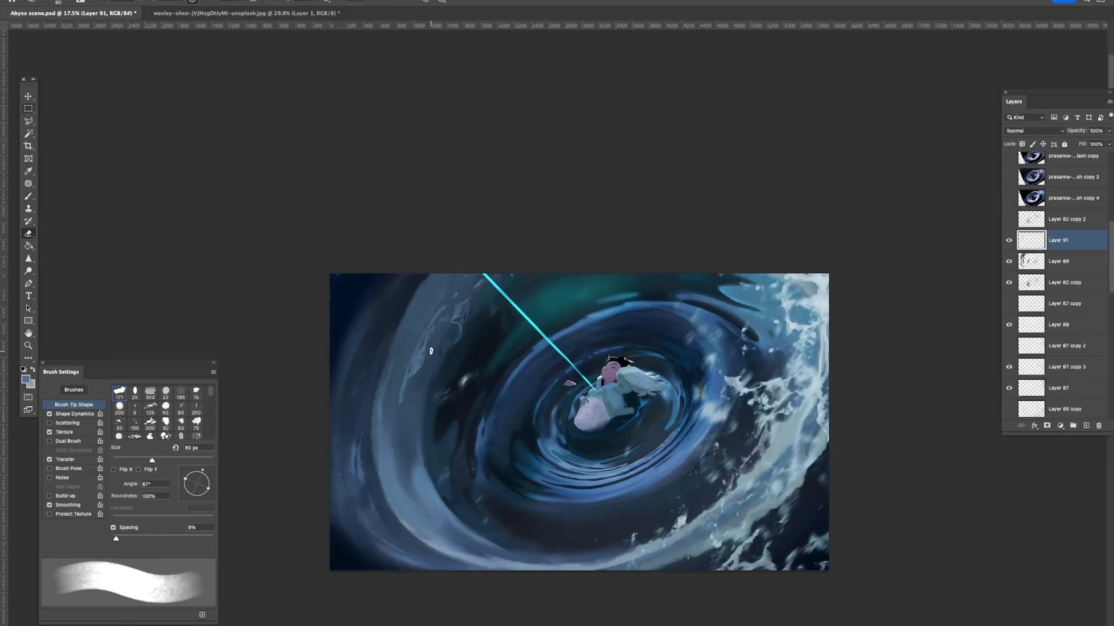
pyautogui.press('z')
pyautogui.moveTo(505, 318); pyautogui.dragTo(473, 411)
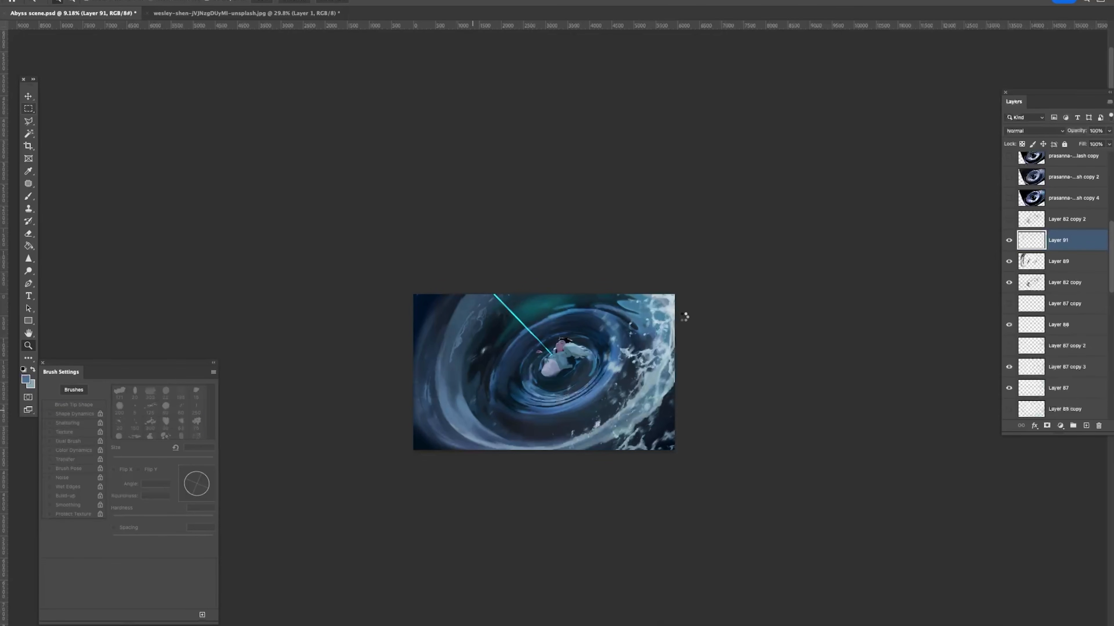
pyautogui.press('super+shift+h')
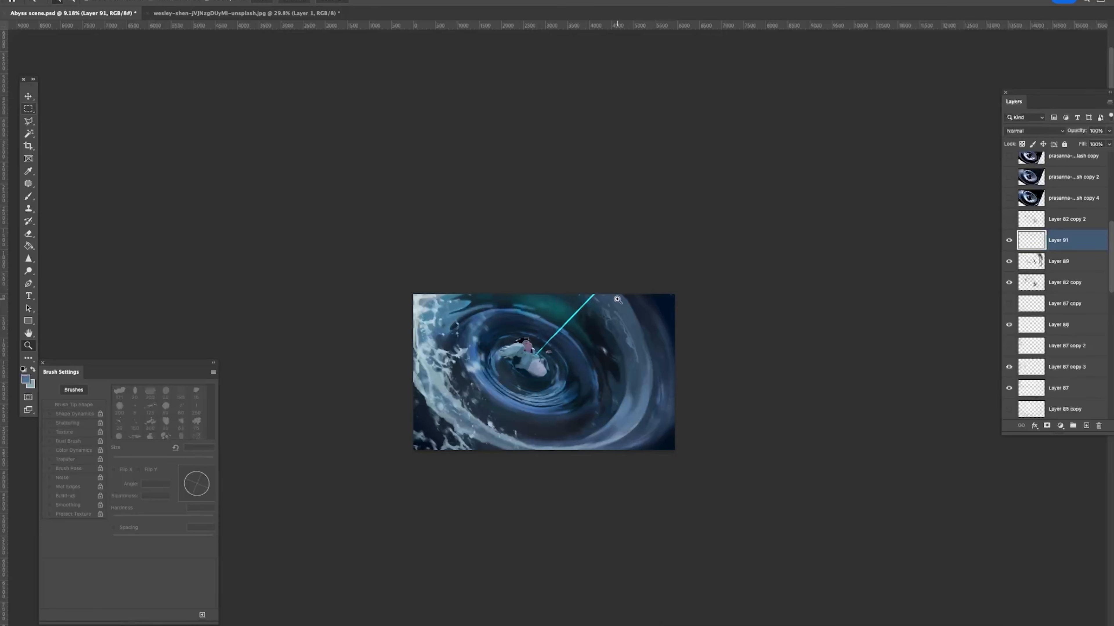
pyautogui.hscroll(10, 666, 323)
pyautogui.hscroll(-10, 657, 335)
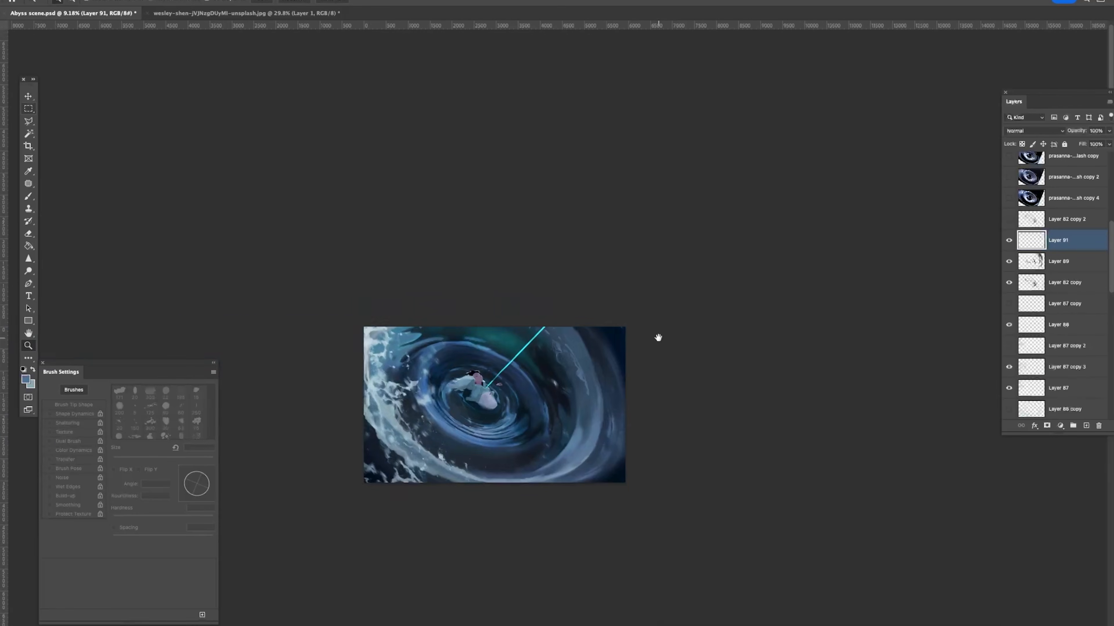
# Step: Paint thin foam lines down the right wave's band and outer edge with sampled blues at 35 px
pyautogui.moveTo(566, 365); pyautogui.dragTo(589, 381)
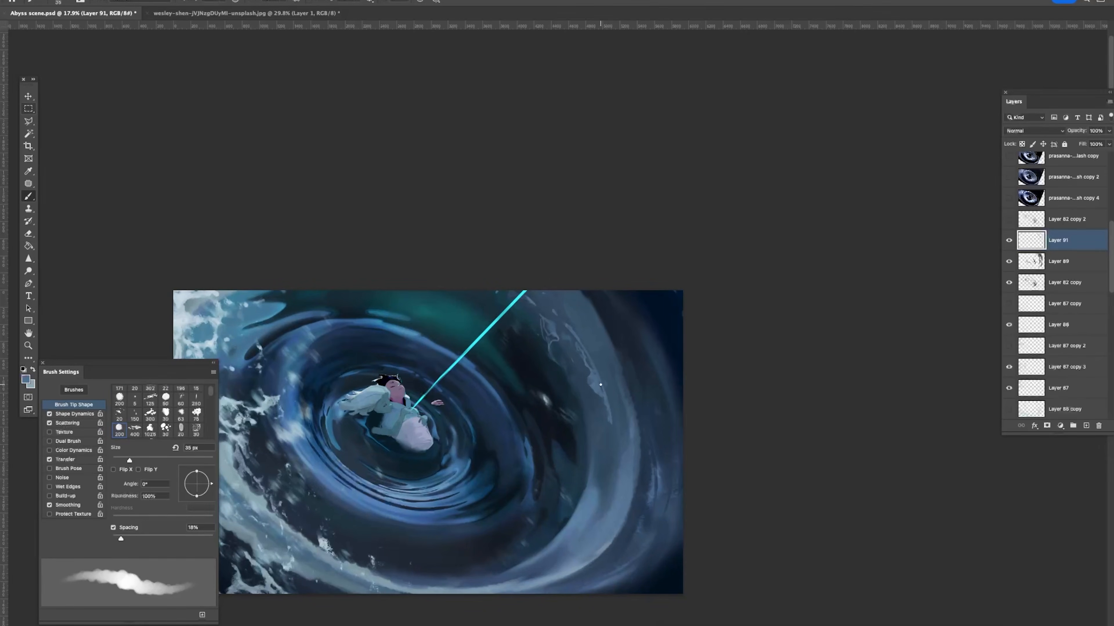
pyautogui.press('e')
pyautogui.press('b')
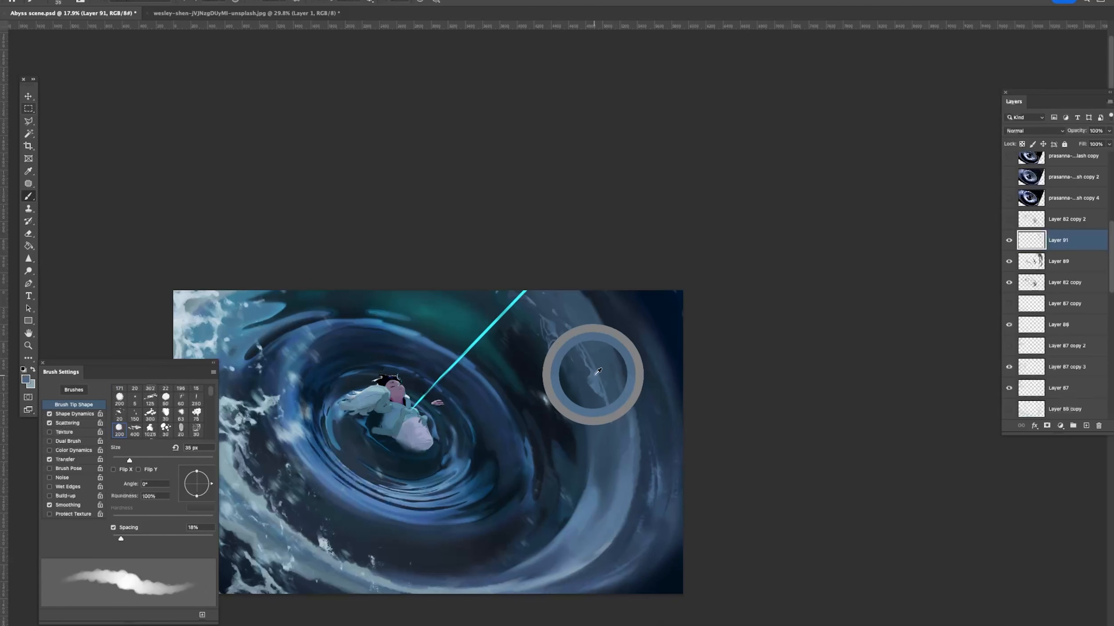
pyautogui.keyDown('alt'); pyautogui.click(279, 336); pyautogui.keyUp('alt')
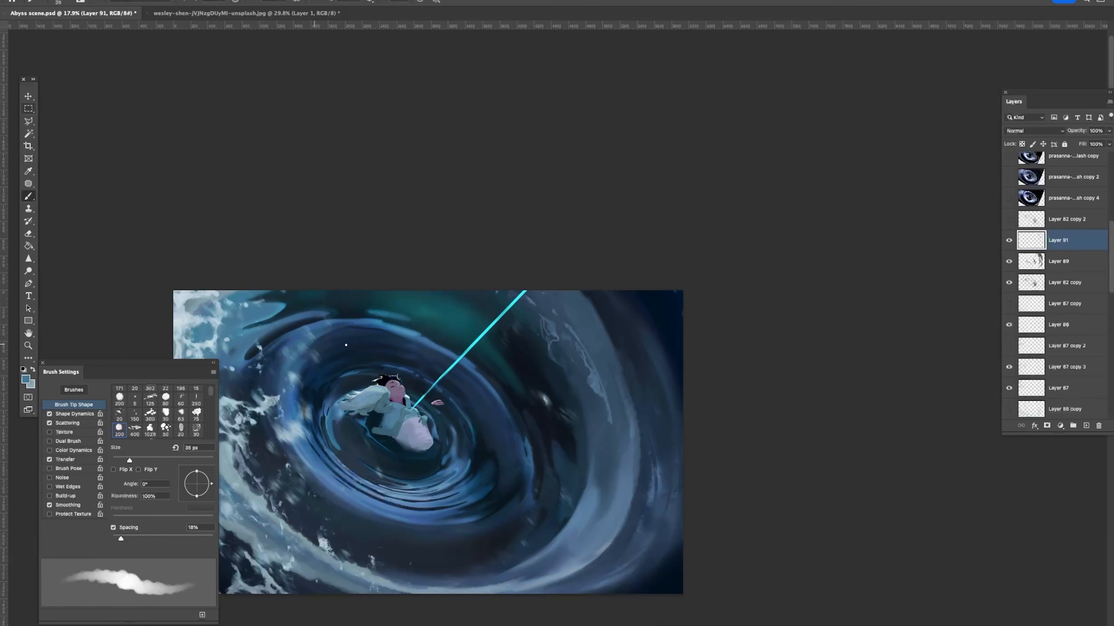
pyautogui.keyDown('alt'); pyautogui.click(602, 509); pyautogui.keyUp('alt')
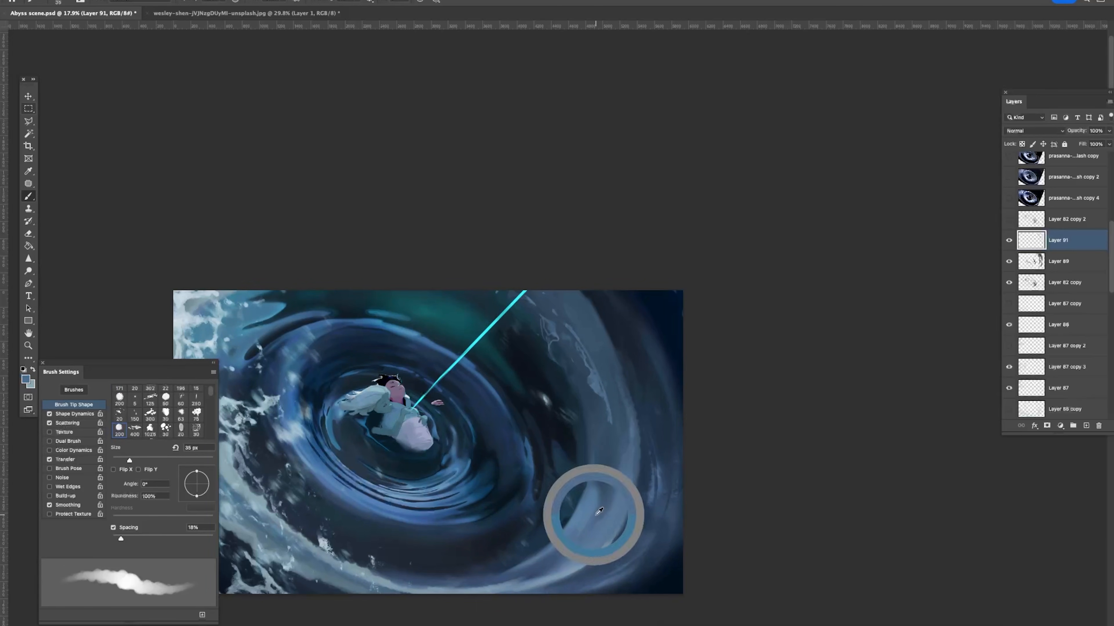
pyautogui.moveTo(599, 497); pyautogui.dragTo(601, 458)
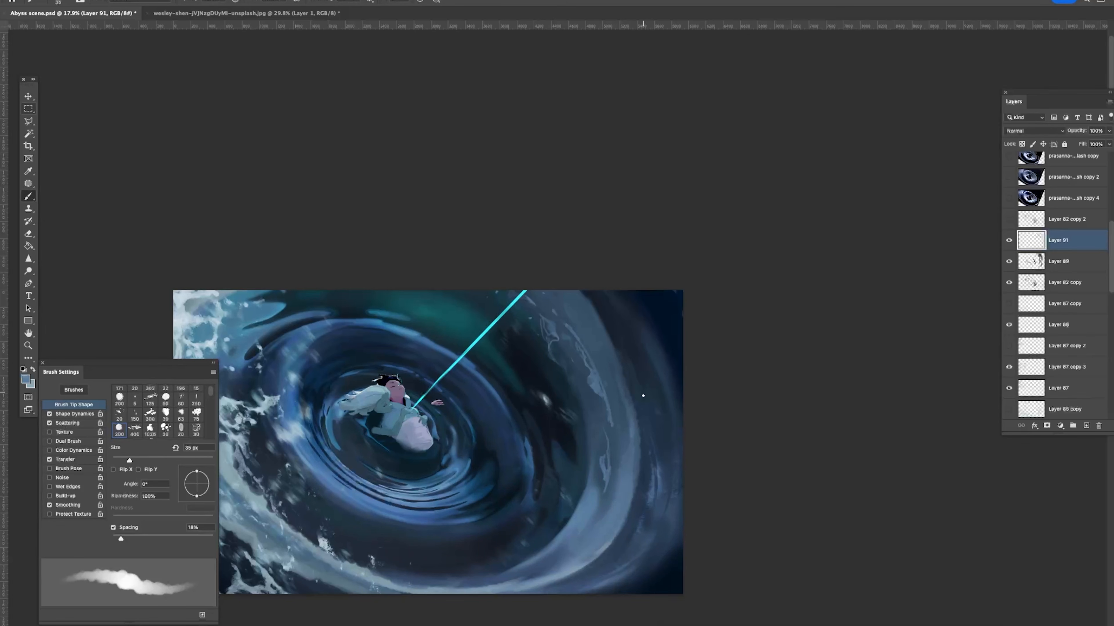
pyautogui.moveTo(647, 396); pyautogui.dragTo(648, 435)
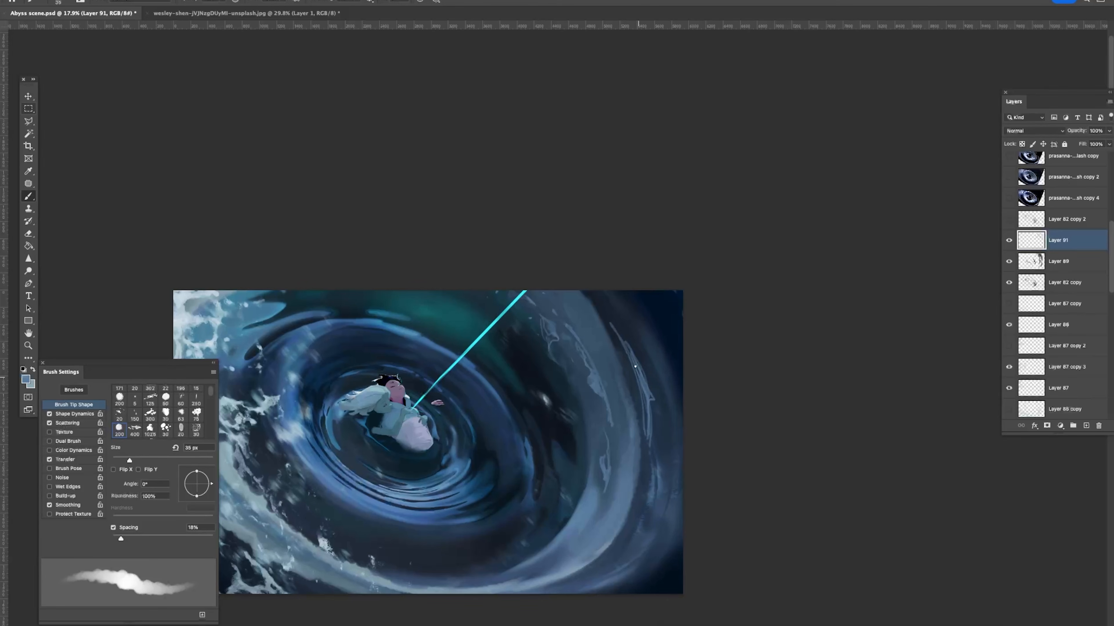
# Step: Undo the last foam stroke, enlarge the brush, and paint a broader streak down the right wave's outer edge
pyautogui.press('e')
pyautogui.press('z')
pyautogui.moveTo(644, 316)
pyautogui.mouseDown()
pyautogui.moveTo(629, 306)
pyautogui.moveTo(646, 331)
pyautogui.moveTo(642, 395)
pyautogui.mouseUp()
pyautogui.press('b')
pyautogui.press(']')
pyautogui.press(']')
pyautogui.press(']')
pyautogui.press(']')
pyautogui.press(']')
pyautogui.press(']')
pyautogui.hotkey('ctrl', 'z')
pyautogui.moveTo(632, 328); pyautogui.dragTo(653, 426)
# Step: Soften the outer edge streaks with a 200 px textured eraser and blend them with dark blue at 175 px
pyautogui.press('e')
pyautogui.press(']')
pyautogui.press(']')
pyautogui.press(']')
pyautogui.press(']')
pyautogui.moveTo(638, 327)
pyautogui.mouseDown()
pyautogui.moveTo(662, 372)
pyautogui.moveTo(652, 412)
pyautogui.moveTo(657, 376)
pyautogui.moveTo(637, 331)
pyautogui.moveTo(653, 385)
pyautogui.mouseUp()
pyautogui.press(']')
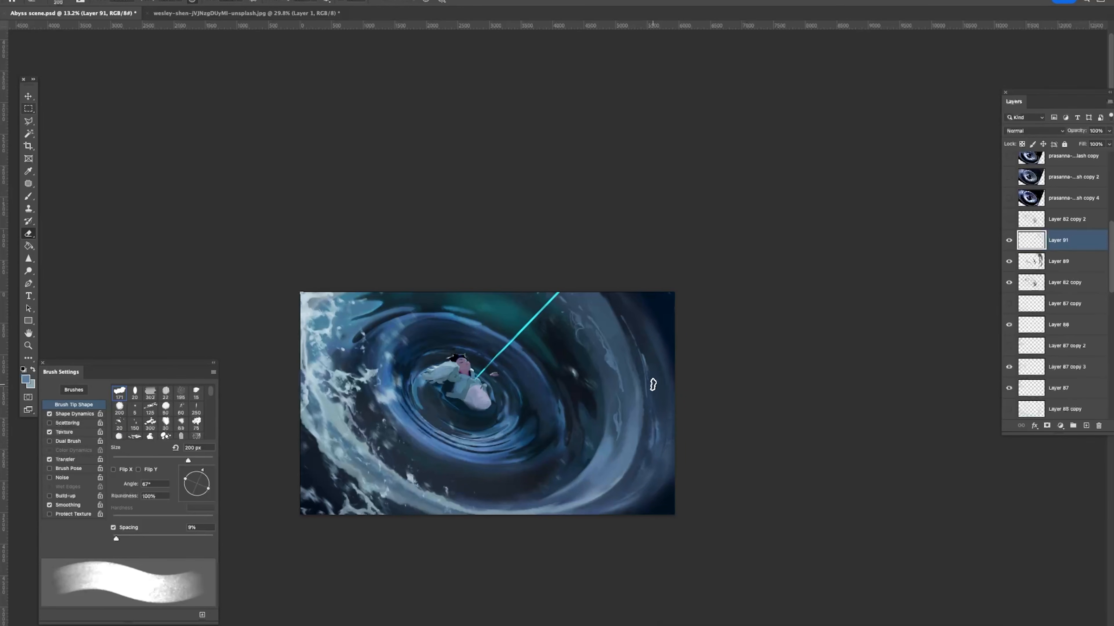
pyautogui.press('b')
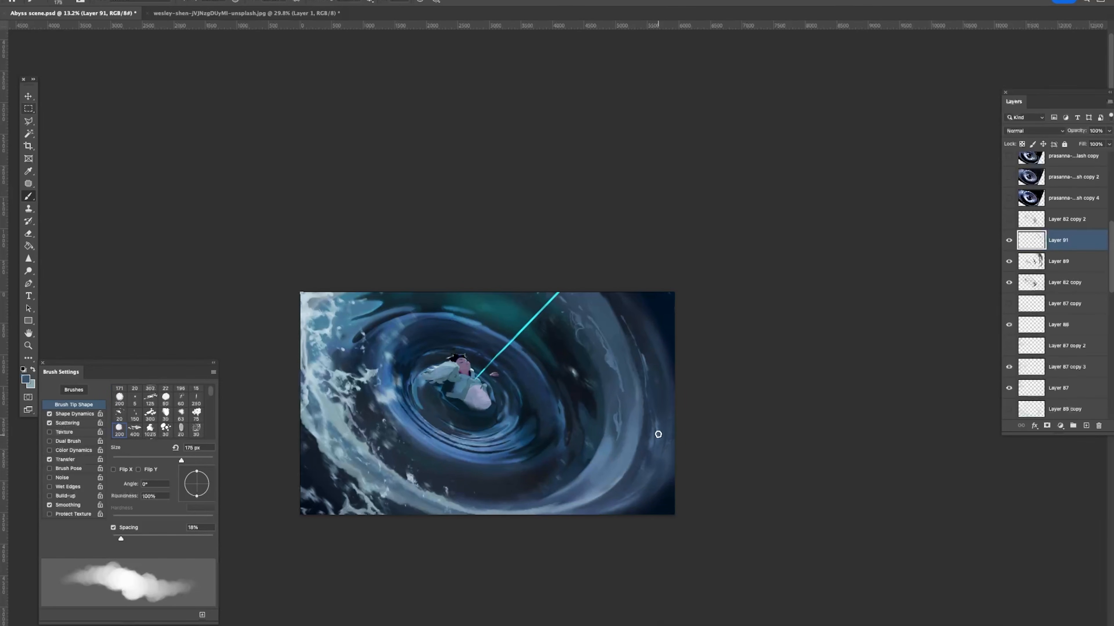
pyautogui.press('e')
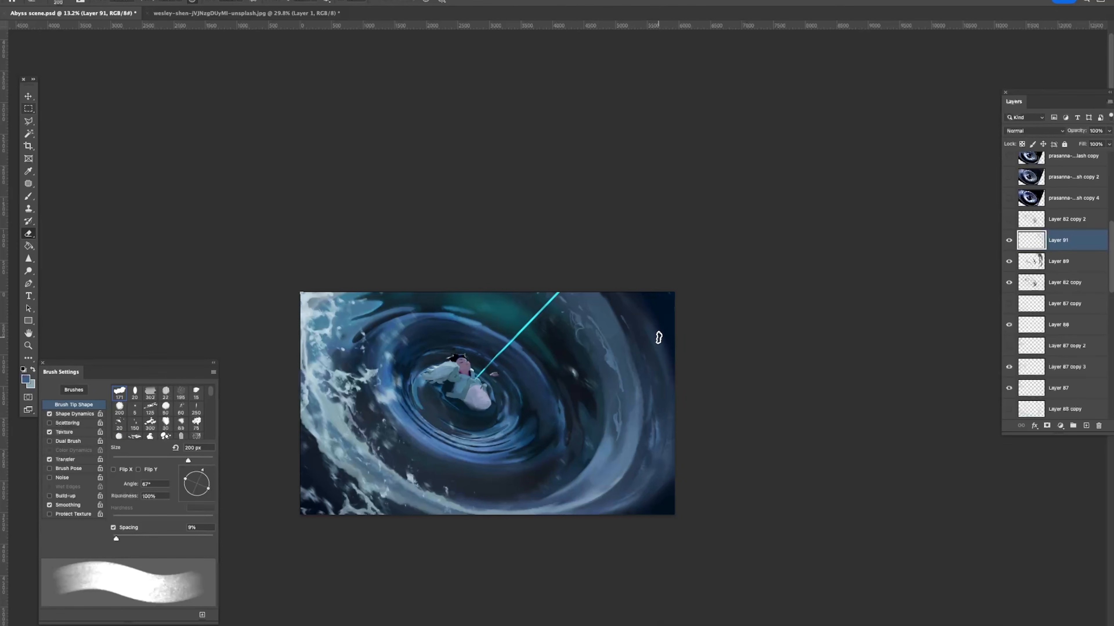
# Step: Paint finer streaks along the right wave's outer edge with sampled blues at 60 px
pyautogui.press('b')
pyautogui.press('[')
pyautogui.press('[')
pyautogui.press('[')
pyautogui.press('[')
pyautogui.press('[')
pyautogui.press('[')
pyautogui.press('[')
pyautogui.moveTo(651, 424); pyautogui.dragTo(642, 352)
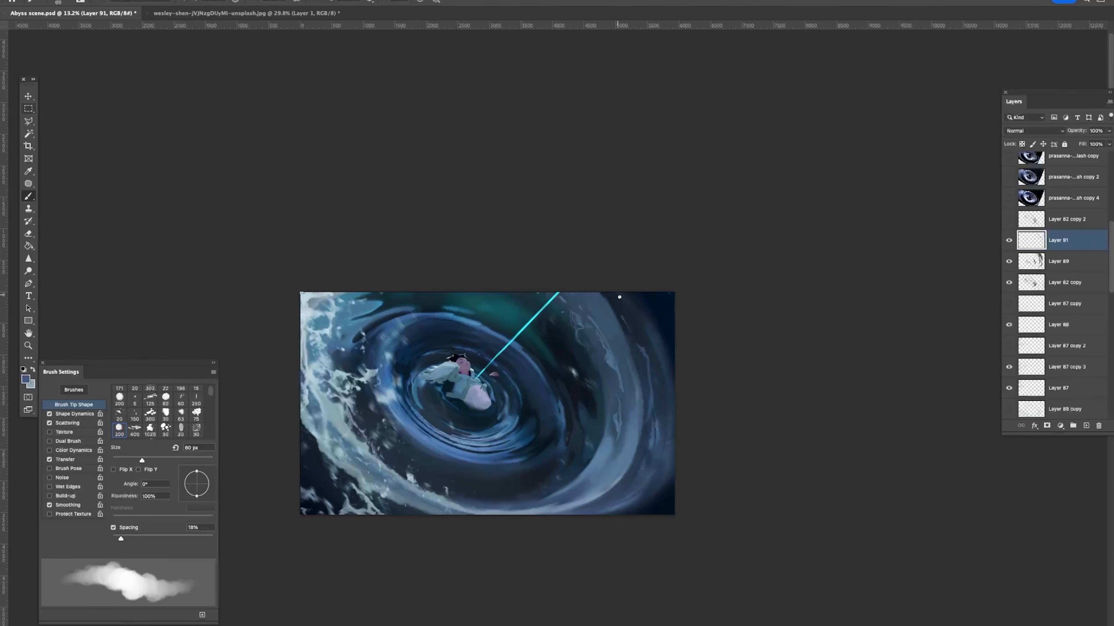
pyautogui.keyDown('alt'); pyautogui.click(626, 451); pyautogui.keyUp('alt')
pyautogui.moveTo(644, 442); pyautogui.dragTo(648, 411)
# Step: Check the right wave at several zoom levels and save the Abyss scene file
pyautogui.press('z')
pyautogui.moveTo(664, 340); pyautogui.dragTo(655, 316)
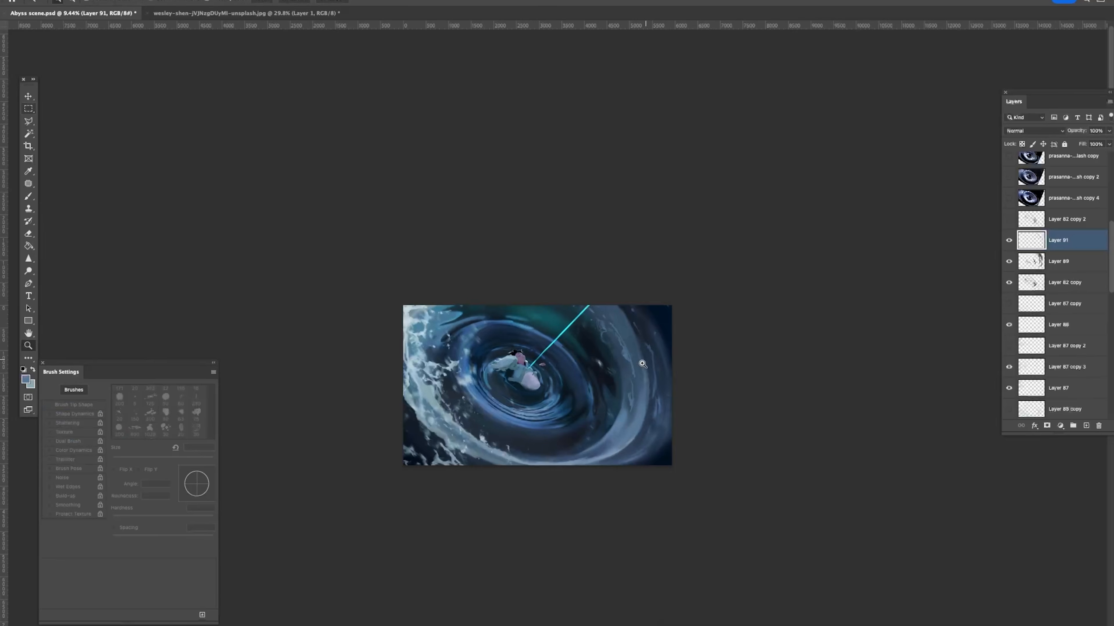
pyautogui.moveTo(648, 369); pyautogui.dragTo(662, 365)
pyautogui.press('b')
pyautogui.press('e')
pyautogui.press('b')
pyautogui.press('e')
pyautogui.press('b')
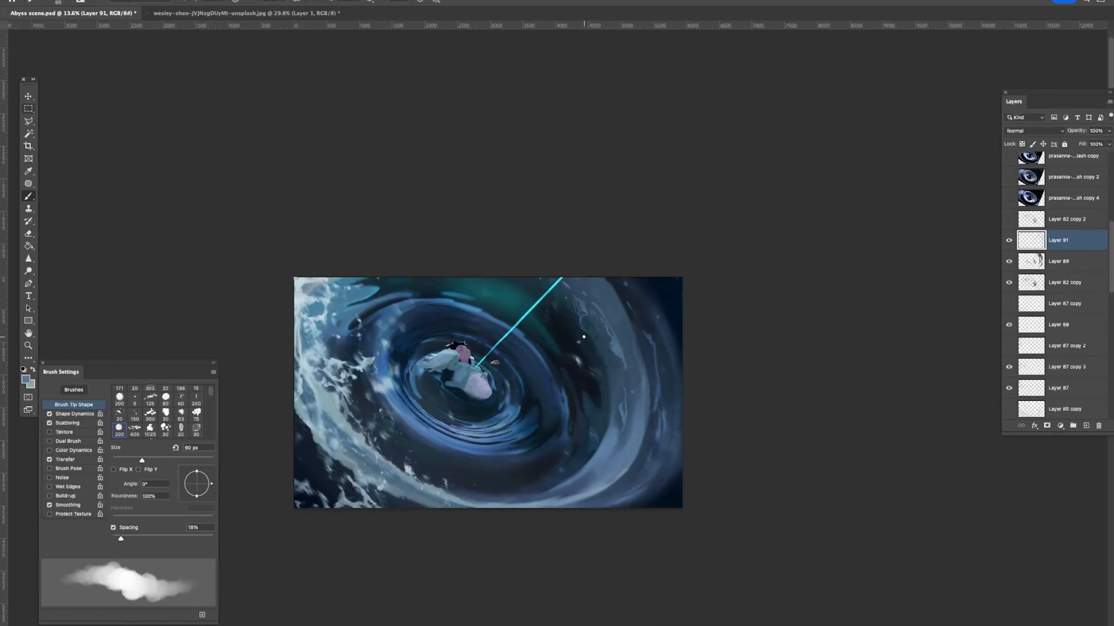
pyautogui.press('z')
pyautogui.moveTo(631, 397)
pyautogui.mouseDown()
pyautogui.moveTo(616, 402)
pyautogui.moveTo(589, 371)
pyautogui.moveTo(641, 360)
pyautogui.moveTo(707, 297)
pyautogui.mouseUp()
pyautogui.press('b')
pyautogui.press('z')
pyautogui.press('b')
pyautogui.press('super+s')
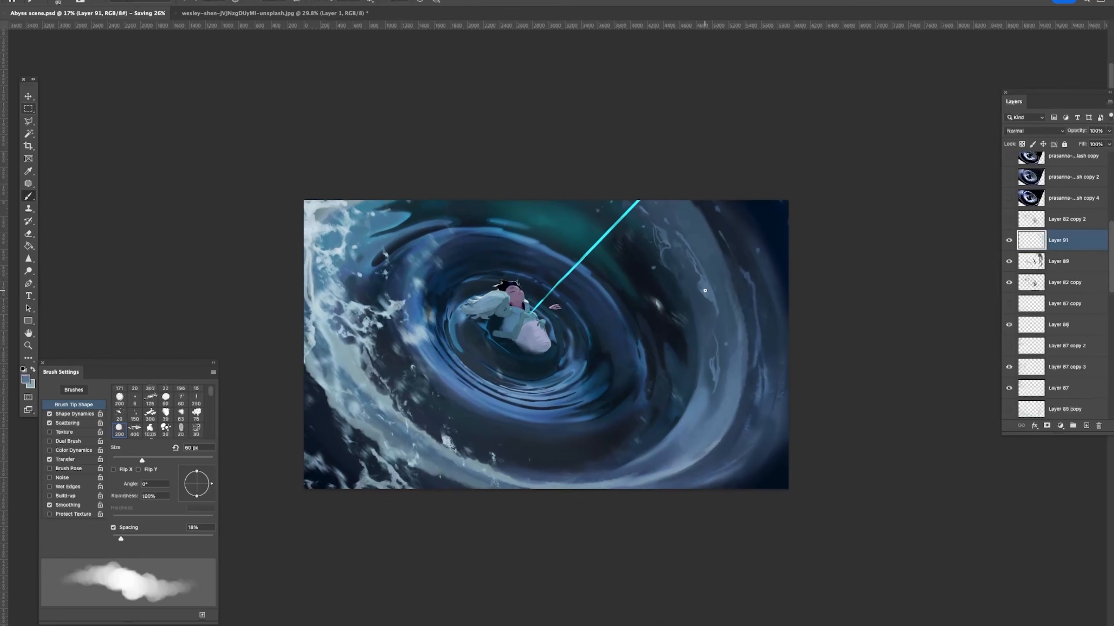
pyautogui.moveTo(497, 305); pyautogui.dragTo(520, 295)
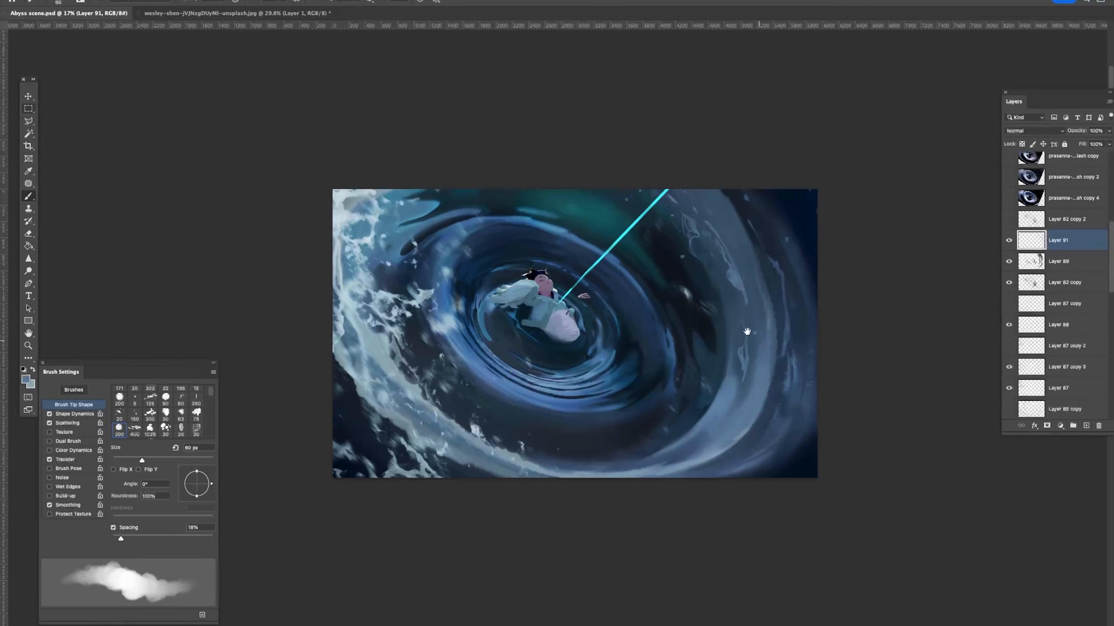
pyautogui.moveTo(731, 309); pyautogui.dragTo(735, 317)
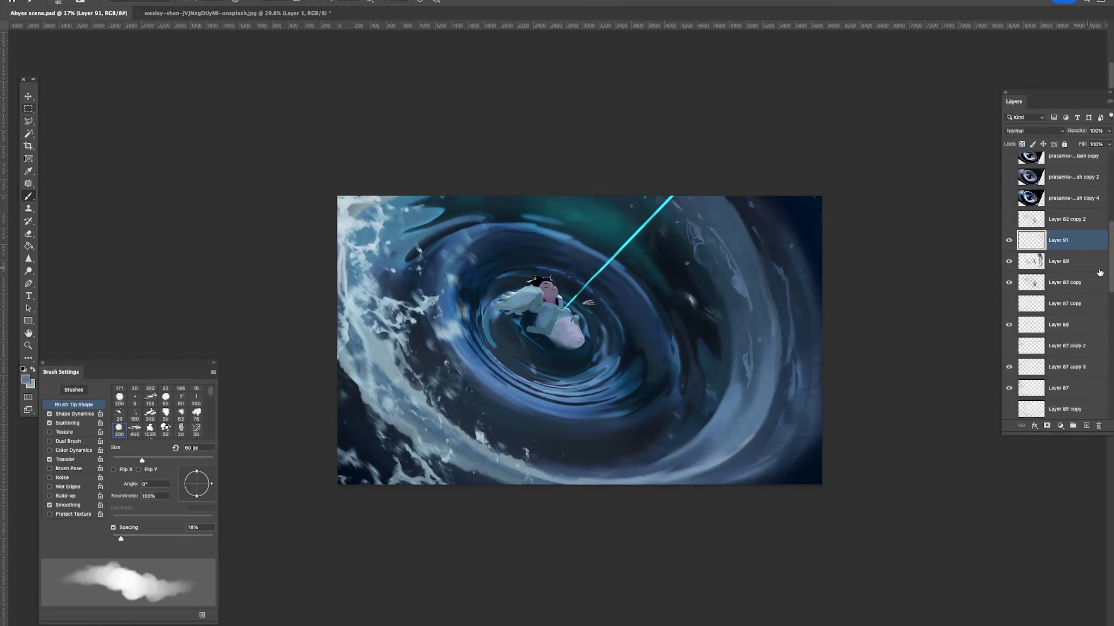
pyautogui.scroll(10, 1078, 269)
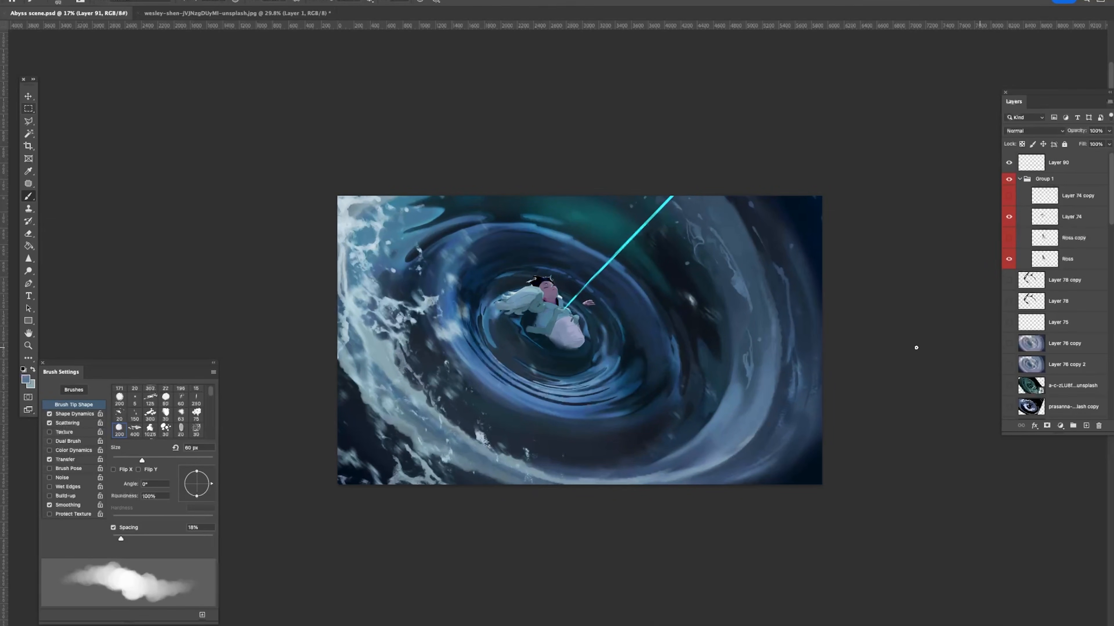
pyautogui.press('z')
pyautogui.moveTo(758, 341); pyautogui.dragTo(765, 339)
pyautogui.press('b')
# Step: Select the blue ripple rings around the figures with Color Range, sampling several ring tones at fuzziness 32
pyautogui.press('m')
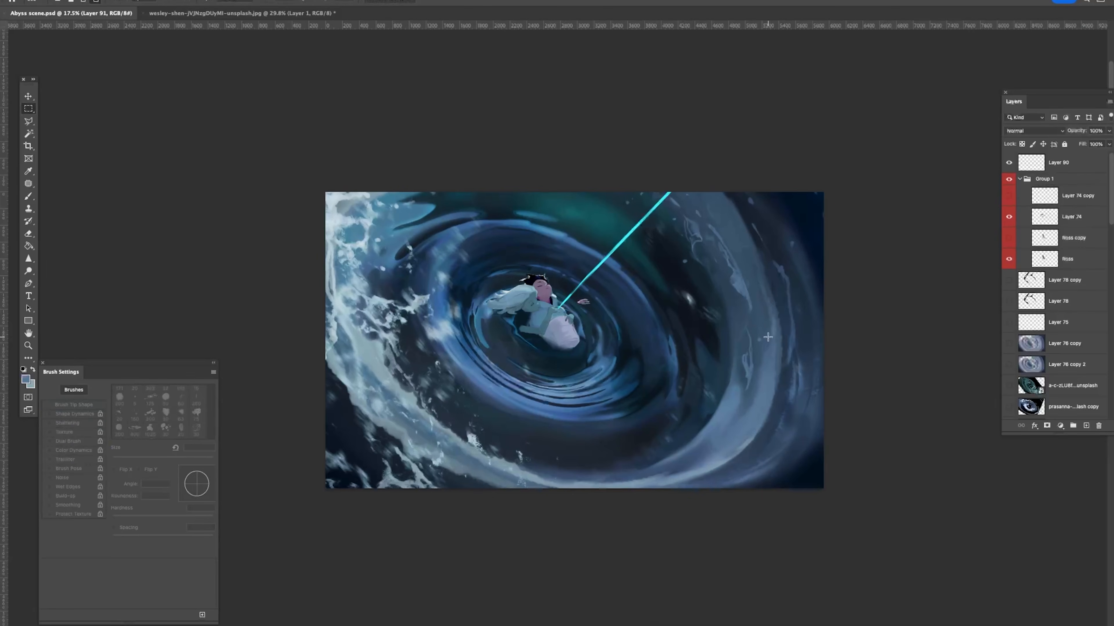
pyautogui.click(273, 2)
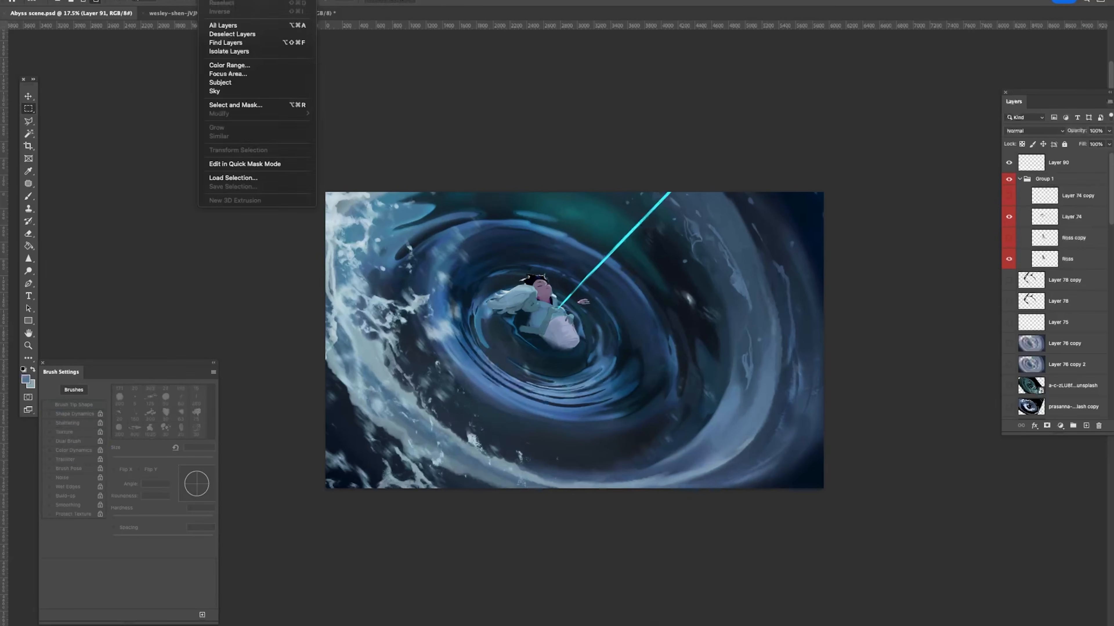
pyautogui.click(229, 69)
pyautogui.press('super+Tab')
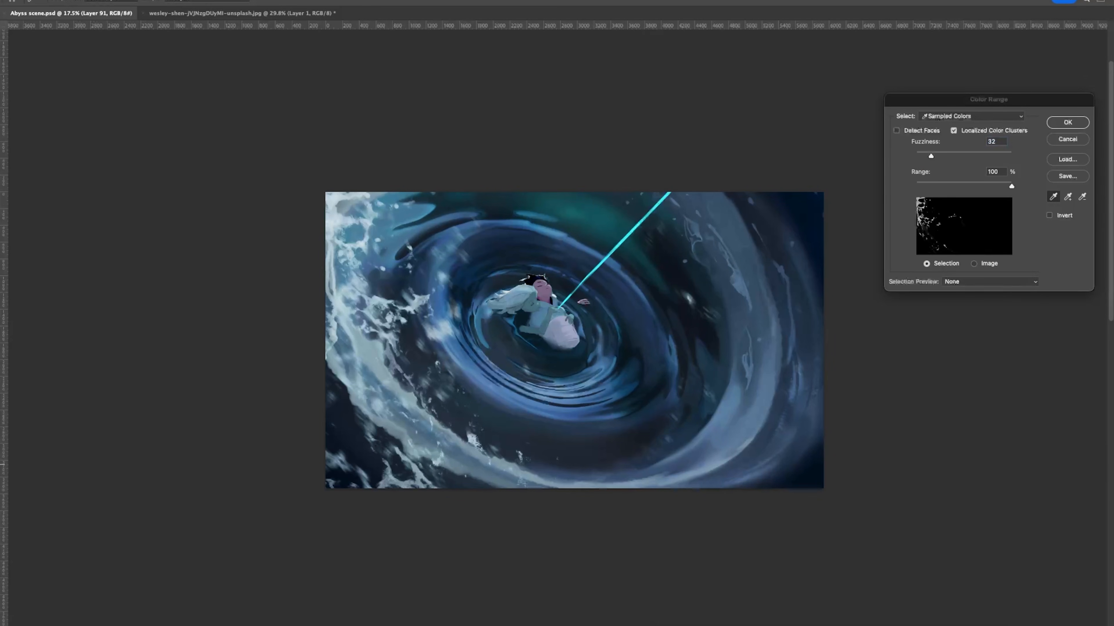
pyautogui.click(696, 289)
pyautogui.click(525, 397)
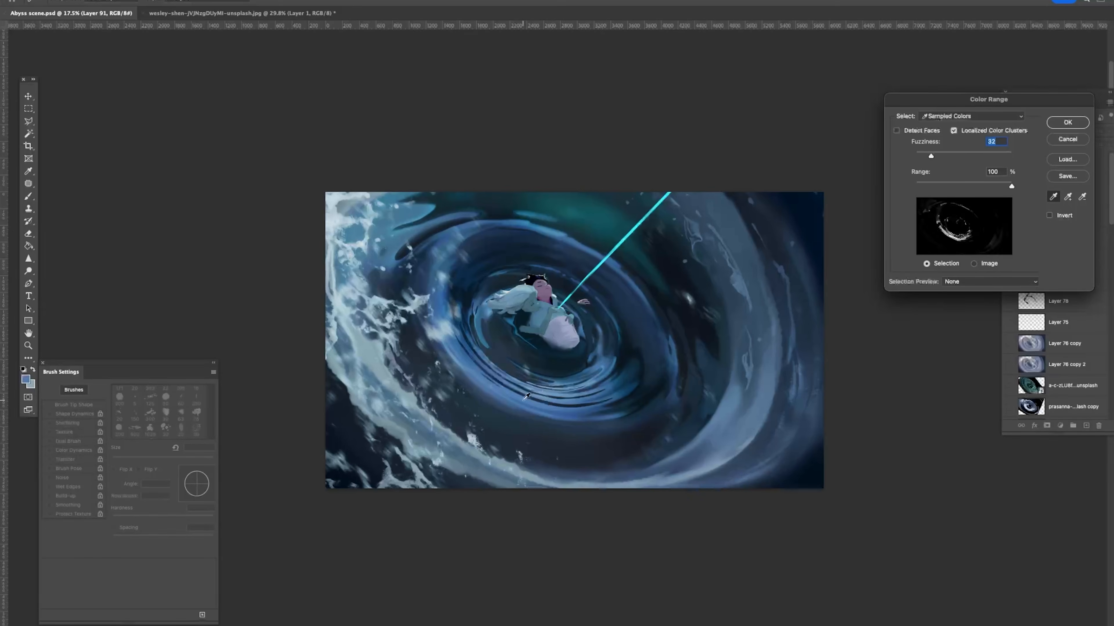
pyautogui.click(478, 360)
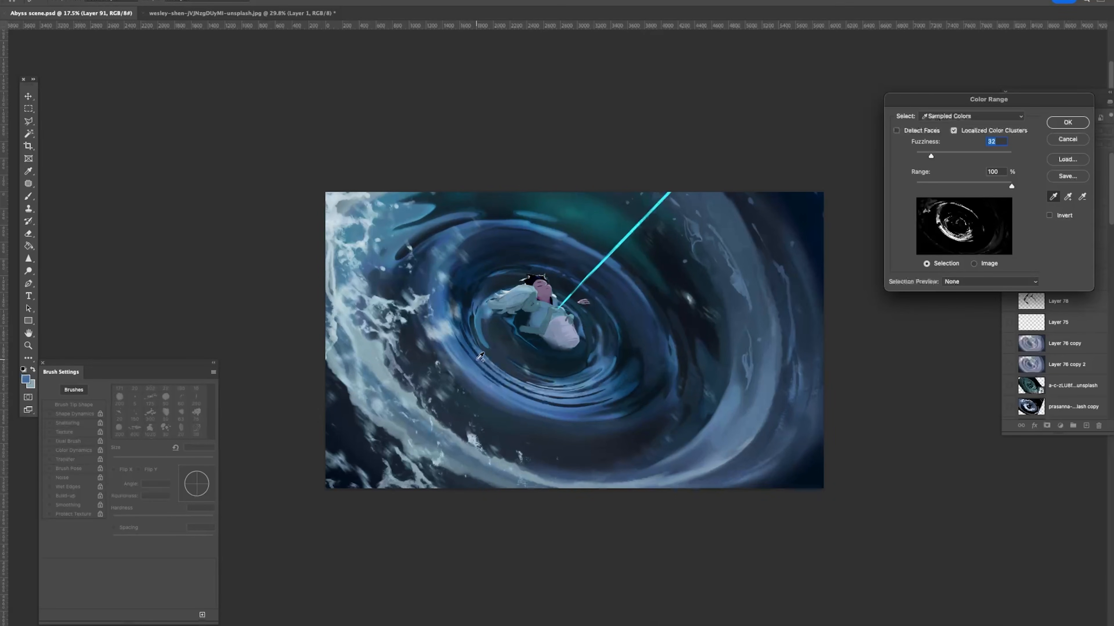
pyautogui.keyDown('shift'); pyautogui.click(538, 409); pyautogui.keyUp('shift')
pyautogui.press('Return')
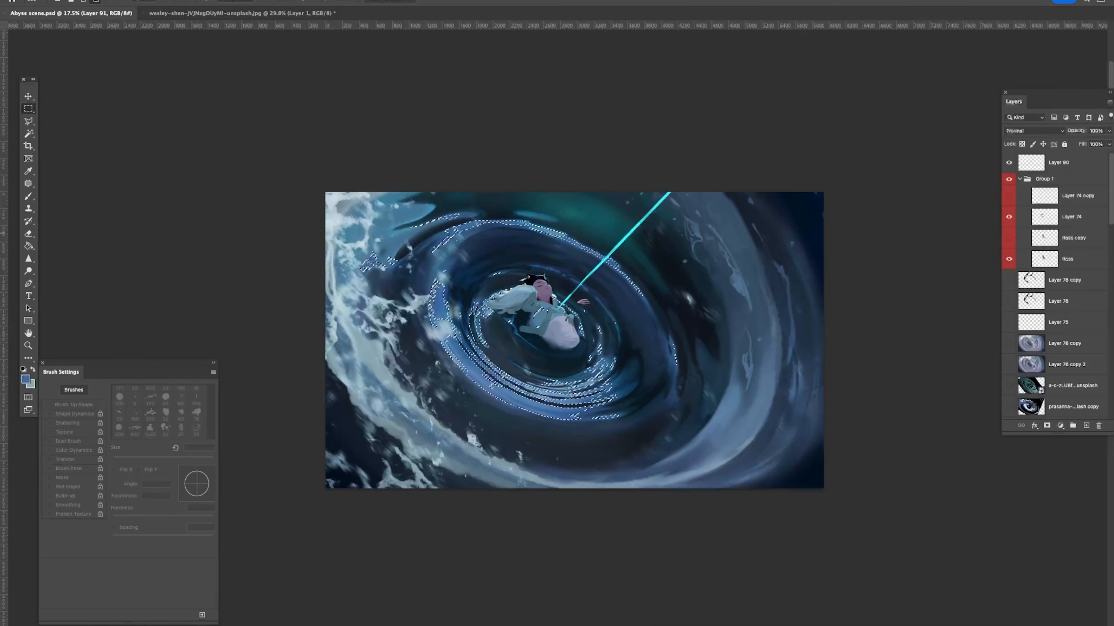
# Step: Copy the selected rings to a new layer above Layer 90 and set saturation -85 and lightness +7
pyautogui.click(1052, 163)
pyautogui.hotkey('ctrl', 'j')
pyautogui.hotkey('ctrl', 'u')
pyautogui.moveTo(792, 186); pyautogui.dragTo(796, 215)
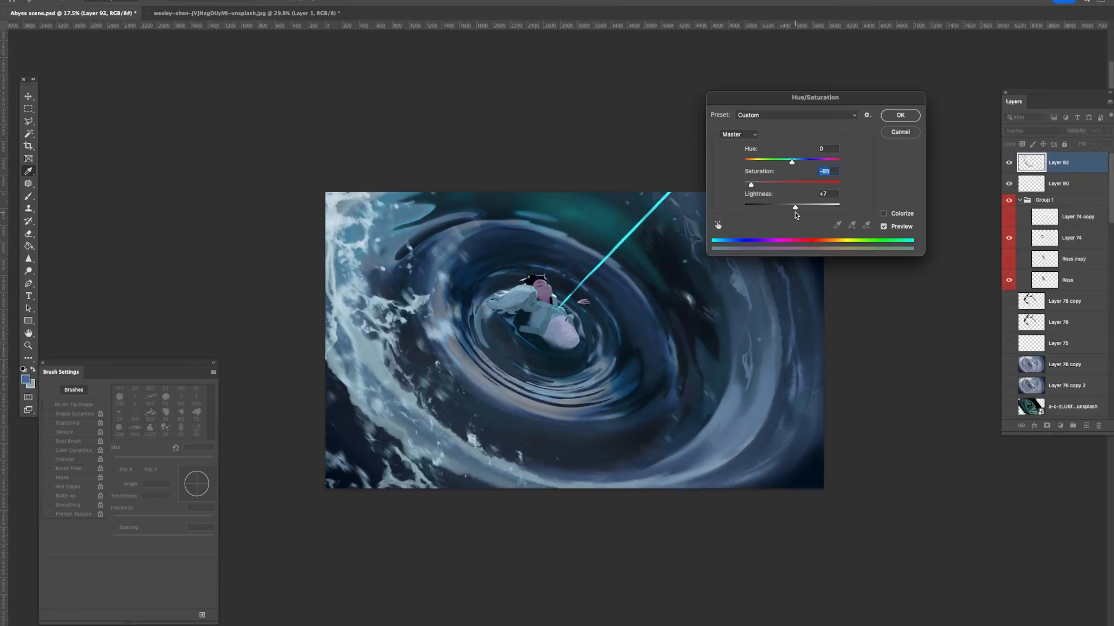
pyautogui.press('Return')
# Step: Compare the painting with and without the desaturated rings and mirror the canvas horizontally
pyautogui.hotkey('ctrl', 'z')
pyautogui.hotkey('ctrl', 'shift', 'z')
pyautogui.moveTo(702, 261)
pyautogui.mouseDown()
pyautogui.moveTo(669, 266)
pyautogui.moveTo(684, 271)
pyautogui.mouseUp()
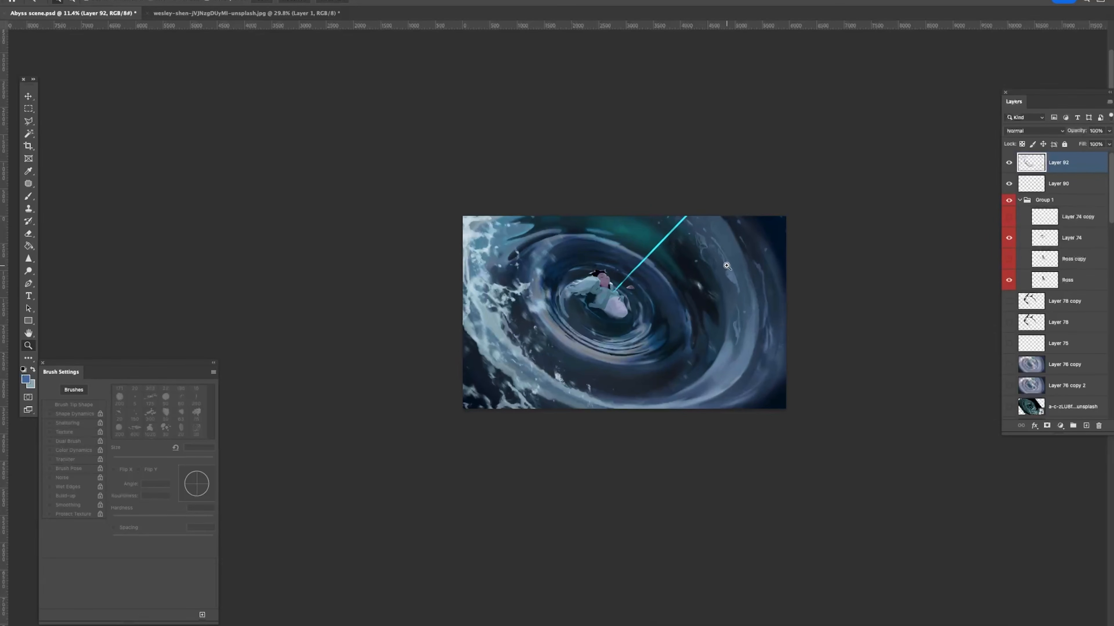
pyautogui.click(1011, 167)
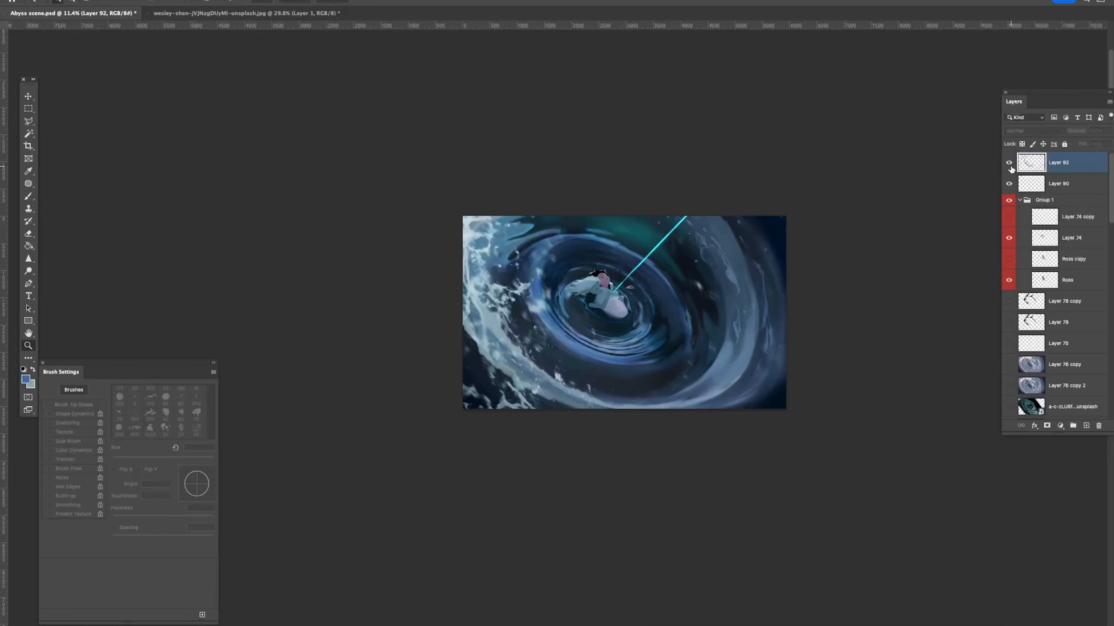
pyautogui.click(1010, 166)
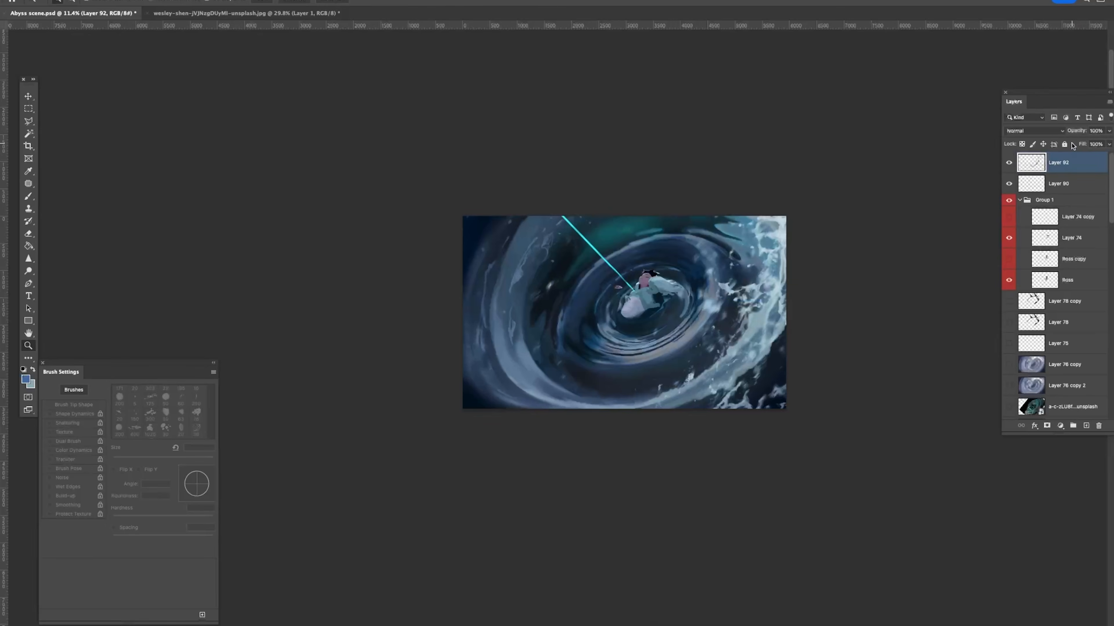
# Step: Brighten the desaturated ring layer with Levels using a white input level of 207, and compare it hidden and shown
pyautogui.press('super+l')
pyautogui.moveTo(1090, 210); pyautogui.dragTo(1068, 219)
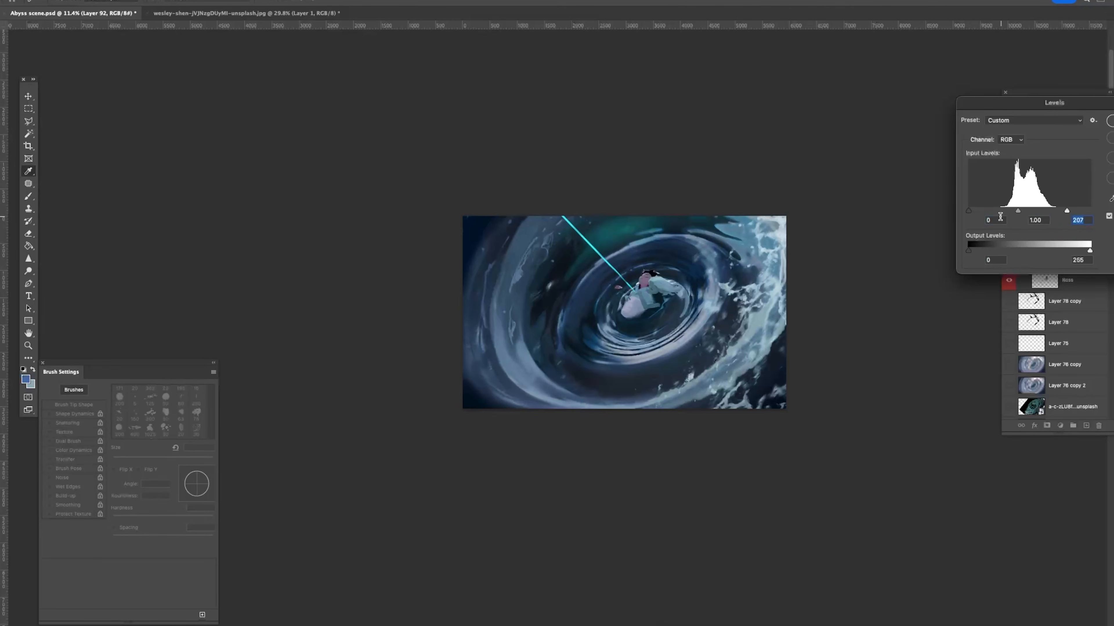
pyautogui.press('Return')
pyautogui.click(1009, 165)
pyautogui.click(1009, 165)
pyautogui.click(1009, 165)
pyautogui.click(1009, 165)
# Step: Erase part of the ring layer over the foamy wave with a soft round 500 px eraser at 0% hardness
pyautogui.scroll(1, 796, 259)
pyautogui.press('e')
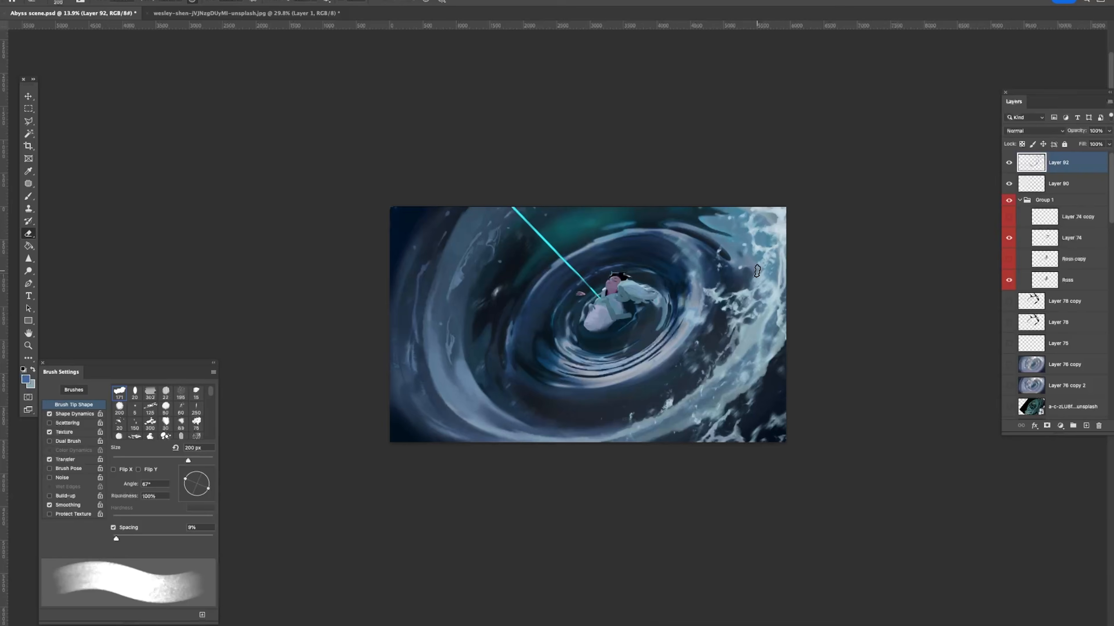
pyautogui.rightClick(757, 268)
pyautogui.doubleClick(918, 390)
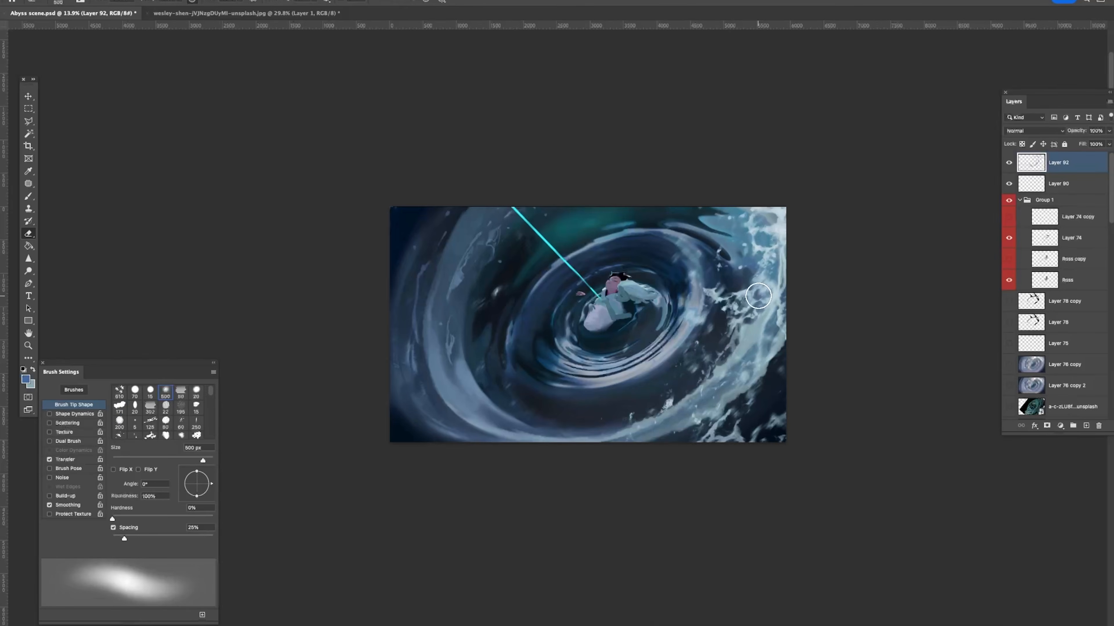
pyautogui.rightClick(760, 278)
pyautogui.doubleClick(910, 392)
pyautogui.moveTo(761, 297); pyautogui.dragTo(753, 282)
# Step: Move Layer 92 down the layer stack to sit directly above Layer 91
pyautogui.moveTo(1022, 169); pyautogui.dragTo(1046, 381)
pyautogui.scroll(-2, 1050, 283)
pyautogui.scroll(2, 1051, 281)
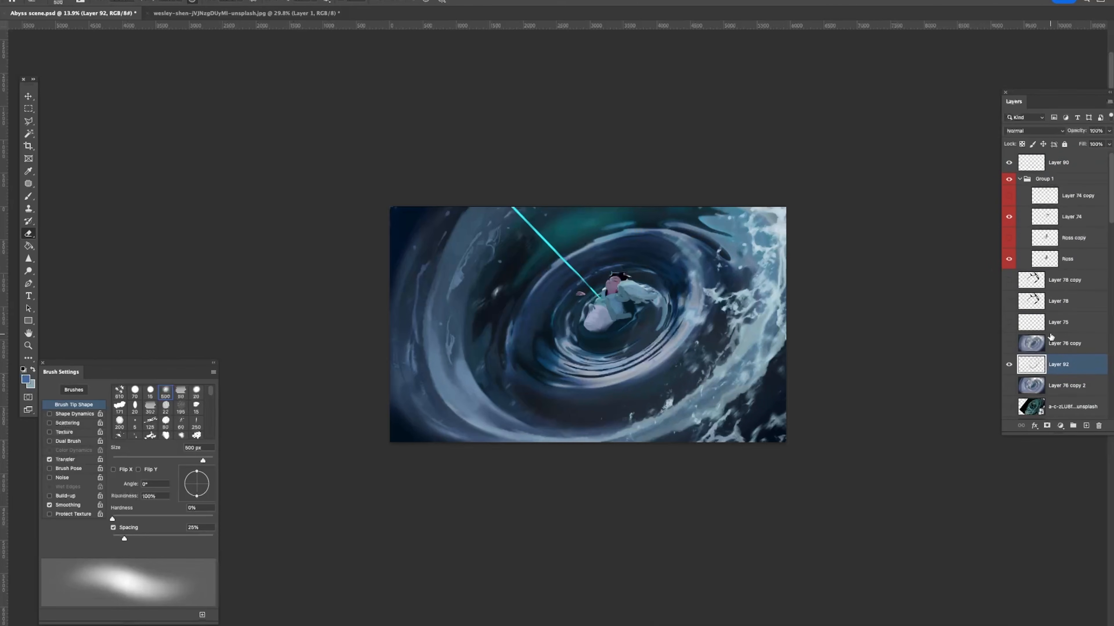
pyautogui.scroll(-1, 1050, 338)
pyautogui.moveTo(1036, 350); pyautogui.dragTo(1054, 365)
pyautogui.scroll(-2, 1053, 351)
pyautogui.moveTo(1047, 299); pyautogui.dragTo(1049, 406)
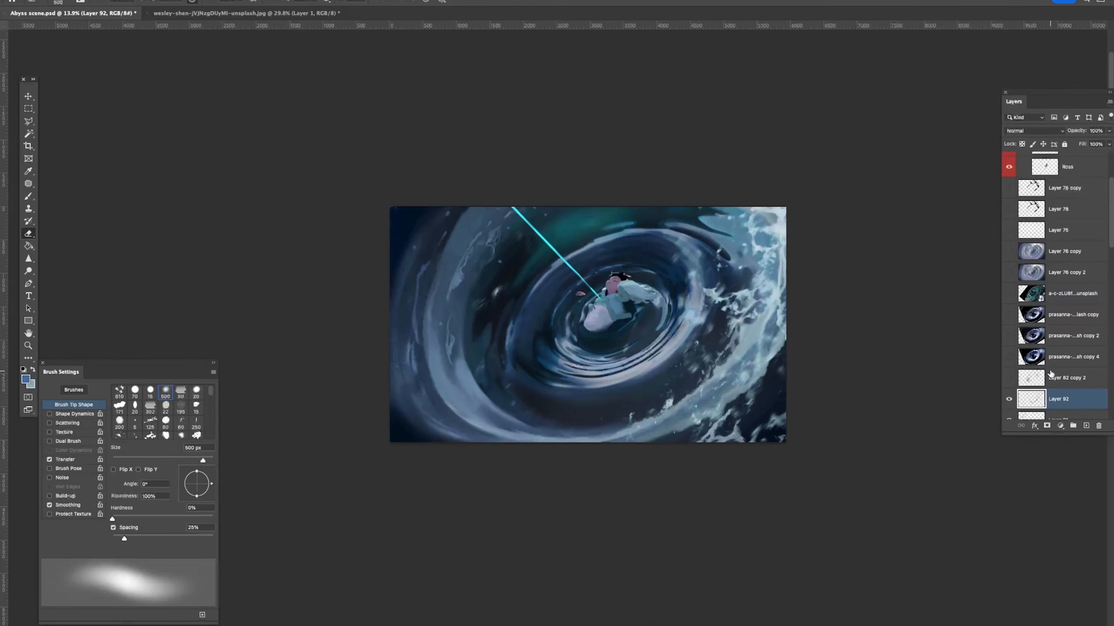
pyautogui.scroll(-1, 1049, 372)
# Step: Compare the whirlpool with Layer 92 hidden and shown, flipping the canvas back to its original orientation
pyautogui.click(1008, 332)
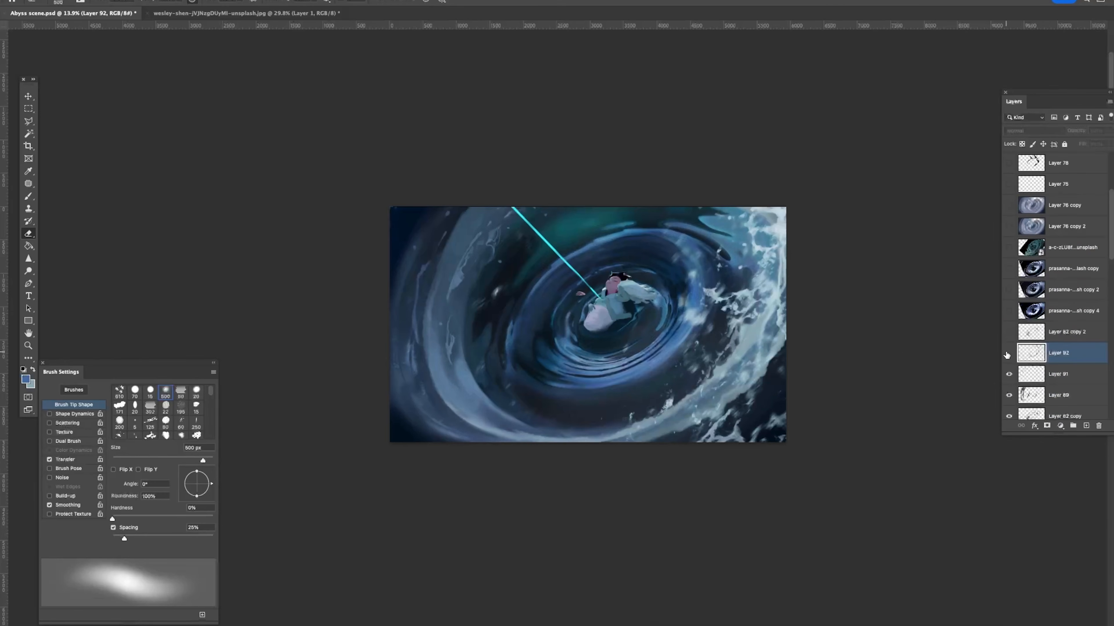
pyautogui.press('z')
pyautogui.moveTo(851, 363); pyautogui.dragTo(831, 364)
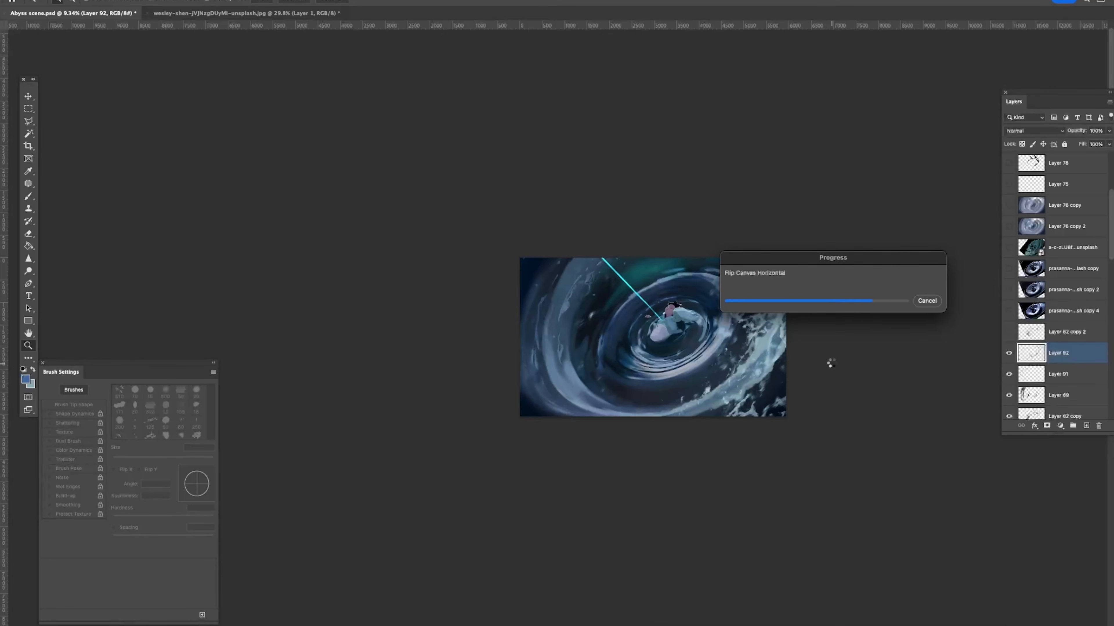
pyautogui.moveTo(753, 330); pyautogui.dragTo(802, 343)
pyautogui.click(1009, 332)
pyautogui.click(1010, 334)
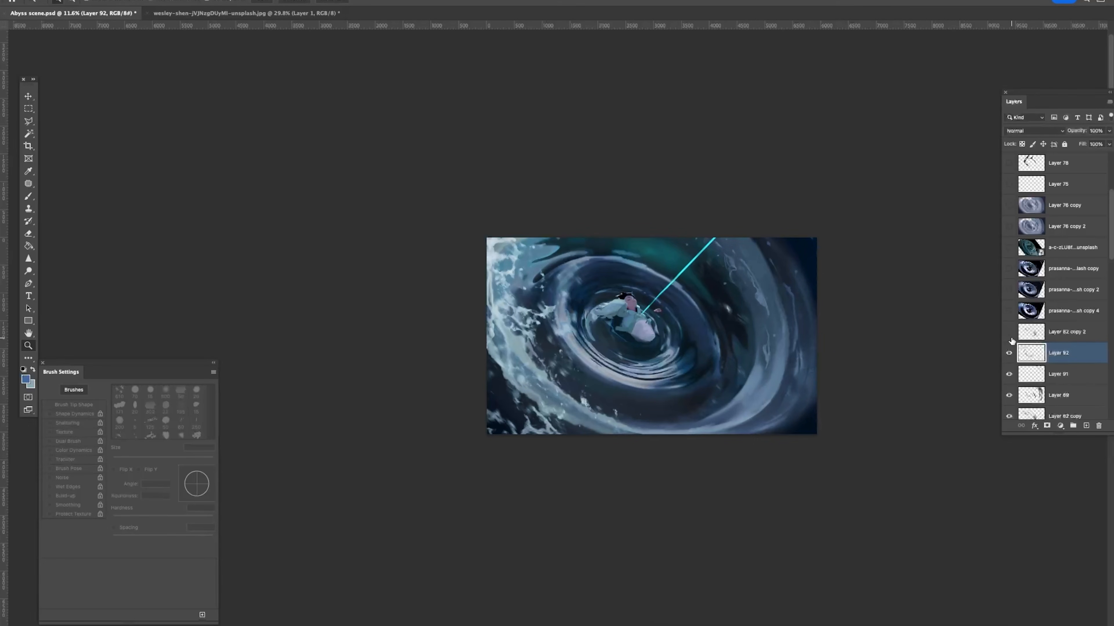
# Step: Toggle Layer 92 repeatedly to judge the desaturated rings, and leave the layer hidden
pyautogui.click(28, 97)
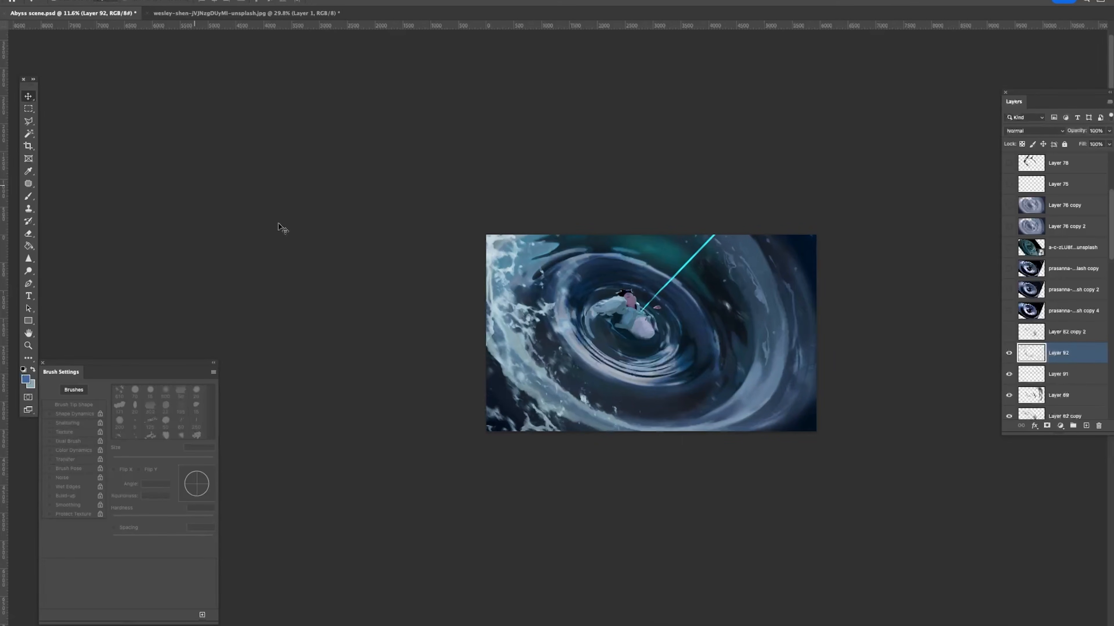
pyautogui.moveTo(763, 385); pyautogui.dragTo(767, 380)
pyautogui.click(1010, 358)
pyautogui.click(1010, 357)
pyautogui.click(1010, 358)
pyautogui.click(1010, 357)
pyautogui.click(1010, 357)
pyautogui.click(1010, 358)
pyautogui.click(1007, 358)
pyautogui.click(1007, 359)
pyautogui.click(1007, 359)
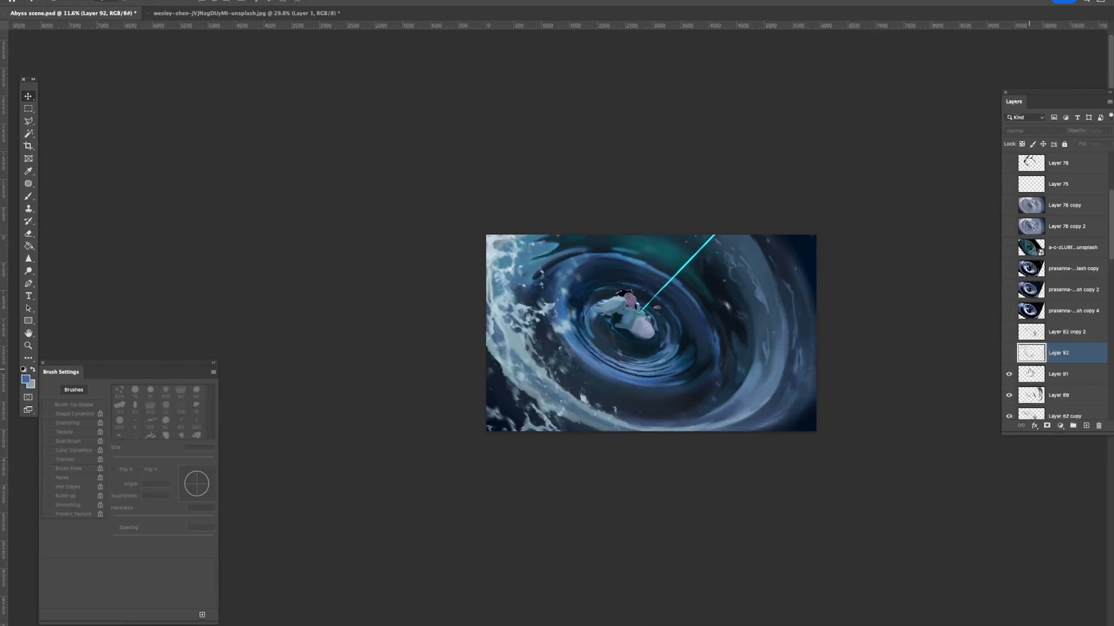
# Step: Make Layer 91 active and set the eraser to the textured tip at 125 px
pyautogui.click(1026, 366)
pyautogui.press('z')
pyautogui.moveTo(814, 307); pyautogui.dragTo(838, 317)
pyautogui.press('e')
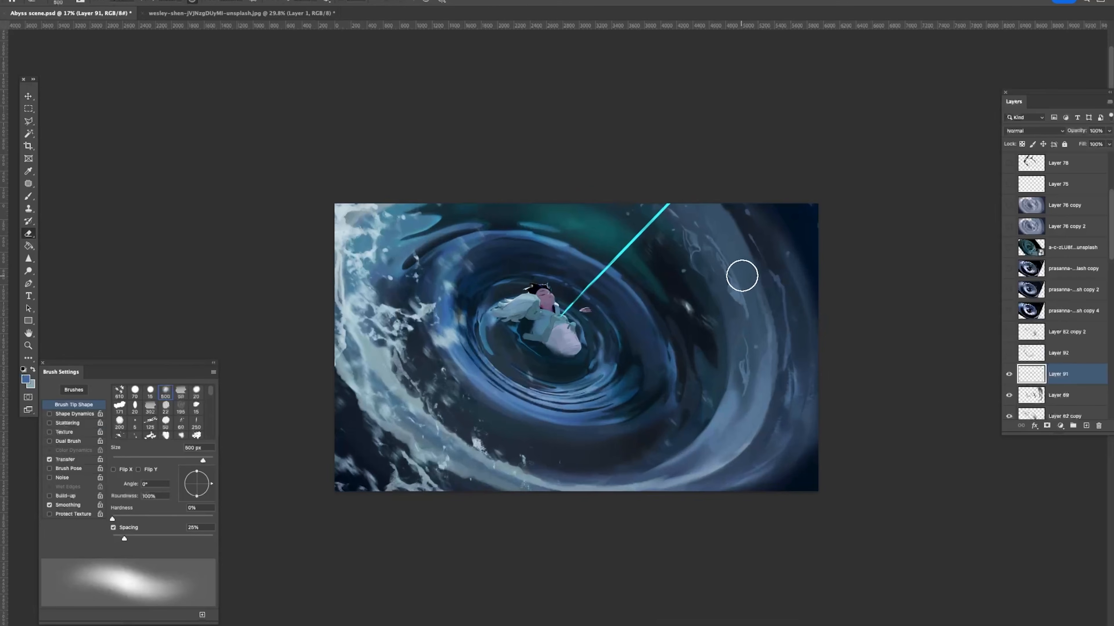
pyautogui.rightClick(719, 285)
pyautogui.click(796, 419)
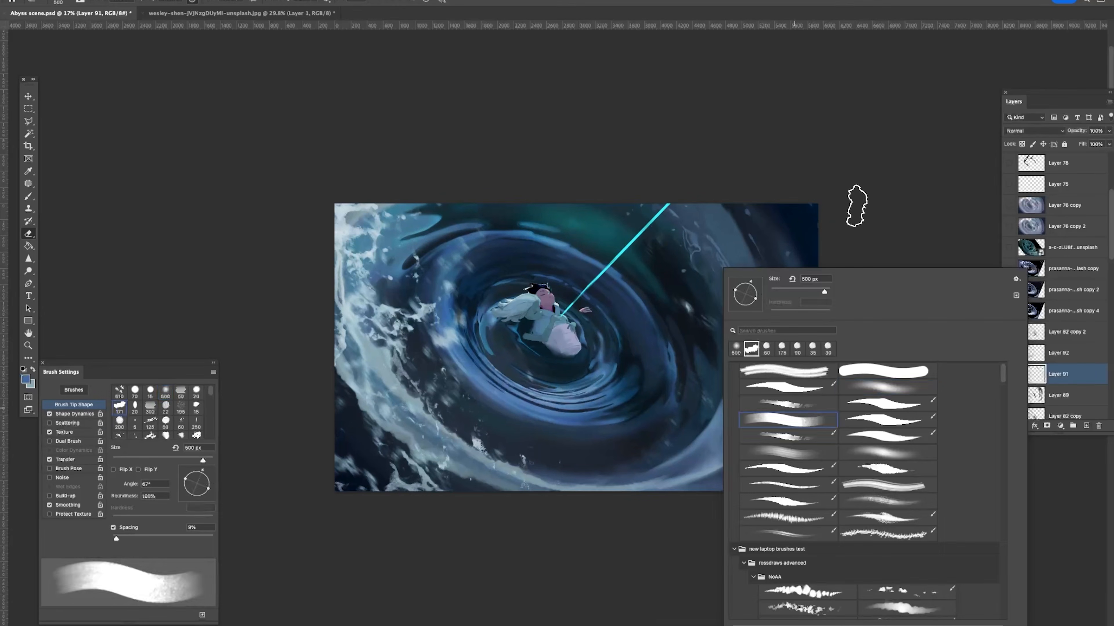
pyautogui.click(822, 258)
pyautogui.press('[')
pyautogui.press('[')
pyautogui.press('[')
pyautogui.press('[')
pyautogui.press('[')
pyautogui.press('[')
pyautogui.press('[')
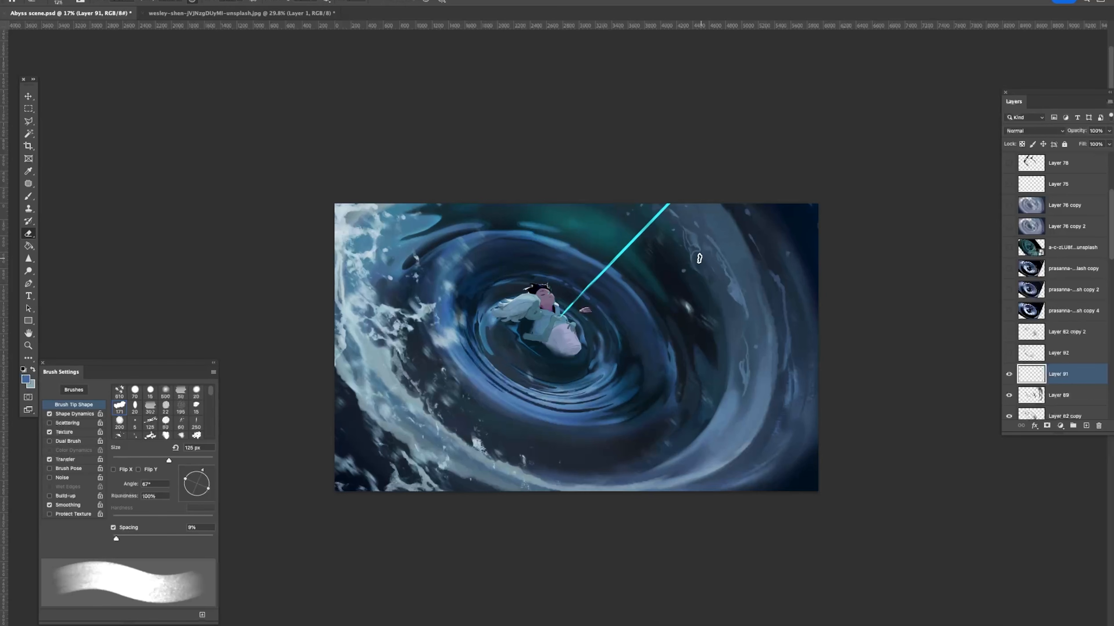
# Step: Sample dark navy from the painting's lower-right corner and reduce the cloudy brush to 50 px
pyautogui.press('b')
pyautogui.moveTo(744, 329)
pyautogui.mouseDown()
pyautogui.moveTo(748, 316)
pyautogui.moveTo(753, 326)
pyautogui.mouseUp()
pyautogui.press('e')
pyautogui.press('b')
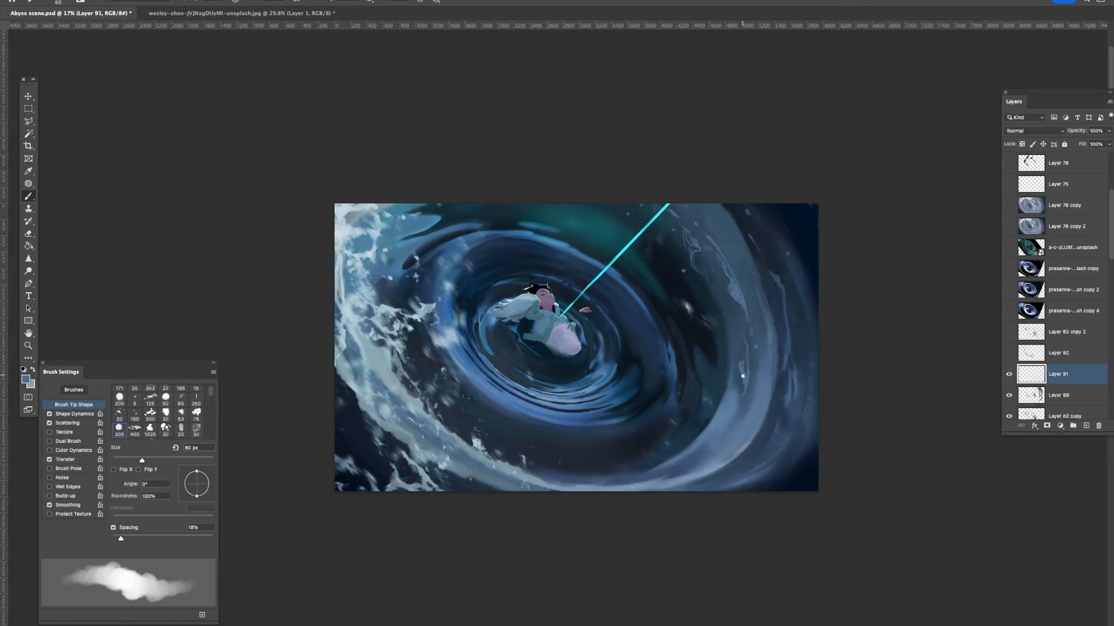
pyautogui.keyDown('alt'); pyautogui.click(788, 472); pyautogui.keyUp('alt')
pyautogui.press('[')
pyautogui.press('[')
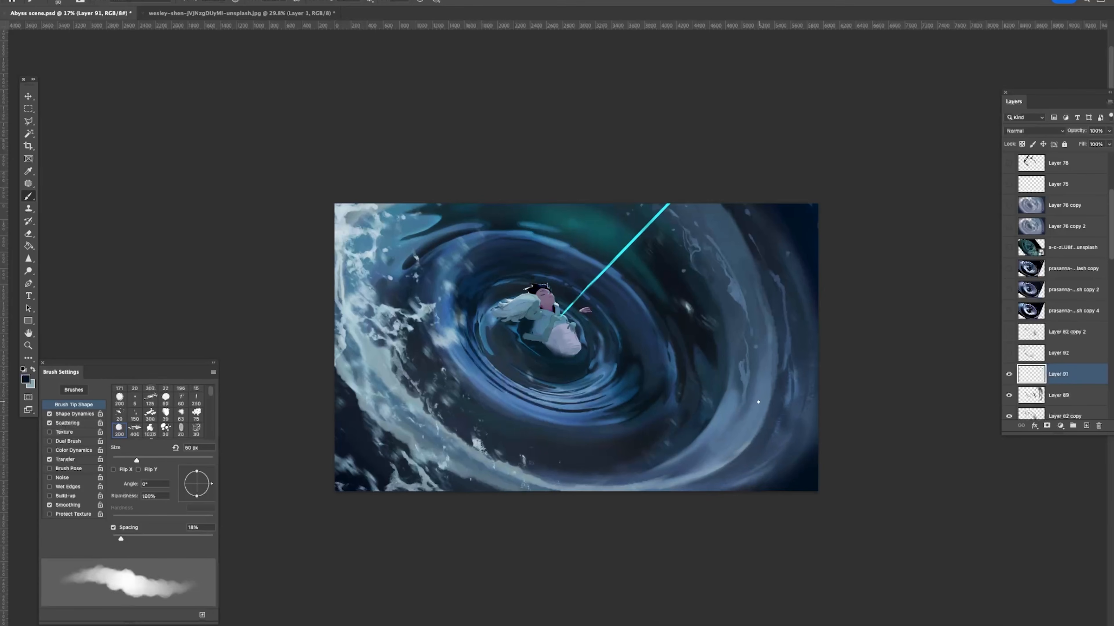
pyautogui.moveTo(743, 423); pyautogui.dragTo(763, 330)
pyautogui.moveTo(752, 385); pyautogui.dragTo(753, 315)
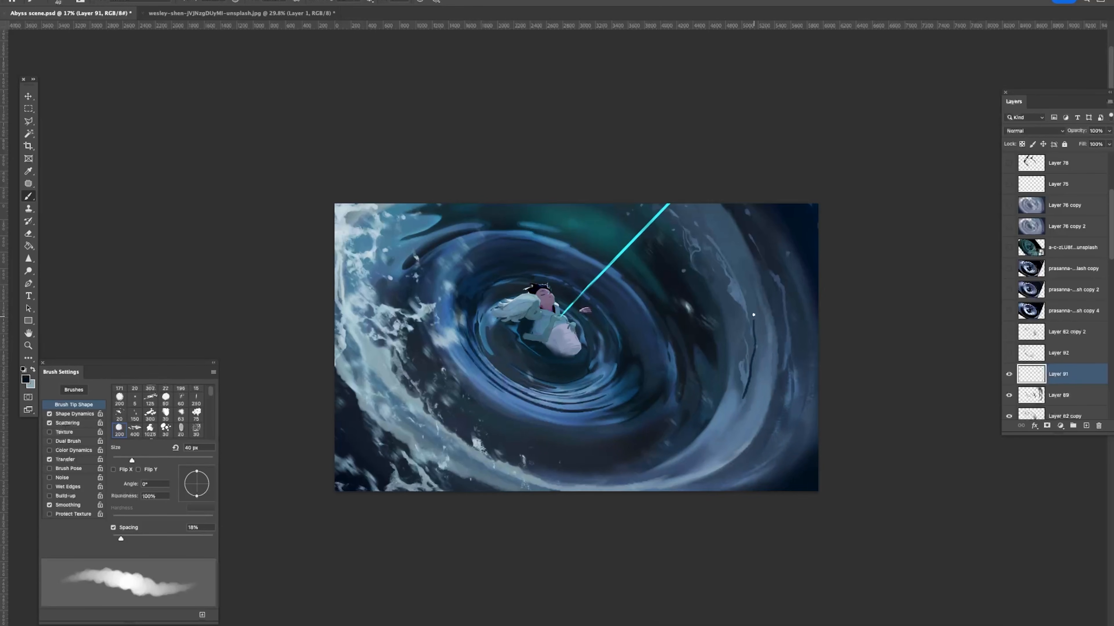
pyautogui.hotkey('ctrl', 'z')
# Step: Add a new layer above Layer 91 and paint a thin dark crevice down the right wave with the 40 px brush
pyautogui.click(1085, 425)
pyautogui.press('super+z')
pyautogui.press('super+t')
pyautogui.press('Return')
pyautogui.moveTo(747, 368)
pyautogui.mouseDown()
pyautogui.moveTo(753, 344)
pyautogui.moveTo(752, 373)
pyautogui.mouseUp()
pyautogui.press('e')
pyautogui.press('b')
pyautogui.press('e')
pyautogui.press('b')
pyautogui.moveTo(740, 257)
pyautogui.mouseDown()
pyautogui.moveTo(755, 310)
pyautogui.moveTo(726, 252)
pyautogui.moveTo(746, 383)
pyautogui.mouseUp()
pyautogui.press('e')
pyautogui.press('b')
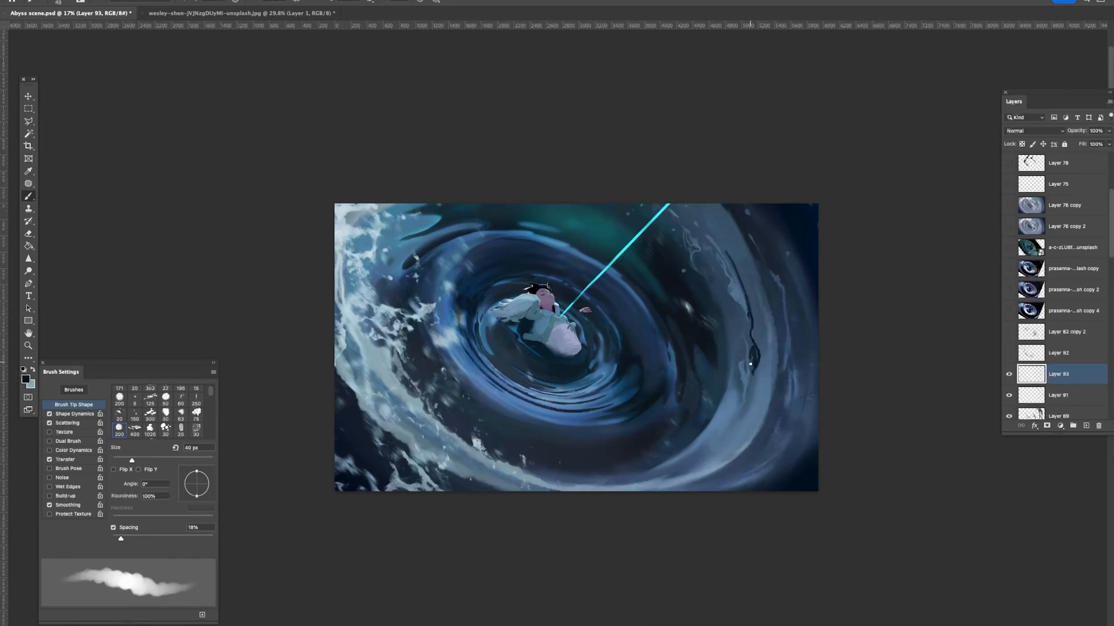
# Step: Break up the dark crevice on the right wave with the 125 px textured eraser and restore parts with dark strokes
pyautogui.press('e')
pyautogui.moveTo(749, 379); pyautogui.dragTo(759, 379)
pyautogui.press('b')
pyautogui.moveTo(745, 284); pyautogui.dragTo(752, 321)
pyautogui.press('e')
pyautogui.moveTo(751, 369); pyautogui.dragTo(752, 346)
pyautogui.moveTo(741, 308); pyautogui.dragTo(749, 335)
pyautogui.press('b')
pyautogui.moveTo(753, 376)
pyautogui.mouseDown()
pyautogui.moveTo(751, 393)
pyautogui.moveTo(761, 351)
pyautogui.mouseUp()
pyautogui.press('super+z')
pyautogui.moveTo(750, 398)
pyautogui.mouseDown()
pyautogui.moveTo(759, 337)
pyautogui.moveTo(752, 397)
pyautogui.mouseUp()
pyautogui.press('super+z')
# Step: Flip the canvas horizontally to check the whirlpool painting in mirror view
pyautogui.press('z')
pyautogui.keyDown('alt'); pyautogui.click(760, 274); pyautogui.keyUp('alt')
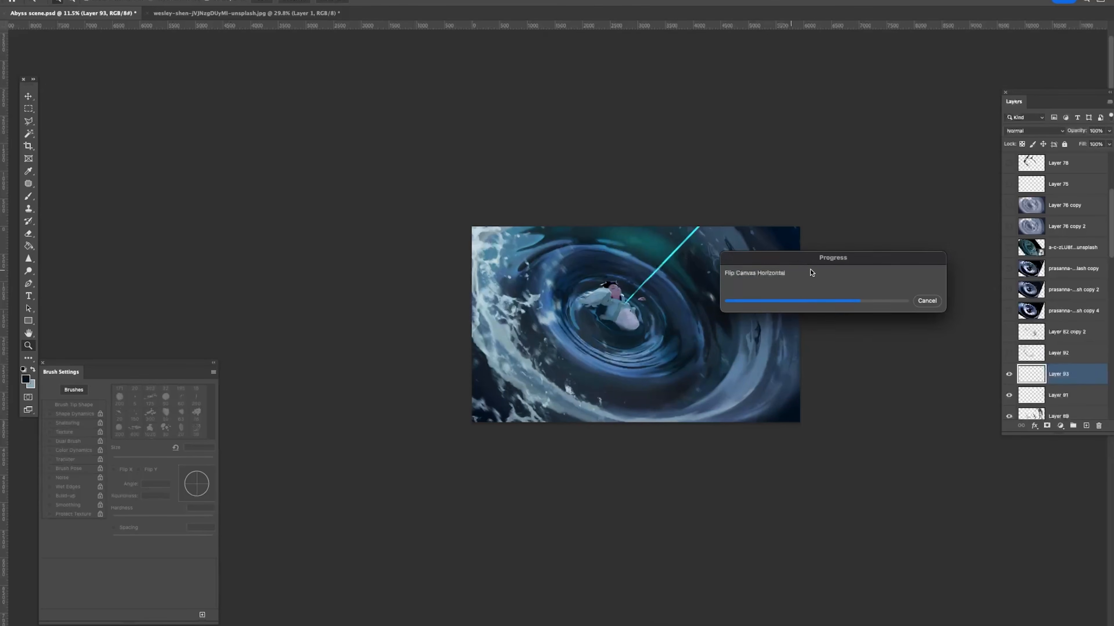
pyautogui.click(582, 281)
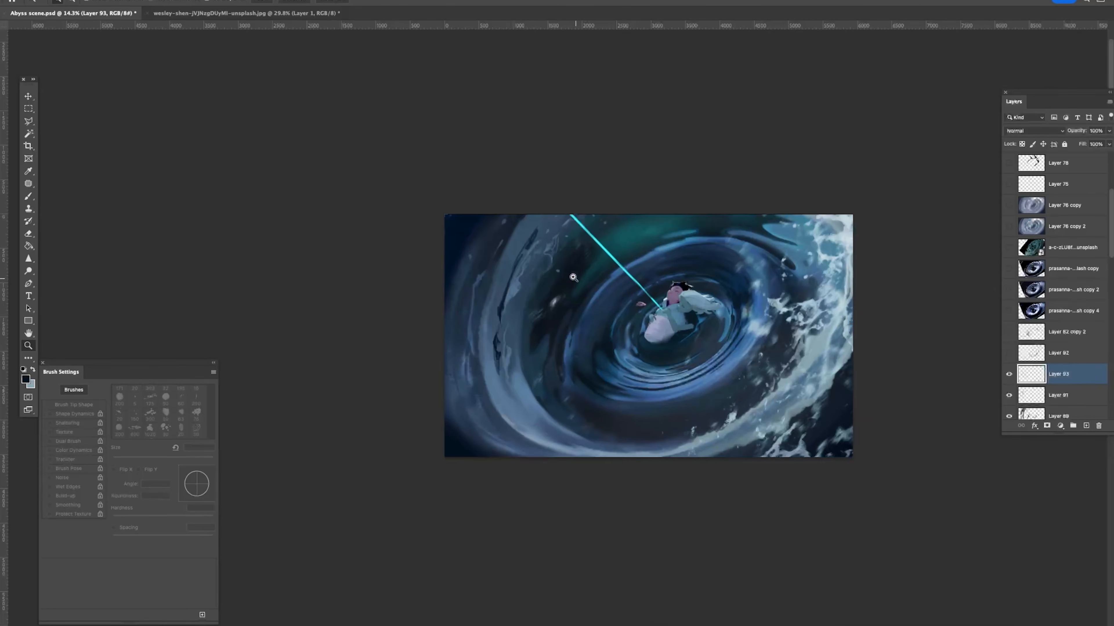
# Step: Refine the dark crevice along the large wave, alternating the 40 px brush with the 125 px textured eraser
pyautogui.press('b')
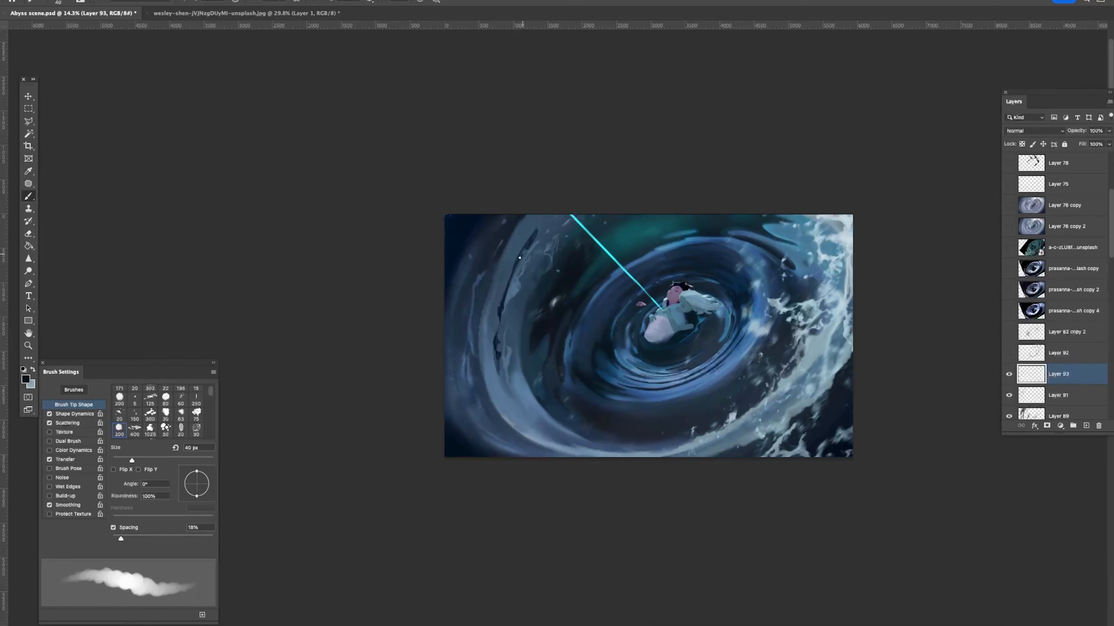
pyautogui.press('e')
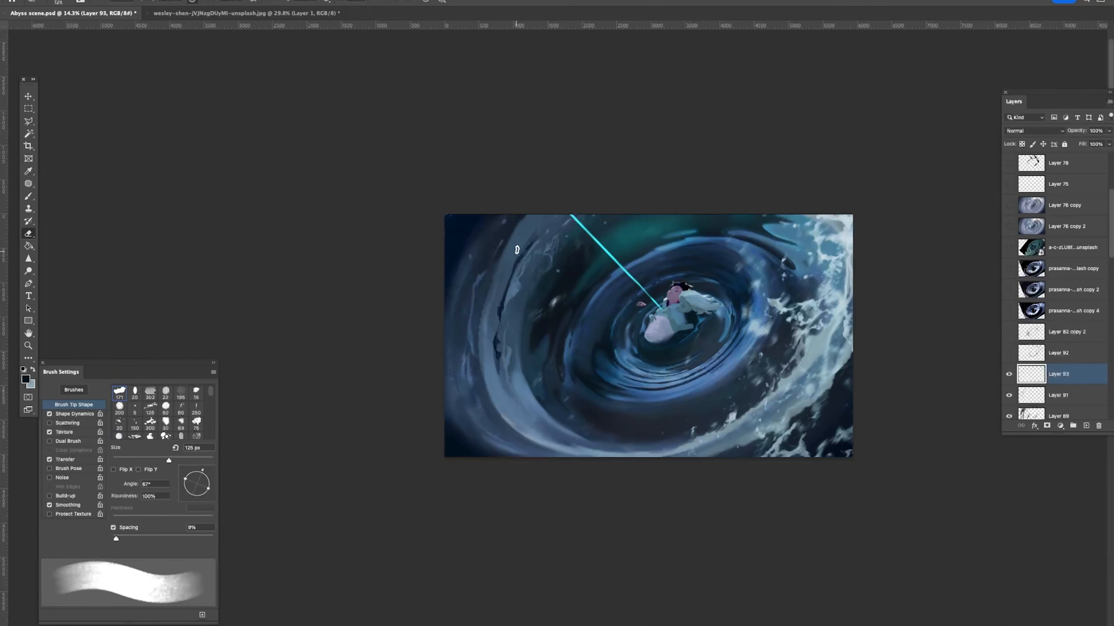
pyautogui.press('b')
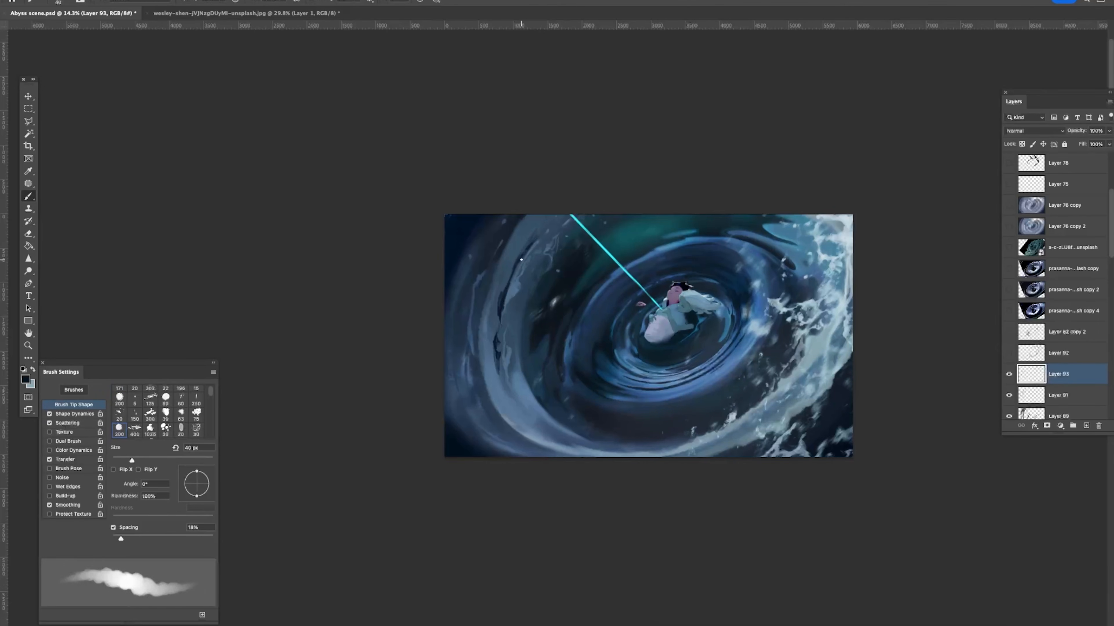
pyautogui.press('e')
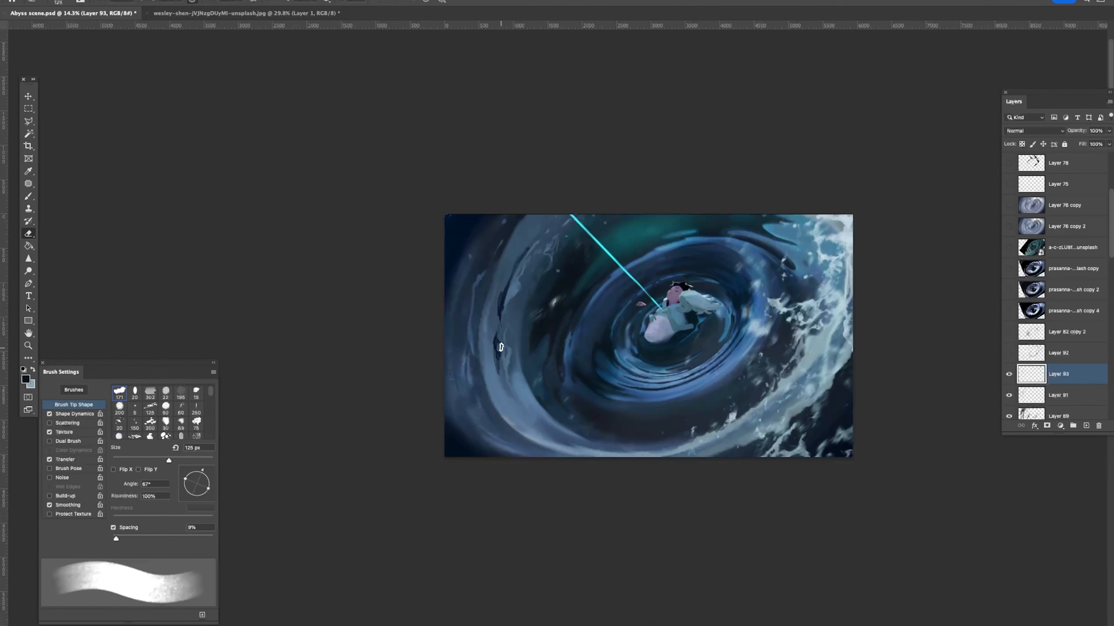
pyautogui.press('b')
pyautogui.press('e')
pyautogui.press('b')
pyautogui.press('e')
pyautogui.press('b')
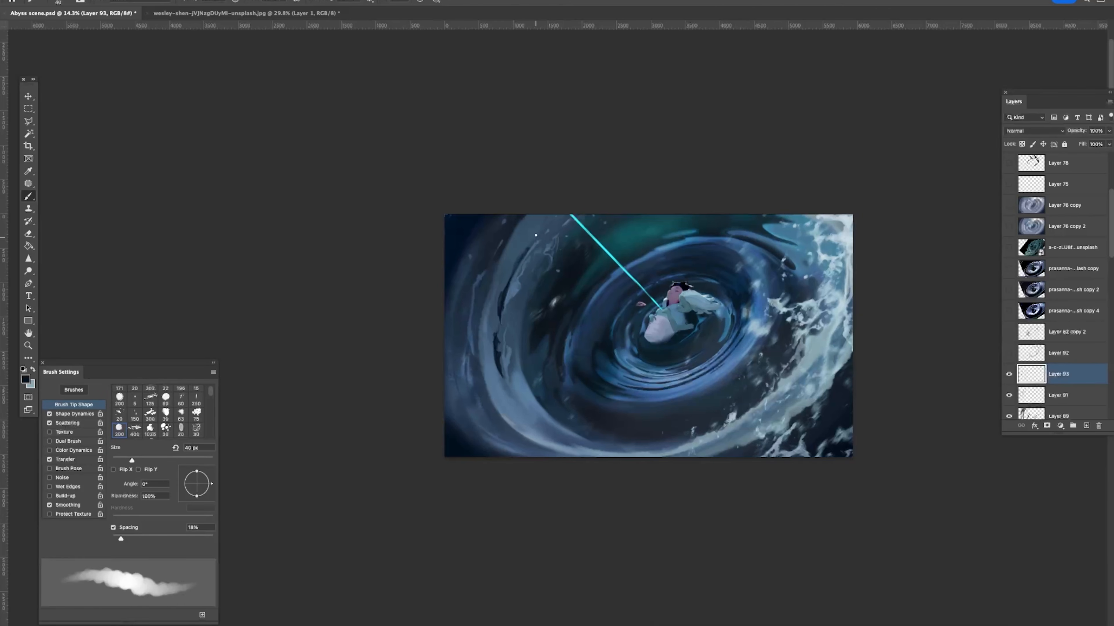
# Step: Extend the dark crevice toward the wave's upper end, add a short dark mark on its lower curve and trim the strokes
pyautogui.moveTo(530, 248); pyautogui.dragTo(547, 232)
pyautogui.moveTo(625, 404)
pyautogui.mouseDown()
pyautogui.moveTo(600, 405)
pyautogui.moveTo(628, 385)
pyautogui.mouseUp()
pyautogui.press('e')
pyautogui.moveTo(527, 369); pyautogui.dragTo(544, 388)
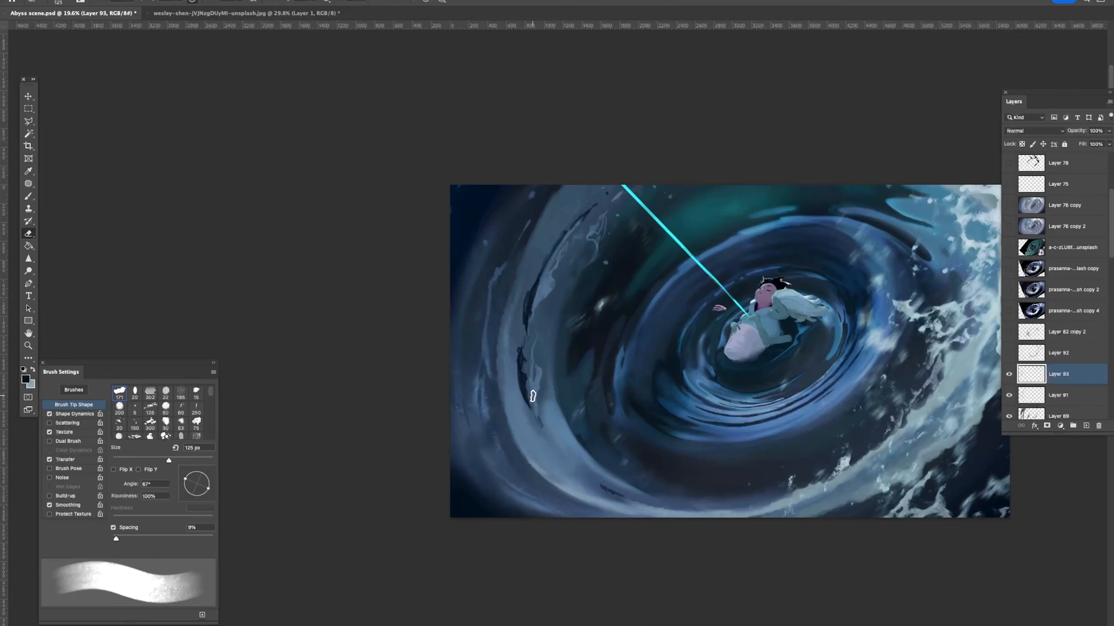
pyautogui.scroll(-2, 542, 418)
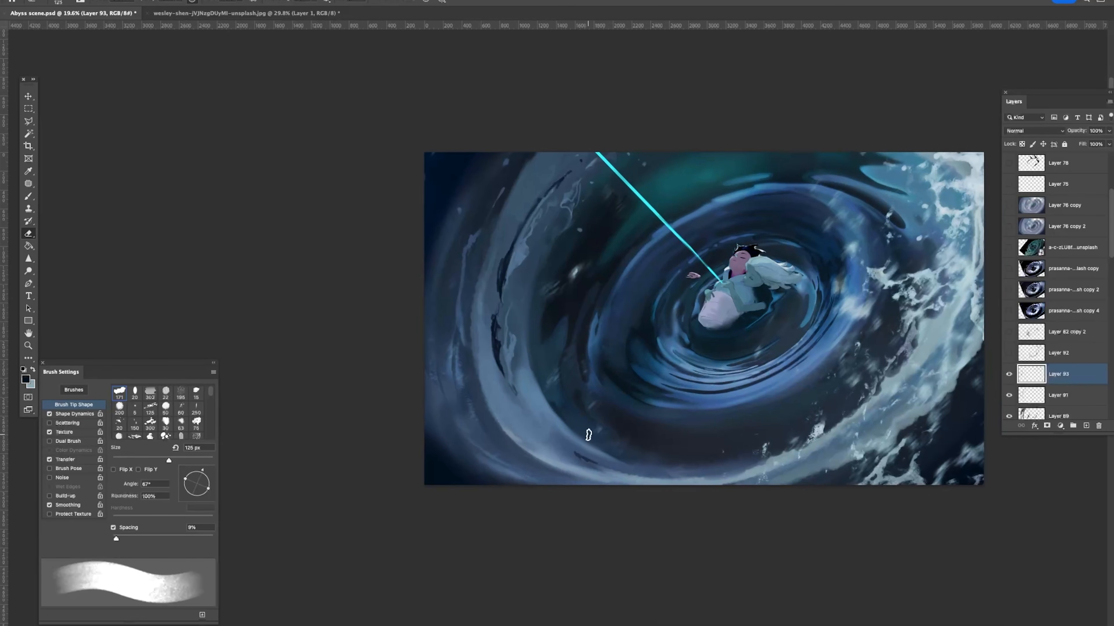
pyautogui.press('b')
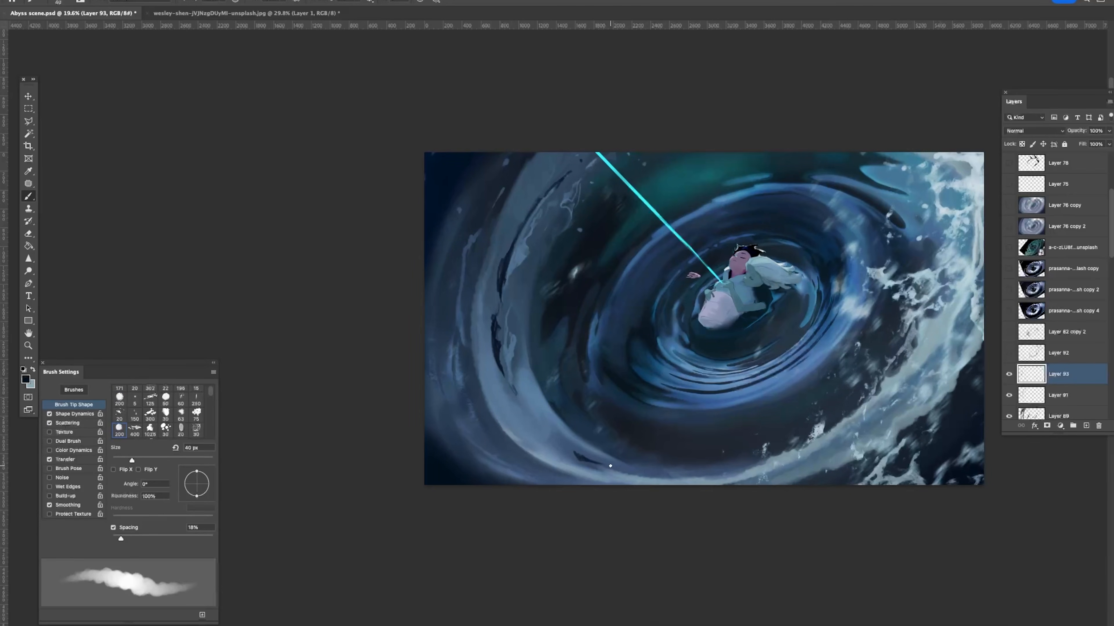
pyautogui.moveTo(627, 413); pyautogui.dragTo(619, 374)
# Step: Make Layer 74 with the pale-haired figure active, sample its teal skin and set the textured brush to 9 px
pyautogui.moveTo(694, 328); pyautogui.dragTo(715, 330)
pyautogui.keyDown('ctrl'); pyautogui.click(714, 322); pyautogui.keyUp('ctrl')
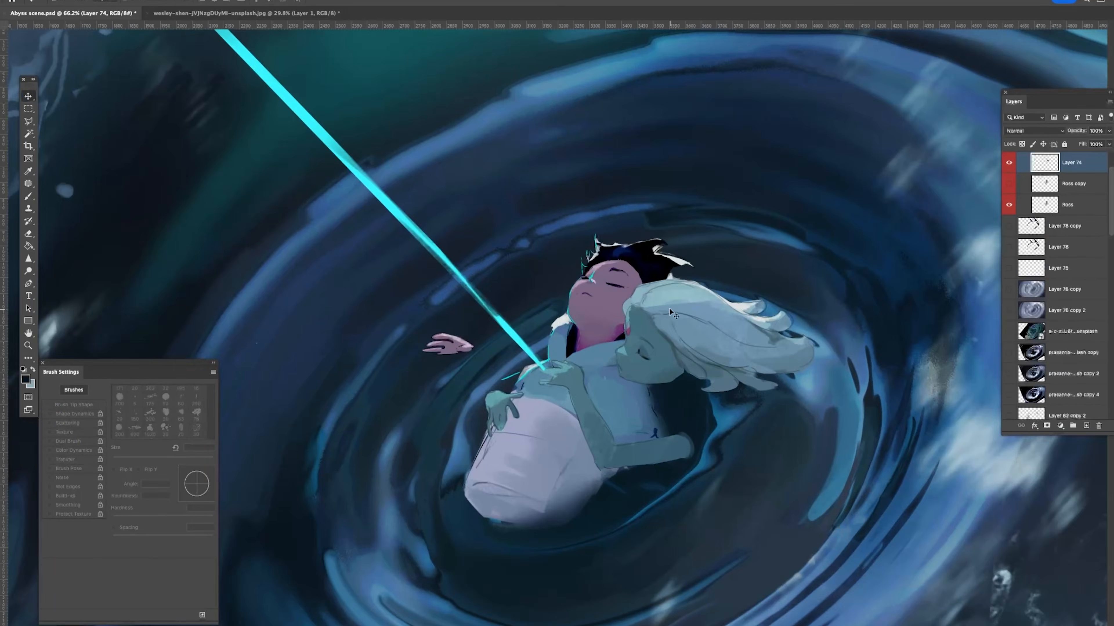
pyautogui.keyDown('alt'); pyautogui.click(663, 310); pyautogui.keyUp('alt')
pyautogui.moveTo(649, 312)
pyautogui.mouseDown()
pyautogui.moveTo(691, 301)
pyautogui.moveTo(676, 300)
pyautogui.moveTo(761, 314)
pyautogui.moveTo(768, 327)
pyautogui.moveTo(752, 306)
pyautogui.mouseUp()
pyautogui.rightClick(790, 297)
pyautogui.doubleClick(871, 419)
pyautogui.keyDown('alt'); pyautogui.click(732, 336); pyautogui.keyUp('alt')
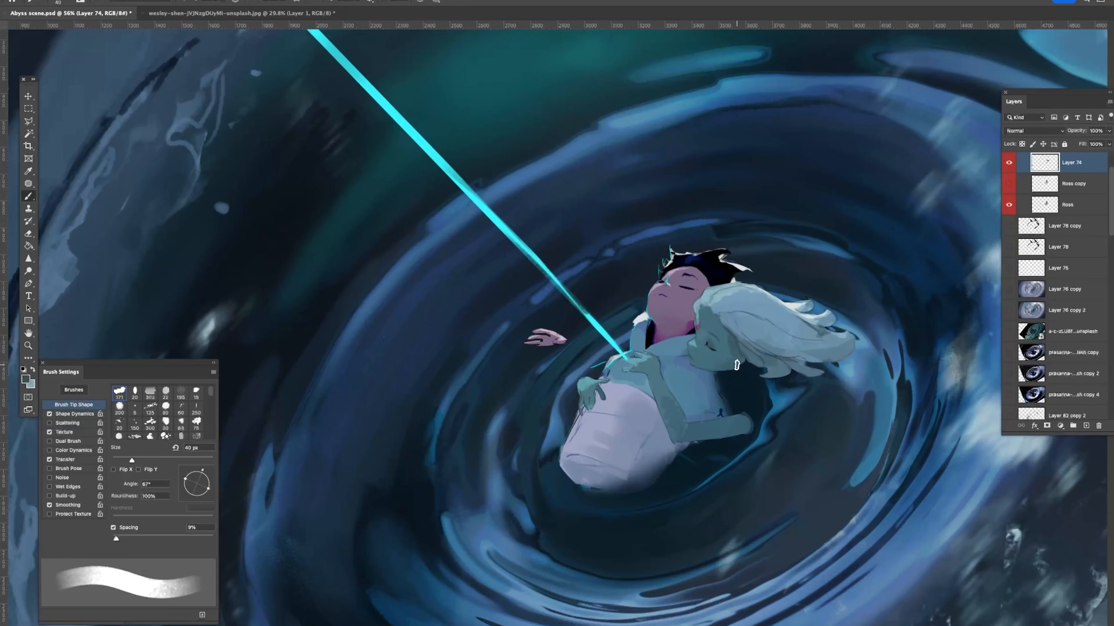
pyautogui.keyDown('alt'); pyautogui.click(739, 344); pyautogui.keyUp('alt')
pyautogui.keyDown('alt'); pyautogui.click(602, 383); pyautogui.keyUp('alt')
pyautogui.press('[')
pyautogui.press('[')
pyautogui.press('[')
pyautogui.scroll(4, 645, 358)
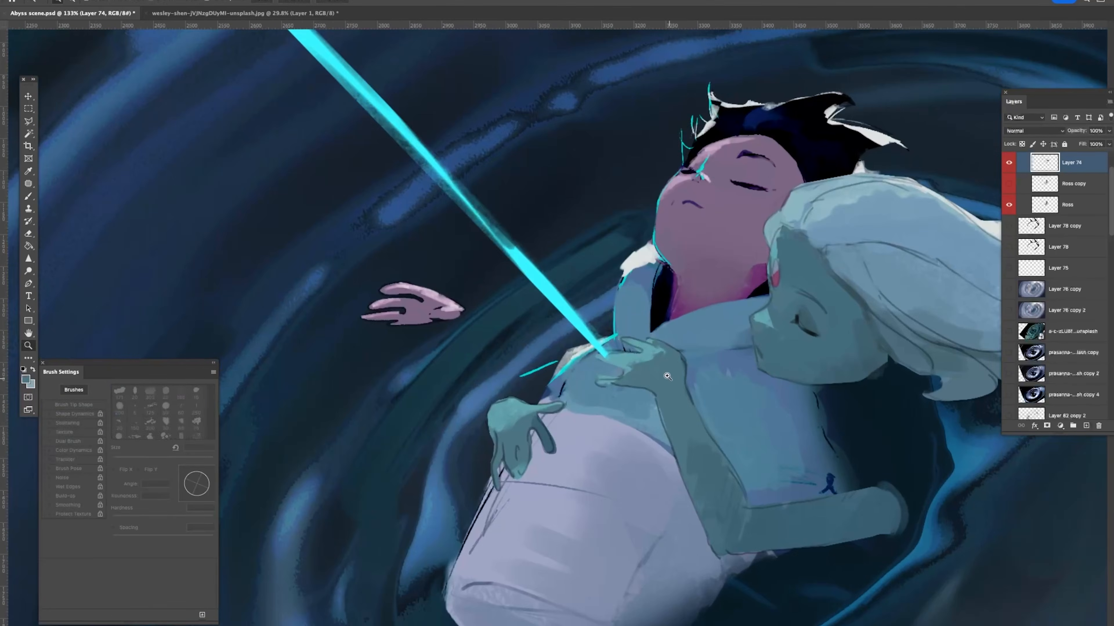
pyautogui.press('[')
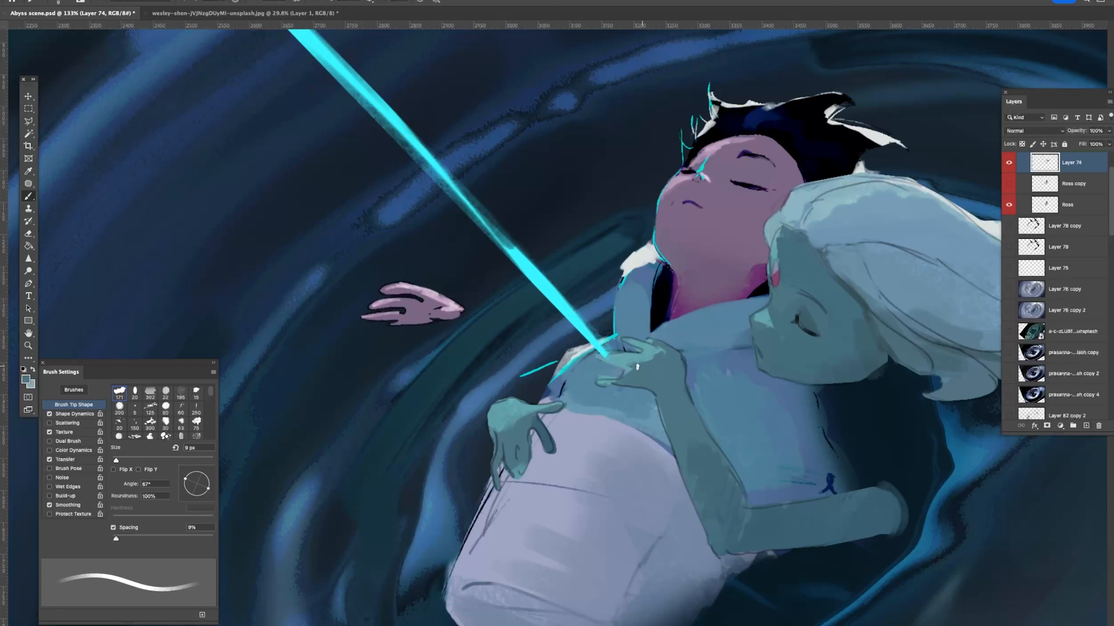
# Step: Touch up the pale-haired figure's fingers on the chest and redraw the closed eye with a sampled dark colour
pyautogui.moveTo(600, 381); pyautogui.dragTo(631, 385)
pyautogui.keyDown('alt'); pyautogui.click(808, 332); pyautogui.keyUp('alt')
pyautogui.moveTo(797, 320); pyautogui.dragTo(816, 336)
pyautogui.press('super+z')
pyautogui.press('z')
pyautogui.moveTo(831, 290)
pyautogui.mouseDown()
pyautogui.moveTo(793, 268)
pyautogui.moveTo(869, 350)
pyautogui.mouseUp()
pyautogui.press('b')
pyautogui.moveTo(793, 308); pyautogui.dragTo(812, 324)
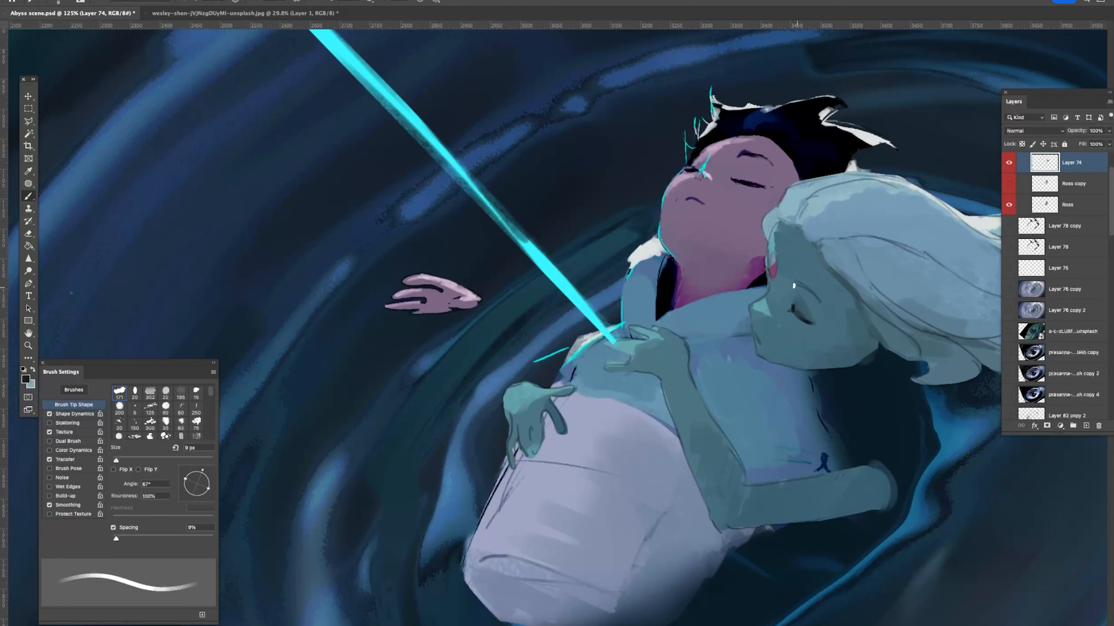
# Step: Refine the pale-haired figure's hand on the chest with the 9 px brush and flip the canvas back horizontally
pyautogui.press('z')
pyautogui.moveTo(848, 303)
pyautogui.mouseDown()
pyautogui.moveTo(807, 292)
pyautogui.moveTo(783, 344)
pyautogui.mouseUp()
pyautogui.press('b')
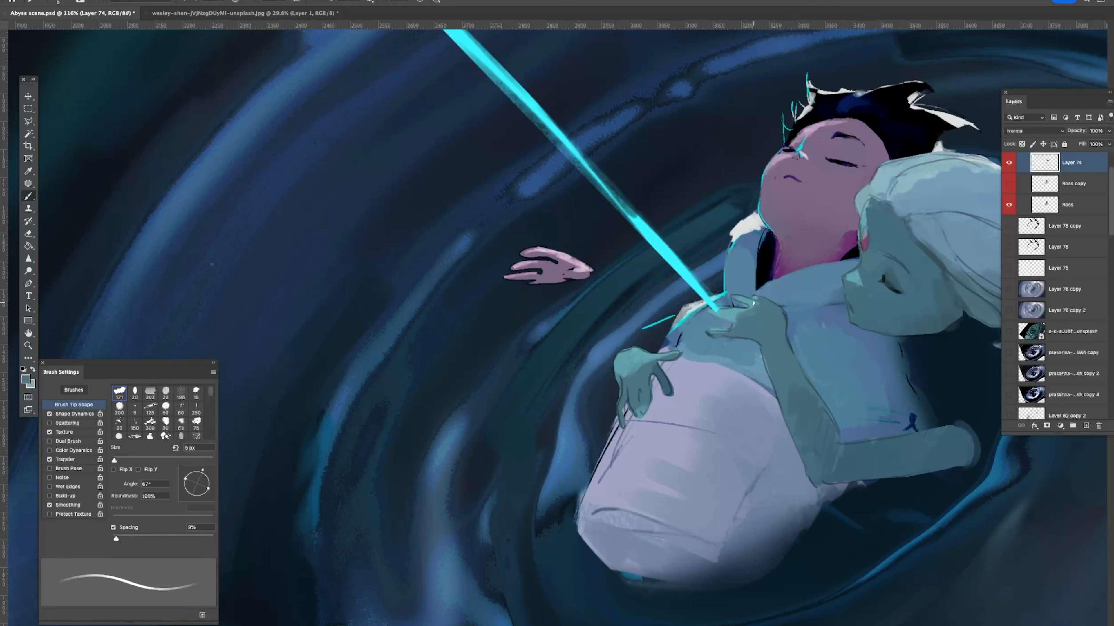
pyautogui.press(']')
pyautogui.press(']')
pyautogui.press(']')
pyautogui.press(']')
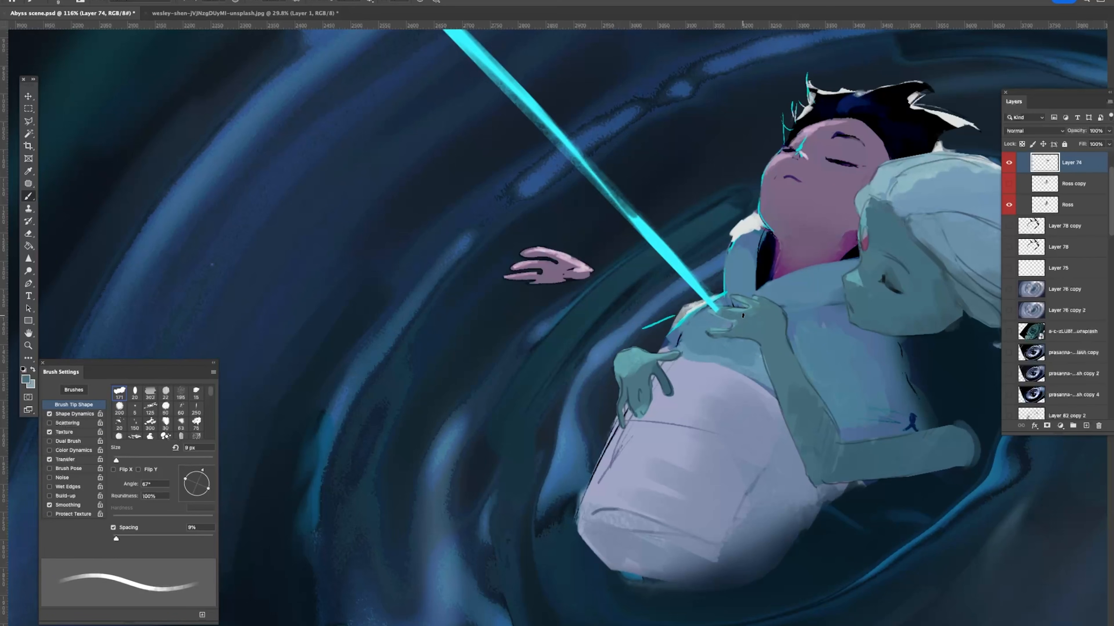
pyautogui.press('z')
pyautogui.moveTo(831, 273)
pyautogui.mouseDown()
pyautogui.moveTo(785, 283)
pyautogui.moveTo(840, 290)
pyautogui.mouseUp()
pyautogui.press('b')
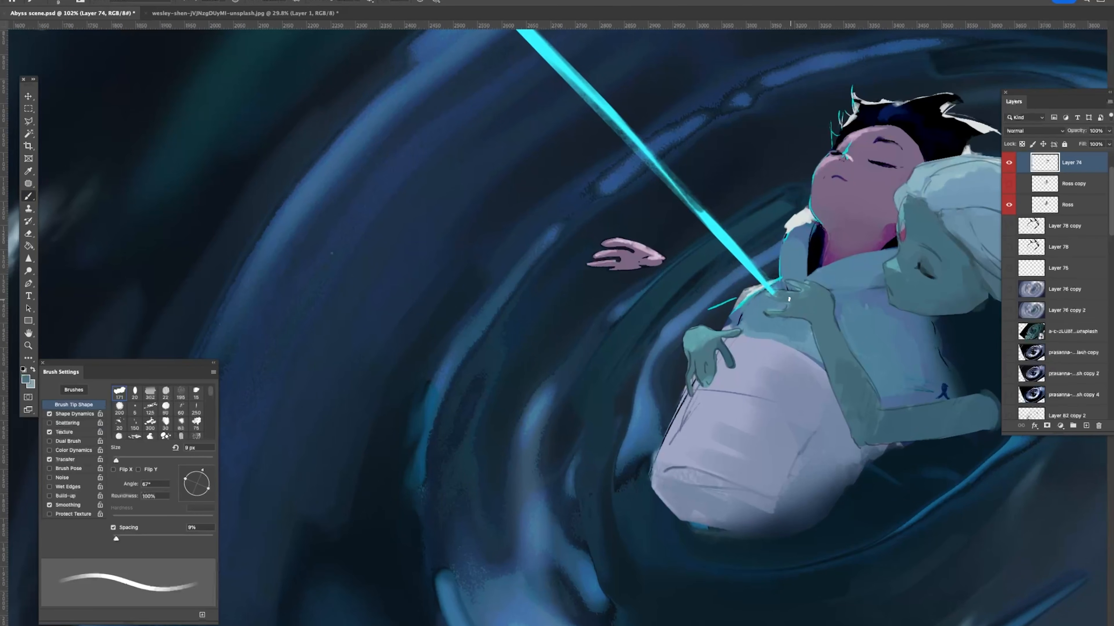
pyautogui.press('z')
pyautogui.moveTo(808, 297); pyautogui.dragTo(798, 293)
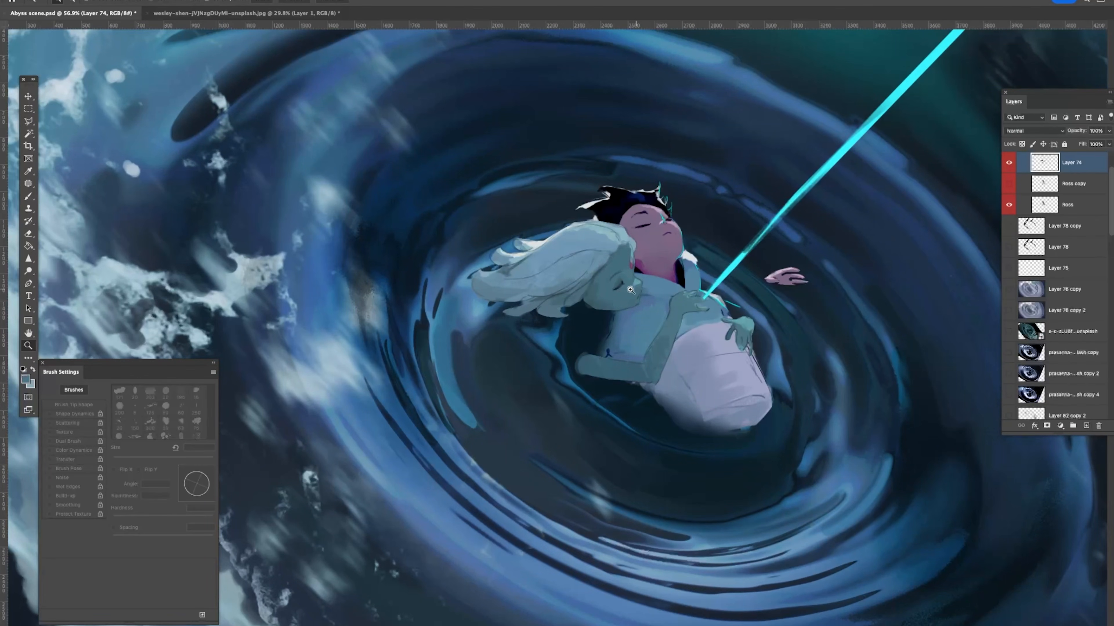
# Step: Sample the arm's teal and erase the pale-haired figure's horizontal arm section between the elbow and the water
pyautogui.press('b')
pyautogui.keyDown('alt'); pyautogui.click(597, 273); pyautogui.keyUp('alt')
pyautogui.press('z')
pyautogui.moveTo(655, 327); pyautogui.dragTo(675, 327)
pyautogui.press('b')
pyautogui.moveTo(651, 371)
pyautogui.mouseDown()
pyautogui.moveTo(632, 391)
pyautogui.moveTo(642, 389)
pyautogui.mouseUp()
pyautogui.keyDown('alt'); pyautogui.click(656, 361); pyautogui.keyUp('alt')
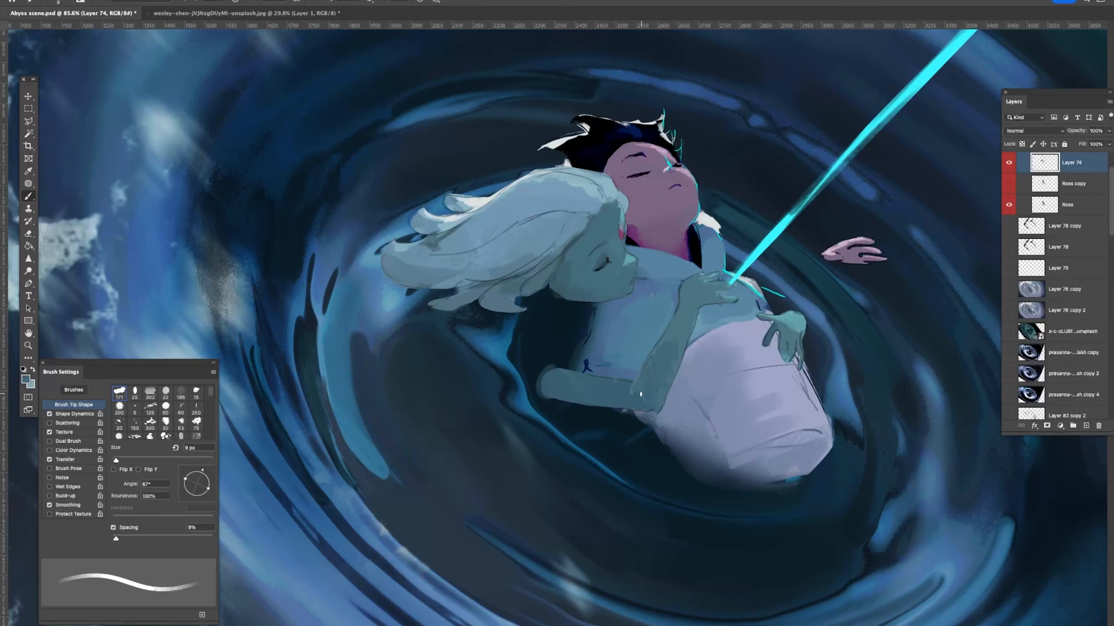
pyautogui.press('e')
pyautogui.moveTo(548, 353)
pyautogui.mouseDown()
pyautogui.moveTo(581, 404)
pyautogui.moveTo(608, 369)
pyautogui.mouseUp()
# Step: Repaint the missing arm section as a diagonal shape rising from the elbow toward the head with the 45 px textured brush
pyautogui.press('b')
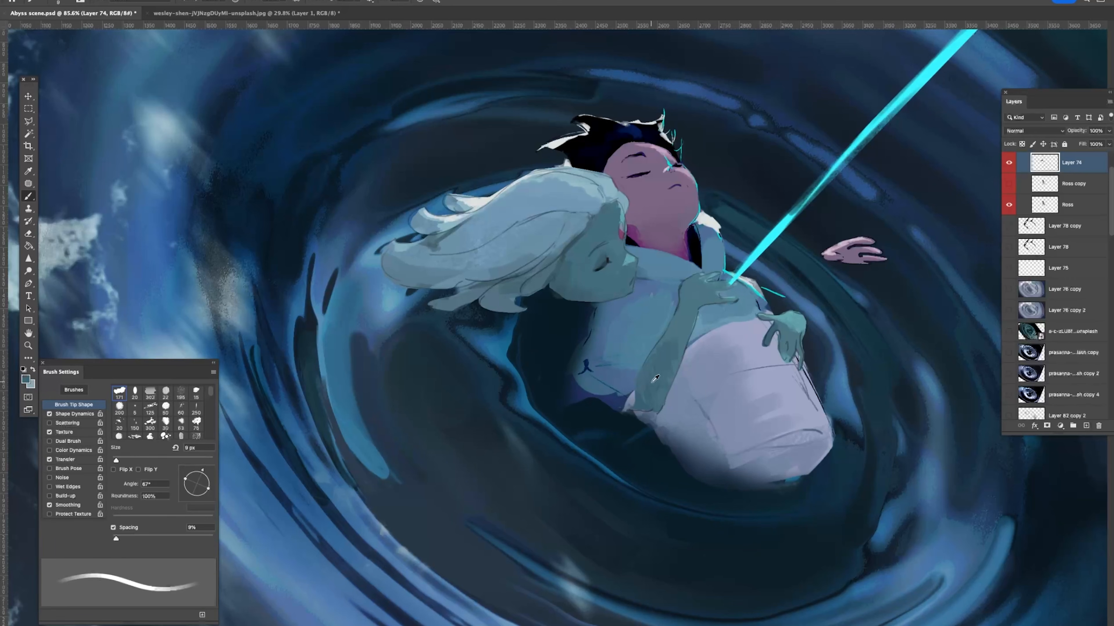
pyautogui.press(']')
pyautogui.press(']')
pyautogui.press(']')
pyautogui.press(']')
pyautogui.press(']')
pyautogui.press(']')
pyautogui.press(']')
pyautogui.press(']')
pyautogui.moveTo(562, 329)
pyautogui.mouseDown()
pyautogui.moveTo(568, 358)
pyautogui.moveTo(607, 392)
pyautogui.moveTo(634, 392)
pyautogui.mouseUp()
pyautogui.press('z')
pyautogui.moveTo(684, 322); pyautogui.dragTo(637, 229)
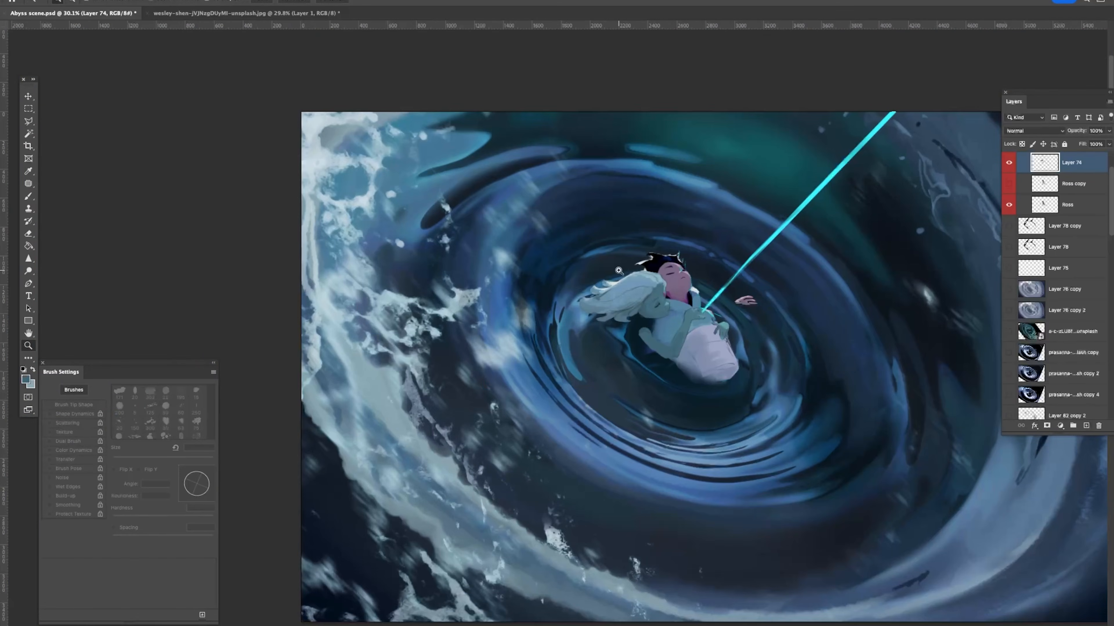
pyautogui.moveTo(653, 339); pyautogui.dragTo(685, 378)
pyautogui.hotkey('ctrl', '1')
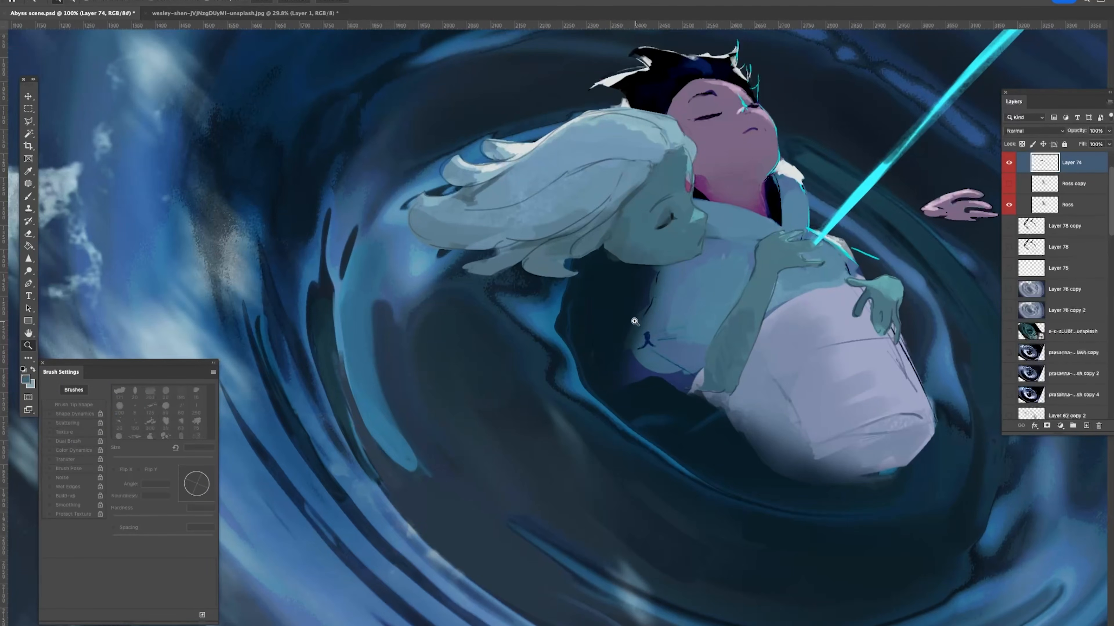
pyautogui.press('b')
pyautogui.moveTo(637, 324)
pyautogui.mouseDown()
pyautogui.moveTo(640, 355)
pyautogui.moveTo(648, 347)
pyautogui.moveTo(623, 322)
pyautogui.moveTo(663, 350)
pyautogui.moveTo(654, 357)
pyautogui.moveTo(712, 389)
pyautogui.moveTo(704, 372)
pyautogui.moveTo(703, 386)
pyautogui.moveTo(723, 386)
pyautogui.moveTo(713, 357)
pyautogui.mouseUp()
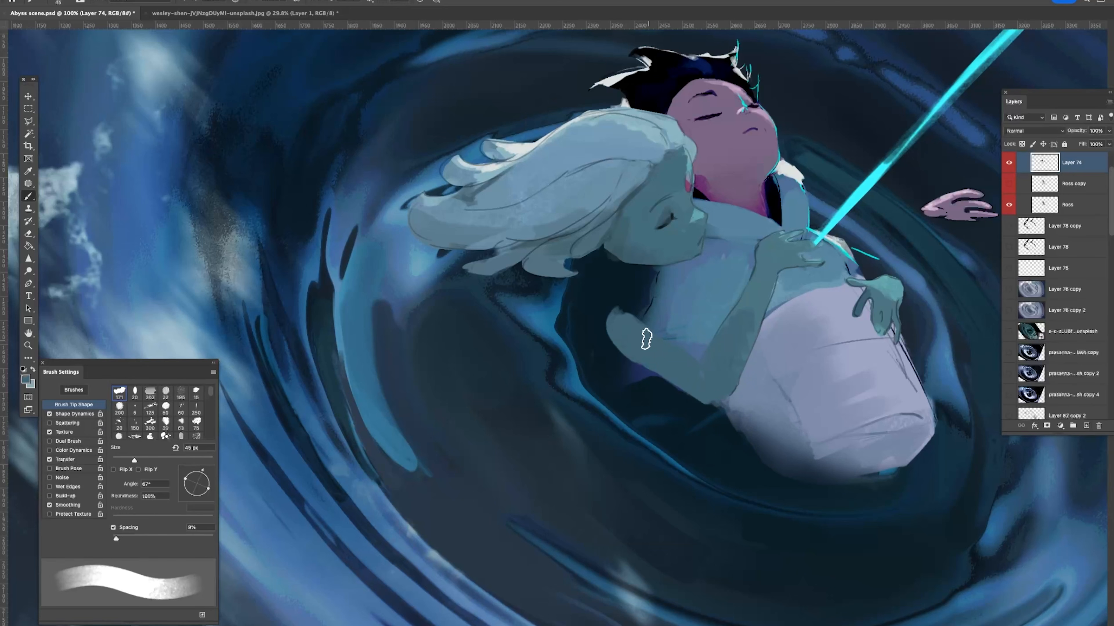
pyautogui.moveTo(618, 320); pyautogui.dragTo(694, 371)
# Step: Sample dark navy from the water and draw a thin crease at the arm's elbow, reducing the brush to 4 px
pyautogui.keyDown('alt'); pyautogui.click(622, 294); pyautogui.keyUp('alt')
pyautogui.press('[')
pyautogui.press('[')
pyautogui.press('[')
pyautogui.press('[')
pyautogui.press('[')
pyautogui.press('[')
pyautogui.press('[')
pyautogui.press('[')
pyautogui.press('[')
pyautogui.press('[')
pyautogui.press('[')
pyautogui.moveTo(695, 378); pyautogui.dragTo(696, 359)
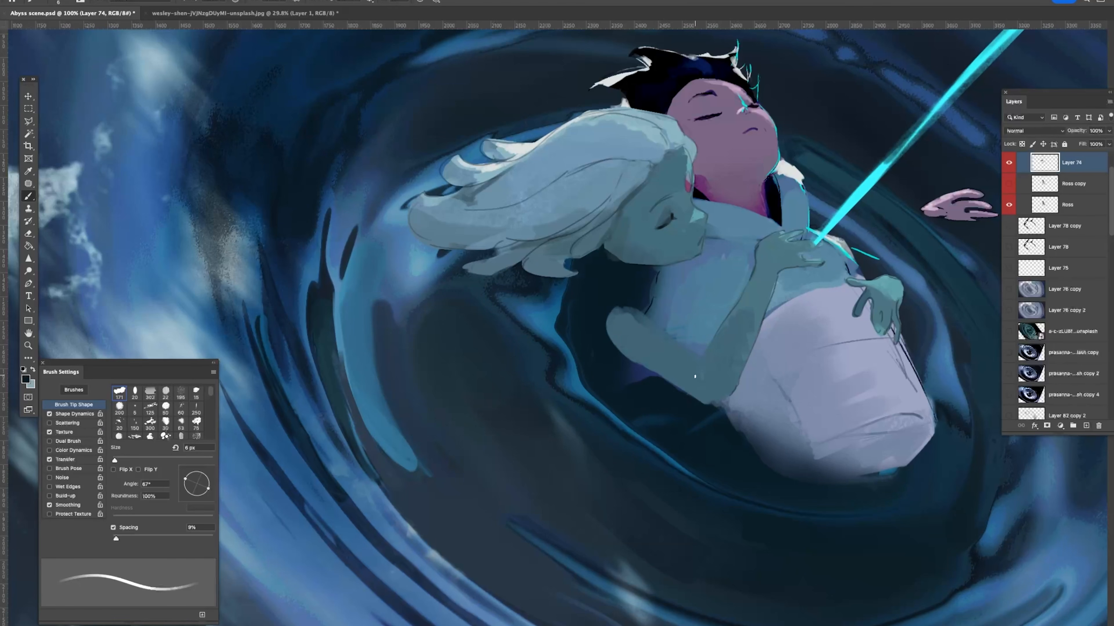
pyautogui.press('[')
pyautogui.press('[')
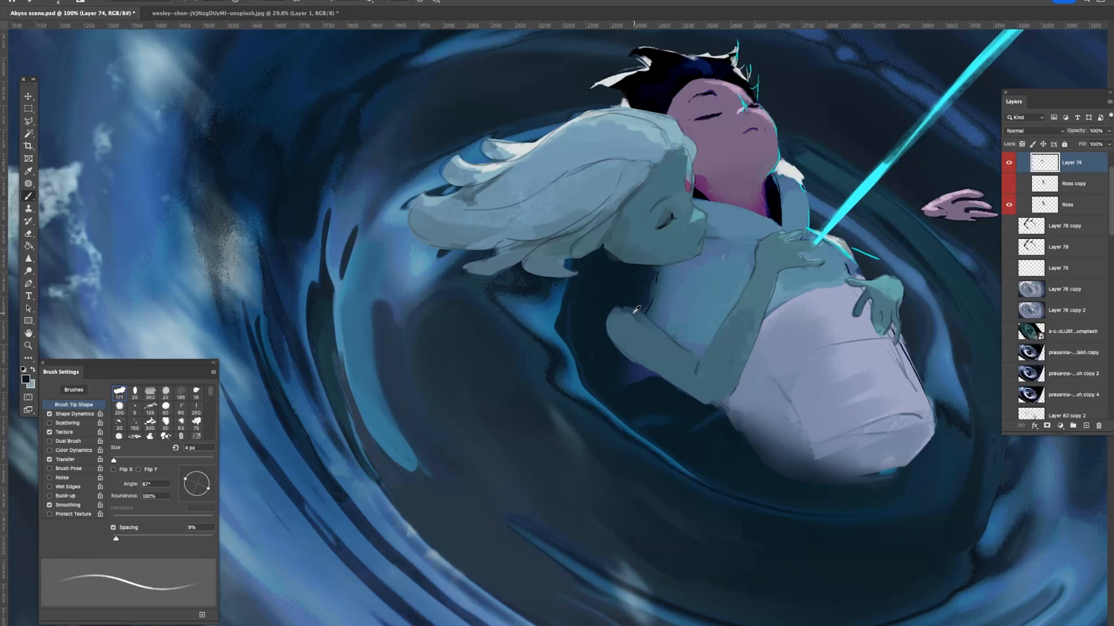
# Step: Enlarge the textured brush to 35 px and blend the arm's upper end into the dark water
pyautogui.press(']')
pyautogui.press(']')
pyautogui.press(']')
pyautogui.press(']')
pyautogui.press(']')
pyautogui.press(']')
pyautogui.press(']')
pyautogui.press(']')
pyautogui.press(']')
pyautogui.press(']')
pyautogui.press(']')
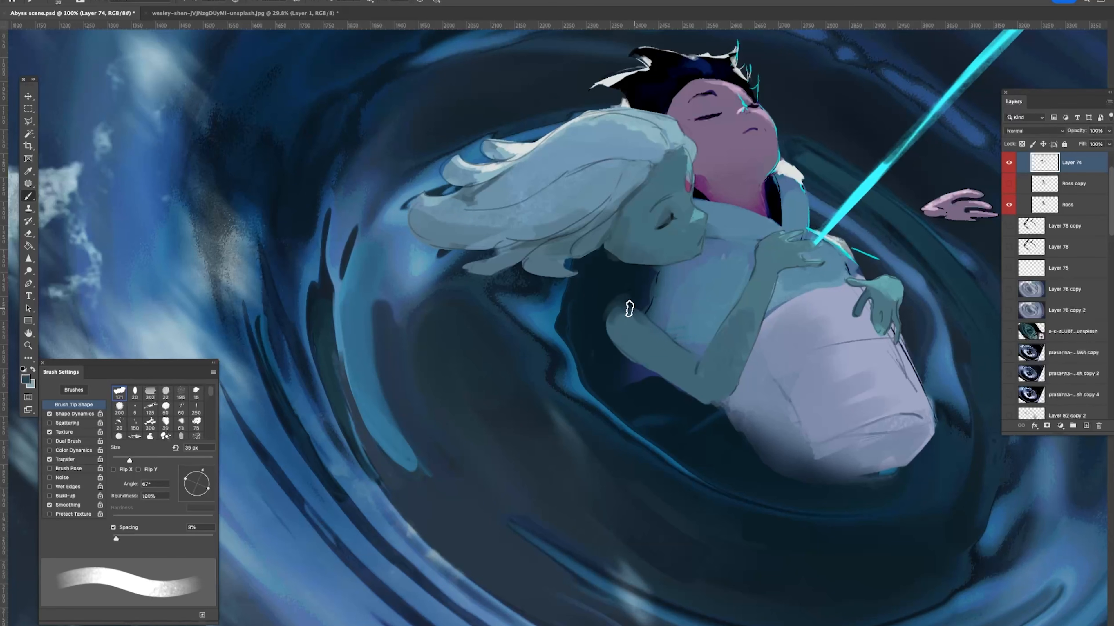
# Step: Reduce the brush to 10 px, sample the arm's teal and soften the shading around the elbow
pyautogui.press('[')
pyautogui.press('[')
pyautogui.press('[')
pyautogui.press('[')
pyautogui.press('[')
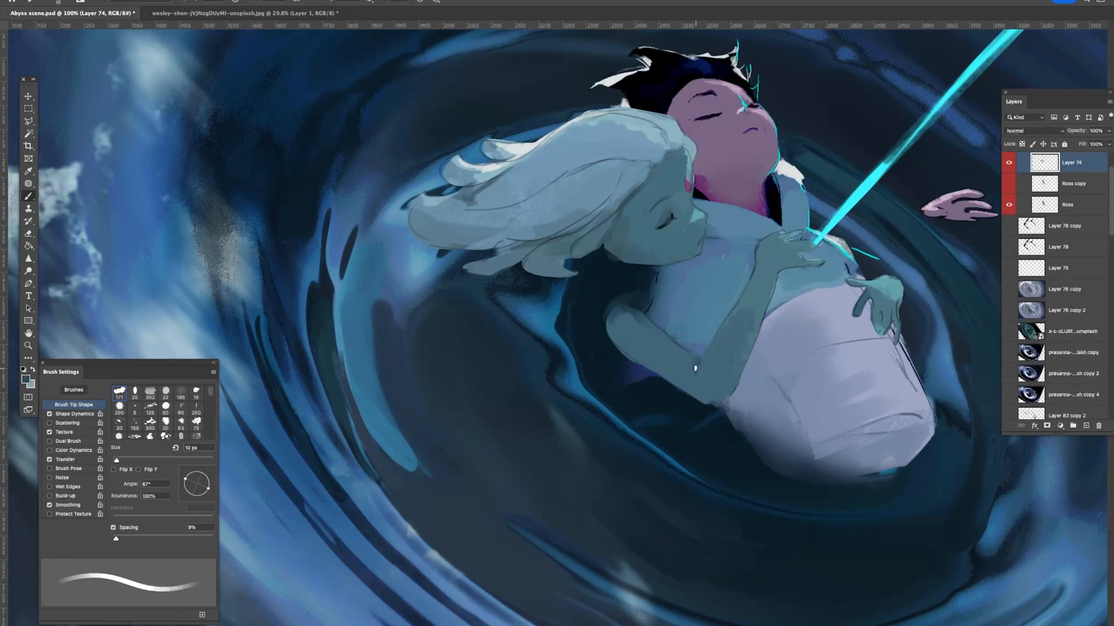
pyautogui.keyDown('alt'); pyautogui.click(715, 390); pyautogui.keyUp('alt')
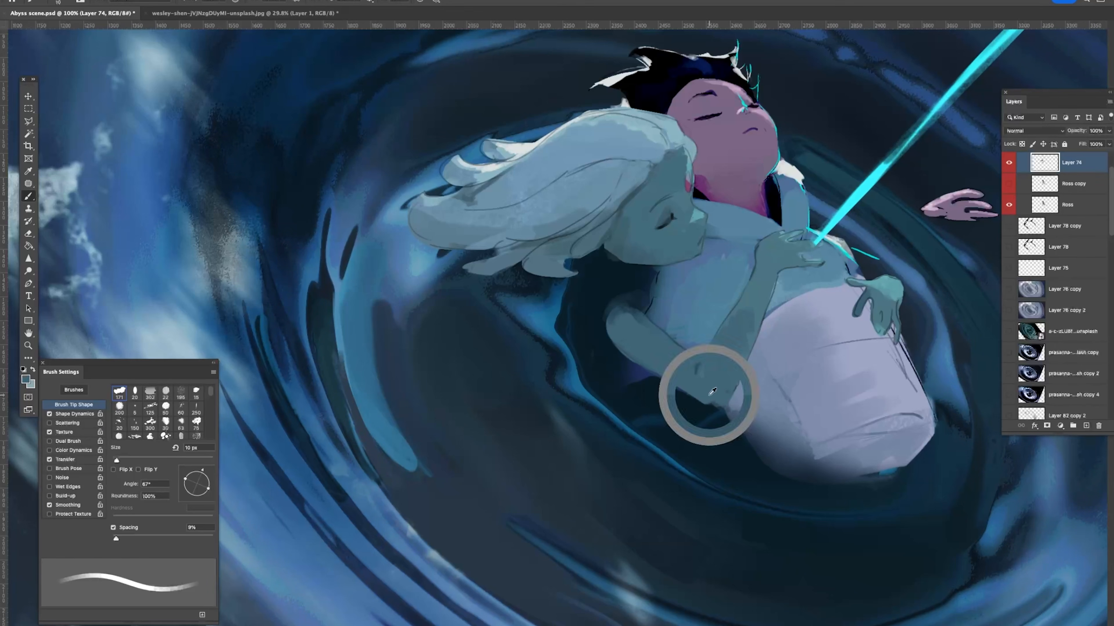
pyautogui.moveTo(759, 330)
pyautogui.mouseDown()
pyautogui.moveTo(732, 312)
pyautogui.moveTo(768, 324)
pyautogui.mouseUp()
# Step: Sample the tone beside the pale-haired figure's jaw and clean the edge below the hair with the 40 px eraser
pyautogui.keyDown('alt'); pyautogui.click(610, 295); pyautogui.keyUp('alt')
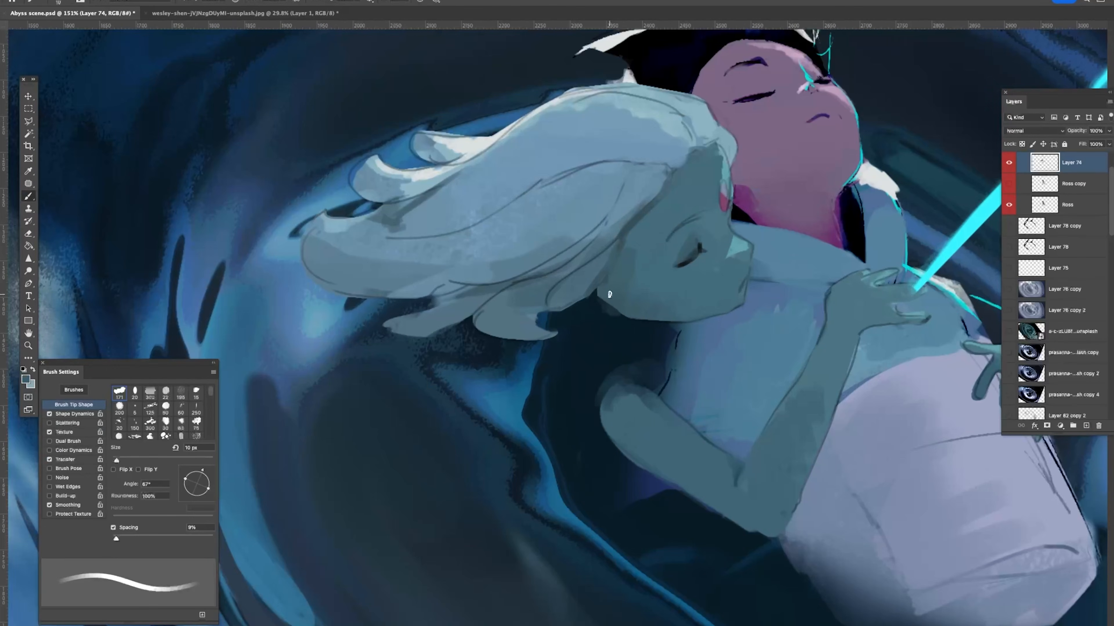
pyautogui.press('e')
pyautogui.press('[')
pyautogui.press('[')
pyautogui.press('[')
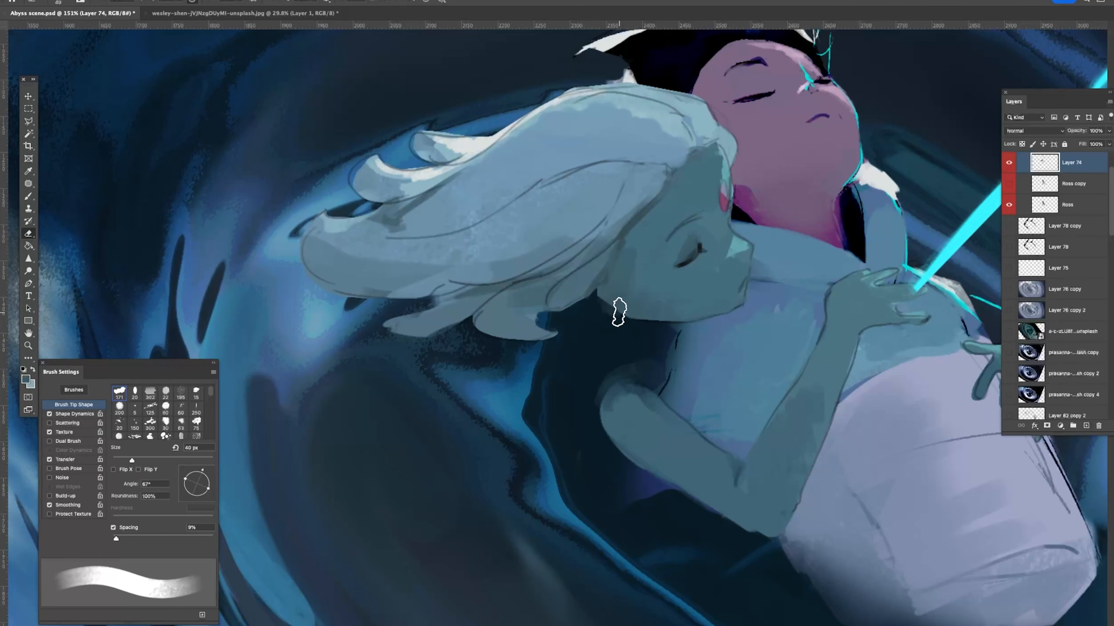
pyautogui.press('z')
pyautogui.moveTo(677, 350); pyautogui.dragTo(640, 342)
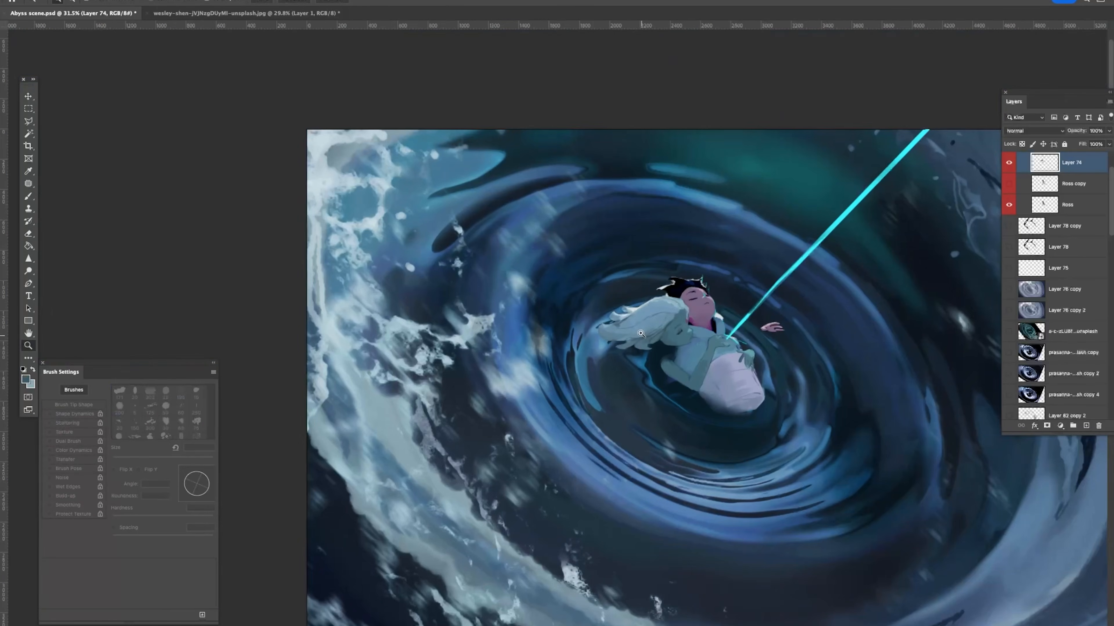
# Step: Select the whirlpool base on Layer 81 copy 2 and save the painting
pyautogui.click(29, 97)
pyautogui.moveTo(662, 356); pyautogui.dragTo(744, 358)
pyautogui.hotkey('ctrl', 'z')
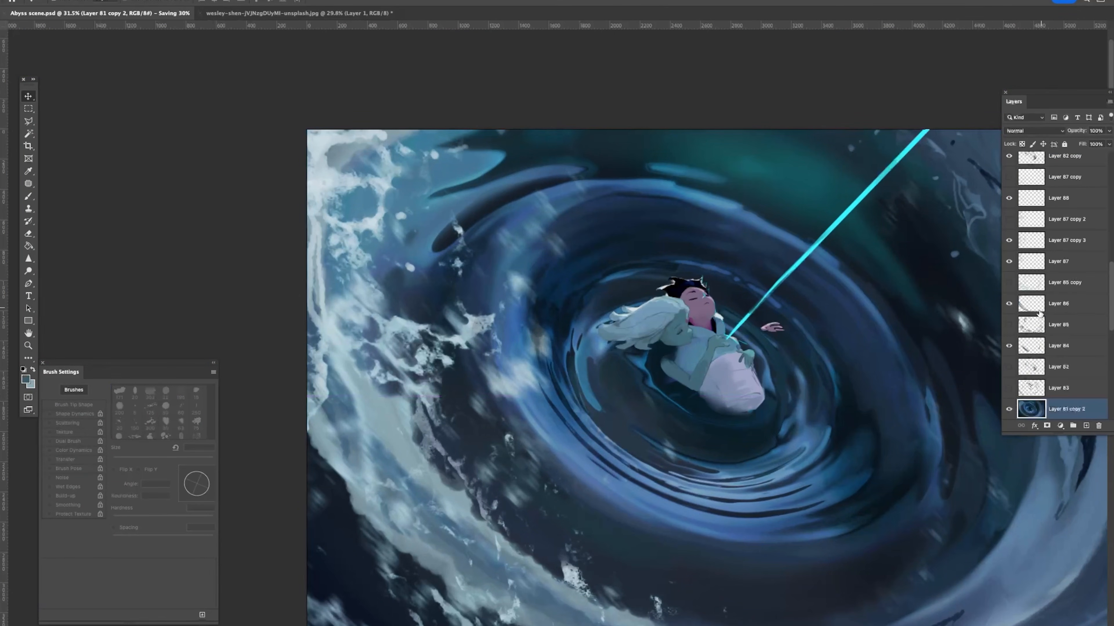
# Step: Toggle Layer 86's visibility to compare the ripples, and make Layer 84 active for painting with the brush
pyautogui.click(1009, 305)
pyautogui.click(1009, 304)
pyautogui.click(1009, 304)
pyautogui.click(1009, 304)
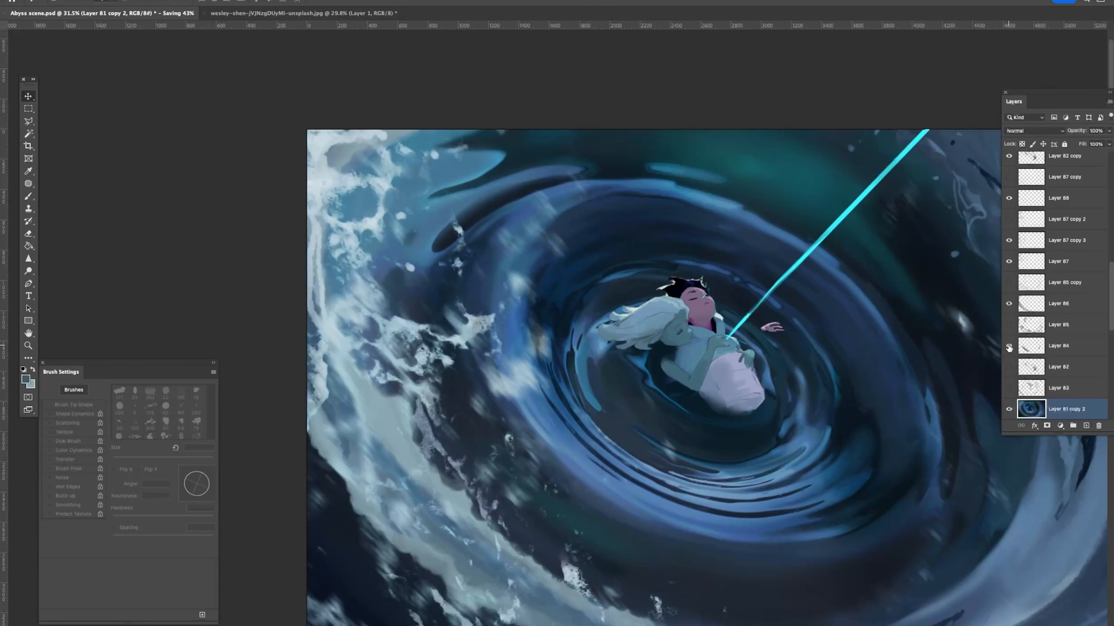
pyautogui.click(1032, 351)
pyautogui.press('b')
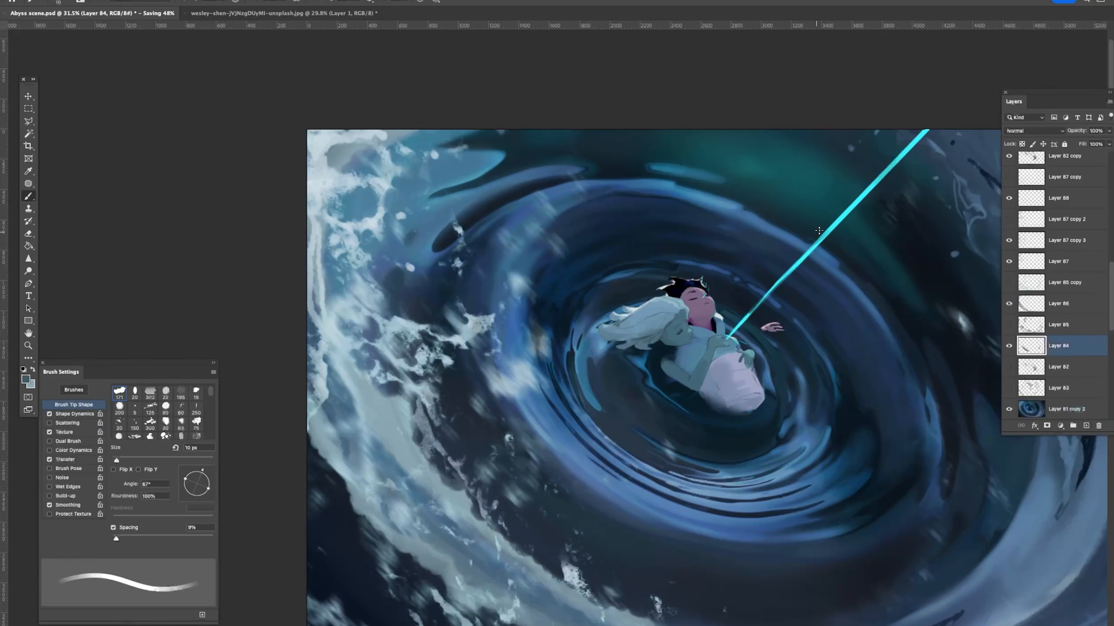
# Step: Sample black from the dark hair and enlarge the brush to 80 px, trying a shadow stroke beside the pale-haired figure's arm
pyautogui.keyDown('alt'); pyautogui.click(680, 279); pyautogui.keyUp('alt')
pyautogui.press(']')
pyautogui.press(']')
pyautogui.press(']')
pyautogui.press(']')
pyautogui.press(']')
pyautogui.press(']')
pyautogui.press(']')
pyautogui.press(']')
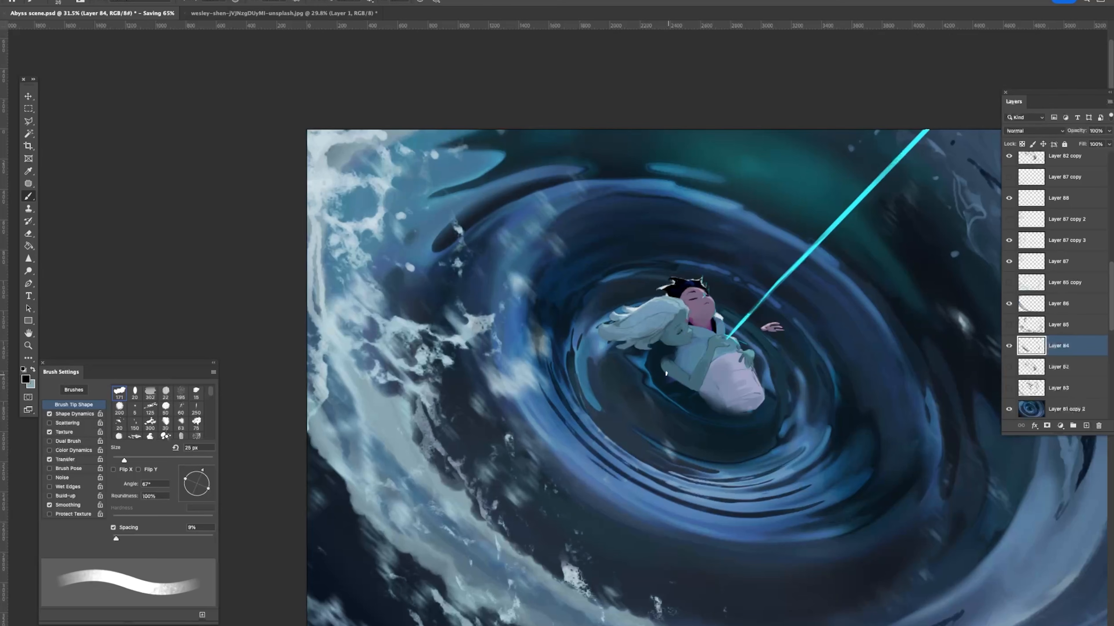
pyautogui.moveTo(648, 363)
pyautogui.mouseDown()
pyautogui.moveTo(673, 397)
pyautogui.moveTo(655, 393)
pyautogui.moveTo(693, 415)
pyautogui.mouseUp()
pyautogui.press(']')
pyautogui.press(']')
pyautogui.press(']')
pyautogui.hotkey('ctrl', 'z')
pyautogui.hotkey('ctrl', 'z')
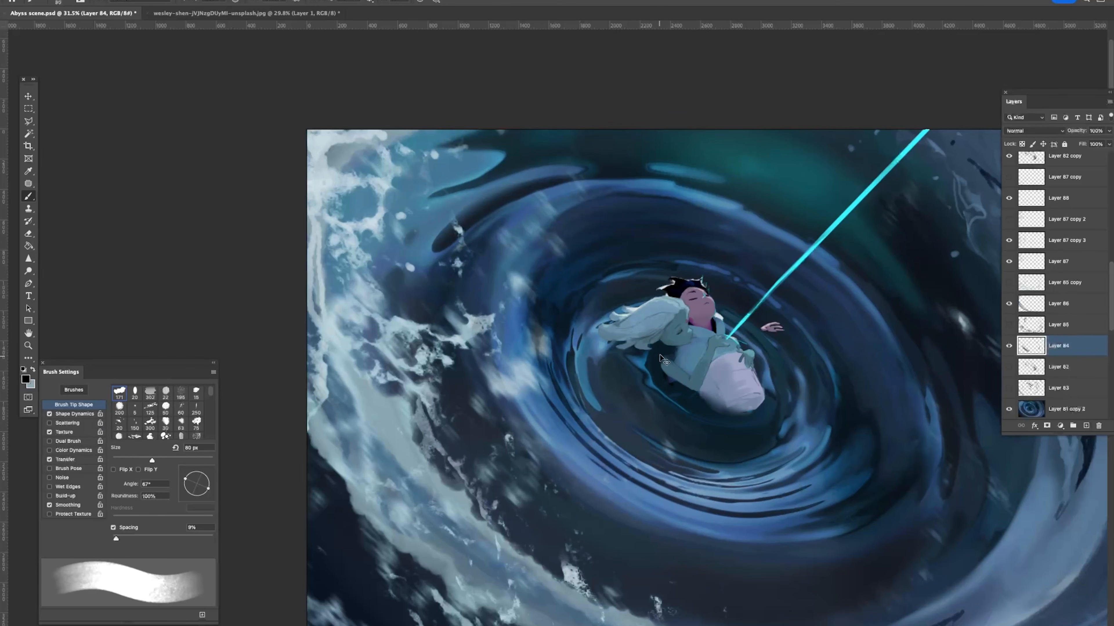
# Step: Try painting a black shadow in the water under the figures on Layer 84, trimming it with the 30 px eraser
pyautogui.moveTo(658, 354)
pyautogui.mouseDown()
pyautogui.moveTo(688, 404)
pyautogui.moveTo(642, 359)
pyautogui.moveTo(680, 400)
pyautogui.moveTo(716, 394)
pyautogui.moveTo(757, 411)
pyautogui.mouseUp()
pyautogui.hotkey('ctrl', 'z')
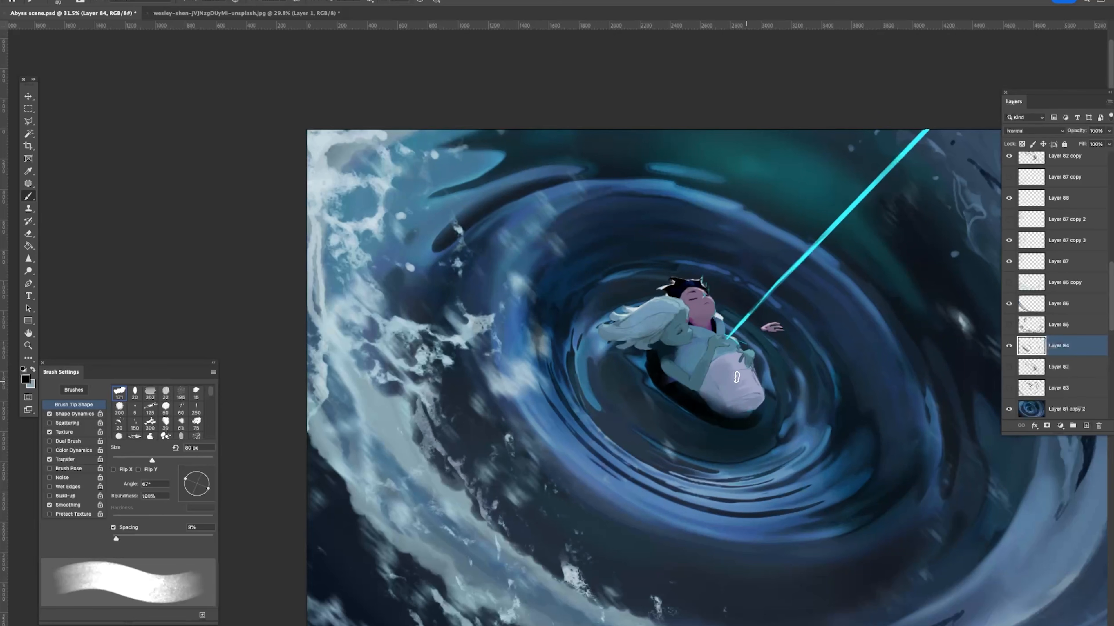
pyautogui.press('e')
pyautogui.press('b')
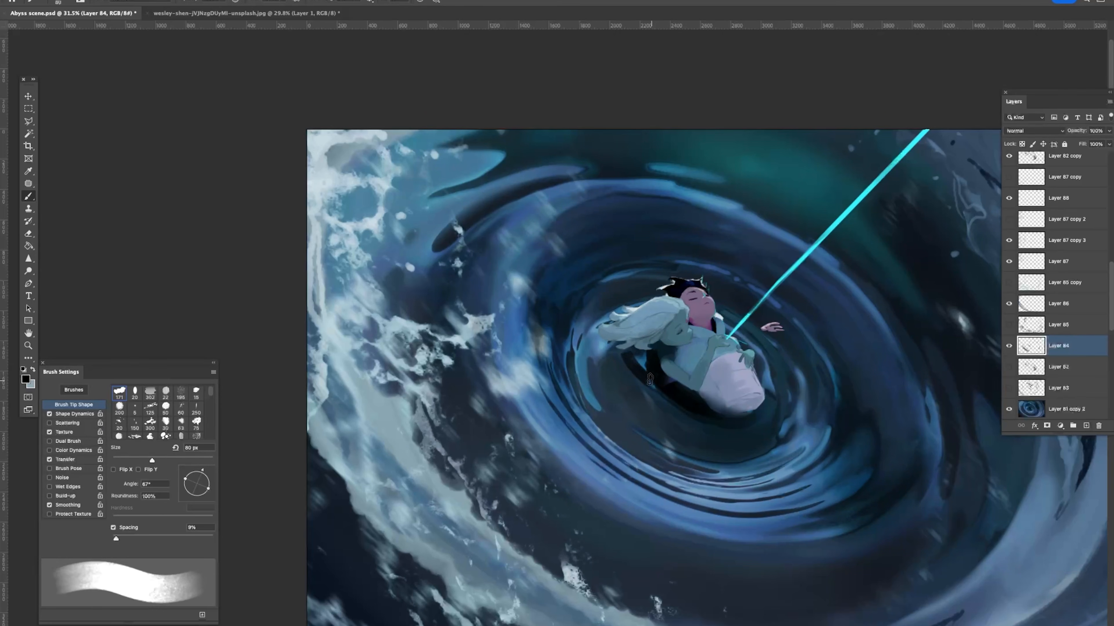
pyautogui.press('e')
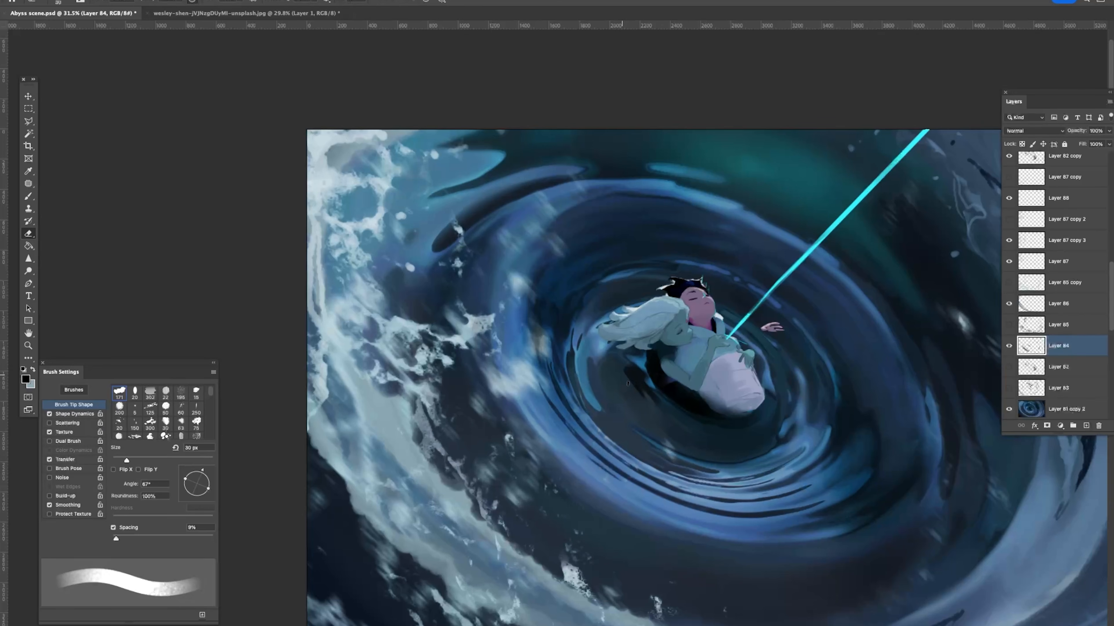
pyautogui.press('b')
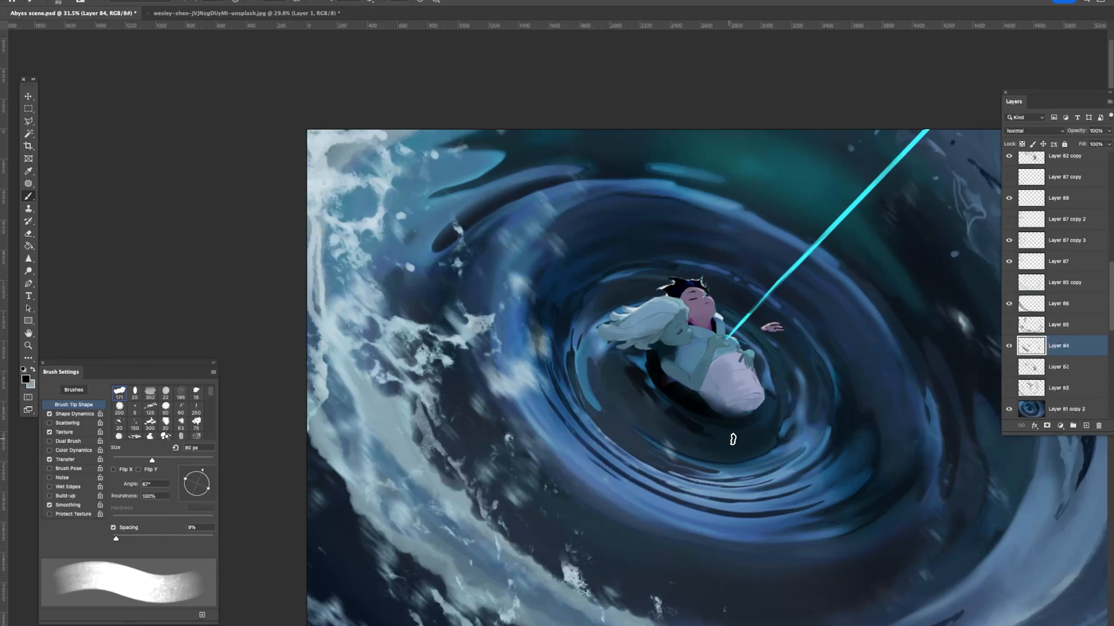
# Step: Try moving Layer 84 higher in the layer stack, undo the move and toggle its visibility to compare the shadow
pyautogui.moveTo(1043, 346); pyautogui.dragTo(1028, 250)
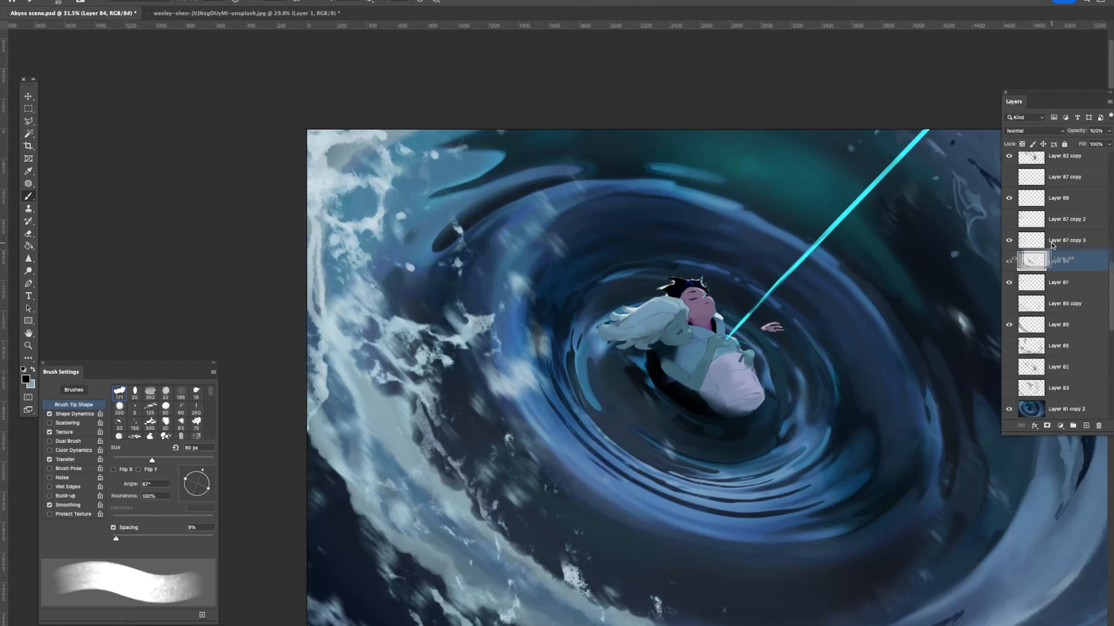
pyautogui.press('super+z')
pyautogui.click(1010, 348)
pyautogui.click(1010, 349)
pyautogui.click(1010, 350)
pyautogui.click(1010, 349)
pyautogui.moveTo(923, 372); pyautogui.dragTo(884, 367)
pyautogui.moveTo(858, 369); pyautogui.dragTo(874, 369)
# Step: Erase the black shadow around the figures from Layer 84 with the eraser enlarged to 200 px
pyautogui.press('e')
pyautogui.press(']')
pyautogui.press(']')
pyautogui.press(']')
pyautogui.press(']')
pyautogui.press(']')
pyautogui.press(']')
pyautogui.press(']')
pyautogui.moveTo(739, 368)
pyautogui.mouseDown()
pyautogui.moveTo(782, 402)
pyautogui.moveTo(808, 414)
pyautogui.mouseUp()
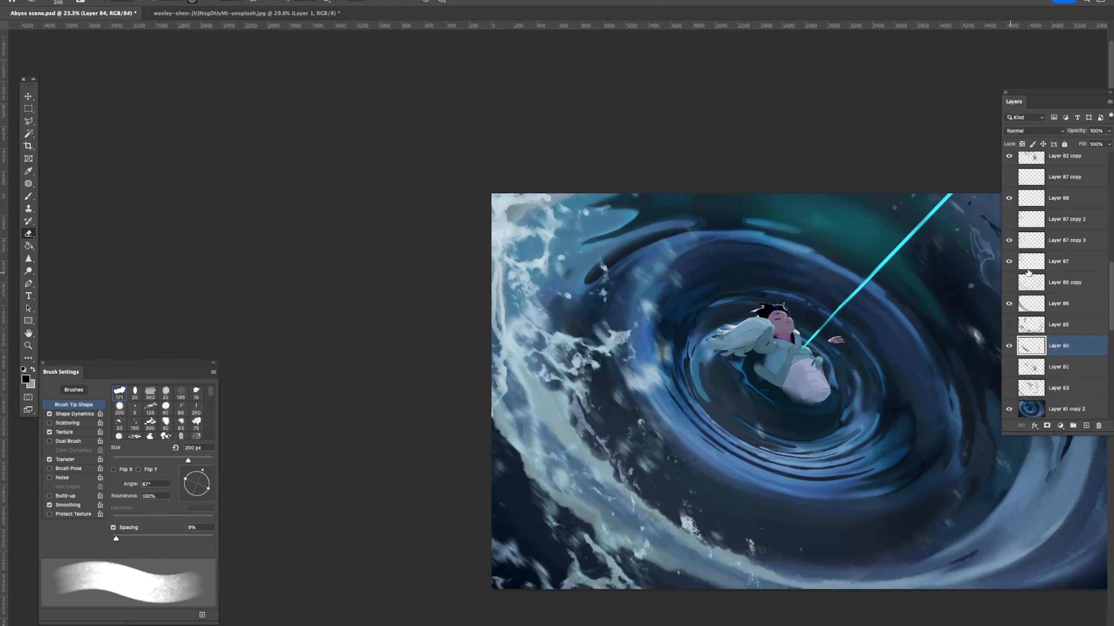
# Step: Toggle Layer 91's visibility to check its contents, and make Layer 89 active for painting with the brush
pyautogui.moveTo(1107, 276); pyautogui.dragTo(1112, 225)
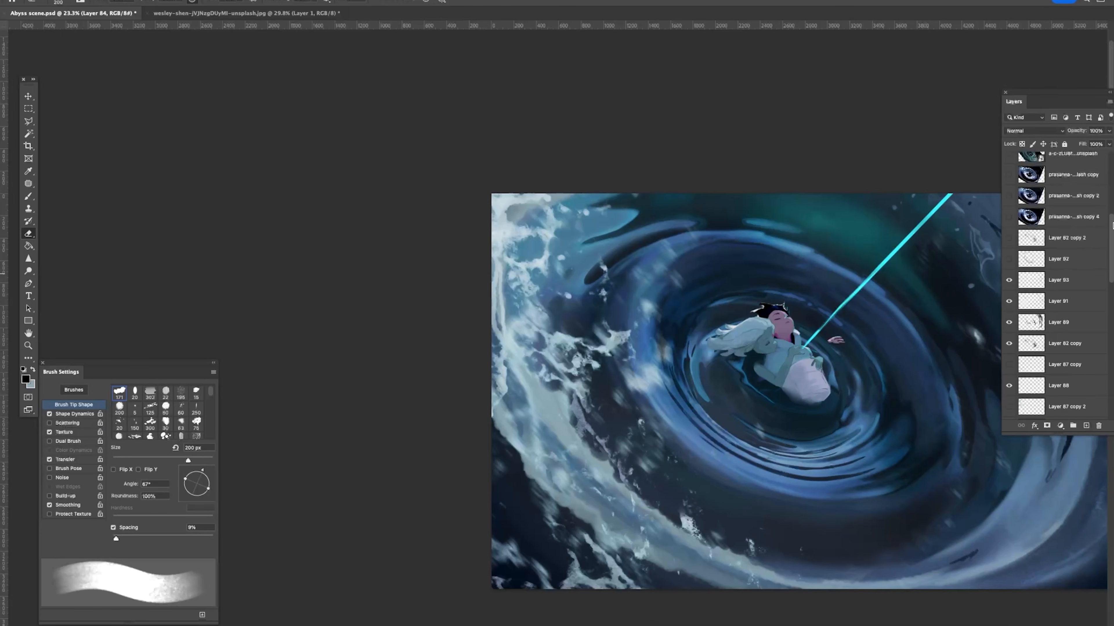
pyautogui.click(1009, 302)
pyautogui.click(1009, 302)
pyautogui.click(1061, 323)
pyautogui.press('b')
pyautogui.scroll(3, 752, 365)
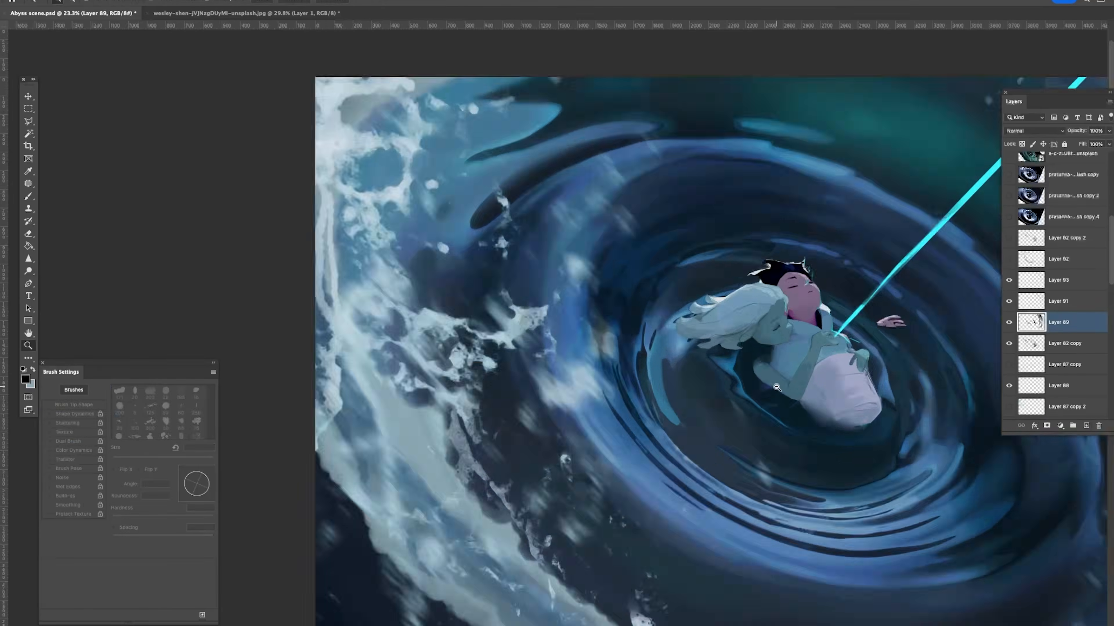
# Step: Sample the dark water tone and paint a black shadow under the figures' arm and torso with the 80 px brush
pyautogui.keyDown('alt'); pyautogui.click(785, 409); pyautogui.keyUp('alt')
pyautogui.keyDown('alt'); pyautogui.click(753, 357); pyautogui.keyUp('alt')
pyautogui.moveTo(750, 373)
pyautogui.mouseDown()
pyautogui.moveTo(785, 408)
pyautogui.moveTo(765, 387)
pyautogui.mouseUp()
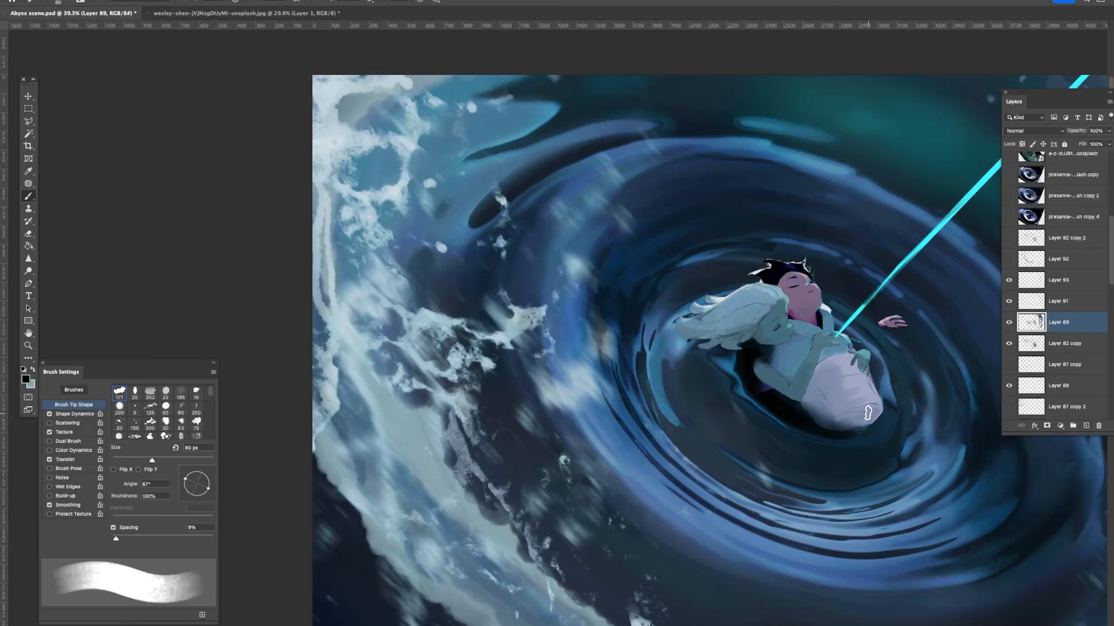
pyautogui.press('super+z')
pyautogui.moveTo(807, 431)
pyautogui.mouseDown()
pyautogui.moveTo(873, 427)
pyautogui.moveTo(872, 410)
pyautogui.mouseUp()
# Step: Refine the black shadow along the figures' lower edge with varied brush sizes up to 100 px, finishing at 50 px
pyautogui.press('[')
pyautogui.press('[')
pyautogui.press('[')
pyautogui.press('[')
pyautogui.moveTo(747, 404)
pyautogui.mouseDown()
pyautogui.moveTo(786, 430)
pyautogui.moveTo(749, 402)
pyautogui.moveTo(809, 440)
pyautogui.moveTo(753, 406)
pyautogui.moveTo(858, 450)
pyautogui.moveTo(811, 436)
pyautogui.moveTo(860, 440)
pyautogui.moveTo(802, 436)
pyautogui.moveTo(865, 443)
pyautogui.mouseUp()
pyautogui.press('super+z')
pyautogui.press(']')
pyautogui.press(']')
pyautogui.press(']')
pyautogui.press(']')
pyautogui.press(']')
pyautogui.press(']')
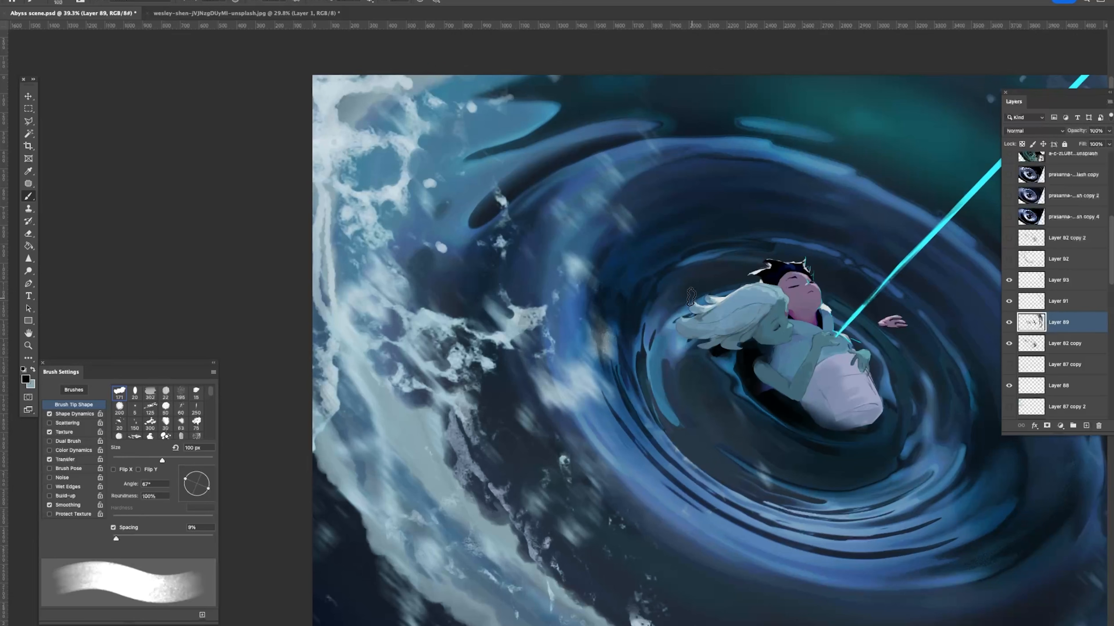
pyautogui.press('[')
pyautogui.press('[')
pyautogui.press('[')
pyautogui.press('[')
pyautogui.press('[')
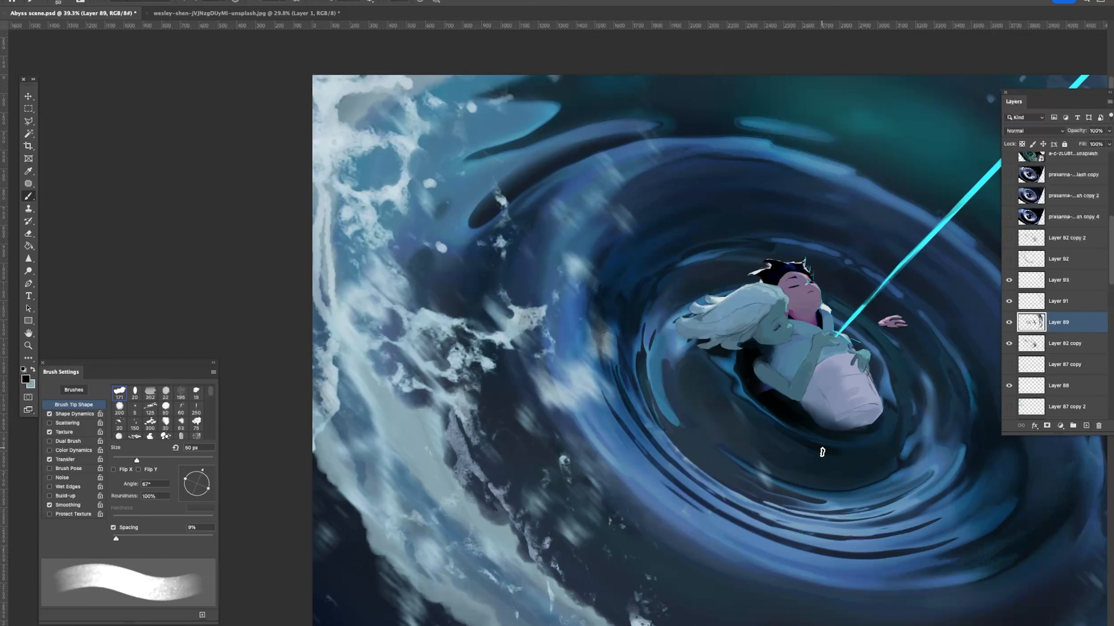
# Step: Flip the canvas horizontally to check the figures and their shadow in mirror view
pyautogui.press('super+space')
pyautogui.moveTo(902, 405); pyautogui.dragTo(864, 451)
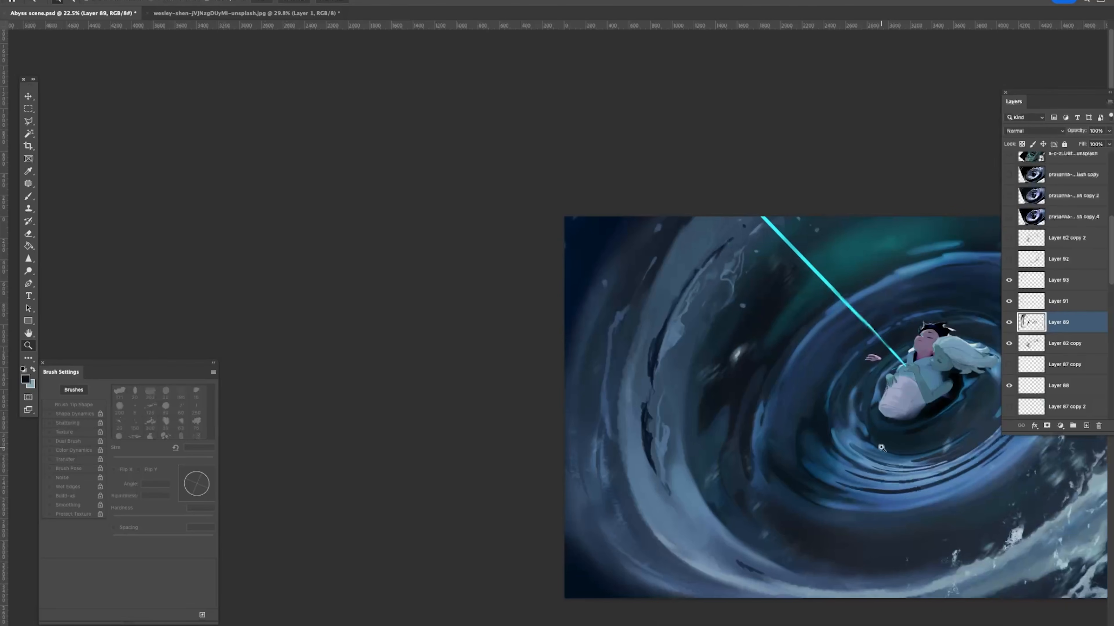
pyautogui.press('super+space')
pyautogui.moveTo(896, 372); pyautogui.dragTo(897, 397)
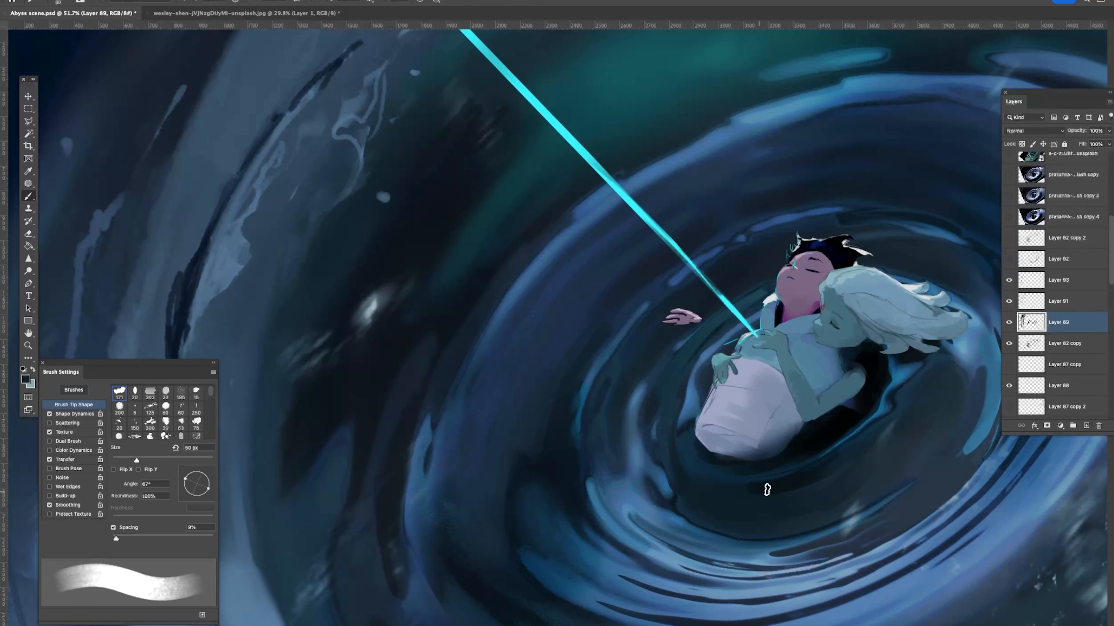
# Step: Extend the black shadow beneath the white-clad lower body with the brush at 100 px
pyautogui.press(']')
pyautogui.press(']')
pyautogui.press(']')
pyautogui.press(']')
pyautogui.press(']')
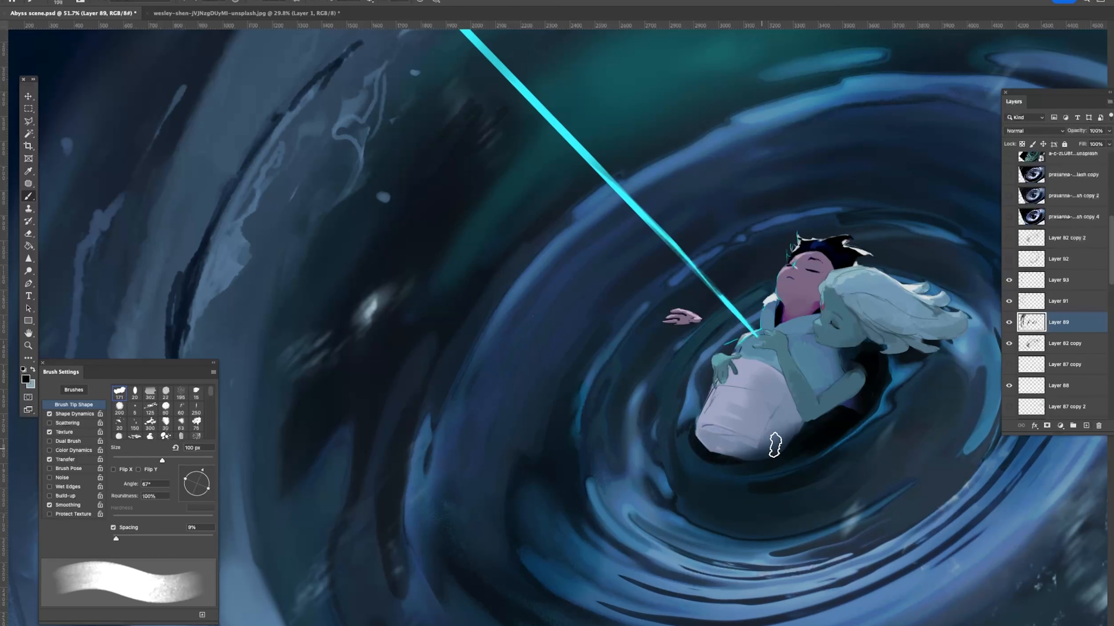
pyautogui.press('super+z')
pyautogui.moveTo(710, 455); pyautogui.dragTo(765, 466)
pyautogui.press('super+z')
pyautogui.moveTo(700, 444); pyautogui.dragTo(741, 463)
pyautogui.press('super+z')
pyautogui.press('super+shift+z')
# Step: Flip the canvas horizontally again and try dark strokes below the pale hair with the brush reduced to 50 px
pyautogui.moveTo(830, 403)
pyautogui.mouseDown()
pyautogui.moveTo(768, 406)
pyautogui.moveTo(851, 406)
pyautogui.mouseUp()
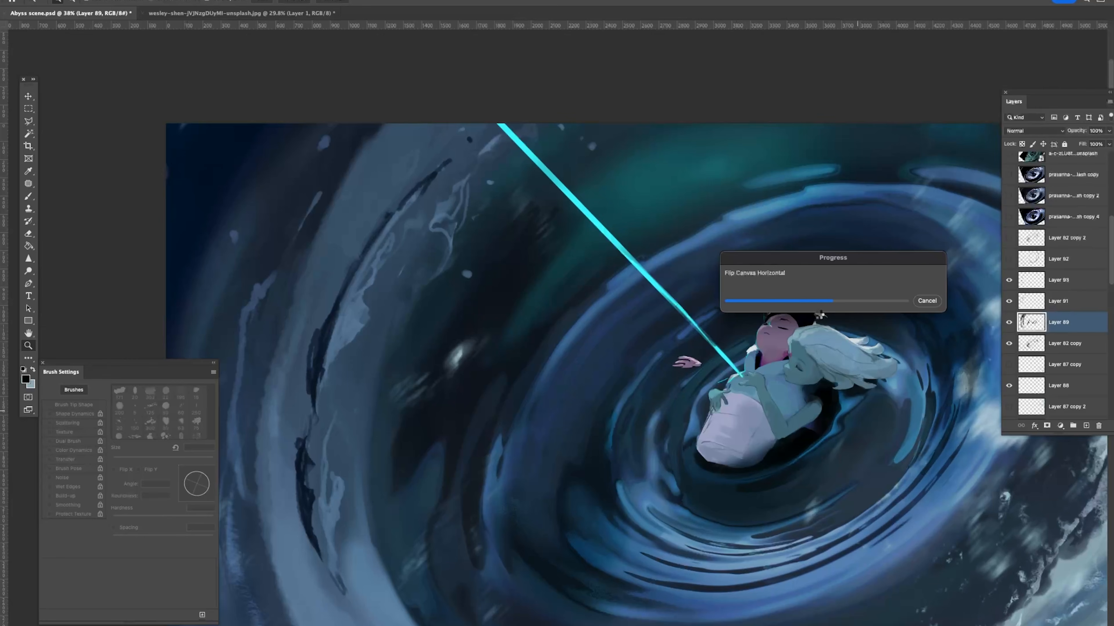
pyautogui.press('b')
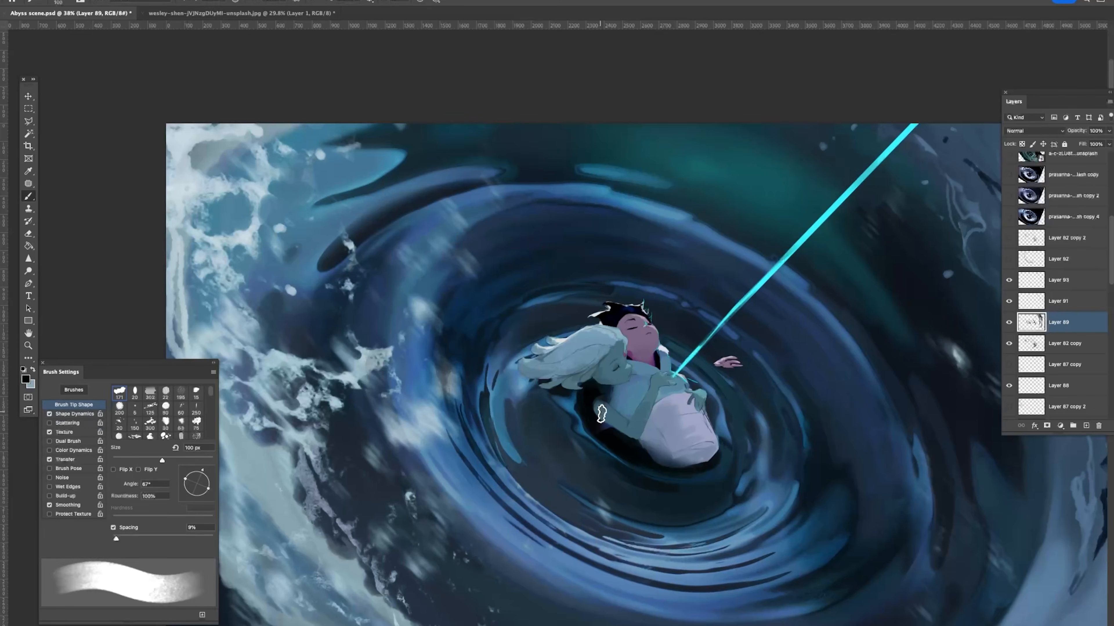
pyautogui.press('[')
pyautogui.press('[')
pyautogui.press('[')
pyautogui.press('[')
pyautogui.press('[')
pyautogui.press('[')
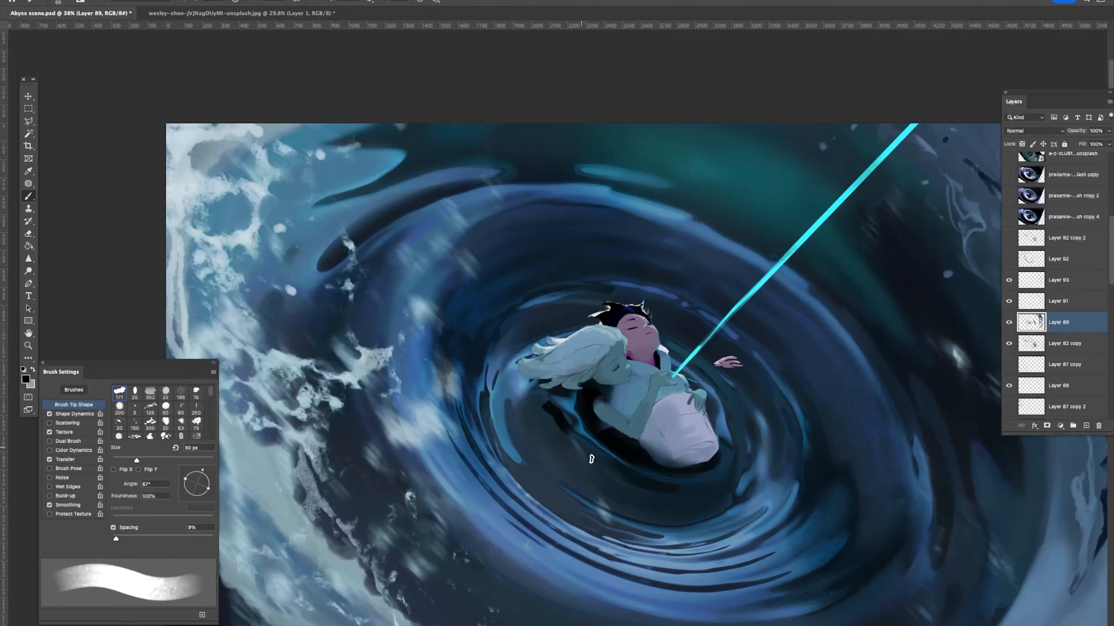
# Step: Sample the blue ripple beside the shadow and touch up its rim with the brush at 20 px
pyautogui.keyDown('alt'); pyautogui.click(579, 422); pyautogui.keyUp('alt')
pyautogui.press('[')
pyautogui.press('[')
pyautogui.press('[')
pyautogui.press('[')
pyautogui.press('[')
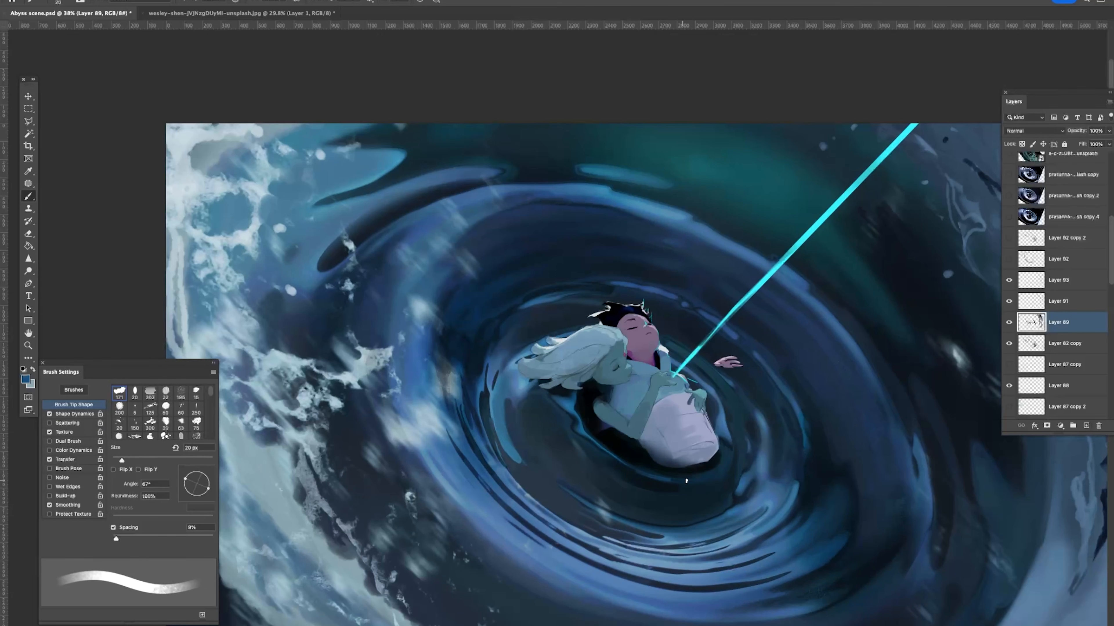
# Step: Sample dark tones around the lower body and blend the shadow's edge into the water with the 50 px brush
pyautogui.keyDown('alt'); pyautogui.click(630, 480); pyautogui.keyUp('alt')
pyautogui.press(']')
pyautogui.press(']')
pyautogui.press(']')
pyautogui.press(']')
pyautogui.press(']')
pyautogui.press(']')
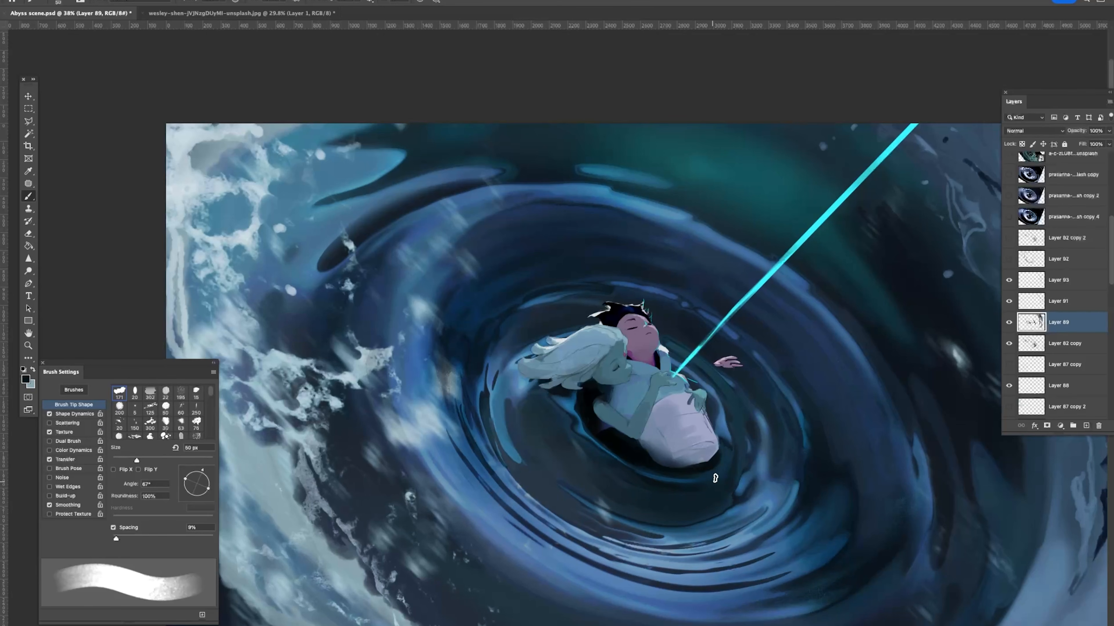
pyautogui.keyDown('alt'); pyautogui.click(687, 465); pyautogui.keyUp('alt')
pyautogui.keyDown('alt'); pyautogui.click(637, 455); pyautogui.keyUp('alt')
pyautogui.keyDown('alt'); pyautogui.click(719, 479); pyautogui.keyUp('alt')
pyautogui.moveTo(737, 369)
pyautogui.mouseDown()
pyautogui.moveTo(671, 370)
pyautogui.moveTo(765, 352)
pyautogui.mouseUp()
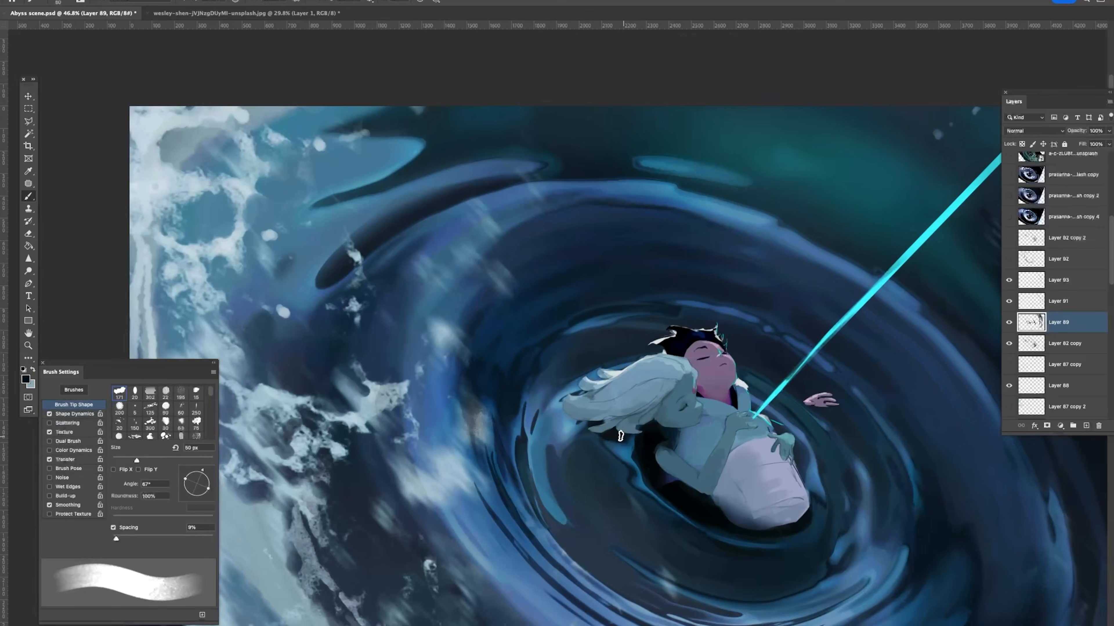
pyautogui.moveTo(760, 411); pyautogui.dragTo(799, 460)
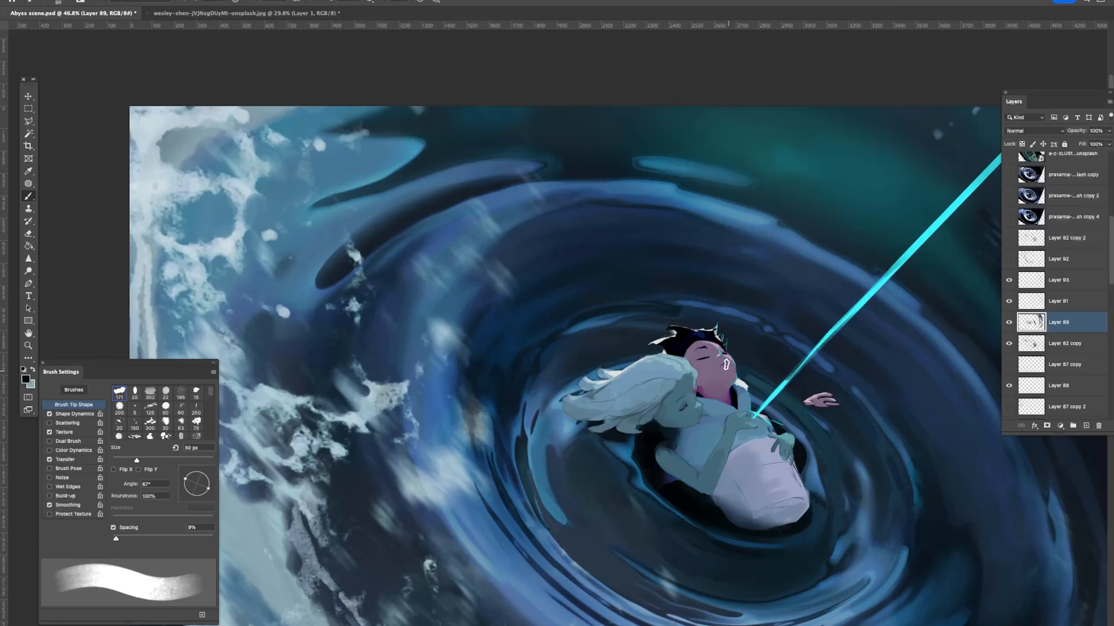
# Step: Toggle Layer 89's visibility to compare the whole painting with and without the new shadow
pyautogui.moveTo(742, 339); pyautogui.dragTo(677, 336)
pyautogui.moveTo(771, 396); pyautogui.dragTo(789, 396)
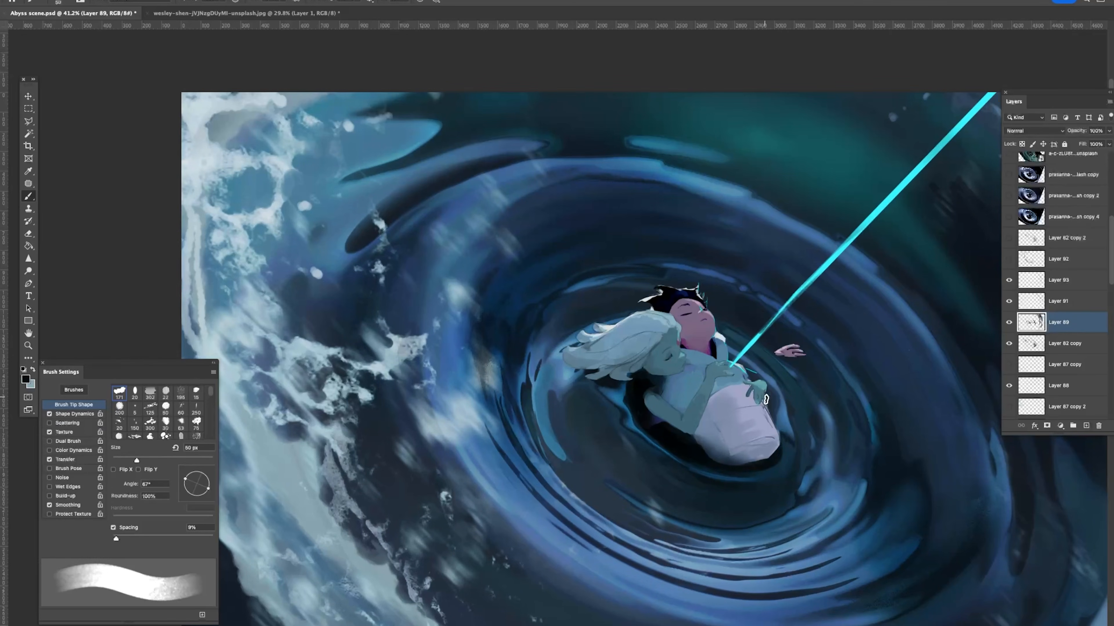
pyautogui.moveTo(779, 470); pyautogui.dragTo(732, 391)
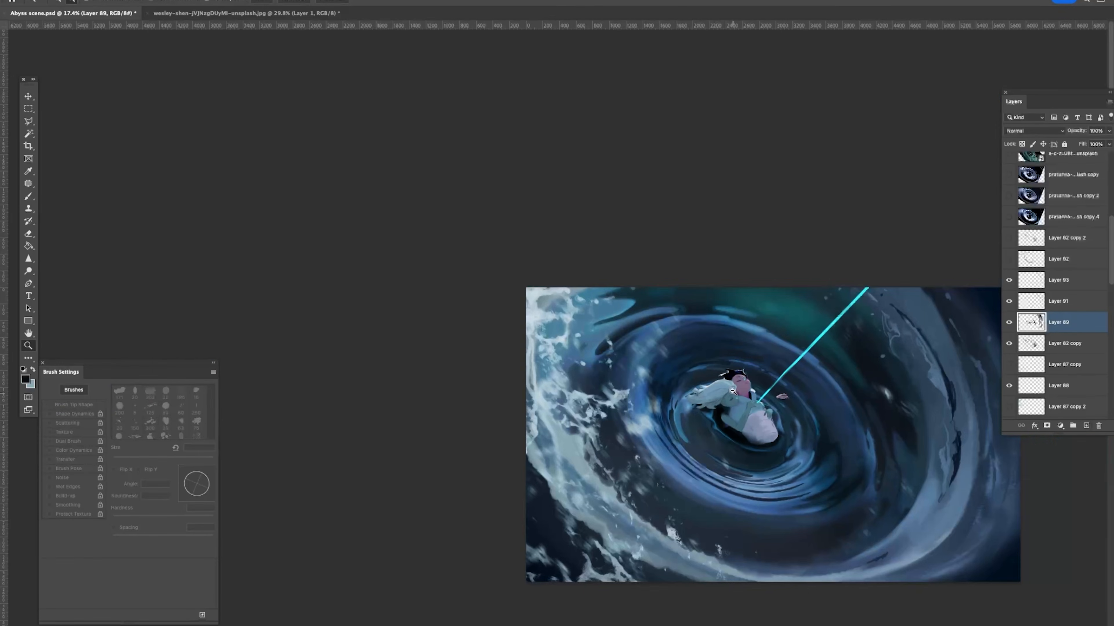
pyautogui.click(1005, 323)
pyautogui.click(1005, 323)
pyautogui.moveTo(809, 419); pyautogui.dragTo(821, 419)
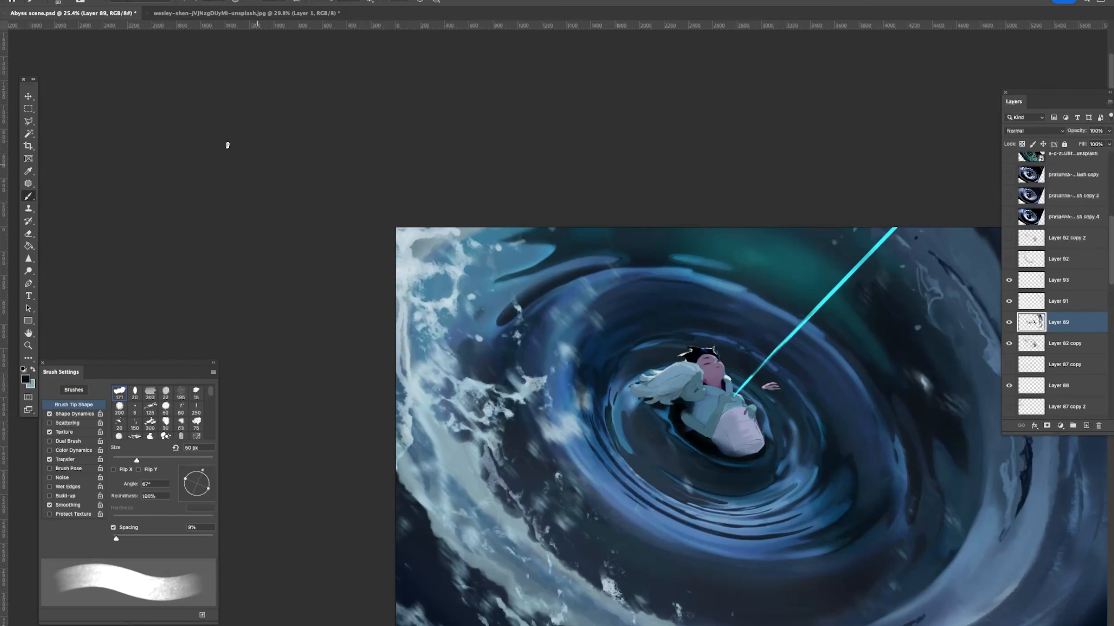
# Step: Select the dark-haired figure's layer, lock its transparent pixels and try shading the lower body with a 500 px soft round brush
pyautogui.click(24, 95)
pyautogui.keyDown('ctrl'); pyautogui.click(738, 426); pyautogui.keyUp('ctrl')
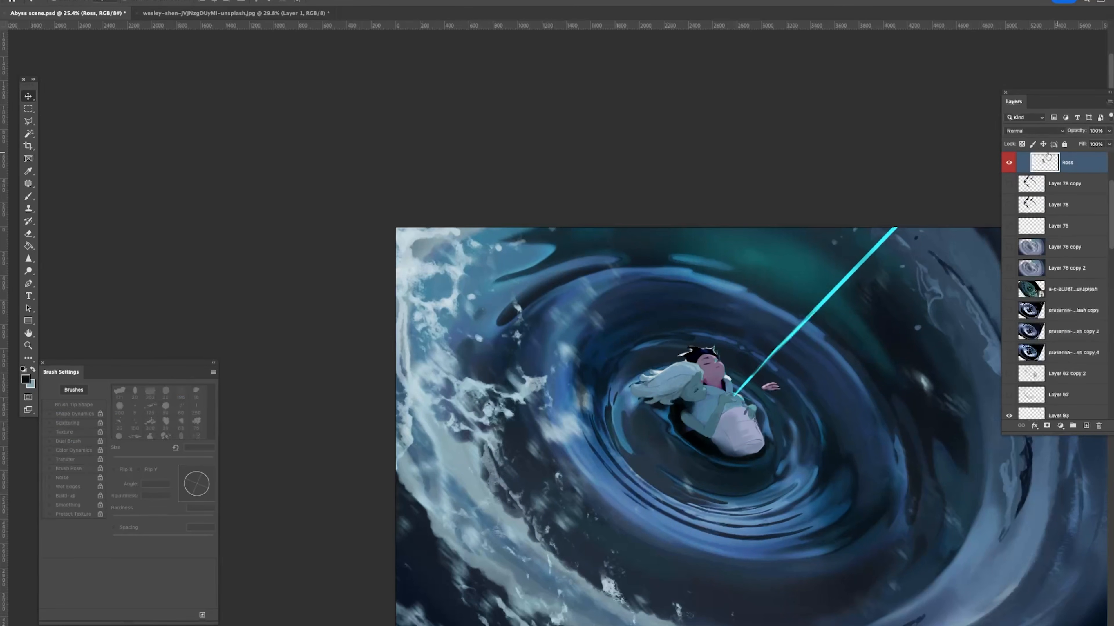
pyautogui.press('b')
pyautogui.rightClick(864, 359)
pyautogui.doubleClick(985, 452)
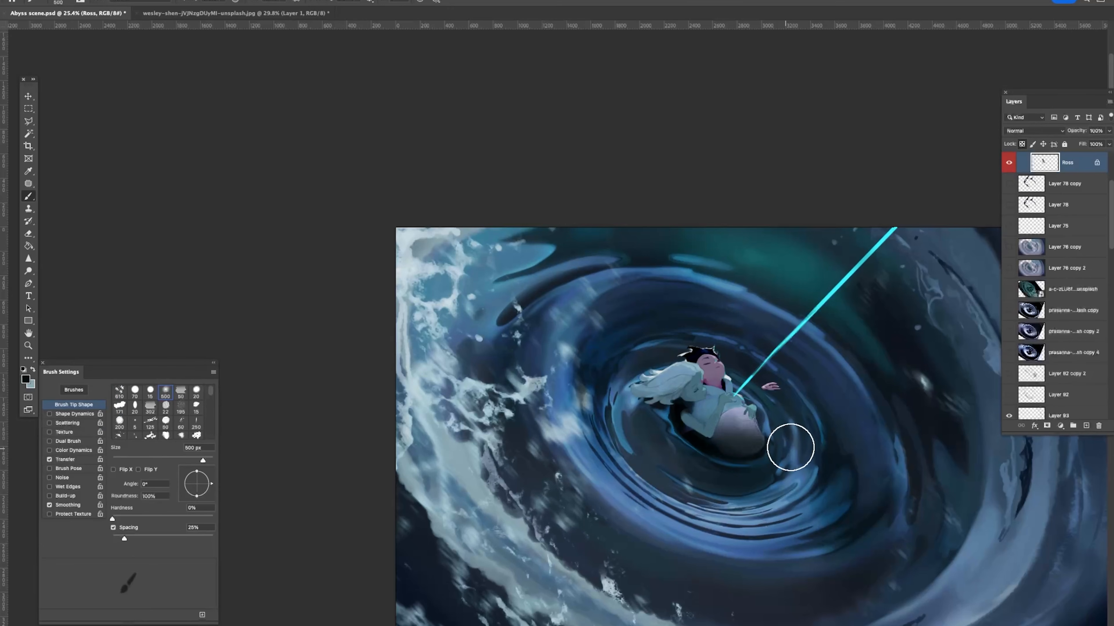
pyautogui.hotkey('ctrl', 'z')
pyautogui.moveTo(827, 409)
pyautogui.mouseDown()
pyautogui.moveTo(812, 404)
pyautogui.moveTo(802, 434)
pyautogui.mouseUp()
pyautogui.hotkey('ctrl', 'z')
# Step: Change the soft brush's painting mode, test shading on the lower end of the body and set the brush to 300 px
pyautogui.click(167, 2)
pyautogui.click(136, 8)
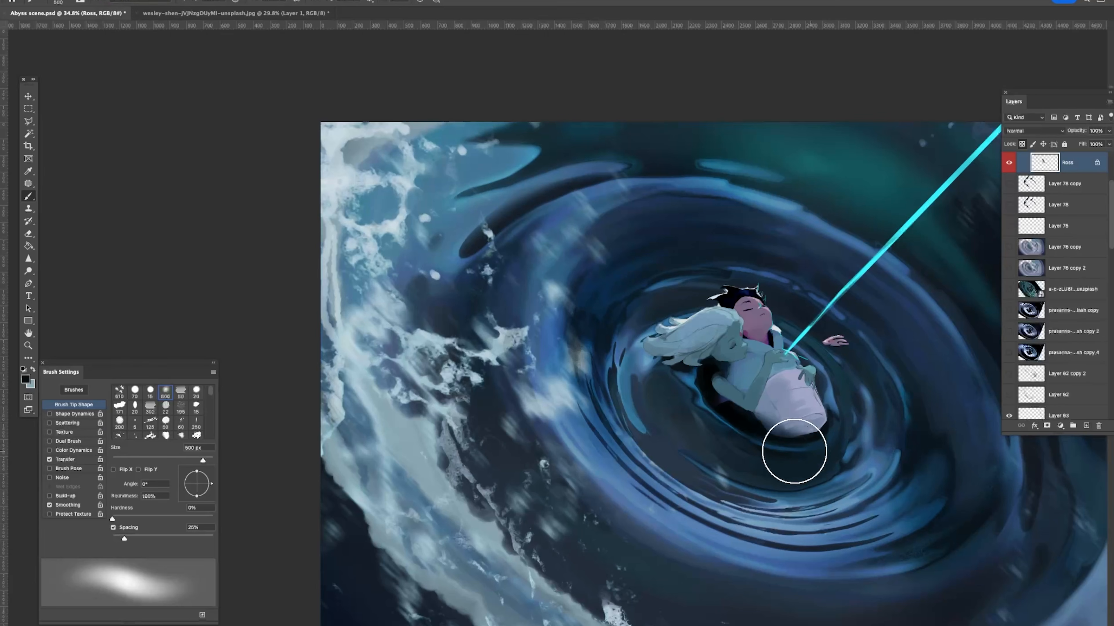
pyautogui.hotkey('shift', '.')
pyautogui.moveTo(782, 438); pyautogui.dragTo(840, 438)
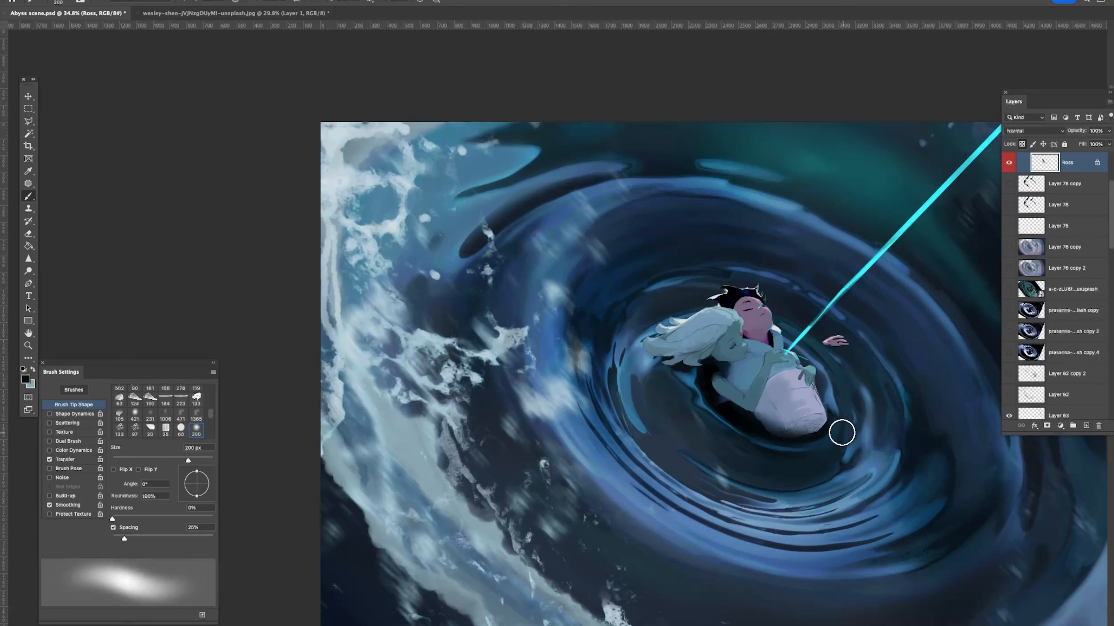
pyautogui.press('[')
pyautogui.press('[')
pyautogui.press('[')
pyautogui.press(']')
pyautogui.press(']')
pyautogui.press(']')
pyautogui.press(']')
pyautogui.press(']')
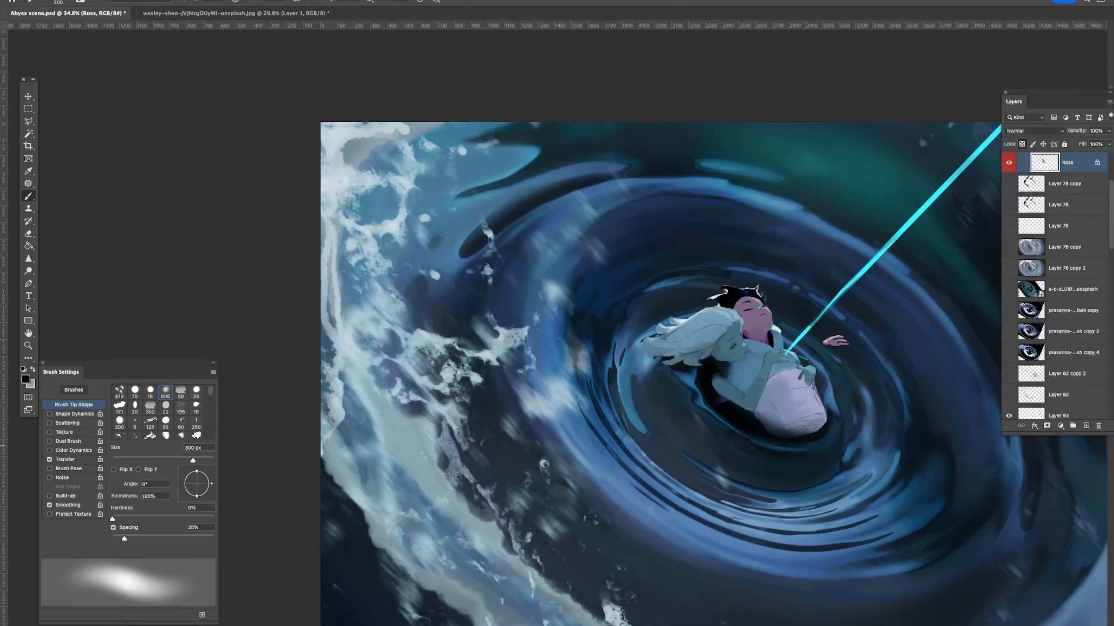
pyautogui.press('super+Tab')
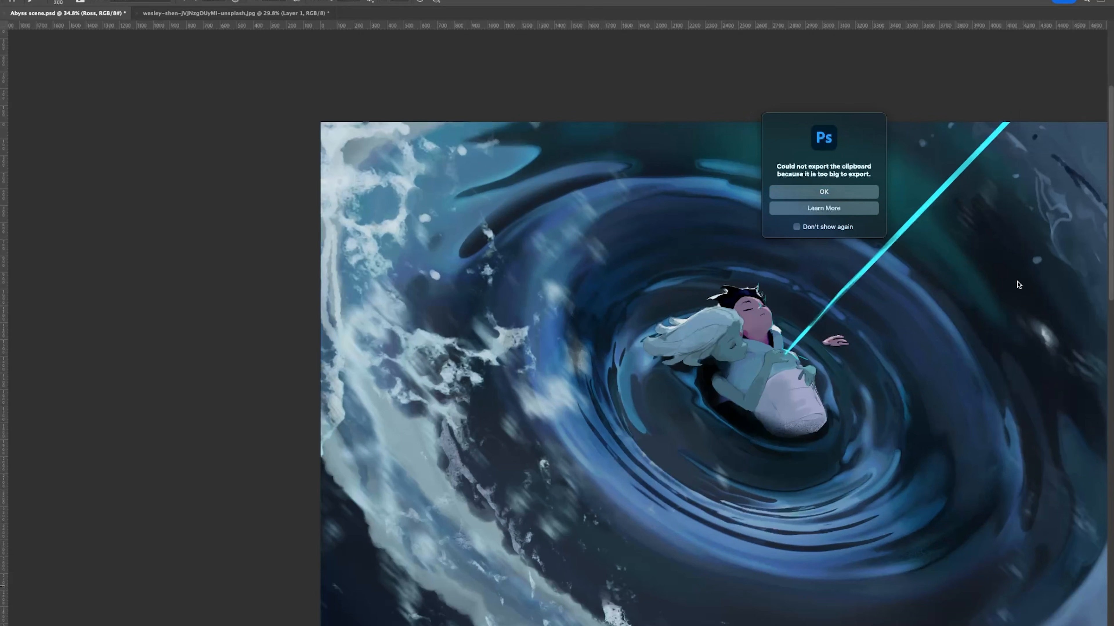
pyautogui.click(846, 193)
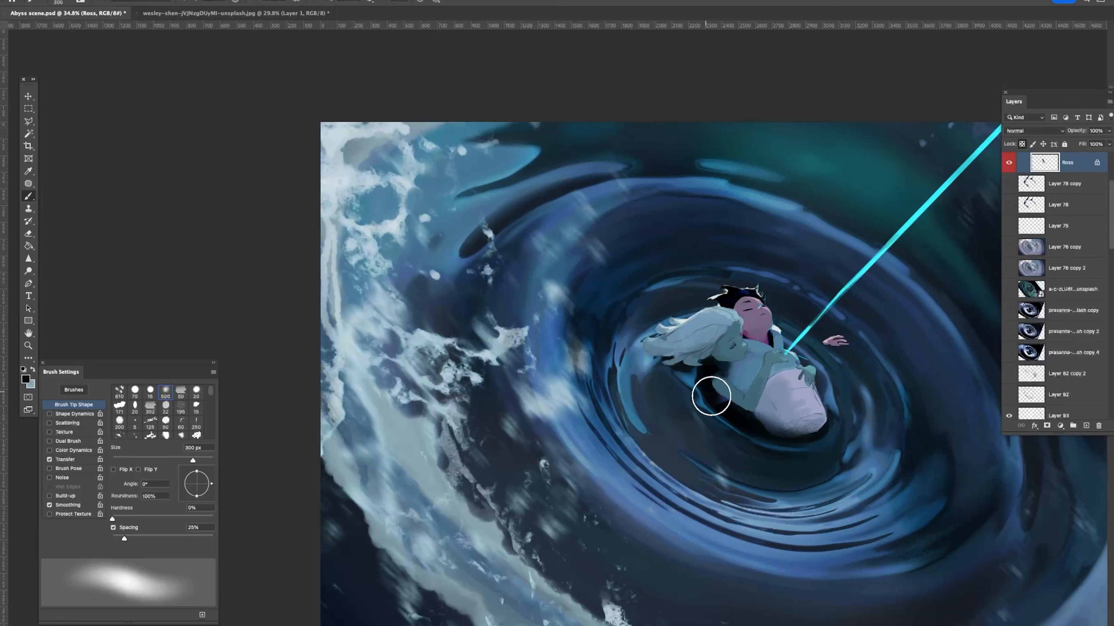
# Step: Reduce the soft brush to 90 px and sample dark tones beside the arm and at the clothing's shaded edge
pyautogui.keyDown('alt'); pyautogui.click(723, 364); pyautogui.keyUp('alt')
pyautogui.press('[')
pyautogui.press('[')
pyautogui.press('[')
pyautogui.press('[')
pyautogui.press('[')
pyautogui.press('[')
pyautogui.press('[')
pyautogui.keyDown('alt'); pyautogui.click(761, 417); pyautogui.keyUp('alt')
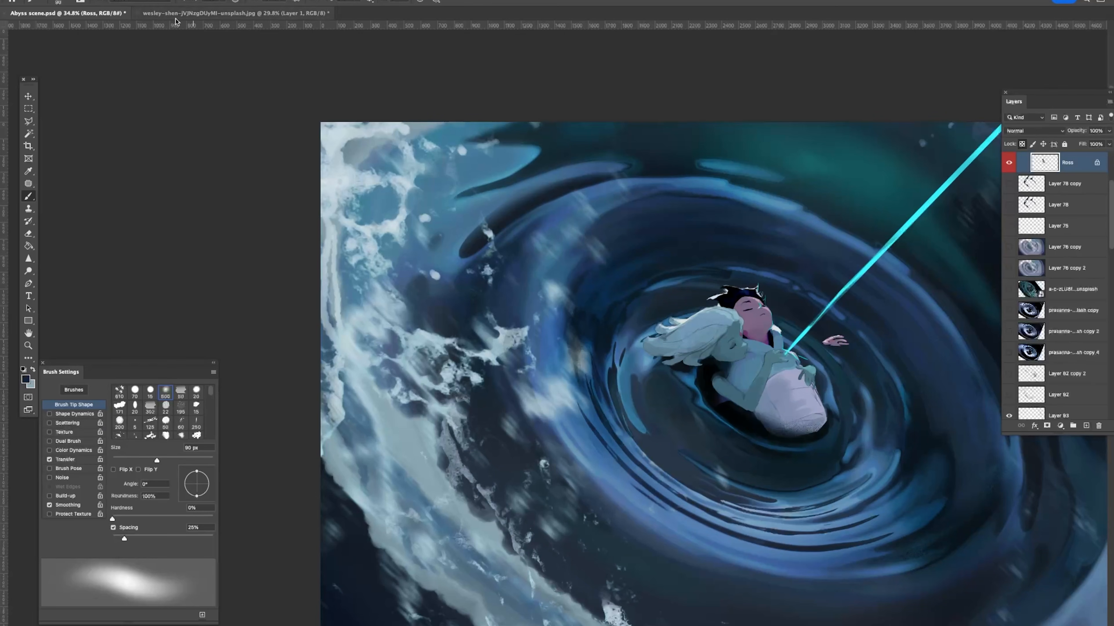
# Step: Change the soft brush's painting mode, enlarge it to 175 px and sample the tone at the white clothing's lower edge
pyautogui.click(158, 2)
pyautogui.click(175, 14)
pyautogui.press(']')
pyautogui.press(']')
pyautogui.press(']')
pyautogui.press(']')
pyautogui.keyDown('alt'); pyautogui.click(759, 418); pyautogui.keyUp('alt')
pyautogui.press('z')
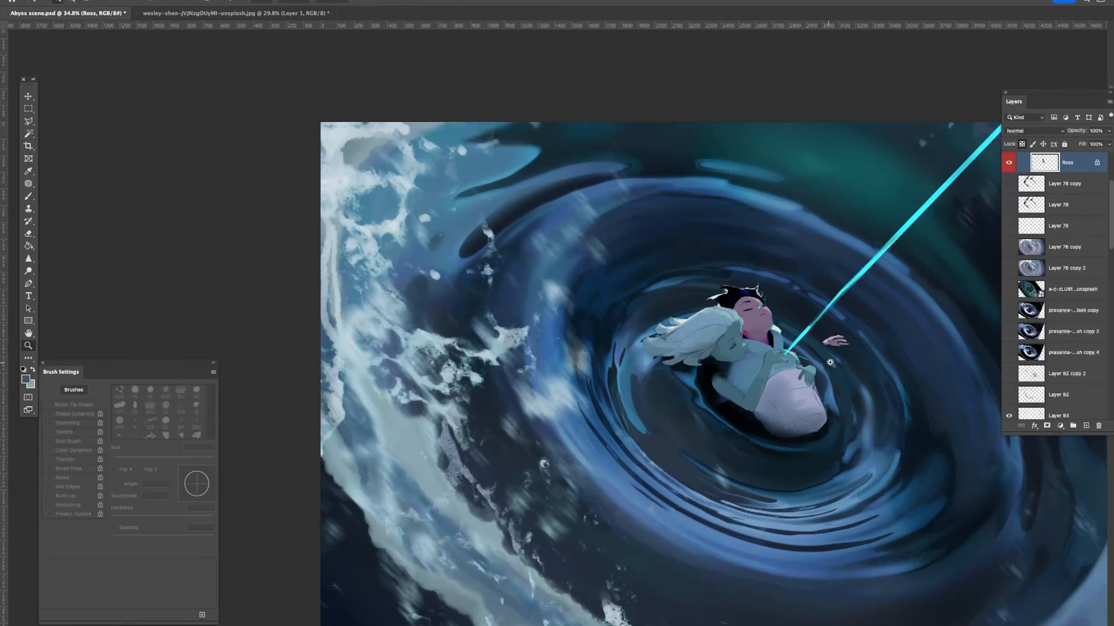
pyautogui.press('b')
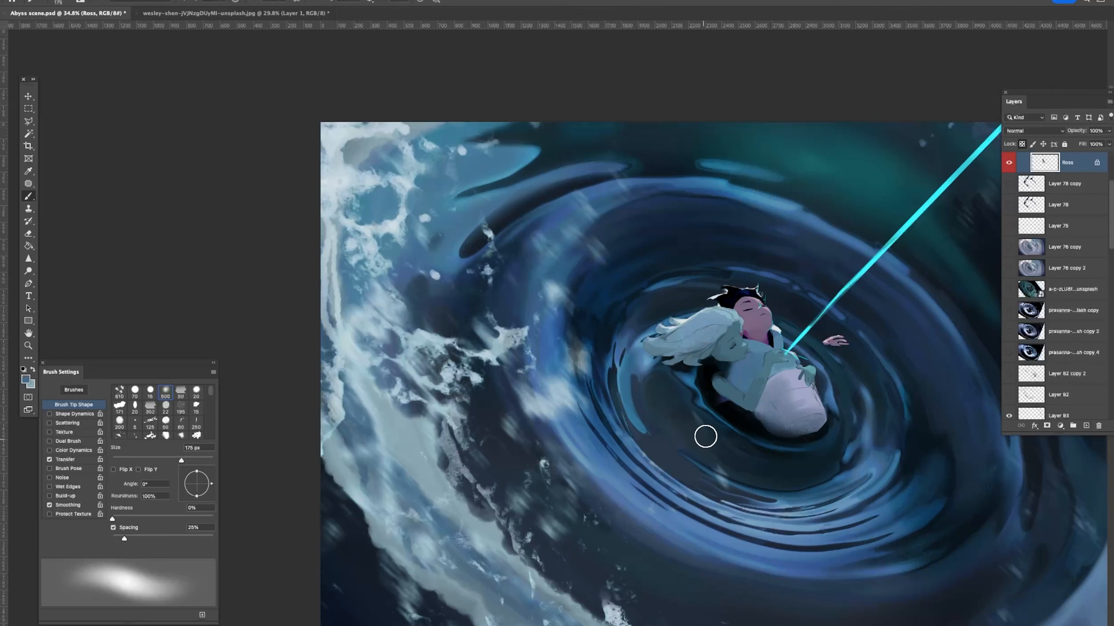
# Step: Sample the blue of the upper clothing beneath the light-haired figure's face and reduce the soft brush to 35 px
pyautogui.press('z')
pyautogui.moveTo(739, 352); pyautogui.dragTo(762, 353)
pyautogui.press('b')
pyautogui.keyDown('alt'); pyautogui.click(754, 352); pyautogui.keyUp('alt')
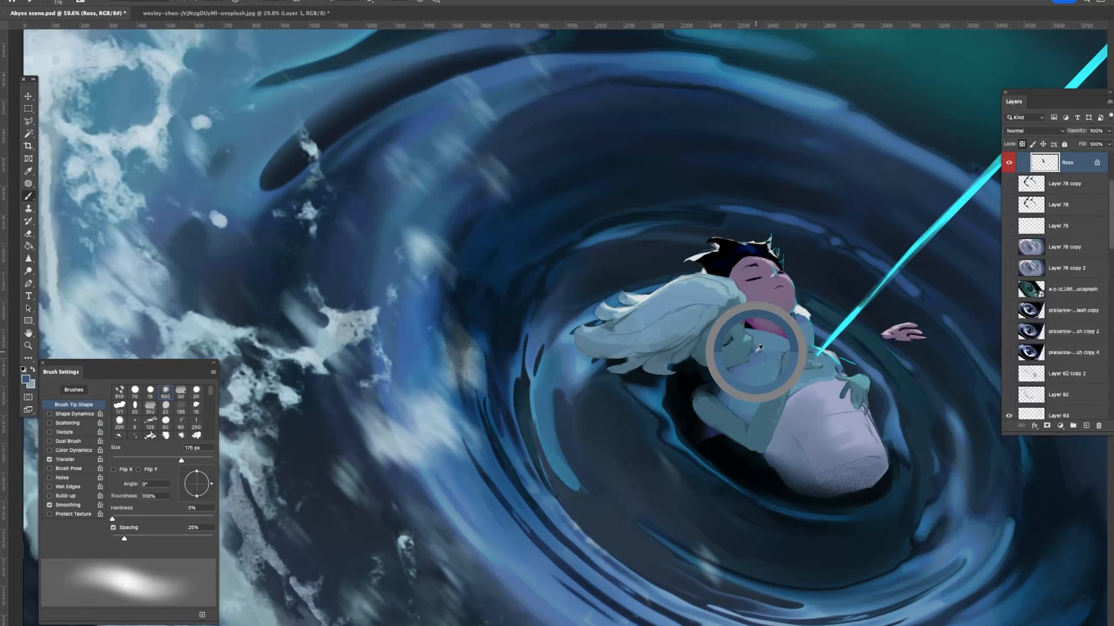
pyautogui.press('[')
pyautogui.press('[')
pyautogui.press('[')
pyautogui.press('[')
pyautogui.press('[')
pyautogui.press('[')
pyautogui.press('[')
pyautogui.press('[')
pyautogui.press('[')
pyautogui.press('[')
pyautogui.press('[')
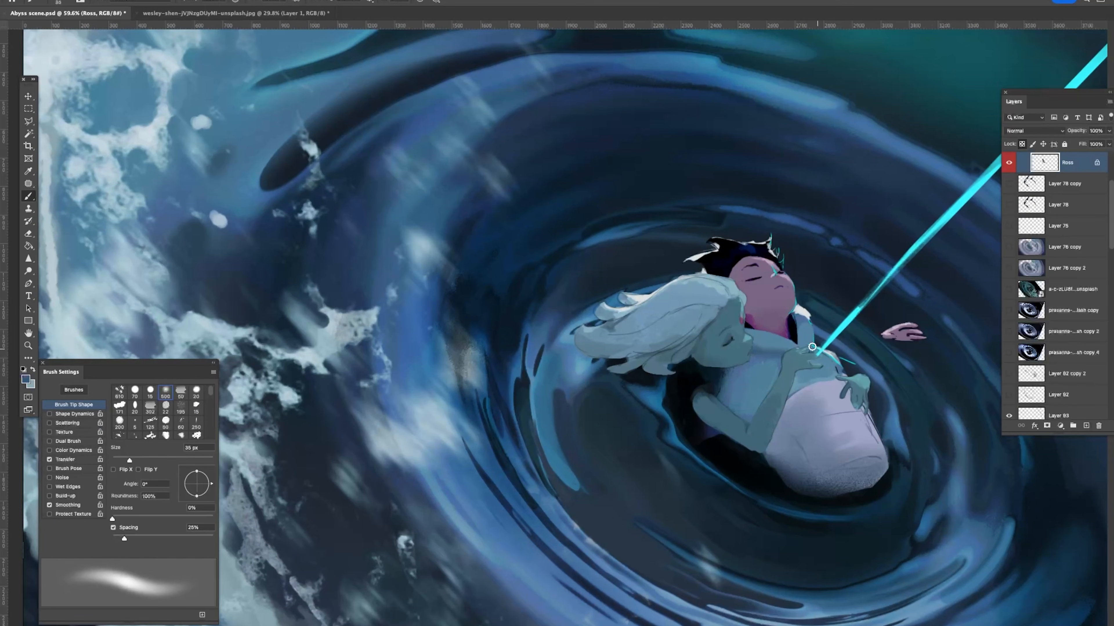
# Step: Enlarge the soft brush to 90 px and shade the blue upper clothing between the light-haired figure's face and arm
pyautogui.press(']')
pyautogui.press(']')
pyautogui.press(']')
pyautogui.press(']')
pyautogui.press(']')
pyautogui.press(']')
pyautogui.press(']')
pyautogui.press(']')
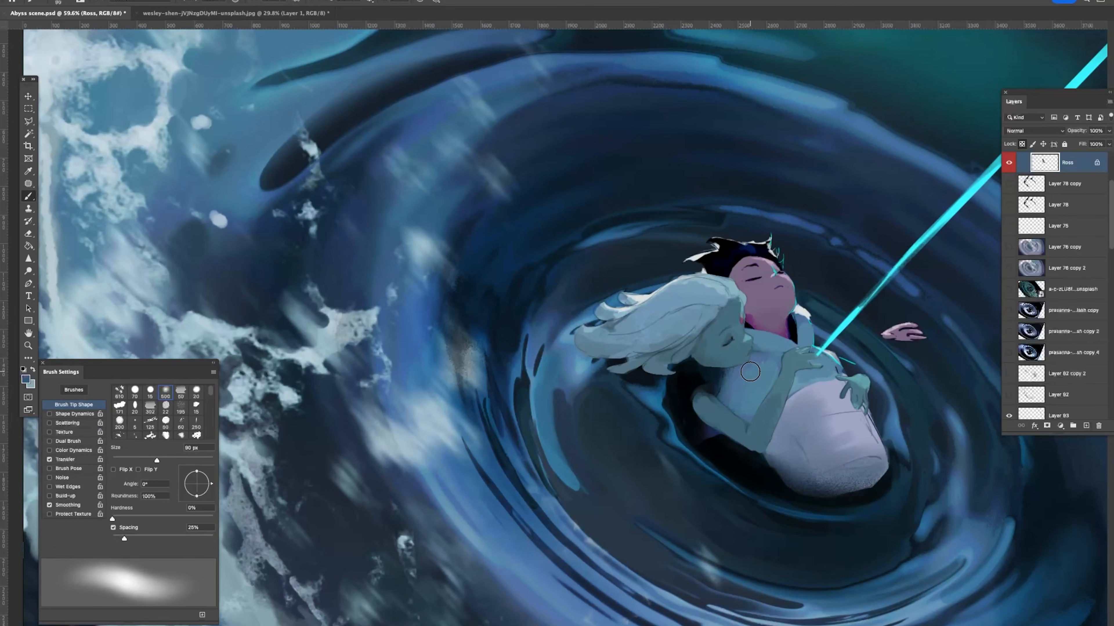
pyautogui.press('z')
pyautogui.moveTo(835, 340); pyautogui.dragTo(827, 295)
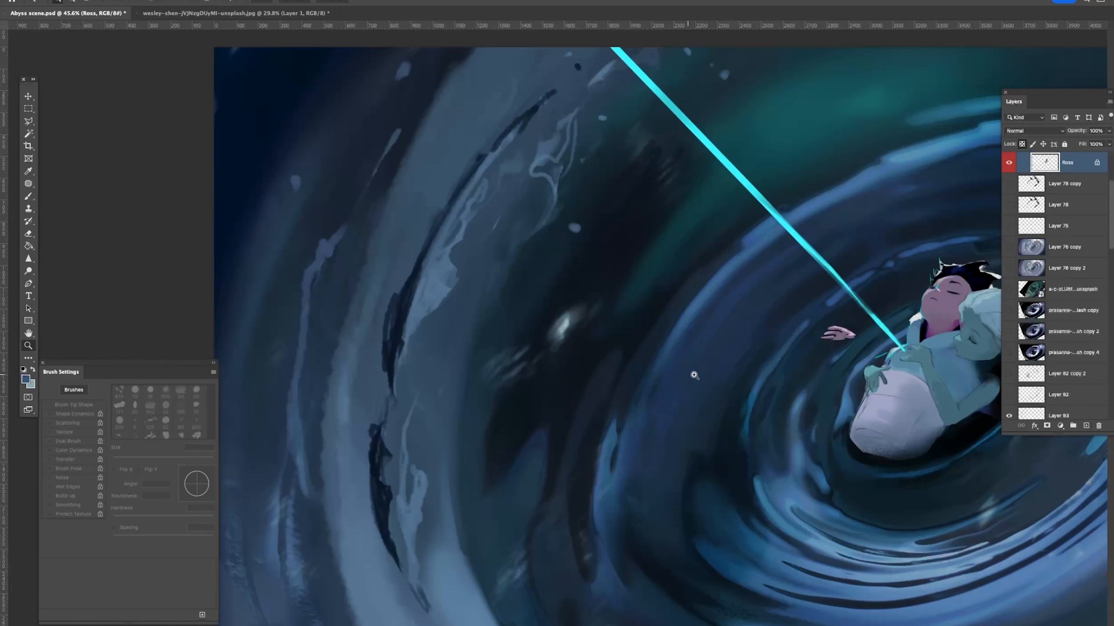
# Step: Sample the dark tone beside the arm, shade the clothing under the light-haired figure's chin and reduce the brush to 25 px
pyautogui.moveTo(1000, 417); pyautogui.dragTo(770, 417)
pyautogui.press('b')
pyautogui.keyDown('alt'); pyautogui.click(767, 370); pyautogui.keyUp('alt')
pyautogui.moveTo(731, 354); pyautogui.dragTo(739, 369)
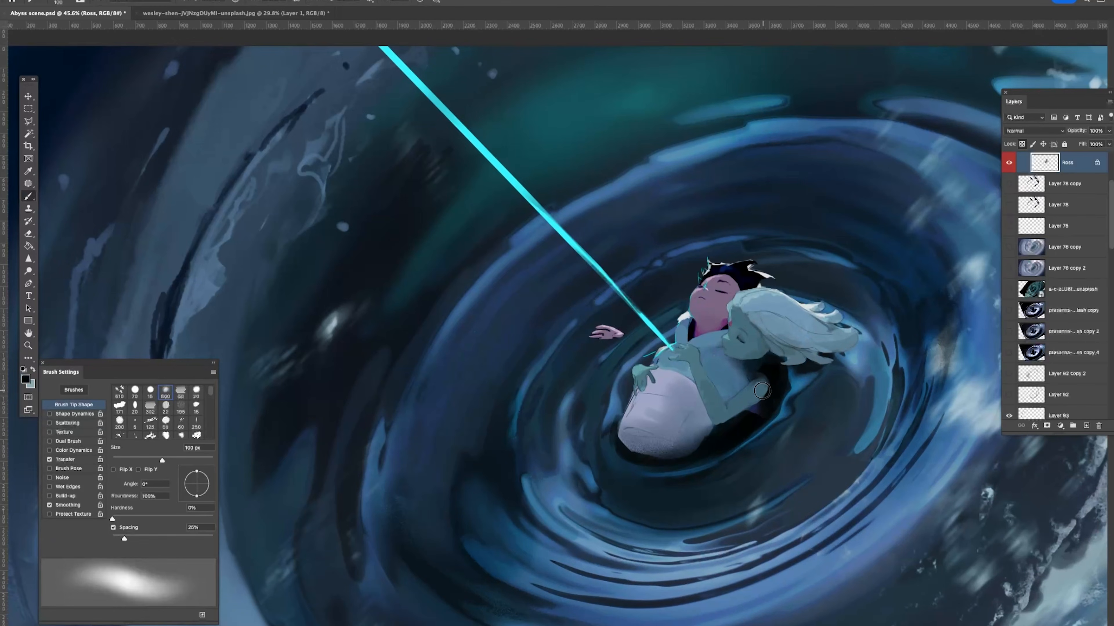
pyautogui.press('[')
pyautogui.press('[')
pyautogui.press('[')
pyautogui.press('[')
pyautogui.press('[')
pyautogui.press('[')
pyautogui.press('[')
pyautogui.press('[')
pyautogui.press('[')
pyautogui.press('[')
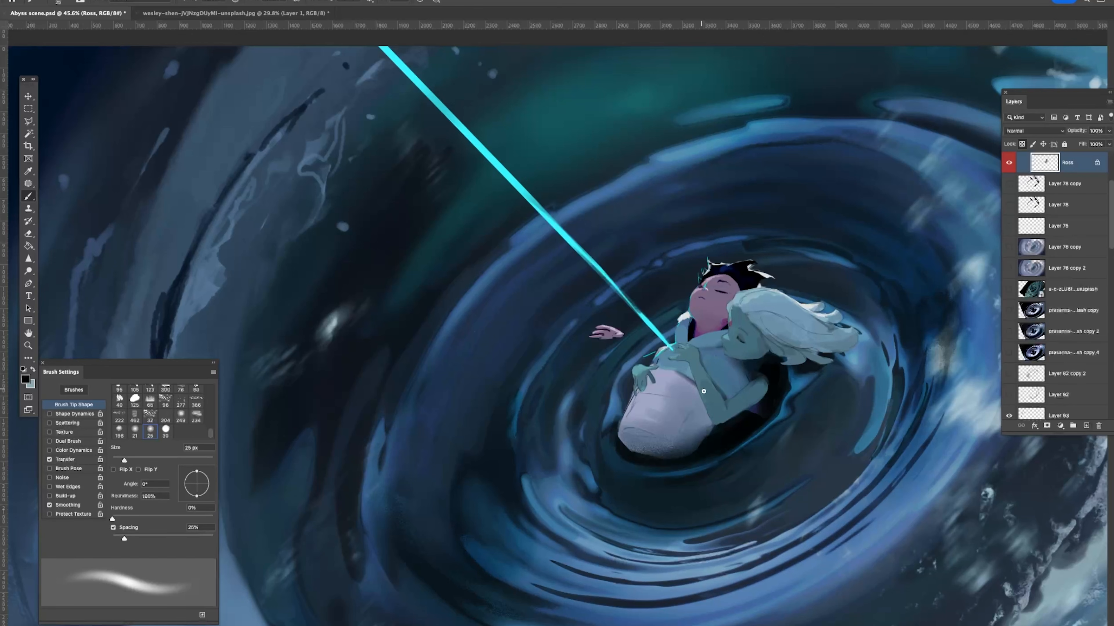
# Step: Sample the clothing's shadow tone, darken its lower edge with a broad soft stroke and set the brush to 125 px
pyautogui.keyDown('alt'); pyautogui.click(697, 421); pyautogui.keyUp('alt')
pyautogui.press(']')
pyautogui.press(']')
pyautogui.press(']')
pyautogui.press(']')
pyautogui.press(']')
pyautogui.press(']')
pyautogui.press(']')
pyautogui.press(']')
pyautogui.press(']')
pyautogui.press(']')
pyautogui.press(']')
pyautogui.press(']')
pyautogui.press(']')
pyautogui.moveTo(657, 445)
pyautogui.mouseDown()
pyautogui.moveTo(748, 406)
pyautogui.moveTo(700, 436)
pyautogui.moveTo(694, 453)
pyautogui.moveTo(716, 436)
pyautogui.mouseUp()
pyautogui.keyDown('alt'); pyautogui.click(711, 437); pyautogui.keyUp('alt')
pyautogui.press('[')
pyautogui.press('[')
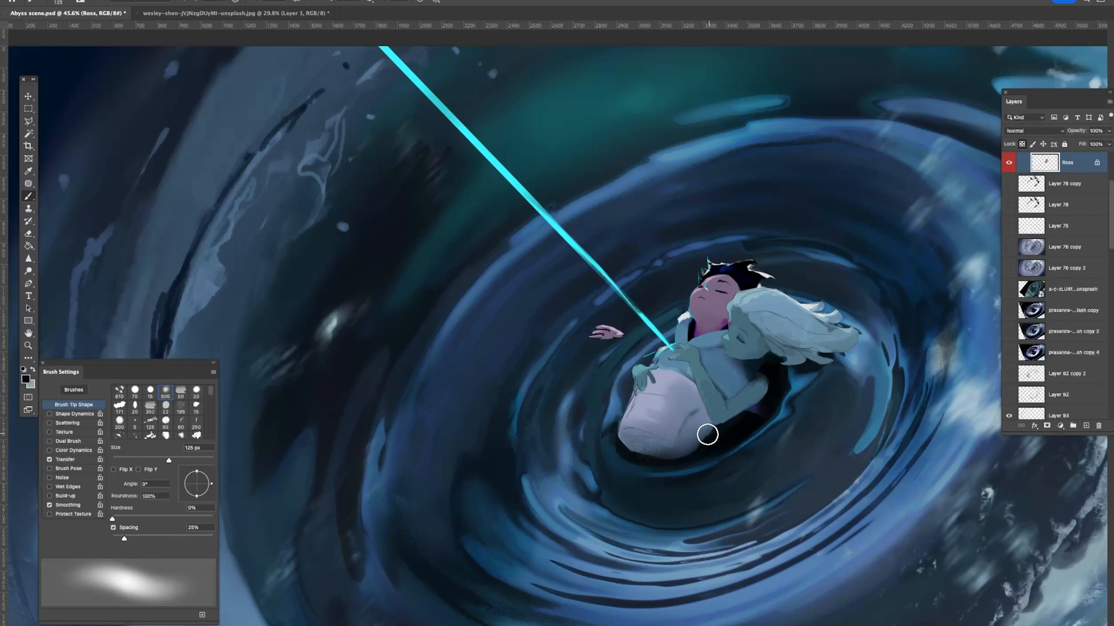
# Step: Switch to the 196 textured brush at 60 px, test it beneath the white clothing and undo the last stroke
pyautogui.press('[')
pyautogui.press('[')
pyautogui.press('[')
pyautogui.press('[')
pyautogui.press('[')
pyautogui.rightClick(786, 327)
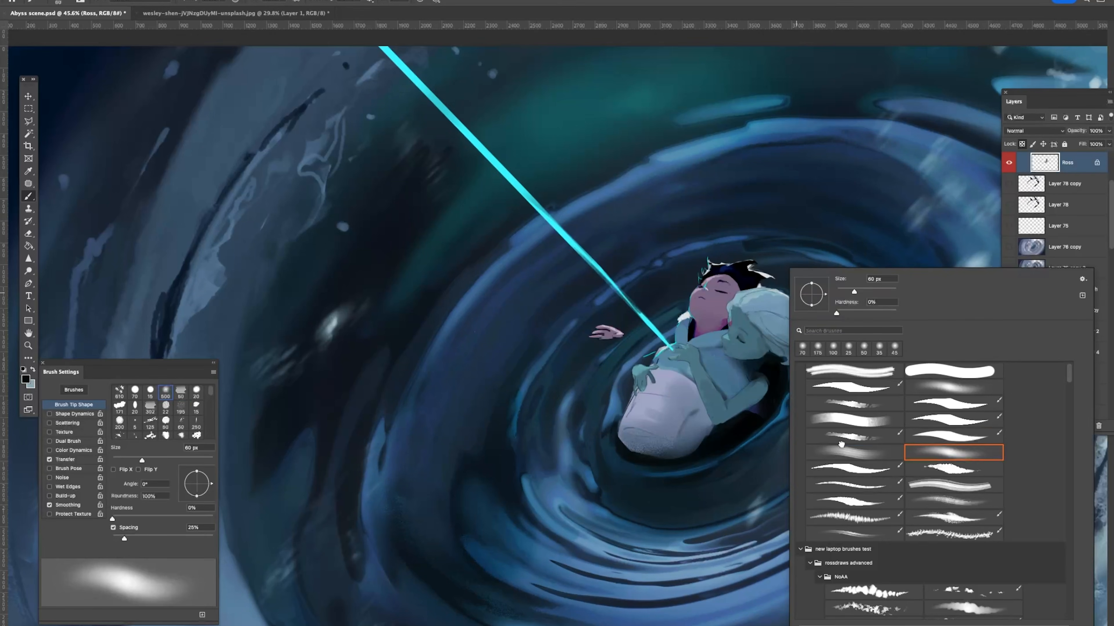
pyautogui.click(841, 448)
pyautogui.click(718, 440)
pyautogui.press('[')
pyautogui.press('[')
pyautogui.press('[')
pyautogui.press('[')
pyautogui.press('[')
pyautogui.press('[')
pyautogui.press('[')
pyautogui.press('[')
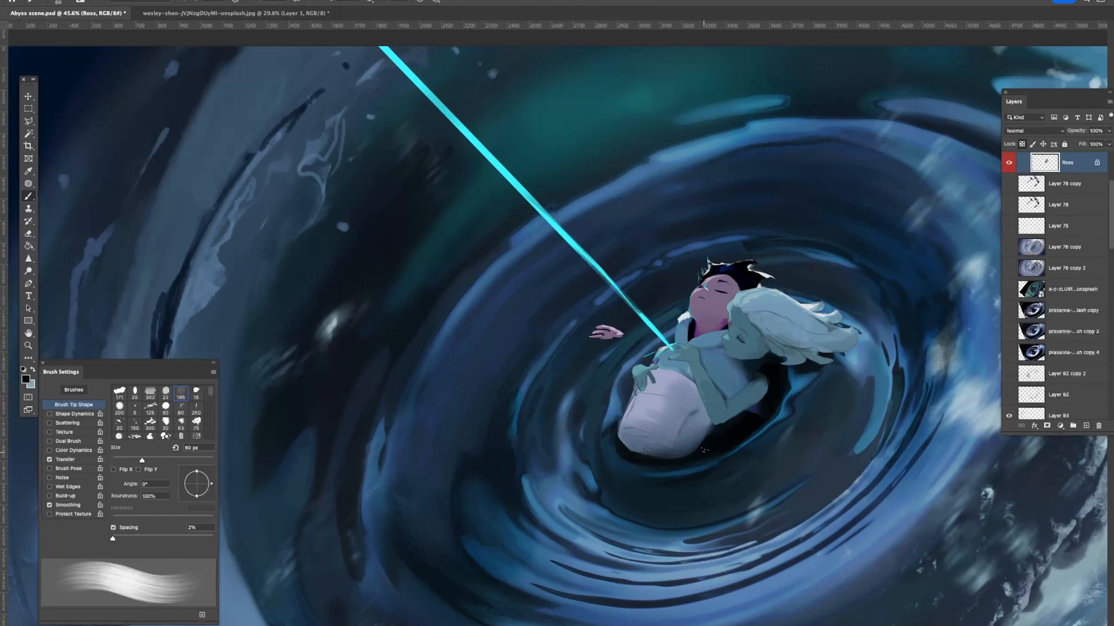
pyautogui.press('super+z')
# Step: Stroke shadow along the white clothing's lower edge, sample a blue from the upper clothing and reduce the brush to 35 px
pyautogui.moveTo(624, 449); pyautogui.dragTo(720, 438)
pyautogui.press('z')
pyautogui.moveTo(755, 353)
pyautogui.mouseDown()
pyautogui.moveTo(706, 351)
pyautogui.moveTo(783, 349)
pyautogui.mouseUp()
pyautogui.press('b')
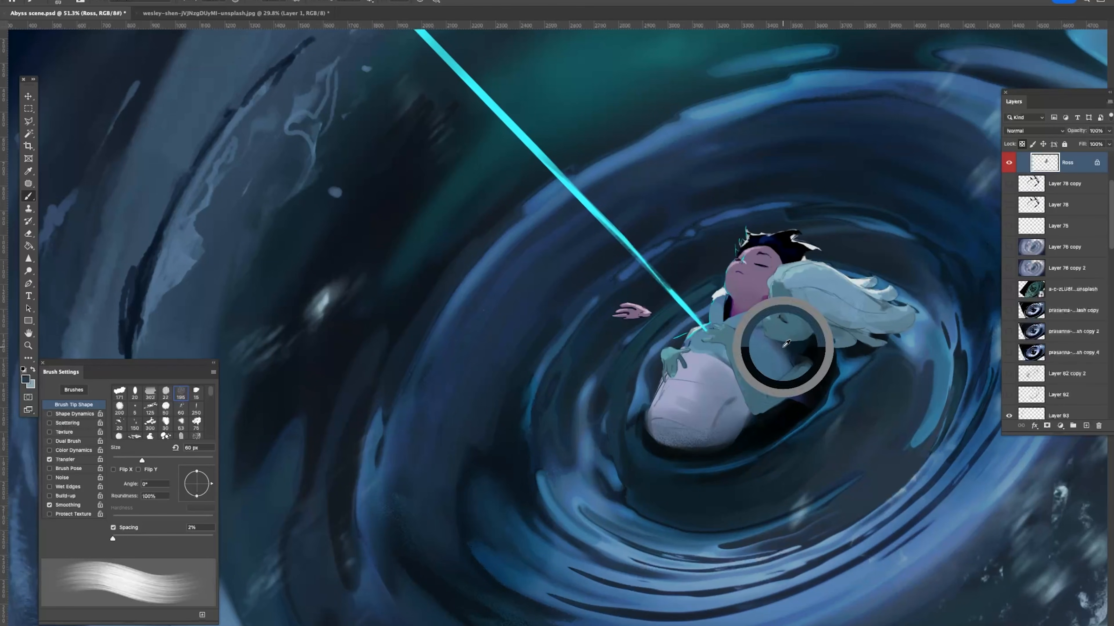
pyautogui.press('[')
pyautogui.press('[')
pyautogui.press('[')
pyautogui.press('[')
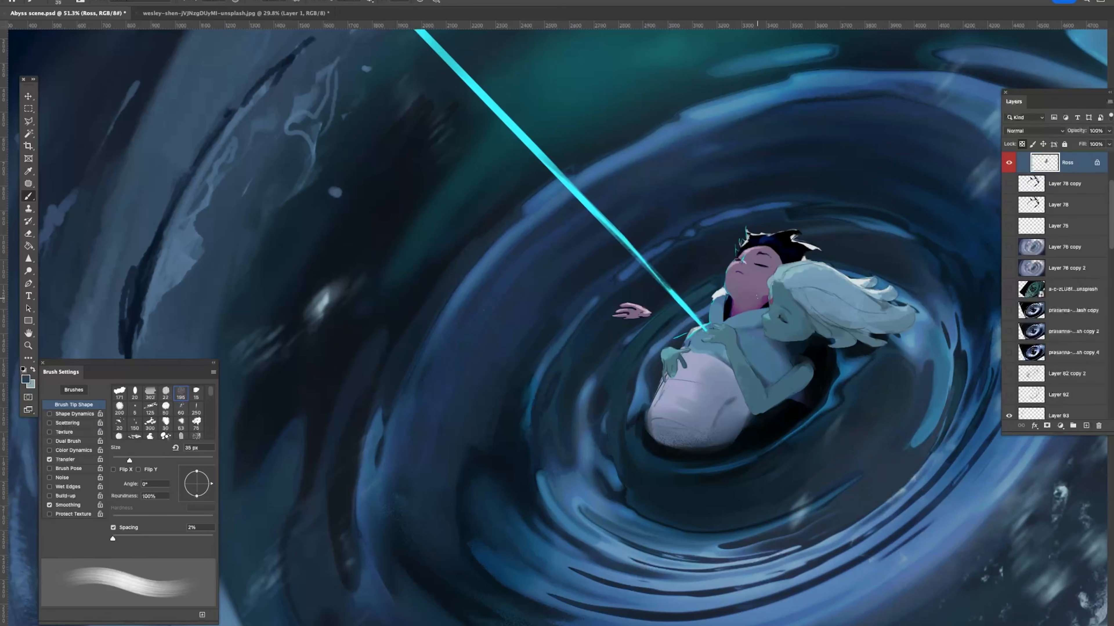
# Step: Sample the purple shadow tone on the dark-haired figure's neck and reduce the brush to 15 px
pyautogui.moveTo(759, 297); pyautogui.dragTo(799, 299)
pyautogui.keyDown('alt'); pyautogui.click(770, 302); pyautogui.keyUp('alt')
pyautogui.press('[')
pyautogui.press('[')
pyautogui.press('[')
pyautogui.press('[')
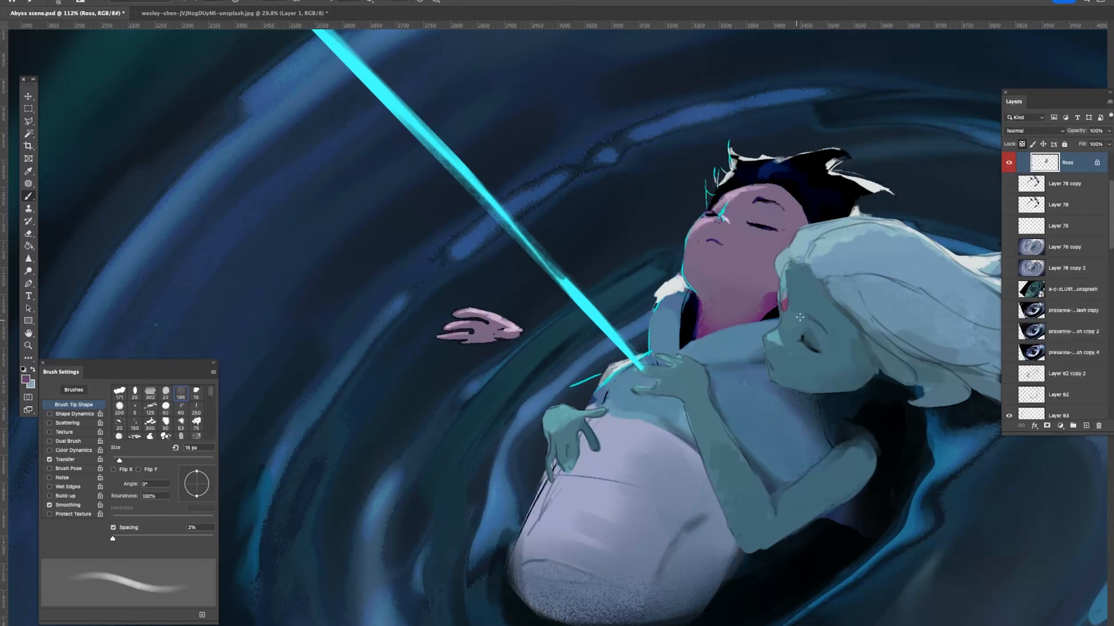
# Step: Switch to the 171 textured brush preset and set its size to 35 px
pyautogui.rightClick(787, 312)
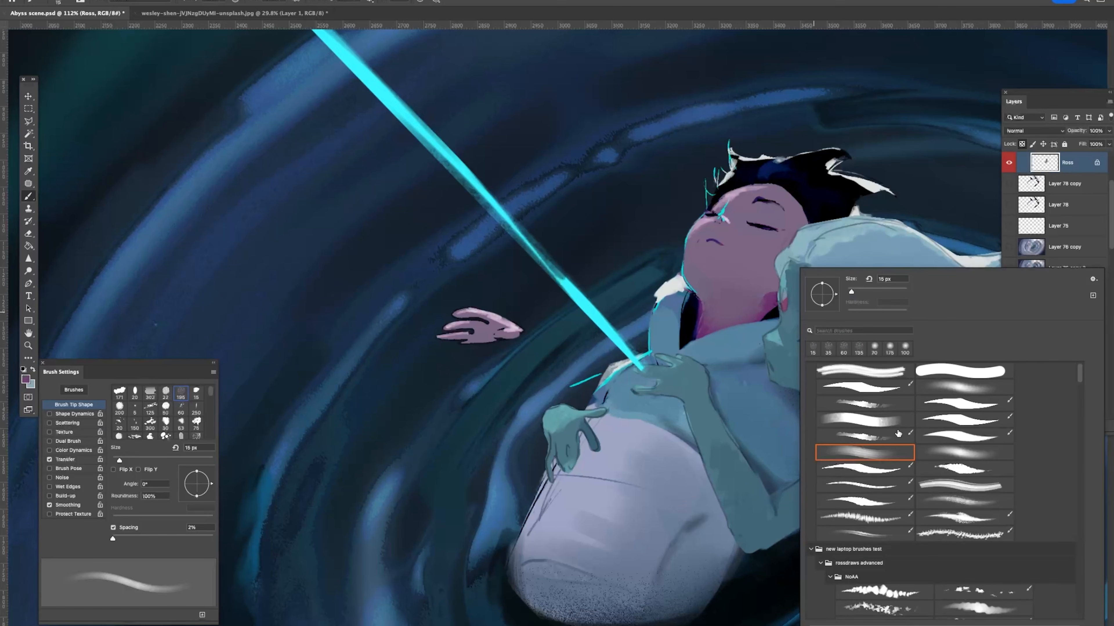
pyautogui.click(862, 421)
pyautogui.press('Return')
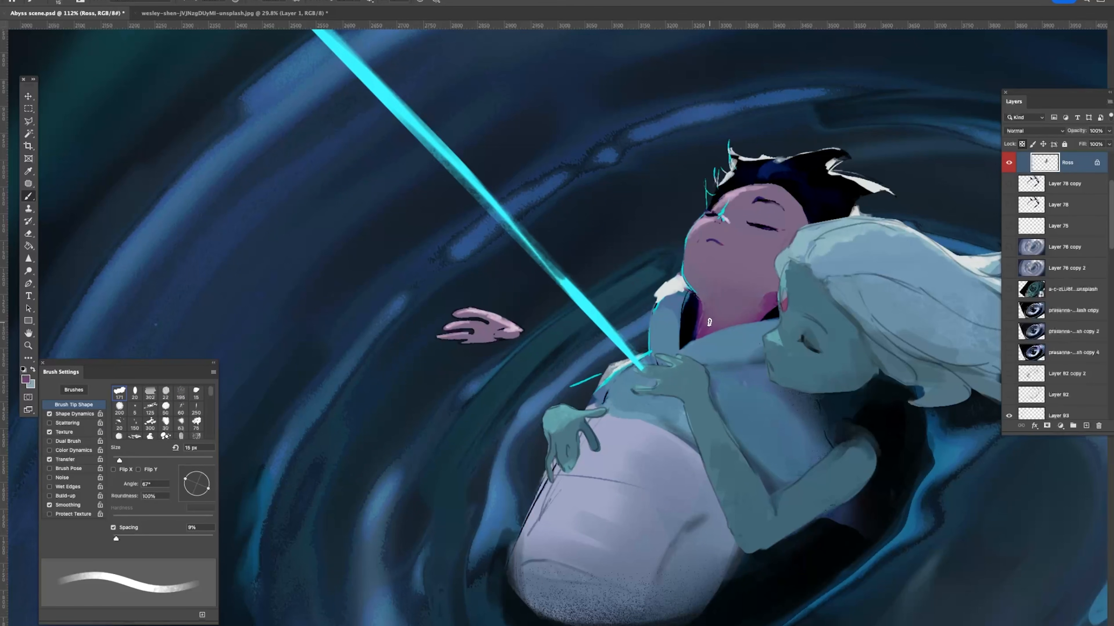
pyautogui.press(']')
pyautogui.press(']')
pyautogui.press(']')
pyautogui.press(']')
# Step: Try textured strokes on the dark-haired figure's face and neck and undo them
pyautogui.moveTo(692, 281)
pyautogui.mouseDown()
pyautogui.moveTo(728, 290)
pyautogui.moveTo(707, 296)
pyautogui.moveTo(721, 317)
pyautogui.moveTo(782, 291)
pyautogui.mouseUp()
pyautogui.moveTo(837, 259); pyautogui.dragTo(797, 176)
pyautogui.moveTo(811, 268); pyautogui.dragTo(845, 268)
pyautogui.press('super+z')
pyautogui.press('super+z')
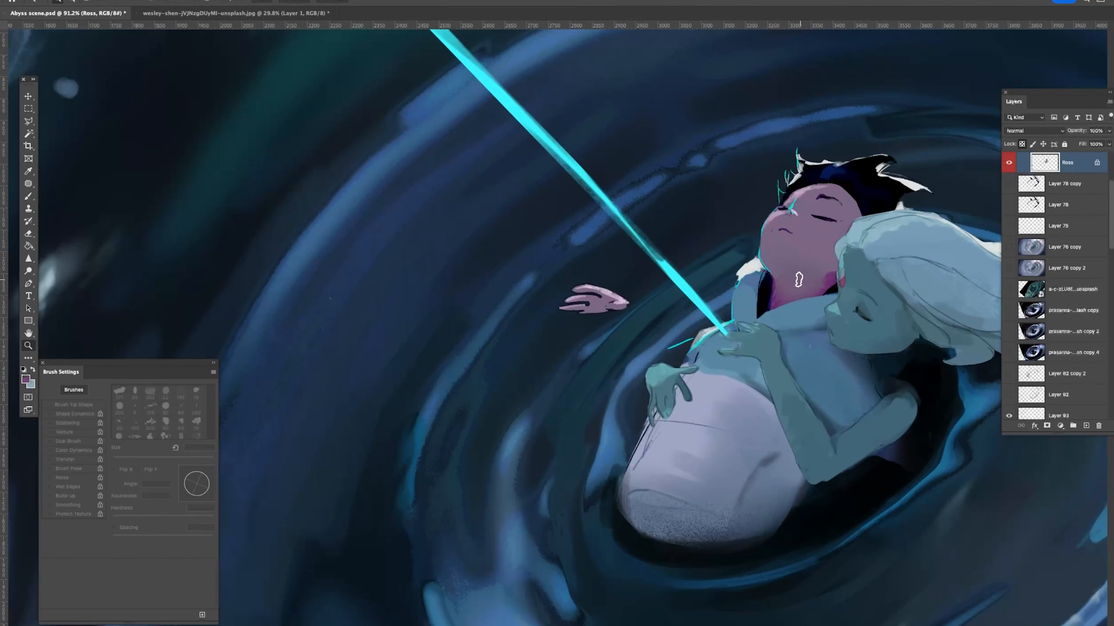
# Step: Sample skin and shadow tones to blend the dark-haired figure's neck, reducing the textured brush to 15 px
pyautogui.keyDown('alt'); pyautogui.click(783, 270); pyautogui.keyUp('alt')
pyautogui.keyDown('alt'); pyautogui.click(783, 271); pyautogui.keyUp('alt')
pyautogui.keyDown('alt'); pyautogui.click(822, 271); pyautogui.keyUp('alt')
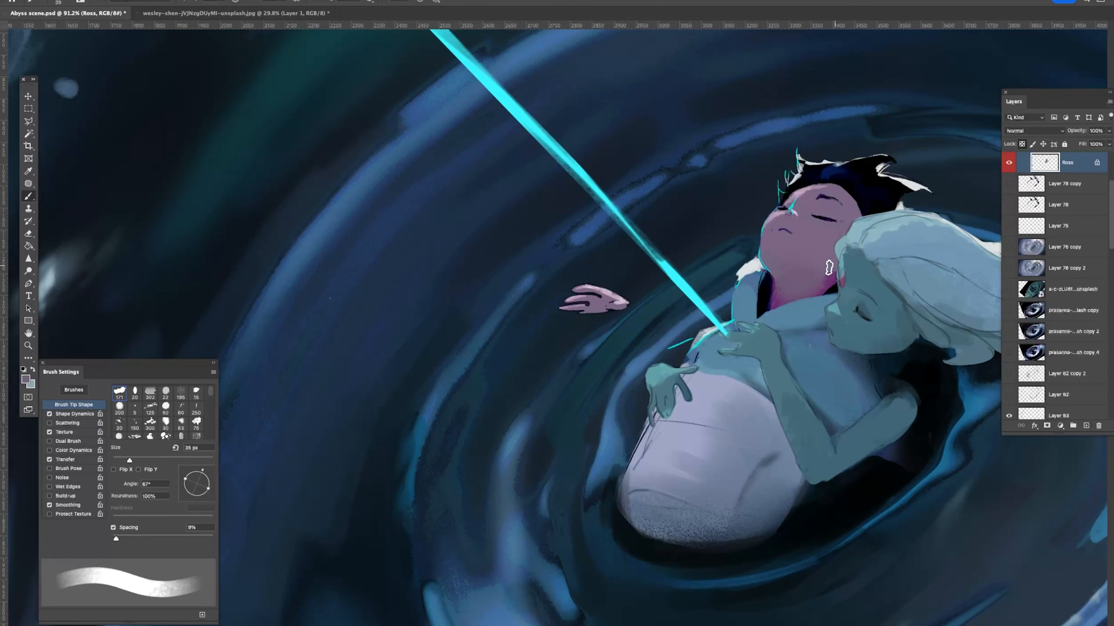
pyautogui.press('[')
pyautogui.press('[')
pyautogui.keyDown('alt'); pyautogui.click(827, 283); pyautogui.keyUp('alt')
pyautogui.keyDown('alt'); pyautogui.click(840, 271); pyautogui.keyUp('alt')
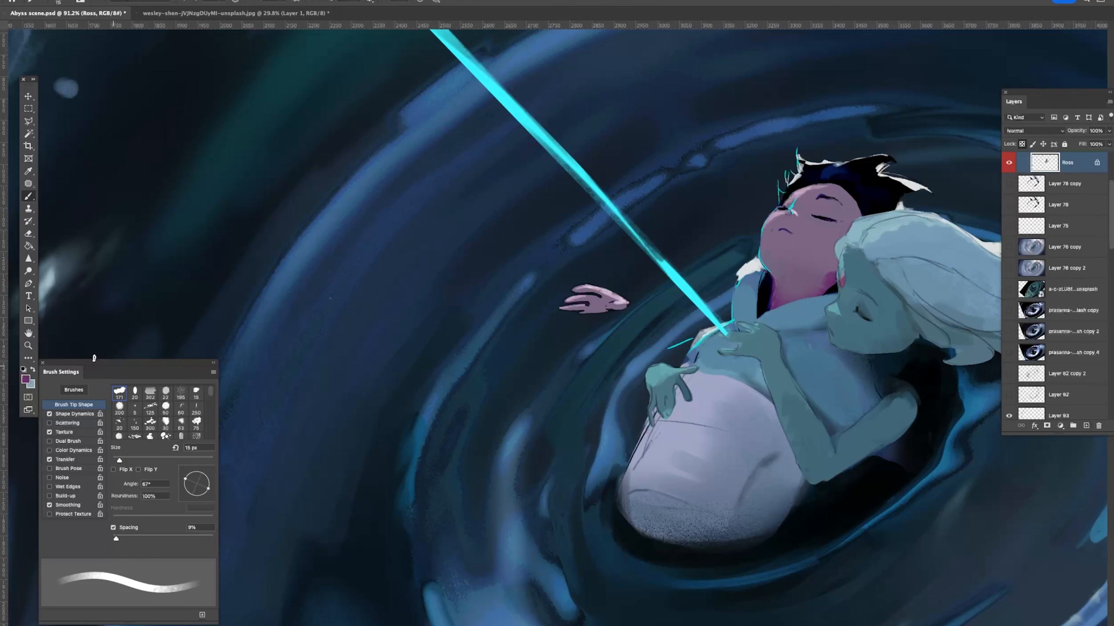
# Step: Shift the painting color's hue to a muted red and paint the neck shadow beside the light-haired figure's forehead
pyautogui.click(25, 379)
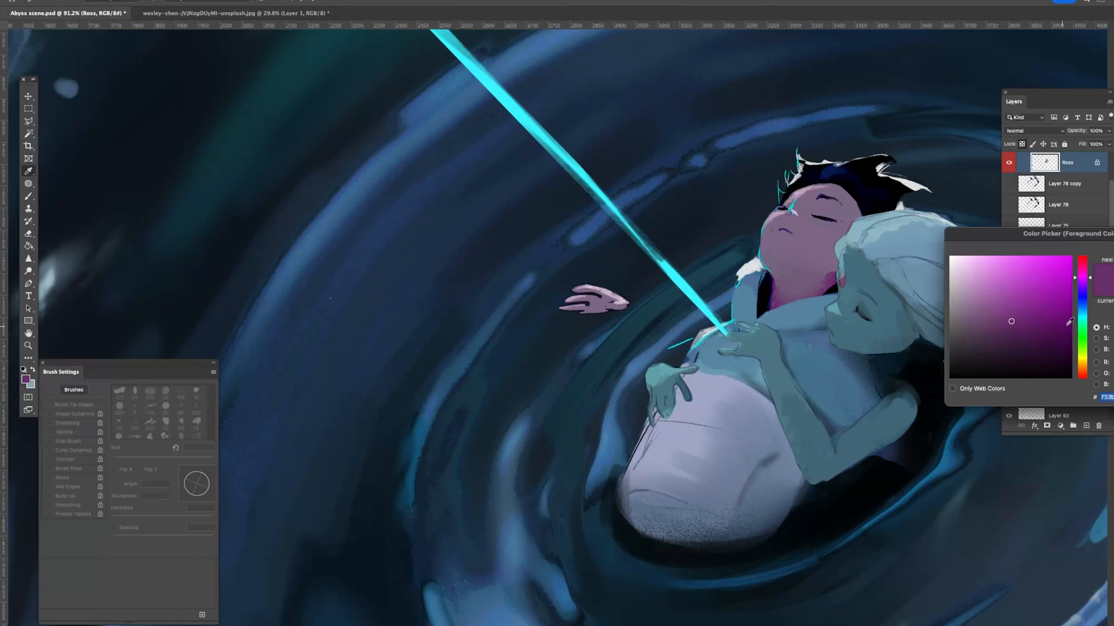
pyautogui.moveTo(1088, 281); pyautogui.dragTo(1088, 262)
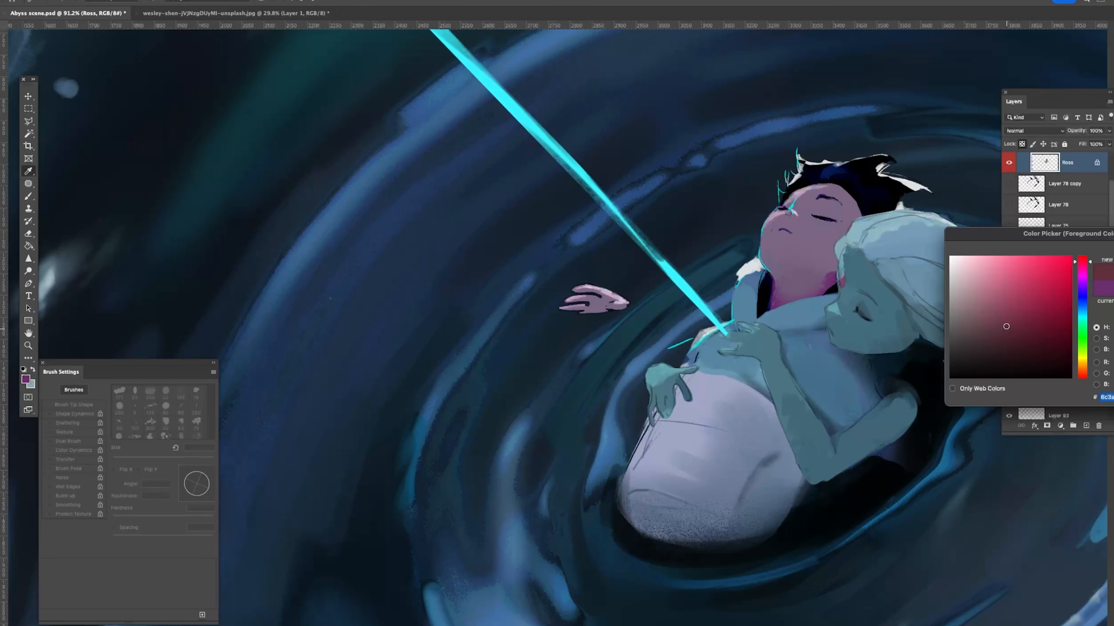
pyautogui.press('Return')
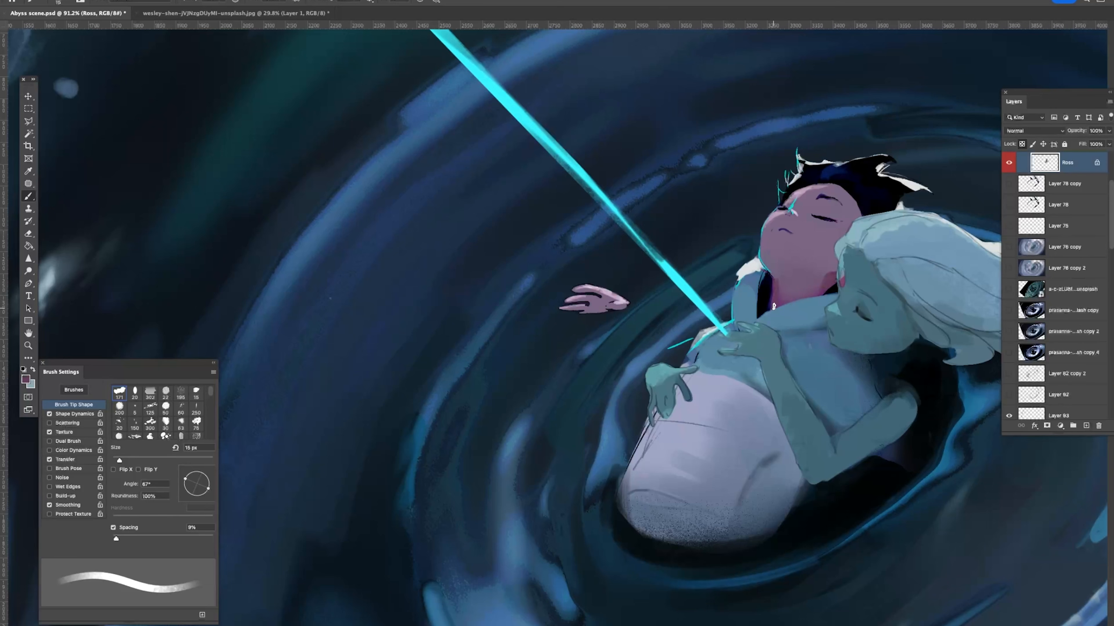
pyautogui.keyDown('alt'); pyautogui.click(830, 278); pyautogui.keyUp('alt')
pyautogui.keyDown('alt'); pyautogui.click(770, 281); pyautogui.keyUp('alt')
pyautogui.moveTo(810, 346); pyautogui.dragTo(829, 360)
pyautogui.press('b')
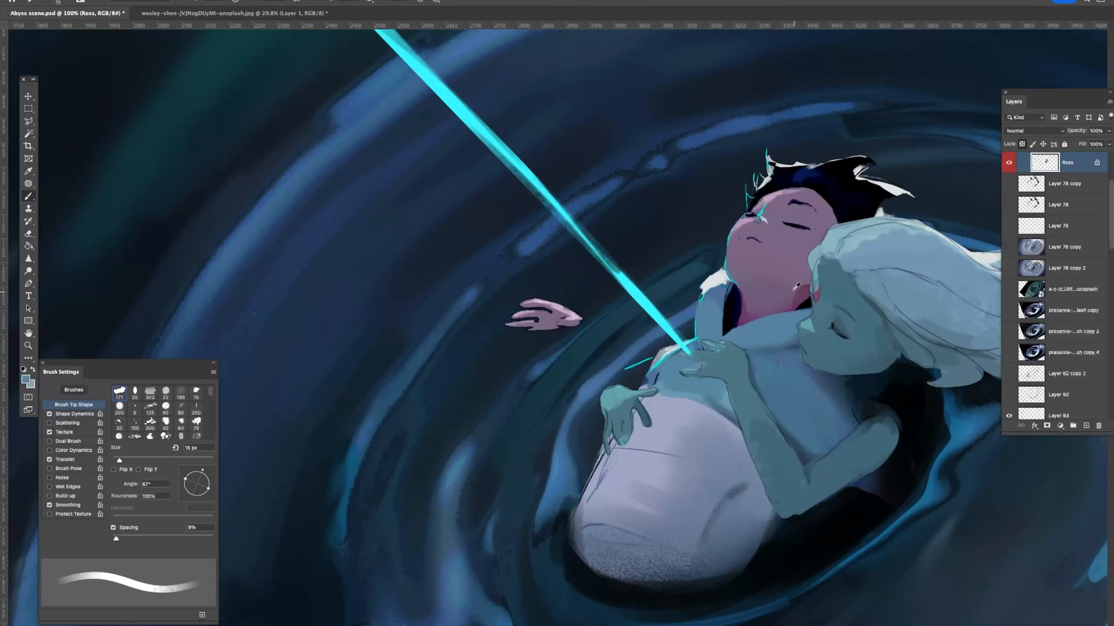
# Step: Touch up the face around the near eyebrow with sampled skin tones, reduce the brush to 7 px and undo the last stroke
pyautogui.keyDown('alt'); pyautogui.click(761, 254); pyautogui.keyUp('alt')
pyautogui.keyDown('alt'); pyautogui.click(803, 210); pyautogui.keyUp('alt')
pyautogui.moveTo(802, 199); pyautogui.dragTo(828, 225)
pyautogui.keyDown('alt'); pyautogui.click(789, 203); pyautogui.keyUp('alt')
pyautogui.press('[')
pyautogui.press('[')
pyautogui.press('[')
pyautogui.press('[')
pyautogui.press('super+z')
pyautogui.keyDown('alt'); pyautogui.click(820, 202); pyautogui.keyUp('alt')
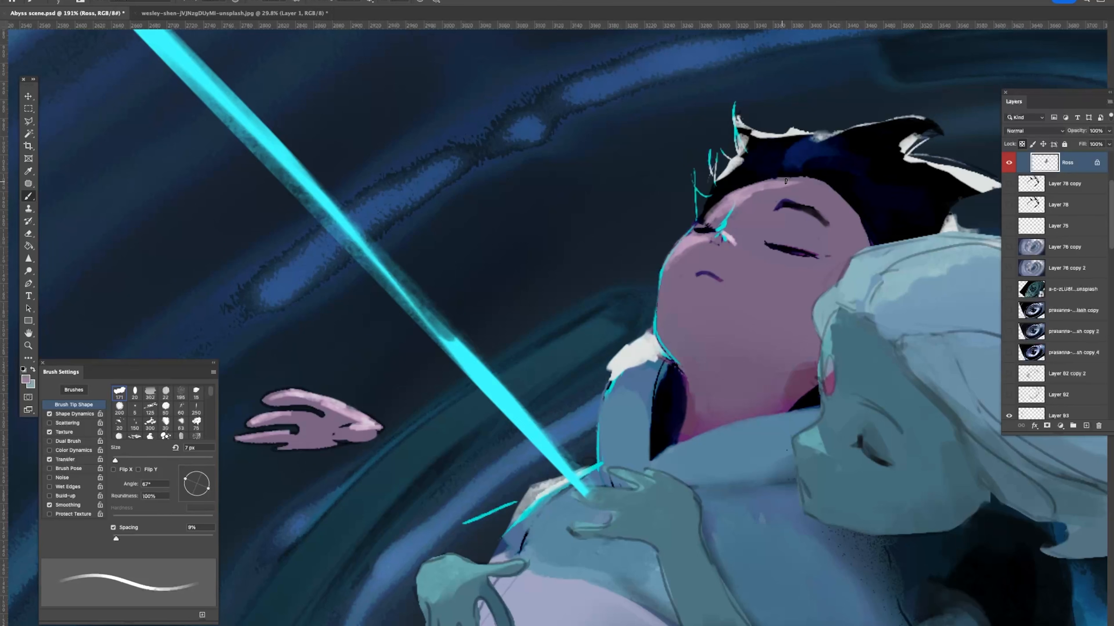
# Step: Reduce the textured brush to 4 px and refine the dark-haired figure's far eyebrow and nose with dark and sampled skin tones
pyautogui.press('[')
pyautogui.press('[')
pyautogui.press('[')
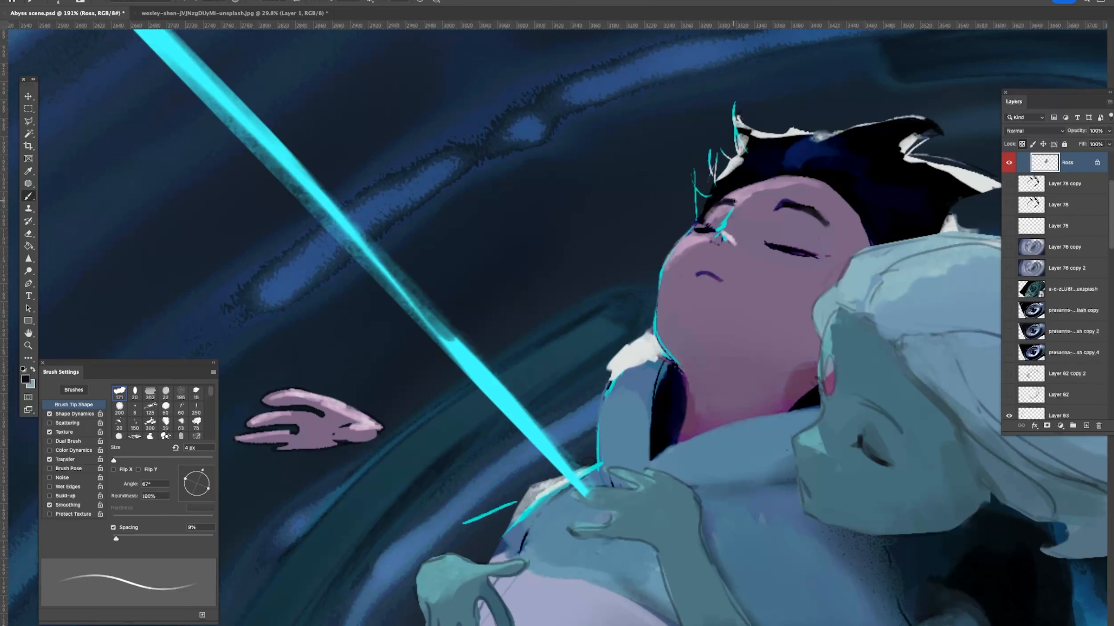
pyautogui.moveTo(736, 268); pyautogui.dragTo(679, 286)
pyautogui.moveTo(735, 263); pyautogui.dragTo(783, 264)
pyautogui.keyDown('alt'); pyautogui.click(728, 244); pyautogui.keyUp('alt')
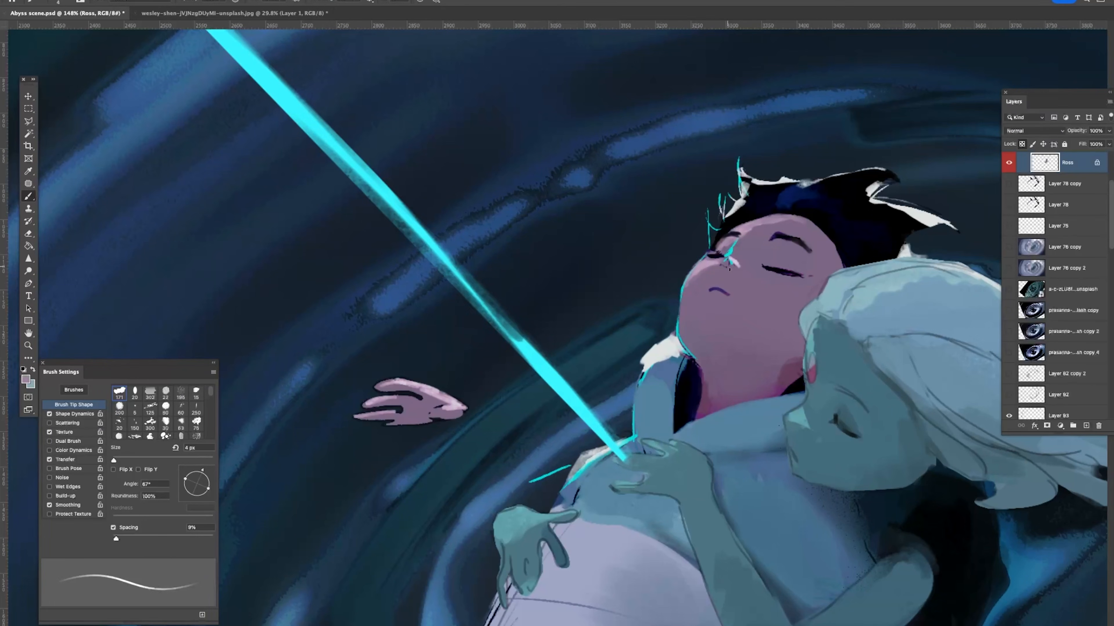
pyautogui.moveTo(736, 339)
pyautogui.mouseDown()
pyautogui.moveTo(704, 343)
pyautogui.moveTo(753, 350)
pyautogui.mouseUp()
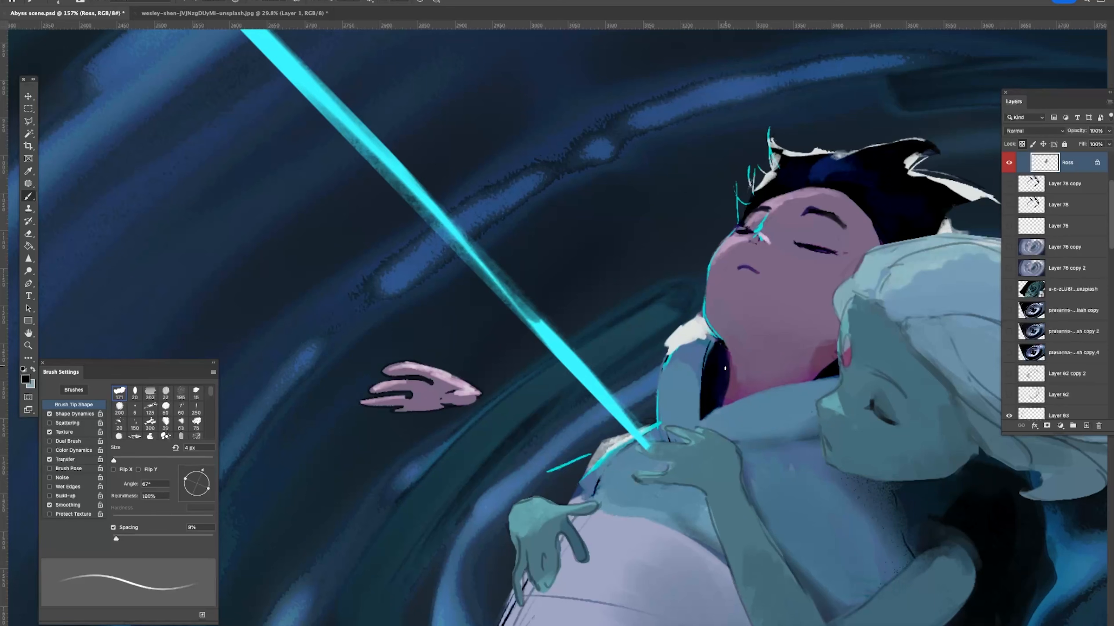
pyautogui.press('z')
pyautogui.moveTo(725, 368); pyautogui.dragTo(696, 426)
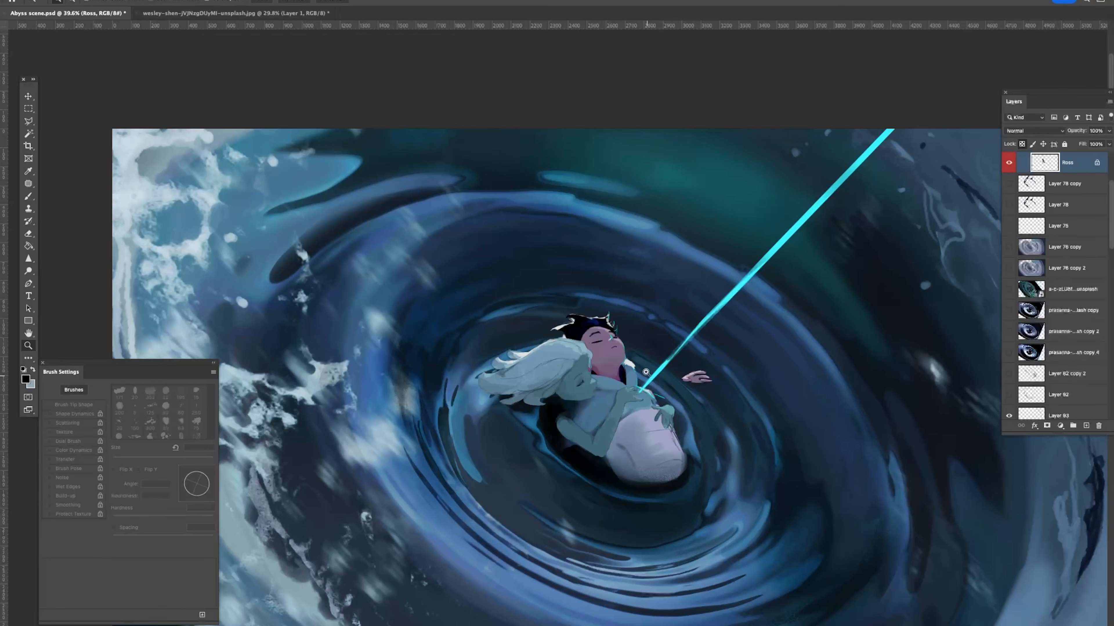
# Step: Select Layer 74 from the hand on the white clothing, lock its transparent pixels and set the brush to 1 px
pyautogui.scroll(5, 632, 373)
pyautogui.press('b')
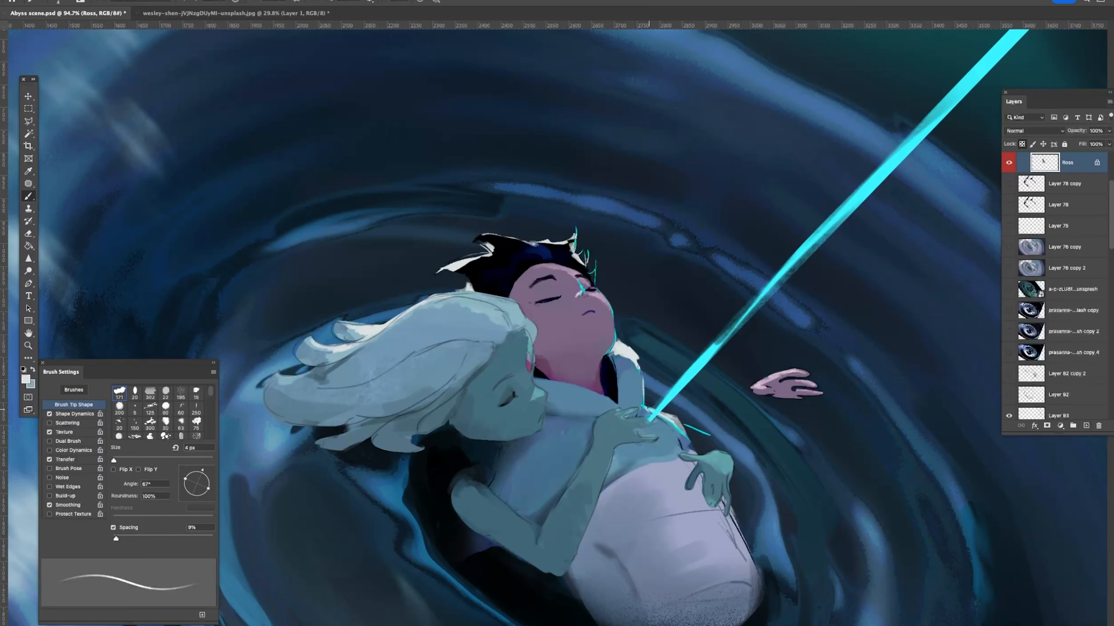
pyautogui.press('z')
pyautogui.scroll(-2, 730, 433)
pyautogui.click(28, 97)
pyautogui.click(704, 470)
pyautogui.scroll(4, 698, 450)
pyautogui.press('b')
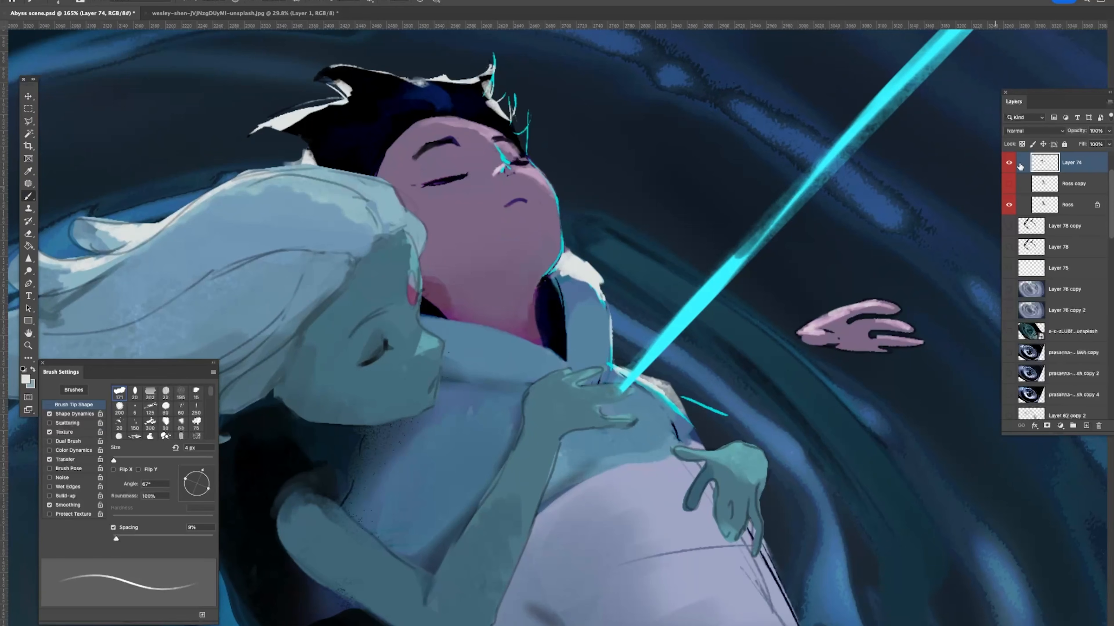
pyautogui.press('[')
pyautogui.press('[')
pyautogui.press('[')
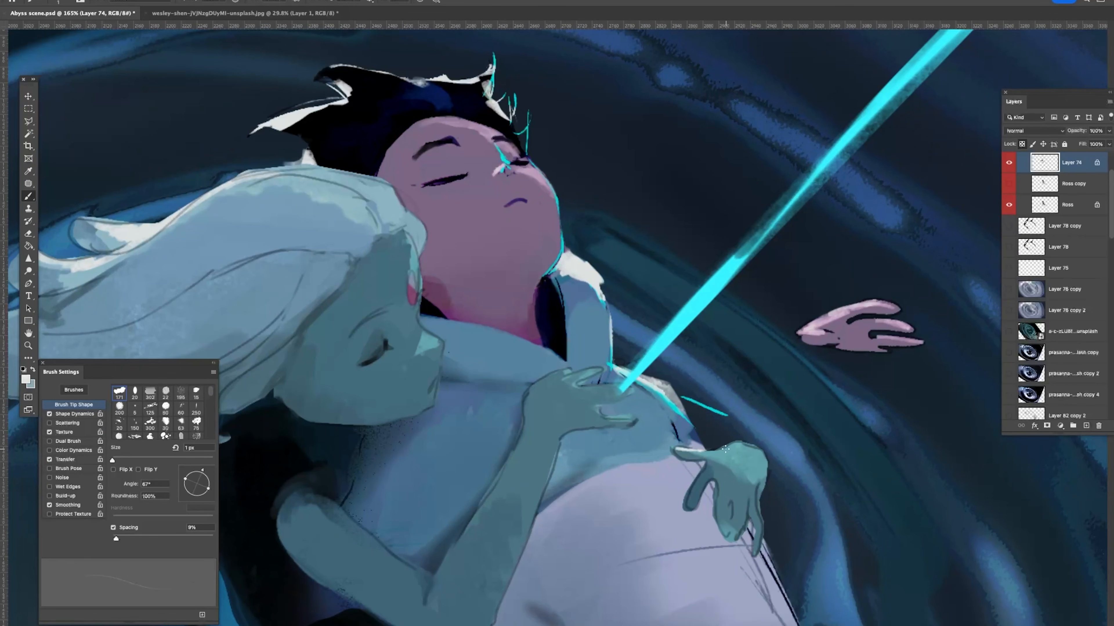
# Step: Enlarge the textured brush to about 45 px and paint a near-white highlight along the top of the hand on the white clothing
pyautogui.press(']')
pyautogui.press(']')
pyautogui.press(']')
pyautogui.press(']')
pyautogui.press(']')
pyautogui.press(']')
pyautogui.press(']')
pyautogui.press(']')
pyautogui.press(']')
pyautogui.press(']')
pyautogui.press(']')
pyautogui.press(']')
pyautogui.press(']')
pyautogui.press(']')
pyautogui.press(']')
pyautogui.press(']')
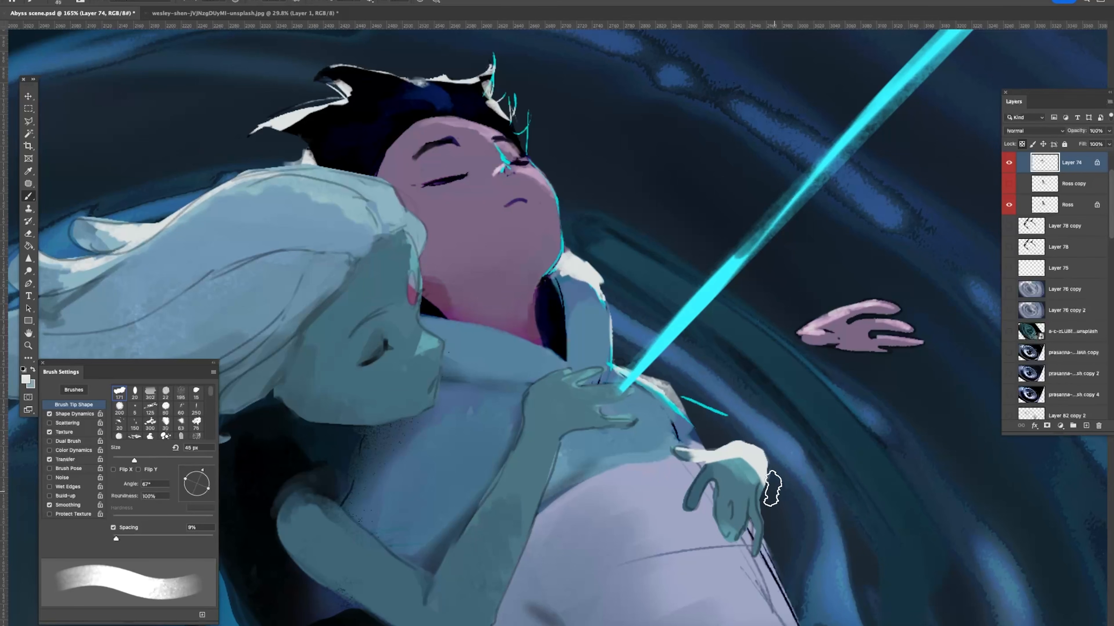
# Step: Undo the trial highlight strokes on the hand and repaint a softer light along its knuckles
pyautogui.press('z')
pyautogui.moveTo(799, 468); pyautogui.dragTo(811, 409)
pyautogui.moveTo(782, 451)
pyautogui.mouseDown()
pyautogui.moveTo(765, 498)
pyautogui.moveTo(796, 550)
pyautogui.mouseUp()
pyautogui.press('b')
pyautogui.moveTo(804, 495)
pyautogui.mouseDown()
pyautogui.moveTo(768, 492)
pyautogui.moveTo(759, 477)
pyautogui.moveTo(768, 517)
pyautogui.mouseUp()
pyautogui.press('super+z')
pyautogui.press('super+z')
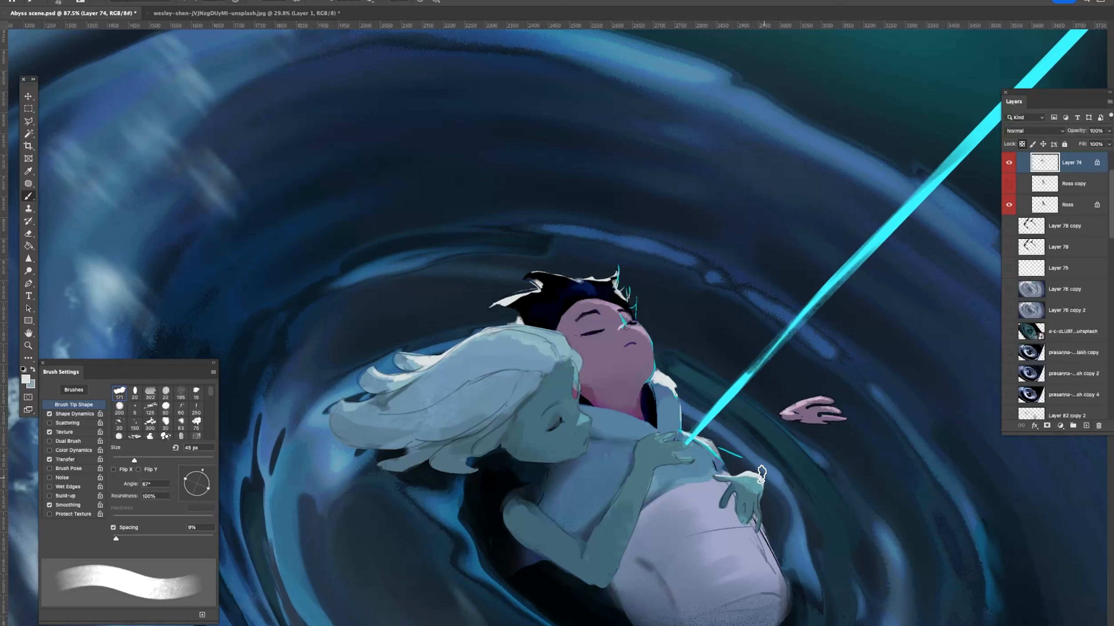
pyautogui.press('super+z')
pyautogui.moveTo(745, 466); pyautogui.dragTo(767, 517)
# Step: Select the Ross layer from the dark-haired figure, reduce the brush to 20 px and touch up the white clothing's outer edge
pyautogui.keyDown('super'); pyautogui.click(642, 381); pyautogui.keyUp('super')
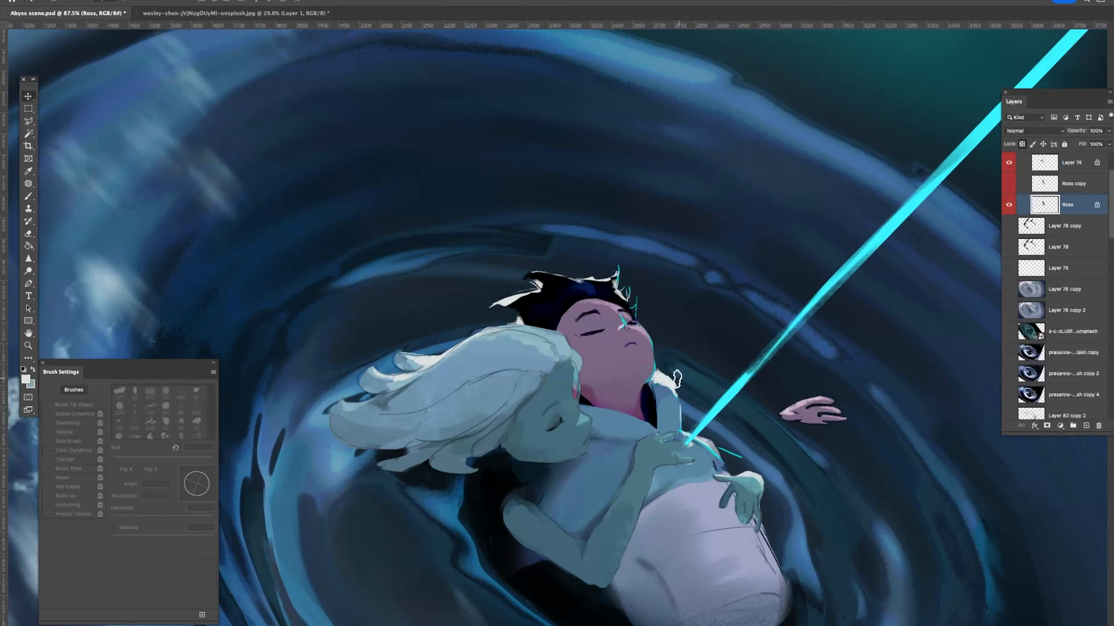
pyautogui.press('[')
pyautogui.press('[')
pyautogui.press('[')
pyautogui.press('[')
pyautogui.press('[')
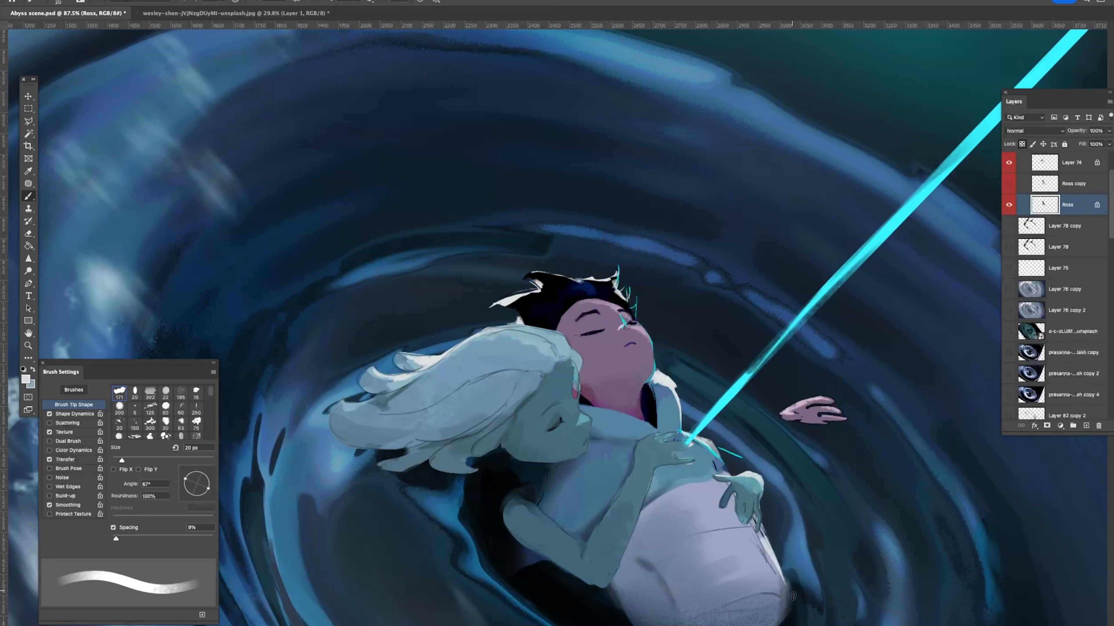
pyautogui.press('z')
pyautogui.moveTo(783, 422); pyautogui.dragTo(743, 403)
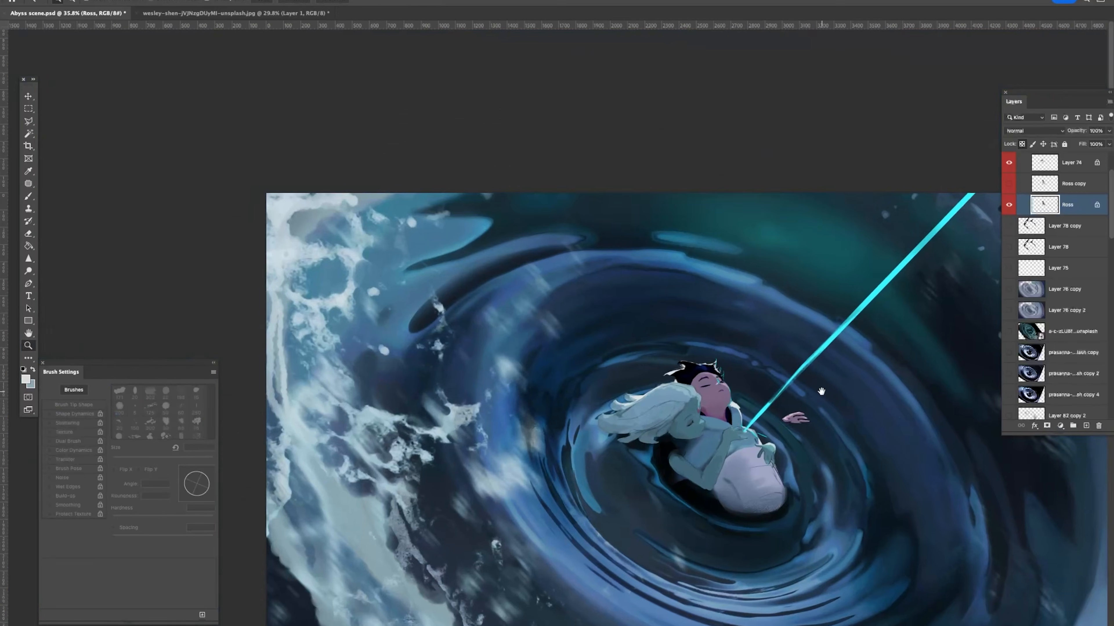
pyautogui.moveTo(746, 441); pyautogui.dragTo(766, 439)
# Step: Select Layer 74 from the light-haired figure, sample the dark tone at her eye and reduce the brush to 5 px
pyautogui.click(30, 97)
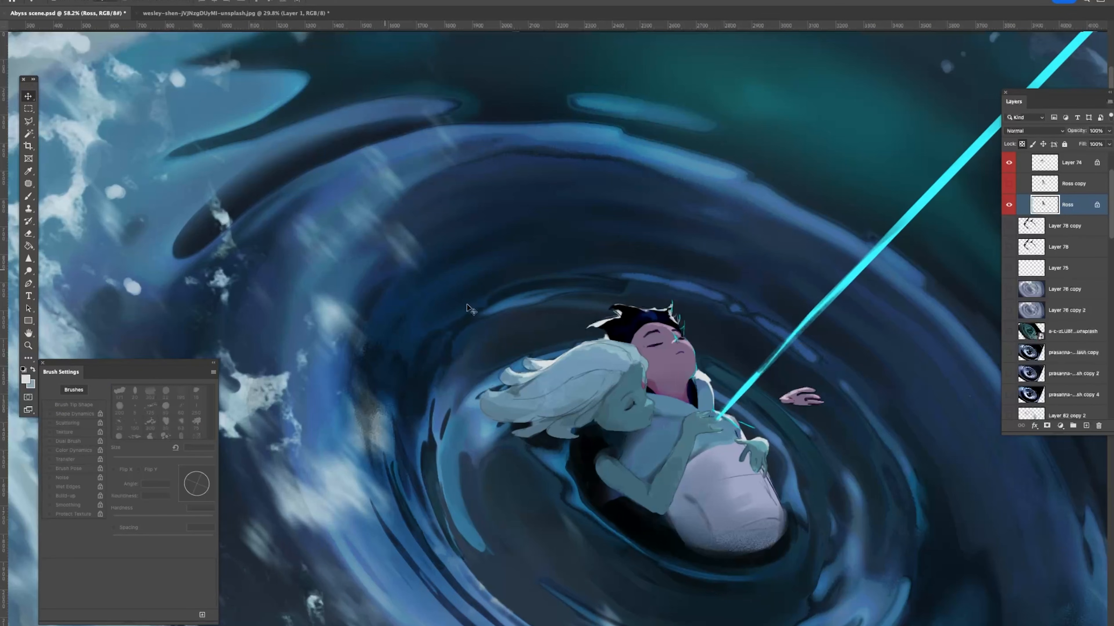
pyautogui.moveTo(549, 403); pyautogui.dragTo(582, 404)
pyautogui.click(623, 422)
pyautogui.click(653, 425)
pyautogui.press('b')
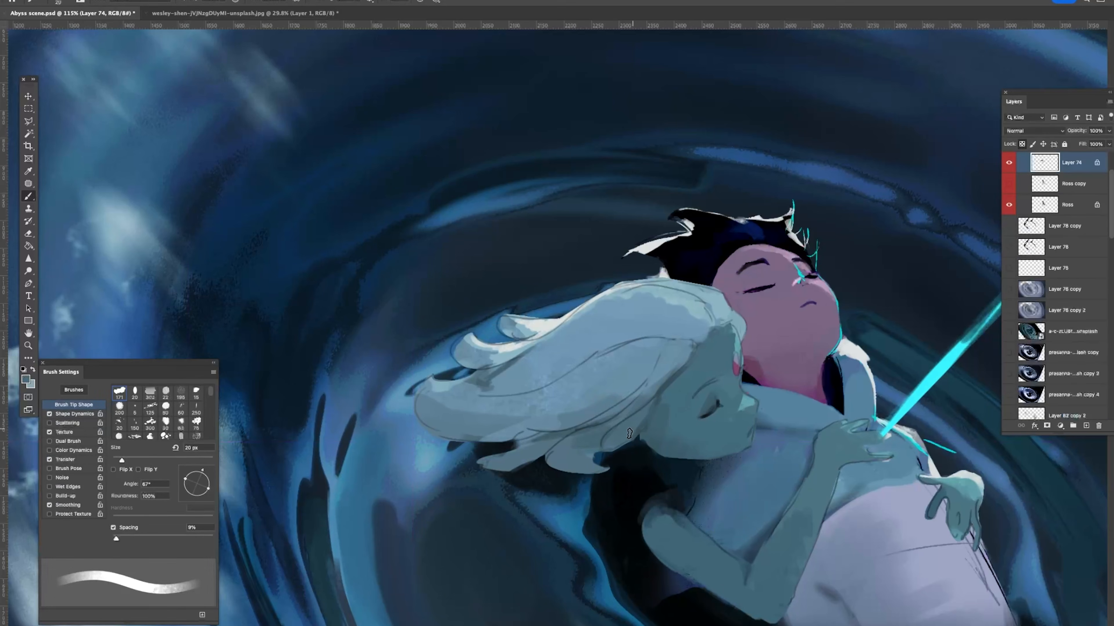
pyautogui.keyDown('alt'); pyautogui.click(716, 406); pyautogui.keyUp('alt')
pyautogui.press('[')
pyautogui.press('[')
pyautogui.press('[')
pyautogui.press('[')
pyautogui.press('[')
pyautogui.press('[')
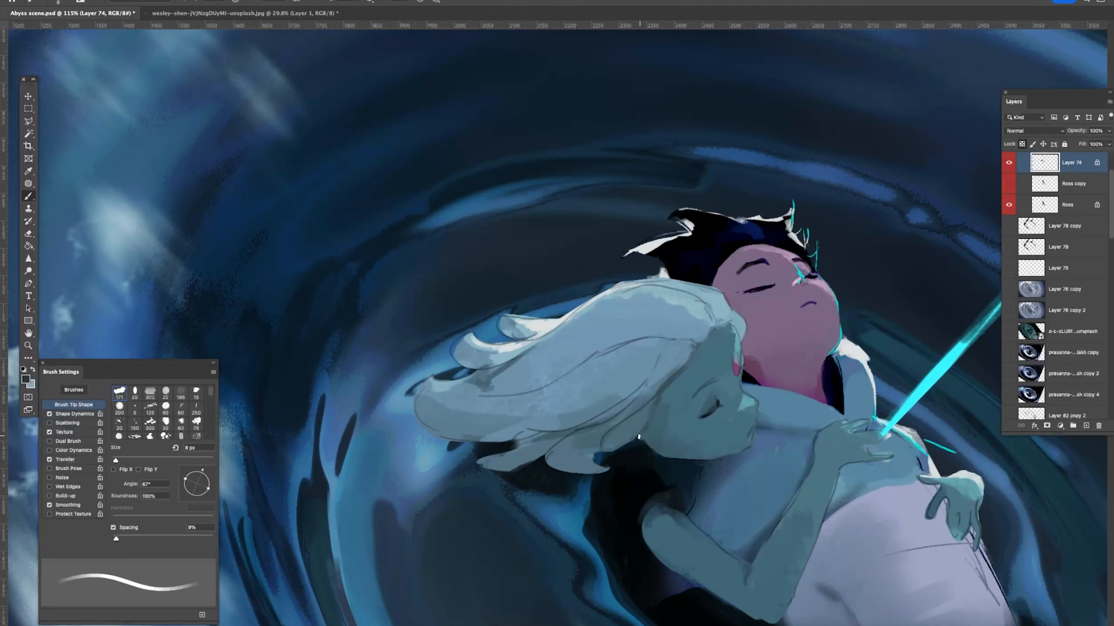
pyautogui.press('[')
# Step: Add a layer above Layer 74 and outline a front hair lock from forehead to nape in near-white sampled from the collar
pyautogui.click(1086, 426)
pyautogui.keyDown('alt'); pyautogui.click(861, 345); pyautogui.keyUp('alt')
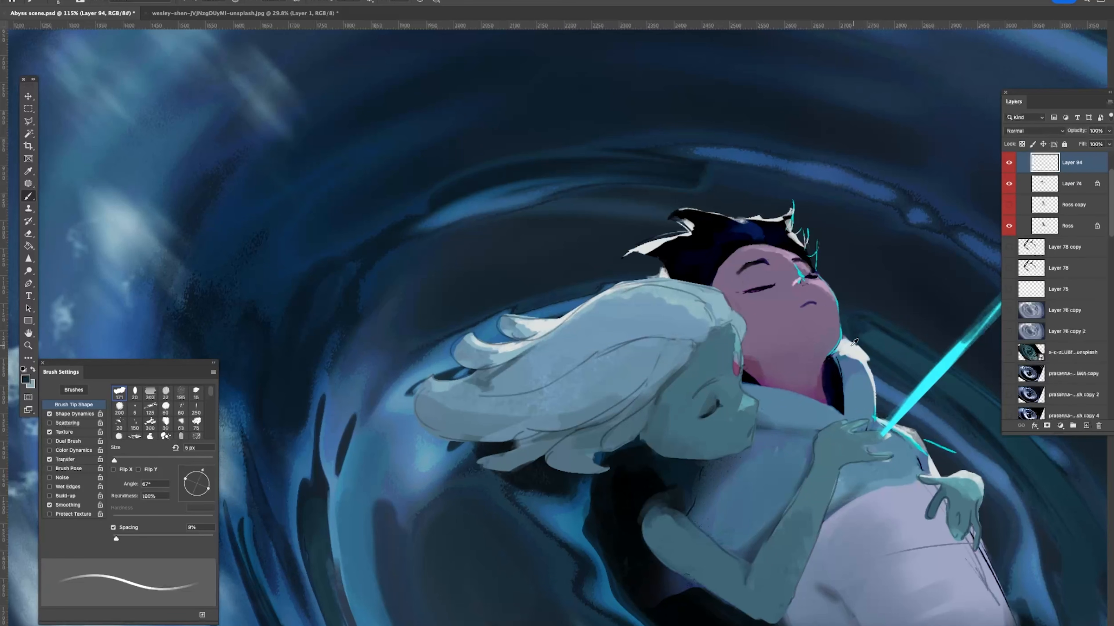
pyautogui.moveTo(724, 342)
pyautogui.mouseDown()
pyautogui.moveTo(573, 414)
pyautogui.moveTo(626, 411)
pyautogui.moveTo(697, 368)
pyautogui.moveTo(718, 347)
pyautogui.moveTo(573, 419)
pyautogui.mouseUp()
pyautogui.hotkey('ctrl', 'z')
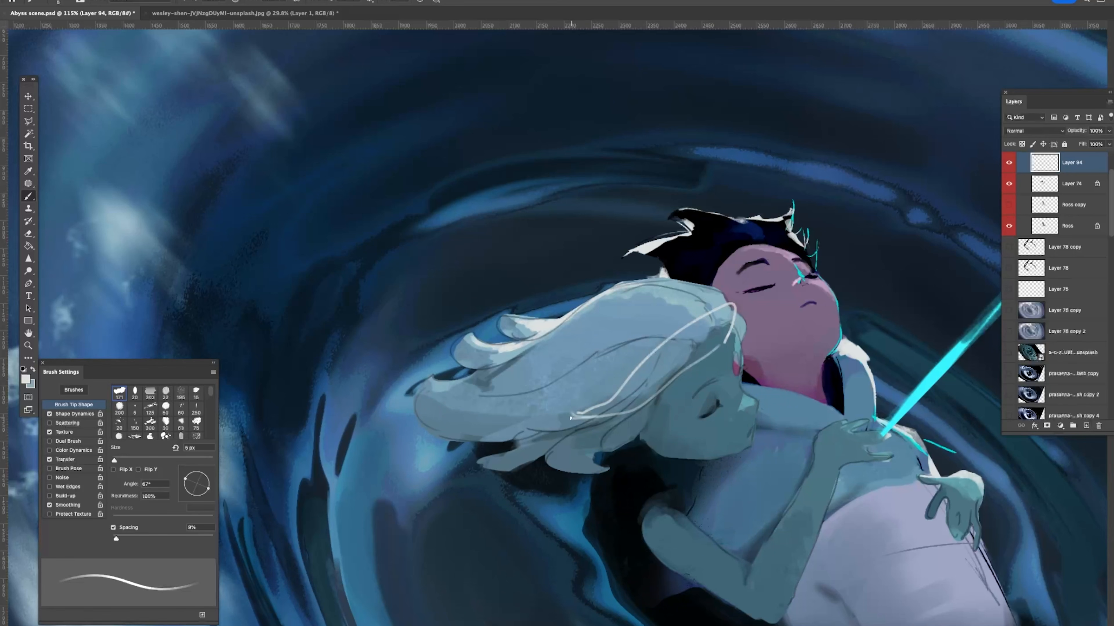
pyautogui.hotkey('ctrl', 'z')
pyautogui.moveTo(712, 345)
pyautogui.mouseDown()
pyautogui.moveTo(591, 427)
pyautogui.moveTo(565, 422)
pyautogui.moveTo(581, 404)
pyautogui.mouseUp()
# Step: Reduce the eraser size and tidy the outline of the front hair lock
pyautogui.press('e')
pyautogui.press('[')
pyautogui.press('[')
pyautogui.press('[')
pyautogui.press('[')
pyautogui.press('[')
pyautogui.press('[')
pyautogui.press('[')
pyautogui.press('[')
pyautogui.press('[')
pyautogui.press('[')
pyautogui.press('[')
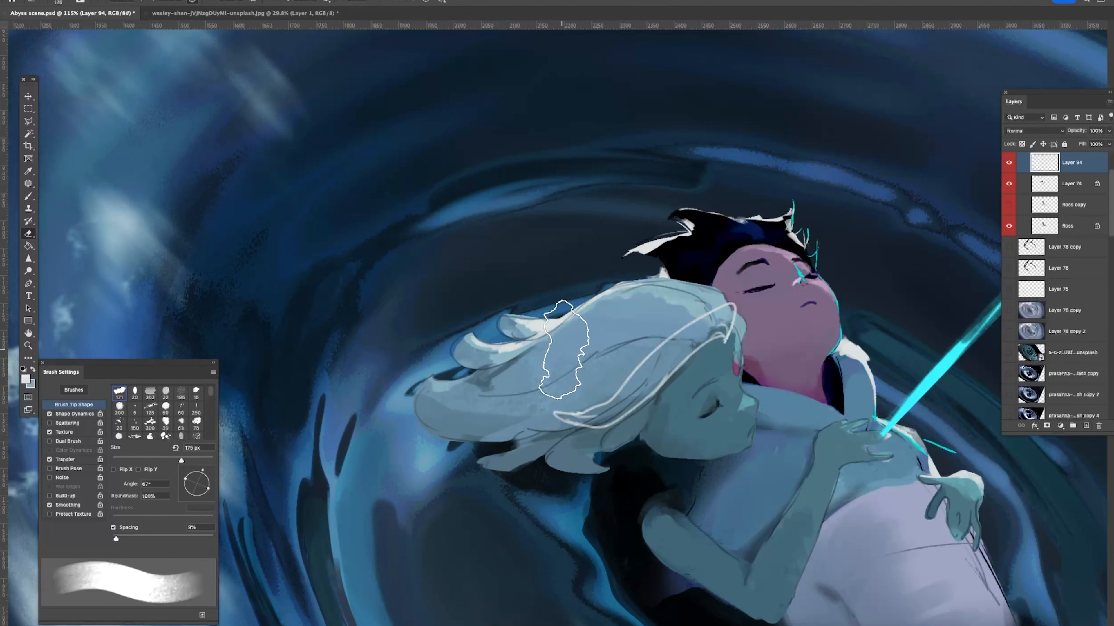
pyautogui.press('b')
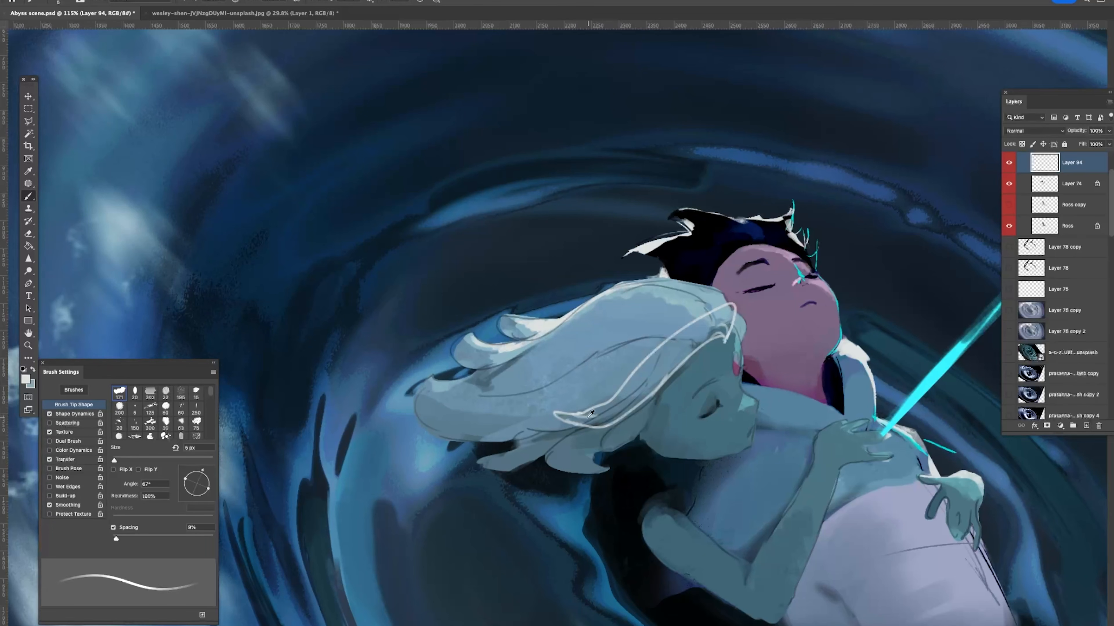
# Step: Enlarge the brush and fill the outlined front hair lock with a pale gray tone
pyautogui.press(']')
pyautogui.press(']')
pyautogui.press(']')
pyautogui.press(']')
pyautogui.press(']')
pyautogui.press(']')
pyautogui.press(']')
pyautogui.moveTo(558, 415)
pyautogui.mouseDown()
pyautogui.moveTo(596, 410)
pyautogui.moveTo(709, 327)
pyautogui.moveTo(653, 384)
pyautogui.moveTo(737, 311)
pyautogui.mouseUp()
pyautogui.press('super+t')
pyautogui.press('Return')
pyautogui.press('super+t')
pyautogui.scroll(-3, 817, 308)
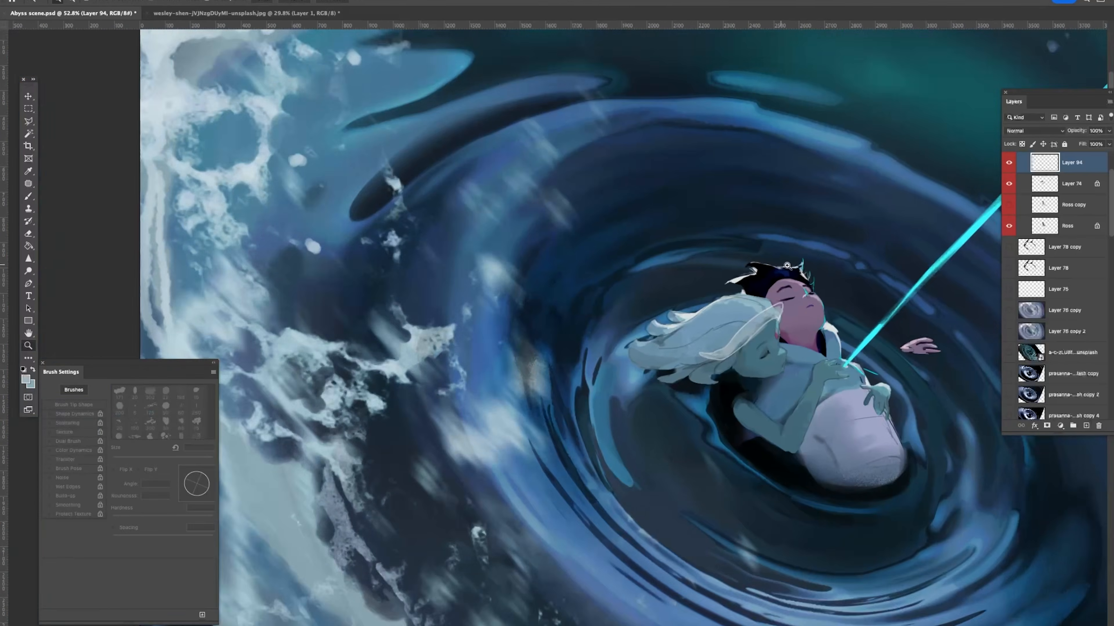
pyautogui.press('Return')
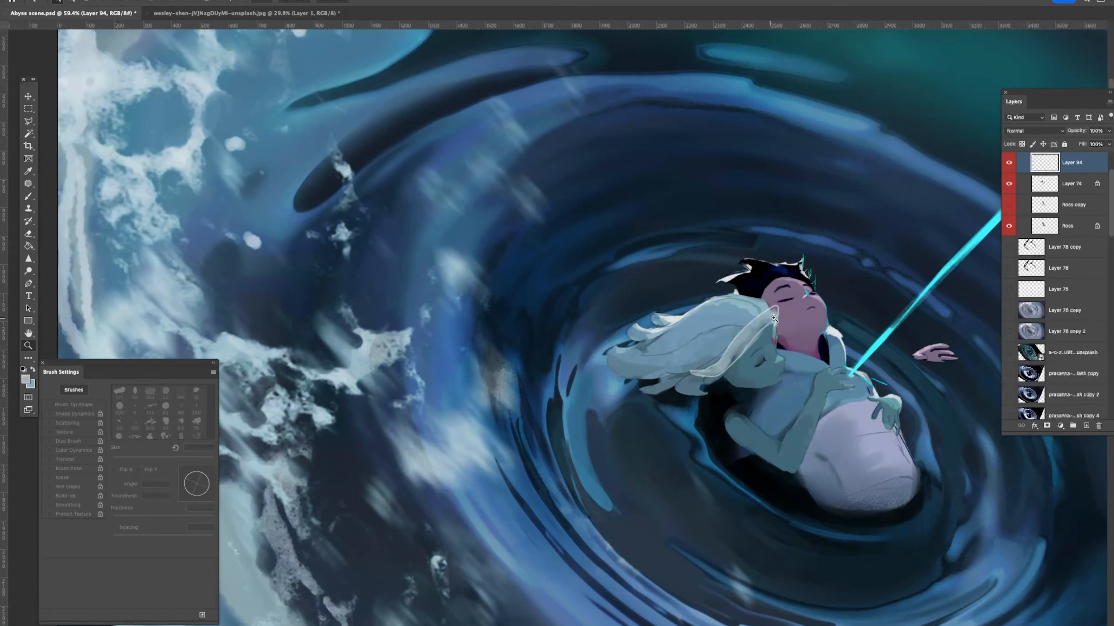
# Step: Clean up the edges of the filled hair lock with the 40 px eraser
pyautogui.scroll(3, 767, 339)
pyautogui.press('e')
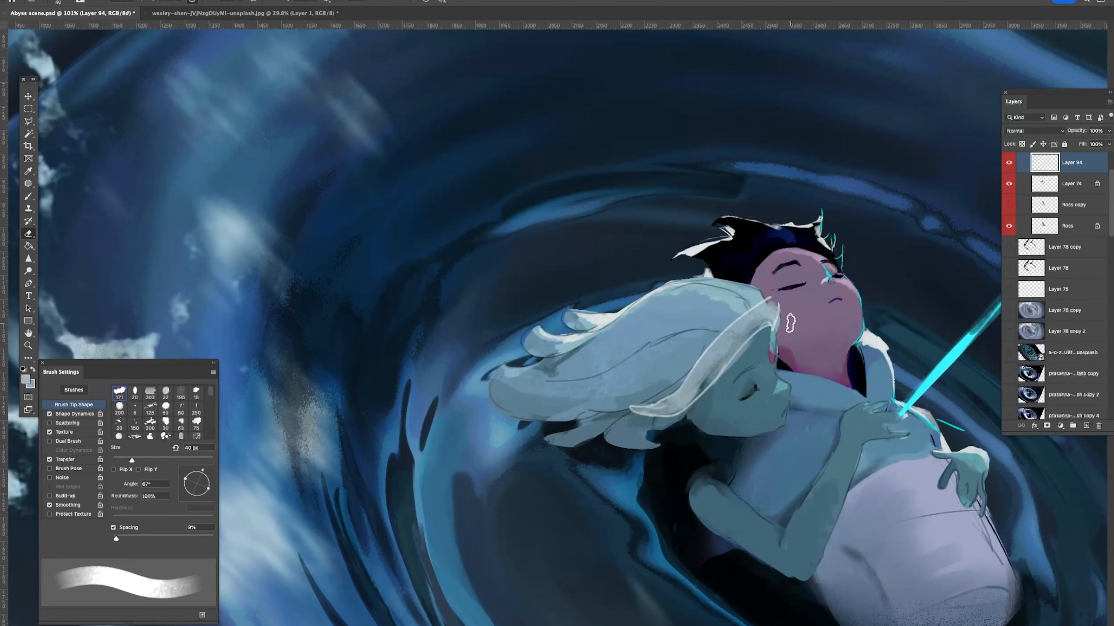
pyautogui.press('super+t')
pyautogui.press('Return')
# Step: Build up more solid pale paint along the hair lock, adjusting the brush from 15 px upward
pyautogui.press('b')
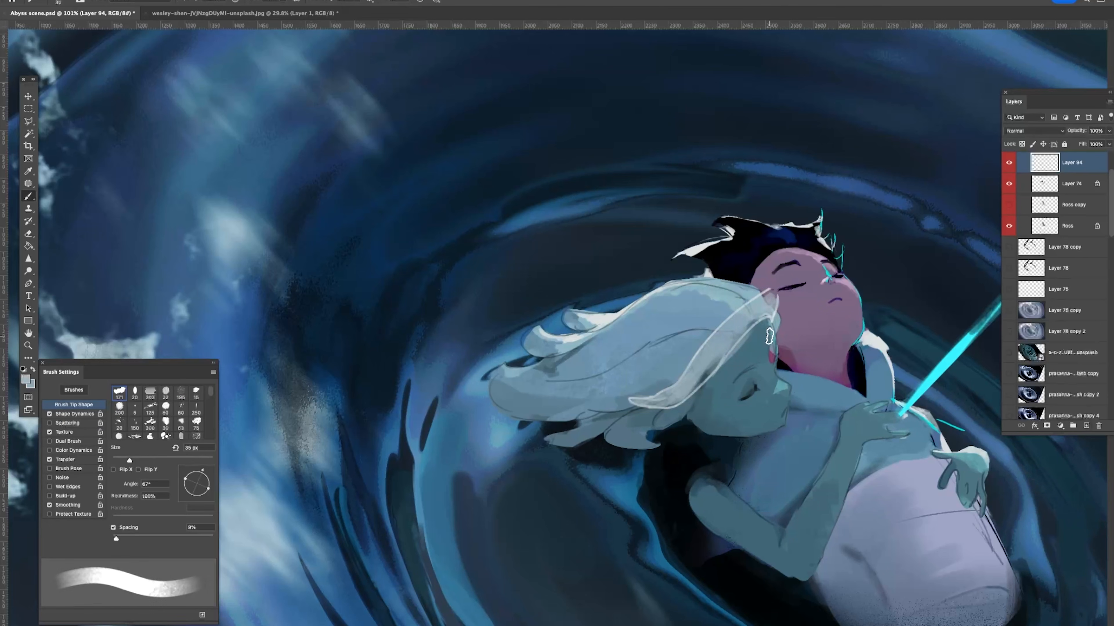
pyautogui.press('[')
pyautogui.press('[')
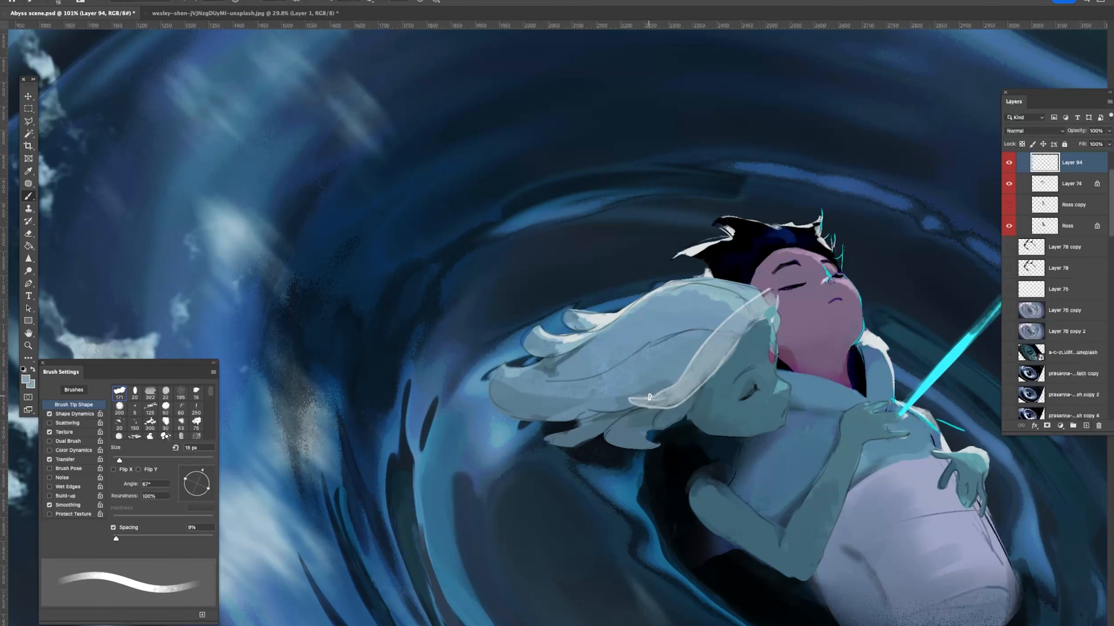
pyautogui.press(']')
pyautogui.press(']')
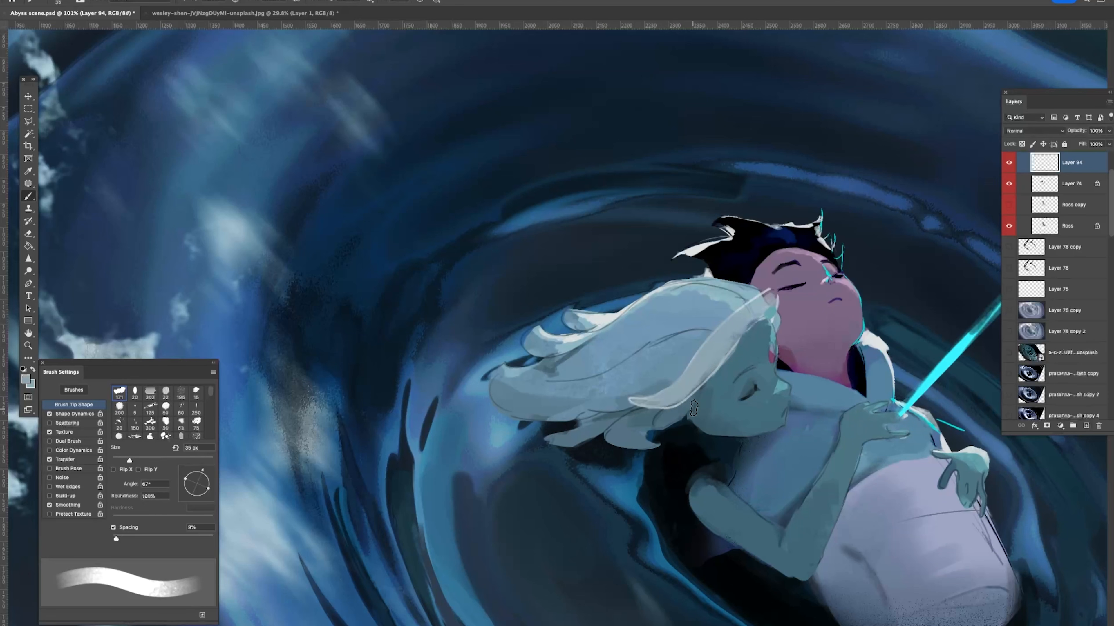
pyautogui.moveTo(704, 360)
pyautogui.mouseDown()
pyautogui.moveTo(701, 372)
pyautogui.moveTo(733, 334)
pyautogui.mouseUp()
# Step: Reduce the brush to 10 px and brighten the hair lock's tip and outer edge with near-white
pyautogui.press('z')
pyautogui.keyDown('alt'); pyautogui.click(813, 317); pyautogui.keyUp('alt')
pyautogui.click(857, 337)
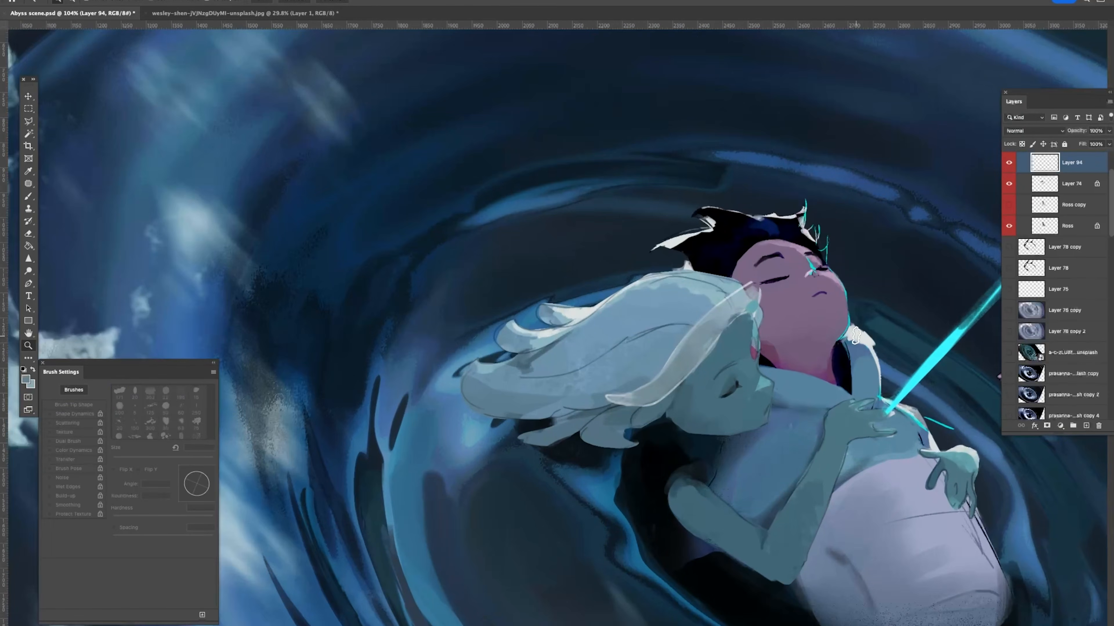
pyautogui.press('b')
pyautogui.press('[')
pyautogui.press('[')
pyautogui.press('[')
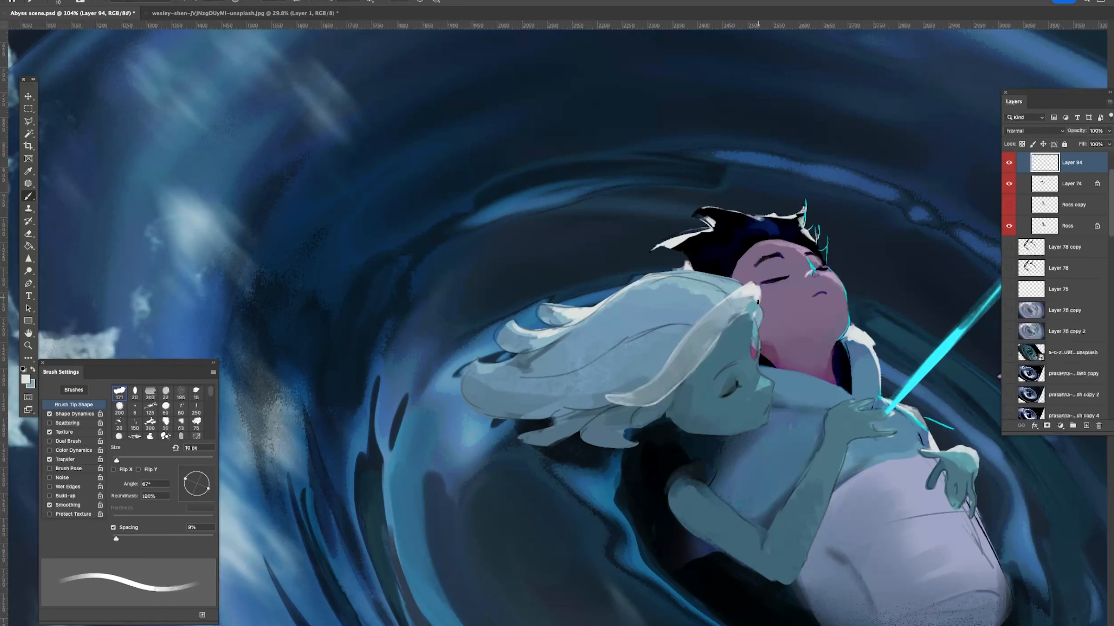
# Step: Trim the hair lock's edge with the eraser and sample the near-white at its forehead end
pyautogui.press('e')
pyautogui.moveTo(741, 282)
pyautogui.mouseDown()
pyautogui.moveTo(754, 276)
pyautogui.moveTo(760, 290)
pyautogui.moveTo(693, 446)
pyautogui.mouseUp()
pyautogui.press('b')
pyautogui.keyDown('alt'); pyautogui.click(750, 294); pyautogui.keyUp('alt')
# Step: Flip the canvas horizontally and refine the hair lock's inner shading with a 5 to 10 px brush and sampled tones
pyautogui.press('z')
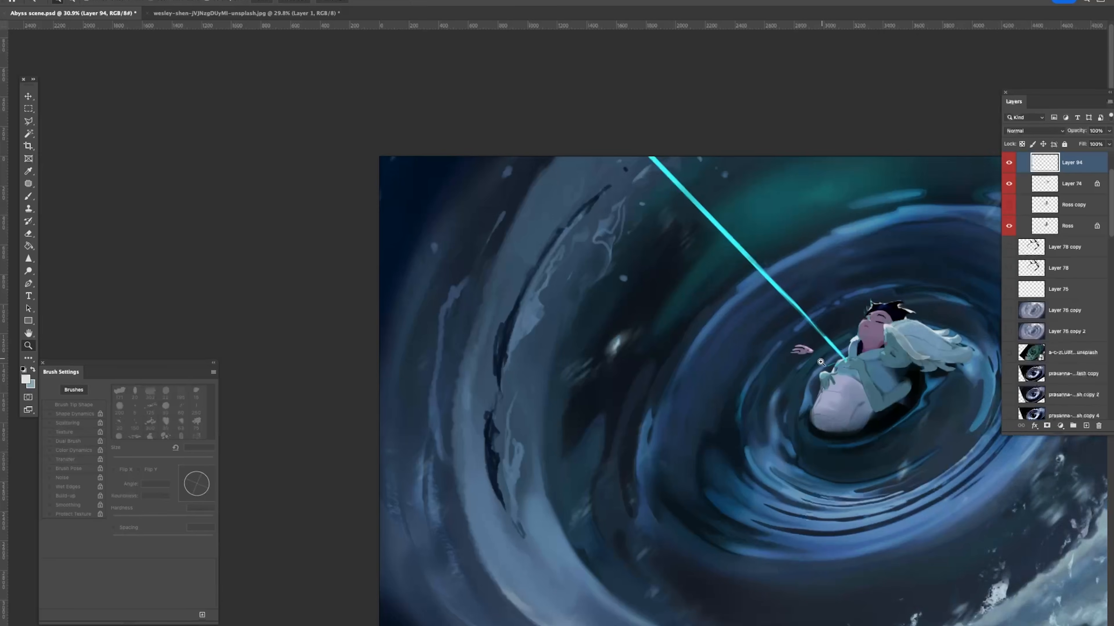
pyautogui.moveTo(803, 351); pyautogui.dragTo(624, 349)
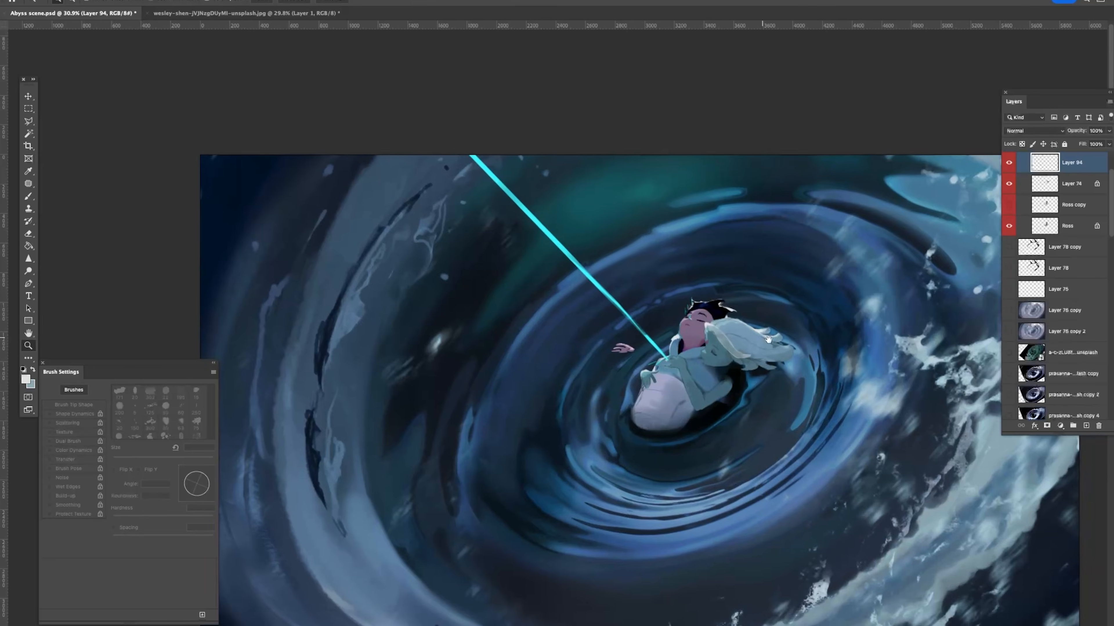
pyautogui.moveTo(713, 317); pyautogui.dragTo(734, 368)
pyautogui.press('b')
pyautogui.press('[')
pyautogui.press('[')
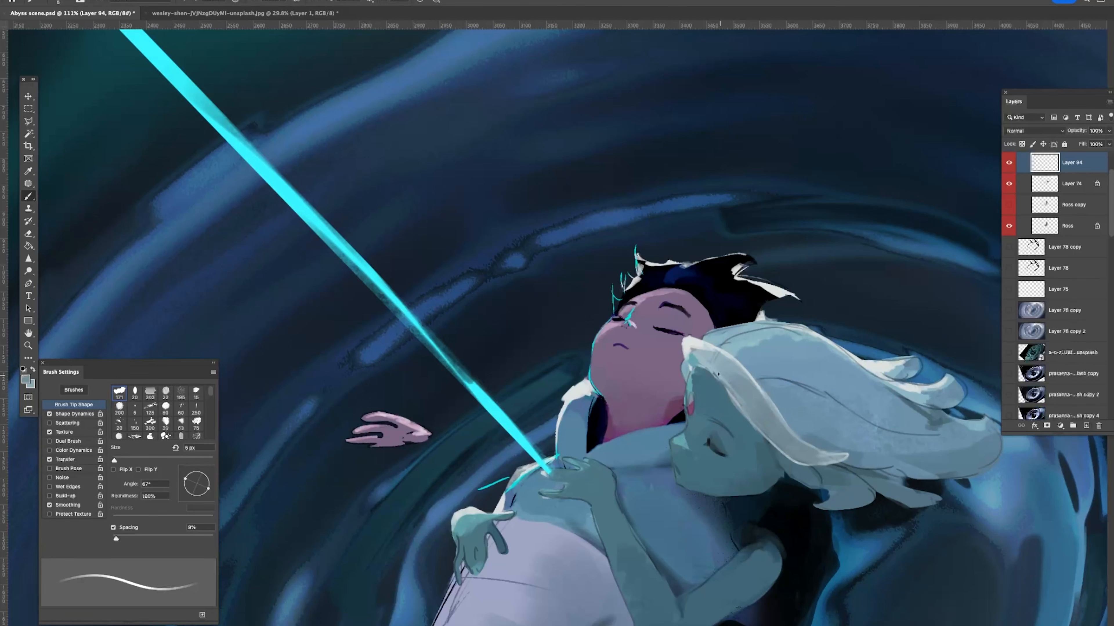
pyautogui.press(']')
pyautogui.press(']')
pyautogui.press(']')
pyautogui.press(']')
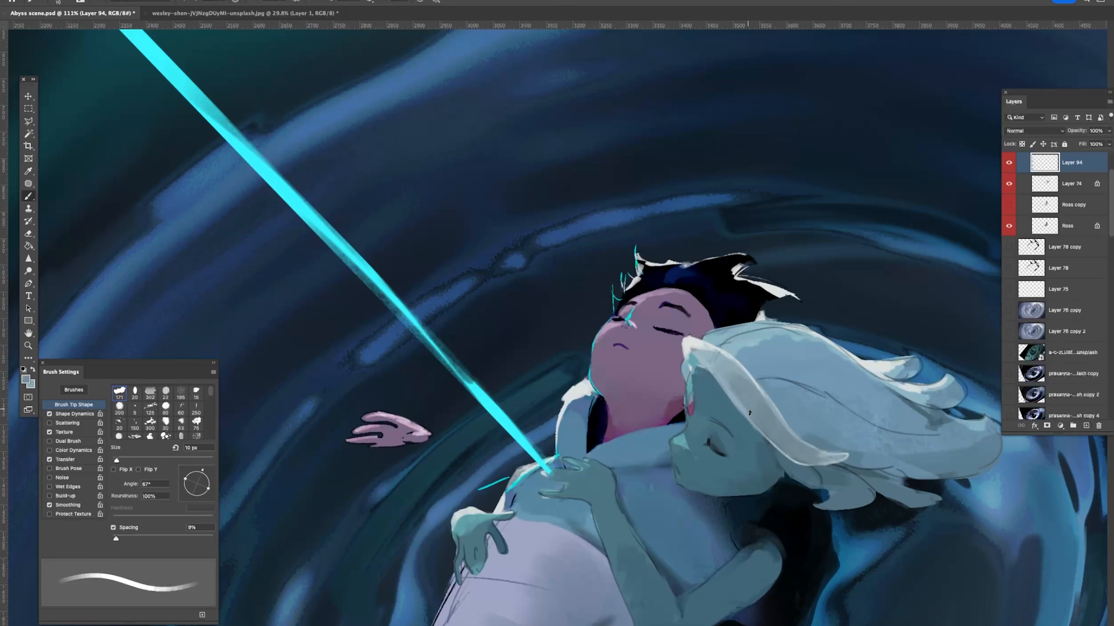
pyautogui.moveTo(751, 404); pyautogui.dragTo(805, 397)
pyautogui.keyDown('alt'); pyautogui.click(746, 391); pyautogui.keyUp('alt')
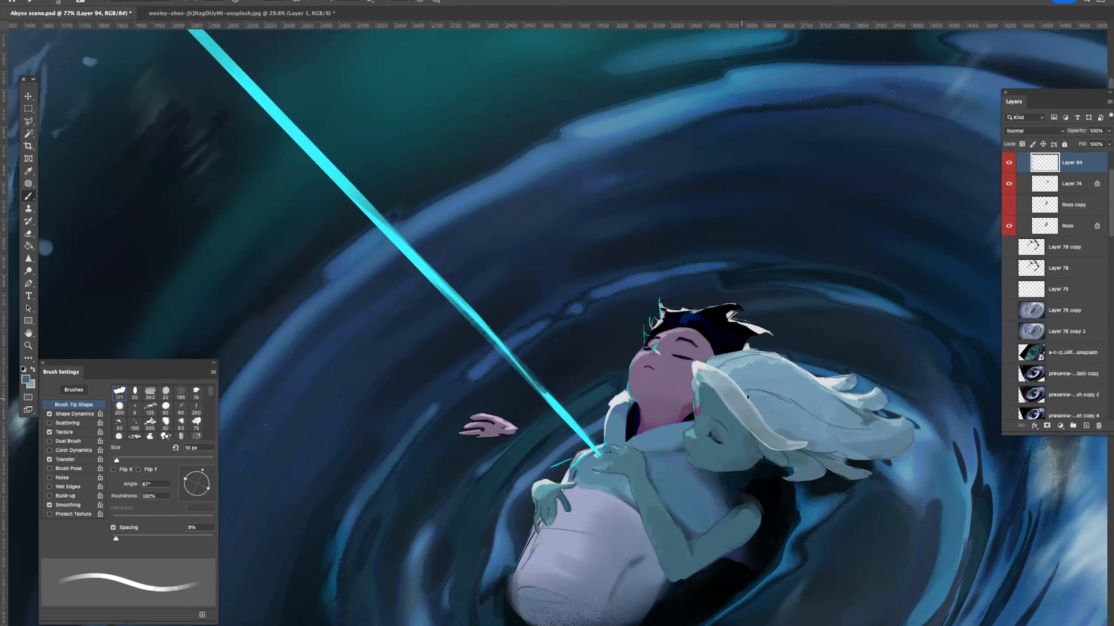
# Step: Reduce the brush to 7 px and touch up the hair lock's edge beside the forehead in near-white
pyautogui.moveTo(782, 362)
pyautogui.mouseDown()
pyautogui.moveTo(741, 360)
pyautogui.moveTo(809, 354)
pyautogui.mouseUp()
pyautogui.moveTo(700, 349); pyautogui.dragTo(722, 338)
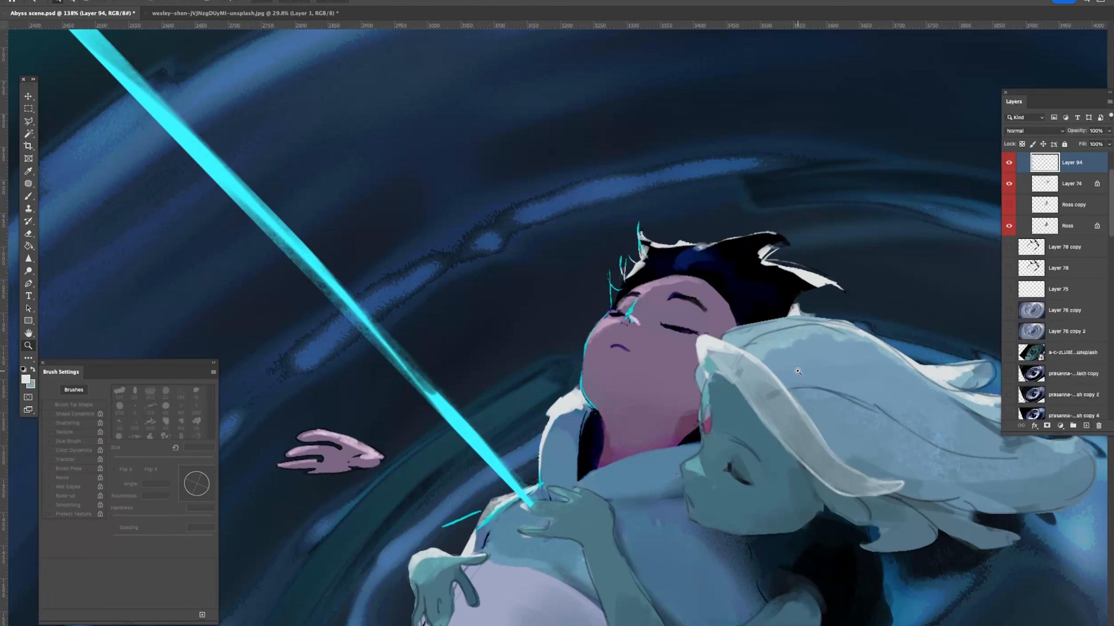
pyautogui.moveTo(820, 361)
pyautogui.mouseDown()
pyautogui.moveTo(767, 335)
pyautogui.moveTo(872, 363)
pyautogui.mouseUp()
pyautogui.press('p')
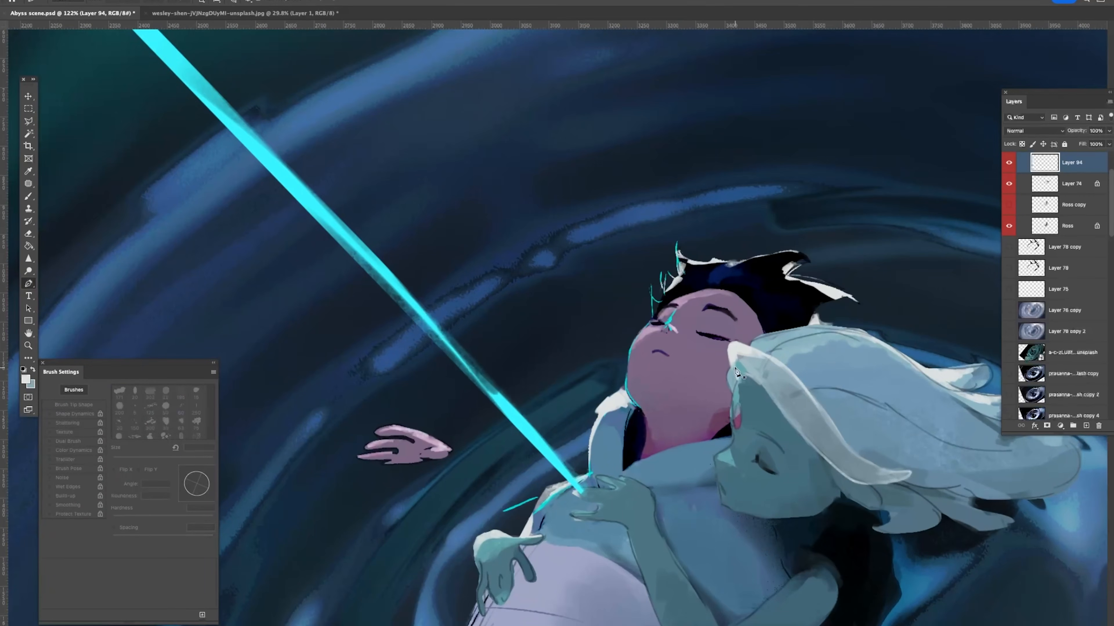
pyautogui.press('b')
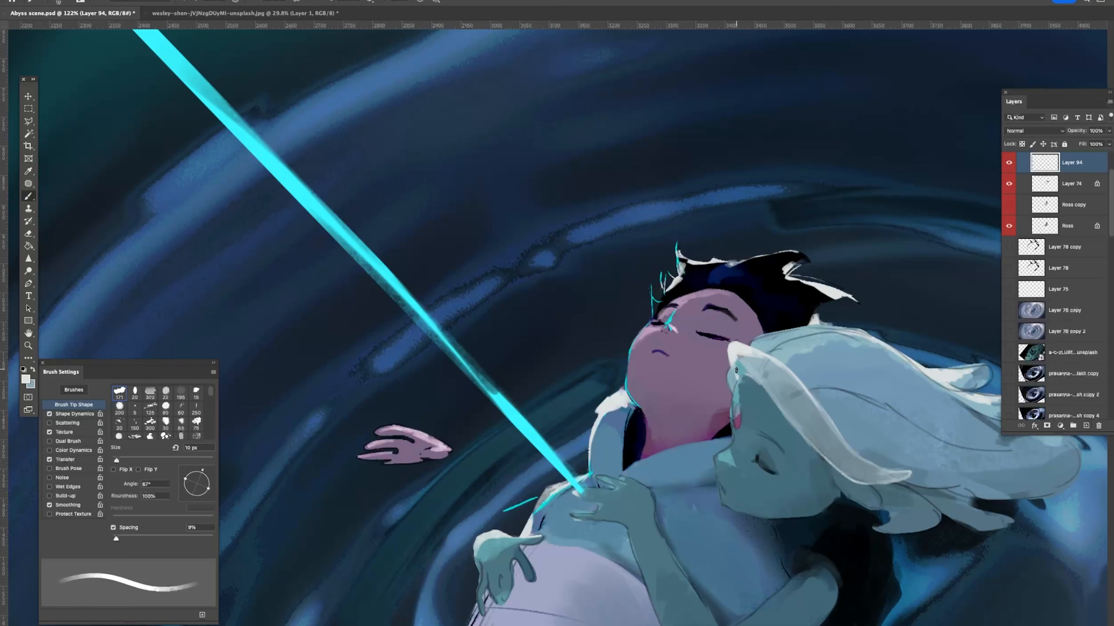
pyautogui.press('[')
pyautogui.press('[')
pyautogui.press('[')
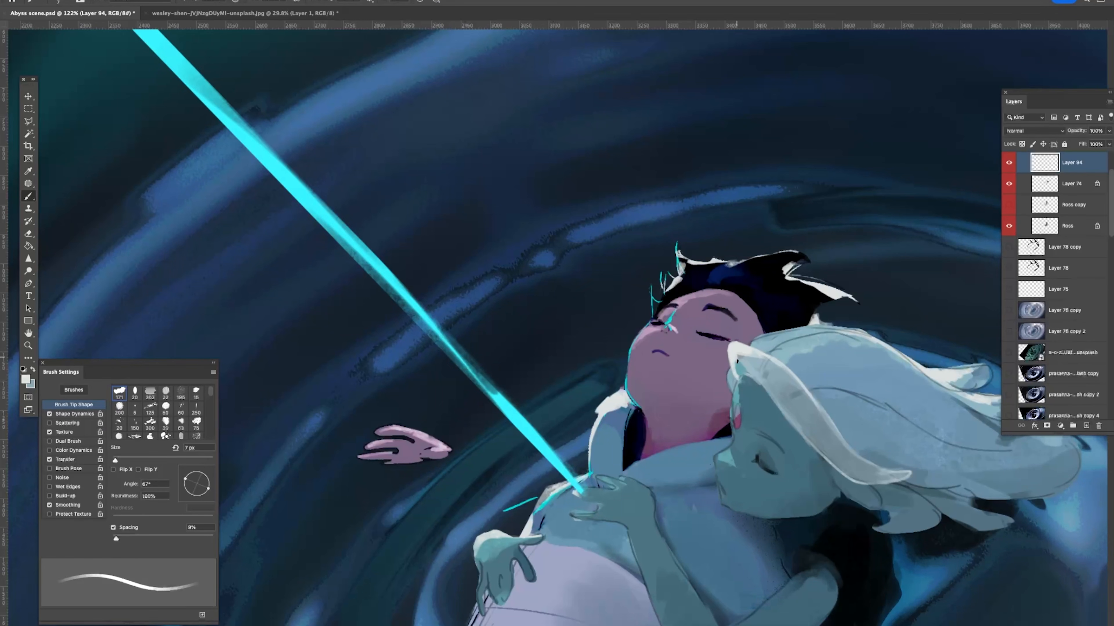
# Step: Smooth the hair lock's forehead end and inner edge using tones sampled from the lock
pyautogui.keyDown('alt'); pyautogui.click(754, 374); pyautogui.keyUp('alt')
pyautogui.press('z')
pyautogui.moveTo(802, 394)
pyautogui.mouseDown()
pyautogui.moveTo(775, 371)
pyautogui.moveTo(816, 383)
pyautogui.mouseUp()
pyautogui.press('b')
pyautogui.keyDown('alt'); pyautogui.click(745, 360); pyautogui.keyUp('alt')
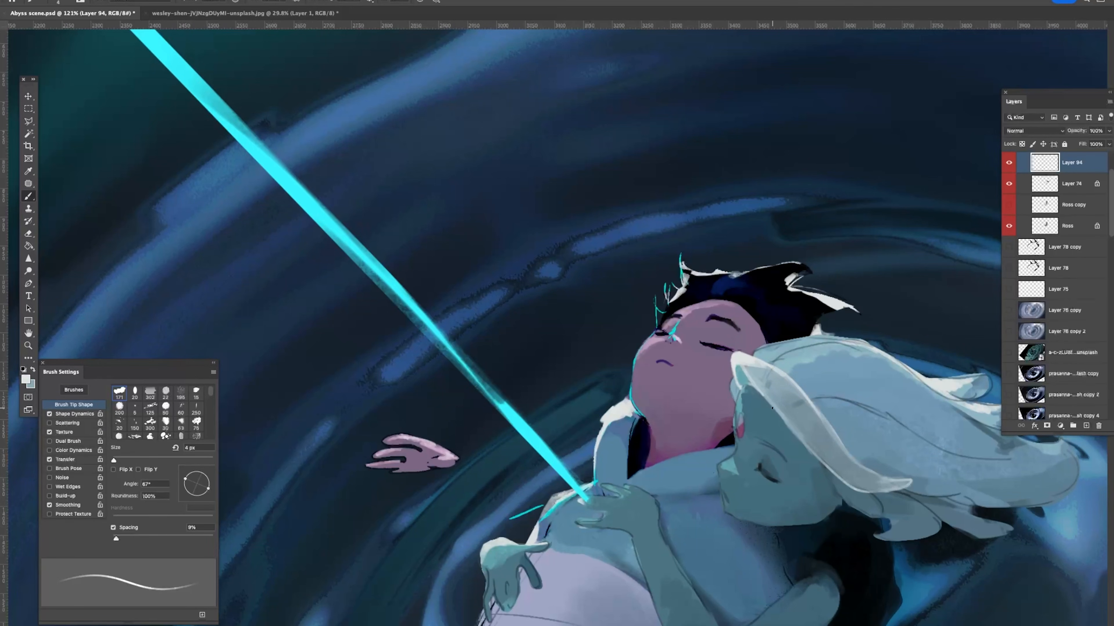
pyautogui.press(']')
pyautogui.press(']')
pyautogui.press(']')
pyautogui.moveTo(756, 381)
pyautogui.mouseDown()
pyautogui.moveTo(795, 432)
pyautogui.moveTo(778, 388)
pyautogui.mouseUp()
# Step: Save the painting with the canvas flipped back and clean around the hair lock's lower end with the 40 px eraser
pyautogui.press('z')
pyautogui.press('super+s')
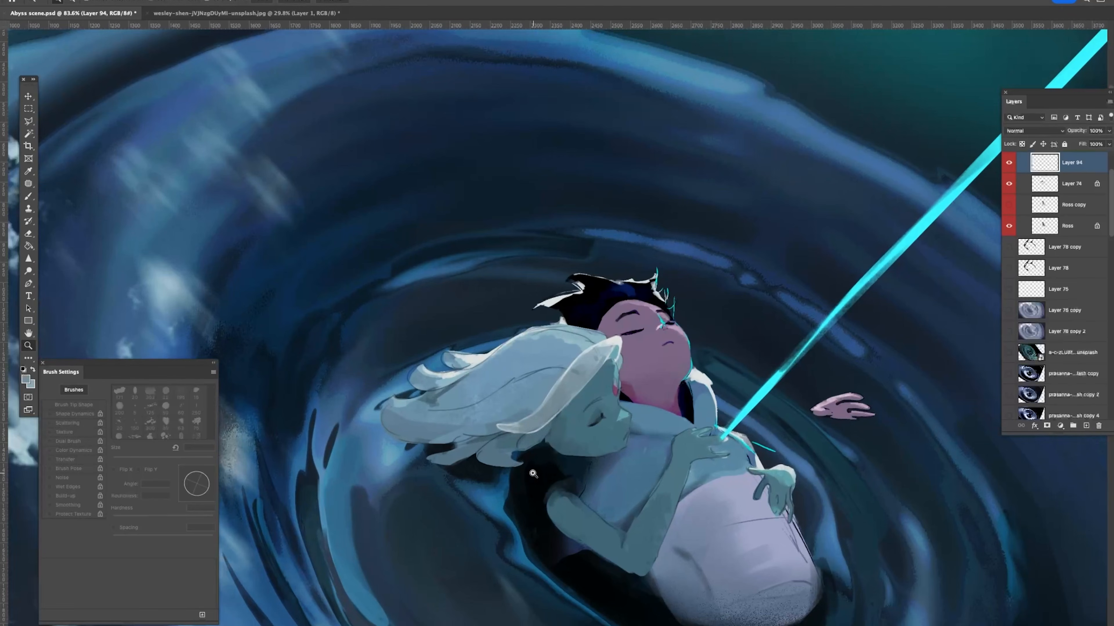
pyautogui.scroll(3, 518, 455)
pyautogui.press('e')
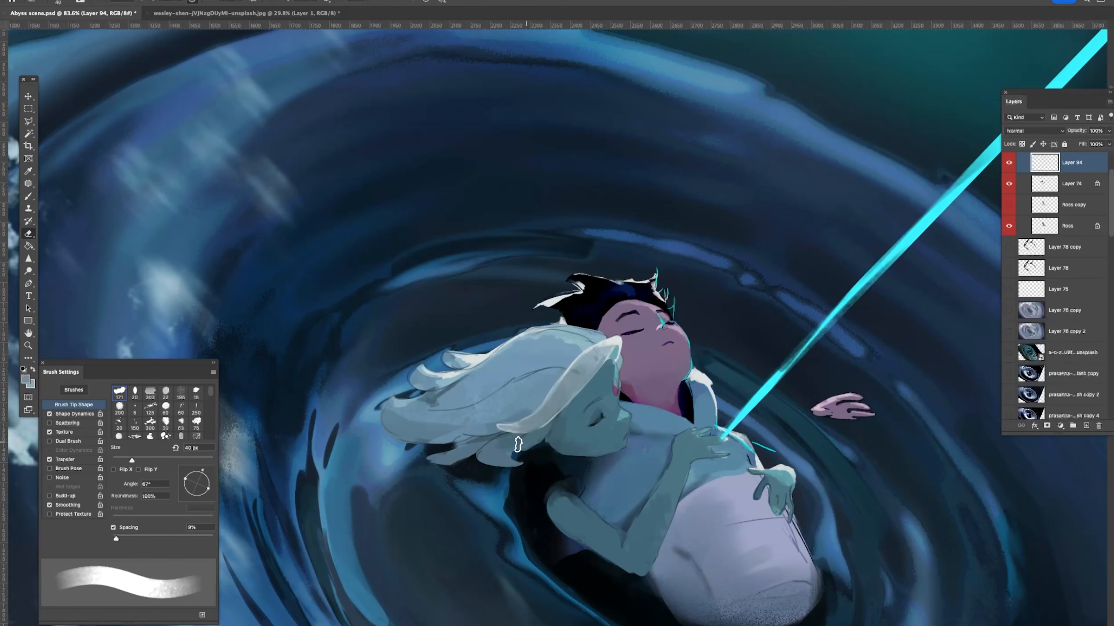
pyautogui.scroll(2, 599, 364)
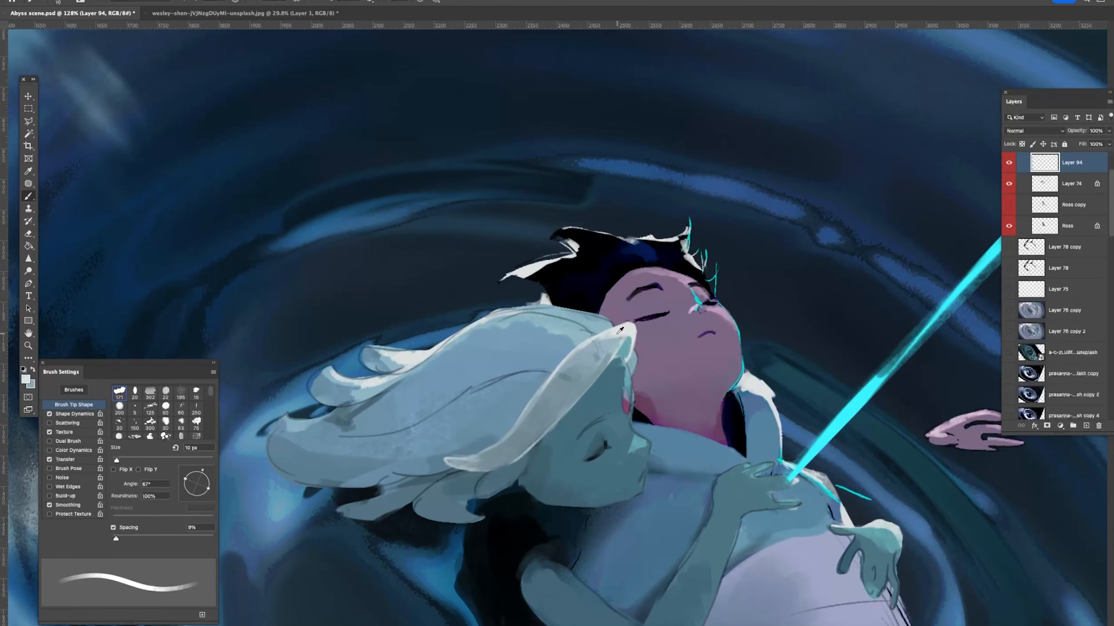
# Step: Paint near-white highlights along the hair lock's forehead tip and its lower end with a small brush
pyautogui.press('p')
pyautogui.click(614, 334)
pyautogui.press('b')
pyautogui.press('[')
pyautogui.press('[')
pyautogui.press('[')
pyautogui.press('[')
pyautogui.press(']')
pyautogui.press(']')
pyautogui.press(']')
pyautogui.moveTo(445, 460); pyautogui.dragTo(480, 462)
# Step: Enlarge the brush to 25 px and blend the hair lock's lower curve with sampled pale gray tones
pyautogui.press(']')
pyautogui.press(']')
pyautogui.press(']')
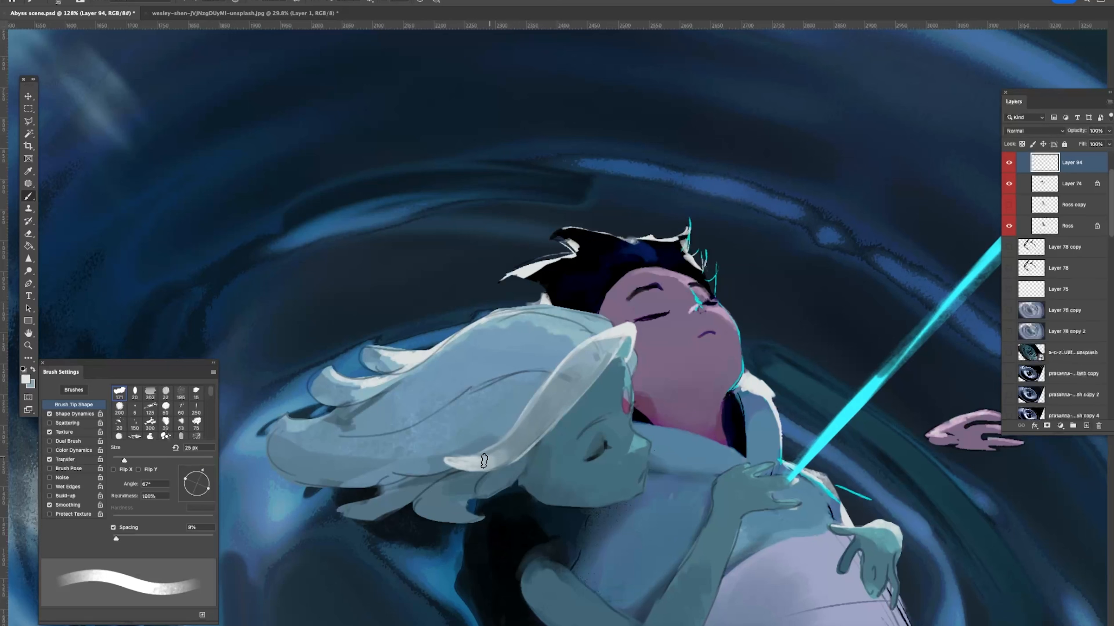
pyautogui.keyDown('alt'); pyautogui.click(502, 455); pyautogui.keyUp('alt')
pyautogui.moveTo(492, 461)
pyautogui.mouseDown()
pyautogui.moveTo(464, 464)
pyautogui.moveTo(507, 449)
pyautogui.mouseUp()
pyautogui.keyDown('alt'); pyautogui.click(494, 454); pyautogui.keyUp('alt')
# Step: Sample the pale tone at the hair lock's lower tip and refine the lock with a 7 px brush
pyautogui.keyDown('alt'); pyautogui.click(452, 465); pyautogui.keyUp('alt')
pyautogui.press('[')
pyautogui.press('[')
pyautogui.press('[')
pyautogui.press('[')
pyautogui.press('[')
pyautogui.press('[')
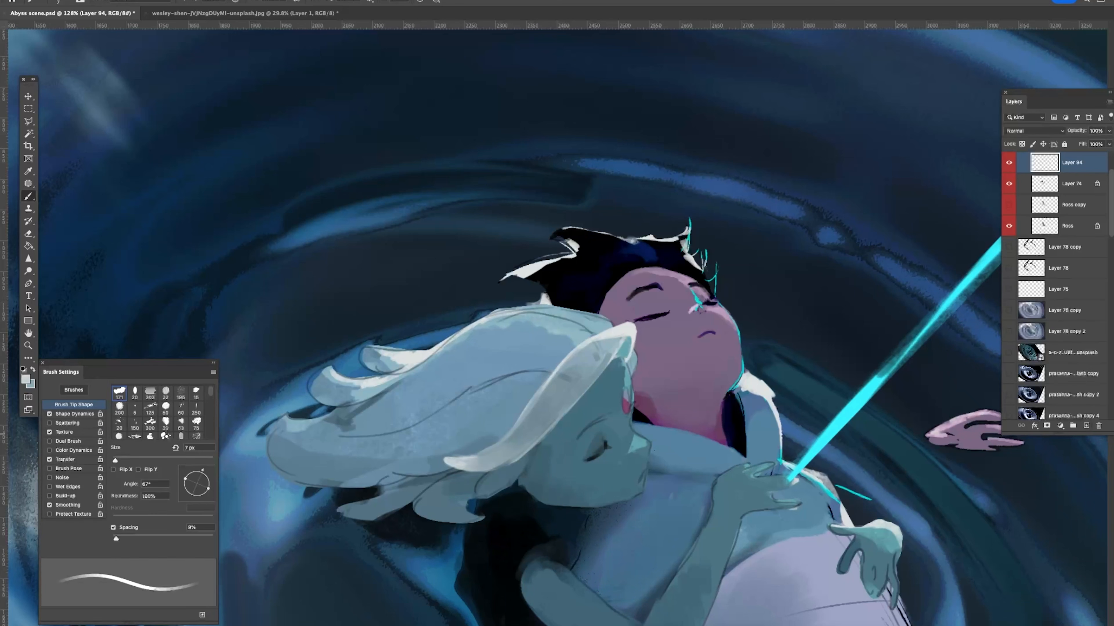
# Step: Sample a gray-blue tone beside the hair lock and paint a thin stroke under its lower end with a small brush
pyautogui.press('Tab')
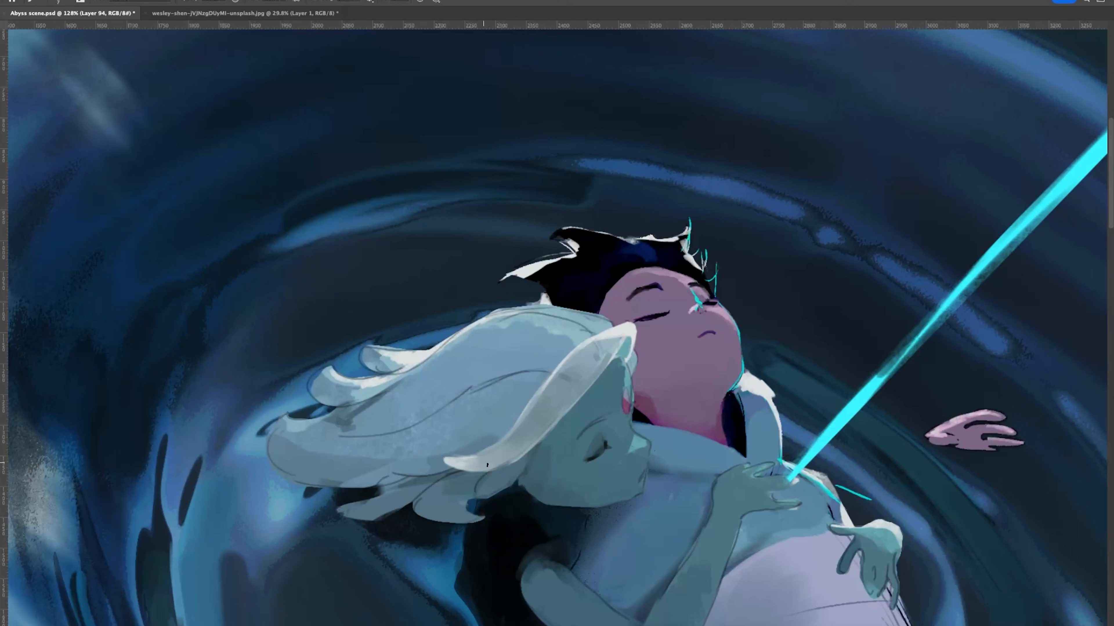
pyautogui.press('Tab')
pyautogui.press(']')
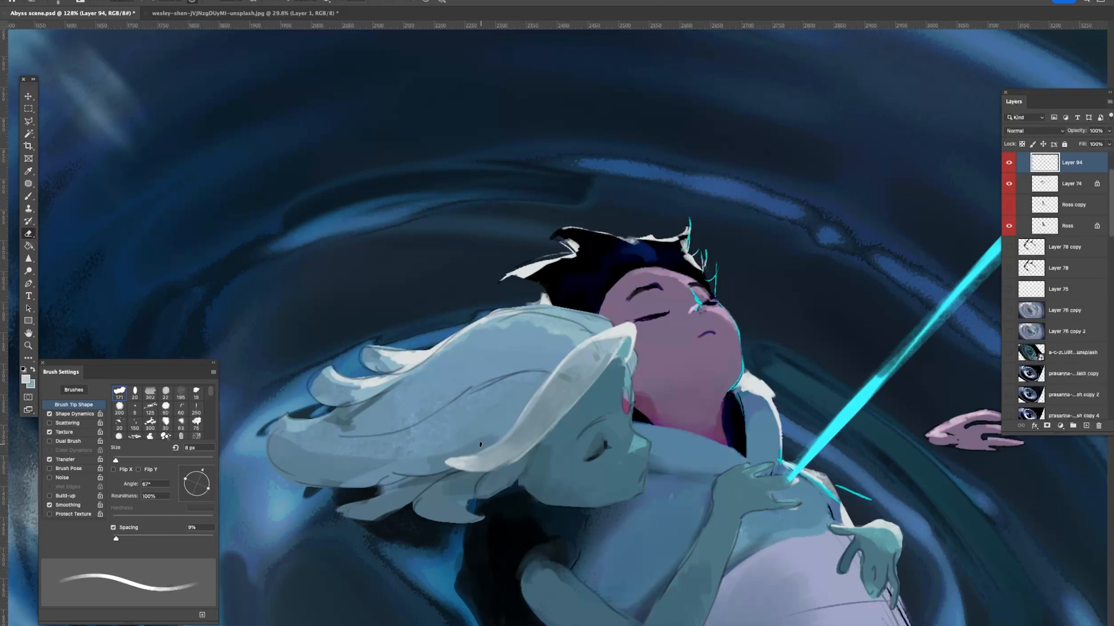
pyautogui.press('b')
pyautogui.keyDown('alt'); pyautogui.click(513, 456); pyautogui.keyUp('alt')
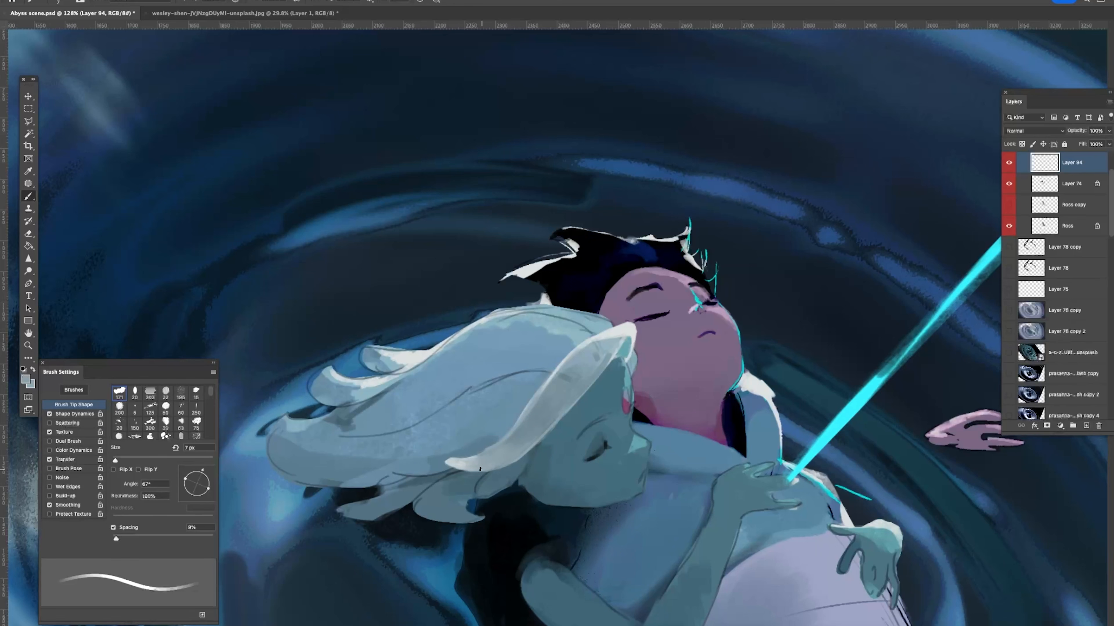
pyautogui.press('[')
pyautogui.press('[')
pyautogui.press('[')
pyautogui.moveTo(520, 455); pyautogui.dragTo(471, 472)
# Step: Strengthen the hair lock's contrast on Layer 94 with Levels, setting the white input to 231 and raising the black input
pyautogui.press('z')
pyautogui.moveTo(657, 397); pyautogui.dragTo(624, 395)
pyautogui.moveTo(721, 384)
pyautogui.mouseDown()
pyautogui.moveTo(673, 380)
pyautogui.moveTo(741, 384)
pyautogui.moveTo(669, 400)
pyautogui.mouseUp()
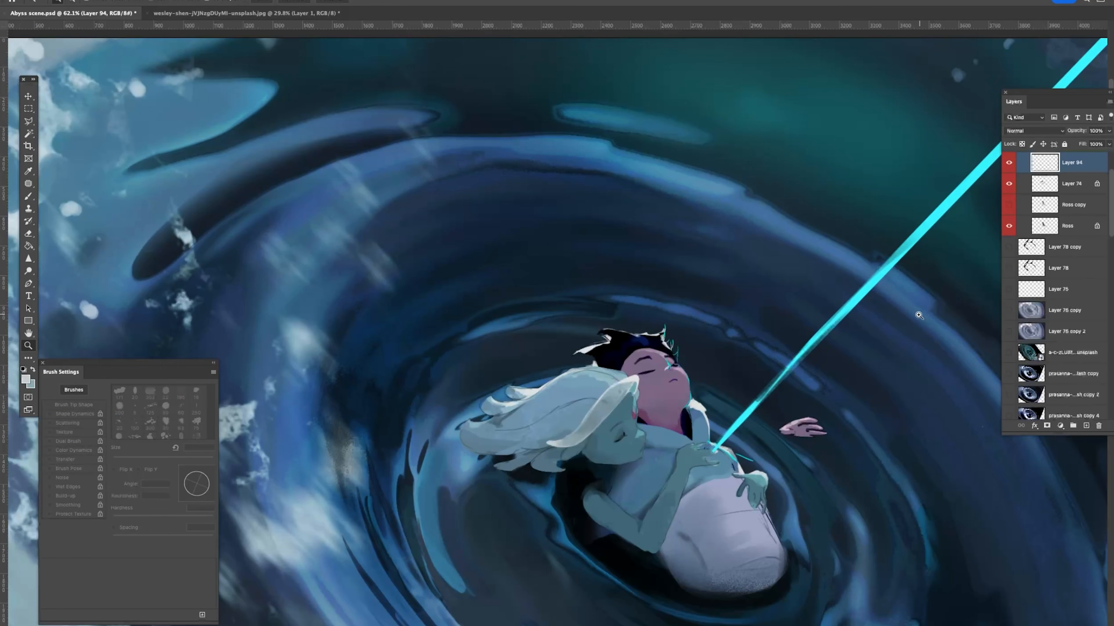
pyautogui.hotkey('ctrl', 'l')
pyautogui.moveTo(1090, 210); pyautogui.dragTo(1080, 212)
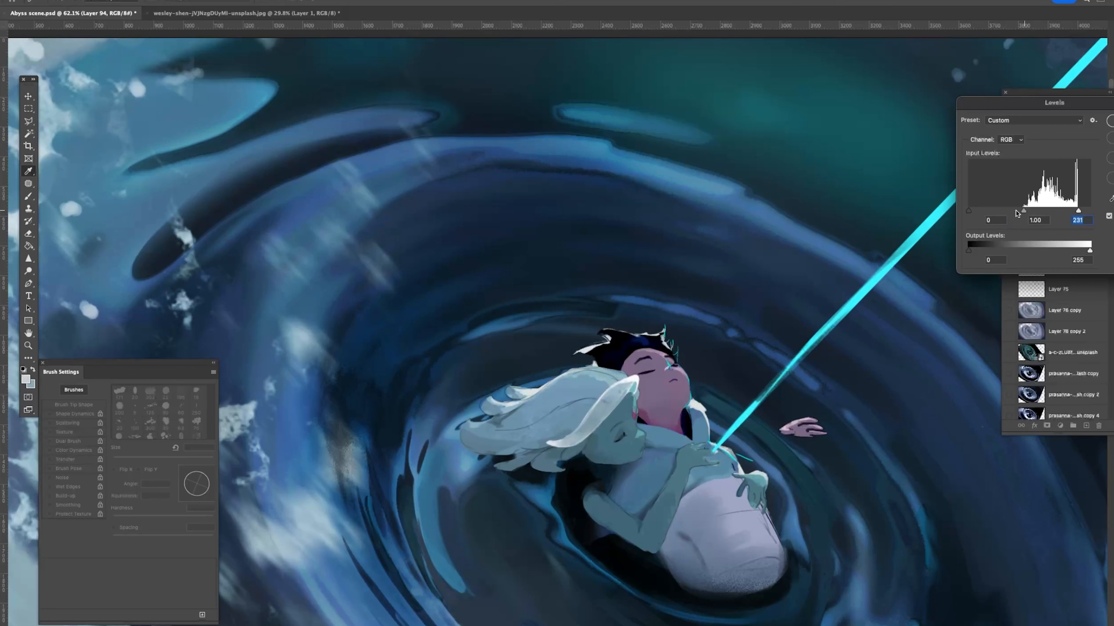
pyautogui.moveTo(969, 211)
pyautogui.mouseDown()
pyautogui.moveTo(997, 212)
pyautogui.moveTo(986, 213)
pyautogui.mouseUp()
pyautogui.press('Return')
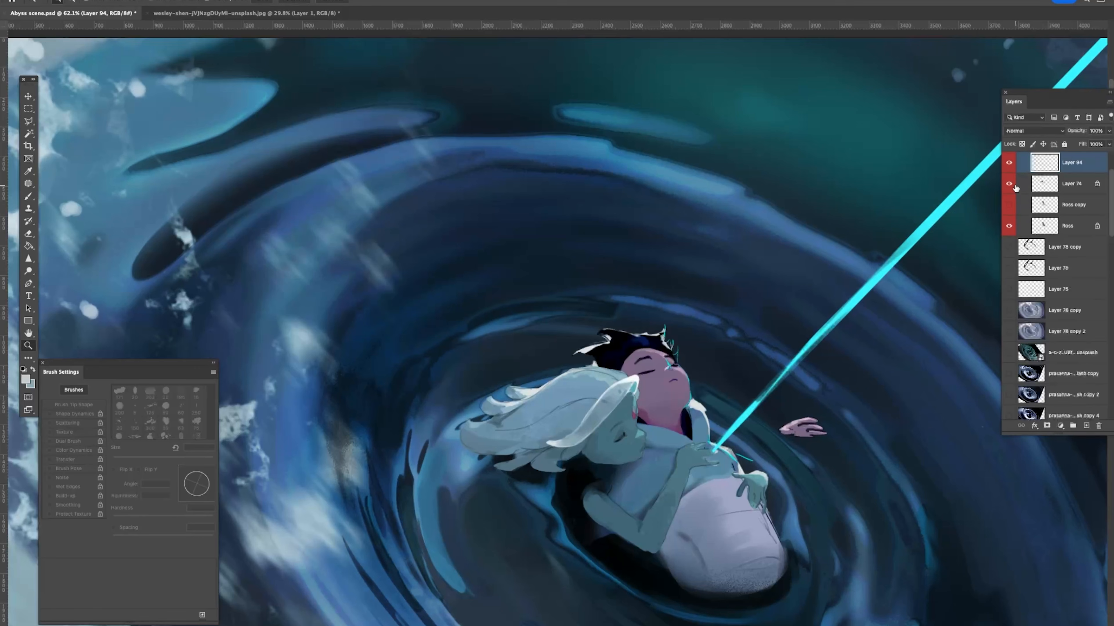
# Step: Select Layer 74 and blend soft strokes into the light-haired figure's hair with an enlarged textured brush
pyautogui.click(1015, 184)
pyautogui.press('b')
pyautogui.press(']')
pyautogui.press(']')
pyautogui.press(']')
pyautogui.press(']')
pyautogui.press(']')
pyautogui.press(']')
pyautogui.press(']')
pyautogui.press(']')
pyautogui.press(']')
pyautogui.press(']')
pyautogui.press(']')
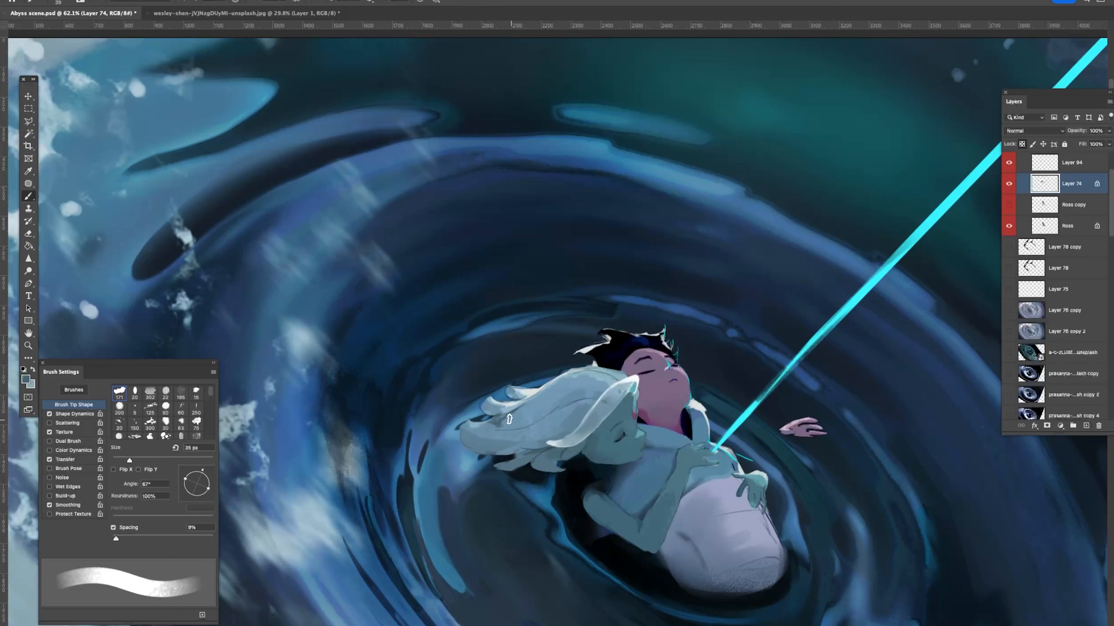
pyautogui.press('p')
pyautogui.press('b')
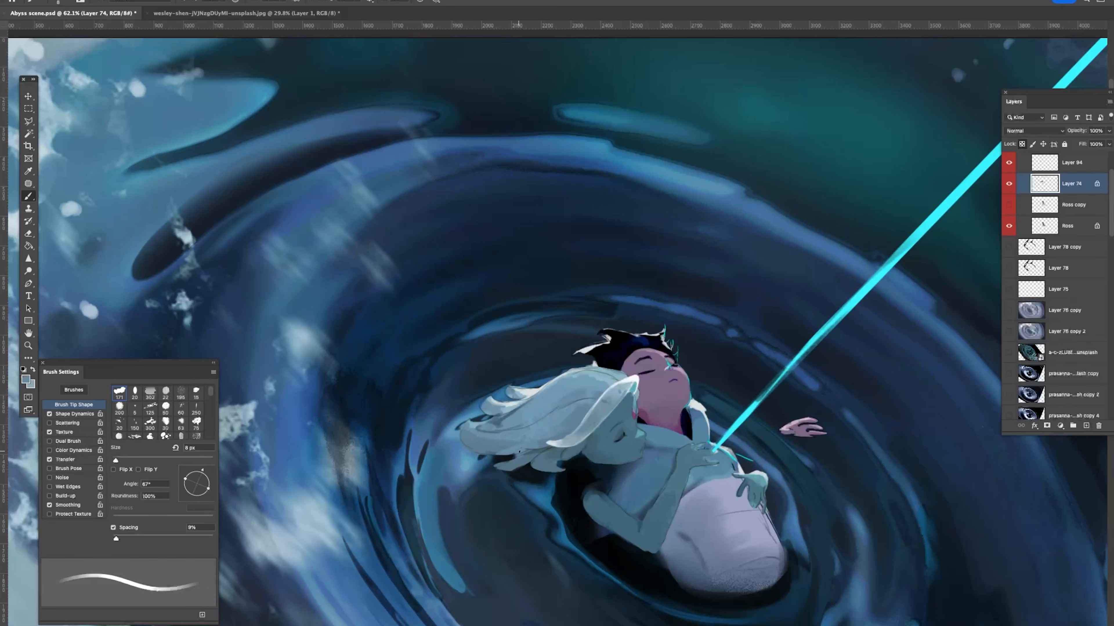
# Step: Sample the cheek tone and shade the light-haired figure's face toward the jaw with a 30 px brush
pyautogui.press('[')
pyautogui.press('[')
pyautogui.press('[')
pyautogui.press('[')
pyautogui.press('[')
pyautogui.press(']')
pyautogui.press(']')
pyautogui.press(']')
pyautogui.press(']')
pyautogui.press(']')
pyautogui.press(']')
pyautogui.press(']')
pyautogui.press(']')
pyautogui.press(']')
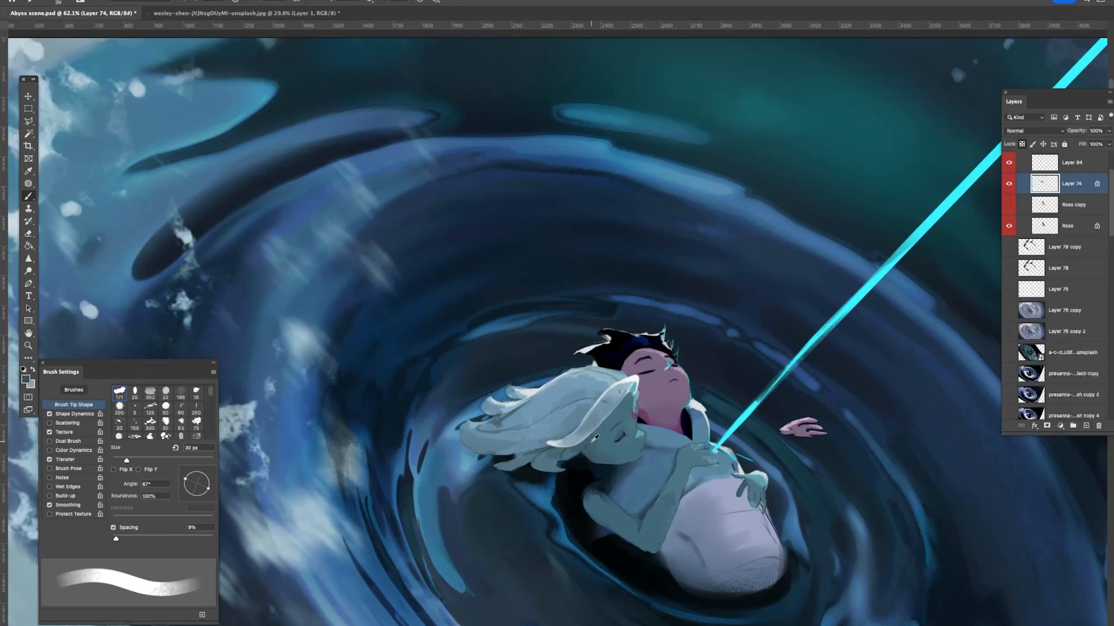
pyautogui.keyDown('alt'); pyautogui.click(606, 444); pyautogui.keyUp('alt')
pyautogui.scroll(3, 597, 458)
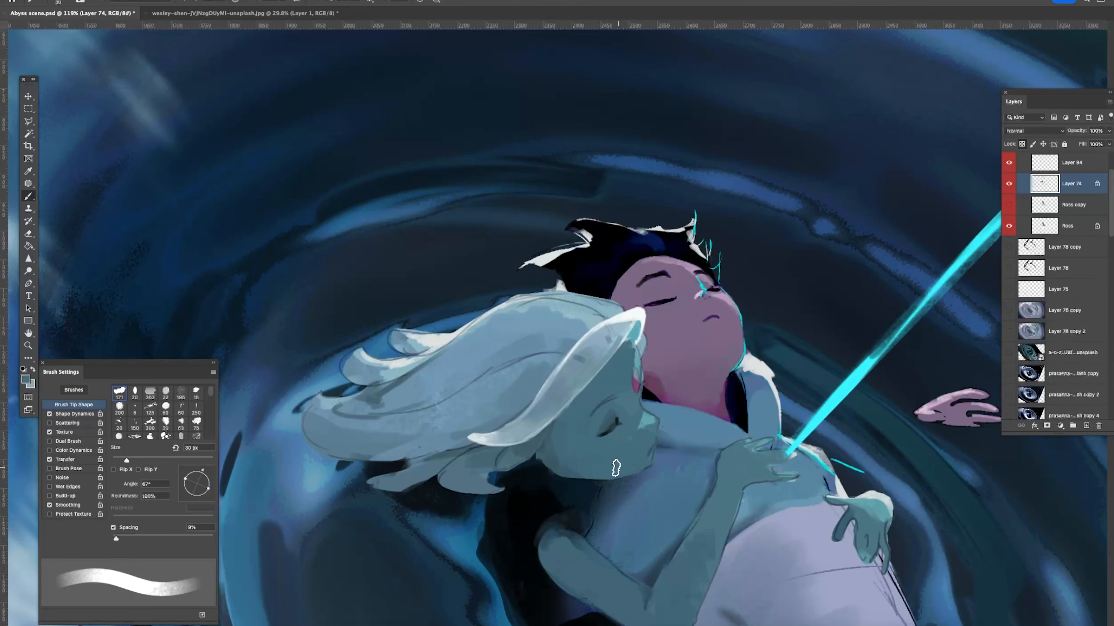
pyautogui.press('super+space')
pyautogui.moveTo(665, 432); pyautogui.dragTo(635, 426)
pyautogui.scroll(3, 613, 456)
# Step: Unlock Layer 74 and refine the light-haired figure's chin edge with a 10 px eraser and a 6 px brush
pyautogui.press('e')
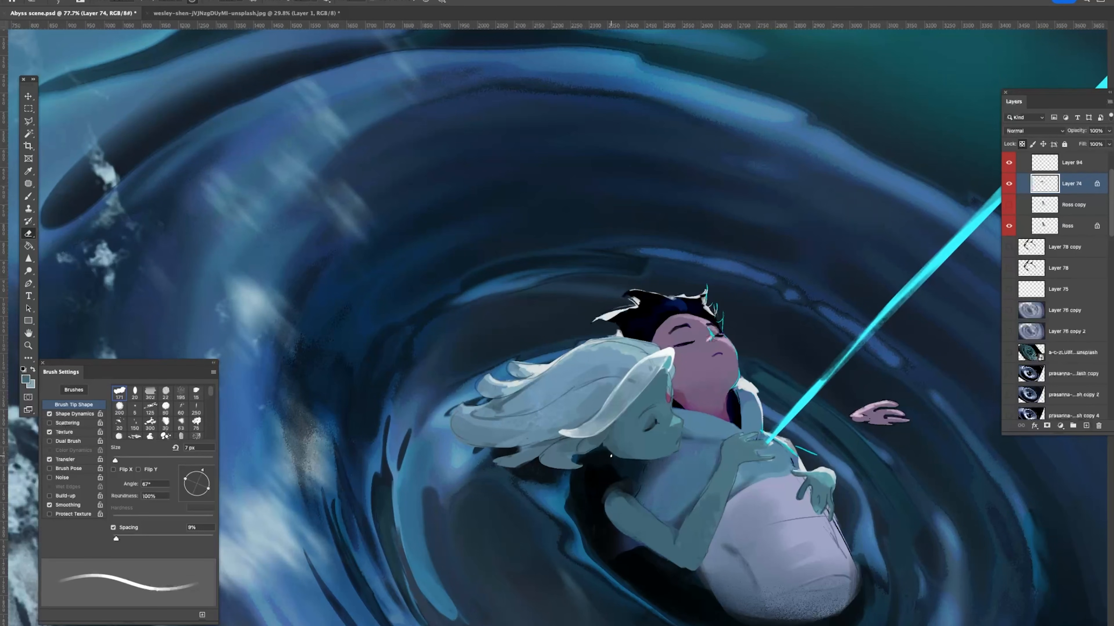
pyautogui.press(']')
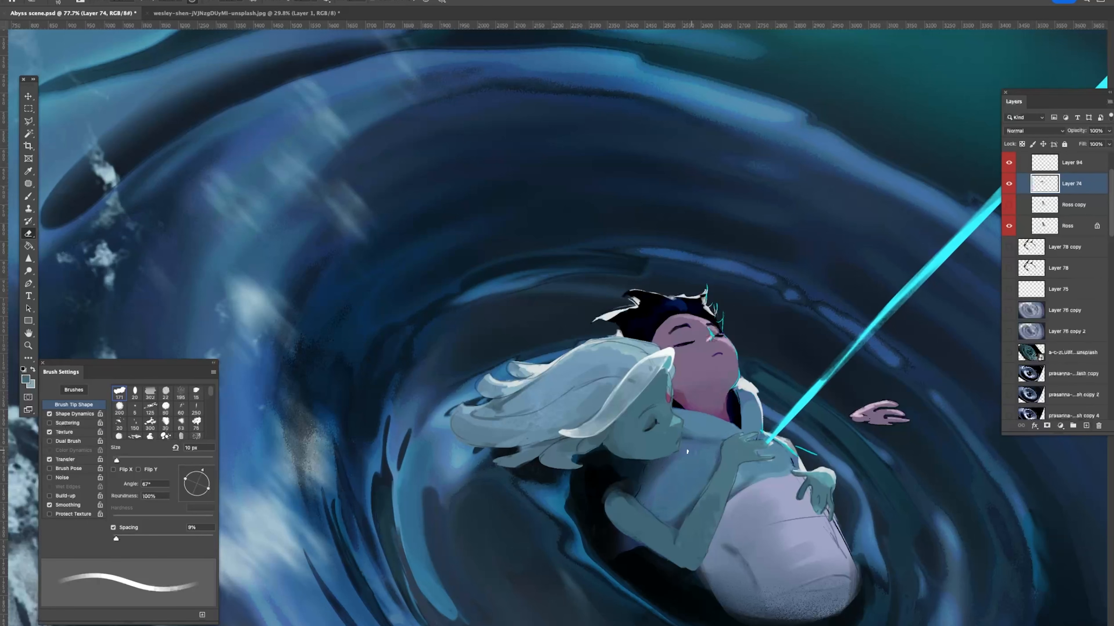
pyautogui.scroll(5, 686, 452)
pyautogui.press('b')
pyautogui.press('[')
pyautogui.press('[')
pyautogui.press('[')
pyautogui.press('e')
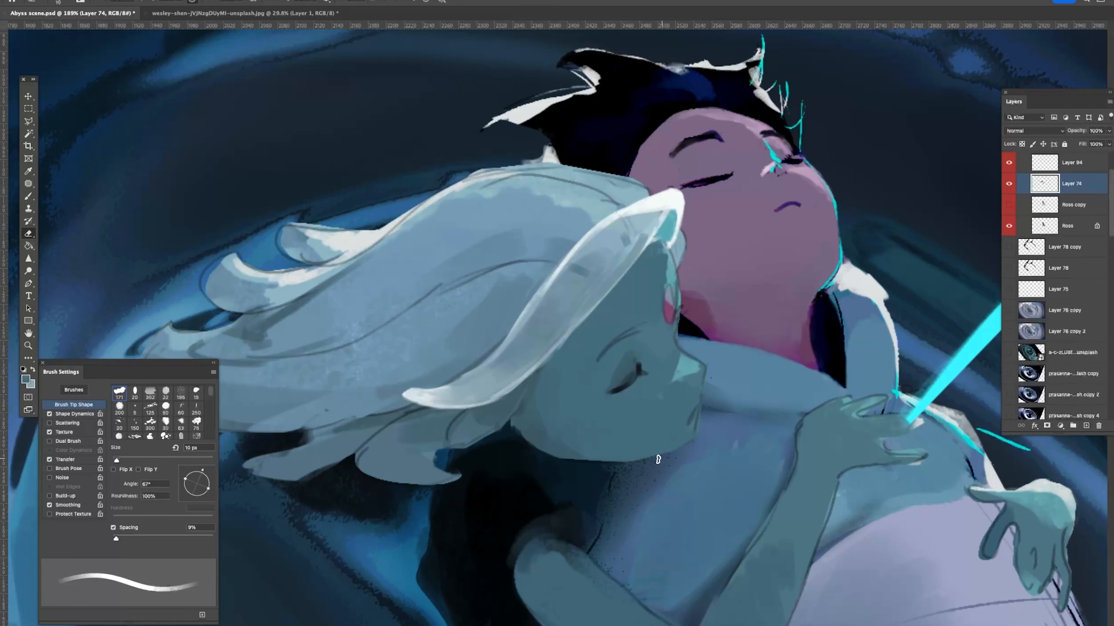
pyautogui.press('b')
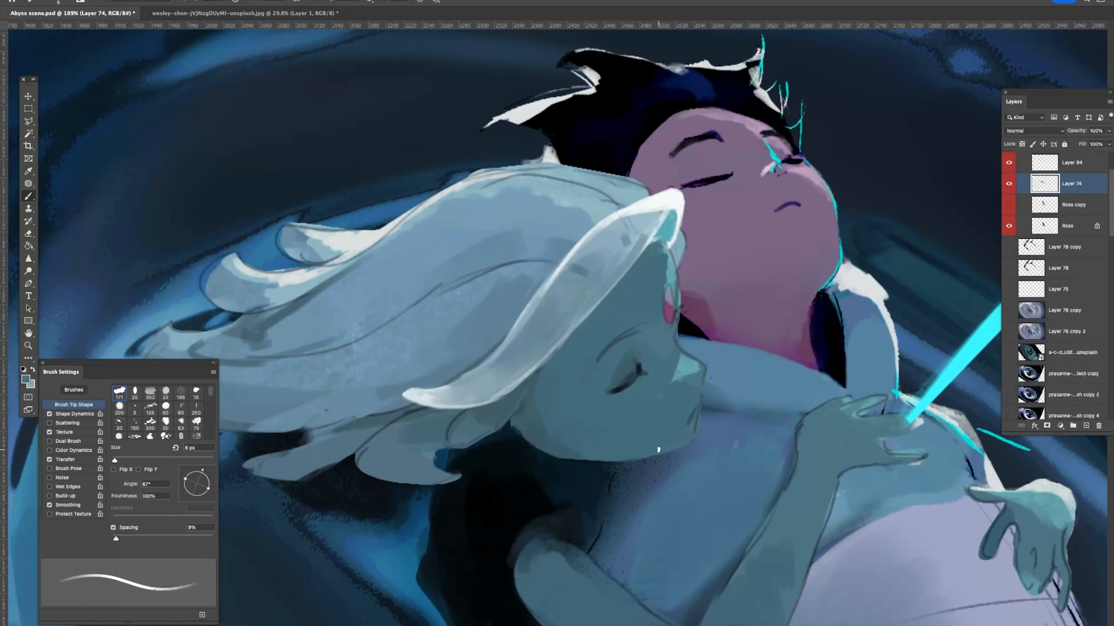
pyautogui.press('[')
pyautogui.press('[')
pyautogui.press('[')
pyautogui.press('[')
# Step: Toggle Layer 74's visibility to check the figure against the whole scene and save the painting
pyautogui.press('z')
pyautogui.moveTo(721, 430); pyautogui.dragTo(675, 411)
pyautogui.click(1005, 185)
pyautogui.click(1004, 186)
pyautogui.keyDown('alt'); pyautogui.click(735, 398); pyautogui.keyUp('alt')
pyautogui.hotkey('ctrl', 's')
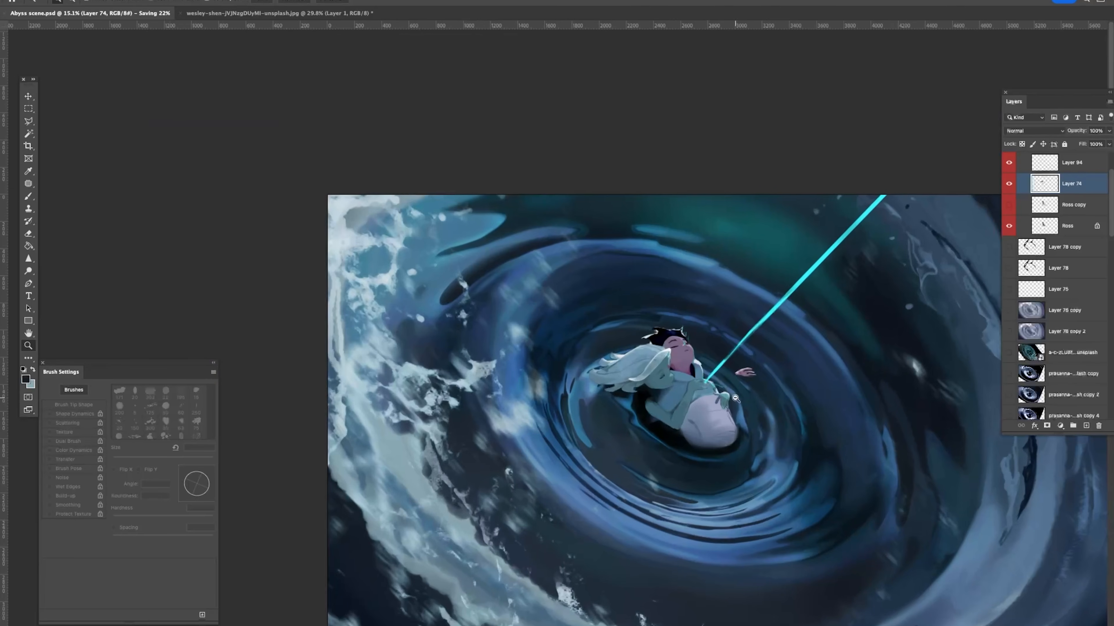
pyautogui.click(133, 1)
pyautogui.click(167, 31)
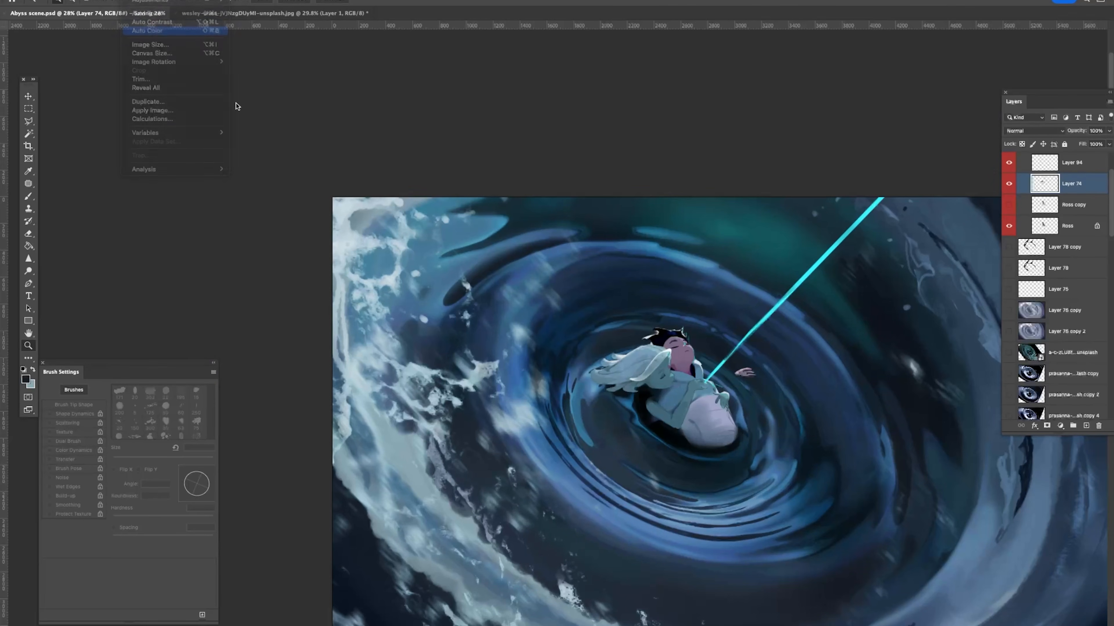
pyautogui.moveTo(815, 298); pyautogui.dragTo(711, 249)
pyautogui.press('super+z')
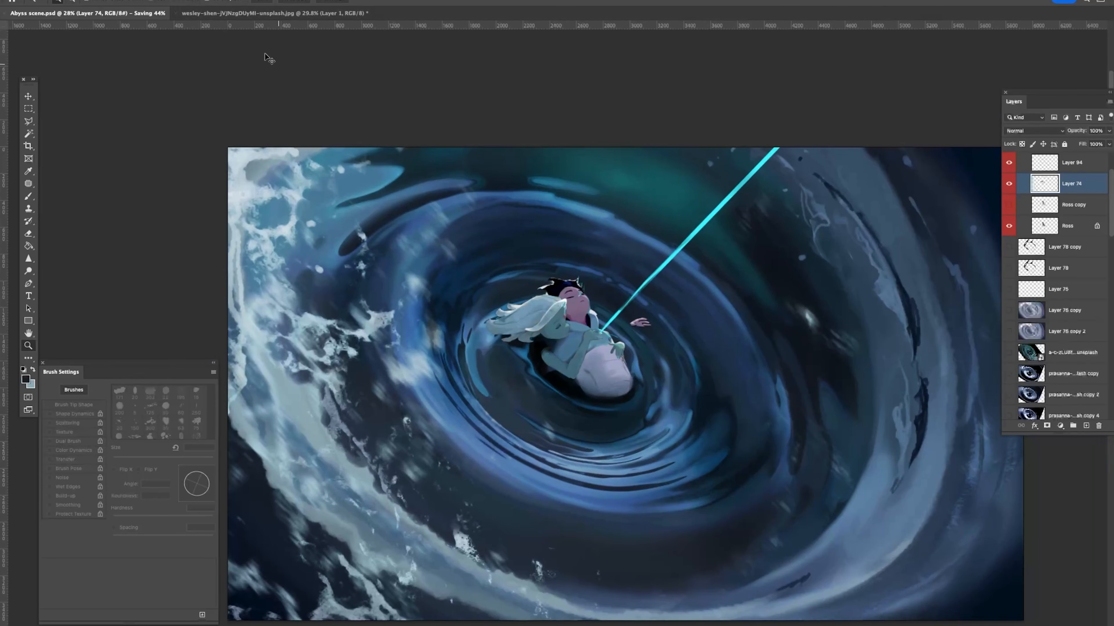
# Step: Duplicate Layer 74 and apply Auto Color to the copy
pyautogui.press('super+j')
pyautogui.click(133, 0)
pyautogui.click(152, 31)
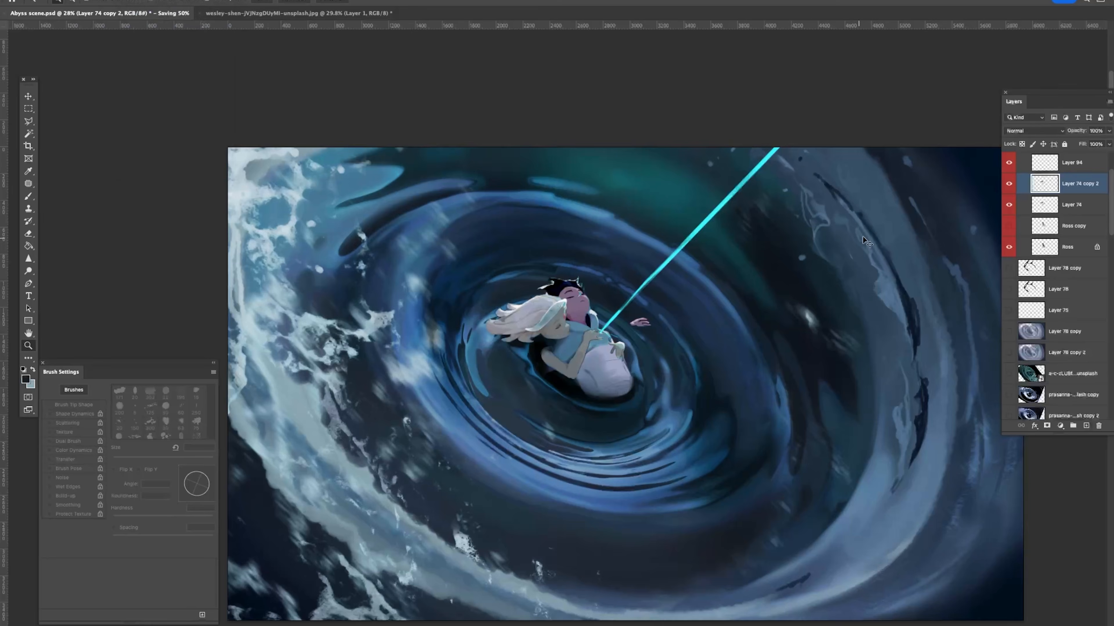
# Step: Adjust Levels on the auto-colored Layer 74 copy with the black input at 33
pyautogui.press('super+l')
pyautogui.moveTo(970, 212); pyautogui.dragTo(983, 213)
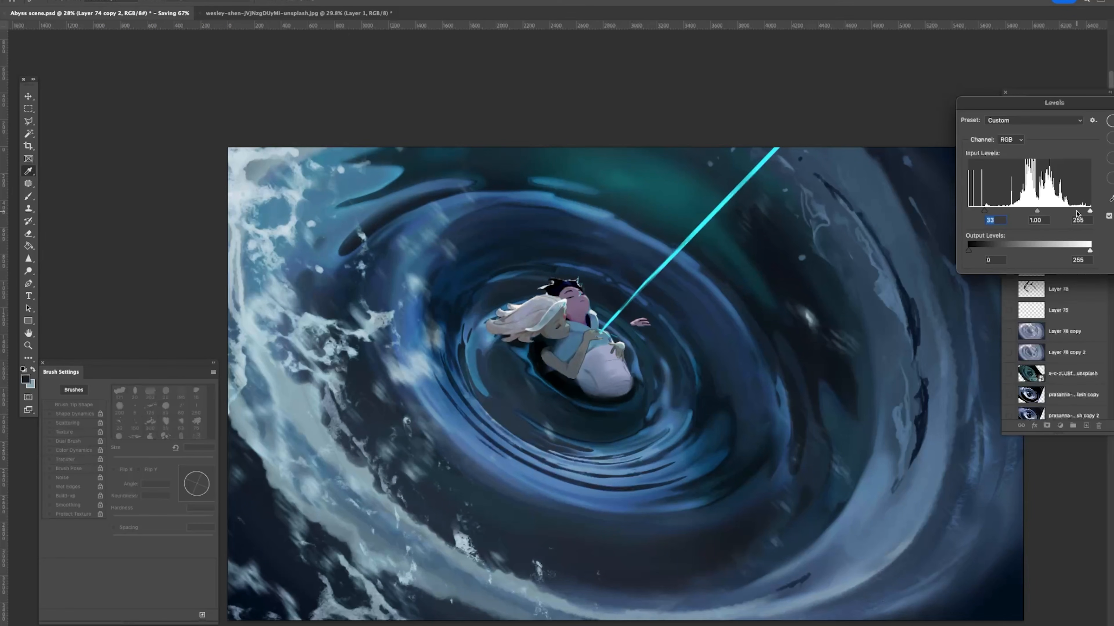
pyautogui.press('Return')
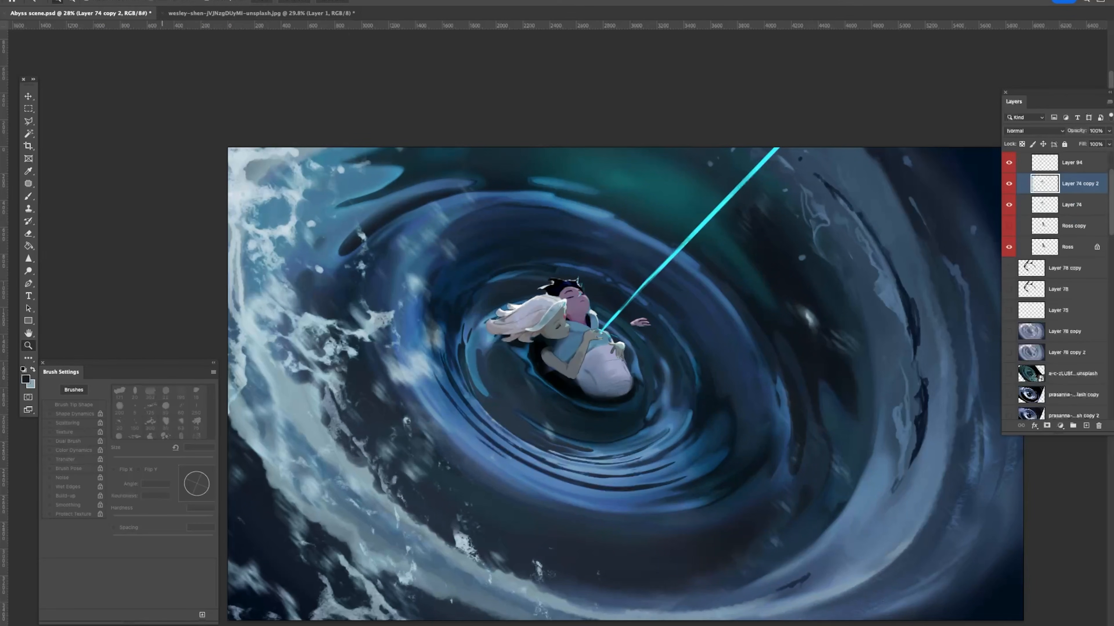
# Step: Shift the copy's highlights along cyan–red with Color Balance and toggle the copy's visibility to compare the result
pyautogui.click(136, 2)
pyautogui.moveTo(149, 22)
pyautogui.click(272, 67)
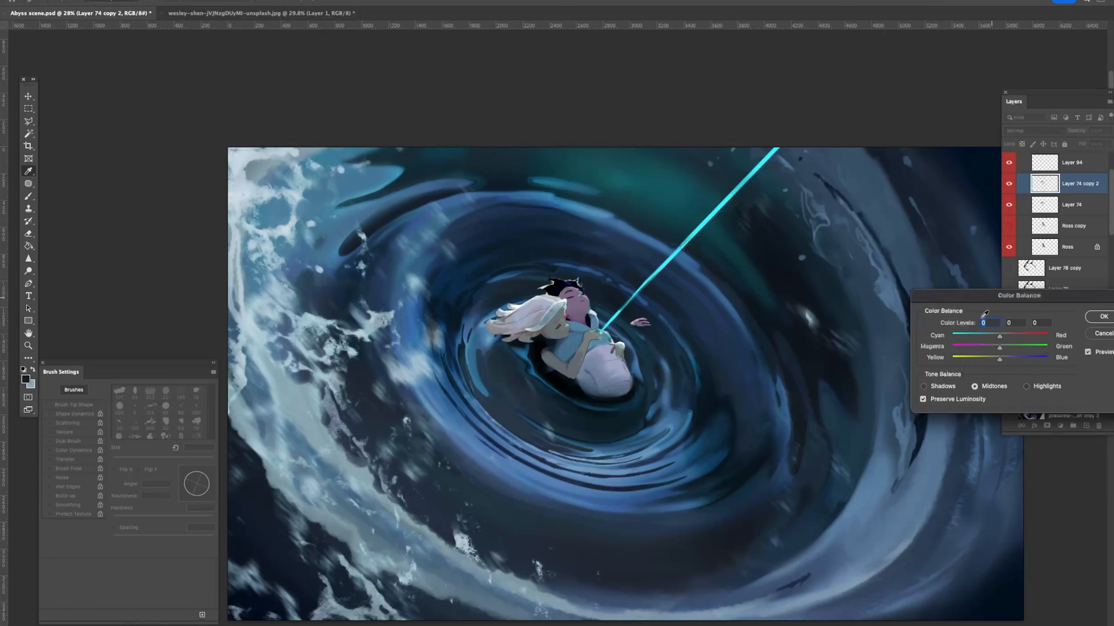
pyautogui.click(1026, 386)
pyautogui.moveTo(1000, 336); pyautogui.dragTo(1001, 335)
pyautogui.click(1101, 317)
pyautogui.click(1008, 184)
pyautogui.click(1009, 184)
pyautogui.click(1008, 185)
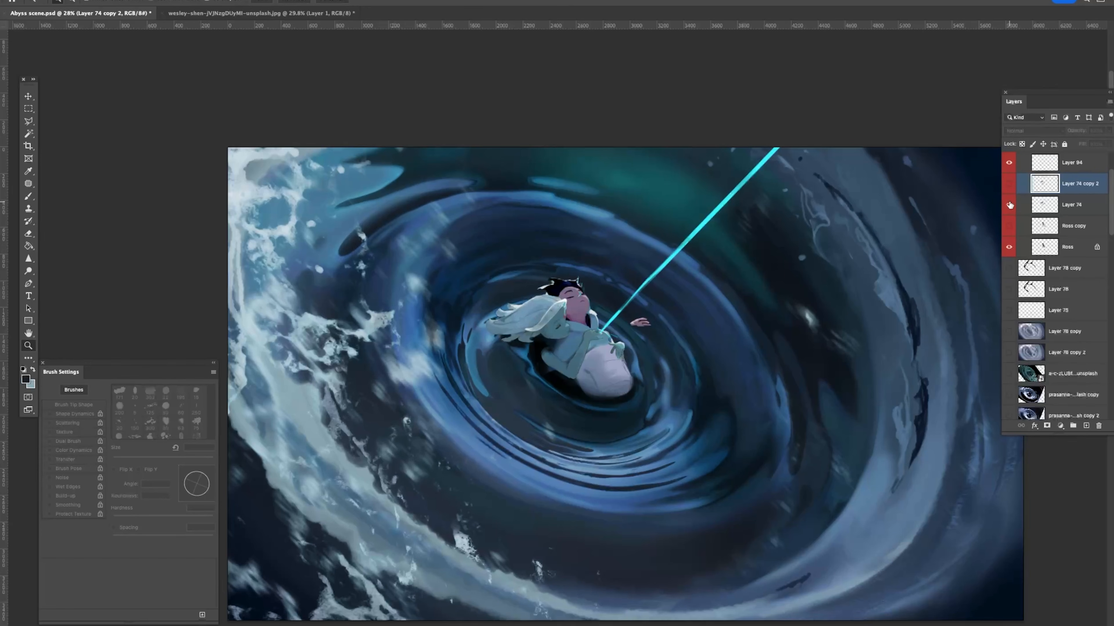
# Step: Duplicate Layer 74 again, hide the original, and merge the color-corrected copy down onto the new duplicate
pyautogui.click(1009, 204)
pyautogui.click(1009, 204)
pyautogui.click(1035, 208)
pyautogui.press('super+j')
pyautogui.click(1009, 224)
pyautogui.click(1010, 187)
pyautogui.click(1047, 185)
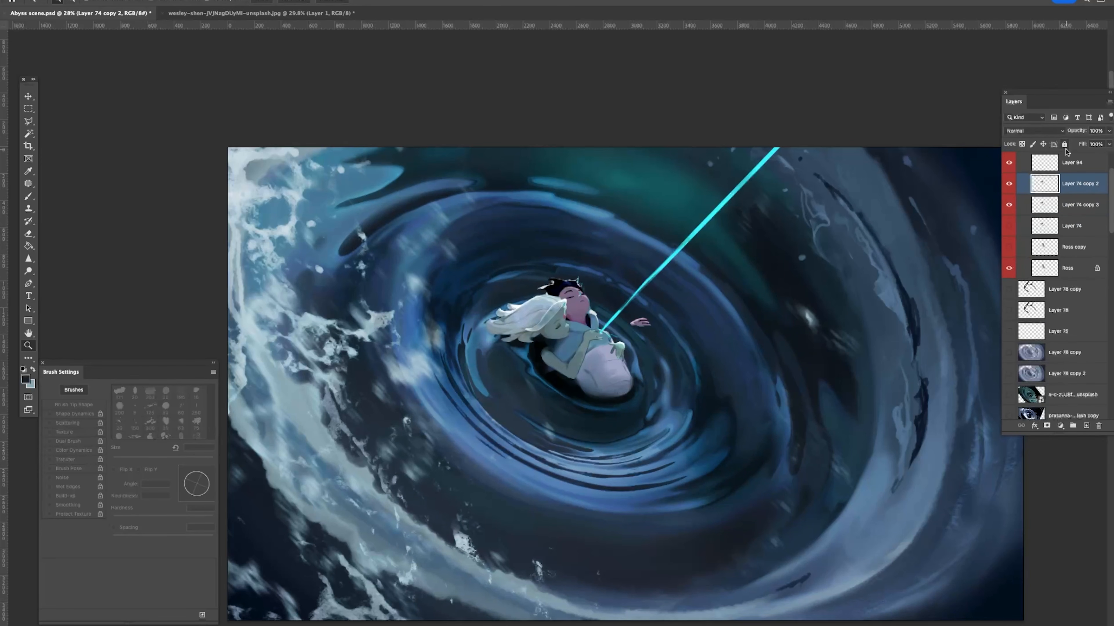
pyautogui.press('super+e')
# Step: Tighten the merged figure layer's black and white inputs with Levels and save the painting
pyautogui.press('super+l')
pyautogui.moveTo(1090, 213); pyautogui.dragTo(1080, 212)
pyautogui.moveTo(969, 211); pyautogui.dragTo(980, 210)
pyautogui.press('Return')
pyautogui.press('z')
pyautogui.moveTo(861, 358); pyautogui.dragTo(792, 349)
pyautogui.press('super+s')
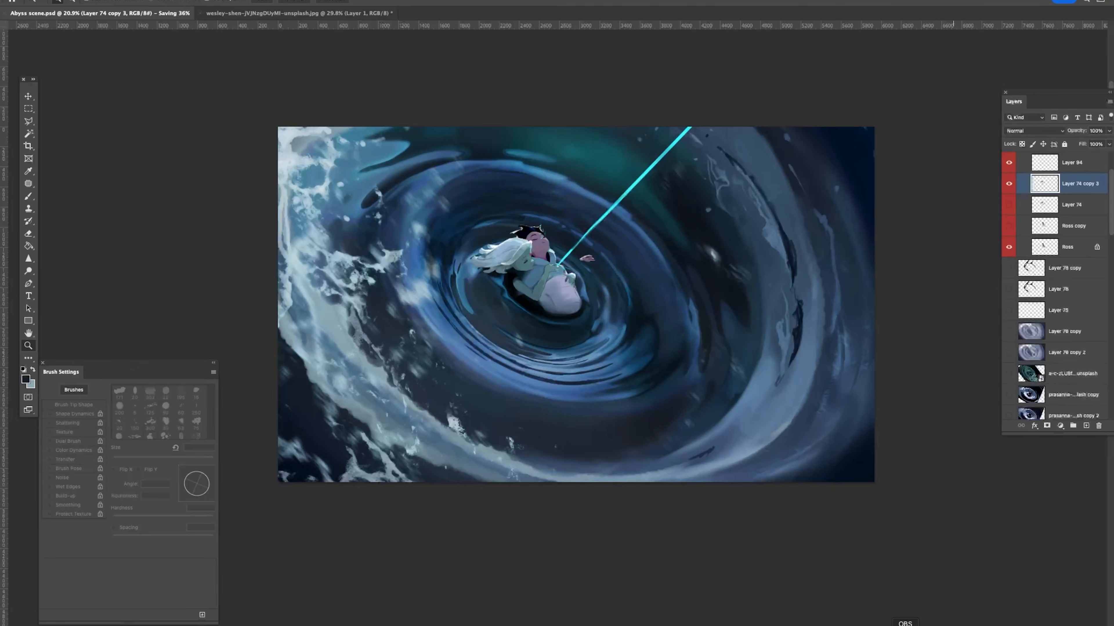
# Step: Switch to the Water Stuff folder in Finder and preview the blue hurricane photo
pyautogui.press('Tab')
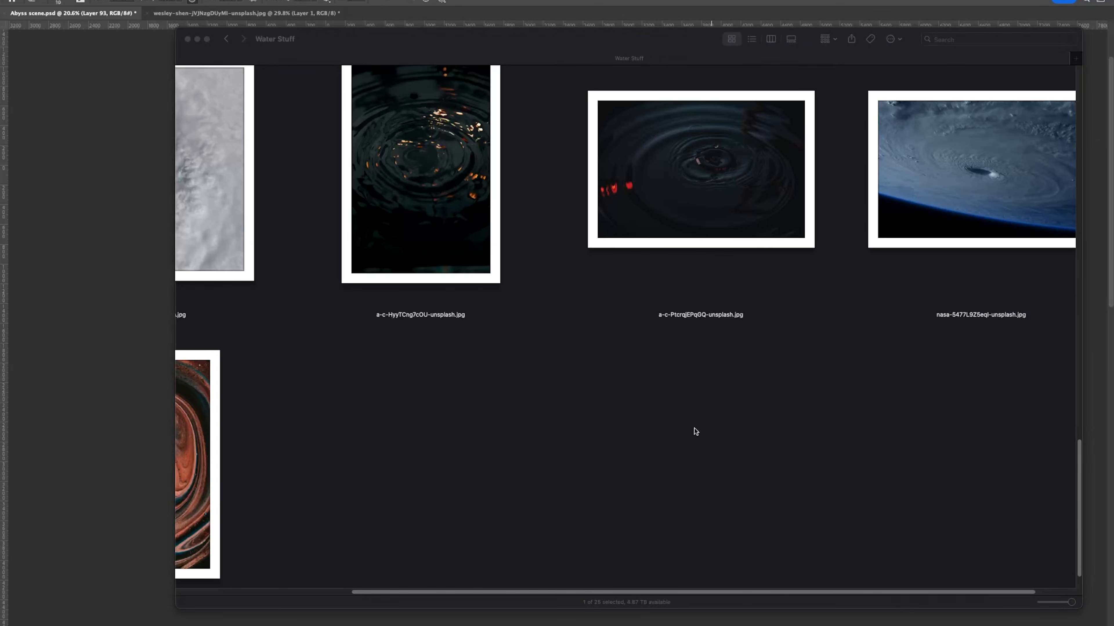
pyautogui.click(920, 241)
pyautogui.press('space')
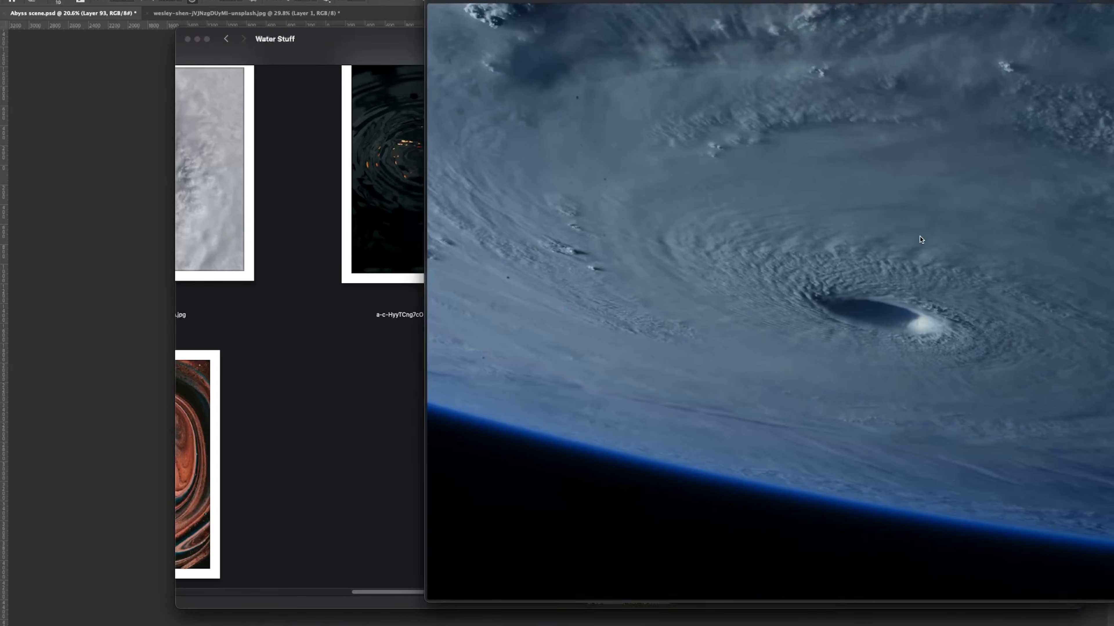
pyautogui.press('space')
# Step: Preview the orange marbled swirl photo and place it into the Abyss scene document
pyautogui.moveTo(822, 595); pyautogui.dragTo(560, 595)
pyautogui.click(415, 488)
pyautogui.press('space')
pyautogui.press('space')
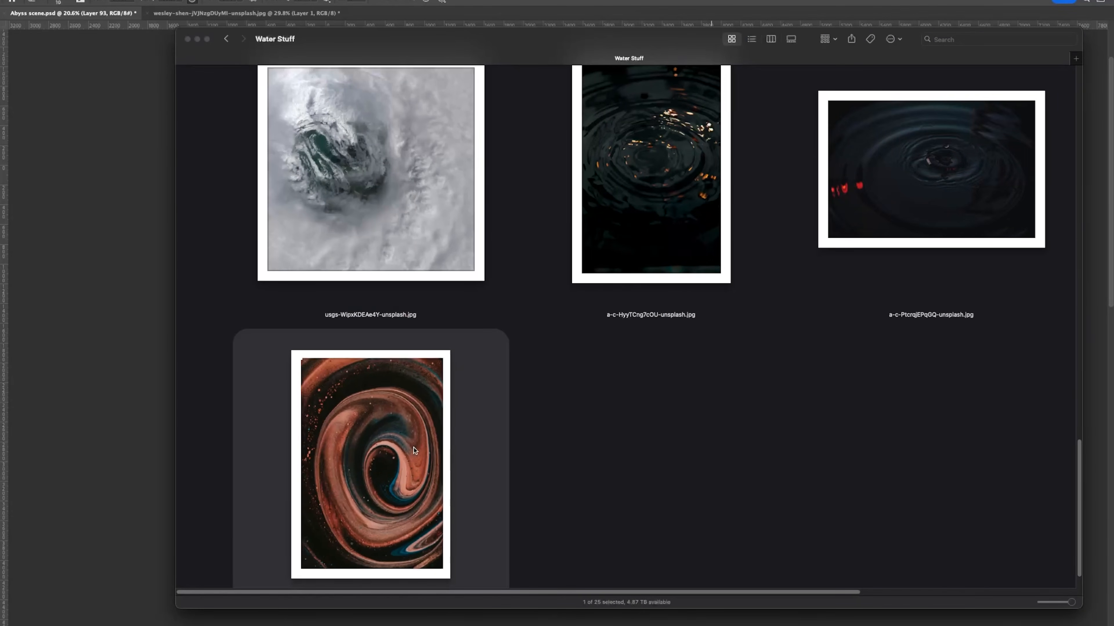
pyautogui.moveTo(364, 408); pyautogui.dragTo(109, 386)
pyautogui.press('Return')
pyautogui.click(651, 625)
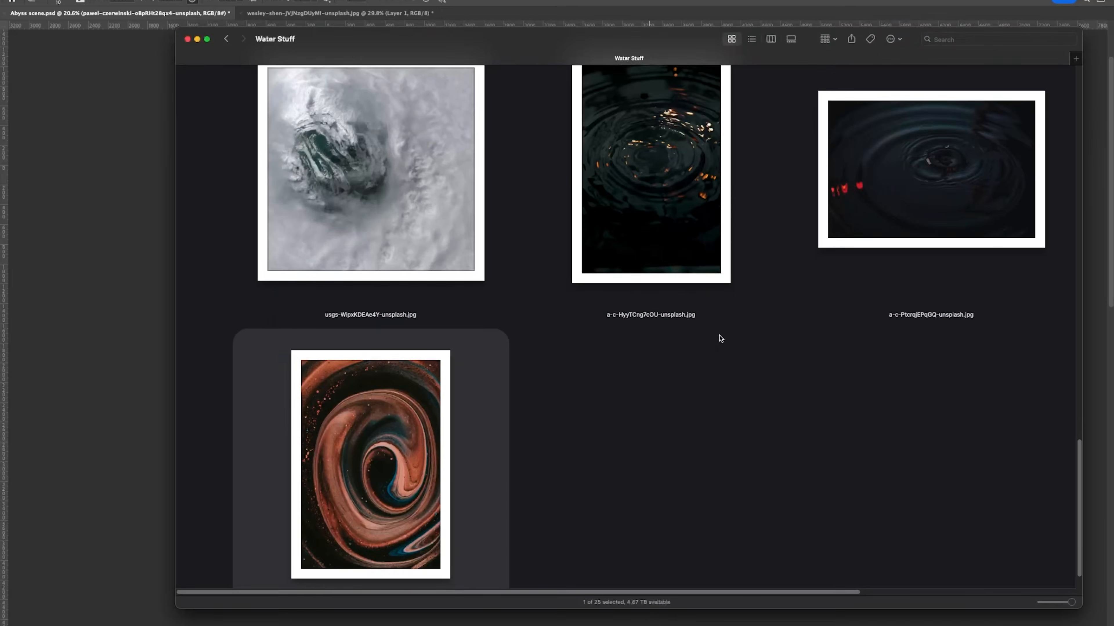
# Step: Preview the dark ripple photo a-c-HyyTCng7cOU-unsplash.jpg and place it into the Abyss scene document
pyautogui.scroll(3, 719, 346)
pyautogui.click(700, 356)
pyautogui.press('space')
pyautogui.press('space')
pyautogui.moveTo(695, 349); pyautogui.dragTo(211, 285)
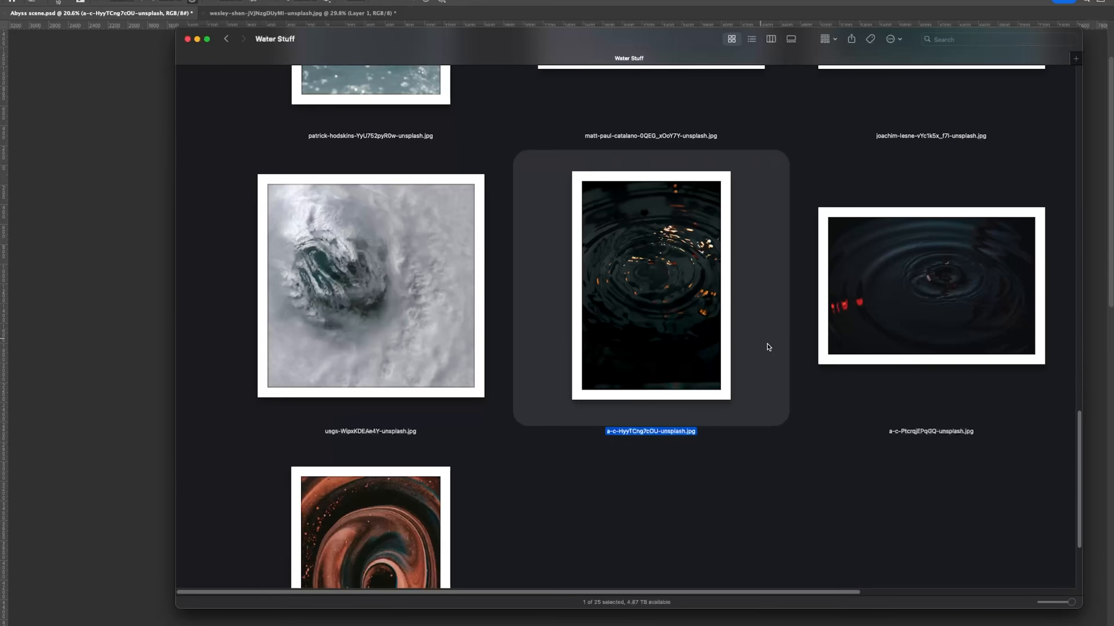
# Step: Find the gold-lit double ripple photo at the start of the Water Stuff folder, preview it, and place it into the painting
pyautogui.scroll(3, 765, 348)
pyautogui.click(444, 441)
pyautogui.scroll(5, 476, 421)
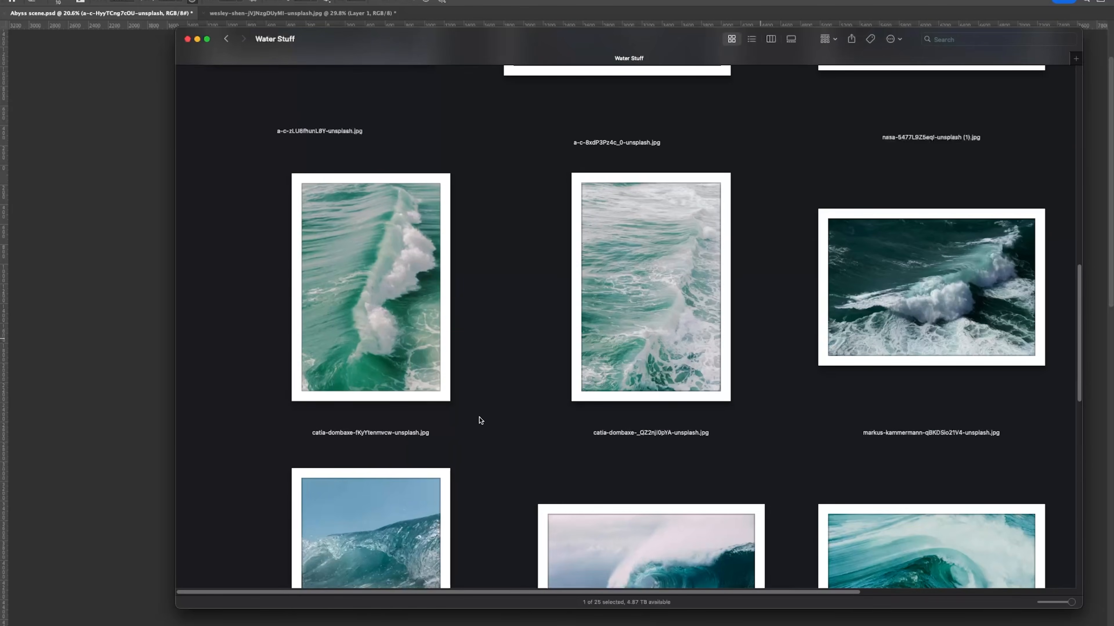
pyautogui.scroll(15, 486, 416)
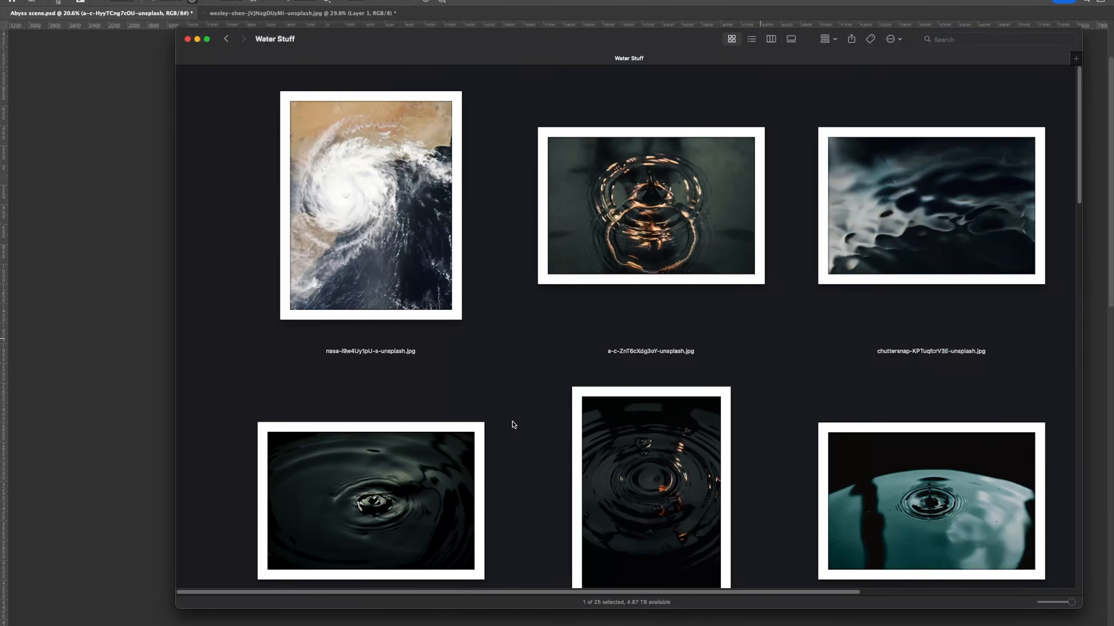
pyautogui.click(643, 251)
pyautogui.press('space')
pyautogui.press('space')
pyautogui.moveTo(643, 251); pyautogui.dragTo(74, 307)
pyautogui.press('Return')
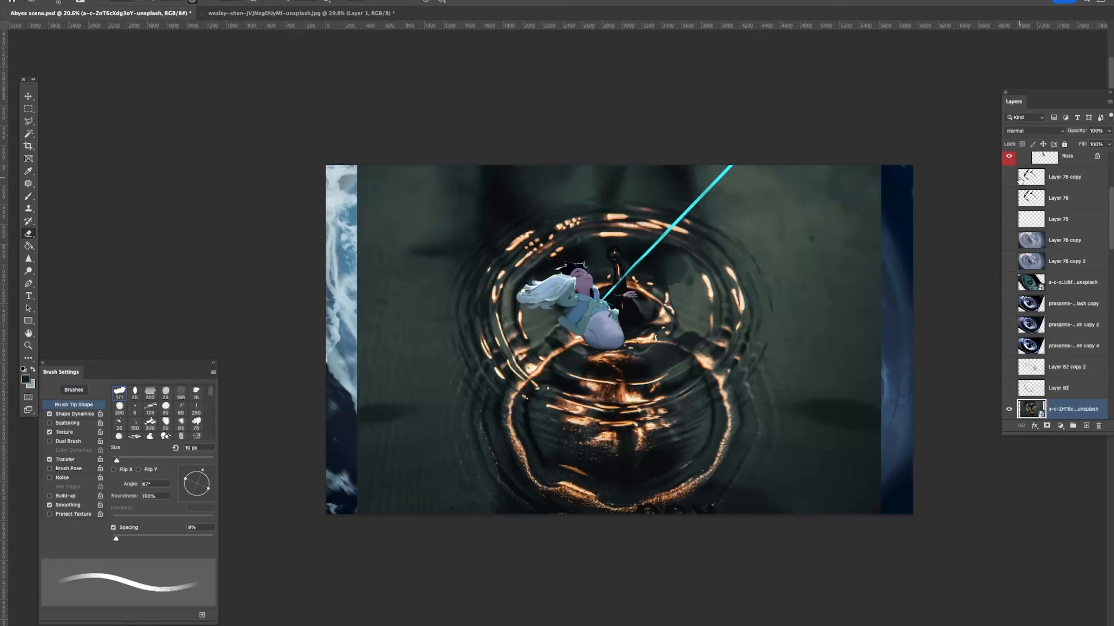
# Step: Select the three placed photo layers and move them to the top of the layer stack, above Layer 80
pyautogui.scroll(-10, 1042, 367)
pyautogui.scroll(5, 1048, 322)
pyautogui.keyDown('shift'); pyautogui.click(1048, 280); pyautogui.keyUp('shift')
pyautogui.moveTo(1070, 234); pyautogui.dragTo(1065, 119)
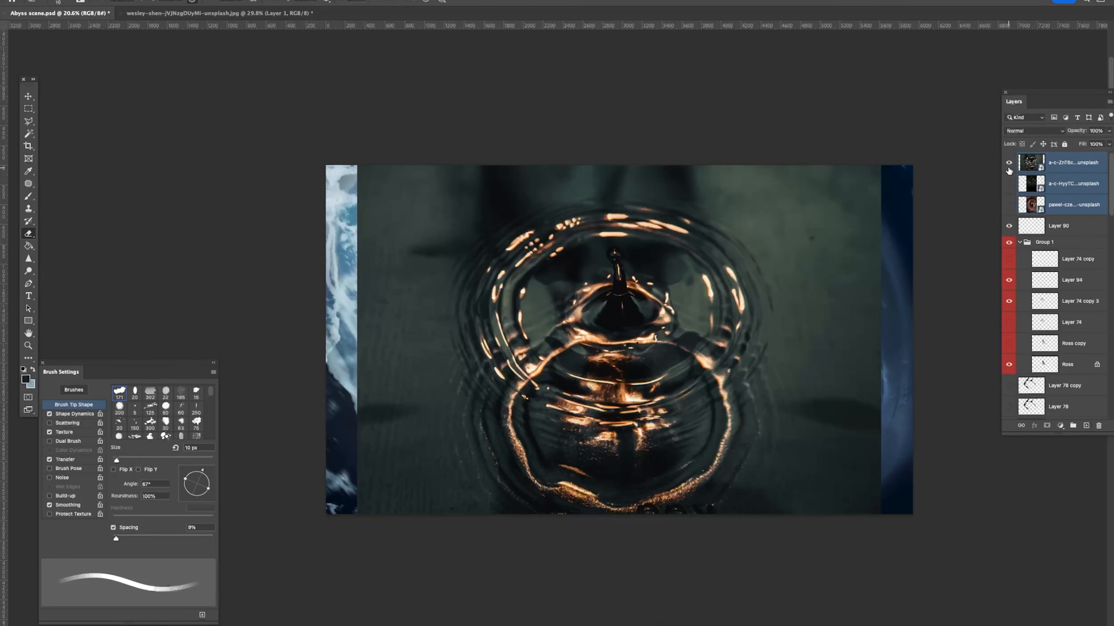
# Step: Hide the gold-lit ripple photo, show the dark ripple photo, and examine its orange highlights up close
pyautogui.click(1009, 167)
pyautogui.click(1009, 184)
pyautogui.click(1009, 183)
pyautogui.click(1009, 184)
pyautogui.moveTo(585, 288); pyautogui.dragTo(767, 273)
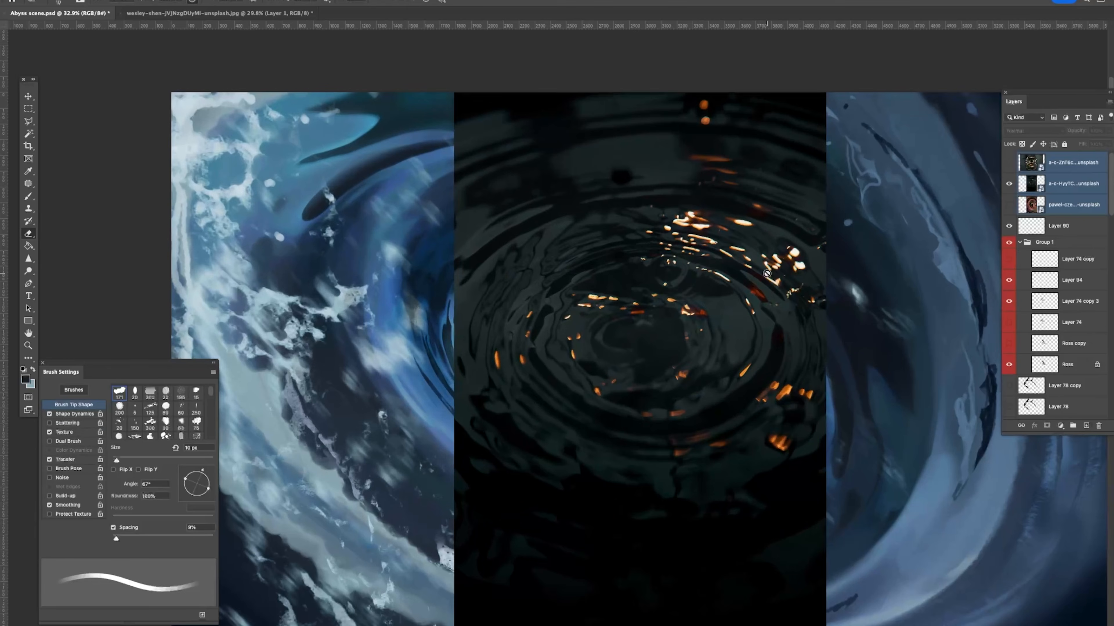
pyautogui.scroll(3, 704, 207)
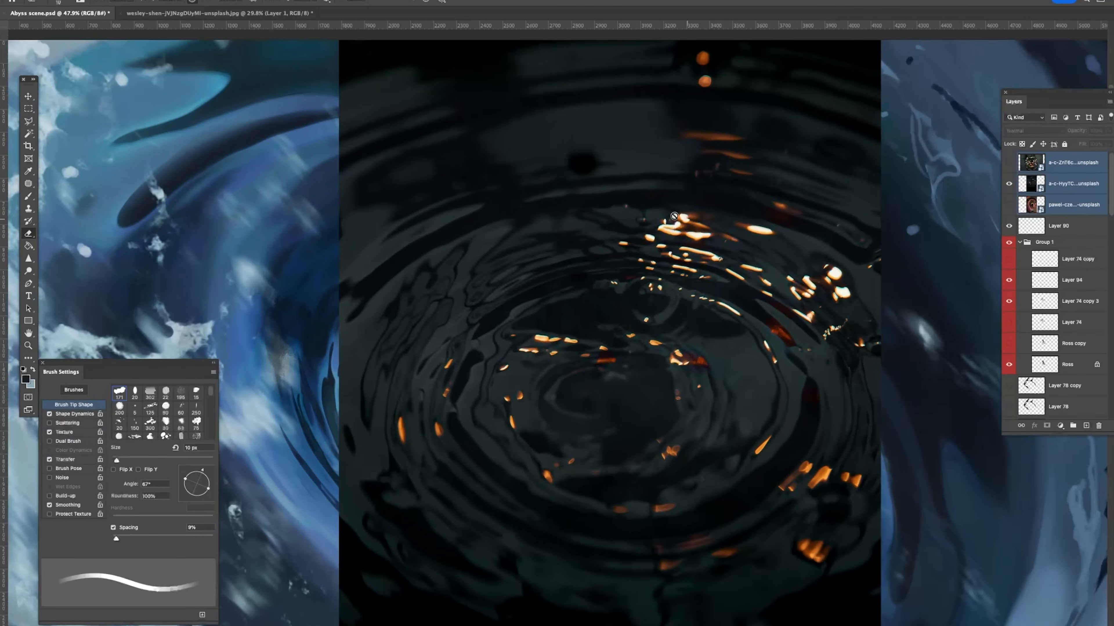
# Step: Select the dark ripple photo's orange highlights with Color Range and copy them onto their own layer
pyautogui.click(209, 0)
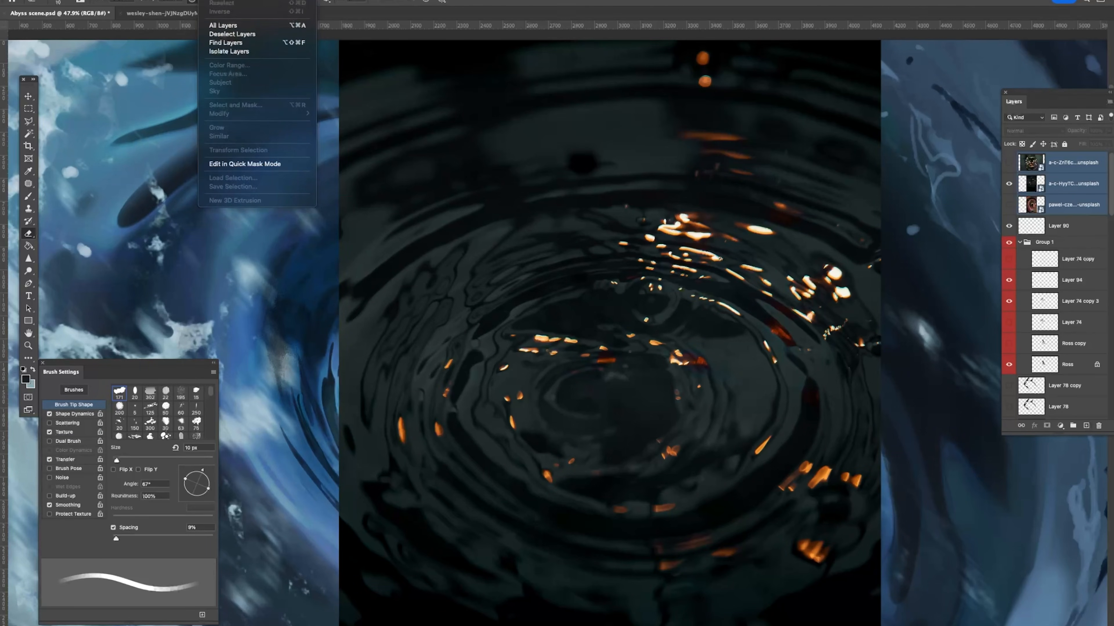
pyautogui.click(353, 57)
pyautogui.click(1032, 186)
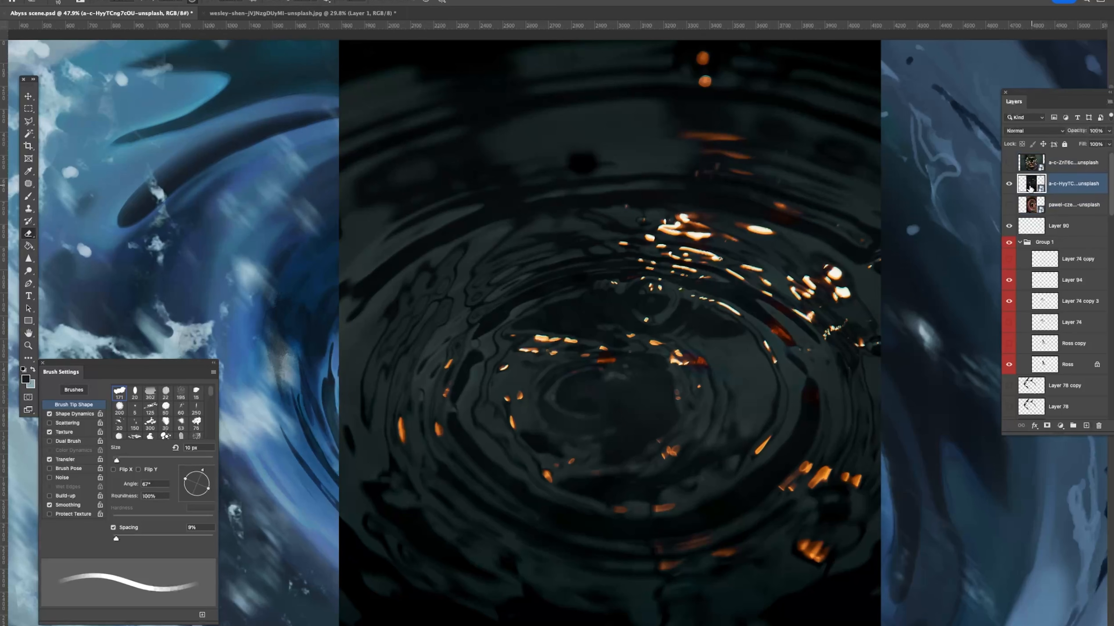
pyautogui.click(762, 219)
pyautogui.click(825, 209)
pyautogui.click(209, 1)
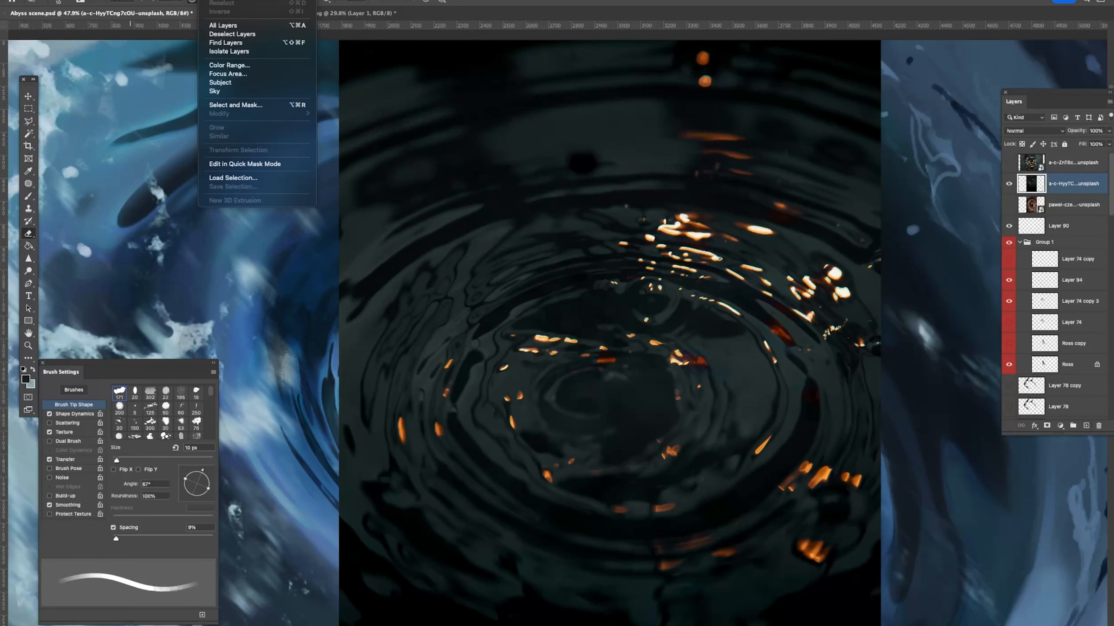
pyautogui.click(236, 66)
pyautogui.click(809, 470)
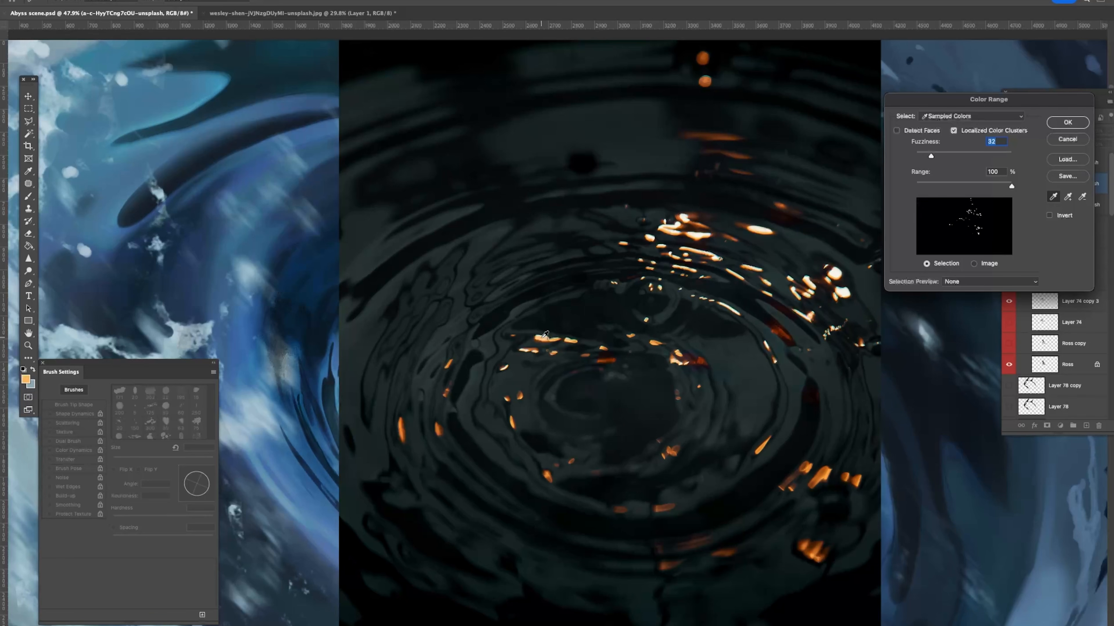
pyautogui.click(810, 547)
pyautogui.click(1057, 122)
pyautogui.press('super+j')
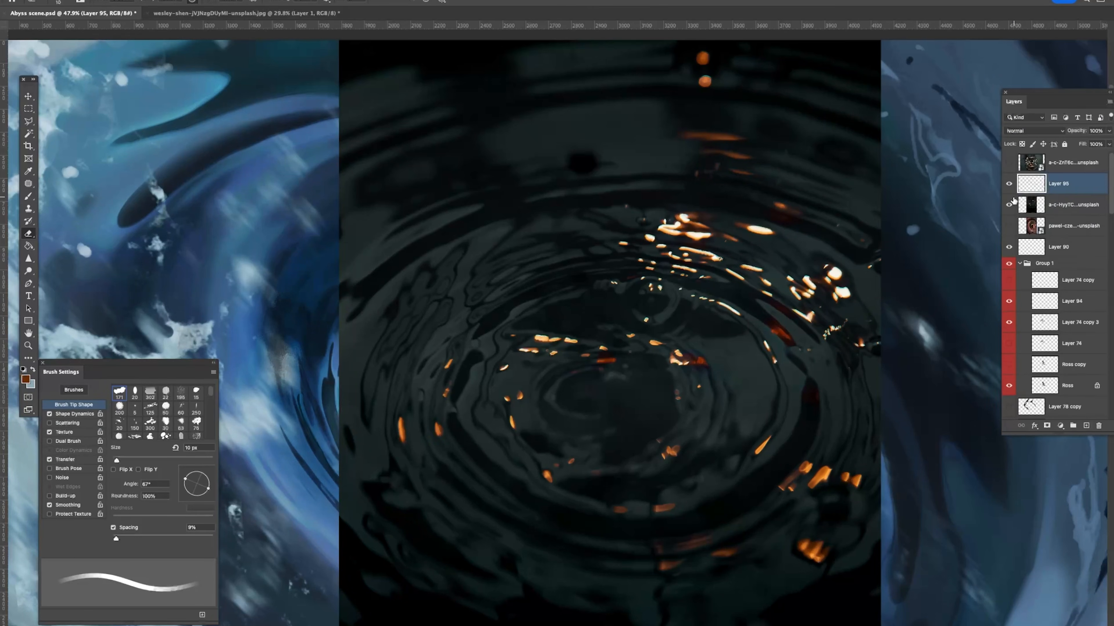
# Step: Hide the dark ripple photo and set the copied highlights layer's blend mode to Screen
pyautogui.click(1009, 205)
pyautogui.click(1009, 183)
pyautogui.click(1009, 184)
pyautogui.press('z')
pyautogui.moveTo(865, 254); pyautogui.dragTo(802, 250)
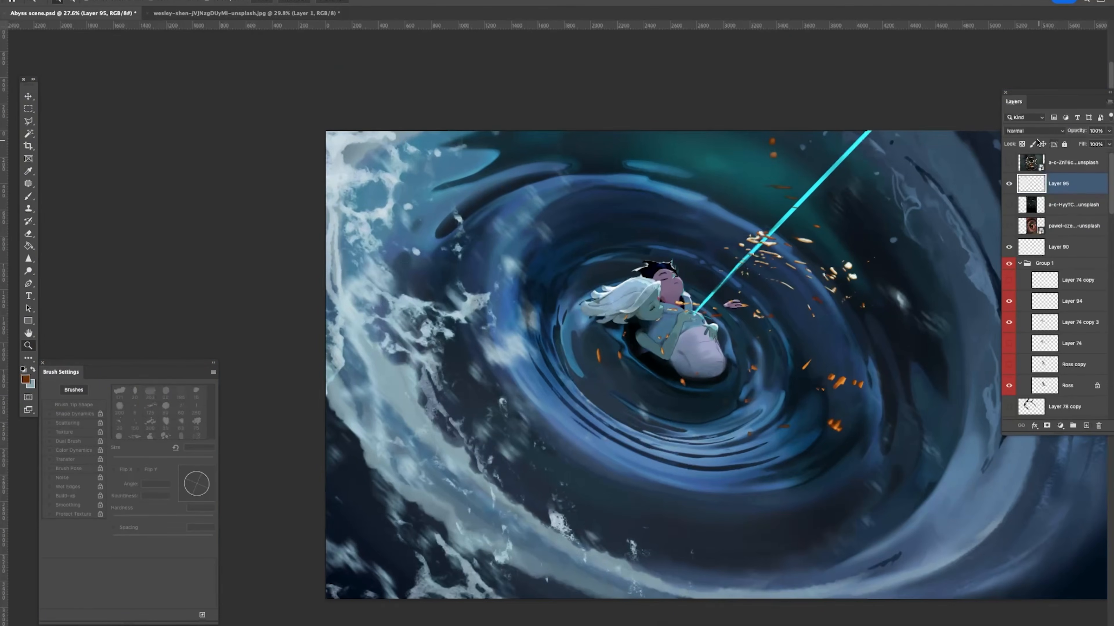
pyautogui.click(1034, 130)
pyautogui.click(1022, 226)
# Step: Rotate the orange highlights clockwise and place them along the ripples beside the two figures
pyautogui.press('v')
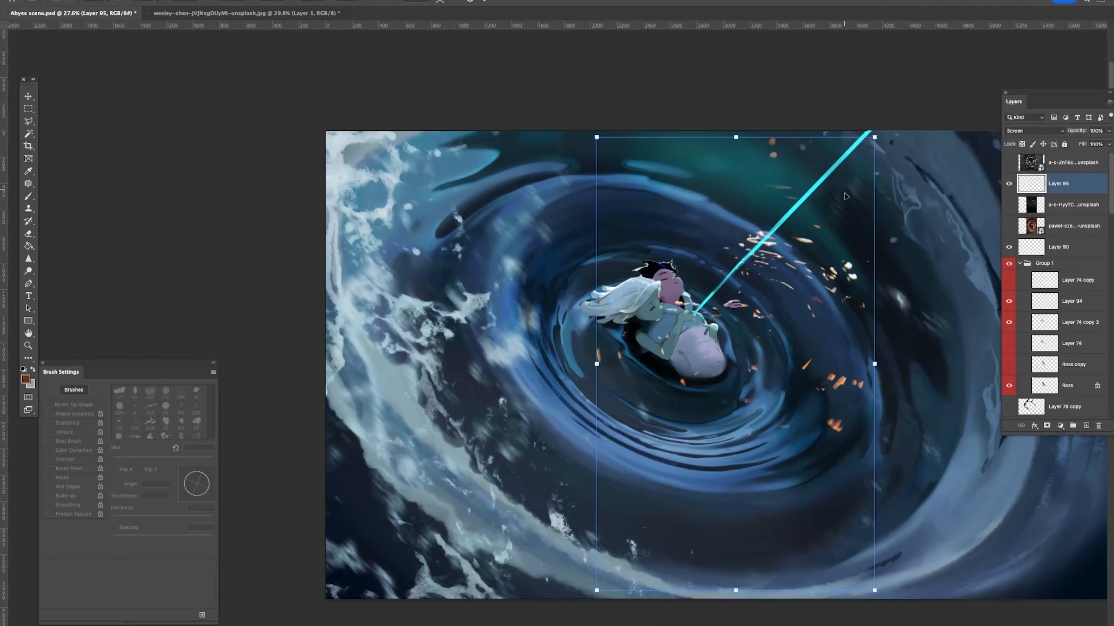
pyautogui.moveTo(906, 228); pyautogui.dragTo(803, 339)
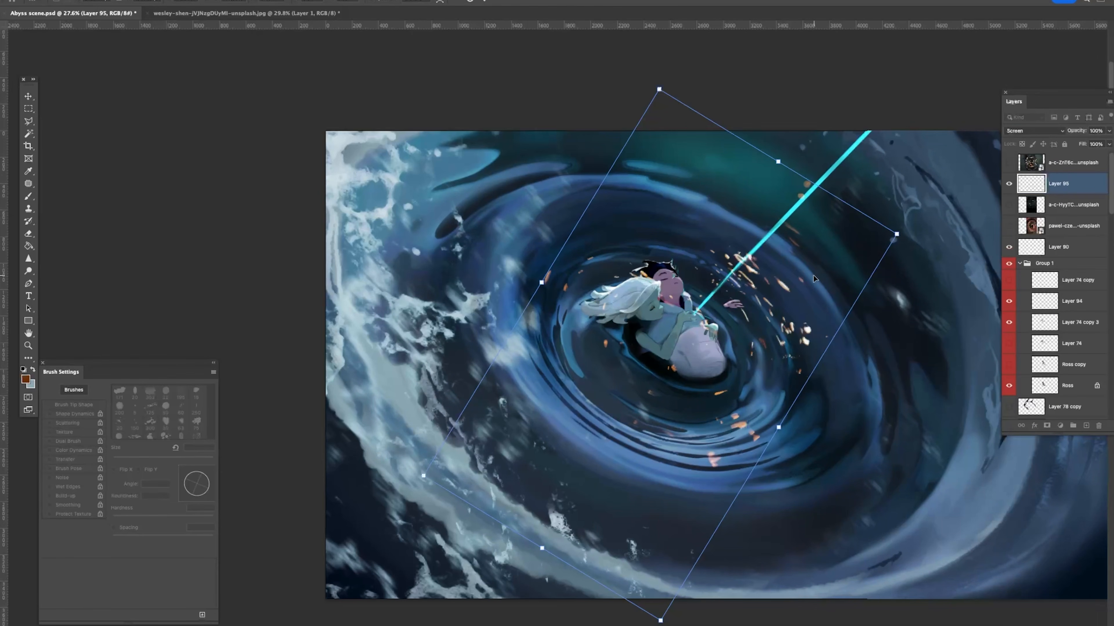
pyautogui.moveTo(814, 279); pyautogui.dragTo(826, 265)
# Step: Distort the highlights layer's corners to bring its perspective closer to the tilted whirlpool
pyautogui.rightClick(785, 282)
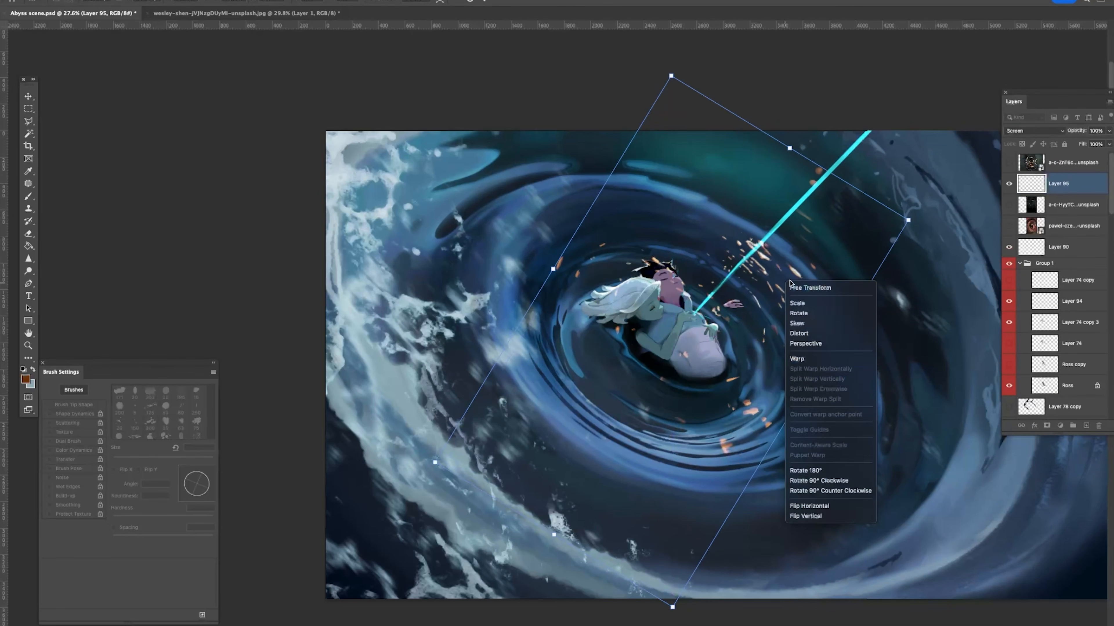
pyautogui.click(809, 332)
pyautogui.moveTo(908, 220); pyautogui.dragTo(899, 275)
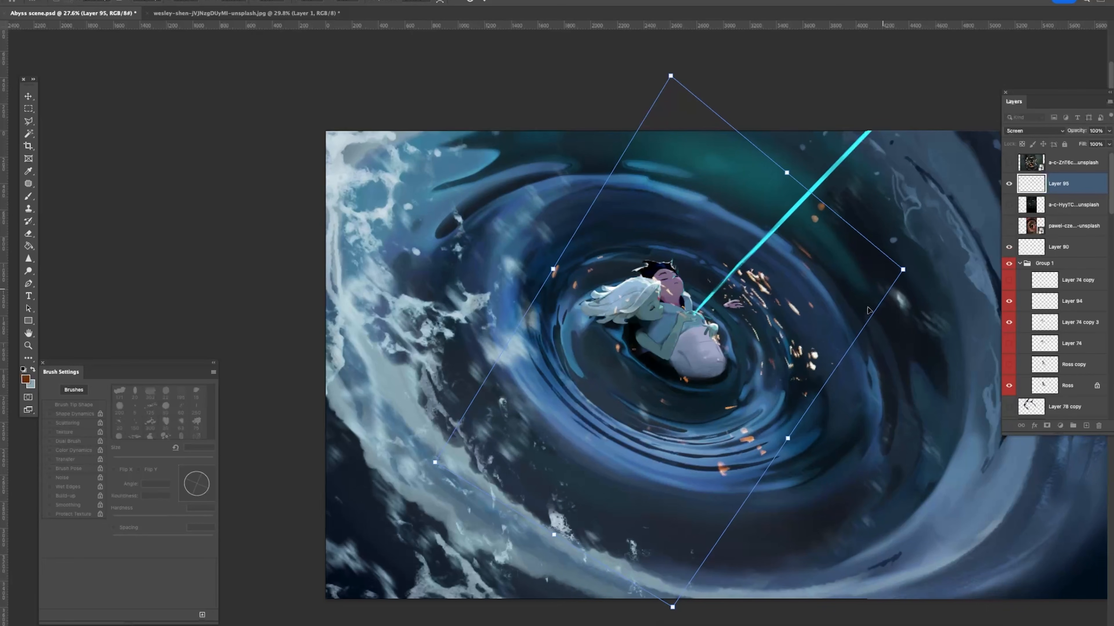
pyautogui.moveTo(663, 608); pyautogui.dragTo(686, 614)
pyautogui.moveTo(672, 76); pyautogui.dragTo(673, 139)
pyautogui.moveTo(434, 462); pyautogui.dragTo(356, 337)
# Step: Reshape the distortion further and shift the highlights so they curve around the figures along the whirlpool's rings
pyautogui.scroll(-5, 357, 337)
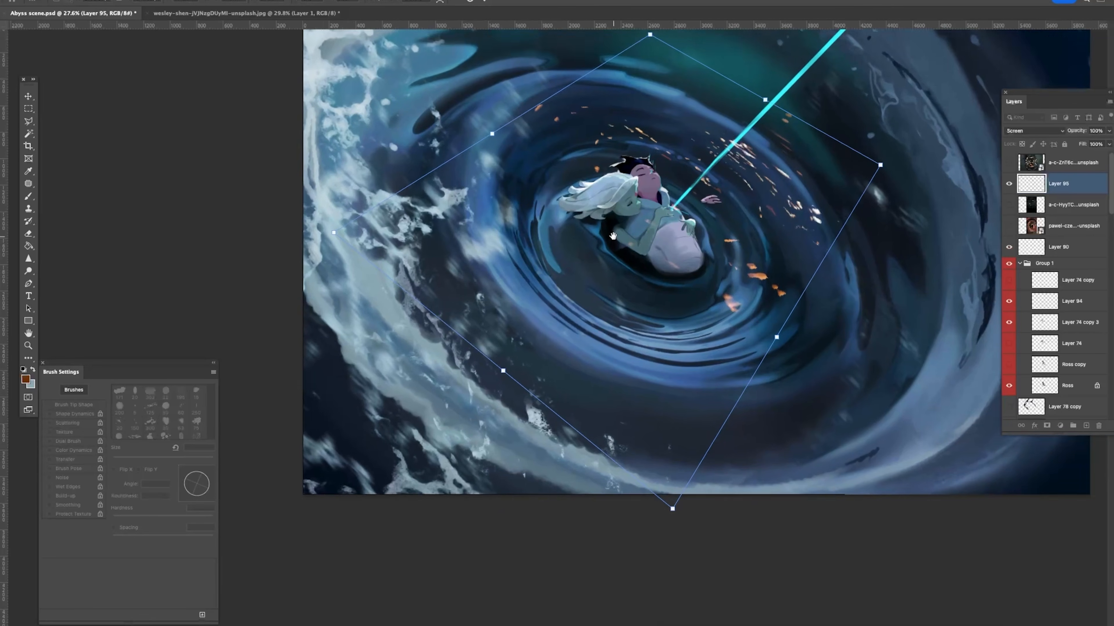
pyautogui.scroll(3, 665, 66)
pyautogui.moveTo(646, 76); pyautogui.dragTo(727, 93)
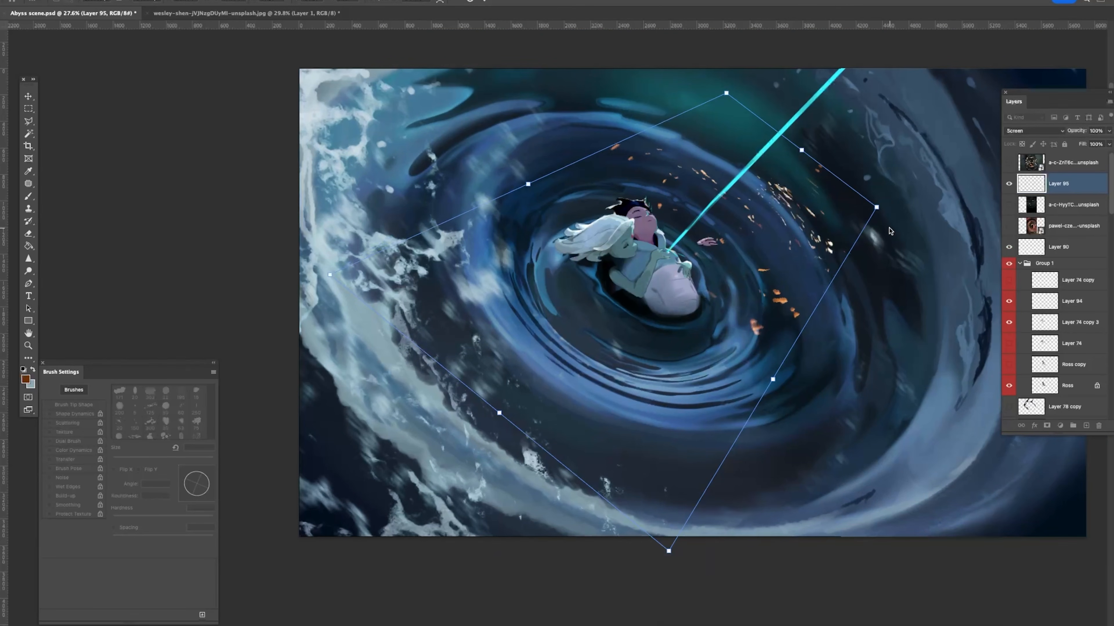
pyautogui.moveTo(877, 208); pyautogui.dragTo(912, 282)
pyautogui.moveTo(798, 198); pyautogui.dragTo(759, 197)
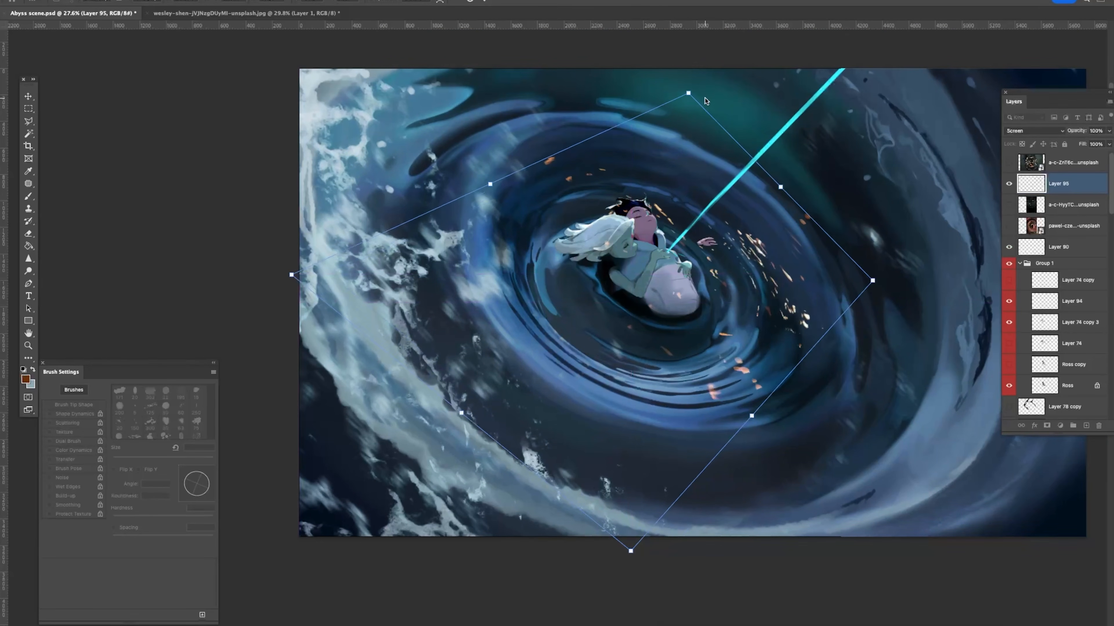
pyautogui.moveTo(689, 93); pyautogui.dragTo(724, 94)
pyautogui.moveTo(798, 188); pyautogui.dragTo(835, 114)
pyautogui.moveTo(796, 165); pyautogui.dragTo(762, 199)
pyautogui.moveTo(882, 242); pyautogui.dragTo(915, 275)
# Step: Stretch the distortion's outer corners wider, nudge the highlights into place, and commit the transform
pyautogui.moveTo(207, 315); pyautogui.dragTo(182, 292)
pyautogui.scroll(-3, 559, 500)
pyautogui.moveTo(563, 566); pyautogui.dragTo(524, 625)
pyautogui.scroll(3, 769, 324)
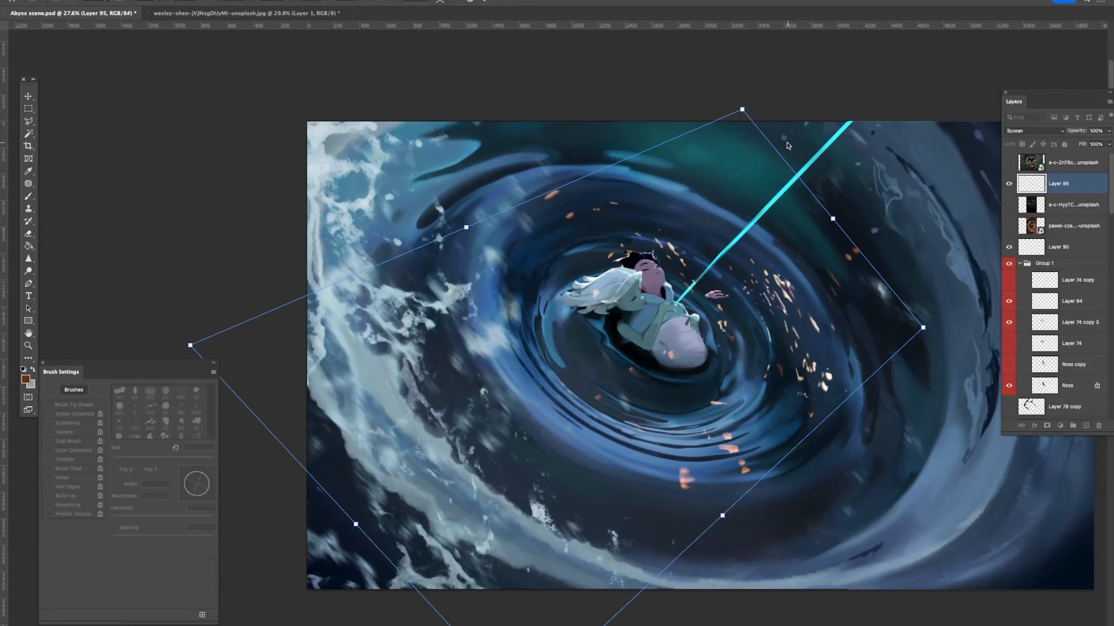
pyautogui.moveTo(923, 327); pyautogui.dragTo(966, 293)
pyautogui.moveTo(857, 289); pyautogui.dragTo(838, 299)
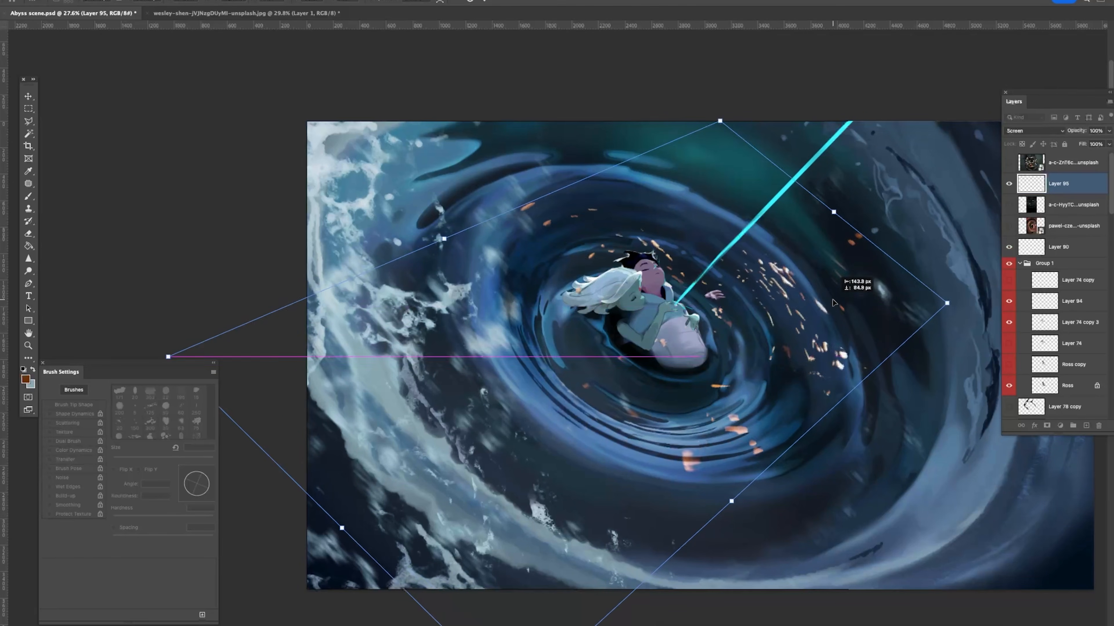
pyautogui.press('Return')
pyautogui.hotkey('ctrl', 't')
pyautogui.moveTo(868, 320); pyautogui.dragTo(837, 476)
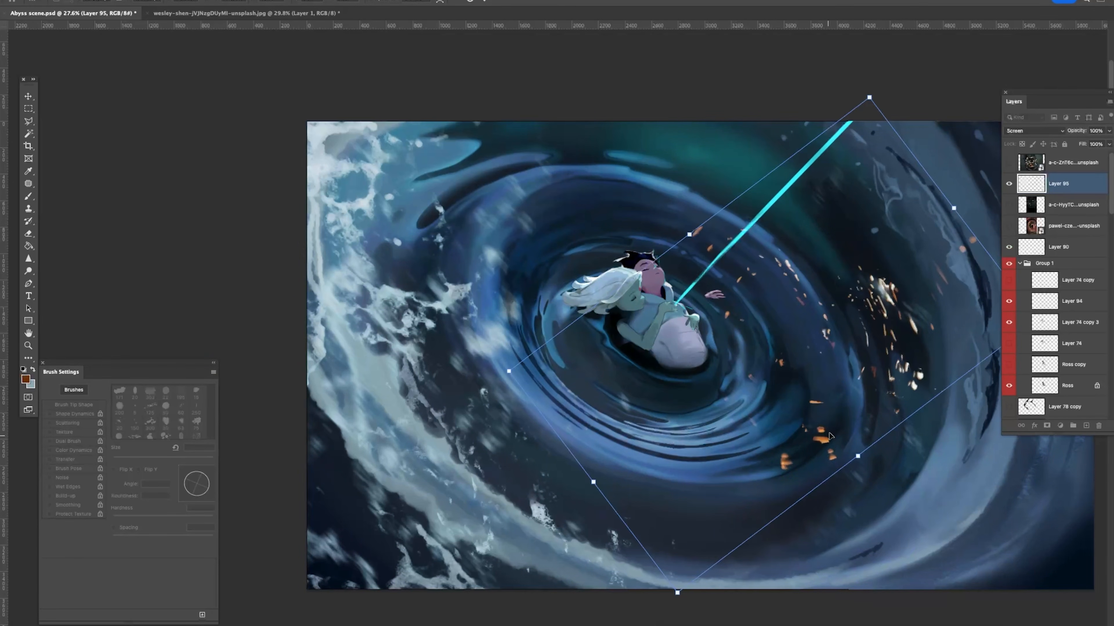
pyautogui.press('Escape')
# Step: Transform the highlights layer again to shift the orange sparks toward the lower part of the whirlpool
pyautogui.scroll(-6, 827, 406)
pyautogui.moveTo(842, 258); pyautogui.dragTo(762, 487)
pyautogui.press('Return')
pyautogui.press('super+t')
pyautogui.moveTo(713, 366); pyautogui.dragTo(796, 464)
pyautogui.press('Return')
pyautogui.press('super+z')
# Step: Transform the highlights layer so the sparks scatter across the foam wave and the whirlpool's lower left
pyautogui.press('super+t')
pyautogui.moveTo(846, 378); pyautogui.dragTo(445, 377)
pyautogui.moveTo(732, 412); pyautogui.dragTo(767, 354)
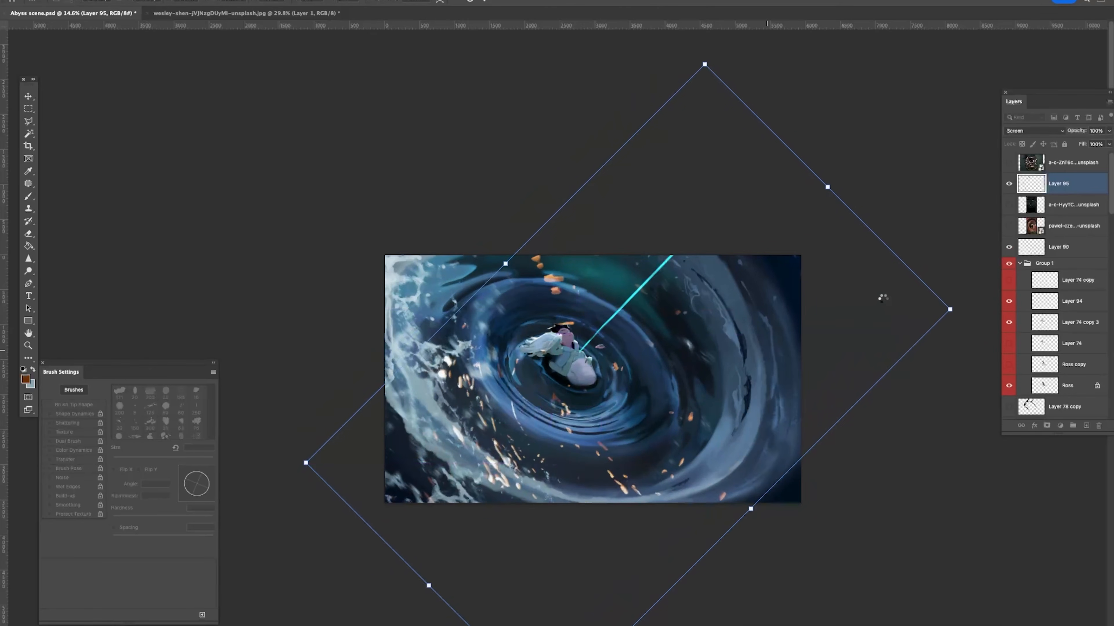
pyautogui.press('Return')
# Step: Adjust the highlights with Hue/Saturation, setting saturation to about +94 and lightness to -42
pyautogui.press('super+u')
pyautogui.moveTo(792, 185); pyautogui.dragTo(776, 209)
pyautogui.click(818, 182)
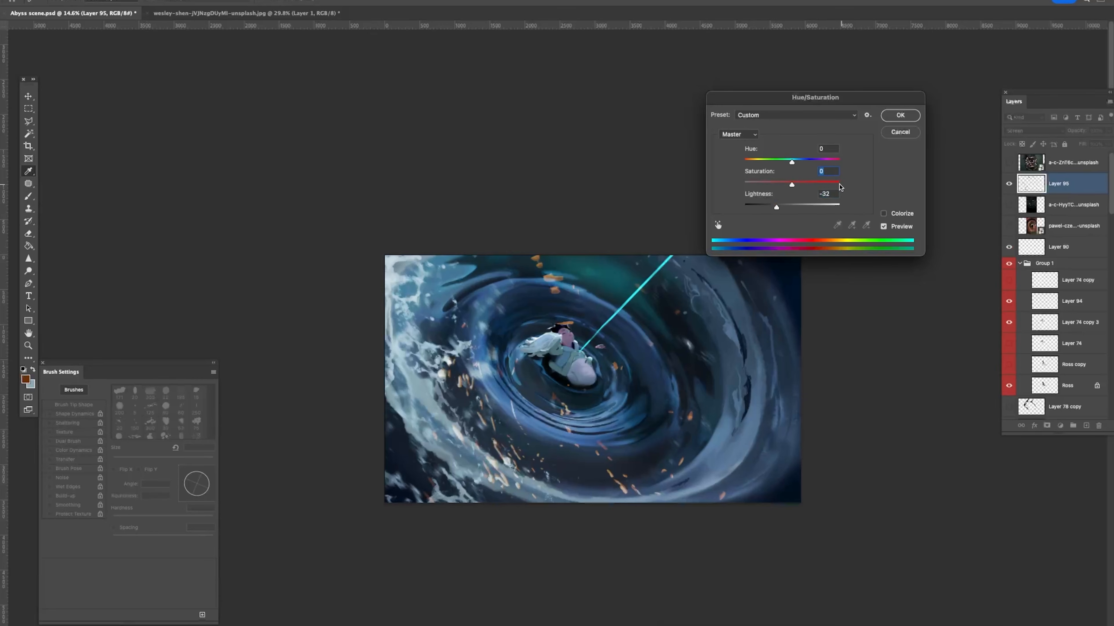
pyautogui.moveTo(775, 209); pyautogui.dragTo(770, 209)
pyautogui.moveTo(829, 185); pyautogui.dragTo(878, 185)
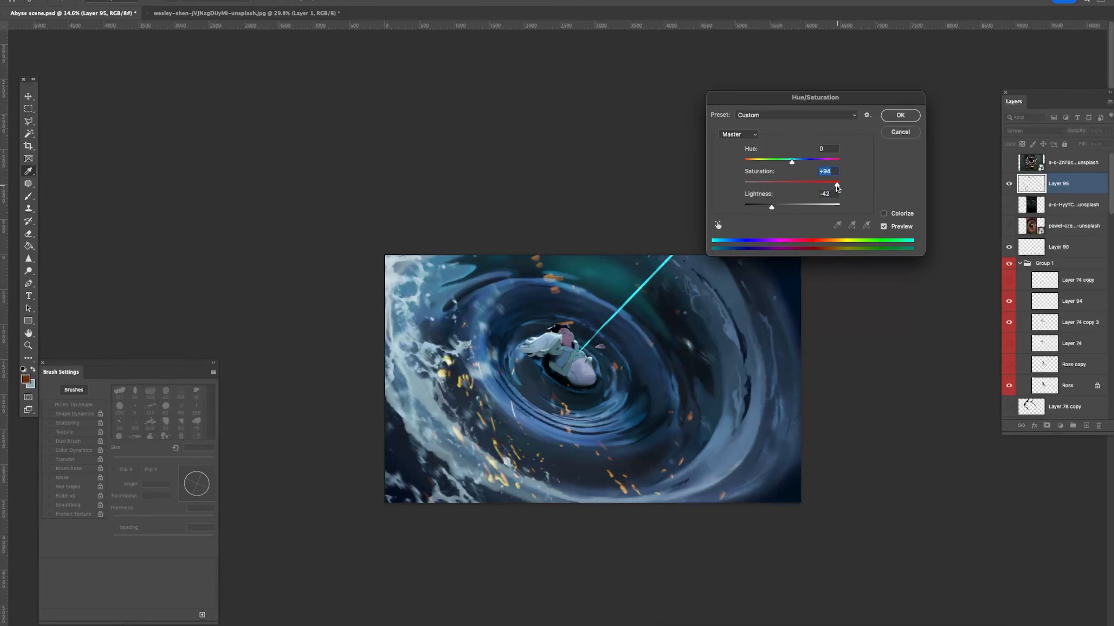
pyautogui.press('Return')
# Step: Darken the highlights with a Curves adjustment and shift their hue from orange to blue
pyautogui.press('super+m')
pyautogui.moveTo(994, 492); pyautogui.dragTo(993, 520)
pyautogui.press('Return')
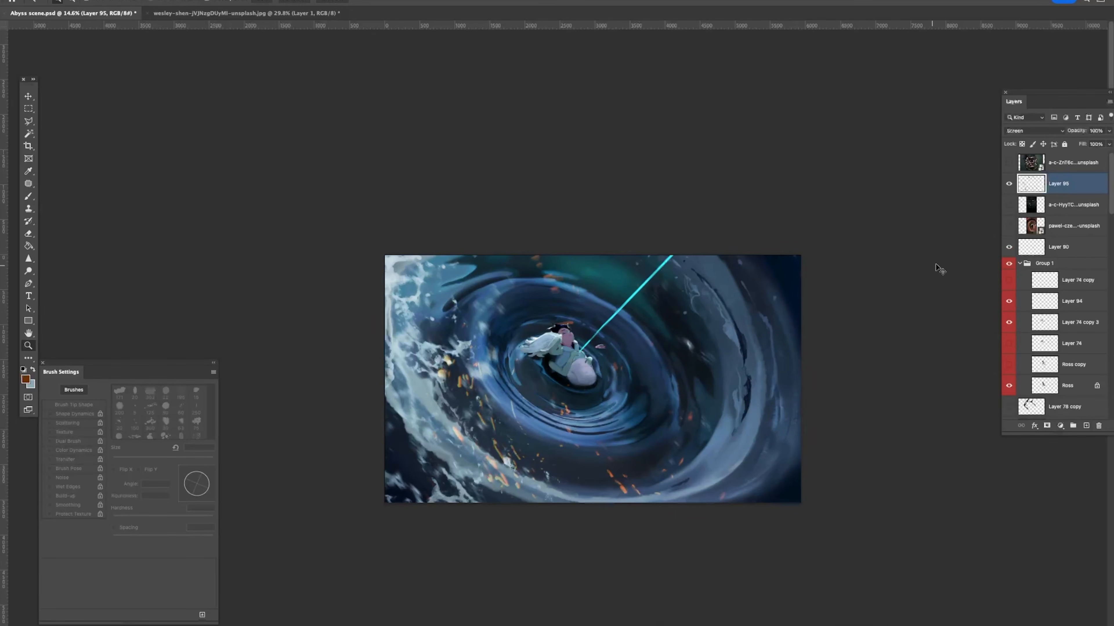
pyautogui.press('super+u')
pyautogui.moveTo(792, 163); pyautogui.dragTo(842, 172)
pyautogui.press('Return')
pyautogui.press('super+t')
pyautogui.moveTo(656, 408); pyautogui.dragTo(652, 313)
pyautogui.moveTo(835, 259); pyautogui.dragTo(814, 249)
pyautogui.press('Escape')
# Step: Narrow and rotate the blue highlights and center them on the whirlpool rings around the two figures
pyautogui.press('super+t')
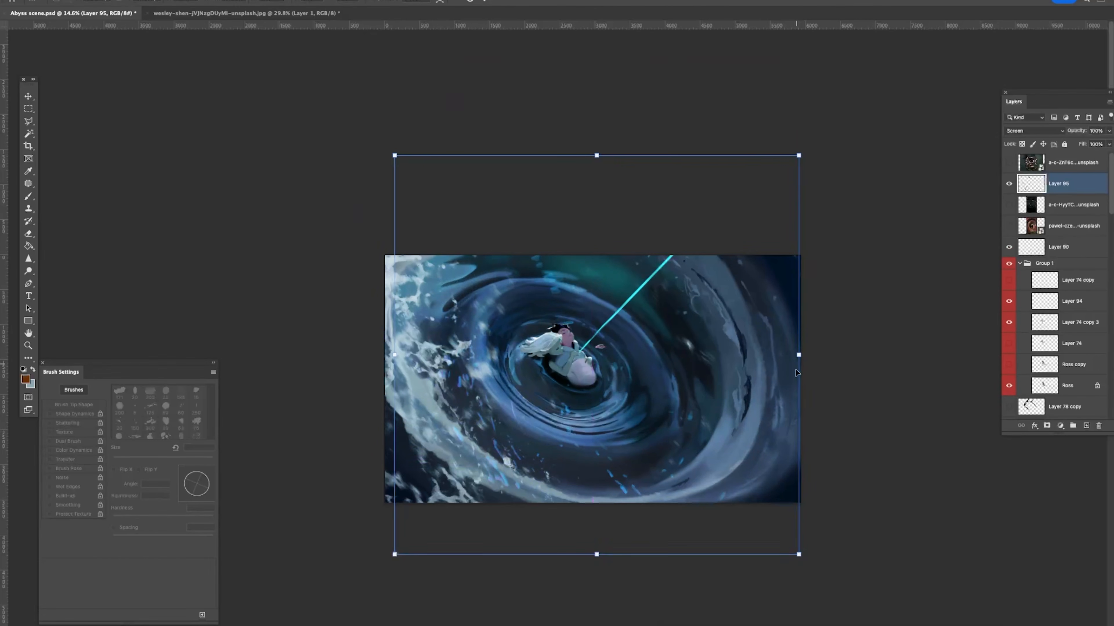
pyautogui.moveTo(799, 377); pyautogui.dragTo(601, 377)
pyautogui.moveTo(559, 356); pyautogui.dragTo(629, 314)
pyautogui.moveTo(688, 208); pyautogui.dragTo(738, 157)
pyautogui.moveTo(698, 236); pyautogui.dragTo(669, 284)
pyautogui.press('Return')
# Step: Show Layer 78 copy with the dark finned creature and move it above Layer 95
pyautogui.moveTo(593, 334); pyautogui.dragTo(820, 338)
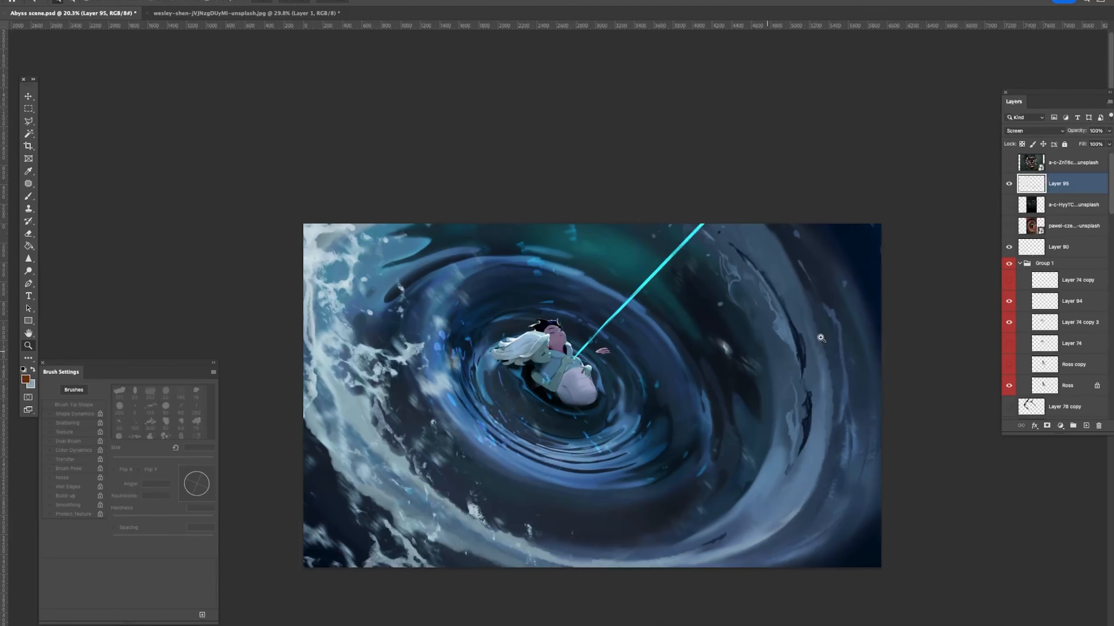
pyautogui.scroll(-15, 1083, 307)
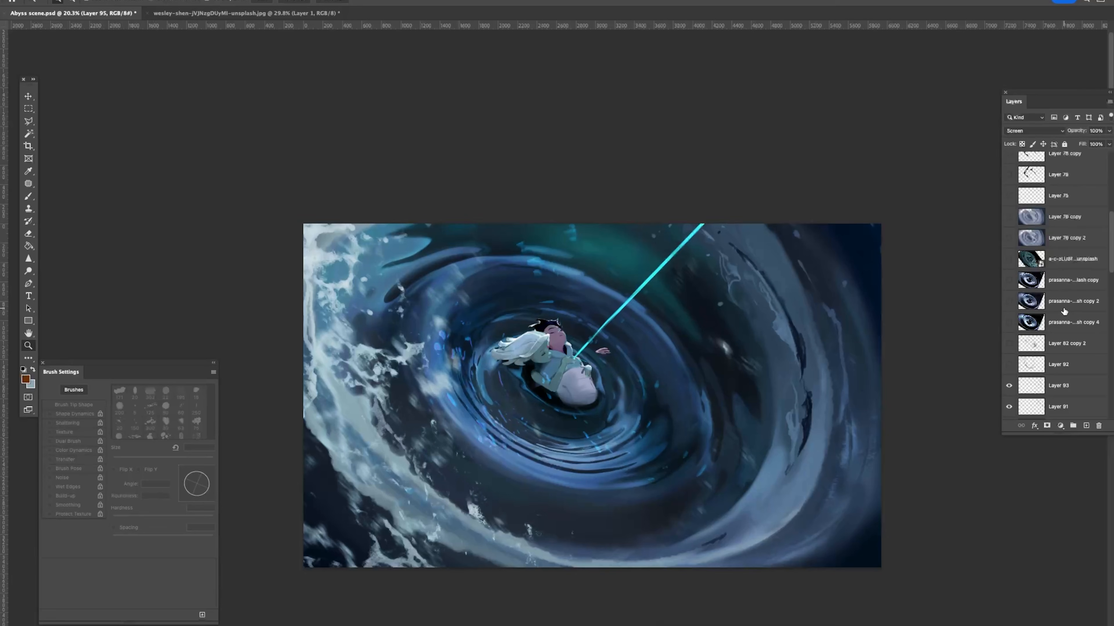
pyautogui.scroll(-10, 1067, 315)
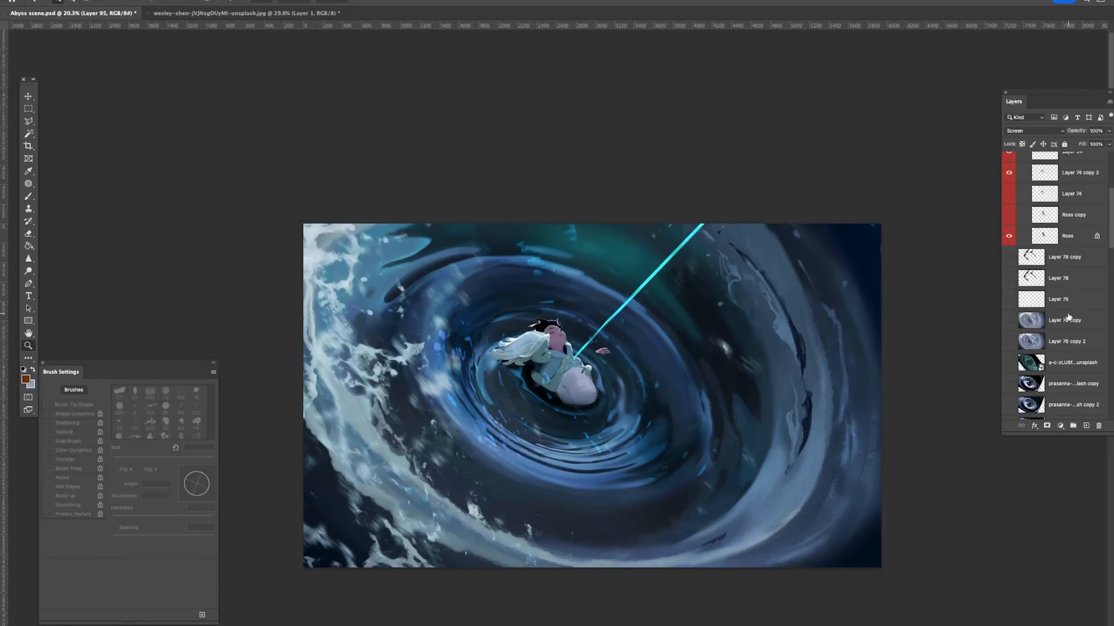
pyautogui.click(1007, 276)
pyautogui.click(1011, 258)
pyautogui.click(1010, 258)
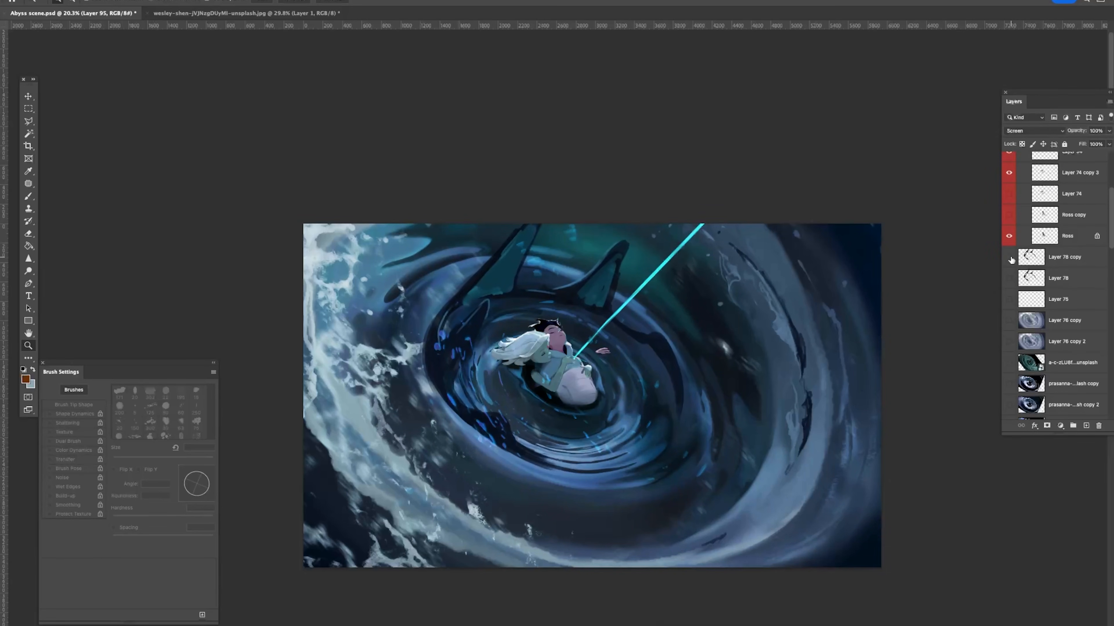
pyautogui.click(1011, 259)
pyautogui.click(1049, 265)
pyautogui.scroll(8, 1055, 285)
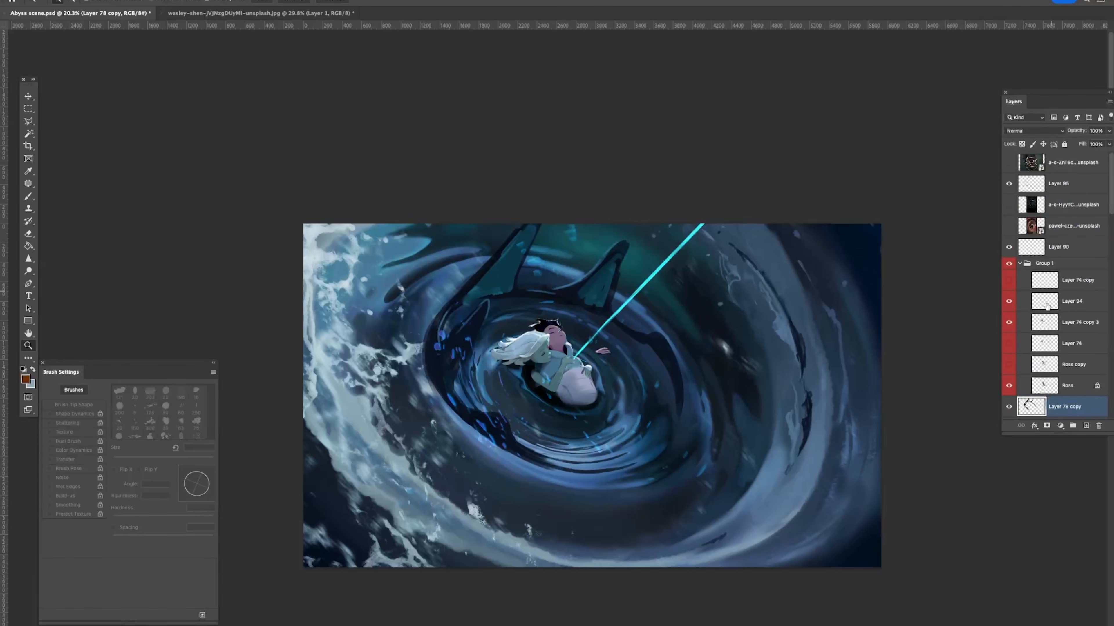
pyautogui.moveTo(1022, 422); pyautogui.dragTo(1017, 171)
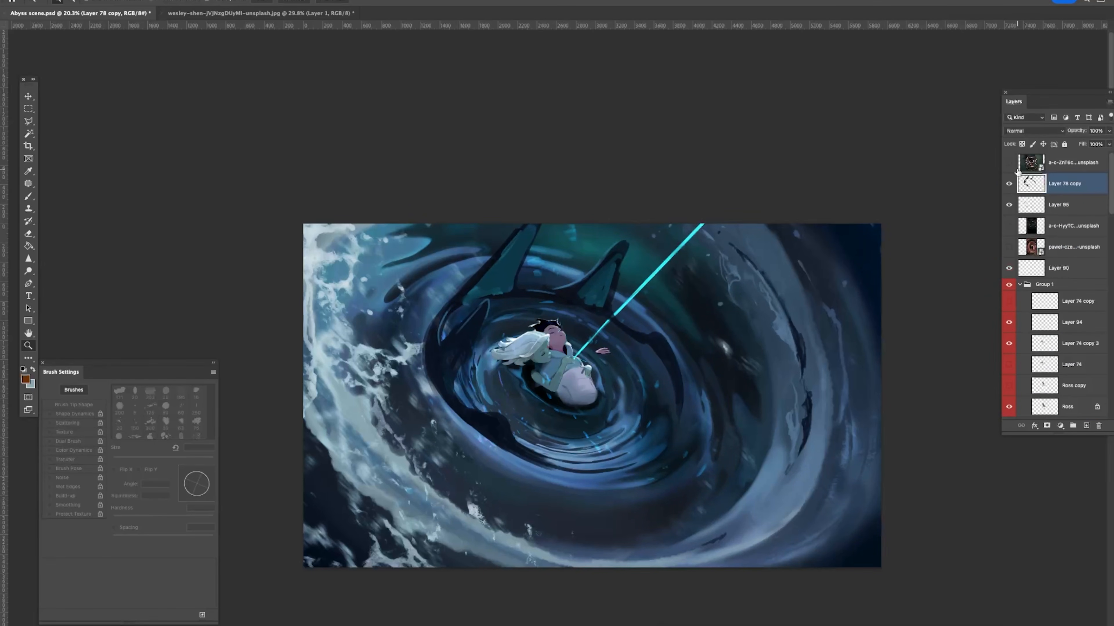
# Step: Set up the Eraser for Layer 78 copy with a textured brush preset at 150 px
pyautogui.moveTo(626, 292)
pyautogui.mouseDown()
pyautogui.moveTo(595, 256)
pyautogui.moveTo(621, 316)
pyautogui.mouseUp()
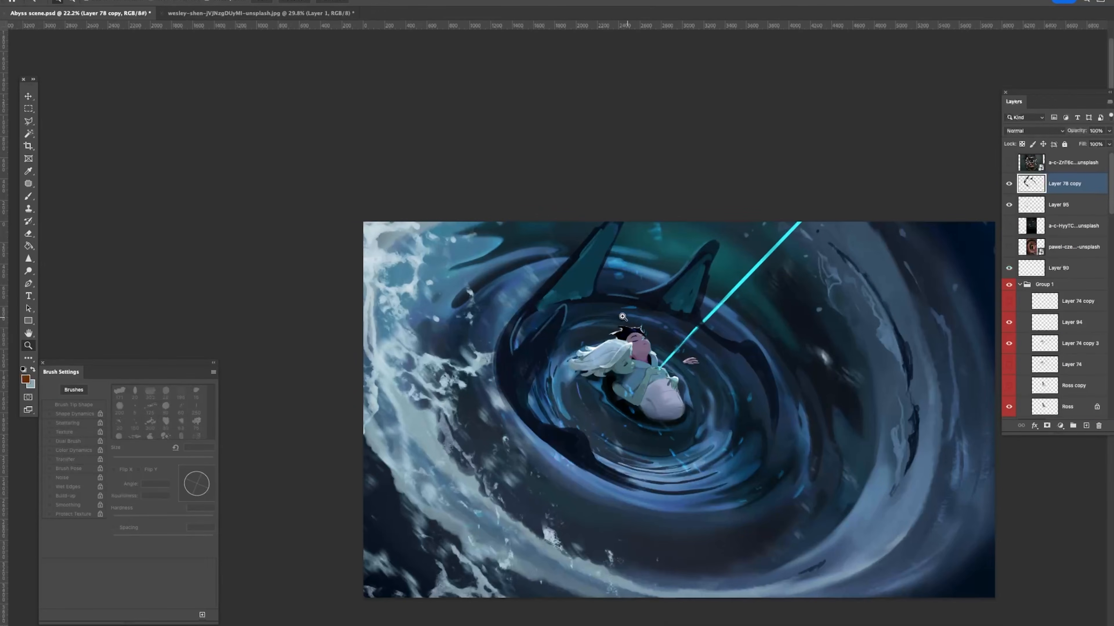
pyautogui.press('e')
pyautogui.rightClick(581, 290)
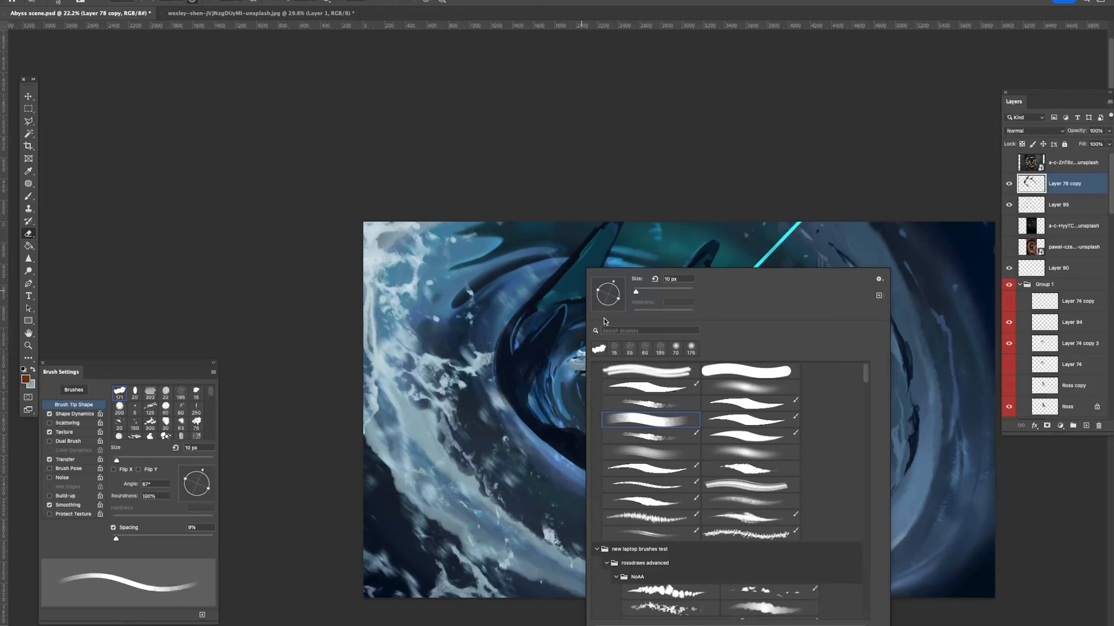
pyautogui.doubleClick(653, 415)
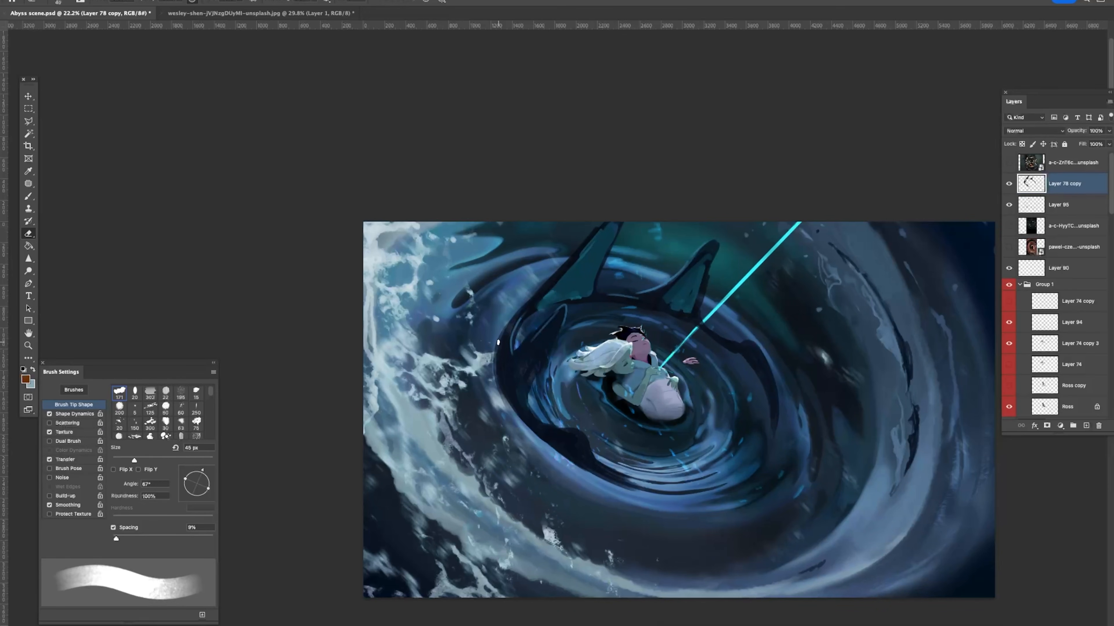
pyautogui.press(']')
pyautogui.press(']')
pyautogui.press(']')
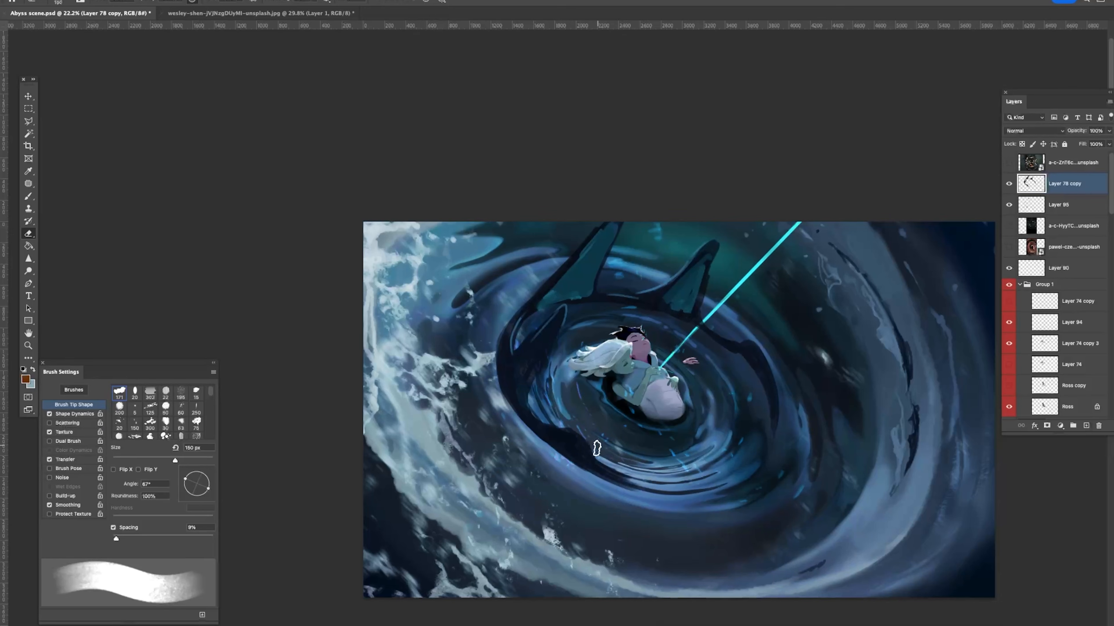
# Step: Choose a textured paint brush, sample the fins' teal, enlarge the brush, and rework the fins on Layer 78 copy
pyautogui.press('b')
pyautogui.keyDown('alt'); pyautogui.click(575, 294); pyautogui.keyUp('alt')
pyautogui.rightClick(639, 272)
pyautogui.doubleClick(738, 394)
pyautogui.keyDown('alt'); pyautogui.click(554, 297); pyautogui.keyUp('alt')
pyautogui.press(']')
pyautogui.press(']')
pyautogui.press(']')
pyautogui.press(']')
pyautogui.press(']')
pyautogui.press(']')
pyautogui.press(']')
pyautogui.press(']')
pyautogui.press(']')
pyautogui.press(']')
pyautogui.press(']')
pyautogui.press(']')
pyautogui.press(']')
pyautogui.press('e')
pyautogui.press('b')
pyautogui.press('e')
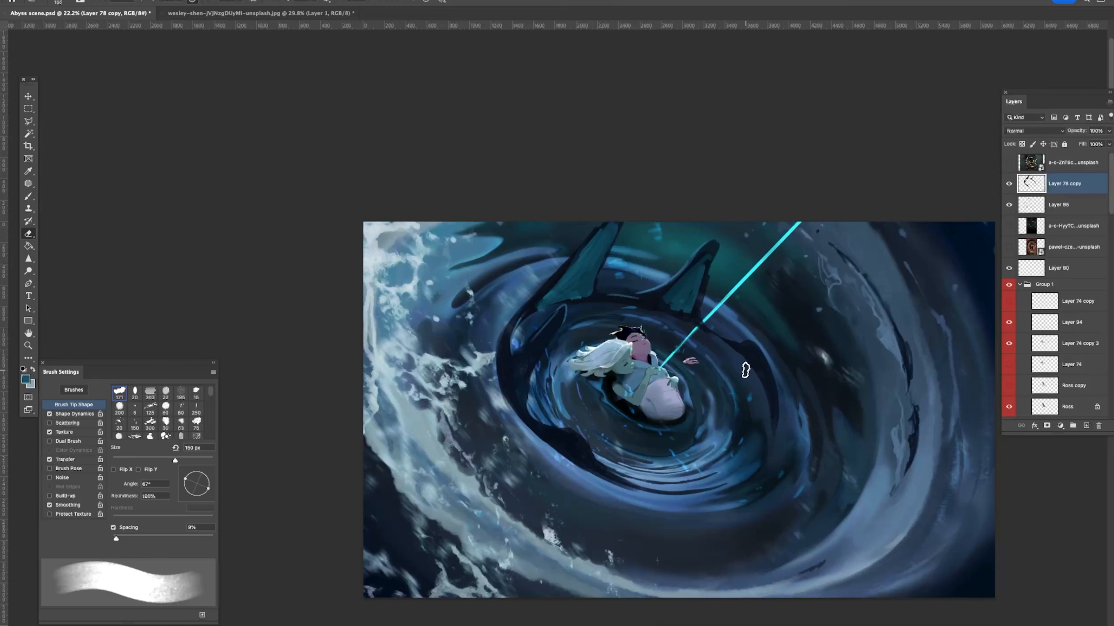
# Step: Paint sampled teal along the base of the fins to soften the dark band between them
pyautogui.press('b')
pyautogui.keyDown('alt'); pyautogui.click(708, 244); pyautogui.keyUp('alt')
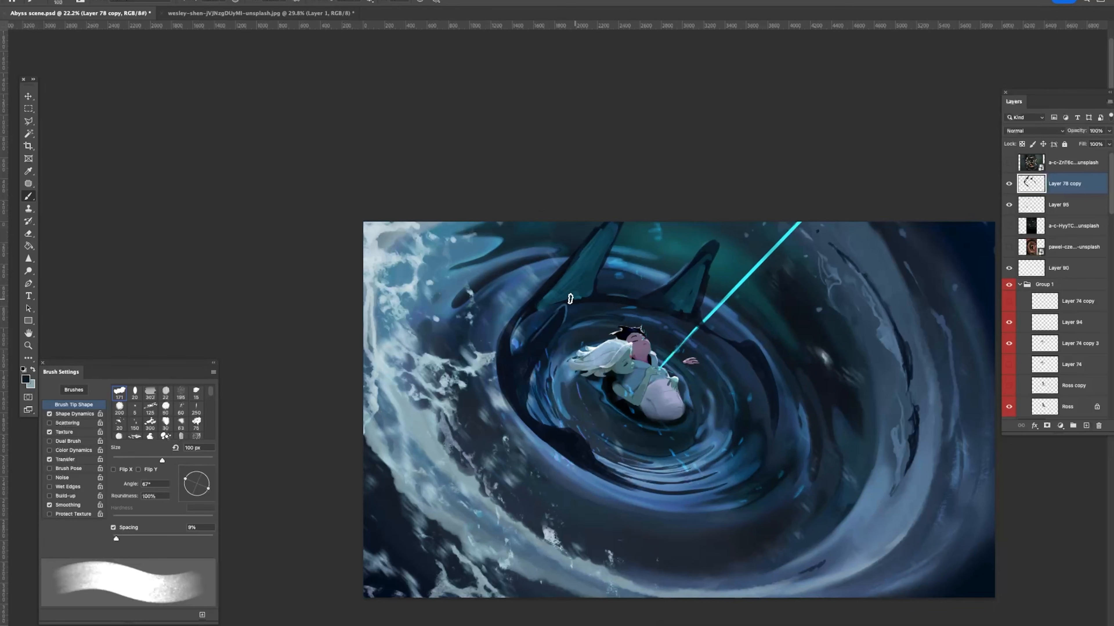
pyautogui.keyDown('alt'); pyautogui.click(592, 284); pyautogui.keyUp('alt')
pyautogui.moveTo(591, 291); pyautogui.dragTo(644, 299)
pyautogui.keyDown('alt'); pyautogui.click(552, 299); pyautogui.keyUp('alt')
# Step: Sample the creature's dark blue and repaint the curve where its body meets the large fin on Layer 78 copy
pyautogui.press('e')
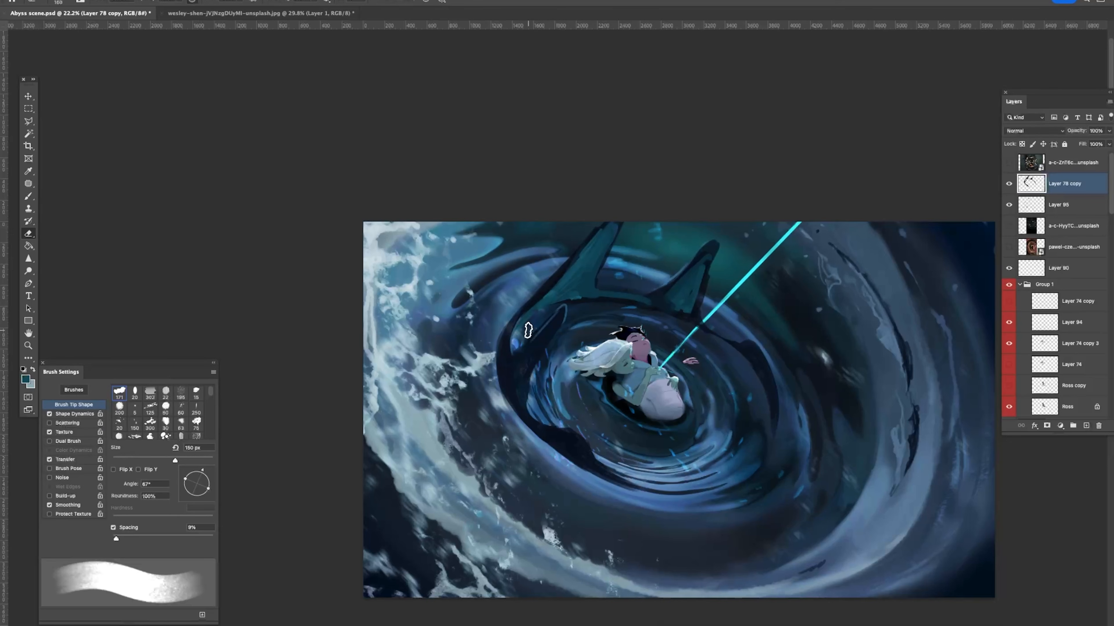
pyautogui.press('[')
pyautogui.press('b')
pyautogui.keyDown('alt'); pyautogui.click(564, 310); pyautogui.keyUp('alt')
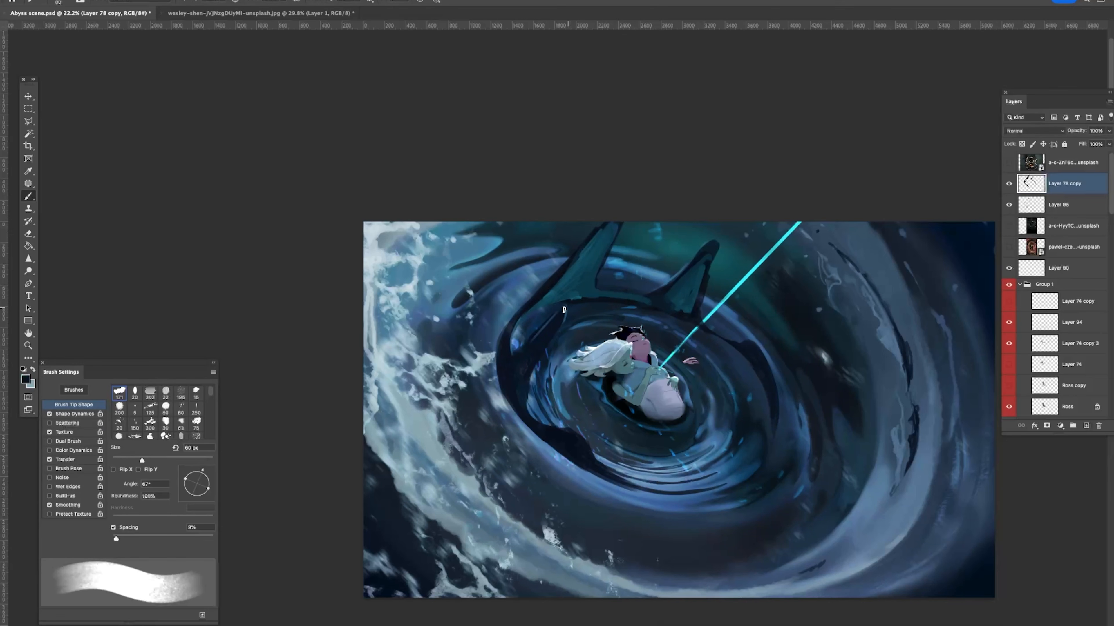
pyautogui.press(']')
pyautogui.press(']')
pyautogui.moveTo(517, 344)
pyautogui.mouseDown()
pyautogui.moveTo(538, 306)
pyautogui.moveTo(558, 297)
pyautogui.mouseUp()
# Step: Refine the narrow gap beside the large fin's base with a smaller brush and trim the creature's lower body edge with the Eraser
pyautogui.press('[')
pyautogui.press('[')
pyautogui.press('[')
pyautogui.press('[')
pyautogui.press('[')
pyautogui.press('[')
pyautogui.press('[')
pyautogui.press('[')
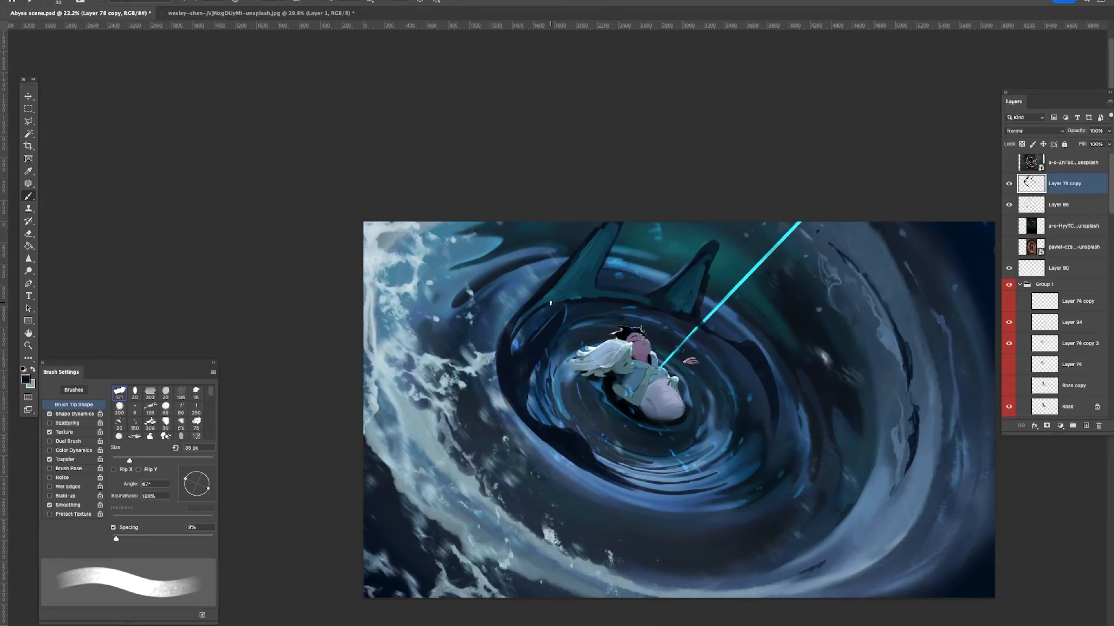
pyautogui.moveTo(517, 336); pyautogui.dragTo(543, 311)
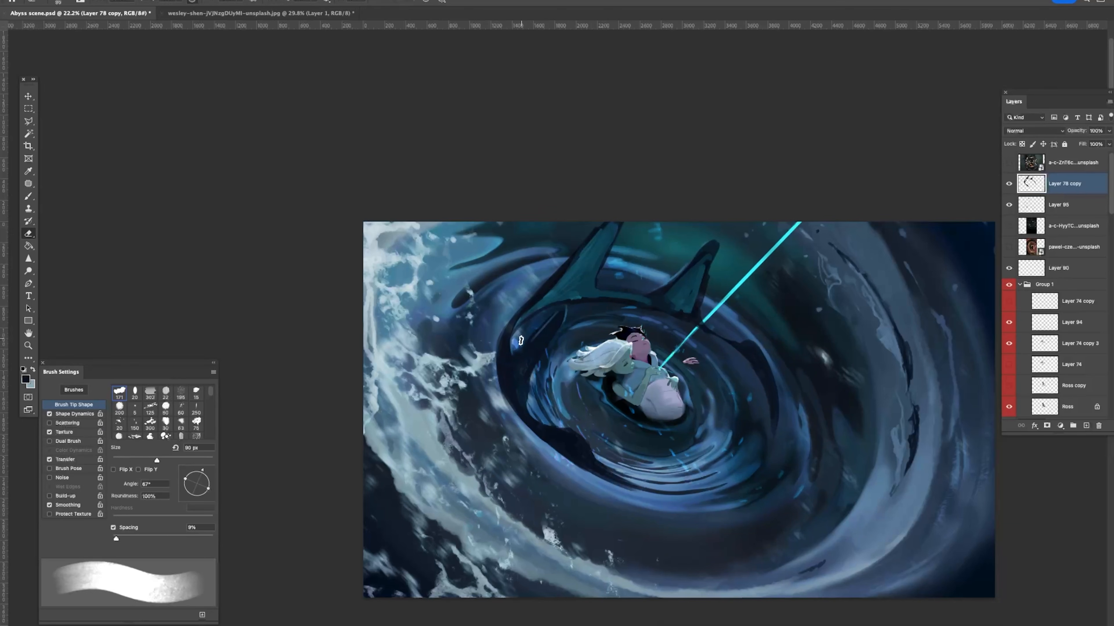
pyautogui.moveTo(535, 425)
pyautogui.mouseDown()
pyautogui.moveTo(565, 458)
pyautogui.moveTo(590, 432)
pyautogui.moveTo(551, 417)
pyautogui.mouseUp()
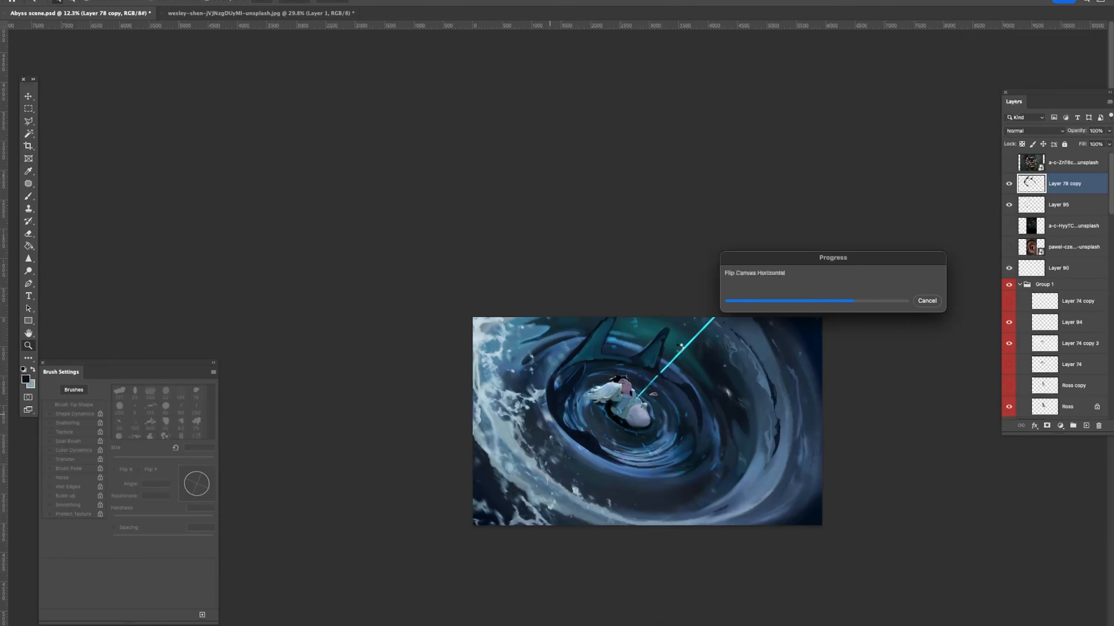
# Step: Flip the canvas horizontally and touch up the smaller fin with sampled teal and dark edge tones
pyautogui.moveTo(667, 379); pyautogui.dragTo(697, 395)
pyautogui.moveTo(568, 379)
pyautogui.mouseDown()
pyautogui.moveTo(605, 401)
pyautogui.moveTo(563, 429)
pyautogui.moveTo(551, 503)
pyautogui.mouseUp()
pyautogui.press('e')
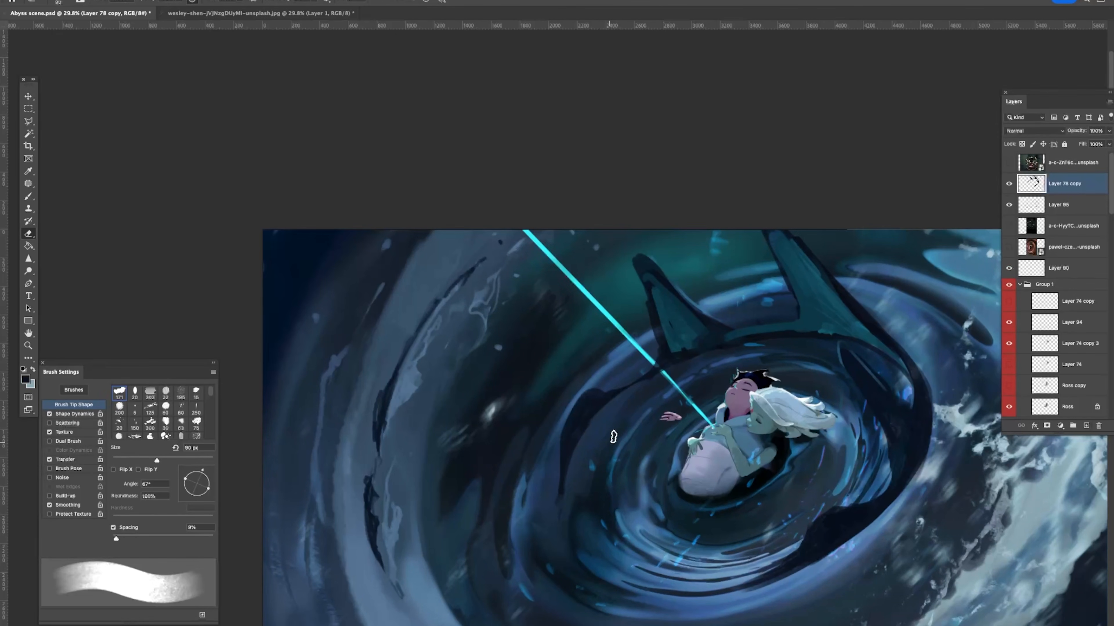
pyautogui.press('b')
pyautogui.keyDown('alt'); pyautogui.click(663, 298); pyautogui.keyUp('alt')
pyautogui.keyDown('alt'); pyautogui.click(643, 262); pyautogui.keyUp('alt')
pyautogui.keyDown('alt'); pyautogui.click(713, 329); pyautogui.keyUp('alt')
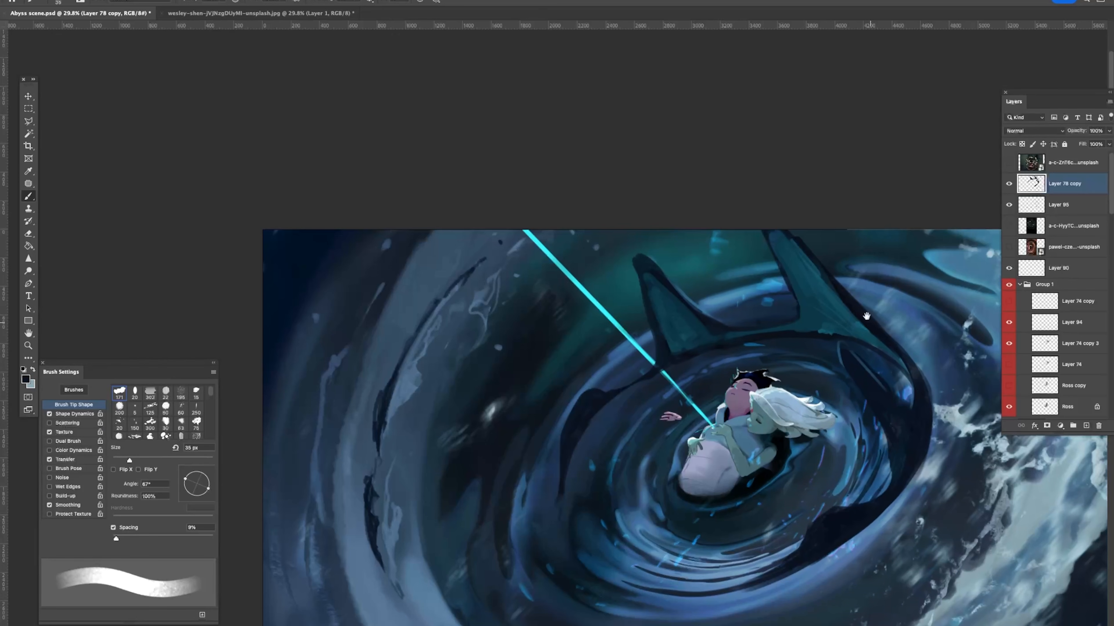
# Step: Touch up the creature's curved body with sampled teal and dark blue, and undo the last stroke on its far wing tip
pyautogui.moveTo(869, 323); pyautogui.dragTo(837, 290)
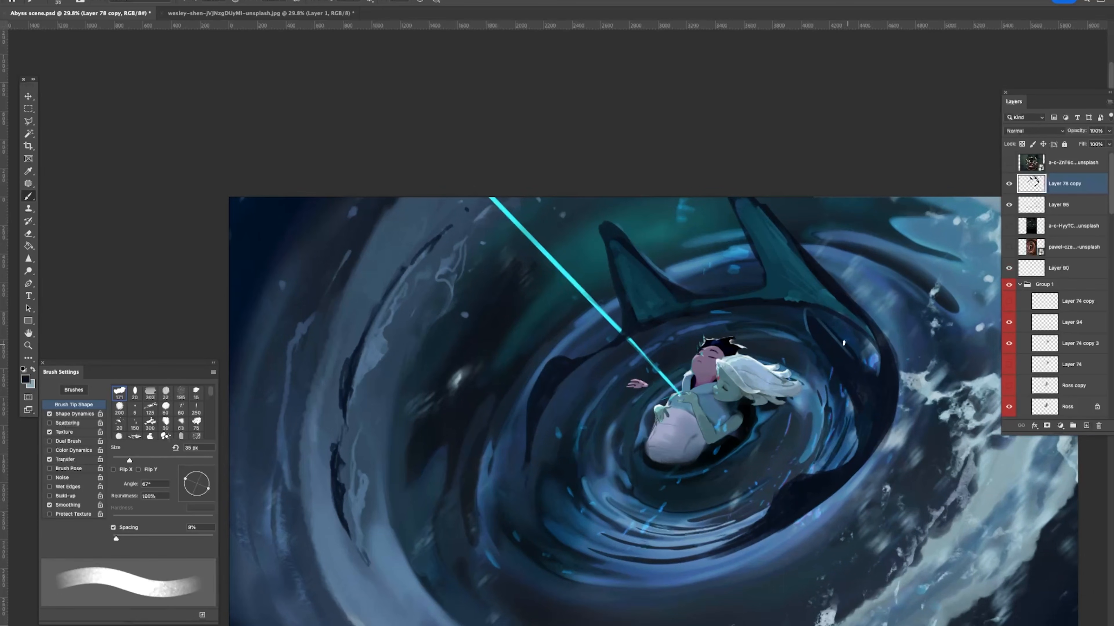
pyautogui.keyDown('alt'); pyautogui.click(824, 335); pyautogui.keyUp('alt')
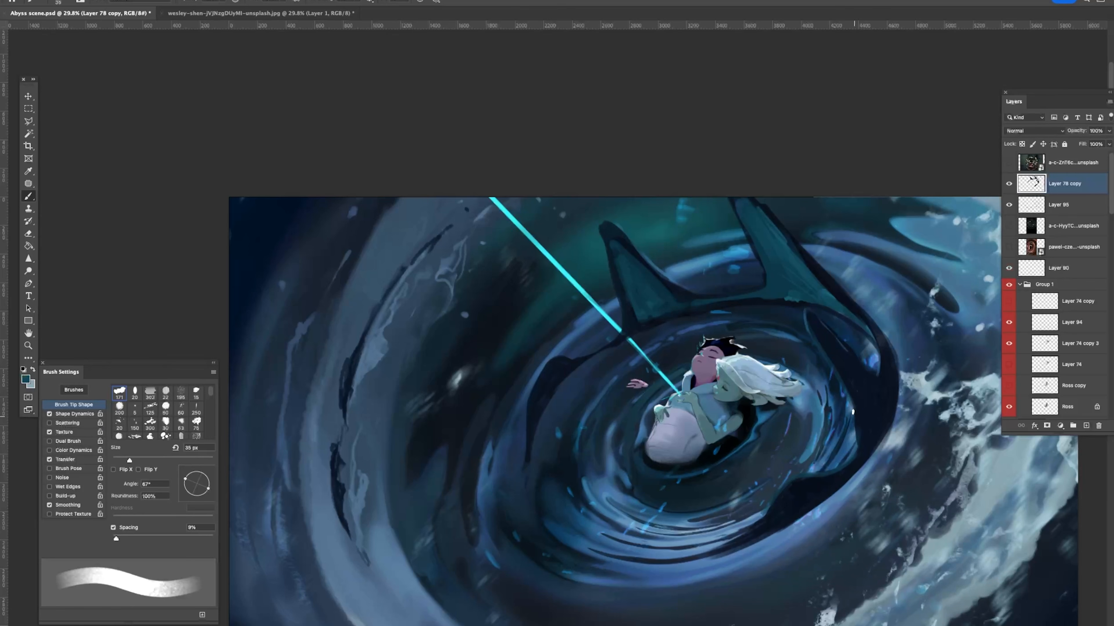
pyautogui.keyDown('alt'); pyautogui.click(858, 407); pyautogui.keyUp('alt')
pyautogui.moveTo(564, 369); pyautogui.dragTo(548, 390)
pyautogui.press('super+z')
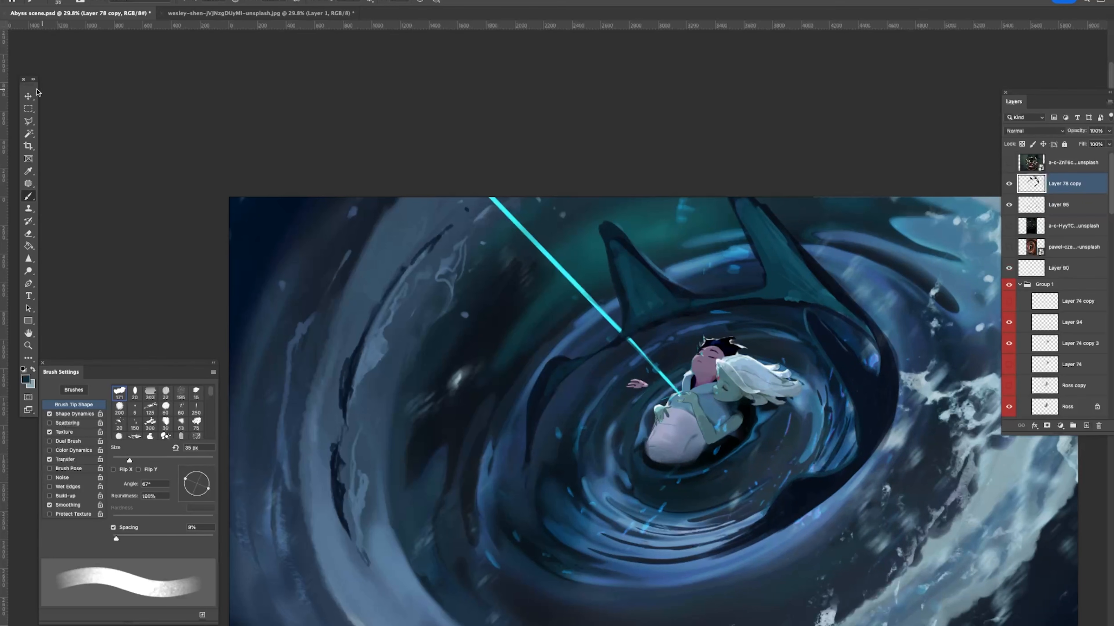
# Step: Move Layer 90 with the cyan beam to the top of the layer stack and reselect Layer 78 copy
pyautogui.press('v')
pyautogui.keyDown('ctrl'); pyautogui.click(522, 248); pyautogui.keyUp('ctrl')
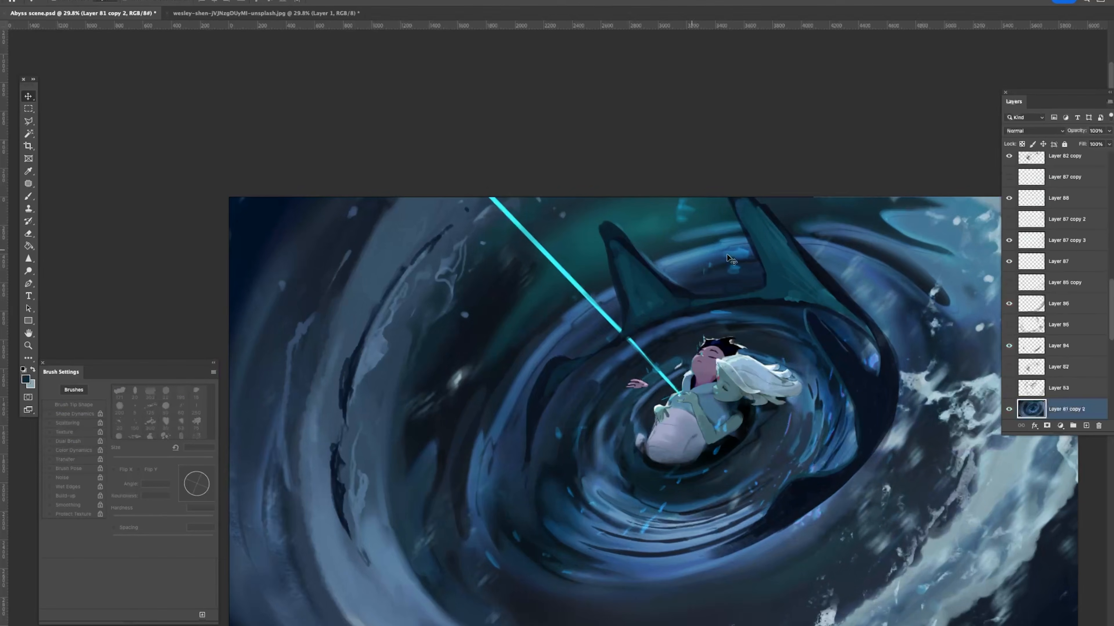
pyautogui.moveTo(542, 252); pyautogui.dragTo(535, 252)
pyautogui.hotkey('ctrl', 'z')
pyautogui.moveTo(1047, 164); pyautogui.dragTo(1052, 112)
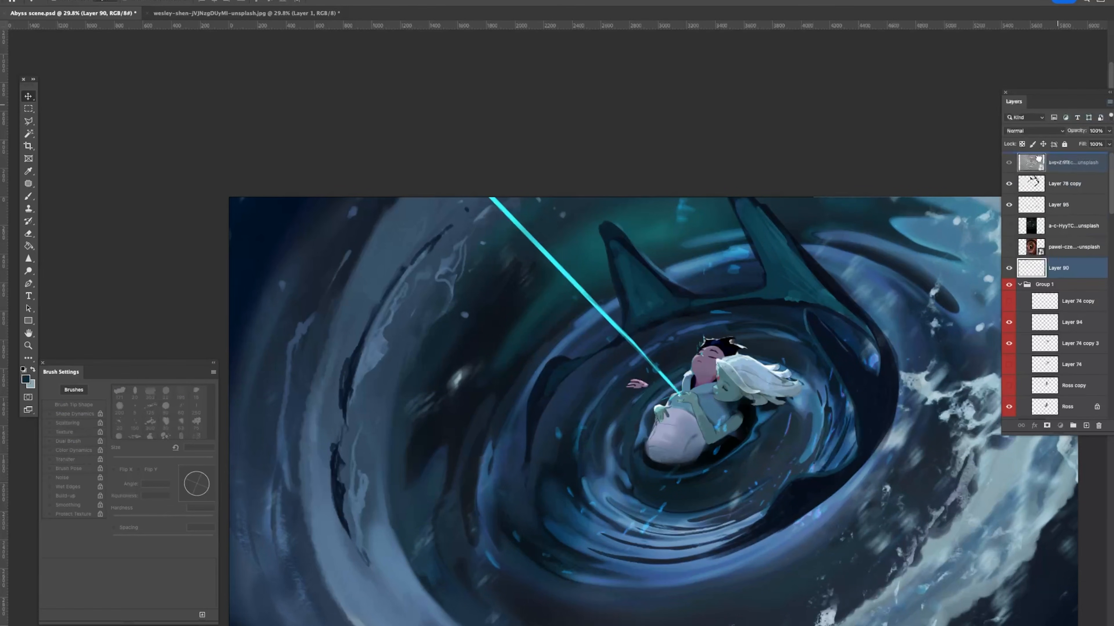
pyautogui.click(1016, 209)
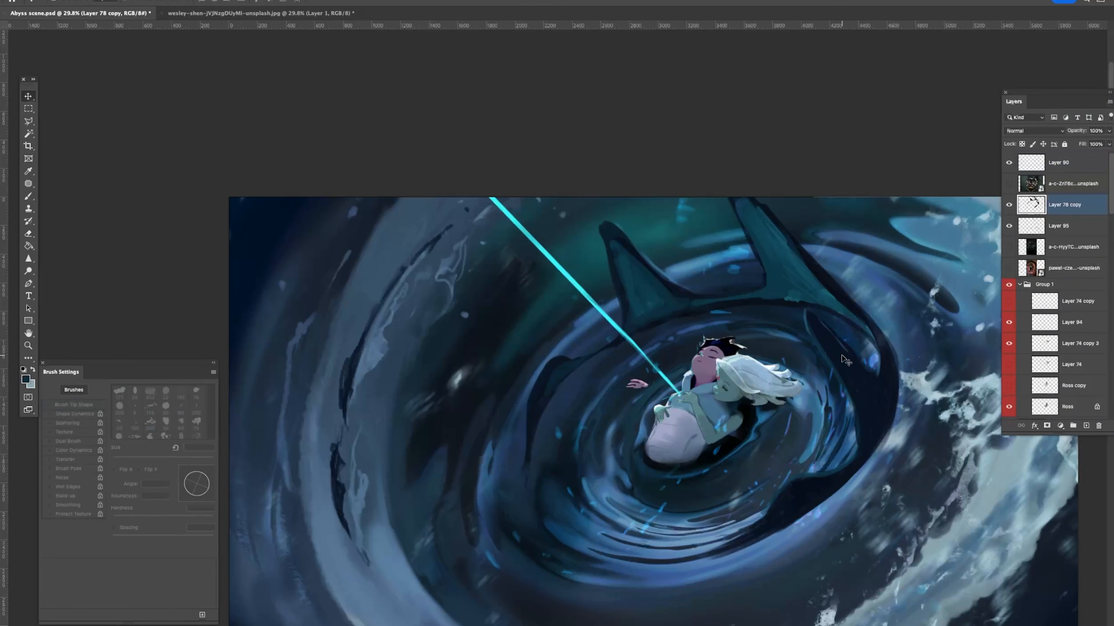
# Step: Paint the creature's outer body curve with a dark 60 px brush and trim its edge with the Eraser at 90 px
pyautogui.press('b')
pyautogui.press(']')
pyautogui.press(']')
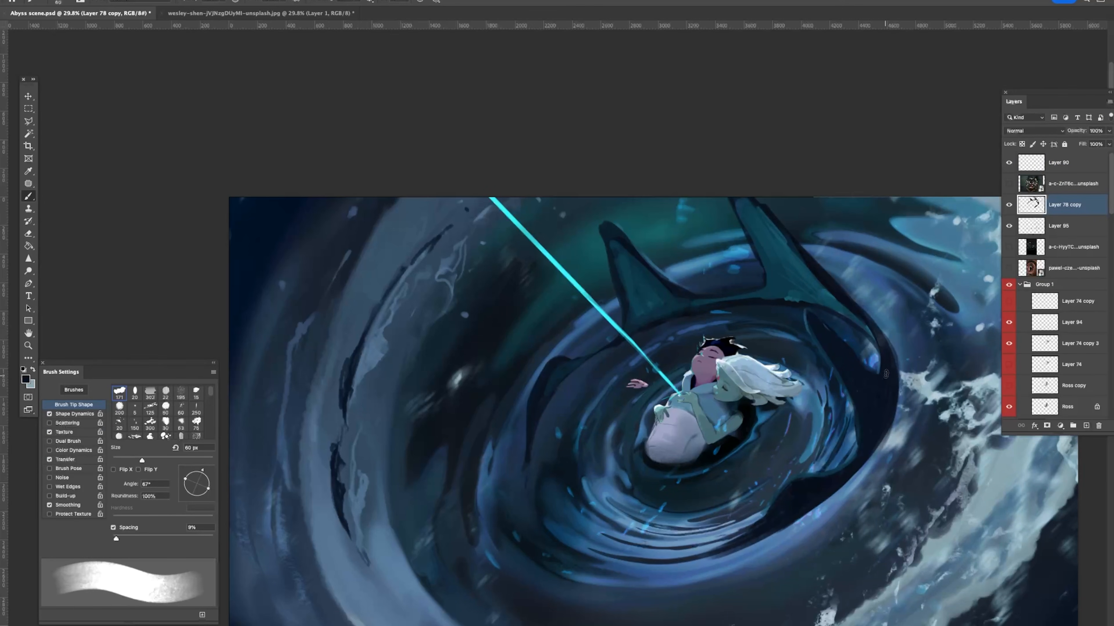
pyautogui.press('e')
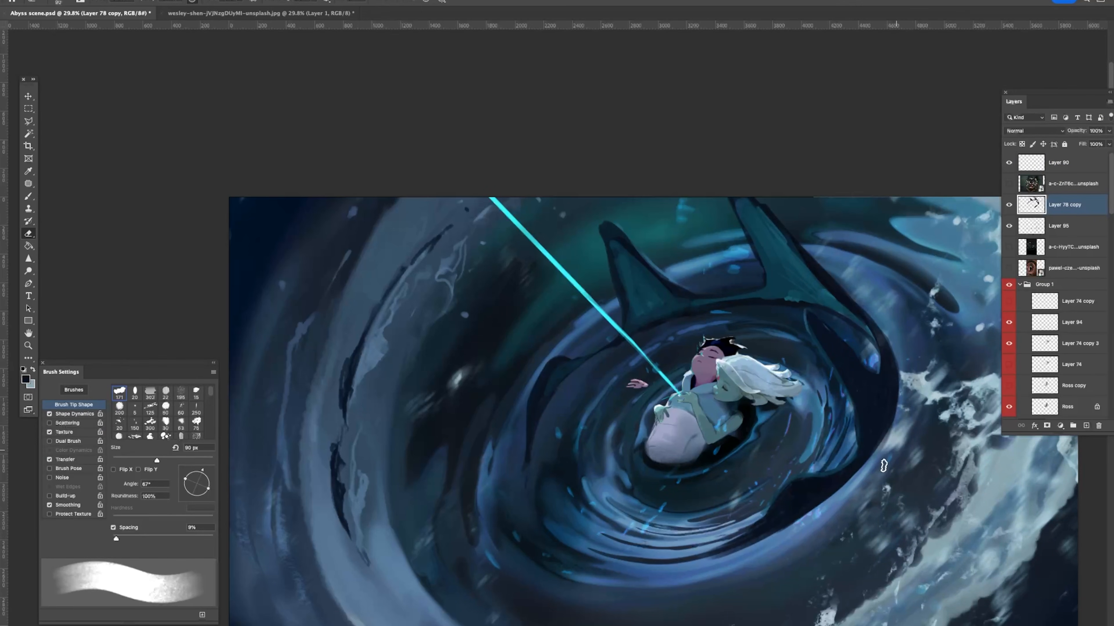
pyautogui.moveTo(899, 409); pyautogui.dragTo(877, 454)
pyautogui.press('z')
pyautogui.moveTo(884, 444)
pyautogui.mouseDown()
pyautogui.moveTo(847, 421)
pyautogui.moveTo(722, 390)
pyautogui.mouseUp()
pyautogui.moveTo(703, 422); pyautogui.dragTo(724, 423)
pyautogui.moveTo(579, 440)
pyautogui.mouseDown()
pyautogui.moveTo(603, 442)
pyautogui.moveTo(589, 441)
pyautogui.moveTo(628, 415)
pyautogui.moveTo(576, 468)
pyautogui.moveTo(580, 433)
pyautogui.mouseUp()
pyautogui.press('e')
pyautogui.press('z')
pyautogui.click(628, 415)
pyautogui.press('b')
pyautogui.press('e')
pyautogui.press('z')
pyautogui.moveTo(659, 390); pyautogui.dragTo(596, 386)
pyautogui.moveTo(707, 379); pyautogui.dragTo(745, 377)
pyautogui.hotkey('ctrl', 'm')
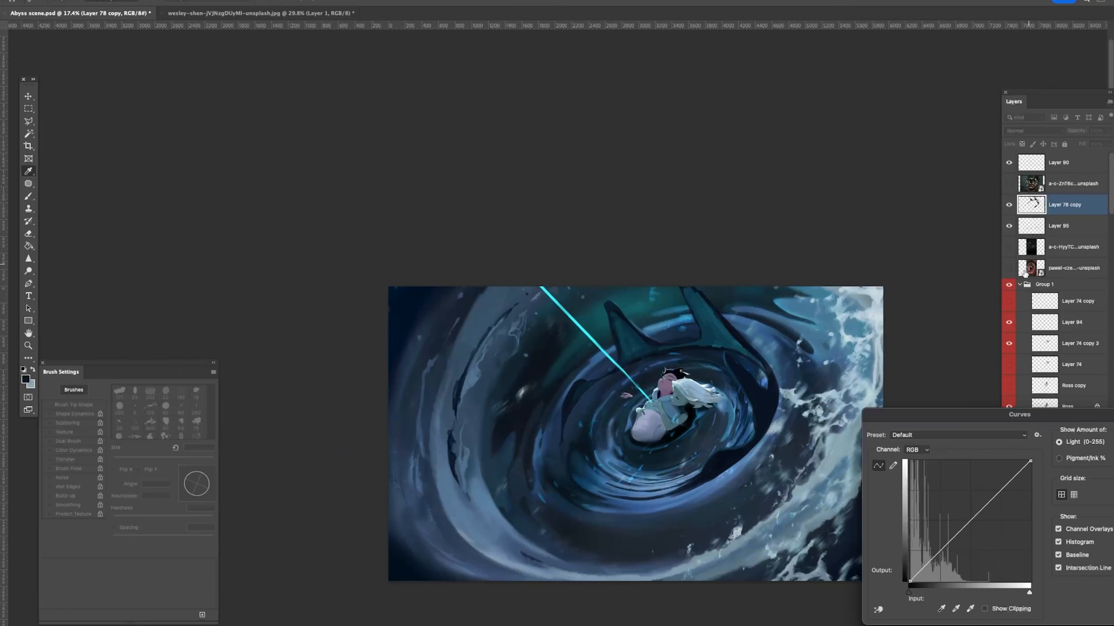
pyautogui.moveTo(966, 525); pyautogui.dragTo(972, 446)
pyautogui.moveTo(1005, 508); pyautogui.dragTo(1004, 463)
pyautogui.press('Escape')
# Step: Touch up the tip and outer edge of the large fin with a dark 45 px brush
pyautogui.moveTo(754, 408); pyautogui.dragTo(705, 336)
pyautogui.moveTo(687, 264); pyautogui.dragTo(697, 258)
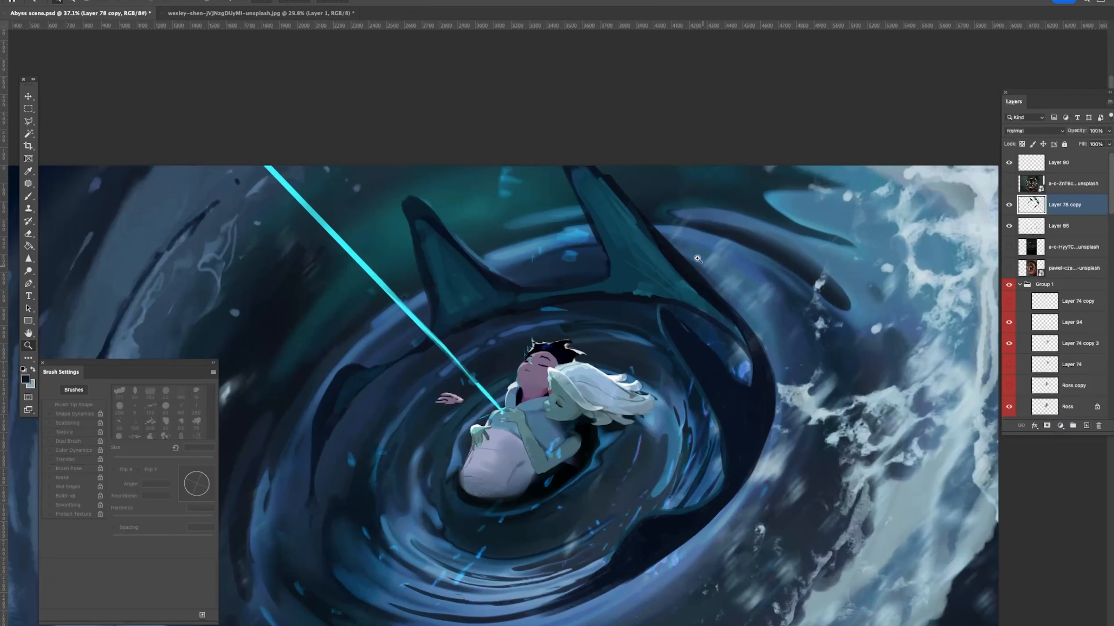
pyautogui.press('b')
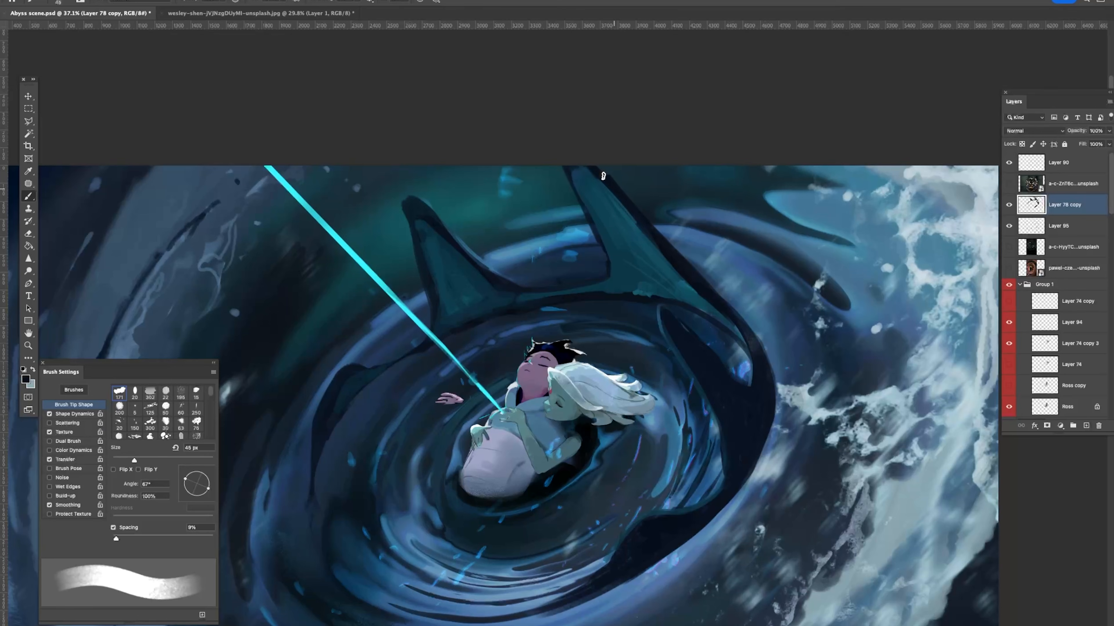
pyautogui.press('z')
pyautogui.moveTo(668, 246); pyautogui.dragTo(632, 149)
pyautogui.moveTo(699, 258)
pyautogui.mouseDown()
pyautogui.moveTo(744, 317)
pyautogui.moveTo(710, 309)
pyautogui.moveTo(746, 335)
pyautogui.moveTo(738, 305)
pyautogui.moveTo(764, 324)
pyautogui.mouseUp()
pyautogui.press('e')
pyautogui.press('z')
pyautogui.press('super+m')
pyautogui.moveTo(969, 521)
pyautogui.mouseDown()
pyautogui.moveTo(959, 483)
pyautogui.moveTo(958, 541)
pyautogui.mouseUp()
pyautogui.press('Escape')
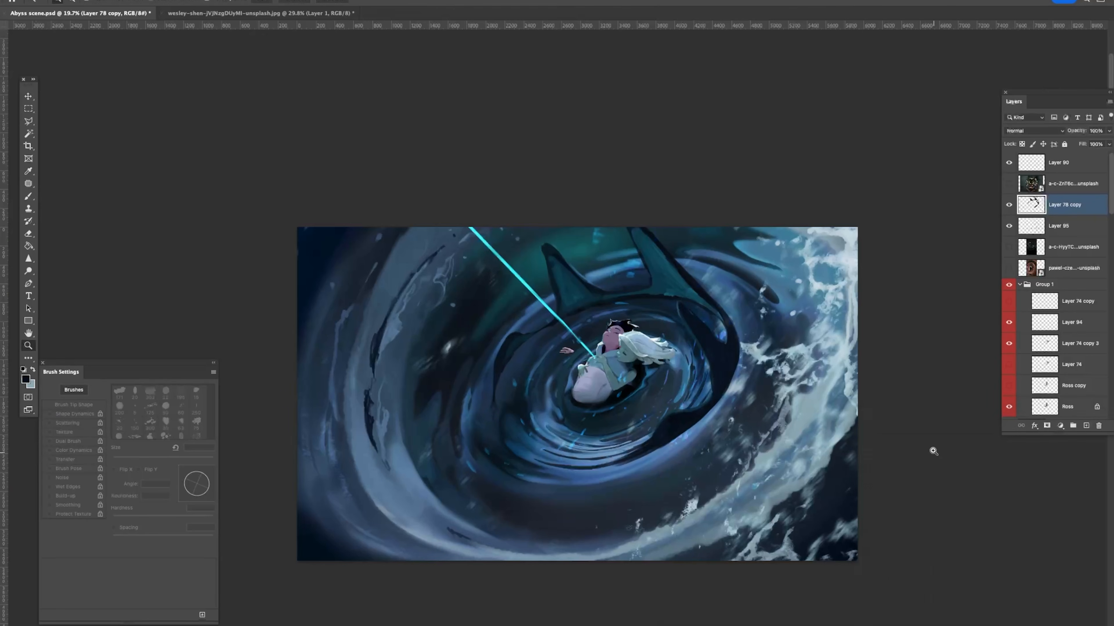
# Step: Paint sampled teal along the dark inner edge of the smaller fin and flip the canvas horizontally
pyautogui.moveTo(606, 285); pyautogui.dragTo(622, 285)
pyautogui.press('b')
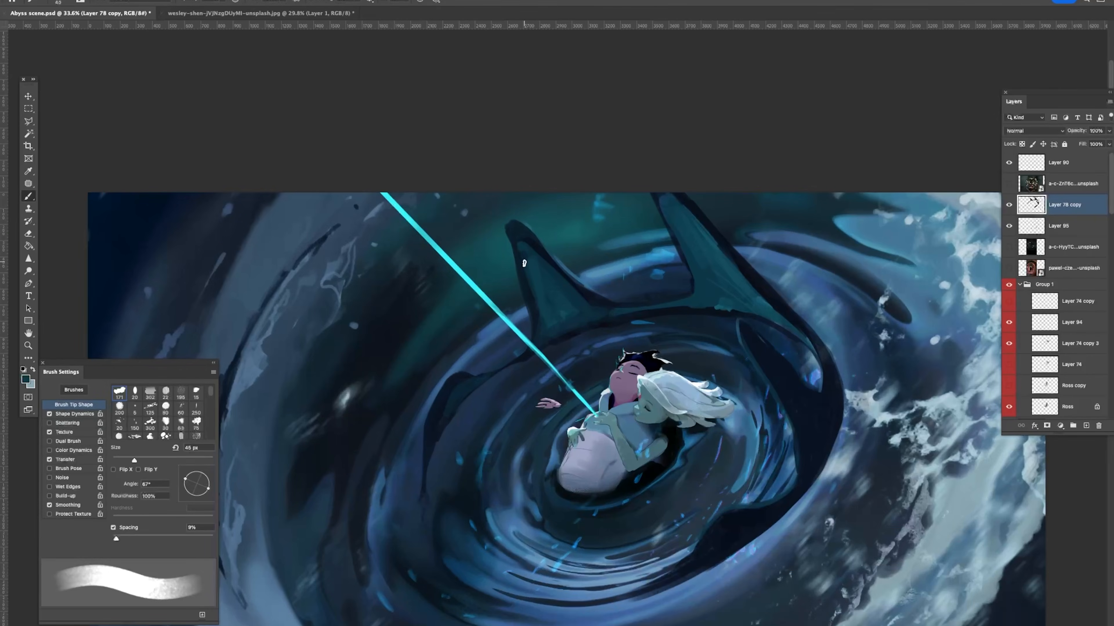
pyautogui.keyDown('alt'); pyautogui.click(530, 271); pyautogui.keyUp('alt')
pyautogui.moveTo(525, 245); pyautogui.dragTo(534, 312)
pyautogui.press('z')
pyautogui.moveTo(612, 252); pyautogui.dragTo(580, 246)
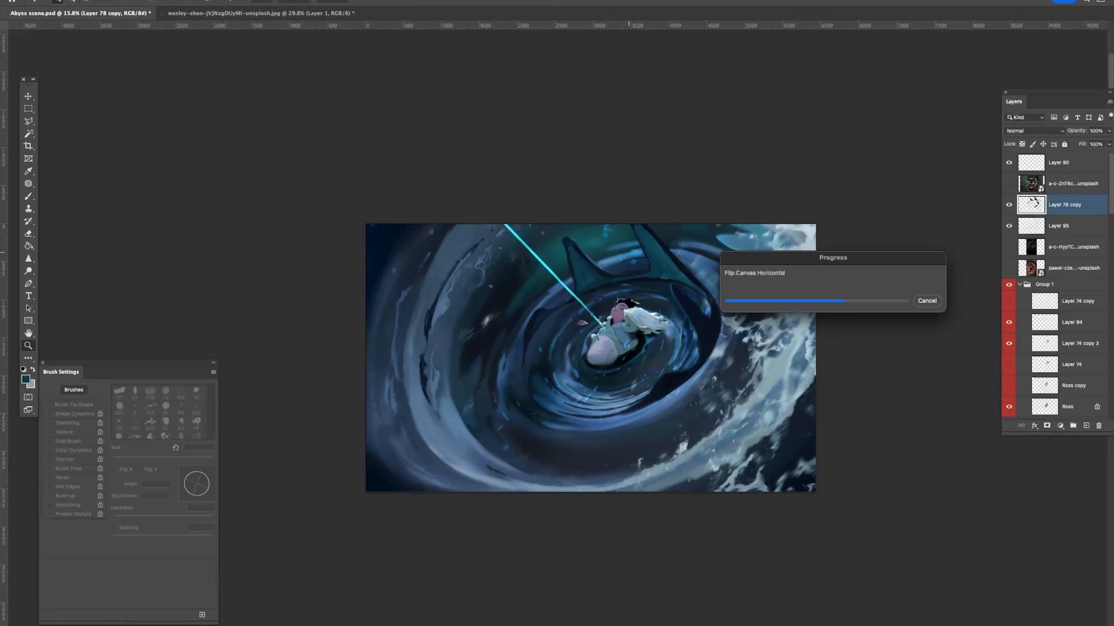
# Step: Compare the whole painting with Layer 78 copy hidden and shown
pyautogui.moveTo(481, 343); pyautogui.dragTo(509, 377)
pyautogui.press('b')
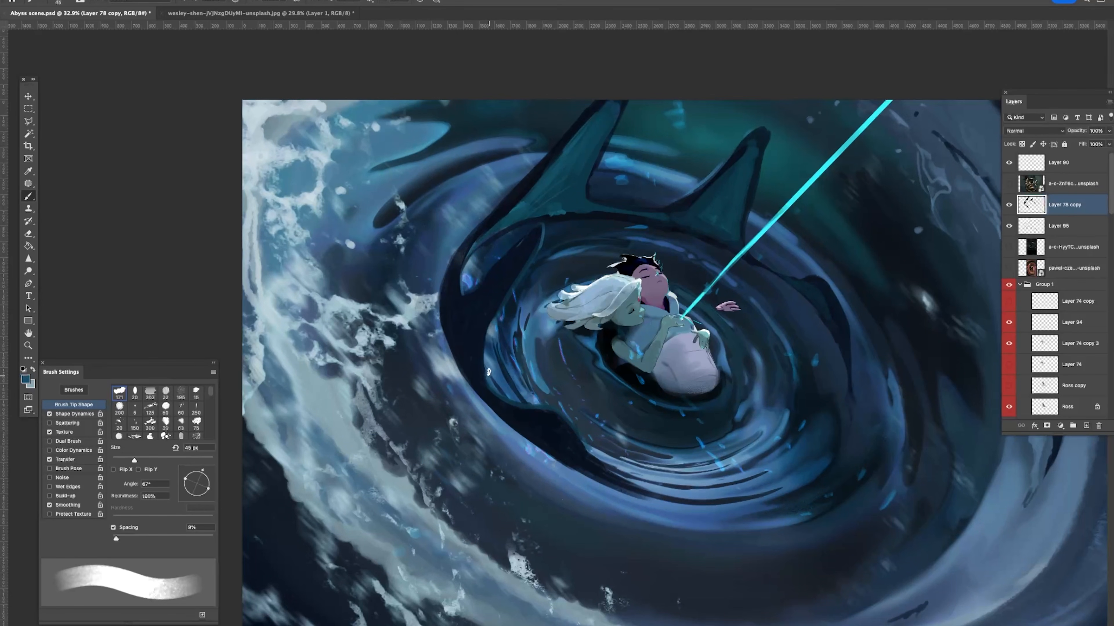
pyautogui.press('z')
pyautogui.moveTo(593, 260); pyautogui.dragTo(556, 251)
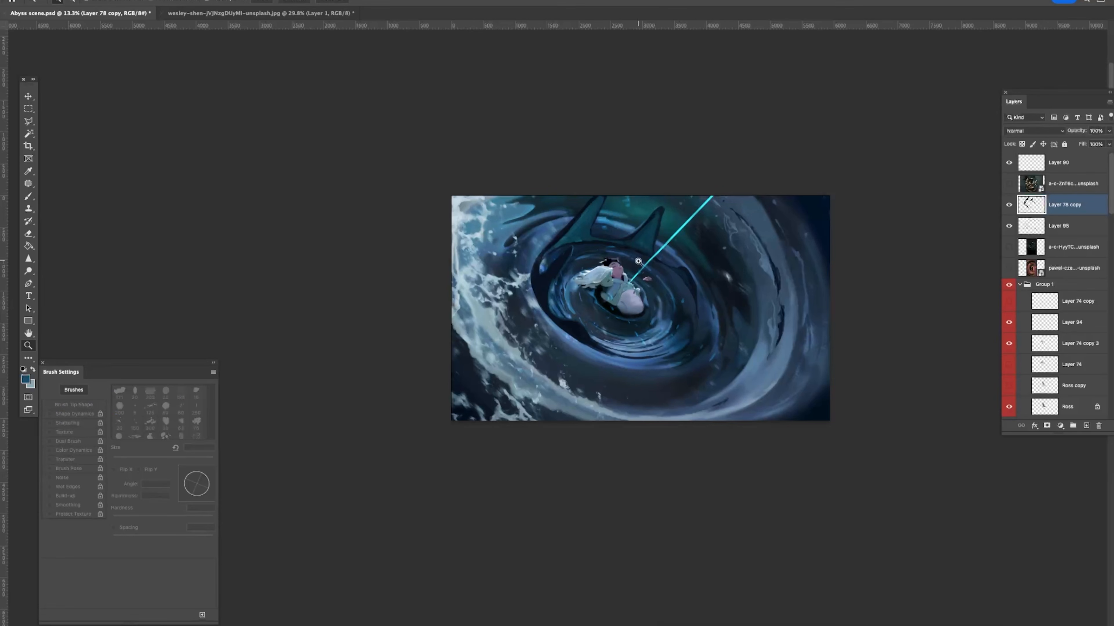
pyautogui.click(1008, 204)
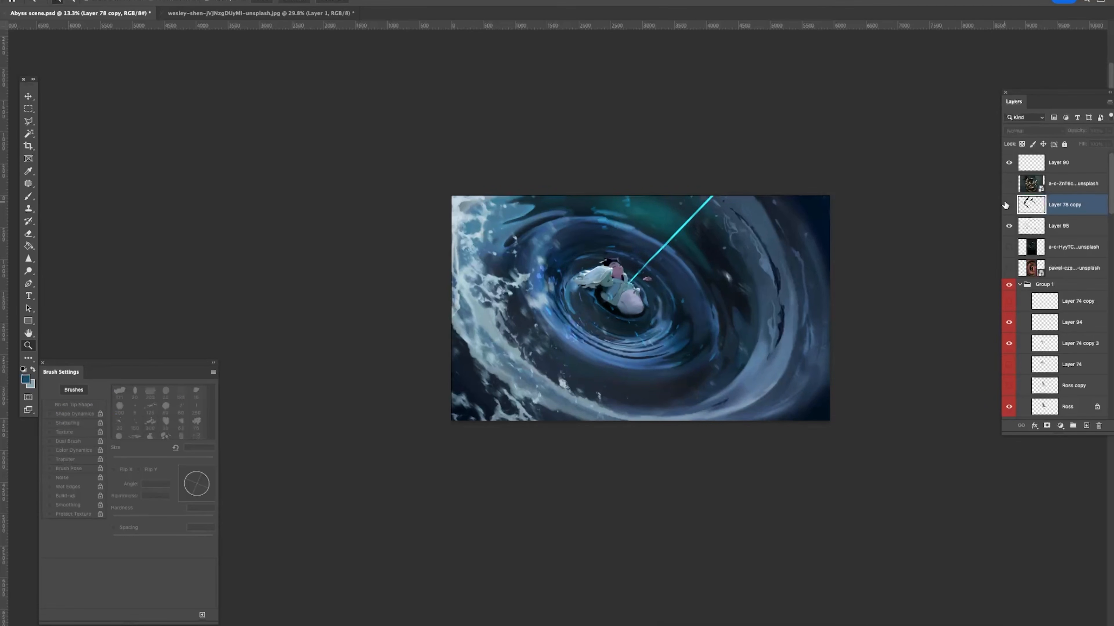
pyautogui.click(1008, 205)
# Step: Erase the part of the creature's body linking the large fin to the dark side wing with a 200 px Eraser
pyautogui.moveTo(580, 235); pyautogui.dragTo(598, 235)
pyautogui.press('e')
pyautogui.press(']')
pyautogui.press(']')
pyautogui.press(']')
pyautogui.press(']')
pyautogui.moveTo(522, 262); pyautogui.dragTo(531, 254)
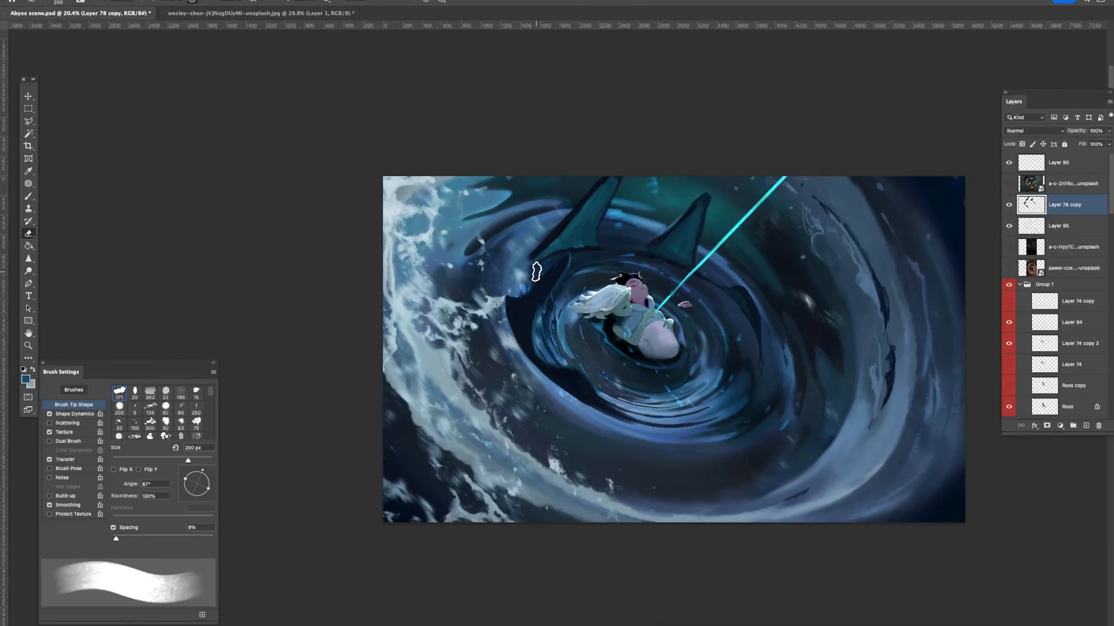
# Step: Reshape the cut ends of the large fin and side wing with a smaller Eraser and a dark 45 px brush
pyautogui.press('b')
pyautogui.press('e')
pyautogui.press('[')
pyautogui.press('[')
pyautogui.press('[')
pyautogui.press('[')
pyautogui.press('[')
pyautogui.press('b')
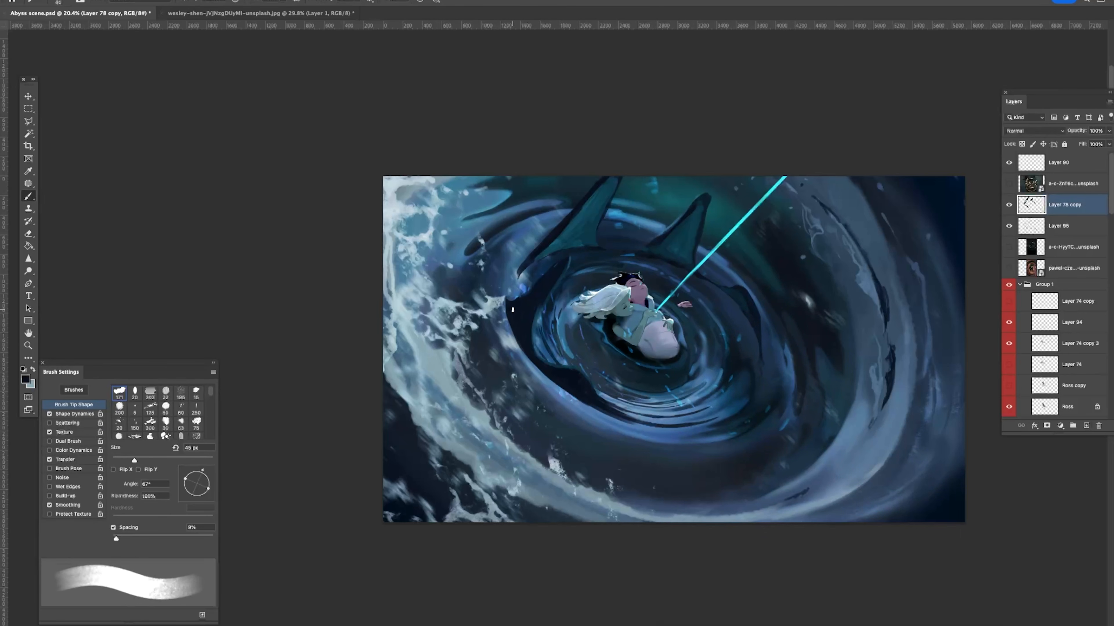
pyautogui.press('e')
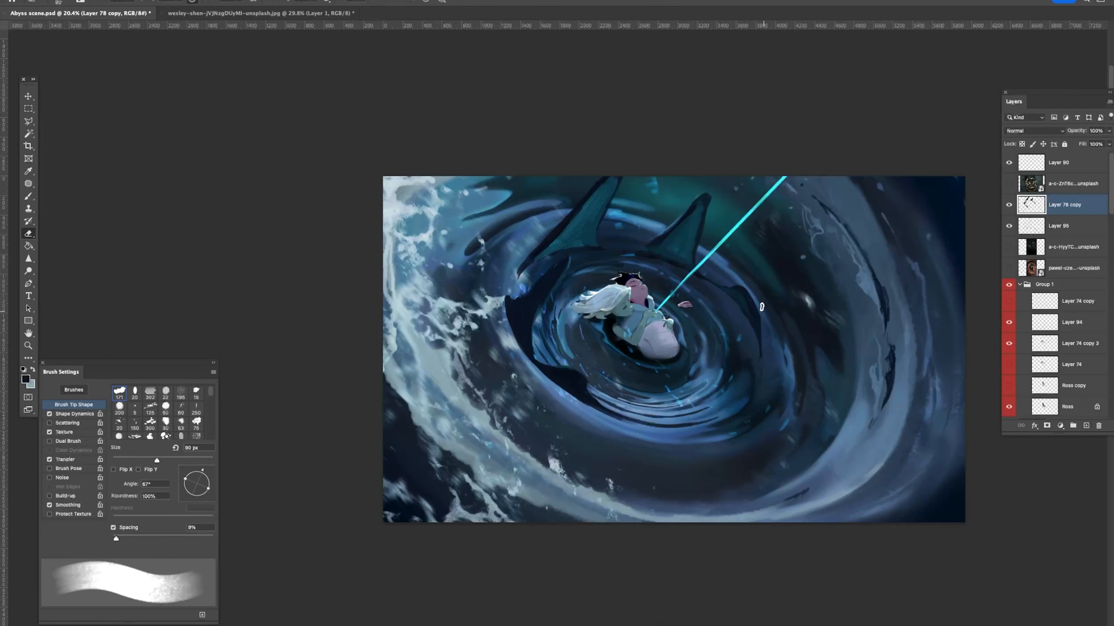
# Step: Sample tones from both fins and blend their teal interiors with the 45 px brush
pyautogui.press('b')
pyautogui.keyDown('alt'); pyautogui.click(692, 217); pyautogui.keyUp('alt')
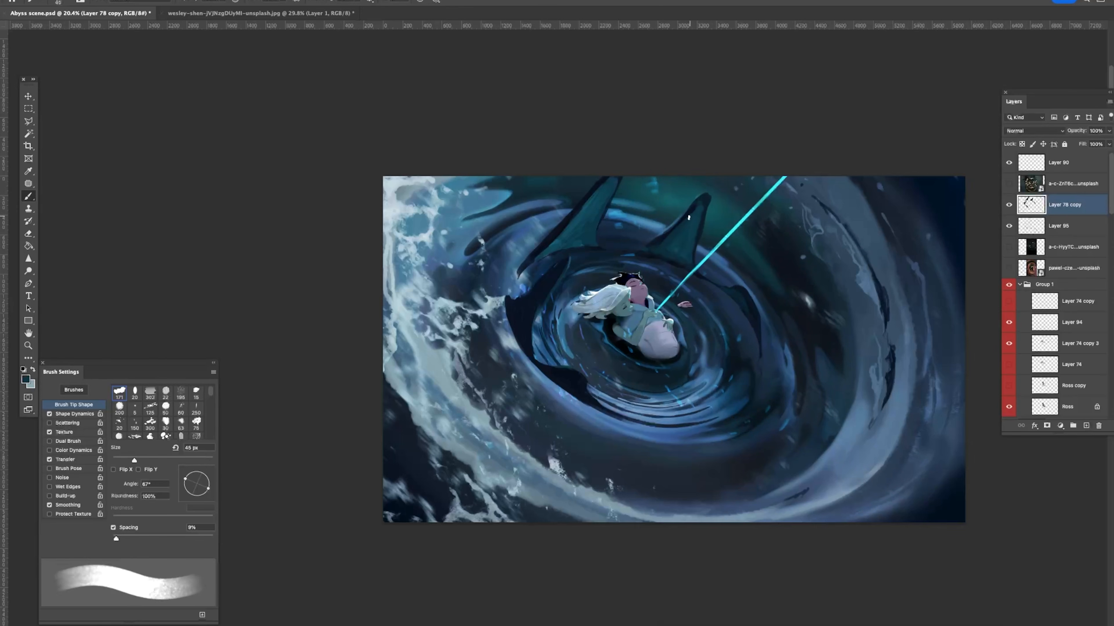
pyautogui.keyDown('alt'); pyautogui.click(586, 214); pyautogui.keyUp('alt')
pyautogui.keyDown('alt'); pyautogui.click(568, 232); pyautogui.keyUp('alt')
pyautogui.keyDown('alt'); pyautogui.click(569, 227); pyautogui.keyUp('alt')
# Step: Clean up the tapered base of the large fin with sampled colors, undoing a stray eraser mark
pyautogui.keyDown('alt'); pyautogui.click(533, 261); pyautogui.keyUp('alt')
pyautogui.press('e')
pyautogui.moveTo(527, 257)
pyautogui.mouseDown()
pyautogui.moveTo(546, 232)
pyautogui.moveTo(528, 257)
pyautogui.mouseUp()
pyautogui.hotkey('ctrl', 'z')
pyautogui.press('b')
pyautogui.keyDown('alt'); pyautogui.click(544, 245); pyautogui.keyUp('alt')
pyautogui.press('e')
# Step: Examine the whole composition at a reduced size, with the interface panels hidden and shown
pyautogui.press('z')
pyautogui.moveTo(647, 230); pyautogui.dragTo(606, 218)
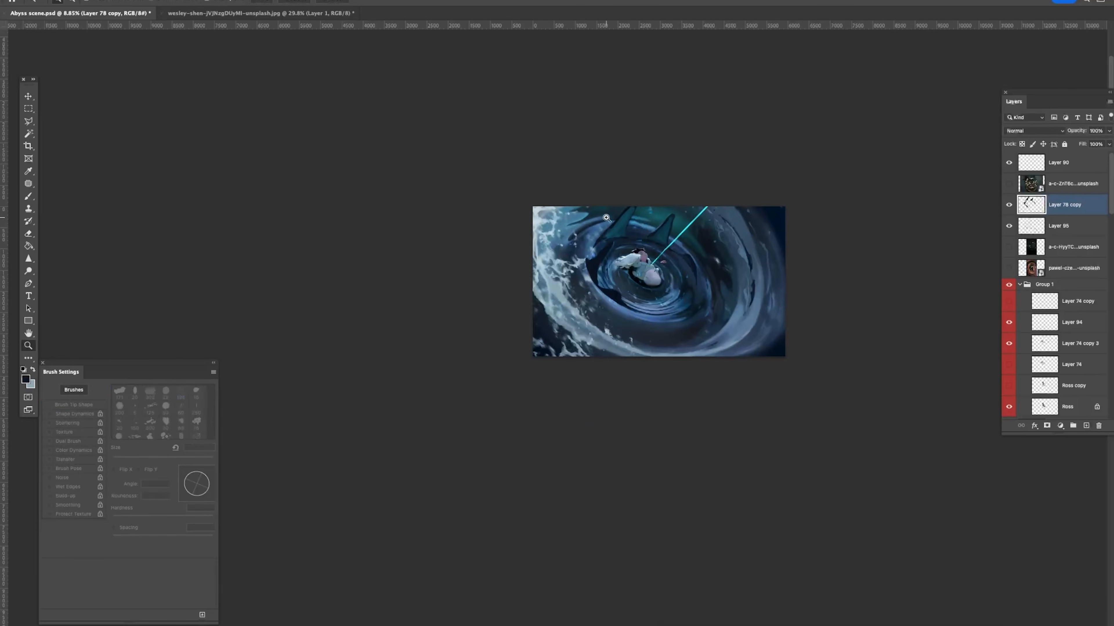
pyautogui.moveTo(638, 328); pyautogui.dragTo(617, 385)
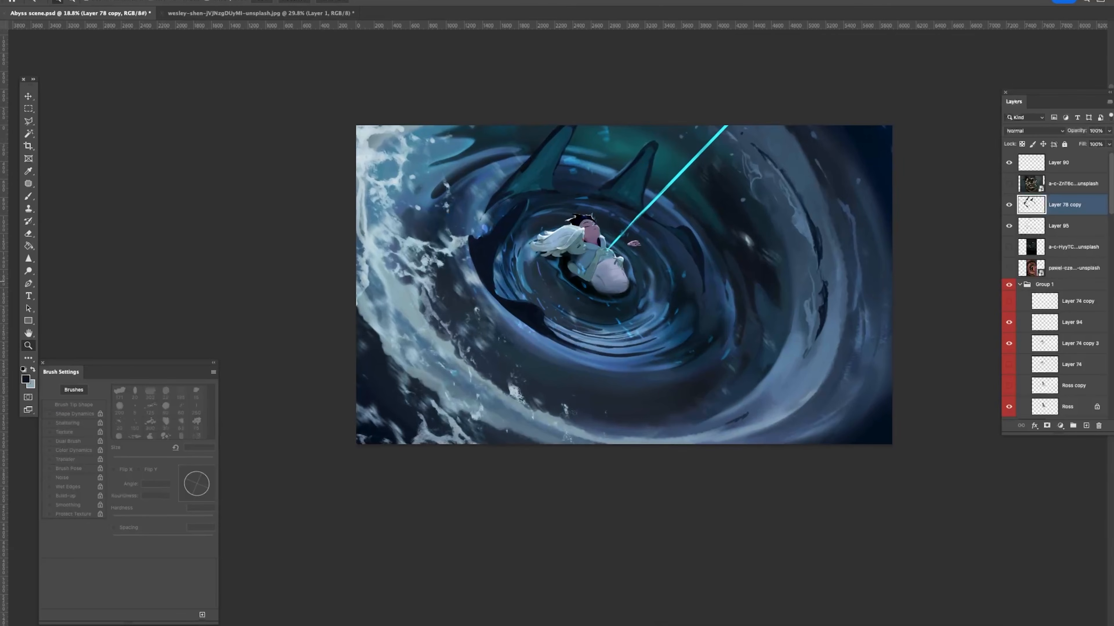
pyautogui.press('Tab')
pyautogui.press('Tab')
pyautogui.moveTo(697, 306); pyautogui.dragTo(669, 331)
pyautogui.moveTo(565, 299); pyautogui.dragTo(579, 303)
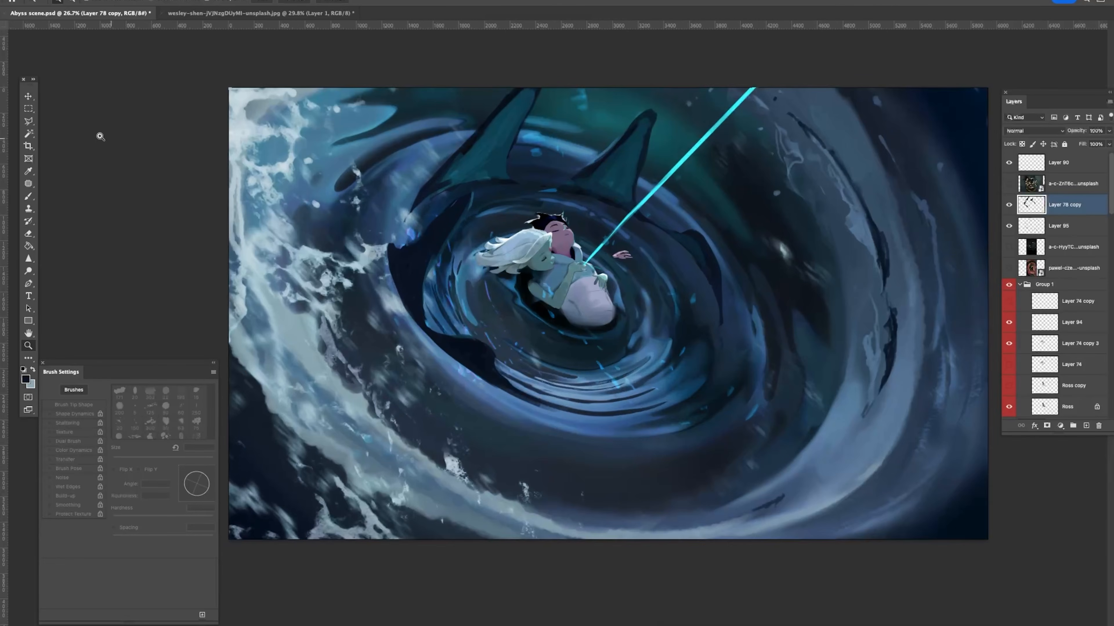
# Step: Select the figures' layer, Layer 74 copy 3, and undo the accidental change made while picking it
pyautogui.click(35, 101)
pyautogui.click(27, 98)
pyautogui.moveTo(674, 329); pyautogui.dragTo(701, 327)
pyautogui.moveTo(662, 292); pyautogui.dragTo(657, 281)
pyautogui.press('super+z')
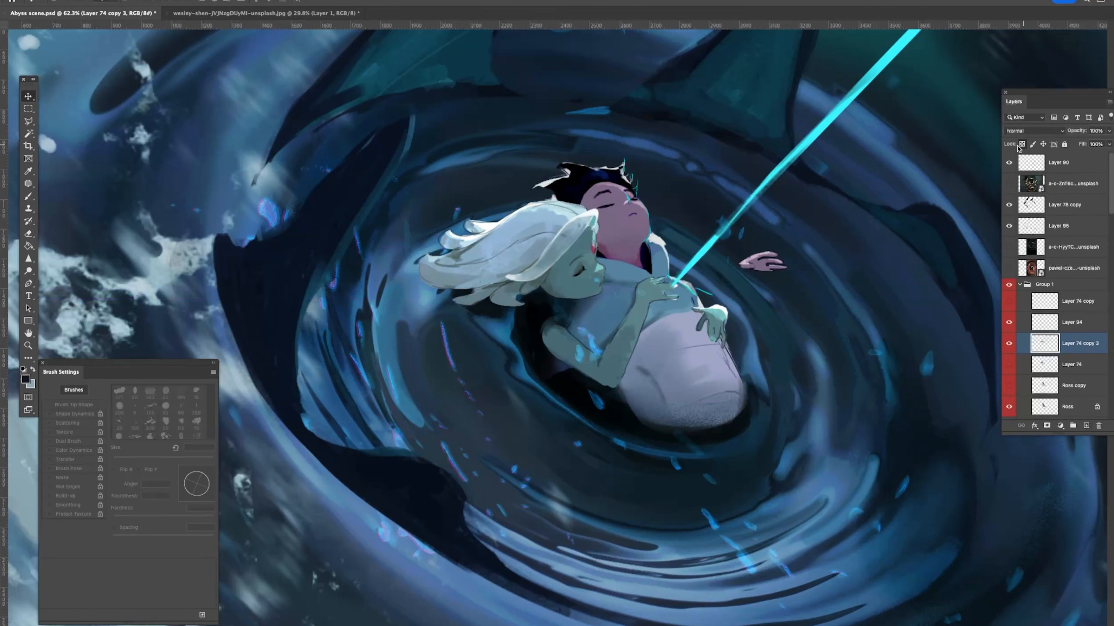
# Step: Lock the transparent pixels of Layer 74 copy 3 and choose a soft round brush at 500 px
pyautogui.press('b')
pyautogui.rightClick(831, 258)
pyautogui.click(977, 384)
pyautogui.press('Return')
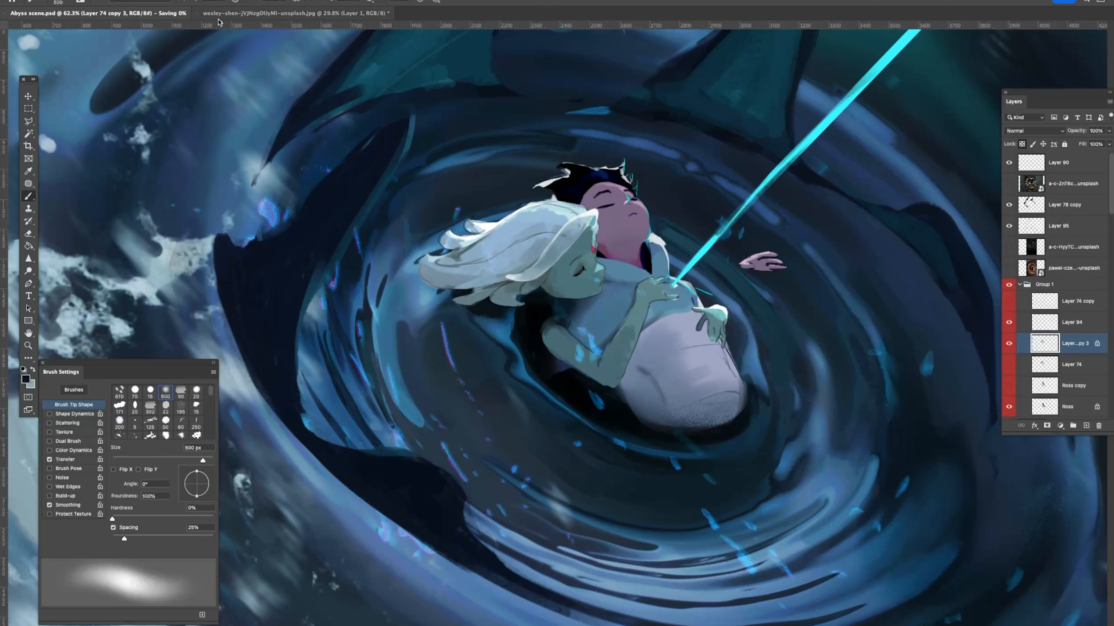
# Step: Try a soft light-blue stroke over the embracing figures and undo it
pyautogui.click(150, 1)
pyautogui.click(151, 162)
pyautogui.moveTo(685, 324); pyautogui.dragTo(627, 386)
pyautogui.press('super+z')
# Step: Add a new layer clipped to Layer 74 copy 3 and set its blending mode to Overlay
pyautogui.click(1087, 426)
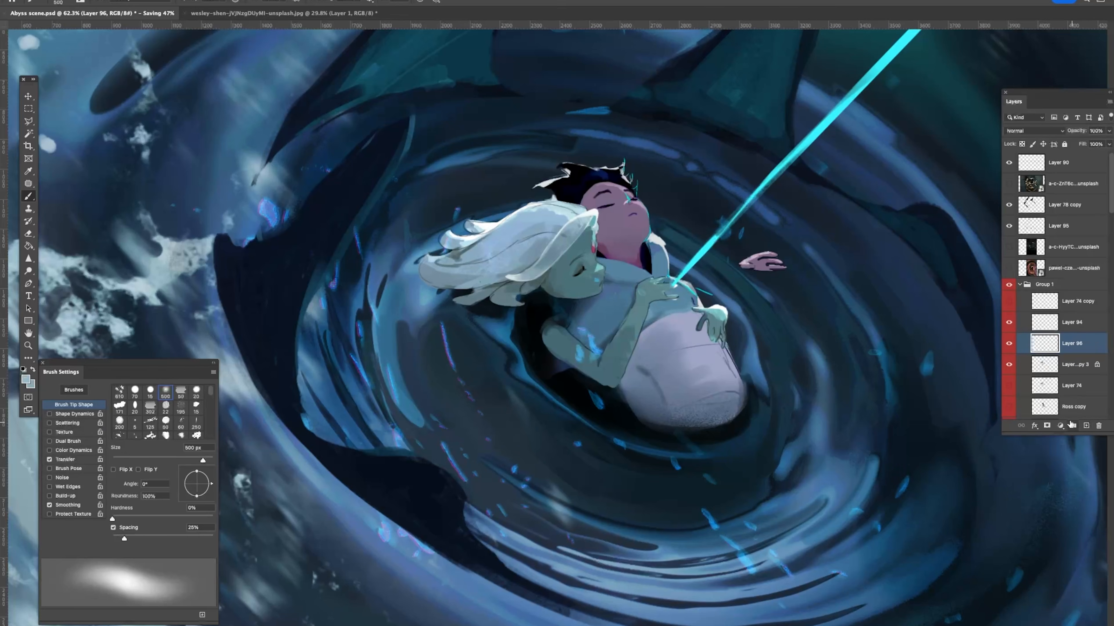
pyautogui.click(1032, 131)
pyautogui.click(1017, 273)
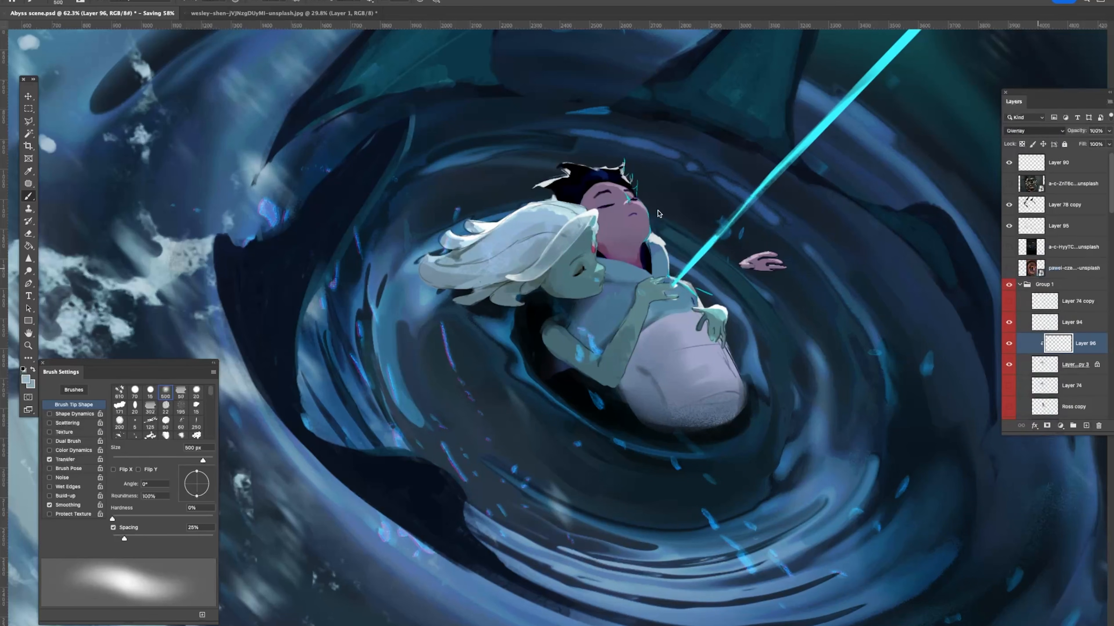
# Step: Change the brush's own painting mode from Overlay, leaving the layer's blending mode as it is
pyautogui.click(792, 227)
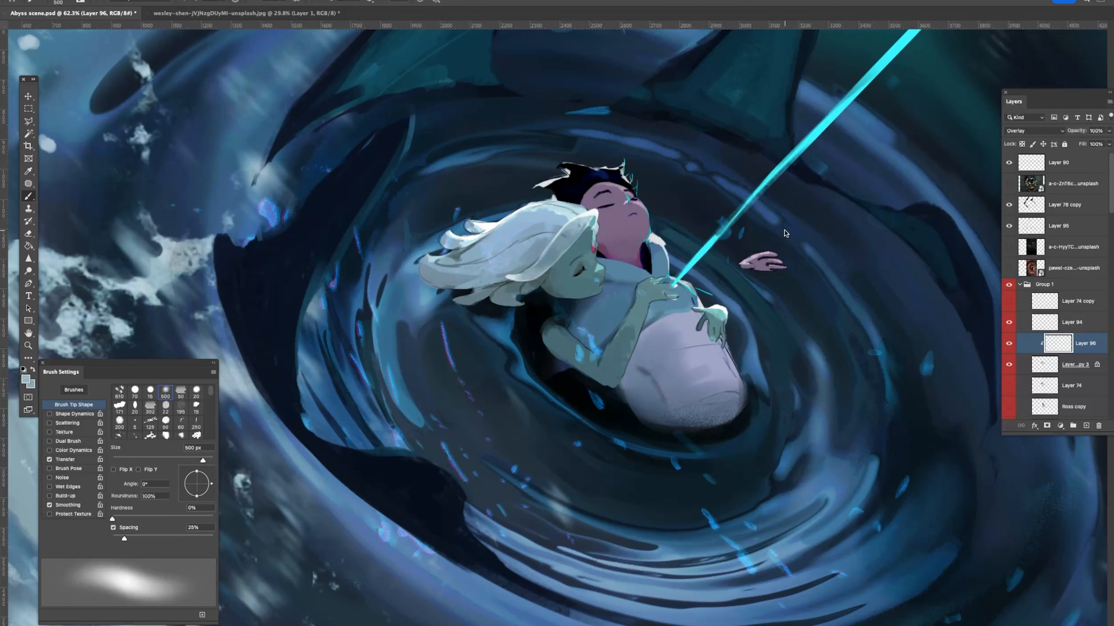
pyautogui.click(824, 235)
pyautogui.click(127, 3)
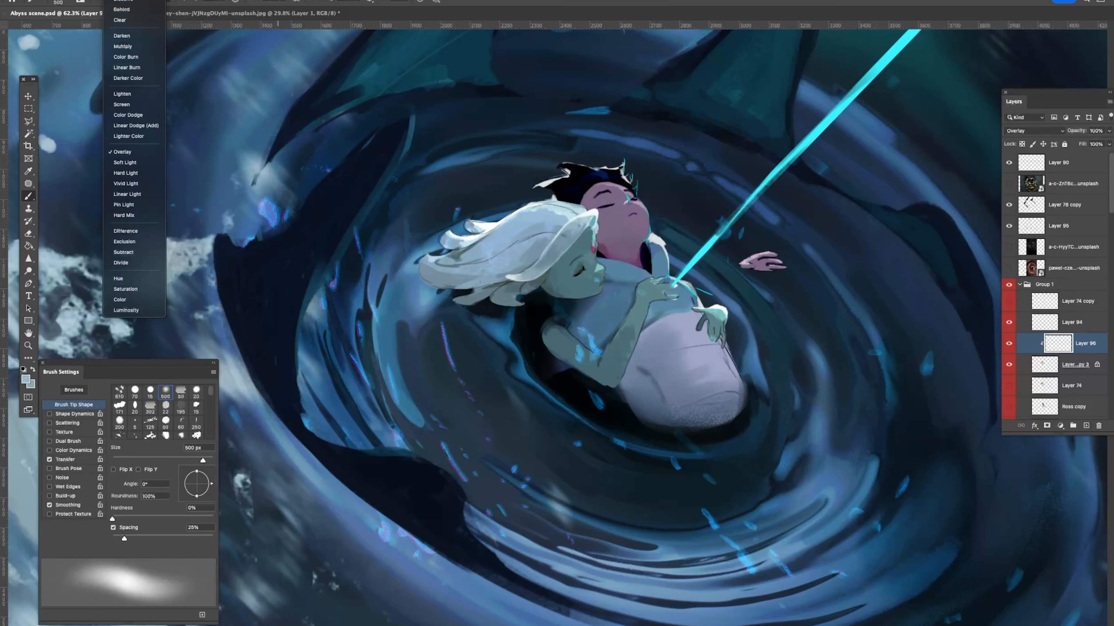
pyautogui.click(122, 1)
# Step: Brush soft light over the white-haired figure's arms and hands on the clipped Overlay layer, then reduce the brush to 300 px
pyautogui.moveTo(657, 268)
pyautogui.mouseDown()
pyautogui.moveTo(689, 296)
pyautogui.moveTo(686, 360)
pyautogui.mouseUp()
pyautogui.press('super+z')
pyautogui.press('[')
pyautogui.moveTo(667, 287); pyautogui.dragTo(613, 423)
pyautogui.press('[')
pyautogui.keyDown('alt'); pyautogui.click(678, 283); pyautogui.keyUp('alt')
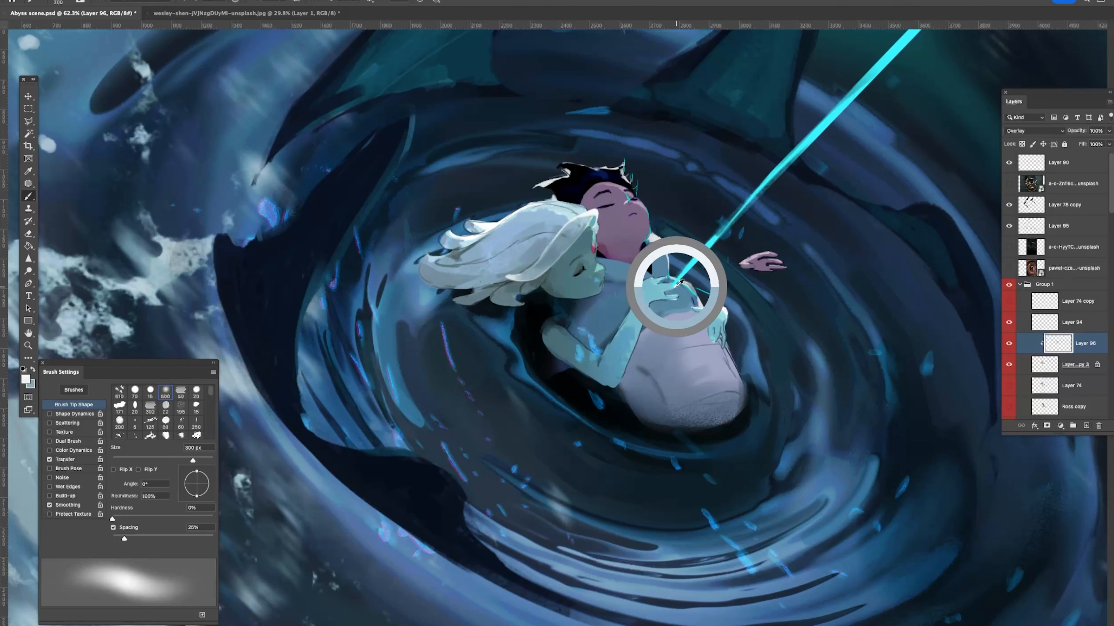
# Step: Try extra soft highlights on the forearm and lower hand and undo them
pyautogui.moveTo(641, 316); pyautogui.dragTo(637, 340)
pyautogui.moveTo(714, 305); pyautogui.dragTo(716, 326)
pyautogui.press('super+z')
pyautogui.press('super+z')
# Step: Select the Screen layer, Layer 95, undo the accidental shift, and erase parts of it over the embracing figures
pyautogui.press('z')
pyautogui.moveTo(614, 372)
pyautogui.mouseDown()
pyautogui.moveTo(543, 373)
pyautogui.moveTo(706, 357)
pyautogui.mouseUp()
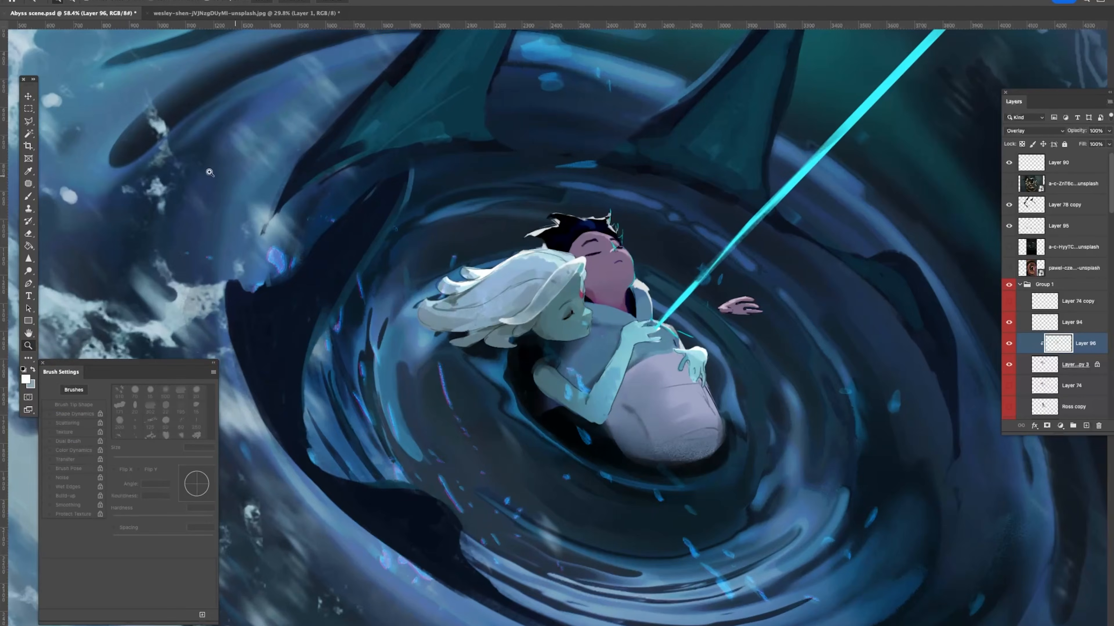
pyautogui.click(35, 97)
pyautogui.moveTo(589, 324); pyautogui.dragTo(584, 319)
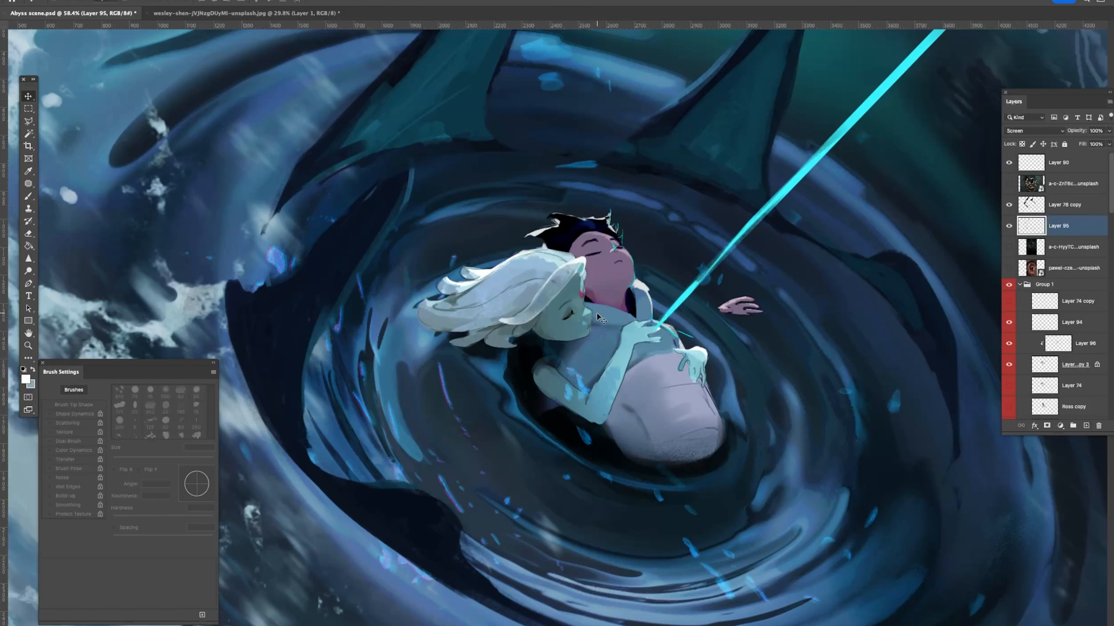
pyautogui.press('super+z')
pyautogui.press('e')
pyautogui.moveTo(571, 371); pyautogui.dragTo(587, 395)
pyautogui.moveTo(569, 385); pyautogui.dragTo(563, 392)
pyautogui.click(584, 324)
# Step: Select the dark creature's layer, Layer 78 copy, and erase along the edge of its smaller upper fin
pyautogui.press('z')
pyautogui.moveTo(657, 271); pyautogui.dragTo(707, 291)
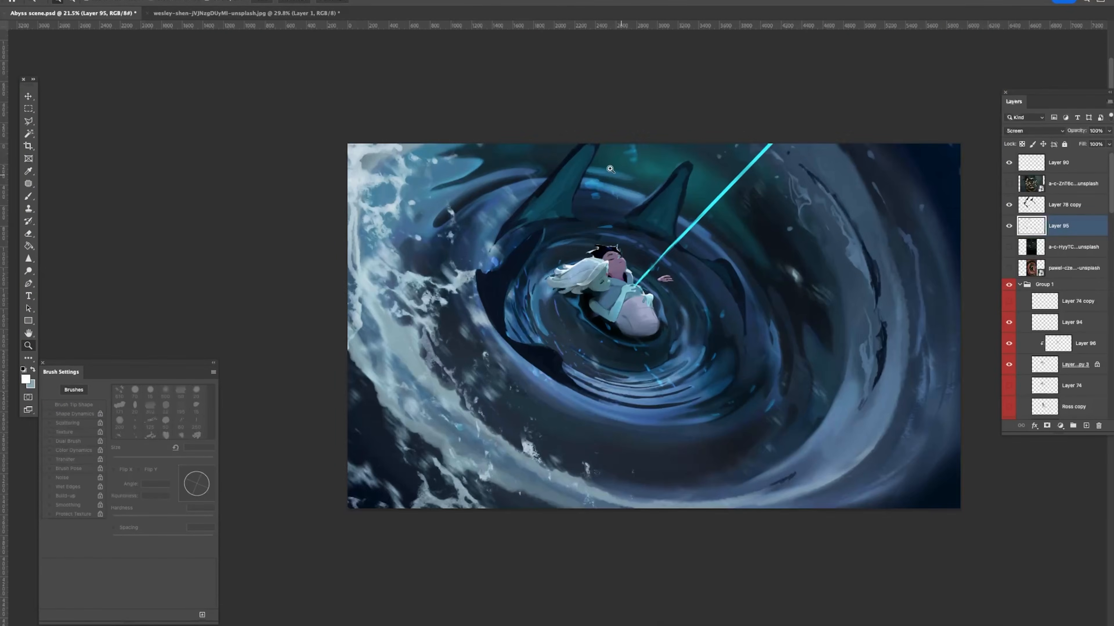
pyautogui.click(29, 96)
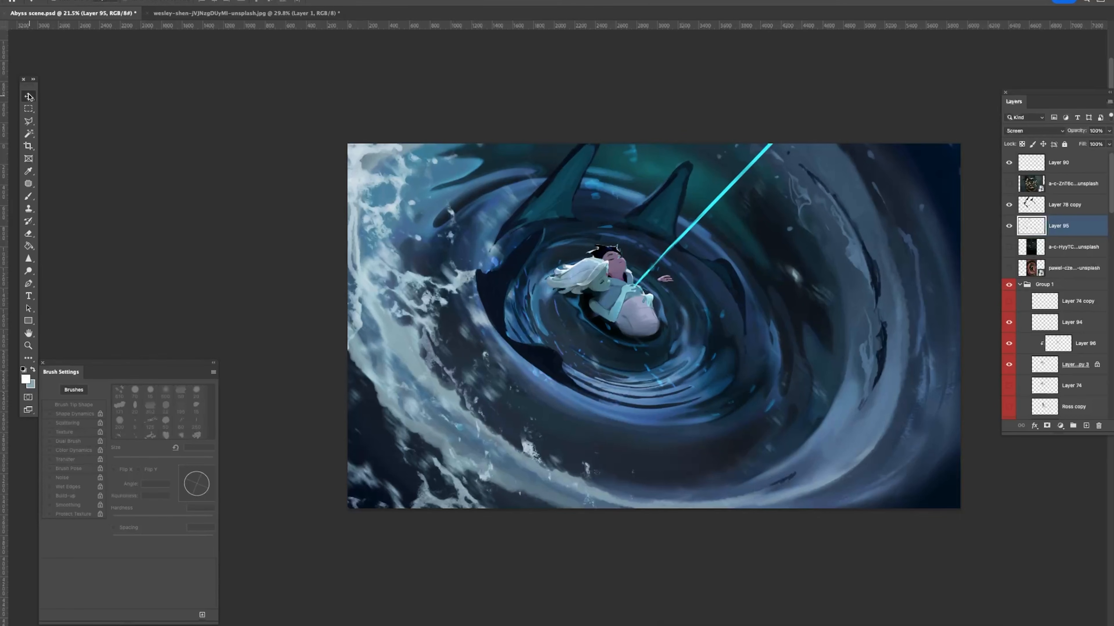
pyautogui.keyDown('super'); pyautogui.click(514, 270); pyautogui.keyUp('super')
pyautogui.press('e')
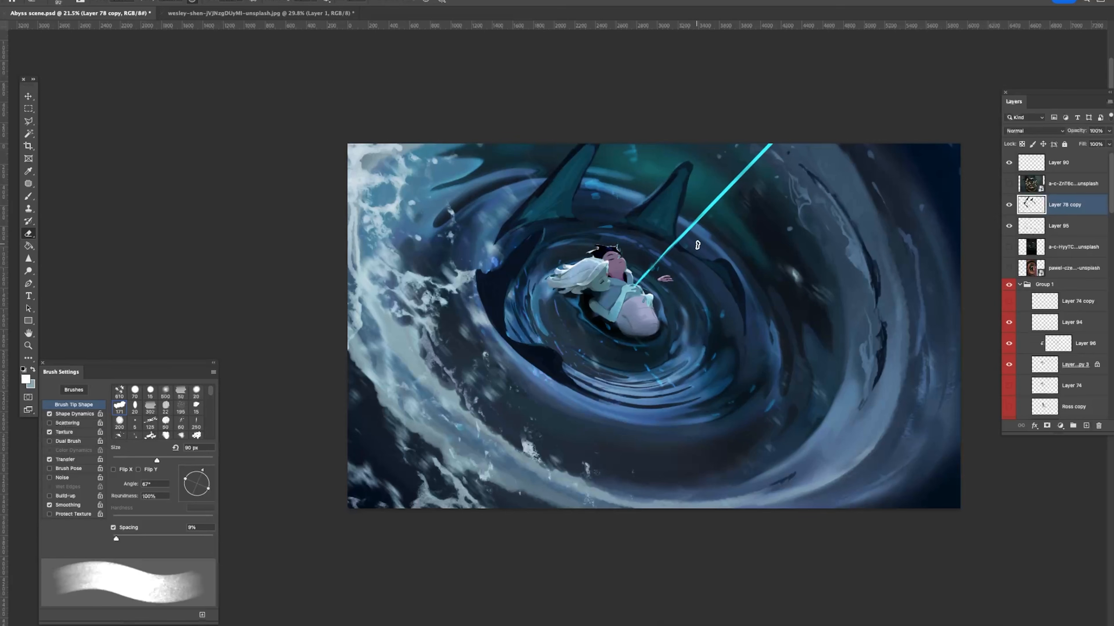
pyautogui.moveTo(692, 175); pyautogui.dragTo(682, 214)
# Step: Choose a textured brush, sample a dark colour from the creature, and reduce the brush size to 49 px
pyautogui.press('b')
pyautogui.hscroll(1, 654, 261)
pyautogui.rightClick(654, 261)
pyautogui.click(720, 412)
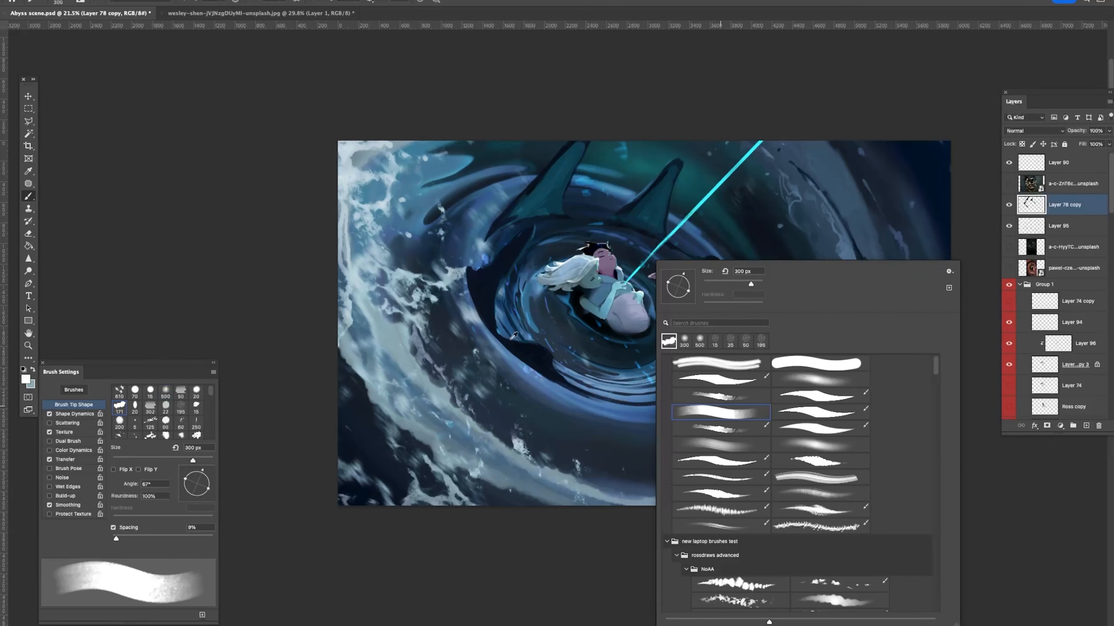
pyautogui.keyDown('alt'); pyautogui.click(523, 353); pyautogui.keyUp('alt')
pyautogui.rightClick(625, 274)
pyautogui.click(553, 201)
pyautogui.press('[')
pyautogui.press('[')
pyautogui.press('[')
pyautogui.press('[')
pyautogui.press('[')
pyautogui.press('[')
pyautogui.press('[')
pyautogui.press('[')
pyautogui.press('[')
pyautogui.press('[')
pyautogui.press('[')
pyautogui.press('[')
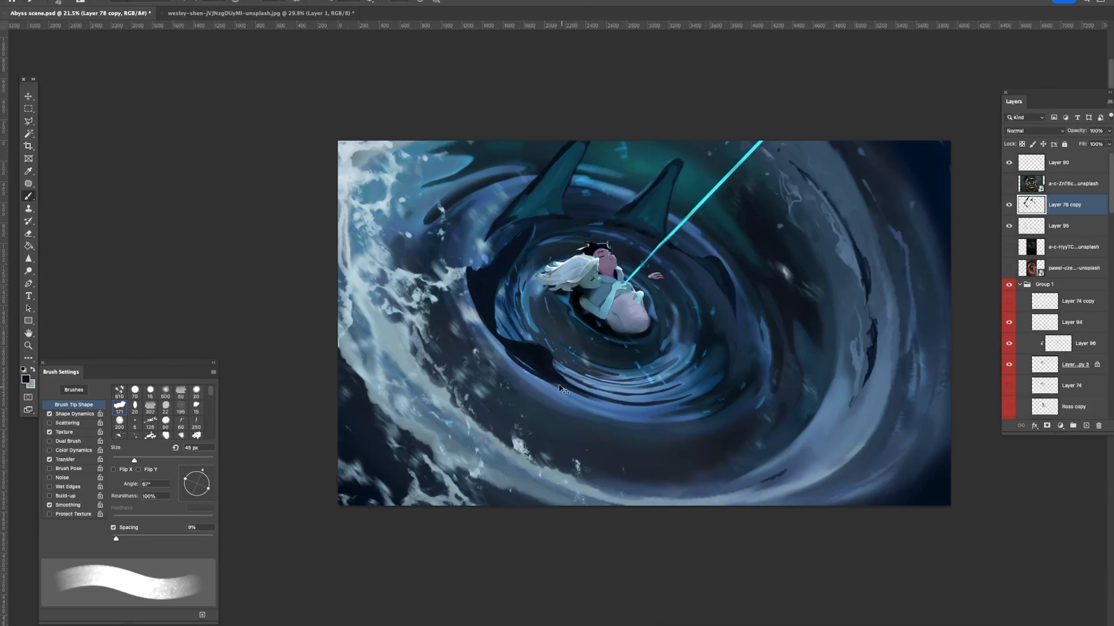
# Step: Erase along the creature's outer edge beside the foam down to its lower fin with the 90 px eraser
pyautogui.press('e')
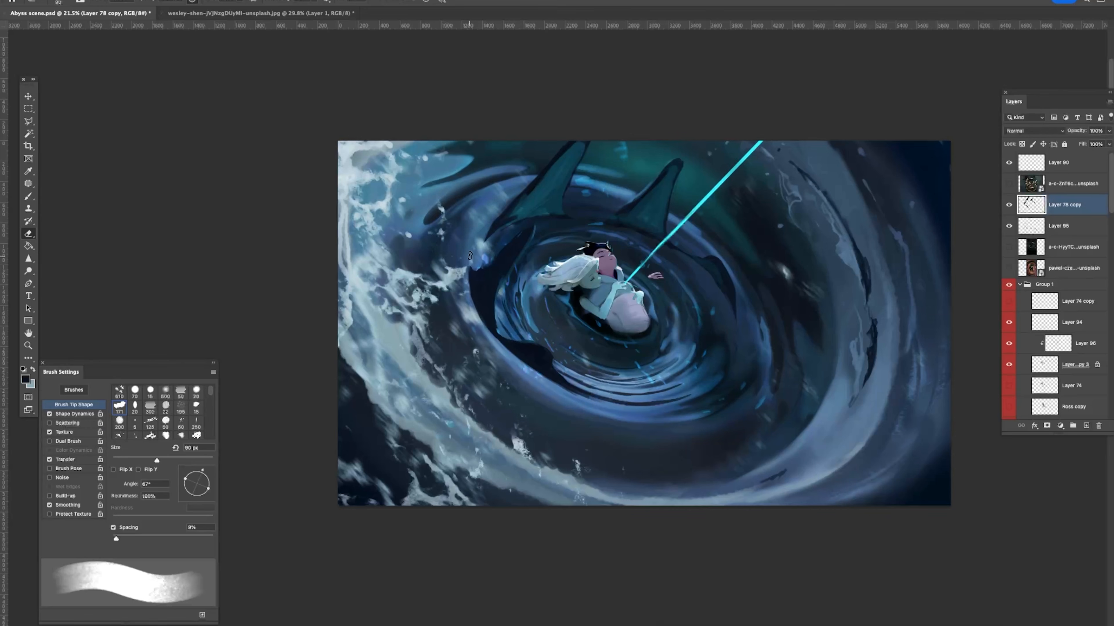
pyautogui.moveTo(466, 274)
pyautogui.mouseDown()
pyautogui.moveTo(515, 360)
pyautogui.moveTo(475, 309)
pyautogui.moveTo(563, 386)
pyautogui.mouseUp()
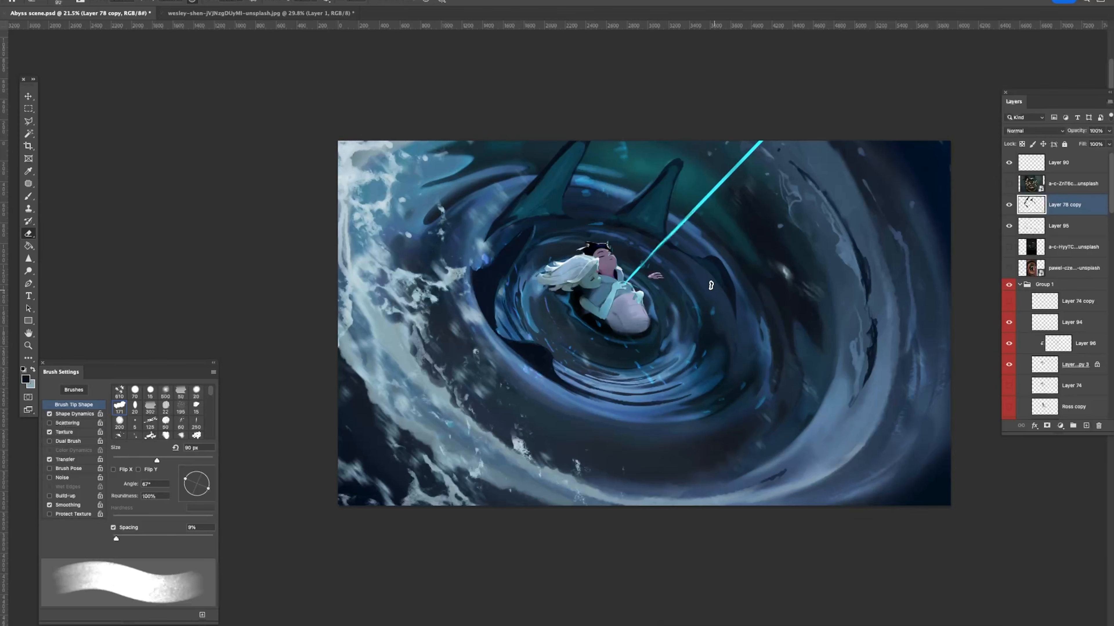
pyautogui.press('b')
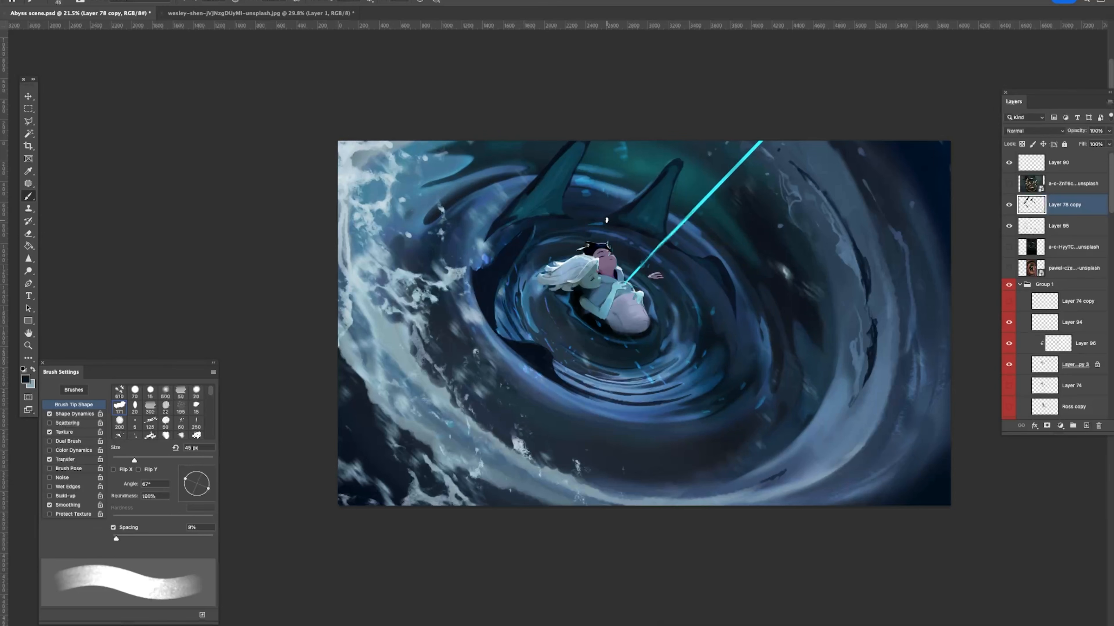
# Step: Flip the canvas horizontally to check the composition
pyautogui.press('z')
pyautogui.moveTo(701, 210); pyautogui.dragTo(673, 210)
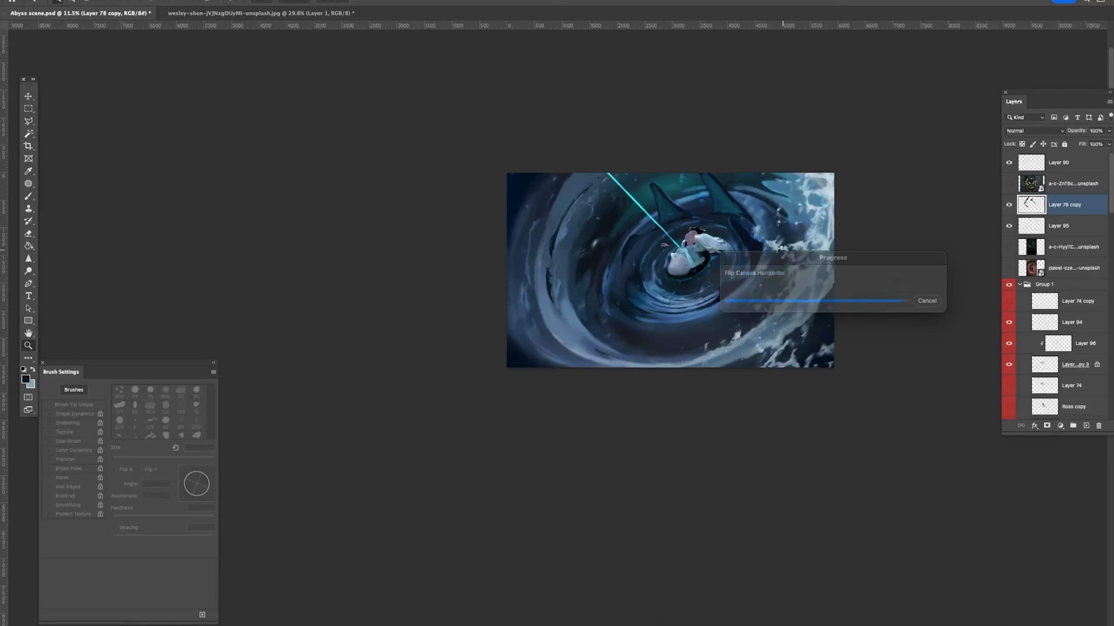
pyautogui.moveTo(688, 201); pyautogui.dragTo(704, 201)
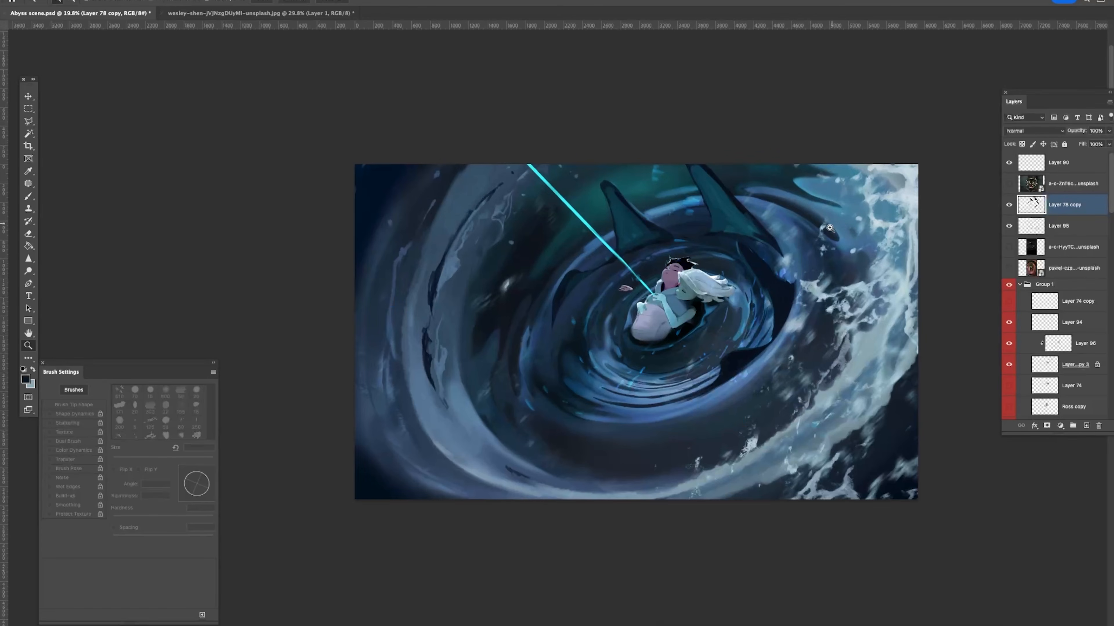
# Step: Try a Levels adjustment on Layer 78 copy with the white input at 149 and a raised black input
pyautogui.press('super+l')
pyautogui.moveTo(1090, 211); pyautogui.dragTo(1039, 211)
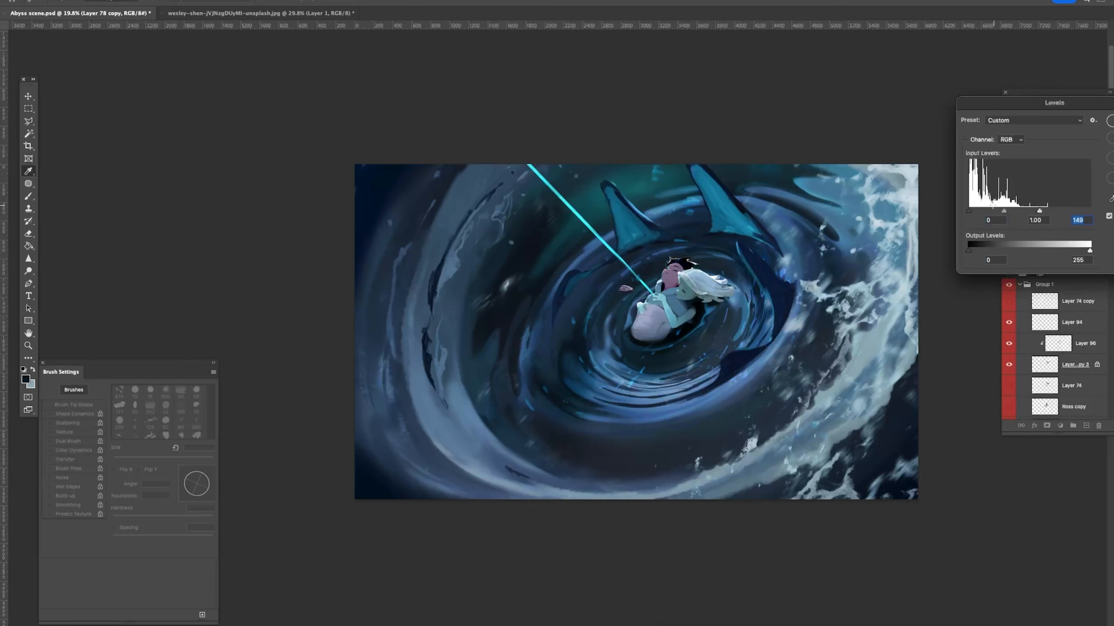
pyautogui.moveTo(969, 211); pyautogui.dragTo(1001, 212)
pyautogui.press('Return')
# Step: Try desaturating the creature to -60 with Hue/Saturation and cancel the adjustment
pyautogui.moveTo(845, 292); pyautogui.dragTo(807, 309)
pyautogui.press('super+u')
pyautogui.moveTo(791, 184); pyautogui.dragTo(764, 184)
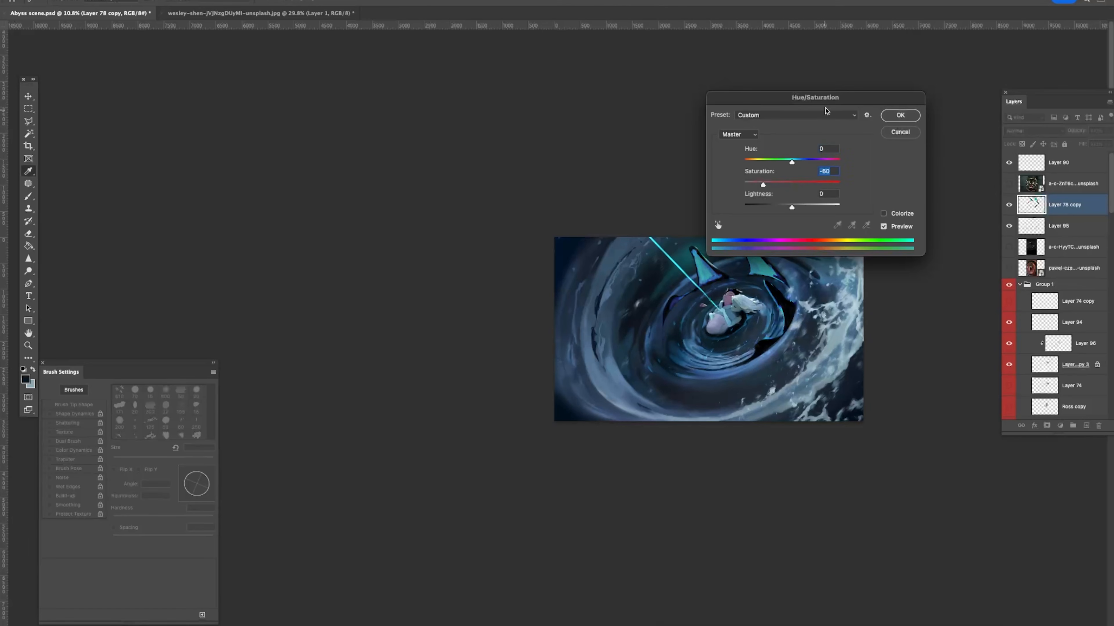
pyautogui.moveTo(831, 104); pyautogui.dragTo(1013, 105)
pyautogui.press('Escape')
# Step: Compare the creature with and without the Levels adjustment, then leave the adjustment undone
pyautogui.press('super+z')
pyautogui.press('super+shift+z')
pyautogui.press('super+z')
# Step: Open a Curves adjustment for Layer 78 copy
pyautogui.press('super+m')
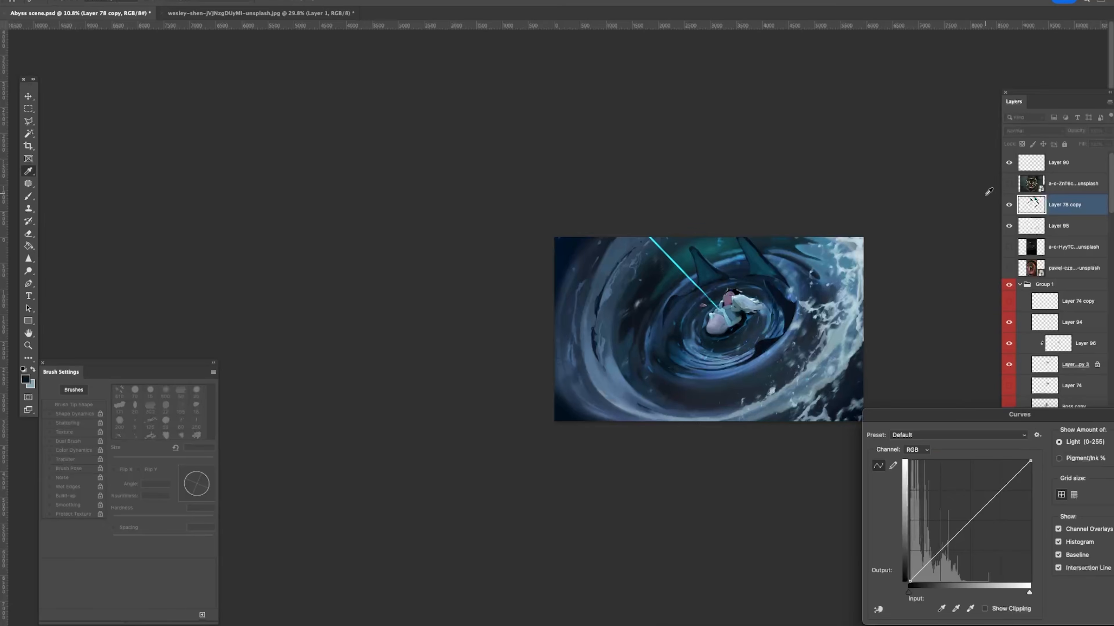
# Step: Adjust the tones of the fins on Layer 78 copy with a Curves adjustment
pyautogui.moveTo(969, 521); pyautogui.dragTo(933, 569)
pyautogui.moveTo(957, 515)
pyautogui.mouseDown()
pyautogui.moveTo(967, 487)
pyautogui.moveTo(960, 505)
pyautogui.mouseUp()
pyautogui.moveTo(956, 525); pyautogui.dragTo(959, 505)
pyautogui.moveTo(955, 516); pyautogui.dragTo(950, 535)
pyautogui.press('Return')
# Step: Rework the outer edge and tip of the large fin using colours sampled from it, alternating brush and eraser
pyautogui.moveTo(755, 251)
pyautogui.mouseDown()
pyautogui.moveTo(746, 254)
pyautogui.moveTo(793, 285)
pyautogui.mouseUp()
pyautogui.keyDown('alt'); pyautogui.click(791, 297); pyautogui.keyUp('alt')
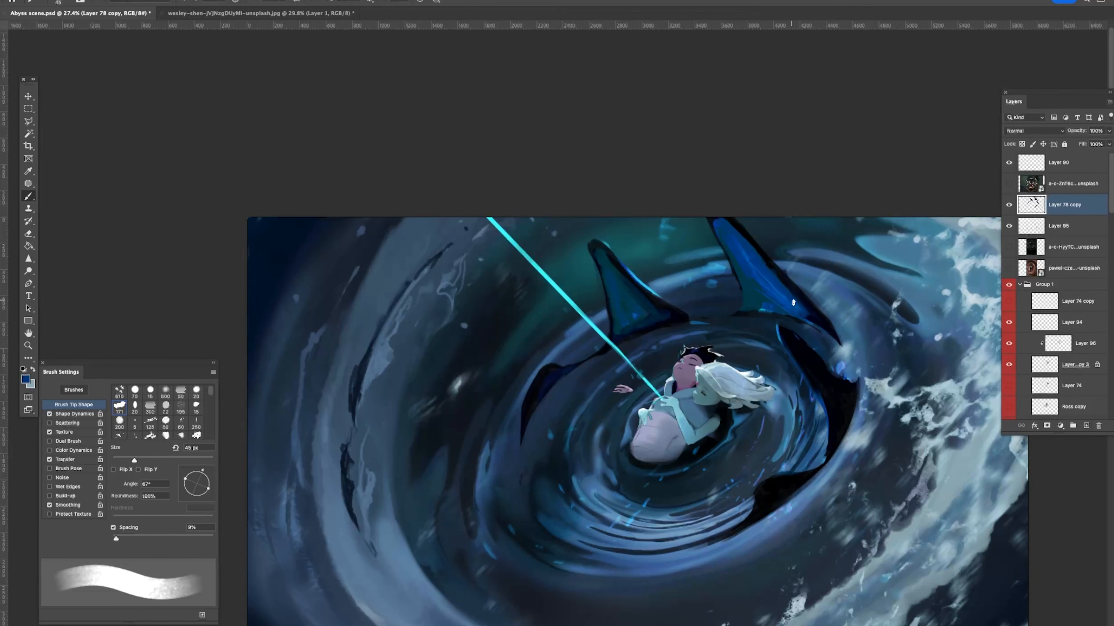
pyautogui.keyDown('alt'); pyautogui.click(788, 281); pyautogui.keyUp('alt')
pyautogui.press('e')
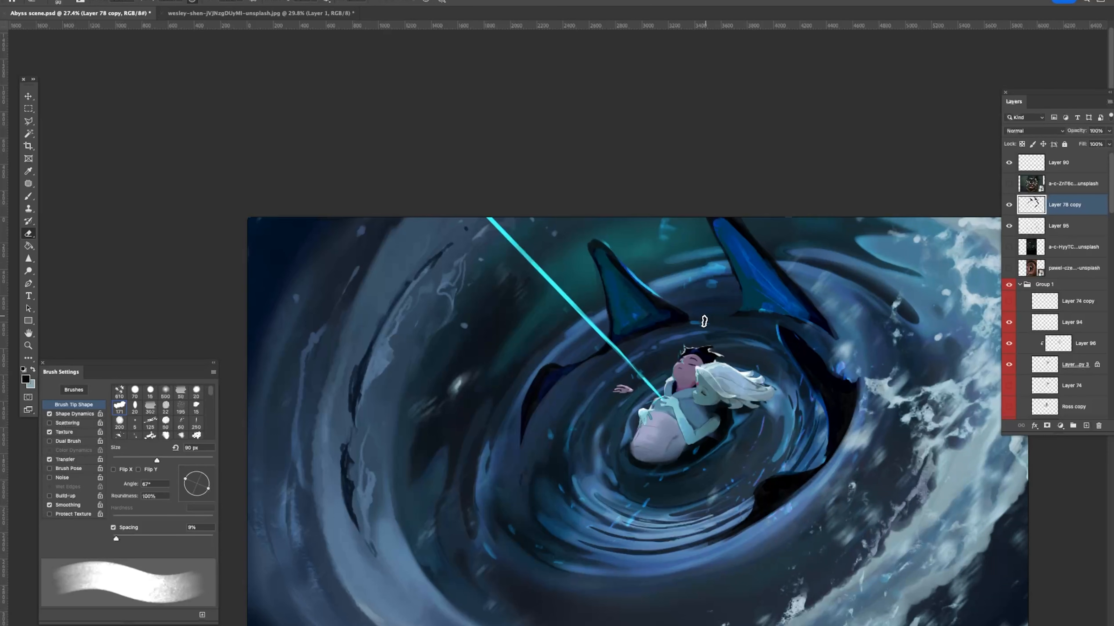
pyautogui.press('b')
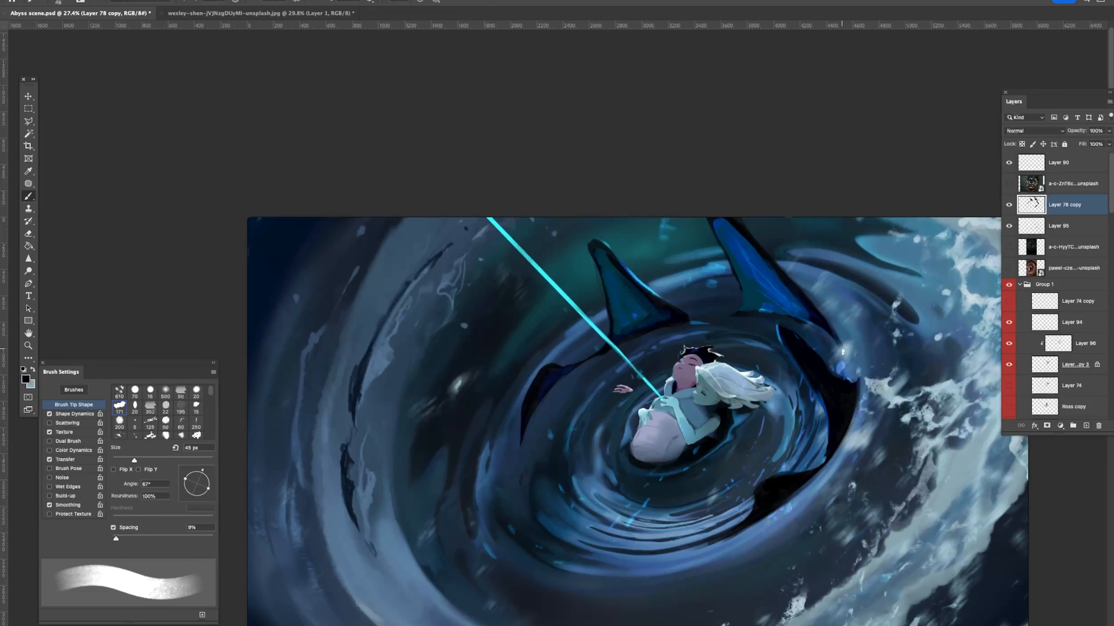
pyautogui.press('e')
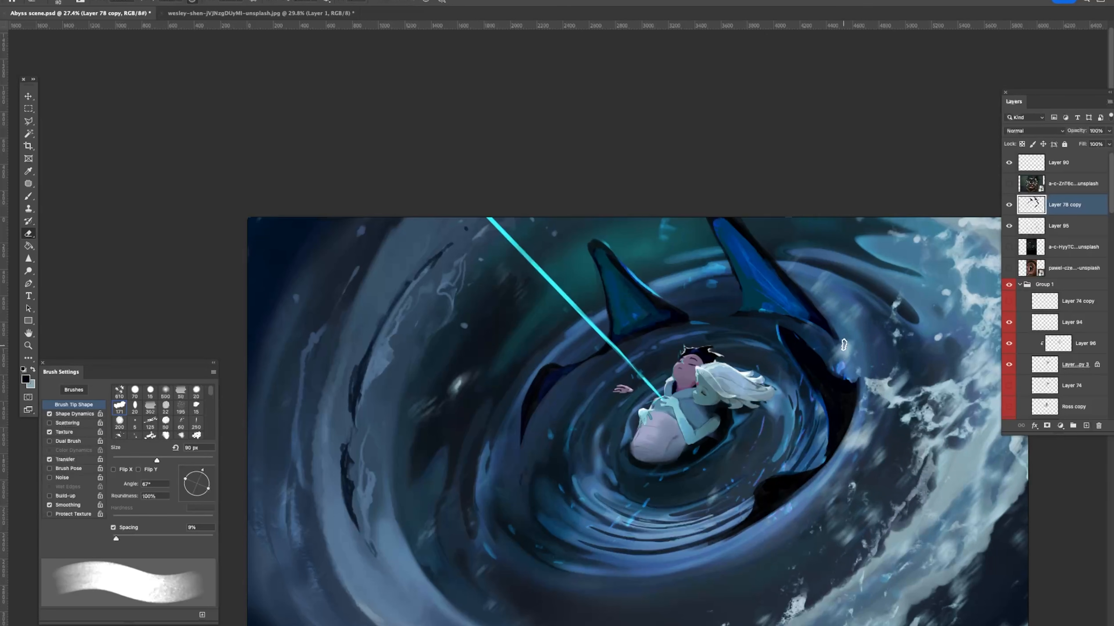
pyautogui.press('b')
# Step: Paint a dark outline down the large fin's inner edge with a 30 px brush, undoing the first stroke
pyautogui.keyDown('alt'); pyautogui.click(760, 250); pyautogui.keyUp('alt')
pyautogui.press('e')
pyautogui.press('b')
pyautogui.press('[')
pyautogui.press('[')
pyautogui.press('[')
pyautogui.moveTo(703, 217); pyautogui.dragTo(729, 257)
pyautogui.hotkey('ctrl', 'z')
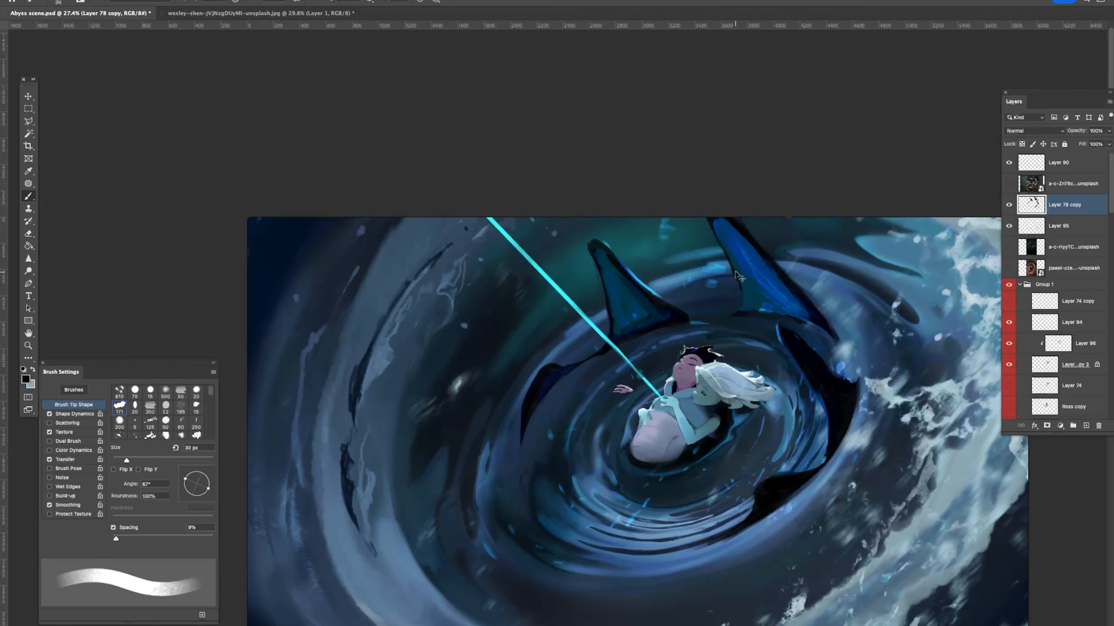
pyautogui.moveTo(736, 268); pyautogui.dragTo(734, 315)
# Step: Outline the large fin's lower edge out to its tip, undoing failed strokes and resampling the fin's dark tones
pyautogui.moveTo(750, 314); pyautogui.dragTo(826, 340)
pyautogui.hotkey('ctrl', 'z')
pyautogui.press('e')
pyautogui.press('b')
pyautogui.moveTo(741, 315); pyautogui.dragTo(818, 329)
pyautogui.hotkey('ctrl', 'z')
pyautogui.keyDown('alt'); pyautogui.click(781, 307); pyautogui.keyUp('alt')
pyautogui.keyDown('alt'); pyautogui.click(820, 323); pyautogui.keyUp('alt')
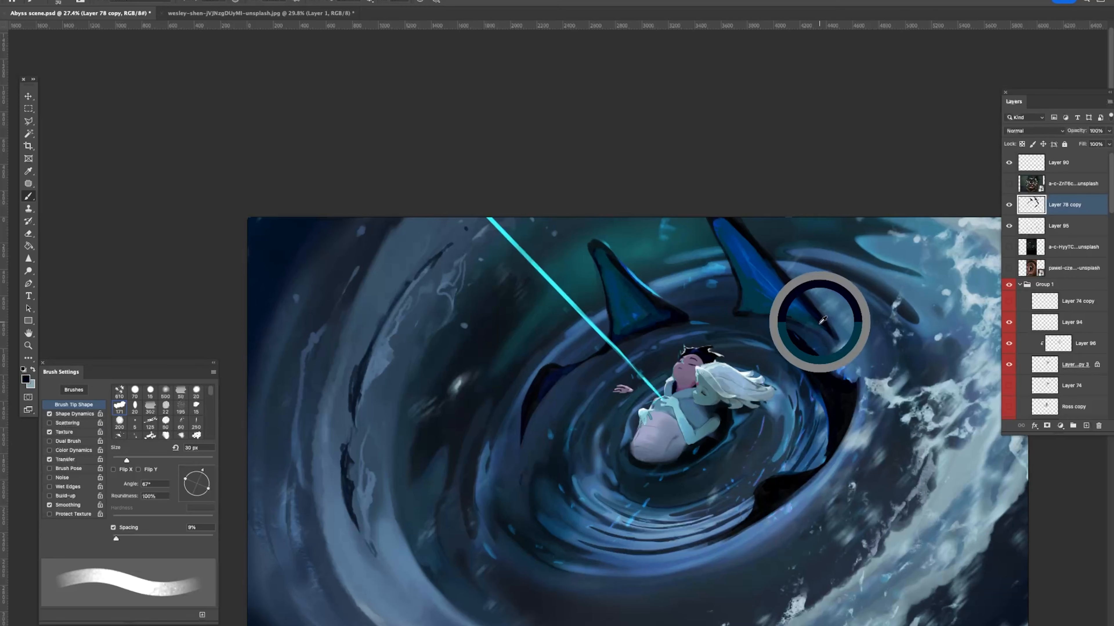
# Step: Flip the canvas horizontally
pyautogui.press('z')
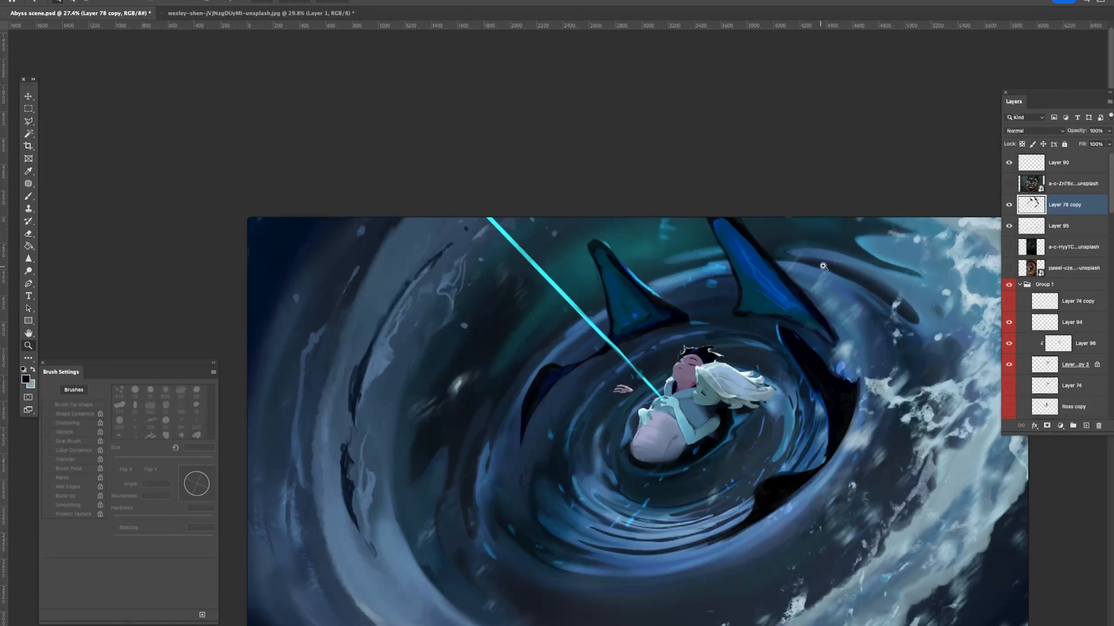
pyautogui.moveTo(820, 259); pyautogui.dragTo(812, 219)
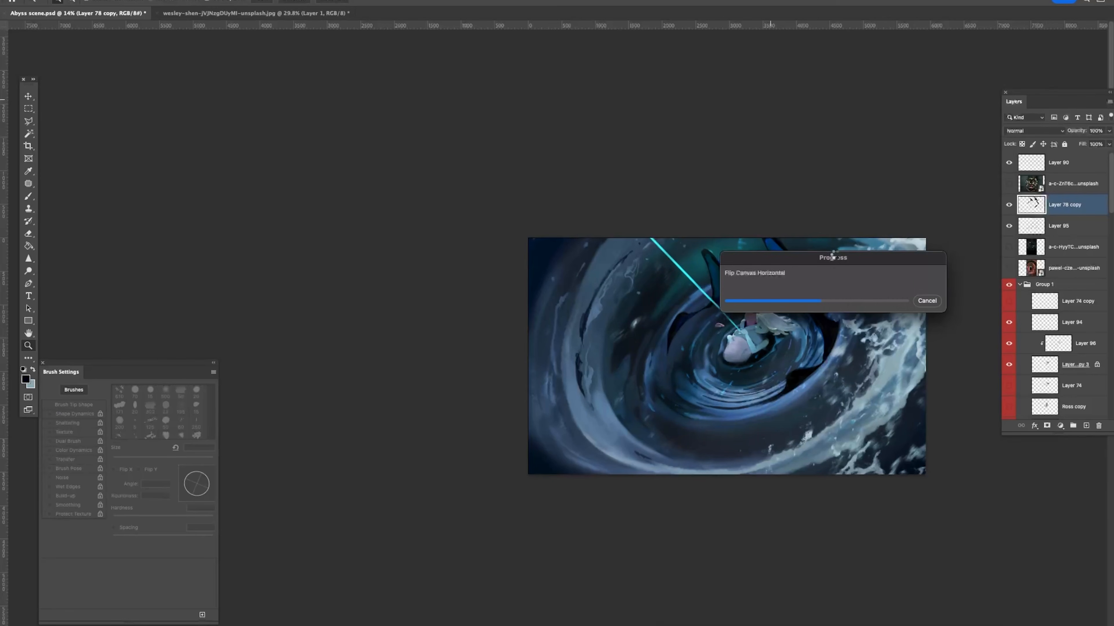
pyautogui.moveTo(826, 258); pyautogui.dragTo(804, 207)
pyautogui.moveTo(580, 295); pyautogui.dragTo(580, 322)
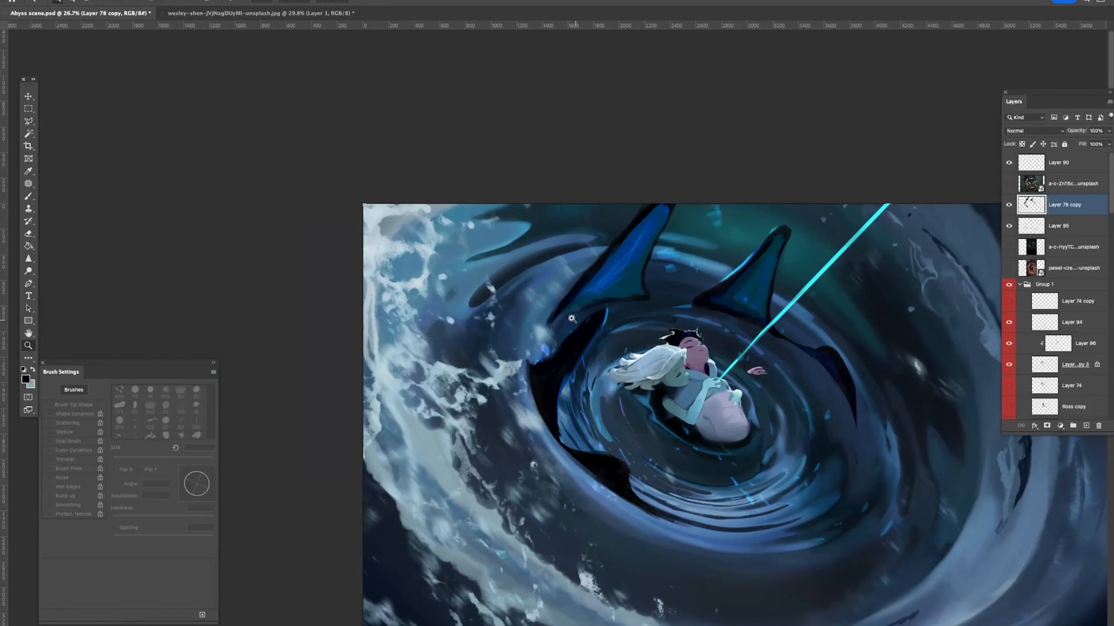
# Step: Refine the large fin's lower tip and outer edge with the Brush, Eraser and Mixer Brush
pyautogui.press('b')
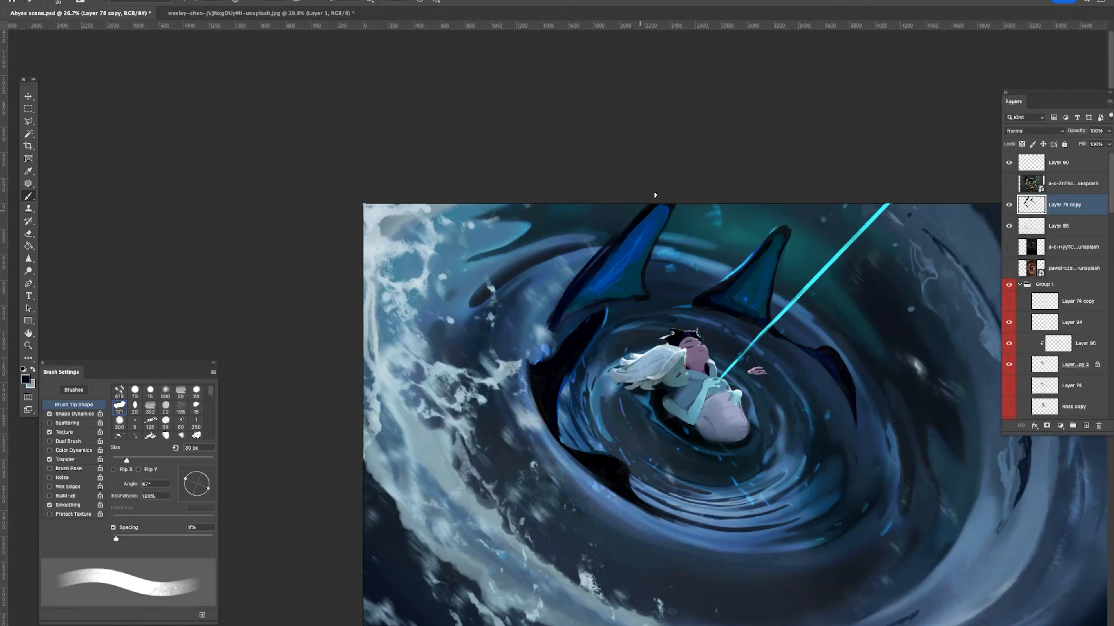
pyautogui.press('e')
pyautogui.press('b')
pyautogui.press('e')
pyautogui.moveTo(550, 324); pyautogui.dragTo(564, 284)
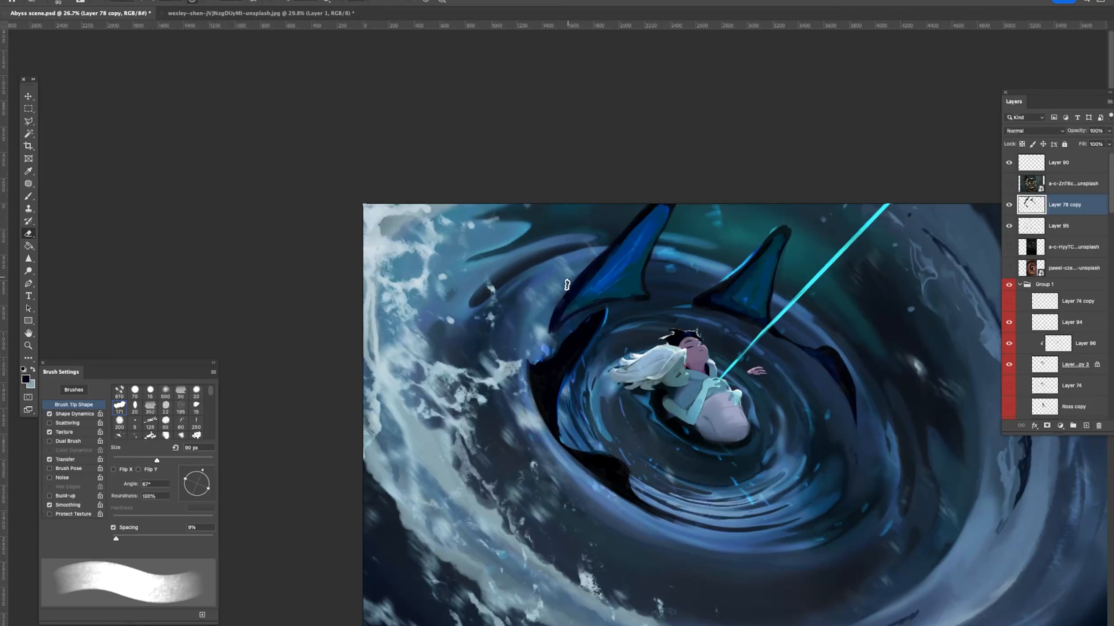
pyautogui.hotkey('shift', 'b')
pyautogui.moveTo(549, 329); pyautogui.dragTo(561, 304)
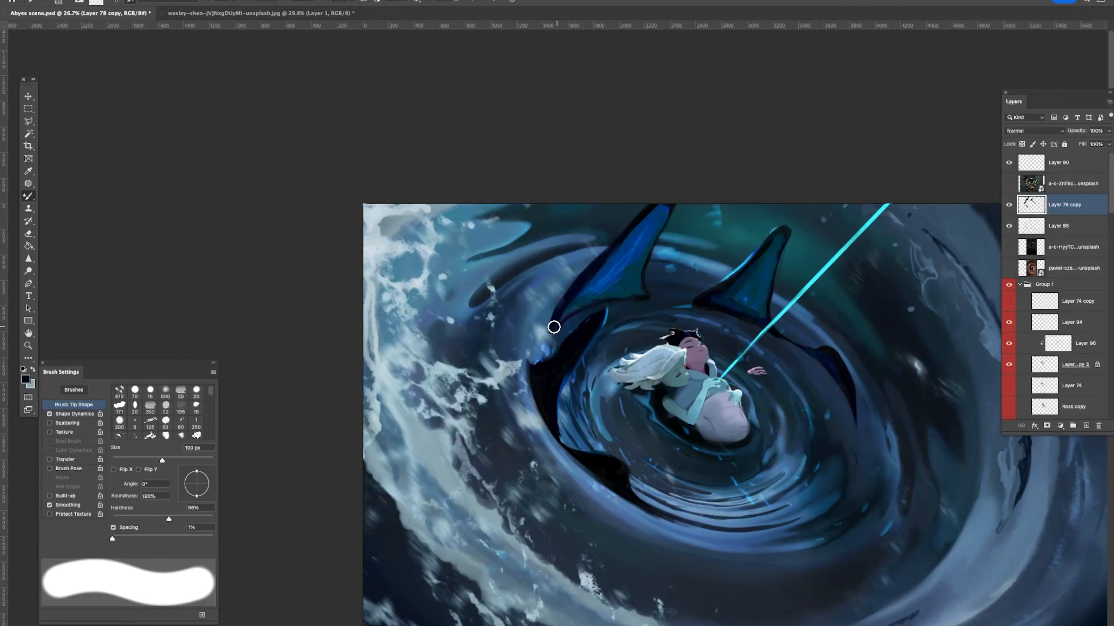
pyautogui.press('e')
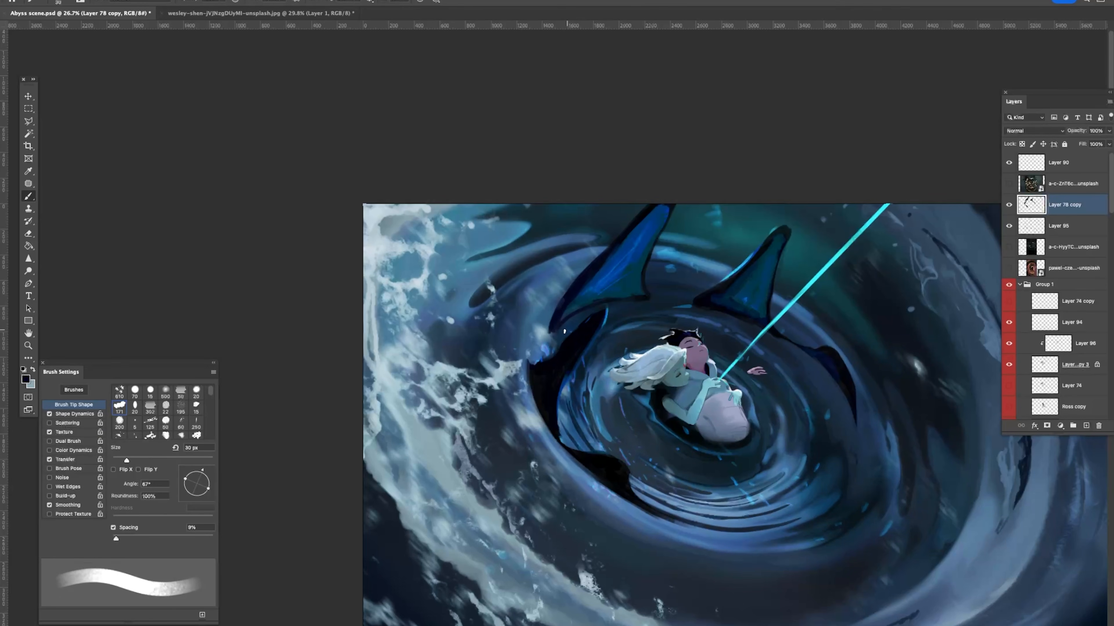
# Step: Fill the inside of both raised fins with blue using a 60 px brush
pyautogui.press('z')
pyautogui.moveTo(696, 250); pyautogui.dragTo(667, 229)
pyautogui.moveTo(637, 310); pyautogui.dragTo(647, 276)
pyautogui.press('b')
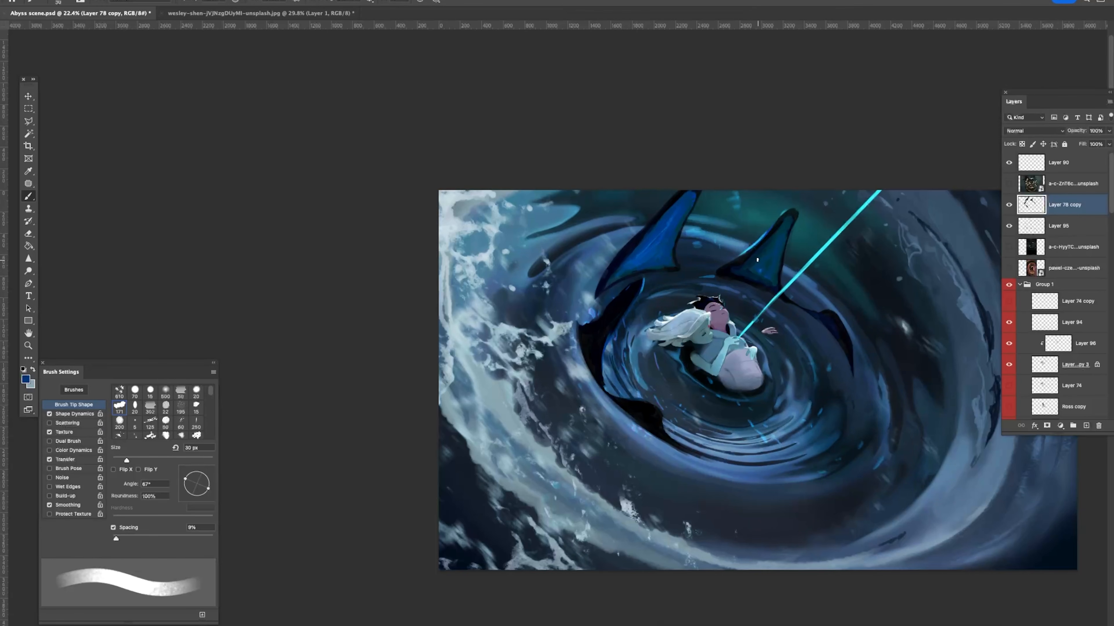
pyautogui.press(']')
pyautogui.press(']')
pyautogui.press(']')
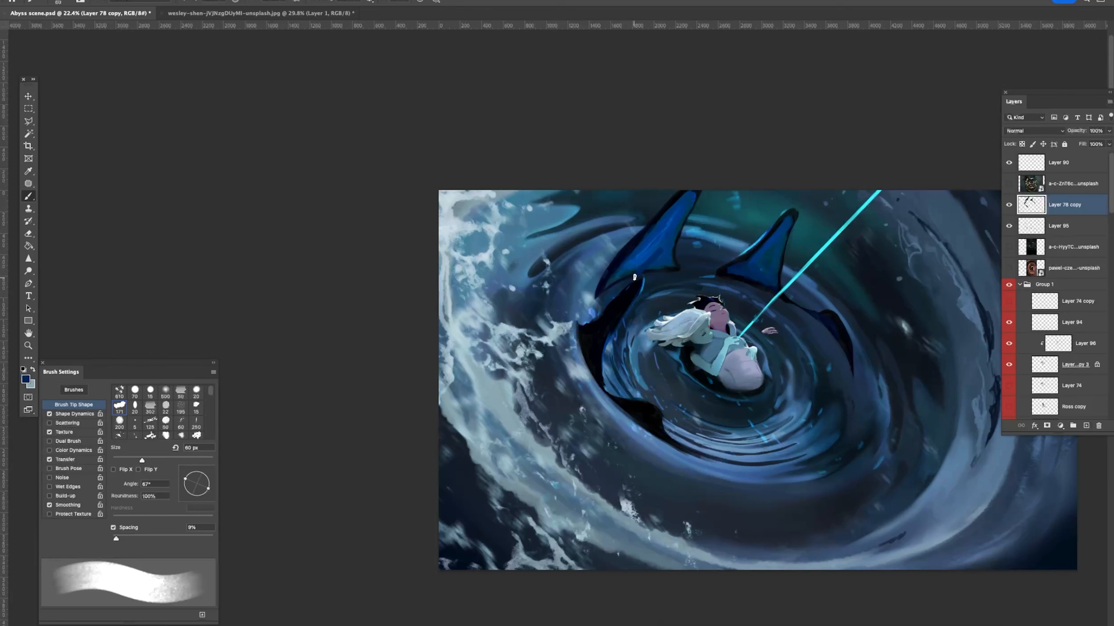
pyautogui.moveTo(684, 199); pyautogui.dragTo(621, 269)
# Step: Strengthen the large fin's outline in sampled near-black with a 40 px brush and trim it with a 50 px eraser
pyautogui.keyDown('alt'); pyautogui.click(614, 315); pyautogui.keyUp('alt')
pyautogui.press('[')
pyautogui.press('[')
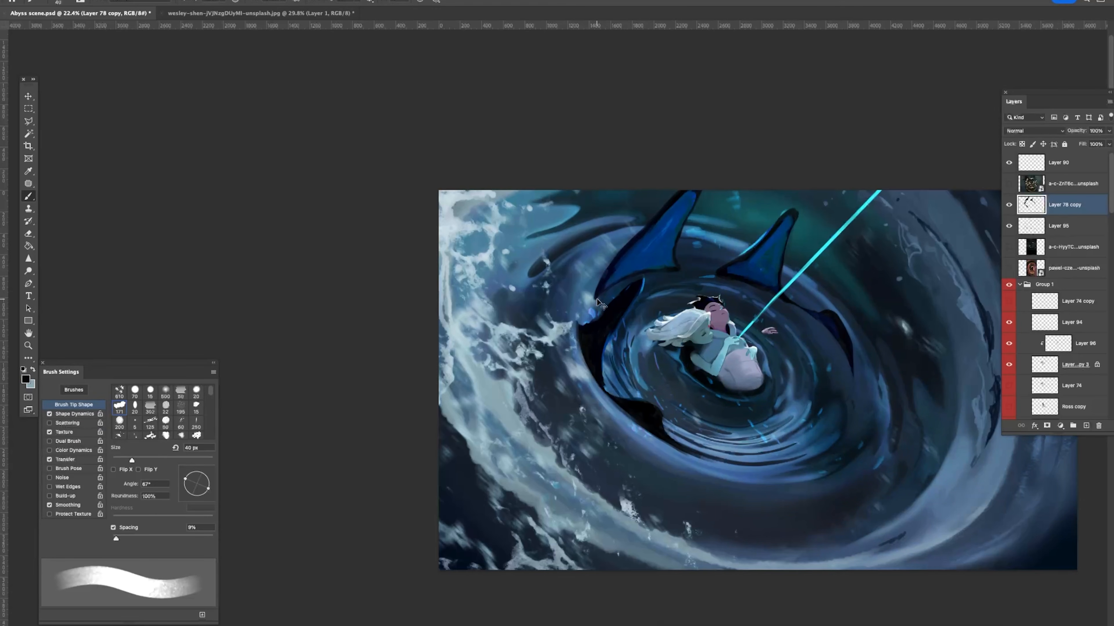
pyautogui.press('e')
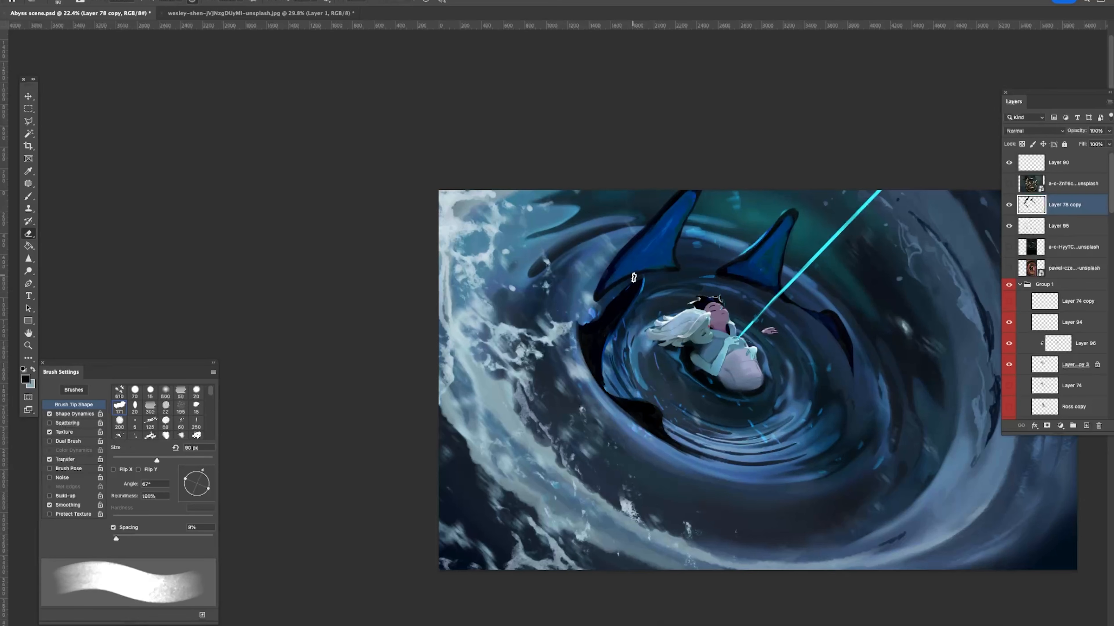
pyautogui.press('b')
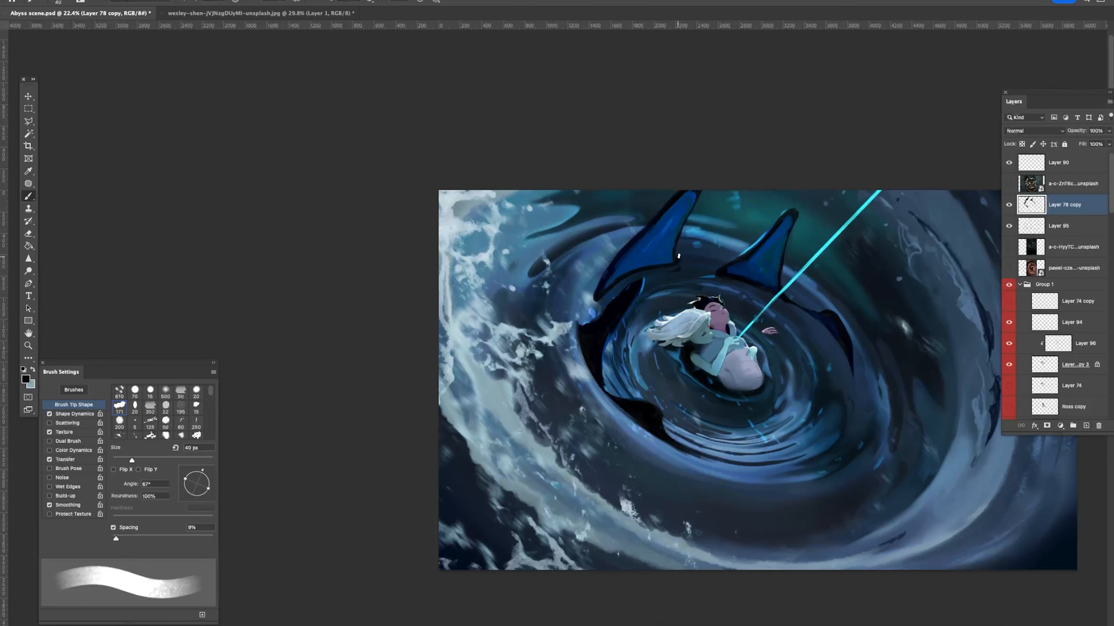
pyautogui.press('e')
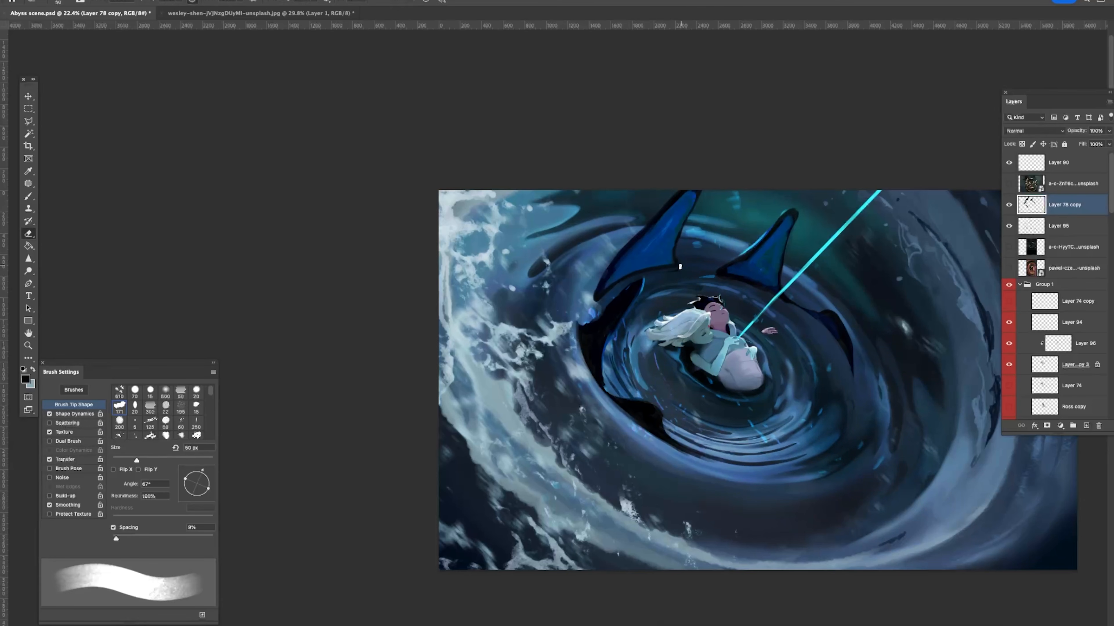
pyautogui.moveTo(741, 224)
pyautogui.mouseDown()
pyautogui.moveTo(728, 201)
pyautogui.moveTo(783, 192)
pyautogui.moveTo(740, 209)
pyautogui.moveTo(702, 249)
pyautogui.moveTo(704, 228)
pyautogui.moveTo(721, 272)
pyautogui.moveTo(697, 246)
pyautogui.moveTo(702, 221)
pyautogui.moveTo(694, 235)
pyautogui.moveTo(719, 192)
pyautogui.mouseUp()
# Step: Redraw the dark stroke along the large fin's inner edge, undoing the earlier attempts
pyautogui.press('b')
pyautogui.press('super+z')
pyautogui.moveTo(695, 249); pyautogui.dragTo(726, 174)
pyautogui.press('super+z')
pyautogui.moveTo(695, 252); pyautogui.dragTo(727, 172)
# Step: Flip the canvas horizontally back to its original orientation and dismiss the radial menu
pyautogui.moveTo(776, 220); pyautogui.dragTo(751, 210)
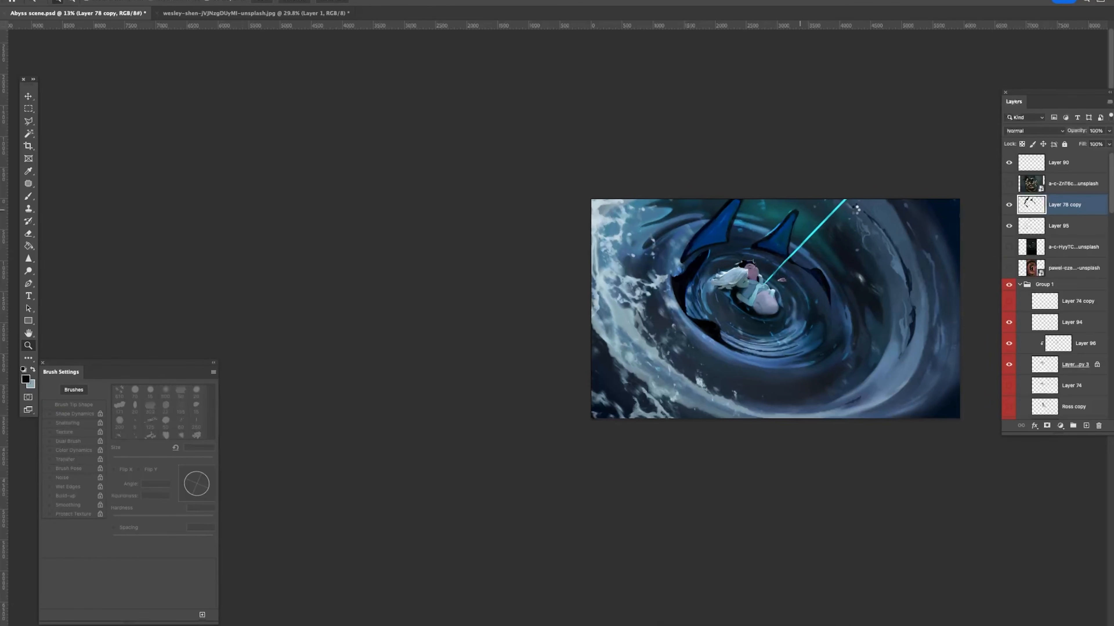
pyautogui.rightClick(847, 215)
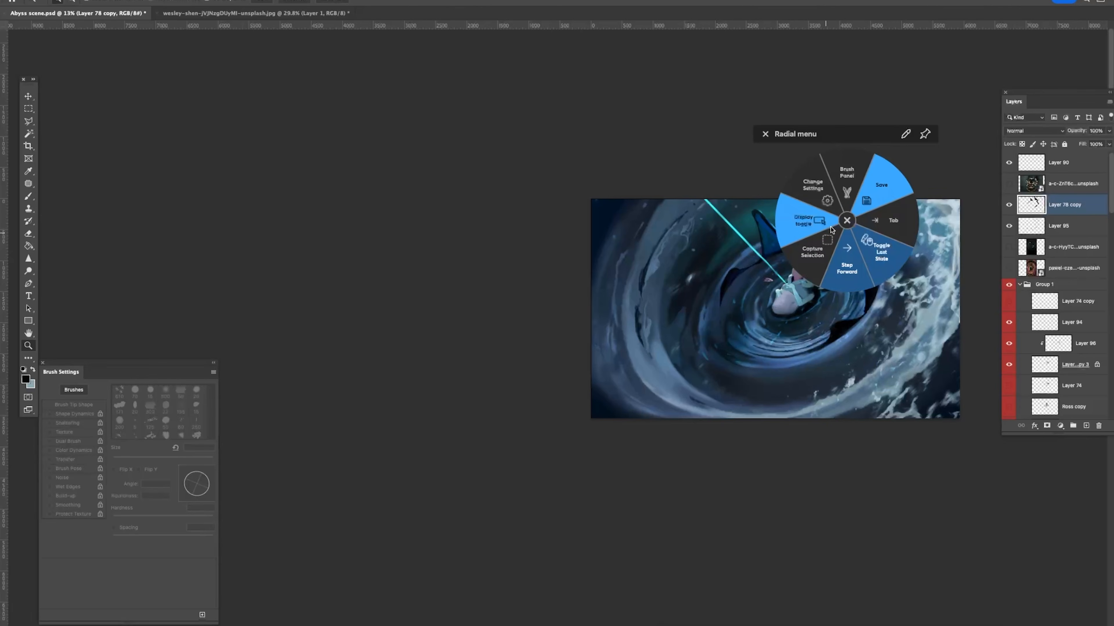
pyautogui.click(848, 221)
pyautogui.moveTo(844, 255); pyautogui.dragTo(720, 258)
pyautogui.moveTo(713, 220); pyautogui.dragTo(756, 255)
pyautogui.press('b')
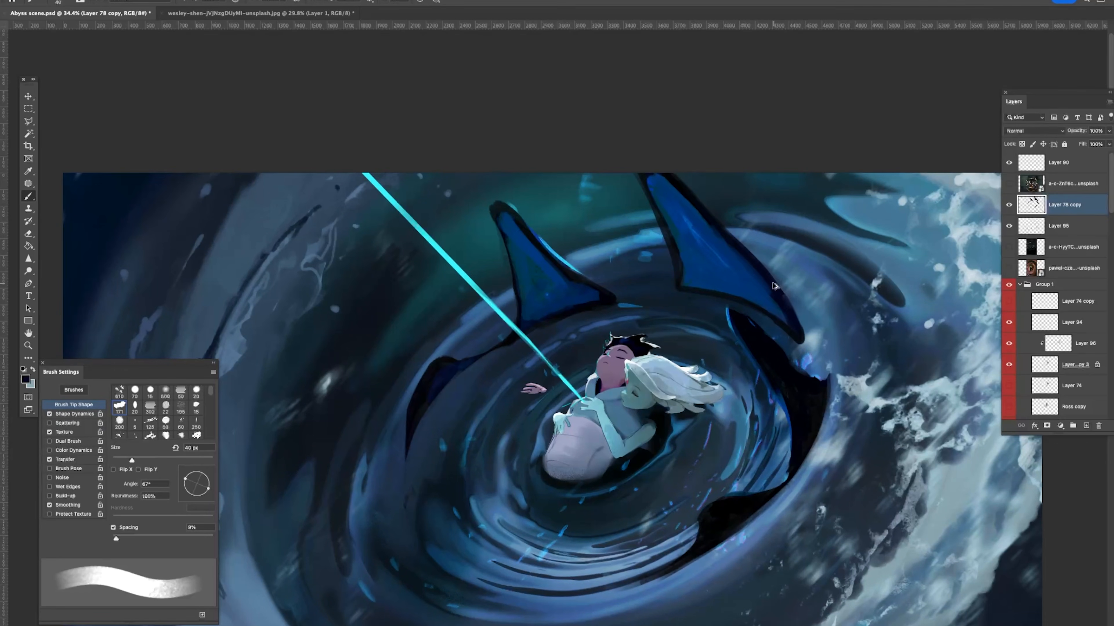
# Step: Paint a thin blue rim along the upper edge of the black fin beneath the large one with a 10 px brush
pyautogui.press('z')
pyautogui.moveTo(804, 302); pyautogui.dragTo(790, 302)
pyautogui.press('b')
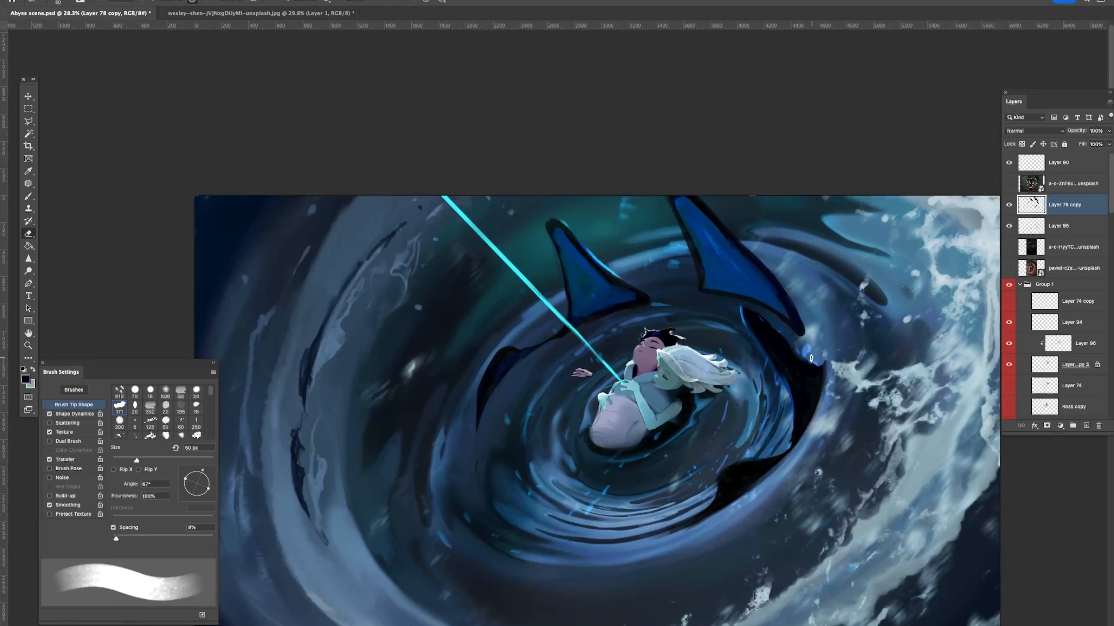
pyautogui.keyDown('alt'); pyautogui.click(745, 312); pyautogui.keyUp('alt')
pyautogui.press('[')
pyautogui.keyDown('alt'); pyautogui.click(848, 369); pyautogui.keyUp('alt')
pyautogui.press('[')
pyautogui.press('[')
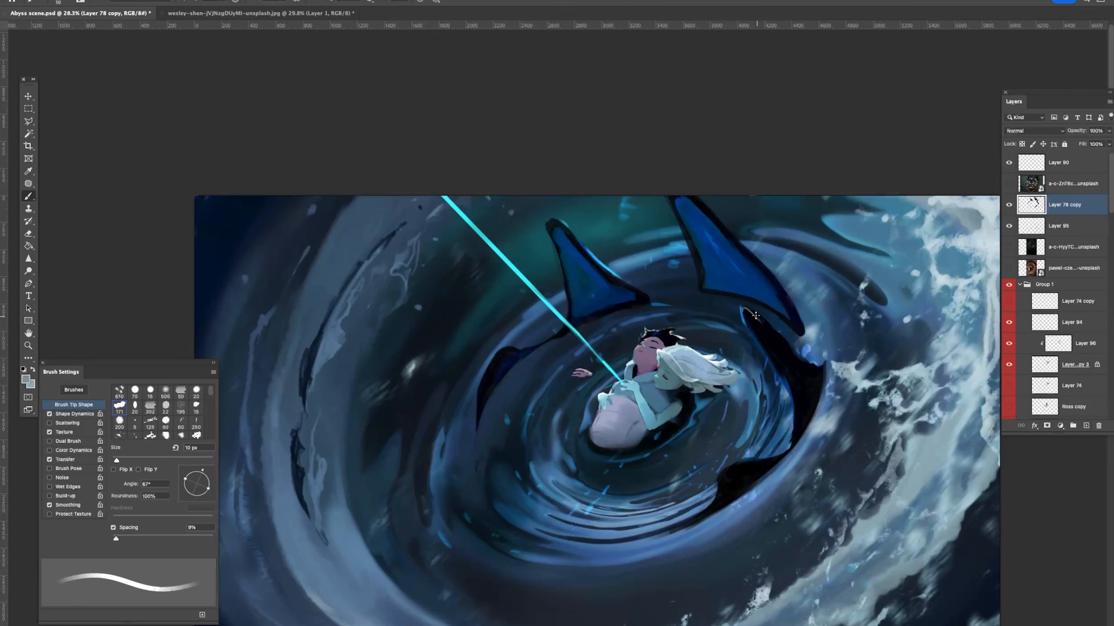
pyautogui.keyDown('alt'); pyautogui.click(741, 311); pyautogui.keyUp('alt')
pyautogui.moveTo(740, 306); pyautogui.dragTo(823, 365)
# Step: Choose a lighter blue and touch up the black fin's rim highlights with a 25 px brush and the eraser
pyautogui.press(']')
pyautogui.press(']')
pyautogui.press(']')
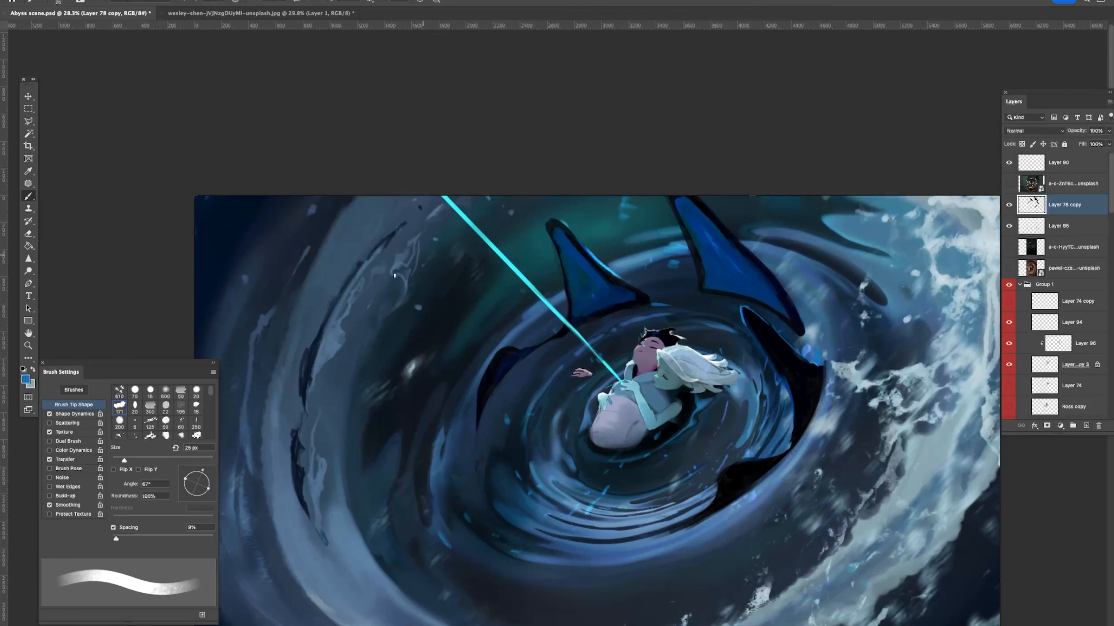
pyautogui.click(25, 379)
pyautogui.click(1036, 265)
pyautogui.moveTo(1077, 310); pyautogui.dragTo(1078, 312)
pyautogui.press('Return')
pyautogui.press('e')
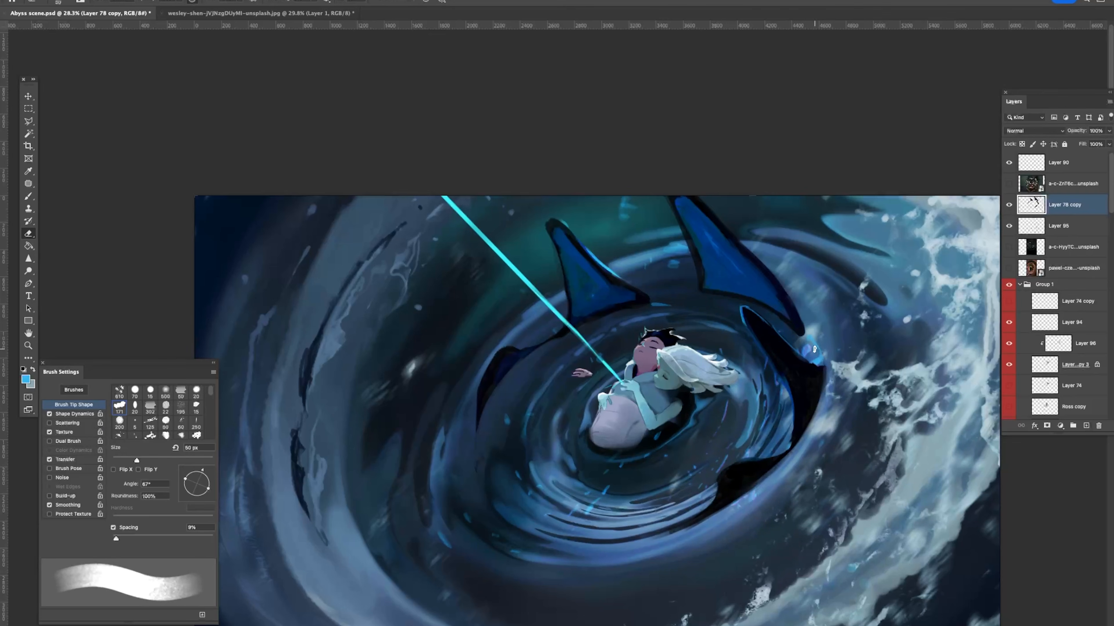
pyautogui.press('b')
pyautogui.press('e')
pyautogui.press('b')
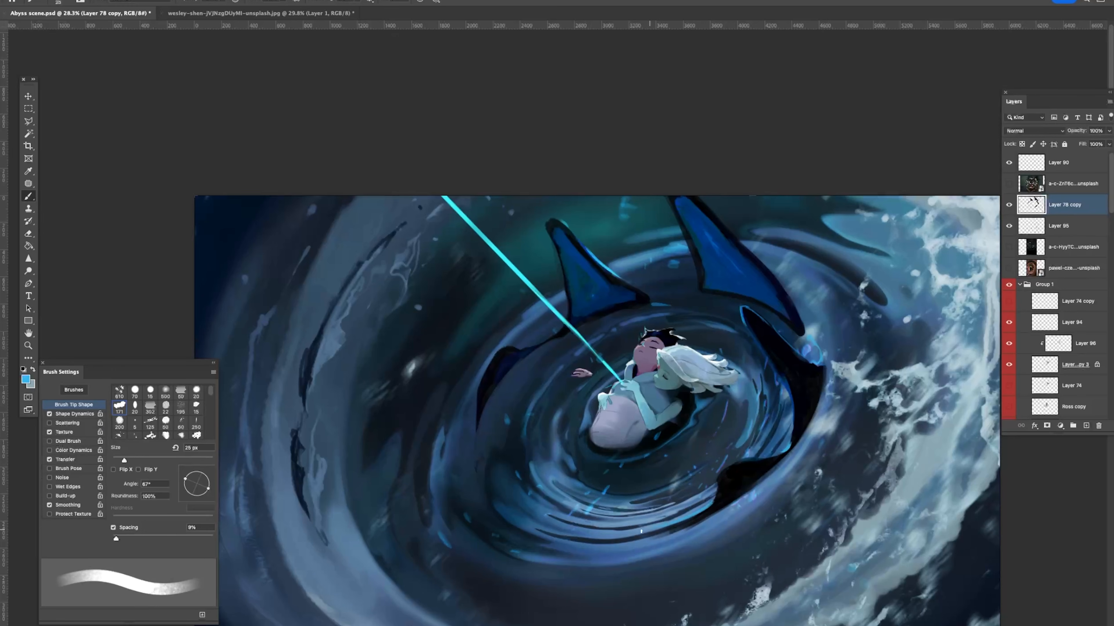
pyautogui.press('e')
pyautogui.press('b')
pyautogui.moveTo(543, 346); pyautogui.dragTo(557, 337)
pyautogui.press('super+z')
pyautogui.press('[')
pyautogui.press('[')
pyautogui.press('[')
pyautogui.press('[')
pyautogui.press('super+z')
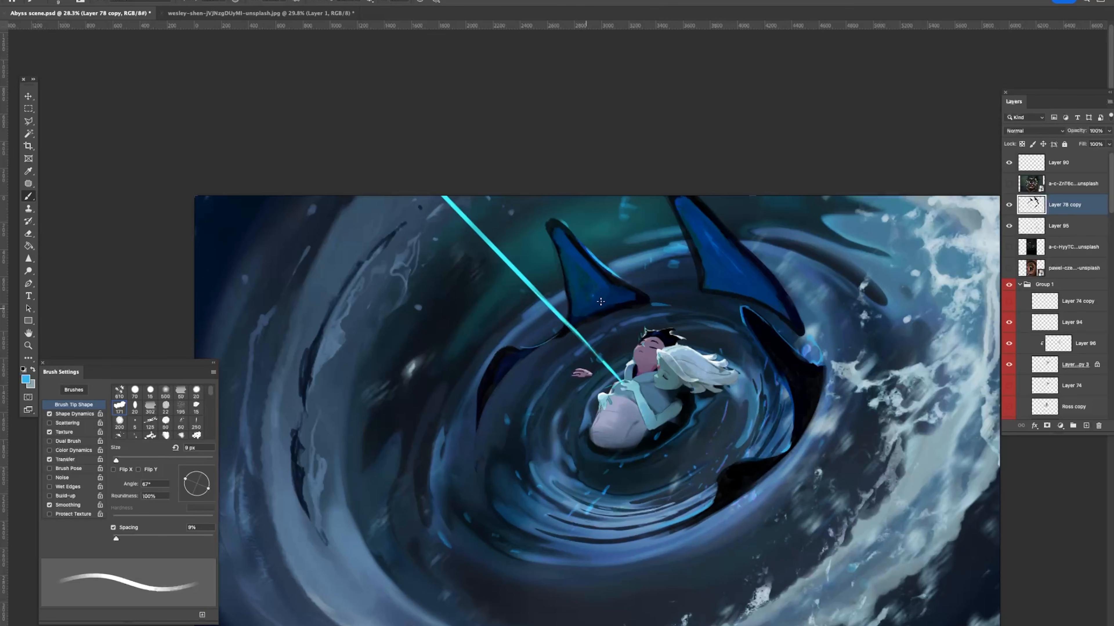
pyautogui.press('super+z')
pyautogui.press('super+z')
# Step: Repaint the black fin's edges in sampled near-black with the brush enlarged up to 40 px
pyautogui.moveTo(767, 276); pyautogui.dragTo(741, 261)
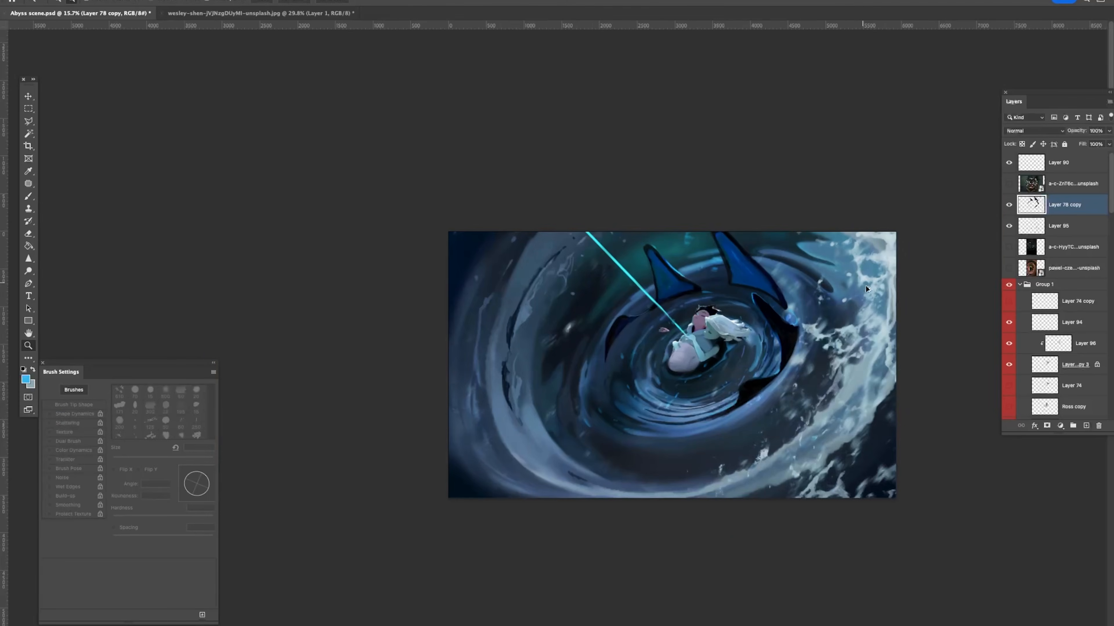
pyautogui.moveTo(793, 295); pyautogui.dragTo(826, 299)
pyautogui.keyDown('alt'); pyautogui.click(718, 304); pyautogui.keyUp('alt')
pyautogui.press(']')
pyautogui.press(']')
pyautogui.press(']')
pyautogui.press(']')
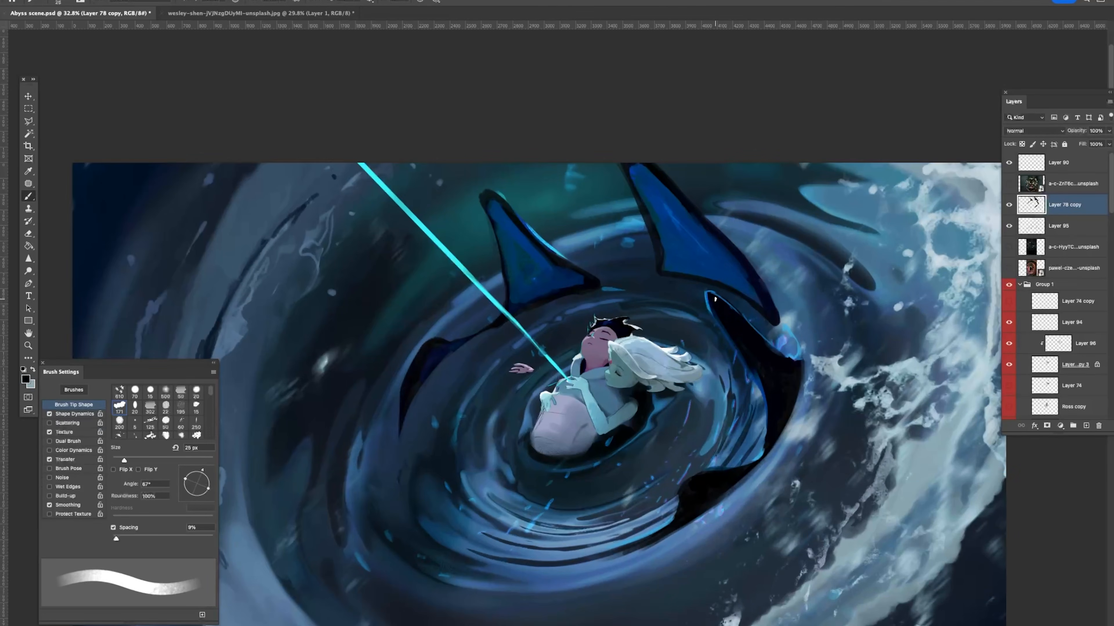
pyautogui.moveTo(759, 314)
pyautogui.mouseDown()
pyautogui.moveTo(698, 123)
pyautogui.moveTo(810, 313)
pyautogui.mouseUp()
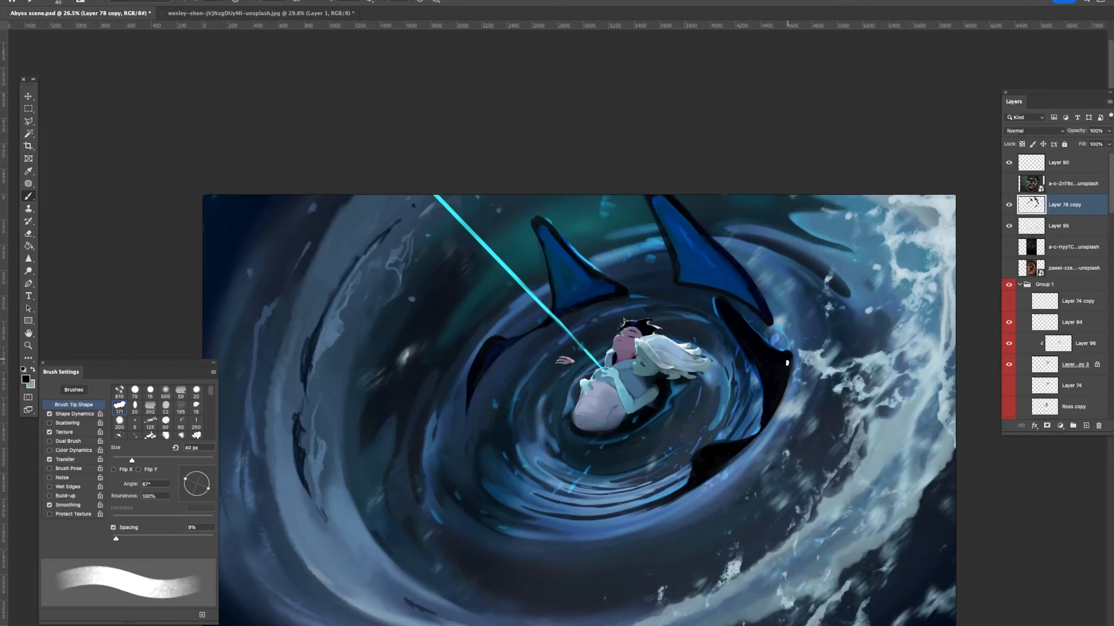
pyautogui.press('e')
pyautogui.press('b')
# Step: Flip the canvas horizontally and add a new layer above Layer 78 copy
pyautogui.moveTo(798, 373); pyautogui.dragTo(765, 373)
pyautogui.moveTo(656, 358); pyautogui.dragTo(687, 360)
pyautogui.press('e')
pyautogui.press('z')
pyautogui.moveTo(727, 396); pyautogui.dragTo(692, 396)
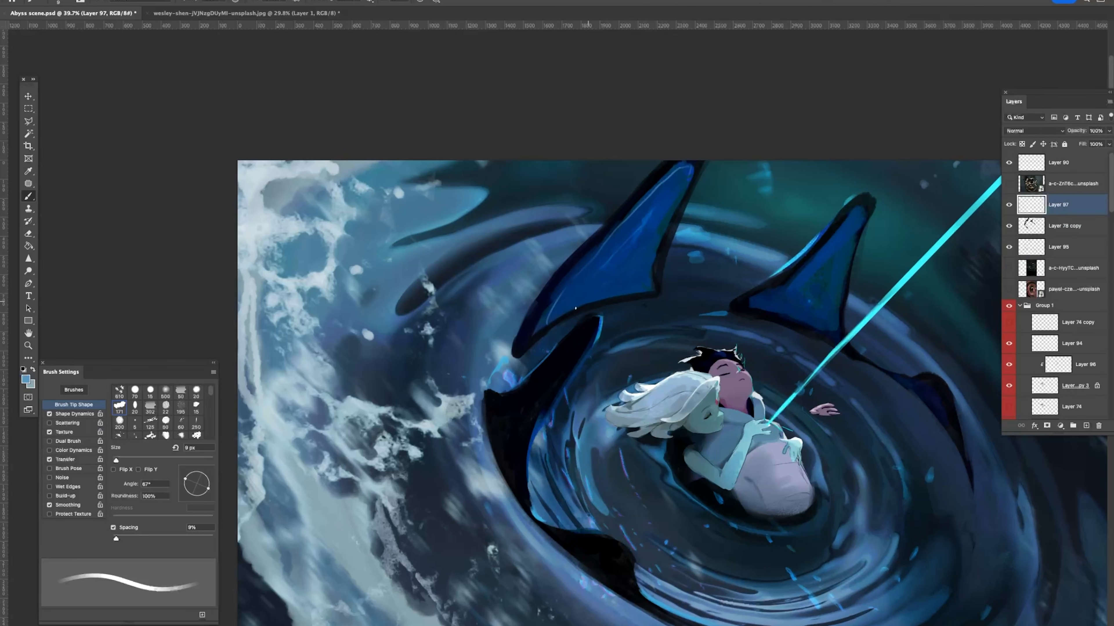
# Step: Paint a thin blue highlight along the large fin's lower edge on the new layer with a 9 px brush
pyautogui.moveTo(580, 303)
pyautogui.mouseDown()
pyautogui.moveTo(667, 183)
pyautogui.moveTo(647, 284)
pyautogui.moveTo(591, 308)
pyautogui.moveTo(636, 236)
pyautogui.moveTo(625, 294)
pyautogui.moveTo(581, 302)
pyautogui.moveTo(650, 217)
pyautogui.moveTo(652, 226)
pyautogui.moveTo(685, 233)
pyautogui.mouseUp()
pyautogui.press('z')
pyautogui.moveTo(731, 198); pyautogui.dragTo(753, 213)
# Step: Make Layer 78 copy the active layer and toggle its visibility off and on to check the fins
pyautogui.doubleClick(1051, 224)
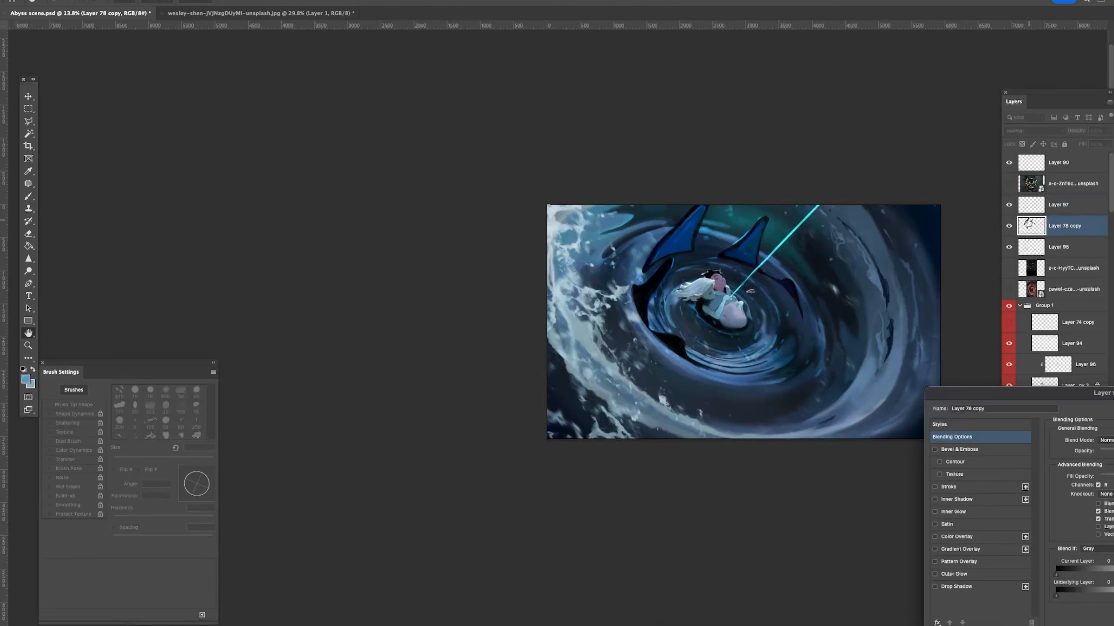
pyautogui.press('Escape')
pyautogui.click(1009, 226)
pyautogui.click(1009, 225)
pyautogui.moveTo(628, 241); pyautogui.dragTo(657, 255)
# Step: Sample near-black from the fin outline, enlarge the brush to 50 px and hide Layer 97
pyautogui.press('b')
pyautogui.keyDown('alt'); pyautogui.click(686, 283); pyautogui.keyUp('alt')
pyautogui.press('z')
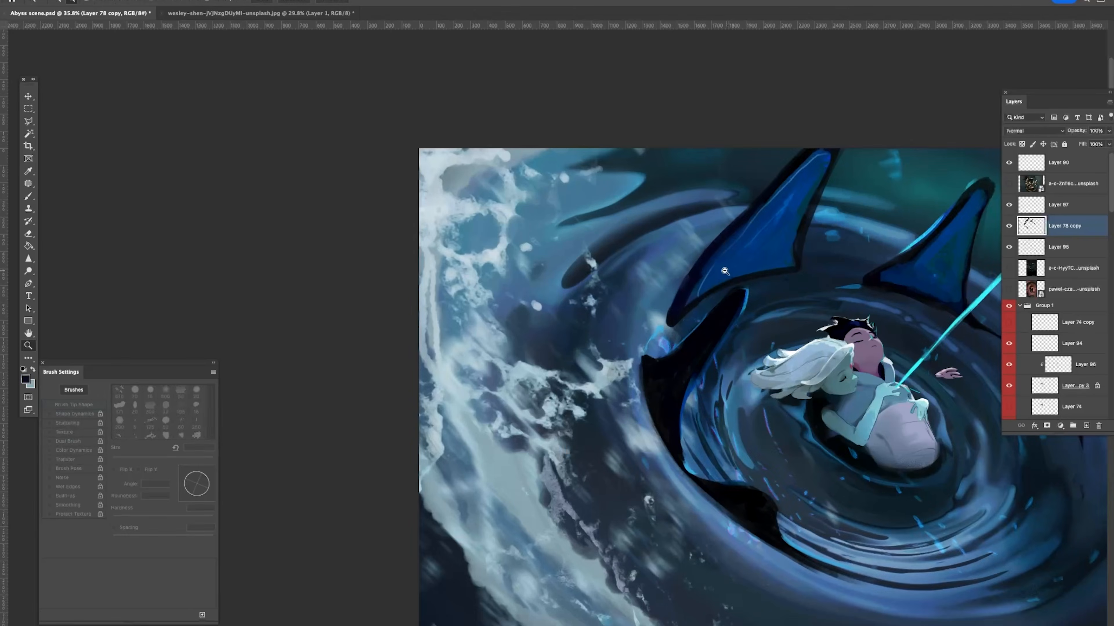
pyautogui.moveTo(722, 270); pyautogui.dragTo(715, 268)
pyautogui.press('b')
pyautogui.press(']')
pyautogui.press(']')
pyautogui.press(']')
pyautogui.press(']')
pyautogui.press(']')
pyautogui.press(']')
pyautogui.press(']')
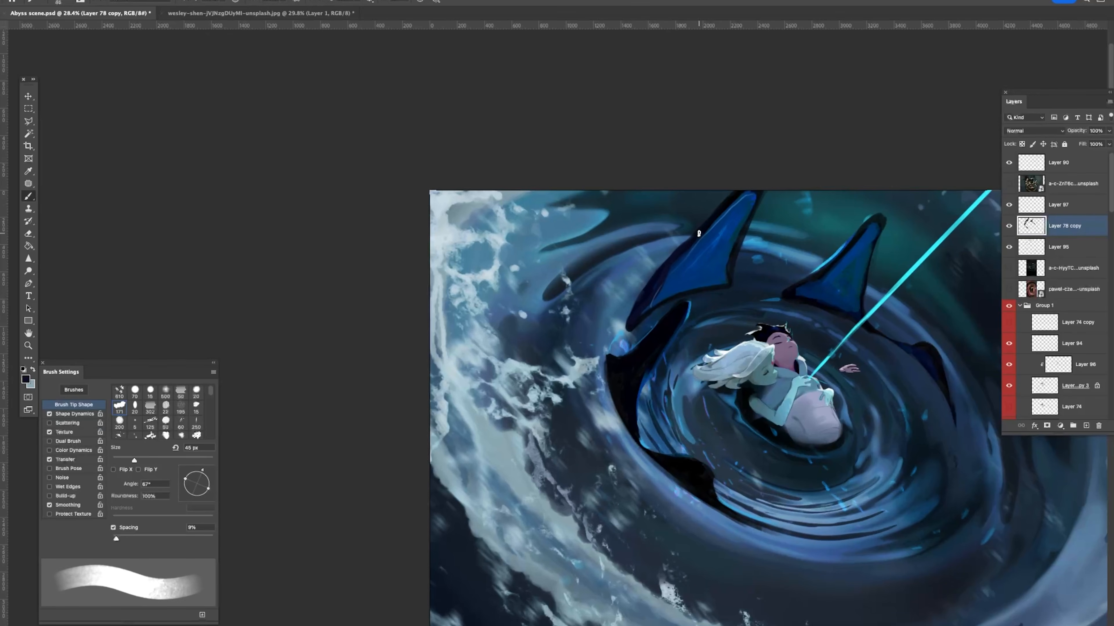
pyautogui.moveTo(1009, 205); pyautogui.dragTo(1009, 226)
pyautogui.click(1009, 226)
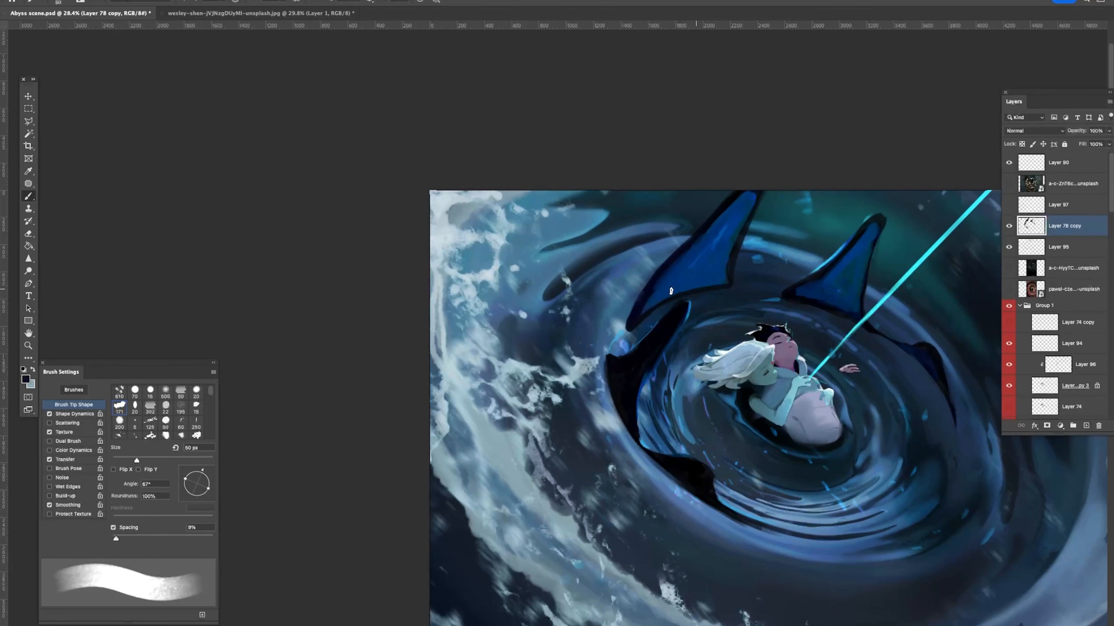
# Step: Darken the large fin's outer edge on Layer 78 copy and paint sampled black along its lower edge
pyautogui.press('e')
pyautogui.press('b')
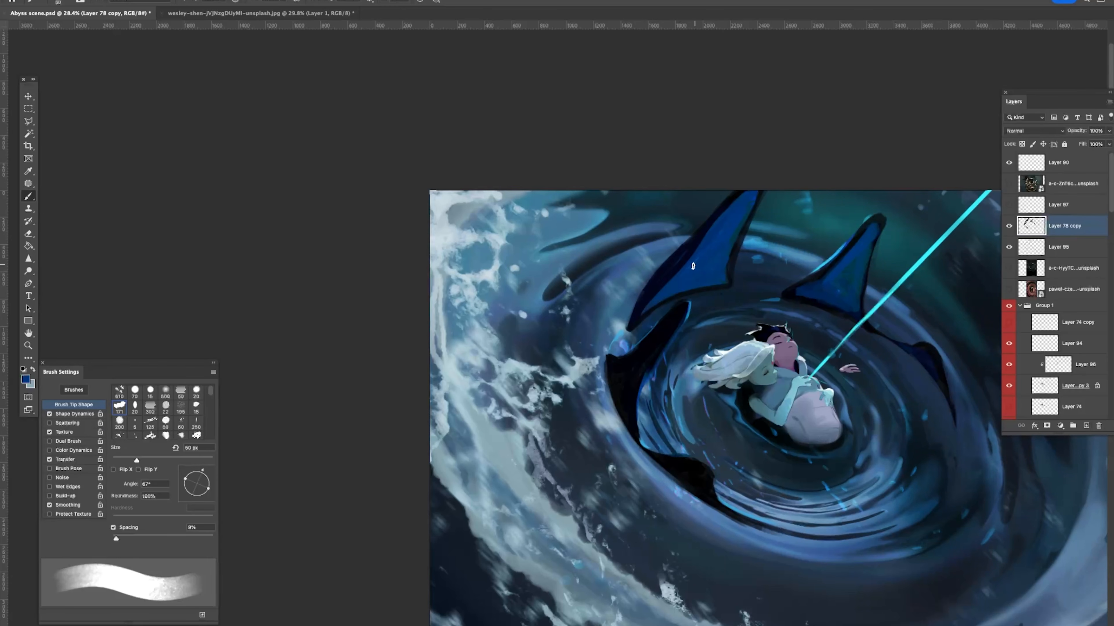
pyautogui.press('e')
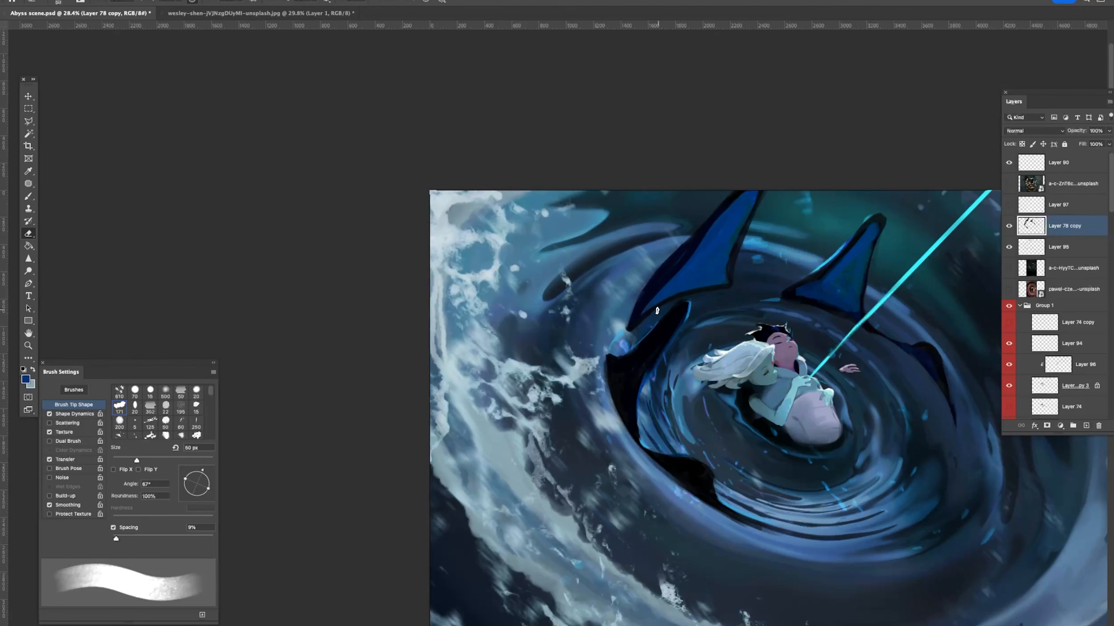
pyautogui.press('b')
pyautogui.keyDown('alt'); pyautogui.click(663, 333); pyautogui.keyUp('alt')
pyautogui.moveTo(726, 286); pyautogui.dragTo(645, 314)
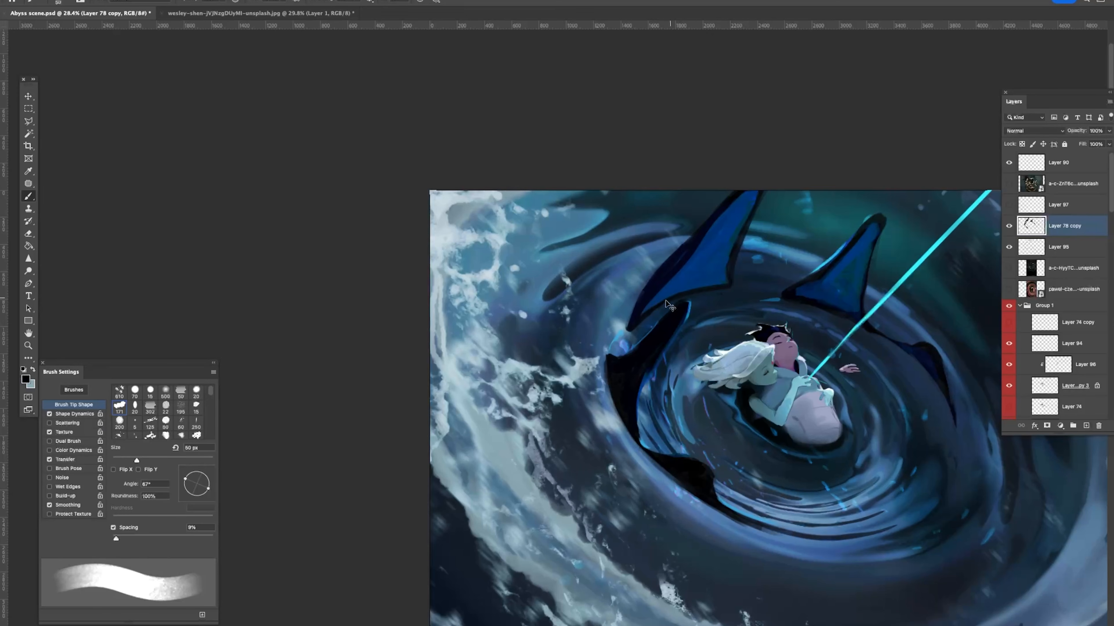
# Step: Rework the black line along the large fin's lower edge with brush and eraser, and flip the canvas horizontally
pyautogui.press('e')
pyautogui.moveTo(729, 291)
pyautogui.mouseDown()
pyautogui.moveTo(661, 311)
pyautogui.moveTo(729, 283)
pyautogui.mouseUp()
pyautogui.press('b')
pyautogui.press('super+z')
pyautogui.moveTo(654, 307); pyautogui.dragTo(729, 283)
pyautogui.press('super+z')
pyautogui.moveTo(636, 333); pyautogui.dragTo(718, 282)
pyautogui.press('super+z')
pyautogui.moveTo(625, 336); pyautogui.dragTo(726, 284)
pyautogui.press('e')
pyautogui.moveTo(623, 328); pyautogui.dragTo(622, 329)
pyautogui.press('z')
pyautogui.moveTo(671, 284); pyautogui.dragTo(642, 325)
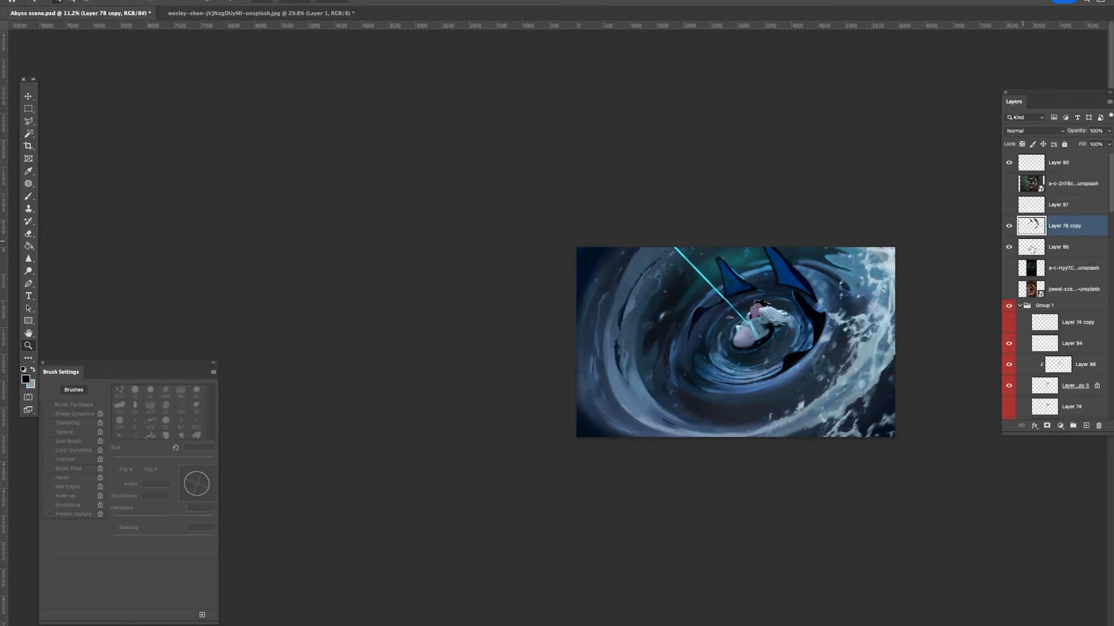
# Step: Merge Layer 73 copy and Layer 73 into the Background layer
pyautogui.scroll(-5, 1057, 294)
pyautogui.scroll(-2, 1056, 293)
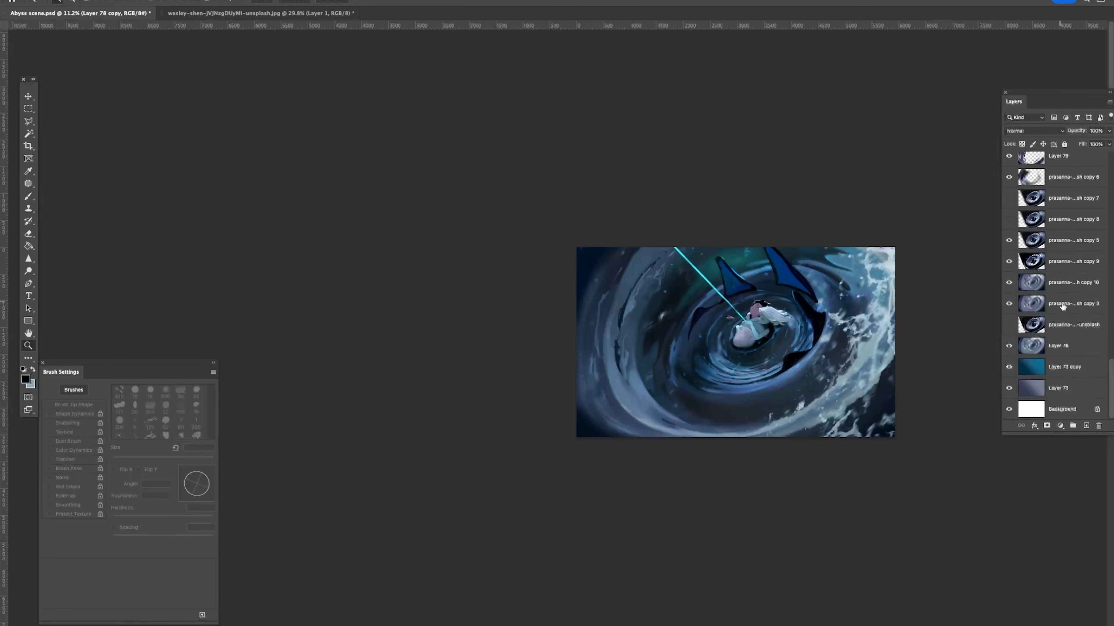
pyautogui.click(1051, 408)
pyautogui.keyDown('shift'); pyautogui.click(1053, 369); pyautogui.keyUp('shift')
pyautogui.press('super+e')
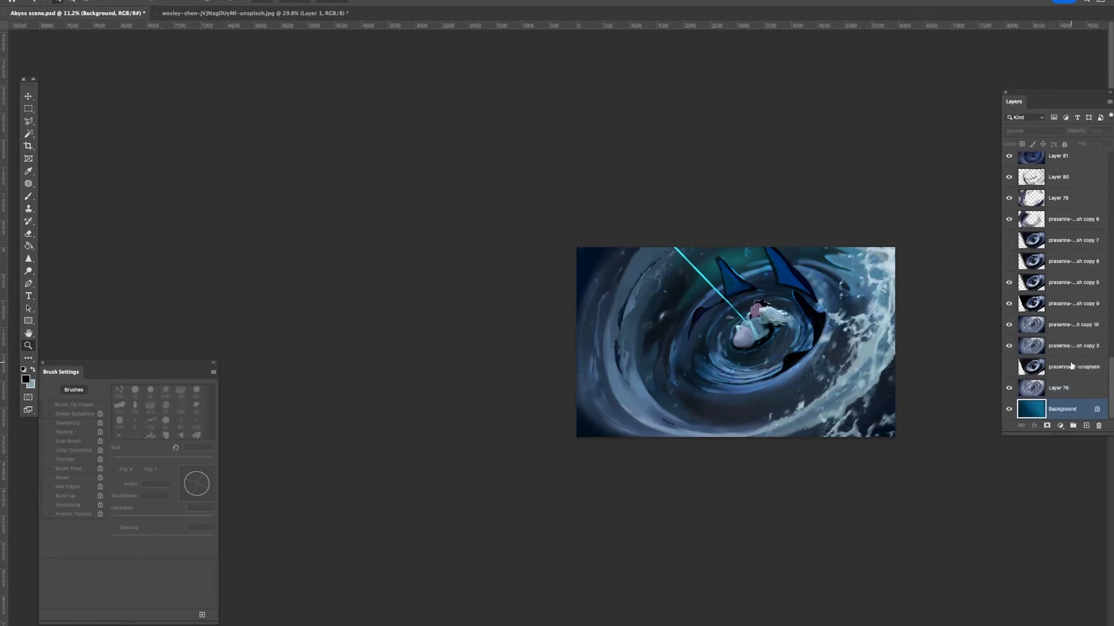
# Step: Show the a-c-ZnT6cXdg3oY-unsplash ripple photo layer and move it above Layer 90
pyautogui.scroll(8, 1070, 365)
pyautogui.scroll(3, 835, 302)
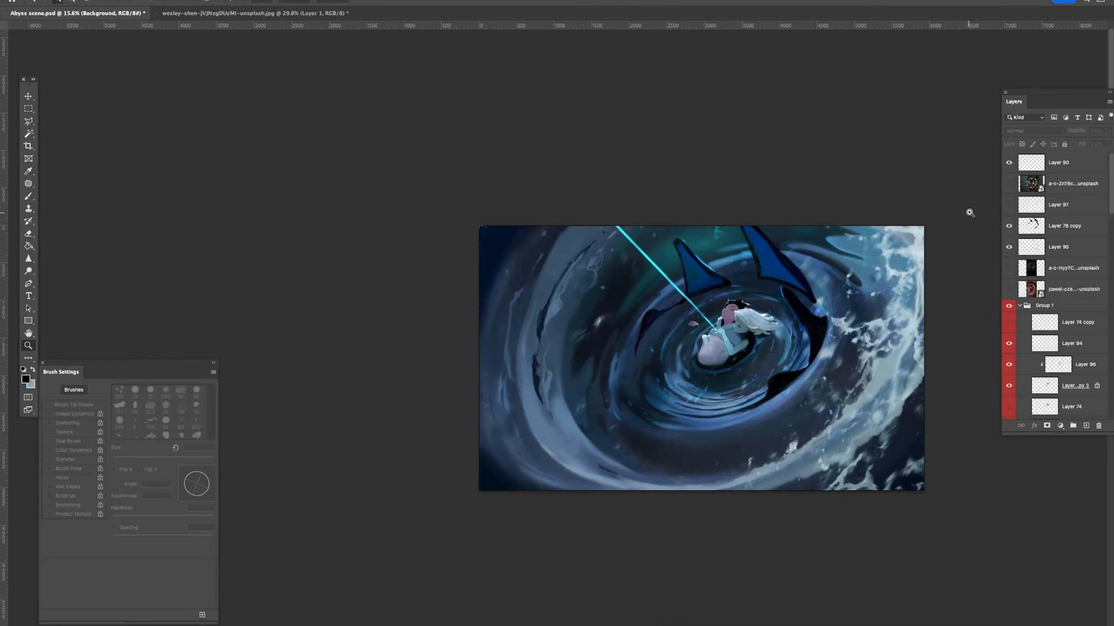
pyautogui.click(1009, 185)
pyautogui.click(1009, 185)
pyautogui.click(1009, 185)
pyautogui.click(1009, 185)
pyautogui.click(1008, 185)
pyautogui.scroll(2, 823, 298)
pyautogui.moveTo(1031, 183); pyautogui.dragTo(1030, 161)
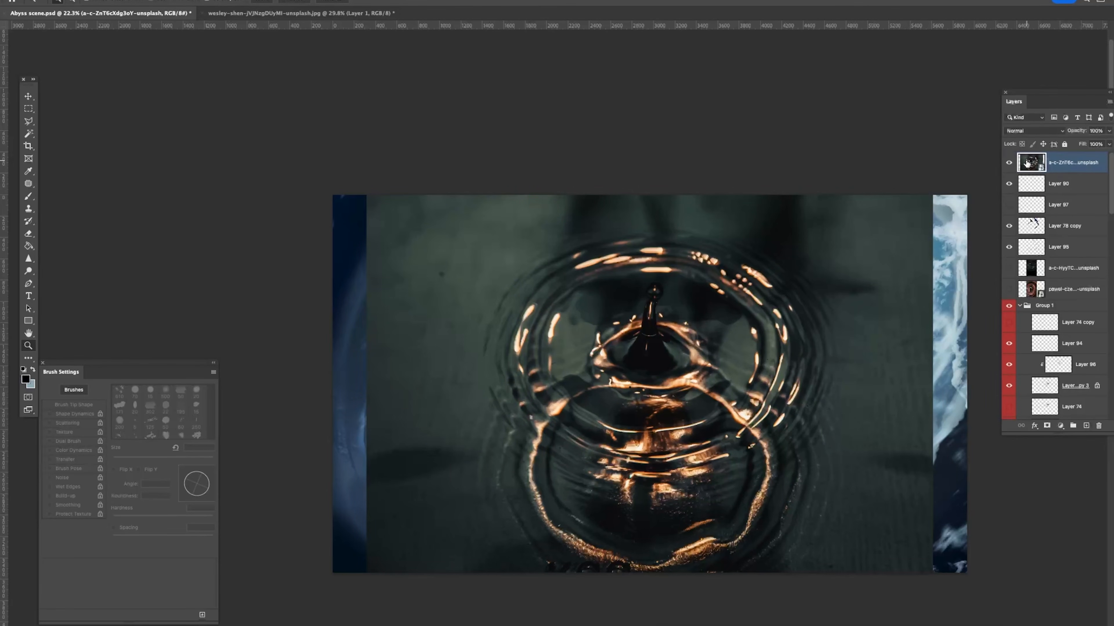
# Step: Shift the ripple photo slightly upward on the canvas
pyautogui.scroll(-2, 823, 256)
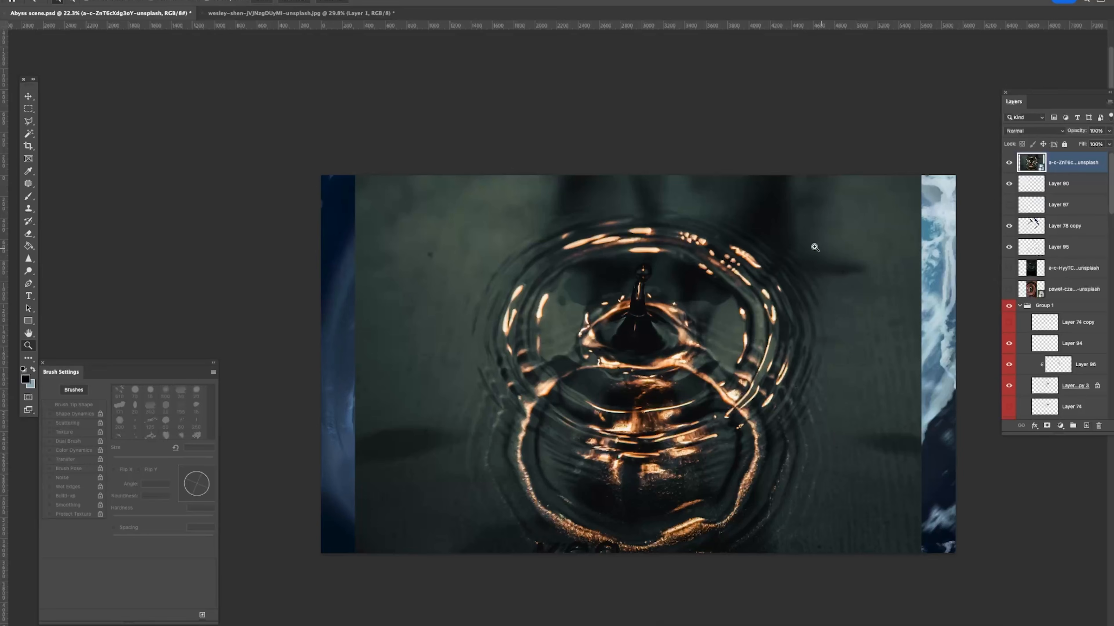
pyautogui.hotkey('ctrl', 't')
pyautogui.moveTo(725, 261); pyautogui.dragTo(722, 244)
pyautogui.press('Return')
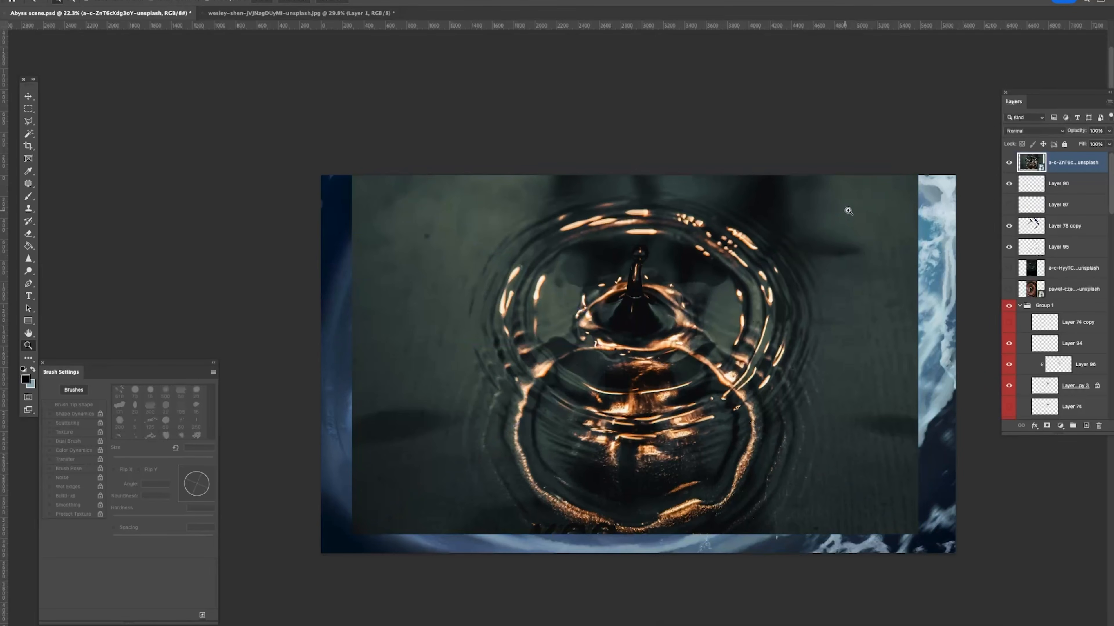
# Step: Try a Levels adjustment on the ripple photo with the black input at 94, and undo it
pyautogui.hotkey('ctrl', 'l')
pyautogui.moveTo(747, 244); pyautogui.dragTo(785, 244)
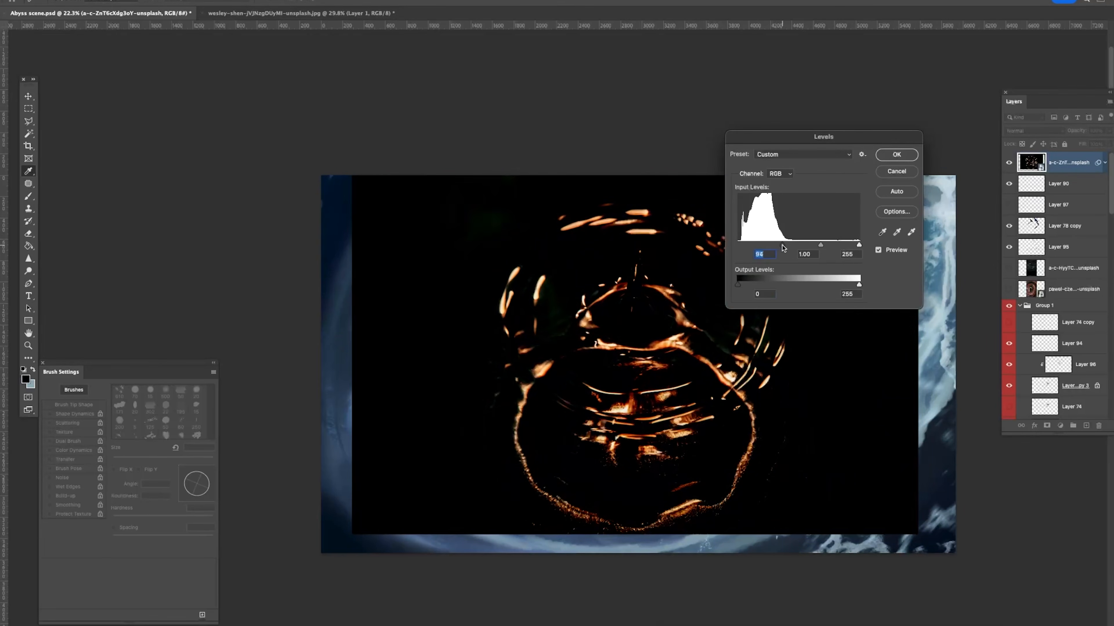
pyautogui.press('Return')
pyautogui.press('Tab')
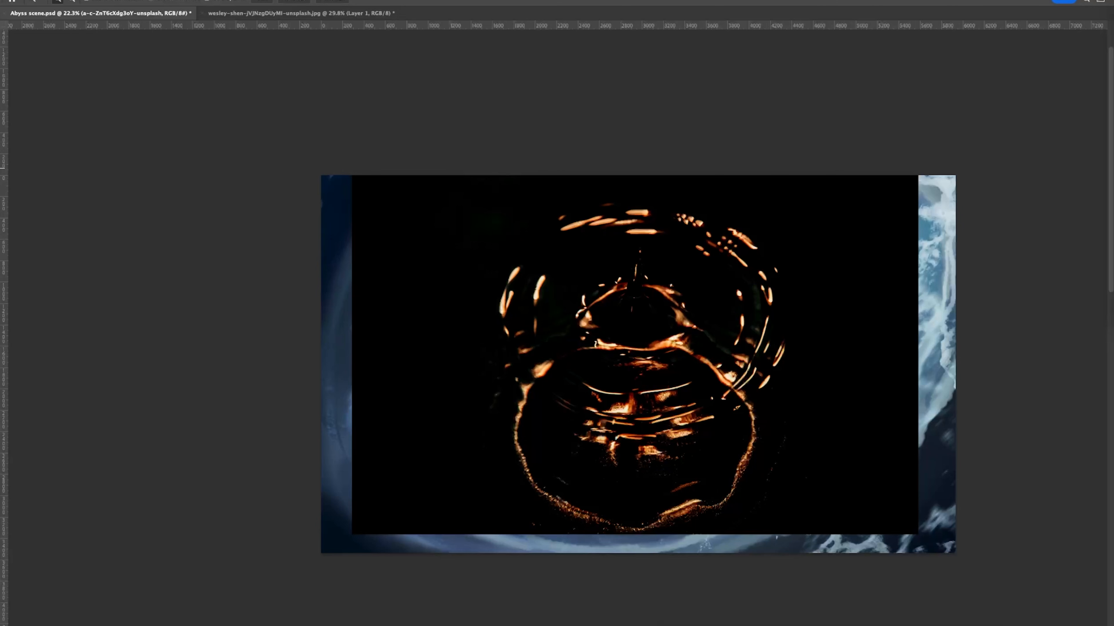
pyautogui.press('Tab')
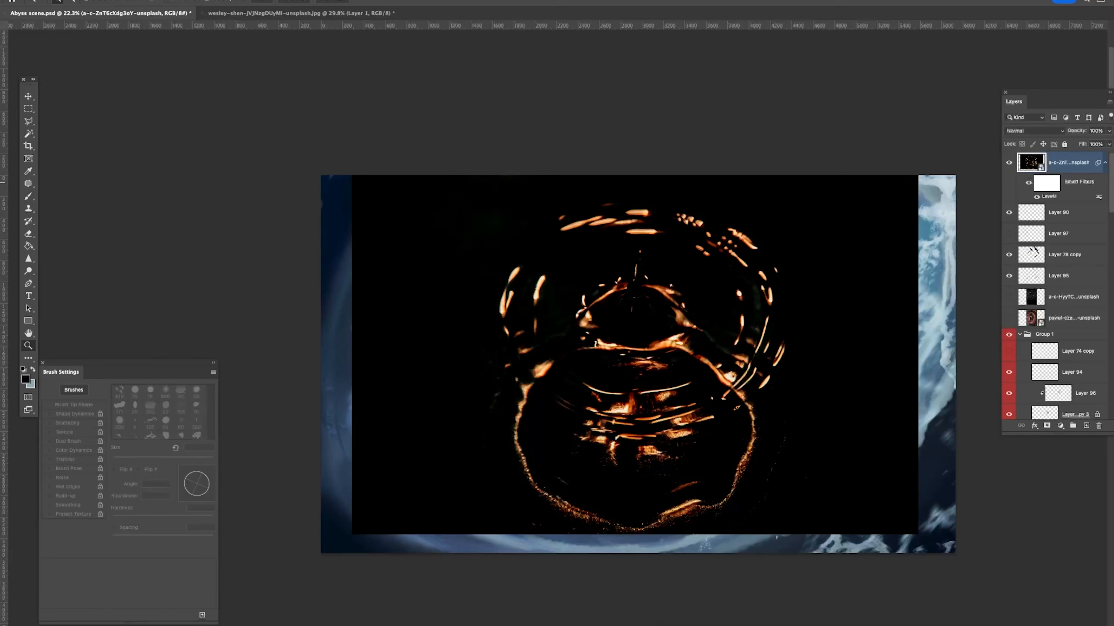
pyautogui.click(891, 356)
pyautogui.hotkey('ctrl', 'z')
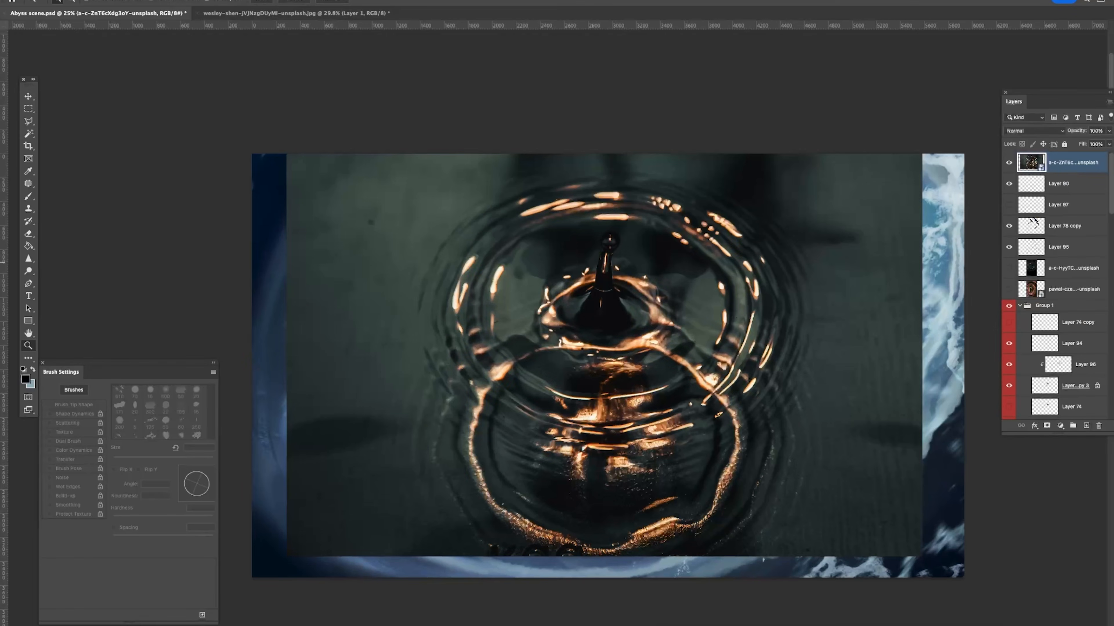
pyautogui.press('Tab')
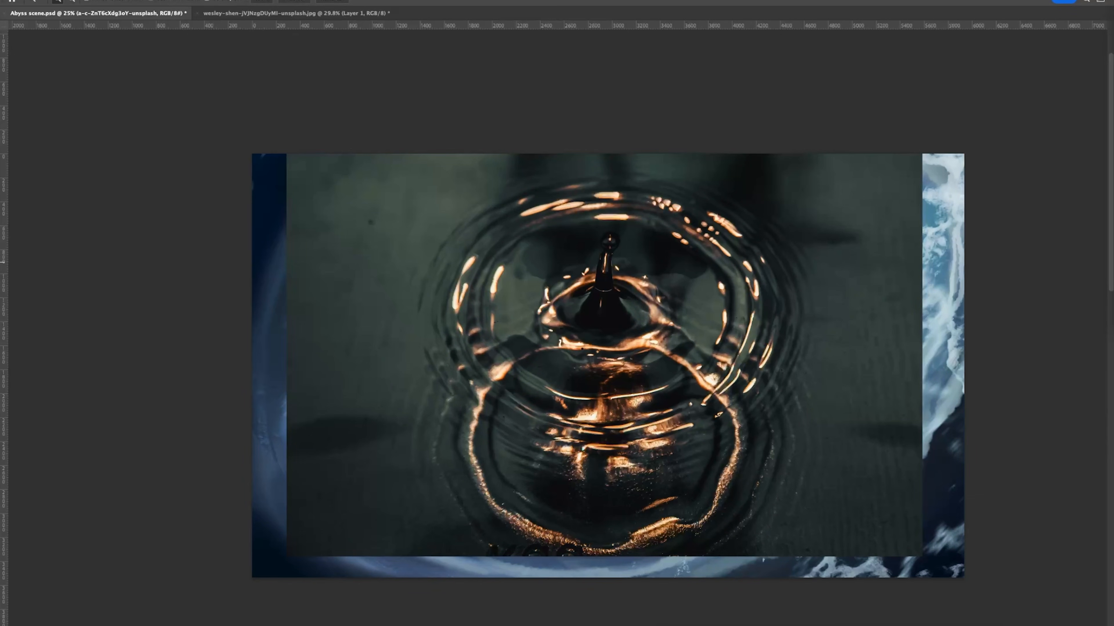
pyautogui.press('Tab')
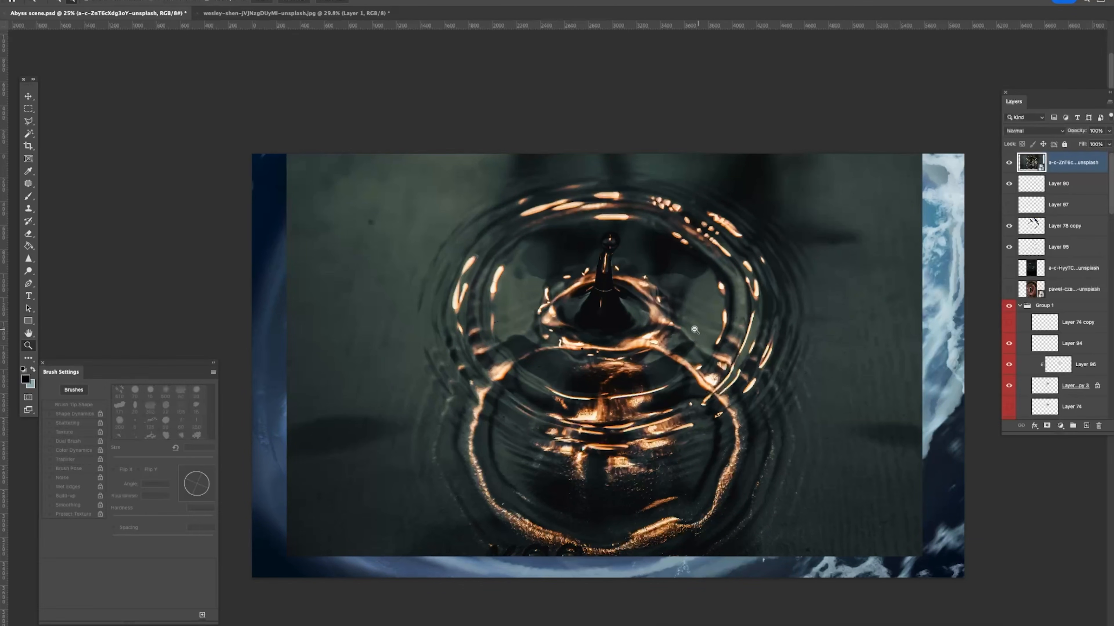
# Step: Darken the ripple photo by lowering its RGB curve with Curves, and rasterize the layer
pyautogui.scroll(-1, 701, 331)
pyautogui.hotkey('ctrl', 'm')
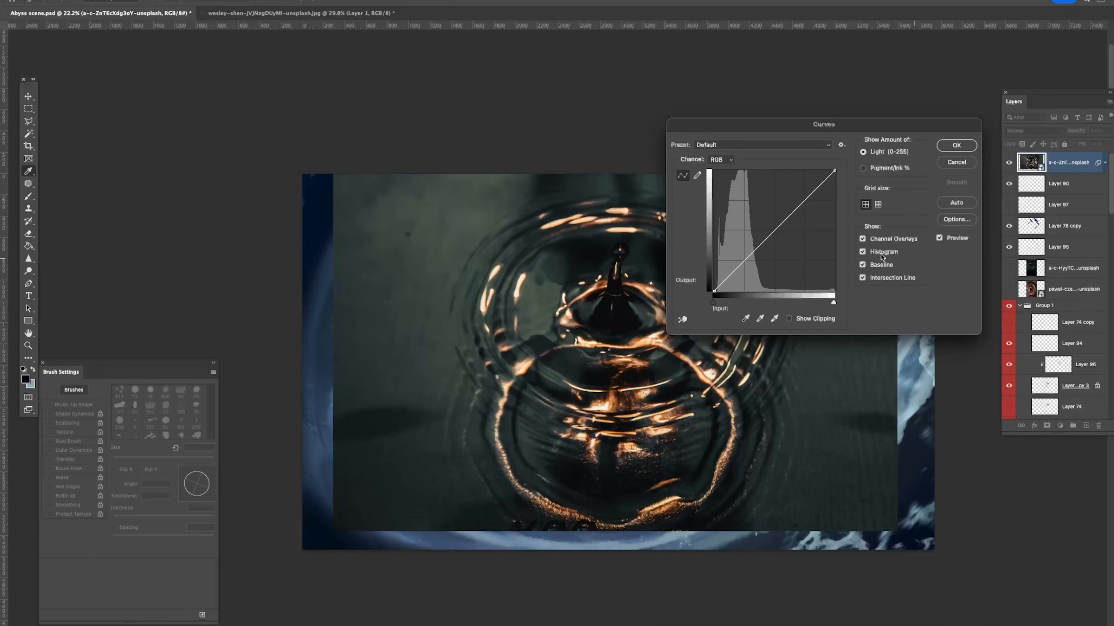
pyautogui.moveTo(760, 224); pyautogui.dragTo(771, 248)
pyautogui.press('Return')
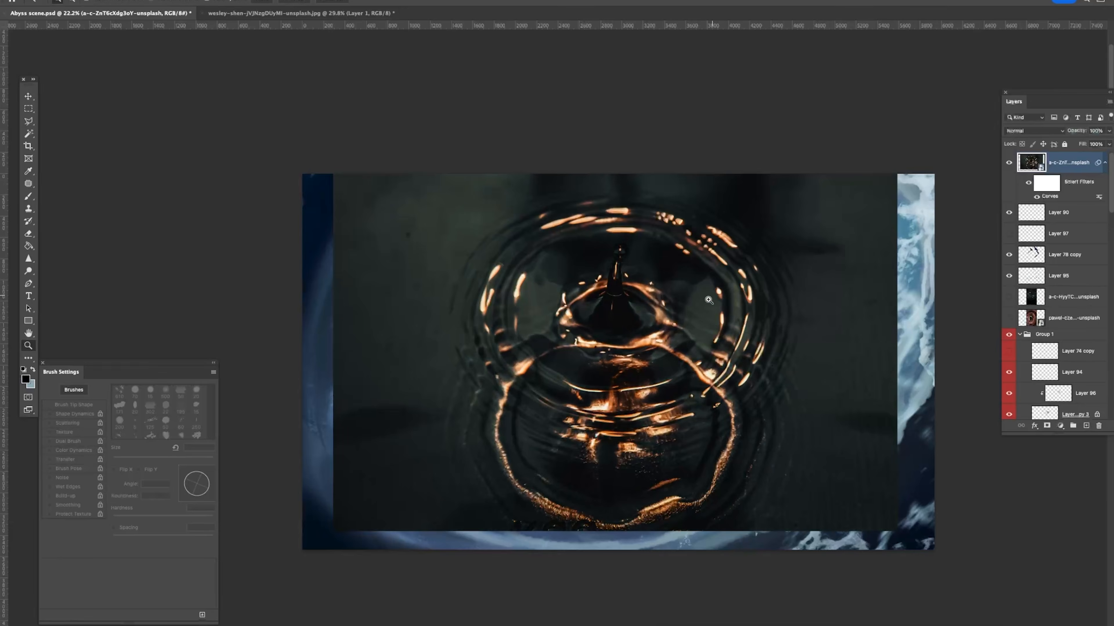
pyautogui.press('e')
pyautogui.click(831, 218)
pyautogui.click(834, 210)
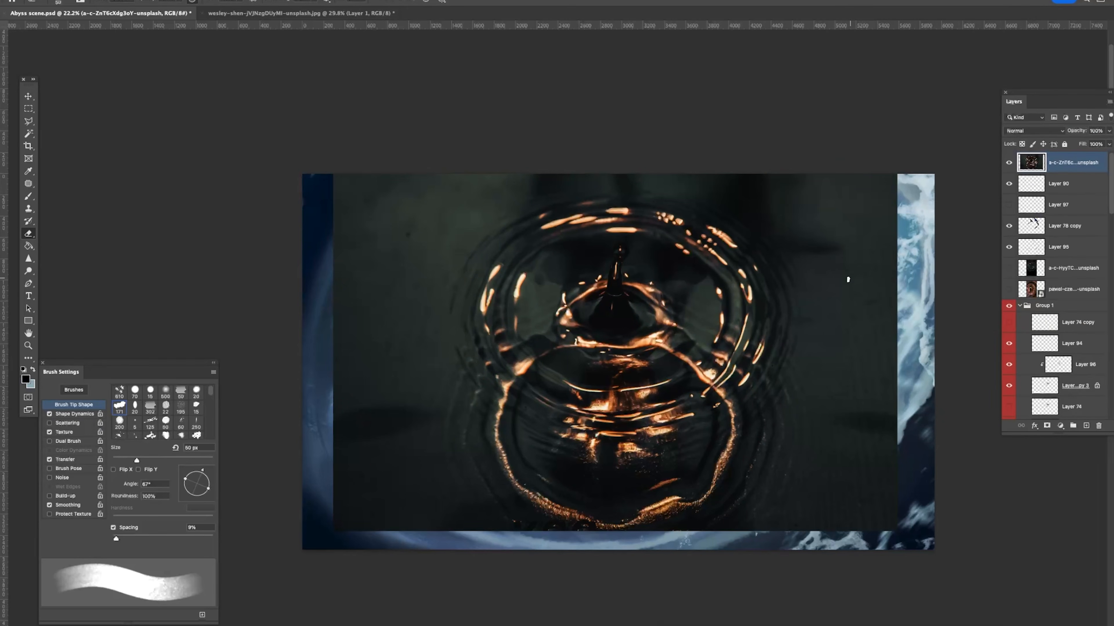
pyautogui.click(217, 2)
pyautogui.click(1017, 110)
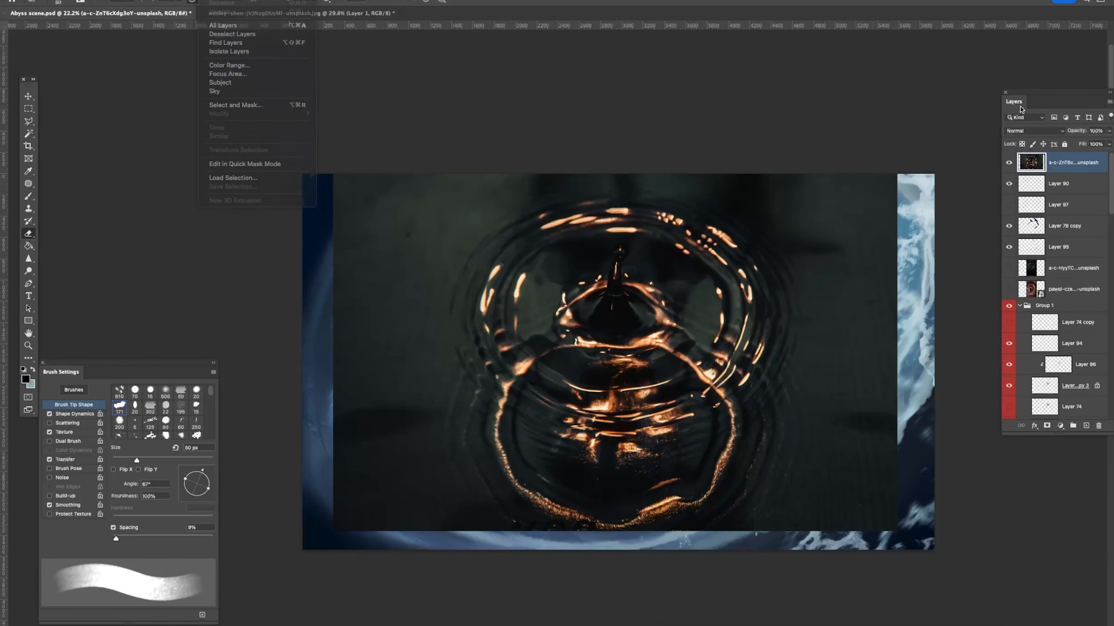
pyautogui.click(217, 1)
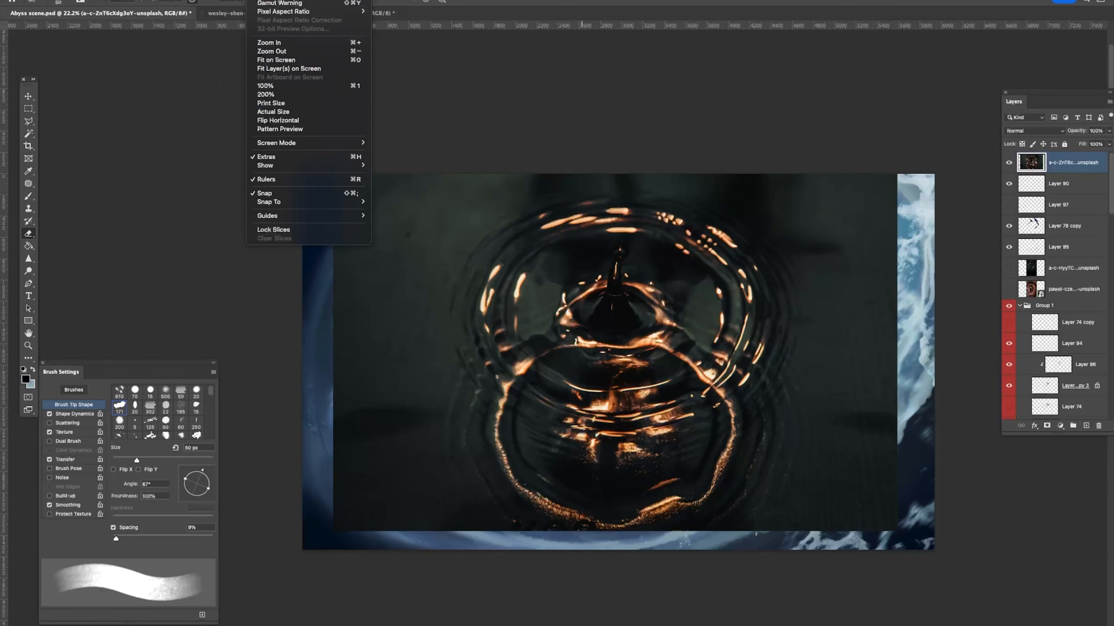
pyautogui.press('Escape')
pyautogui.press('Tab')
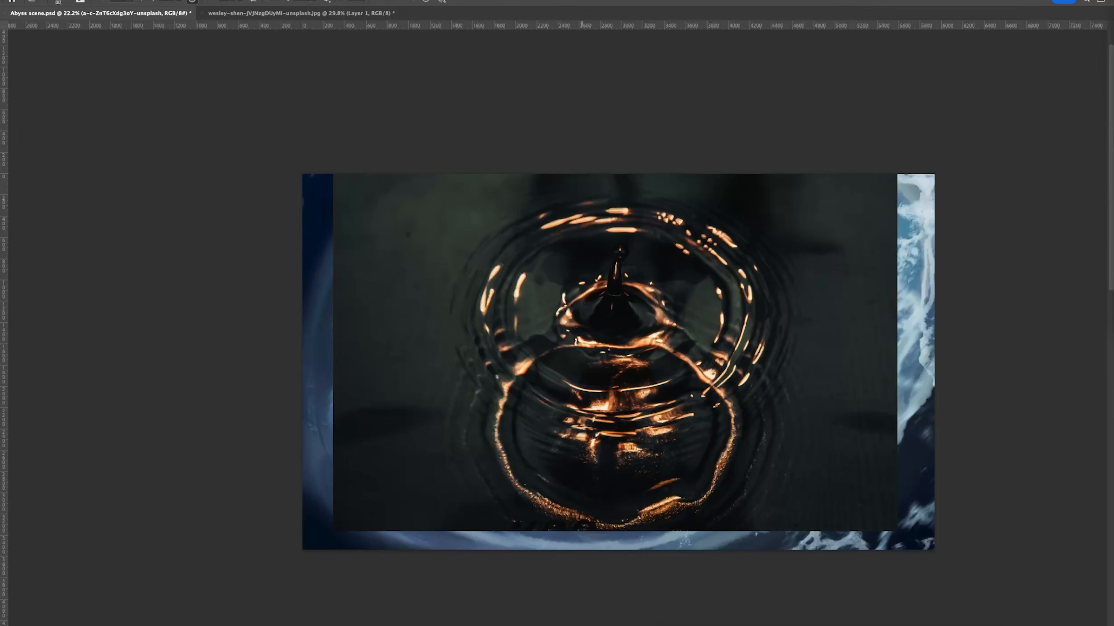
pyautogui.press('Tab')
pyautogui.click(239, 1)
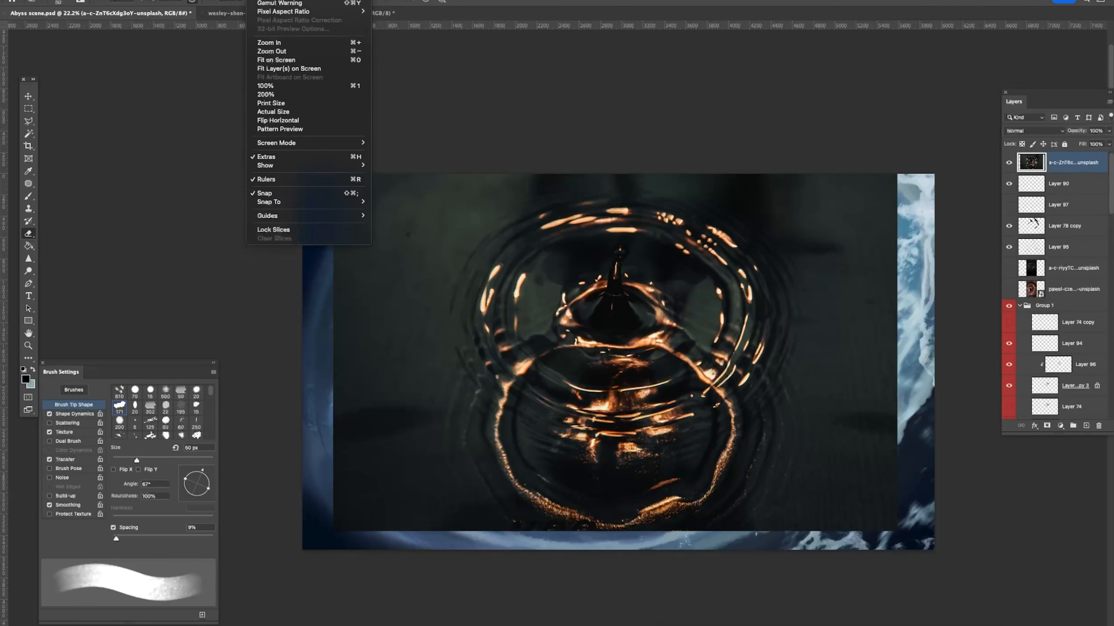
pyautogui.press('Escape')
# Step: Set the ripple photo layer to 49% opacity and the Color Dodge blend mode
pyautogui.click(1033, 131)
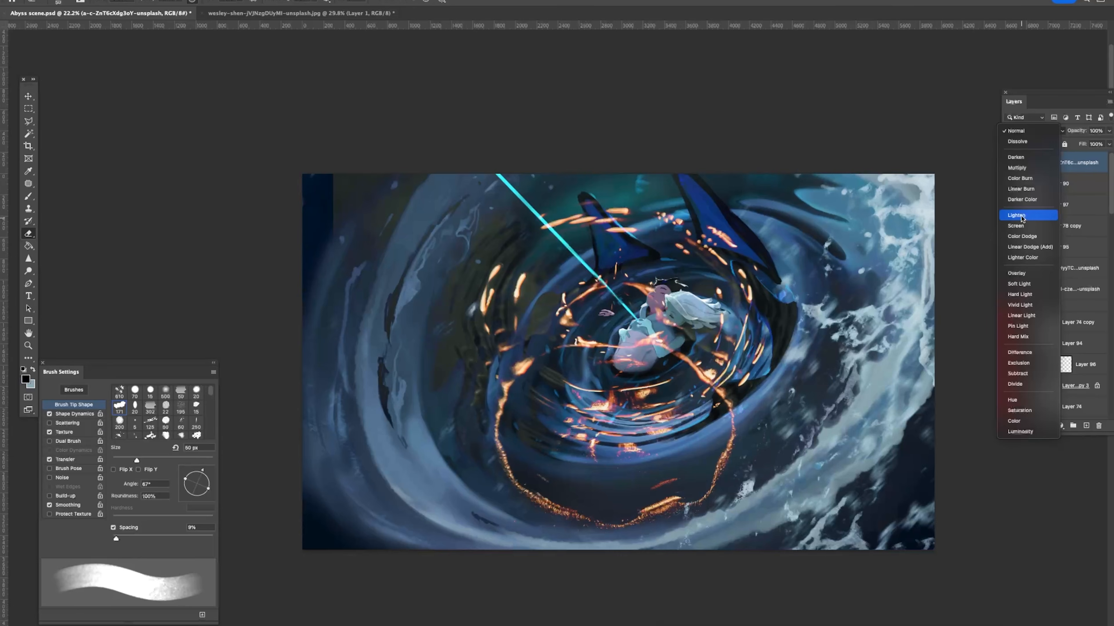
pyautogui.click(706, 244)
pyautogui.press('super+t')
pyautogui.press('Escape')
pyautogui.moveTo(1073, 131); pyautogui.dragTo(946, 193)
pyautogui.click(1060, 130)
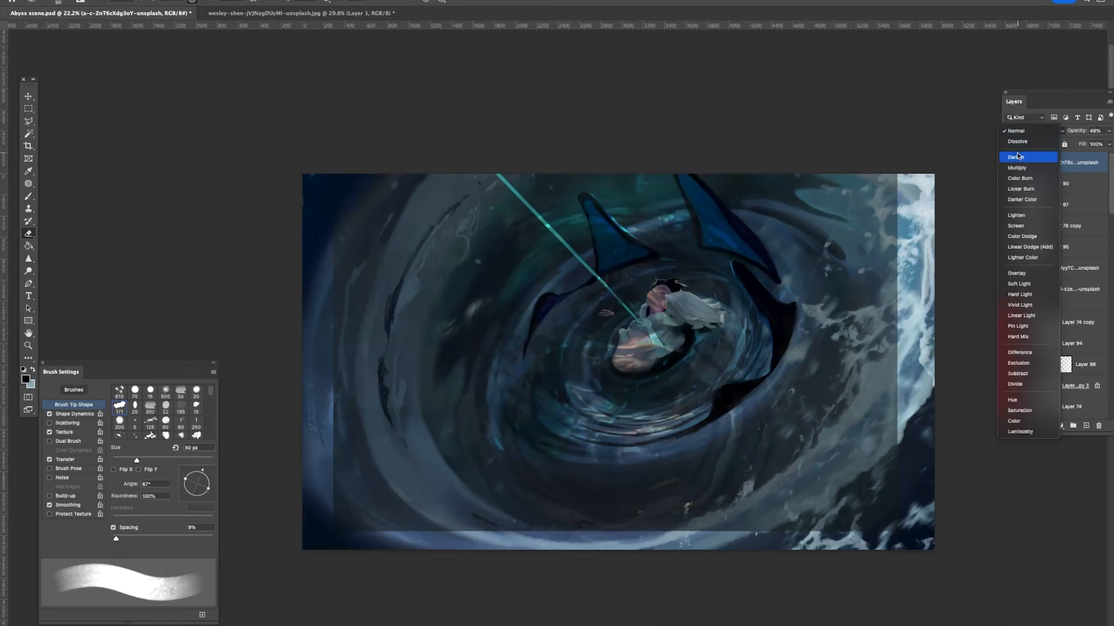
pyautogui.click(1028, 235)
# Step: Distort the ripple photo with Free Transform, slanting it and repositioning its corners to follow the whirlpool's tilt
pyautogui.press('super+t')
pyautogui.rightClick(544, 279)
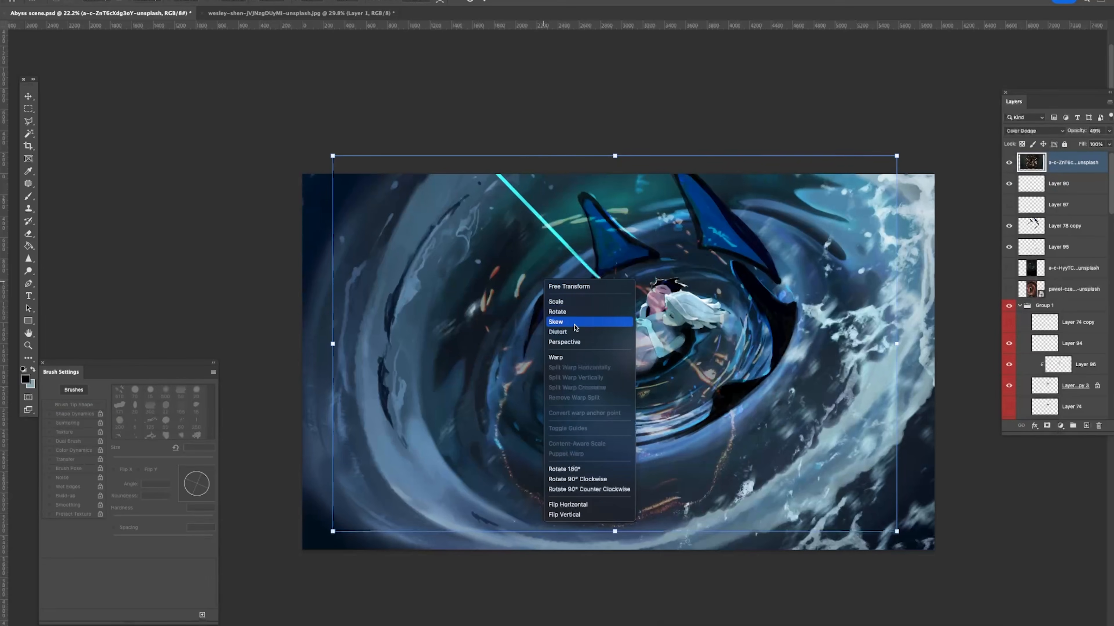
pyautogui.click(574, 331)
pyautogui.moveTo(331, 152); pyautogui.dragTo(478, 162)
pyautogui.scroll(-2, 499, 186)
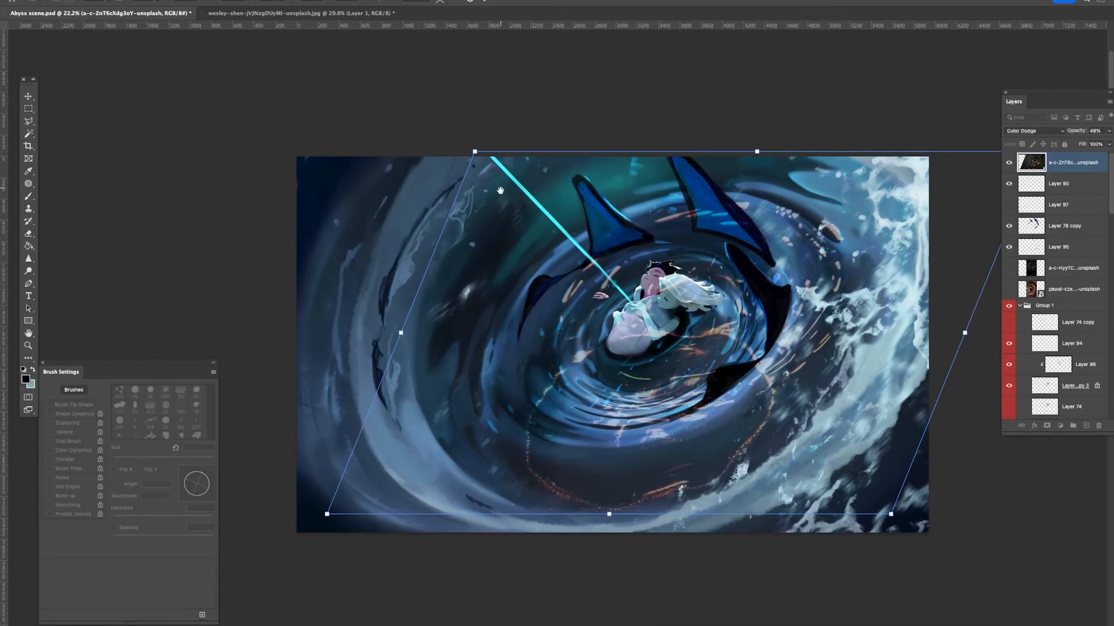
pyautogui.moveTo(326, 510); pyautogui.dragTo(348, 381)
pyautogui.moveTo(555, 136); pyautogui.dragTo(460, 128)
pyautogui.moveTo(828, 421); pyautogui.dragTo(703, 545)
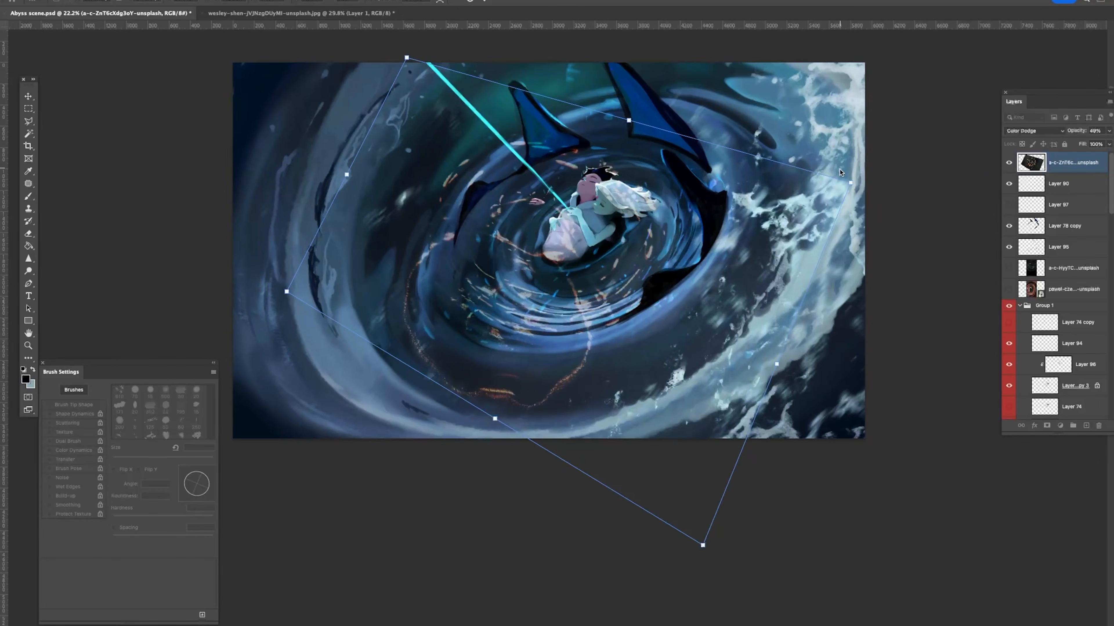
# Step: Stretch the ripple photo's corners outward and reposition it so its rings spread across the whirlpool
pyautogui.moveTo(975, 57); pyautogui.dragTo(1060, 119)
pyautogui.moveTo(652, 269); pyautogui.dragTo(774, 267)
pyautogui.moveTo(499, 196); pyautogui.dragTo(504, 159)
pyautogui.moveTo(614, 369); pyautogui.dragTo(610, 268)
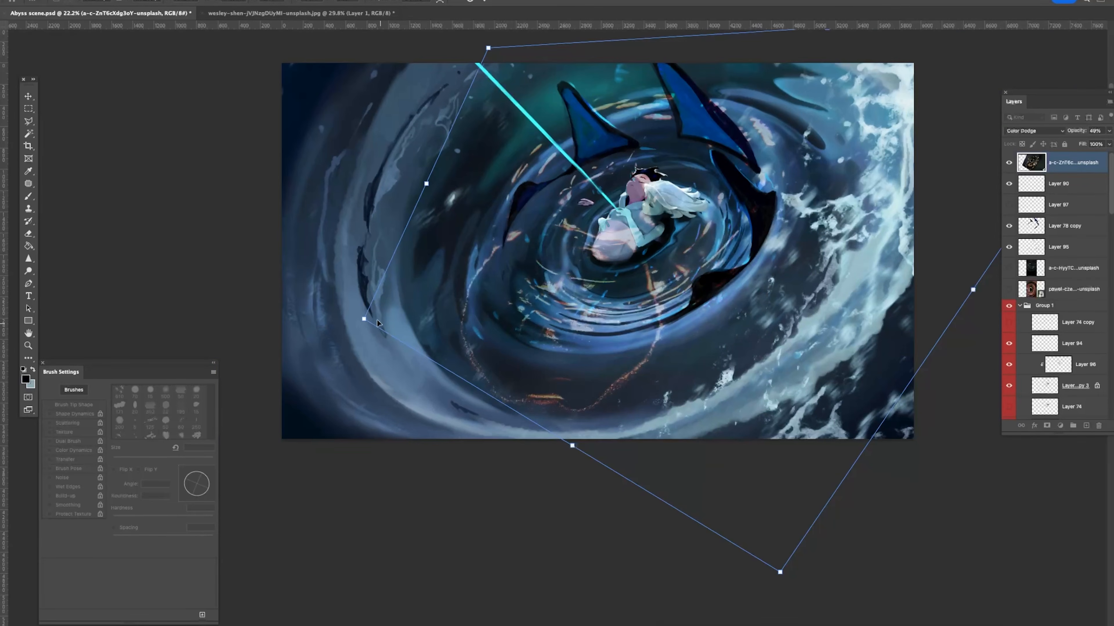
pyautogui.moveTo(364, 320); pyautogui.dragTo(281, 290)
pyautogui.moveTo(475, 186); pyautogui.dragTo(482, 216)
pyautogui.moveTo(498, 75); pyautogui.dragTo(502, 68)
pyautogui.moveTo(647, 138); pyautogui.dragTo(567, 152)
pyautogui.moveTo(653, 157); pyautogui.dragTo(600, 207)
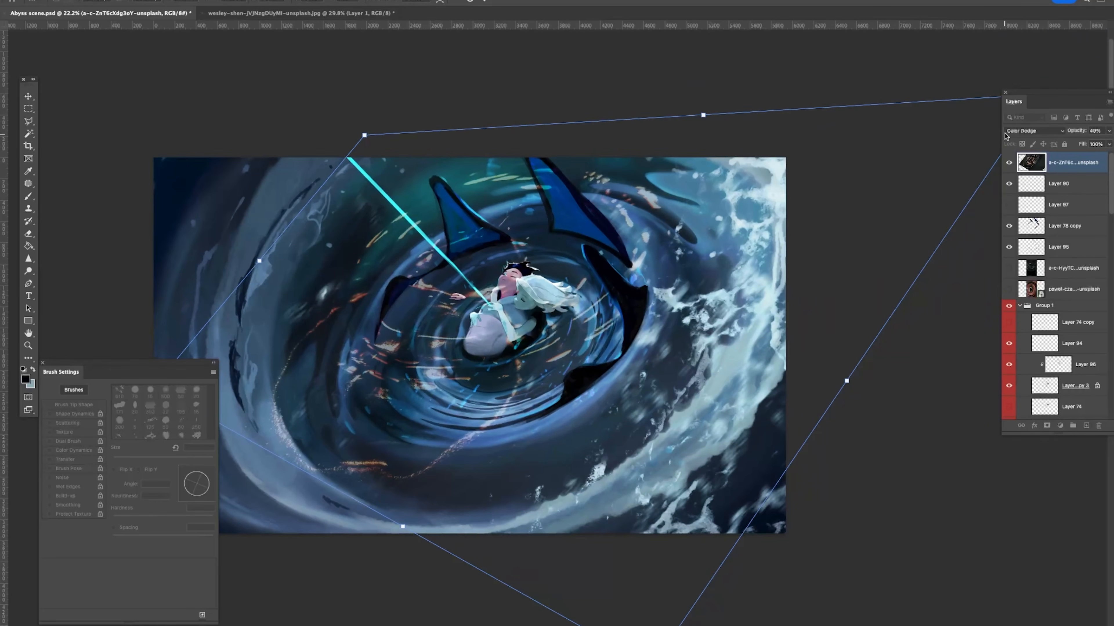
# Step: Lower the ripple photo's far upper corner, shift the photo down over the whirlpool and apply the distortion
pyautogui.moveTo(1029, 95); pyautogui.dragTo(1018, 125)
pyautogui.moveTo(882, 167); pyautogui.dragTo(888, 206)
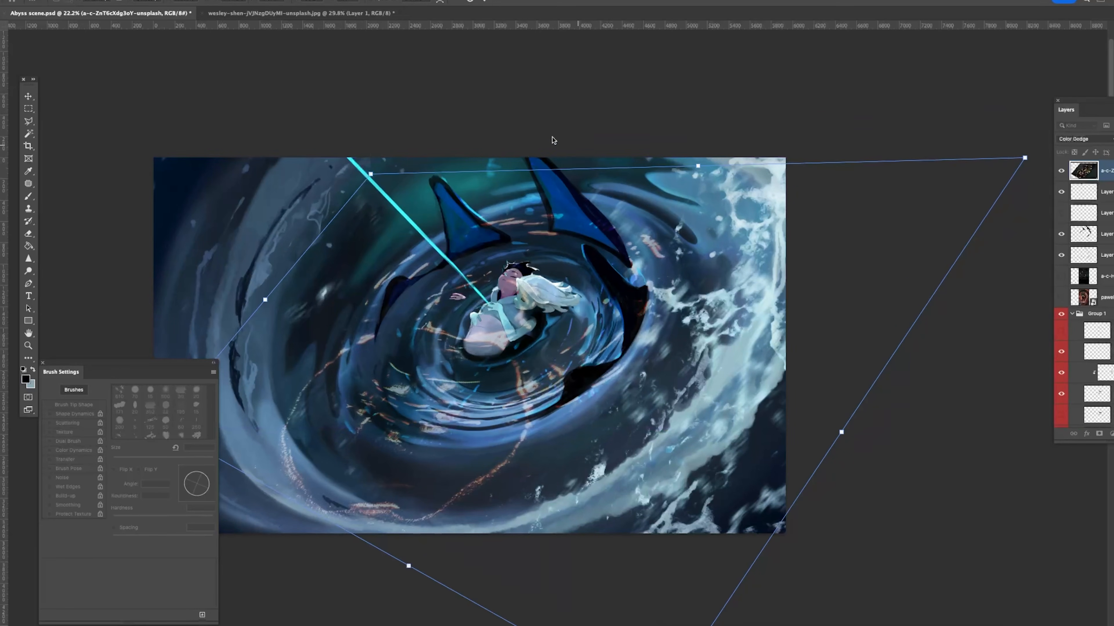
pyautogui.moveTo(703, 167); pyautogui.dragTo(668, 169)
pyautogui.press('Return')
# Step: Erase the ripple photo over the embracing figures and around its lower rings, enlarging the eraser to 800 px
pyautogui.press('z')
pyautogui.keyDown('alt'); pyautogui.click(729, 262); pyautogui.keyUp('alt')
pyautogui.press('e')
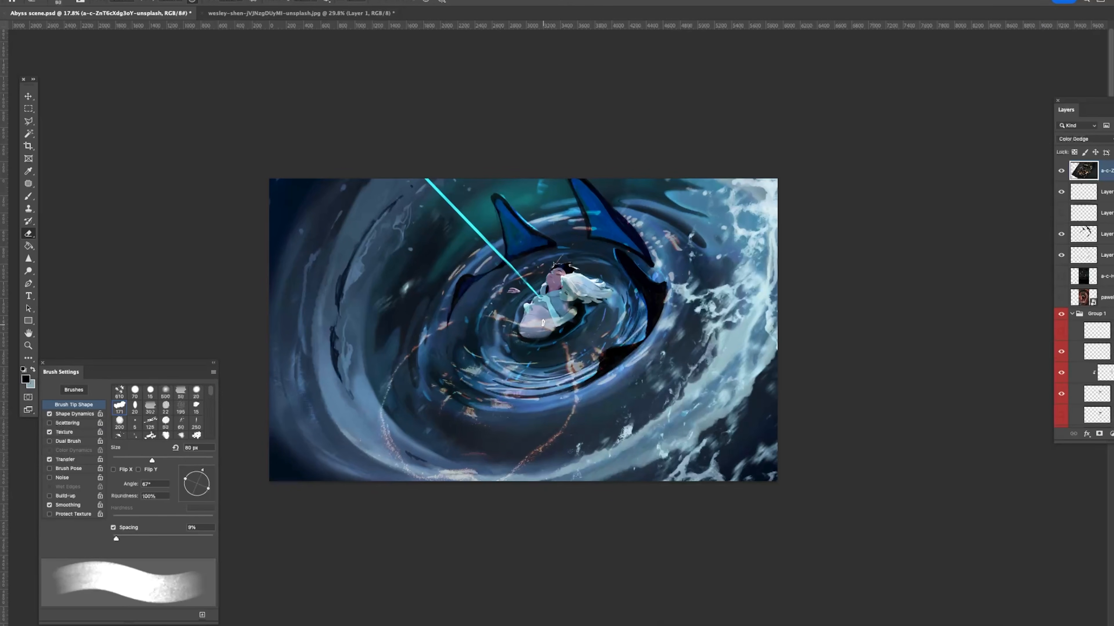
pyautogui.moveTo(521, 319); pyautogui.dragTo(560, 313)
pyautogui.press(']')
pyautogui.press(']')
pyautogui.press(']')
pyautogui.press(']')
pyautogui.press(']')
pyautogui.press(']')
pyautogui.moveTo(427, 340)
pyautogui.mouseDown()
pyautogui.moveTo(549, 433)
pyautogui.moveTo(565, 384)
pyautogui.mouseUp()
# Step: Try shifting the ripple photo's colors with a Hue/Saturation adjustment
pyautogui.hotkey('ctrl', 'u')
pyautogui.moveTo(984, 184); pyautogui.dragTo(967, 164)
pyautogui.press('Return')
# Step: Delete the ripple photo layer, leaving its blend mode at Color Dodge
pyautogui.click(1077, 139)
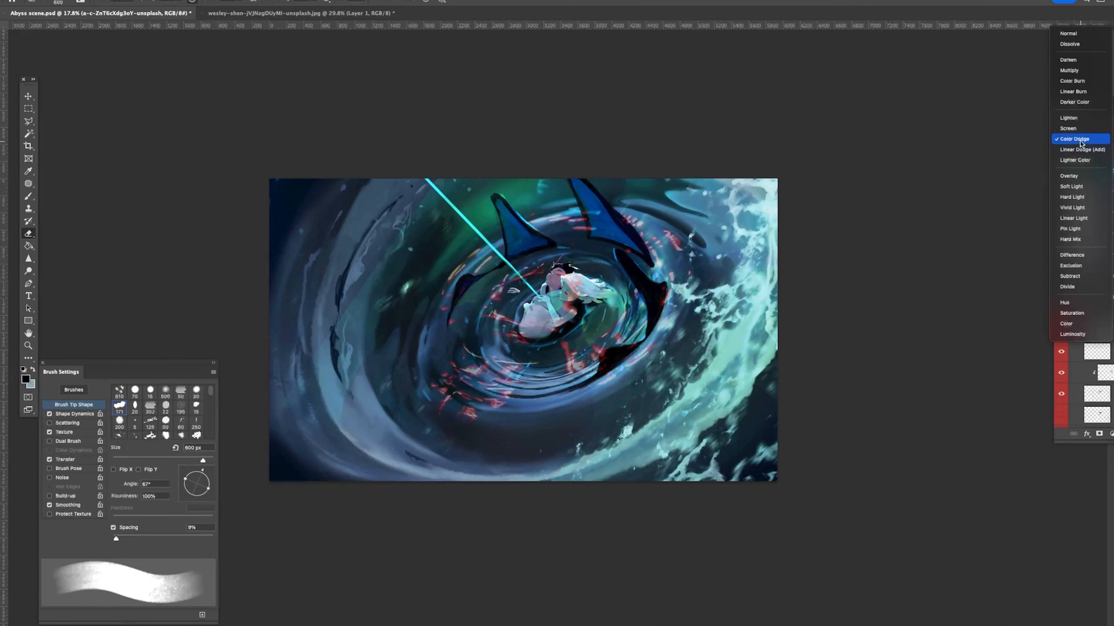
pyautogui.click(825, 181)
pyautogui.press('Delete')
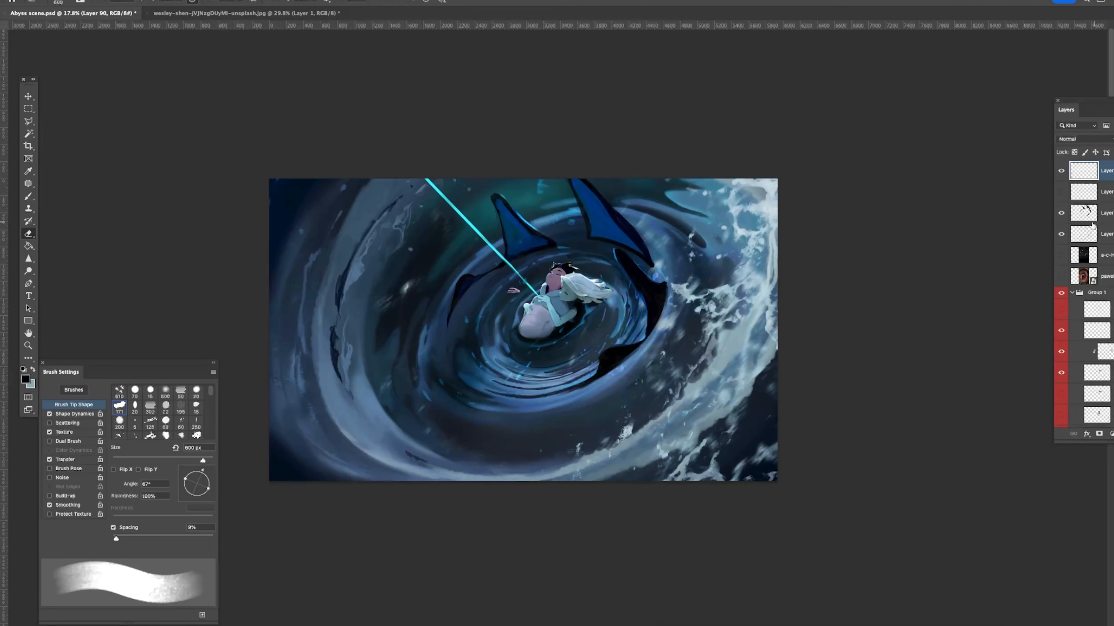
# Step: Compare the painting with and without the sea creature's fins layer, and flip the canvas horizontally
pyautogui.click(1103, 214)
pyautogui.press('b')
pyautogui.scroll(3, 636, 272)
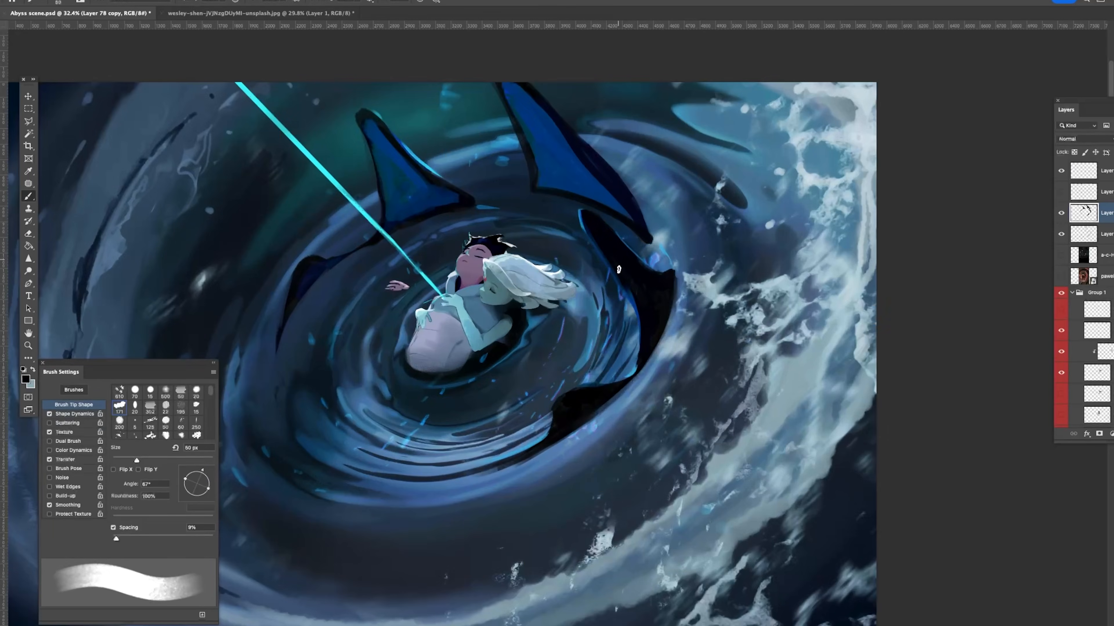
pyautogui.press('z')
pyautogui.moveTo(660, 310)
pyautogui.mouseDown()
pyautogui.moveTo(574, 288)
pyautogui.moveTo(587, 285)
pyautogui.mouseUp()
pyautogui.click(1061, 213)
pyautogui.click(1061, 213)
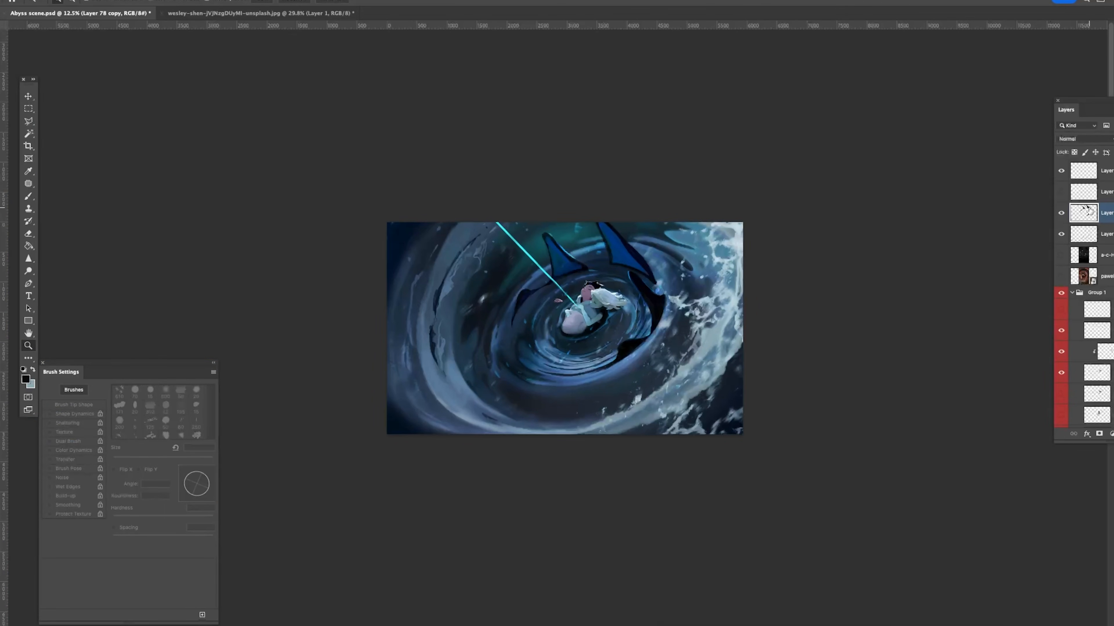
pyautogui.moveTo(642, 245); pyautogui.dragTo(670, 264)
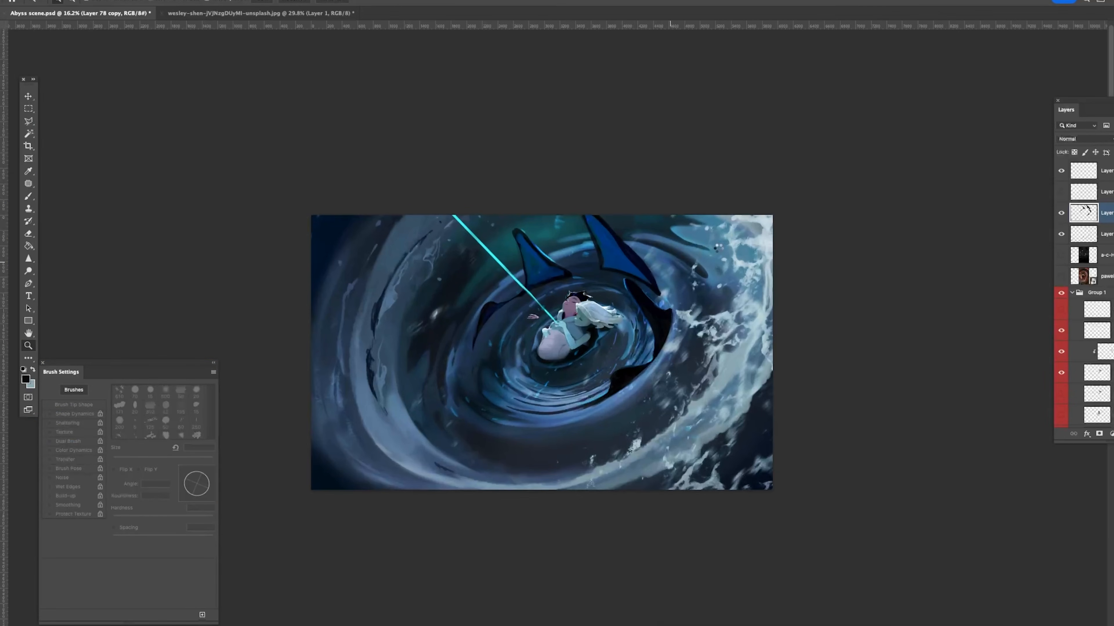
pyautogui.press('super+shift+h')
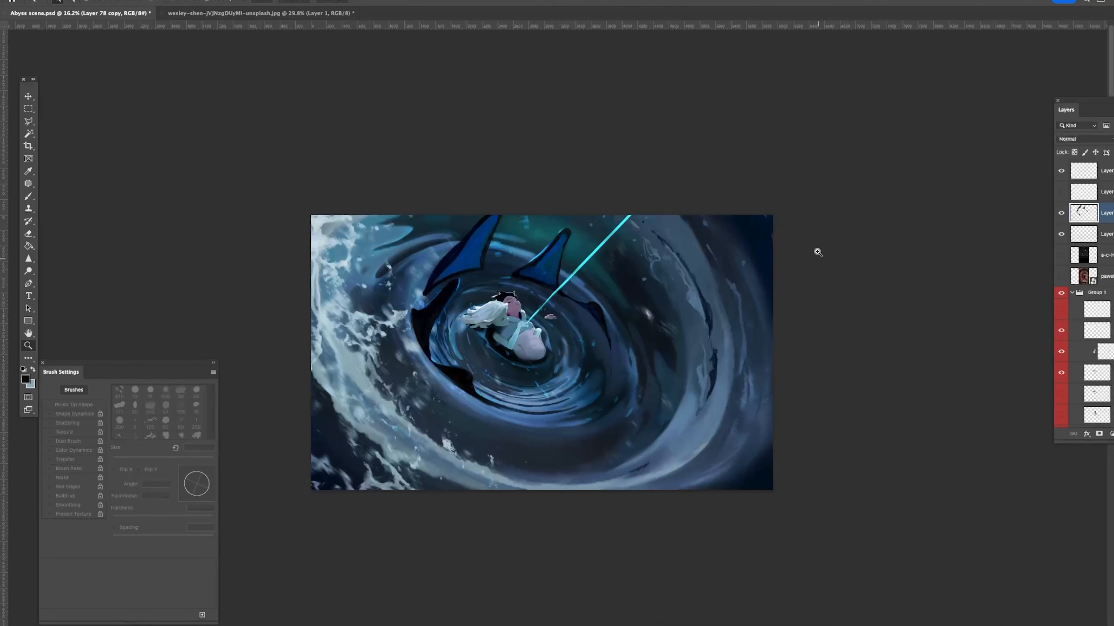
pyautogui.moveTo(752, 279); pyautogui.dragTo(753, 277)
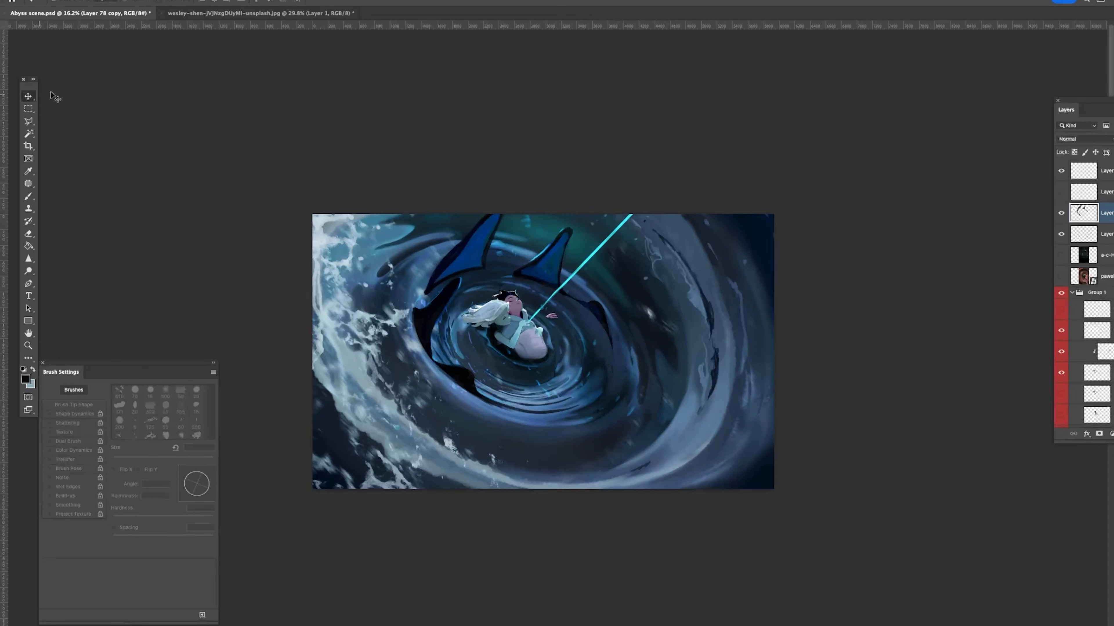
# Step: Select the reclining figure's layer and try a brush stroke over his chest in a sampled color
pyautogui.scroll(4, 522, 341)
pyautogui.keyDown('super'); pyautogui.click(522, 342); pyautogui.keyUp('super')
pyautogui.press('b')
pyautogui.keyDown('alt'); pyautogui.click(526, 335); pyautogui.keyUp('alt')
pyautogui.moveTo(533, 337); pyautogui.dragTo(513, 345)
pyautogui.press('super+z')
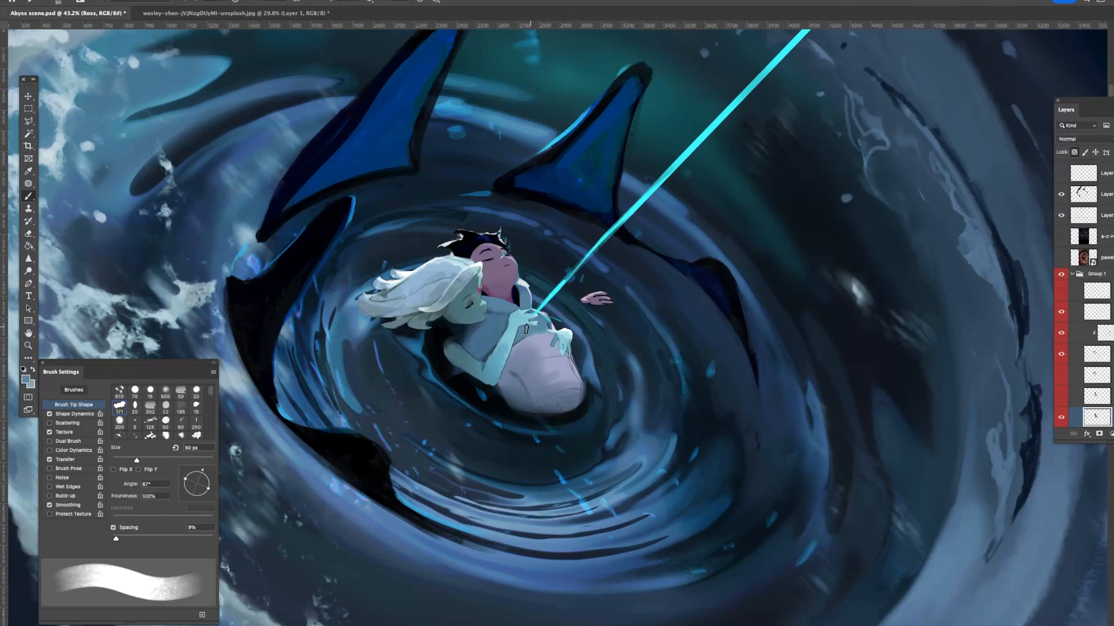
# Step: Reduce the brush to 9 px and sample colors from the figures' torso and arm areas
pyautogui.scroll(2, 537, 320)
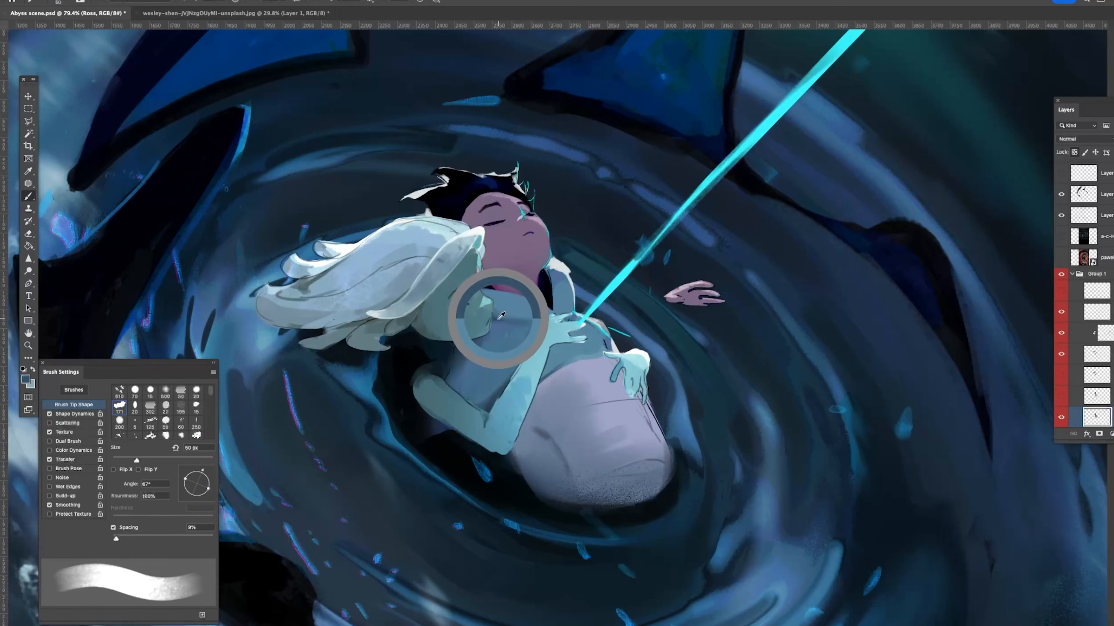
pyautogui.press('[')
pyautogui.press('[')
pyautogui.press('[')
pyautogui.press('[')
pyautogui.press('[')
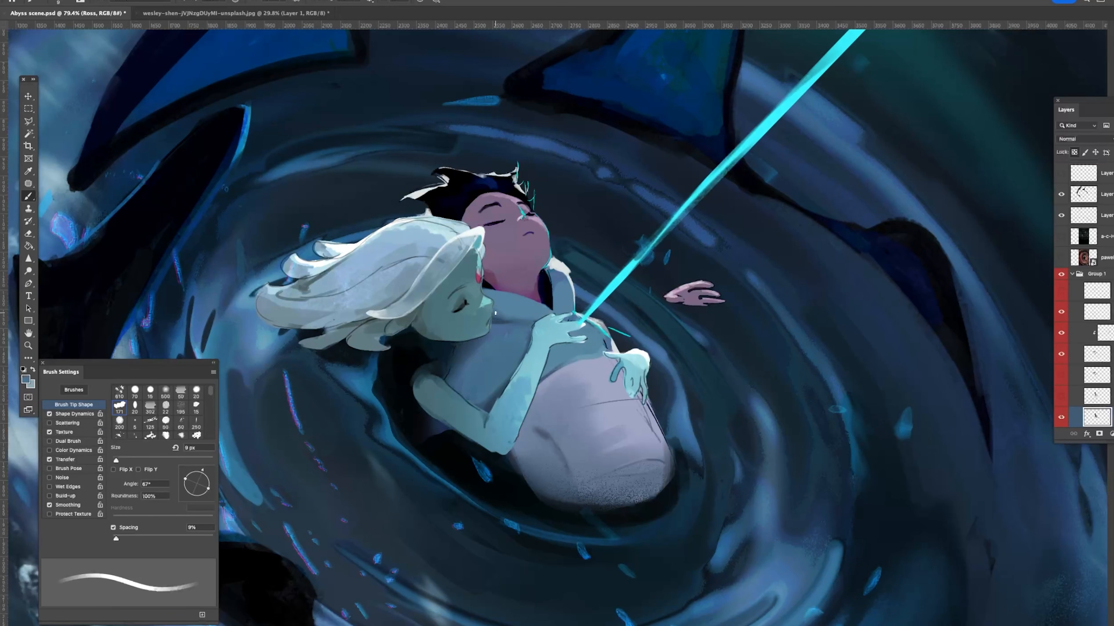
pyautogui.keyDown('alt'); pyautogui.click(511, 312); pyautogui.keyUp('alt')
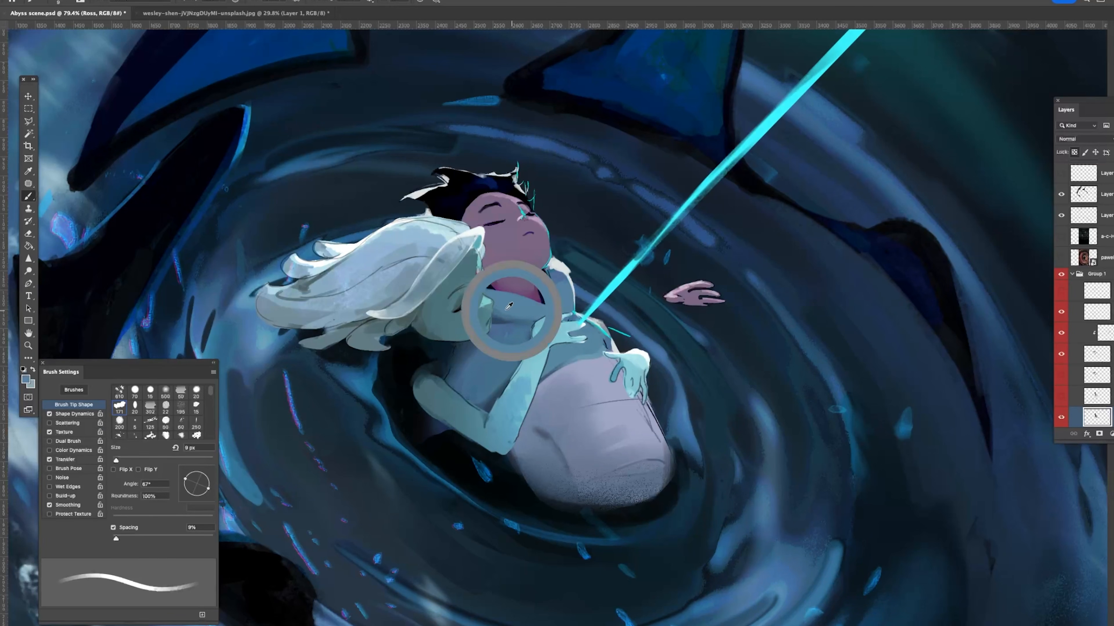
pyautogui.keyDown('alt'); pyautogui.click(441, 382); pyautogui.keyUp('alt')
pyautogui.keyDown('alt'); pyautogui.click(486, 417); pyautogui.keyUp('alt')
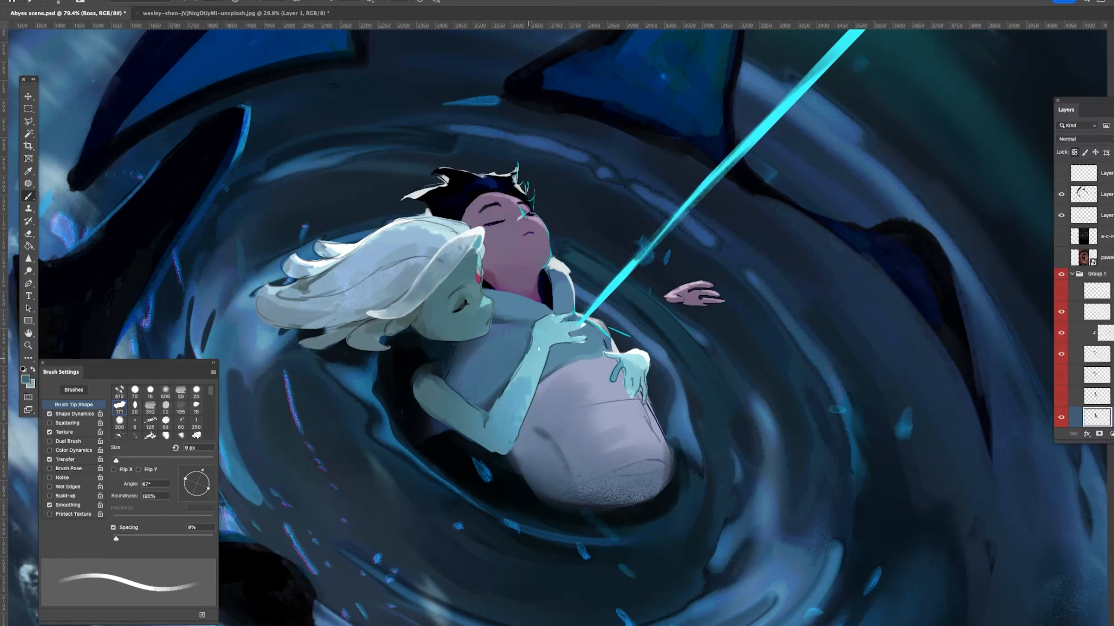
pyautogui.press('z')
pyautogui.moveTo(578, 316); pyautogui.dragTo(118, 193)
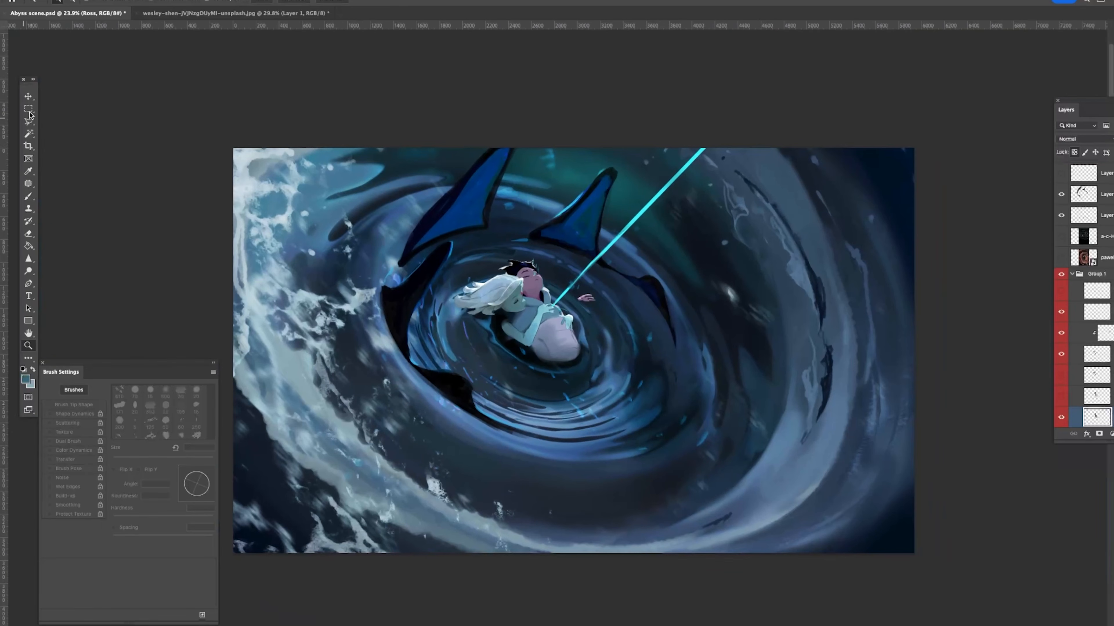
# Step: Paint a short thin stroke beside the white-haired girl's hand on the reclining figure's belly
pyautogui.click(29, 96)
pyautogui.press('z')
pyautogui.moveTo(553, 340); pyautogui.dragTo(609, 334)
pyautogui.rightClick(550, 327)
pyautogui.click(566, 345)
pyautogui.press('z')
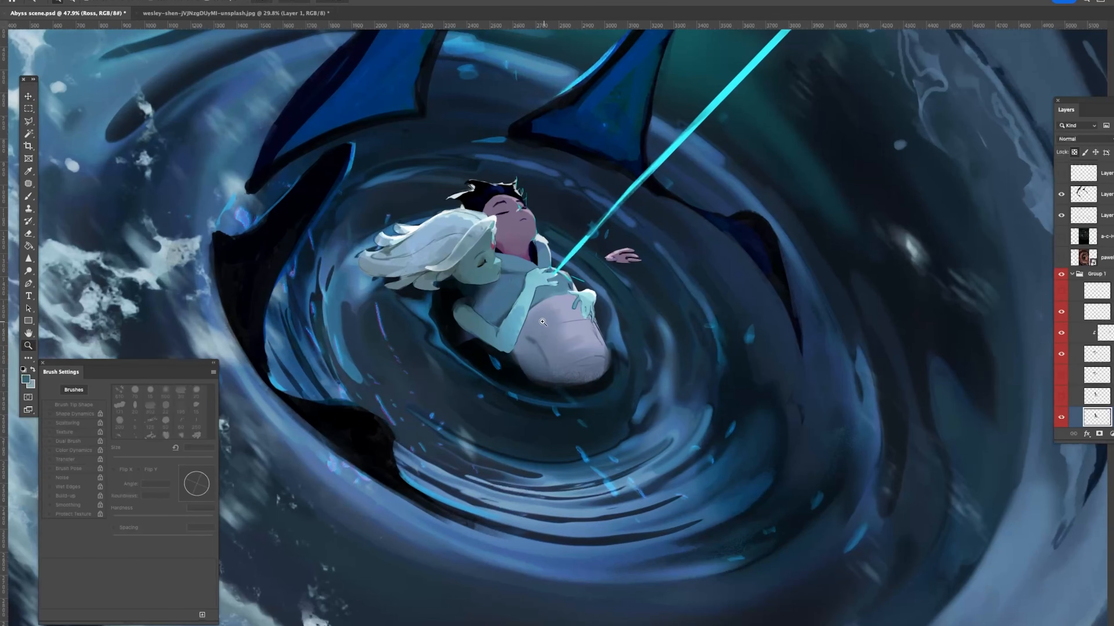
pyautogui.click(542, 322)
pyautogui.press('b')
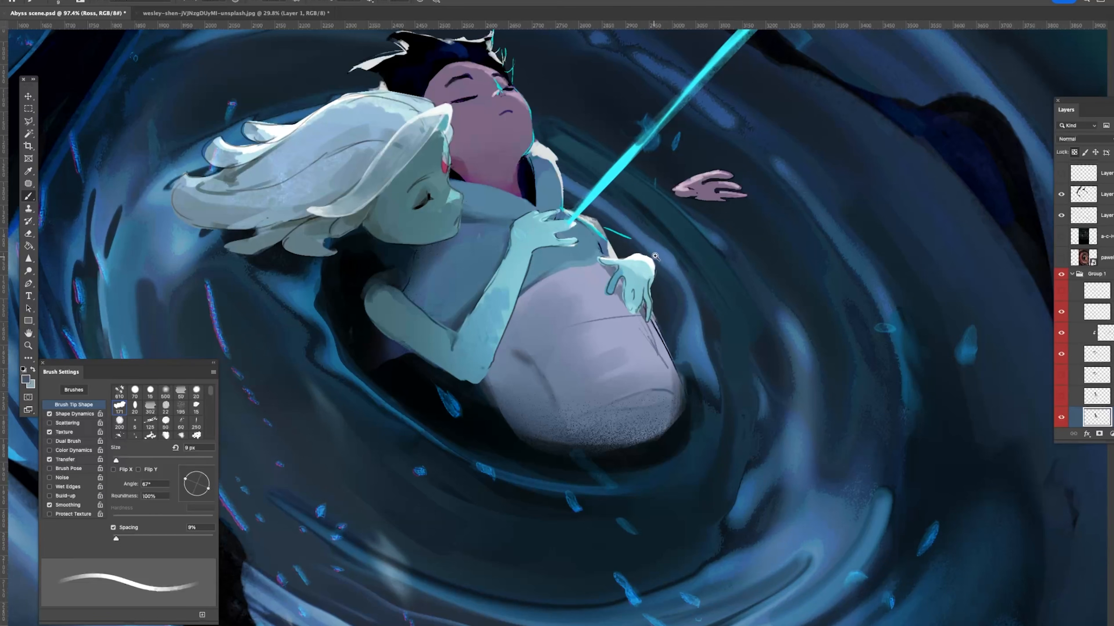
pyautogui.moveTo(655, 257)
pyautogui.mouseDown()
pyautogui.moveTo(626, 260)
pyautogui.moveTo(652, 260)
pyautogui.moveTo(647, 230)
pyautogui.mouseUp()
pyautogui.press('z')
pyautogui.moveTo(729, 265)
pyautogui.mouseDown()
pyautogui.moveTo(700, 260)
pyautogui.moveTo(728, 284)
pyautogui.mouseUp()
pyautogui.press('b')
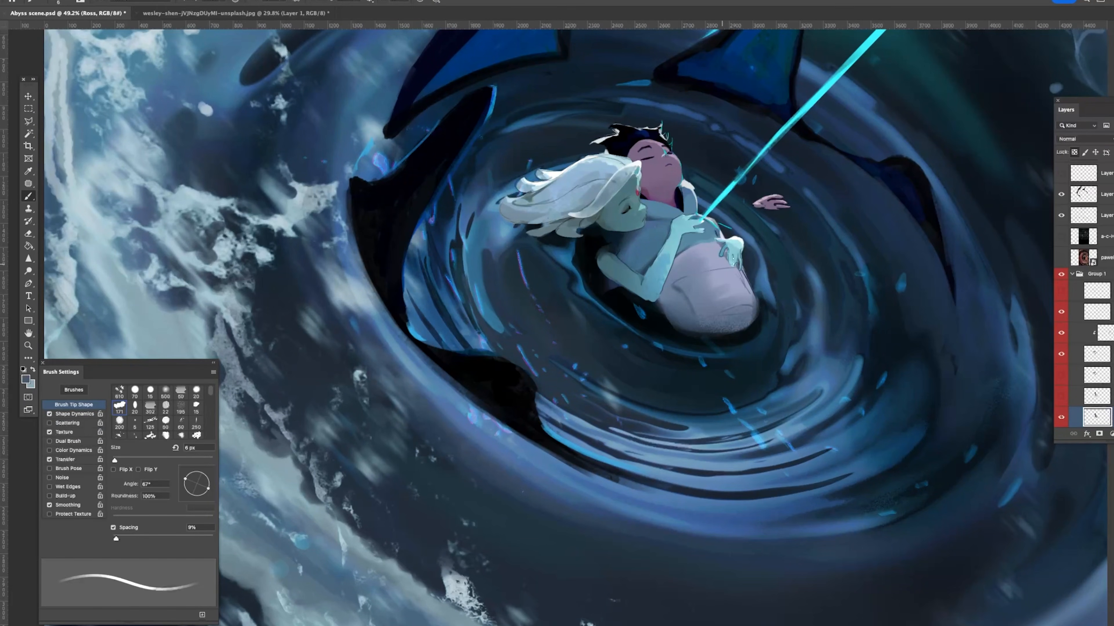
pyautogui.press('z')
pyautogui.moveTo(760, 249); pyautogui.dragTo(721, 248)
pyautogui.moveTo(778, 273); pyautogui.dragTo(704, 283)
pyautogui.click(27, 98)
pyautogui.press('z')
# Step: Brighten the white hair's highlight layer with Levels, using a black input of 29 and a white input of 185
pyautogui.moveTo(686, 246); pyautogui.dragTo(721, 247)
pyautogui.moveTo(574, 235); pyautogui.dragTo(600, 233)
pyautogui.press('v')
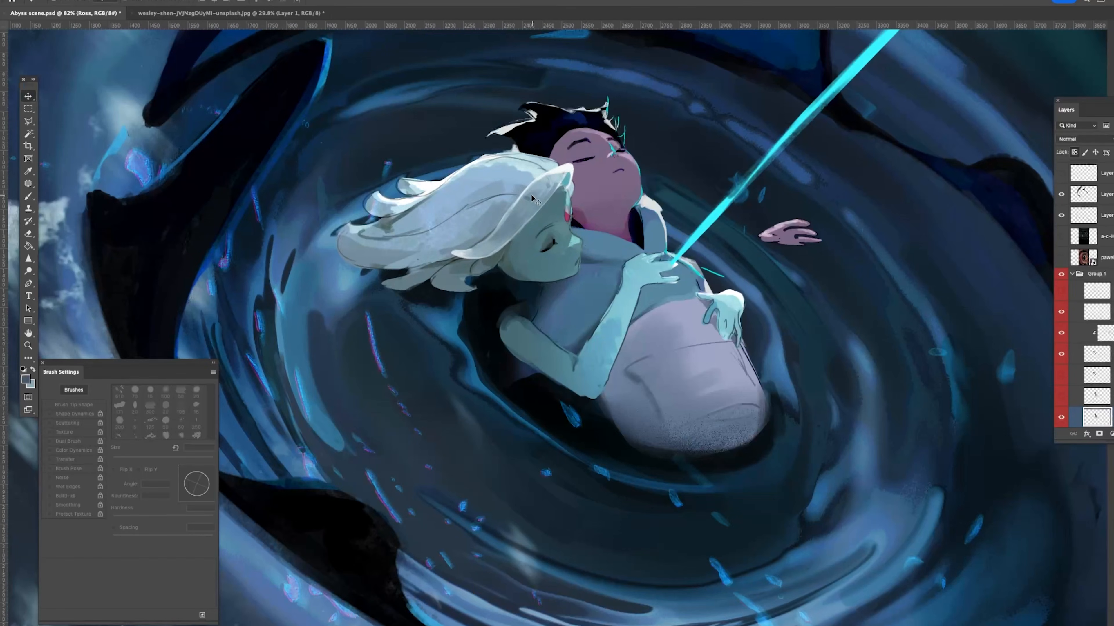
pyautogui.keyDown('ctrl'); pyautogui.click(543, 204); pyautogui.keyUp('ctrl')
pyautogui.hotkey('ctrl', 'l')
pyautogui.moveTo(1090, 214); pyautogui.dragTo(1066, 212)
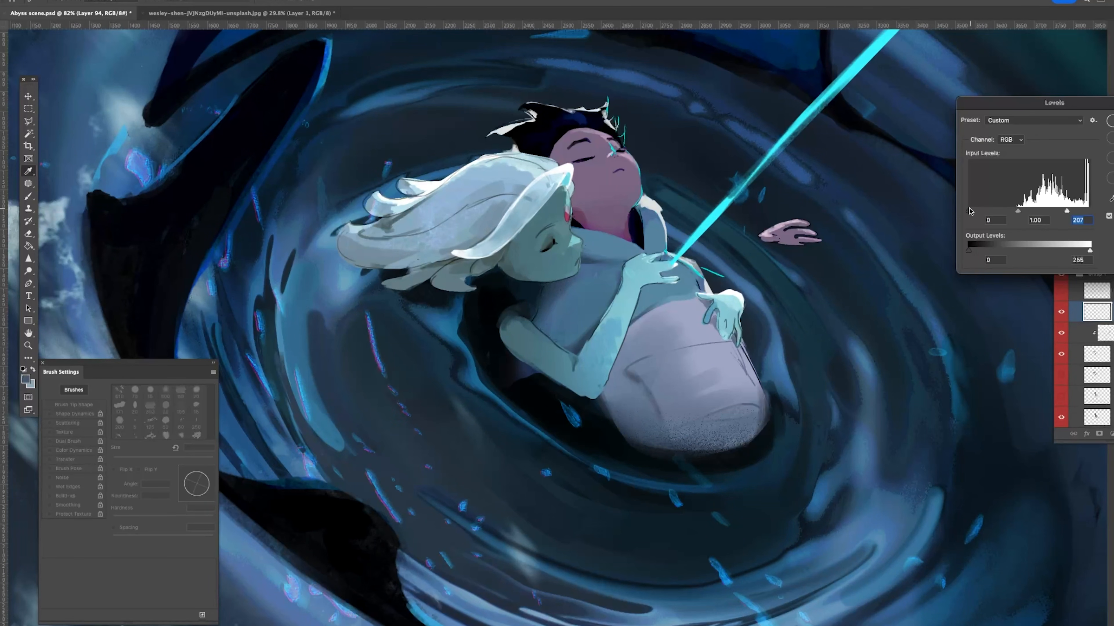
pyautogui.moveTo(969, 211); pyautogui.dragTo(982, 211)
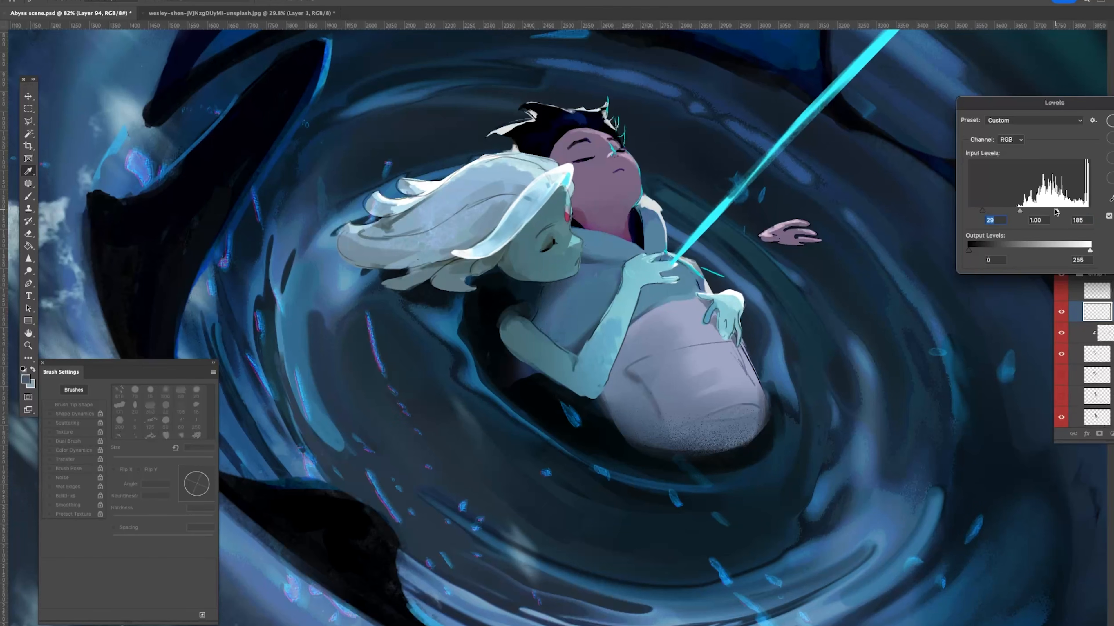
pyautogui.press('Return')
pyautogui.press('z')
pyautogui.moveTo(702, 302); pyautogui.dragTo(671, 314)
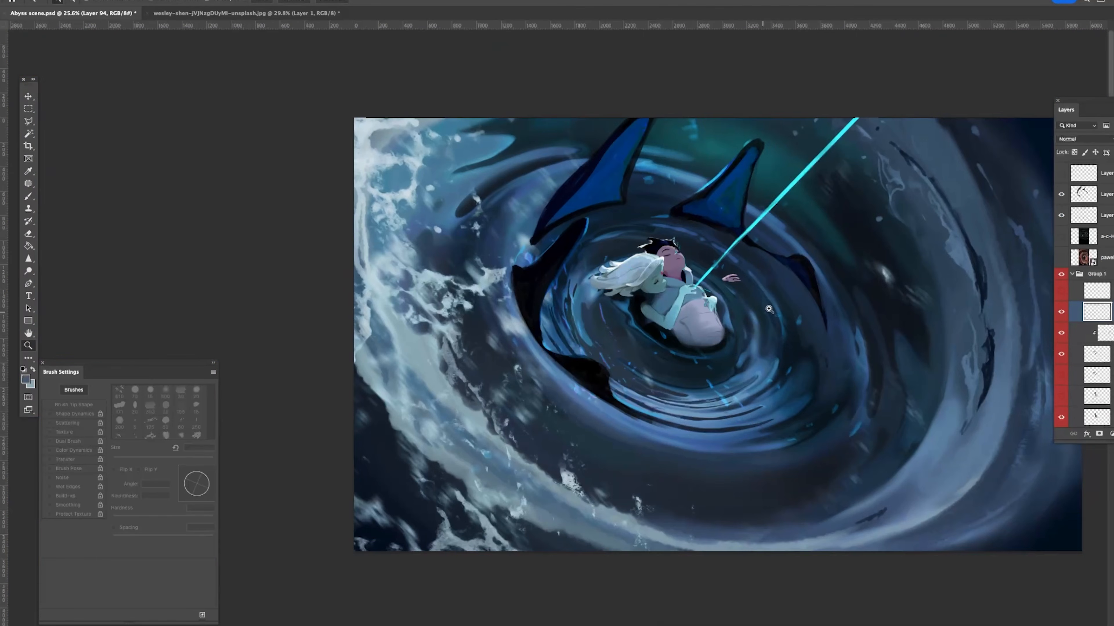
# Step: Apply a second Levels adjustment to the hair highlights, lowering the white input slightly
pyautogui.hotkey('ctrl', 'l')
pyautogui.moveTo(1090, 212); pyautogui.dragTo(1079, 212)
pyautogui.press('Return')
pyautogui.moveTo(806, 308); pyautogui.dragTo(706, 306)
pyautogui.press('z')
pyautogui.click(706, 306)
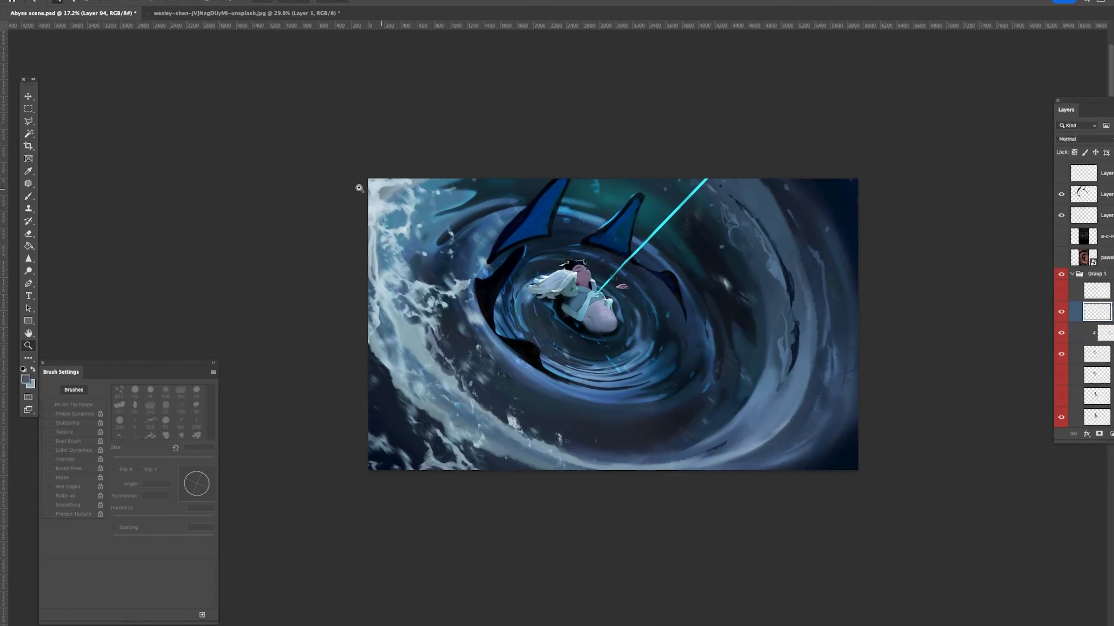
# Step: Show and select Layer 92, the hidden layer of pale ripple highlights around the whirlpool
pyautogui.press('v')
pyautogui.keyDown('ctrl'); pyautogui.click(622, 404); pyautogui.keyUp('ctrl')
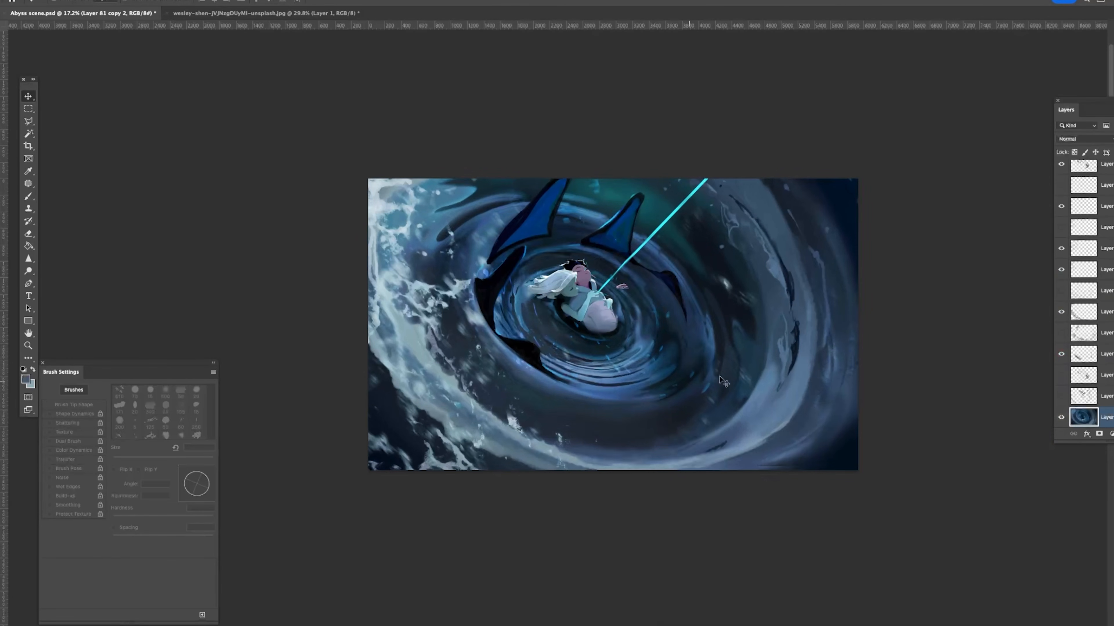
pyautogui.scroll(15, 1083, 267)
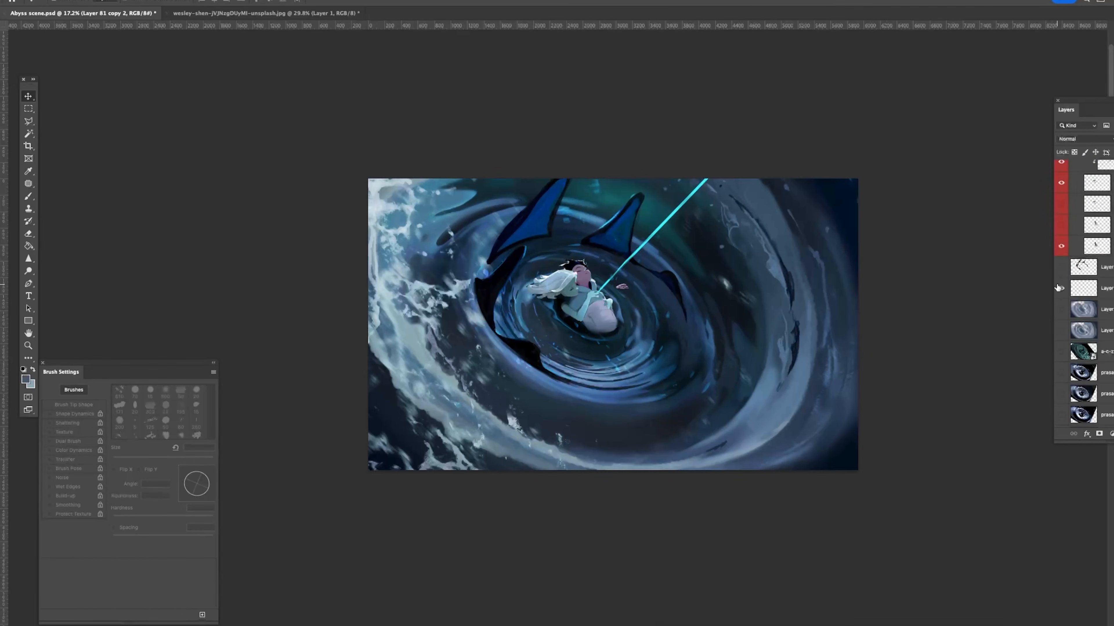
pyautogui.scroll(10, 1083, 290)
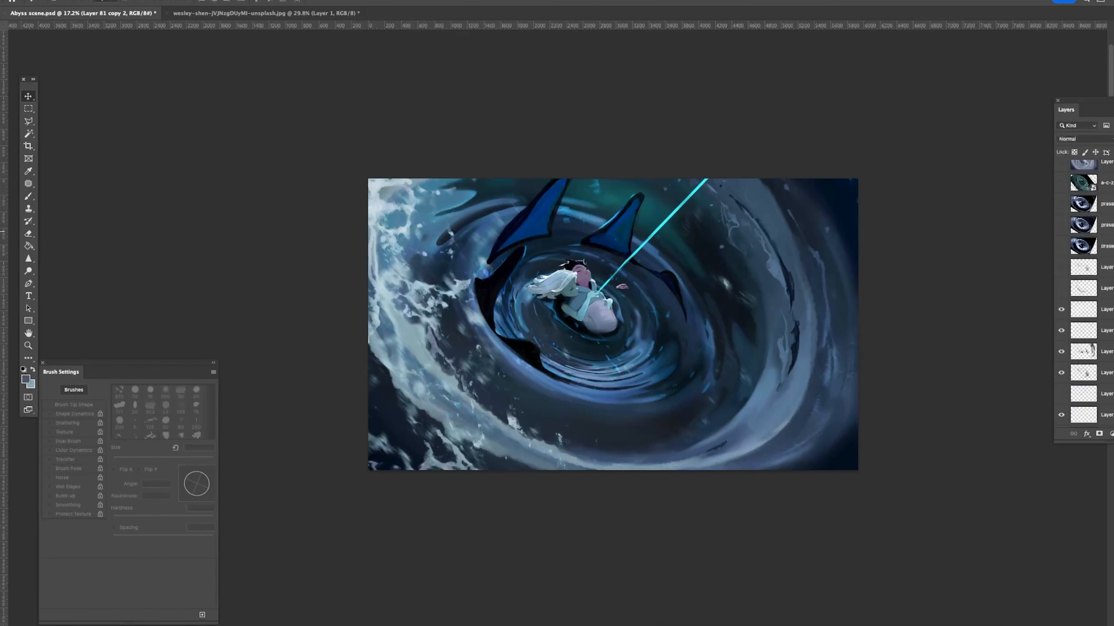
pyautogui.click(1058, 267)
pyautogui.click(1058, 267)
pyautogui.click(1058, 266)
pyautogui.click(1081, 266)
# Step: Add a Bevel & Emboss effect to the ripple highlights layer and adjust its structure settings
pyautogui.doubleClick(1112, 266)
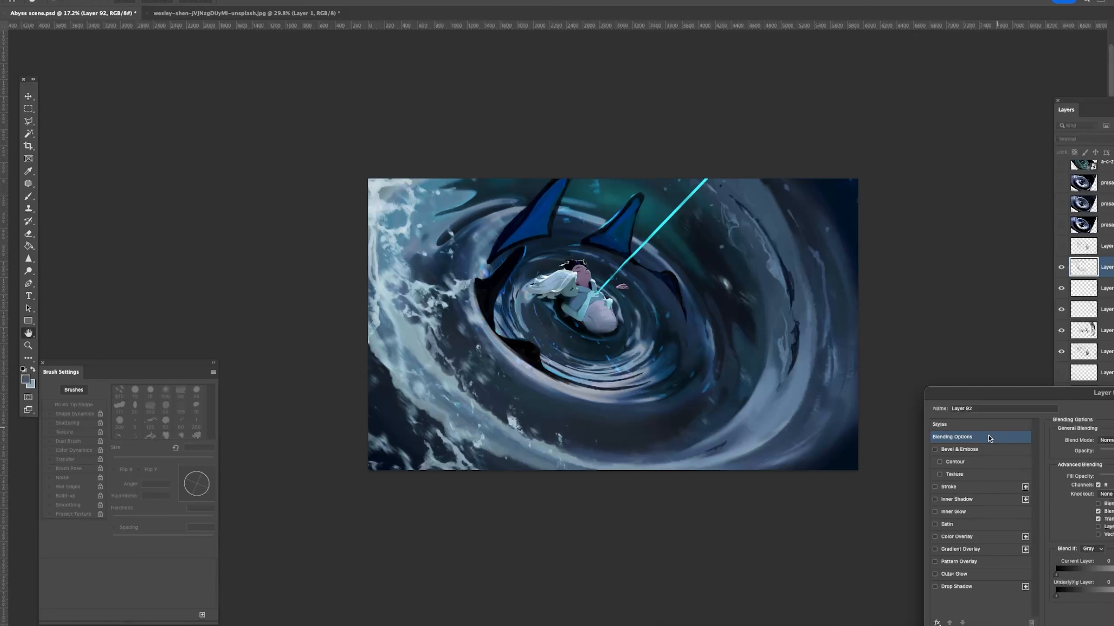
pyautogui.click(936, 450)
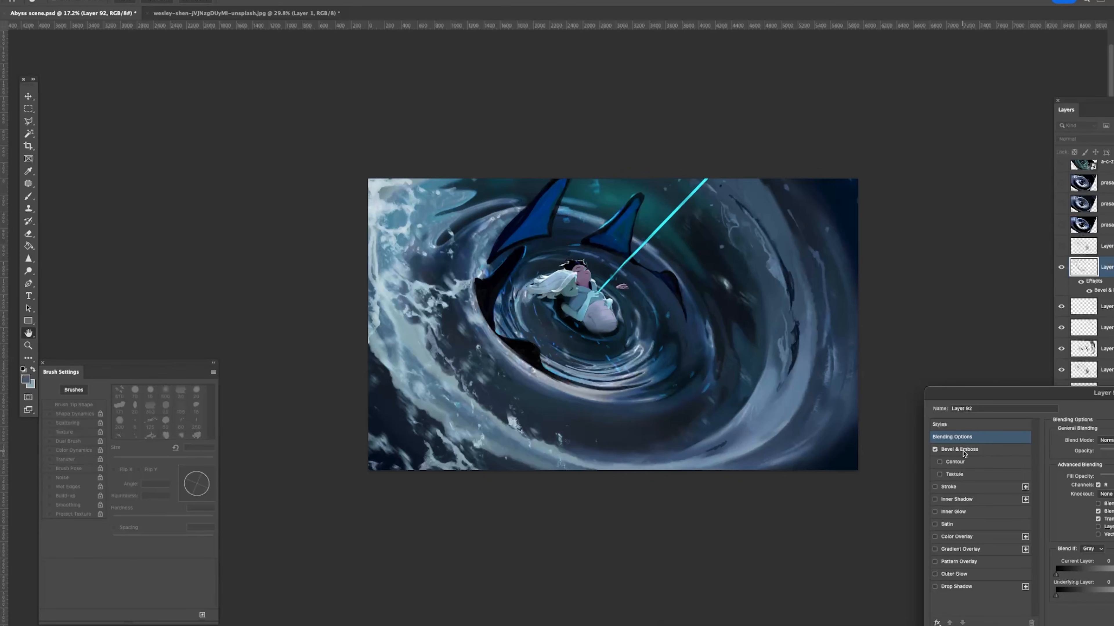
pyautogui.click(993, 449)
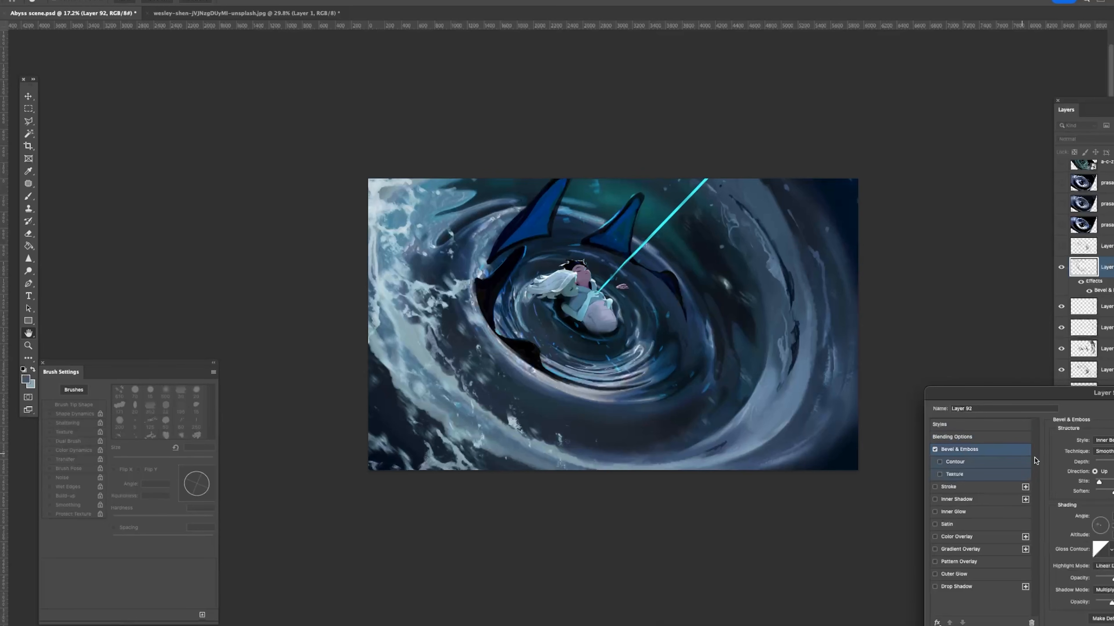
pyautogui.moveTo(1113, 463)
pyautogui.mouseDown()
pyautogui.moveTo(1094, 485)
pyautogui.moveTo(1104, 486)
pyautogui.mouseUp()
pyautogui.press('Return')
# Step: Compare the whirlpool with and without the bevel effect, and flip the canvas horizontally
pyautogui.press('super+z')
pyautogui.press('super+shift+z')
pyautogui.moveTo(684, 393); pyautogui.dragTo(720, 397)
pyautogui.press('super+z')
pyautogui.press('super+shift+z')
pyautogui.moveTo(803, 433); pyautogui.dragTo(754, 442)
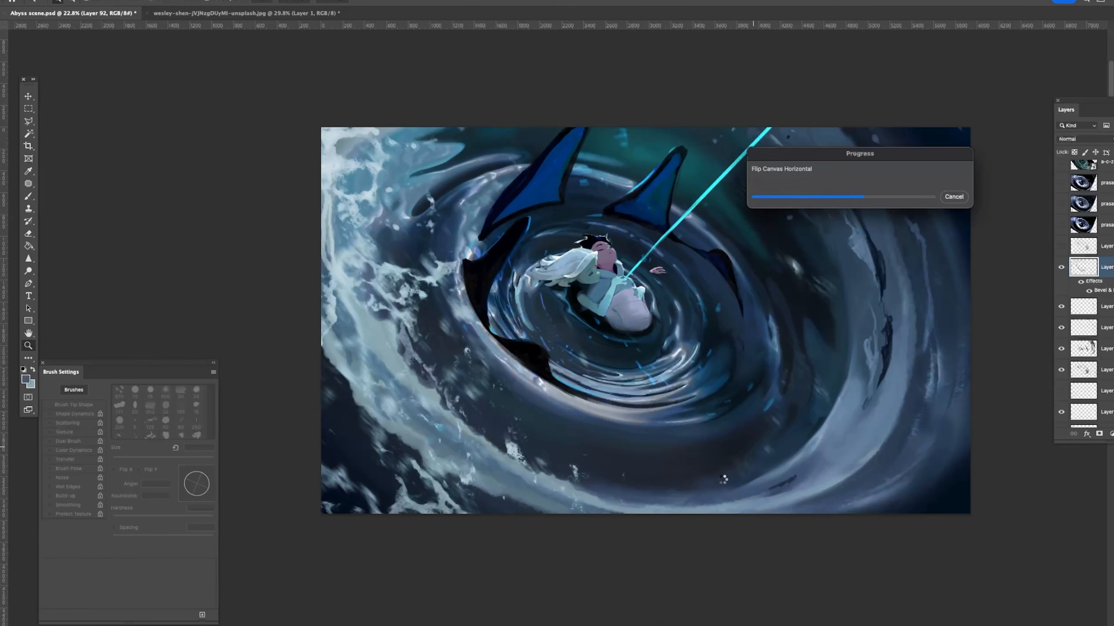
pyautogui.scroll(-2, 702, 431)
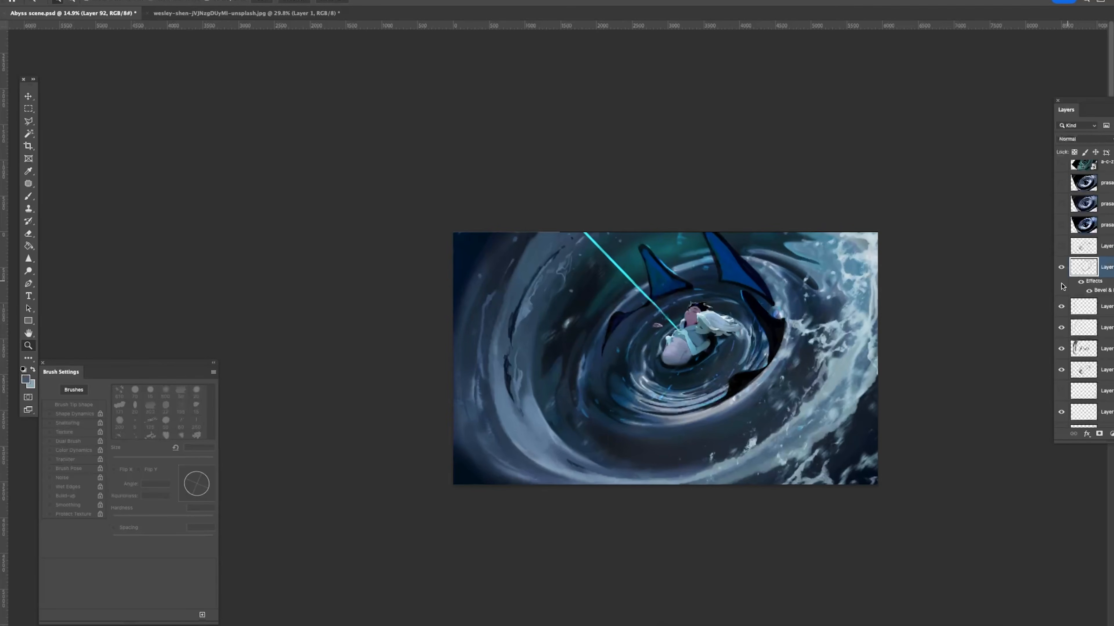
pyautogui.press('super+m')
pyautogui.moveTo(988, 503); pyautogui.dragTo(950, 462)
pyautogui.press('Escape')
# Step: Brighten a duplicate of the ripple highlights layer with Levels by lowering the white input, keeping the original hidden
pyautogui.press('super+j')
pyautogui.click(1061, 306)
pyautogui.press('super+l')
pyautogui.moveTo(1089, 210); pyautogui.dragTo(1057, 214)
pyautogui.press('Escape')
# Step: Toggle the brightened ripple highlights to judge them against the whirlpool, and flip the canvas horizontally again
pyautogui.moveTo(785, 415)
pyautogui.mouseDown()
pyautogui.moveTo(759, 413)
pyautogui.moveTo(800, 407)
pyautogui.mouseUp()
pyautogui.click(1061, 267)
pyautogui.click(1061, 267)
pyautogui.moveTo(865, 332); pyautogui.dragTo(888, 338)
pyautogui.moveTo(899, 358); pyautogui.dragTo(872, 354)
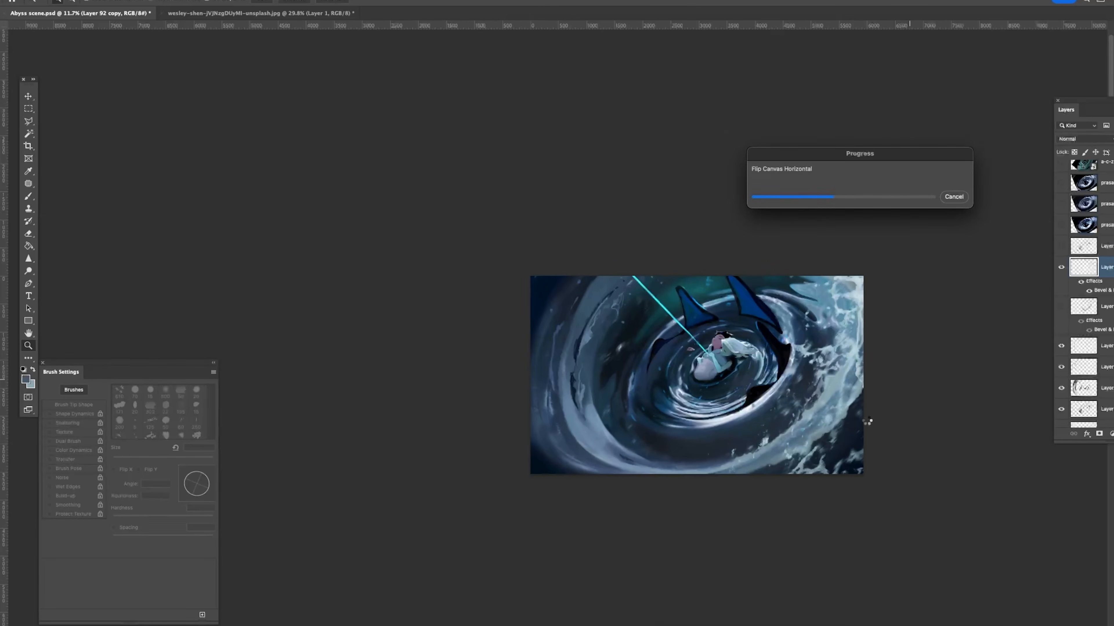
pyautogui.moveTo(851, 449); pyautogui.dragTo(893, 407)
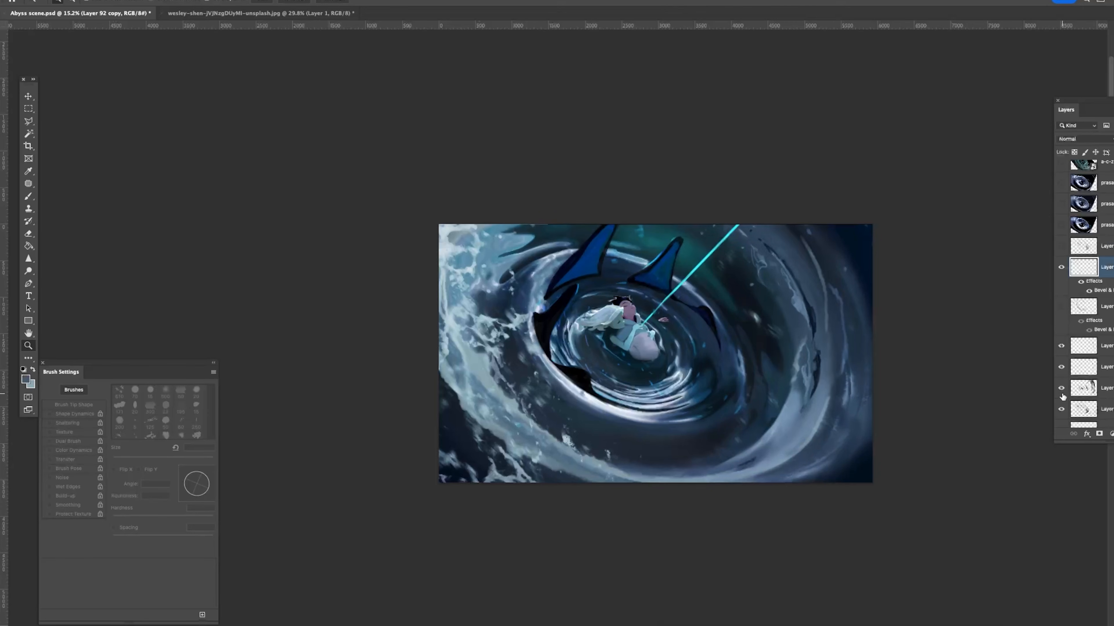
# Step: Select Layer 89, use the textured brush with the pale blue sampled from the foam, and enlarge it to more than 60 px
pyautogui.click(1088, 393)
pyautogui.press('b')
pyautogui.rightClick(810, 348)
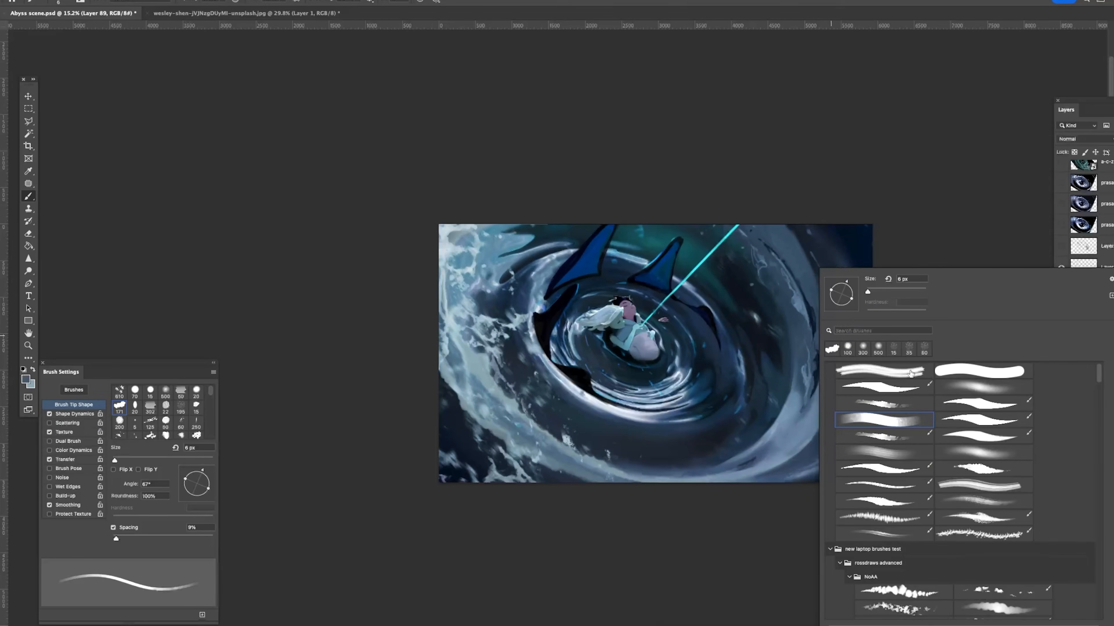
pyautogui.click(534, 393)
pyautogui.keyDown('alt'); pyautogui.click(470, 331); pyautogui.keyUp('alt')
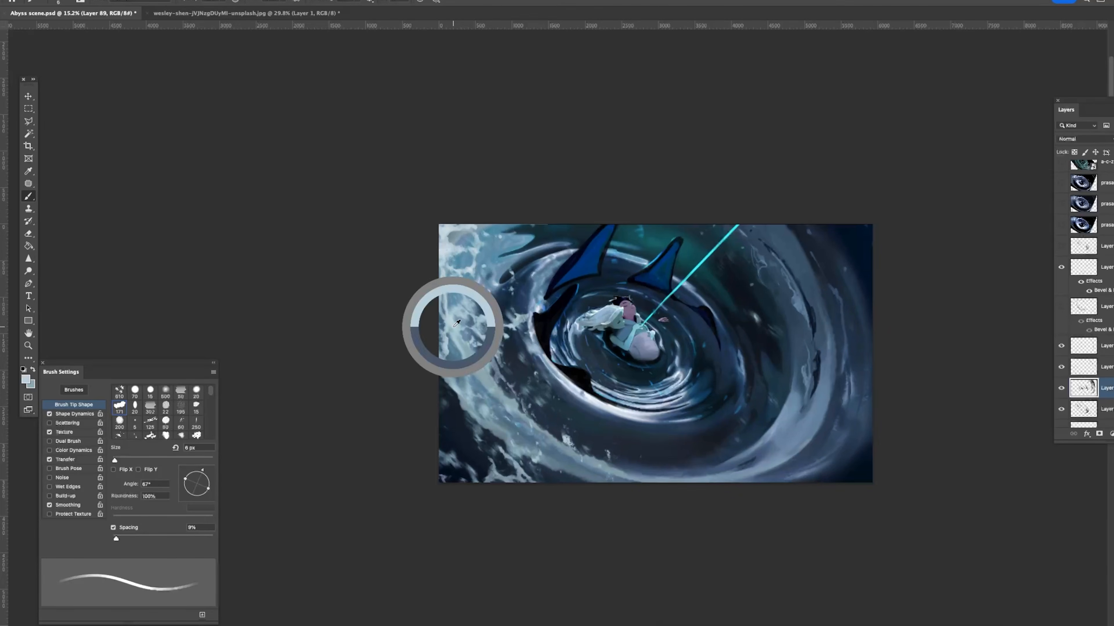
pyautogui.press(']')
pyautogui.press(']')
pyautogui.press(']')
pyautogui.press(']')
pyautogui.press(']')
pyautogui.press(']')
pyautogui.press(']')
pyautogui.press(']')
pyautogui.press(']')
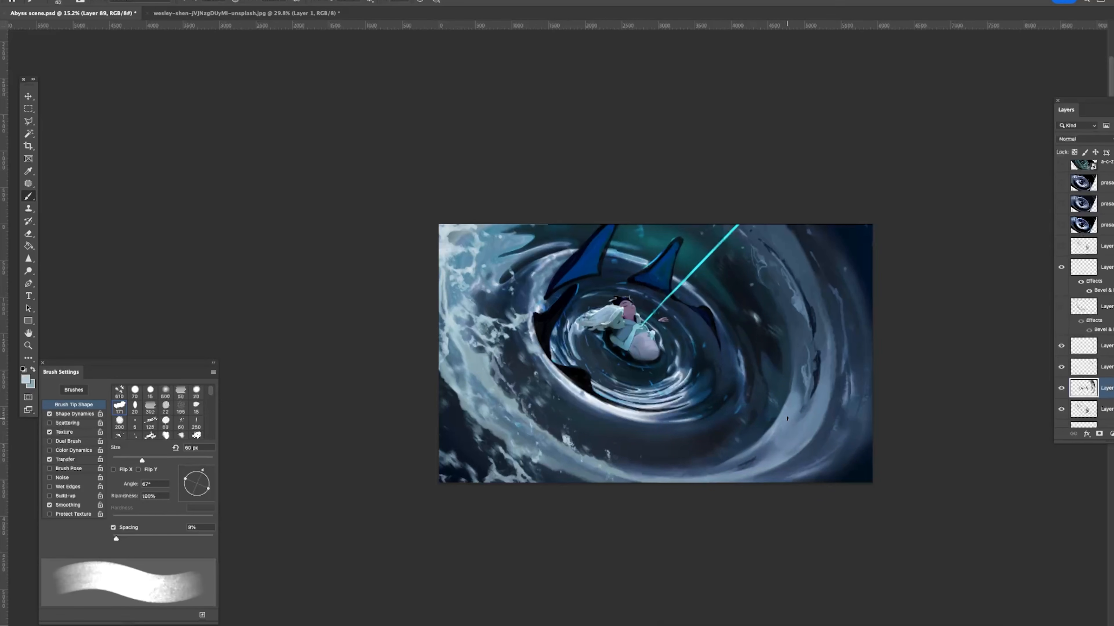
pyautogui.press(']')
pyautogui.press(']')
# Step: Try a broad pale-blue stroke along the whirlpool's right outer ring directly on Layer 89
pyautogui.moveTo(776, 426)
pyautogui.mouseDown()
pyautogui.moveTo(802, 399)
pyautogui.moveTo(783, 438)
pyautogui.moveTo(824, 405)
pyautogui.moveTo(834, 292)
pyautogui.mouseUp()
pyautogui.press('super+space')
pyautogui.press('Escape')
pyautogui.press('super+z')
pyautogui.press('super+z')
# Step: Create a new layer and paint pale-blue foam along the whirlpool's right outer ring with an 80 px textured brush
pyautogui.press('alt+shift+super+n')
pyautogui.press('[')
pyautogui.press('[')
pyautogui.press('[')
pyautogui.press('[')
pyautogui.press('[')
pyautogui.press('[')
pyautogui.moveTo(776, 434)
pyautogui.mouseDown()
pyautogui.moveTo(841, 356)
pyautogui.moveTo(820, 274)
pyautogui.mouseUp()
pyautogui.press('[')
pyautogui.press('super+z')
pyautogui.press('super+z')
pyautogui.moveTo(770, 433)
pyautogui.mouseDown()
pyautogui.moveTo(794, 409)
pyautogui.moveTo(786, 230)
pyautogui.mouseUp()
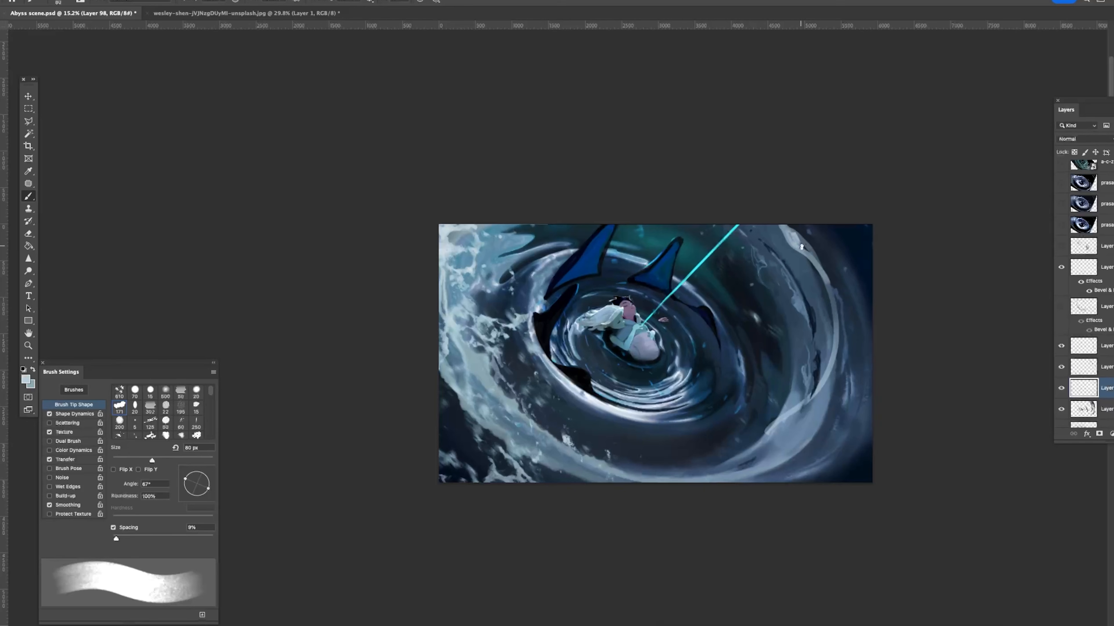
# Step: Extend the foam band over the upper right curve of the outer ring, redoing strokes until the arc follows the whirlpool
pyautogui.moveTo(707, 212); pyautogui.dragTo(793, 281)
pyautogui.press('super+z')
pyautogui.moveTo(744, 227); pyautogui.dragTo(813, 307)
pyautogui.press('super+z')
pyautogui.press('super+z')
pyautogui.moveTo(778, 243)
pyautogui.mouseDown()
pyautogui.moveTo(816, 334)
pyautogui.moveTo(829, 294)
pyautogui.mouseUp()
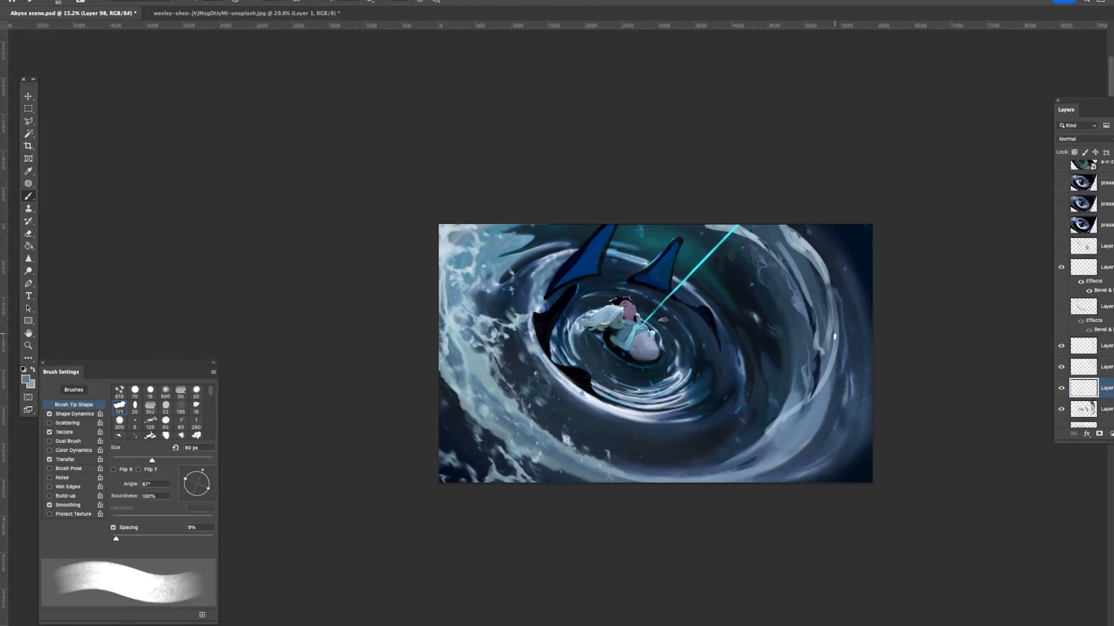
# Step: Erase the excess foam along the upper right arc of the outer ring with the textured eraser reduced to 175 px
pyautogui.press('e')
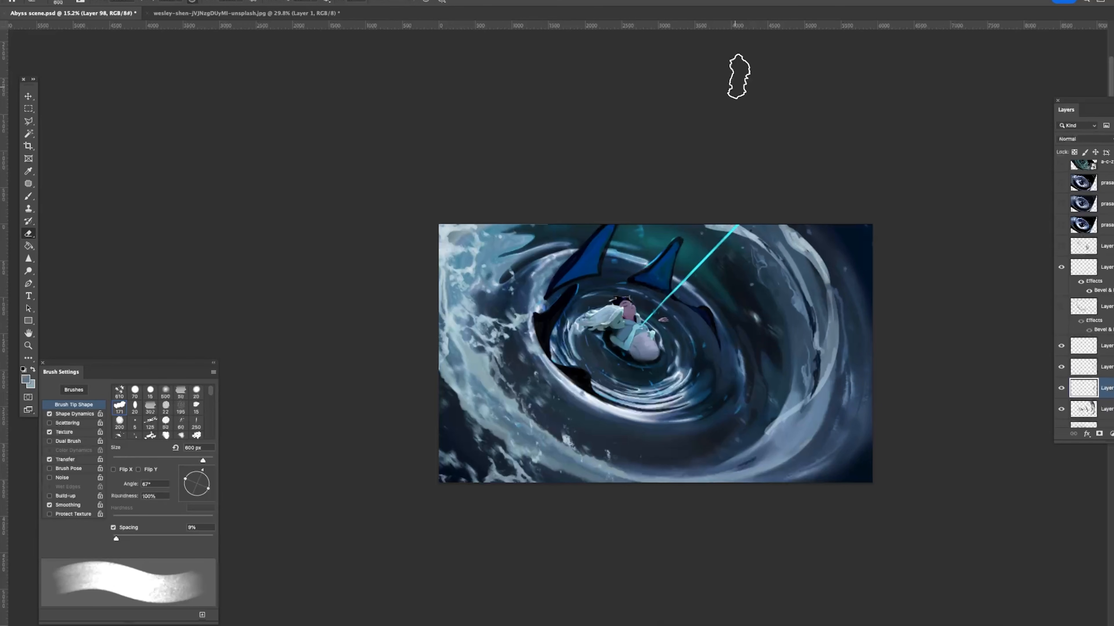
pyautogui.moveTo(773, 220)
pyautogui.mouseDown()
pyautogui.moveTo(832, 273)
pyautogui.moveTo(832, 337)
pyautogui.mouseUp()
pyautogui.moveTo(710, 227); pyautogui.dragTo(818, 293)
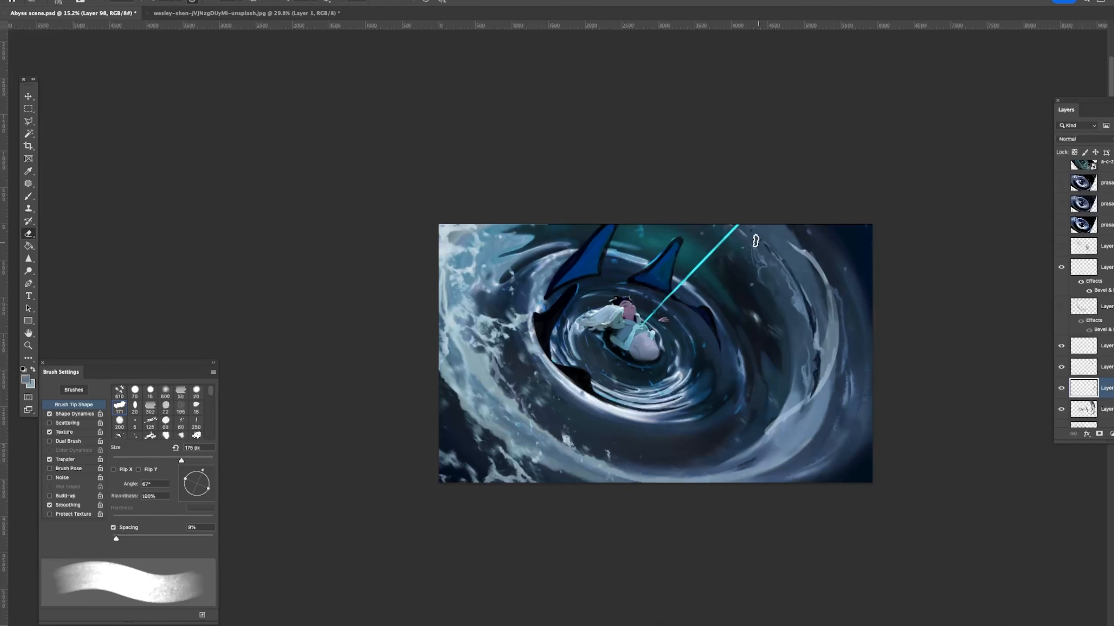
# Step: Rework the middle of the right ring's foam with sampled blue-grey strokes, trimming them with the eraser
pyautogui.press('b')
pyautogui.keyDown('alt'); pyautogui.click(829, 378); pyautogui.keyUp('alt')
pyautogui.moveTo(826, 369); pyautogui.dragTo(831, 326)
pyautogui.press('e')
pyautogui.press('b')
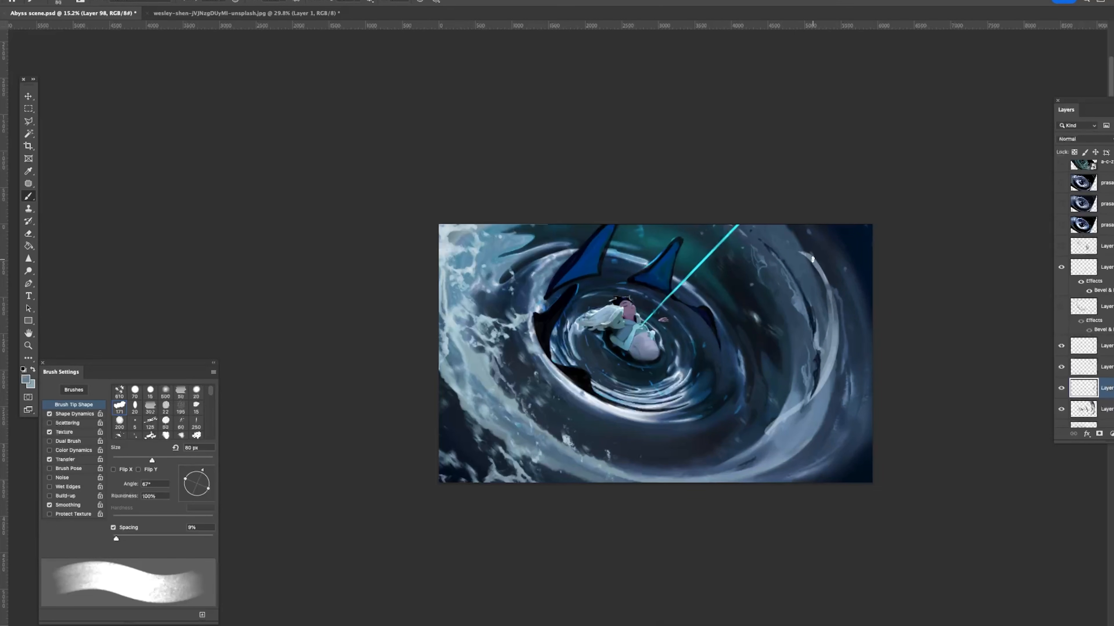
pyautogui.press('e')
pyautogui.press('b')
pyautogui.keyDown('alt'); pyautogui.click(830, 313); pyautogui.keyUp('alt')
pyautogui.moveTo(827, 343)
pyautogui.mouseDown()
pyautogui.moveTo(821, 268)
pyautogui.moveTo(822, 309)
pyautogui.mouseUp()
pyautogui.keyDown('alt'); pyautogui.click(835, 301); pyautogui.keyUp('alt')
pyautogui.press('e')
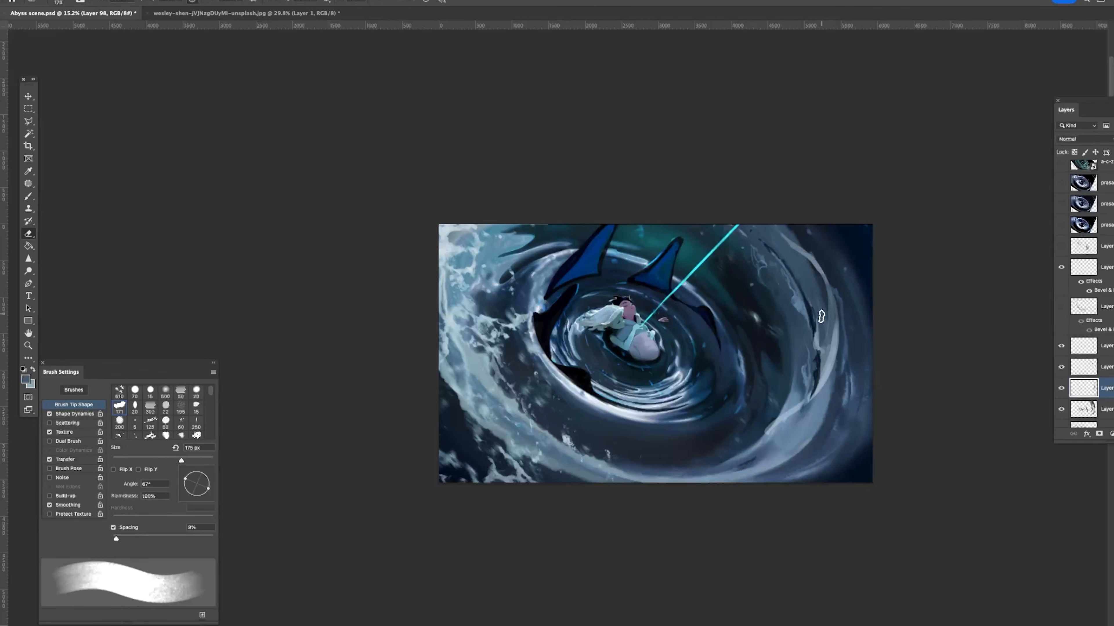
# Step: Thin the outer ring's upper foam with the eraser and retouch its lower part with sampled blue tones
pyautogui.press('b')
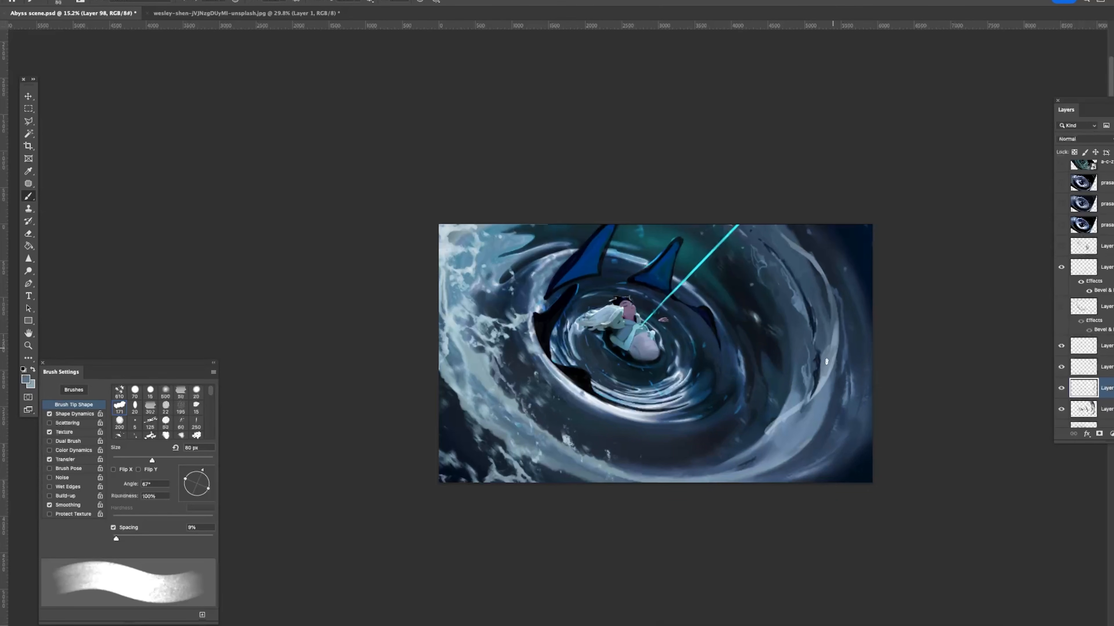
pyautogui.press('e')
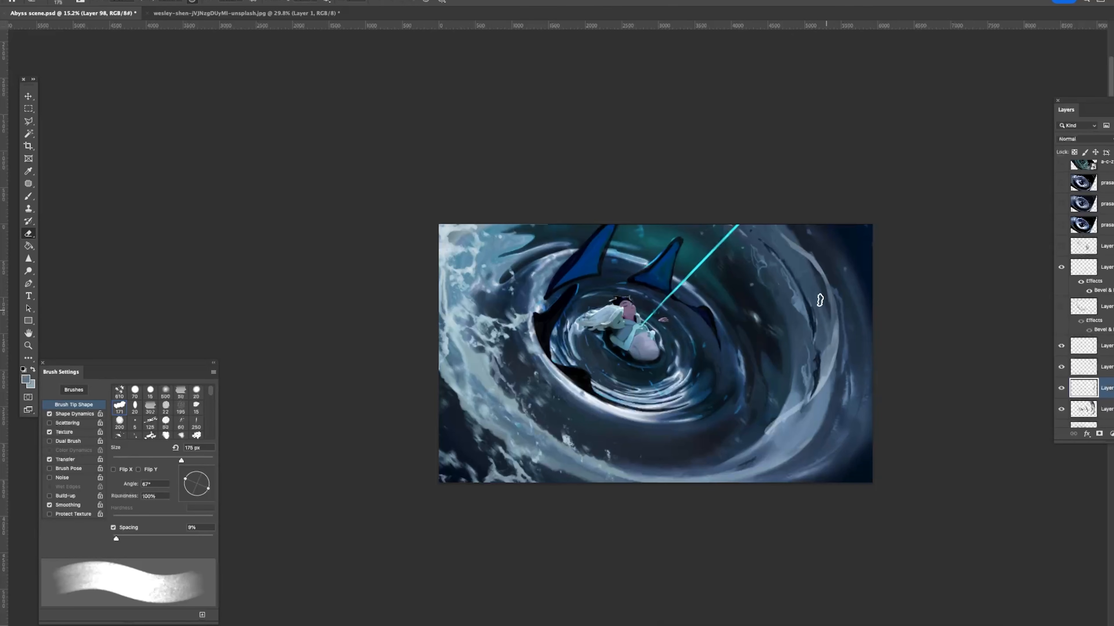
pyautogui.press('b')
pyautogui.keyDown('alt'); pyautogui.click(824, 375); pyautogui.keyUp('alt')
pyautogui.press('e')
pyautogui.moveTo(803, 236); pyautogui.dragTo(820, 253)
pyautogui.press('b')
pyautogui.keyDown('alt'); pyautogui.click(831, 354); pyautogui.keyUp('alt')
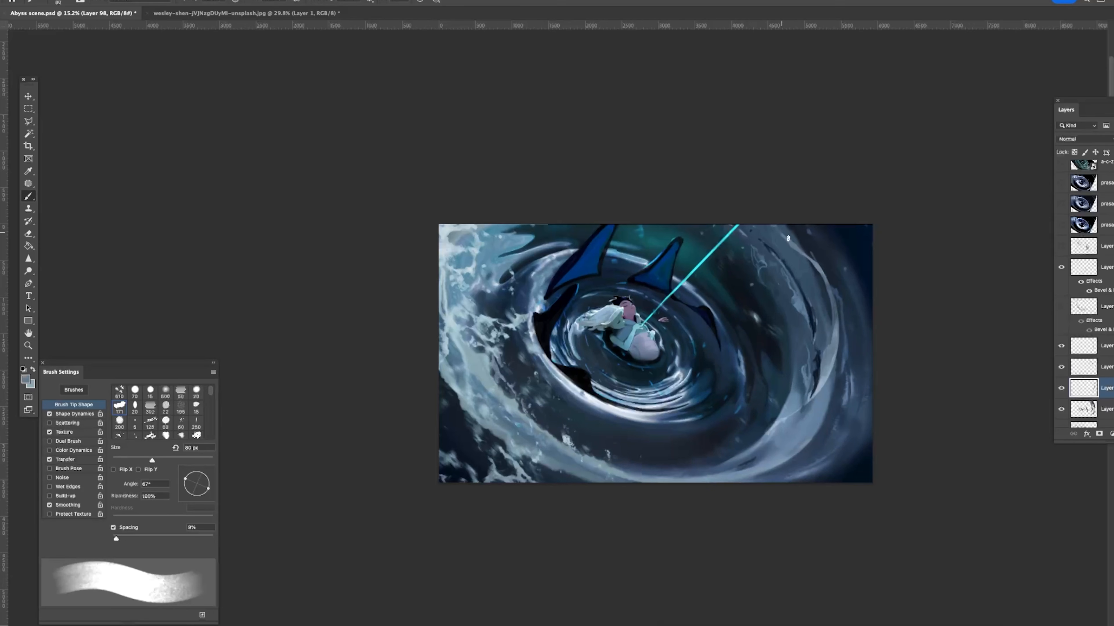
# Step: Flip the canvas horizontally and brighten the new foam stroke layer with Levels
pyautogui.press('z')
pyautogui.moveTo(851, 262); pyautogui.dragTo(859, 235)
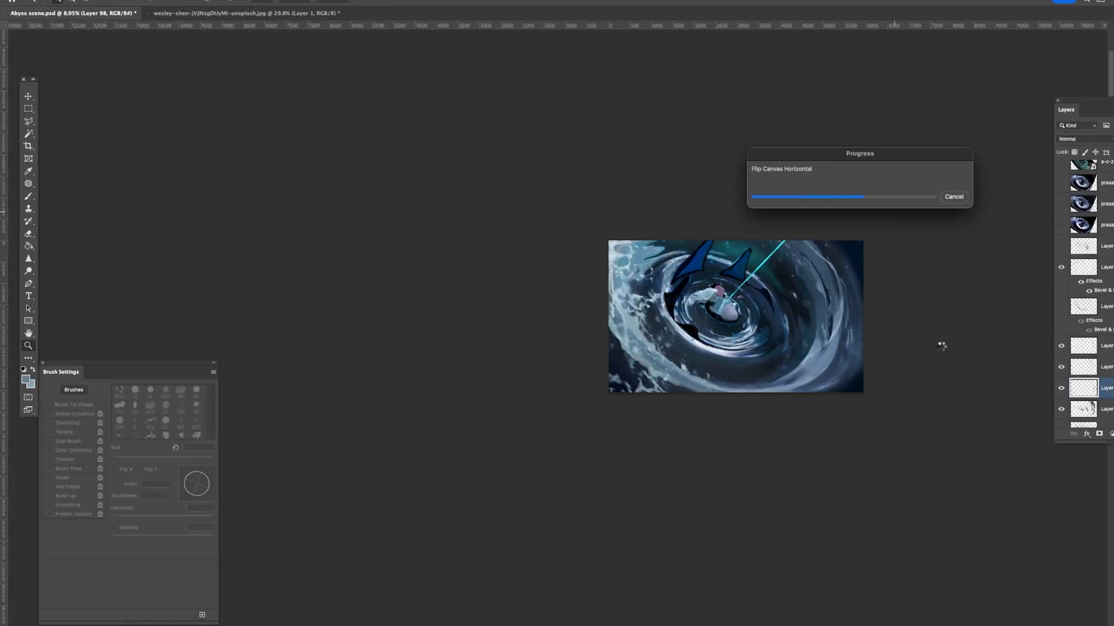
pyautogui.moveTo(623, 299); pyautogui.dragTo(645, 289)
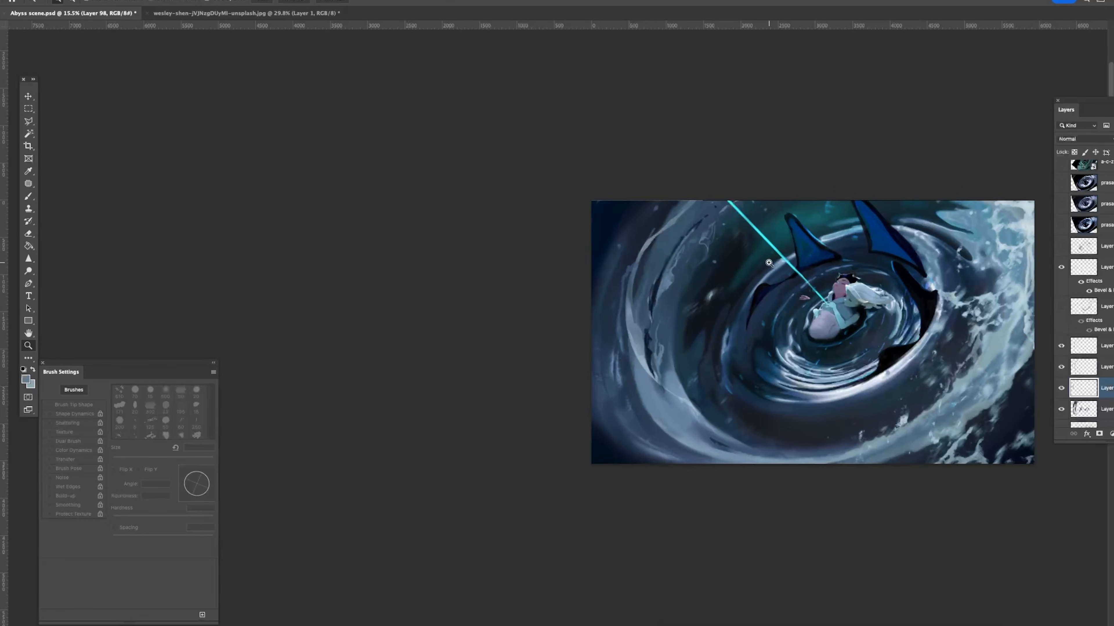
pyautogui.press('super+l')
pyautogui.moveTo(1071, 209); pyautogui.dragTo(1064, 211)
pyautogui.press('Return')
# Step: Erase parts of the brightened foam along the inner edge of the left outer ring
pyautogui.press('e')
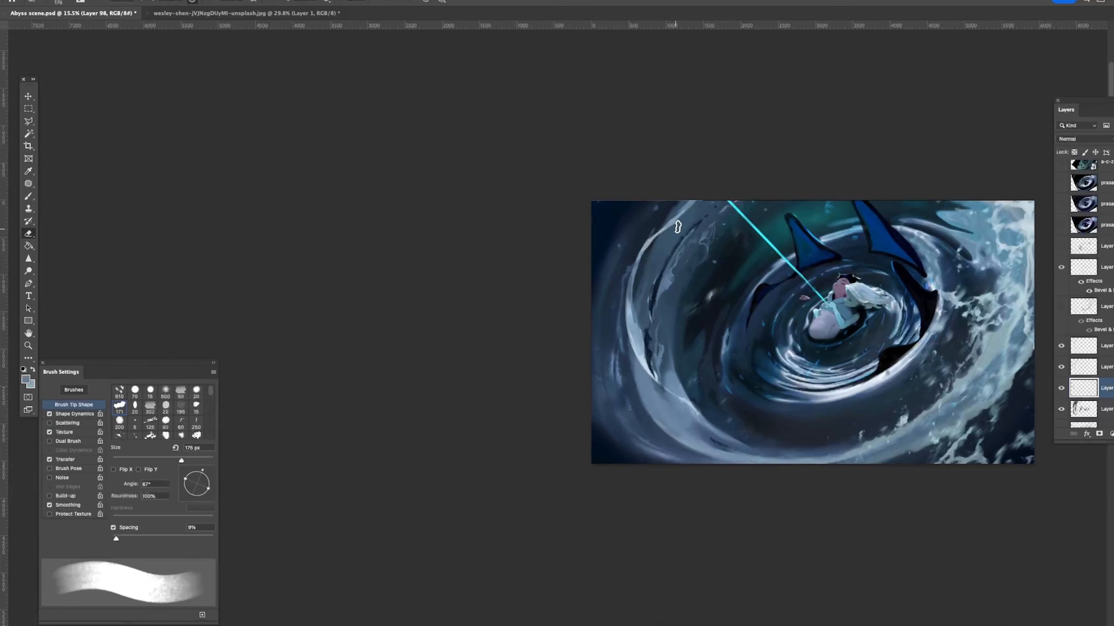
pyautogui.moveTo(638, 318); pyautogui.dragTo(652, 376)
pyautogui.moveTo(643, 333); pyautogui.dragTo(658, 388)
pyautogui.press('b')
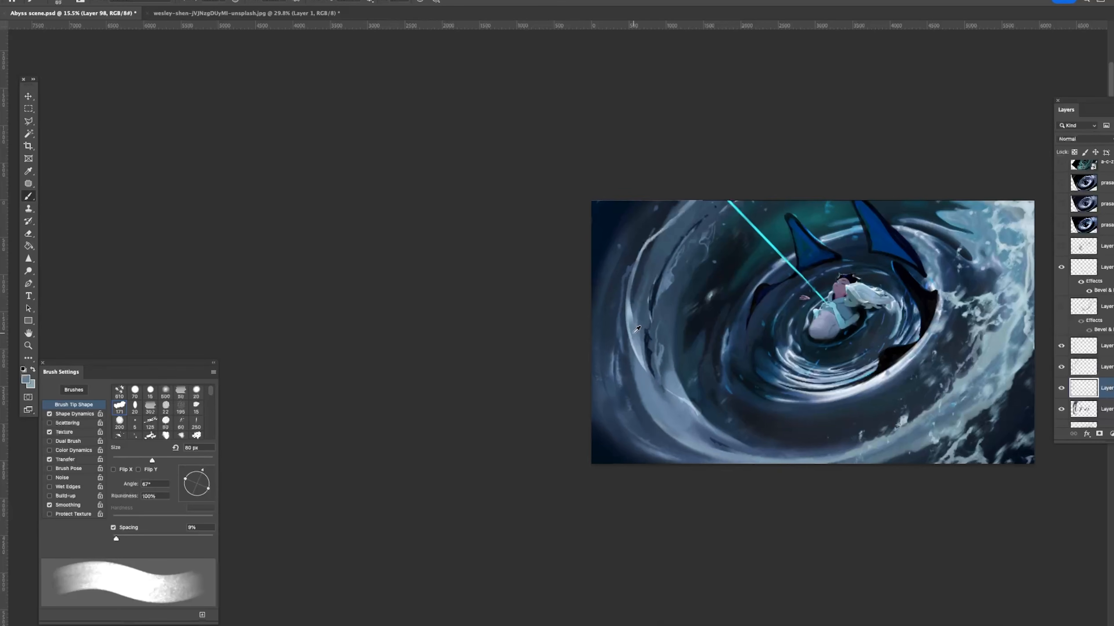
# Step: Try adding long, lighter sampled strokes along the left outer ring with the textured brush
pyautogui.moveTo(627, 304); pyautogui.dragTo(672, 418)
pyautogui.press('super+z')
pyautogui.keyDown('alt'); pyautogui.click(633, 313); pyautogui.keyUp('alt')
pyautogui.moveTo(638, 326)
pyautogui.mouseDown()
pyautogui.moveTo(644, 297)
pyautogui.moveTo(651, 242)
pyautogui.mouseUp()
pyautogui.press('super+z')
pyautogui.press('[')
pyautogui.moveTo(646, 333)
pyautogui.mouseDown()
pyautogui.moveTo(648, 302)
pyautogui.moveTo(701, 205)
pyautogui.mouseUp()
pyautogui.press('super+z')
# Step: Erase a little more of the foam highlight at the middle of the left outer ring
pyautogui.press('e')
pyautogui.press('super+z')
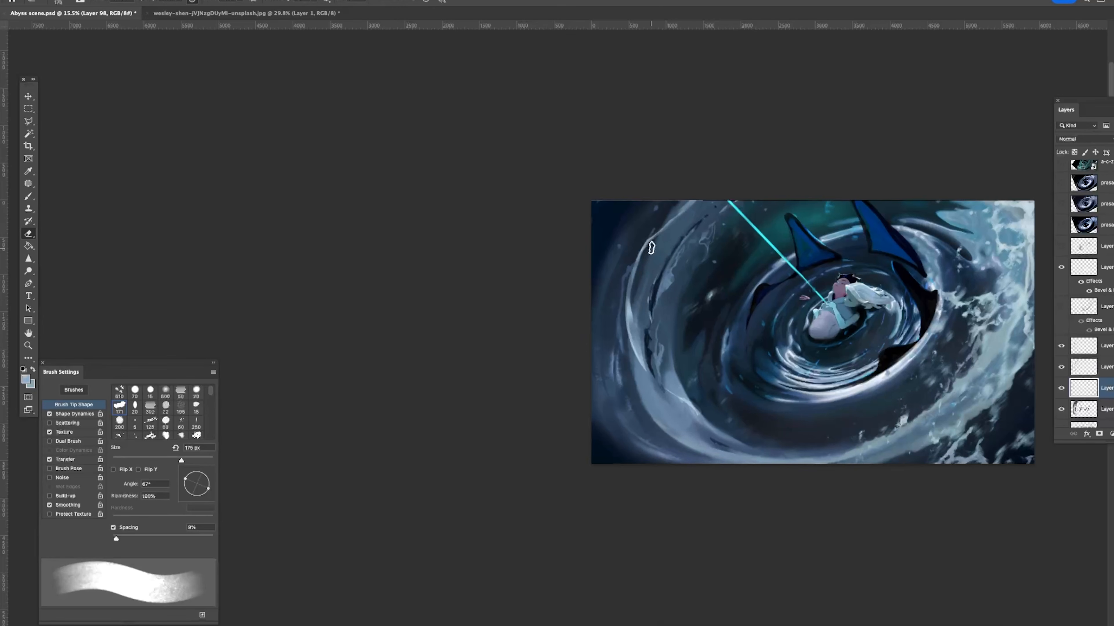
pyautogui.moveTo(633, 315); pyautogui.dragTo(633, 337)
# Step: Try repositioning and rotating the foam stroke layer over the whirlpool with Free Transform
pyautogui.keyDown('alt'); pyautogui.keyDown('super'); pyautogui.click(659, 361); pyautogui.keyUp('super'); pyautogui.keyUp('alt')
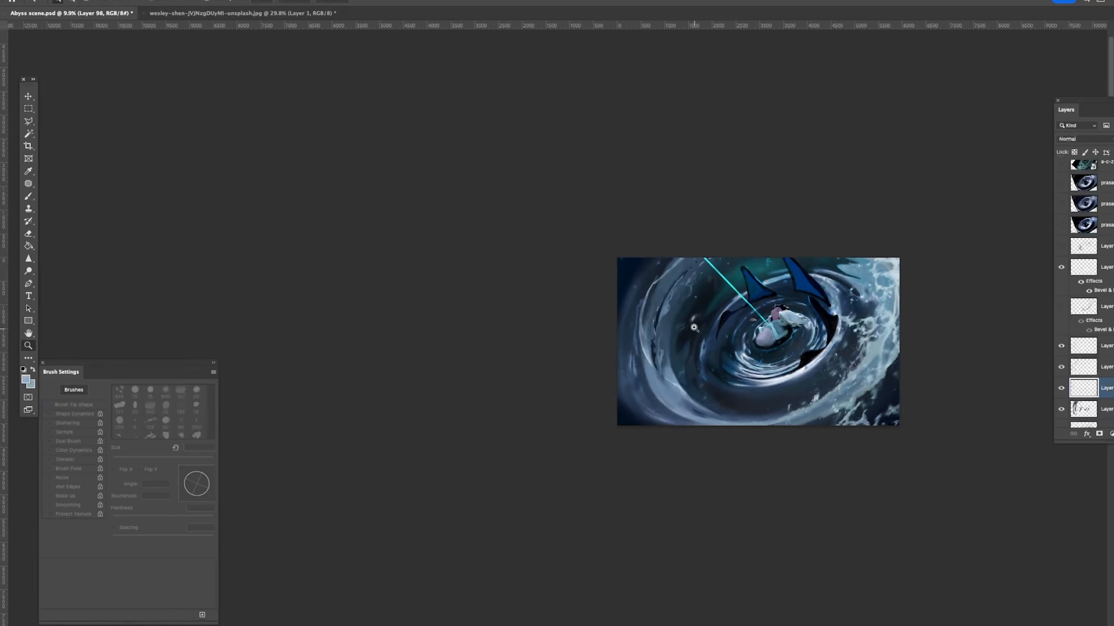
pyautogui.keyDown('super'); pyautogui.click(694, 330); pyautogui.keyUp('super')
pyautogui.moveTo(662, 244)
pyautogui.mouseDown()
pyautogui.moveTo(639, 291)
pyautogui.moveTo(715, 309)
pyautogui.moveTo(700, 309)
pyautogui.moveTo(717, 280)
pyautogui.mouseUp()
pyautogui.press('super+t')
pyautogui.press('Return')
pyautogui.press('super+t')
pyautogui.moveTo(785, 219); pyautogui.dragTo(809, 259)
pyautogui.moveTo(762, 259); pyautogui.dragTo(753, 285)
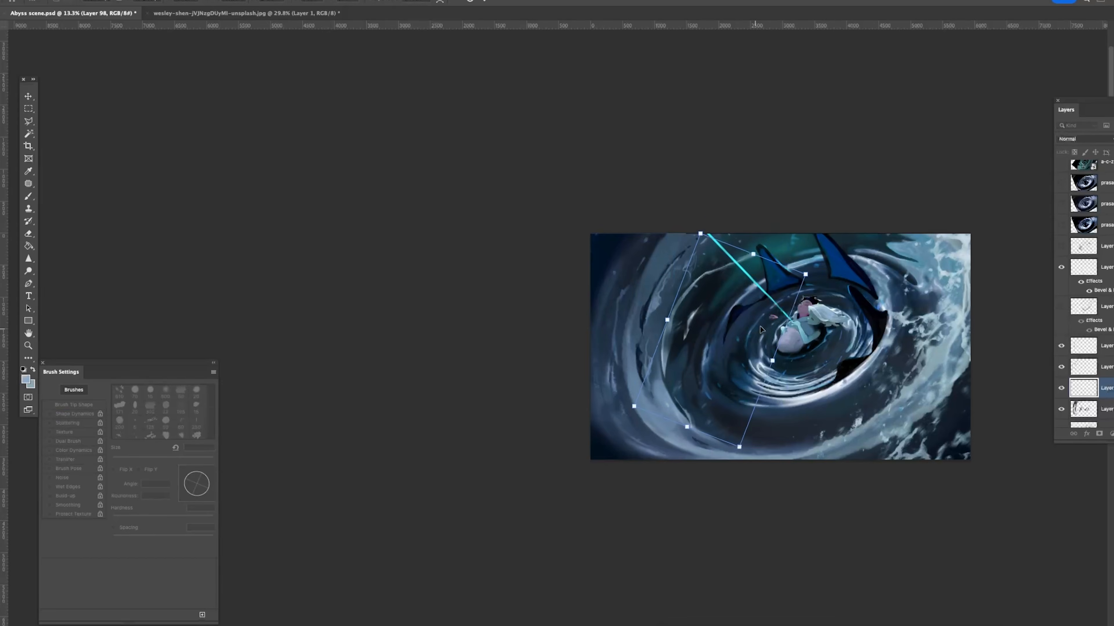
pyautogui.press('Return')
pyautogui.press('super+z')
pyautogui.press('super+z')
# Step: Hide the Layer 98 foam strokes after comparing the whirlpool with and without them, and check Layer 89 the same way
pyautogui.click(1061, 389)
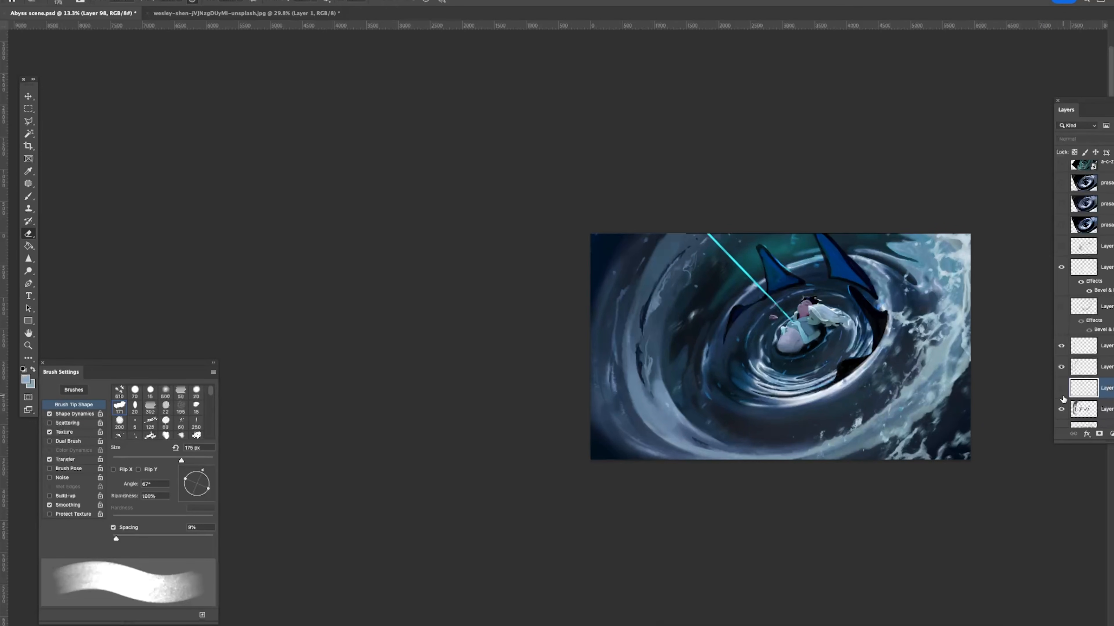
pyautogui.click(1062, 390)
pyautogui.click(1062, 390)
pyautogui.click(1061, 410)
pyautogui.click(1061, 410)
# Step: Select Layer 89 with a soft round brush at 250 px, and flip the canvas back horizontally
pyautogui.click(1087, 410)
pyautogui.press('b')
pyautogui.rightClick(749, 296)
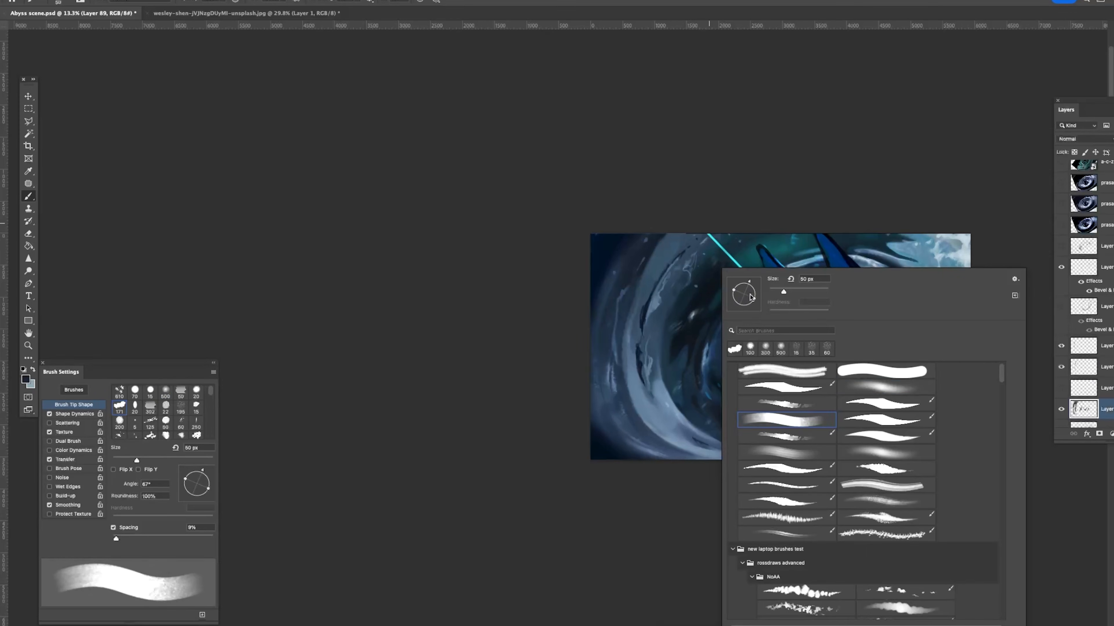
pyautogui.doubleClick(867, 388)
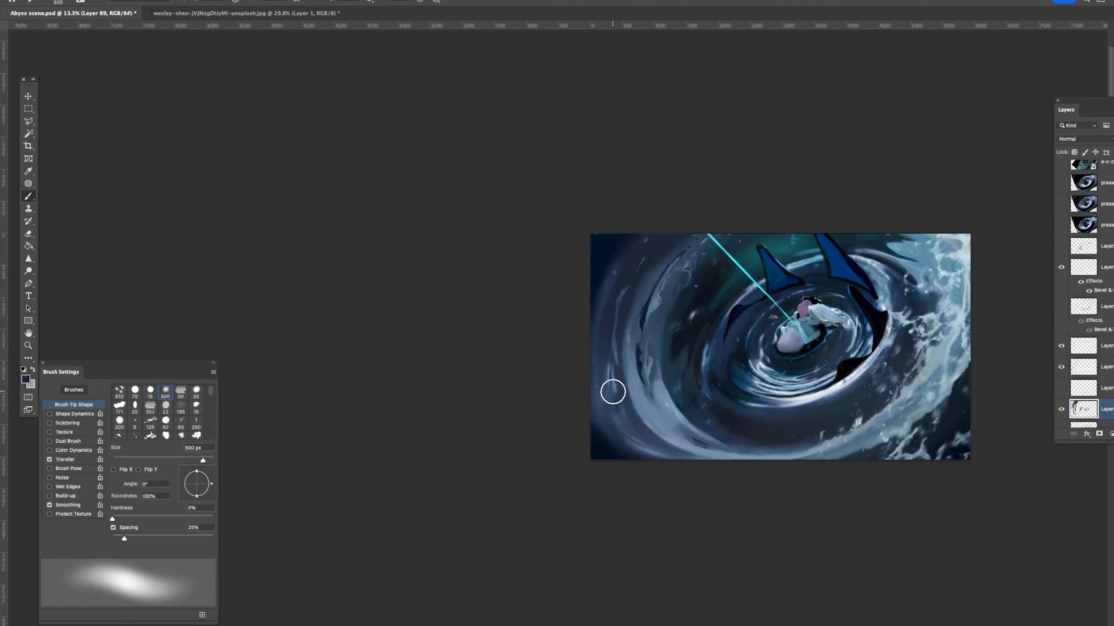
pyautogui.press('[')
pyautogui.press('[')
pyautogui.press('[')
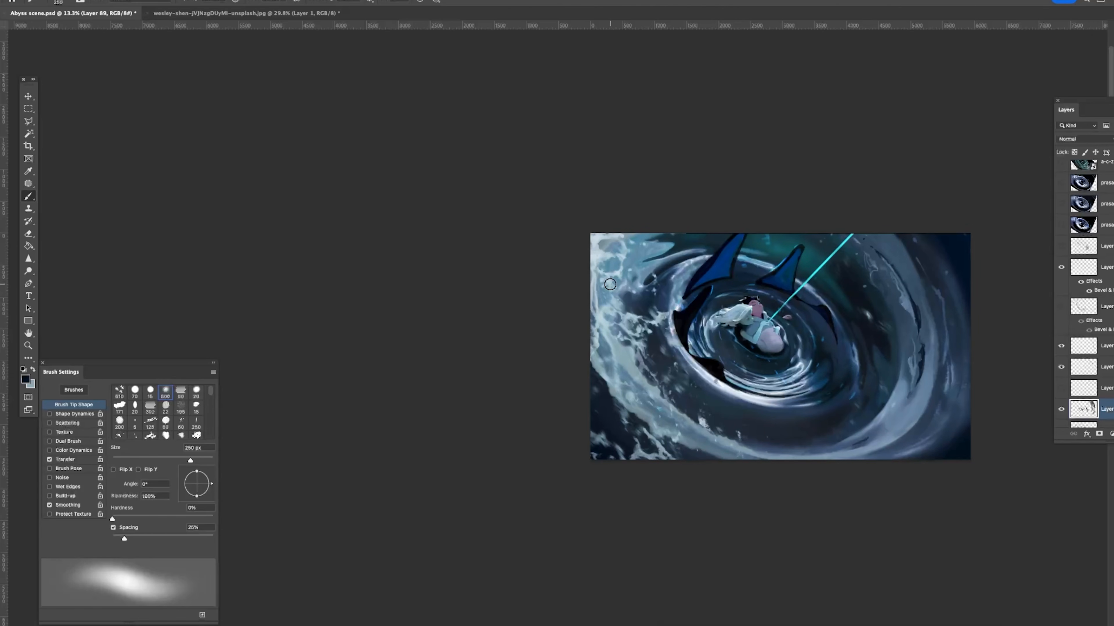
pyautogui.moveTo(737, 343); pyautogui.dragTo(658, 332)
pyautogui.click(1060, 409)
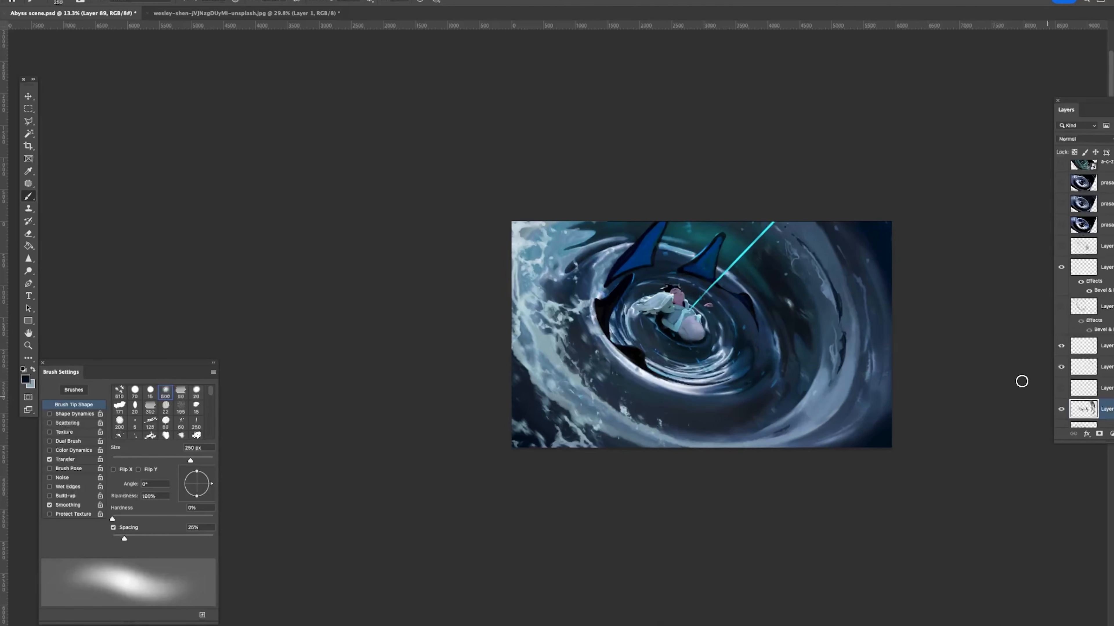
# Step: Try an 800 px soft stroke of sampled blue down the whirlpool's right outer edge
pyautogui.press(']')
pyautogui.press(']')
pyautogui.press(']')
pyautogui.press(']')
pyautogui.press(']')
pyautogui.press(']')
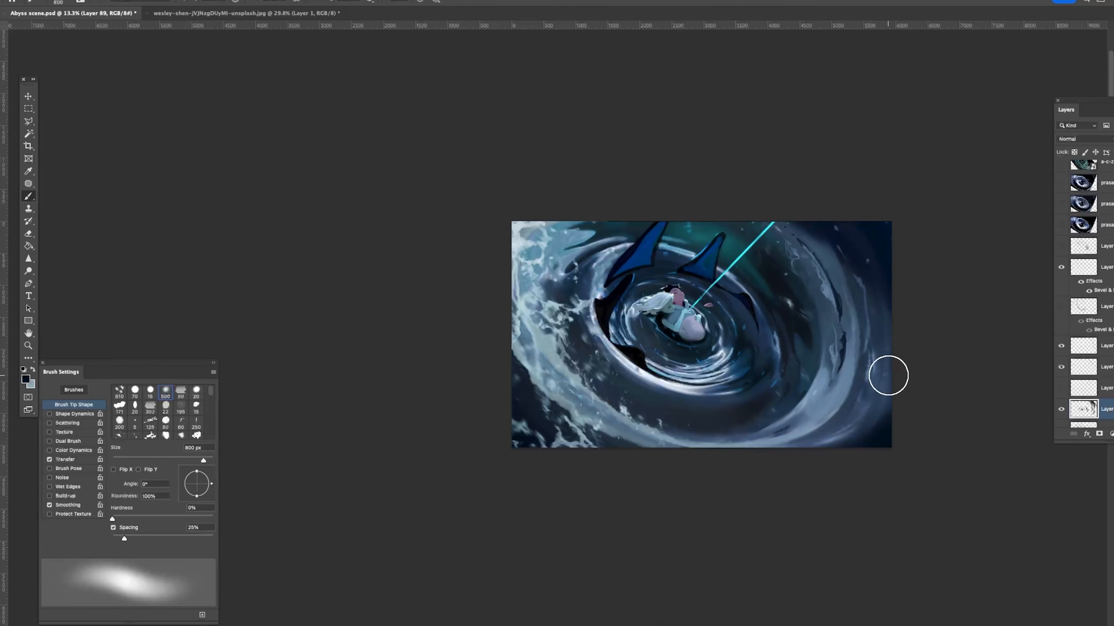
pyautogui.keyDown('alt'); pyautogui.click(842, 268); pyautogui.keyUp('alt')
pyautogui.moveTo(803, 217); pyautogui.dragTo(843, 414)
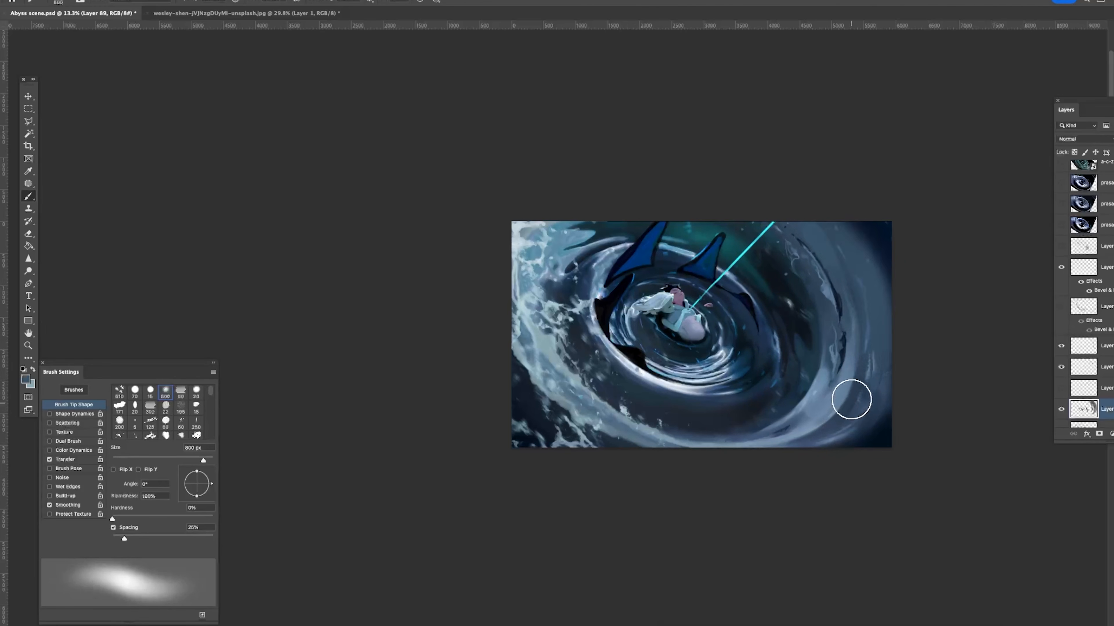
pyautogui.press('super+z')
# Step: Try softly darkening the right edge of the scene with the sampled dark blue, reducing the brush to 400 px
pyautogui.keyDown('alt'); pyautogui.click(872, 238); pyautogui.keyUp('alt')
pyautogui.moveTo(873, 260)
pyautogui.mouseDown()
pyautogui.moveTo(873, 415)
pyautogui.moveTo(893, 384)
pyautogui.moveTo(888, 315)
pyautogui.mouseUp()
pyautogui.press('[')
pyautogui.press('[')
pyautogui.press('[')
pyautogui.press('[')
pyautogui.press('super+z')
# Step: Try soft 400 px strokes around the lower right corner, using dark blue and a lighter blue sampled from the ring
pyautogui.moveTo(876, 410)
pyautogui.mouseDown()
pyautogui.moveTo(866, 426)
pyautogui.moveTo(877, 434)
pyautogui.mouseUp()
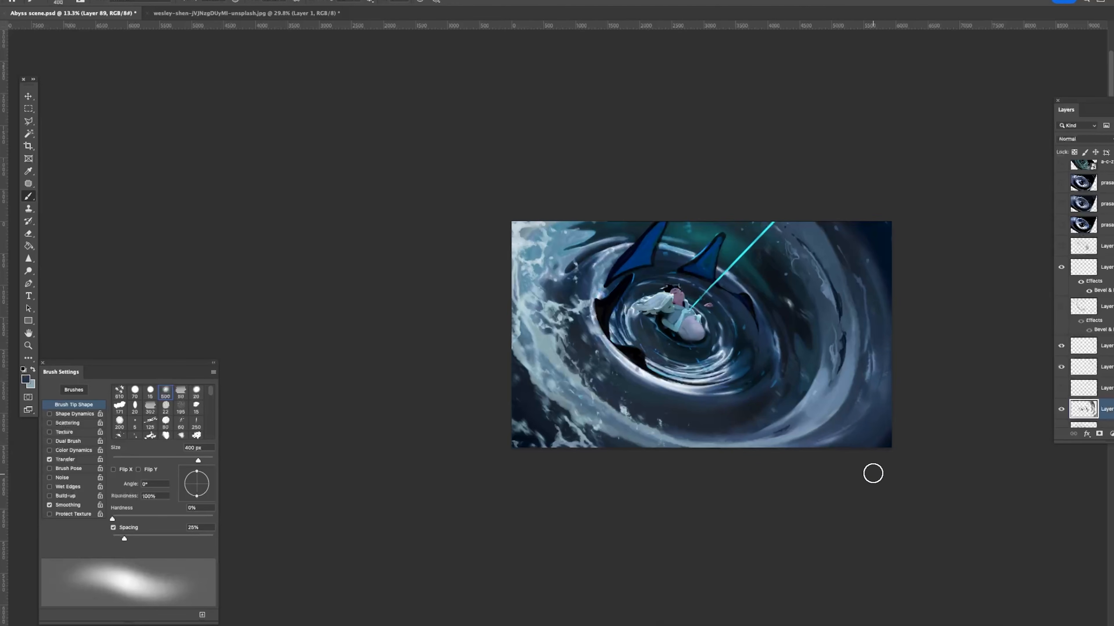
pyautogui.press('super+z')
pyautogui.keyDown('alt'); pyautogui.click(871, 422); pyautogui.keyUp('alt')
pyautogui.keyDown('alt'); pyautogui.click(819, 414); pyautogui.keyUp('alt')
pyautogui.moveTo(838, 455); pyautogui.dragTo(878, 320)
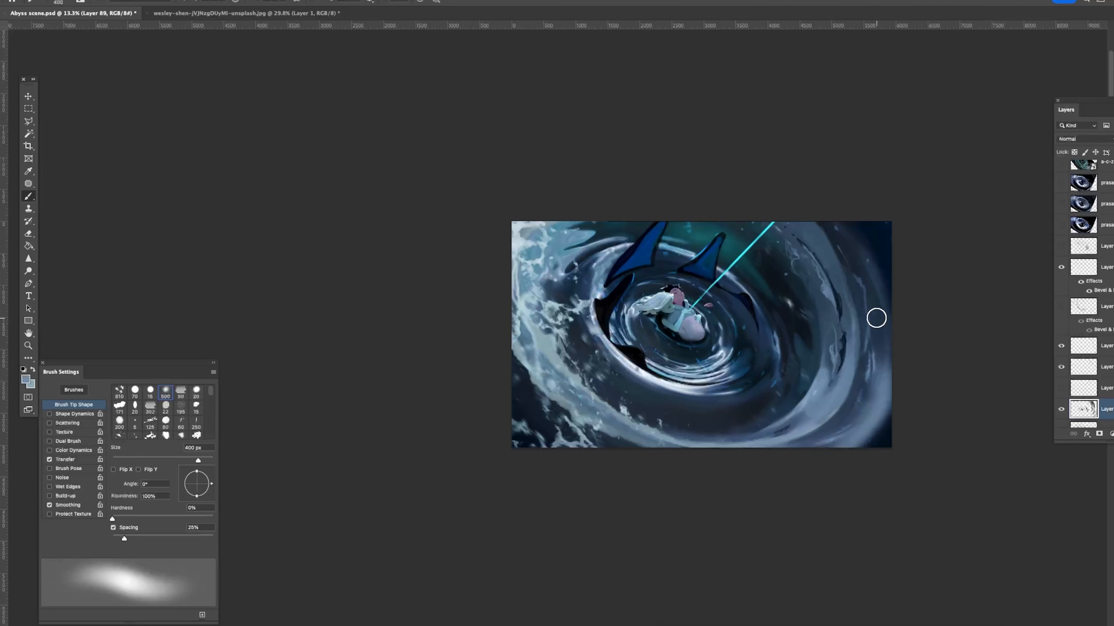
pyautogui.press('super+z')
# Step: Reduce the soft brush to 125 px and compare the scene with Layer 89 hidden and shown
pyautogui.press('[')
pyautogui.press('[')
pyautogui.press('[')
pyautogui.press('[')
pyautogui.press('[')
pyautogui.press('[')
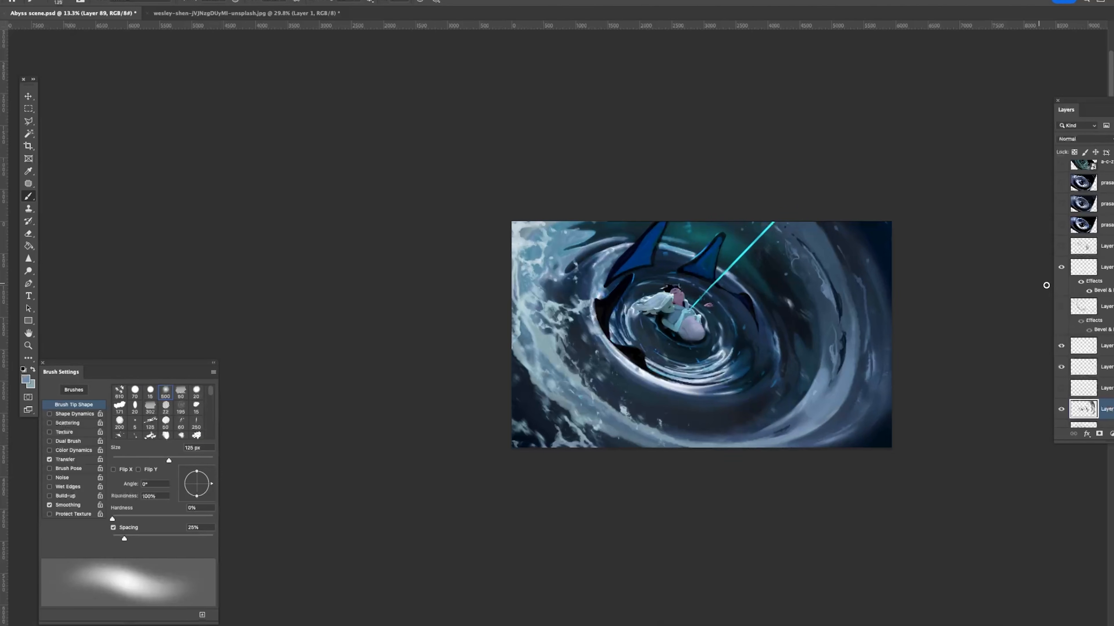
pyautogui.click(1057, 414)
pyautogui.click(1057, 413)
# Step: Try a soft horizontal stroke of sampled colour across the water around the central figures
pyautogui.keyDown('alt'); pyautogui.click(837, 230); pyautogui.keyUp('alt')
pyautogui.press(']')
pyautogui.press(']')
pyautogui.press(']')
pyautogui.press(']')
pyautogui.press(']')
pyautogui.keyDown('alt'); pyautogui.click(710, 232); pyautogui.keyUp('alt')
pyautogui.press(']')
pyautogui.press(']')
pyautogui.press(']')
pyautogui.press(']')
pyautogui.press('[')
pyautogui.press('[')
pyautogui.press('[')
pyautogui.press('[')
pyautogui.press('[')
pyautogui.press('[')
pyautogui.press('[')
pyautogui.press('[')
pyautogui.moveTo(658, 333); pyautogui.dragTo(732, 333)
pyautogui.hotkey('ctrl', 'z')
# Step: Try soft strokes along the lower right of the outer ring with a smaller brush and colours sampled from the water
pyautogui.keyDown('alt'); pyautogui.click(791, 283); pyautogui.keyUp('alt')
pyautogui.keyDown('alt'); pyautogui.click(732, 240); pyautogui.keyUp('alt')
pyautogui.press('[')
pyautogui.press('[')
pyautogui.press('[')
pyautogui.press('[')
pyautogui.press('[')
pyautogui.keyDown('alt'); pyautogui.click(789, 285); pyautogui.keyUp('alt')
pyautogui.keyDown('alt'); pyautogui.click(598, 437); pyautogui.keyUp('alt')
pyautogui.press('super+z')
pyautogui.moveTo(794, 403); pyautogui.dragTo(819, 348)
pyautogui.press('super+z')
# Step: Check Layer 89 hidden and shown, and paint a soft stroke down the ring's right side in colours sampled from it
pyautogui.click(1061, 410)
pyautogui.click(1061, 410)
pyautogui.click(1060, 410)
pyautogui.click(1060, 410)
pyautogui.keyDown('alt'); pyautogui.click(850, 316); pyautogui.keyUp('alt')
pyautogui.keyDown('alt'); pyautogui.click(846, 298); pyautogui.keyUp('alt')
pyautogui.keyDown('alt'); pyautogui.click(850, 367); pyautogui.keyUp('alt')
pyautogui.moveTo(821, 241)
pyautogui.mouseDown()
pyautogui.moveTo(854, 344)
pyautogui.moveTo(844, 386)
pyautogui.mouseUp()
pyautogui.keyDown('alt'); pyautogui.click(850, 251); pyautogui.keyUp('alt')
pyautogui.keyDown('alt'); pyautogui.click(852, 257); pyautogui.keyUp('alt')
# Step: Try a white 100 px Mixer Brush stroke along the right side of the outer ring
pyautogui.hotkey('shift', 'b')
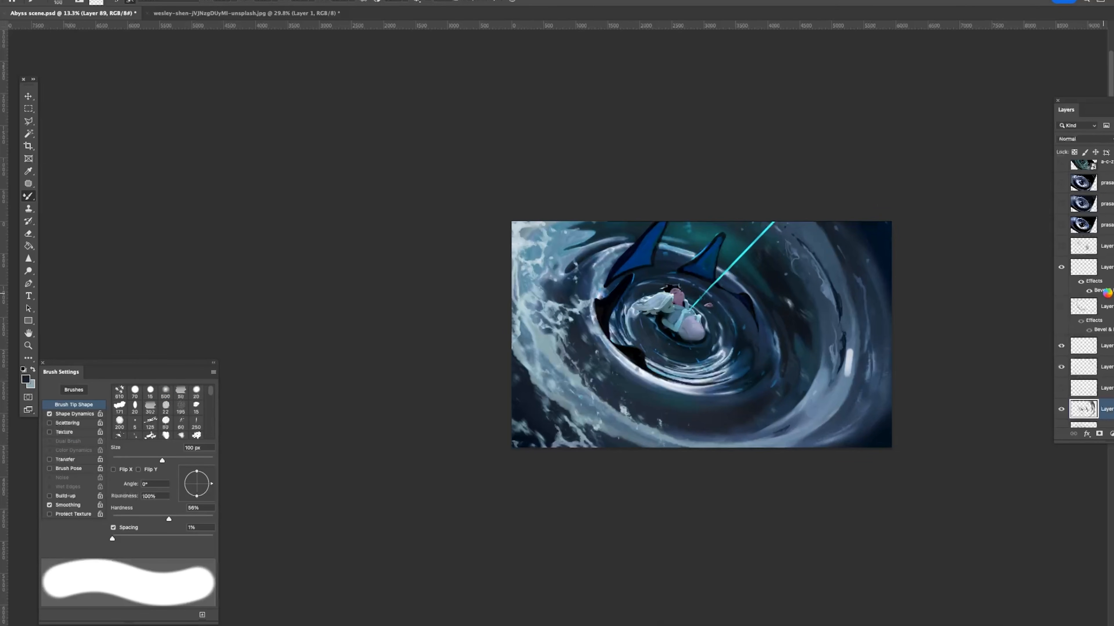
pyautogui.press('Tab')
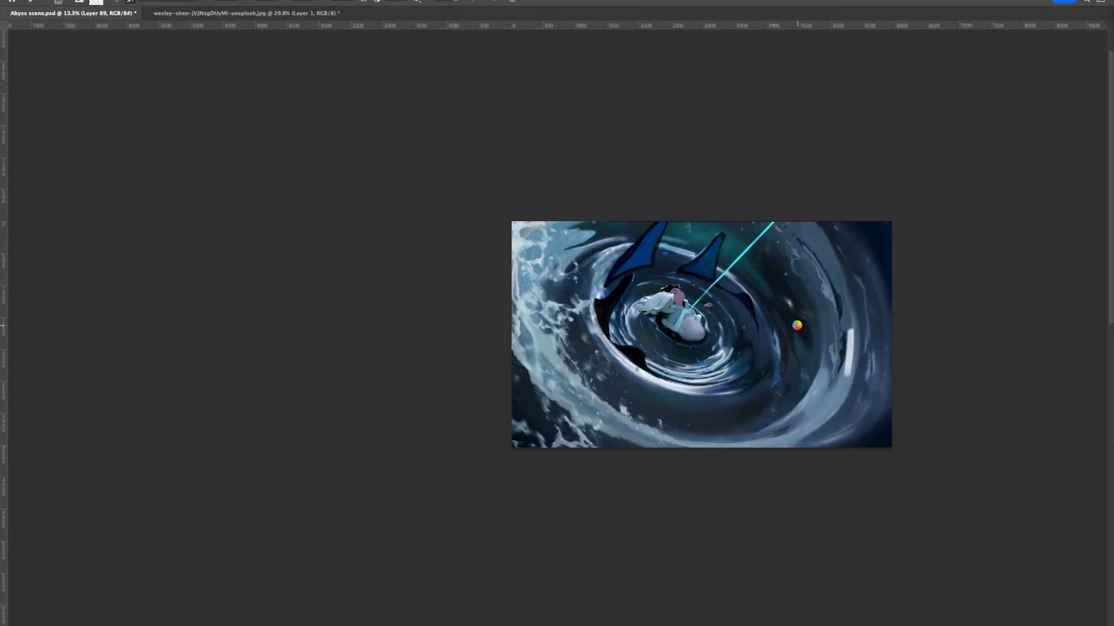
pyautogui.press('Tab')
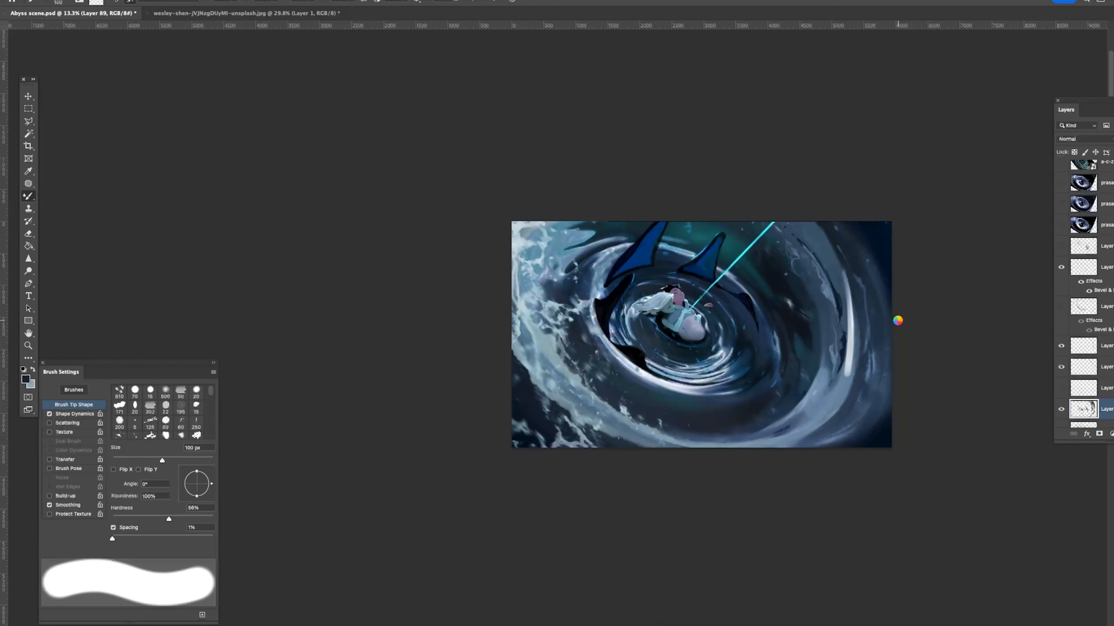
pyautogui.press('super+z')
# Step: Choose the 195 px bristle brush and compare the scene with Layer 89 hidden and shown
pyautogui.rightClick(877, 331)
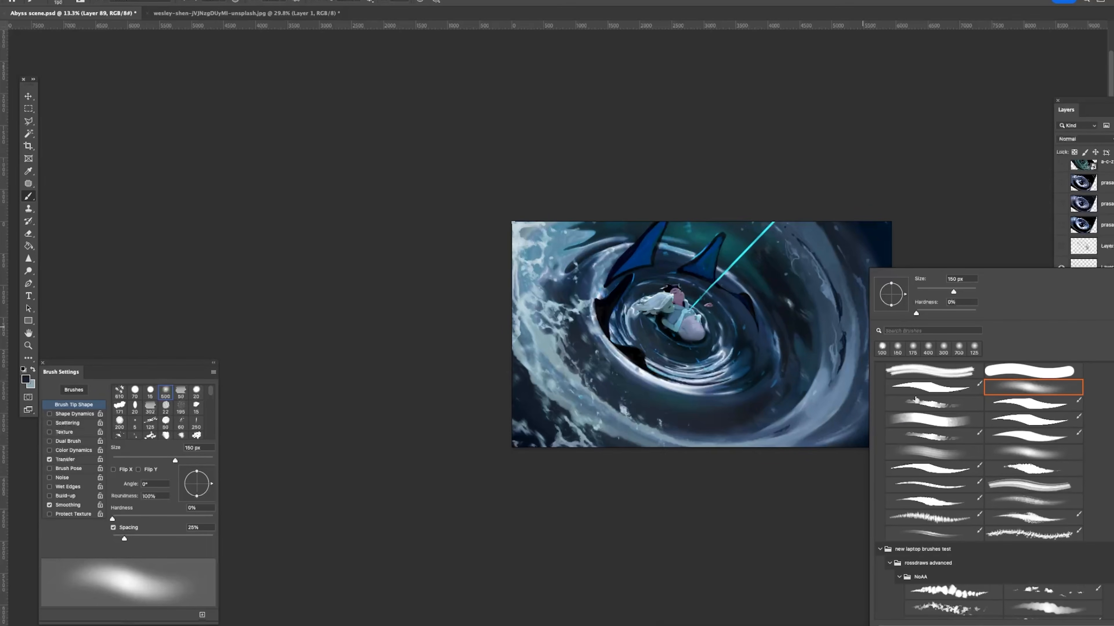
pyautogui.doubleClick(942, 459)
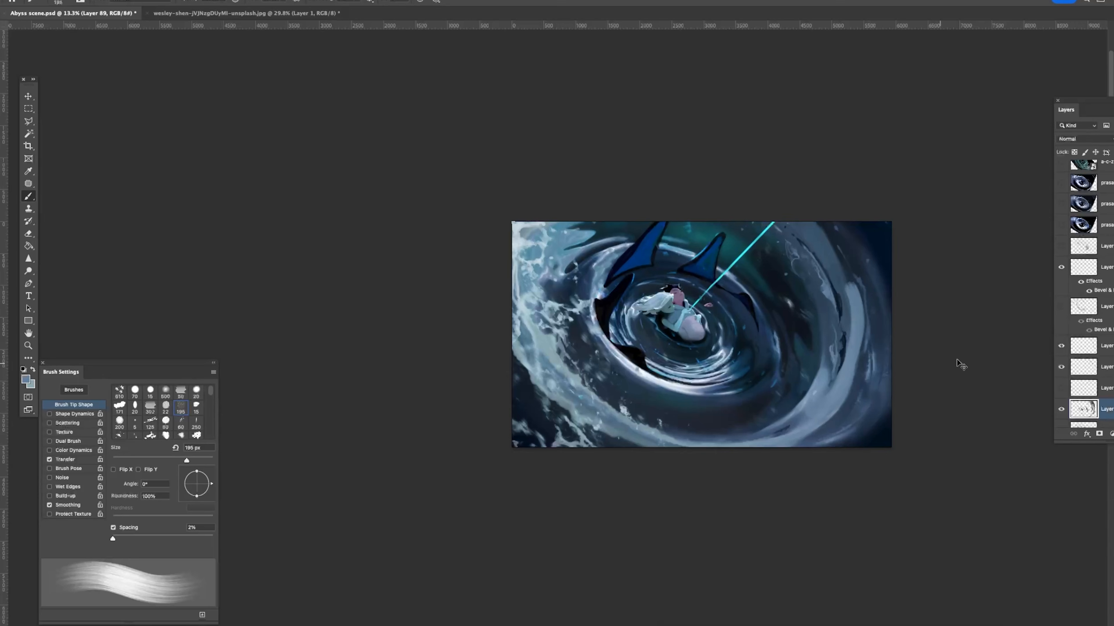
pyautogui.click(1062, 408)
pyautogui.click(1062, 408)
pyautogui.click(1061, 408)
pyautogui.click(1062, 408)
pyautogui.click(1061, 408)
pyautogui.click(1061, 408)
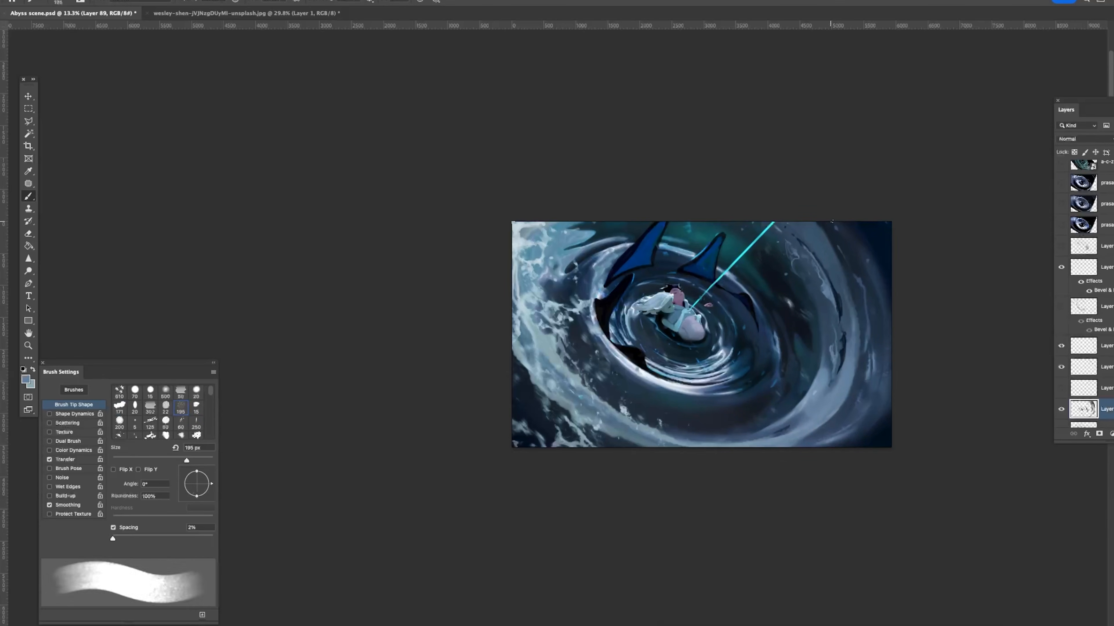
# Step: Try a 195 px bristle stroke on the ring's lower right part, and sample the blue there
pyautogui.moveTo(825, 364); pyautogui.dragTo(807, 398)
pyautogui.press('super+z')
pyautogui.keyDown('alt'); pyautogui.click(824, 361); pyautogui.keyUp('alt')
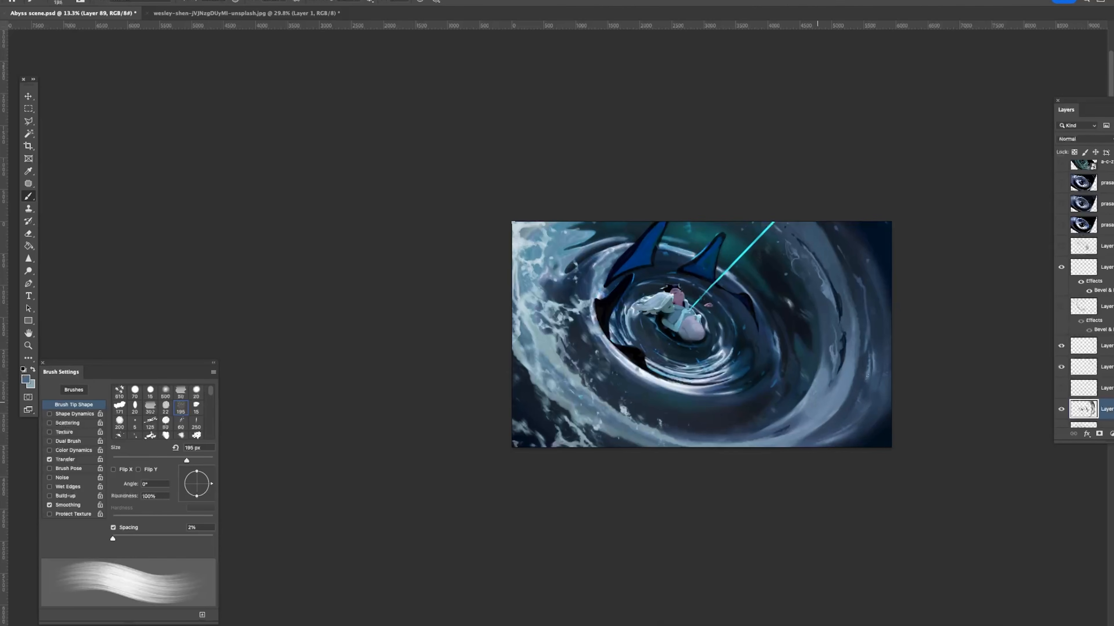
# Step: Select Layer 92 copy and try erasing along the ring's lower right with the textured eraser at 700 px
pyautogui.click(35, 96)
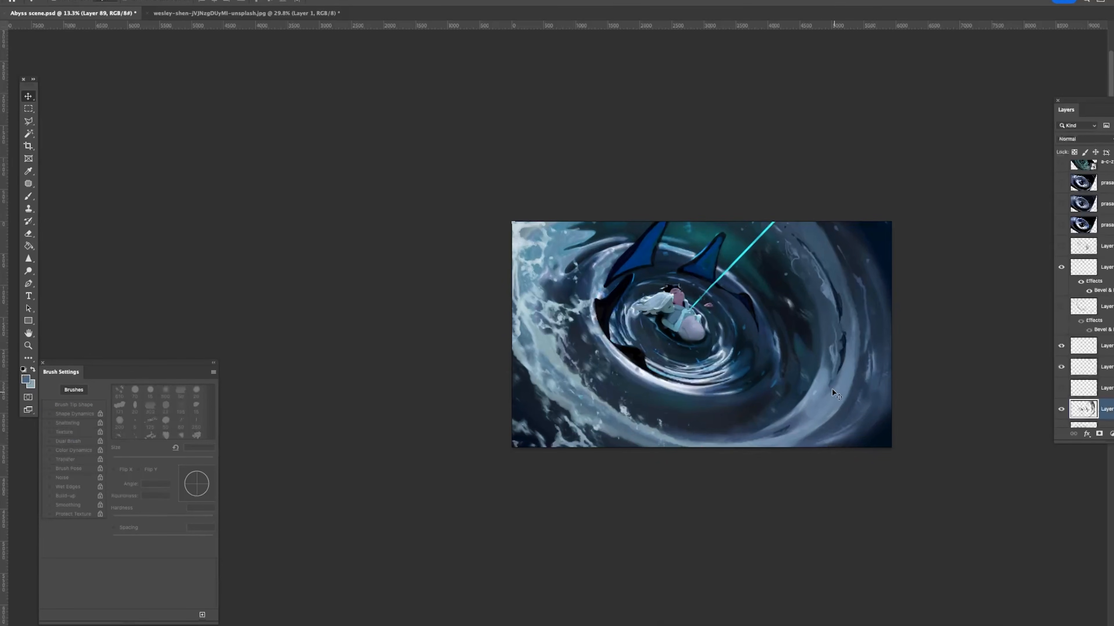
pyautogui.moveTo(832, 389); pyautogui.dragTo(830, 374)
pyautogui.press('super+z')
pyautogui.press('e')
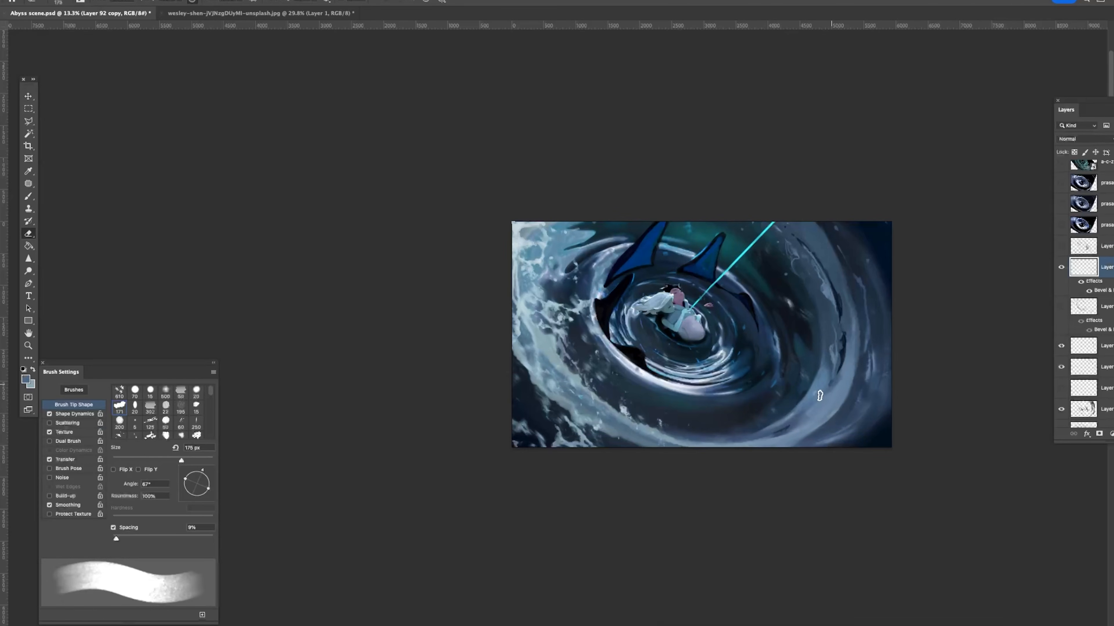
pyautogui.press(']')
pyautogui.press(']')
pyautogui.press(']')
pyautogui.press(']')
pyautogui.press(']')
pyautogui.press(']')
pyautogui.press(']')
pyautogui.moveTo(774, 437)
pyautogui.mouseDown()
pyautogui.moveTo(846, 359)
pyautogui.moveTo(781, 447)
pyautogui.moveTo(833, 373)
pyautogui.mouseUp()
pyautogui.press('super+z')
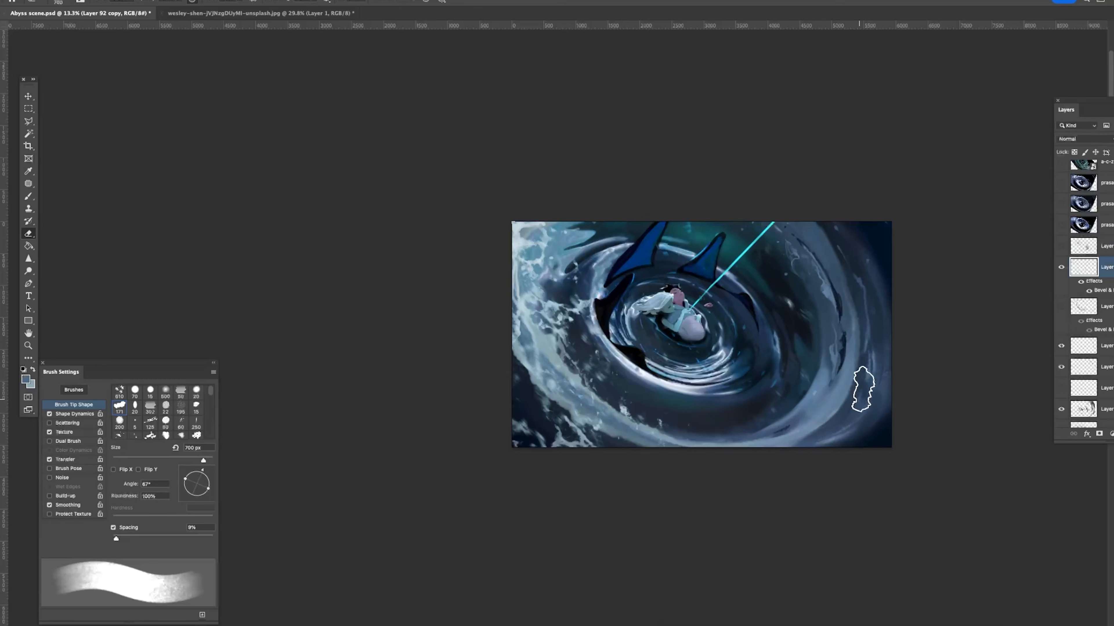
# Step: Select Layer 81 copy 2 and try darkening it with Levels by raising the shadow input
pyautogui.press('z')
pyautogui.moveTo(852, 430)
pyautogui.mouseDown()
pyautogui.moveTo(824, 426)
pyautogui.moveTo(852, 424)
pyautogui.mouseUp()
pyautogui.click(26, 96)
pyautogui.press('z')
pyautogui.moveTo(638, 253); pyautogui.dragTo(653, 252)
pyautogui.click(670, 229)
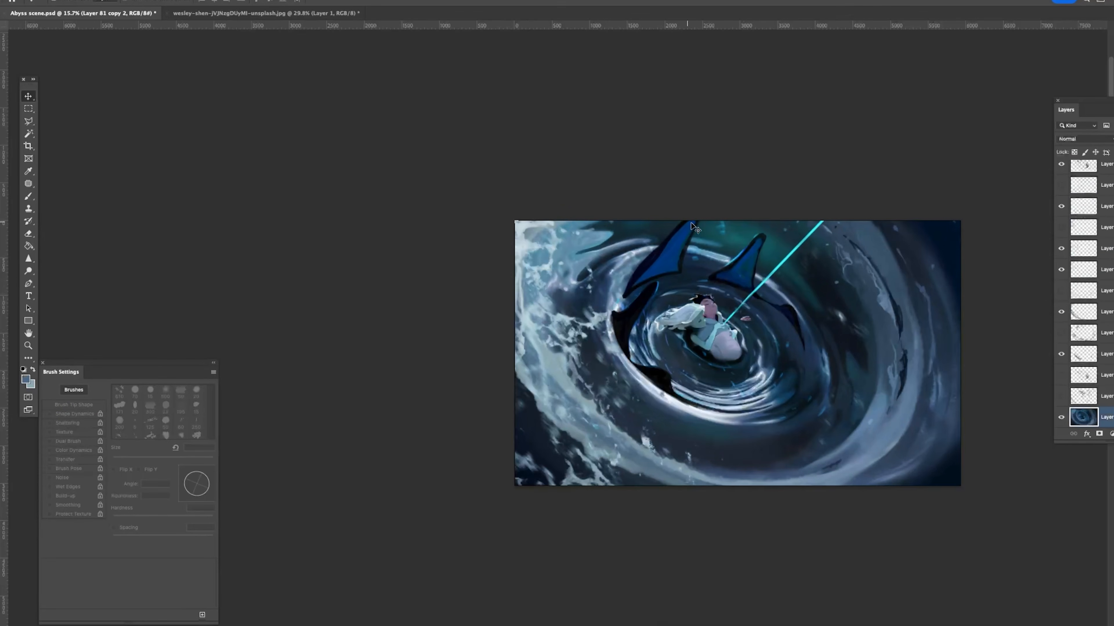
pyautogui.press('super+l')
pyautogui.moveTo(975, 213); pyautogui.dragTo(1018, 212)
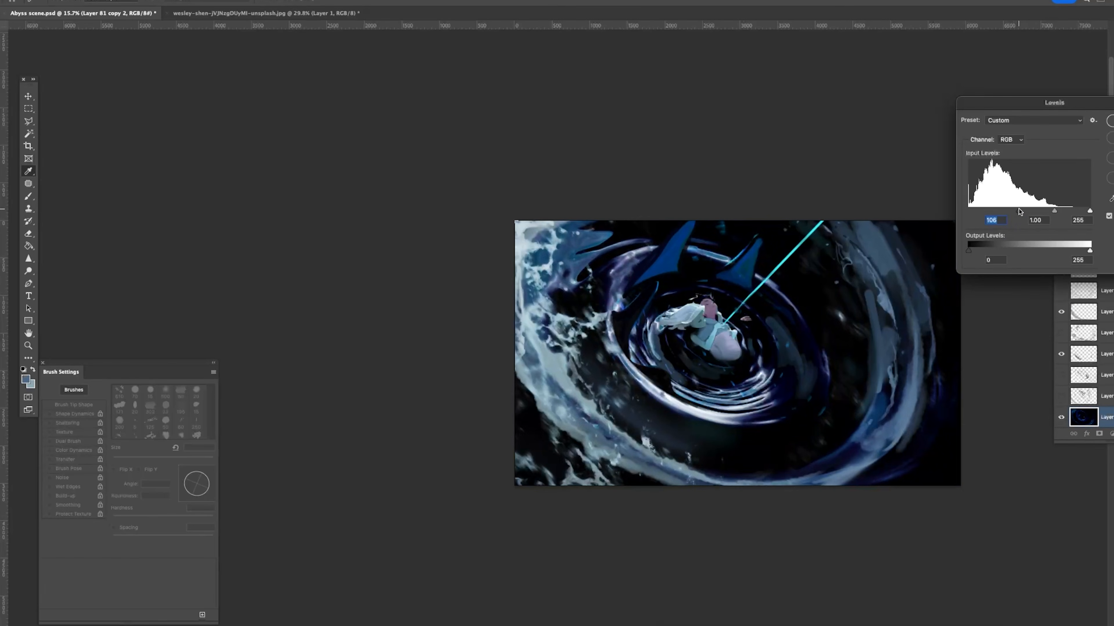
pyautogui.press('Escape')
# Step: Try Levels on a duplicate of Layer 81 copy 2 with input shadows 17 and highlights 184
pyautogui.press('super+j')
pyautogui.press('super+j')
pyautogui.press('super+l')
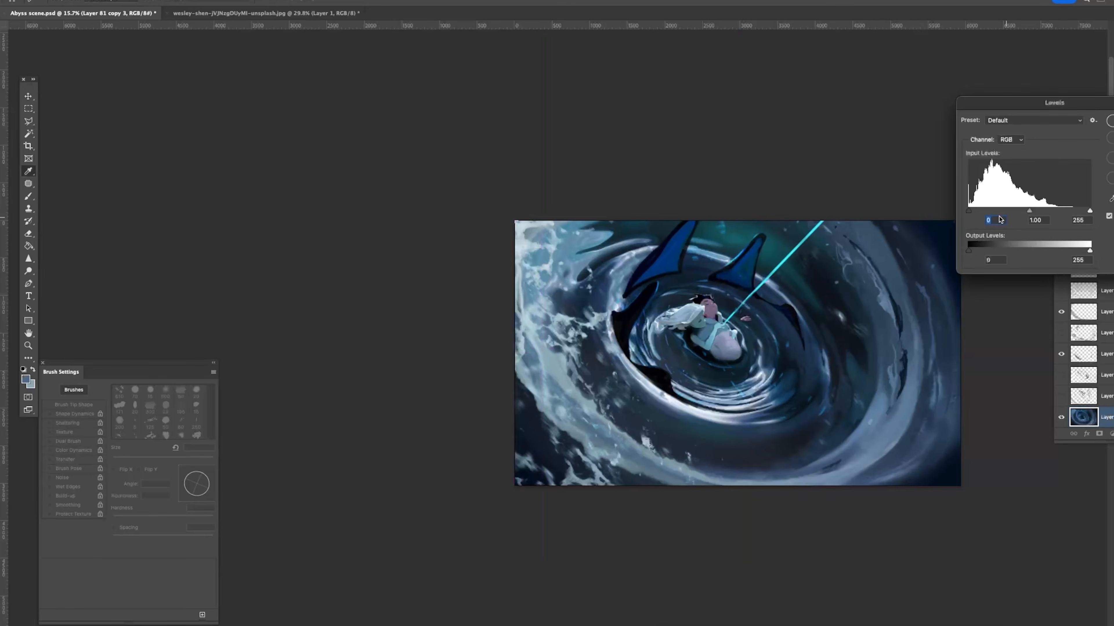
pyautogui.moveTo(977, 212); pyautogui.dragTo(976, 211)
pyautogui.moveTo(1089, 211); pyautogui.dragTo(1058, 209)
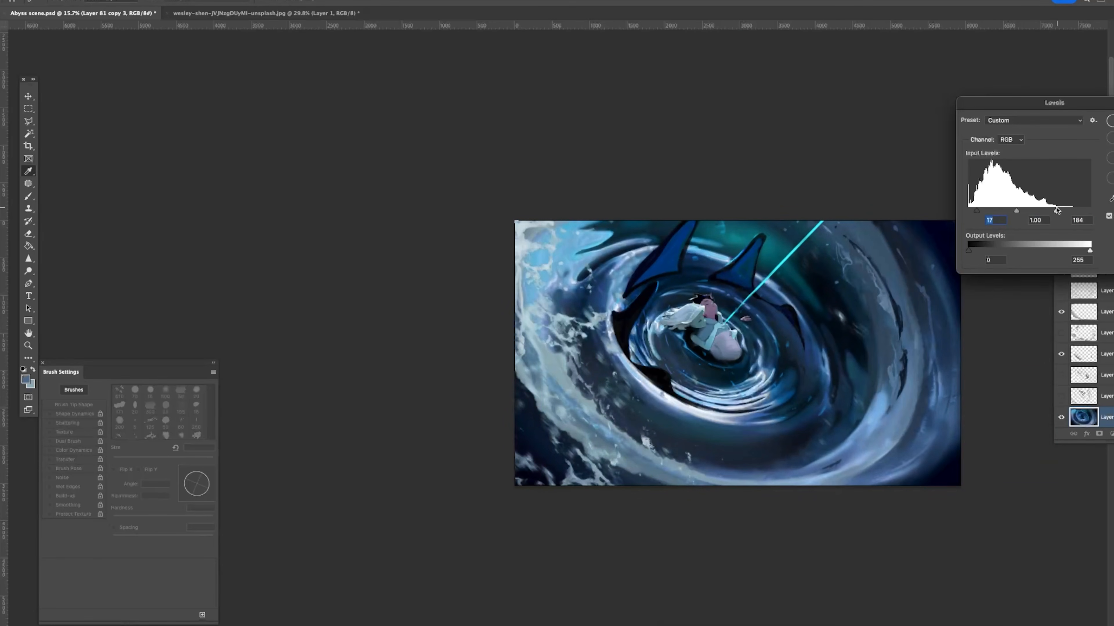
pyautogui.press('Return')
# Step: Select Layer 78 copy, sample the grey-blue of the right outer ring and reduce the bristle brush to 80 px
pyautogui.scroll(-3, 919, 268)
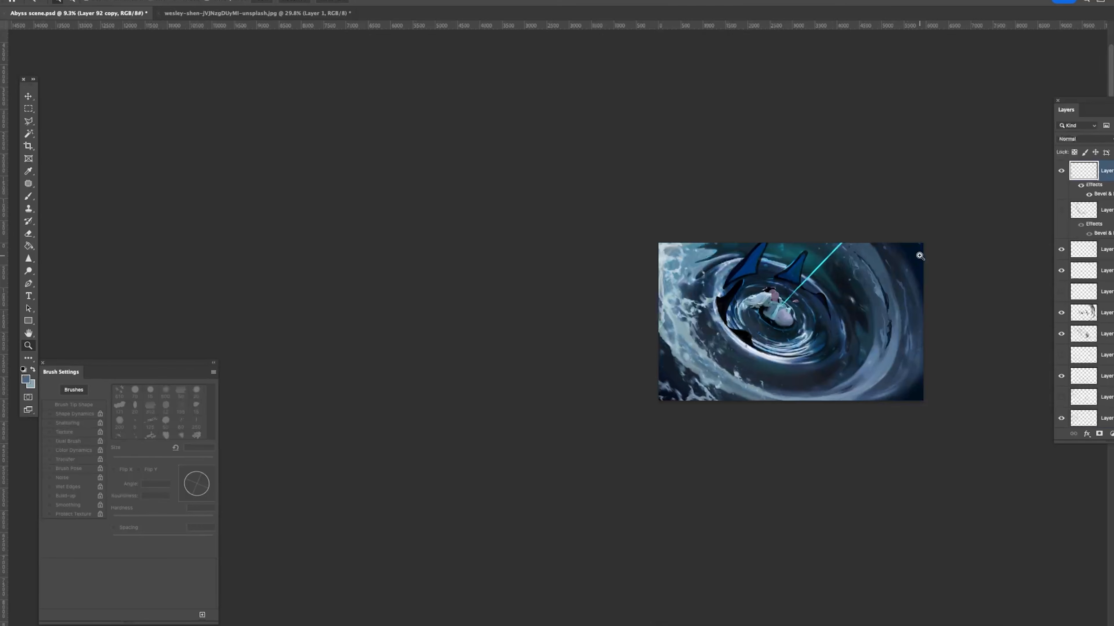
pyautogui.scroll(2, 920, 256)
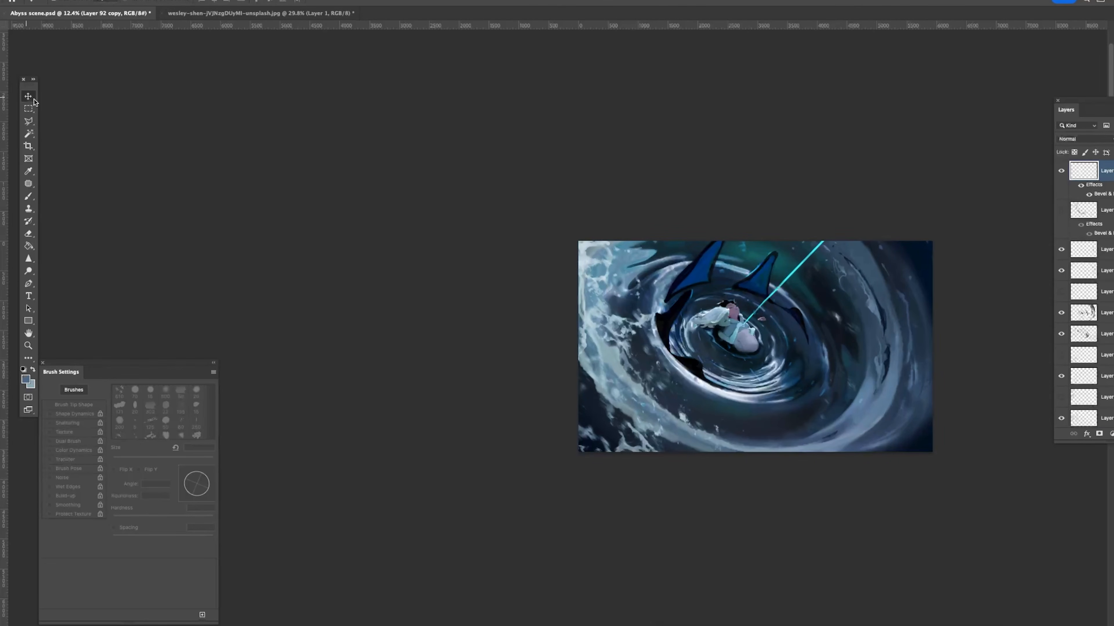
pyautogui.scroll(5, 771, 267)
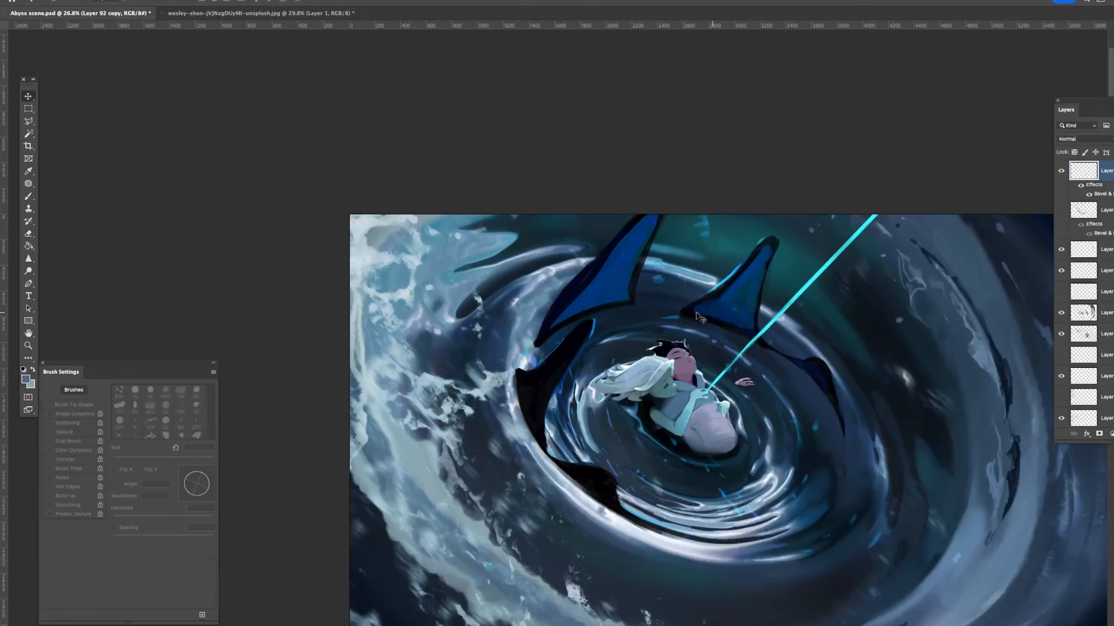
pyautogui.rightClick(572, 293)
pyautogui.click(585, 300)
pyautogui.moveTo(741, 336); pyautogui.dragTo(707, 269)
pyautogui.press('b')
pyautogui.keyDown('alt'); pyautogui.click(942, 286); pyautogui.keyUp('alt')
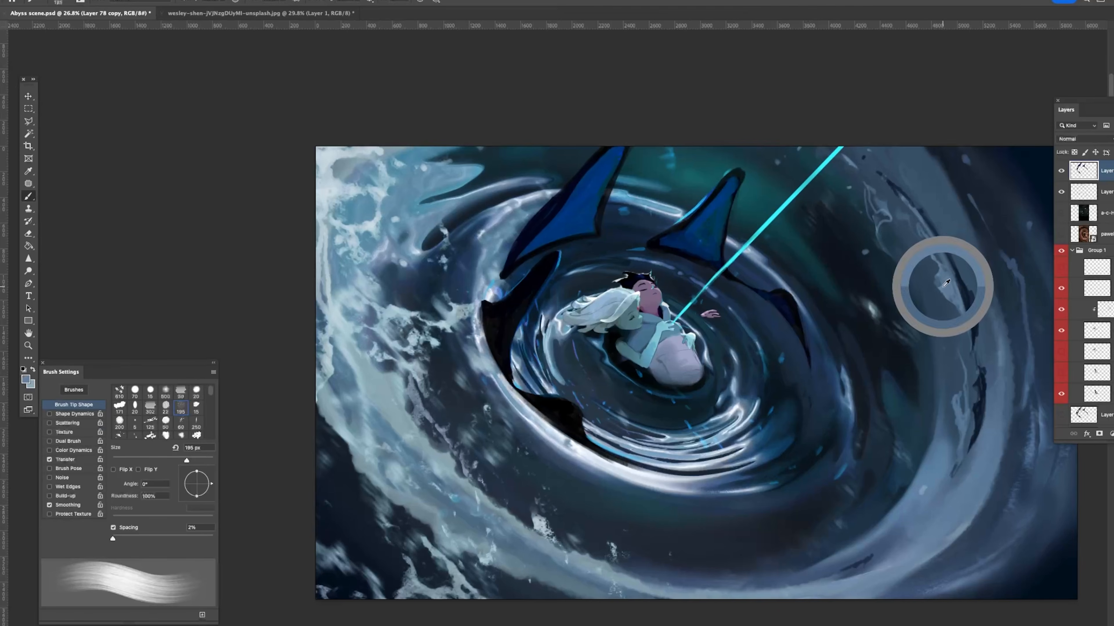
pyautogui.moveTo(853, 153); pyautogui.dragTo(798, 182)
pyautogui.press('[')
pyautogui.press('[')
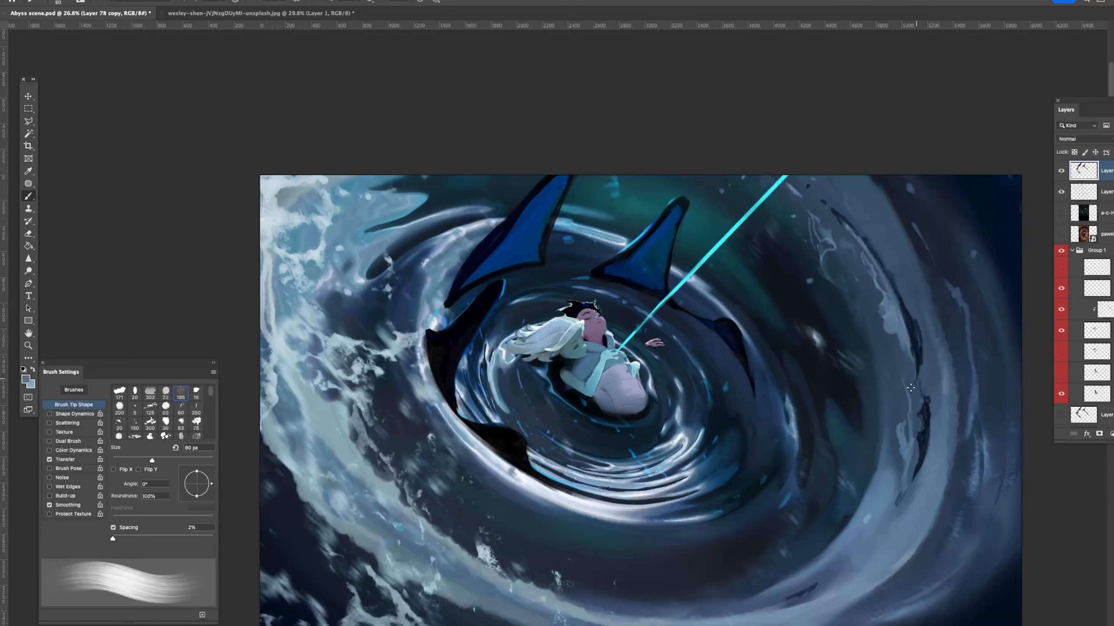
# Step: Select the foam of Layer 87 on the whirlpool's left side and duplicate the layer
pyautogui.press('e')
pyautogui.click(27, 95)
pyautogui.moveTo(495, 429); pyautogui.dragTo(470, 402)
pyautogui.moveTo(363, 338); pyautogui.dragTo(364, 324)
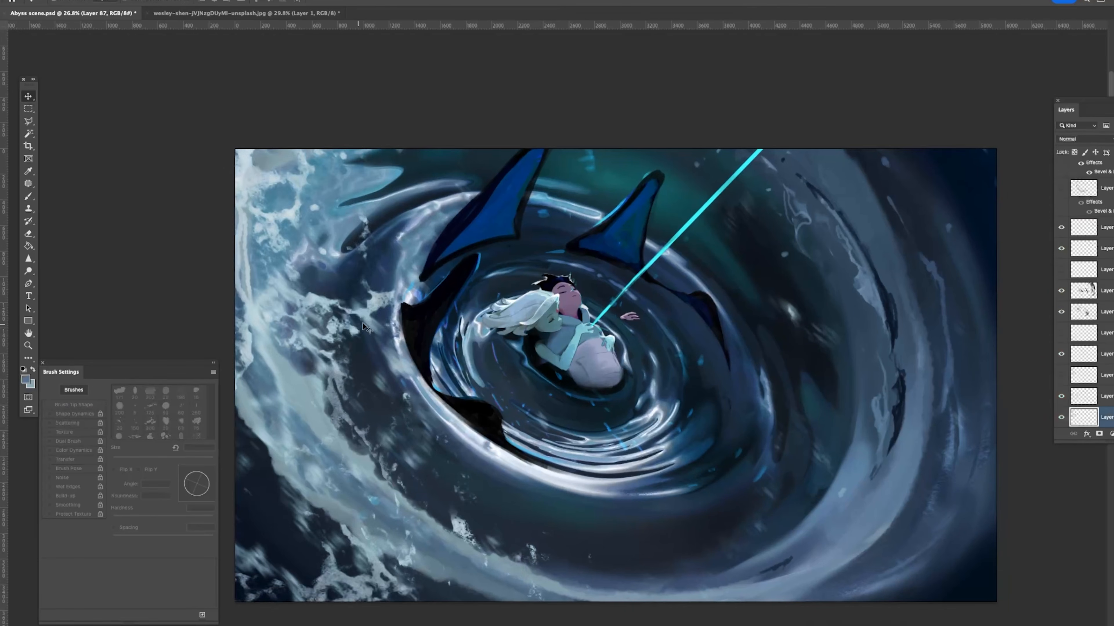
pyautogui.moveTo(527, 292); pyautogui.dragTo(503, 268)
pyautogui.press('super+j')
# Step: Rotate the foam copy, flip it horizontally and place it over the right side of the outer ring
pyautogui.press('super+t')
pyautogui.moveTo(444, 376); pyautogui.dragTo(694, 413)
pyautogui.moveTo(806, 403); pyautogui.dragTo(751, 239)
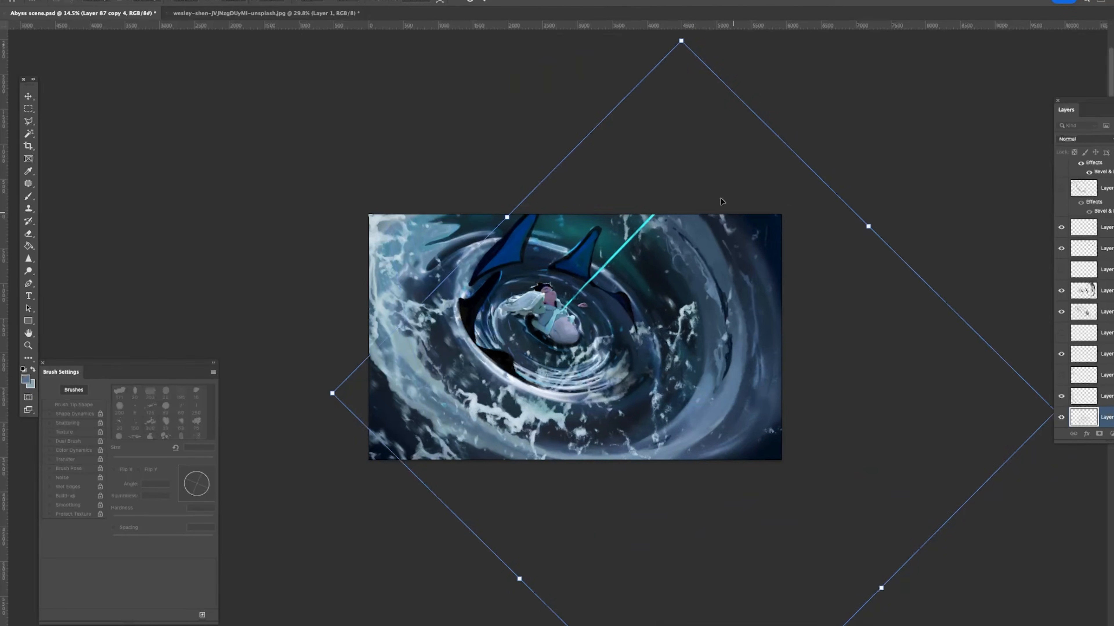
pyautogui.moveTo(683, 42); pyautogui.dragTo(816, 376)
pyautogui.moveTo(855, 338); pyautogui.dragTo(843, 315)
pyautogui.rightClick(724, 396)
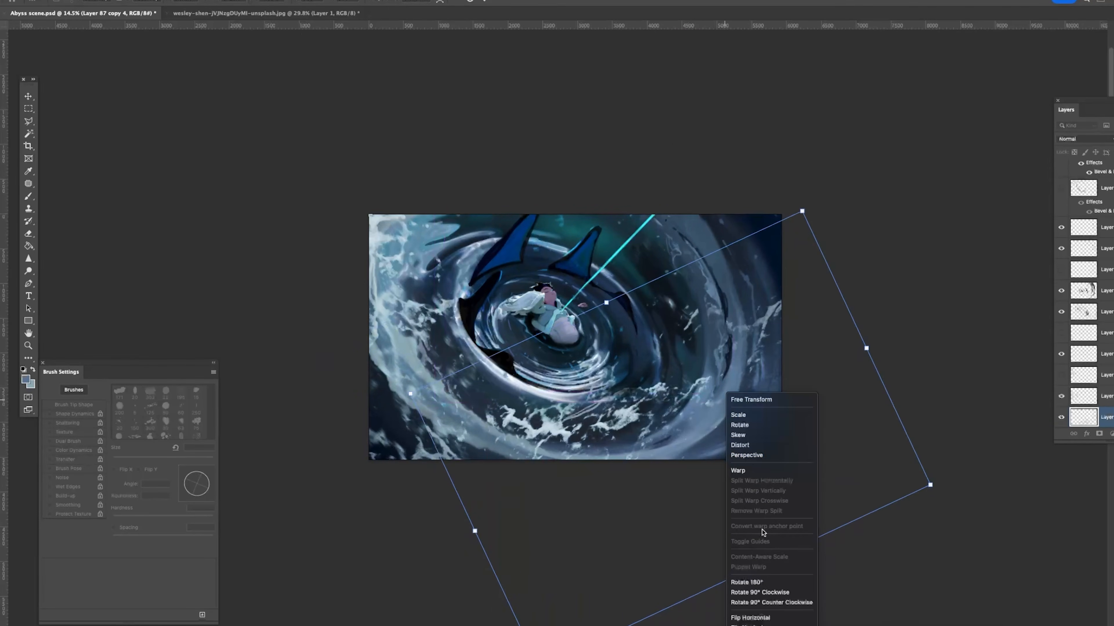
pyautogui.click(770, 618)
pyautogui.moveTo(897, 225); pyautogui.dragTo(912, 344)
pyautogui.moveTo(842, 425); pyautogui.dragTo(785, 408)
# Step: Raise the foam copy in the layer order and shift it slightly up and to the right
pyautogui.moveTo(1110, 416); pyautogui.dragTo(1109, 221)
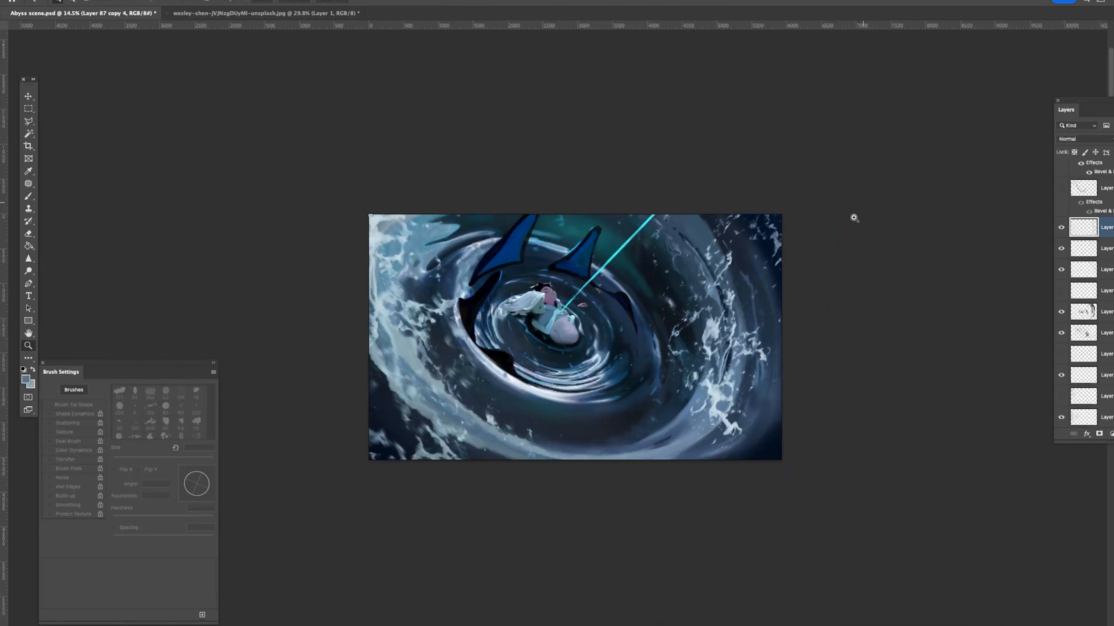
pyautogui.press('e')
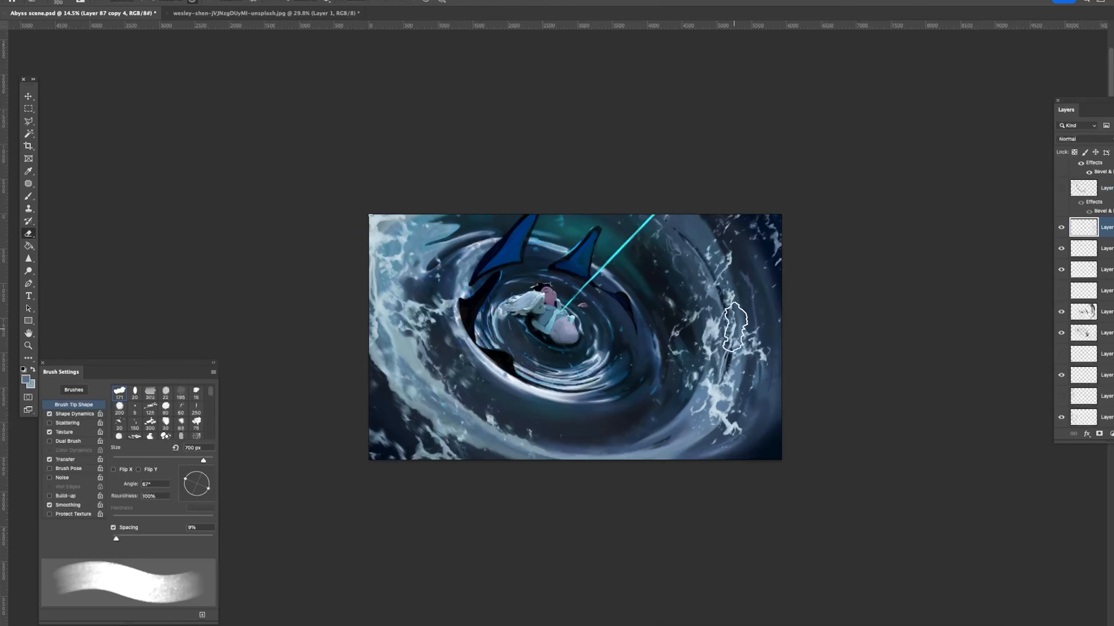
pyautogui.press('super+t')
pyautogui.moveTo(732, 328); pyautogui.dragTo(738, 321)
pyautogui.press('Return')
# Step: Erase excess foam inside the ring and at its lower right with the textured eraser, reducing it from 600 to 300 px
pyautogui.press('[')
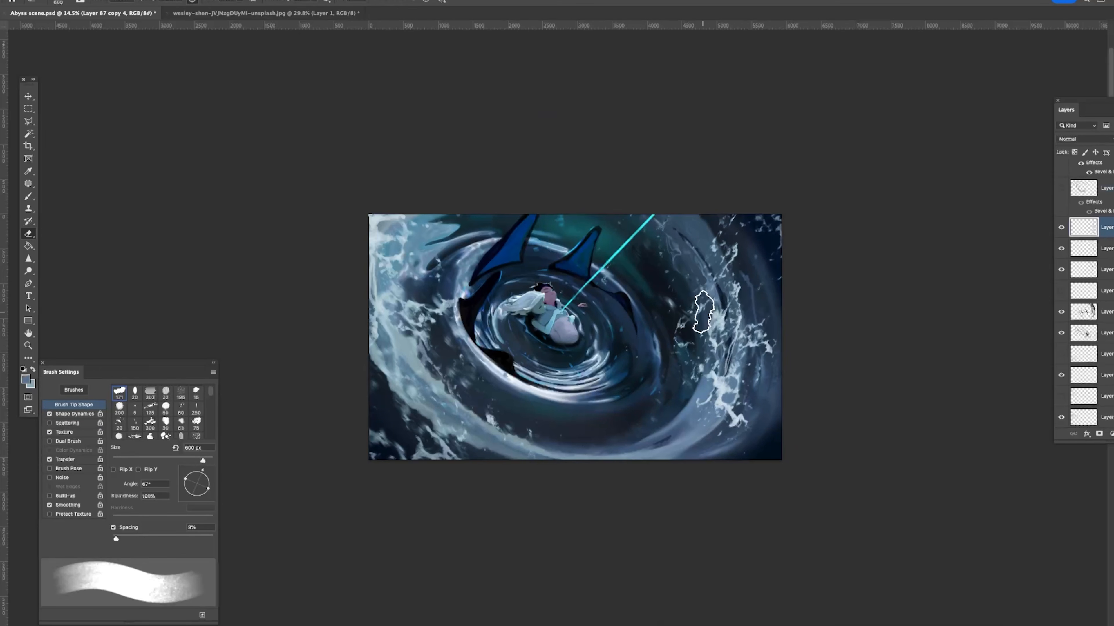
pyautogui.moveTo(709, 331)
pyautogui.mouseDown()
pyautogui.moveTo(725, 302)
pyautogui.moveTo(730, 324)
pyautogui.moveTo(711, 399)
pyautogui.moveTo(722, 386)
pyautogui.moveTo(710, 380)
pyautogui.moveTo(706, 398)
pyautogui.moveTo(722, 352)
pyautogui.moveTo(709, 294)
pyautogui.moveTo(679, 322)
pyautogui.mouseUp()
pyautogui.moveTo(707, 370)
pyautogui.mouseDown()
pyautogui.moveTo(713, 402)
pyautogui.moveTo(731, 383)
pyautogui.moveTo(731, 331)
pyautogui.moveTo(719, 392)
pyautogui.moveTo(707, 399)
pyautogui.moveTo(737, 381)
pyautogui.moveTo(734, 425)
pyautogui.mouseUp()
pyautogui.moveTo(744, 408)
pyautogui.mouseDown()
pyautogui.moveTo(720, 429)
pyautogui.moveTo(732, 406)
pyautogui.moveTo(753, 394)
pyautogui.moveTo(748, 423)
pyautogui.mouseUp()
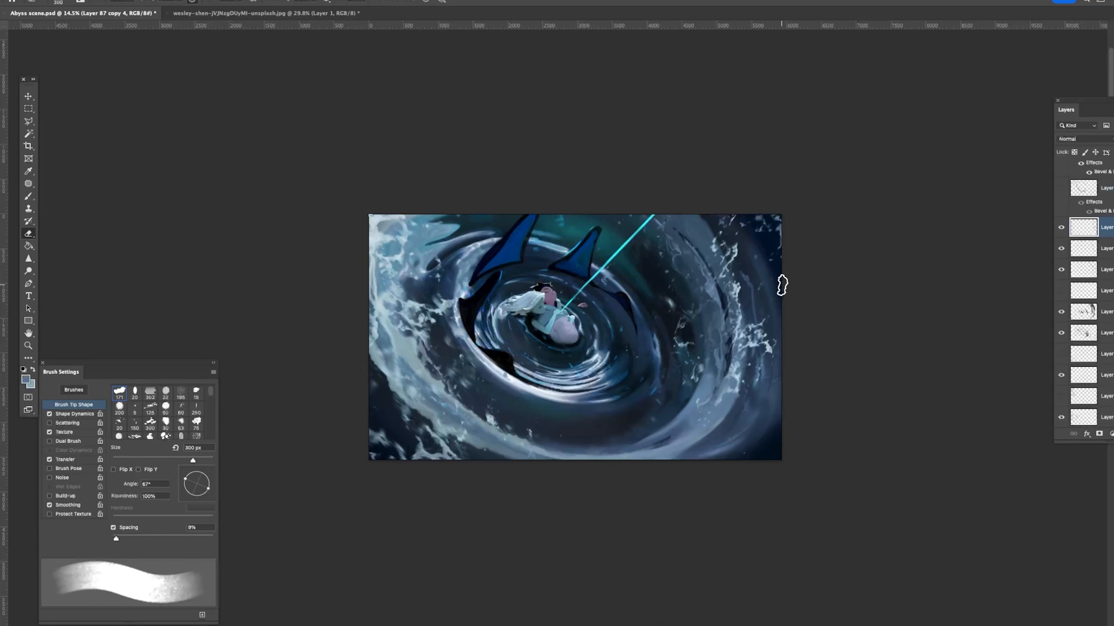
# Step: Flip the canvas horizontally and reposition the foam copy along the left outer ring
pyautogui.press('z')
pyautogui.keyDown('alt'); pyautogui.click(780, 334); pyautogui.keyUp('alt')
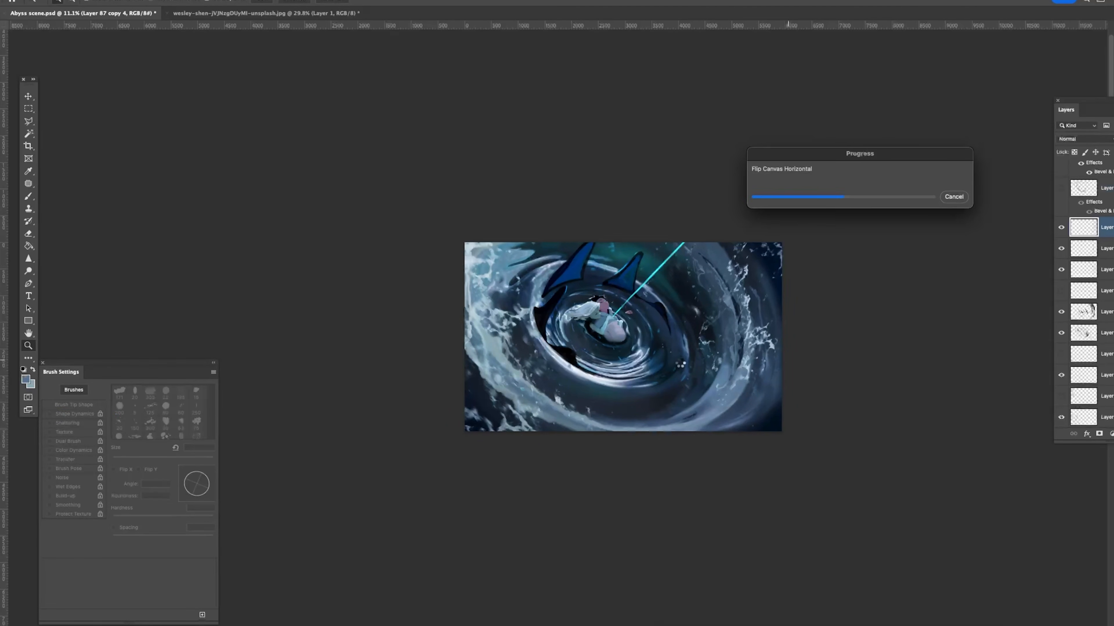
pyautogui.click(665, 361)
pyautogui.hotkey('ctrl', 't')
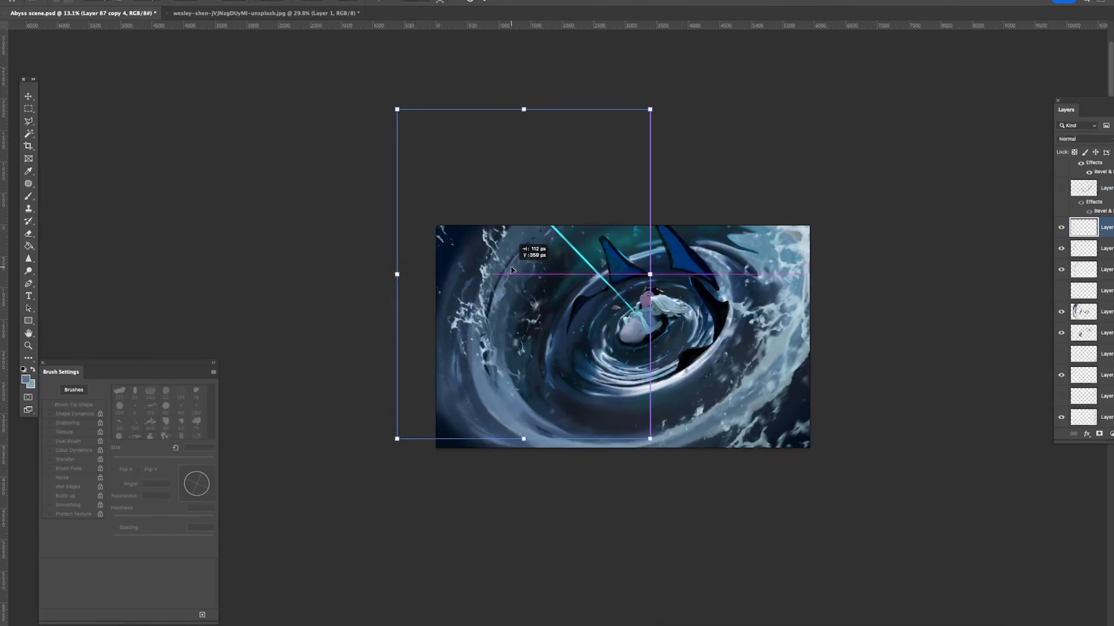
pyautogui.moveTo(653, 256); pyautogui.dragTo(642, 282)
pyautogui.press('Return')
# Step: Try erasing foam specks inside the left outer ring with the 300 px textured eraser
pyautogui.press('e')
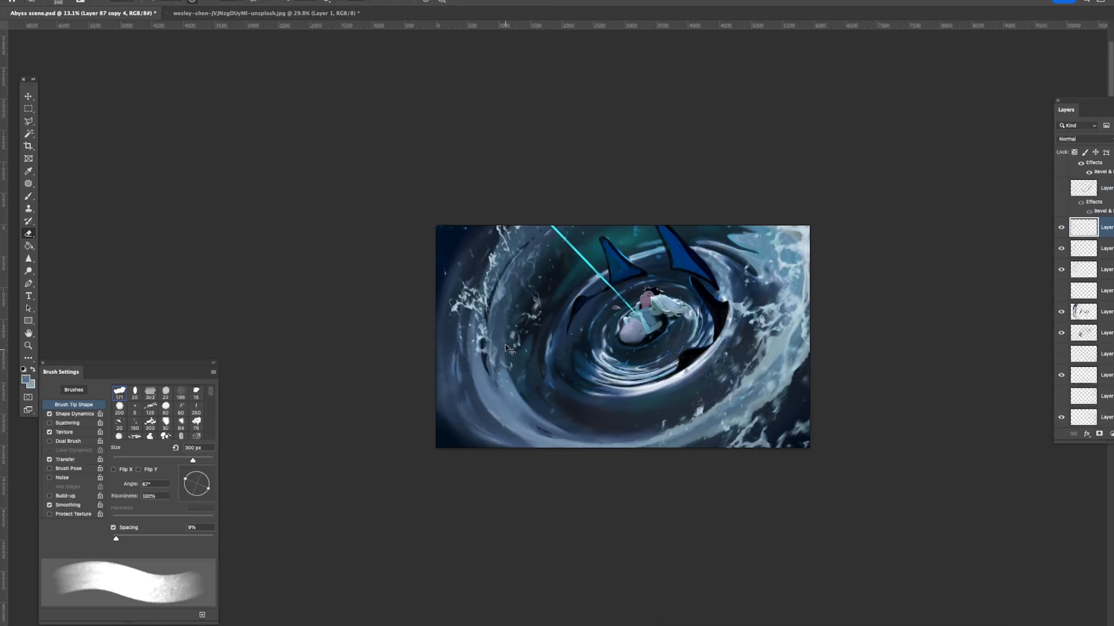
pyautogui.moveTo(554, 325)
pyautogui.mouseDown()
pyautogui.moveTo(526, 329)
pyautogui.moveTo(536, 304)
pyautogui.mouseUp()
pyautogui.hotkey('ctrl', 'z')
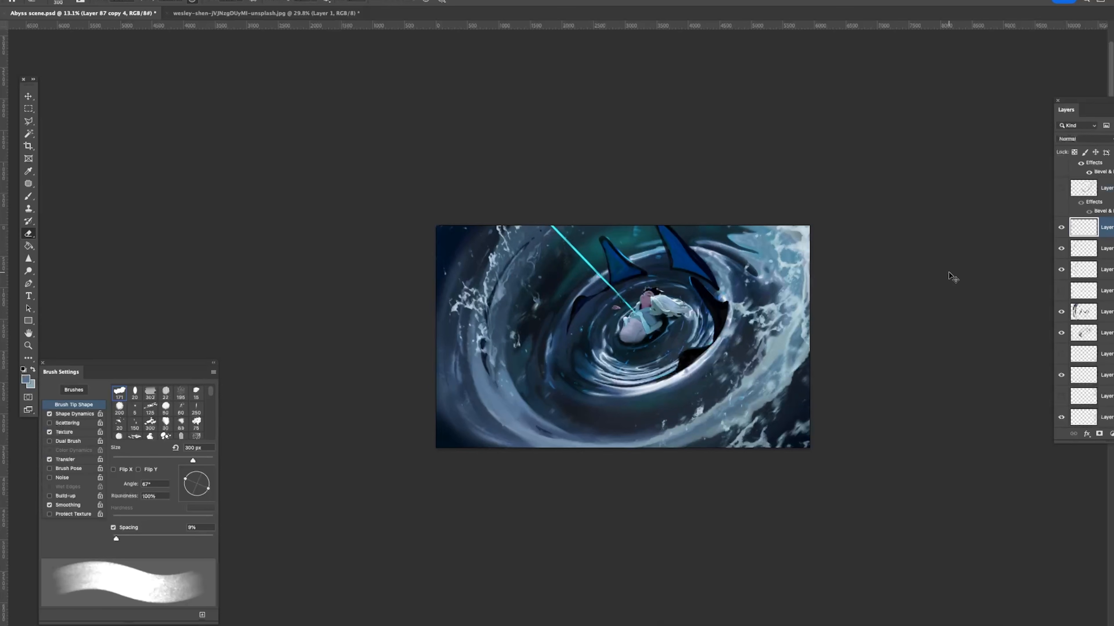
# Step: Darken the foam copy with a Curves adjustment
pyautogui.press('super+m')
pyautogui.moveTo(982, 509); pyautogui.dragTo(976, 530)
pyautogui.press('Return')
# Step: Try different positions for the foam copy along the left outer ring with Free Transform
pyautogui.press('super+t')
pyautogui.moveTo(490, 355)
pyautogui.mouseDown()
pyautogui.moveTo(490, 368)
pyautogui.moveTo(548, 364)
pyautogui.moveTo(535, 374)
pyautogui.mouseUp()
pyautogui.press('Escape')
pyautogui.press('super+t')
pyautogui.press('Escape')
pyautogui.press('super+t')
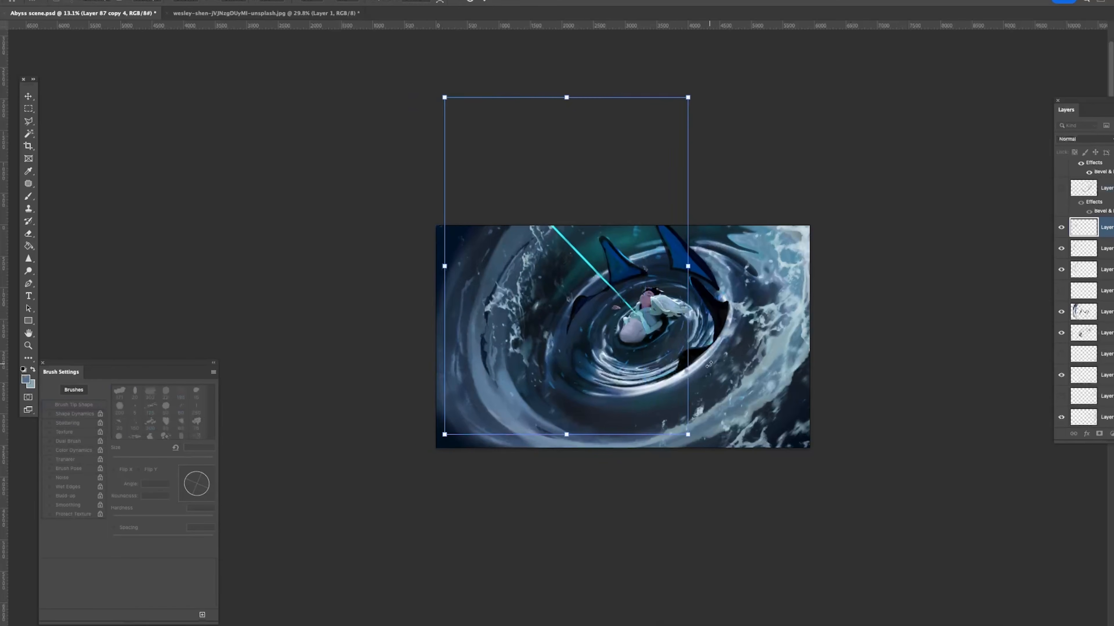
pyautogui.press('Escape')
pyautogui.press('super+t')
pyautogui.press('Escape')
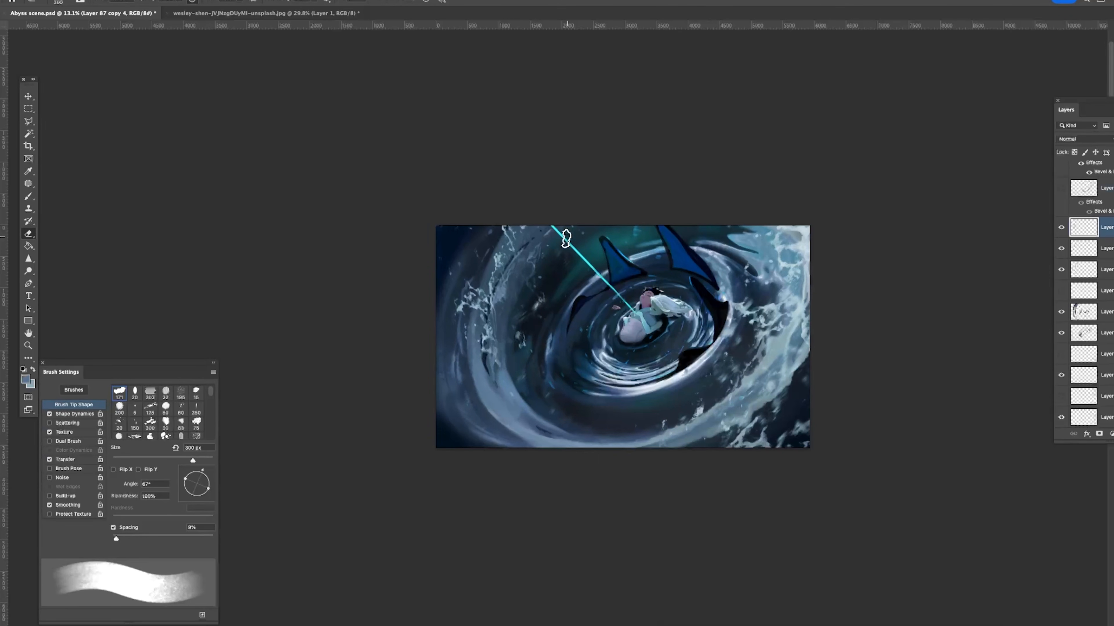
pyautogui.press('super+t')
pyautogui.press('Return')
pyautogui.press('super+t')
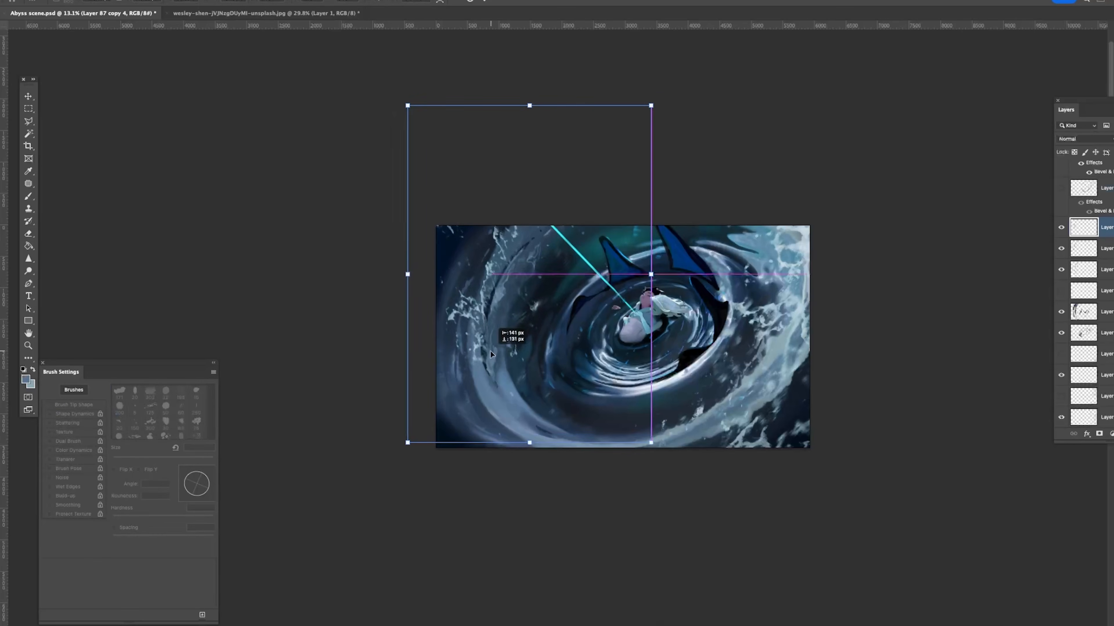
pyautogui.press('Escape')
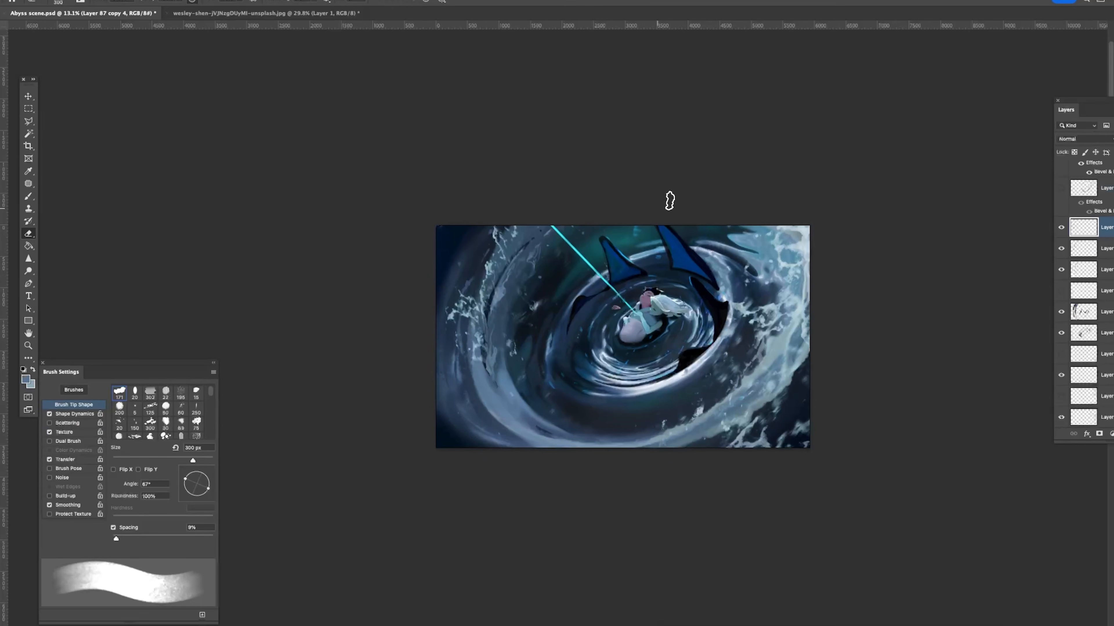
# Step: Try shifting the whirlpool background layer with the Move tool
pyautogui.press('z')
pyautogui.moveTo(768, 259); pyautogui.dragTo(747, 270)
pyautogui.moveTo(649, 329); pyautogui.dragTo(674, 352)
pyautogui.click(28, 96)
pyautogui.moveTo(558, 420); pyautogui.dragTo(551, 407)
pyautogui.press('super+z')
pyautogui.press('z')
pyautogui.moveTo(636, 384); pyautogui.dragTo(618, 378)
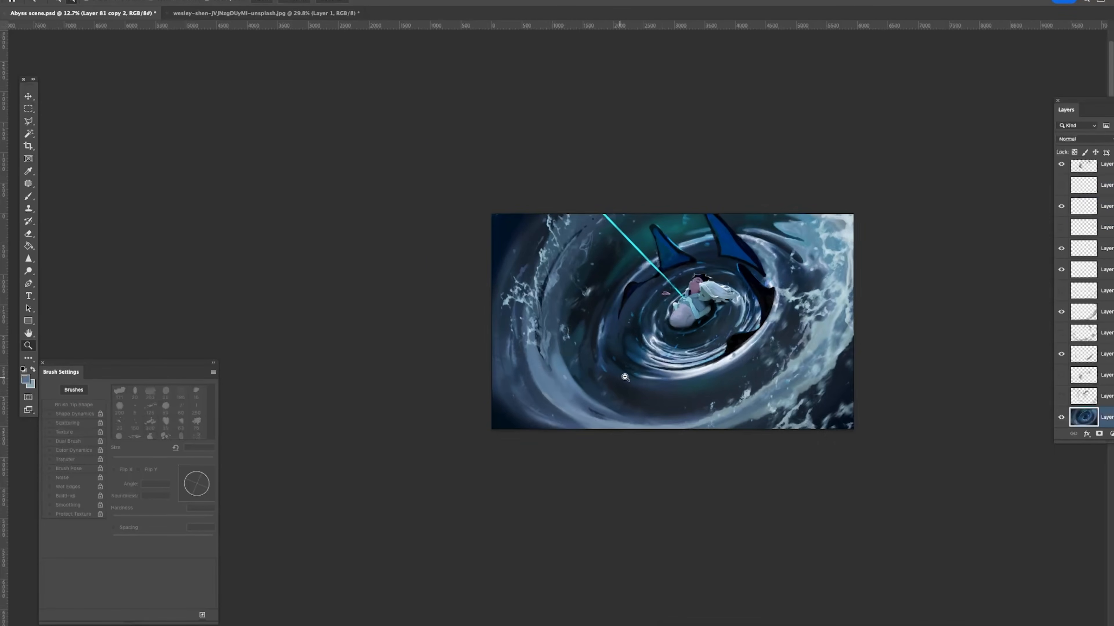
# Step: Check the visible lower-right water layer by hiding and showing it, and merge it with the visible water layer below
pyautogui.click(1061, 316)
pyautogui.click(1063, 316)
pyautogui.click(1063, 315)
pyautogui.click(1063, 314)
pyautogui.moveTo(1083, 313)
pyautogui.mouseDown()
pyautogui.moveTo(1082, 343)
pyautogui.moveTo(1086, 302)
pyautogui.mouseUp()
pyautogui.press('super+e')
# Step: Compare the painting with and without the individual water layers by toggling their visibility
pyautogui.click(1063, 334)
pyautogui.click(1063, 334)
pyautogui.click(1062, 270)
pyautogui.click(1062, 270)
pyautogui.click(1062, 270)
pyautogui.click(1062, 248)
pyautogui.click(1061, 249)
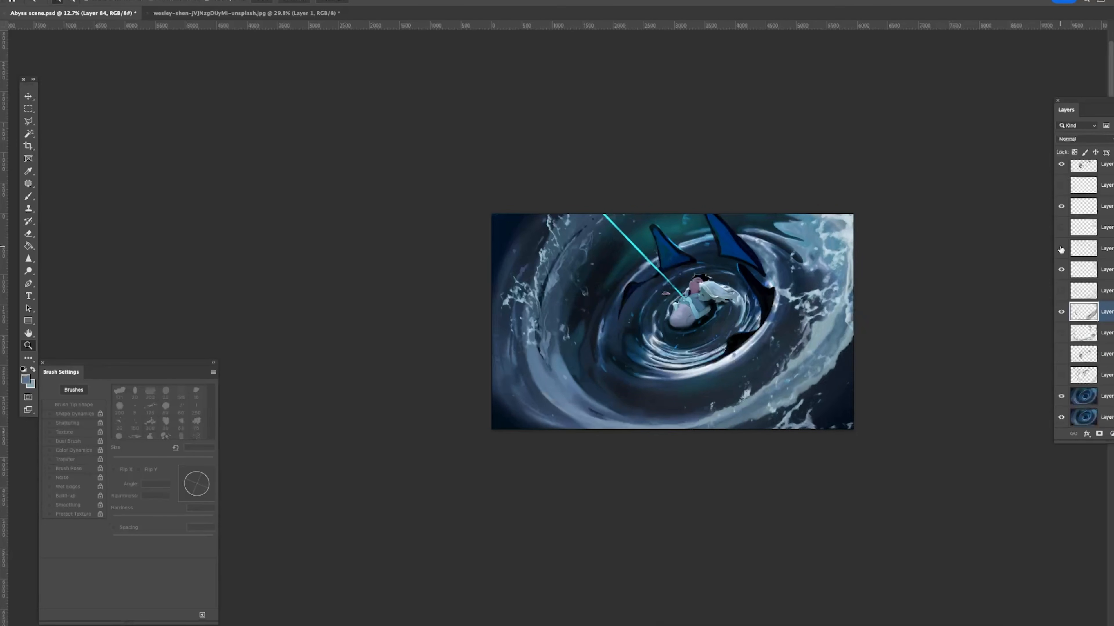
pyautogui.click(1061, 313)
pyautogui.click(1061, 312)
pyautogui.click(1061, 313)
pyautogui.click(1062, 313)
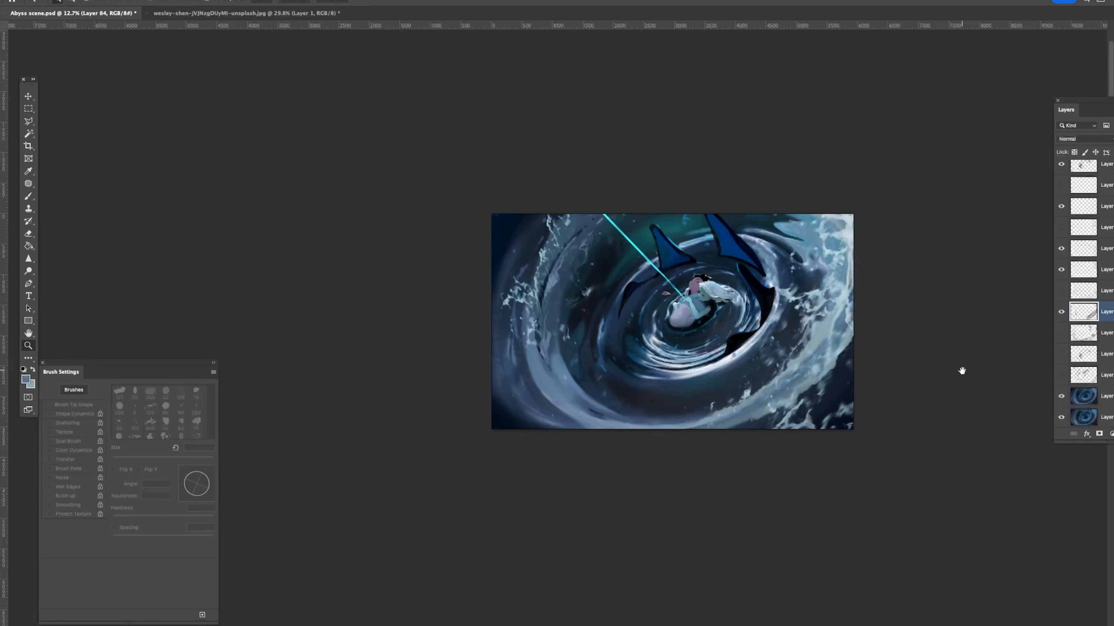
# Step: Sample a dark tone from the whirlpool's left side and set the textured brush to 600 px
pyautogui.moveTo(964, 369); pyautogui.dragTo(931, 375)
pyautogui.press('b')
pyautogui.keyDown('alt'); pyautogui.click(549, 315); pyautogui.keyUp('alt')
pyautogui.rightClick(597, 285)
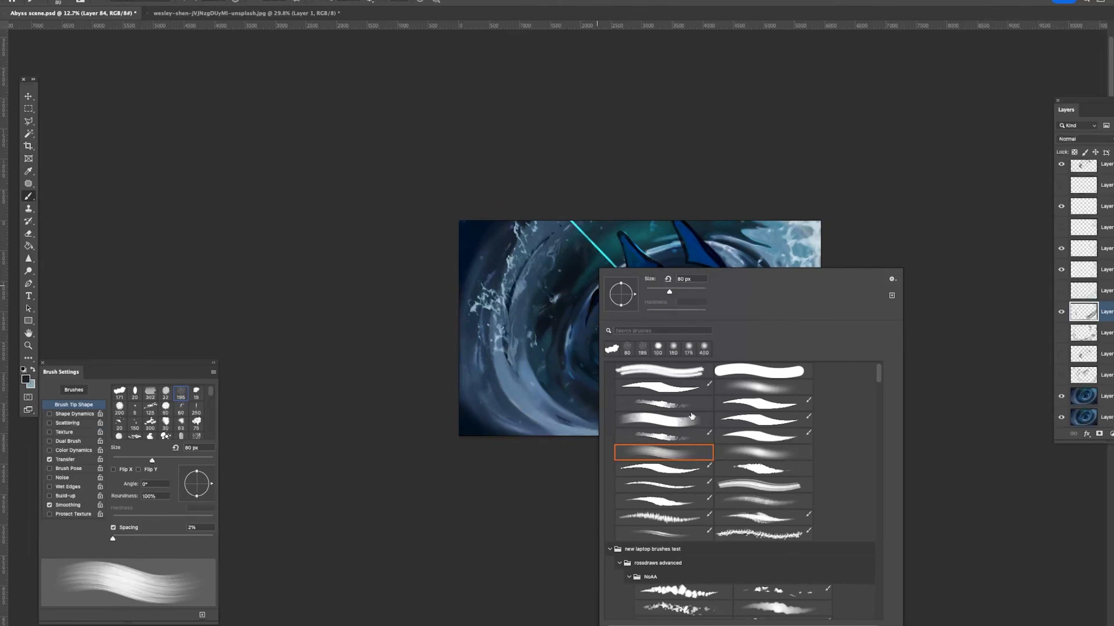
pyautogui.doubleClick(692, 417)
pyautogui.press(']')
pyautogui.press(']')
pyautogui.press(']')
pyautogui.press(']')
pyautogui.press(']')
pyautogui.press(']')
pyautogui.press(']')
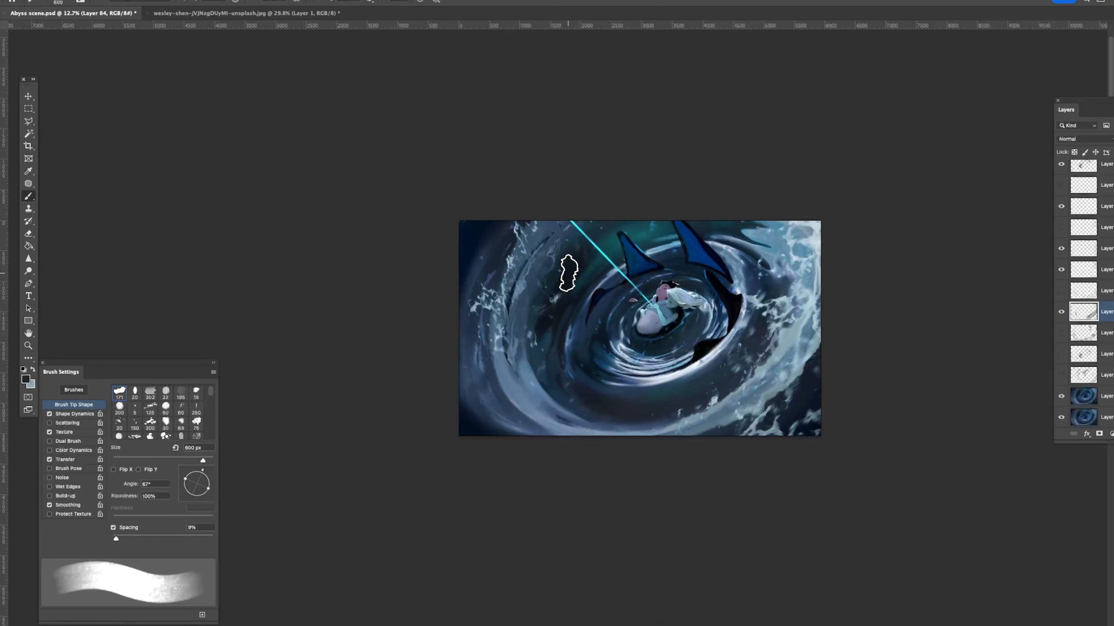
# Step: Try painting broad dark and teal strokes over the upper-left water inside the whirlpool
pyautogui.moveTo(567, 294); pyautogui.dragTo(662, 237)
pyautogui.press('super+z')
pyautogui.keyDown('alt'); pyautogui.click(631, 252); pyautogui.keyUp('alt')
pyautogui.moveTo(602, 263); pyautogui.dragTo(544, 339)
pyautogui.press('super+z')
pyautogui.keyDown('alt'); pyautogui.click(621, 241); pyautogui.keyUp('alt')
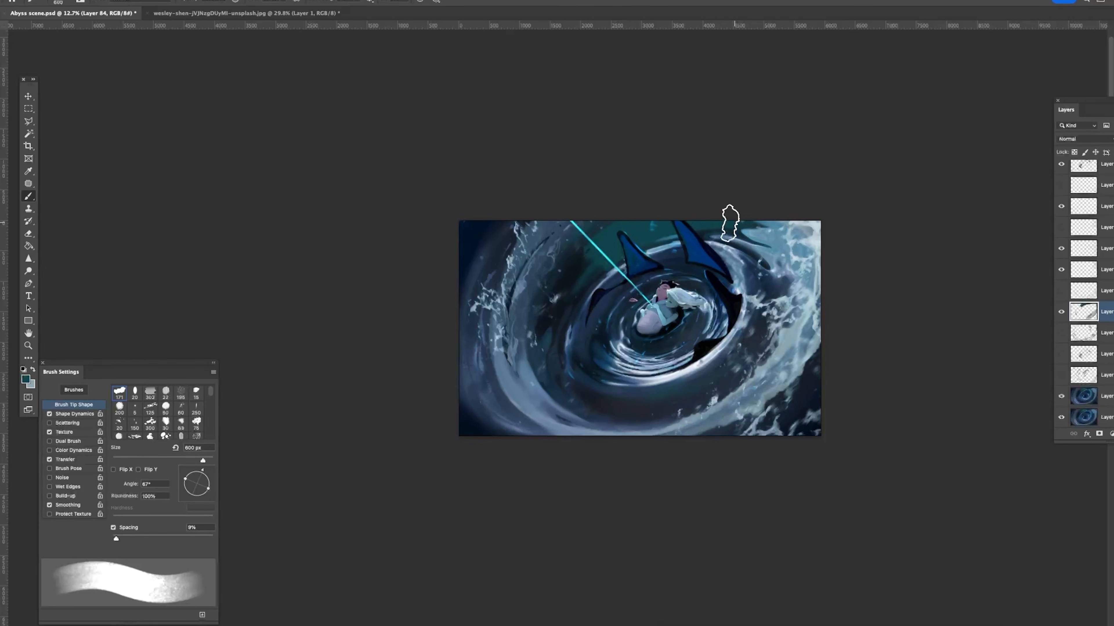
# Step: Reduce the textured brush to 100 px
pyautogui.press('[')
pyautogui.press('[')
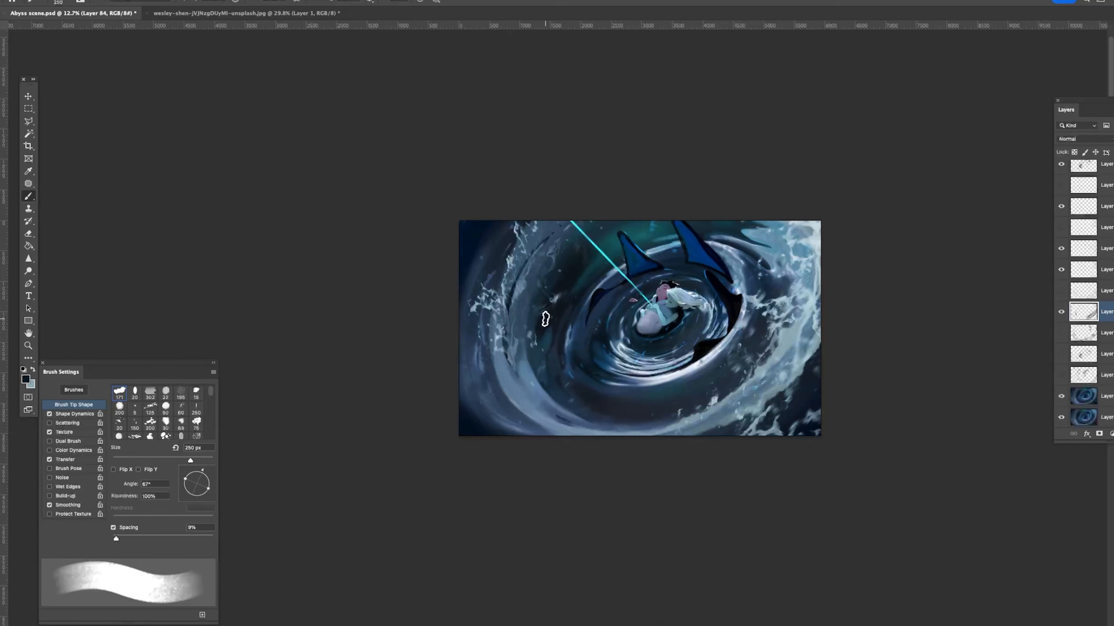
pyautogui.press('[')
pyautogui.press('[')
pyautogui.press('[')
# Step: Compare the painting with and without the layer above Layer 84 by toggling its visibility repeatedly
pyautogui.scroll(5, 1088, 294)
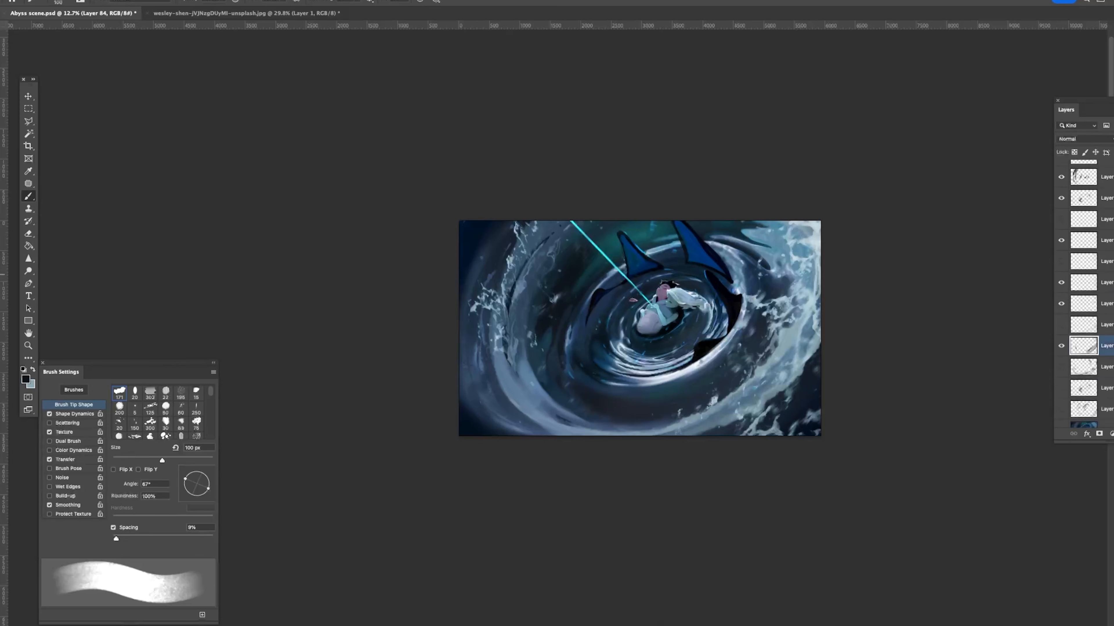
pyautogui.click(1060, 327)
pyautogui.click(1060, 328)
pyautogui.click(1061, 328)
pyautogui.click(1061, 328)
pyautogui.click(1060, 328)
pyautogui.click(1061, 329)
pyautogui.click(1061, 328)
pyautogui.click(1061, 329)
pyautogui.click(1061, 329)
# Step: Paint dark touches into the water beside the couple on Layer 89 with the textured brush at 80 px
pyautogui.click(1097, 326)
pyautogui.scroll(5, 723, 342)
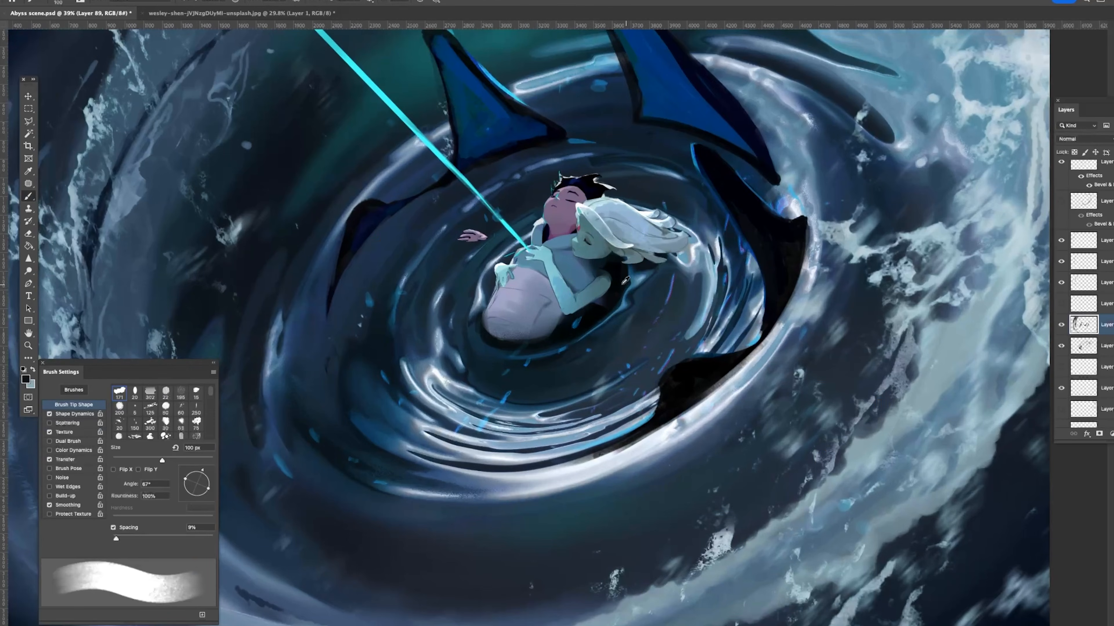
pyautogui.press('[')
pyautogui.press('[')
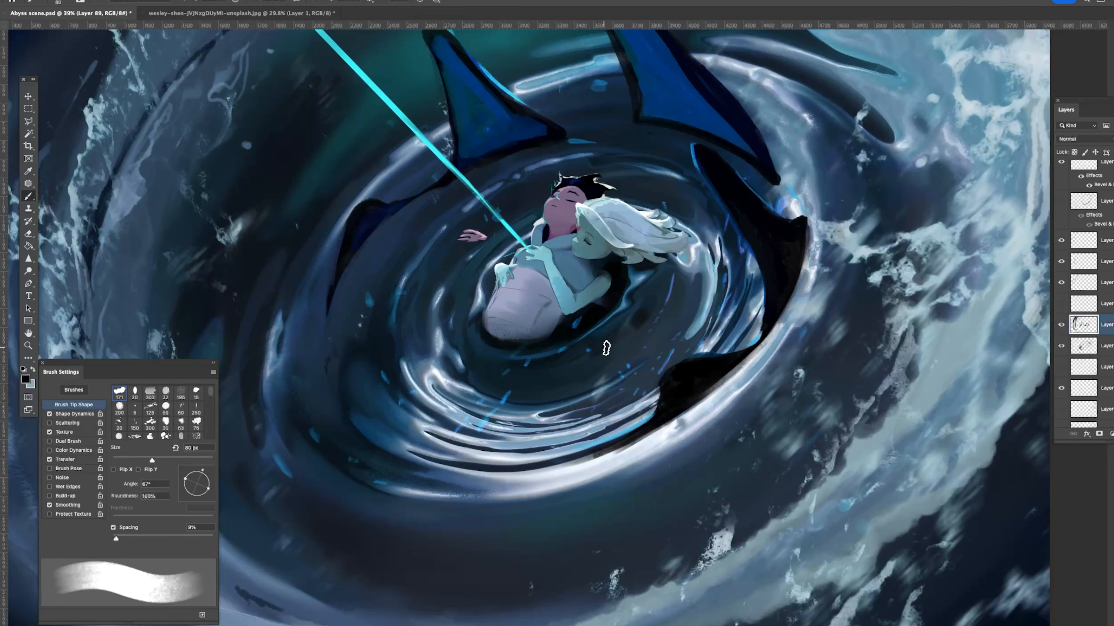
# Step: Flip the canvas horizontally and bring the whole painting into view
pyautogui.press('z')
pyautogui.moveTo(589, 369); pyautogui.dragTo(545, 385)
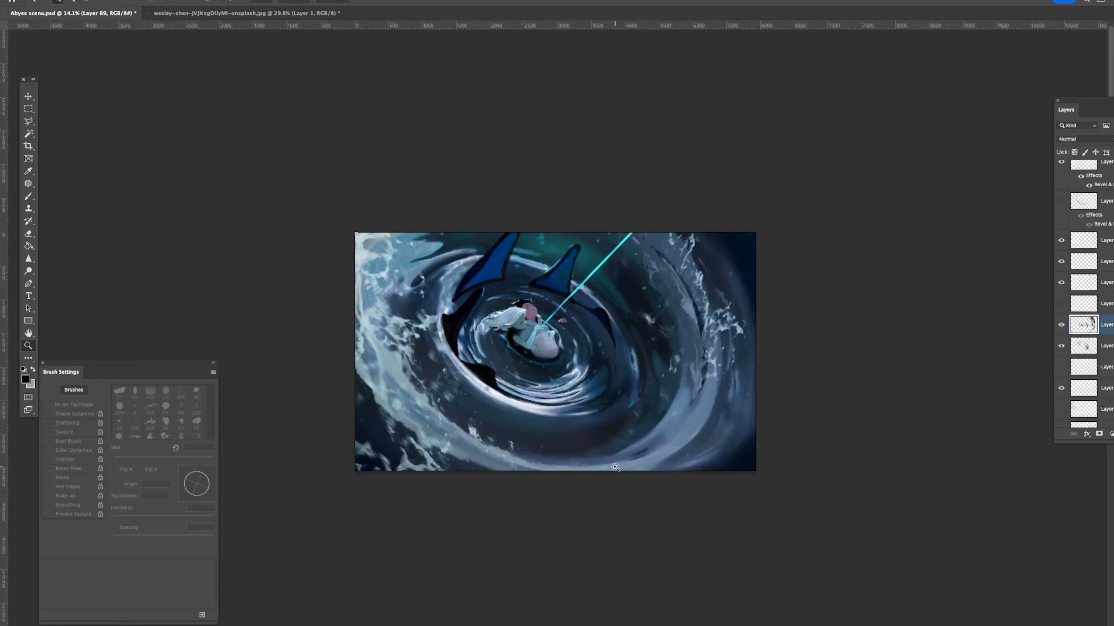
pyautogui.moveTo(546, 451); pyautogui.dragTo(474, 329)
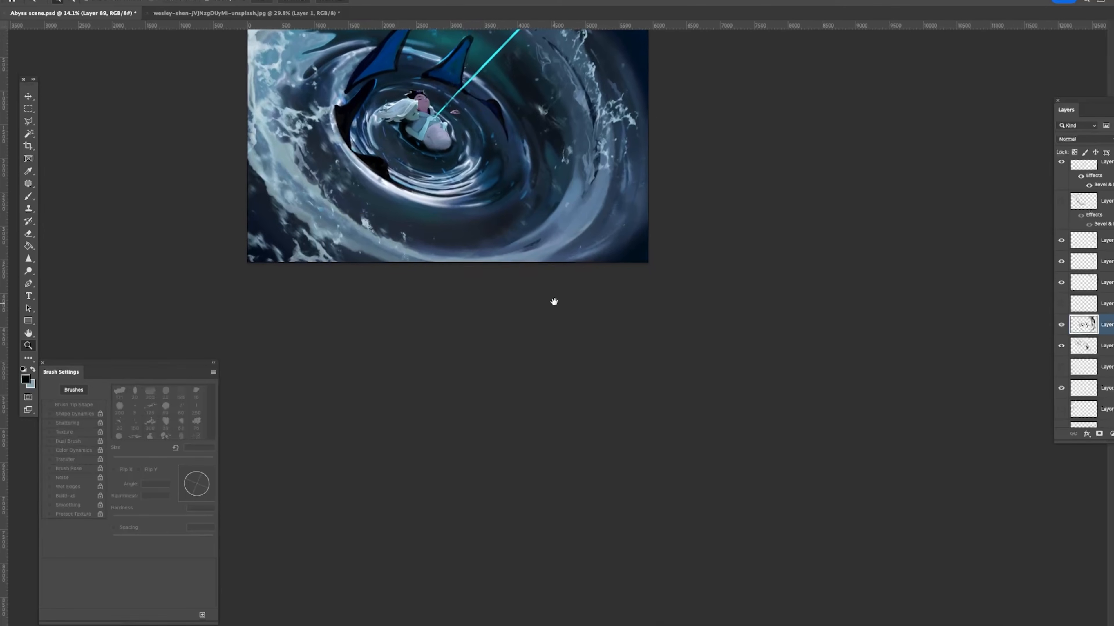
pyautogui.moveTo(415, 172); pyautogui.dragTo(572, 319)
# Step: Shift the blue fins to teal with a Hue/Saturation adjustment, comparing before and after with undo and redo
pyautogui.click(26, 98)
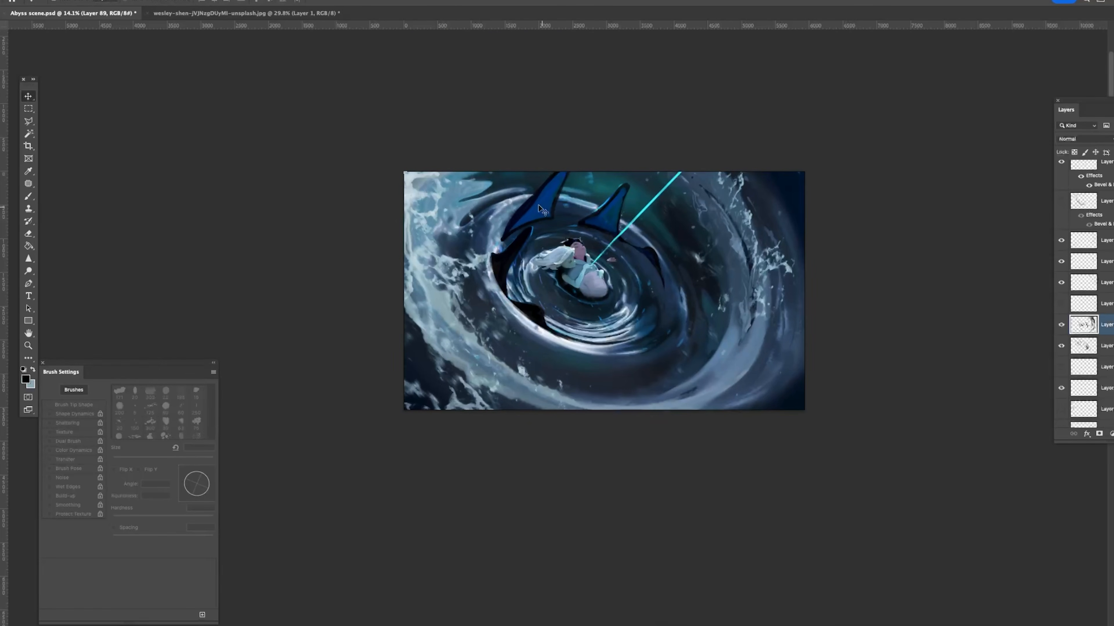
pyautogui.click(551, 213)
pyautogui.press('super+u')
pyautogui.moveTo(973, 161); pyautogui.dragTo(969, 189)
pyautogui.click(1087, 120)
pyautogui.press('super+z')
pyautogui.press('super+shift+z')
pyautogui.press('z')
pyautogui.moveTo(925, 249); pyautogui.dragTo(835, 295)
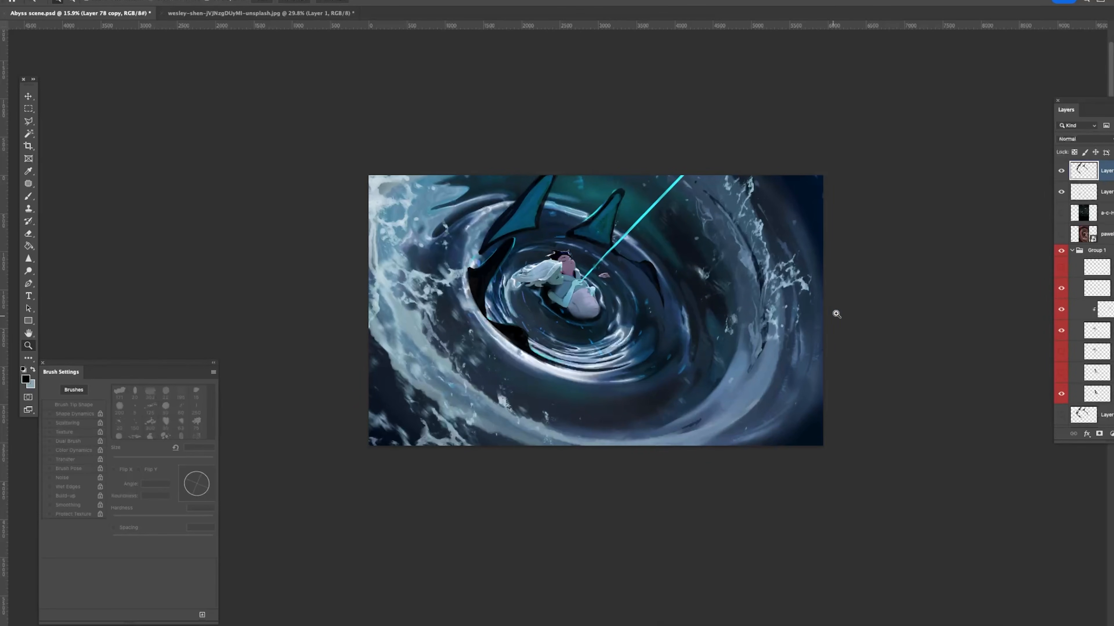
# Step: Add a new layer above Layer 75, beneath the couple's layer group
pyautogui.click(28, 96)
pyautogui.click(603, 276)
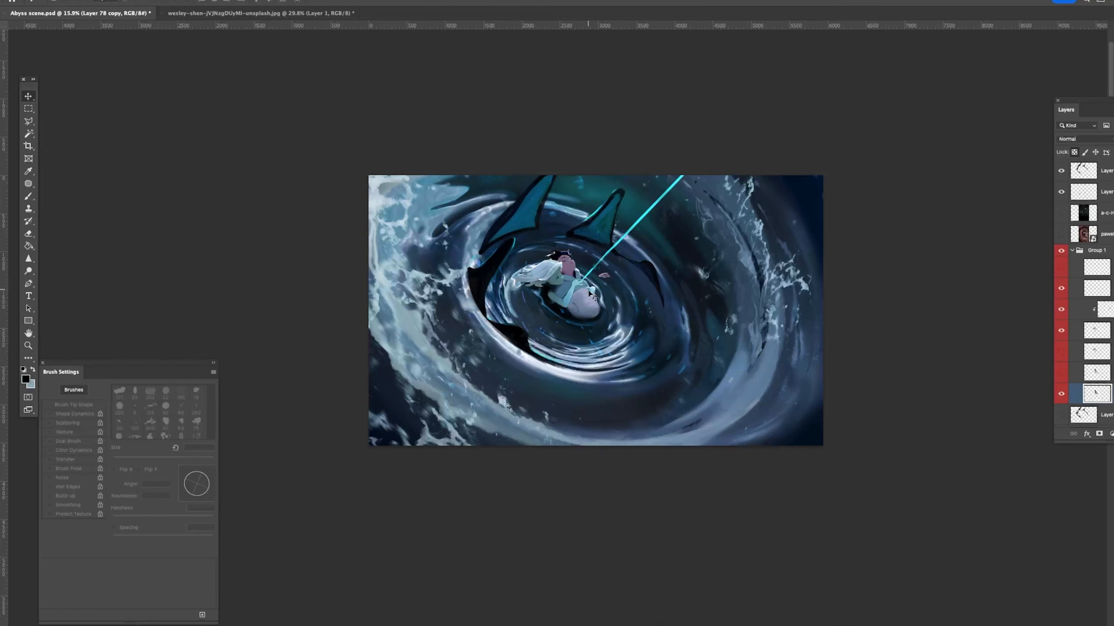
pyautogui.scroll(-2, 1087, 375)
pyautogui.click(1096, 412)
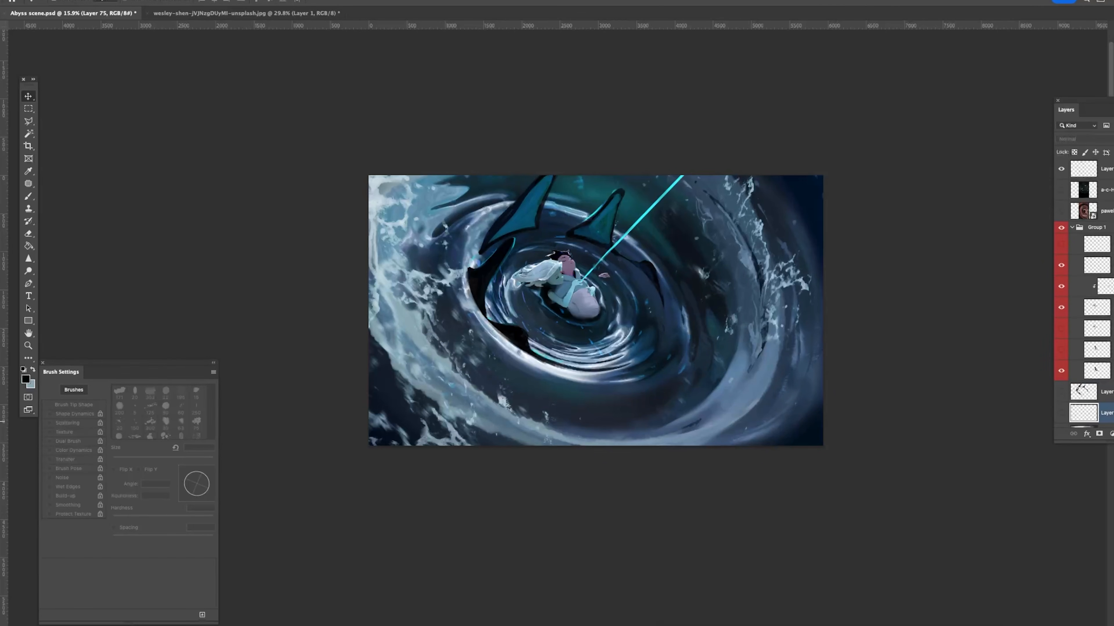
pyautogui.press('b')
# Step: Switch to the soft round brush with 0% hardness at 500 px
pyautogui.rightClick(640, 310)
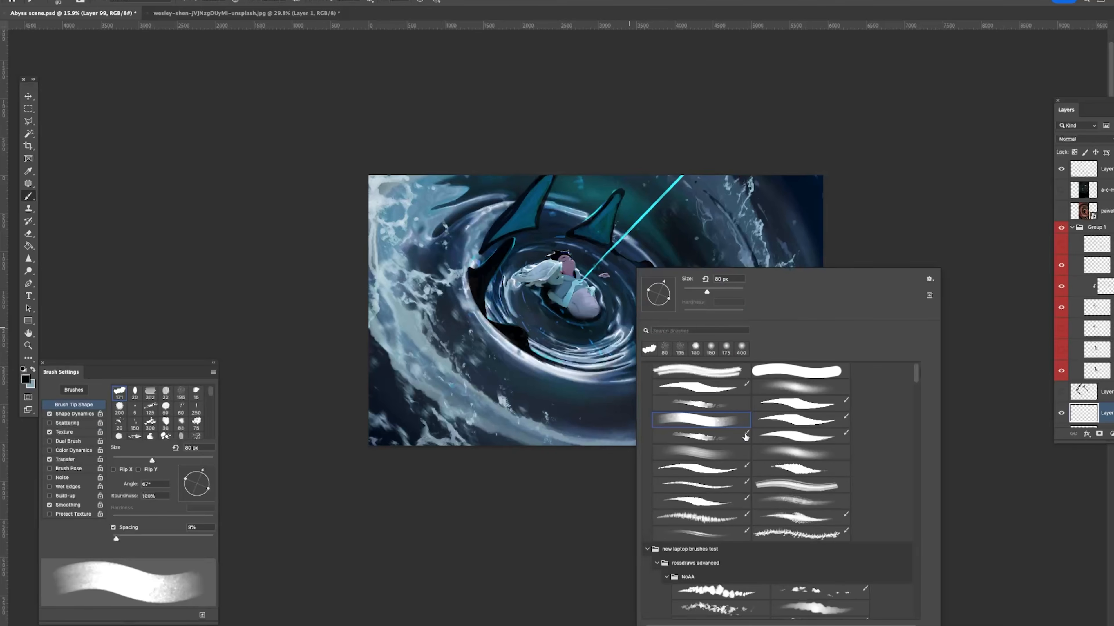
pyautogui.click(800, 390)
pyautogui.click(554, 520)
pyautogui.press('super+plus')
pyautogui.press('super+plus')
# Step: Try painting a pale cyan glow behind the couple's heads with a colour sampled from the figures
pyautogui.keyDown('alt'); pyautogui.click(577, 296); pyautogui.keyUp('alt')
pyautogui.keyDown('alt'); pyautogui.click(590, 290); pyautogui.keyUp('alt')
pyautogui.moveTo(556, 272)
pyautogui.mouseDown()
pyautogui.moveTo(591, 277)
pyautogui.moveTo(565, 275)
pyautogui.mouseUp()
pyautogui.press('super+z')
pyautogui.press('super+z')
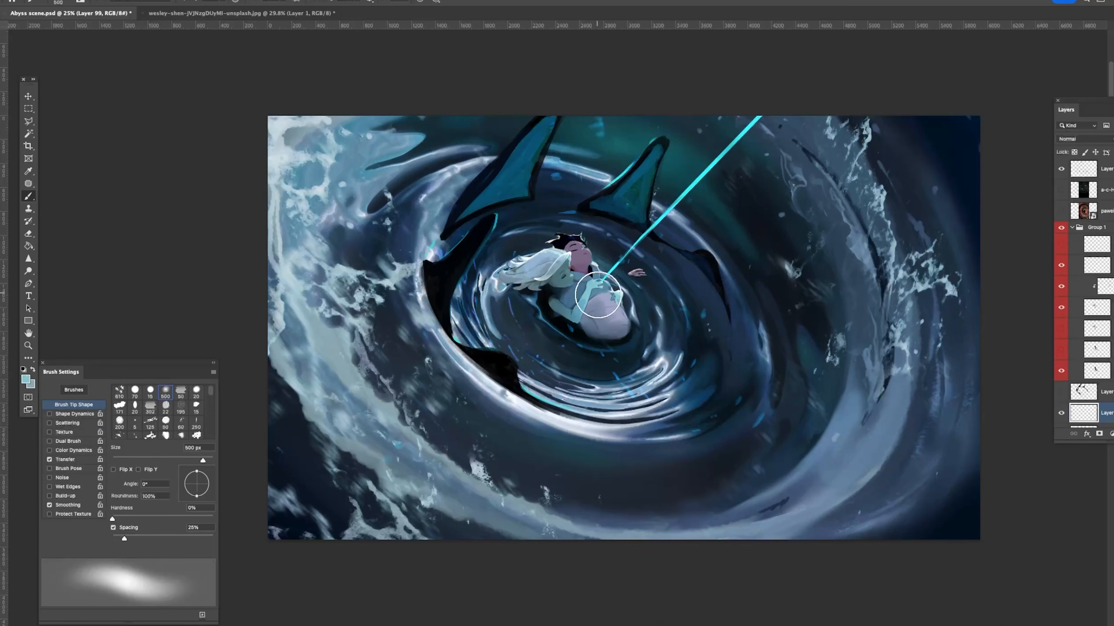
# Step: Paint a soft cyan glow behind the couple with the round brush at 300 to 400 px
pyautogui.press('[')
pyautogui.press('[')
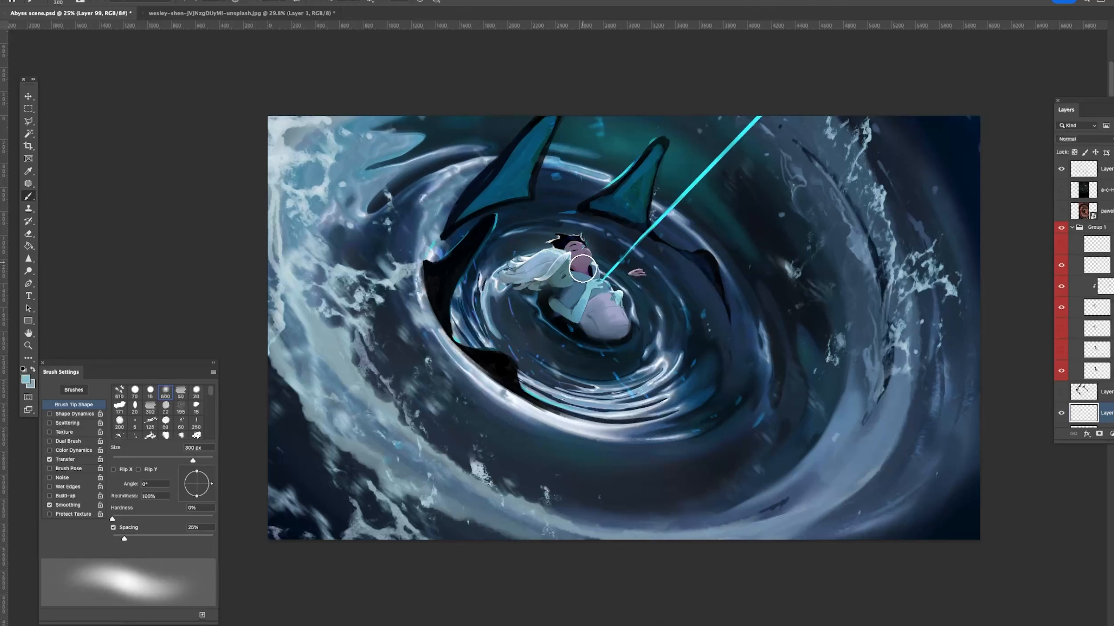
pyautogui.press(']')
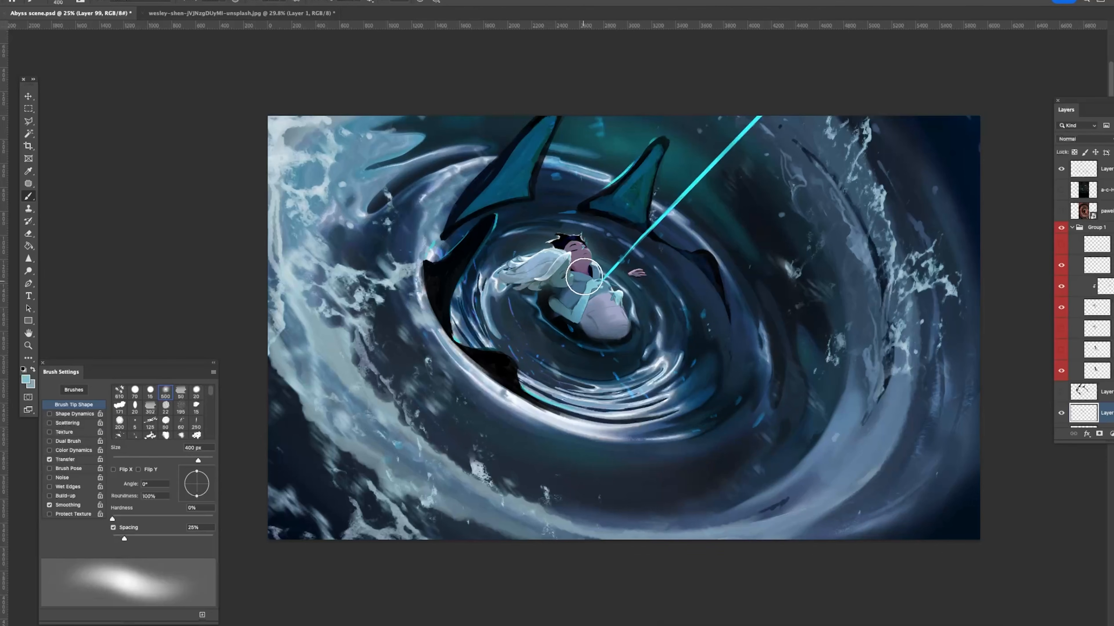
pyautogui.keyDown('alt'); pyautogui.click(613, 269); pyautogui.keyUp('alt')
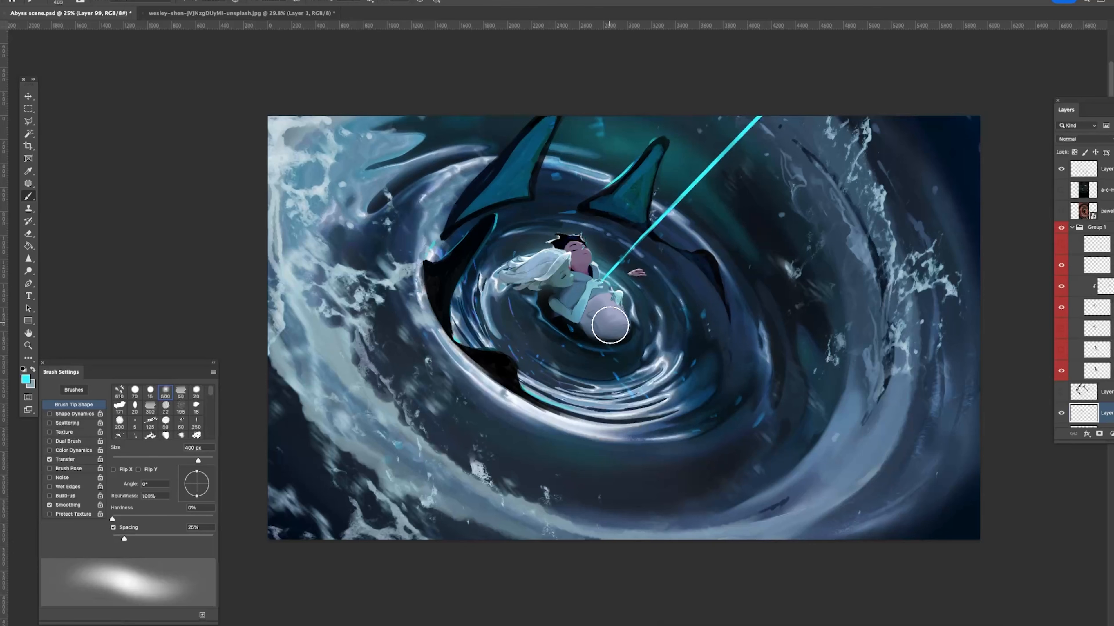
# Step: Paint a cyan glow along the light beam beside the fin with the soft brush at 150 px
pyautogui.press('[')
pyautogui.press('[')
pyautogui.press('[')
pyautogui.press('[')
pyautogui.press('[')
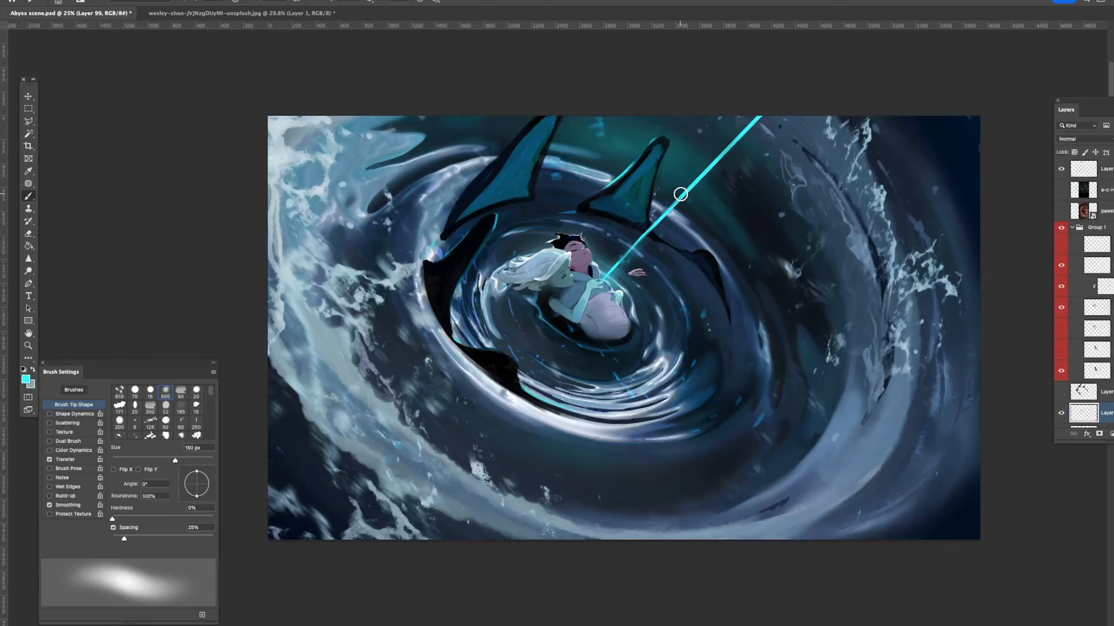
pyautogui.moveTo(684, 201)
pyautogui.mouseDown()
pyautogui.moveTo(644, 208)
pyautogui.moveTo(674, 239)
pyautogui.mouseUp()
# Step: Enlarge the soft brush and broaden the cyan glow around the lower end of the beam
pyautogui.press(']')
pyautogui.press(']')
pyautogui.press(']')
pyautogui.press(']')
pyautogui.press(']')
pyautogui.press(']')
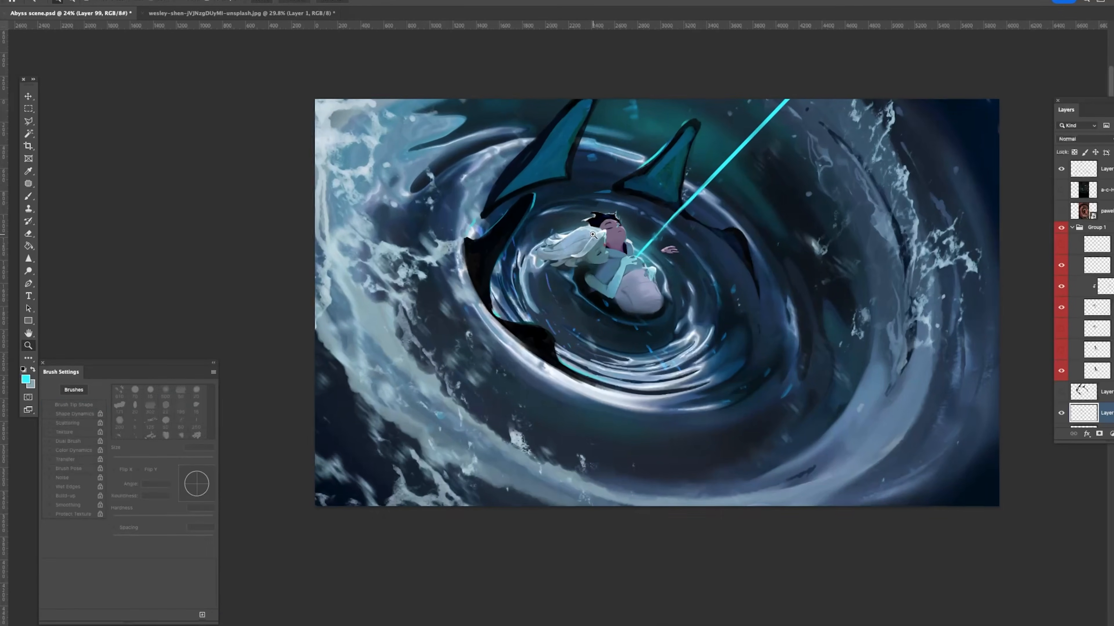
pyautogui.scroll(2, 595, 222)
# Step: Touch up the glow around the couple in pale blue with the soft brush at 100 px
pyautogui.press('[')
pyautogui.press('[')
pyautogui.press('[')
pyautogui.press('[')
pyautogui.press('[')
pyautogui.press('[')
pyautogui.press('[')
pyautogui.press('[')
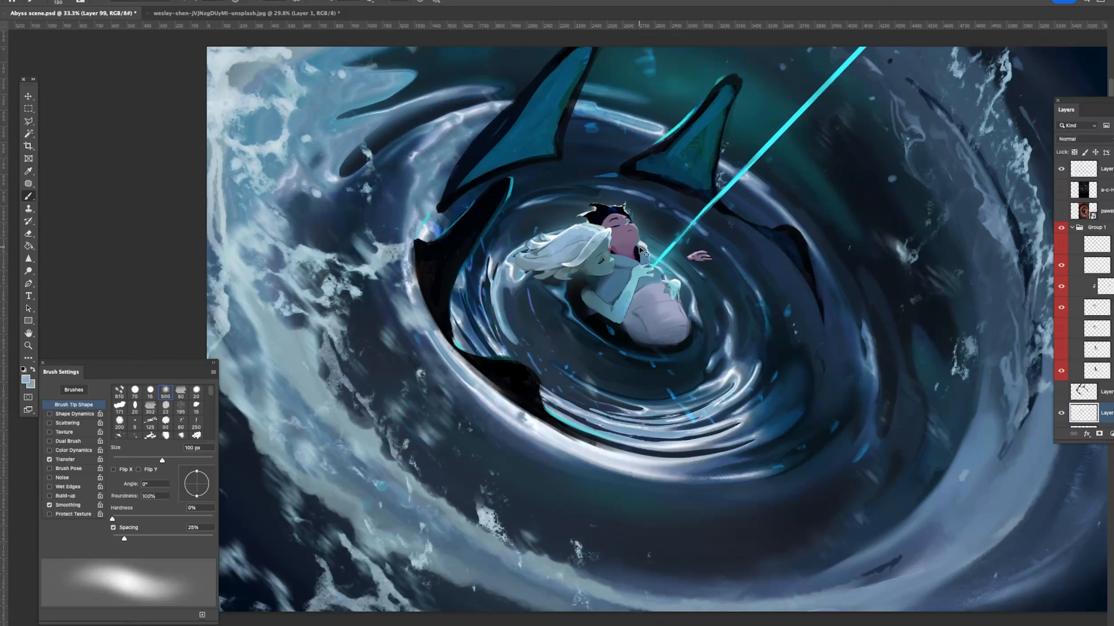
pyautogui.scroll(-3, 640, 231)
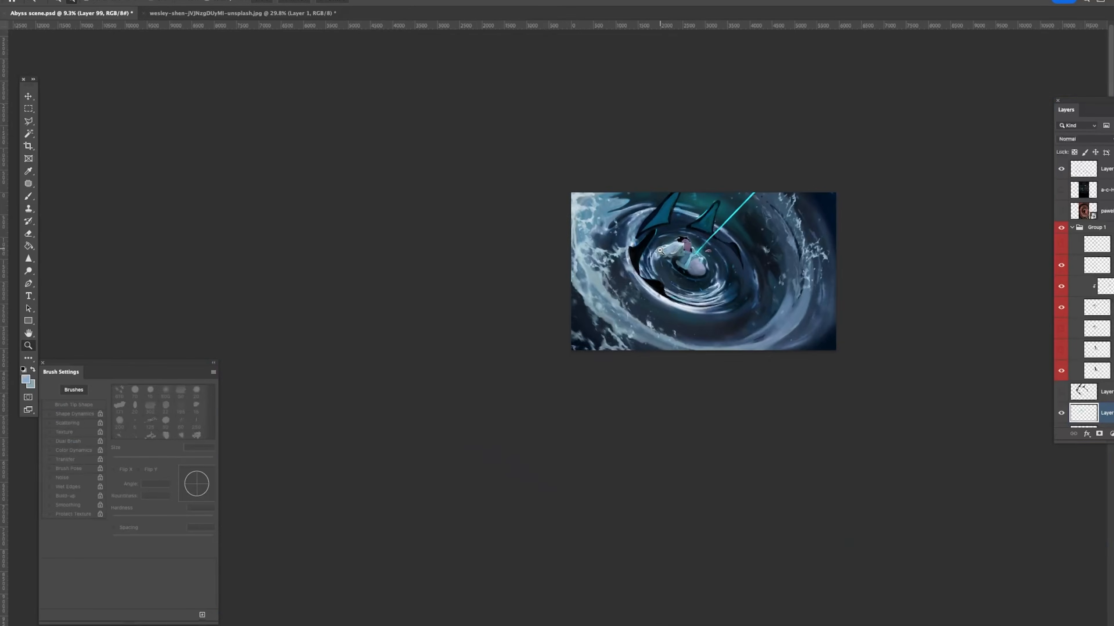
# Step: Sample a mid cyan near the beam and paint a wide glow around its tip with the soft brush at 600 px
pyautogui.scroll(3, 690, 240)
pyautogui.keyDown('alt'); pyautogui.click(689, 241); pyautogui.keyUp('alt')
pyautogui.press(']')
pyautogui.press(']')
pyautogui.press(']')
pyautogui.press(']')
pyautogui.press(']')
pyautogui.press(']')
pyautogui.press(']')
pyautogui.press(']')
pyautogui.press(']')
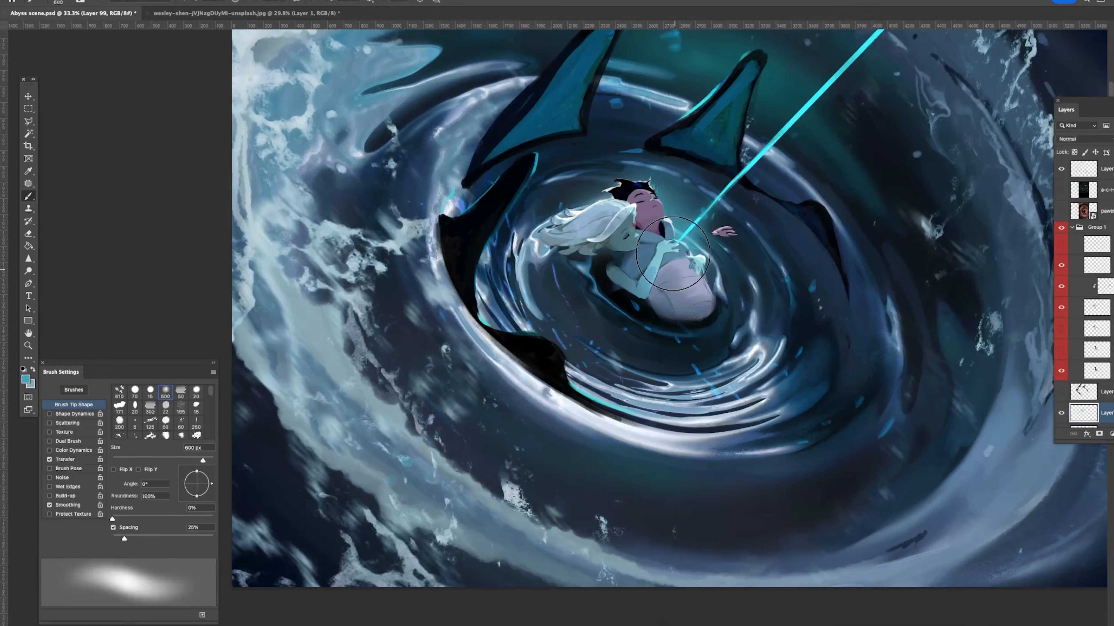
pyautogui.press('z')
pyautogui.scroll(-3, 778, 128)
pyautogui.scroll(3, 765, 176)
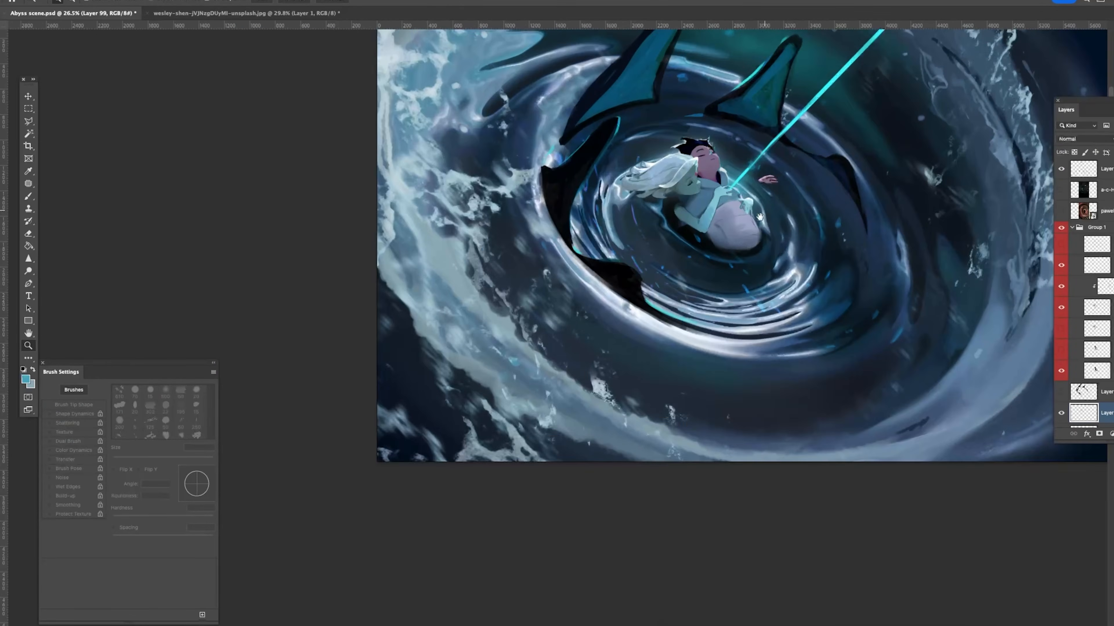
# Step: Strengthen the glow at the beam's tip with bright cyan sampled from the beam
pyautogui.press('b')
pyautogui.keyDown('alt'); pyautogui.click(689, 243); pyautogui.keyUp('alt')
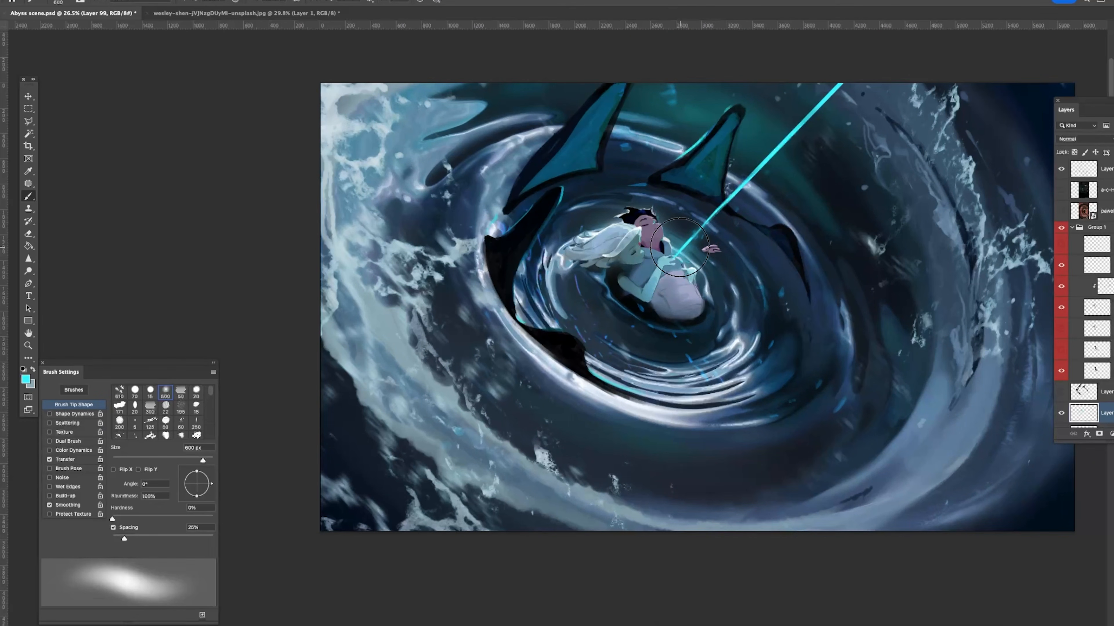
pyautogui.press('z')
pyautogui.scroll(-3, 723, 229)
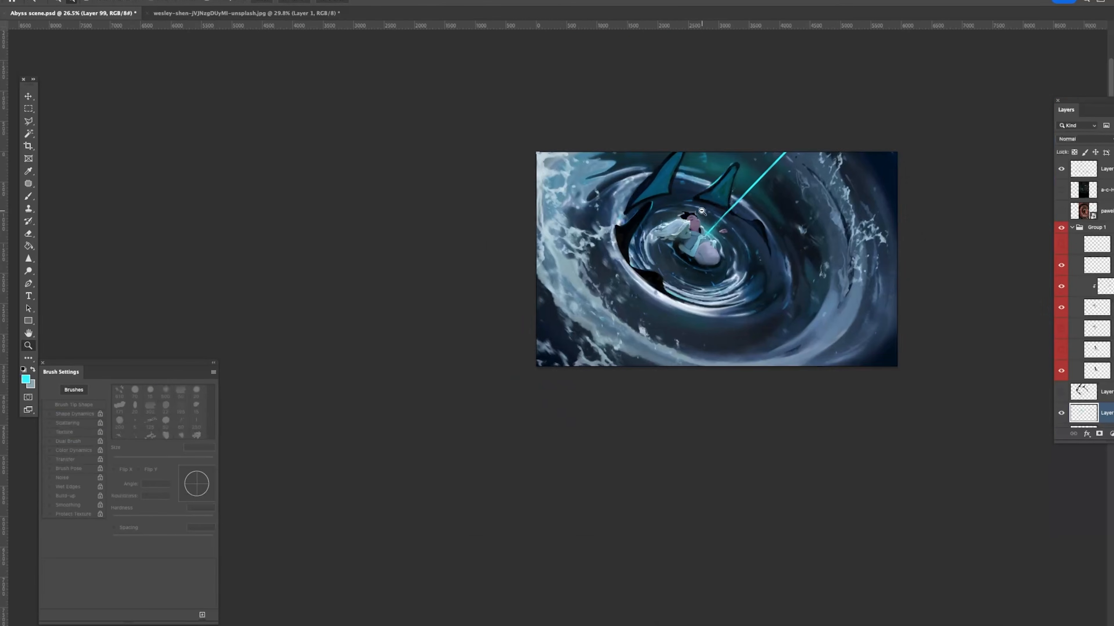
pyautogui.scroll(3, 743, 217)
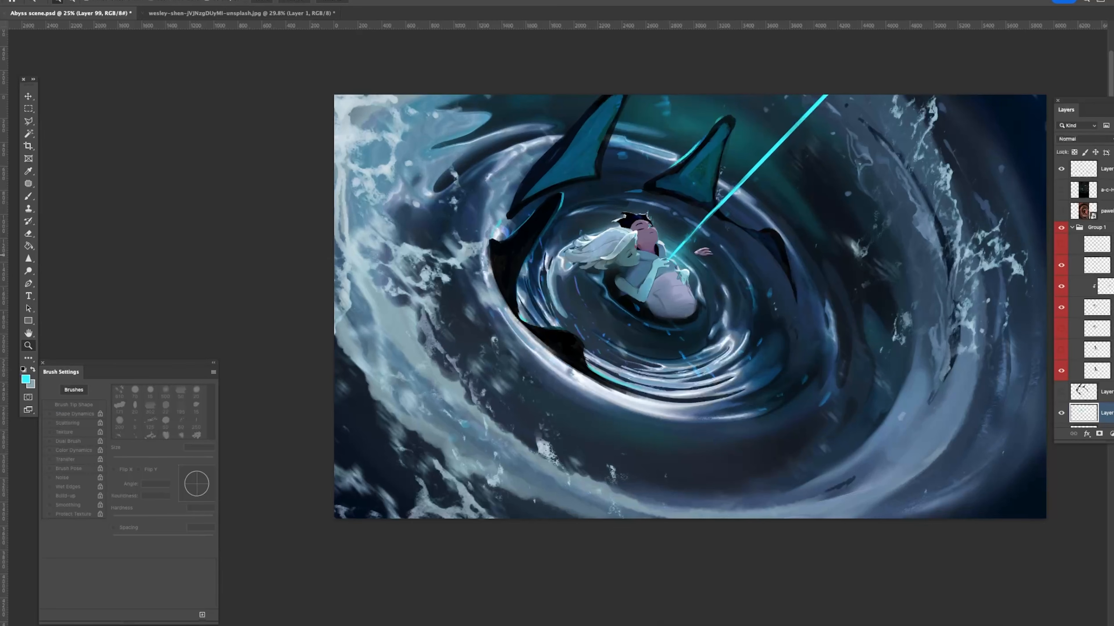
# Step: Add a new layer above Layer 90 and set its blending mode to Soft Light
pyautogui.scroll(3, 1107, 211)
pyautogui.click(1106, 192)
pyautogui.click(1106, 171)
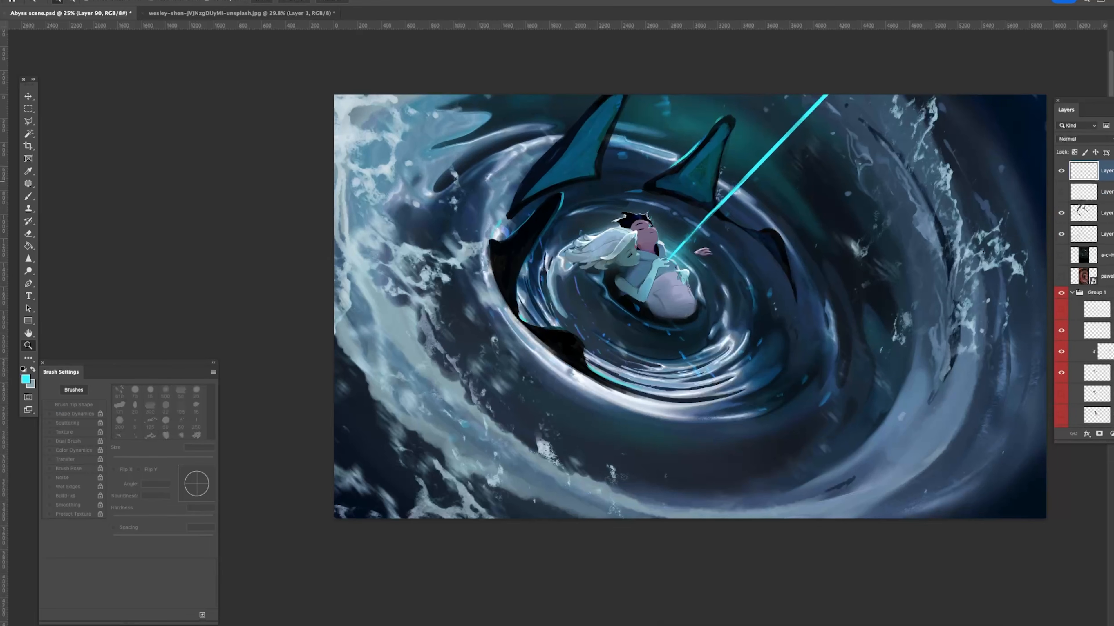
pyautogui.hotkey('ctrl', 'shift', 'alt', 'n')
pyautogui.click(1077, 140)
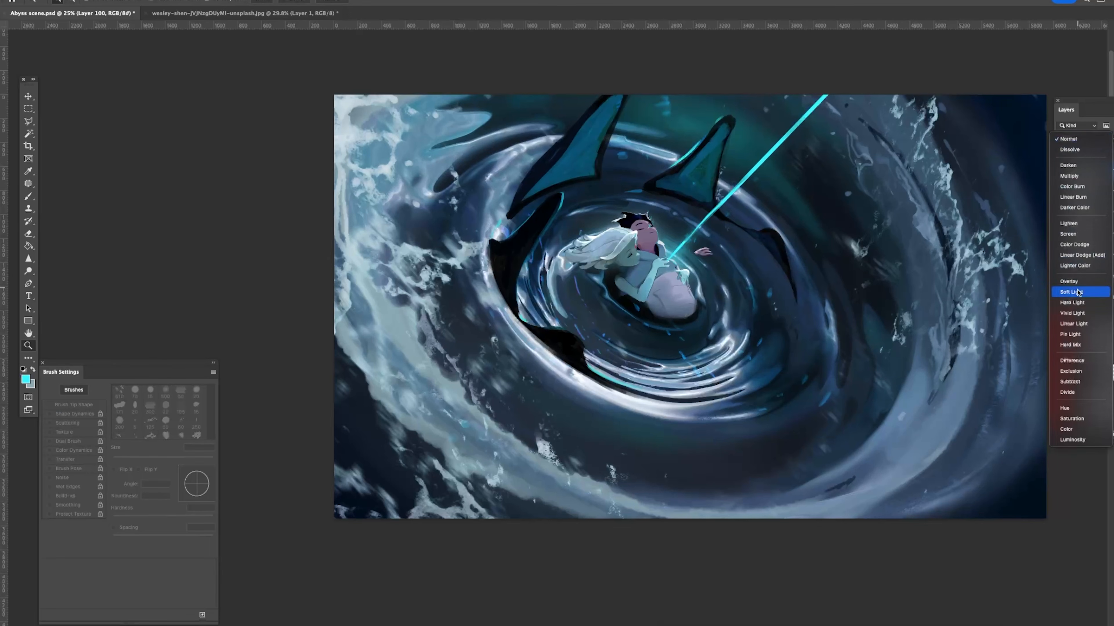
pyautogui.click(1079, 292)
# Step: Brush bright cyan light over the couple around the beam's tip on the Soft Light layer at 600 px
pyautogui.press('b')
pyautogui.keyDown('alt'); pyautogui.click(674, 254); pyautogui.keyUp('alt')
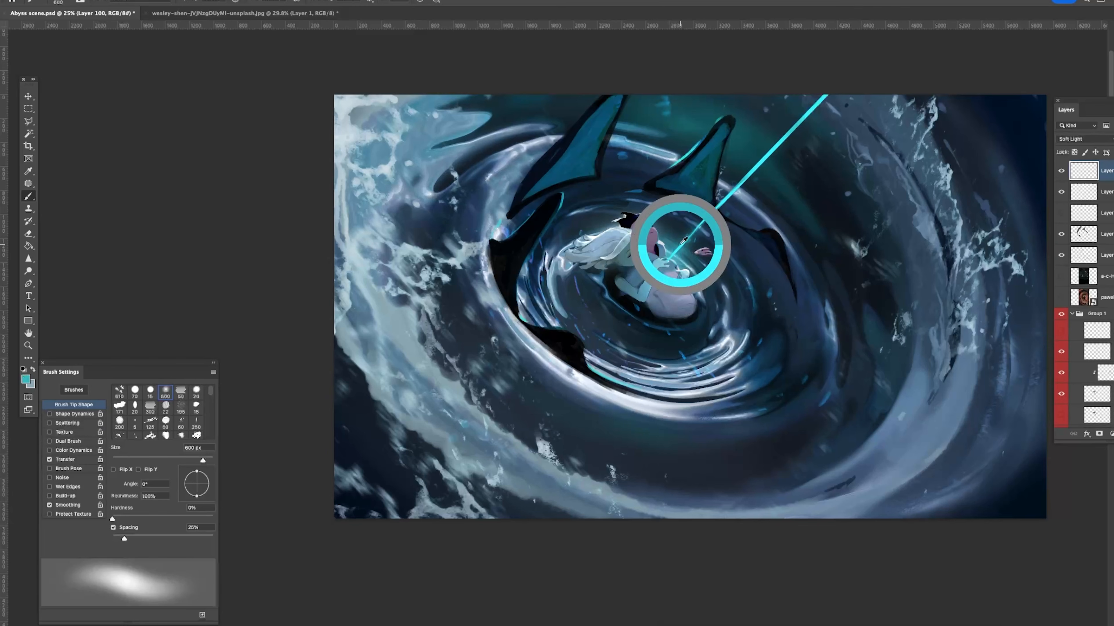
pyautogui.press('[')
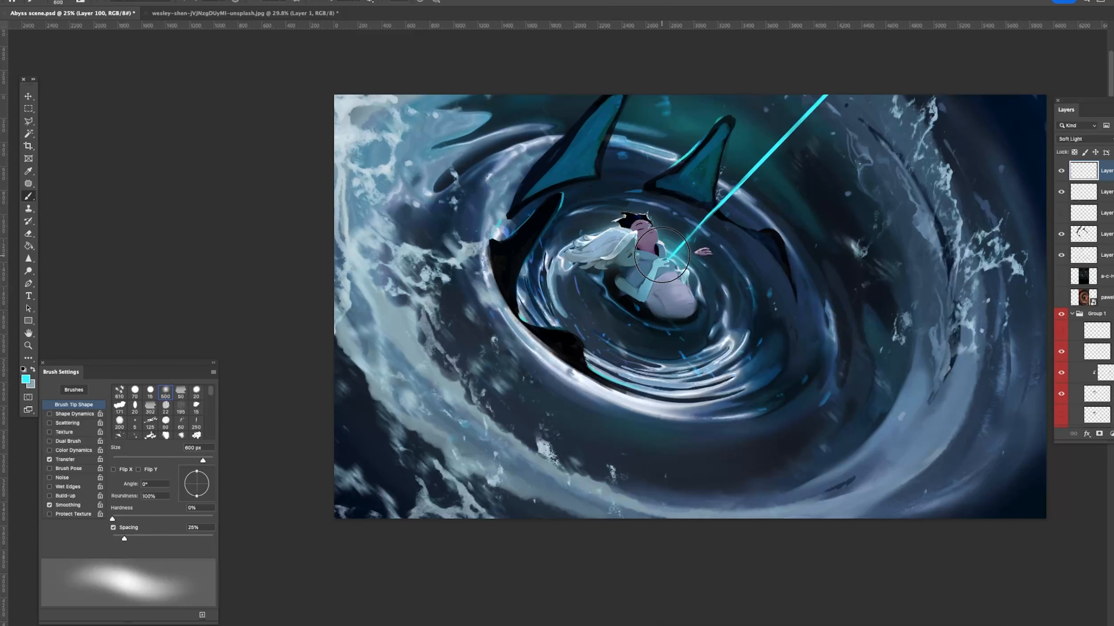
pyautogui.click(663, 262)
pyautogui.hotkey('ctrl', 'z')
pyautogui.click(666, 262)
pyautogui.press('z')
pyautogui.moveTo(705, 316)
pyautogui.mouseDown()
pyautogui.moveTo(683, 327)
pyautogui.moveTo(734, 307)
pyautogui.moveTo(704, 292)
pyautogui.moveTo(728, 328)
pyautogui.moveTo(748, 314)
pyautogui.mouseUp()
pyautogui.press('b')
pyautogui.press('z')
pyautogui.press('b')
pyautogui.press('z')
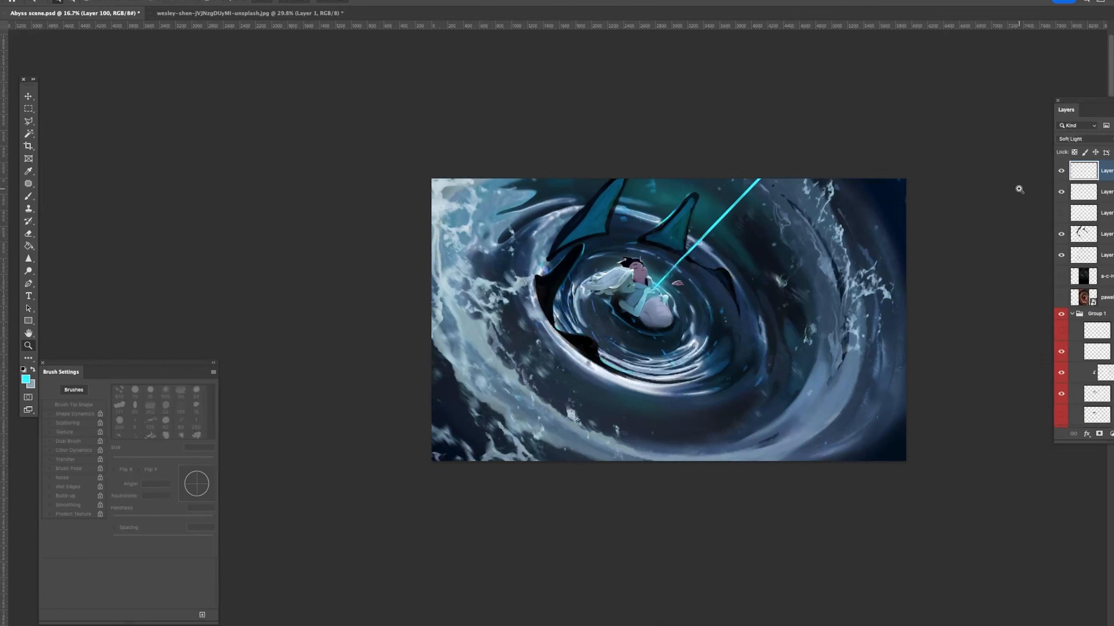
# Step: Select the white-haired figure's layer and set the soft brush's blending mode to Color Dodge
pyautogui.moveTo(630, 275); pyautogui.dragTo(649, 276)
pyautogui.press('b')
pyautogui.press('super+z')
pyautogui.click(23, 97)
pyautogui.click(584, 280)
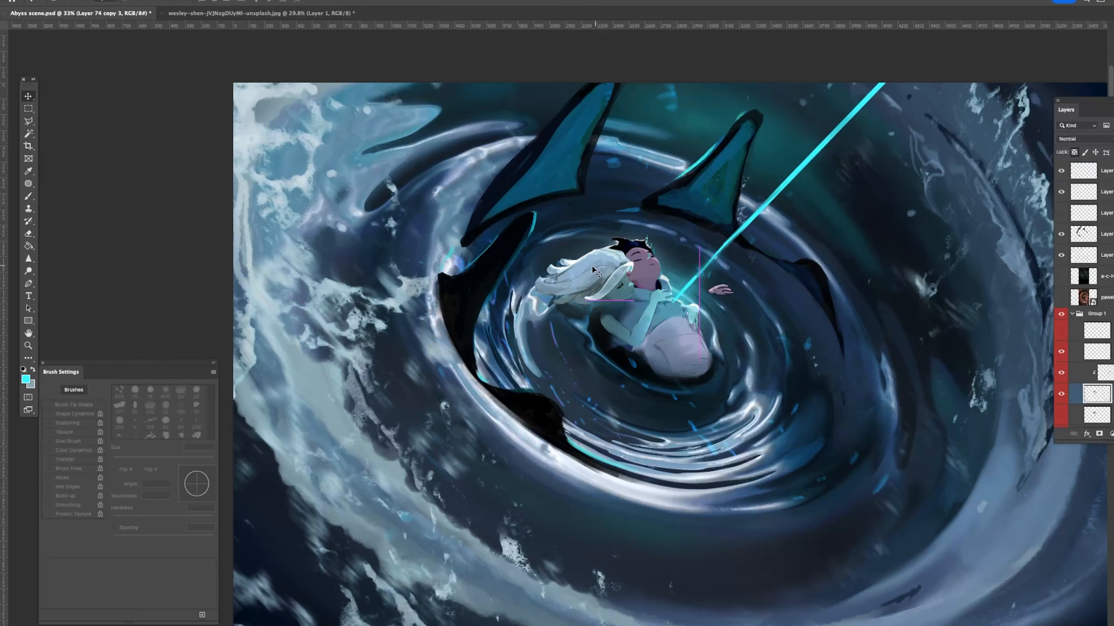
pyautogui.press('b')
pyautogui.click(119, 2)
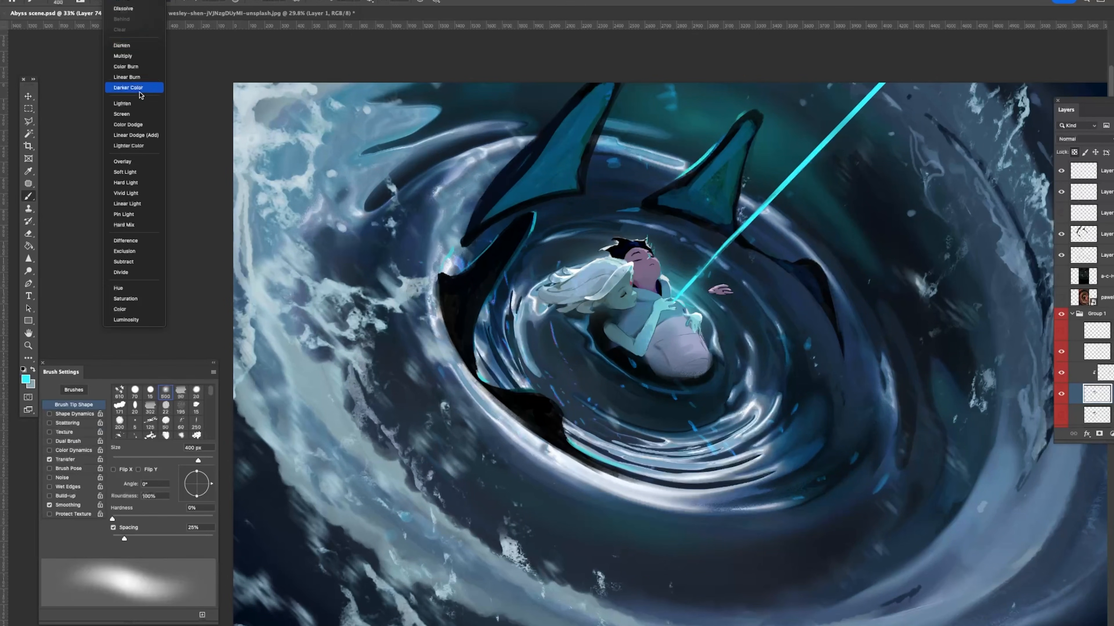
pyautogui.click(138, 124)
# Step: Try to brighten the white hair with a light blue sampled from it, reducing the soft brush to 100 px
pyautogui.keyDown('alt'); pyautogui.click(582, 271); pyautogui.keyUp('alt')
pyautogui.moveTo(580, 266)
pyautogui.mouseDown()
pyautogui.moveTo(675, 263)
pyautogui.moveTo(543, 279)
pyautogui.mouseUp()
pyautogui.press('super+z')
pyautogui.press('[')
pyautogui.press('[')
pyautogui.press('[')
pyautogui.press('[')
pyautogui.press('[')
pyautogui.press('super+z')
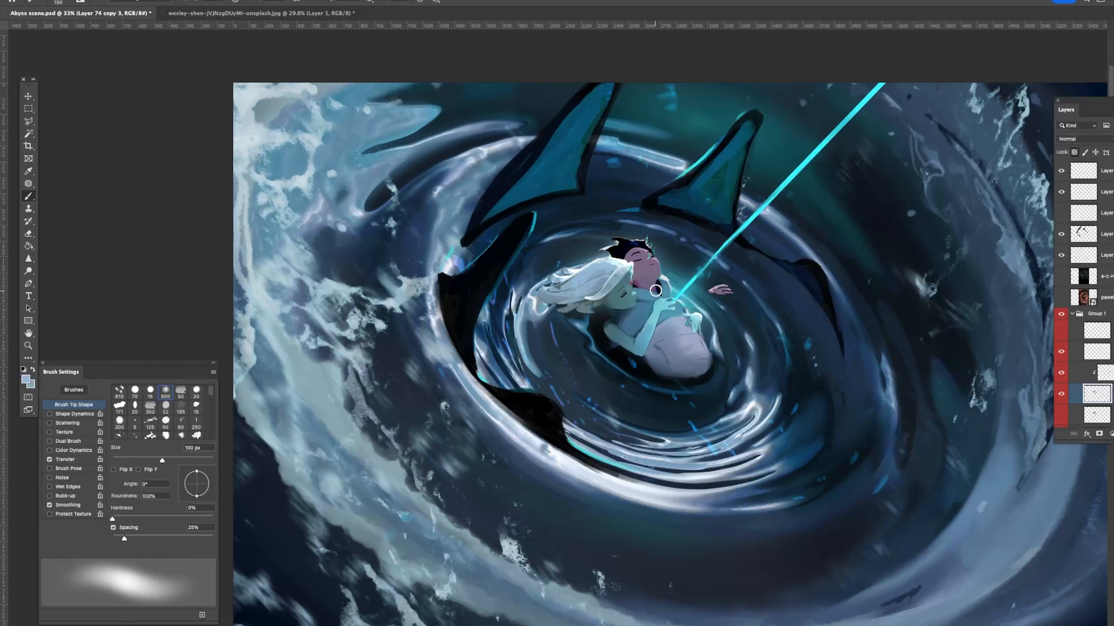
# Step: Select the dark-haired figure's layer and brush a sampled light tone around the forehead with the soft brush, reducing it to 45 px
pyautogui.scroll(5, 680, 269)
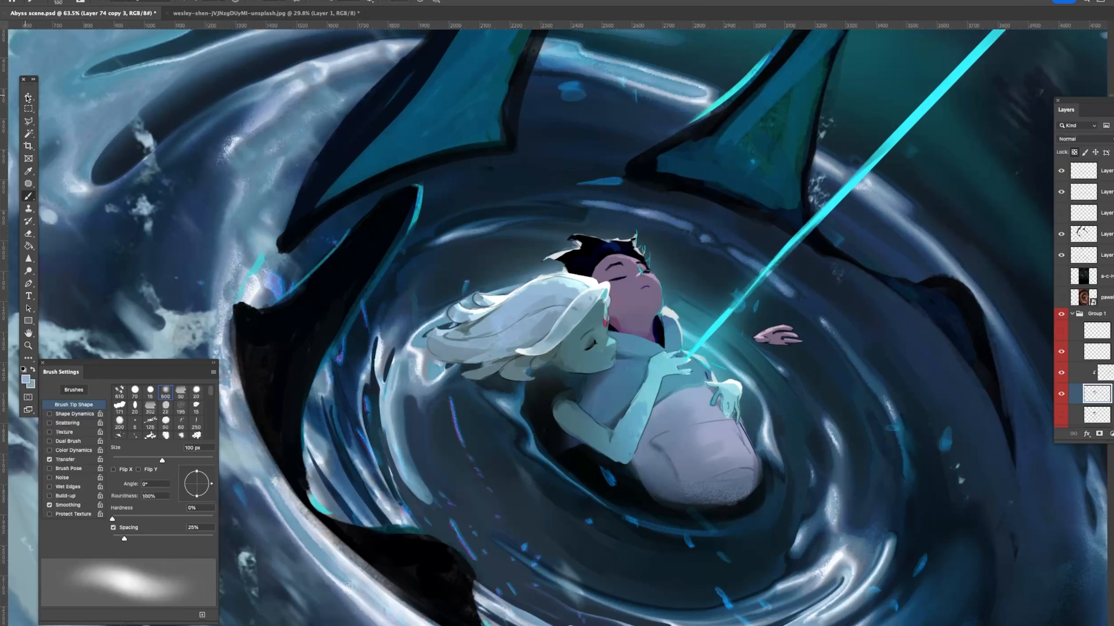
pyautogui.click(25, 96)
pyautogui.keyDown('super'); pyautogui.click(667, 310); pyautogui.keyUp('super')
pyautogui.keyDown('ctrl'); pyautogui.click(649, 292); pyautogui.keyUp('ctrl')
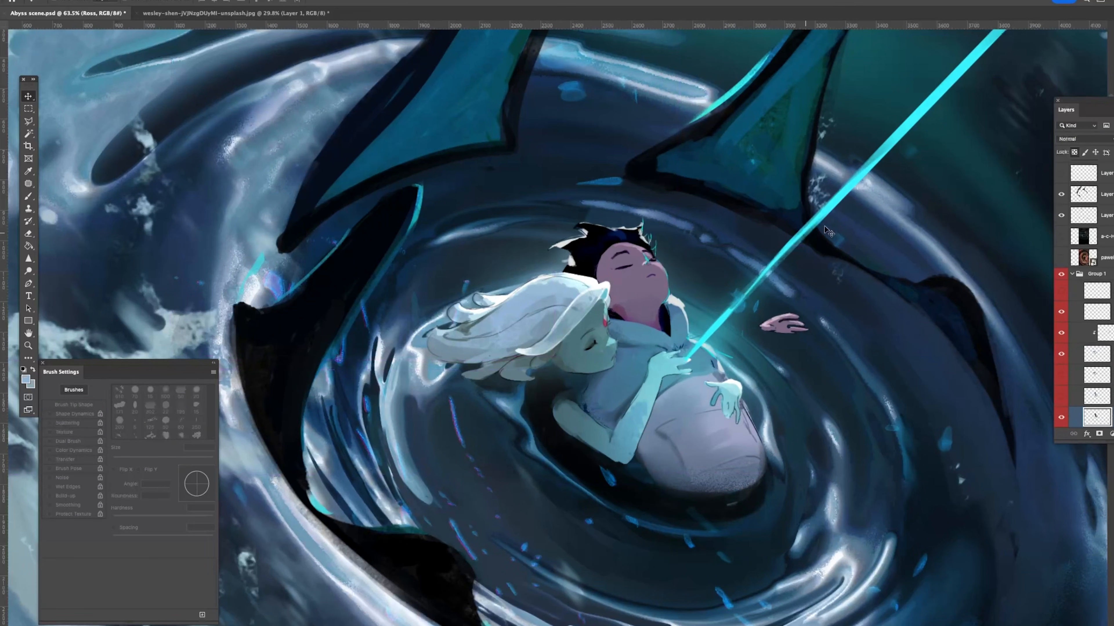
pyautogui.press('b')
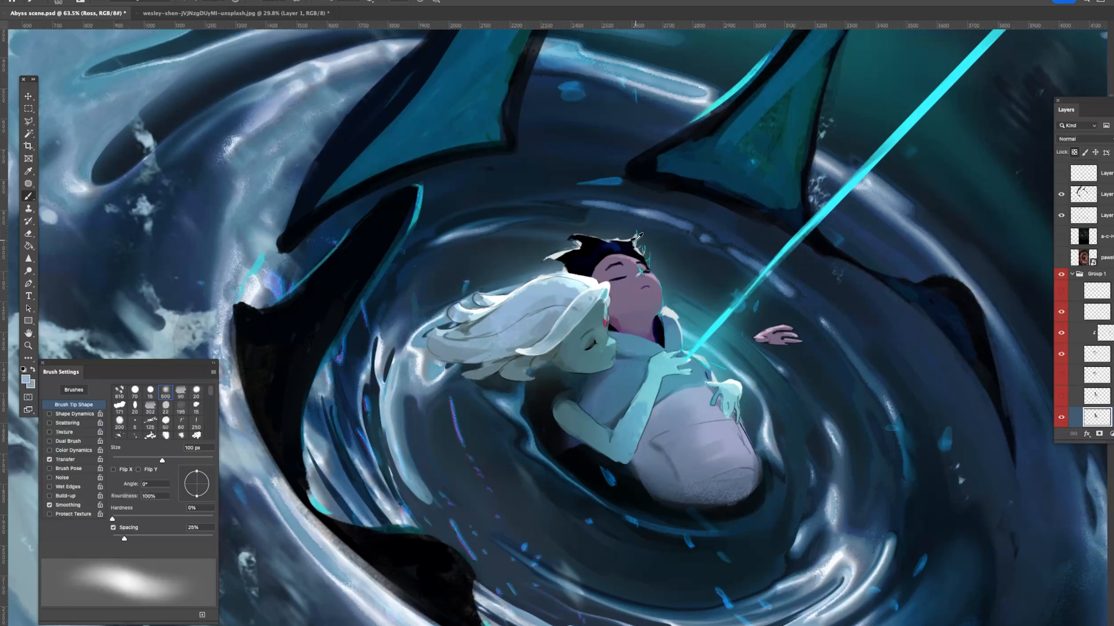
pyautogui.keyDown('alt'); pyautogui.click(555, 256); pyautogui.keyUp('alt')
pyautogui.moveTo(647, 256); pyautogui.dragTo(656, 269)
pyautogui.press('[')
pyautogui.press('[')
pyautogui.press('[')
pyautogui.press('[')
pyautogui.press('[')
pyautogui.press('[')
pyautogui.hotkey('ctrl', 'z')
# Step: Brush light onto the dark-haired figure near the beam's tip with the soft brush enlarged to 70 px
pyautogui.press('z')
pyautogui.moveTo(666, 315); pyautogui.dragTo(646, 364)
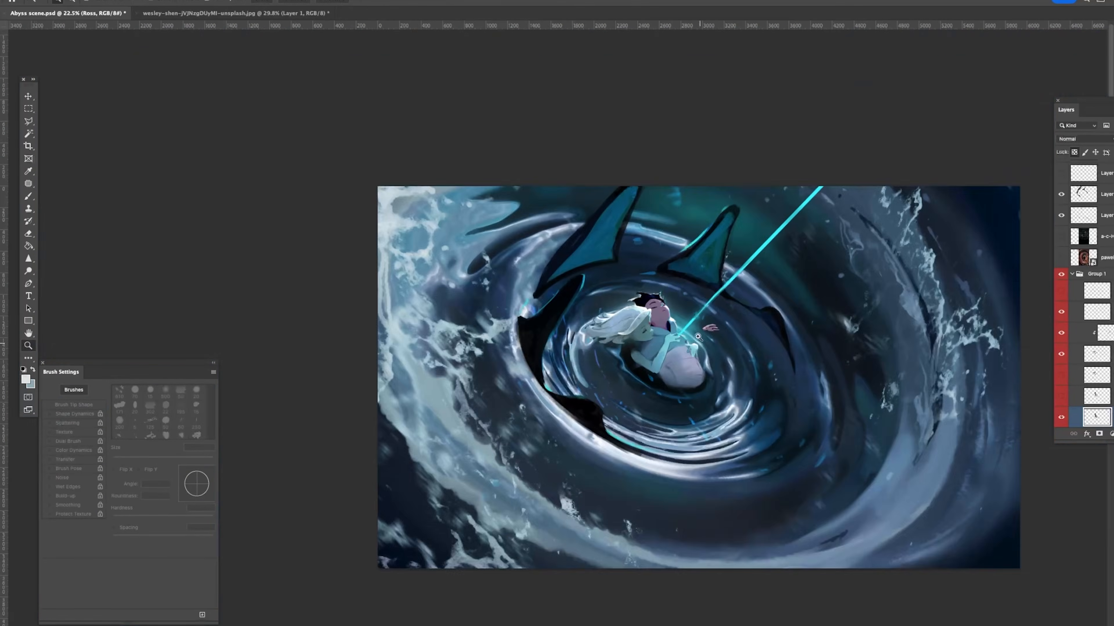
pyautogui.moveTo(697, 337); pyautogui.dragTo(719, 336)
pyautogui.press('b')
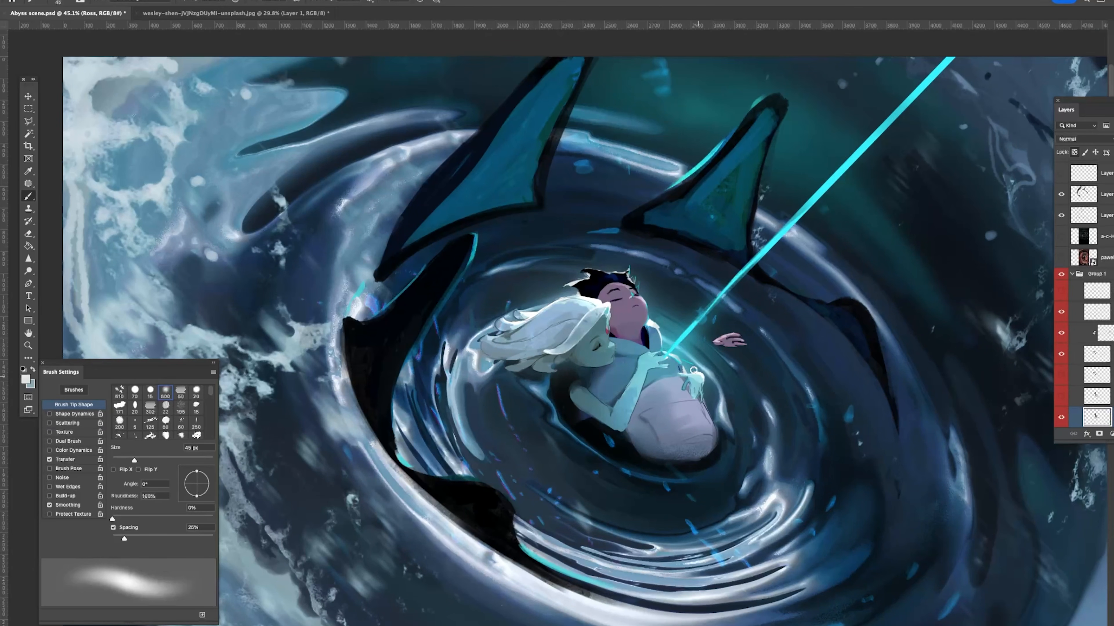
pyautogui.press('[')
pyautogui.press(']')
pyautogui.press(']')
pyautogui.press(']')
pyautogui.moveTo(658, 352)
pyautogui.mouseDown()
pyautogui.moveTo(587, 351)
pyautogui.moveTo(655, 353)
pyautogui.mouseUp()
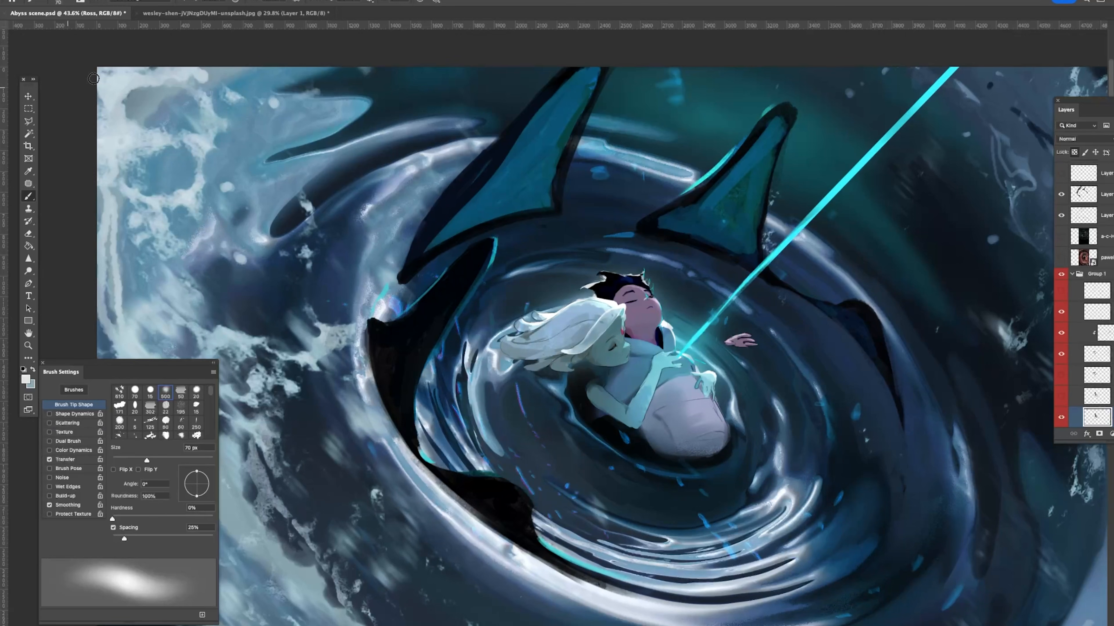
# Step: Try to shade the dark-haired figure's body with black sampled nearby after changing the brush's blending mode
pyautogui.click(152, 1)
pyautogui.click(141, 49)
pyautogui.keyDown('alt'); pyautogui.click(632, 448); pyautogui.keyUp('alt')
pyautogui.moveTo(621, 408); pyautogui.dragTo(644, 374)
pyautogui.press('super+z')
# Step: Flip the whole canvas horizontally to check the composition
pyautogui.press('z')
pyautogui.moveTo(727, 377); pyautogui.dragTo(681, 402)
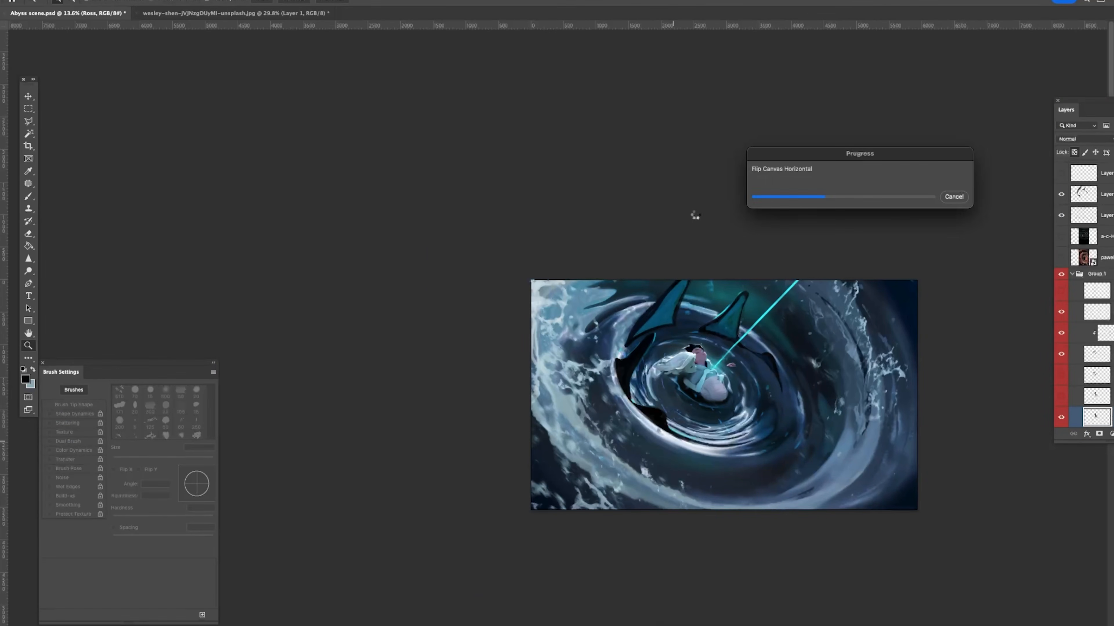
pyautogui.moveTo(805, 369)
pyautogui.mouseDown()
pyautogui.moveTo(840, 364)
pyautogui.moveTo(783, 357)
pyautogui.moveTo(797, 350)
pyautogui.mouseUp()
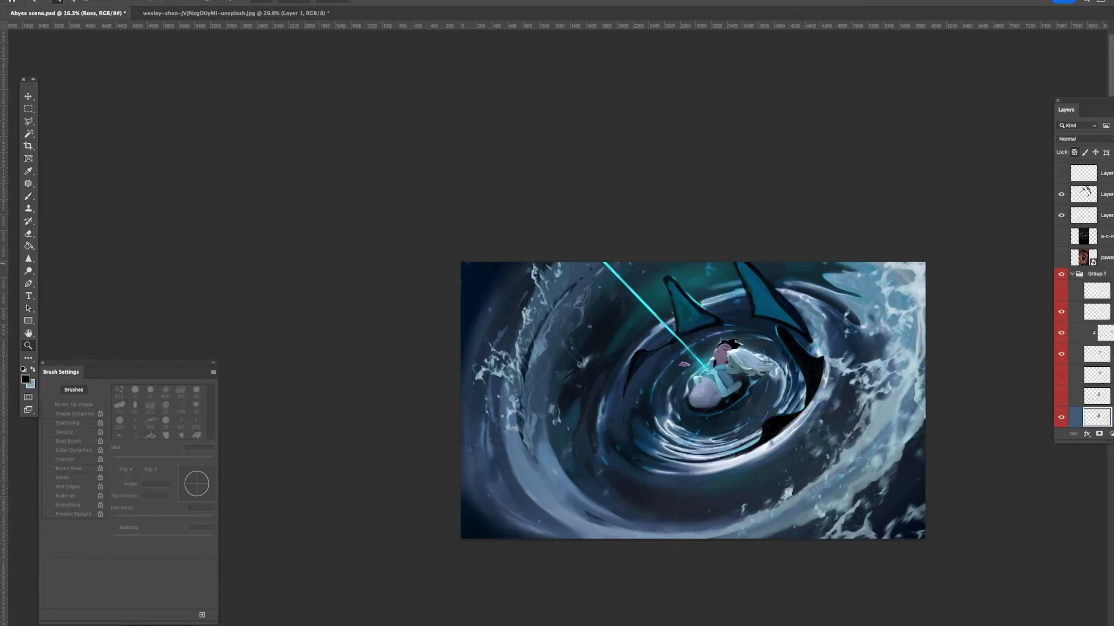
# Step: Add a new layer directly below the Soft Light layer for effects along the beam
pyautogui.scroll(3, 1098, 267)
pyautogui.click(1062, 193)
pyautogui.click(1062, 193)
pyautogui.click(1087, 195)
pyautogui.press('super+alt+shift+n')
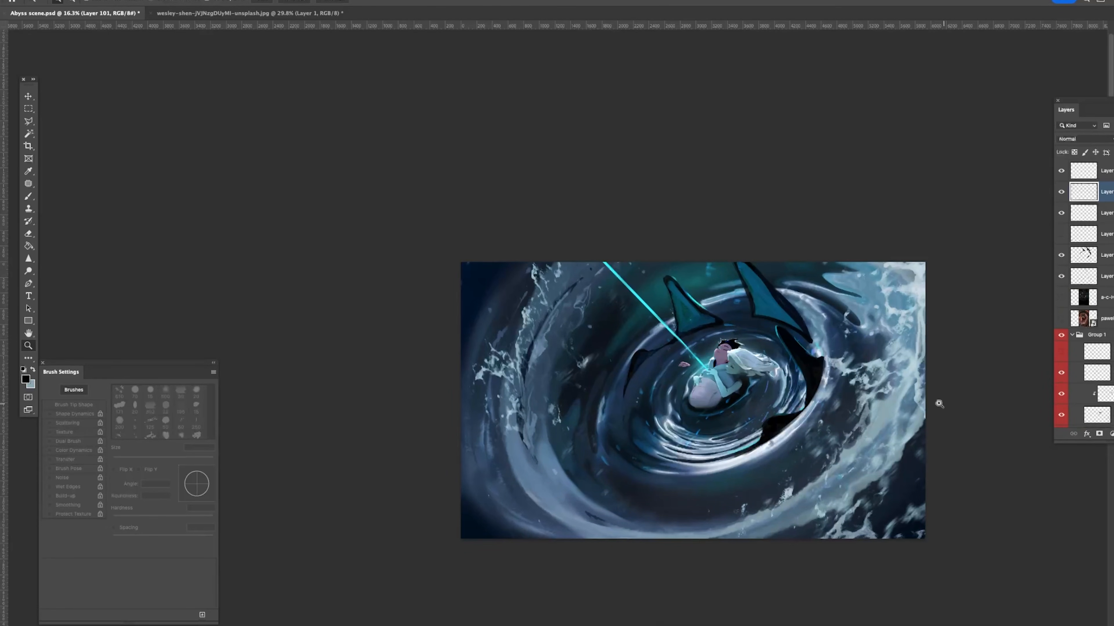
# Step: Choose the 20 px hard brush, sample bright cyan from the beam and test strokes beside it
pyautogui.moveTo(937, 403); pyautogui.dragTo(940, 403)
pyautogui.press('b')
pyautogui.rightClick(854, 396)
pyautogui.click(857, 405)
pyautogui.doubleClick(842, 376)
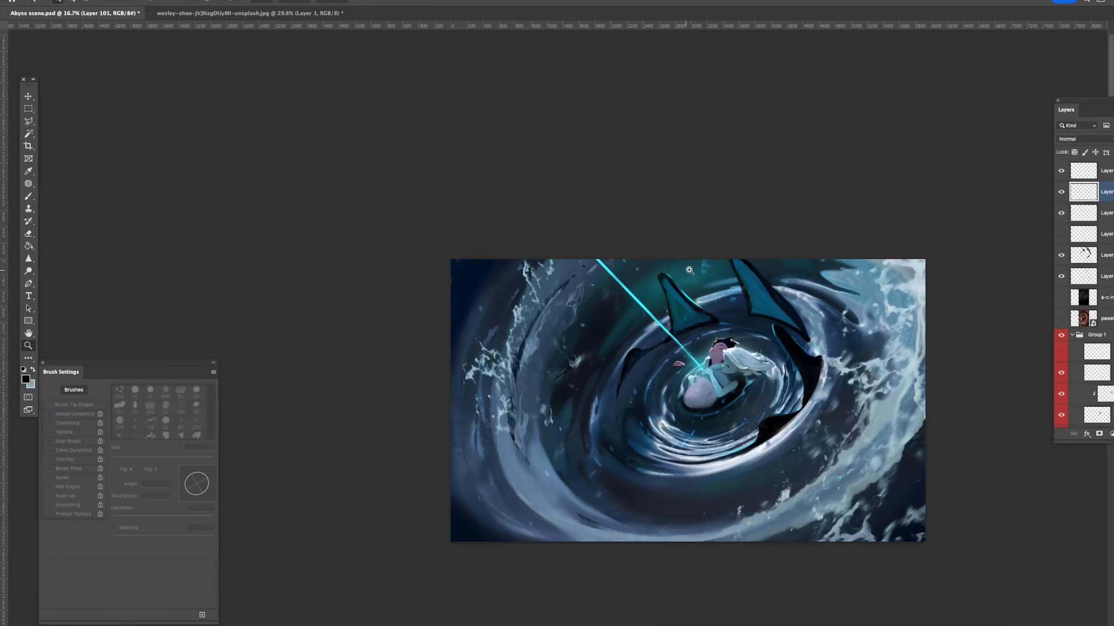
pyautogui.press('super+equal')
pyautogui.keyDown('alt'); pyautogui.click(562, 265); pyautogui.keyUp('alt')
pyautogui.press('super+z')
pyautogui.press('super+z')
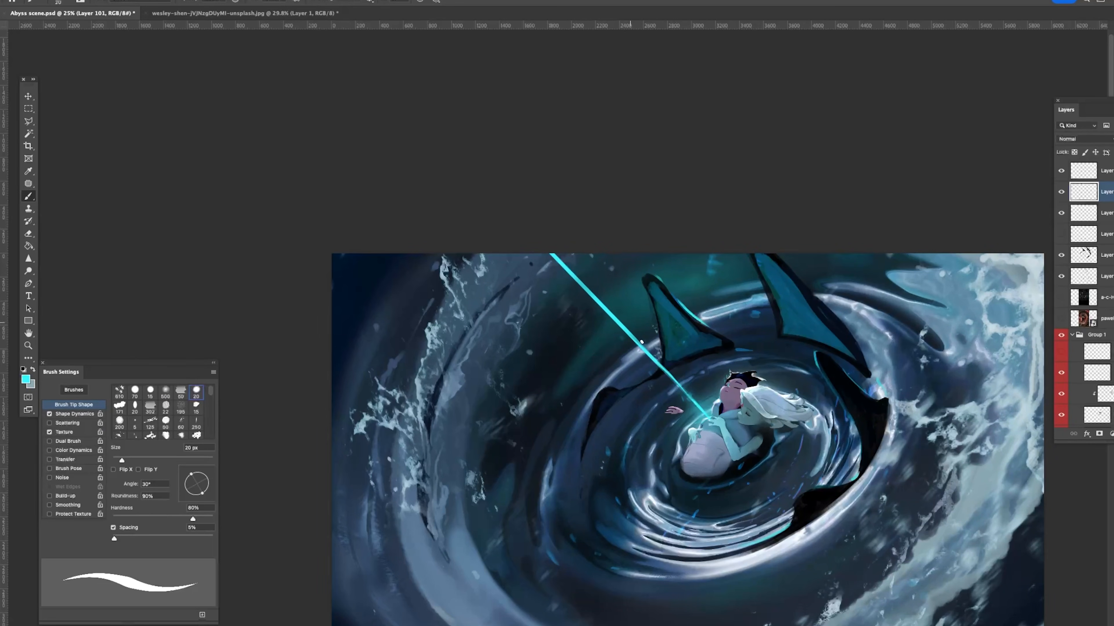
# Step: Draw thin cyan lightning strands winding around the upper beam with the 15 px hard brush
pyautogui.rightClick(642, 332)
pyautogui.click(713, 390)
pyautogui.moveTo(550, 354); pyautogui.dragTo(591, 358)
pyautogui.press('super+z')
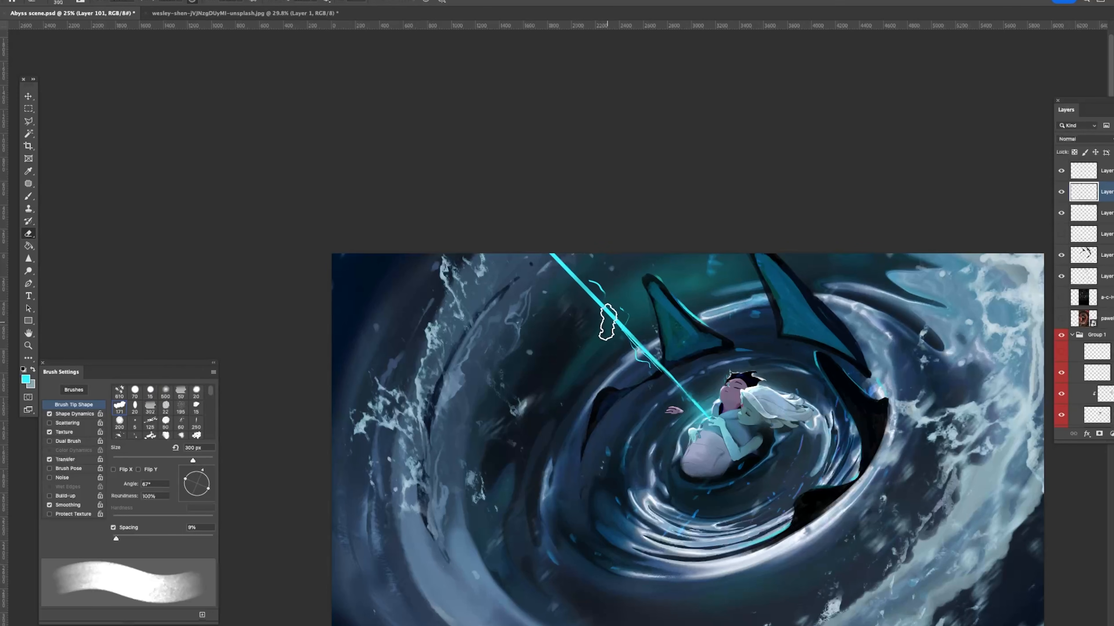
pyautogui.moveTo(529, 239)
pyautogui.mouseDown()
pyautogui.moveTo(540, 267)
pyautogui.moveTo(624, 314)
pyautogui.moveTo(644, 350)
pyautogui.mouseUp()
pyautogui.press('e')
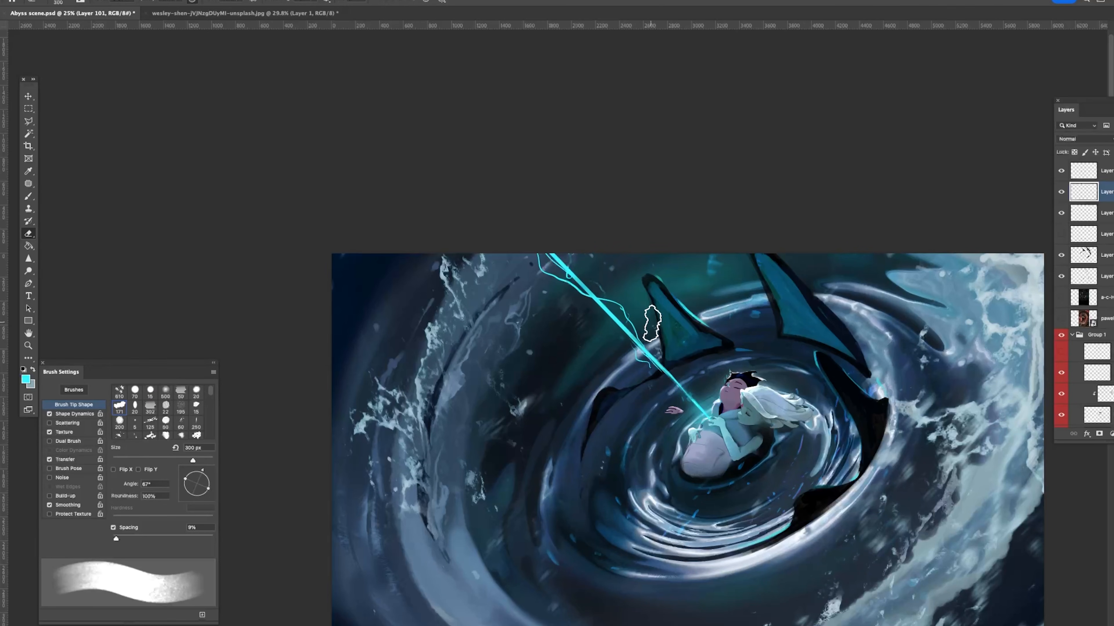
# Step: Trim the ends of the lightning strands with the textured eraser, reducing it from 300 to 100 px
pyautogui.press('Tab')
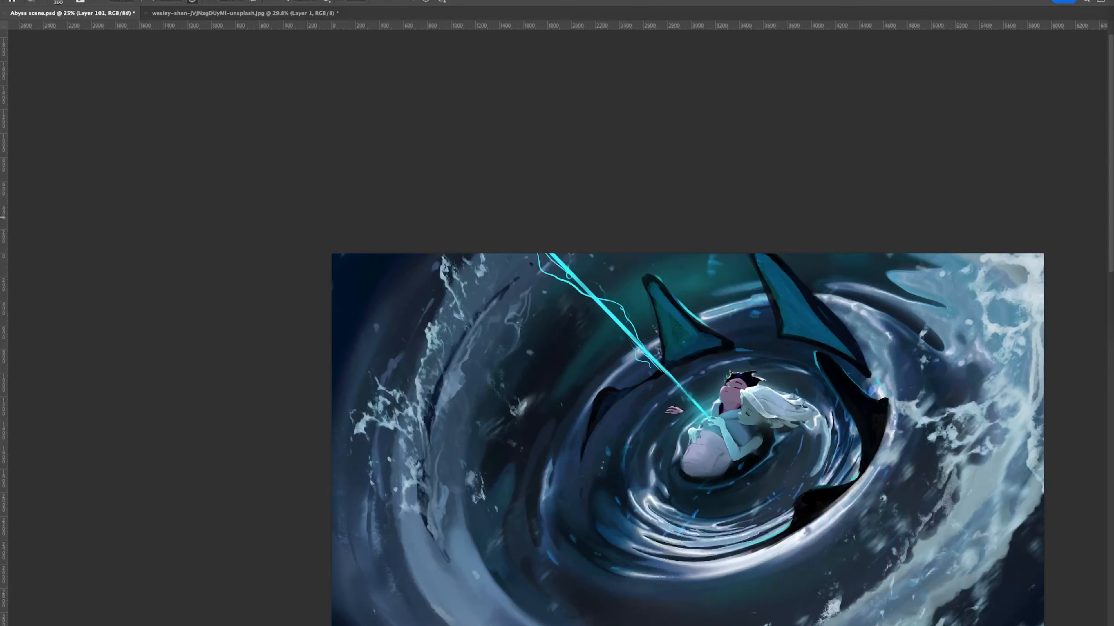
pyautogui.press('Tab')
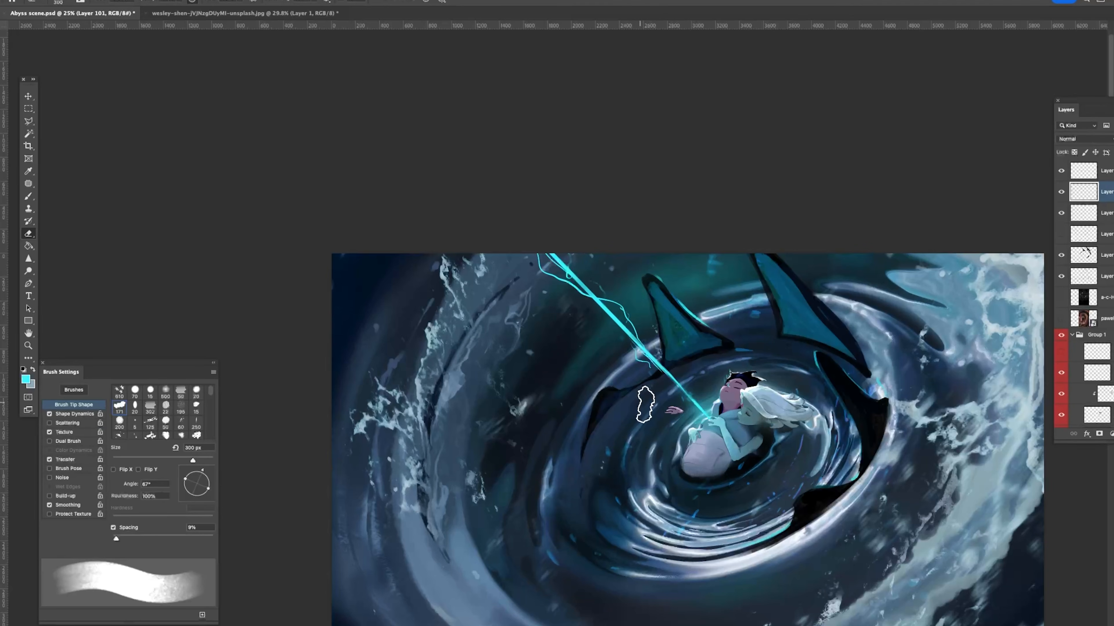
pyautogui.press('[')
pyautogui.press('[')
pyautogui.press('[')
pyautogui.press('[')
pyautogui.press('[')
pyautogui.press('[')
pyautogui.press('Tab')
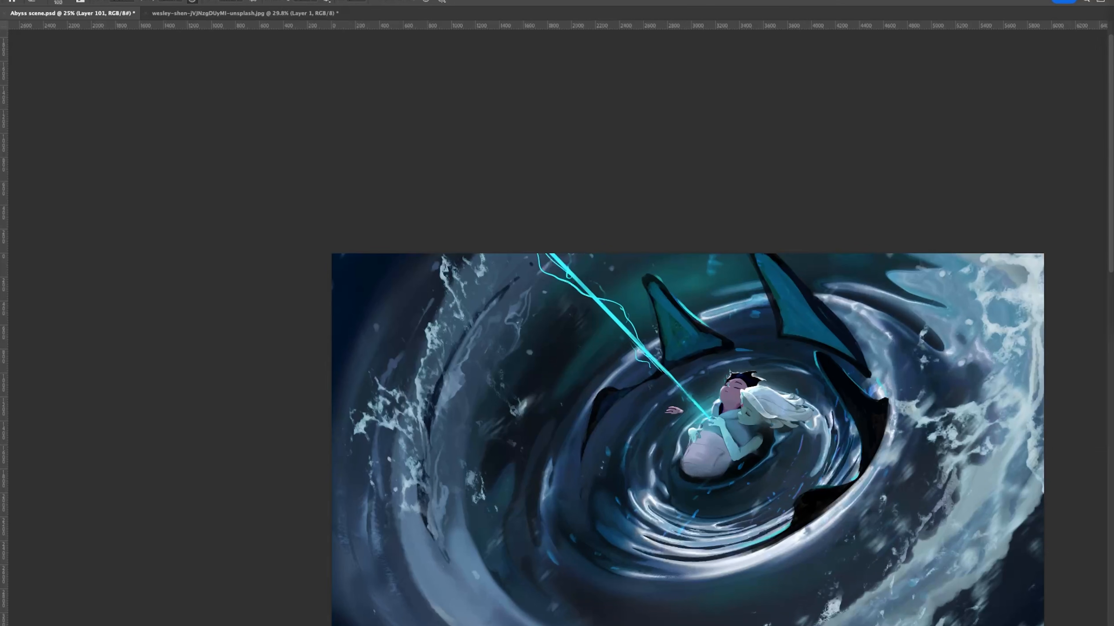
pyautogui.press('Tab')
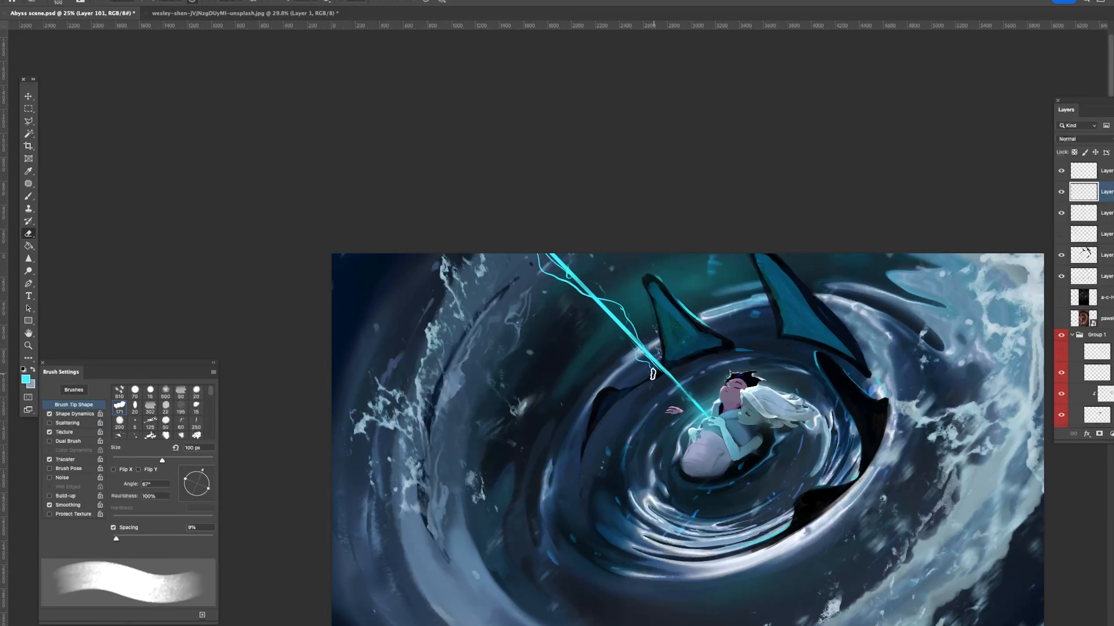
# Step: Extend the cyan strands toward the beam's tip and rework the loop at mid-beam with the 15 px brush and eraser
pyautogui.press('b')
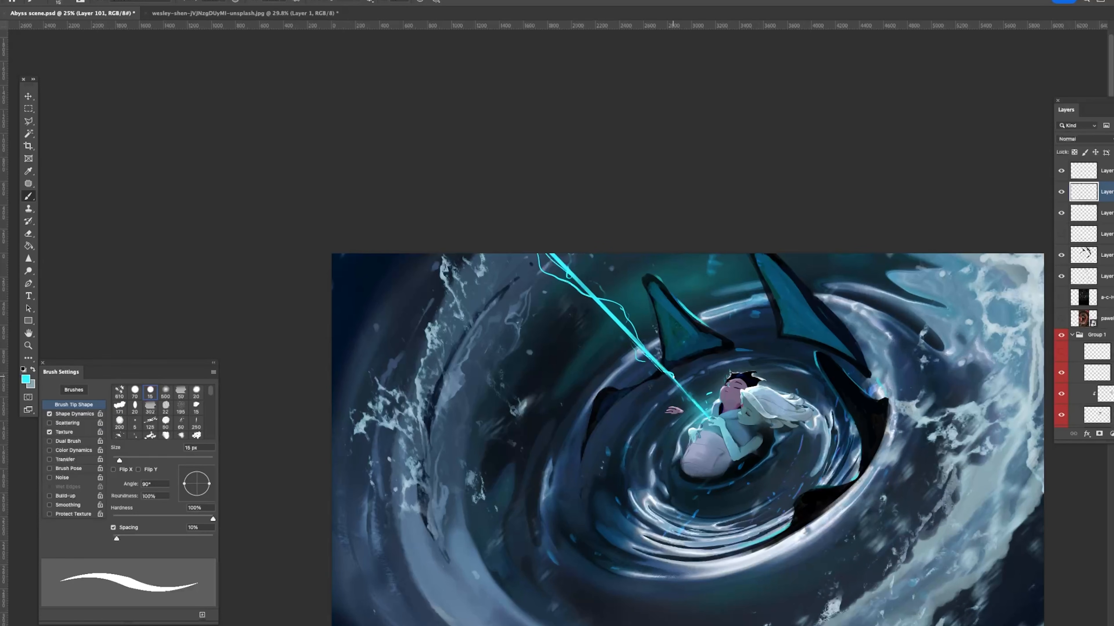
pyautogui.moveTo(707, 415); pyautogui.dragTo(698, 417)
pyautogui.moveTo(650, 353); pyautogui.dragTo(647, 363)
pyautogui.press('e')
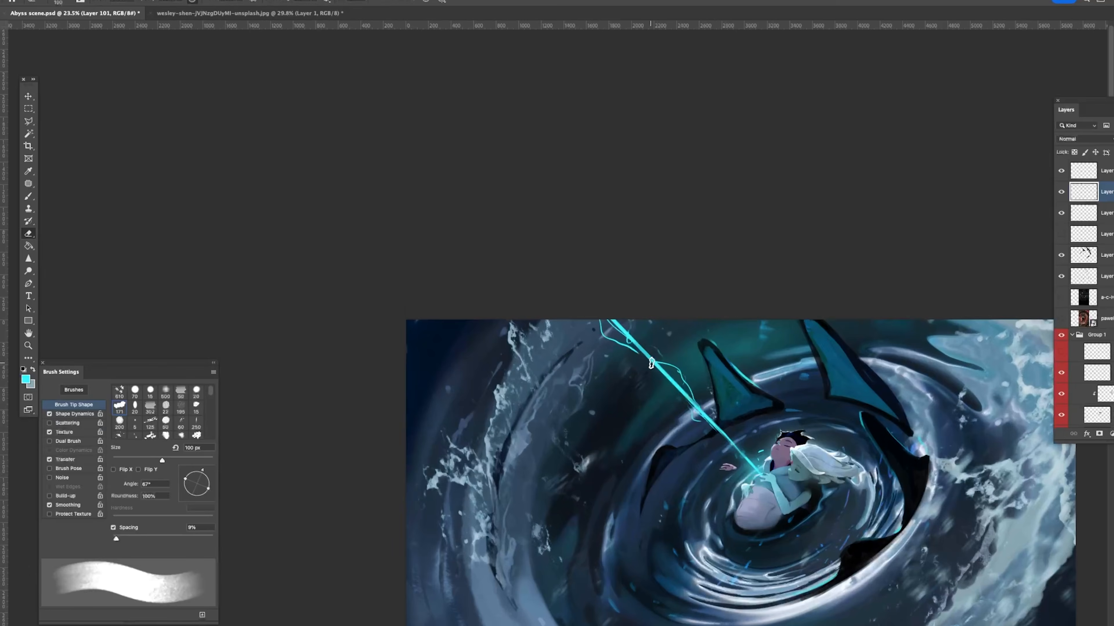
pyautogui.press('b')
pyautogui.press('e')
pyautogui.press('b')
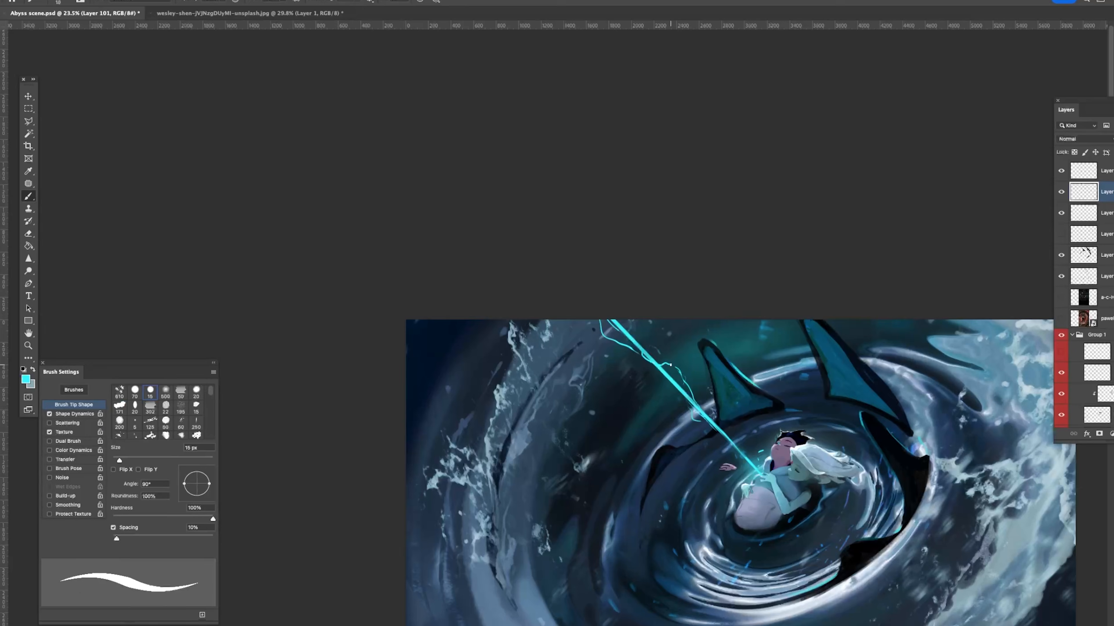
pyautogui.hotkey('ctrl', 'z')
# Step: Add a short cyan strand along the lower part of the beam near the couple
pyautogui.scroll(-3, 689, 404)
pyautogui.scroll(3, 697, 407)
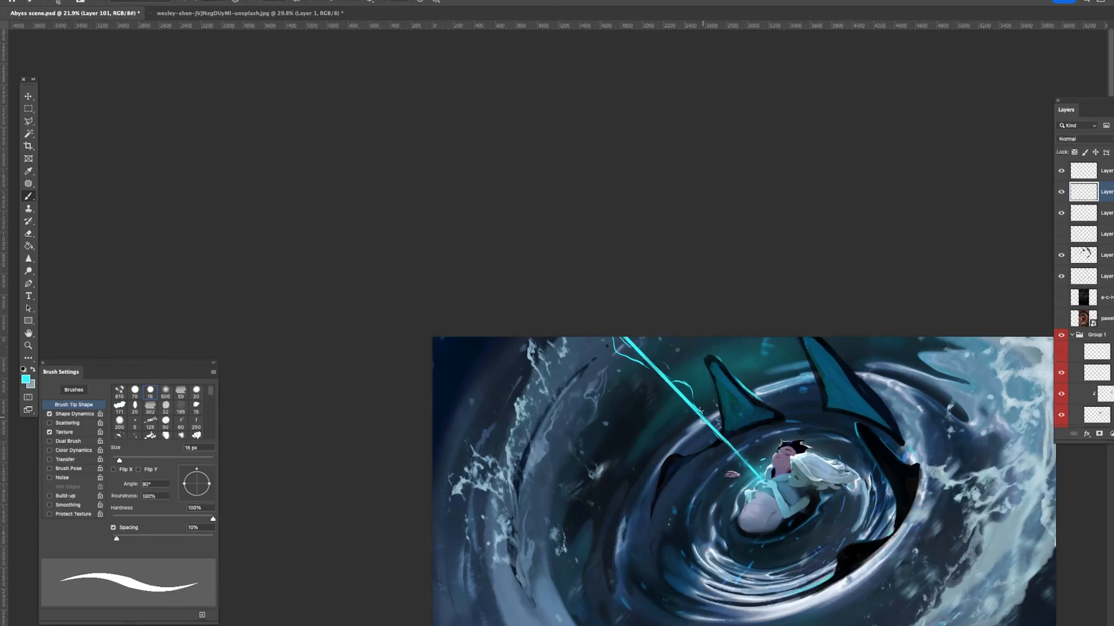
pyautogui.press('z')
pyautogui.moveTo(770, 477); pyautogui.dragTo(764, 473)
pyautogui.press('e')
pyautogui.press('b')
pyautogui.moveTo(728, 438); pyautogui.dragTo(738, 448)
# Step: Flip the canvas back horizontally and erase the large looping strands around the upper beam
pyautogui.press('z')
pyautogui.keyDown('alt'); pyautogui.click(746, 467); pyautogui.keyUp('alt')
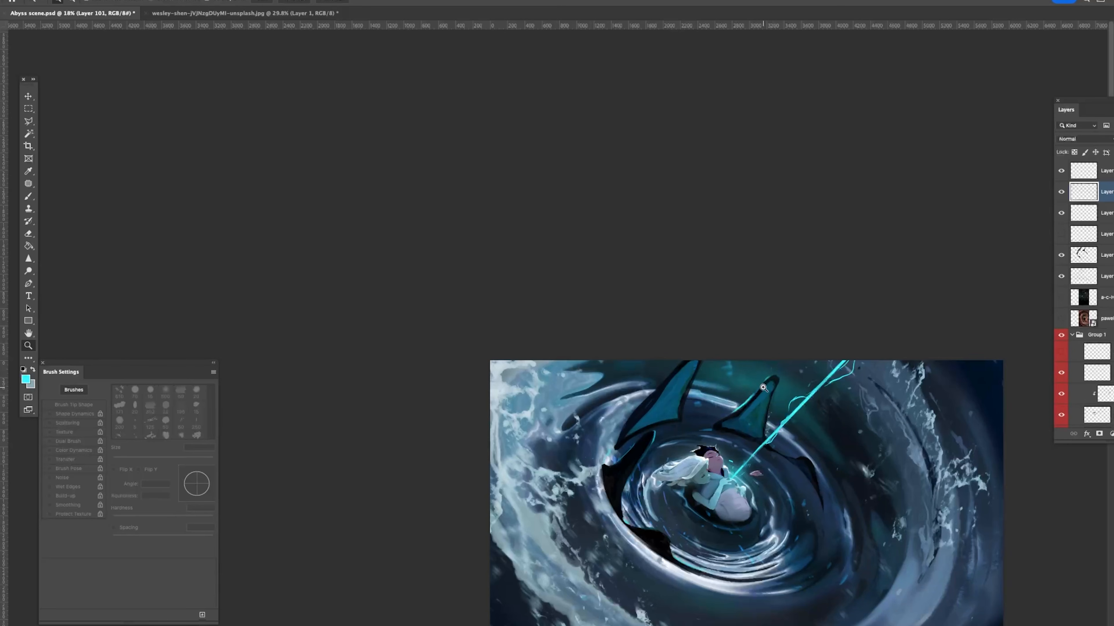
pyautogui.press('e')
pyautogui.moveTo(819, 391); pyautogui.dragTo(810, 392)
pyautogui.press('b')
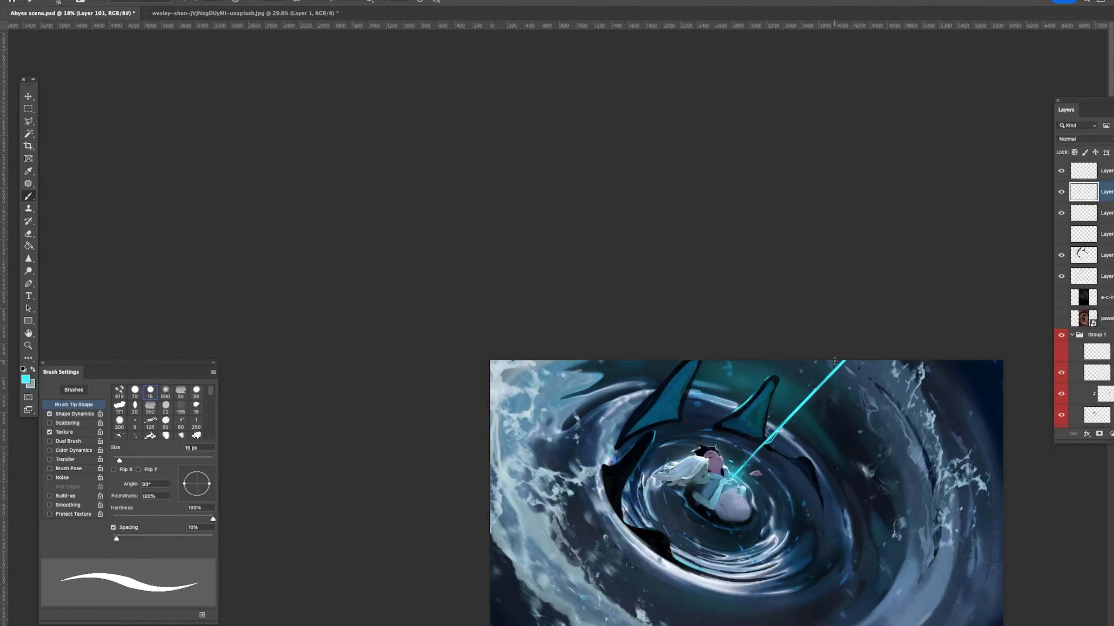
# Step: Undo the last strokes and redraw tight cyan spikes along the beam's upper end
pyautogui.hotkey('ctrl', 'z')
pyautogui.hotkey('ctrl', 'z')
pyautogui.hotkey('ctrl', 'z')
pyautogui.hotkey('ctrl', 'z')
pyautogui.hotkey('ctrl', 'z')
pyautogui.moveTo(853, 361); pyautogui.dragTo(824, 383)
pyautogui.press('z')
pyautogui.moveTo(741, 501); pyautogui.dragTo(717, 500)
pyautogui.moveTo(767, 469); pyautogui.dragTo(761, 412)
pyautogui.press('super+shift+s')
pyautogui.write('z')
pyautogui.press('Escape')
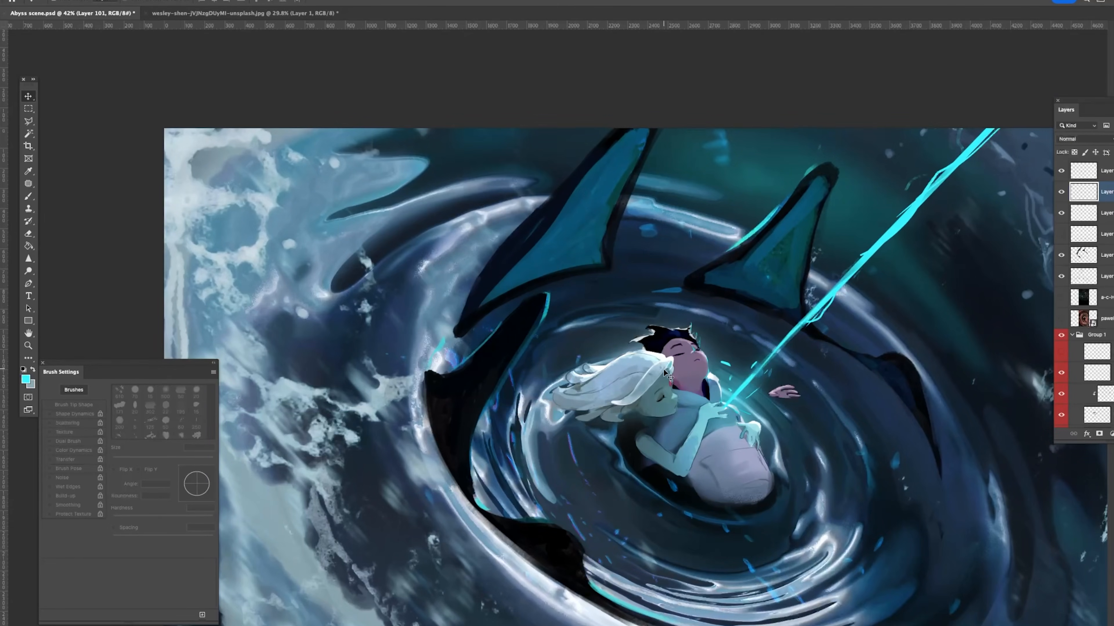
# Step: Select the white-haired figure's layer again and sample white for rim highlights
pyautogui.click(664, 371)
pyautogui.click(675, 408)
pyautogui.moveTo(676, 394)
pyautogui.mouseDown()
pyautogui.moveTo(702, 393)
pyautogui.moveTo(627, 371)
pyautogui.moveTo(602, 378)
pyautogui.mouseUp()
pyautogui.press('super+z')
pyautogui.press('b')
pyautogui.keyDown('alt'); pyautogui.click(653, 312); pyautogui.keyUp('alt')
pyautogui.press('z')
pyautogui.moveTo(670, 357); pyautogui.dragTo(685, 388)
# Step: Reduce the hard brush to 6 px and practise thin white rim strokes down the white-haired figure's forehead, undoing the rough ones
pyautogui.press('b')
pyautogui.press('[')
pyautogui.press('[')
pyautogui.press('[')
pyautogui.moveTo(675, 343); pyautogui.dragTo(676, 400)
pyautogui.press('super+z')
pyautogui.press('super+z')
pyautogui.moveTo(675, 337); pyautogui.dragTo(687, 417)
pyautogui.press('super+z')
pyautogui.press('super+z')
pyautogui.press('super+z')
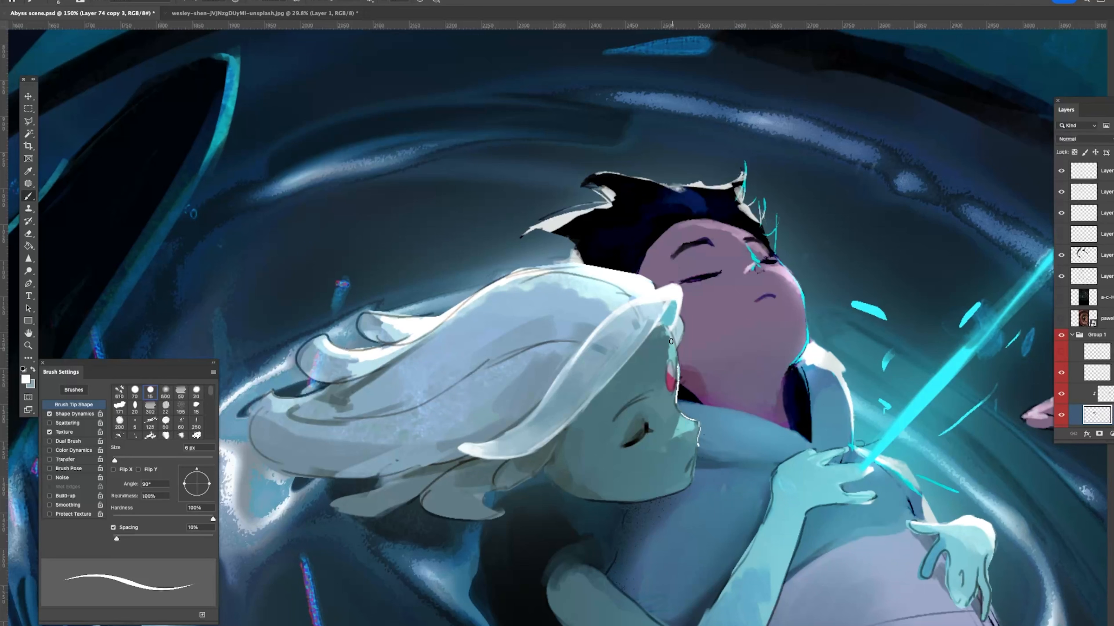
pyautogui.press('super+z')
# Step: Line the white-haired figure's facial profile with thin white strokes around the nose and chin
pyautogui.moveTo(677, 365)
pyautogui.mouseDown()
pyautogui.moveTo(679, 385)
pyautogui.moveTo(614, 425)
pyautogui.mouseUp()
pyautogui.moveTo(684, 421)
pyautogui.mouseDown()
pyautogui.moveTo(827, 455)
pyautogui.moveTo(685, 420)
pyautogui.moveTo(678, 460)
pyautogui.moveTo(632, 497)
pyautogui.mouseUp()
pyautogui.press('super+z')
pyautogui.moveTo(684, 458)
pyautogui.mouseDown()
pyautogui.moveTo(694, 431)
pyautogui.moveTo(719, 431)
pyautogui.mouseUp()
# Step: Resample light tones from the fringe and paint fine highlights at its tip and along the face beneath it
pyautogui.keyDown('alt'); pyautogui.click(658, 409); pyautogui.keyUp('alt')
pyautogui.moveTo(660, 408)
pyautogui.mouseDown()
pyautogui.moveTo(688, 408)
pyautogui.moveTo(679, 381)
pyautogui.mouseUp()
pyautogui.keyDown('alt'); pyautogui.click(662, 375); pyautogui.keyUp('alt')
pyautogui.press('super+z')
pyautogui.moveTo(662, 428); pyautogui.dragTo(666, 463)
pyautogui.moveTo(670, 391); pyautogui.dragTo(662, 439)
# Step: Undo the last fringe strokes and repaint the light rim down the face edge with a resampled tone
pyautogui.keyDown('alt'); pyautogui.click(662, 381); pyautogui.keyUp('alt')
pyautogui.press('super+z')
pyautogui.press('super+z')
pyautogui.keyDown('alt'); pyautogui.click(663, 381); pyautogui.keyUp('alt')
pyautogui.moveTo(666, 393); pyautogui.dragTo(671, 418)
pyautogui.moveTo(662, 470)
pyautogui.mouseDown()
pyautogui.moveTo(641, 491)
pyautogui.moveTo(675, 461)
pyautogui.mouseUp()
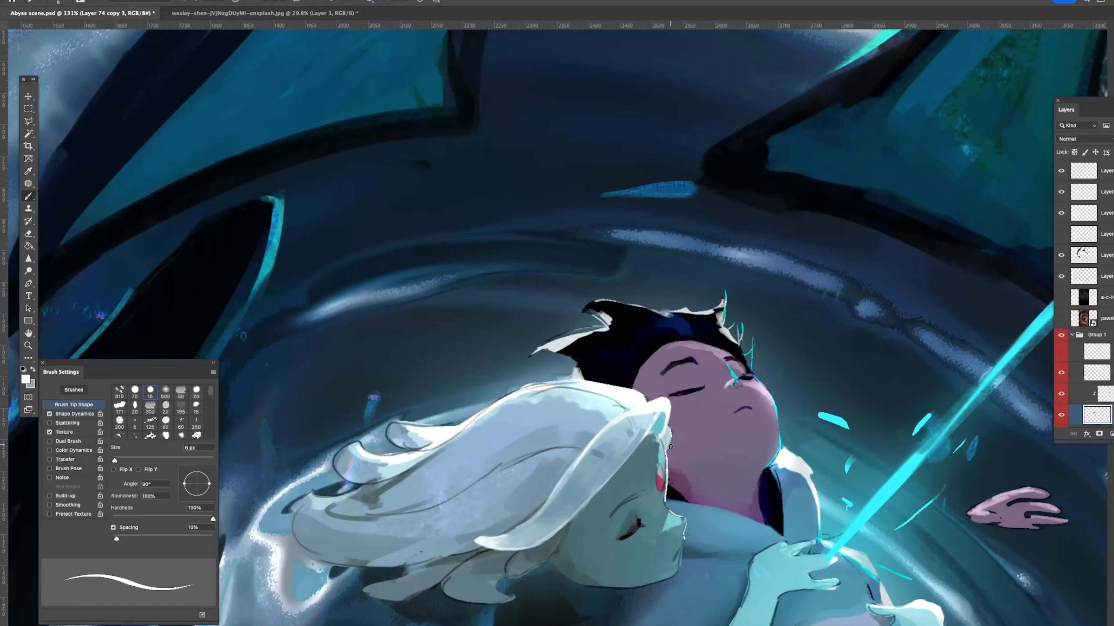
# Step: Try light rim strokes along the crown of the white-haired figure's hair with a sampled tone, undoing each one
pyautogui.keyDown('alt'); pyautogui.click(590, 390); pyautogui.keyUp('alt')
pyautogui.press('e')
pyautogui.moveTo(537, 390); pyautogui.dragTo(630, 388)
pyautogui.press('super+z')
pyautogui.press('b')
pyautogui.press('super+z')
pyautogui.moveTo(498, 400); pyautogui.dragTo(483, 409)
pyautogui.press('super+z')
pyautogui.press('super+z')
pyautogui.moveTo(575, 384)
pyautogui.mouseDown()
pyautogui.moveTo(494, 404)
pyautogui.moveTo(507, 395)
pyautogui.mouseUp()
pyautogui.press('super+z')
# Step: Erase around the gap between the two heads, and undo trial strokes on the white-haired figure's hair and forehead
pyautogui.press('e')
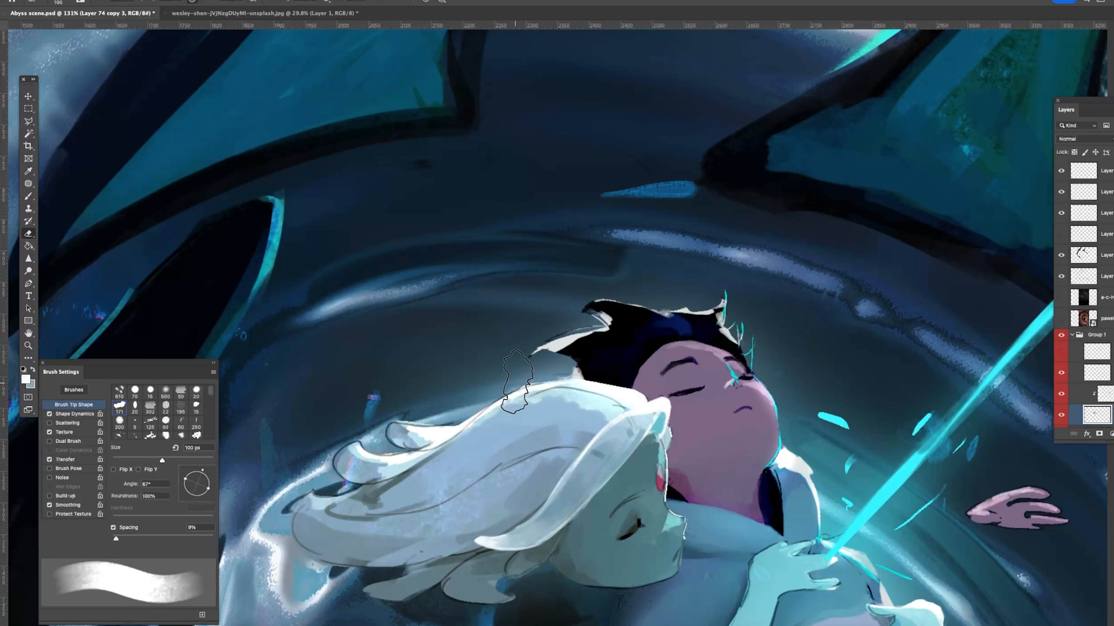
pyautogui.moveTo(539, 361); pyautogui.dragTo(496, 384)
pyautogui.press('b')
pyautogui.moveTo(401, 431)
pyautogui.mouseDown()
pyautogui.moveTo(425, 435)
pyautogui.moveTo(405, 427)
pyautogui.moveTo(449, 428)
pyautogui.moveTo(469, 419)
pyautogui.mouseUp()
pyautogui.press('super+z')
pyautogui.moveTo(671, 428); pyautogui.dragTo(666, 458)
pyautogui.press('super+z')
pyautogui.press('z')
pyautogui.keyDown('alt'); pyautogui.click(693, 447); pyautogui.keyUp('alt')
pyautogui.moveTo(762, 478); pyautogui.dragTo(723, 424)
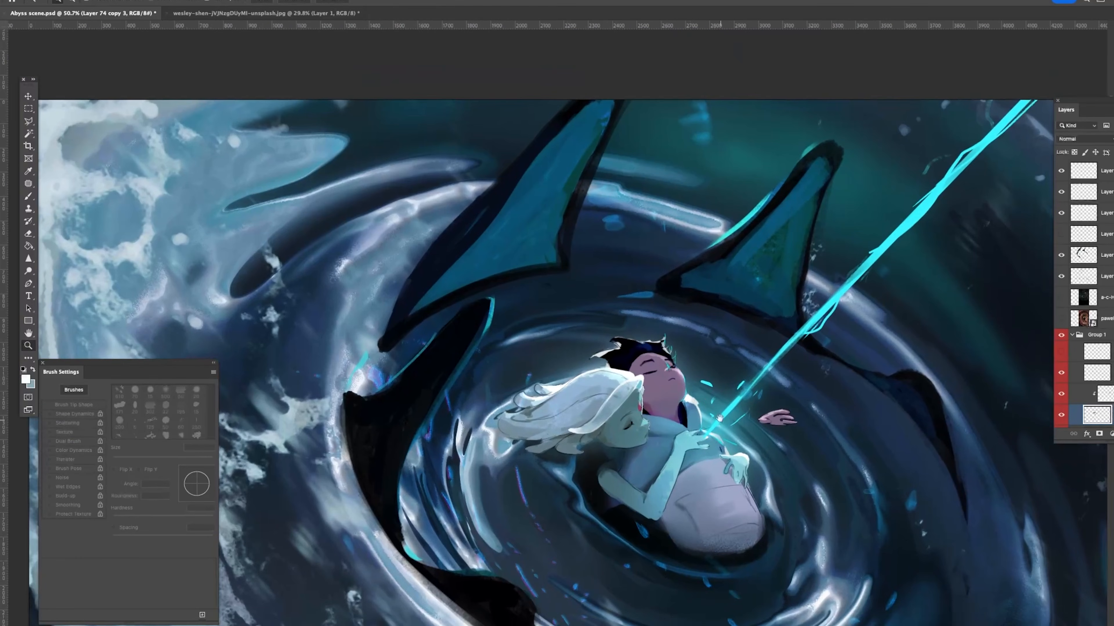
# Step: Select the dark-haired figure's layer, try moving it slightly upward, and undo the move
pyautogui.click(28, 96)
pyautogui.press('z')
pyautogui.moveTo(755, 376); pyautogui.dragTo(807, 380)
pyautogui.click(608, 439)
pyautogui.moveTo(588, 412); pyautogui.dragTo(604, 389)
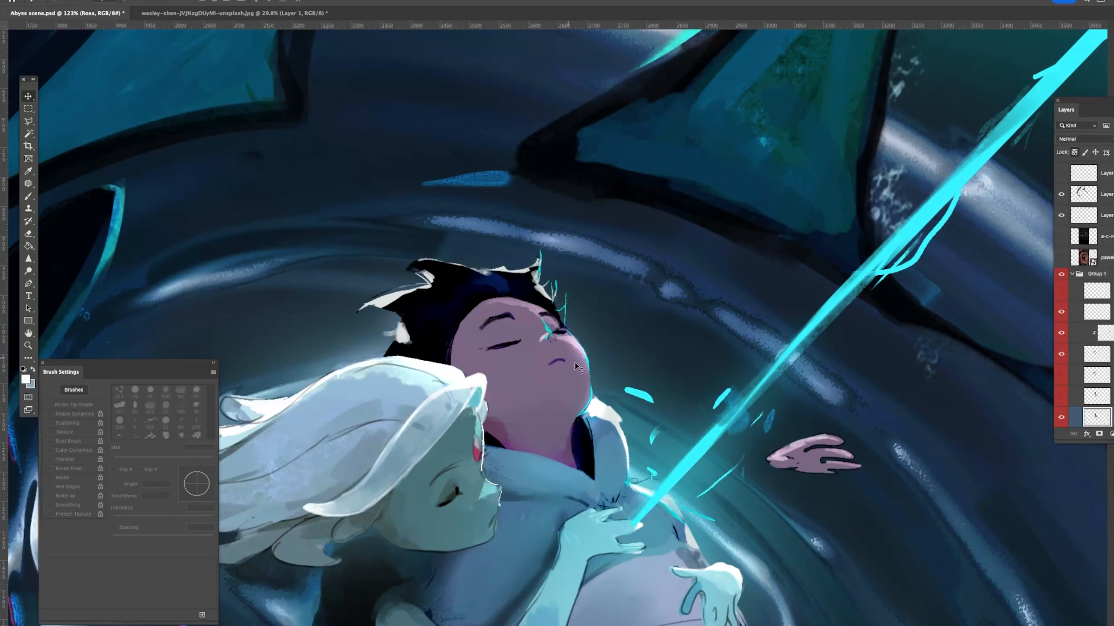
pyautogui.press('super+z')
# Step: Set the eraser size to 60 px near the dark-haired figure's collar and return to the 6 px brush
pyautogui.press('e')
pyautogui.press('[')
pyautogui.press('[')
pyautogui.press('[')
pyautogui.press('[')
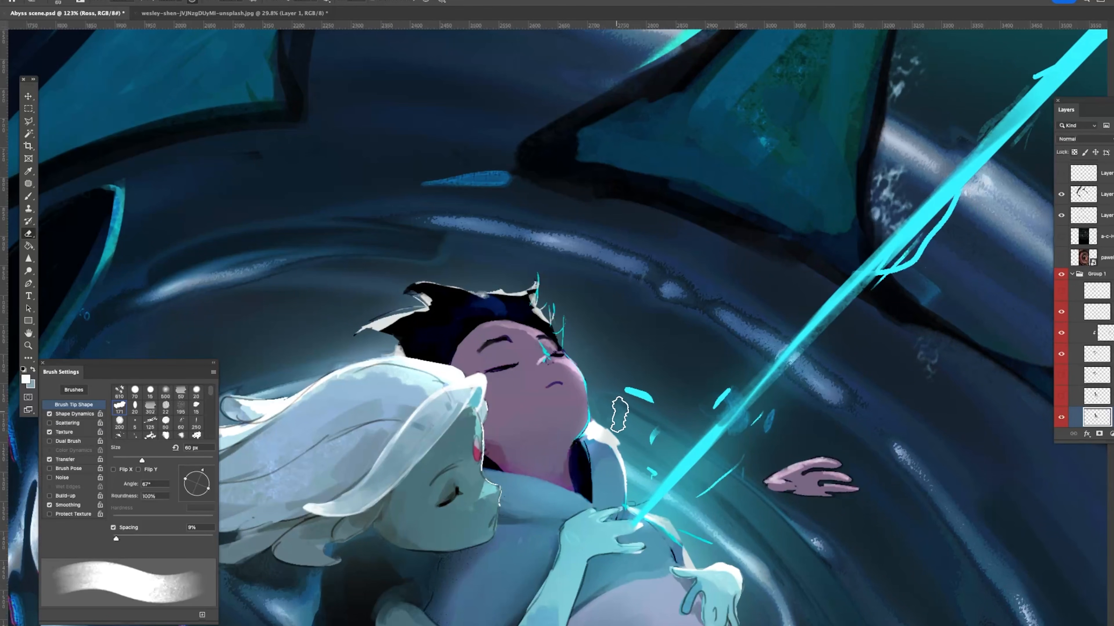
pyautogui.press('b')
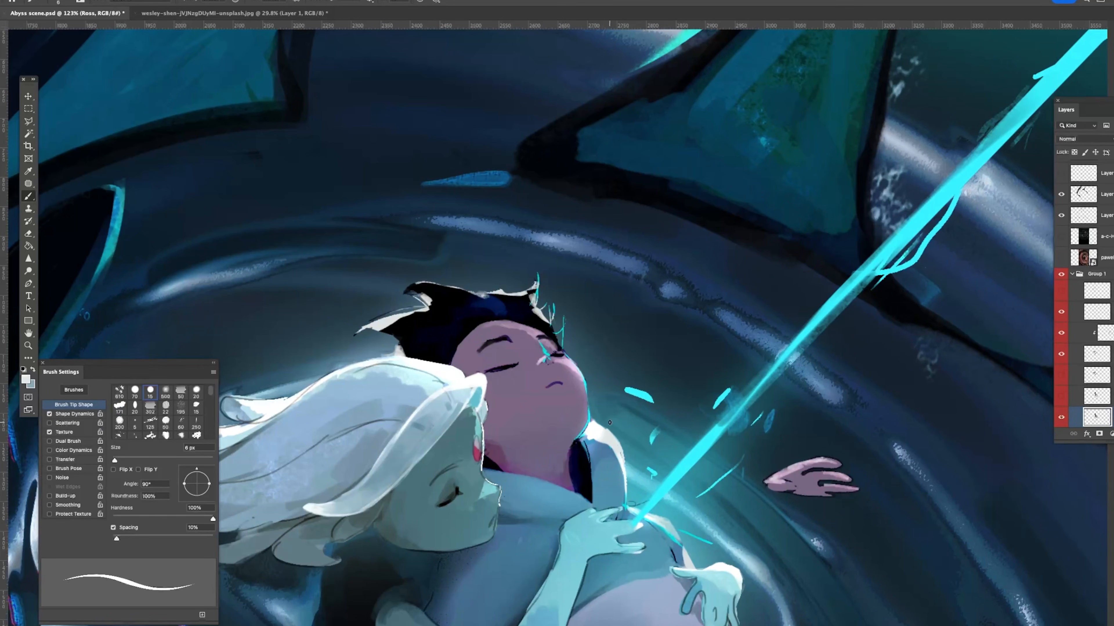
# Step: On a new layer, sample the beam's cyan and paint a thin drip running from the hand down over the torso
pyautogui.press('z')
pyautogui.moveTo(684, 386)
pyautogui.mouseDown()
pyautogui.moveTo(623, 416)
pyautogui.moveTo(629, 446)
pyautogui.moveTo(613, 431)
pyautogui.mouseUp()
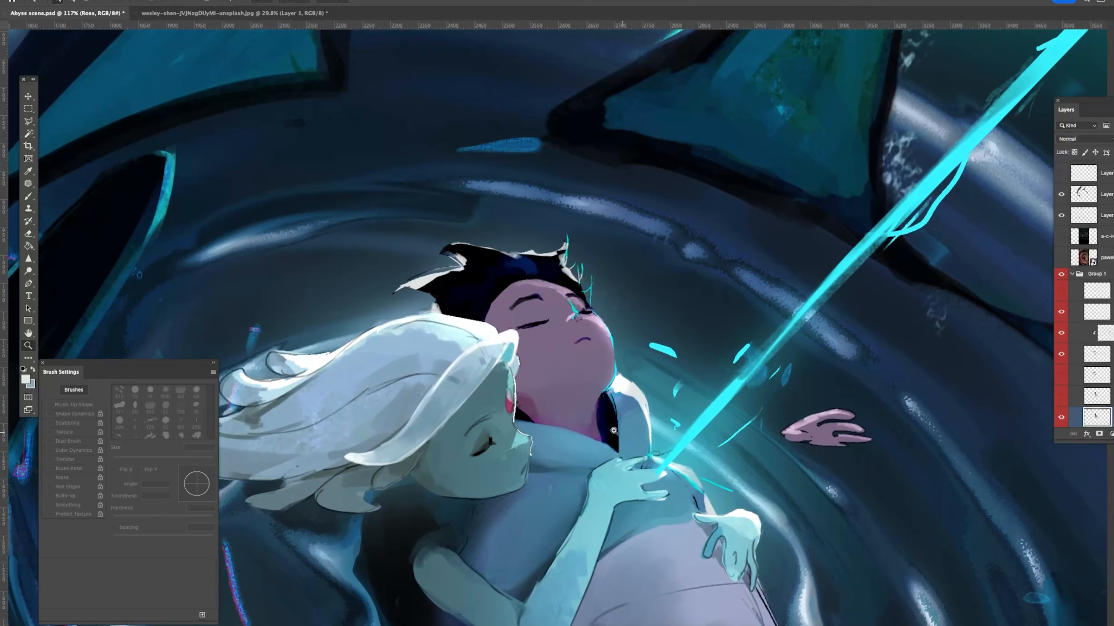
pyautogui.press('b')
pyautogui.press('z')
pyautogui.moveTo(591, 467)
pyautogui.mouseDown()
pyautogui.moveTo(552, 463)
pyautogui.moveTo(536, 416)
pyautogui.moveTo(644, 454)
pyautogui.mouseUp()
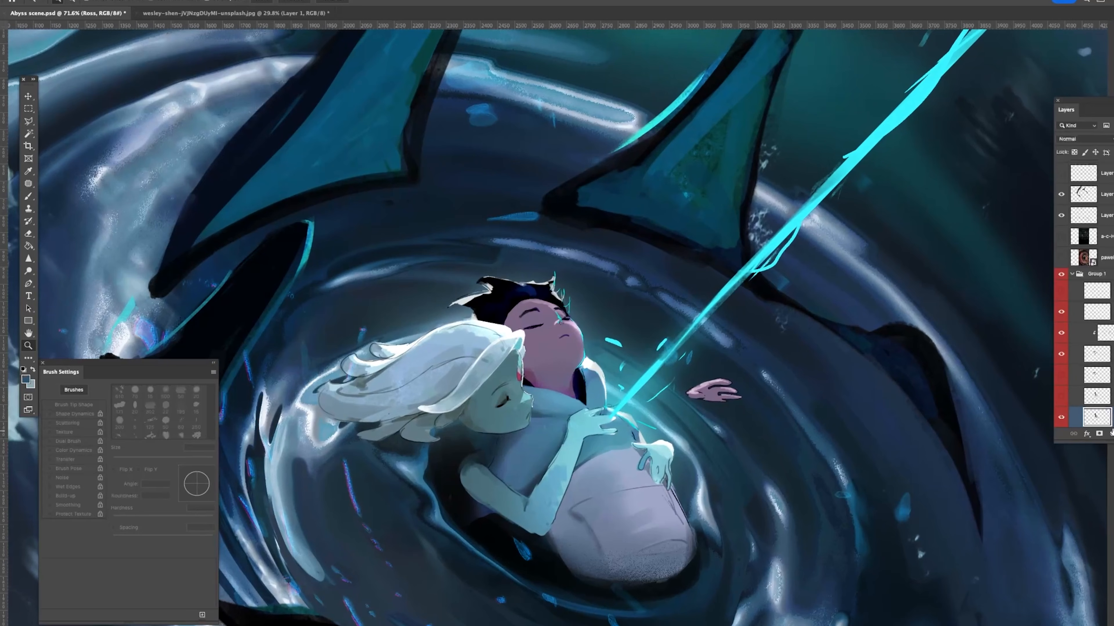
pyautogui.press('b')
pyautogui.keyDown('alt'); pyautogui.click(768, 253); pyautogui.keyUp('alt')
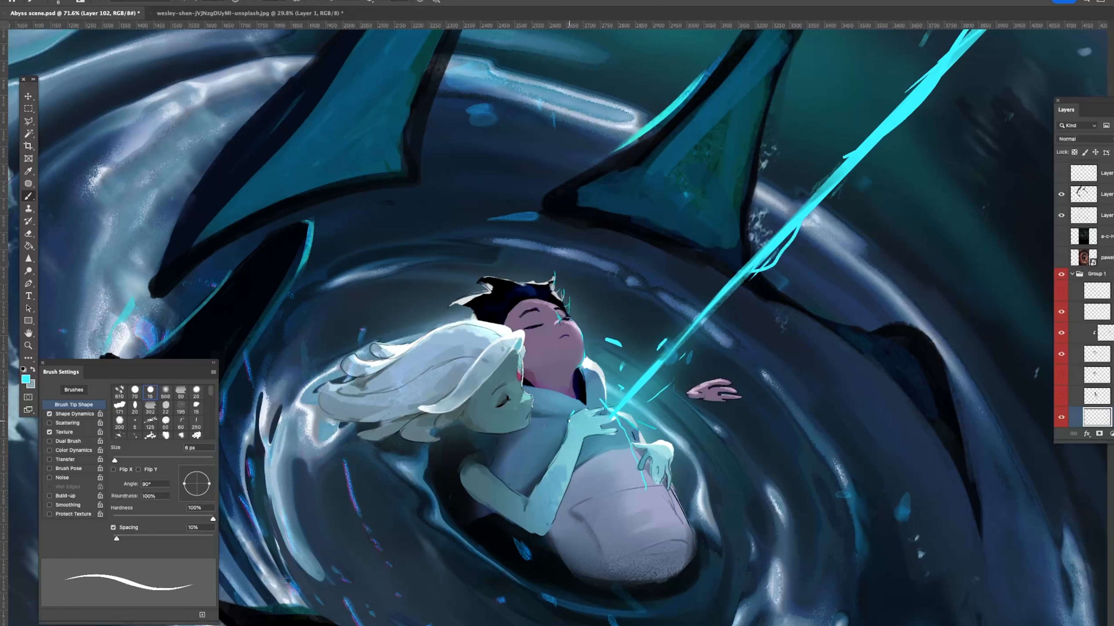
pyautogui.moveTo(569, 420); pyautogui.dragTo(506, 495)
pyautogui.hotkey('ctrl', 'z')
pyautogui.moveTo(584, 440); pyautogui.dragTo(577, 513)
# Step: Mute the cyan drip with a Hue/Saturation adjustment and extend its lower end down the torso
pyautogui.hotkey('ctrl', 'u')
pyautogui.moveTo(973, 207)
pyautogui.mouseDown()
pyautogui.moveTo(993, 206)
pyautogui.moveTo(938, 185)
pyautogui.moveTo(978, 210)
pyautogui.mouseUp()
pyautogui.press('Return')
pyautogui.moveTo(606, 447); pyautogui.dragTo(631, 447)
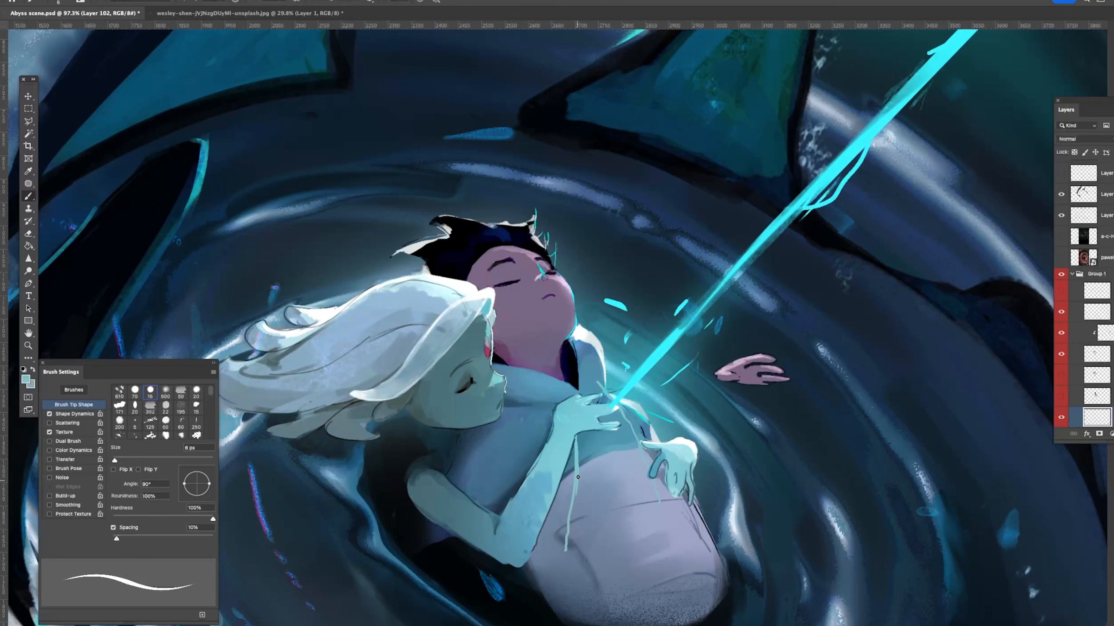
pyautogui.moveTo(565, 540); pyautogui.dragTo(565, 569)
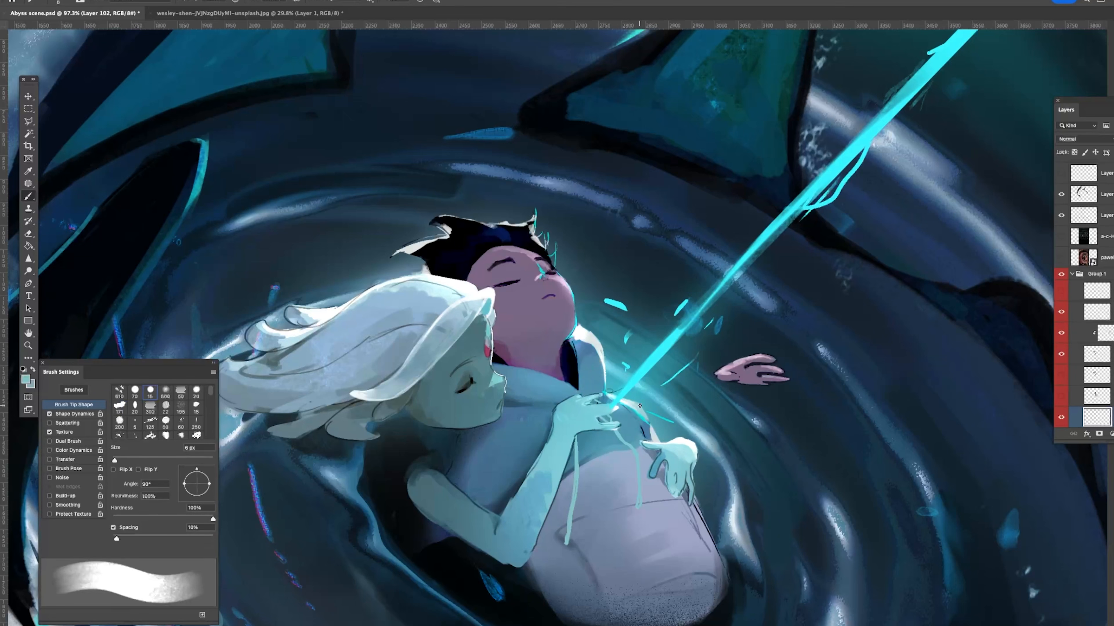
# Step: Sample a pale tone near the beam's tip and paint a second thin drip from the fingertips down the torso
pyautogui.keyDown('alt'); pyautogui.click(622, 397); pyautogui.keyUp('alt')
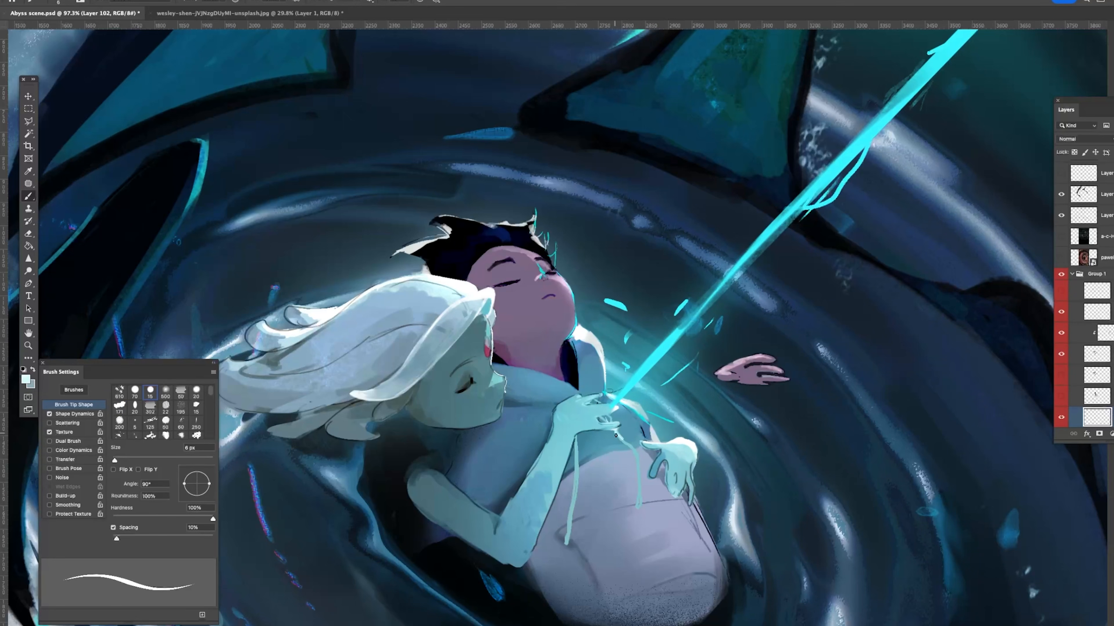
pyautogui.moveTo(634, 450); pyautogui.dragTo(637, 463)
pyautogui.moveTo(637, 495)
pyautogui.mouseDown()
pyautogui.moveTo(622, 495)
pyautogui.moveTo(636, 465)
pyautogui.moveTo(647, 531)
pyautogui.mouseUp()
pyautogui.press('e')
pyautogui.press('b')
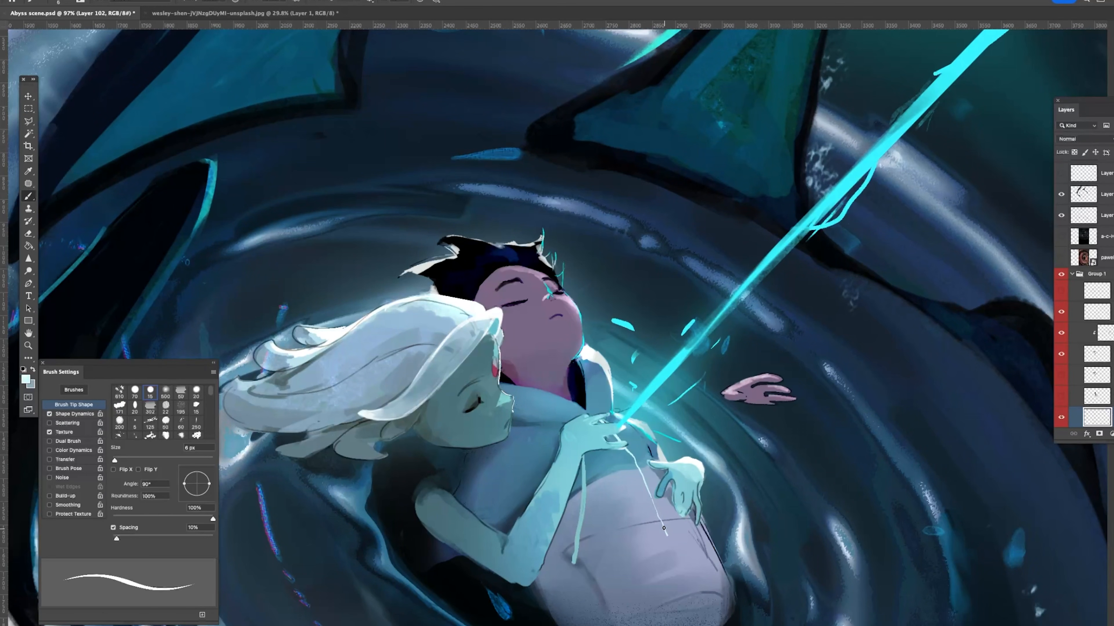
# Step: Resample the drip tones, undo the last stroke, and repaint the fingertip drip as a thicker teal line
pyautogui.keyDown('alt'); pyautogui.click(586, 477); pyautogui.keyUp('alt')
pyautogui.keyDown('alt'); pyautogui.click(579, 490); pyautogui.keyUp('alt')
pyautogui.keyDown('alt'); pyautogui.click(643, 479); pyautogui.keyUp('alt')
pyautogui.keyDown('alt'); pyautogui.click(643, 479); pyautogui.keyUp('alt')
pyautogui.press('super+z')
pyautogui.press('e')
pyautogui.press('b')
pyautogui.moveTo(670, 535); pyautogui.dragTo(614, 536)
pyautogui.moveTo(640, 498); pyautogui.dragTo(684, 418)
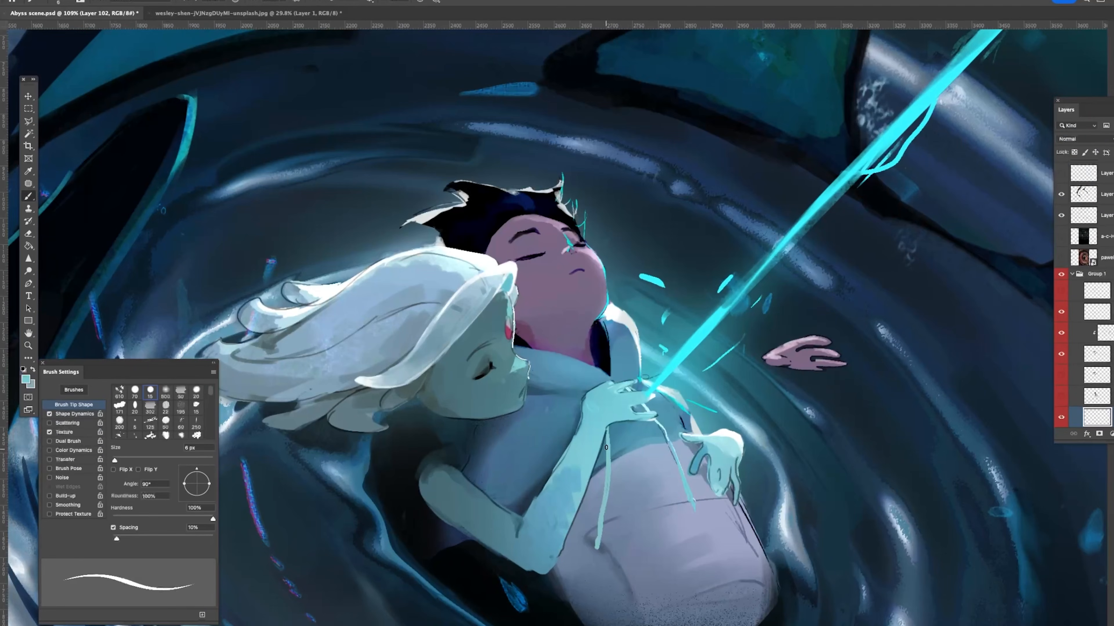
# Step: Touch up the drips on the torso with tones resampled beside the hand
pyautogui.keyDown('alt'); pyautogui.click(609, 447); pyautogui.keyUp('alt')
pyautogui.moveTo(662, 430)
pyautogui.mouseDown()
pyautogui.moveTo(632, 432)
pyautogui.moveTo(646, 436)
pyautogui.mouseUp()
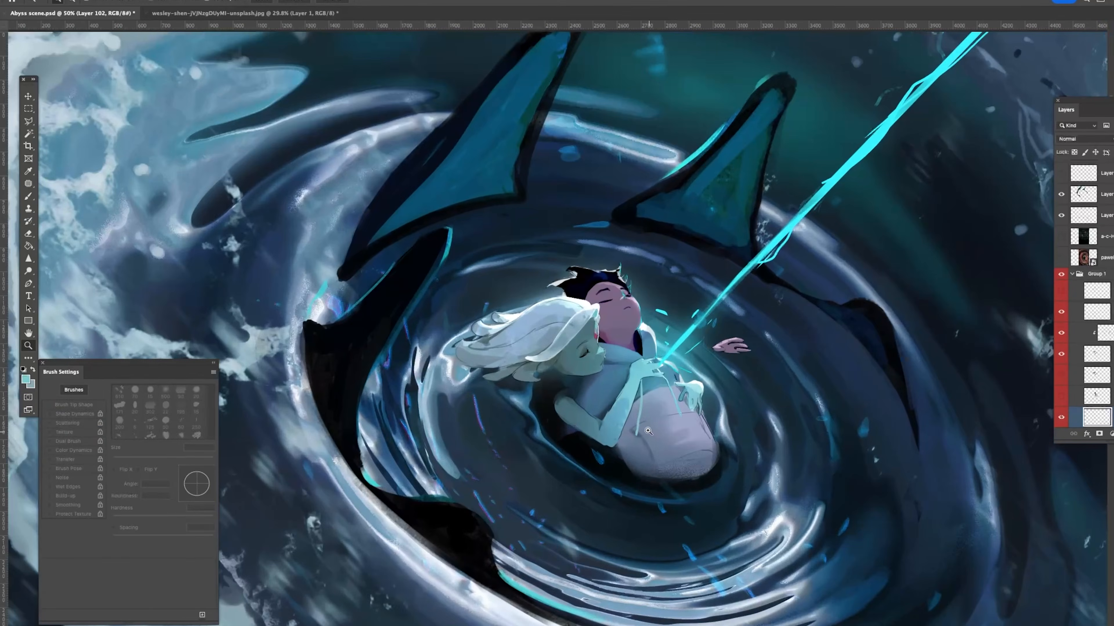
pyautogui.press('e')
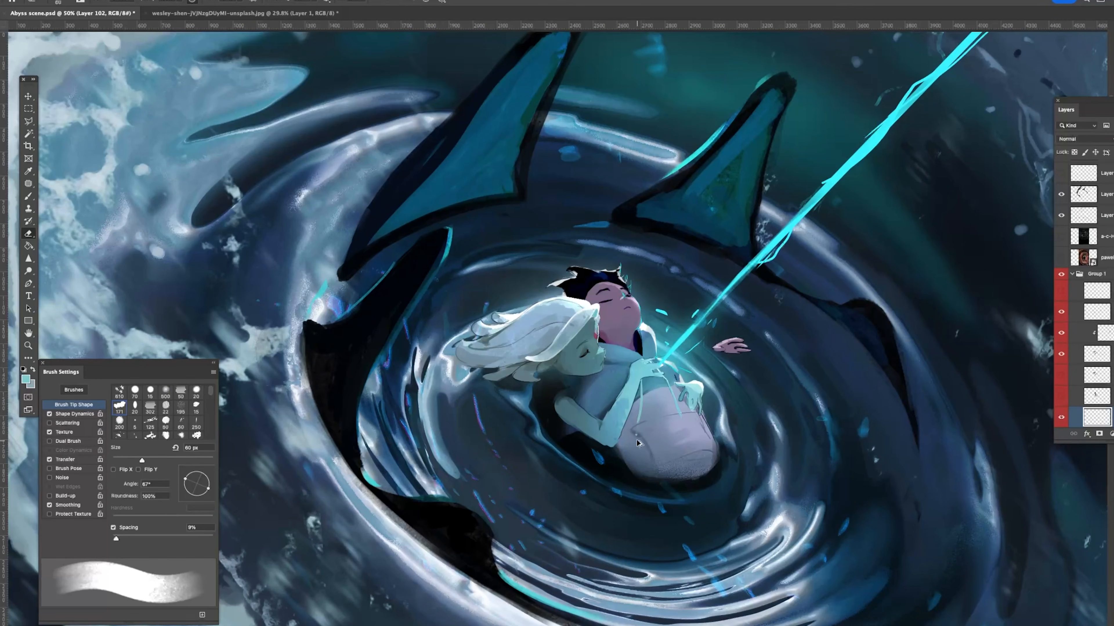
pyautogui.press('b')
pyautogui.keyDown('alt'); pyautogui.click(640, 416); pyautogui.keyUp('alt')
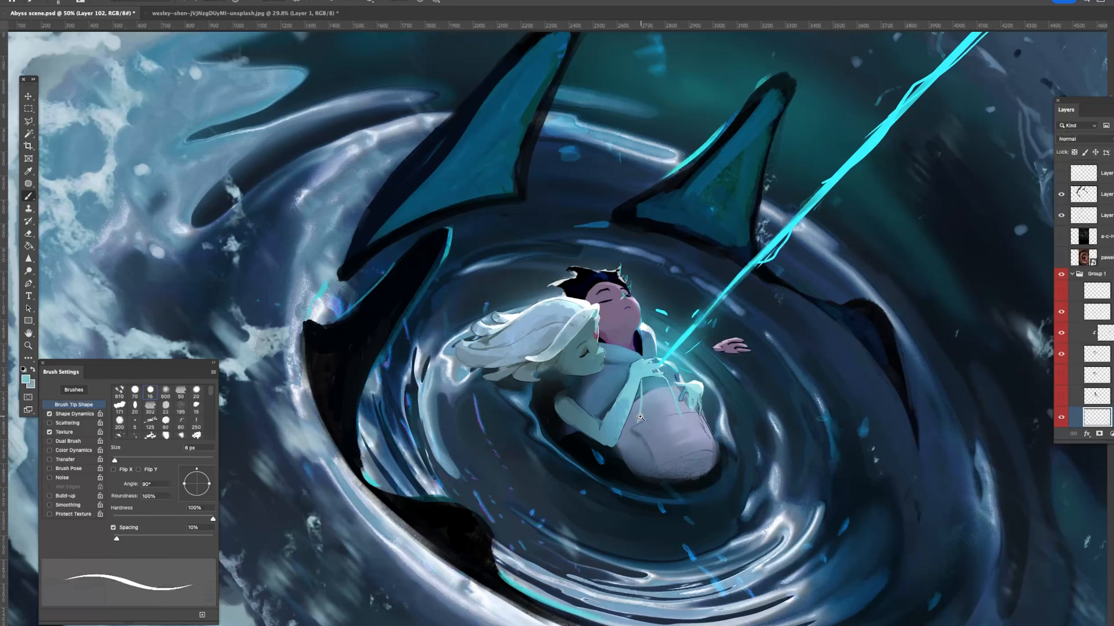
pyautogui.moveTo(640, 416); pyautogui.dragTo(664, 433)
# Step: Flip the canvas horizontally and make the white-haired figure's layer active, undoing the trial edits on it
pyautogui.moveTo(696, 389); pyautogui.dragTo(610, 427)
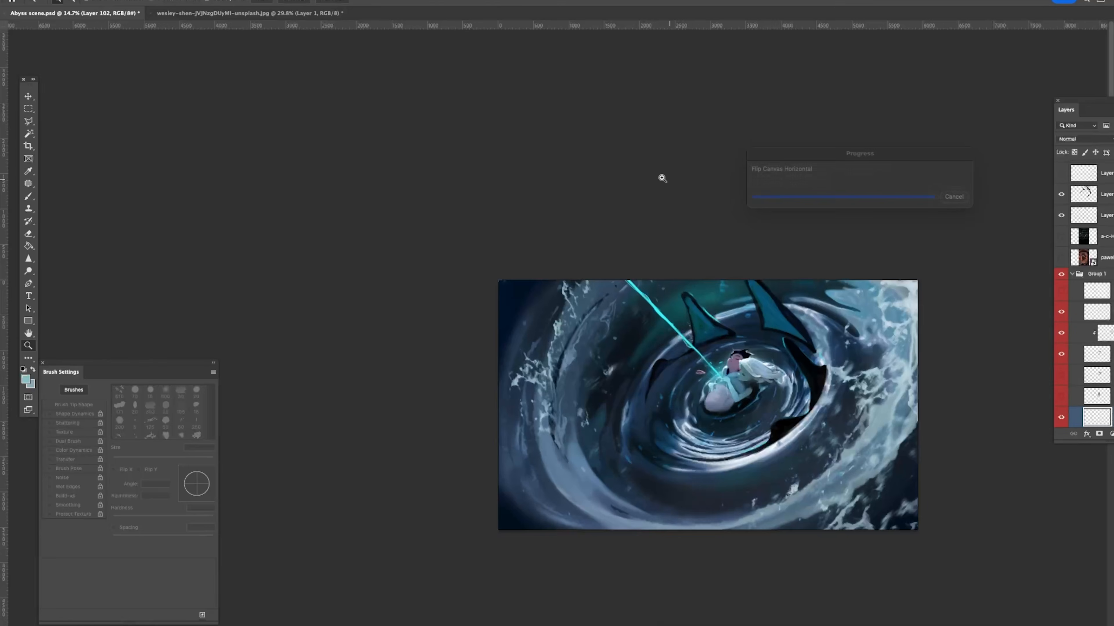
pyautogui.moveTo(752, 392); pyautogui.dragTo(789, 390)
pyautogui.click(25, 99)
pyautogui.moveTo(603, 369); pyautogui.dragTo(651, 373)
pyautogui.moveTo(789, 325); pyautogui.dragTo(749, 345)
pyautogui.moveTo(789, 332); pyautogui.dragTo(799, 345)
pyautogui.moveTo(837, 447); pyautogui.dragTo(902, 492)
pyautogui.press('super+z')
pyautogui.moveTo(988, 443); pyautogui.dragTo(981, 413)
pyautogui.press('super+z')
# Step: Sample tones from the white-haired figure's arm and touch up the outer edge near the elbow with the 6 px brush
pyautogui.press('b')
pyautogui.keyDown('alt'); pyautogui.click(903, 484); pyautogui.keyUp('alt')
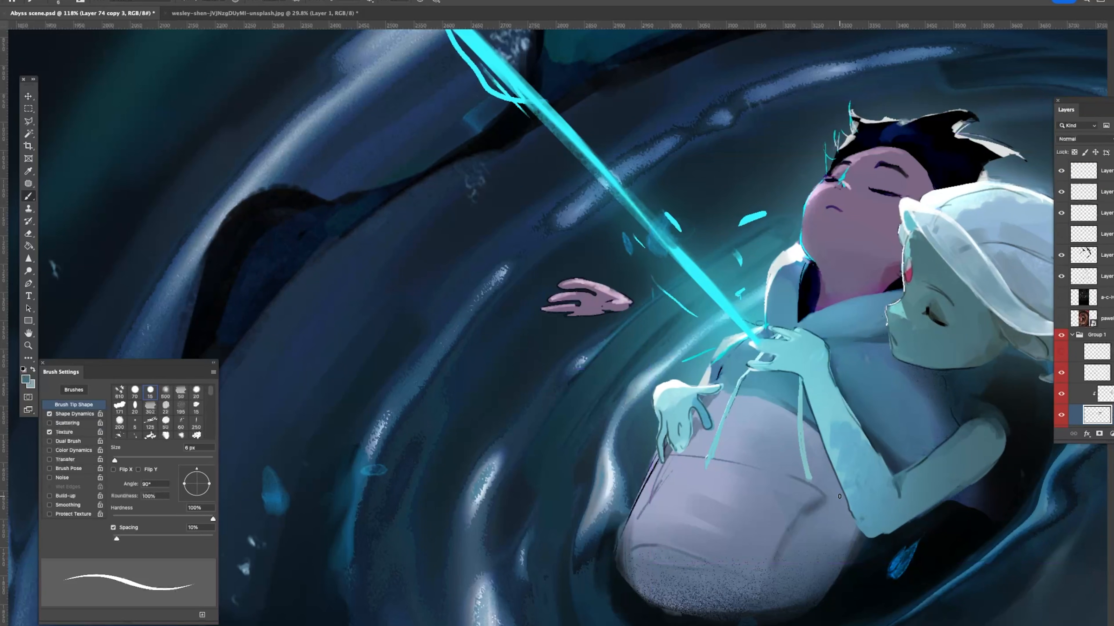
pyautogui.keyDown('alt'); pyautogui.click(901, 483); pyautogui.keyUp('alt')
pyautogui.moveTo(871, 504); pyautogui.dragTo(801, 507)
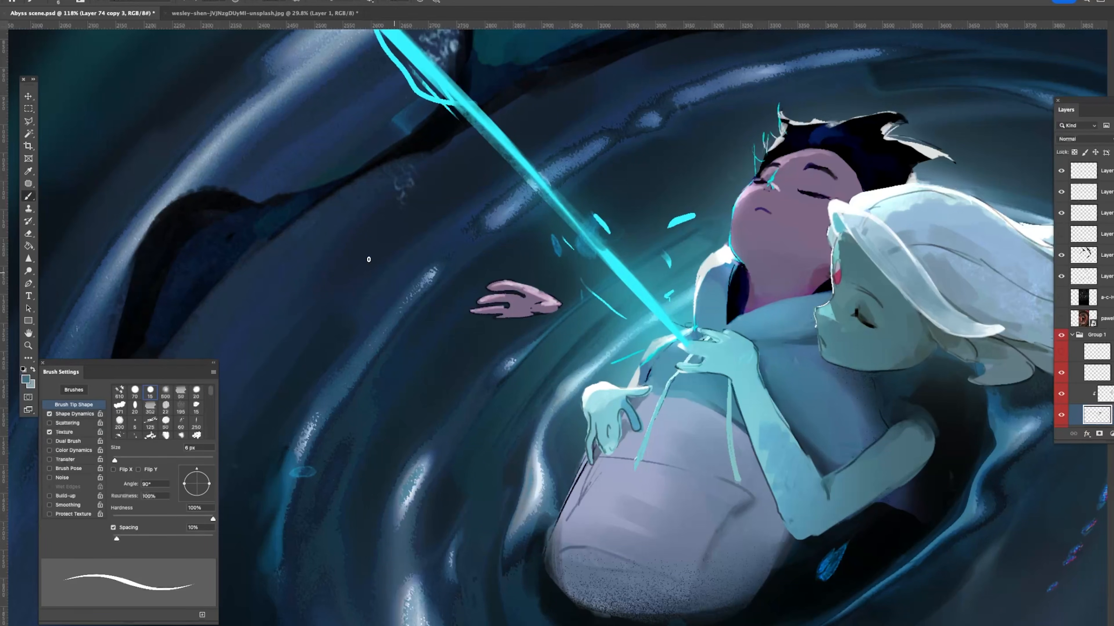
pyautogui.click(149, 2)
pyautogui.click(150, 1)
pyautogui.keyDown('alt'); pyautogui.click(772, 519); pyautogui.keyUp('alt')
pyautogui.keyDown('alt'); pyautogui.click(847, 465); pyautogui.keyUp('alt')
pyautogui.keyDown('alt'); pyautogui.click(912, 402); pyautogui.keyUp('alt')
pyautogui.press('super+z')
pyautogui.moveTo(761, 490)
pyautogui.mouseDown()
pyautogui.moveTo(786, 538)
pyautogui.moveTo(803, 543)
pyautogui.mouseUp()
pyautogui.keyDown('alt'); pyautogui.click(812, 539); pyautogui.keyUp('alt')
# Step: Toggle the clipped layer above the white-haired figure's layer off and on to compare its effect on the scene
pyautogui.press('z')
pyautogui.moveTo(851, 496); pyautogui.dragTo(797, 495)
pyautogui.moveTo(878, 515); pyautogui.dragTo(813, 453)
pyautogui.click(1063, 395)
pyautogui.click(1063, 395)
pyautogui.click(1063, 395)
pyautogui.click(1063, 396)
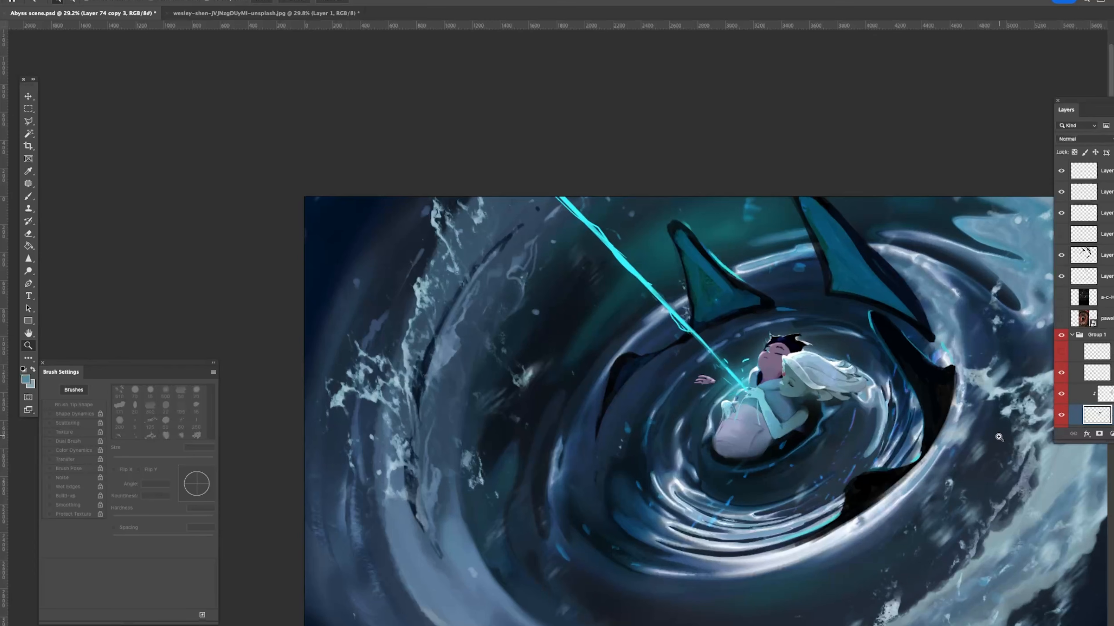
pyautogui.moveTo(868, 473); pyautogui.dragTo(861, 449)
pyautogui.moveTo(815, 374); pyautogui.dragTo(917, 437)
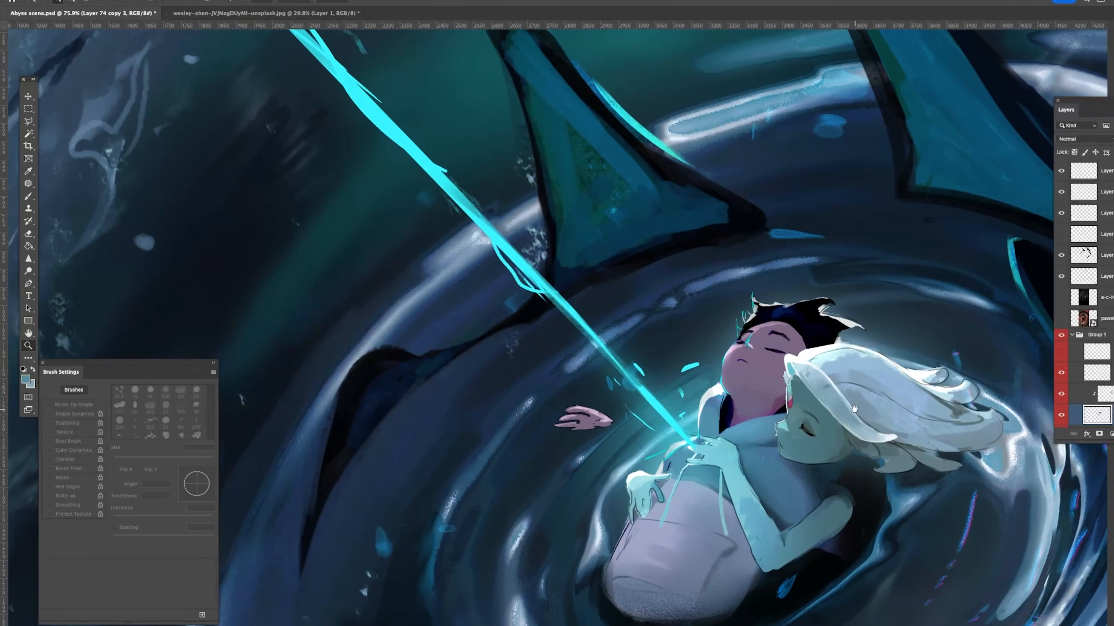
# Step: Add a new layer above Layer 94 and reduce the hard brush to 4 px
pyautogui.click(1083, 373)
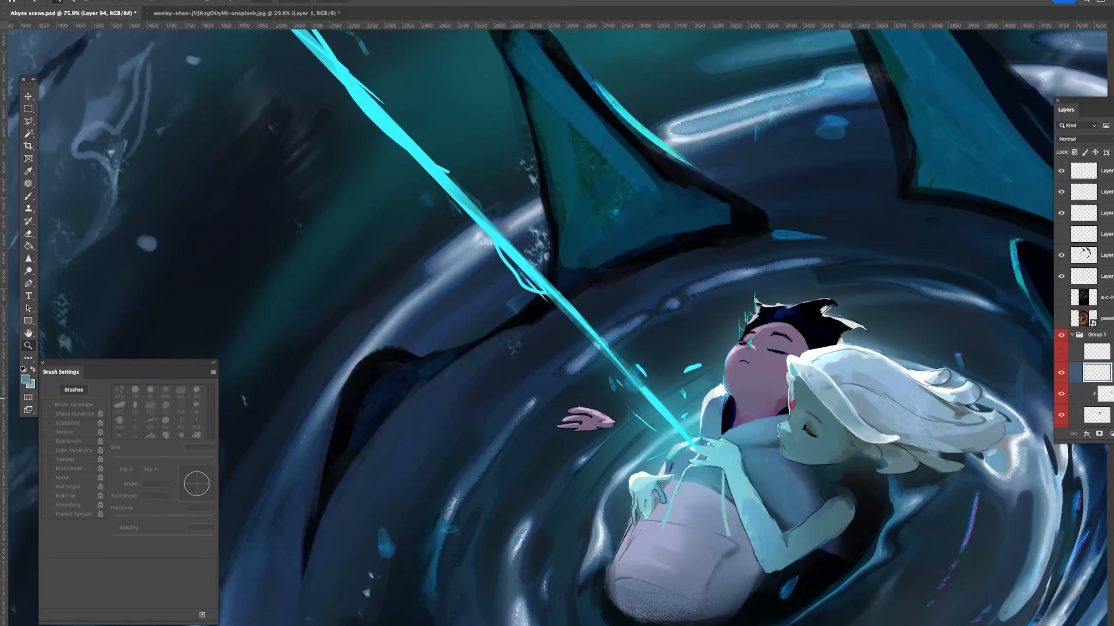
pyautogui.hotkey('ctrl', 'shift', 'alt', 'n')
pyautogui.press('b')
pyautogui.press('[')
pyautogui.press('[')
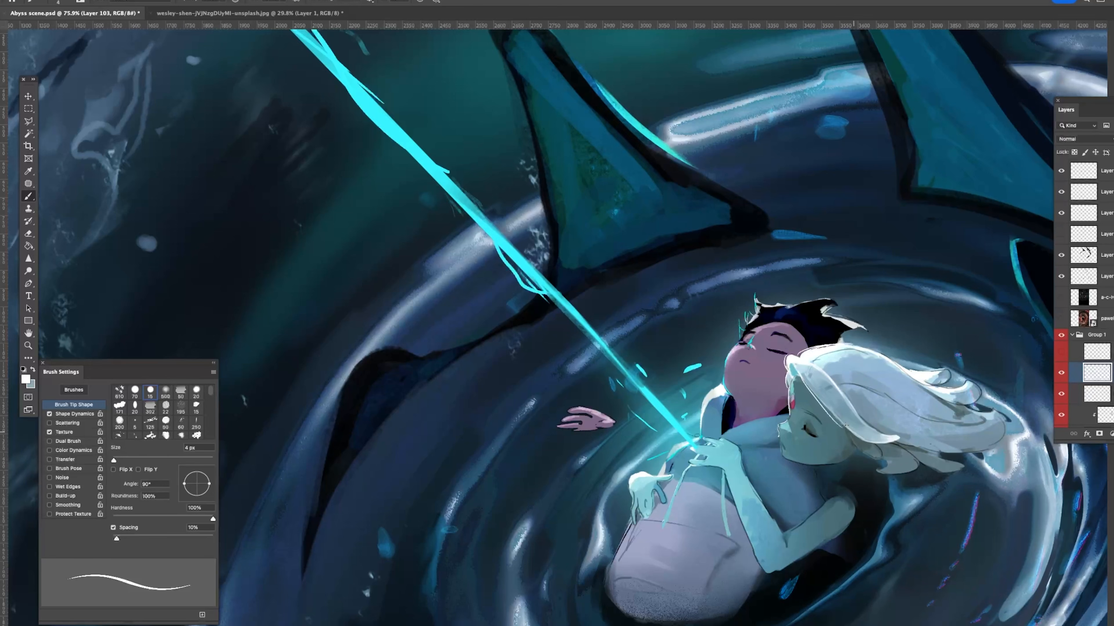
# Step: Flip the canvas back horizontally and add a new layer near the top of the layer stack
pyautogui.press('z')
pyautogui.keyDown('alt'); pyautogui.click(885, 443); pyautogui.keyUp('alt')
pyautogui.moveTo(885, 443); pyautogui.dragTo(842, 416)
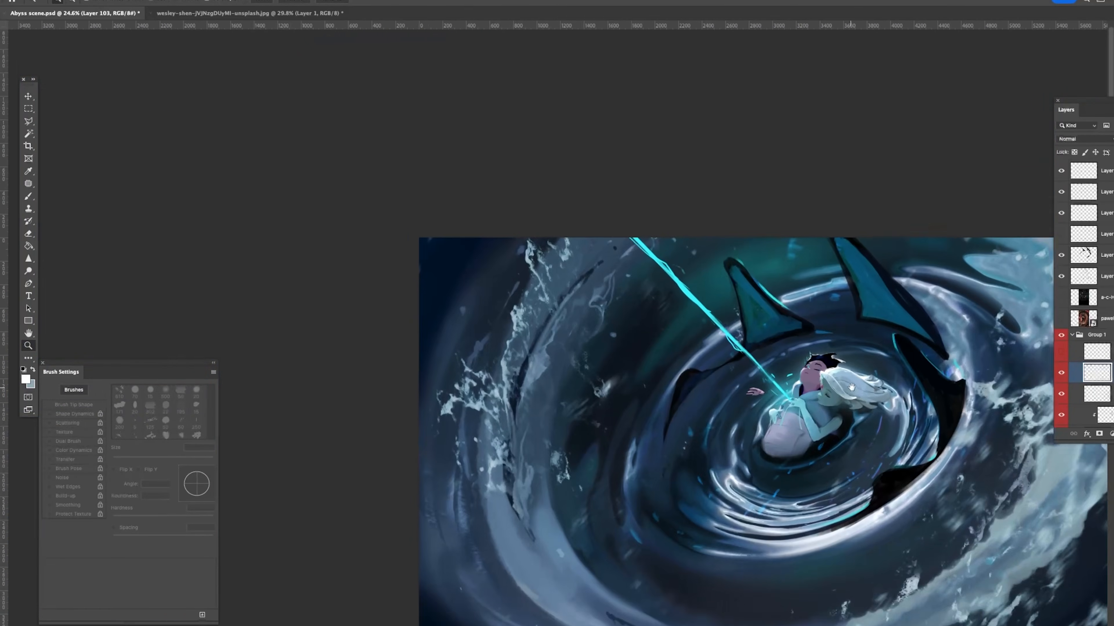
pyautogui.keyDown('alt'); pyautogui.click(978, 413); pyautogui.keyUp('alt')
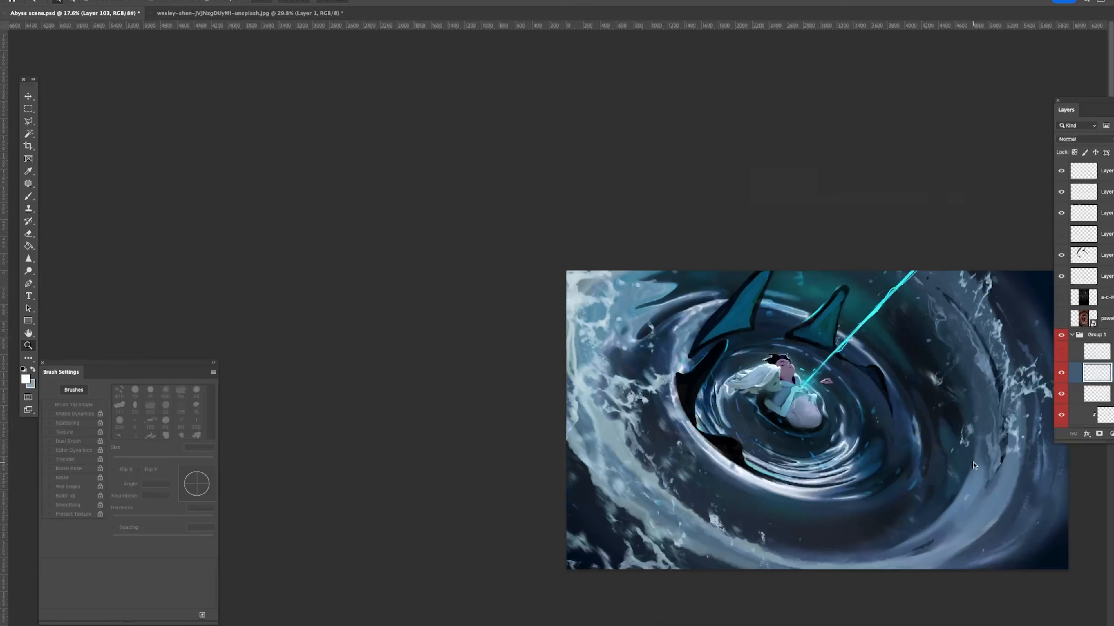
pyautogui.click(1080, 187)
pyautogui.click(1113, 433)
pyautogui.click(816, 401)
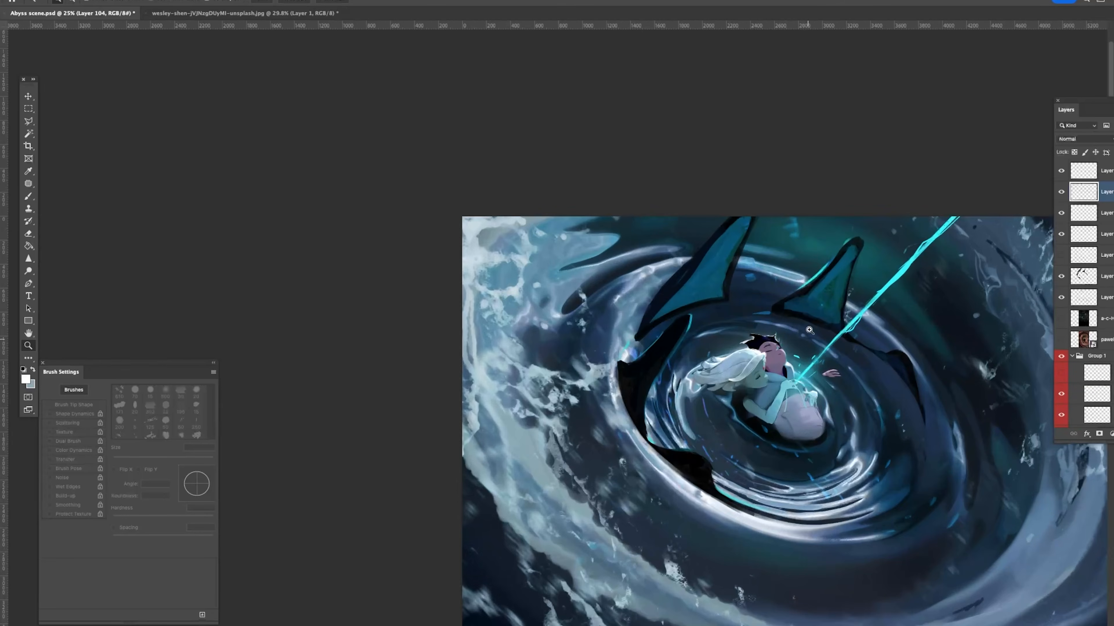
# Step: Choose a soft round Mixer Brush, blend the dark tail's outer edge into the vortex rim, and reduce it to 50 px
pyautogui.press('b')
pyautogui.rightClick(753, 354)
pyautogui.click(829, 408)
pyautogui.click(620, 397)
pyautogui.hotkey('shift', 'b')
pyautogui.moveTo(618, 388)
pyautogui.mouseDown()
pyautogui.moveTo(633, 411)
pyautogui.moveTo(612, 361)
pyautogui.moveTo(649, 447)
pyautogui.moveTo(637, 388)
pyautogui.moveTo(622, 370)
pyautogui.moveTo(639, 444)
pyautogui.moveTo(738, 513)
pyautogui.mouseUp()
pyautogui.press('[')
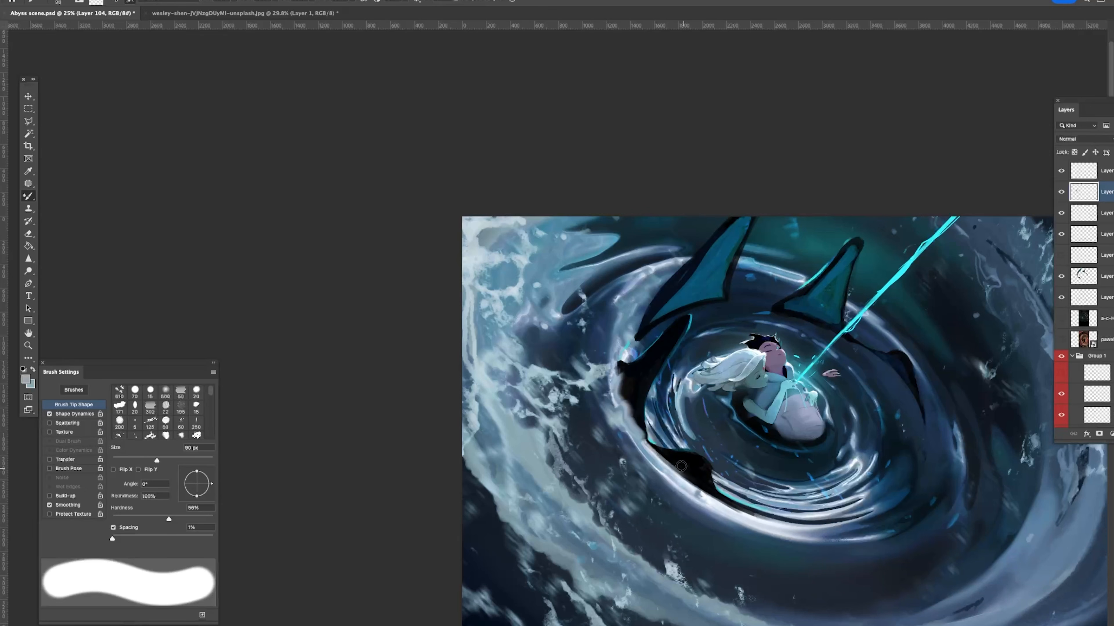
pyautogui.press('[')
pyautogui.press('[')
pyautogui.press('[')
pyautogui.press('[')
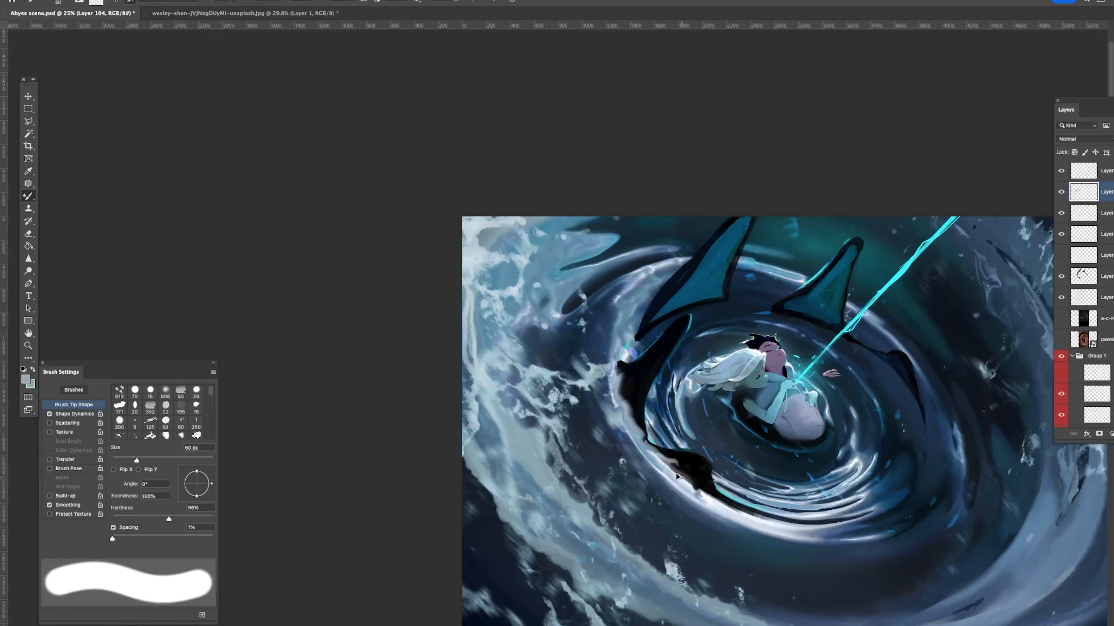
# Step: Enlarge the Mixer Brush to 90 px and smudge the tail's lower edge and the rim beside its upper fin
pyautogui.press(']')
pyautogui.press(']')
pyautogui.press(']')
pyautogui.press(']')
pyautogui.moveTo(715, 501)
pyautogui.mouseDown()
pyautogui.moveTo(671, 472)
pyautogui.moveTo(706, 493)
pyautogui.moveTo(671, 470)
pyautogui.moveTo(687, 475)
pyautogui.moveTo(697, 483)
pyautogui.mouseUp()
pyautogui.moveTo(643, 318); pyautogui.dragTo(632, 345)
pyautogui.moveTo(642, 303); pyautogui.dragTo(630, 344)
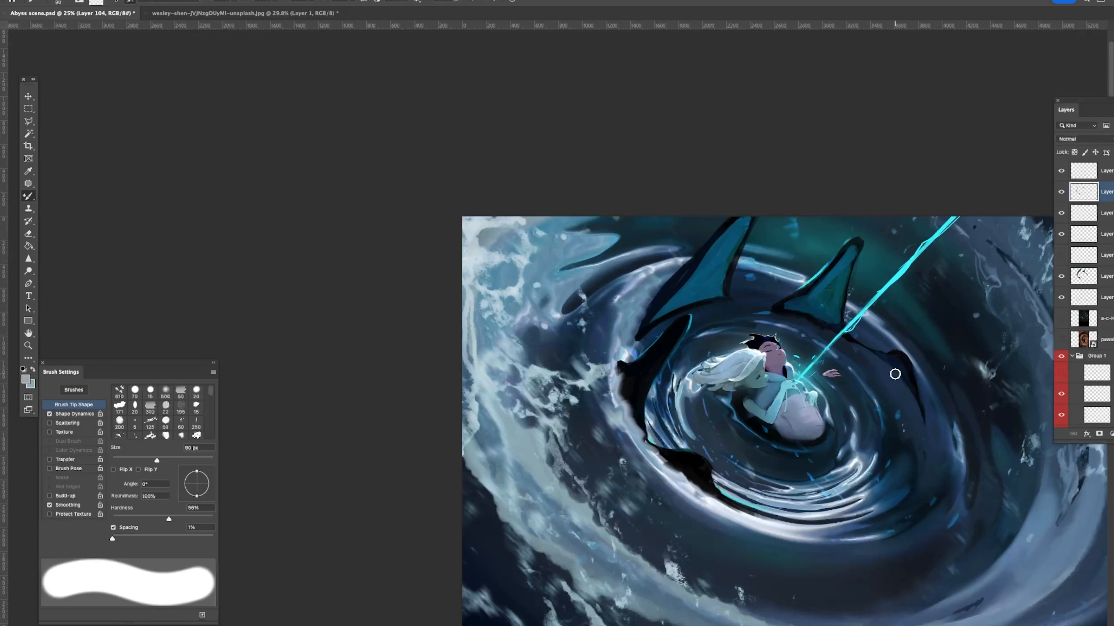
# Step: Try smearing the vortex rim with a textured Mixer Brush at 200 px and 300 px, undoing the smears
pyautogui.rightClick(884, 380)
pyautogui.press('m')
pyautogui.rightClick(860, 376)
pyautogui.press('Escape')
pyautogui.press('b')
pyautogui.rightClick(912, 362)
pyautogui.doubleClick(984, 408)
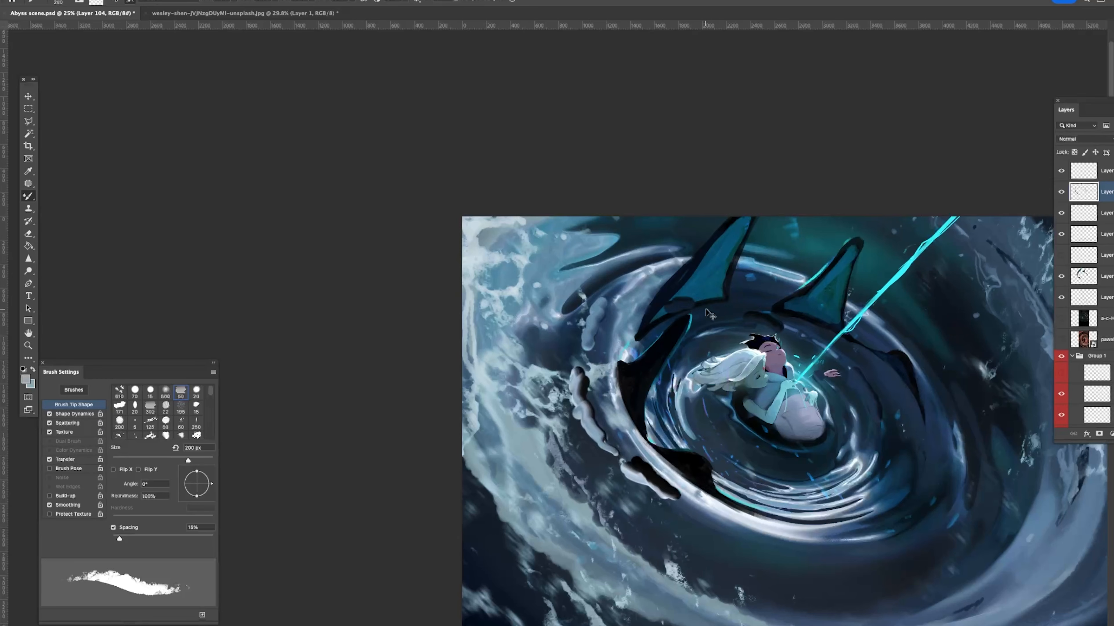
pyautogui.press(']')
pyautogui.press(']')
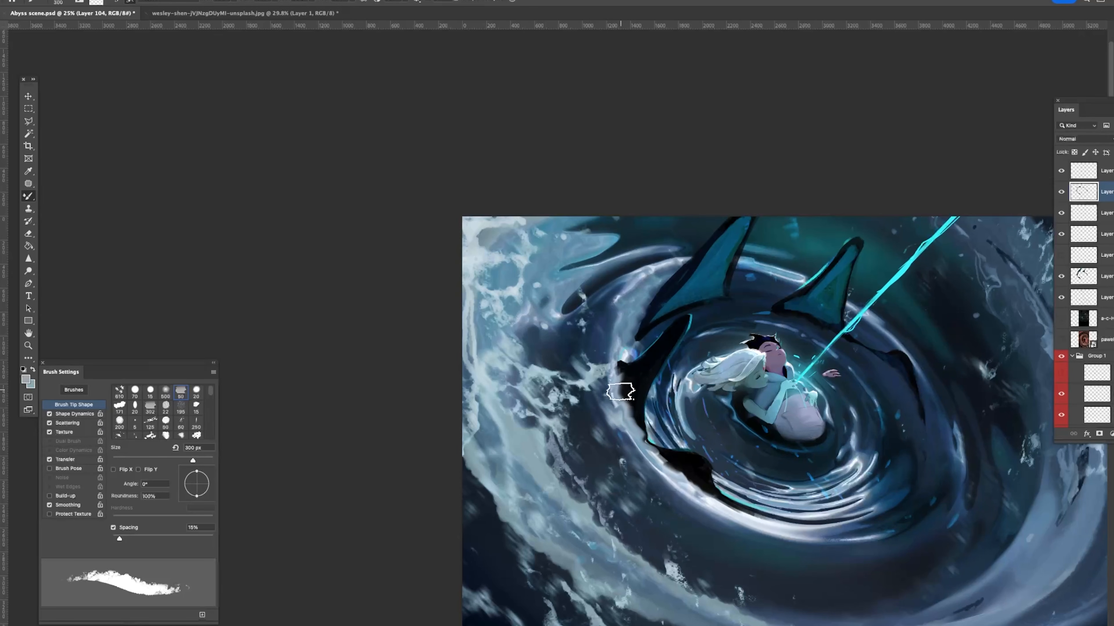
pyautogui.moveTo(655, 458); pyautogui.dragTo(729, 506)
pyautogui.press('super+z')
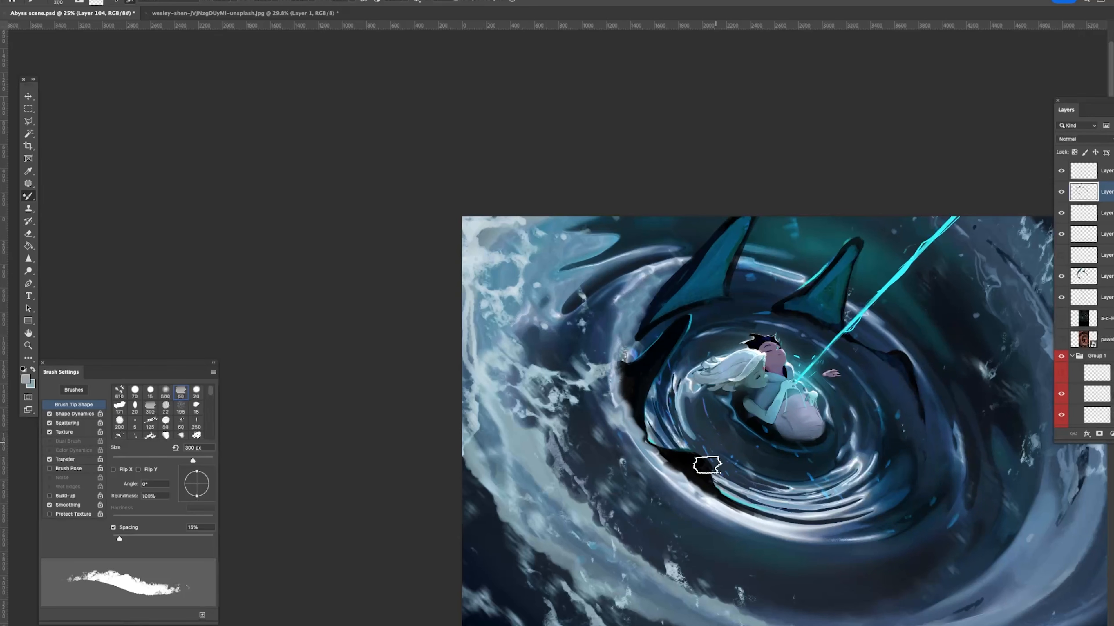
# Step: Paint the tail's lower edge along the vortex rim with a textured dual brush at 175 px in black sampled from the tail
pyautogui.hotkey('shift', 'b')
pyautogui.rightClick(697, 449)
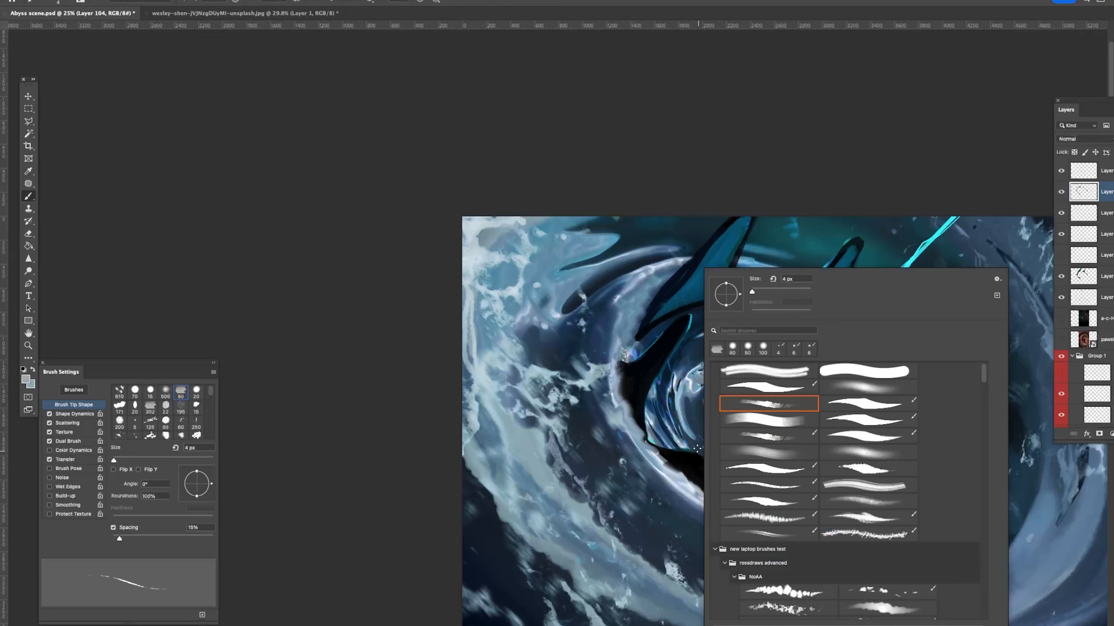
pyautogui.doubleClick(780, 402)
pyautogui.keyDown('alt'); pyautogui.click(705, 479); pyautogui.keyUp('alt')
pyautogui.press(']')
pyautogui.press(']')
pyautogui.press(']')
pyautogui.press(']')
pyautogui.press(']')
pyautogui.press(']')
pyautogui.press(']')
pyautogui.press(']')
pyautogui.press(']')
pyautogui.press(']')
pyautogui.press(']')
pyautogui.press(']')
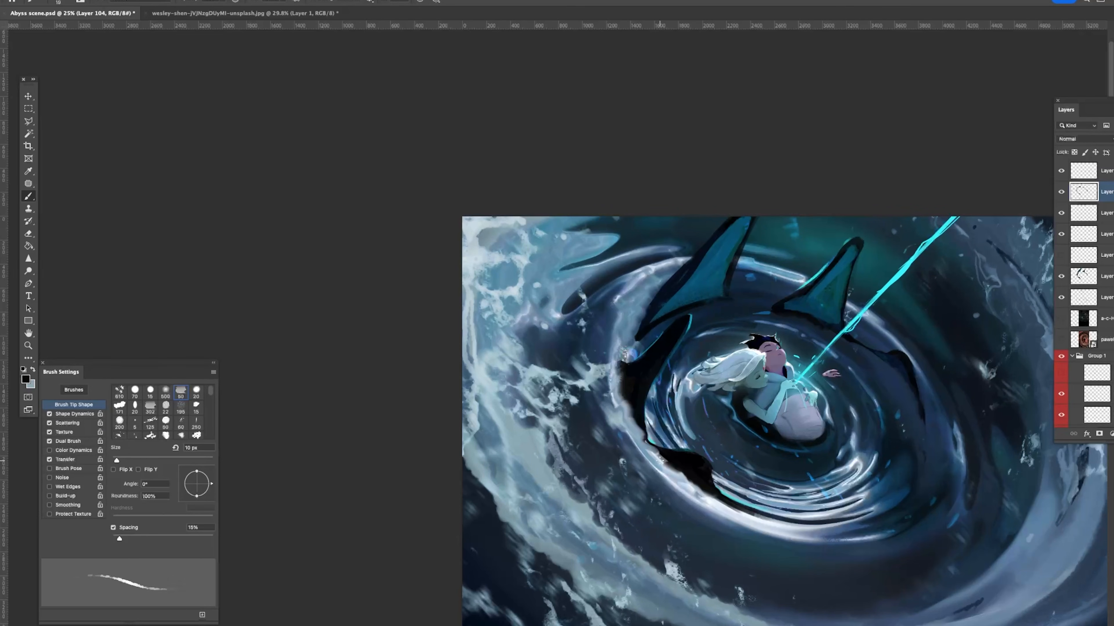
pyautogui.moveTo(675, 470); pyautogui.dragTo(724, 512)
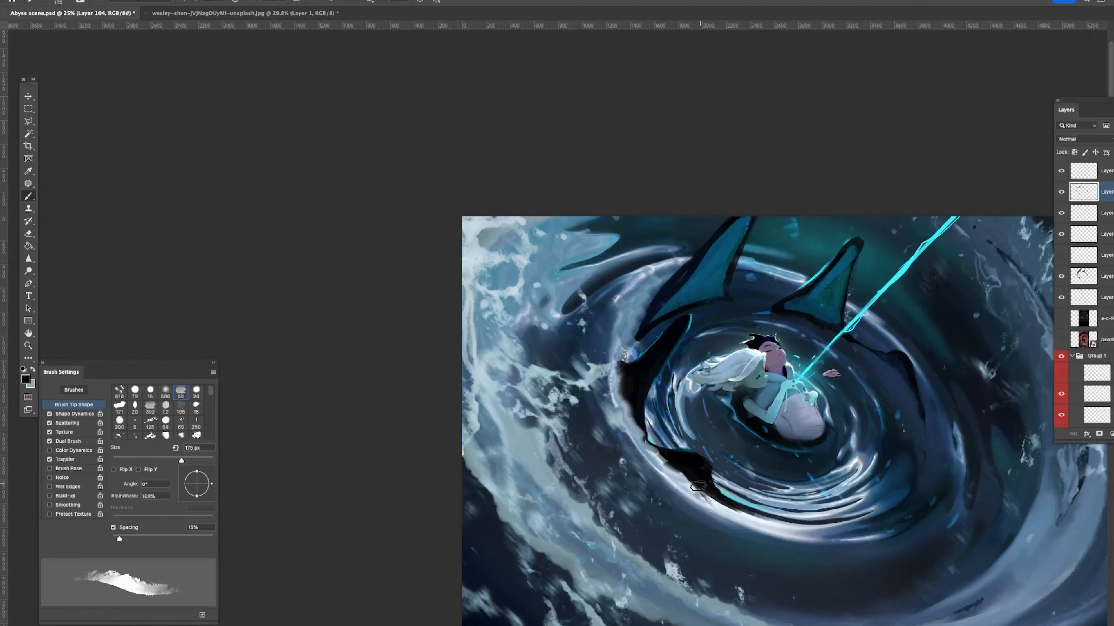
# Step: Smear the dark tail's lower edge into the vortex rim with the textured Mixer Brush at 300 px
pyautogui.hotkey('shift', 'b')
pyautogui.moveTo(659, 459); pyautogui.dragTo(700, 487)
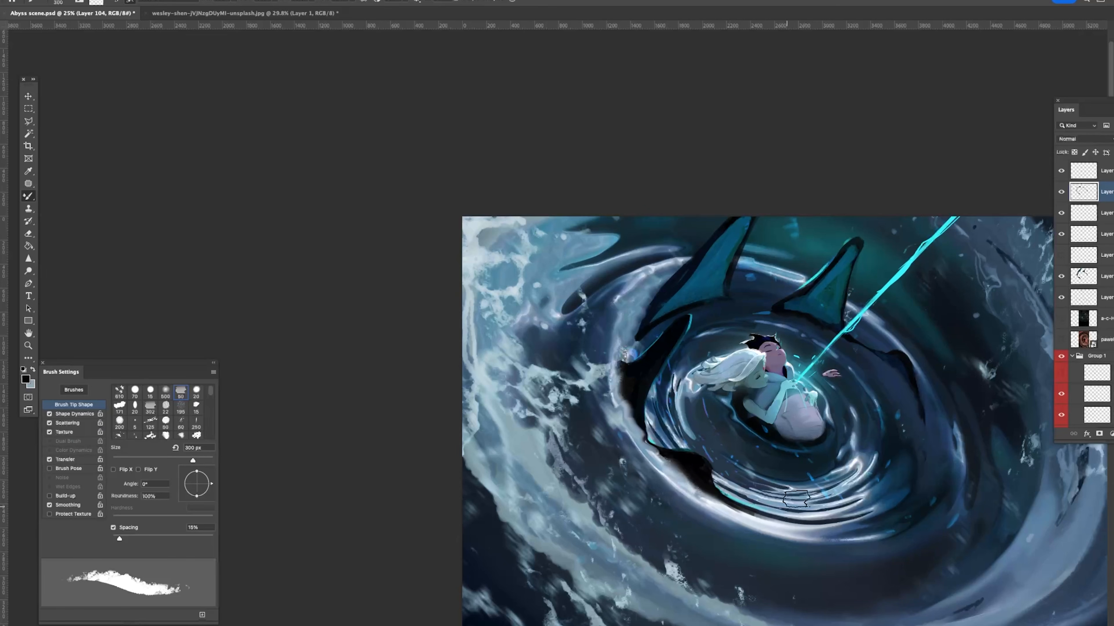
pyautogui.moveTo(789, 341)
pyautogui.keyDown('super'); pyautogui.mouseDown()
pyautogui.moveTo(770, 320)
pyautogui.moveTo(779, 418)
pyautogui.mouseUp(); pyautogui.keyUp('super')
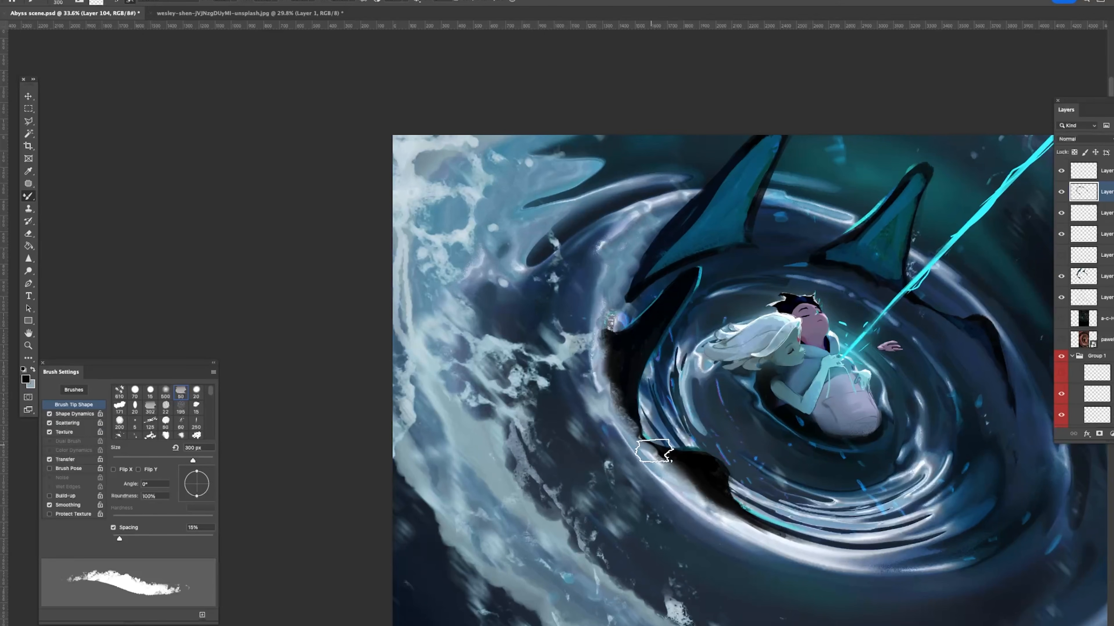
# Step: Erase stray dark paint along the tail's outer edge at 60 px, and reduce the Mixer Brush to 125 px
pyautogui.press('e')
pyautogui.moveTo(593, 372); pyautogui.dragTo(615, 419)
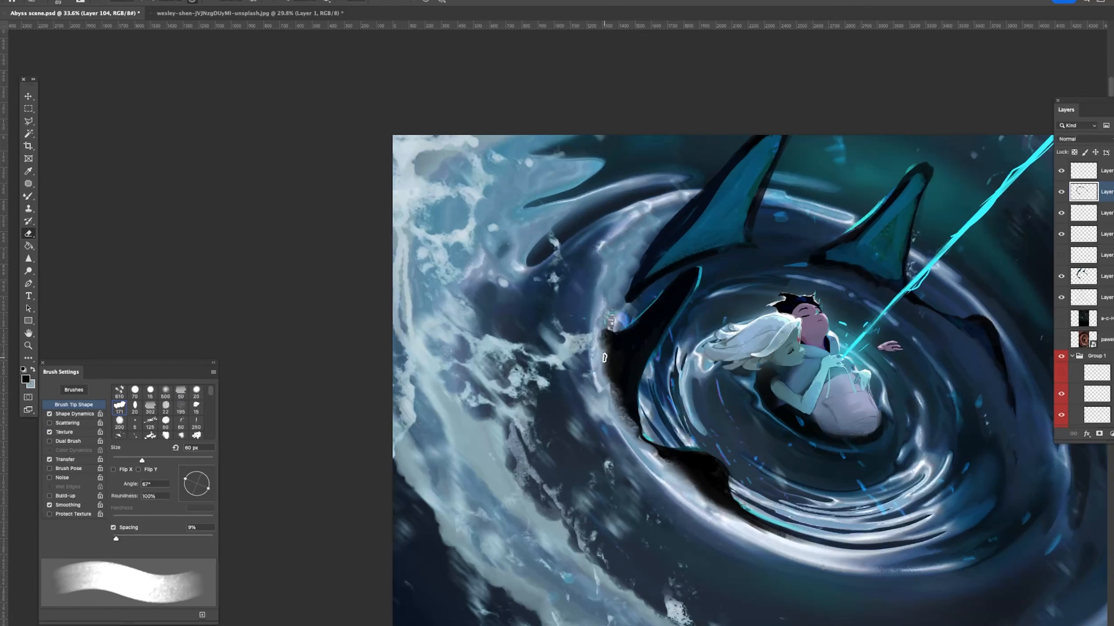
pyautogui.moveTo(643, 356); pyautogui.dragTo(609, 389)
pyautogui.press('b')
pyautogui.press('[')
pyautogui.press('[')
pyautogui.press('[')
pyautogui.press('[')
pyautogui.press('[')
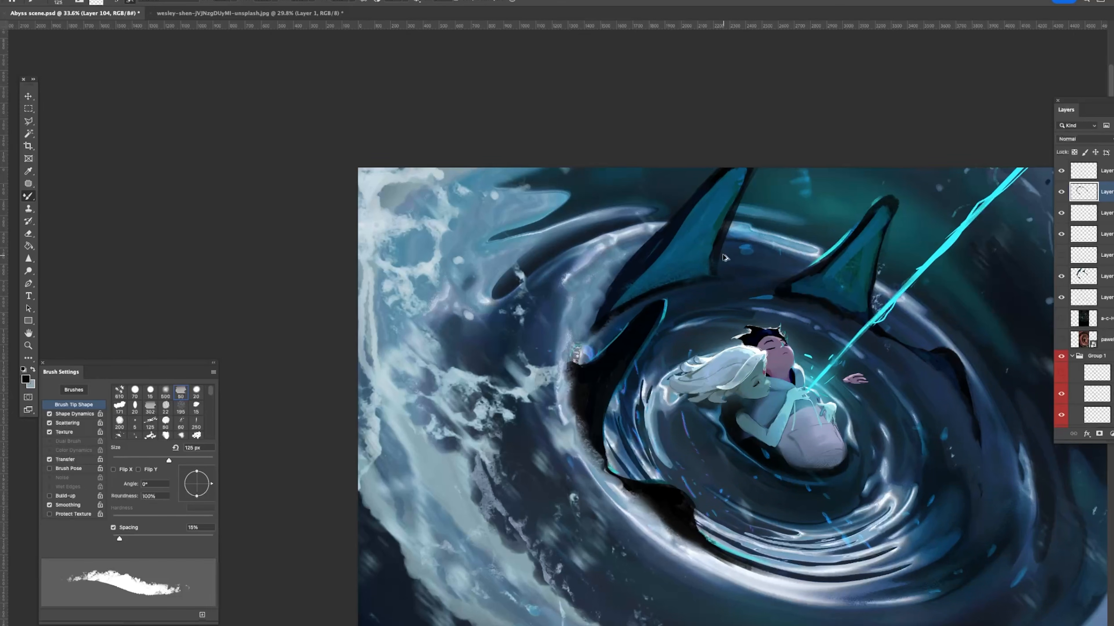
# Step: Retouch the tall fin's inner edge with the textured dual brush at 90 px in a colour sampled from that edge
pyautogui.hotkey('shift', 'b')
pyautogui.keyDown('alt'); pyautogui.click(721, 241); pyautogui.keyUp('alt')
pyautogui.press('[')
pyautogui.press('[')
pyautogui.press('[')
pyautogui.press('[')
pyautogui.moveTo(732, 212); pyautogui.dragTo(720, 275)
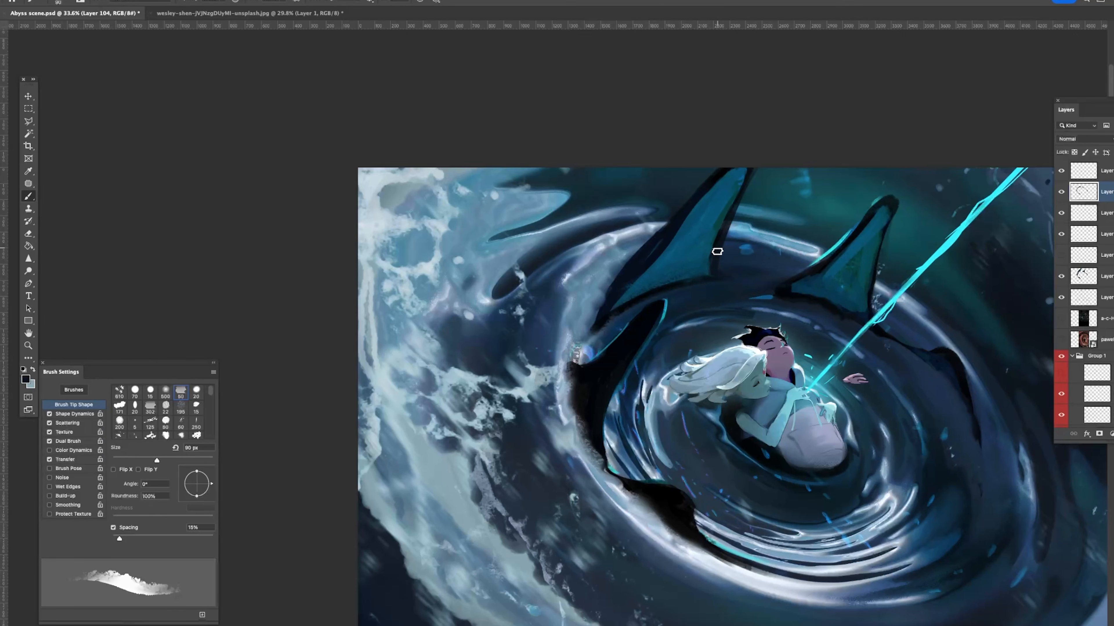
# Step: Flip the canvas horizontally
pyautogui.keyDown('alt'); pyautogui.click(630, 266); pyautogui.keyUp('alt')
pyautogui.press('z')
pyautogui.moveTo(773, 192); pyautogui.dragTo(722, 185)
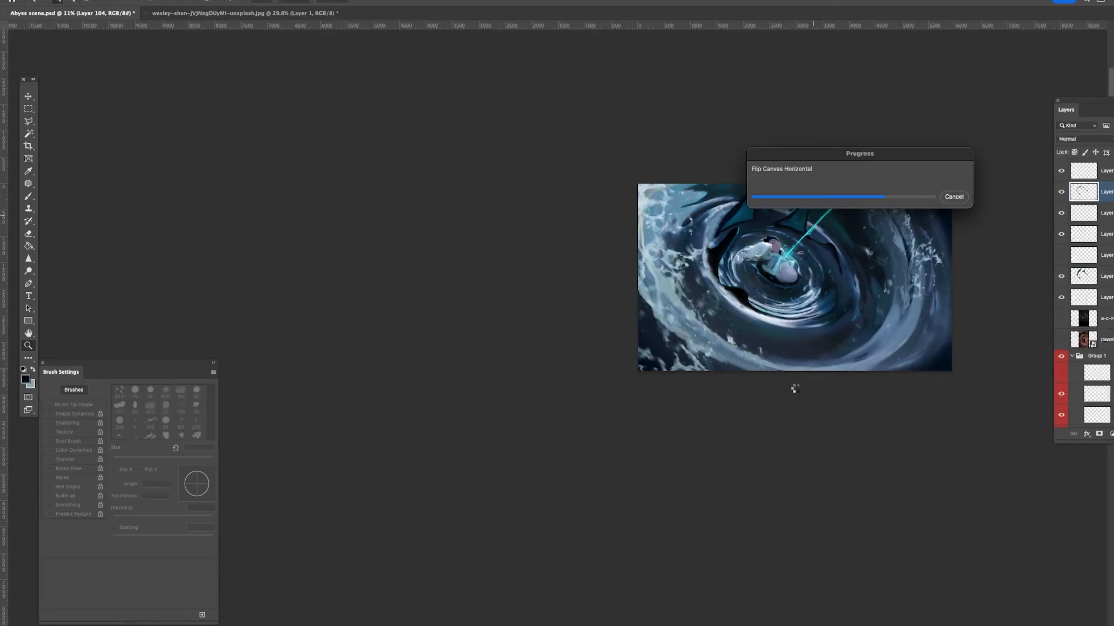
pyautogui.click(880, 248)
# Step: Sample light blue from the rim between the fins and touch up the vortex rim with the textured brush at 80 px
pyautogui.press('b')
pyautogui.keyDown('alt'); pyautogui.click(765, 196); pyautogui.keyUp('alt')
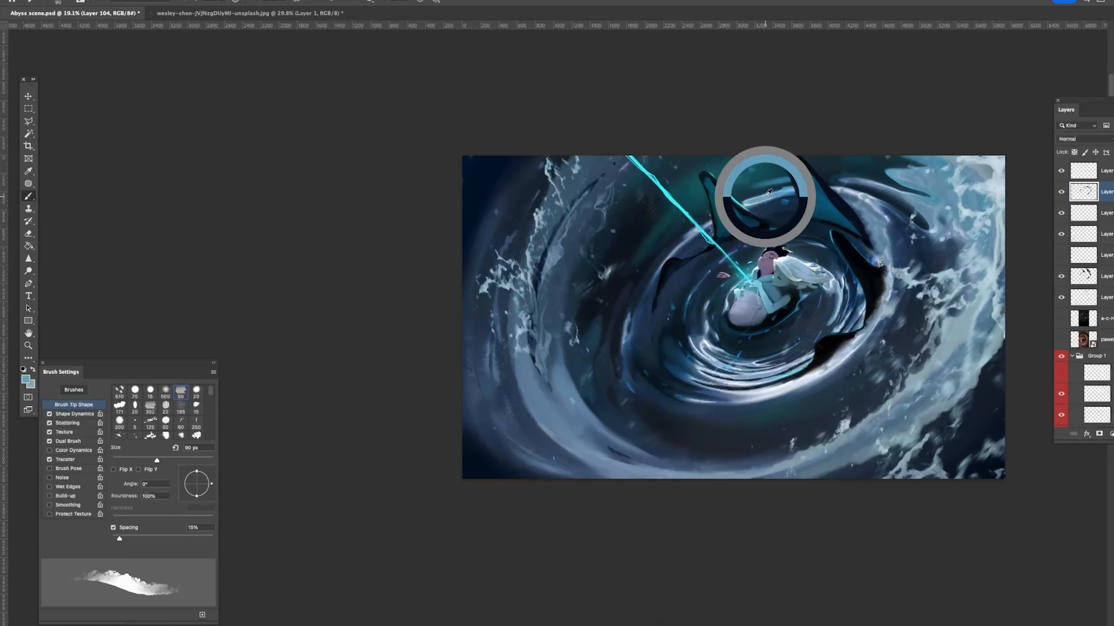
pyautogui.press('[')
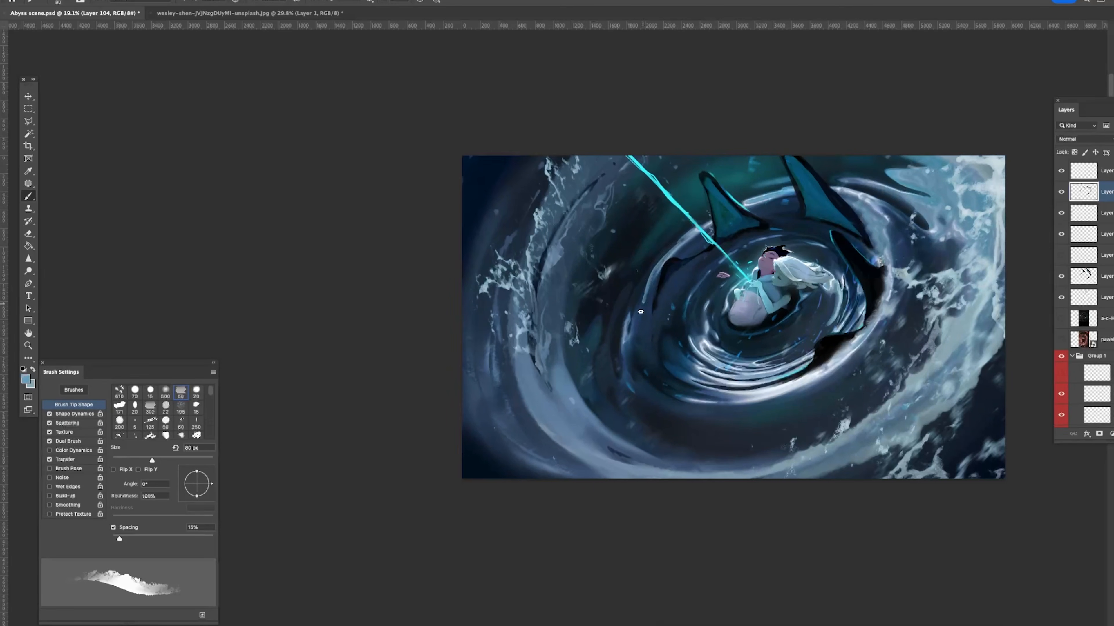
pyautogui.moveTo(657, 295); pyautogui.dragTo(663, 289)
pyautogui.moveTo(678, 262); pyautogui.dragTo(712, 245)
pyautogui.moveTo(912, 239); pyautogui.dragTo(834, 383)
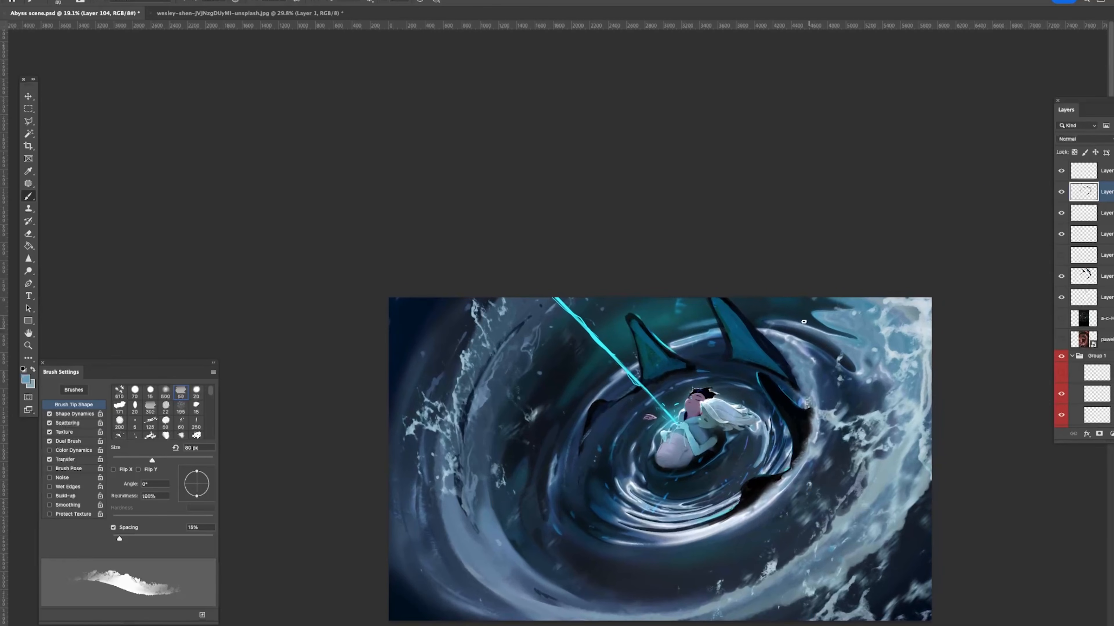
pyautogui.click(770, 322)
pyautogui.click(806, 362)
pyautogui.press('Escape')
# Step: Outline the area around the tall fin with the Polygonal Lasso and adjust that part of Layer 104 with Free Transform
pyautogui.click(775, 289)
pyautogui.click(805, 341)
pyautogui.click(818, 369)
pyautogui.click(817, 382)
pyautogui.click(813, 397)
pyautogui.click(802, 400)
pyautogui.click(770, 374)
pyautogui.click(704, 363)
pyautogui.click(687, 259)
pyautogui.doubleClick(777, 264)
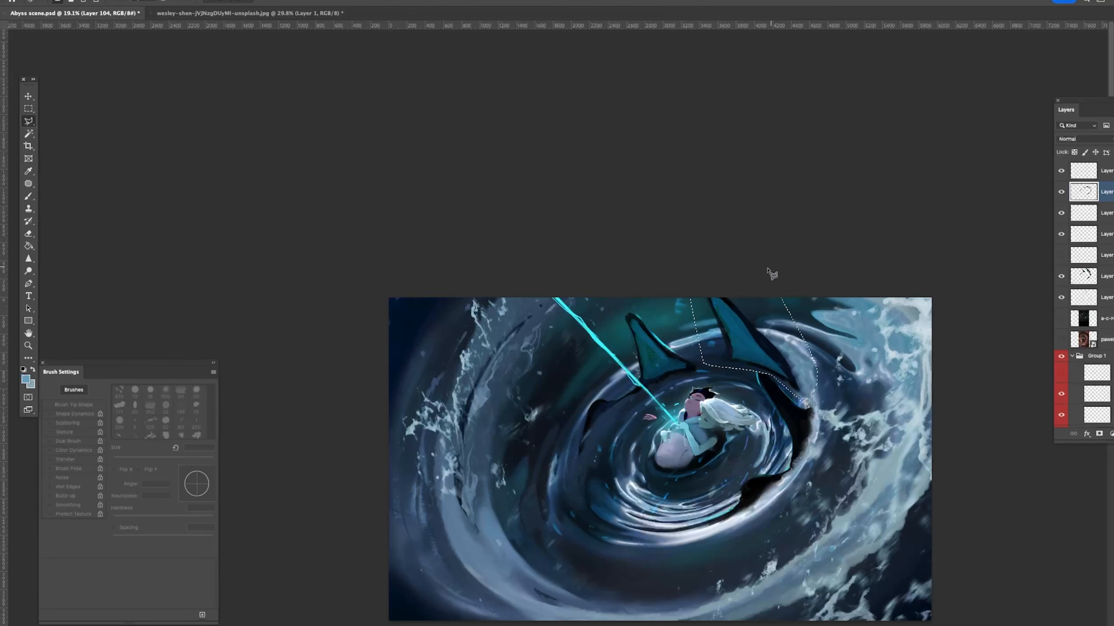
pyautogui.hotkey('ctrl', 'h')
pyautogui.hotkey('ctrl', 't')
pyautogui.moveTo(770, 323); pyautogui.dragTo(767, 332)
pyautogui.press('Return')
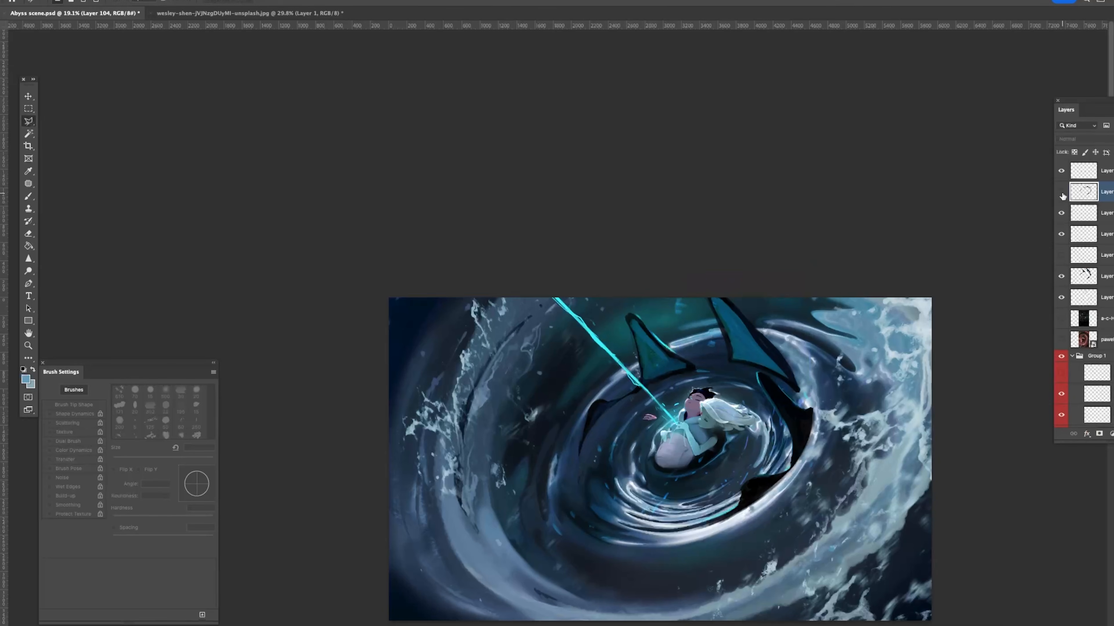
# Step: Switch to Layer 78 copy, lasso the tall fin, and shift it slightly outward with Free Transform
pyautogui.press('e')
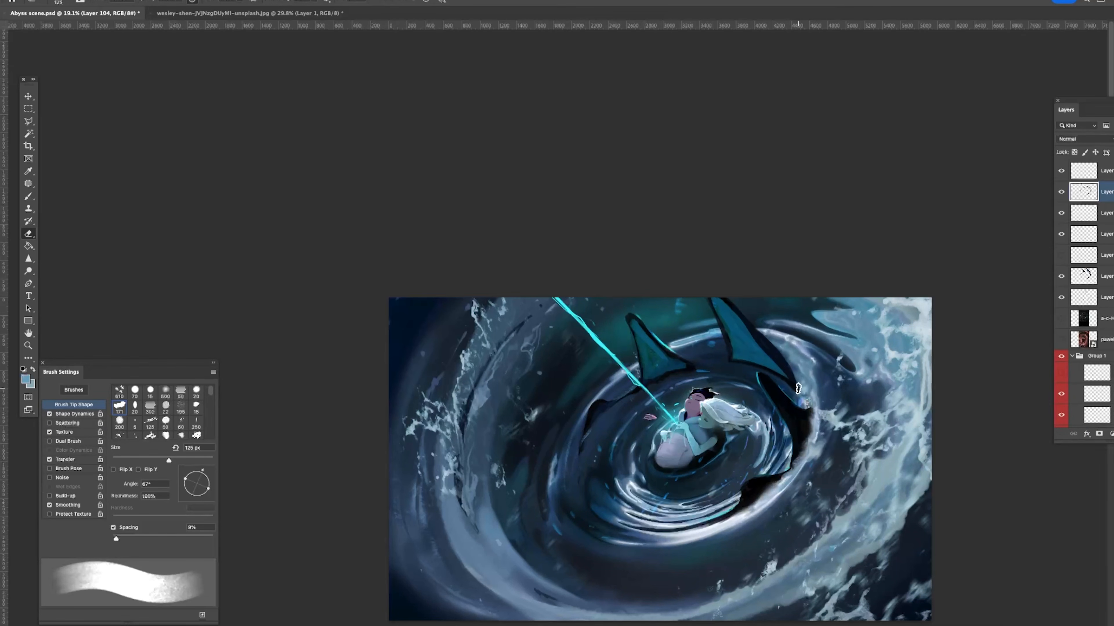
pyautogui.click(28, 96)
pyautogui.moveTo(763, 339); pyautogui.dragTo(757, 326)
pyautogui.hotkey('ctrl', 'z')
pyautogui.press('l')
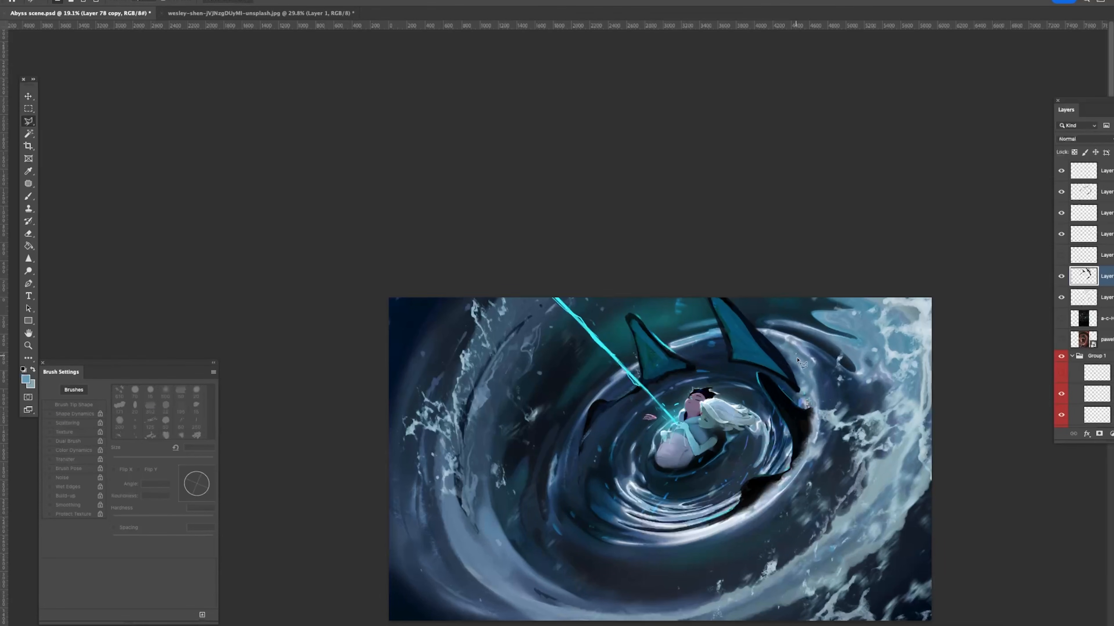
pyautogui.moveTo(809, 397)
pyautogui.mouseDown()
pyautogui.moveTo(754, 370)
pyautogui.moveTo(691, 290)
pyautogui.moveTo(746, 268)
pyautogui.mouseUp()
pyautogui.hotkey('ctrl', 't')
pyautogui.moveTo(753, 327); pyautogui.dragTo(763, 330)
pyautogui.press('Return')
# Step: Refine the selected tall fin's placement with further Free Transform adjustments and clear the selection
pyautogui.hotkey('ctrl', 't')
pyautogui.press('Return')
pyautogui.hotkey('ctrl', 't')
pyautogui.press('Return')
pyautogui.press('m')
pyautogui.hotkey('ctrl', 'd')
pyautogui.hotkey('ctrl', 'shift', 'd')
pyautogui.hotkey('ctrl', 't')
pyautogui.press('Return')
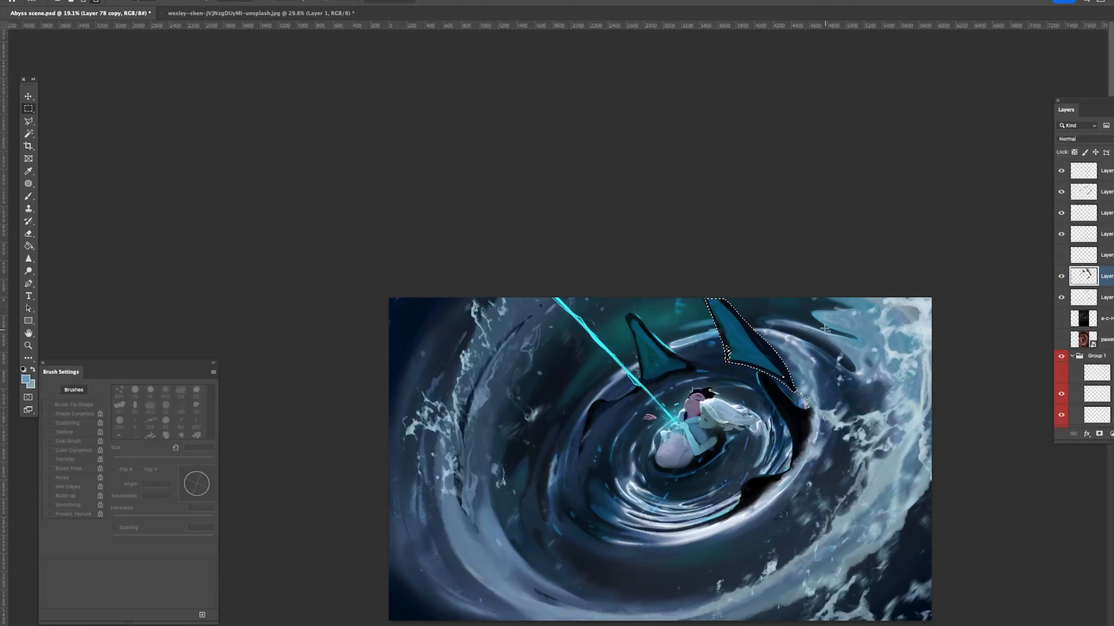
pyautogui.hotkey('ctrl', 't')
pyautogui.moveTo(814, 290); pyautogui.dragTo(819, 293)
pyautogui.press('Return')
pyautogui.hotkey('ctrl', 'd')
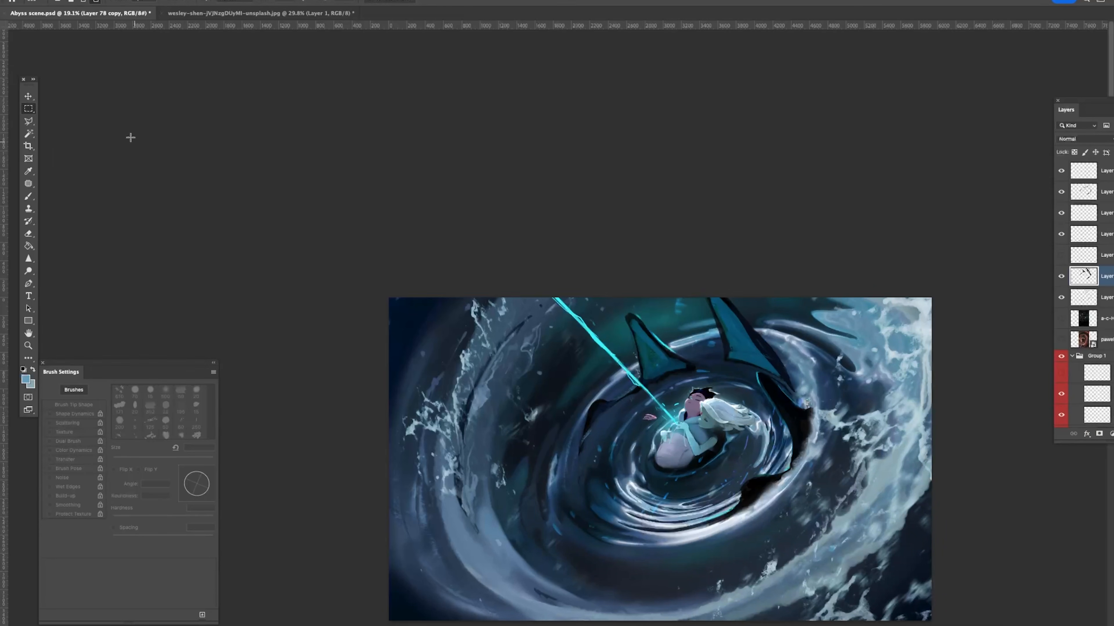
# Step: Select Layer 104 and erase the leftover strip along the tall fin's lower edge with the 125 px textured eraser
pyautogui.click(29, 97)
pyautogui.hotkey('ctrl', 'space')
pyautogui.moveTo(761, 346); pyautogui.dragTo(811, 351)
pyautogui.moveTo(814, 433); pyautogui.dragTo(806, 420)
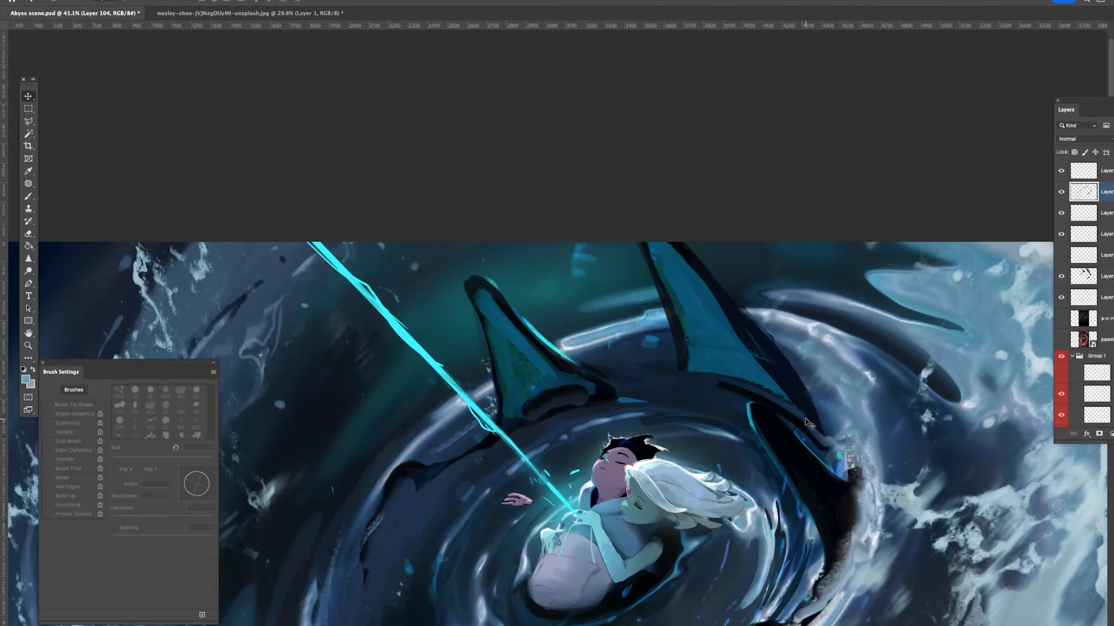
pyautogui.press('e')
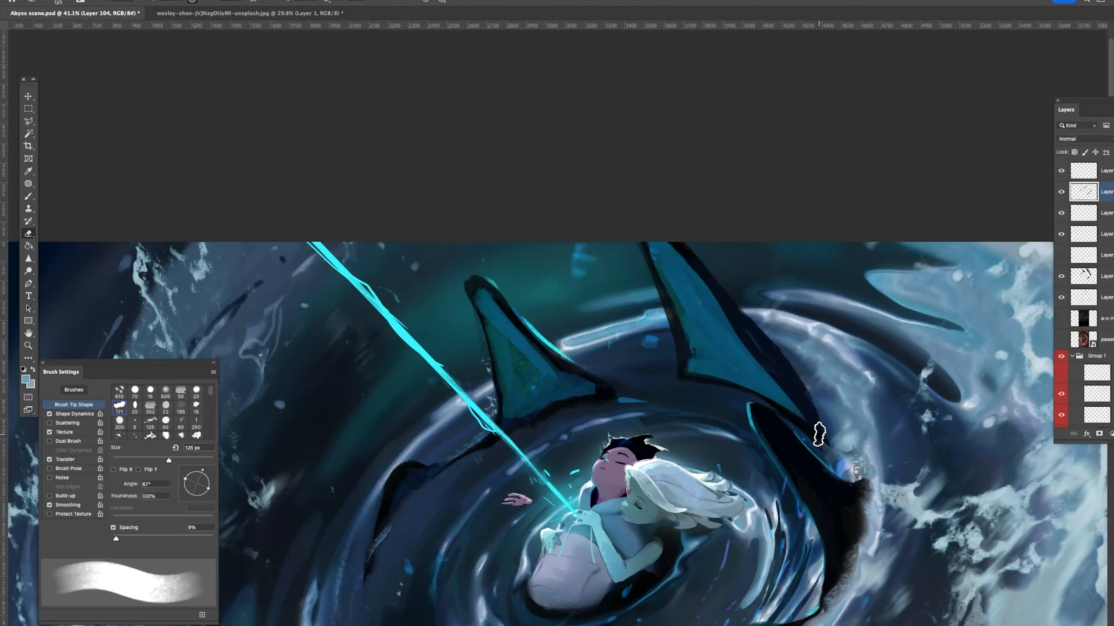
# Step: Examine the whole painting with the panels hidden and shown again, keeping Layer 104 as the active layer
pyautogui.press('z')
pyautogui.keyDown('alt'); pyautogui.click(803, 366); pyautogui.keyUp('alt')
pyautogui.click(802, 366)
pyautogui.press('b')
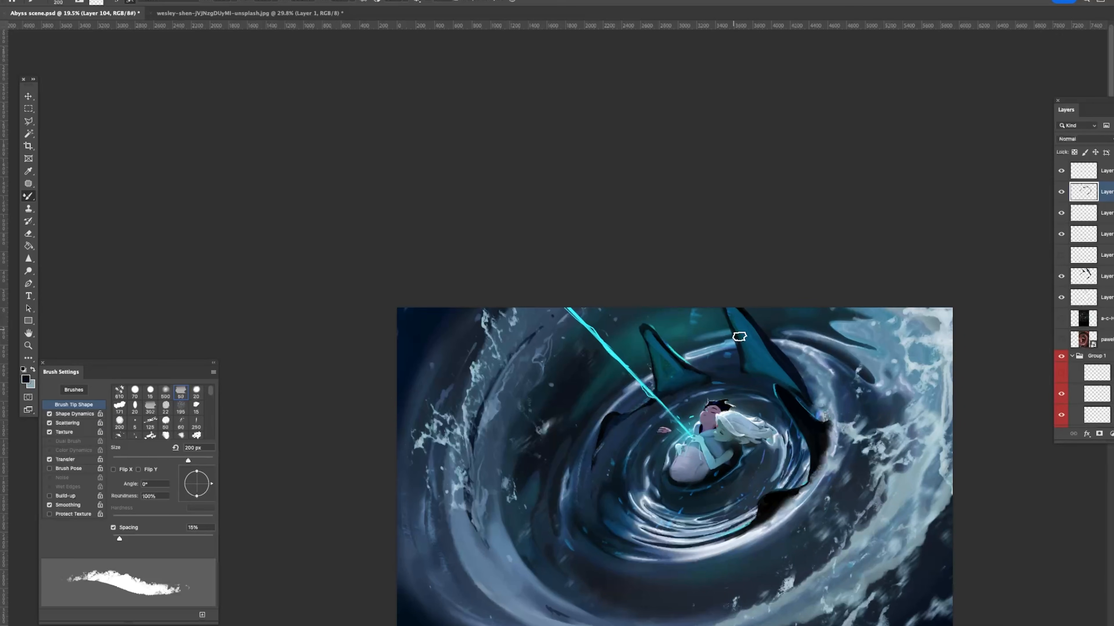
pyautogui.press('z')
pyautogui.moveTo(847, 420); pyautogui.dragTo(734, 389)
pyautogui.press('Tab')
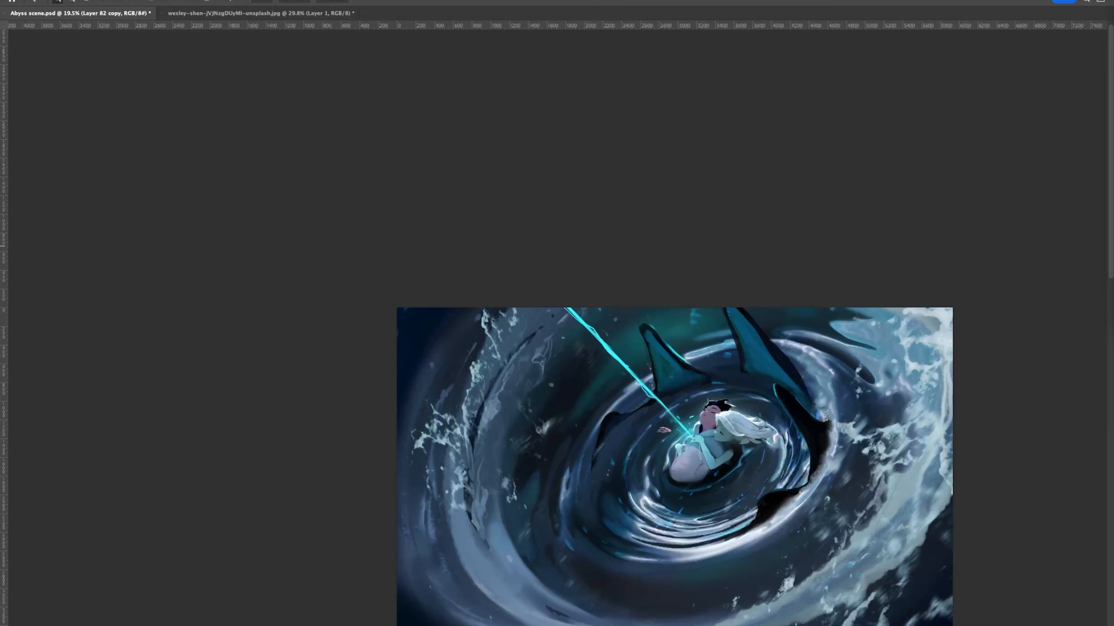
pyautogui.press('Tab')
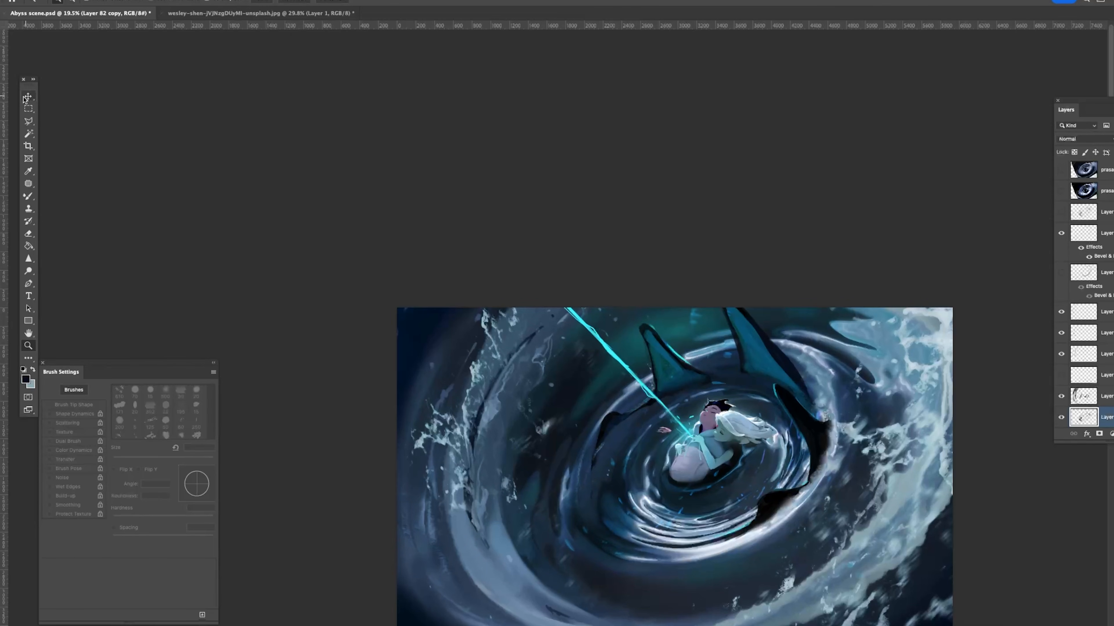
pyautogui.press('v')
pyautogui.click(814, 401)
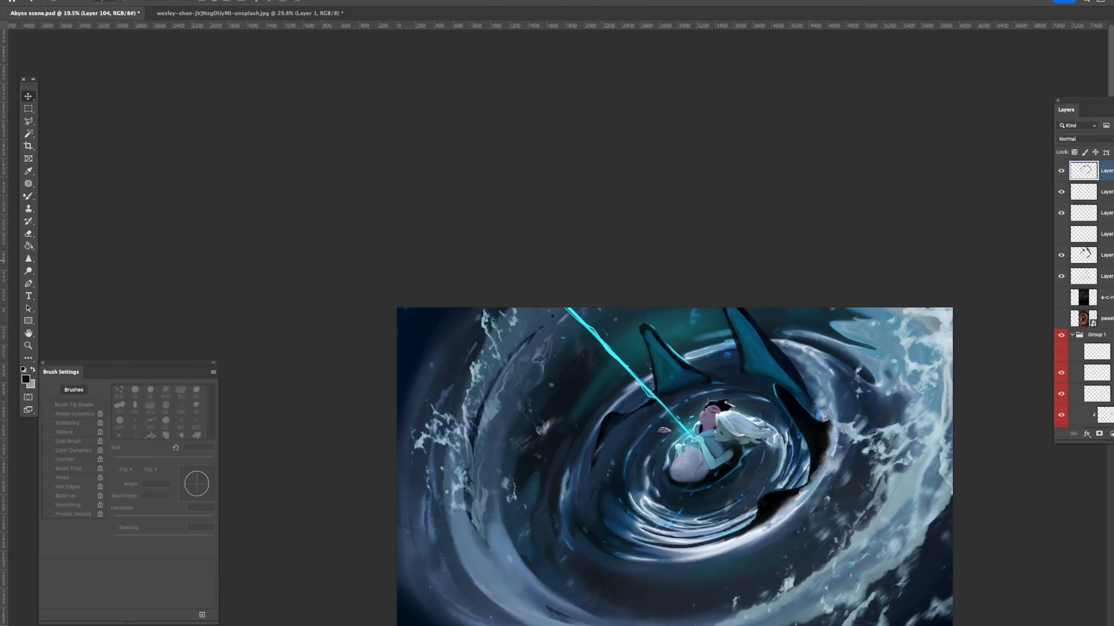
pyautogui.press('Tab')
pyautogui.press('Tab')
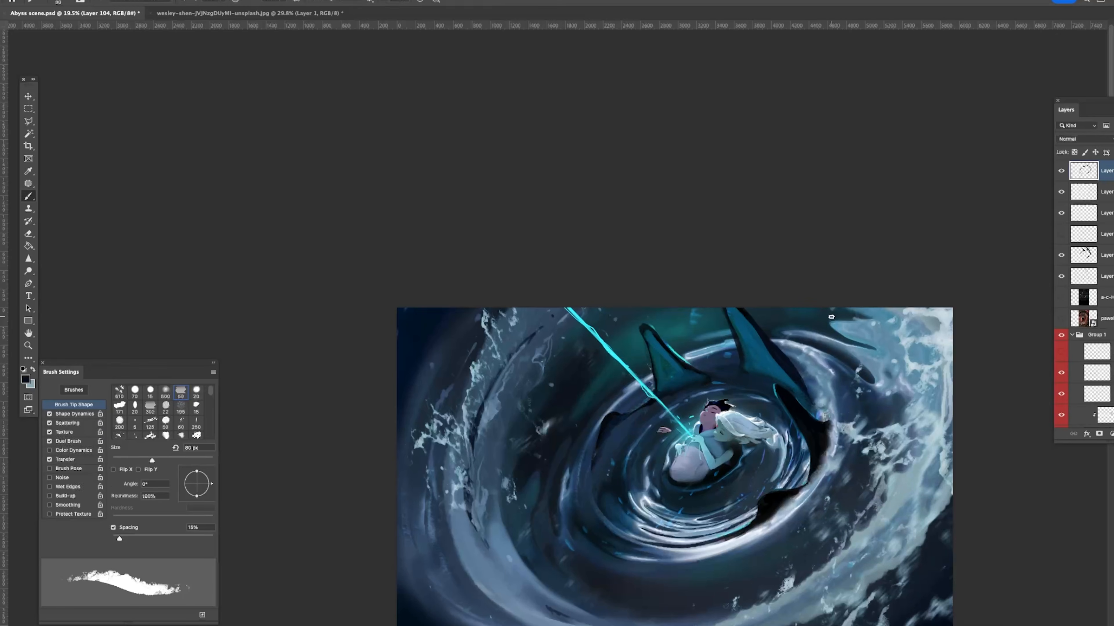
# Step: Choose the soft round brush with 0% hardness and reduce it to 90 px
pyautogui.rightClick(839, 302)
pyautogui.click(1000, 386)
pyautogui.click(161, 3)
pyautogui.click(146, 9)
pyautogui.press('[')
pyautogui.press('[')
pyautogui.press('[')
pyautogui.press('[')
pyautogui.press('[')
pyautogui.press('[')
pyautogui.press('[')
pyautogui.press('[')
pyautogui.press('[')
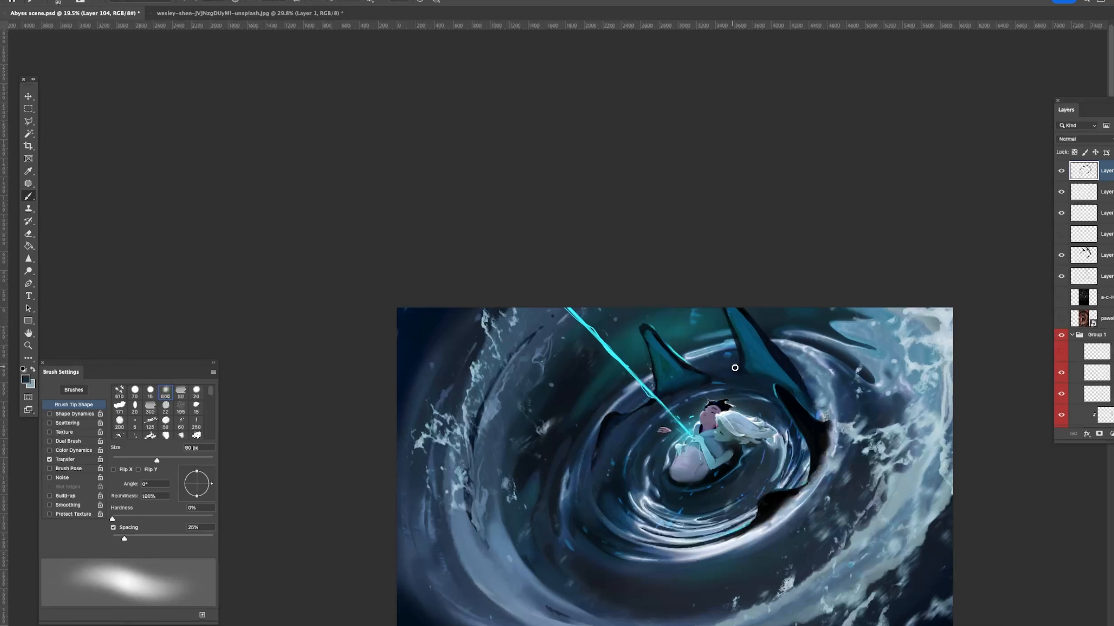
# Step: Try smearing the dark tail along the vortex rim with the textured Mixer Brush at 200 px, and undo the smear
pyautogui.keyDown('alt'); pyautogui.click(786, 363); pyautogui.keyUp('alt')
pyautogui.press('.')
pyautogui.moveTo(815, 428); pyautogui.dragTo(769, 524)
pyautogui.press('super+z')
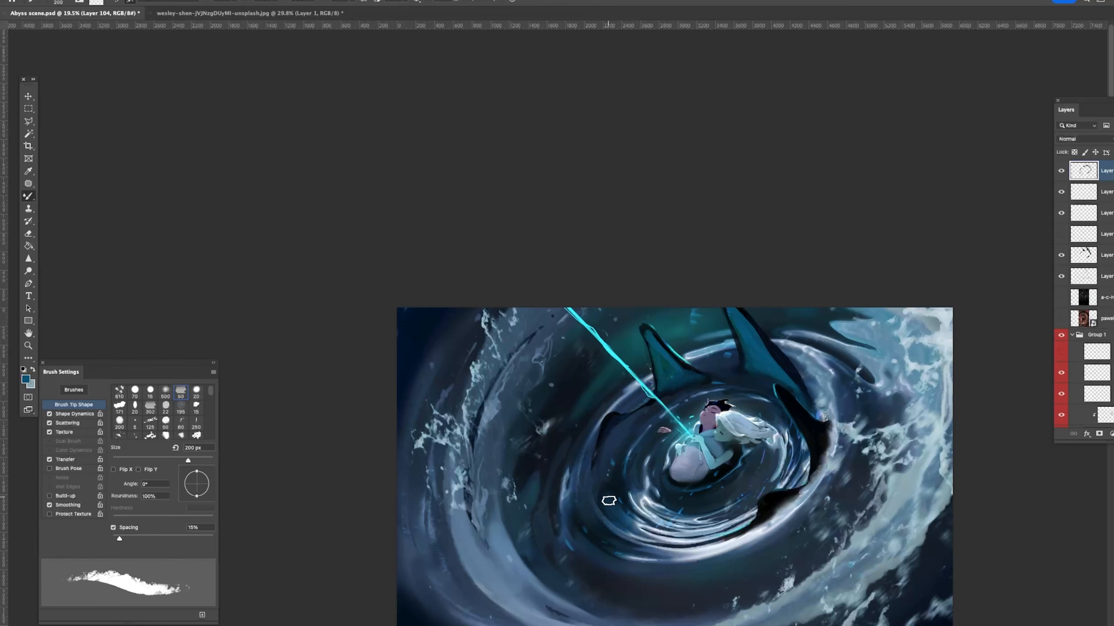
# Step: Shade both fins with black sampled from the small fin, enlarging the soft round brush to 600 px, and sample the rim's light blue
pyautogui.press(',')
pyautogui.keyDown('alt'); pyautogui.click(647, 330); pyautogui.keyUp('alt')
pyautogui.moveTo(648, 326); pyautogui.dragTo(653, 337)
pyautogui.press(']')
pyautogui.press(']')
pyautogui.press(']')
pyautogui.press(']')
pyautogui.press(']')
pyautogui.press(']')
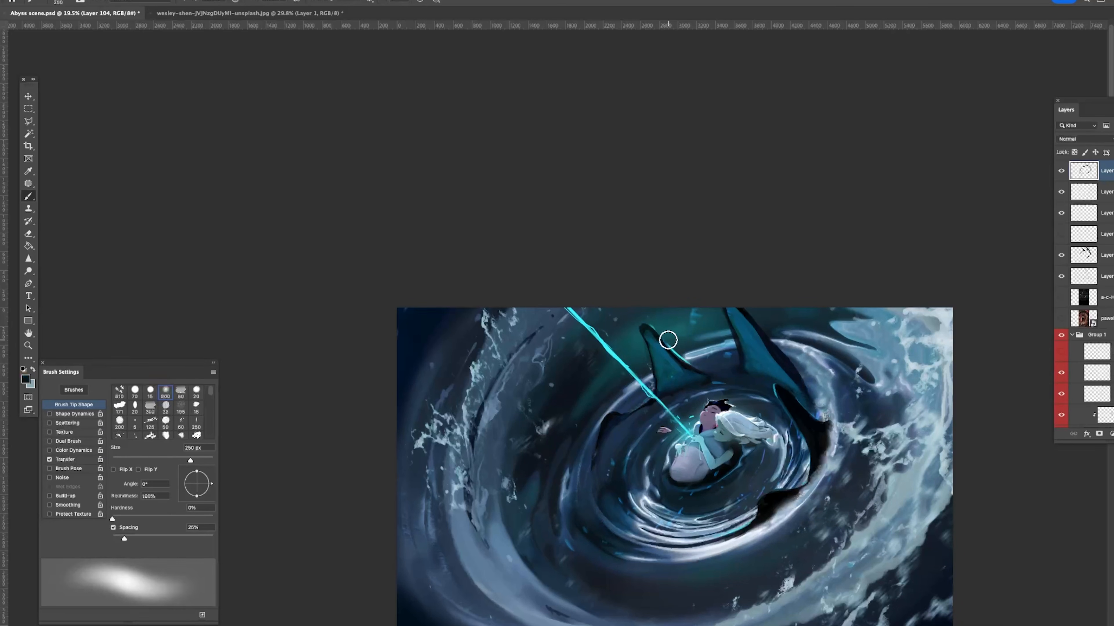
pyautogui.press(']')
pyautogui.press(']')
pyautogui.press(']')
pyautogui.press(']')
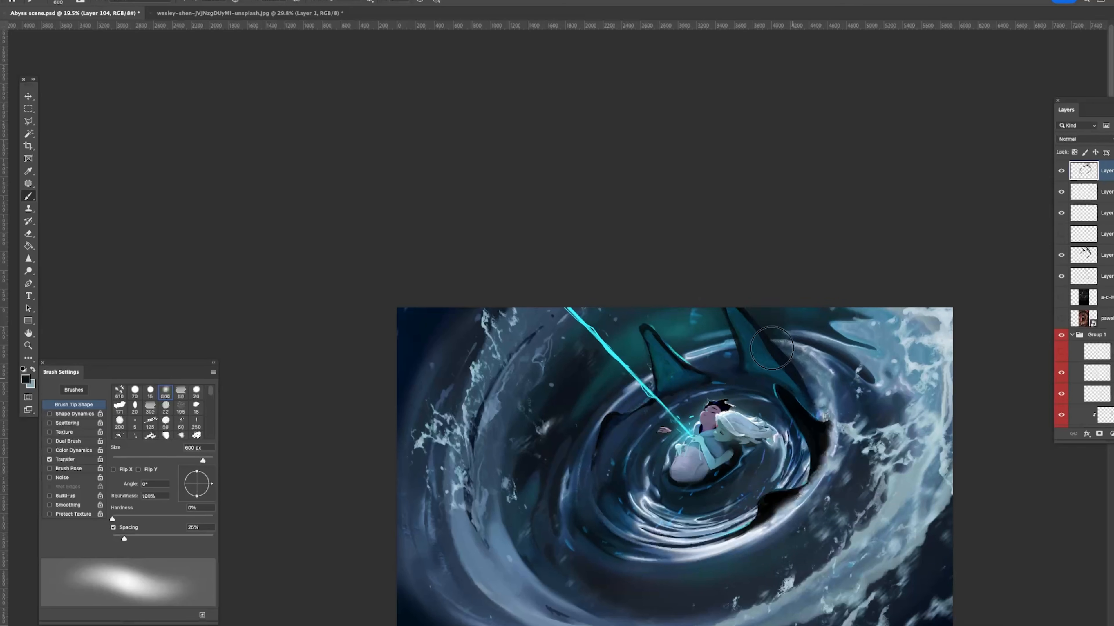
pyautogui.keyDown('alt'); pyautogui.click(816, 353); pyautogui.keyUp('alt')
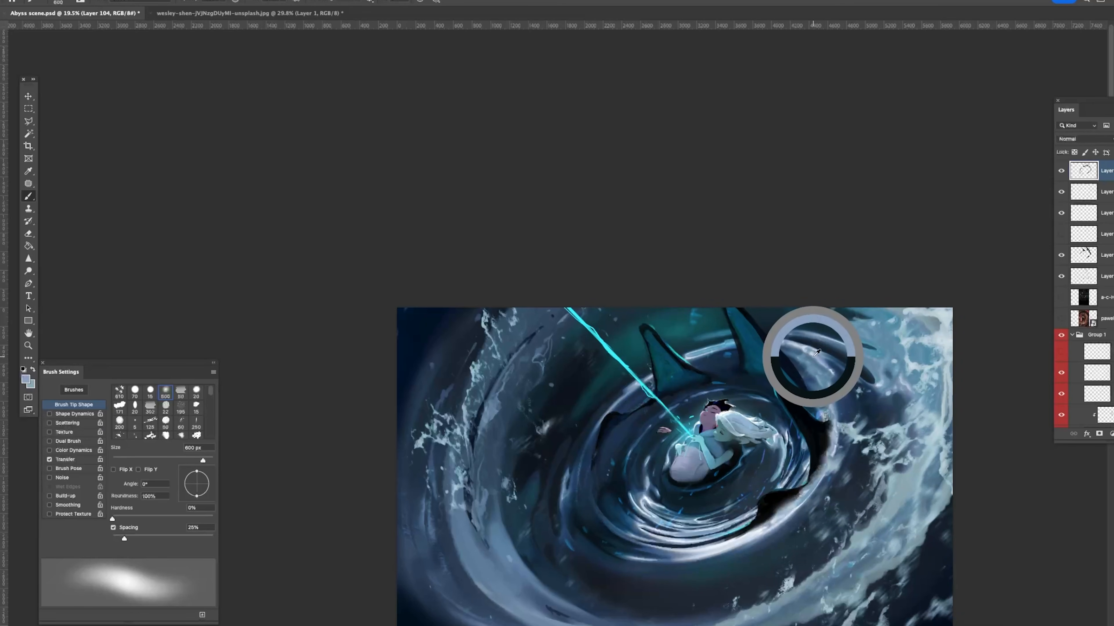
# Step: Compare the whole painting with Layer 104 hidden and shown
pyautogui.press('z')
pyautogui.keyDown('alt'); pyautogui.click(829, 349); pyautogui.keyUp('alt')
pyautogui.keyDown('alt'); pyautogui.click(833, 336); pyautogui.keyUp('alt')
pyautogui.click(867, 329)
pyautogui.click(1061, 171)
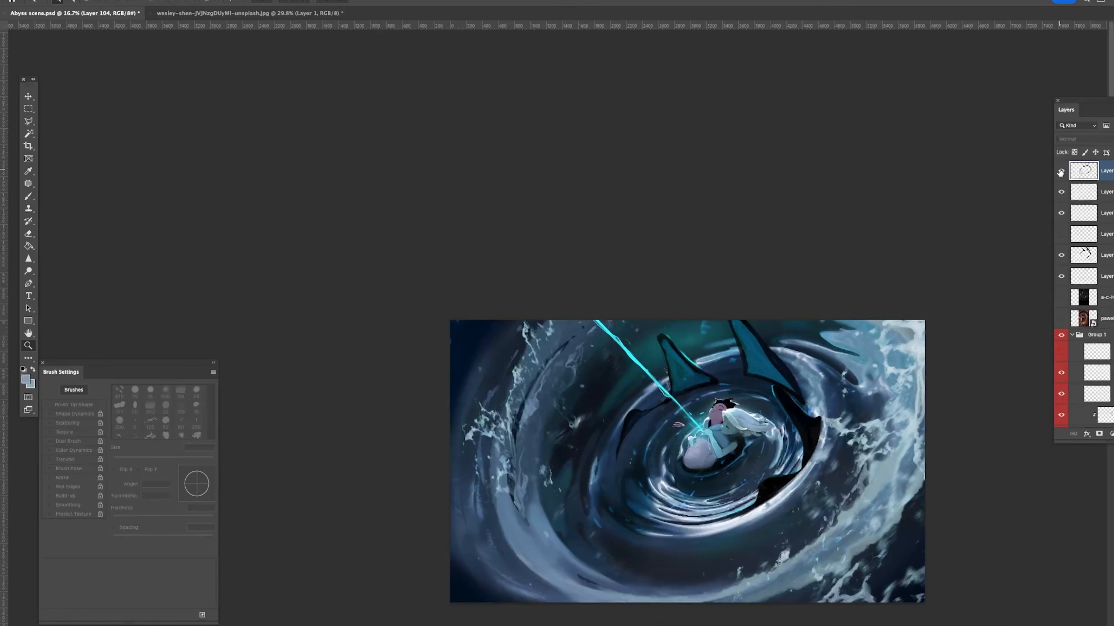
pyautogui.click(1060, 170)
# Step: Flip the canvas horizontally back to its original orientation and switch to the textured Mixer Brush at 200 px
pyautogui.keyDown('alt'); pyautogui.click(929, 262); pyautogui.keyUp('alt')
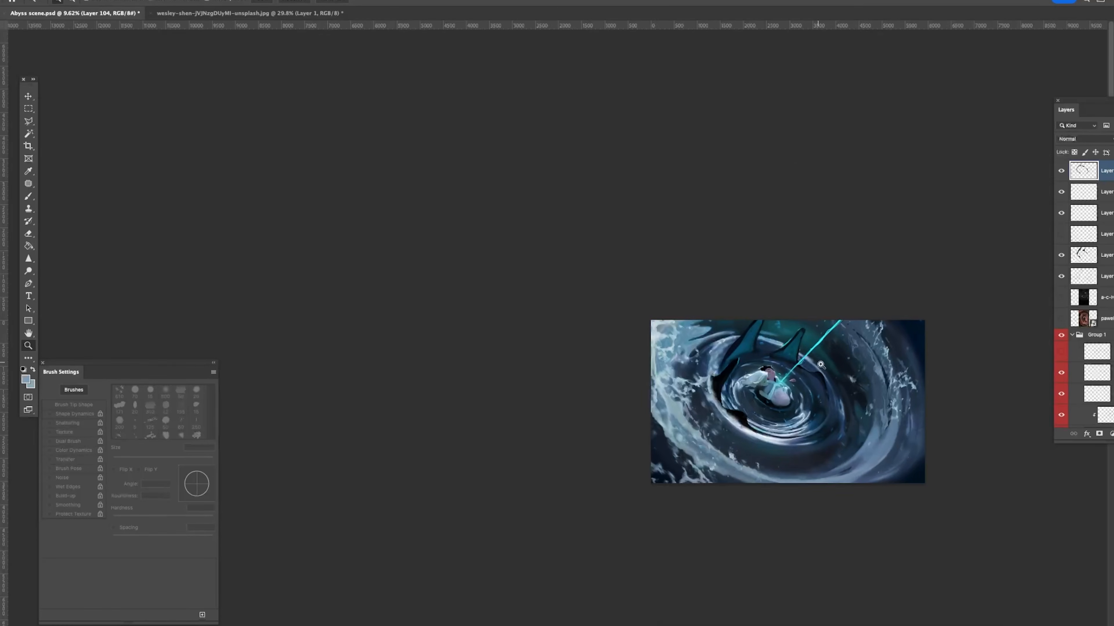
pyautogui.moveTo(821, 364); pyautogui.dragTo(737, 341)
pyautogui.click(762, 383)
pyautogui.press('b')
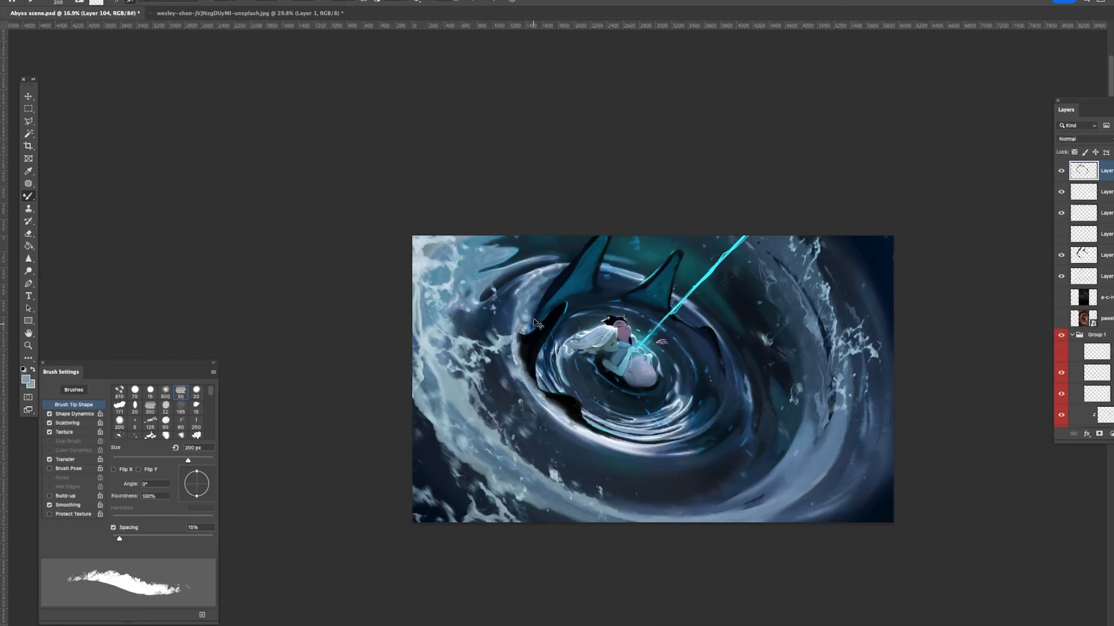
# Step: Reduce the soft round brush to 20 px, sample a pale colour from the foam, and undo the last stroke
pyautogui.hotkey('shift', 'b')
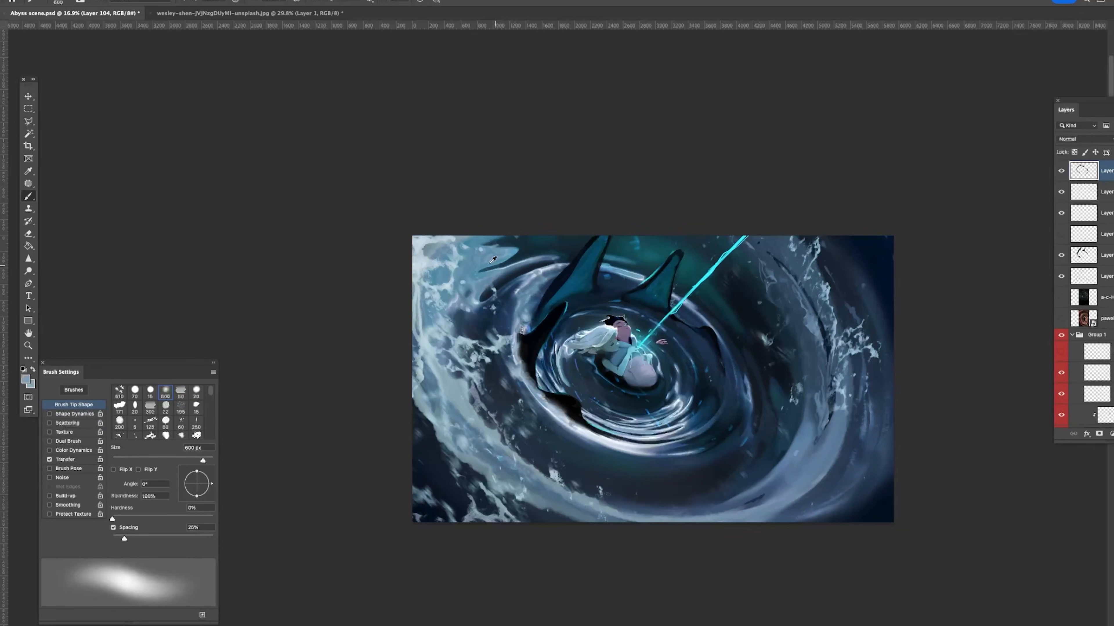
pyautogui.press('[')
pyautogui.press('[')
pyautogui.press('[')
pyautogui.press('[')
pyautogui.press('[')
pyautogui.press('[')
pyautogui.press('[')
pyautogui.press('[')
pyautogui.press('[')
pyautogui.press('[')
pyautogui.press('[')
pyautogui.press('[')
pyautogui.press('[')
pyautogui.press('[')
pyautogui.press('[')
pyautogui.press('[')
pyautogui.press('[')
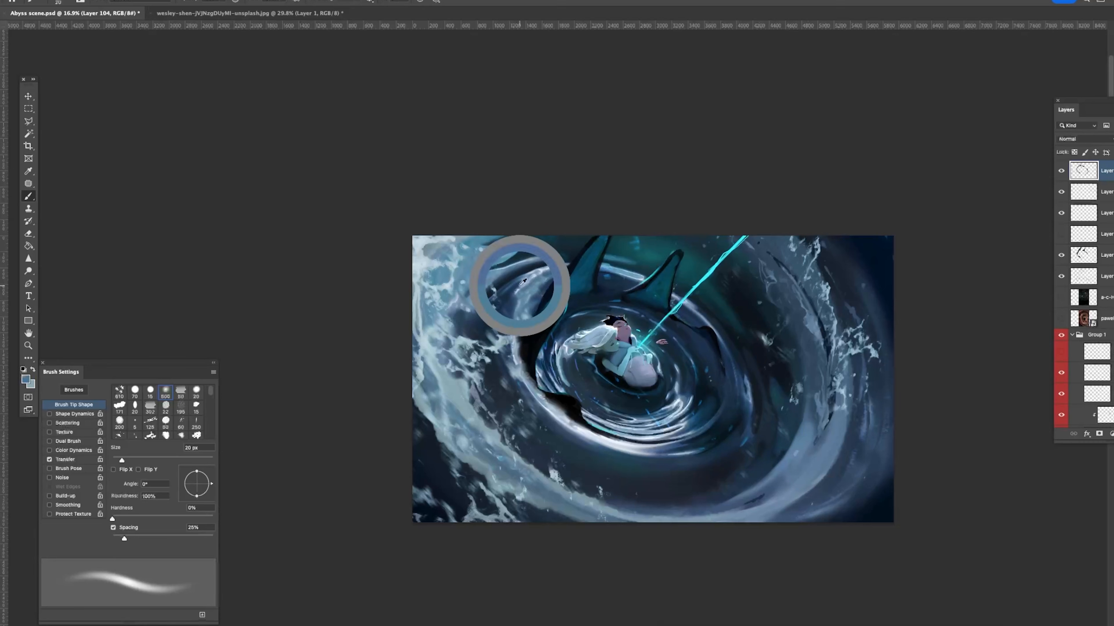
pyautogui.keyDown('alt'); pyautogui.click(423, 259); pyautogui.keyUp('alt')
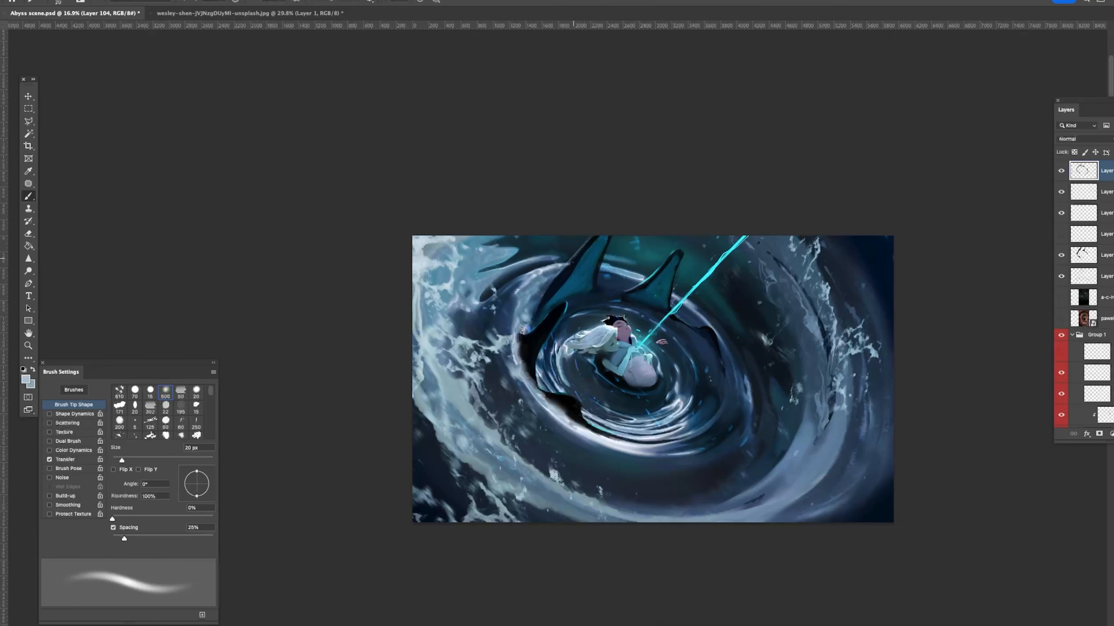
pyautogui.press('super+z')
# Step: Select the entire canvas, copy it merged, and paste it as a new layer on top
pyautogui.press('z')
pyautogui.moveTo(767, 364)
pyautogui.mouseDown()
pyautogui.moveTo(721, 364)
pyautogui.moveTo(787, 334)
pyautogui.mouseUp()
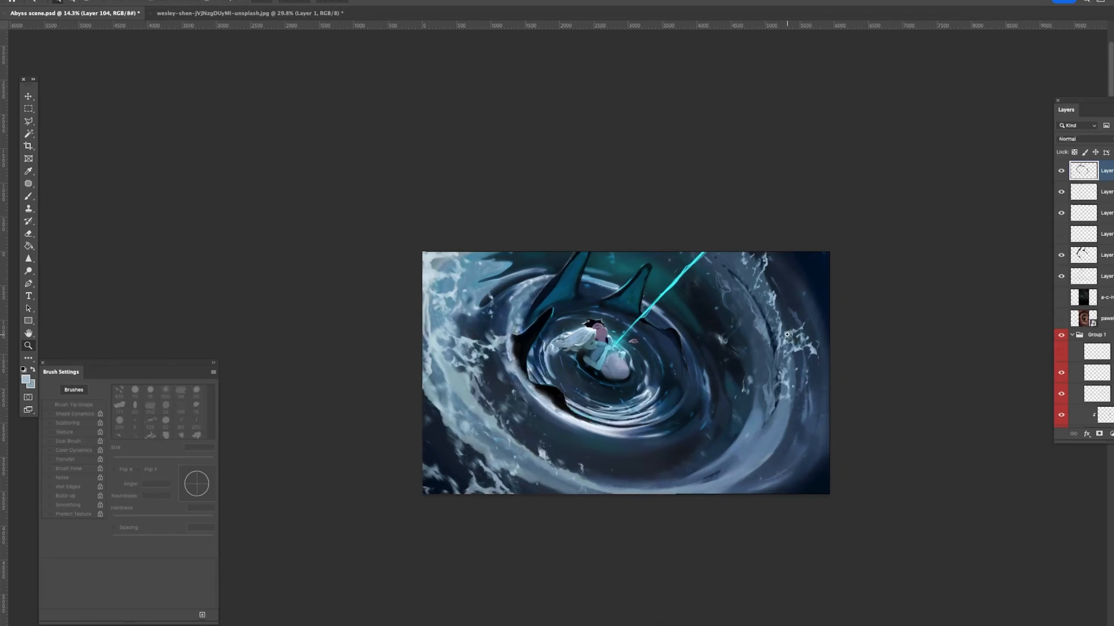
pyautogui.press('m')
pyautogui.moveTo(372, 246); pyautogui.dragTo(881, 532)
pyautogui.scroll(1, 1094, 179)
pyautogui.hotkey('ctrl', 'shift', 'c')
pyautogui.hotkey('ctrl', 'v')
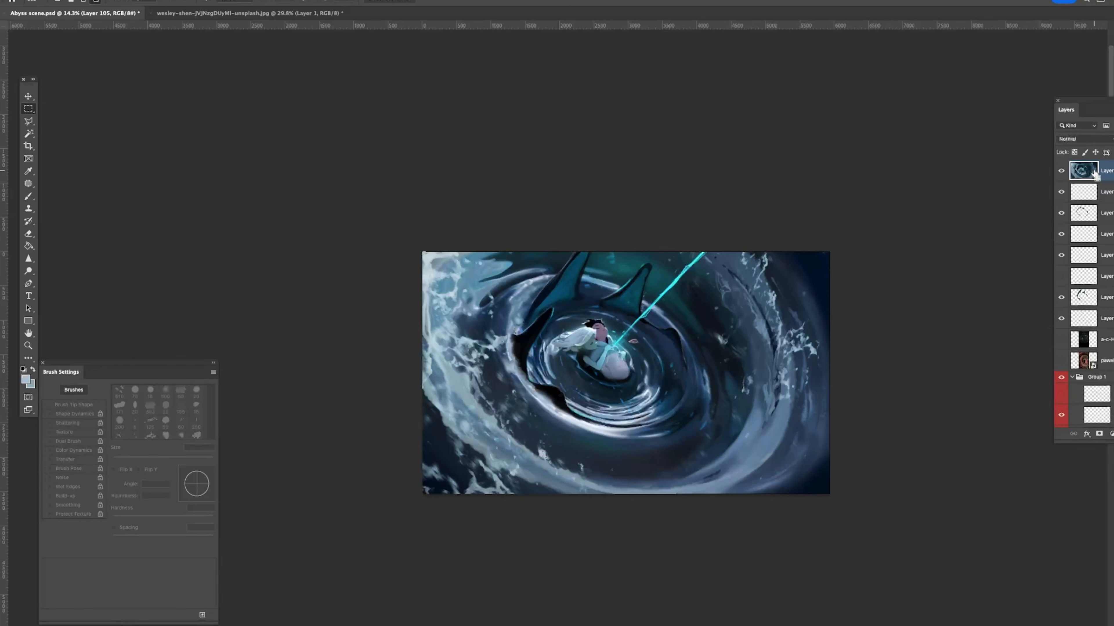
# Step: Duplicate the merged painting layer and shape a multi-point RGB curve on the copy with Curves
pyautogui.press('super+j')
pyautogui.press('super+m')
pyautogui.moveTo(1002, 490); pyautogui.dragTo(1002, 493)
pyautogui.moveTo(992, 504); pyautogui.dragTo(942, 549)
pyautogui.click(952, 532)
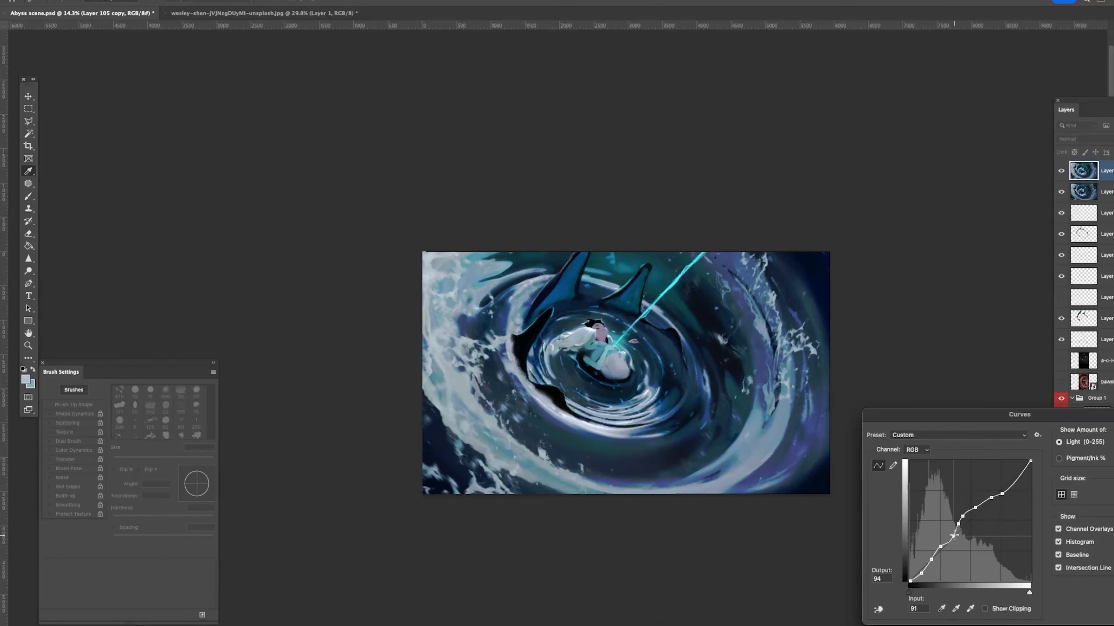
pyautogui.moveTo(959, 522); pyautogui.dragTo(951, 525)
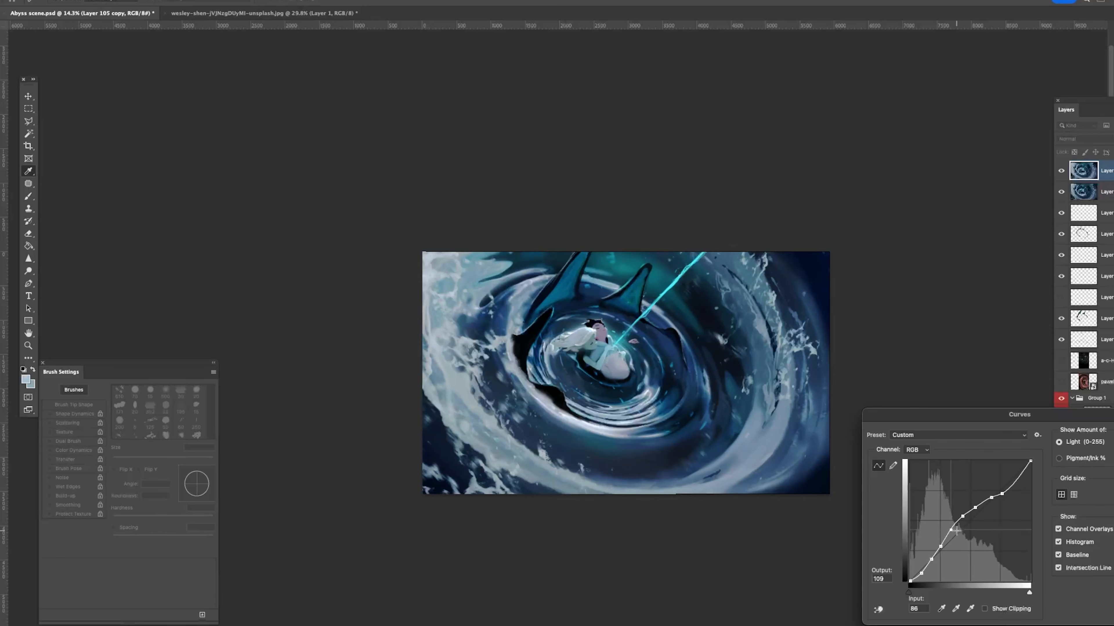
# Step: Rework the RGB curve from the highlights to the shadows, undo the last point change, and apply the Curves adjustment
pyautogui.moveTo(1001, 494); pyautogui.dragTo(942, 547)
pyautogui.click(991, 498)
pyautogui.press('super+z')
pyautogui.press('Return')
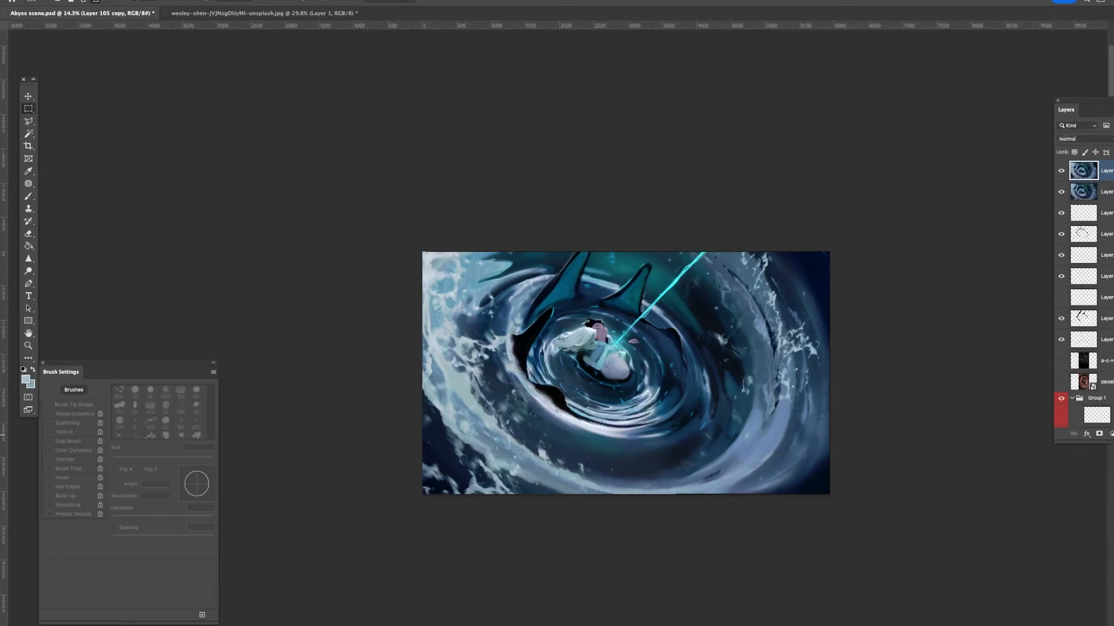
# Step: Flip the canvas horizontally and add a new layer on top in Soft Light blending mode
pyautogui.keyDown('alt'); pyautogui.keyDown('super'); pyautogui.click(924, 514); pyautogui.keyUp('super'); pyautogui.keyUp('alt')
pyautogui.keyDown('alt'); pyautogui.keyDown('super'); pyautogui.click(929, 517); pyautogui.keyUp('super'); pyautogui.keyUp('alt')
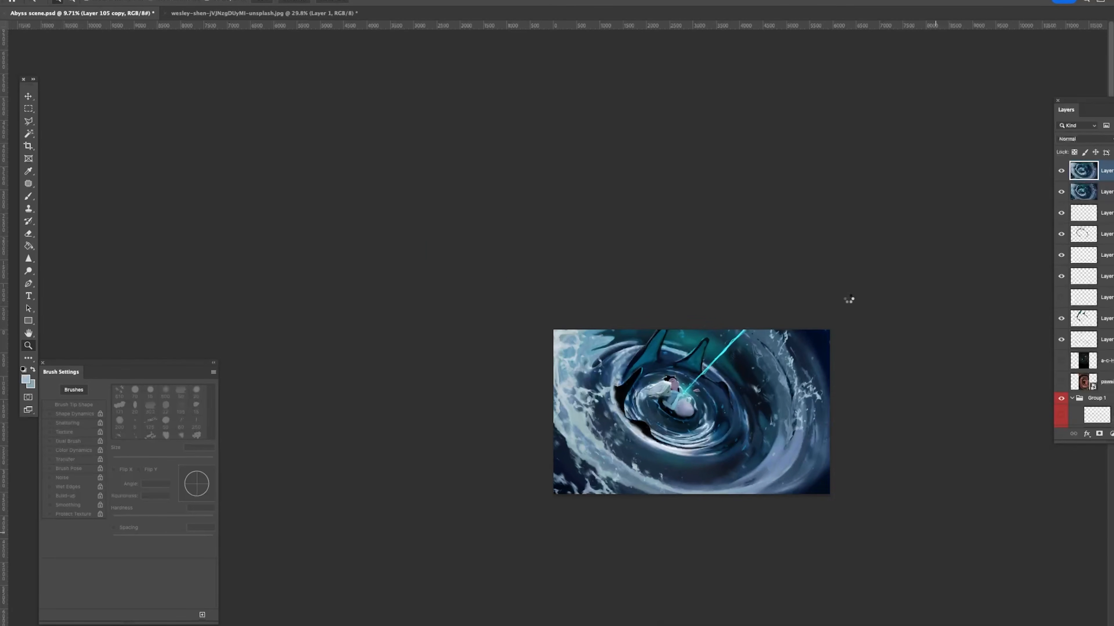
pyautogui.keyDown('super'); pyautogui.click(938, 460); pyautogui.keyUp('super')
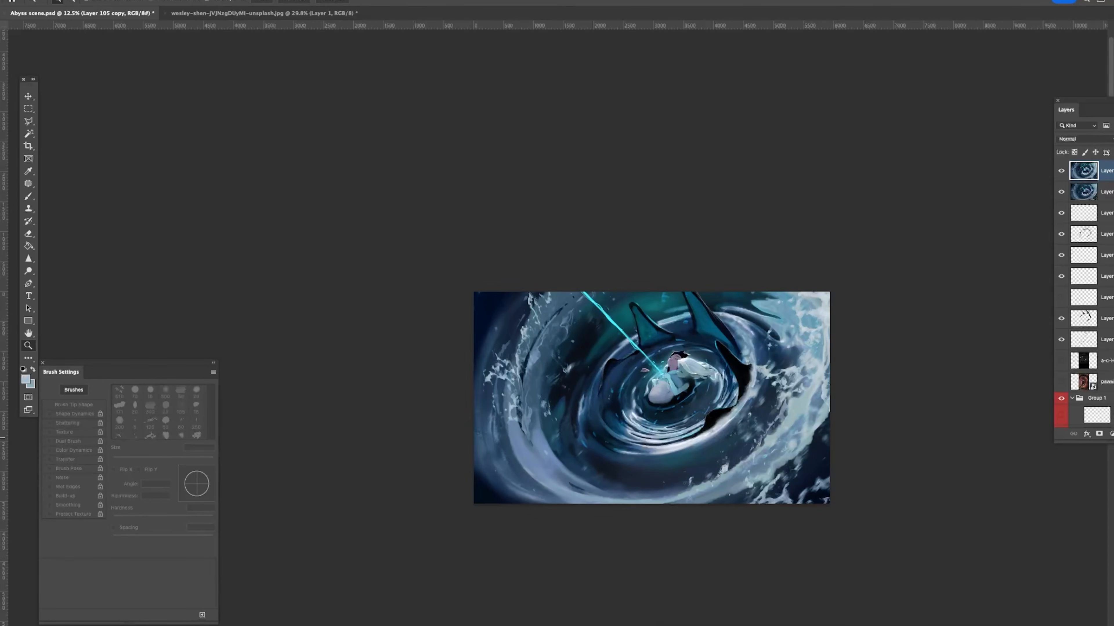
pyautogui.press('super+alt+shift+n')
pyautogui.click(1092, 140)
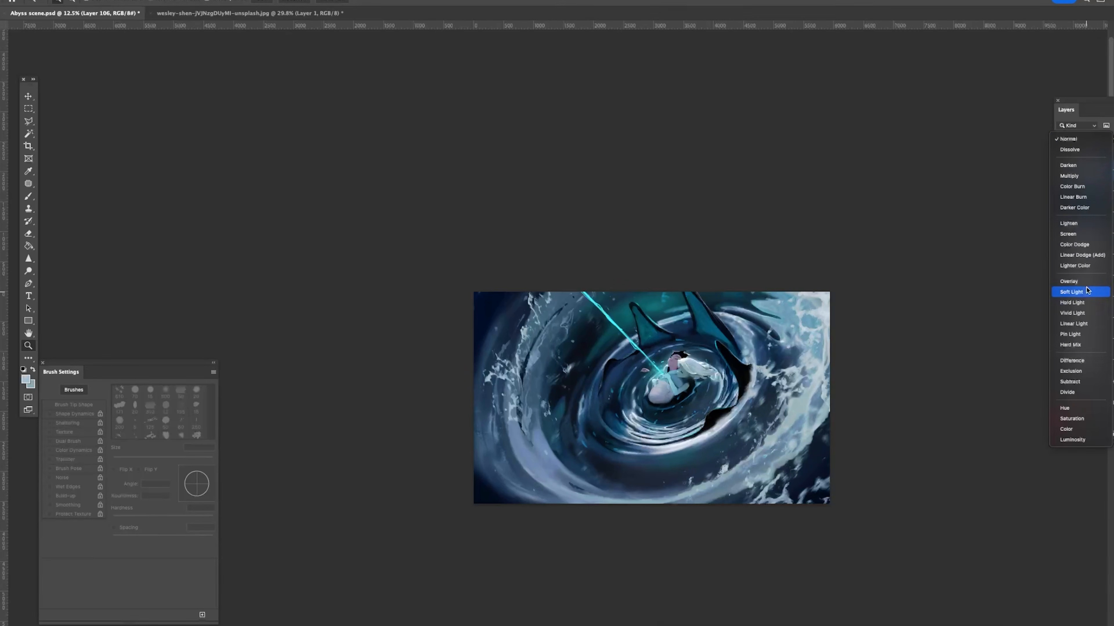
pyautogui.click(1075, 291)
# Step: Choose the soft round brush, enlarge it to 1600 px, and sample dark navy from the painting's upper-left corner
pyautogui.press('b')
pyautogui.rightClick(765, 389)
pyautogui.click(802, 238)
pyautogui.press('[')
pyautogui.press('[')
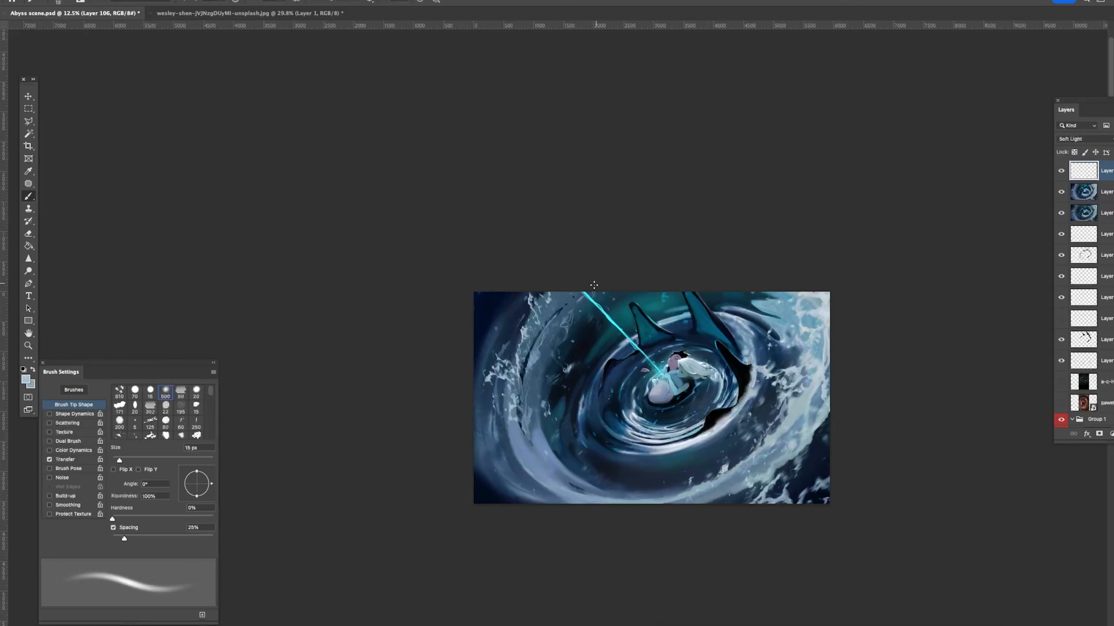
pyautogui.press(']')
pyautogui.press(']')
pyautogui.press(']')
pyautogui.press(']')
pyautogui.press(']')
pyautogui.press(']')
pyautogui.press(']')
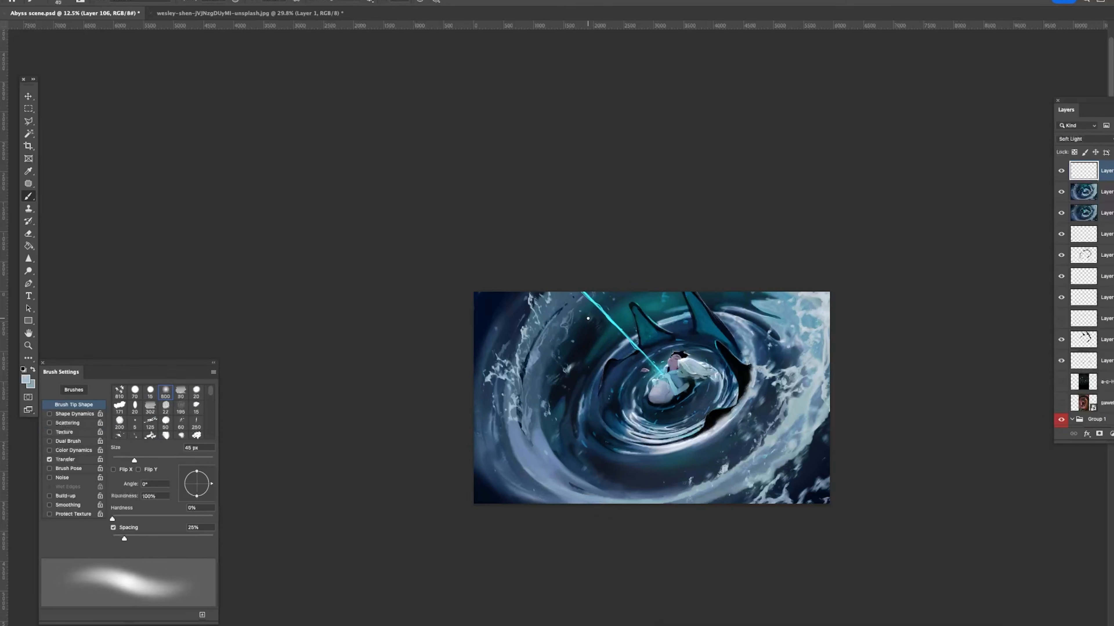
pyautogui.press(']')
pyautogui.press(']')
pyautogui.press(']')
pyautogui.press(']')
pyautogui.press(']')
pyautogui.press(']')
pyautogui.press(']')
pyautogui.press(']')
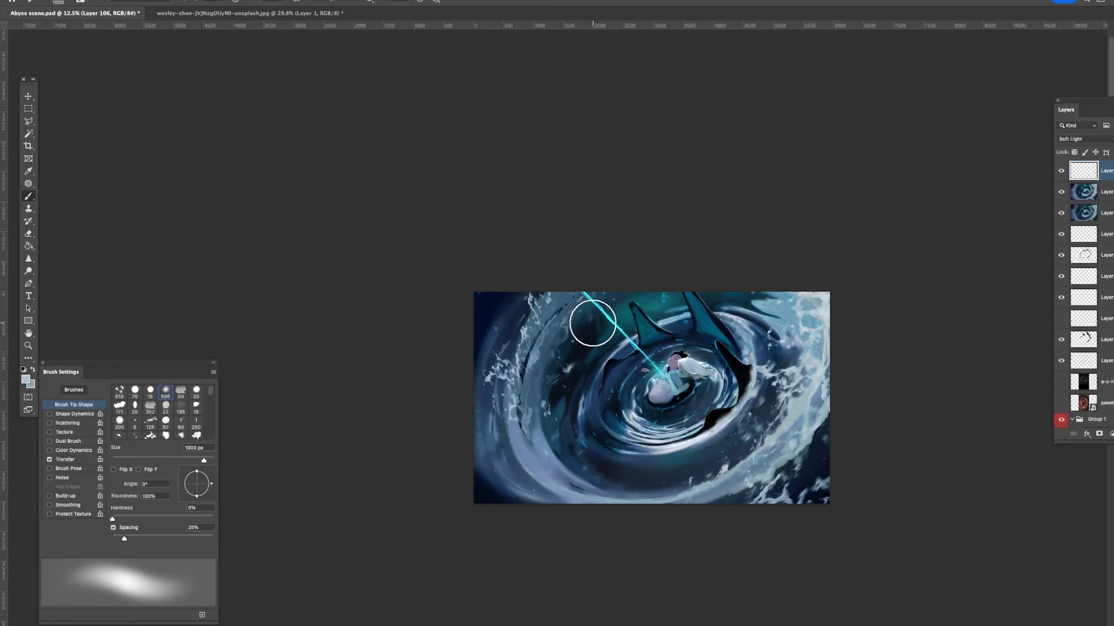
pyautogui.keyDown('alt'); pyautogui.click(494, 305); pyautogui.keyUp('alt')
# Step: Try broad dark strokes down the whirlpool's left side and across its centre, undoing each one
pyautogui.moveTo(493, 314)
pyautogui.mouseDown()
pyautogui.moveTo(537, 475)
pyautogui.moveTo(708, 540)
pyautogui.mouseUp()
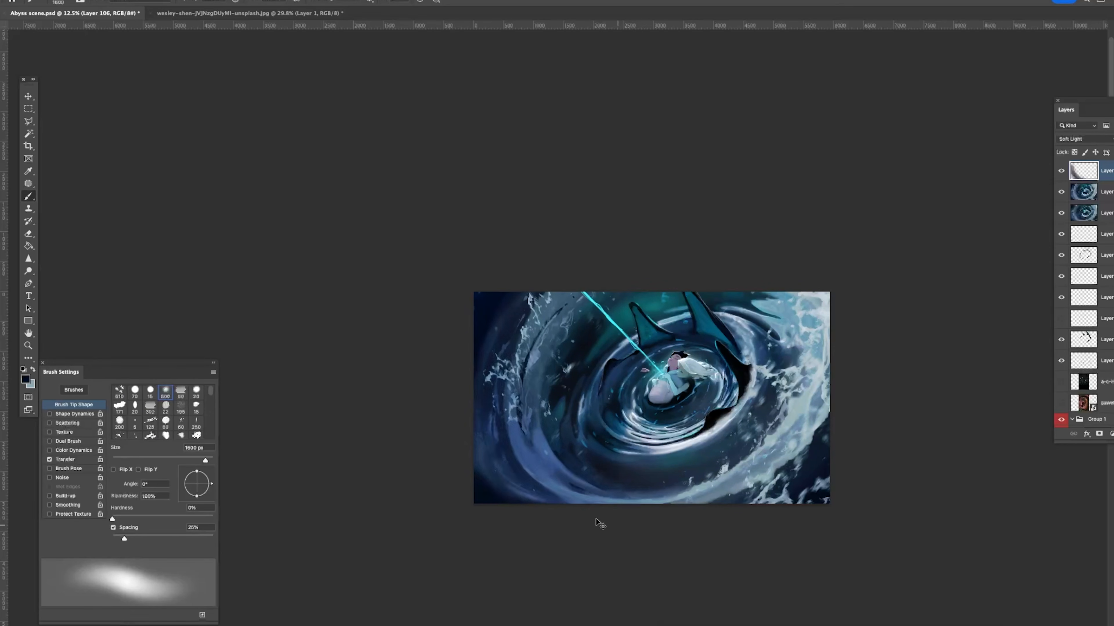
pyautogui.press('super+z')
pyautogui.moveTo(530, 535); pyautogui.dragTo(616, 249)
pyautogui.press('super+z')
pyautogui.press('super+z')
pyautogui.moveTo(499, 360); pyautogui.dragTo(870, 383)
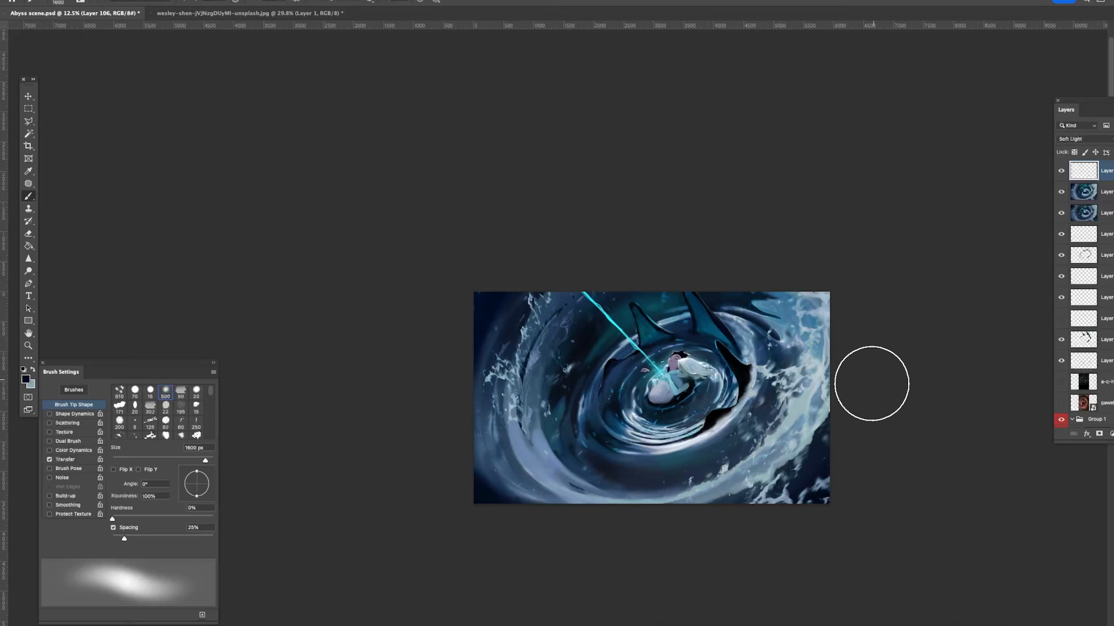
pyautogui.press('super+z')
pyautogui.press('super+z')
# Step: Shade the whirlpool's outer left and upper-left areas with broad dark strokes, undoing the unwanted strokes along the lower and right edges
pyautogui.moveTo(510, 374)
pyautogui.mouseDown()
pyautogui.moveTo(619, 277)
pyautogui.moveTo(688, 286)
pyautogui.mouseUp()
pyautogui.moveTo(504, 316); pyautogui.dragTo(523, 501)
pyautogui.press('super+z')
pyautogui.moveTo(468, 351)
pyautogui.mouseDown()
pyautogui.moveTo(489, 485)
pyautogui.moveTo(601, 562)
pyautogui.mouseUp()
pyautogui.press('super+z')
pyautogui.moveTo(466, 451); pyautogui.dragTo(717, 545)
pyautogui.moveTo(816, 487); pyautogui.dragTo(867, 365)
pyautogui.press('super+z')
pyautogui.moveTo(850, 405); pyautogui.dragTo(722, 499)
pyautogui.press('super+z')
pyautogui.moveTo(840, 322); pyautogui.dragTo(662, 552)
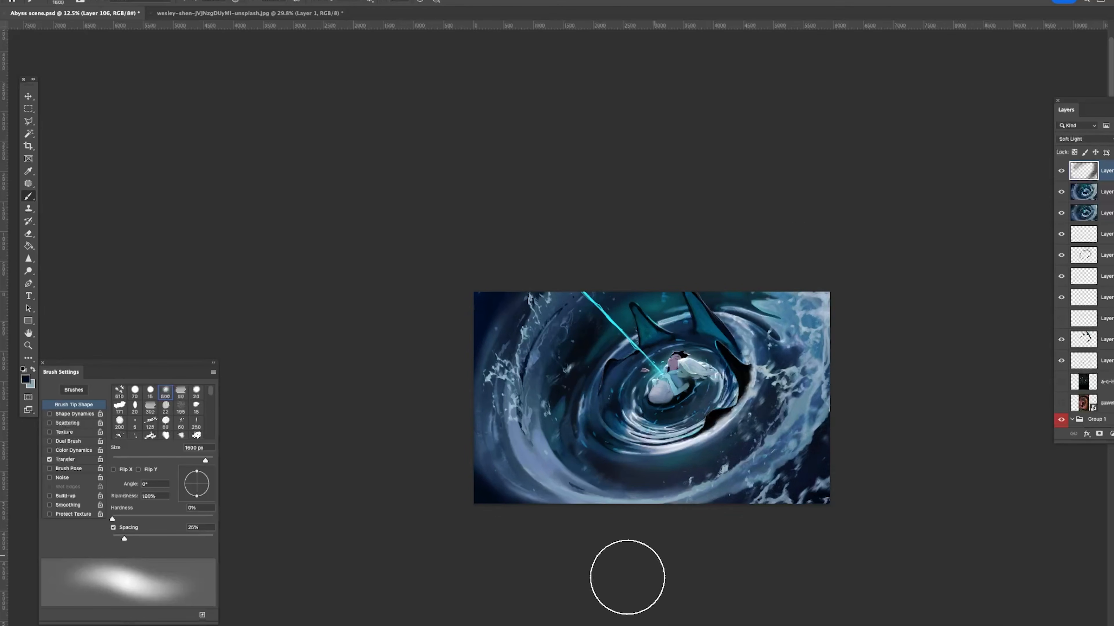
pyautogui.press('super+z')
pyautogui.moveTo(499, 486); pyautogui.dragTo(519, 291)
# Step: Flip the canvas back horizontally and sample a pale colour from the upper-left foam for the soft round brush
pyautogui.press('z')
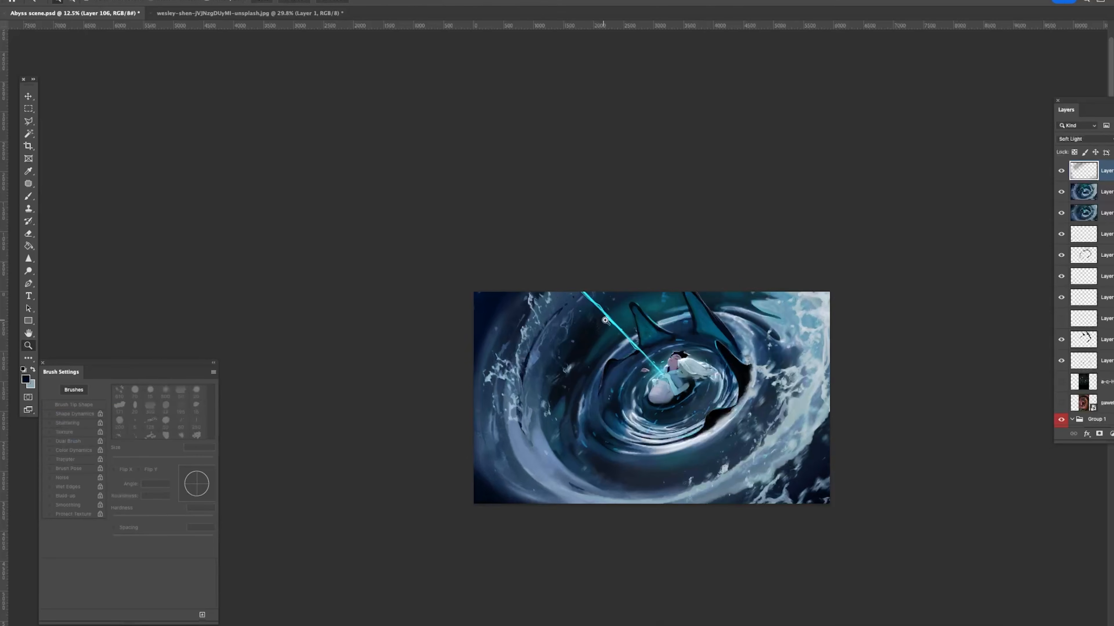
pyautogui.keyDown('alt'); pyautogui.click(635, 325); pyautogui.keyUp('alt')
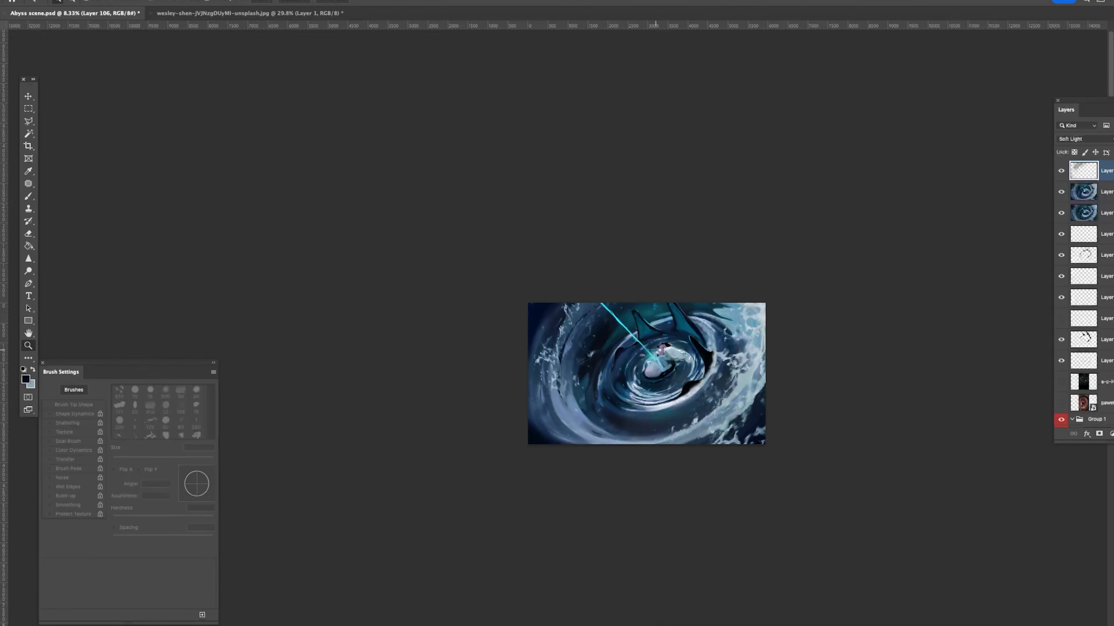
pyautogui.press('super+shift+h')
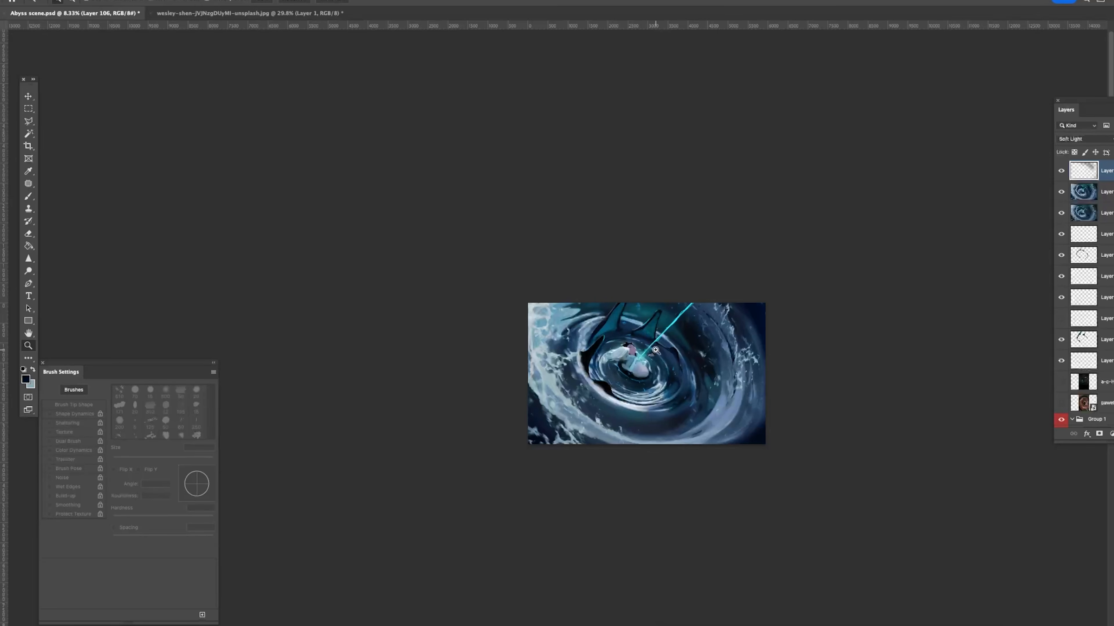
pyautogui.click(563, 329)
pyautogui.press('b')
pyautogui.keyDown('alt'); pyautogui.click(518, 313); pyautogui.keyUp('alt')
# Step: Try broad pale strokes across the whirlpool's upper, right and lower areas on the Soft Light layer, undoing them
pyautogui.moveTo(557, 324); pyautogui.dragTo(786, 364)
pyautogui.press('super+z')
pyautogui.moveTo(639, 373); pyautogui.dragTo(788, 450)
pyautogui.press('super+z')
pyautogui.moveTo(590, 308); pyautogui.dragTo(778, 404)
pyautogui.press('super+z')
pyautogui.click(1107, 171)
pyautogui.moveTo(623, 312)
pyautogui.mouseDown()
pyautogui.moveTo(763, 381)
pyautogui.moveTo(763, 372)
pyautogui.mouseUp()
pyautogui.press('super+z')
pyautogui.press('super+z')
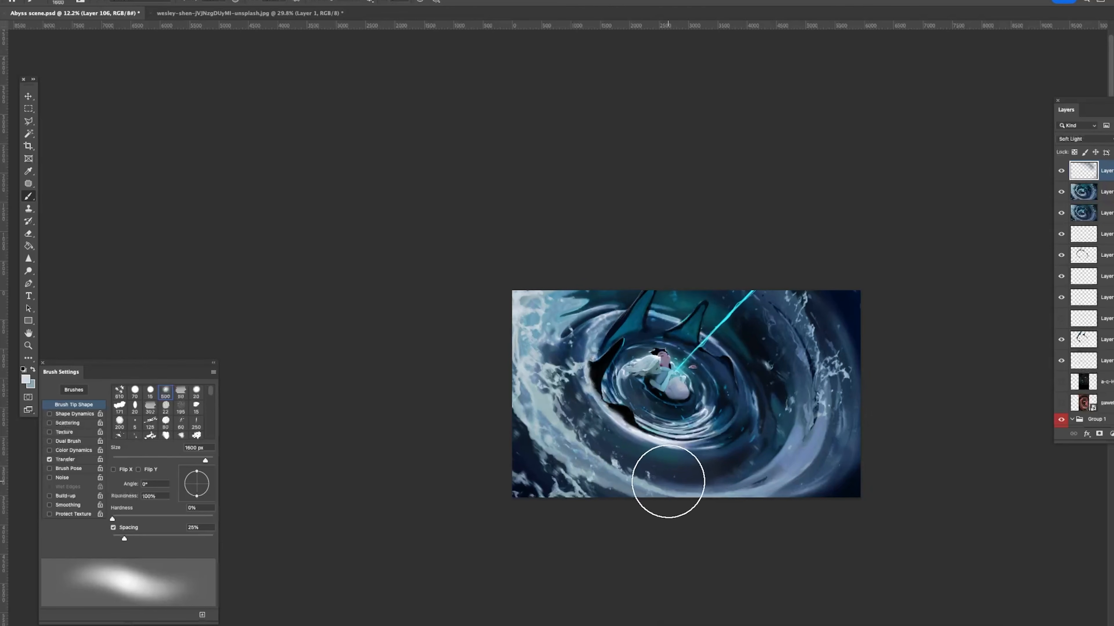
pyautogui.moveTo(830, 424); pyautogui.dragTo(689, 493)
pyautogui.press('super+z')
# Step: Try smaller soft strokes around the whirlpool's inner rings with colours sampled from the water, undoing them
pyautogui.keyDown('alt'); pyautogui.click(625, 426); pyautogui.keyUp('alt')
pyautogui.moveTo(634, 430)
pyautogui.mouseDown()
pyautogui.moveTo(764, 393)
pyautogui.moveTo(741, 404)
pyautogui.moveTo(713, 375)
pyautogui.mouseUp()
pyautogui.press('super+z')
pyautogui.press('super+z')
pyautogui.press('[')
pyautogui.press('[')
pyautogui.press('[')
pyautogui.press('[')
pyautogui.moveTo(639, 412)
pyautogui.mouseDown()
pyautogui.moveTo(741, 416)
pyautogui.moveTo(599, 465)
pyautogui.moveTo(771, 440)
pyautogui.mouseUp()
pyautogui.press('super+z')
pyautogui.keyDown('alt'); pyautogui.click(775, 387); pyautogui.keyUp('alt')
pyautogui.press('super+z')
# Step: Brush soft 1200 px dark strokes across the lower whirlpool, undoing the unwanted passes over the sides and top
pyautogui.moveTo(631, 448); pyautogui.dragTo(781, 439)
pyautogui.press(']')
pyautogui.press(']')
pyautogui.press(']')
pyautogui.moveTo(544, 452); pyautogui.dragTo(870, 426)
pyautogui.press('super+z')
pyautogui.moveTo(855, 382)
pyautogui.mouseDown()
pyautogui.moveTo(755, 482)
pyautogui.moveTo(788, 260)
pyautogui.moveTo(738, 532)
pyautogui.mouseUp()
pyautogui.press('super+z')
pyautogui.press('super+z')
pyautogui.moveTo(524, 443)
pyautogui.mouseDown()
pyautogui.moveTo(528, 413)
pyautogui.moveTo(583, 277)
pyautogui.mouseUp()
pyautogui.press('super+z')
pyautogui.press('super+z')
pyautogui.moveTo(489, 415)
pyautogui.mouseDown()
pyautogui.moveTo(550, 473)
pyautogui.moveTo(752, 474)
pyautogui.mouseUp()
pyautogui.moveTo(719, 328); pyautogui.dragTo(625, 302)
pyautogui.press('super+z')
# Step: Compare the painting with the Soft Light layer and the curves-adjusted copy each hidden and shown
pyautogui.keyDown('super'); pyautogui.click(725, 346); pyautogui.keyUp('super')
pyautogui.click(1060, 171)
pyautogui.click(1060, 171)
pyautogui.click(1061, 191)
pyautogui.click(1061, 191)
# Step: Merge the Soft Light shading with the painting copy beneath it and duplicate the merged layer
pyautogui.click(1080, 192)
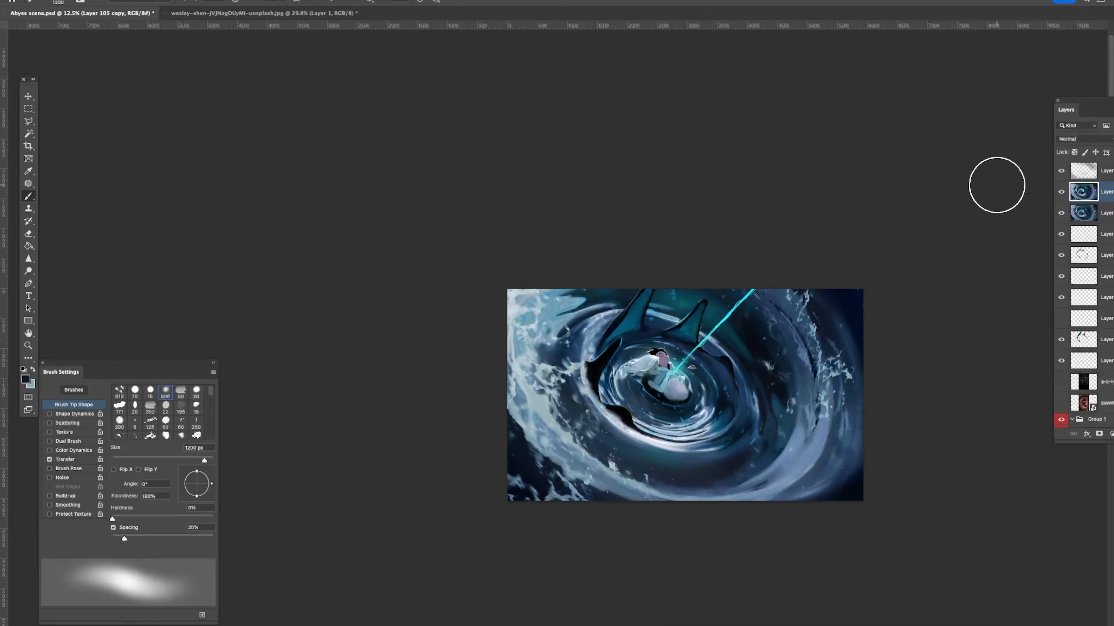
pyautogui.keyDown('shift'); pyautogui.click(1083, 172); pyautogui.keyUp('shift')
pyautogui.press('super+e')
pyautogui.press('super+j')
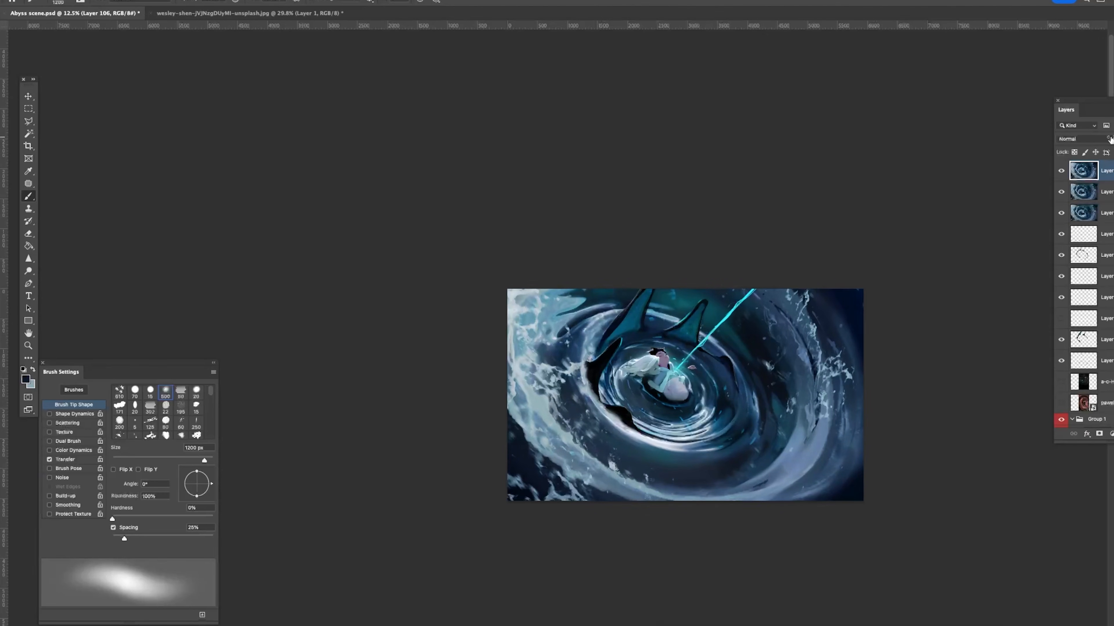
pyautogui.press('super+e')
pyautogui.press('super+j')
# Step: Try an automatic image correction on the duplicated painting layer and undo it
pyautogui.click(132, 1)
pyautogui.click(144, 31)
pyautogui.press('z')
pyautogui.moveTo(968, 353); pyautogui.dragTo(915, 373)
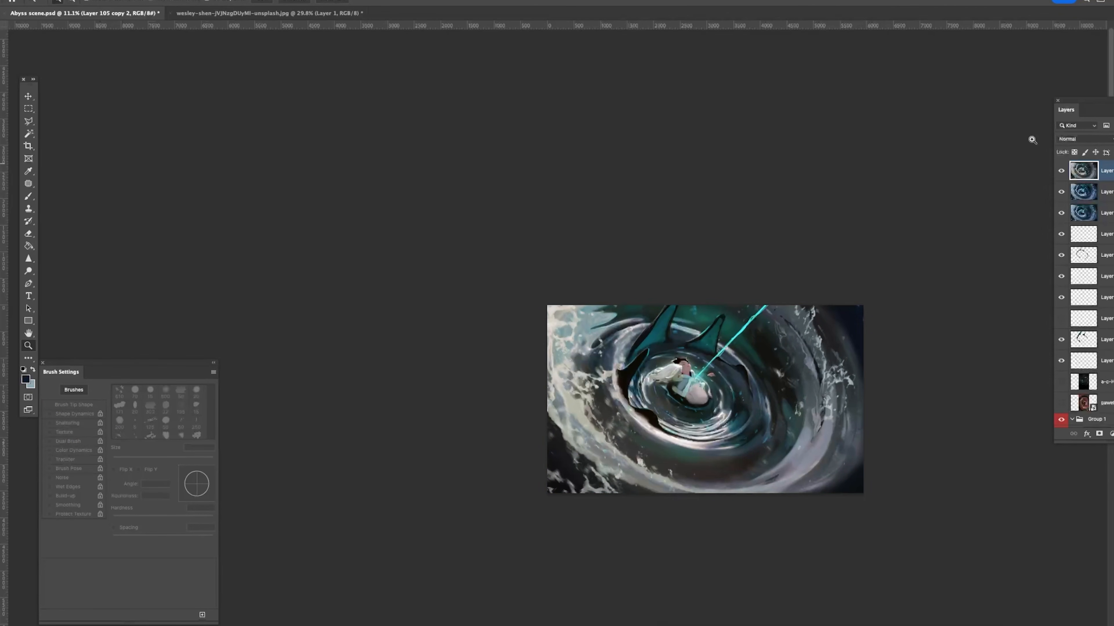
pyautogui.press('super+z')
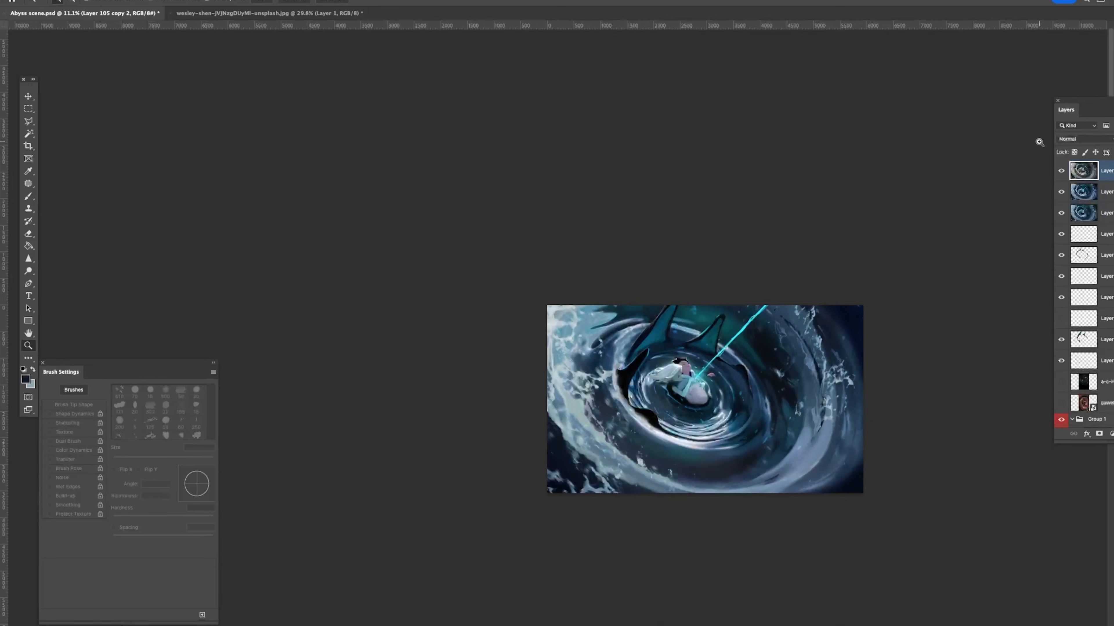
pyautogui.press('super+z')
# Step: Compare the top painting layer hidden and shown, and add a Color Lookup adjustment layer above it
pyautogui.click(1061, 171)
pyautogui.click(1061, 171)
pyautogui.press('super+j')
pyautogui.click(1112, 435)
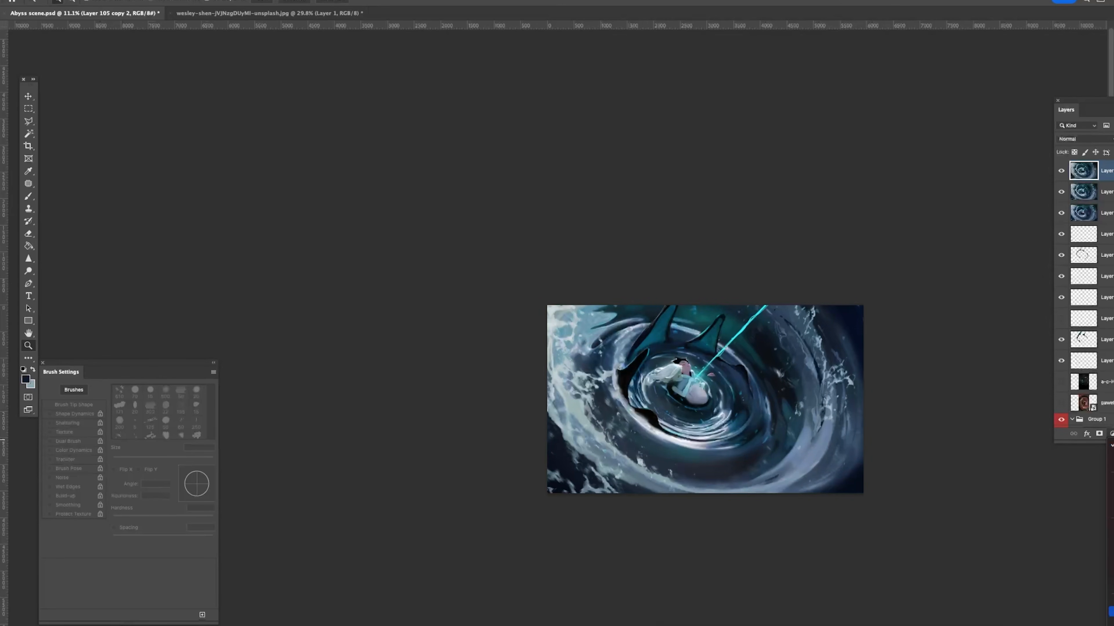
pyautogui.click(1111, 572)
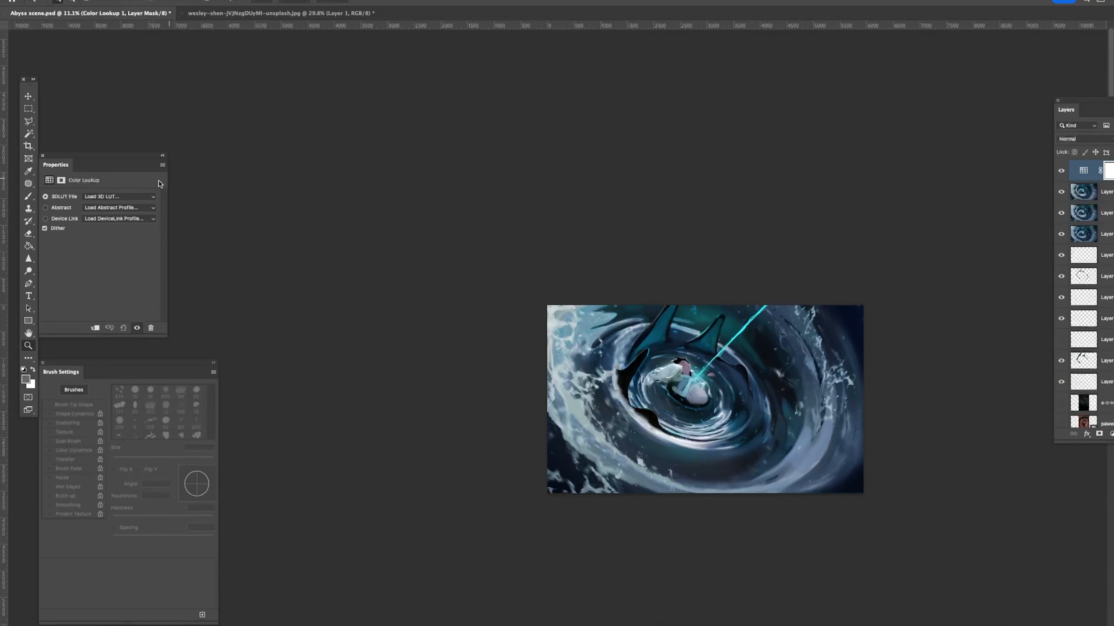
# Step: Try the Fuji ETERNA 250D Kodak 2395 3D LUT, and set the Color Lookup to Kodak 5218 Kodak 2395
pyautogui.moveTo(107, 157); pyautogui.dragTo(178, 157)
pyautogui.click(178, 197)
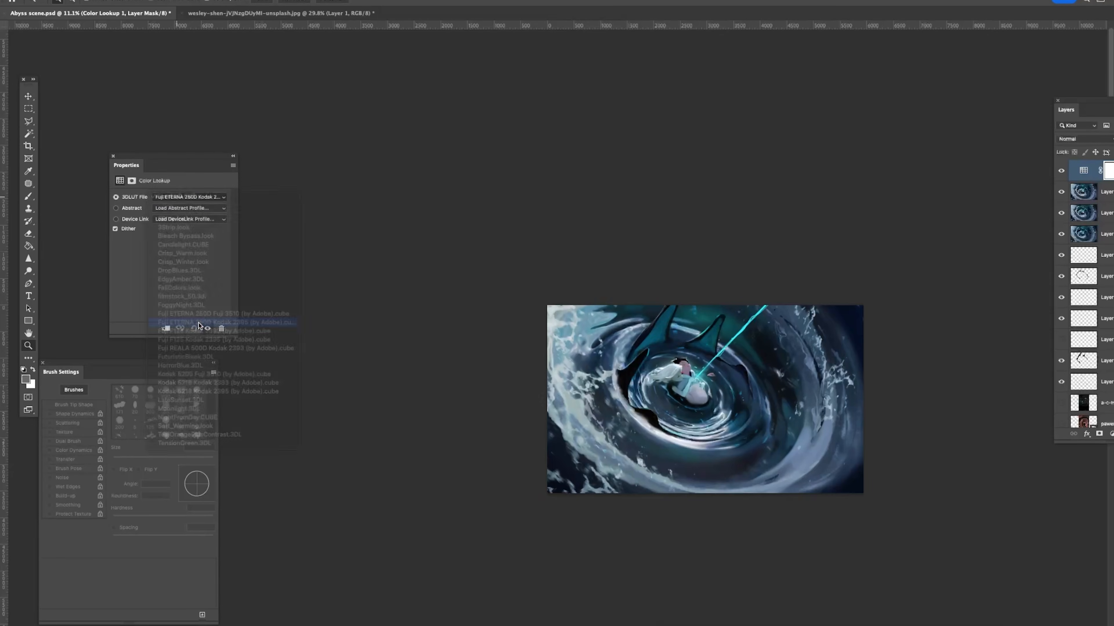
pyautogui.click(188, 318)
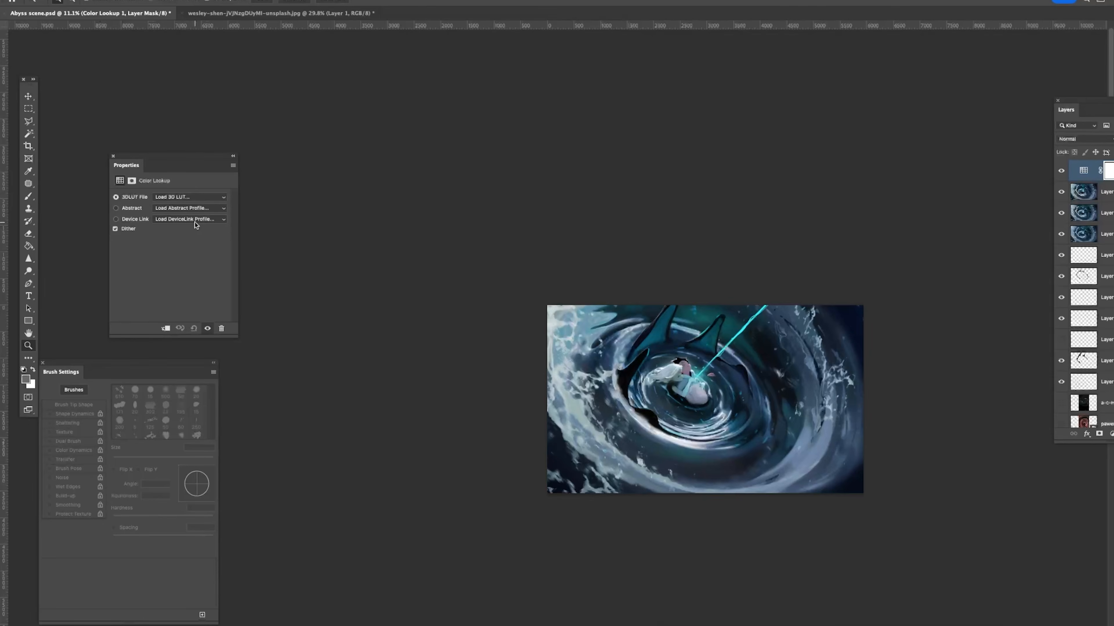
pyautogui.click(175, 202)
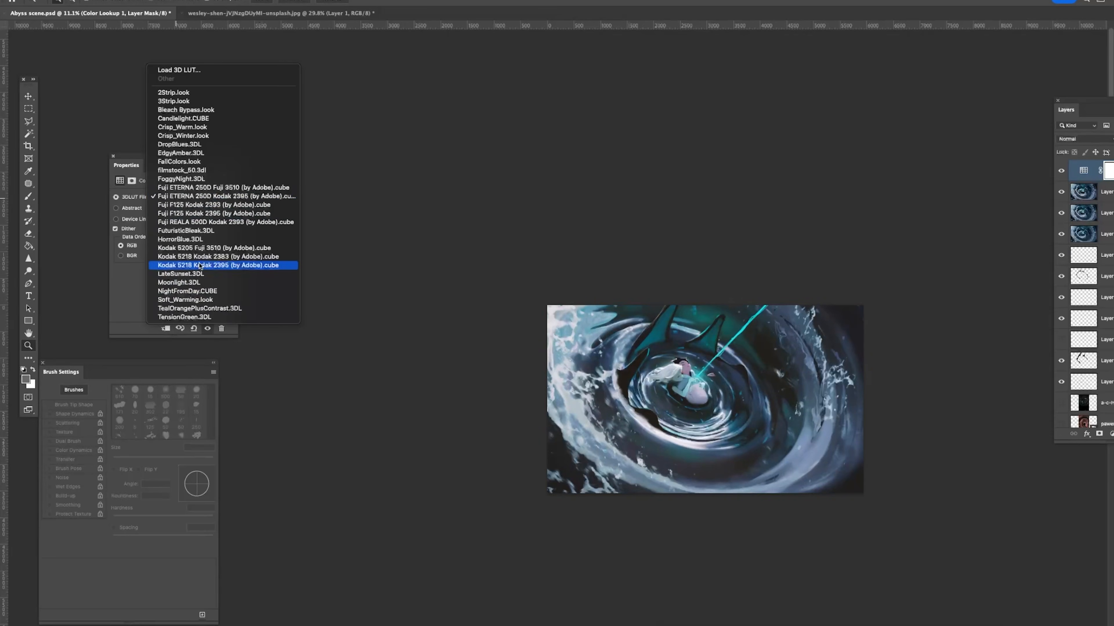
pyautogui.click(188, 266)
pyautogui.click(191, 201)
pyautogui.click(196, 278)
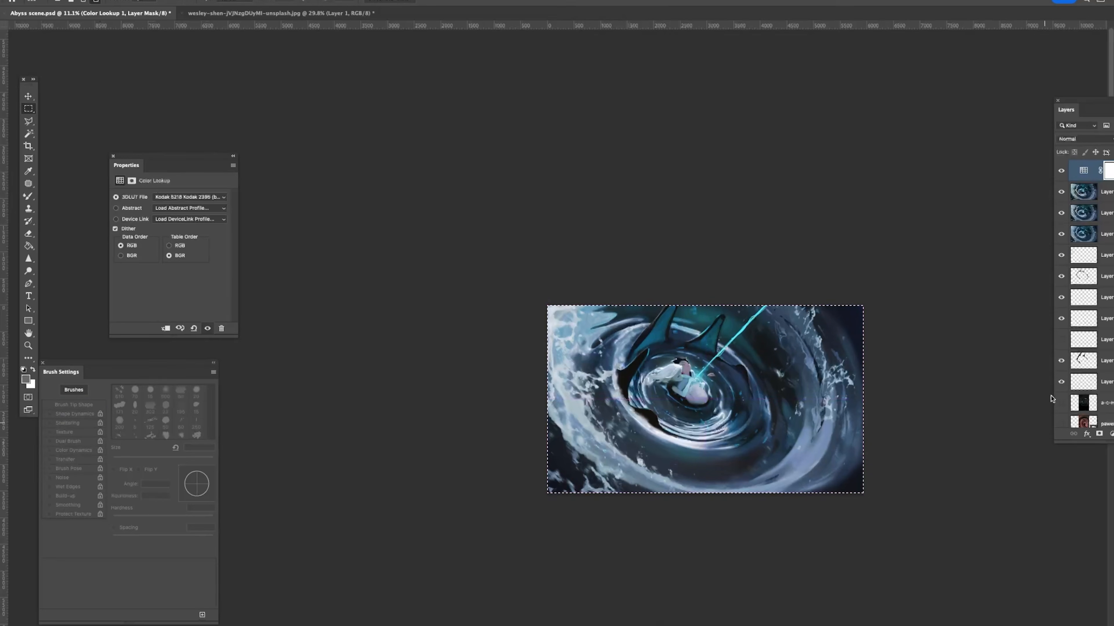
# Step: Place a merged copy of the colour-graded painting on a new layer at the top of the stack
pyautogui.hotkey('ctrl', 'alt', 'shift', 'e')
pyautogui.click(711, 353)
pyautogui.click(711, 353)
pyautogui.moveTo(711, 353); pyautogui.dragTo(678, 304)
pyautogui.keyDown('alt'); pyautogui.click(745, 324); pyautogui.keyUp('alt')
# Step: Apply the Poster Edges filter from the Filter Gallery to the new merged layer
pyautogui.click(238, 1)
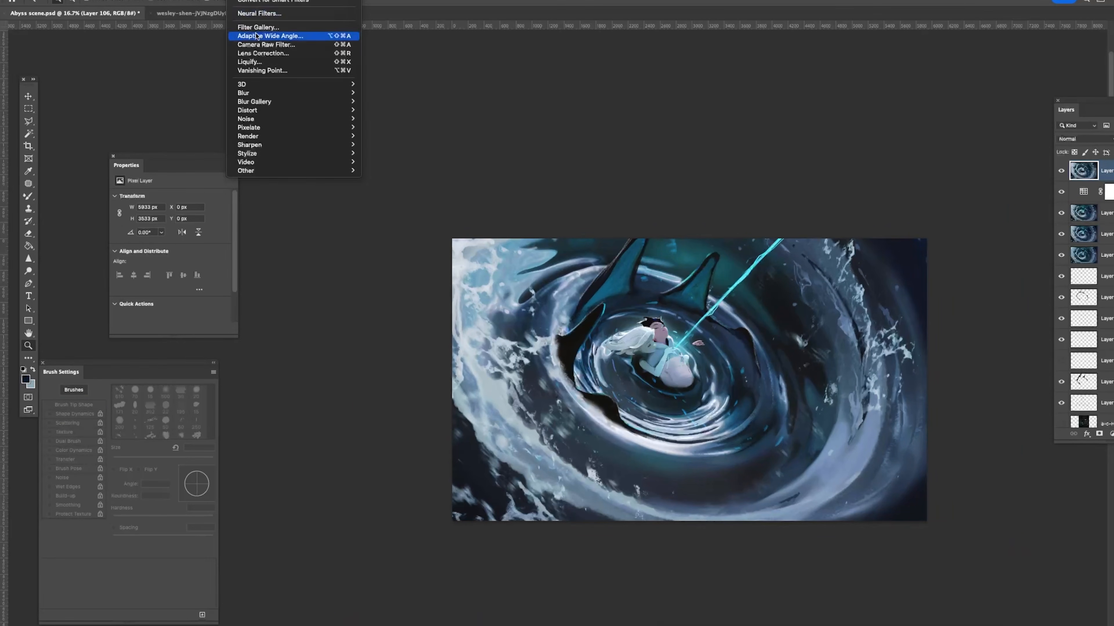
pyautogui.click(257, 29)
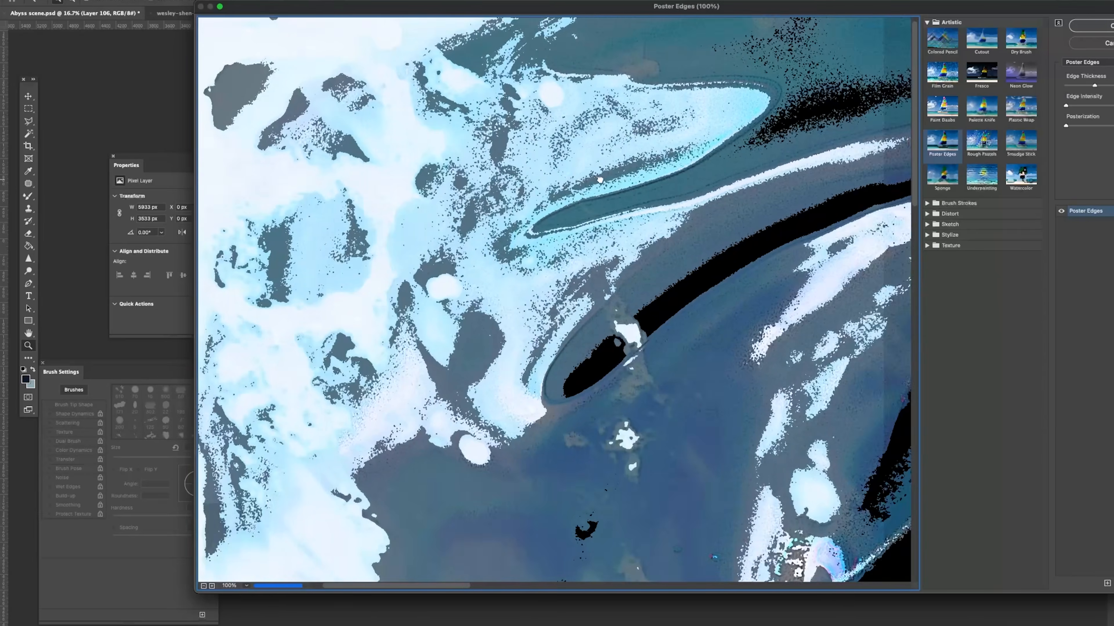
pyautogui.keyDown('alt'); pyautogui.click(632, 184); pyautogui.keyUp('alt')
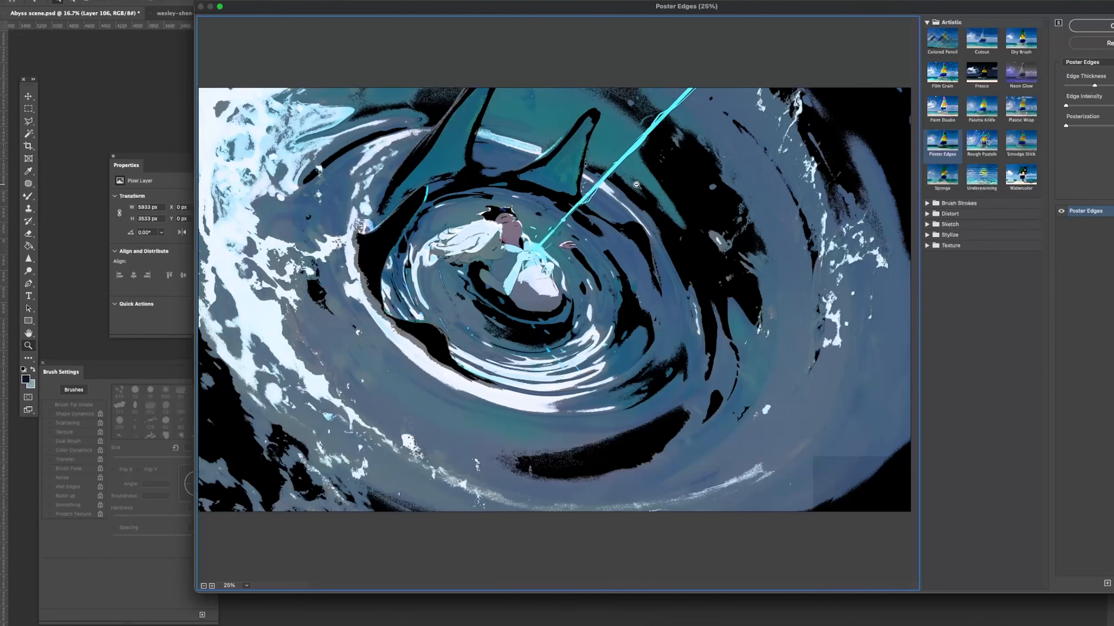
pyautogui.keyDown('alt'); pyautogui.click(636, 185); pyautogui.keyUp('alt')
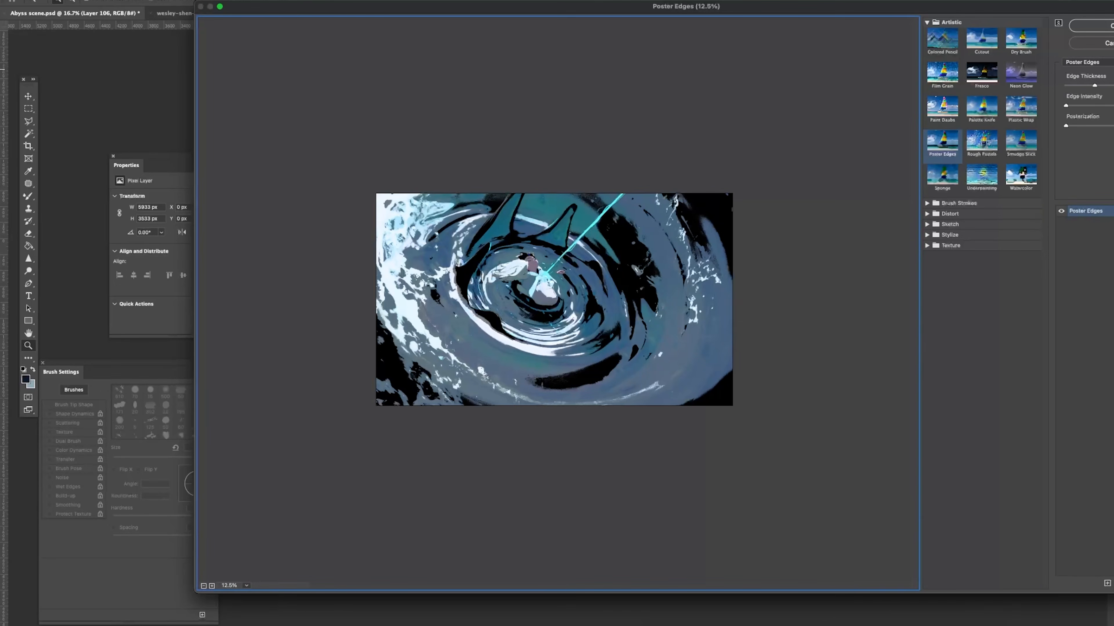
pyautogui.click(1089, 26)
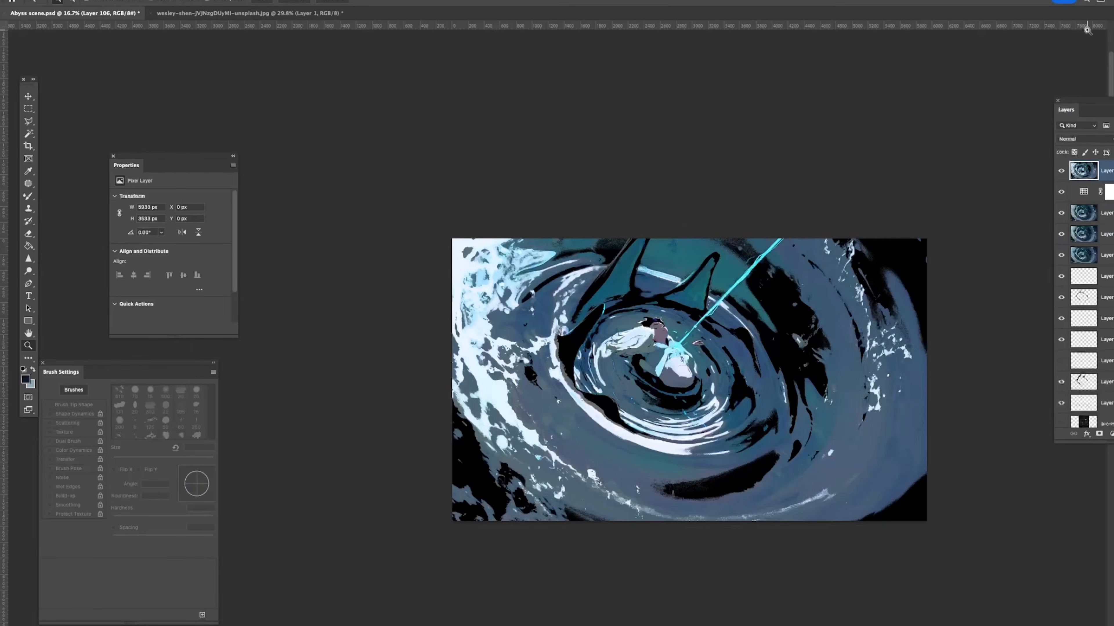
# Step: Select the black areas of the posterized painting with Color Range at fuzziness 64 and copy them to a new layer
pyautogui.click(210, 1)
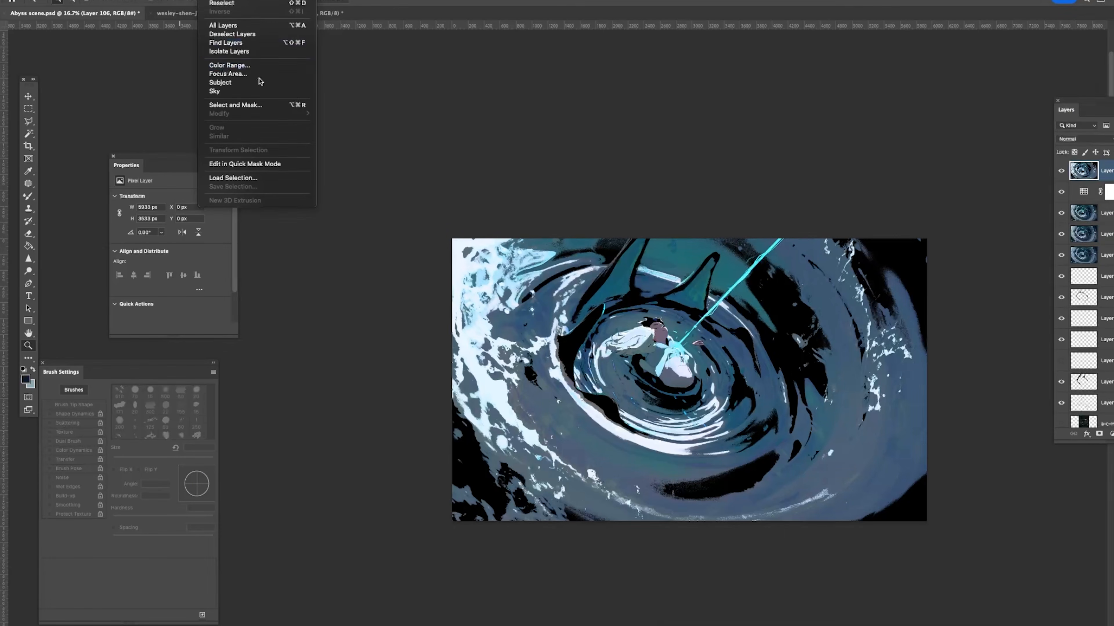
pyautogui.click(226, 65)
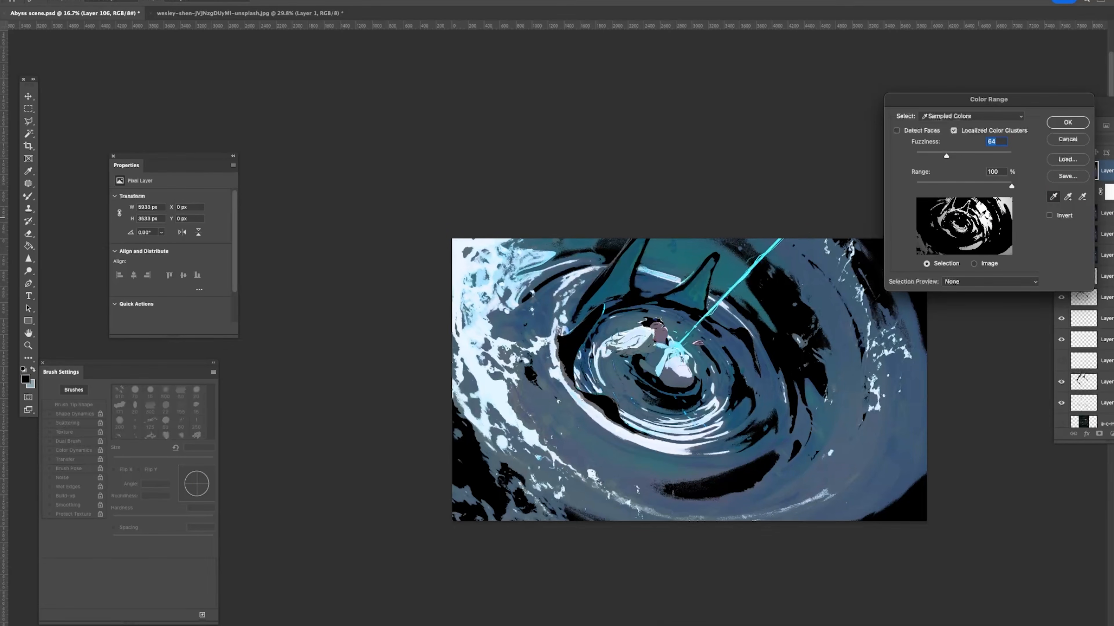
pyautogui.press('Return')
pyautogui.press('super+j')
# Step: Hide the posterized layer and compare the painting with the extracted black shapes hidden and shown
pyautogui.click(1061, 193)
pyautogui.click(1061, 176)
pyautogui.click(1061, 172)
# Step: Soften the extracted black shapes with a 600 px eraser and hide their layer to compare with the painting underneath
pyautogui.moveTo(912, 260)
pyautogui.mouseDown()
pyautogui.moveTo(870, 262)
pyautogui.moveTo(890, 261)
pyautogui.mouseUp()
pyautogui.press('e')
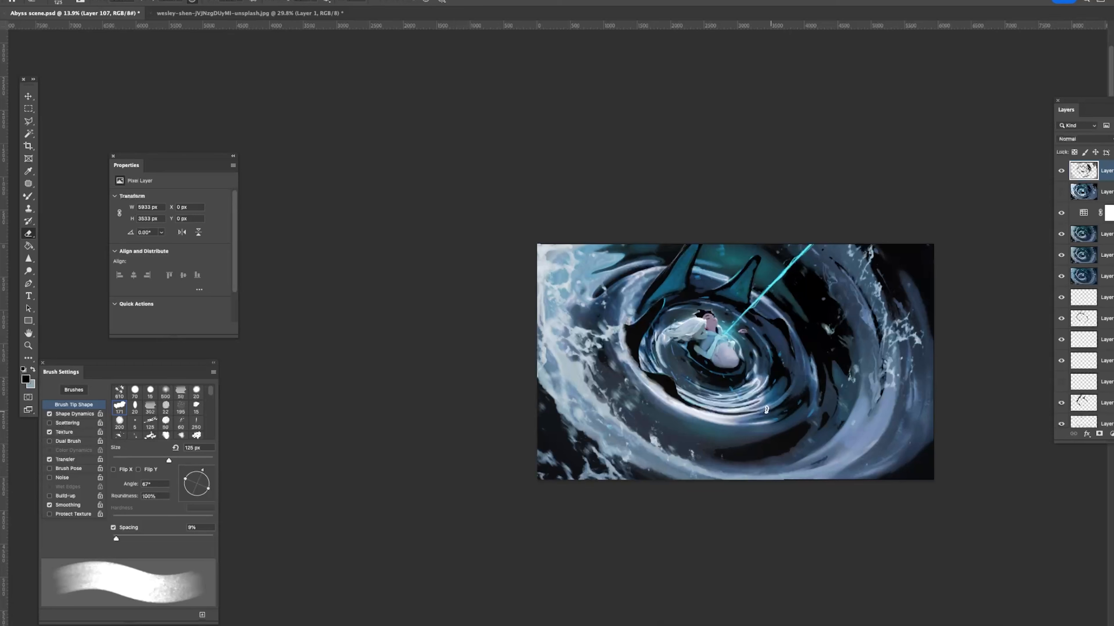
pyautogui.press(']')
pyautogui.press(']')
pyautogui.press(']')
pyautogui.press(']')
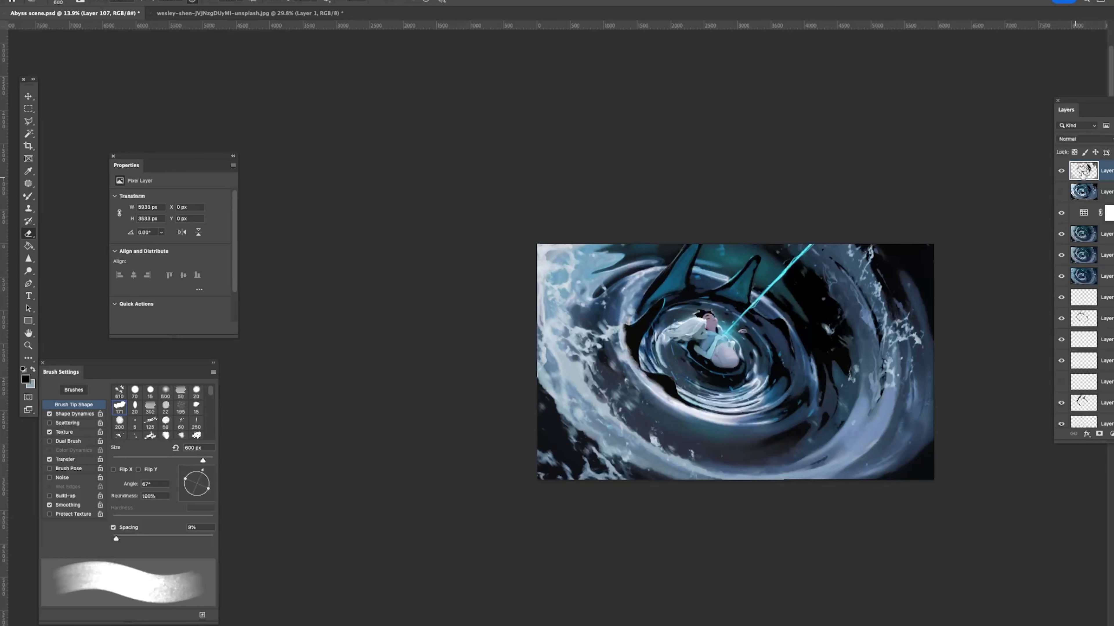
pyautogui.moveTo(1113, 141); pyautogui.dragTo(1112, 138)
pyautogui.click(1061, 191)
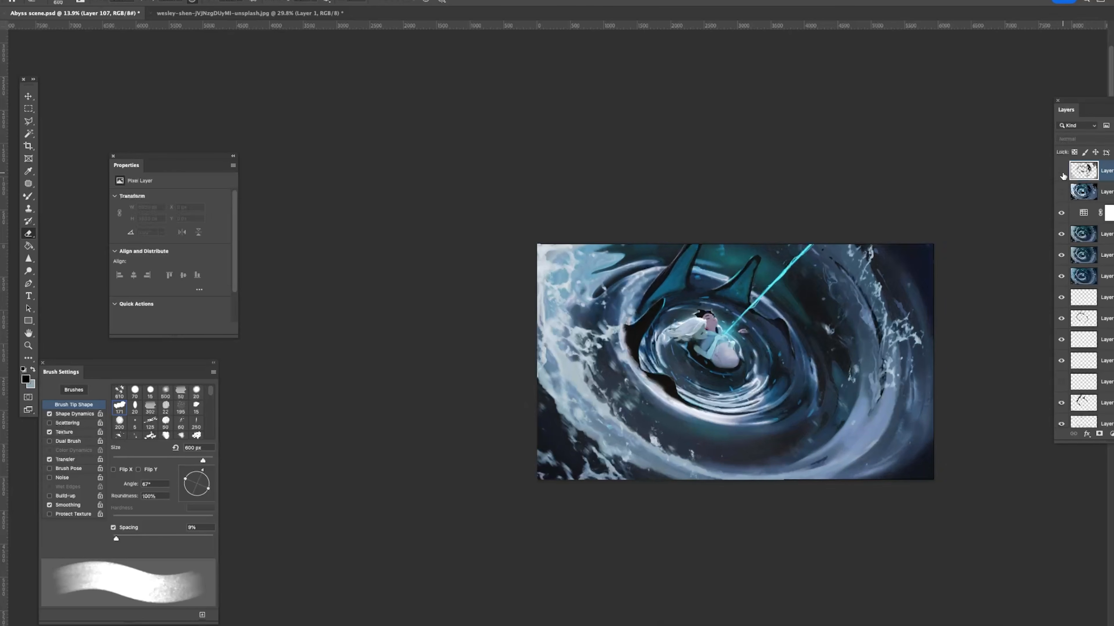
# Step: Select the whole canvas and paste a merged copy of the painting as a new top layer
pyautogui.press('z')
pyautogui.moveTo(997, 233); pyautogui.dragTo(916, 266)
pyautogui.press('m')
pyautogui.moveTo(995, 232); pyautogui.dragTo(202, 493)
pyautogui.press('super+shift+c')
pyautogui.press('super+v')
pyautogui.press('z')
pyautogui.moveTo(583, 194); pyautogui.dragTo(587, 213)
pyautogui.press('m')
pyautogui.moveTo(586, 213); pyautogui.dragTo(429, 113)
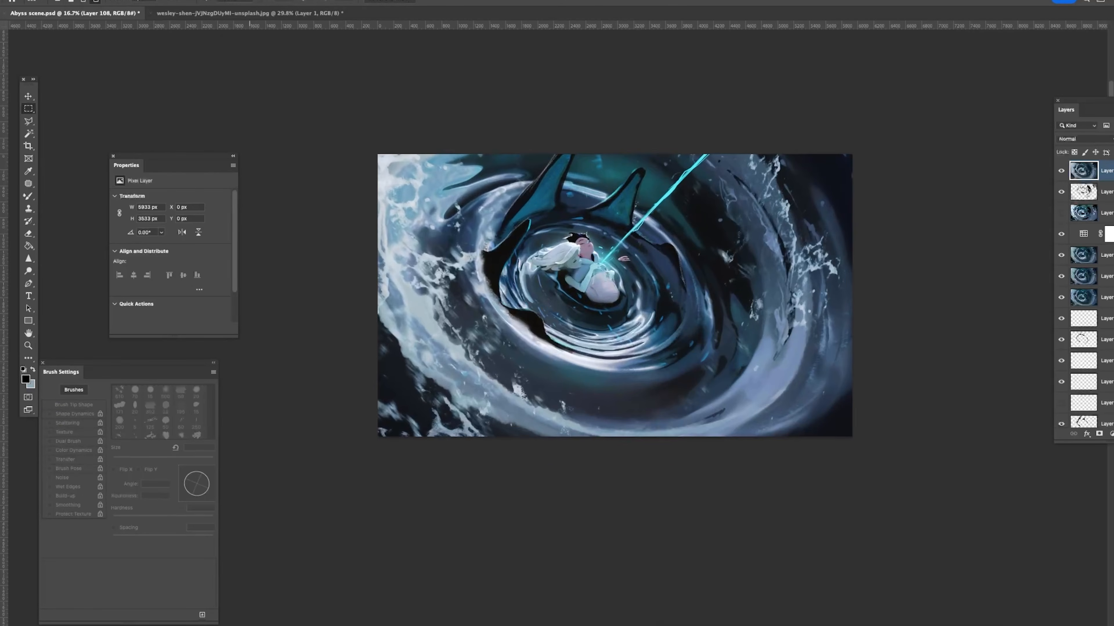
# Step: Apply the Filter Gallery's Paint Daubs effect to the merged copy, adjusting its brush size and sharpness
pyautogui.click(236, 0)
pyautogui.click(268, 29)
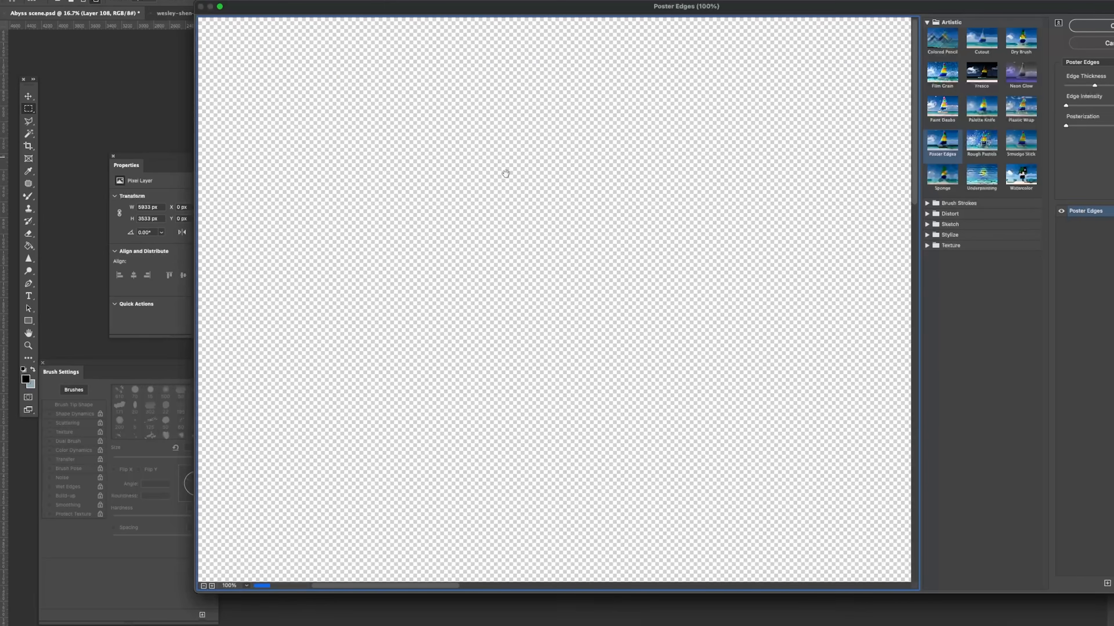
pyautogui.press('super+minus')
pyautogui.press('super+minus')
pyautogui.press('super+minus')
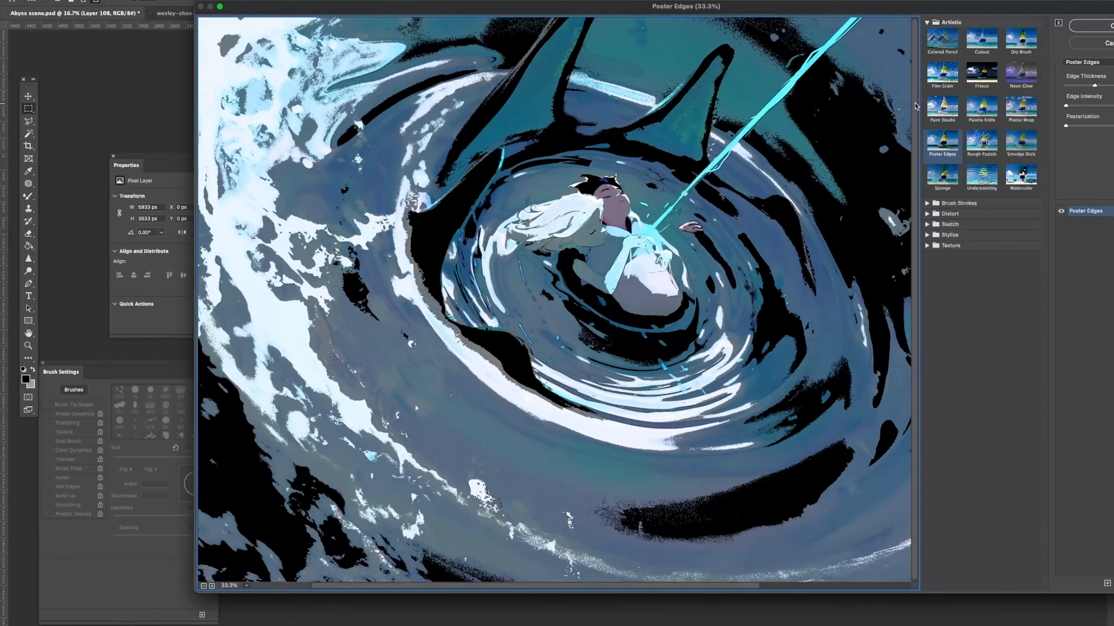
pyautogui.click(942, 113)
pyautogui.keyDown('alt'); pyautogui.click(749, 210); pyautogui.keyUp('alt')
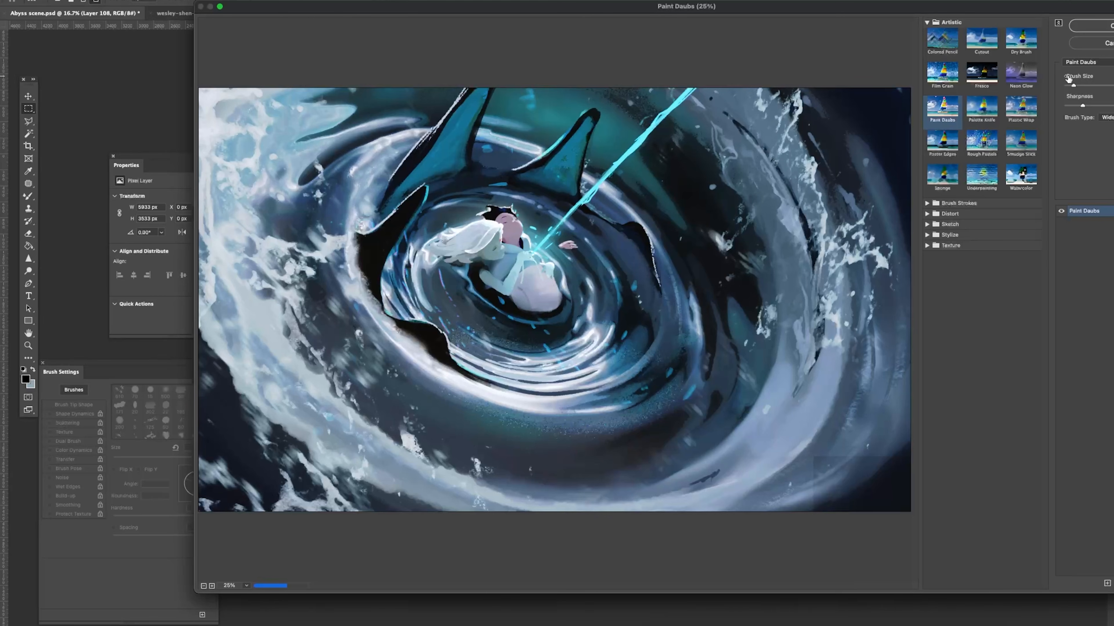
pyautogui.moveTo(1068, 81); pyautogui.dragTo(1075, 85)
pyautogui.click(1072, 106)
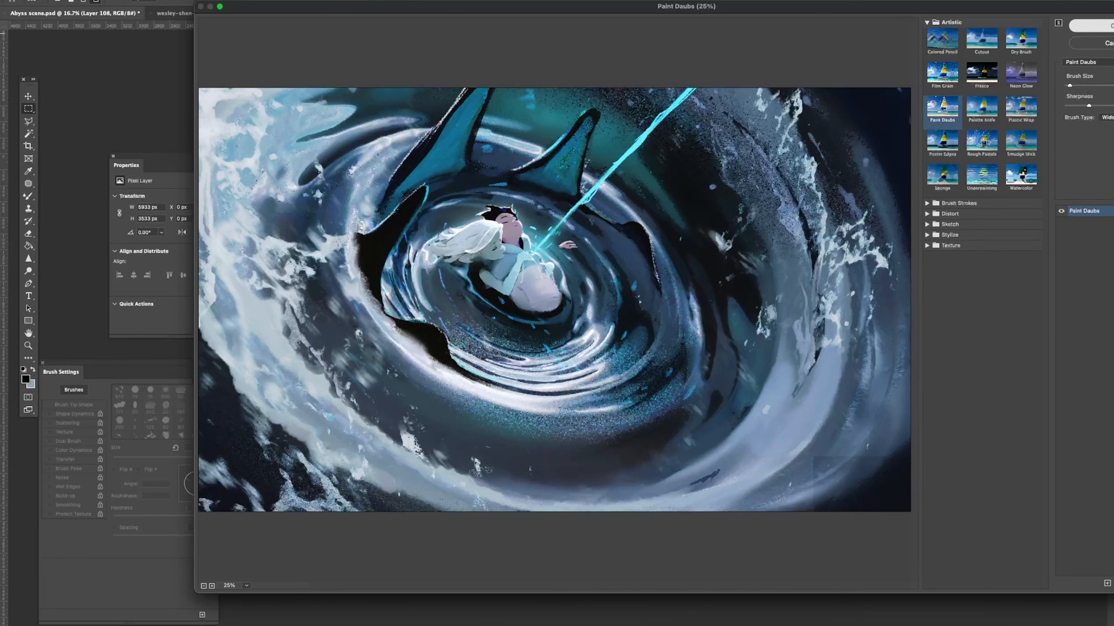
pyautogui.click(1109, 26)
# Step: Compare the area around the two figures with and without the Paint Daubs effect
pyautogui.press('super+space')
pyautogui.moveTo(594, 280); pyautogui.dragTo(634, 311)
pyautogui.press('super+z')
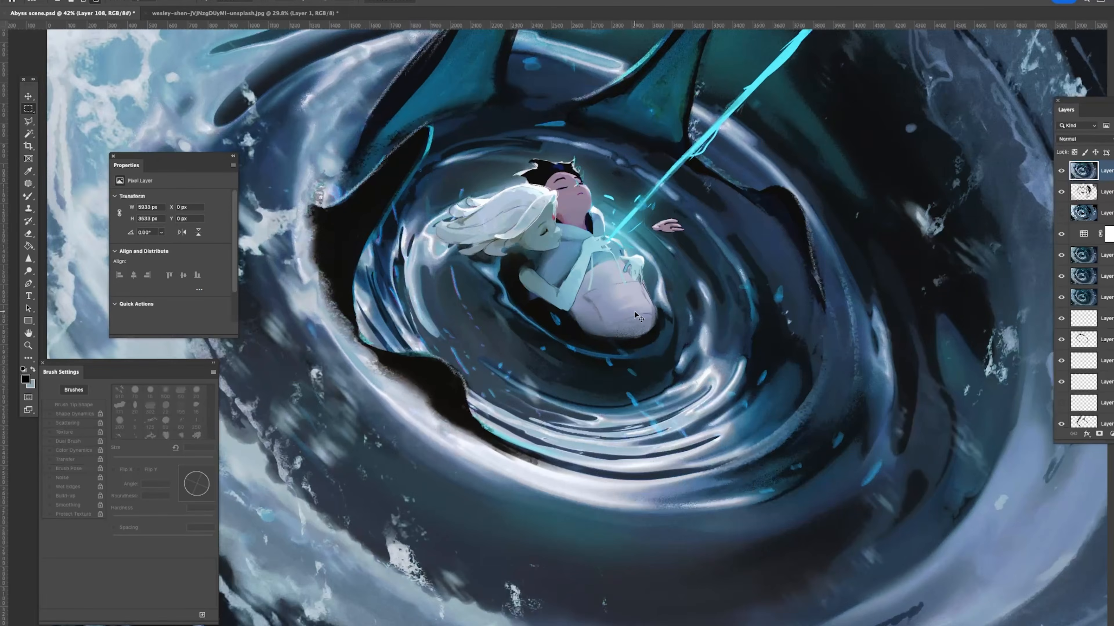
pyautogui.press('super+shift+z')
pyautogui.press('super+z')
pyautogui.press('super+shift+z')
# Step: Erase part of the Paint Daubs texture around the central figures with the 600 px textured eraser
pyautogui.press('e')
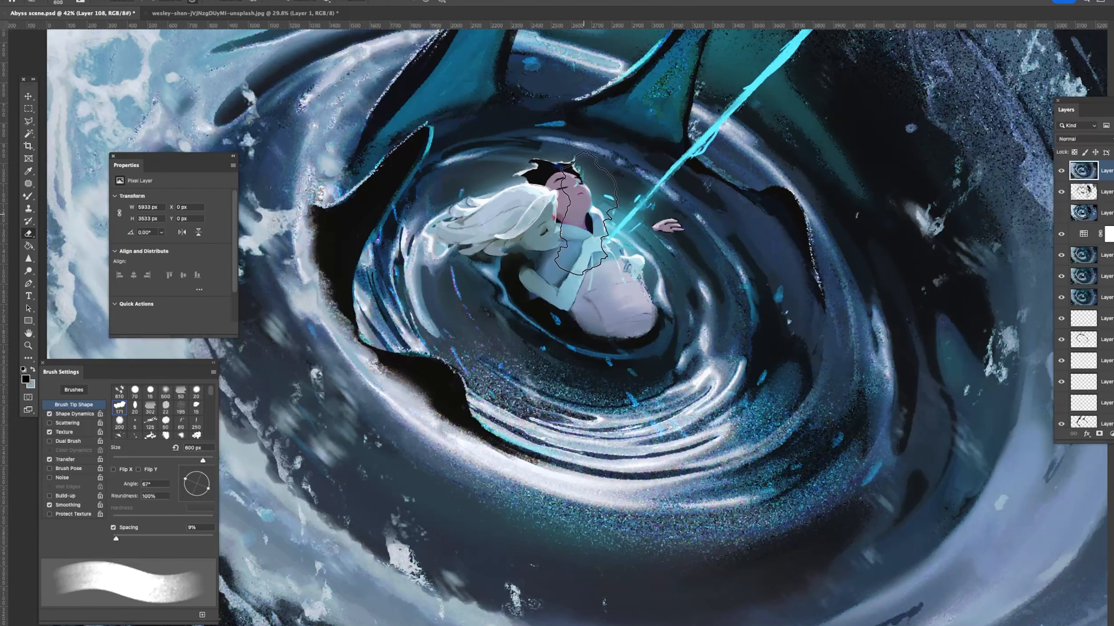
pyautogui.scroll(-5, 579, 274)
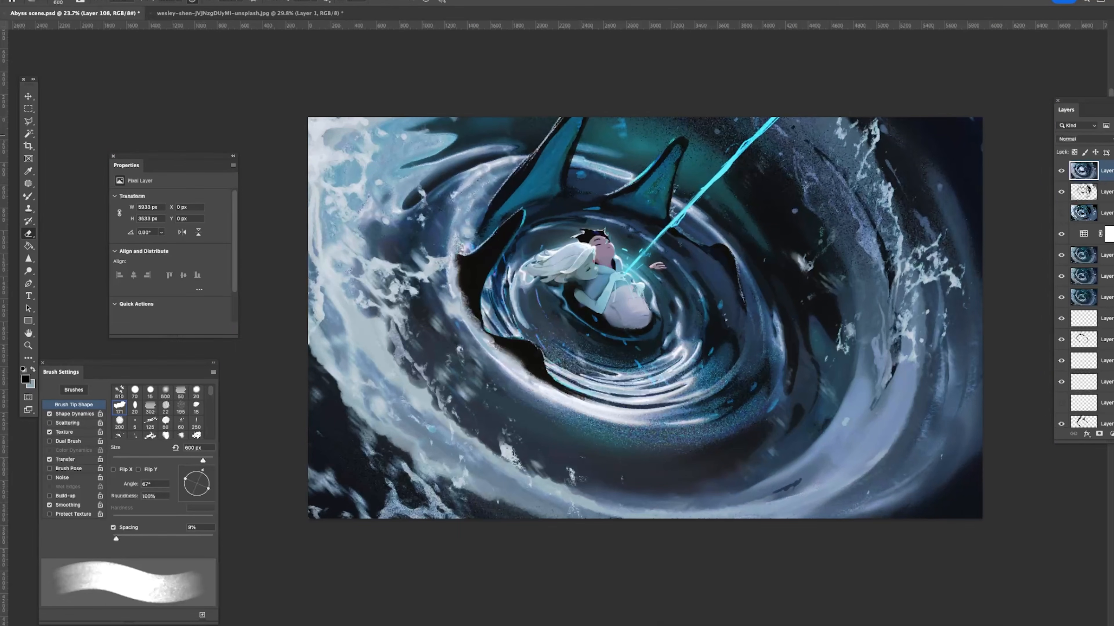
pyautogui.keyDown('alt'); pyautogui.click(963, 215); pyautogui.keyUp('alt')
pyautogui.press('Return')
pyautogui.moveTo(900, 245)
pyautogui.mouseDown()
pyautogui.moveTo(843, 252)
pyautogui.moveTo(878, 251)
pyautogui.mouseUp()
pyautogui.moveTo(1026, 257); pyautogui.dragTo(813, 271)
pyautogui.moveTo(815, 272); pyautogui.dragTo(825, 305)
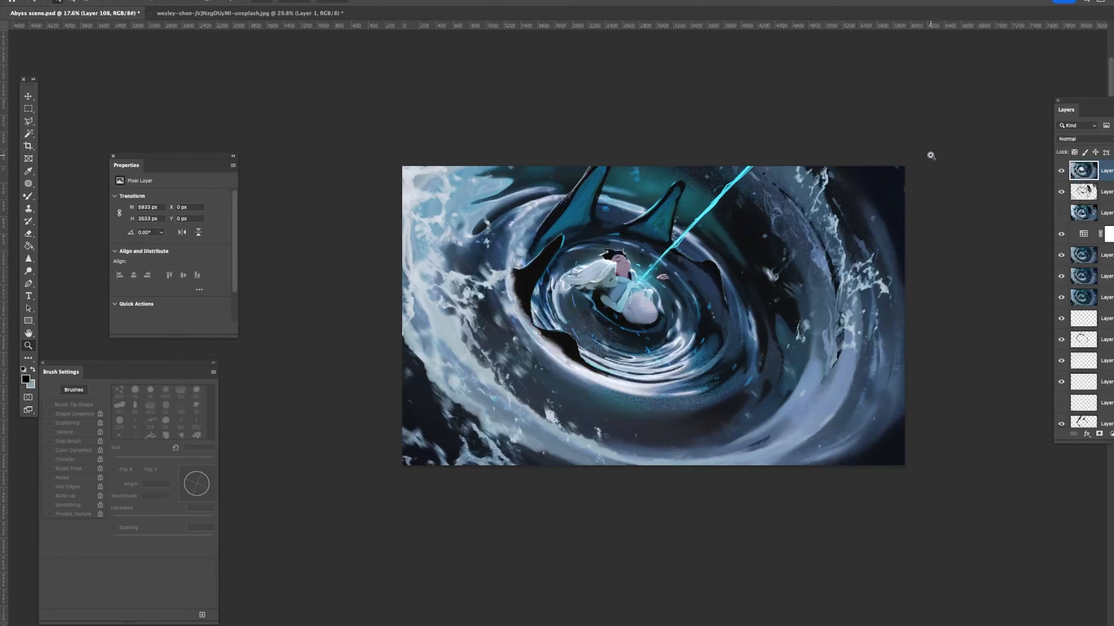
# Step: Place another merged copy of the filtered painting on a new layer above the rest
pyautogui.moveTo(877, 172); pyautogui.dragTo(858, 193)
pyautogui.press('m')
pyautogui.moveTo(393, 170); pyautogui.dragTo(1039, 567)
pyautogui.press('super+shift+c')
pyautogui.press('super+v')
pyautogui.press('z')
pyautogui.click(634, 293)
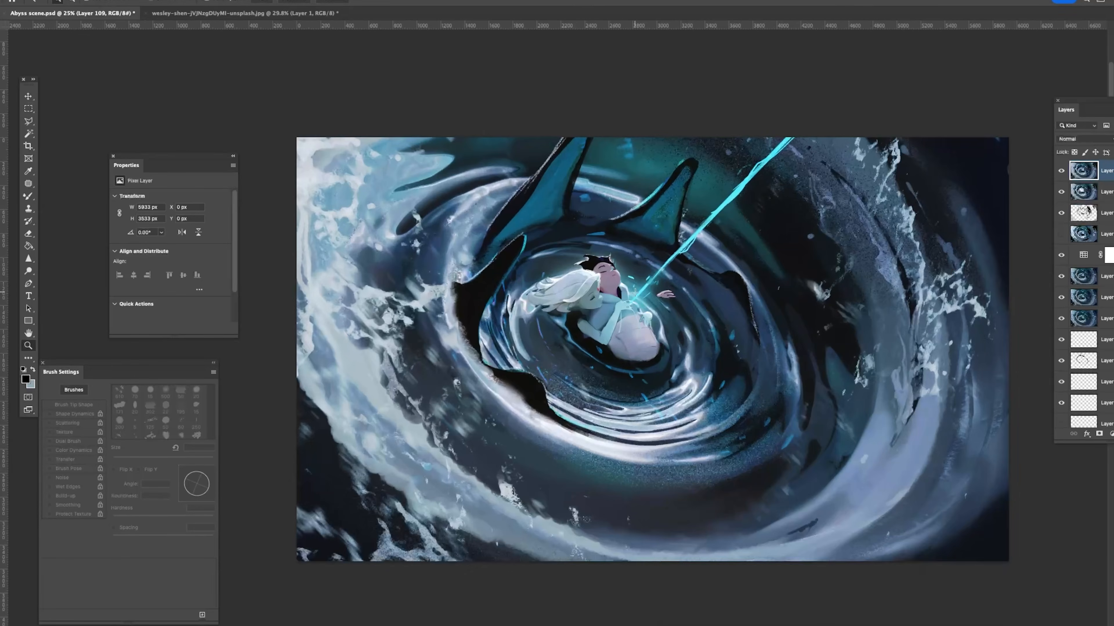
# Step: Choose a soft round 1200 px brush with its painting mode set to Color Dodge
pyautogui.press('b')
pyautogui.rightClick(625, 292)
pyautogui.click(144, 4)
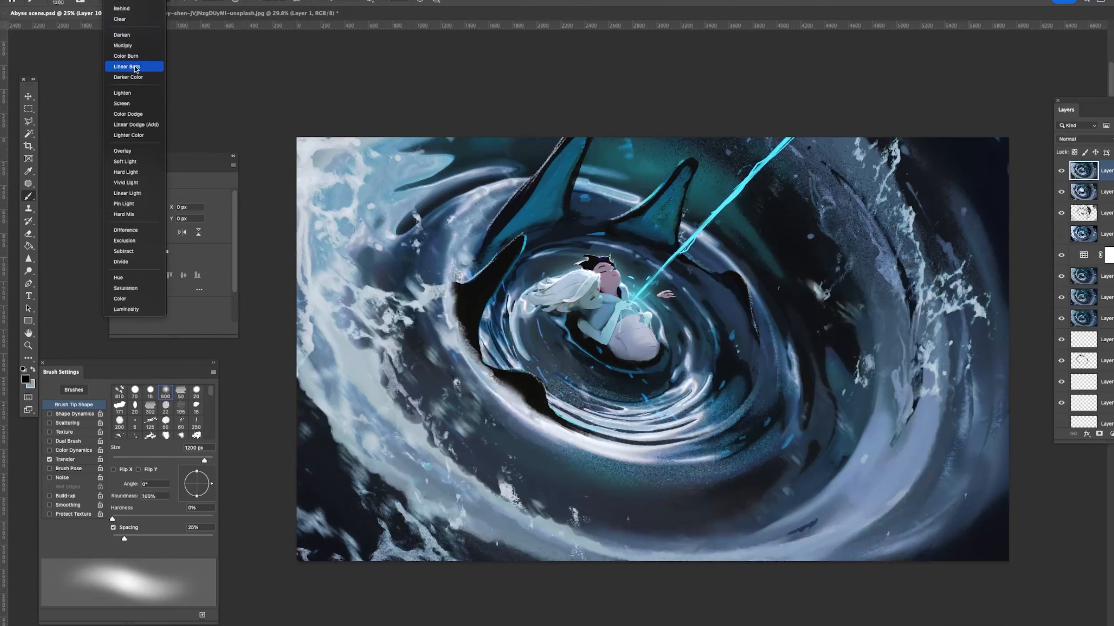
pyautogui.click(132, 114)
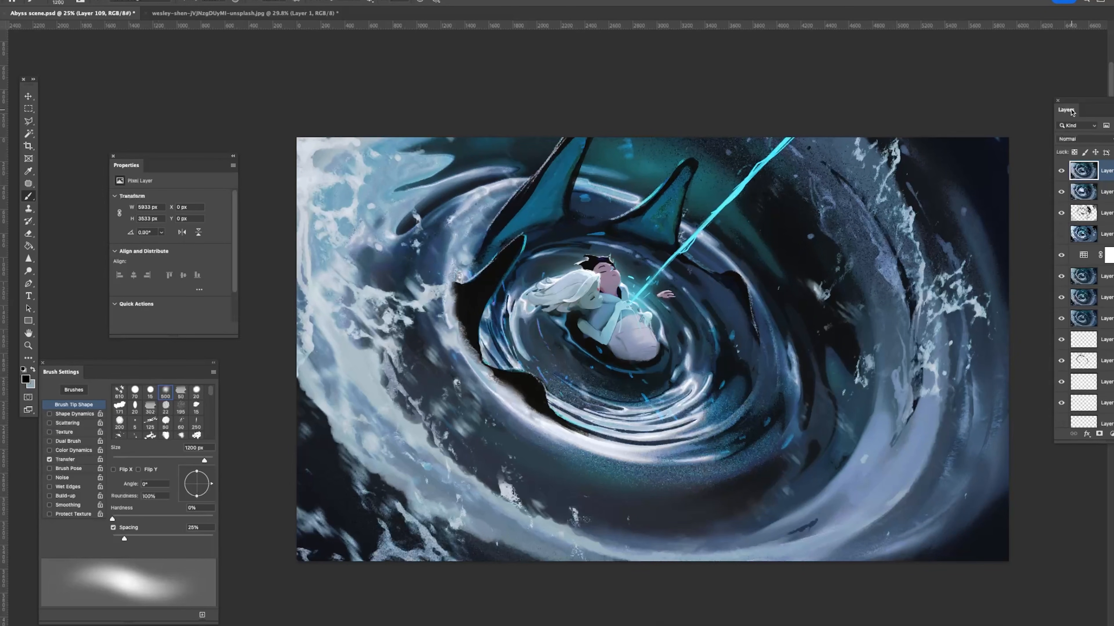
pyautogui.press('super+Tab')
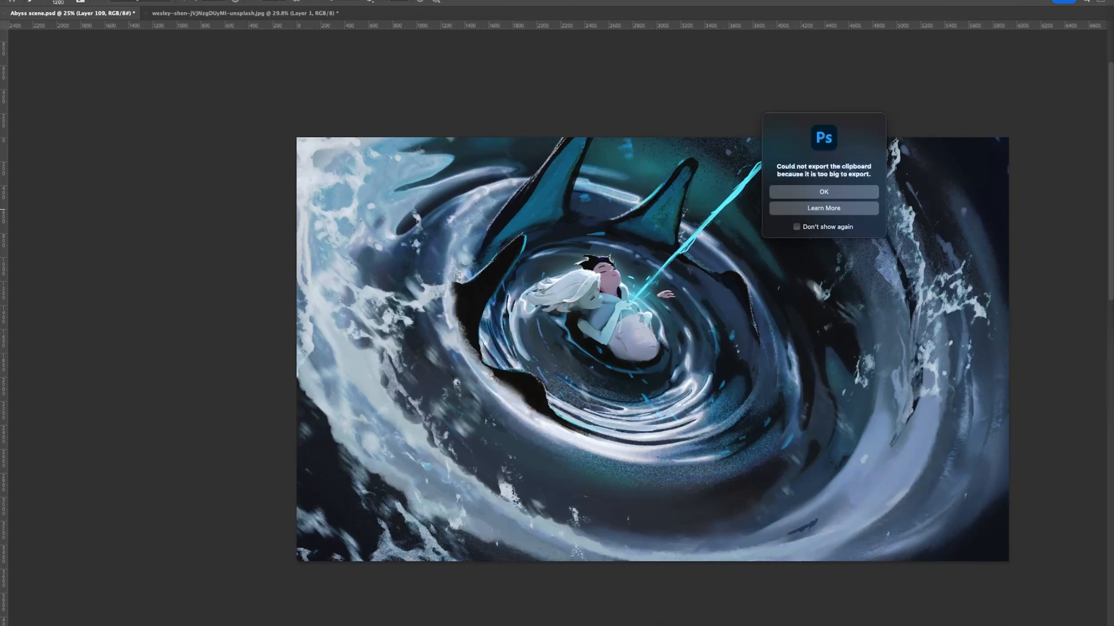
pyautogui.click(778, 192)
pyautogui.moveTo(639, 425); pyautogui.dragTo(664, 424)
pyautogui.moveTo(720, 333); pyautogui.dragTo(707, 334)
pyautogui.moveTo(707, 334); pyautogui.dragTo(666, 346)
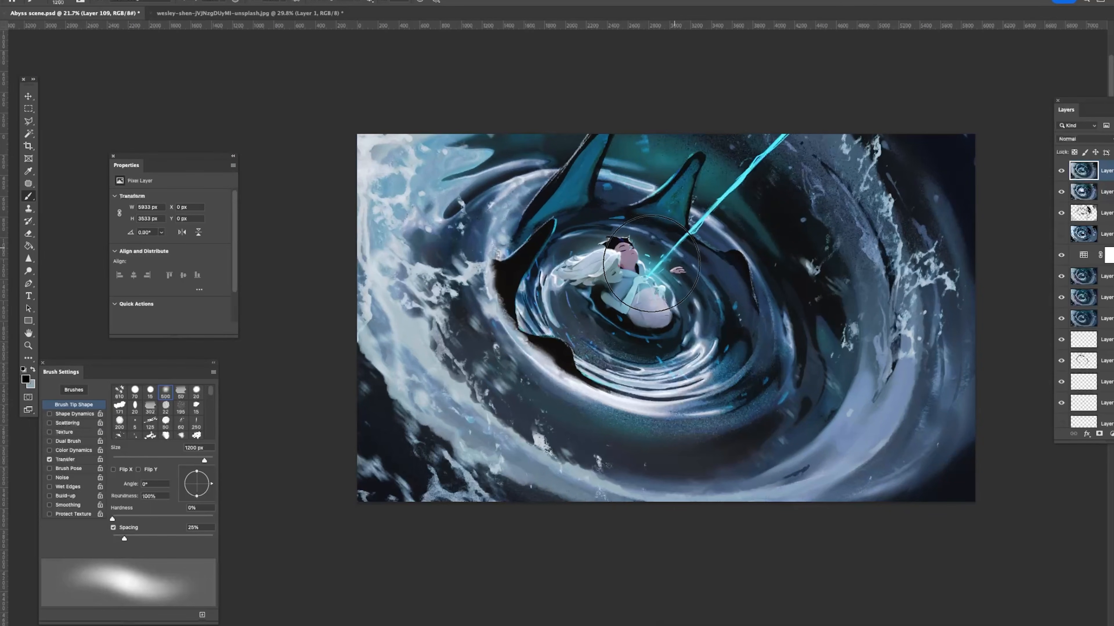
# Step: Paint a sampled teal glow where the beam meets the figures, reducing the soft brush to 175 px
pyautogui.keyDown('alt'); pyautogui.click(662, 273); pyautogui.keyUp('alt')
pyautogui.moveTo(662, 274); pyautogui.dragTo(634, 283)
pyautogui.press('super+z')
pyautogui.press('[')
pyautogui.press('[')
pyautogui.press('[')
pyautogui.press('[')
pyautogui.press('[')
pyautogui.press('[')
pyautogui.press('[')
pyautogui.press('[')
pyautogui.press('[')
pyautogui.press('[')
pyautogui.press('[')
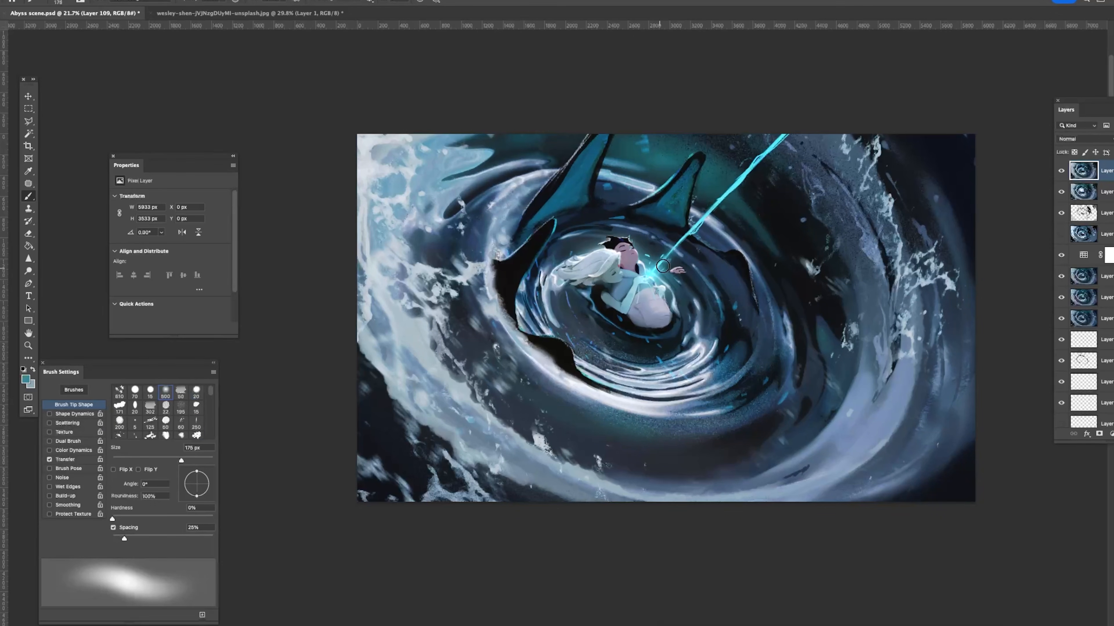
pyautogui.moveTo(697, 233)
pyautogui.mouseDown()
pyautogui.moveTo(670, 218)
pyautogui.moveTo(700, 246)
pyautogui.mouseUp()
pyautogui.moveTo(645, 280); pyautogui.dragTo(671, 295)
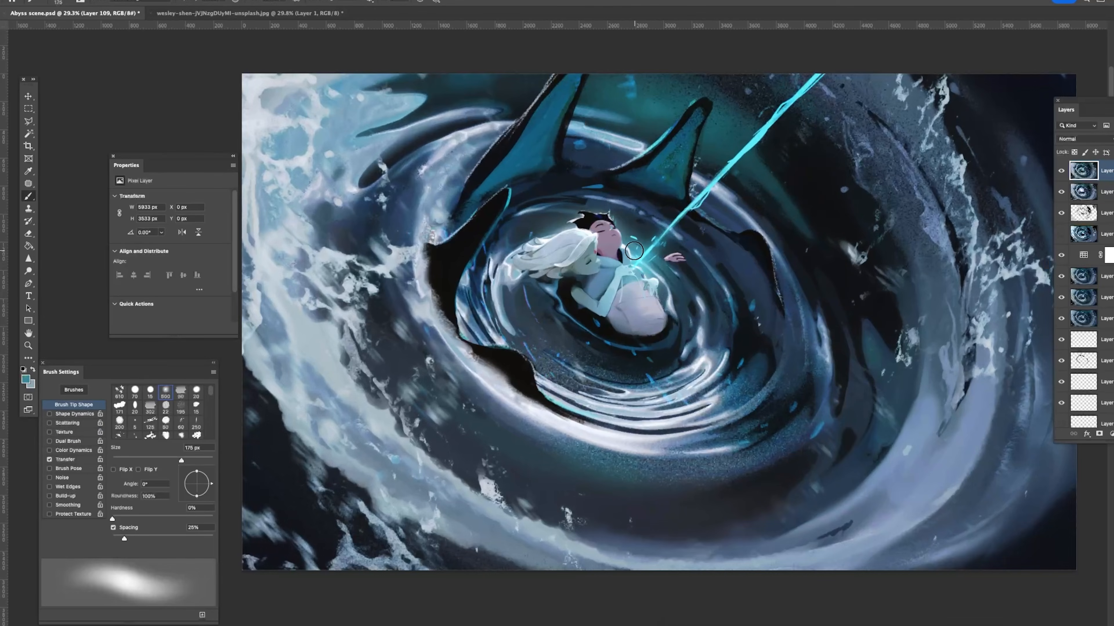
# Step: Build up a blue glow over the embracing figures with the soft brush at 400 px and a sampled blue
pyautogui.press(']')
pyautogui.press(']')
pyautogui.press(']')
pyautogui.press(']')
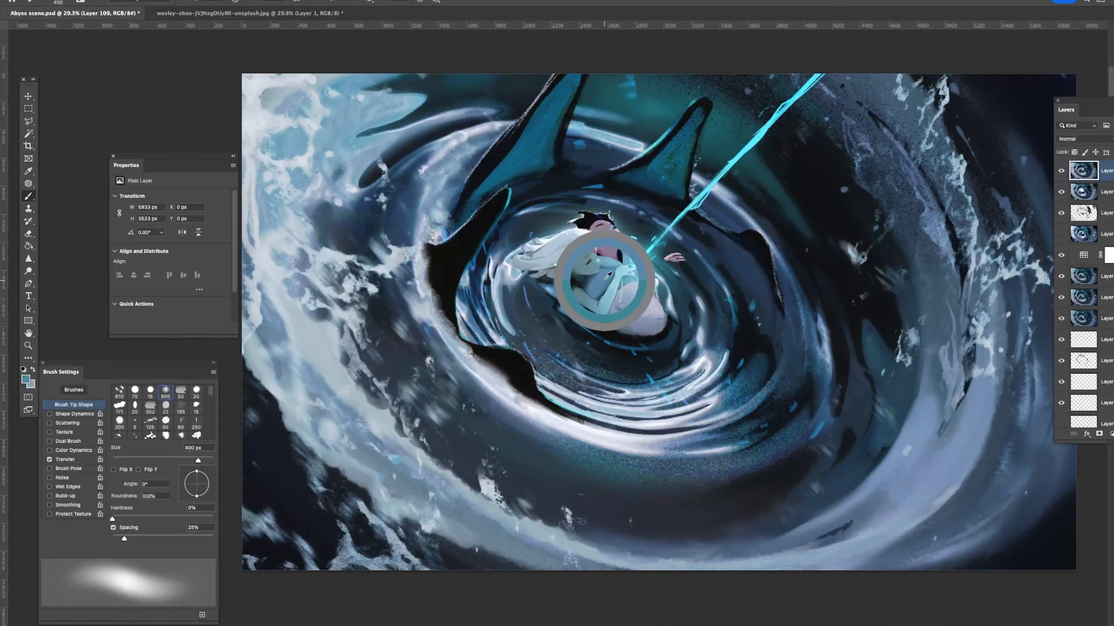
pyautogui.keyDown('alt'); pyautogui.click(628, 297); pyautogui.keyUp('alt')
pyautogui.moveTo(628, 297); pyautogui.dragTo(658, 305)
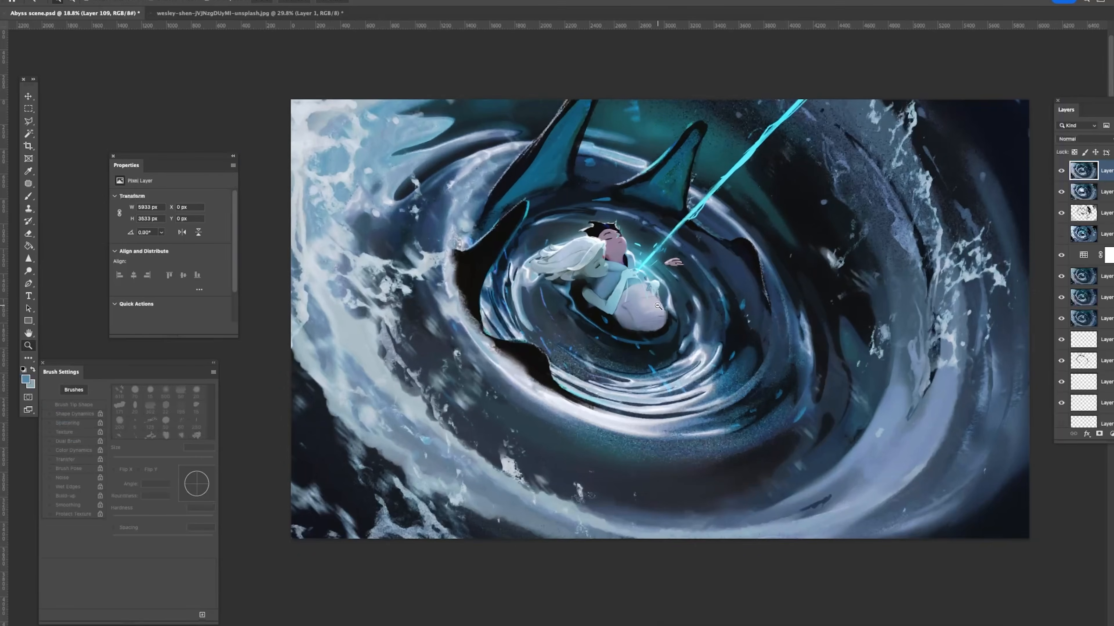
pyautogui.press('b')
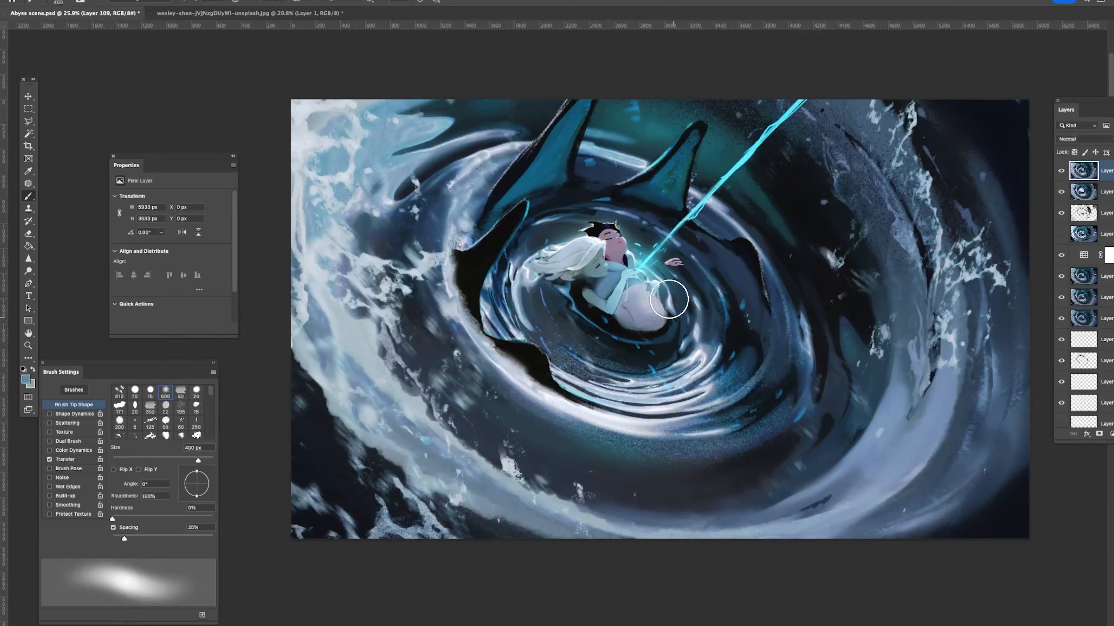
# Step: Brush a soft pale glow along the top of the dark-haired figure's head with a 100 px brush
pyautogui.press('z')
pyautogui.click(635, 227)
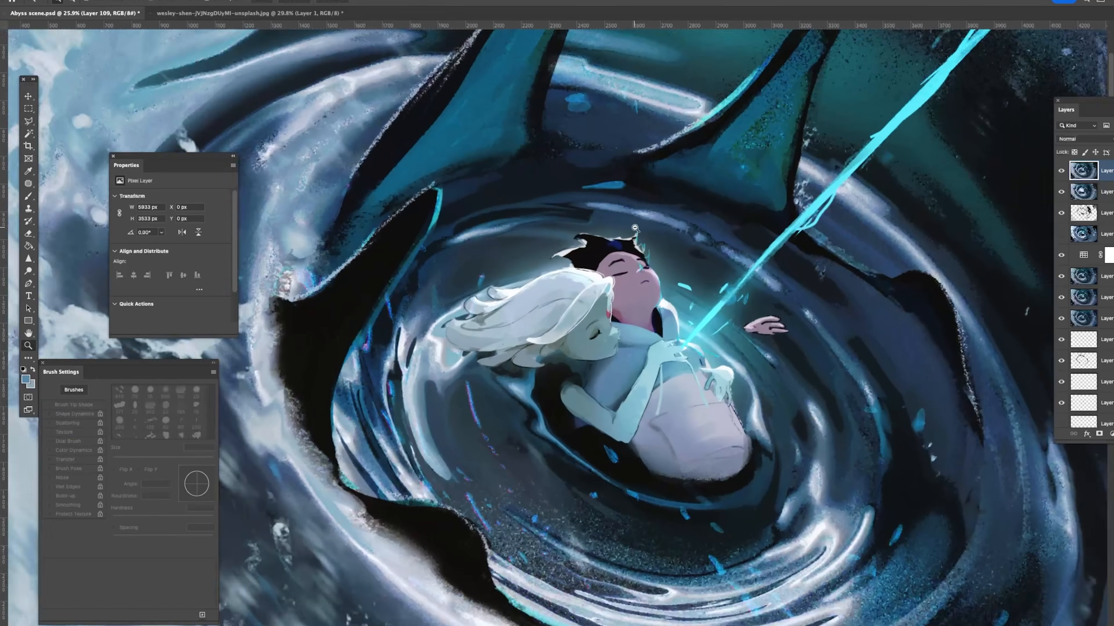
pyautogui.press('b')
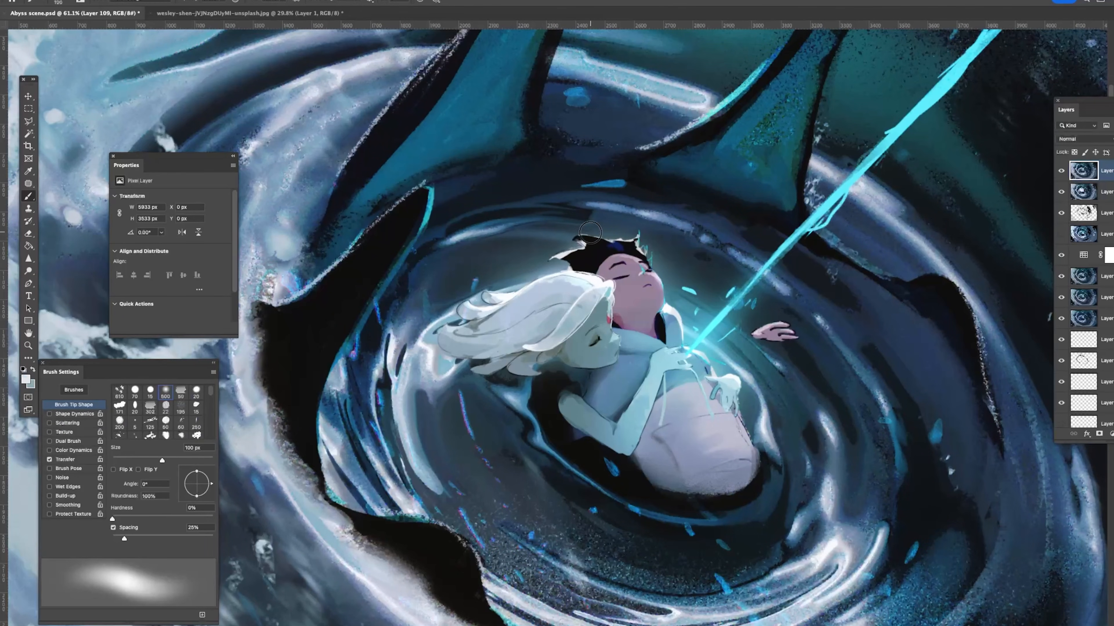
pyautogui.moveTo(593, 242); pyautogui.dragTo(633, 236)
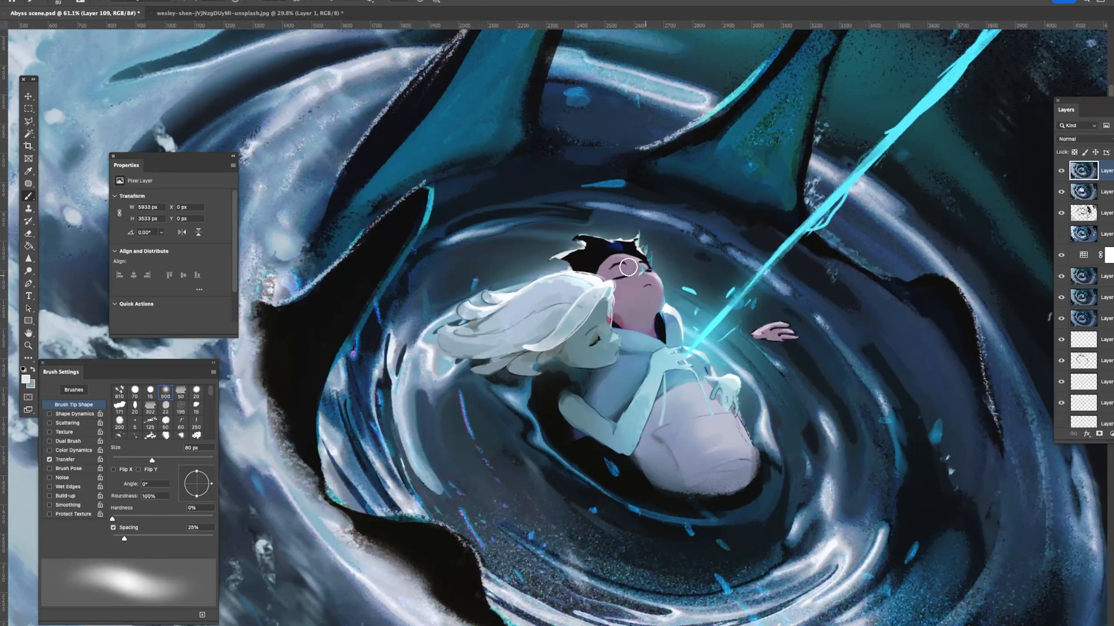
# Step: Add a thin pale rim highlight along the edge of the dark hair with the soft brush reduced to 10 px
pyautogui.press('[')
pyautogui.press('[')
pyautogui.press('[')
pyautogui.press('[')
pyautogui.press('[')
pyautogui.press('[')
pyautogui.press('[')
pyautogui.press('[')
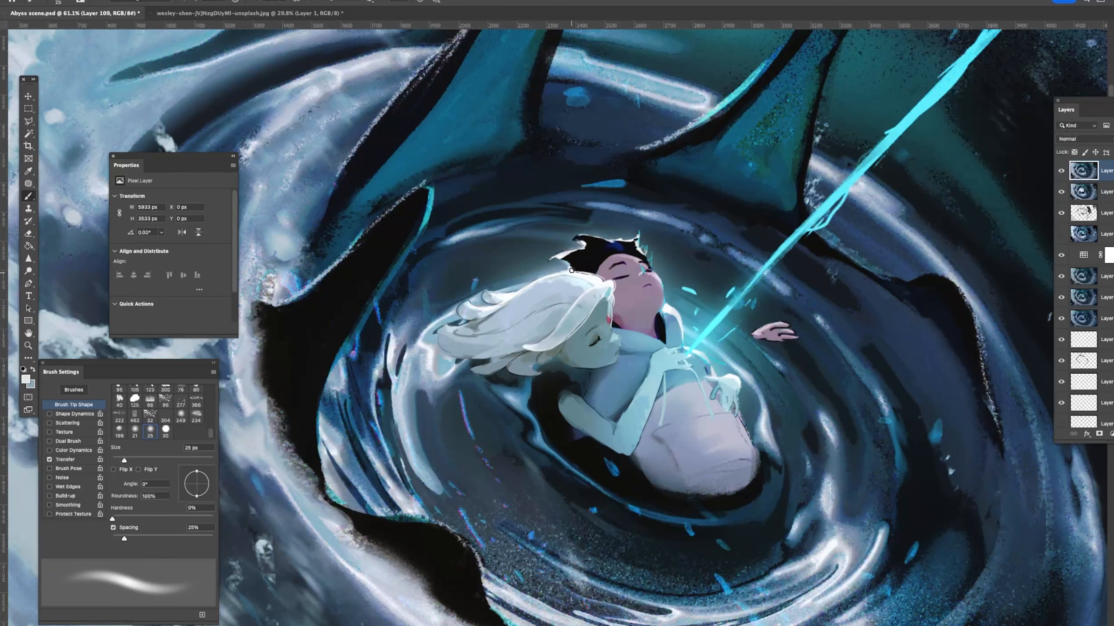
pyautogui.press('z')
pyautogui.keyDown('alt'); pyautogui.click(563, 285); pyautogui.keyUp('alt')
pyautogui.keyDown('alt'); pyautogui.click(563, 285); pyautogui.keyUp('alt')
pyautogui.keyDown('alt'); pyautogui.click(563, 285); pyautogui.keyUp('alt')
pyautogui.click(567, 287)
pyautogui.click(580, 281)
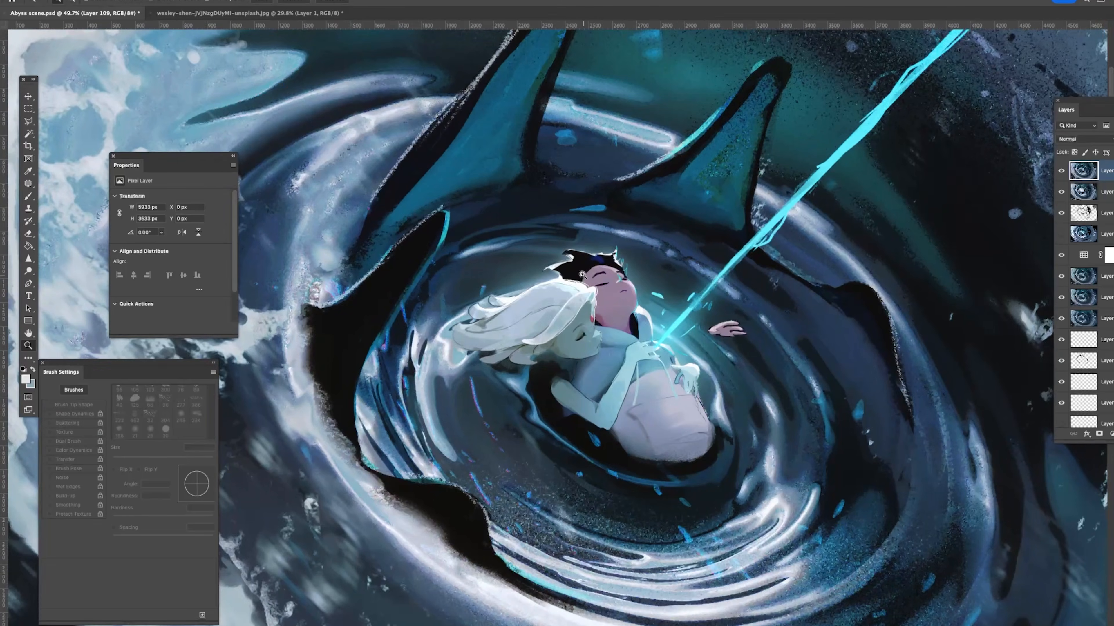
pyautogui.press('b')
pyautogui.scroll(3, 582, 274)
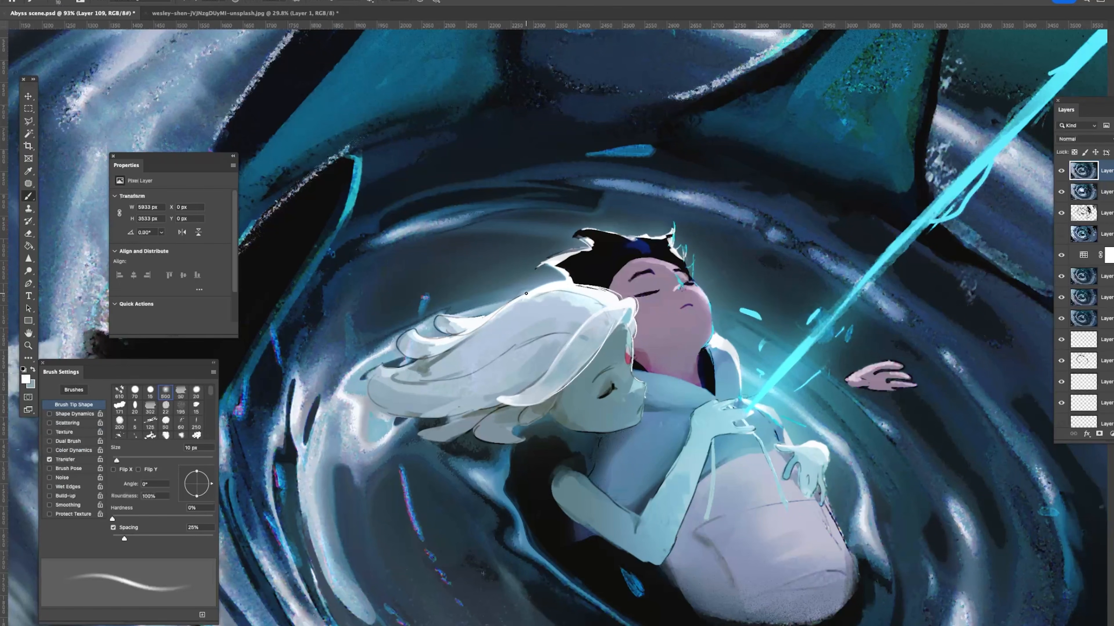
pyautogui.press('super+z')
pyautogui.moveTo(546, 273); pyautogui.dragTo(565, 281)
# Step: Add a new layer for hair details and choose the textured paint brush at 10 px
pyautogui.keyDown('alt'); pyautogui.click(587, 237); pyautogui.keyUp('alt')
pyautogui.hotkey('ctrl', 'shift', 'alt', 'n')
pyautogui.rightClick(773, 287)
pyautogui.click(839, 418)
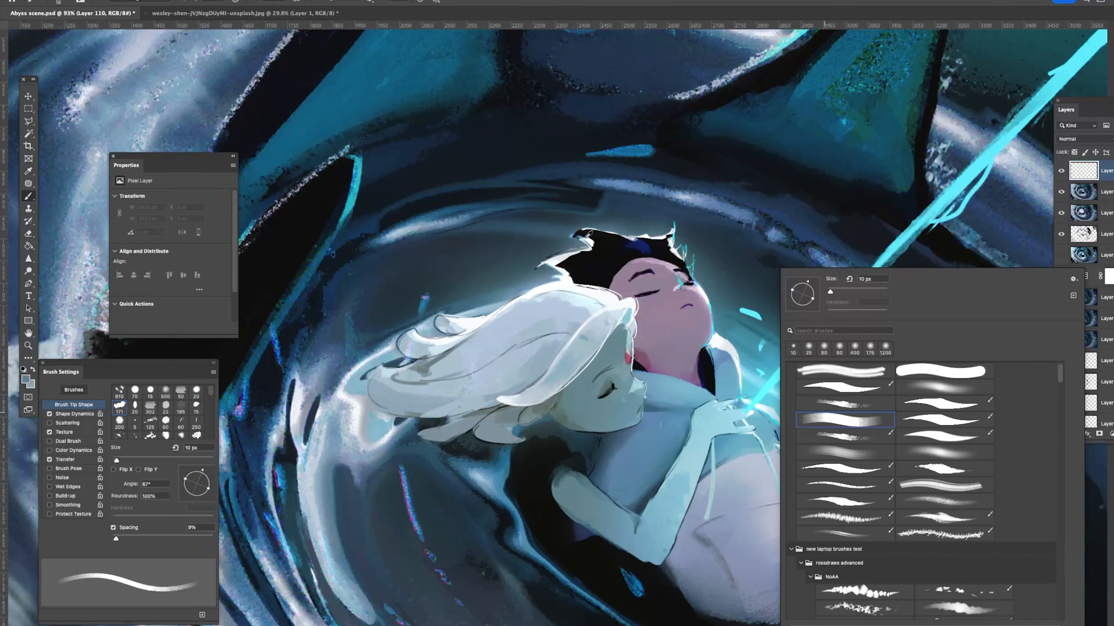
# Step: Paint fine hair strands along the top edge of the dark hair with a 6 px brush and sampled colours
pyautogui.keyDown('alt'); pyautogui.click(586, 237); pyautogui.keyUp('alt')
pyautogui.press('[')
pyautogui.press('[')
pyautogui.press('[')
pyautogui.moveTo(584, 240)
pyautogui.mouseDown()
pyautogui.moveTo(592, 230)
pyautogui.moveTo(566, 241)
pyautogui.moveTo(587, 227)
pyautogui.mouseUp()
pyautogui.hotkey('ctrl', 'z')
pyautogui.press('[')
pyautogui.hotkey('ctrl', 'z')
pyautogui.keyDown('alt'); pyautogui.click(573, 232); pyautogui.keyUp('alt')
pyautogui.keyDown('alt'); pyautogui.click(647, 237); pyautogui.keyUp('alt')
pyautogui.moveTo(631, 237); pyautogui.dragTo(661, 222)
pyautogui.hotkey('ctrl', 'z')
pyautogui.hotkey('ctrl', 'z')
pyautogui.hotkey('ctrl', 'z')
pyautogui.hotkey('ctrl', 'z')
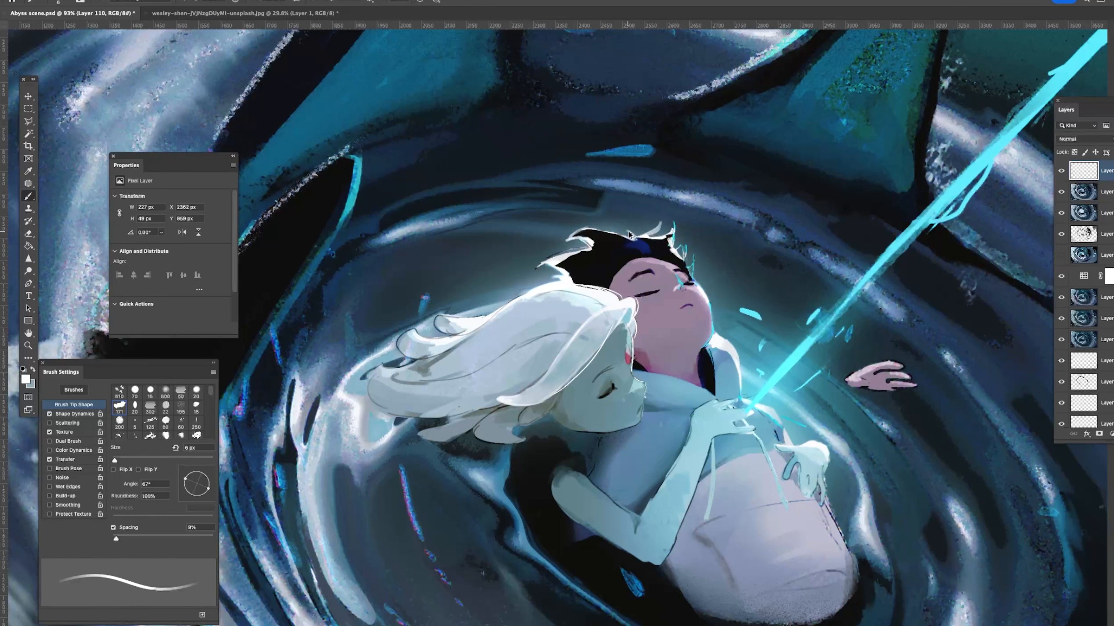
# Step: Paint a thin light strand on the back tip of the dark hair above the pale hair
pyautogui.moveTo(548, 283)
pyautogui.mouseDown()
pyautogui.moveTo(538, 268)
pyautogui.moveTo(550, 275)
pyautogui.mouseUp()
pyautogui.hotkey('ctrl', 'z')
pyautogui.hotkey('ctrl', 'z')
pyautogui.hotkey('ctrl', 'z')
pyautogui.moveTo(552, 275); pyautogui.dragTo(568, 278)
# Step: Sample the black of the dark hair and change the brush's painting mode
pyautogui.keyDown('alt'); pyautogui.click(557, 262); pyautogui.keyUp('alt')
pyautogui.keyDown('alt'); pyautogui.click(565, 261); pyautogui.keyUp('alt')
pyautogui.keyDown('alt'); pyautogui.click(563, 265); pyautogui.keyUp('alt')
pyautogui.click(136, 1)
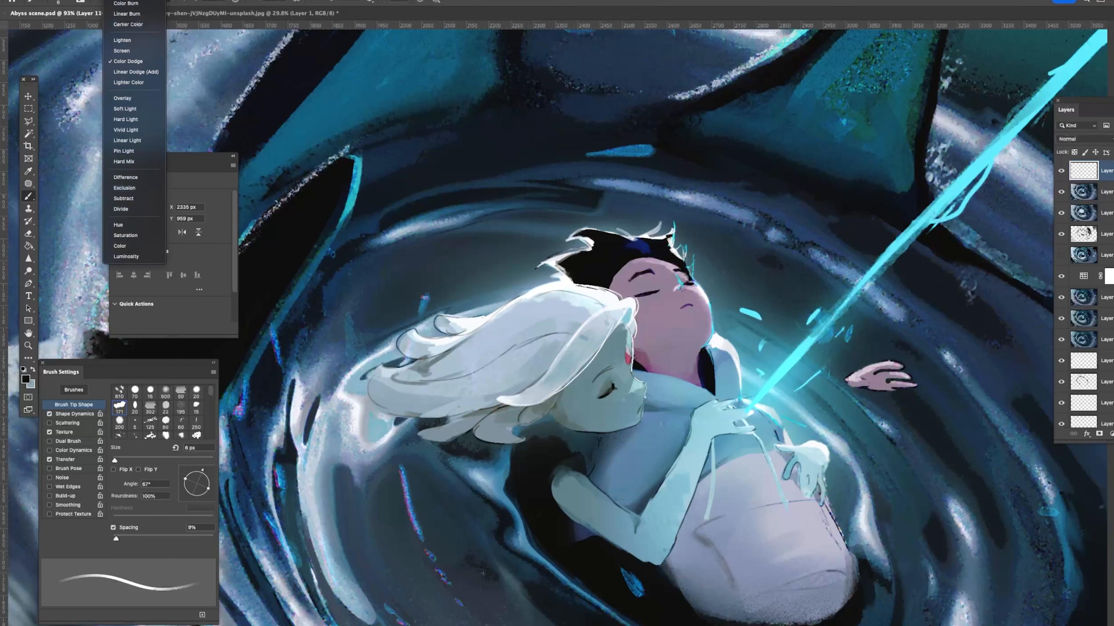
pyautogui.click(121, 1)
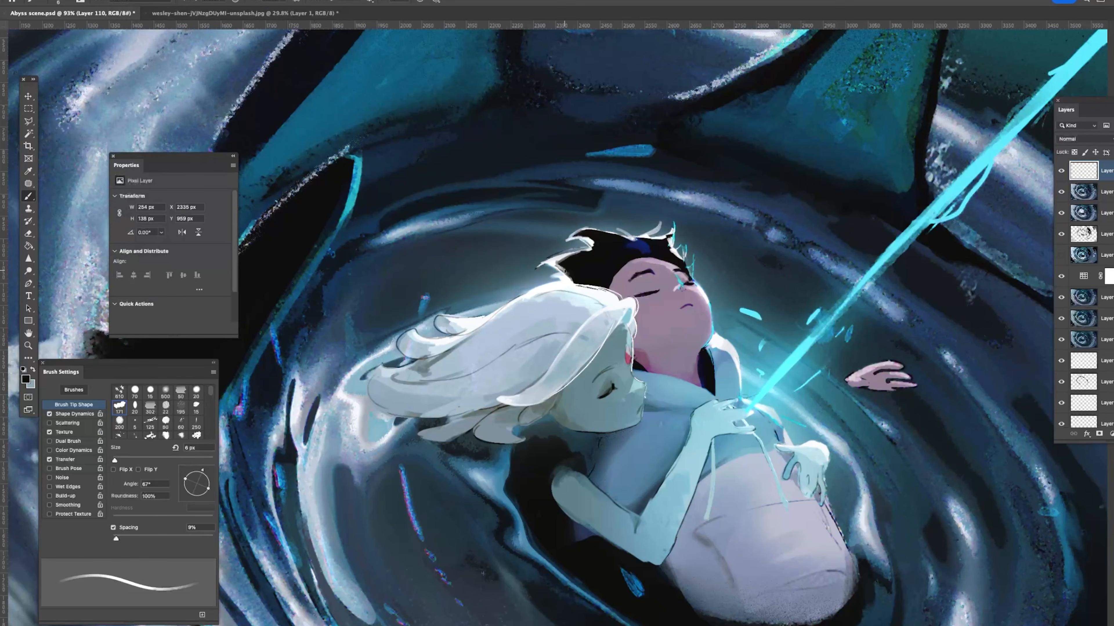
# Step: Brighten the upper edge of the pale hair beside the dark-haired figure's face using a sampled near-white and a scattered textured brush
pyautogui.keyDown('alt'); pyautogui.click(563, 255); pyautogui.keyUp('alt')
pyautogui.keyDown('alt'); pyautogui.click(572, 285); pyautogui.keyUp('alt')
pyautogui.hotkey('shift', 'b')
pyautogui.press('[')
pyautogui.press('[')
pyautogui.press('[')
pyautogui.press('[')
pyautogui.press('[')
pyautogui.press('[')
pyautogui.press('[')
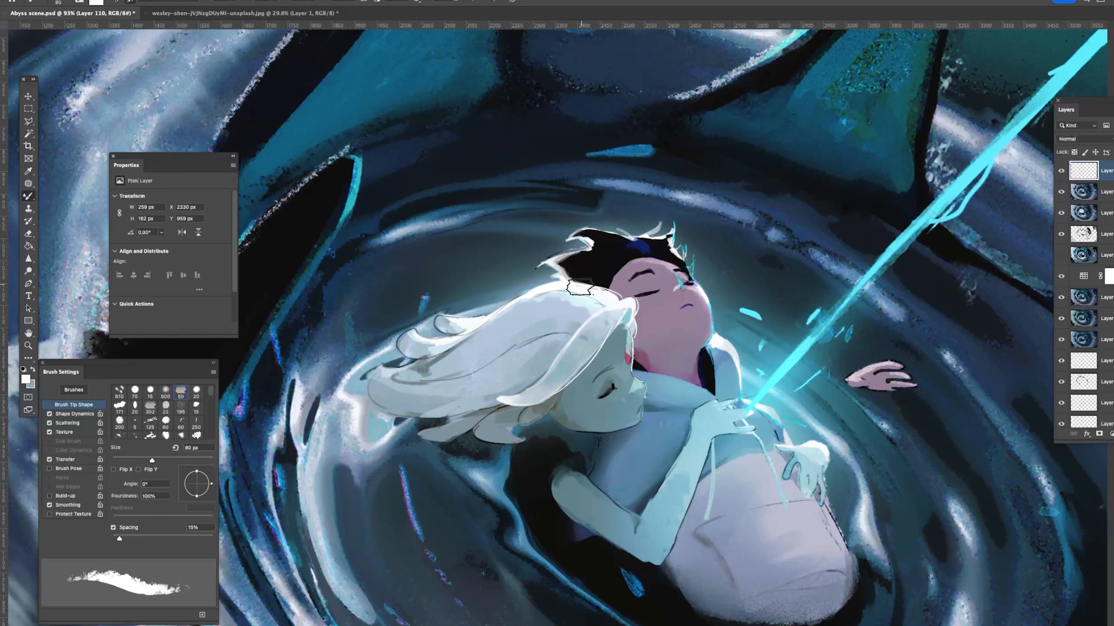
pyautogui.moveTo(605, 280)
pyautogui.mouseDown()
pyautogui.moveTo(578, 283)
pyautogui.moveTo(613, 299)
pyautogui.moveTo(588, 288)
pyautogui.moveTo(604, 284)
pyautogui.mouseUp()
pyautogui.hotkey('shift', 'b')
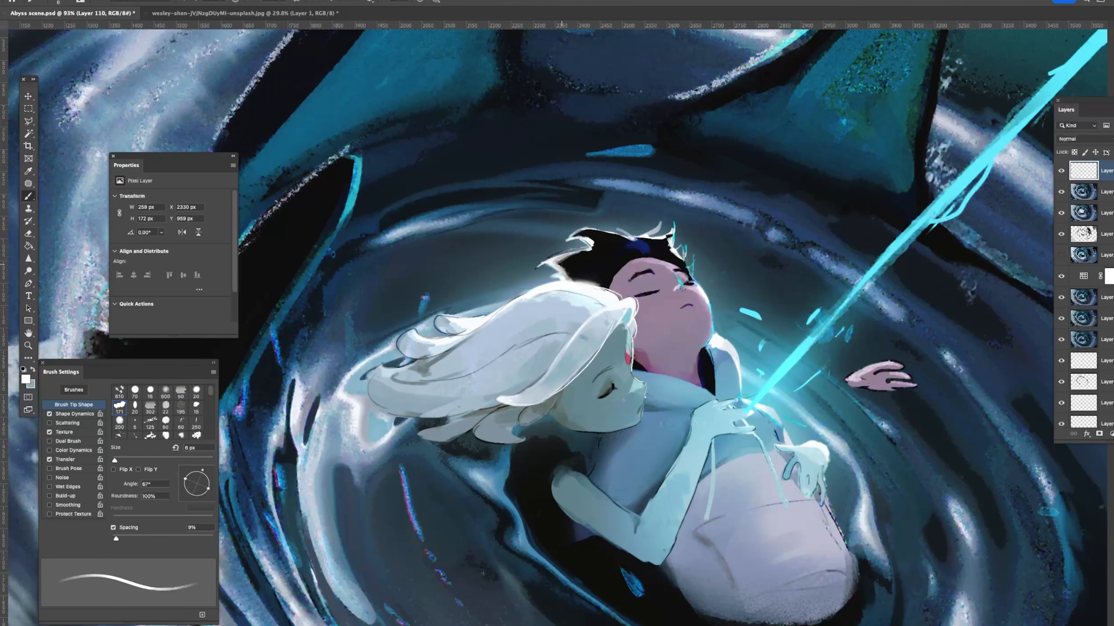
# Step: Try to paint a fine strand across the top of the dark hair with sampled colours, and compare with the detail layer hidden
pyautogui.keyDown('alt'); pyautogui.click(569, 256); pyautogui.keyUp('alt')
pyautogui.keyDown('alt'); pyautogui.click(643, 244); pyautogui.keyUp('alt')
pyautogui.moveTo(650, 238); pyautogui.dragTo(627, 230)
pyautogui.press('super+z')
pyautogui.keyDown('alt'); pyautogui.click(645, 238); pyautogui.keyUp('alt')
pyautogui.keyDown('alt'); pyautogui.click(648, 242); pyautogui.keyUp('alt')
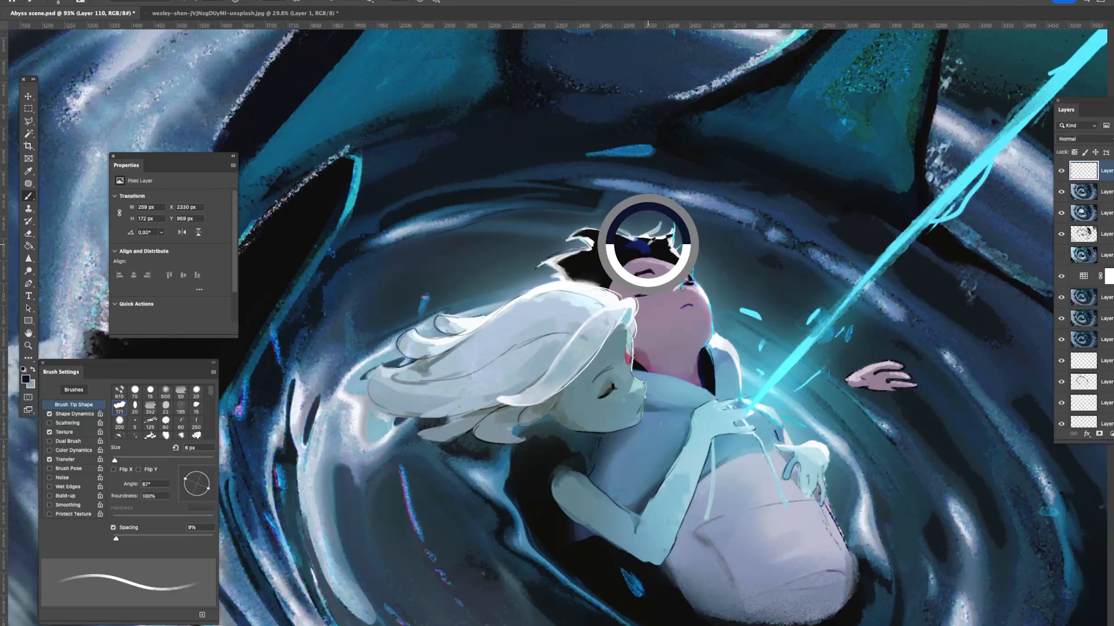
pyautogui.keyDown('alt'); pyautogui.click(614, 280); pyautogui.keyUp('alt')
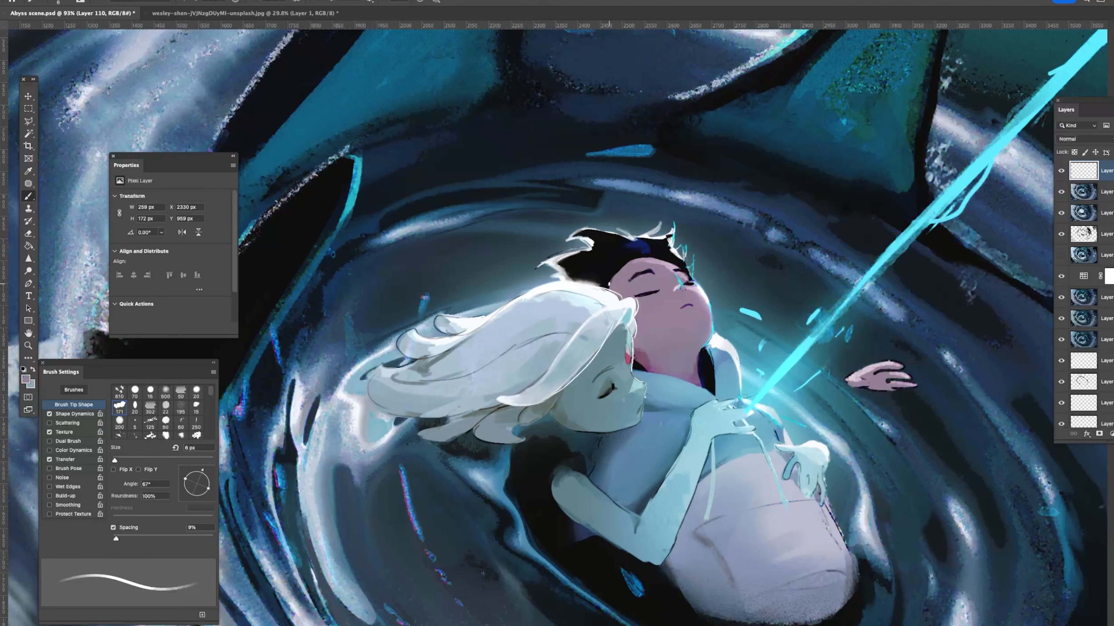
pyautogui.press('z')
pyautogui.moveTo(597, 317)
pyautogui.mouseDown()
pyautogui.moveTo(543, 341)
pyautogui.moveTo(578, 313)
pyautogui.mouseUp()
pyautogui.click(1061, 175)
pyautogui.click(1062, 175)
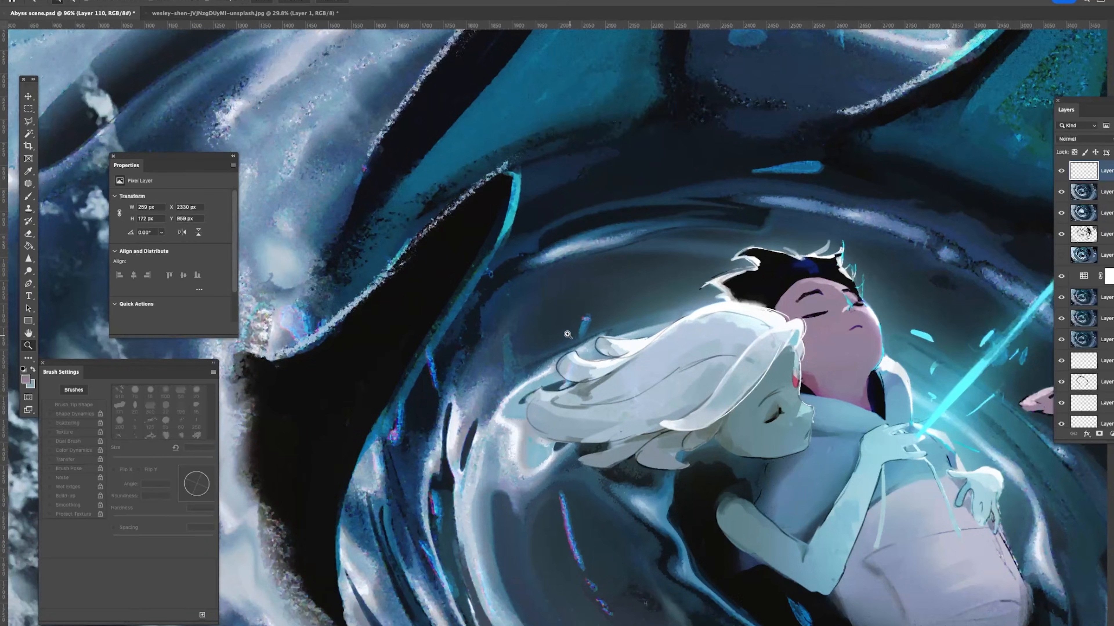
# Step: Paint fine near-white strands along the upper back edge of the pale hair with a sampled colour and a 6 px brush
pyautogui.press('b')
pyautogui.keyDown('alt'); pyautogui.click(636, 342); pyautogui.keyUp('alt')
pyautogui.moveTo(640, 349); pyautogui.dragTo(651, 338)
pyautogui.hotkey('ctrl', 'z')
pyautogui.moveTo(589, 362); pyautogui.dragTo(682, 325)
pyautogui.hotkey('ctrl', 'z')
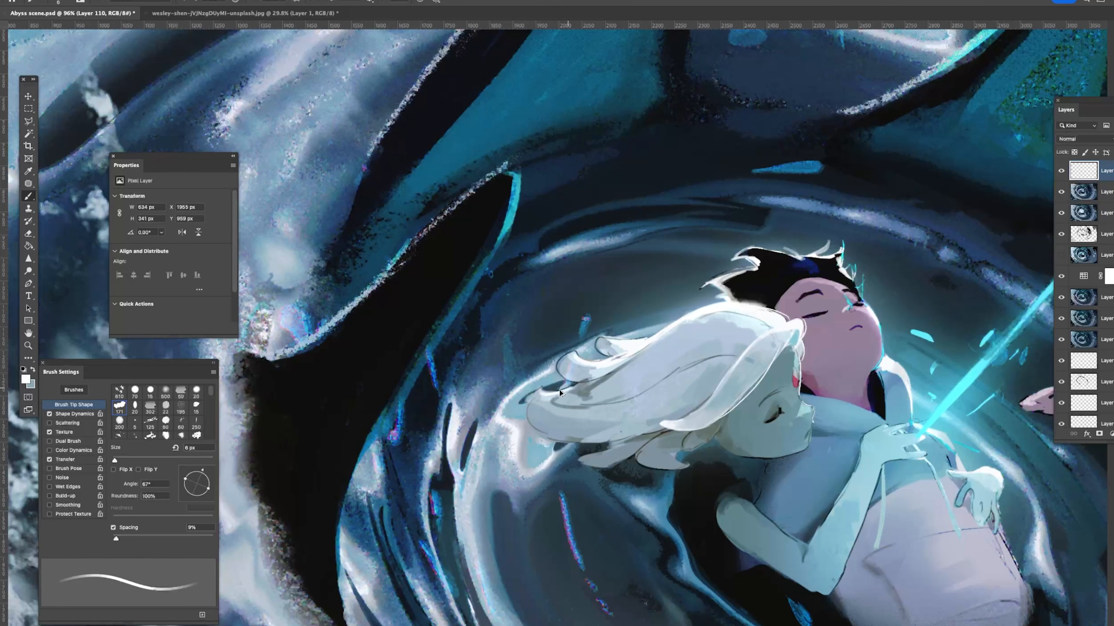
# Step: Add thin light strokes to the back tip and face-side edge of the pale hair, and touch up behind the dark hair's tips
pyautogui.moveTo(547, 398); pyautogui.dragTo(594, 379)
pyautogui.moveTo(794, 309)
pyautogui.mouseDown()
pyautogui.moveTo(745, 314)
pyautogui.moveTo(855, 329)
pyautogui.mouseUp()
pyautogui.moveTo(788, 384); pyautogui.dragTo(811, 408)
pyautogui.keyDown('alt'); pyautogui.click(727, 227); pyautogui.keyUp('alt')
pyautogui.moveTo(726, 213)
pyautogui.mouseDown()
pyautogui.moveTo(757, 239)
pyautogui.moveTo(695, 278)
pyautogui.moveTo(736, 285)
pyautogui.mouseUp()
pyautogui.press('z')
pyautogui.press('b')
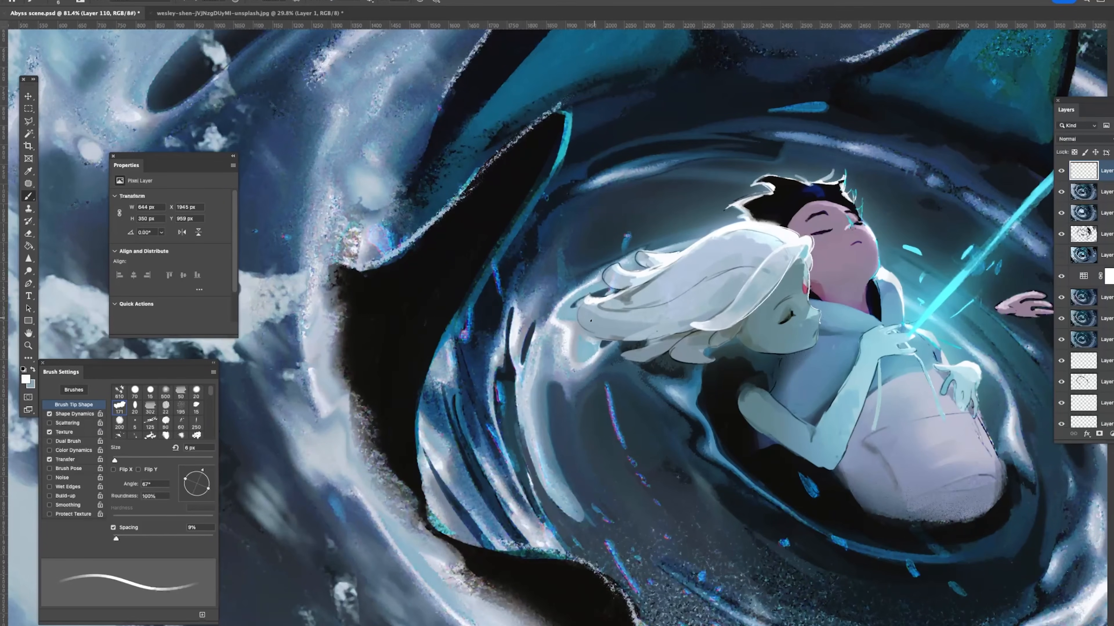
# Step: Refine the back tips of the pale hair with a 2 px pale blue brush and a 25 px dark blue one
pyautogui.press('[')
pyautogui.press('[')
pyautogui.press('[')
pyautogui.press('[')
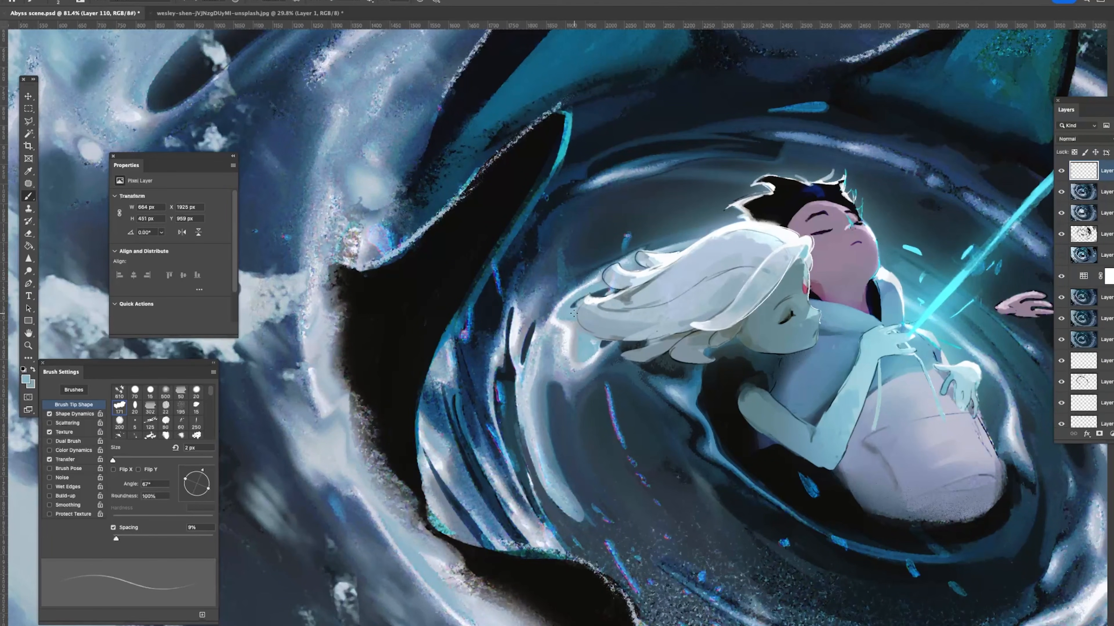
pyautogui.press(']')
pyautogui.press(']')
pyautogui.press(']')
pyautogui.press(']')
pyautogui.press(']')
pyautogui.press(']')
pyautogui.press(']')
pyautogui.press(']')
pyautogui.press(']')
pyautogui.press(']')
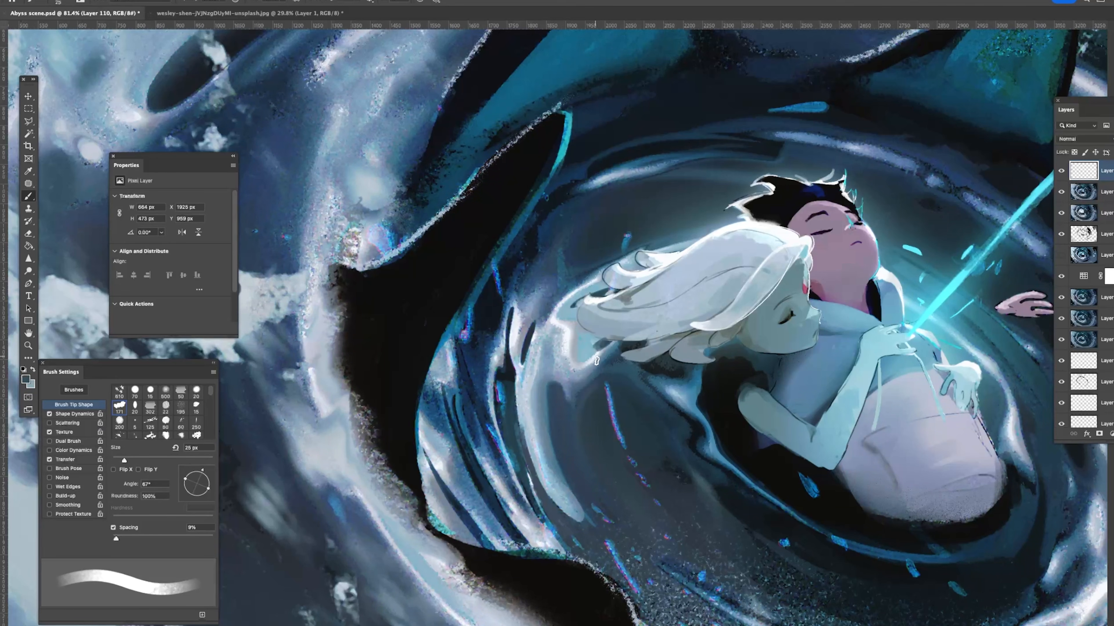
# Step: Undo the last stroke and sharpen the lower edge of the pale hair with a sampled dark colour and a 7 px brush
pyautogui.press('z')
pyautogui.press('super+z')
pyautogui.moveTo(650, 348); pyautogui.dragTo(648, 347)
pyautogui.press('b')
pyautogui.keyDown('alt'); pyautogui.click(637, 346); pyautogui.keyUp('alt')
pyautogui.press('[')
pyautogui.press('[')
pyautogui.press('[')
pyautogui.press('[')
pyautogui.press('[')
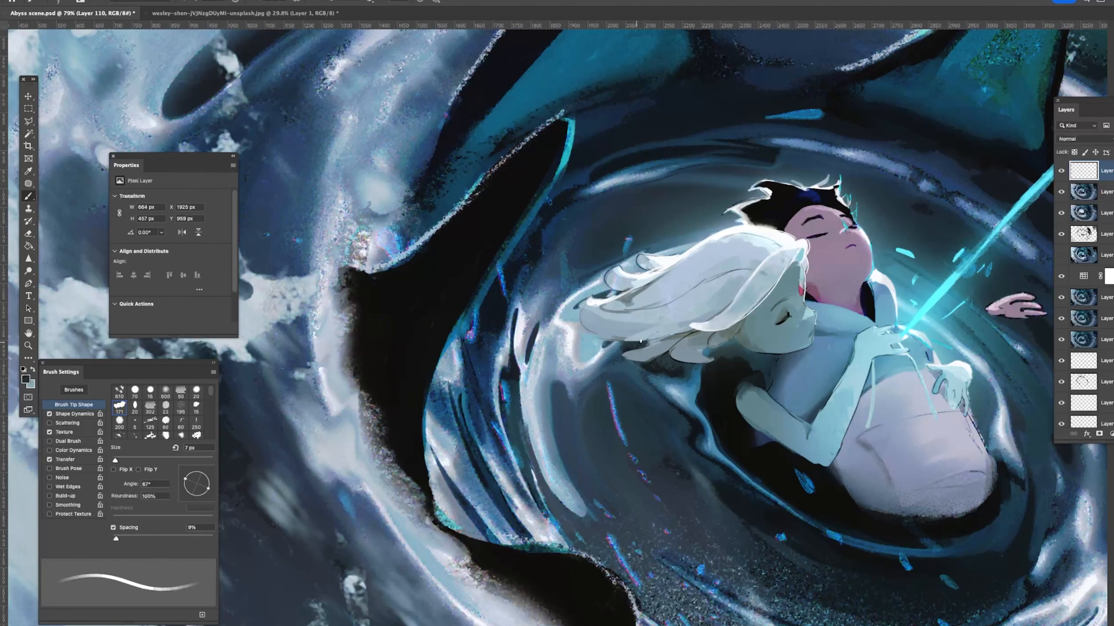
pyautogui.moveTo(665, 341); pyautogui.dragTo(650, 347)
# Step: Paint several long fine strands through the middle of the pale hair with a colour sampled from its front lock
pyautogui.press('z')
pyautogui.moveTo(736, 320)
pyautogui.mouseDown()
pyautogui.moveTo(706, 309)
pyautogui.moveTo(689, 317)
pyautogui.moveTo(722, 328)
pyautogui.moveTo(726, 349)
pyautogui.moveTo(688, 327)
pyautogui.moveTo(713, 335)
pyautogui.moveTo(739, 296)
pyautogui.mouseUp()
pyautogui.press('b')
pyautogui.press('z')
pyautogui.press('b')
pyautogui.press('super+z')
pyautogui.keyDown('alt'); pyautogui.click(753, 299); pyautogui.keyUp('alt')
pyautogui.moveTo(720, 315); pyautogui.dragTo(677, 349)
pyautogui.moveTo(736, 303); pyautogui.dragTo(676, 350)
pyautogui.moveTo(742, 303)
pyautogui.mouseDown()
pyautogui.moveTo(702, 333)
pyautogui.moveTo(714, 320)
pyautogui.mouseUp()
# Step: Paint a long near-white strand over the crown of the pale hair with the 7 px brush and undo the unwanted strokes
pyautogui.press('z')
pyautogui.moveTo(789, 307)
pyautogui.mouseDown()
pyautogui.moveTo(764, 308)
pyautogui.moveTo(771, 316)
pyautogui.mouseUp()
pyautogui.press('b')
pyautogui.press('super+z')
pyautogui.moveTo(710, 335)
pyautogui.mouseDown()
pyautogui.moveTo(796, 288)
pyautogui.moveTo(822, 286)
pyautogui.mouseUp()
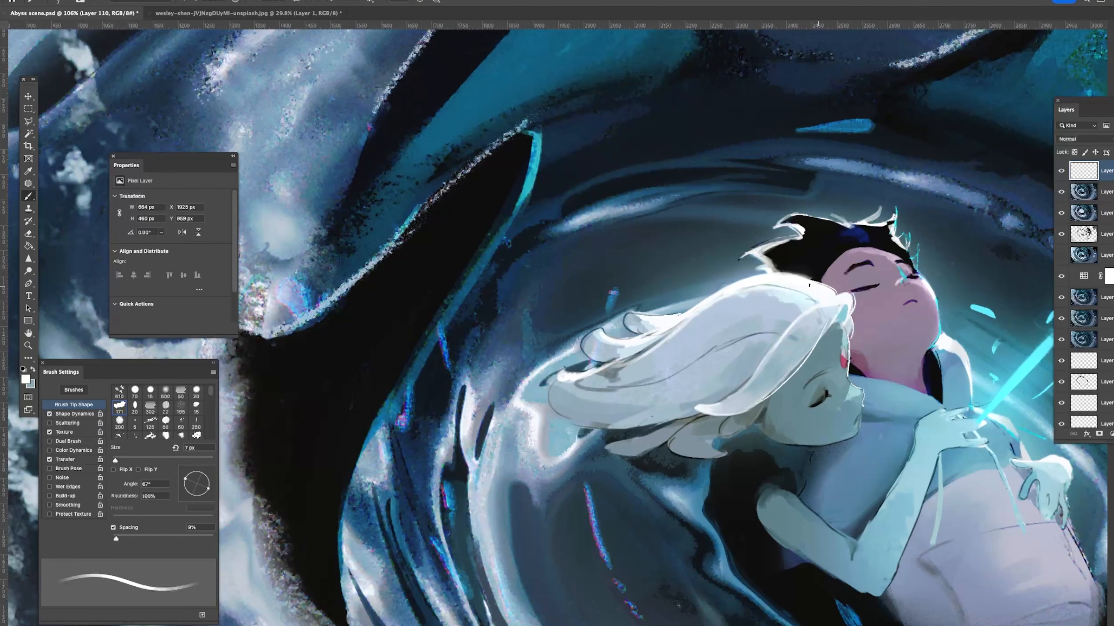
pyautogui.moveTo(809, 277); pyautogui.dragTo(833, 291)
pyautogui.press('super+z')
# Step: Compare the whole painting with and without the hair detail layer
pyautogui.press('z')
pyautogui.moveTo(843, 306); pyautogui.dragTo(771, 365)
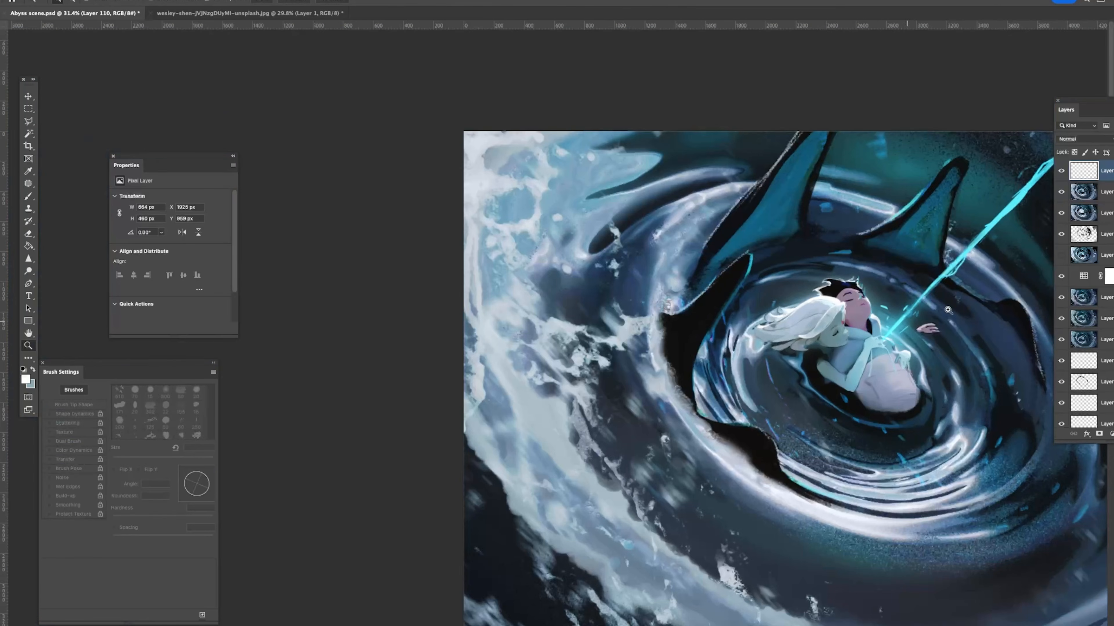
pyautogui.click(1061, 171)
pyautogui.click(1061, 171)
pyautogui.click(1061, 171)
pyautogui.click(1061, 171)
pyautogui.moveTo(806, 321)
pyautogui.mouseDown()
pyautogui.moveTo(813, 359)
pyautogui.moveTo(806, 353)
pyautogui.mouseUp()
# Step: Soften the underside and trailing end of the pale hair with a larger brush and colours sampled from the surrounding area
pyautogui.press('b')
pyautogui.press(']')
pyautogui.press(']')
pyautogui.press(']')
pyautogui.press(']')
pyautogui.press(']')
pyautogui.press(']')
pyautogui.press(']')
pyautogui.press(']')
pyautogui.keyDown('alt'); pyautogui.click(827, 353); pyautogui.keyUp('alt')
pyautogui.moveTo(820, 347); pyautogui.dragTo(739, 372)
pyautogui.keyDown('alt'); pyautogui.click(766, 368); pyautogui.keyUp('alt')
pyautogui.press('[')
pyautogui.press('[')
pyautogui.press('[')
pyautogui.keyDown('alt'); pyautogui.click(802, 340); pyautogui.keyUp('alt')
pyautogui.press('z')
pyautogui.moveTo(803, 352); pyautogui.dragTo(786, 354)
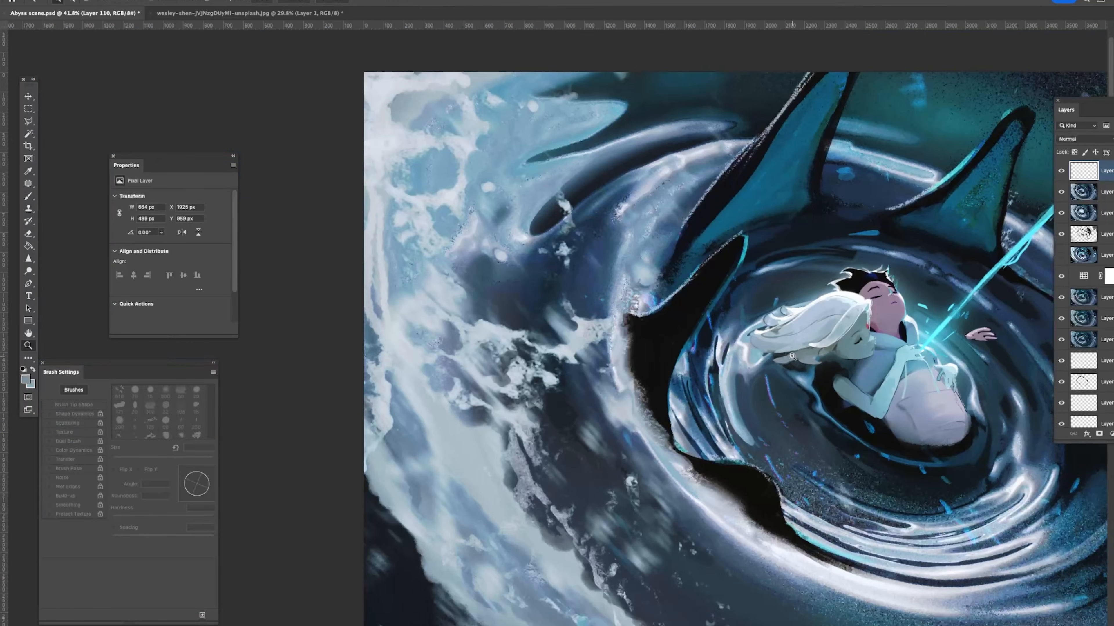
# Step: Blend the dark area beneath the pale-haired figure's arm with an enlarged textured Mixer Brush, undoing unwanted strokes
pyautogui.press('b')
pyautogui.press('super+shift+z')
pyautogui.press('super+shift+z')
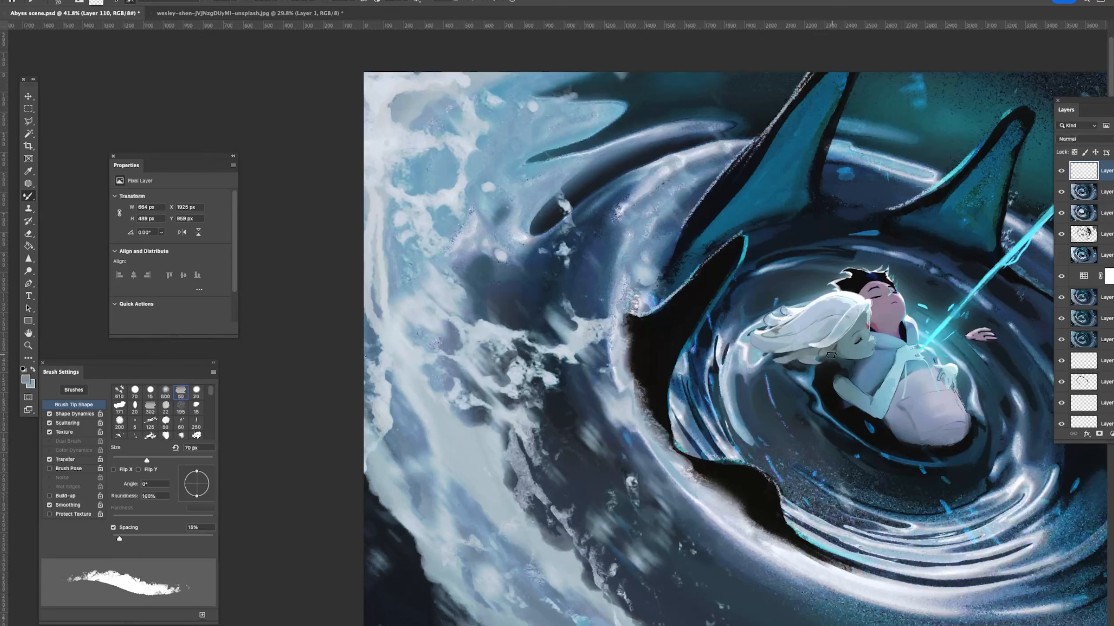
pyautogui.press('super+z')
pyautogui.press('super+z')
pyautogui.press(']')
pyautogui.press(']')
pyautogui.press(']')
pyautogui.press(']')
pyautogui.moveTo(842, 384)
pyautogui.mouseDown()
pyautogui.moveTo(859, 438)
pyautogui.moveTo(845, 389)
pyautogui.mouseUp()
pyautogui.press('super+z')
pyautogui.press('super+z')
pyautogui.press('super+shift+z')
pyautogui.moveTo(843, 397)
pyautogui.mouseDown()
pyautogui.moveTo(848, 410)
pyautogui.moveTo(835, 379)
pyautogui.mouseUp()
pyautogui.press('z')
pyautogui.press('super+z')
pyautogui.press('super+z')
pyautogui.press('b')
# Step: Select the whole canvas and paste a merged copy of the painting as a new top layer
pyautogui.press('z')
pyautogui.moveTo(949, 259)
pyautogui.mouseDown()
pyautogui.moveTo(745, 288)
pyautogui.moveTo(631, 262)
pyautogui.mouseUp()
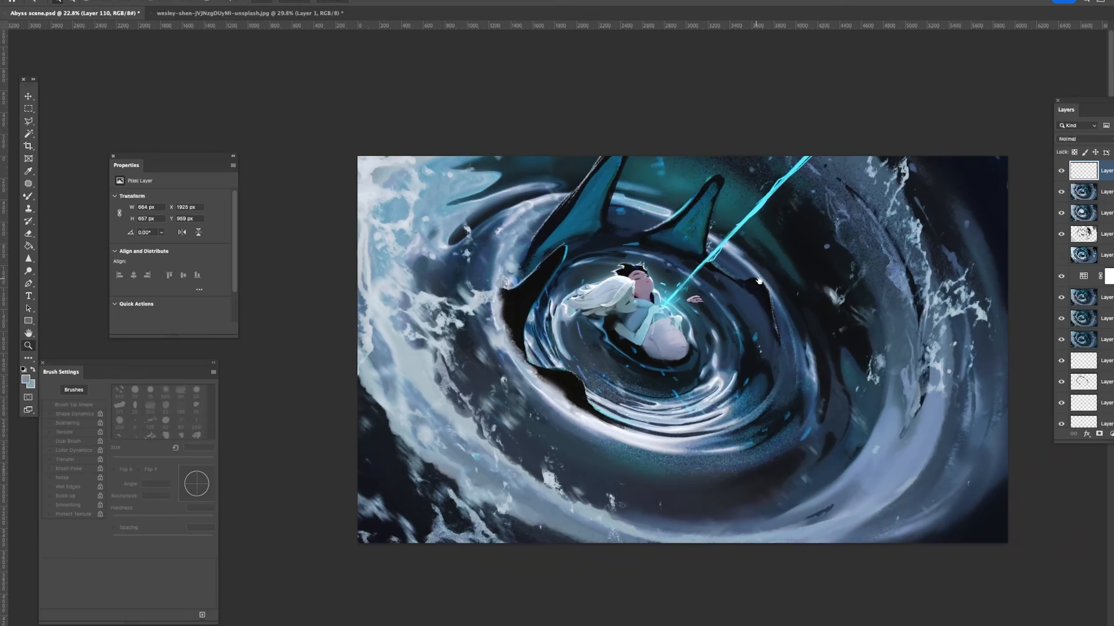
pyautogui.moveTo(836, 280); pyautogui.dragTo(801, 269)
pyautogui.press('m')
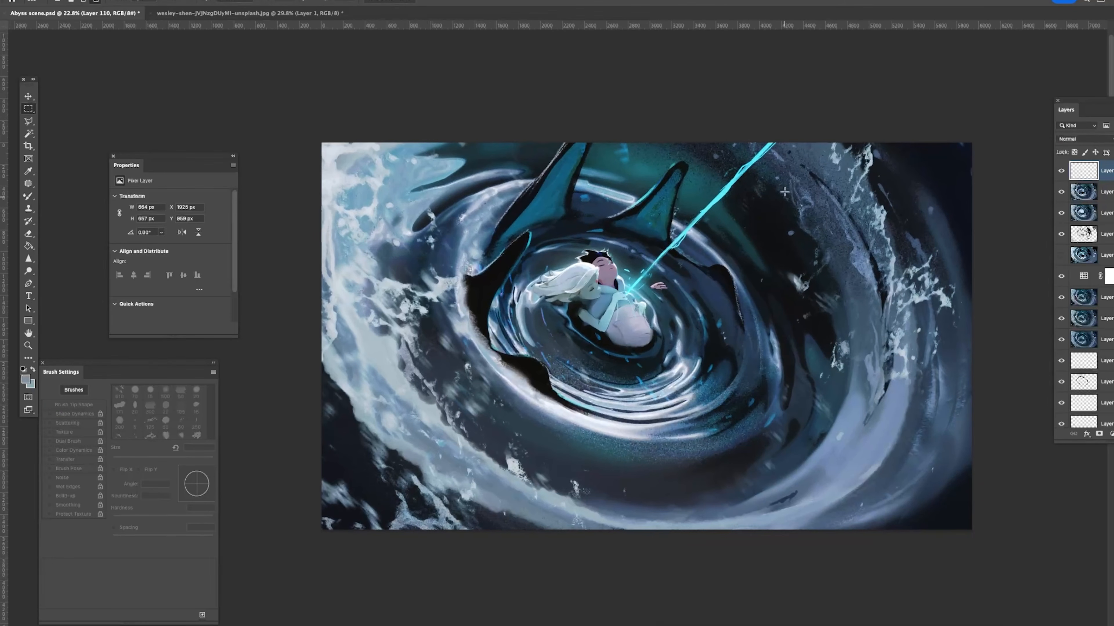
pyautogui.moveTo(771, 202); pyautogui.dragTo(755, 205)
pyautogui.moveTo(294, 125); pyautogui.dragTo(1033, 562)
pyautogui.press('super+shift+c')
pyautogui.press('super+v')
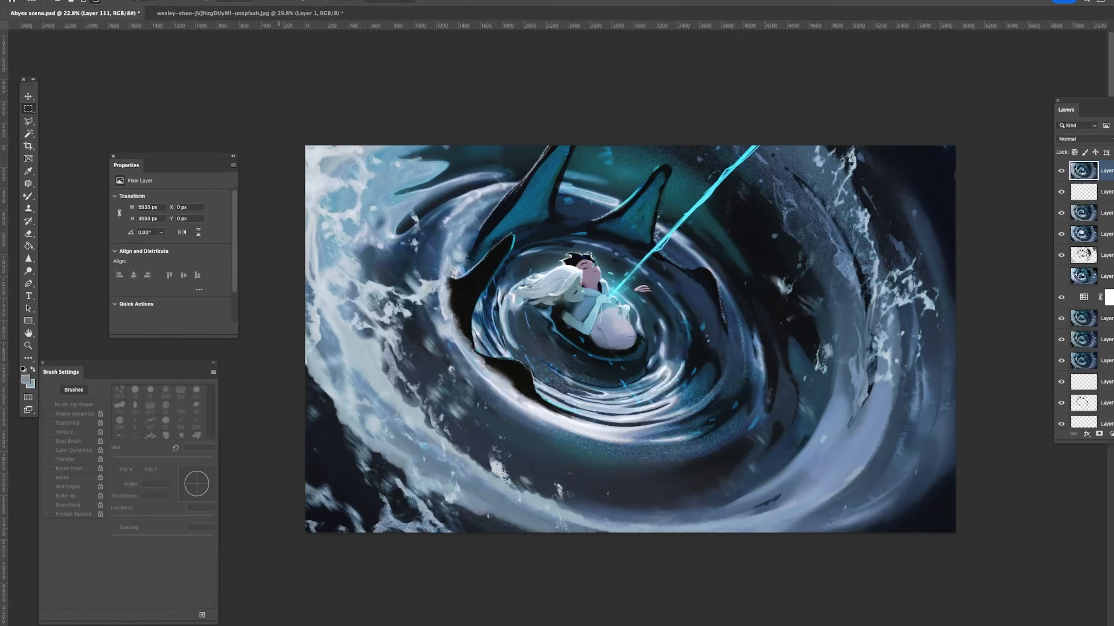
# Step: Duplicate the merged layer and apply a Gaussian Blur with a 6.8 px radius to the duplicate
pyautogui.press('super+j')
pyautogui.click(237, 0)
pyautogui.moveTo(269, 95)
pyautogui.click(404, 128)
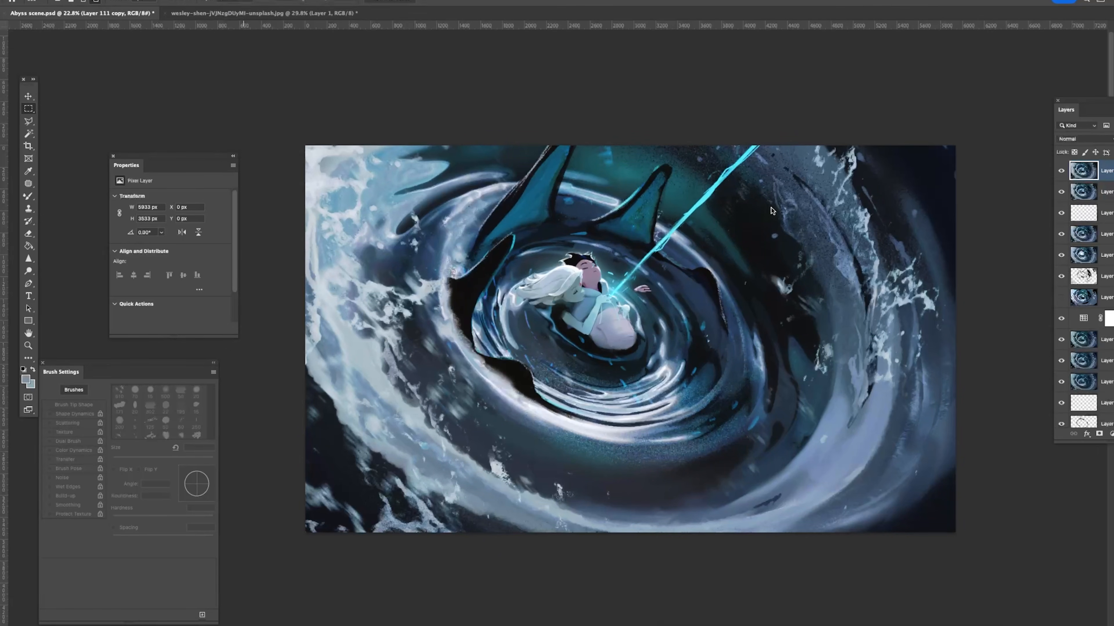
pyautogui.moveTo(933, 264); pyautogui.dragTo(943, 263)
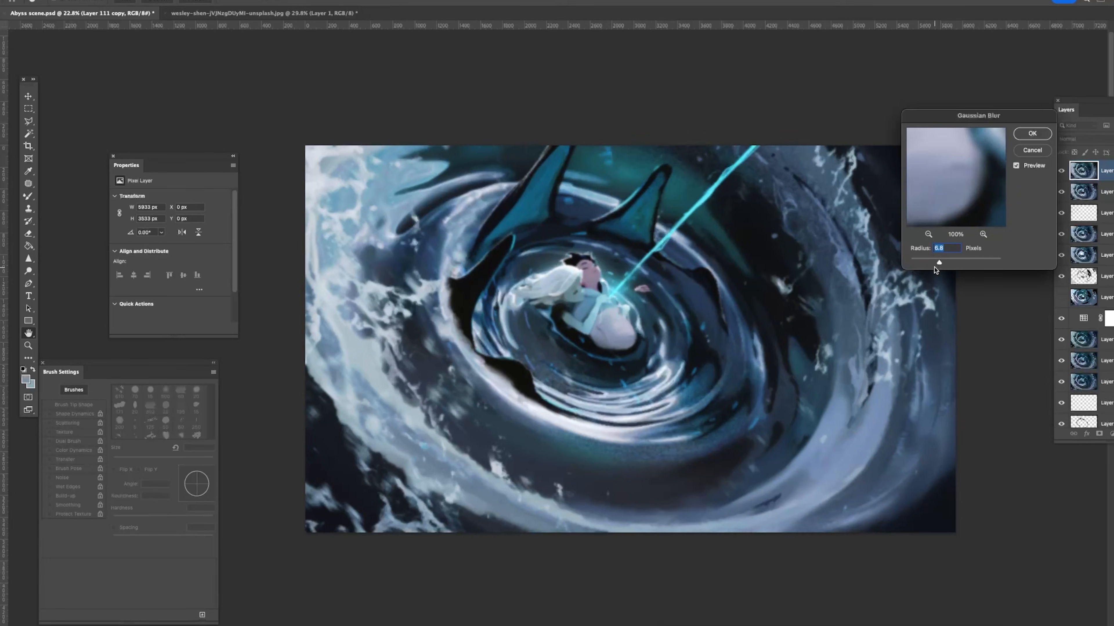
pyautogui.press('Return')
# Step: Erase the blurred layer over the central figures and the fins with a soft round eraser enlarged to 1500 px
pyautogui.press('e')
pyautogui.rightClick(636, 269)
pyautogui.click(796, 388)
pyautogui.moveTo(588, 274)
pyautogui.mouseDown()
pyautogui.moveTo(567, 284)
pyautogui.moveTo(612, 362)
pyautogui.moveTo(610, 320)
pyautogui.mouseUp()
pyautogui.press(']')
pyautogui.press(']')
pyautogui.press(']')
pyautogui.press(']')
pyautogui.press(']')
pyautogui.press(']')
pyautogui.moveTo(522, 219); pyautogui.dragTo(696, 232)
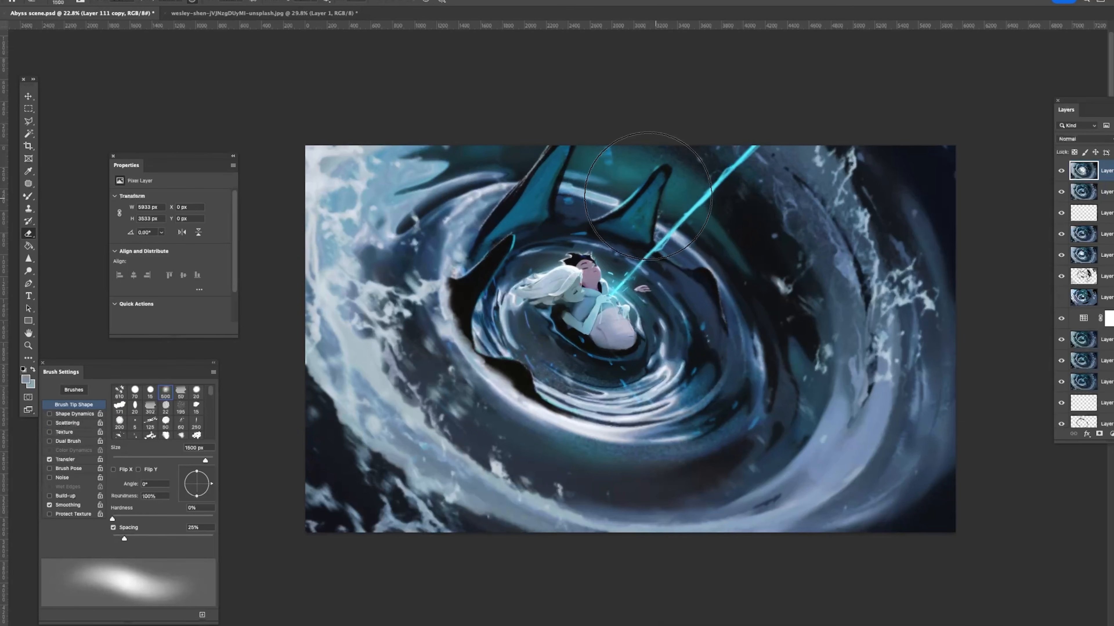
# Step: Compare the painting with the blurred layer hidden and try to darken that layer with a Curves adjustment
pyautogui.click(1061, 171)
pyautogui.click(1061, 170)
pyautogui.hotkey('ctrl', 'm')
pyautogui.moveTo(985, 506); pyautogui.dragTo(979, 524)
pyautogui.hotkey('ctrl', 'z')
pyautogui.press('Return')
# Step: Enlarge the soft eraser to 2000 px and clear more of the blurred layer near the painting's upper edge
pyautogui.moveTo(649, 293)
pyautogui.mouseDown()
pyautogui.moveTo(640, 265)
pyautogui.moveTo(625, 351)
pyautogui.moveTo(692, 264)
pyautogui.moveTo(745, 312)
pyautogui.moveTo(579, 315)
pyautogui.moveTo(634, 352)
pyautogui.mouseUp()
pyautogui.press('e')
pyautogui.press(']')
pyautogui.hotkey('ctrl', 'z')
pyautogui.click(1061, 170)
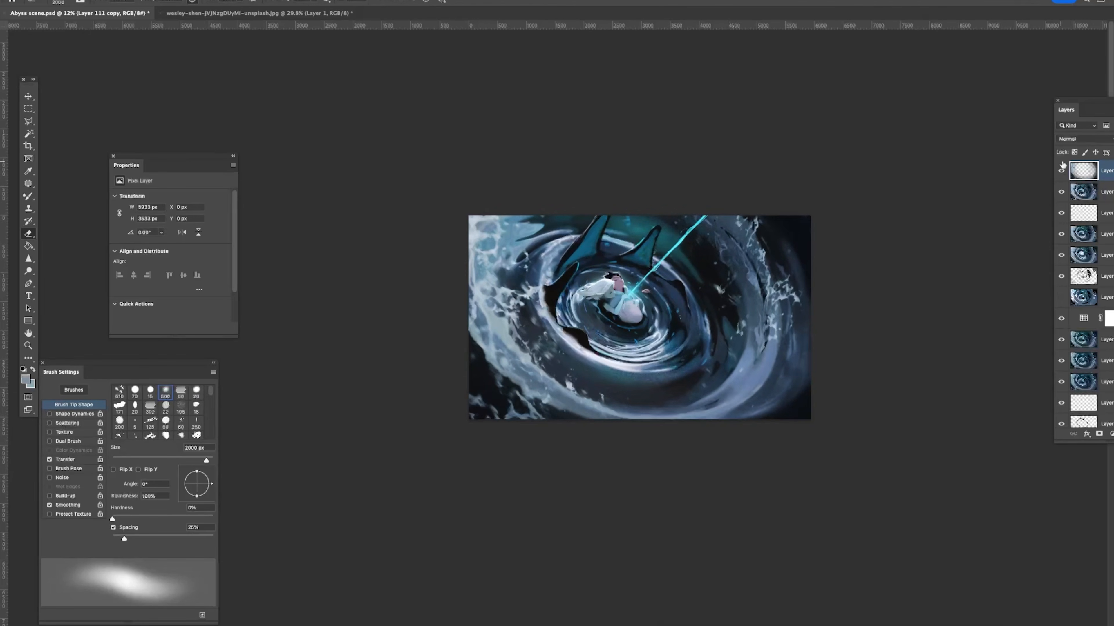
pyautogui.moveTo(541, 219); pyautogui.dragTo(562, 221)
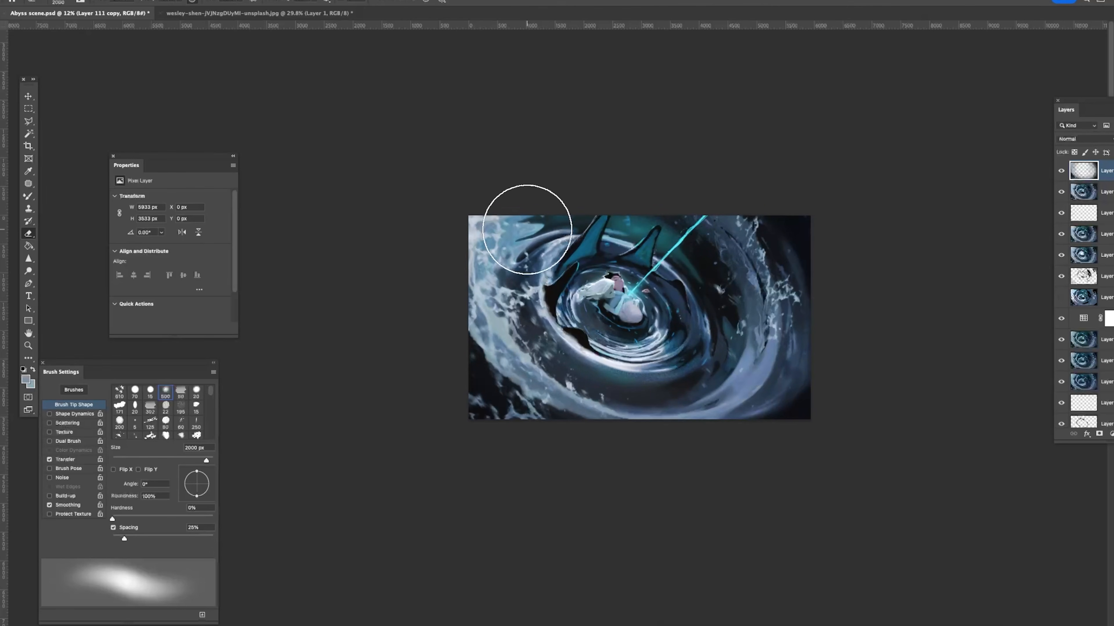
# Step: Darken the remaining blurred edges with Levels, setting the shadow input level to 63
pyautogui.press('super+l')
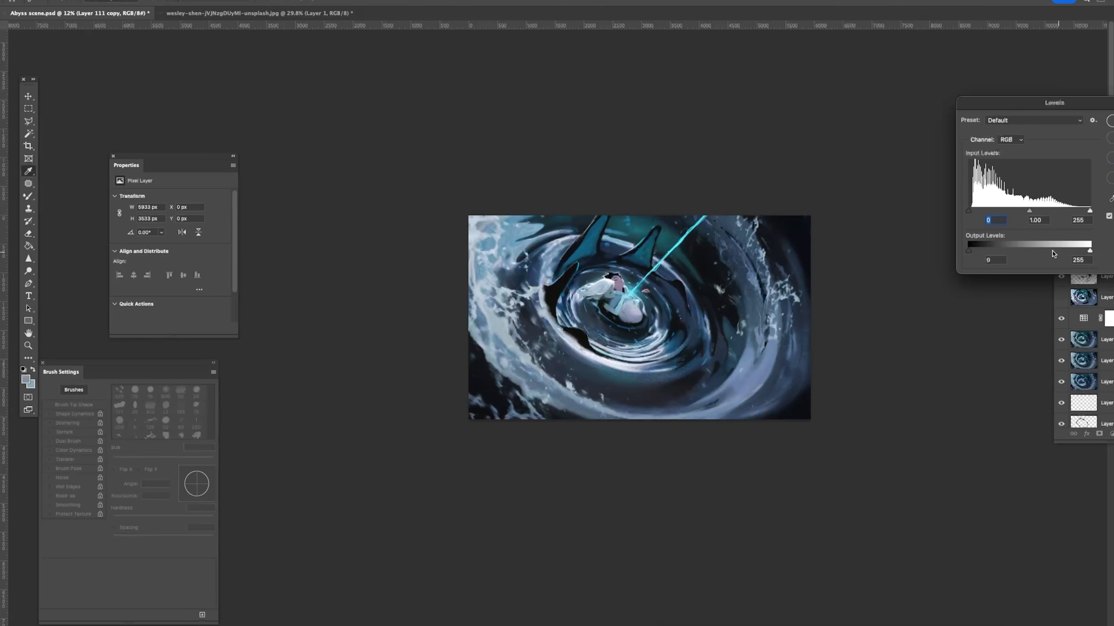
pyautogui.moveTo(972, 210); pyautogui.dragTo(998, 211)
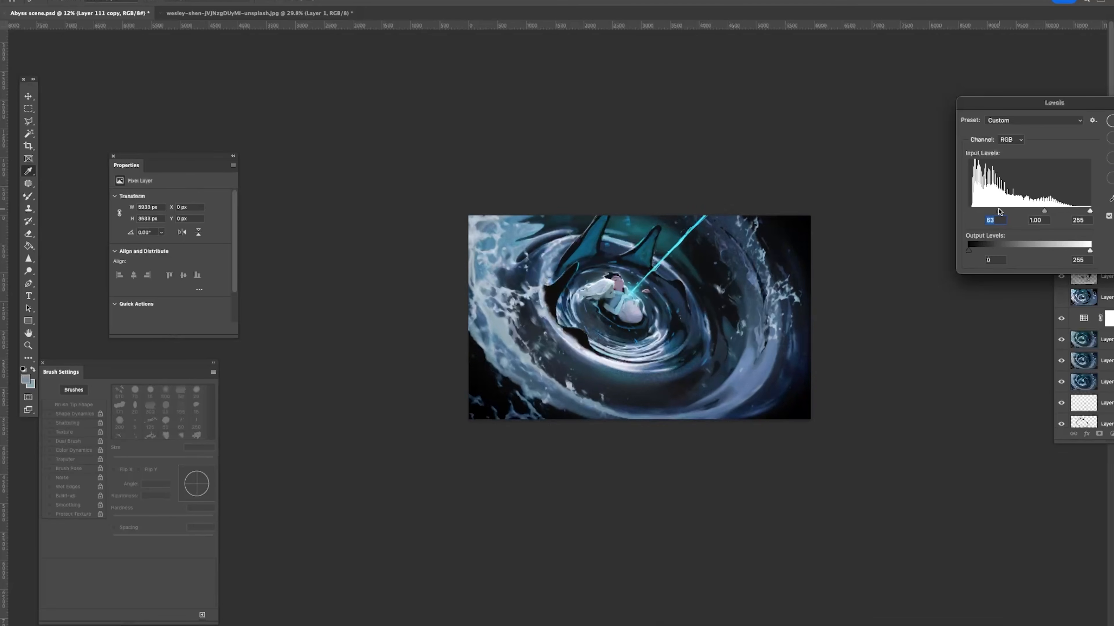
pyautogui.press('Return')
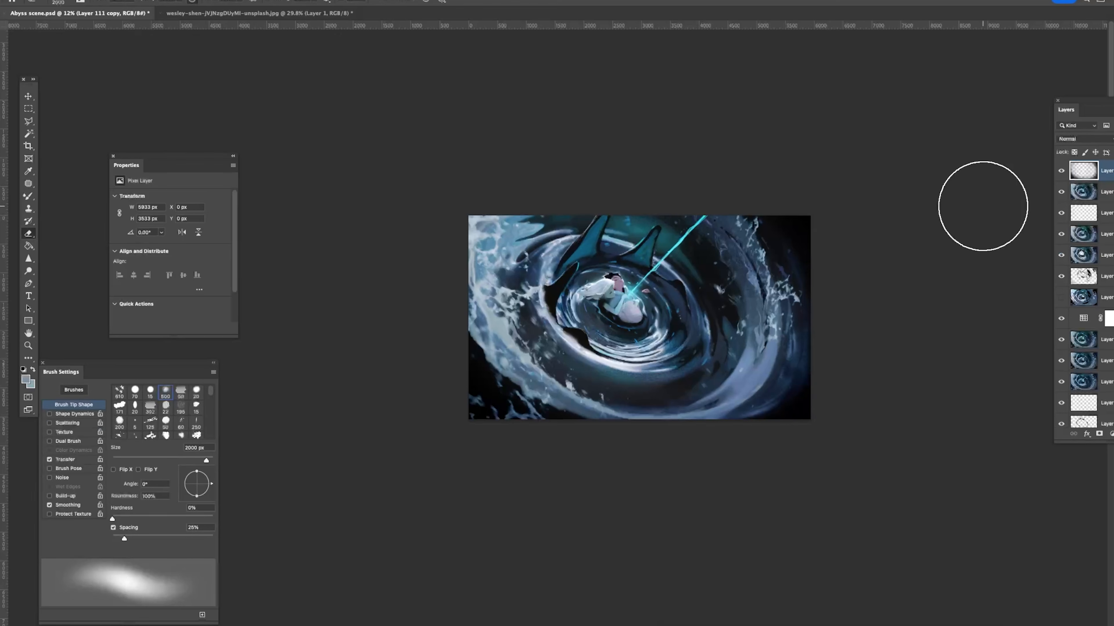
# Step: Create a merged copy of the darkened painting as a new top layer
pyautogui.scroll(8, 983, 193)
pyautogui.scroll(-6, 857, 241)
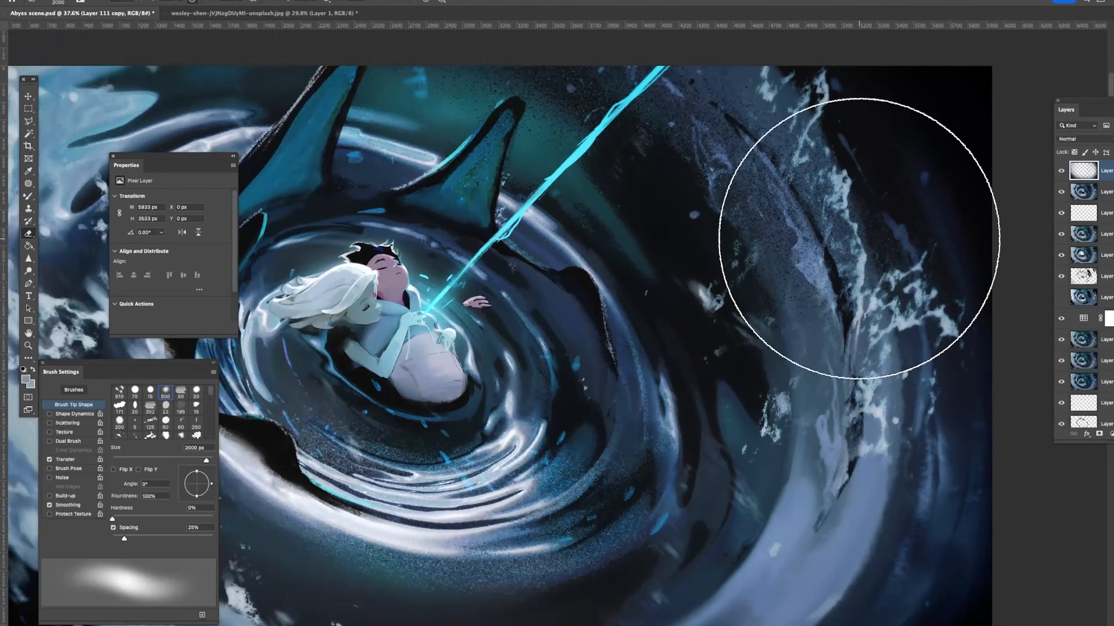
pyautogui.keyDown('alt'); pyautogui.keyDown('super'); pyautogui.click(847, 250); pyautogui.keyUp('super'); pyautogui.keyUp('alt')
pyautogui.scroll(3, 848, 250)
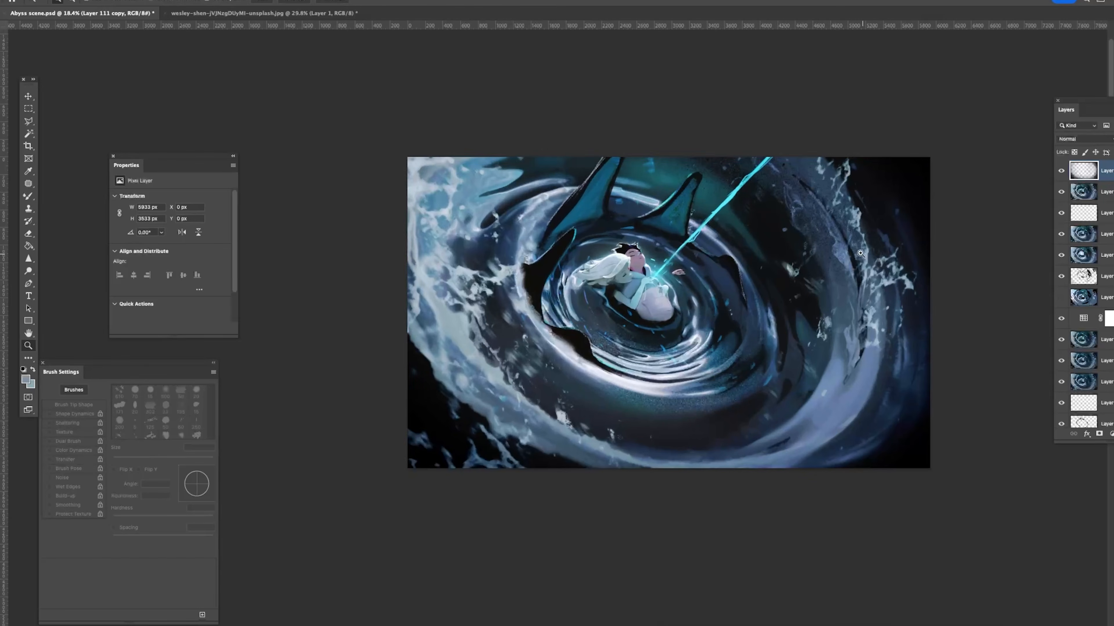
pyautogui.press('super+alt+shift+n')
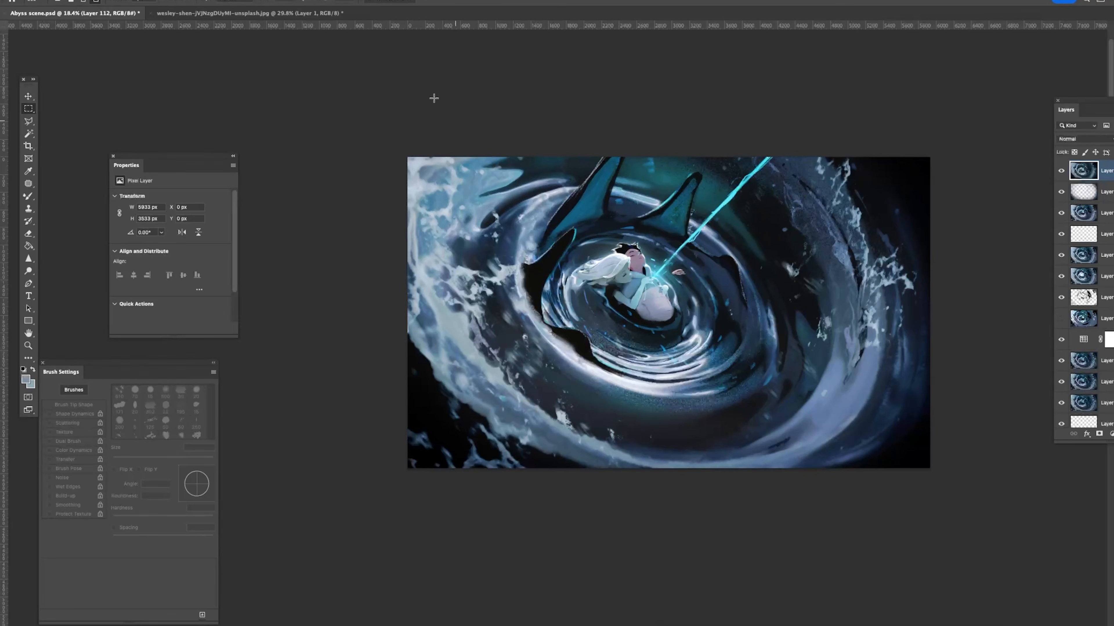
# Step: Apply the Add Noise filter to the merged layer with Uniform distribution and a reduced amount
pyautogui.click(240, 1)
pyautogui.click(383, 121)
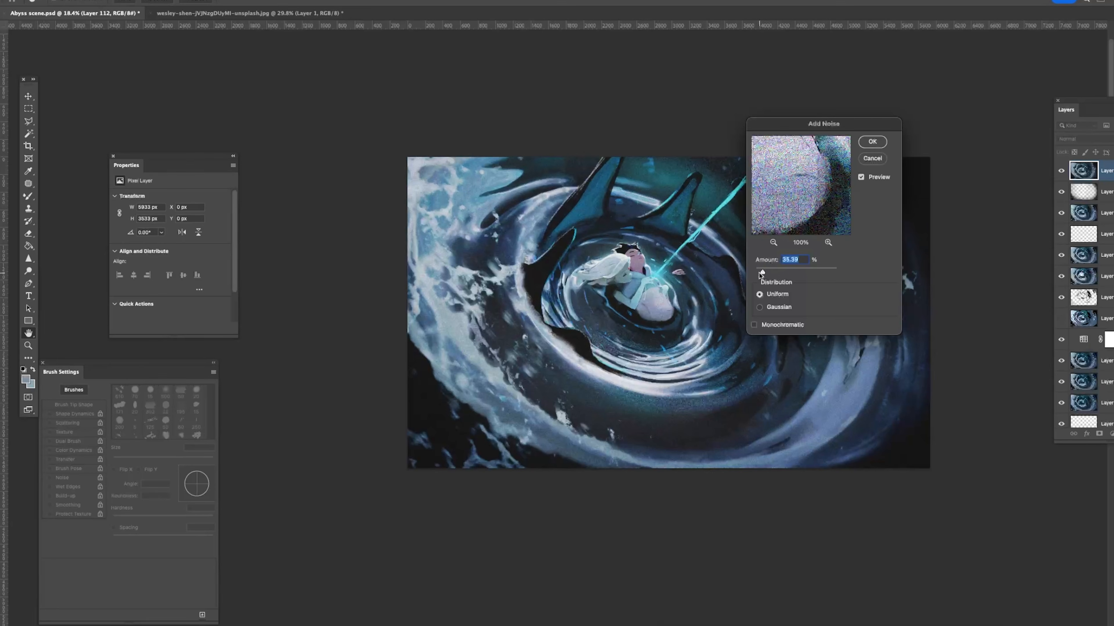
pyautogui.moveTo(761, 274); pyautogui.dragTo(758, 274)
pyautogui.click(869, 145)
pyautogui.press('z')
pyautogui.moveTo(708, 303)
pyautogui.mouseDown()
pyautogui.moveTo(755, 340)
pyautogui.moveTo(707, 314)
pyautogui.mouseUp()
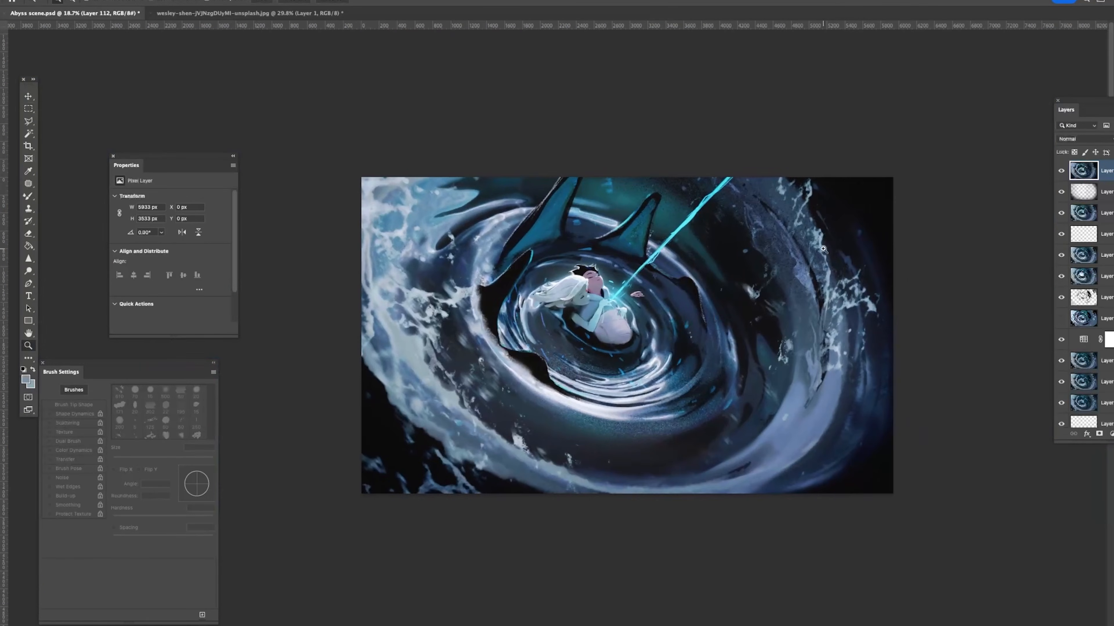
# Step: Examine the whole noise-textured painting in full-screen view against a plain black background with the interface hidden
pyautogui.press('f')
pyautogui.press('f')
pyautogui.moveTo(805, 293); pyautogui.dragTo(572, 274)
pyautogui.press('f')
pyautogui.moveTo(709, 284); pyautogui.dragTo(741, 284)
pyautogui.moveTo(742, 284); pyautogui.dragTo(677, 283)
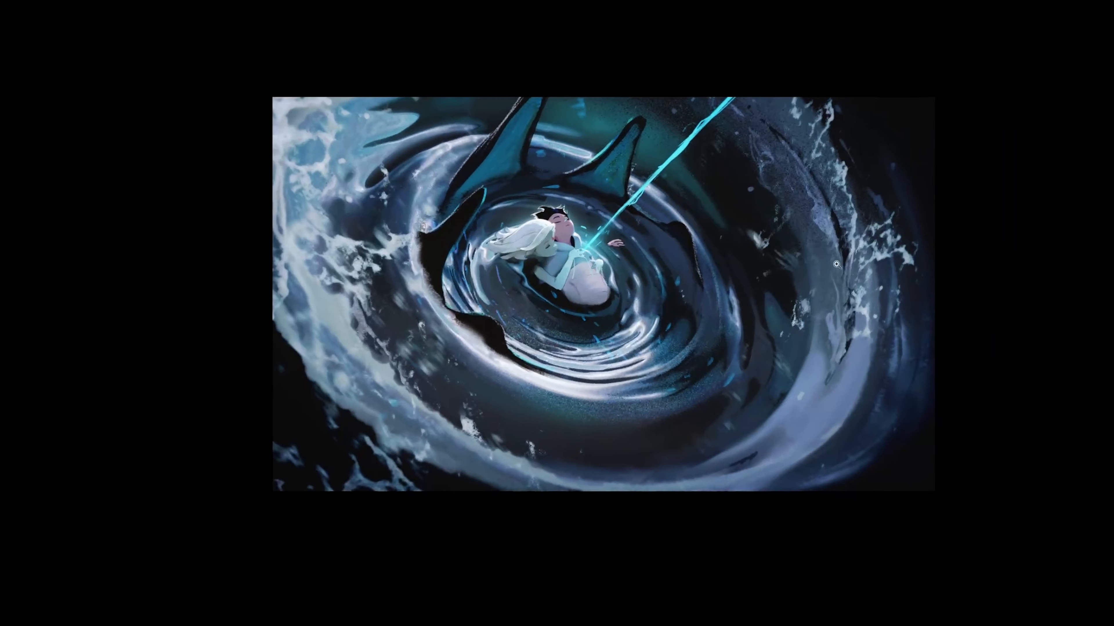